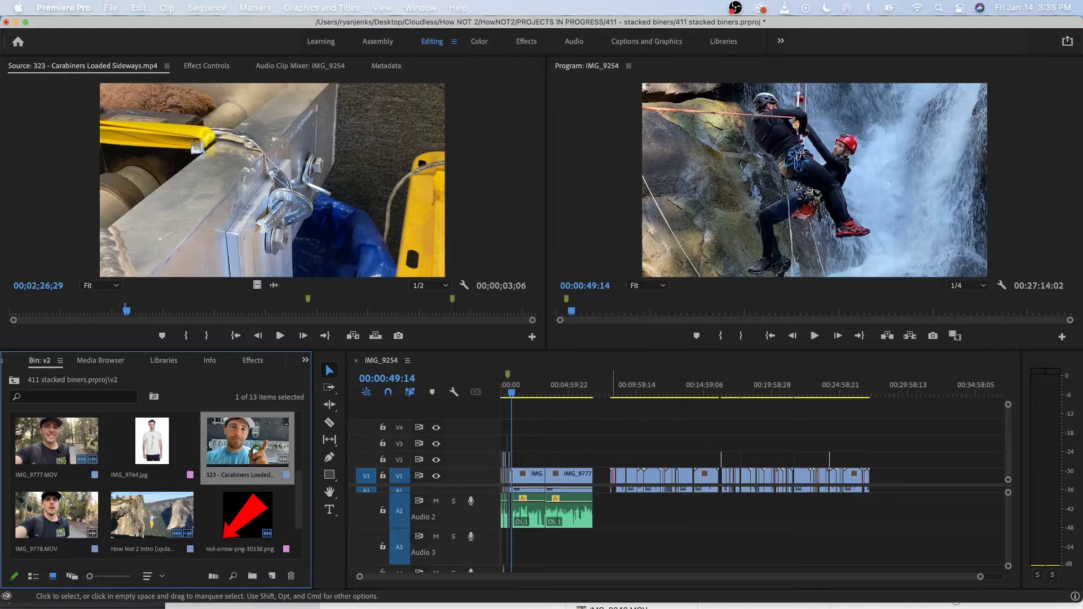
# Select the block of clips after the gap in the IMG_9254 sequence and reopen the v2 bin from the project root.
pyautogui.moveTo(613, 424); pyautogui.dragTo(894, 548)
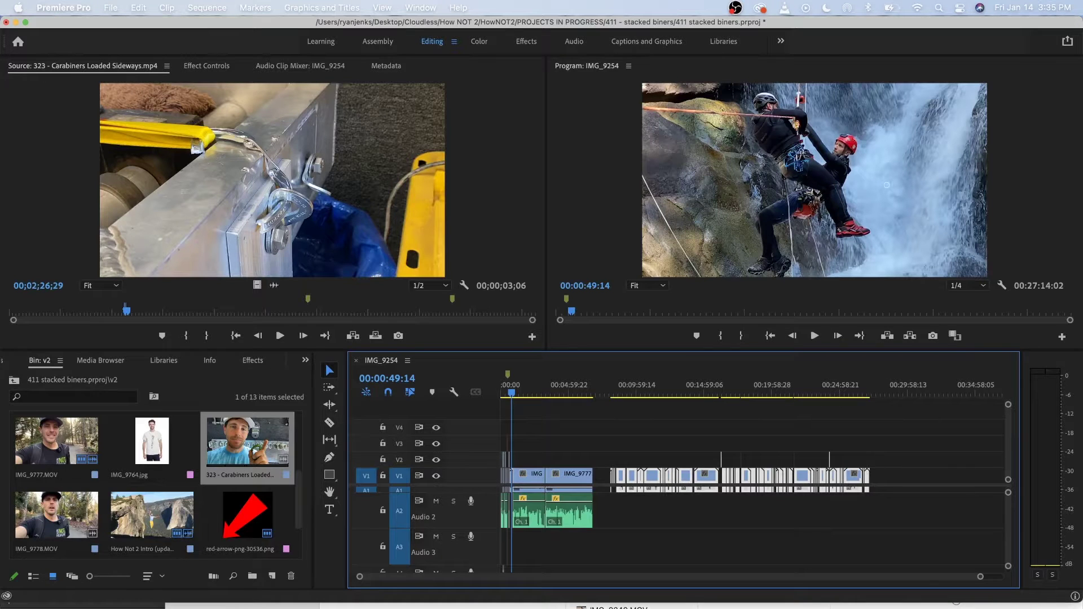
pyautogui.scroll(5, 153, 485)
pyautogui.click(14, 380)
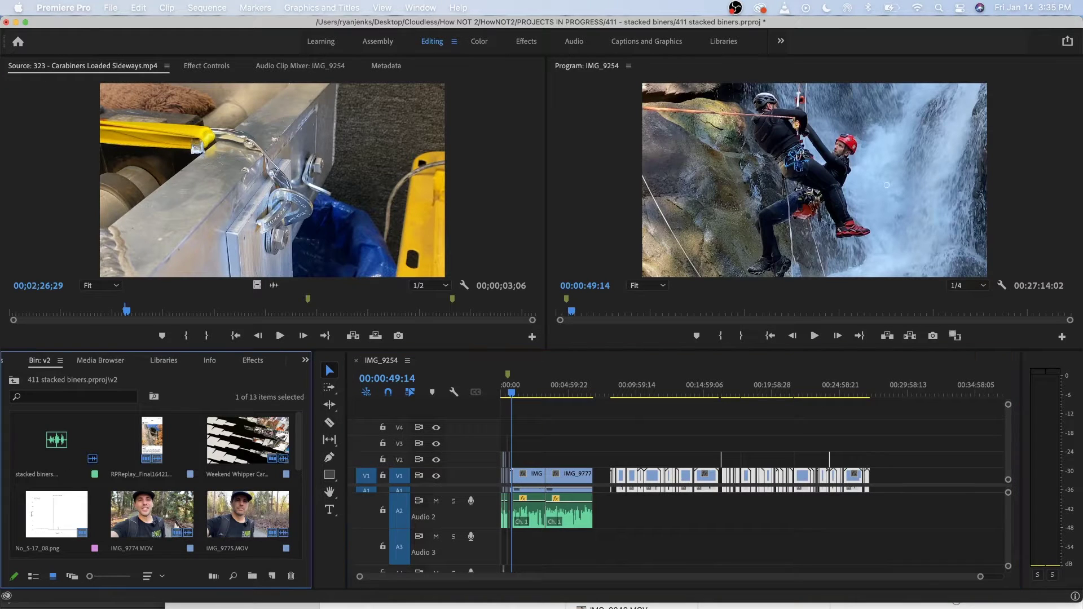
pyautogui.click(14, 380)
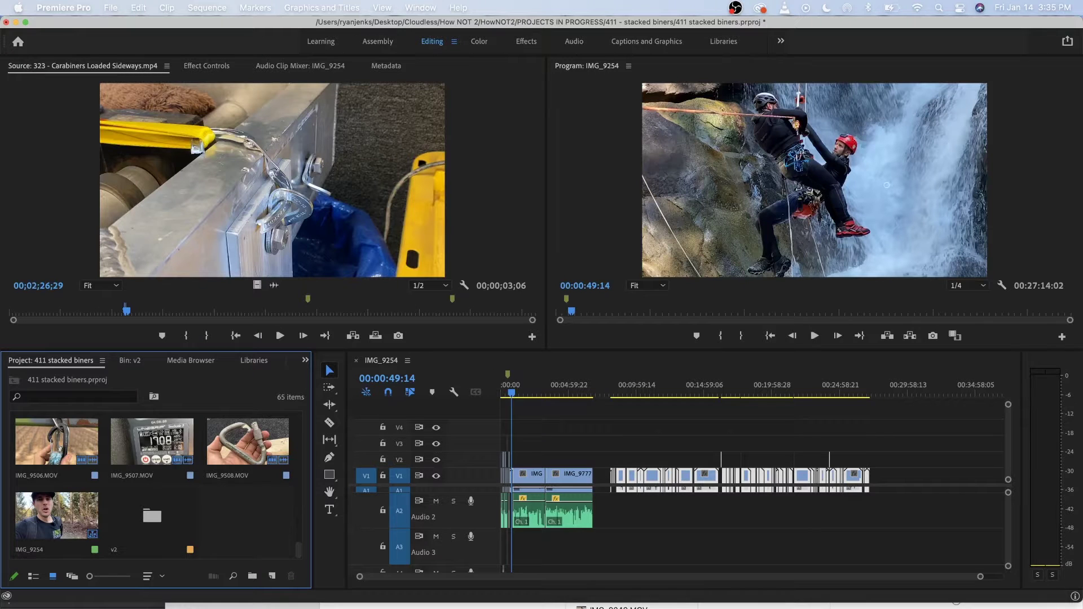
pyautogui.click(151, 516)
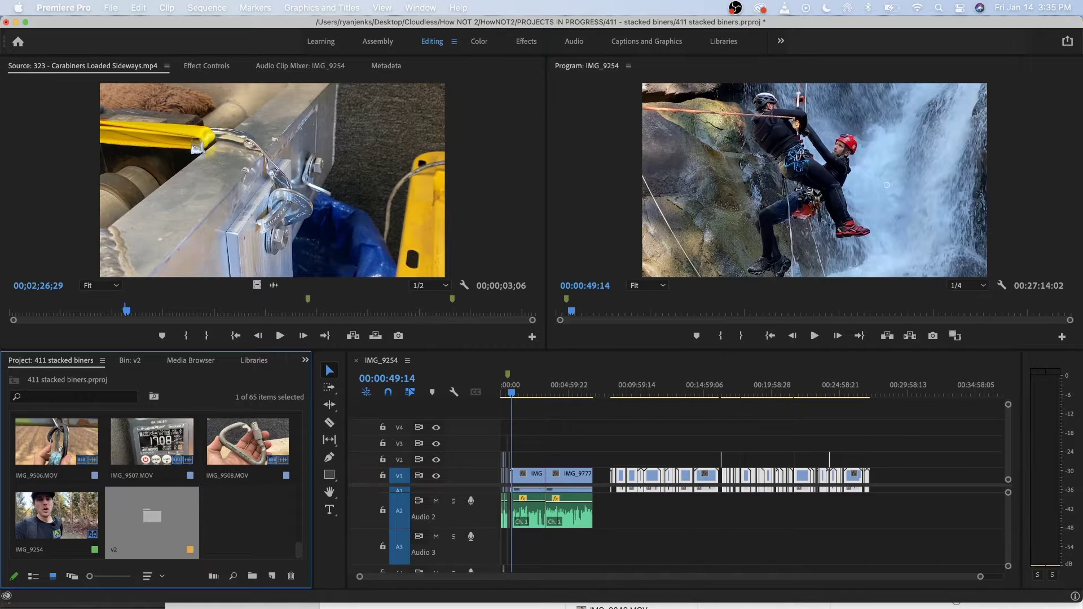
pyautogui.doubleClick(151, 516)
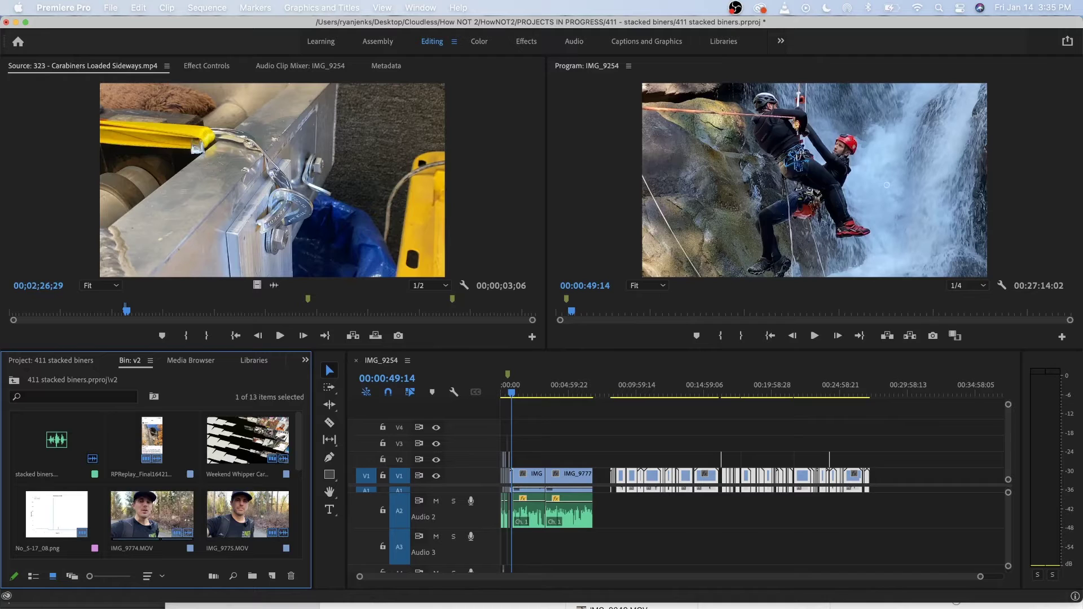
# Preview IMG_9774.MOV and IMG_9775.MOV from the v2 bin in the source monitor.
pyautogui.doubleClick(169, 516)
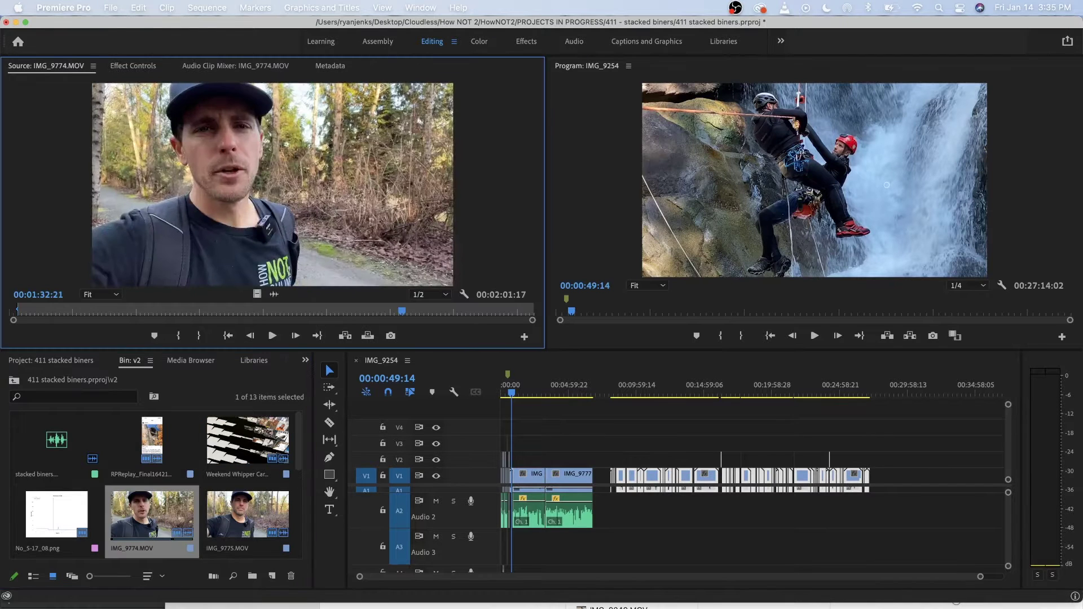
pyautogui.moveTo(401, 311); pyautogui.dragTo(82, 311)
pyautogui.doubleClick(248, 515)
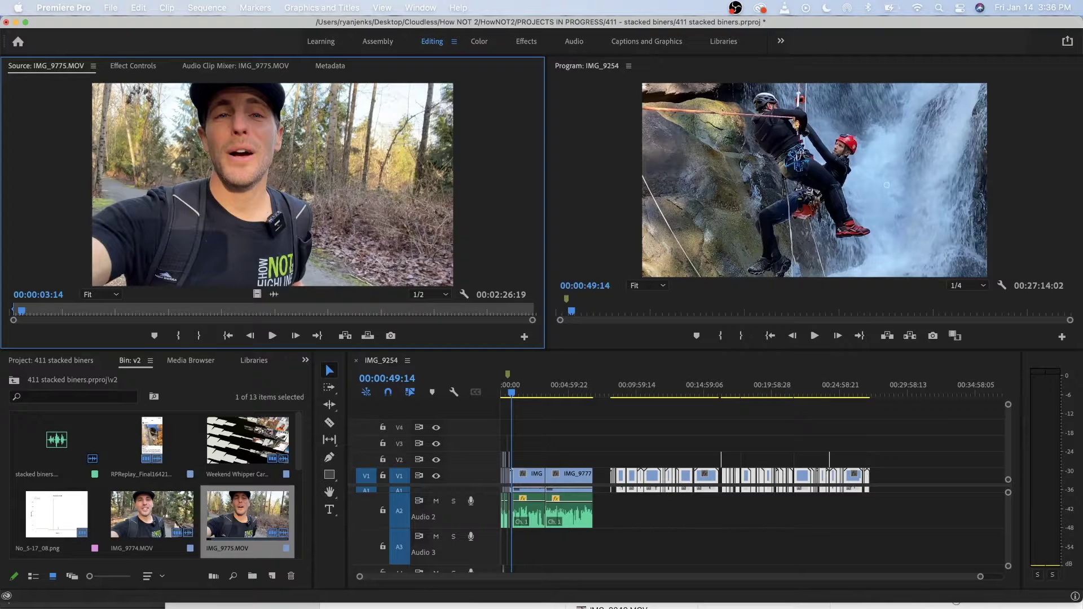
# Load the stacked biners.mp3 voice recording into the source monitor and listen to it from 00;01;29;02.
pyautogui.doubleClick(57, 443)
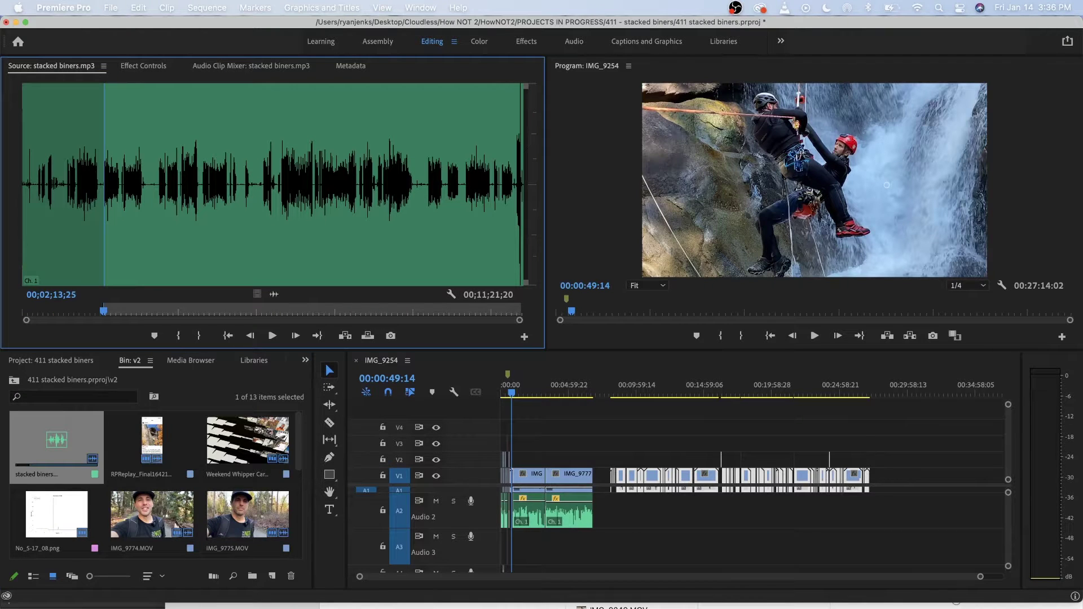
pyautogui.moveTo(104, 311); pyautogui.dragTo(77, 311)
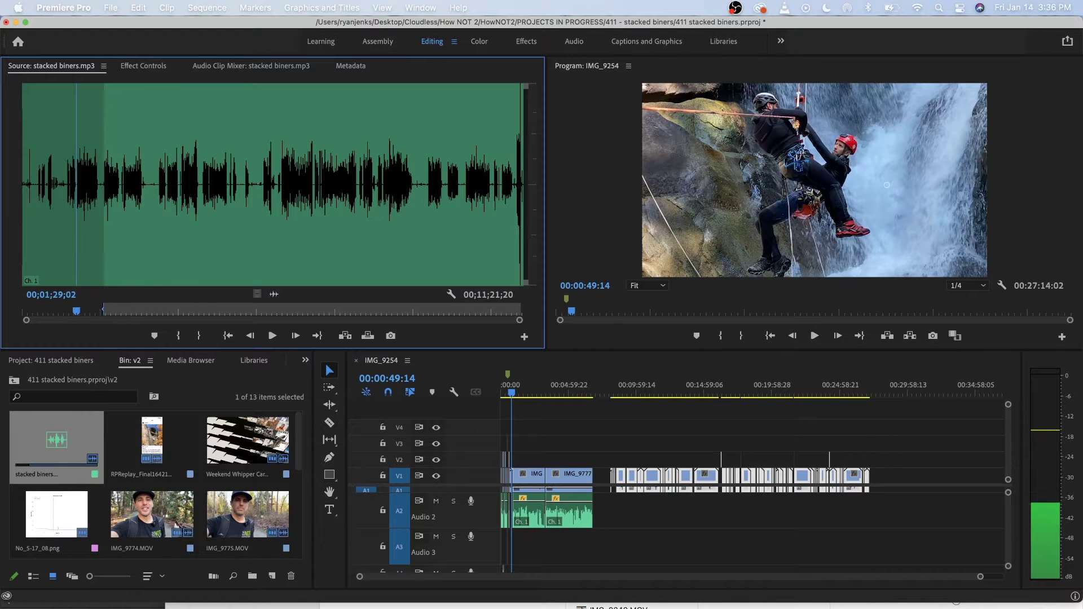
pyautogui.press('space')
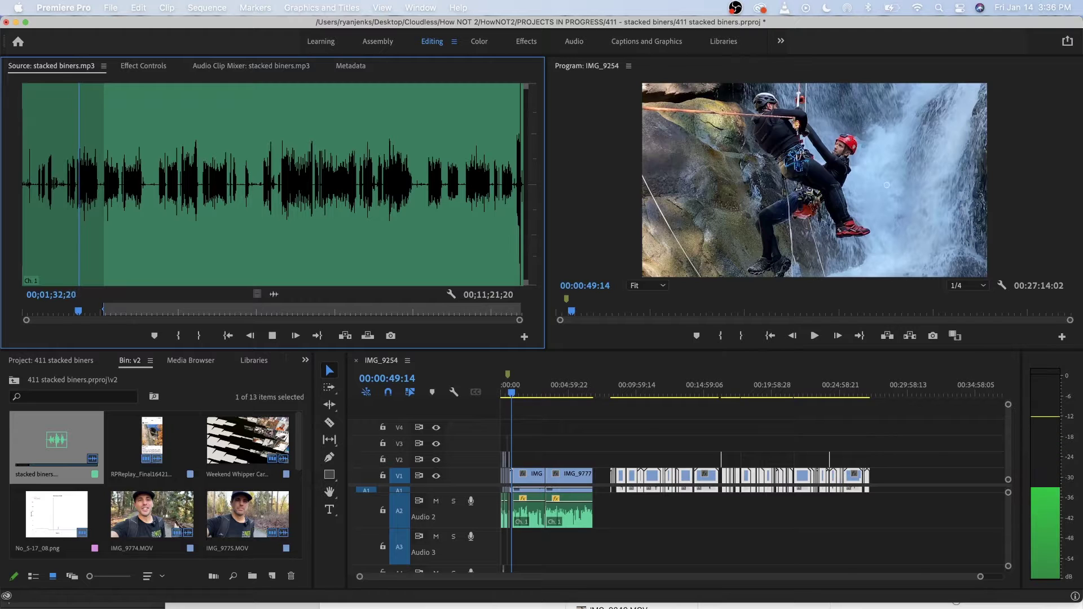
pyautogui.press('space')
# Listen to stacked biners.mp3 from 00;02;14;05 and again from about 00;02;47.
pyautogui.moveTo(80, 311); pyautogui.dragTo(104, 311)
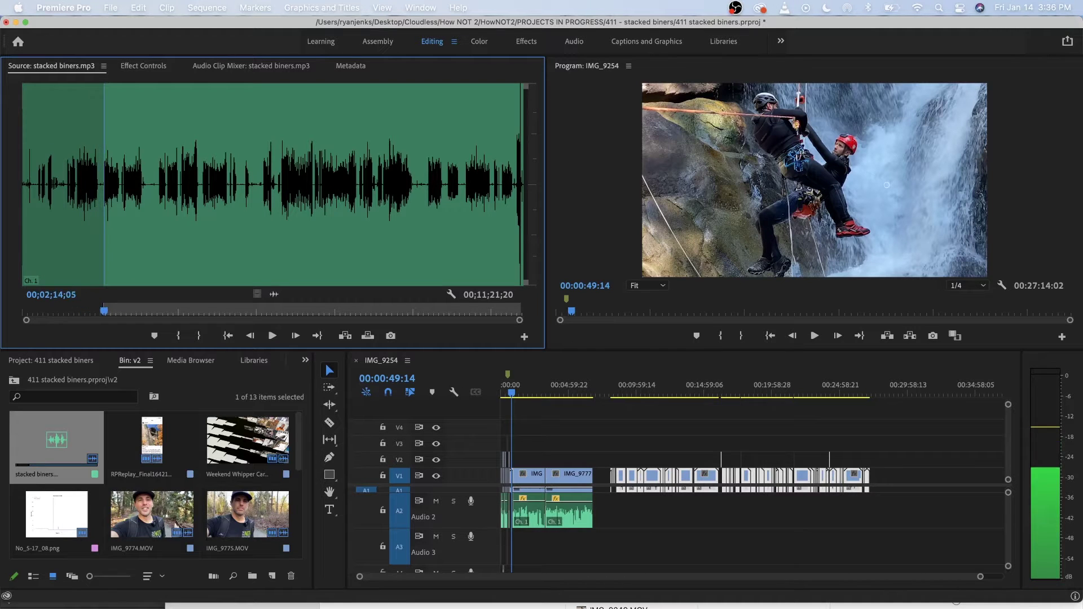
pyautogui.press('space')
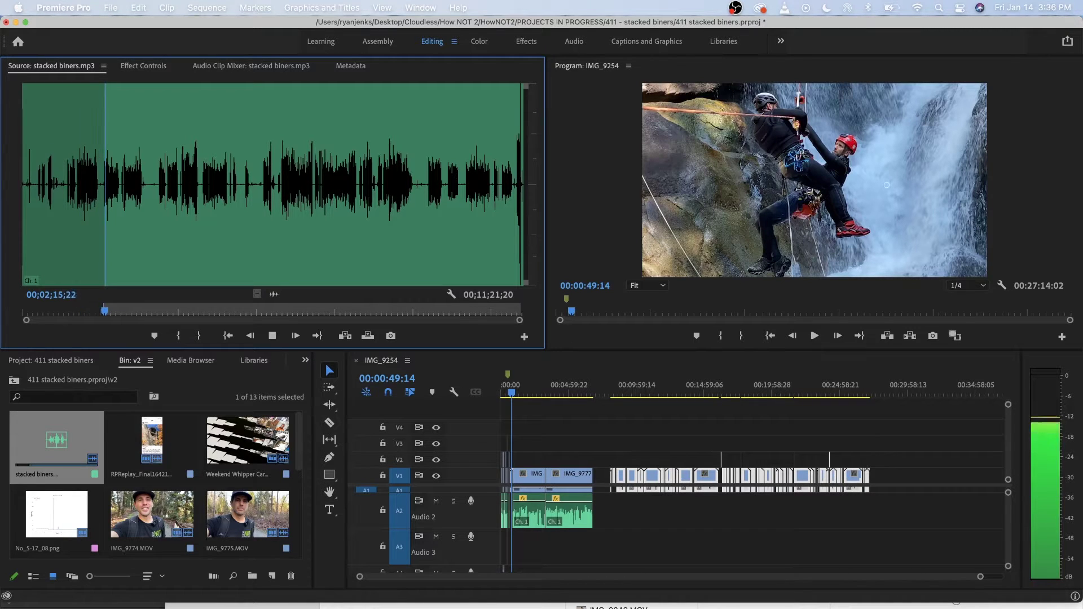
pyautogui.press('space')
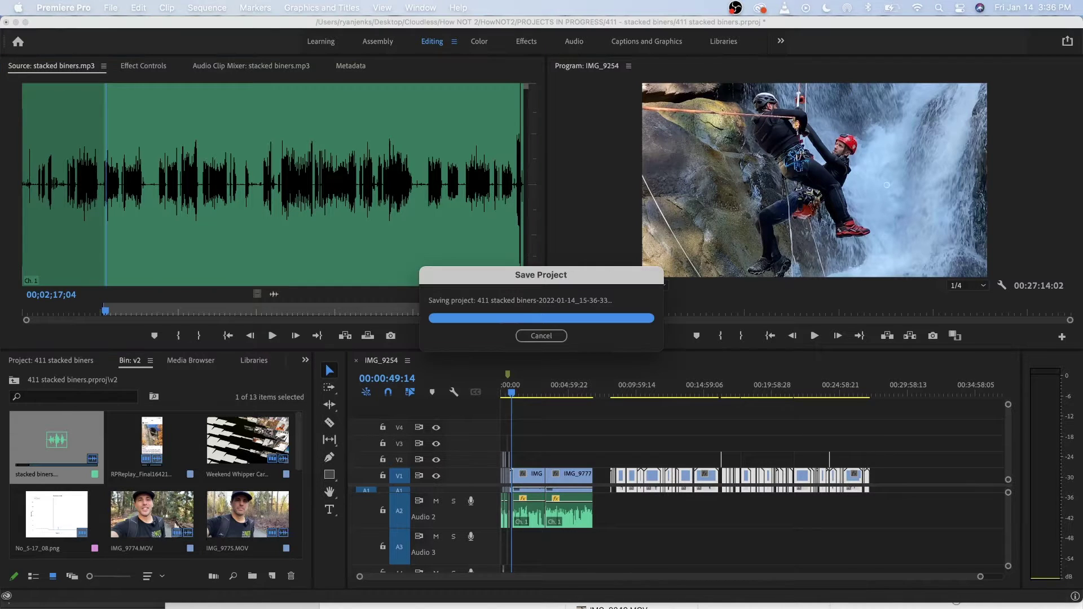
pyautogui.click(123, 311)
pyautogui.press('space')
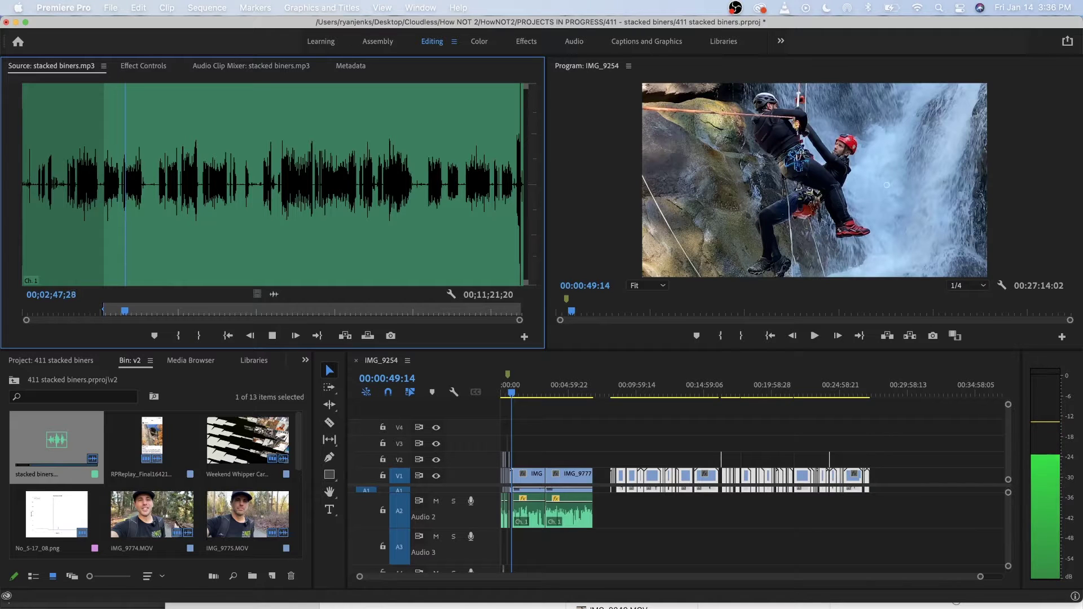
pyautogui.press('space')
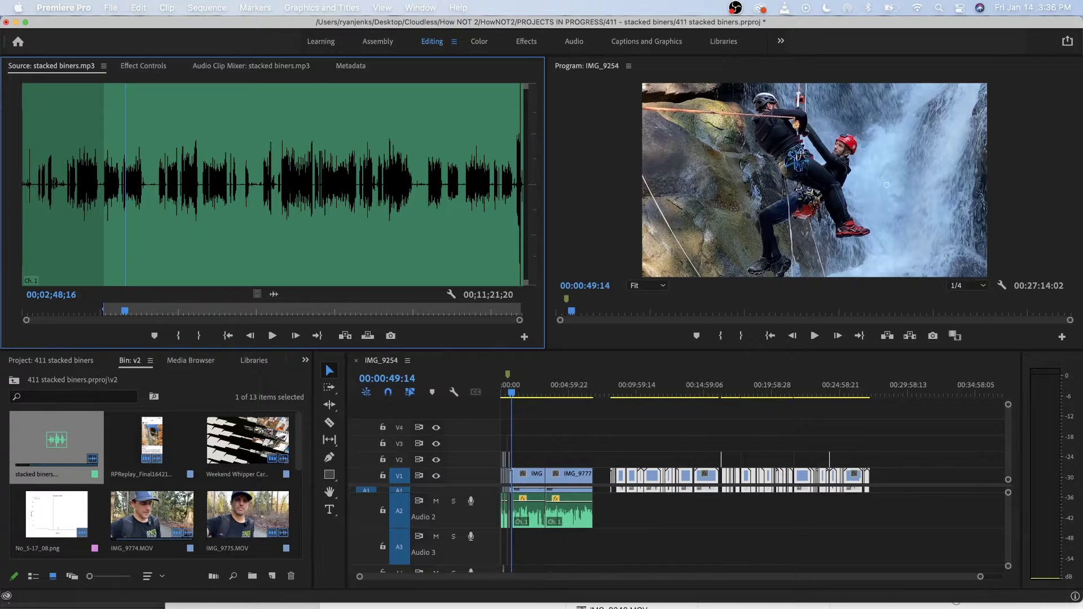
# Preview the No_5-17_08.png graph and scrub through Weekend Whipper Carabiner Breaks.mp4 to 00:00:13:05.
pyautogui.doubleClick(56, 514)
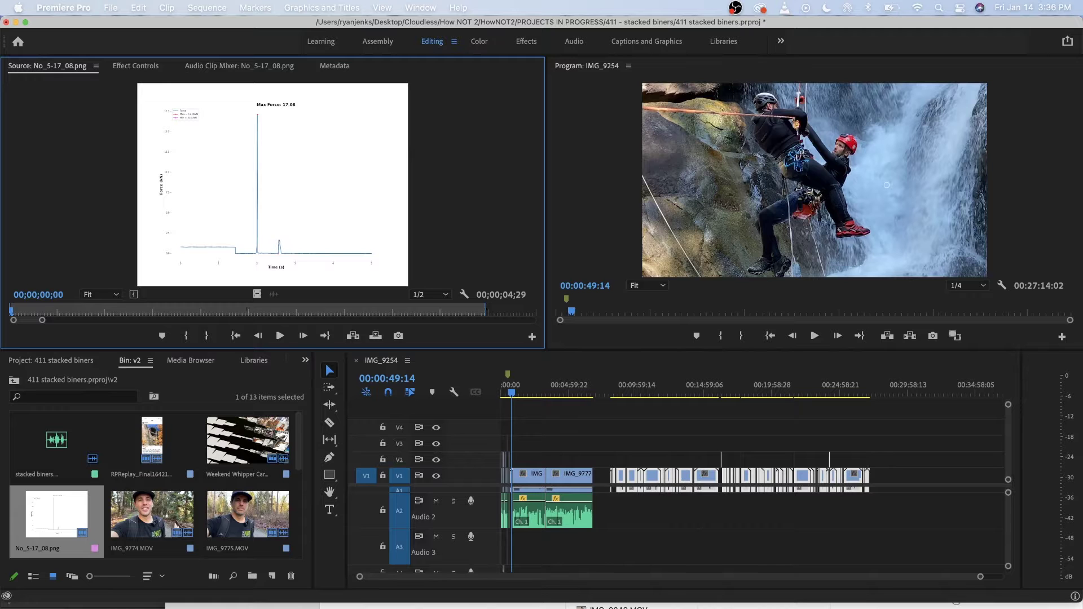
pyautogui.doubleClick(248, 440)
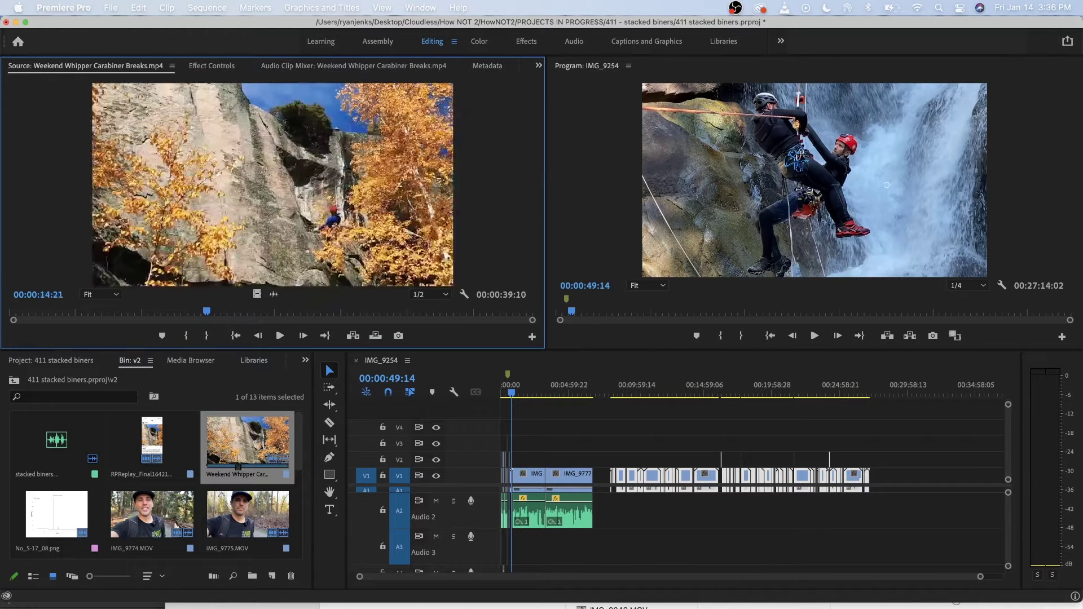
pyautogui.press('j')
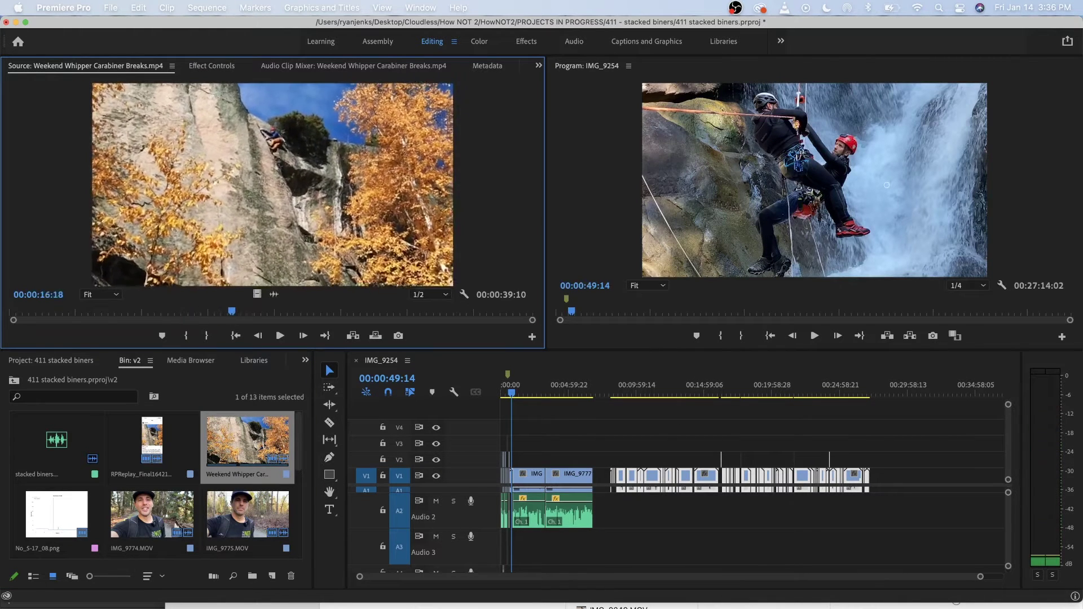
pyautogui.moveTo(172, 312)
pyautogui.mouseDown()
pyautogui.moveTo(195, 311)
pyautogui.moveTo(184, 311)
pyautogui.mouseUp()
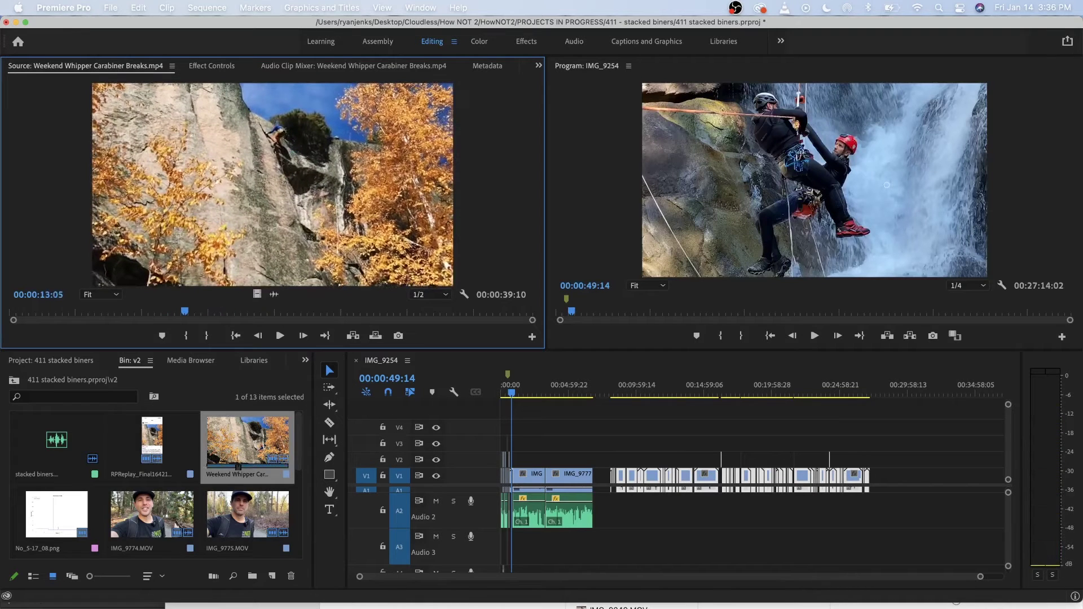
# Preview the red arrow image, the How Not 2 Intro at 00:00:04:07 and the 2022-01-14 screenshot from the v2 bin.
pyautogui.scroll(-5, 170, 479)
pyautogui.doubleClick(248, 440)
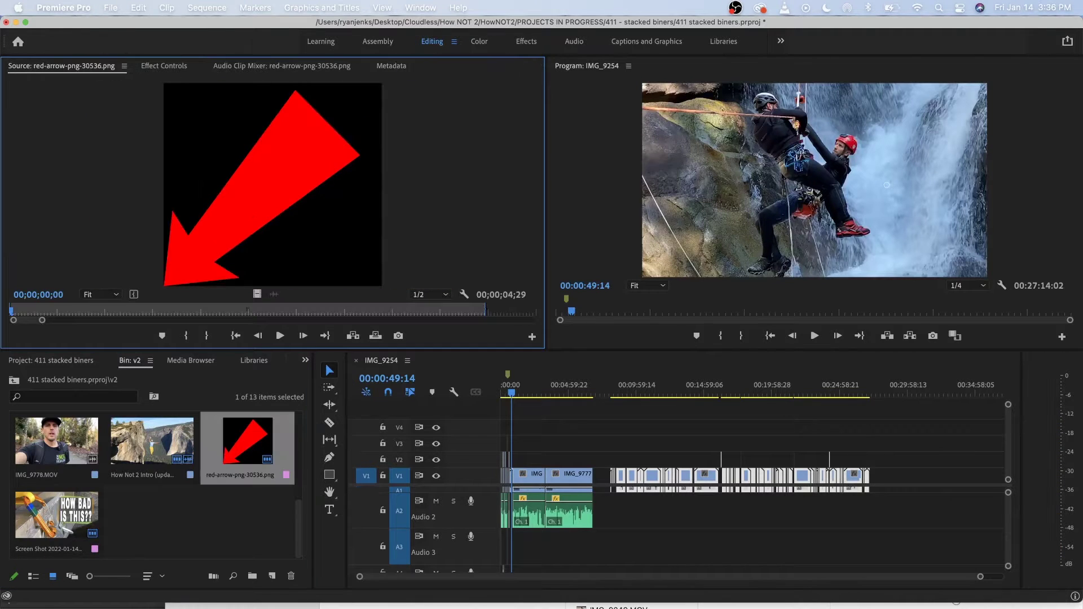
pyautogui.doubleClick(152, 440)
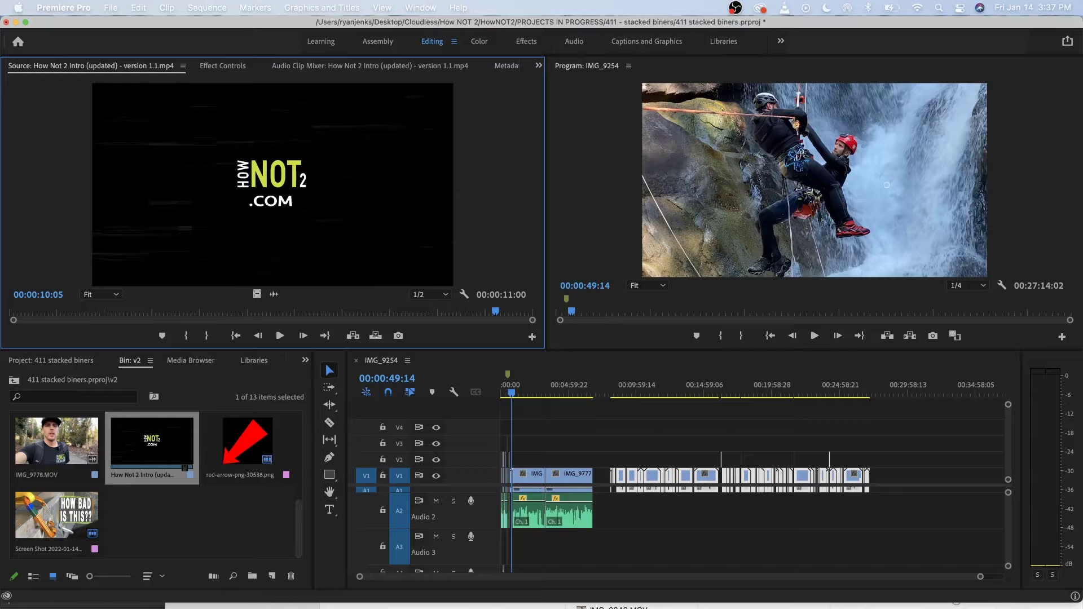
pyautogui.moveTo(211, 311)
pyautogui.mouseDown()
pyautogui.moveTo(233, 311)
pyautogui.moveTo(213, 311)
pyautogui.mouseUp()
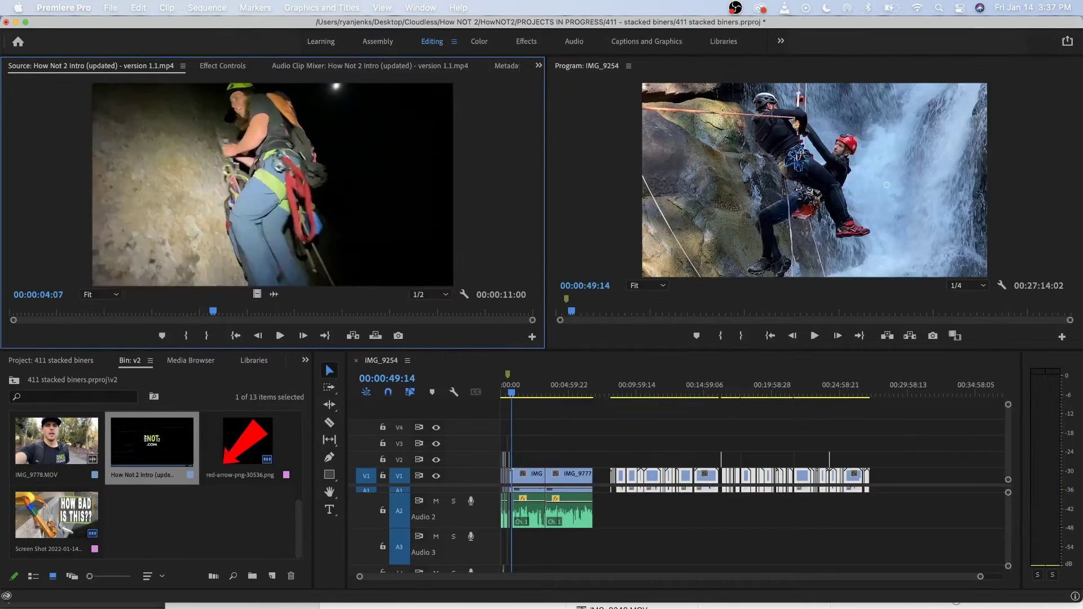
pyautogui.doubleClick(56, 515)
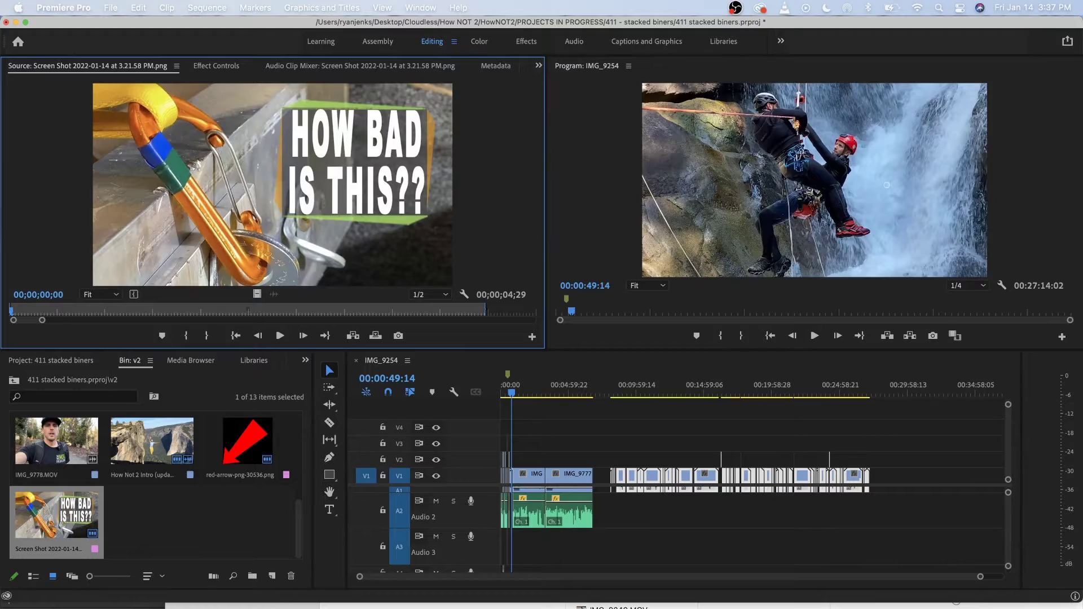
# Switch to Chrome, highlight the "Carabiners Loaded Sideways!?!?" title on the YouTube Studio video details page, and return to Premiere Pro.
pyautogui.hotkey('ctrl', 'Up')
pyautogui.hotkey('ctrl', 'Left')
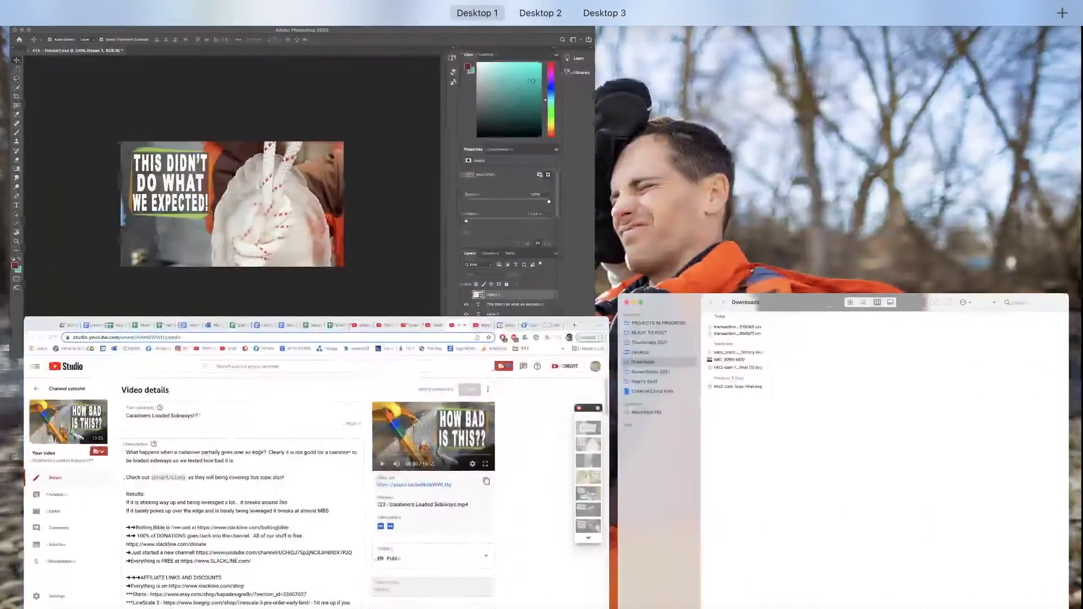
pyautogui.click(320, 465)
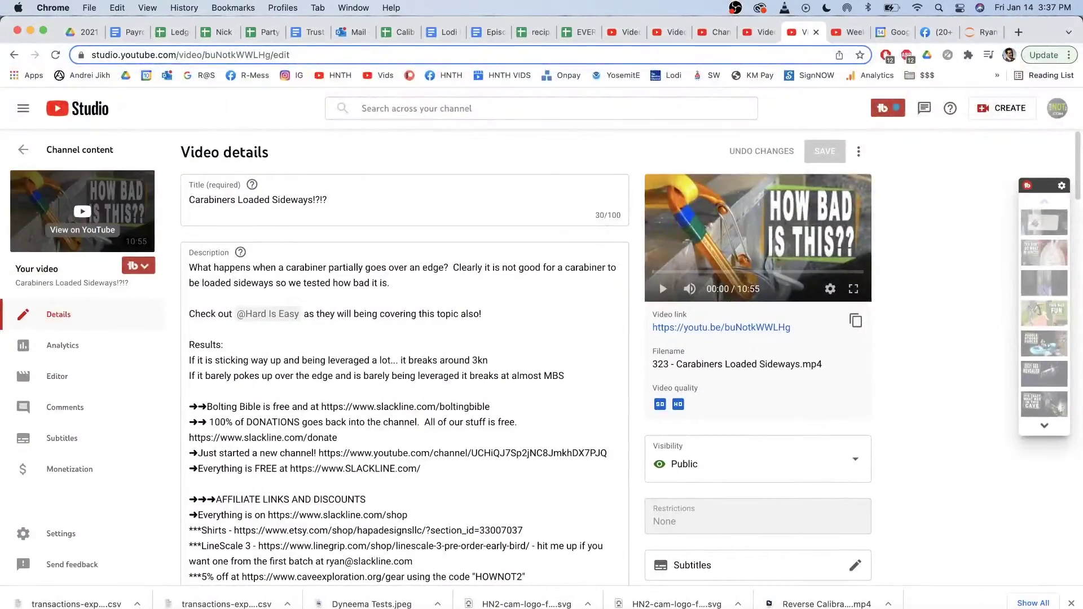
pyautogui.moveTo(203, 200); pyautogui.dragTo(308, 200)
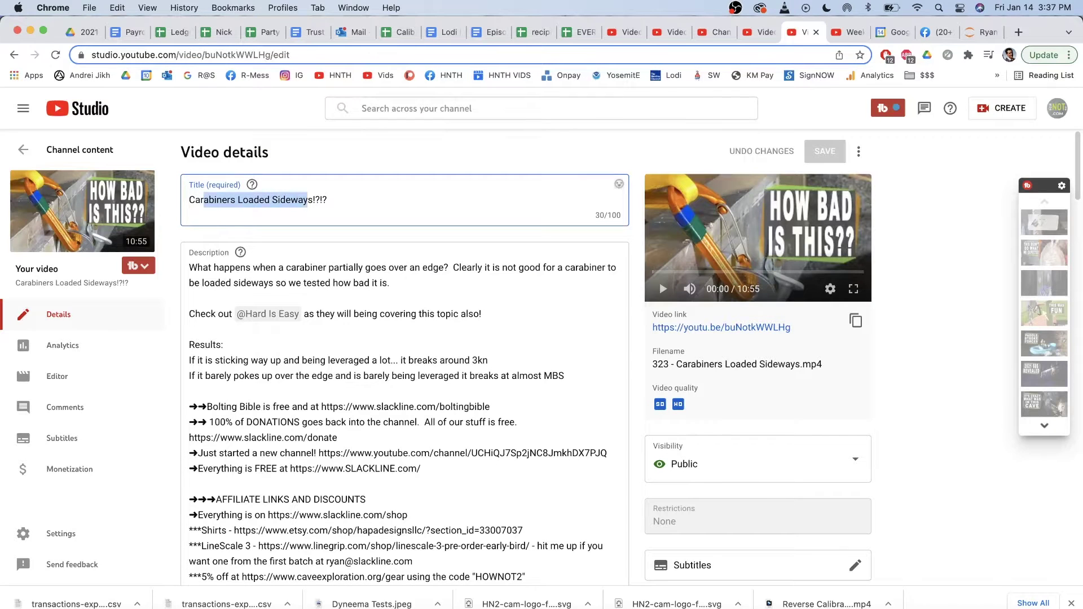
pyautogui.press('super+Tab')
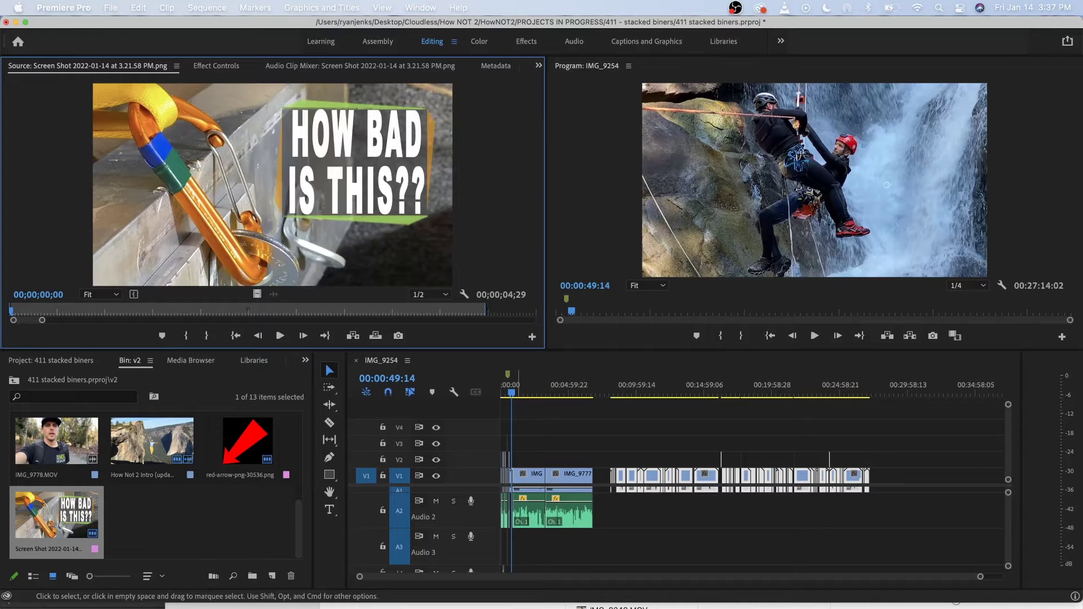
# Examine the start of the sequence, placing the playhead at 00:01:41:26 in IMG_9775.MOV and at 00:00:52:01 in the How Not 2 Intro clip.
pyautogui.scroll(5, 580, 479)
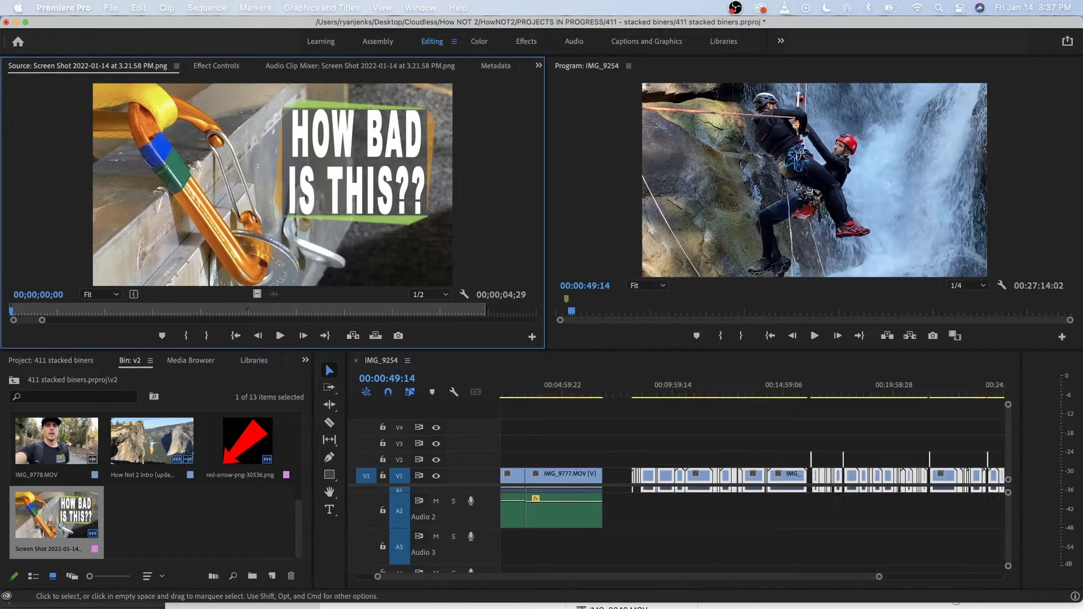
pyautogui.hscroll(-4, 581, 479)
pyautogui.click(553, 390)
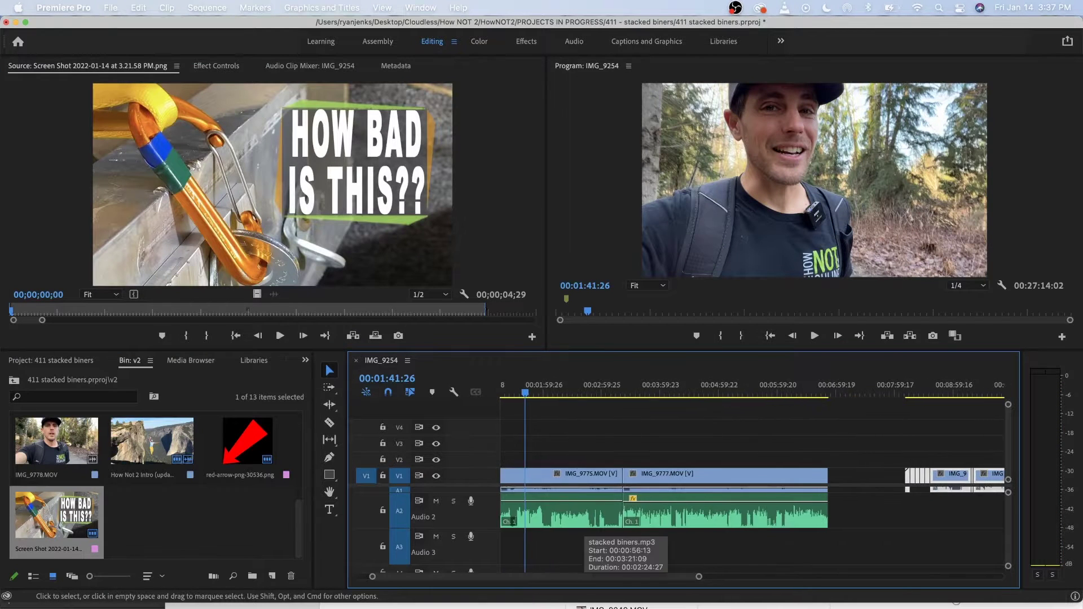
pyautogui.scroll(3, 542, 471)
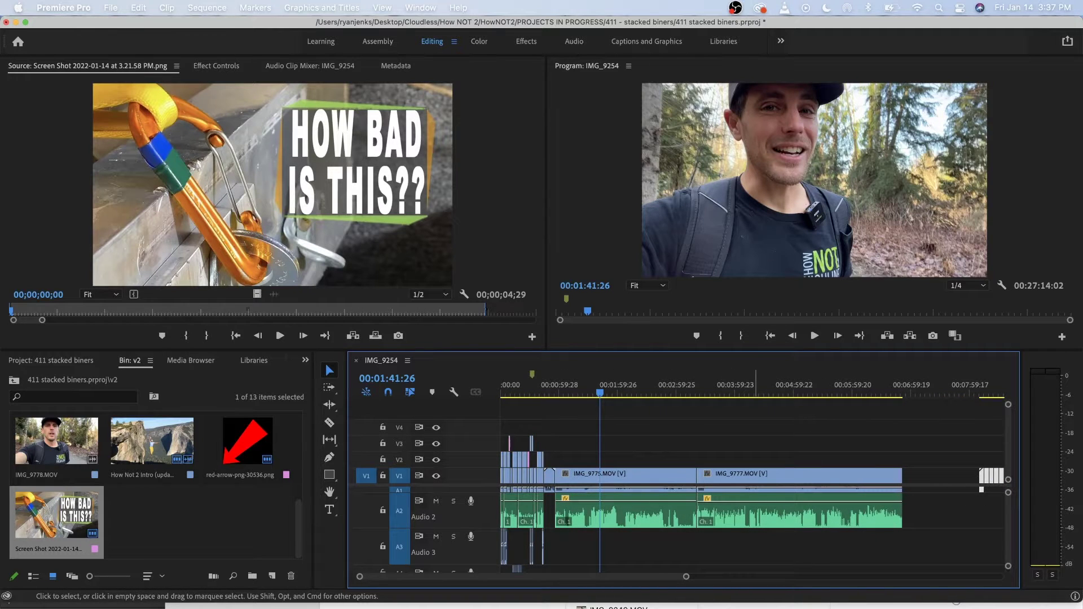
pyautogui.scroll(6, 552, 471)
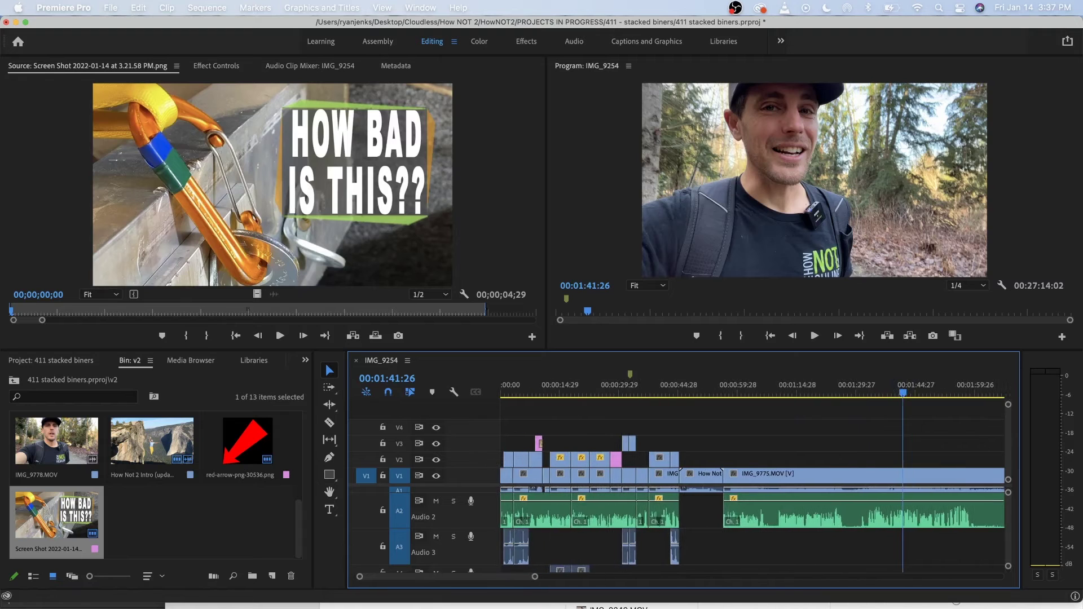
pyautogui.moveTo(703, 389)
pyautogui.mouseDown()
pyautogui.moveTo(687, 389)
pyautogui.moveTo(706, 389)
pyautogui.mouseUp()
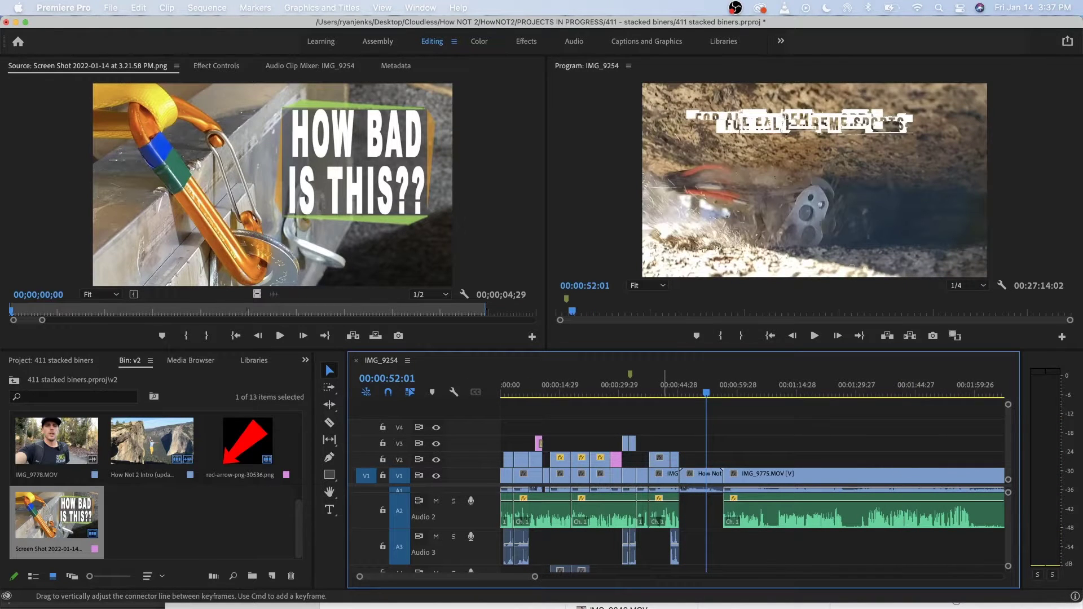
# Select all video and audio clips that come before the How Not 2 Intro clip in the sequence.
pyautogui.scroll(5, 664, 514)
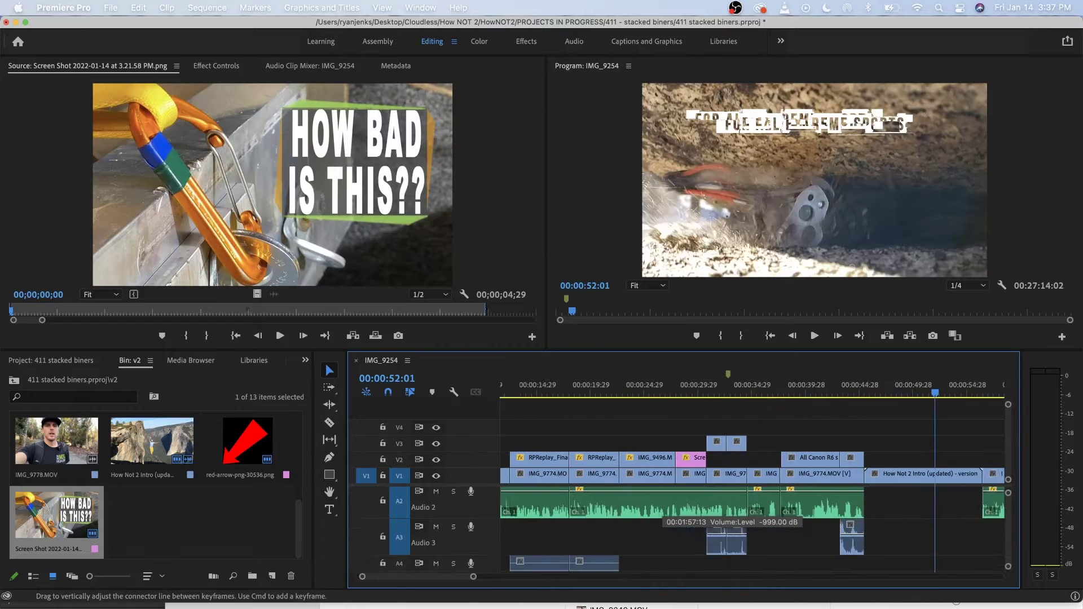
pyautogui.scroll(-5, 666, 515)
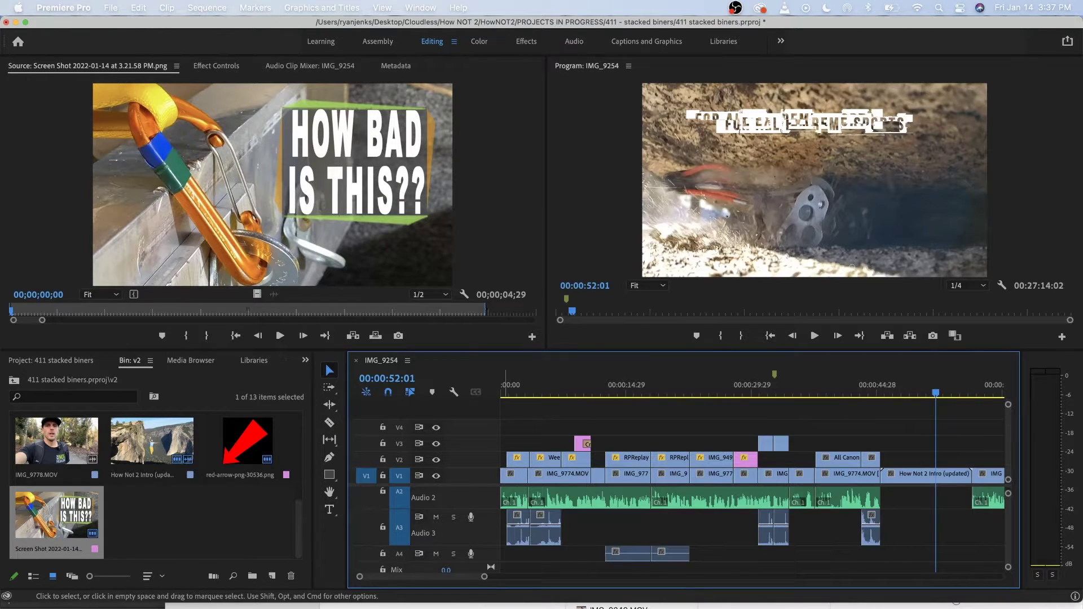
pyautogui.moveTo(505, 423); pyautogui.dragTo(884, 499)
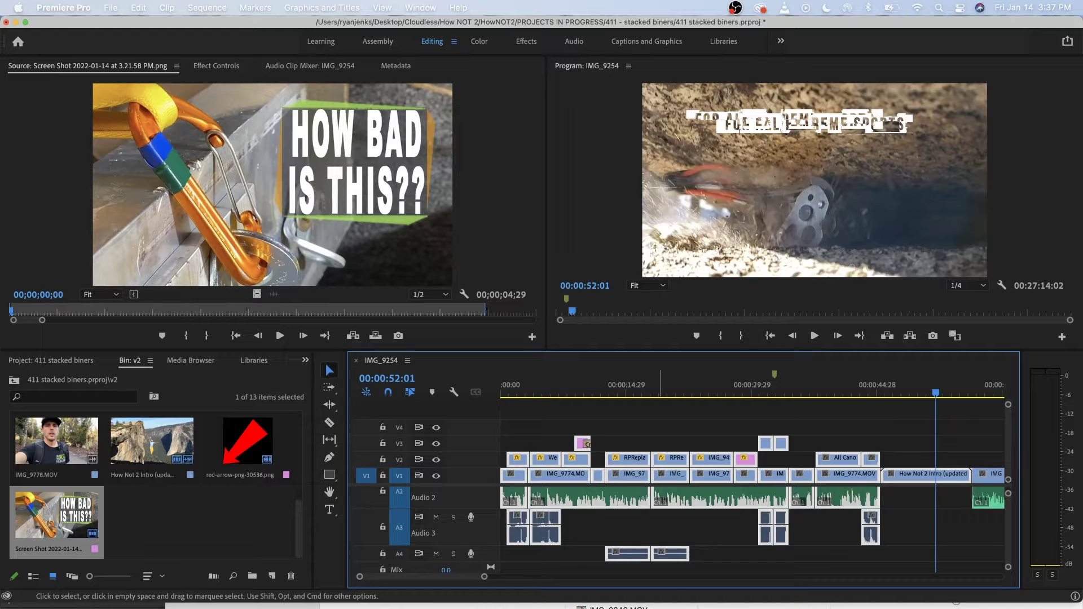
# Play the opening of the sequence from its start through the first RPReplay overlay on V2.
pyautogui.moveTo(935, 389); pyautogui.dragTo(502, 389)
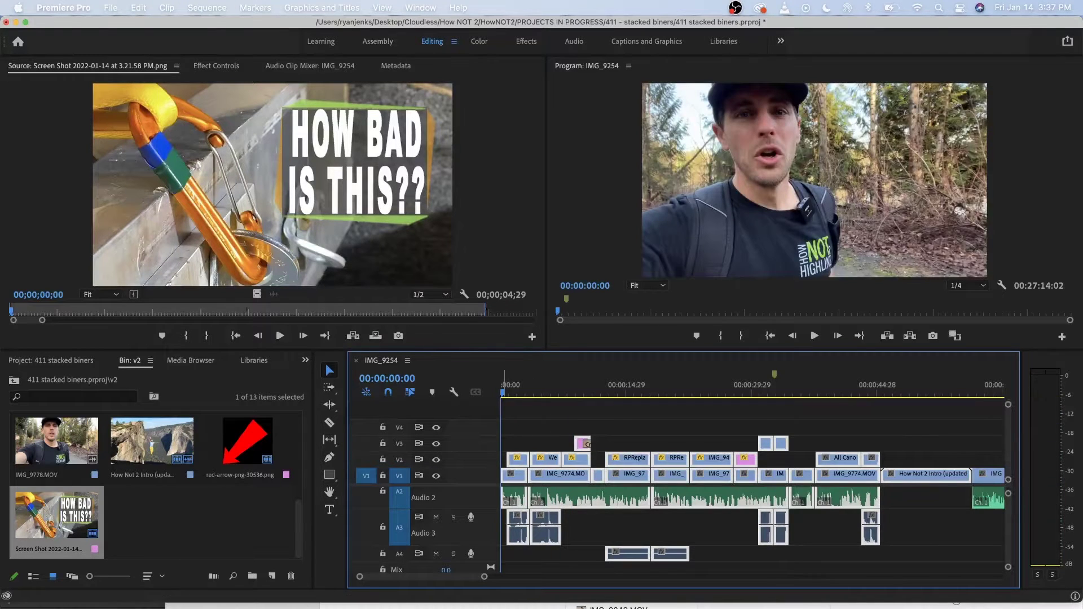
pyautogui.press('=')
pyautogui.press('=')
pyautogui.press('=')
pyautogui.press('=')
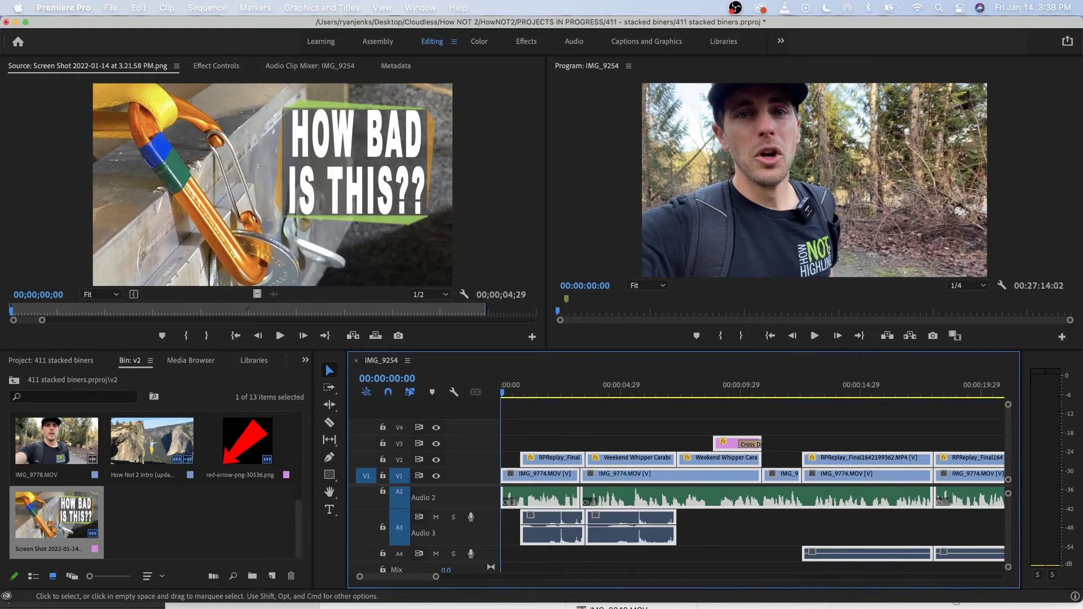
pyautogui.press('space')
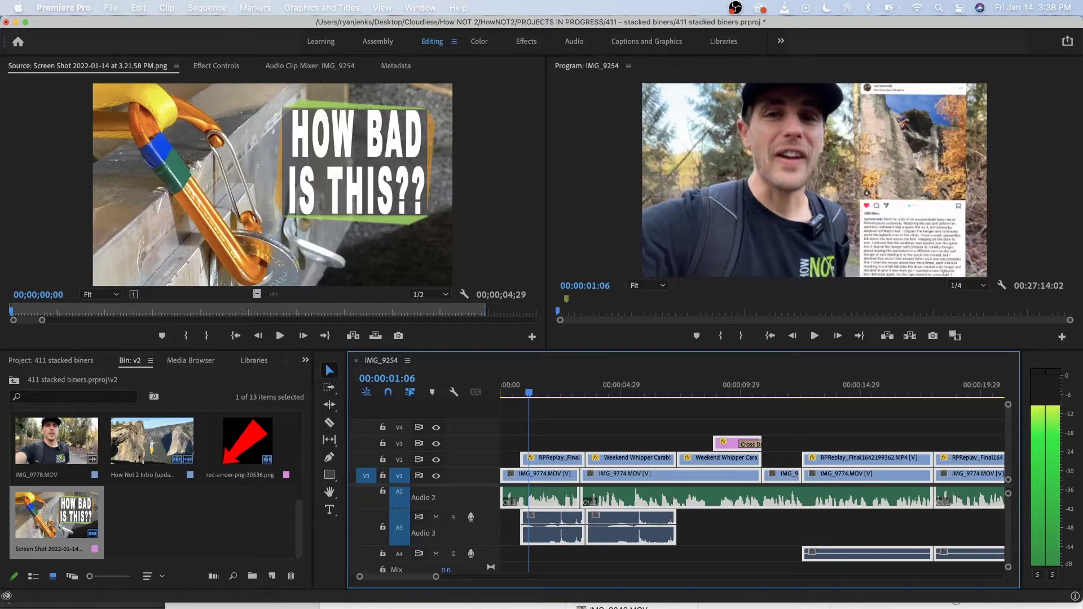
pyautogui.press('Home')
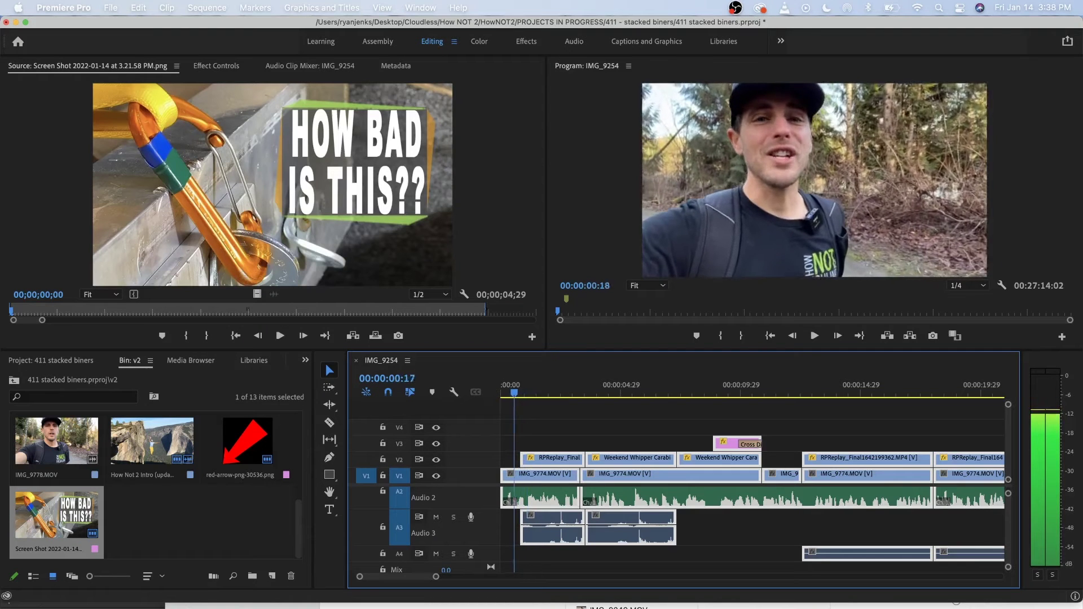
pyautogui.press('Home')
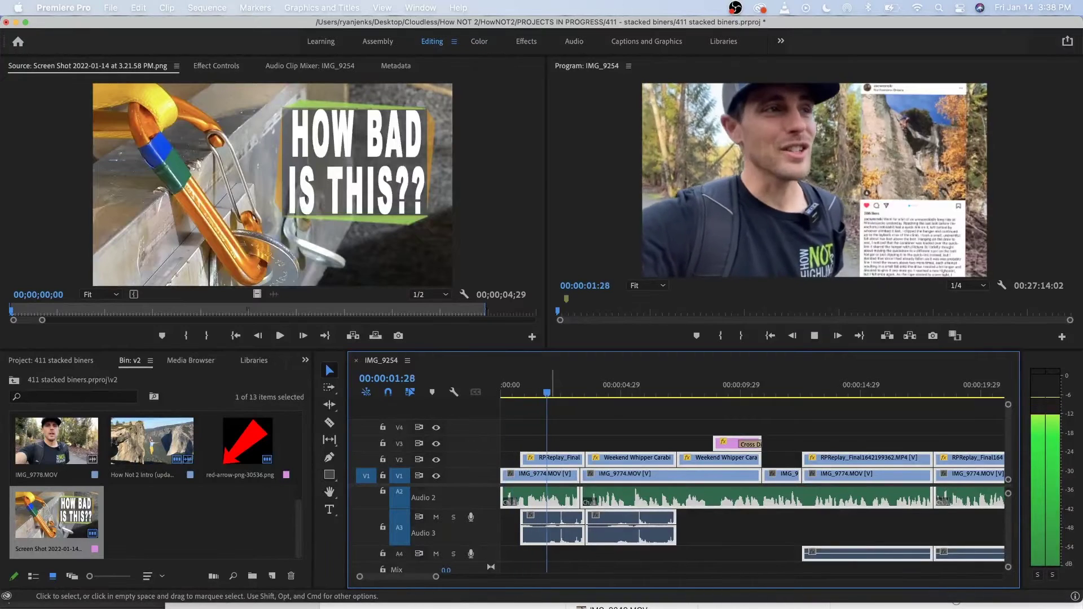
pyautogui.press('space')
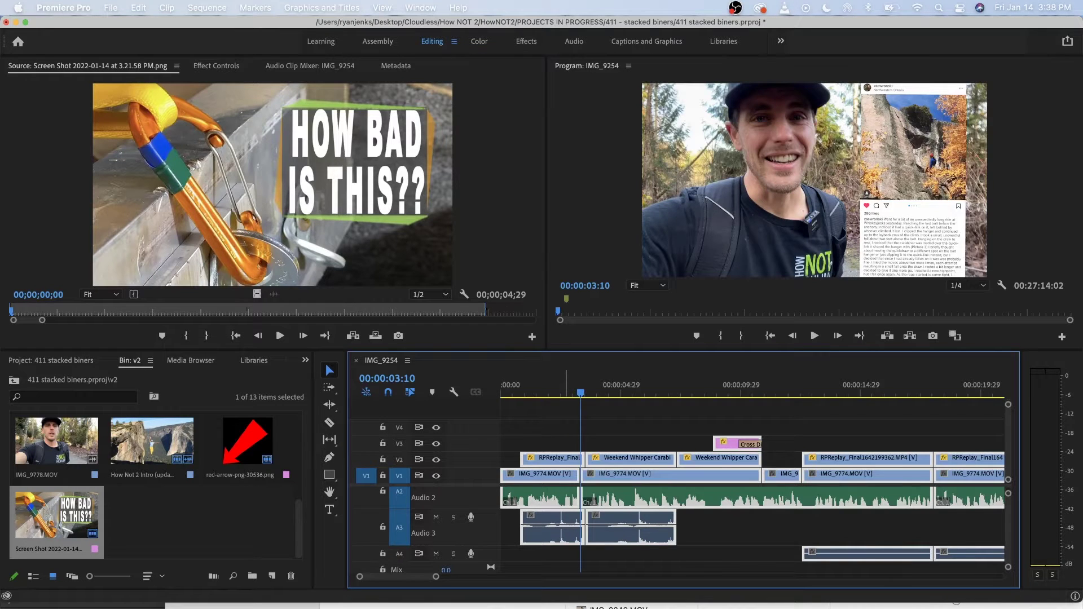
# Select the first Instagram post overlay in the program picture and play on into the Weekend Whipper clip.
pyautogui.doubleClick(913, 173)
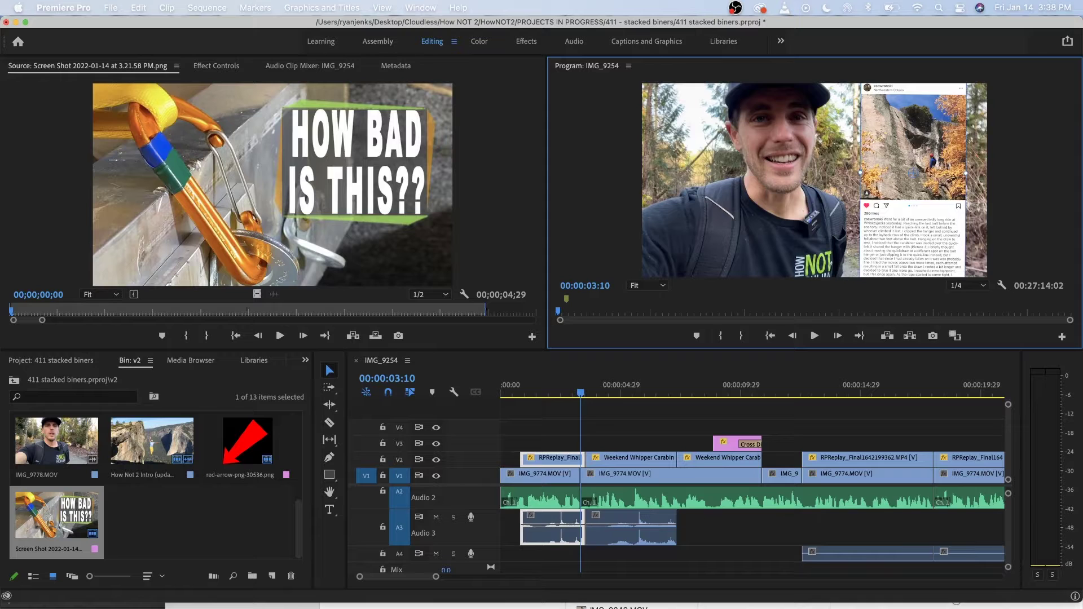
pyautogui.moveTo(913, 174)
pyautogui.mouseDown()
pyautogui.moveTo(913, 202)
pyautogui.moveTo(913, 172)
pyautogui.mouseUp()
pyautogui.press('space')
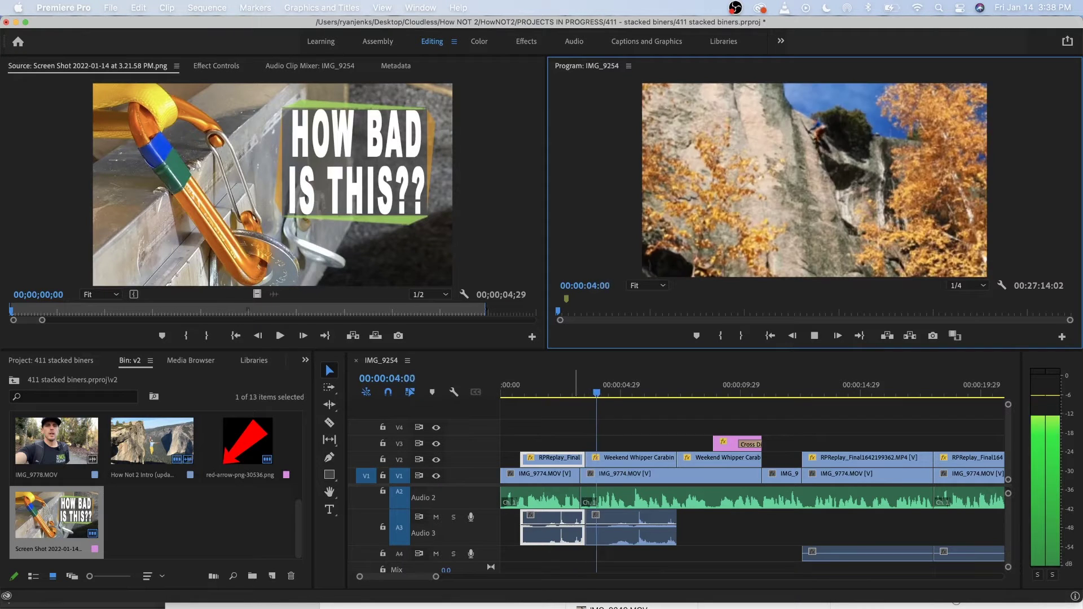
pyautogui.press('space')
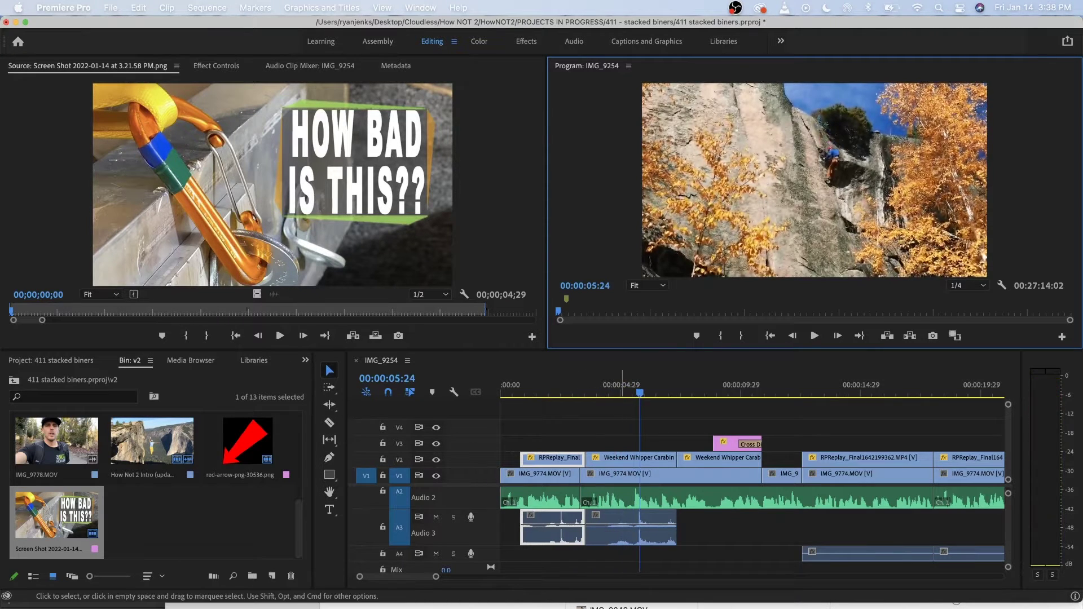
# Preview RPReplay_Final1642199362.MP4 and Weekend Whipper Carabiner Breaks.mp4 from the v2 bin, scrubbing the latter to 00:00:20:09.
pyautogui.scroll(5, 220, 480)
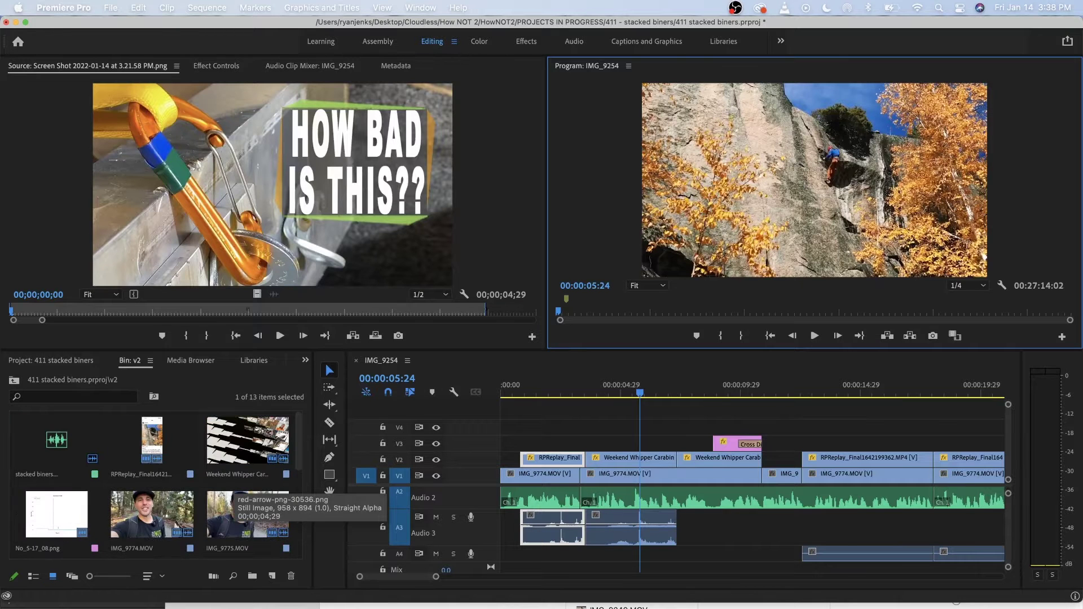
pyautogui.doubleClick(156, 466)
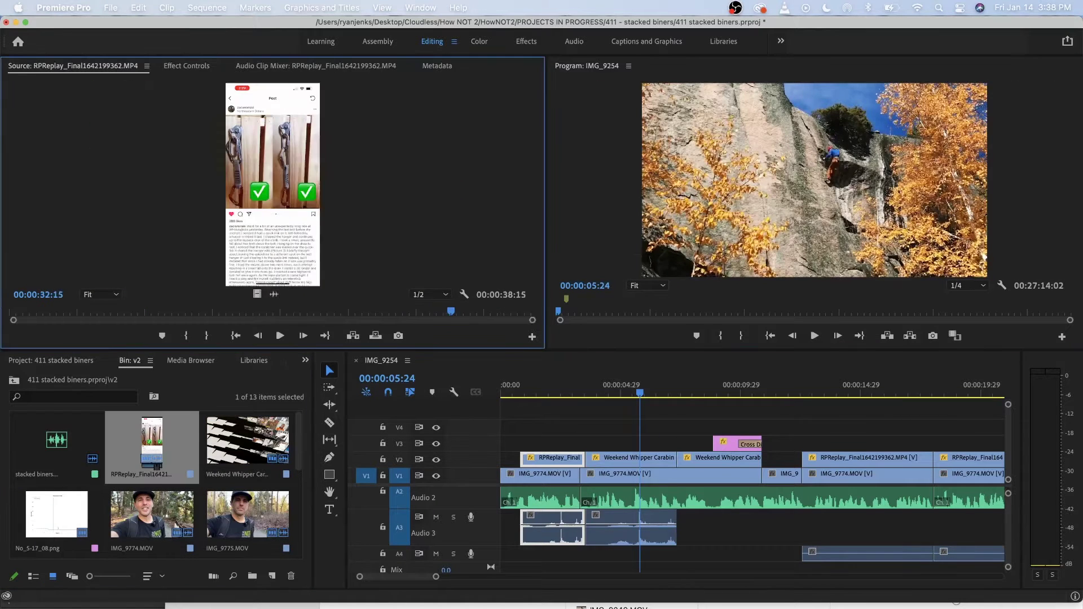
pyautogui.moveTo(451, 311); pyautogui.dragTo(293, 311)
pyautogui.doubleClick(248, 443)
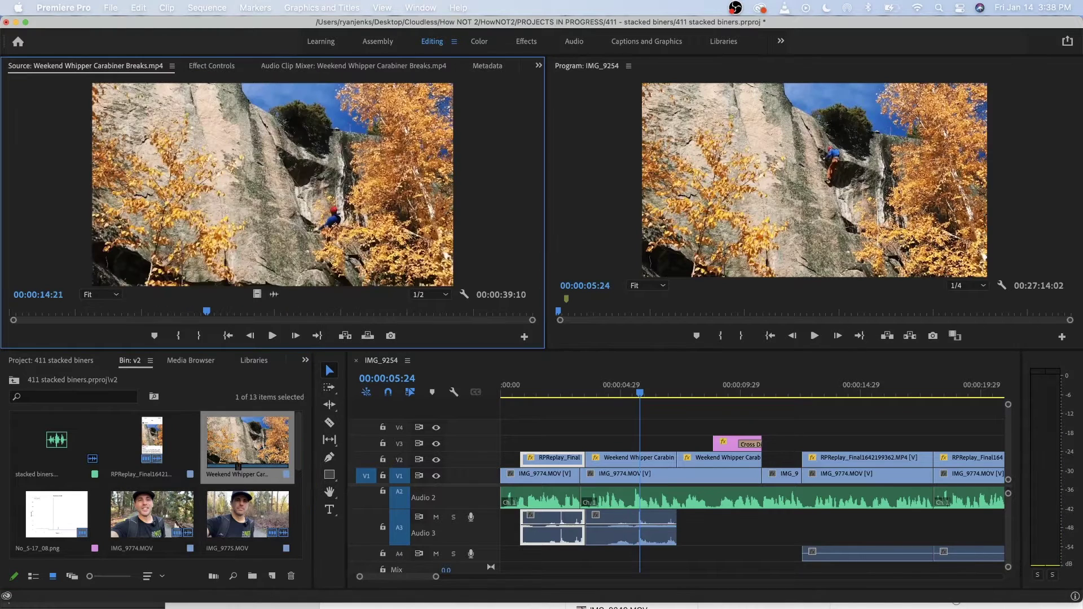
pyautogui.moveTo(148, 311); pyautogui.dragTo(279, 311)
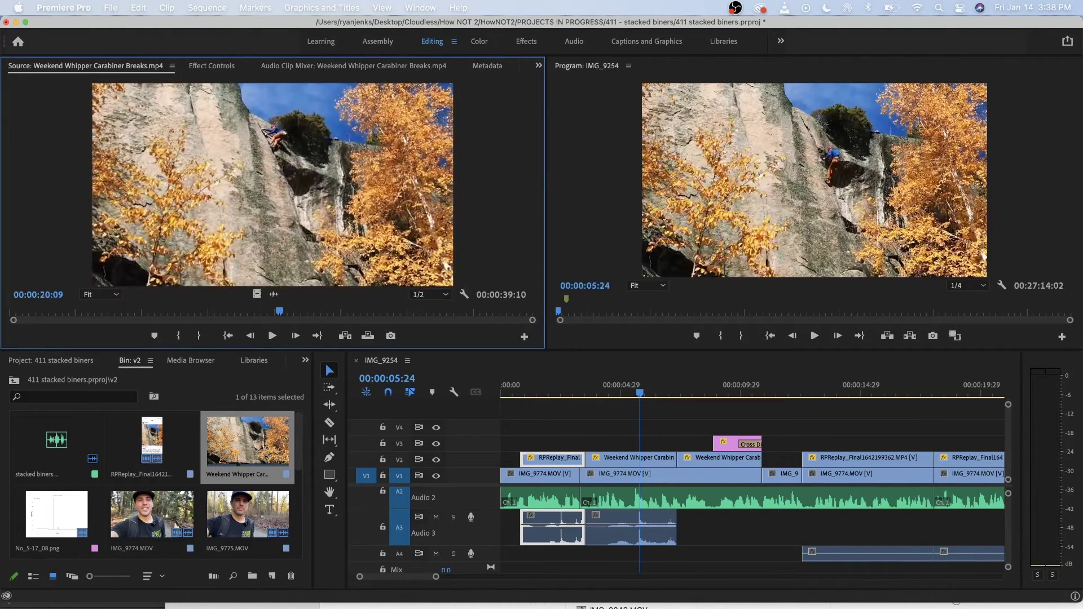
# Review the two Weekend Whipper clips in the sequence, including the zoomed-in second clip and the red arrow on V3.
pyautogui.click(555, 392)
pyautogui.press('space')
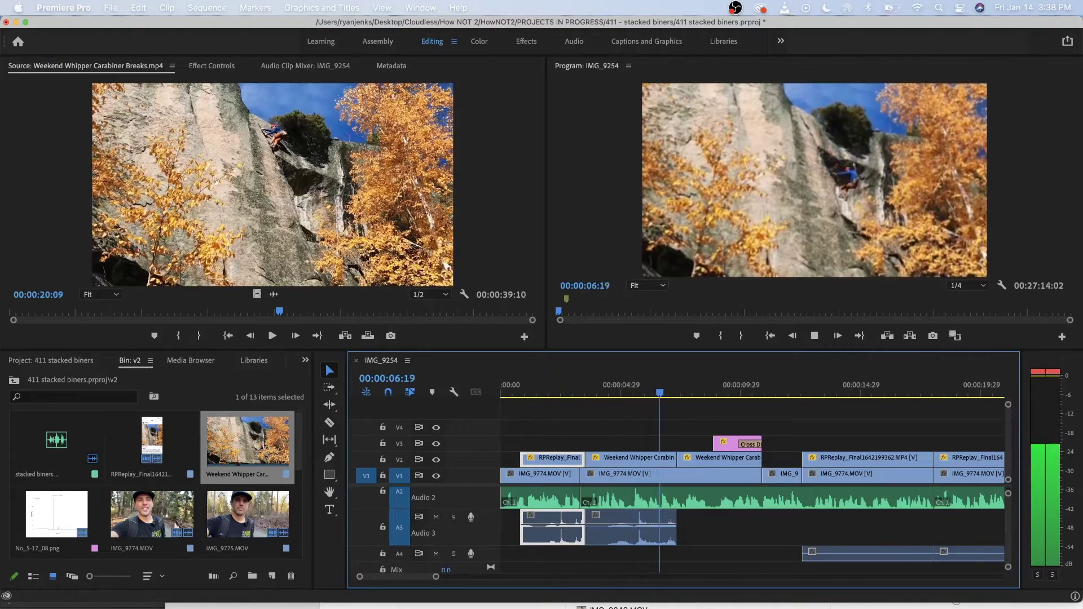
pyautogui.press('space')
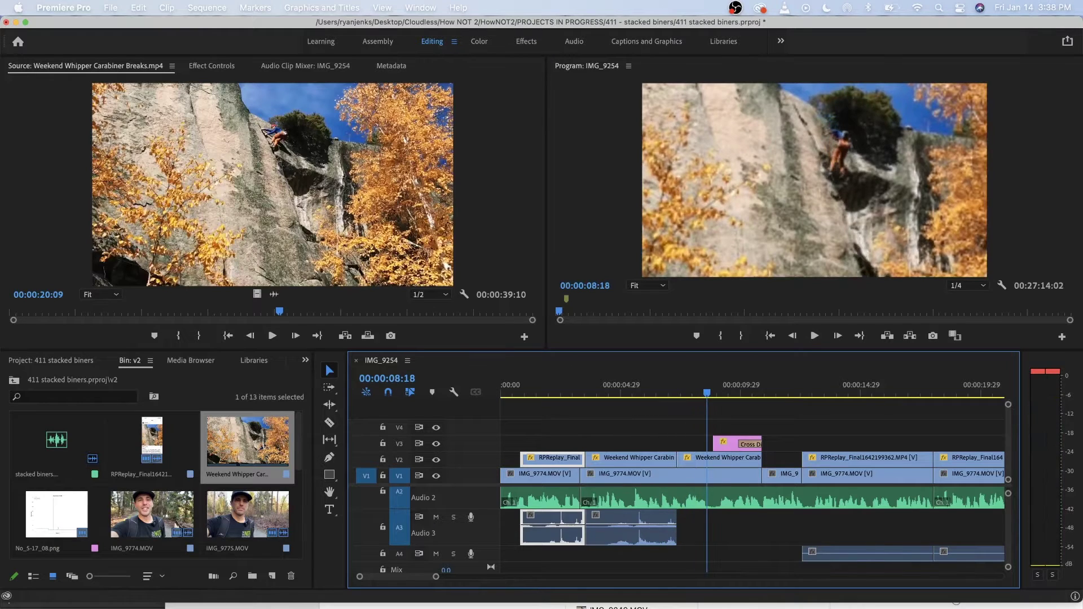
pyautogui.moveTo(645, 392)
pyautogui.mouseDown()
pyautogui.moveTo(683, 393)
pyautogui.moveTo(654, 393)
pyautogui.moveTo(679, 392)
pyautogui.moveTo(663, 393)
pyautogui.mouseUp()
pyautogui.press('space')
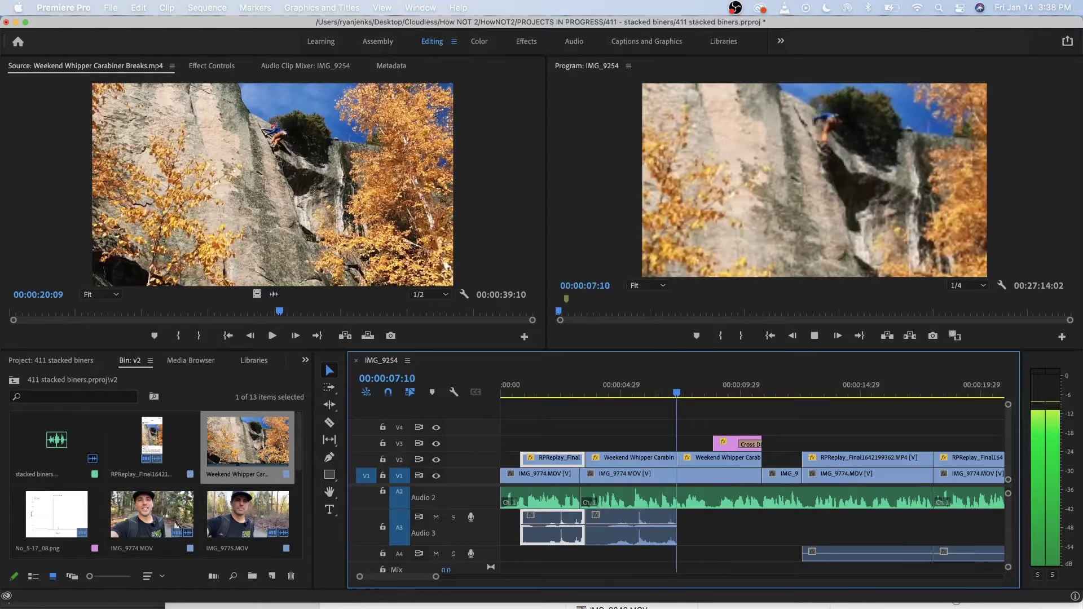
pyautogui.click(598, 393)
pyautogui.press('space')
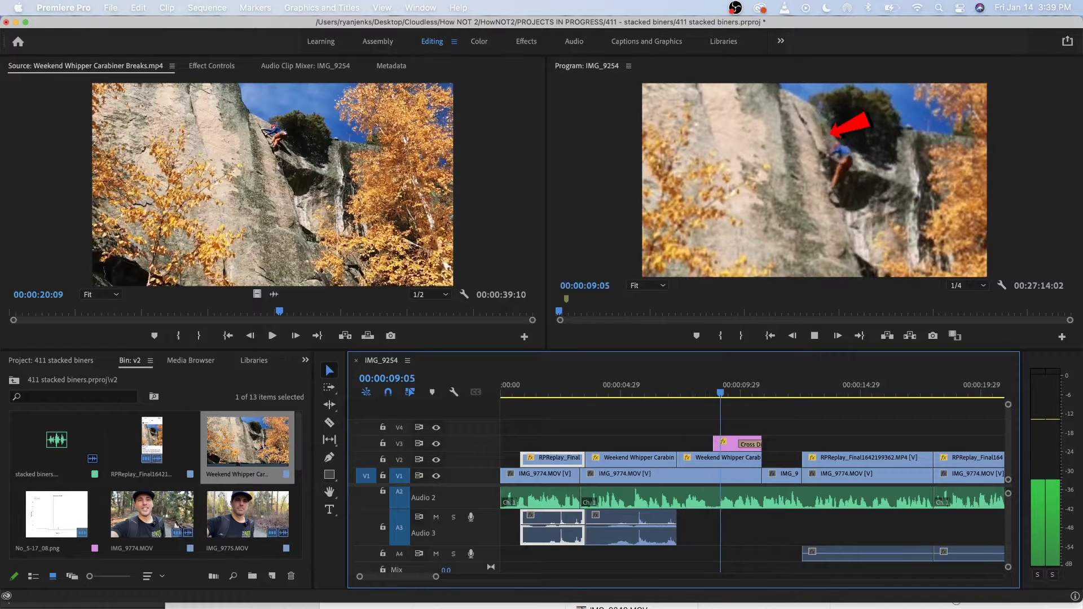
pyautogui.press('space')
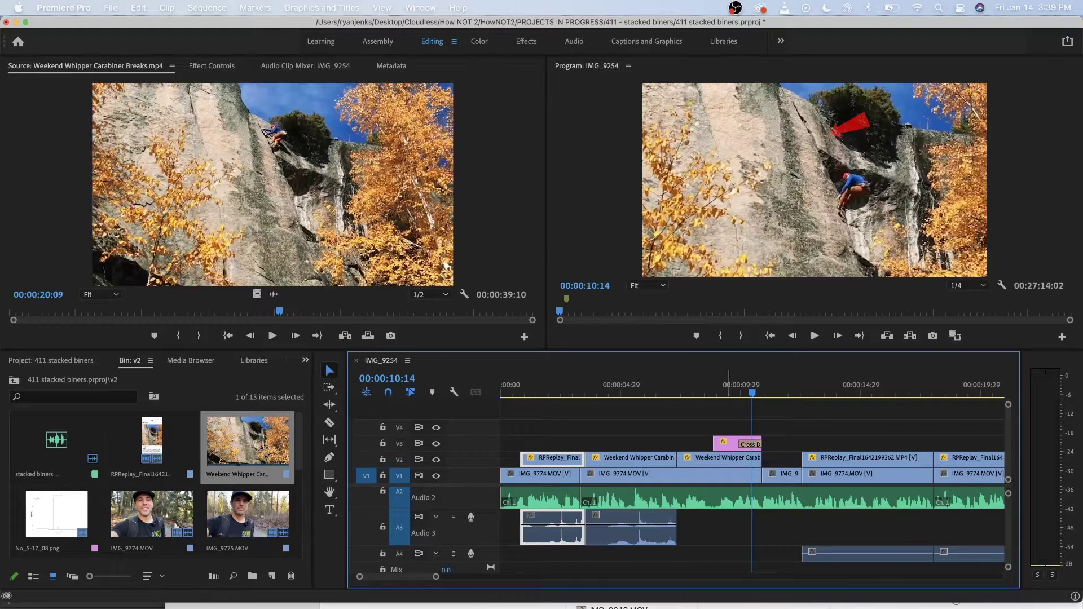
# Replay the red arrow's cross dissolve and the cut back to IMG_9774.MOV.
pyautogui.click(727, 386)
pyautogui.press('space')
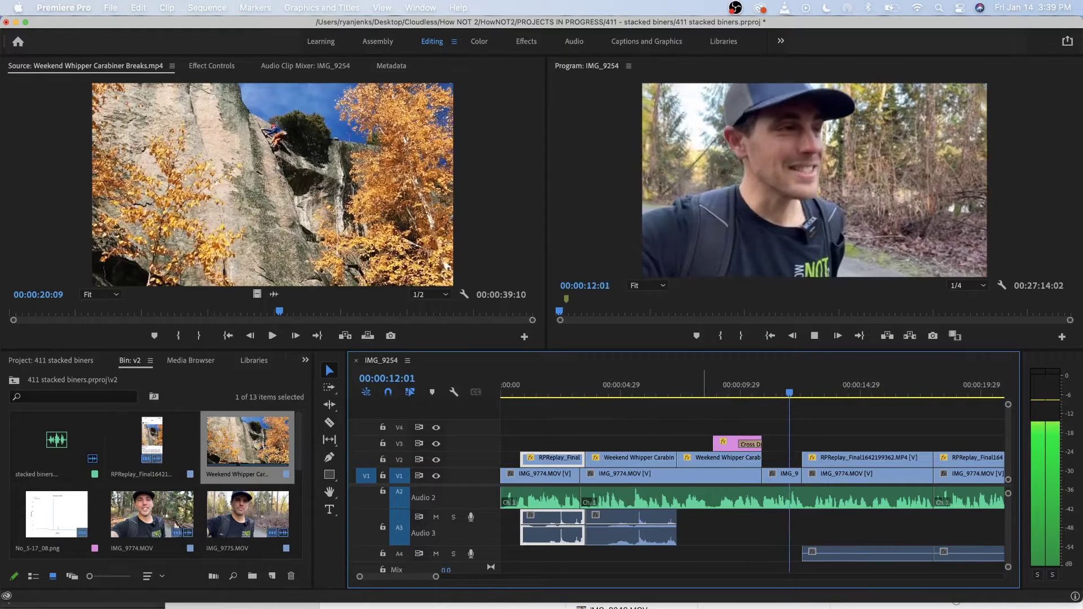
pyautogui.click(684, 386)
pyautogui.press('space')
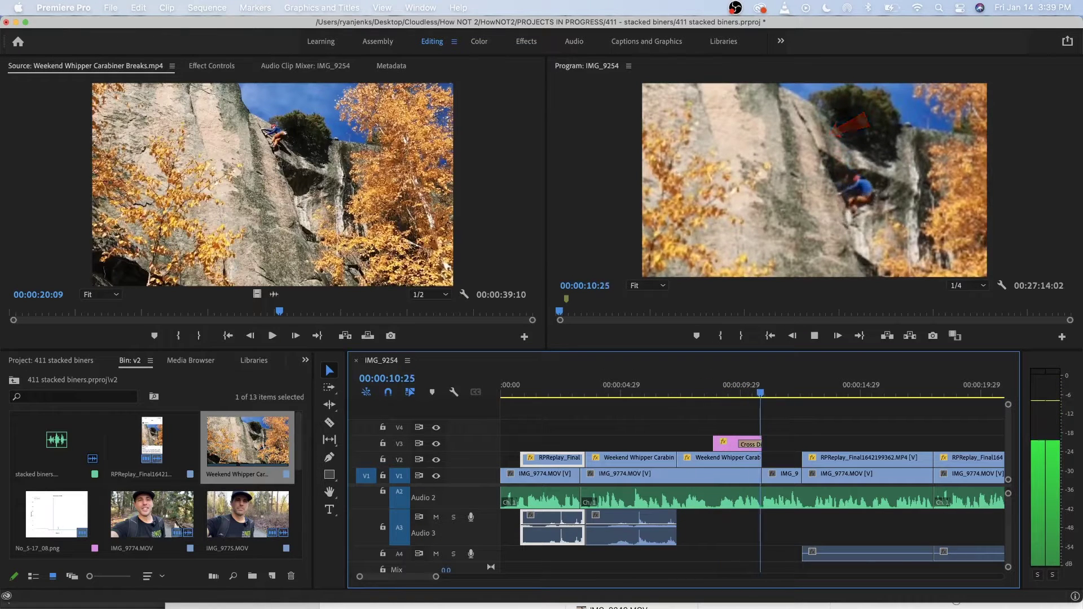
pyautogui.press('space')
pyautogui.press('-')
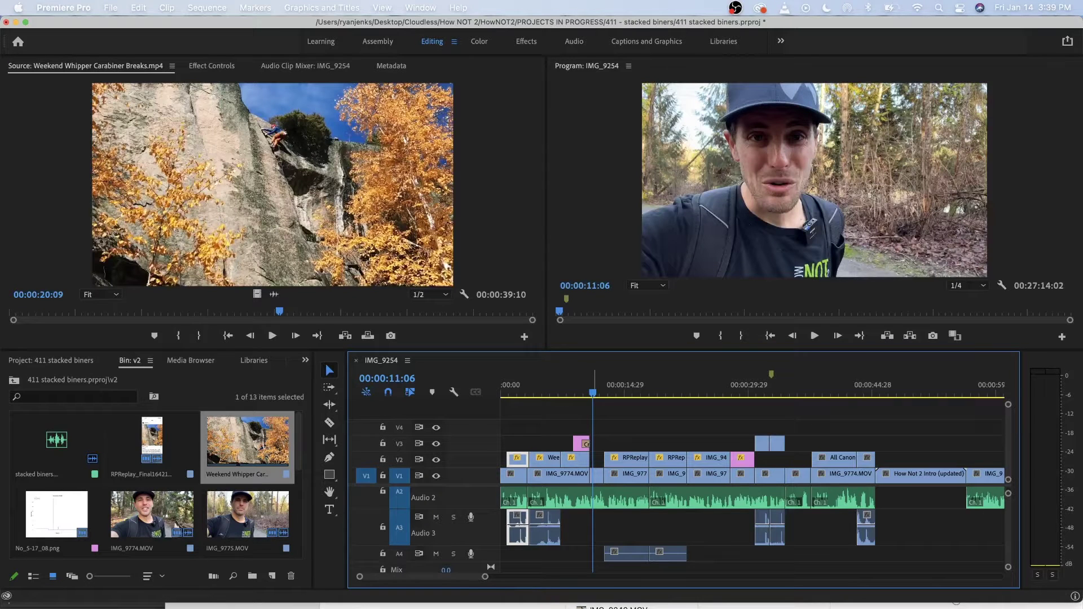
# Review the passage from the red arrow at 00:00:09:13 to the RPReplay overlay that follows it.
pyautogui.press('space')
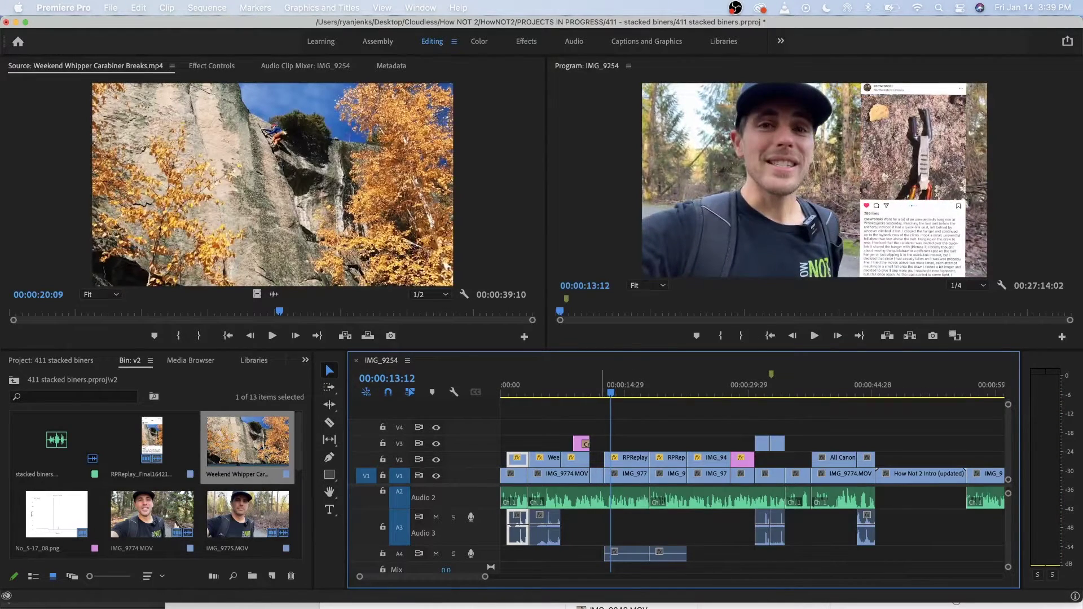
pyautogui.moveTo(600, 386); pyautogui.dragTo(597, 386)
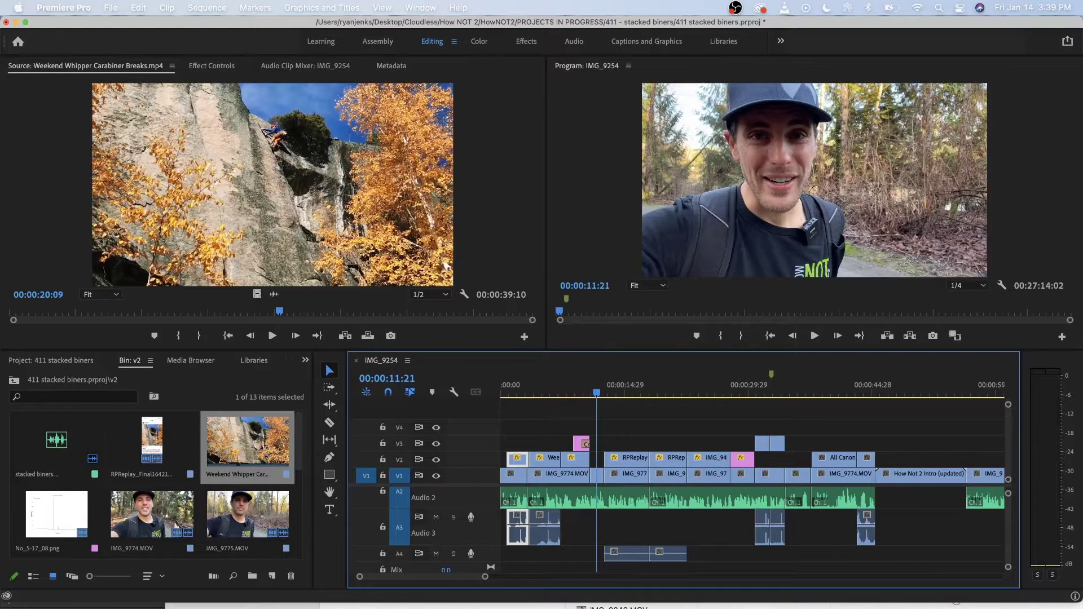
pyautogui.moveTo(593, 386)
pyautogui.mouseDown()
pyautogui.moveTo(566, 386)
pyautogui.moveTo(587, 386)
pyautogui.moveTo(578, 386)
pyautogui.mouseUp()
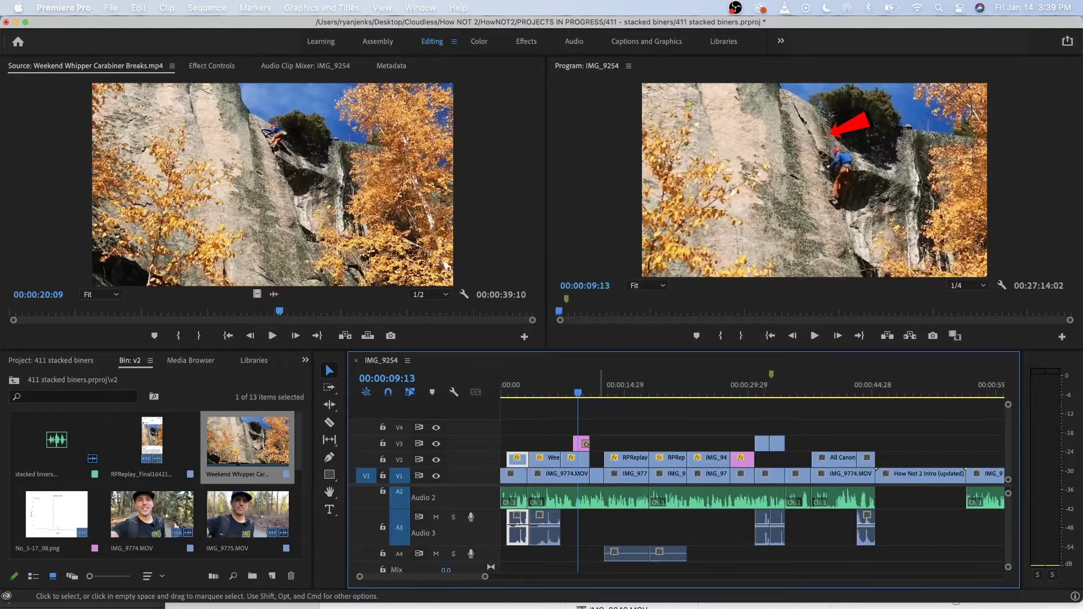
pyautogui.press('space')
pyautogui.press('=')
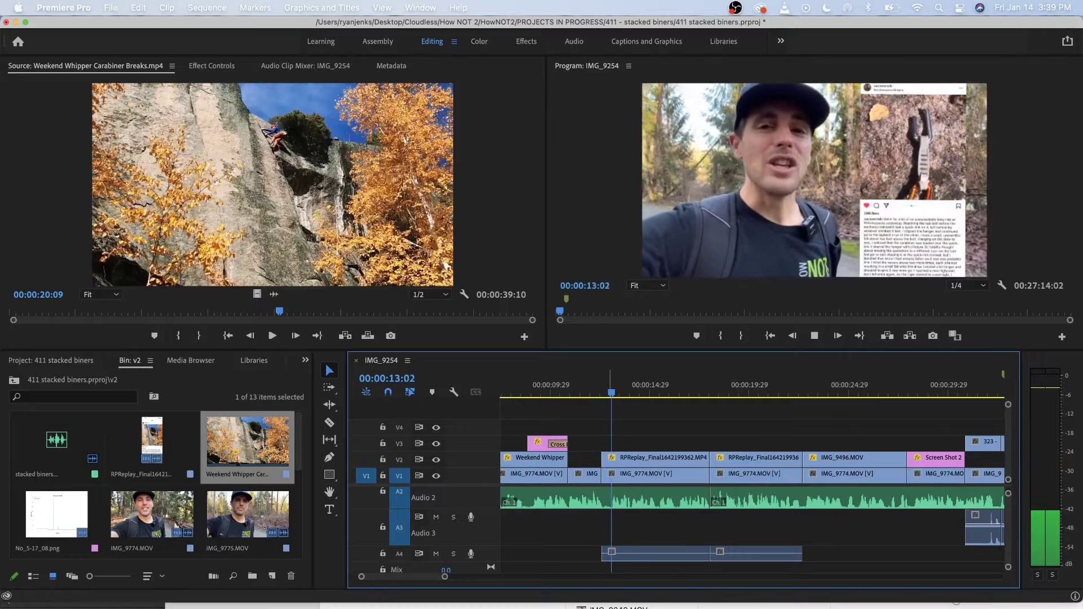
pyautogui.press('space')
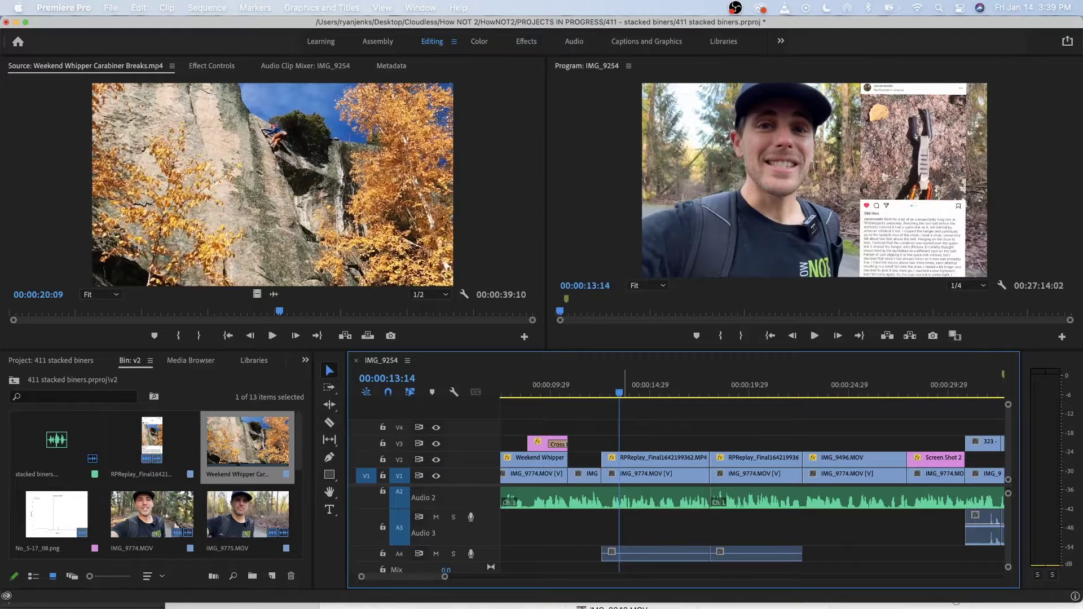
# Play the sequence from the start of the second RPReplay overlay through IMG_9496.MOV to the Screen Shot overlay.
pyautogui.moveTo(620, 391); pyautogui.dragTo(601, 391)
pyautogui.press('space')
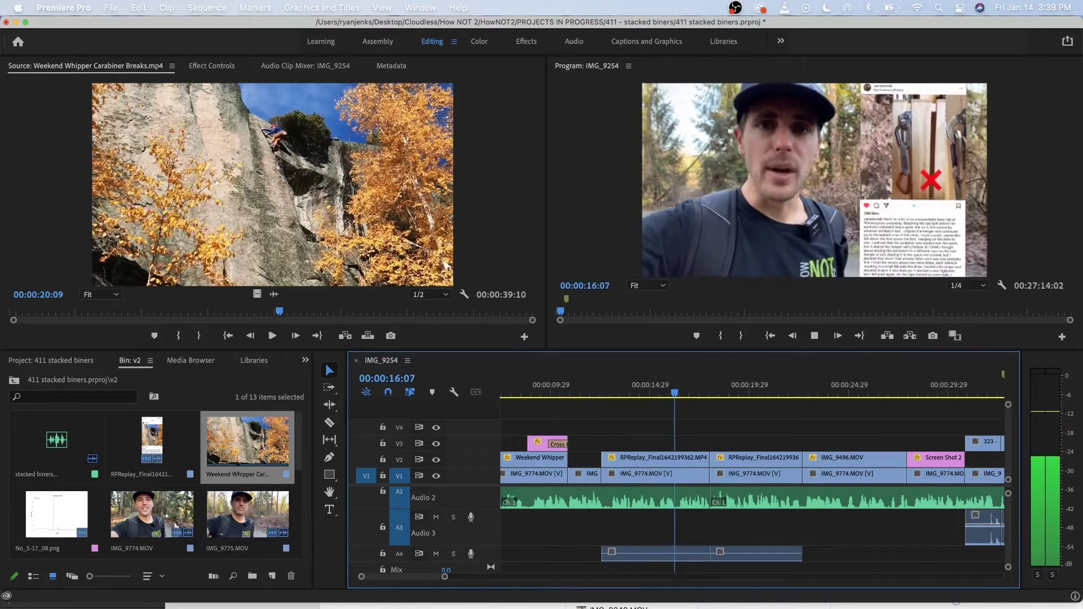
pyautogui.click(653, 385)
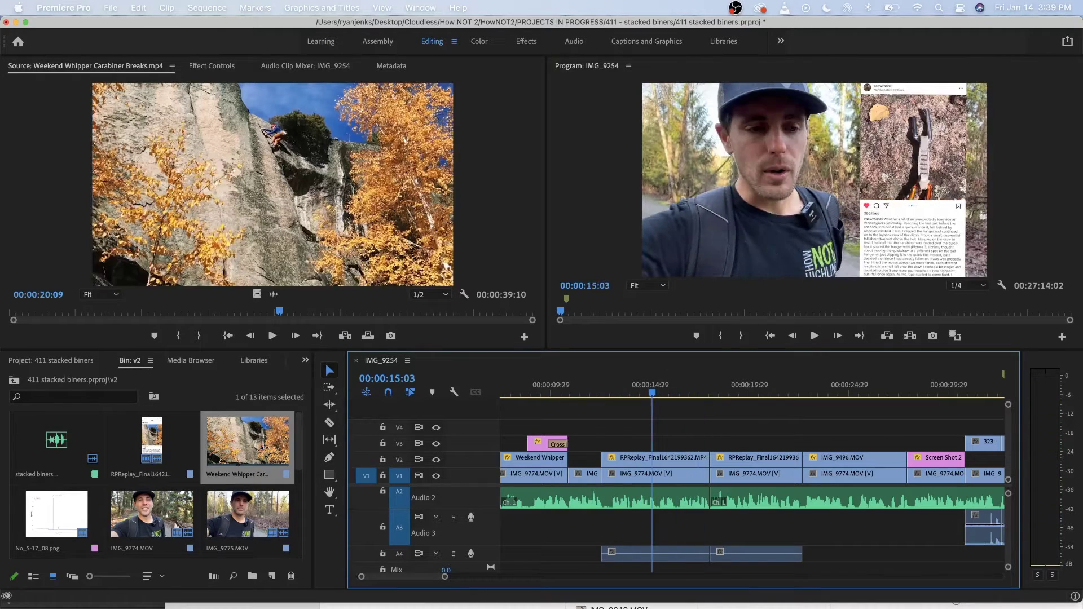
pyautogui.press('space')
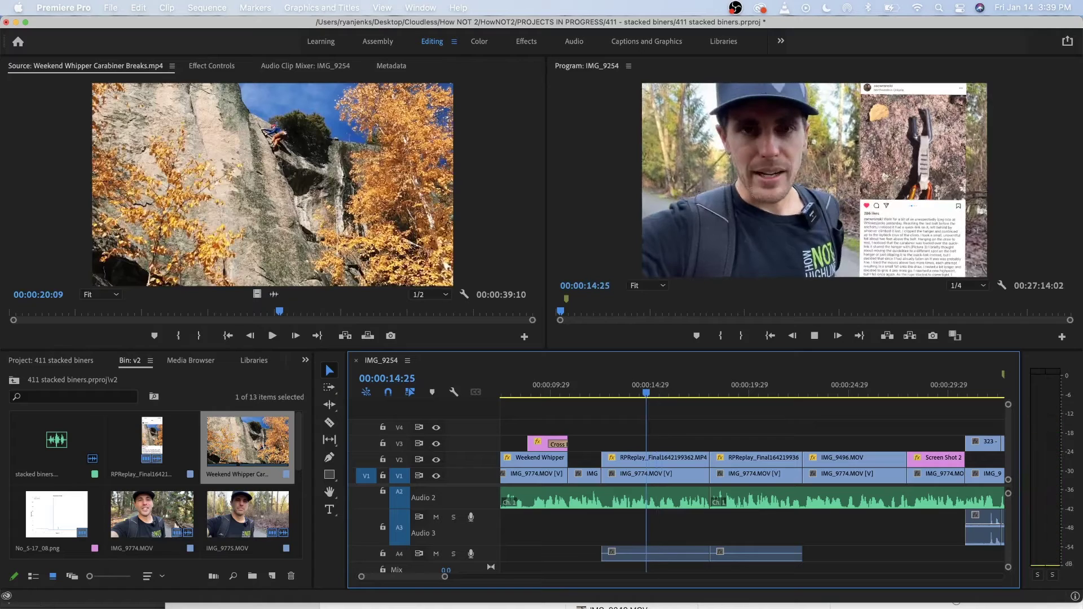
pyautogui.hscroll(2, 753, 485)
pyautogui.hscroll(1, 753, 485)
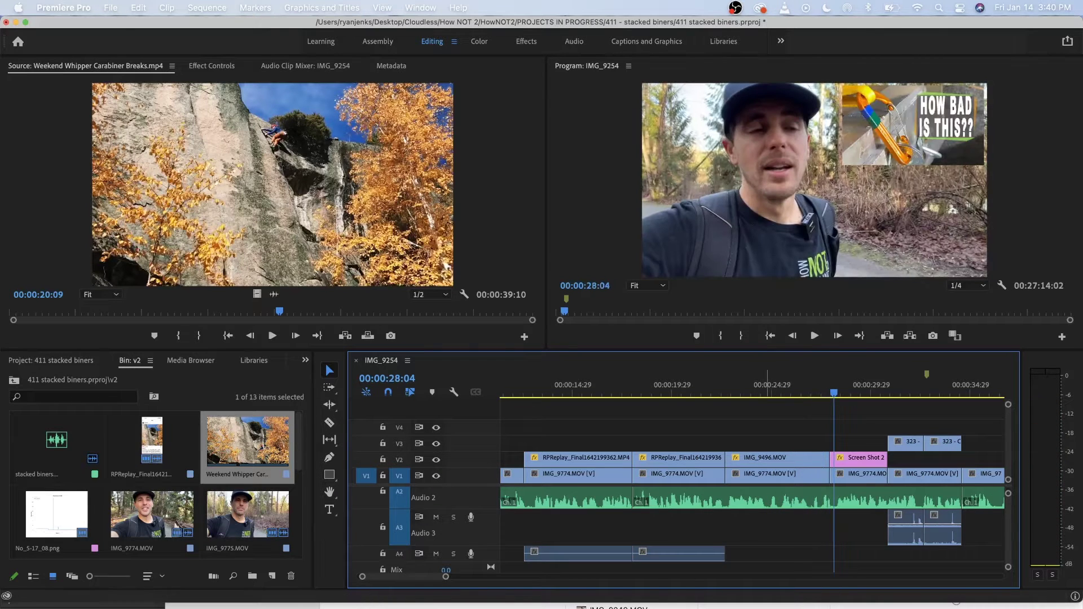
# Compare the consecutive RPReplay overlays on V2, placing the playhead at 00:00:17:10 and at 00:00:21:12.
pyautogui.moveTo(767, 386); pyautogui.dragTo(619, 386)
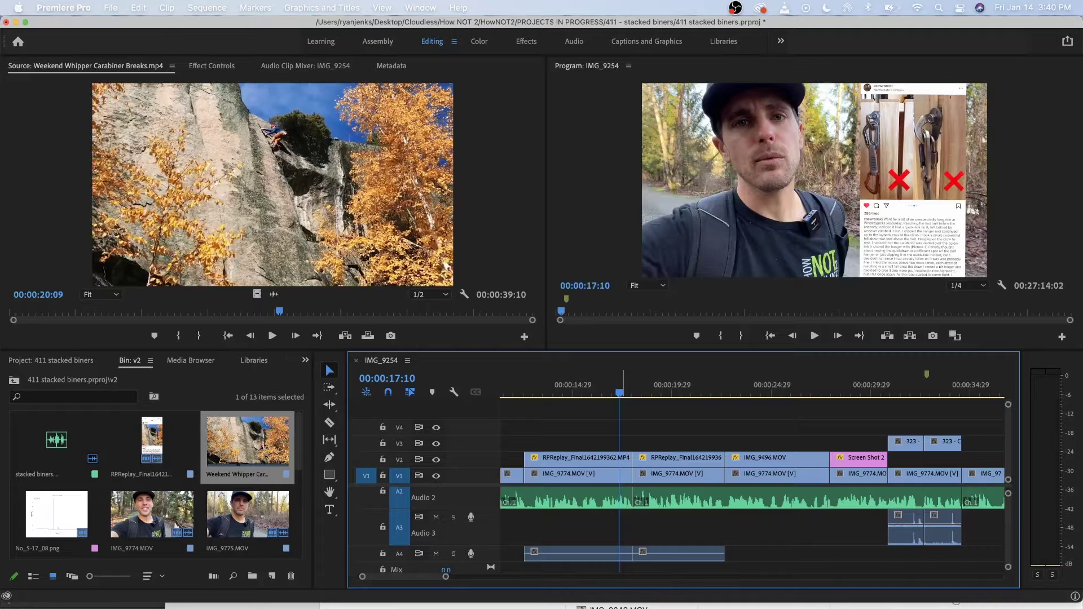
pyautogui.press('space')
pyautogui.press('space')
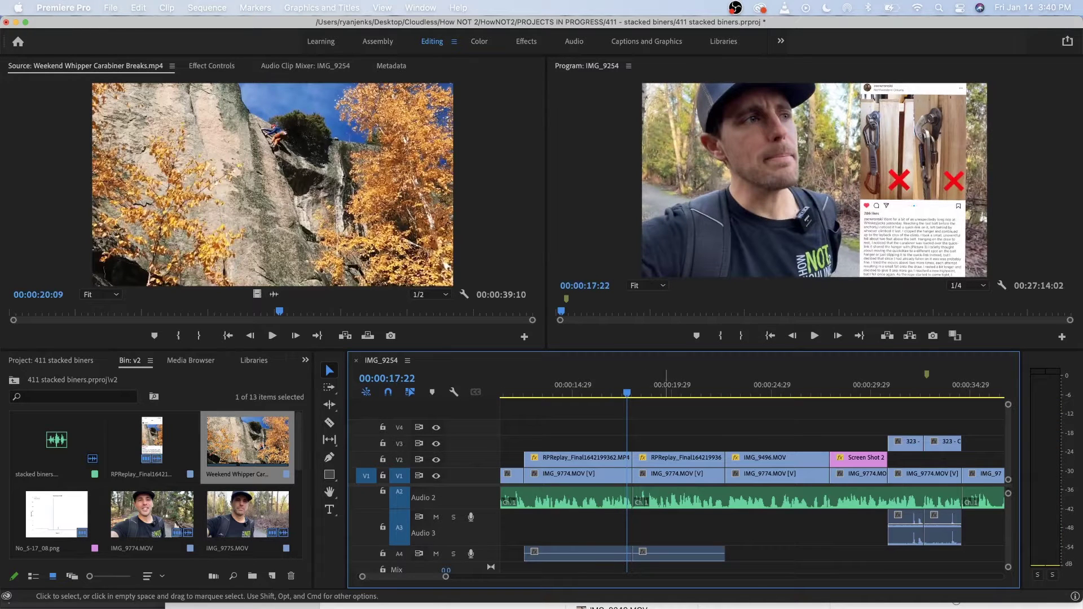
pyautogui.click(699, 386)
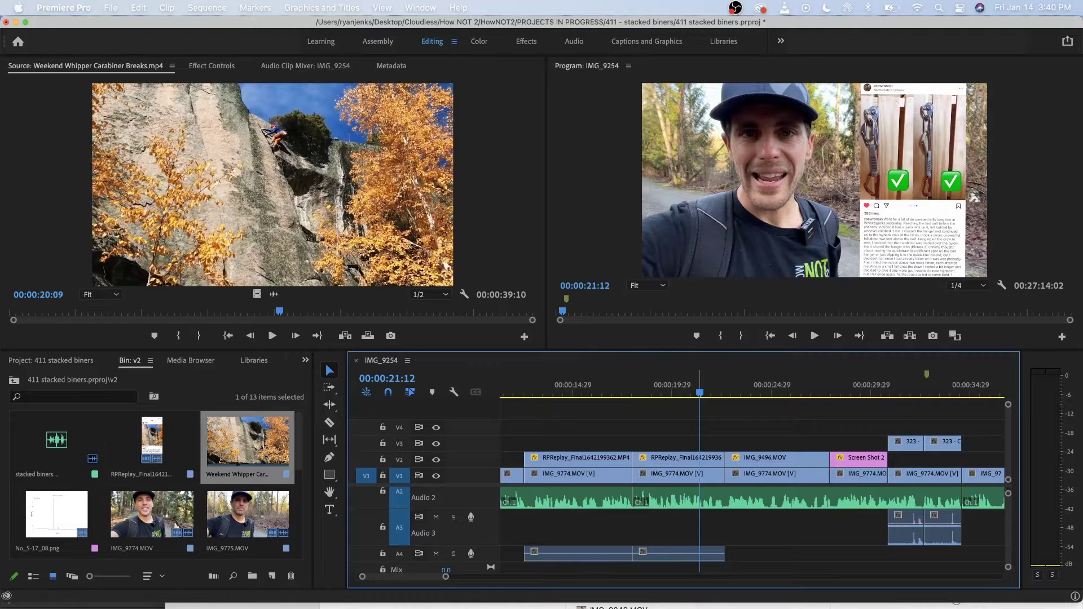
pyautogui.press('j')
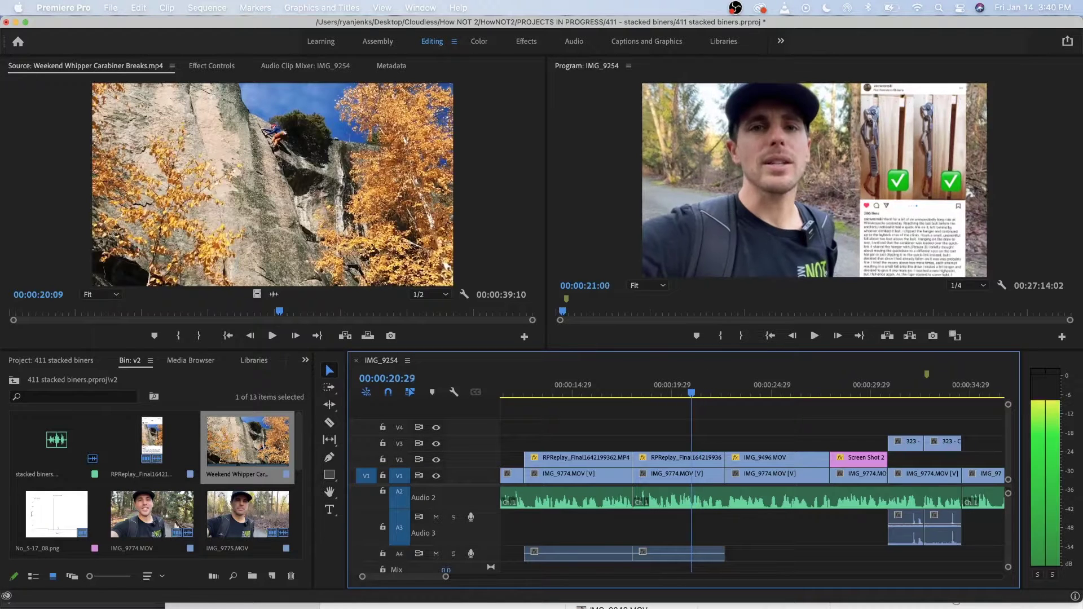
pyautogui.press('k')
pyautogui.hscroll(2, 713, 469)
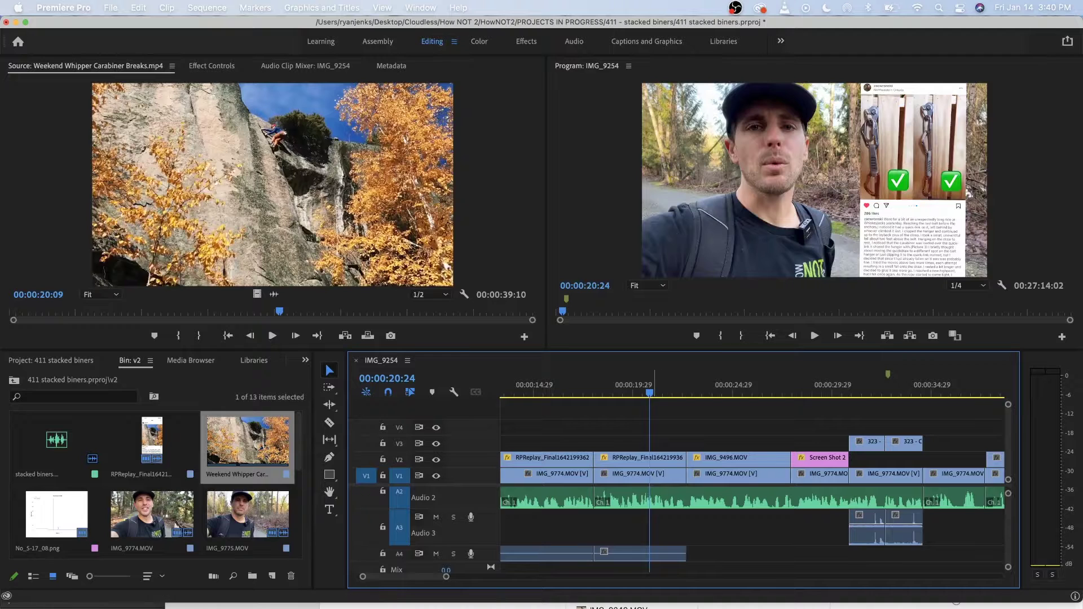
# Play the IMG_9496.MOV overlay on V2 and check its cut to the Screen Shot overlay.
pyautogui.press('l')
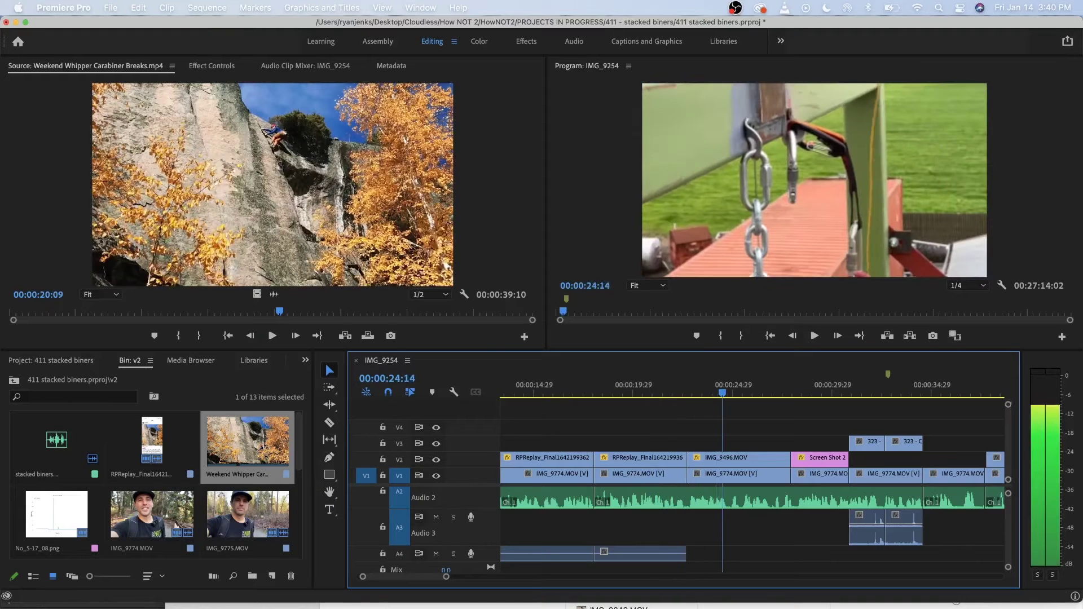
pyautogui.press('j')
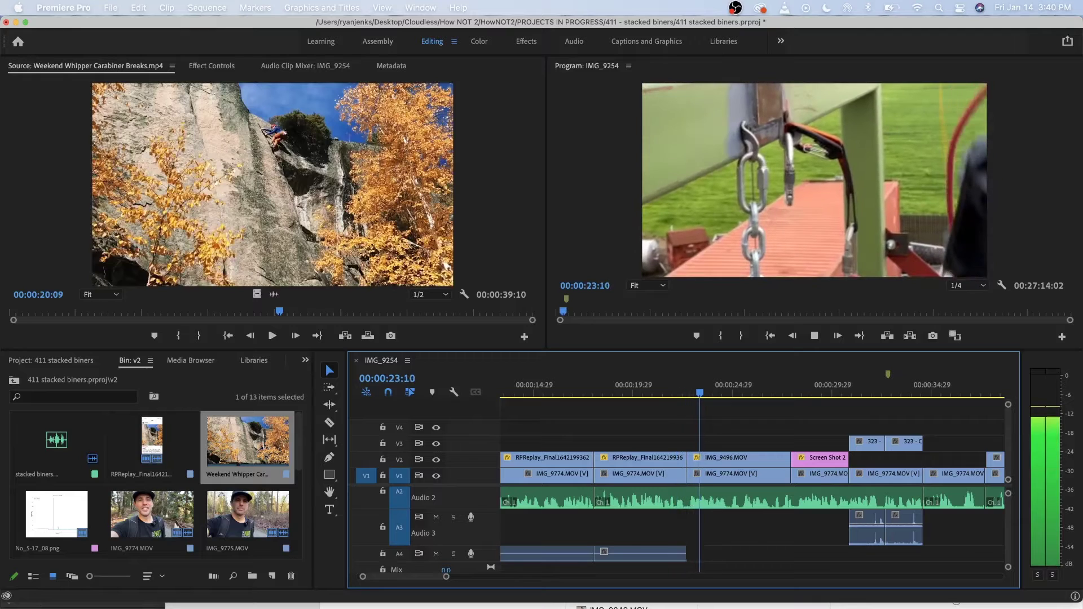
pyautogui.press('k')
pyautogui.press('k')
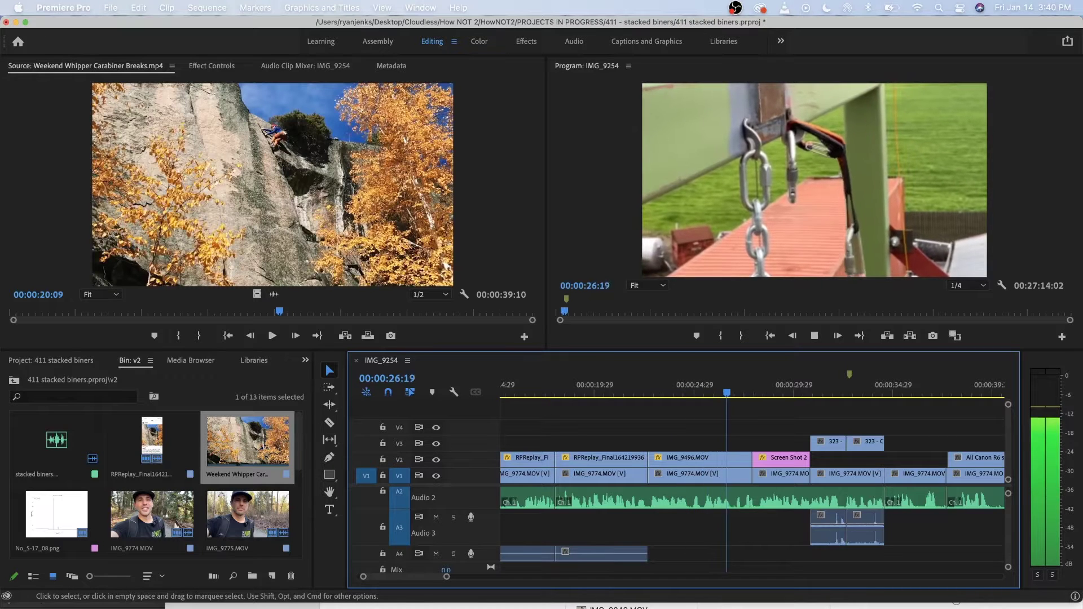
pyautogui.press('space')
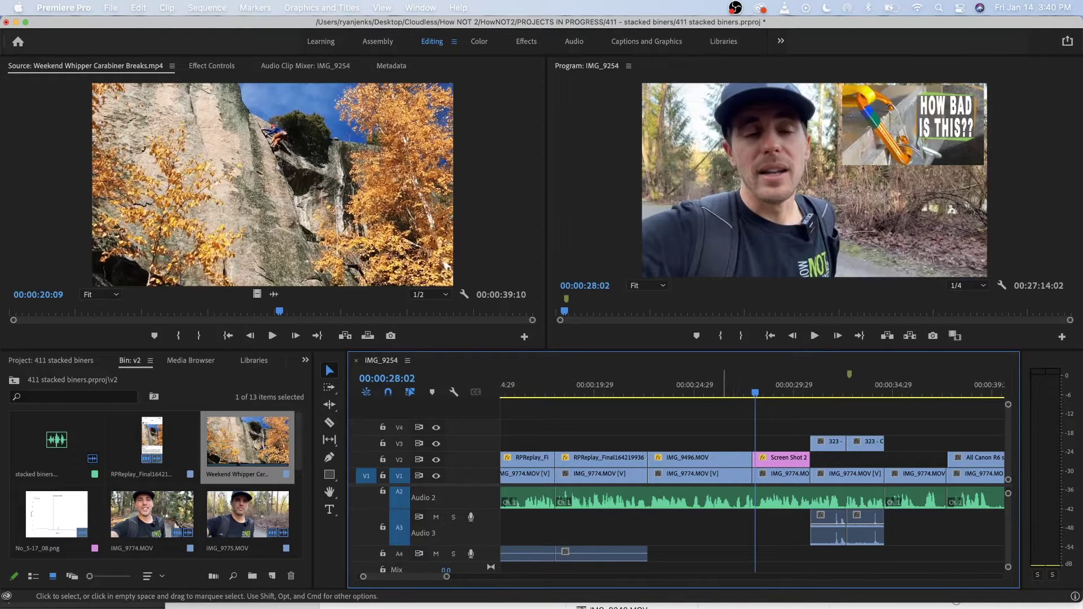
pyautogui.moveTo(711, 388); pyautogui.dragTo(737, 388)
pyautogui.press('space')
pyautogui.press('space')
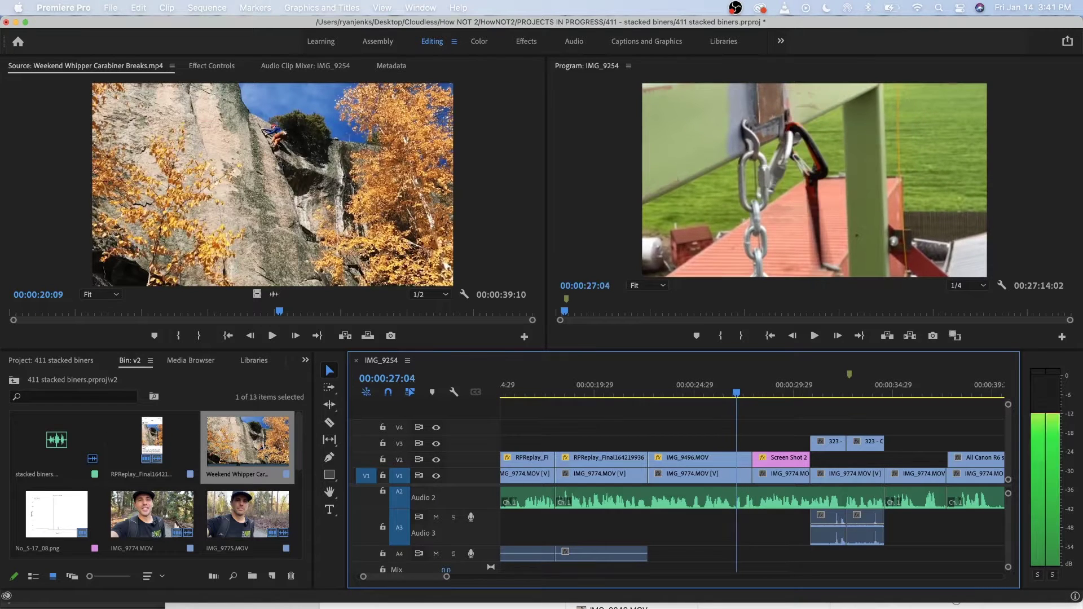
# Play from 00:00:27:05 through the Screen Shot overlay and both 323 clips on V3.
pyautogui.hscroll(5, 750, 480)
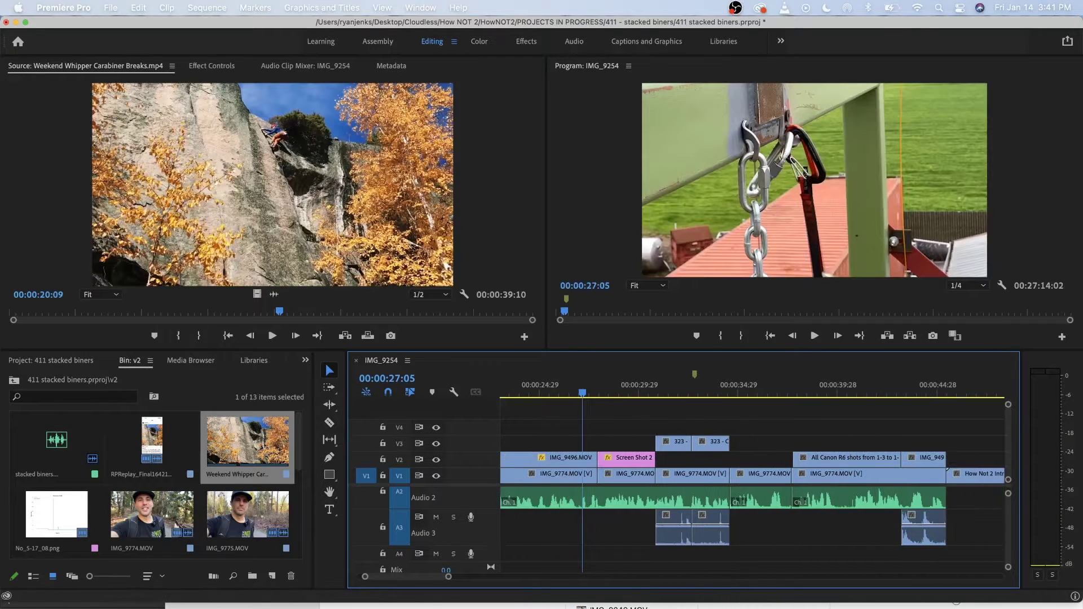
pyautogui.press('space')
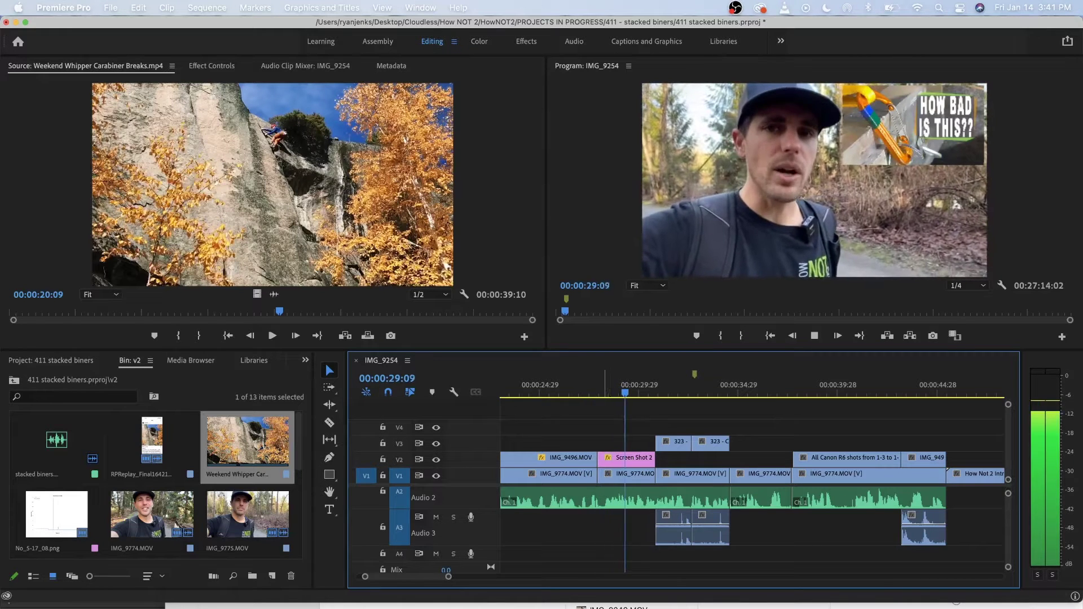
pyautogui.press('space')
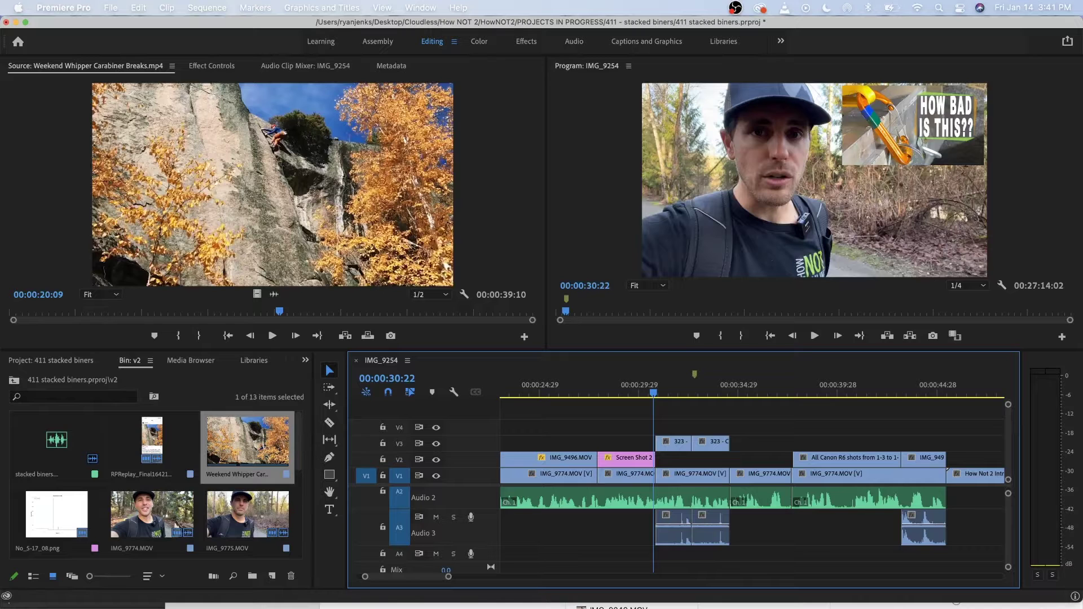
pyautogui.press('space')
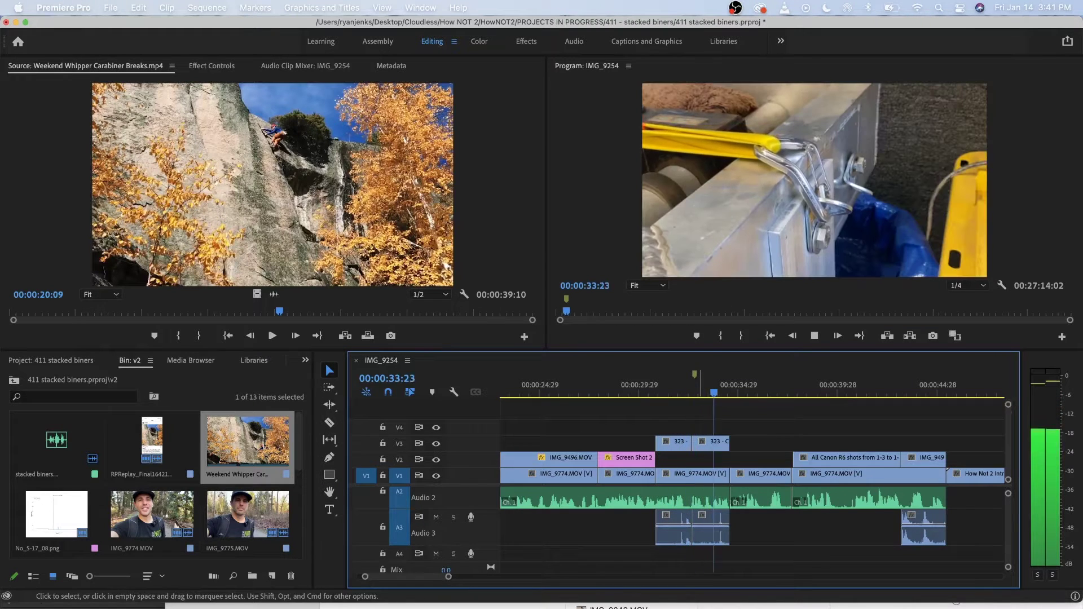
pyautogui.press('space')
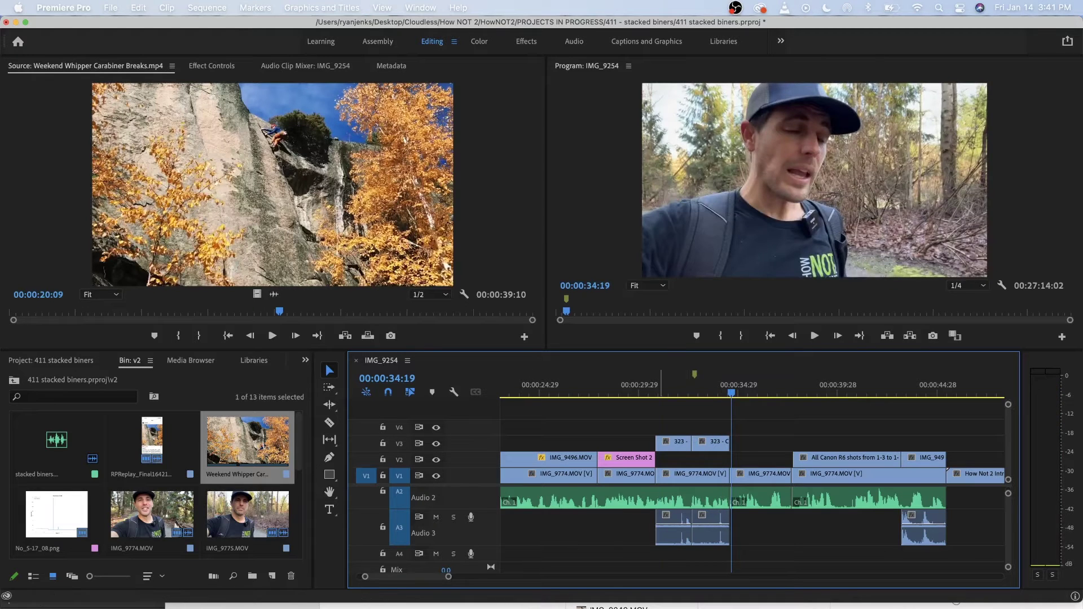
# Replay the two 323 clips on V3, placing the playhead at 00:00:31:13 and at 00:00:33:28.
pyautogui.click(656, 386)
pyautogui.press('space')
pyautogui.press('space')
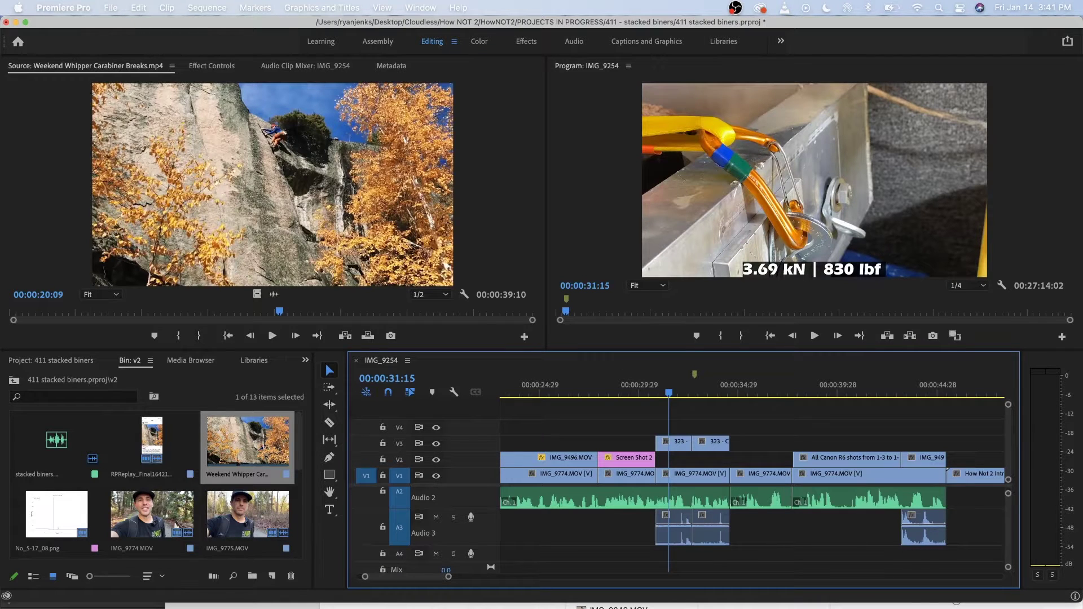
pyautogui.press('j')
pyautogui.press('l')
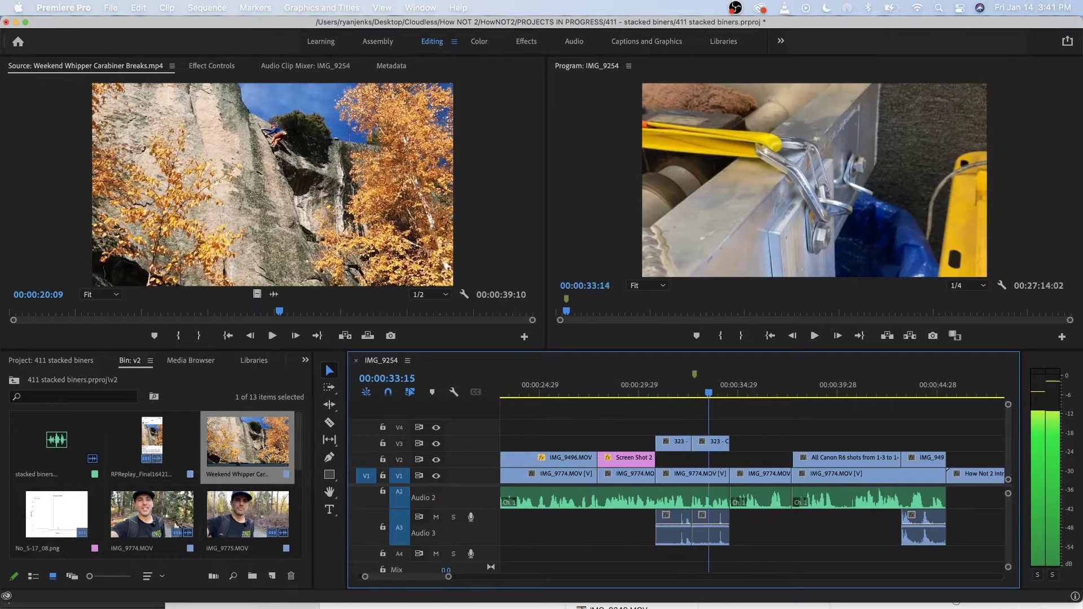
pyautogui.click(668, 393)
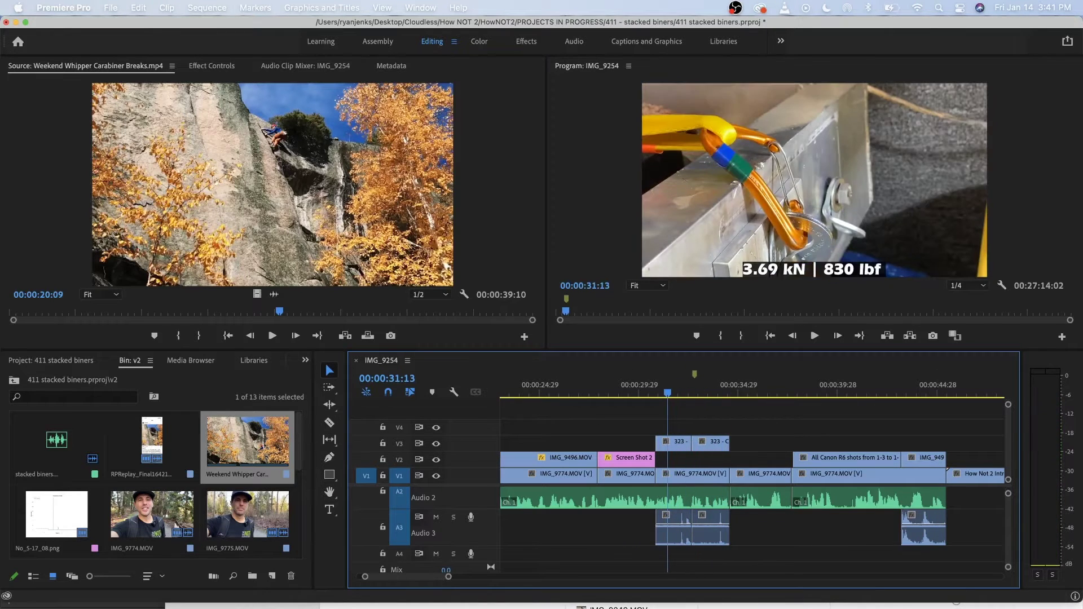
pyautogui.hscroll(3, 667, 480)
pyautogui.click(601, 391)
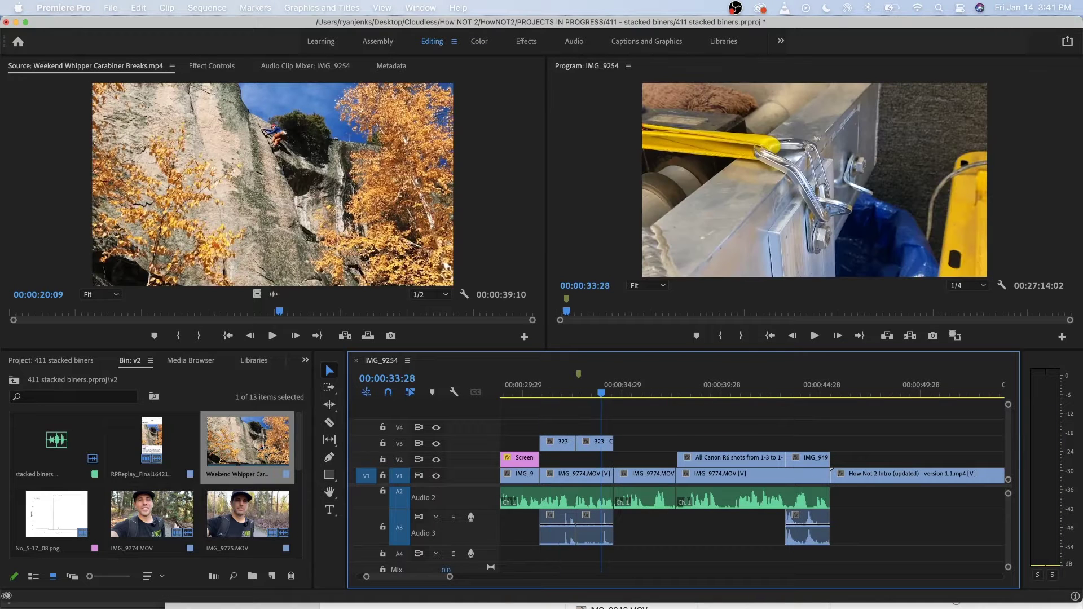
# Review the All Canon R6 shots overlay on V2 up to the start of the clip that follows it.
pyautogui.press('space')
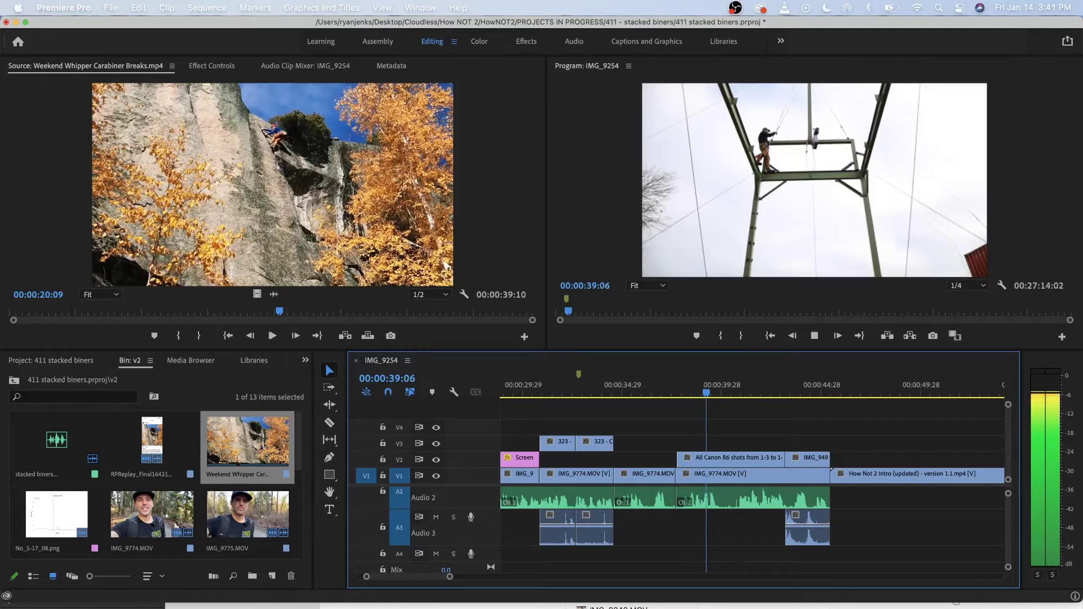
pyautogui.press('space')
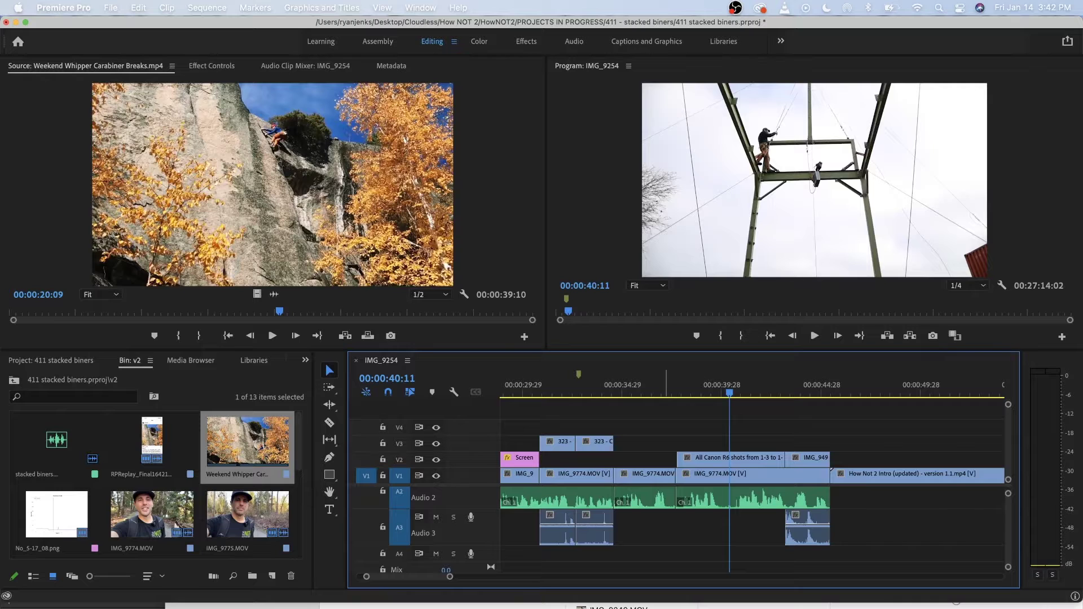
pyautogui.click(664, 384)
pyautogui.press('space')
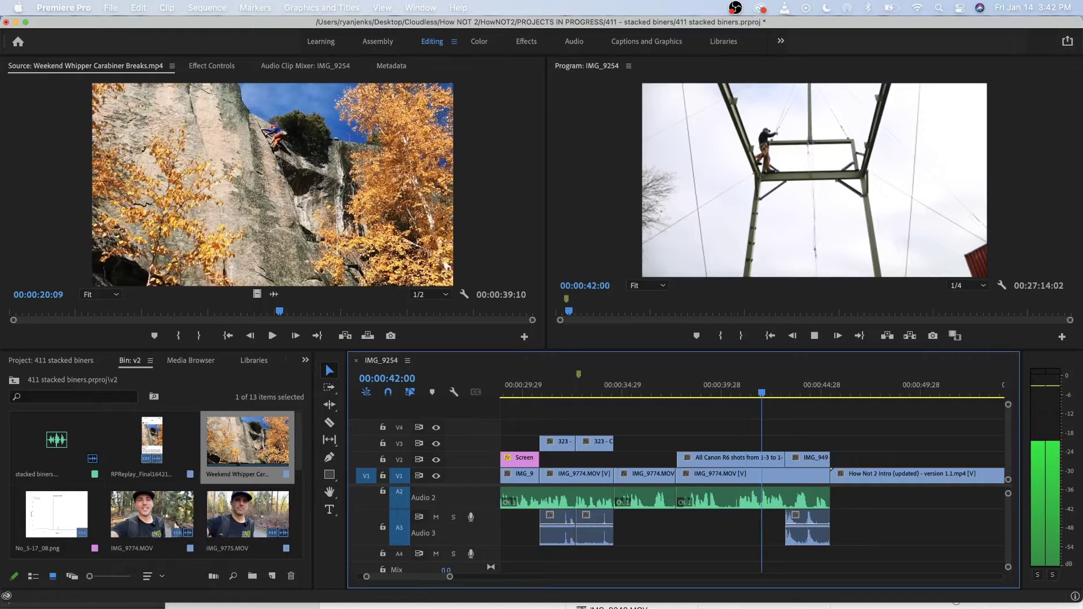
pyautogui.press('space')
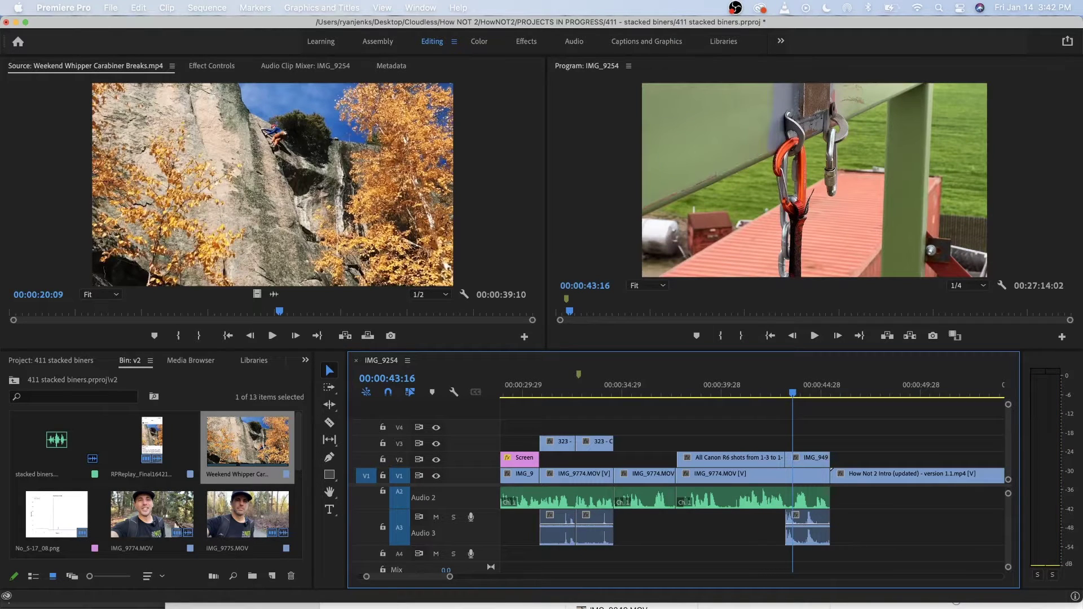
# Replay the cut from the All Canon R6 shots overlay to the last V2 clip before the How Not 2 Intro.
pyautogui.moveTo(783, 385); pyautogui.dragTo(779, 385)
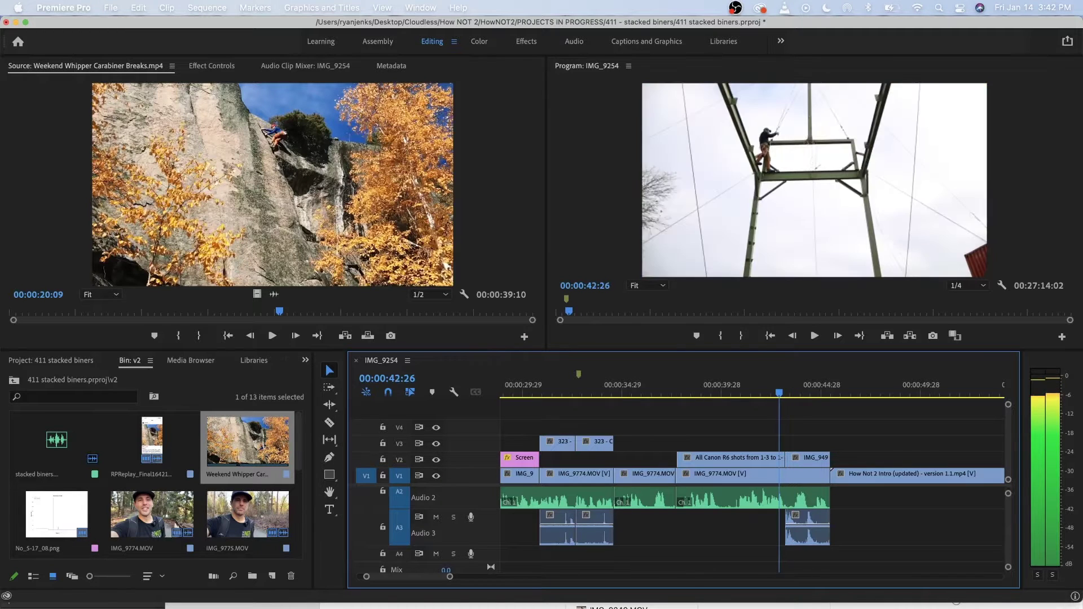
pyautogui.press('space')
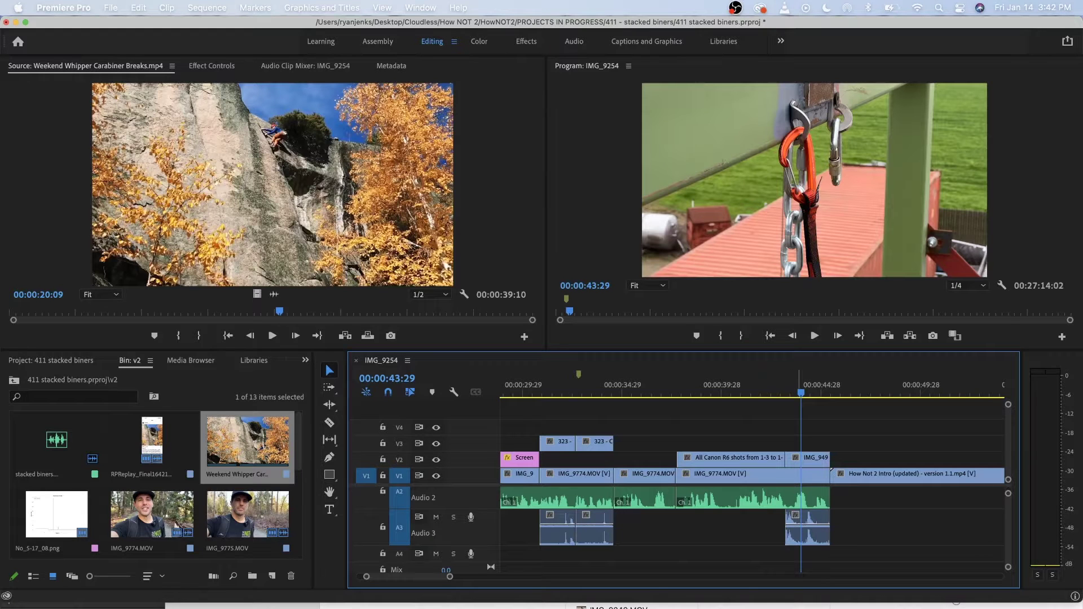
pyautogui.press('space')
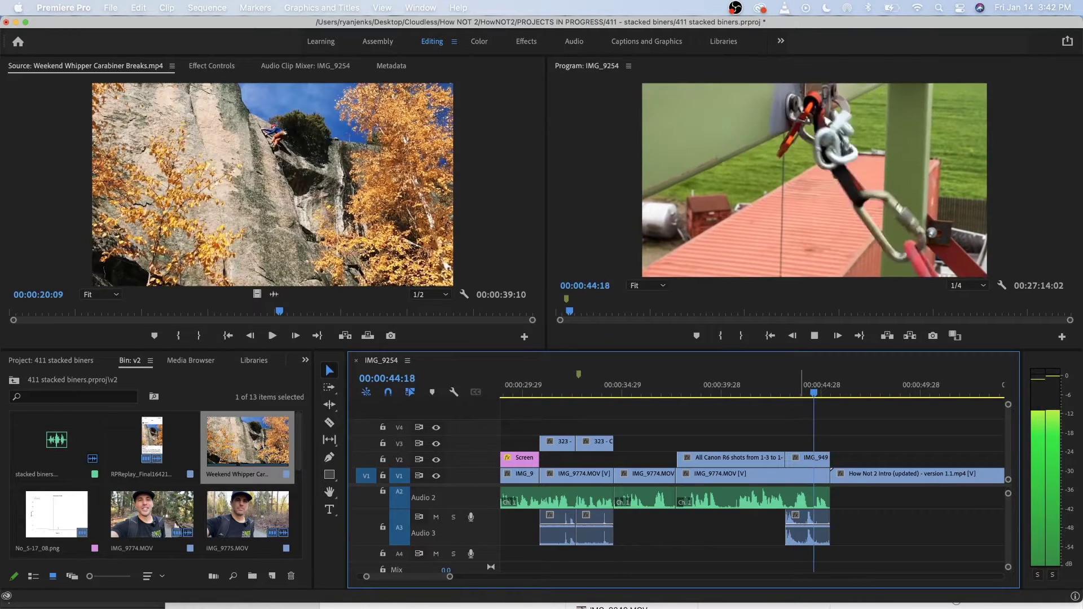
pyautogui.moveTo(789, 385); pyautogui.dragTo(774, 384)
pyautogui.press('space')
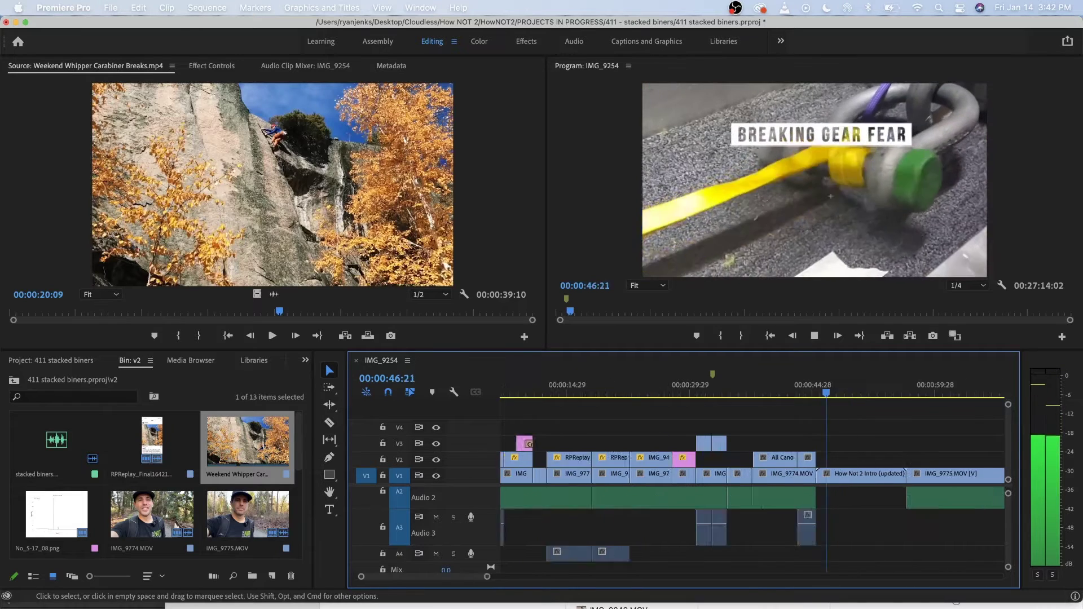
# Skip to the start of IMG_9775.MOV and scrub through the How Not 2 Intro to 00:00:55:25.
pyautogui.press('-')
pyautogui.press('-')
pyautogui.press('Down')
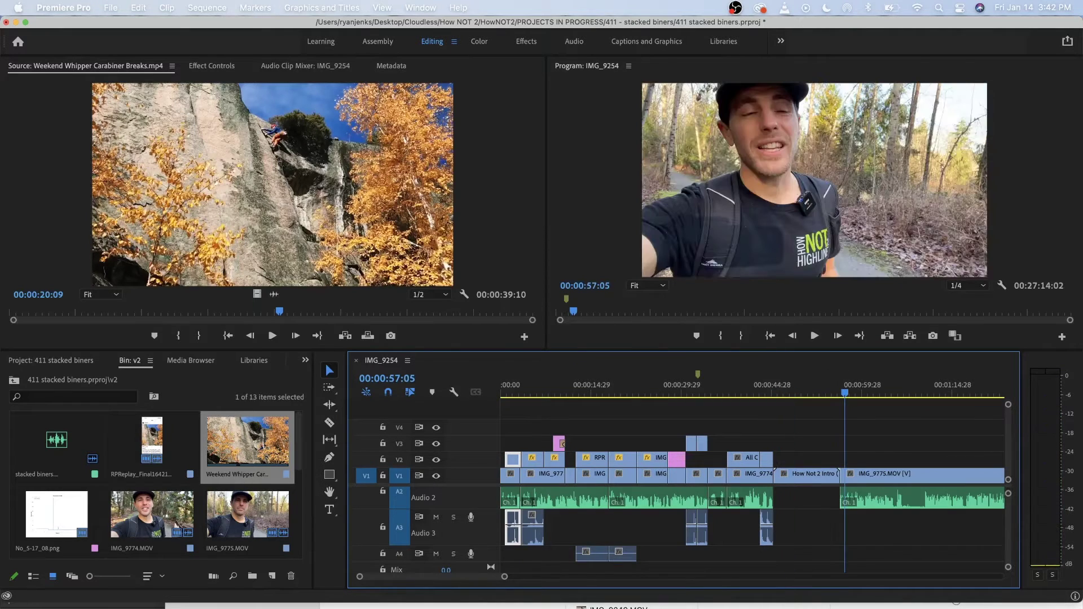
pyautogui.press('j')
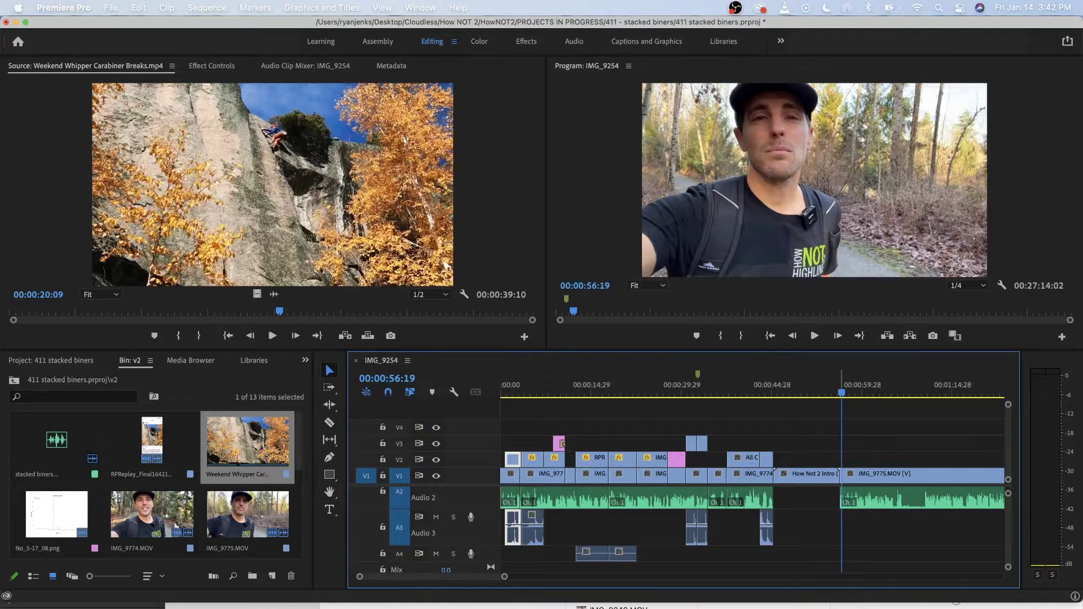
pyautogui.press('-')
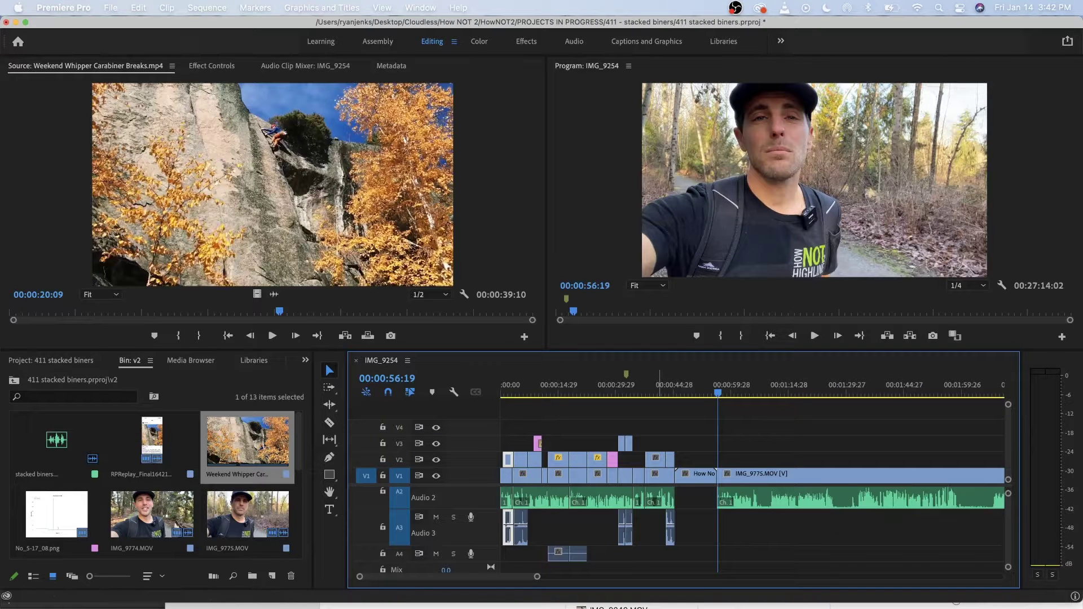
pyautogui.moveTo(677, 386); pyautogui.dragTo(716, 386)
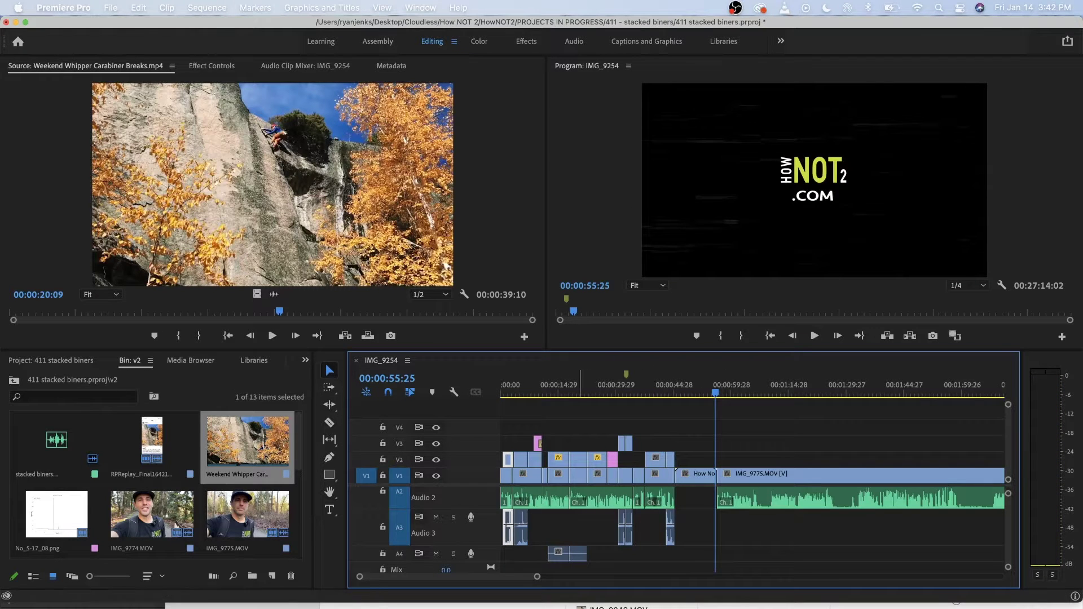
# Play from 00:00:55:15 at the end of the How Not 2 Intro into IMG_9775.MOV.
pyautogui.hscroll(3, 751, 480)
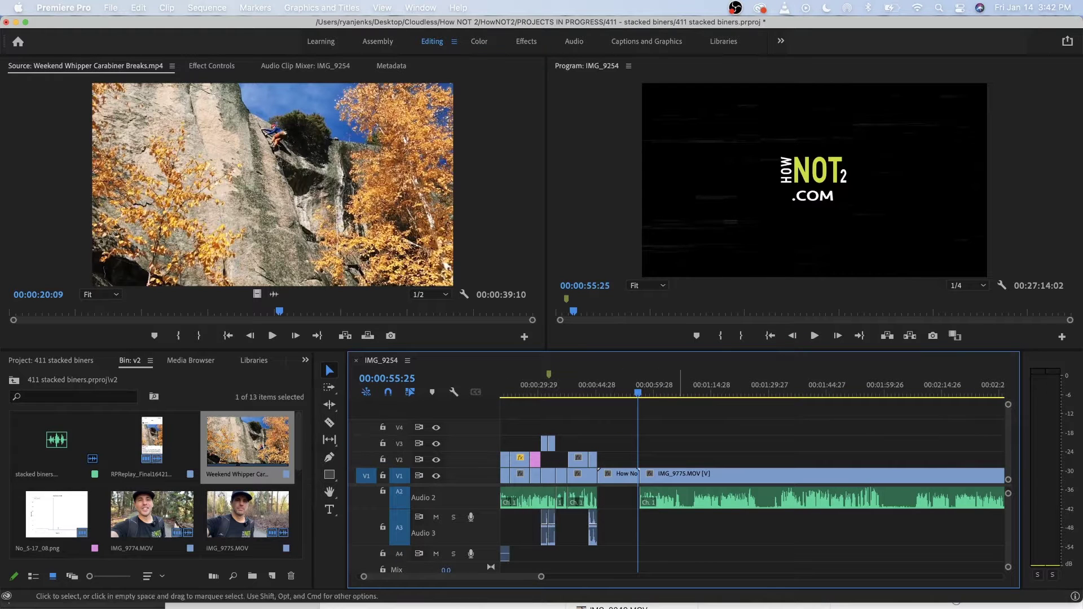
pyautogui.hotkey('shift', 'Left')
pyautogui.hotkey('shift', 'Left')
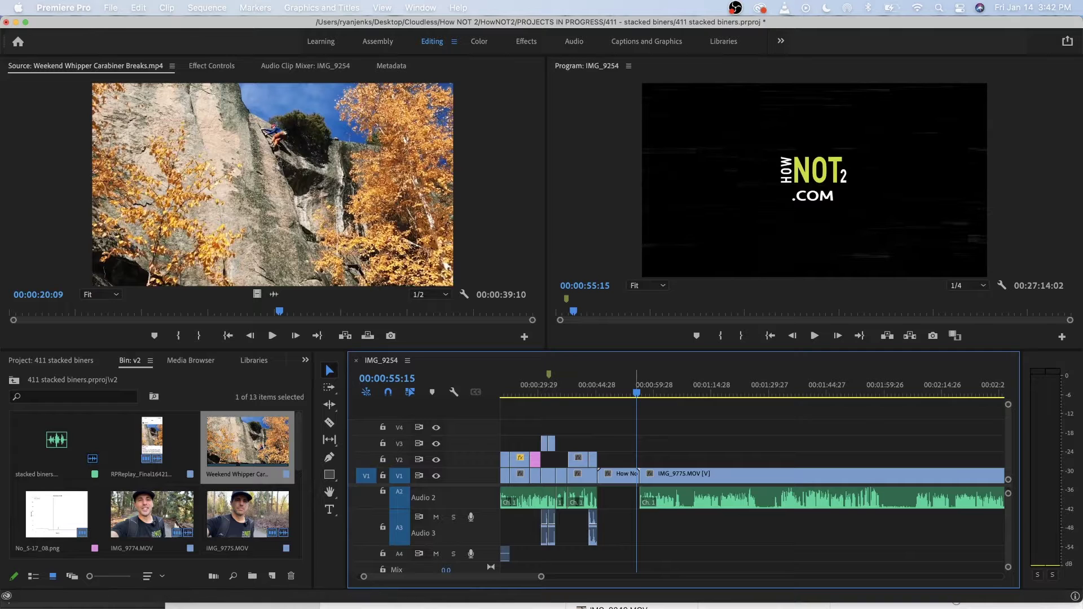
pyautogui.press('space')
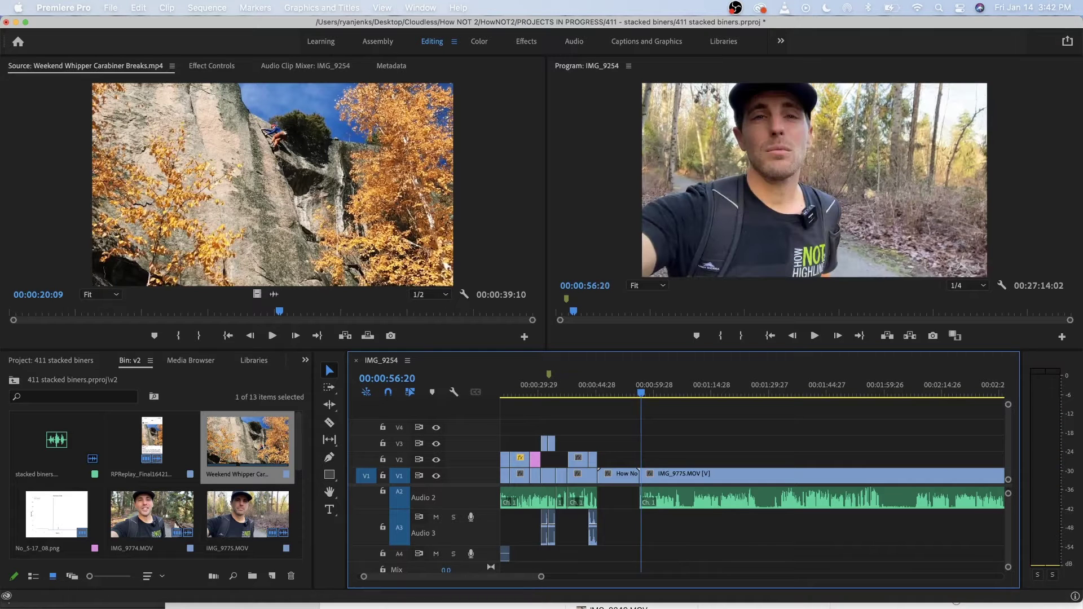
pyautogui.press('space')
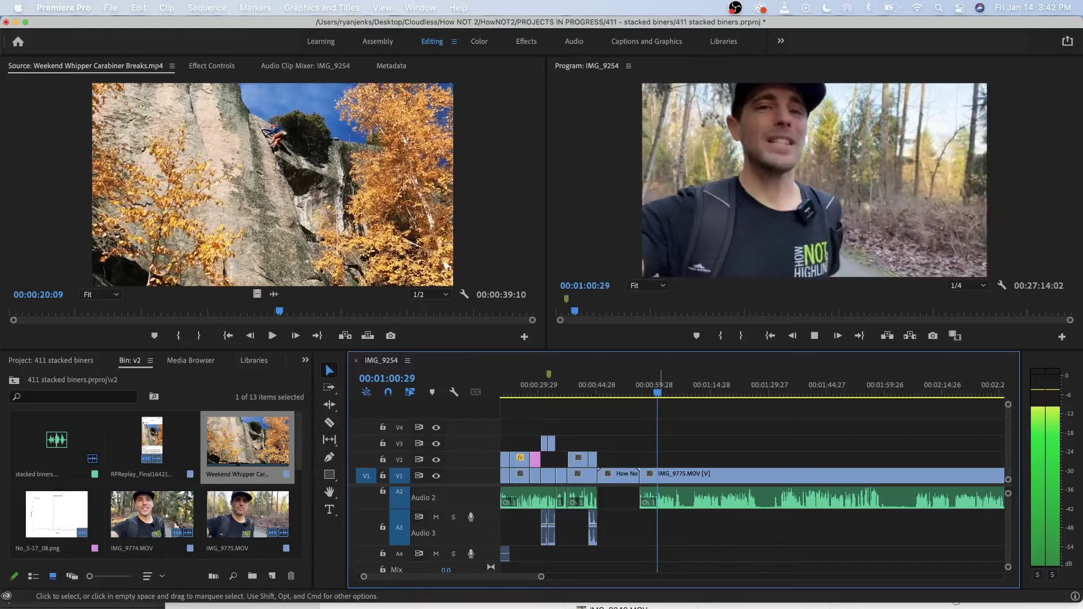
# Find the end of the spoken phrase in IMG_9775.MOV and split the clip with its audio at 00:01:05:04.
pyautogui.press('=')
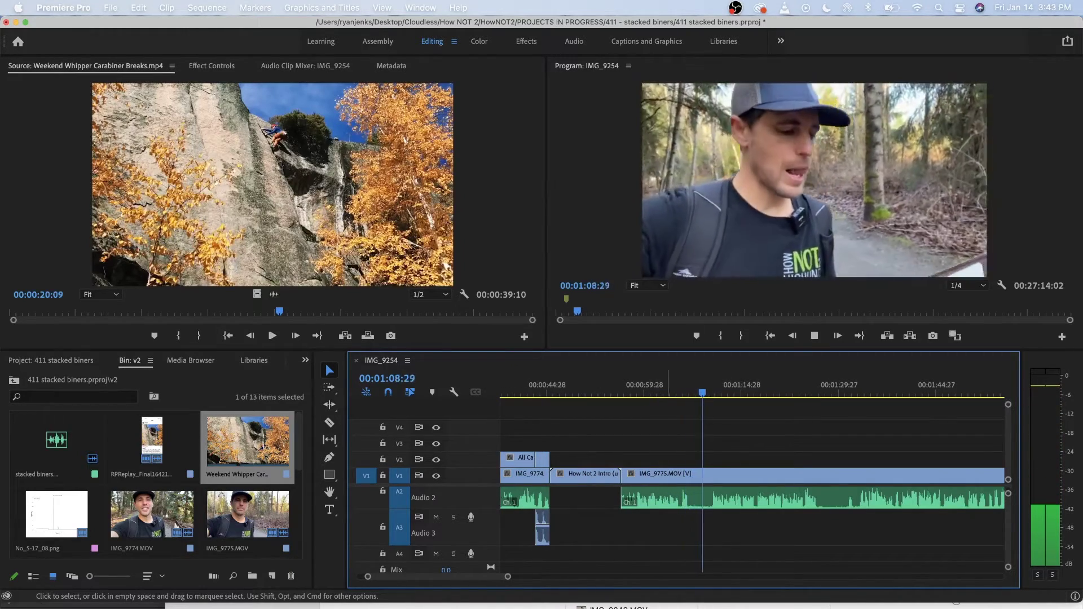
pyautogui.click(664, 392)
pyautogui.press('space')
pyautogui.press('=')
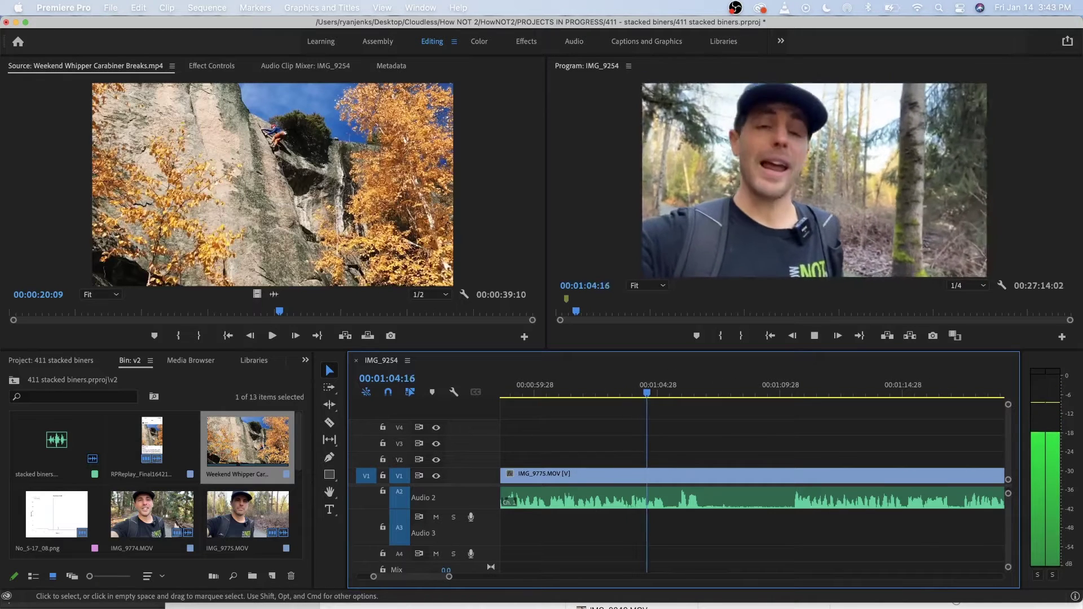
pyautogui.press('space')
pyautogui.press('Left')
pyautogui.press('Left')
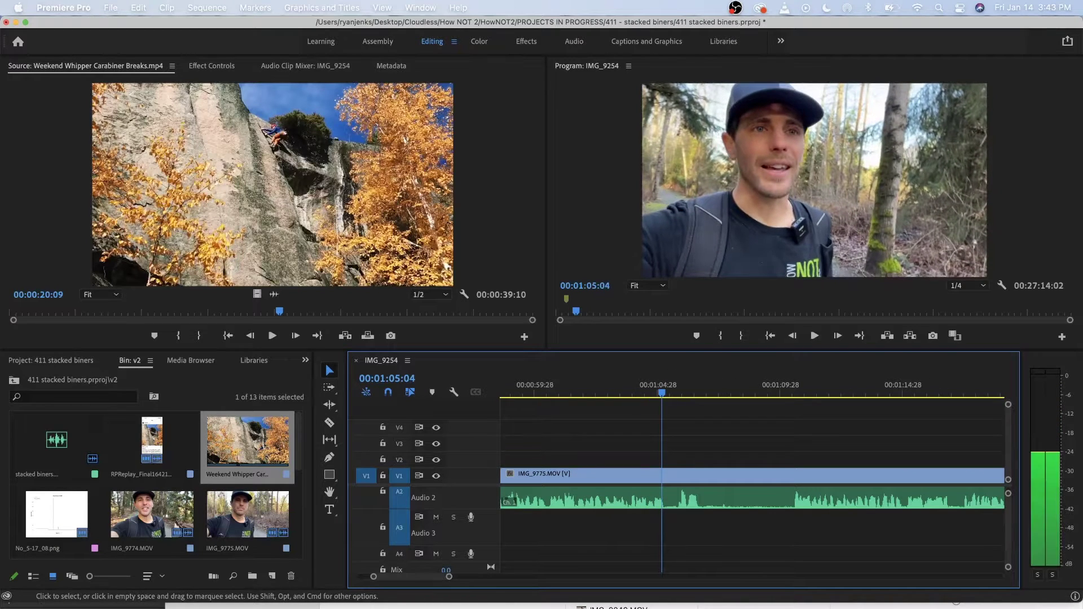
pyautogui.press('super+k')
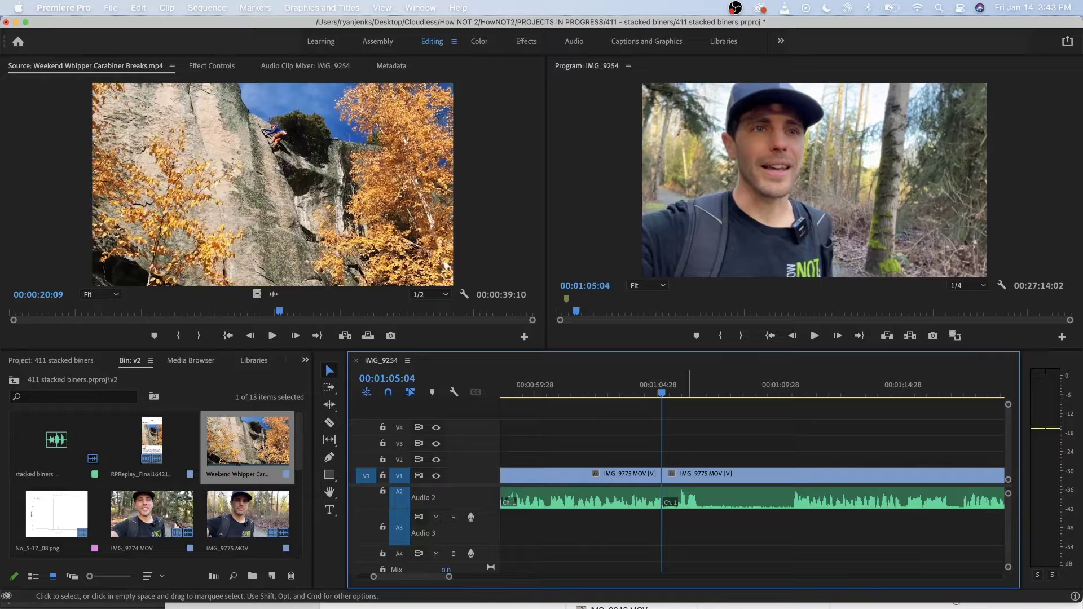
pyautogui.scroll(3, 694, 525)
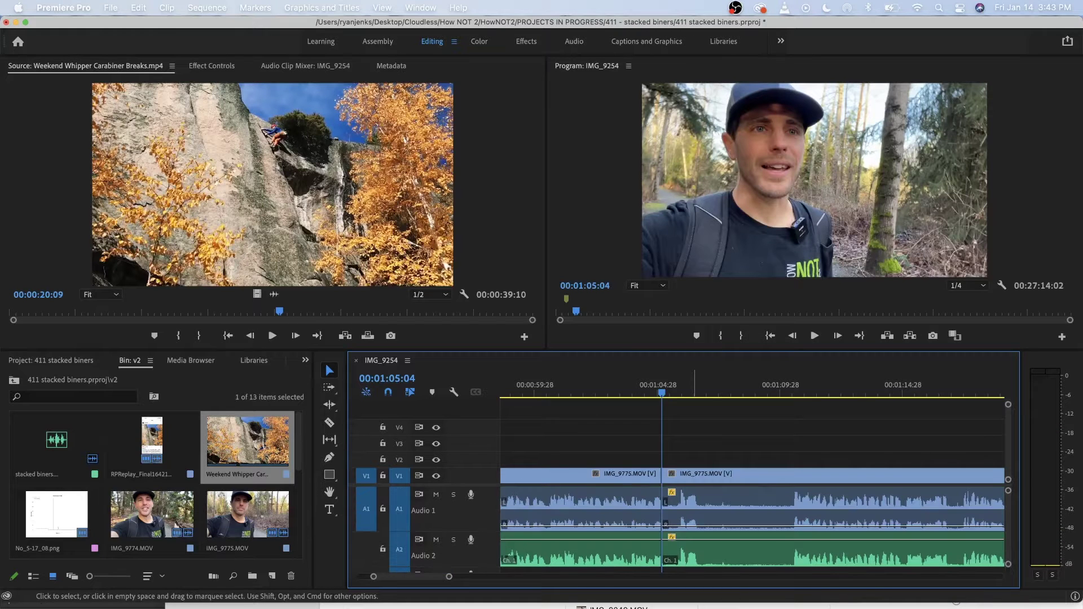
# Split IMG_9775.MOV with its audio at 00:01:10:14 and ripple delete the pause back to 00:01:05:04.
pyautogui.click(795, 392)
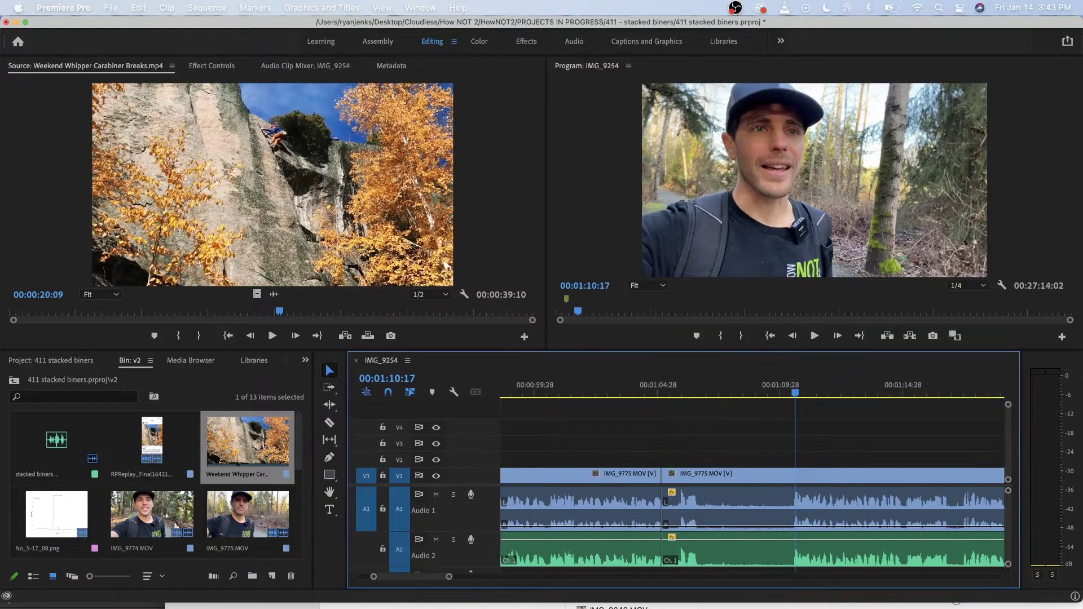
pyautogui.press('Left')
pyautogui.press('Left')
pyautogui.press('cmd+k')
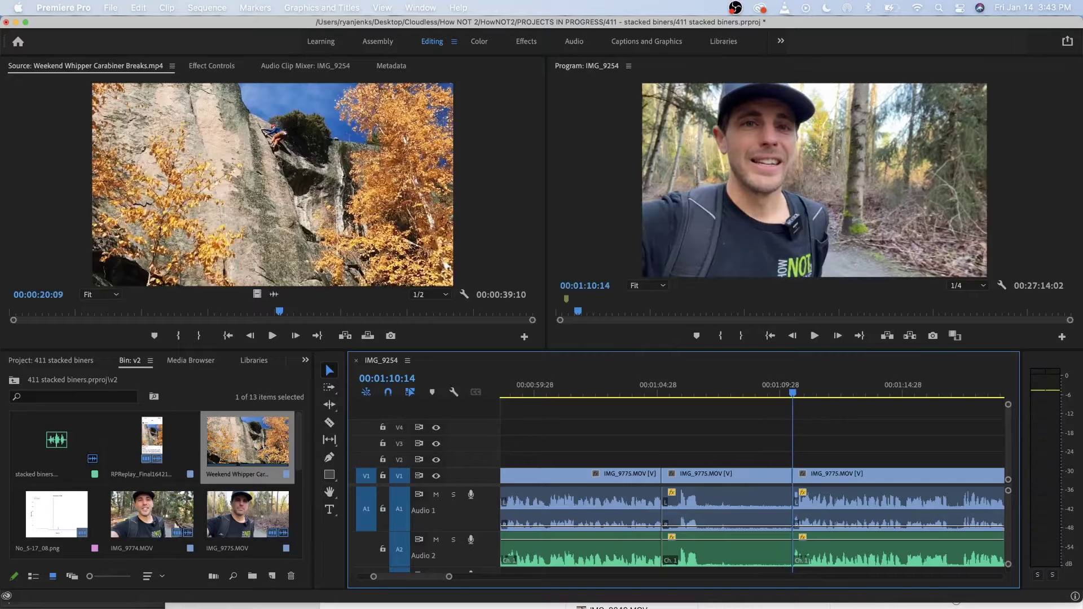
pyautogui.click(742, 496)
pyautogui.hotkey('shift', 'Delete')
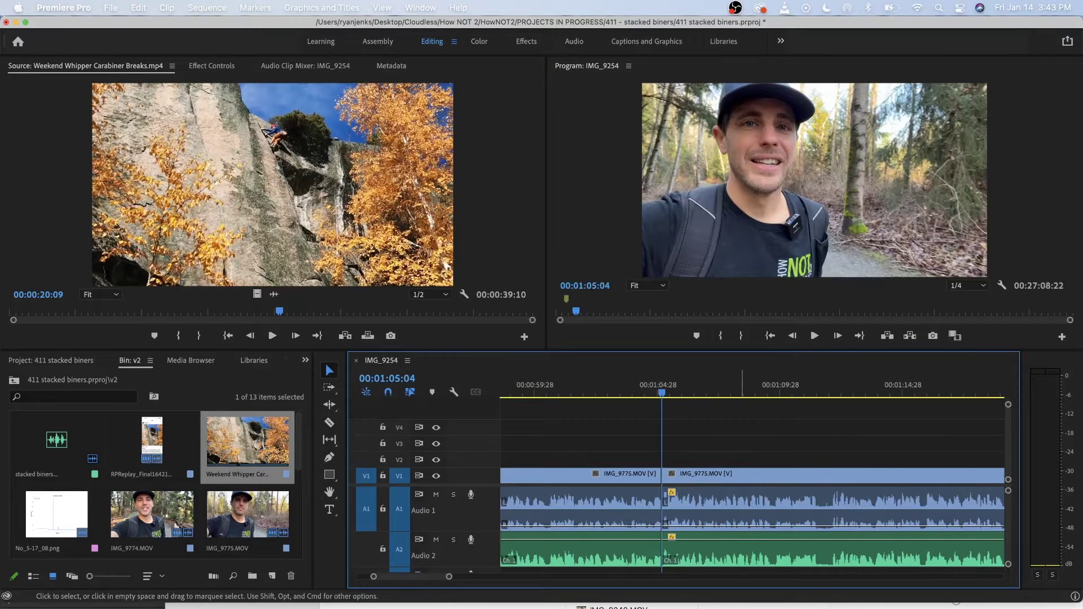
# Play across the 00:01:05:04 cut to find the end of the next phrase and split IMG_9775.MOV with its audio at 00:01:21:00.
pyautogui.press('space')
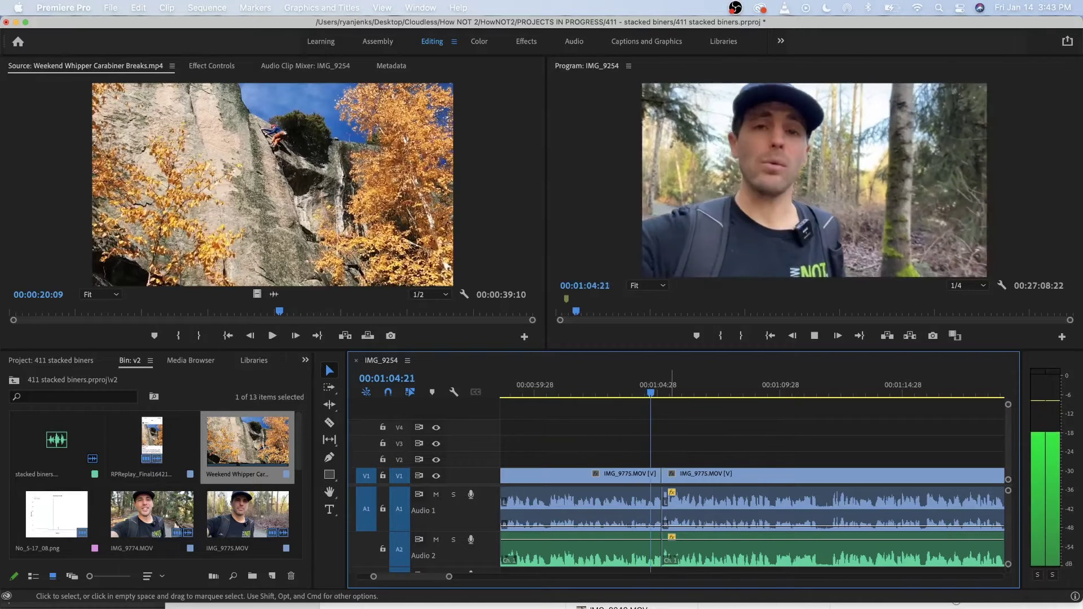
pyautogui.press('-')
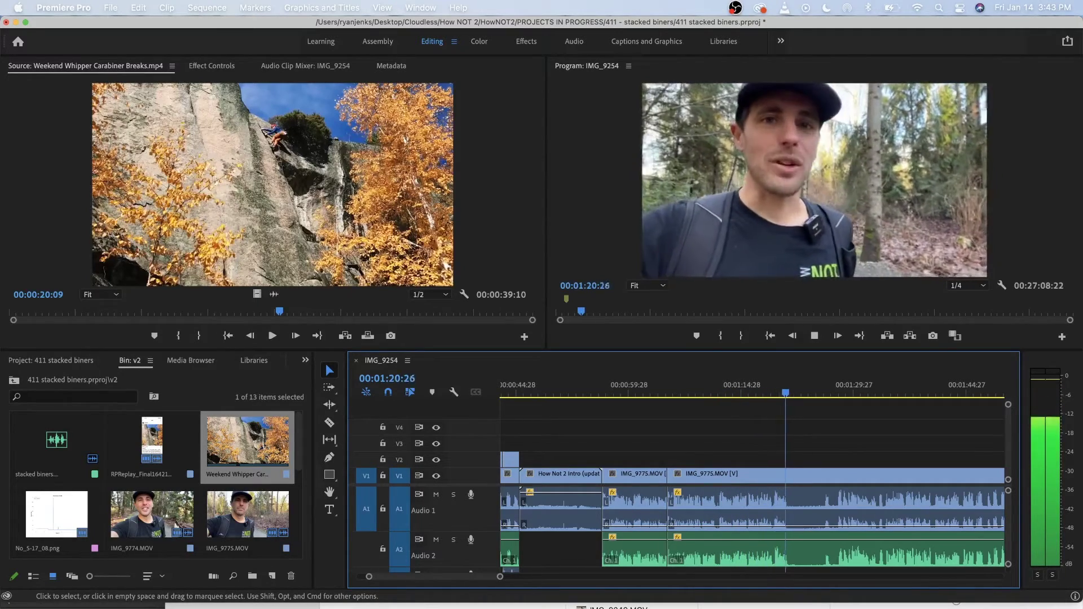
pyautogui.press('space')
pyautogui.moveTo(768, 390); pyautogui.dragTo(749, 390)
pyautogui.press('space')
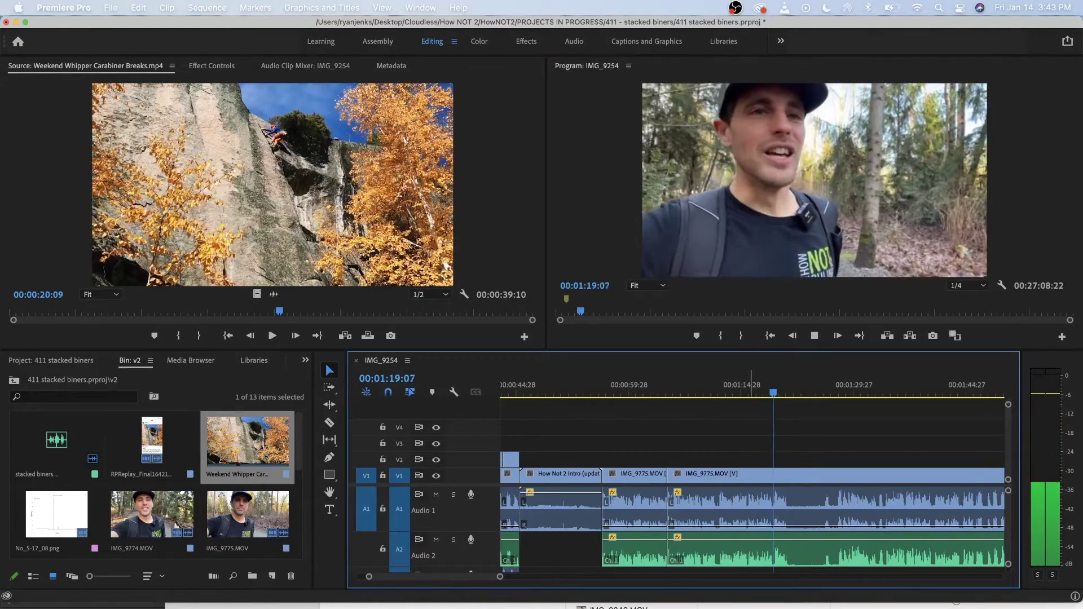
pyautogui.press('space')
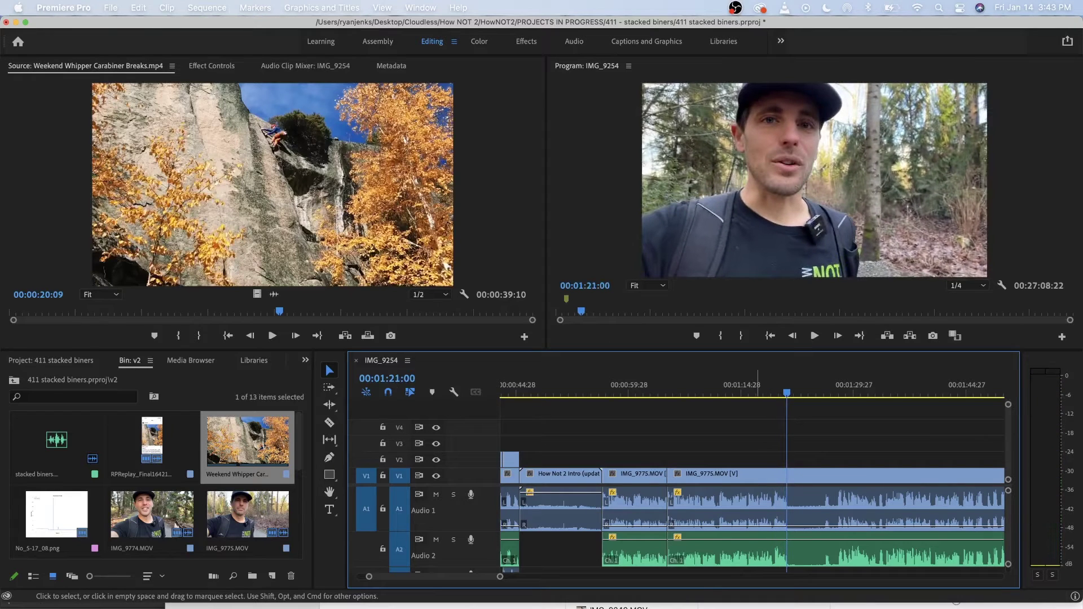
pyautogui.press('super+k')
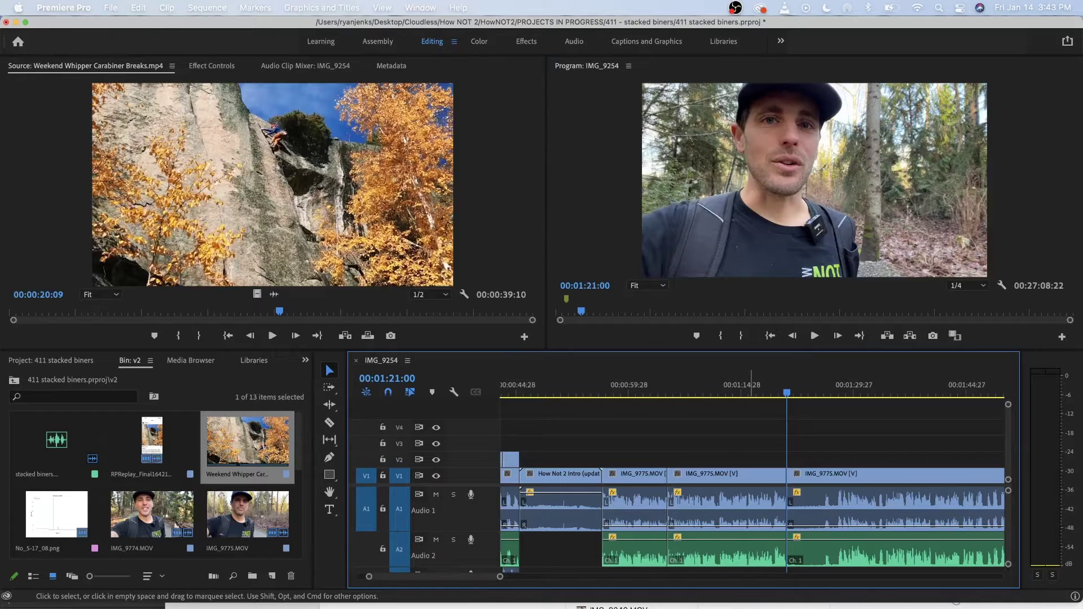
# Select the two trimmed IMG_9775.MOV pieces after the How Not 2 Intro and scrub from the overlaid opening section into them for comparison.
pyautogui.click(751, 474)
pyautogui.moveTo(703, 453); pyautogui.dragTo(643, 550)
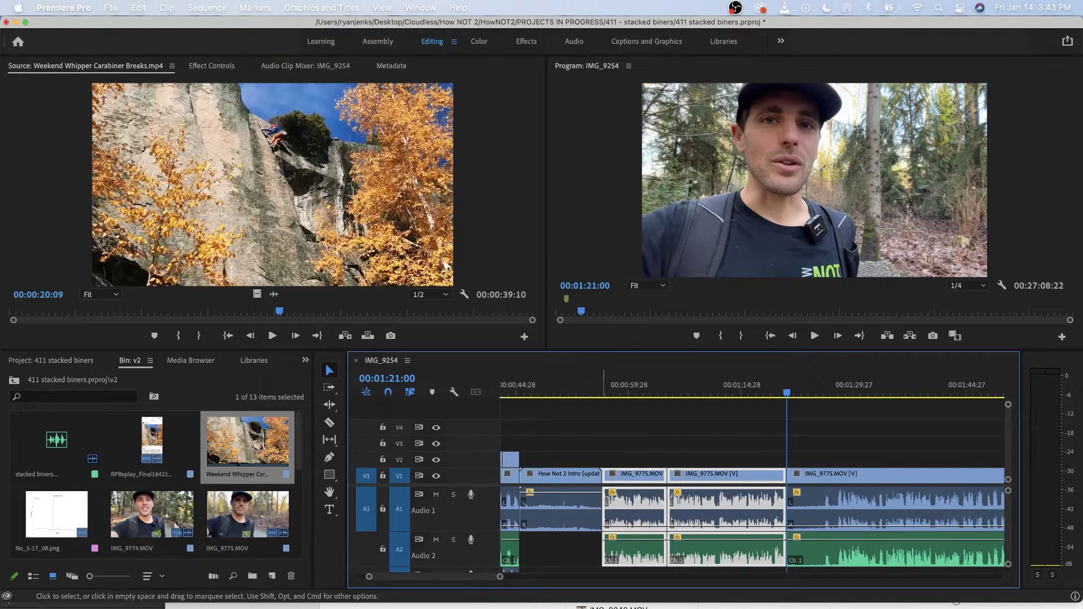
pyautogui.hscroll(-5, 753, 496)
pyautogui.click(541, 392)
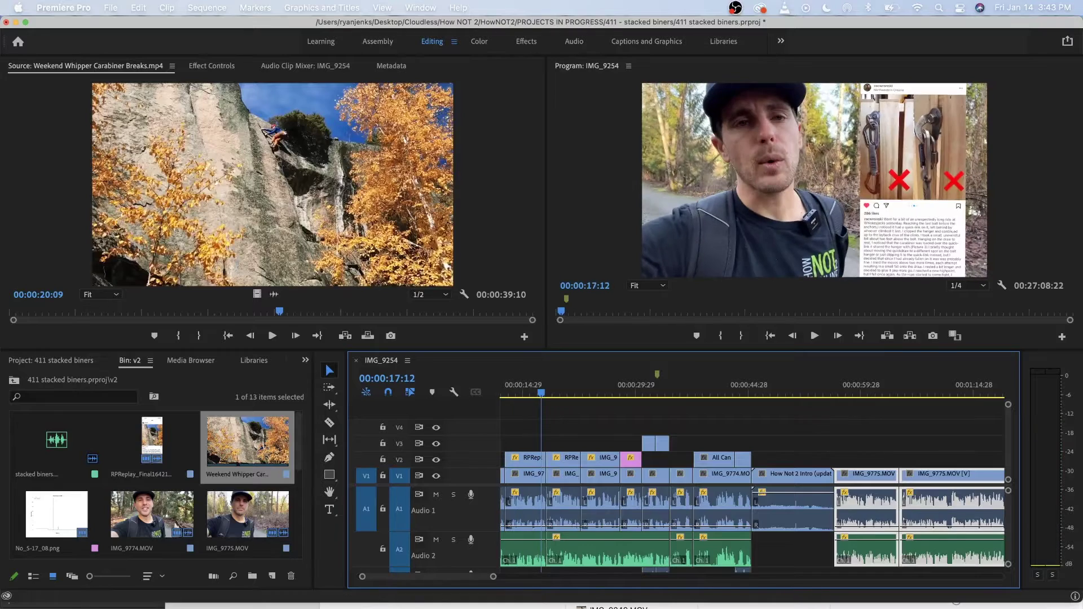
pyautogui.moveTo(544, 392); pyautogui.dragTo(922, 392)
pyautogui.press('-')
pyautogui.press('-')
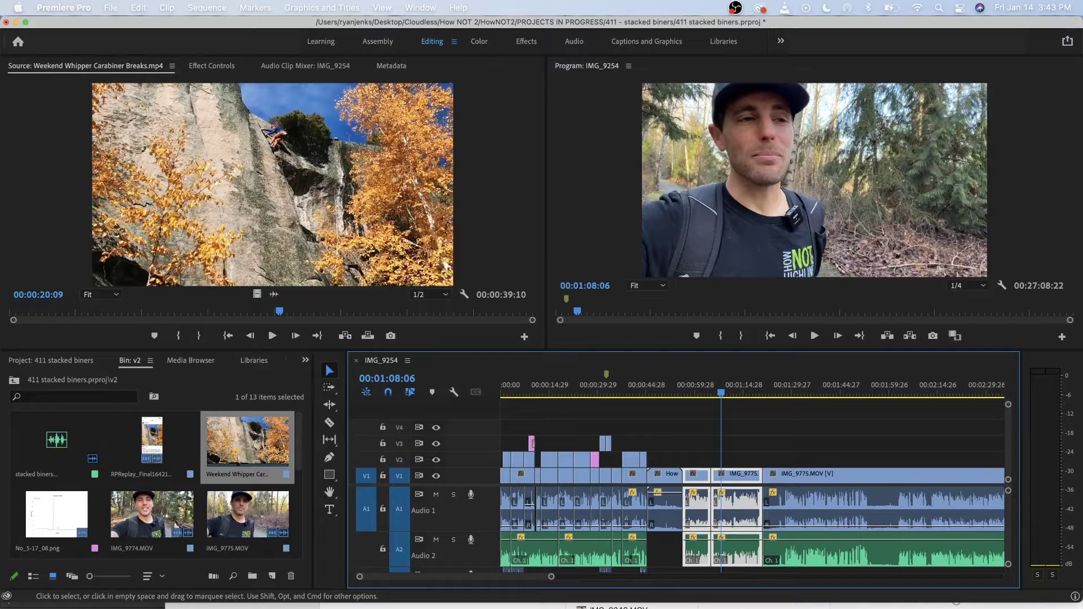
pyautogui.moveTo(519, 392); pyautogui.dragTo(733, 393)
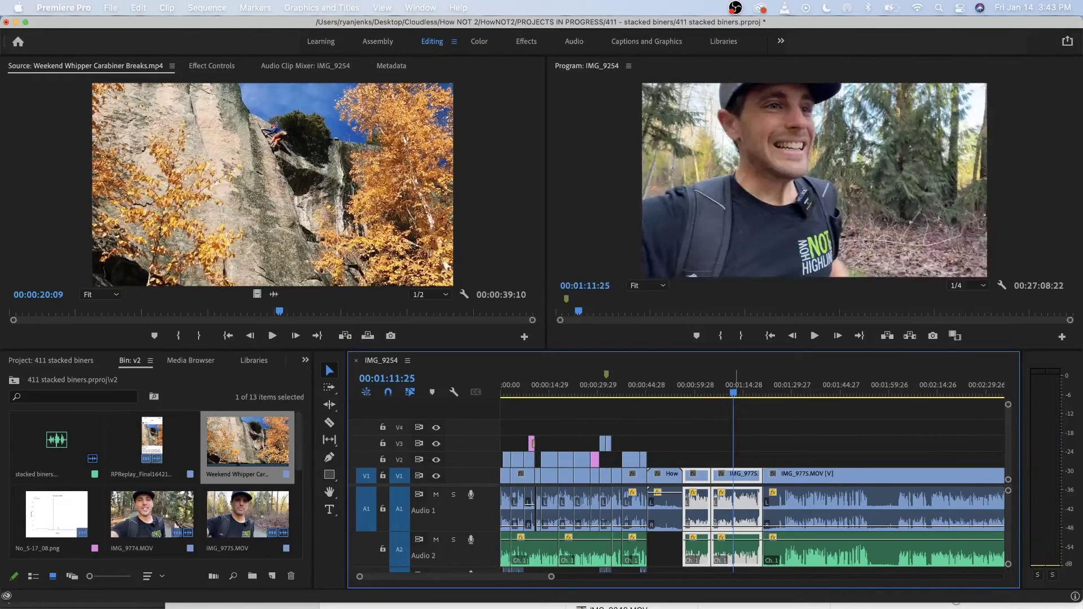
pyautogui.moveTo(552, 577); pyautogui.dragTo(593, 576)
pyautogui.click(654, 392)
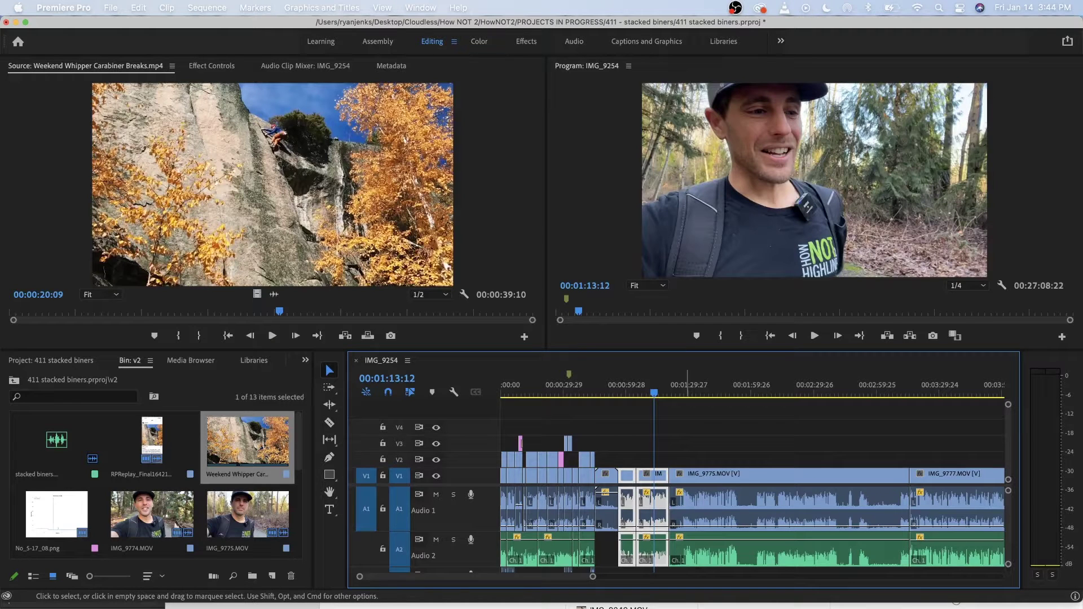
# Split IMG_9775.MOV with its audio at 00:01:27:27 and ripple delete the silent piece back to 00:01:21:00.
pyautogui.press('=')
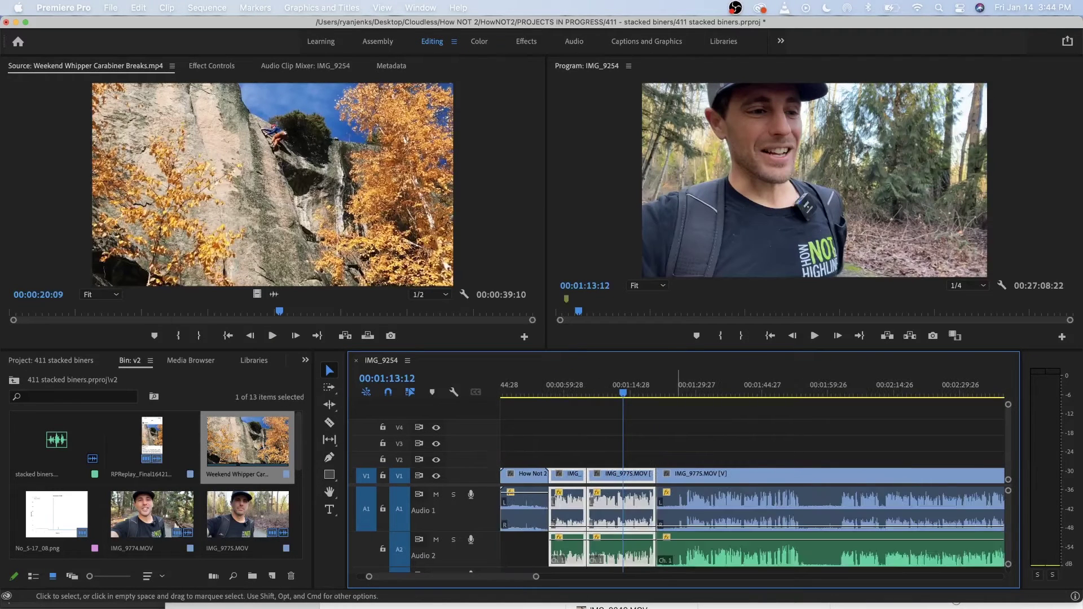
pyautogui.click(686, 385)
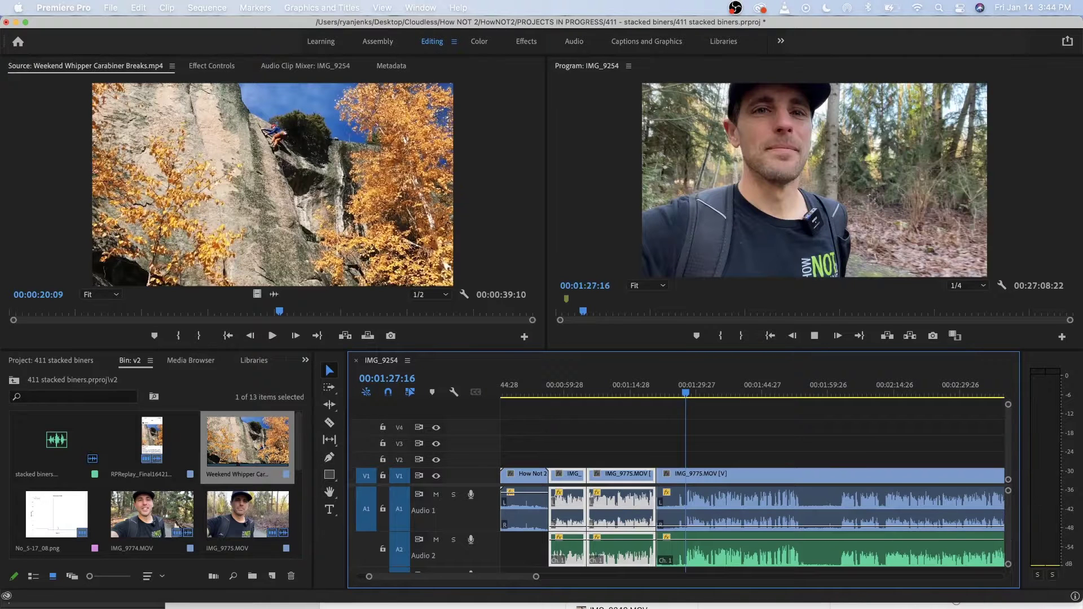
pyautogui.press('space')
pyautogui.click(713, 499)
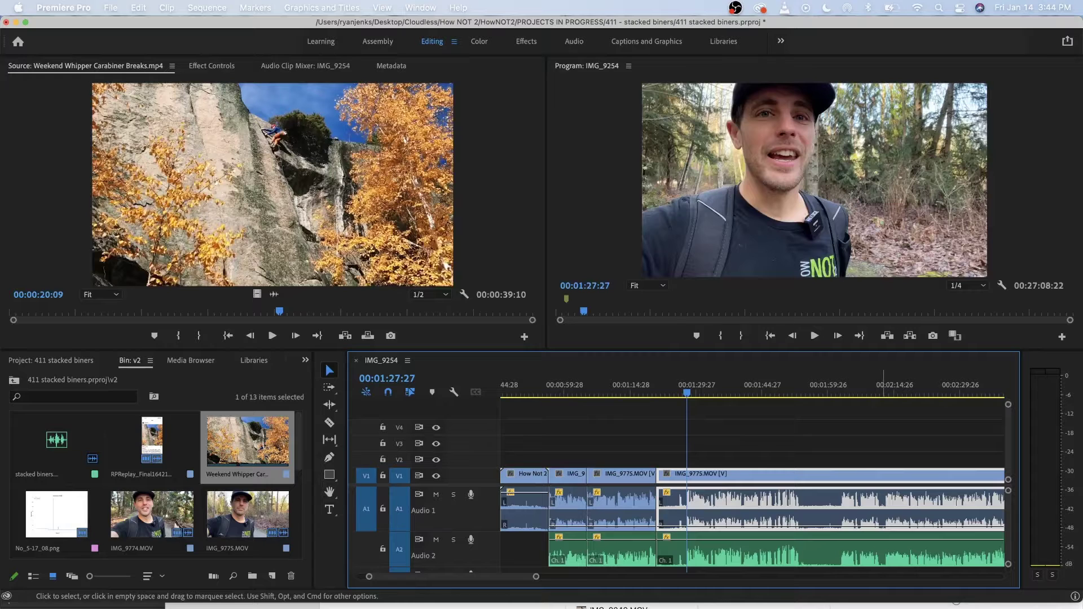
pyautogui.press('super+k')
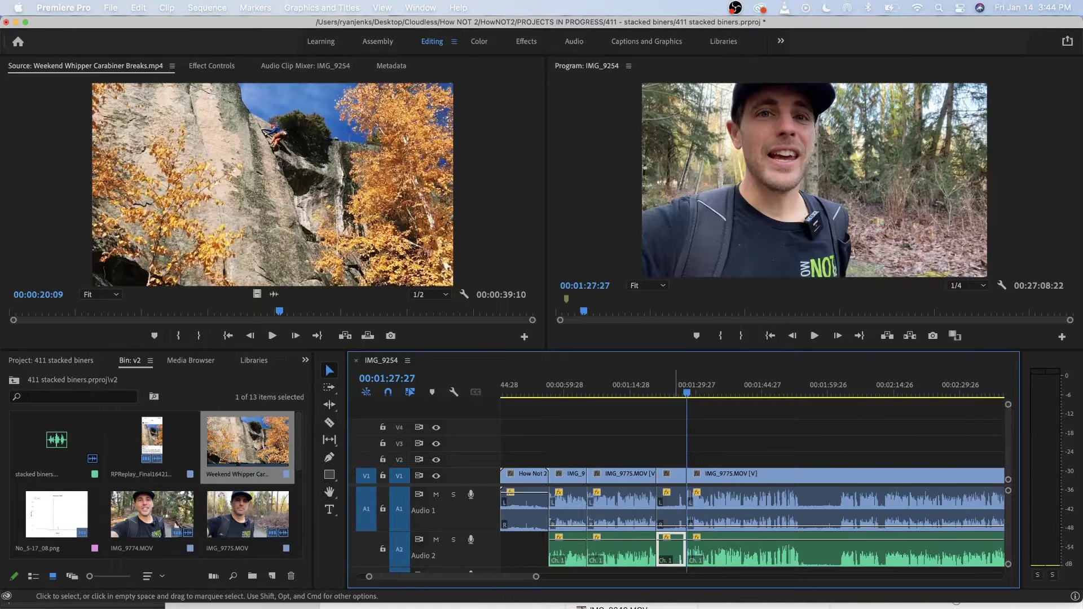
pyautogui.click(669, 497)
pyautogui.hotkey('shift', 'Delete')
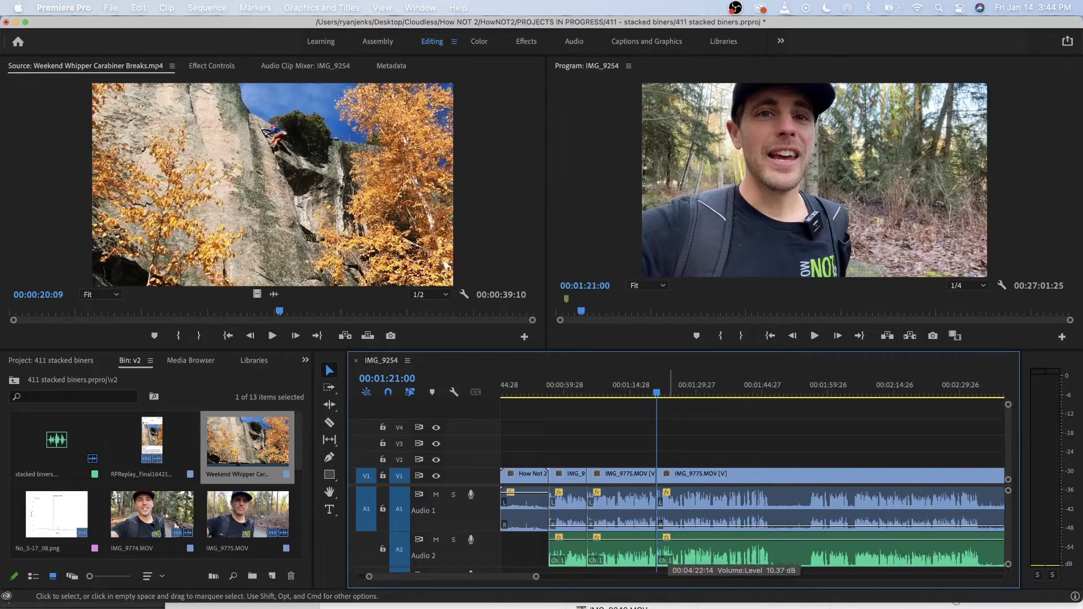
# Play IMG_9775.MOV from the 00:01:21:00 cut to the next pause at about 00:01:46:07.
pyautogui.press('=')
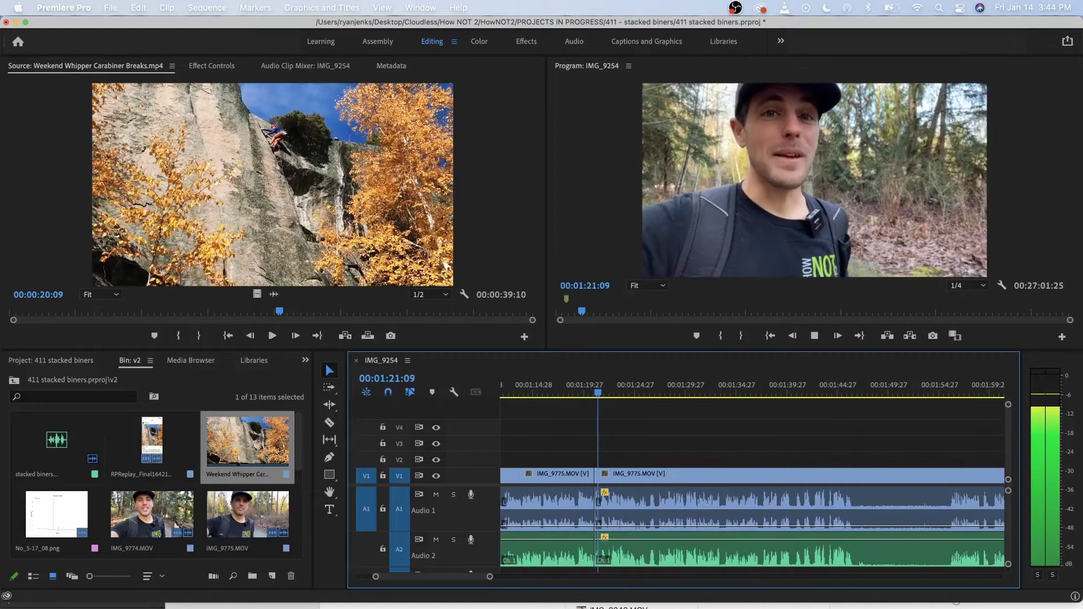
pyautogui.press('space')
pyautogui.press('space')
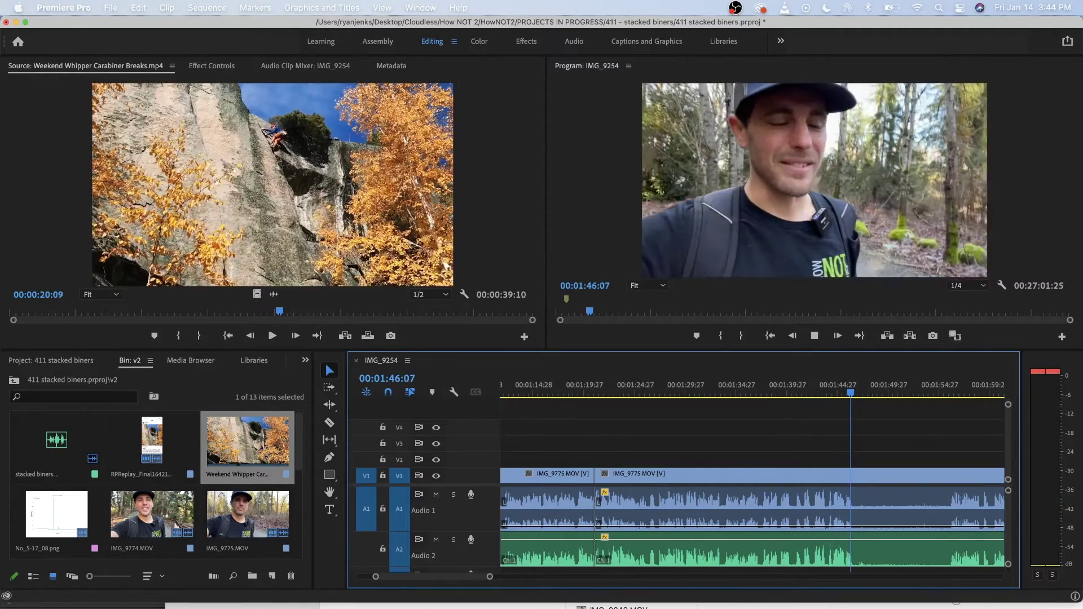
# Replay the talking between about 00:01:36 and 00:01:42 to find the end of the useful phrase, and split IMG_9775.MOV with its audio at 00:01:42:05.
pyautogui.click(817, 388)
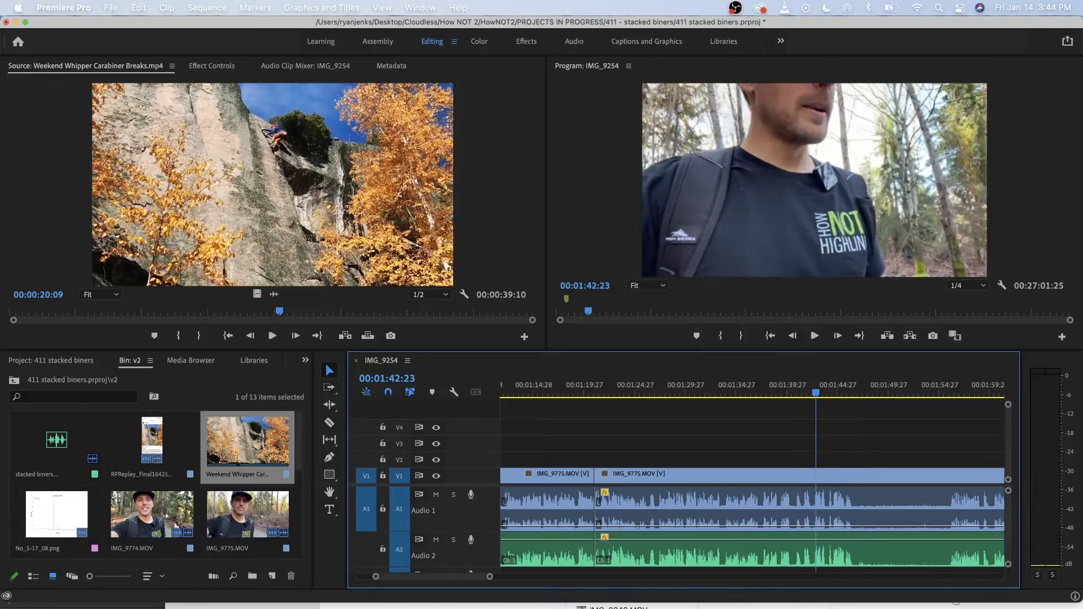
pyautogui.press('space')
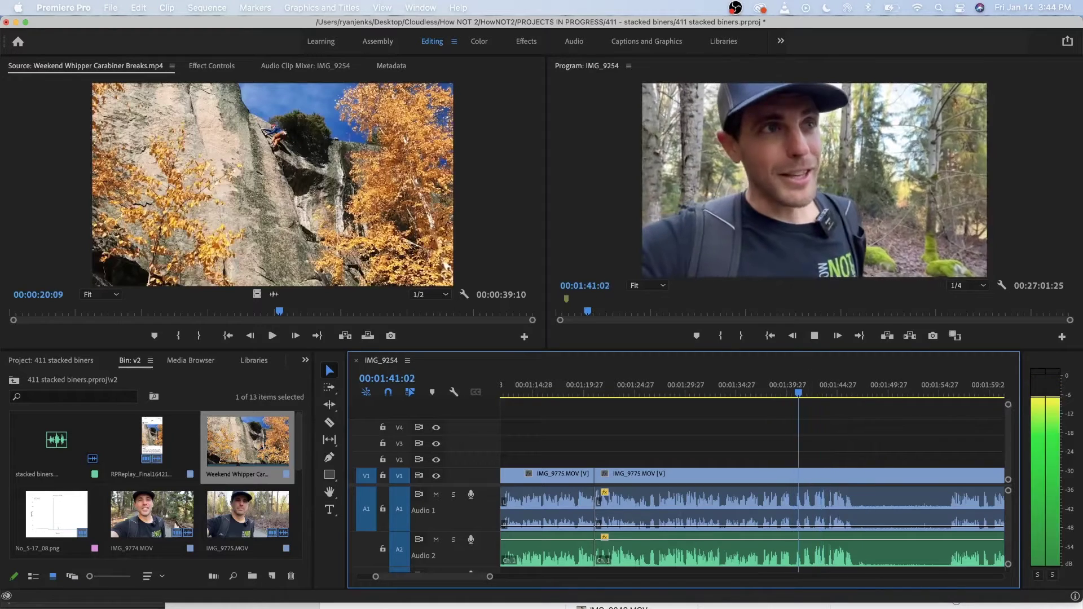
pyautogui.click(779, 388)
pyautogui.press('space')
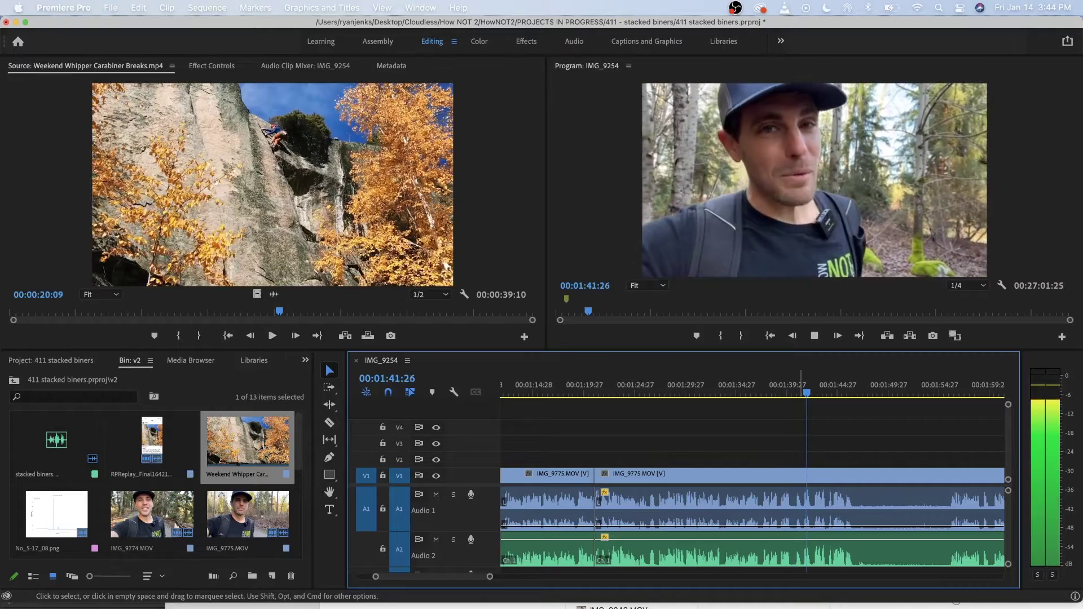
pyautogui.press('space')
pyautogui.click(777, 388)
pyautogui.press('space')
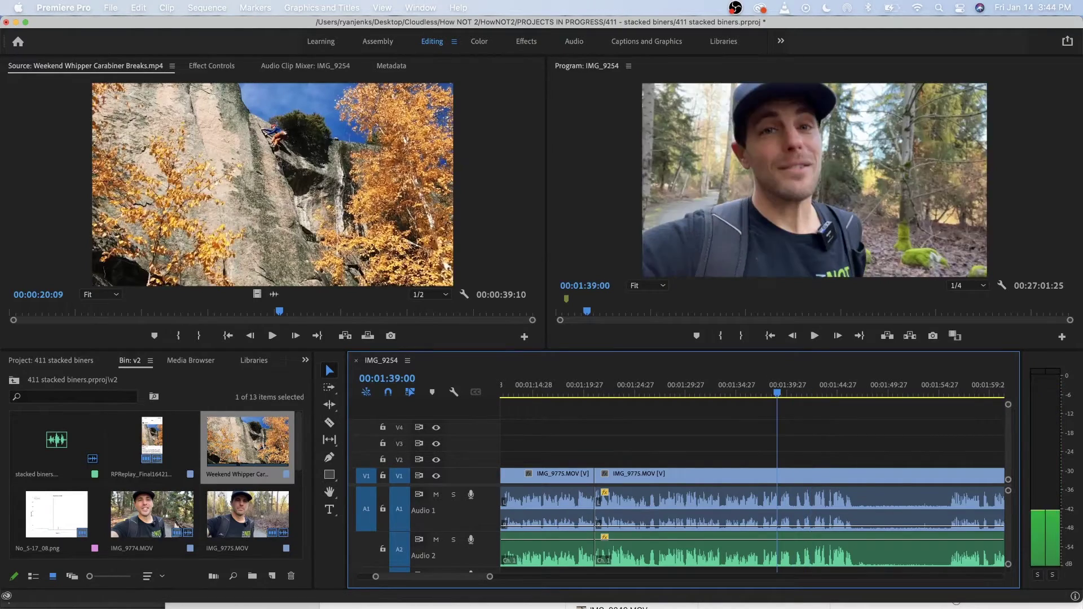
pyautogui.moveTo(776, 388); pyautogui.dragTo(749, 388)
pyautogui.press('space')
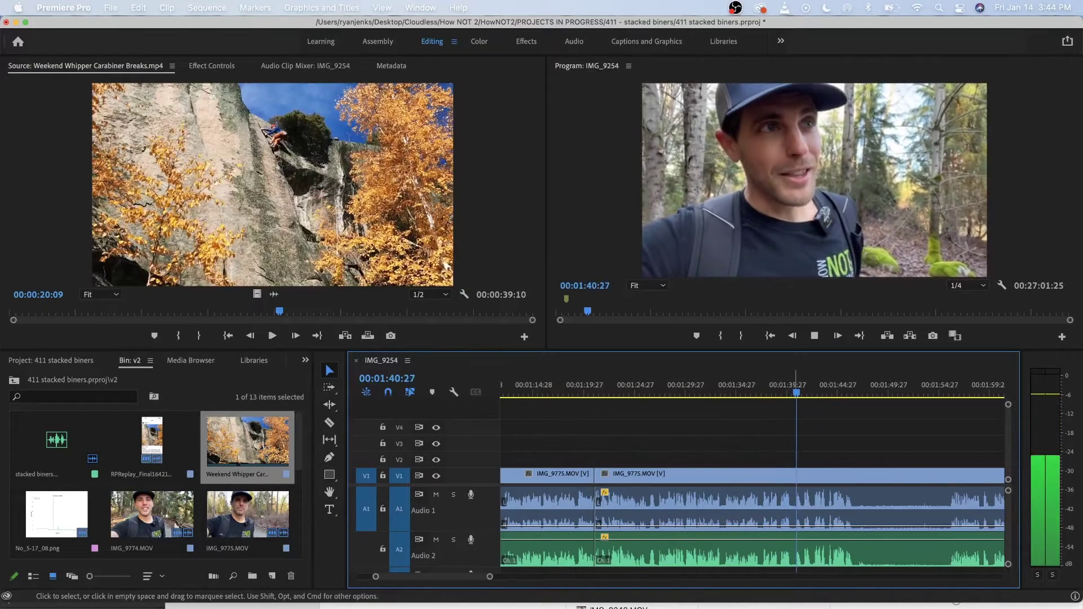
pyautogui.press('space')
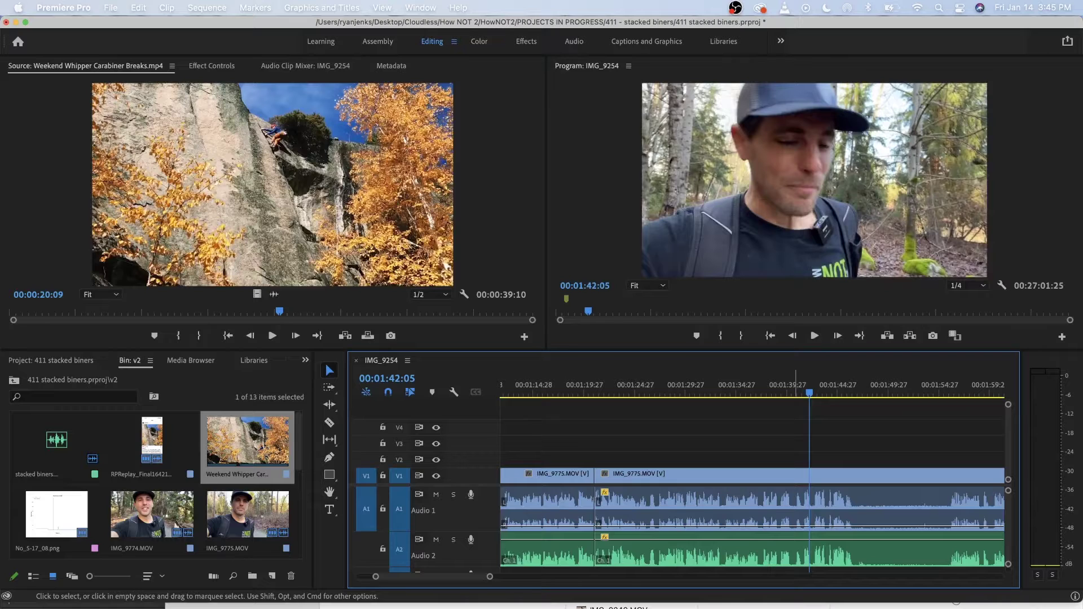
pyautogui.press('super+k')
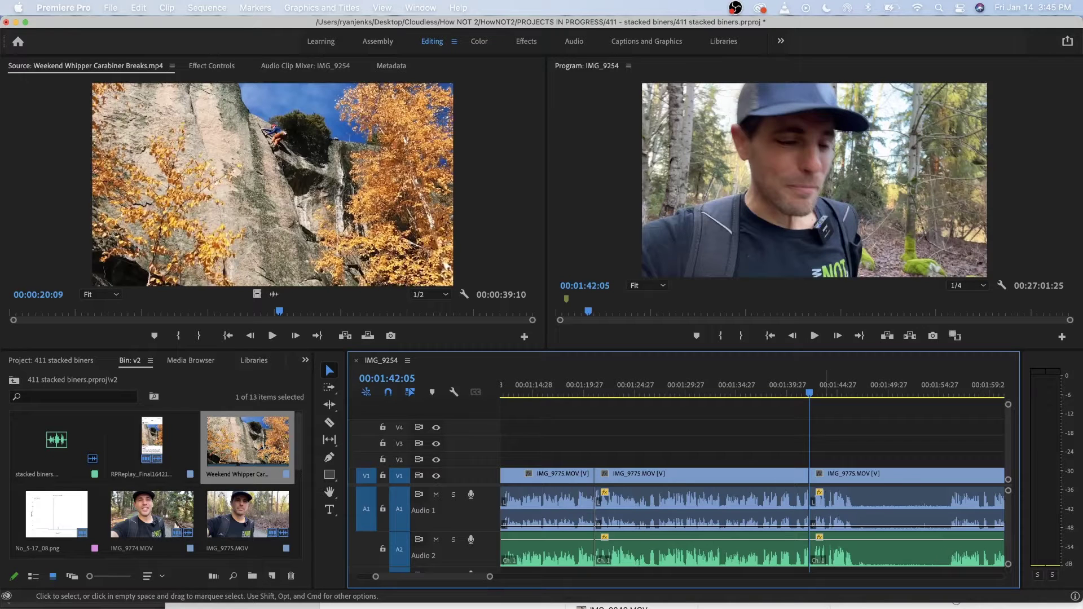
# Play the footage after the 00:01:42:05 split up to 00:01:45:22 and add a timeline marker at 00:01:40:12.
pyautogui.press('space')
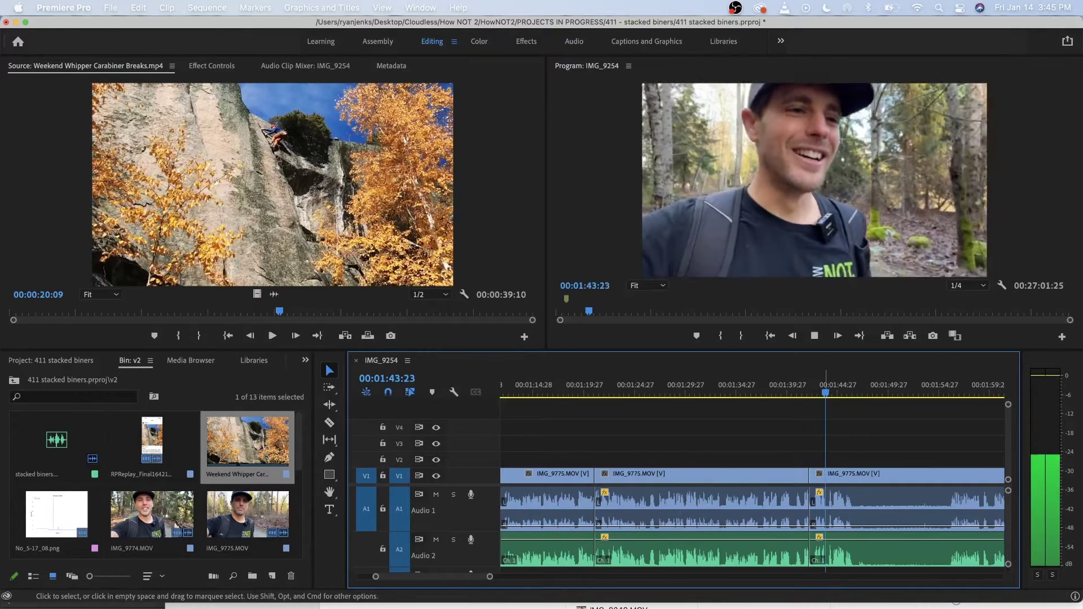
pyautogui.press('space')
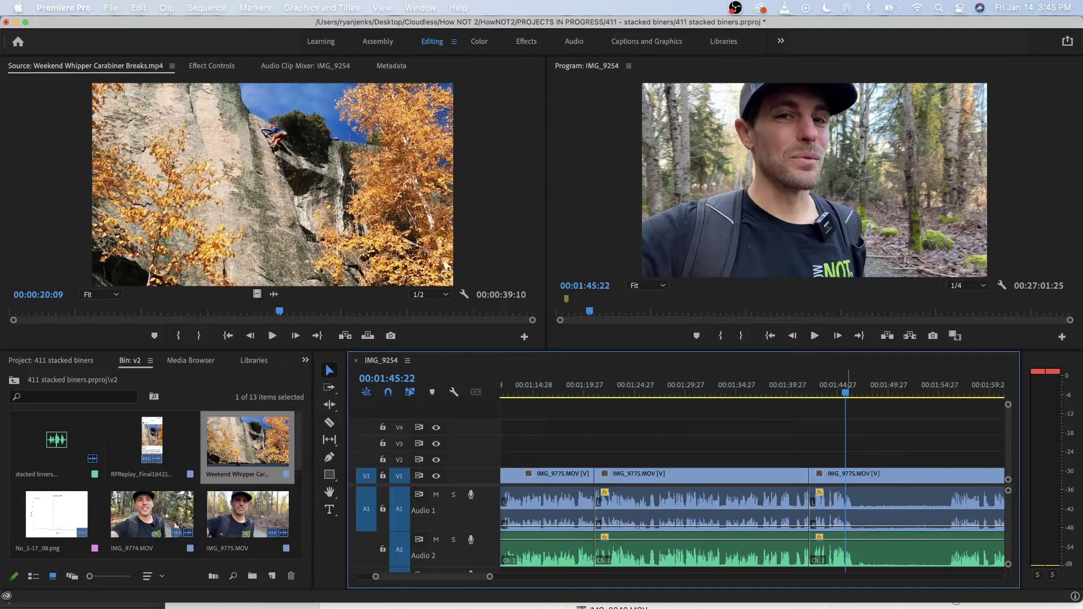
pyautogui.press('-')
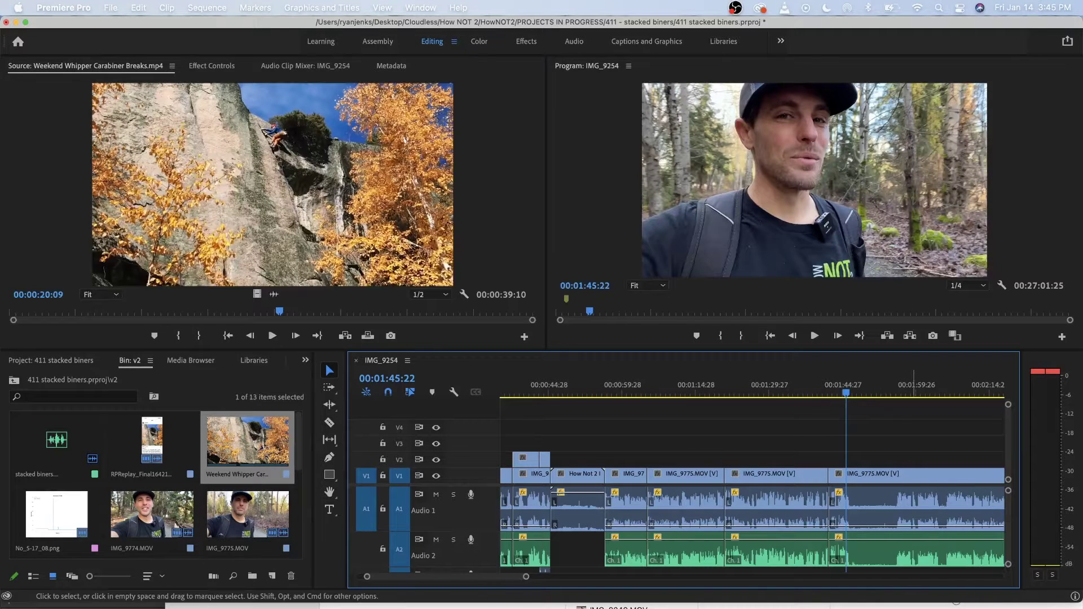
pyautogui.click(898, 390)
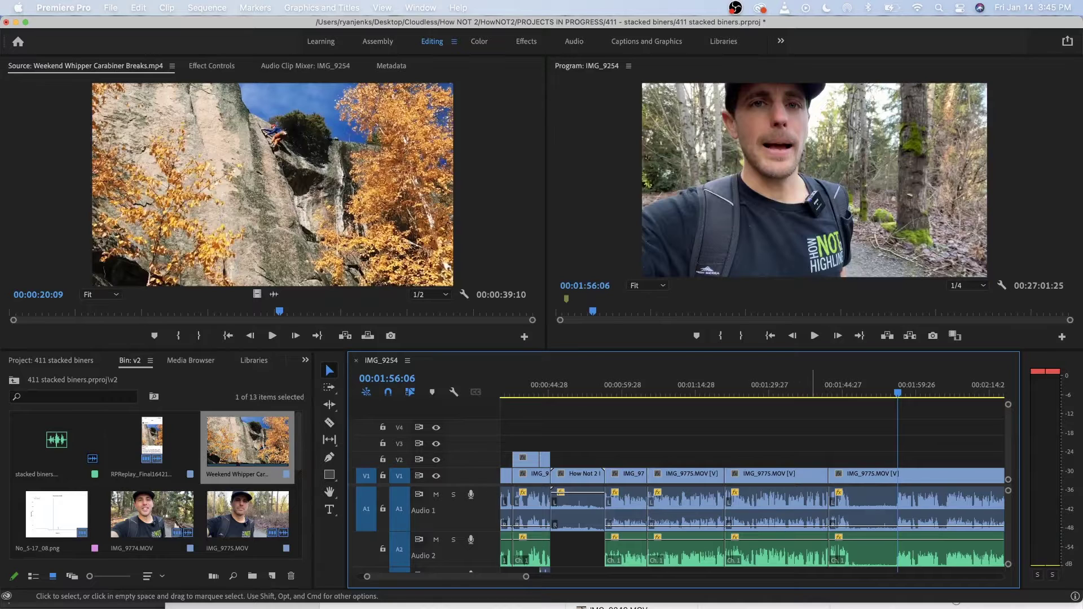
pyautogui.click(820, 389)
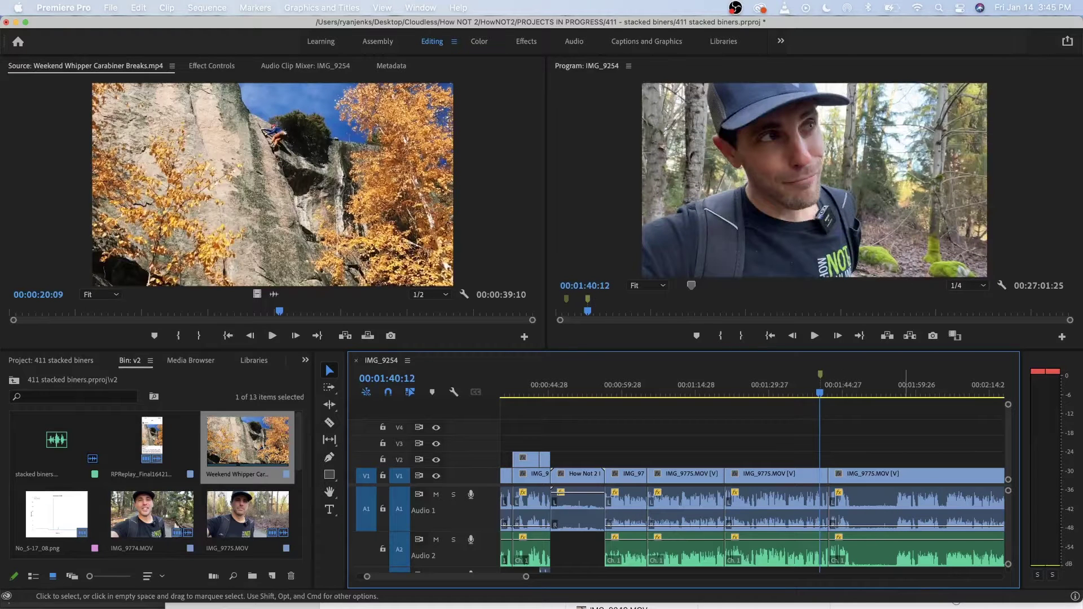
# Split IMG_9775.MOV at 00:01:55:28, ripple delete the piece back to 00:01:42:05, and play on from the new cut.
pyautogui.click(896, 389)
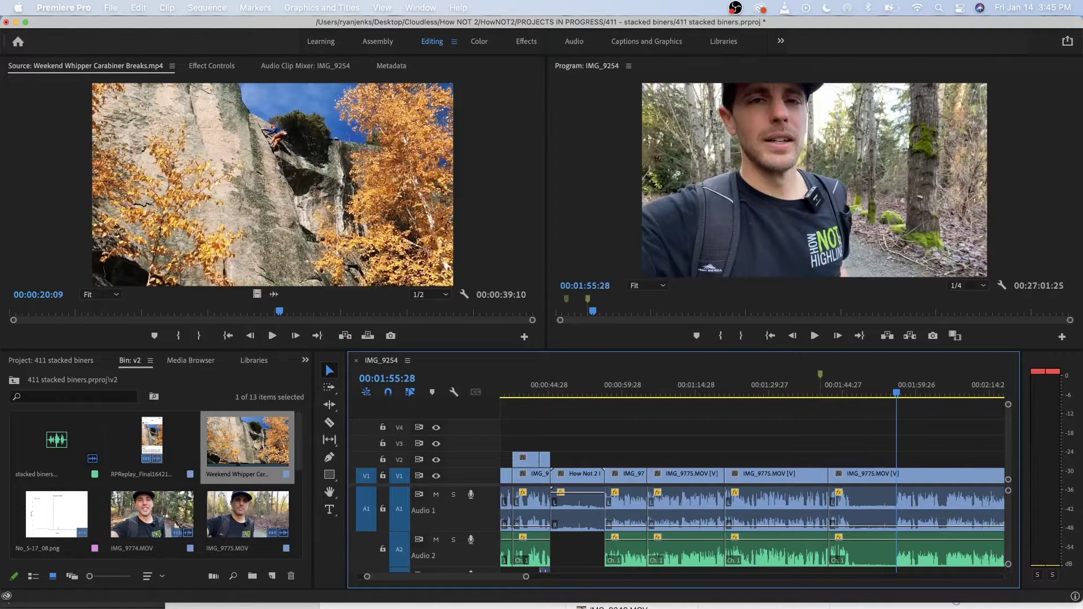
pyautogui.press('cmd+k')
pyautogui.click(863, 508)
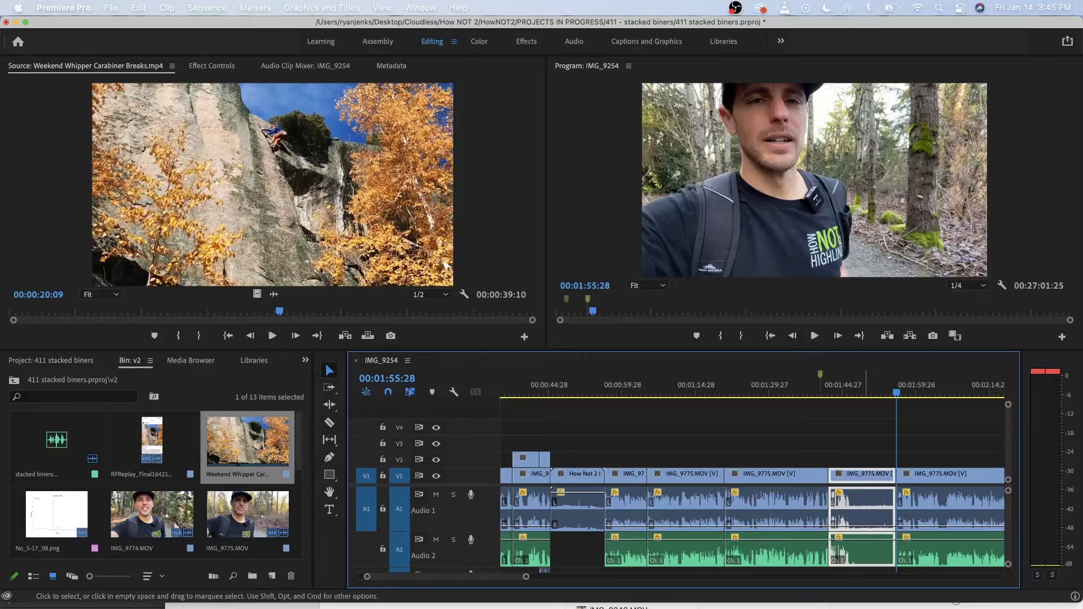
pyautogui.hotkey('alt', 'BackSpace')
pyautogui.press('space')
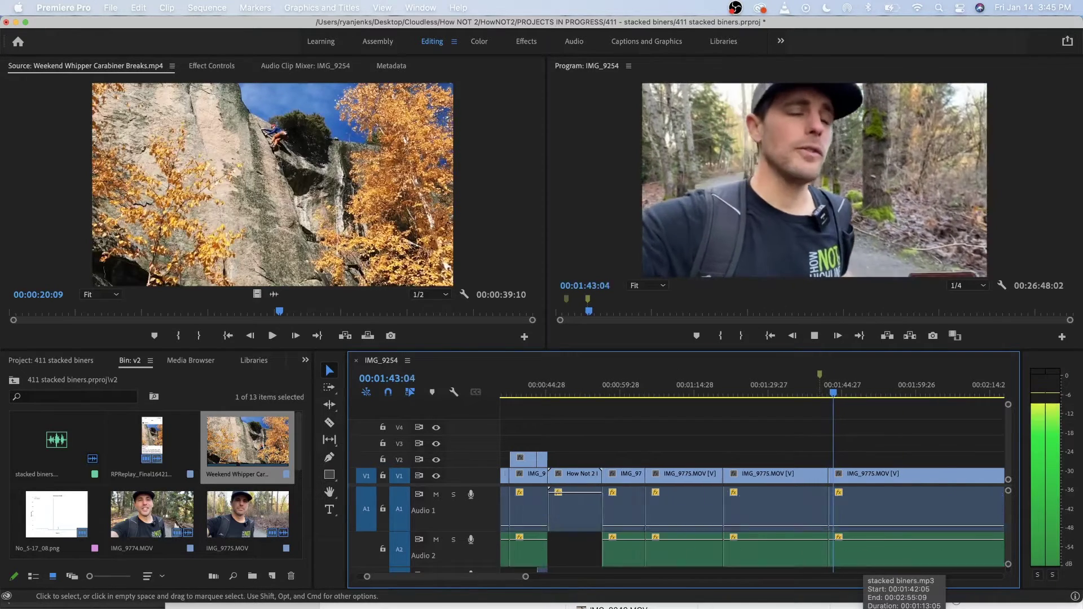
# Play IMG_9775.MOV on to 00:01:52:12, split it there, and ripple delete the piece back to 00:01:42:05.
pyautogui.press('=')
pyautogui.hscroll(2, 866, 556)
pyautogui.press('l')
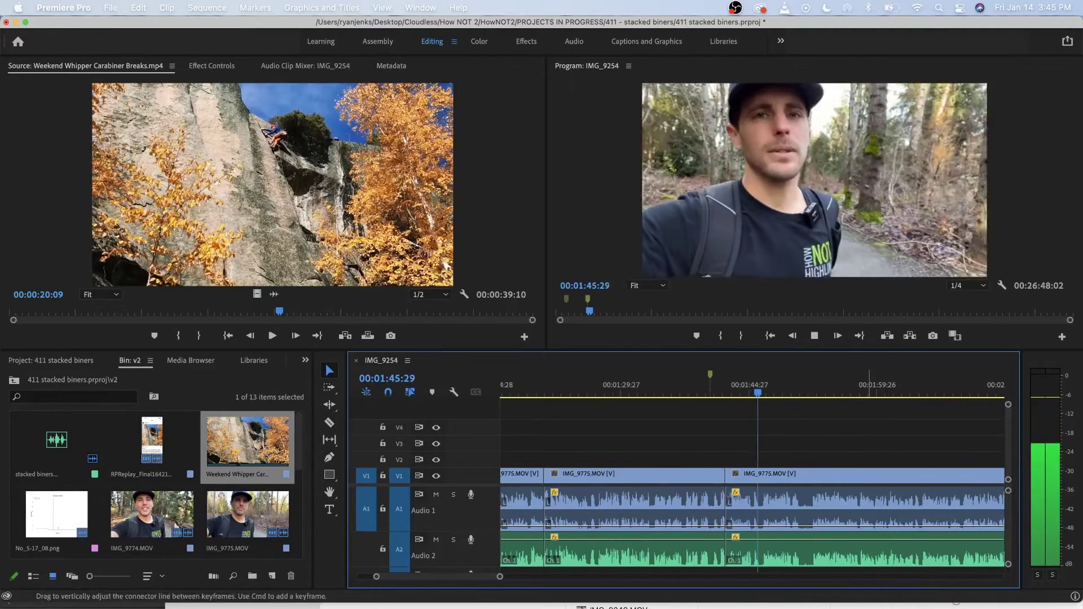
pyautogui.hscroll(2, 870, 539)
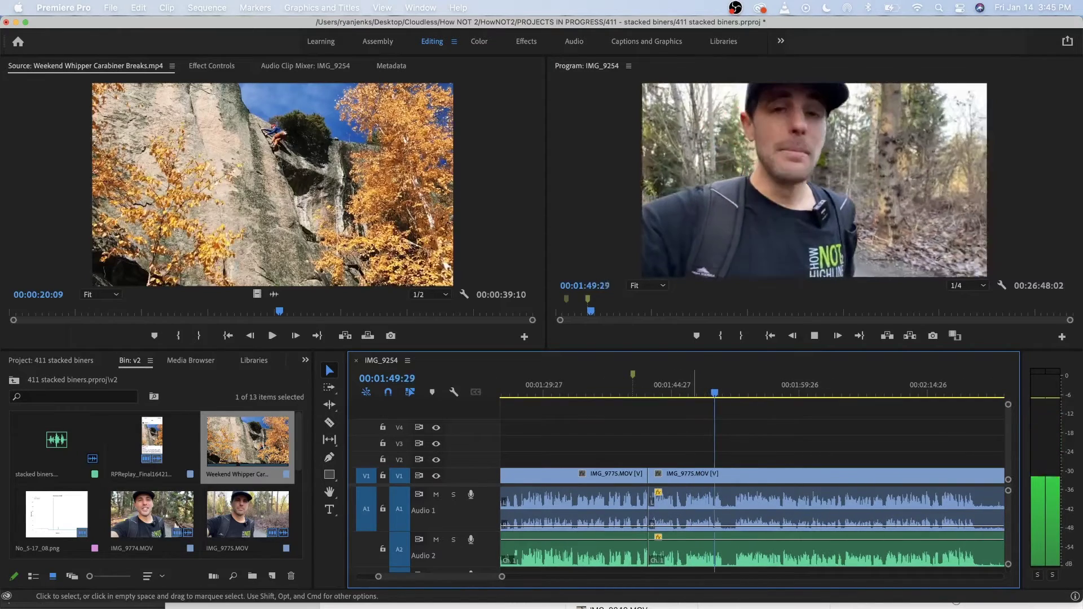
pyautogui.press('space')
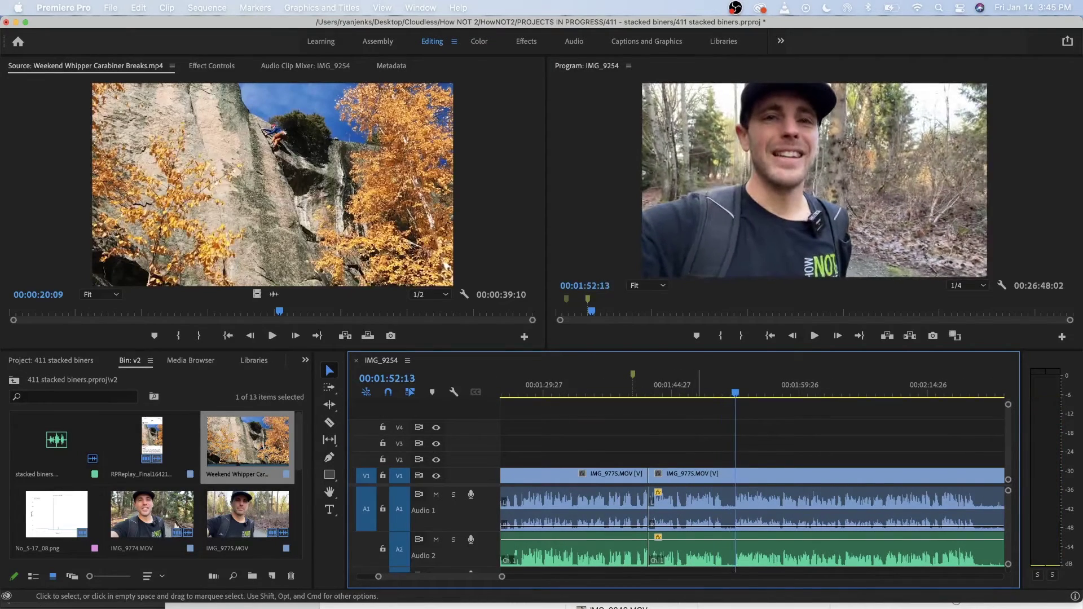
pyautogui.press('Left')
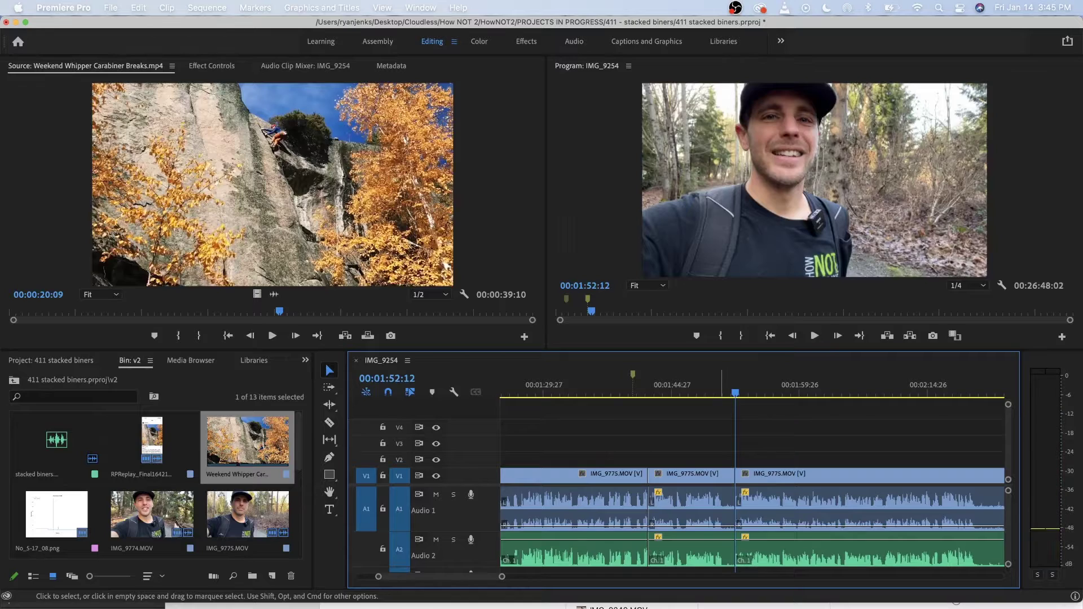
pyautogui.press('q')
# Play on to the pause at 00:02:10:04, split IMG_9775.MOV with its audio there, and return the playhead to 00:01:45:04.
pyautogui.press('space')
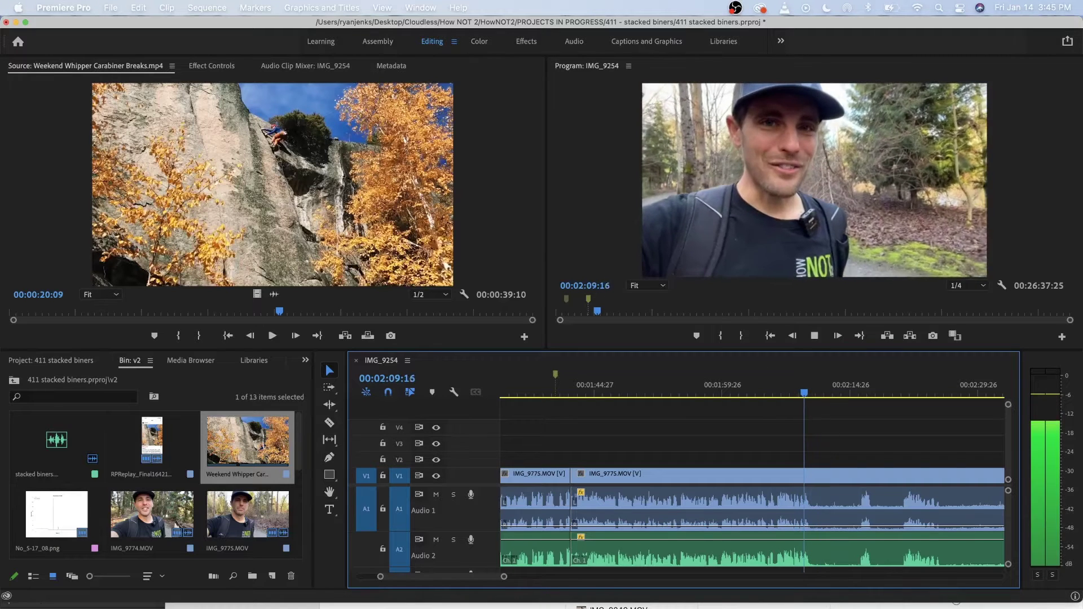
pyautogui.press('space')
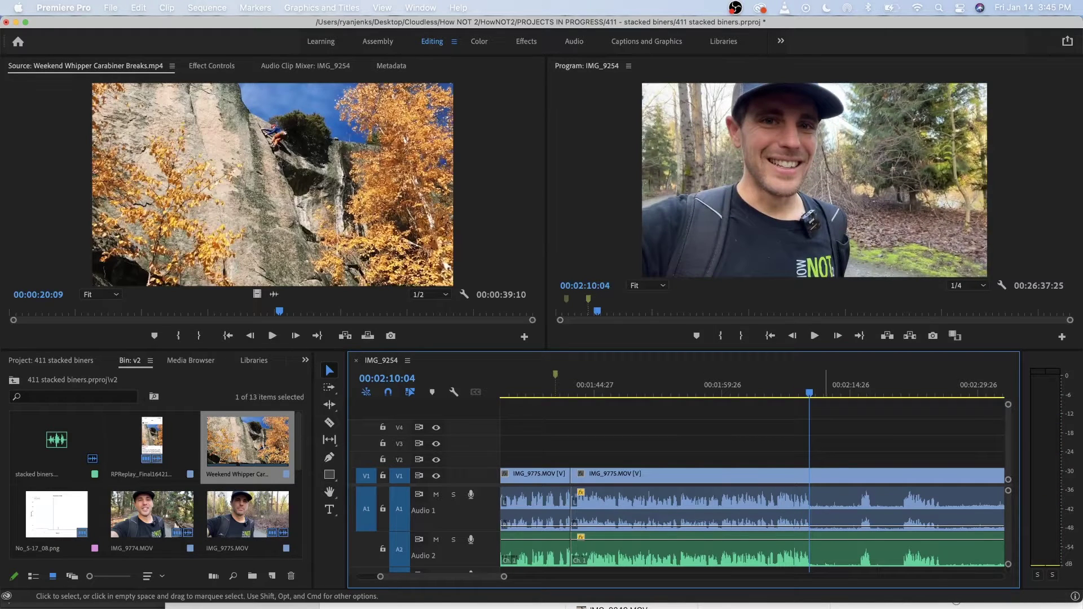
pyautogui.press('d')
pyautogui.press('super+k')
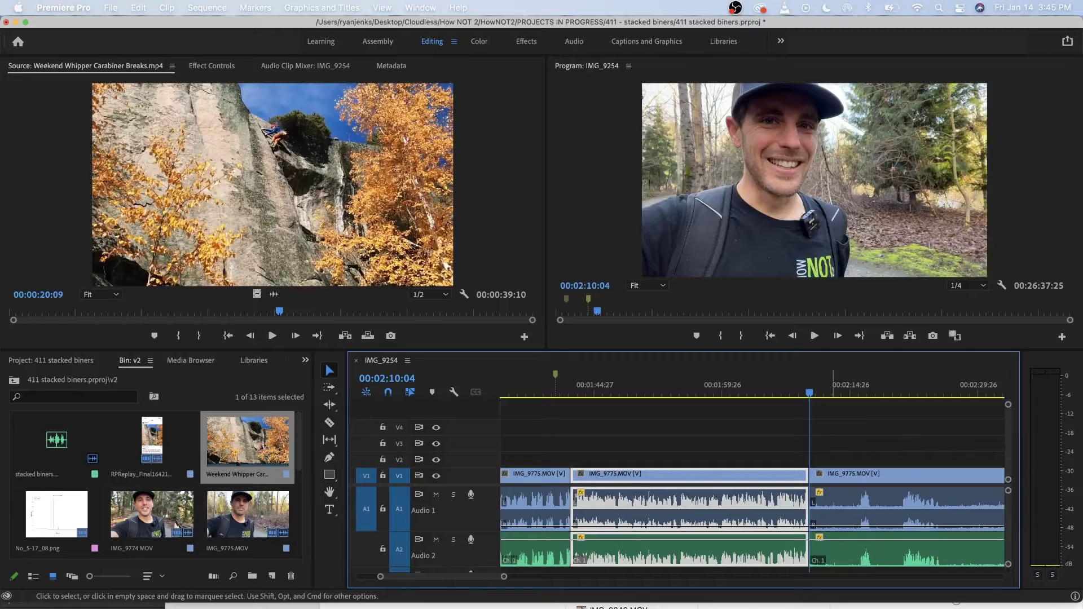
pyautogui.click(710, 386)
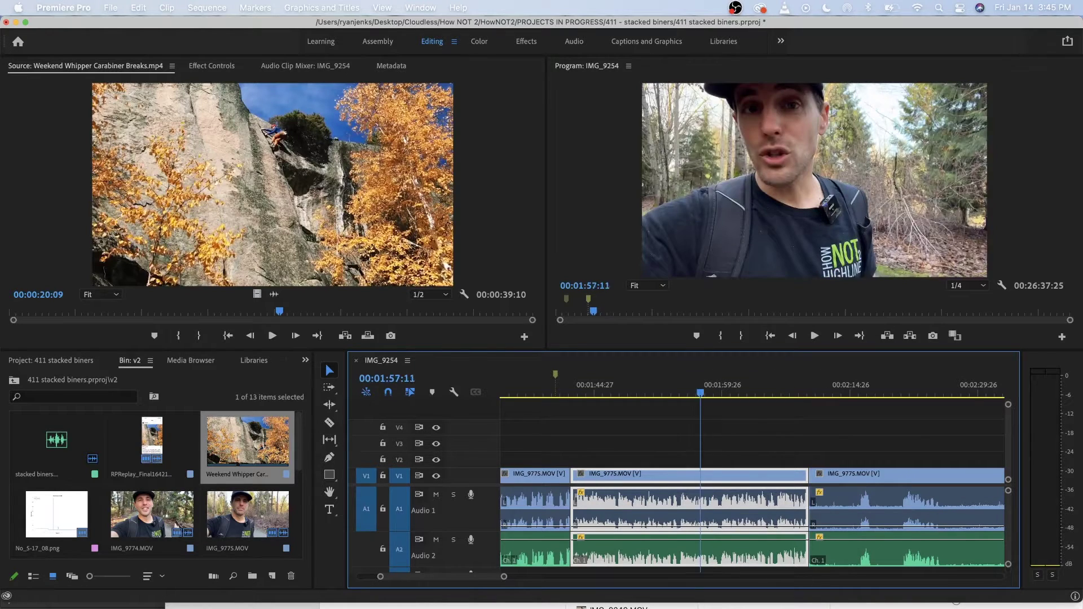
pyautogui.moveTo(700, 386); pyautogui.dragTo(596, 386)
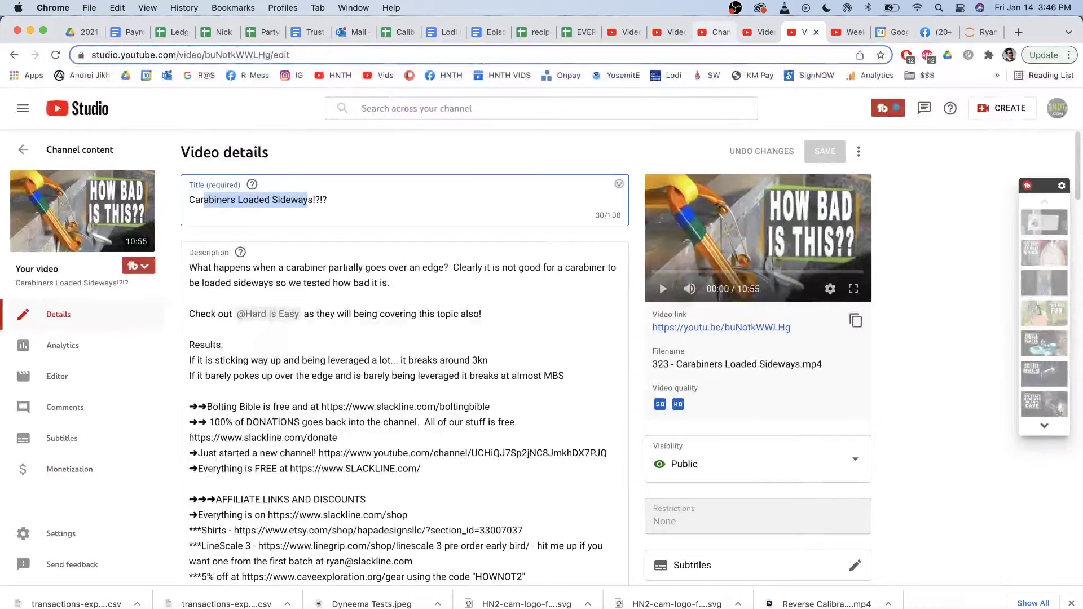
# Open hownot2.com/donate in Chrome and capture a screenshot of the Invest in Breaking Gear Fear section with the payment logos.
pyautogui.press('super+l')
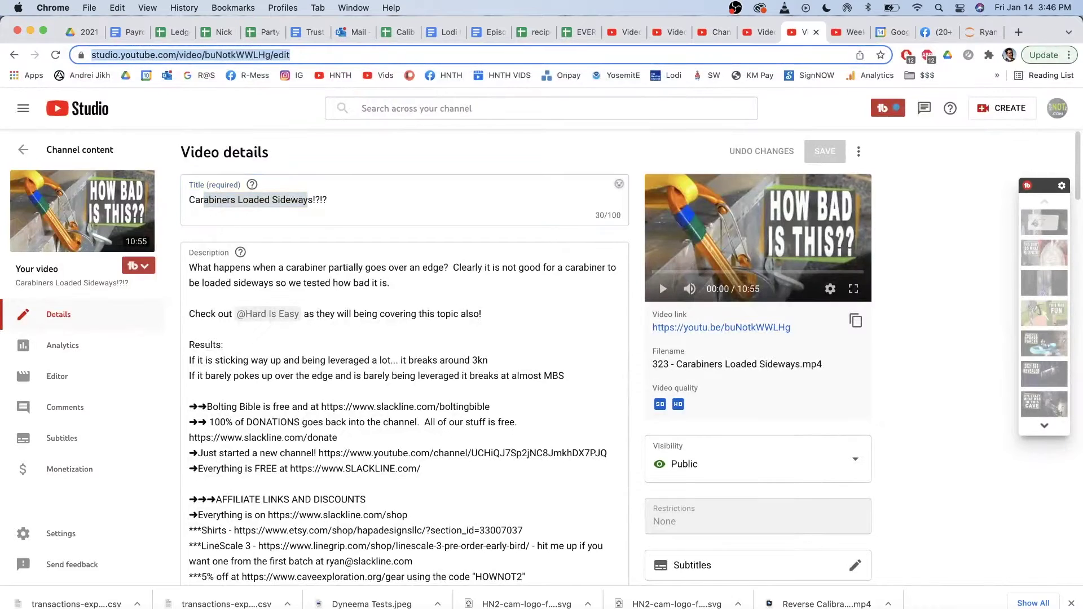
pyautogui.write('how')
pyautogui.press('Down')
pyautogui.press('Down')
pyautogui.press('Down')
pyautogui.press('Down')
pyautogui.press('Return')
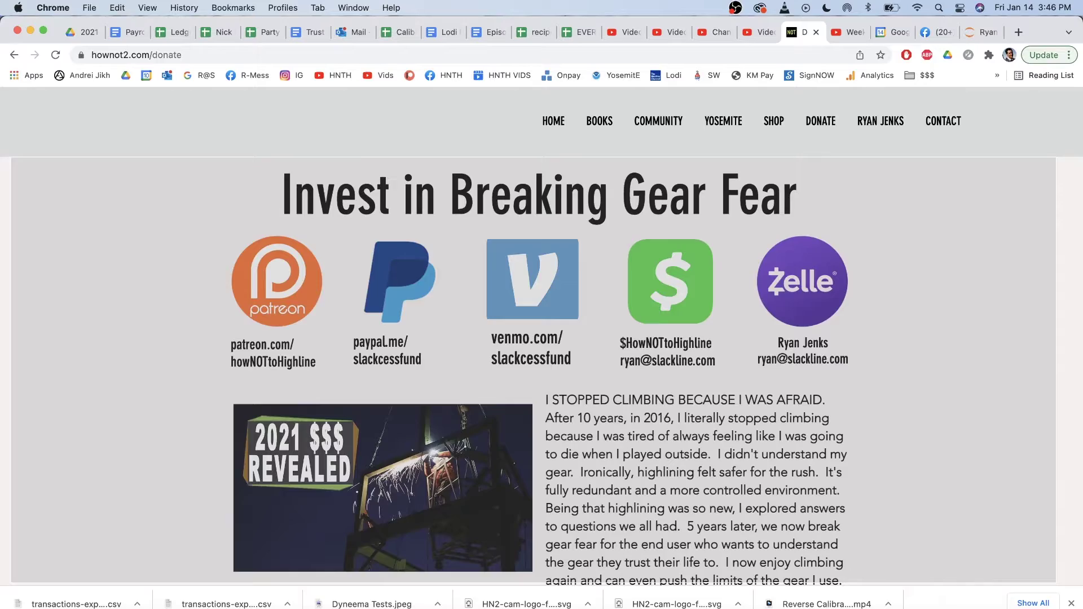
pyautogui.moveTo(10, 157); pyautogui.dragTo(1056, 583)
pyautogui.hotkey('ctrl', 'Right')
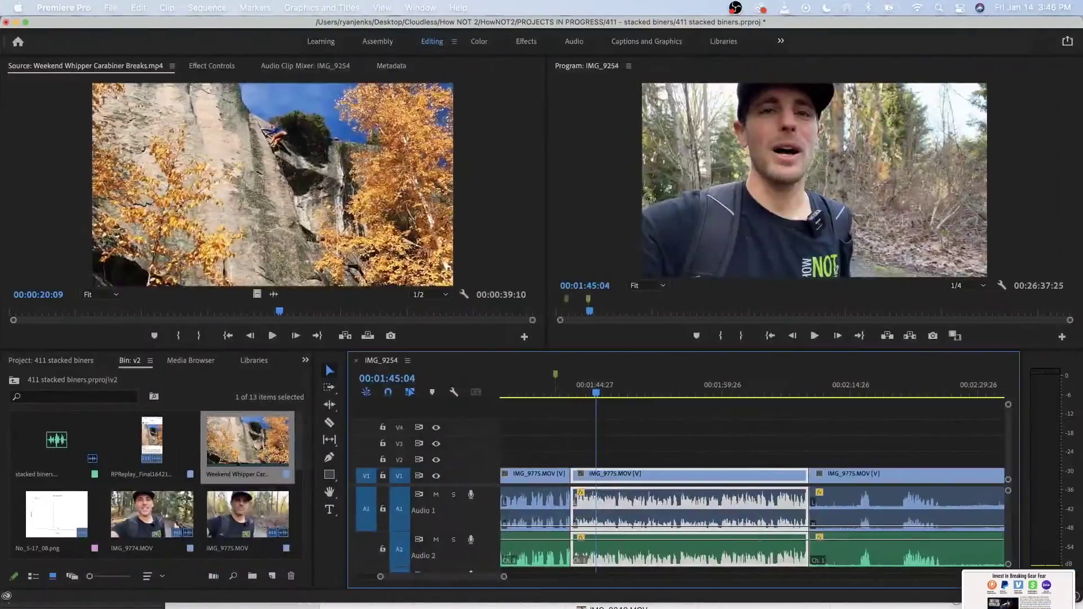
# Move the new donate page screenshot from ScreenShots 2021 into the project's V2 Assets folder in Finder and import it into the v2 bin.
pyautogui.hotkey('ctrl', 'Up')
pyautogui.click(810, 158)
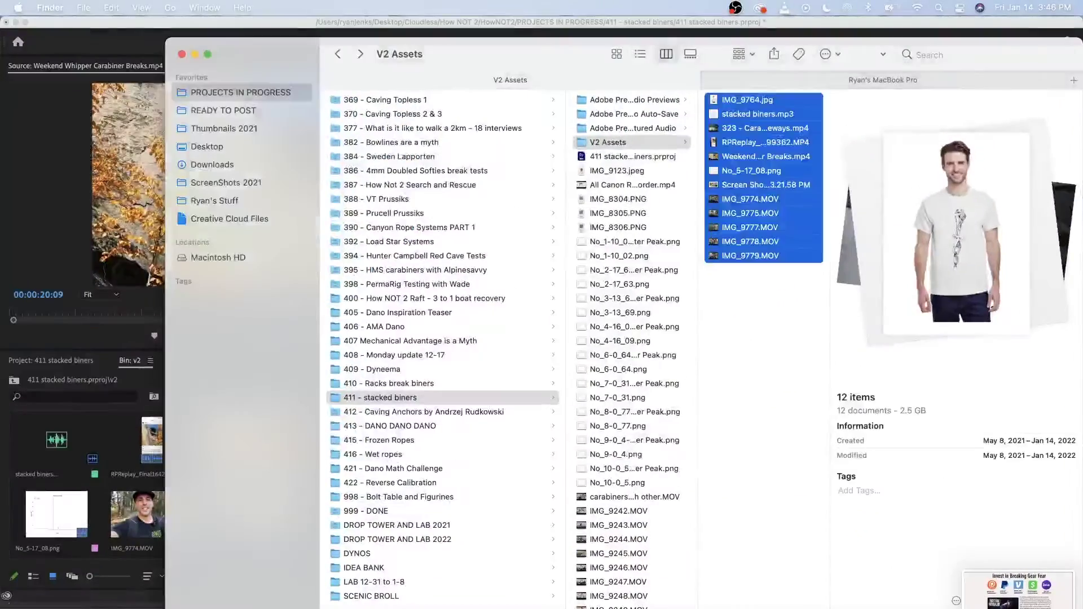
pyautogui.click(883, 80)
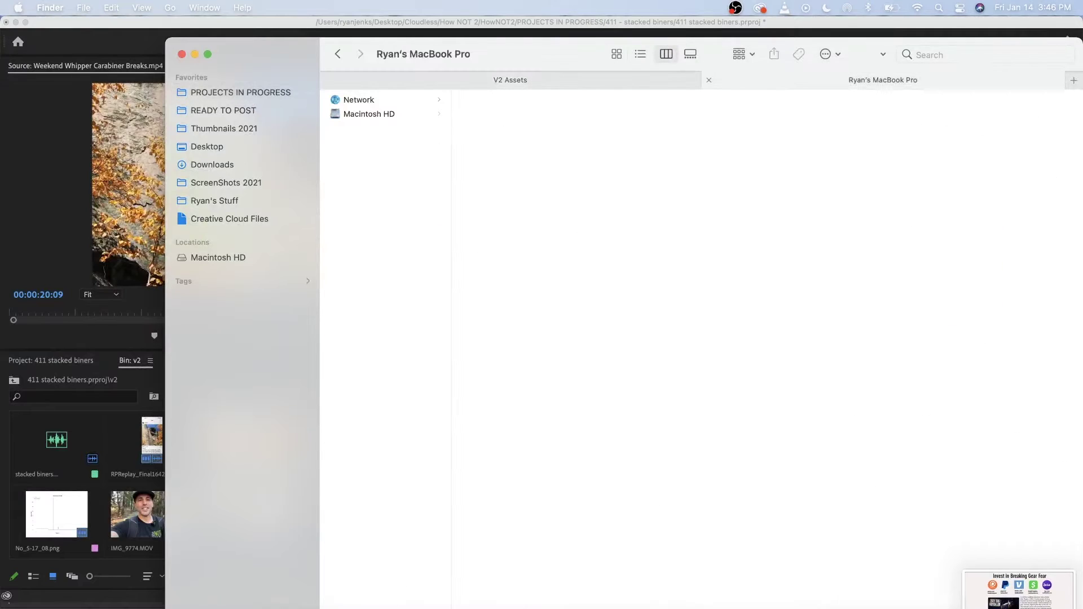
pyautogui.click(216, 182)
pyautogui.scroll(-10, 386, 349)
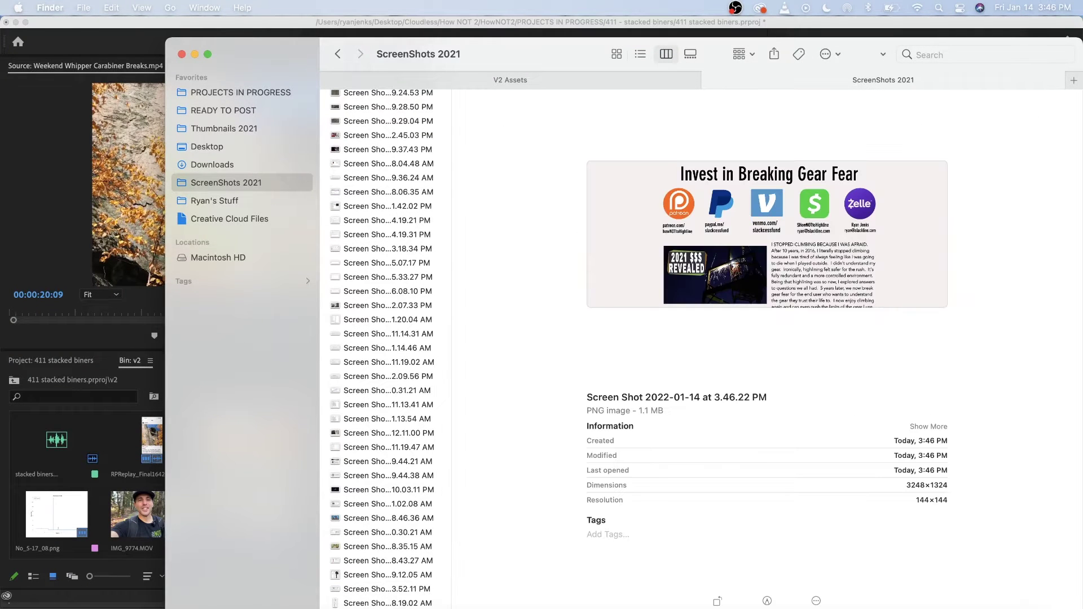
pyautogui.click(510, 80)
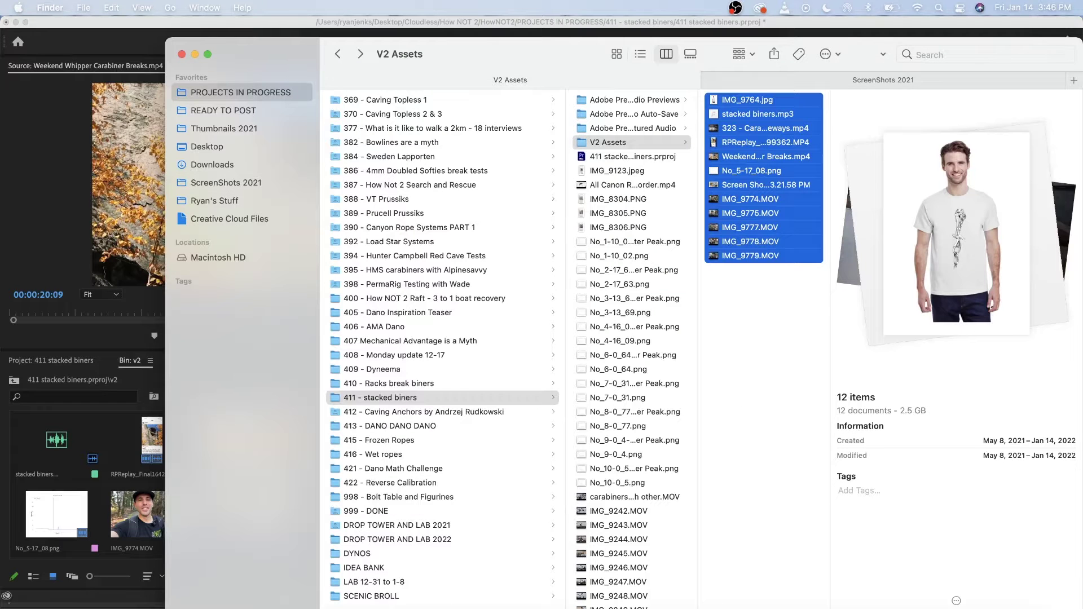
pyautogui.rightClick(747, 311)
pyautogui.keyDown('alt'); pyautogui.click(775, 334); pyautogui.keyUp('alt')
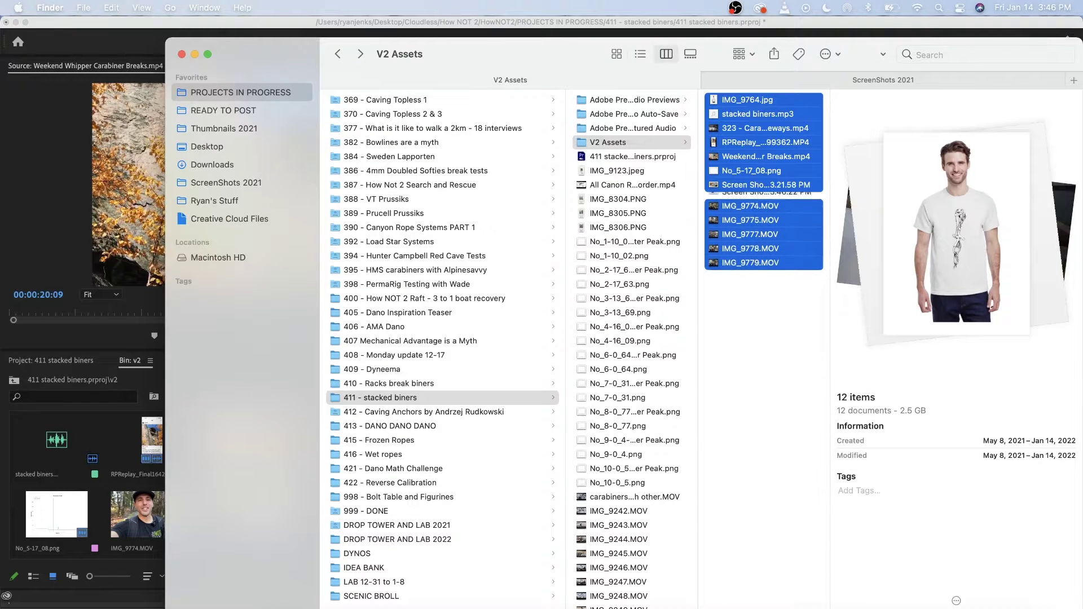
pyautogui.click(766, 198)
pyautogui.moveTo(766, 199); pyautogui.dragTo(108, 519)
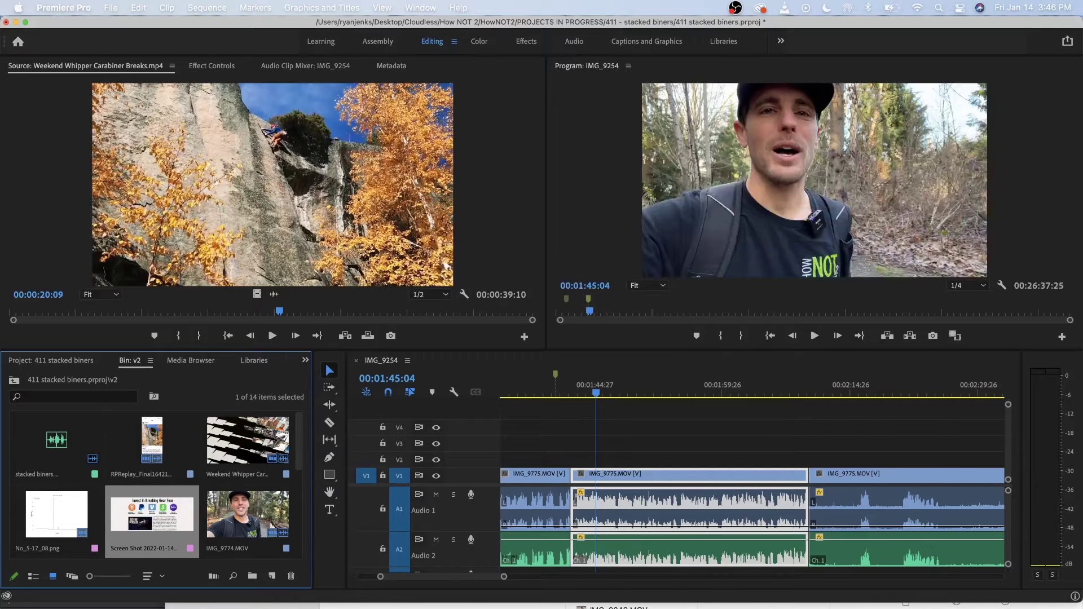
# Place the donate page screenshot on V2 at 00:01:45:04 above IMG_9775.MOV and scale it down to the frame height.
pyautogui.moveTo(151, 514); pyautogui.dragTo(598, 457)
pyautogui.doubleClick(814, 180)
pyautogui.moveTo(551, 73); pyautogui.dragTo(577, 84)
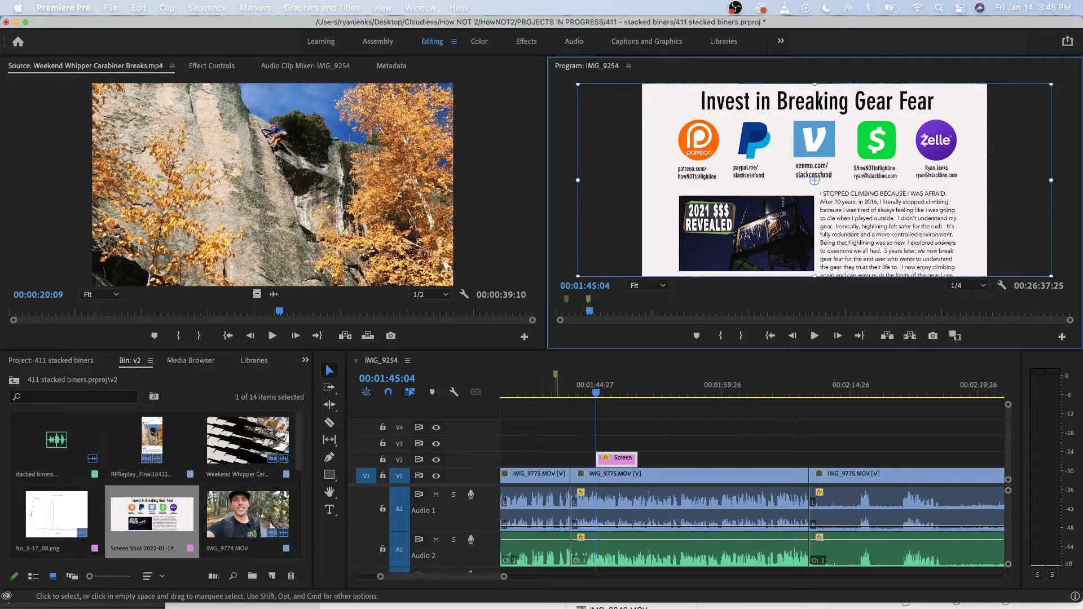
# Replay the talking leading into the donate page screenshot to judge where the image should come in.
pyautogui.click(559, 385)
pyautogui.press('space')
pyautogui.press('=')
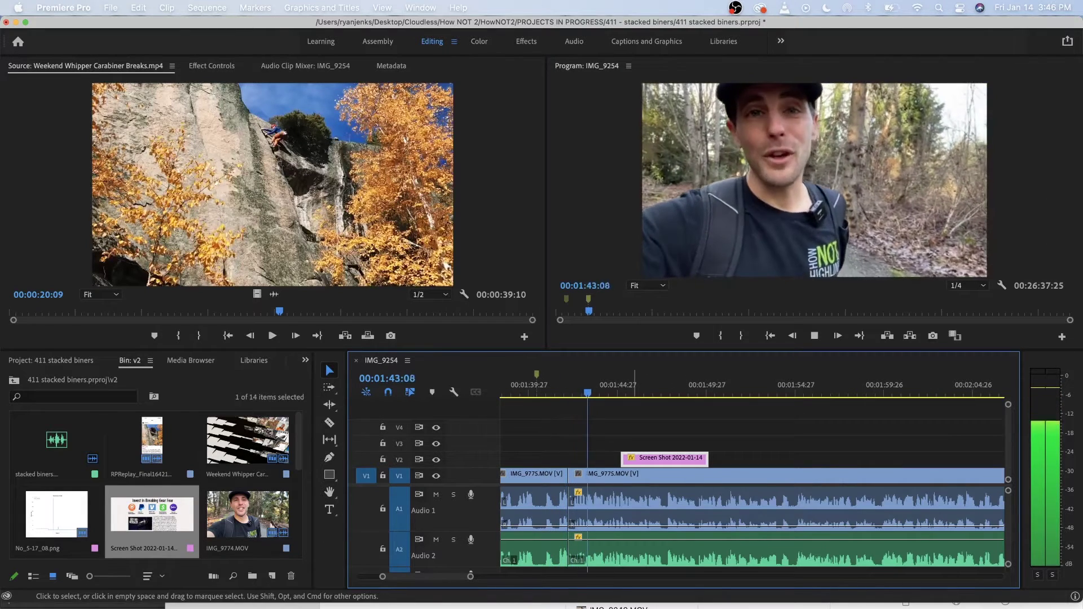
pyautogui.press('-')
pyautogui.press('space')
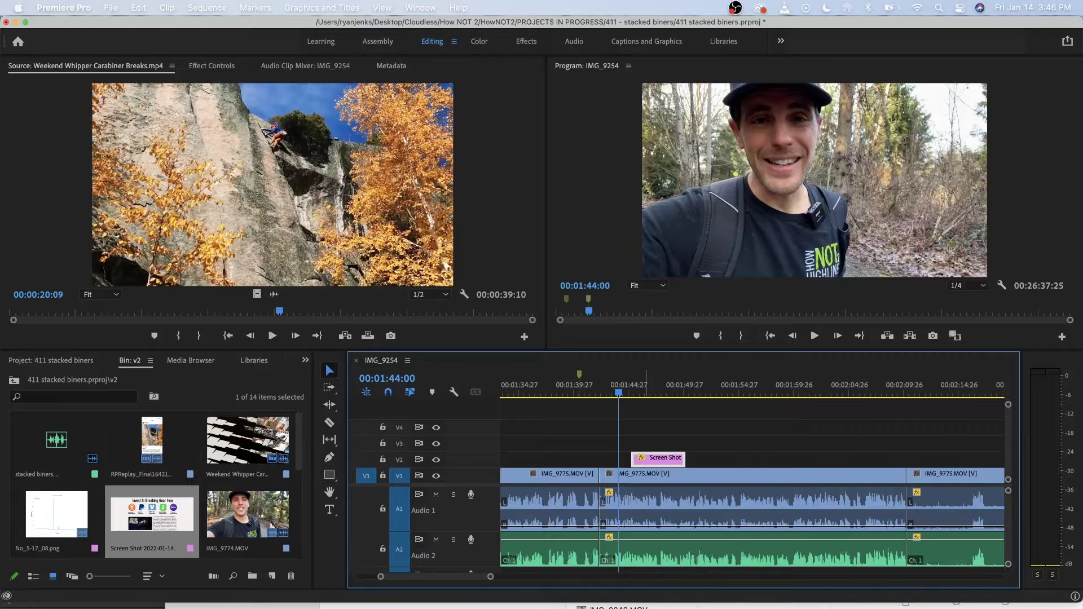
pyautogui.press('space')
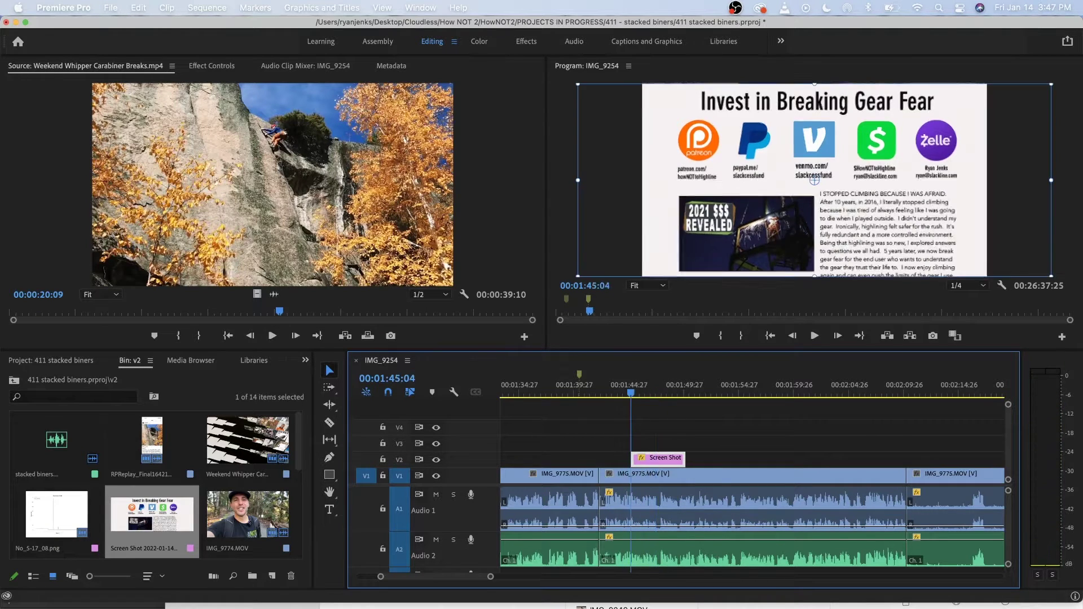
pyautogui.press('space')
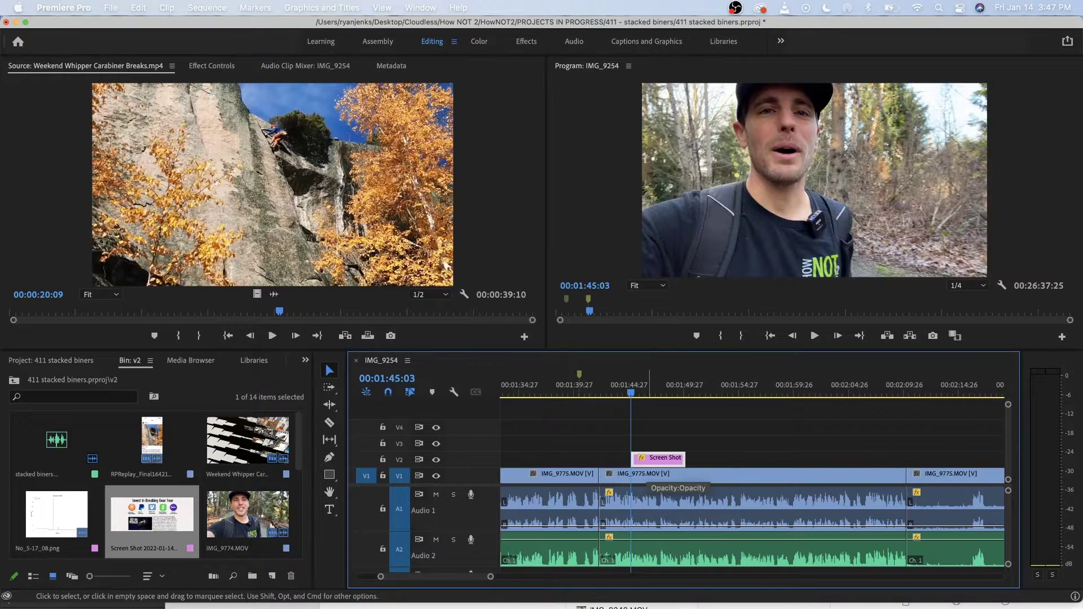
# Shift the donate page screenshot on V2 about half a second later to match the spoken cue.
pyautogui.scroll(5, 666, 479)
pyautogui.press('space')
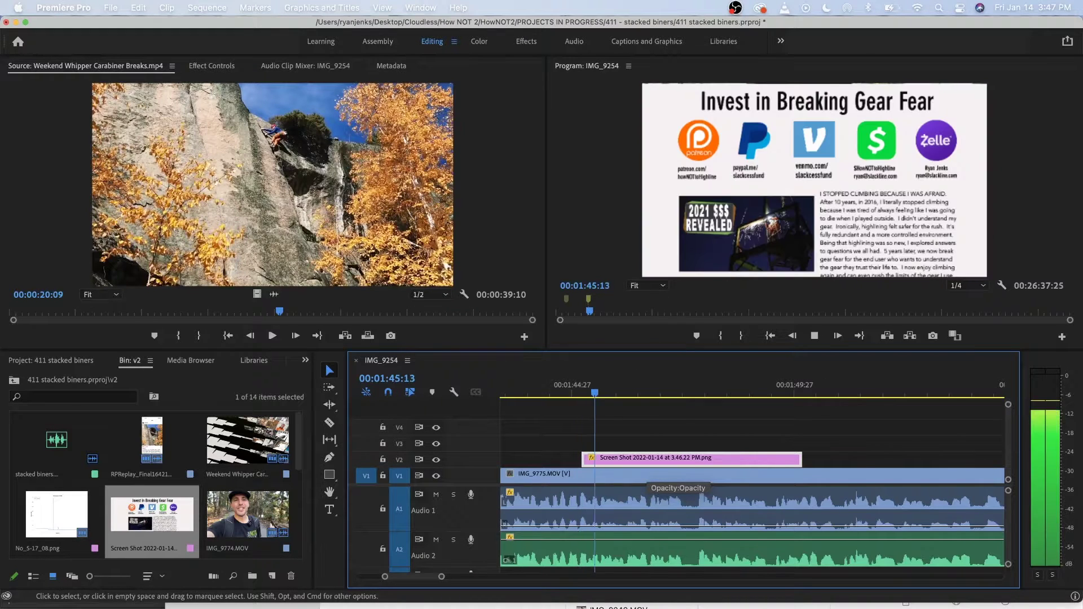
pyautogui.press('Left')
pyautogui.press('Left')
pyautogui.press('Left')
pyautogui.press('Left')
pyautogui.press('Left')
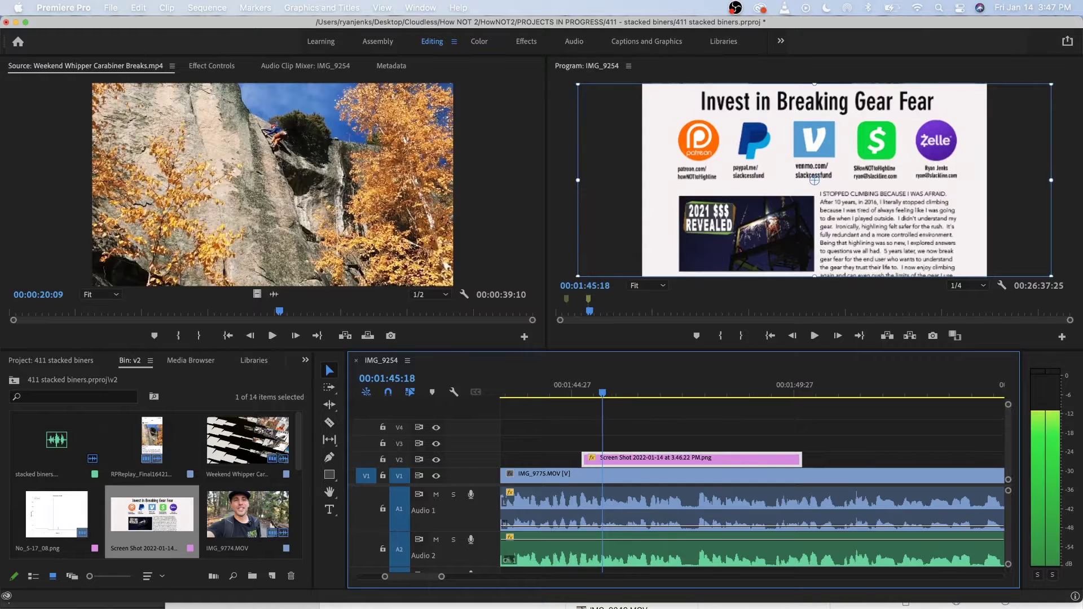
pyautogui.moveTo(629, 459); pyautogui.dragTo(642, 460)
# Play through the donate page screenshot, trim its end to 00:01:49:12, and set the playhead to 00:01:48:27.
pyautogui.press('space')
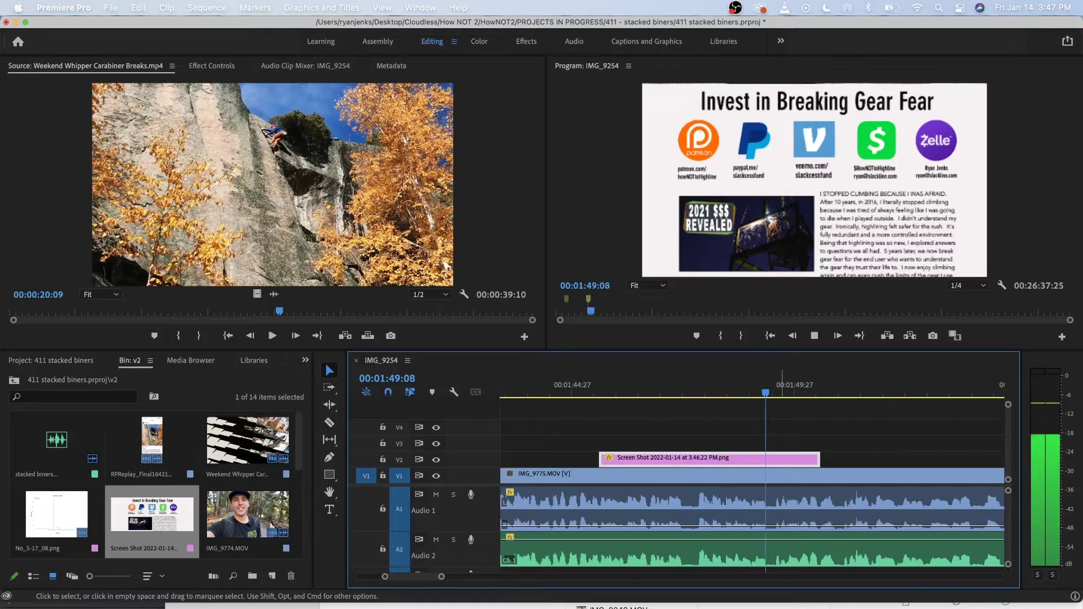
pyautogui.click(814, 180)
pyautogui.moveTo(819, 460); pyautogui.dragTo(771, 460)
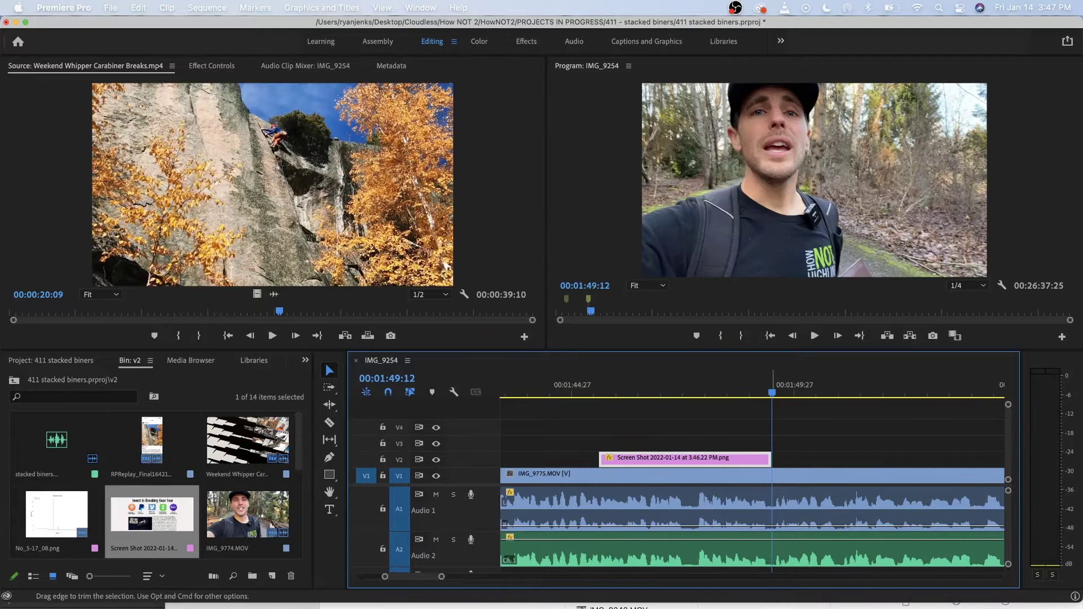
pyautogui.moveTo(743, 386); pyautogui.dragTo(749, 386)
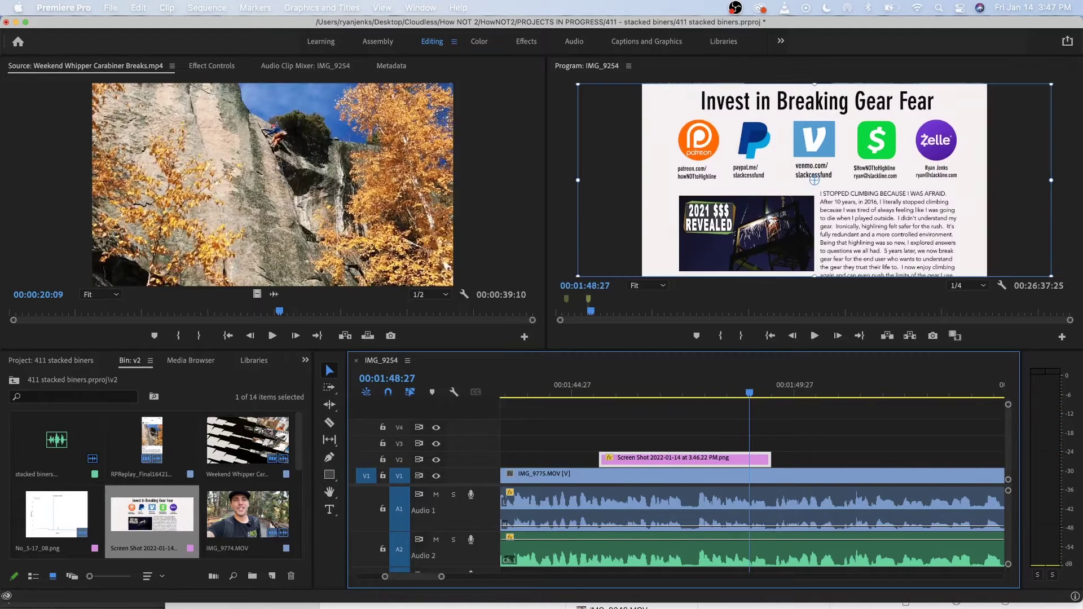
# Switch to Chrome and open extremegear.org in place of the donate page.
pyautogui.hotkey('ctrl', 'Left')
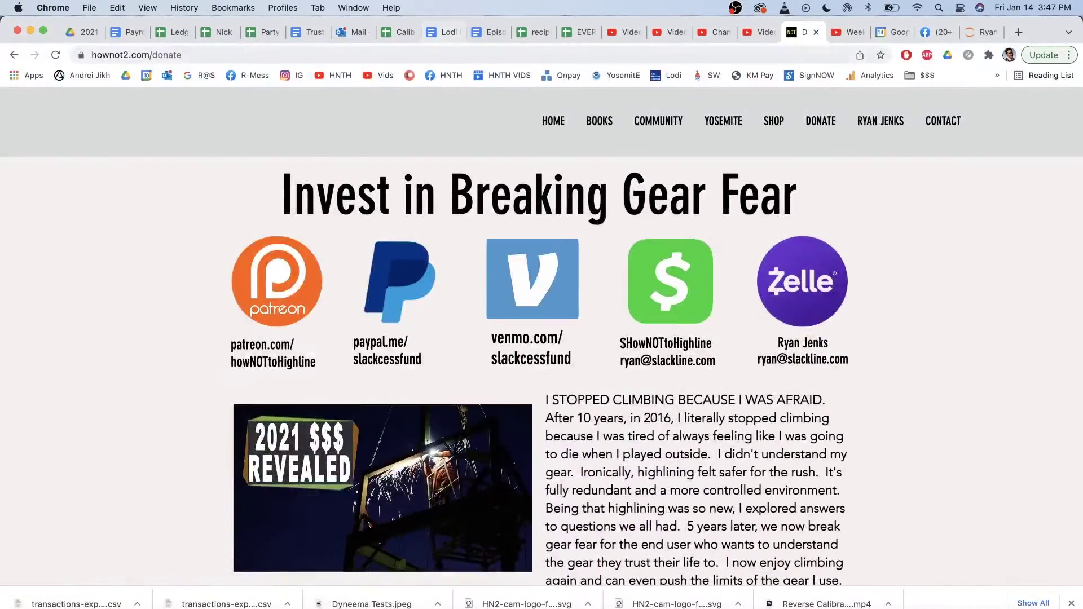
pyautogui.click(451, 55)
pyautogui.write('ext')
pyautogui.press('Return')
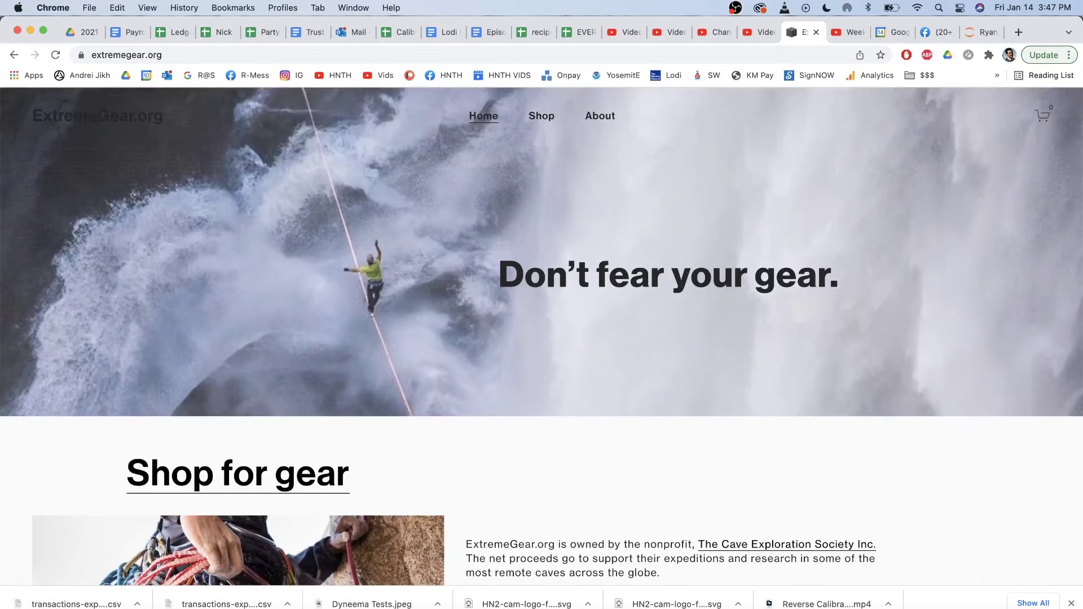
# Look through the ExtremeGear.org home page down to the featured brands and gear categories, and open its Shop page.
pyautogui.scroll(-5, 542, 337)
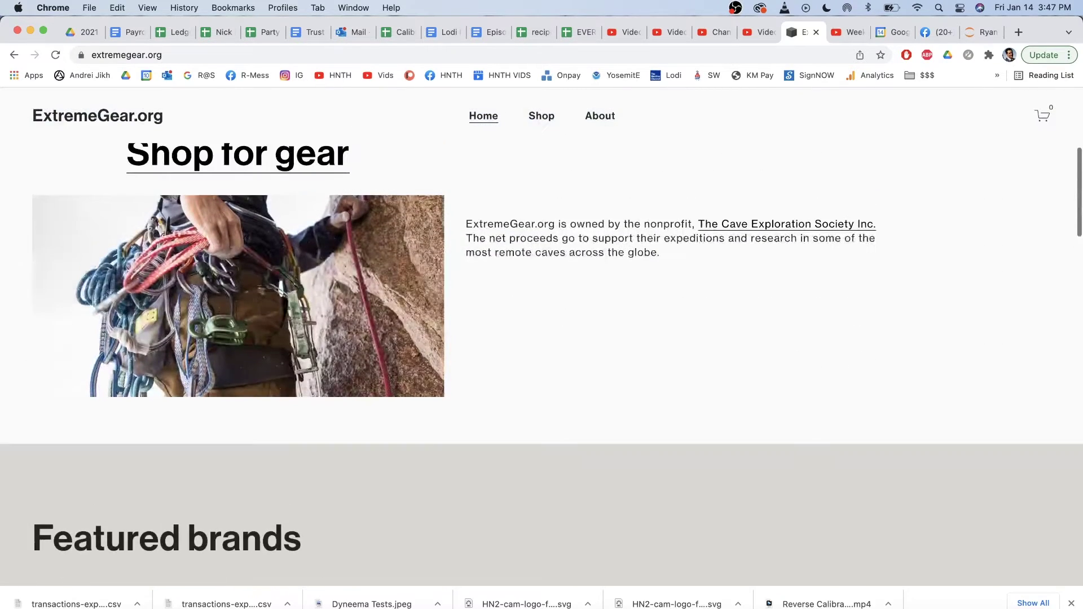
pyautogui.scroll(-12, 542, 336)
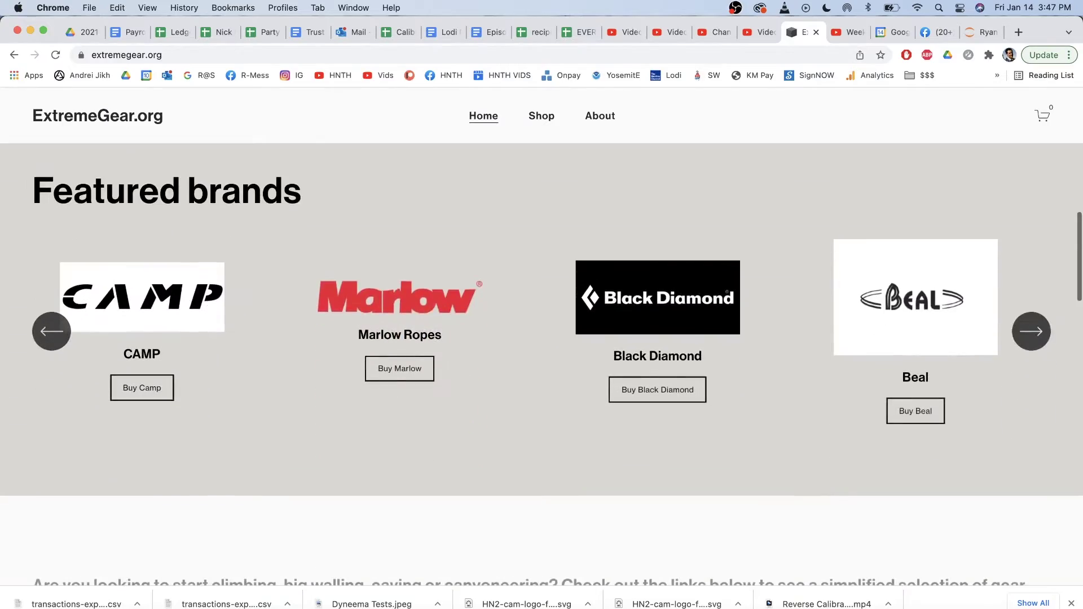
pyautogui.scroll(-12, 542, 336)
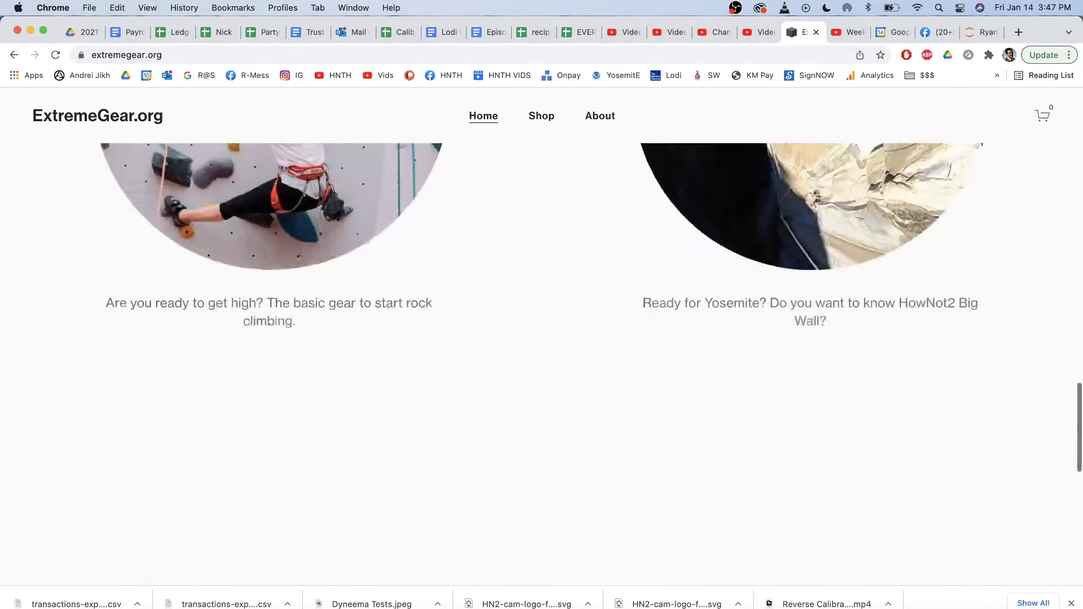
pyautogui.scroll(20, 541, 337)
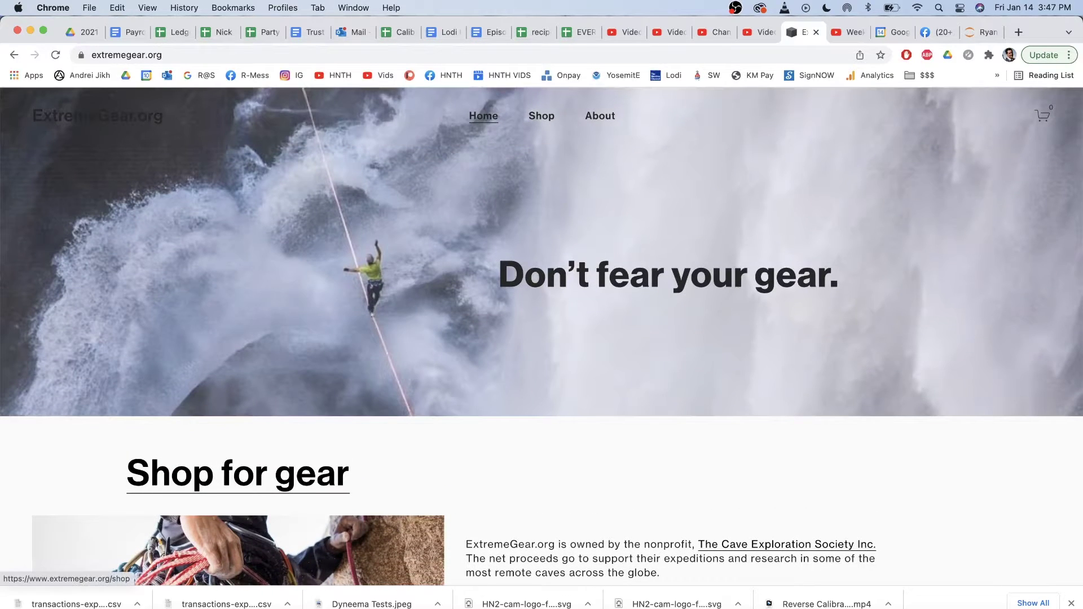
pyautogui.click(541, 116)
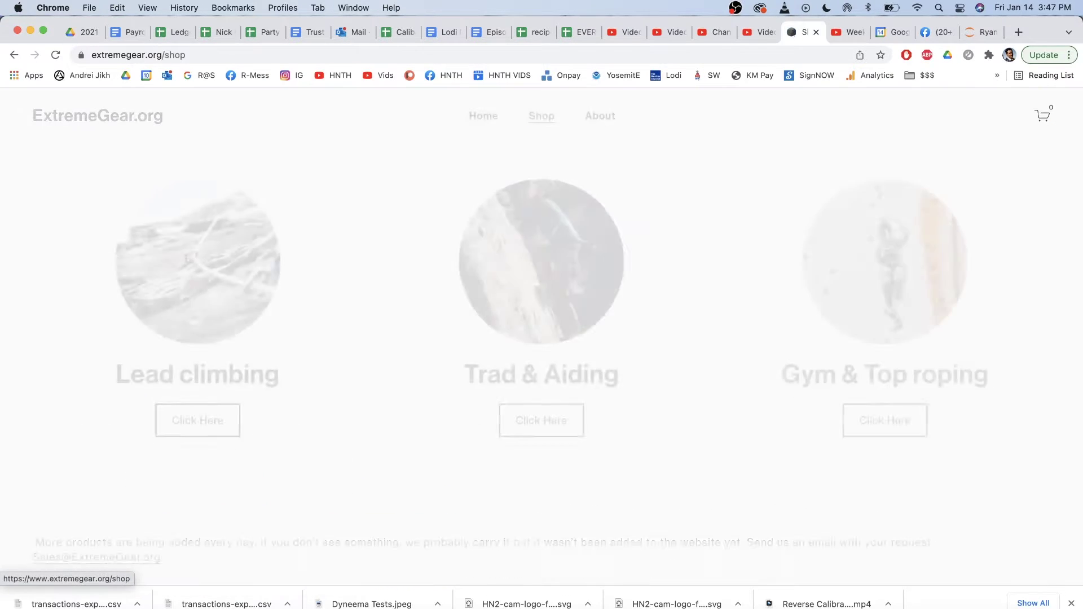
# Look through the shop listing from the first carabiners down to the climbing ropes.
pyautogui.scroll(-3, 541, 337)
pyautogui.scroll(-8, 333, 395)
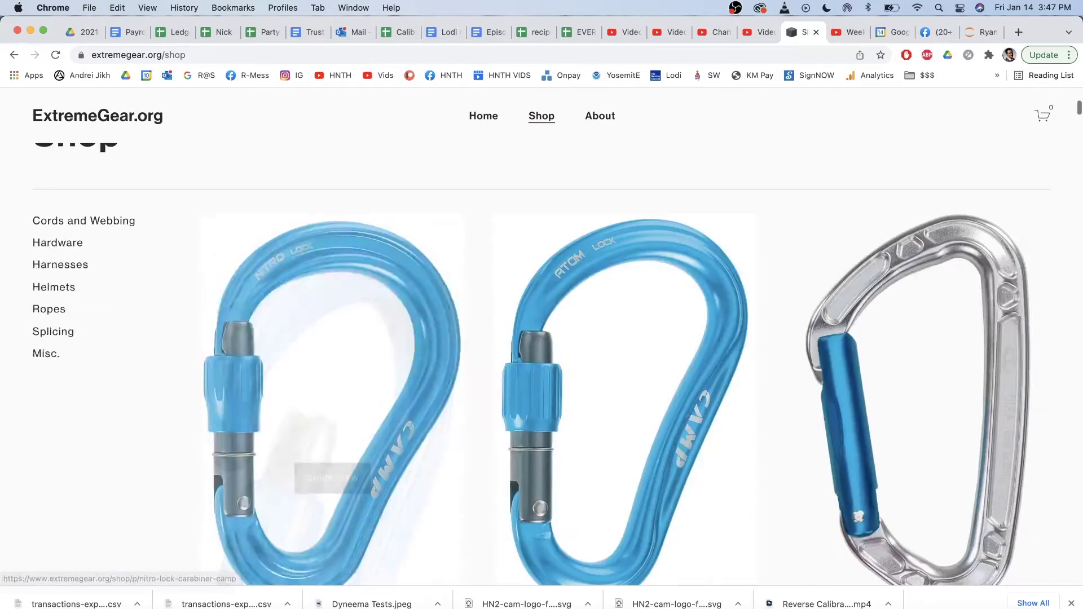
pyautogui.scroll(-9, 332, 418)
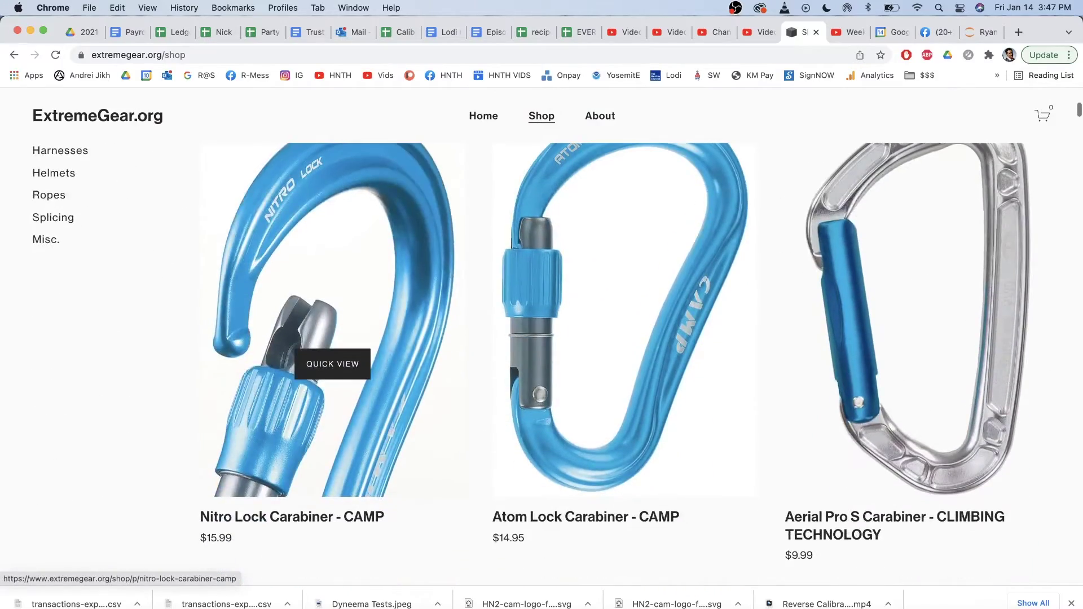
pyautogui.scroll(-16, 333, 395)
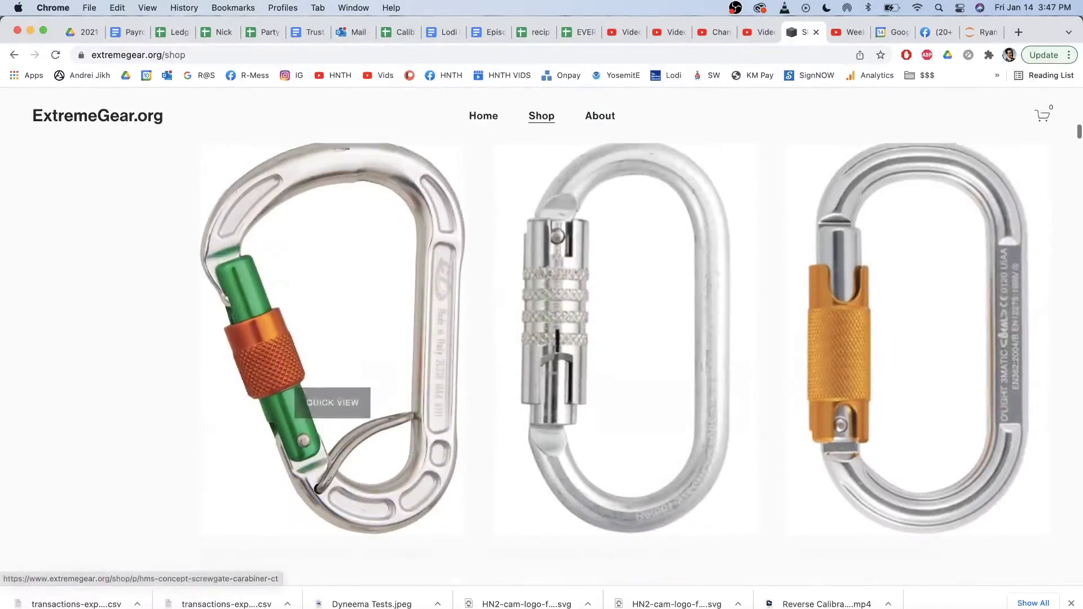
pyautogui.scroll(-20, 333, 395)
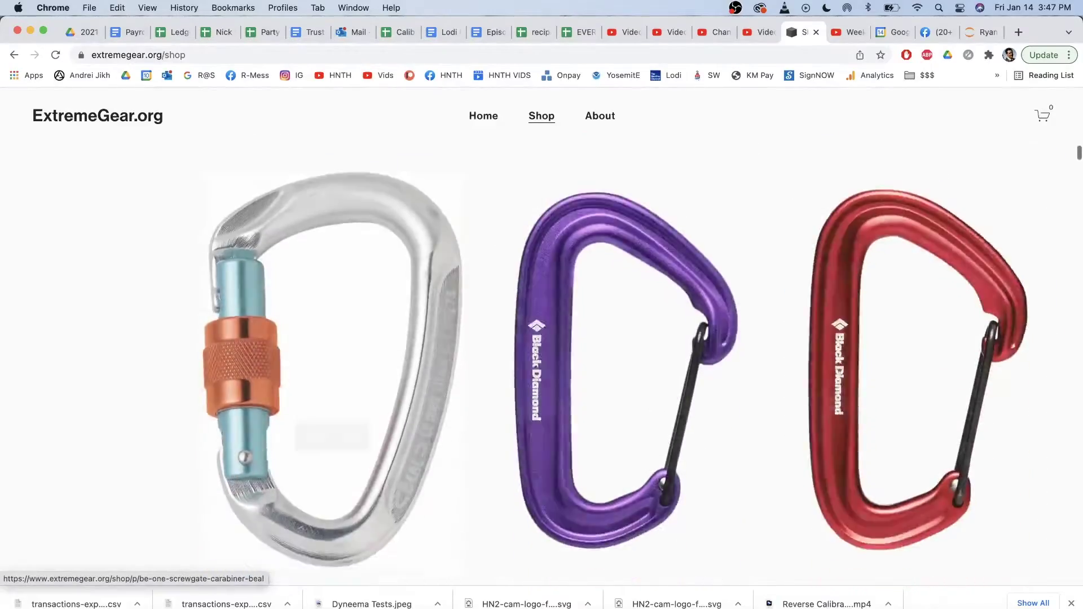
pyautogui.scroll(-13, 333, 395)
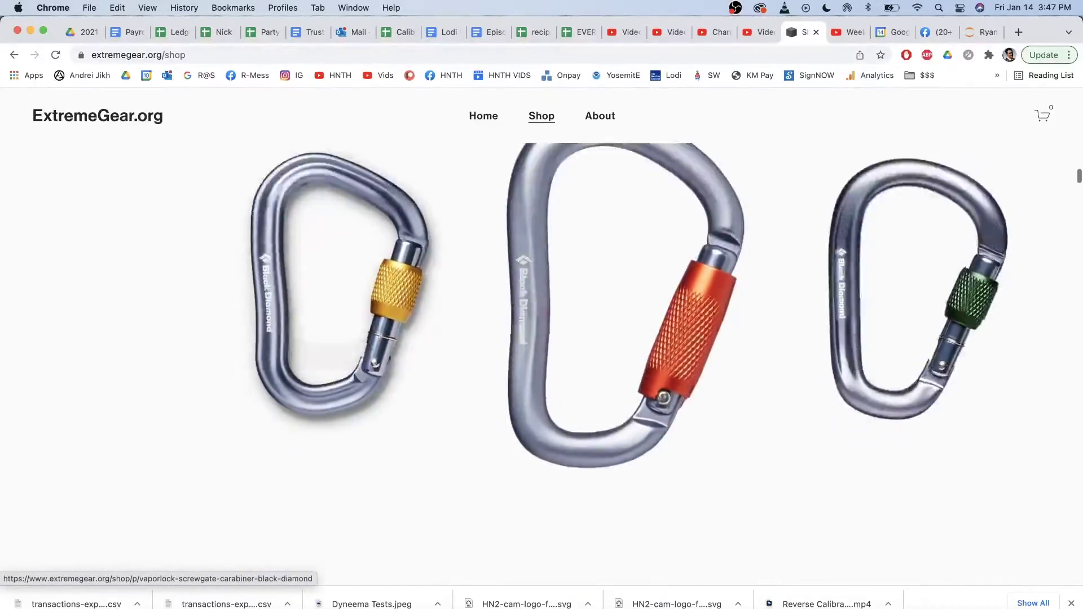
pyautogui.scroll(-5, 332, 395)
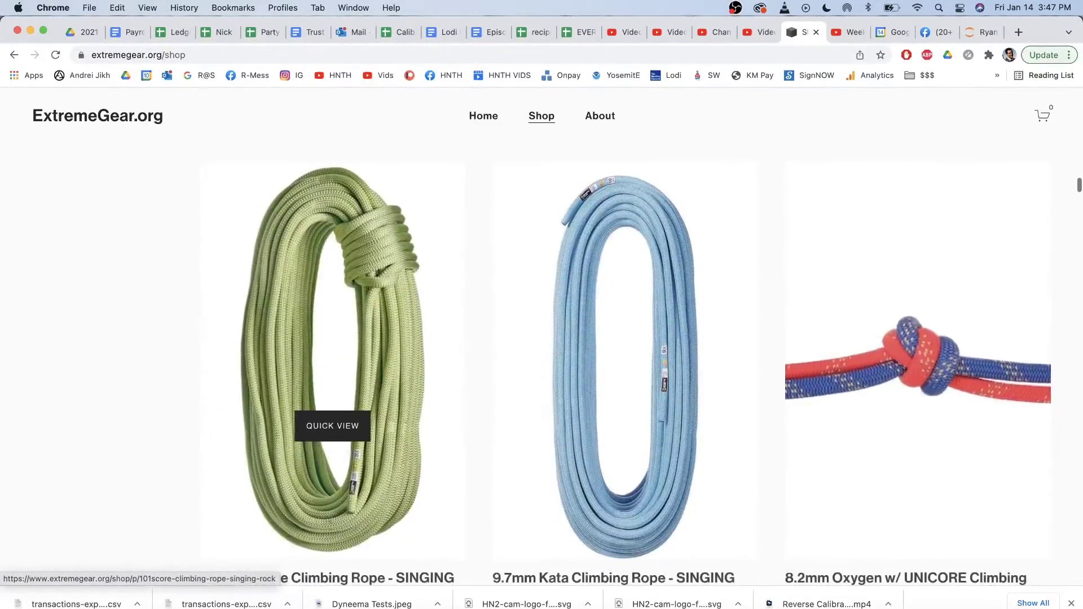
pyautogui.scroll(-11, 333, 395)
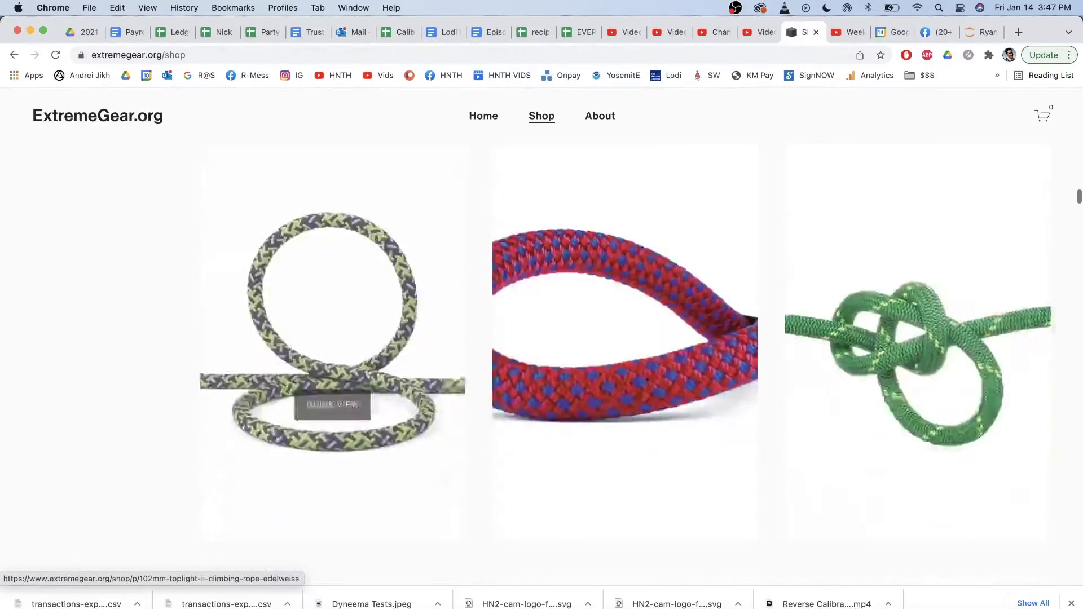
pyautogui.scroll(-20, 333, 395)
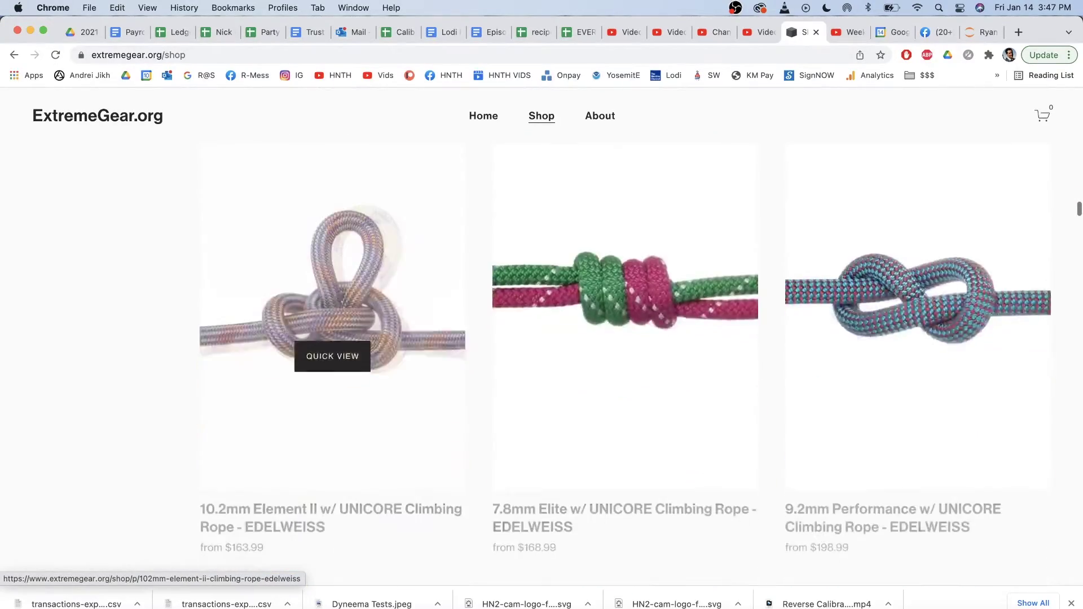
# Return to the Shop heading and start a screen recording of the web page area only.
pyautogui.scroll(20, 333, 395)
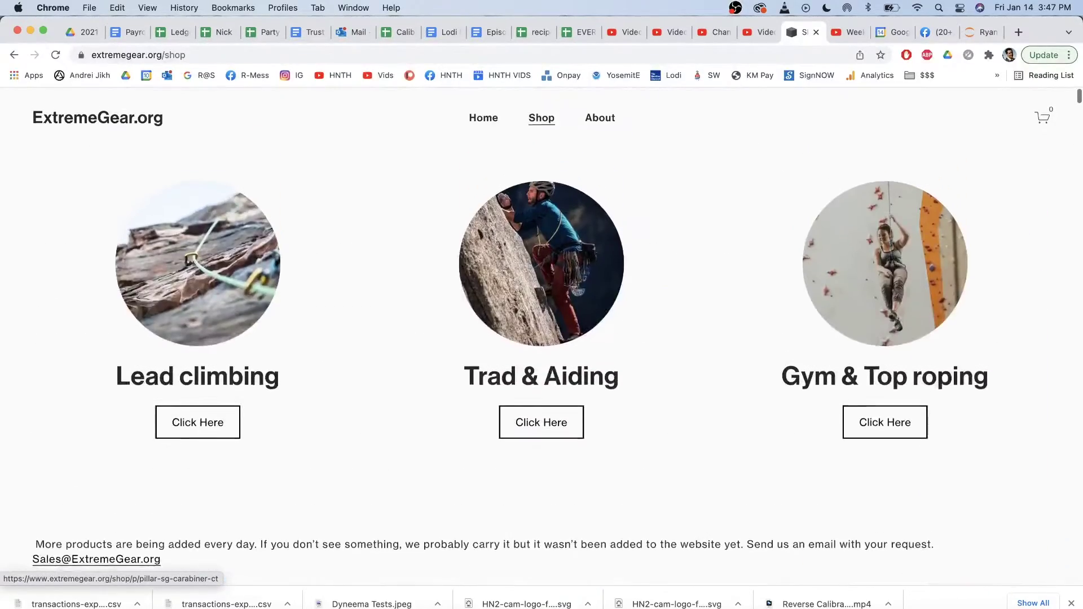
pyautogui.scroll(-3, 541, 339)
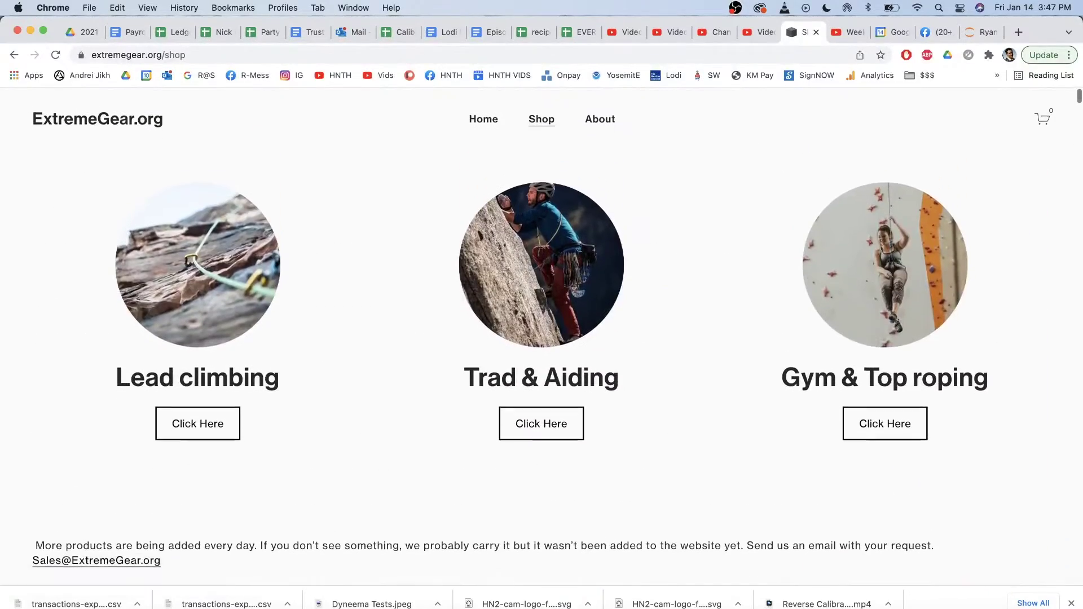
pyautogui.scroll(-4, 542, 339)
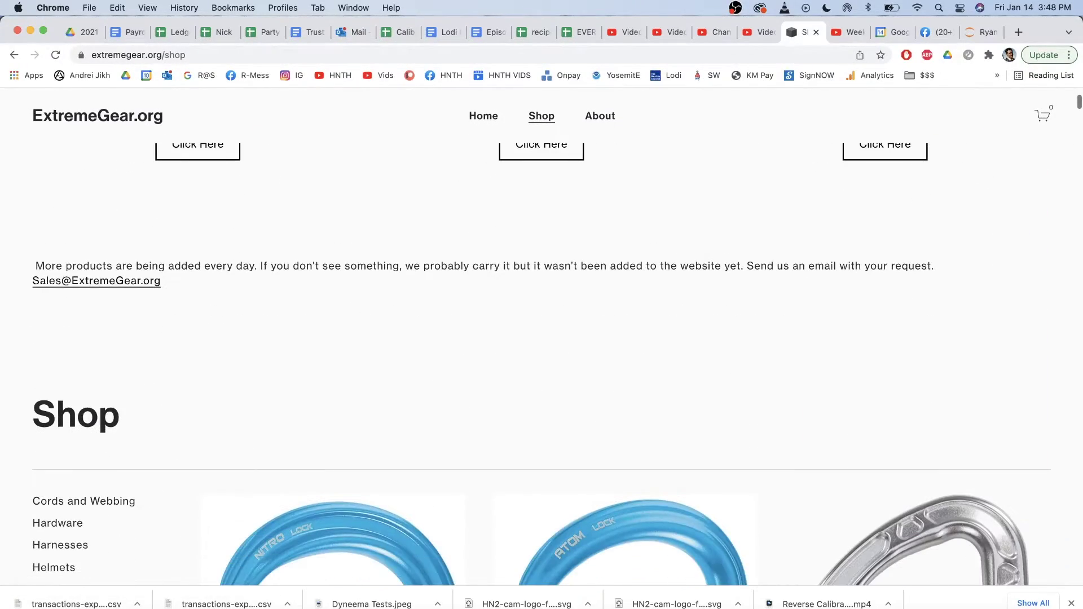
pyautogui.scroll(-5, 332, 451)
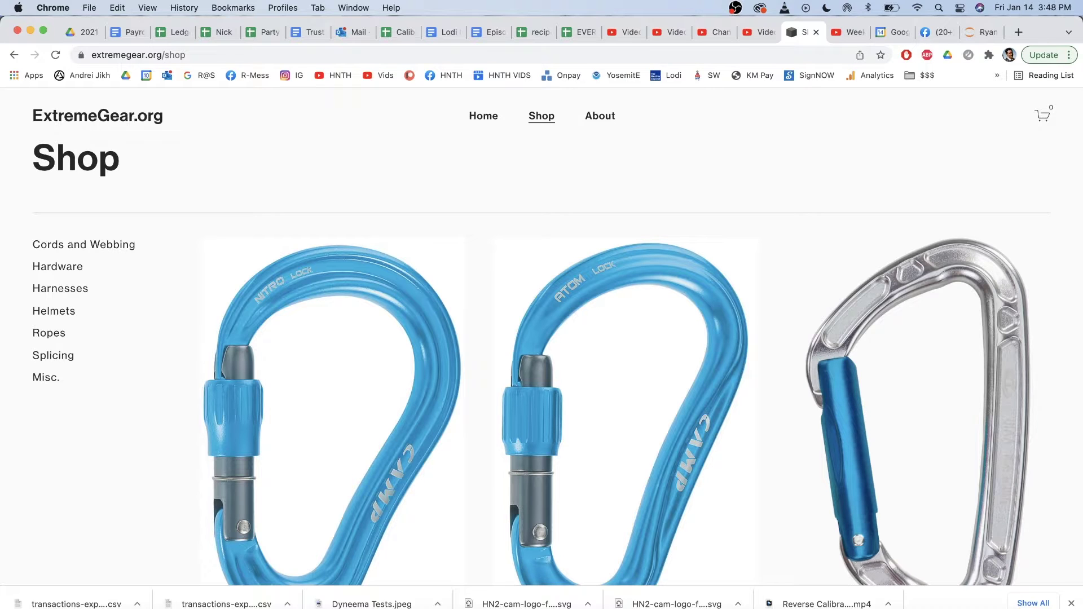
pyautogui.press('super+shift+5')
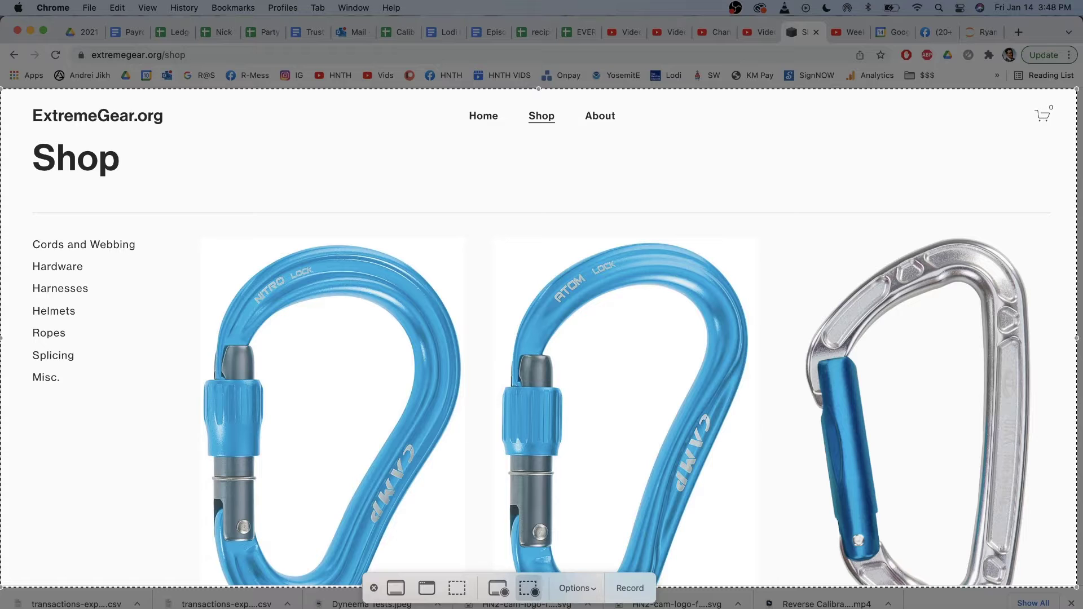
pyautogui.press('Escape')
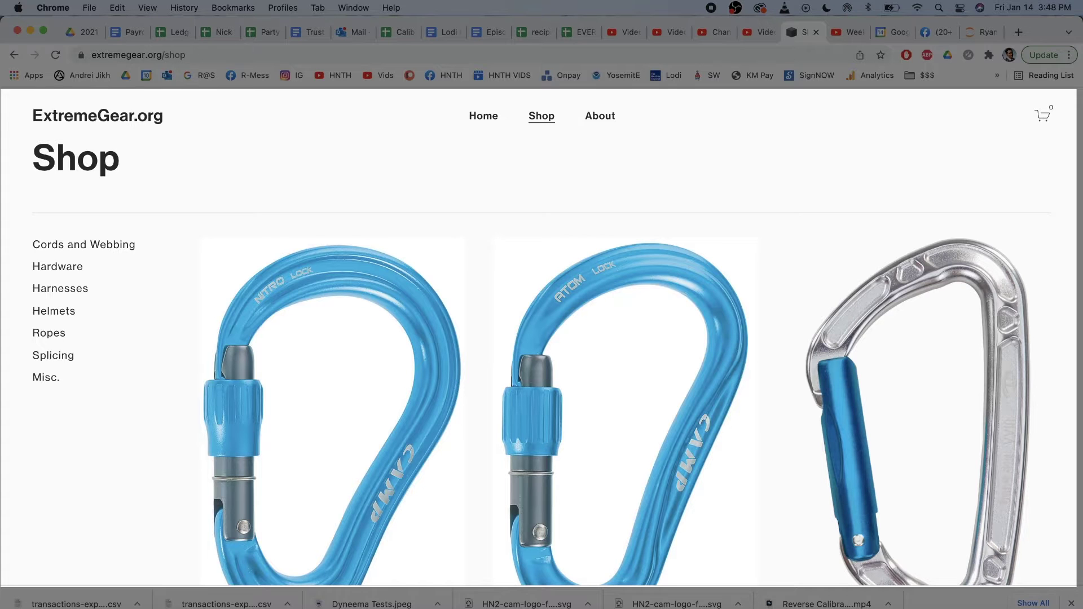
# Record a steady scroll from the Shop heading through the carabiners to the climbing ropes, and stop the recording.
pyautogui.scroll(-6, 542, 339)
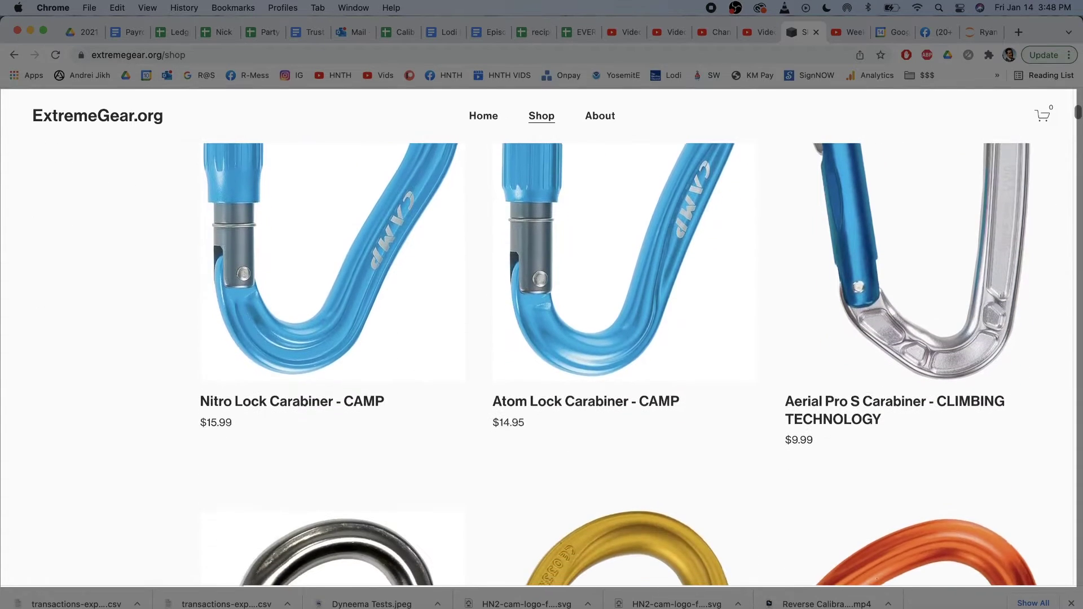
pyautogui.scroll(-5, 542, 339)
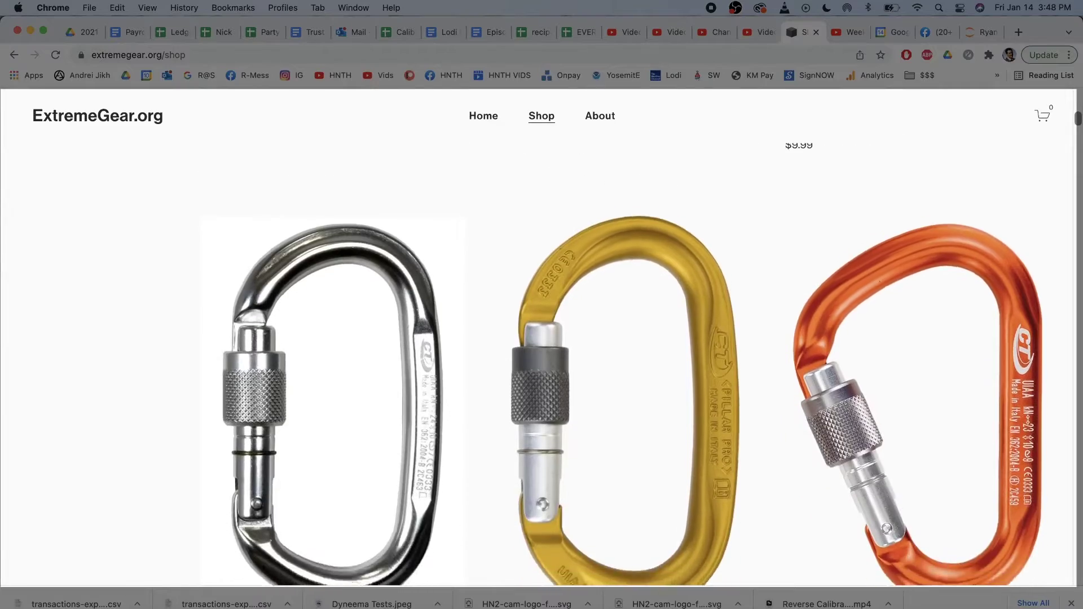
pyautogui.scroll(-5, 541, 338)
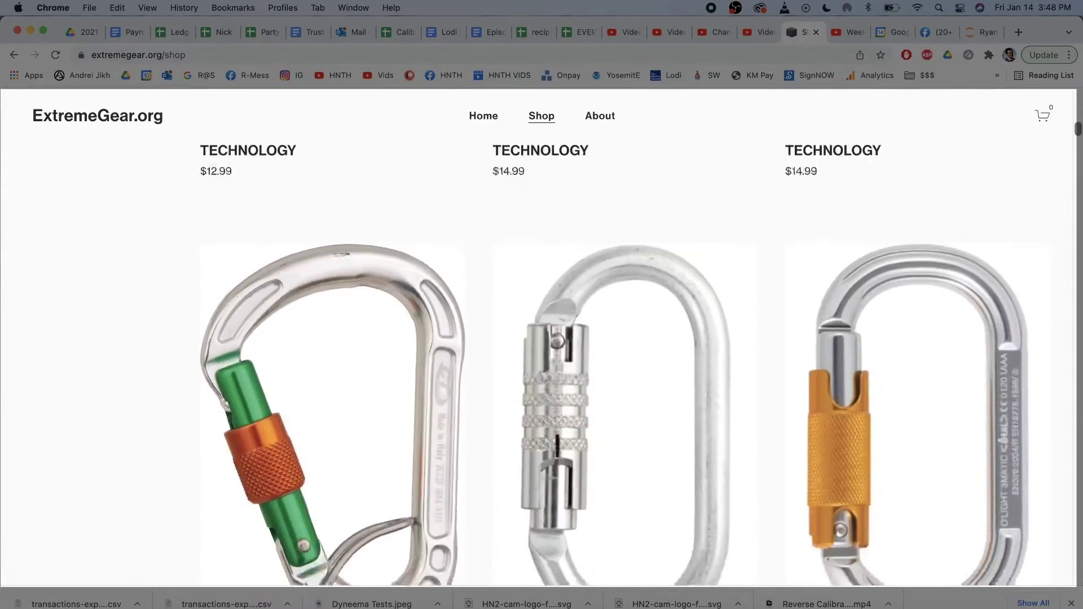
pyautogui.scroll(-5, 542, 338)
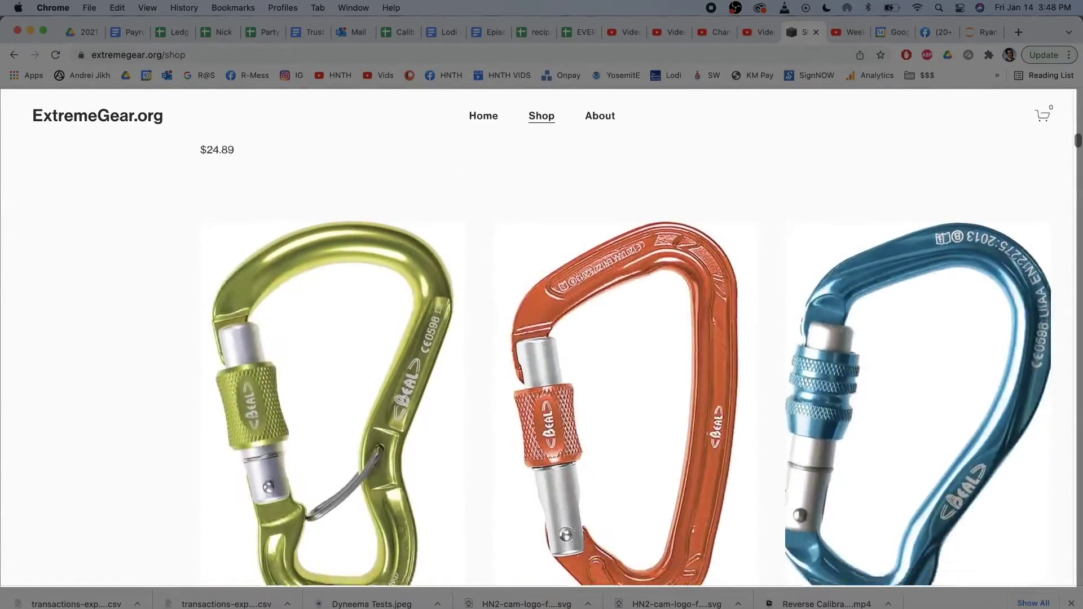
pyautogui.scroll(-5, 542, 339)
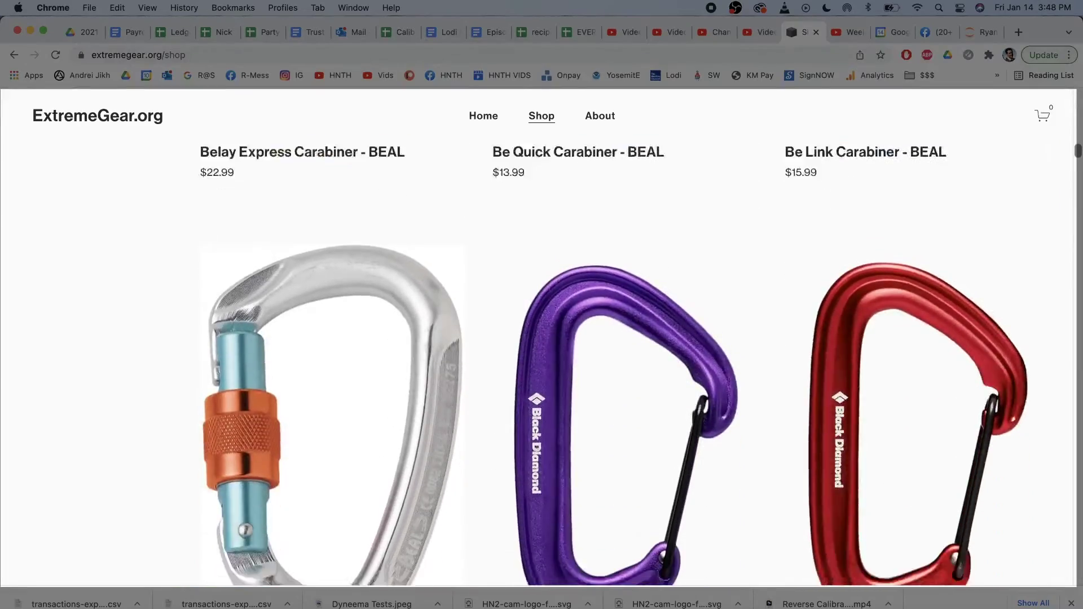
pyautogui.scroll(-10, 542, 338)
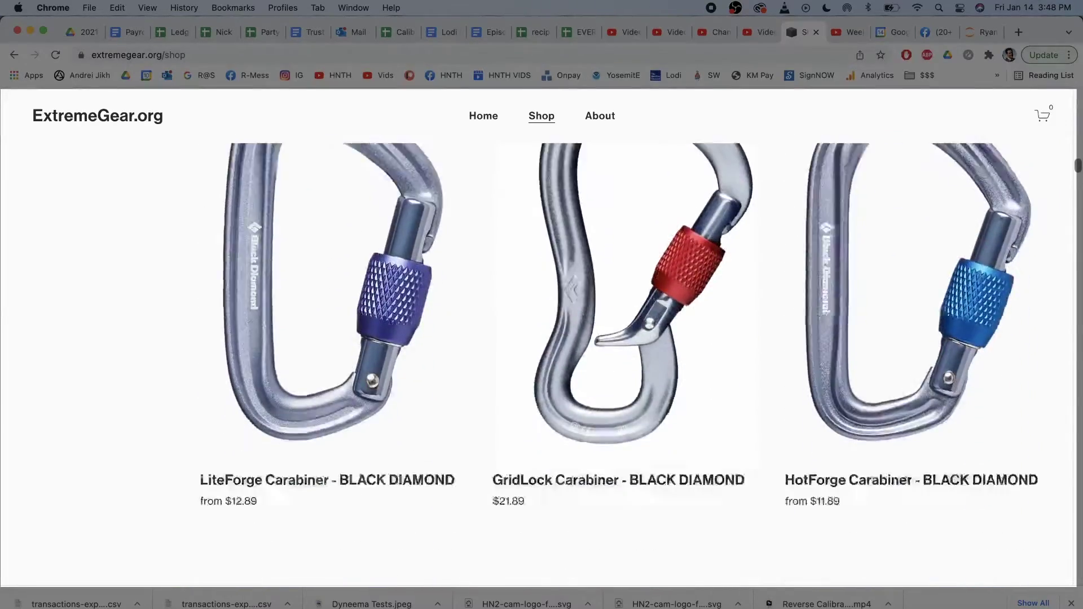
pyautogui.scroll(-10, 541, 338)
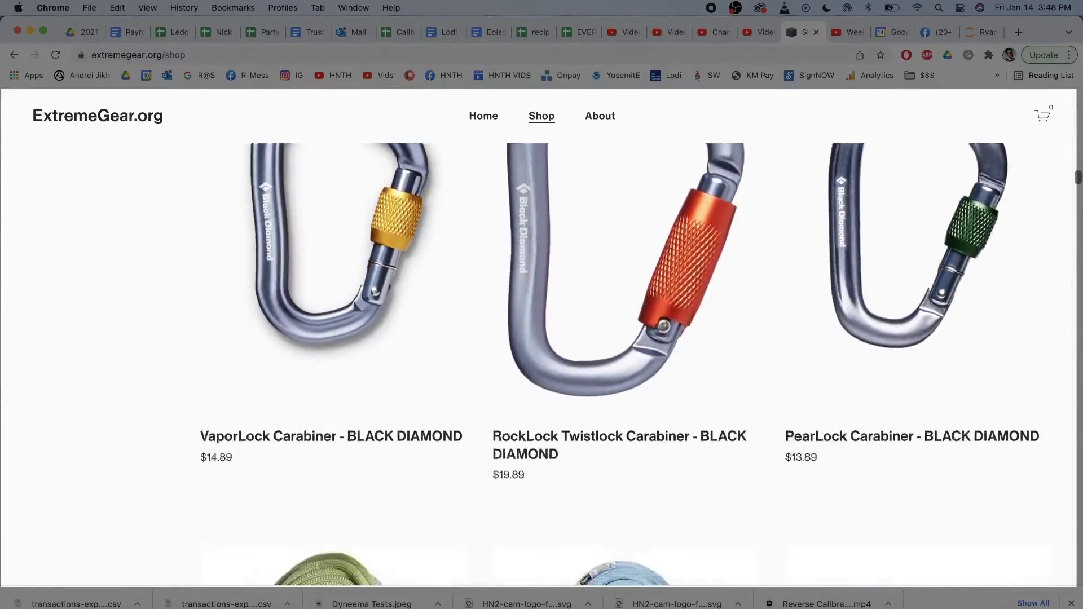
pyautogui.scroll(-10, 541, 339)
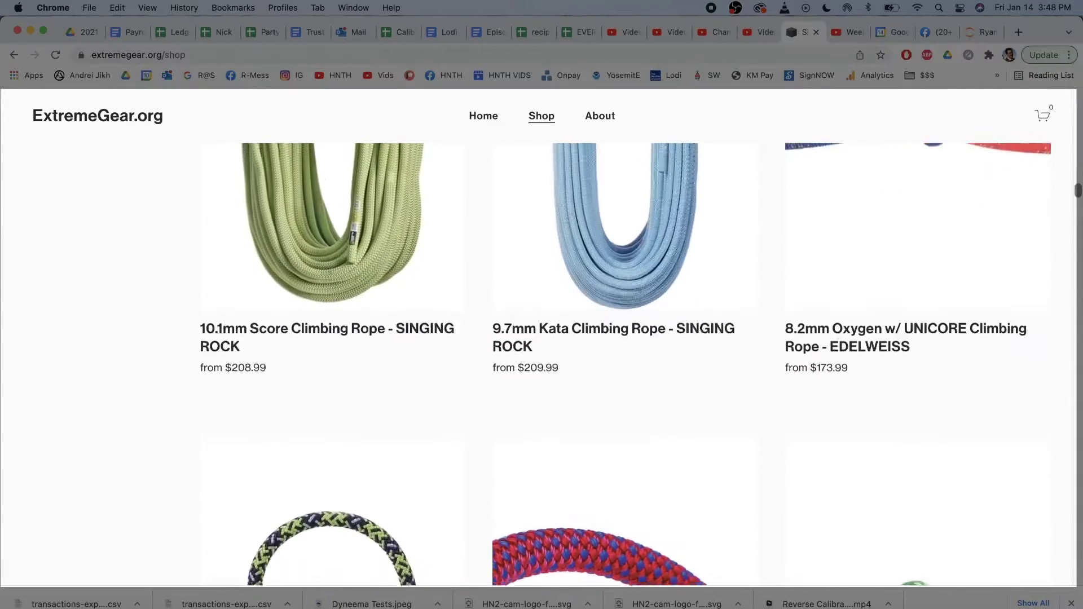
pyautogui.press('super+shift+3')
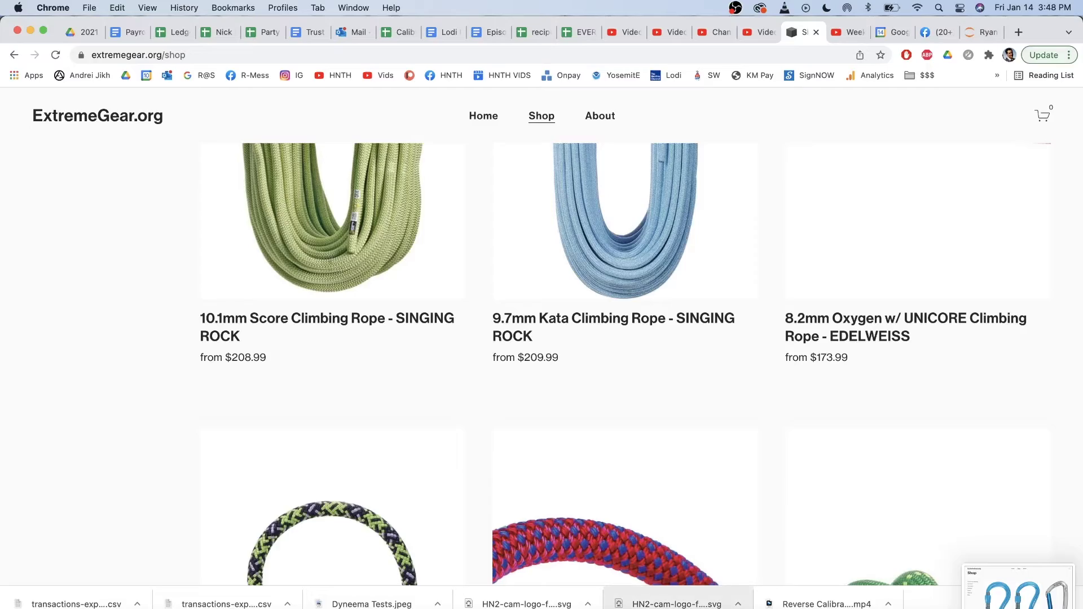
# Switch to Finder and move Screen Recording 2022-01-14 at 3.48.14 PM from ScreenShots 2021 into the V2 Assets folder.
pyautogui.hotkey('ctrl', 'Up')
pyautogui.hotkey('ctrl', 'Right')
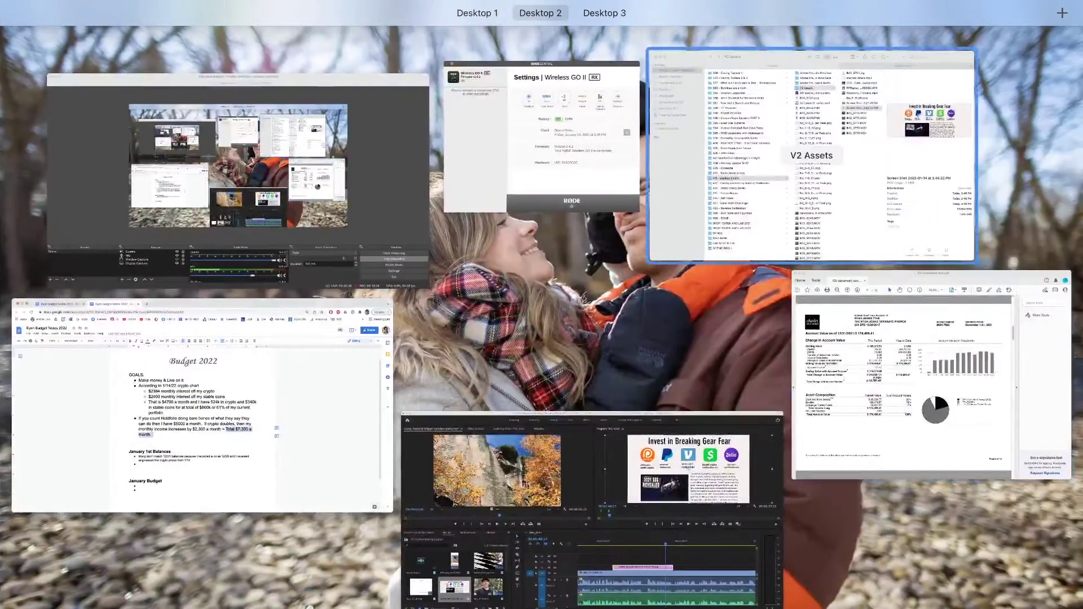
pyautogui.click(811, 155)
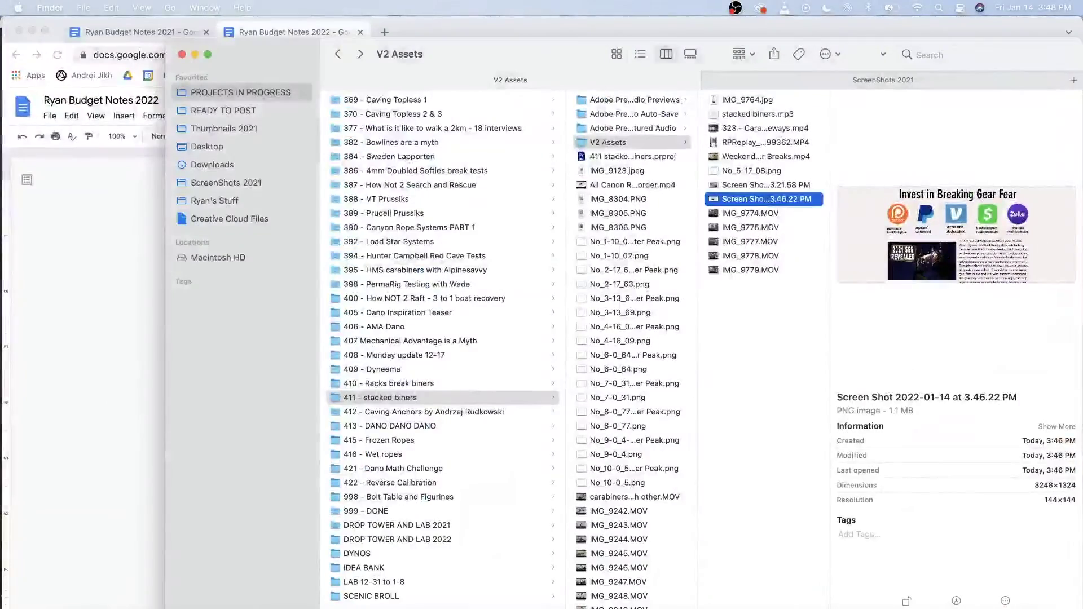
pyautogui.click(883, 80)
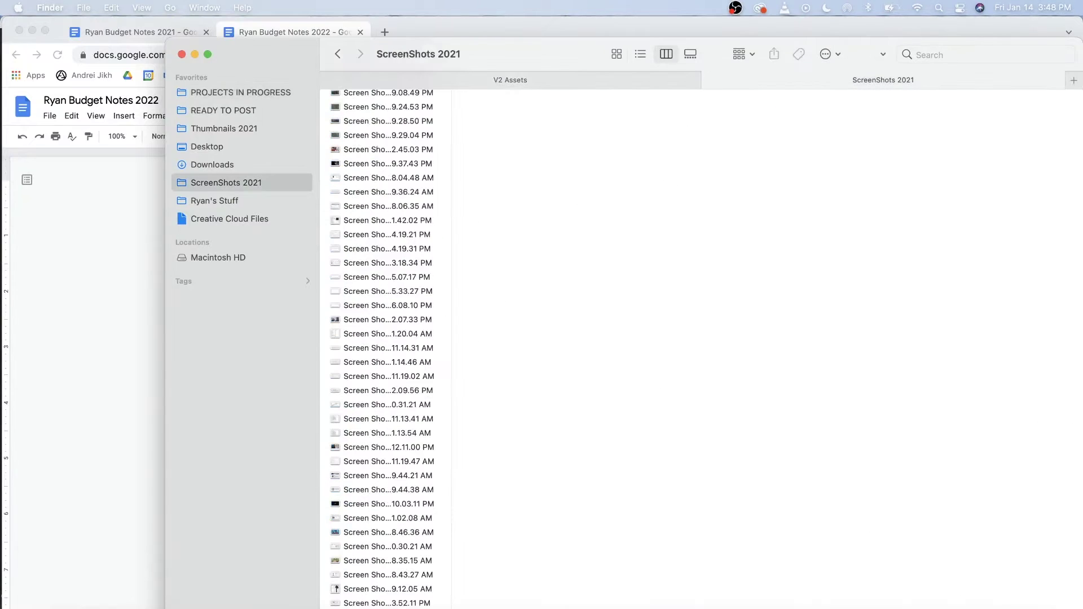
pyautogui.scroll(-3, 386, 350)
pyautogui.click(388, 608)
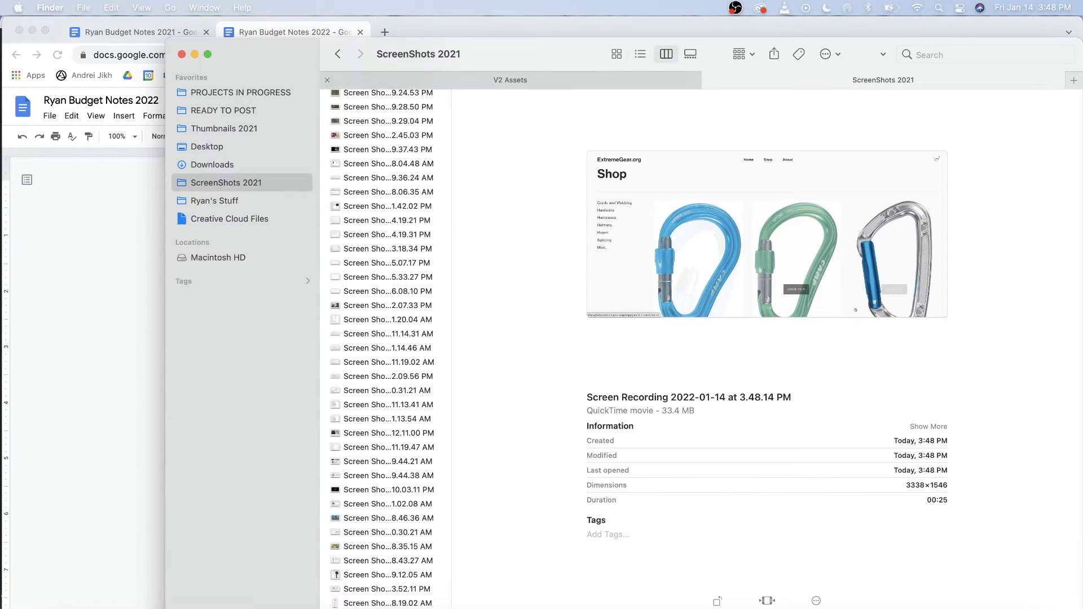
pyautogui.click(511, 80)
pyautogui.rightClick(764, 294)
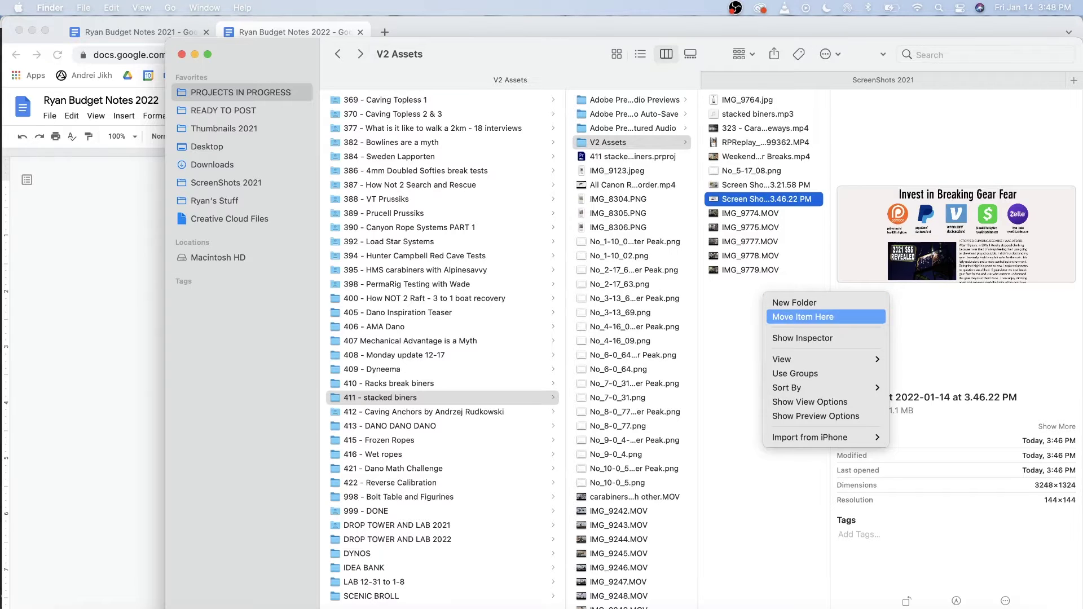
pyautogui.keyDown('alt'); pyautogui.click(803, 316); pyautogui.keyUp('alt')
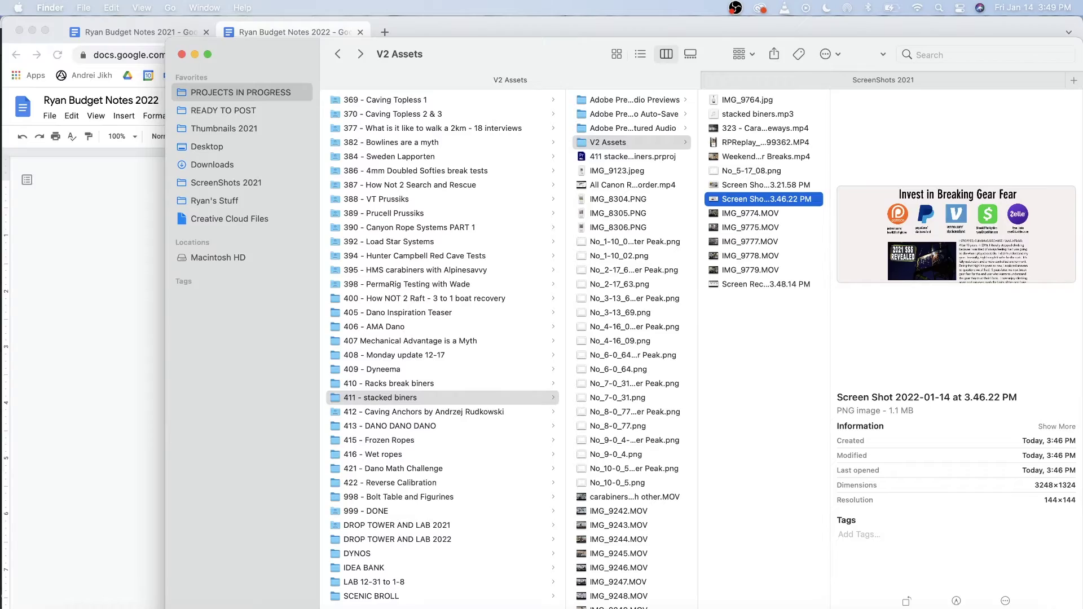
# Import the new shop page screen recording from V2 Assets into the v2 bin of the Premiere Pro project.
pyautogui.click(766, 284)
pyautogui.click(814, 608)
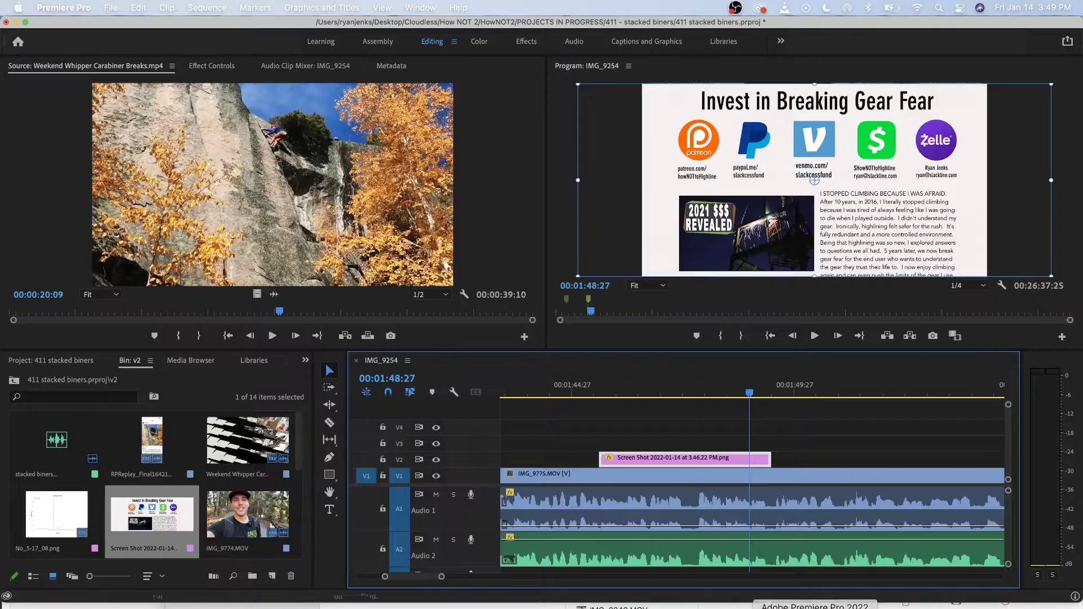
pyautogui.hotkey('ctrl', 'Up')
pyautogui.click(813, 169)
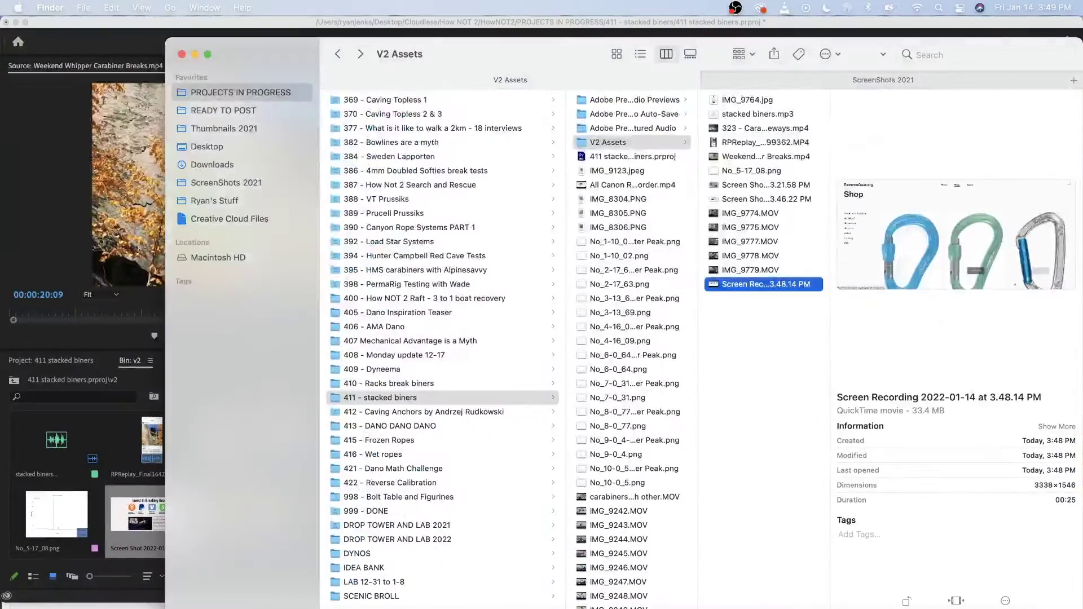
pyautogui.moveTo(765, 285); pyautogui.dragTo(135, 525)
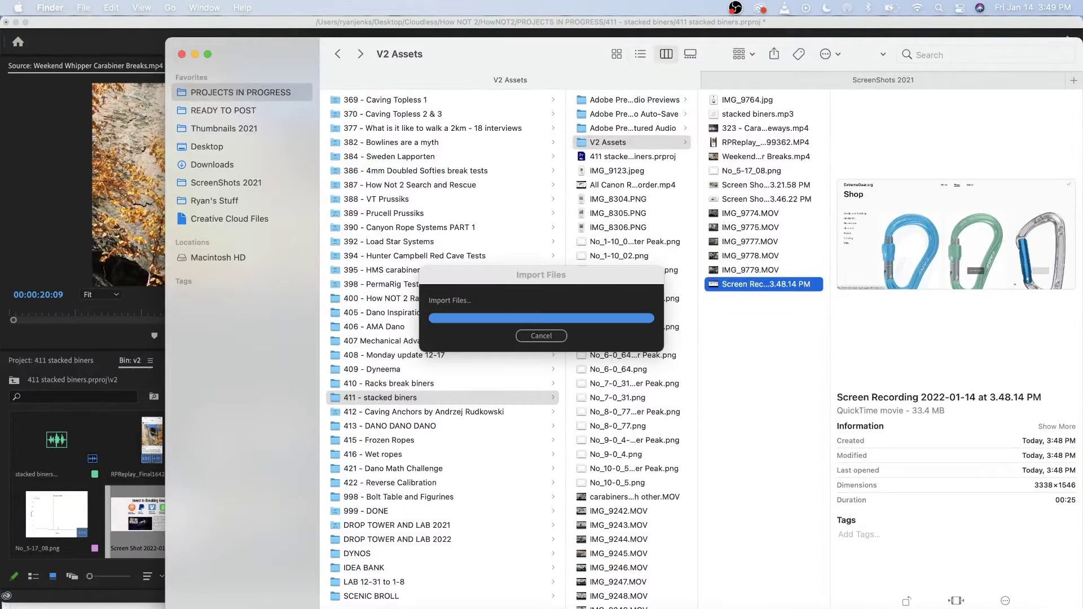
# Load the shop page recording in the Source monitor and place only its video on V2 directly after the donate page screenshot.
pyautogui.click(135, 523)
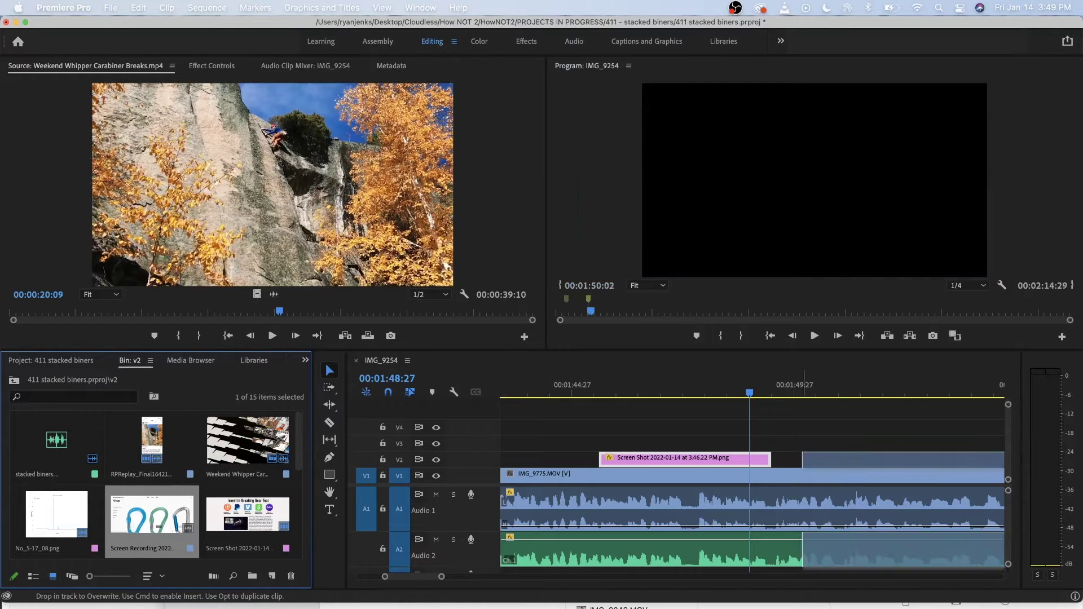
pyautogui.doubleClick(136, 523)
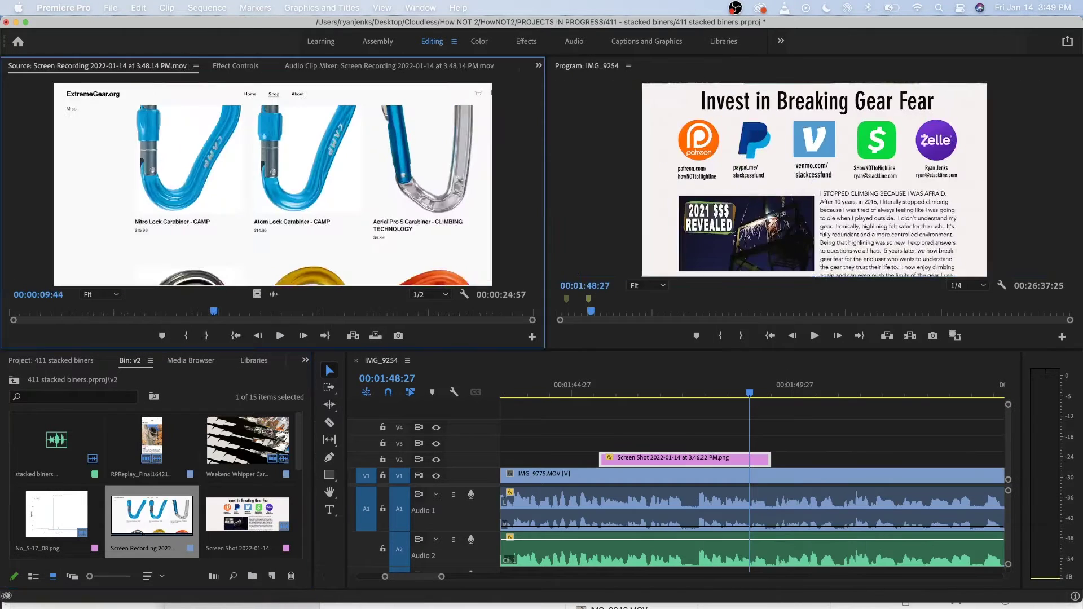
pyautogui.moveTo(257, 294); pyautogui.dragTo(772, 459)
pyautogui.press('-')
pyautogui.press('-')
pyautogui.press('-')
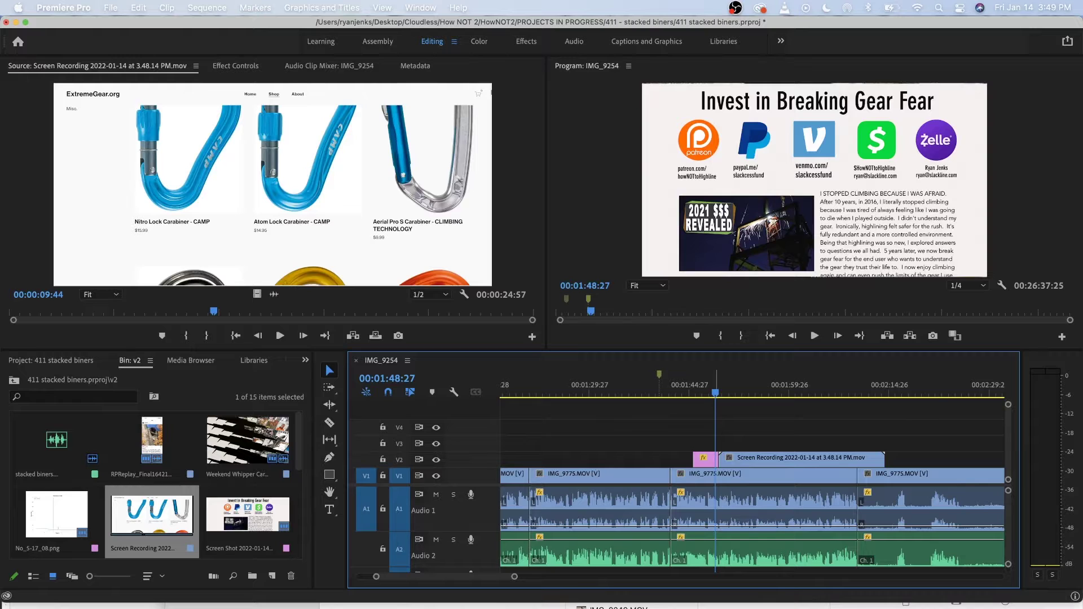
# Select the shop page recording in the Program monitor at 00:01:50:14 and enlarge it to fill the frame's width.
pyautogui.press('space')
pyautogui.click(883, 239)
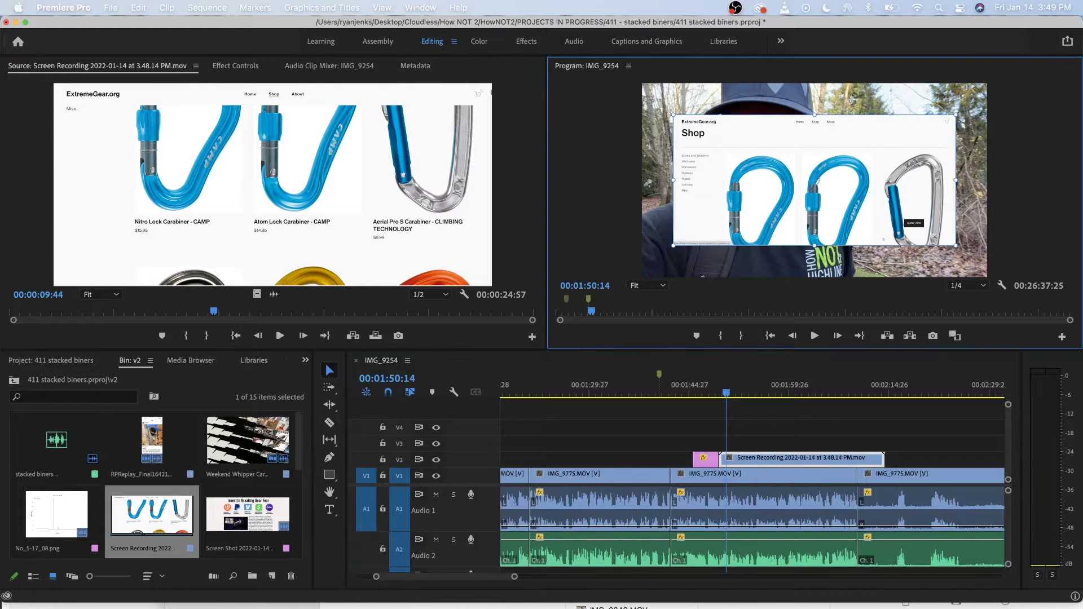
pyautogui.moveTo(956, 246); pyautogui.dragTo(992, 263)
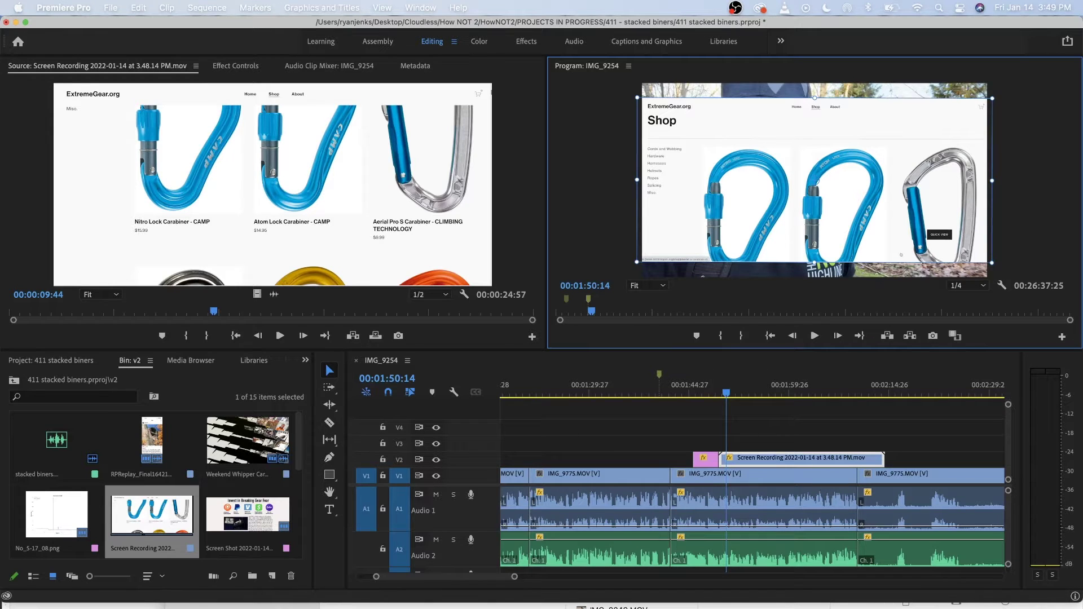
# Trim the motionless opening off the shop recording up to 00:01:57:15, keeping its new start directly after the donate page screenshot.
pyautogui.press('space')
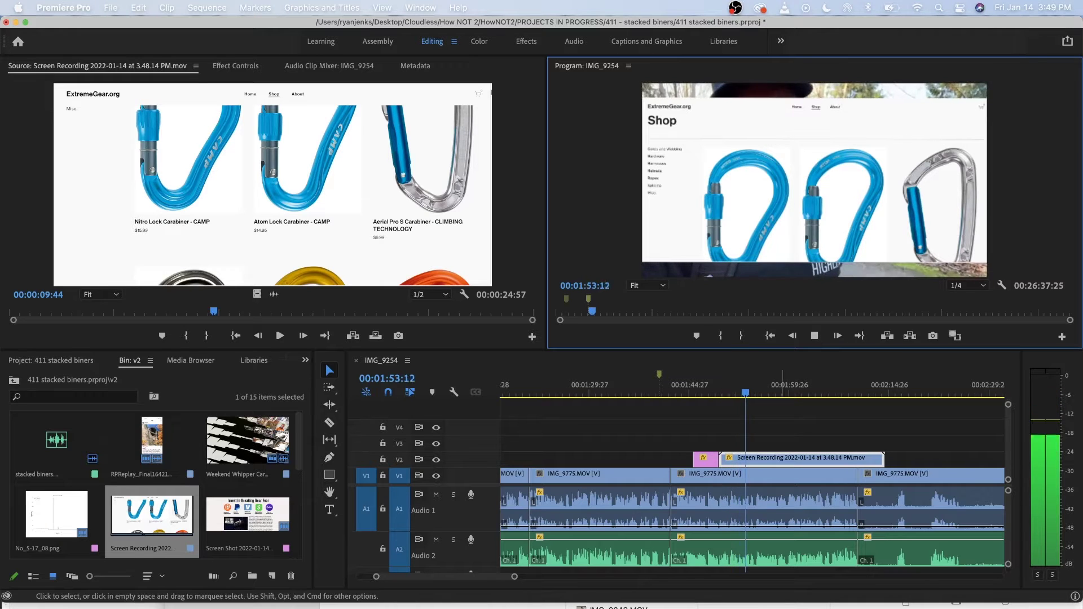
pyautogui.press('=')
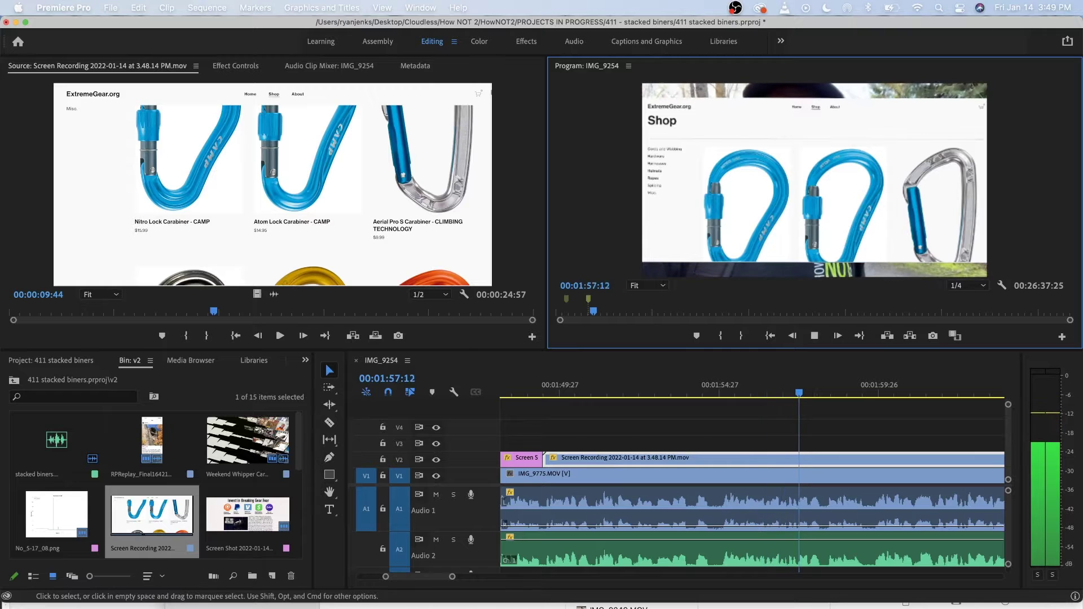
pyautogui.press('space')
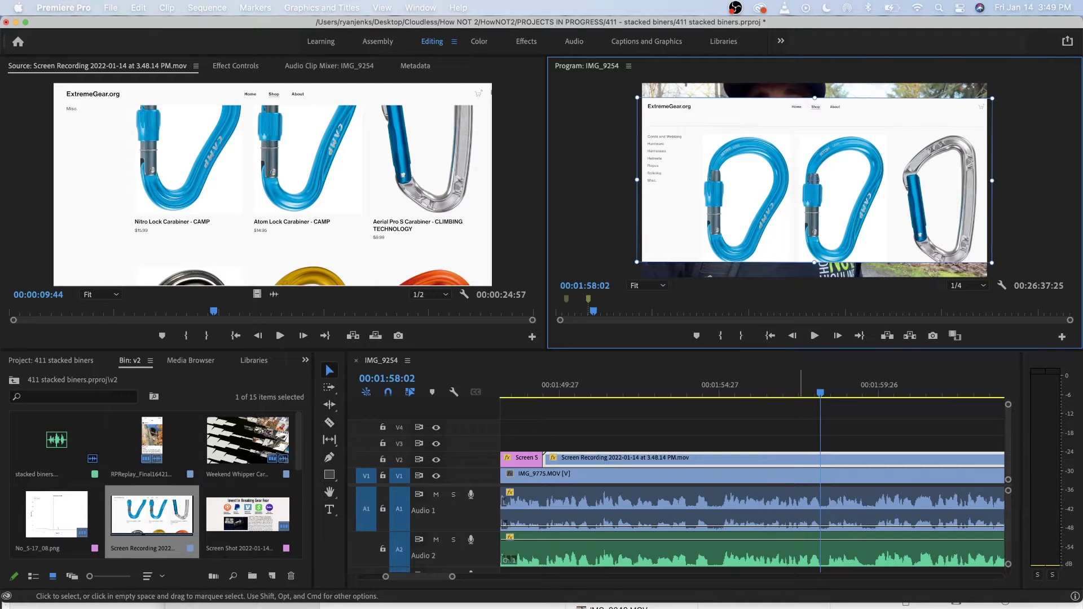
pyautogui.click(803, 390)
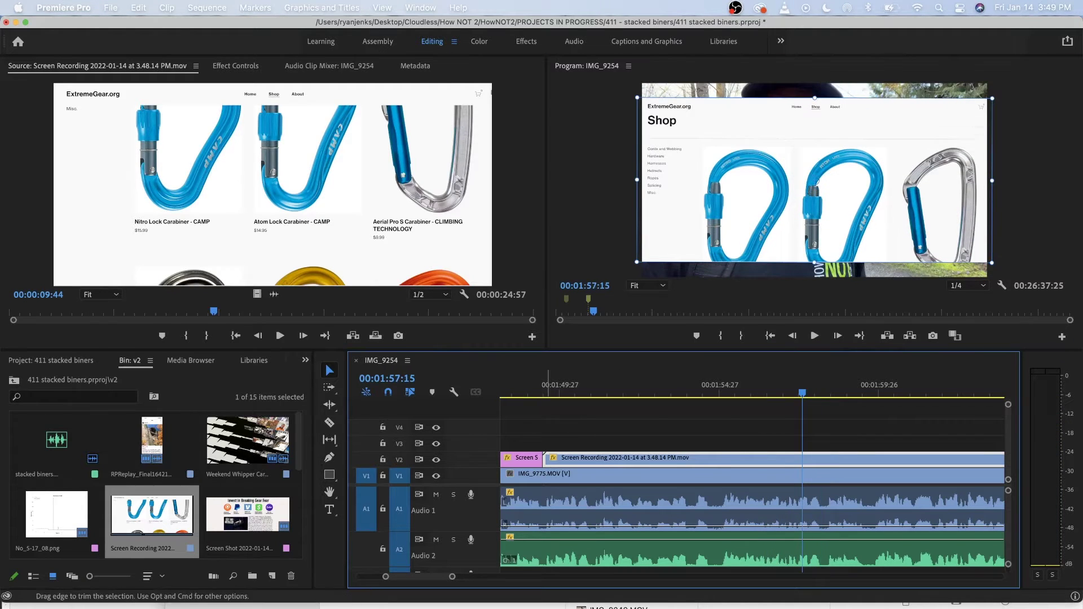
pyautogui.moveTo(545, 458)
pyautogui.mouseDown()
pyautogui.moveTo(807, 459)
pyautogui.moveTo(559, 458)
pyautogui.mouseUp()
# Play through the shop recording and trim its end on V2 to 00:01:59:18.
pyautogui.click(531, 389)
pyautogui.press('space')
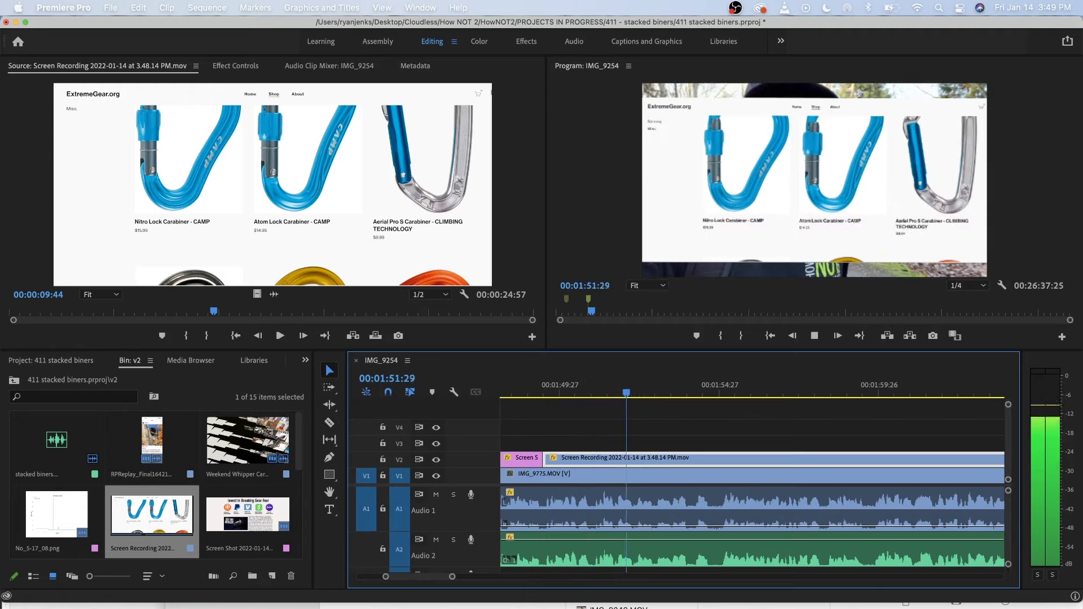
pyautogui.press('space')
pyautogui.moveTo(584, 390); pyautogui.dragTo(668, 389)
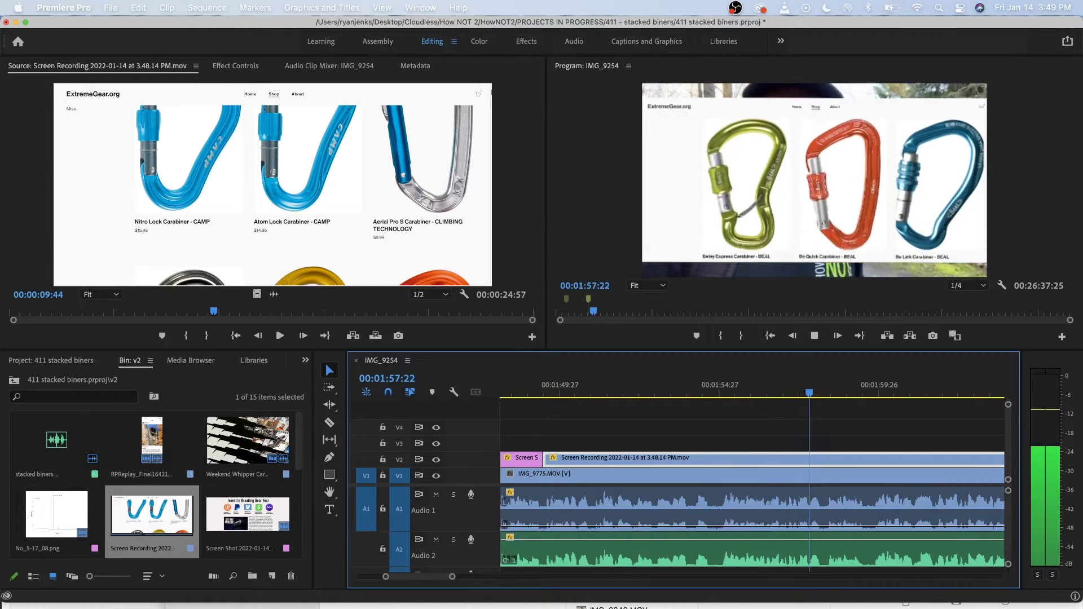
pyautogui.press('space')
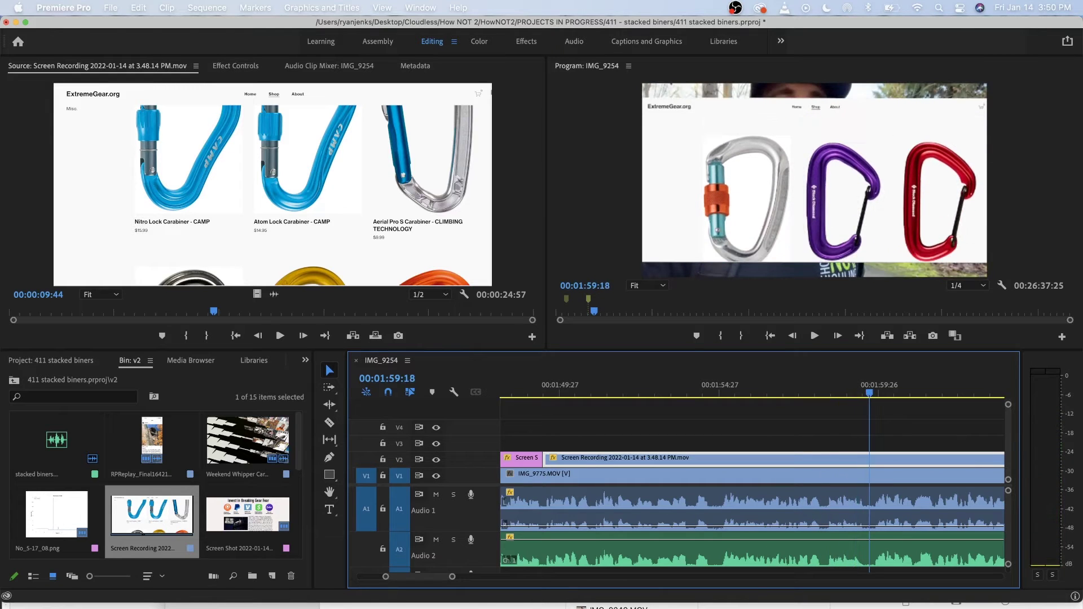
pyautogui.scroll(-5, 773, 480)
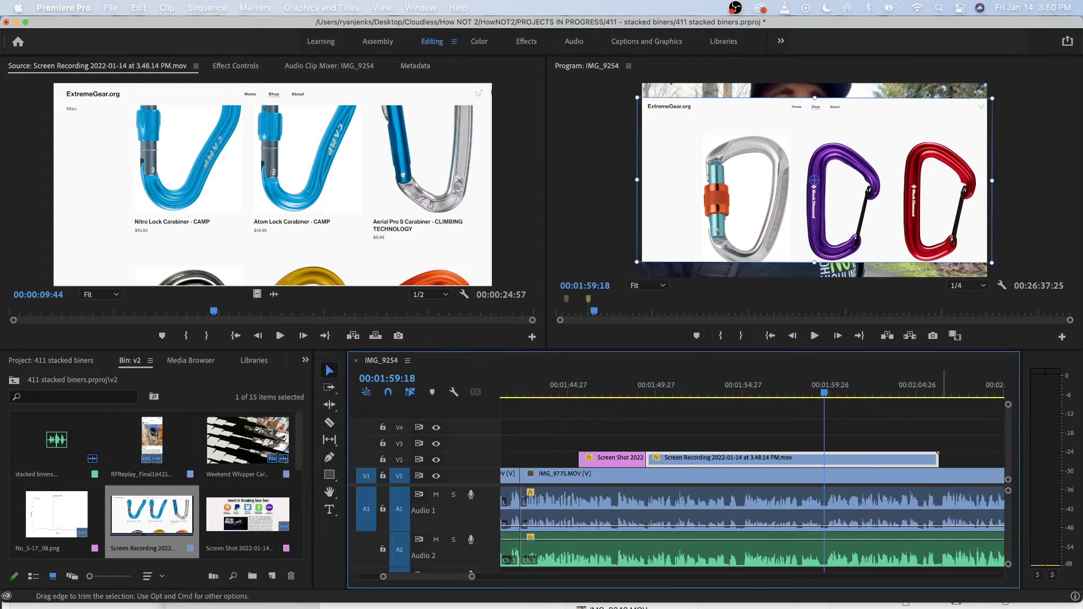
pyautogui.moveTo(937, 459); pyautogui.dragTo(830, 460)
# Split the IMG_9775 talking clip on V1 at the end and at the start of the shop recording, 00:01:59:18 and 00:01:49:12.
pyautogui.click(828, 477)
pyautogui.press('super+k')
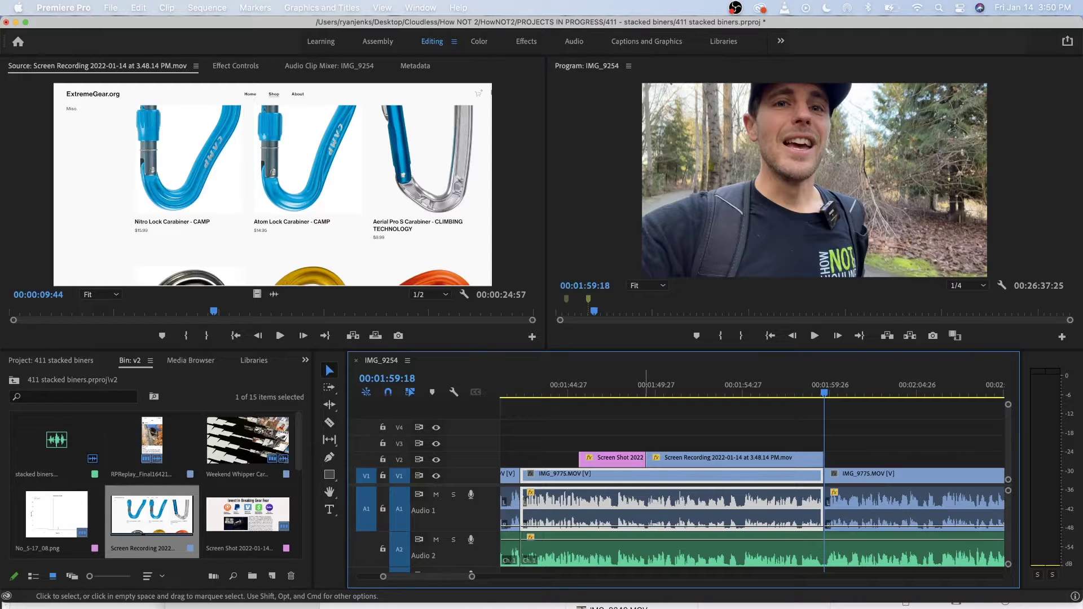
pyautogui.click(645, 388)
pyautogui.press('=')
pyautogui.press('=')
pyautogui.press('=')
pyautogui.press('=')
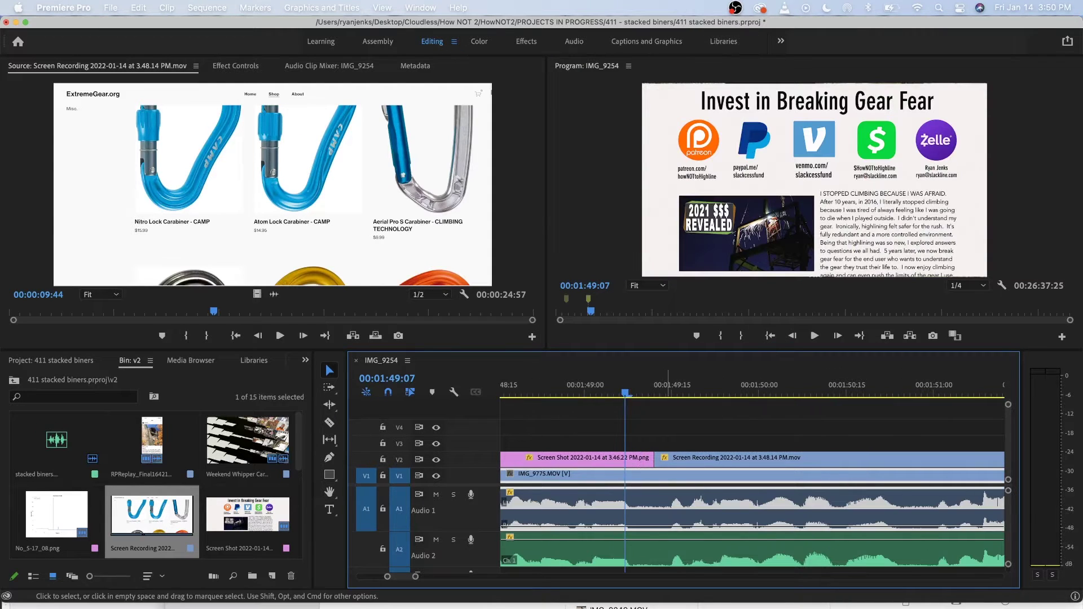
pyautogui.hotkey('shift', 'Right')
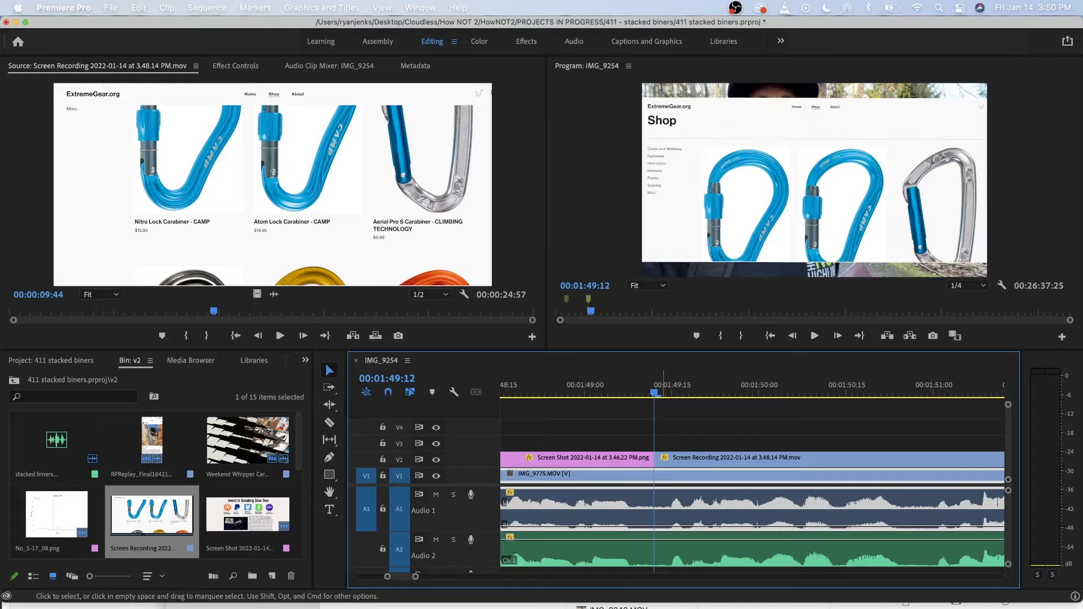
pyautogui.press('super+k')
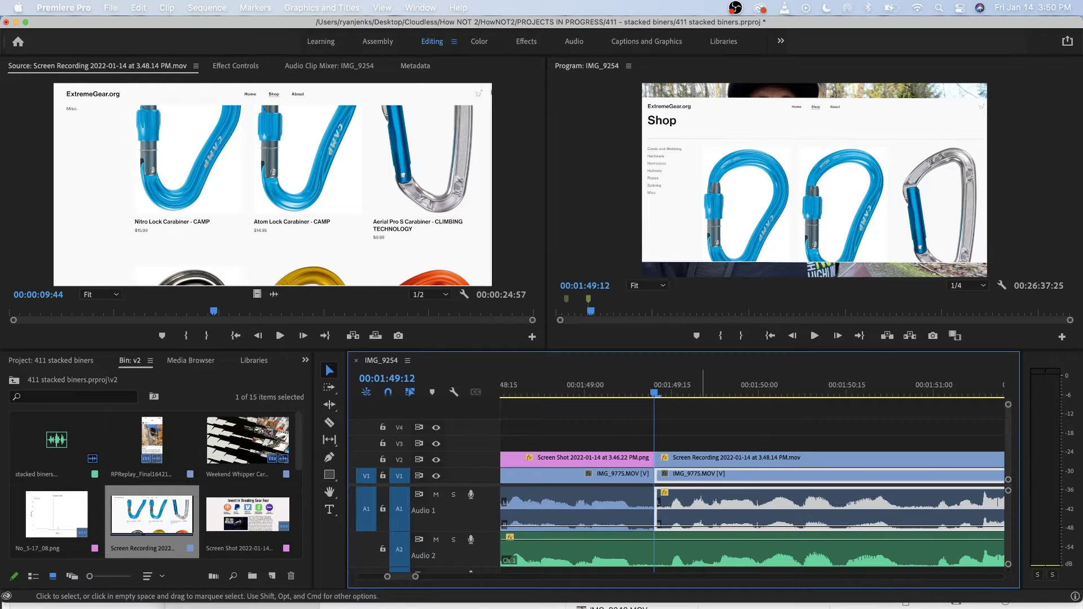
# Remove the talking segment's V1 video and Audio 1 beneath the shop recording, leaving a gap and keeping Audio 2, and play the section.
pyautogui.rightClick(702, 486)
pyautogui.click(716, 551)
pyautogui.scroll(-3, 708, 551)
pyautogui.scroll(-4, 708, 549)
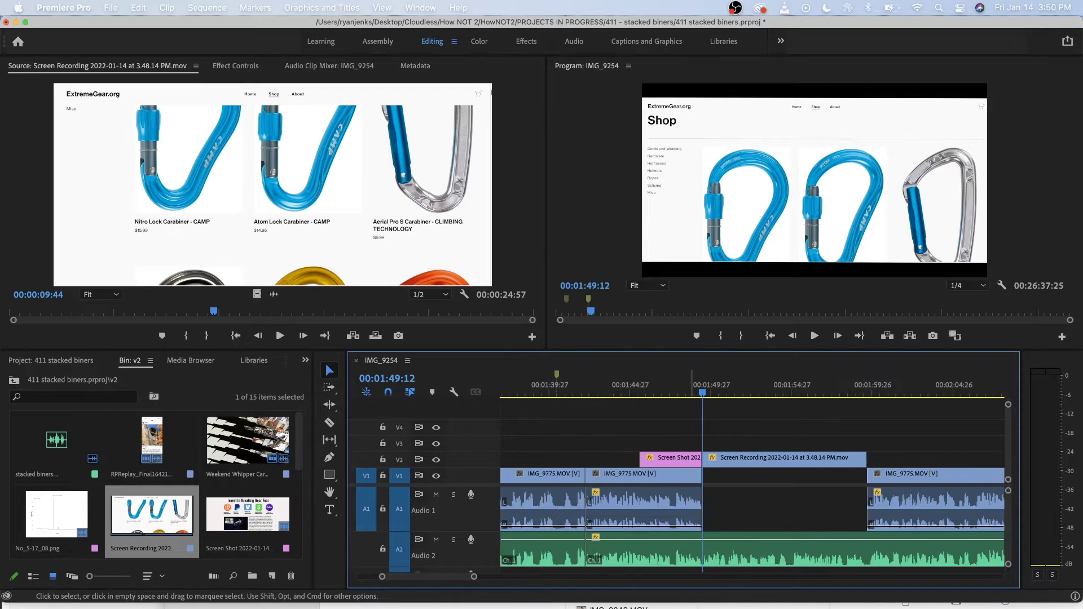
pyautogui.click(672, 391)
pyautogui.press('space')
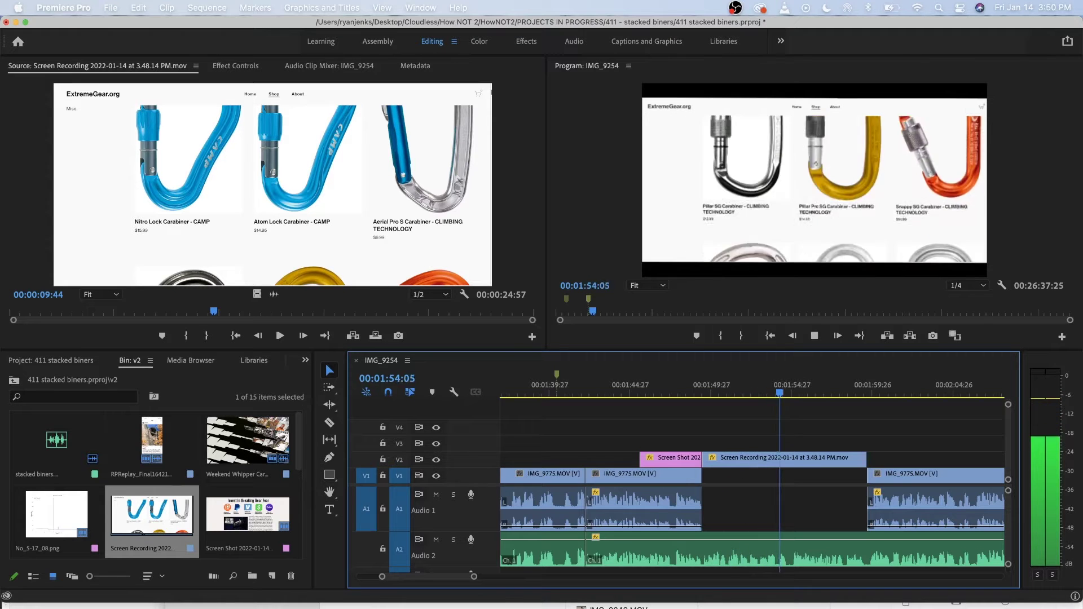
# Add a title at 00:02:08:03 on V2 reading "20% off for 20 hours" with "On all carabiners!" on the second line.
pyautogui.scroll(-2, 689, 497)
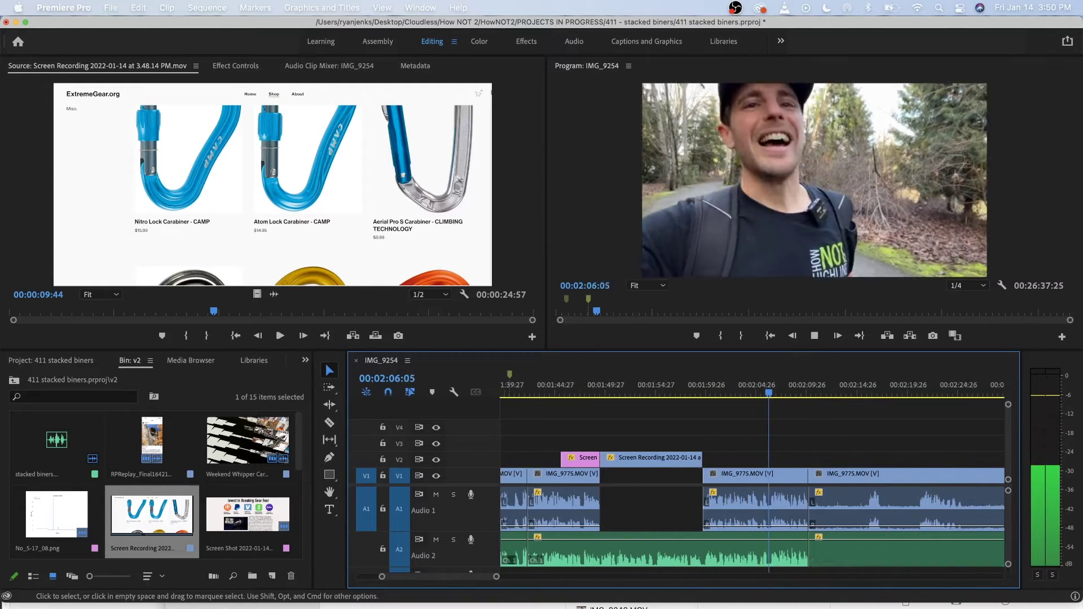
pyautogui.press('space')
pyautogui.press('t')
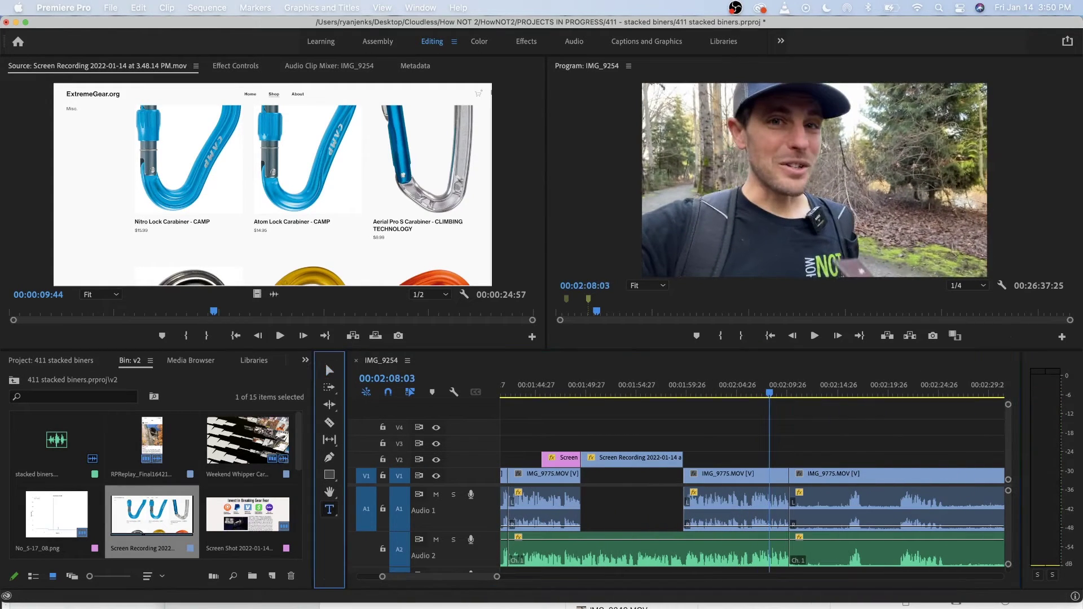
pyautogui.click(704, 231)
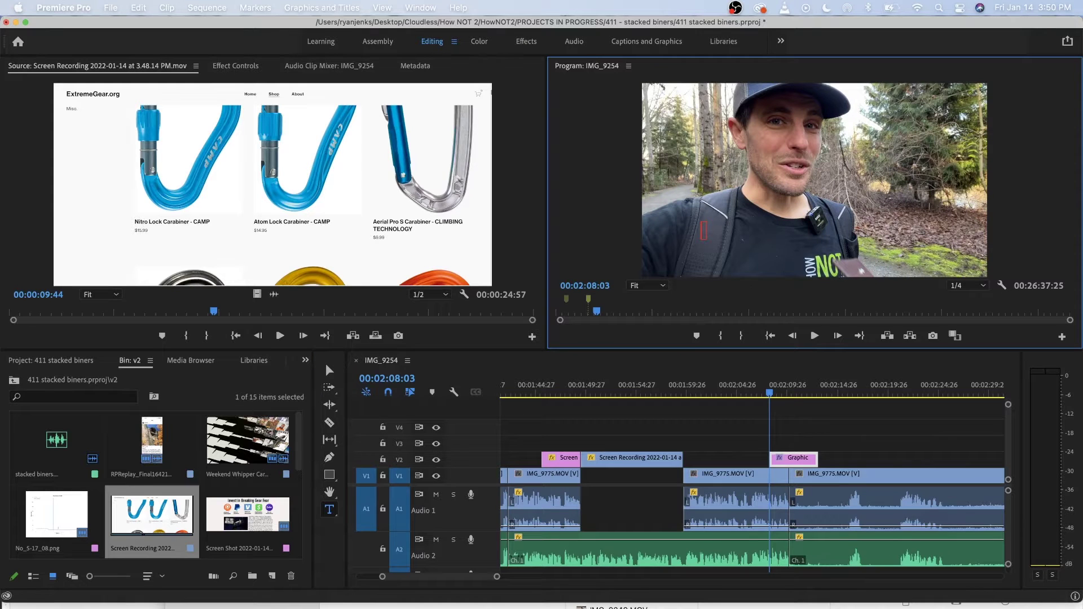
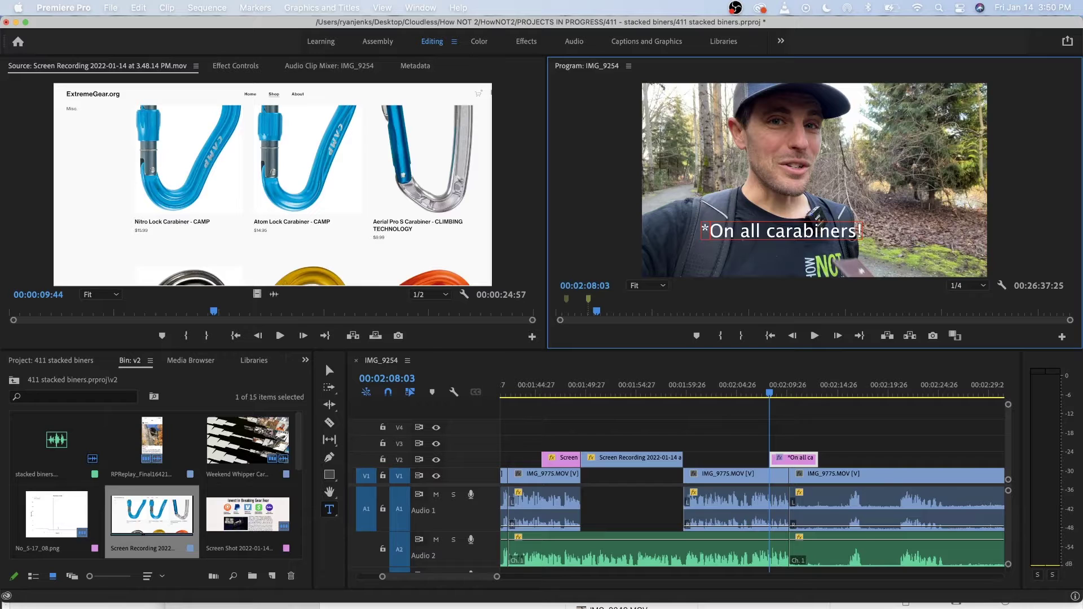
pyautogui.press('BackSpace')
pyautogui.press('Return')
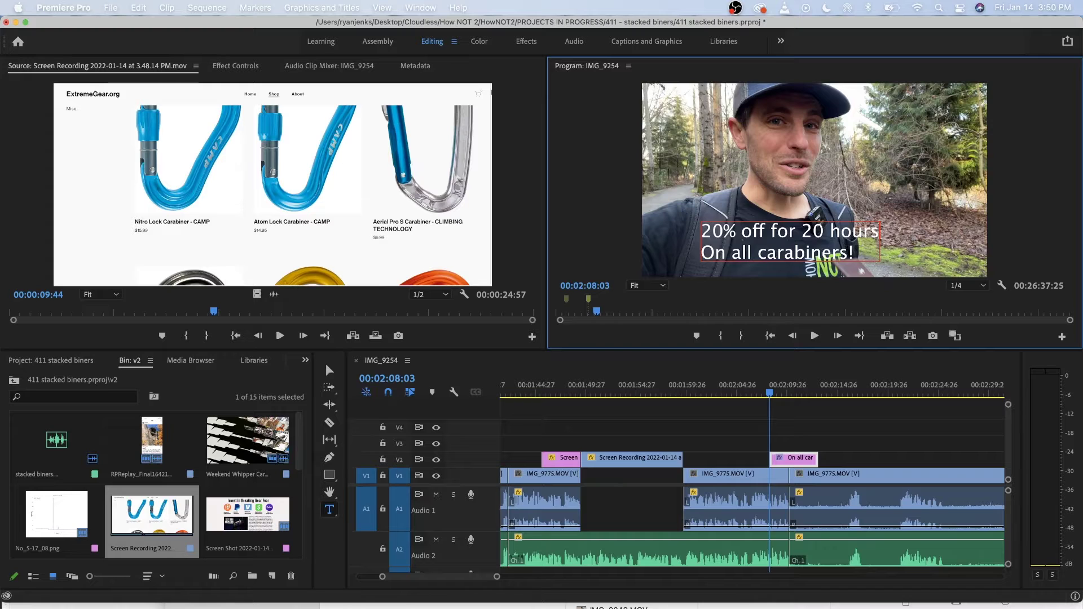
pyautogui.press('Escape')
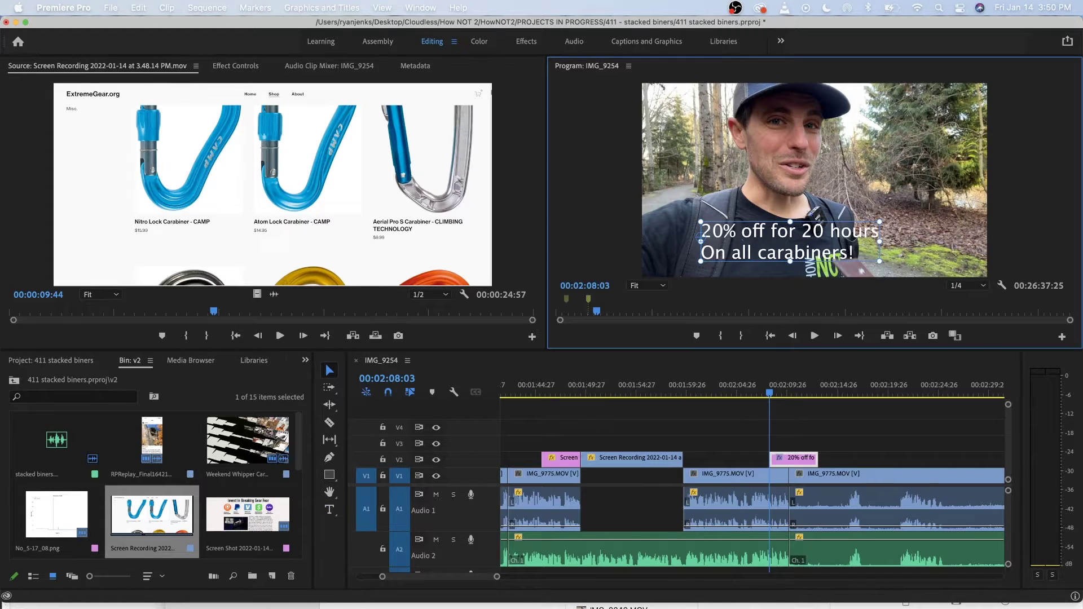
# Open the title's text properties, try centre-aligning the lines and repositioning them in the frame, and undo these changes.
pyautogui.hotkey('shift', '5')
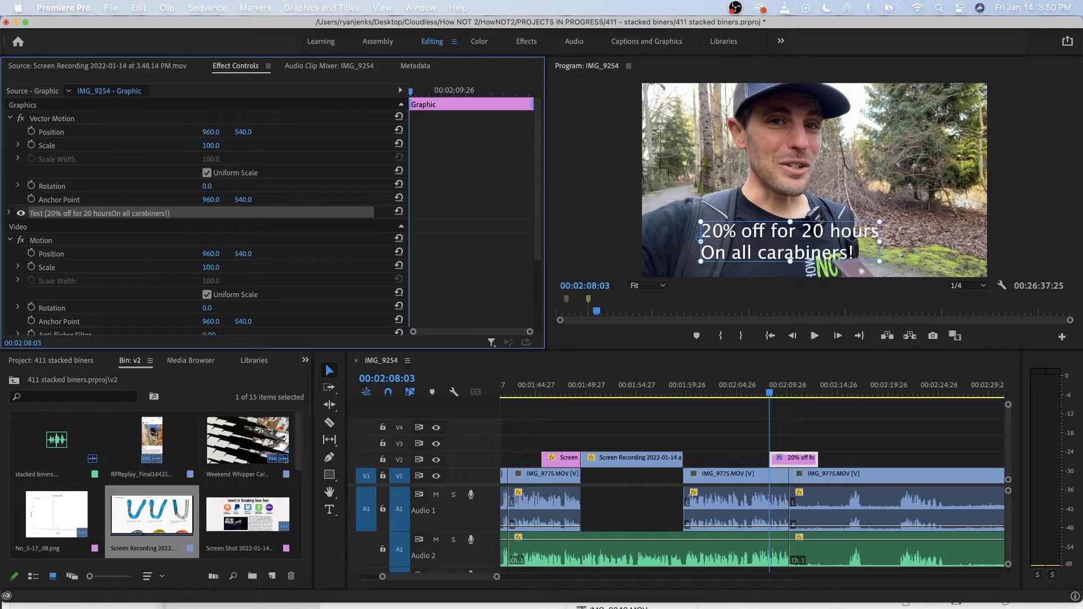
pyautogui.click(9, 212)
pyautogui.click(58, 293)
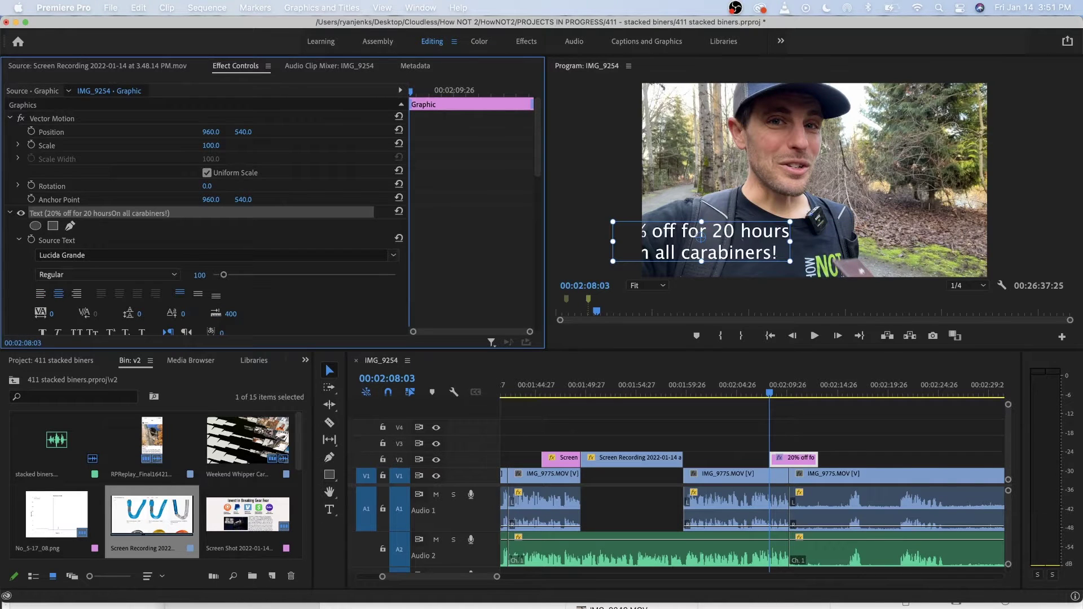
pyautogui.moveTo(701, 237); pyautogui.dragTo(811, 229)
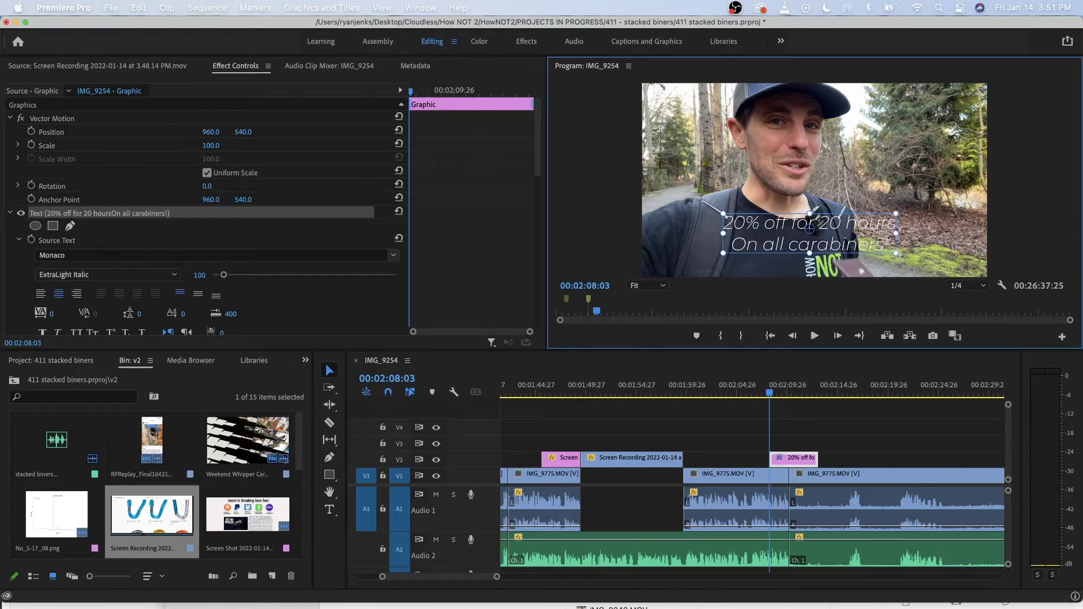
pyautogui.press('Down')
pyautogui.press('super+z')
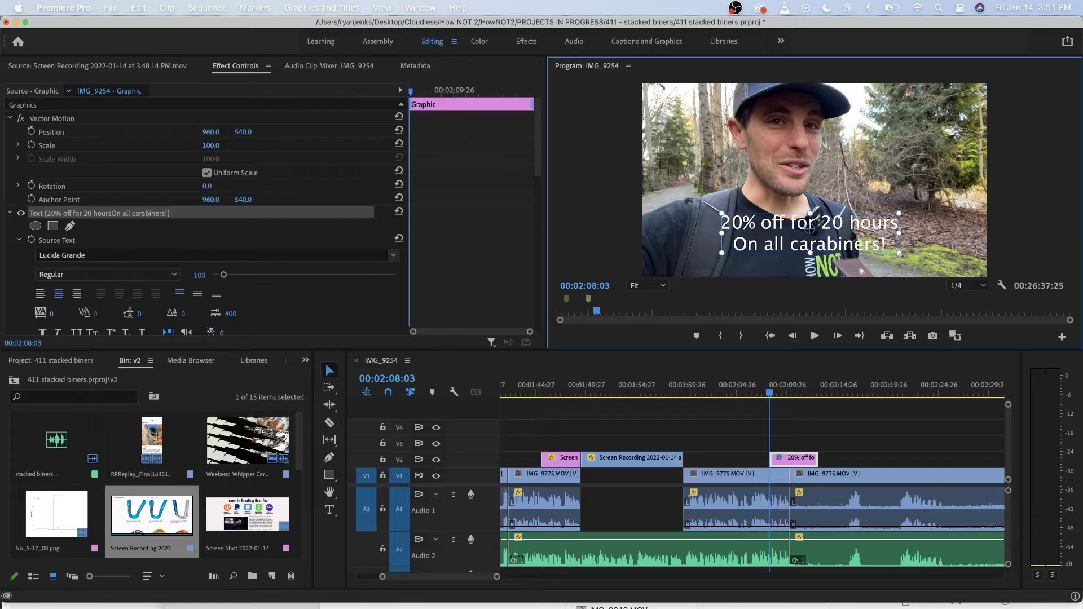
pyautogui.moveTo(810, 228); pyautogui.dragTo(701, 238)
pyautogui.press('super+z')
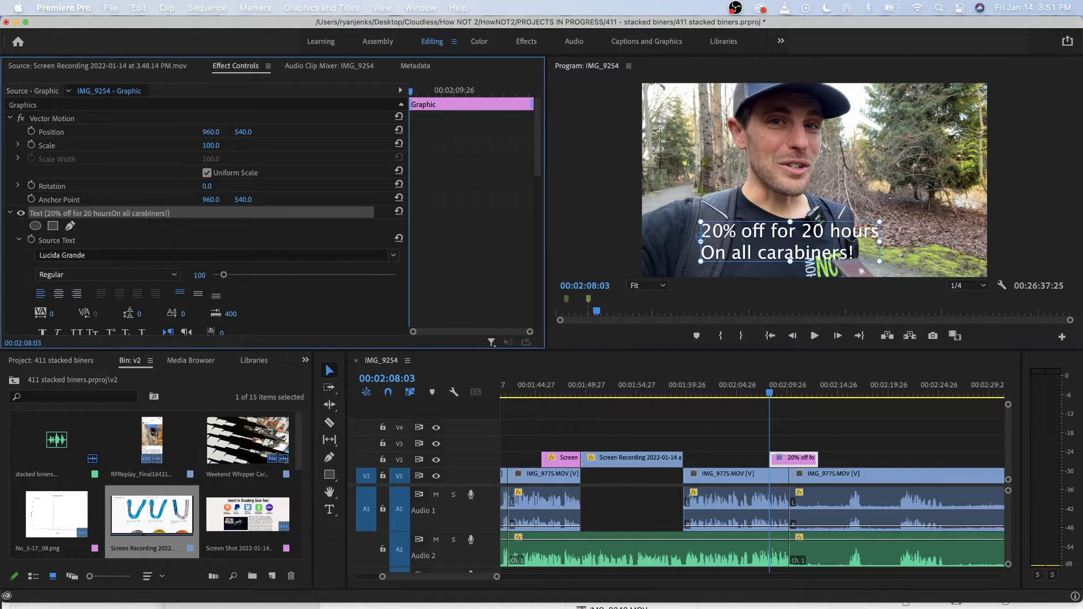
# Turn on the Background behind the title text, enlarge the title and move it slightly higher over the speaker's chest.
pyautogui.scroll(-3, 203, 226)
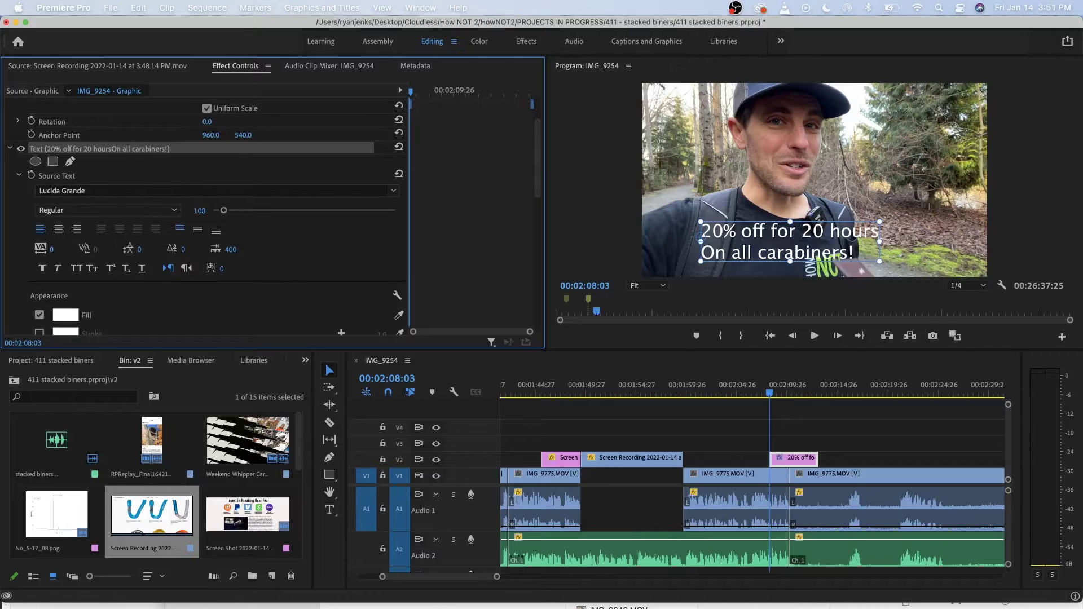
pyautogui.scroll(-2, 203, 225)
pyautogui.click(39, 314)
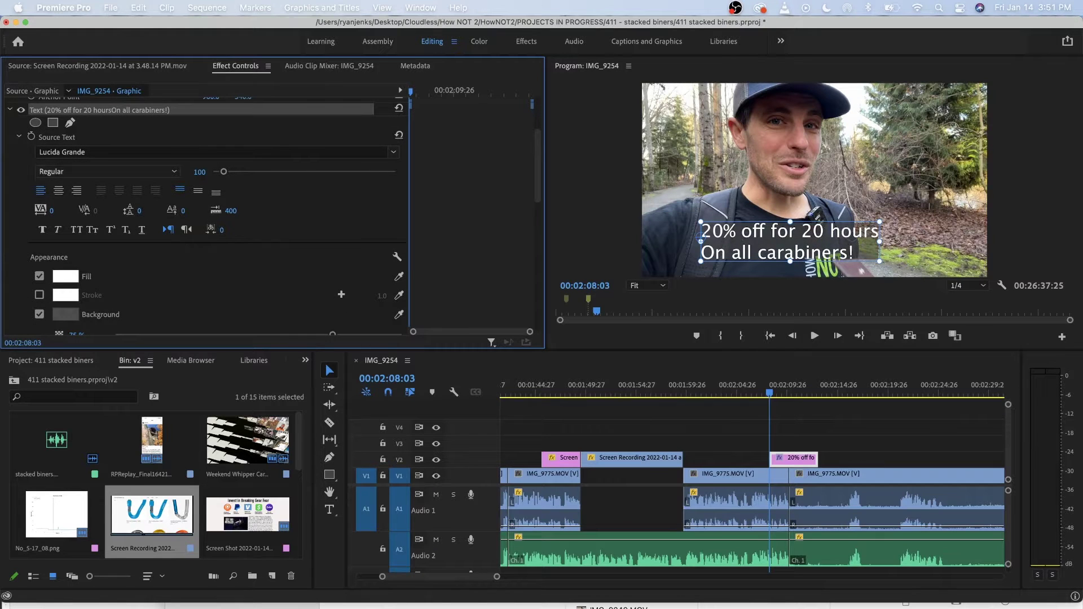
pyautogui.moveTo(880, 261); pyautogui.dragTo(923, 268)
pyautogui.moveTo(846, 248); pyautogui.dragTo(850, 235)
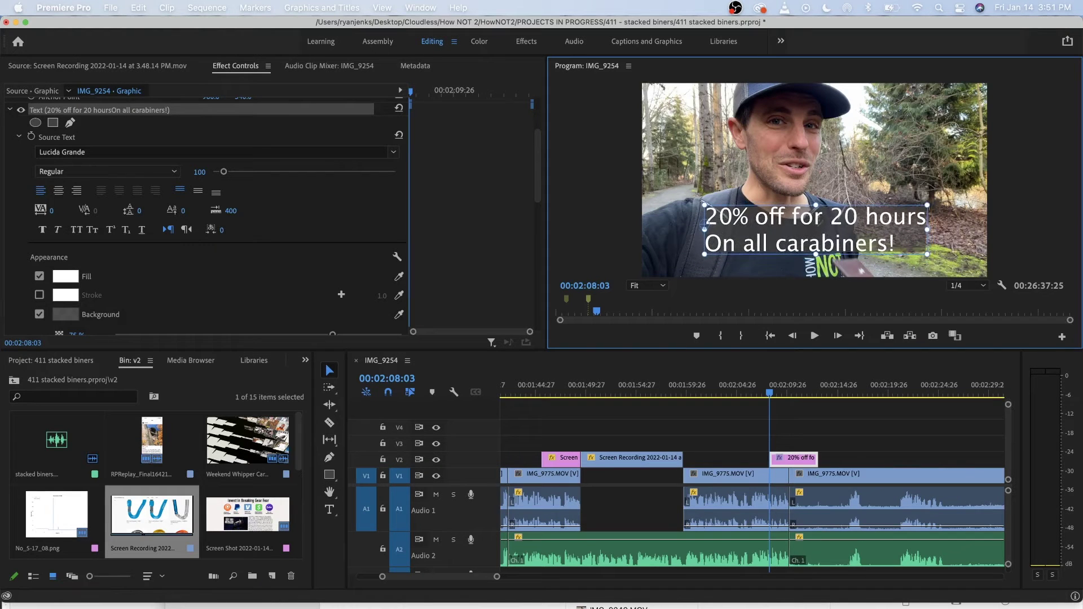
# Centre-align both title lines and move the title back to the middle of the frame over the speaker's chest.
pyautogui.doubleClick(851, 235)
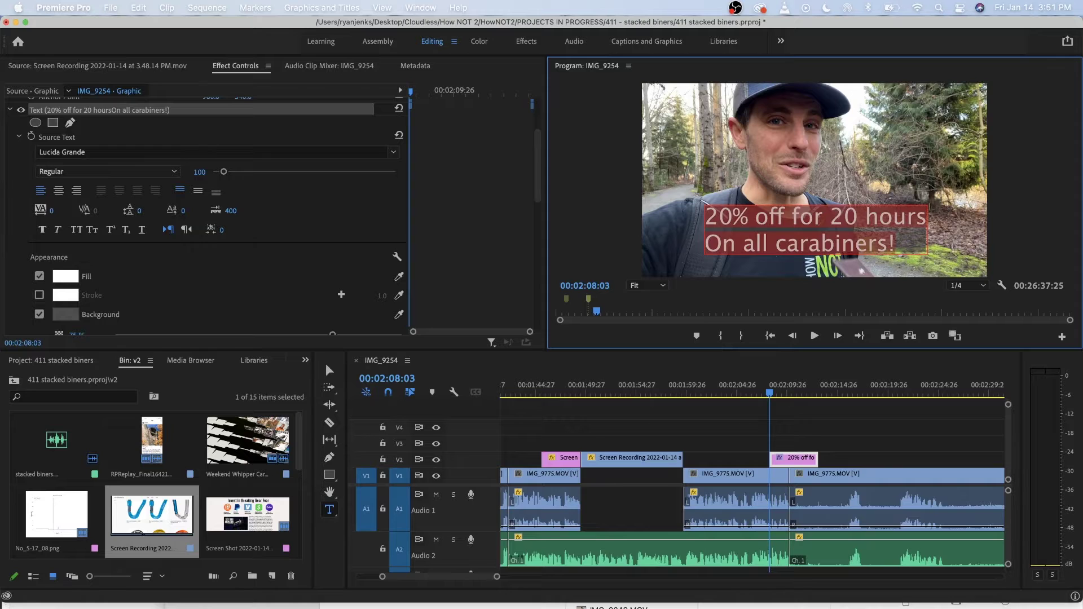
pyautogui.click(58, 190)
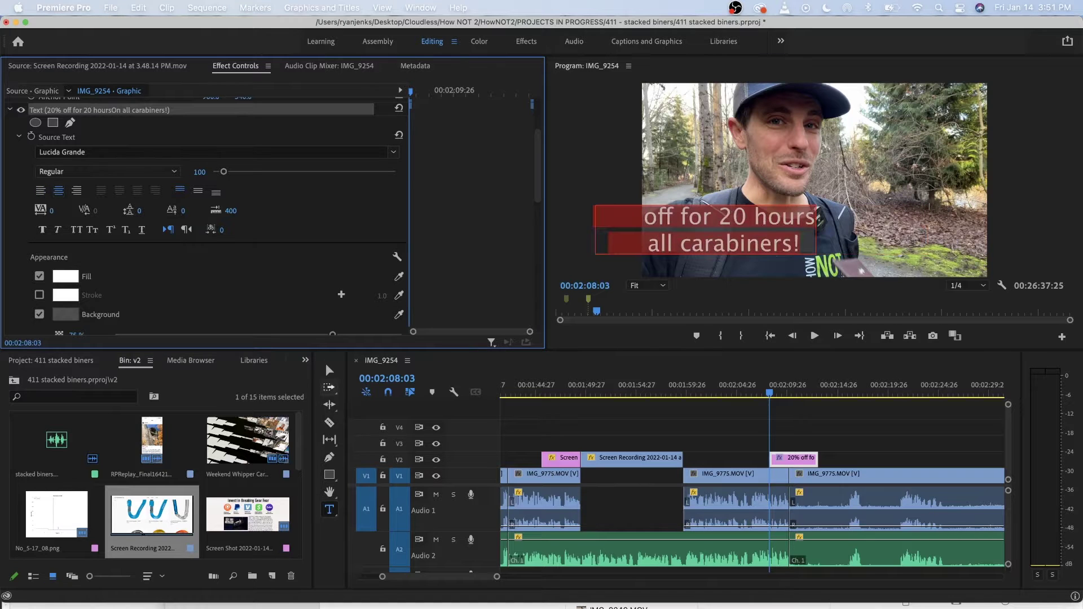
pyautogui.click(329, 370)
pyautogui.moveTo(705, 224); pyautogui.dragTo(817, 232)
# Play the offer section and fit the title on V2 to span the whole talking clip that follows the shop recording.
pyautogui.click(729, 386)
pyautogui.press('space')
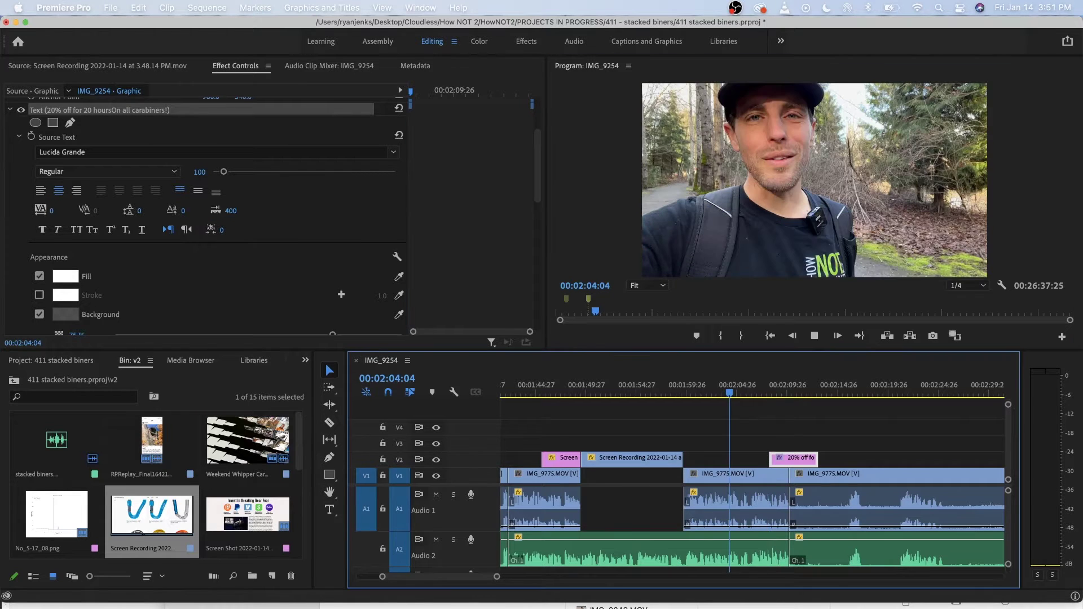
pyautogui.click(679, 386)
pyautogui.press('space')
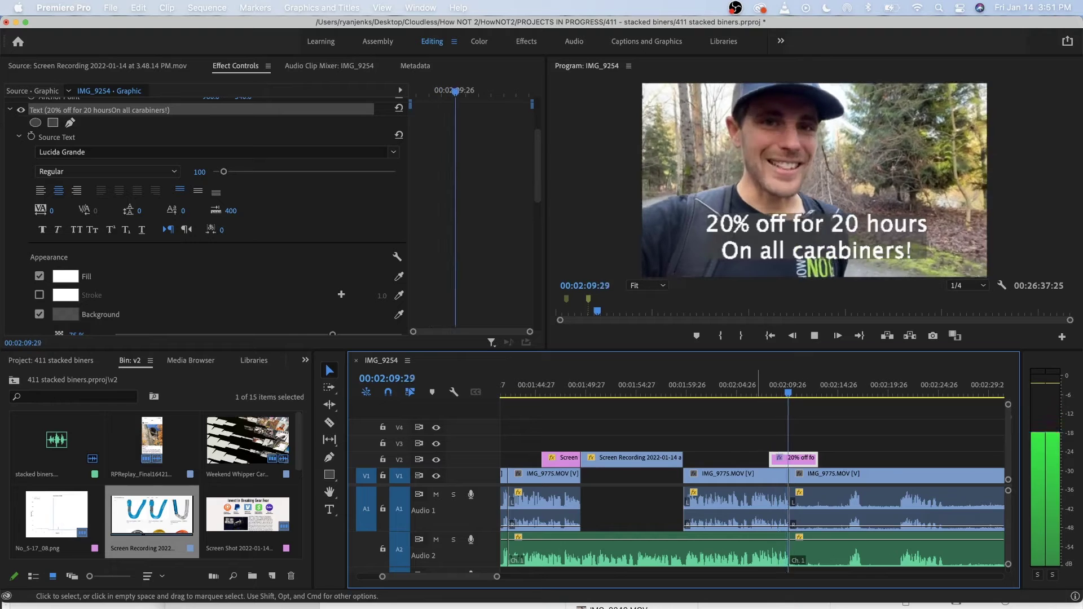
pyautogui.press('space')
pyautogui.moveTo(793, 458); pyautogui.dragTo(689, 459)
pyautogui.click(636, 386)
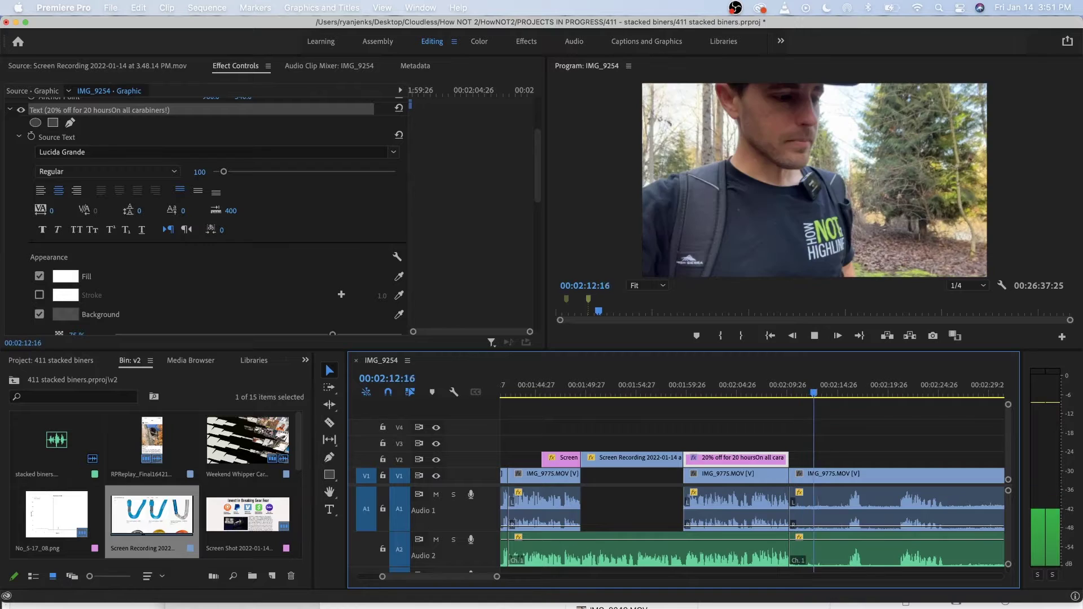
# Edit the title's second line to read "*On all carabiners*", replacing the exclamation mark with an asterisk.
pyautogui.press('space')
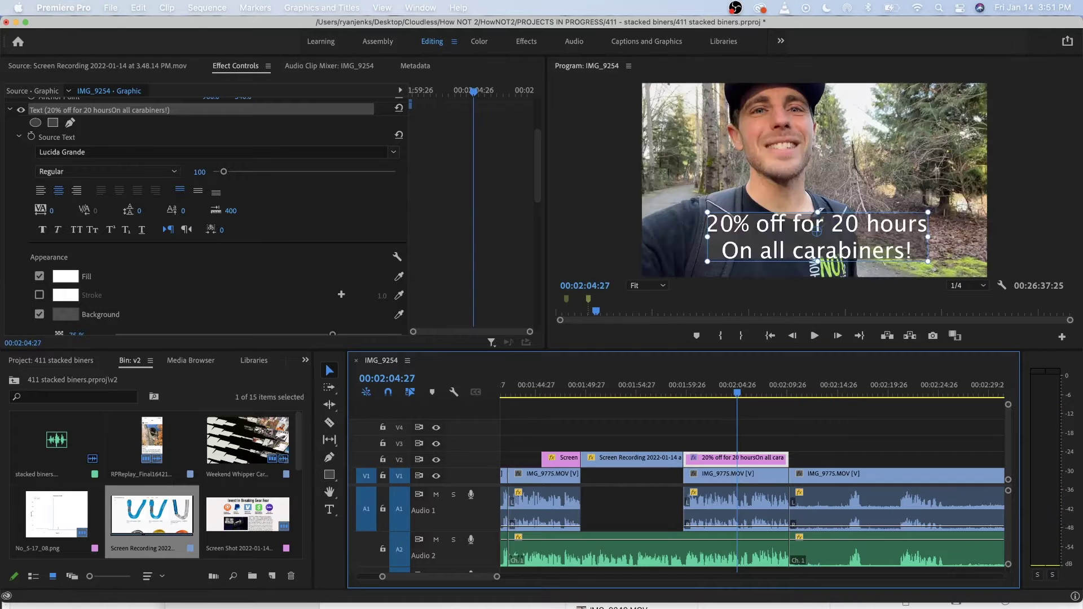
pyautogui.press('t')
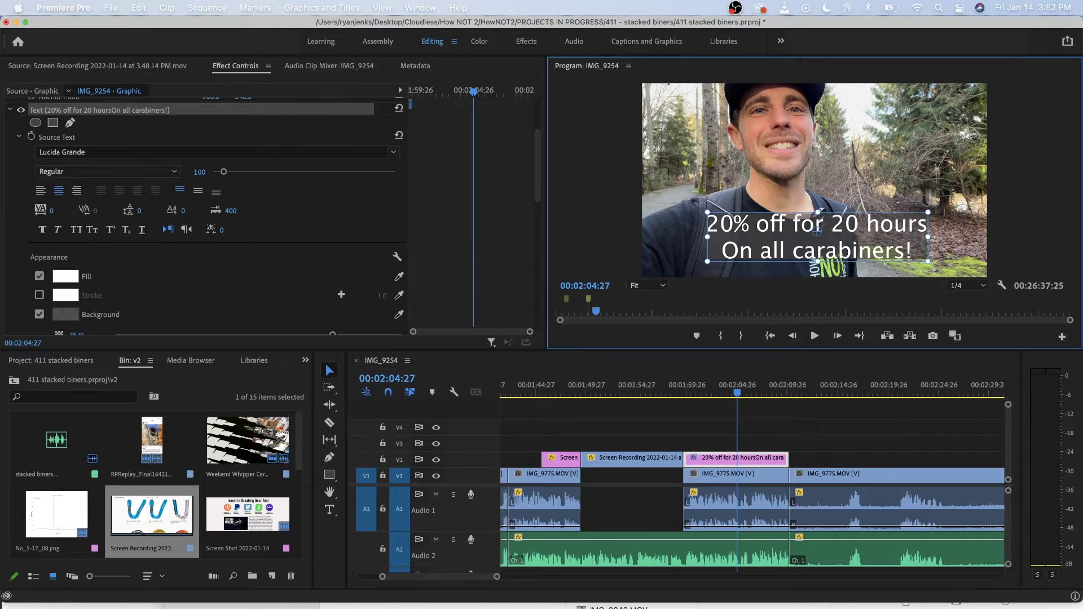
pyautogui.click(722, 250)
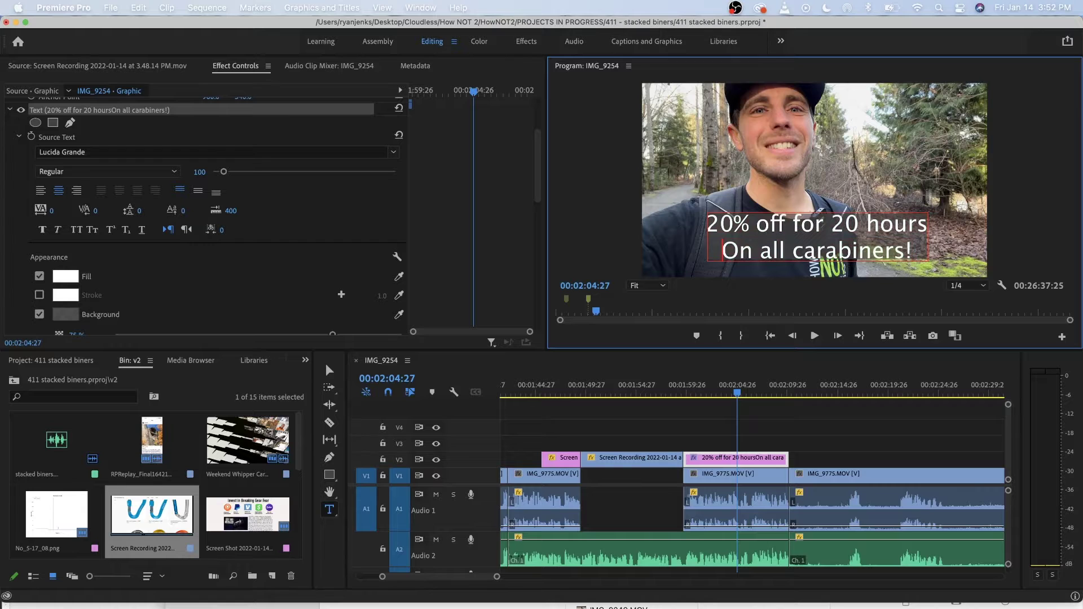
pyautogui.write('*')
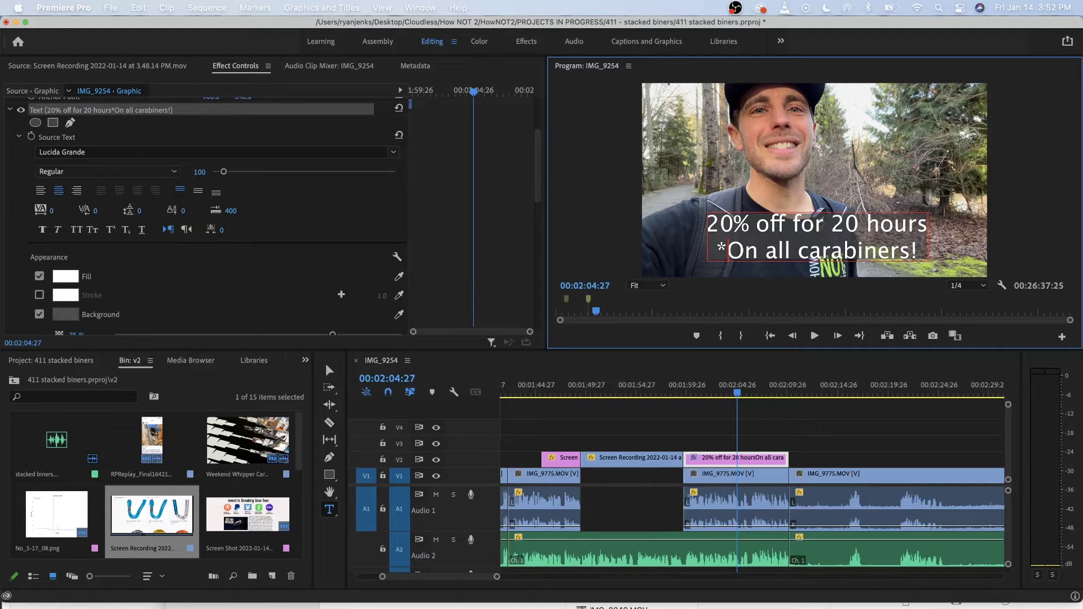
pyautogui.press('BackSpace')
pyautogui.write('*')
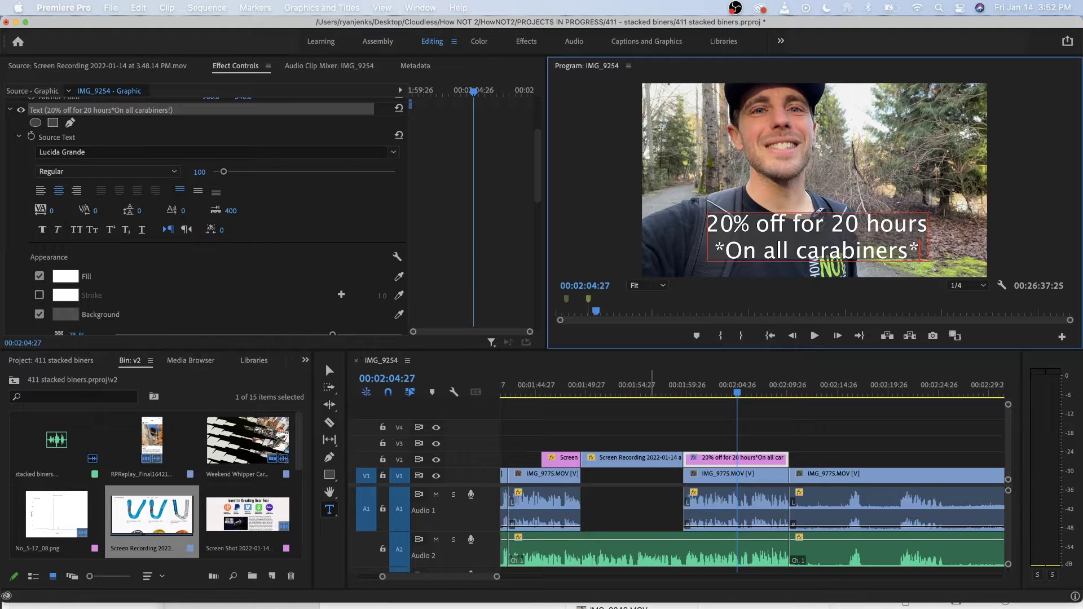
# Play the talking footage from about 00:01:38 that leads up to the website screenshot.
pyautogui.scroll(-5, 692, 440)
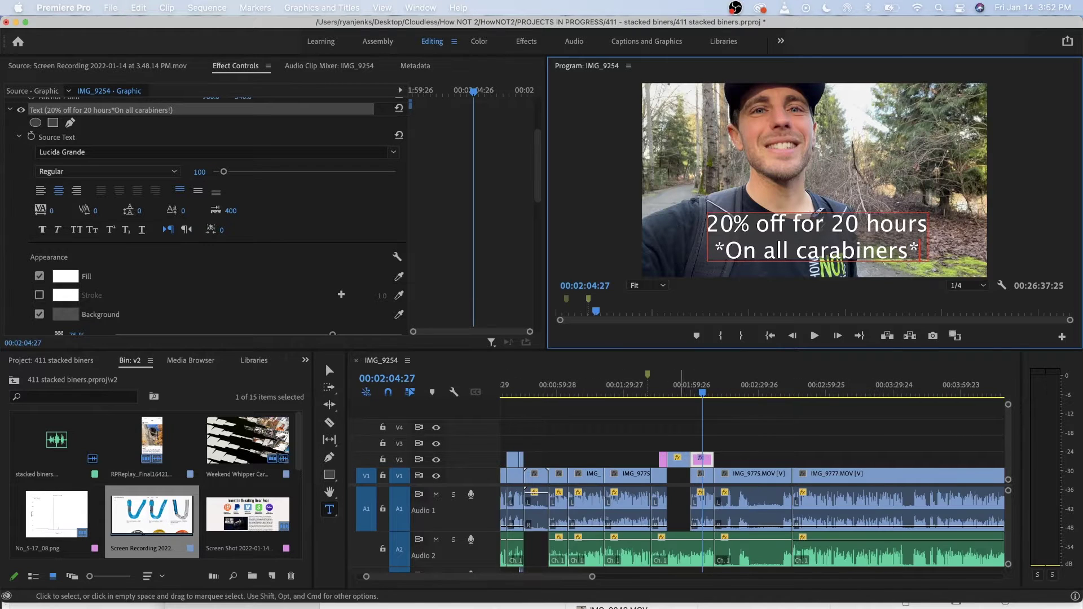
pyautogui.click(643, 389)
pyautogui.press('space')
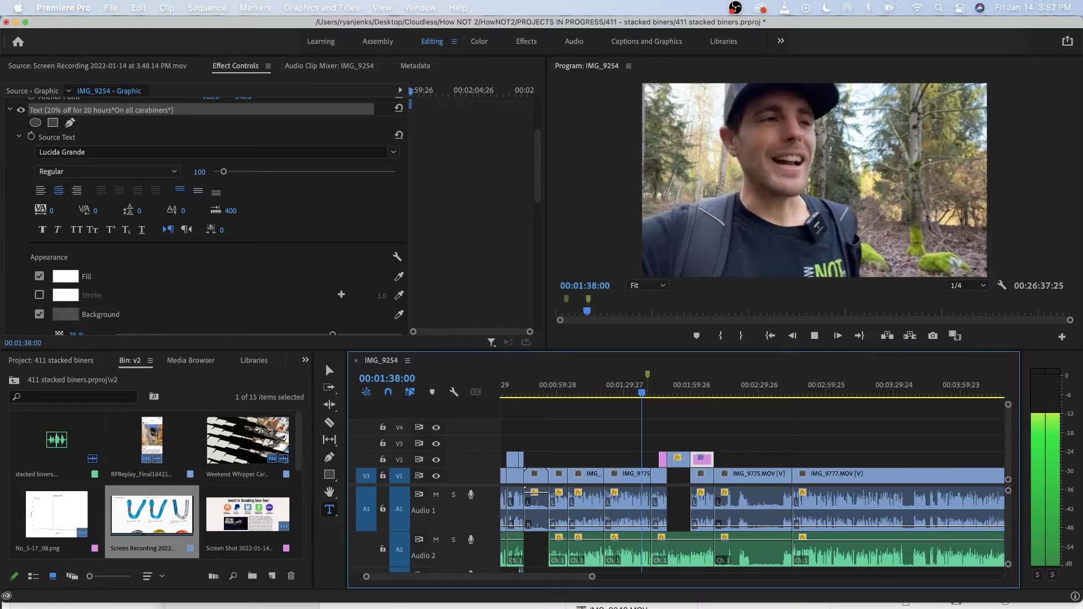
pyautogui.scroll(5, 649, 395)
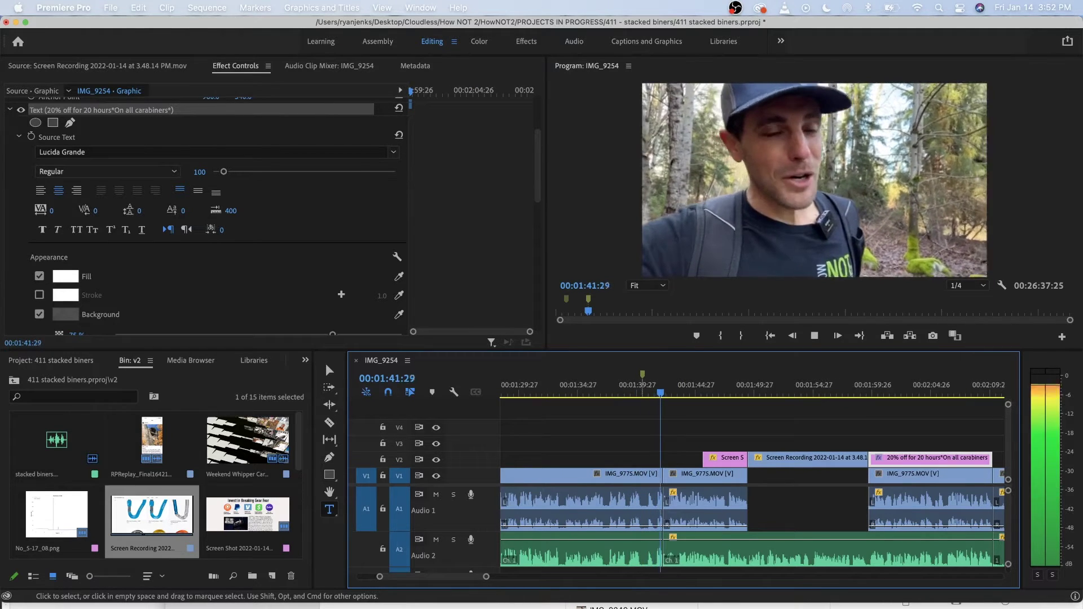
pyautogui.press('space')
# Scrub through the later test footage to find the close-up of the broken carabiner in IMG_9249.
pyautogui.scroll(-10, 556, 429)
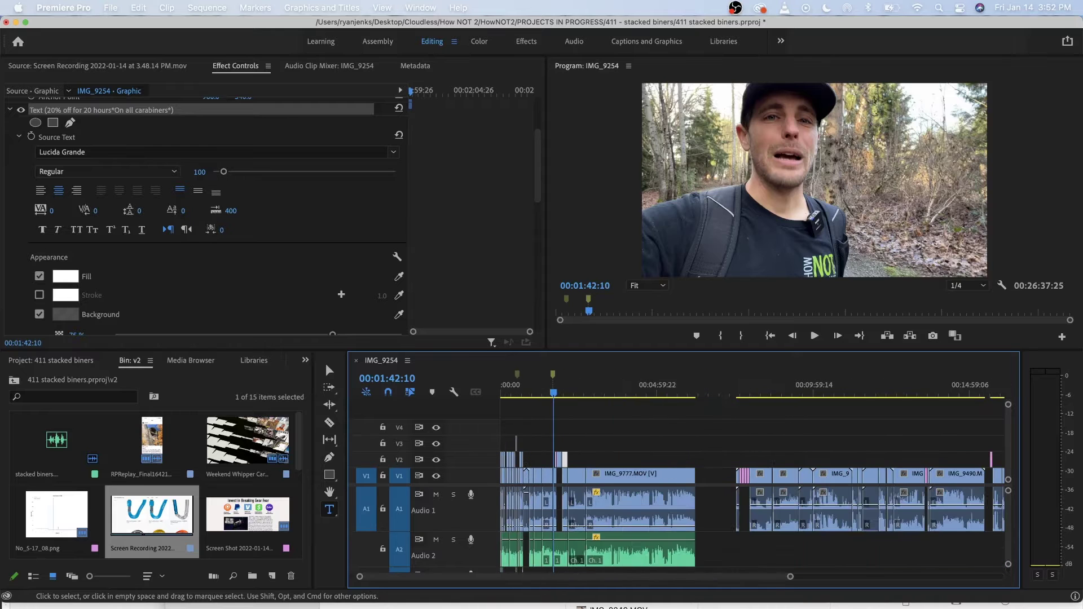
pyautogui.click(923, 393)
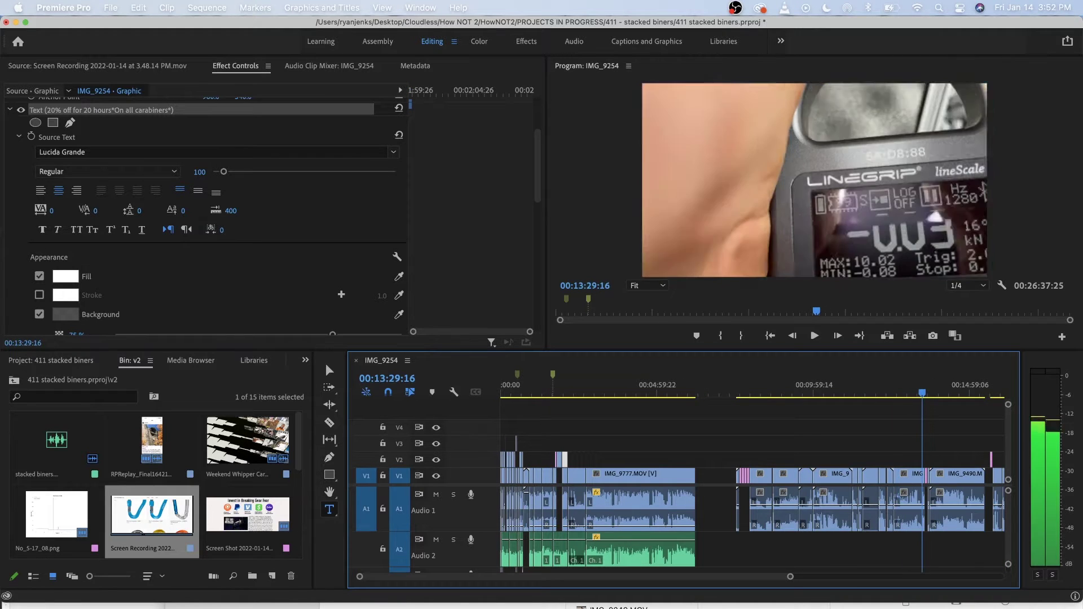
pyautogui.hscroll(3, 923, 445)
pyautogui.moveTo(844, 393); pyautogui.dragTo(904, 393)
pyautogui.hscroll(3, 905, 446)
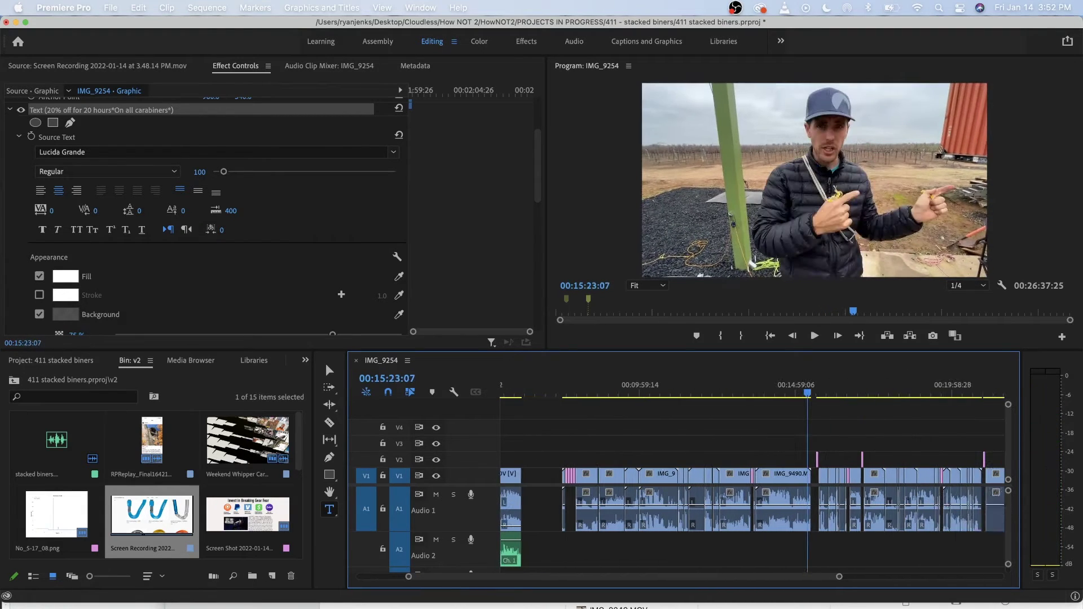
pyautogui.moveTo(807, 393); pyautogui.dragTo(852, 393)
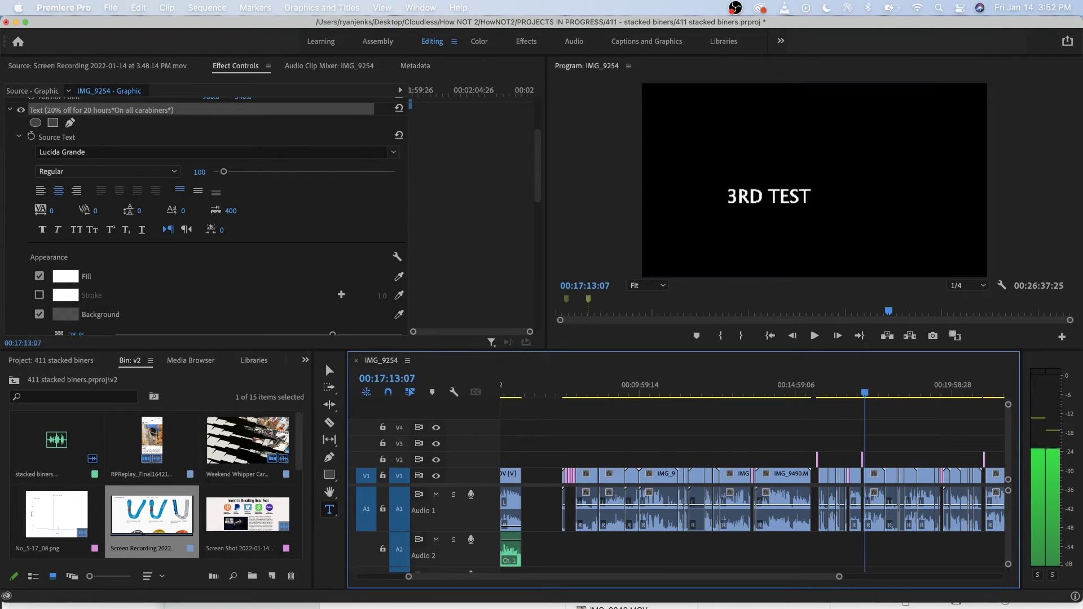
pyautogui.moveTo(868, 392); pyautogui.dragTo(898, 392)
pyautogui.hscroll(5, 733, 497)
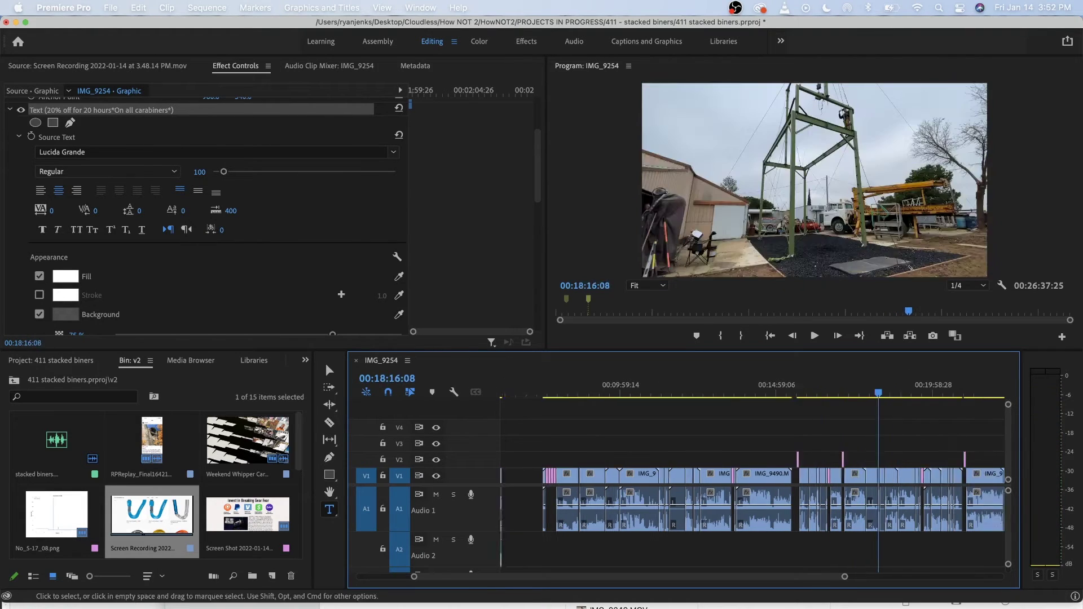
pyautogui.moveTo(763, 392); pyautogui.dragTo(818, 393)
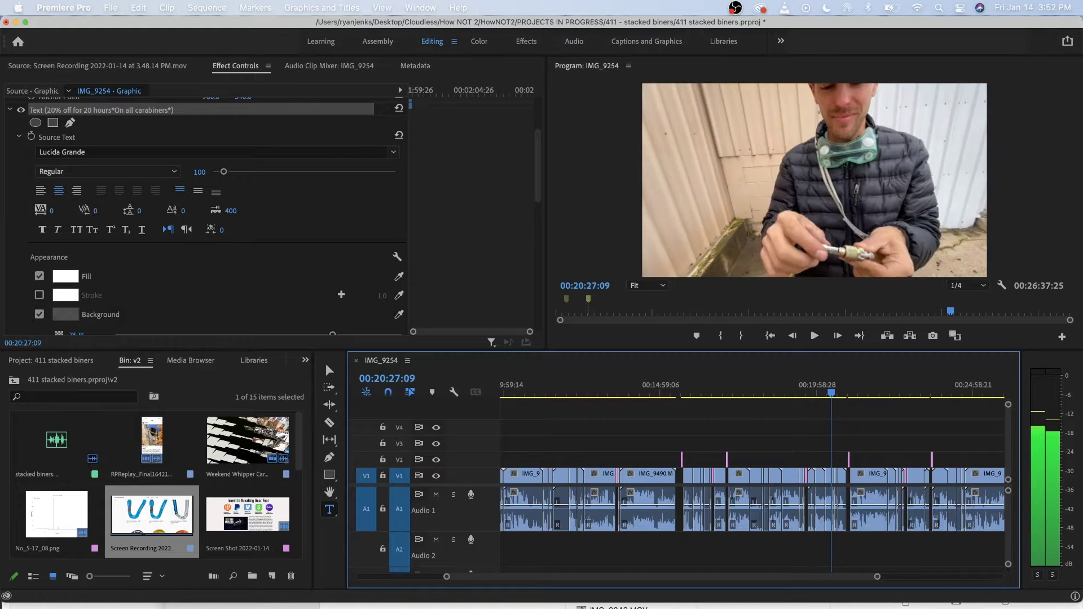
pyautogui.moveTo(834, 393); pyautogui.dragTo(836, 393)
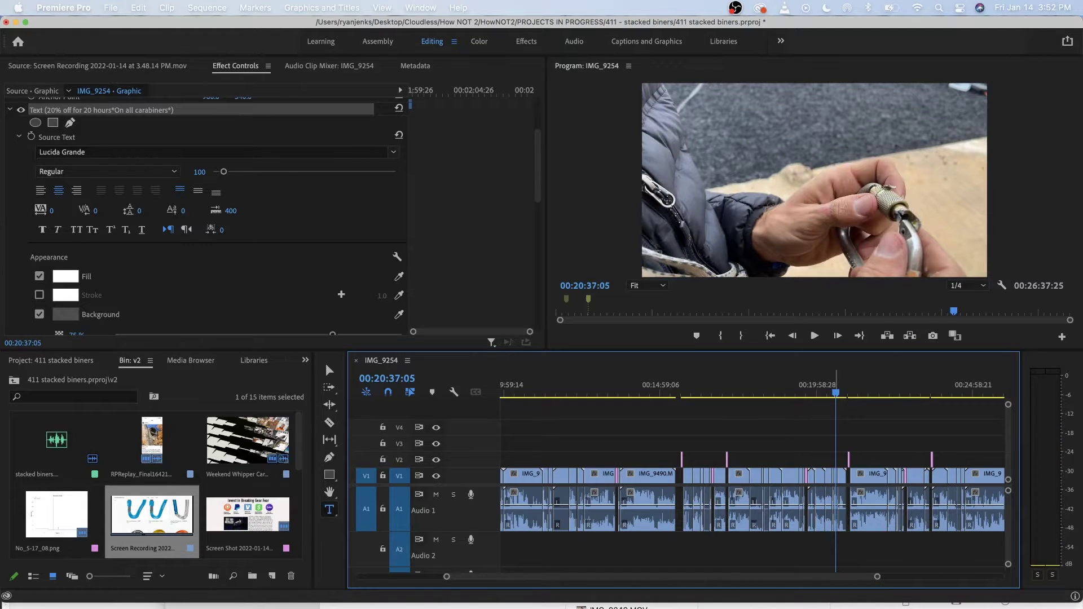
pyautogui.scroll(5, 844, 440)
pyautogui.press('space')
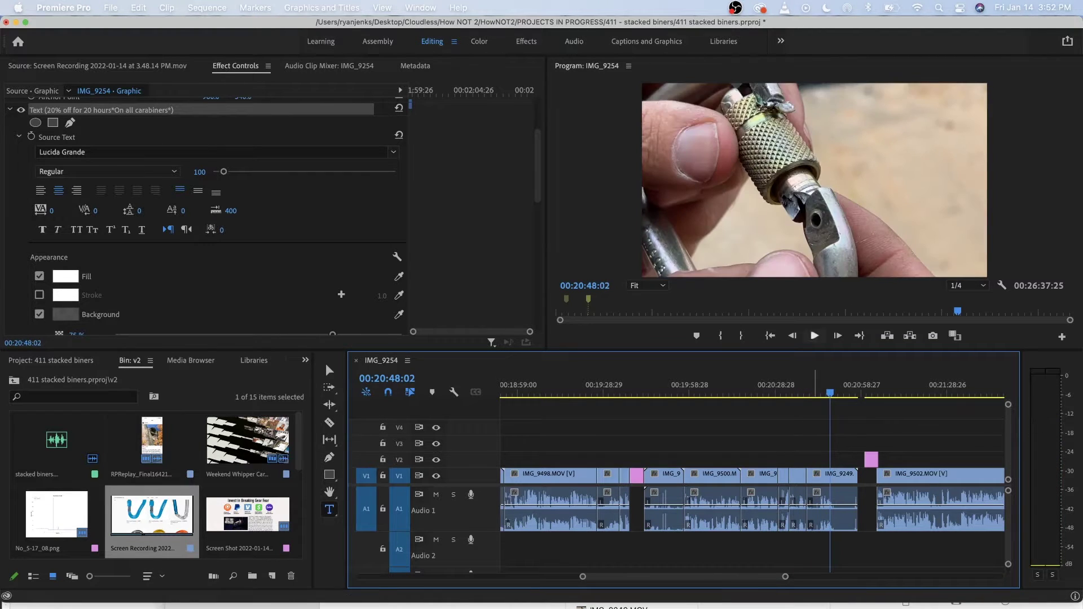
# Step frame by frame through the carabiner close-up around 00:20:48 to examine the broken gate and sleeve.
pyautogui.press('Left')
pyautogui.press('Left')
pyautogui.press('Left')
pyautogui.press('Left')
pyautogui.press('Left')
pyautogui.press('Left')
pyautogui.press('Left')
pyautogui.press('Left')
pyautogui.press('Left')
pyautogui.press('Left')
pyautogui.press('Left')
pyautogui.press('Left')
pyautogui.press('Left')
pyautogui.press('Right')
pyautogui.press('Right')
pyautogui.press('Right')
pyautogui.press('Right')
pyautogui.press('Right')
pyautogui.press('Right')
pyautogui.press('Right')
pyautogui.press('Right')
pyautogui.press('Right')
pyautogui.press('Right')
pyautogui.press('Right')
pyautogui.press('Right')
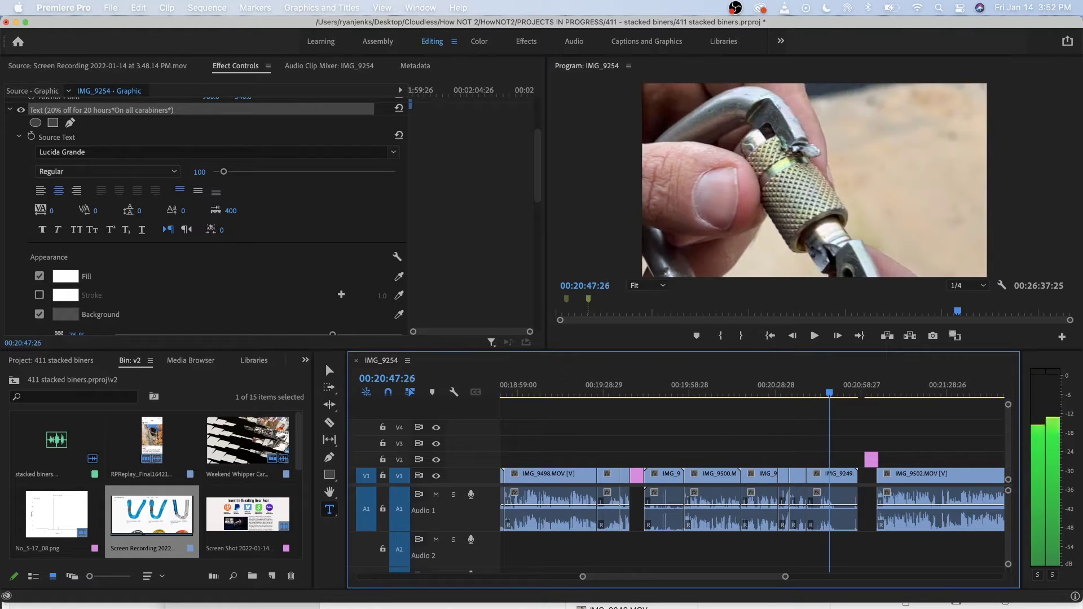
pyautogui.press('Left')
pyautogui.press('Left')
pyautogui.press('Left')
pyautogui.press('Left')
pyautogui.press('Left')
pyautogui.press('Left')
pyautogui.press('Left')
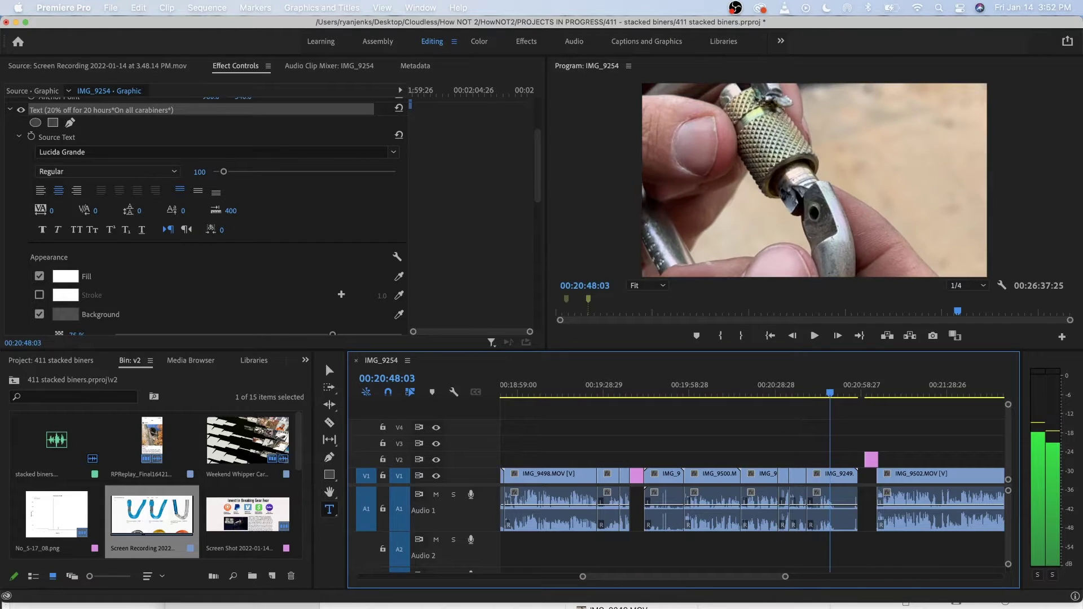
# Copy the IMG_9249 carabiner close-up clip into the empty gap after the IMG_9777 talking clip.
pyautogui.press('d')
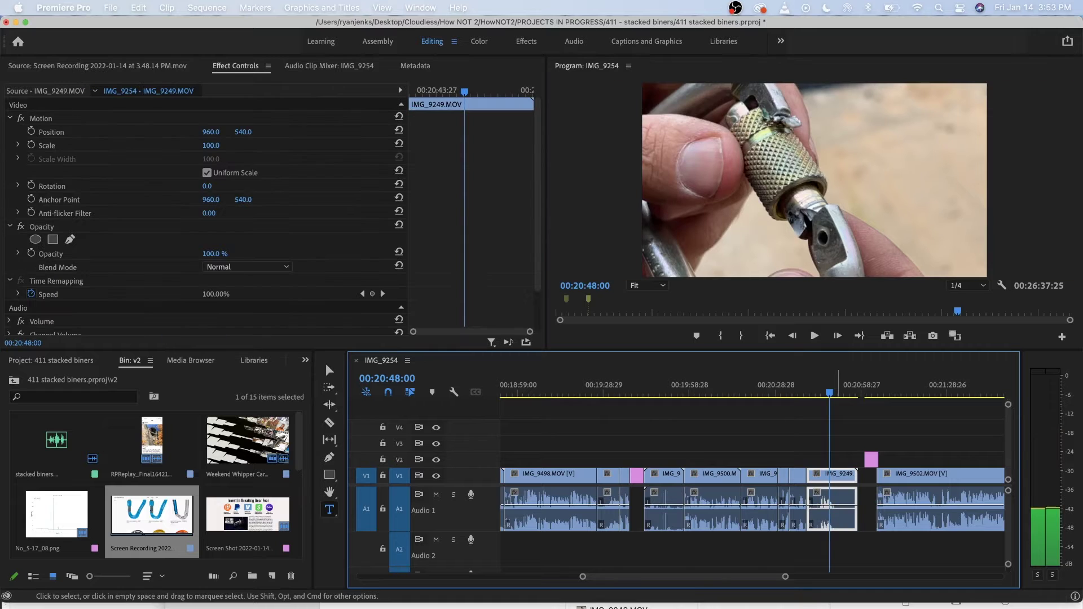
pyautogui.press('-')
pyautogui.press('-')
pyautogui.press('-')
pyautogui.press('-')
pyautogui.hscroll(-3, 626, 497)
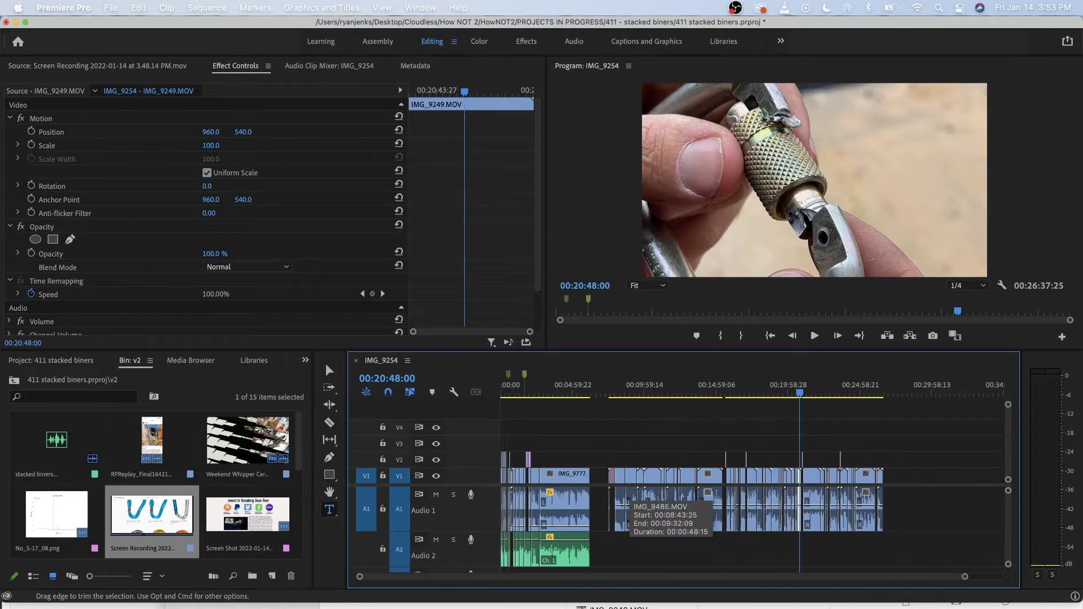
pyautogui.click(597, 387)
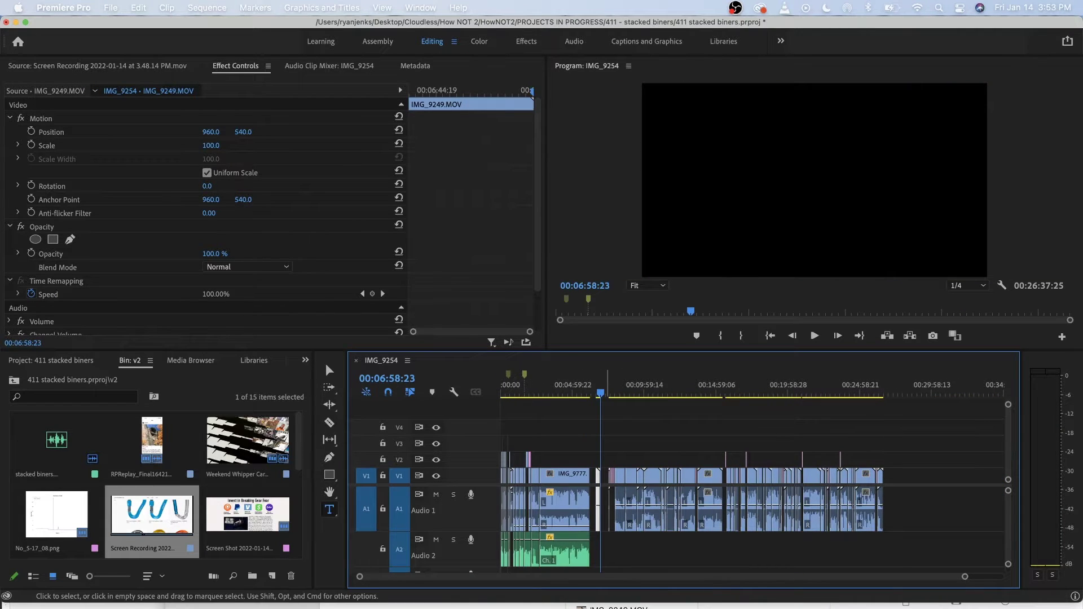
# Unlink the copied IMG_9249 clip and delete its audio, keeping only the video.
pyautogui.press('=')
pyautogui.press('=')
pyautogui.press('=')
pyautogui.rightClick(675, 477)
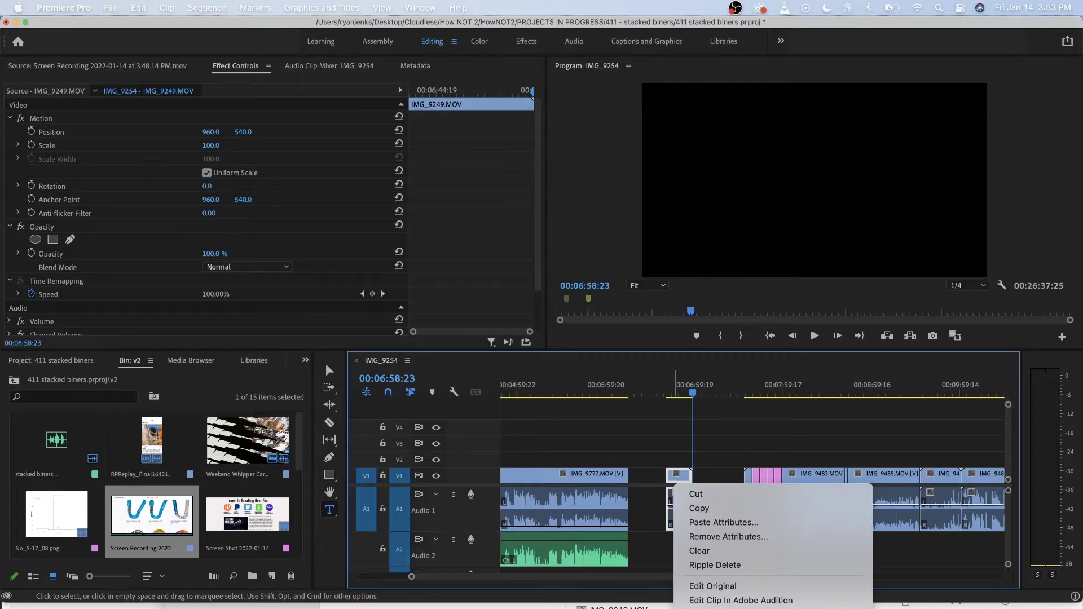
pyautogui.click(702, 438)
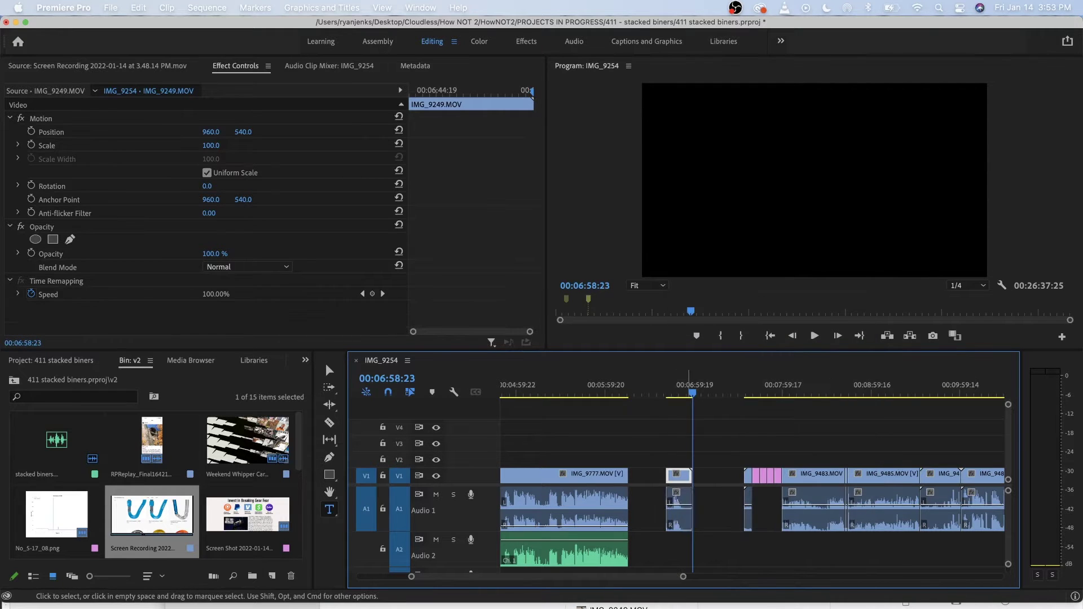
pyautogui.click(677, 509)
pyautogui.press('Delete')
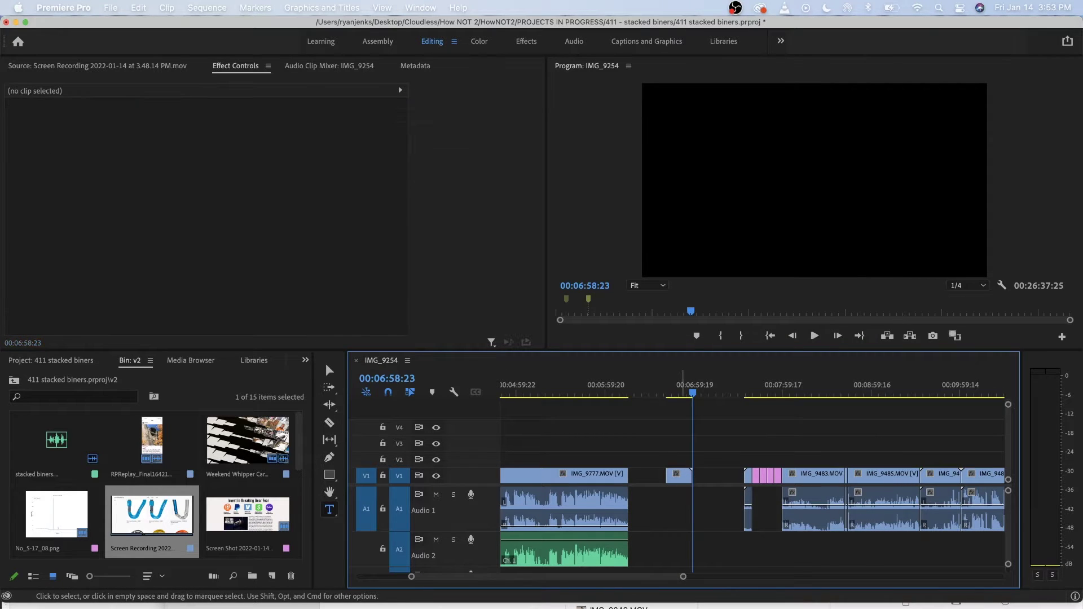
# Move the video-only IMG_9249 clip onto V3 above the IMG_9775 talking footage before the website screenshot.
pyautogui.click(677, 476)
pyautogui.press('-')
pyautogui.press('-')
pyautogui.press('-')
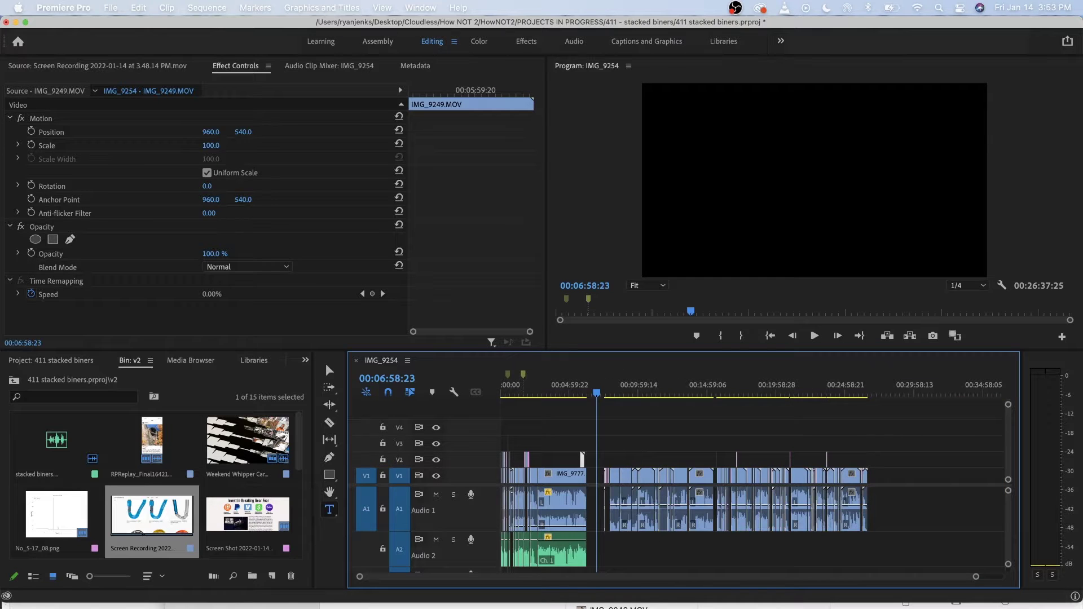
pyautogui.moveTo(582, 459); pyautogui.dragTo(528, 443)
pyautogui.press('=')
pyautogui.press('=')
pyautogui.press('=')
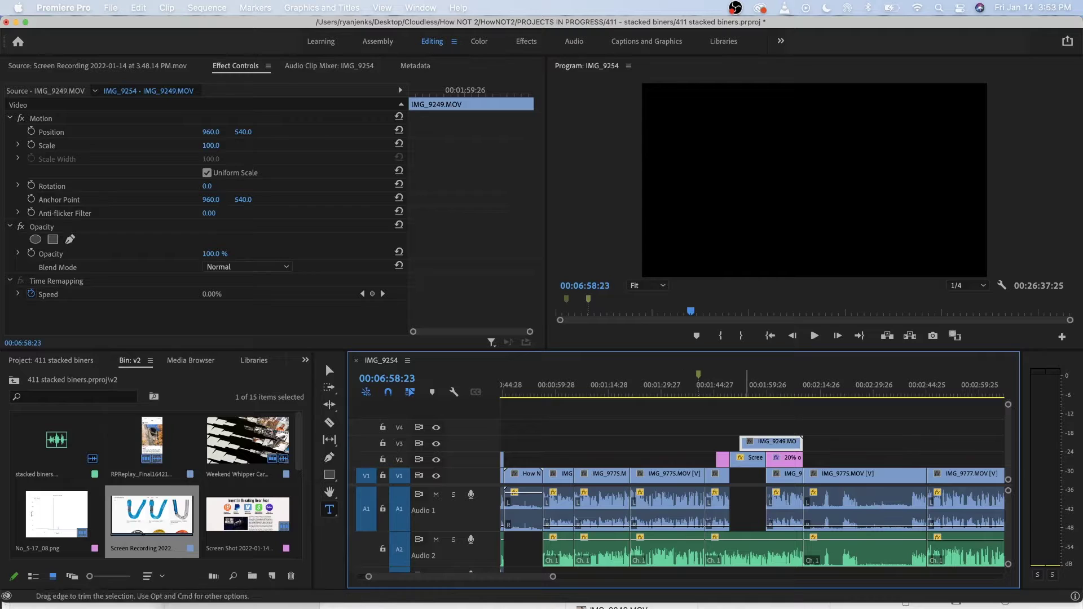
pyautogui.moveTo(778, 442); pyautogui.dragTo(655, 444)
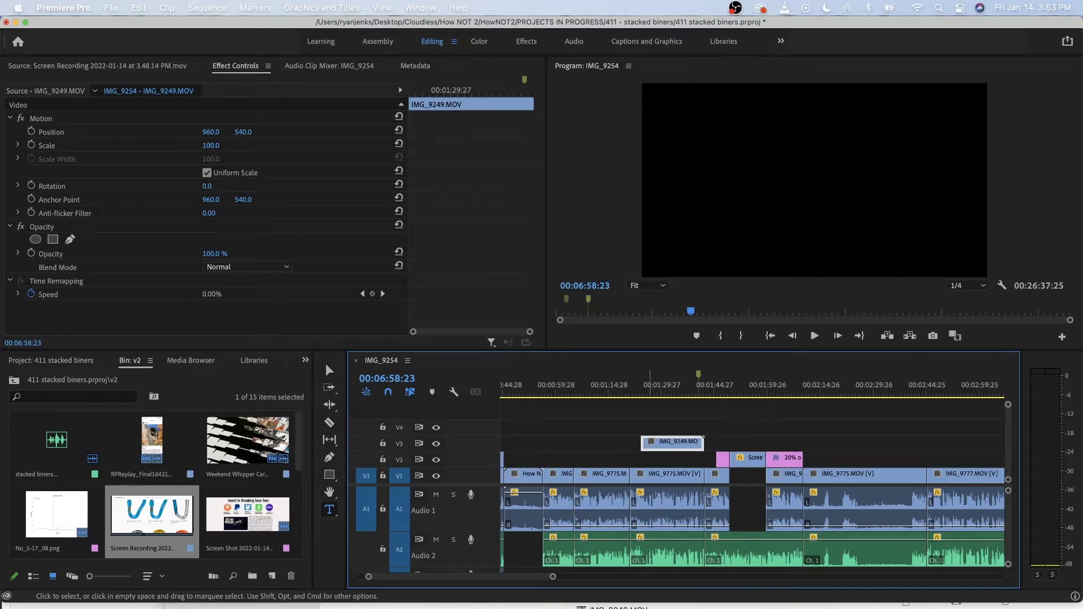
# Play the talking section and reposition the IMG_9249 clip on V3 to start at 00:01:37:13.
pyautogui.click(612, 387)
pyautogui.press('space')
pyautogui.press('=')
pyautogui.press('=')
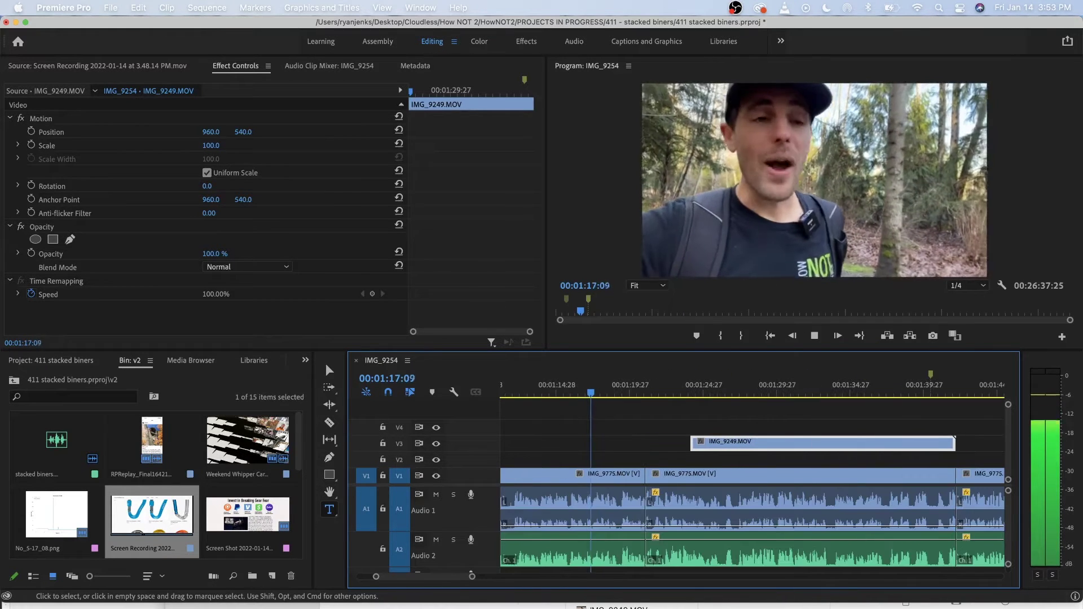
pyautogui.press('-')
pyautogui.press('-')
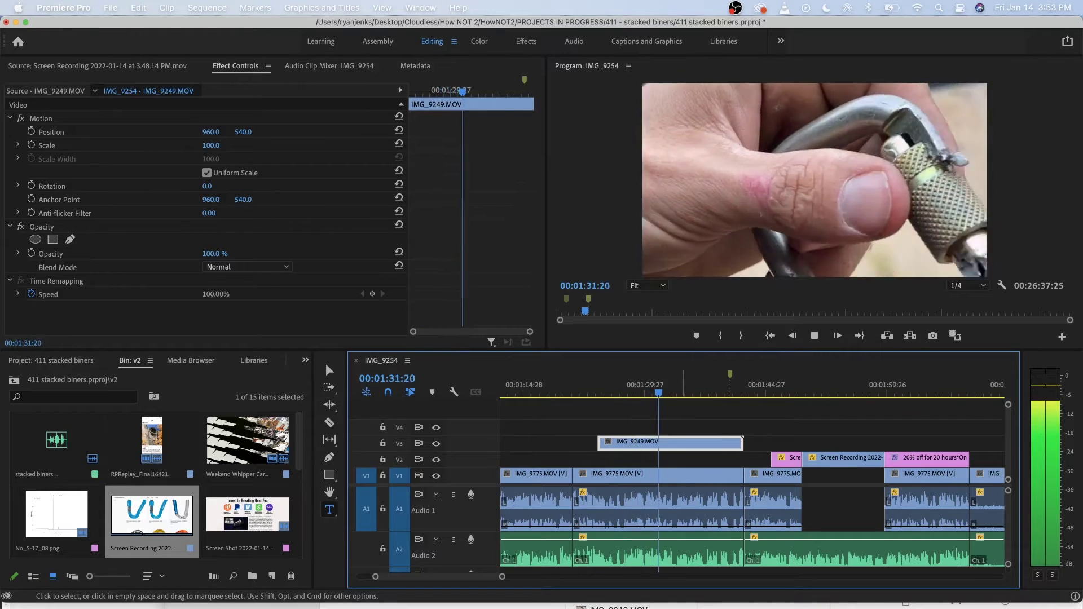
pyautogui.moveTo(743, 437); pyautogui.dragTo(874, 438)
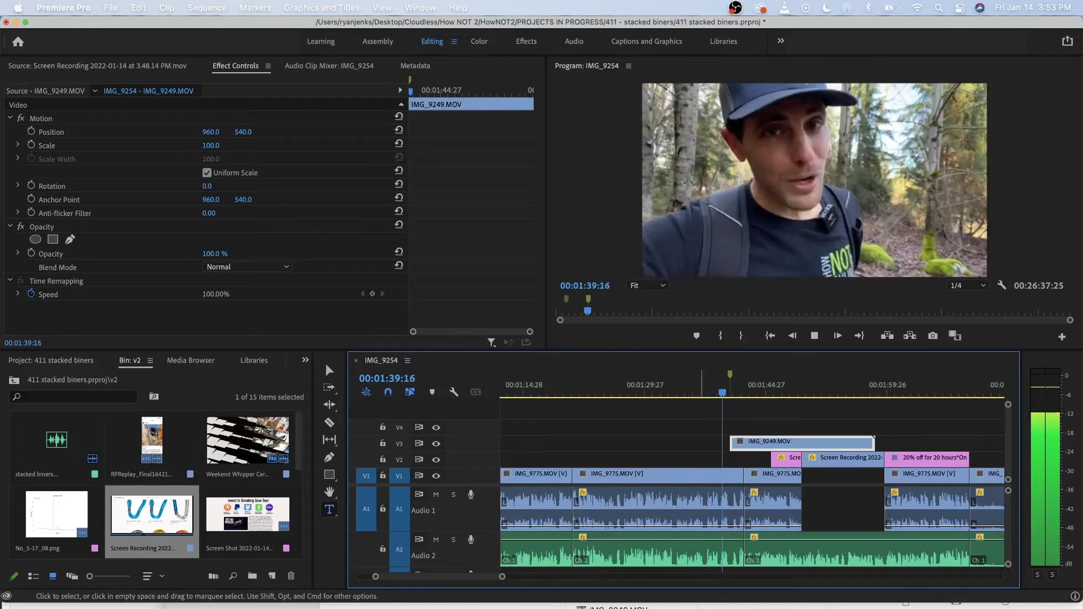
pyautogui.click(694, 390)
pyautogui.scroll(3, 706, 389)
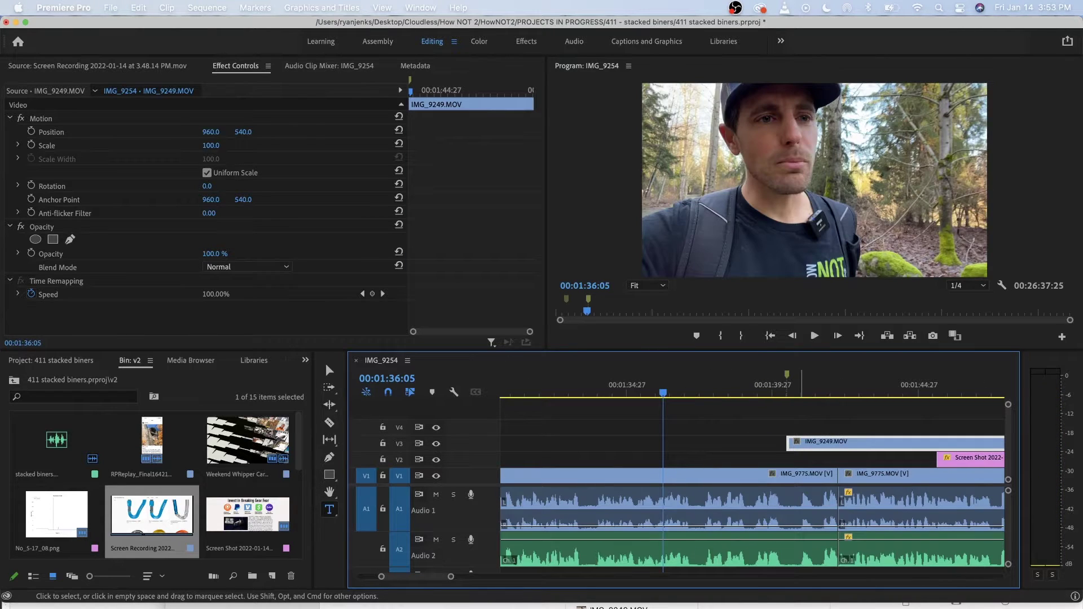
pyautogui.moveTo(831, 443); pyautogui.dragTo(744, 445)
pyautogui.press('space')
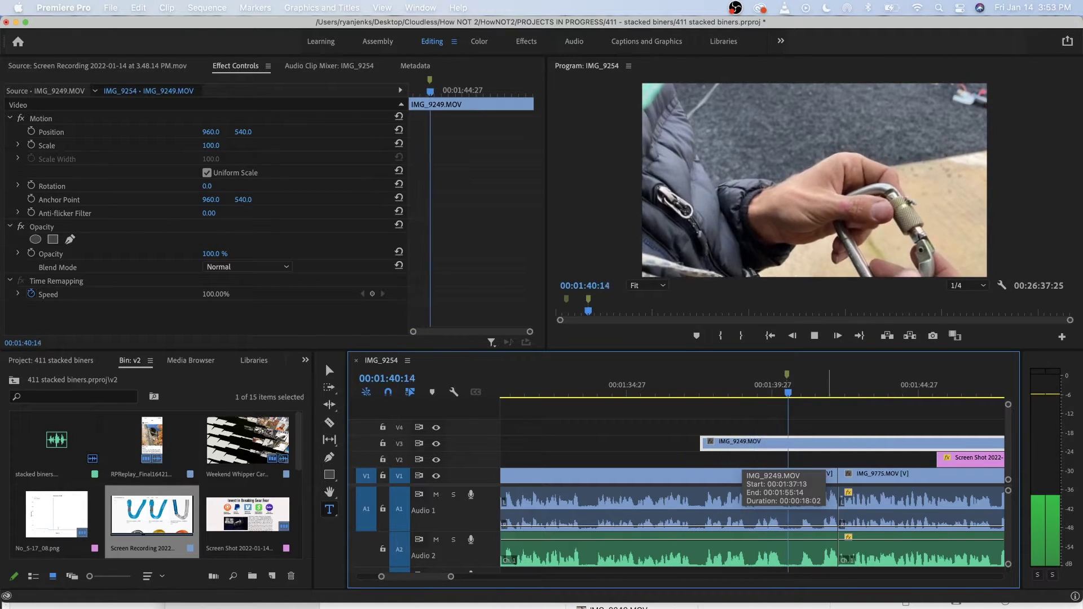
# Trim about nine seconds off the IMG_9249 clip's beginning, move it back to its former start point, and play the result.
pyautogui.scroll(-3, 980, 439)
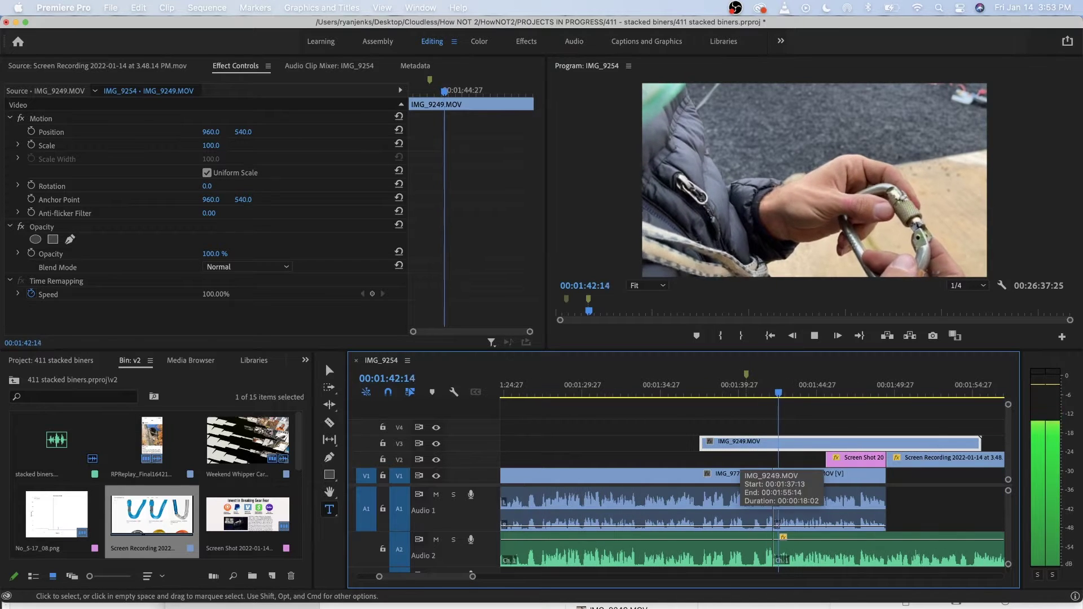
pyautogui.moveTo(700, 443); pyautogui.dragTo(762, 443)
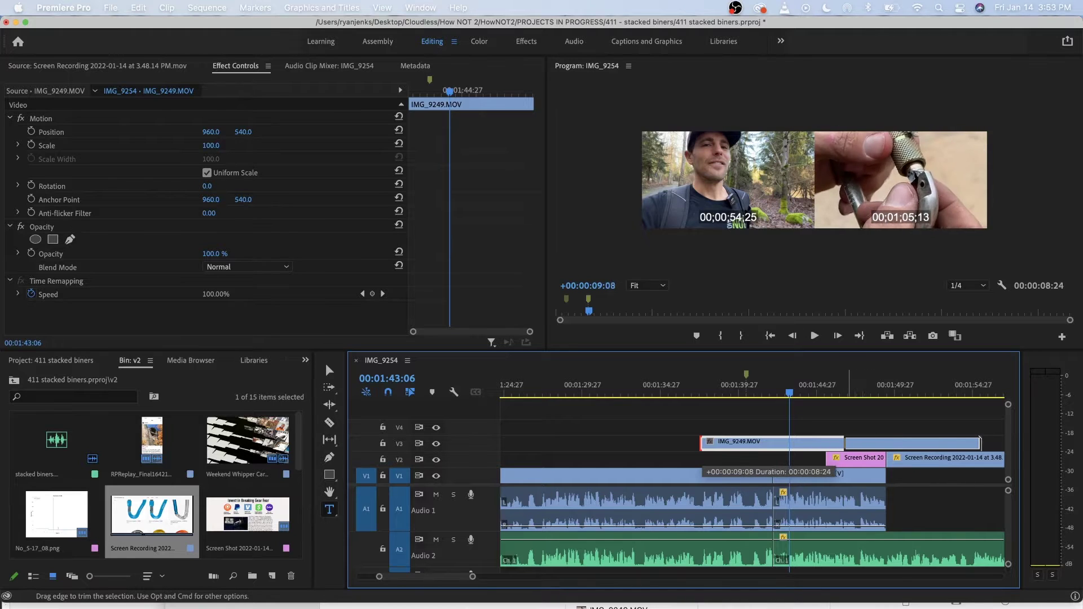
pyautogui.moveTo(844, 443); pyautogui.dragTo(702, 443)
pyautogui.click(689, 390)
pyautogui.press('space')
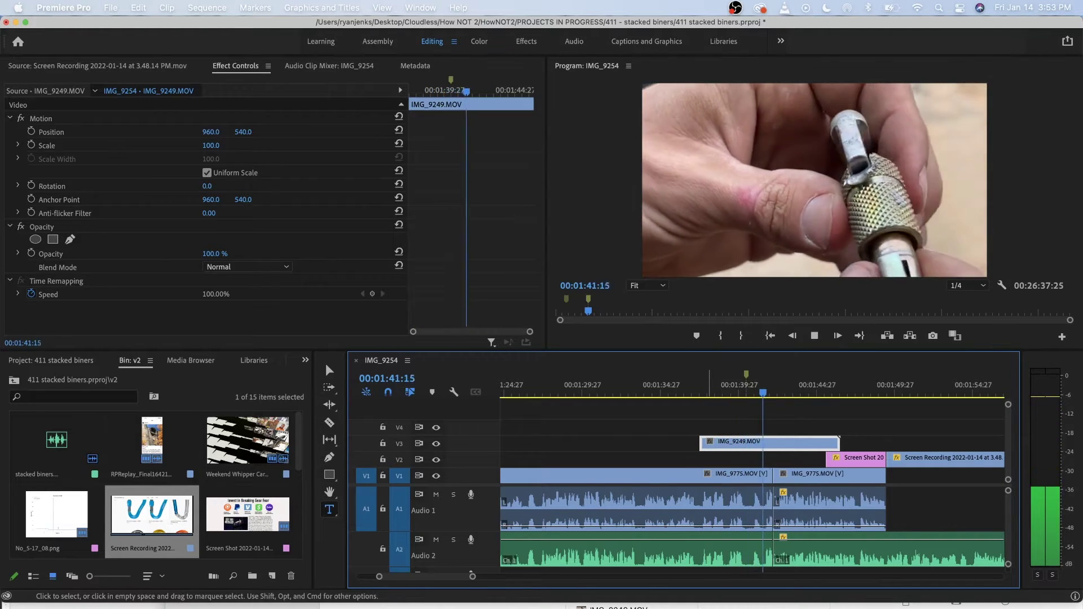
# Trim the end of the V3 IMG_9249 clip back to the cut between the two IMG_9775 clips below, and play the result.
pyautogui.press('space')
pyautogui.press('=')
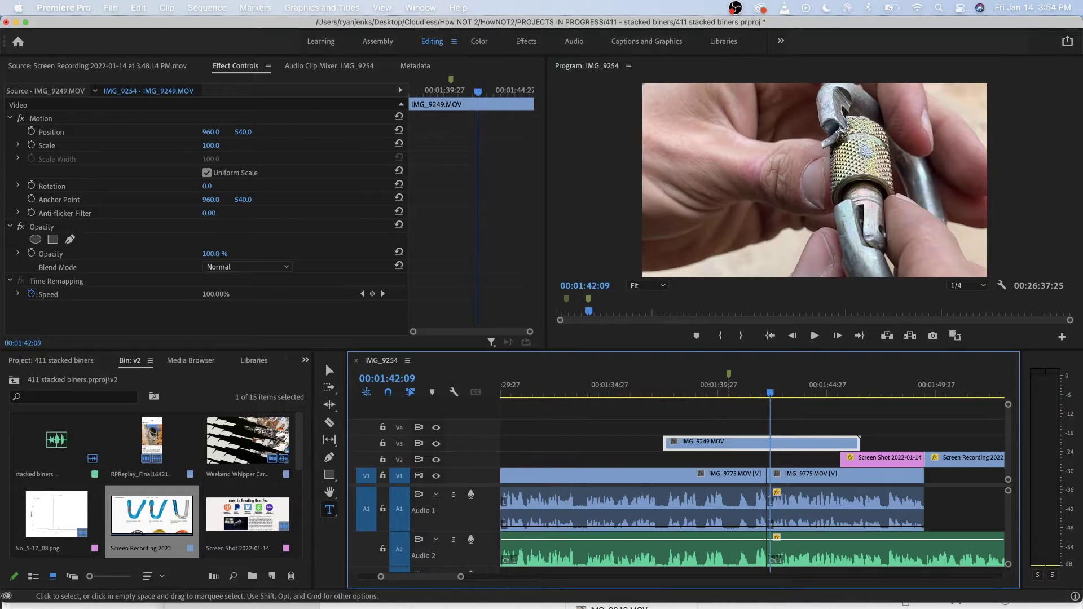
pyautogui.press('space')
pyautogui.press('space')
pyautogui.moveTo(858, 443); pyautogui.dragTo(766, 443)
pyautogui.click(749, 386)
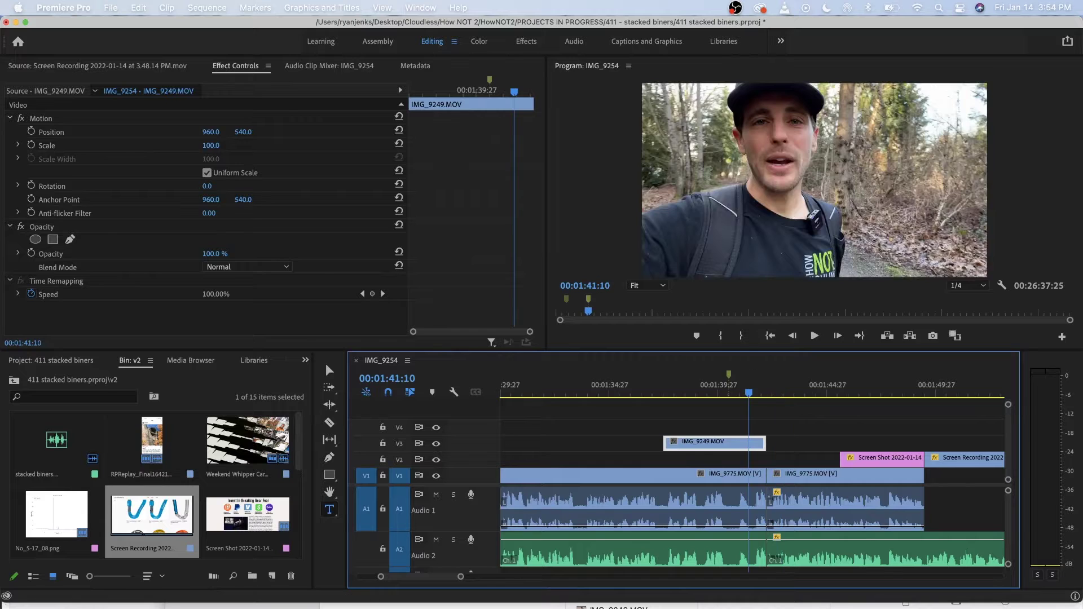
pyautogui.press('space')
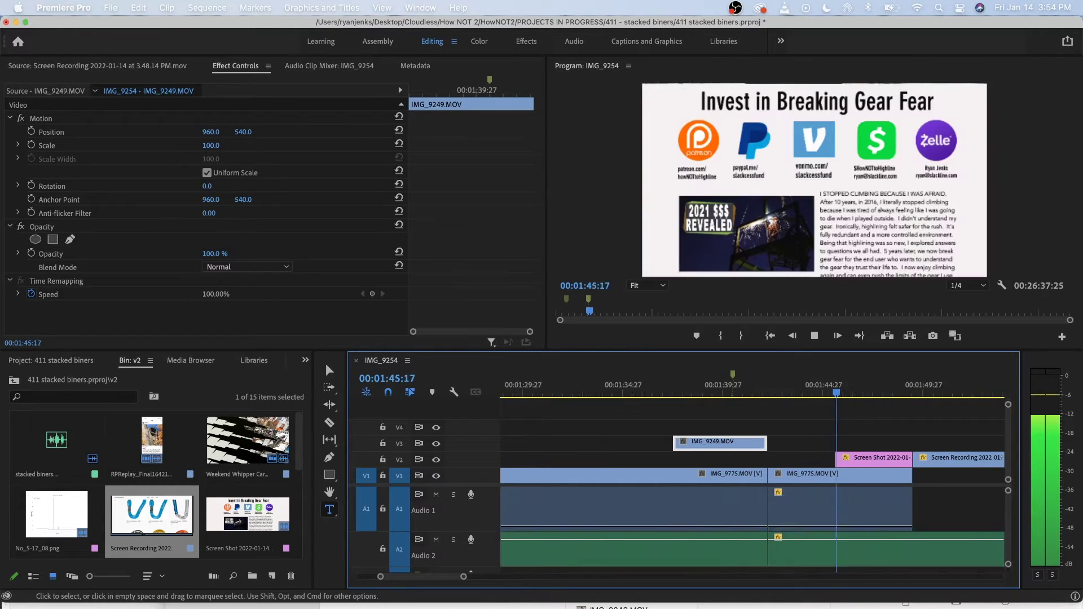
pyautogui.press('-')
pyautogui.press('space')
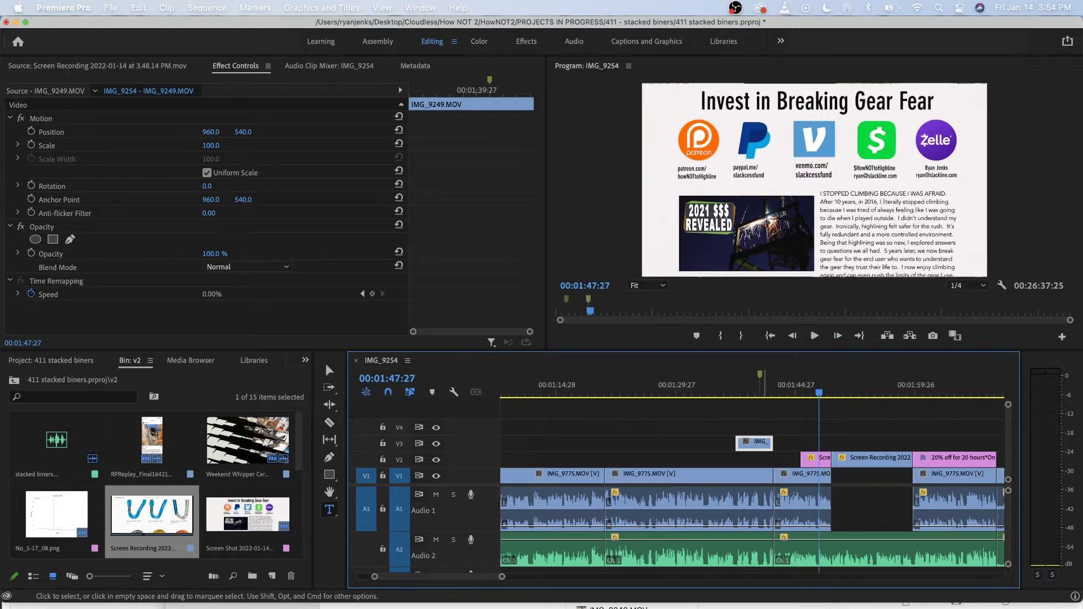
# Play the talking section from 00:01:29:14 and add four timeline markers before the IMG_9249 clip.
pyautogui.hscroll(-1, 753, 486)
pyautogui.moveTo(702, 390); pyautogui.dragTo(768, 391)
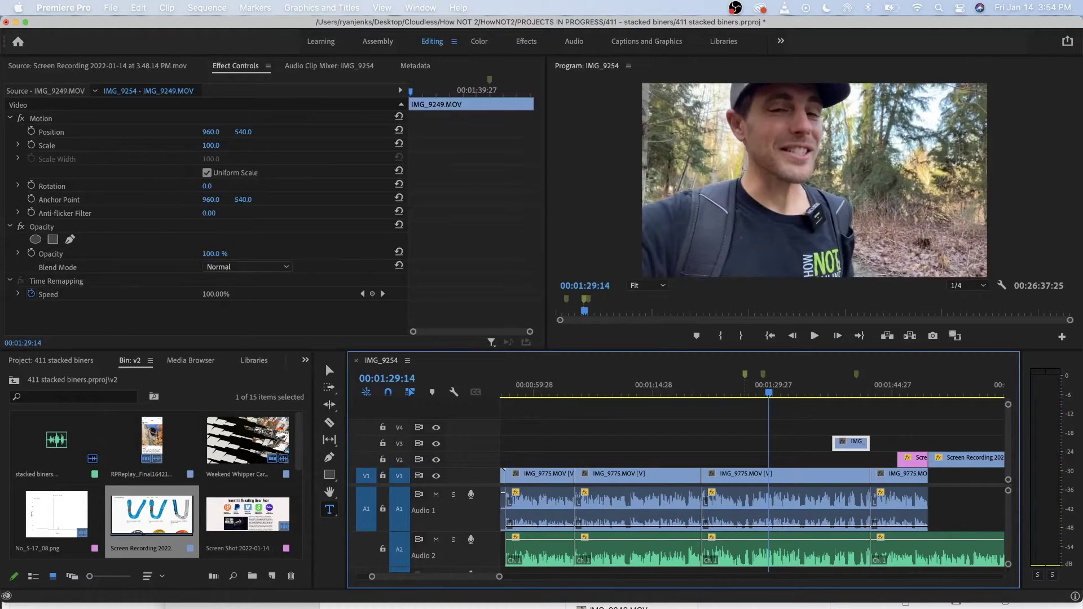
pyautogui.press('space')
pyautogui.press('m')
pyautogui.press('m')
pyautogui.press('m')
pyautogui.press('m')
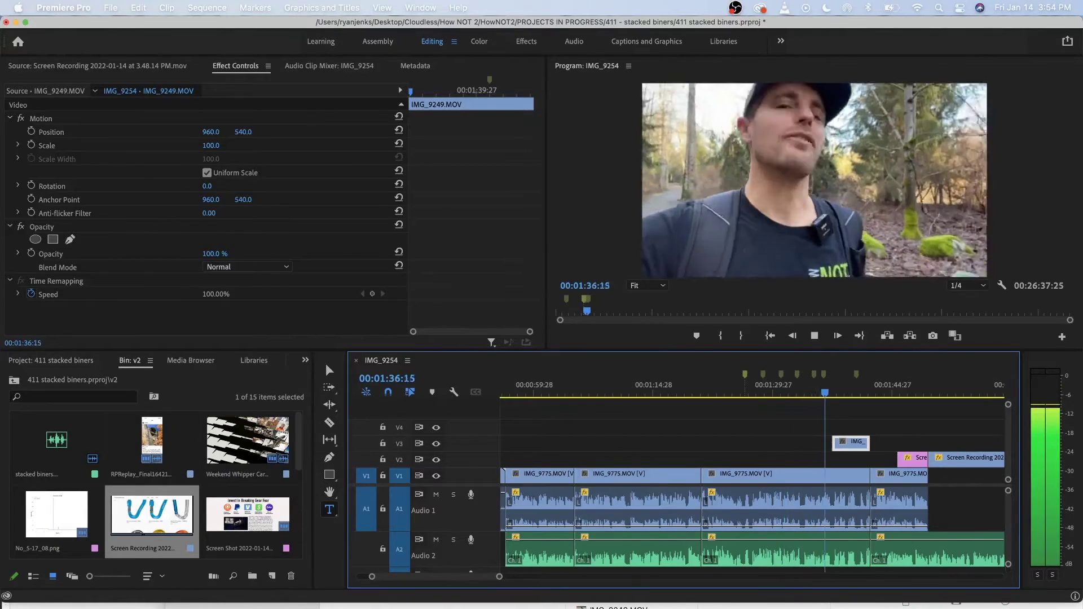
pyautogui.press('space')
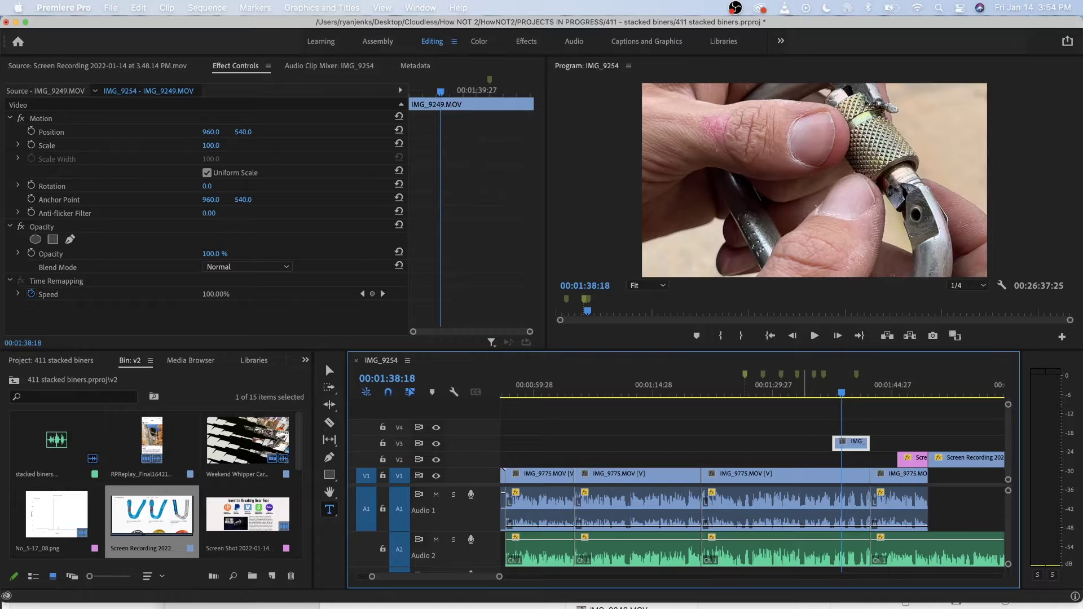
# Review the IMG_9775 talking footage from about 00:01:08 through the section after the 20% off title.
pyautogui.press('-')
pyautogui.press('-')
pyautogui.press('-')
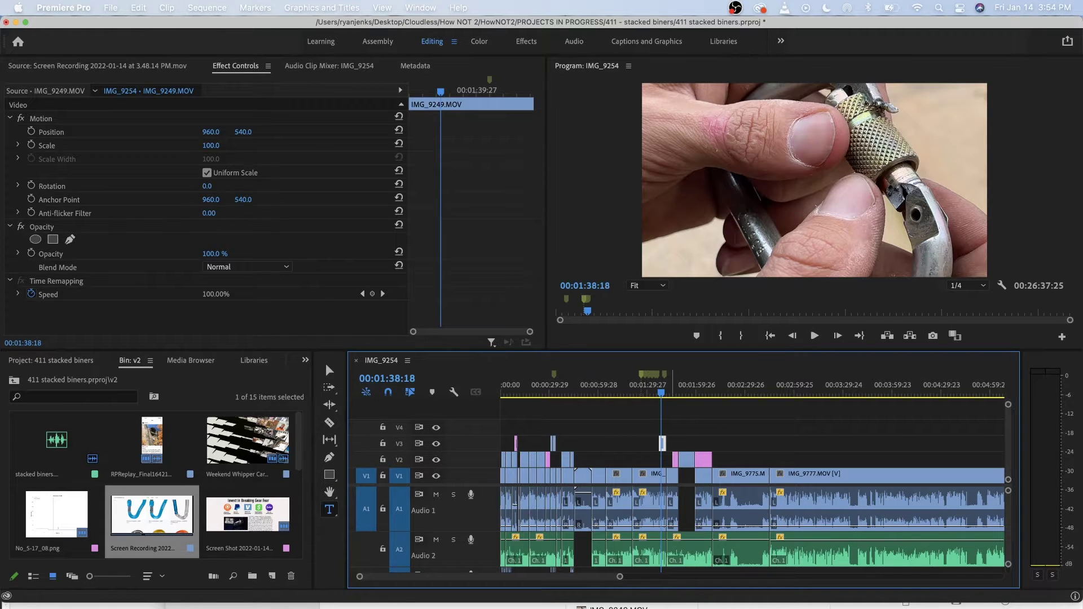
pyautogui.press('=')
pyautogui.press('=')
pyautogui.press('=')
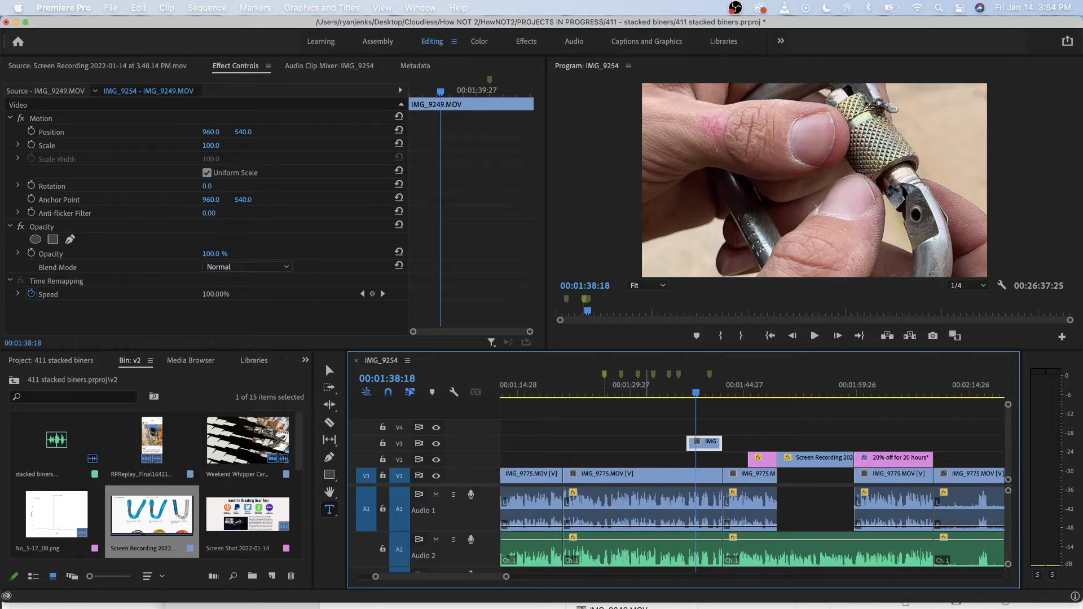
pyautogui.hscroll(-3, 752, 486)
pyautogui.click(705, 387)
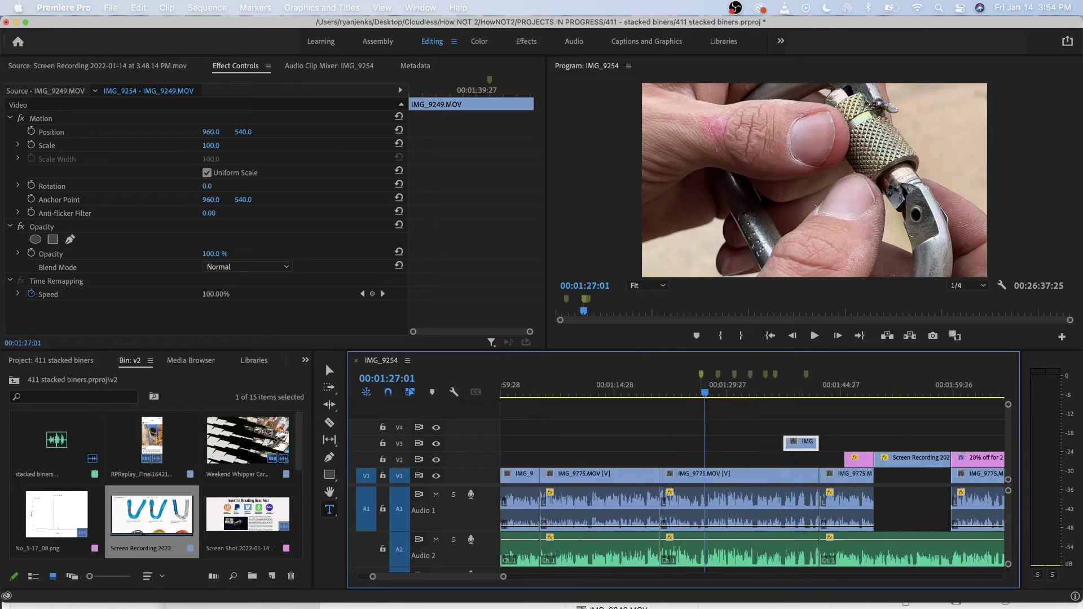
pyautogui.moveTo(705, 388); pyautogui.dragTo(569, 389)
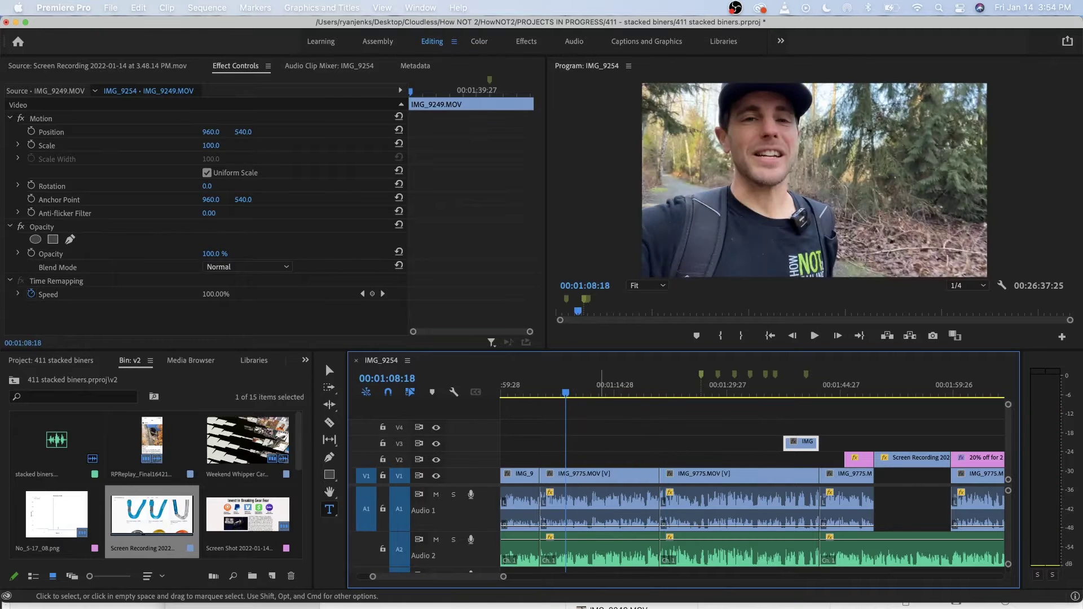
pyautogui.hscroll(-3, 569, 485)
pyautogui.press('space')
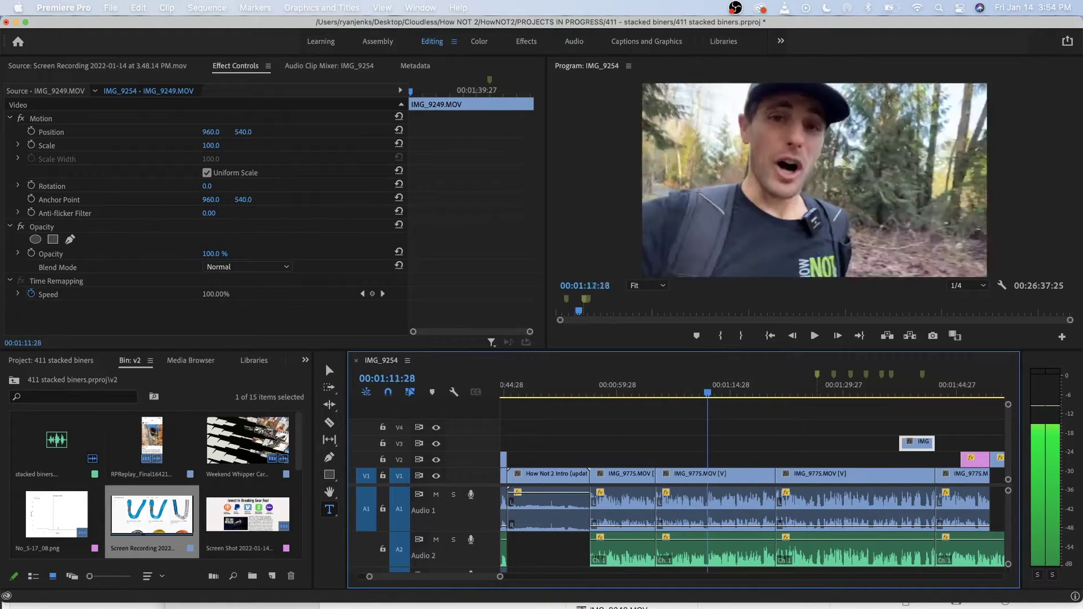
pyautogui.press('space')
pyautogui.hscroll(5, 752, 485)
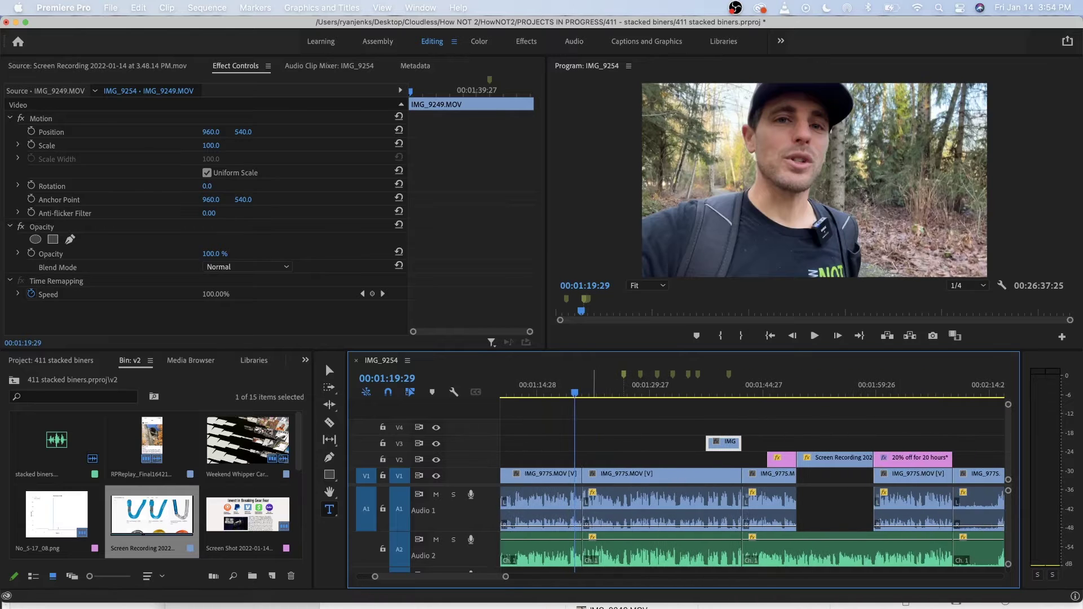
pyautogui.press('space')
pyautogui.press('space')
pyautogui.press('space')
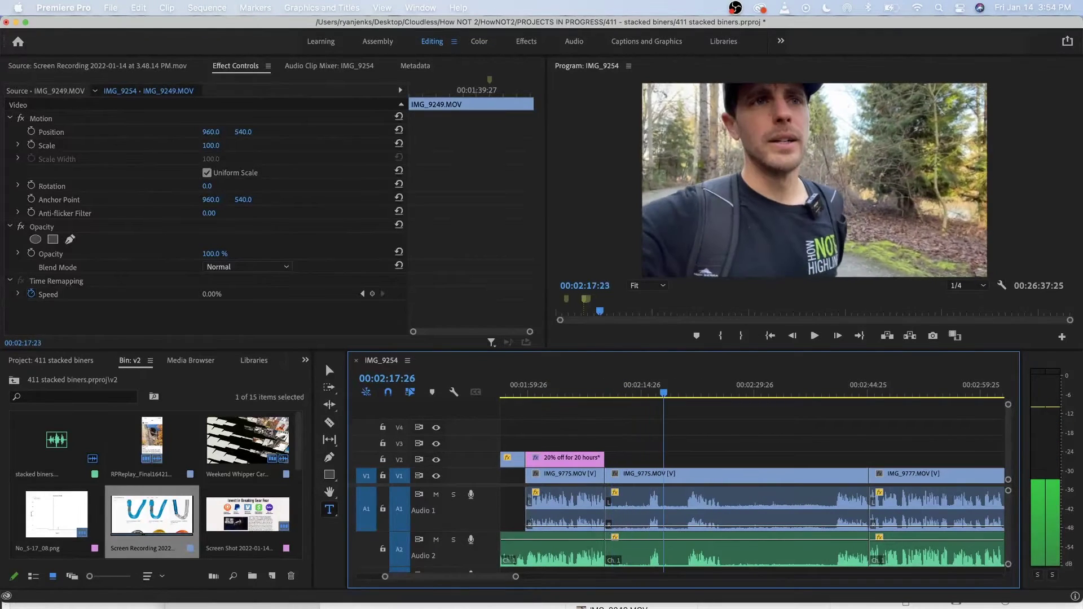
# Ripple-delete the start of the IMG_9775 clip after the 20% off title, up to 00:02:21:02, and play across the cut.
pyautogui.click(648, 390)
pyautogui.press('space')
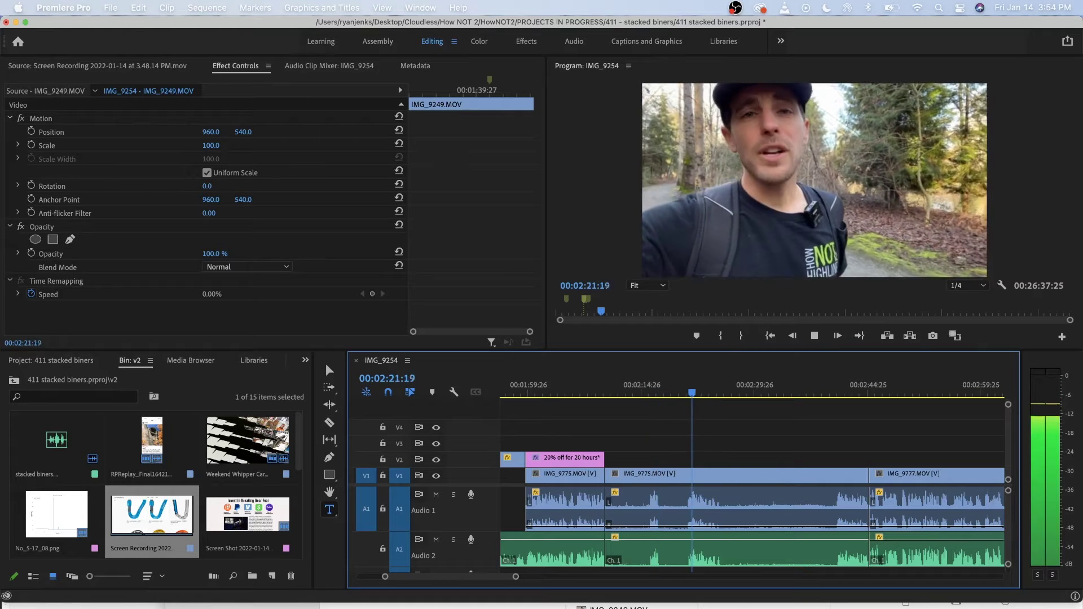
pyautogui.click(839, 389)
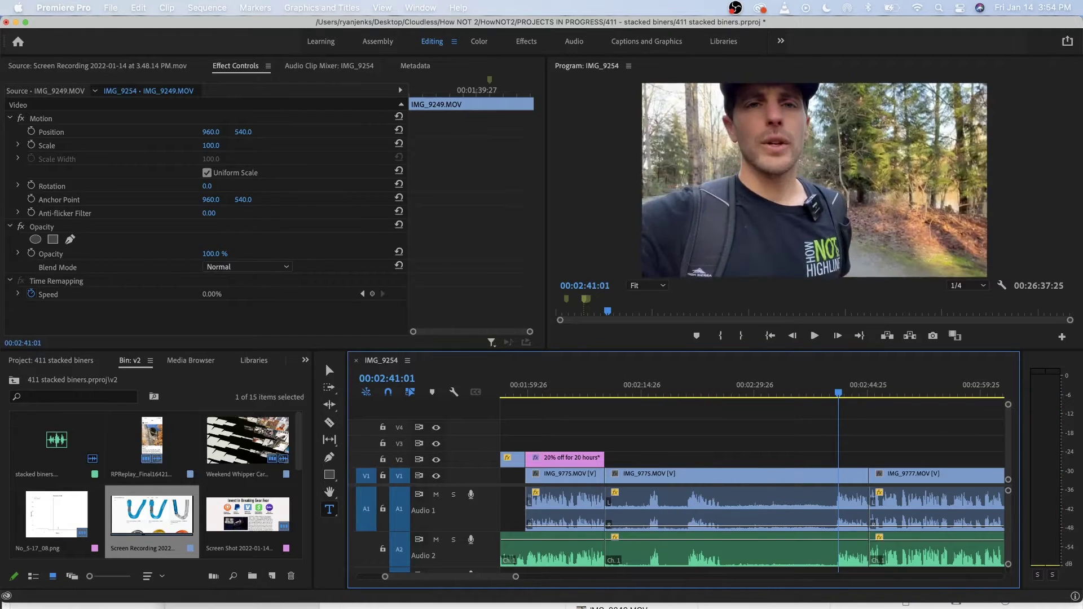
pyautogui.press('space')
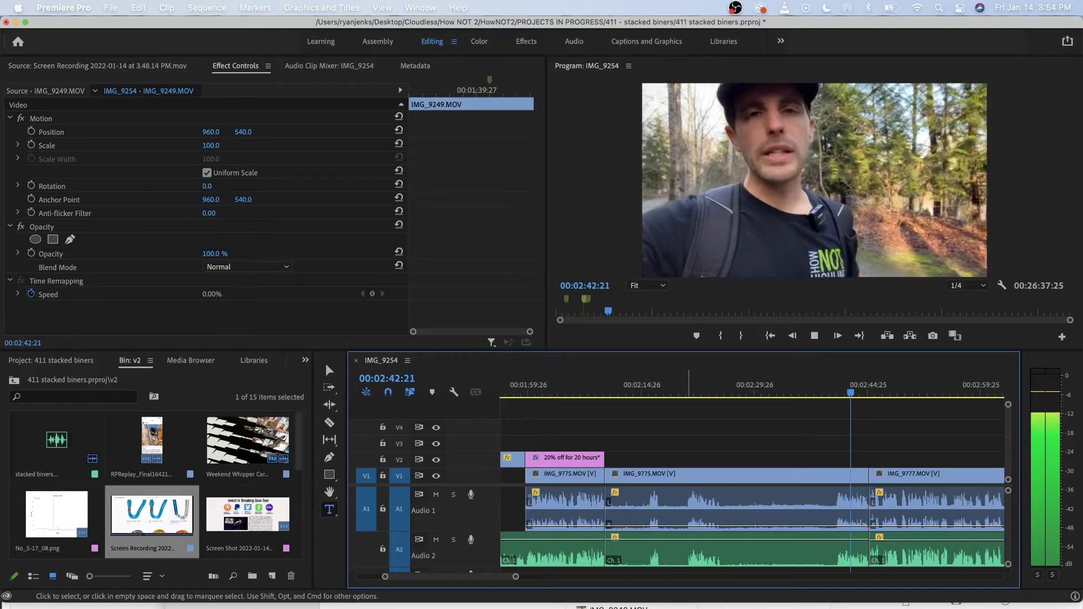
pyautogui.click(685, 389)
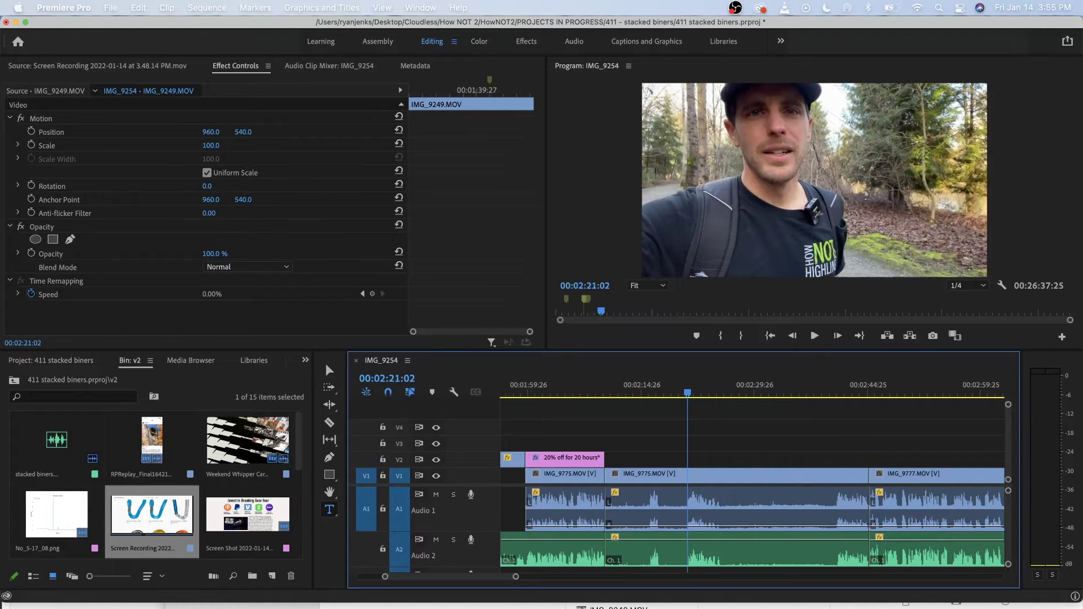
pyautogui.click(652, 461)
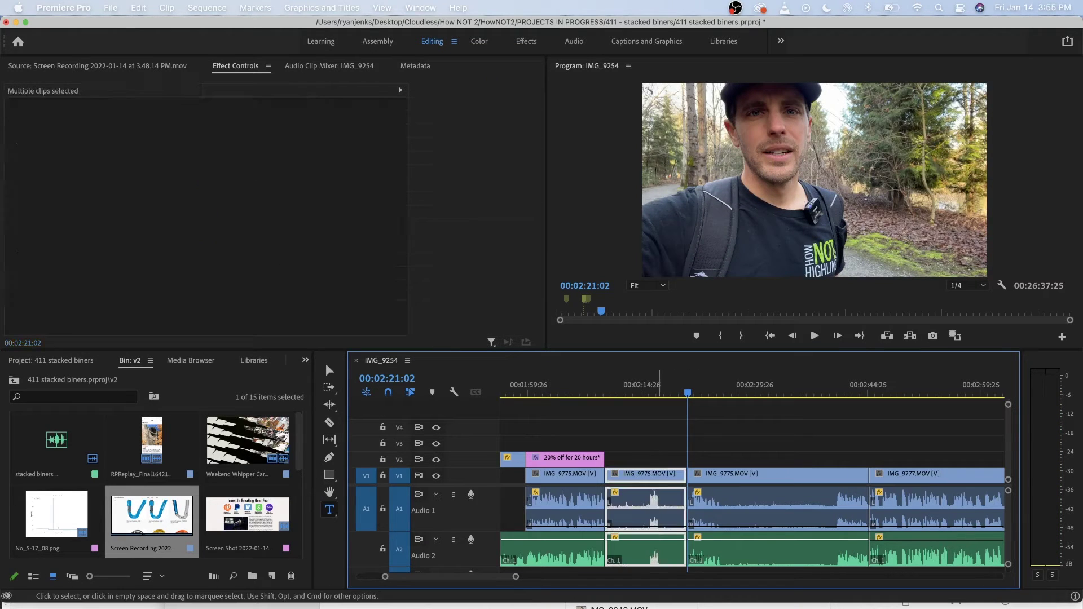
pyautogui.press('q')
pyautogui.click(593, 389)
pyautogui.press('space')
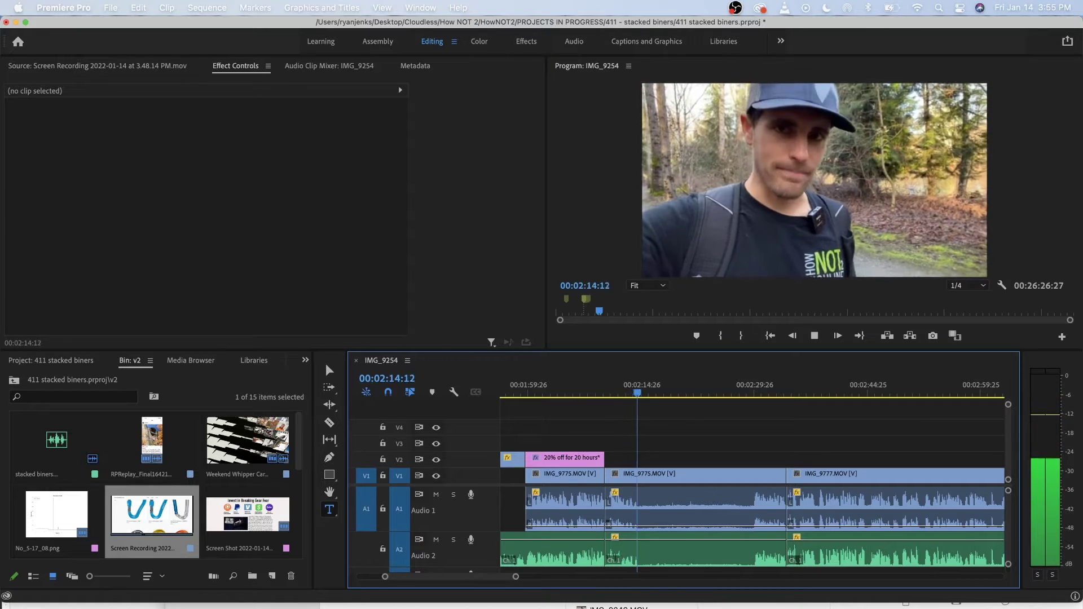
# Split the IMG_9775 video and audio at 00:02:14:11, where the talking stops.
pyautogui.click(629, 386)
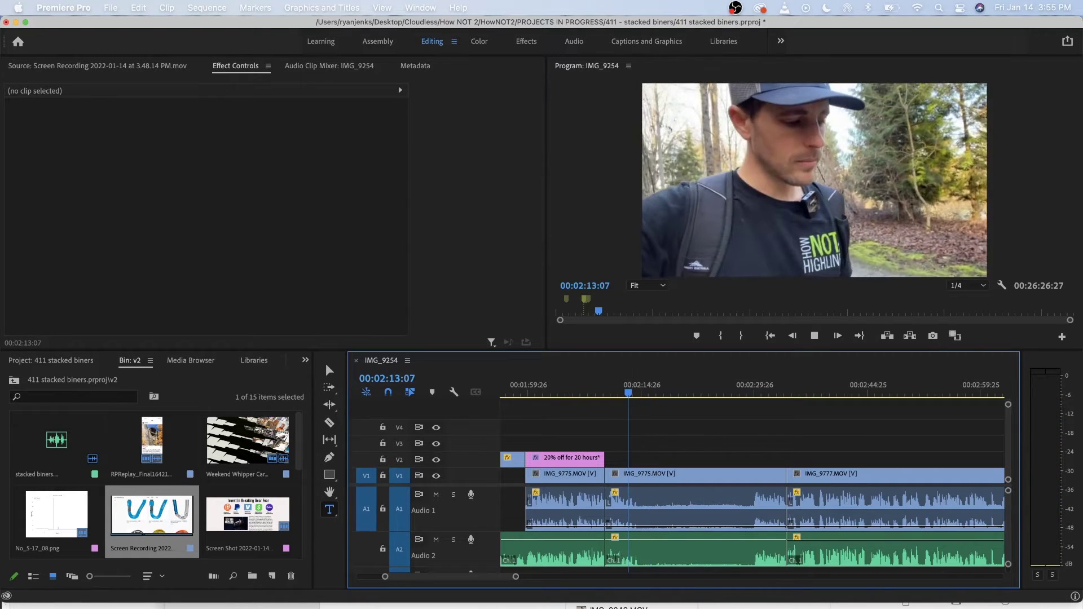
pyautogui.press('space')
pyautogui.press('=')
pyautogui.press('space')
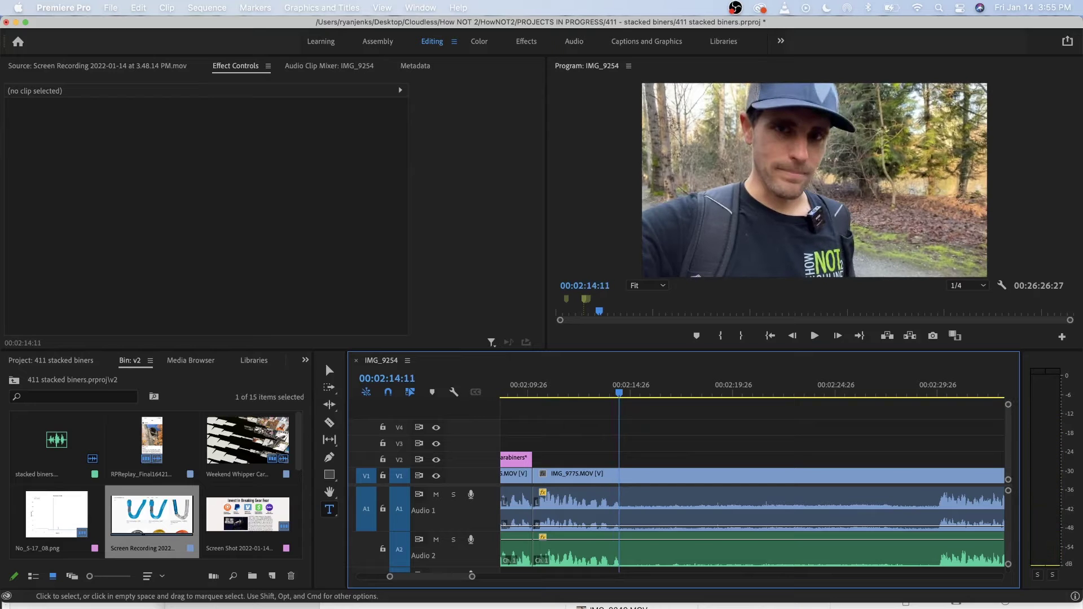
pyautogui.moveTo(662, 464); pyautogui.dragTo(687, 553)
pyautogui.press('super+k')
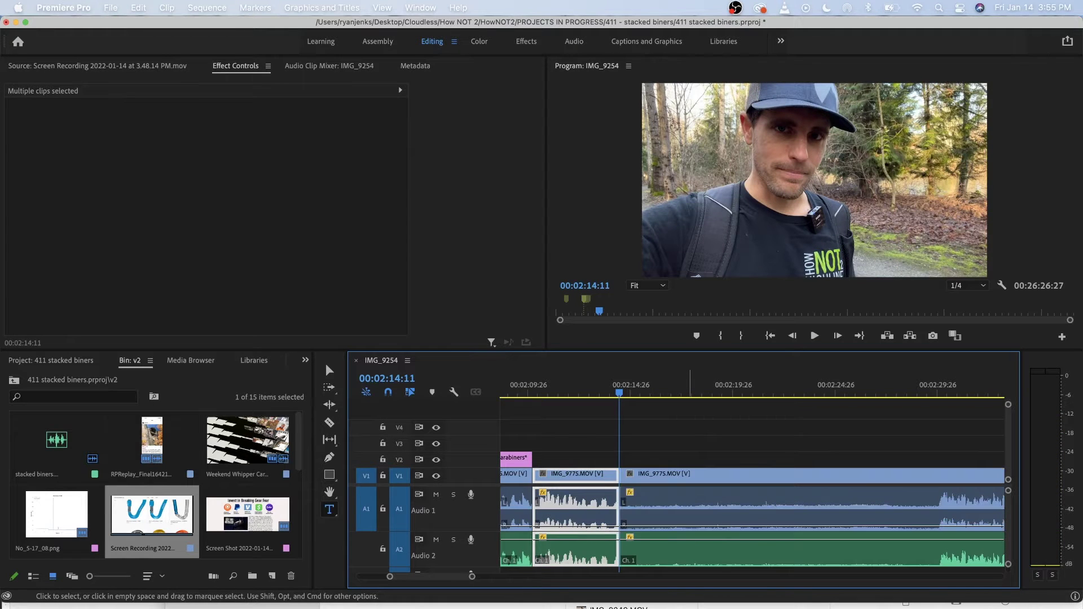
# Split IMG_9775 just before speech resumes at 00:02:30:01, ripple-delete the silent stretch in between, and play the joined section.
pyautogui.click(941, 386)
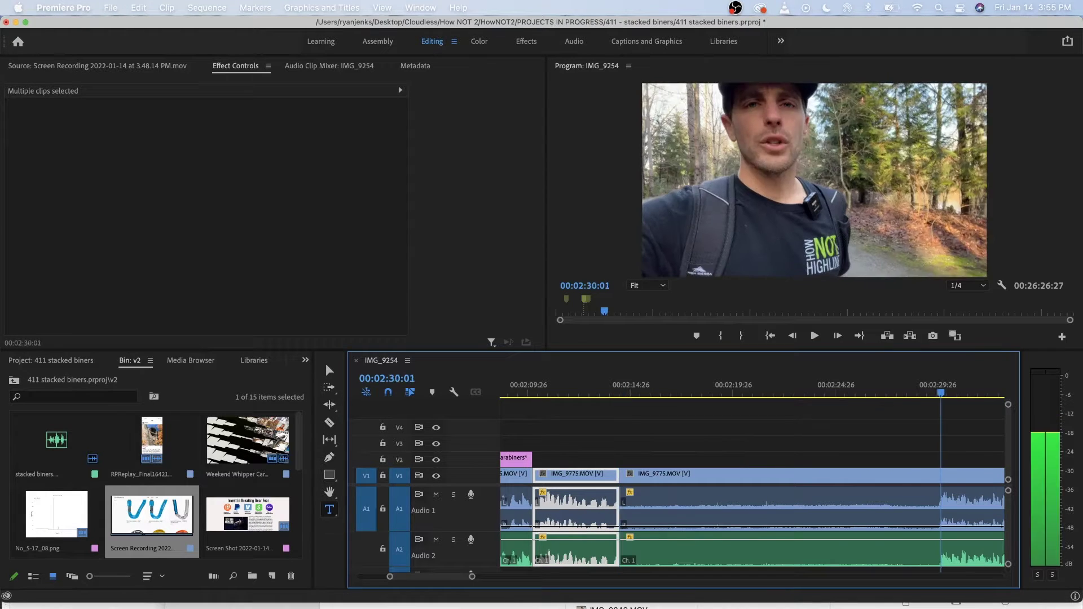
pyautogui.press('Left')
pyautogui.press('super+k')
pyautogui.moveTo(907, 453); pyautogui.dragTo(877, 542)
pyautogui.hotkey('shift', 'Delete')
pyautogui.click(530, 386)
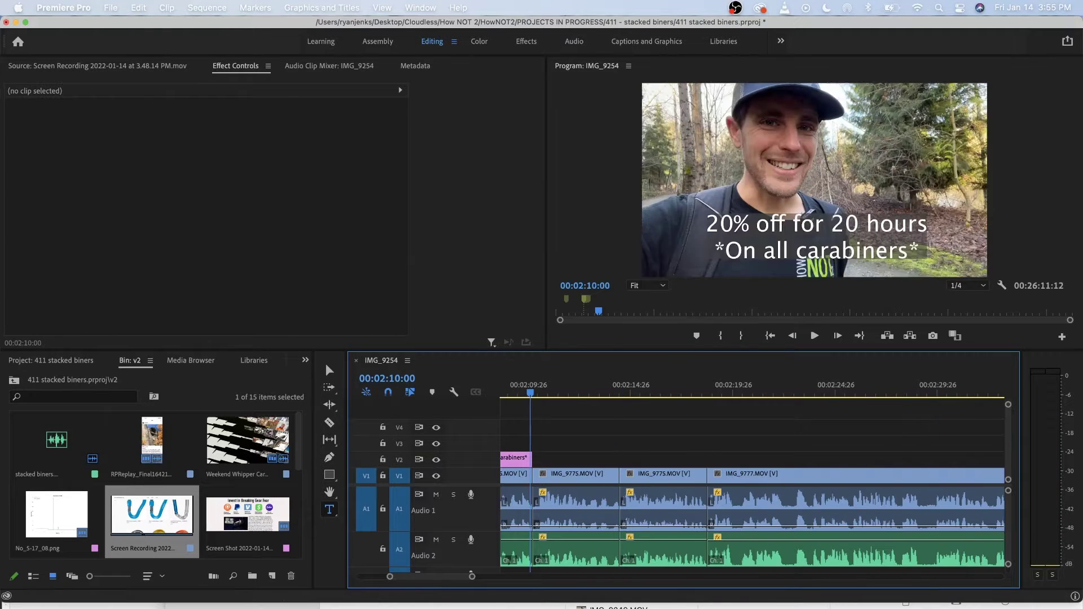
pyautogui.press('space')
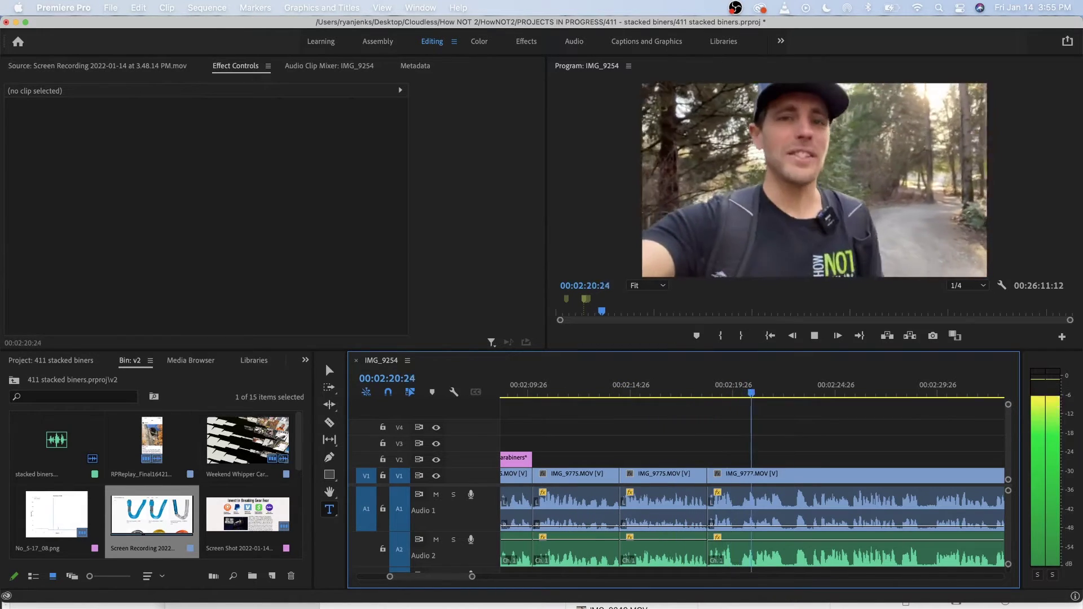
pyautogui.press('space')
# Move the IMG_9777 clip with its audio to the end of the timeline, after the last clip.
pyautogui.moveTo(726, 451); pyautogui.dragTo(764, 549)
pyautogui.scroll(-5, 764, 550)
pyautogui.scroll(-6, 764, 550)
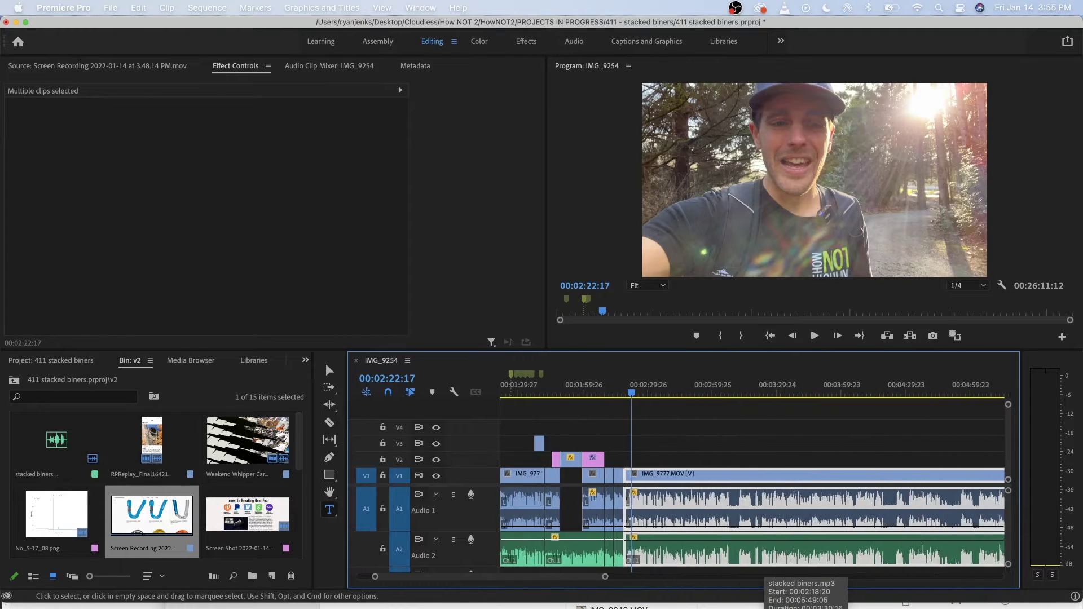
pyautogui.scroll(-6, 764, 550)
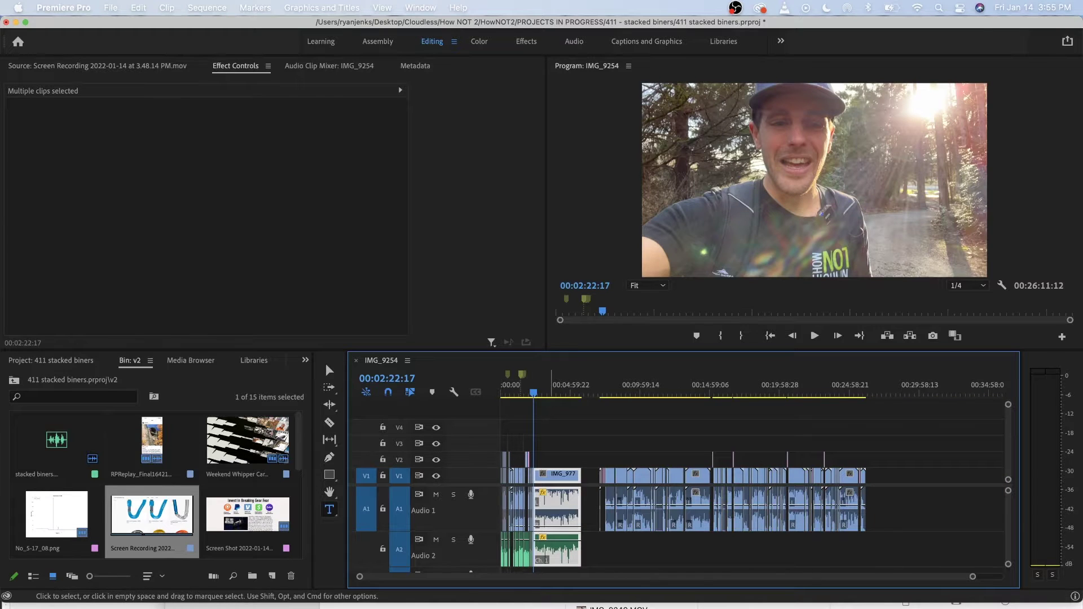
pyautogui.moveTo(558, 511); pyautogui.dragTo(890, 510)
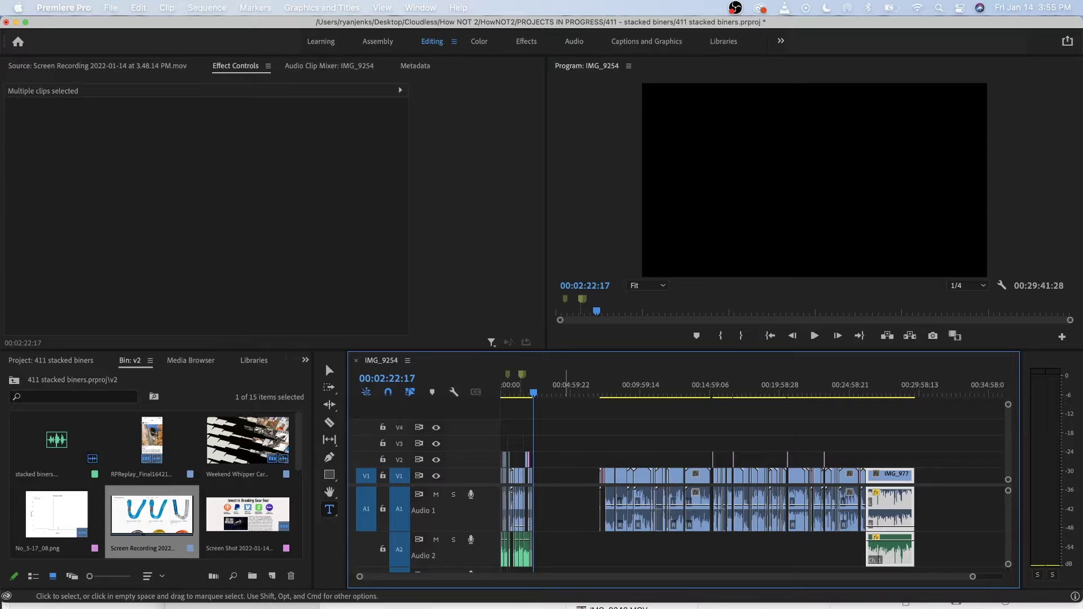
# Play the last IMG_9775 clip after the 20% off title and ripple-delete the empty gap behind it.
pyautogui.scroll(5, 566, 491)
pyautogui.hscroll(-5, 566, 491)
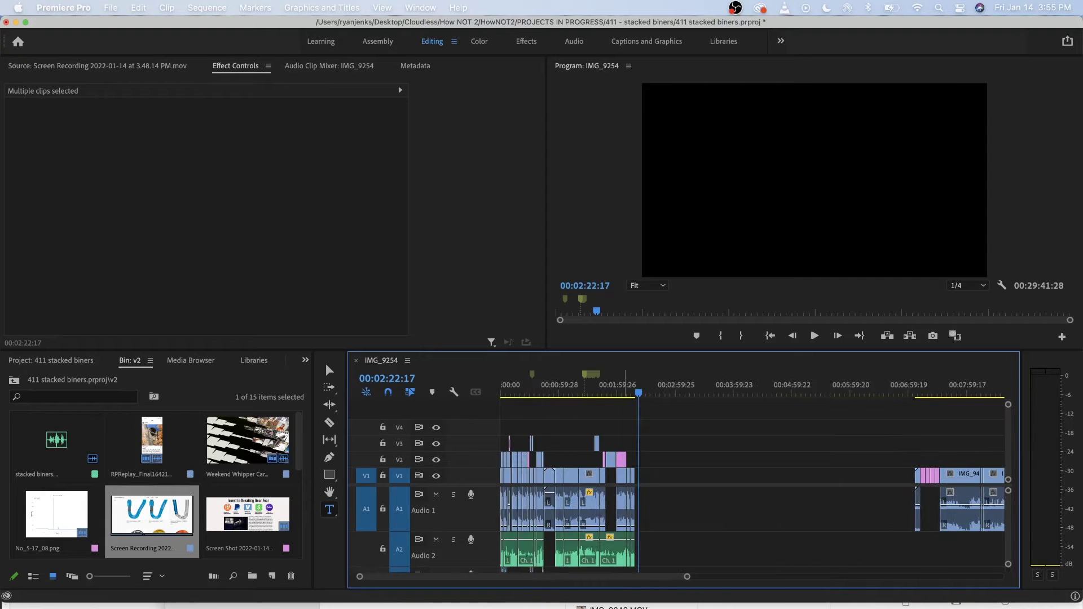
pyautogui.click(623, 389)
pyautogui.scroll(5, 625, 468)
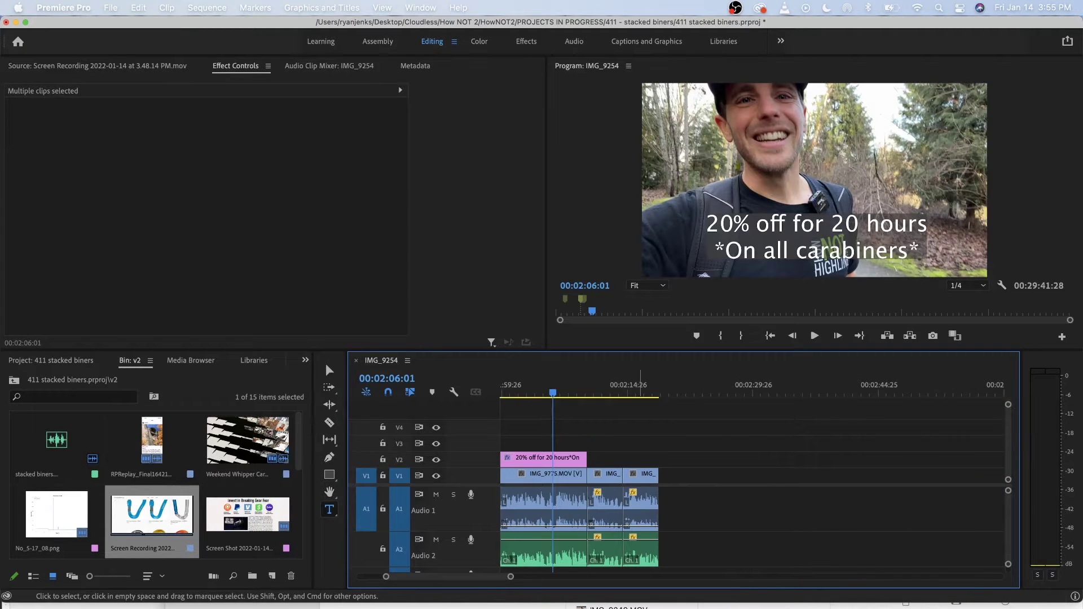
pyautogui.click(631, 389)
pyautogui.press('space')
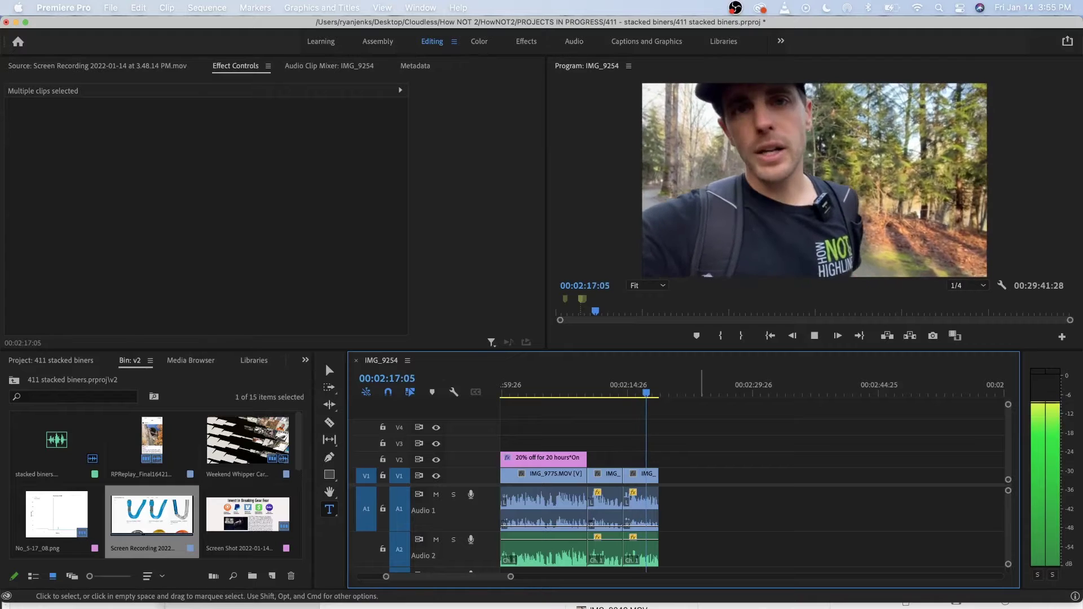
pyautogui.rightClick(709, 480)
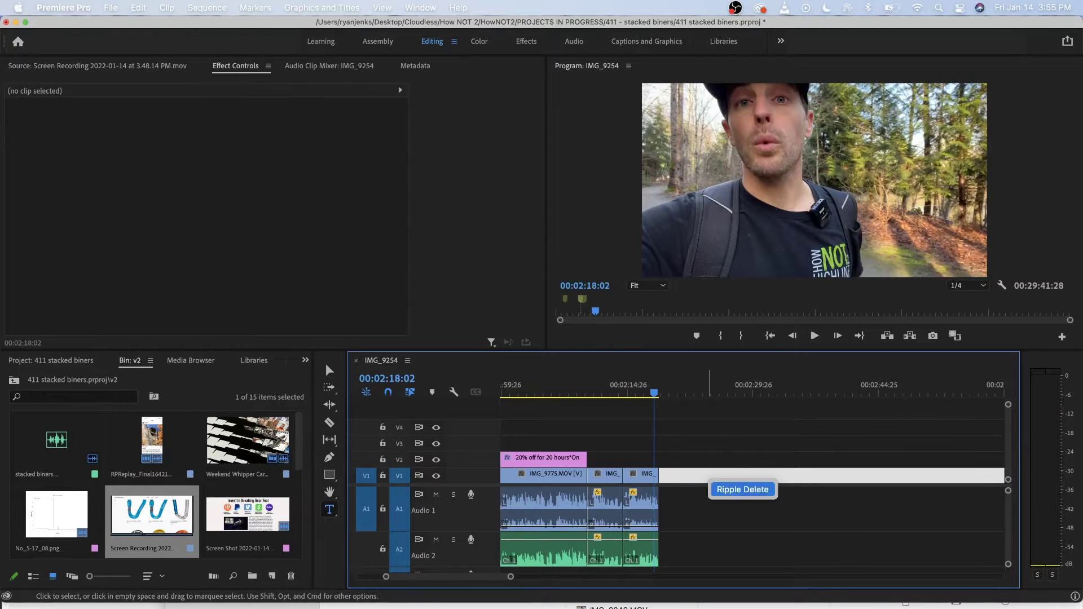
pyautogui.click(742, 489)
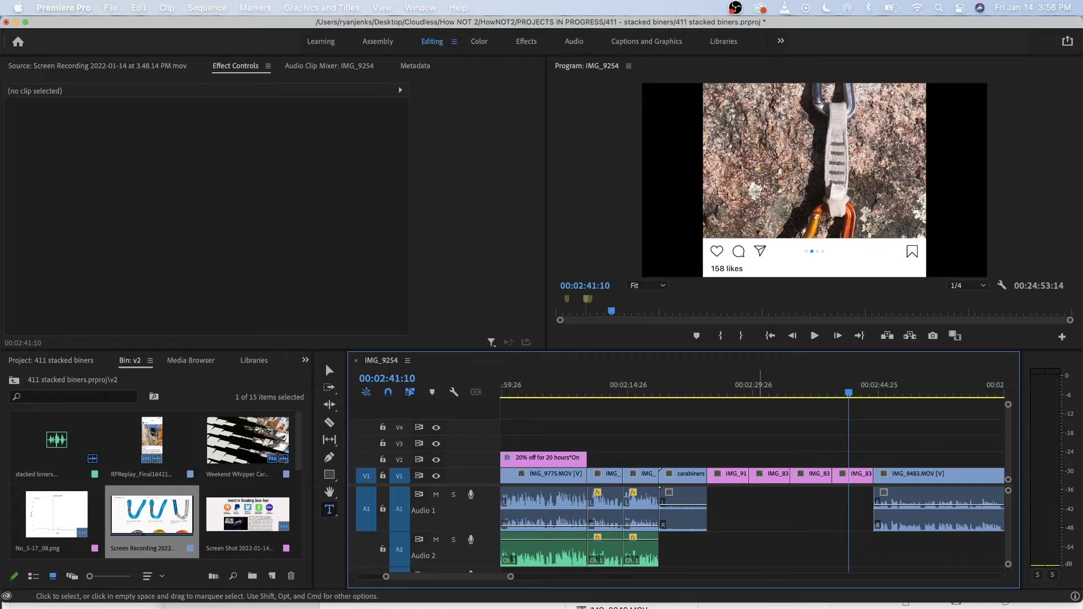
# Ripple-delete the four still images between the carabiners clip and IMG_9483.
pyautogui.moveTo(734, 452); pyautogui.dragTo(842, 484)
pyautogui.hotkey('shift', 'Delete')
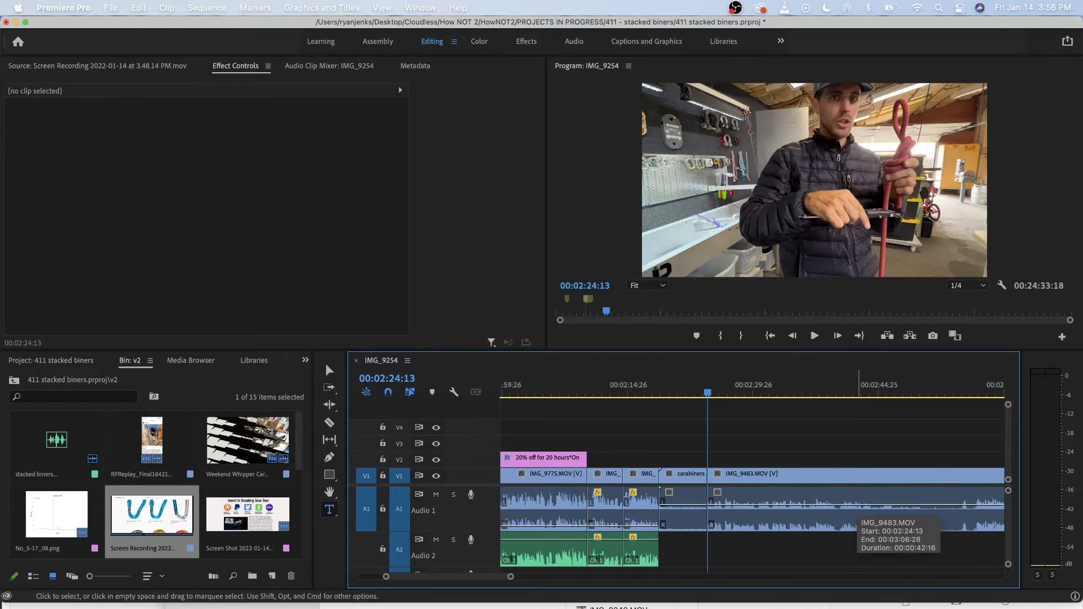
# Play through the IMG_9483 clip at high speed, forwards and backwards, to find where its usable talking section starts.
pyautogui.press('space')
pyautogui.press('l')
pyautogui.press('l')
pyautogui.press('l')
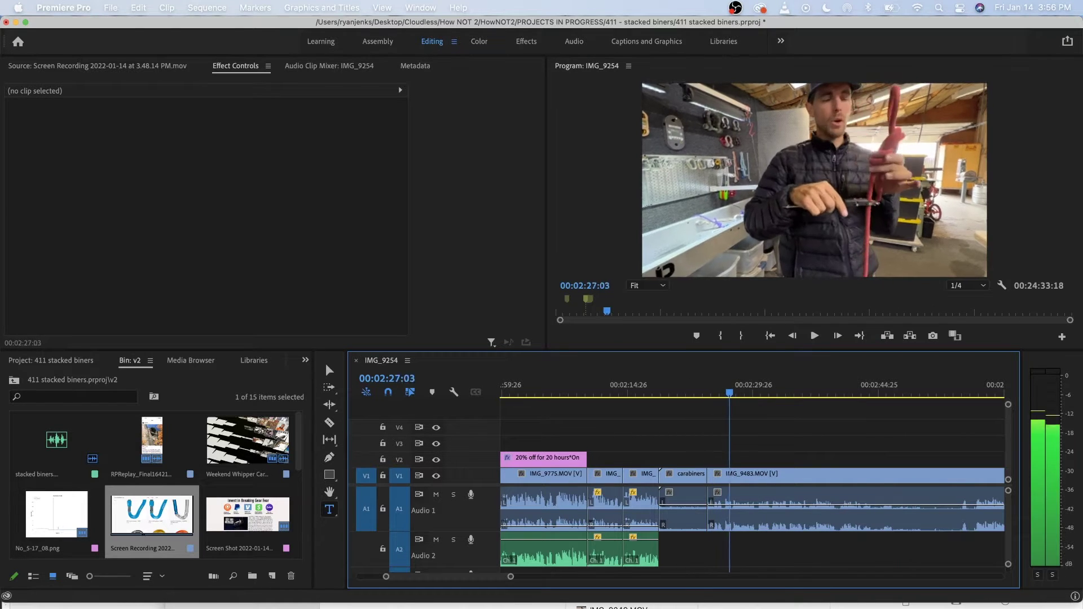
pyautogui.press('k')
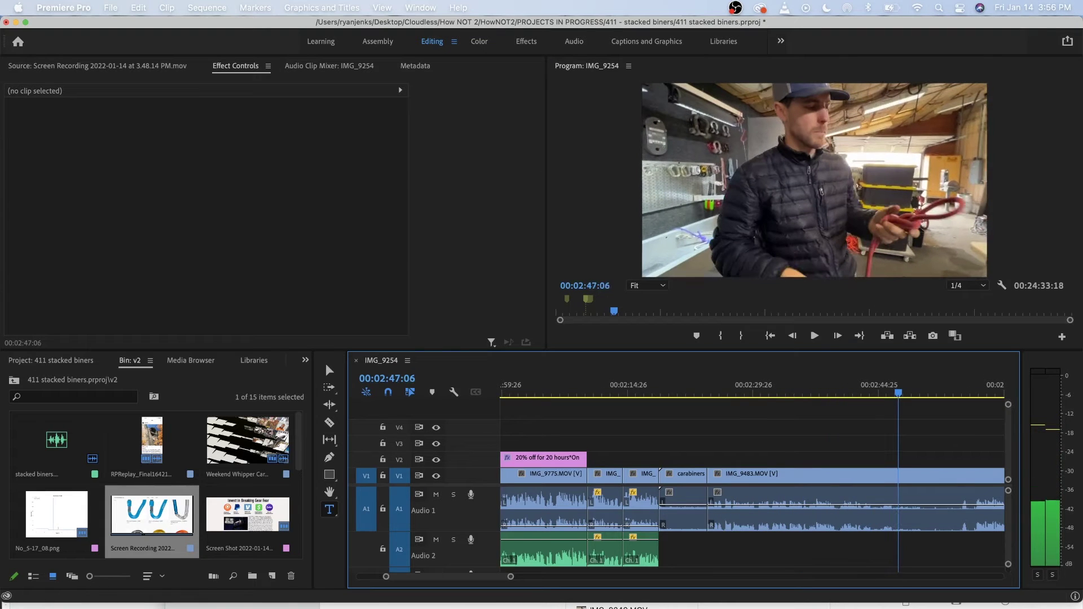
pyautogui.press('-')
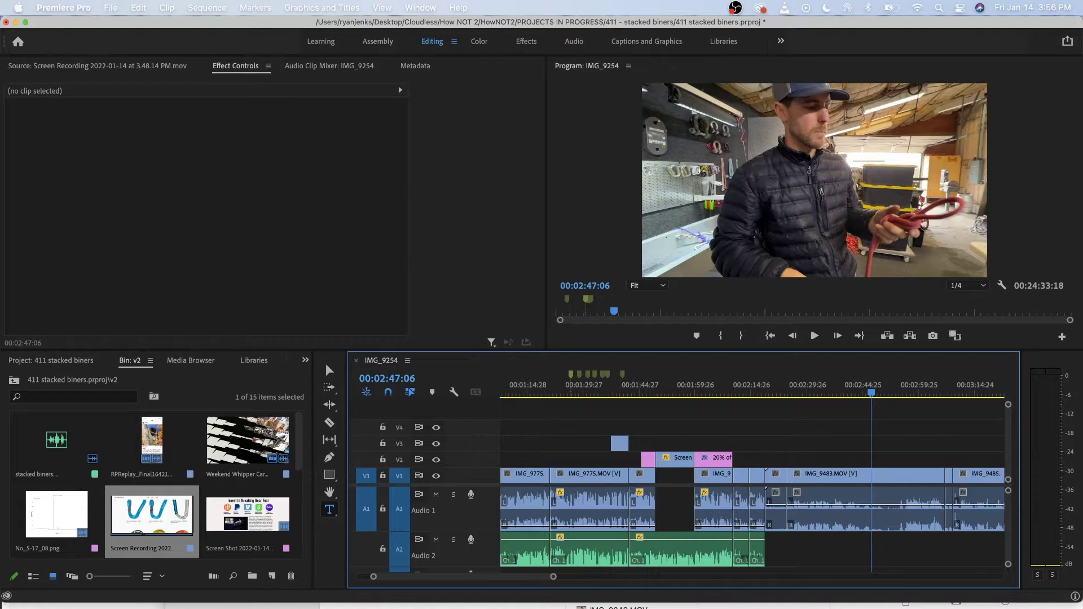
pyautogui.press('l')
pyautogui.press('l')
pyautogui.press('l')
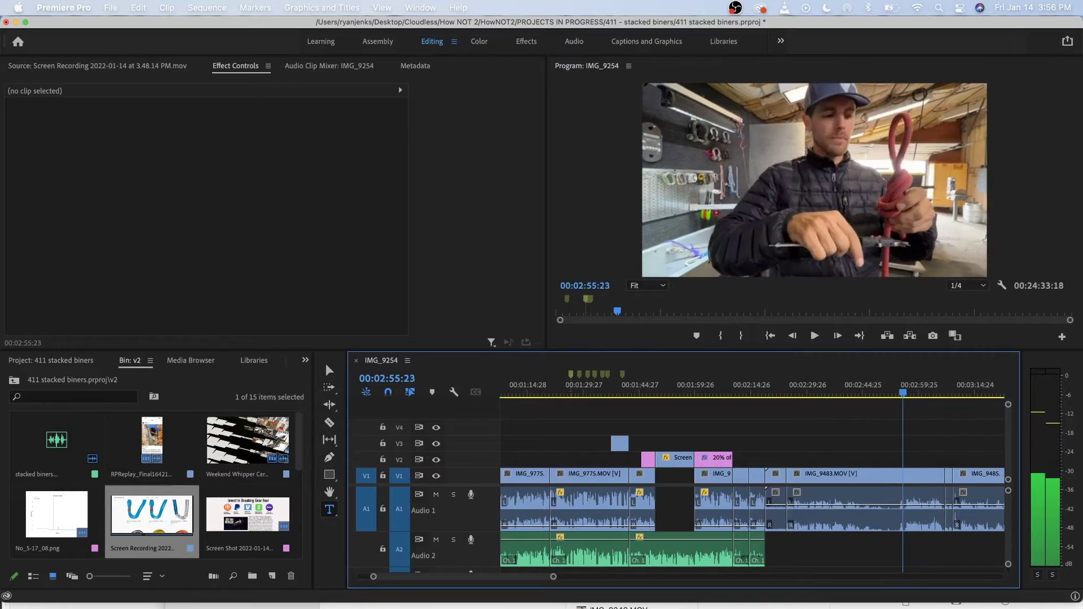
pyautogui.press('j')
pyautogui.press('j')
pyautogui.press('j')
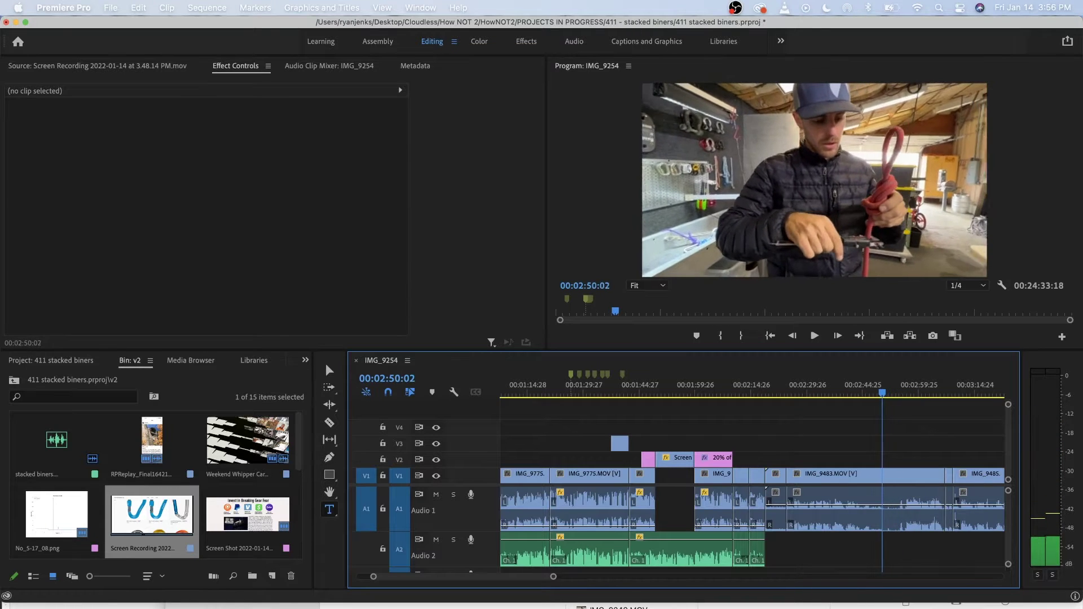
pyautogui.moveTo(882, 392); pyautogui.dragTo(885, 392)
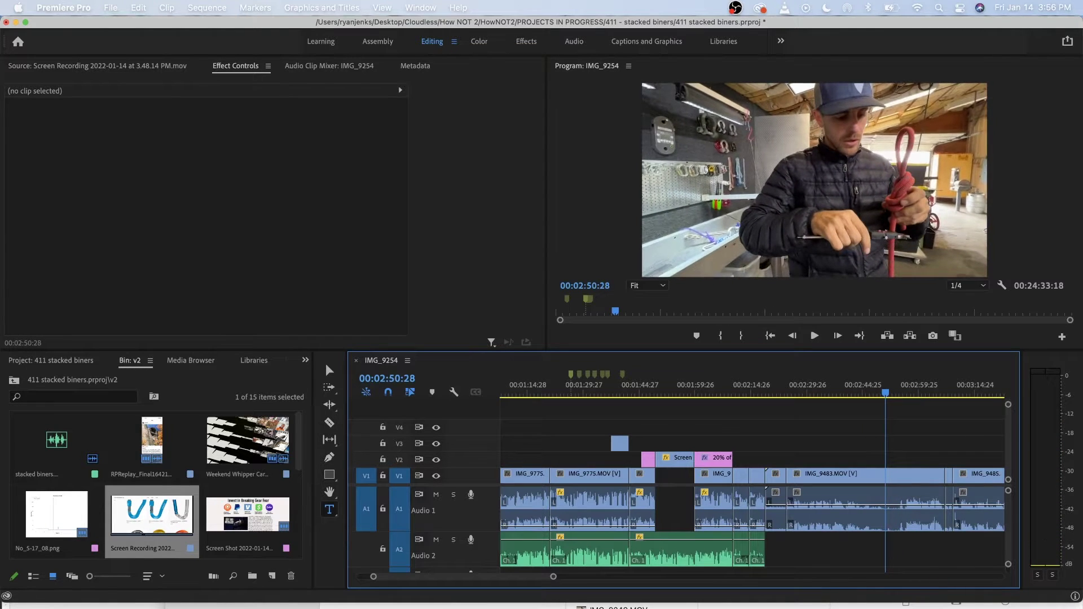
# Unlink the carabiners stacked on top of each other clip and delete its audio.
pyautogui.click(776, 475)
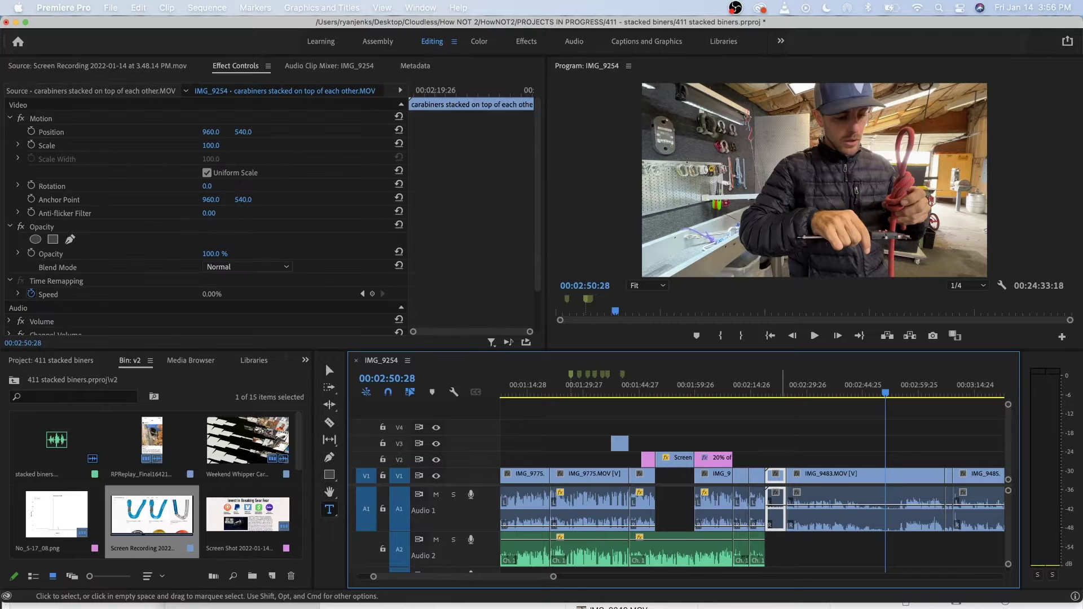
pyautogui.click(770, 389)
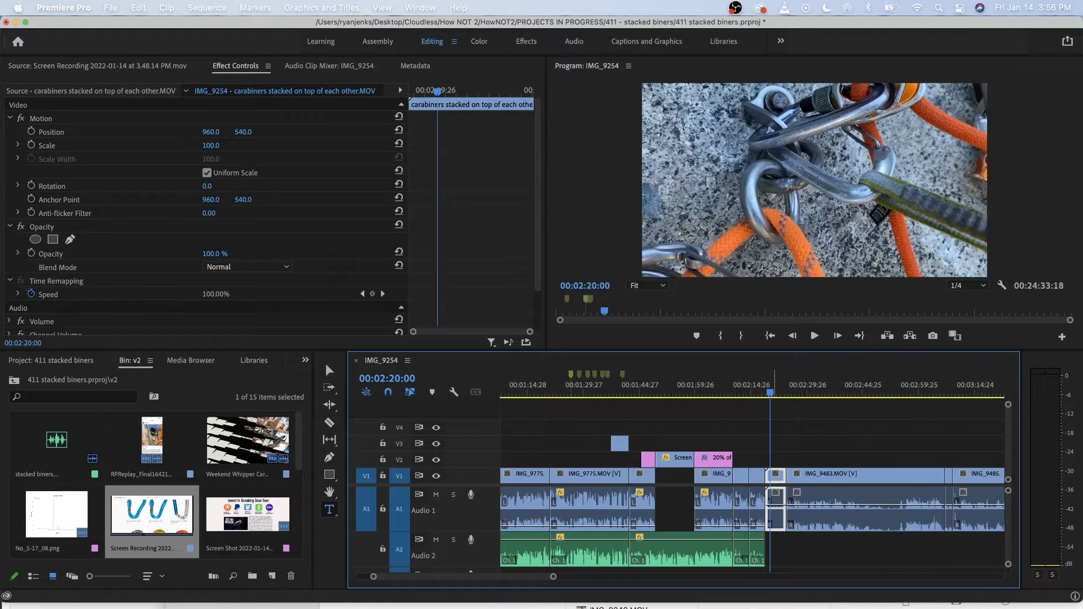
pyautogui.rightClick(777, 501)
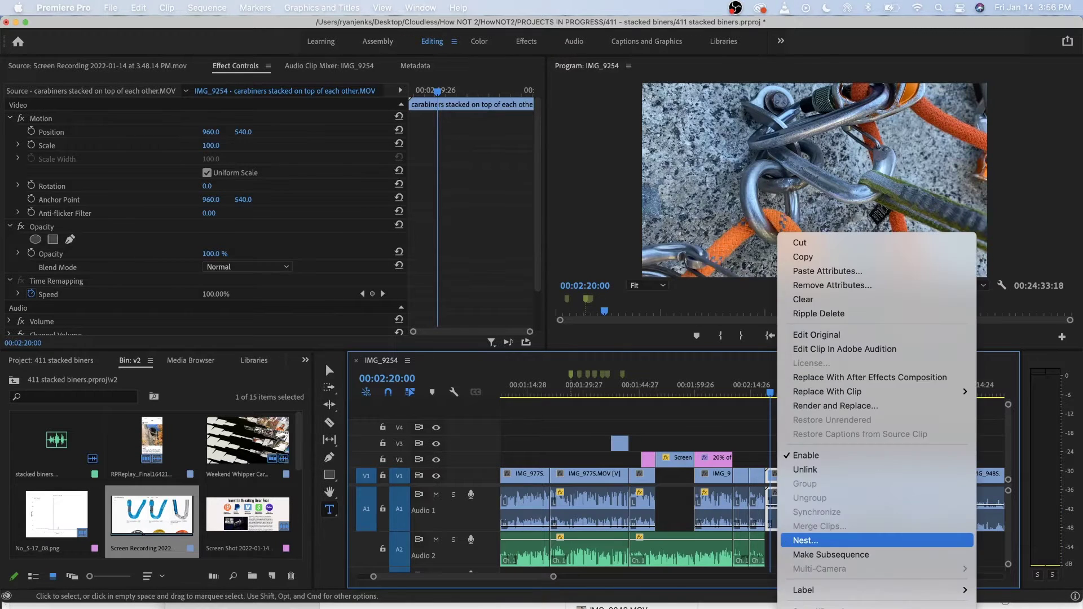
pyautogui.click(806, 470)
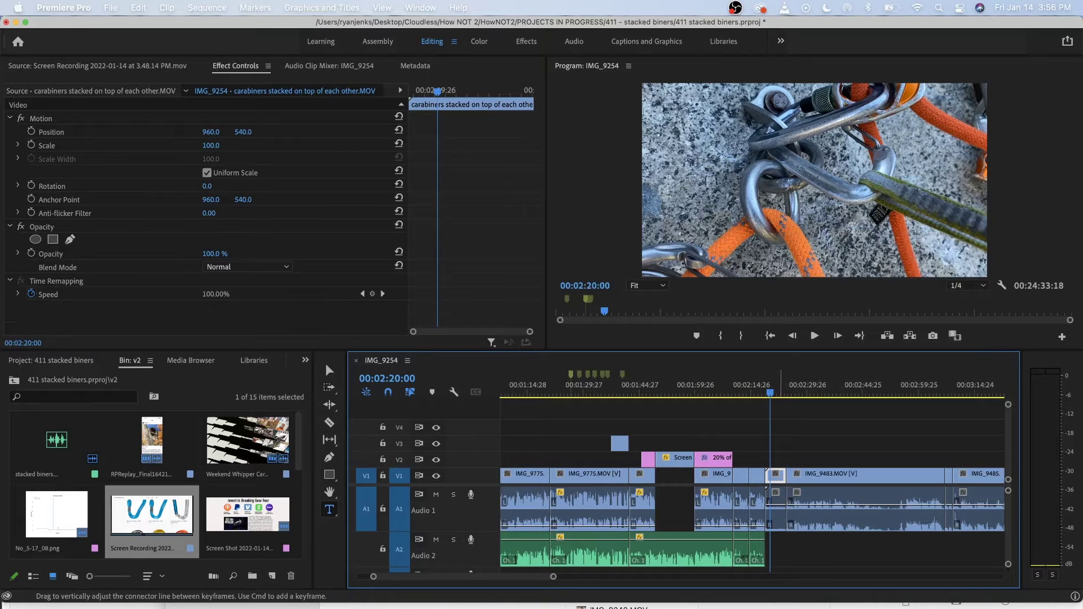
pyautogui.click(783, 508)
pyautogui.click(777, 508)
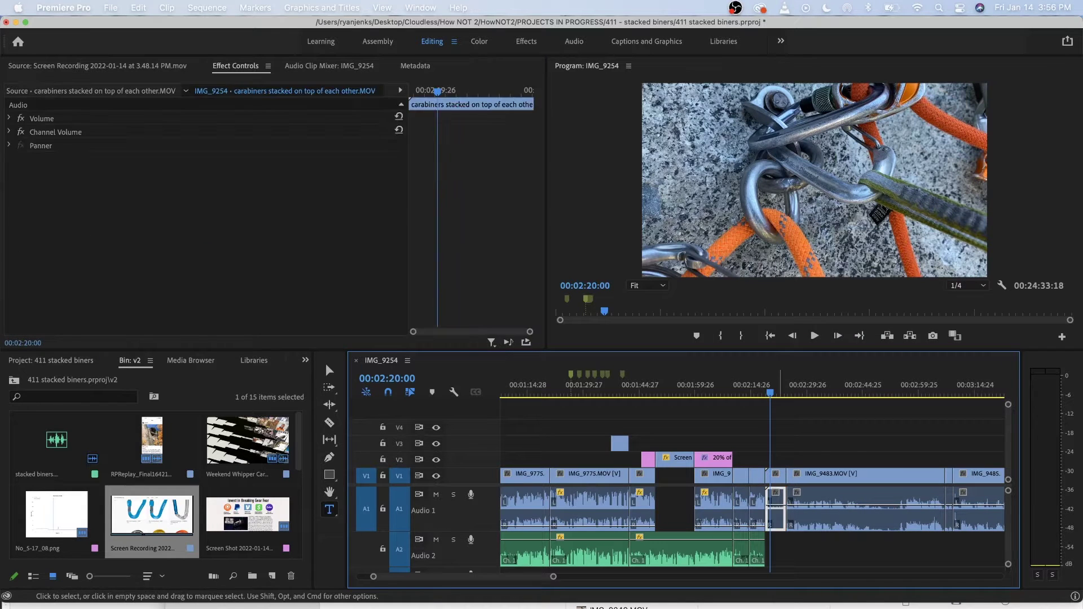
pyautogui.press('Delete')
# Move the carabiners video onto V5 above the earlier IMG_9775 clip near 00:01:29 and ripple-delete the gap it leaves on V1.
pyautogui.moveTo(766, 469); pyautogui.dragTo(595, 404)
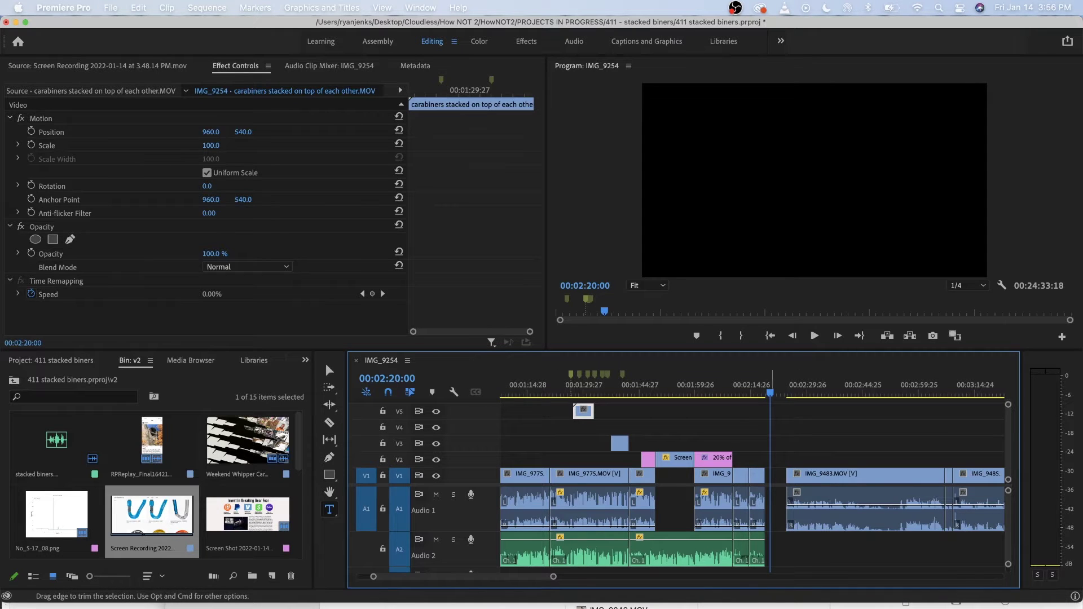
pyautogui.rightClick(777, 475)
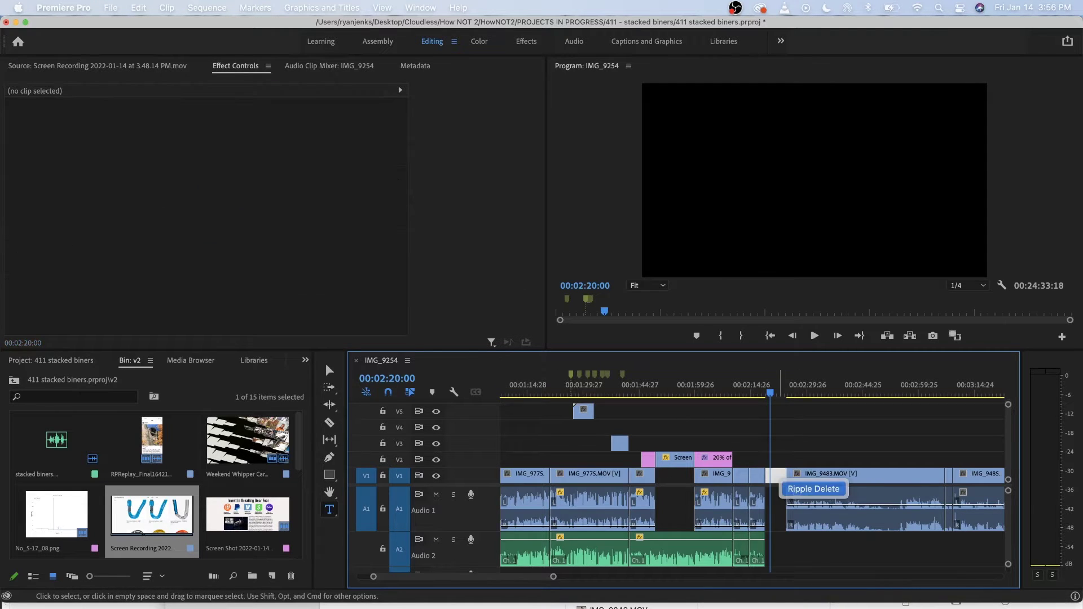
pyautogui.click(813, 489)
# Move the IMG_9483 video up to track V2, starting where the last IMG_9775 clip ends.
pyautogui.press('=')
pyautogui.press('=')
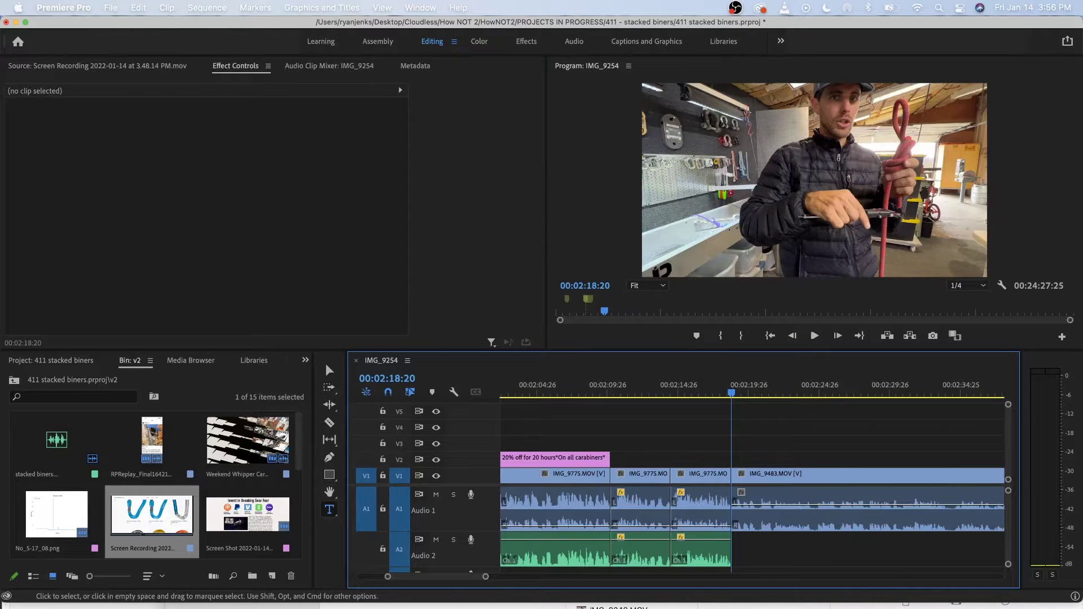
pyautogui.moveTo(777, 476); pyautogui.dragTo(777, 459)
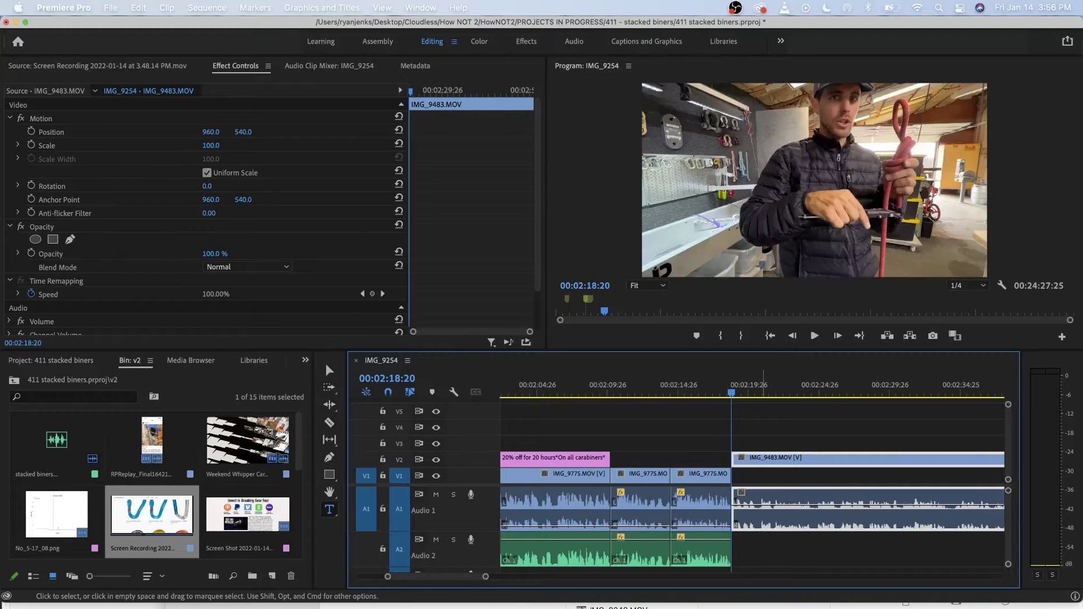
# Play the latter part of IMG_9483, split the clip at 00:02:50:23, and delete the part before the cut.
pyautogui.press('-')
pyautogui.press('-')
pyautogui.press('-')
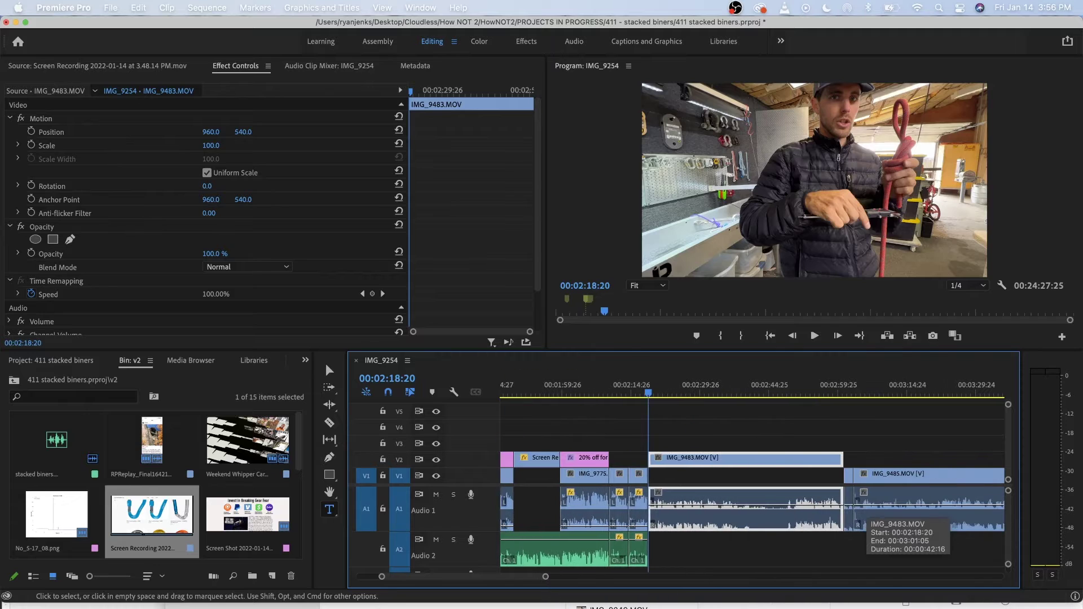
pyautogui.click(797, 388)
pyautogui.press('space')
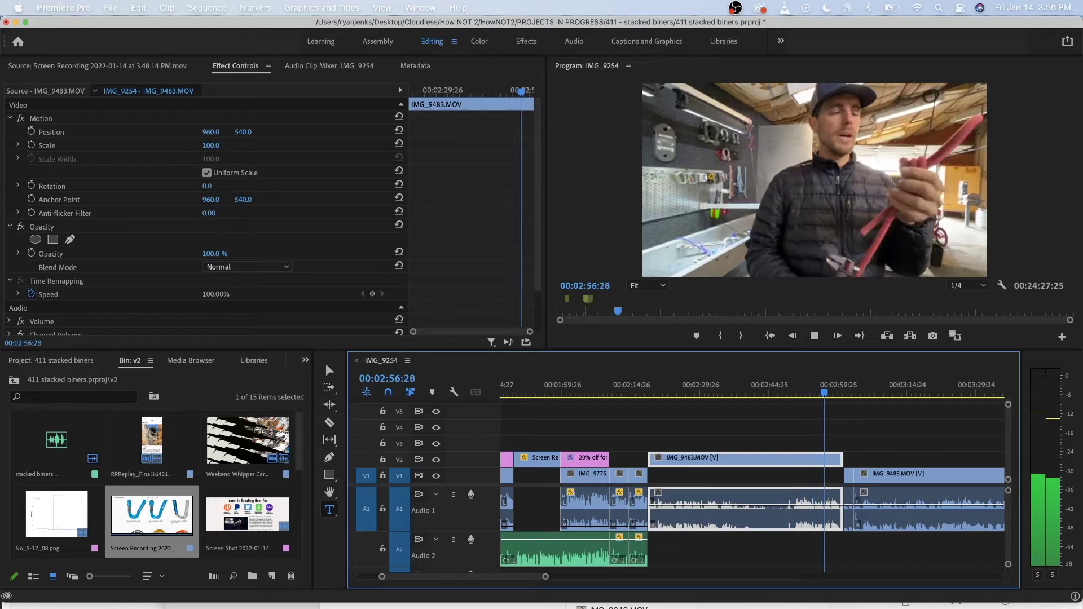
pyautogui.press('space')
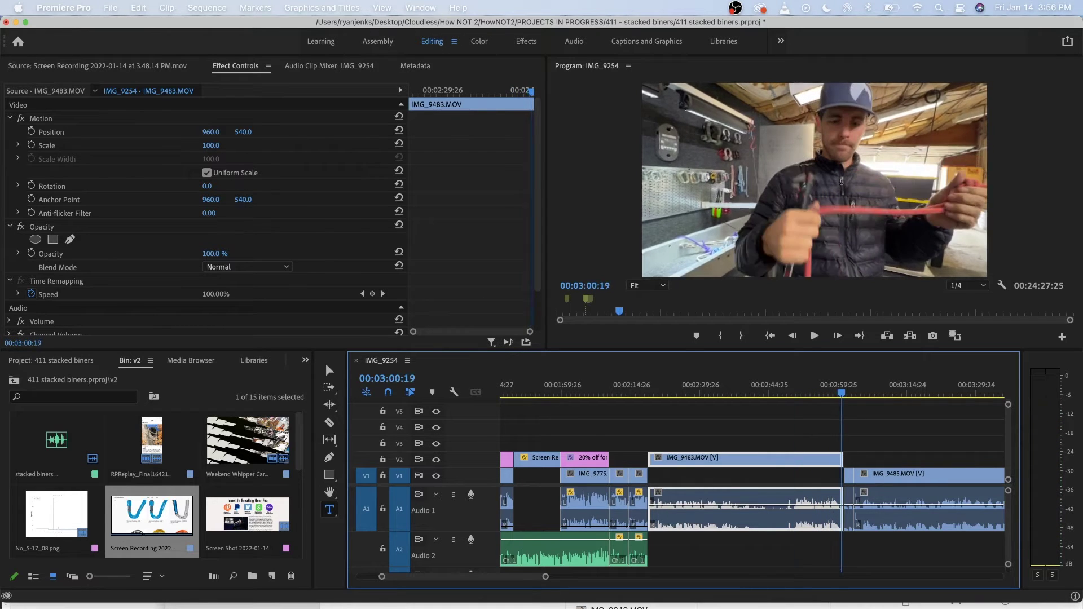
pyautogui.click(792, 388)
pyautogui.press('space')
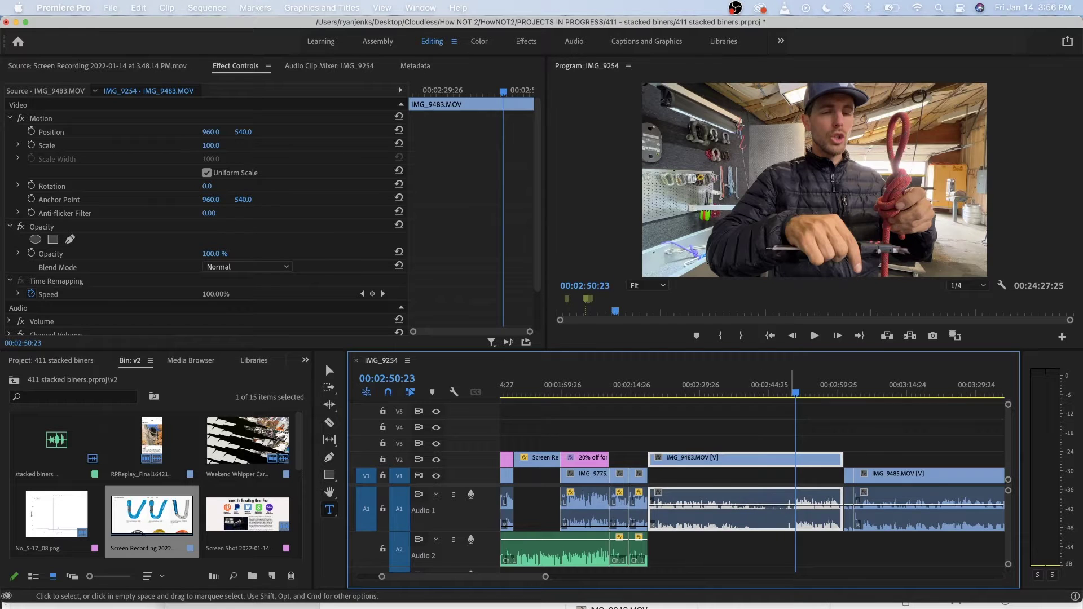
pyautogui.press('super+k')
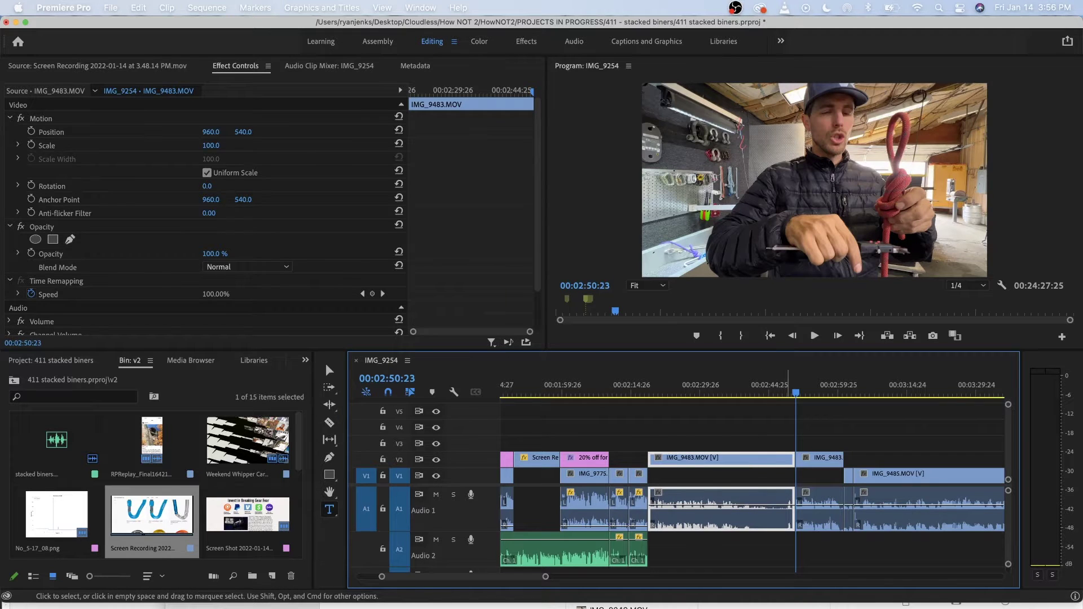
pyautogui.press('Delete')
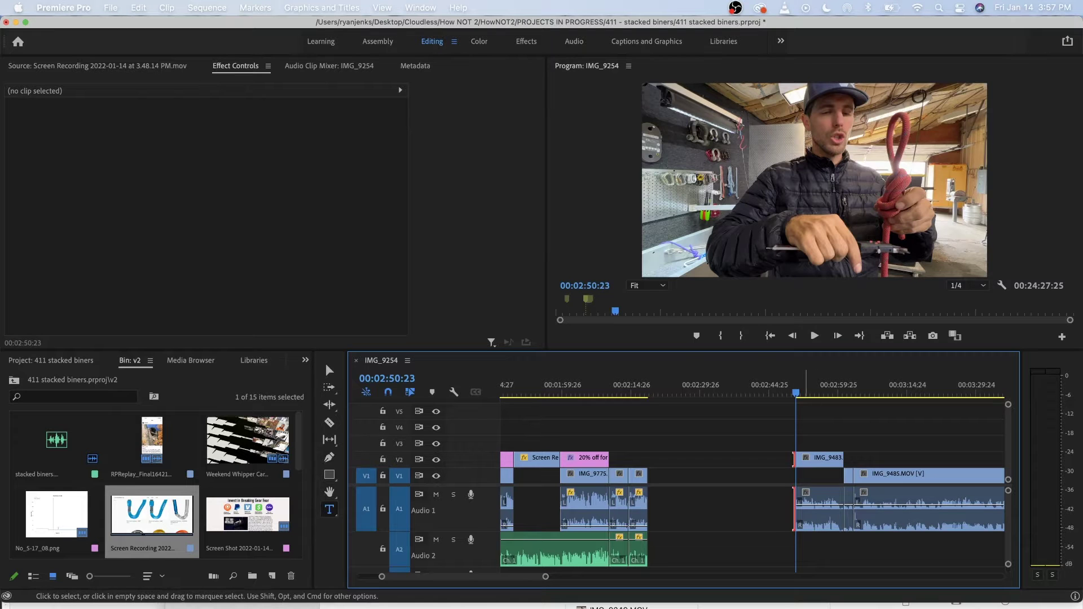
# Unlink the remaining IMG_9483 clip and extend the start of its video about two seconds ahead of its audio.
pyautogui.rightClick(805, 487)
pyautogui.scroll(-2, 846, 534)
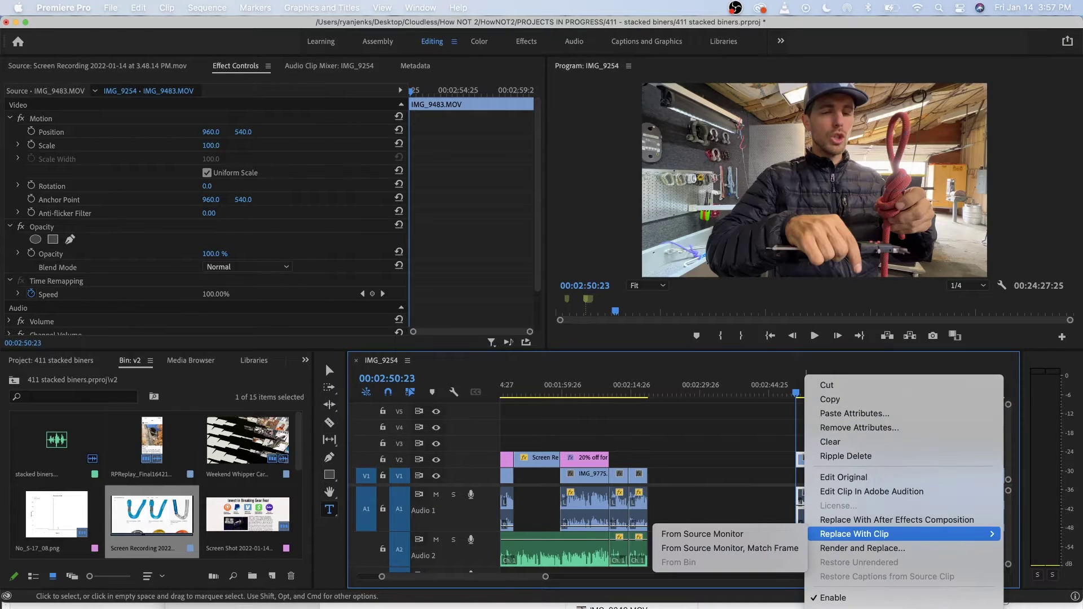
pyautogui.scroll(-5, 847, 546)
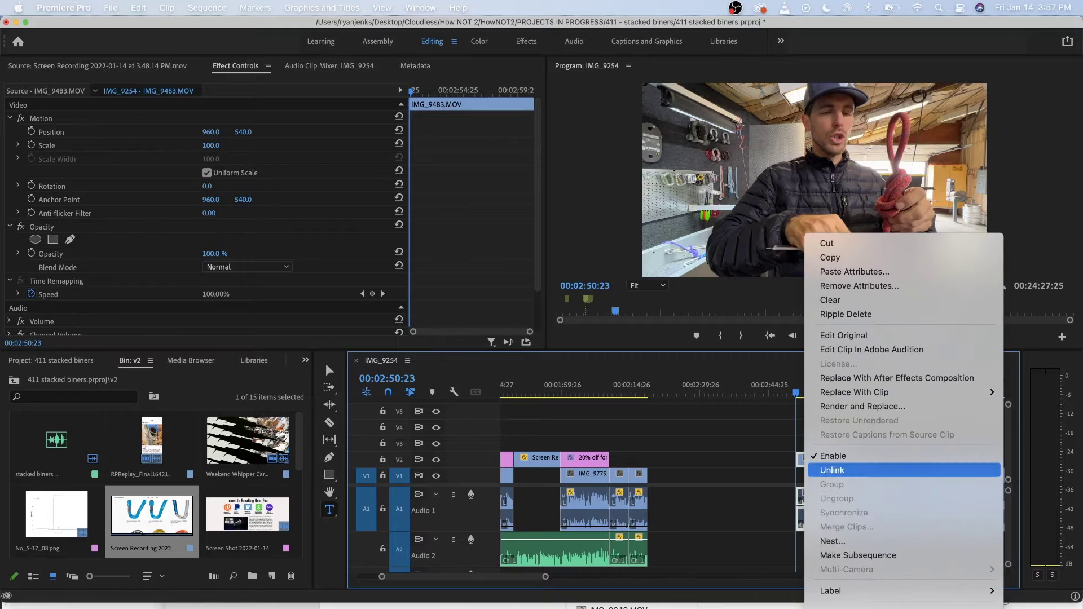
pyautogui.click(833, 470)
pyautogui.moveTo(818, 458); pyautogui.dragTo(810, 458)
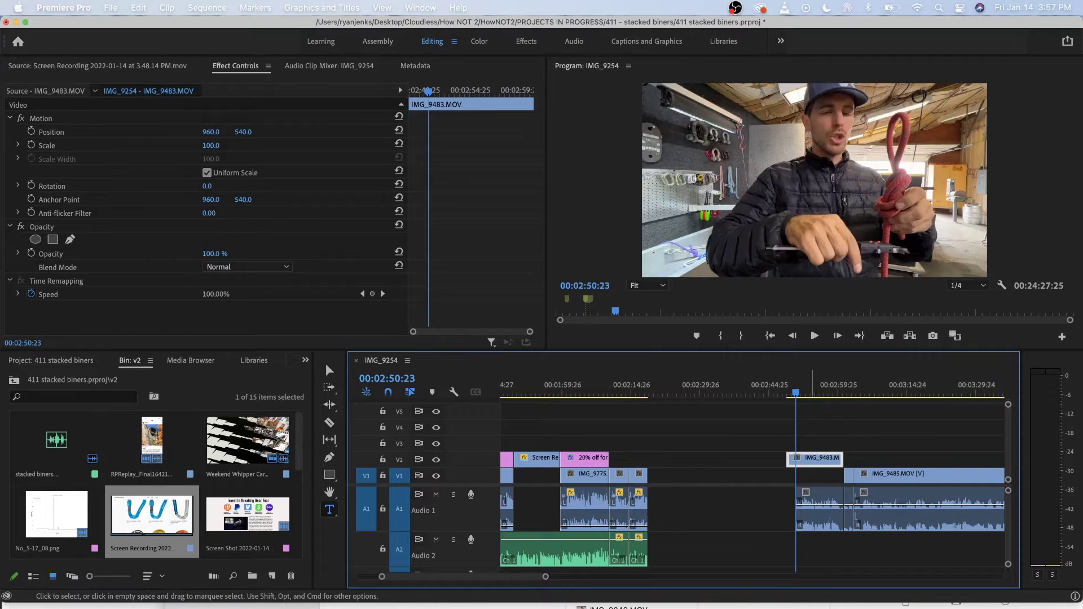
# Move the IMG_9483 video and audio together so the audio starts at the end of IMG_9775 and the video overlaps it.
pyautogui.keyDown('shift'); pyautogui.click(814, 511); pyautogui.keyUp('shift')
pyautogui.moveTo(823, 461); pyautogui.dragTo(674, 461)
pyautogui.scroll(5, 675, 461)
pyautogui.hscroll(-5, 674, 461)
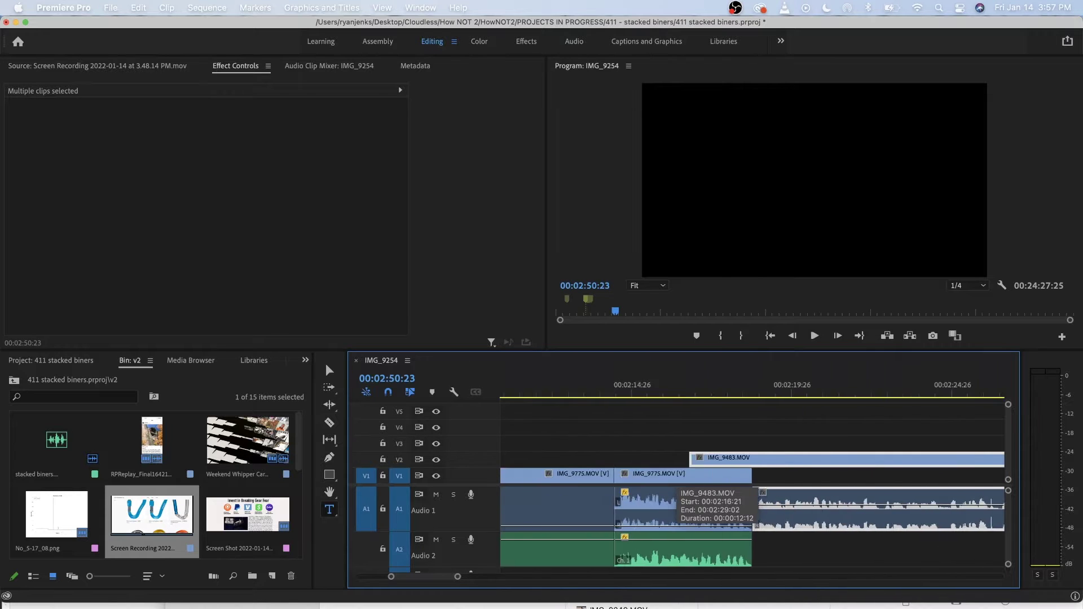
# Play the overlap between IMG_9775 and IMG_9483, and trim the starts of the selected IMG_9483 video and audio, beginning the video at 00:02:17:19.
pyautogui.click(704, 389)
pyautogui.press('space')
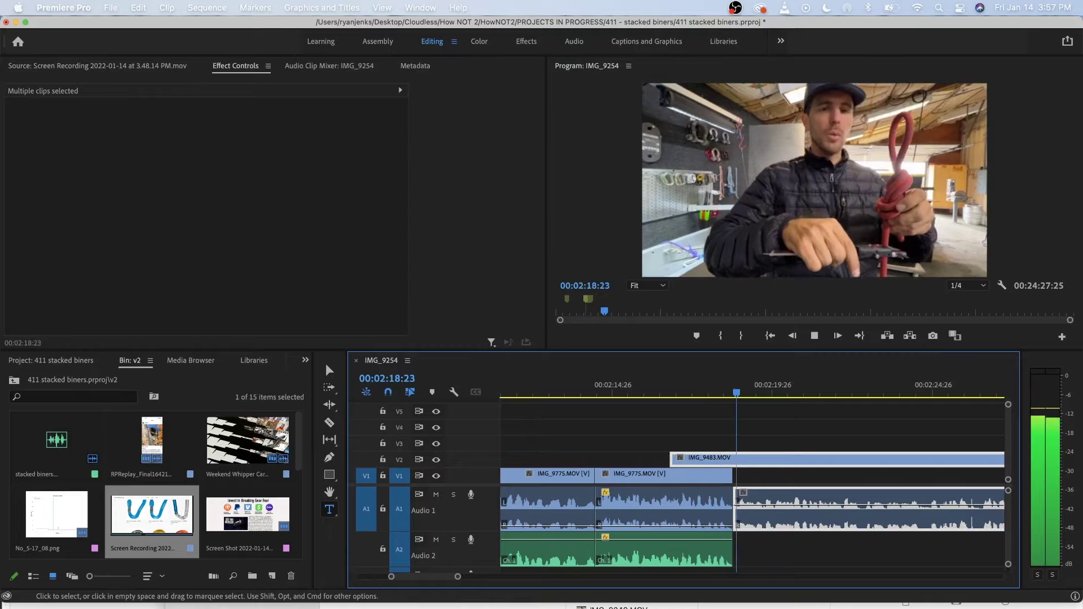
pyautogui.moveTo(673, 390); pyautogui.dragTo(718, 390)
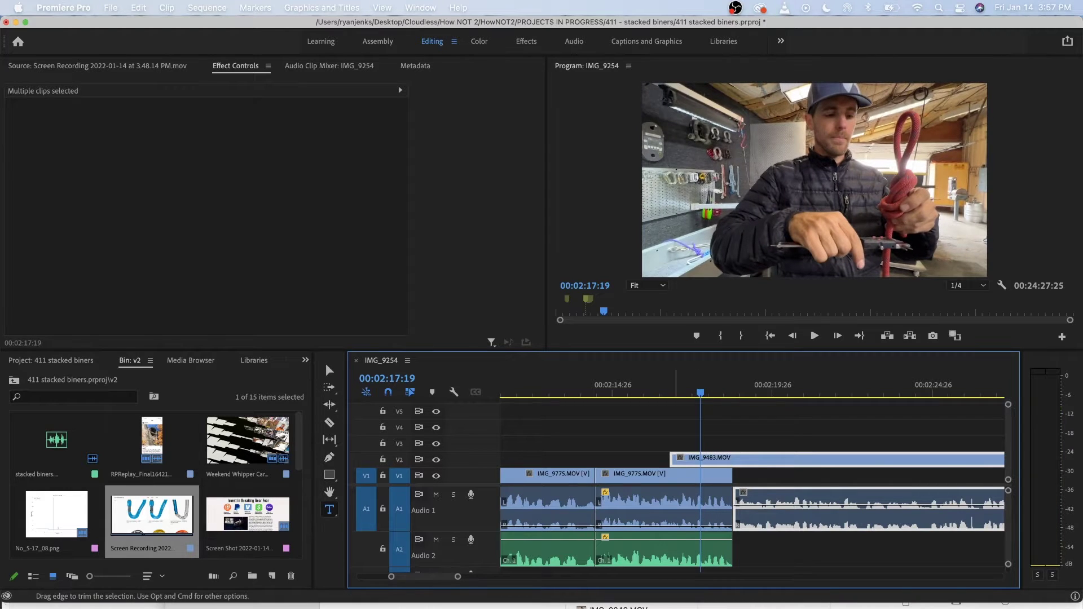
pyautogui.moveTo(671, 458); pyautogui.dragTo(701, 458)
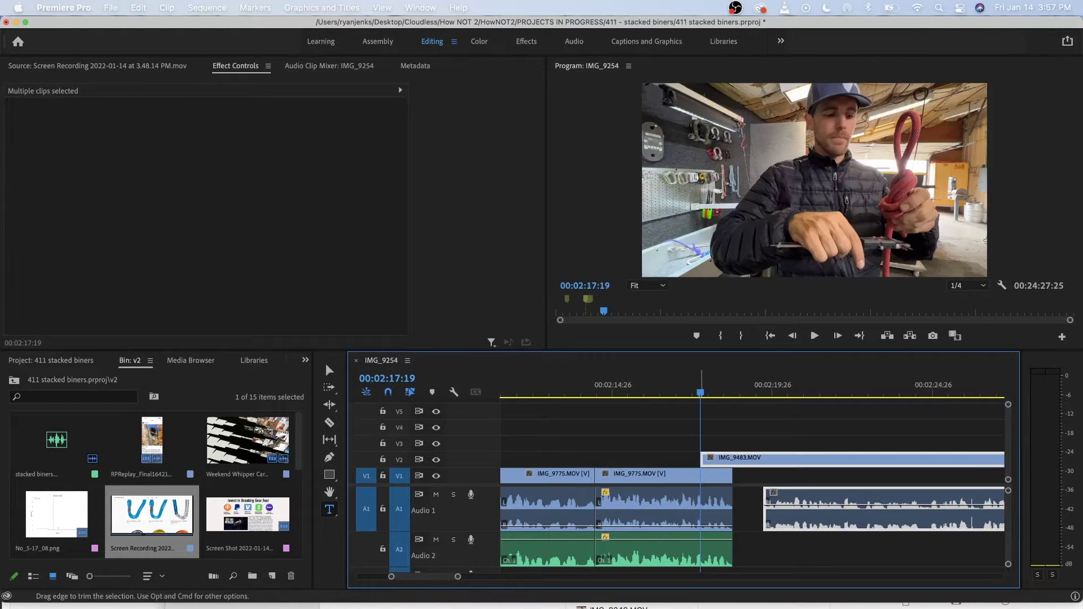
# Extend the start of the IMG_9483 audio back to the end of the IMG_9775 audio, with the V2 video starting at 00:02:17:19.
pyautogui.moveTo(764, 517); pyautogui.dragTo(733, 516)
pyautogui.click(719, 434)
pyautogui.moveTo(672, 458); pyautogui.dragTo(700, 458)
pyautogui.click(635, 388)
pyautogui.press('space')
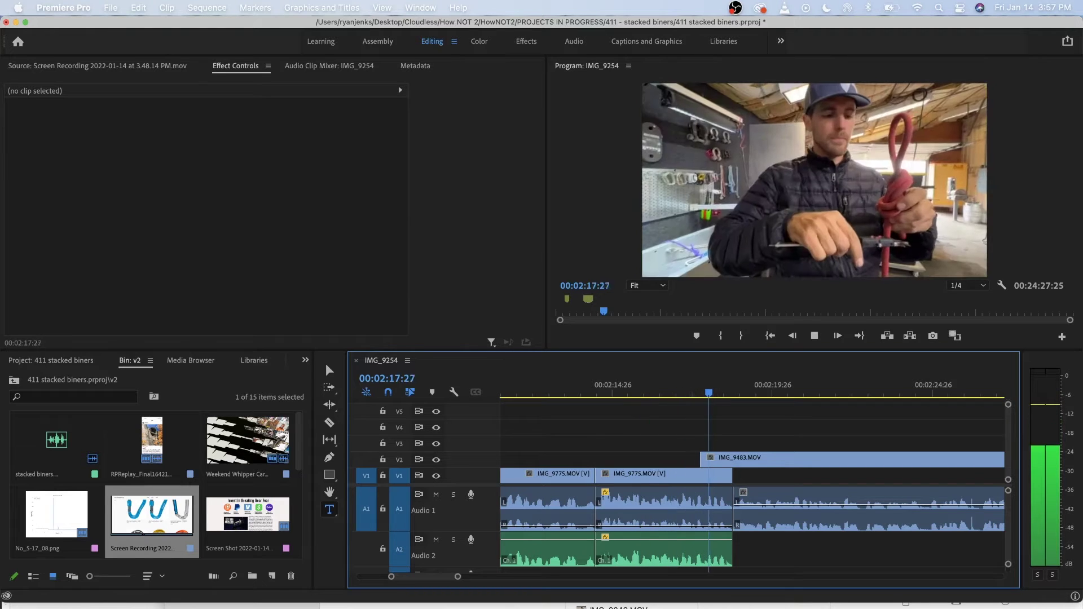
pyautogui.click(608, 388)
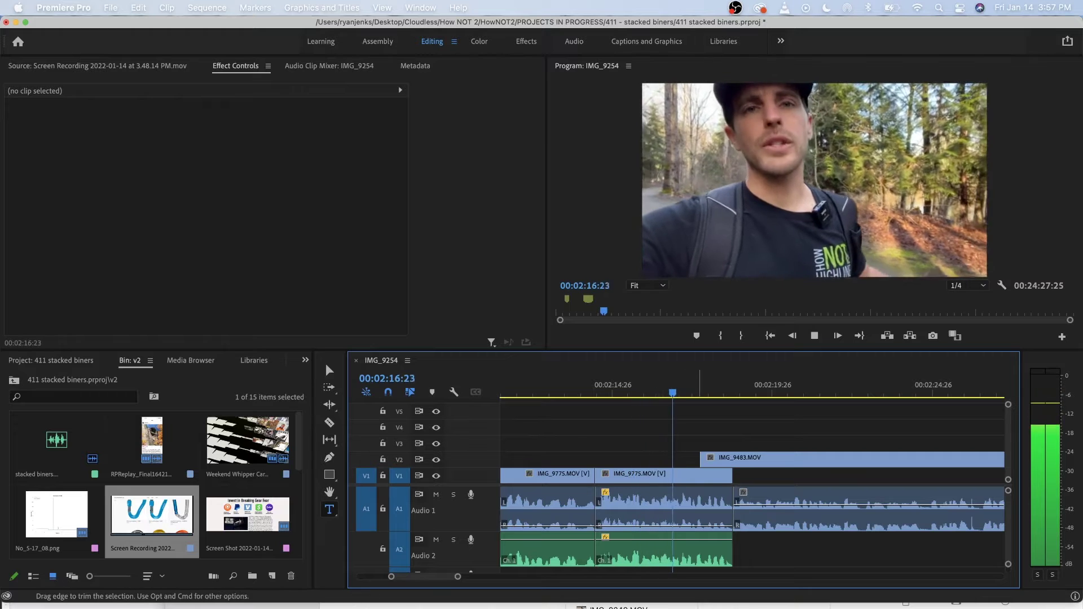
pyautogui.press('space')
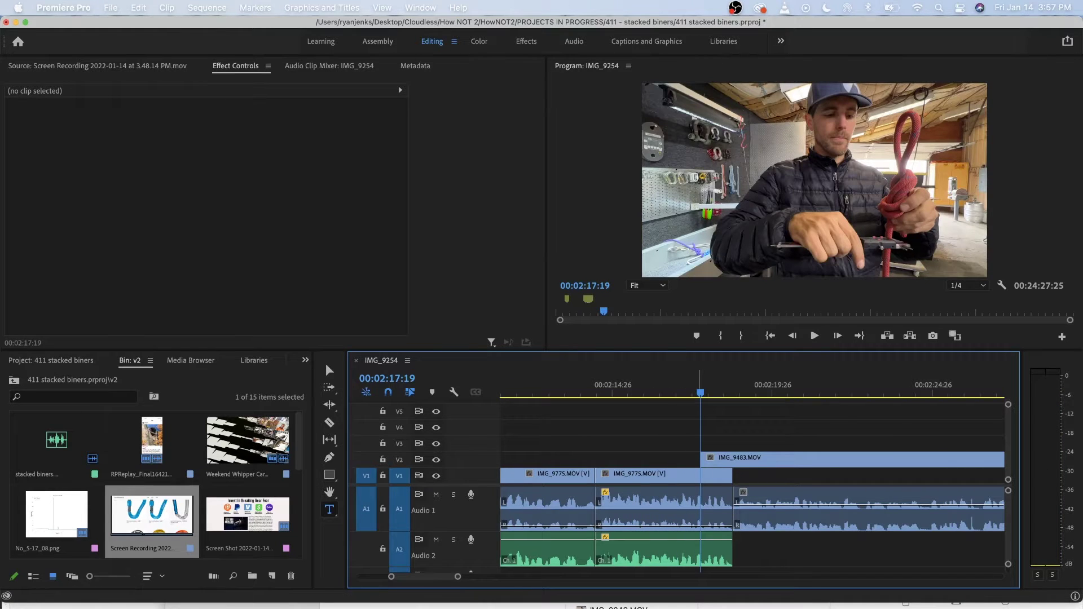
# Extend the start of the IMG_9483 video on V2 back to 00:02:17:13 and play the transition from IMG_9775.
pyautogui.press('space')
pyautogui.press('space')
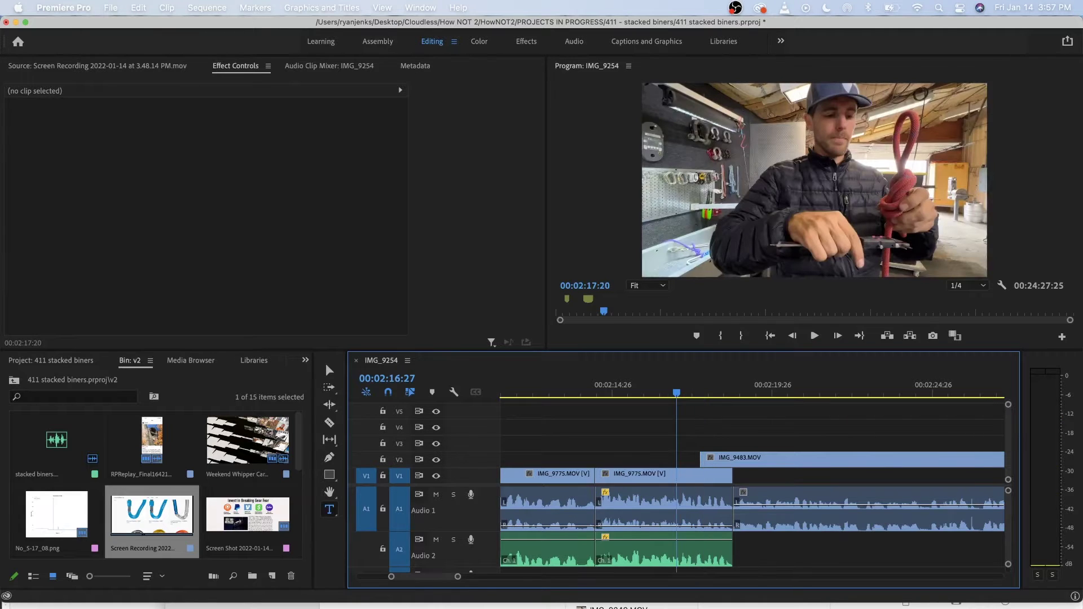
pyautogui.press('space')
pyautogui.press('space')
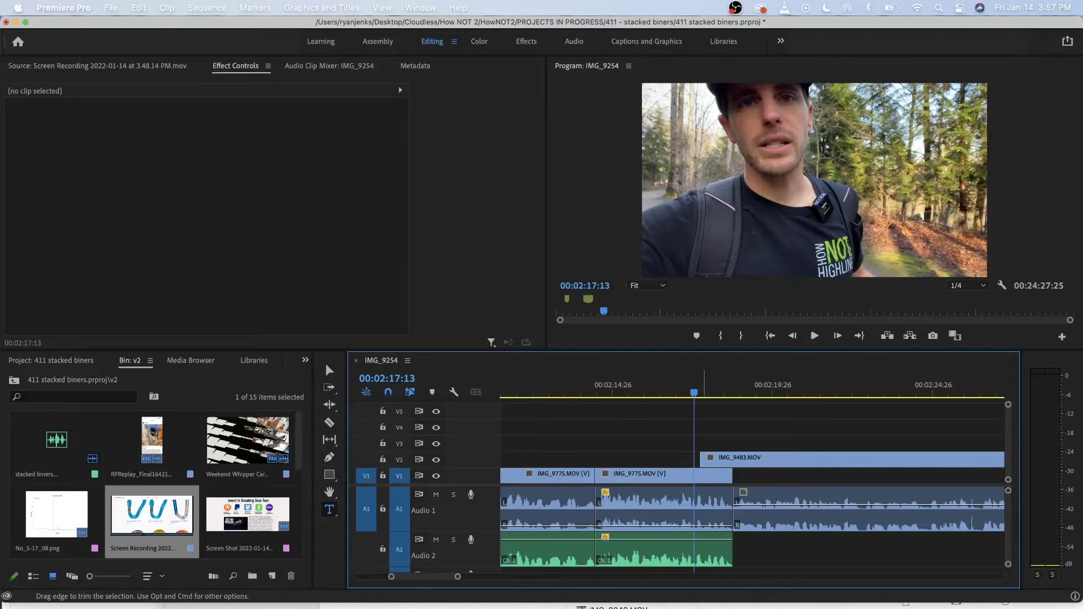
pyautogui.moveTo(702, 458); pyautogui.dragTo(694, 458)
pyautogui.press('space')
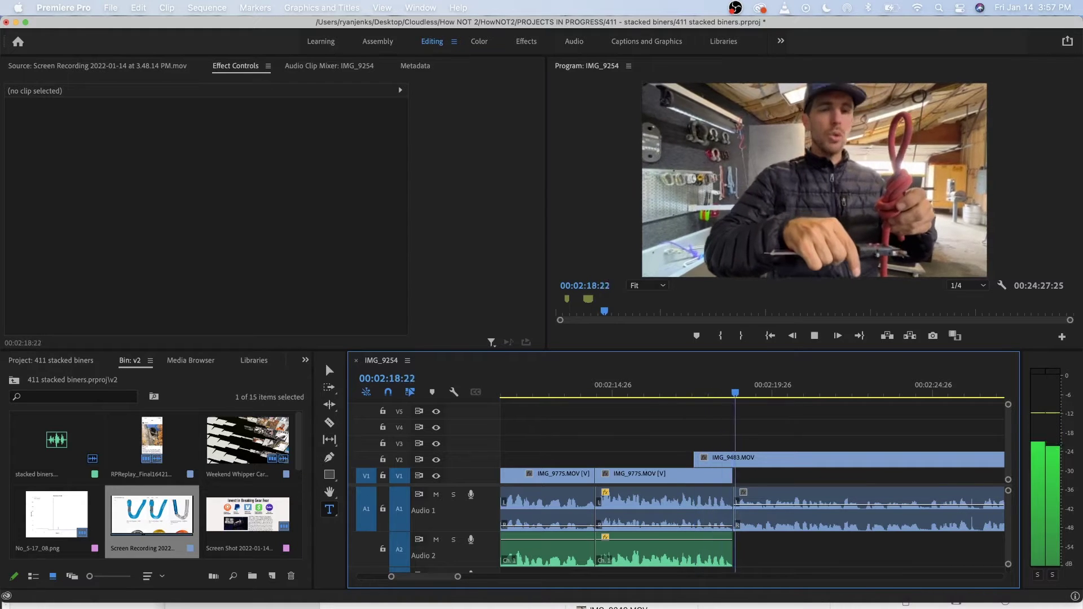
pyautogui.press('space')
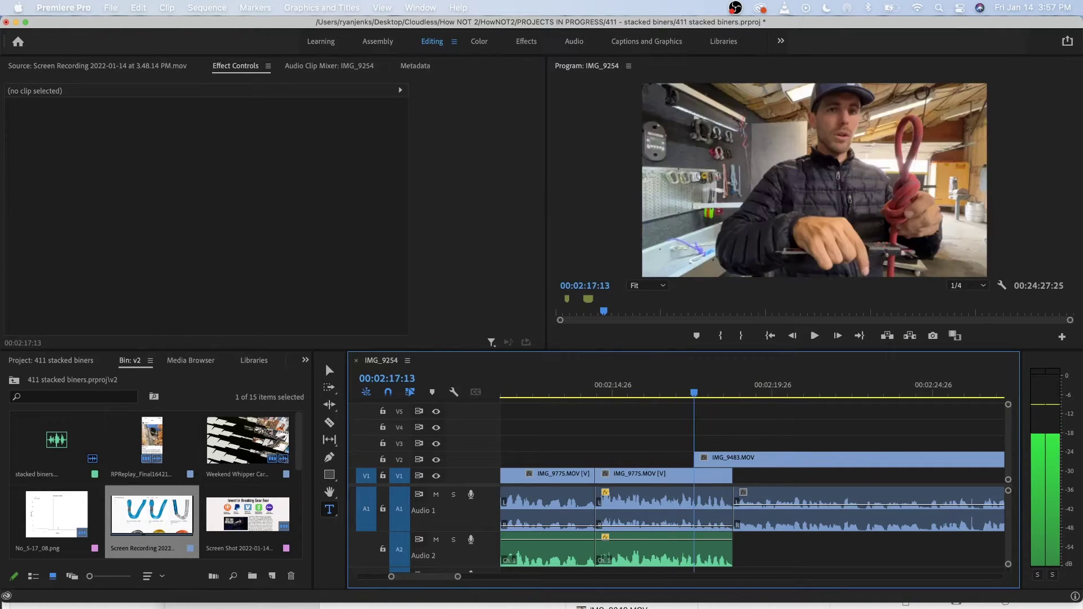
pyautogui.press('space')
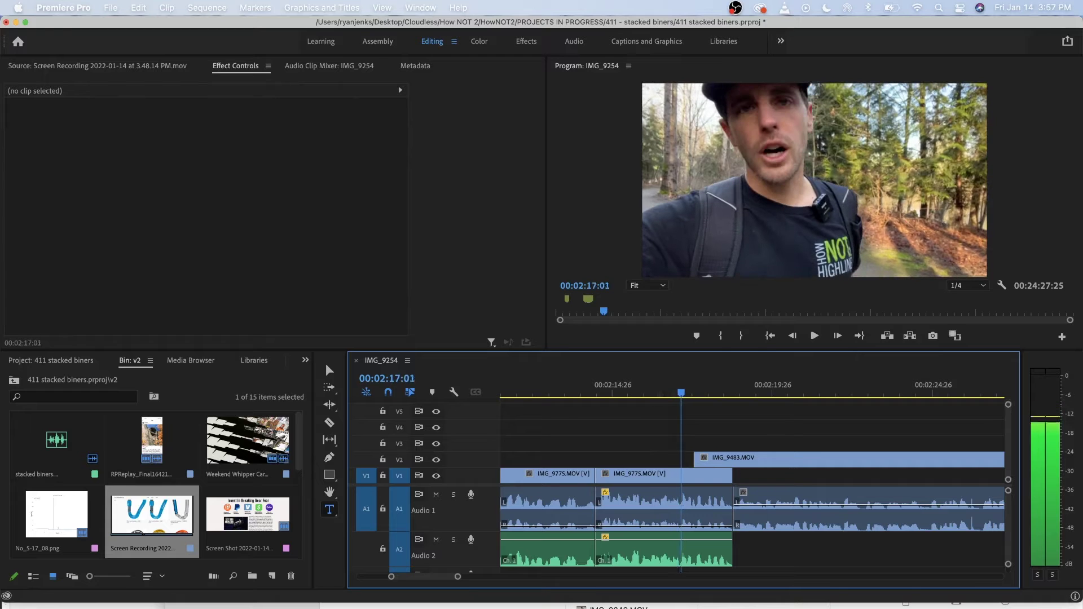
pyautogui.press('space')
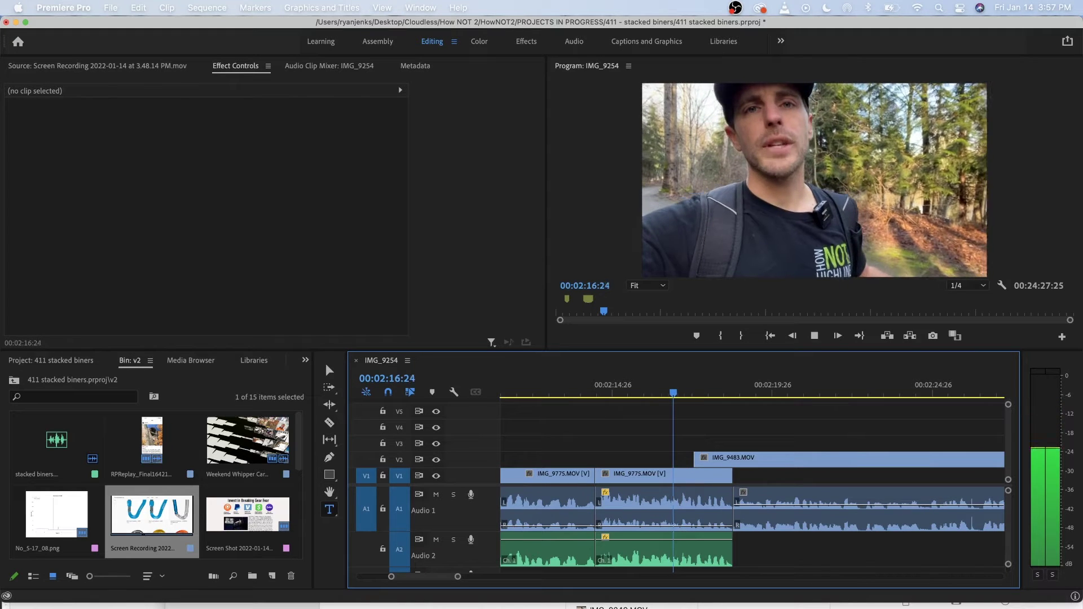
pyautogui.press('space')
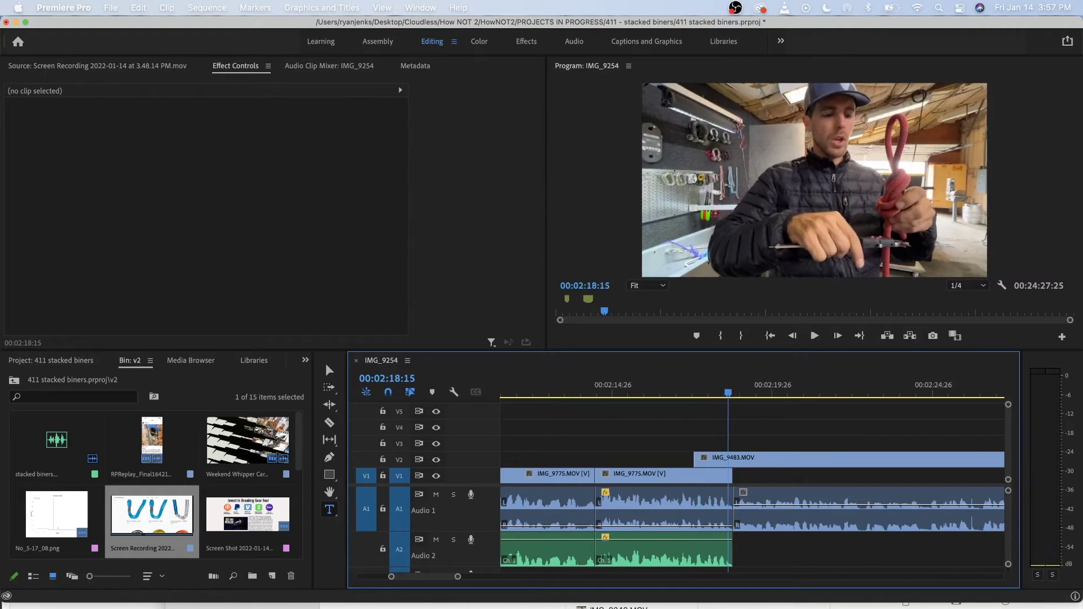
# Play IMG_9483 to its last line and ripple-trim the end of its video and audio to 00:02:28:07.
pyautogui.press('-')
pyautogui.press('-')
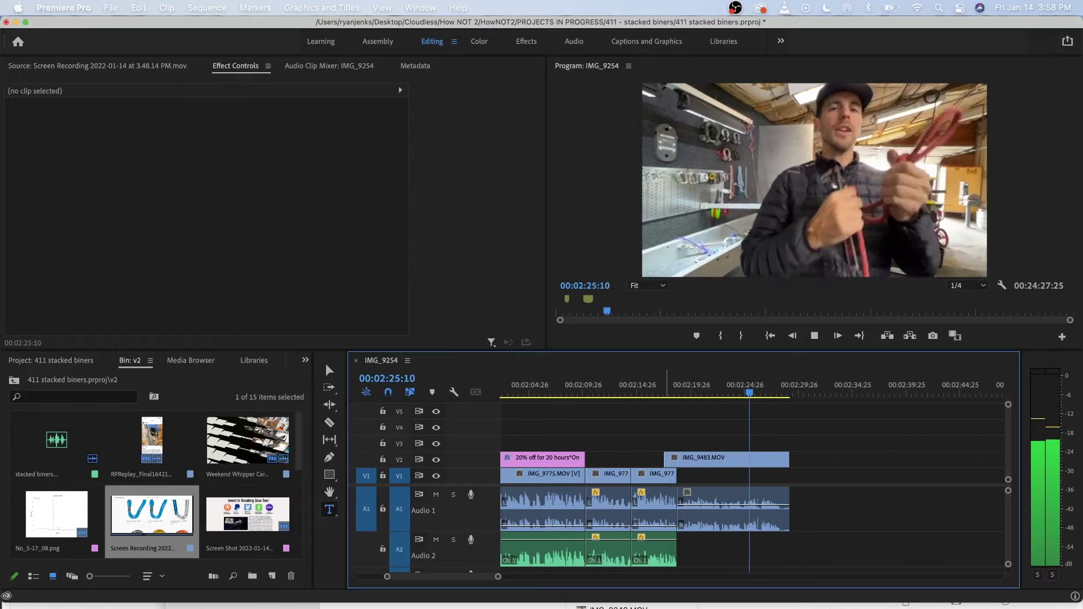
pyautogui.press('space')
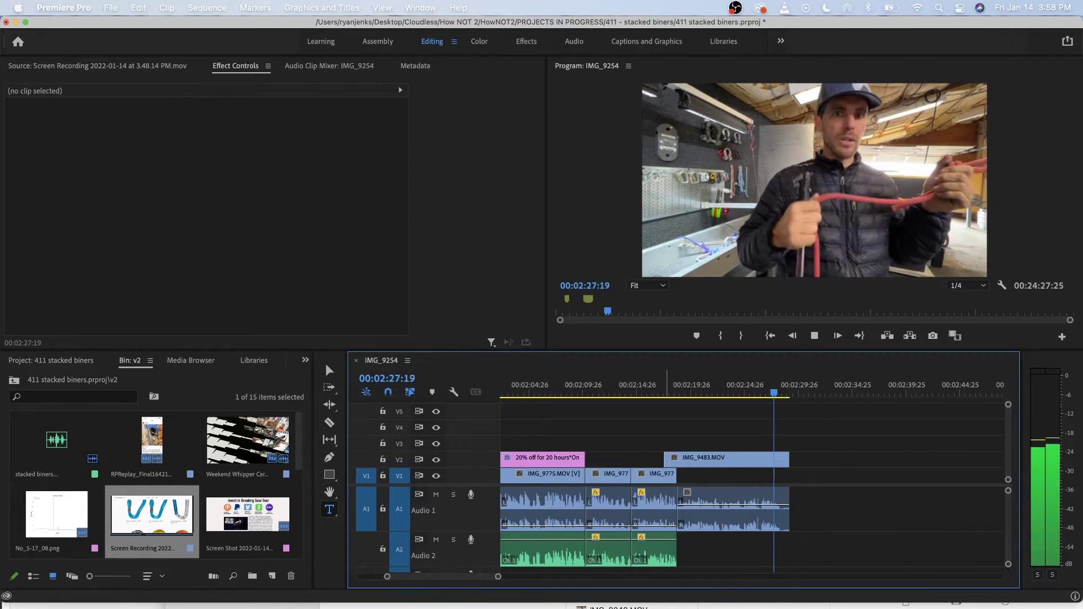
pyautogui.press('l')
pyautogui.press('k')
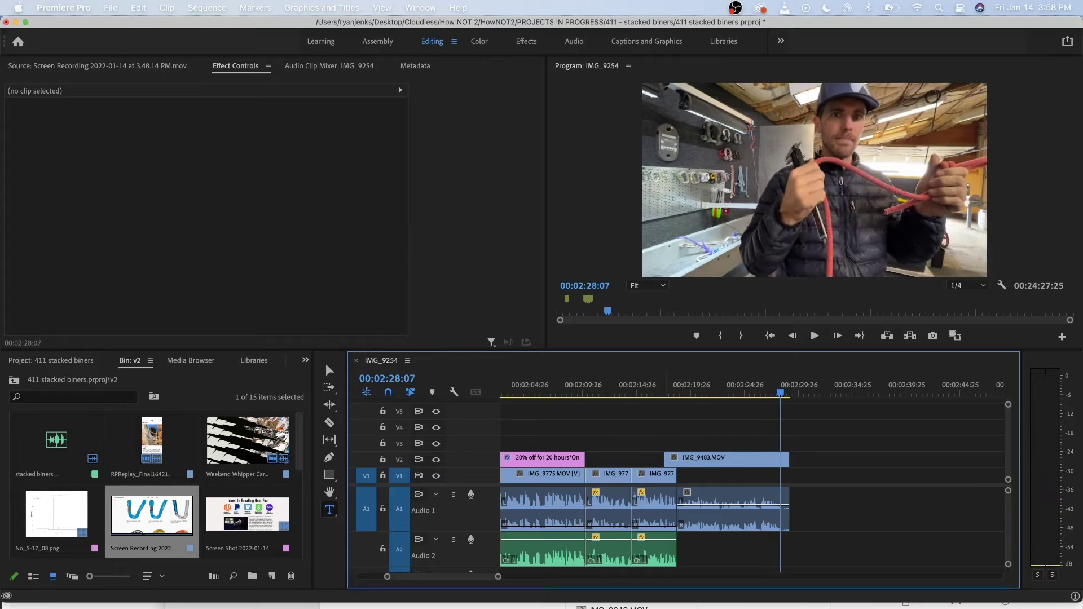
pyautogui.moveTo(820, 452); pyautogui.dragTo(782, 496)
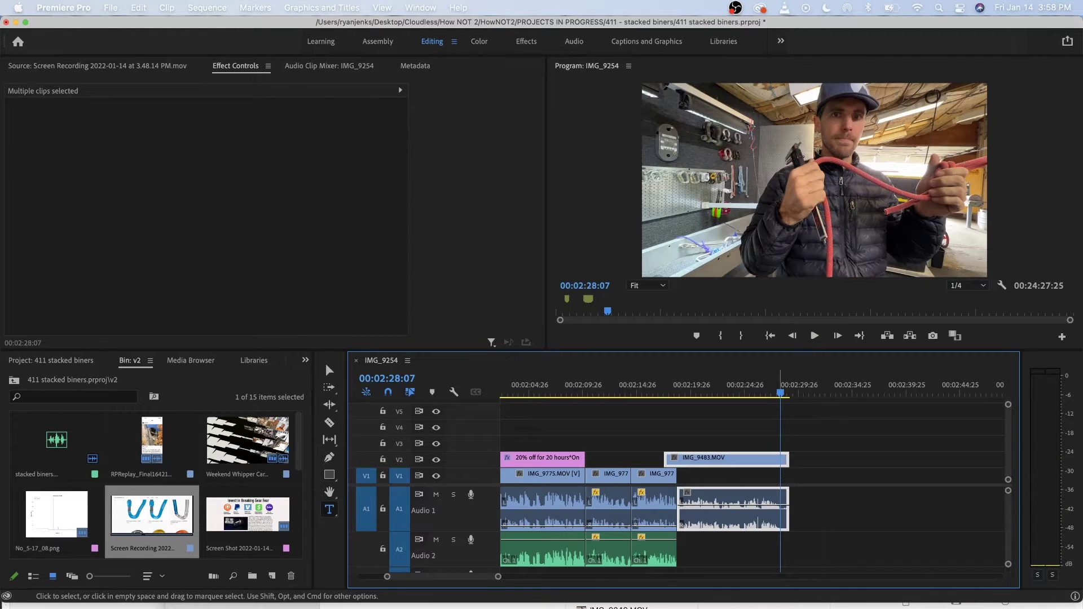
pyautogui.click(788, 460)
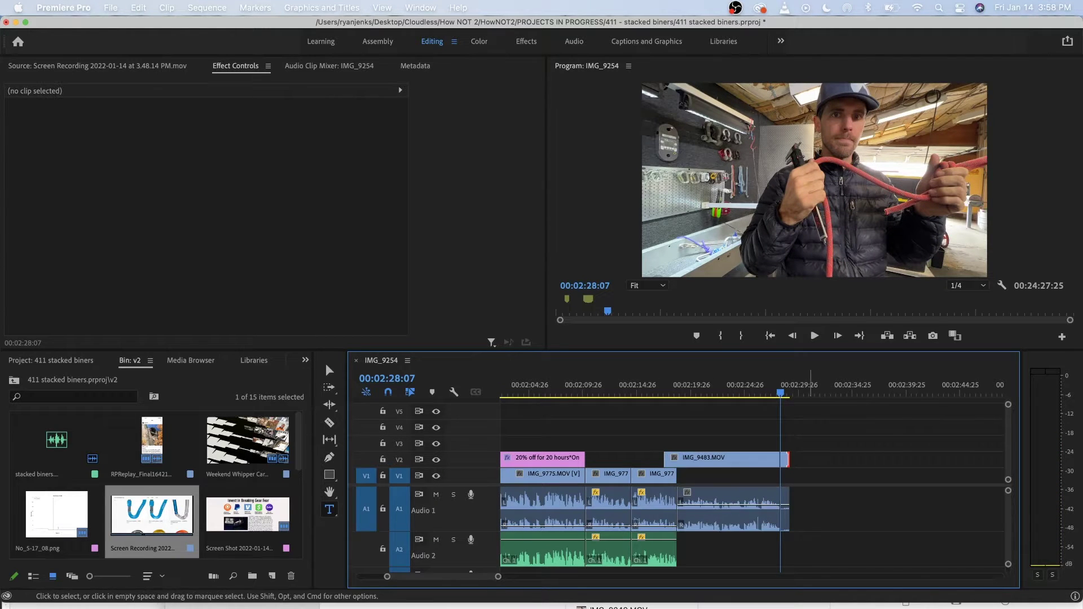
pyautogui.press('Delete')
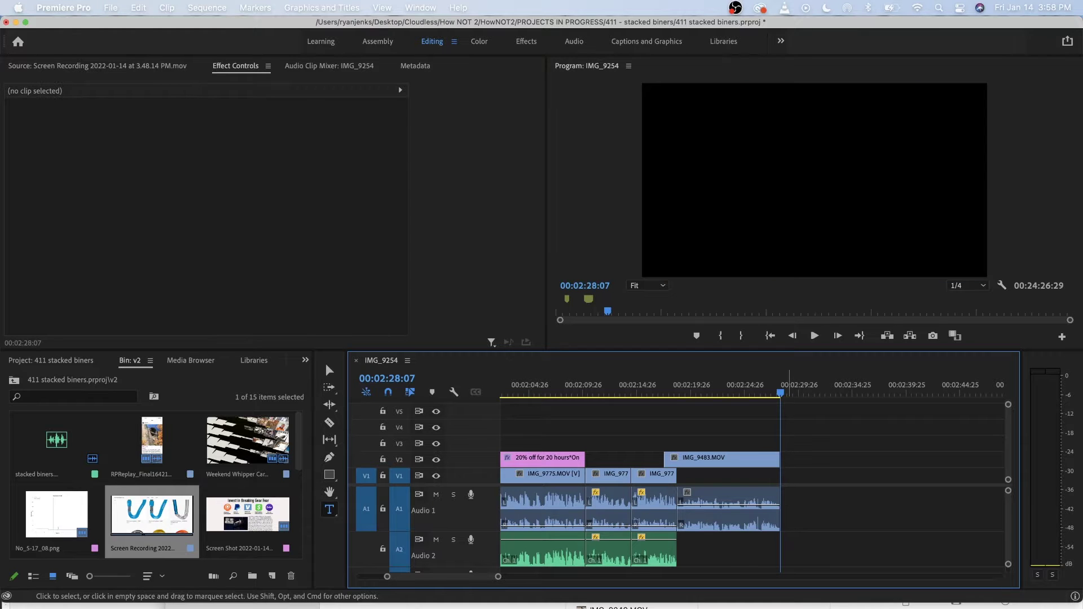
# Play back the IMG_9483 section and the preceding IMG_9775 clips to check the cuts between them.
pyautogui.press('Up')
pyautogui.press('space')
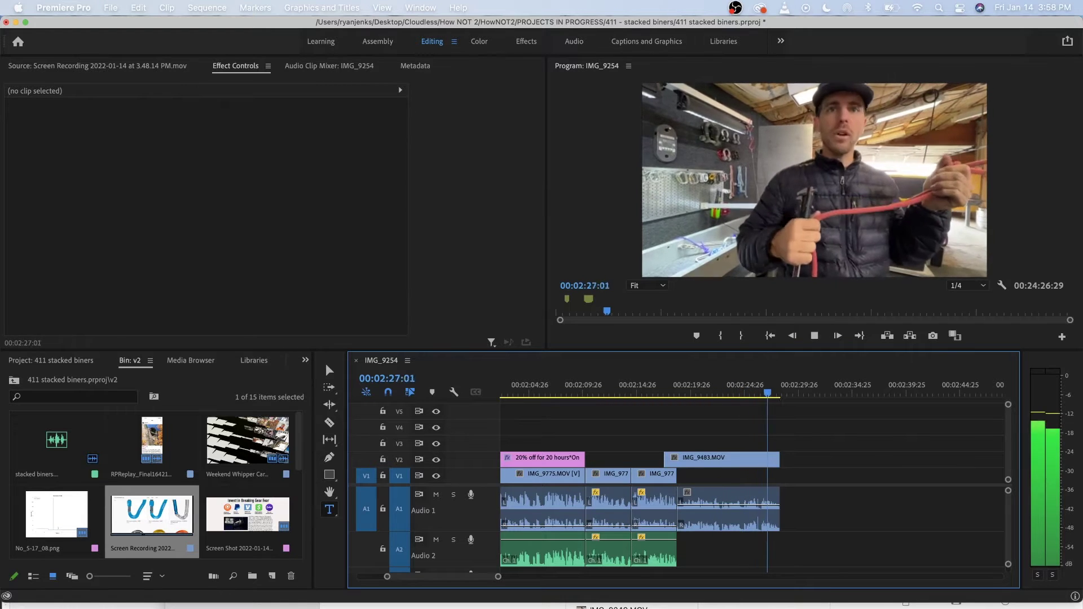
pyautogui.press('space')
pyautogui.click(722, 388)
pyautogui.press('space')
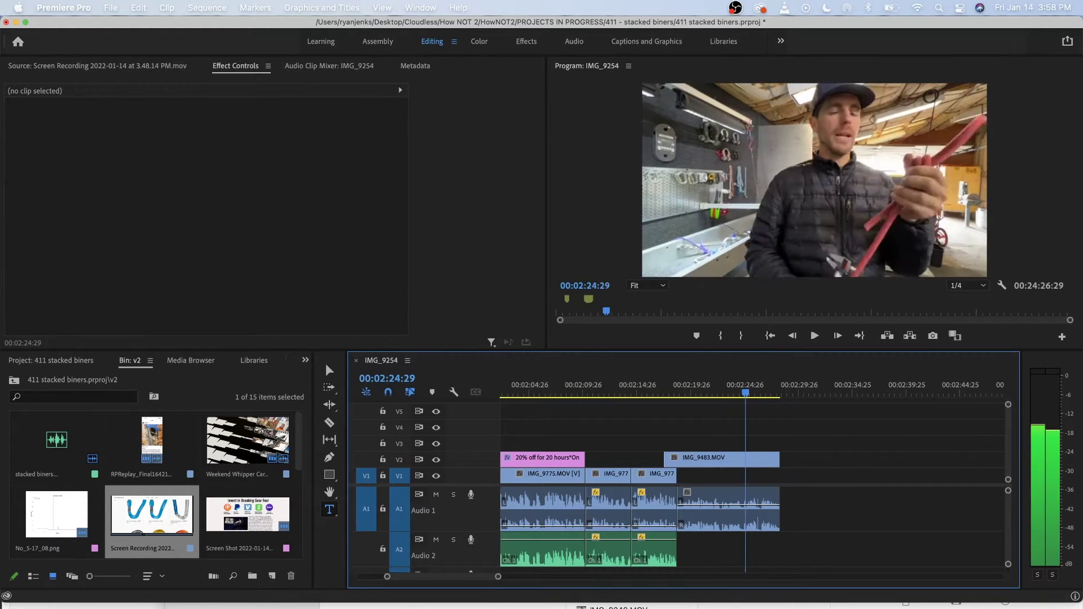
pyautogui.press('space')
pyautogui.press('-')
pyautogui.press('-')
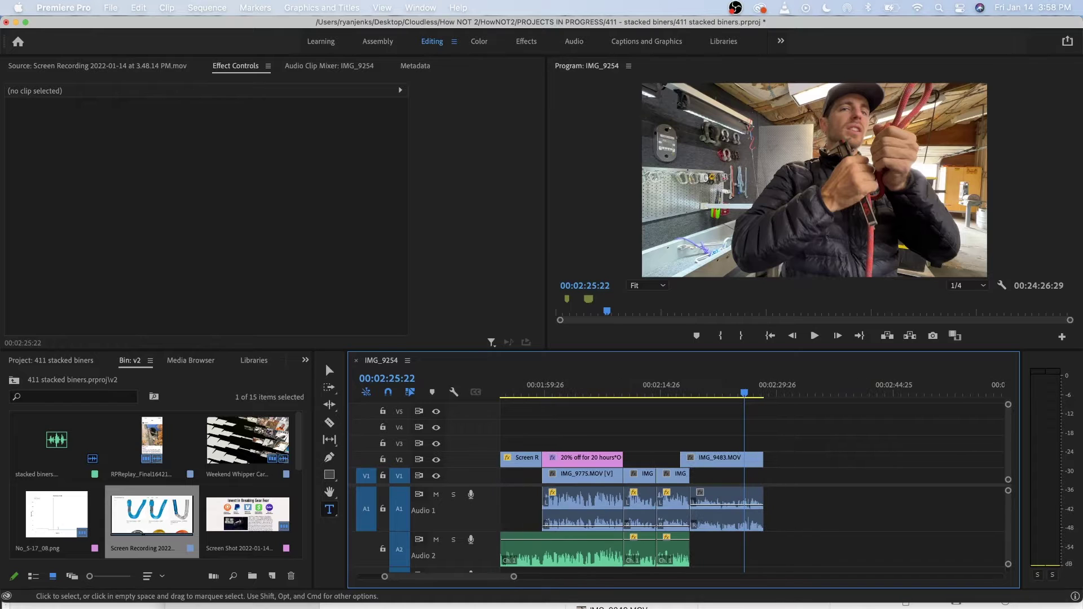
pyautogui.click(661, 388)
pyautogui.press('space')
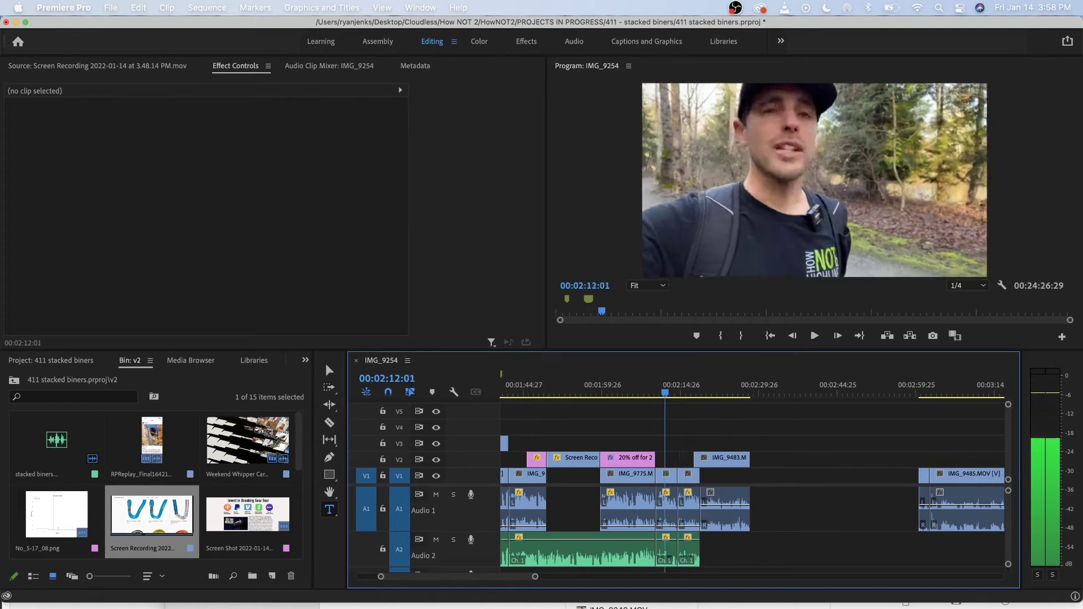
pyautogui.press('space')
pyautogui.press('space')
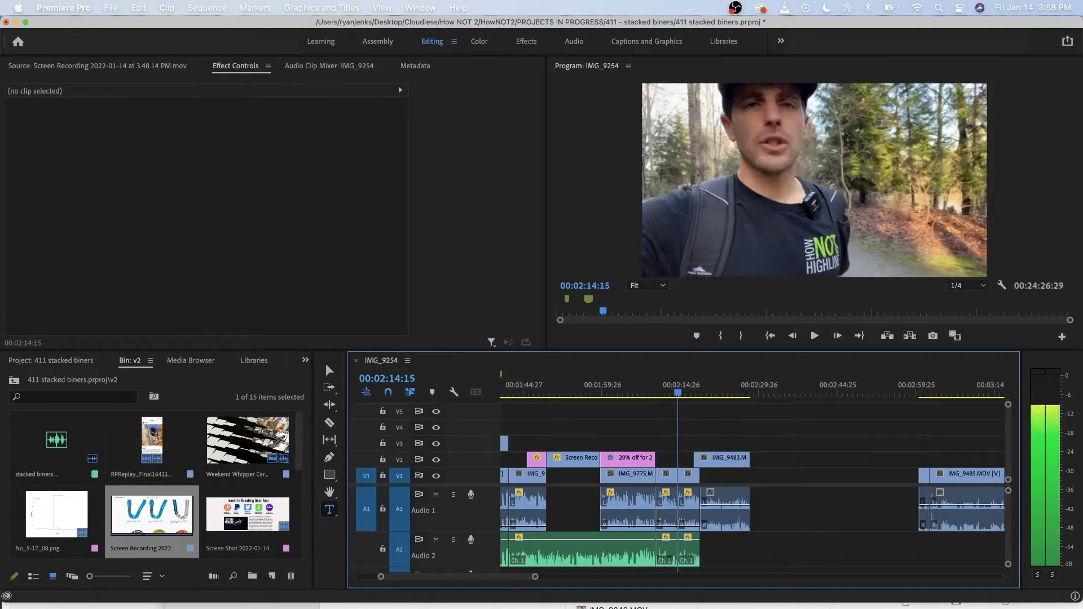
pyautogui.press('space')
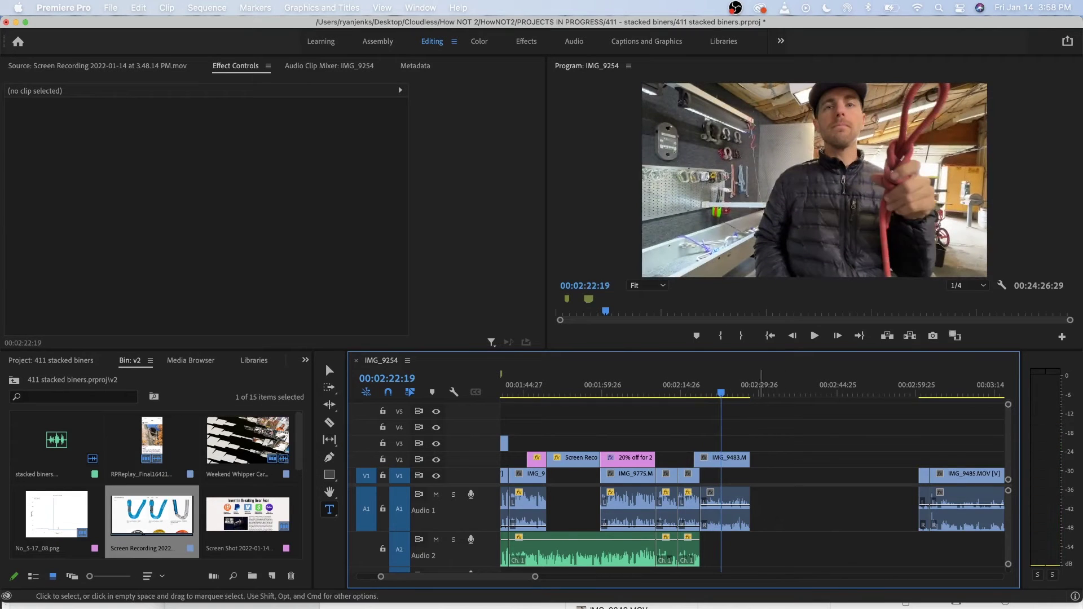
# Ripple delete the gap after IMG_9483 and go to the cut at 00:02:28:07.
pyautogui.rightClick(813, 505)
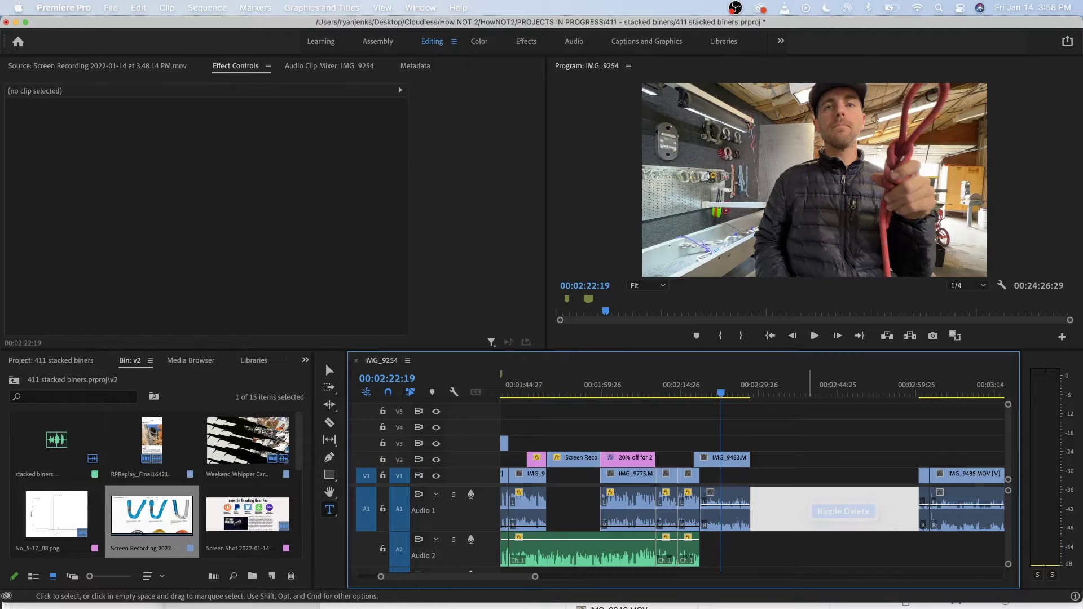
pyautogui.click(844, 511)
pyautogui.press('Down')
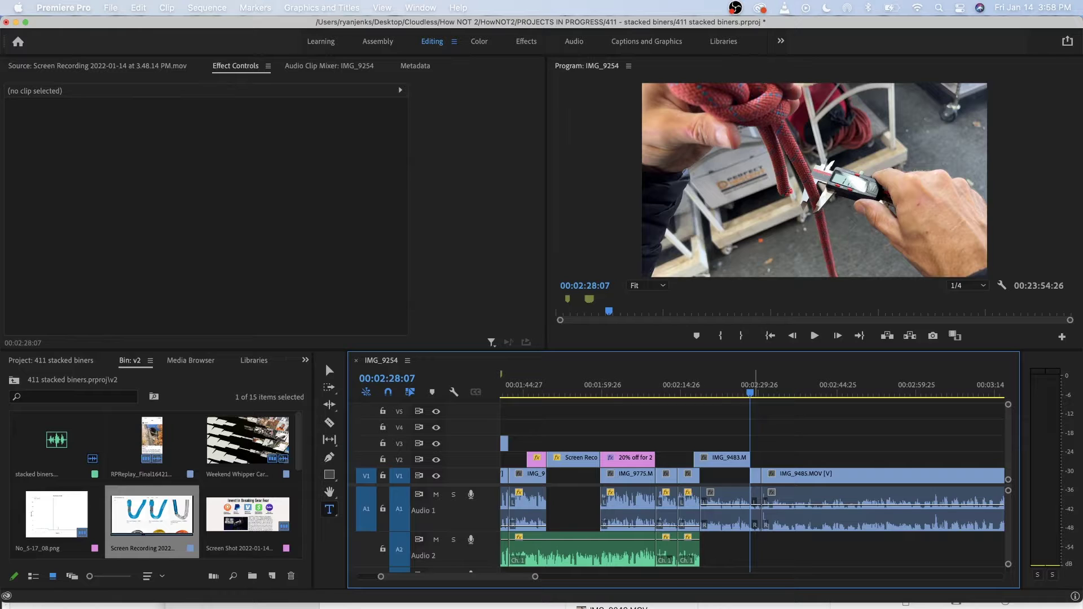
# Move the stacked carabiners clip on V5 from around 00:01:30 to near the beginning of the sequence.
pyautogui.press('-')
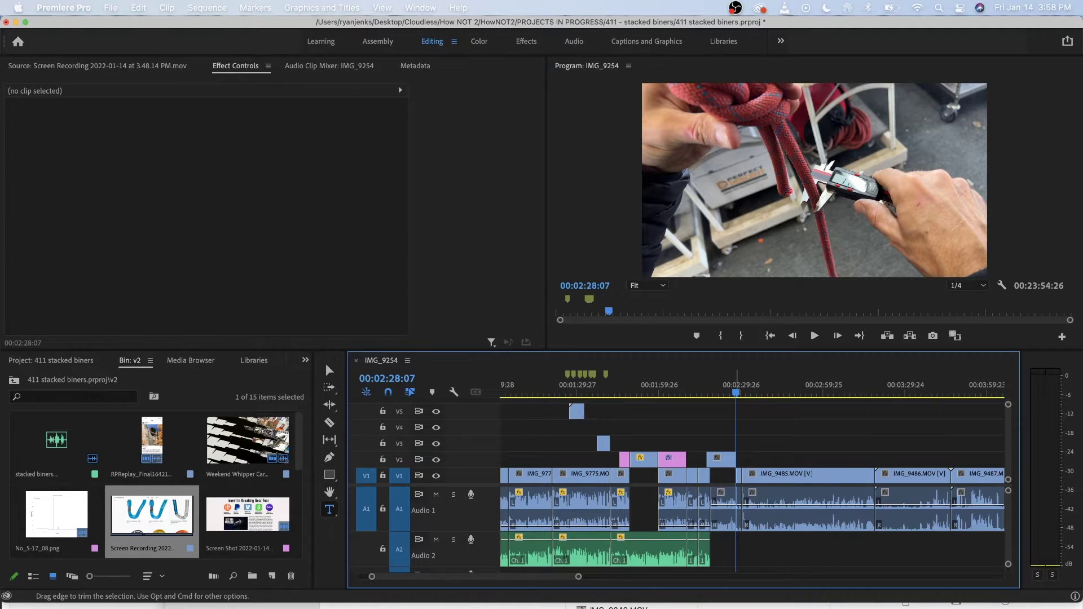
pyautogui.press('-')
pyautogui.press('-')
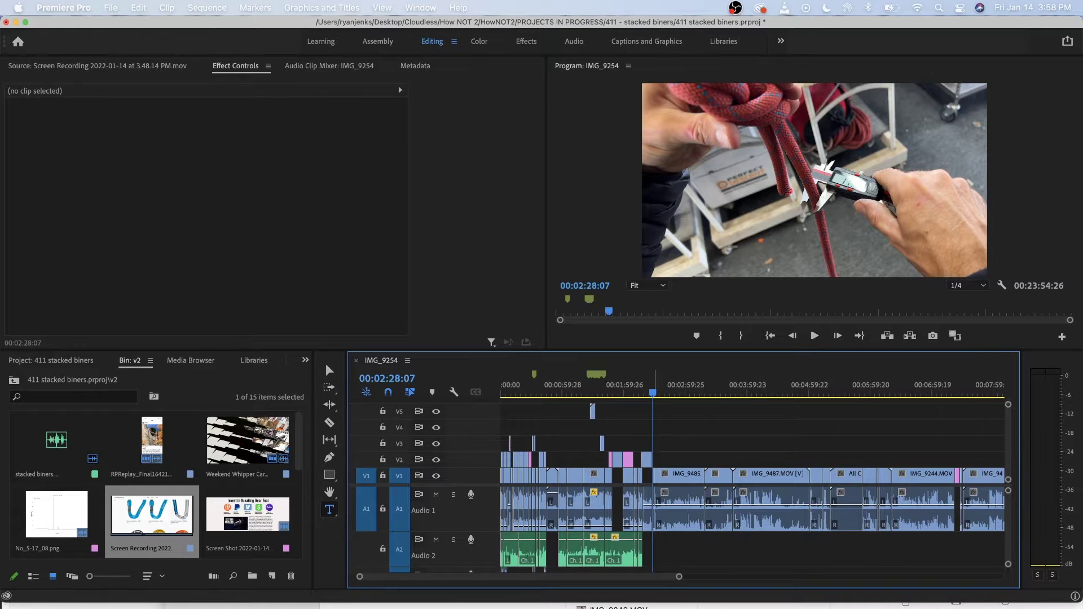
pyautogui.moveTo(653, 392)
pyautogui.mouseDown()
pyautogui.moveTo(813, 392)
pyautogui.moveTo(665, 392)
pyautogui.mouseUp()
pyautogui.press('space')
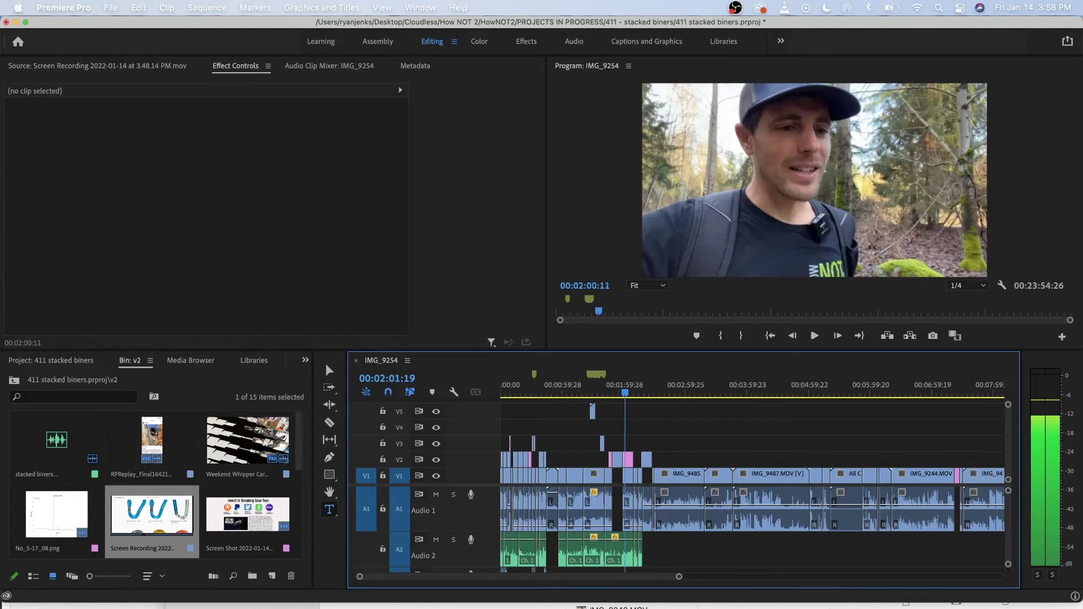
pyautogui.click(588, 392)
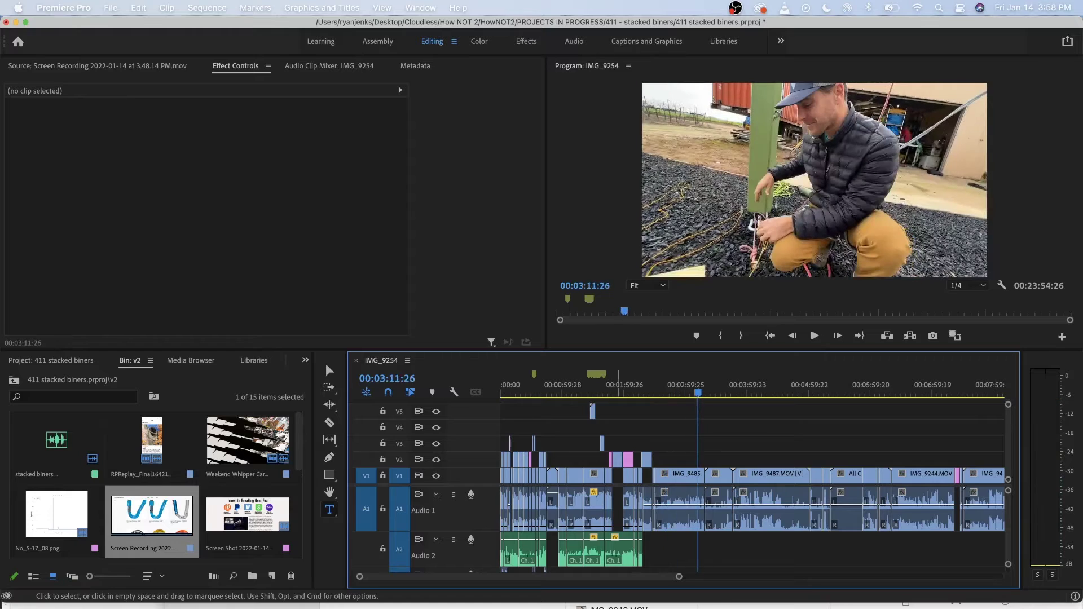
pyautogui.moveTo(587, 392); pyautogui.dragTo(586, 392)
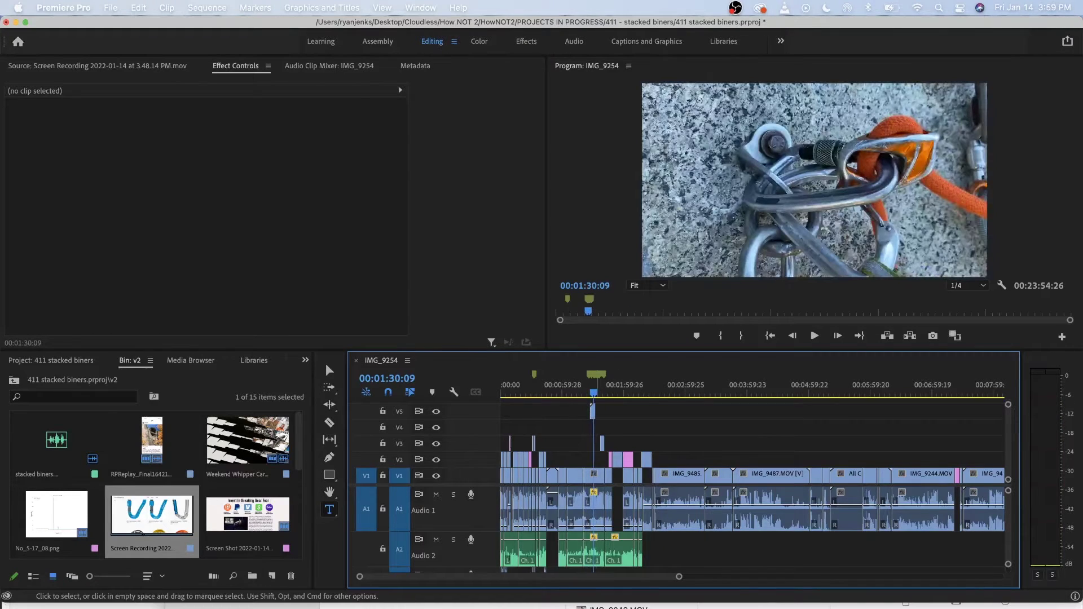
pyautogui.press('=')
pyautogui.press('=')
pyautogui.press('=')
pyautogui.hscroll(-5, 752, 485)
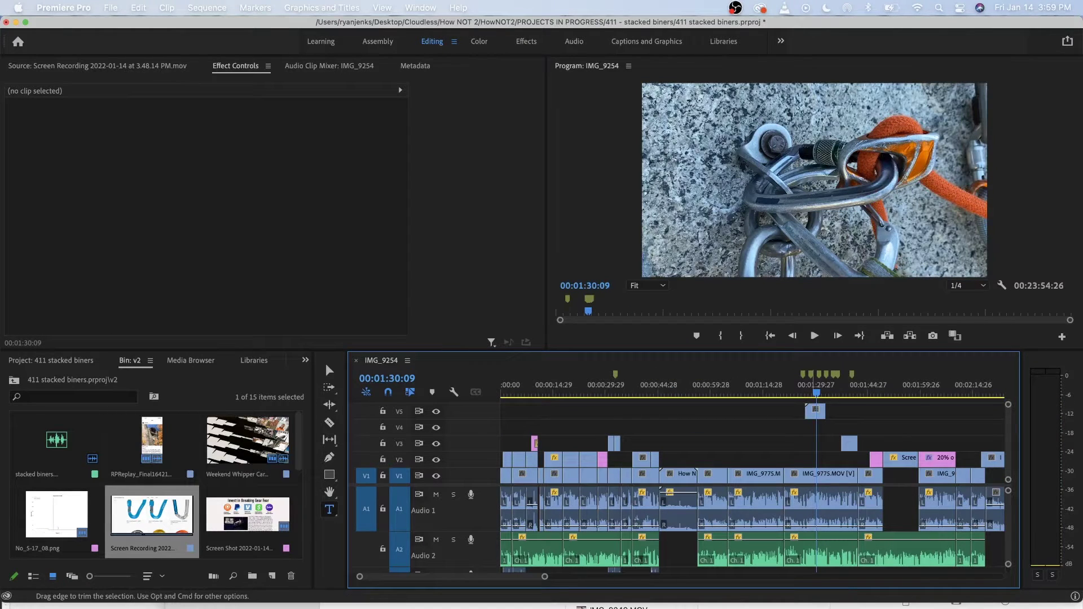
pyautogui.moveTo(815, 411); pyautogui.dragTo(532, 388)
# Position the stacked carabiners clip on V5 over the Weekend Whipper clips and trim its start to about 00:00:07:03.
pyautogui.press('=')
pyautogui.press('=')
pyautogui.press('=')
pyautogui.press('=')
pyautogui.moveTo(803, 412); pyautogui.dragTo(767, 412)
pyautogui.press('space')
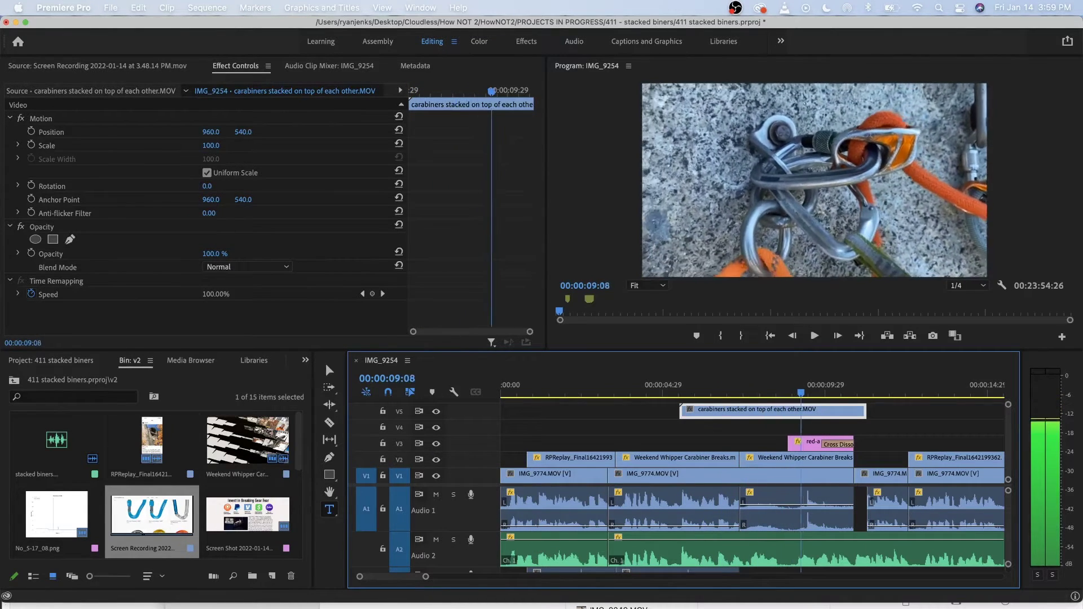
pyautogui.moveTo(811, 393); pyautogui.dragTo(731, 410)
pyautogui.press('space')
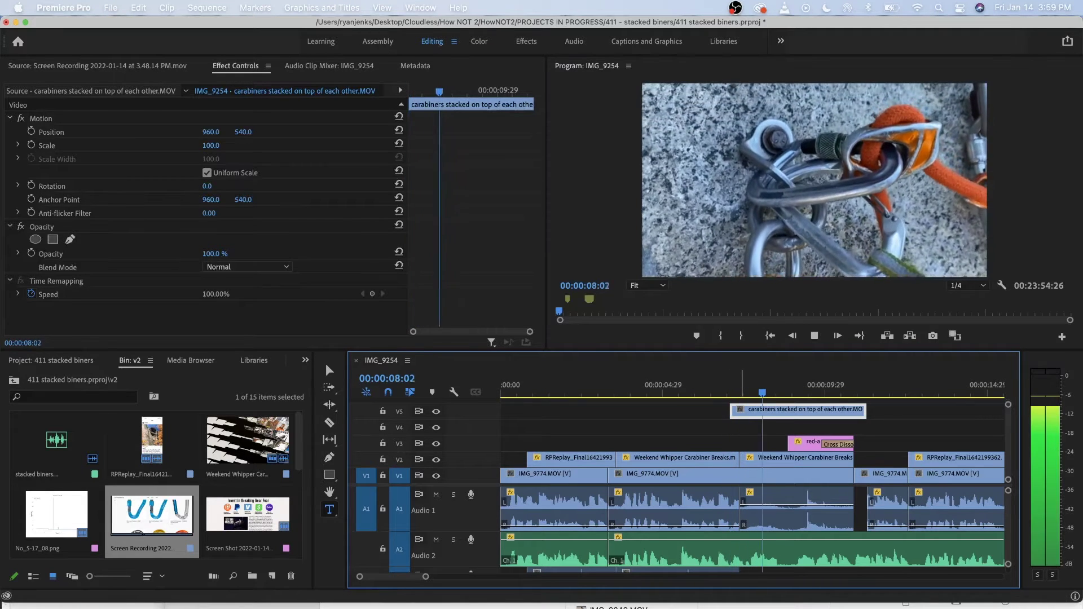
pyautogui.press('space')
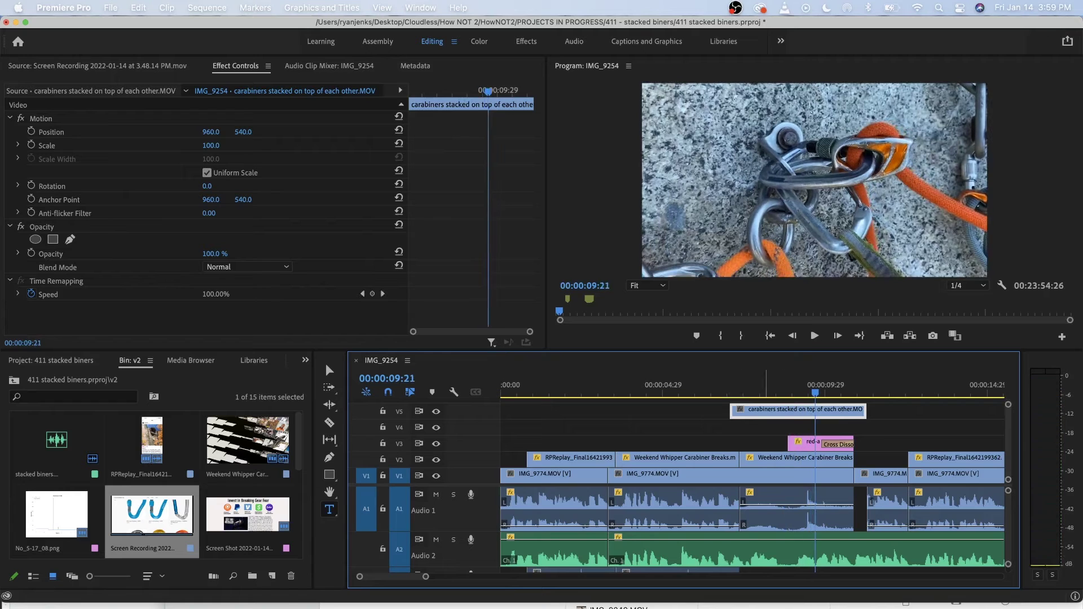
# Shorten the stacked carabiners clip so it ends with the second Weekend Whipper clip, and play the sequence from the start.
pyautogui.moveTo(865, 410); pyautogui.dragTo(823, 411)
pyautogui.click(549, 387)
pyautogui.press('Home')
pyautogui.press('space')
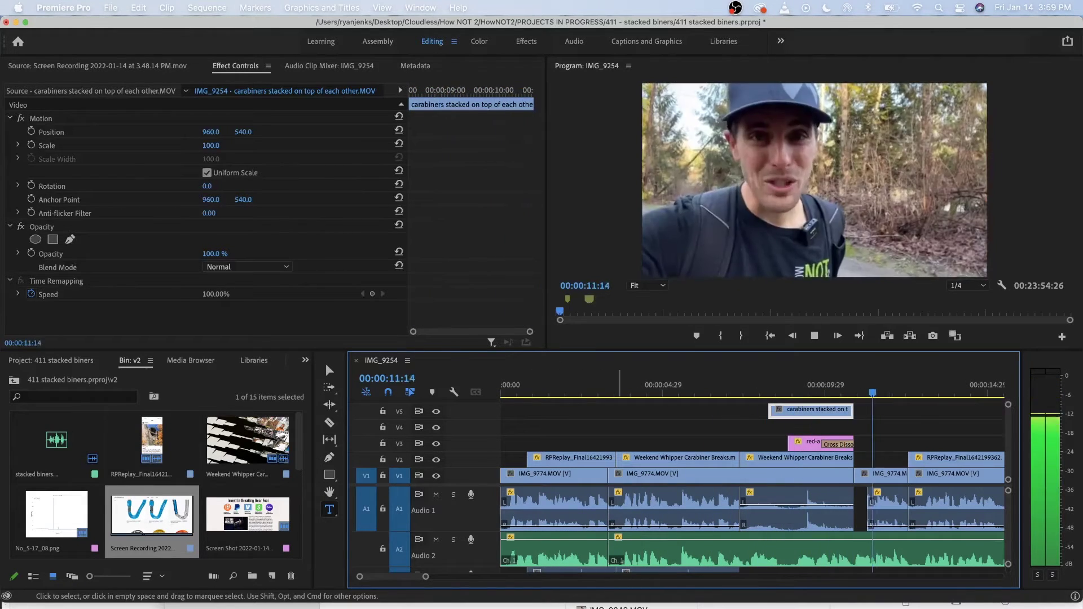
pyautogui.press('-')
pyautogui.press('-')
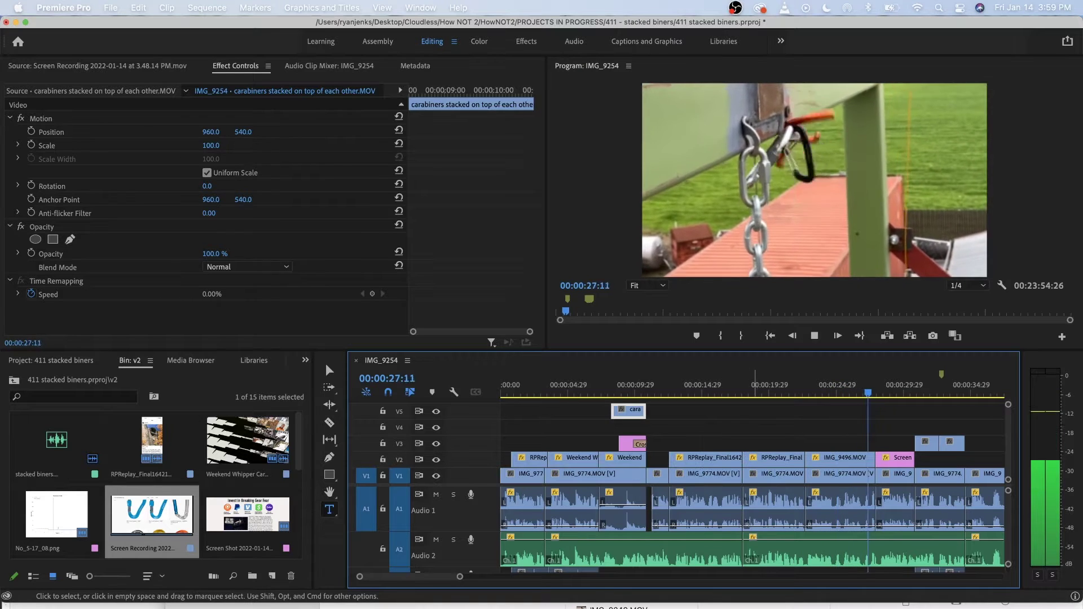
# Move the stacked carabiners clip from V5 to V4, starting at 00:00:51:12 above the How Not 2 intro.
pyautogui.press('-')
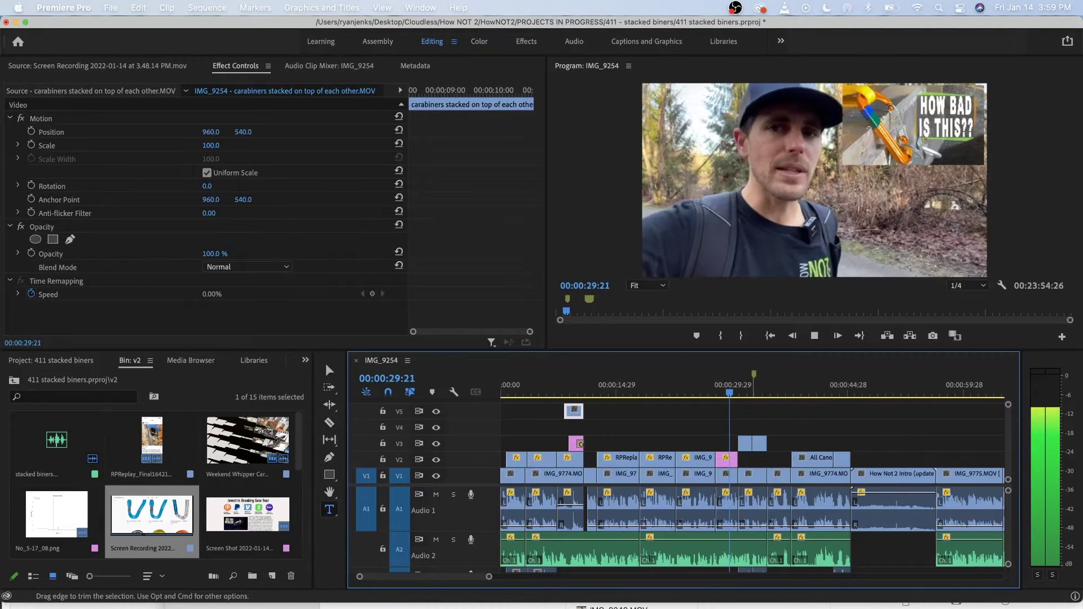
pyautogui.press('space')
pyautogui.press('space')
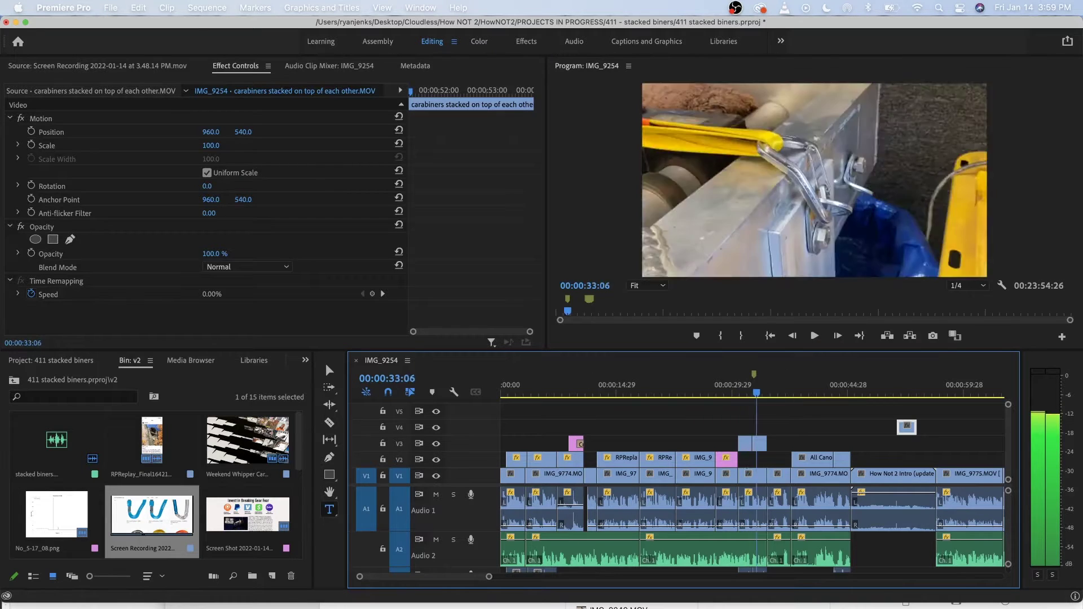
# Play the sequence through the All Canopy section, the How Not 2 intro and the IMG_9775 clips, stopping at 00:01:27:00.
pyautogui.press('j')
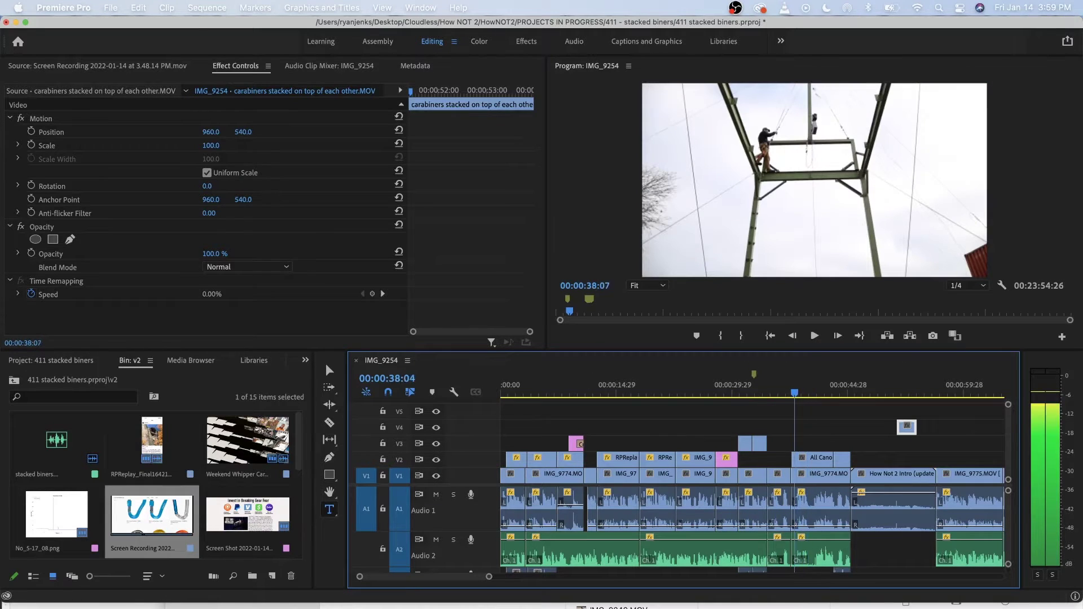
pyautogui.hscroll(3, 753, 480)
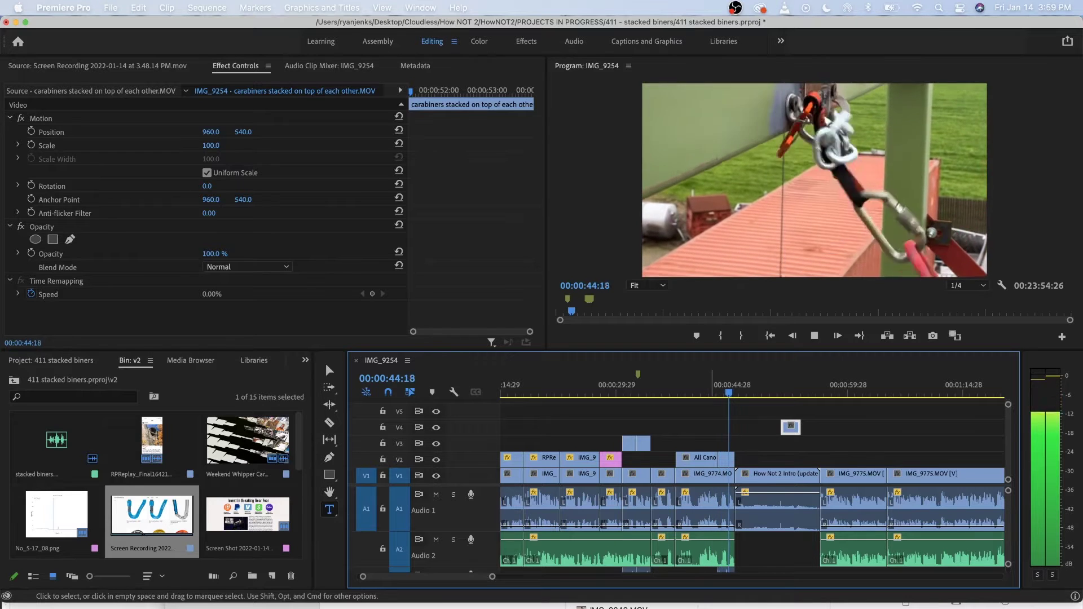
pyautogui.press('space')
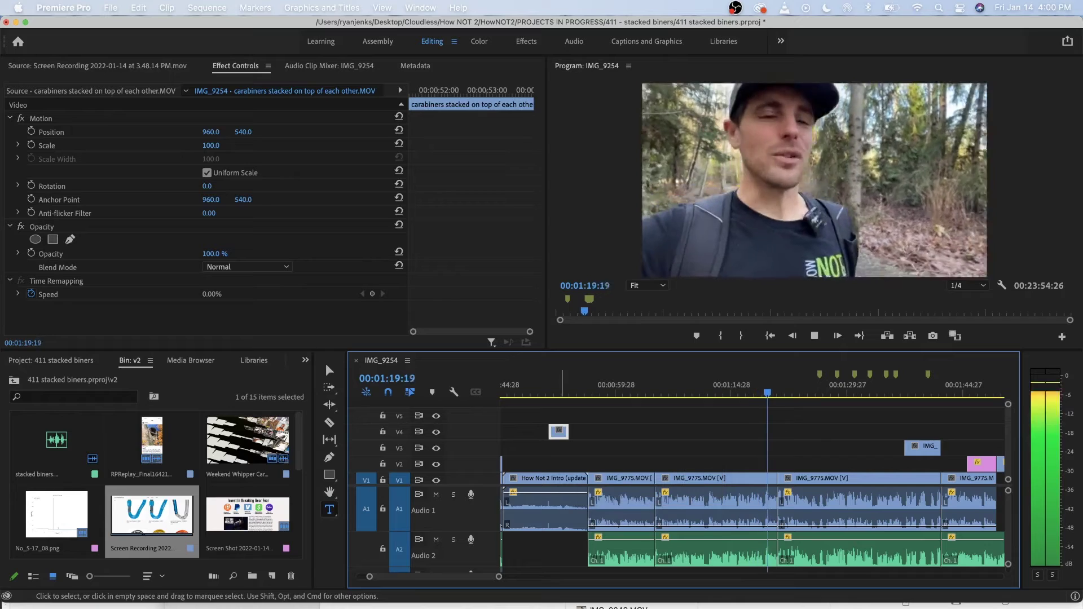
pyautogui.press('-')
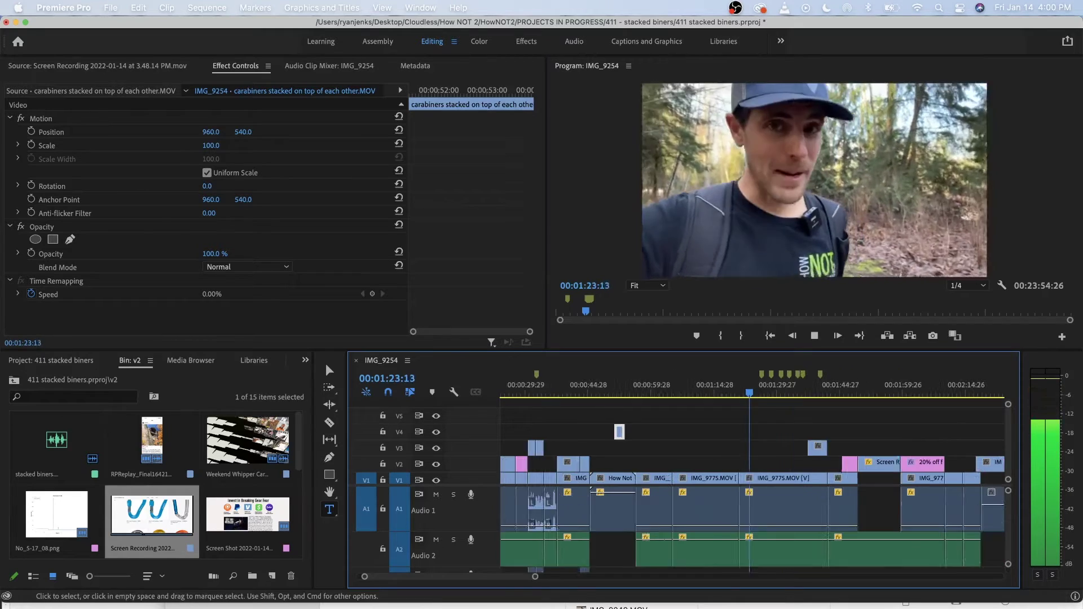
pyautogui.press('space')
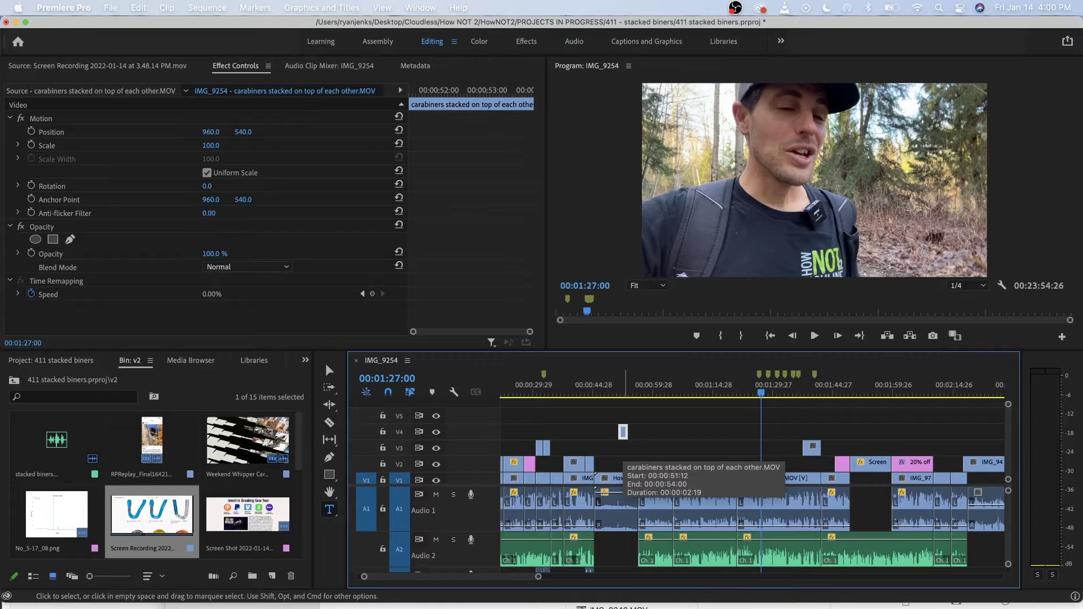
# Move the stacked carabiners clip to V3 above IMG_9485, at about 00:02:57.
pyautogui.press('-')
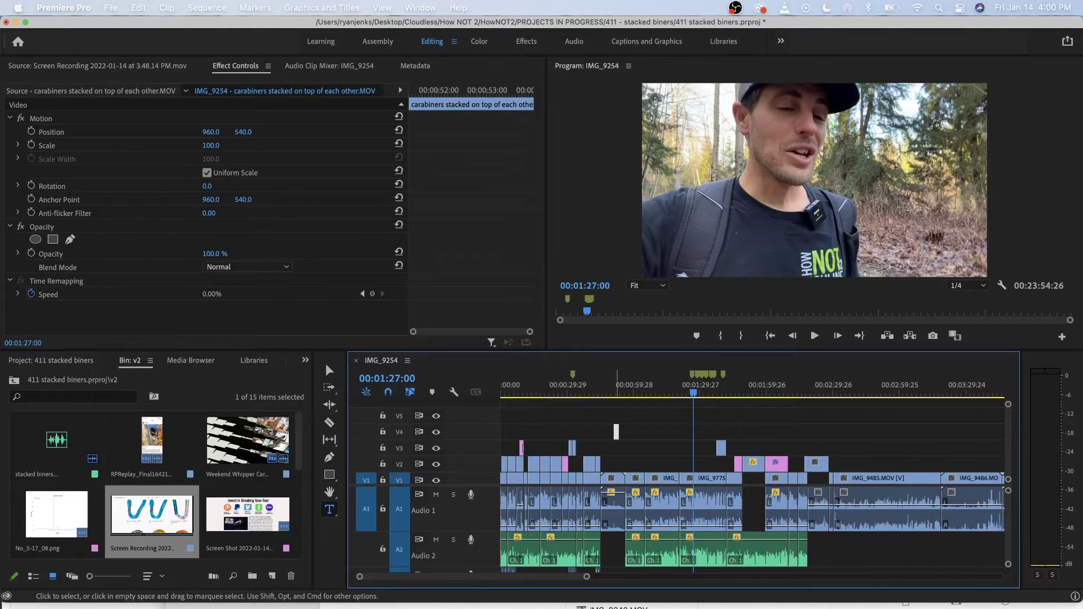
pyautogui.moveTo(617, 433); pyautogui.dragTo(895, 448)
pyautogui.scroll(-2, 893, 448)
pyautogui.scroll(6, 893, 449)
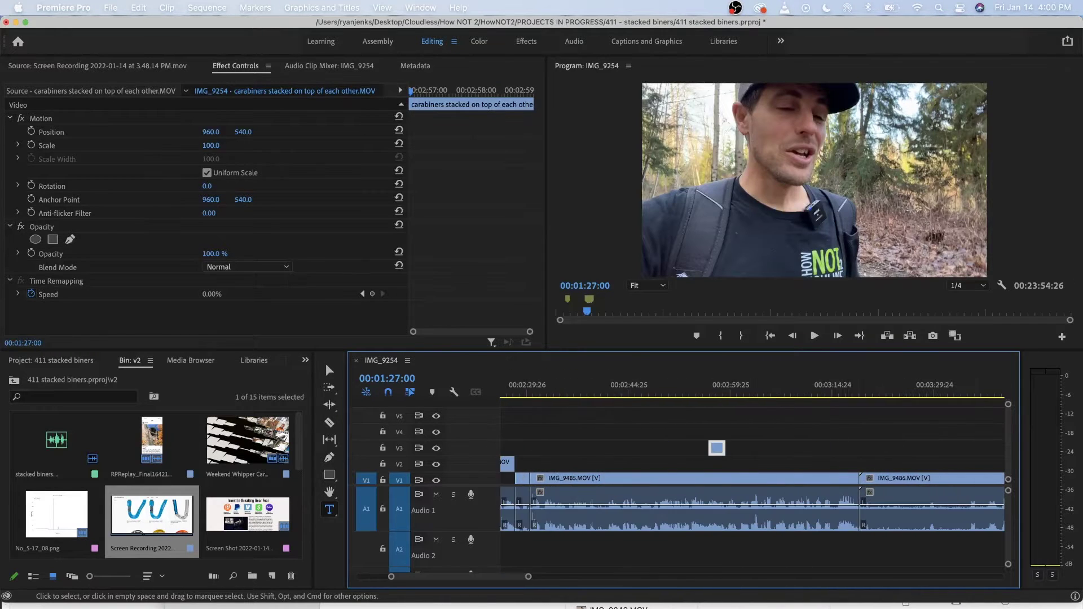
pyautogui.press('-')
pyautogui.press('-')
pyautogui.press('-')
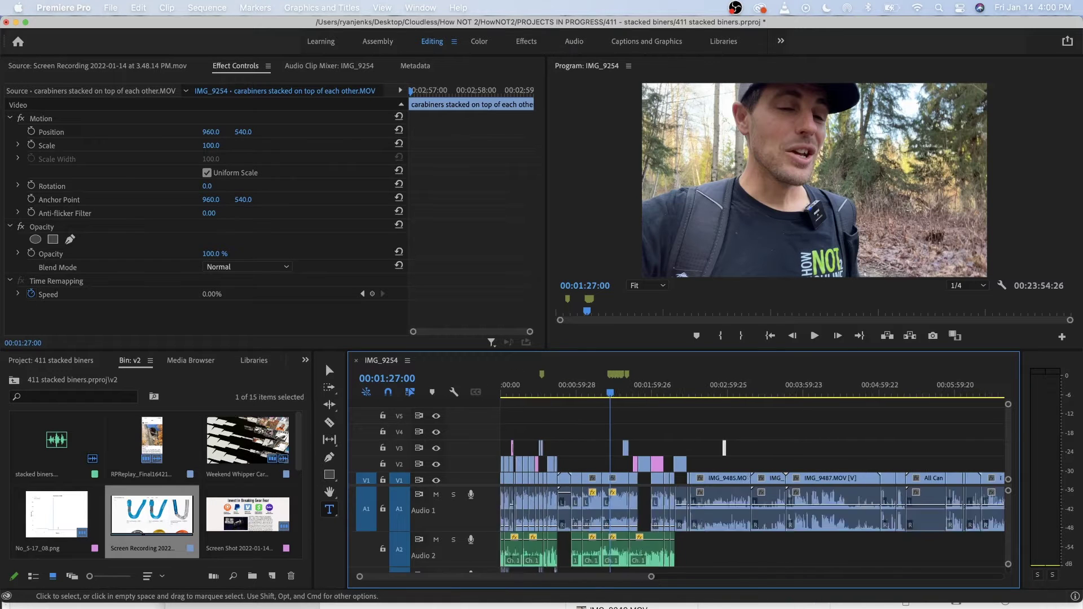
# Cut the stacked carabiners clip and paste it past the end of the sequence, at about 00:24:11.
pyautogui.press('super+shift+a')
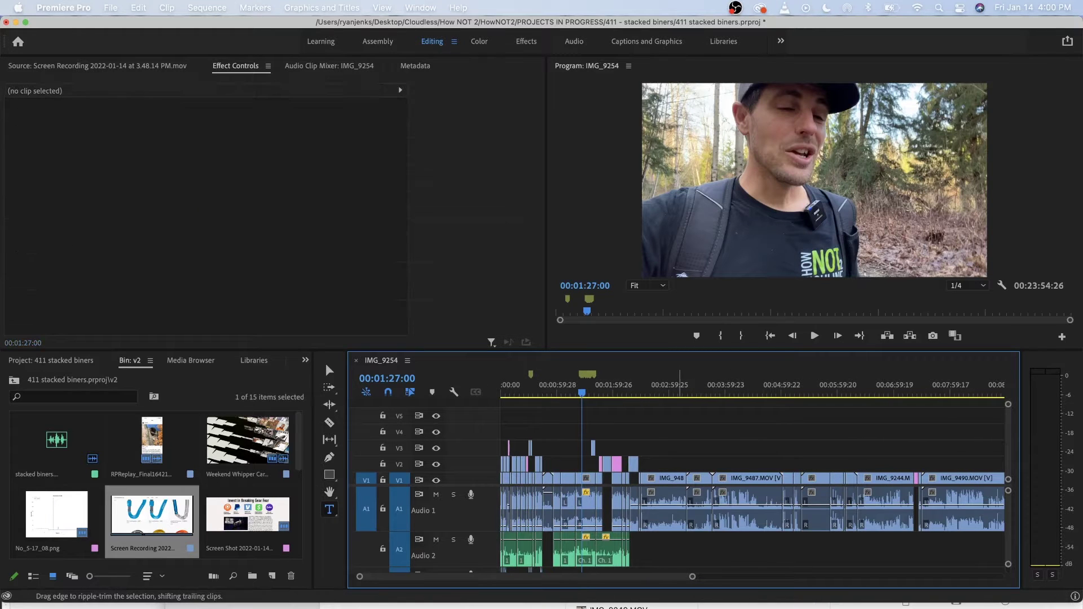
pyautogui.press('-')
pyautogui.press('-')
pyautogui.press('-')
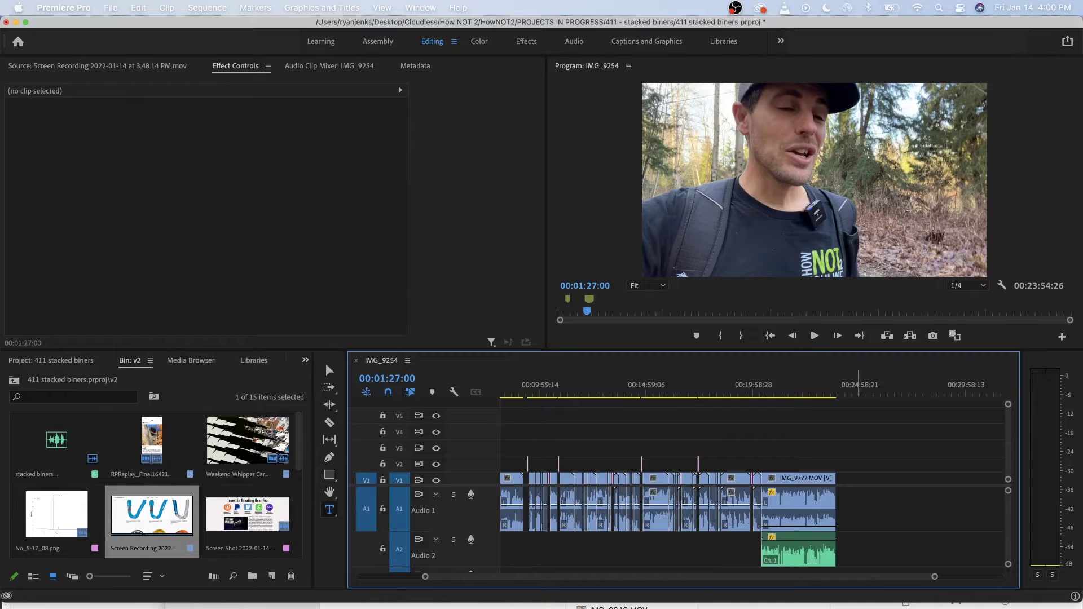
pyautogui.press('End')
pyautogui.press('d')
pyautogui.press('=')
pyautogui.press('=')
pyautogui.press('=')
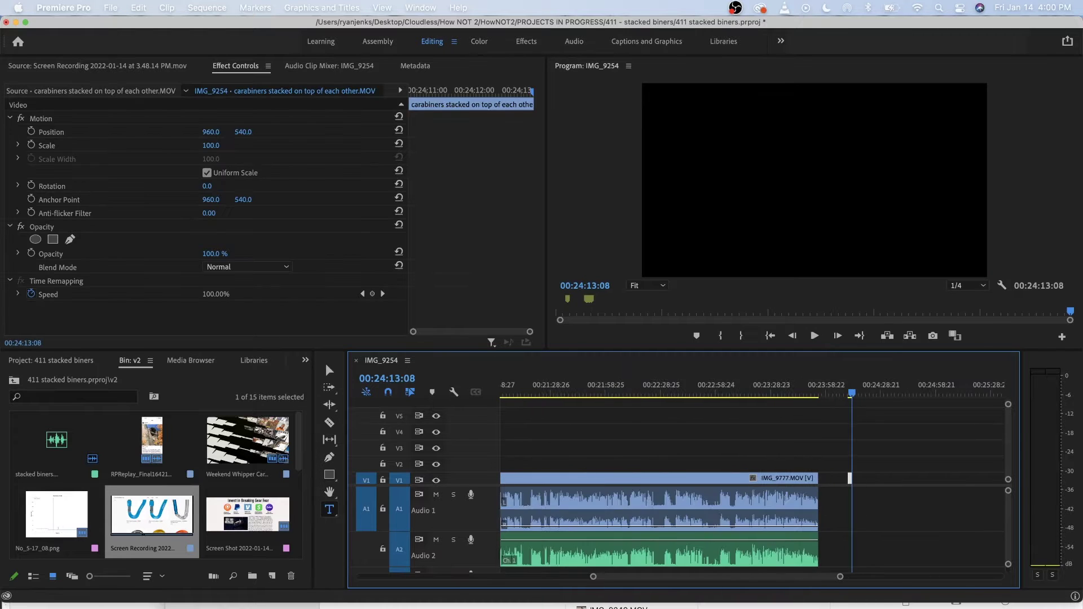
# Place the stacked carabiners clip on V2 over the end of IMG_9777 at about 00:23:46, and play across it.
pyautogui.moveTo(834, 479); pyautogui.dragTo(678, 463)
pyautogui.moveTo(675, 389); pyautogui.dragTo(667, 389)
pyautogui.scroll(3, 669, 395)
pyautogui.press('=')
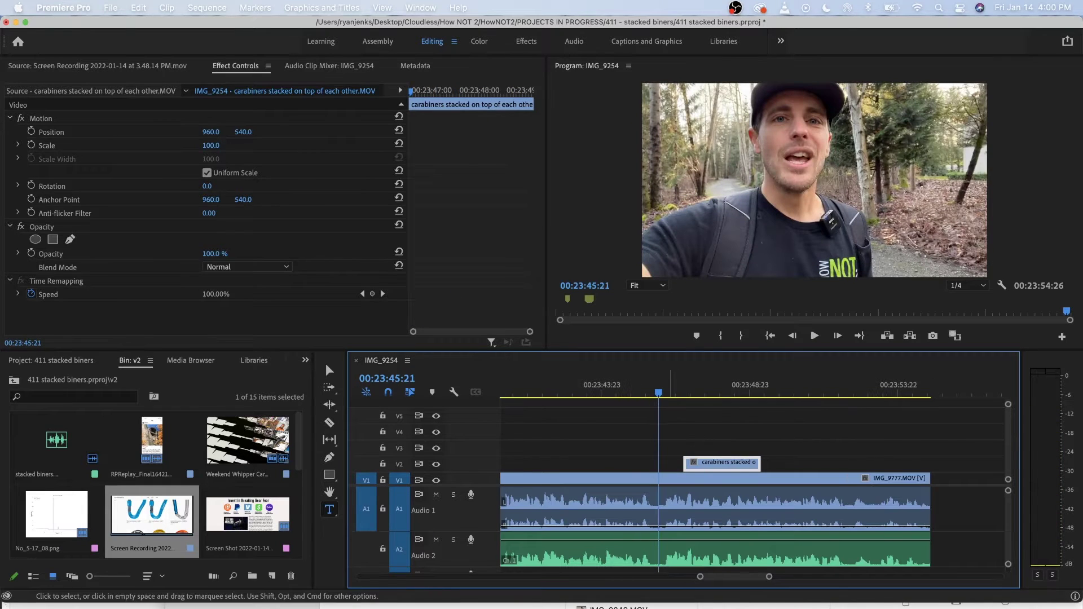
pyautogui.press('space')
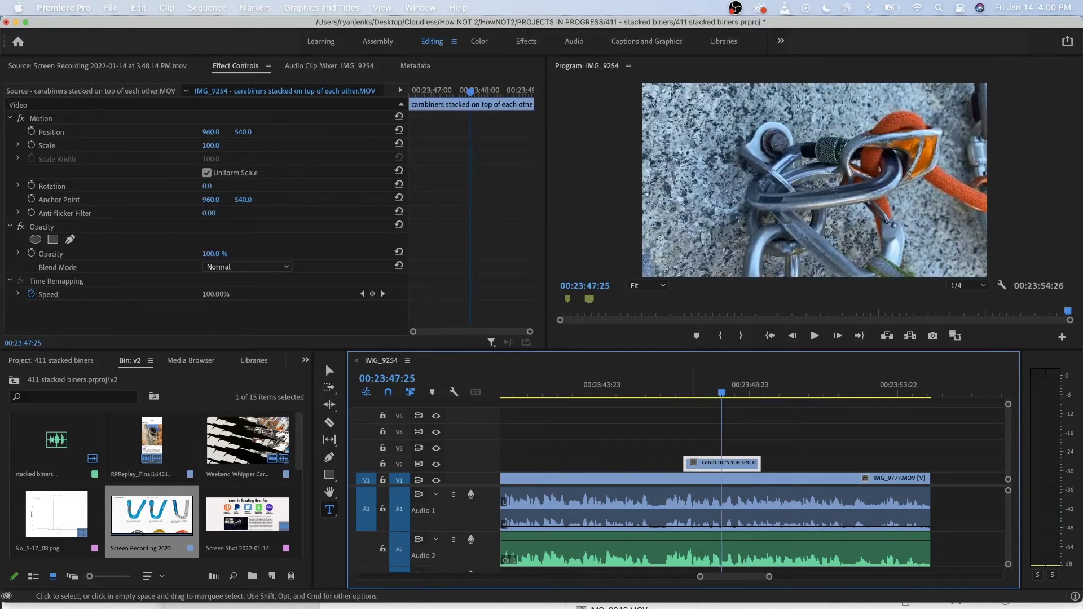
# Return to 00:02:25:19 near the beginning of the sequence and play the end of the IMG_9483 clip.
pyautogui.press('-')
pyautogui.press('-')
pyautogui.press('-')
pyautogui.press('-')
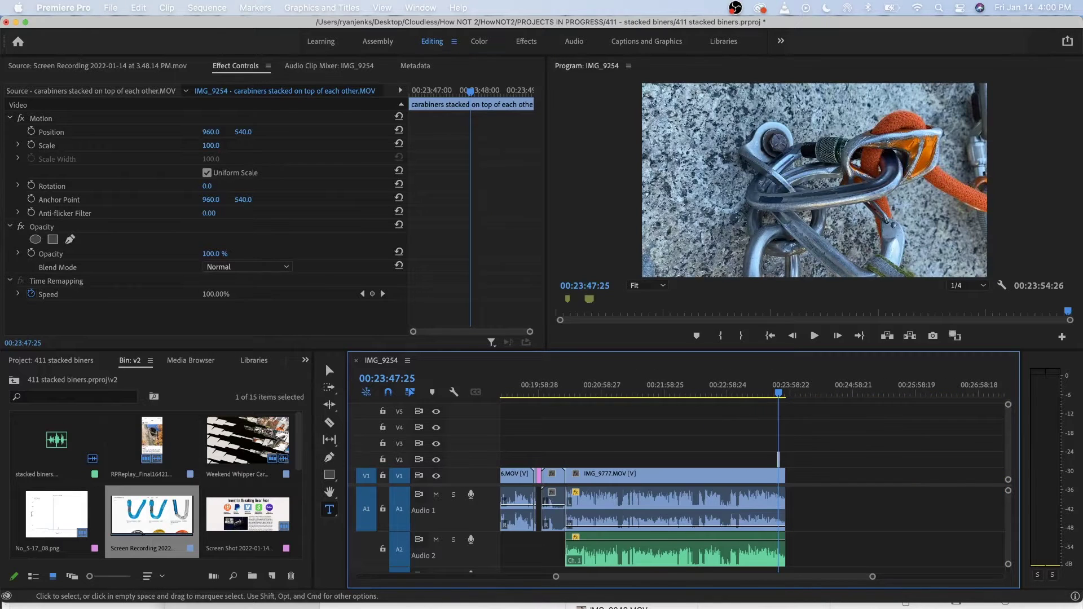
pyautogui.press('-')
pyautogui.press('-')
pyautogui.press('-')
pyautogui.press('-')
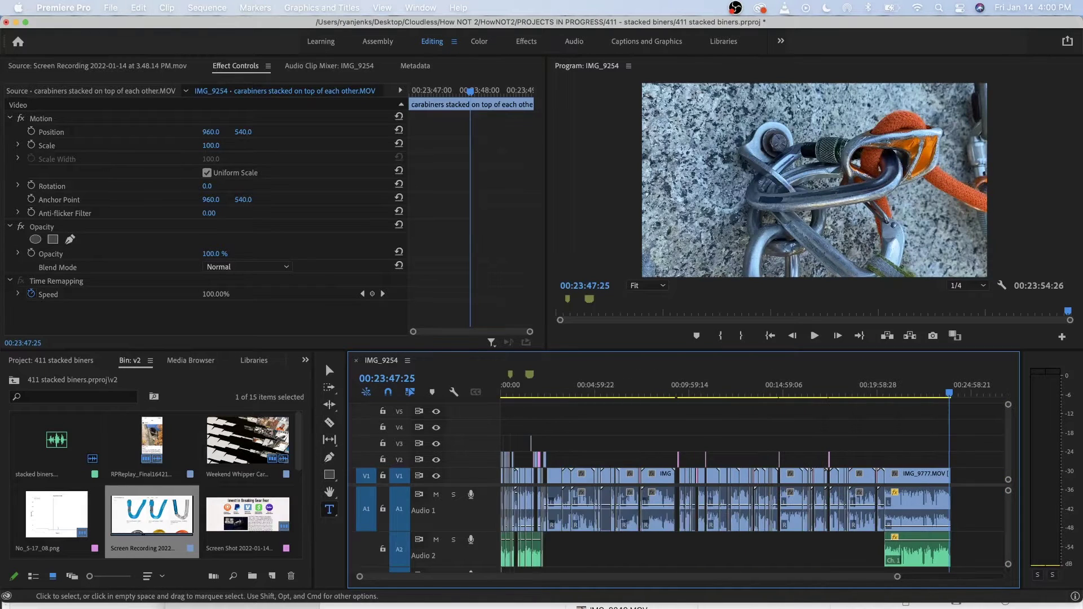
pyautogui.click(547, 389)
pyautogui.press('space')
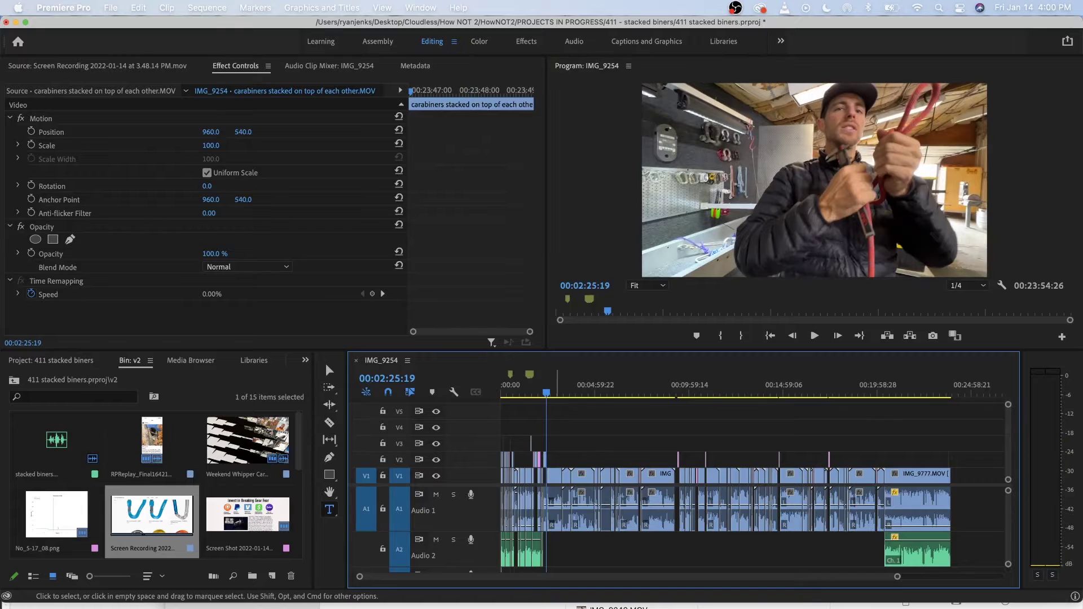
pyautogui.press('=')
pyautogui.press('=')
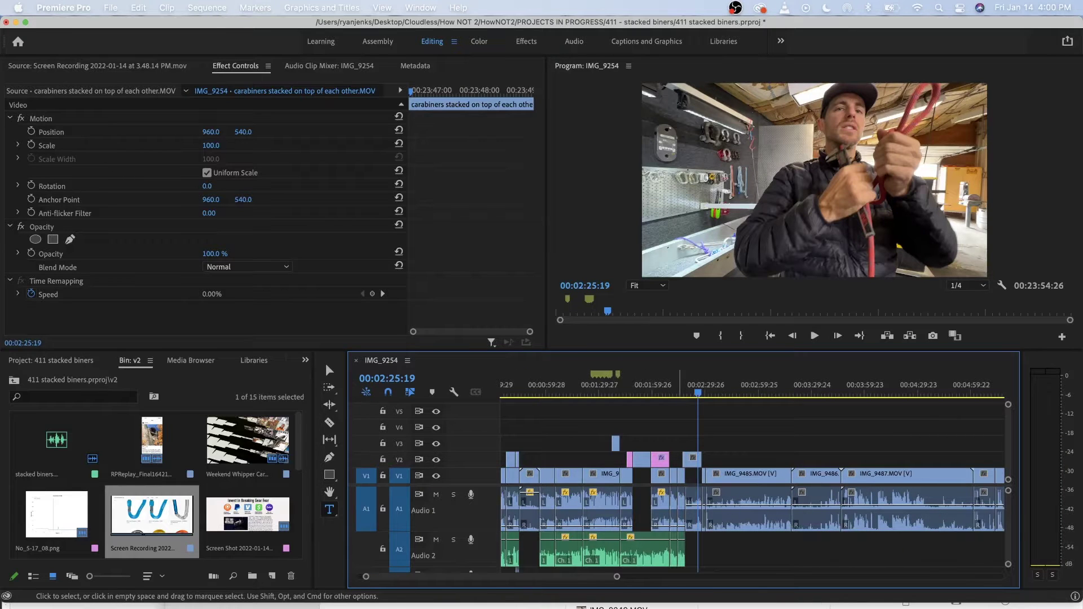
pyautogui.press('=')
pyautogui.press('=')
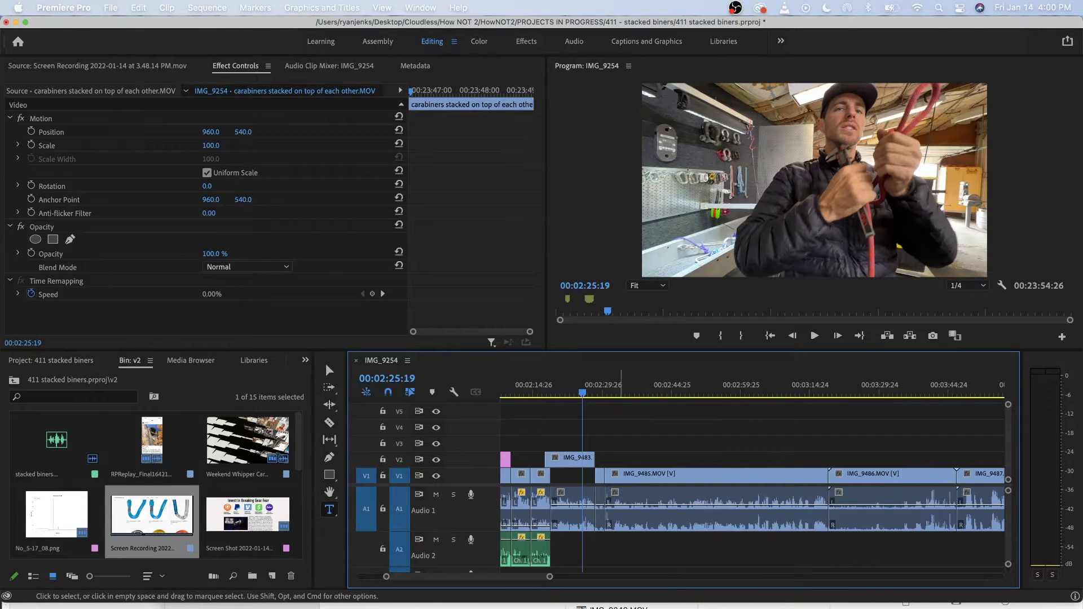
pyautogui.press('space')
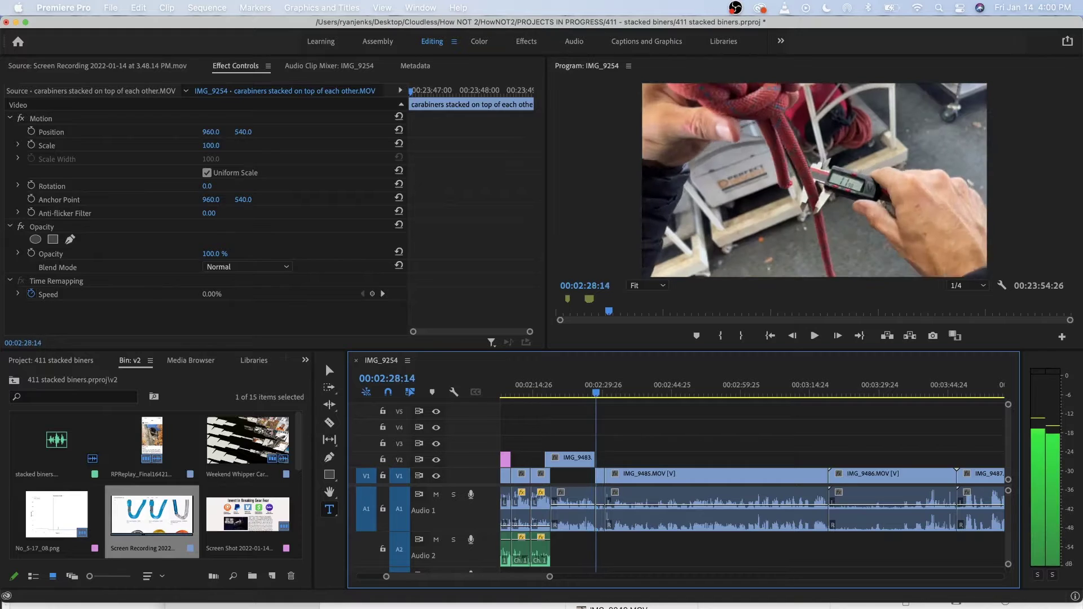
# Play the IMG_9484 clip into IMG_9485, stopping at about 00:02:36.
pyautogui.press('space')
pyautogui.press('=')
pyautogui.press('=')
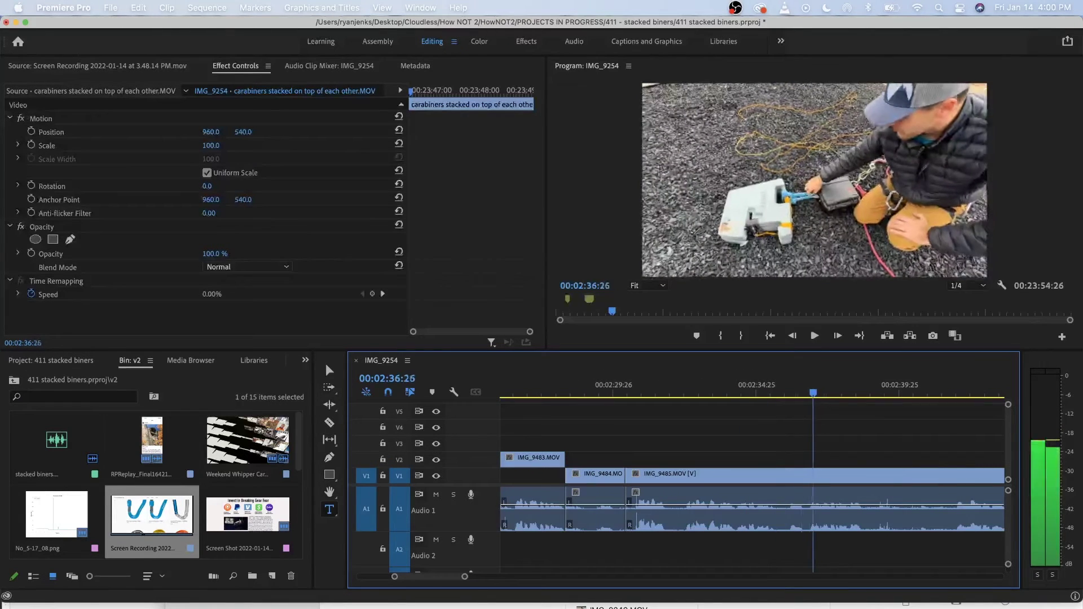
pyautogui.press('space')
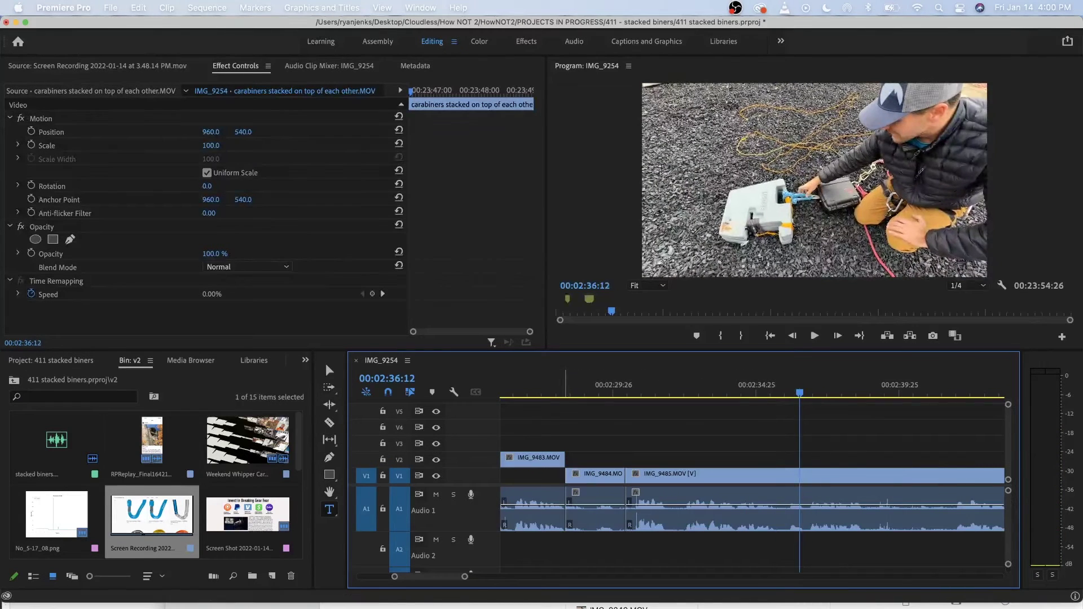
# Replay the IMG_9484 clip and trim its start slightly and its end to 00:02:29:28.
pyautogui.click(562, 389)
pyautogui.hscroll(-5, 677, 480)
pyautogui.press('space')
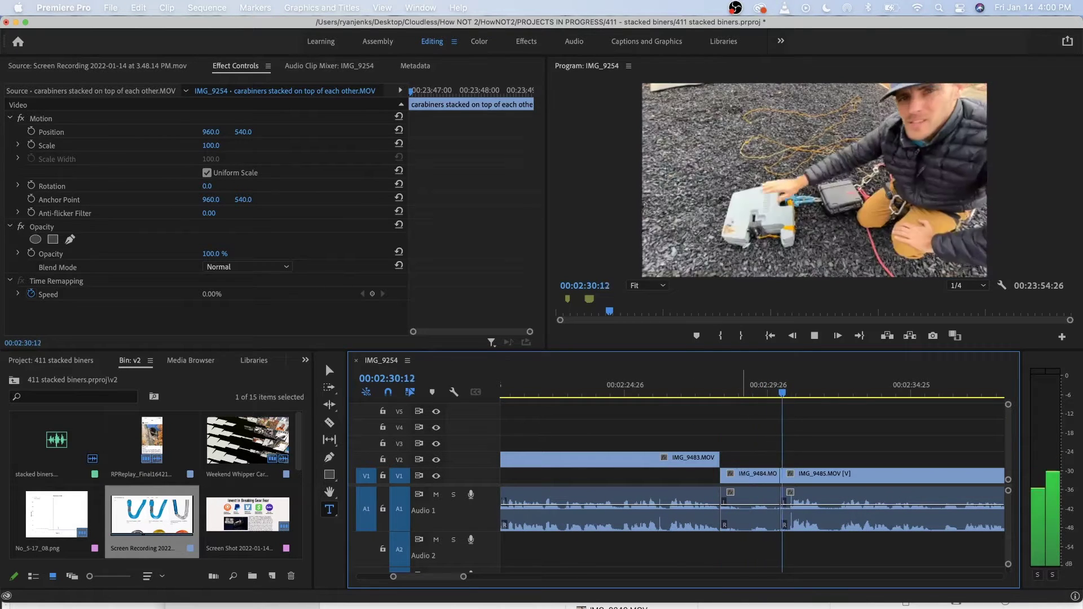
pyautogui.press('space')
pyautogui.press('space')
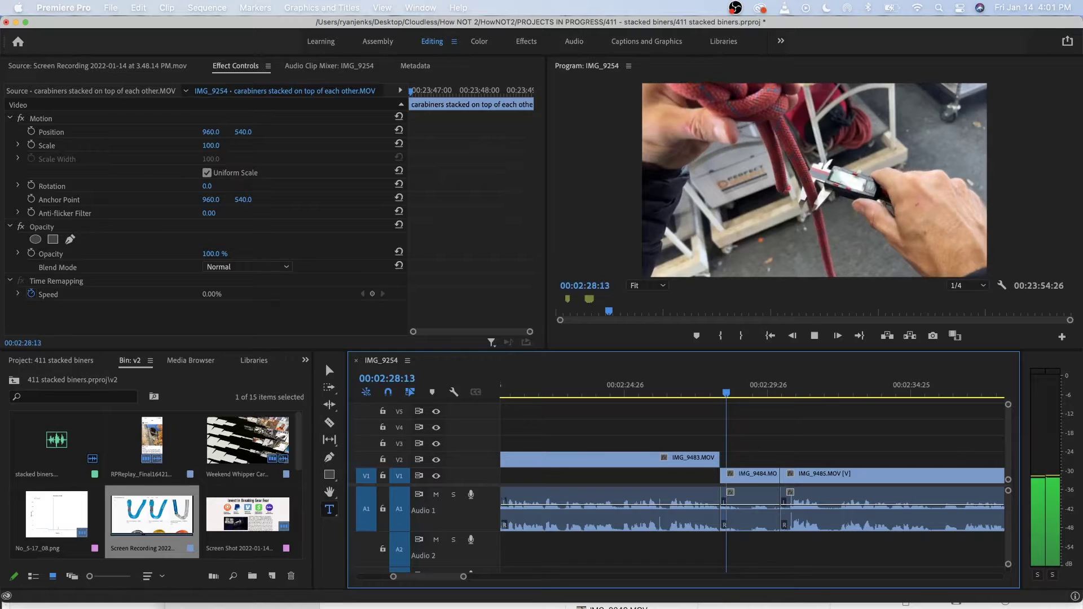
pyautogui.press('space')
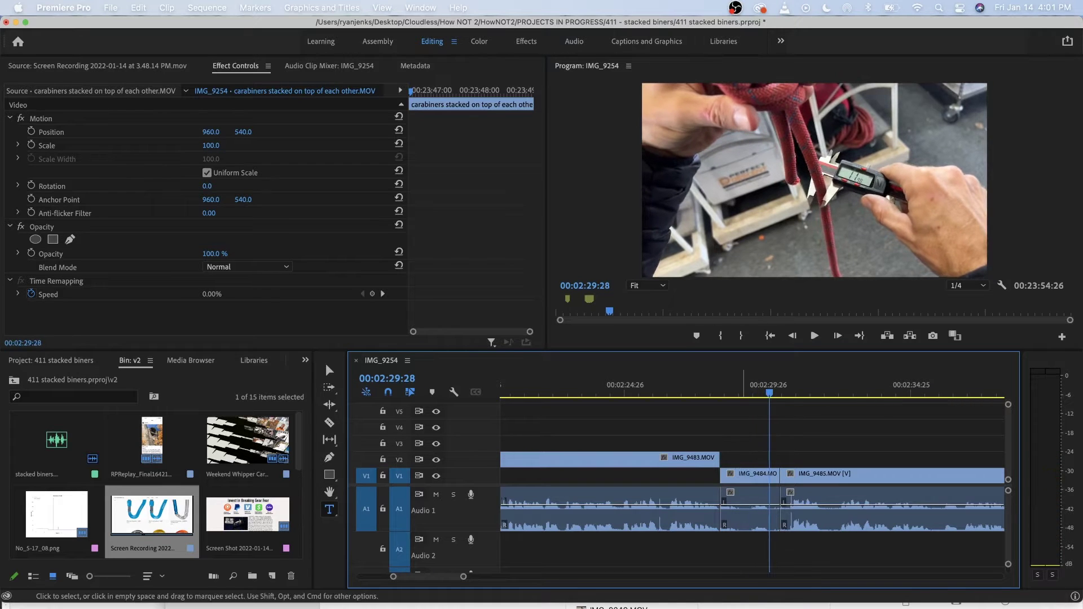
pyautogui.moveTo(722, 499); pyautogui.dragTo(768, 500)
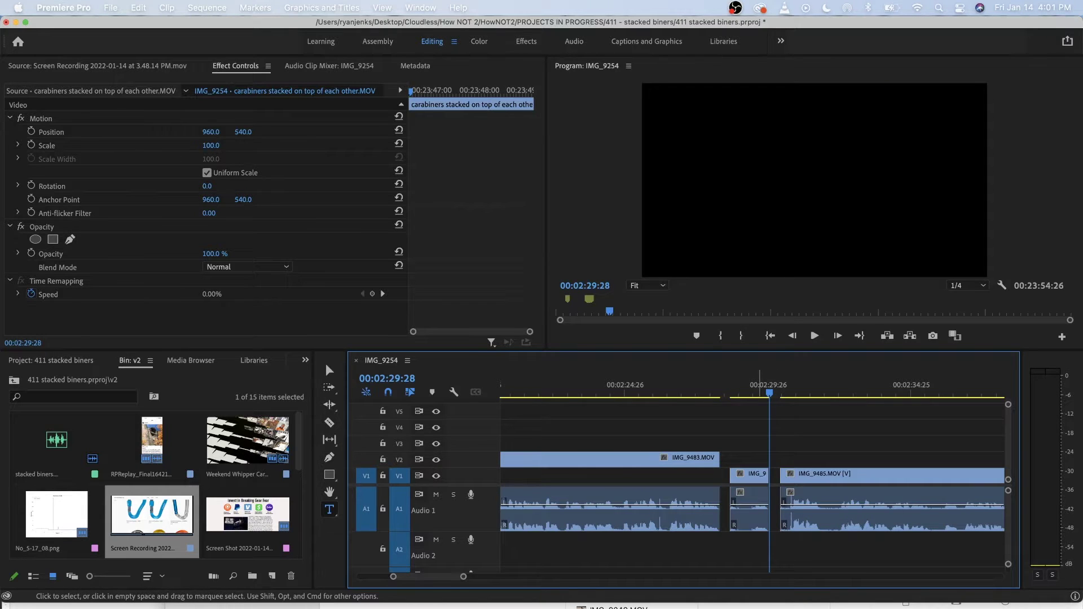
# Unlink the trimmed IMG_9484 clip and delete its audio.
pyautogui.rightClick(756, 499)
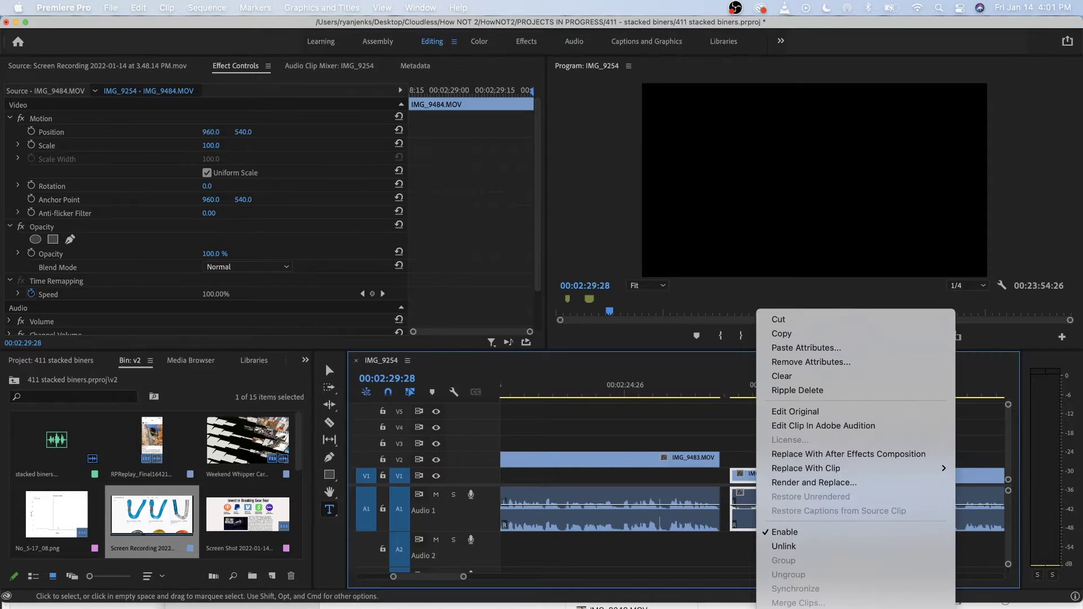
pyautogui.click(801, 547)
pyautogui.click(755, 510)
pyautogui.press('Delete')
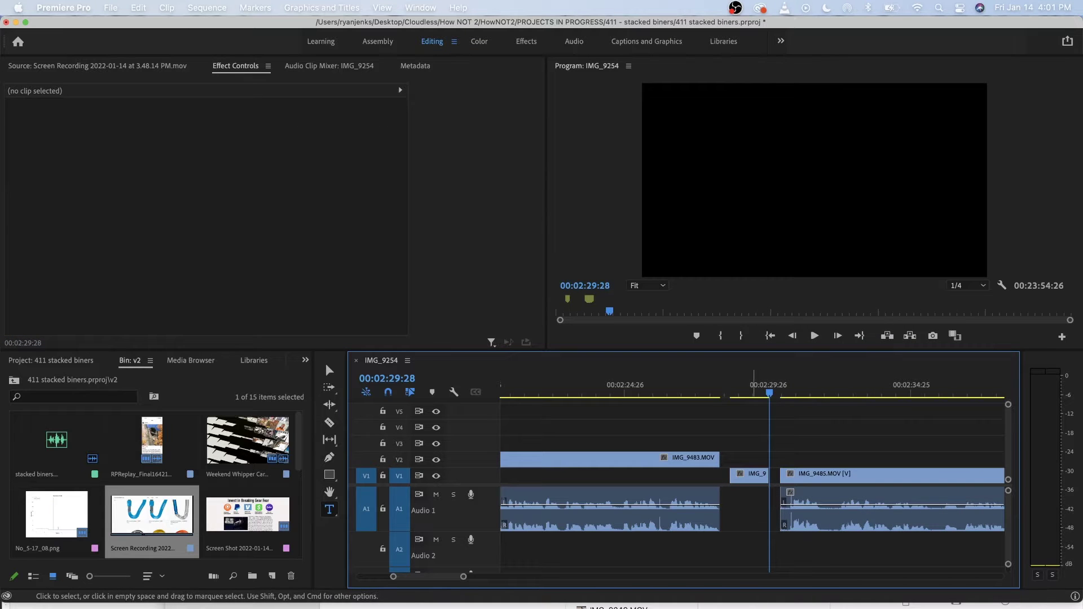
# Move the IMG_9484 video to V3 over IMG_9483 at about 00:02:23, and play IMG_9483 to find its matching moment.
pyautogui.moveTo(749, 474); pyautogui.dragTo(600, 442)
pyautogui.hscroll(-5, 733, 508)
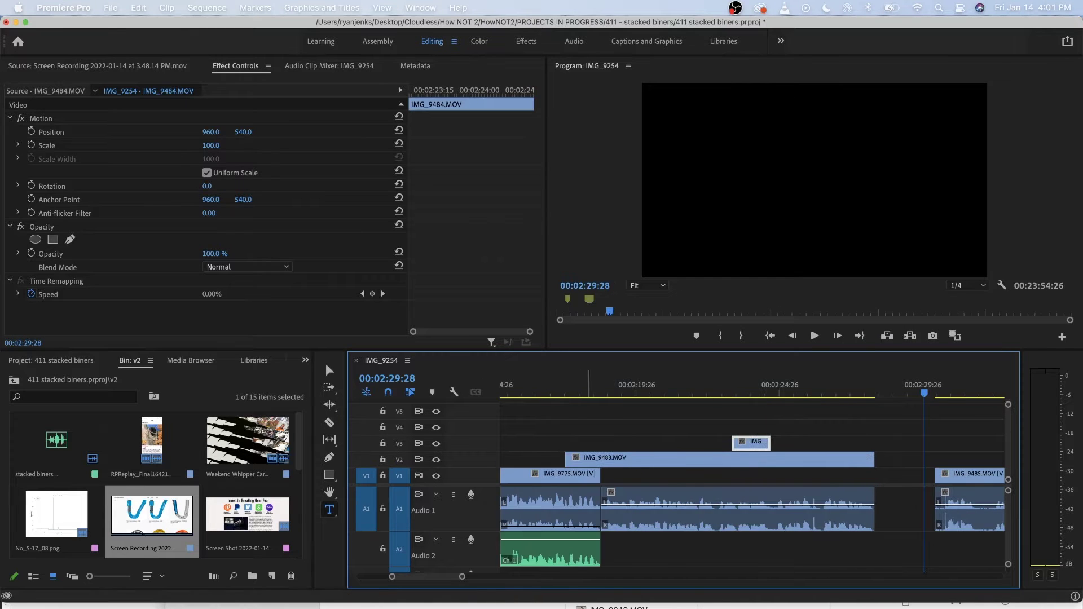
pyautogui.click(573, 385)
pyautogui.press('space')
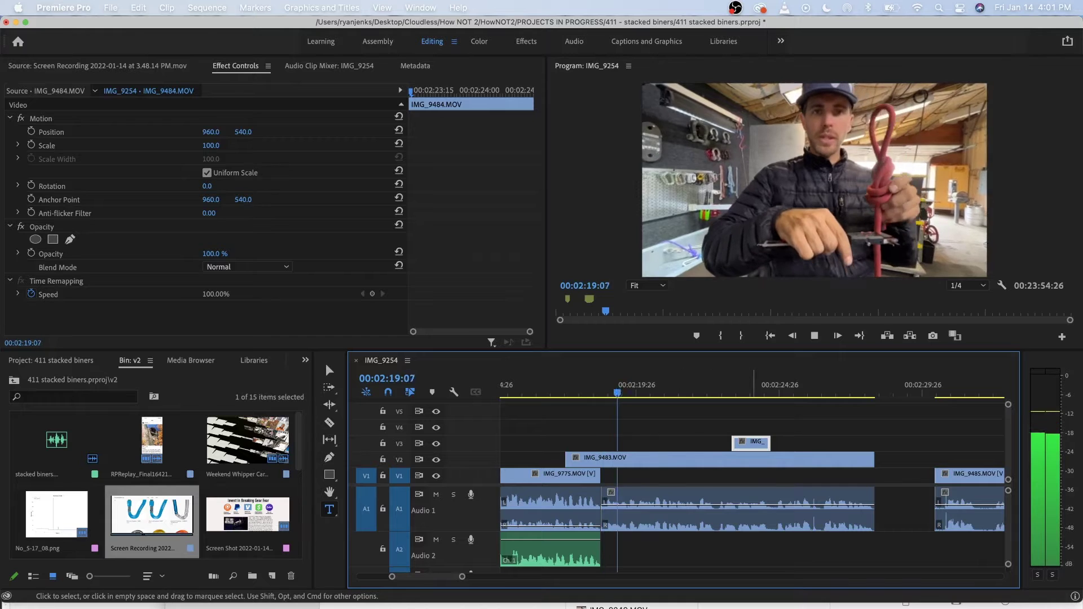
pyautogui.press('space')
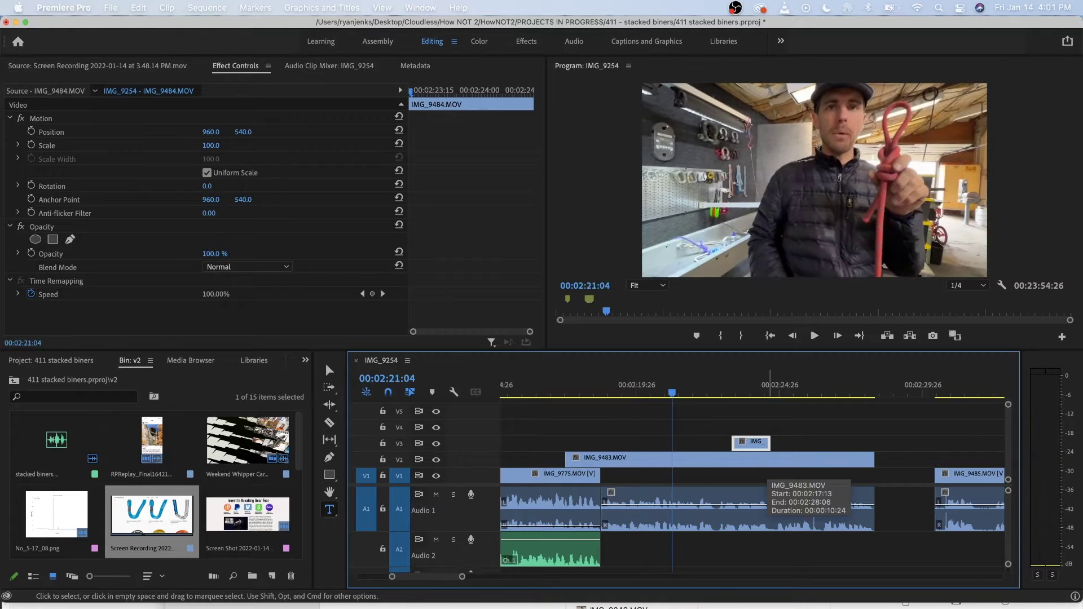
# Shift the IMG_9484 video on V3 earlier to start at about 00:02:21, and play back the overlay from 00:02:18:20.
pyautogui.click(627, 385)
pyautogui.press('space')
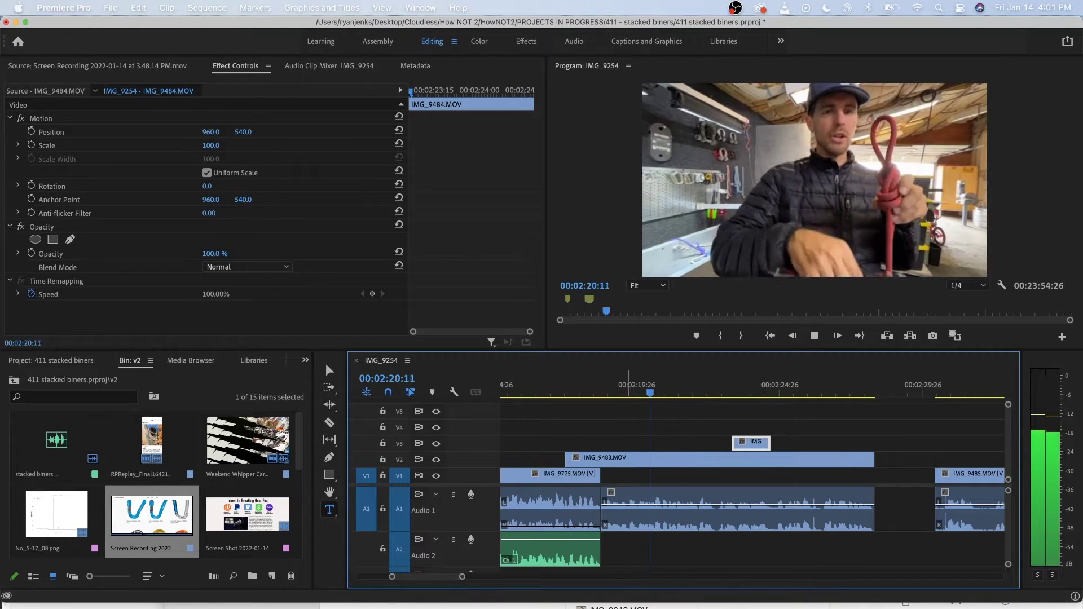
pyautogui.press('space')
pyautogui.moveTo(746, 444); pyautogui.dragTo(683, 444)
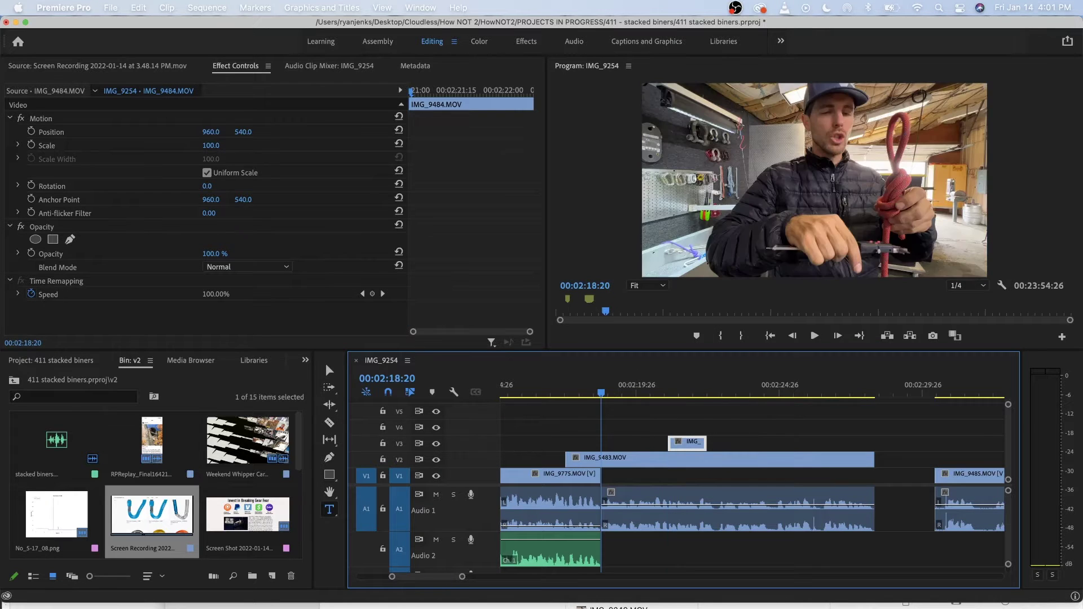
pyautogui.press('space')
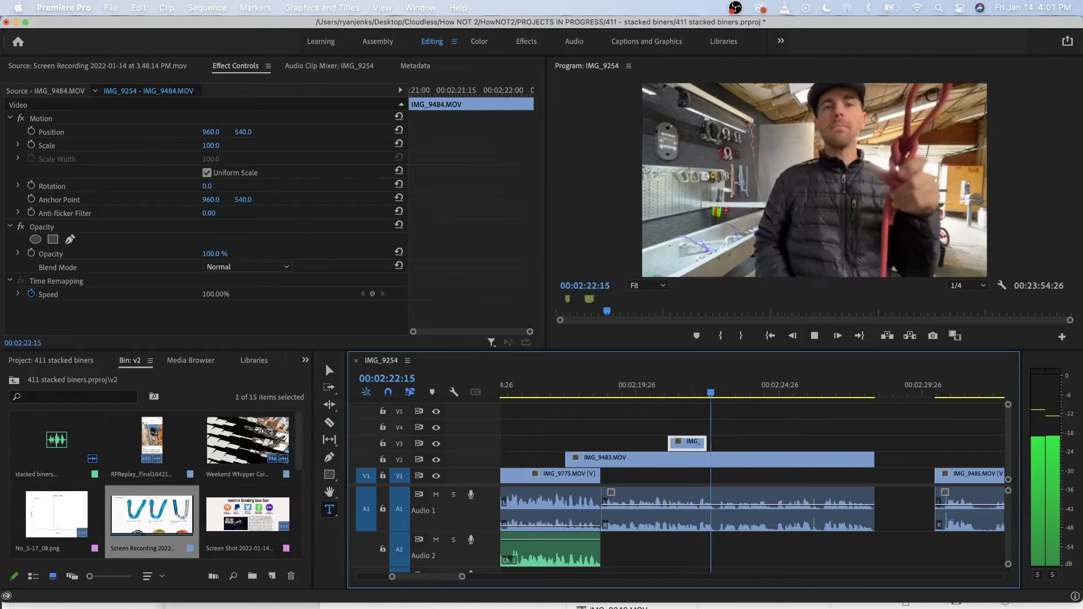
# Replay the talking clip to find the matching moment and move the IMG_9484 video on V3 earlier to start at about 00:02:19:18.
pyautogui.press('space')
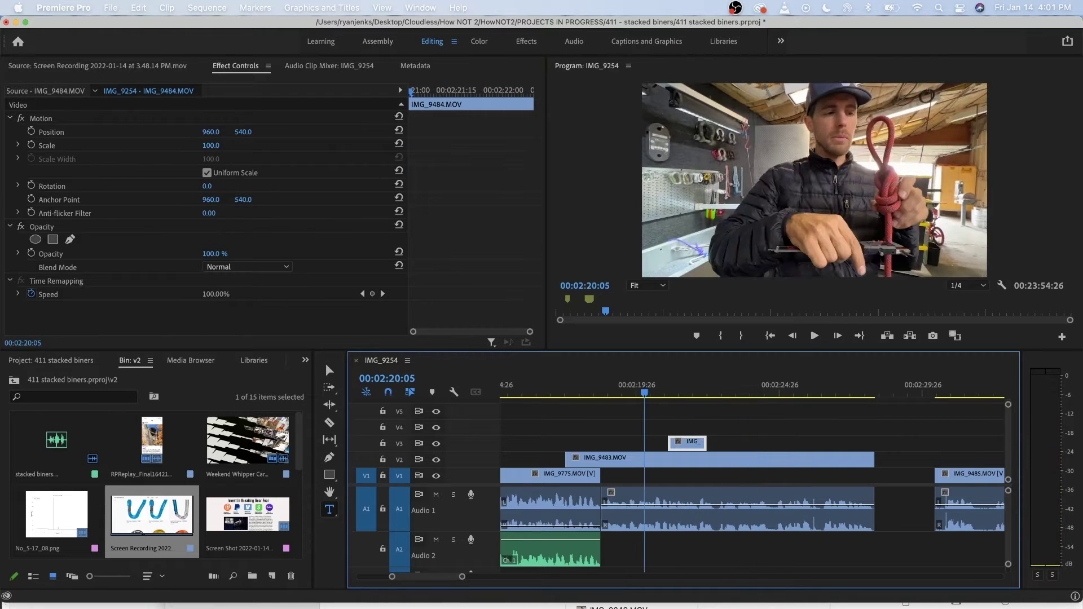
pyautogui.hotkey('shift', 'k')
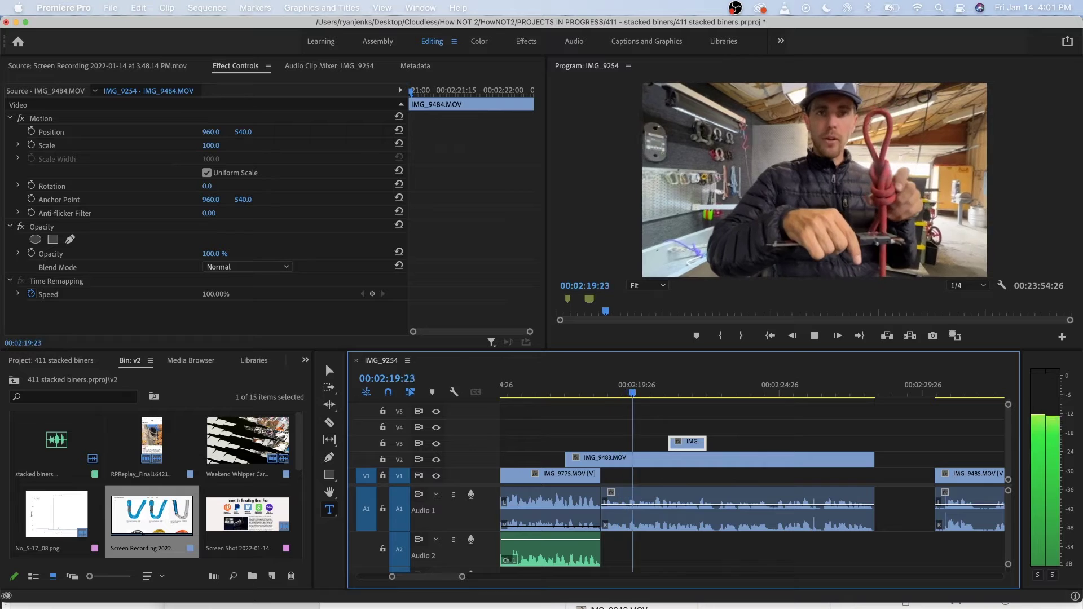
pyautogui.hotkey('shift', 'k')
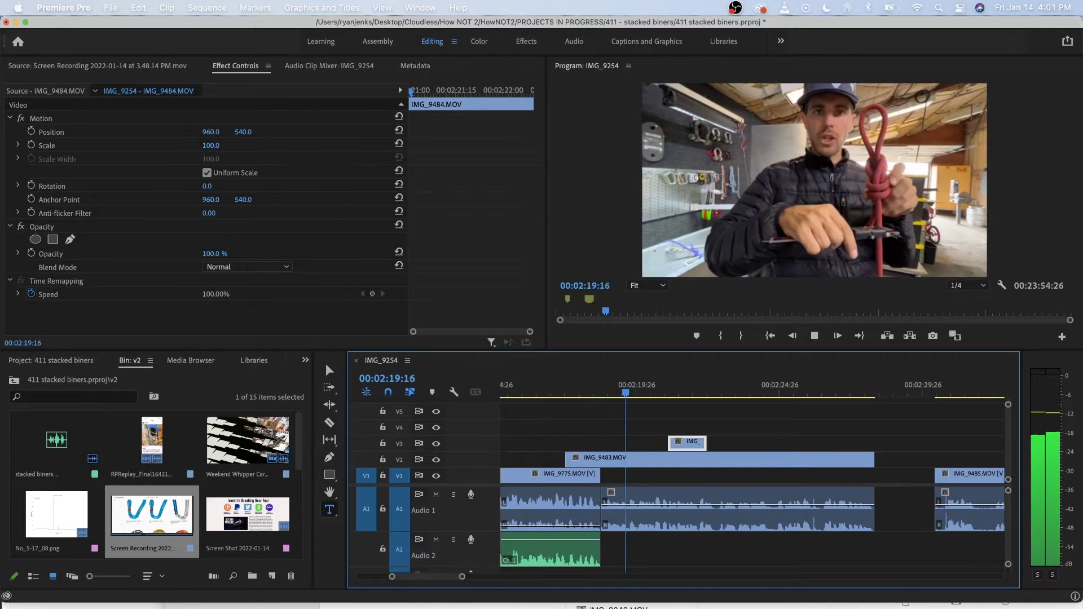
pyautogui.press('space')
pyautogui.press('Left')
pyautogui.press('Left')
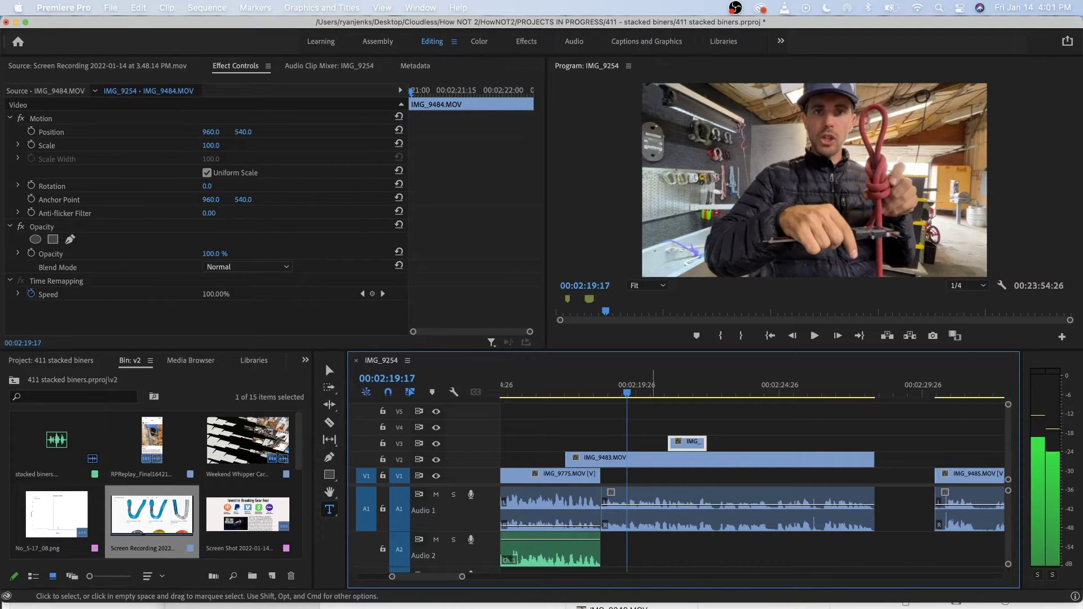
pyautogui.moveTo(691, 442); pyautogui.dragTo(648, 443)
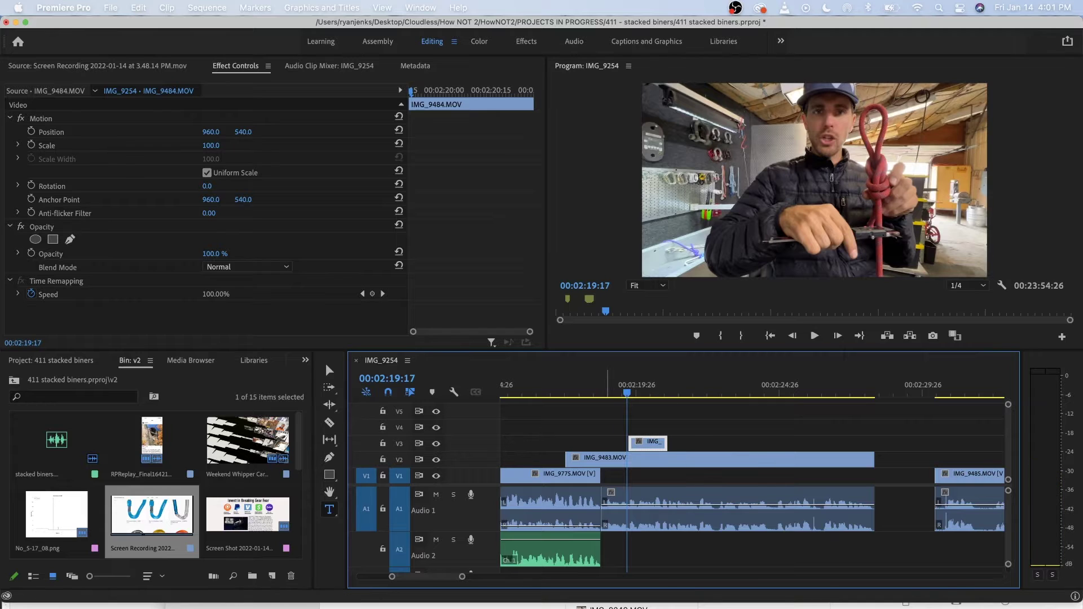
# Play back the IMG_9484 overlay around 00:02:19 and nudge the clip on V3 slightly earlier to start at about 00:02:19:18.
pyautogui.press('space')
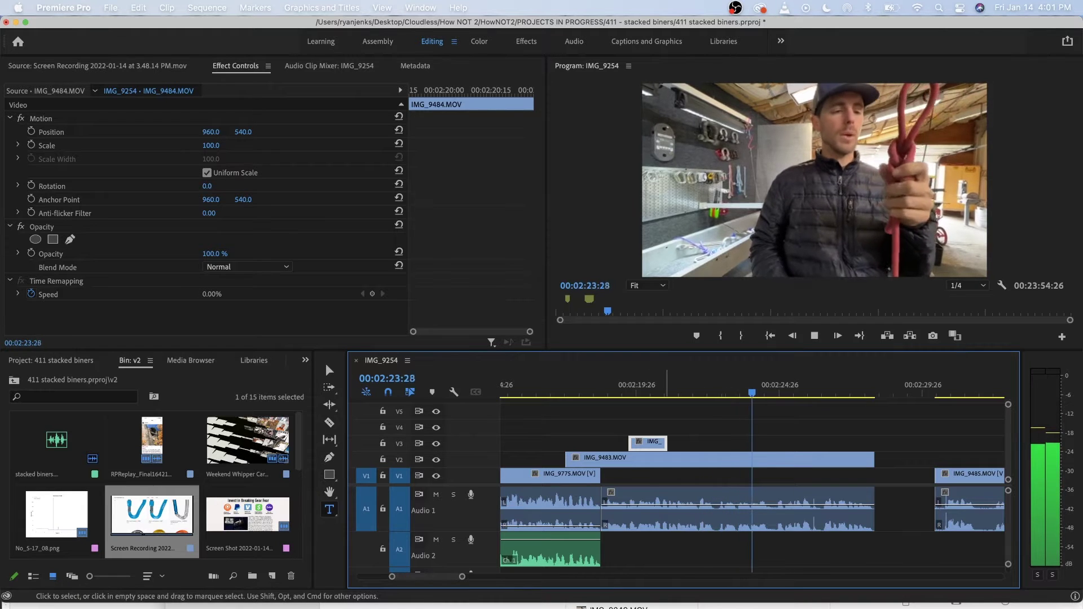
pyautogui.click(631, 390)
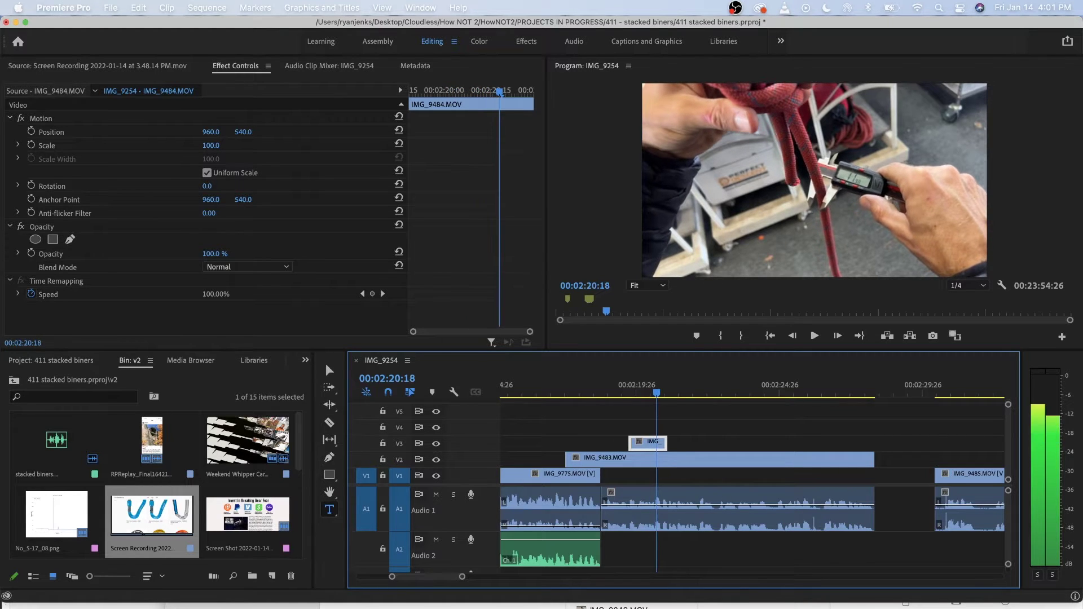
pyautogui.press('space')
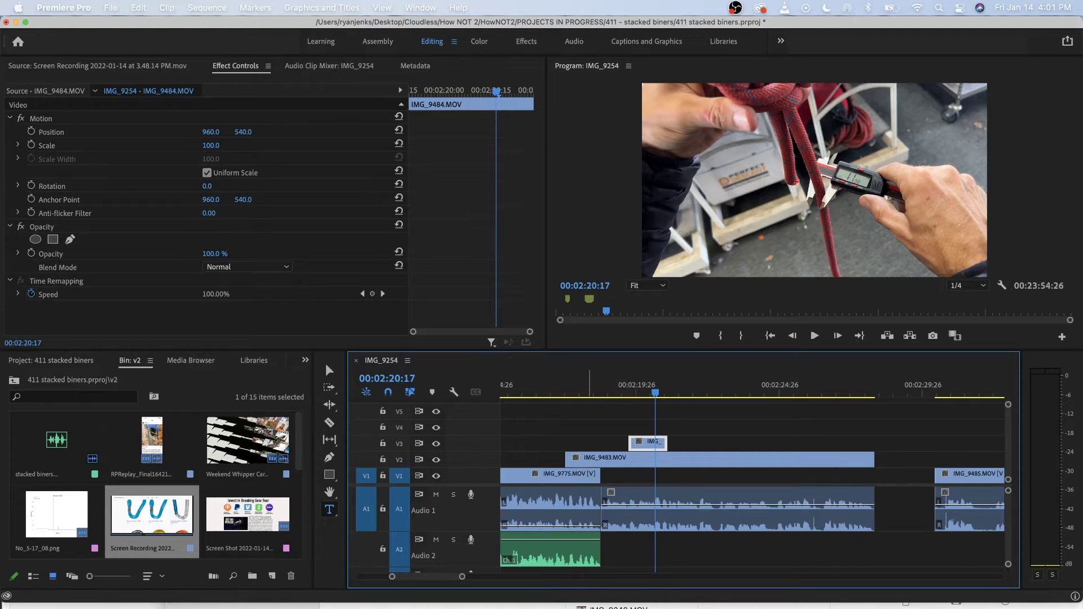
pyautogui.press('space')
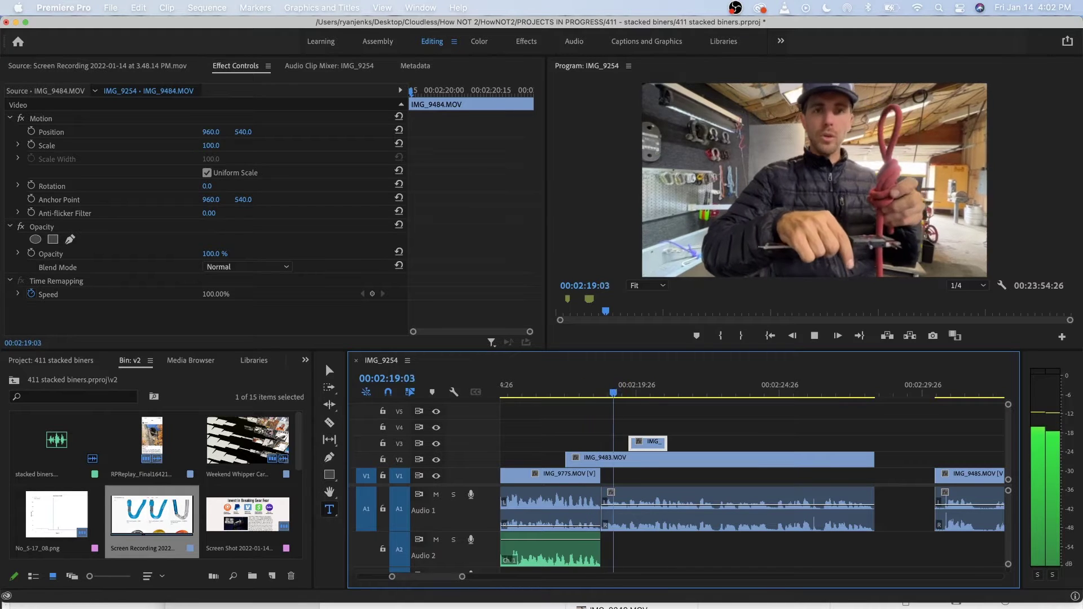
pyautogui.press('space')
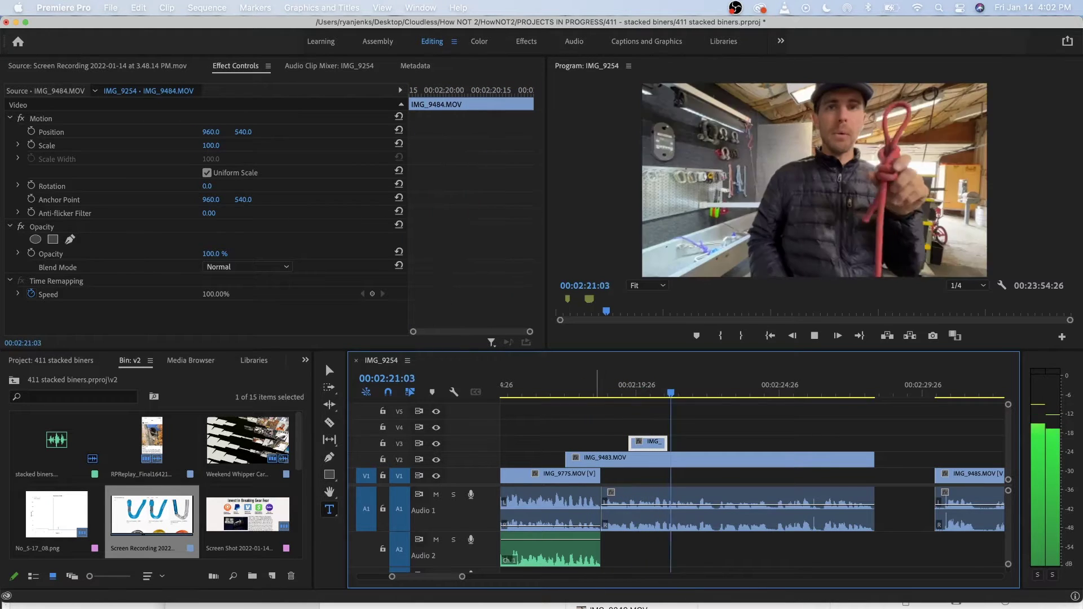
pyautogui.press('=')
pyautogui.press('=')
pyautogui.press('space')
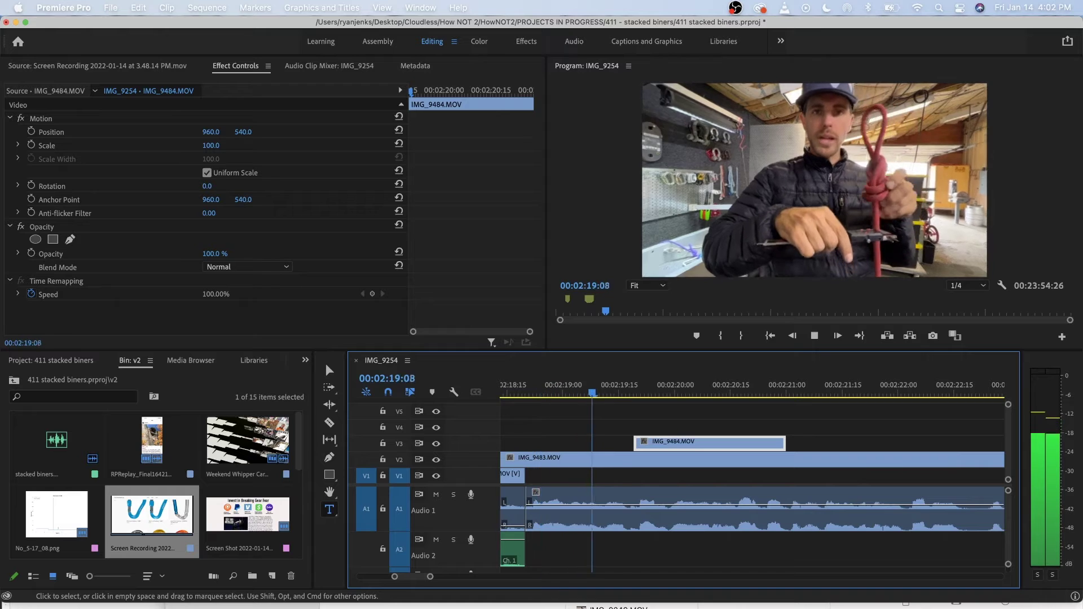
pyautogui.press('space')
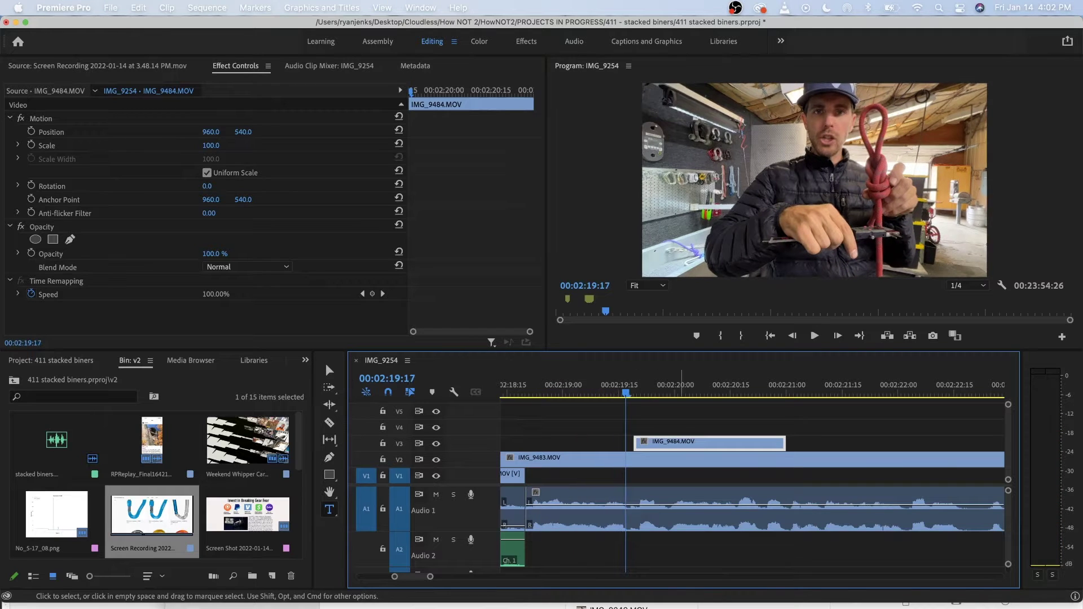
pyautogui.press('space')
pyautogui.press('space')
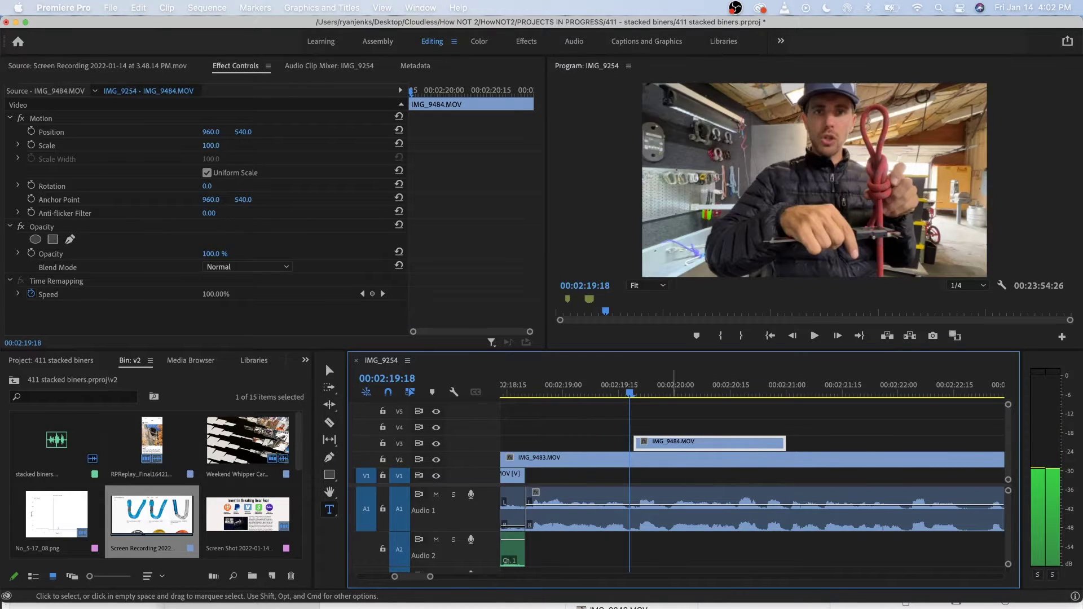
pyautogui.moveTo(674, 444); pyautogui.dragTo(667, 444)
# Play back the talking clip past the overlay and lengthen the IMG_9484 video on V3 to end at about 00:02:21:21.
pyautogui.press('-')
pyautogui.press('-')
pyautogui.click(617, 388)
pyautogui.press('space')
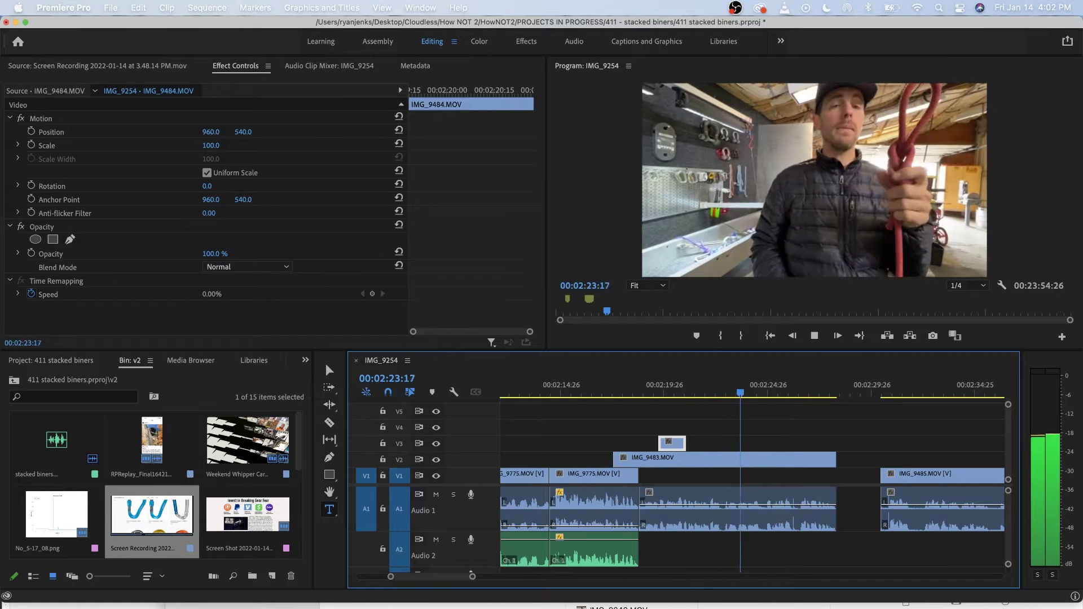
pyautogui.press('space')
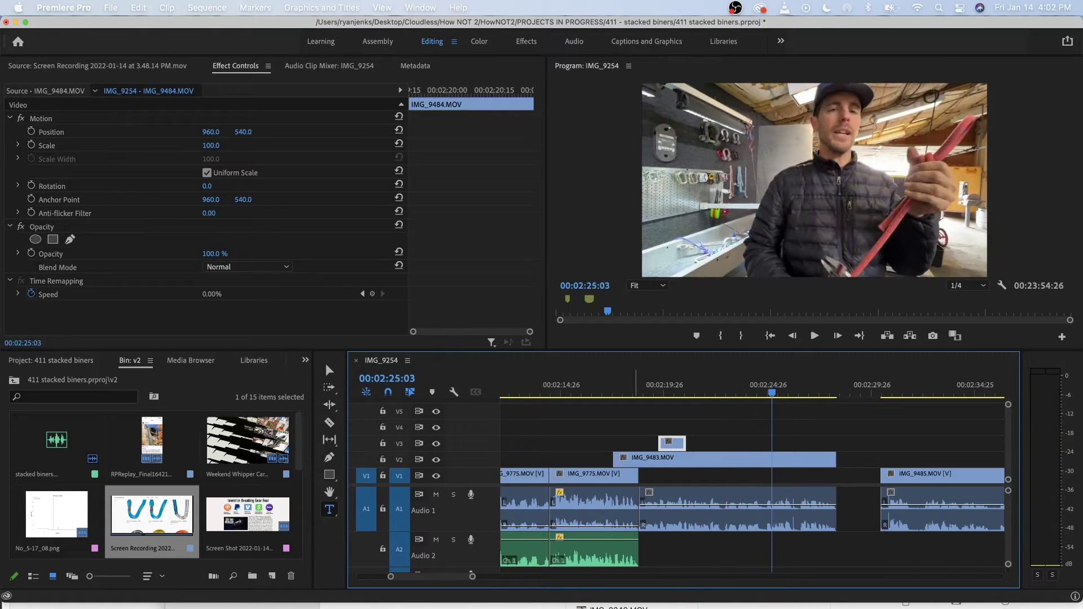
pyautogui.click(670, 390)
pyautogui.press('space')
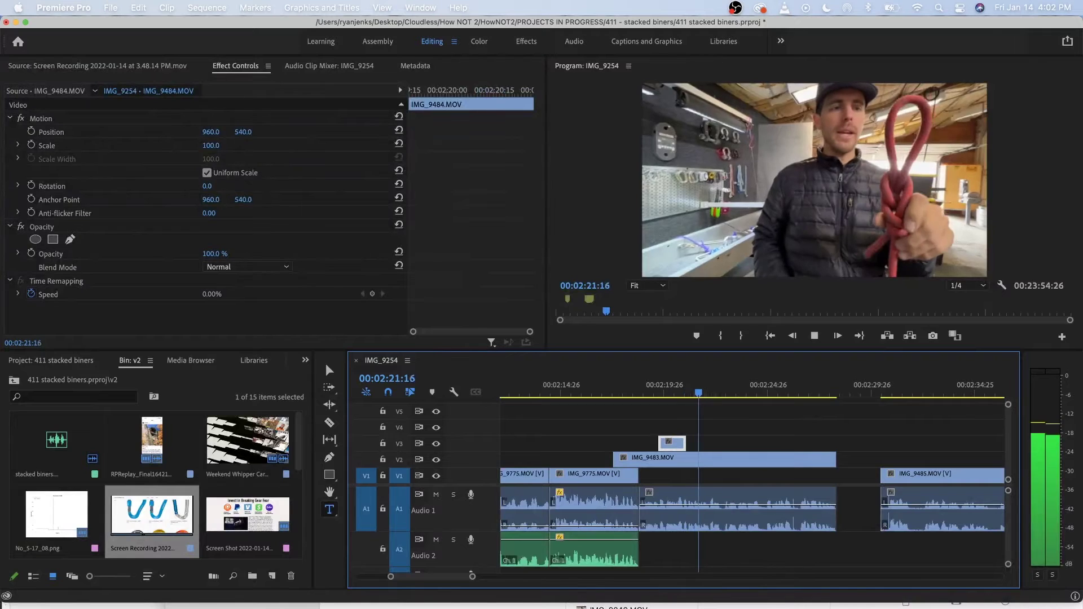
pyautogui.press('space')
pyautogui.press('Left')
pyautogui.press('Left')
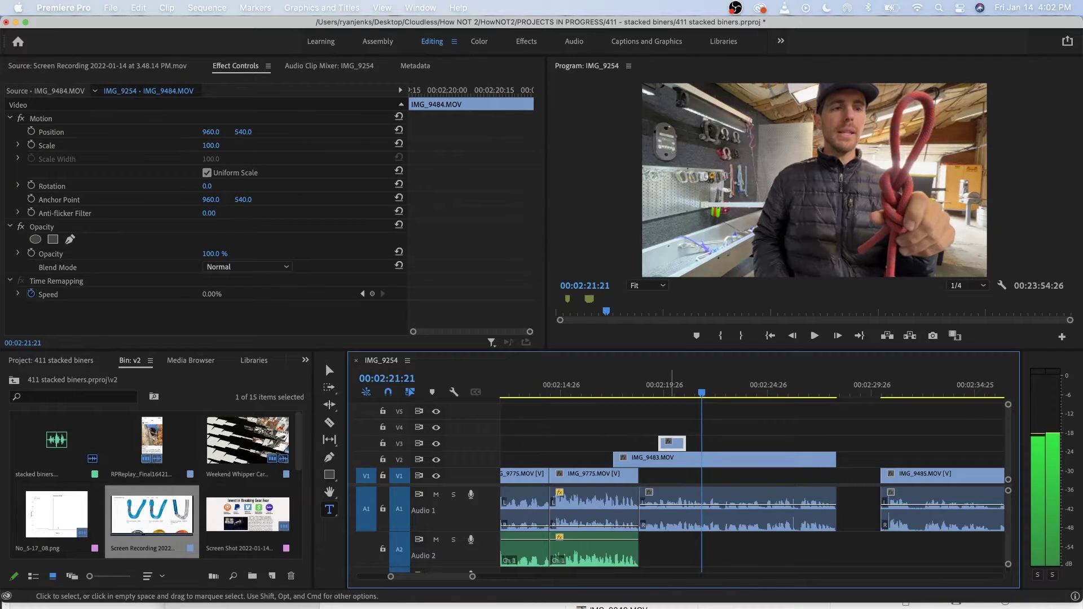
pyautogui.moveTo(672, 444); pyautogui.dragTo(661, 443)
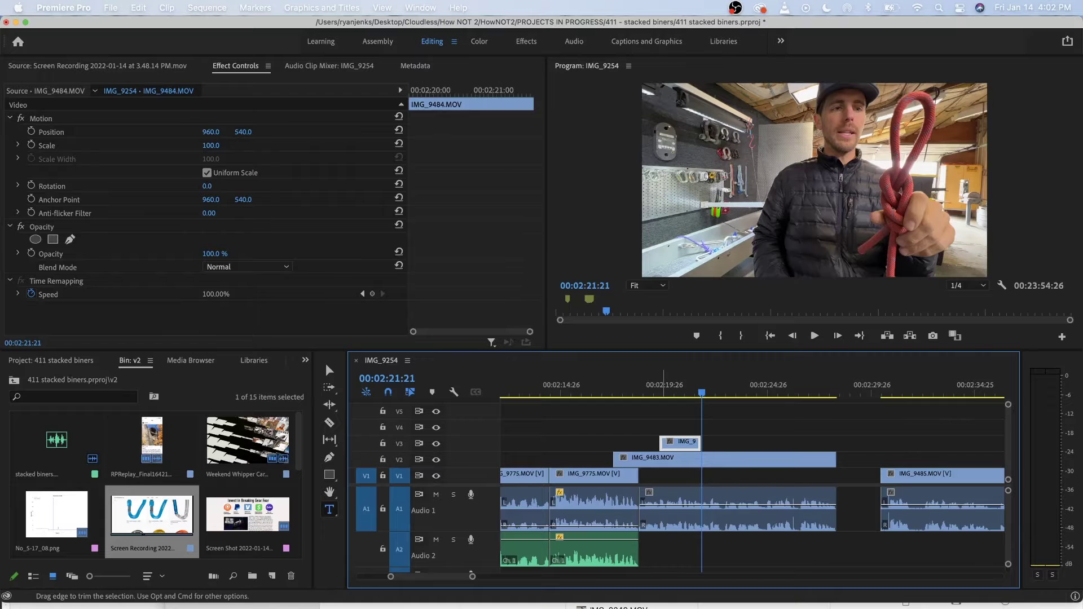
# Replay the lead-in to the IMG_9484 overlay and extend the clip's start on V3 back to about 00:02:19:18.
pyautogui.click(650, 388)
pyautogui.press('=')
pyautogui.press('=')
pyautogui.press('space')
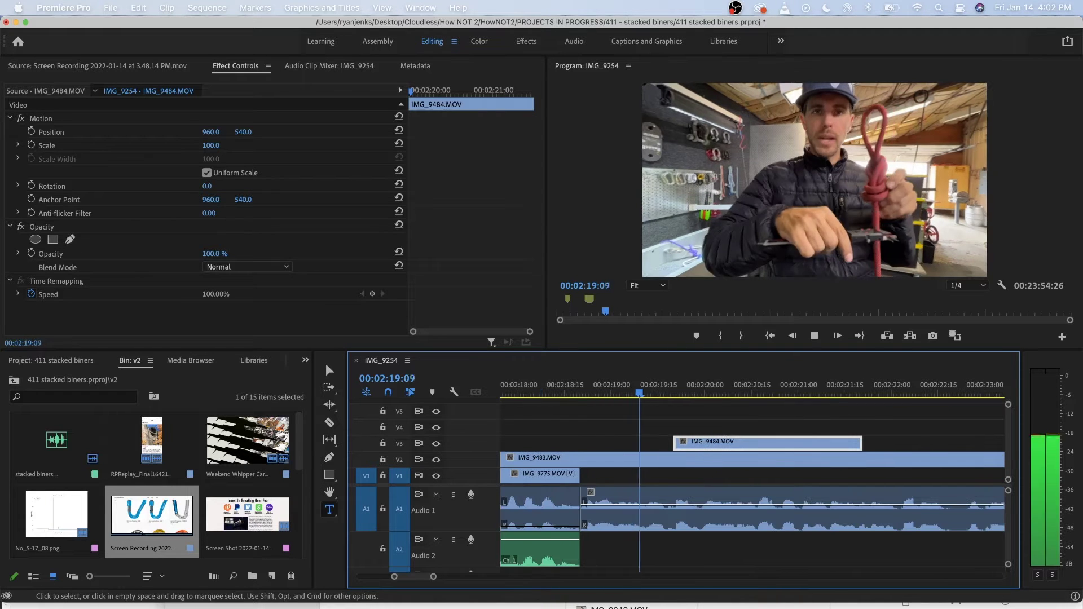
pyautogui.press('space')
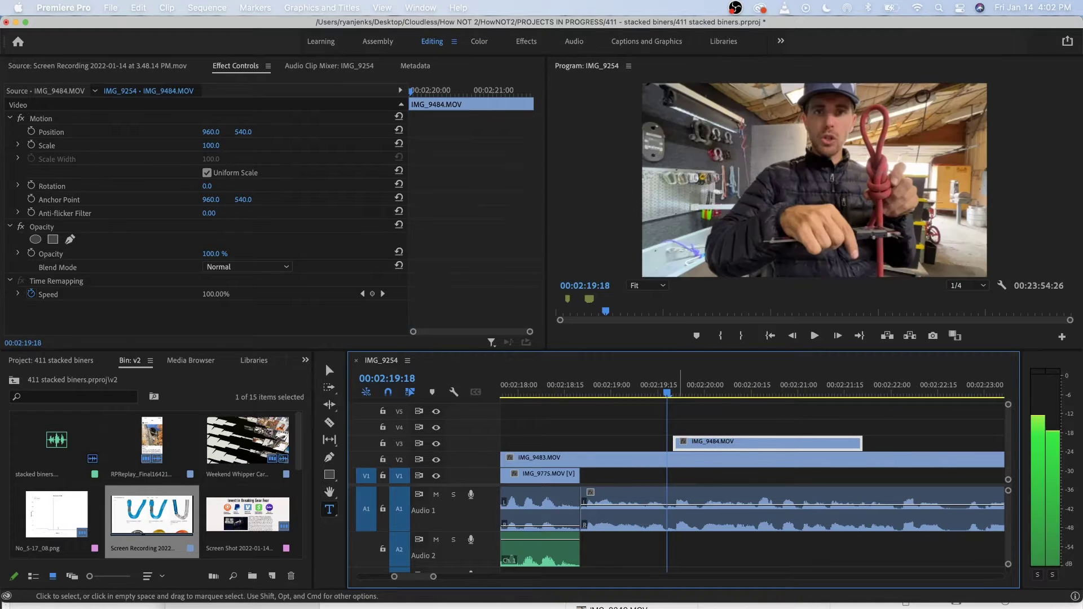
pyautogui.moveTo(674, 444); pyautogui.dragTo(668, 443)
# Play back the adjusted IMG_9484 overlay and check its cut back to IMG_9483 around 00:02:21.
pyautogui.press('space')
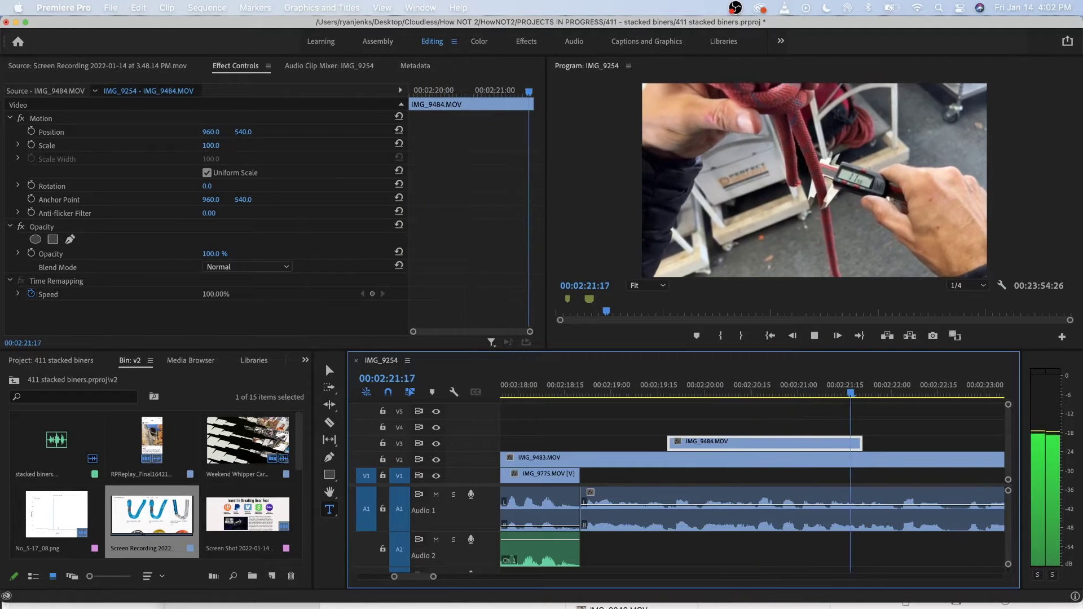
pyautogui.scroll(-4, 672, 443)
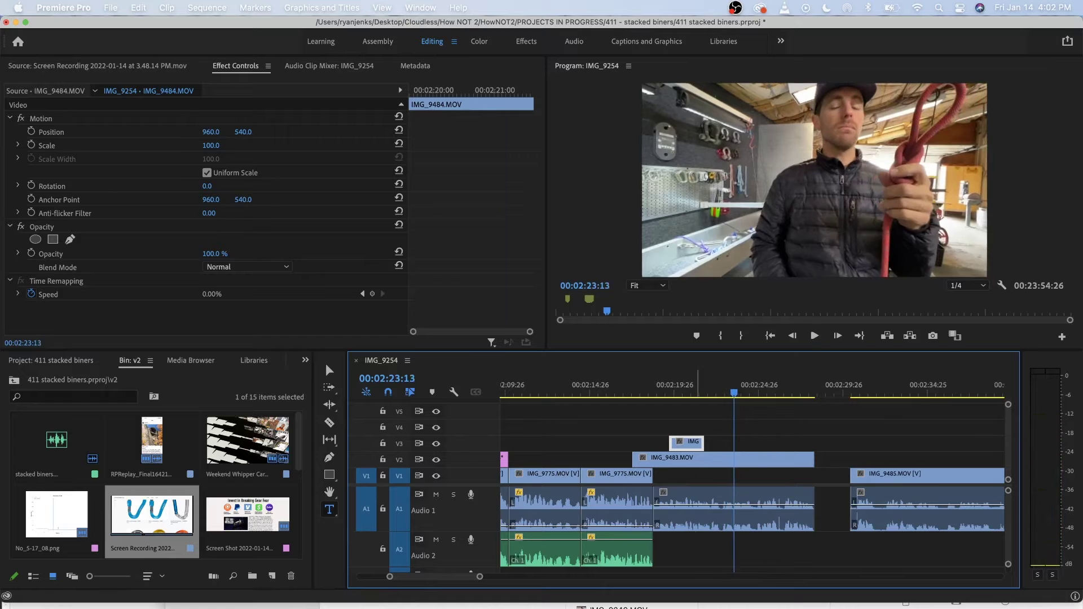
pyautogui.moveTo(696, 389); pyautogui.dragTo(706, 389)
pyautogui.hotkey('shift', 'Left')
pyautogui.hotkey('shift', 'Left')
pyautogui.hotkey('shift', 'Left')
pyautogui.press('space')
pyautogui.press('space')
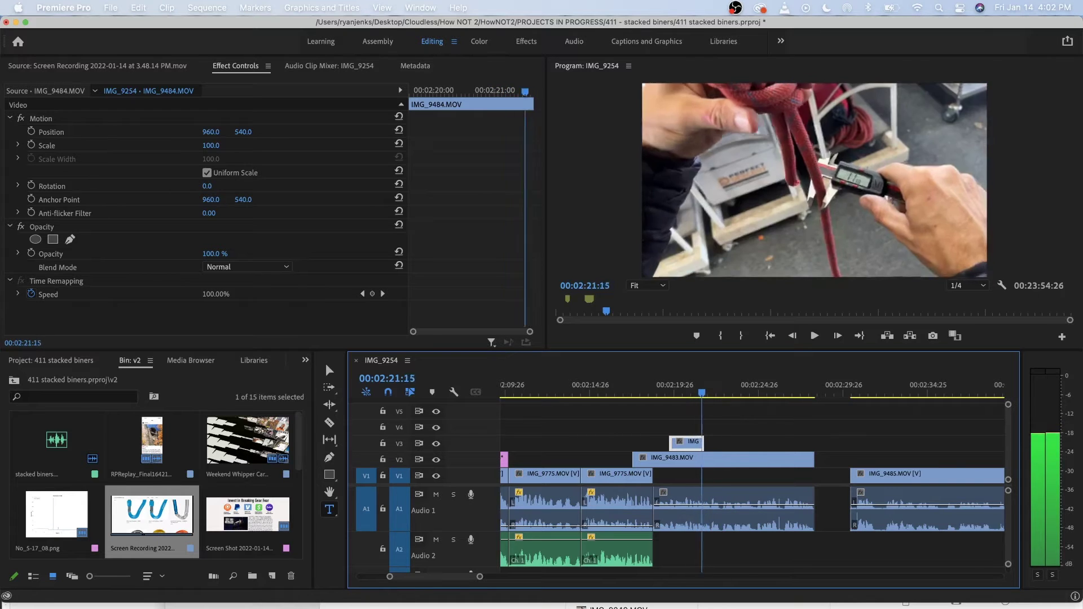
pyautogui.hotkey('shift', 'Left')
pyautogui.hotkey('shift', 'Left')
pyautogui.hotkey('shift', 'Left')
pyautogui.press('space')
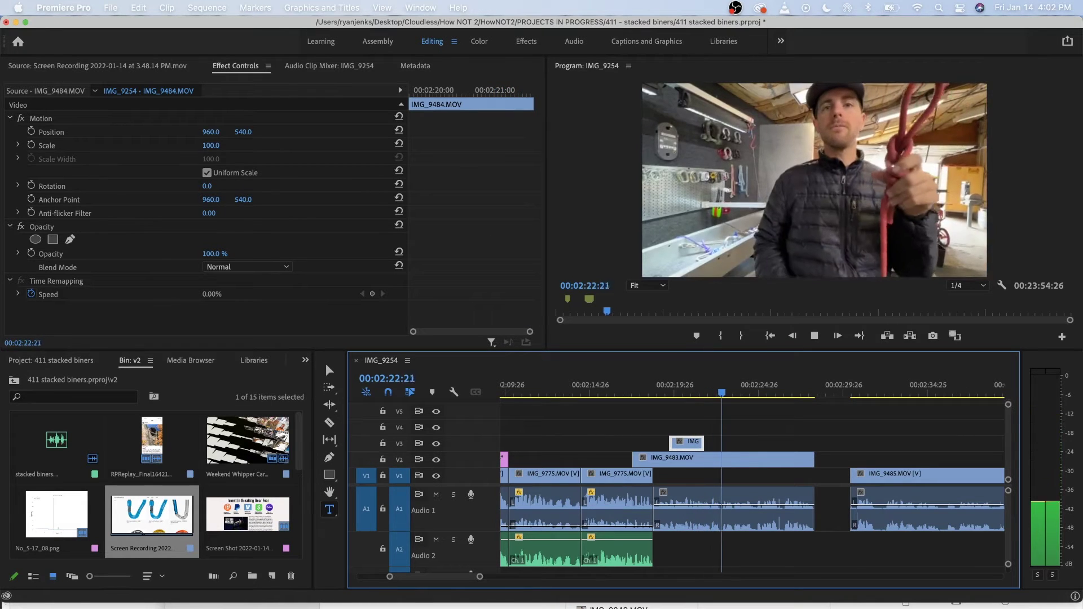
pyautogui.press('space')
pyautogui.scroll(-2, 717, 444)
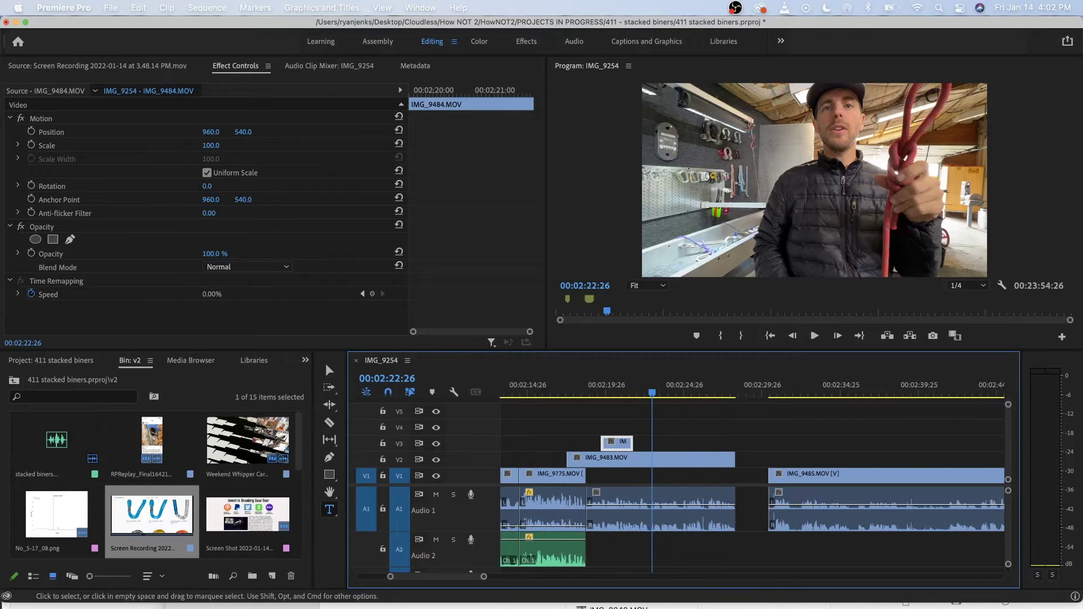
# Play IMG_9483 through to about 00:02:27:27 and ripple delete the gap between it and IMG_9485.
pyautogui.press('space')
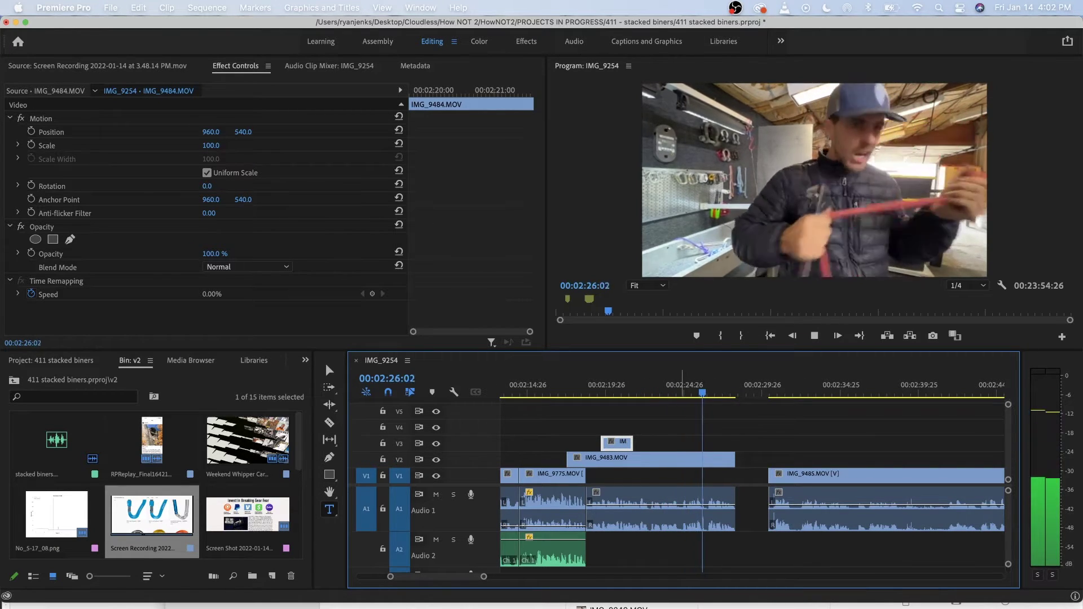
pyautogui.press('space')
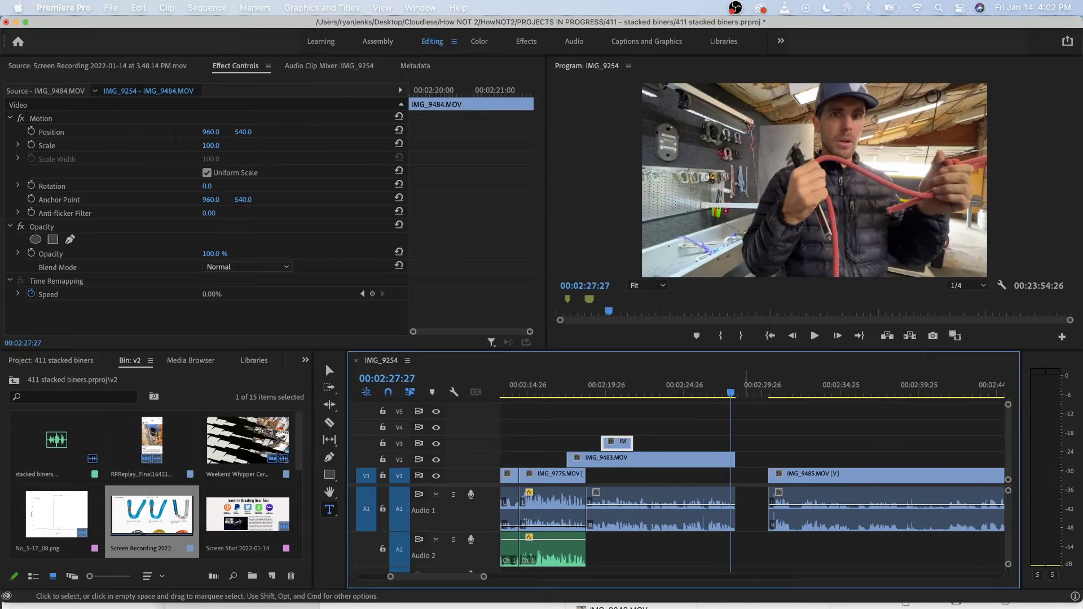
pyautogui.rightClick(756, 497)
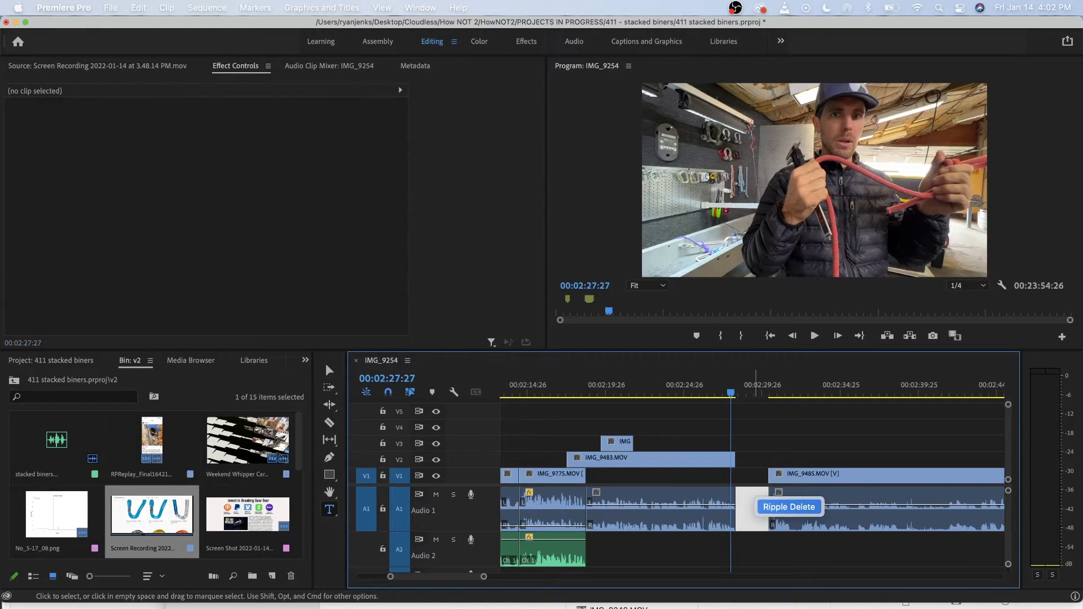
pyautogui.click(787, 507)
# Cut IMG_9485 at 00:02:28:14 and ripple delete the short piece before the cut.
pyautogui.press('space')
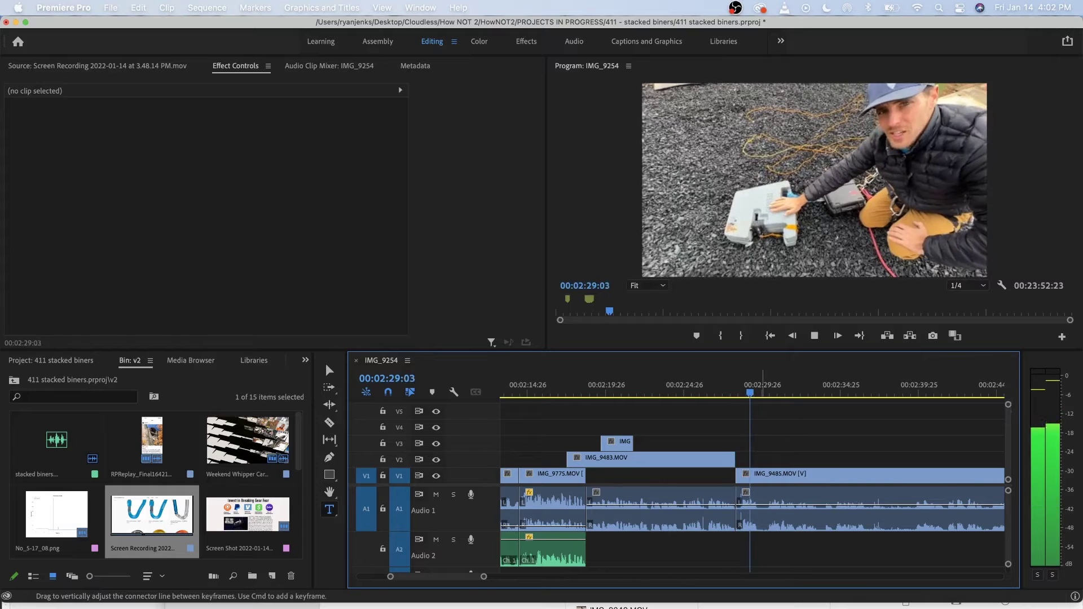
pyautogui.press('=')
pyautogui.scroll(3, 741, 504)
pyautogui.click(733, 390)
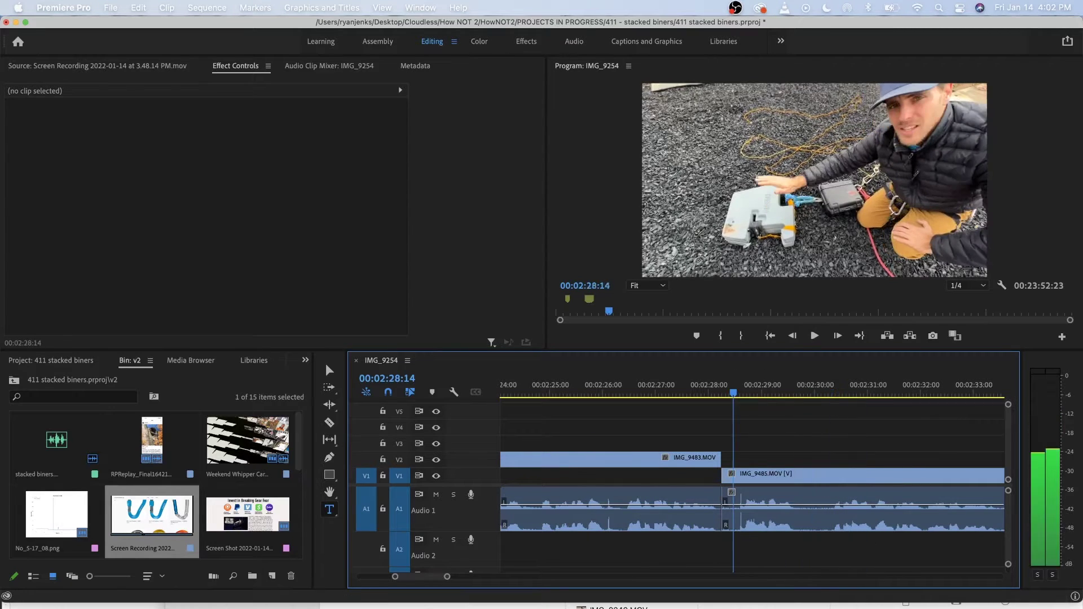
pyautogui.press('Right')
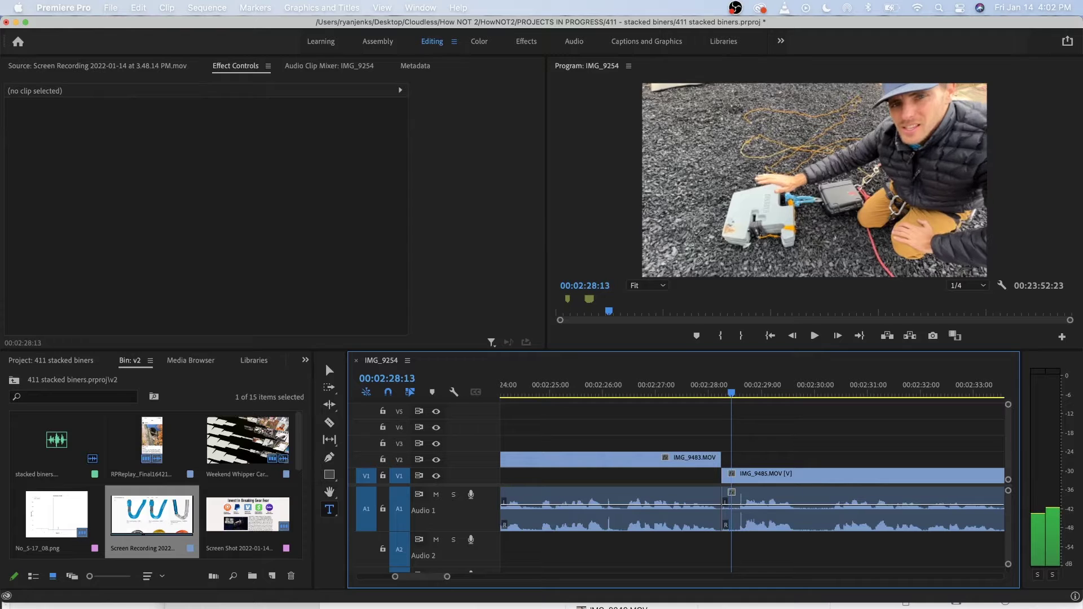
pyautogui.press('Right')
pyautogui.press('d')
pyautogui.press('super+k')
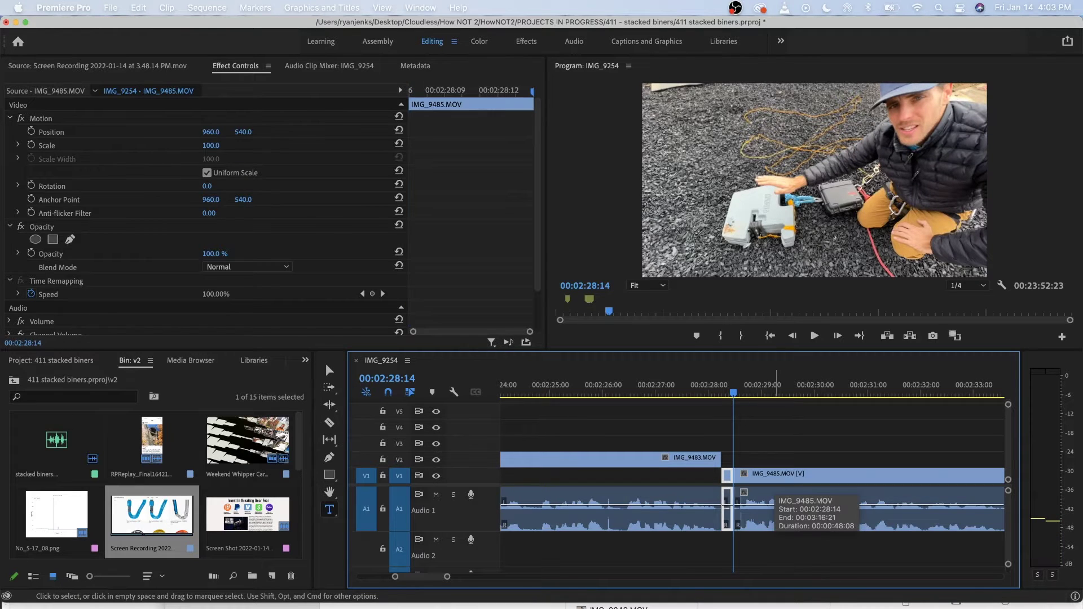
pyautogui.hotkey('shift', 'Delete')
# Play IMG_9485 onward, replay the passage around 00:02:43, and cut the clip at 00:02:43:24.
pyautogui.press('space')
pyautogui.hscroll(2, 776, 494)
pyautogui.press('-')
pyautogui.press('-')
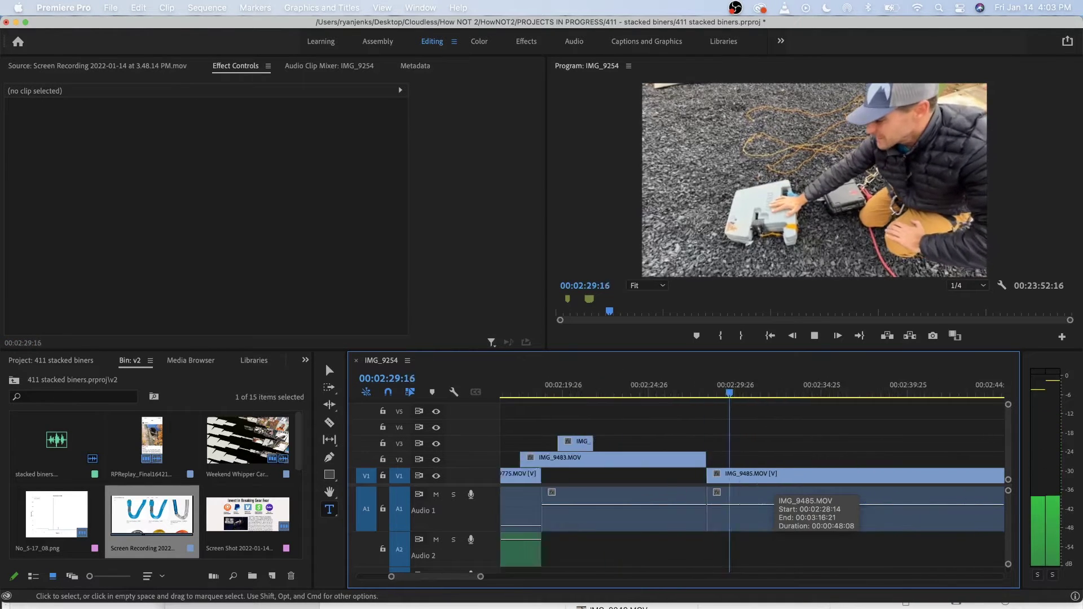
pyautogui.press('space')
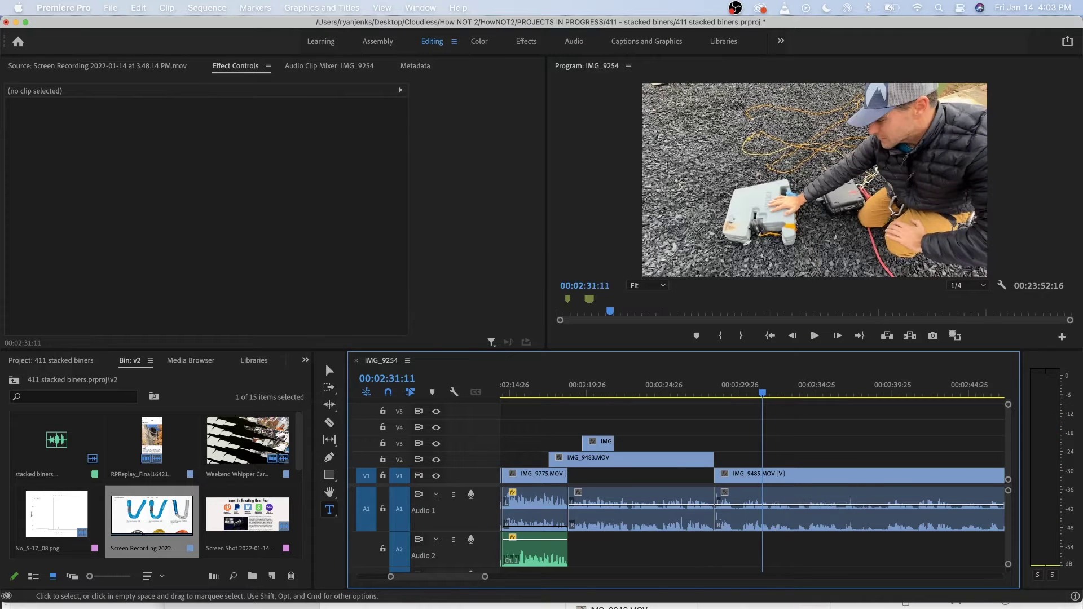
pyautogui.press('space')
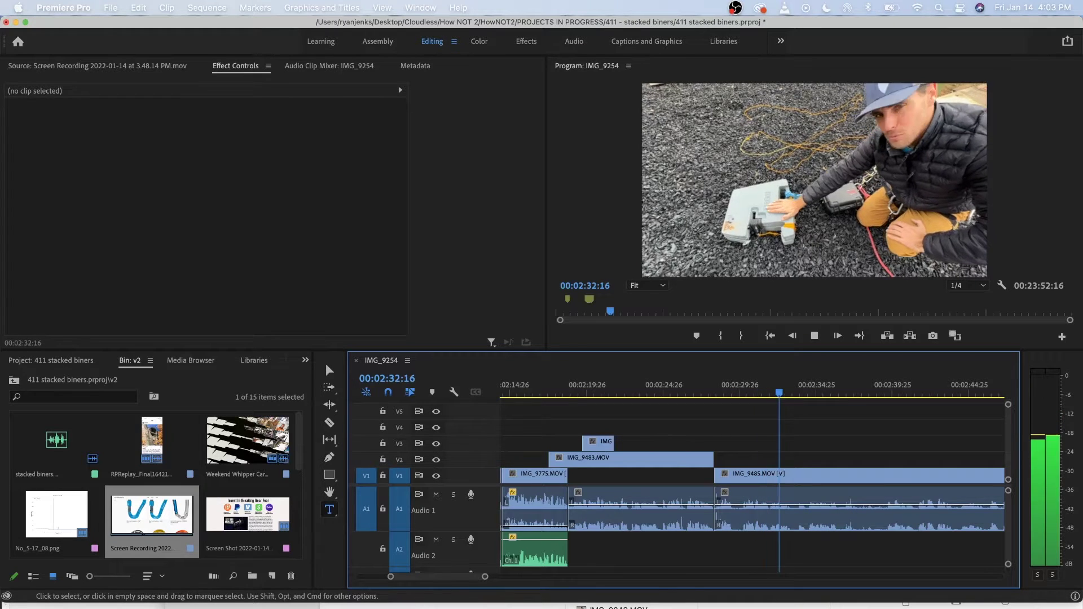
pyautogui.scroll(-3, 768, 497)
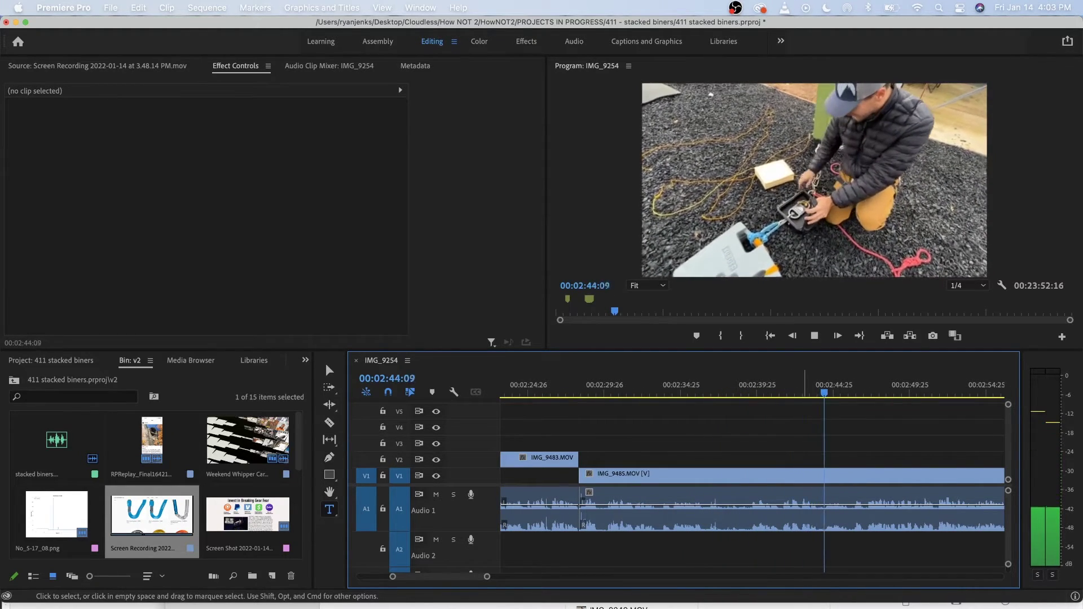
pyautogui.press('space')
pyautogui.click(805, 388)
pyautogui.press('space')
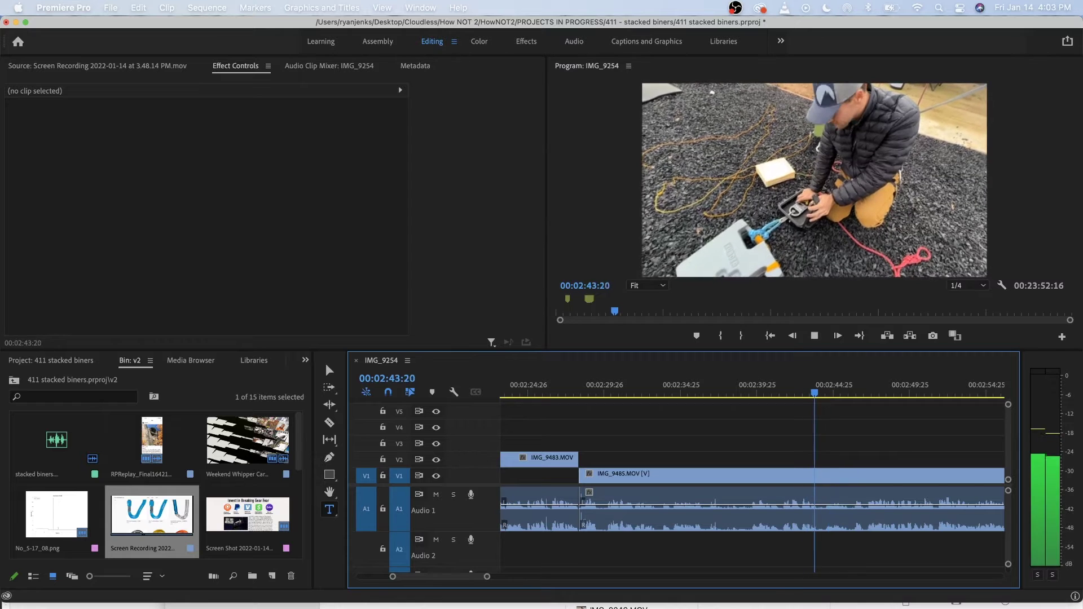
pyautogui.press('space')
pyautogui.press('super+k')
pyautogui.click(694, 474)
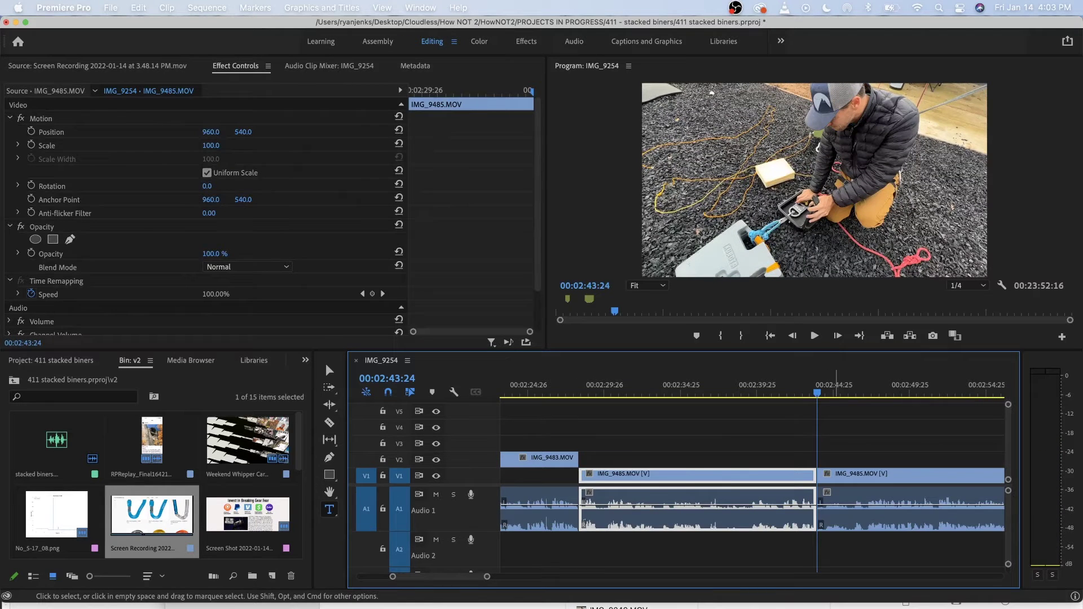
# Review the footage after the cut, cut IMG_9485 again at 00:02:46:05 and ripple delete the piece between the two cuts.
pyautogui.press('-')
pyautogui.press('-')
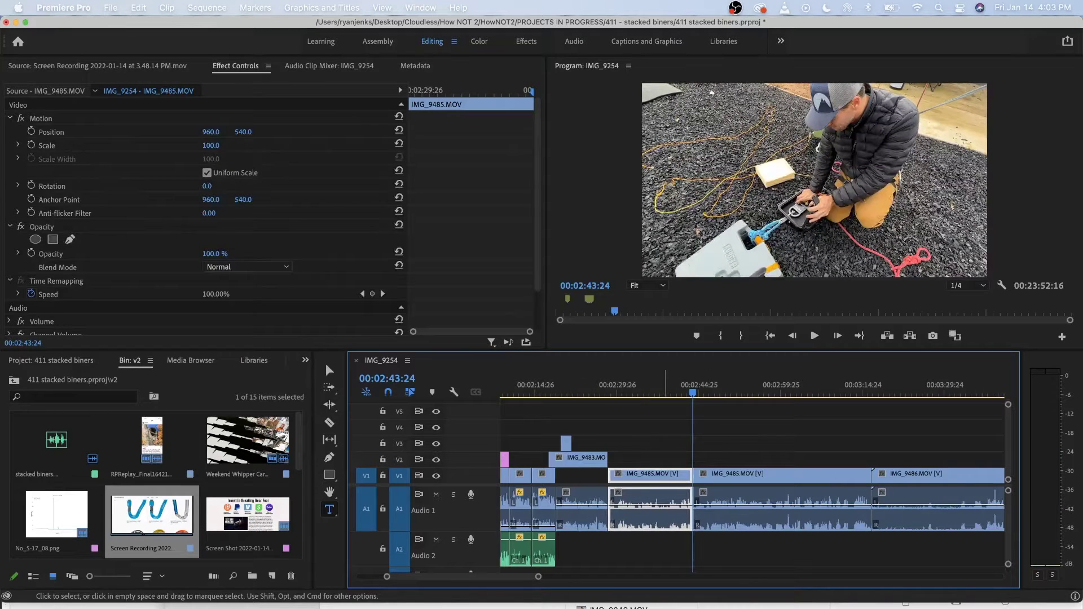
pyautogui.press('space')
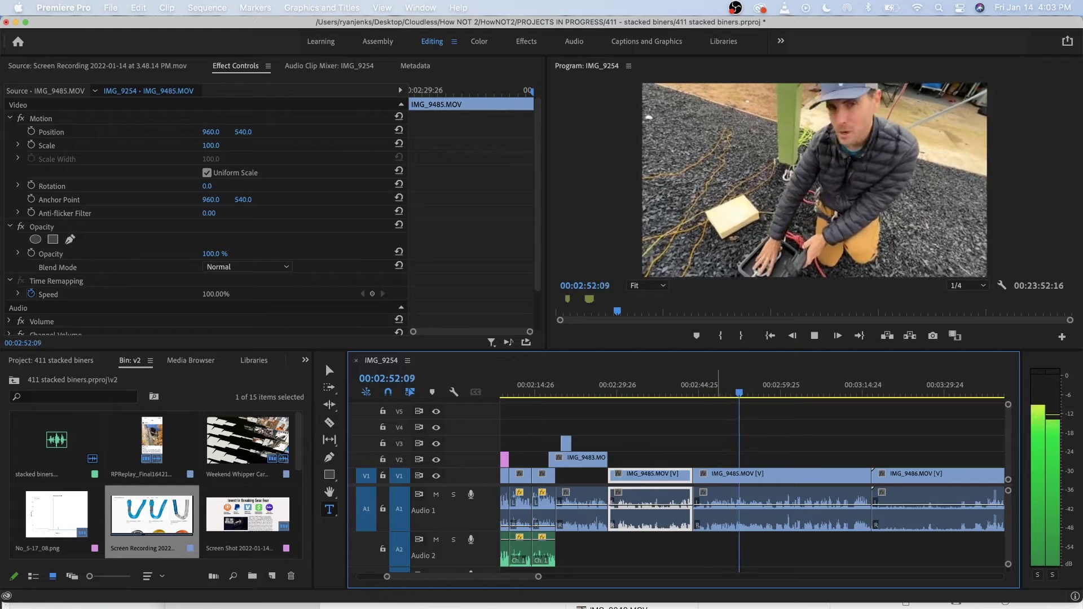
pyautogui.click(703, 389)
pyautogui.scroll(5, 721, 389)
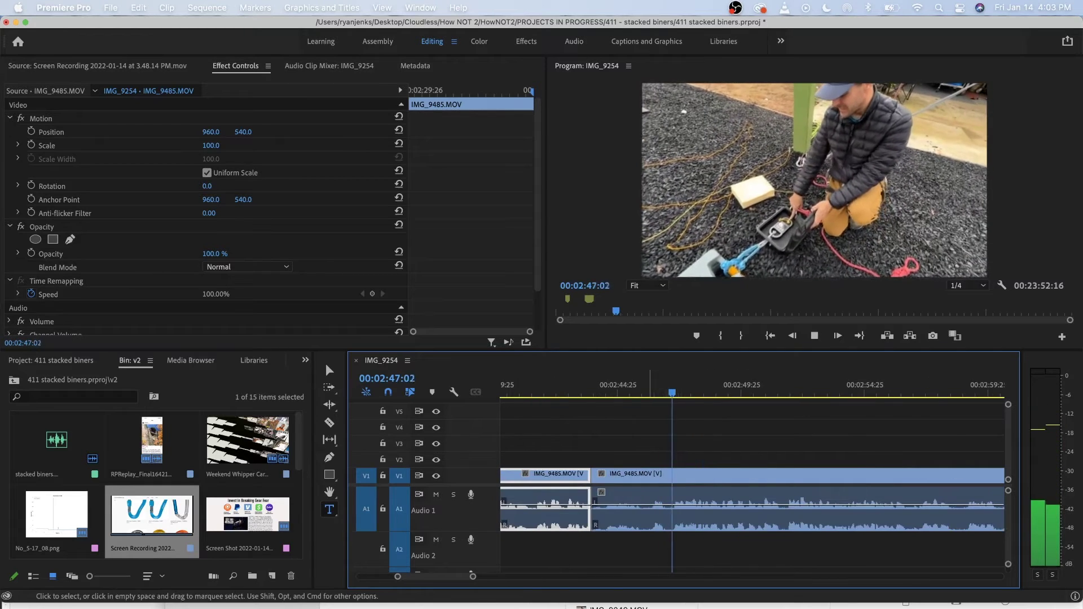
pyautogui.click(609, 390)
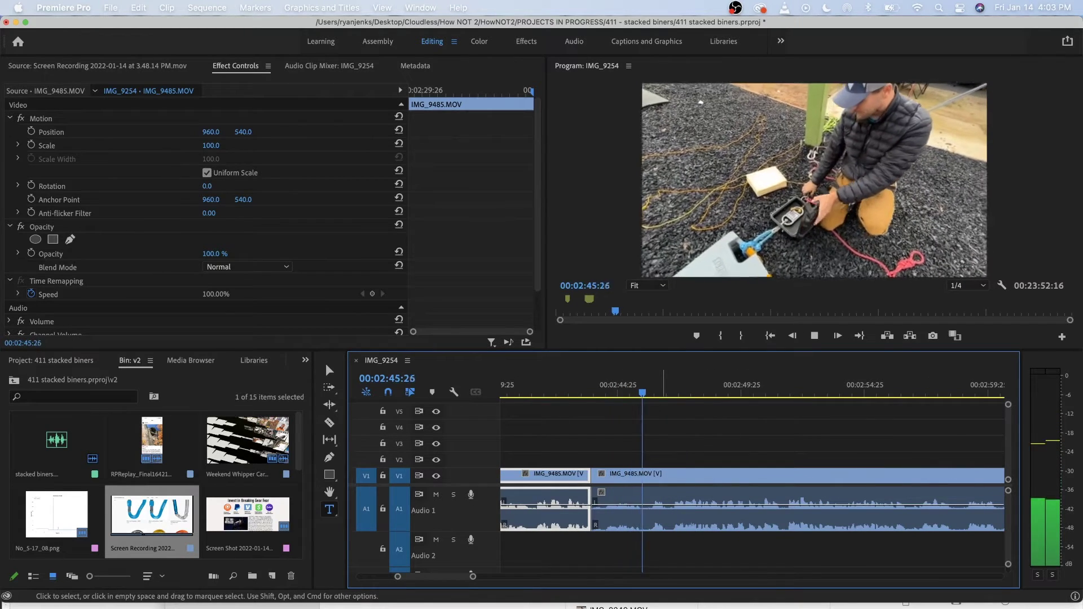
pyautogui.press('space')
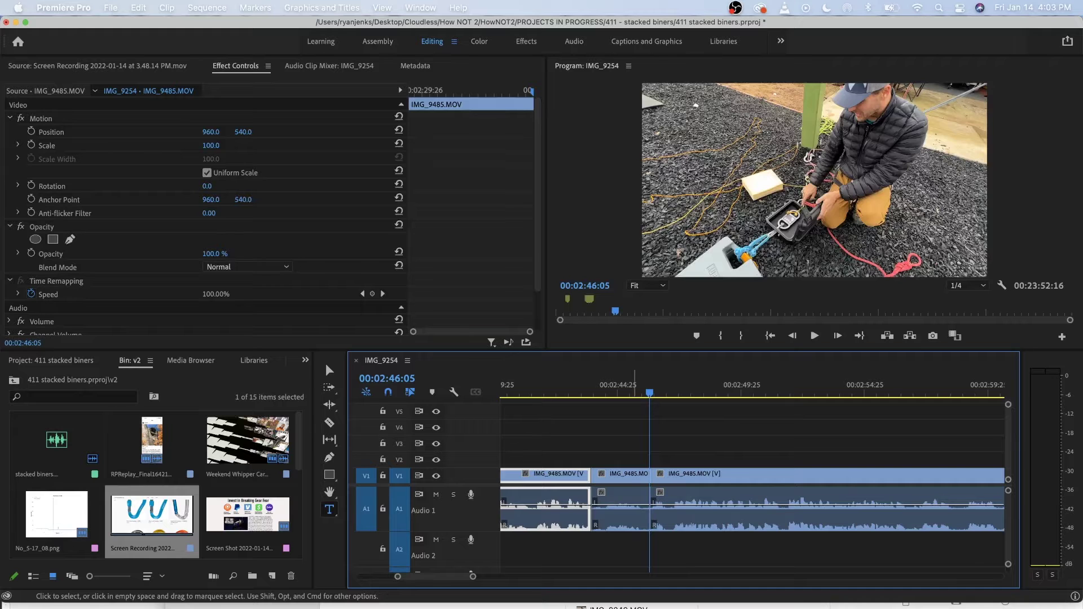
pyautogui.click(632, 505)
pyautogui.hotkey('alt', 'Delete')
# Play IMG_9485 toward its end, cut it at 00:03:13:16 and ripple delete the short tail before IMG_9486.
pyautogui.press('space')
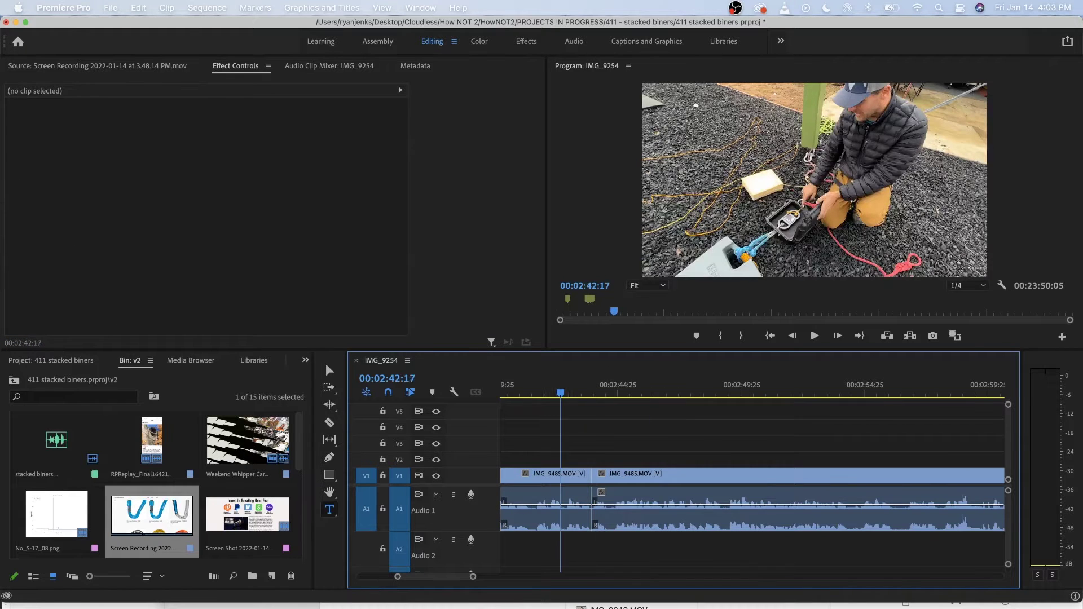
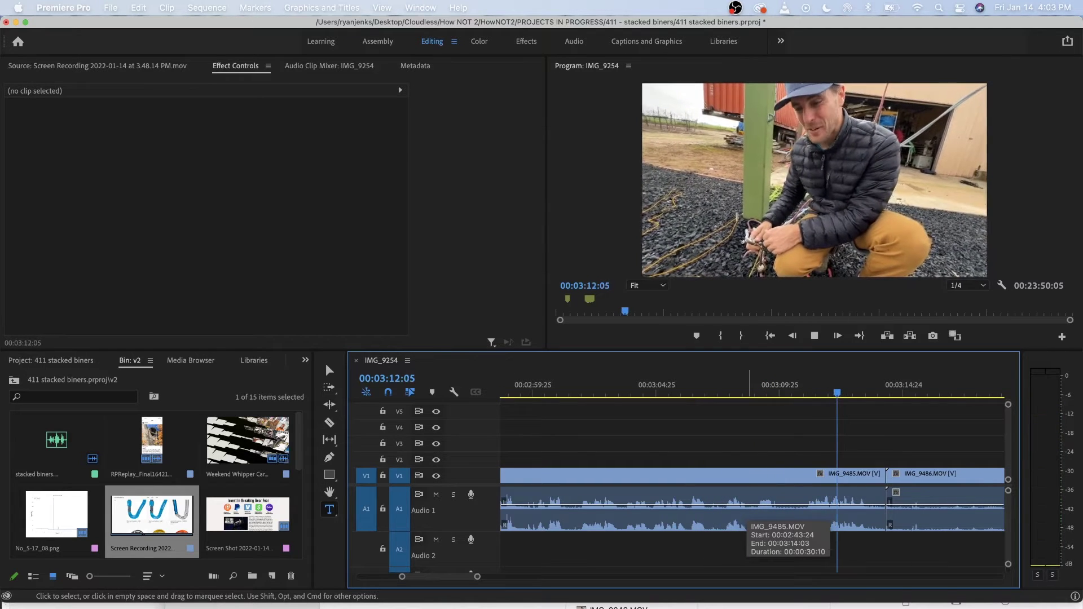
pyautogui.press('space')
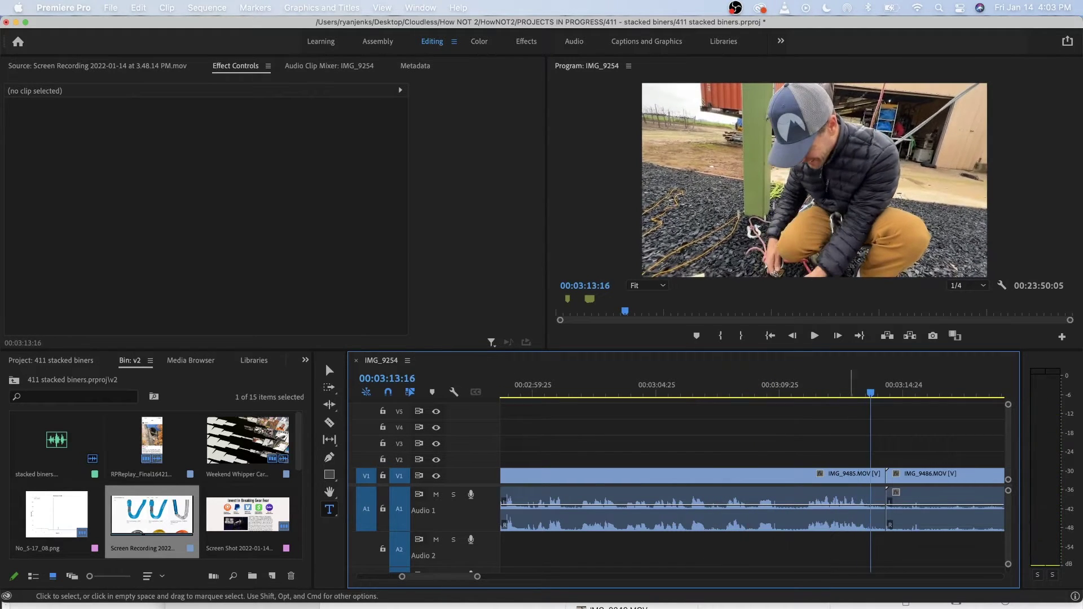
pyautogui.click(865, 495)
pyautogui.press('super+k')
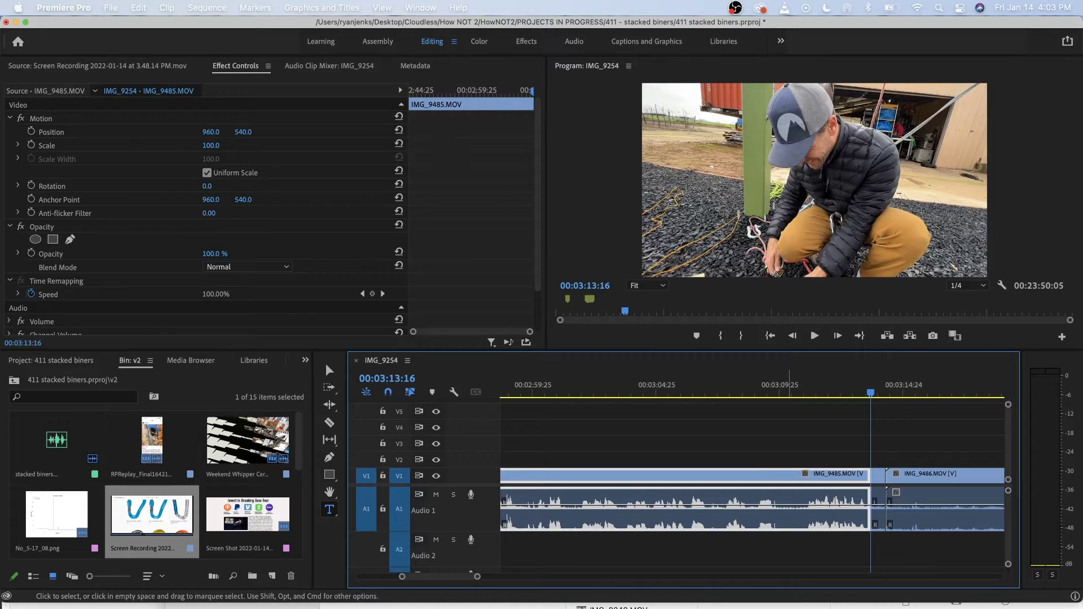
pyautogui.click(878, 475)
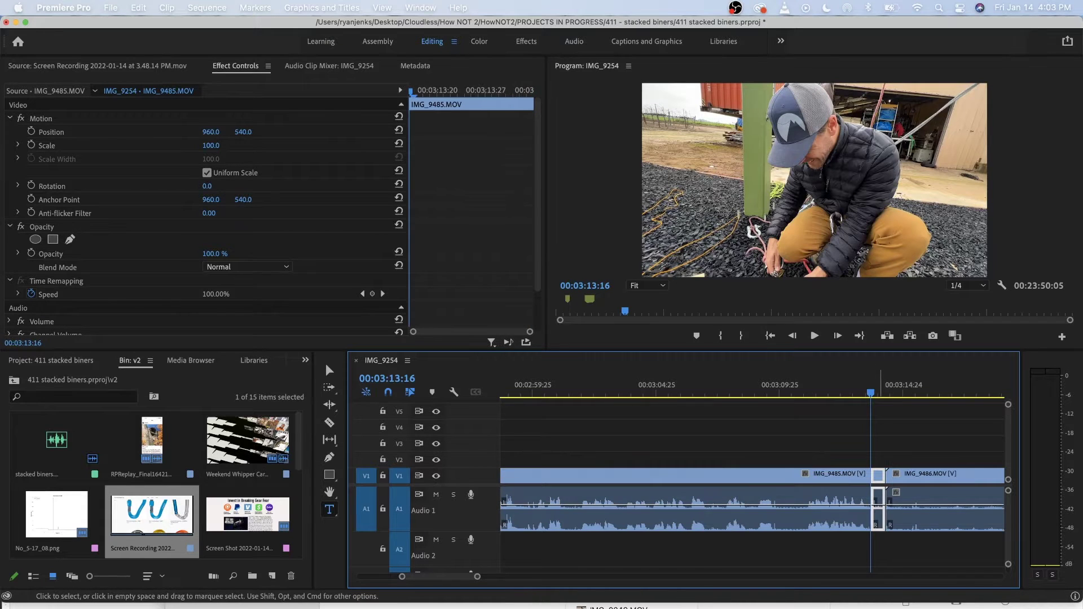
pyautogui.hotkey('shift', 'Delete')
# Cut IMG_9485 at 00:03:08:16 and 00:03:10:28 and ripple delete the section between those cuts.
pyautogui.click(758, 389)
pyautogui.press('space')
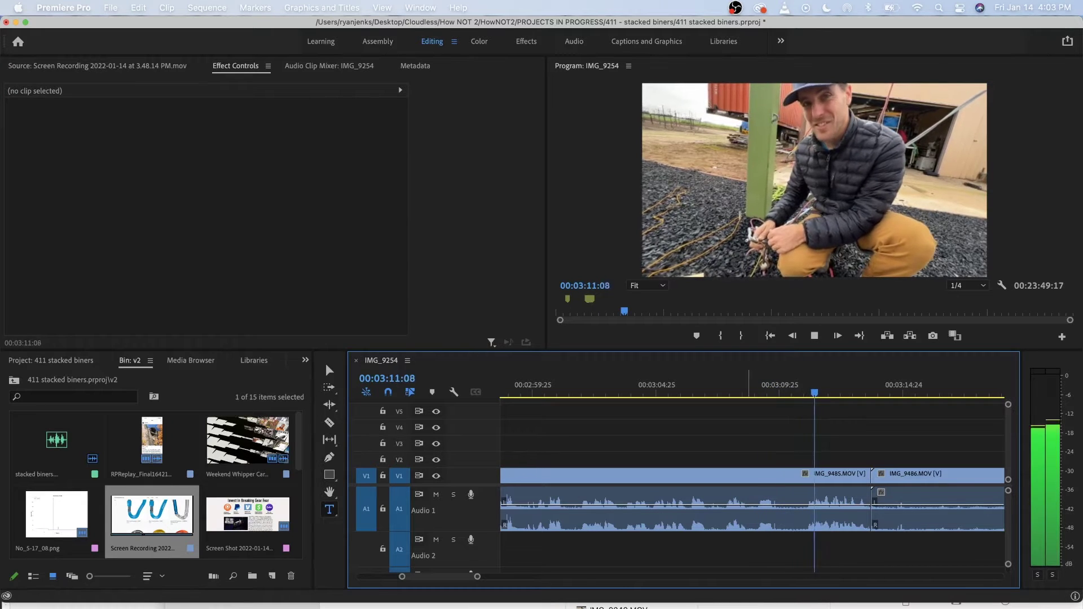
pyautogui.click(707, 389)
pyautogui.press('space')
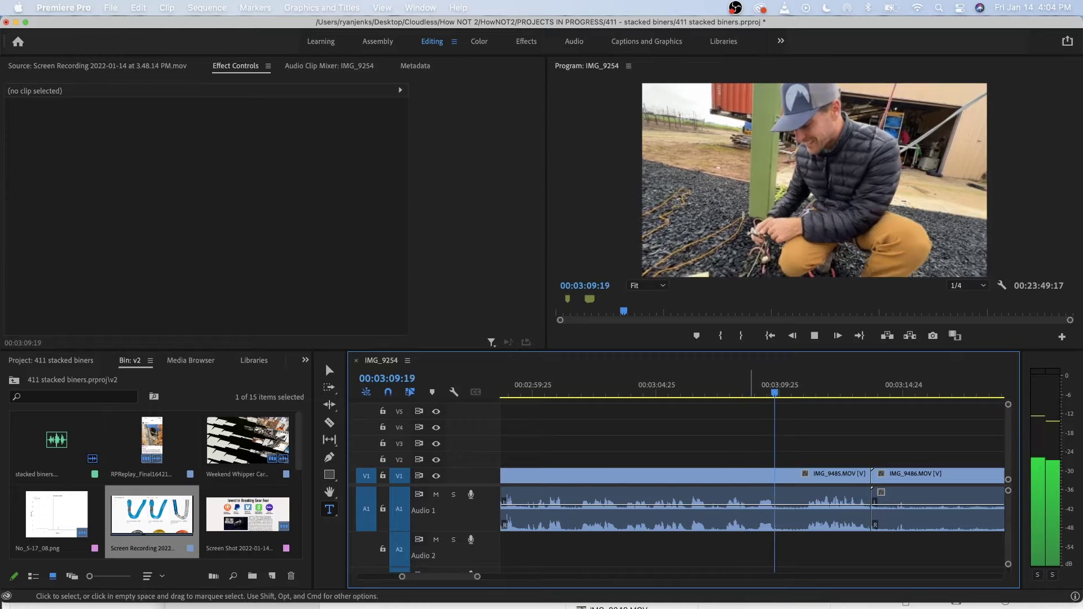
pyautogui.click(734, 389)
pyautogui.press('space')
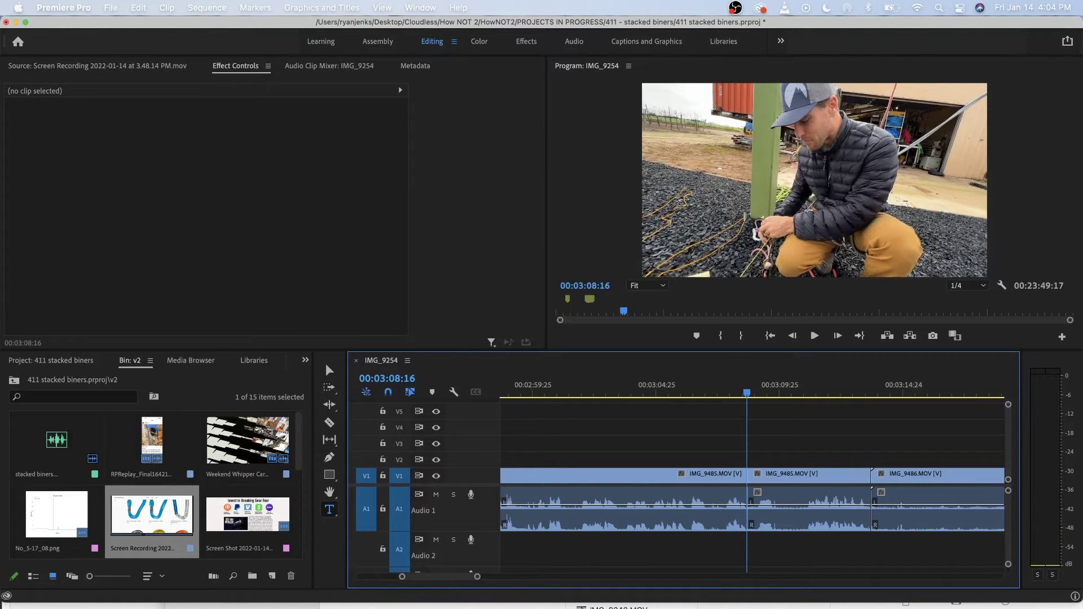
pyautogui.click(792, 390)
pyautogui.press('space')
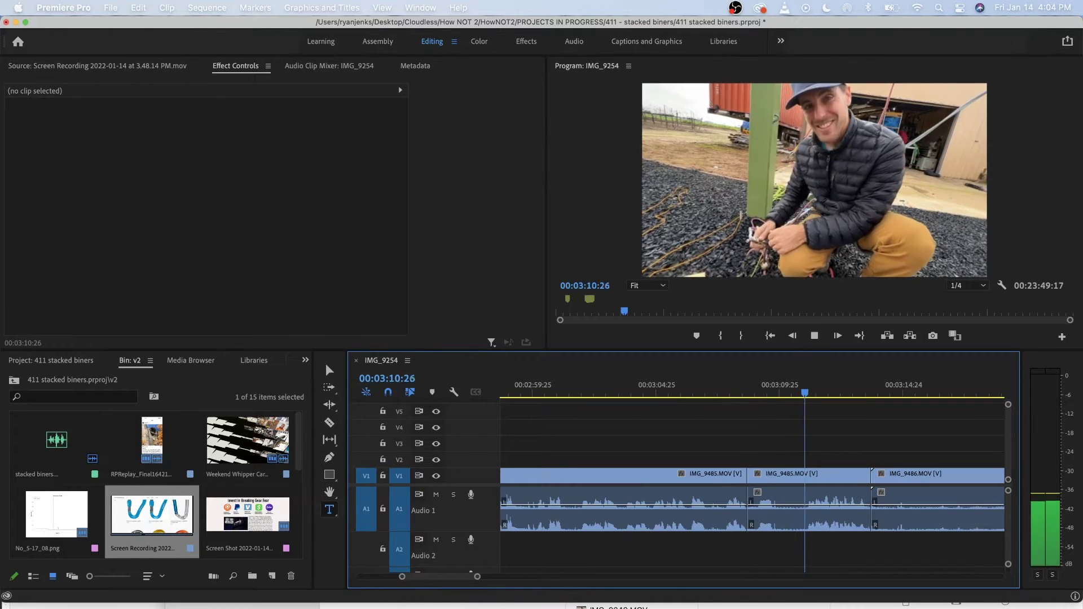
pyautogui.press('space')
pyautogui.click(771, 471)
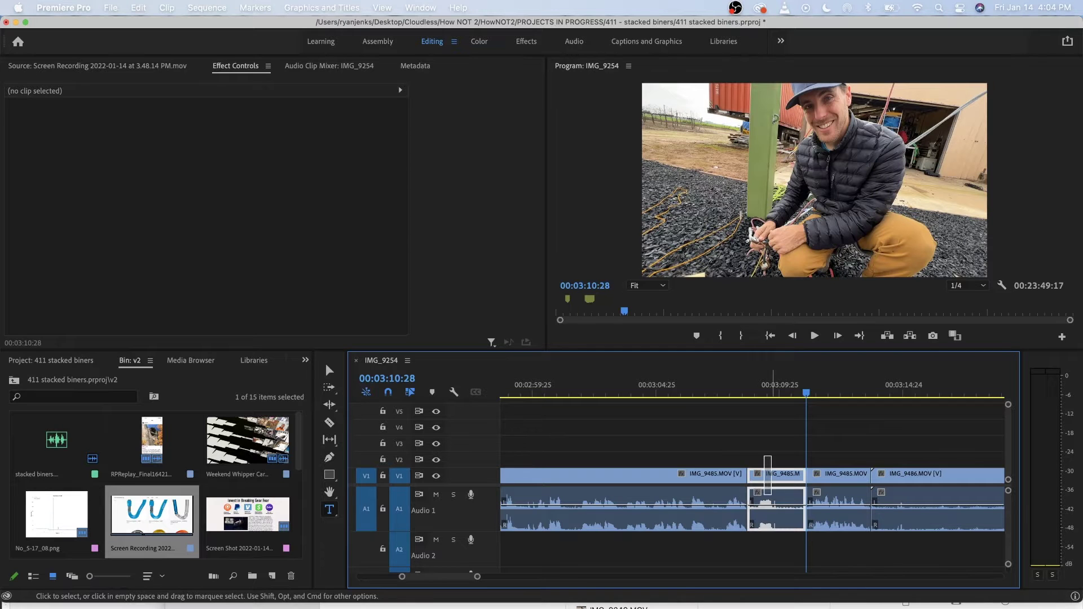
pyautogui.hotkey('shift', 'Delete')
# Play back the tightened end of IMG_9485 and review IMG_9486 through to about 00:03:37.
pyautogui.click(645, 389)
pyautogui.press('space')
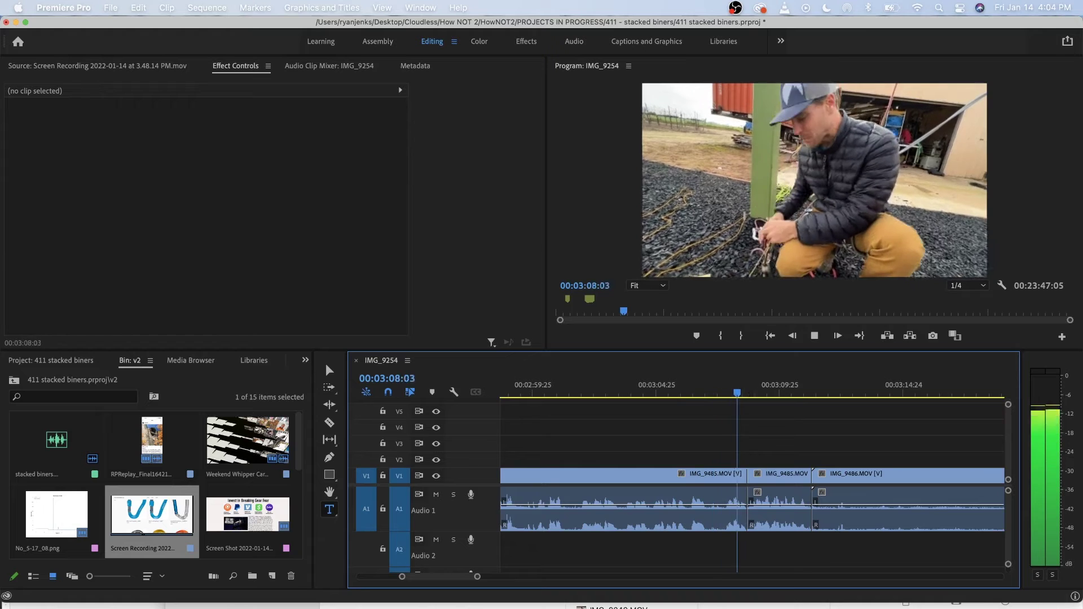
pyautogui.press('space')
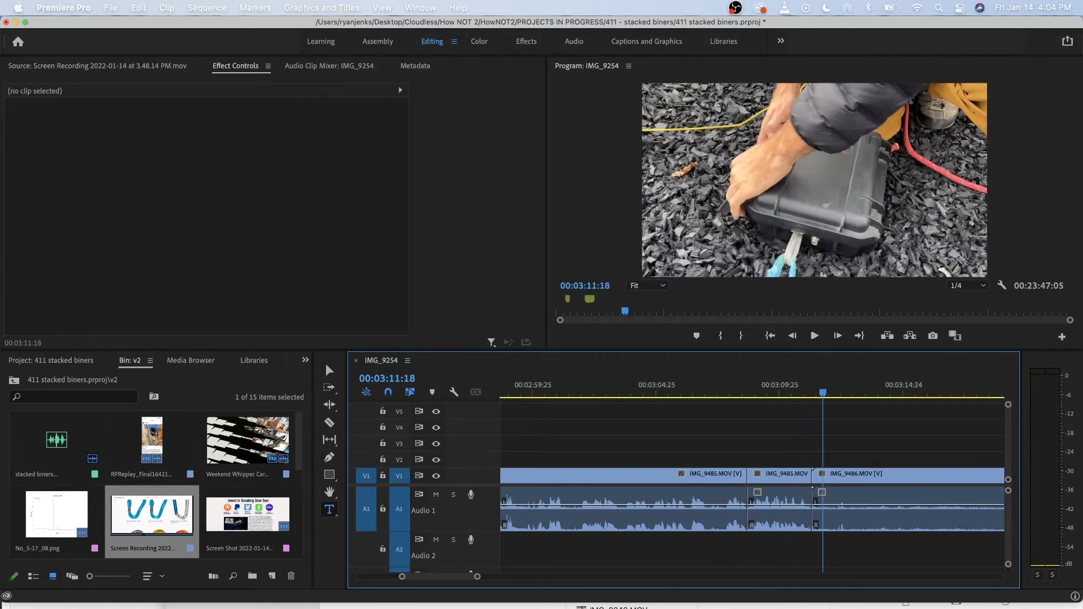
pyautogui.press('-')
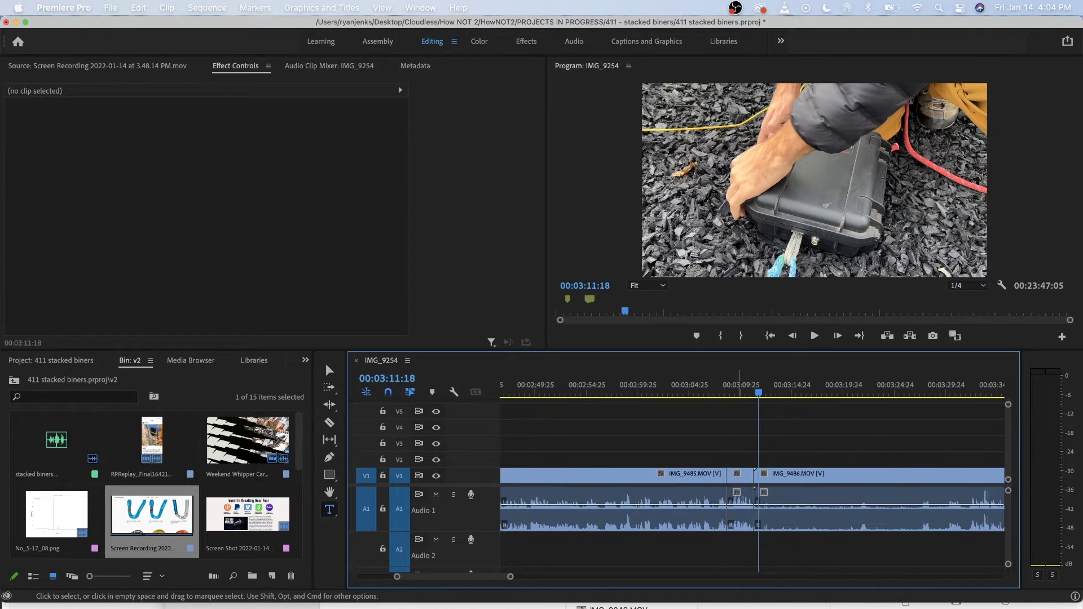
pyautogui.press('-')
pyautogui.press('-')
pyautogui.press('space')
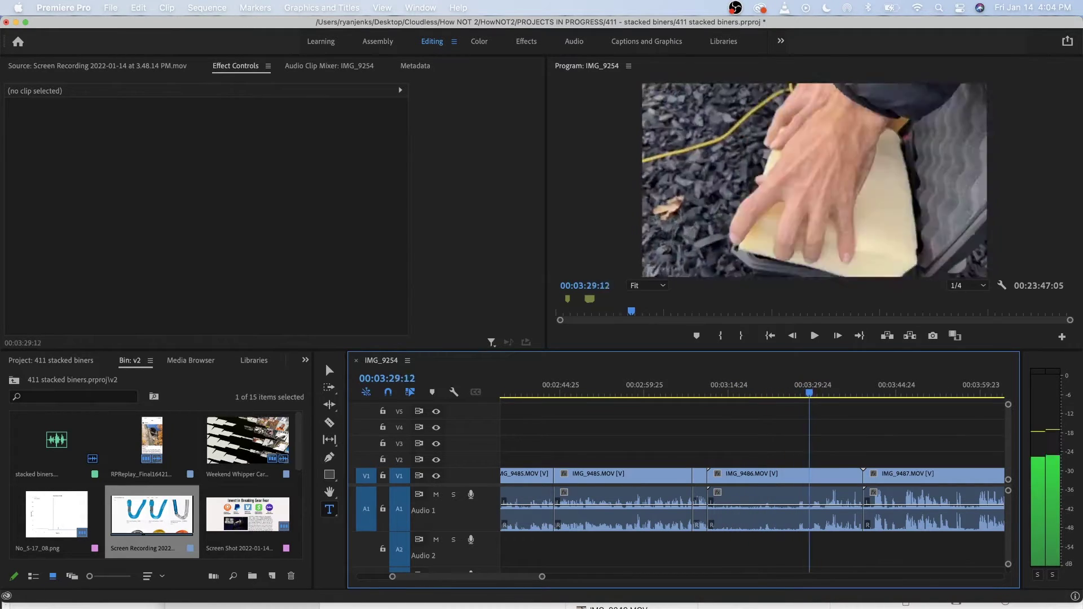
pyautogui.moveTo(831, 392)
pyautogui.mouseDown()
pyautogui.moveTo(856, 393)
pyautogui.moveTo(826, 393)
pyautogui.mouseUp()
pyautogui.press('space')
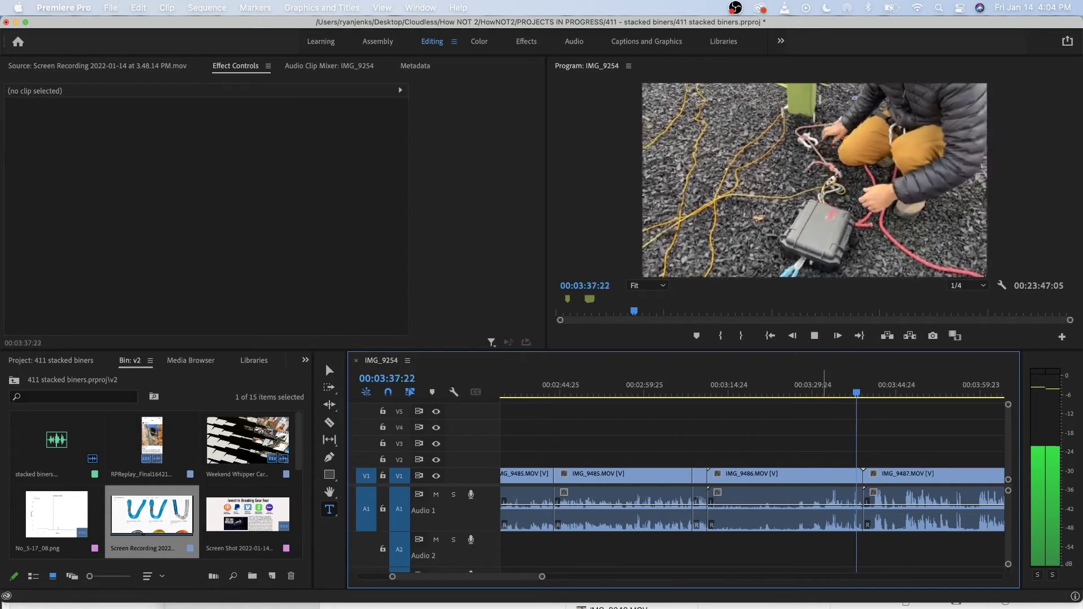
pyautogui.press('space')
# Replay the opening of IMG_9486, step back to just before the case is opened and cut the clip at 00:03:12:00.
pyautogui.click(704, 387)
pyautogui.press('space')
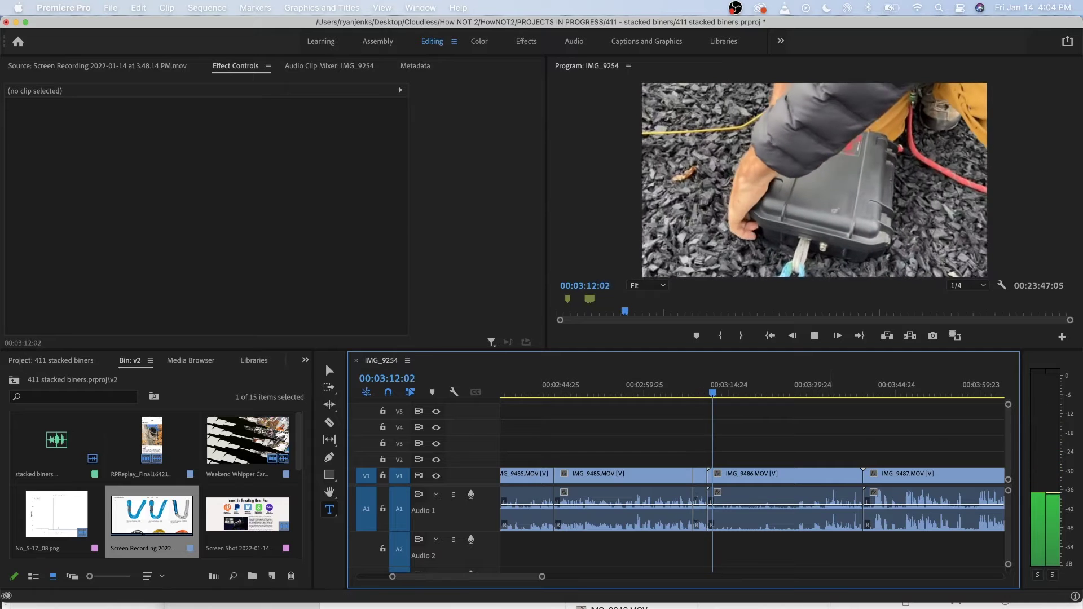
pyautogui.press('space')
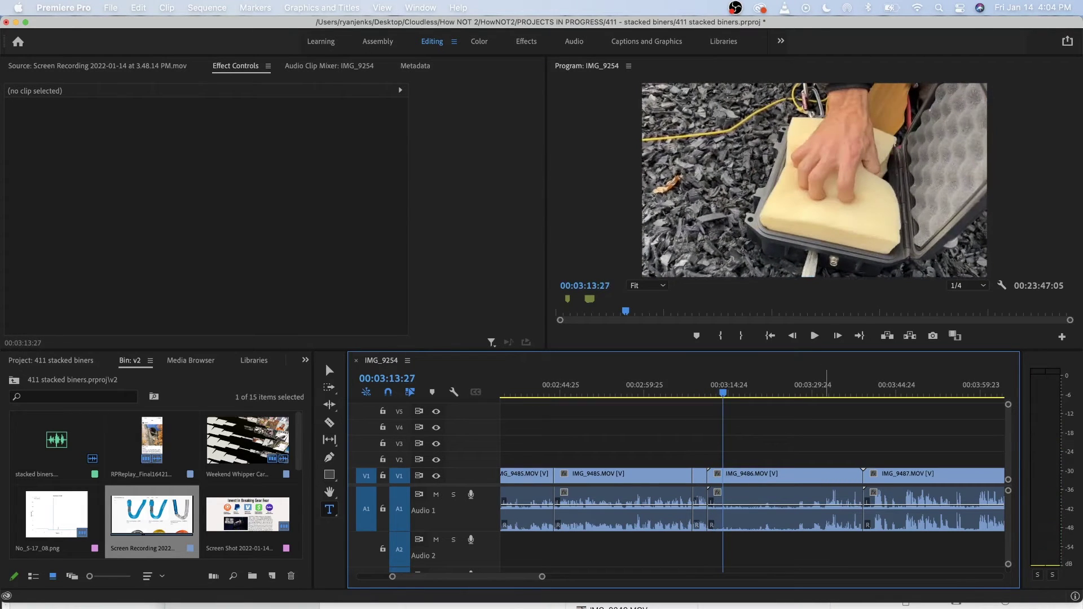
pyautogui.press('space')
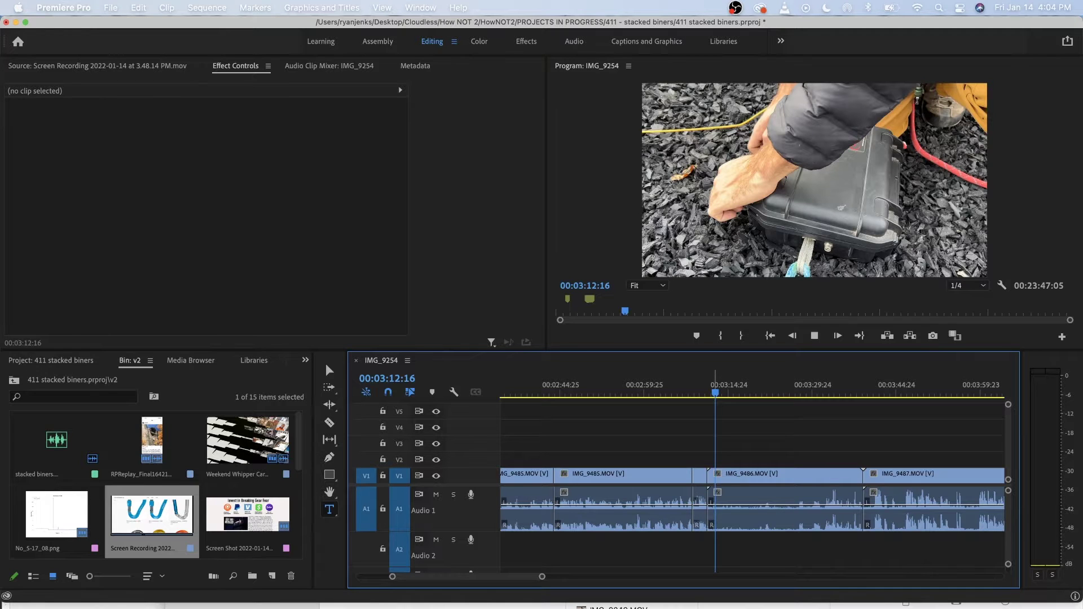
pyautogui.press('k')
pyautogui.press('l')
pyautogui.press('k')
pyautogui.press('h')
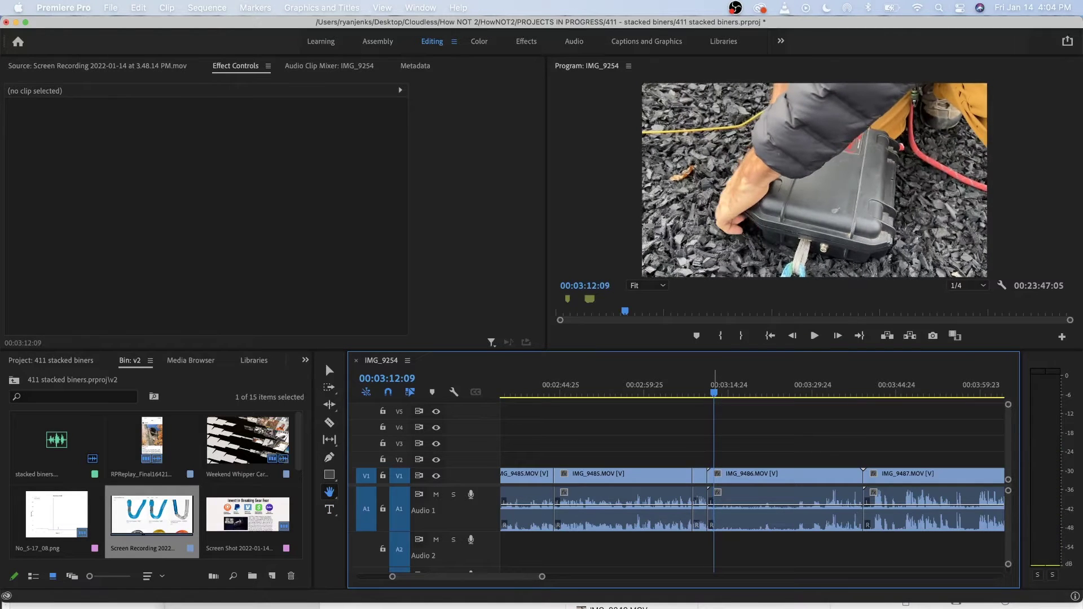
pyautogui.press('k')
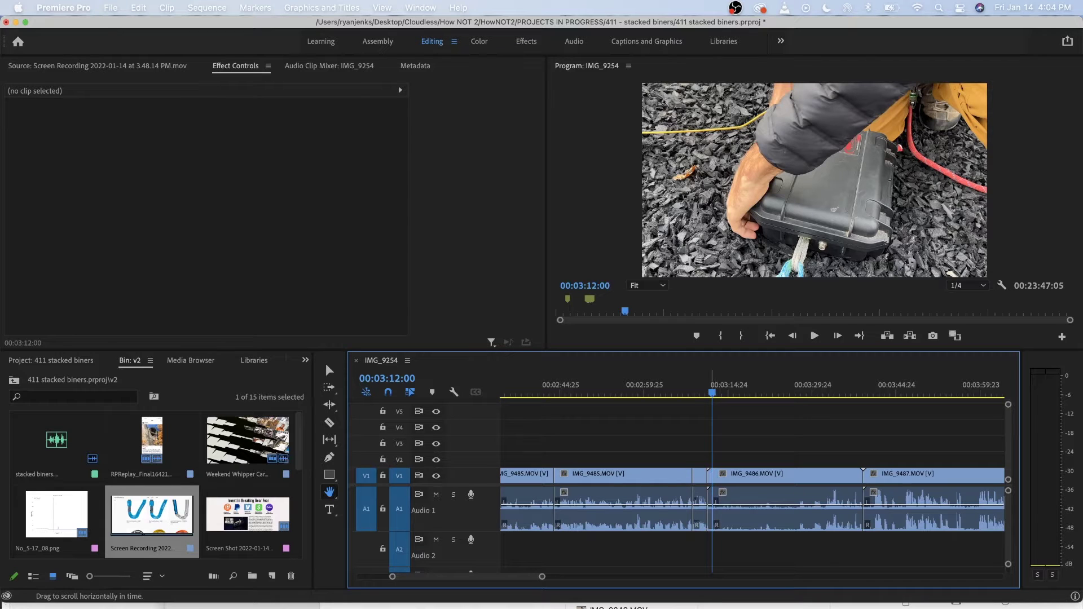
# Switch back to the Selection tool and ripple delete the short piece at the start of IMG_9486 before the cut.
pyautogui.press('=')
pyautogui.press('=')
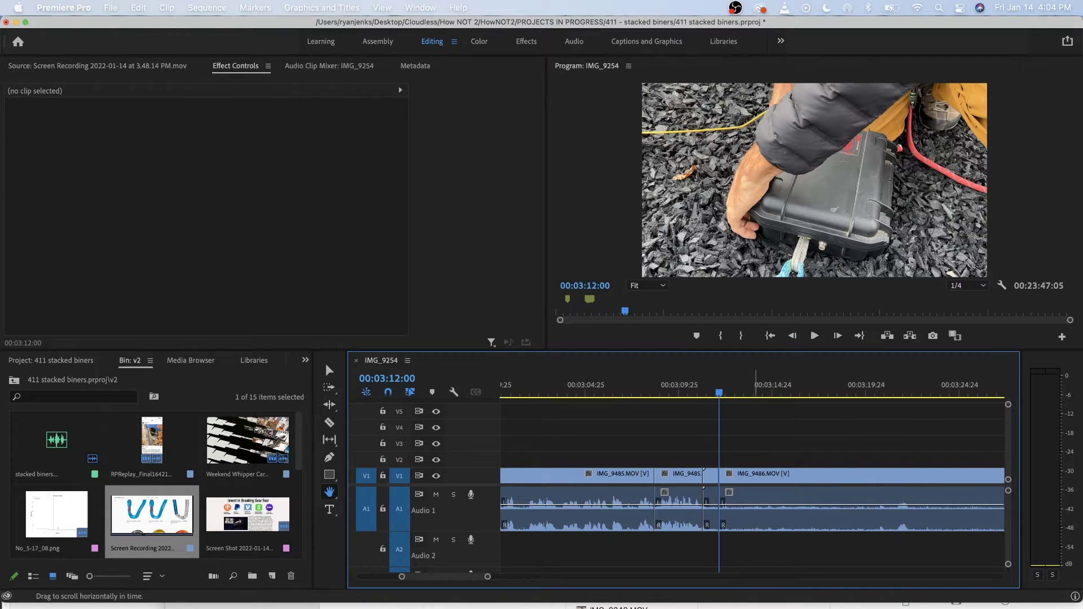
pyautogui.hotkey('shift', '4')
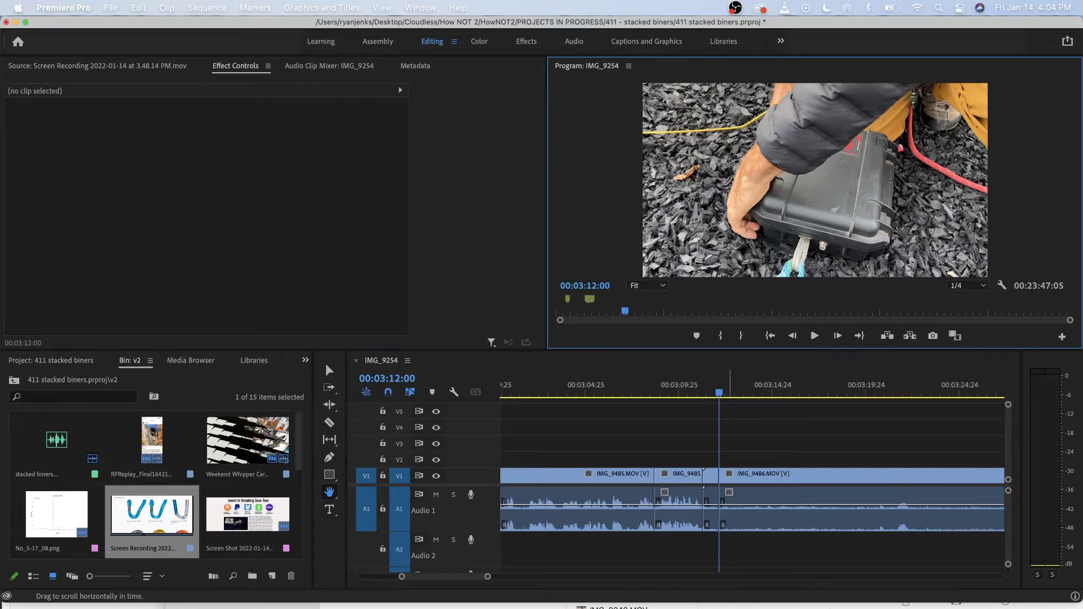
pyautogui.hotkey('shift', '3')
pyautogui.click(330, 370)
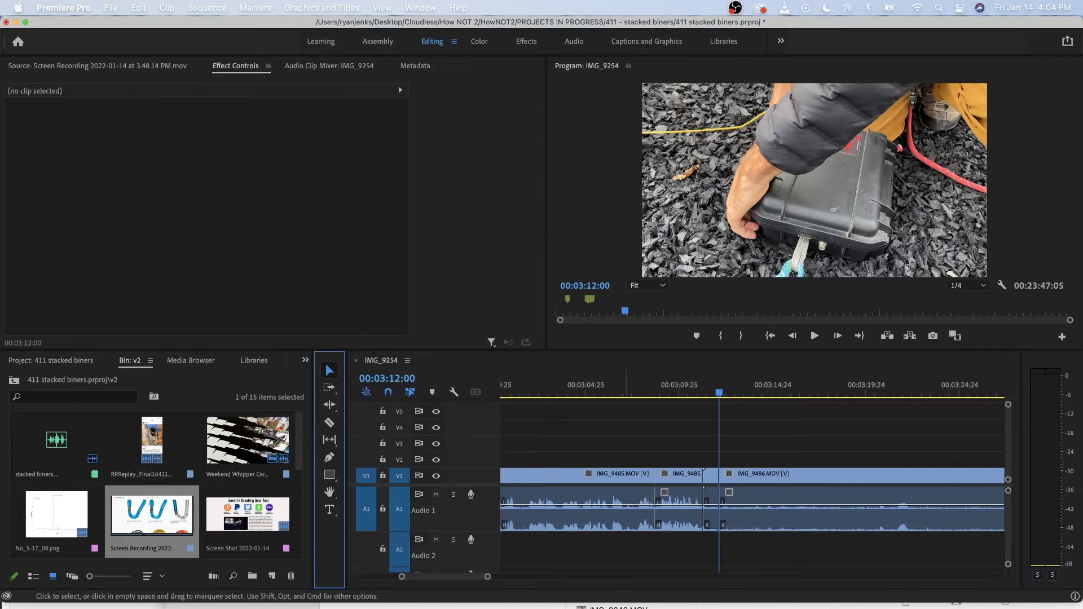
pyautogui.click(714, 499)
pyautogui.hotkey('alt', 'BackSpace')
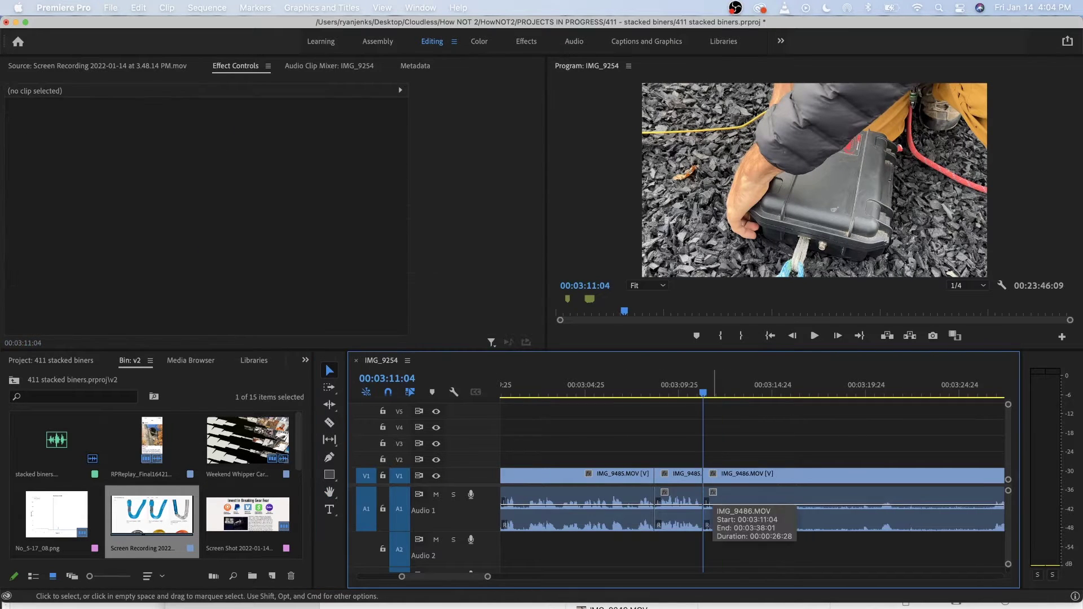
# Play through to the scale being switched on and cut IMG_9486 at 00:03:16:06.
pyautogui.press('-')
pyautogui.press('-')
pyautogui.hotkey('shift', 'k')
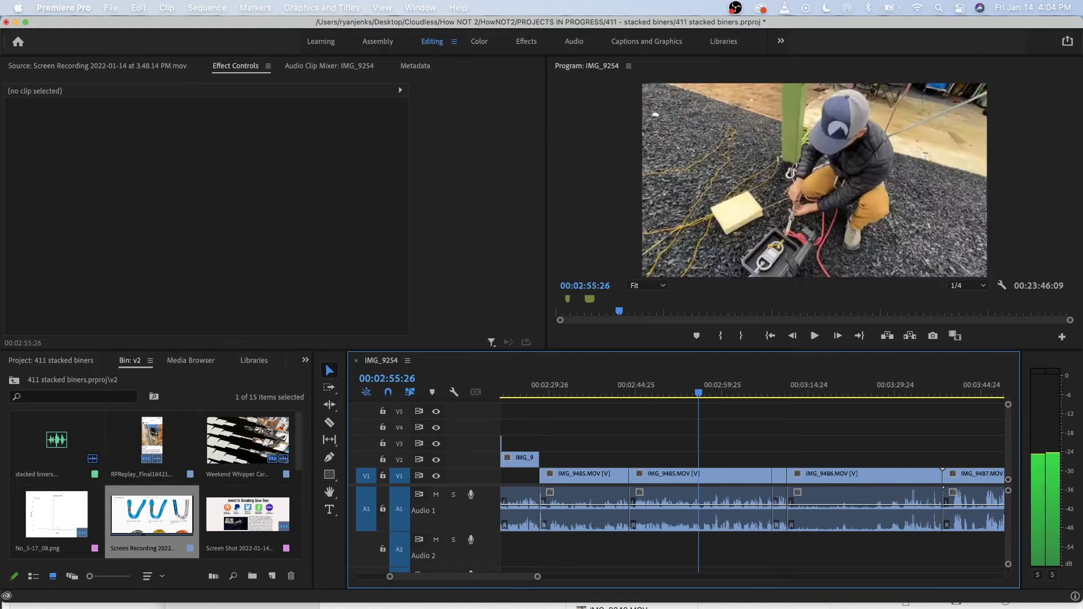
pyautogui.press('space')
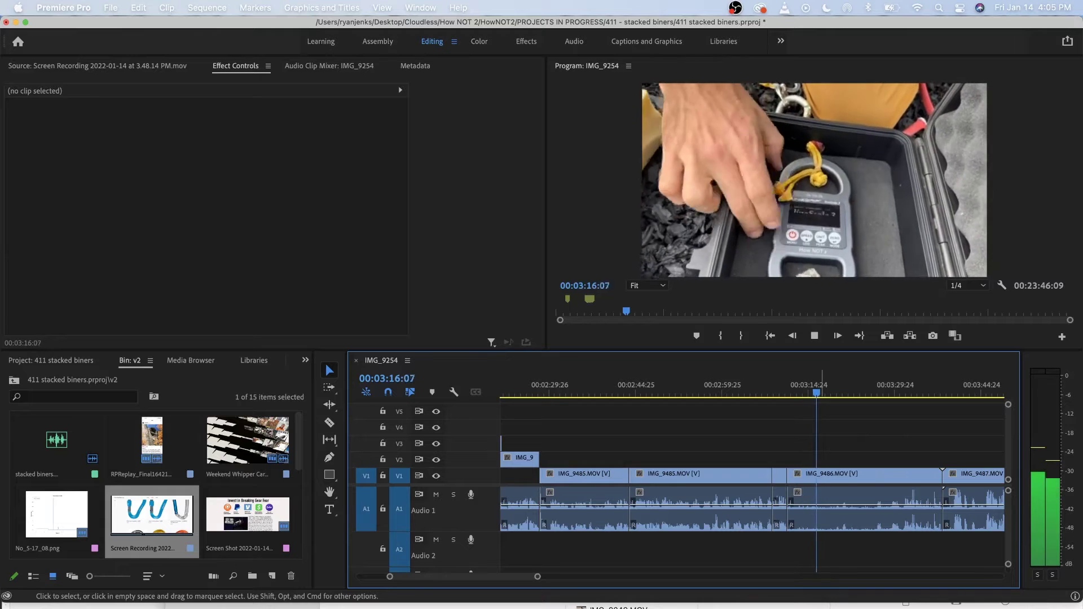
pyautogui.press('space')
pyautogui.press('j')
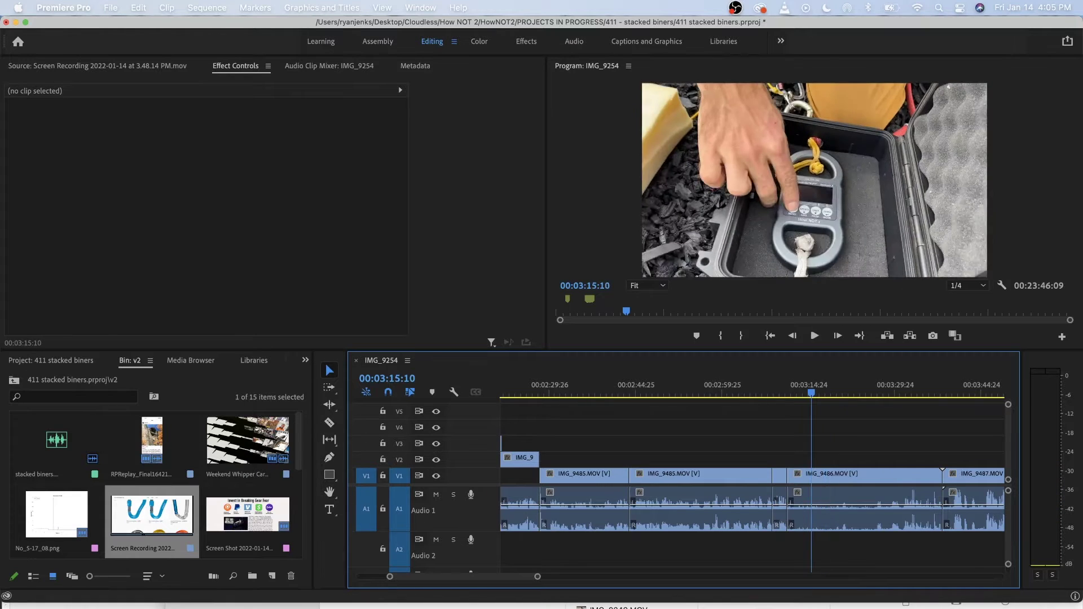
pyautogui.press('k')
pyautogui.press('d')
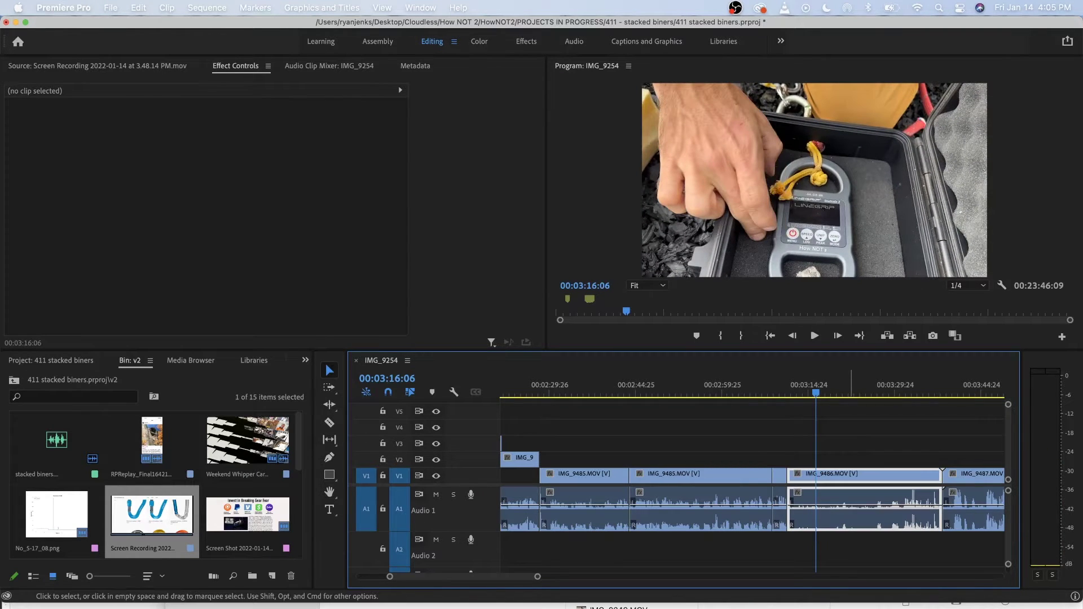
pyautogui.press('super+k')
# Move the opening piece of IMG_9486 up to V2 and A2, over the second long IMG_9485 clip at about 00:02:55.
pyautogui.rightClick(827, 492)
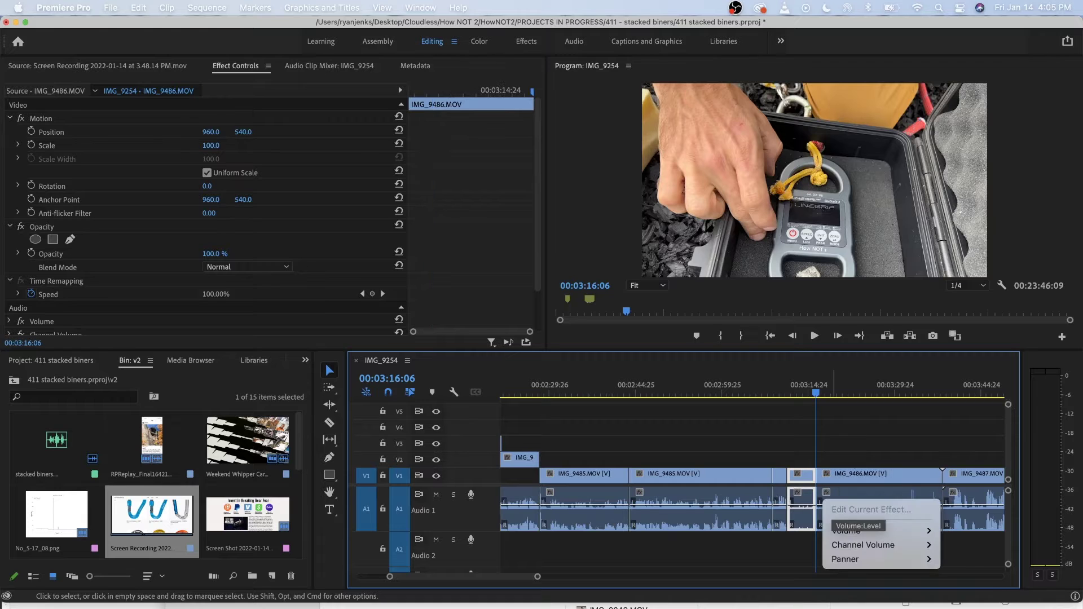
pyautogui.press('Escape')
pyautogui.moveTo(807, 475); pyautogui.dragTo(807, 458)
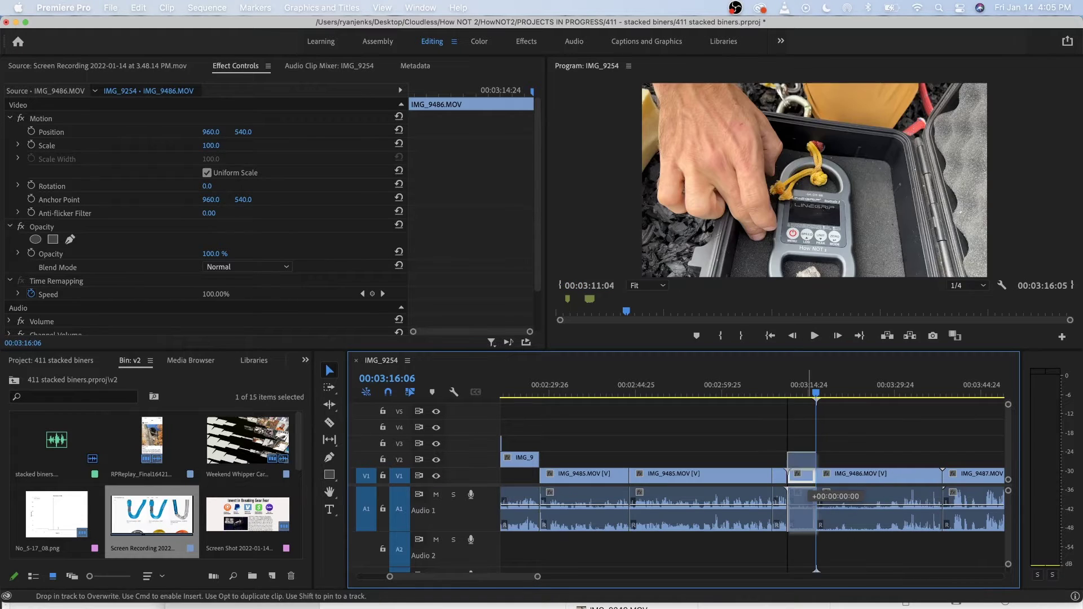
pyautogui.moveTo(801, 510); pyautogui.dragTo(705, 550)
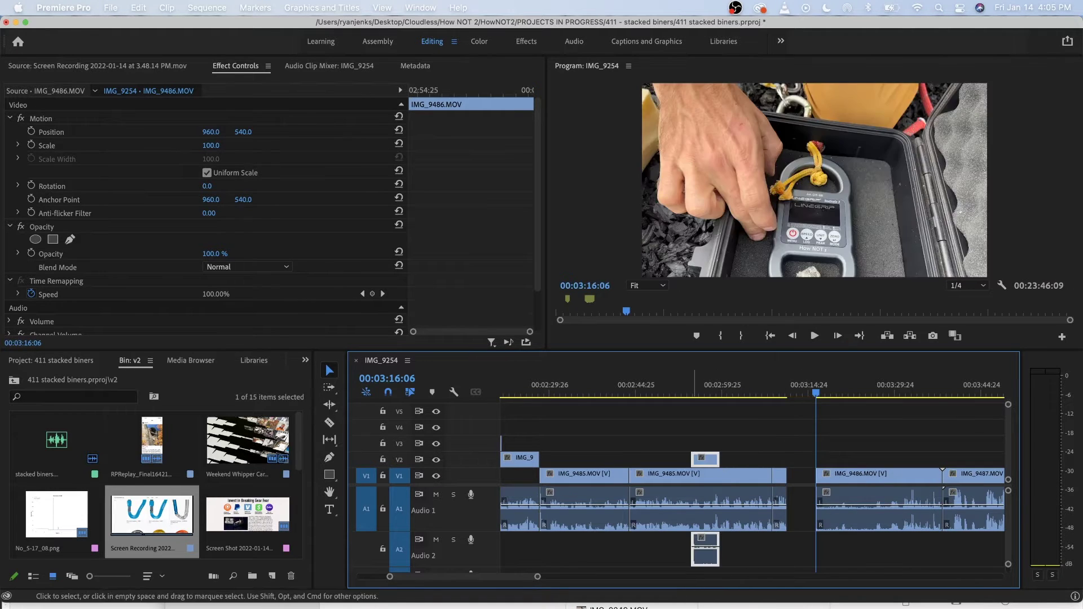
# Review the IMG_9485 footage and shift the IMG_9486 overlay on V2 earlier, starting at about 00:02:36:15.
pyautogui.press('space')
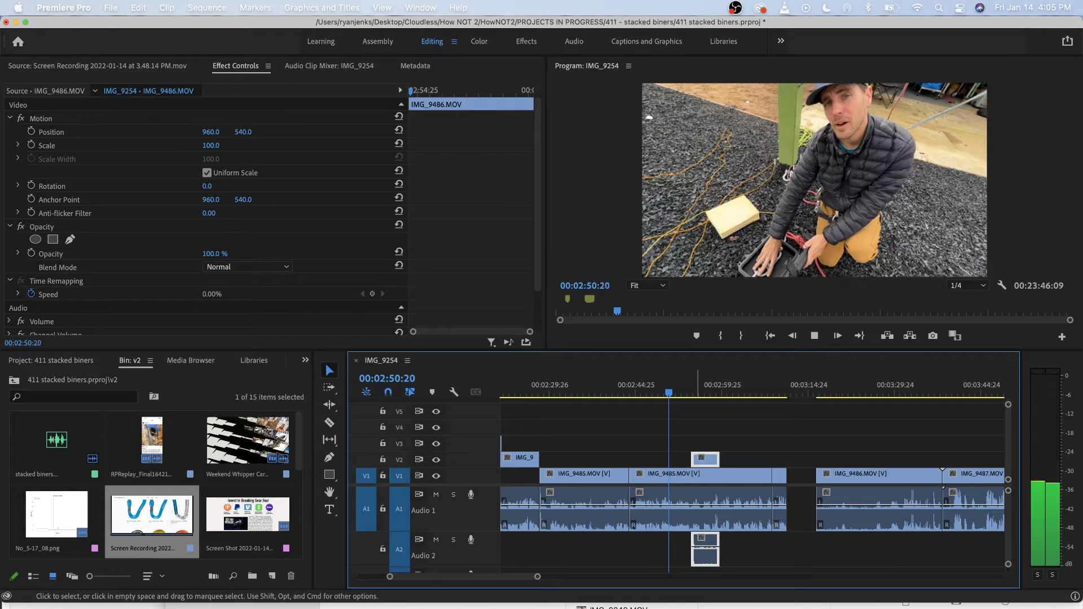
pyautogui.press('Up')
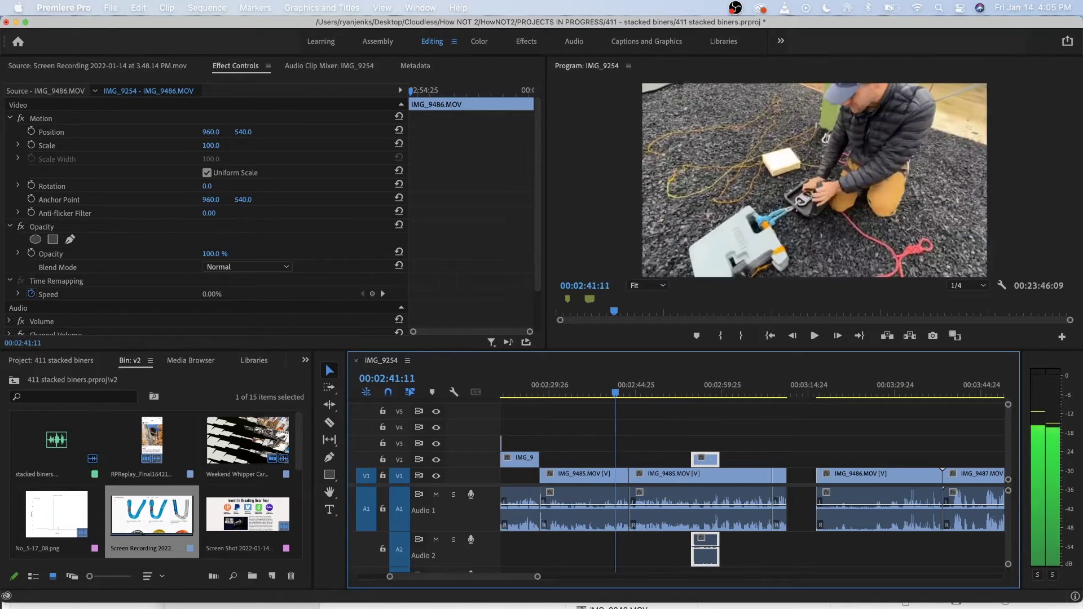
pyautogui.press('j')
pyautogui.press('j')
pyautogui.press('l')
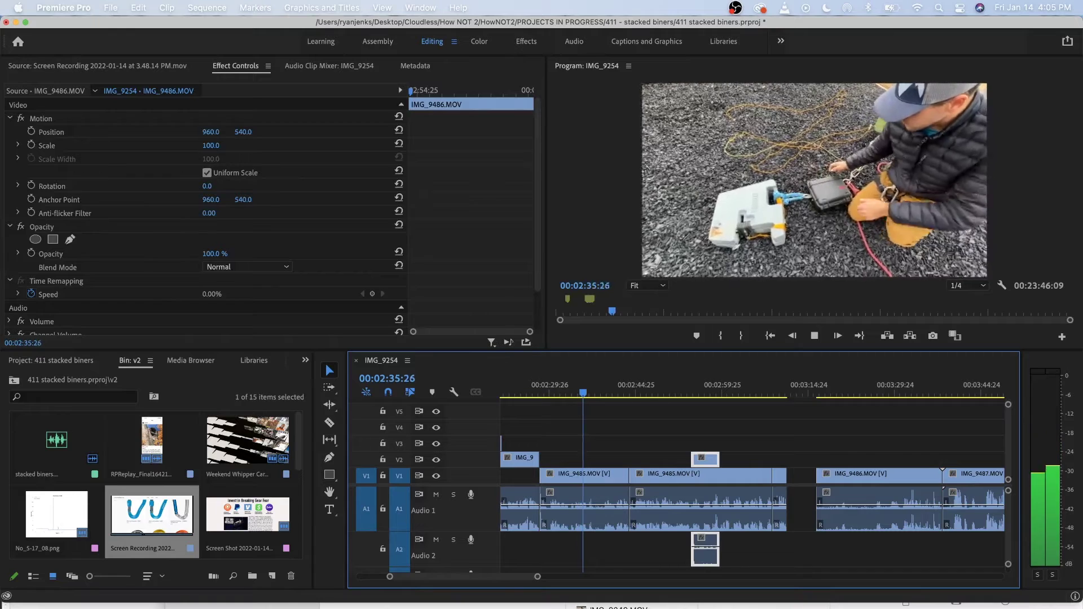
pyautogui.press('k')
pyautogui.moveTo(705, 459); pyautogui.dragTo(601, 458)
# Play back the IMG_9486 overlay and the following IMG_9485 footage to about 00:02:49, checking the overlay's end against the talking.
pyautogui.press('l')
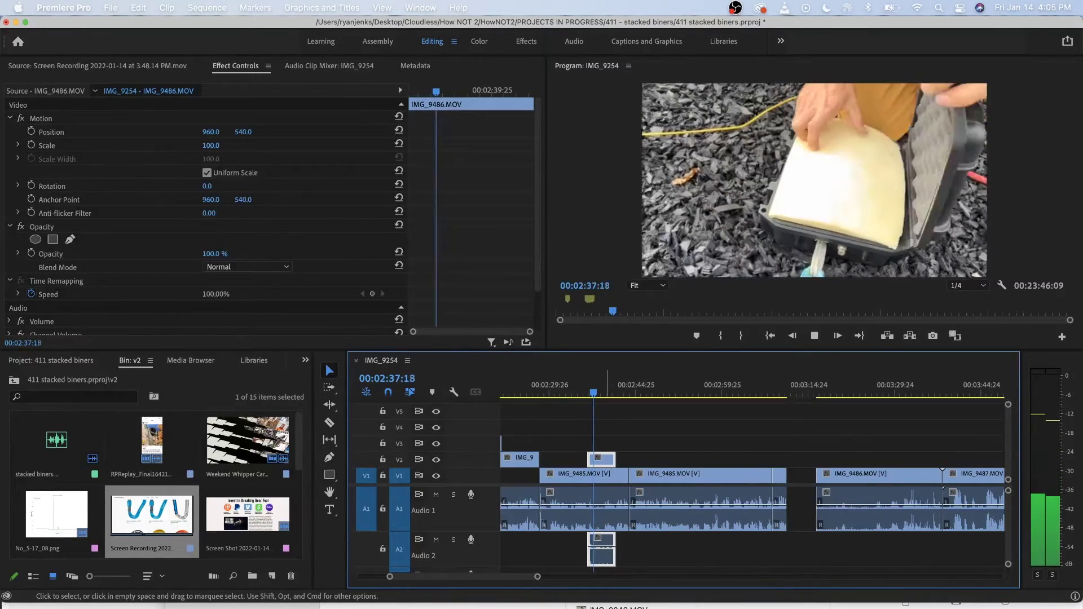
pyautogui.press('=')
pyautogui.press('=')
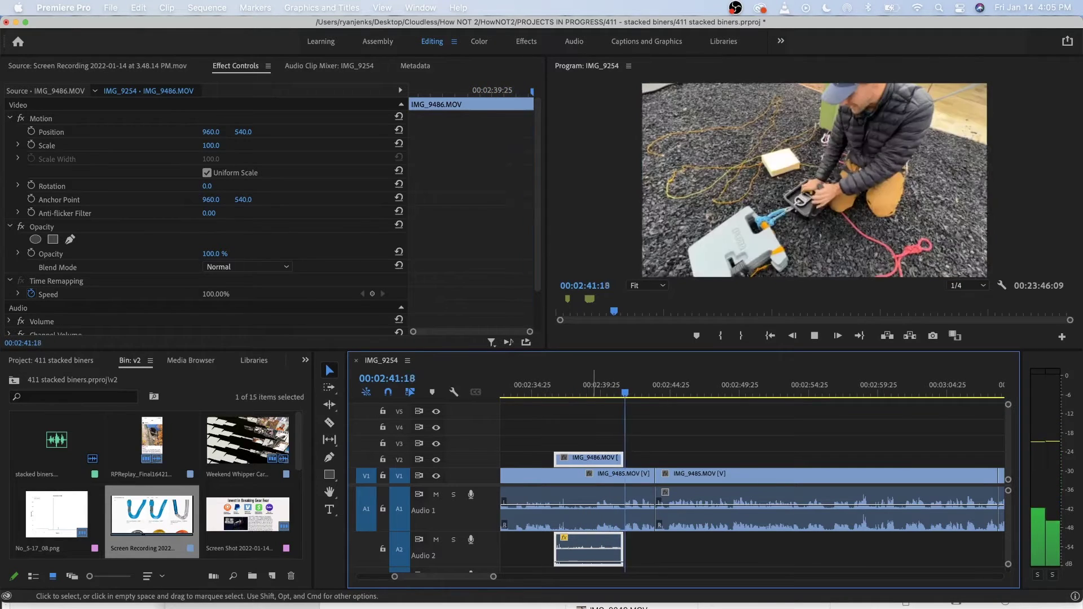
pyautogui.press('space')
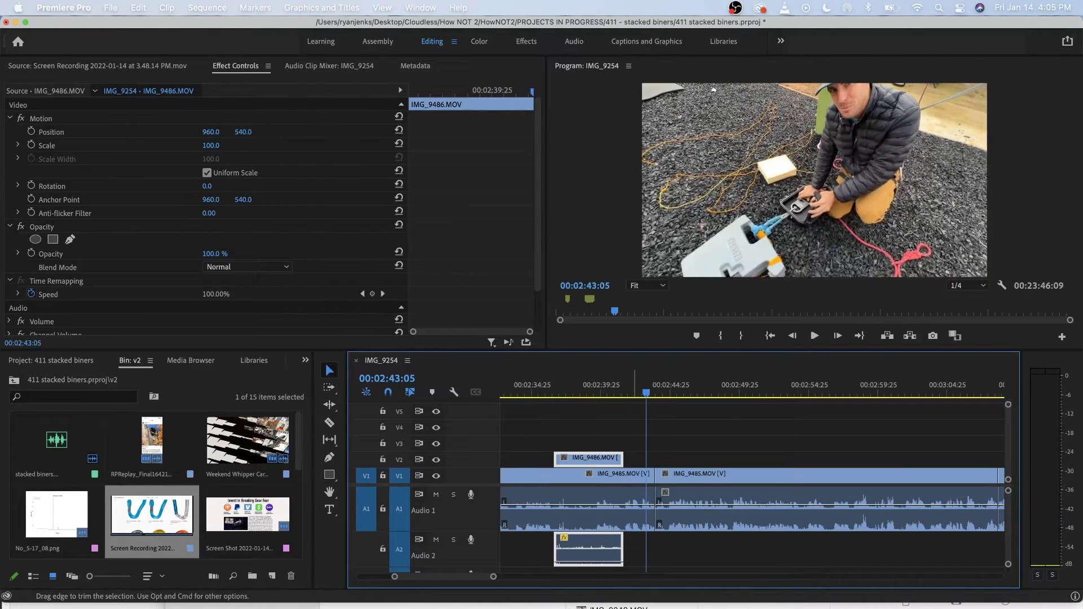
pyautogui.press('=')
pyautogui.press('=')
pyautogui.press('=')
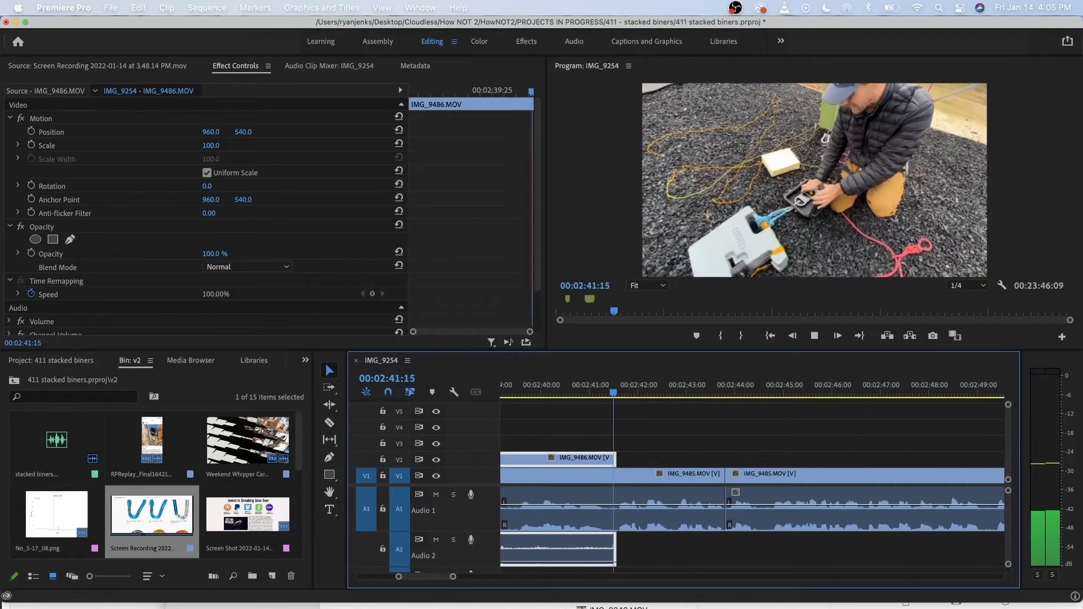
pyautogui.press('space')
pyautogui.hscroll(-5, 752, 485)
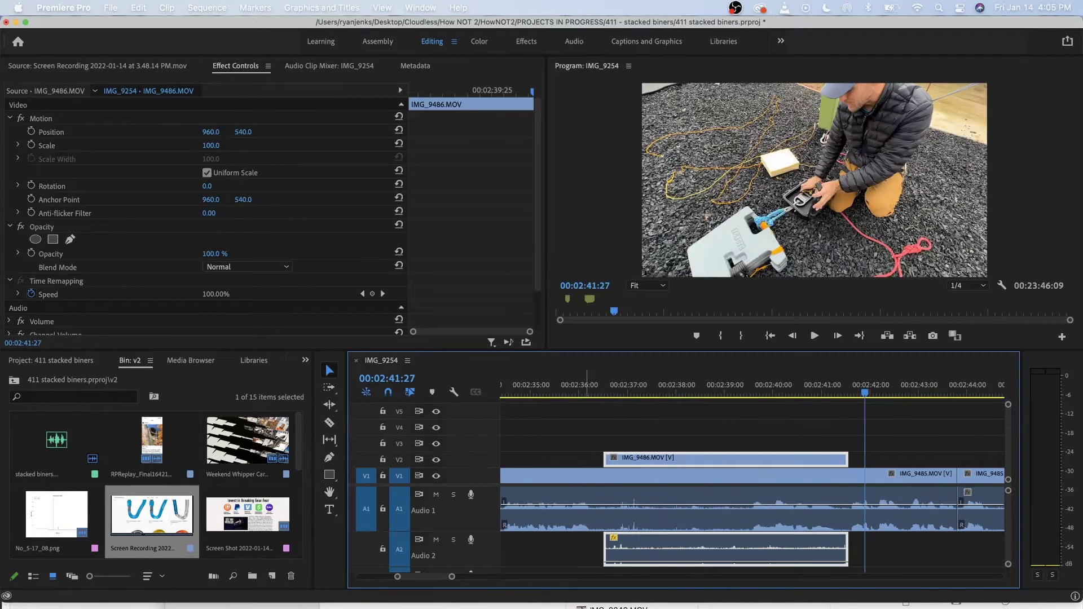
pyautogui.press('space')
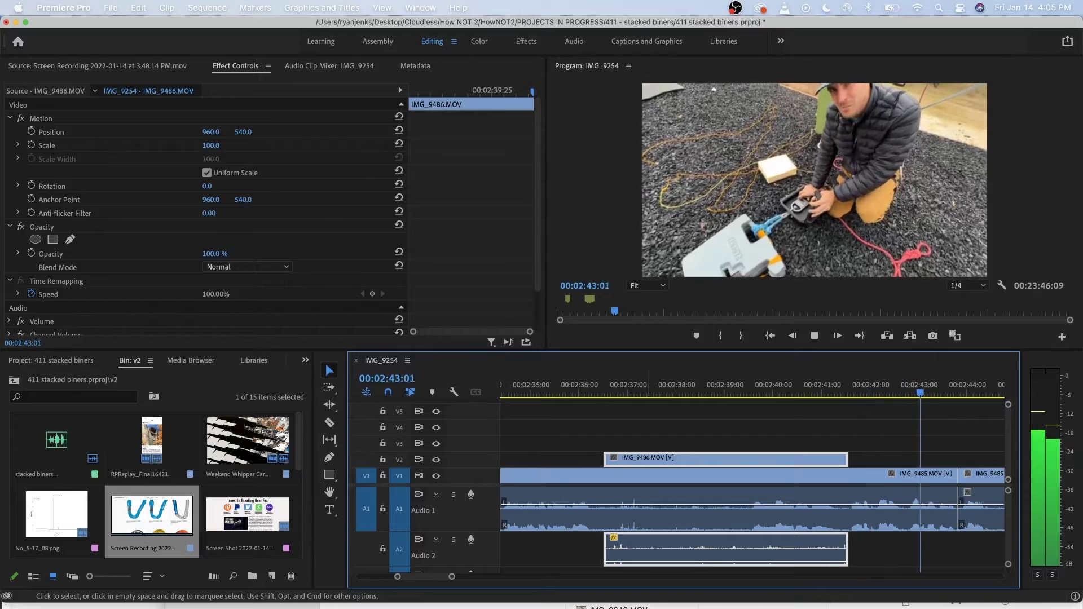
pyautogui.press('-')
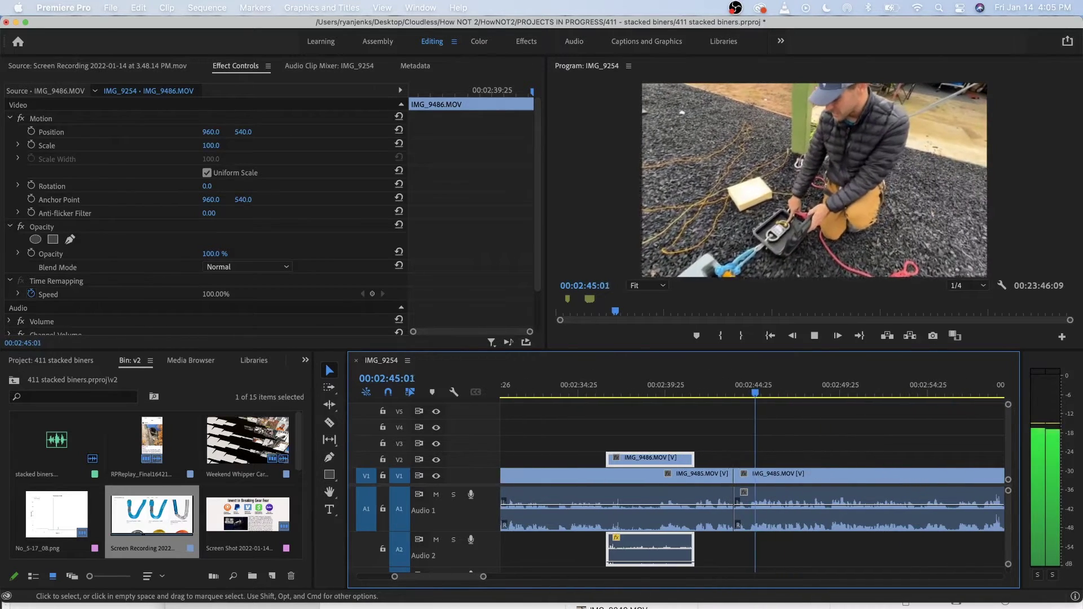
pyautogui.press('-')
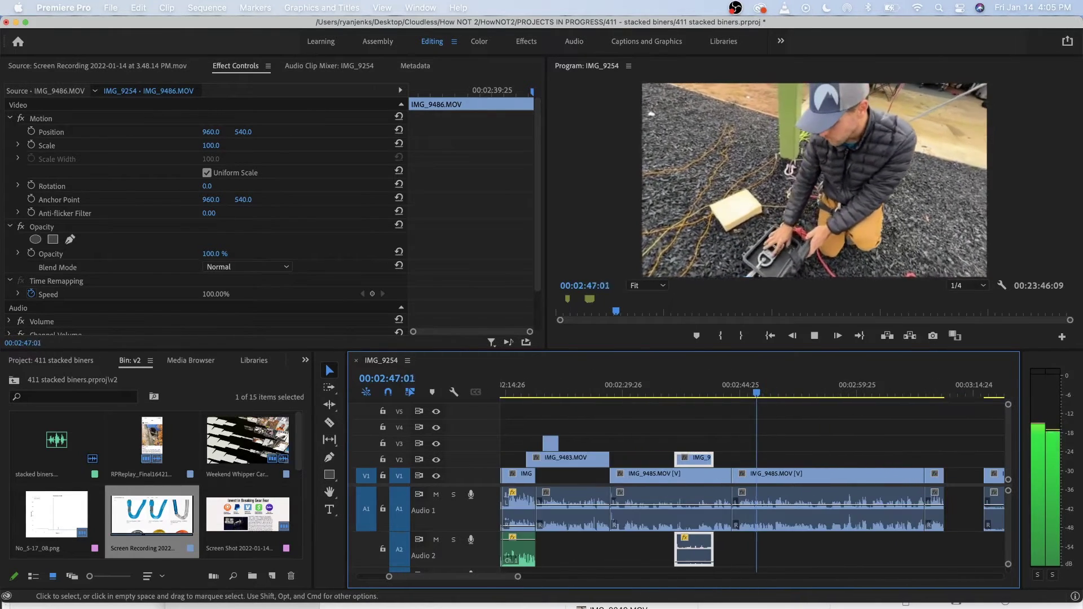
pyautogui.scroll(3, 753, 485)
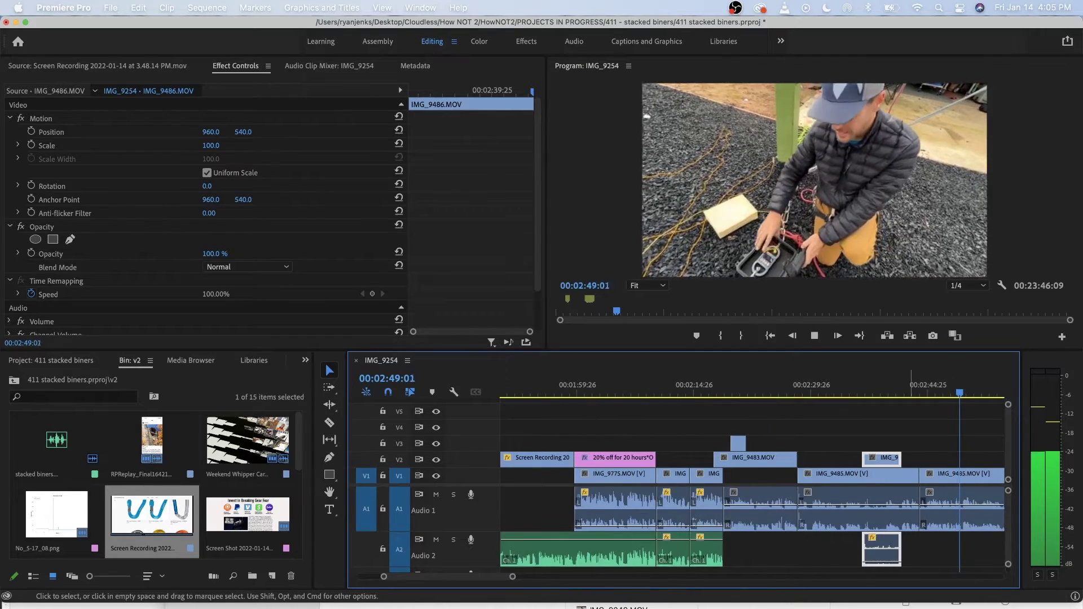
pyautogui.press('space')
# Review the rest of IMG_9486, cut it at 00:03:31:26 as the case closes, and delete the part before the cut.
pyautogui.scroll(-8, 753, 485)
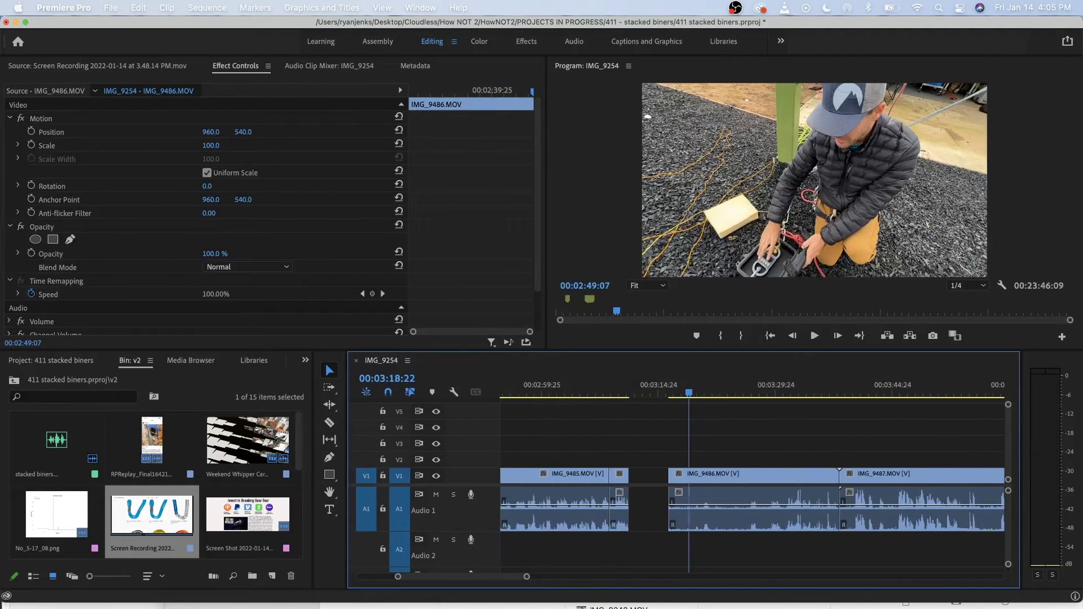
pyautogui.moveTo(689, 391); pyautogui.dragTo(790, 390)
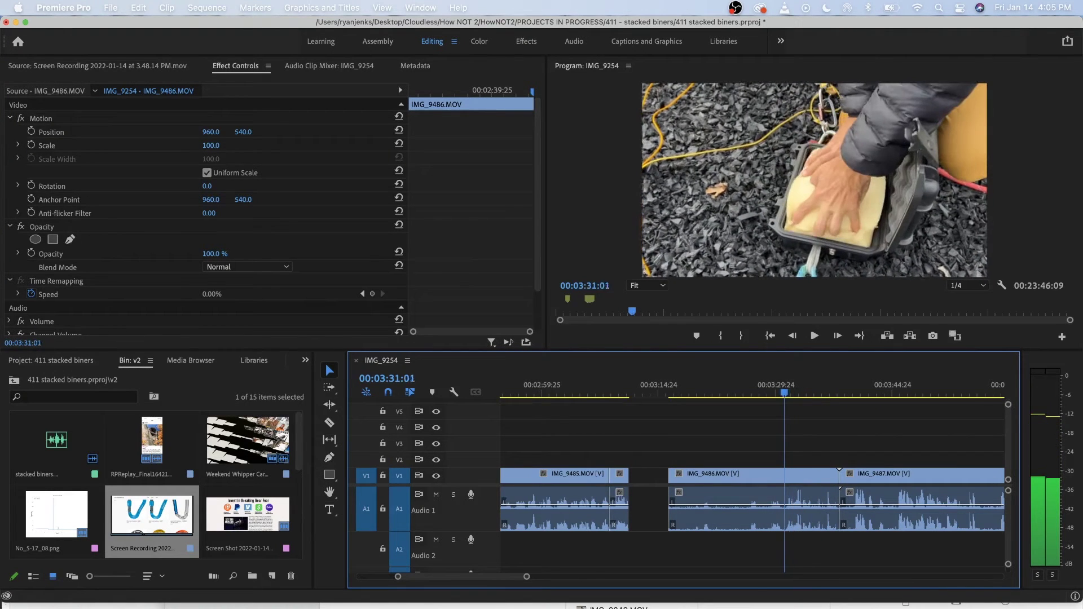
pyautogui.press('=')
pyautogui.press('=')
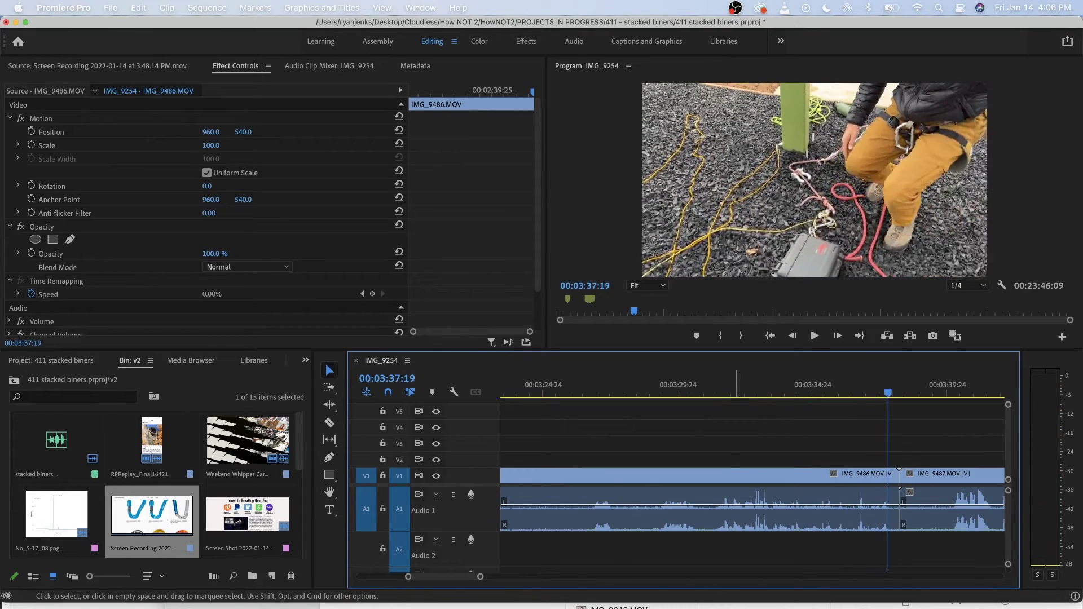
pyautogui.press('space')
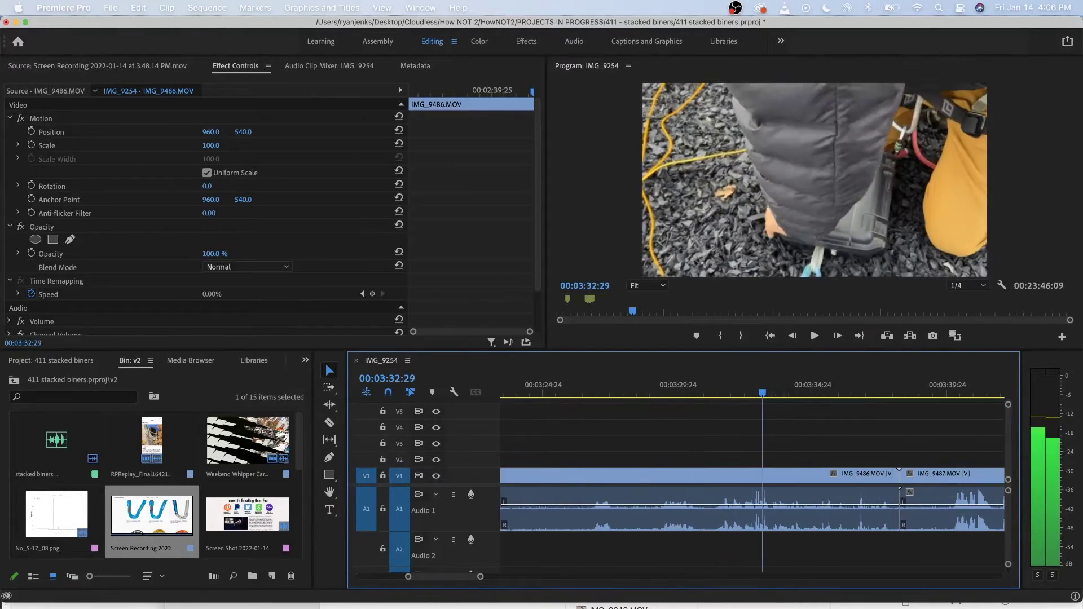
pyautogui.moveTo(726, 393); pyautogui.dragTo(732, 393)
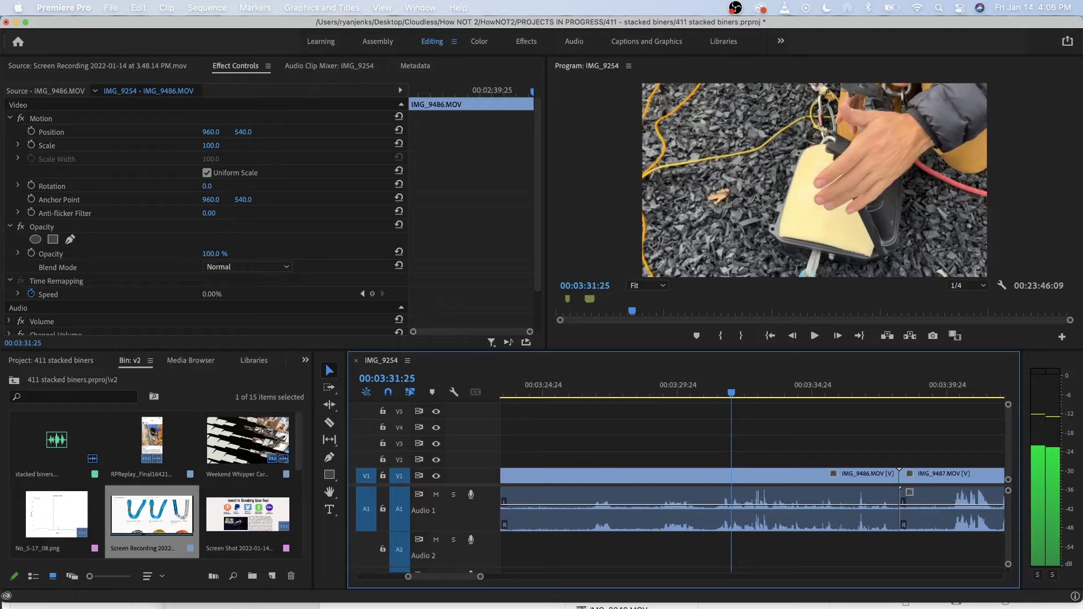
pyautogui.press('Right')
pyautogui.press('Right')
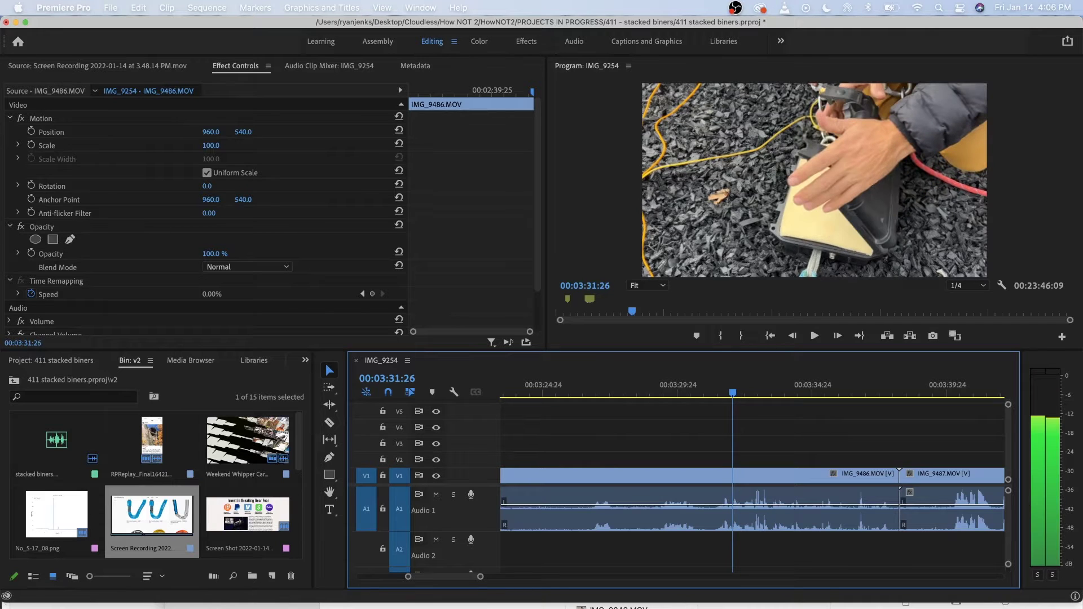
pyautogui.press('super+k')
pyautogui.click(708, 478)
pyautogui.press('Delete')
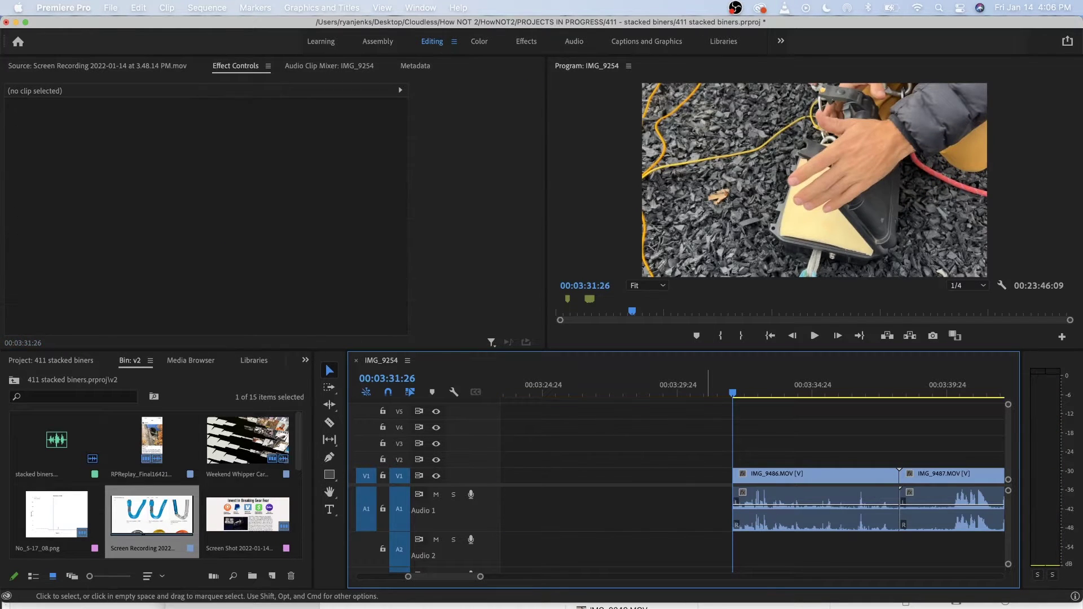
# Cut IMG_9486 at 00:03:33:10 and move the short case-closing piece to V2 over the end of the last IMG_9485 clip.
pyautogui.press('space')
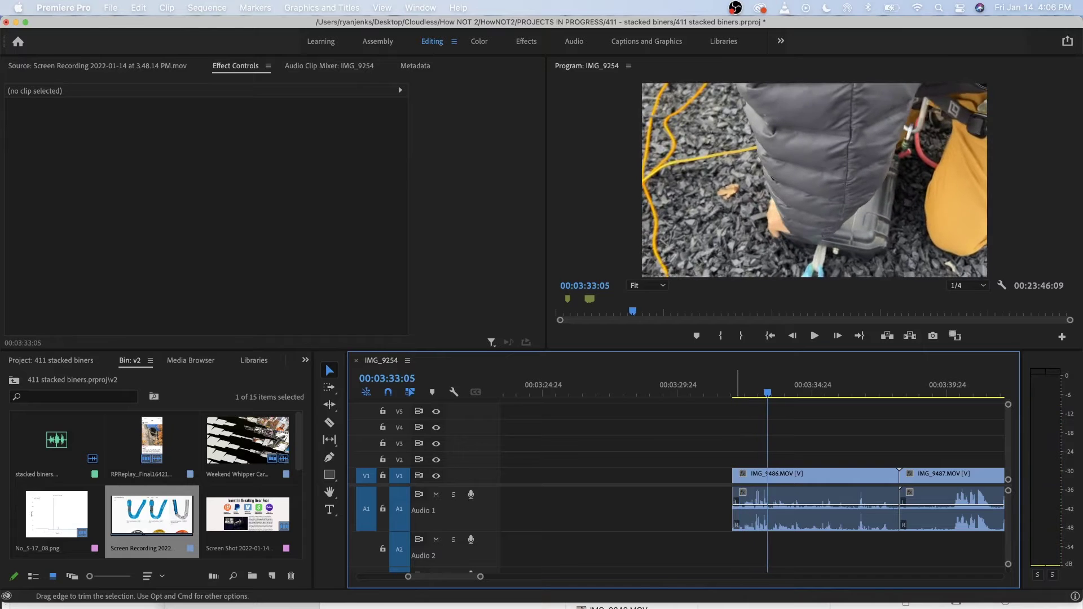
pyautogui.press('space')
pyautogui.click(788, 495)
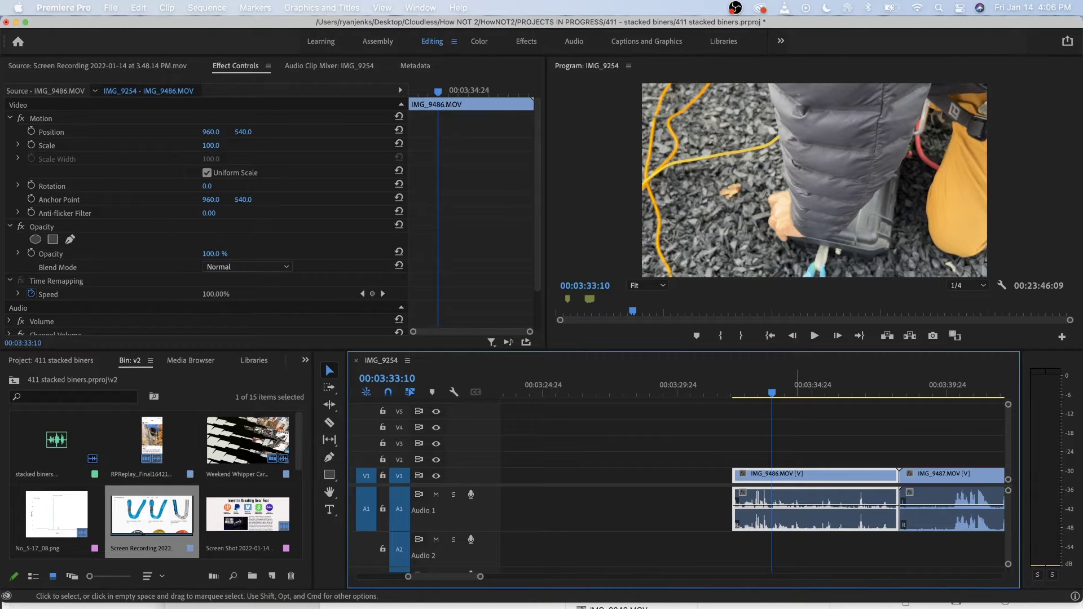
pyautogui.press('super+k')
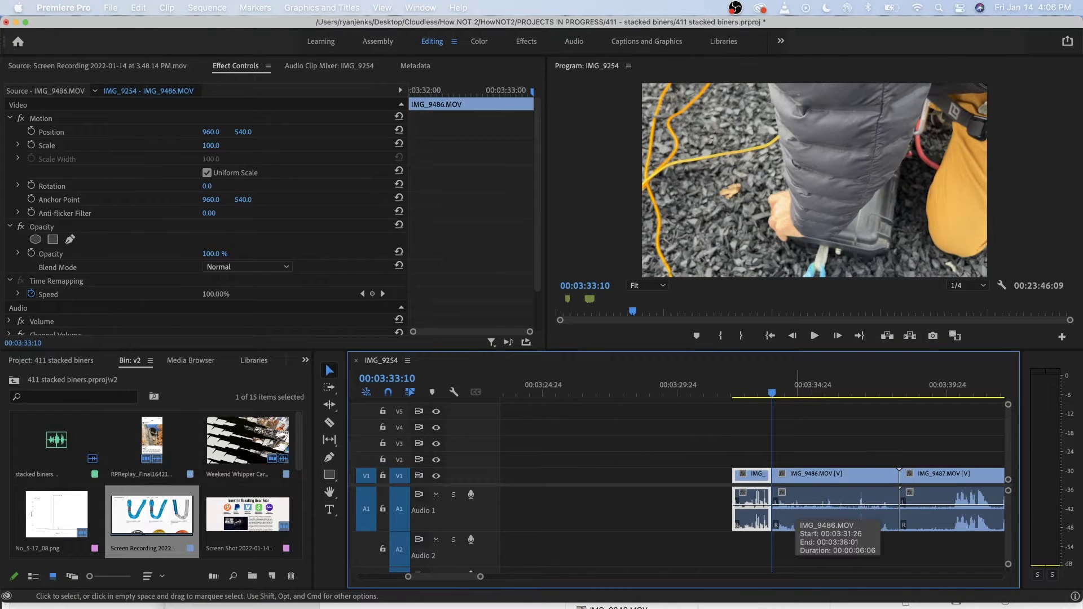
pyautogui.press('-')
pyautogui.moveTo(827, 499); pyautogui.dragTo(624, 550)
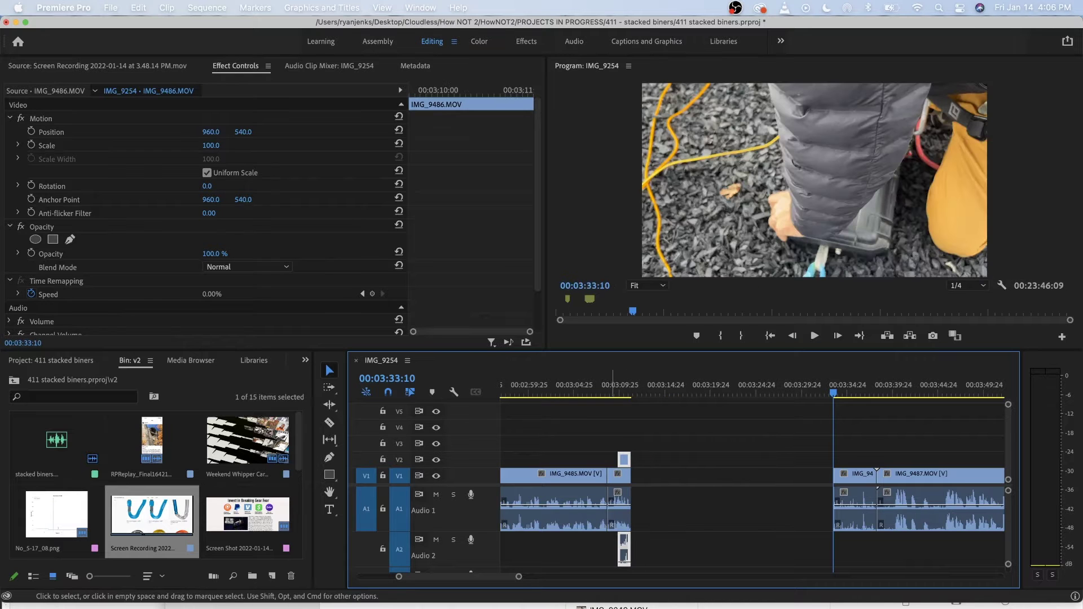
# Extend the start of the case-closing overlay by 17 frames and shift it to begin at the start of the last IMG_9485 piece.
pyautogui.press('Up')
pyautogui.press('Up')
pyautogui.press('Up')
pyautogui.press('space')
pyautogui.press('=')
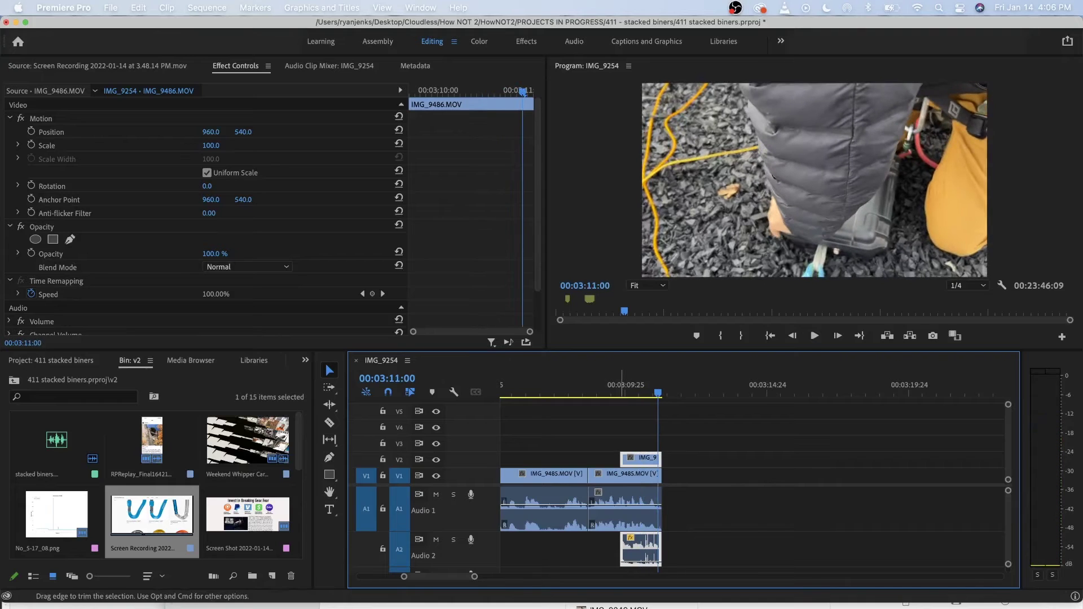
pyautogui.moveTo(621, 547); pyautogui.dragTo(588, 548)
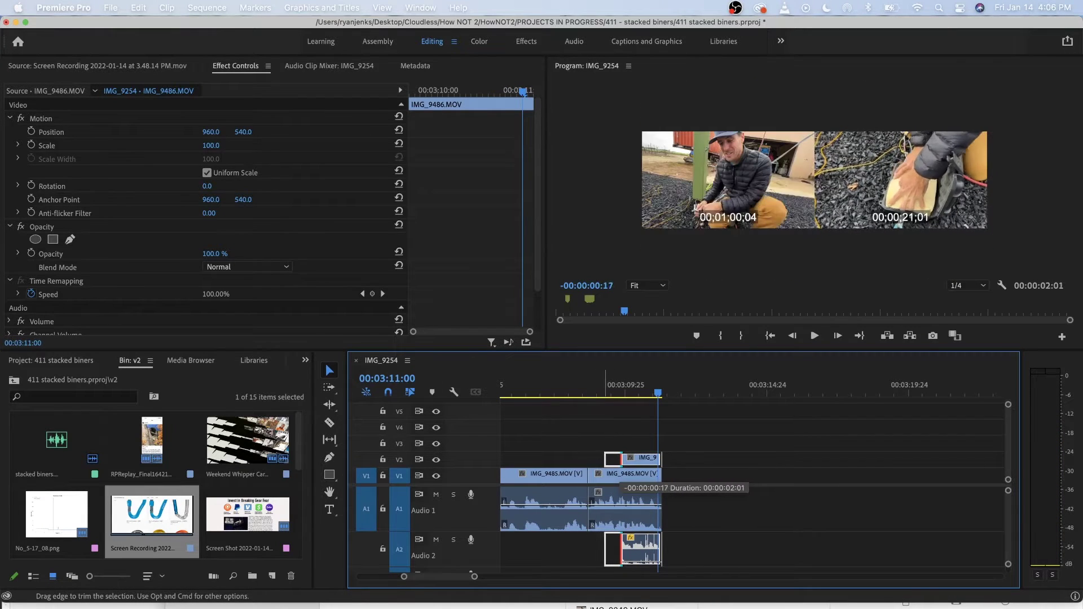
pyautogui.moveTo(605, 463); pyautogui.dragTo(619, 460)
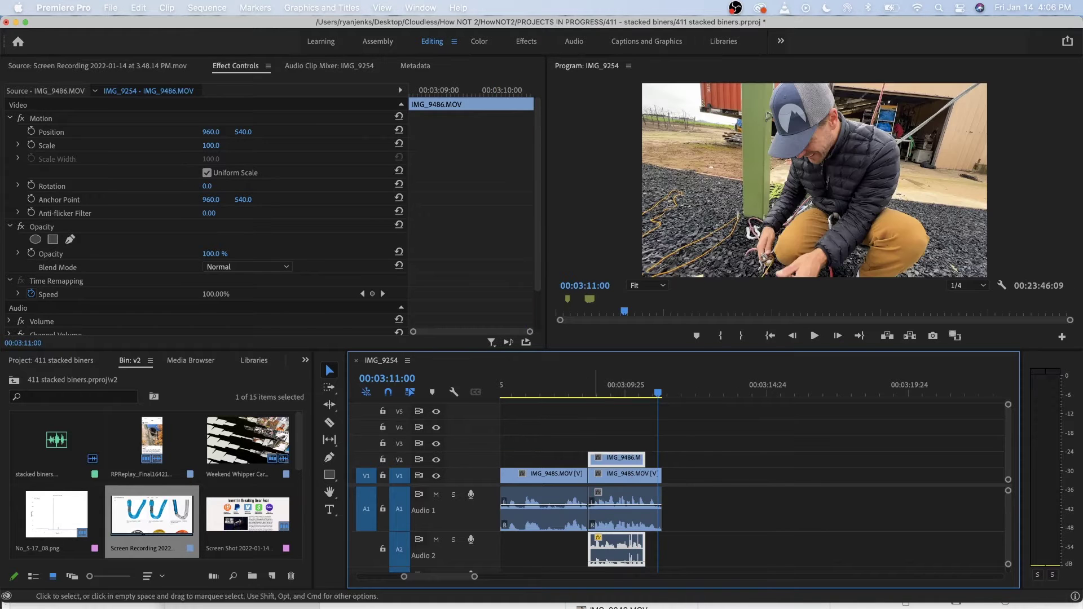
# Play back the case-closing overlay and extend its end to the end of IMG_9485 at 00:03:11:04.
pyautogui.click(562, 390)
pyautogui.press('space')
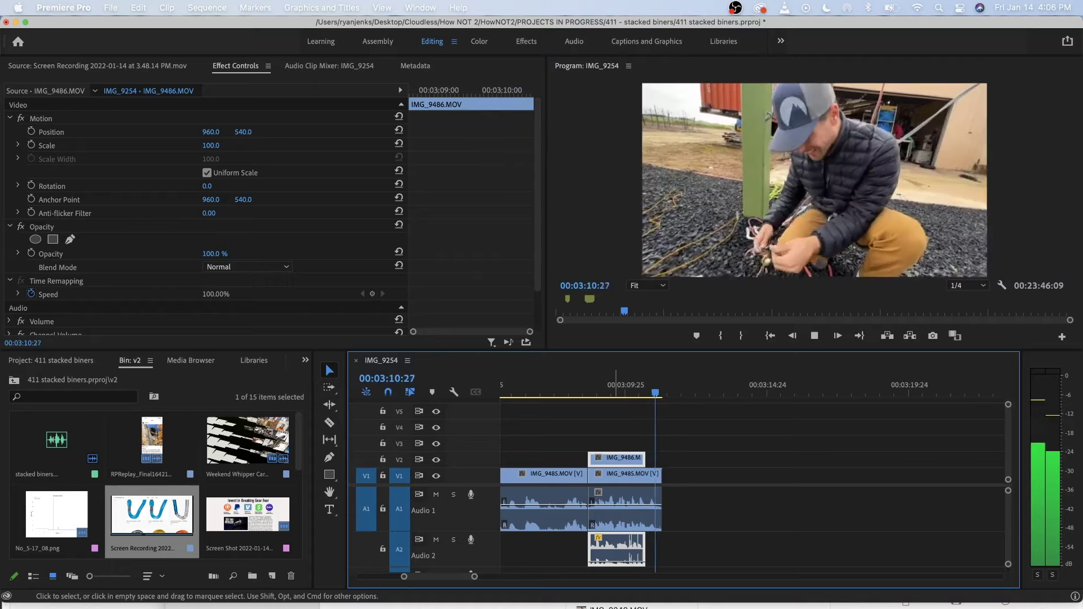
pyautogui.moveTo(645, 458); pyautogui.dragTo(661, 458)
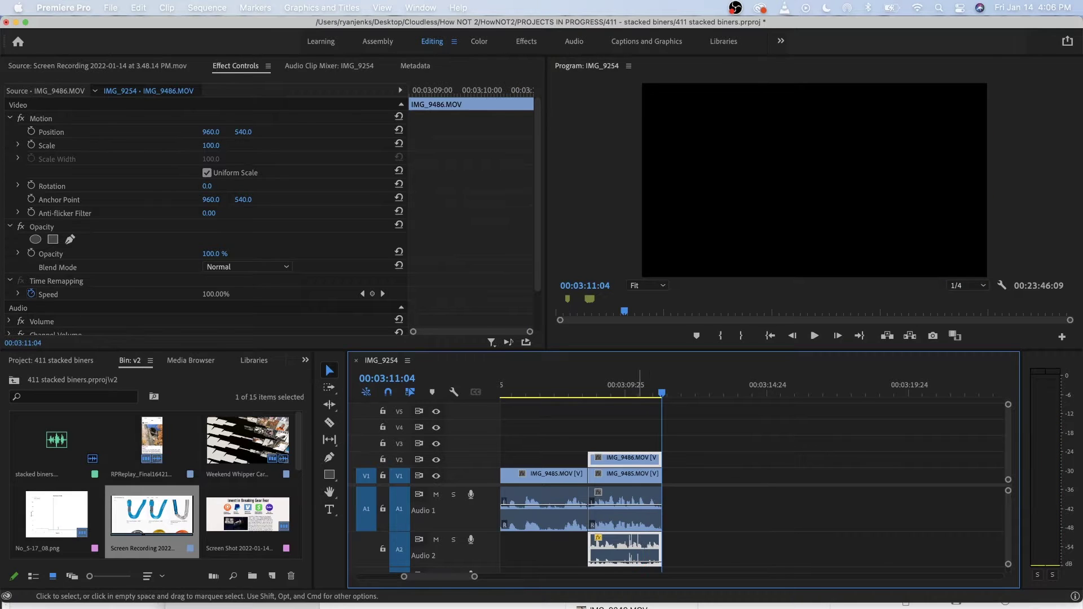
# Play back the end of IMG_9485 into the case-closing overlay to check how the cut flows.
pyautogui.click(575, 384)
pyautogui.press('space')
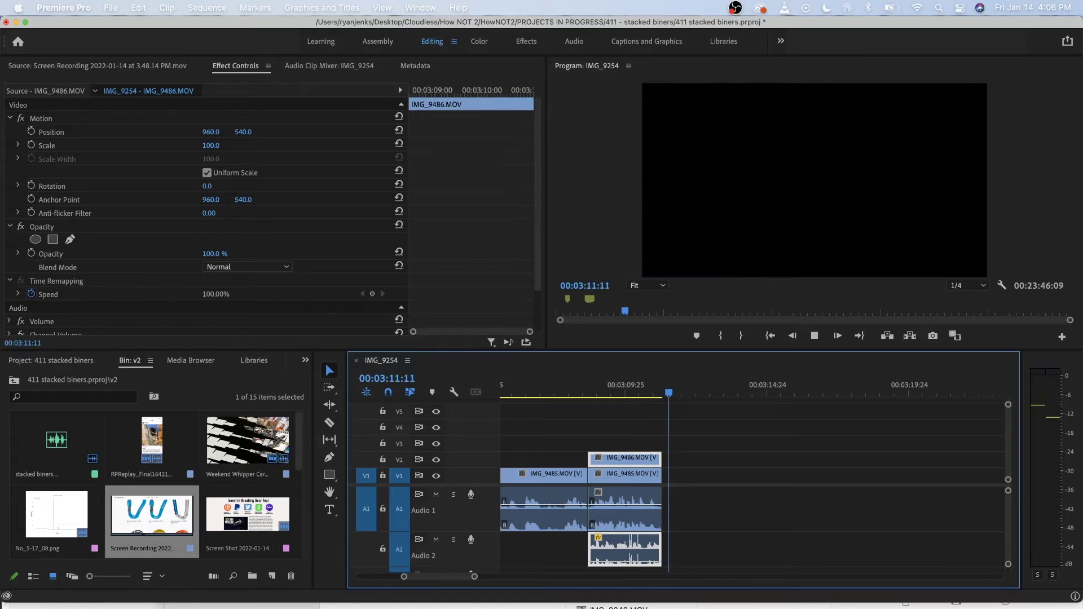
pyautogui.press('space')
pyautogui.press('-')
pyautogui.press('-')
pyautogui.press('-')
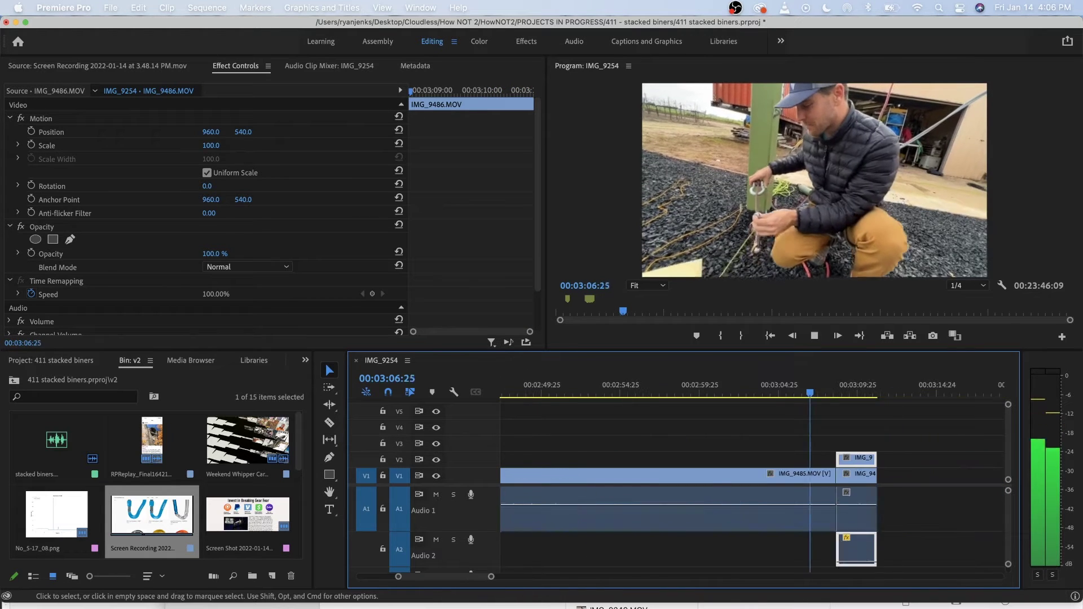
pyautogui.press('space')
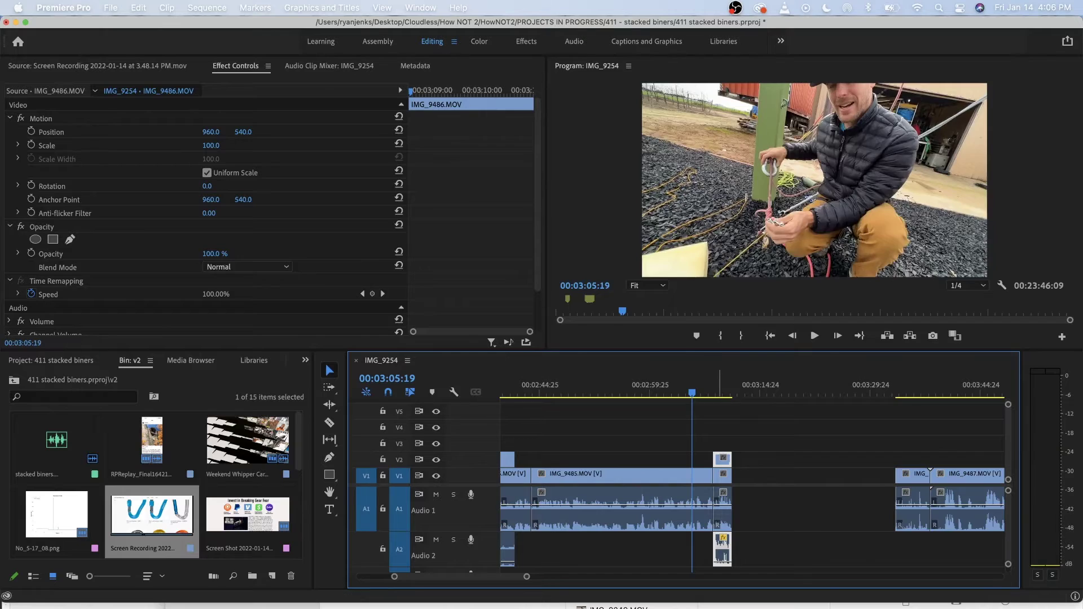
pyautogui.press('space')
pyautogui.press('space')
pyautogui.press('space')
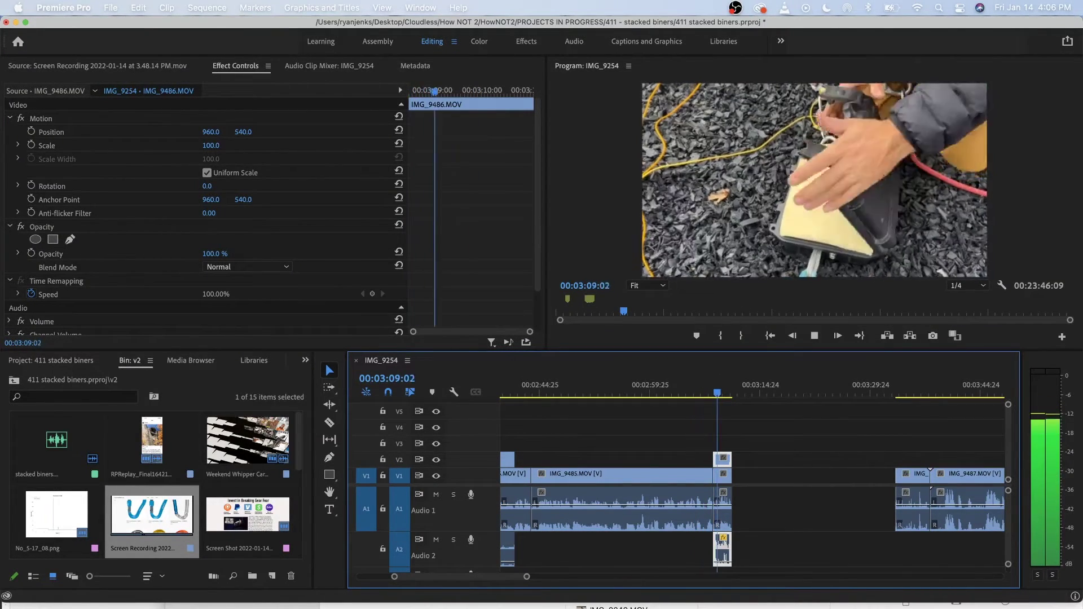
pyautogui.click(676, 391)
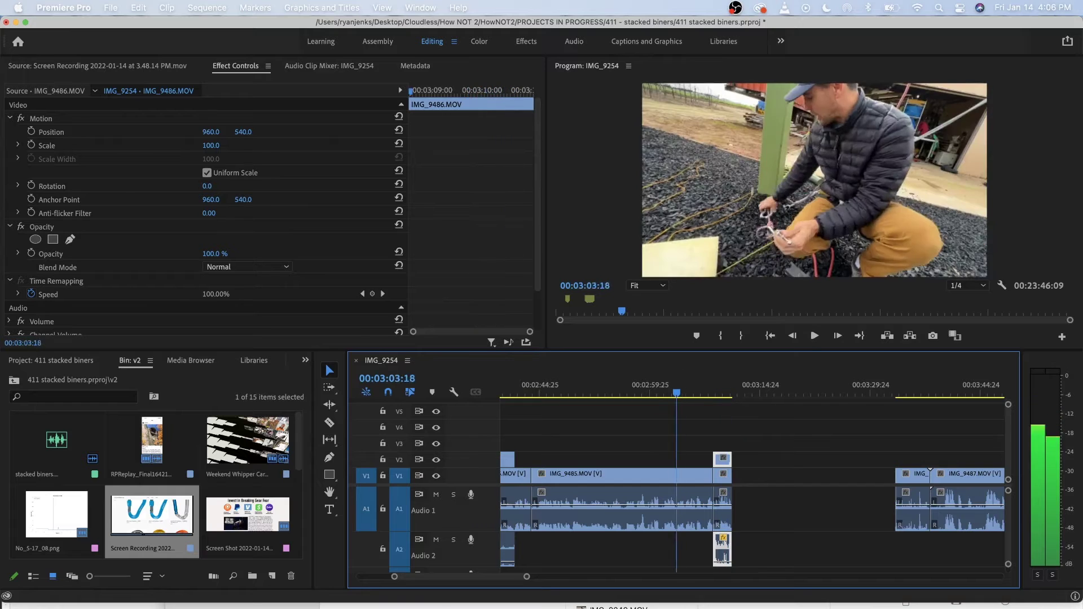
pyautogui.moveTo(650, 392); pyautogui.dragTo(630, 392)
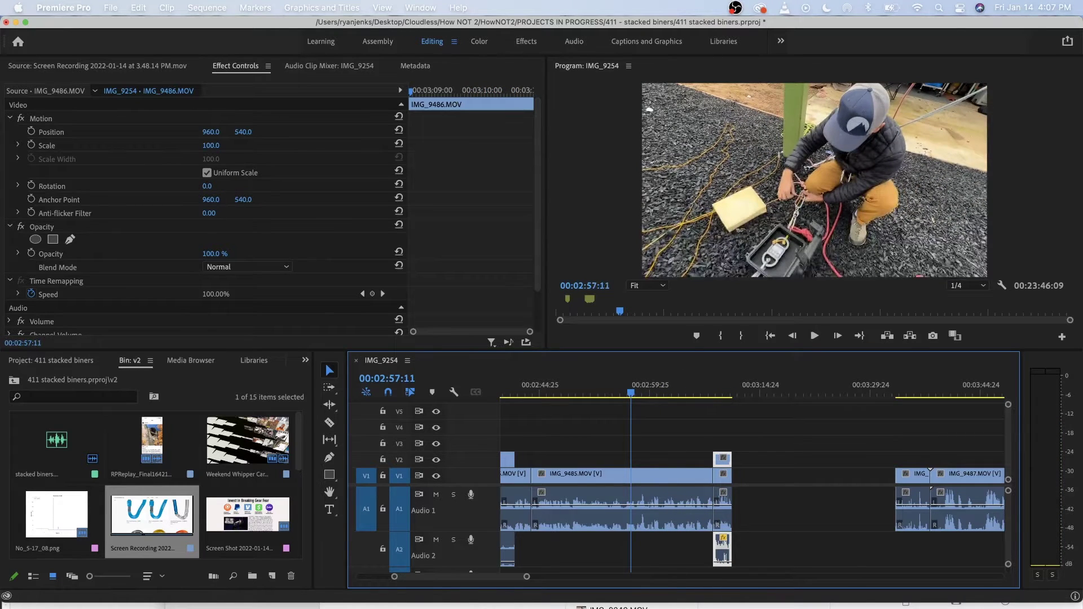
# Ripple delete the empty gap on V1 between the end of IMG_9485 and the remaining IMG_9486 piece.
pyautogui.click(740, 435)
pyautogui.click(723, 392)
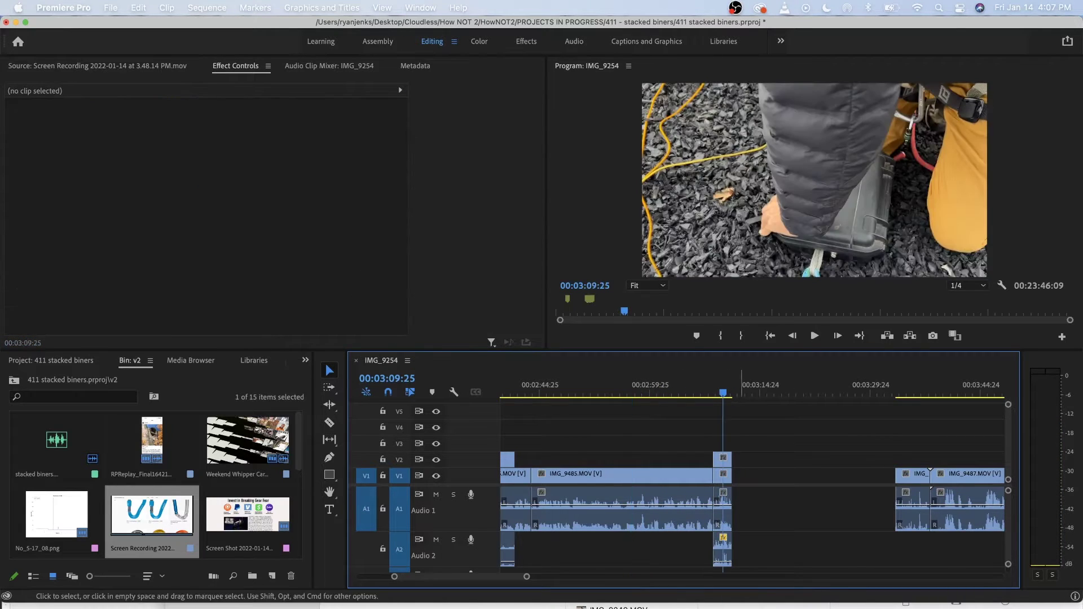
pyautogui.press('-')
pyautogui.click(813, 476)
pyautogui.rightClick(813, 479)
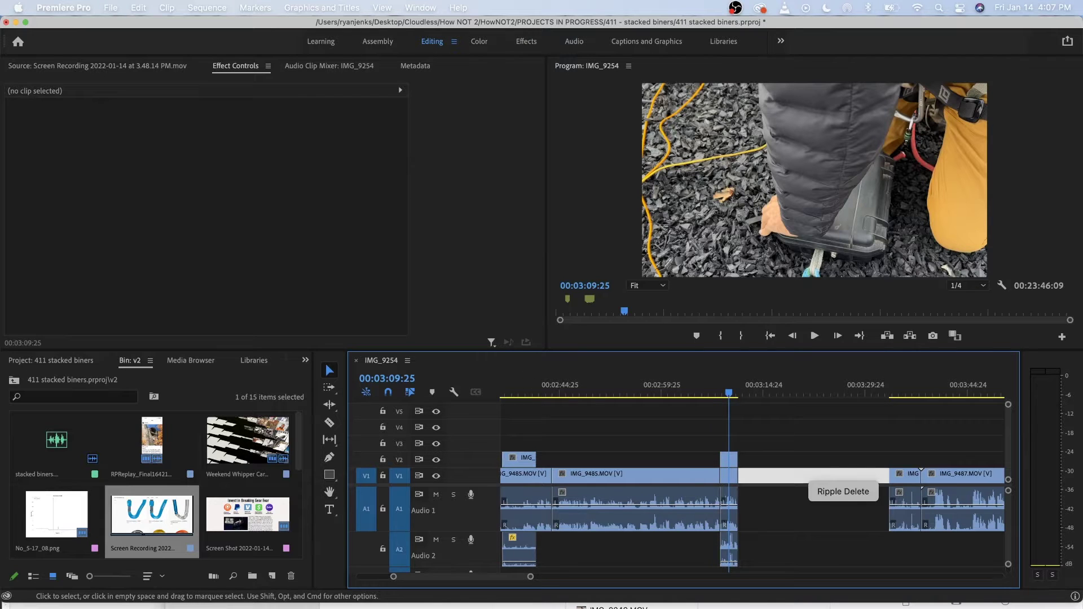
pyautogui.click(843, 491)
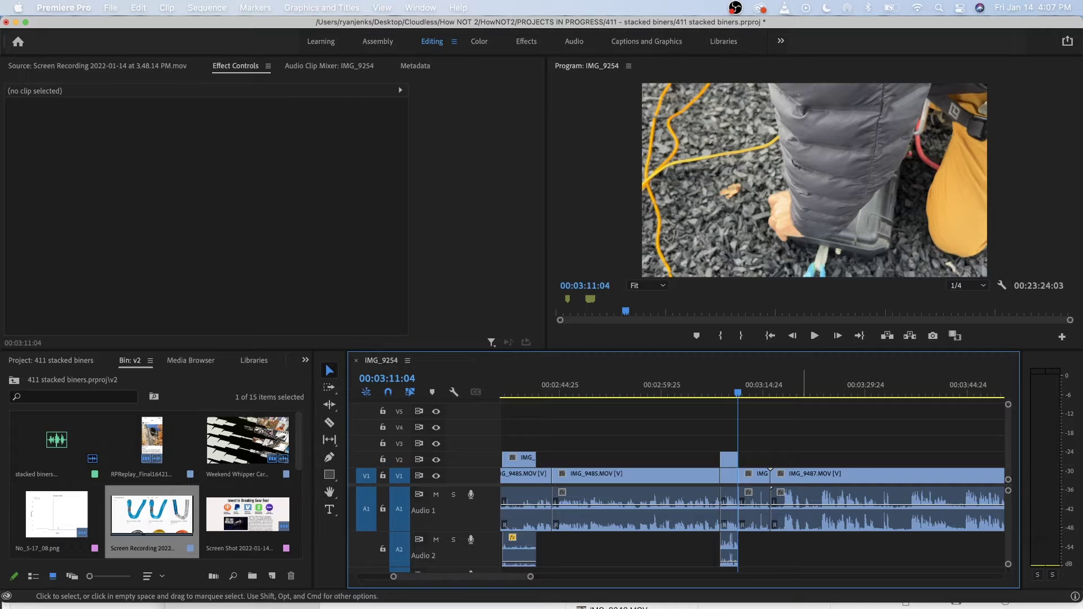
# Play the leftover IMG_9486 piece on V1 and ripple delete it so IMG_9487 directly follows IMG_9485.
pyautogui.press('space')
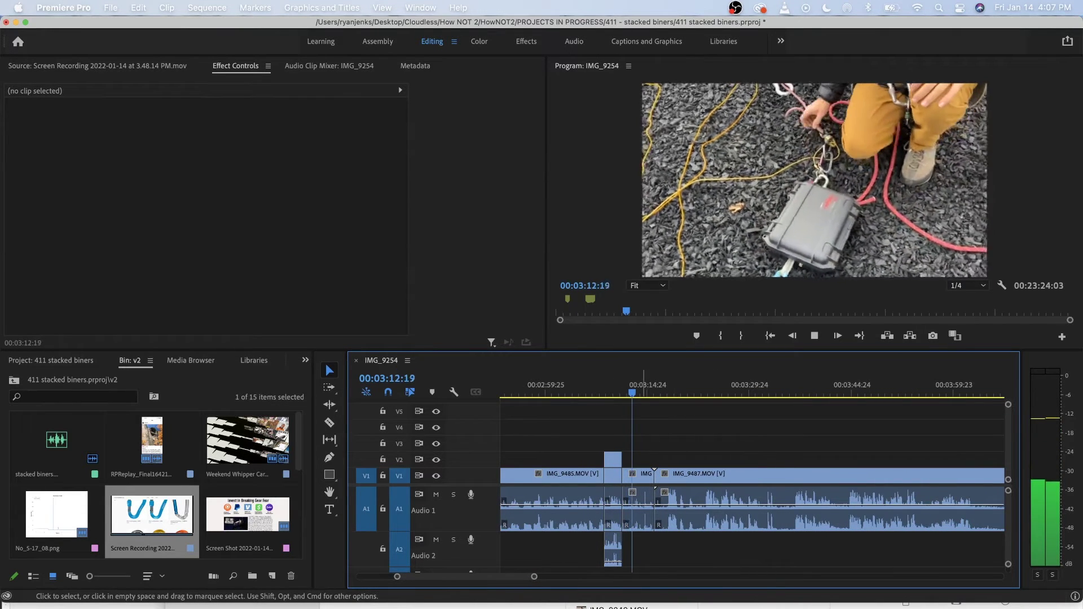
pyautogui.press('=')
pyautogui.click(648, 495)
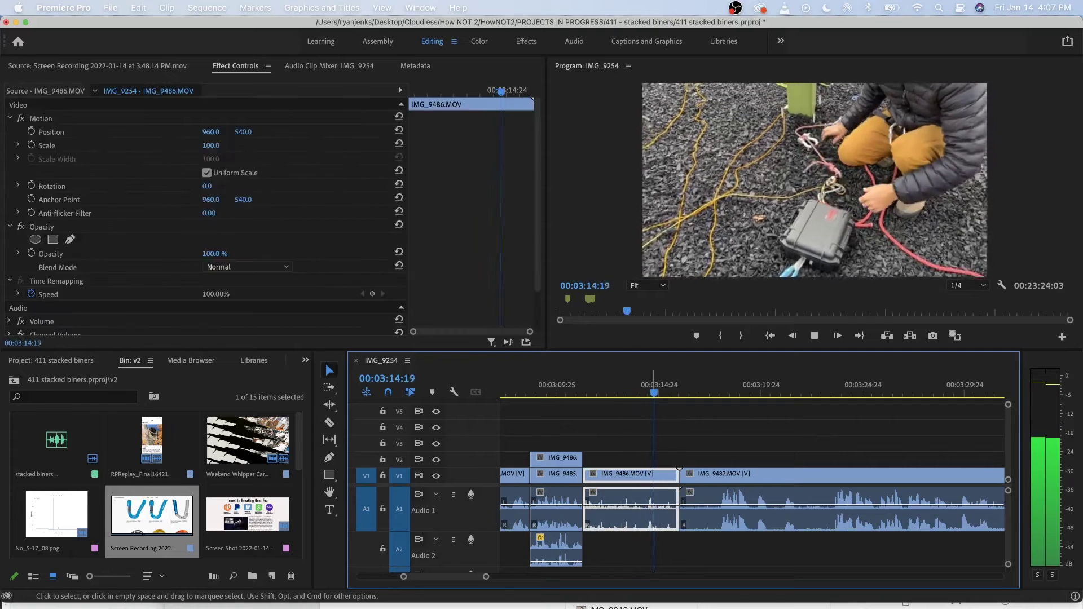
pyautogui.hotkey('shift', 'Delete')
pyautogui.press('space')
pyautogui.press('-')
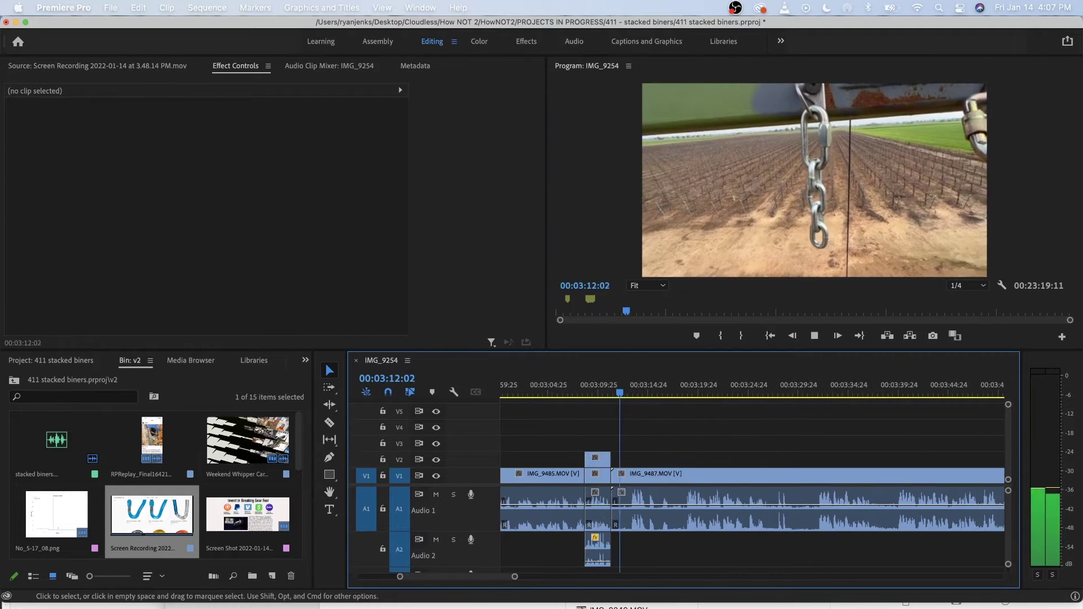
# Review the opening of IMG_9487, cut it at about 00:03:39, and ripple delete the part before the cut.
pyautogui.press('space')
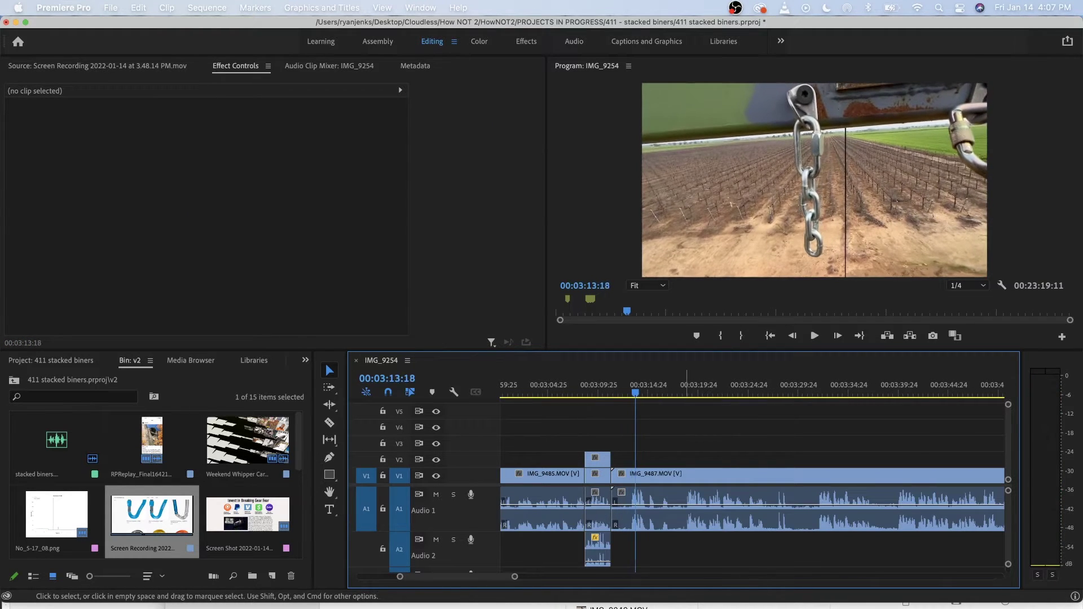
pyautogui.press('-')
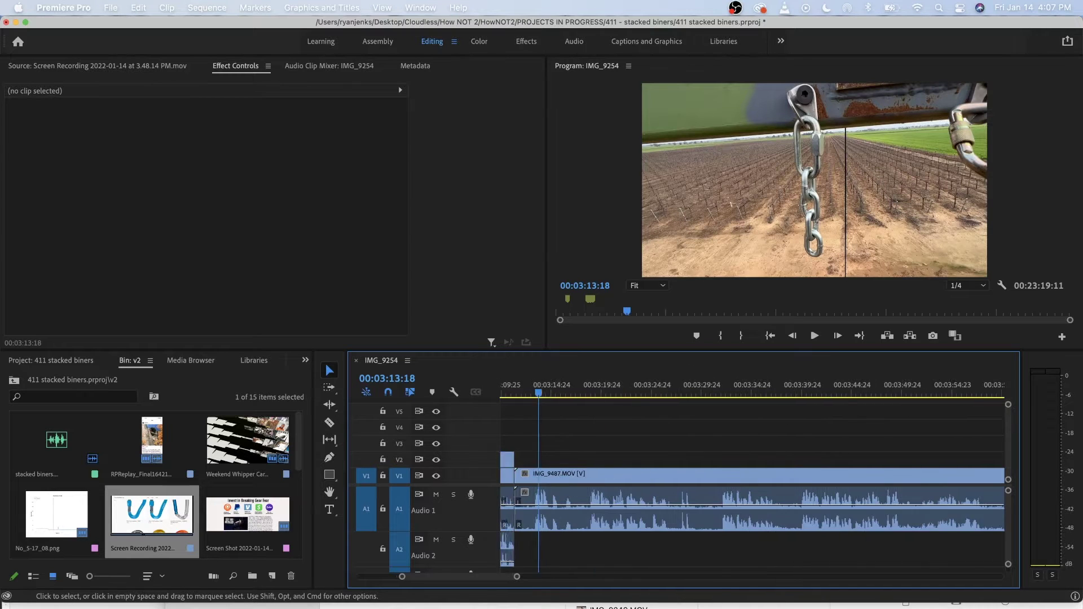
pyautogui.scroll(-2, 914, 517)
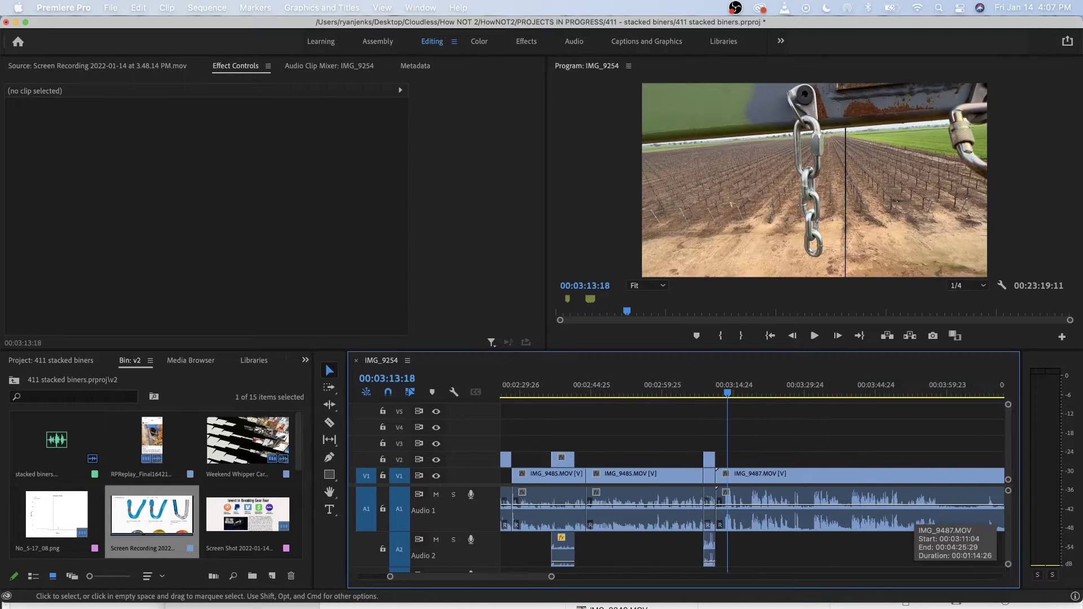
pyautogui.hscroll(3, 915, 516)
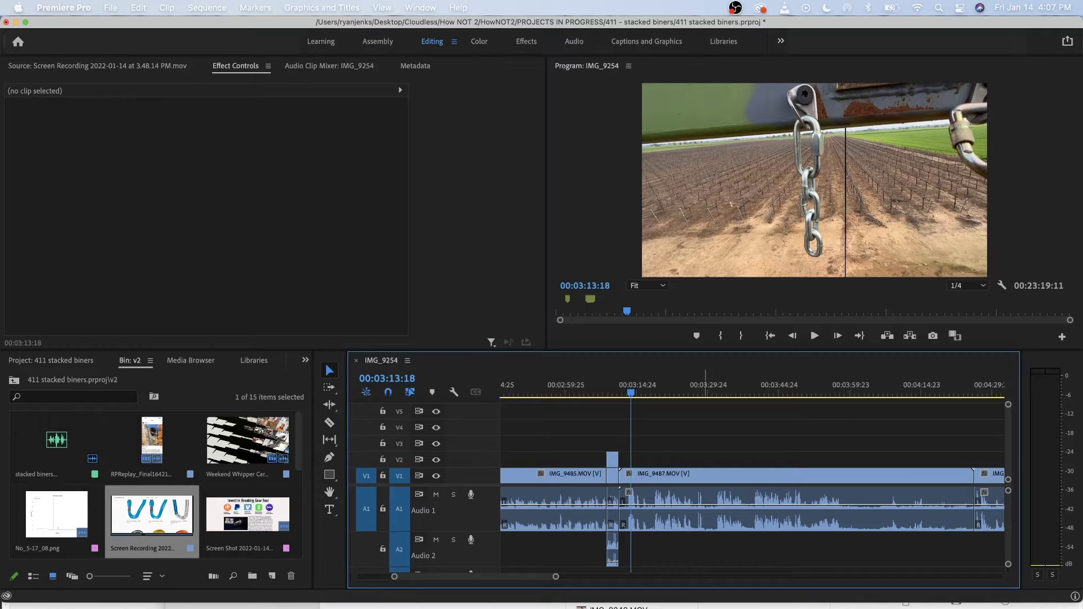
pyautogui.press('space')
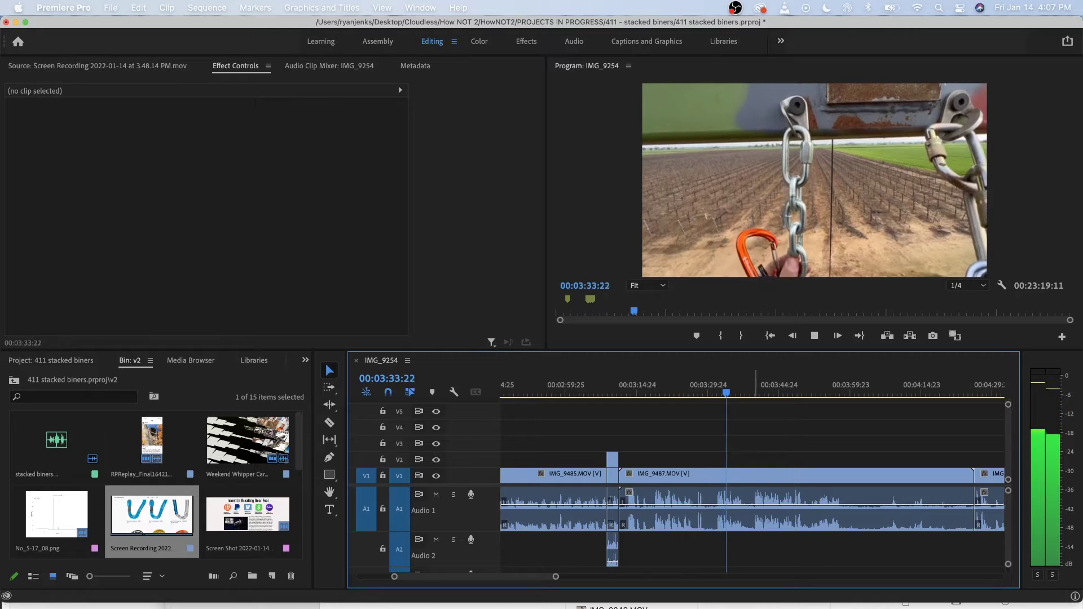
pyautogui.press('space')
pyautogui.press('cmd+k')
pyautogui.press('space')
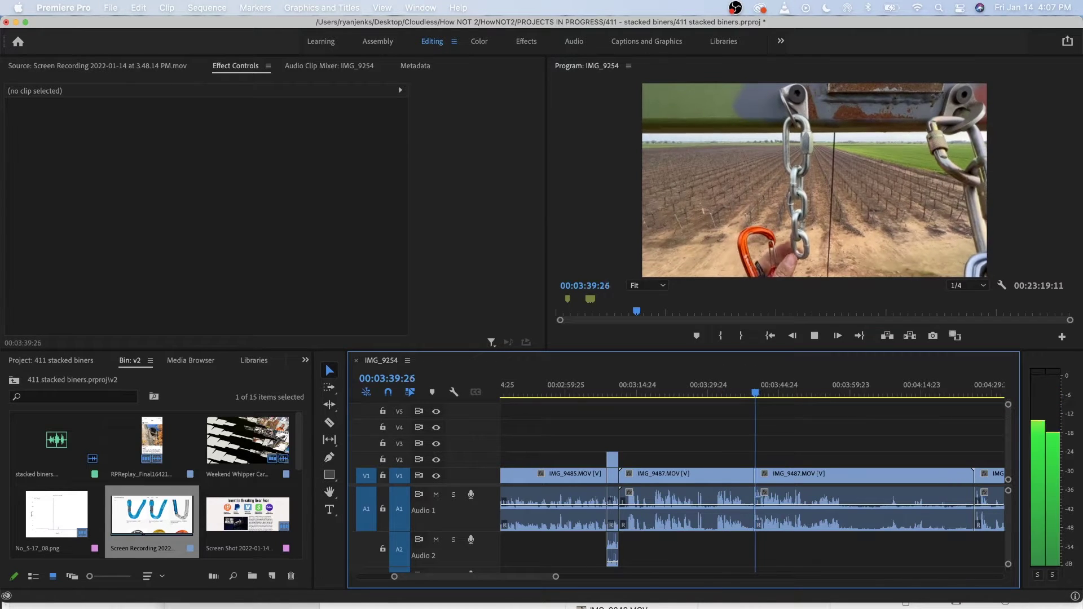
pyautogui.click(688, 479)
pyautogui.hotkey('shift', 'Delete')
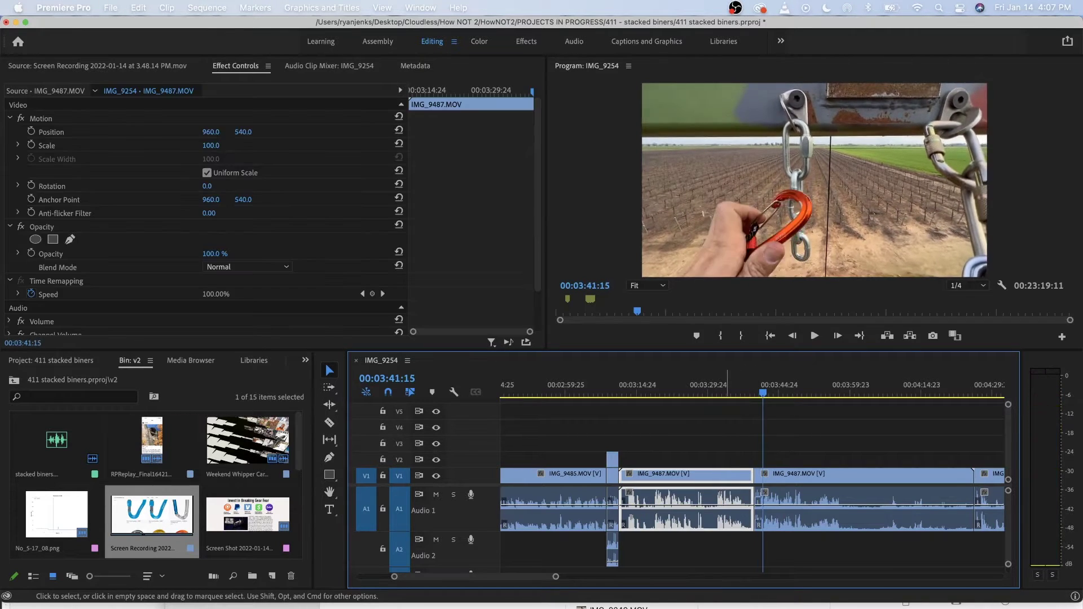
# Play the trimmed IMG_9487 from its start and cut it at 00:03:21:04 on the orange carabiner close-up.
pyautogui.scroll(4, 686, 511)
pyautogui.hscroll(-3, 666, 505)
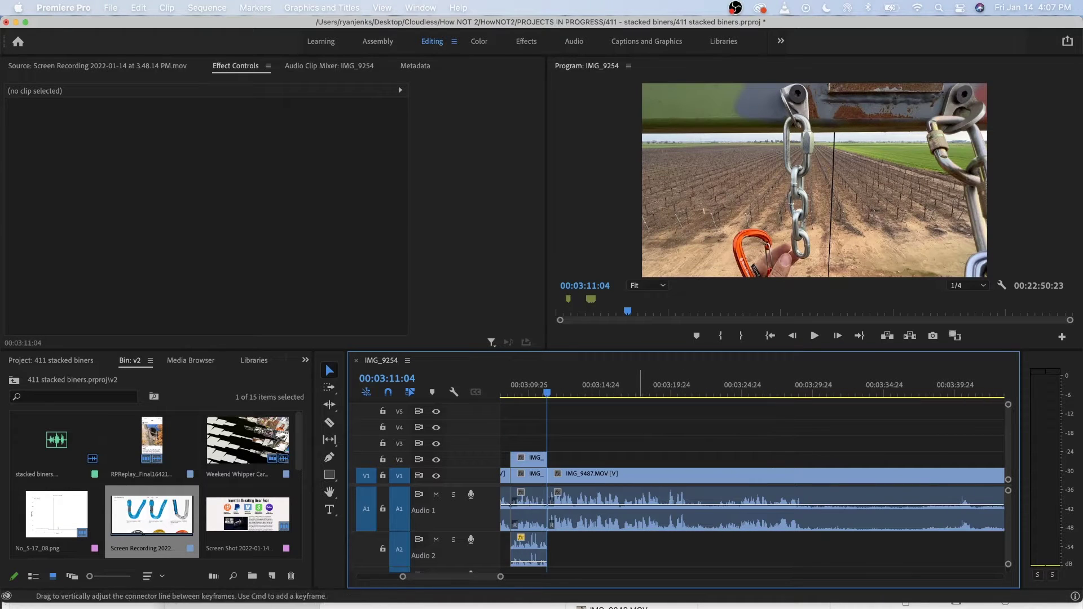
pyautogui.press('space')
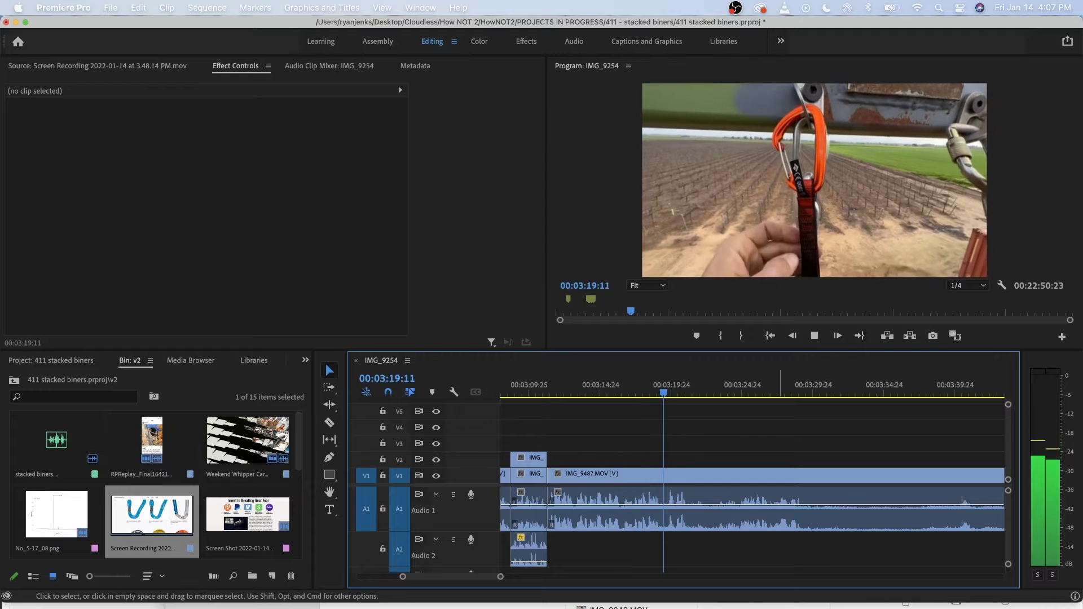
pyautogui.press('space')
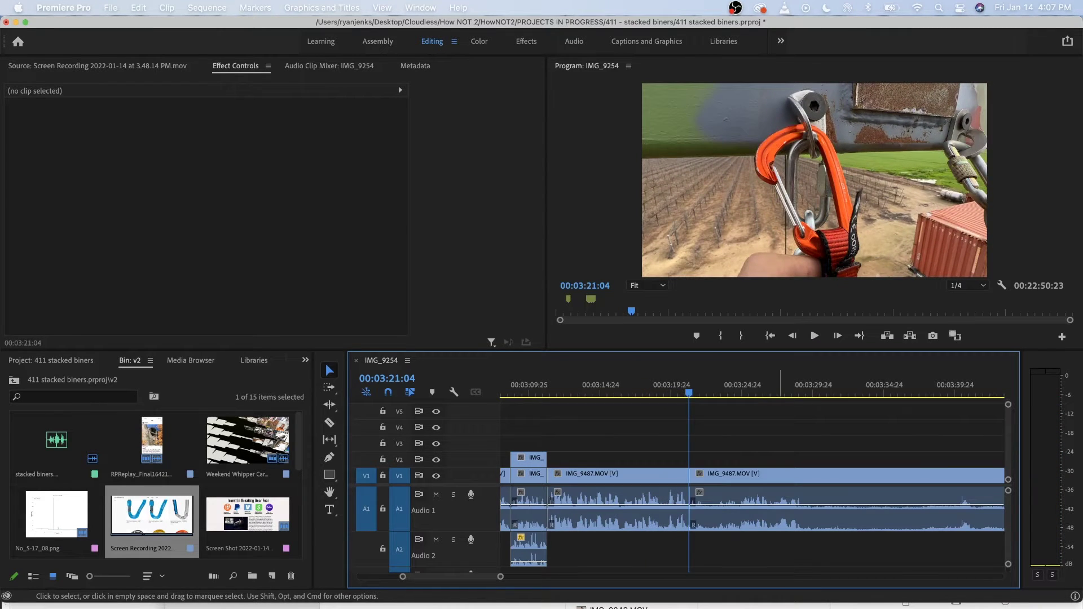
# Review IMG_9487 past the cut, checking the orange carabiner close-ups on the anchor for usable footage.
pyautogui.press('space')
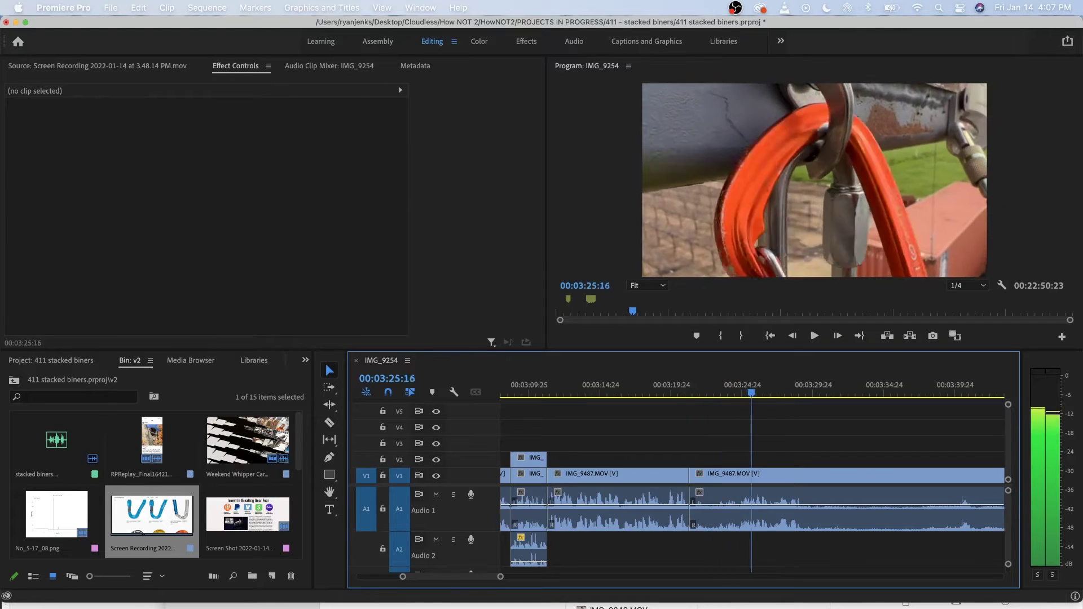
pyautogui.press('j')
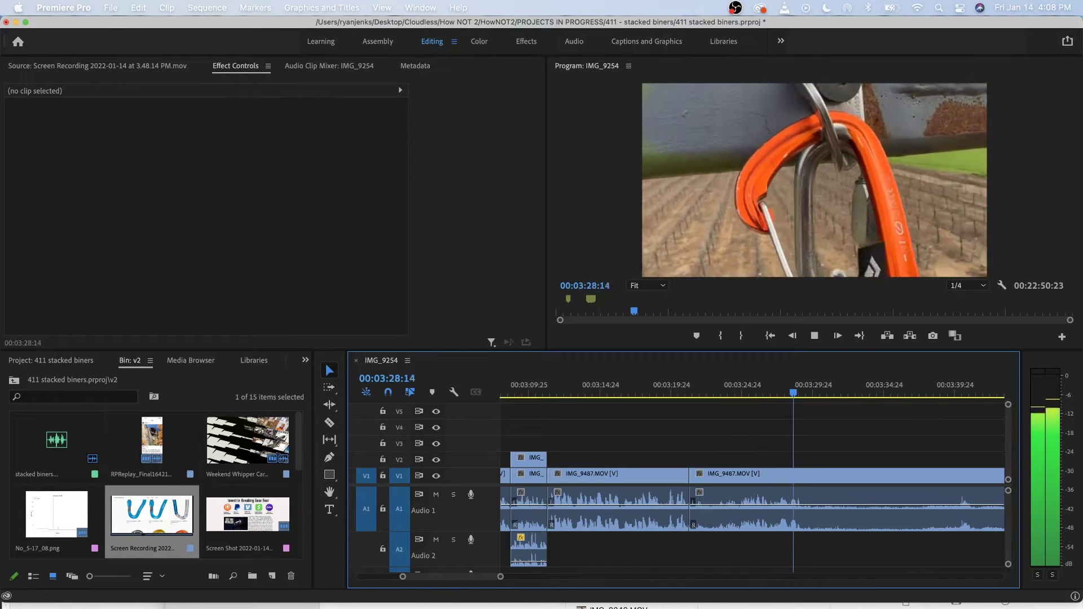
pyautogui.press('-')
pyautogui.press('-')
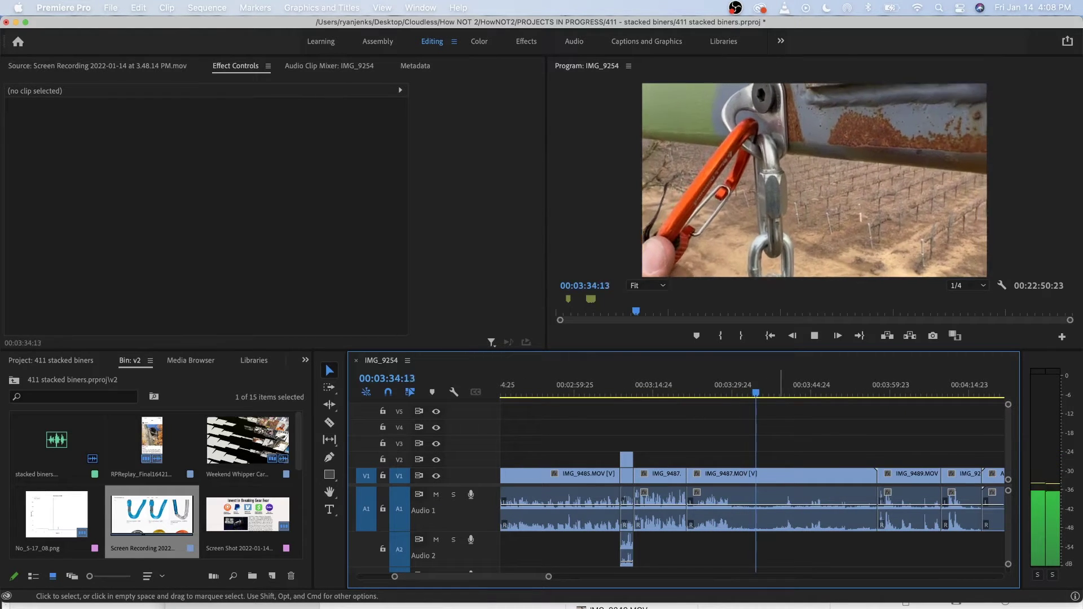
pyautogui.moveTo(776, 392)
pyautogui.mouseDown()
pyautogui.moveTo(788, 393)
pyautogui.moveTo(775, 393)
pyautogui.mouseUp()
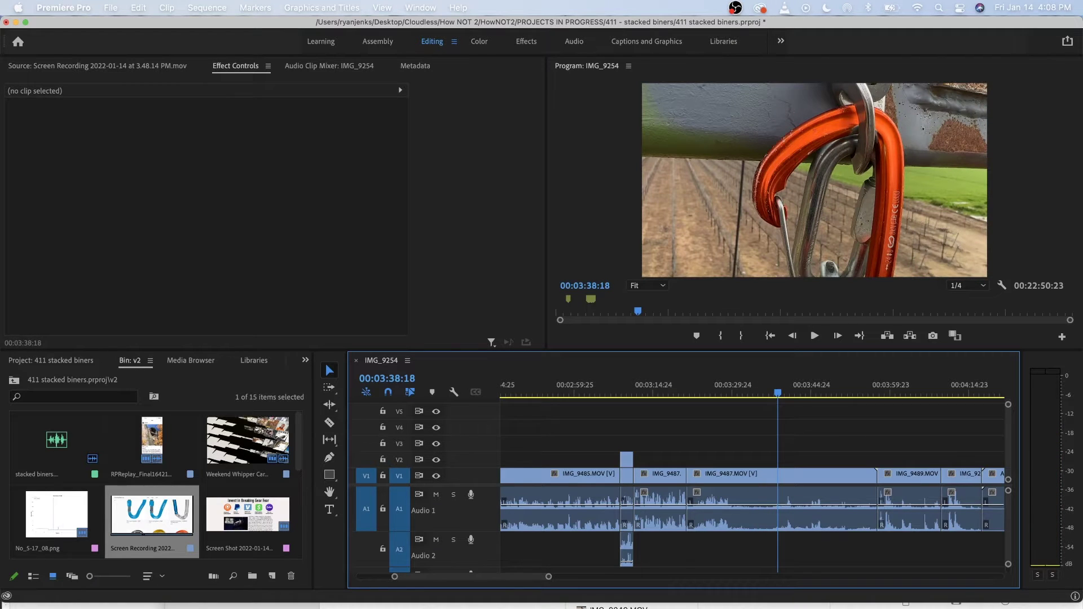
pyautogui.press('l')
pyautogui.press('l')
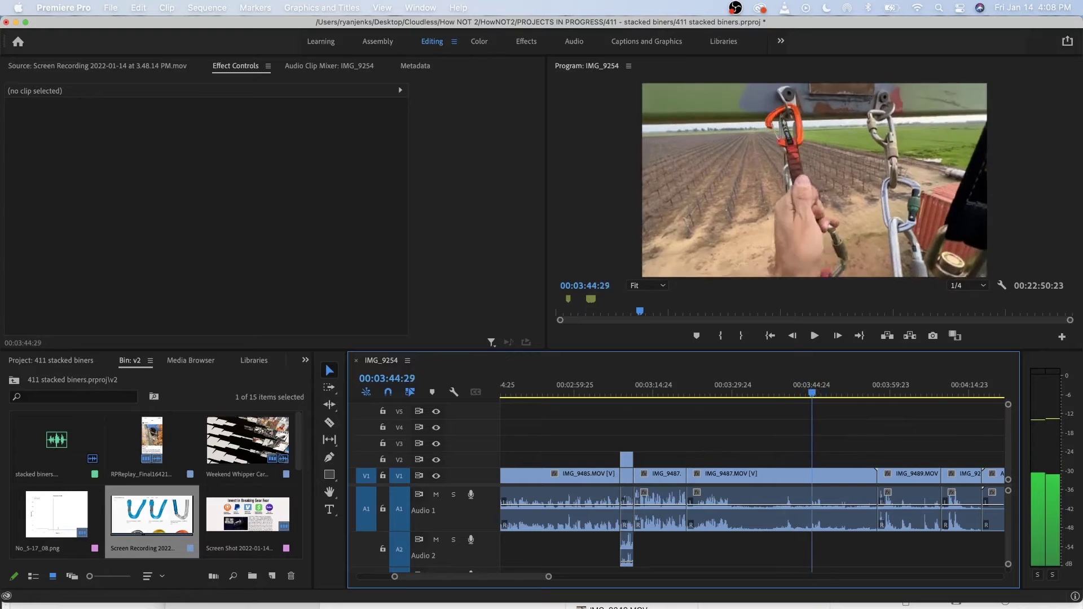
pyautogui.press('j')
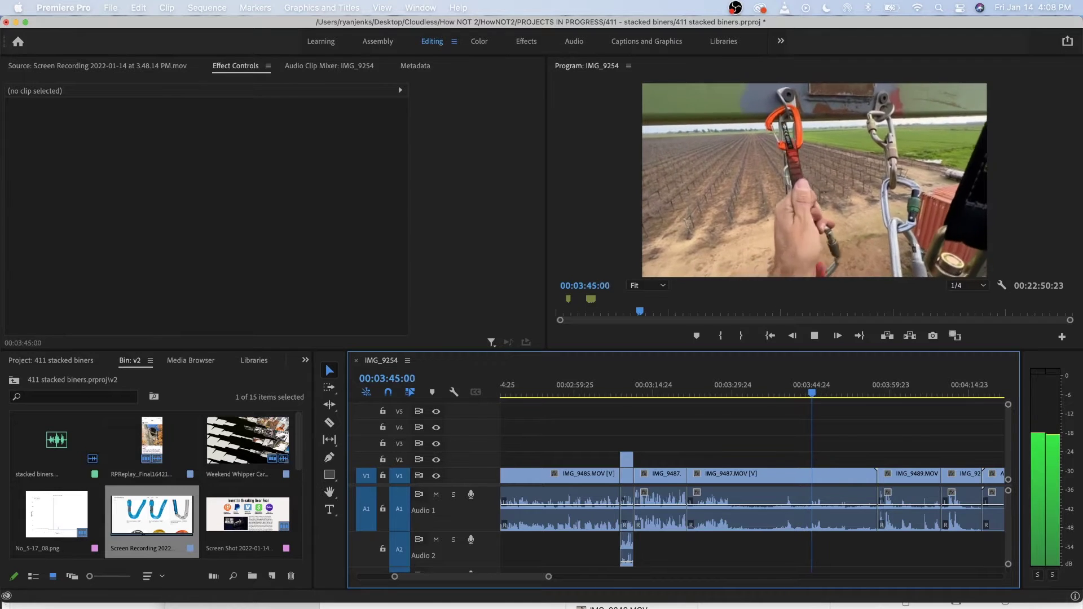
# Shuttle through the hanging black case shot in IMG_9487 and cut the clip at 00:03:50:18.
pyautogui.press('k')
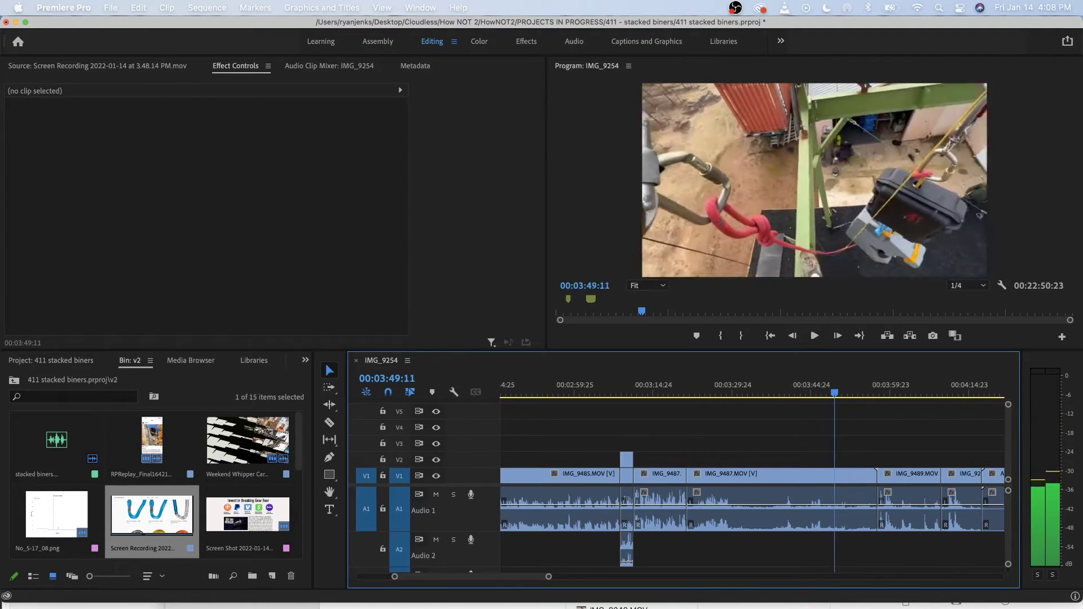
pyautogui.press('l')
pyautogui.press('l')
pyautogui.press('l')
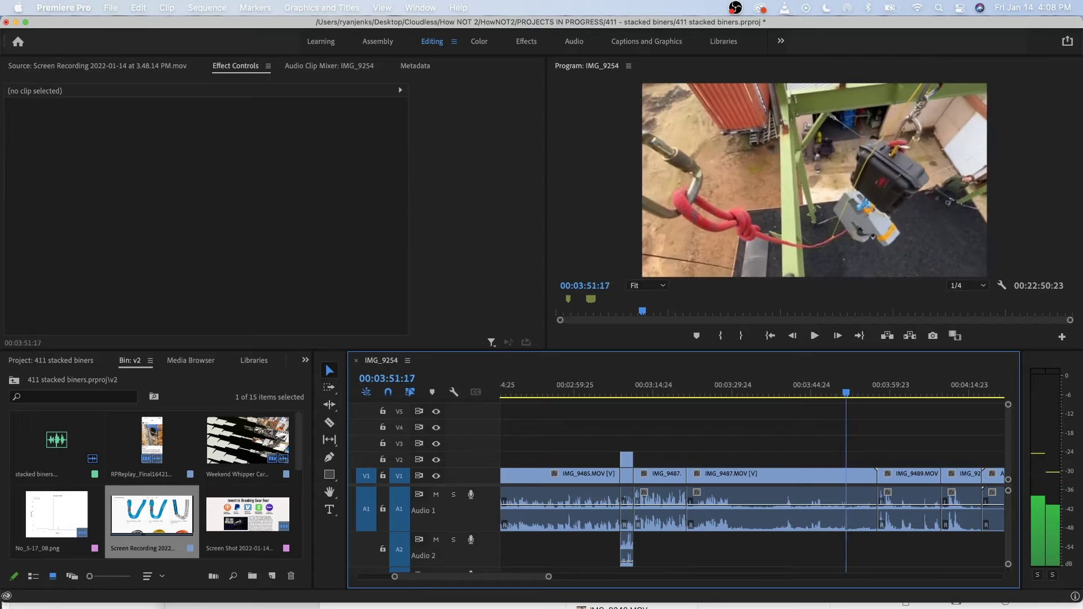
pyautogui.press('l')
pyautogui.press('l')
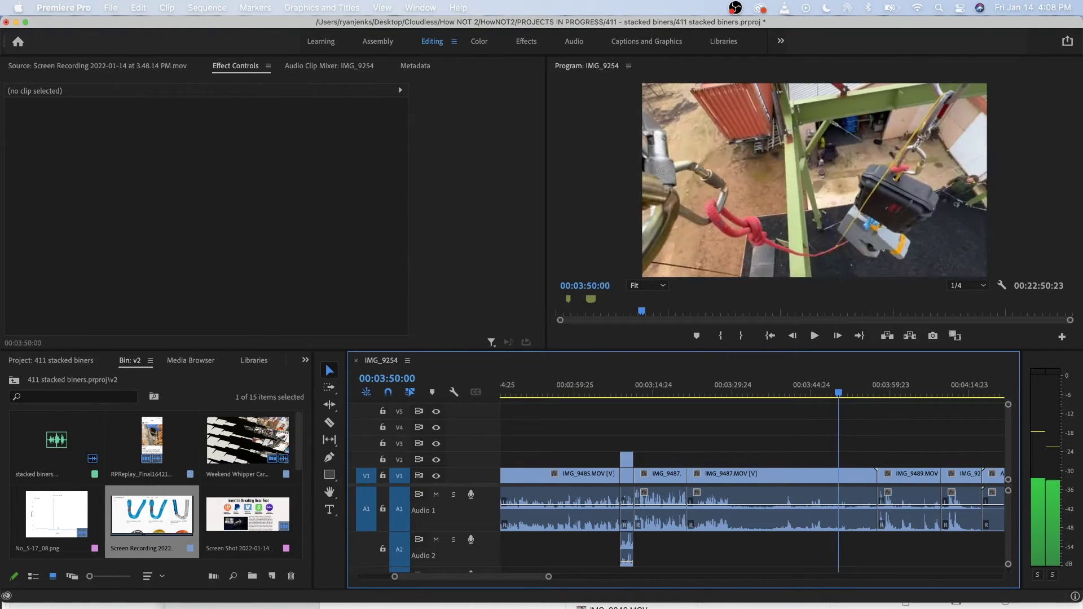
pyautogui.press('k')
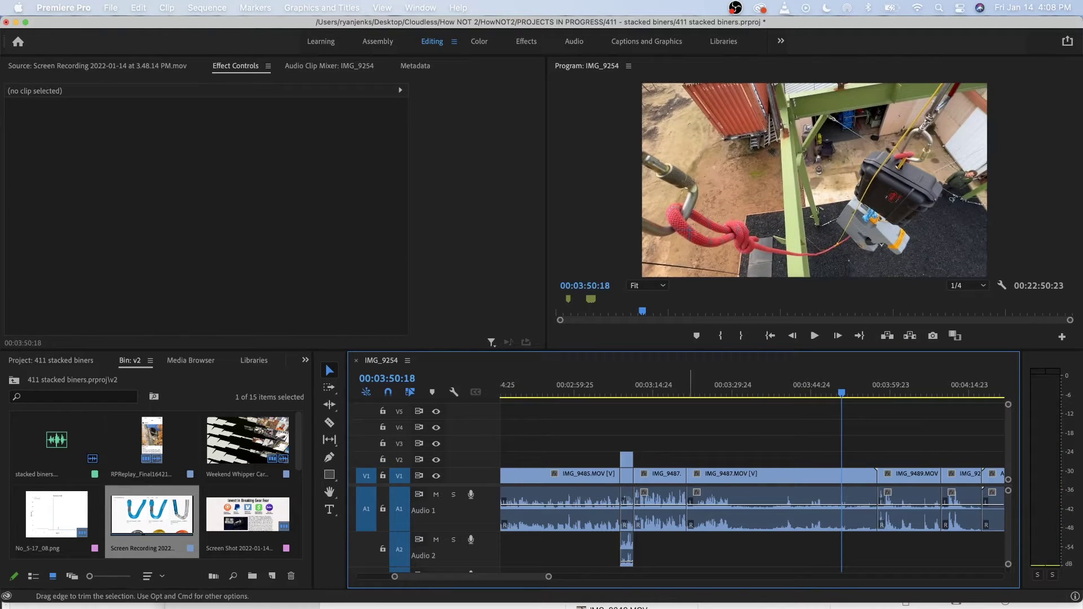
pyautogui.press('d')
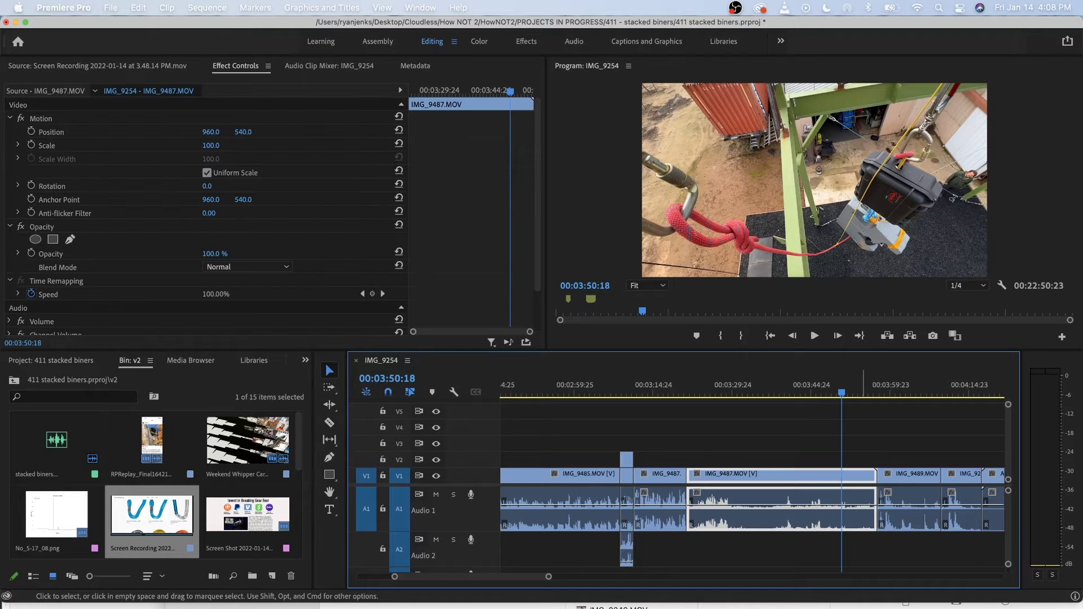
pyautogui.press('super+k')
# Isolate an orange carabiner close-up in IMG_9487 by cutting the clip at 00:03:24:19 and again at 00:03:27:04.
pyautogui.press('Up')
pyautogui.press('space')
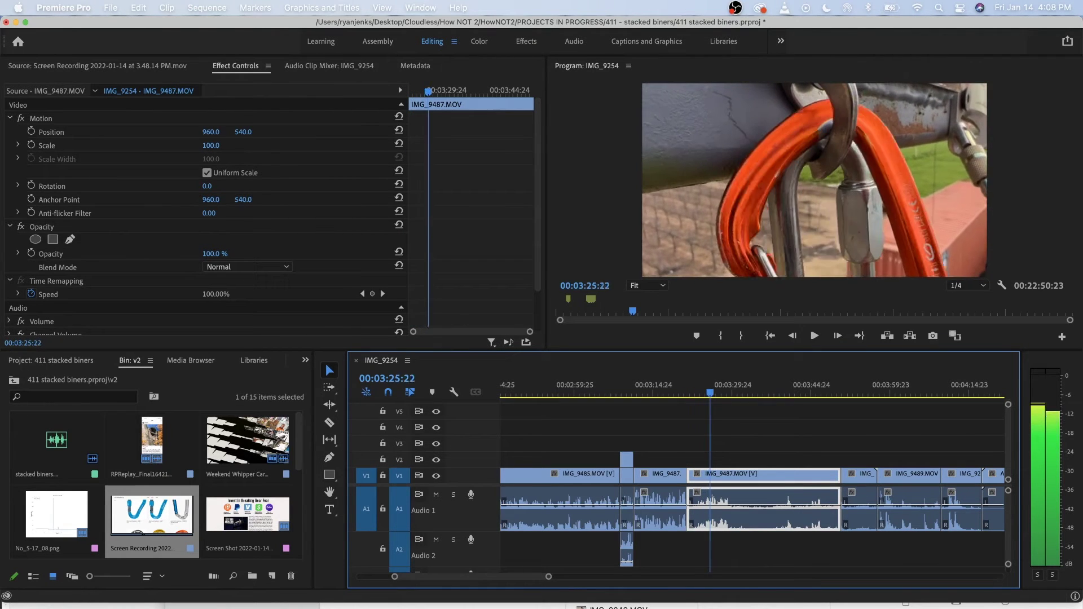
pyautogui.press('j')
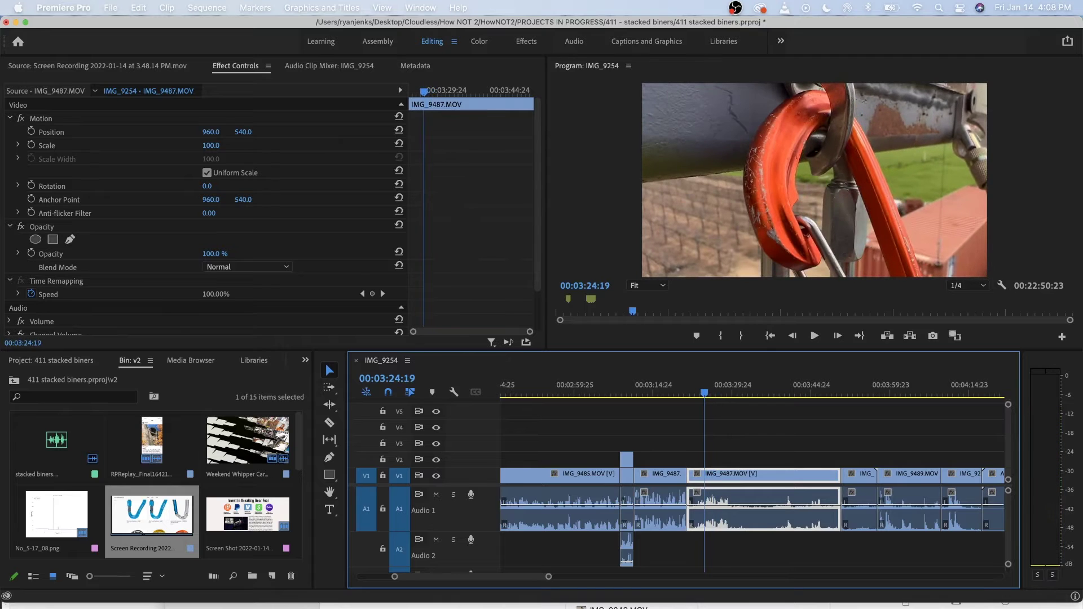
pyautogui.press('super+k')
pyautogui.press('l')
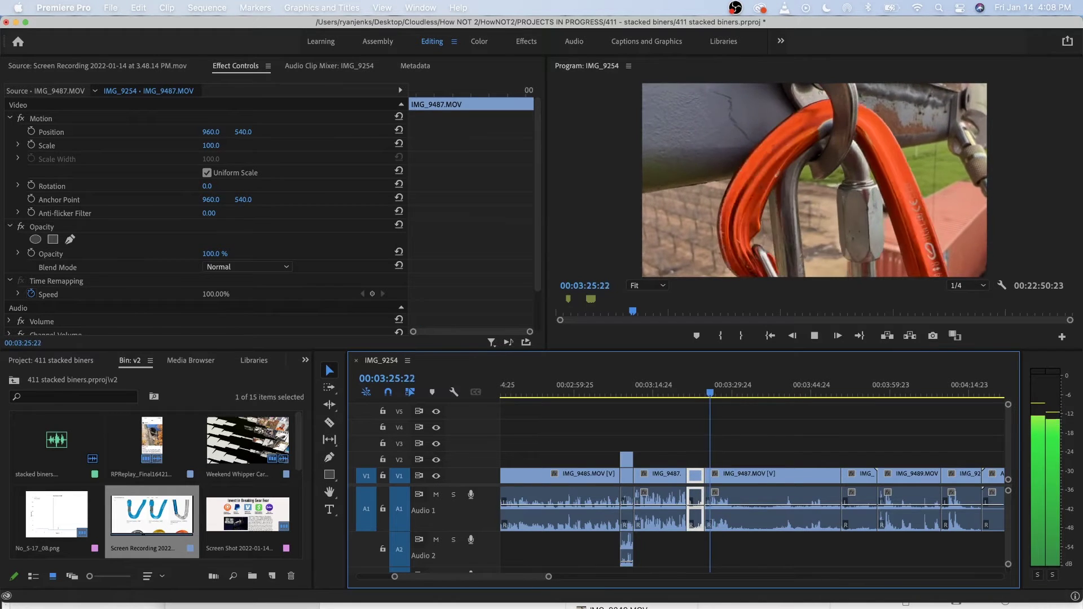
pyautogui.press('k')
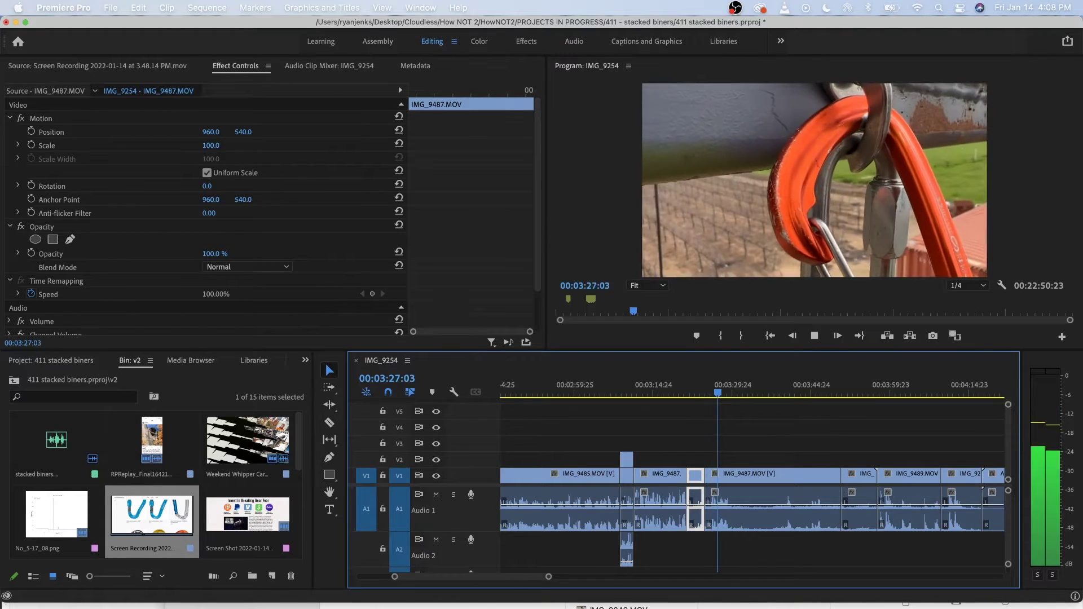
pyautogui.click(773, 477)
pyautogui.press('super+k')
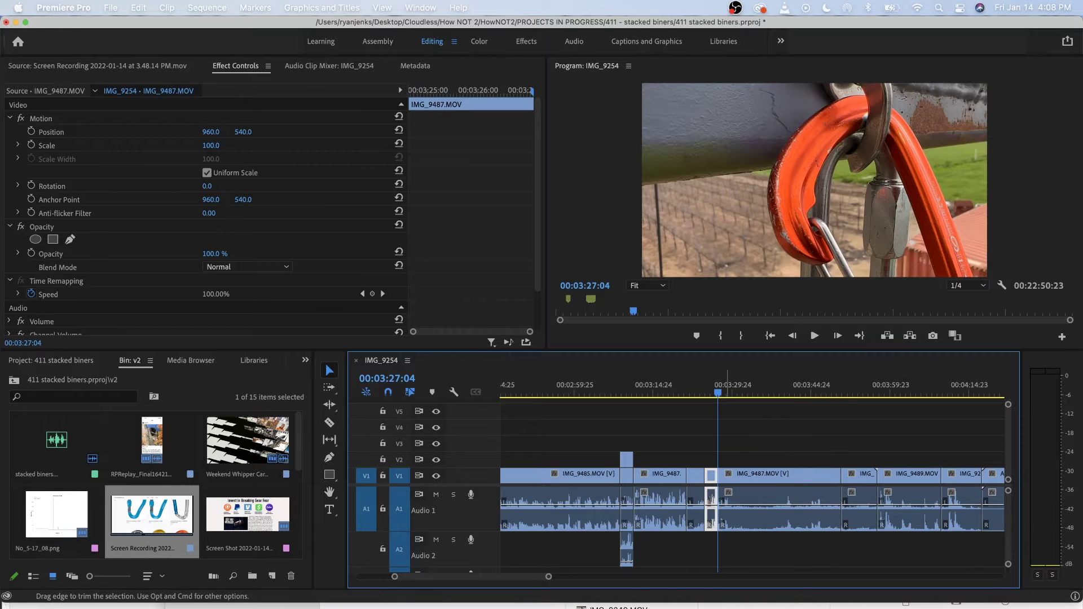
# Delete the IMG_9487 piece before the isolated close-up and place the close-up on V2 and A2 over the preceding clip at 00:03:16:02.
pyautogui.press('Delete')
pyautogui.press('super+z')
pyautogui.press('Delete')
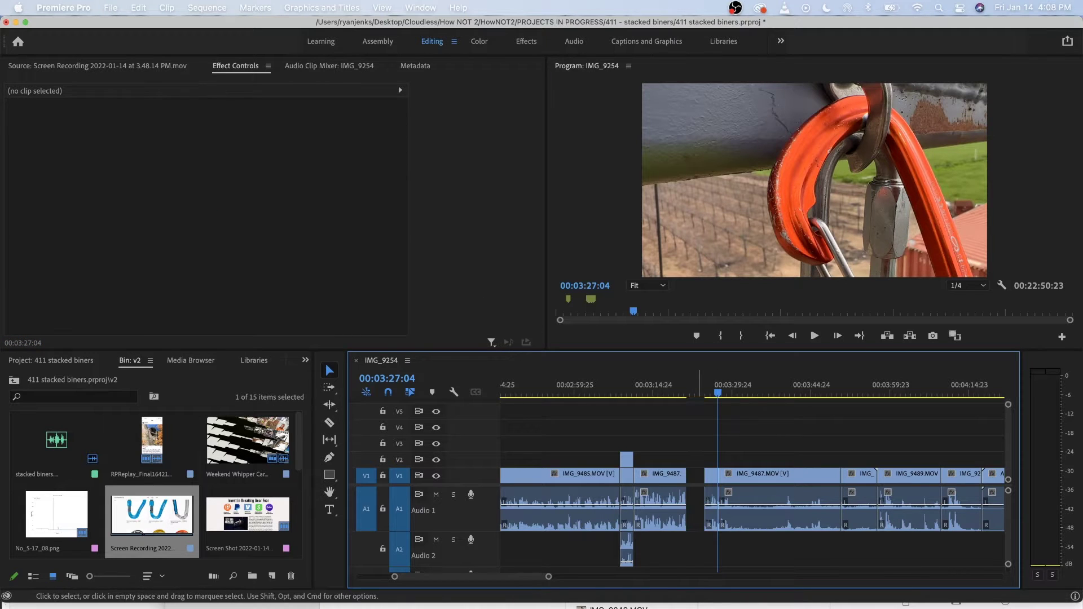
pyautogui.press('super+z')
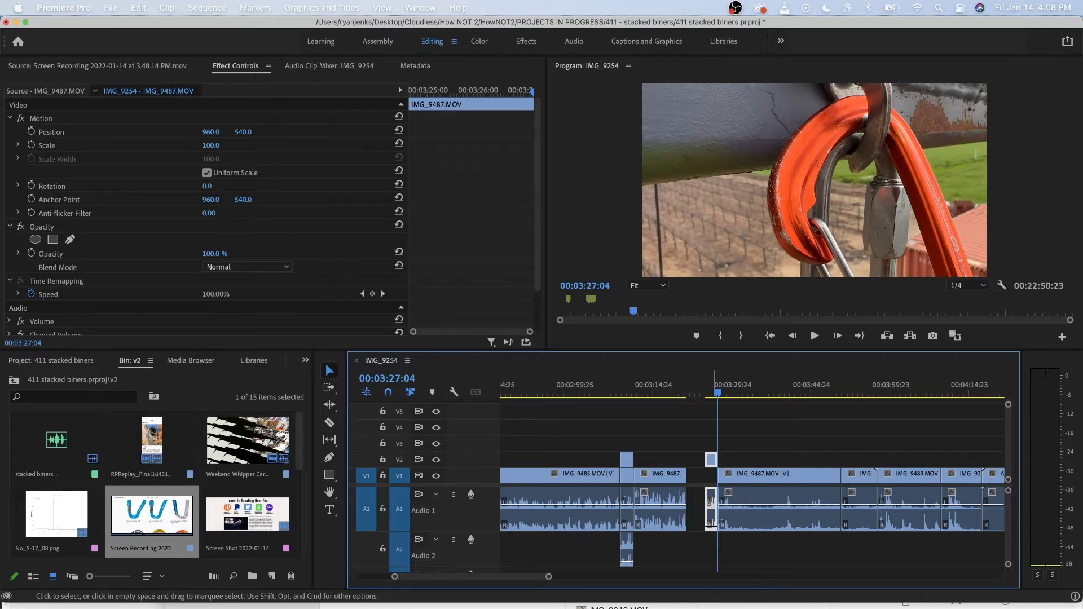
pyautogui.press('Delete')
pyautogui.press('super+z')
pyautogui.moveTo(712, 522); pyautogui.dragTo(666, 546)
# Play the overlaid close-up against the footage below and shift it to start at 00:03:16:08.
pyautogui.press('space')
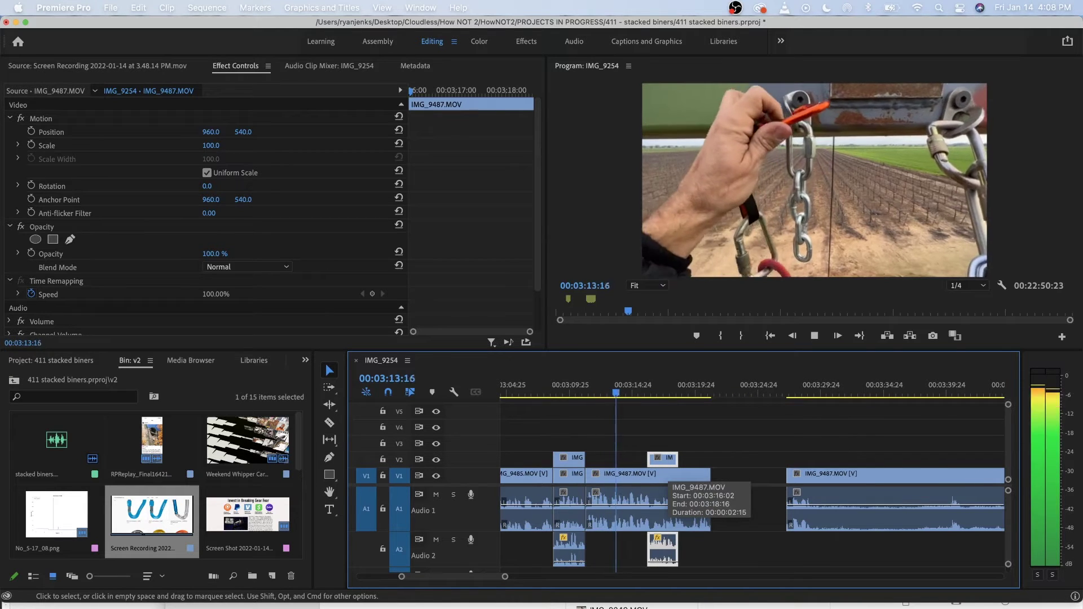
pyautogui.scroll(3, 669, 479)
pyautogui.scroll(1, 667, 467)
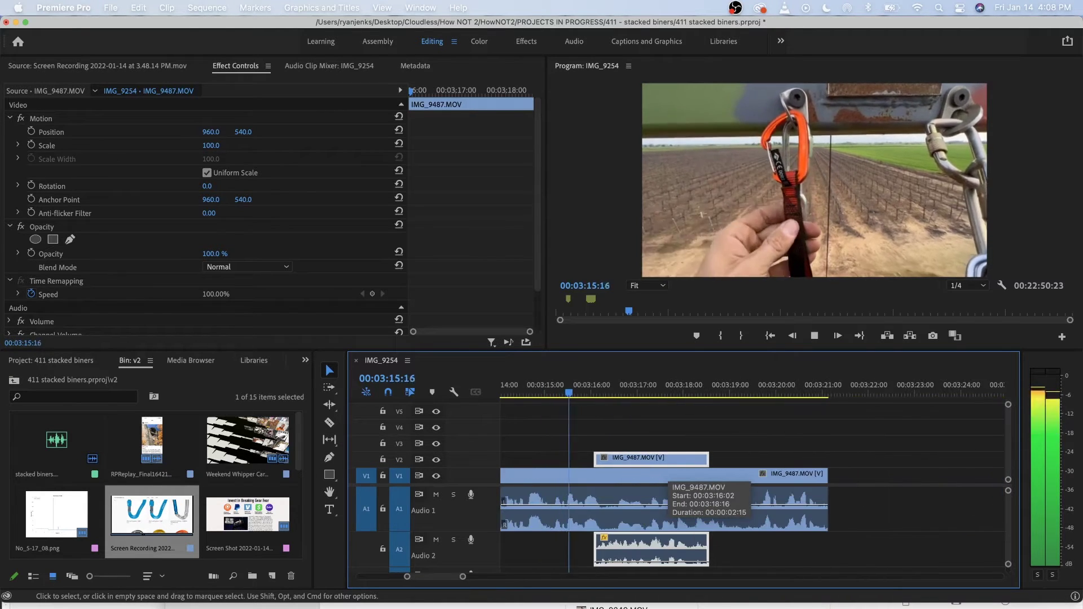
pyautogui.press('space')
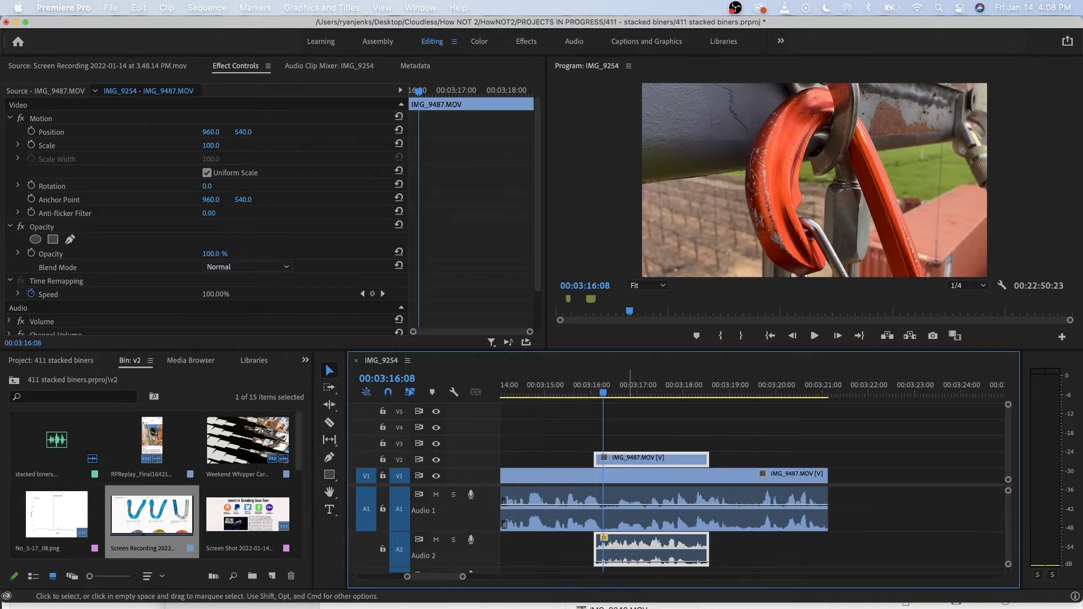
pyautogui.moveTo(630, 462); pyautogui.dragTo(632, 462)
pyautogui.press('space')
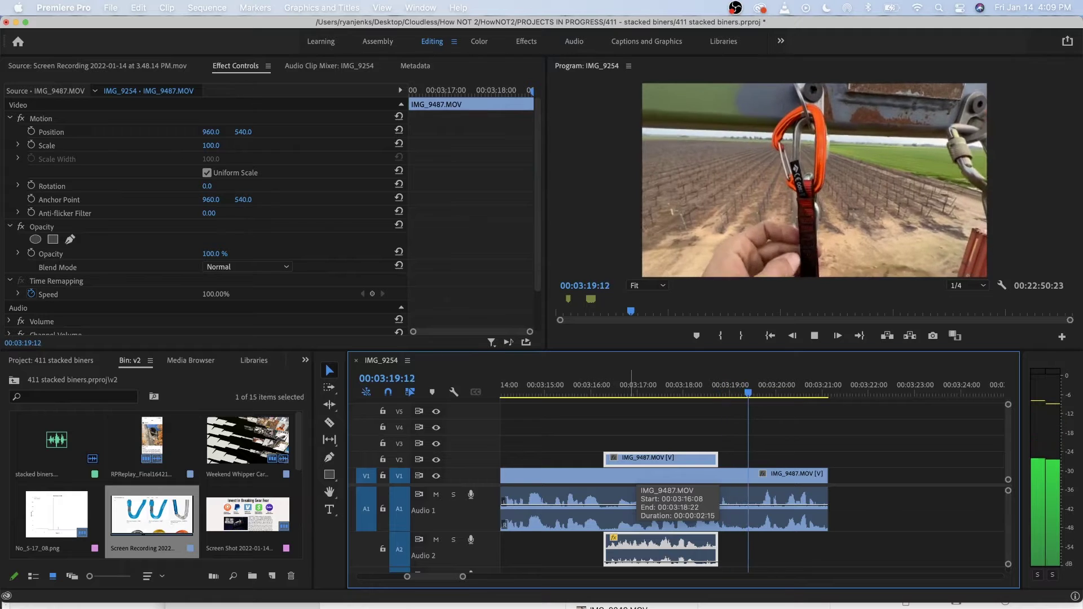
# Extend the end of the carabiner close-up on V2 to just past 00:03:19:00 and replay its ending.
pyautogui.press('space')
pyautogui.click(708, 386)
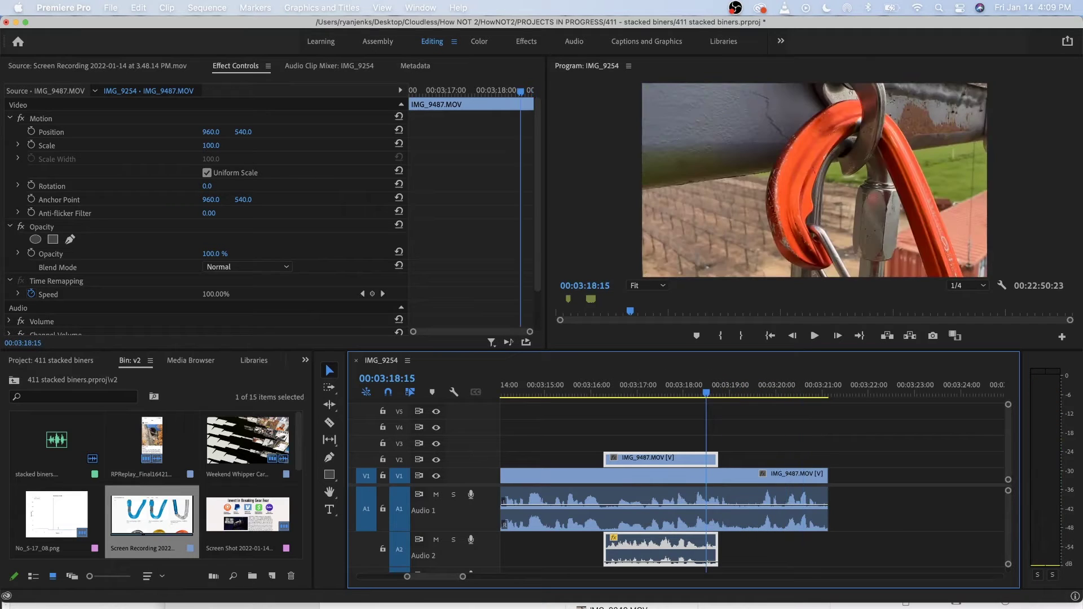
pyautogui.press('space')
pyautogui.press('space')
pyautogui.moveTo(717, 460); pyautogui.dragTo(735, 462)
pyautogui.click(683, 386)
pyautogui.press('space')
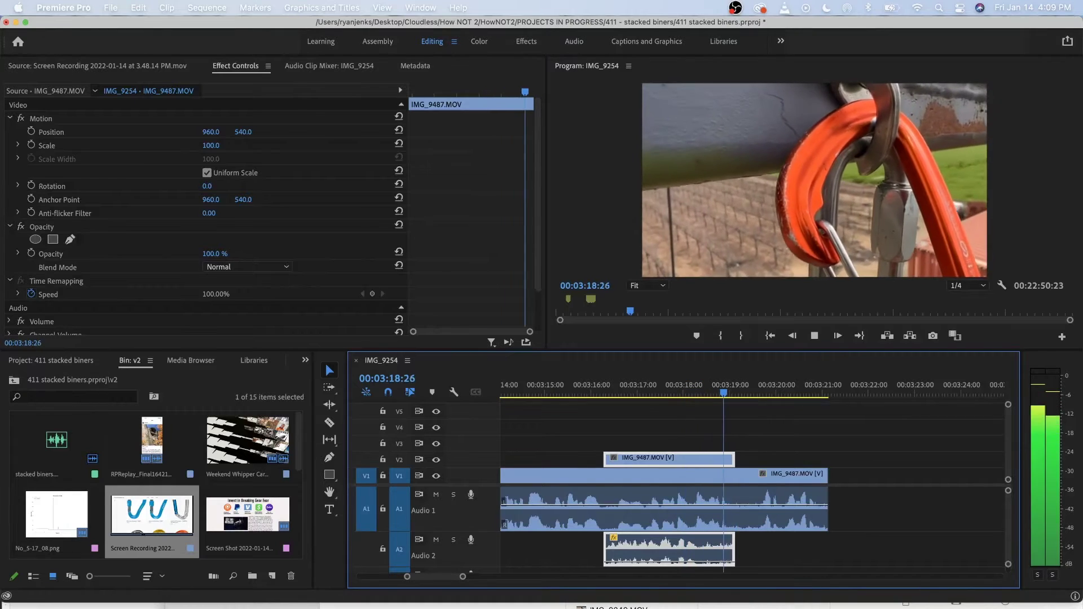
pyautogui.press('space')
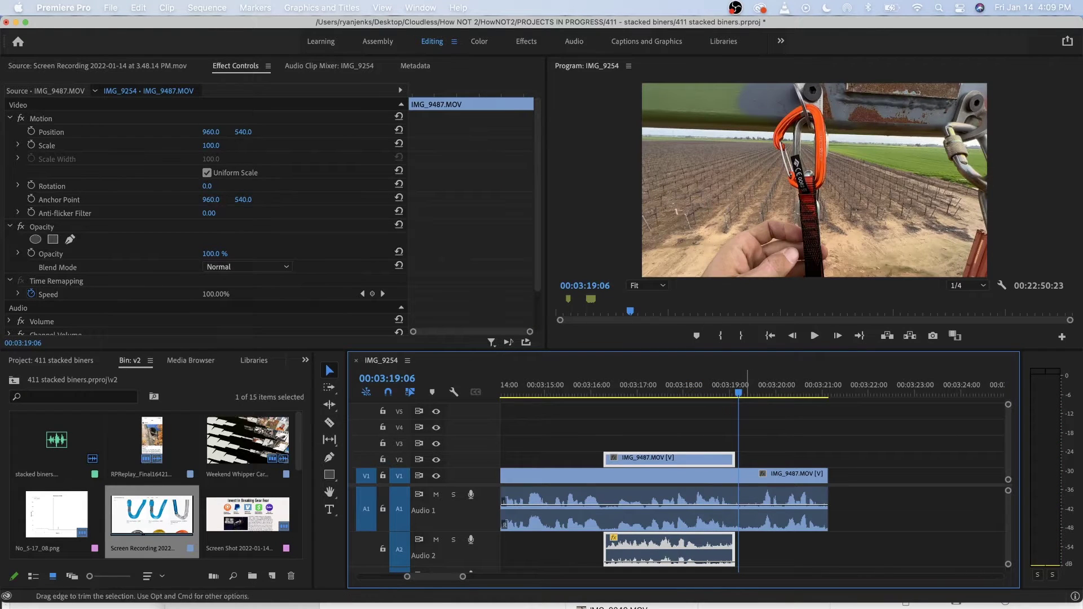
pyautogui.press('=')
pyautogui.press('=')
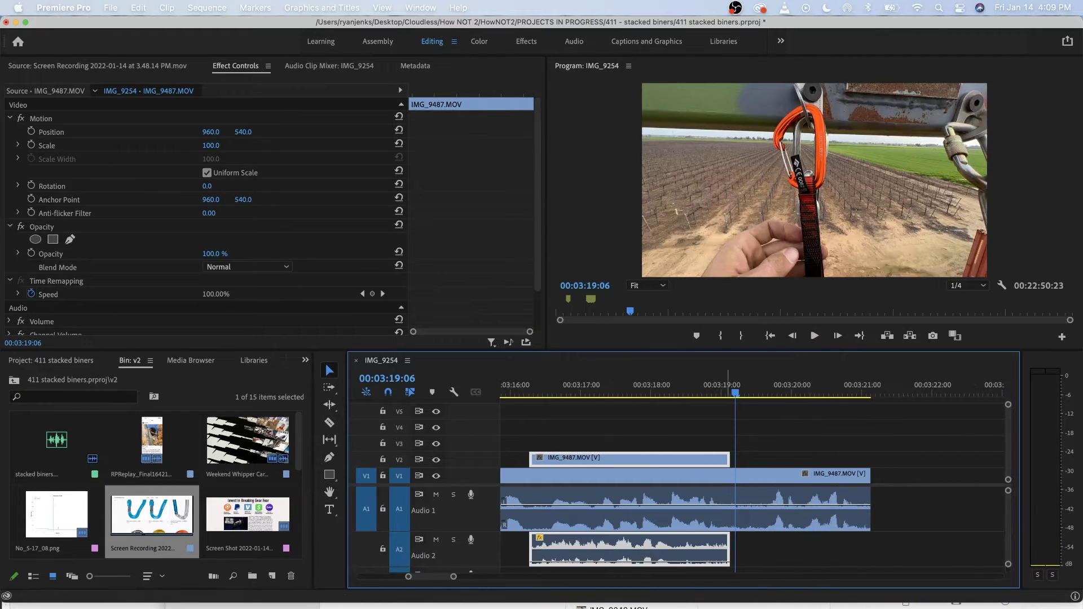
# Check where the close-up on V2 ends and cut the IMG_9487 clip beneath it at 00:03:19:04.
pyautogui.click(715, 385)
pyautogui.press('space')
pyautogui.click(681, 386)
pyautogui.press('space')
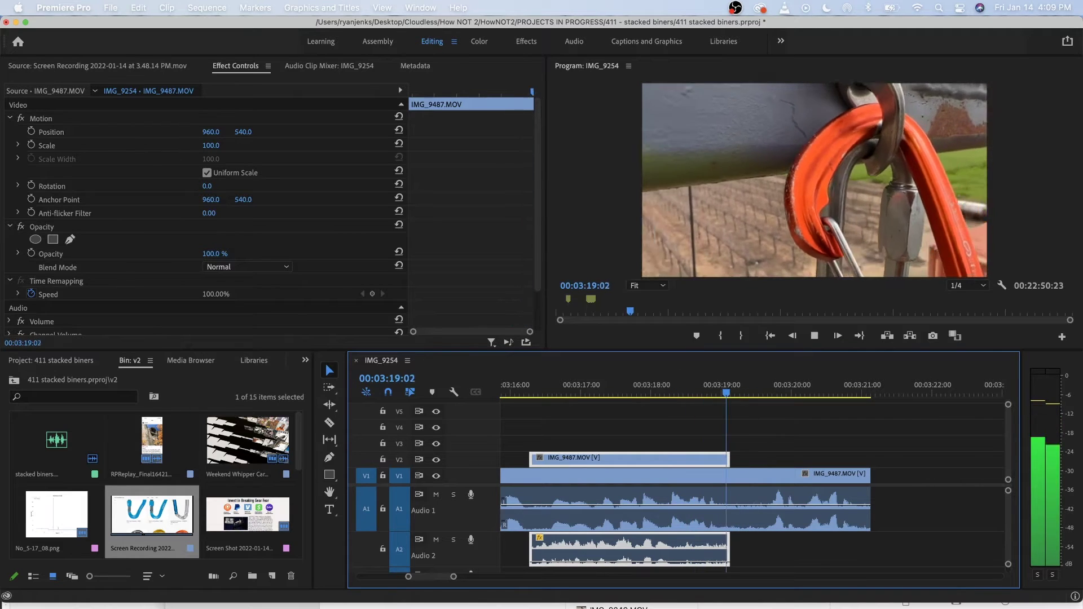
pyautogui.press('space')
pyautogui.press('Left')
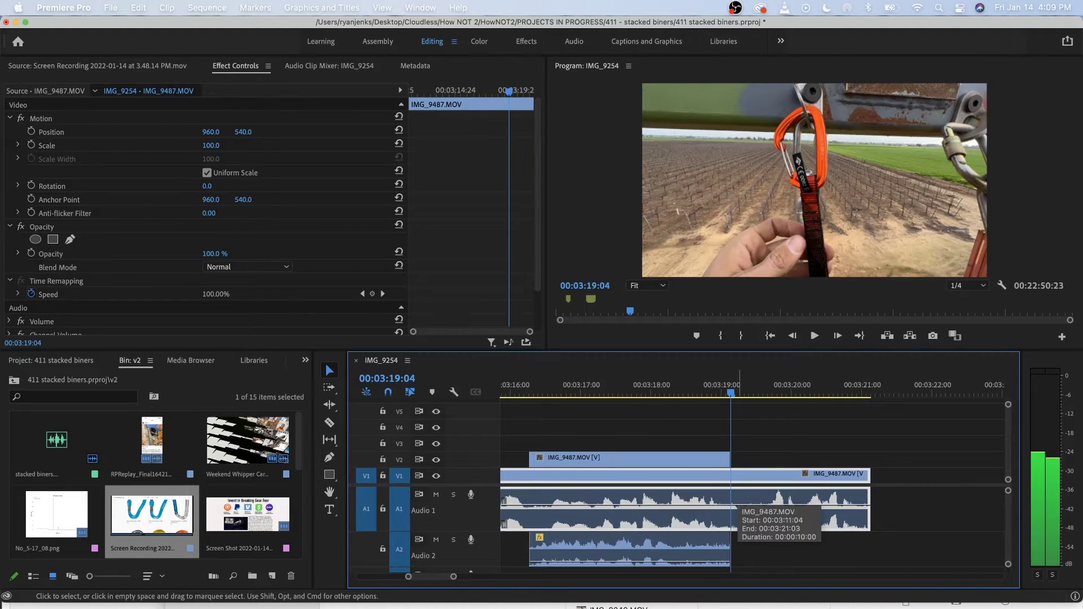
pyautogui.press('super+k')
# Ripple trim the start of the IMG_9487 piece after the close-up to 00:03:19:19 and play back the edit.
pyautogui.press('space')
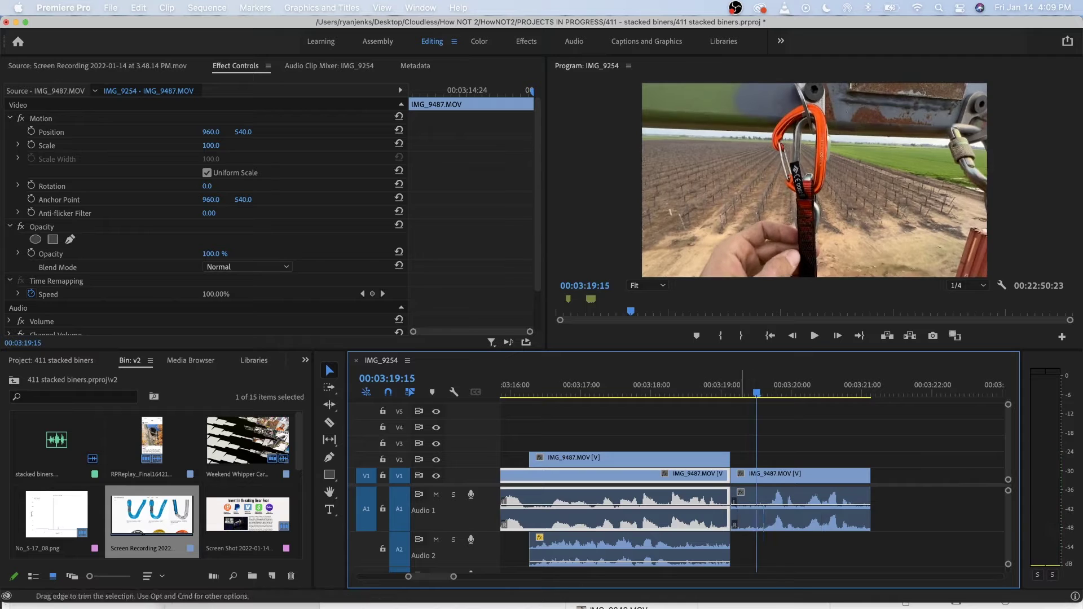
pyautogui.click(801, 548)
pyautogui.click(802, 515)
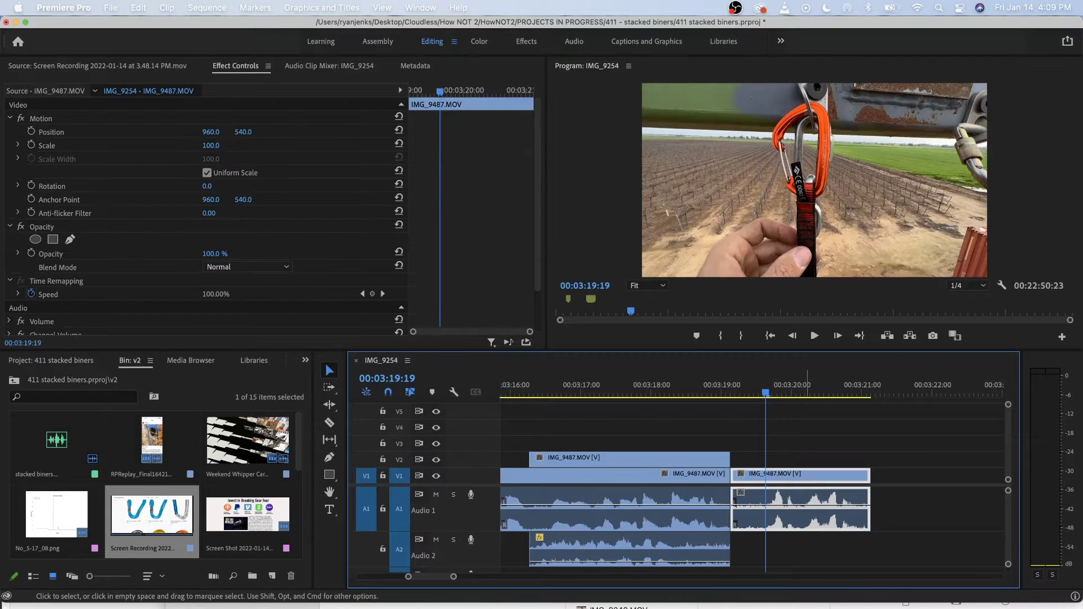
pyautogui.press('super+k')
pyautogui.press('q')
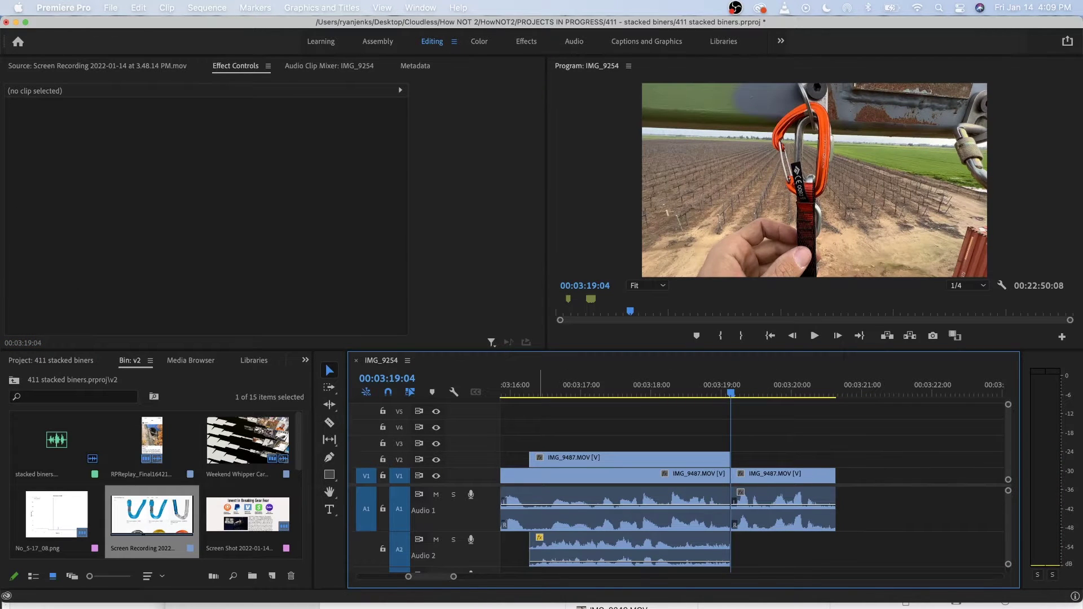
pyautogui.click(513, 386)
pyautogui.press('space')
pyautogui.press('-')
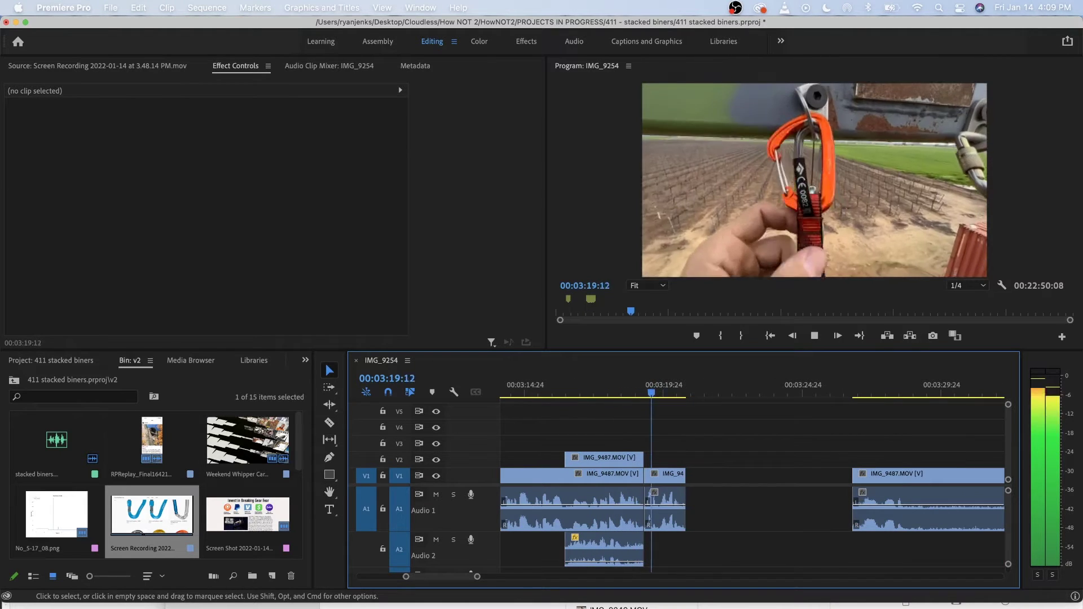
pyautogui.press('space')
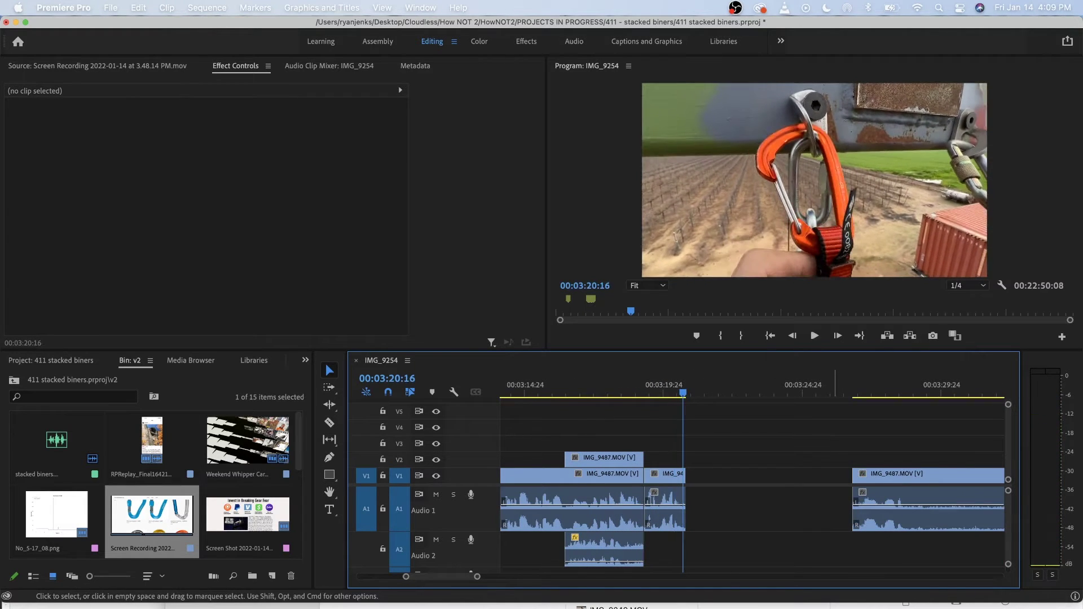
# Check the long IMG_9487 carabiner clip after the gap and delete it from the timeline.
pyautogui.press('-')
pyautogui.press('-')
pyautogui.press('-')
pyautogui.press('-')
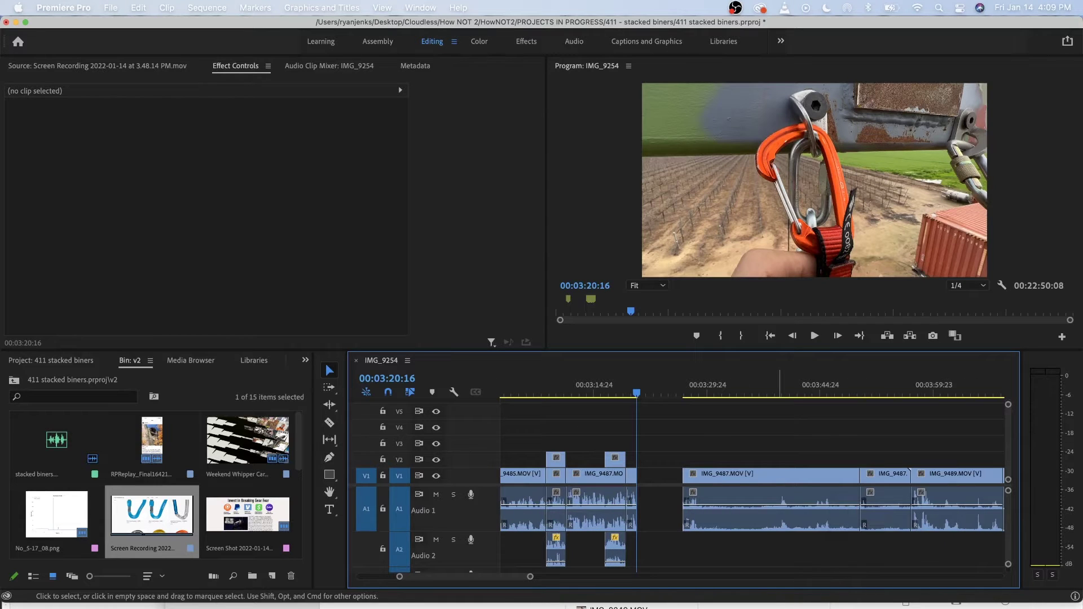
pyautogui.click(779, 496)
pyautogui.moveTo(766, 388)
pyautogui.mouseDown()
pyautogui.moveTo(754, 388)
pyautogui.moveTo(784, 389)
pyautogui.moveTo(774, 388)
pyautogui.mouseUp()
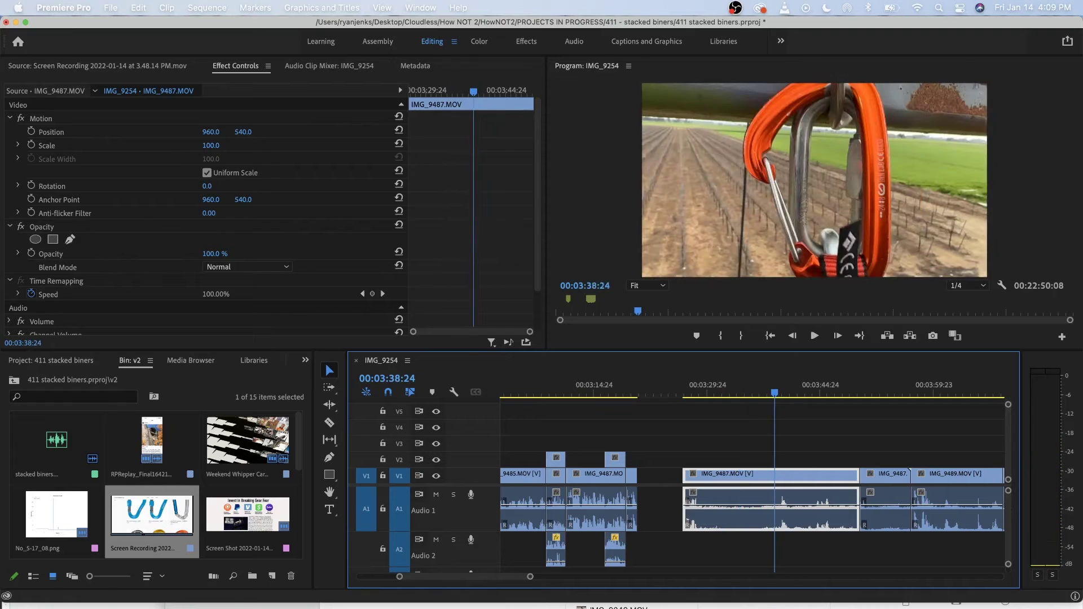
pyautogui.press('Delete')
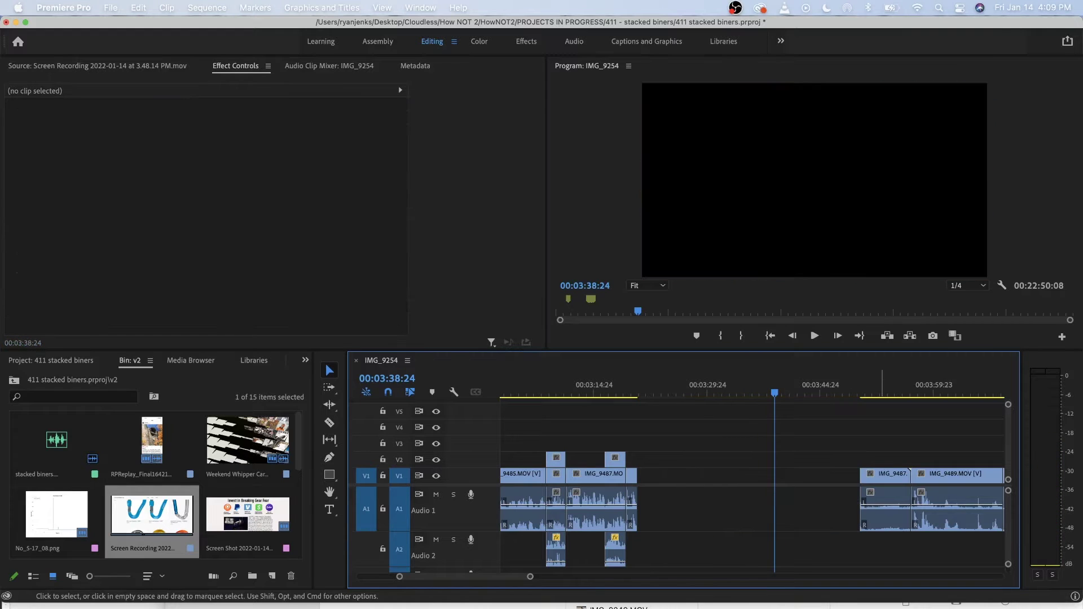
# Move the video of the remaining IMG_9487 black case shot up to V2 and preview its footage.
pyautogui.moveTo(883, 475); pyautogui.dragTo(883, 460)
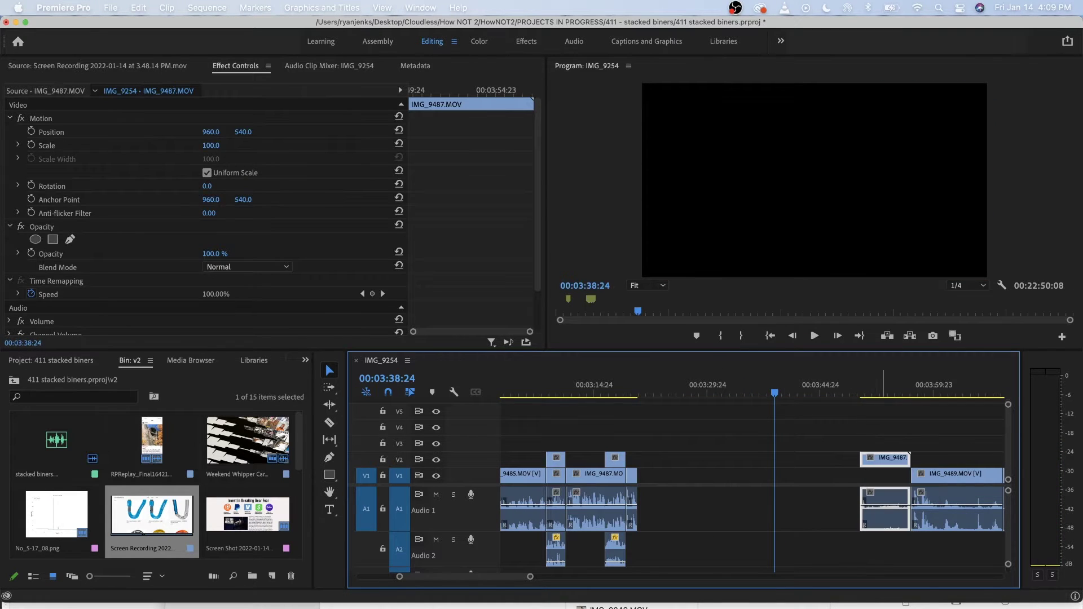
pyautogui.moveTo(859, 389)
pyautogui.mouseDown()
pyautogui.moveTo(895, 389)
pyautogui.moveTo(866, 389)
pyautogui.moveTo(880, 390)
pyautogui.mouseUp()
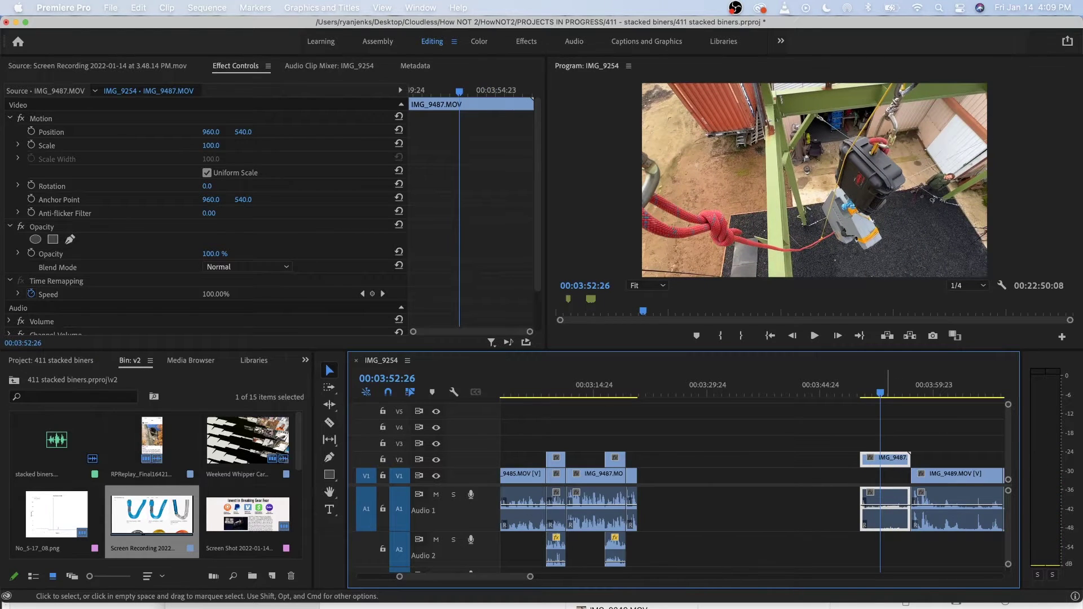
pyautogui.press('-')
pyautogui.press('-')
pyautogui.press('-')
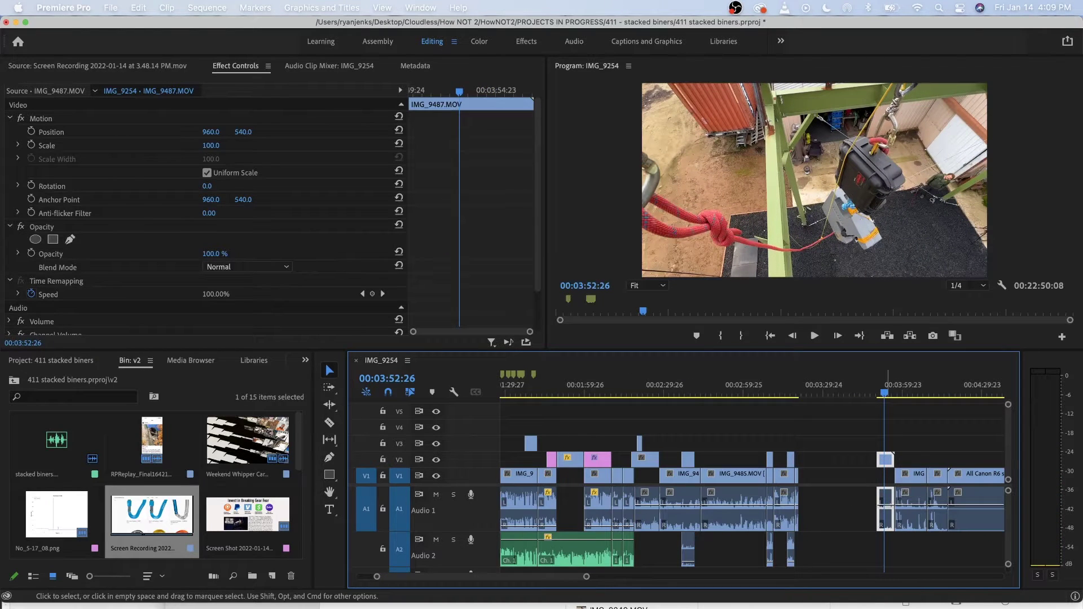
# Delete only the A1 audio of the IMG_9487 black case shot, keeping its video on V2.
pyautogui.rightClick(892, 499)
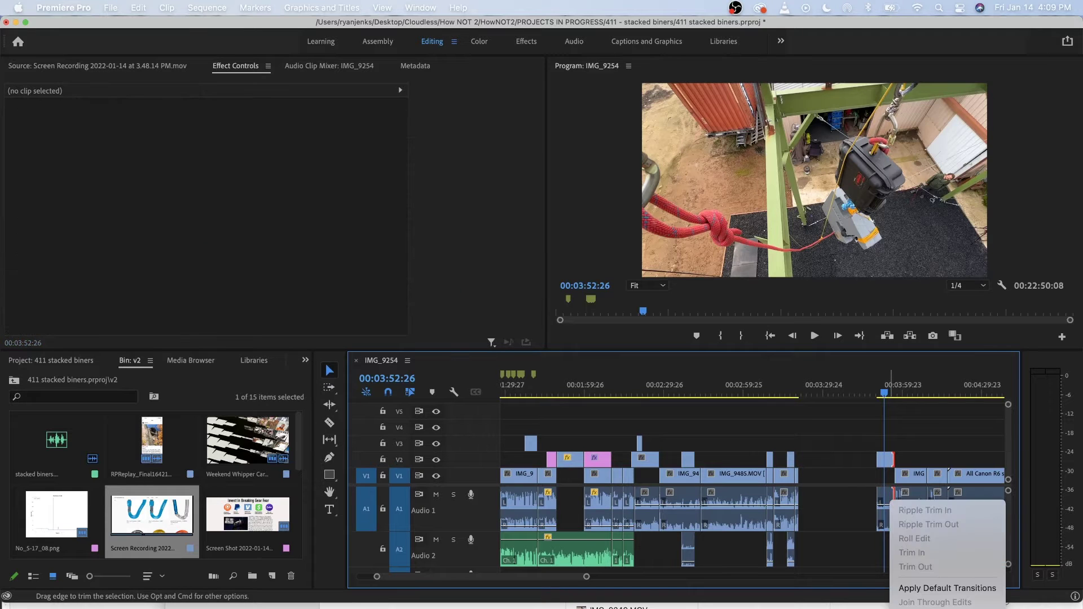
pyautogui.press('Escape')
pyautogui.press('=')
pyautogui.press('=')
pyautogui.press('=')
pyautogui.press('=')
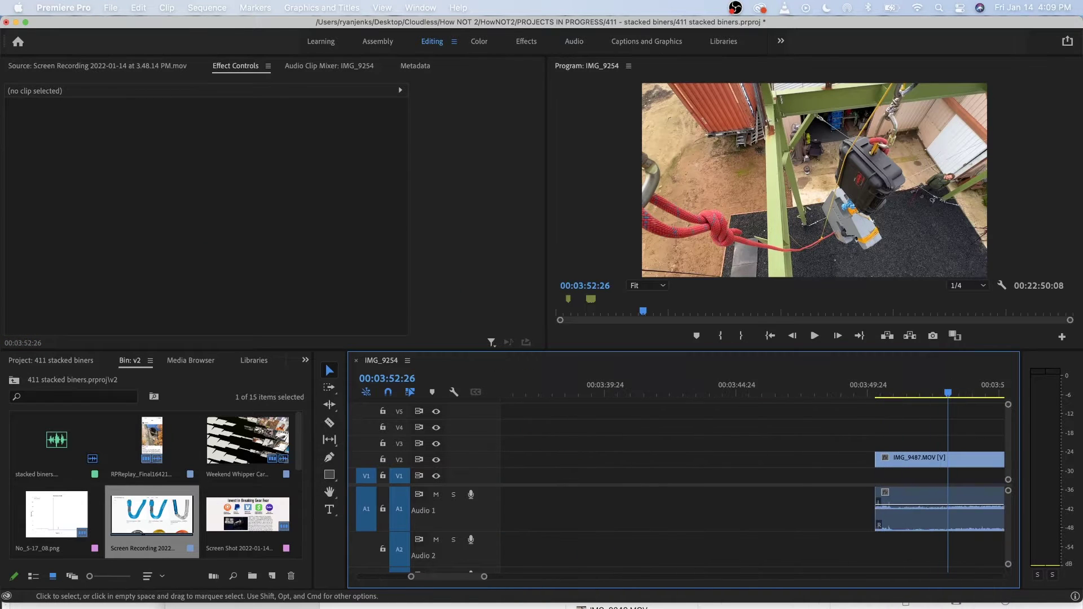
pyautogui.press('d')
pyautogui.rightClick(910, 496)
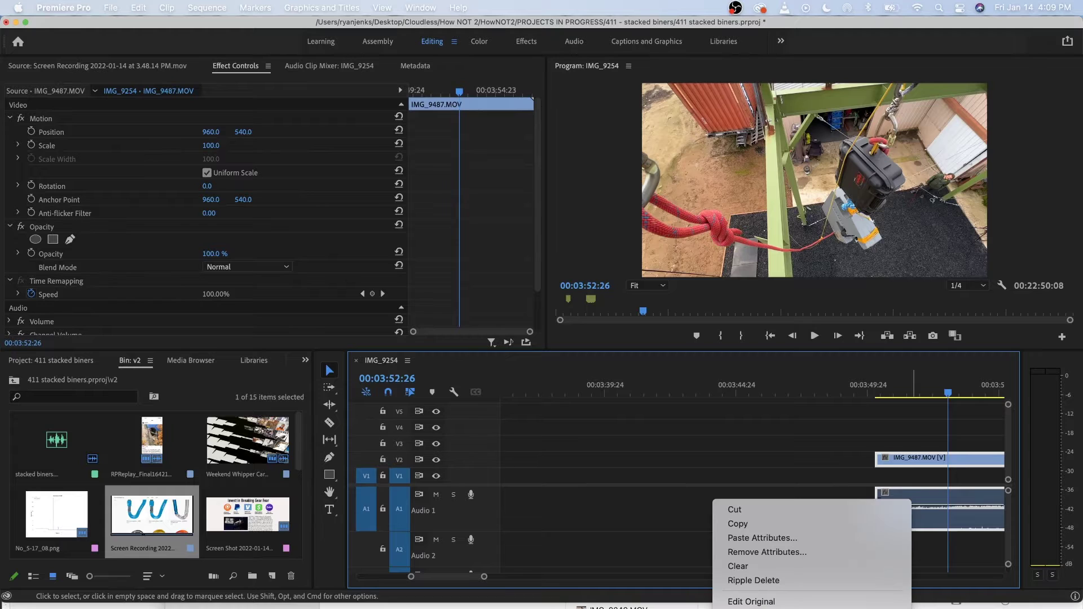
pyautogui.click(898, 496)
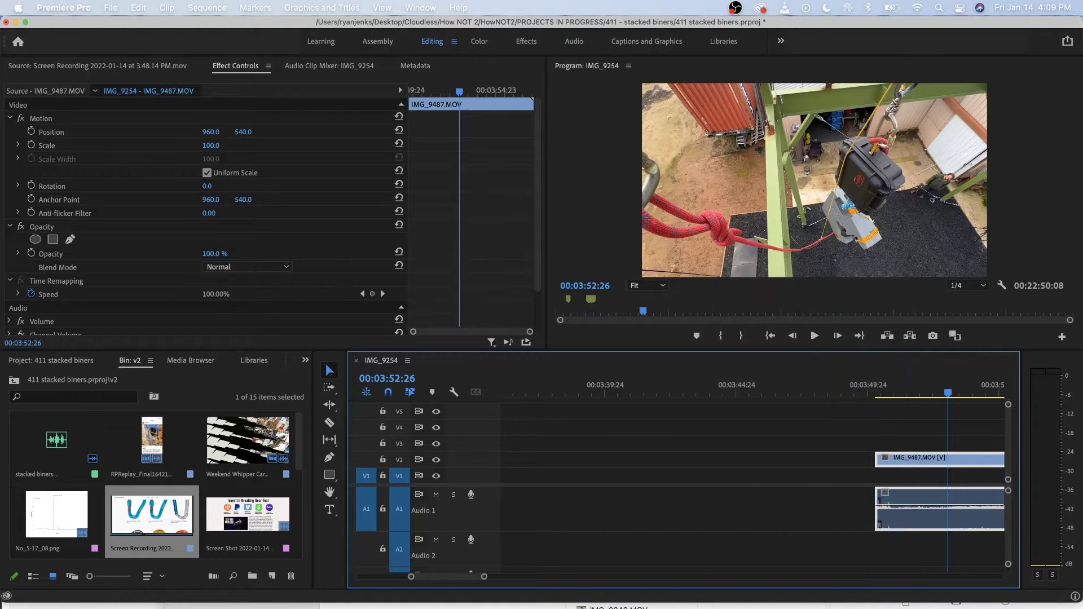
pyautogui.click(914, 506)
pyautogui.press('Delete')
pyautogui.press('-')
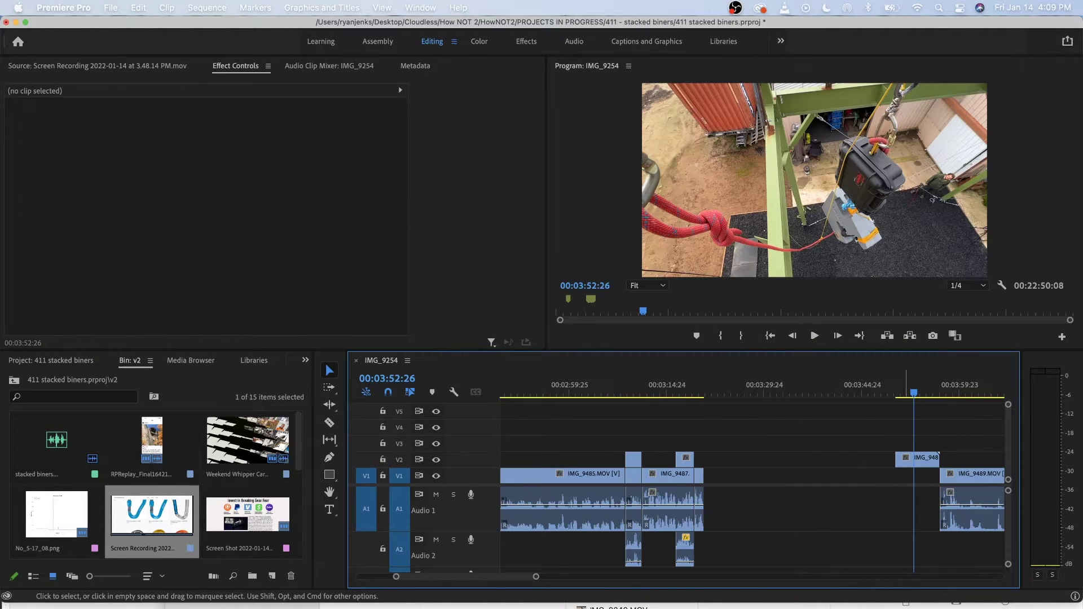
# Move the black case shot to V3 above IMG_9489 and ripple delete the gap before IMG_9489.
pyautogui.moveTo(938, 453); pyautogui.dragTo(994, 437)
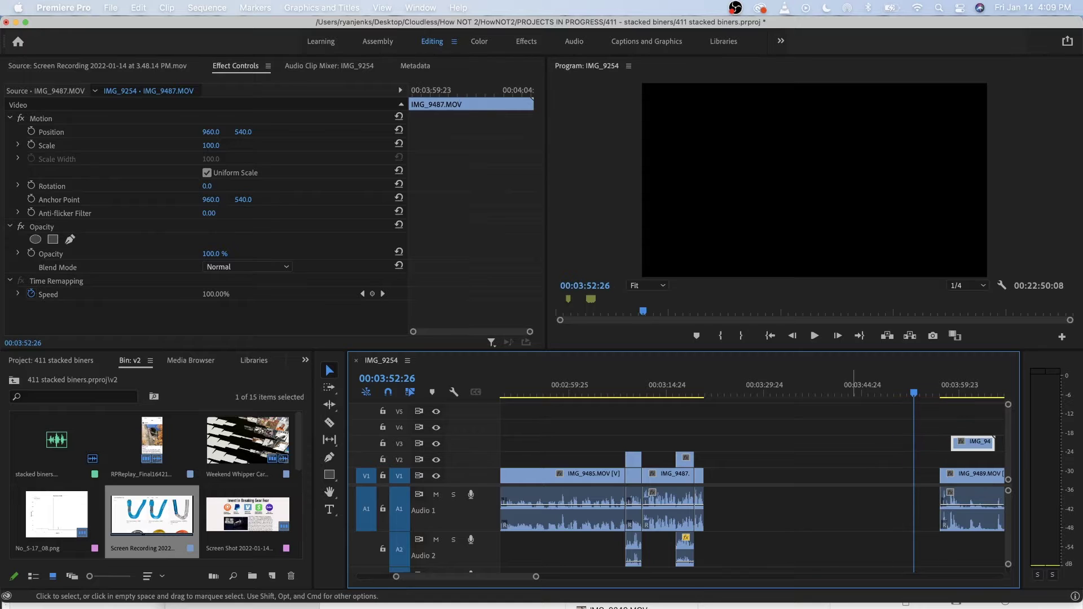
pyautogui.rightClick(840, 478)
pyautogui.click(866, 485)
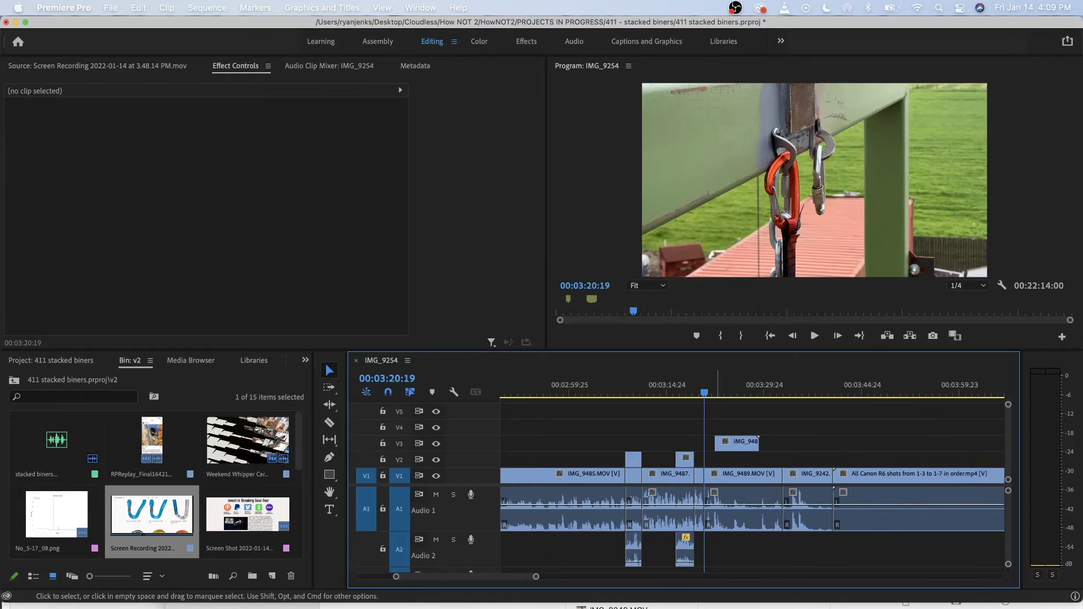
# Move the IMG_9487 black case shot on V3 so it starts with the All Canon R6 shots clip.
pyautogui.press('space')
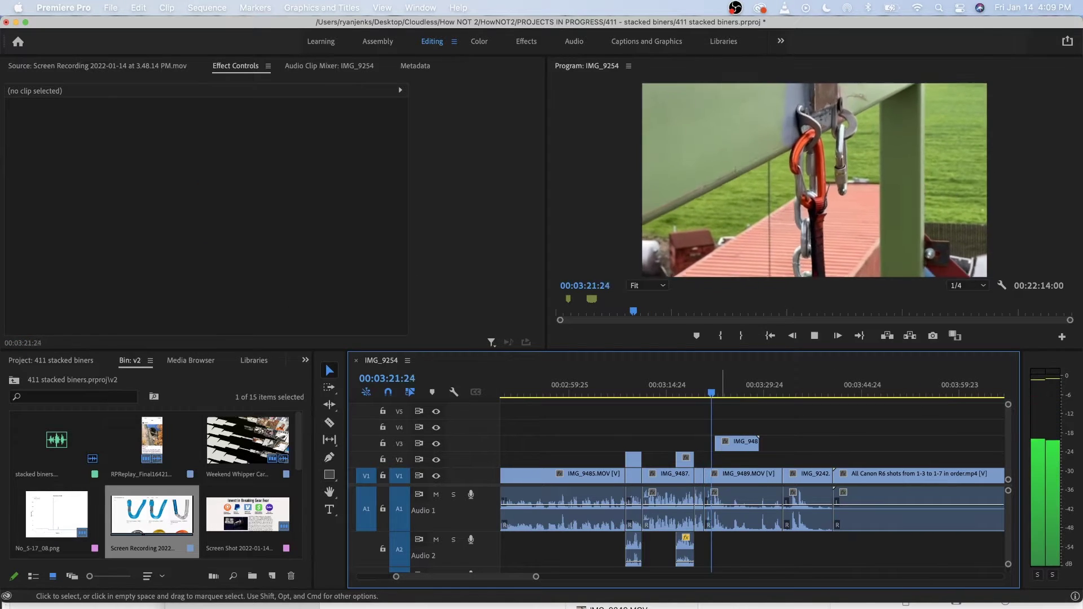
pyautogui.press('space')
pyautogui.moveTo(758, 438); pyautogui.dragTo(876, 438)
# Play the opening of IMG_9489, split the clip at 00:03:21:01 and ripple delete the short piece before the split.
pyautogui.click(707, 387)
pyautogui.press('space')
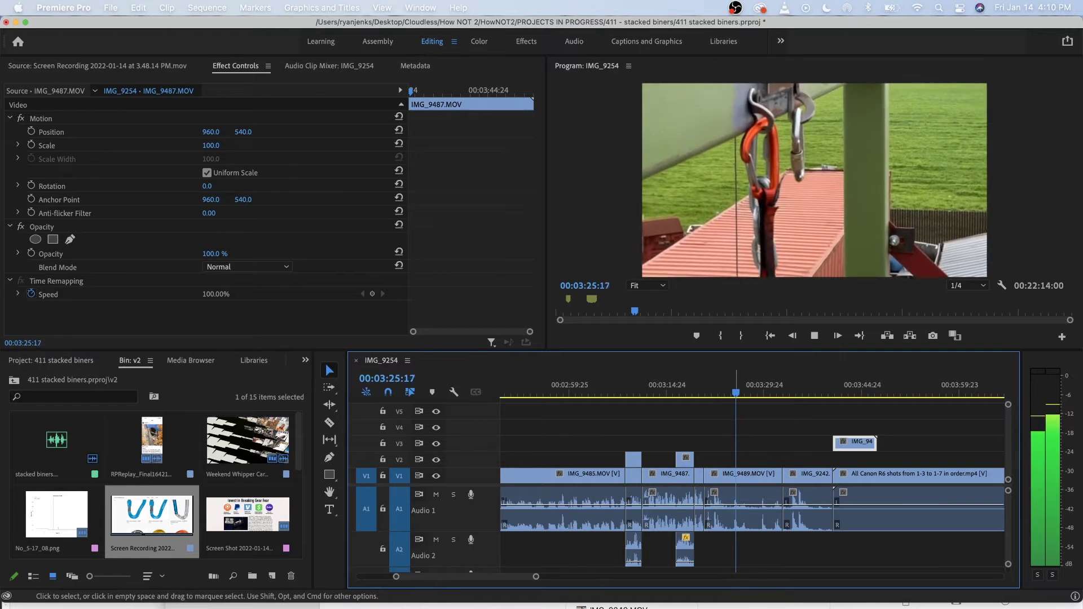
pyautogui.press('=')
pyautogui.press('=')
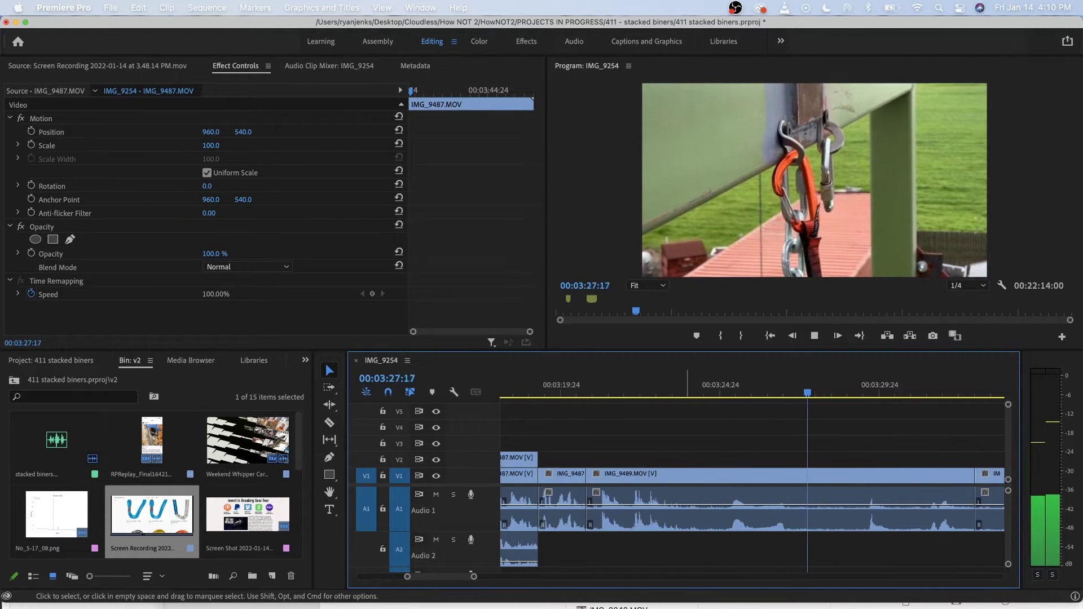
pyautogui.press('space')
pyautogui.moveTo(643, 387); pyautogui.dragTo(595, 387)
pyautogui.press('Right')
pyautogui.press('Right')
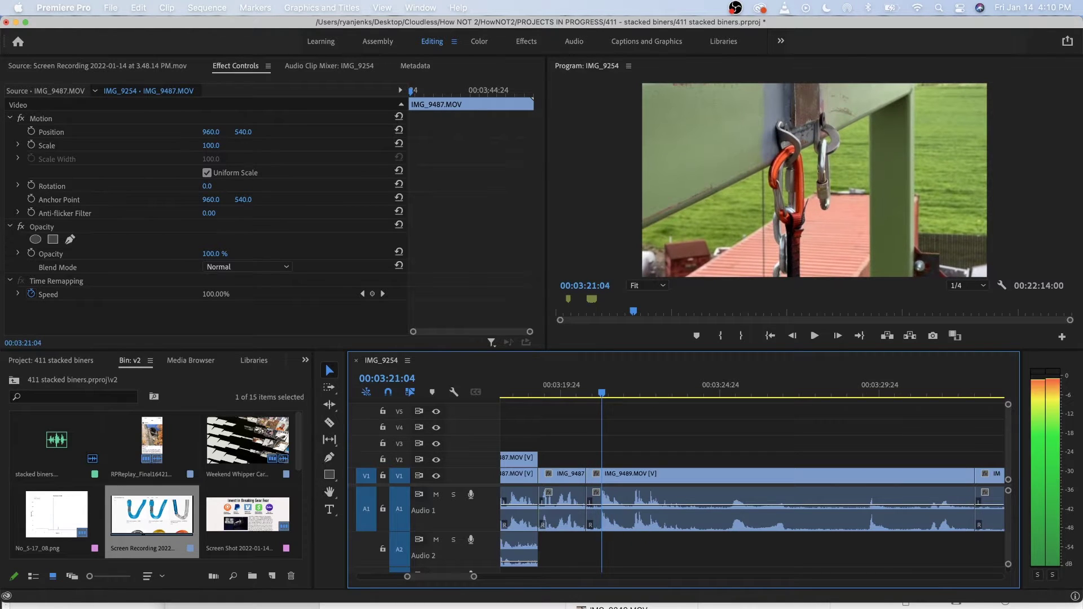
pyautogui.press('space')
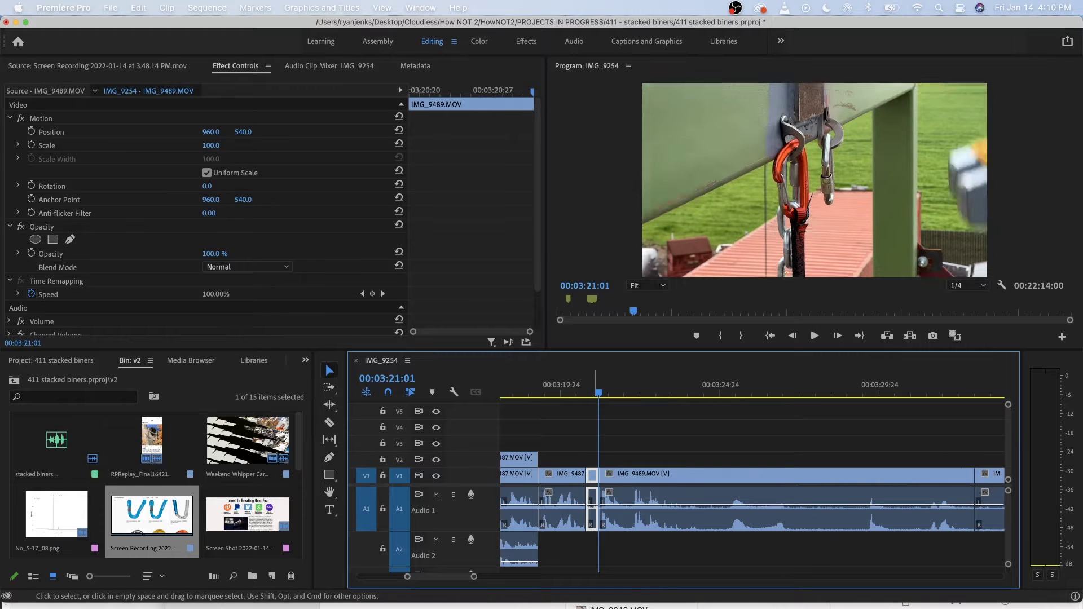
pyautogui.hotkey('shift', 'Delete')
# Unlink the audio of IMG_9489 from its video and split only the audio at 00:03:22:22.
pyautogui.press('space')
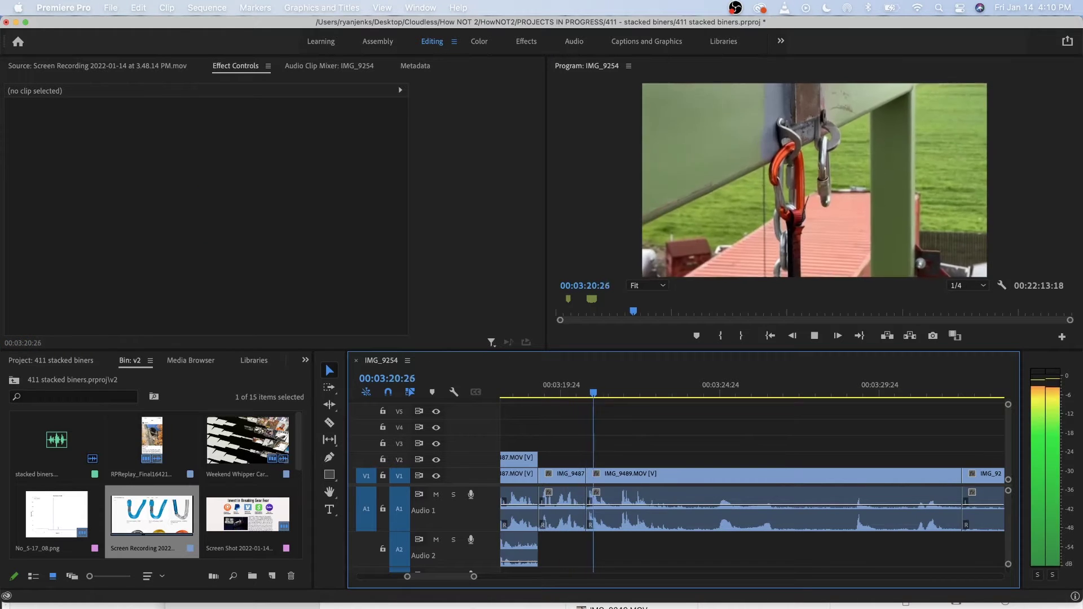
pyautogui.press('space')
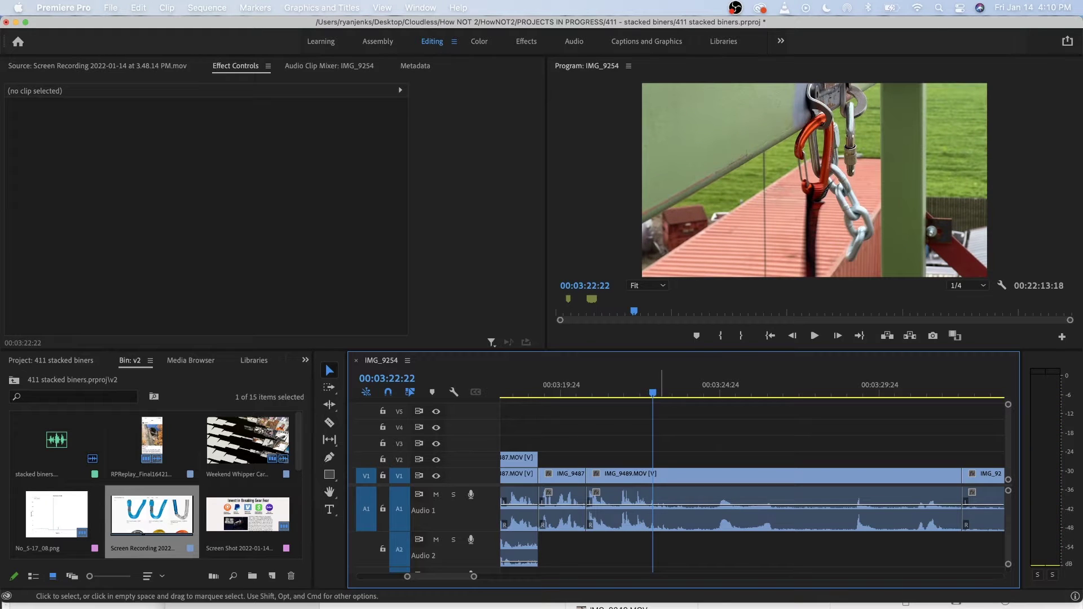
pyautogui.press('d')
pyautogui.press('super+k')
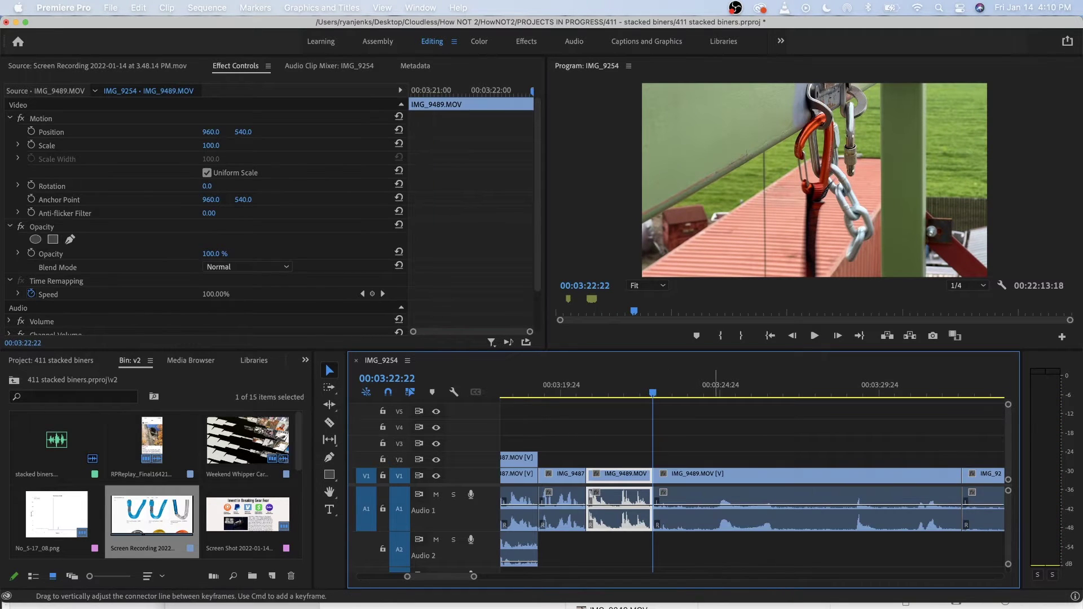
pyautogui.rightClick(715, 495)
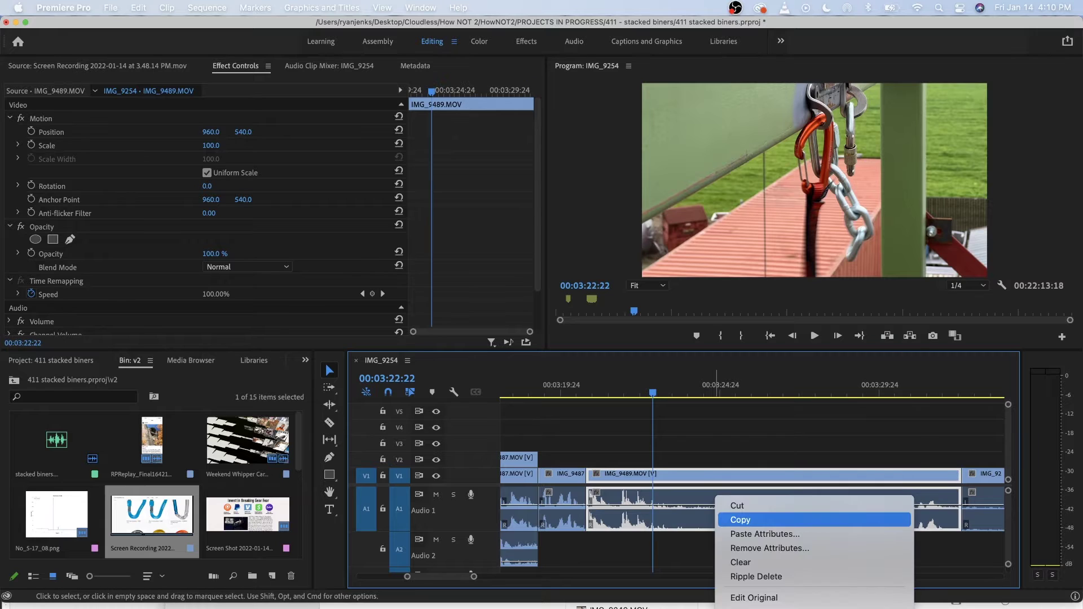
pyautogui.click(742, 548)
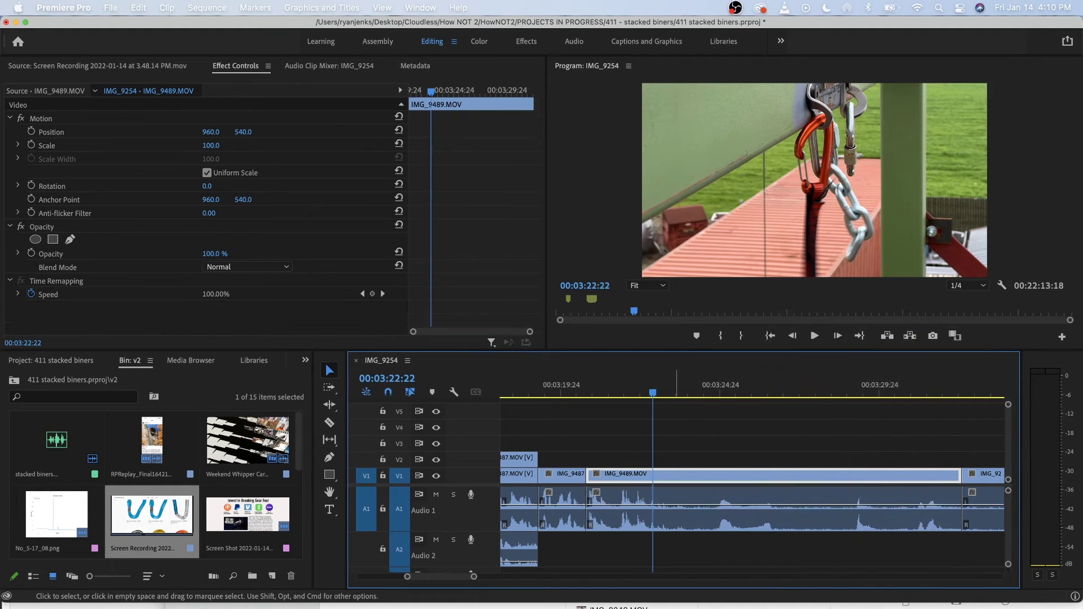
pyautogui.press('super+k')
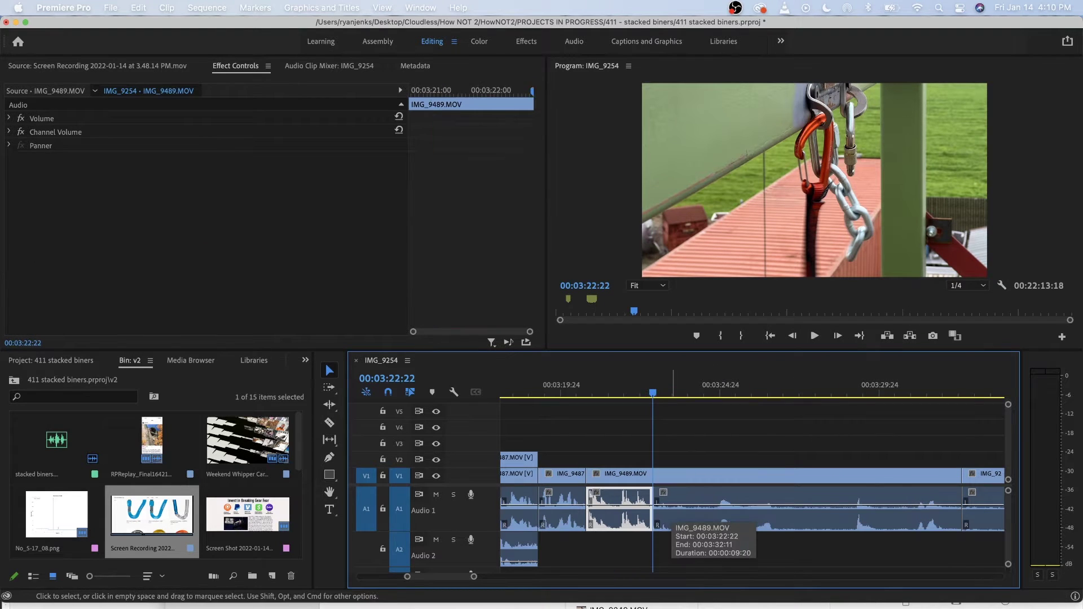
# Cut the IMG_9489 audio between 00:03:22:22 and 00:03:24:20 and move the remaining audio back to close the gap.
pyautogui.press('space')
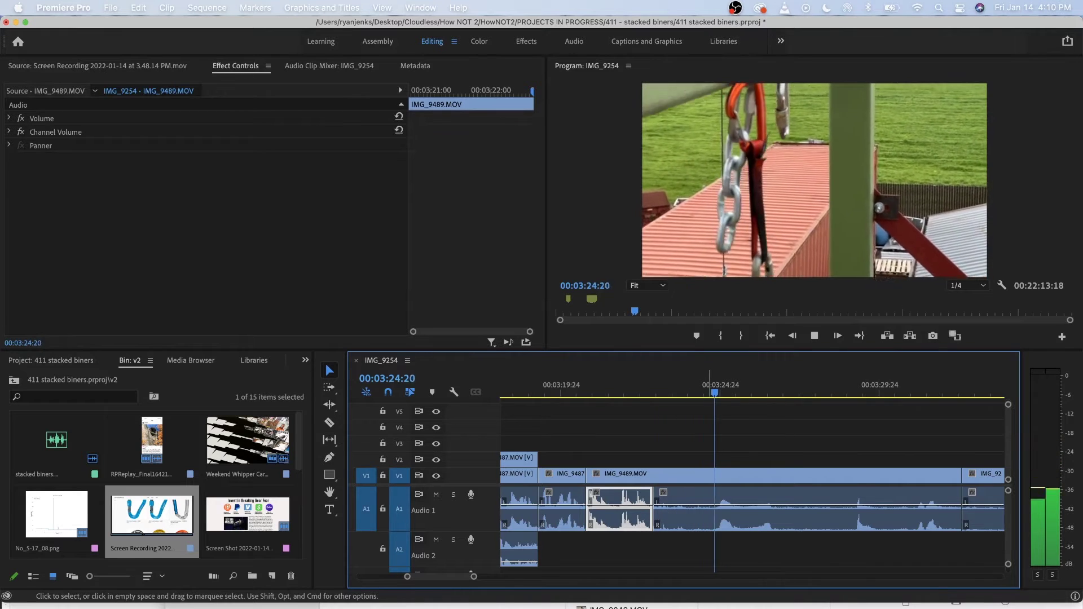
pyautogui.click(698, 387)
pyautogui.press('space')
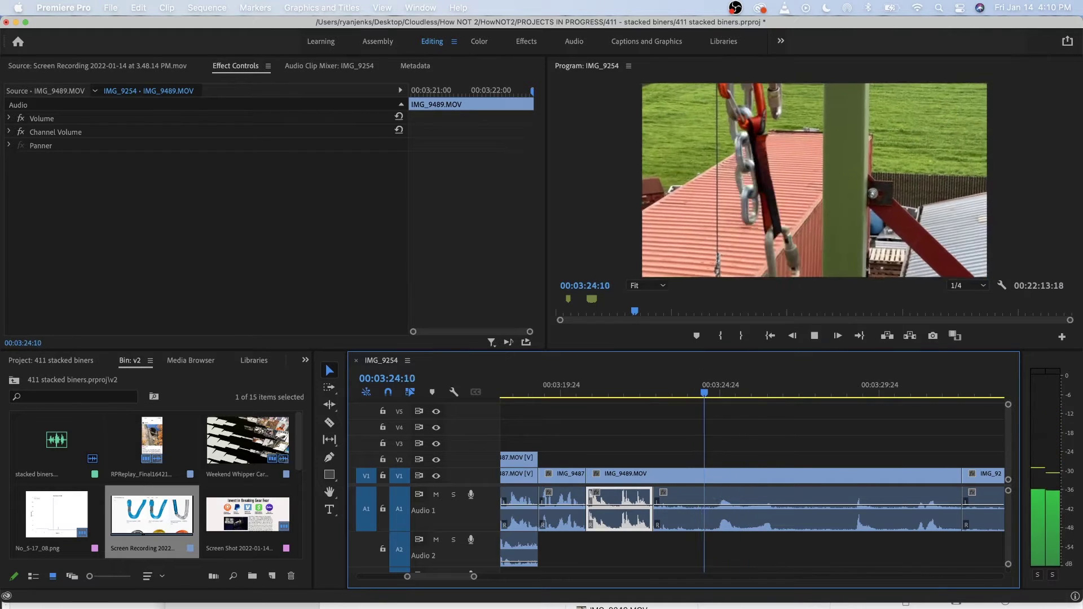
pyautogui.press('space')
pyautogui.click(732, 514)
pyautogui.press('super+k')
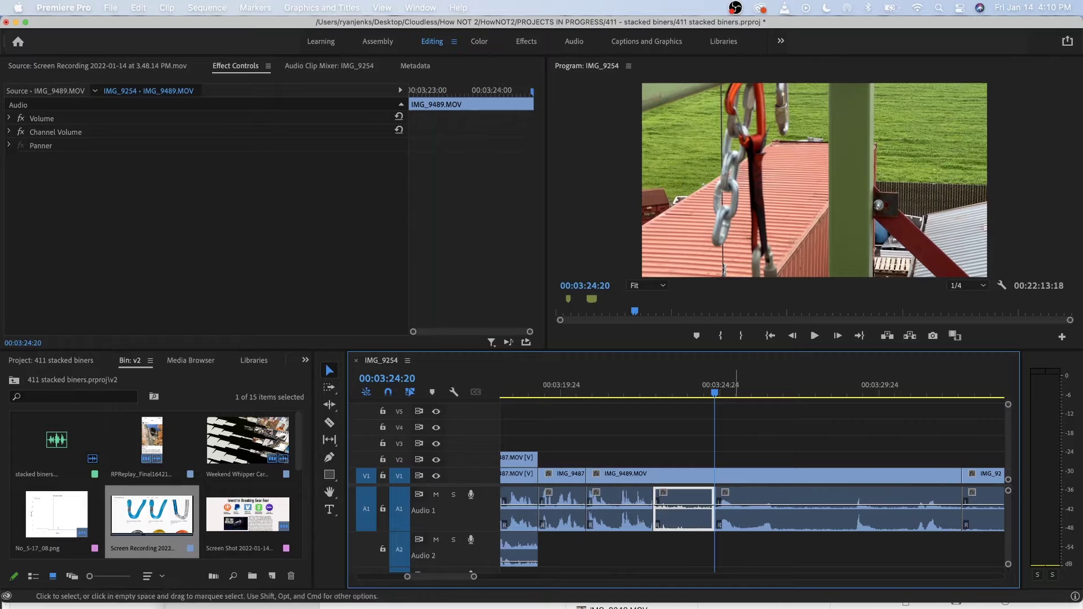
pyautogui.press('Delete')
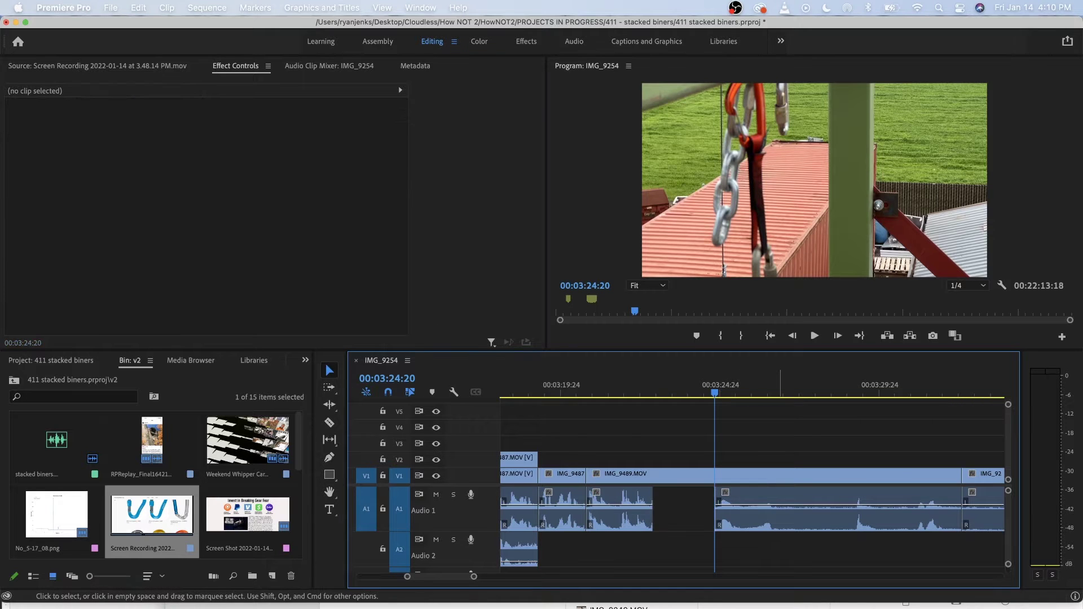
pyautogui.moveTo(846, 510); pyautogui.dragTo(806, 510)
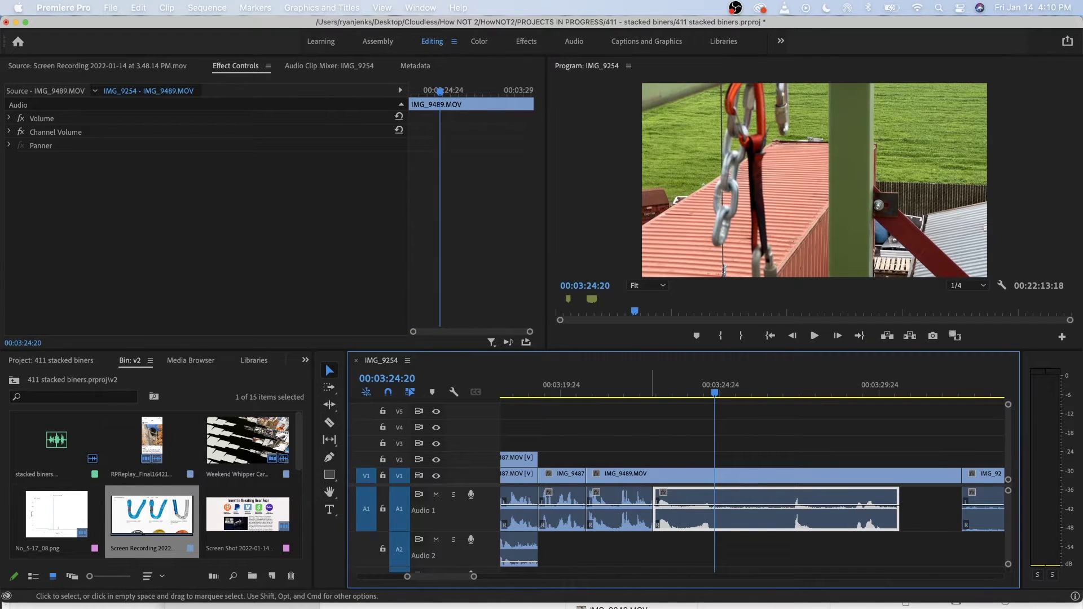
# Remove the quiet stretch of IMG_9489 audio after 00:03:24:21 and slide the remaining audio back against the cut.
pyautogui.click(638, 390)
pyautogui.press('space')
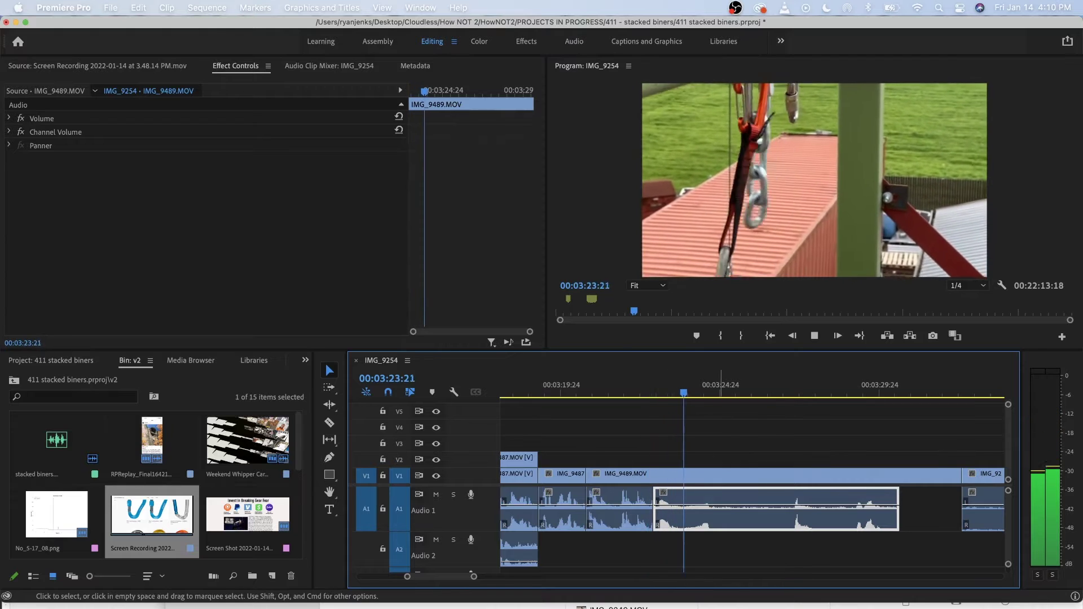
pyautogui.press('space')
pyautogui.press('super+k')
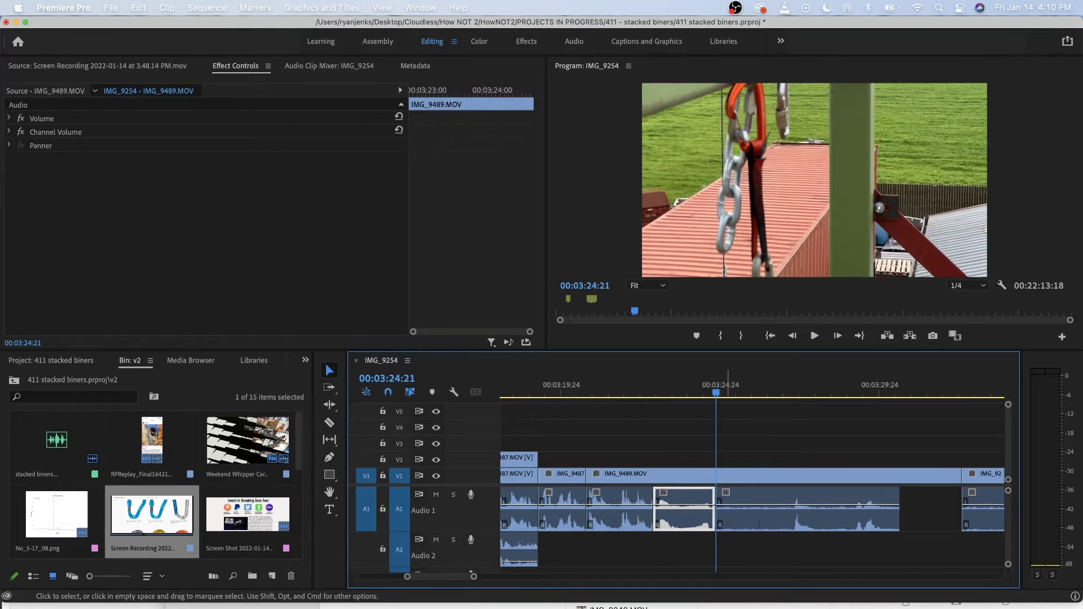
pyautogui.moveTo(718, 511); pyautogui.dragTo(790, 511)
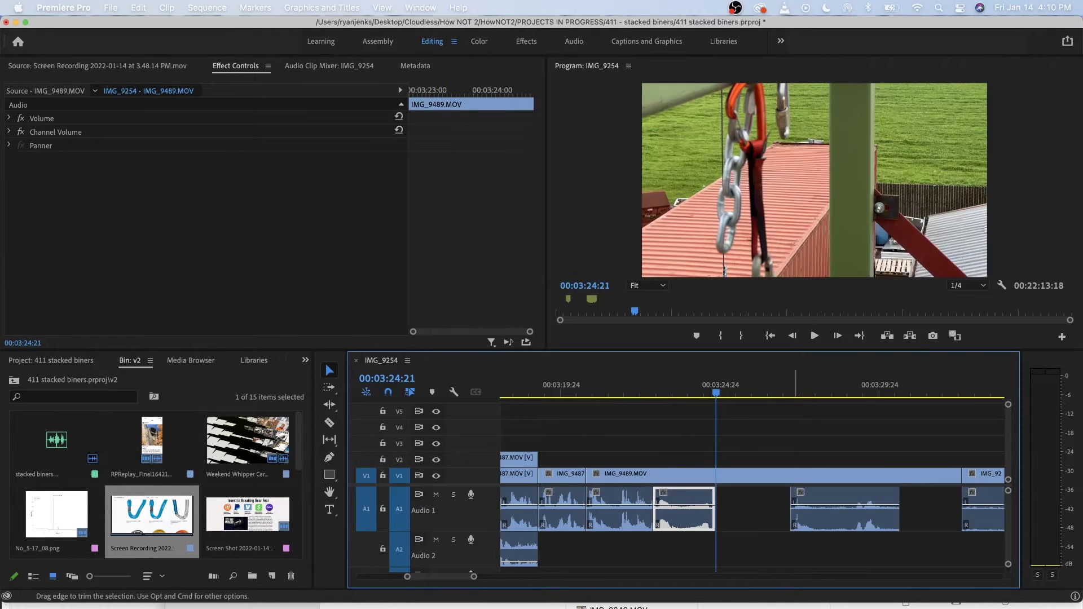
pyautogui.press('space')
pyautogui.moveTo(877, 524); pyautogui.dragTo(804, 525)
pyautogui.press('space')
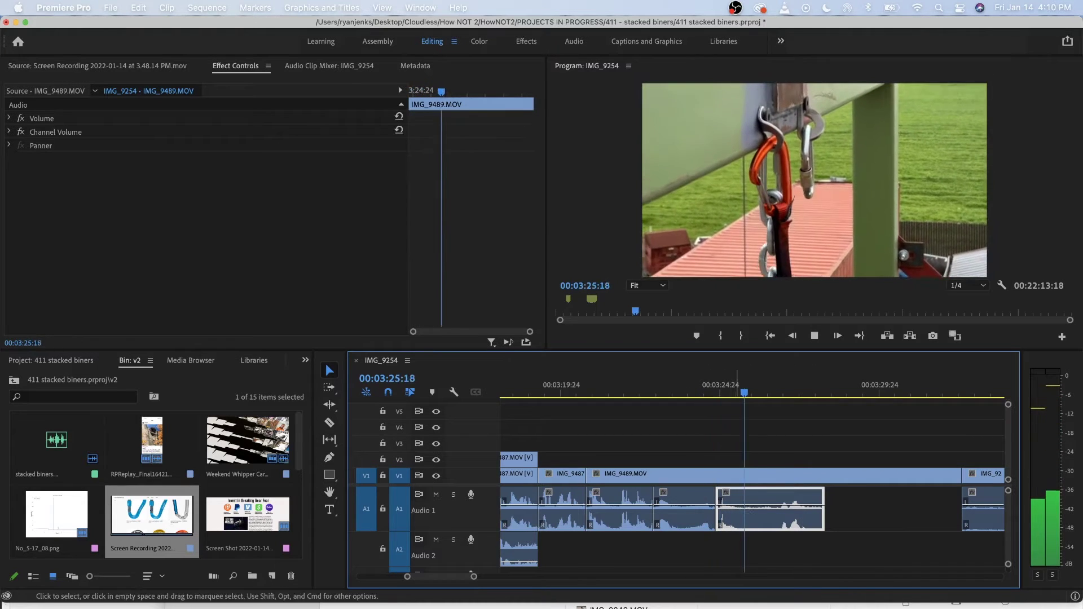
# Trim the start and end of the last IMG_9489 audio piece so it ends at about 00:03:25:22.
pyautogui.press('space')
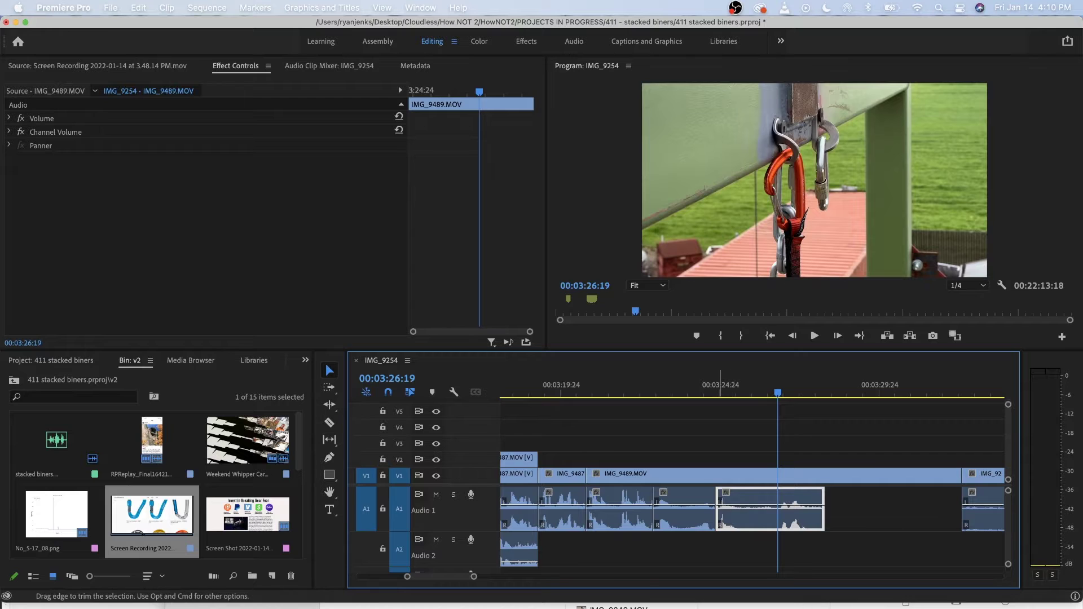
pyautogui.moveTo(720, 525); pyautogui.dragTo(747, 525)
pyautogui.hotkey('shift', 'k')
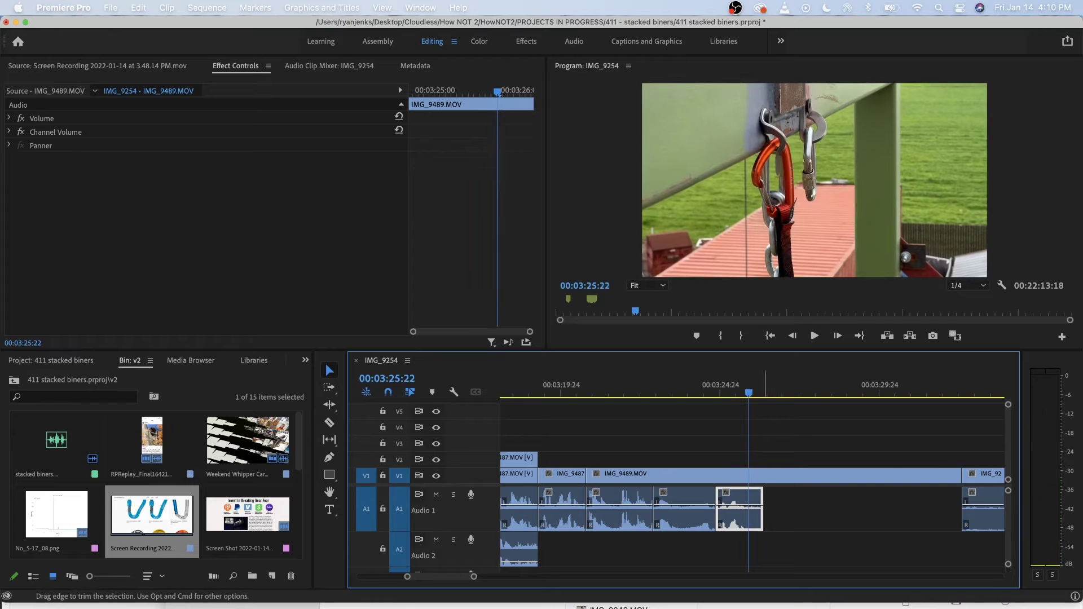
pyautogui.moveTo(762, 524); pyautogui.dragTo(747, 525)
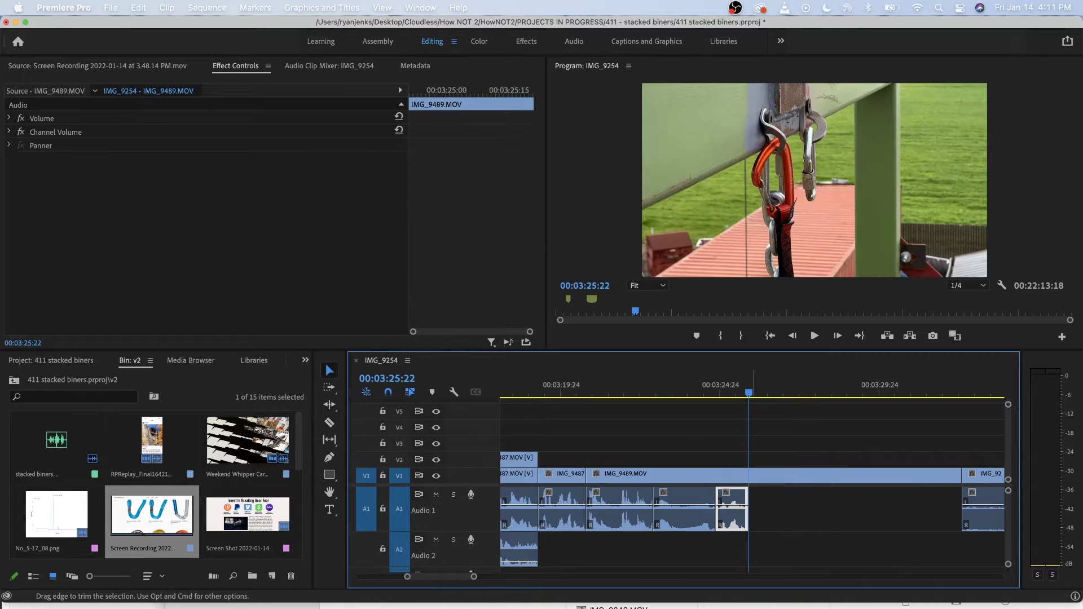
# Play the rest of the IMG_9489 video and split it at 00:03:30:26.
pyautogui.click(813, 511)
pyautogui.click(870, 476)
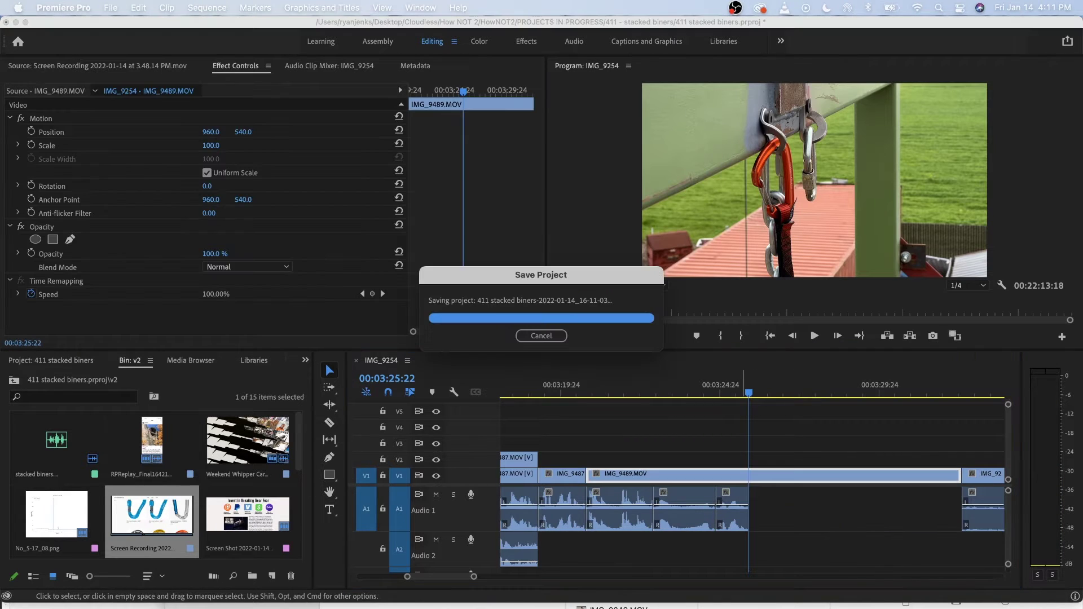
pyautogui.press('space')
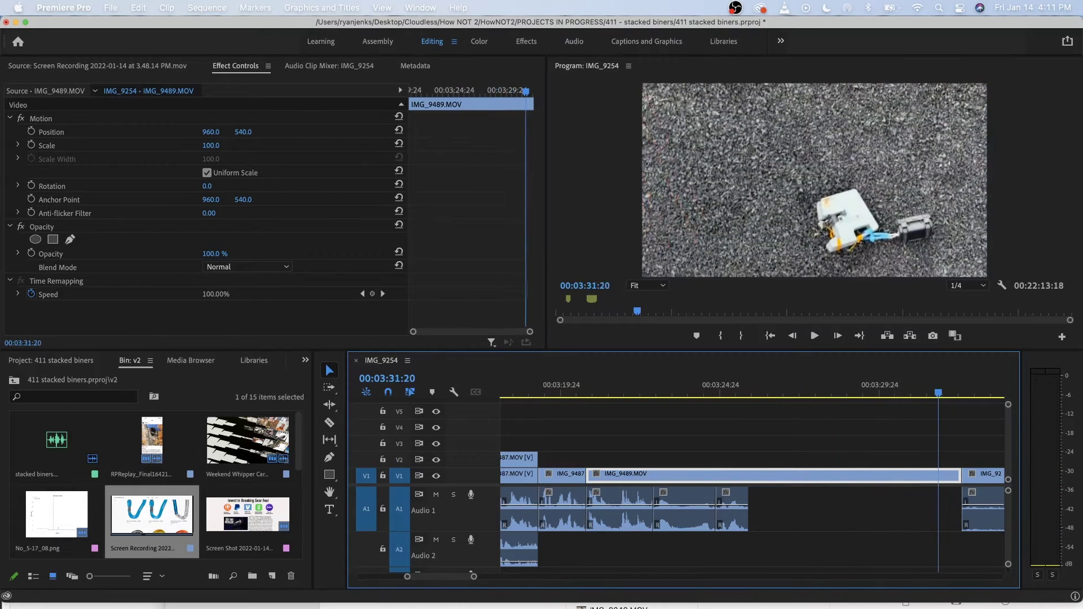
pyautogui.press('j')
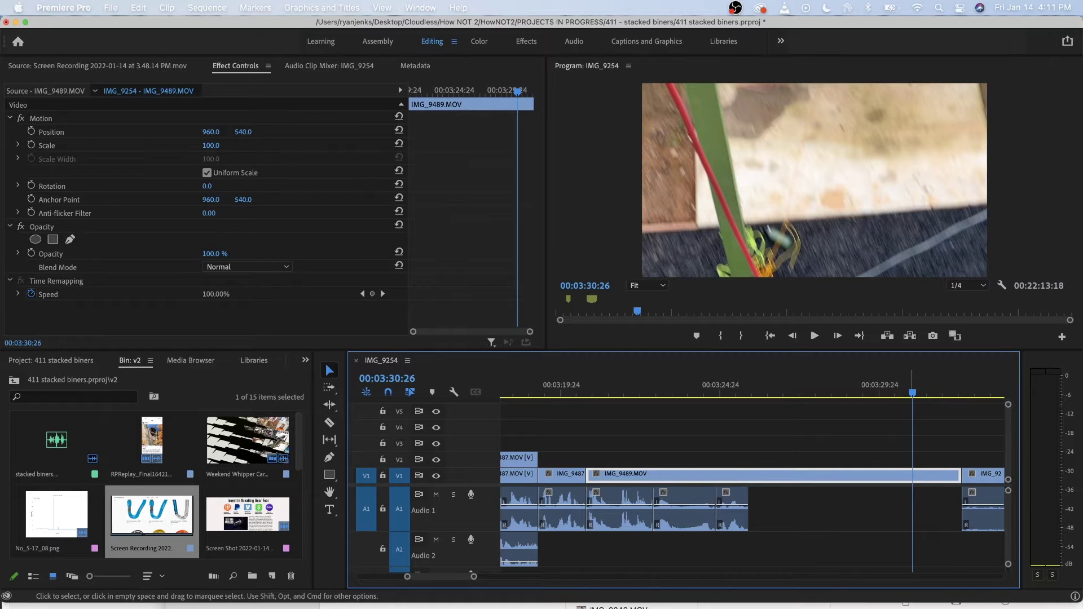
# Try overlaying the final IMG_9489 video piece so it ends with the shortened audio, and delete the leftover video after it.
pyautogui.moveTo(929, 475); pyautogui.dragTo(806, 476)
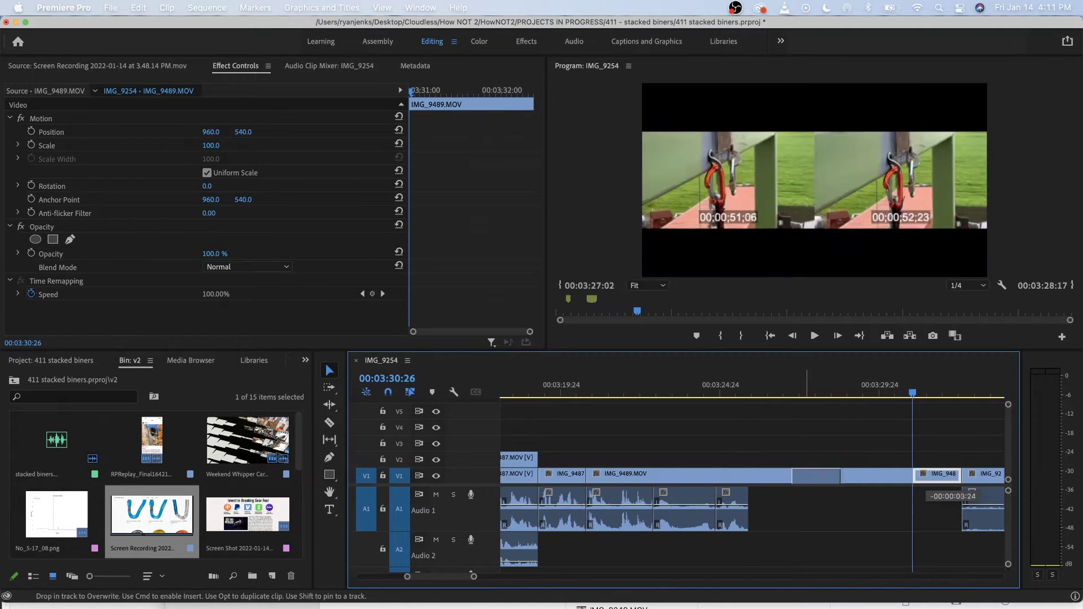
pyautogui.moveTo(725, 475); pyautogui.dragTo(725, 475)
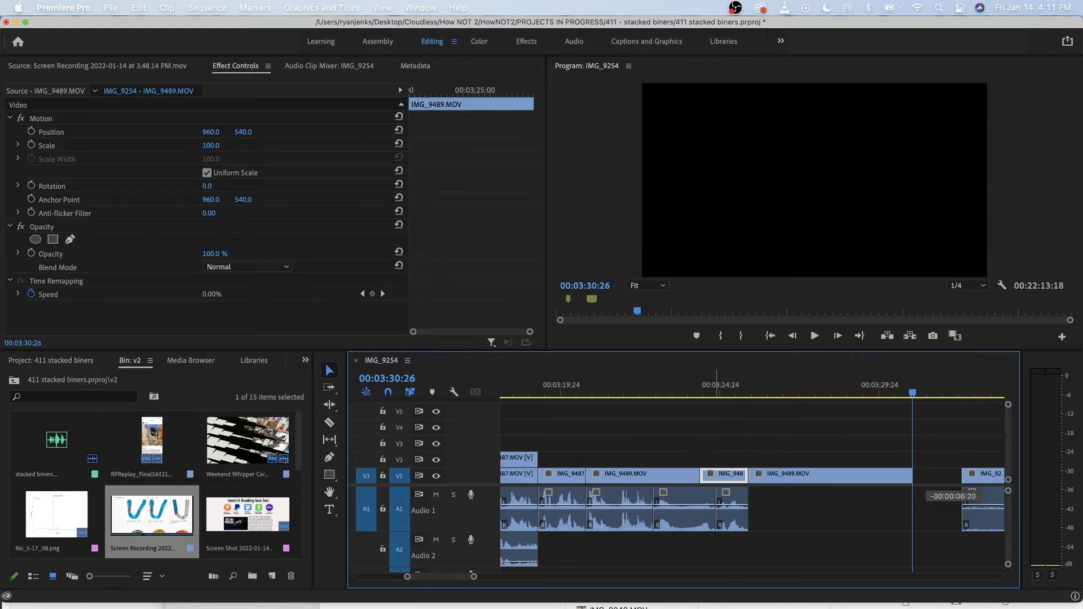
pyautogui.click(778, 475)
pyautogui.press('Delete')
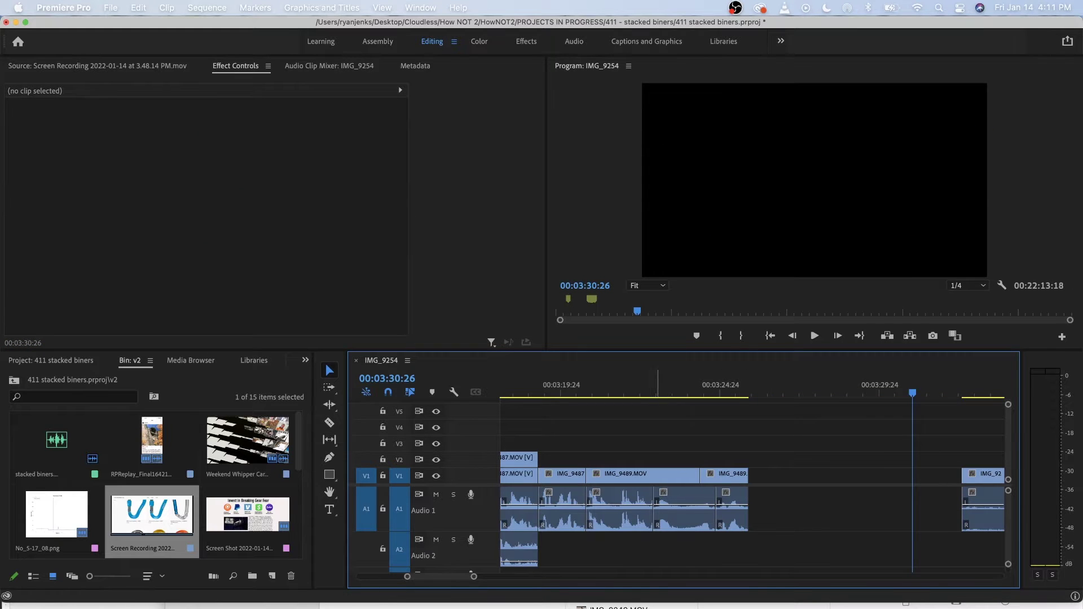
# Play back the recut section from the end of the IMG_9487 clips through IMG_9489.
pyautogui.click(654, 389)
pyautogui.press('space')
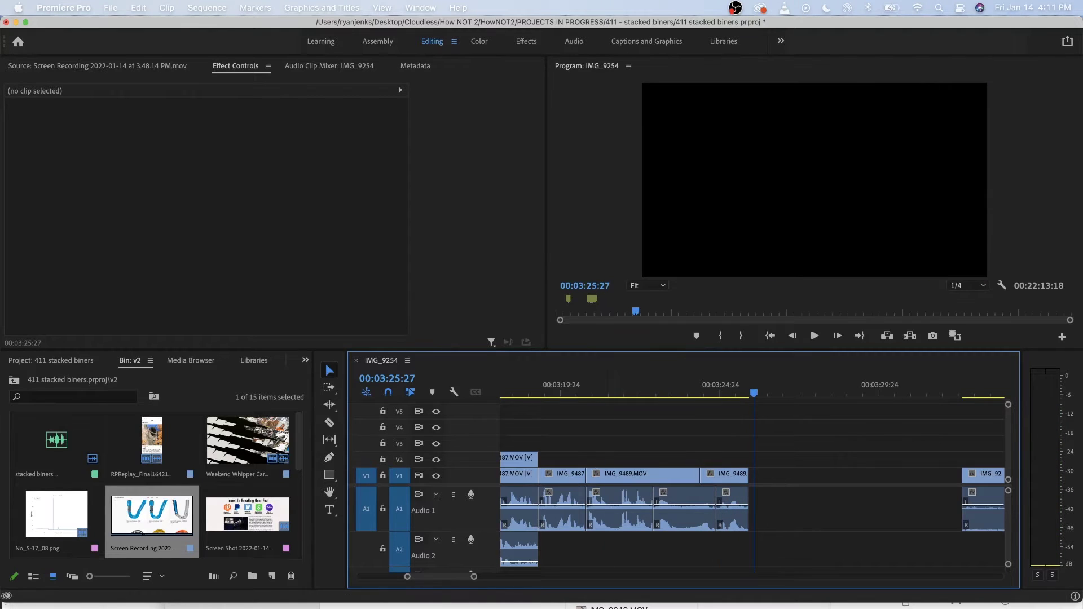
pyautogui.moveTo(609, 389); pyautogui.dragTo(733, 390)
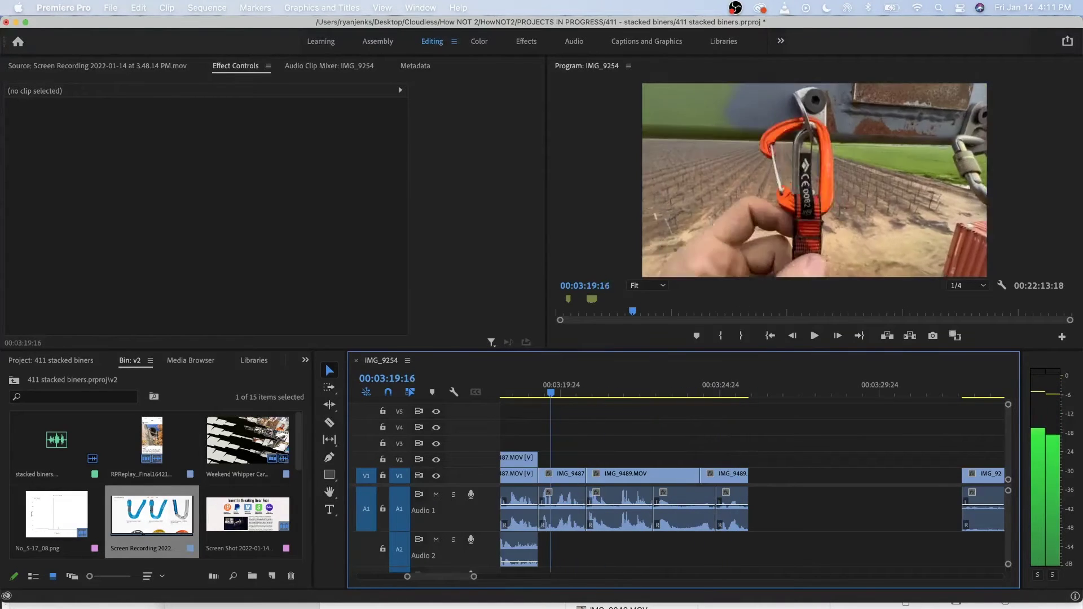
pyautogui.moveTo(550, 393); pyautogui.dragTo(536, 392)
pyautogui.press('space')
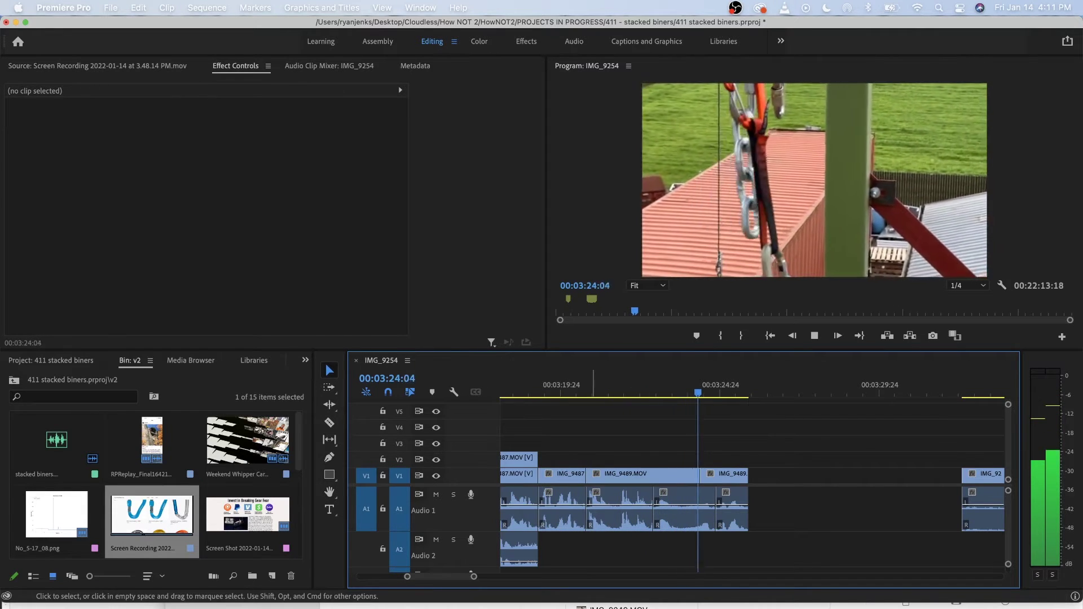
pyautogui.press('space')
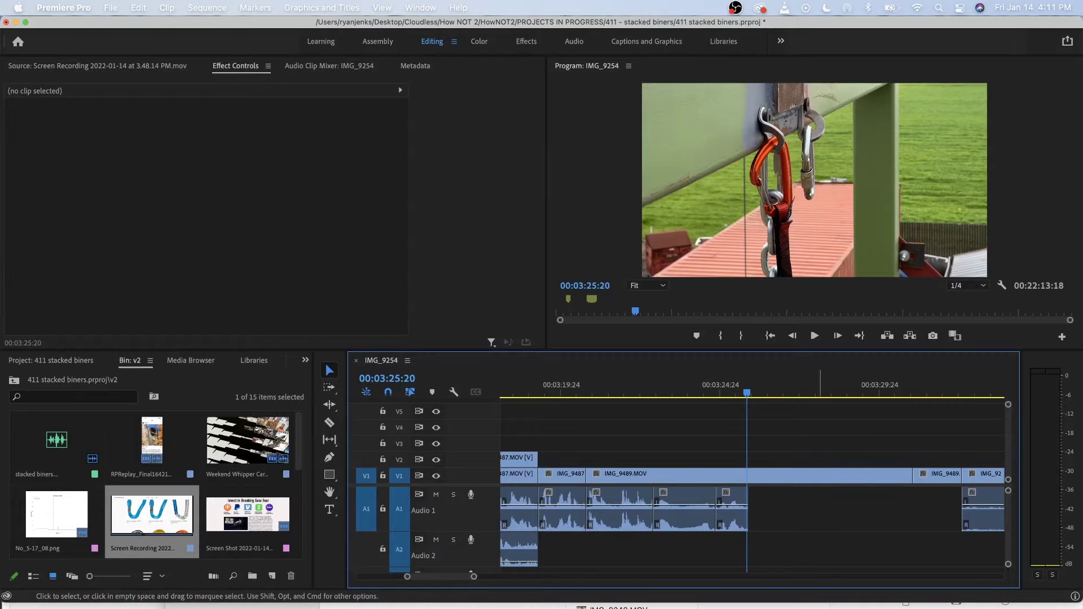
# Split the IMG_9489 video at 00:03:25:20 and delete the section up to the clip's final piece.
pyautogui.click(820, 476)
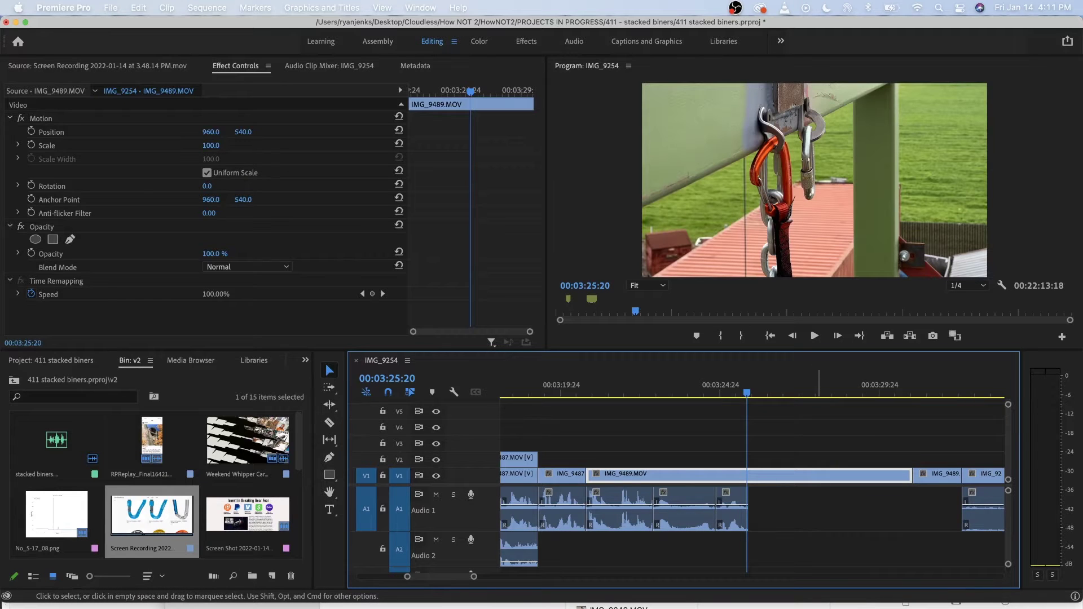
pyautogui.press('super+k')
pyautogui.click(819, 476)
pyautogui.press('Delete')
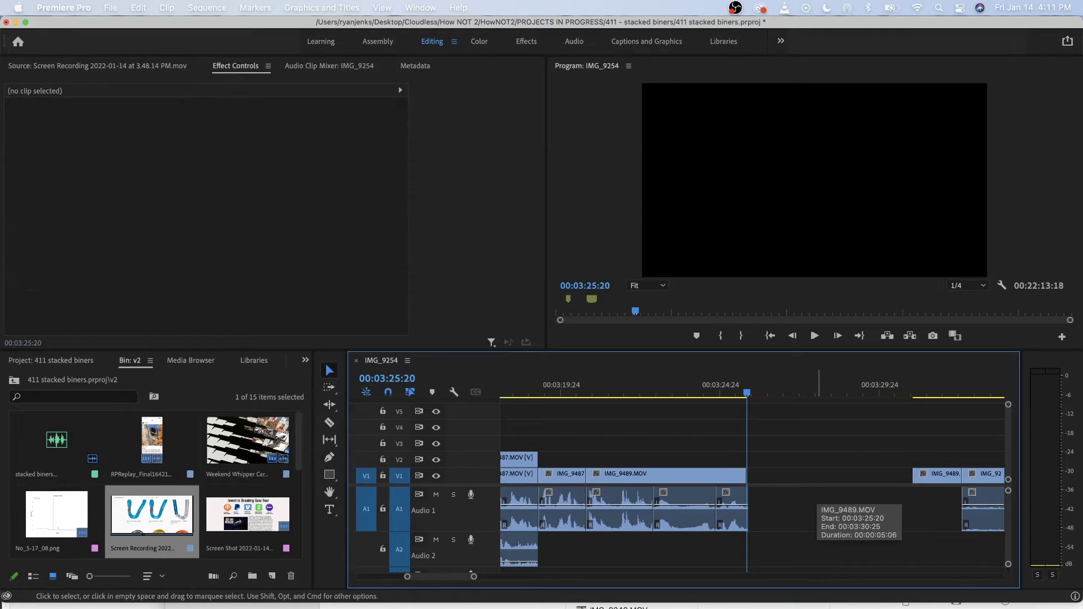
# Move the final IMG_9489 video piece up to V3 inside the gap, and review the IMG_9242 and B-roll footage after it.
pyautogui.moveTo(936, 475); pyautogui.dragTo(797, 443)
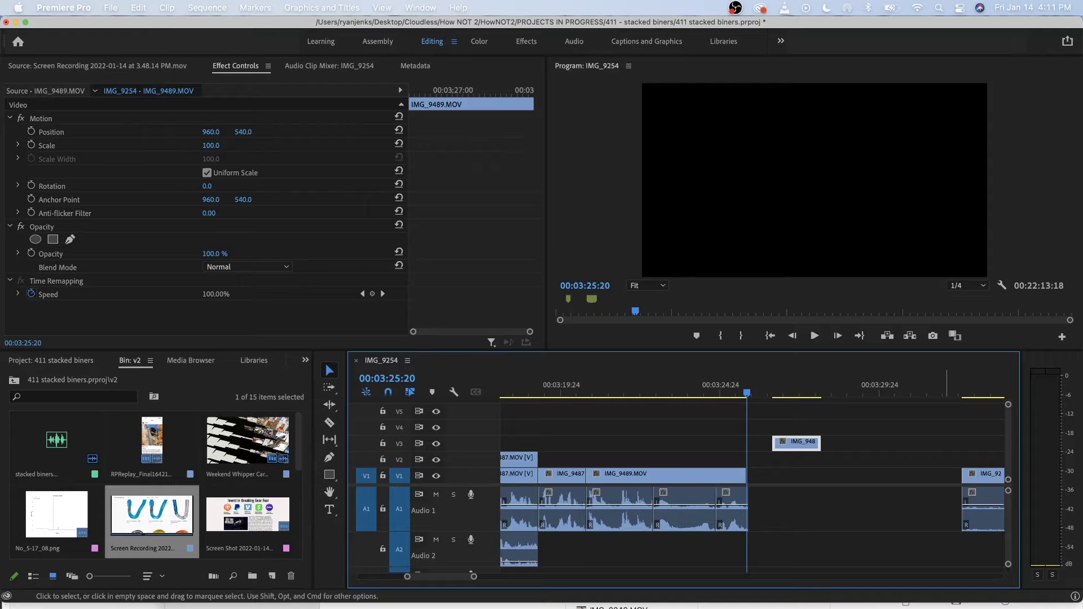
pyautogui.press('-')
pyautogui.press('-')
pyautogui.press('-')
pyautogui.press('-')
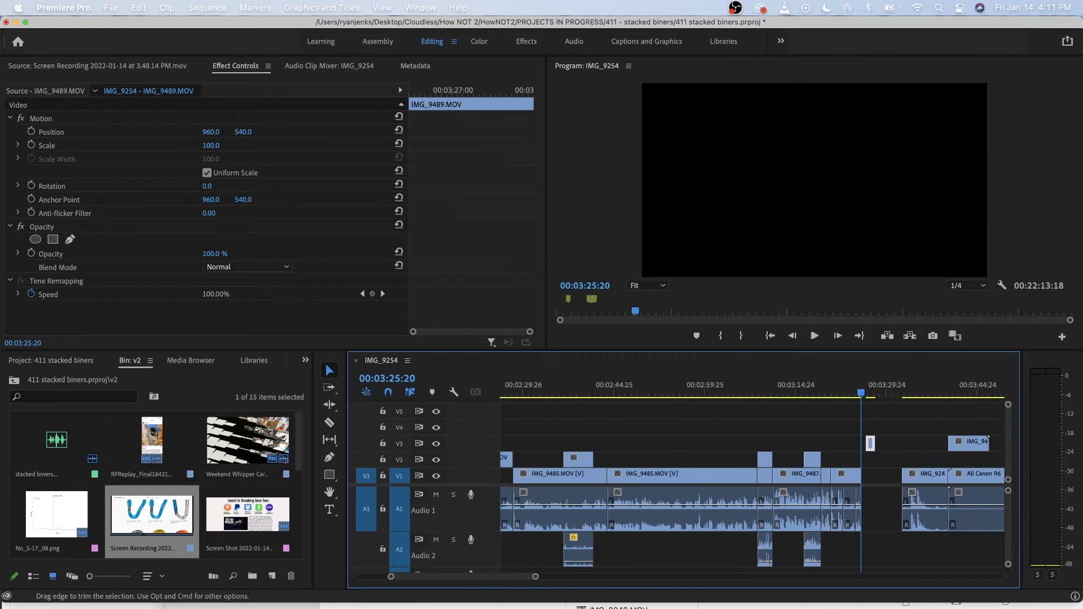
pyautogui.press('space')
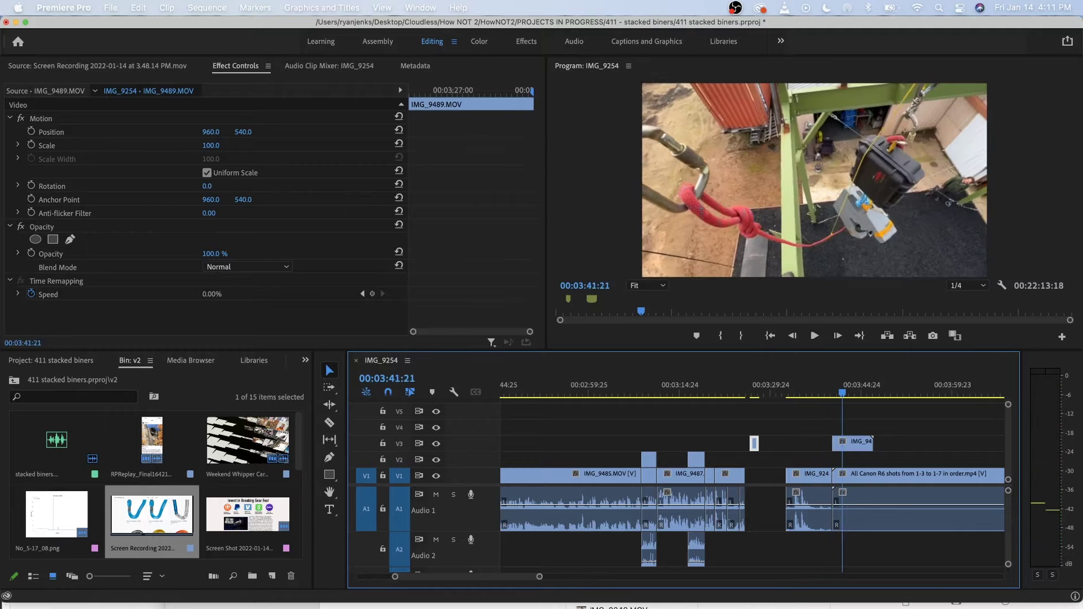
pyautogui.press('space')
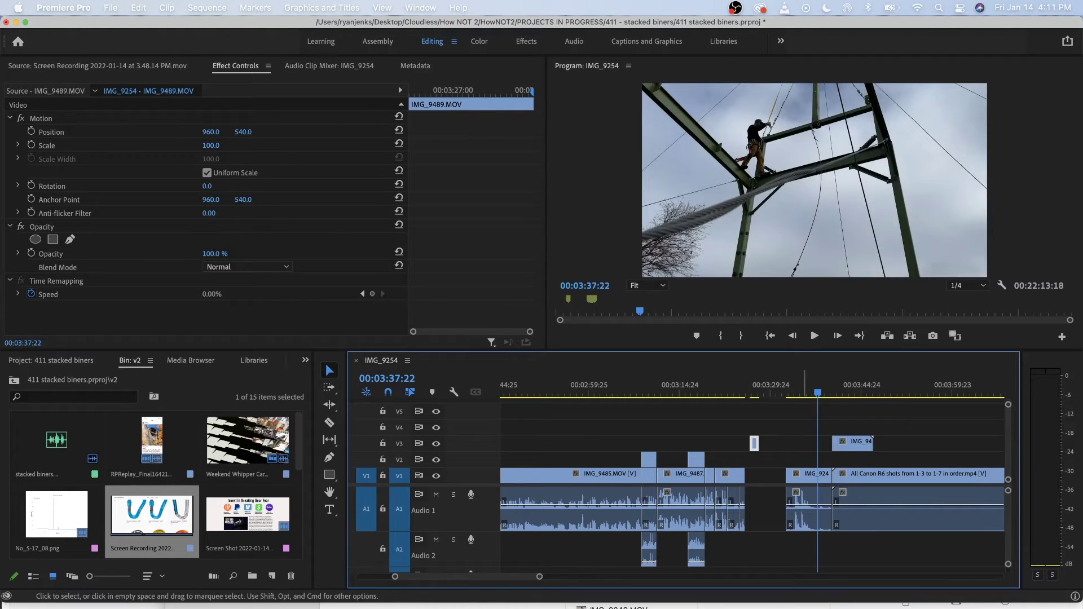
pyautogui.press('l')
pyautogui.press('l')
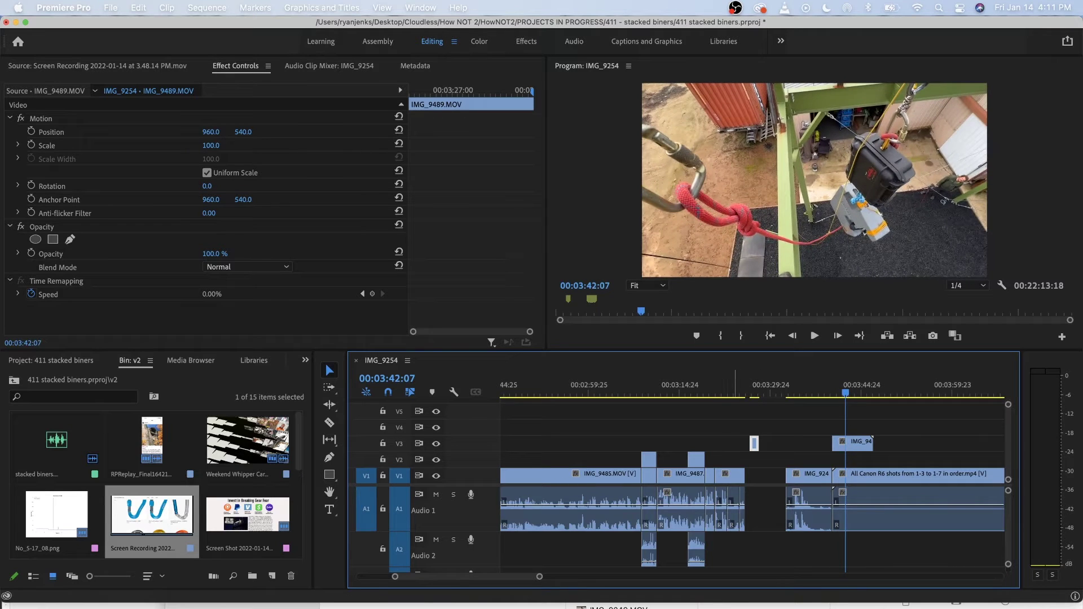
# Play the end of the recut IMG_9487 section and move the IMG_9487 B-roll to V4, starting right after the V2 overlay.
pyautogui.moveTo(735, 388); pyautogui.dragTo(705, 388)
pyautogui.press('space')
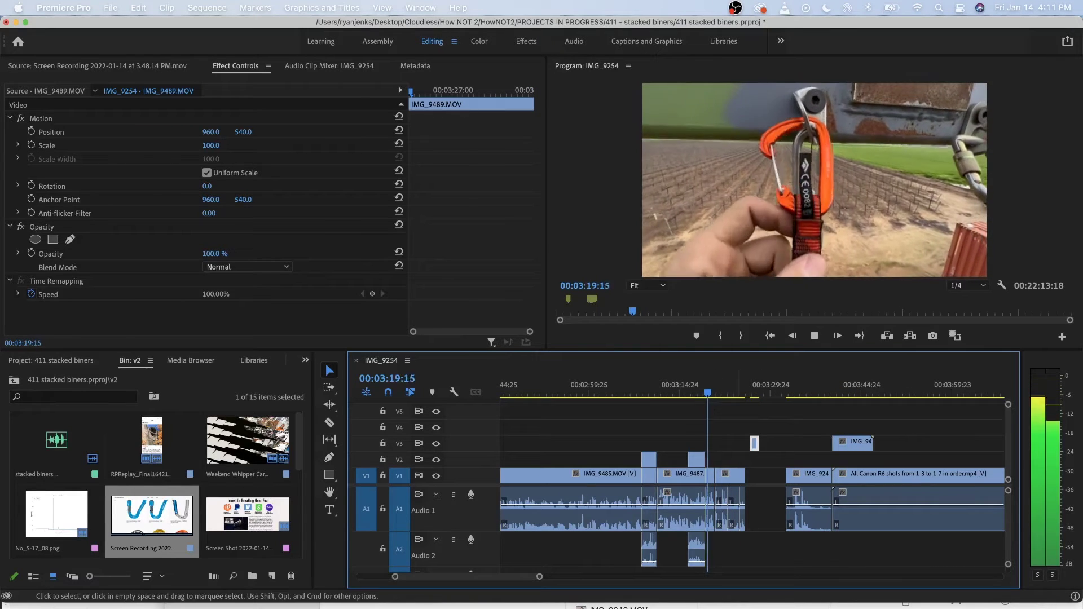
pyautogui.press('=')
pyautogui.click(617, 388)
pyautogui.press('space')
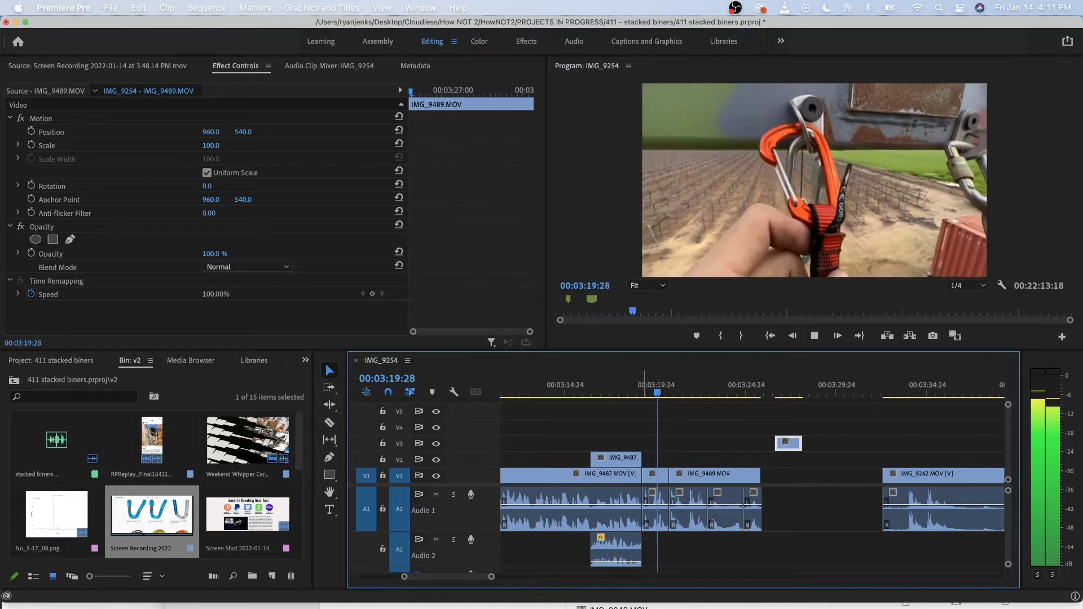
pyautogui.press('space')
pyautogui.press('-')
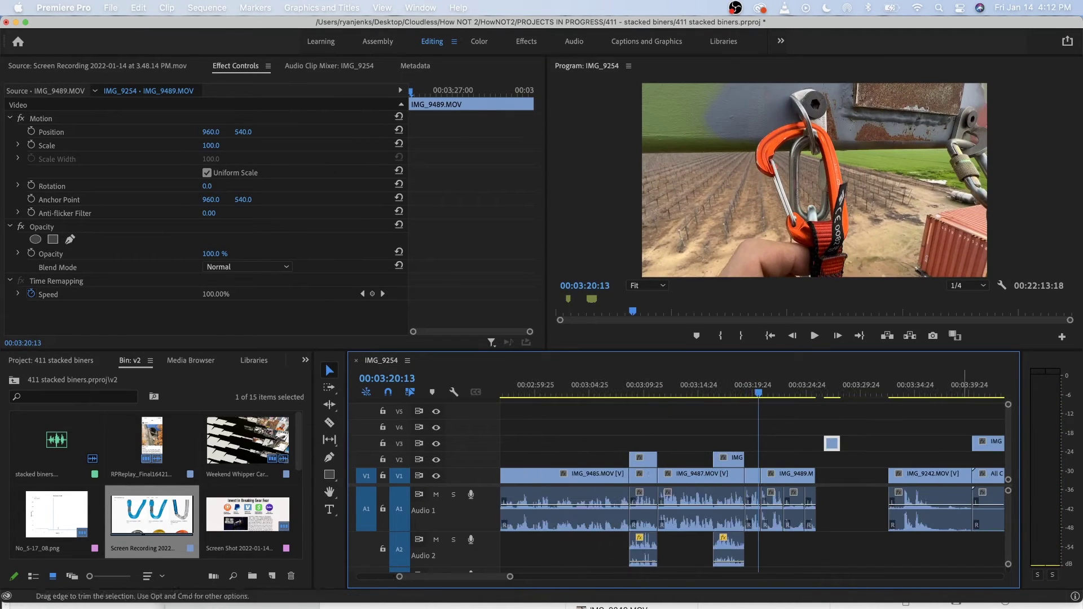
pyautogui.moveTo(987, 442); pyautogui.dragTo(781, 427)
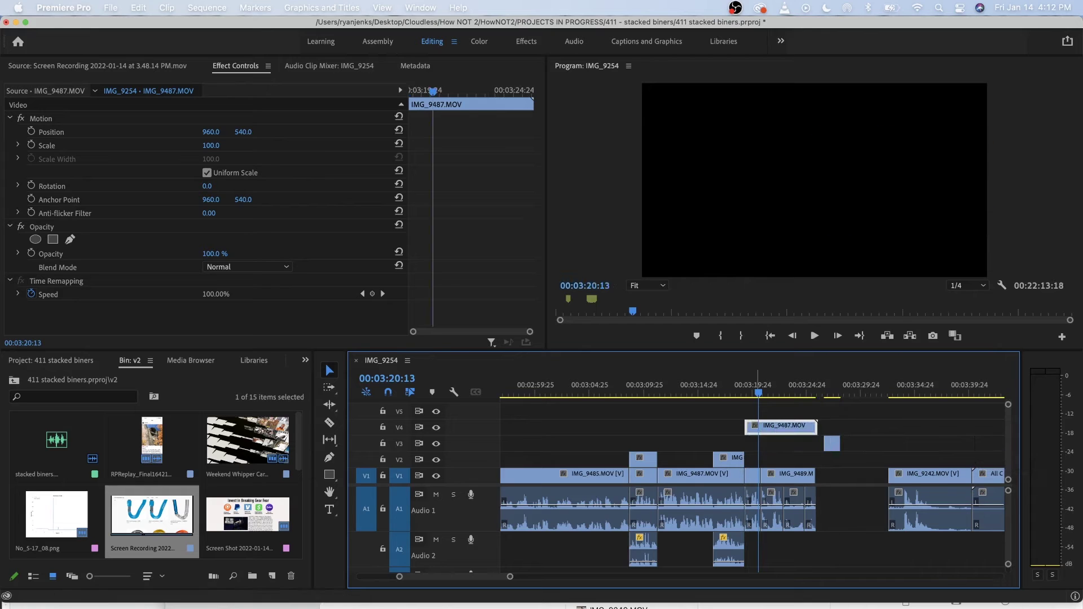
# Check the B-roll placement and trim the V4 clip's end to the cut between IMG_9487 and IMG_9489 on V1.
pyautogui.press('space')
pyautogui.press('space')
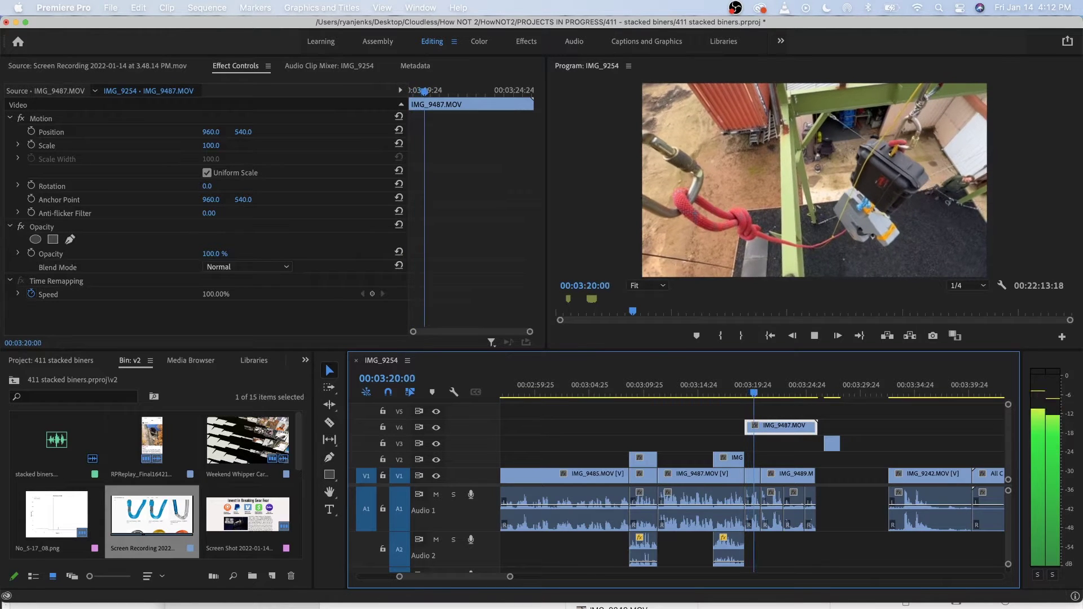
pyautogui.press('space')
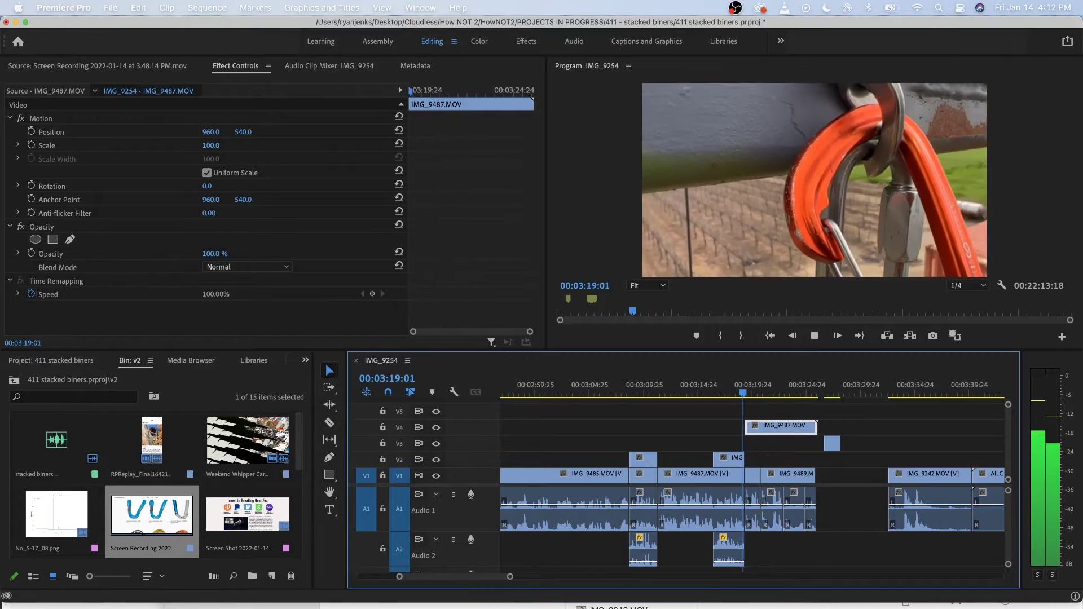
pyautogui.press('space')
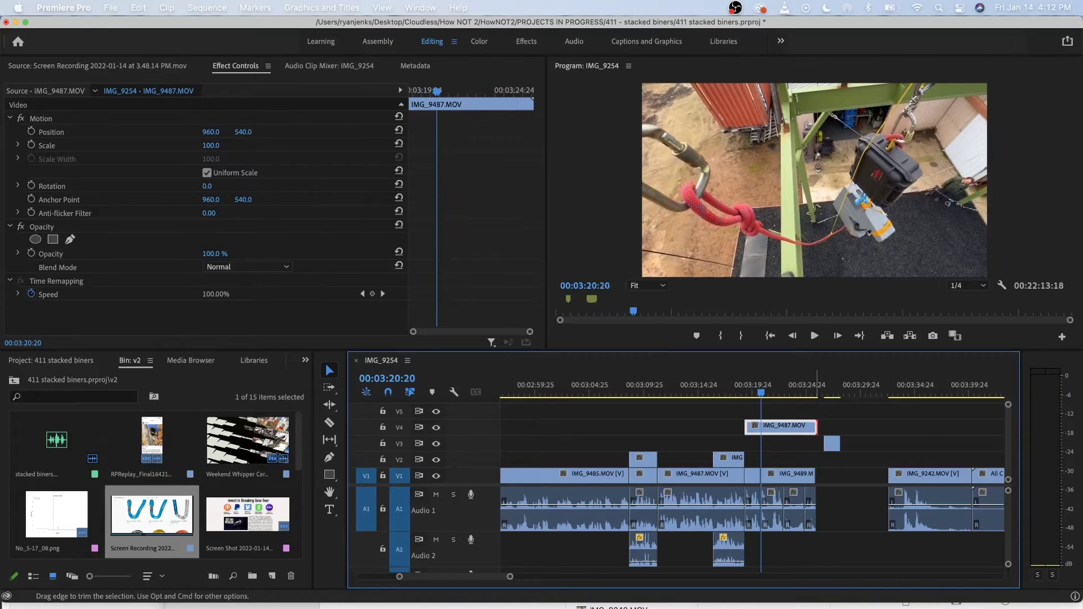
pyautogui.press('=')
pyautogui.press('=')
pyautogui.press('=')
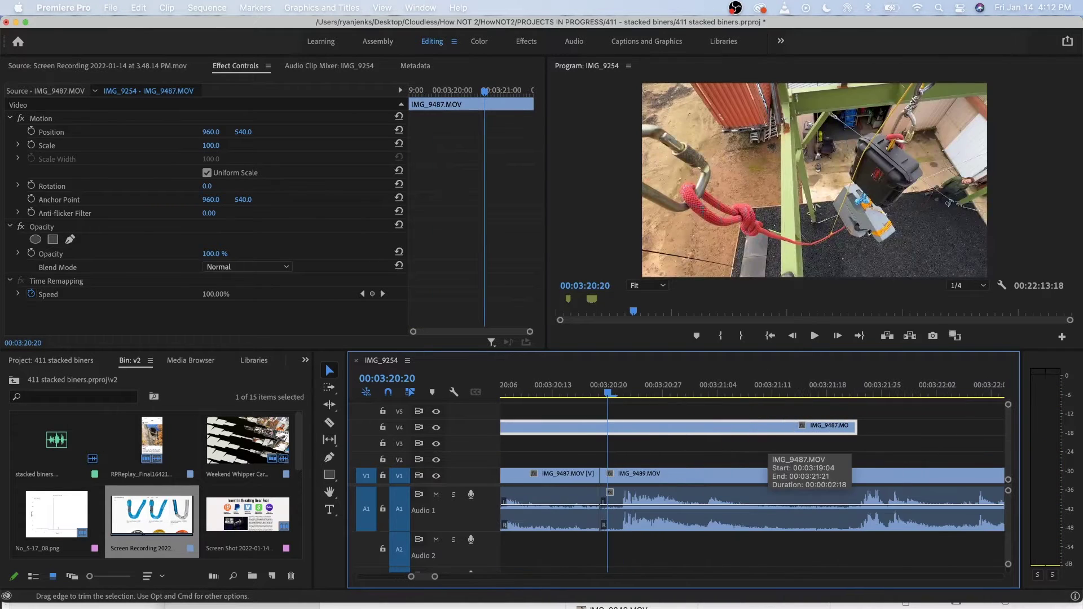
pyautogui.moveTo(856, 427); pyautogui.dragTo(592, 427)
# Play back the trimmed V4 B-roll and the following IMG_9489 section.
pyautogui.press('-')
pyautogui.press('-')
pyautogui.press('space')
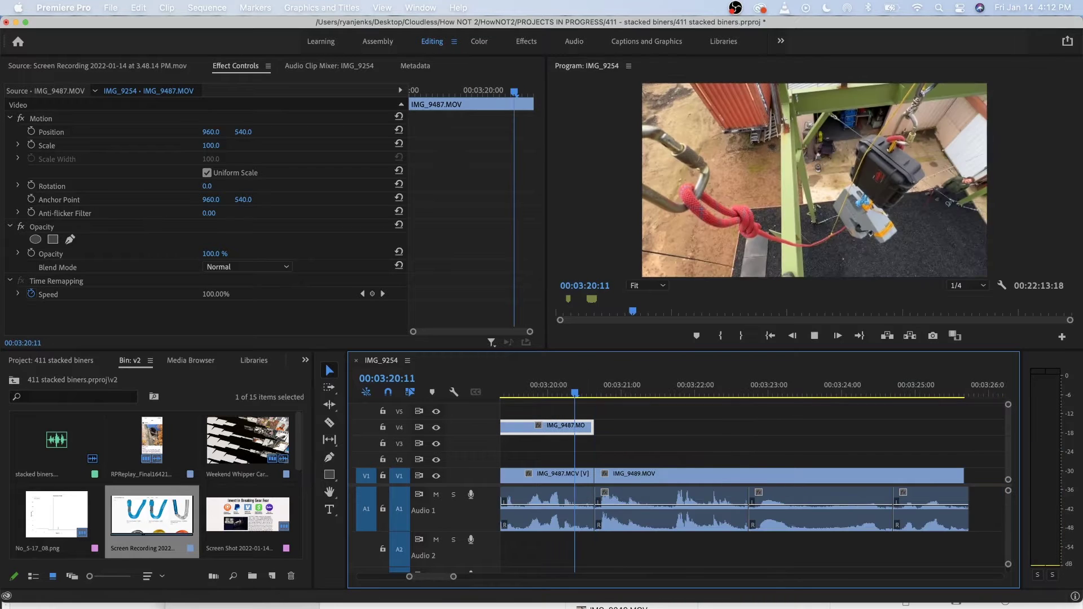
pyautogui.scroll(-3, 639, 429)
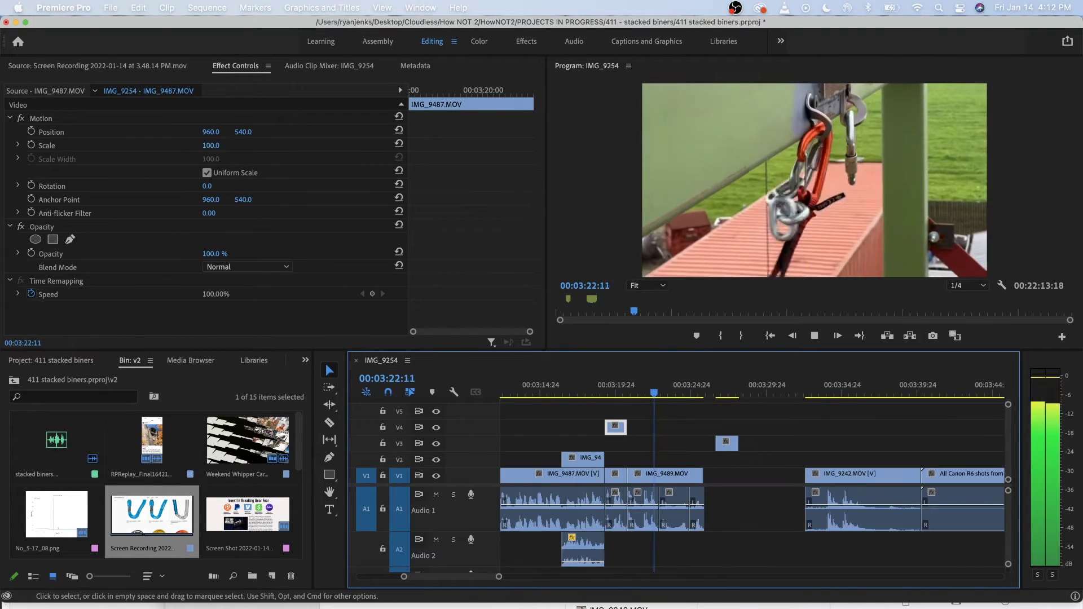
pyautogui.moveTo(664, 391); pyautogui.dragTo(618, 390)
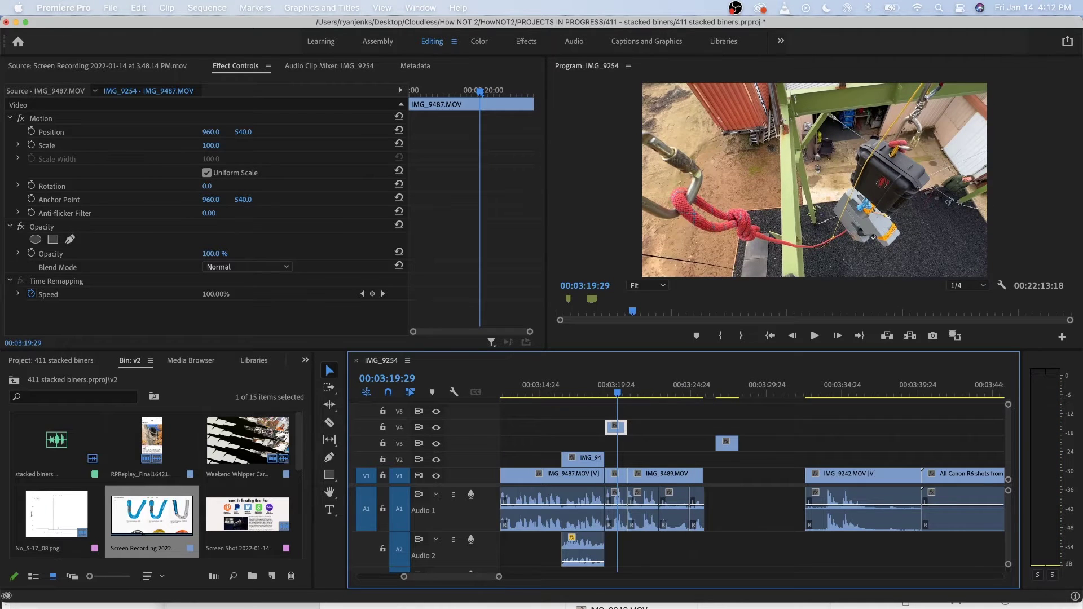
pyautogui.press('l')
pyautogui.press('l')
pyautogui.press('l')
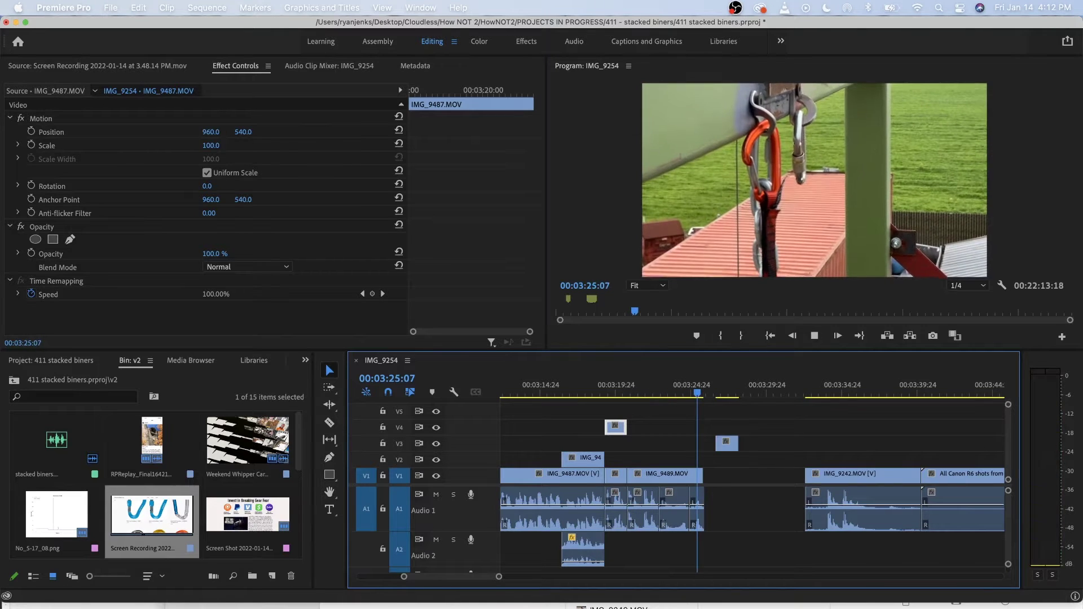
# Trim the end of the last IMG_9489 audio piece on A1 to line up with the end of the V1 video.
pyautogui.press('k')
pyautogui.press('=')
pyautogui.press('=')
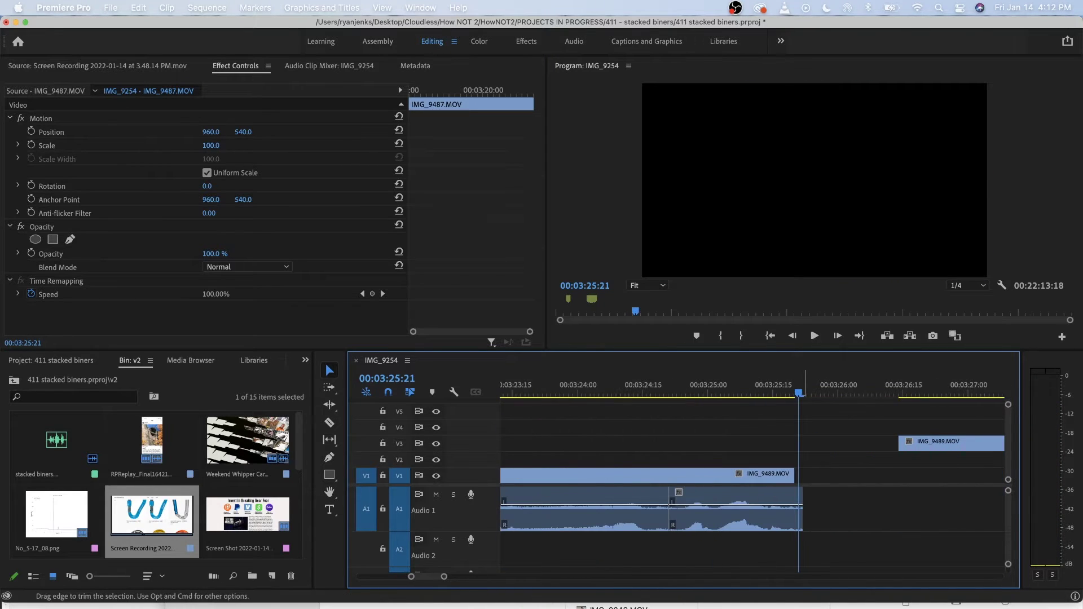
pyautogui.moveTo(803, 511); pyautogui.dragTo(794, 511)
pyautogui.press('-')
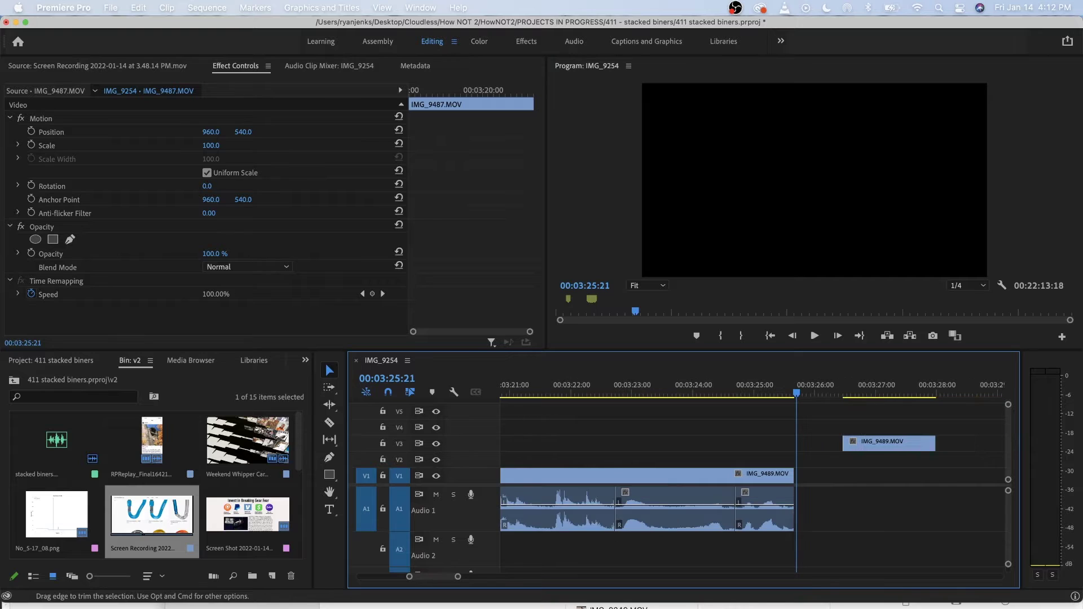
# Move the IMG_9489 piece on V3 out of the gap to above the All Canon R6 shots clip.
pyautogui.press('-')
pyautogui.press('-')
pyautogui.press('-')
pyautogui.press('-')
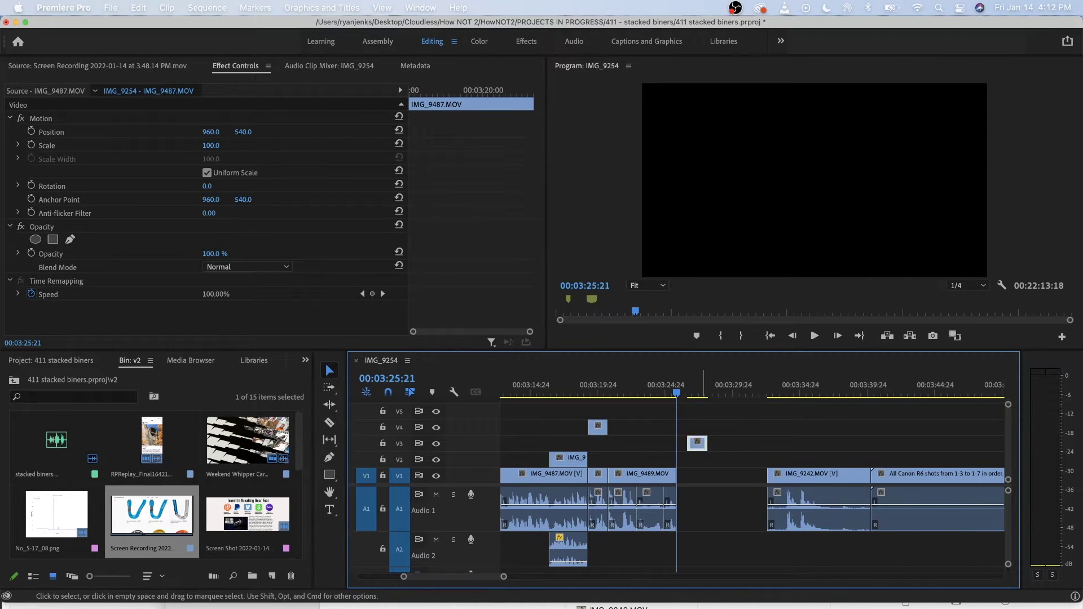
pyautogui.moveTo(704, 444); pyautogui.dragTo(924, 444)
# Split IMG_9242 at 00:03:33:26, just before its first sound, and ripple-delete the section before the cut.
pyautogui.scroll(-5, 922, 444)
pyautogui.hscroll(5, 922, 444)
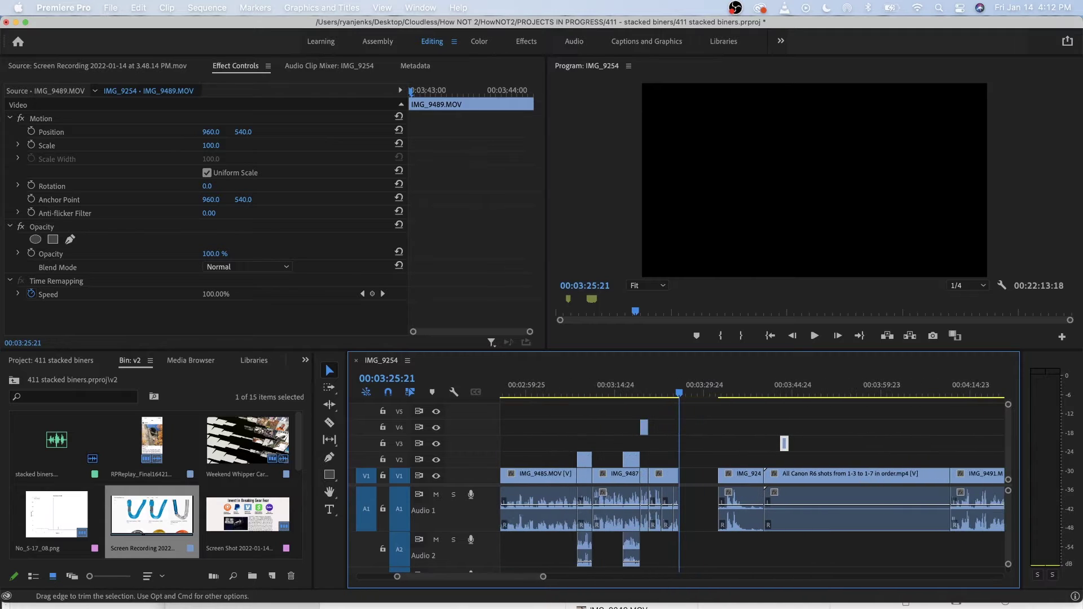
pyautogui.hscroll(2, 753, 480)
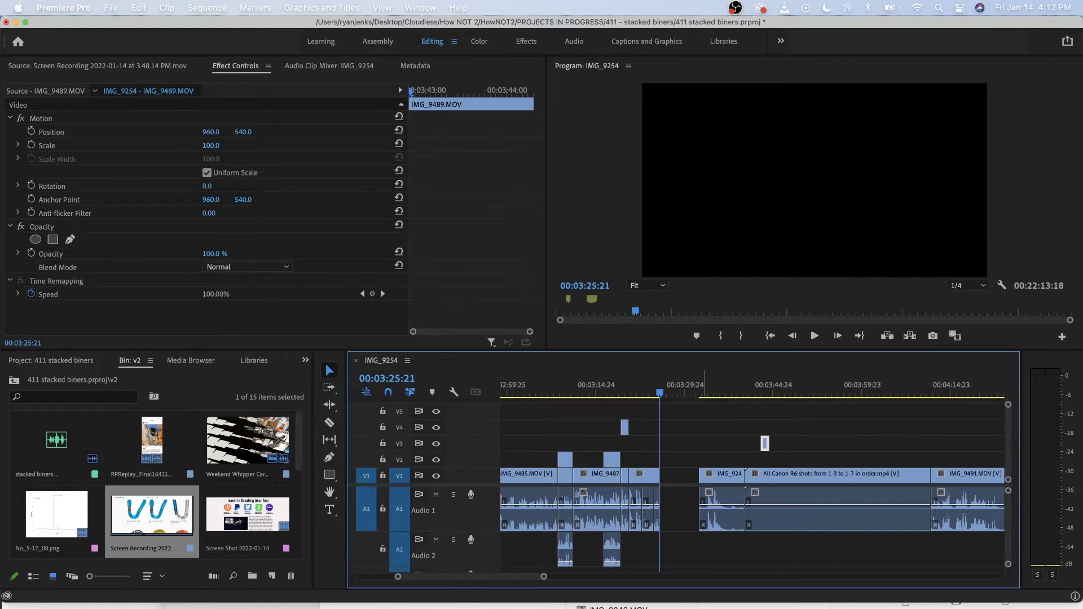
pyautogui.press('Down')
pyautogui.press('space')
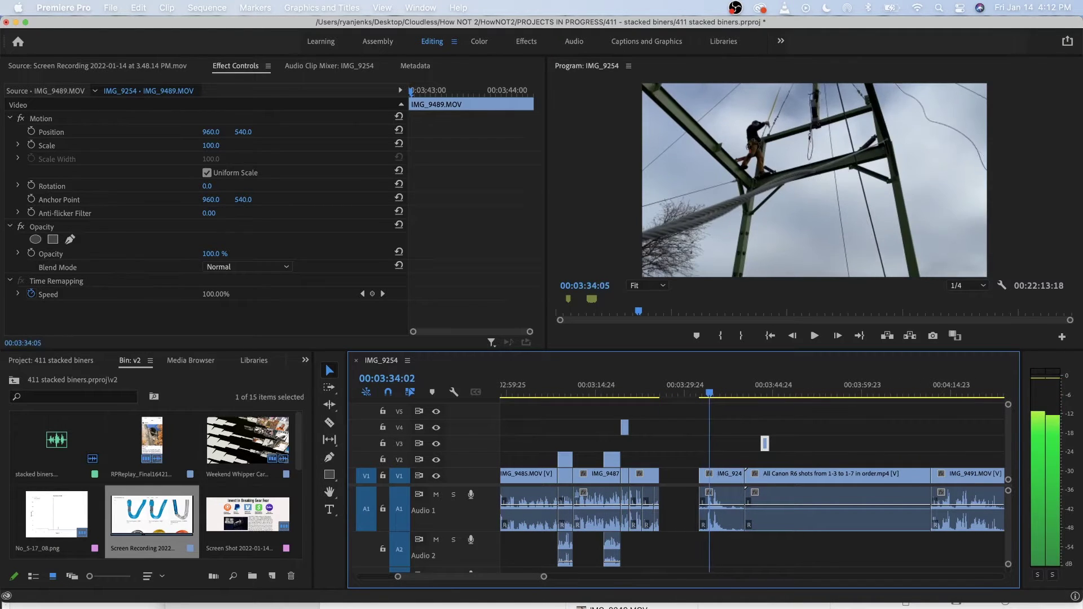
pyautogui.press('space')
pyautogui.press('=')
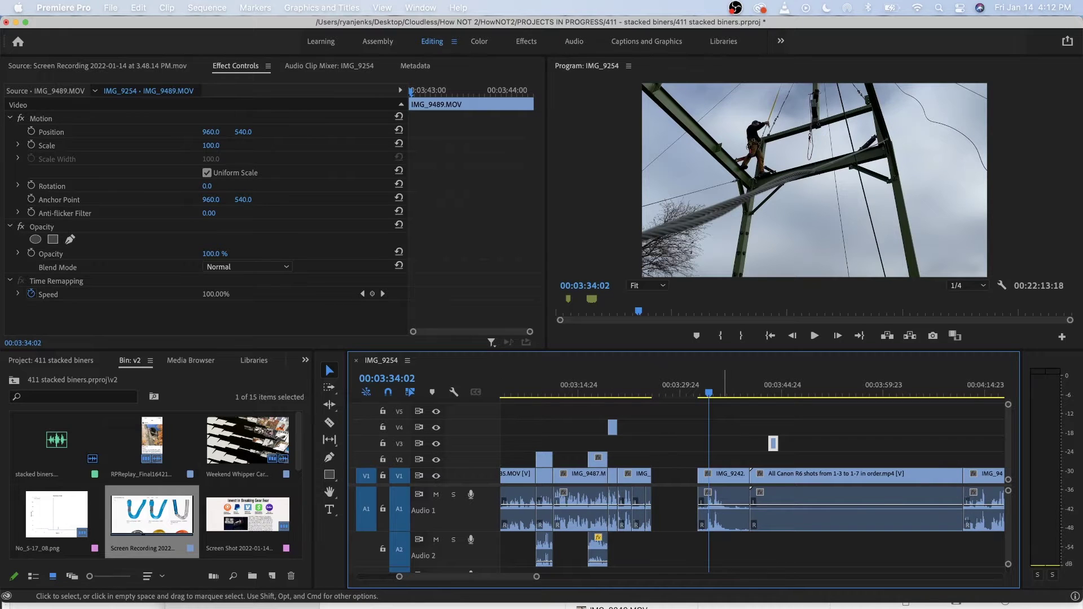
pyautogui.press('=')
pyautogui.hotkey('shift', 'Left')
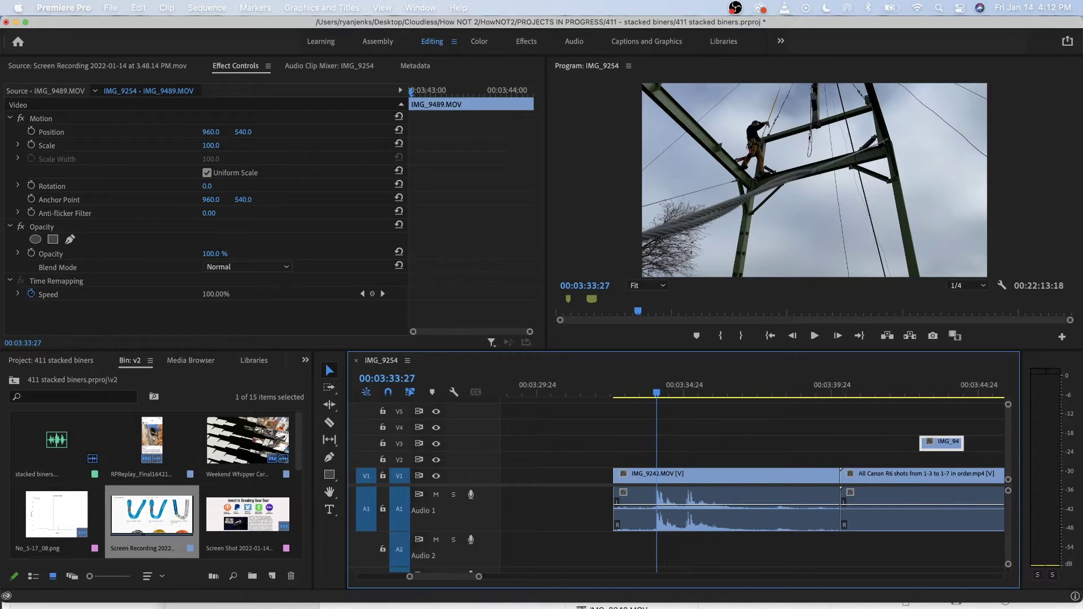
pyautogui.press('Left')
pyautogui.press('super+k')
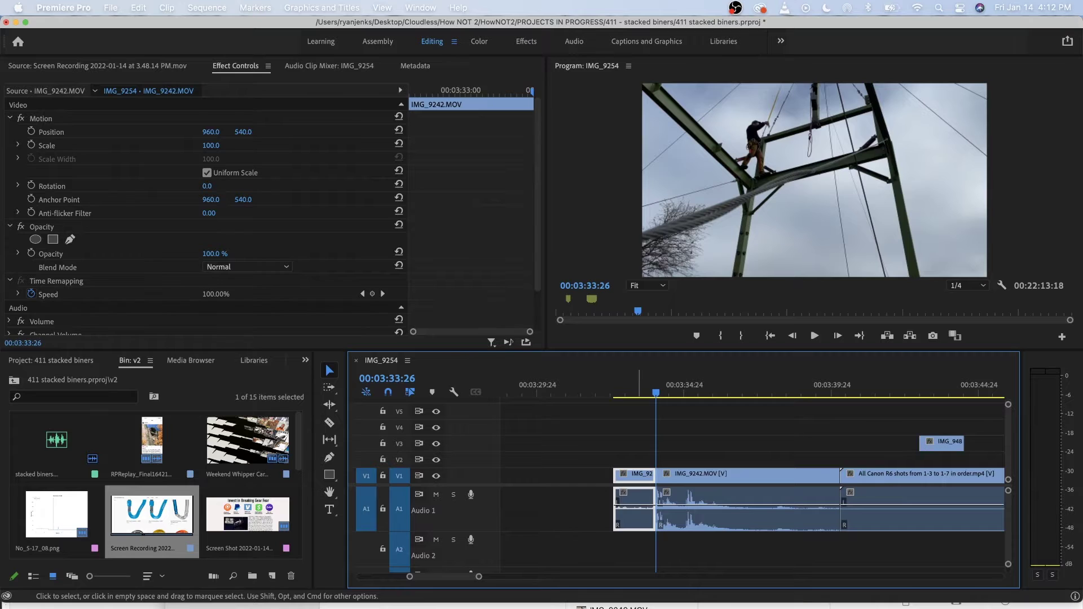
pyautogui.hotkey('shift', 'Delete')
# Move the shortened IMG_9242 clip so it starts directly after the end of IMG_9489.
pyautogui.press('Up')
pyautogui.press('-')
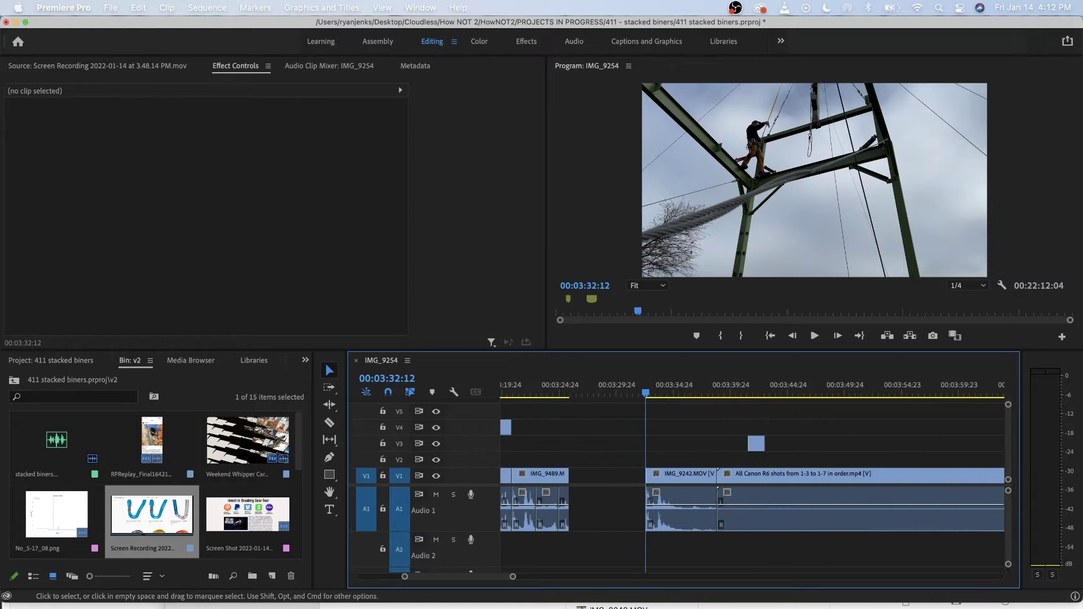
pyautogui.moveTo(680, 486); pyautogui.dragTo(603, 485)
pyautogui.press('Up')
# Play IMG_9242, trim its end to 00:03:28:07, and ripple-delete the gap after it.
pyautogui.press('space')
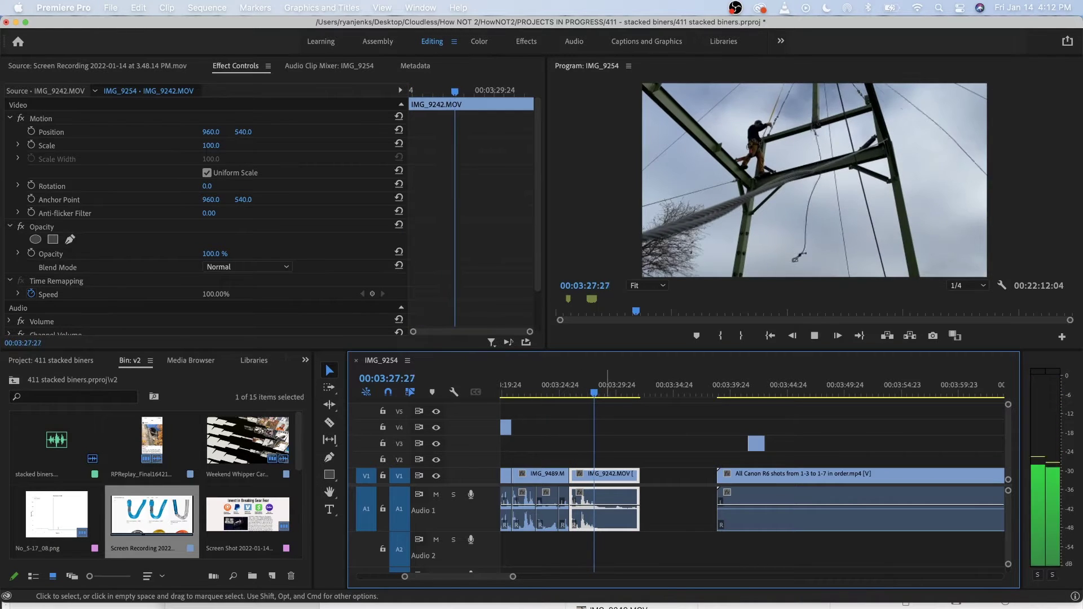
pyautogui.press('space')
pyautogui.press('space')
pyautogui.press('space')
pyautogui.moveTo(638, 497); pyautogui.dragTo(598, 497)
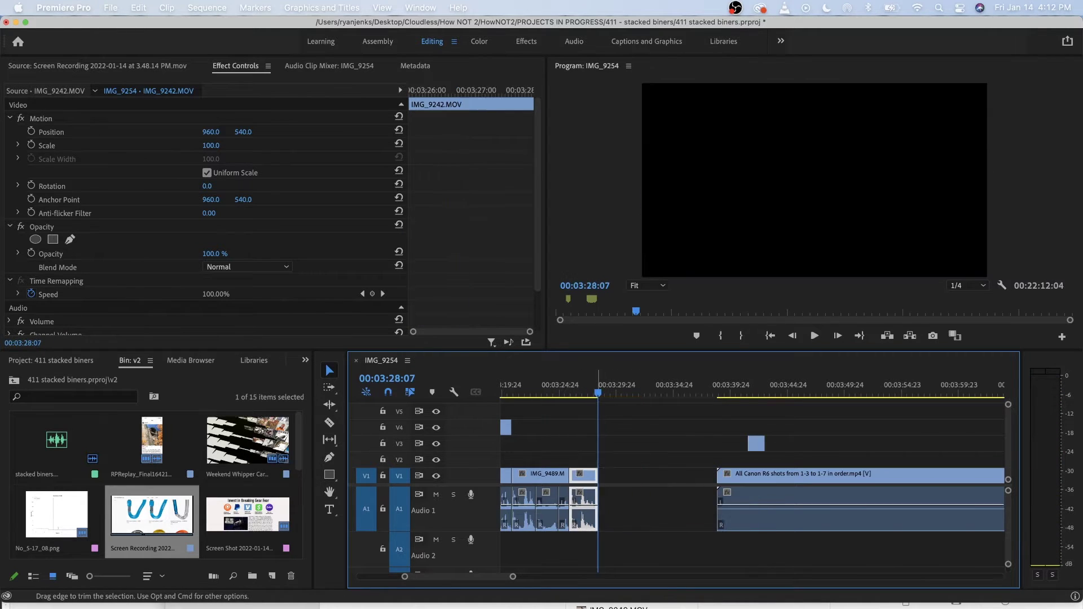
pyautogui.rightClick(631, 481)
pyautogui.click(655, 490)
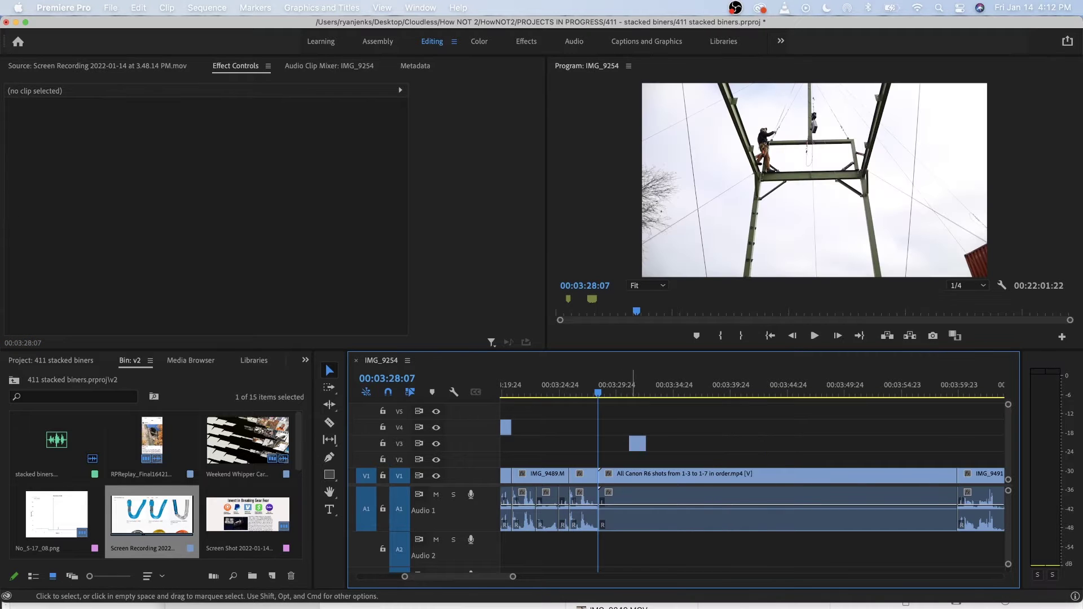
# Move the IMG_9489 piece on V3 above the start of IMG_9491, and ripple-delete the All Canon R6 shots clip up to 00:03:40:20.
pyautogui.moveTo(636, 444); pyautogui.dragTo(965, 444)
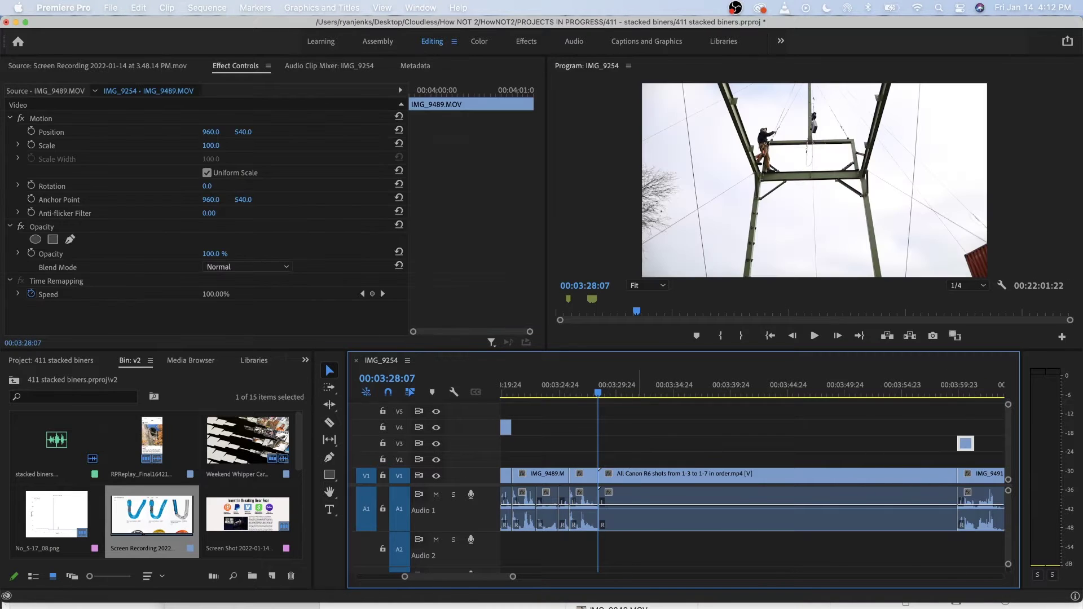
pyautogui.press('space')
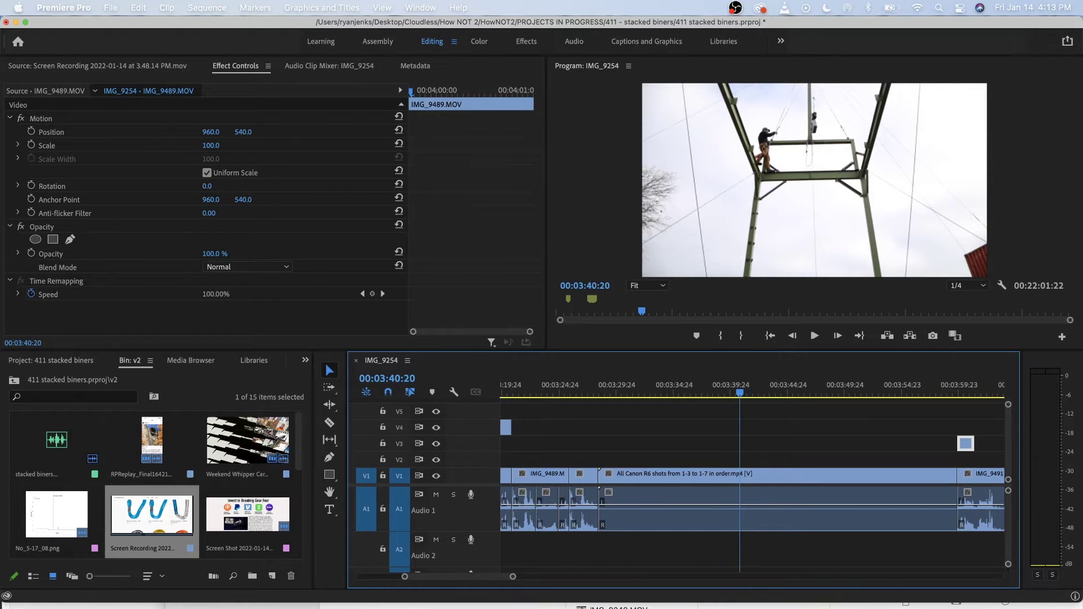
pyautogui.press('d')
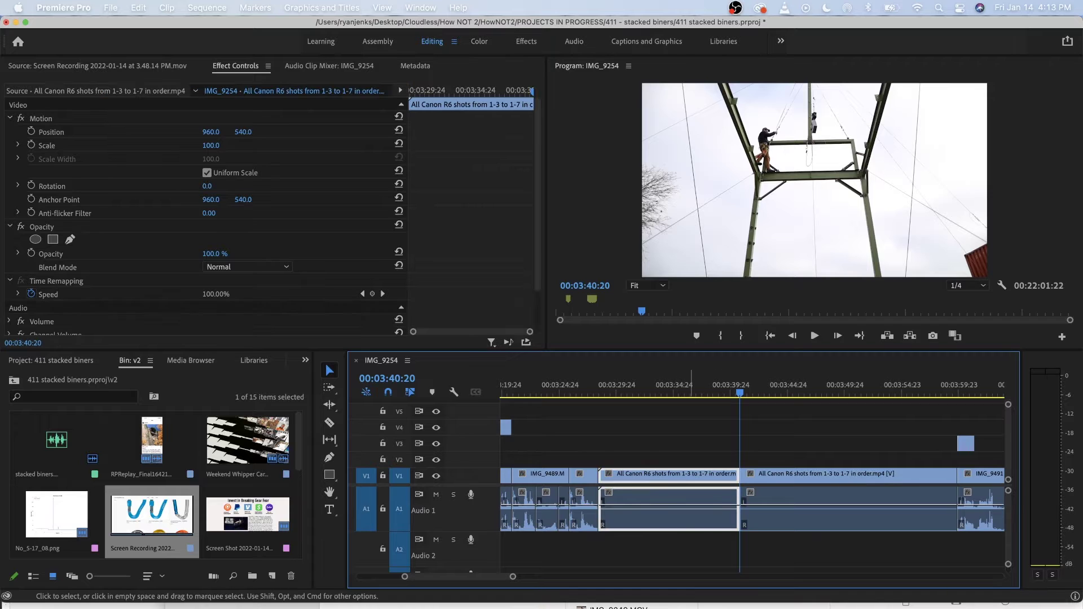
pyautogui.hotkey('alt', 'BackSpace')
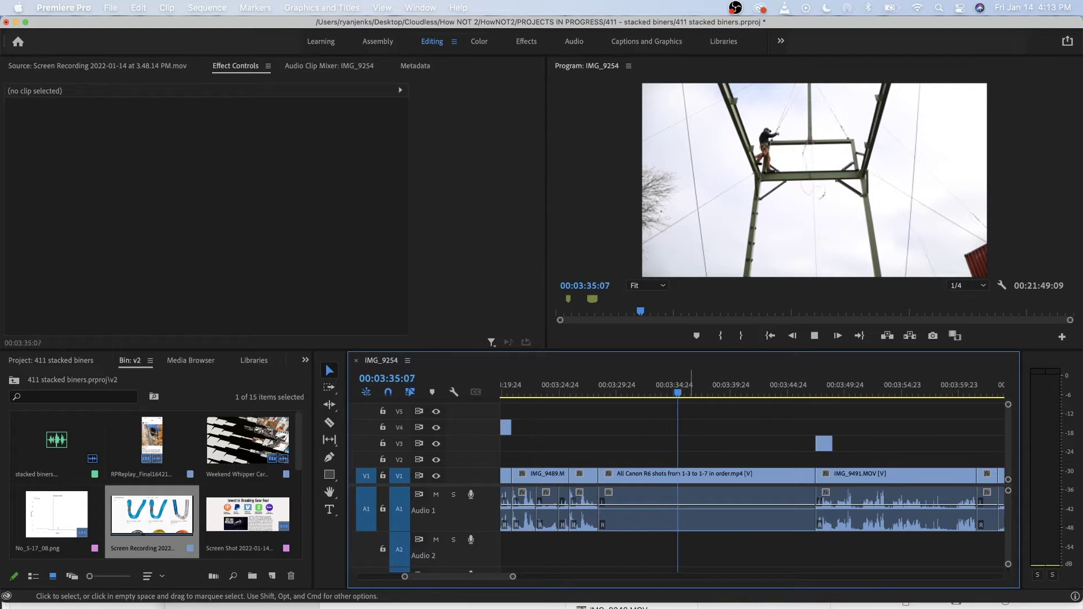
pyautogui.press('space')
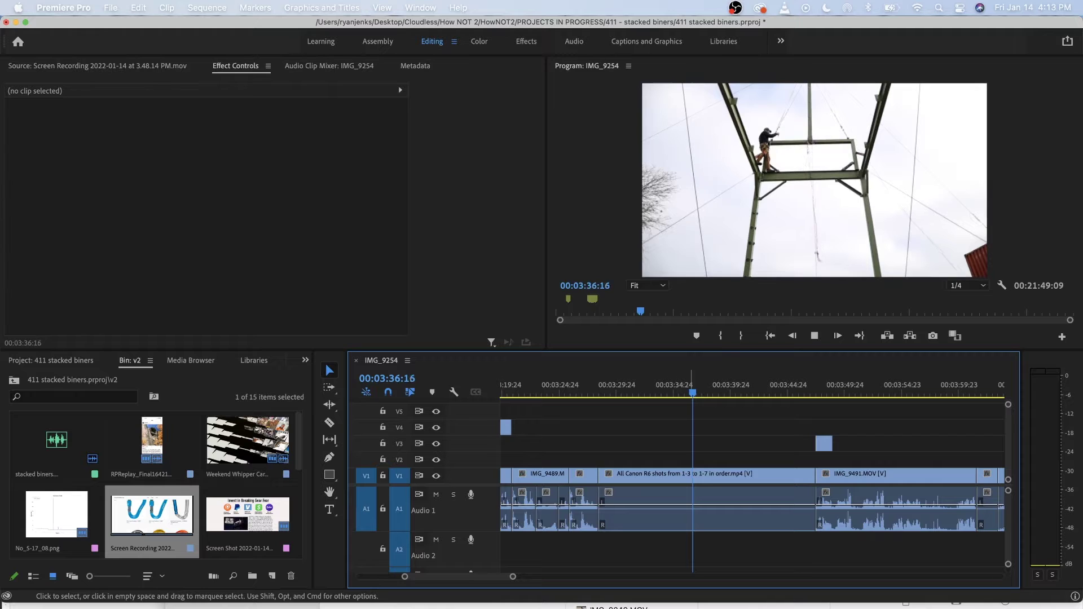
# Split the All Canon R6 shots clip at 00:03:37:05, delete the section after the cut, and ripple-delete the gap before IMG_9491.
pyautogui.press('space')
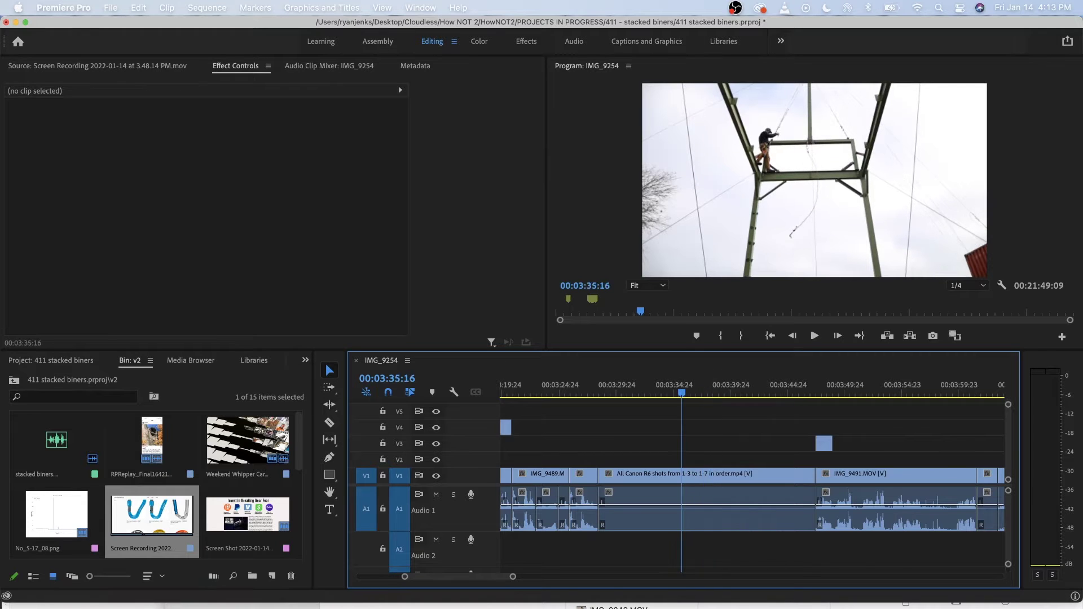
pyautogui.press('space')
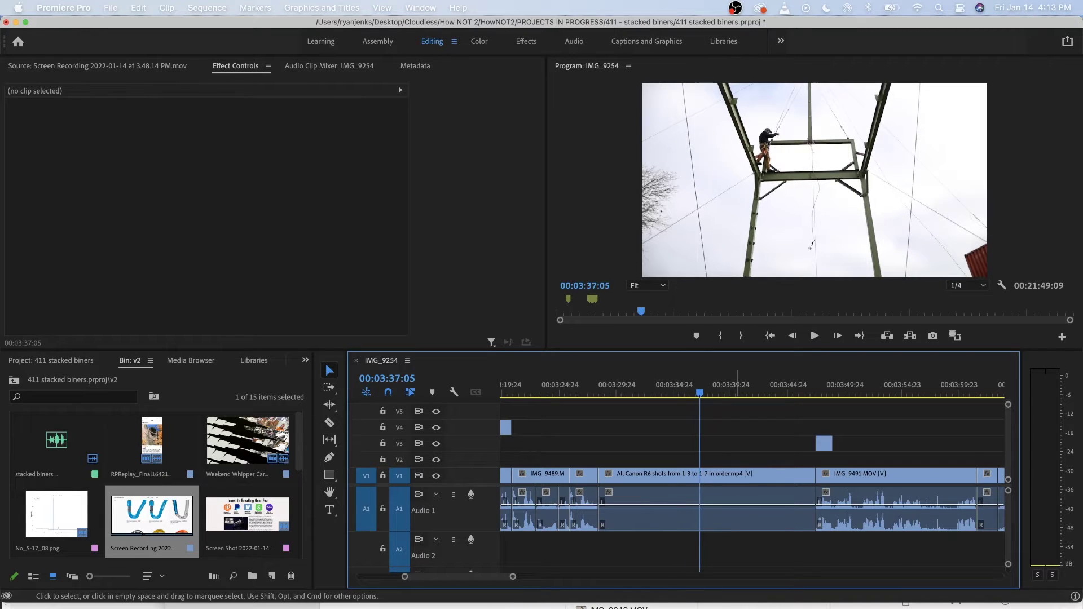
pyautogui.click(746, 477)
pyautogui.press('super+k')
pyautogui.click(746, 492)
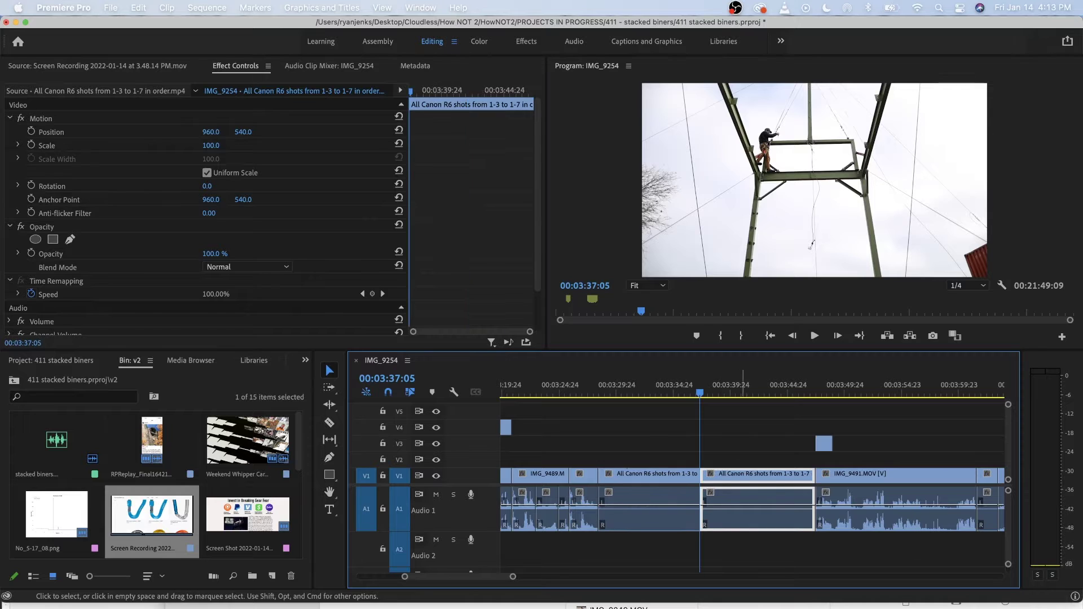
pyautogui.moveTo(702, 389); pyautogui.dragTo(763, 390)
pyautogui.press('Delete')
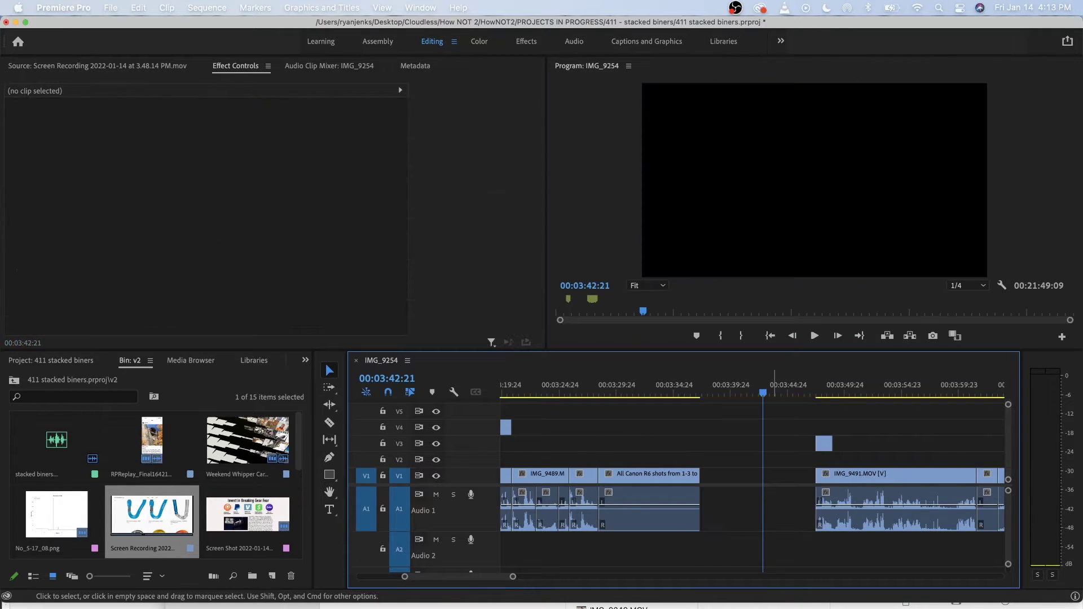
pyautogui.rightClick(774, 486)
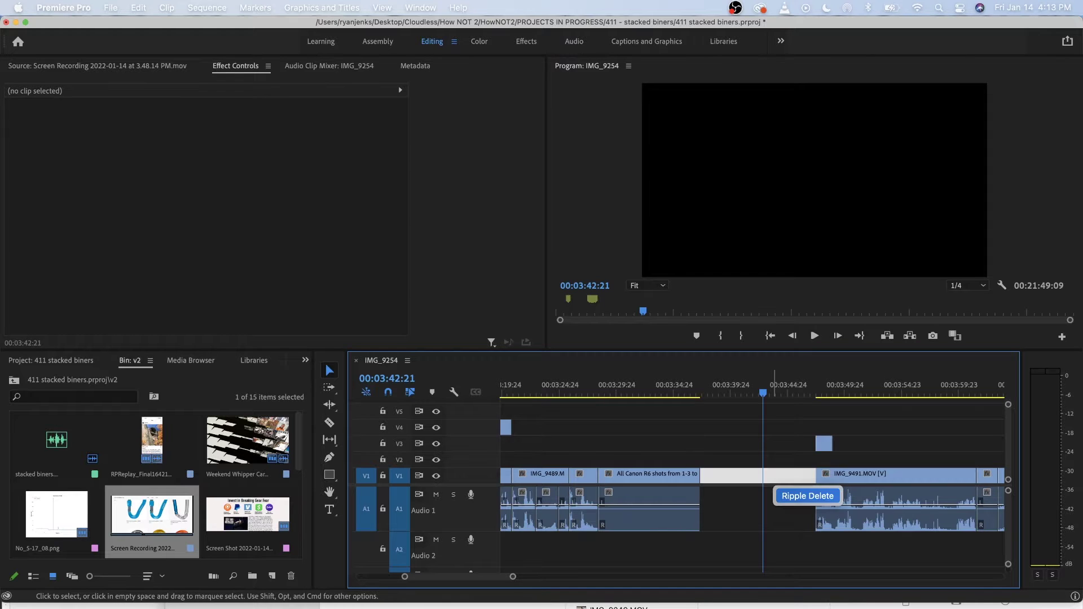
pyautogui.click(801, 495)
# Play through IMG_9491 and ripple-delete the short clip between it and IMG_9243 at 00:03:52:09.
pyautogui.press('-')
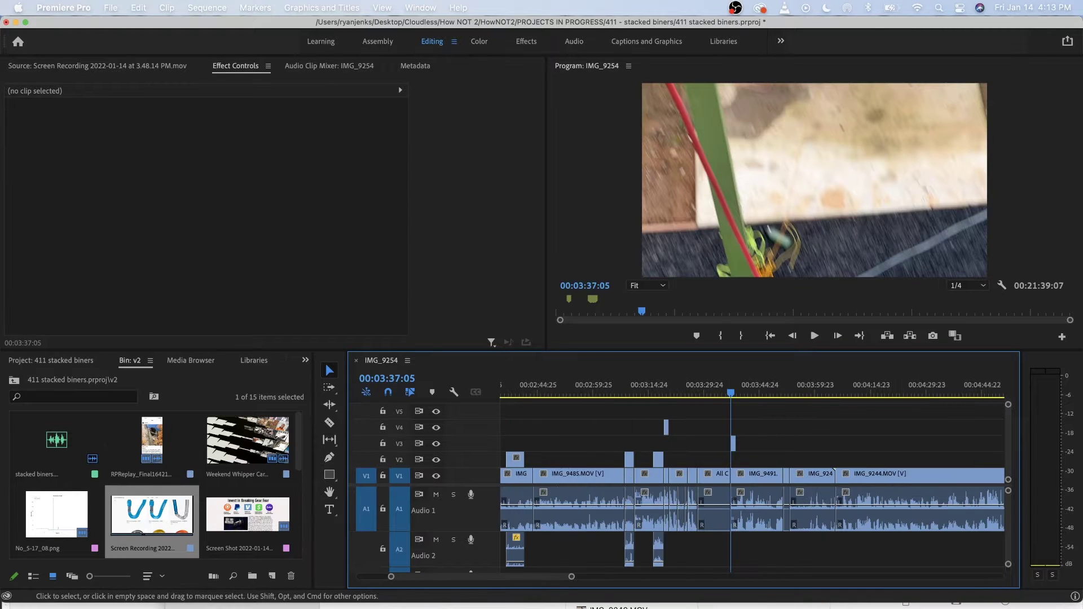
pyautogui.press('space')
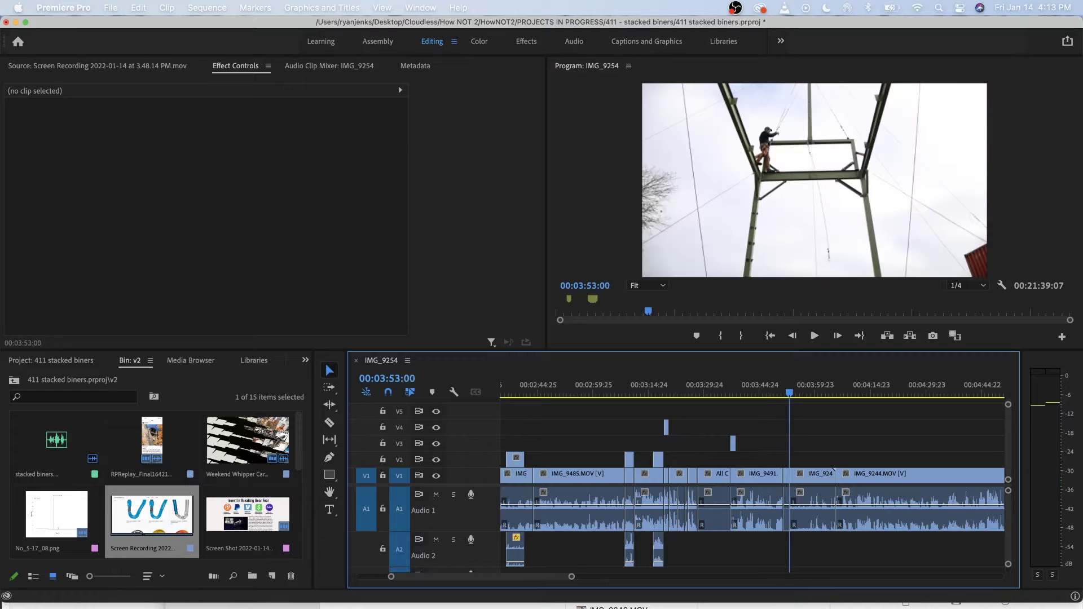
pyautogui.moveTo(794, 392); pyautogui.dragTo(787, 392)
pyautogui.click(787, 476)
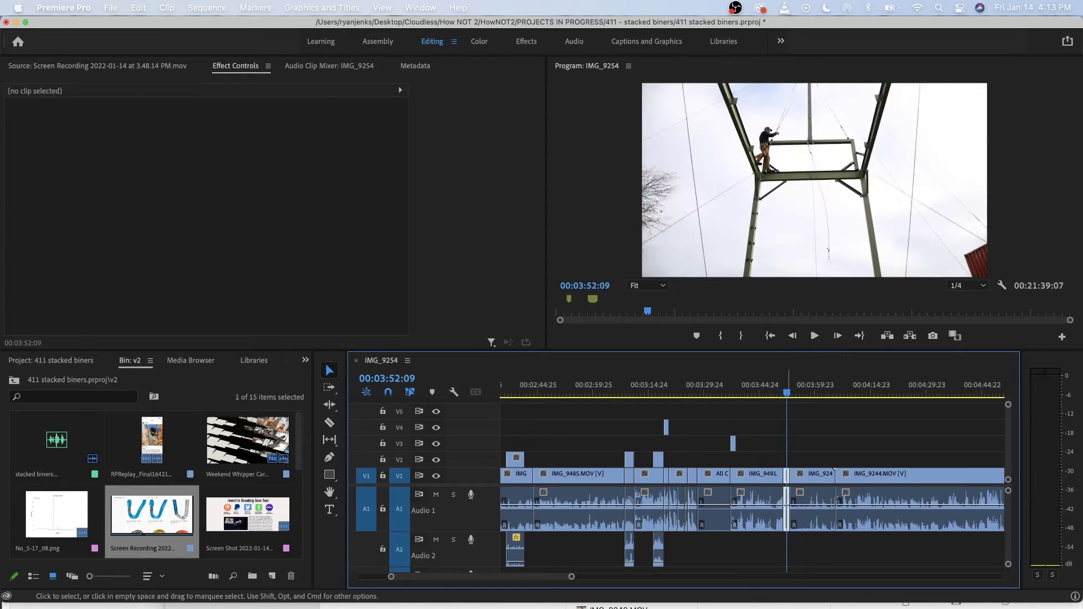
pyautogui.hotkey('shift', 'Delete')
# Play IMG_9243 and fast-forward through IMG_9244 to review the footage up to the force graph that follows it.
pyautogui.press('space')
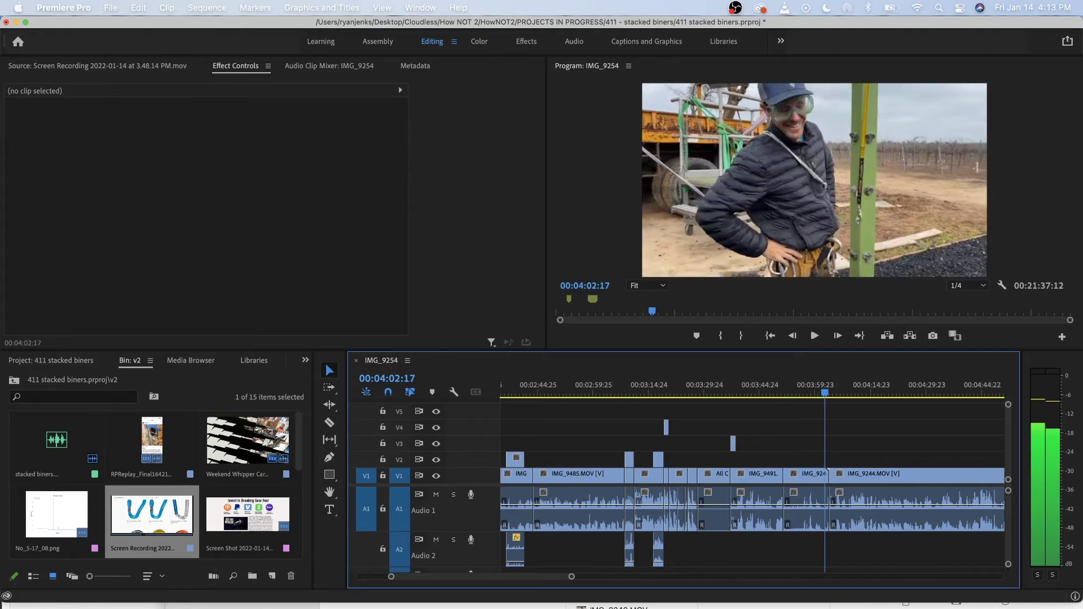
pyautogui.press('-')
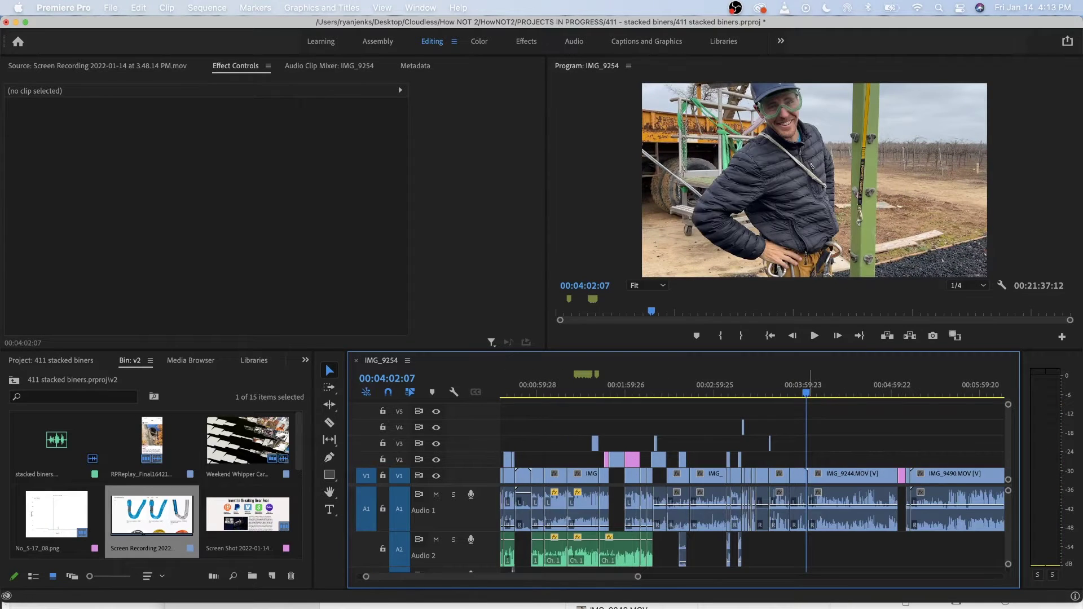
pyautogui.press('l')
pyautogui.press('l')
pyautogui.press('l')
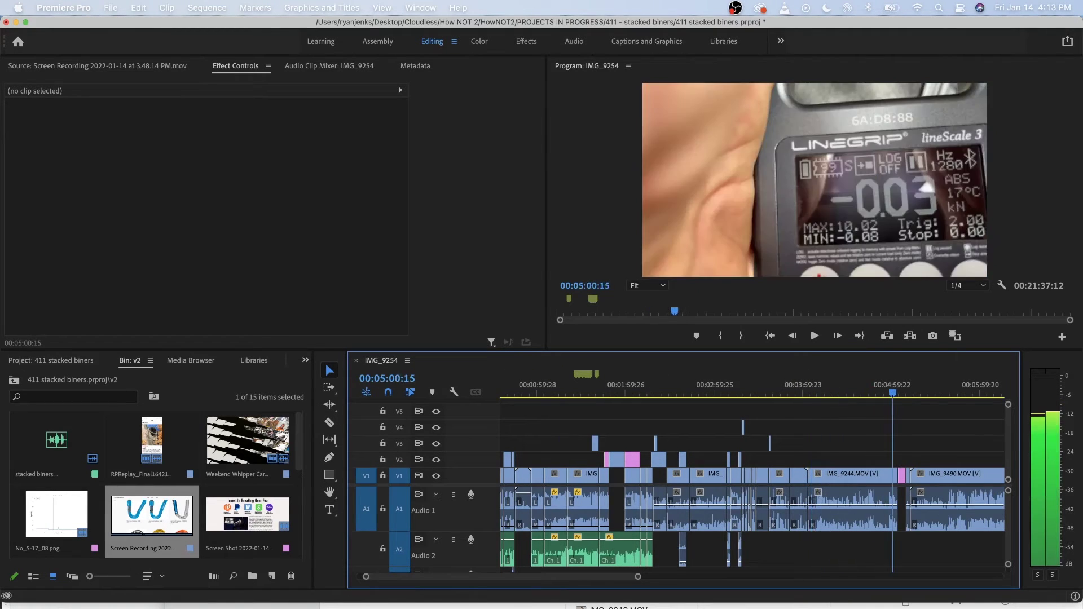
pyautogui.moveTo(891, 393)
pyautogui.mouseDown()
pyautogui.moveTo(860, 393)
pyautogui.moveTo(891, 393)
pyautogui.mouseUp()
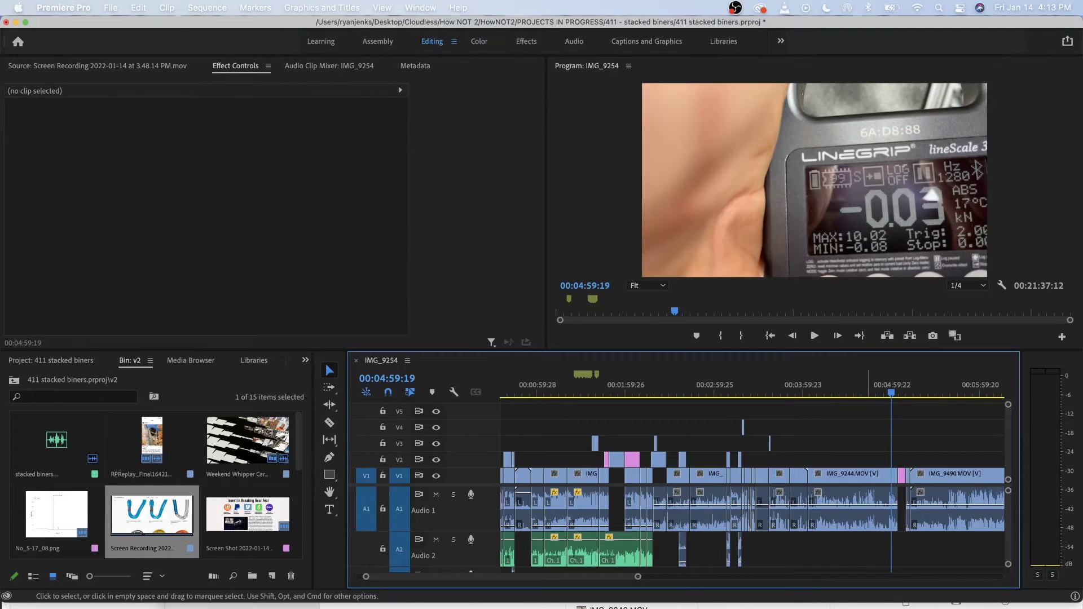
pyautogui.hscroll(3, 753, 474)
pyautogui.press('l')
pyautogui.press('l')
pyautogui.press('l')
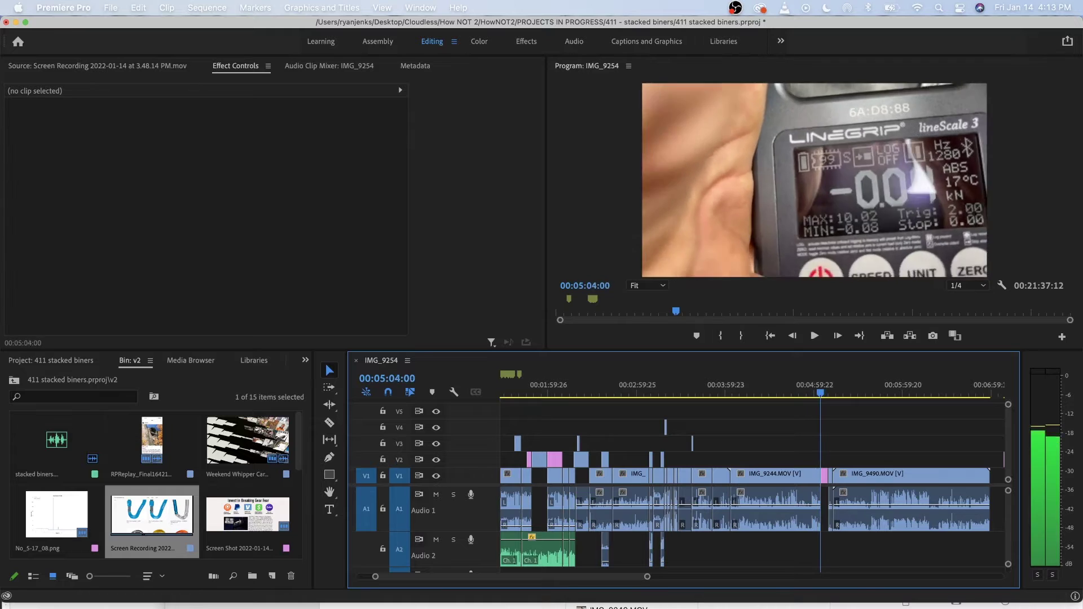
# Move the No_1-10 force graph image from V1 after IMG_9244 to V2 above the All Canon R6 shots clip, starting at 00:03:28:15.
pyautogui.press('=')
pyautogui.press('=')
pyautogui.press('=')
pyautogui.press('=')
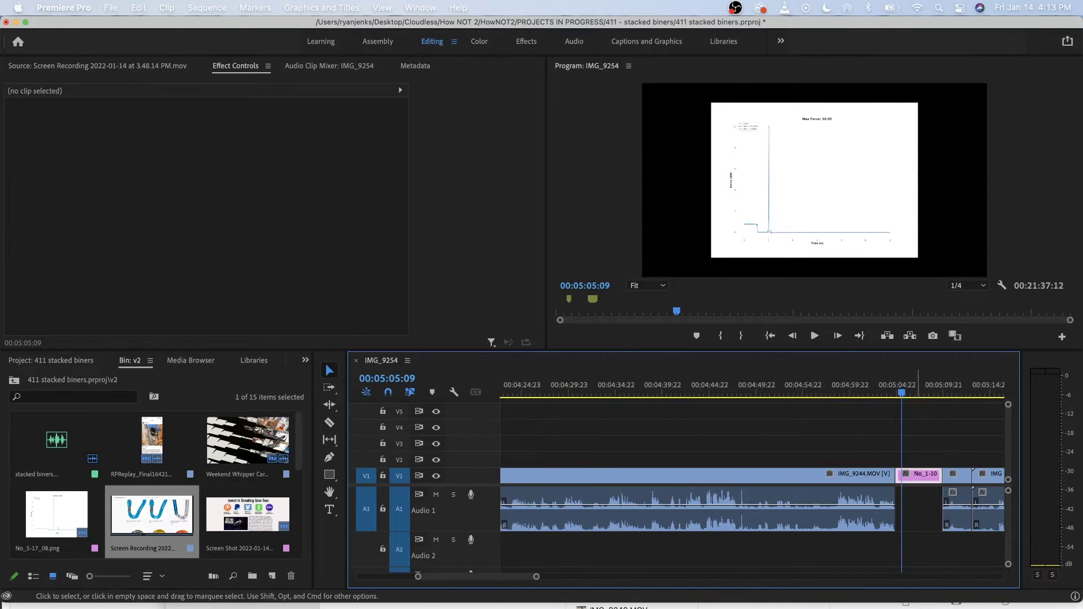
pyautogui.moveTo(919, 474); pyautogui.dragTo(604, 459)
pyautogui.hscroll(-10, 753, 486)
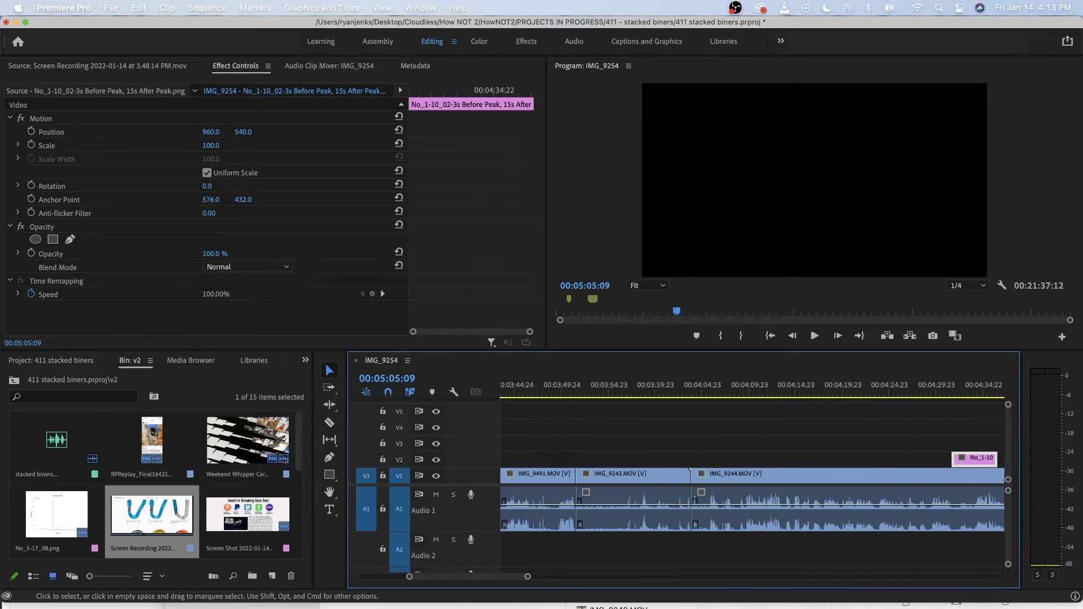
pyautogui.moveTo(633, 391); pyautogui.dragTo(562, 390)
pyautogui.moveTo(964, 460); pyautogui.dragTo(574, 459)
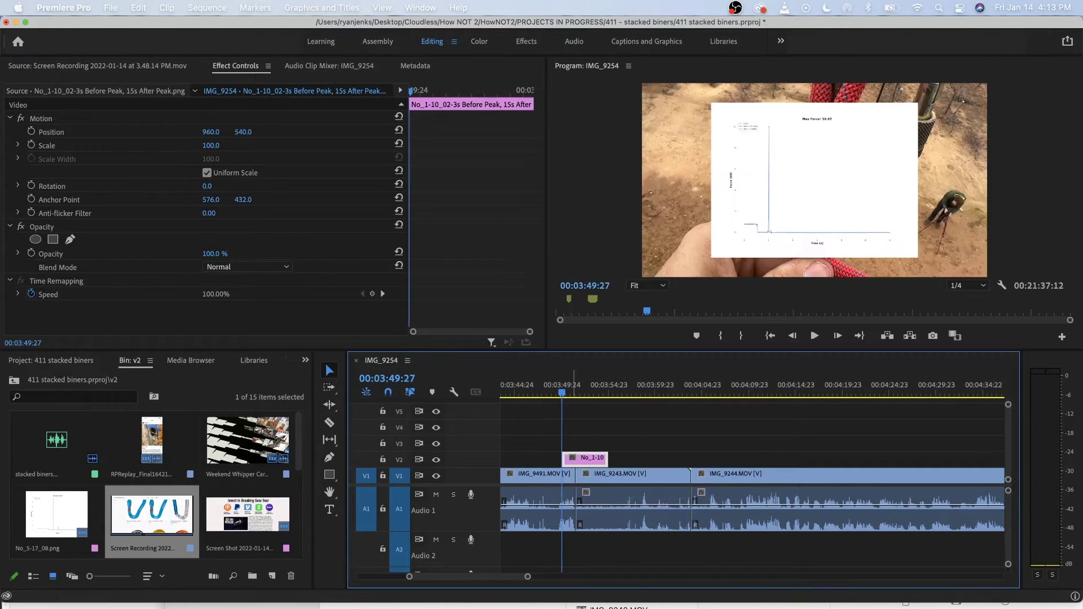
pyautogui.scroll(-5, 574, 459)
pyautogui.hscroll(-5, 574, 460)
pyautogui.press('Up')
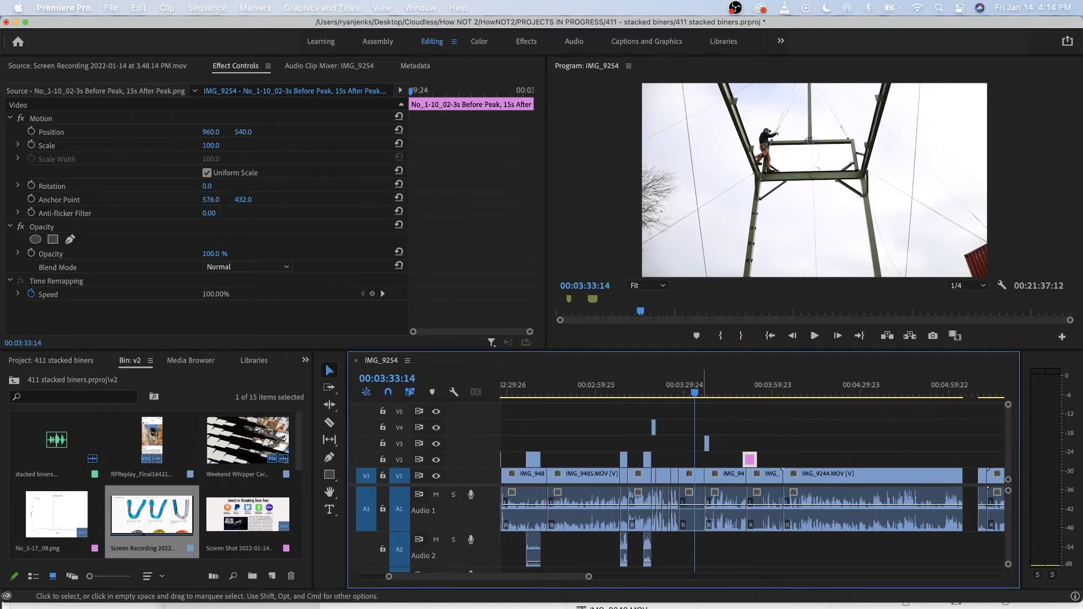
pyautogui.press('=')
pyautogui.press('=')
pyautogui.press('=')
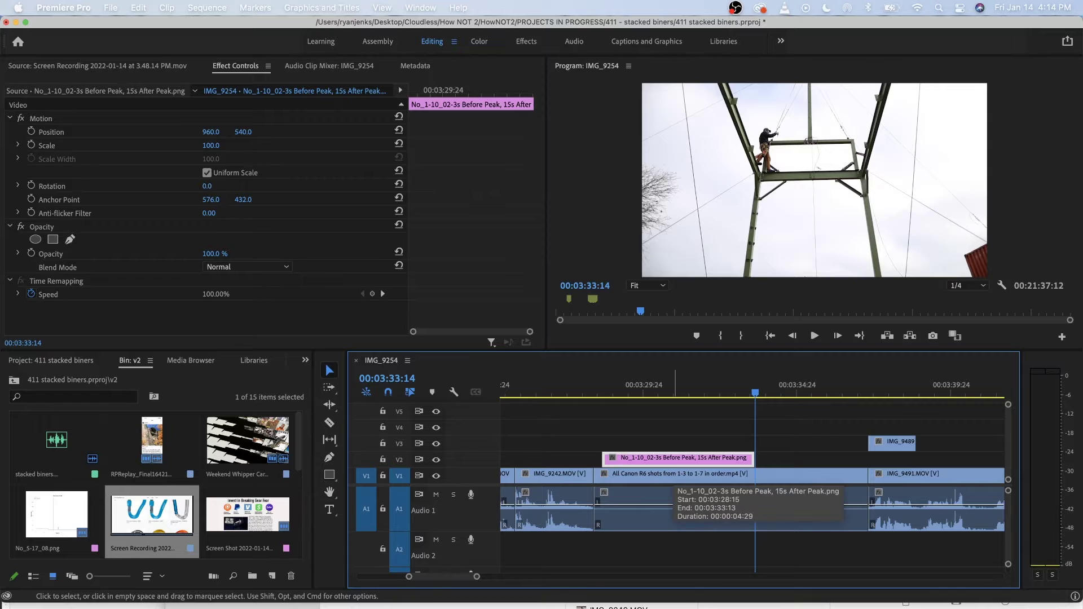
# Scale the No_1-10 graph to about 56.7 and place it in the frame's upper-right corner at about 1595.2, 227.8.
pyautogui.press('Up')
pyautogui.press('space')
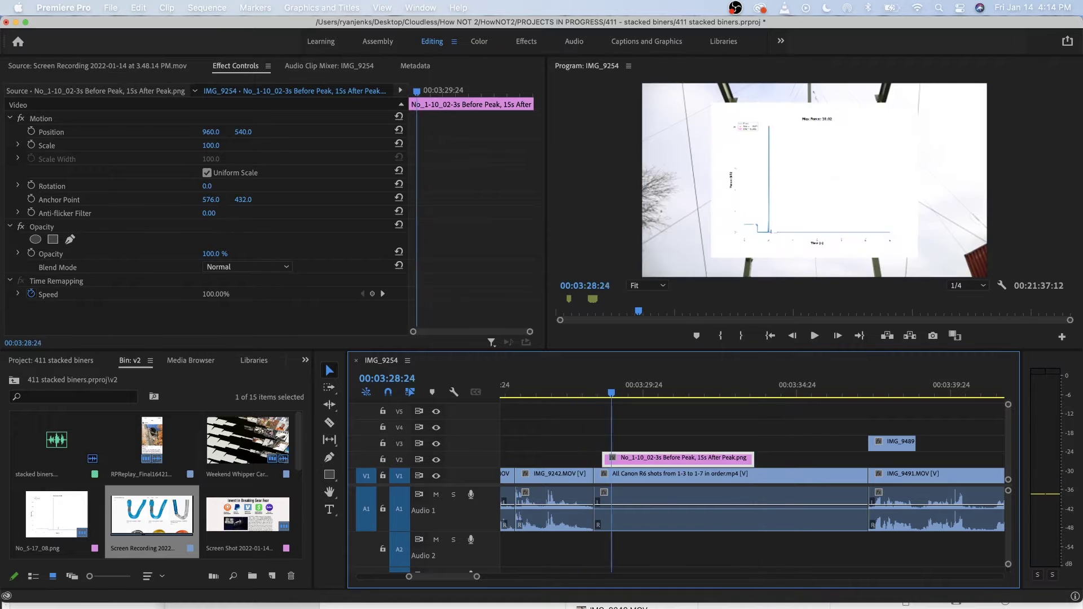
pyautogui.press('space')
pyautogui.click(814, 180)
pyautogui.moveTo(918, 258); pyautogui.dragTo(892, 238)
pyautogui.moveTo(815, 180); pyautogui.dragTo(892, 157)
pyautogui.moveTo(970, 216); pyautogui.dragTo(952, 203)
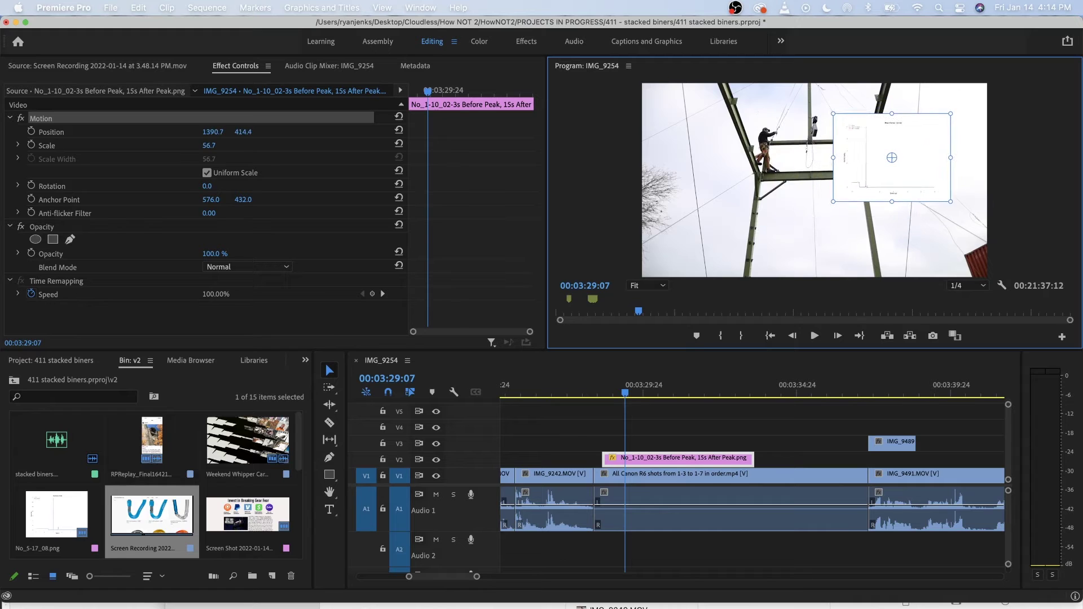
pyautogui.moveTo(892, 157); pyautogui.dragTo(926, 129)
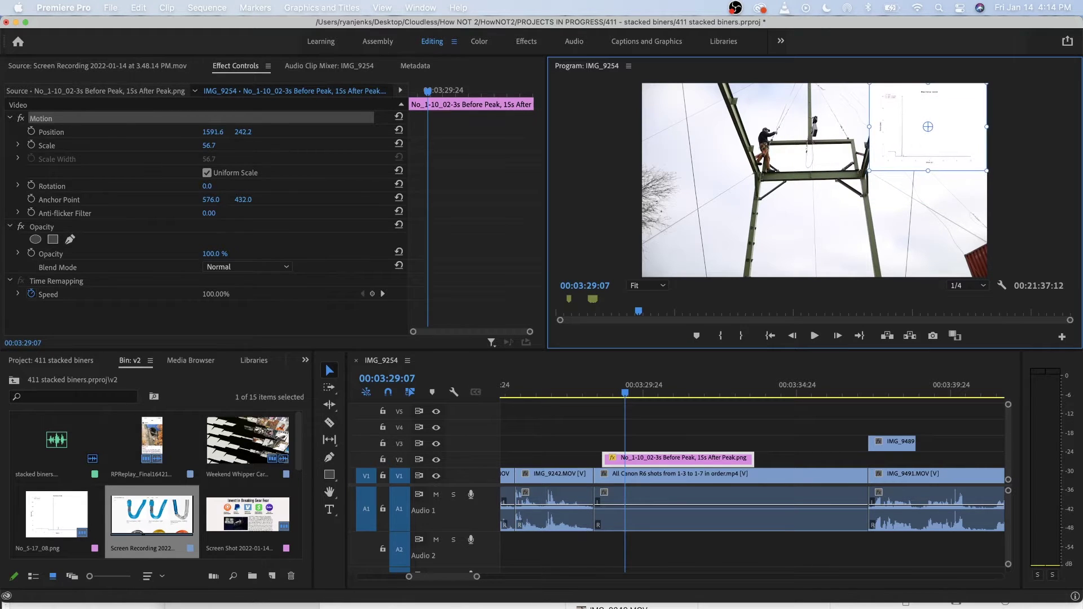
pyautogui.moveTo(926, 129); pyautogui.dragTo(926, 127)
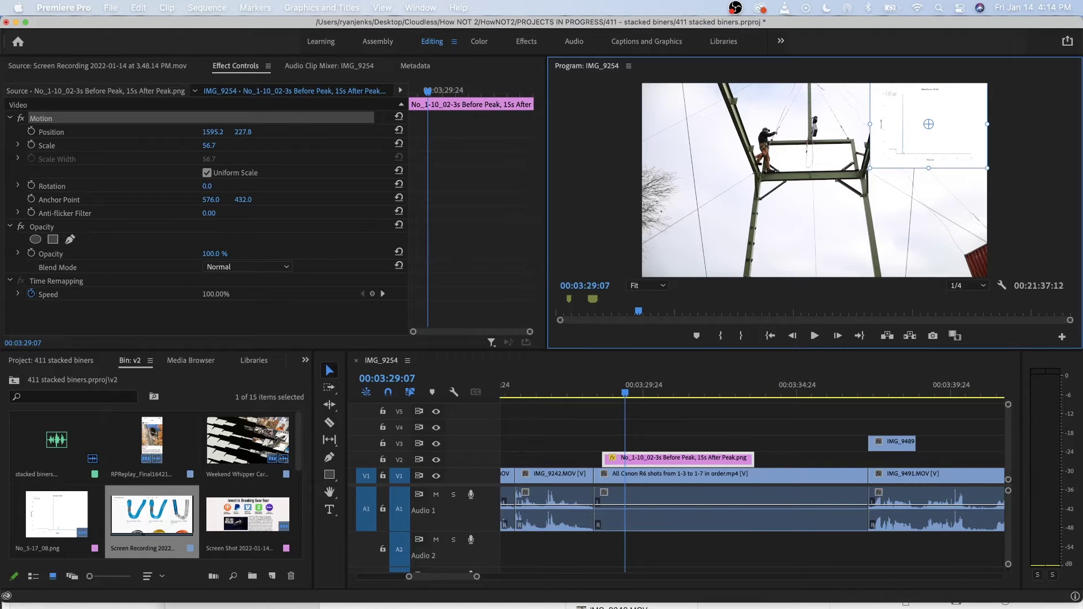
# Play the graph section and extend the No_1-10 graph's end to the end of the All Canon R6 shots clip.
pyautogui.press('space')
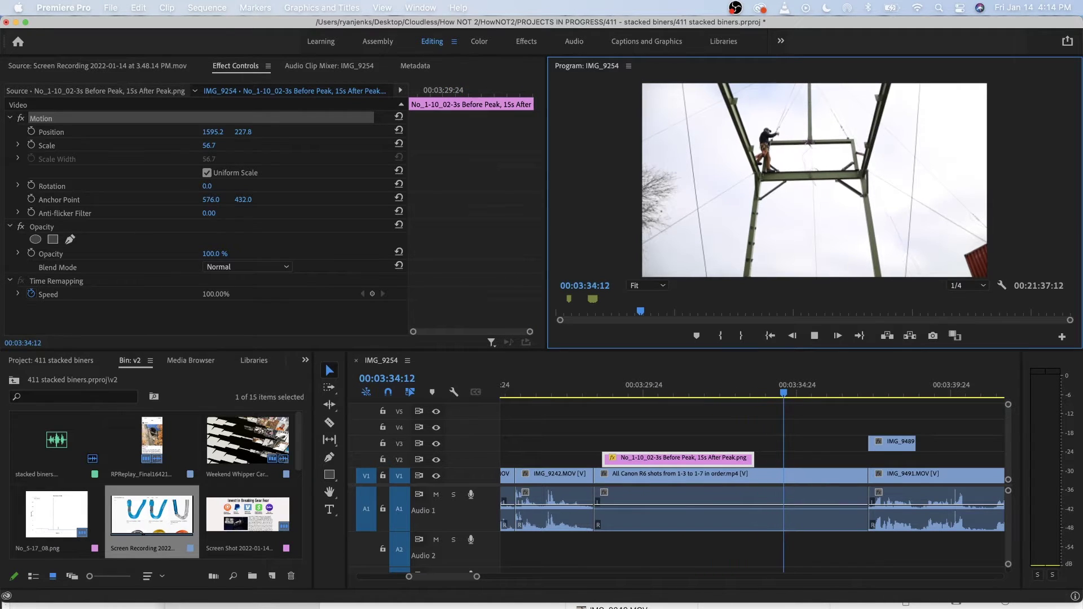
pyautogui.press('space')
pyautogui.moveTo(753, 459); pyautogui.dragTo(869, 460)
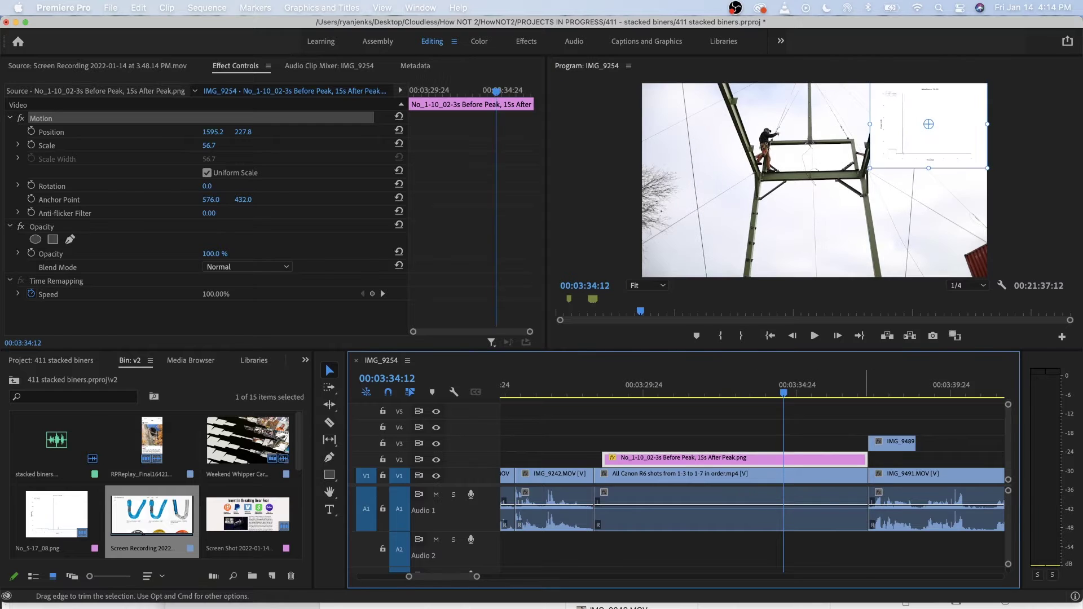
# Play the start of IMG_9491 and delete the IMG_9489 piece on V3 above it.
pyautogui.click(885, 387)
pyautogui.press('space')
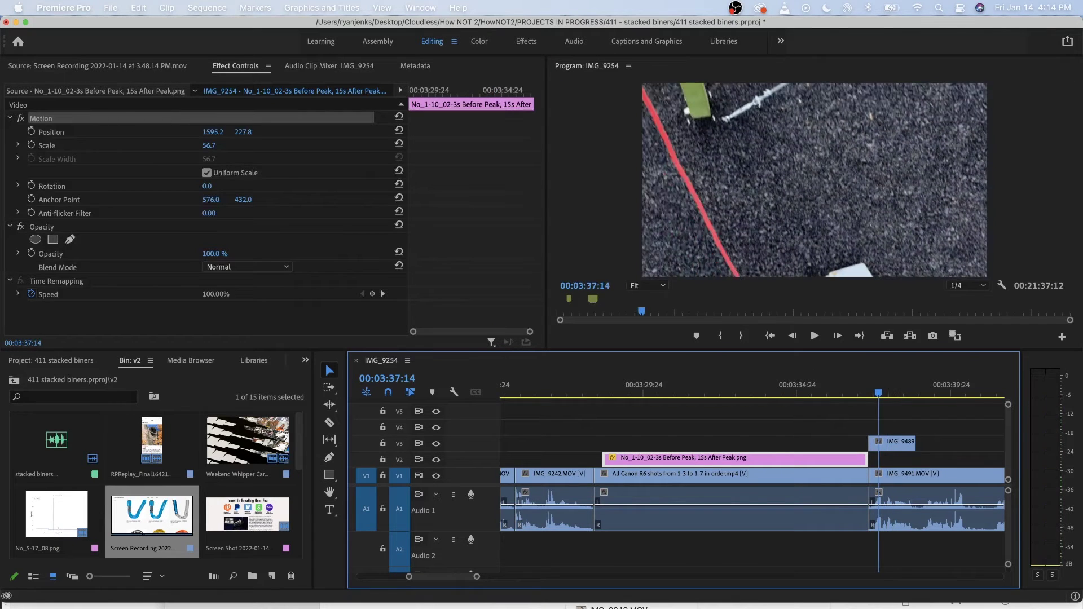
pyautogui.press('space')
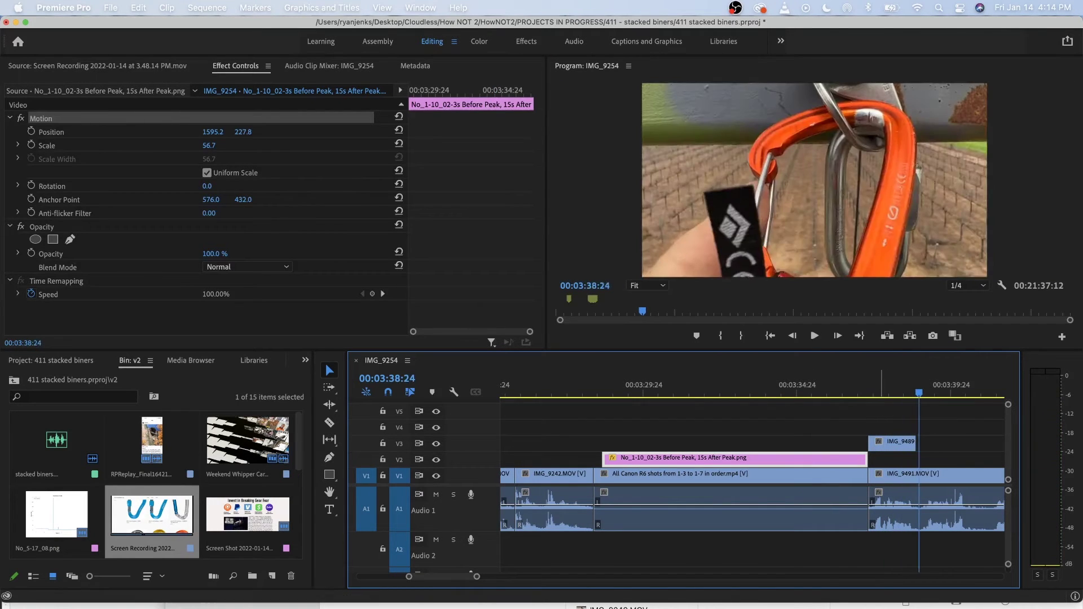
pyautogui.click(872, 387)
pyautogui.press('space')
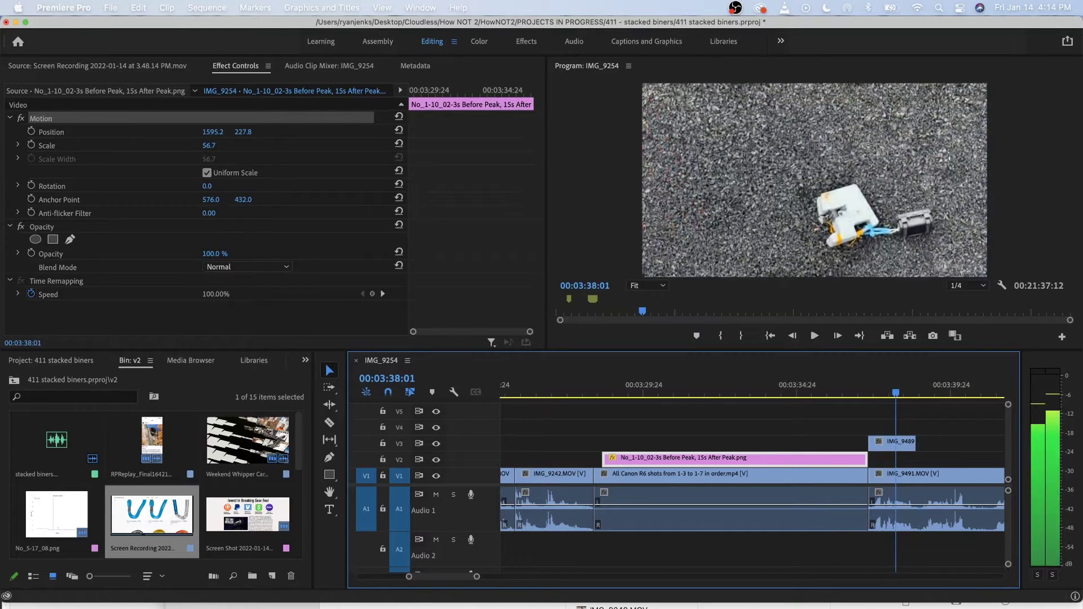
pyautogui.press('d')
pyautogui.press('Delete')
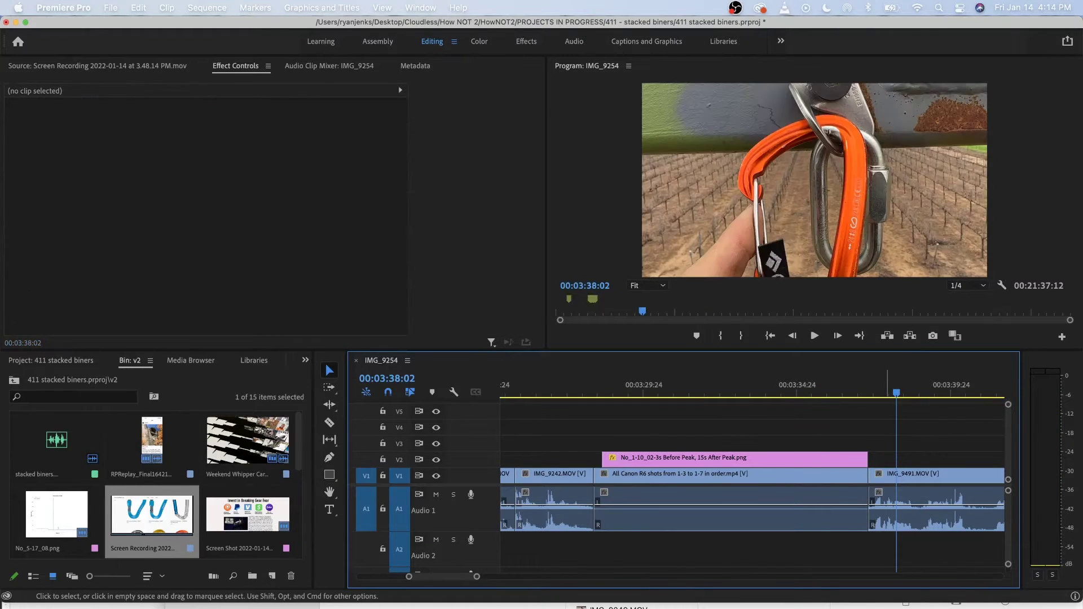
# Extend the No_1-10 graph's start to the beginning of the All Canon R6 shots clip and play the section.
pyautogui.moveTo(887, 389); pyautogui.dragTo(568, 390)
pyautogui.moveTo(603, 457); pyautogui.dragTo(593, 457)
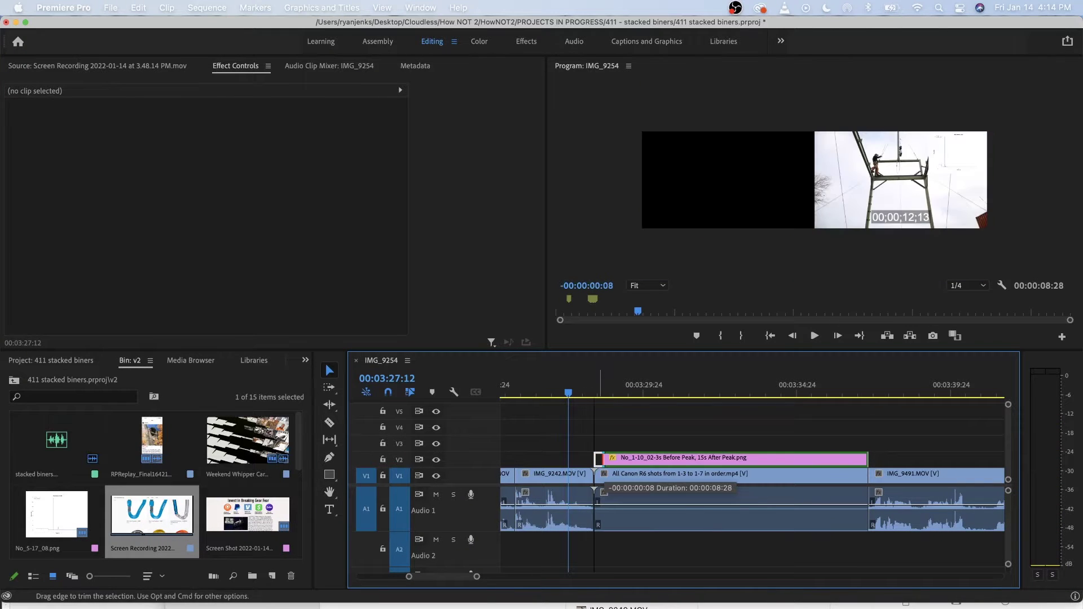
pyautogui.press('space')
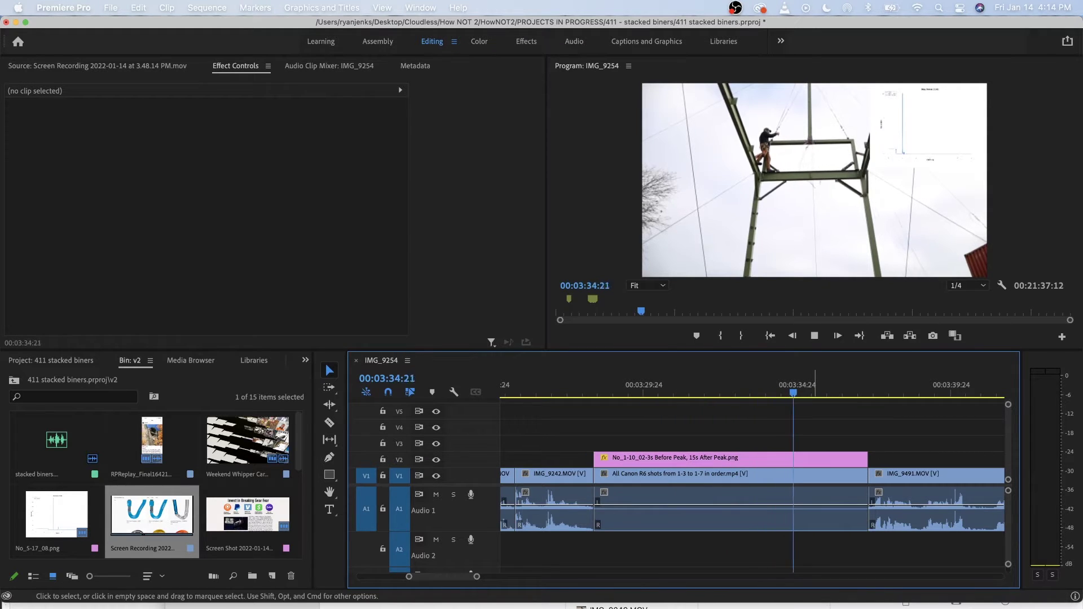
pyautogui.press('space')
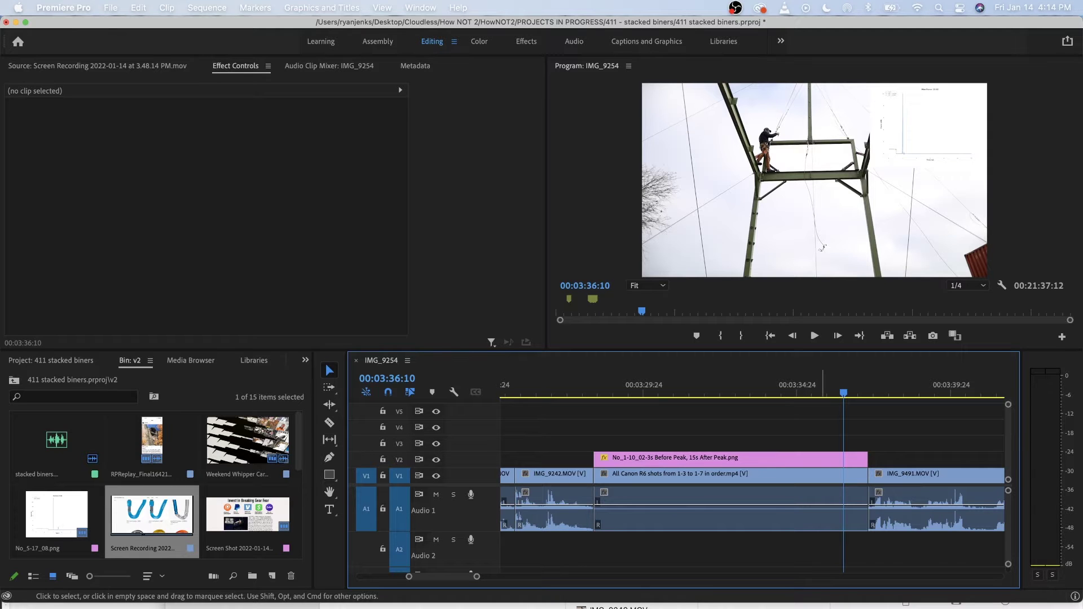
pyautogui.moveTo(846, 390); pyautogui.dragTo(801, 389)
pyautogui.press('-')
pyautogui.press('-')
pyautogui.press('-')
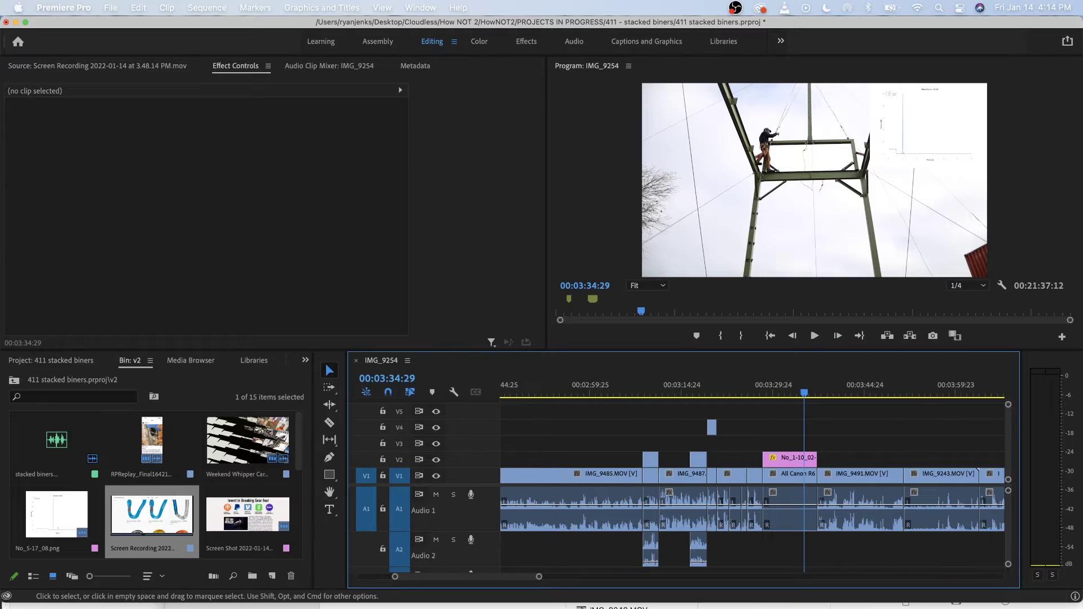
pyautogui.scroll(-3, 737, 508)
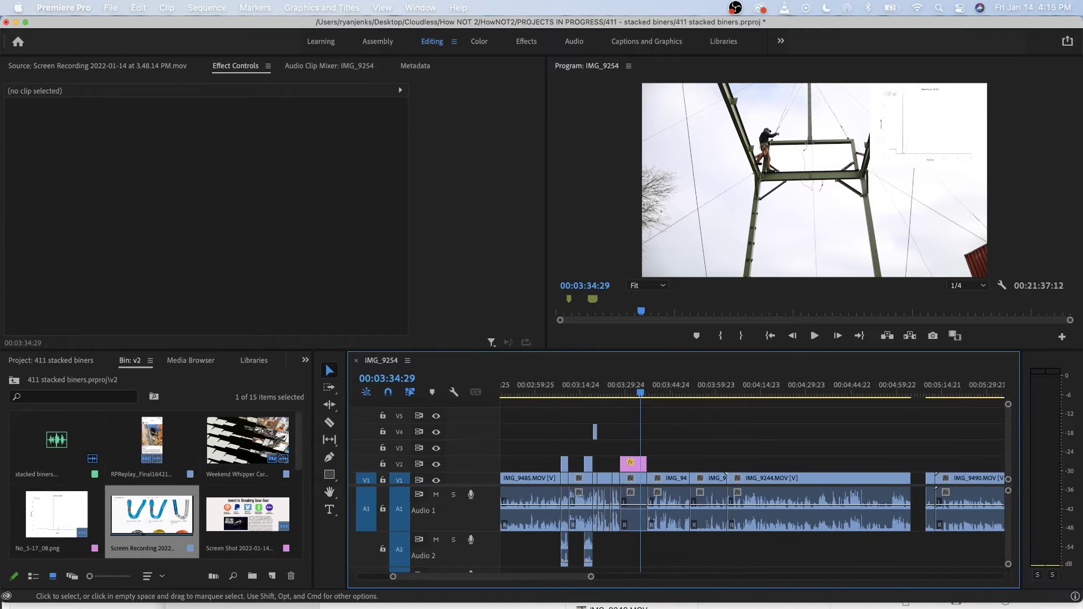
# Split the long IMG_9244.MOV clip at 00:04:58:12, where the load cell reading is shown in close-up.
pyautogui.moveTo(629, 389); pyautogui.dragTo(893, 389)
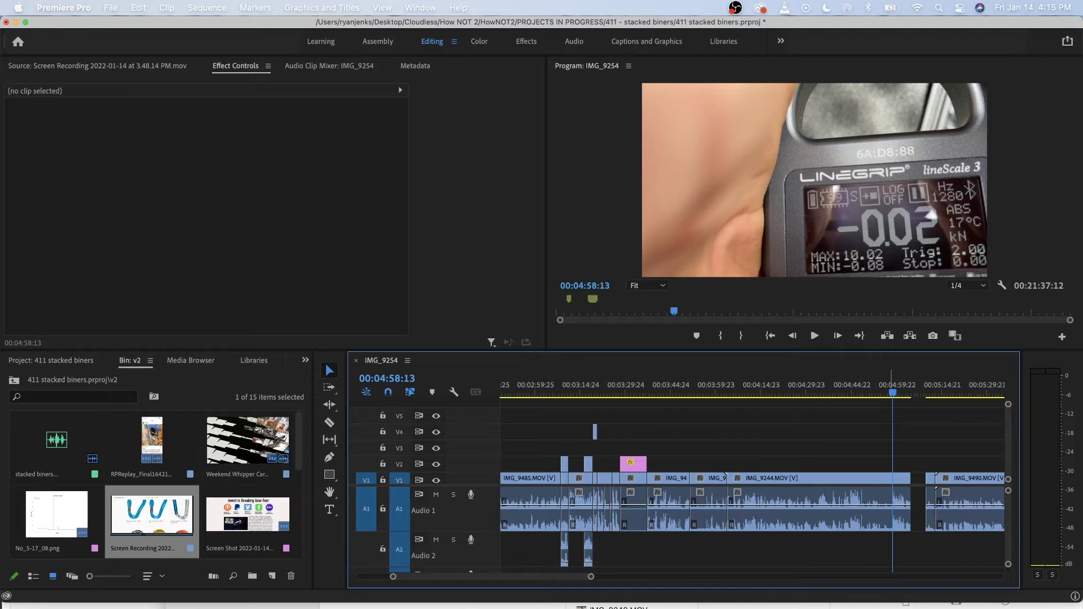
pyautogui.press('=')
pyautogui.press('=')
pyautogui.press('=')
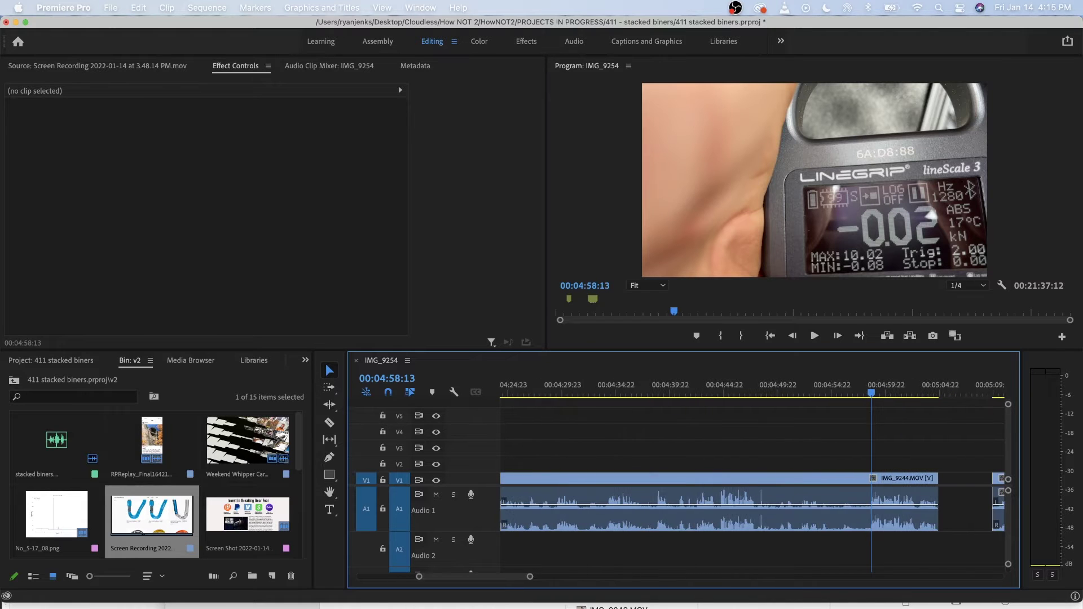
pyautogui.press('d')
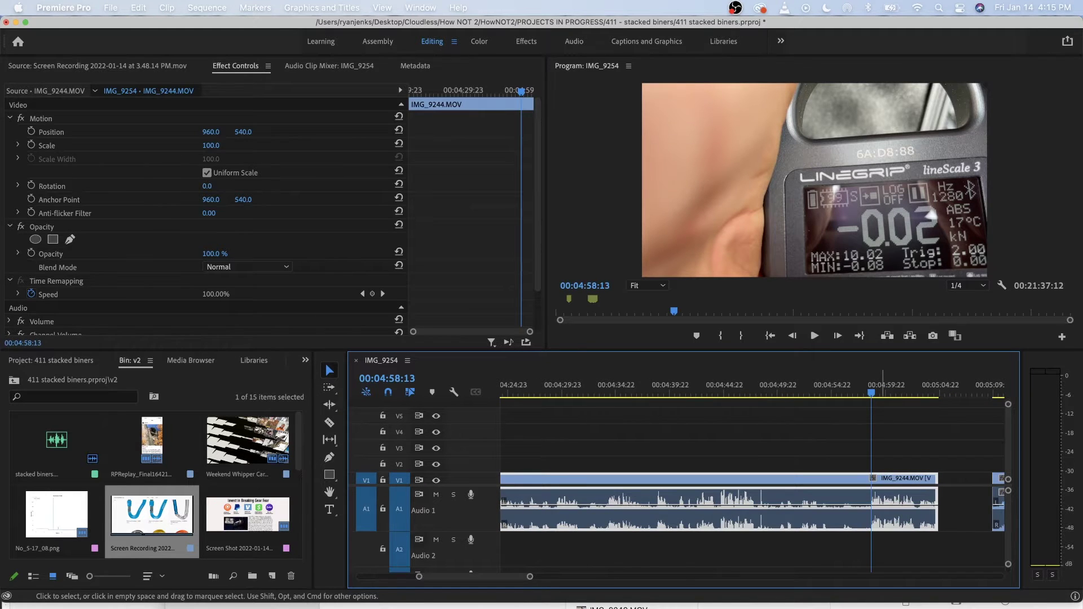
pyautogui.press('Left')
pyautogui.press('super+k')
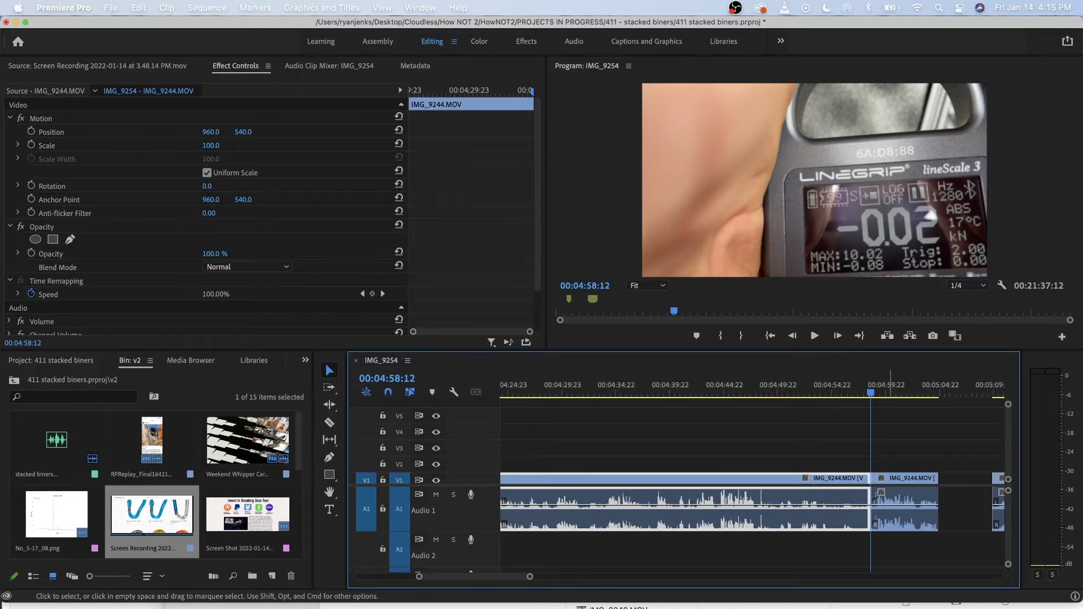
# Move the cut-off end piece of IMG_9244.MOV to V3 above the No_1-10_02 graph image, aligned with the graph's start.
pyautogui.press('d')
pyautogui.rightClick(699, 498)
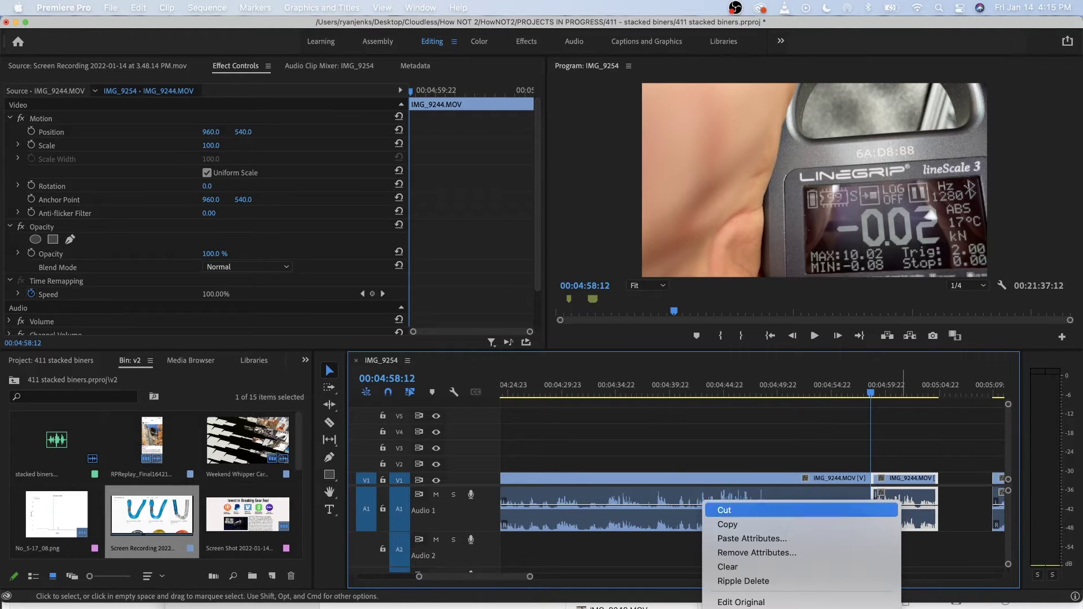
pyautogui.press('Escape')
pyautogui.press('space')
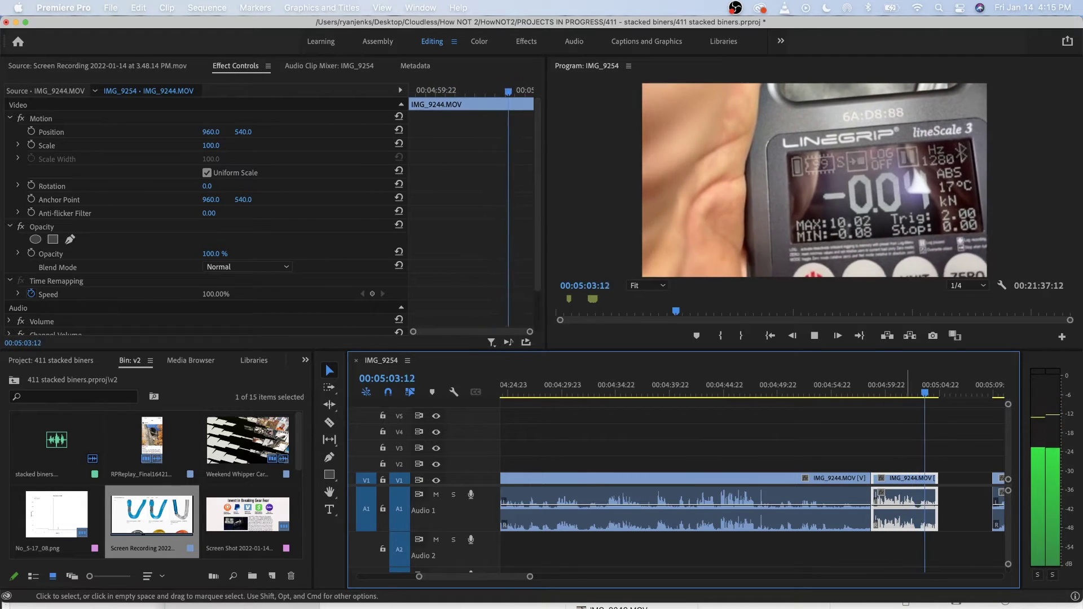
pyautogui.press('space')
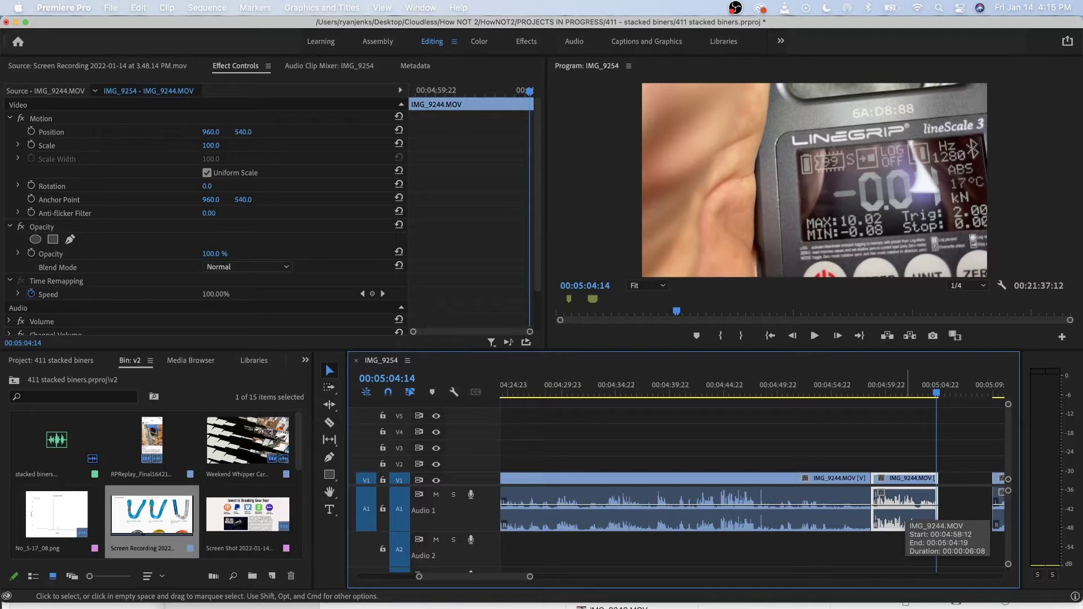
pyautogui.moveTo(908, 479); pyautogui.dragTo(906, 464)
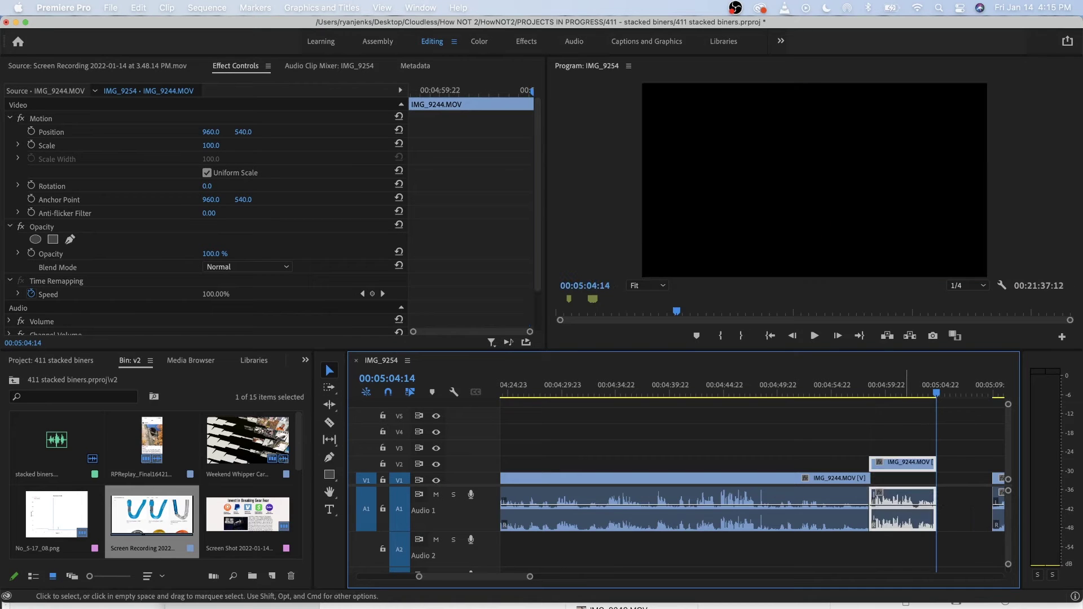
pyautogui.press('-')
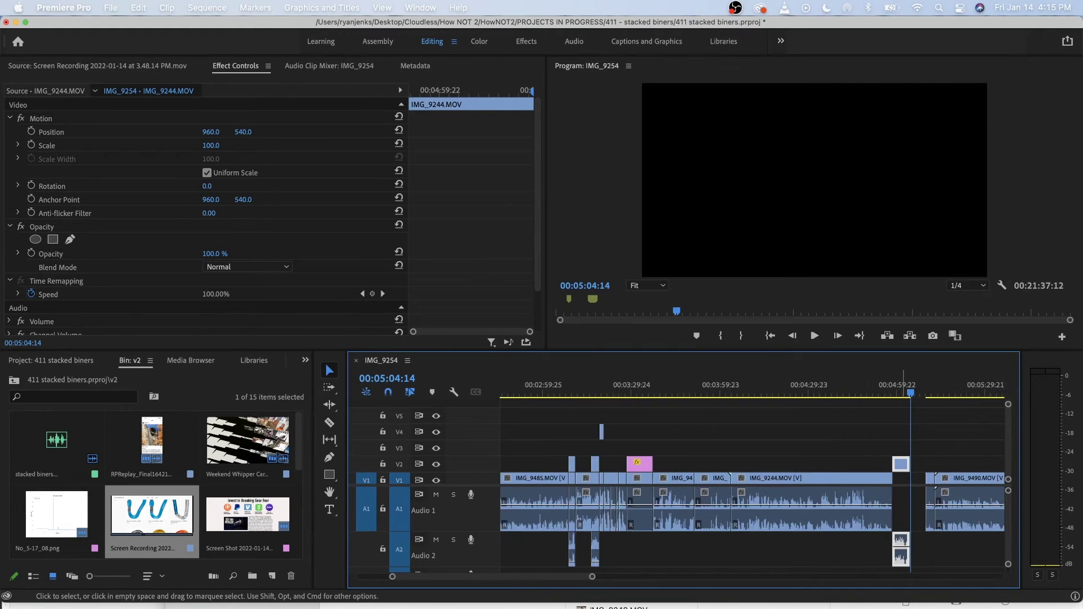
pyautogui.moveTo(901, 464); pyautogui.dragTo(643, 450)
pyautogui.scroll(3, 643, 449)
pyautogui.scroll(6, 596, 449)
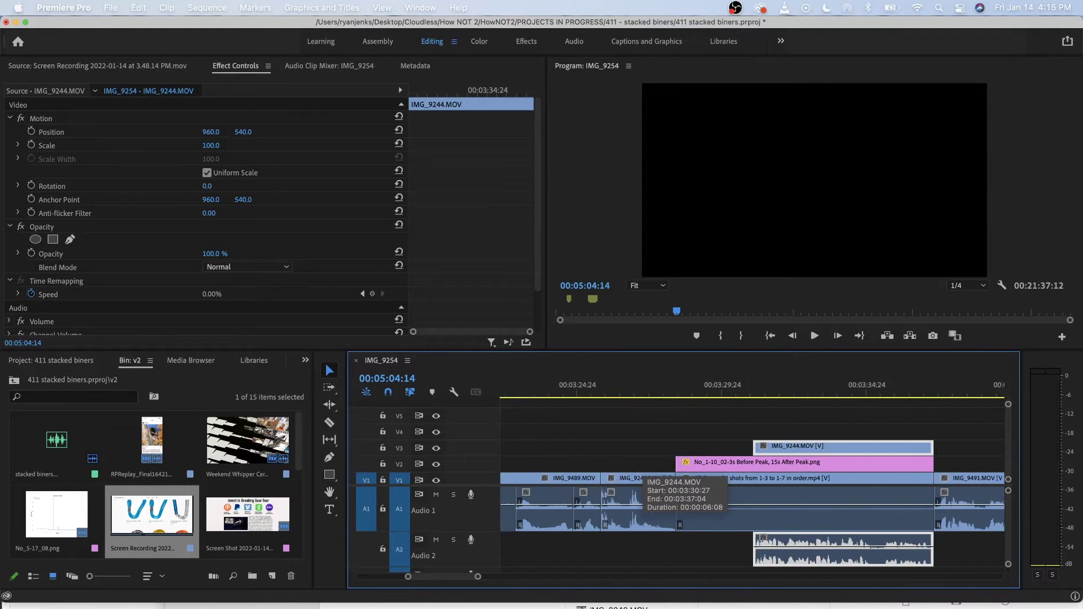
pyautogui.moveTo(774, 447); pyautogui.dragTo(696, 447)
# Split the load cell clip on V3 at 00:03:30:20.
pyautogui.click(689, 392)
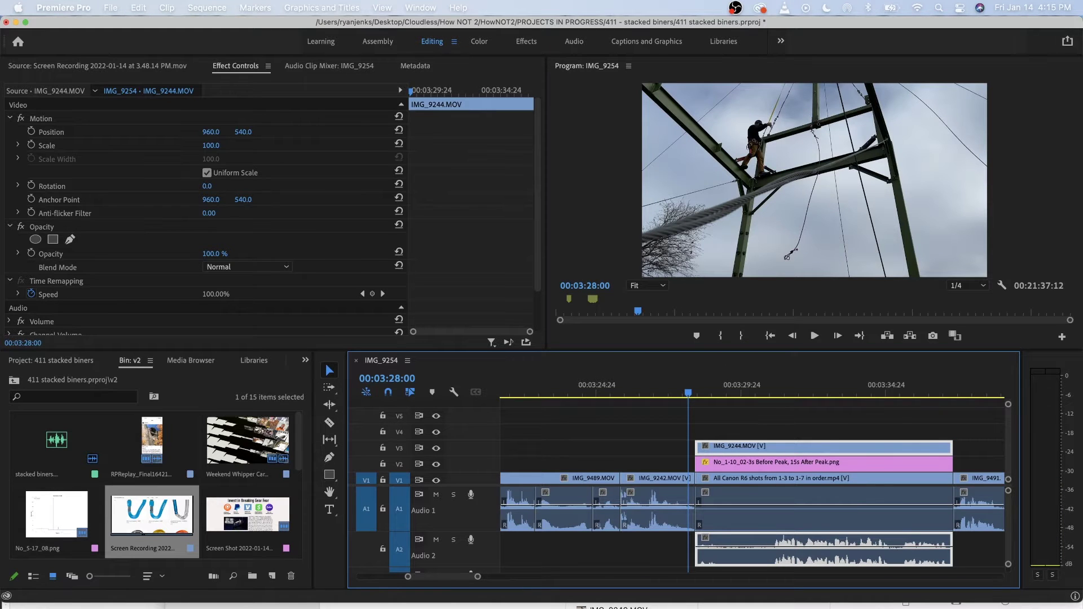
pyautogui.scroll(1, 742, 507)
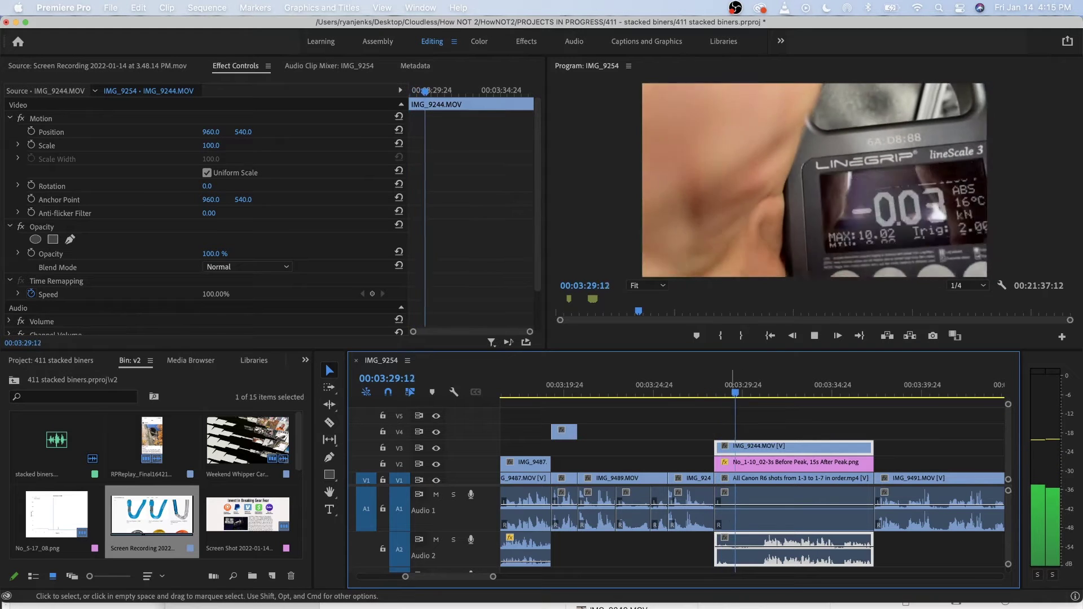
pyautogui.press('space')
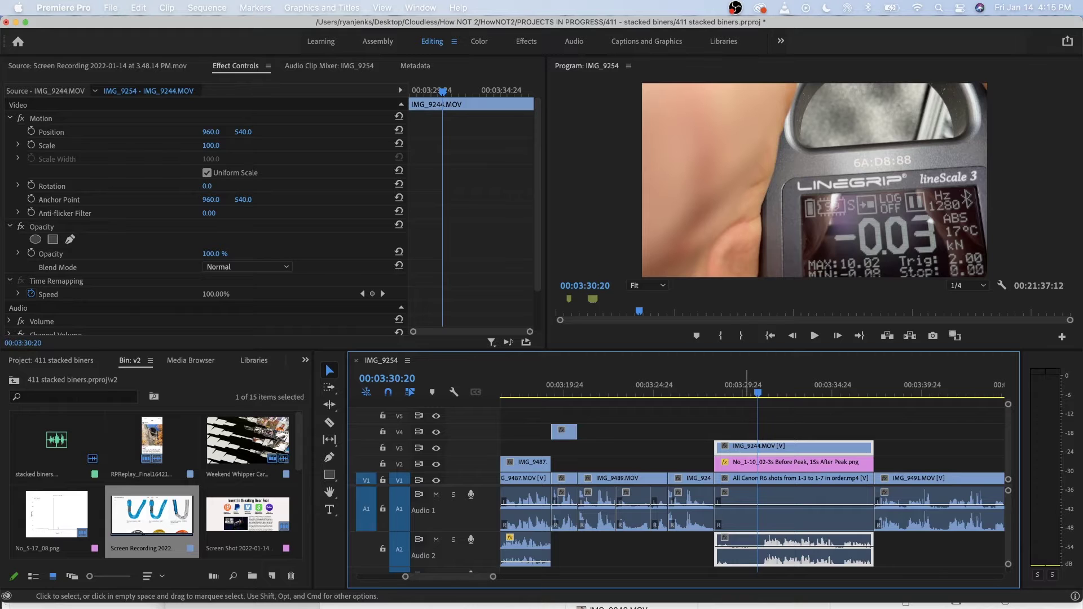
pyautogui.press('super+k')
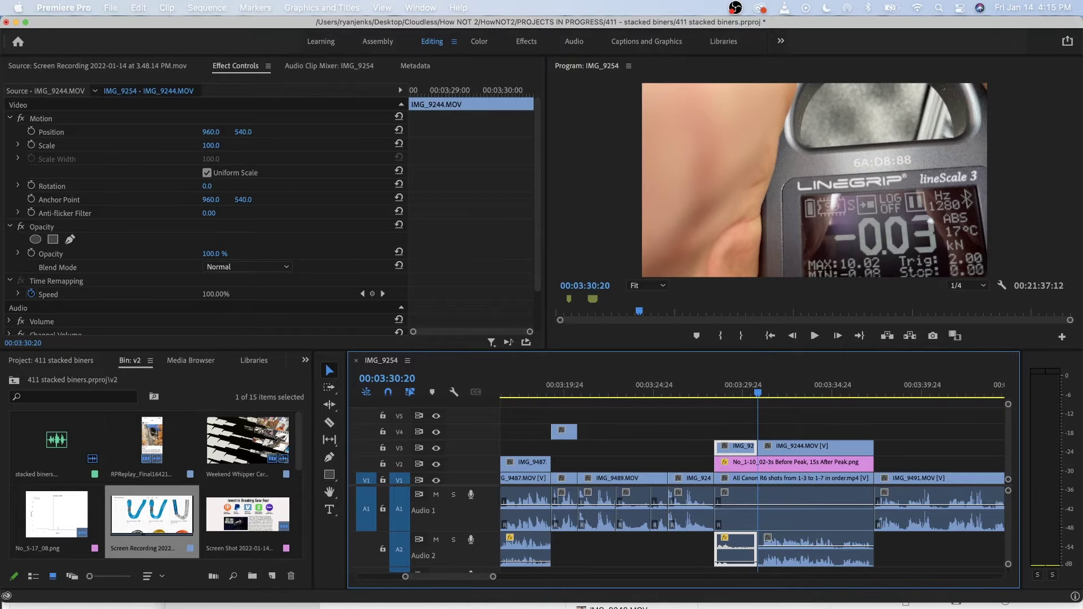
# Scale the second load cell piece on V3 to 51.5 and place it in the frame's upper-left corner at position 109.5, 213.5.
pyautogui.click(706, 388)
pyautogui.press('space')
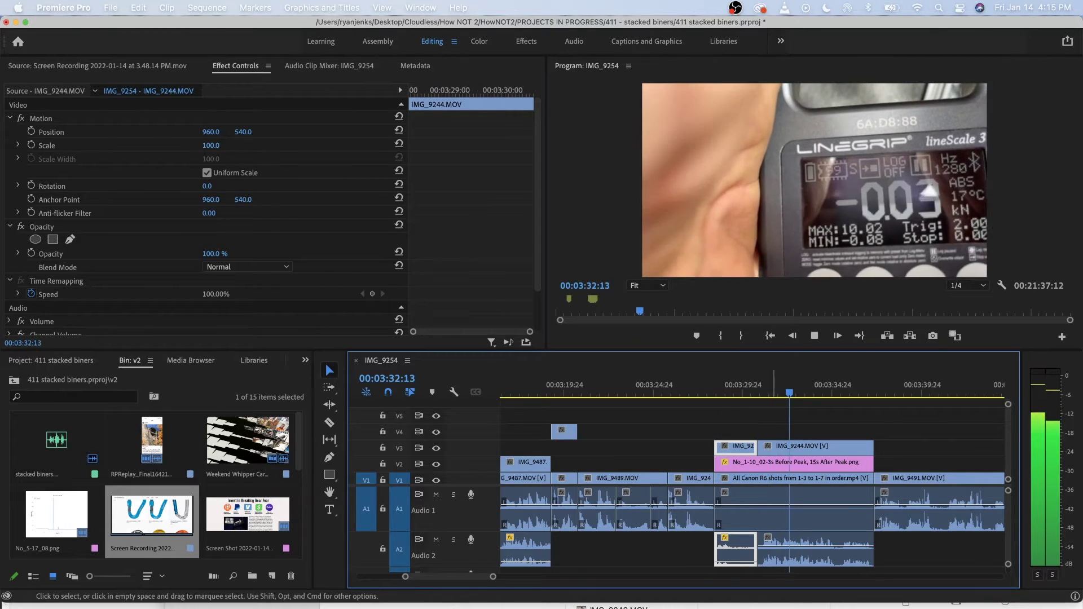
pyautogui.press('space')
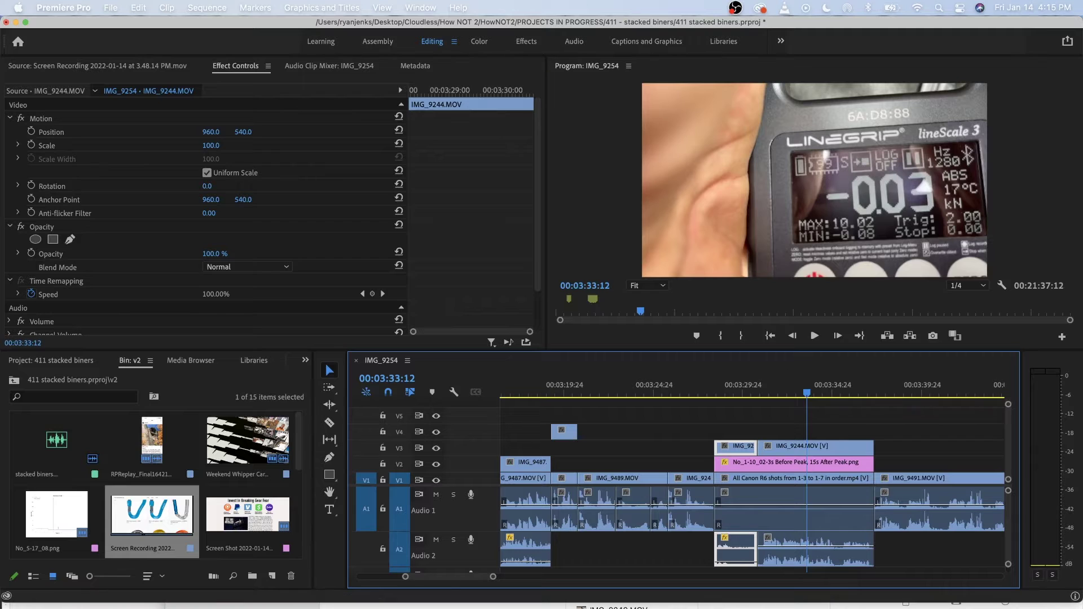
pyautogui.click(814, 180)
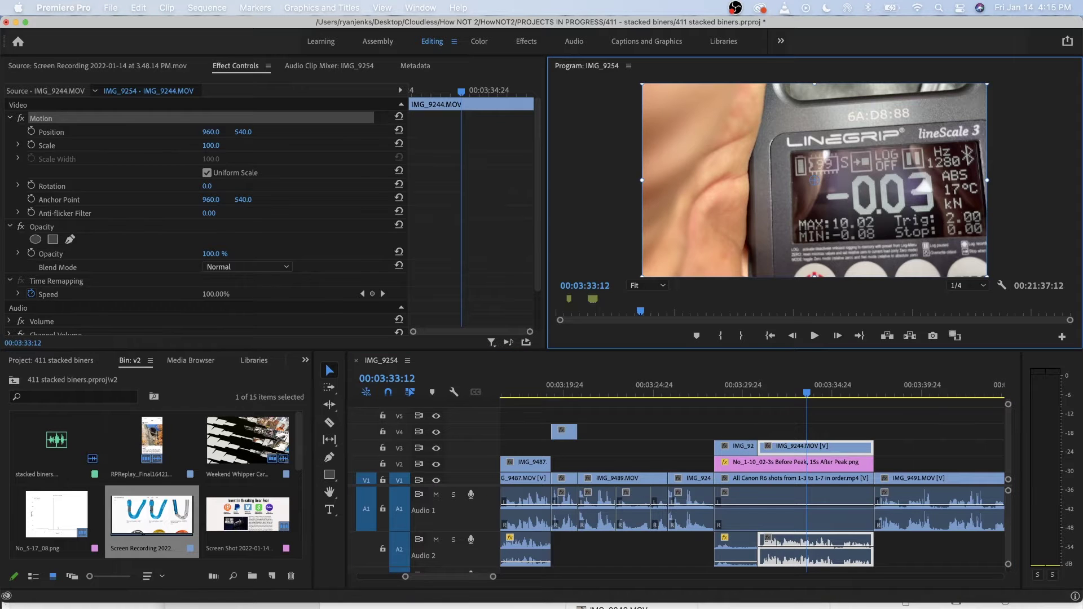
pyautogui.press('space')
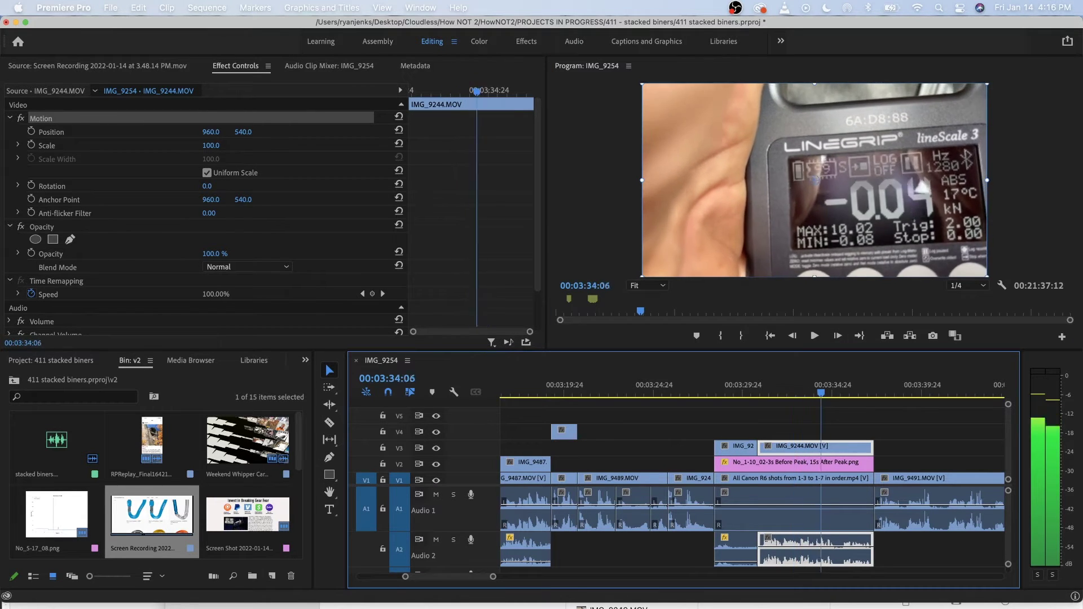
pyautogui.press('j')
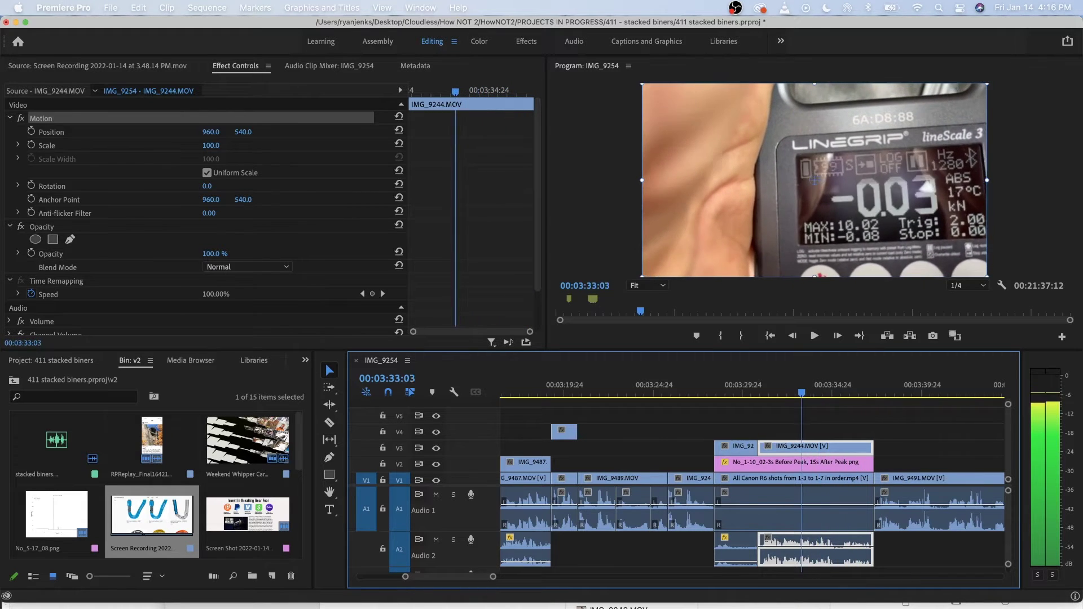
pyautogui.press('k')
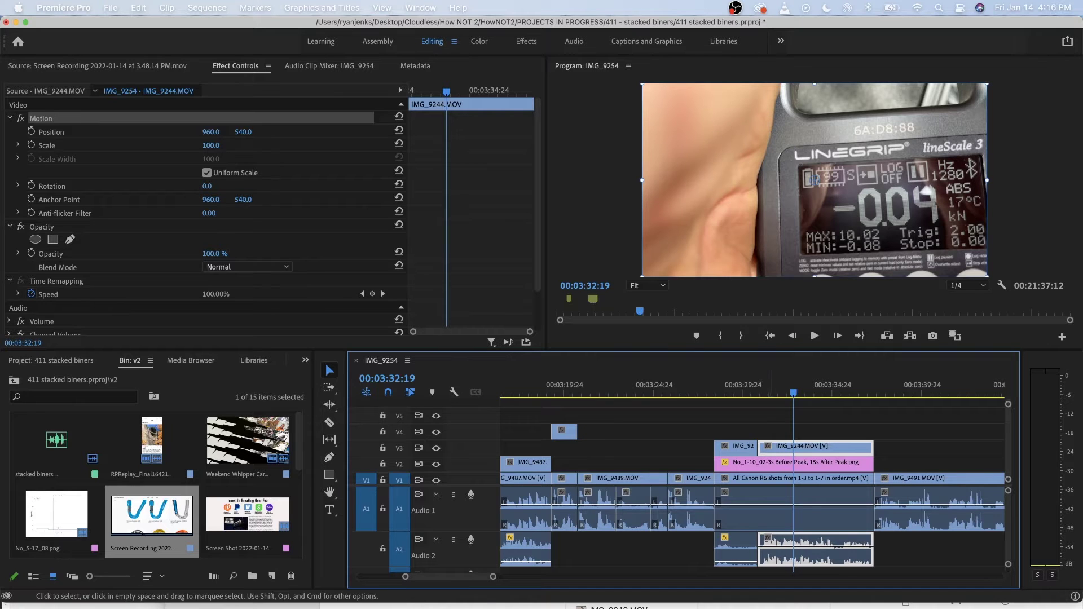
pyautogui.moveTo(209, 146); pyautogui.dragTo(188, 146)
pyautogui.moveTo(814, 181); pyautogui.dragTo(679, 145)
pyautogui.moveTo(787, 205); pyautogui.dragTo(782, 202)
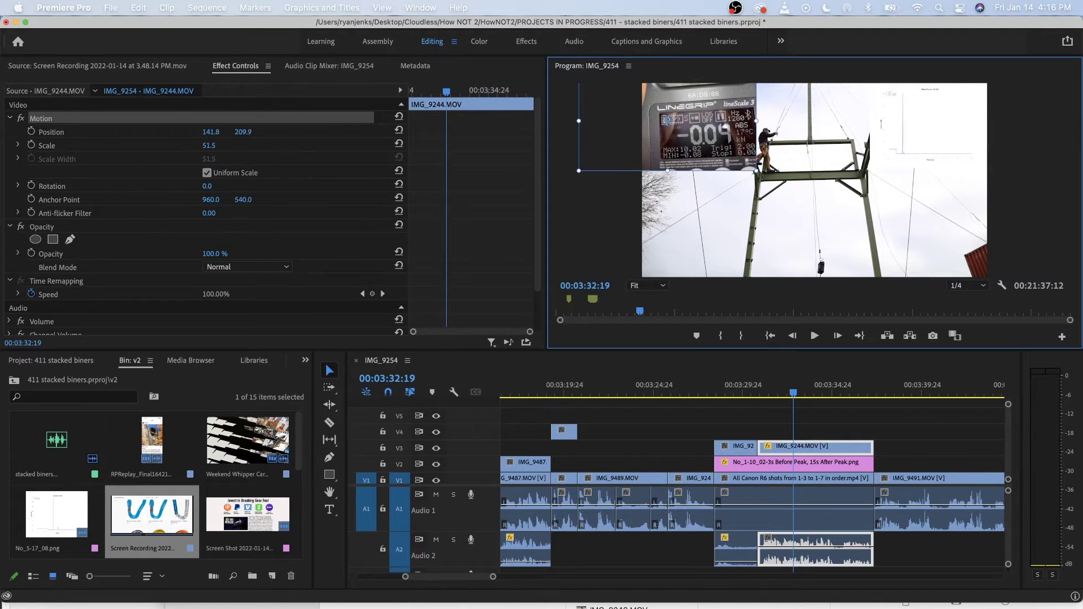
pyautogui.moveTo(725, 123); pyautogui.dragTo(729, 126)
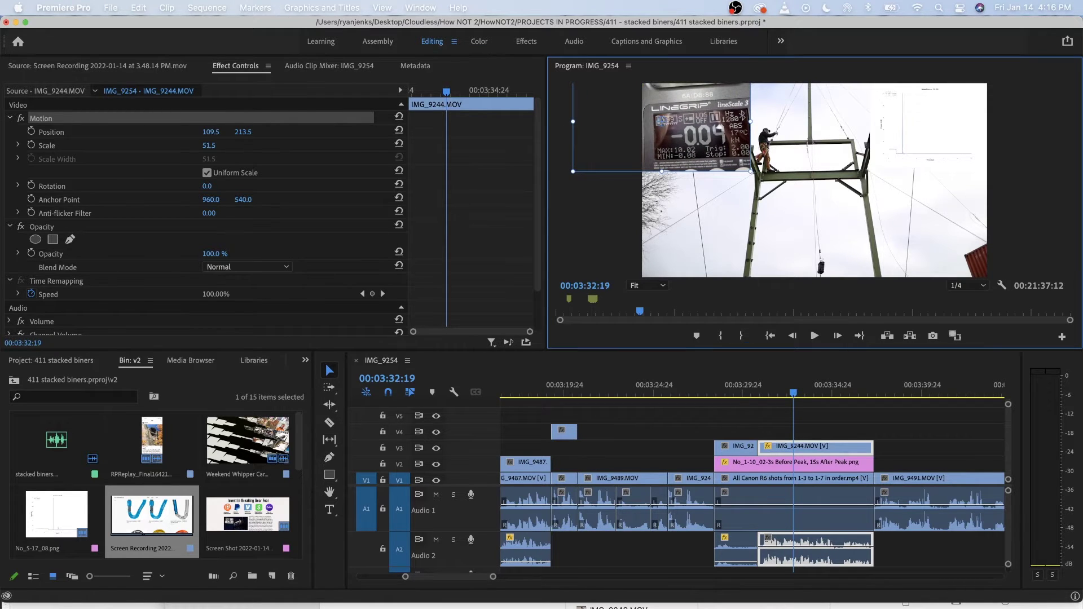
# Remove the first load cell piece from V3 and its audio, and trim the graph image's start to 00:03:30:20.
pyautogui.press('space')
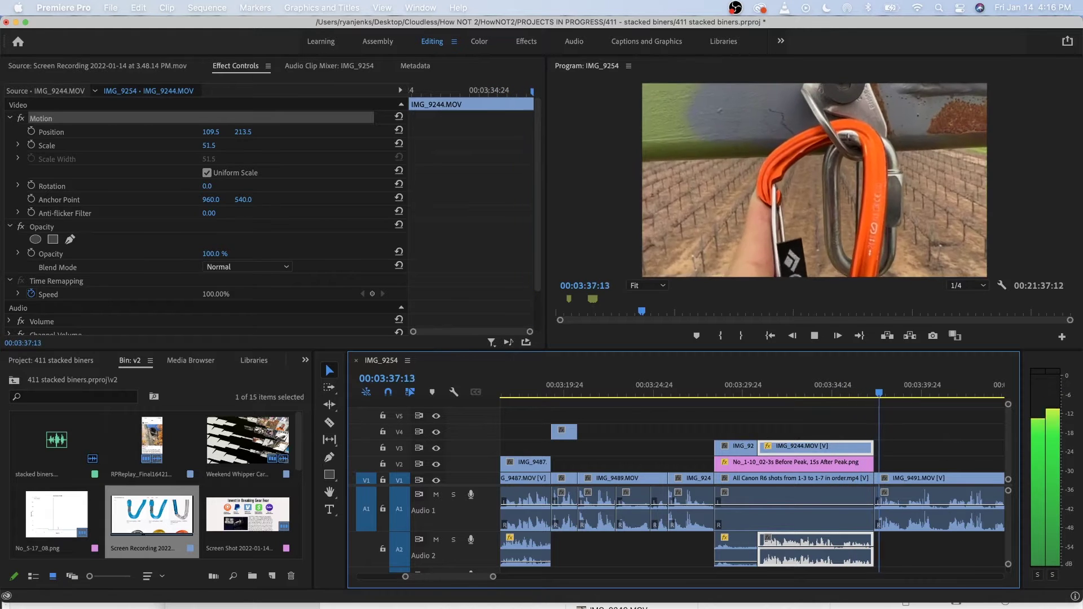
pyautogui.press('space')
pyautogui.click(736, 548)
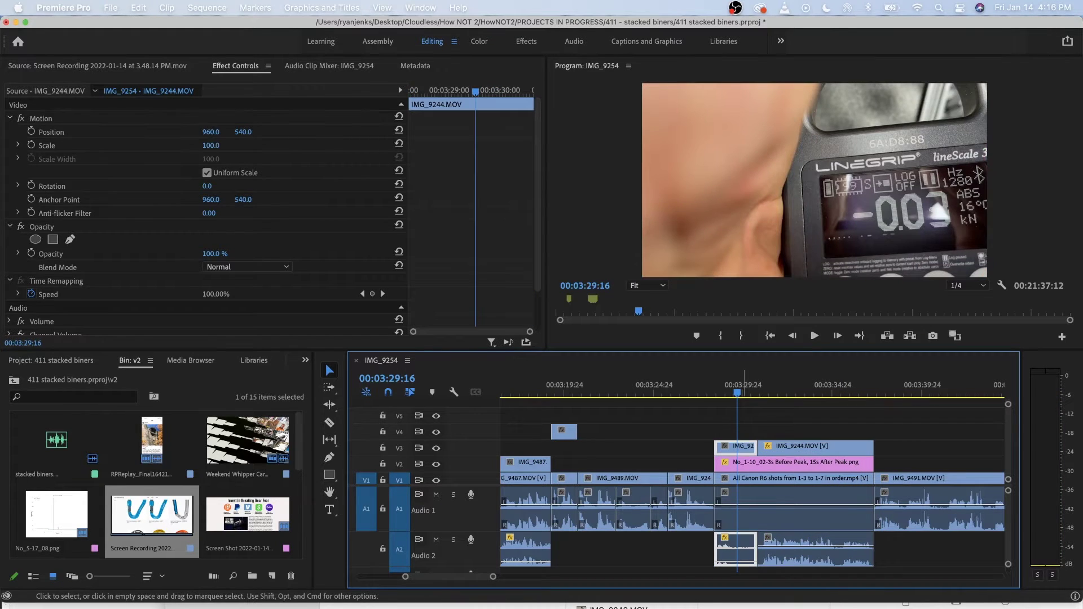
pyautogui.moveTo(715, 545); pyautogui.dragTo(758, 544)
pyautogui.hotkey('shift', 'k')
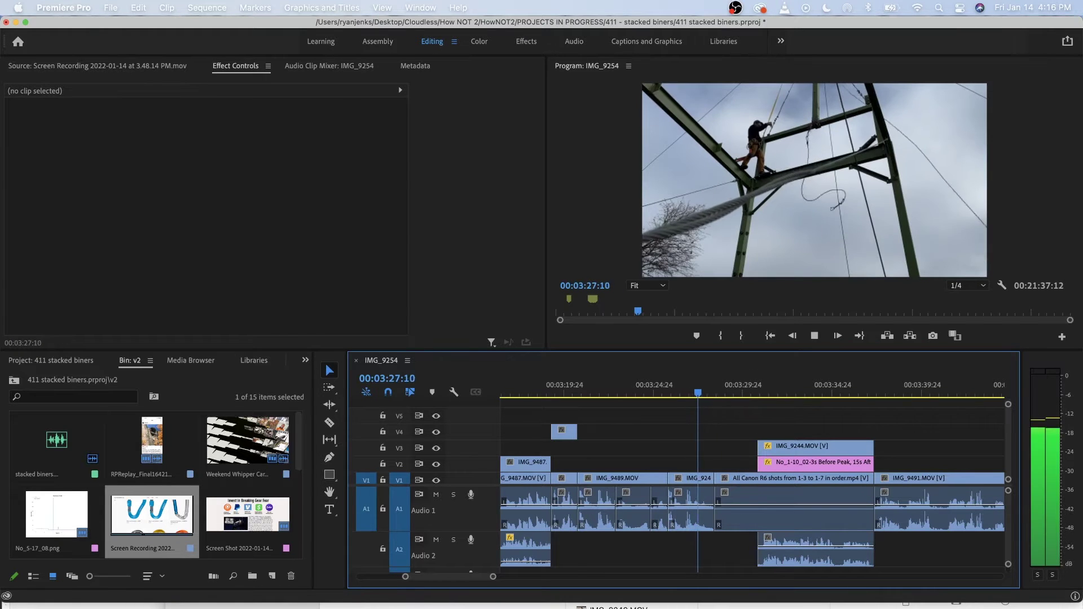
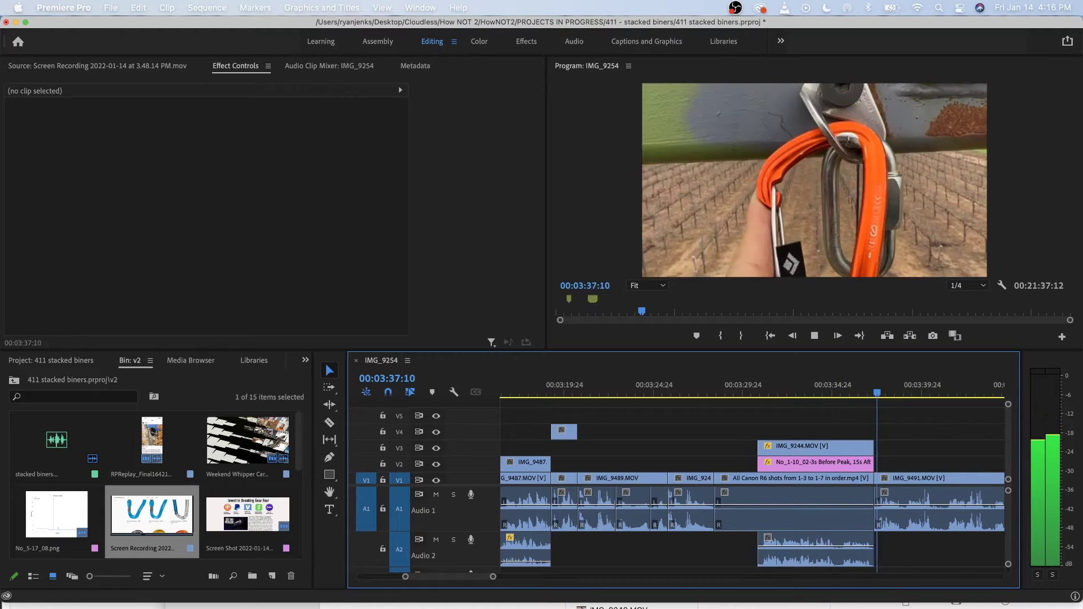
pyautogui.press('space')
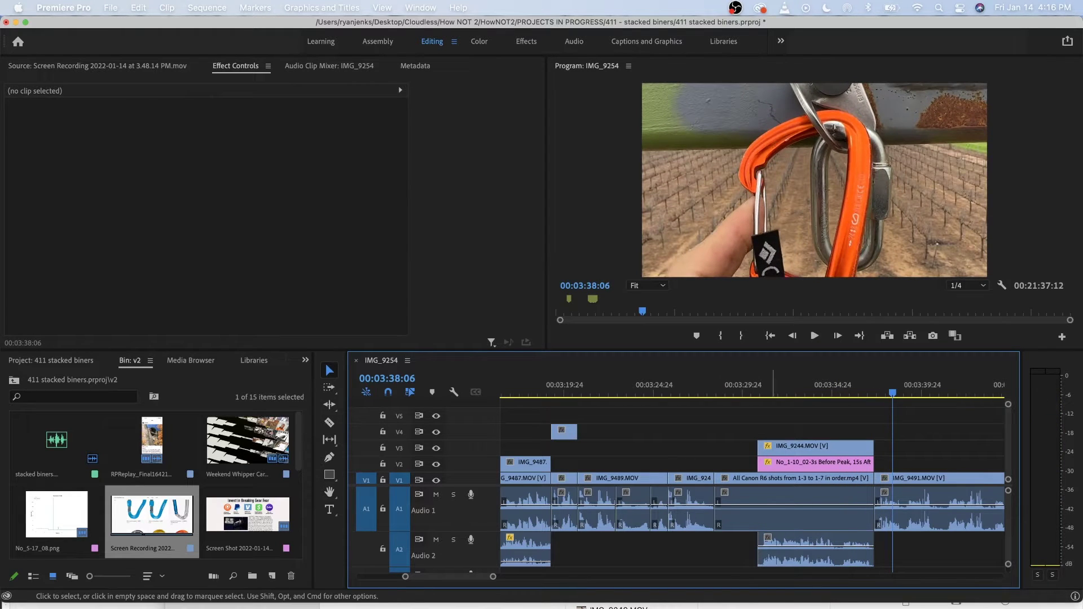
# Add red-arrow-png-30536.png on V4 above the load cell clip and extend it to that clip's end.
pyautogui.press('j')
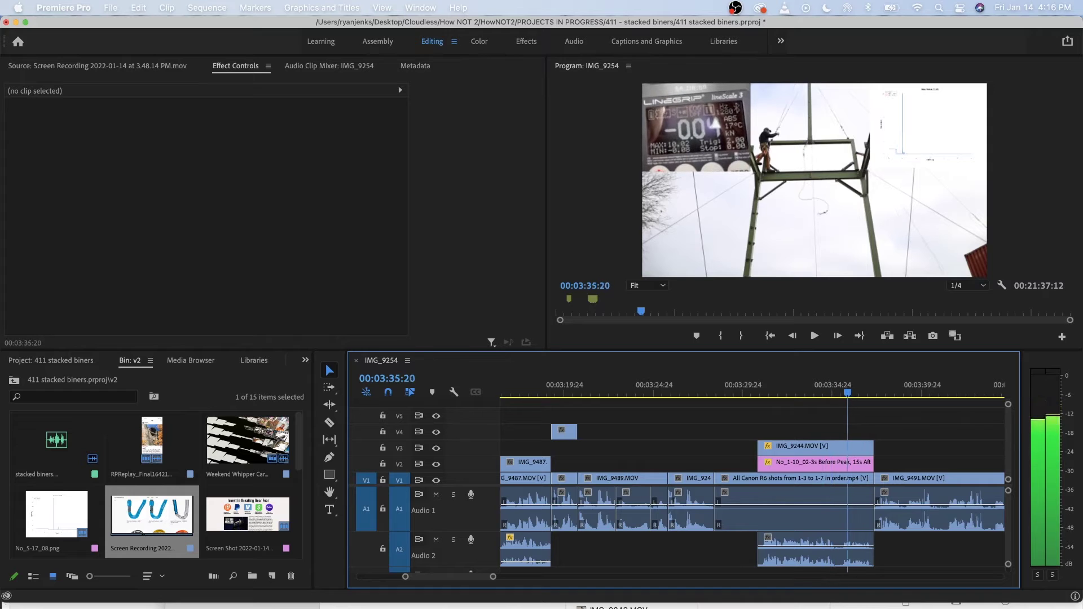
pyautogui.press('k')
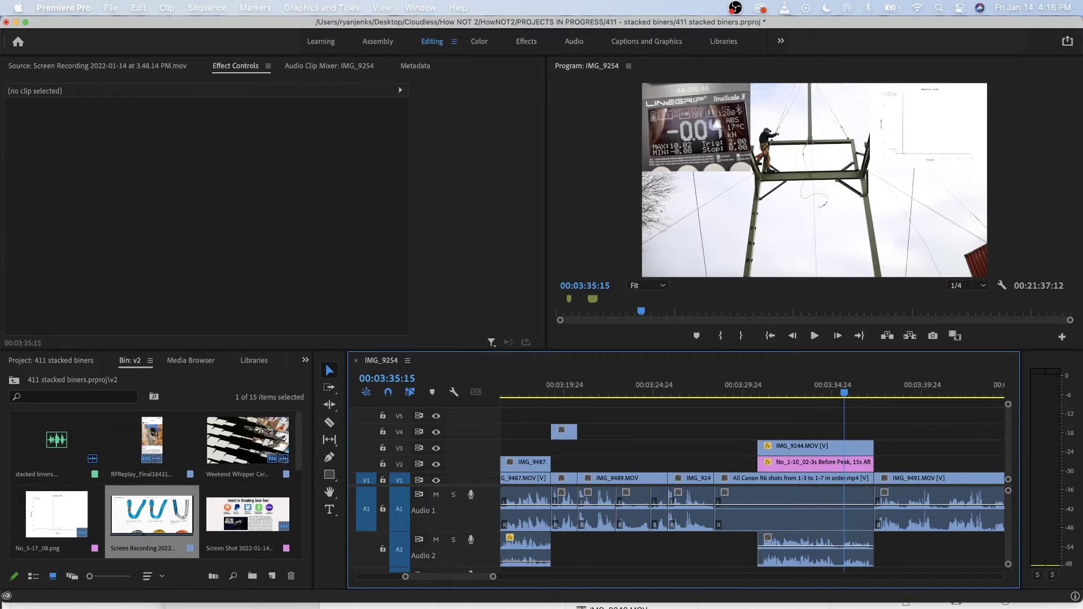
pyautogui.press('l')
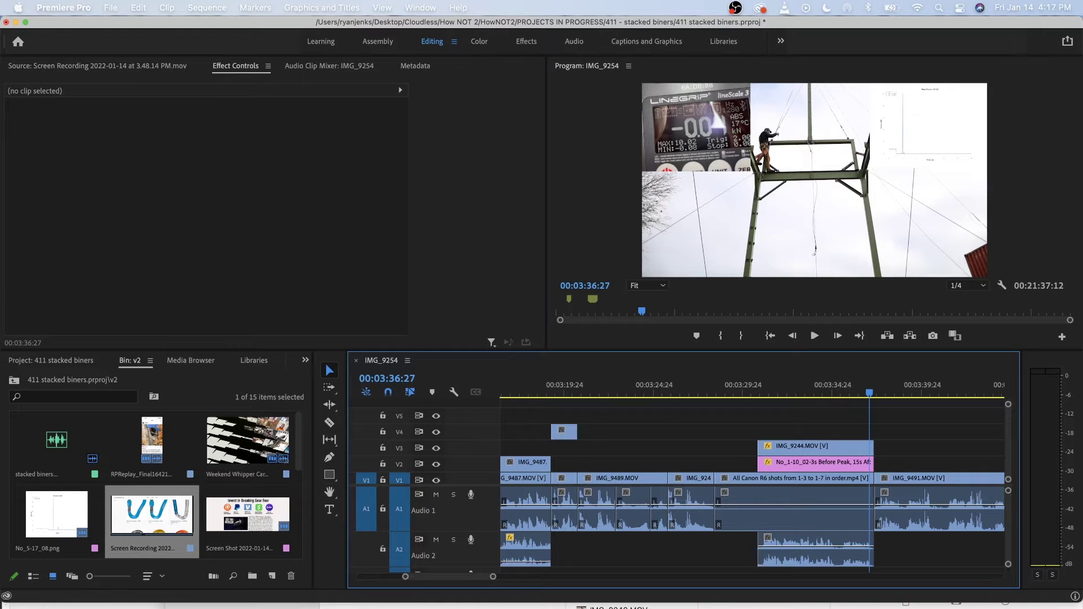
pyautogui.scroll(-5, 153, 485)
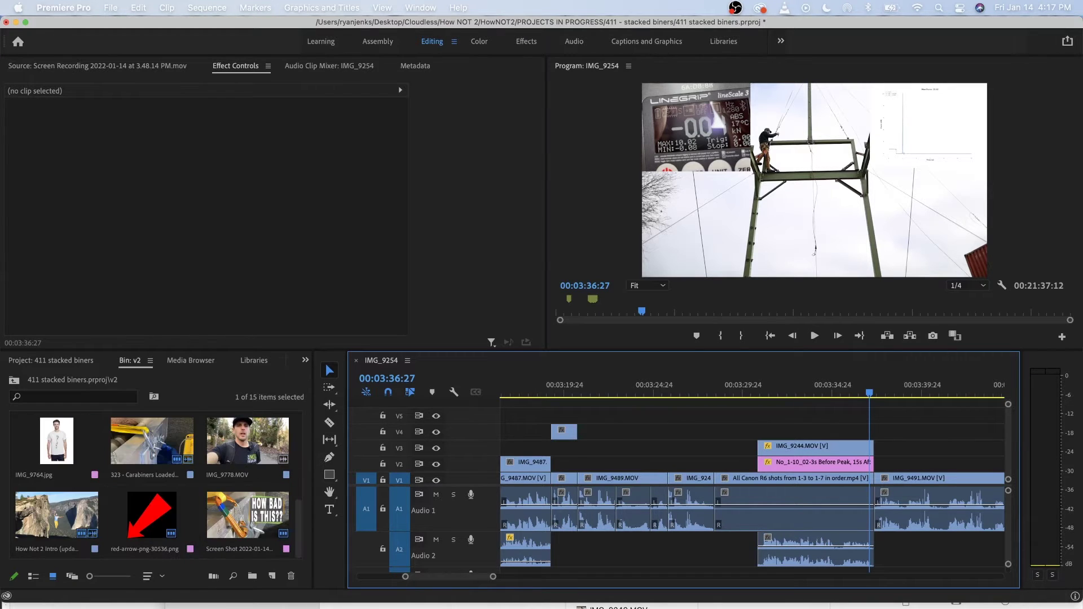
pyautogui.doubleClick(152, 515)
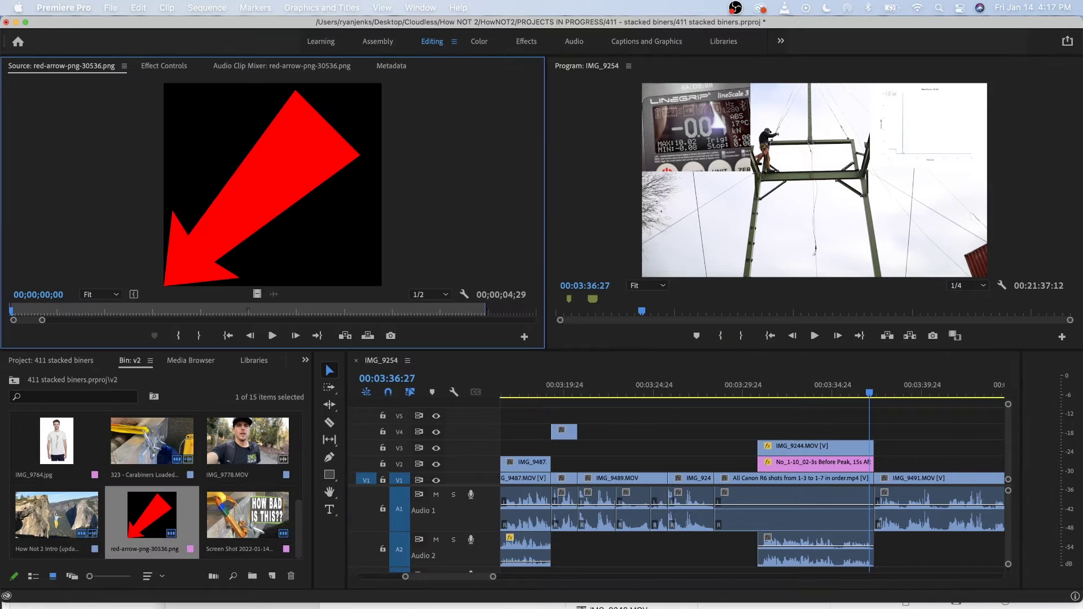
pyautogui.moveTo(272, 184); pyautogui.dragTo(873, 430)
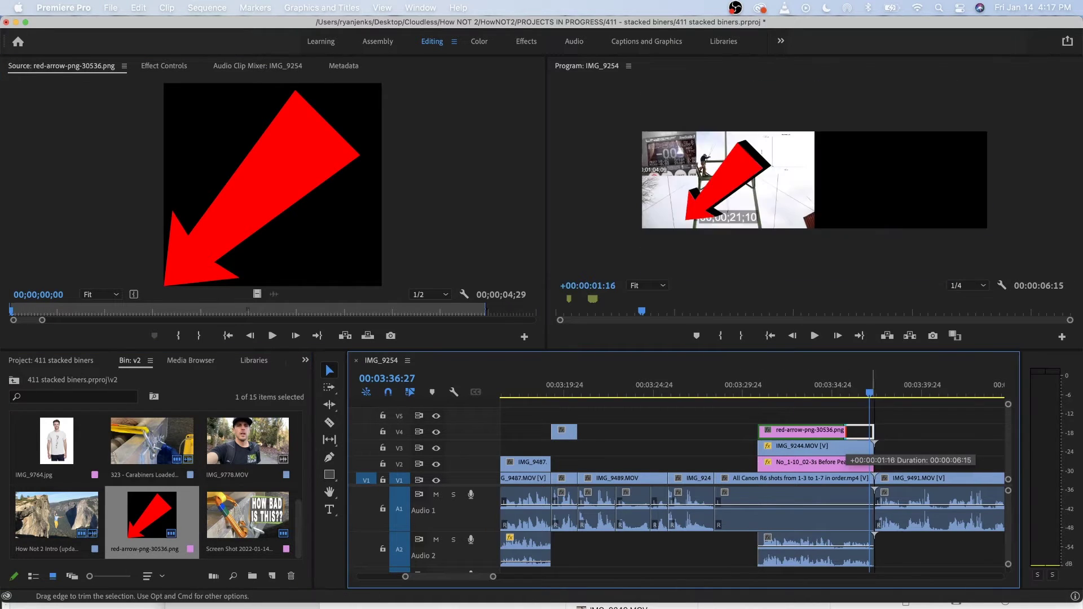
# Shrink the red arrow and place it over the load cell inset, pointing at the MAX reading.
pyautogui.click(832, 163)
pyautogui.moveTo(900, 100); pyautogui.dragTo(724, 111)
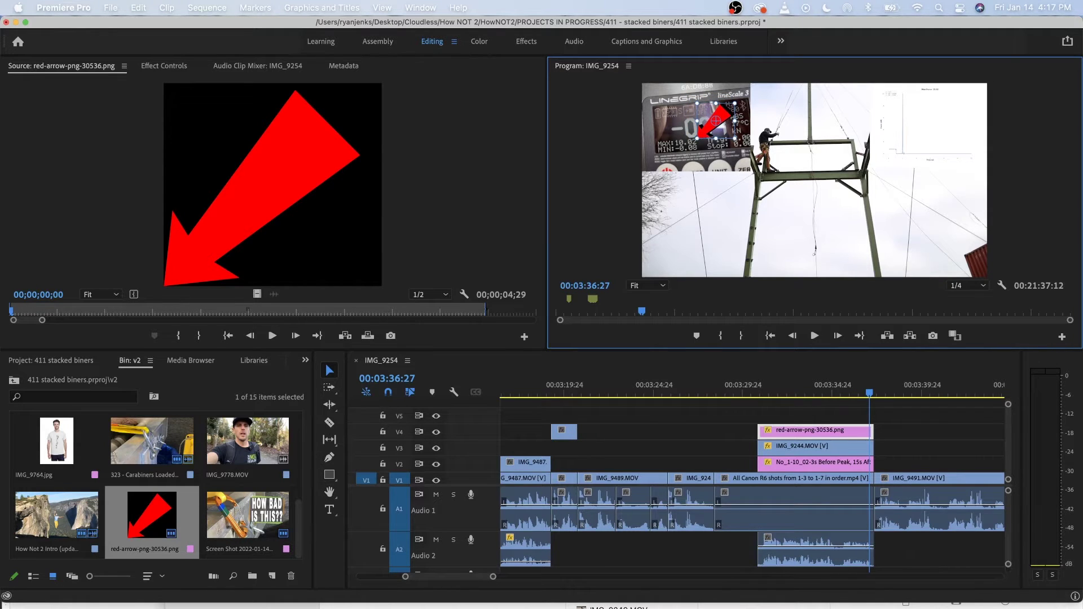
pyautogui.press('space')
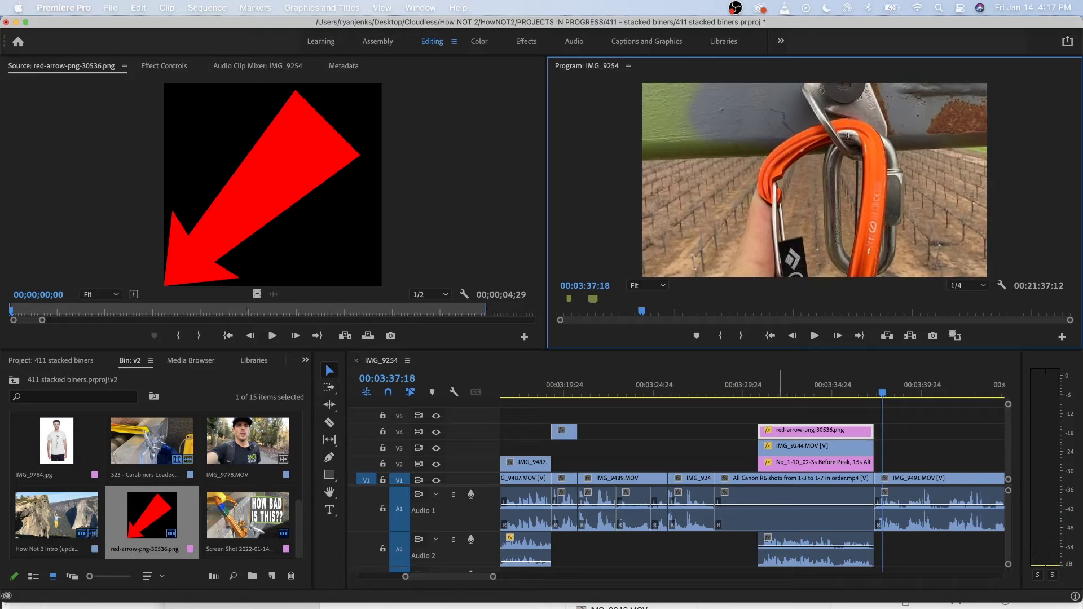
# Move the red arrow slightly lower over the load cell inset so its tip sits nearer the MAX reading.
pyautogui.click(780, 387)
pyautogui.moveTo(734, 103); pyautogui.dragTo(737, 101)
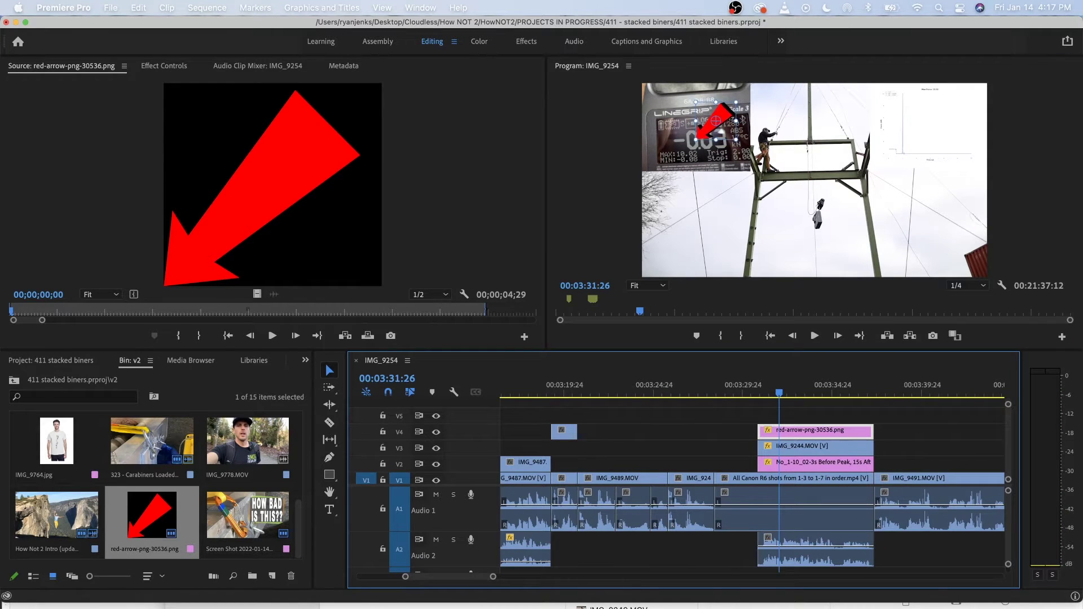
pyautogui.moveTo(718, 121); pyautogui.dragTo(718, 131)
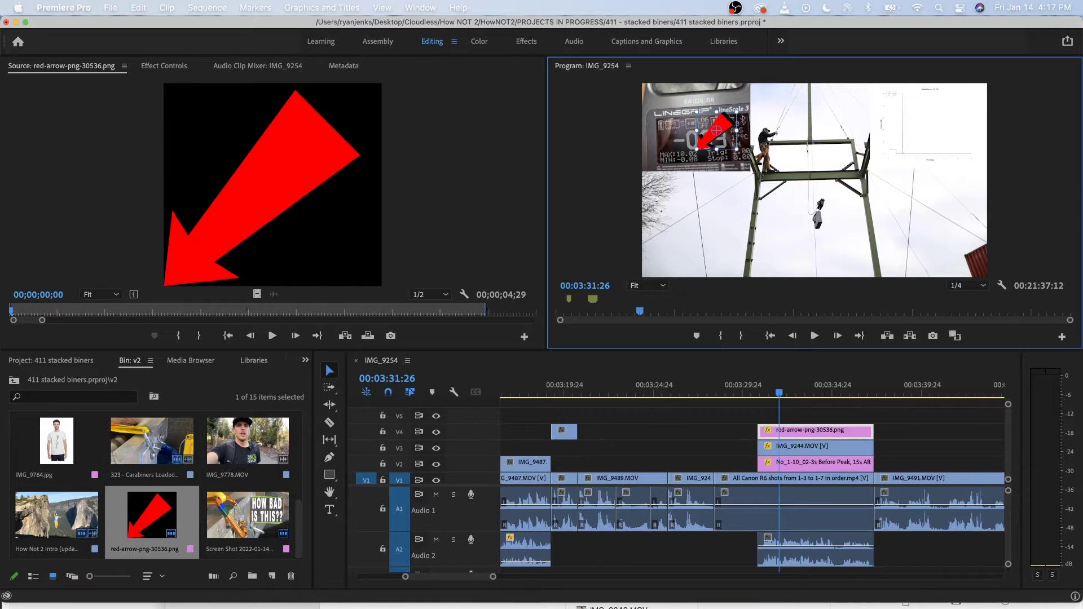
# Rotate the red arrow on V4 so it points horizontally toward the MAX reading and shift it slightly right within the inset.
pyautogui.click(766, 388)
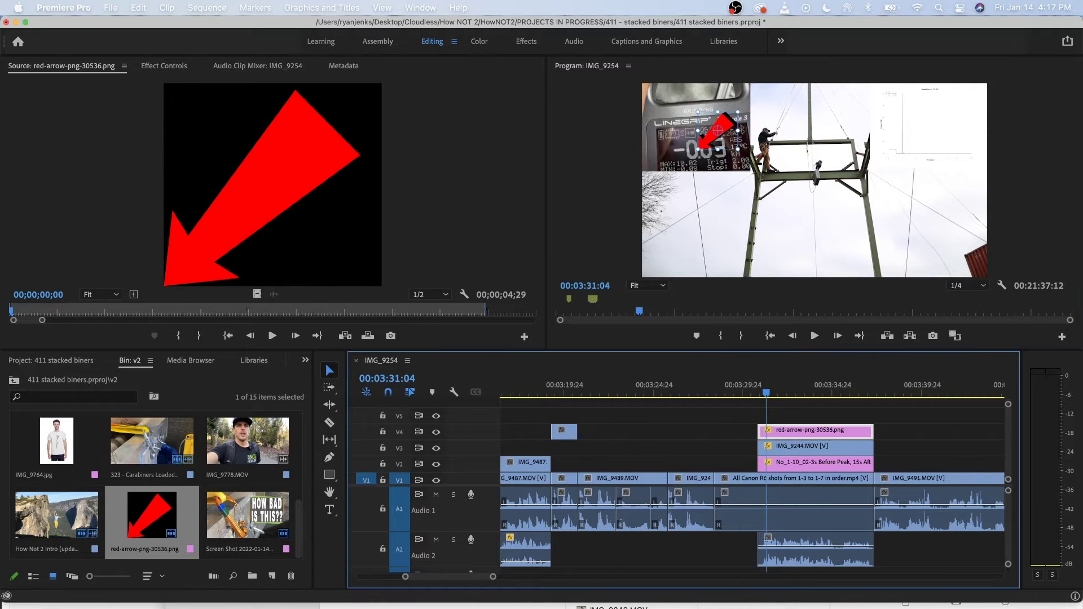
pyautogui.click(790, 217)
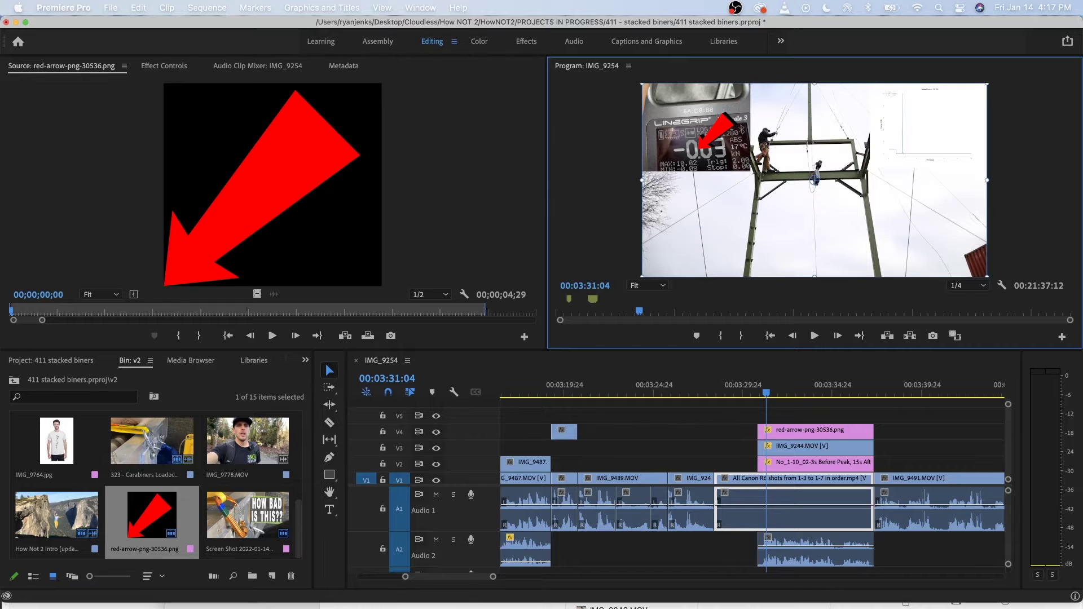
pyautogui.press('=')
pyautogui.press('j')
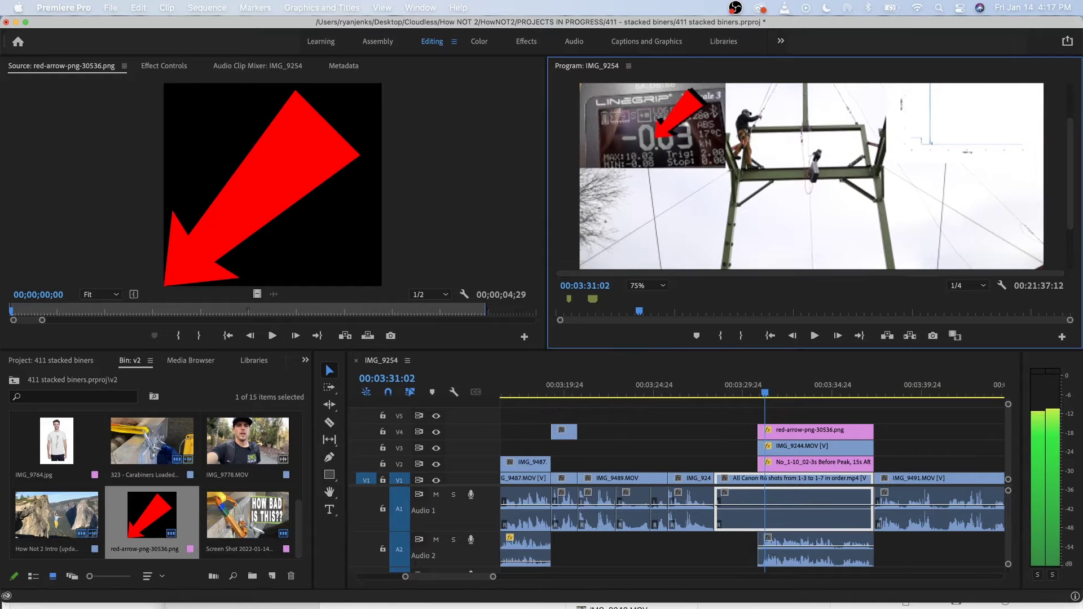
pyautogui.press('l')
pyautogui.press('k')
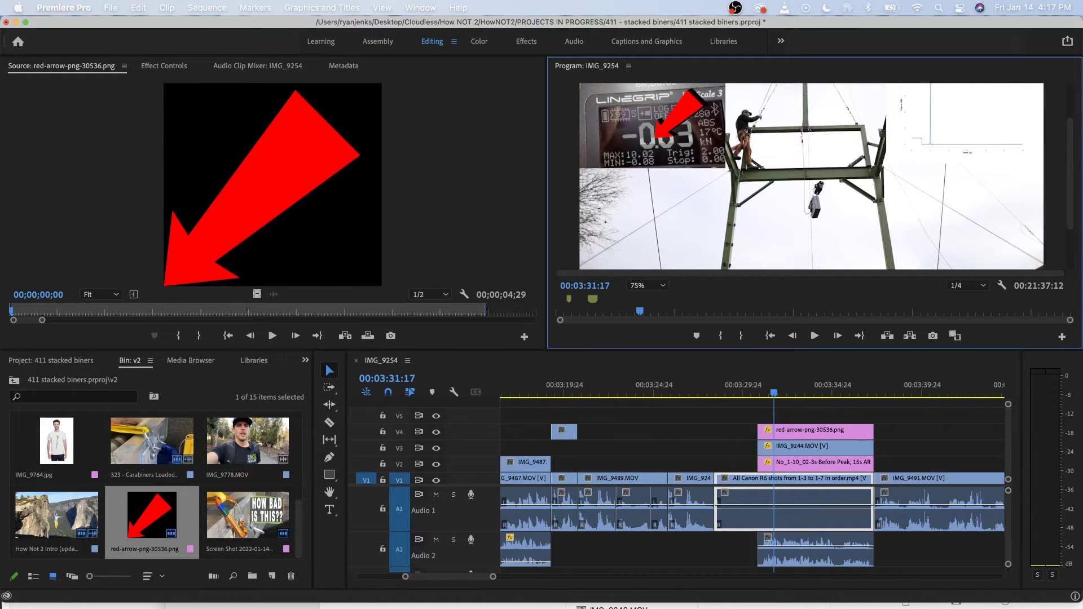
pyautogui.click(786, 432)
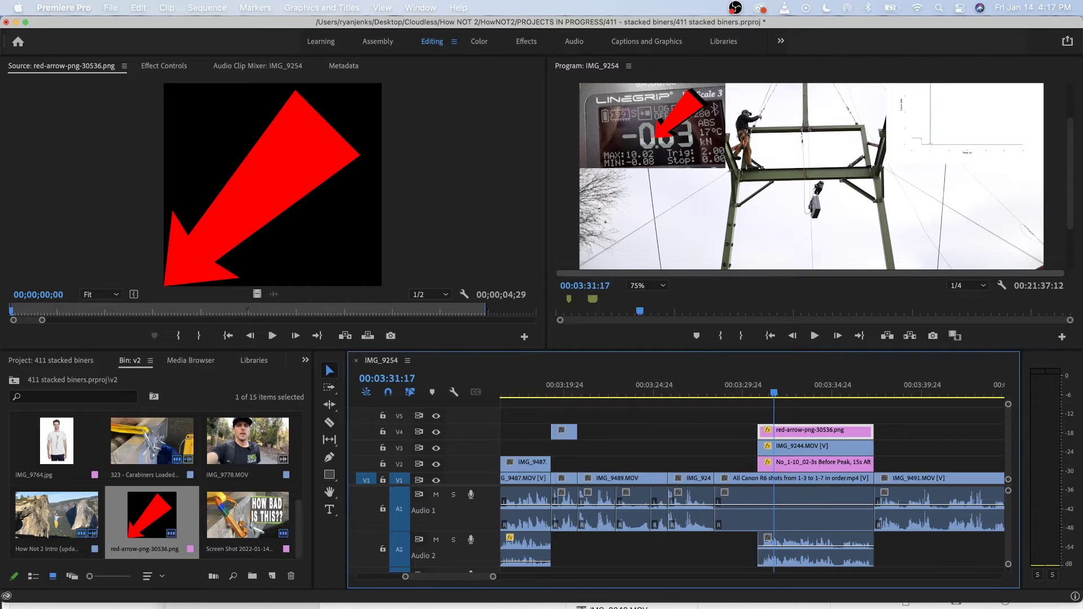
pyautogui.click(680, 116)
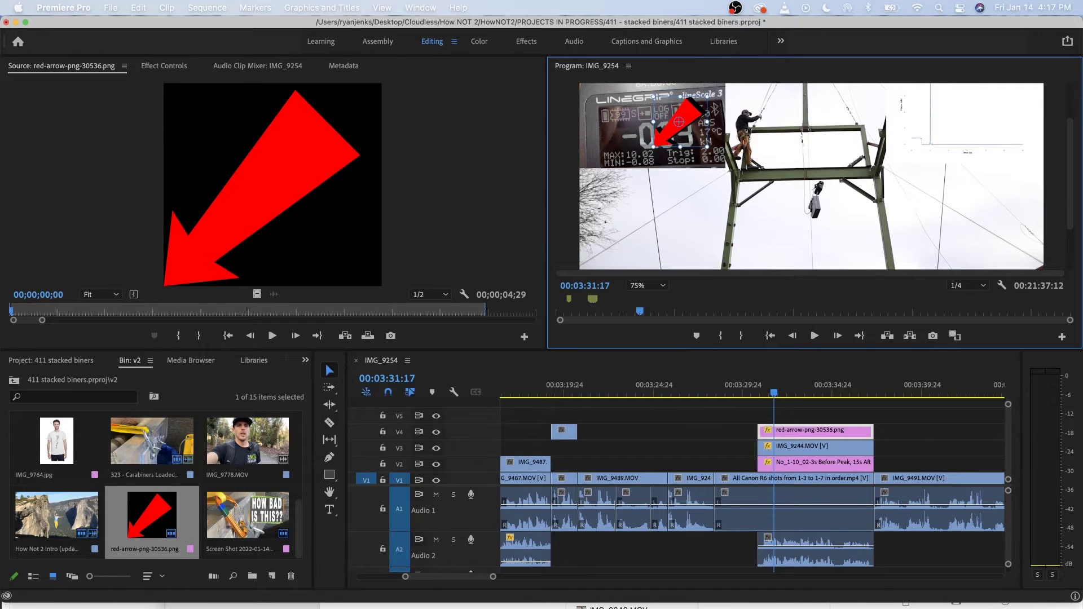
pyautogui.press('space')
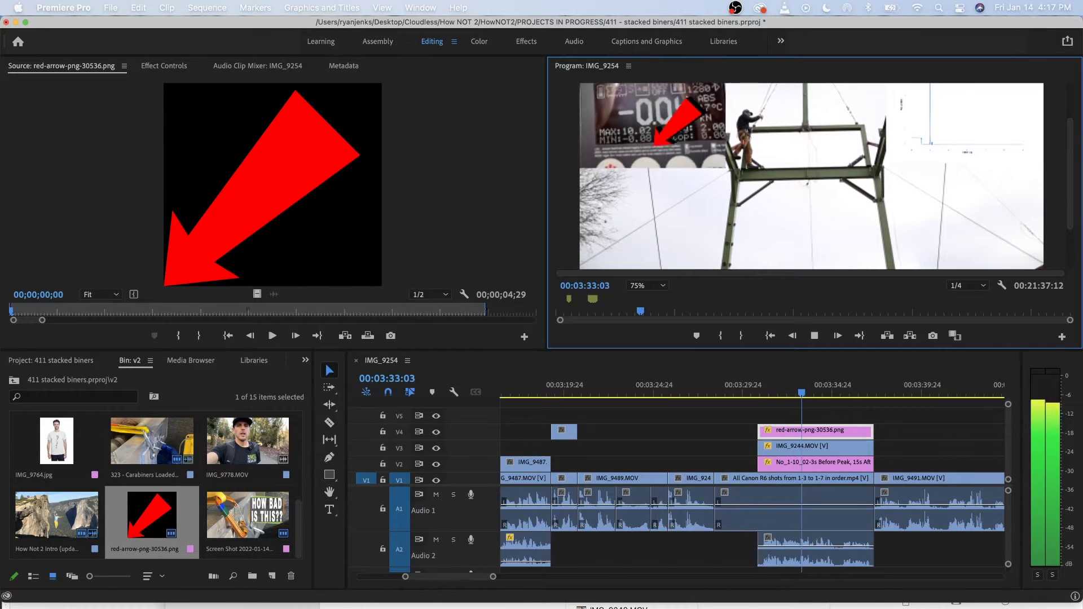
pyautogui.press('space')
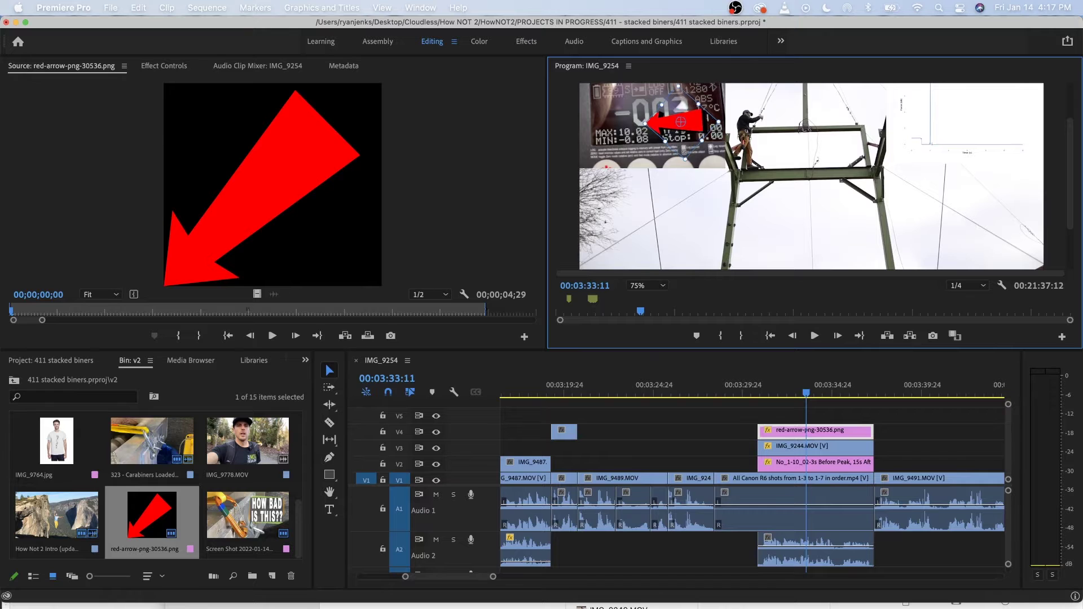
pyautogui.press('space')
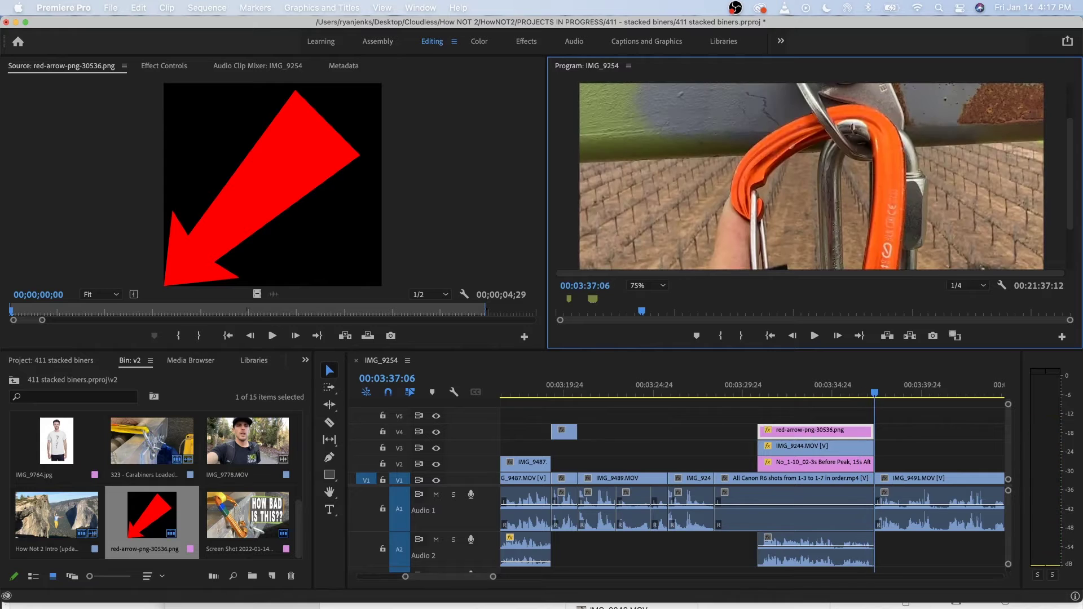
# Play through the start of the overlay section to check the arrow against the moving load cell footage.
pyautogui.click(755, 390)
pyautogui.press('space')
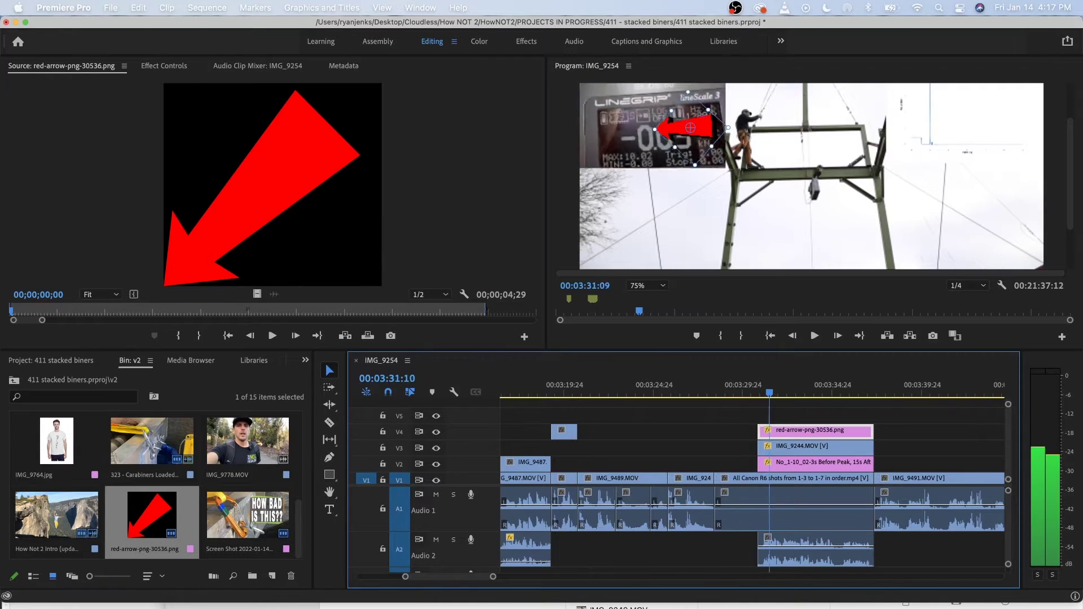
pyautogui.press('space')
pyautogui.press('j')
pyautogui.press('j')
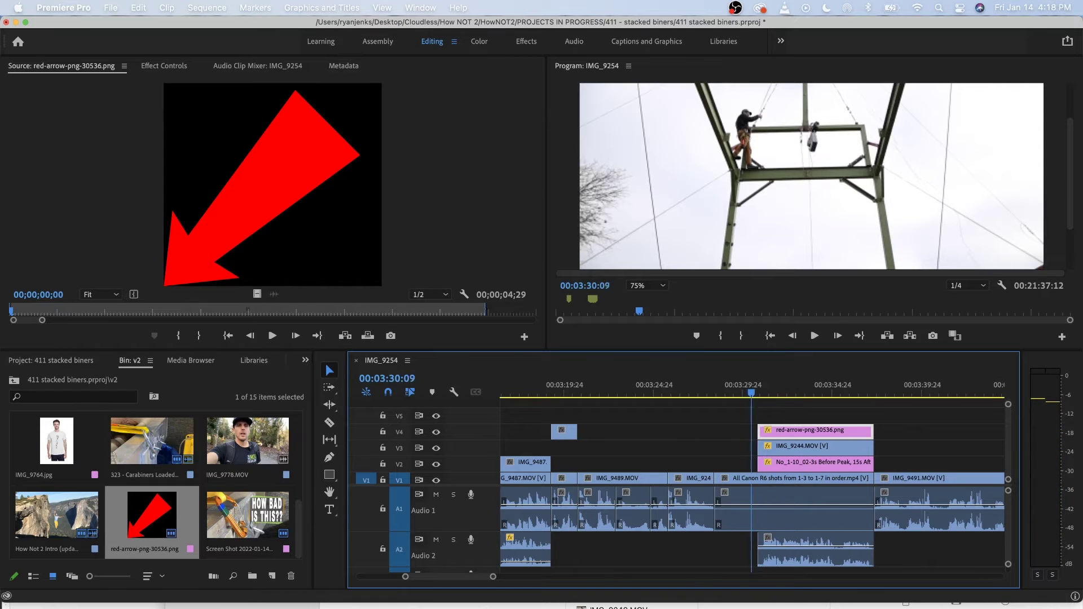
pyautogui.press('l')
pyautogui.press('k')
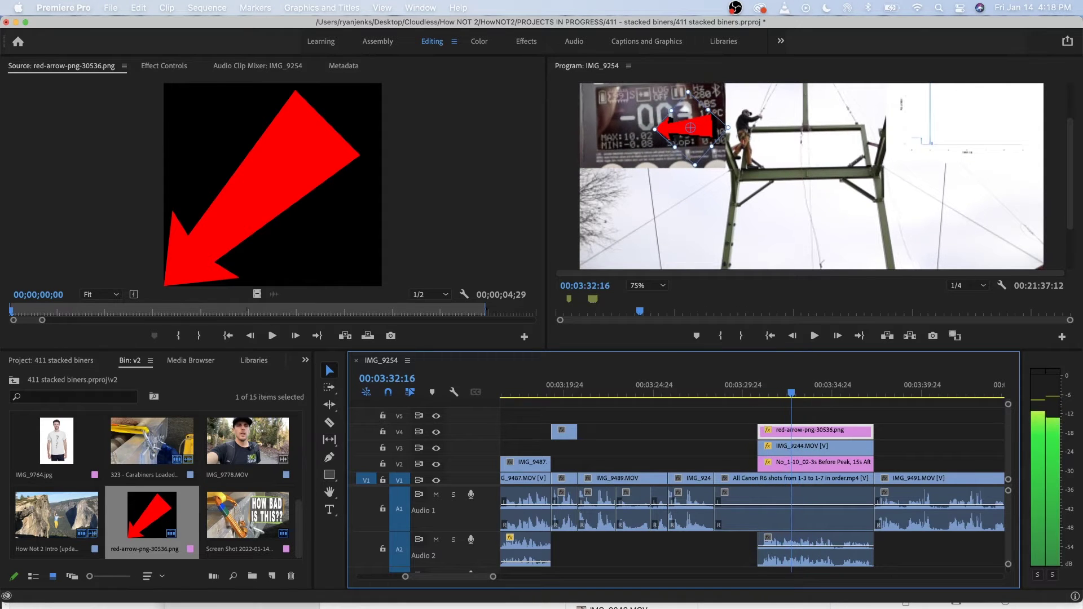
# Add a text graphic reading 10.02kn on V5 at 00:03:31:11, over the drop footage below the load cell inset.
pyautogui.press('t')
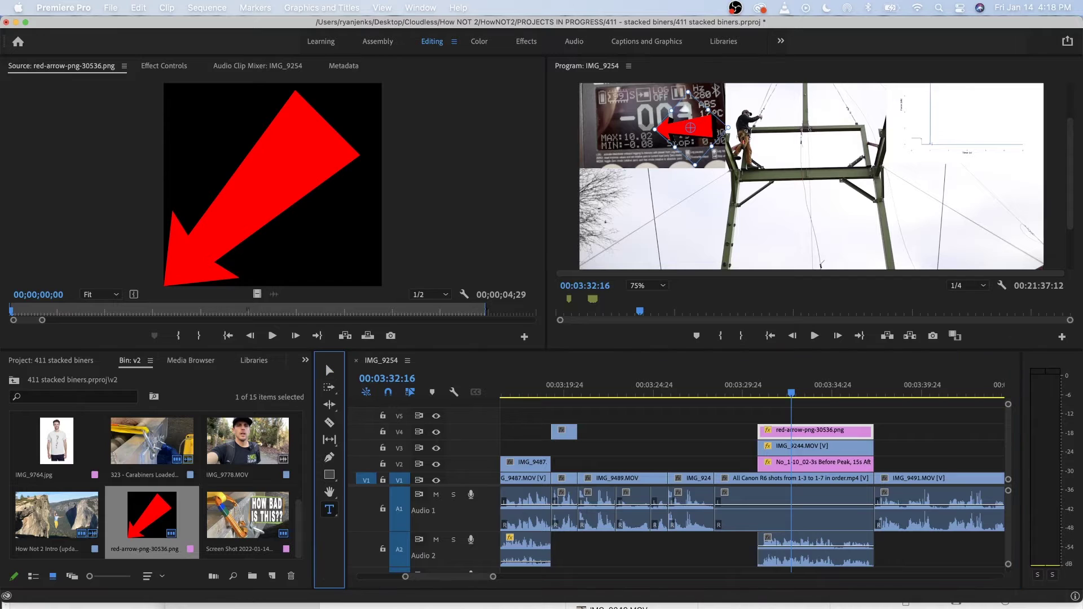
pyautogui.click(771, 388)
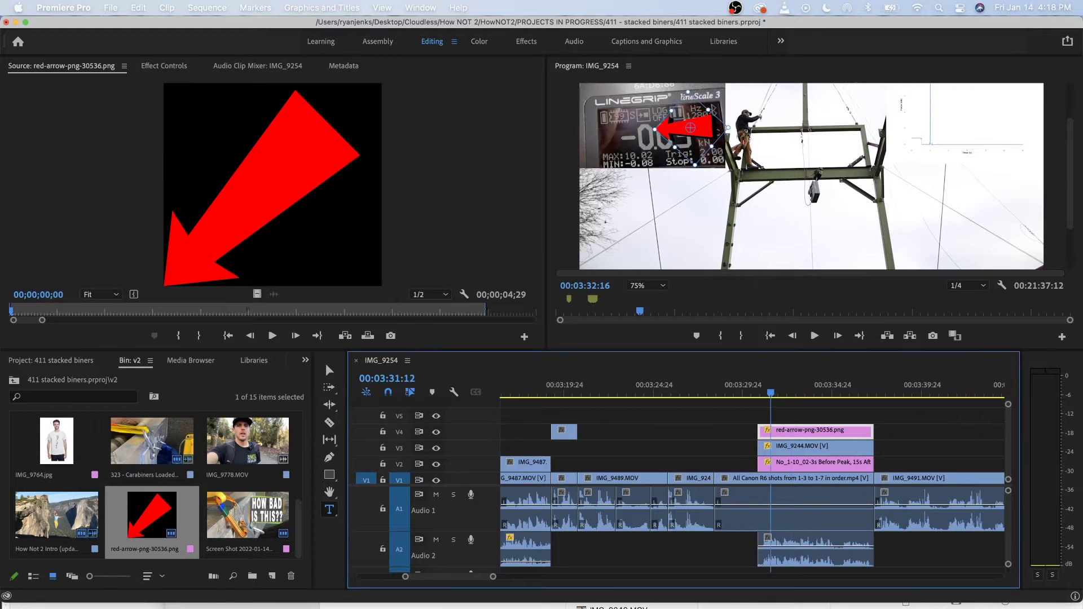
pyautogui.click(782, 198)
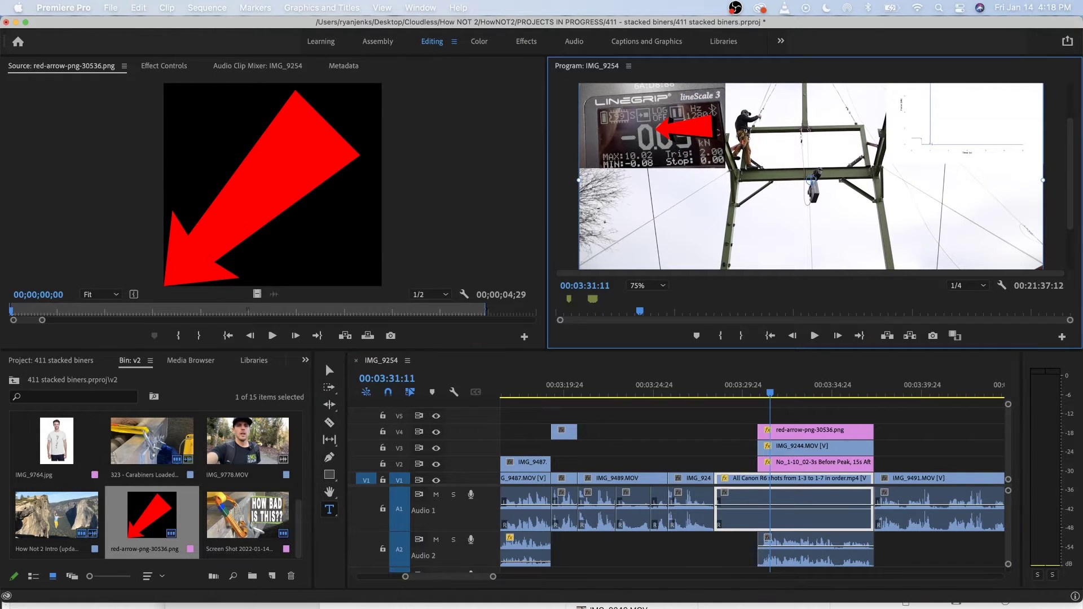
pyautogui.click(572, 220)
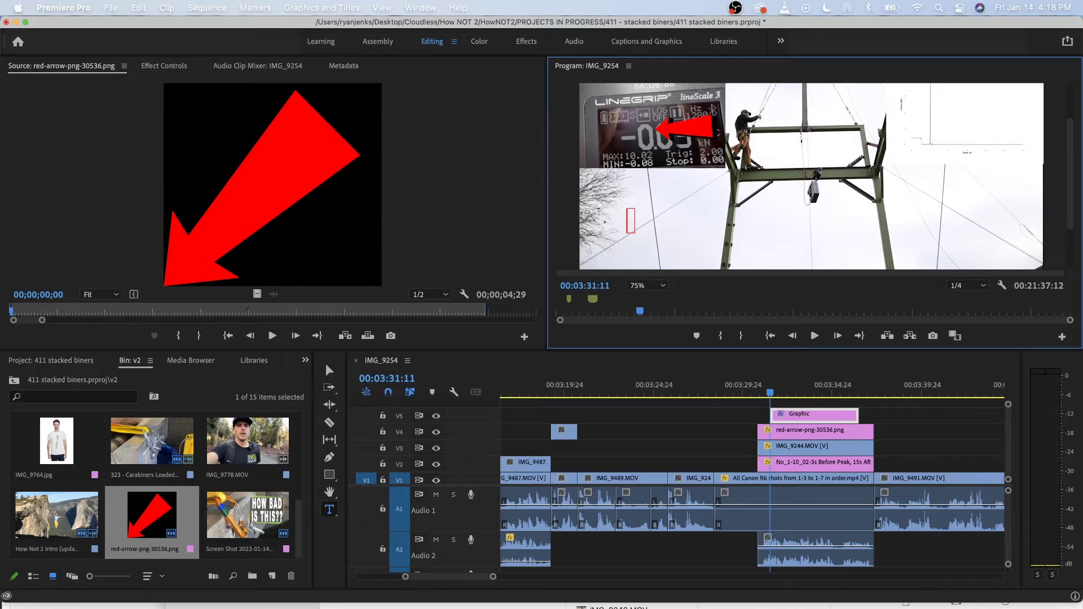
pyautogui.write('10.02kn')
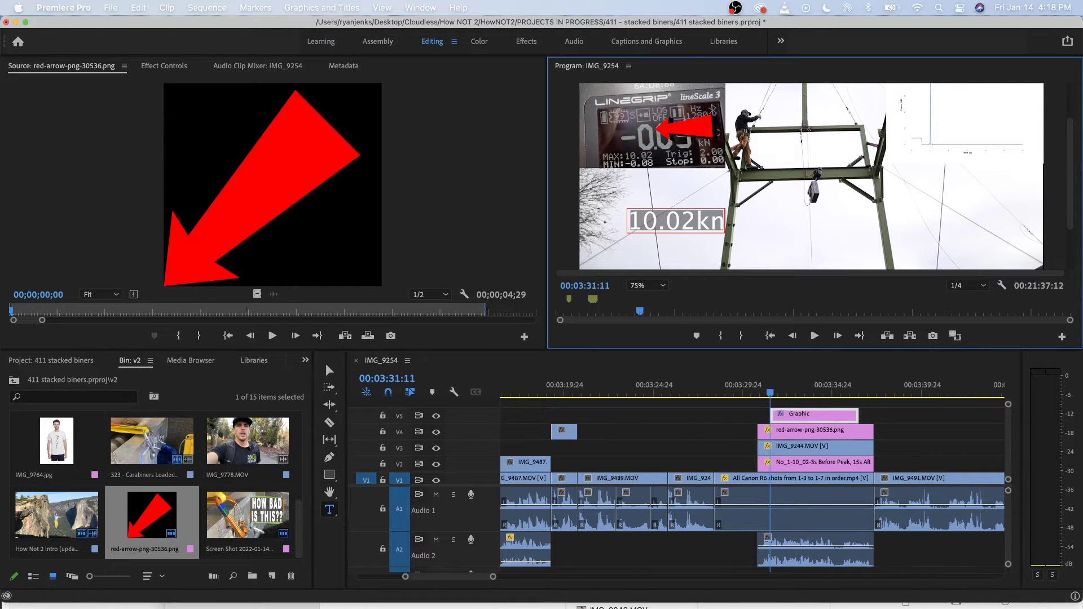
# Enlarge the 10.02kn text and place it directly beneath the load cell inset.
pyautogui.click(327, 367)
pyautogui.moveTo(726, 209); pyautogui.dragTo(753, 203)
pyautogui.moveTo(690, 218); pyautogui.dragTo(652, 189)
pyautogui.click(700, 288)
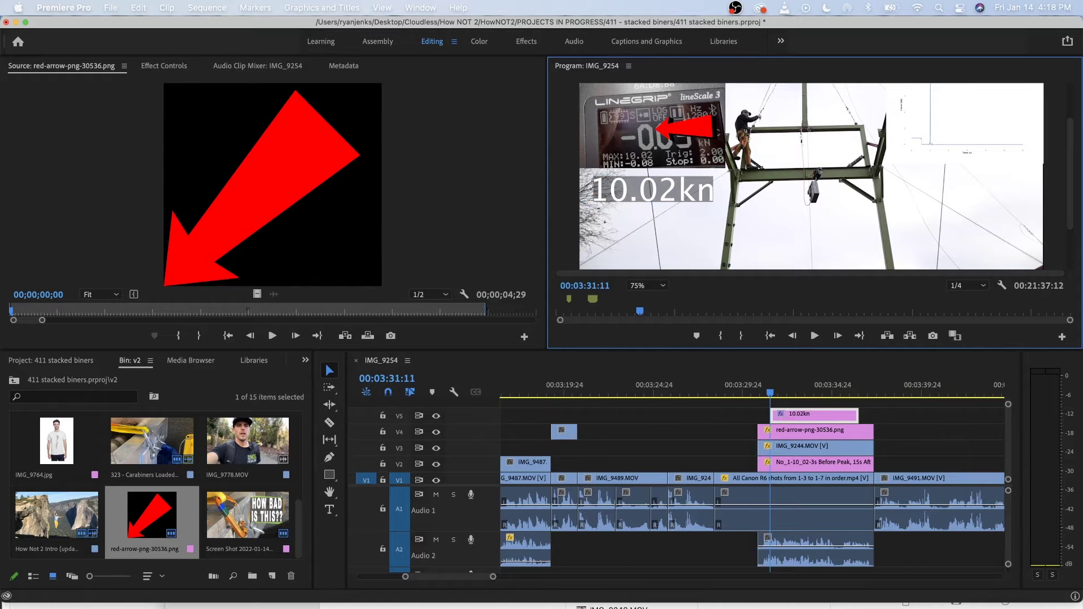
# Extend both ends of the 10.02kn text clip to match the red arrow clip, and play the section back.
pyautogui.moveTo(771, 415); pyautogui.dragTo(758, 415)
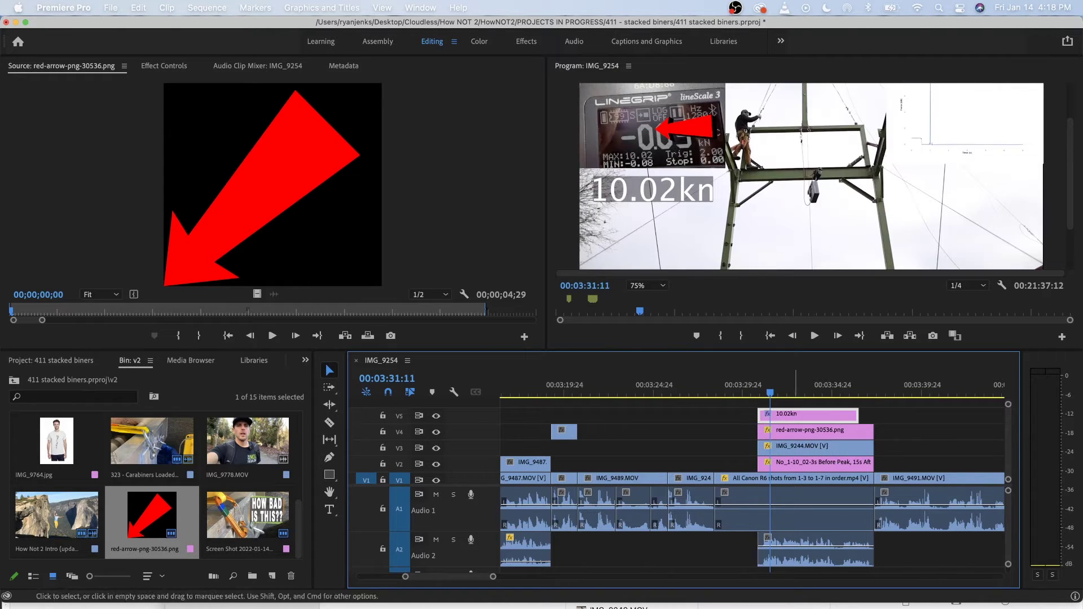
pyautogui.moveTo(857, 415); pyautogui.dragTo(873, 415)
pyautogui.press('space')
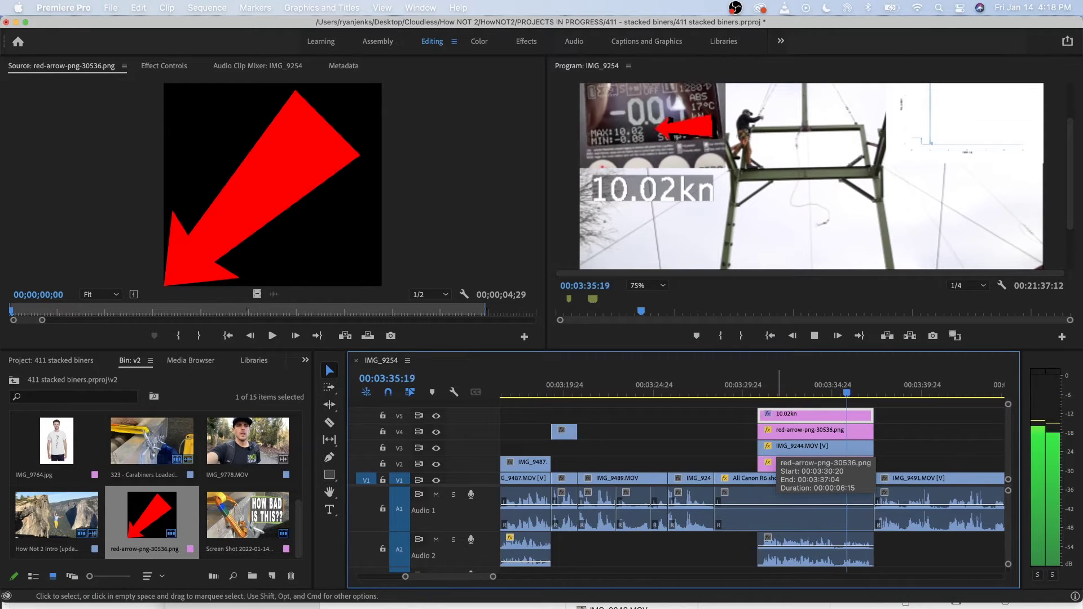
pyautogui.press('space')
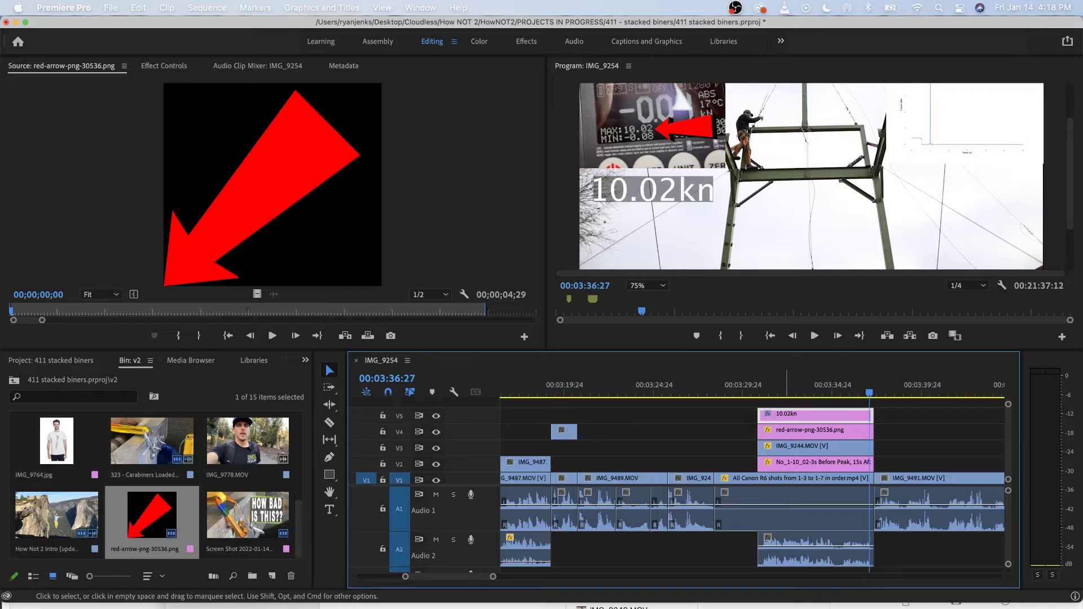
# Review the footage after the overlays and split the IMG_9491.MOV clip and its audio at 00:03:43:14.
pyautogui.scroll(-5, 786, 472)
pyautogui.scroll(-3, 786, 479)
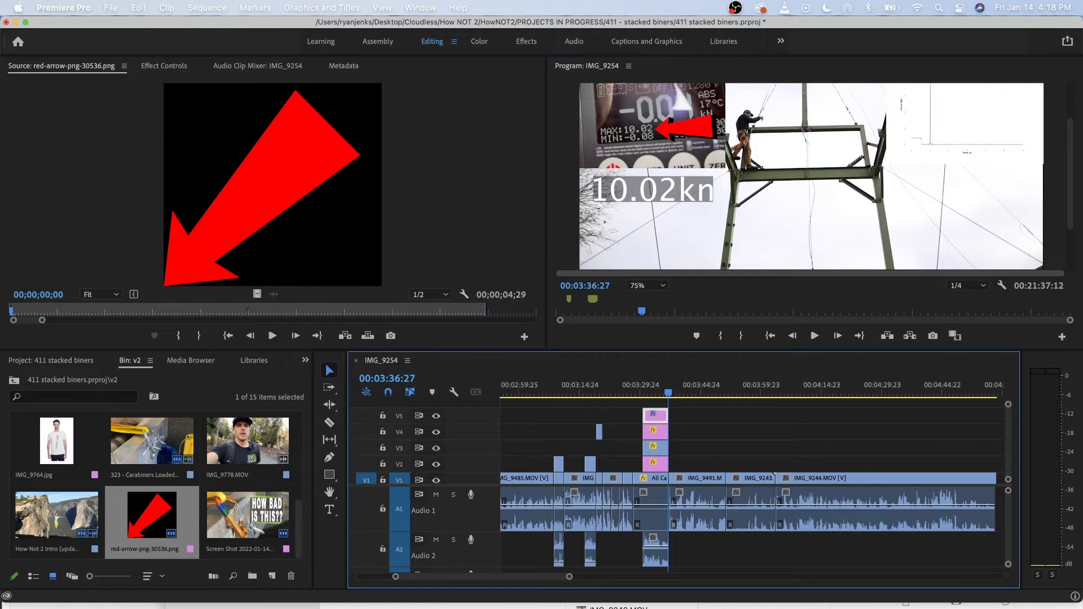
pyautogui.click(790, 273)
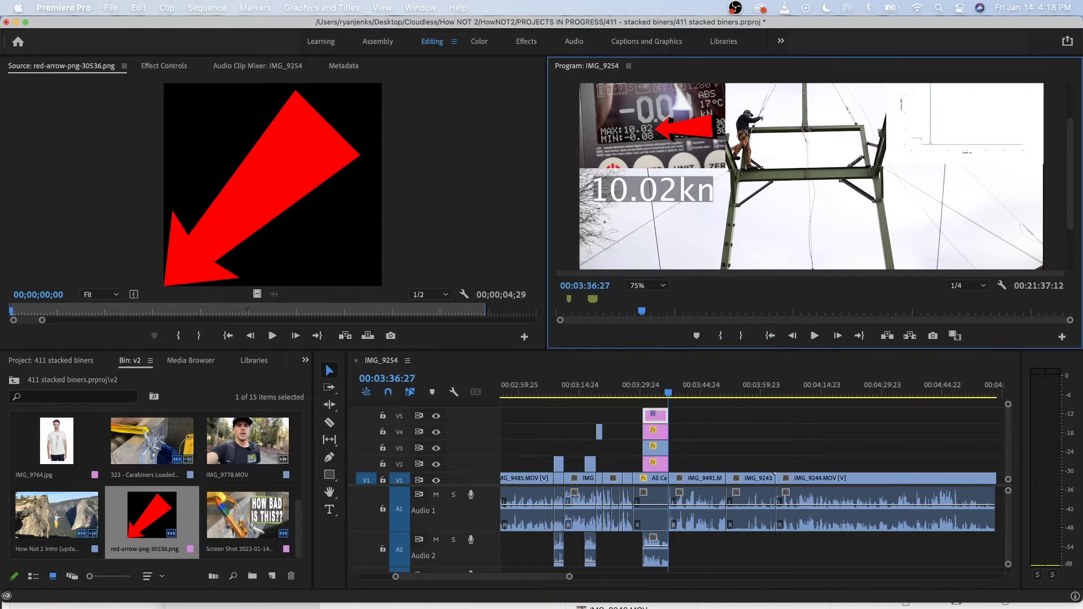
pyautogui.press('-')
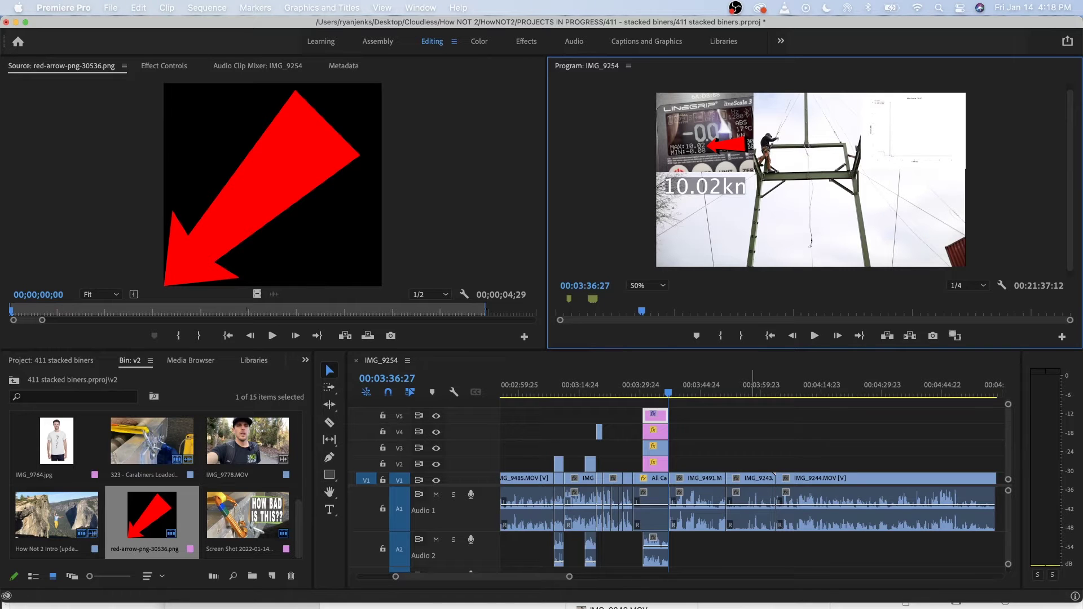
pyautogui.press('space')
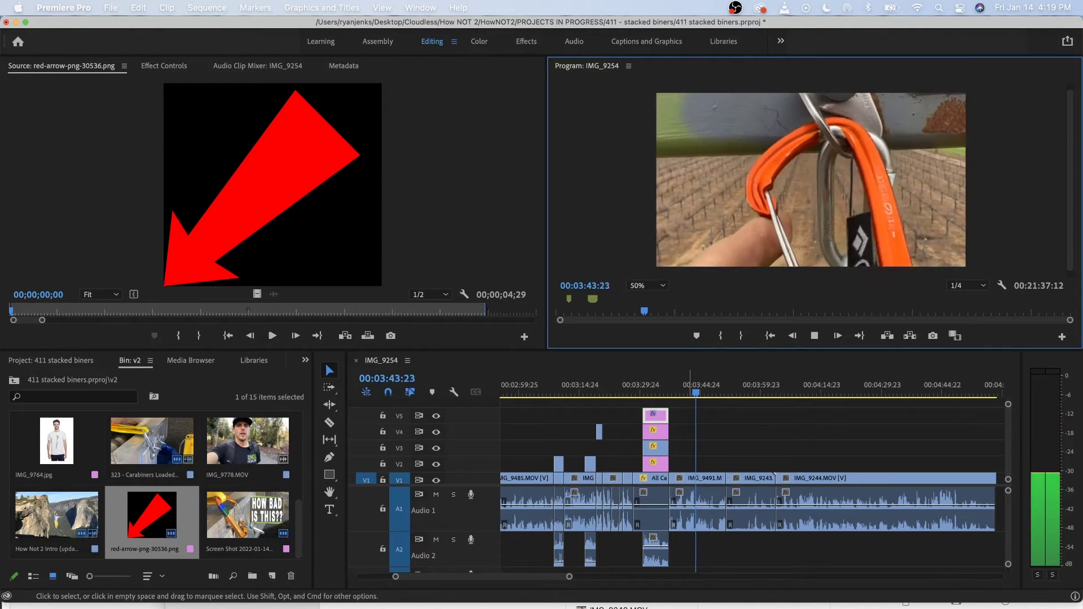
pyautogui.scroll(5, 708, 474)
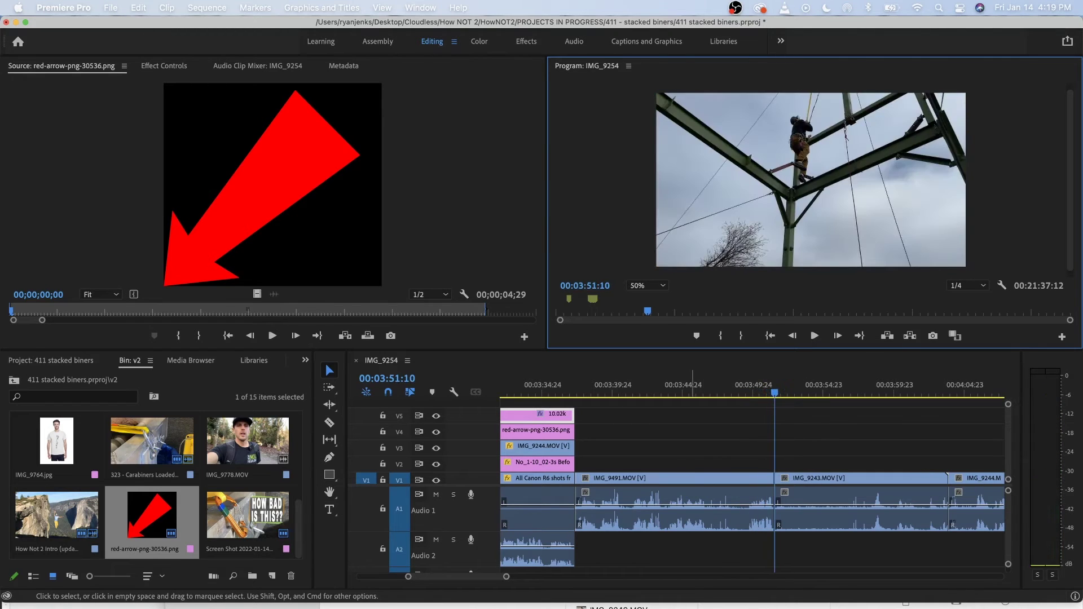
pyautogui.click(688, 389)
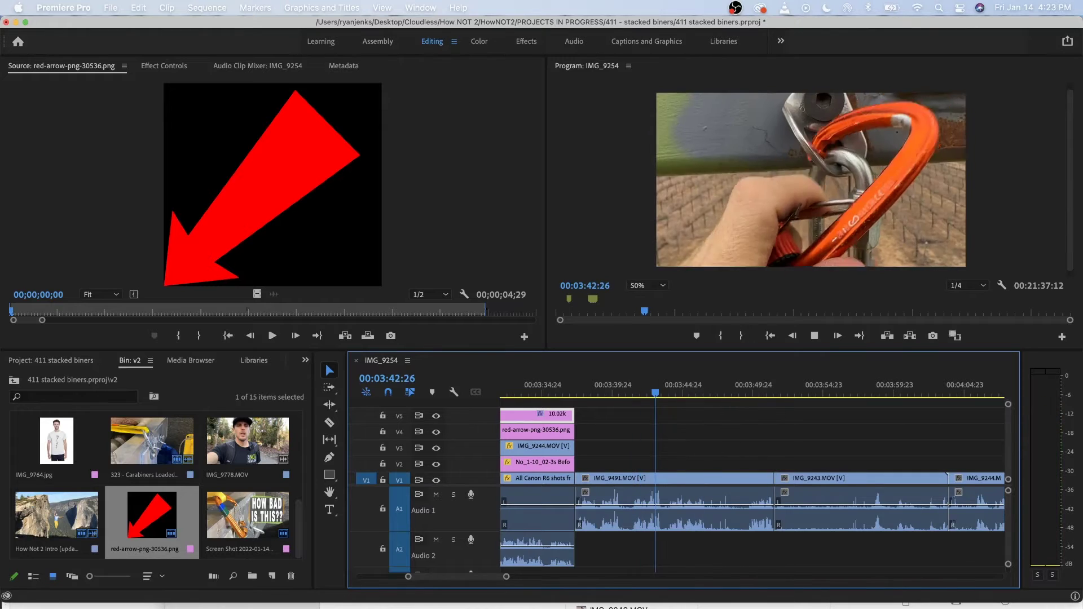
pyautogui.click(645, 389)
pyautogui.press('space')
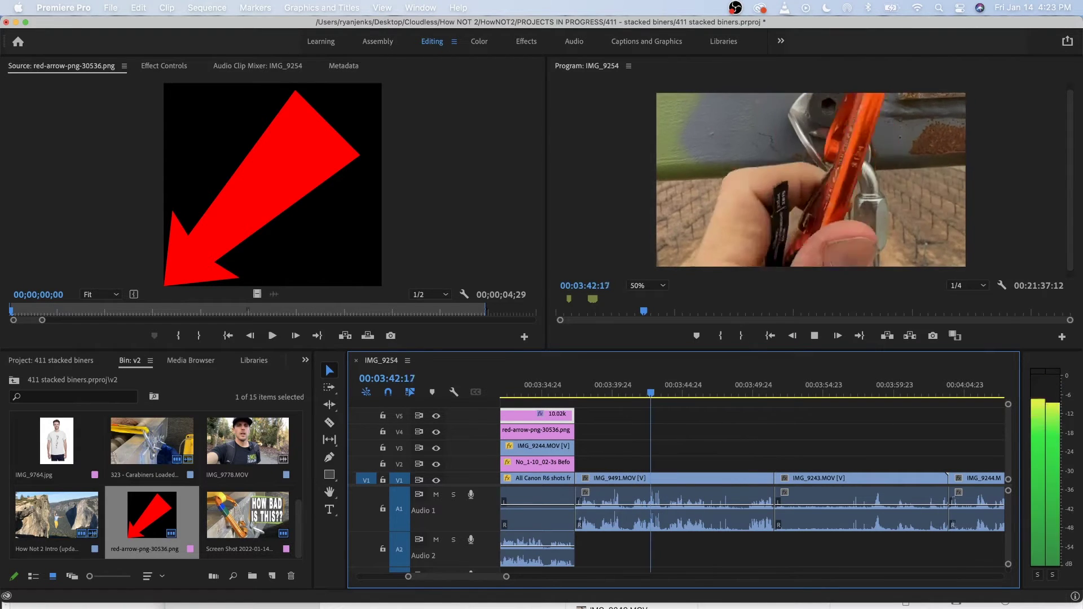
pyautogui.press('space')
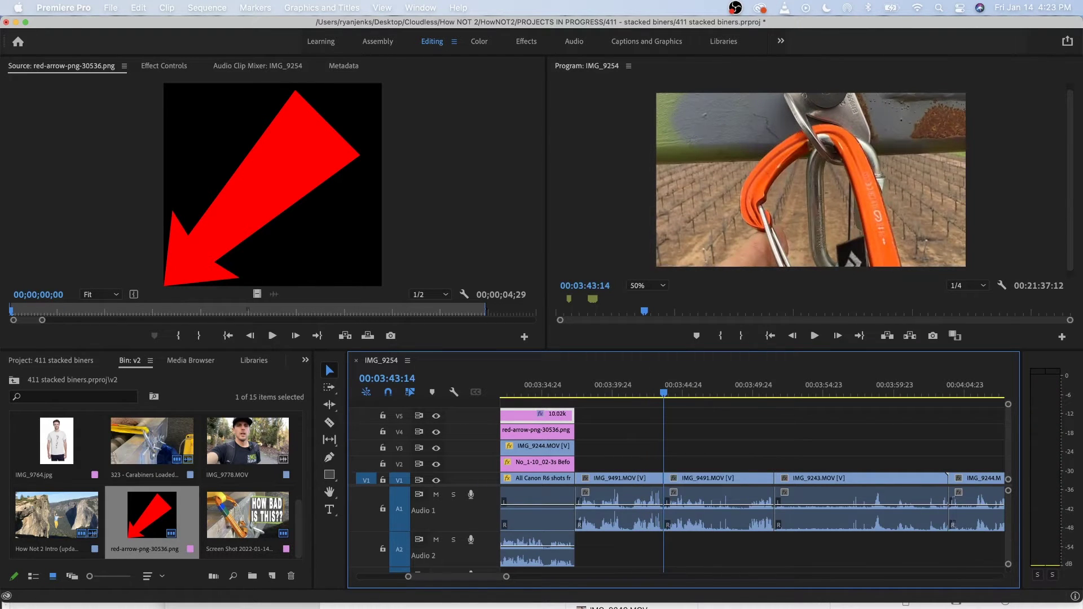
# Split the second IMG_9491.MOV clip at 00:03:49:13 and ripple delete the part before the cut.
pyautogui.scroll(5, 680, 440)
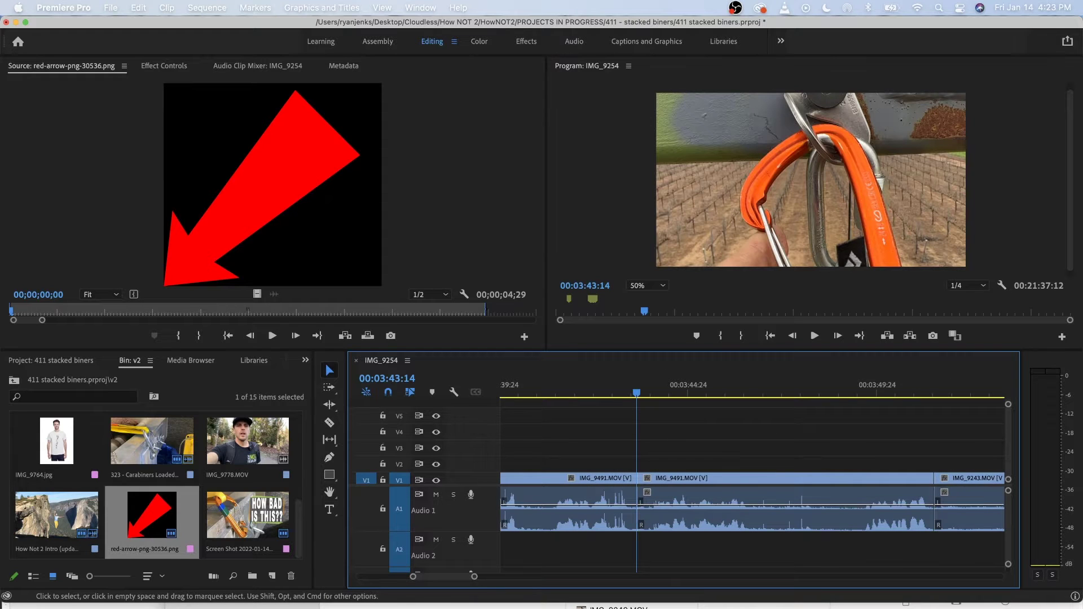
pyautogui.press('space')
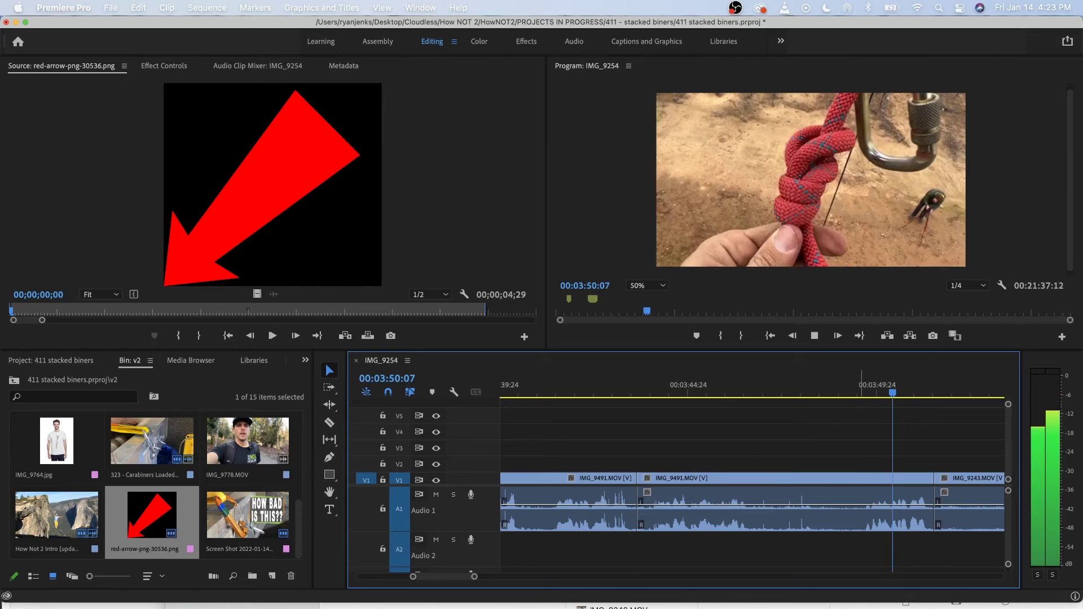
pyautogui.press('j')
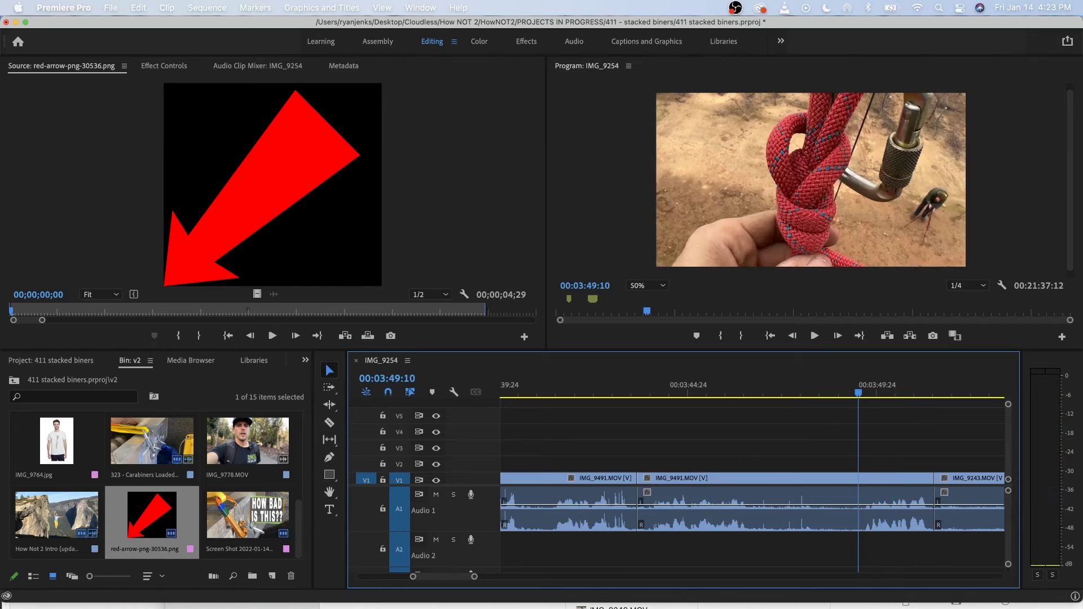
pyautogui.press('k')
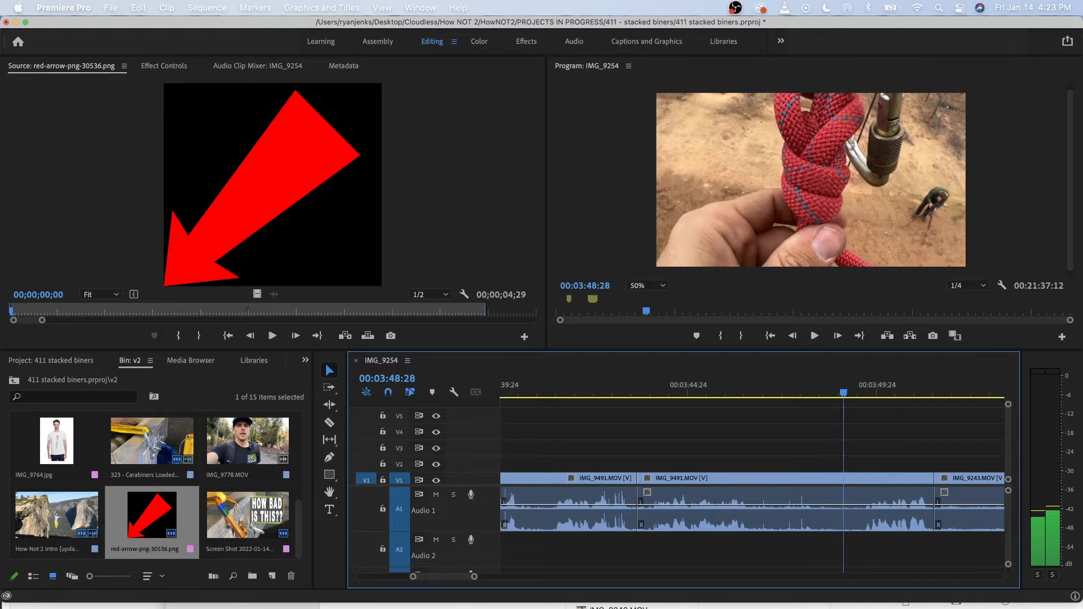
pyautogui.press('Right')
pyautogui.press('Right')
pyautogui.press('Right')
pyautogui.press('Right')
pyautogui.press('Right')
pyautogui.press('Right')
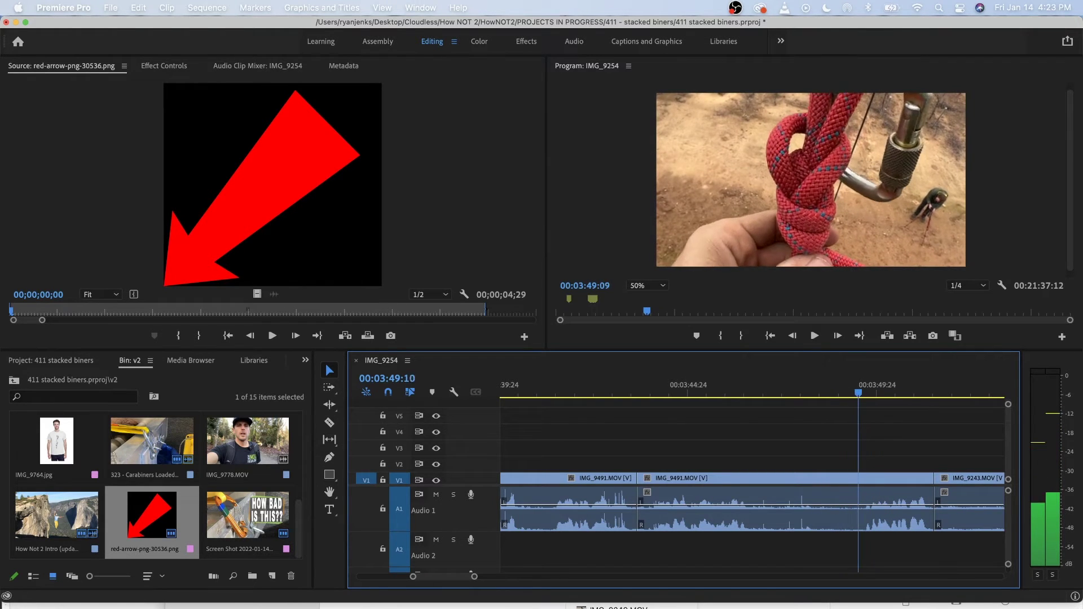
pyautogui.click(808, 508)
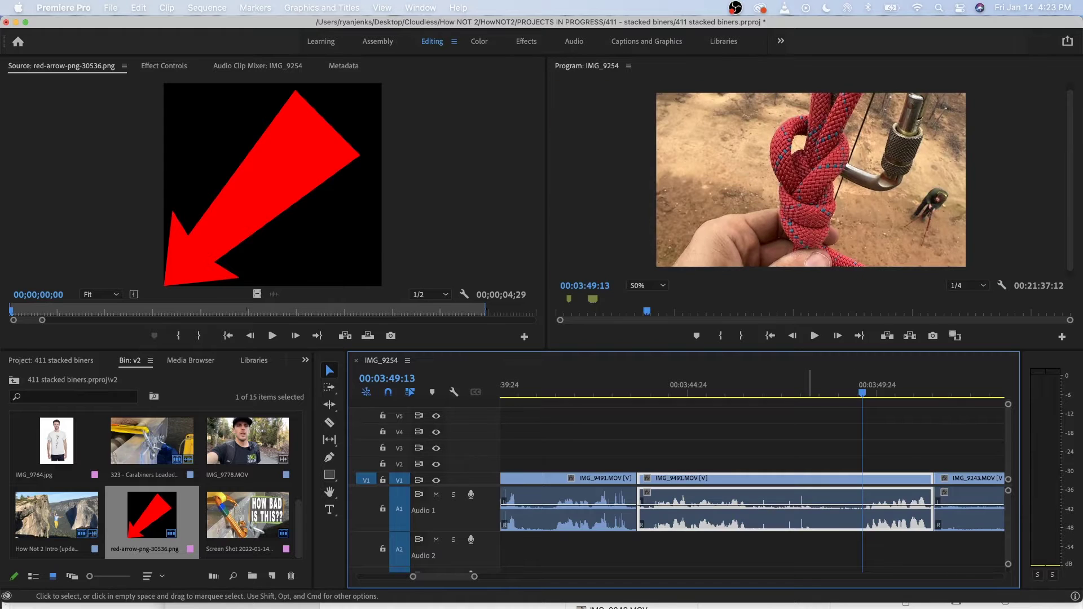
pyautogui.press('super+k')
pyautogui.hotkey('shift', 'Delete')
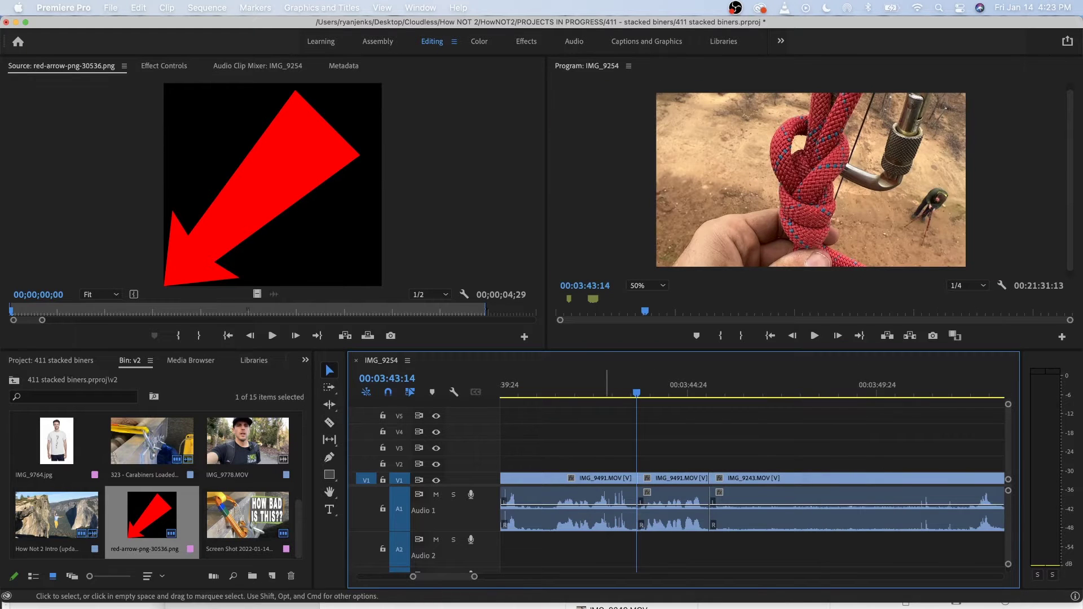
# Trim the start of the IMG_9243.MOV clip to 00:03:46:17, just as the jump begins, and close the gap before it.
pyautogui.press('space')
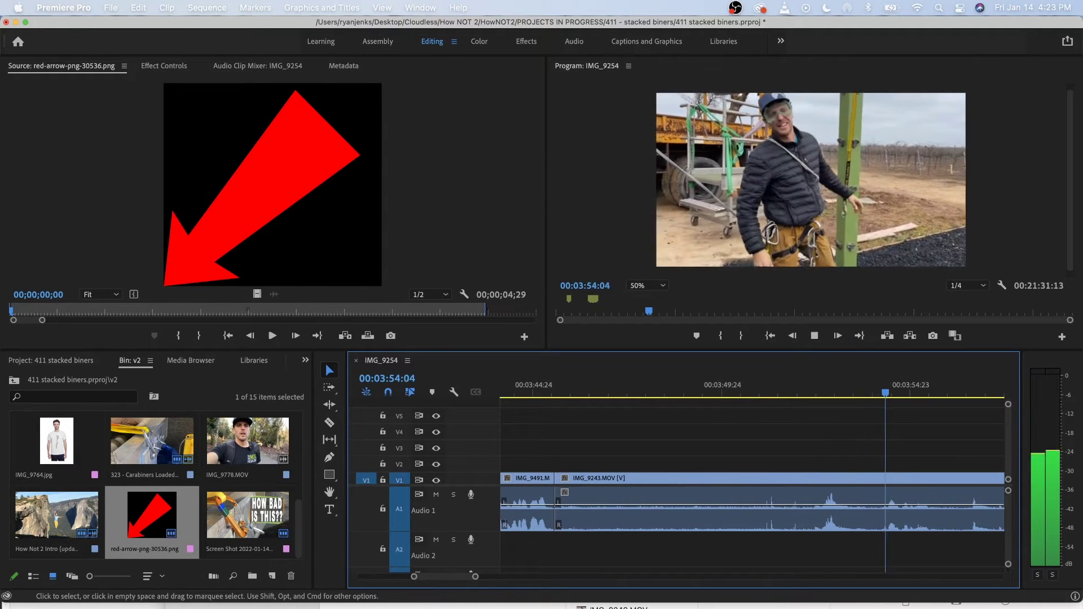
pyautogui.press('-')
pyautogui.press('space')
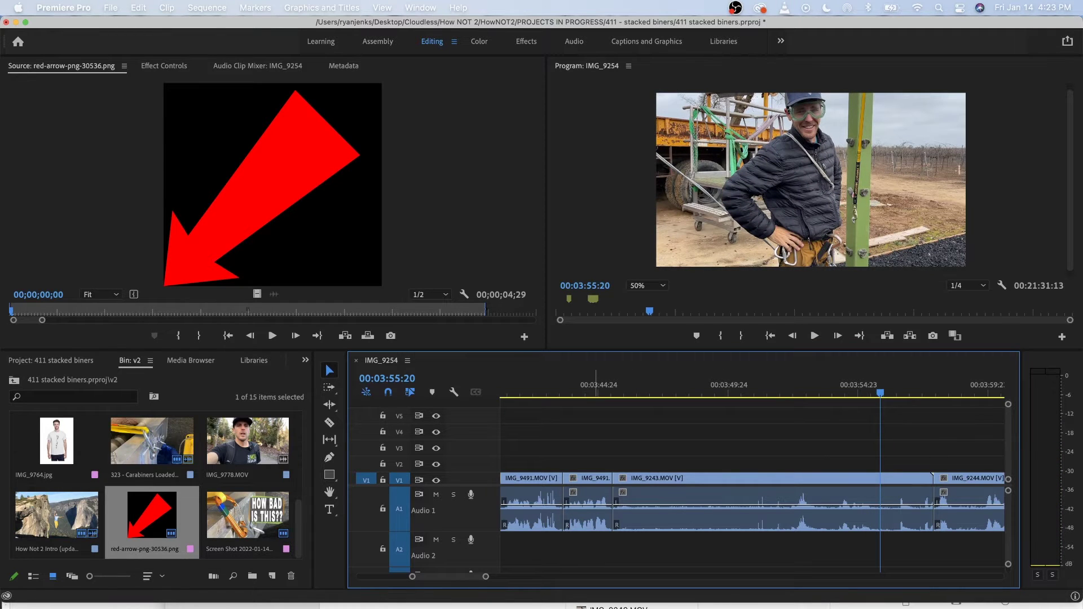
pyautogui.click(595, 387)
pyautogui.press('space')
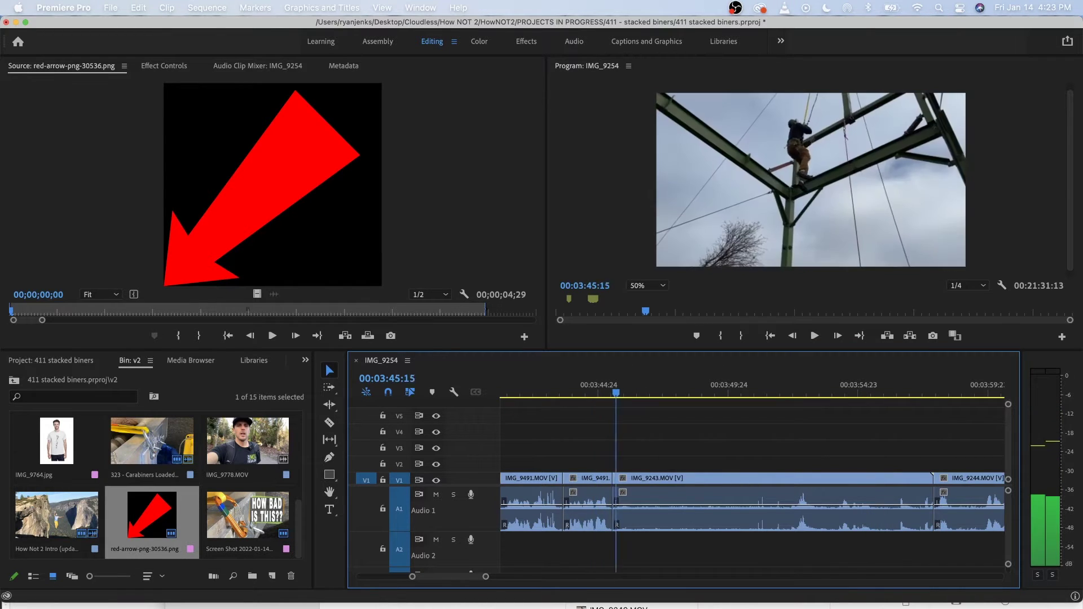
pyautogui.press('j')
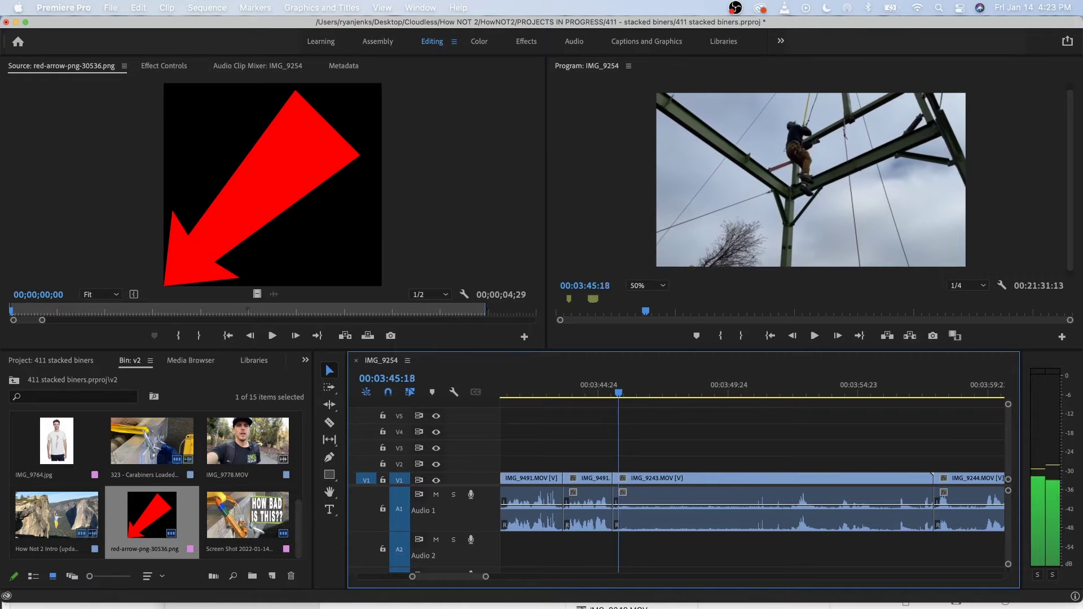
pyautogui.press('l')
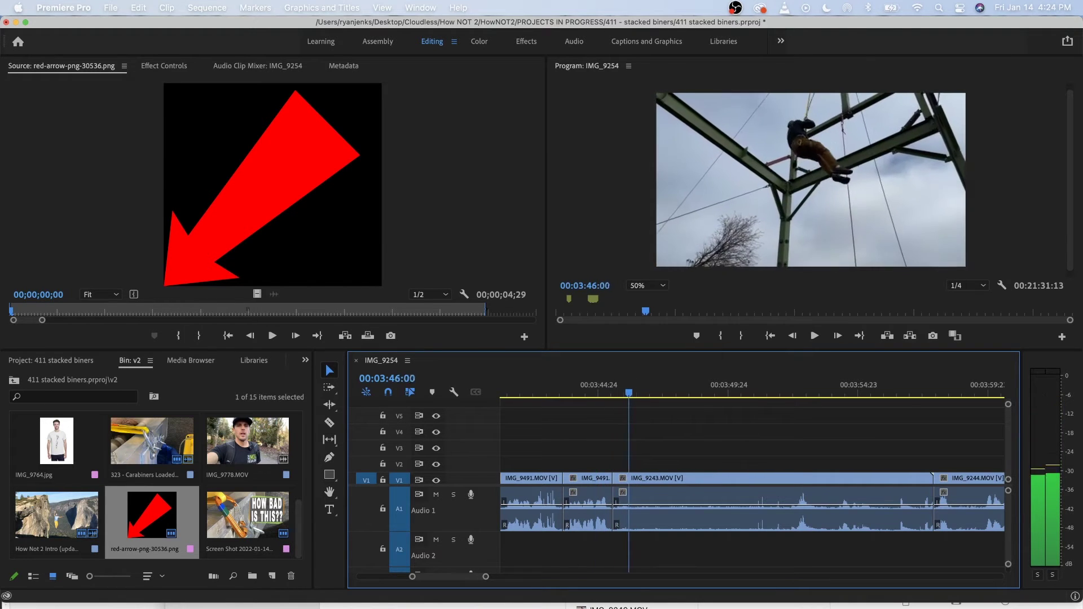
pyautogui.press('space')
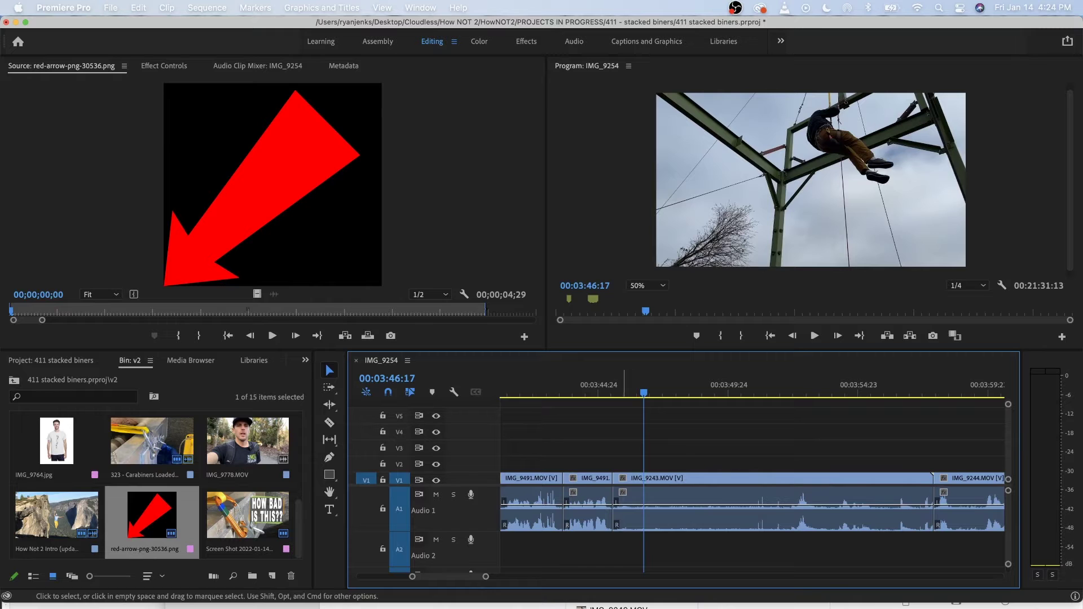
pyautogui.moveTo(613, 478); pyautogui.dragTo(644, 478)
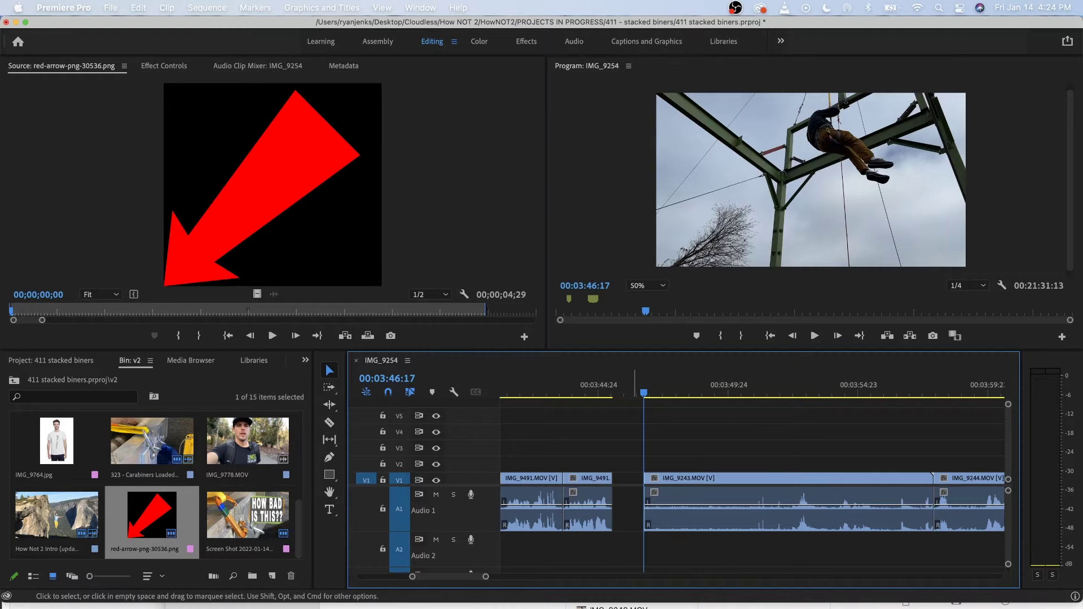
pyautogui.rightClick(628, 478)
pyautogui.click(667, 495)
# Play back the trimmed IMG_9243.MOV clip and examine its ending up to the transition into IMG_9244.MOV.
pyautogui.press('space')
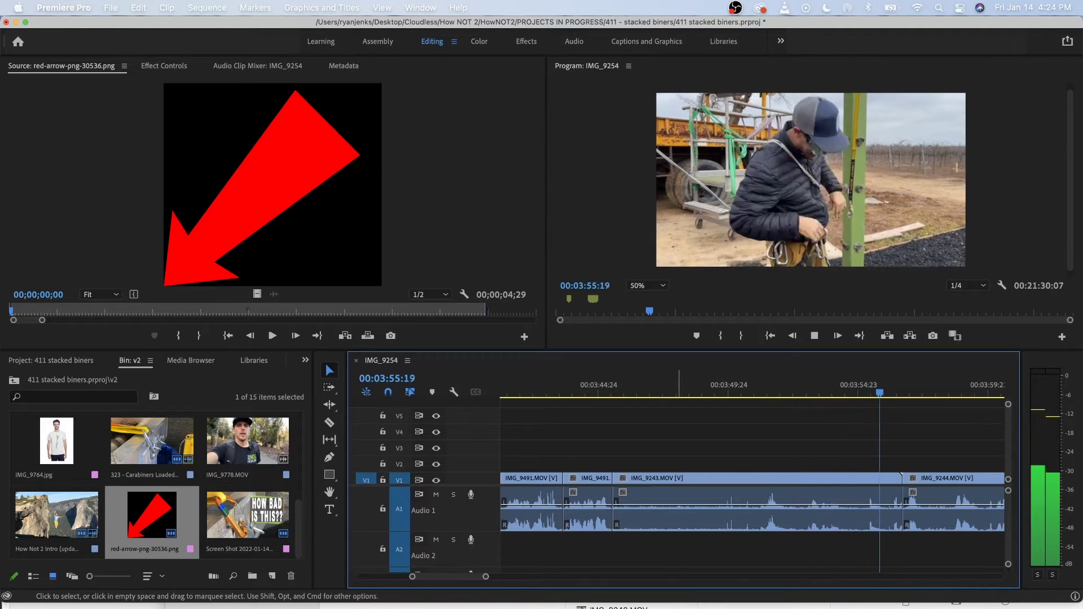
pyautogui.click(797, 387)
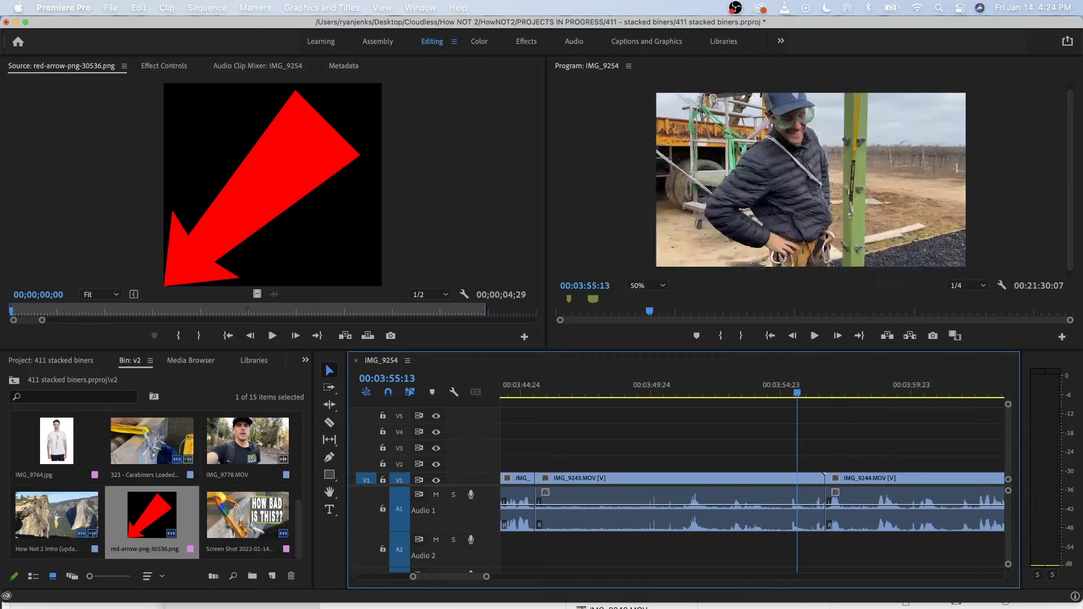
pyautogui.press('space')
pyautogui.press('space')
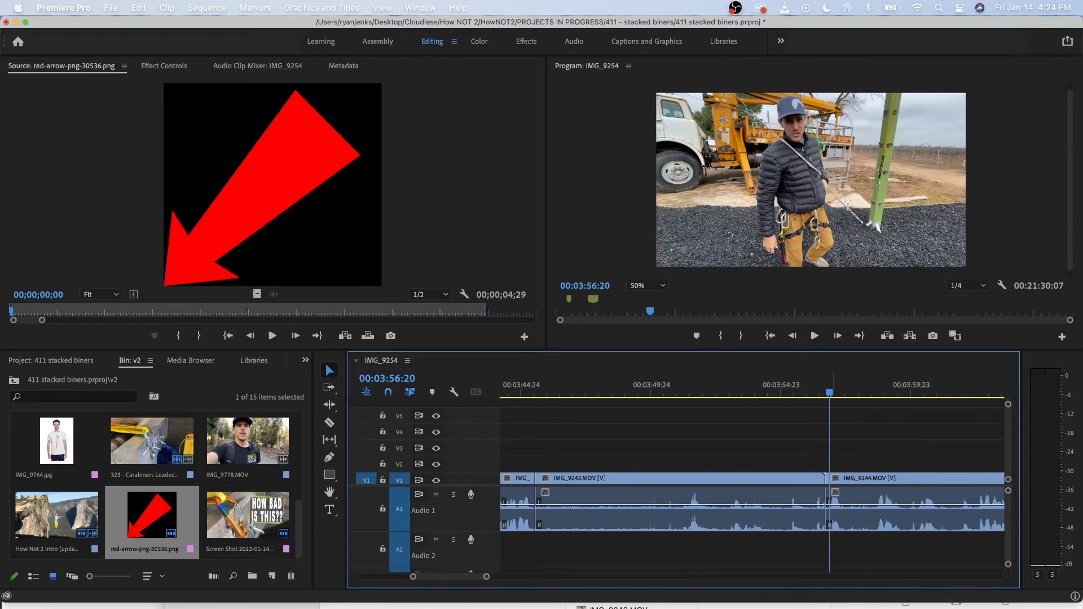
pyautogui.click(782, 387)
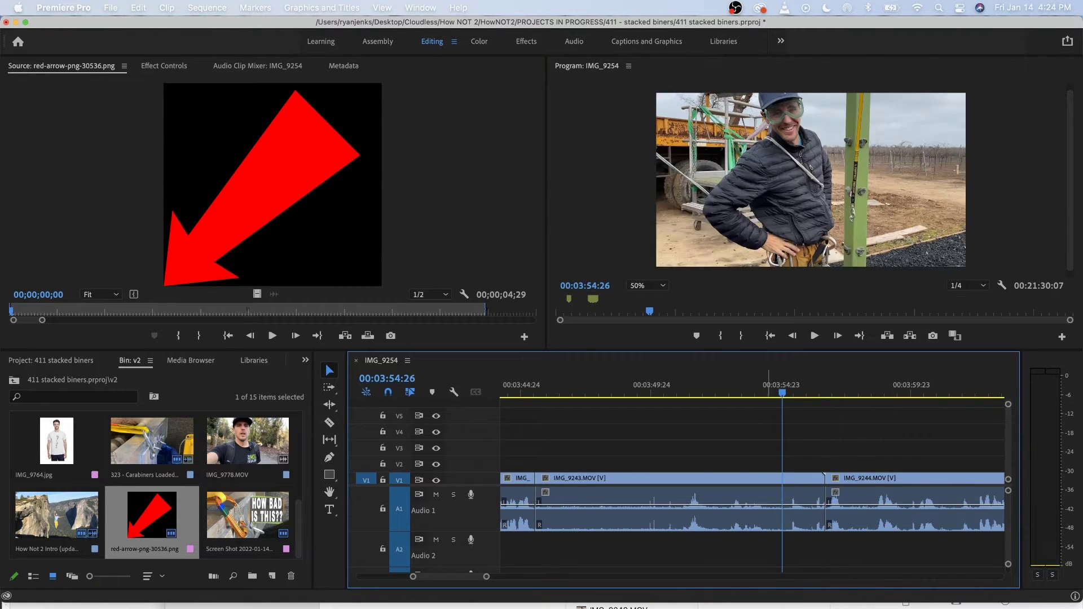
pyautogui.click(762, 387)
pyautogui.press('space')
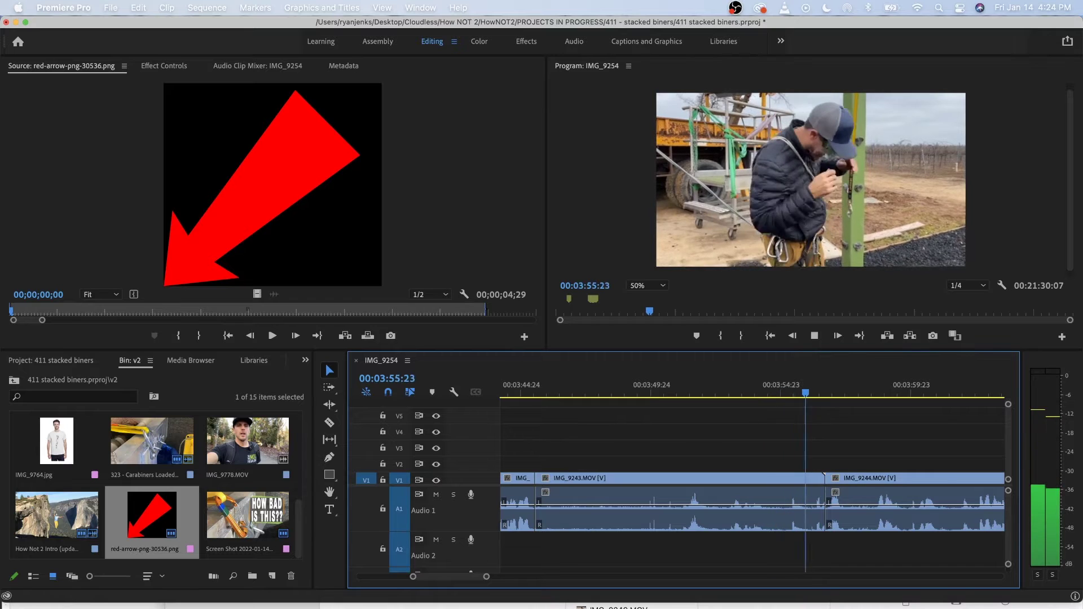
pyautogui.click(763, 392)
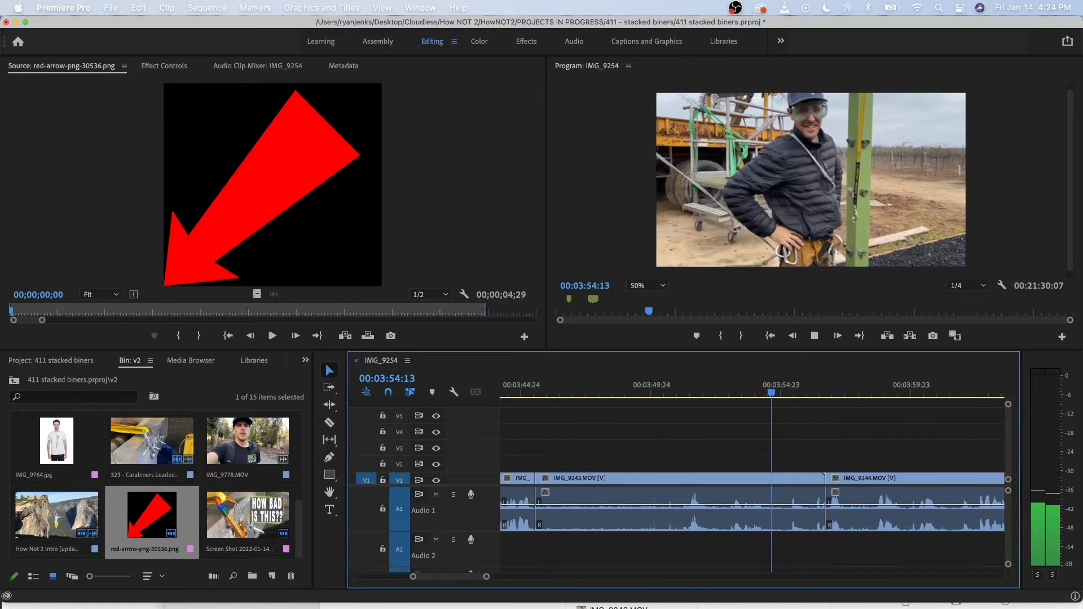
pyautogui.press('space')
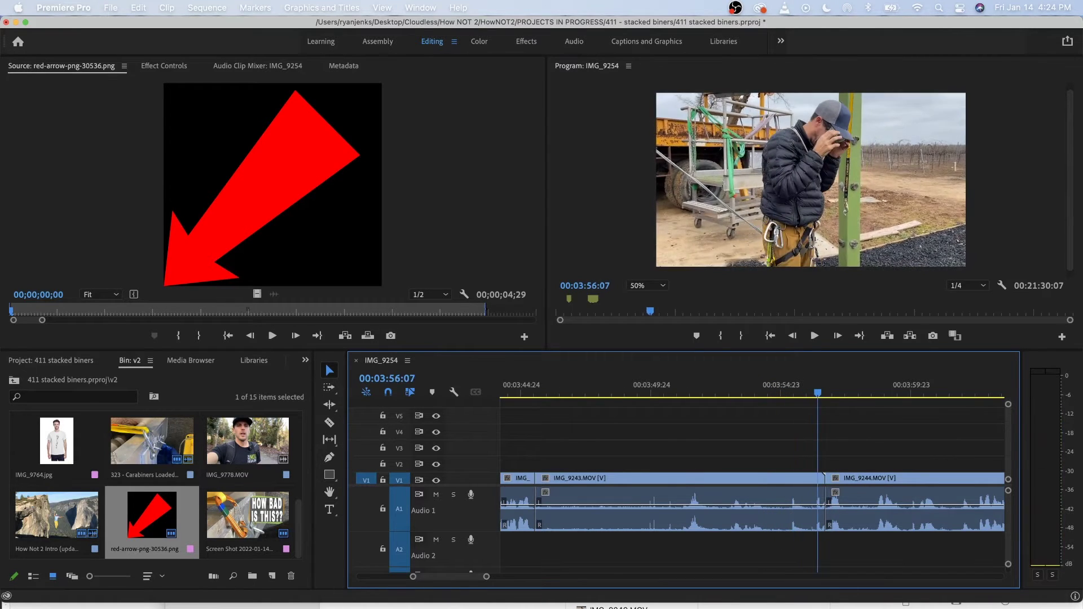
# Split IMG_9243.MOV at 00:03:56:03 and ripple delete the remainder before IMG_9244.MOV.
pyautogui.press('Left')
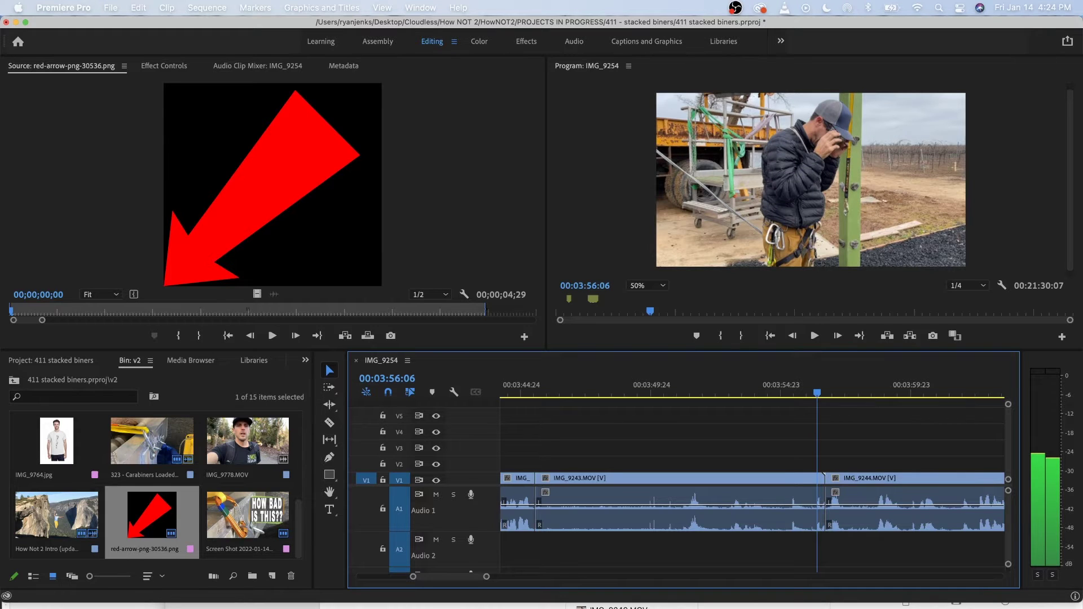
pyautogui.press('Left')
pyautogui.press('Left')
pyautogui.press('Left')
pyautogui.press('d')
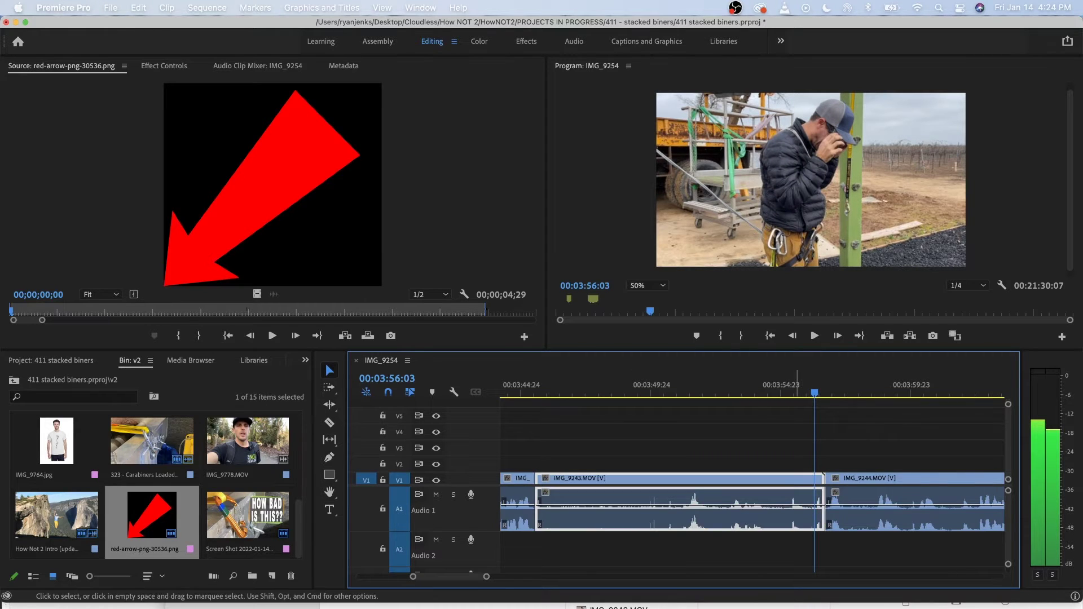
pyautogui.press('super+k')
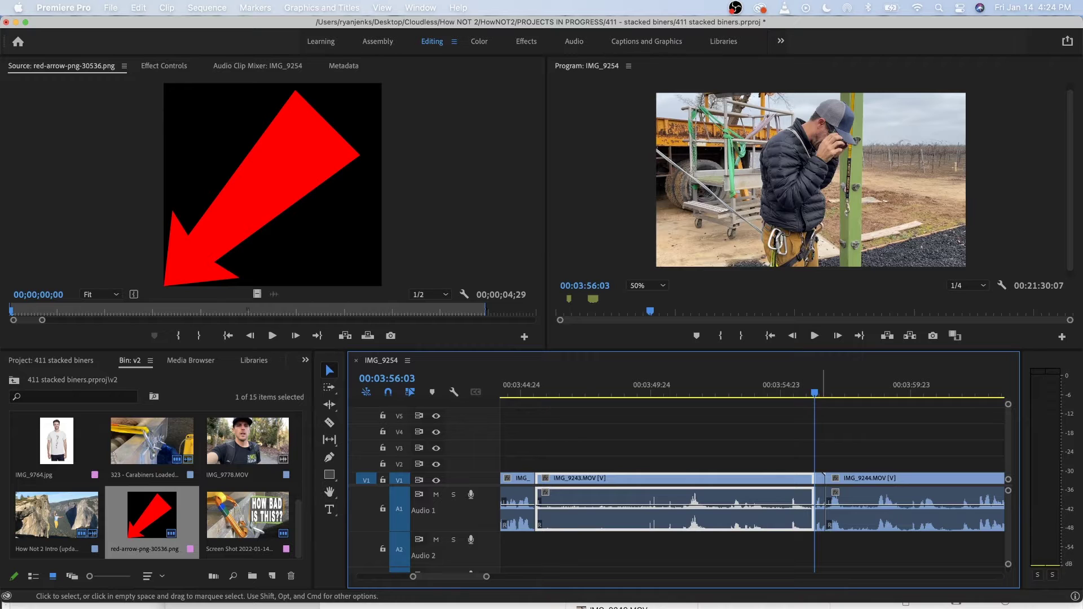
pyautogui.press('d')
pyautogui.hotkey('alt', 'BackSpace')
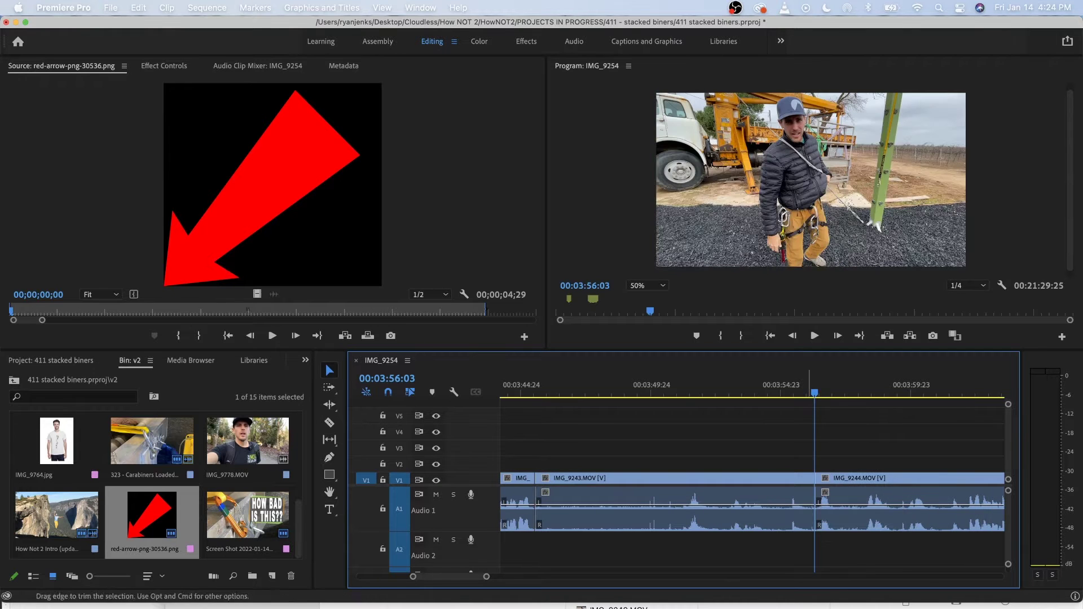
# Switch to Chrome, search Google Images for "perfect descent auto belay" and open the perfectdescent.com site from the Speed Drive image result.
pyautogui.hotkey('ctrl', 'Left')
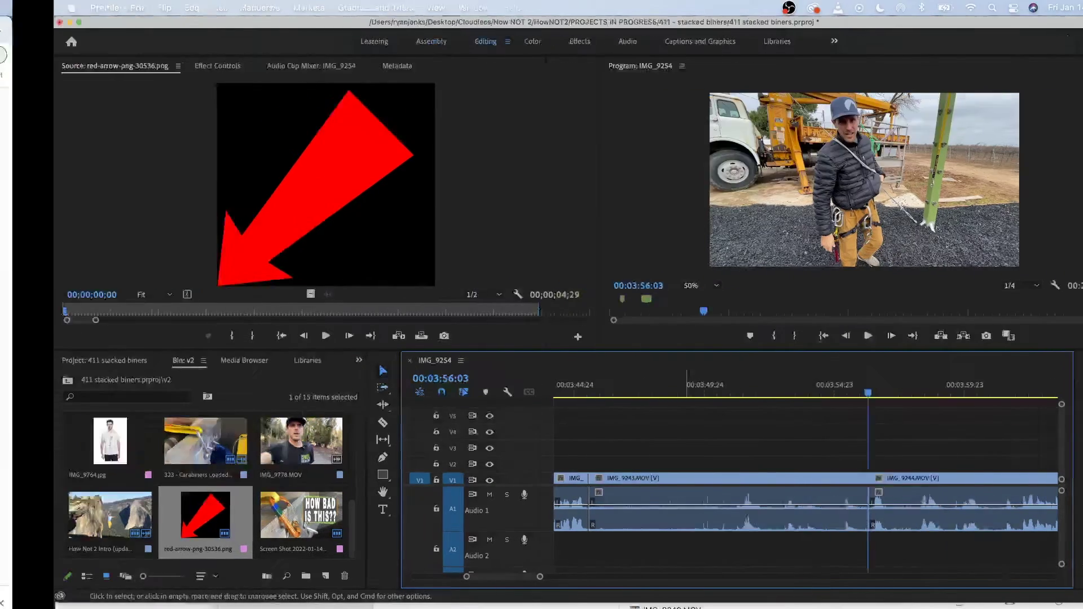
pyautogui.press('super+l')
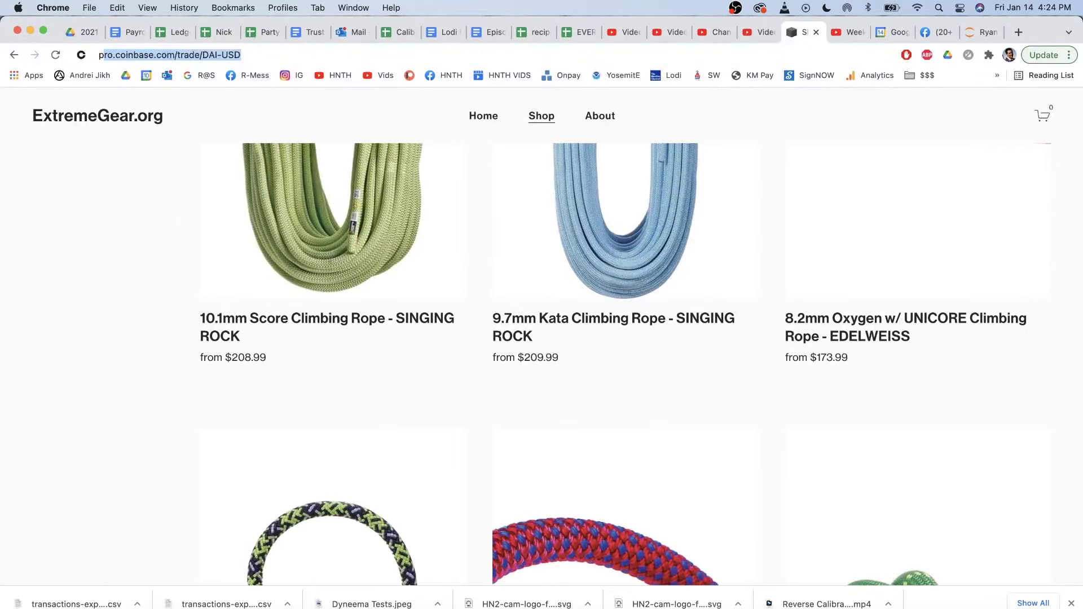
pyautogui.write('perfect descent auto belay')
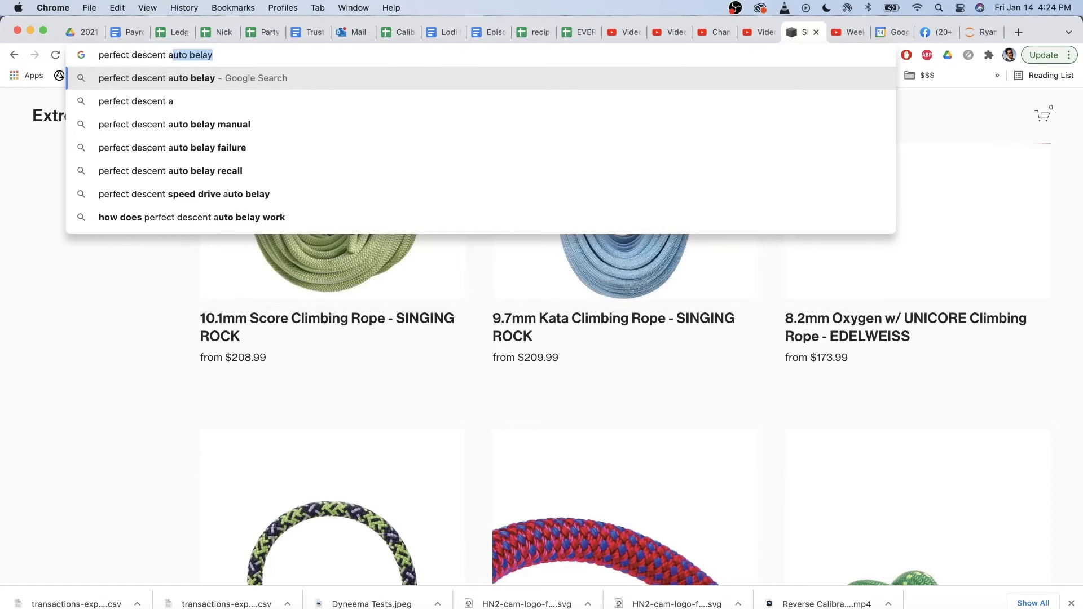
pyautogui.press('Return')
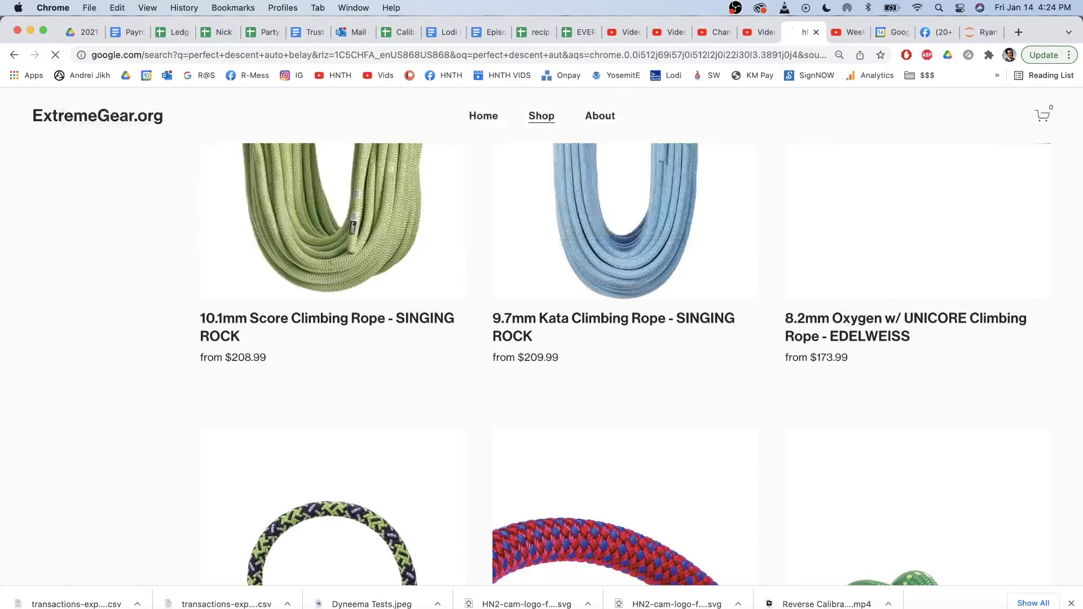
pyautogui.click(196, 145)
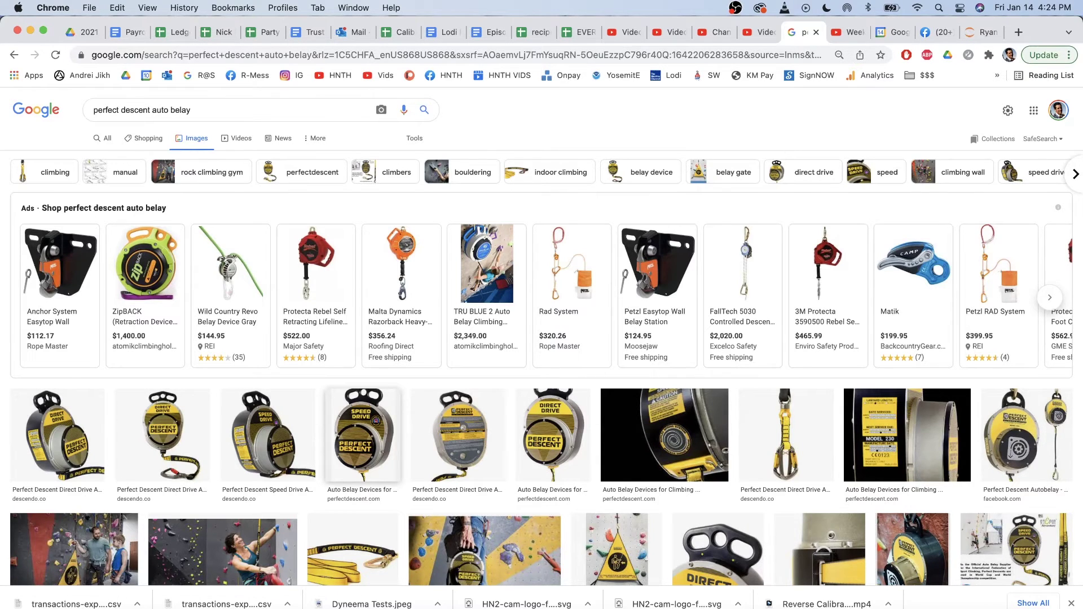
pyautogui.click(362, 434)
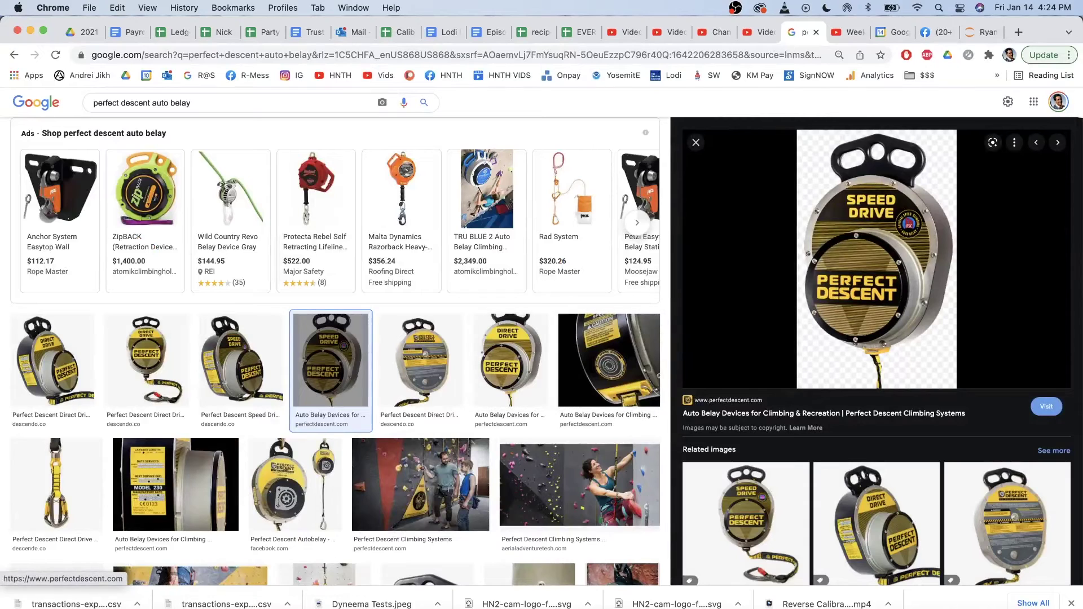
pyautogui.click(810, 384)
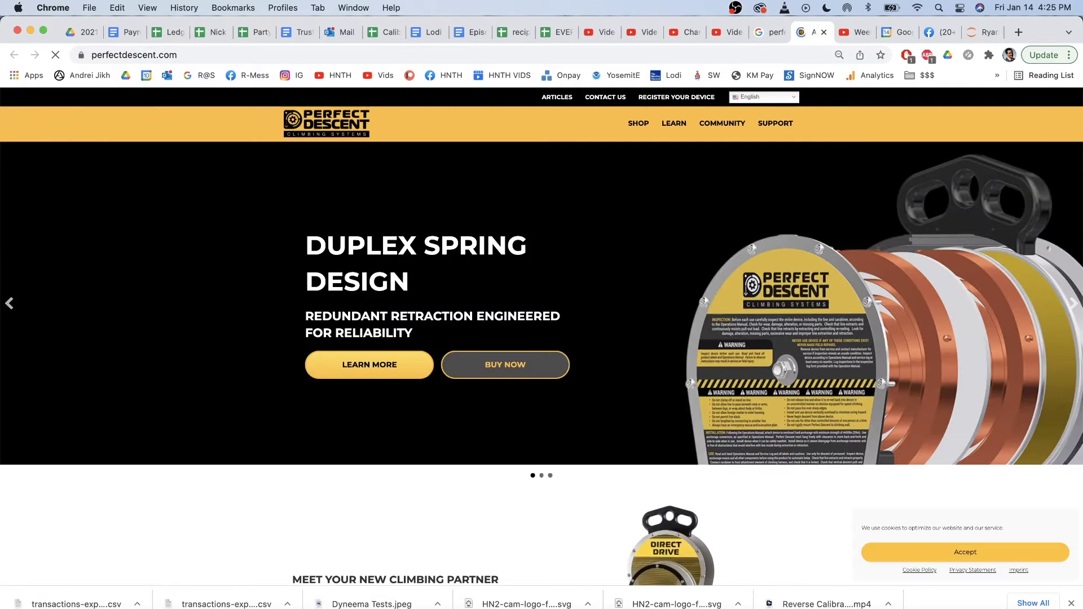
# Save the Direct Drive auto belay image from the page into the V2 Assets folder of the 411 - stacked biners project.
pyautogui.scroll(-4, 541, 339)
pyautogui.rightClick(648, 308)
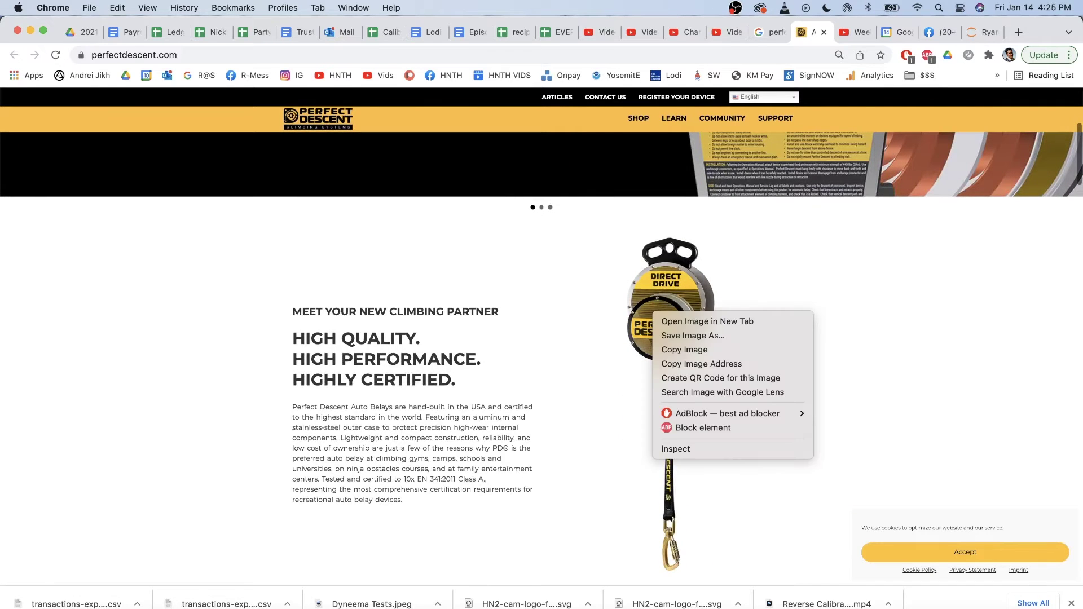
pyautogui.click(675, 335)
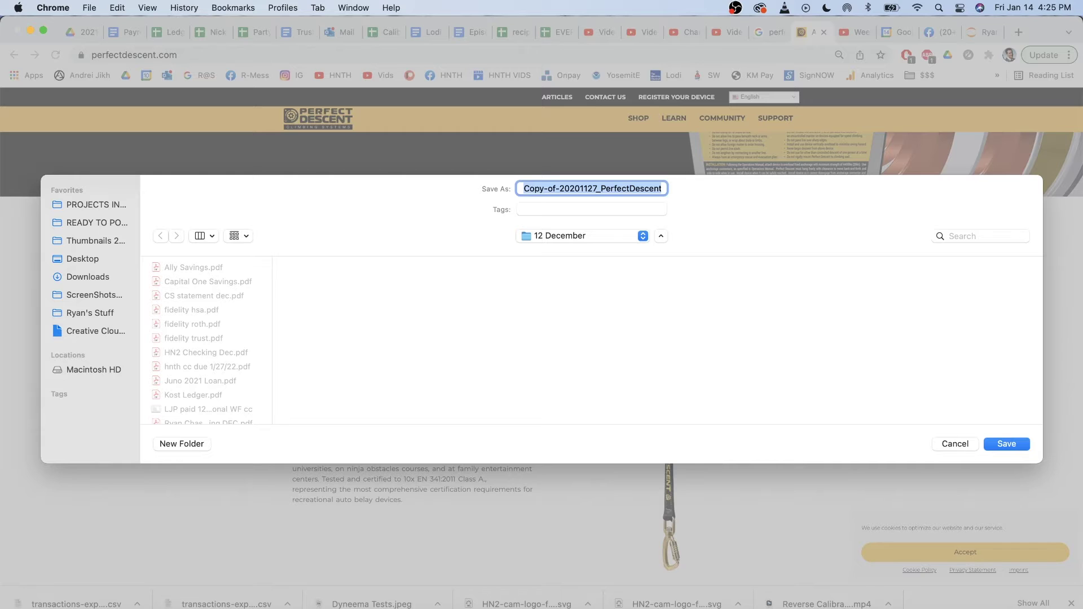
pyautogui.click(91, 205)
pyautogui.scroll(-5, 206, 340)
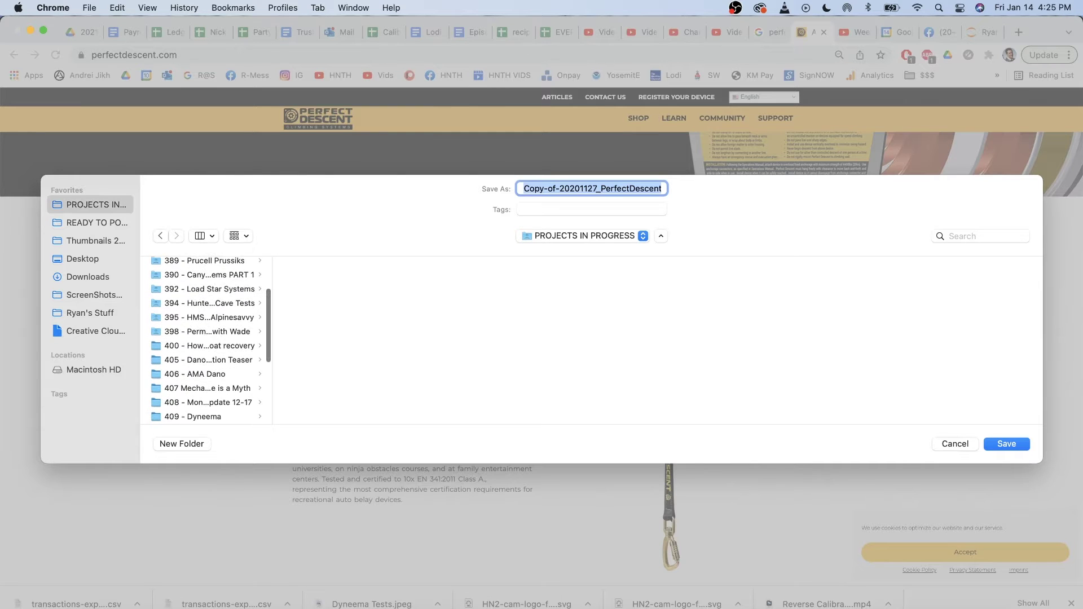
pyautogui.scroll(1, 206, 340)
pyautogui.scroll(-3, 206, 340)
pyautogui.scroll(4, 206, 340)
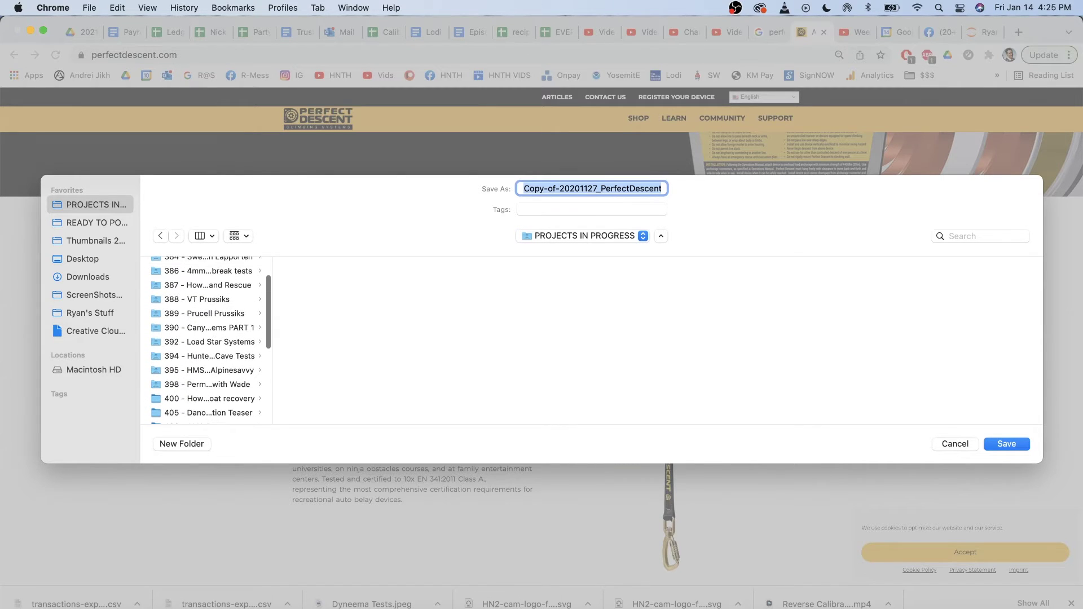
pyautogui.scroll(3, 206, 341)
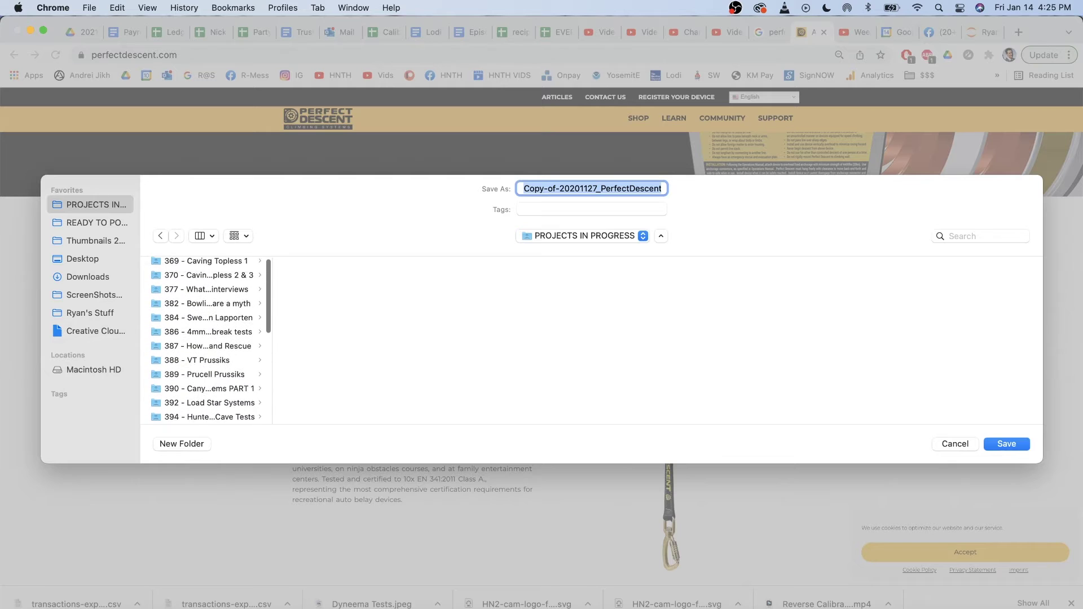
pyautogui.scroll(-4, 206, 340)
pyautogui.scroll(-5, 206, 340)
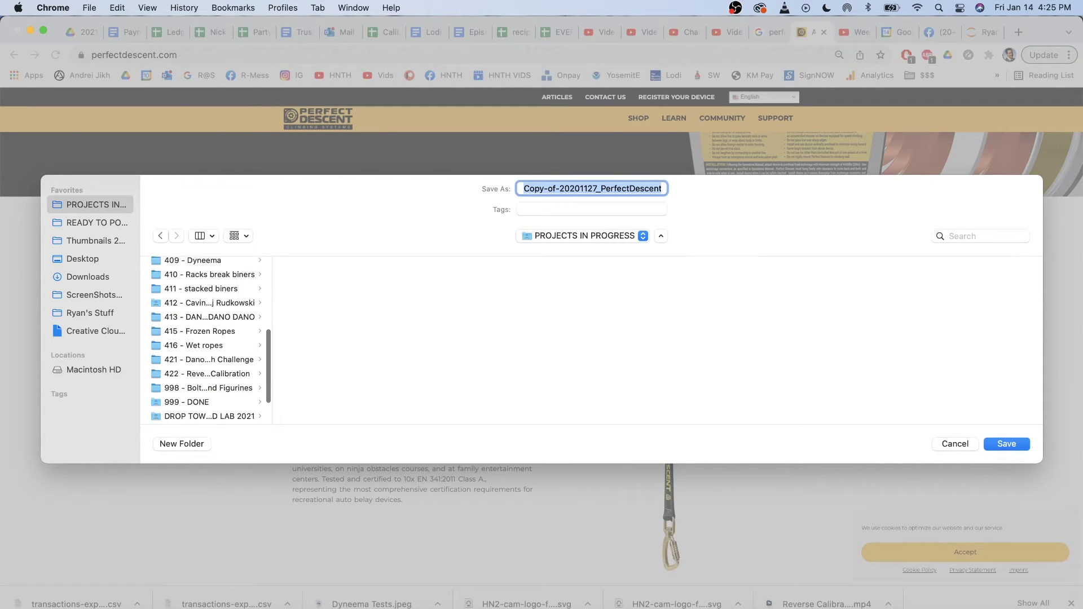
pyautogui.click(201, 288)
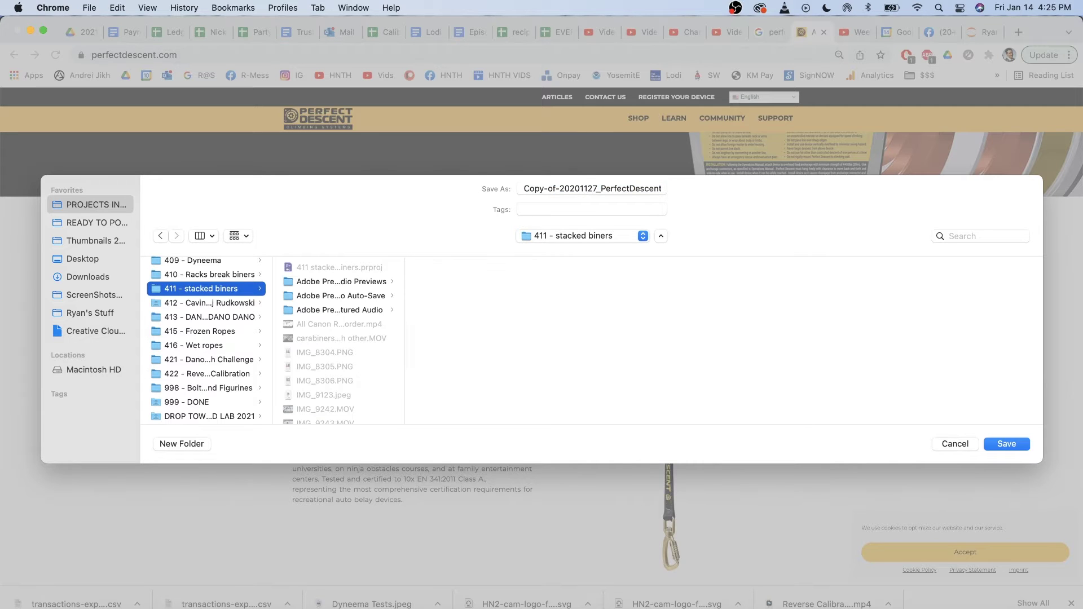
pyautogui.scroll(-10, 339, 339)
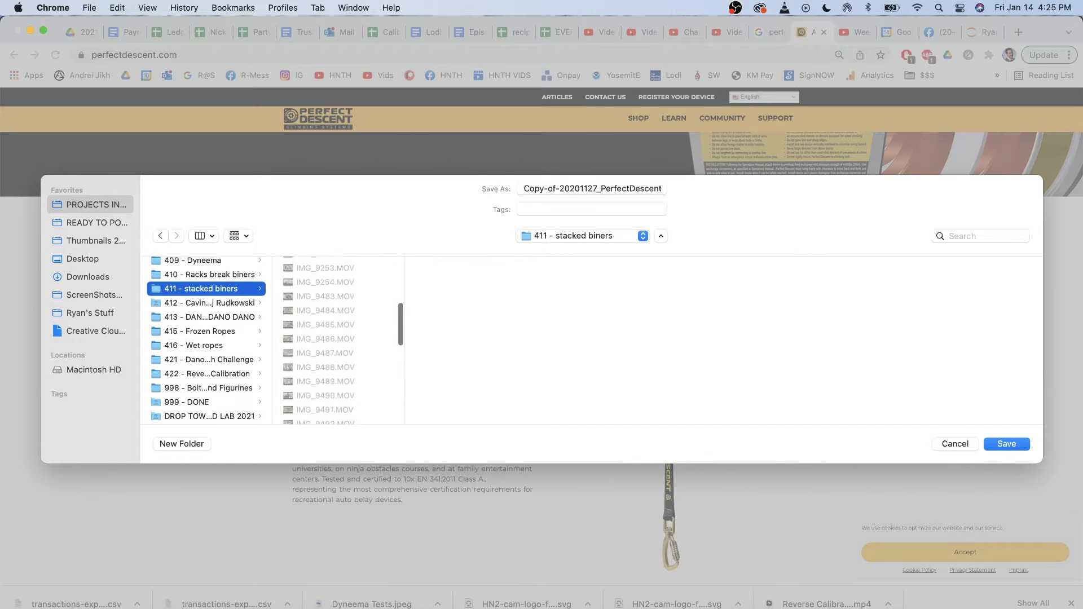
pyautogui.click(315, 410)
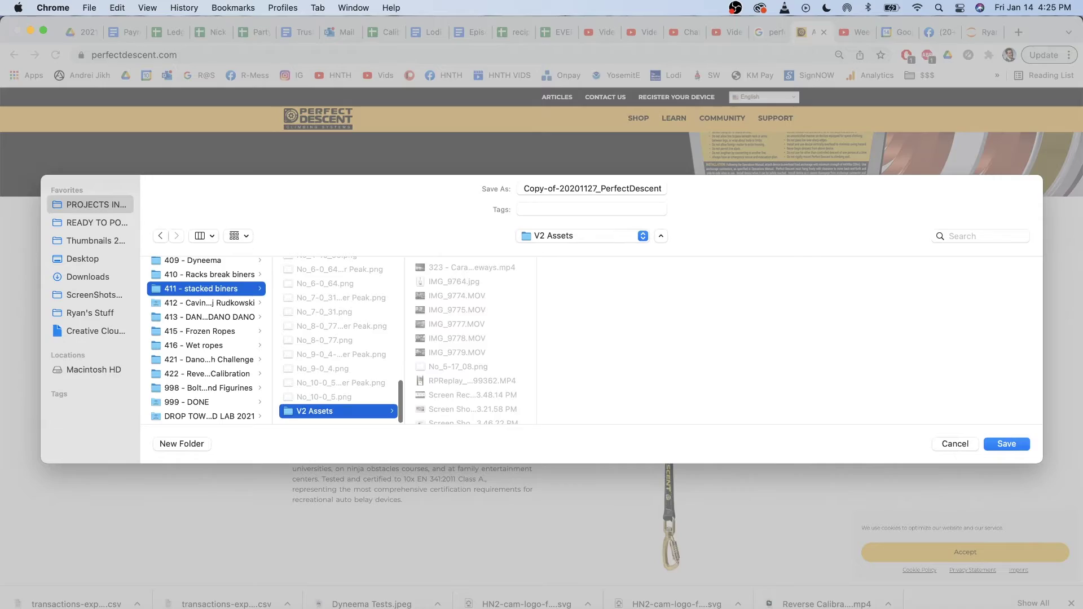
pyautogui.press('Return')
# Switch to Finder and import the saved PerfectDescent PNG from V2 Assets into the v2 bin of the Premiere Pro project.
pyautogui.hotkey('ctrl', 'Up')
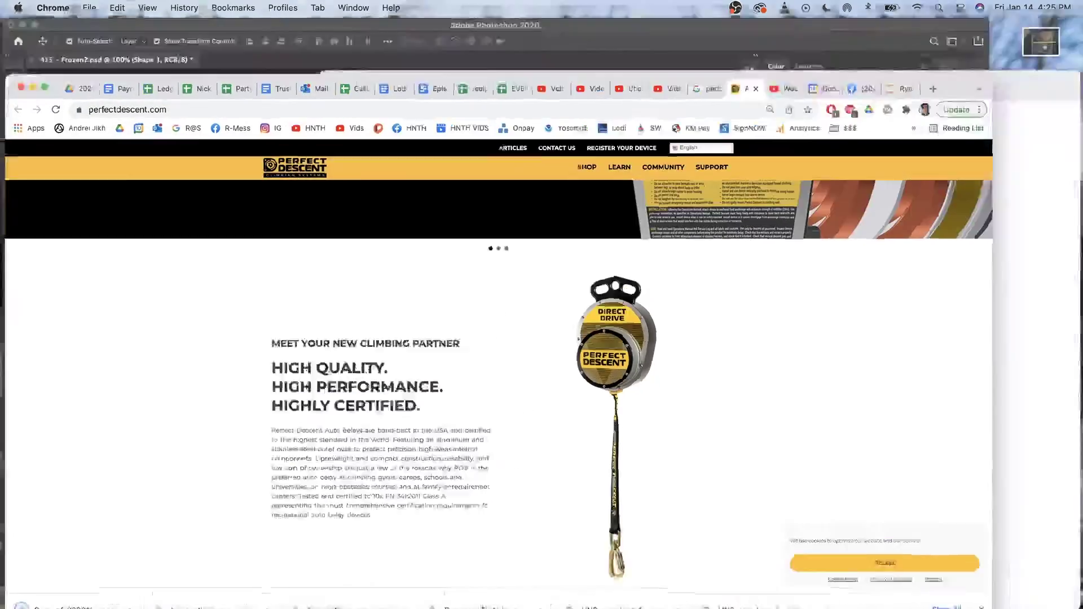
pyautogui.hotkey('ctrl', 'Right')
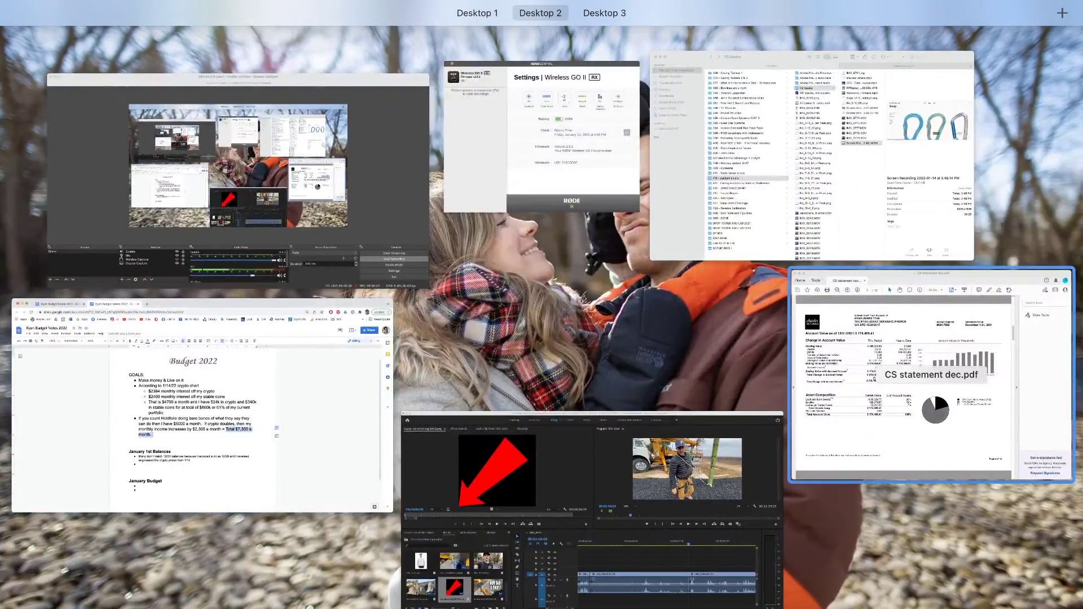
pyautogui.hotkey('ctrl', 'Up')
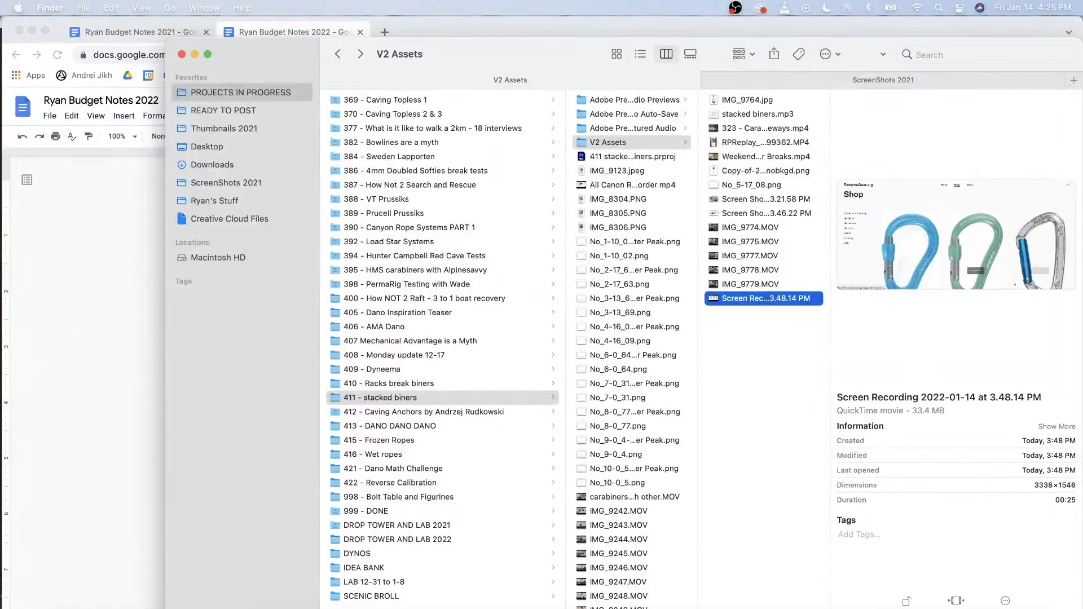
pyautogui.click(765, 171)
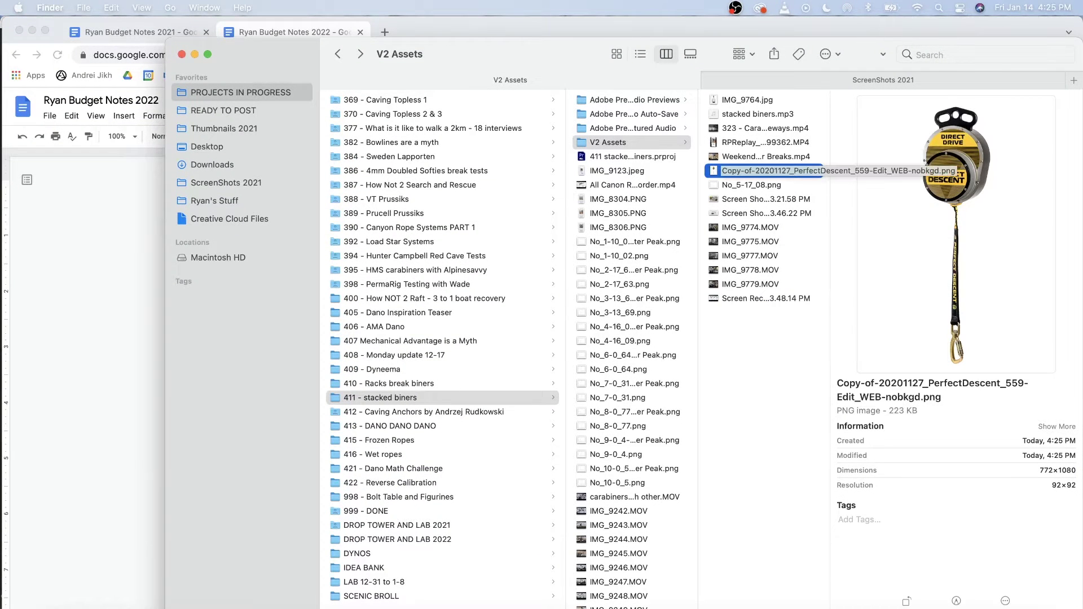
pyautogui.click(814, 608)
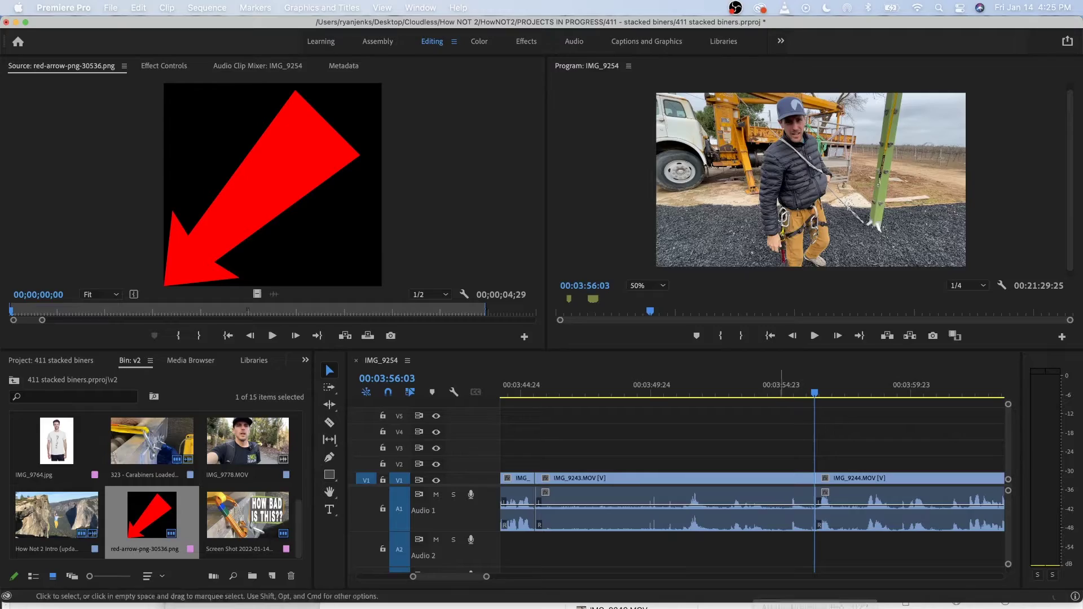
pyautogui.hotkey('ctrl', 'Up')
pyautogui.click(813, 170)
pyautogui.moveTo(765, 171); pyautogui.dragTo(147, 519)
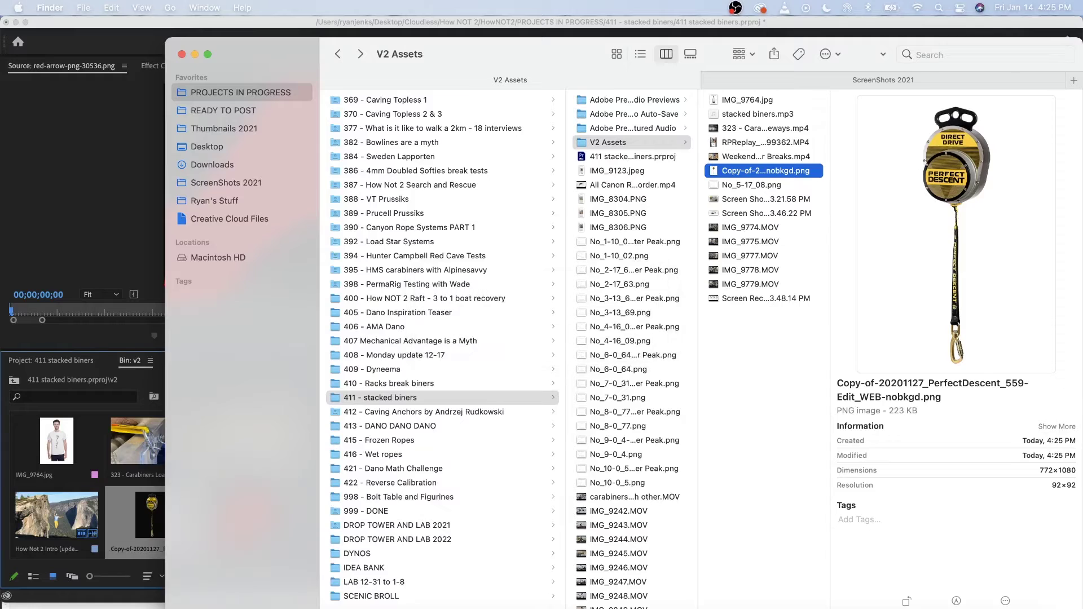
# Place the PerfectDescent image on track V2 above the later part of IMG_9243.MOV, ending shortly before IMG_9244.MOV.
pyautogui.press('super+Tab')
pyautogui.doubleClick(152, 516)
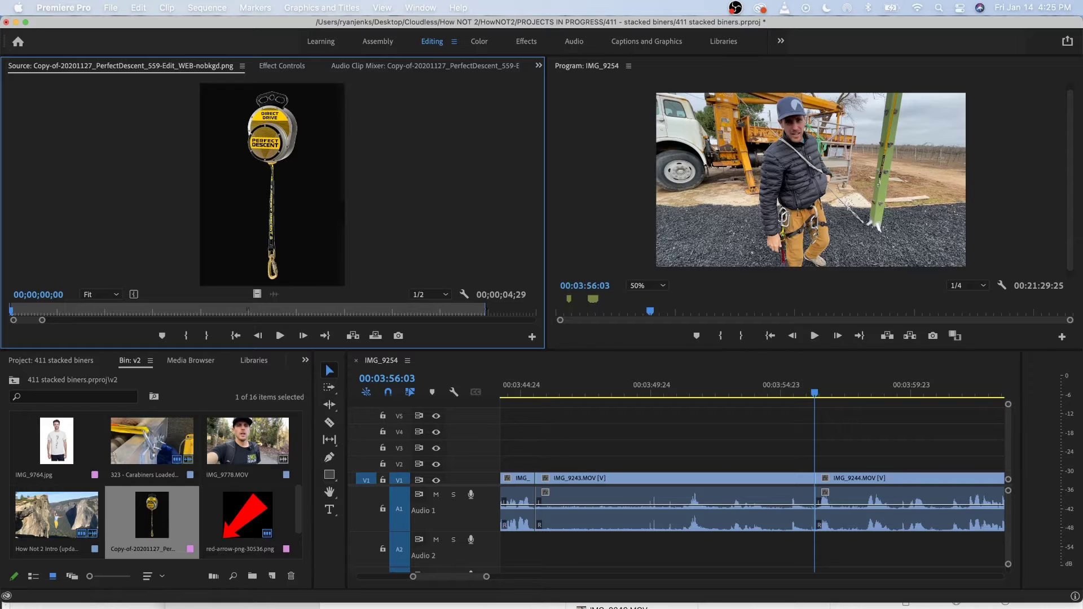
pyautogui.moveTo(272, 186); pyautogui.dragTo(668, 463)
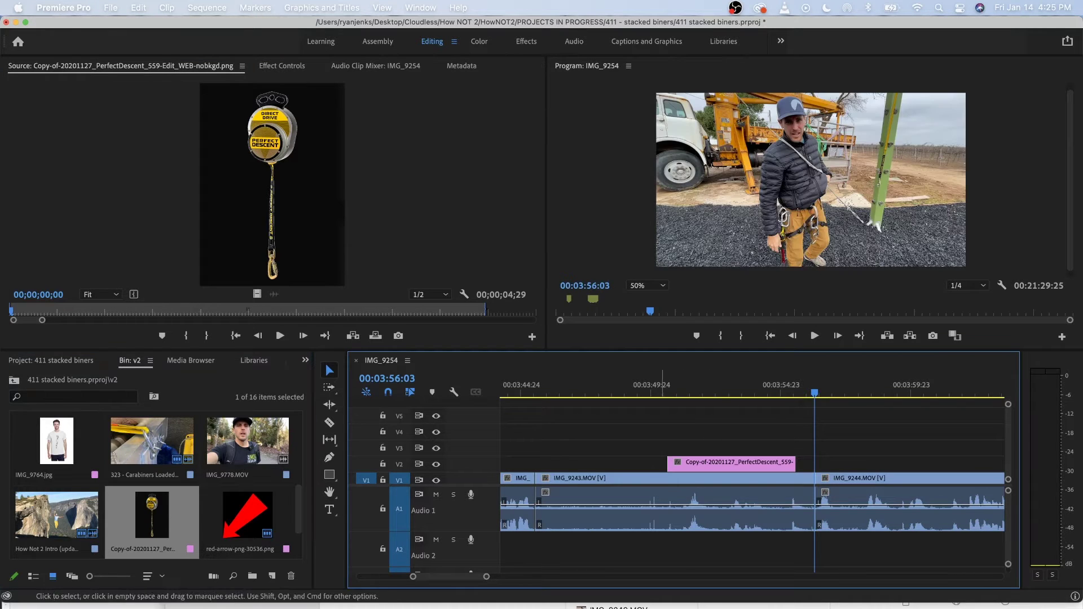
# At 00:03:51:19, enlarge the auto belay image and move it beside the man, letting its strap run below the frame.
pyautogui.click(651, 392)
pyautogui.press('space')
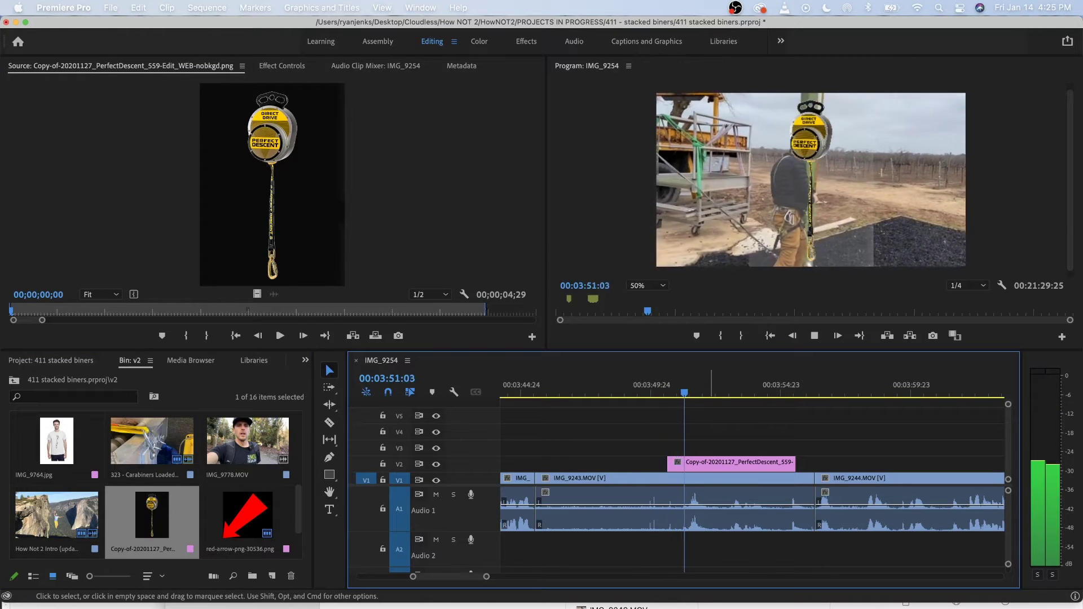
pyautogui.press('space')
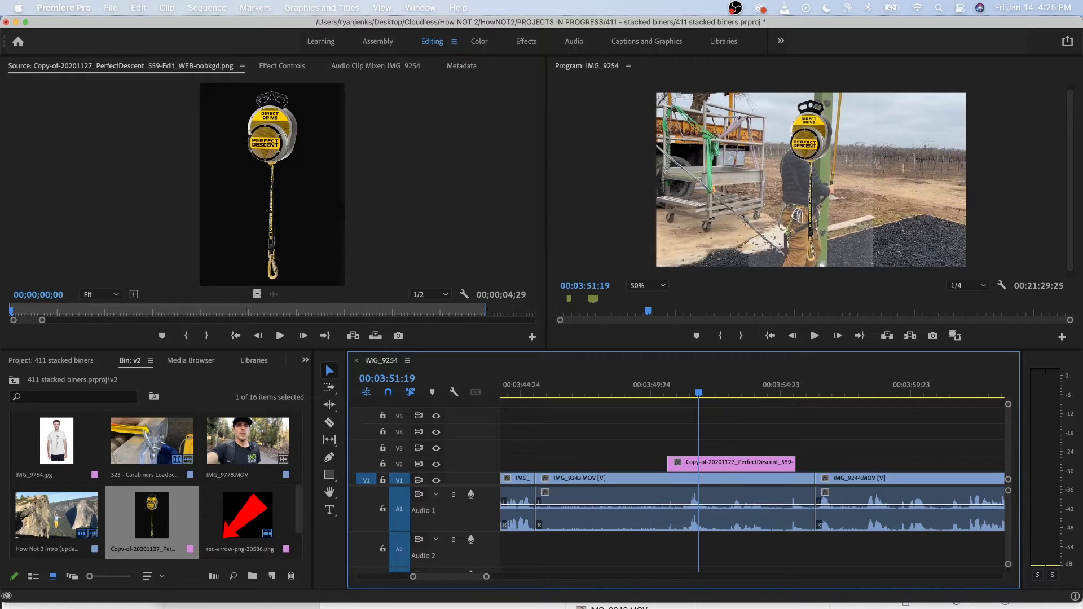
pyautogui.doubleClick(810, 144)
pyautogui.moveTo(873, 267); pyautogui.dragTo(985, 423)
pyautogui.moveTo(812, 158); pyautogui.dragTo(874, 251)
pyautogui.moveTo(875, 297); pyautogui.dragTo(874, 238)
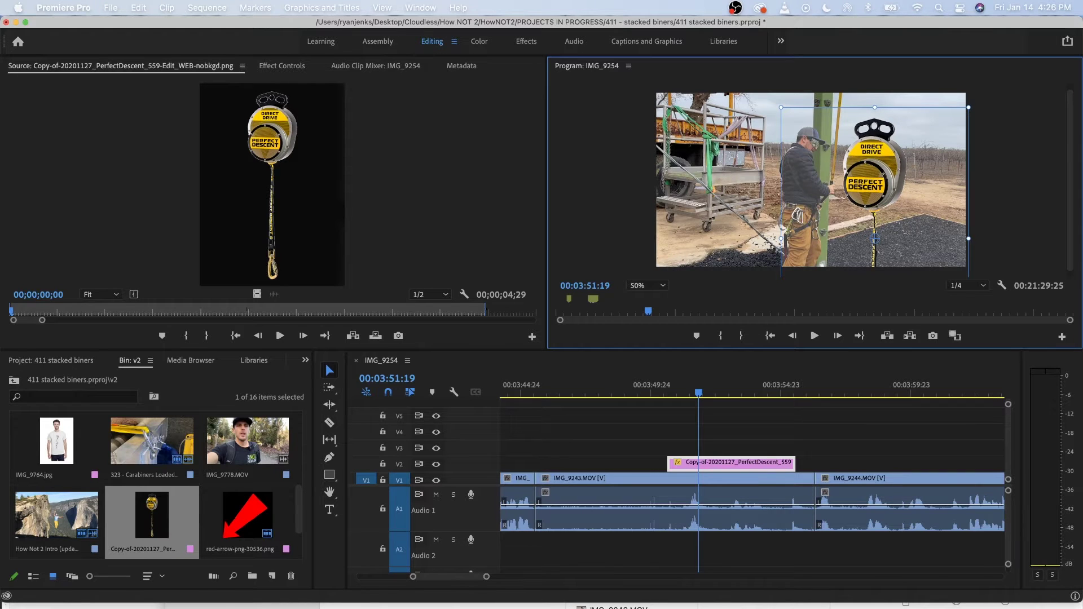
# At 00:03:52:28, shrink the auto belay image until the whole device fits and place it in the frame's upper-right corner beside the post.
pyautogui.click(617, 389)
pyautogui.press('space')
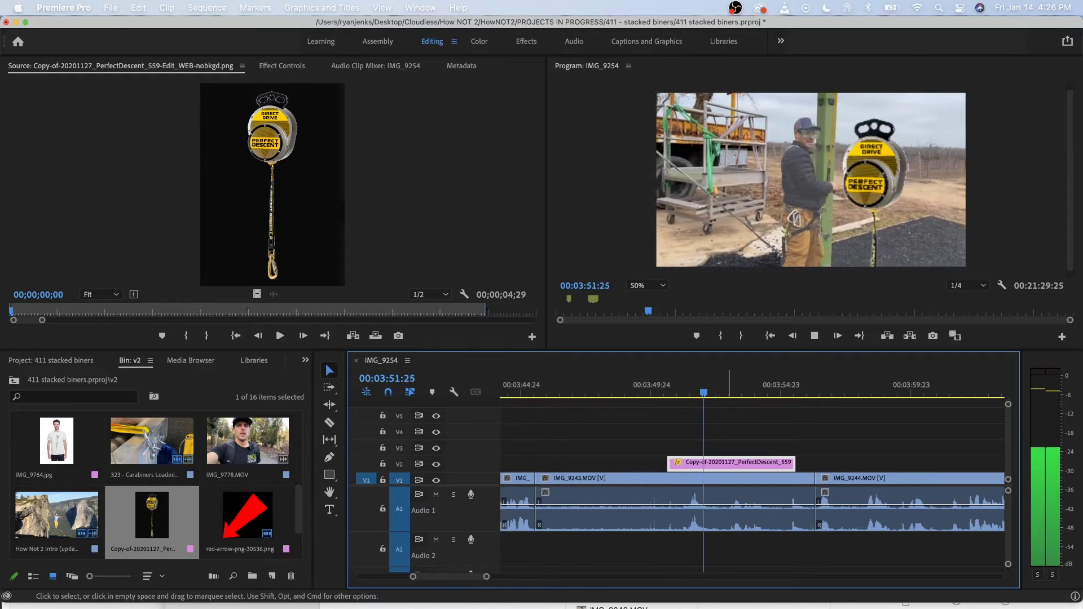
pyautogui.press('space')
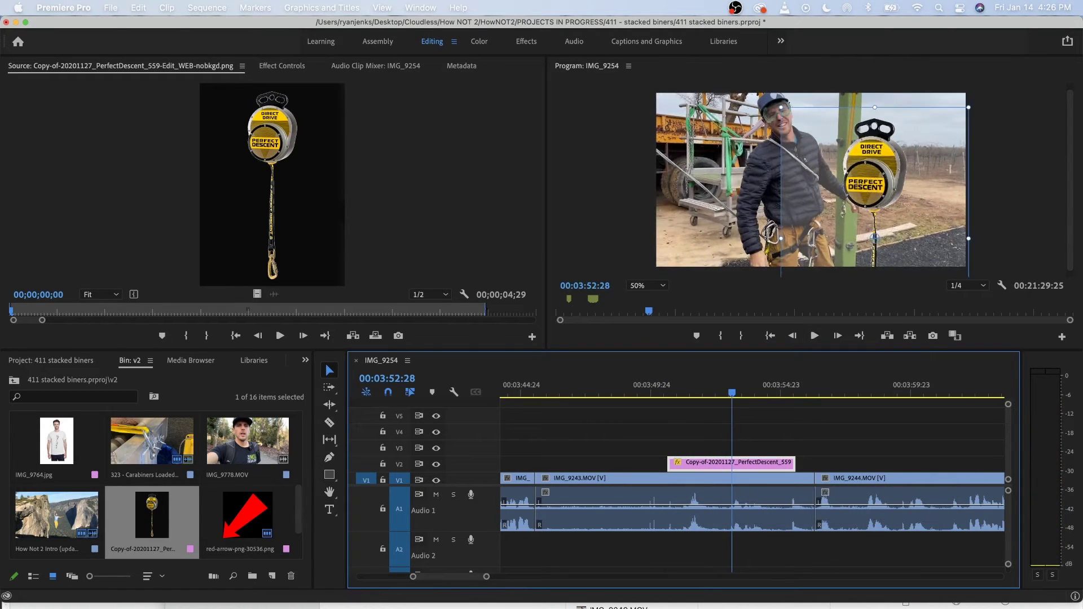
pyautogui.moveTo(968, 107); pyautogui.dragTo(929, 162)
pyautogui.moveTo(874, 197); pyautogui.dragTo(904, 132)
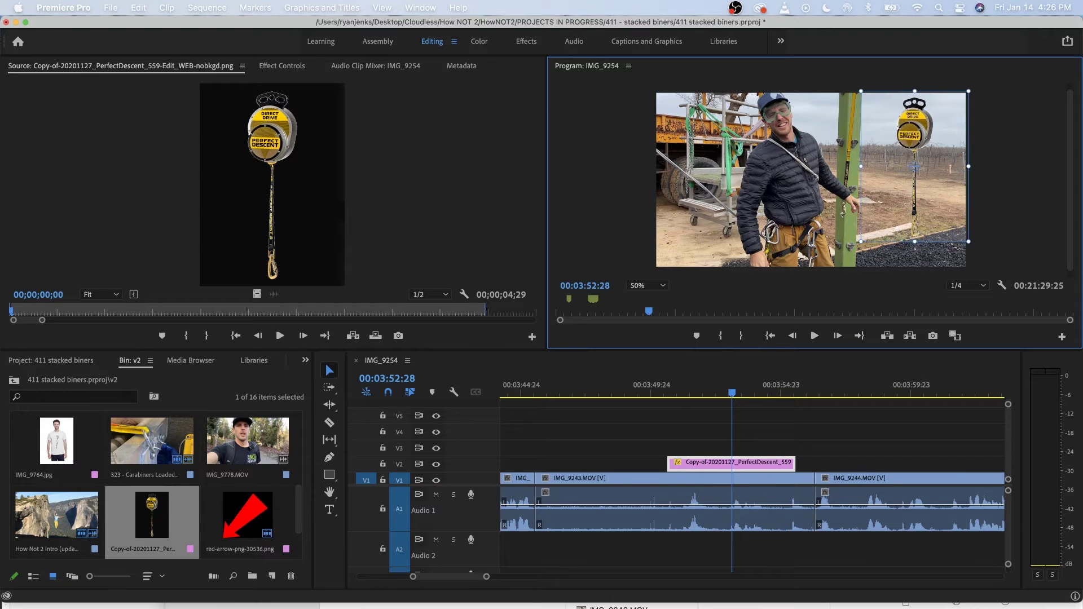
# Play back the overlay and trim the end of the auto belay image to 00:03:54:13.
pyautogui.press('space')
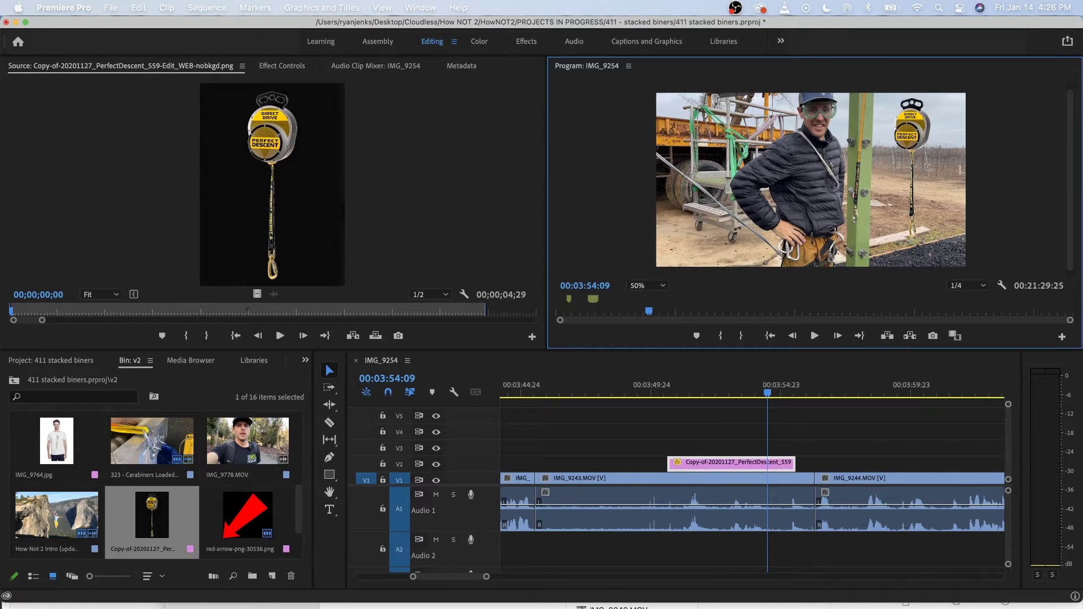
pyautogui.click(656, 386)
pyautogui.press('space')
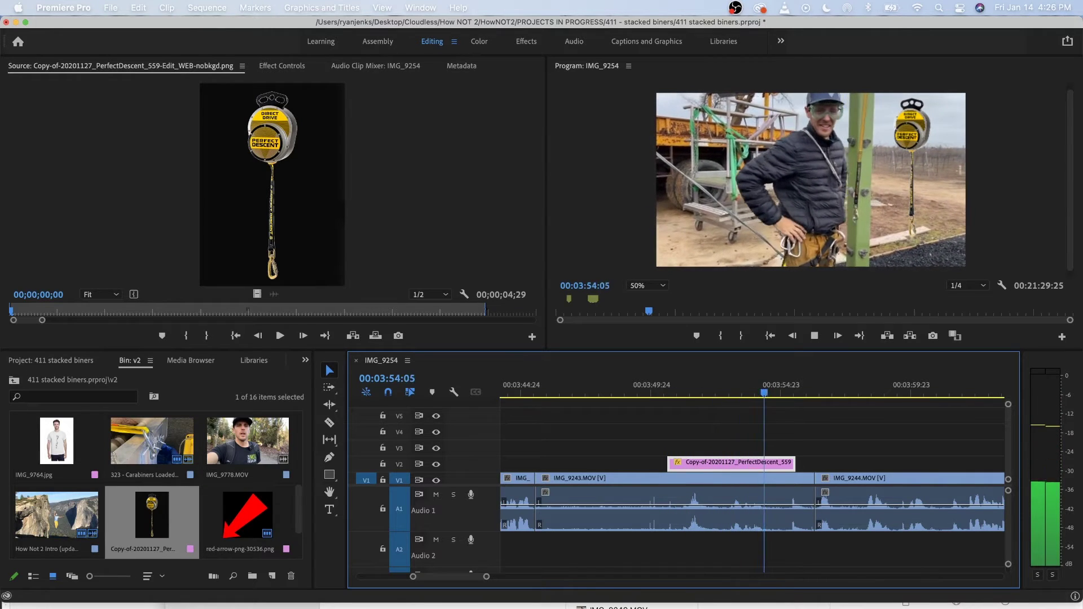
pyautogui.press('space')
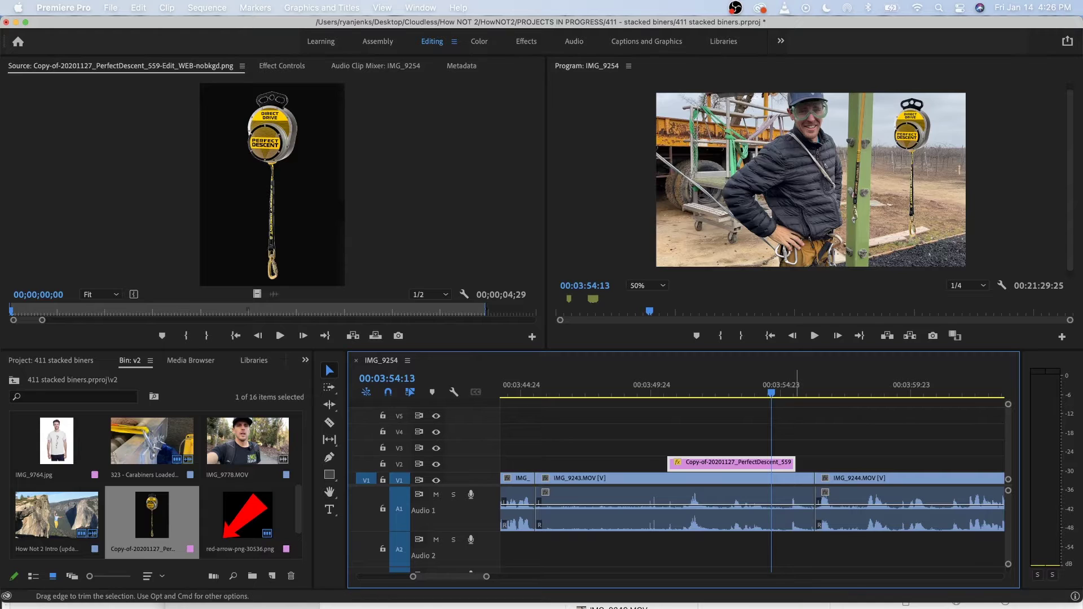
pyautogui.moveTo(795, 463); pyautogui.dragTo(771, 463)
# Review the end of IMG_9243.MOV and extend the auto belay image's end to 00:03:55:05.
pyautogui.click(744, 387)
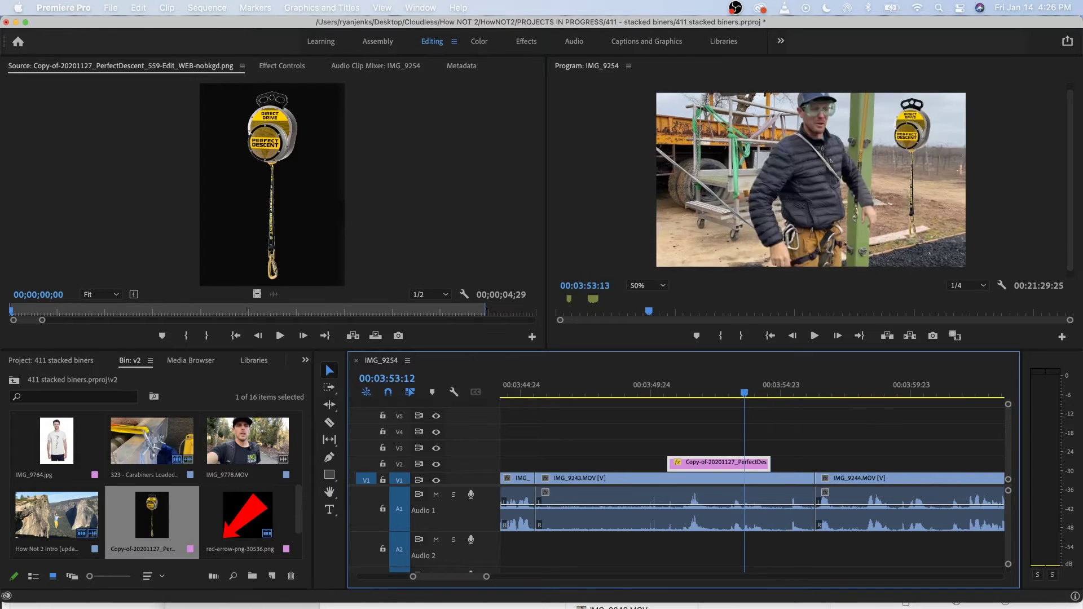
pyautogui.press('space')
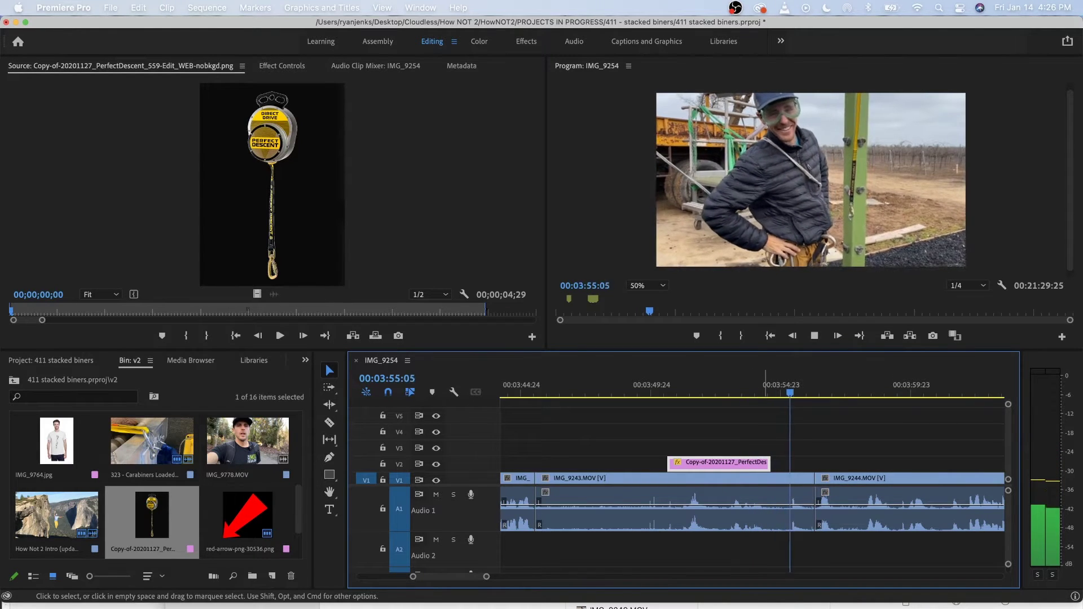
pyautogui.press('space')
pyautogui.scroll(5, 780, 434)
pyautogui.click(733, 387)
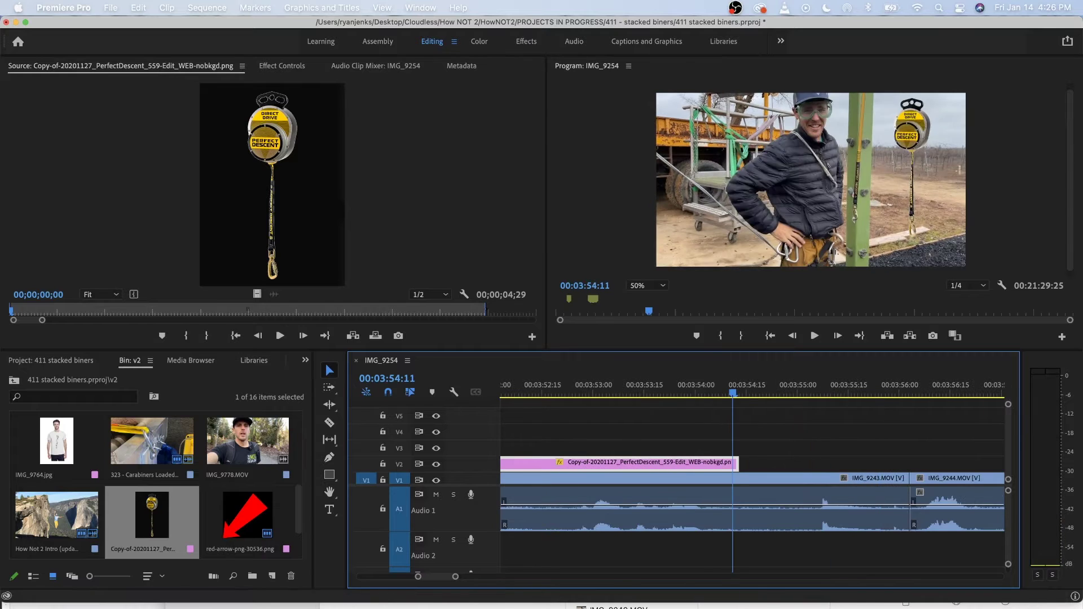
pyautogui.press('space')
pyautogui.press('space')
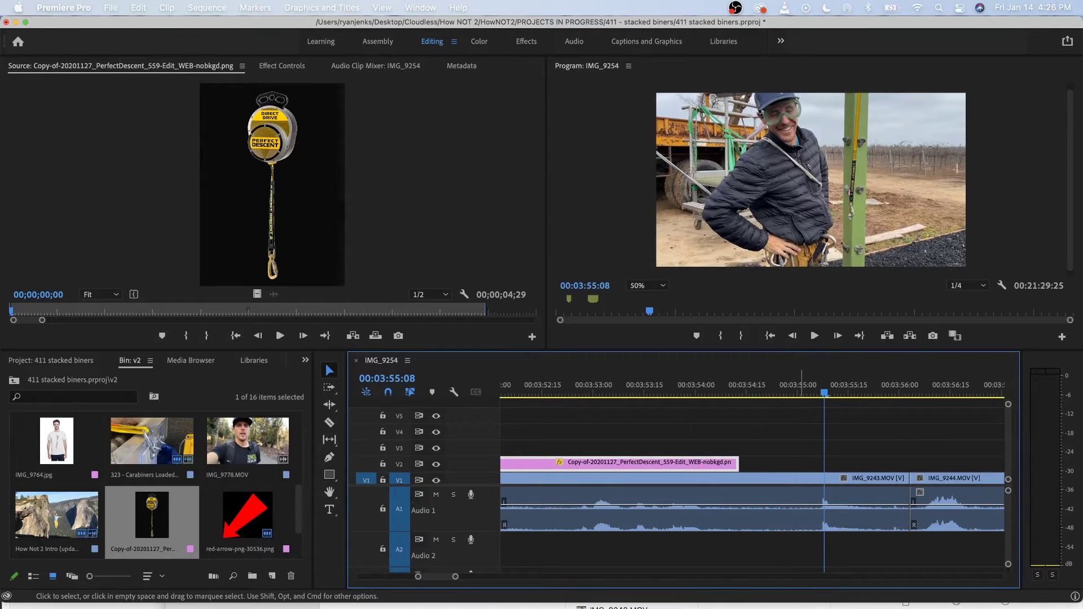
pyautogui.press('Left')
pyautogui.press('Left')
pyautogui.press('Left')
pyautogui.moveTo(738, 462); pyautogui.dragTo(814, 462)
pyautogui.press('-')
pyautogui.press('-')
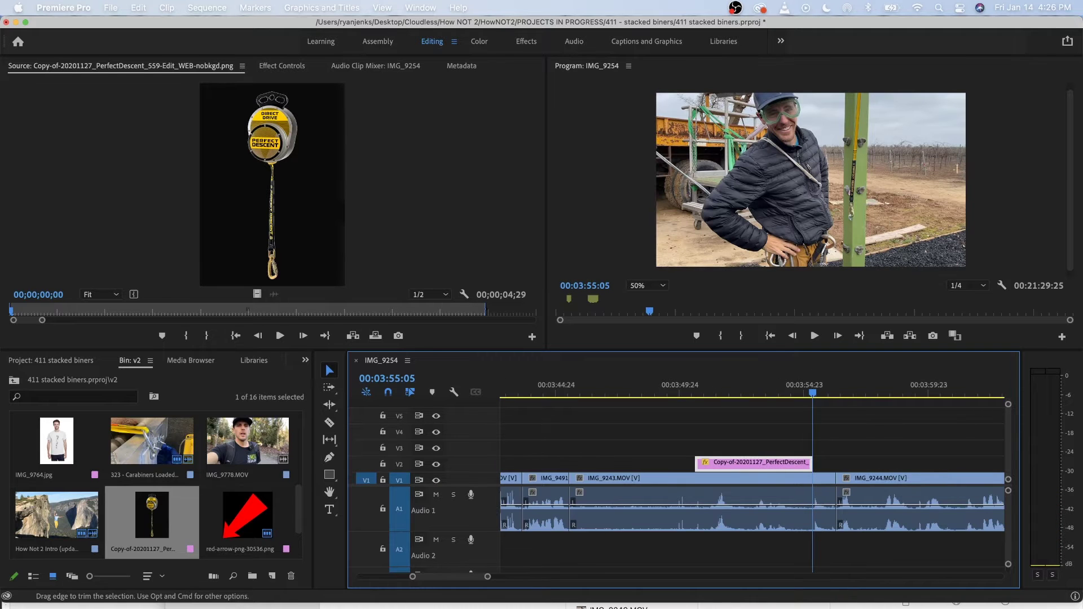
# Play through the overlay into IMG_9244.MOV and split that clip at 00:03:58:00.
pyautogui.click(681, 390)
pyautogui.press('space')
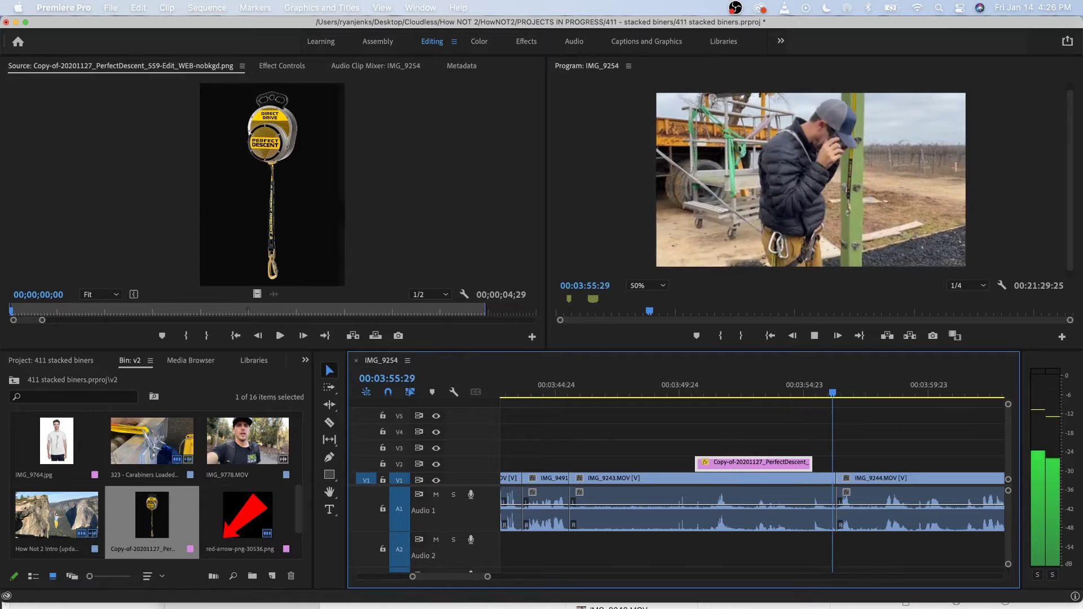
pyautogui.press('-')
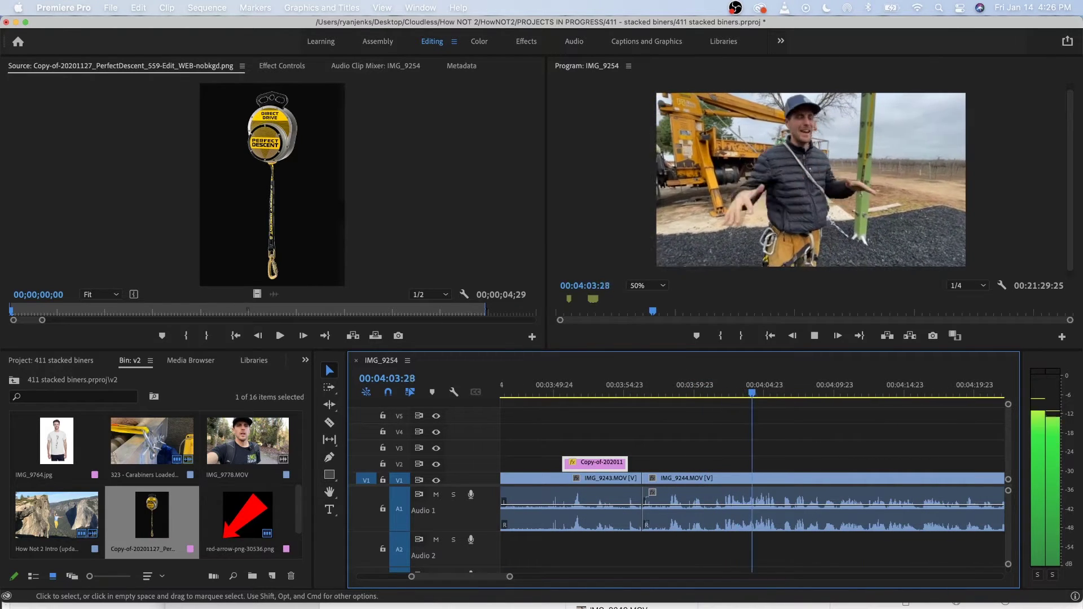
pyautogui.press('Up')
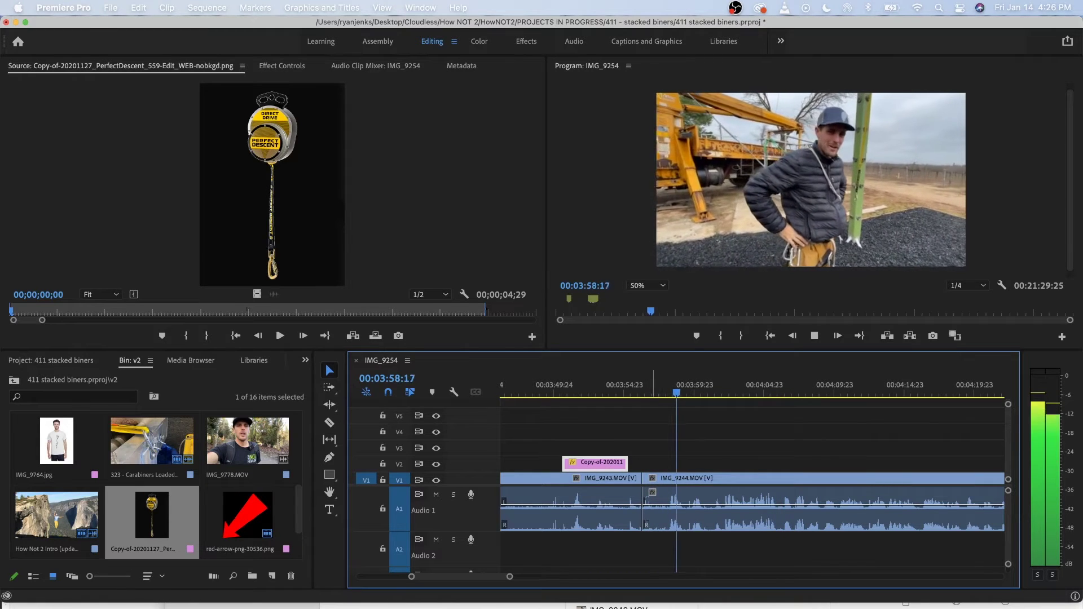
pyautogui.press('space')
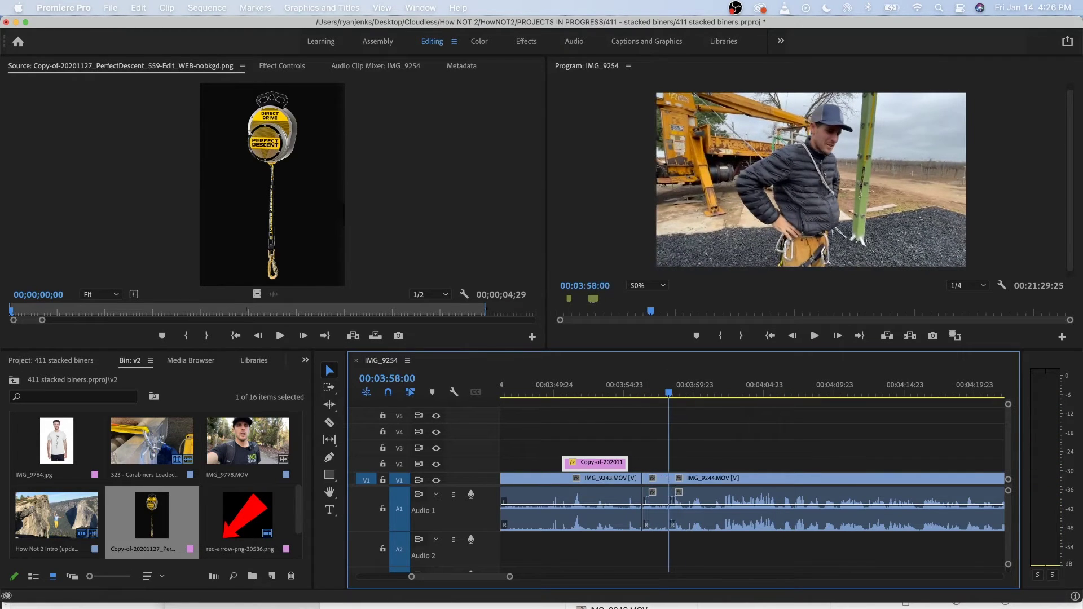
# Ripple delete the opening piece of IMG_9244.MOV that precedes the 00:03:58:00 split.
pyautogui.click(654, 500)
pyautogui.hotkey('alt', 'BackSpace')
pyautogui.press('Up')
# Play through the remaining IMG_9244.MOV clip and split it at 00:04:16:29.
pyautogui.press('space')
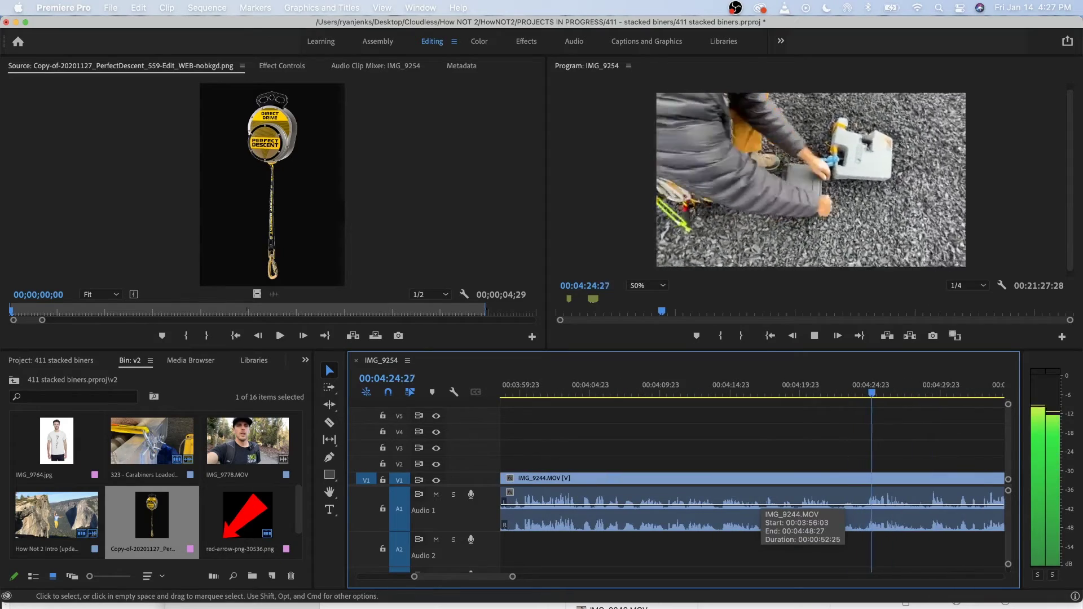
pyautogui.press('-')
pyautogui.click(689, 386)
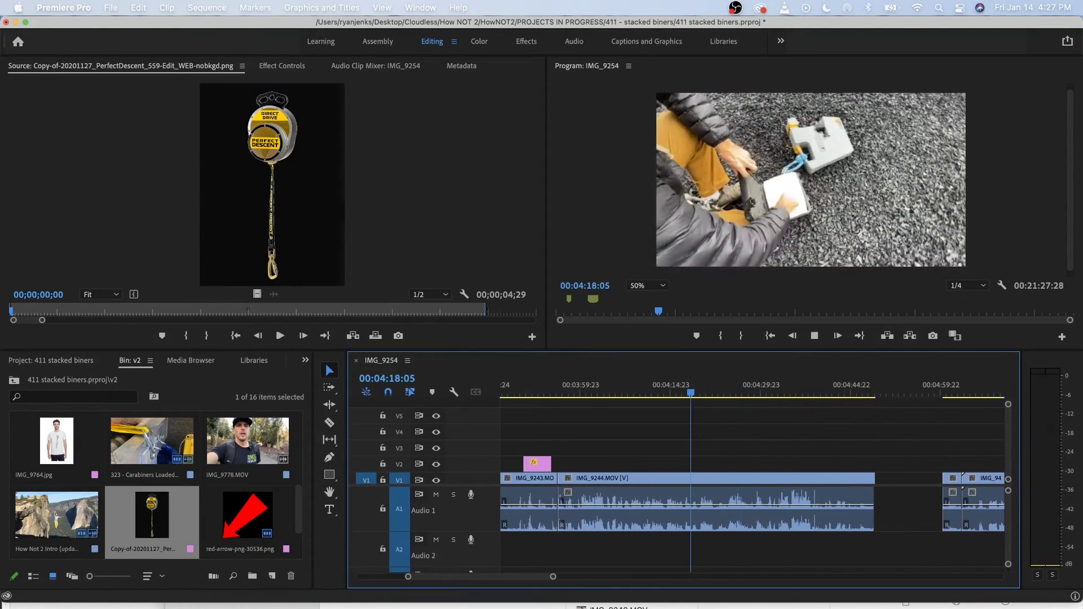
pyautogui.click(656, 386)
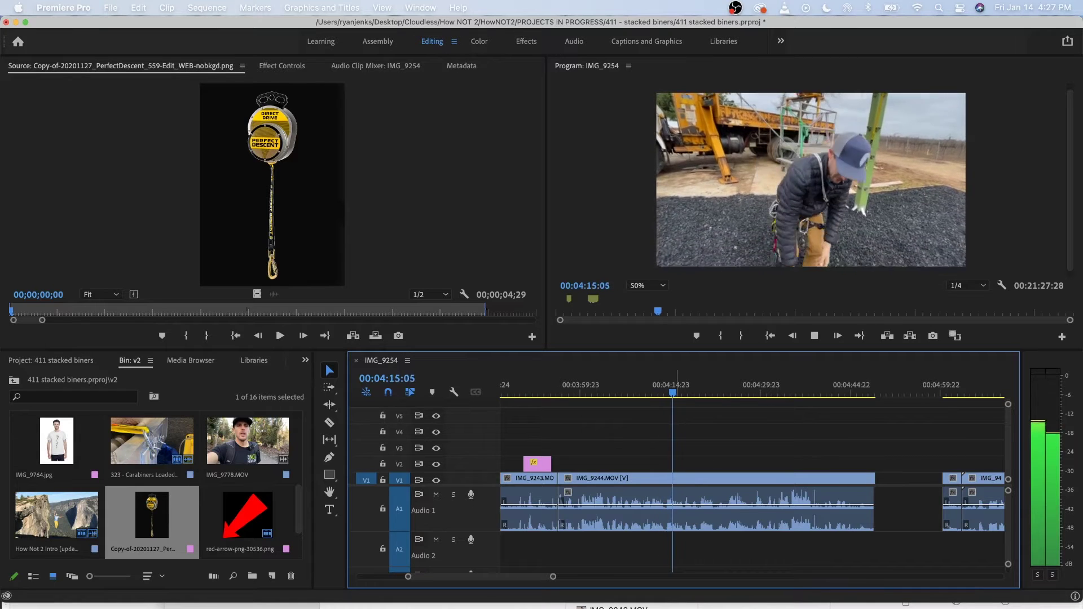
pyautogui.press('space')
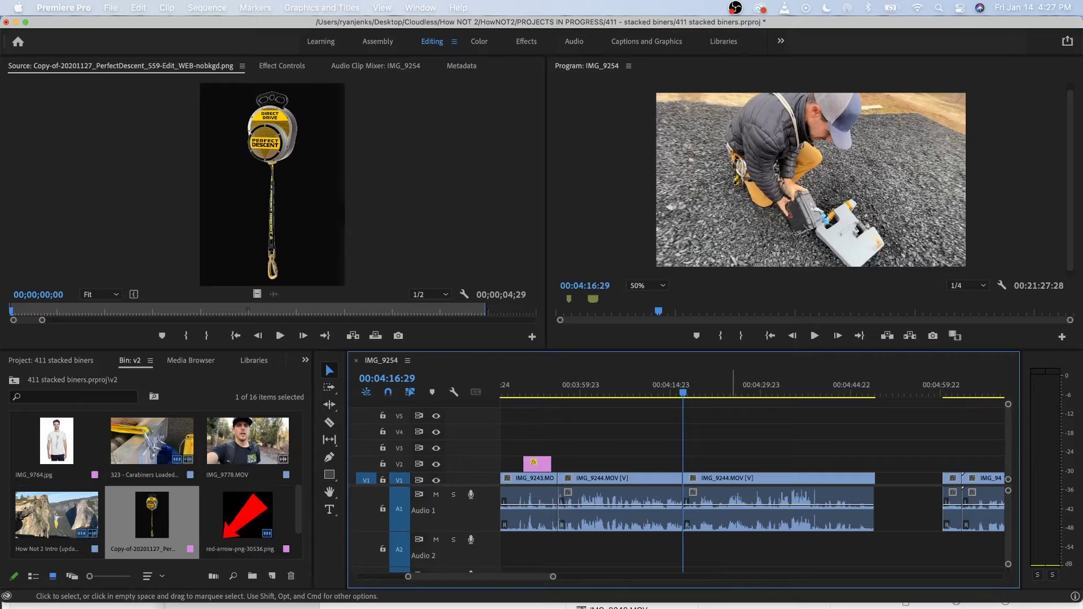
# Split IMG_9244.MOV again at 00:04:25:19 and ripple delete the section between the 00:04:16:29 and 00:04:25:19 cuts.
pyautogui.press('space')
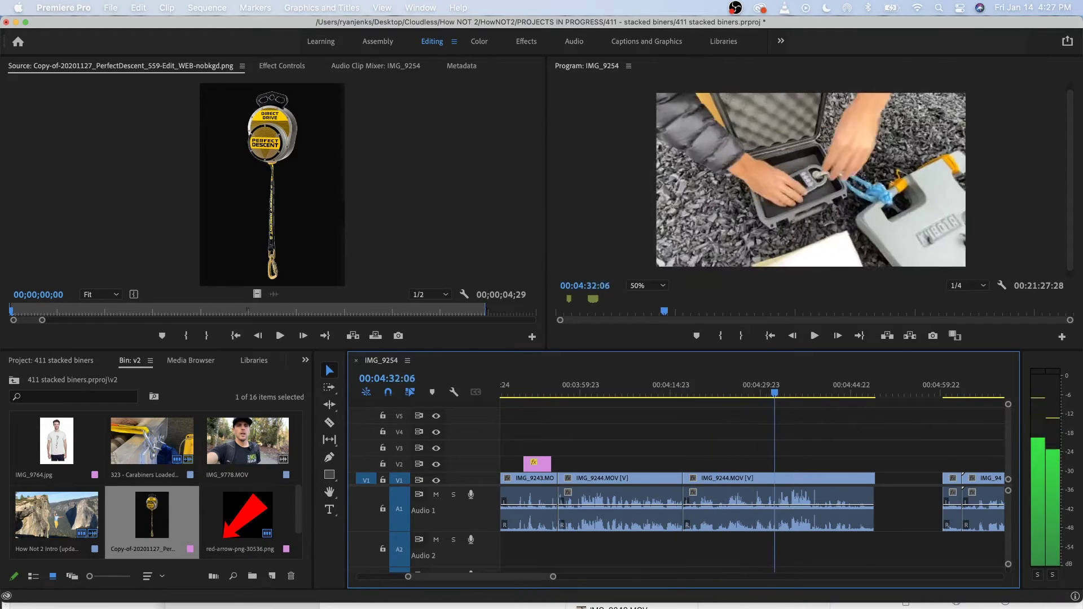
pyautogui.press('j')
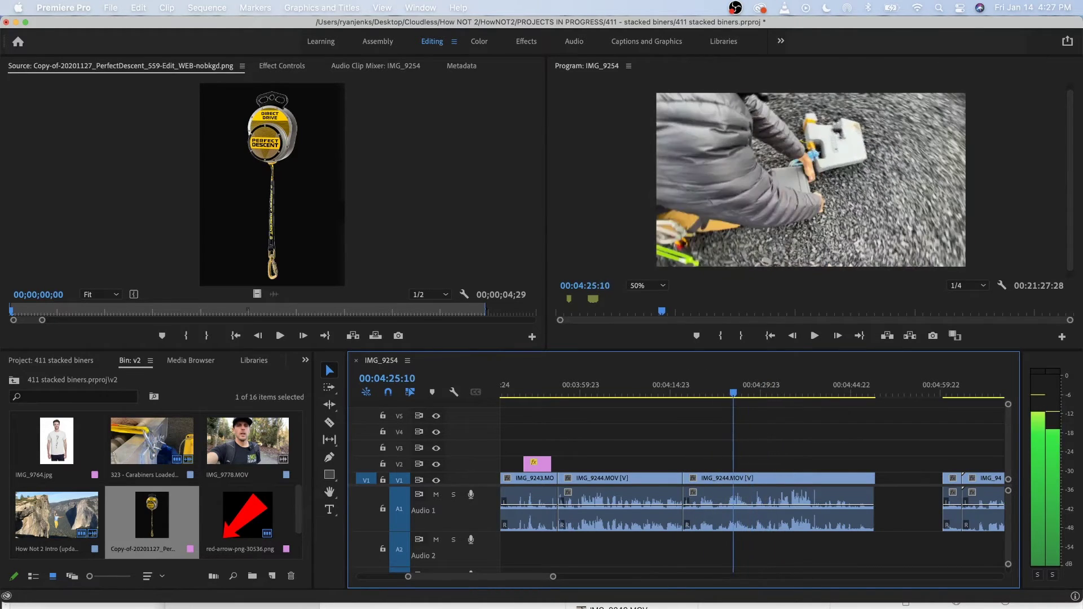
pyautogui.press('k')
pyautogui.press('Left')
pyautogui.press('Left')
pyautogui.press('Left')
pyautogui.press('Left')
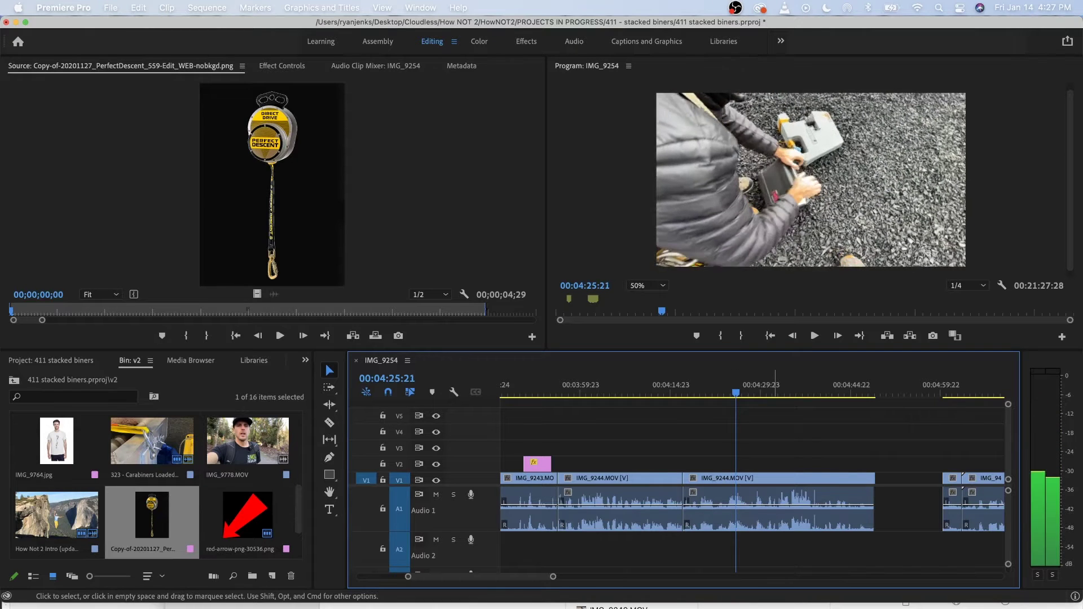
pyautogui.click(715, 495)
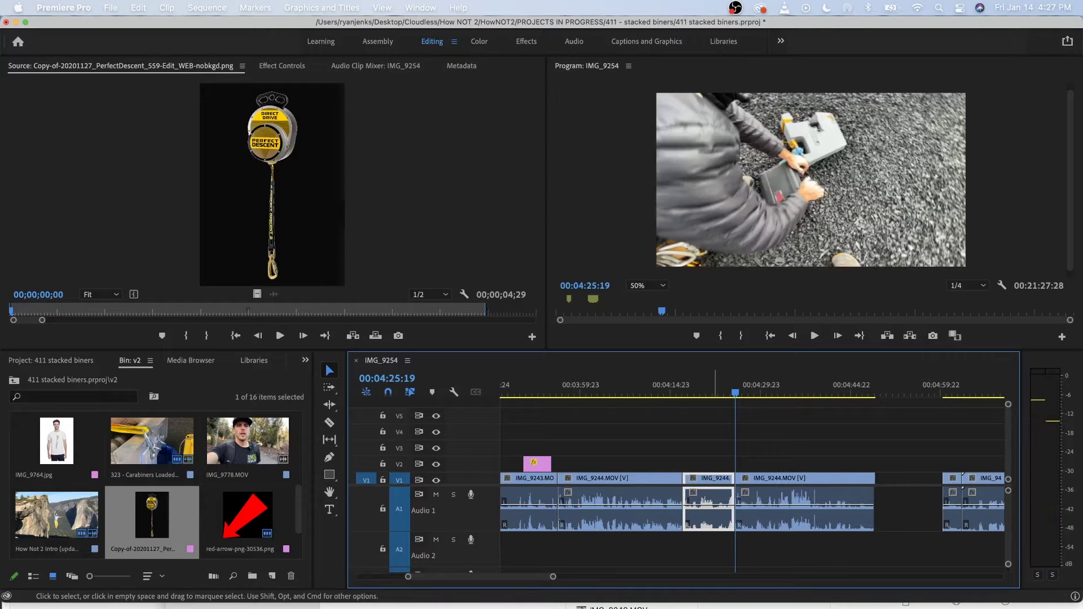
pyautogui.hotkey('shift', 'Delete')
# Play back the new cut in IMG_9244.MOV and listen again to the case-opening footage up to about 00:04:26.
pyautogui.press('Up')
pyautogui.press('space')
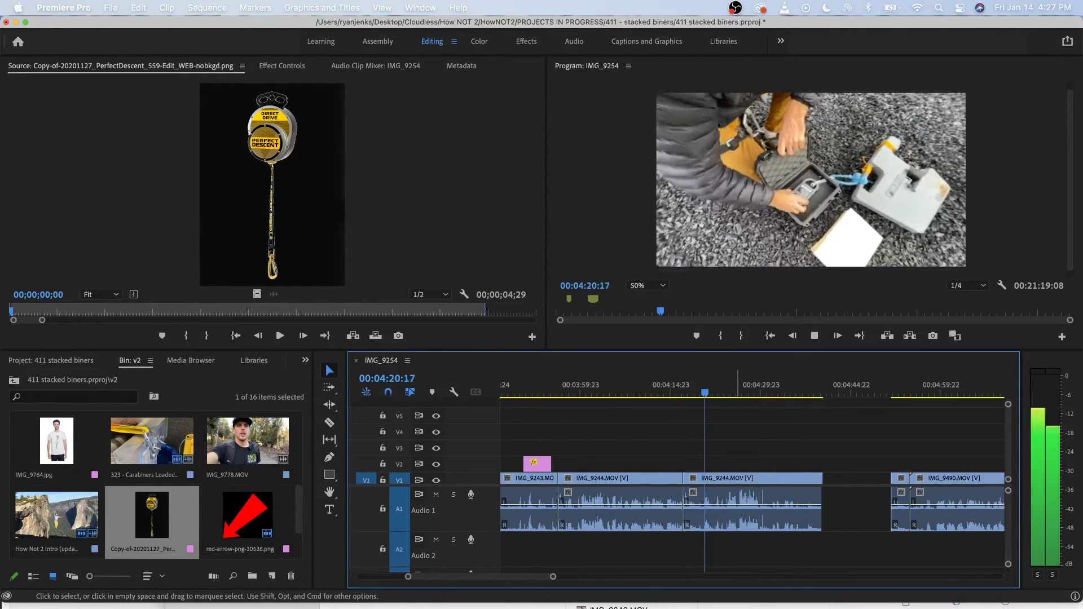
pyautogui.press('=')
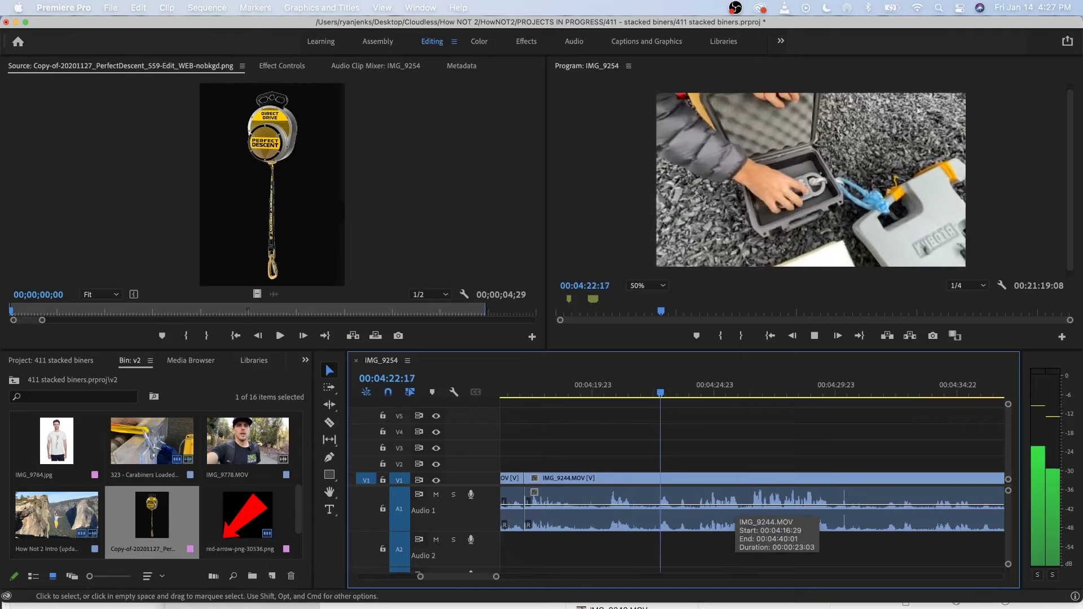
pyautogui.press('space')
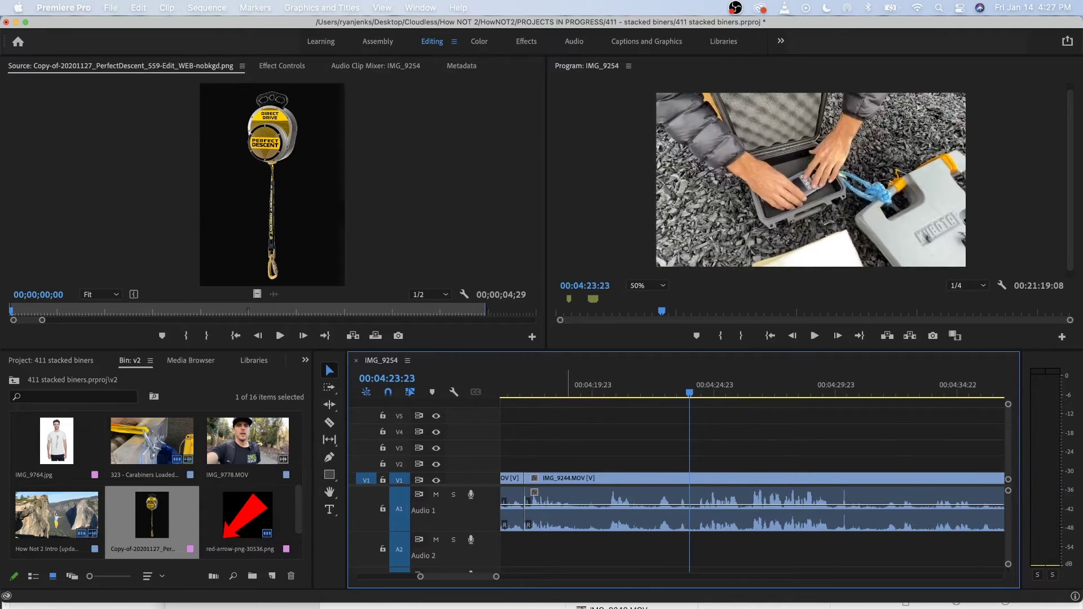
pyautogui.moveTo(569, 386)
pyautogui.mouseDown()
pyautogui.moveTo(550, 386)
pyautogui.moveTo(560, 386)
pyautogui.mouseUp()
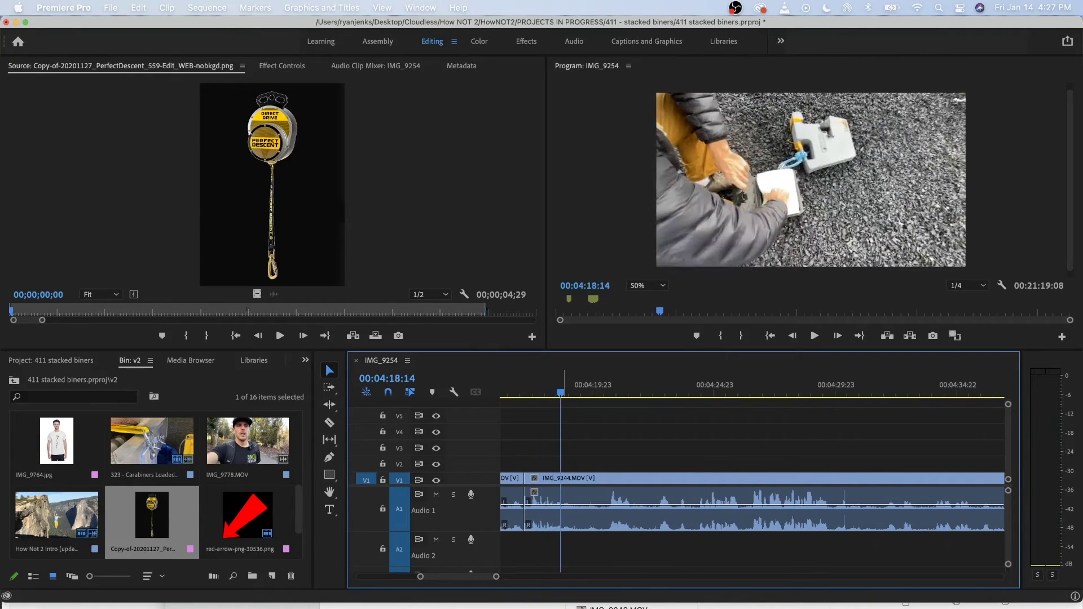
pyautogui.press('space')
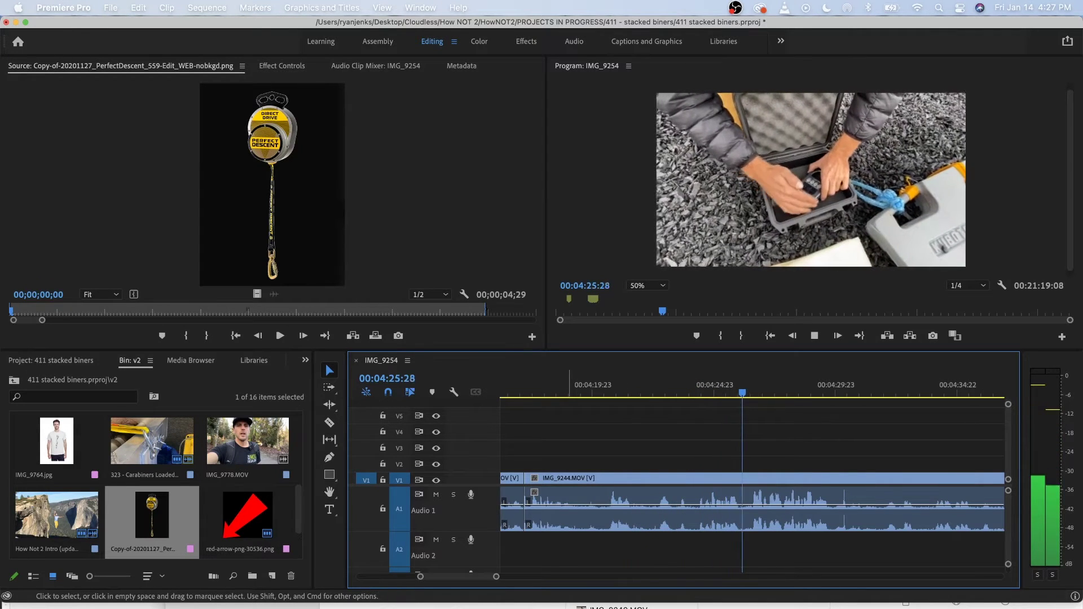
pyautogui.click(676, 386)
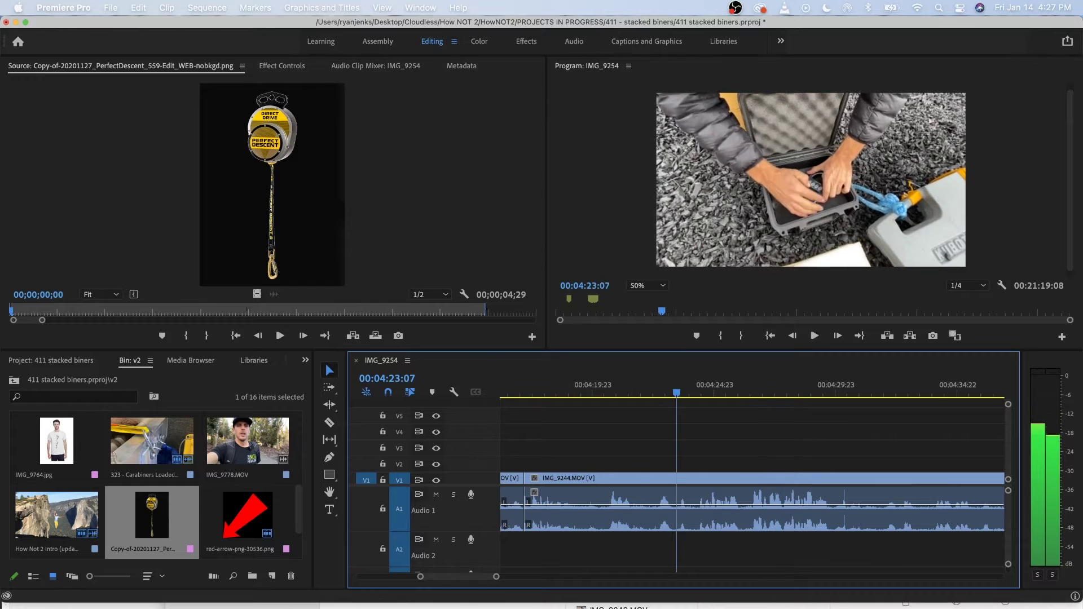
pyautogui.moveTo(659, 386); pyautogui.dragTo(592, 386)
pyautogui.press('space')
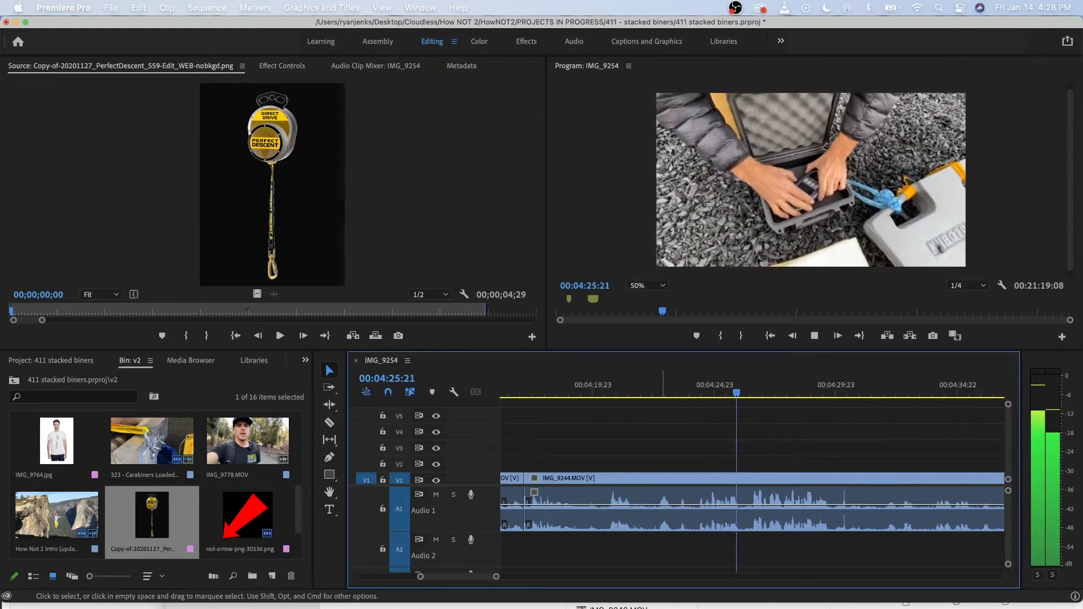
# Review the second IMG_9244.MOV segment up to 00:04:34:03 and raise its video to track V3, leaving the audio on A1.
pyautogui.moveTo(677, 494); pyautogui.dragTo(677, 494)
pyautogui.scroll(-5, 732, 501)
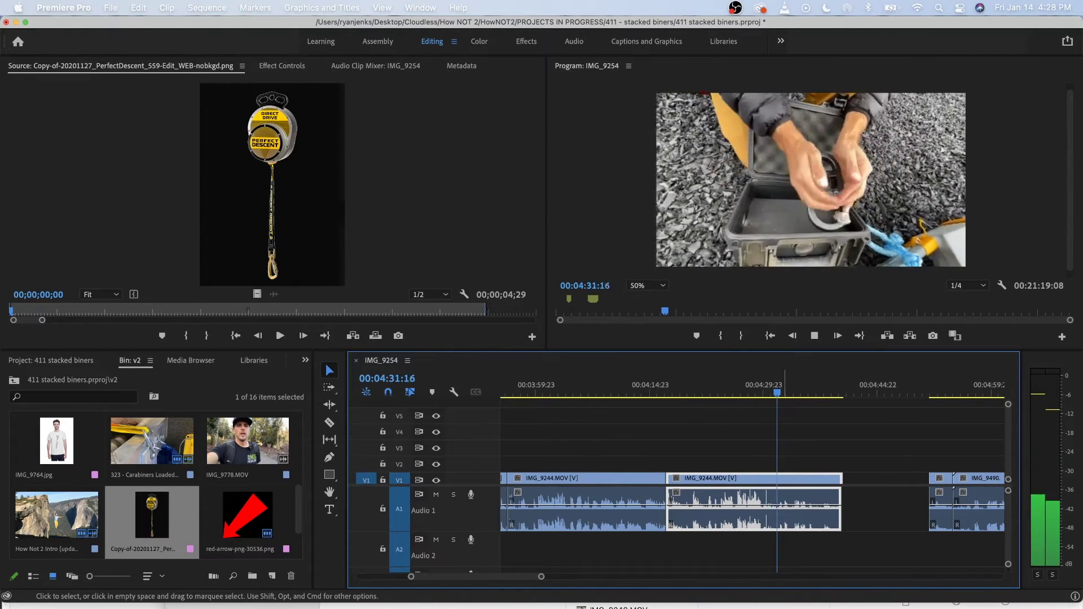
pyautogui.press('space')
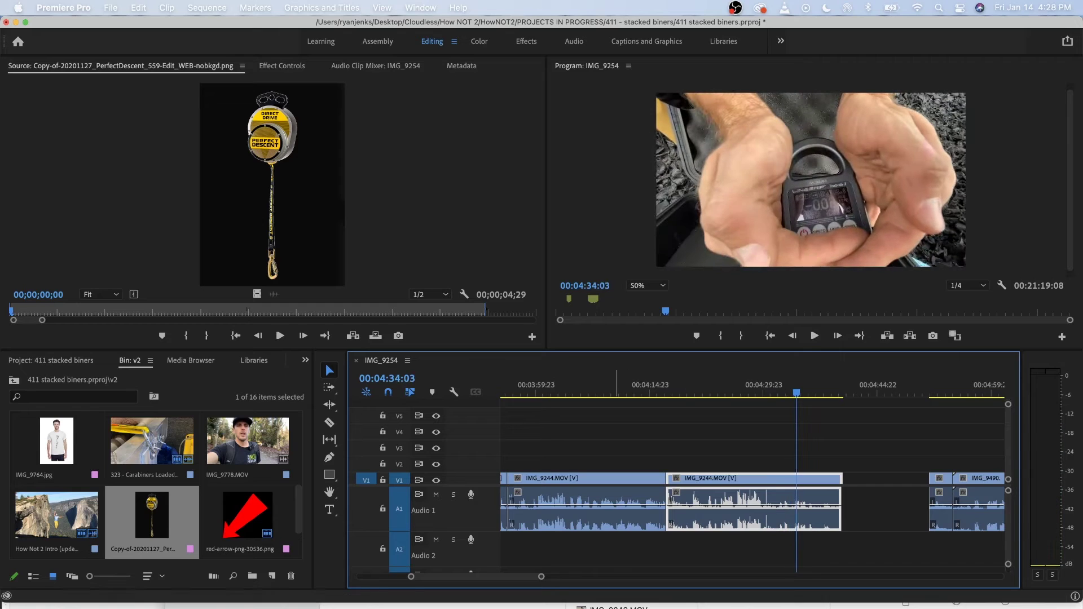
pyautogui.moveTo(645, 386); pyautogui.dragTo(748, 386)
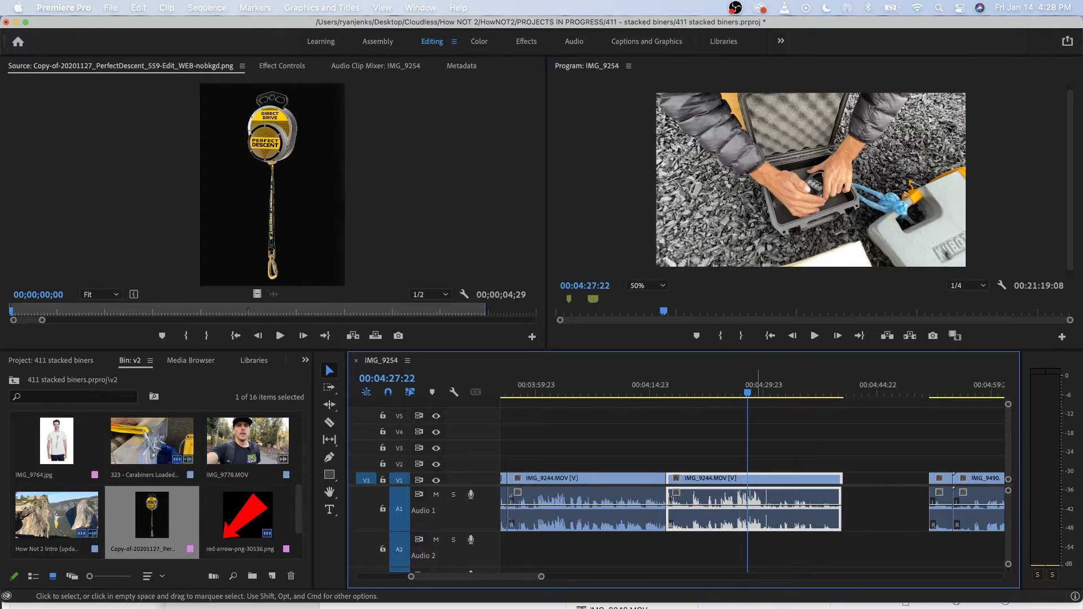
pyautogui.moveTo(758, 479); pyautogui.dragTo(758, 449)
# Unlink the short yellow sling clip IMG_9245.MOV after the gap and delete its audio.
pyautogui.press('-')
pyautogui.hscroll(3, 758, 449)
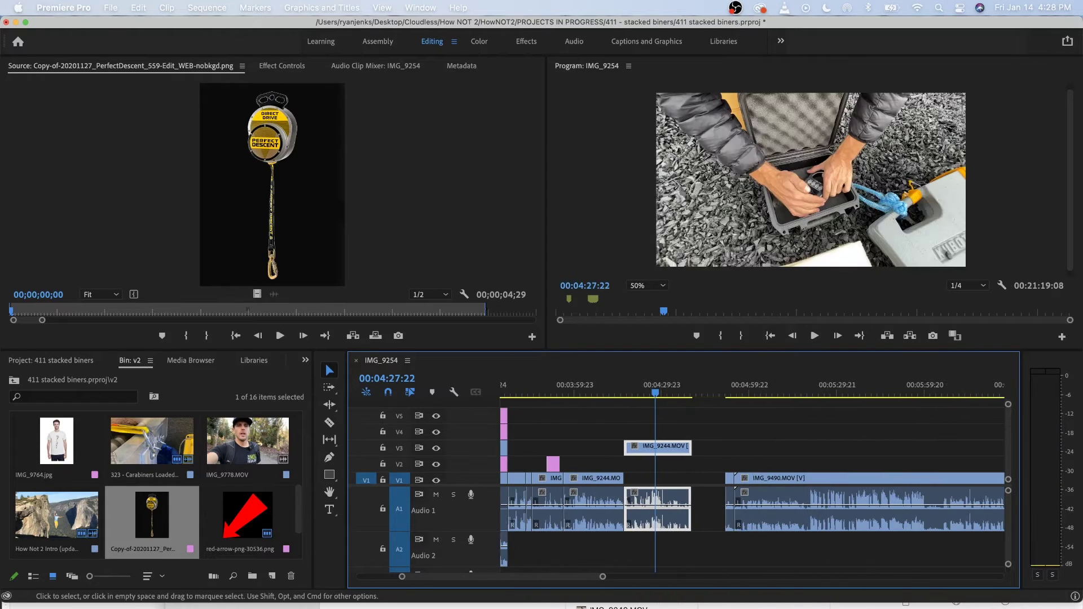
pyautogui.press('Down')
pyautogui.press('space')
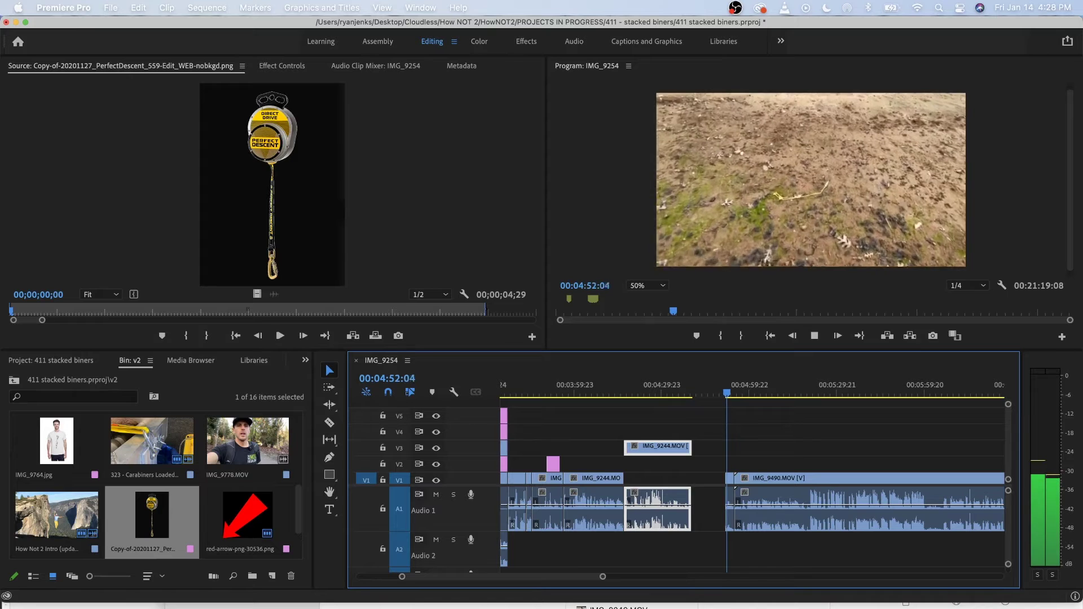
pyautogui.press('=')
pyautogui.press('=')
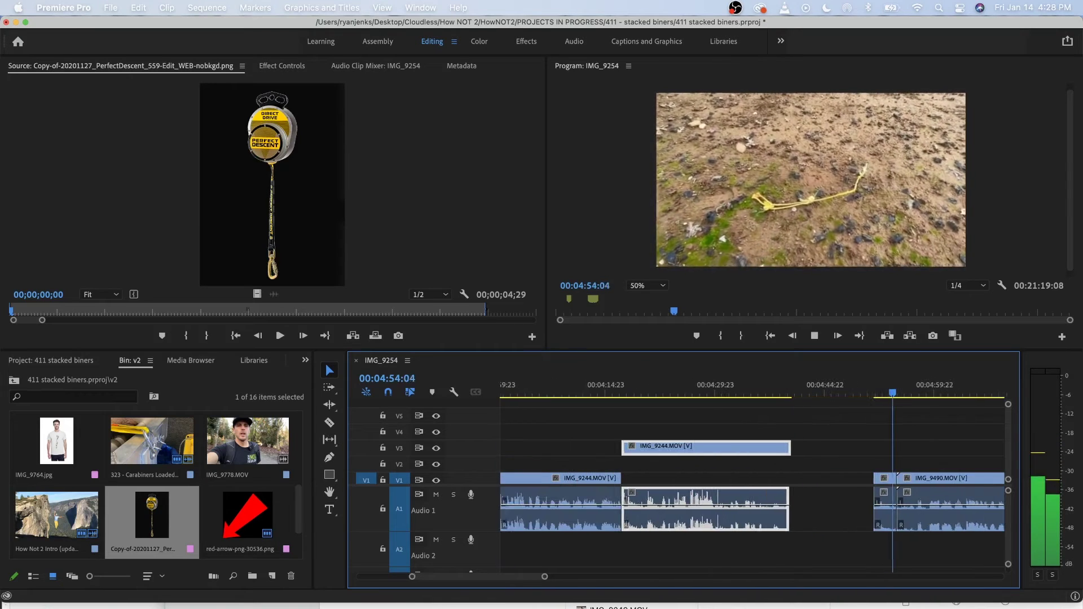
pyautogui.press('space')
pyautogui.click(902, 389)
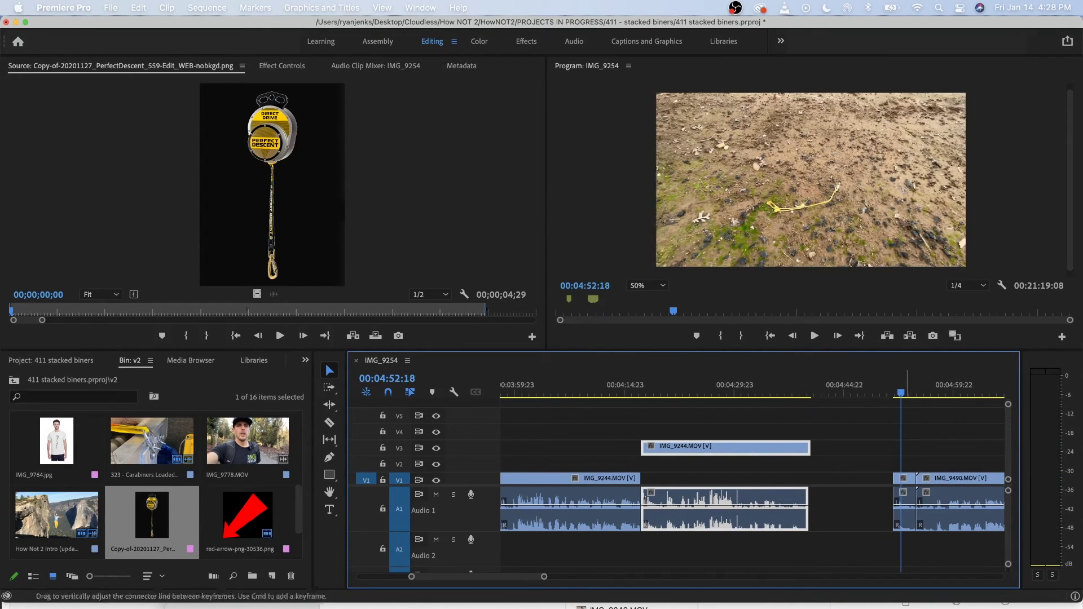
pyautogui.rightClick(713, 511)
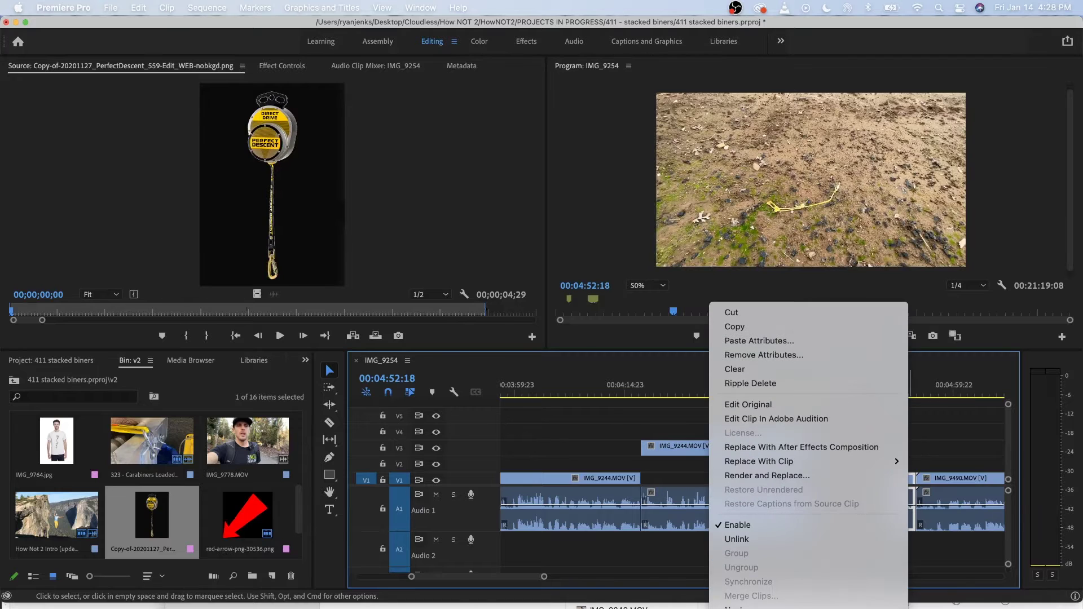
pyautogui.click(737, 539)
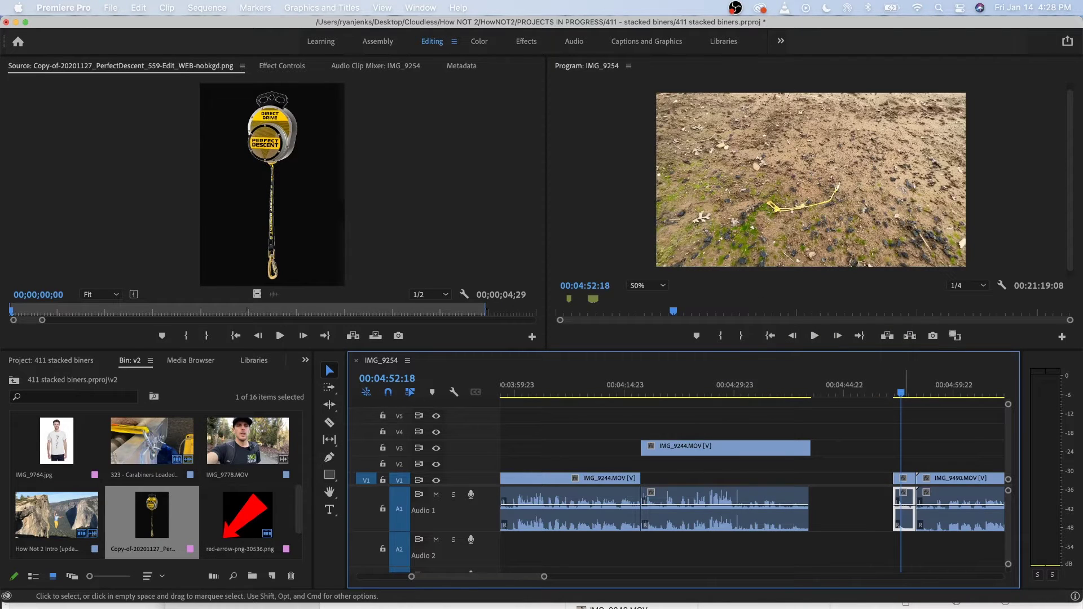
pyautogui.press('Delete')
# Place the IMG_9245.MOV video on track V4 above the first IMG_9244.MOV segment, starting at about 00:04:07.
pyautogui.moveTo(908, 479); pyautogui.dragTo(615, 432)
pyautogui.hscroll(-4, 711, 391)
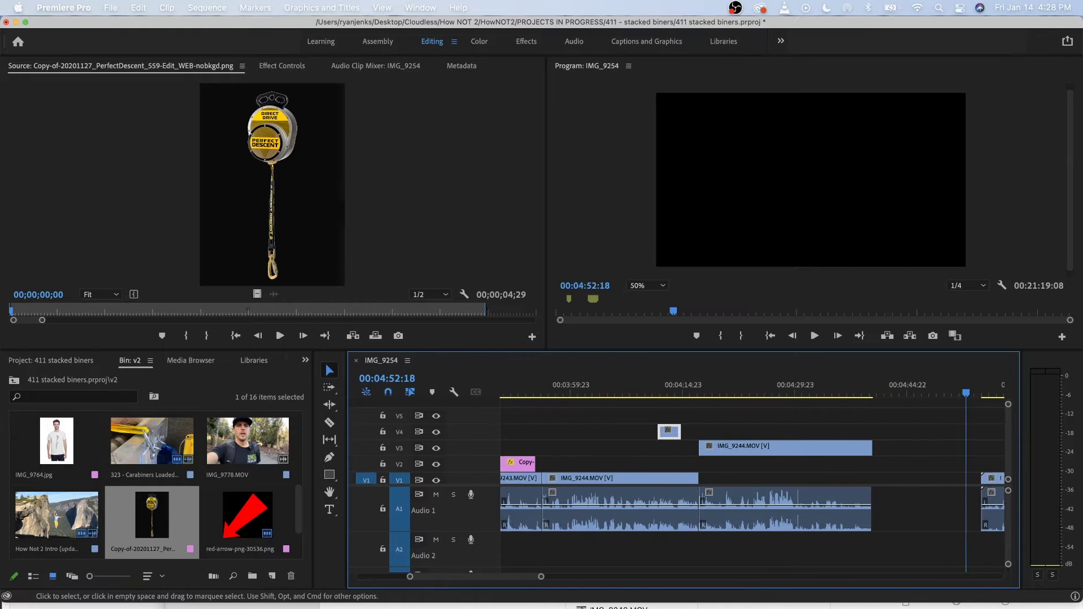
pyautogui.moveTo(658, 390); pyautogui.dragTo(624, 389)
pyautogui.press('space')
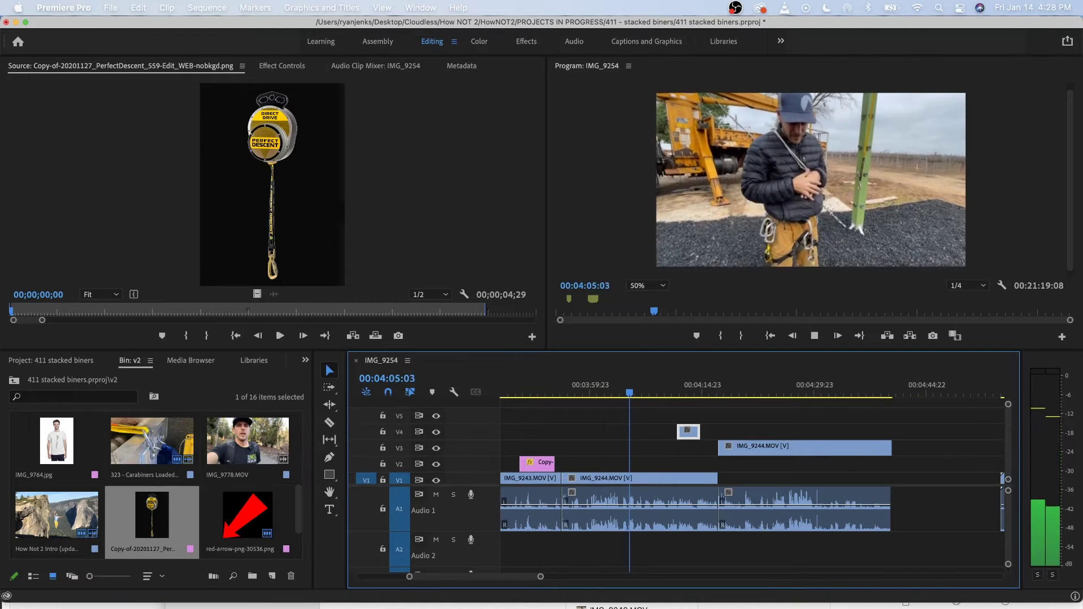
pyautogui.click(612, 389)
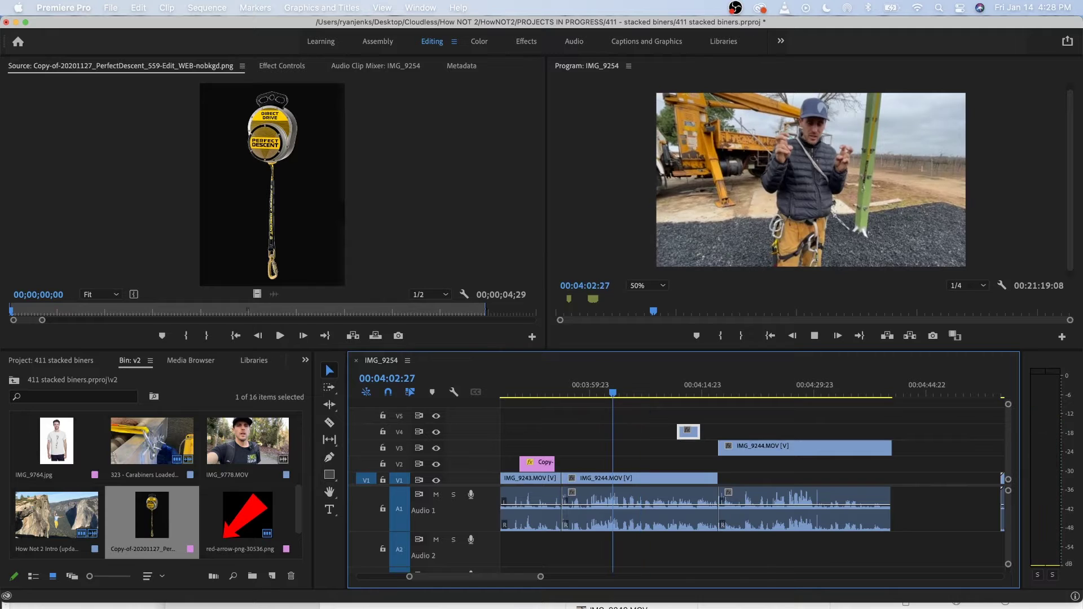
pyautogui.press('=')
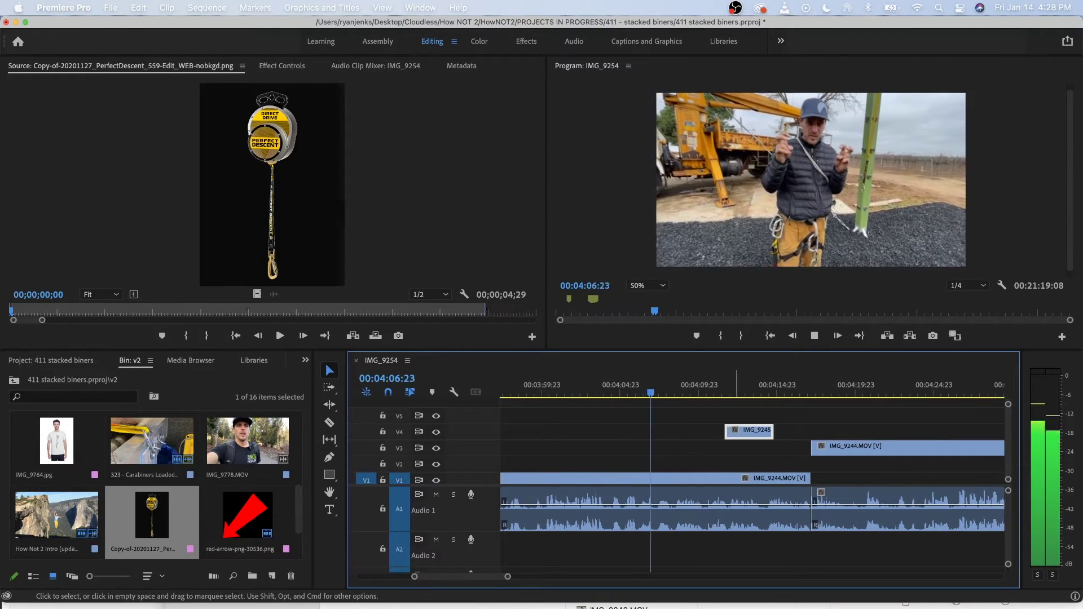
pyautogui.moveTo(749, 430); pyautogui.dragTo(679, 430)
# Play back the IMG_9245.MOV overlay and the part of IMG_9244.MOV that follows it up to 00:04:12:11.
pyautogui.press('space')
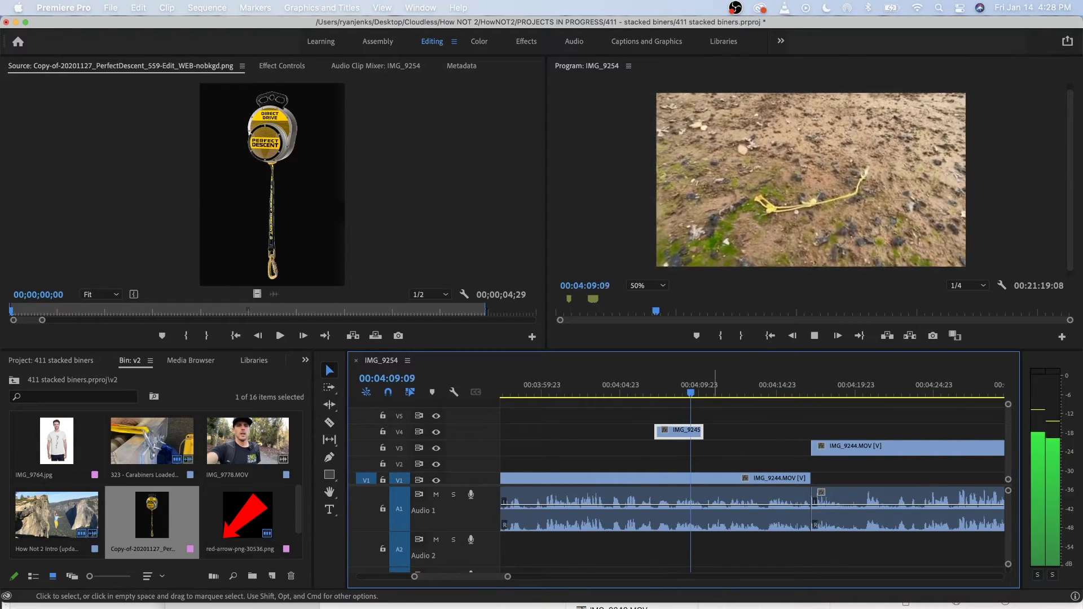
pyautogui.press('space')
pyautogui.press('=')
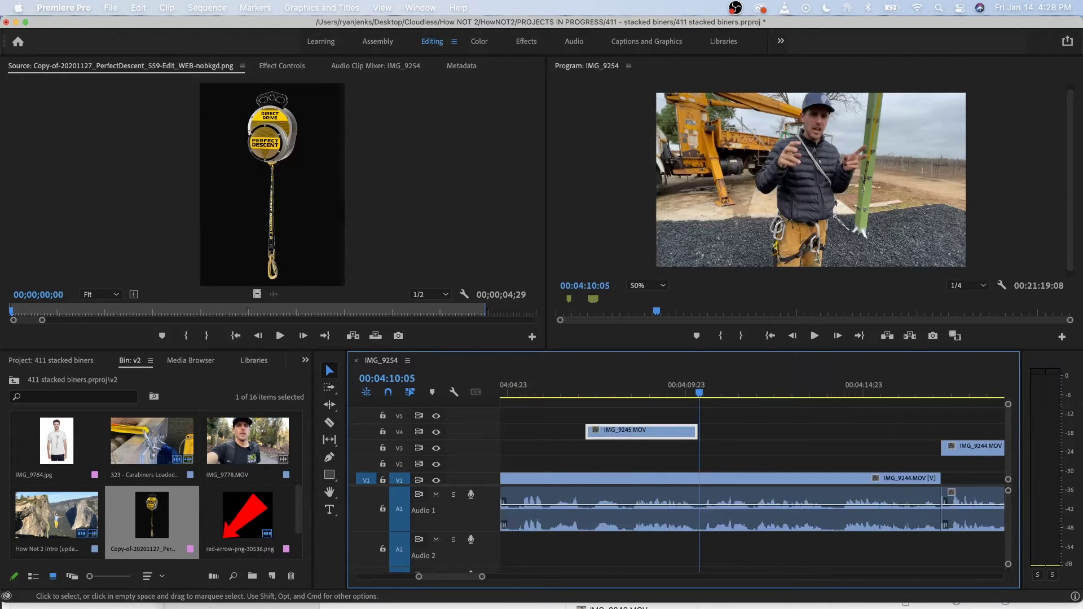
pyautogui.press('space')
pyautogui.press('-')
pyautogui.press('-')
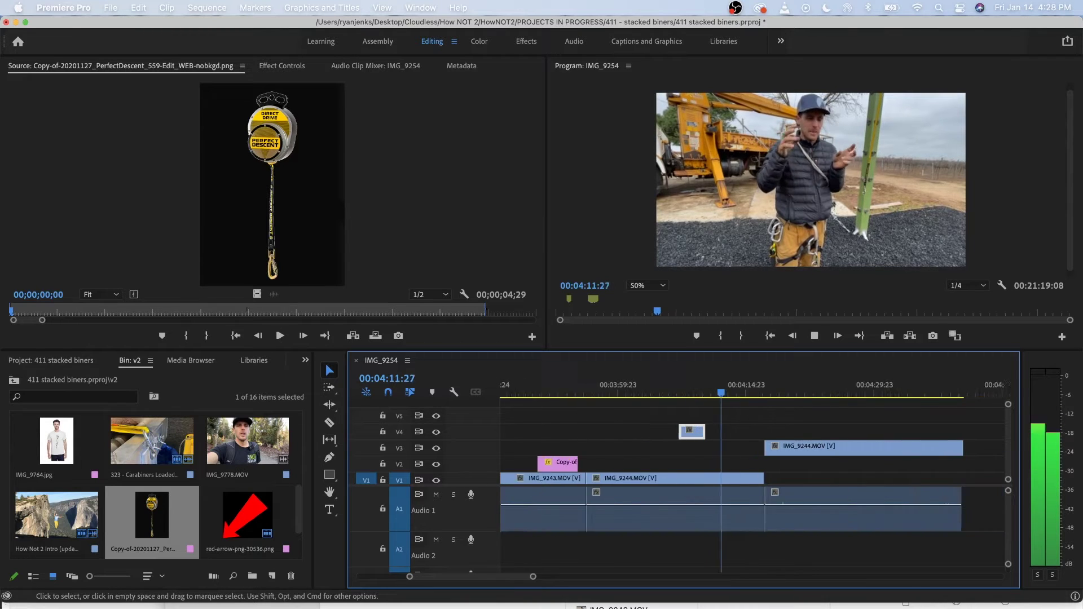
pyautogui.press('space')
pyautogui.press('-')
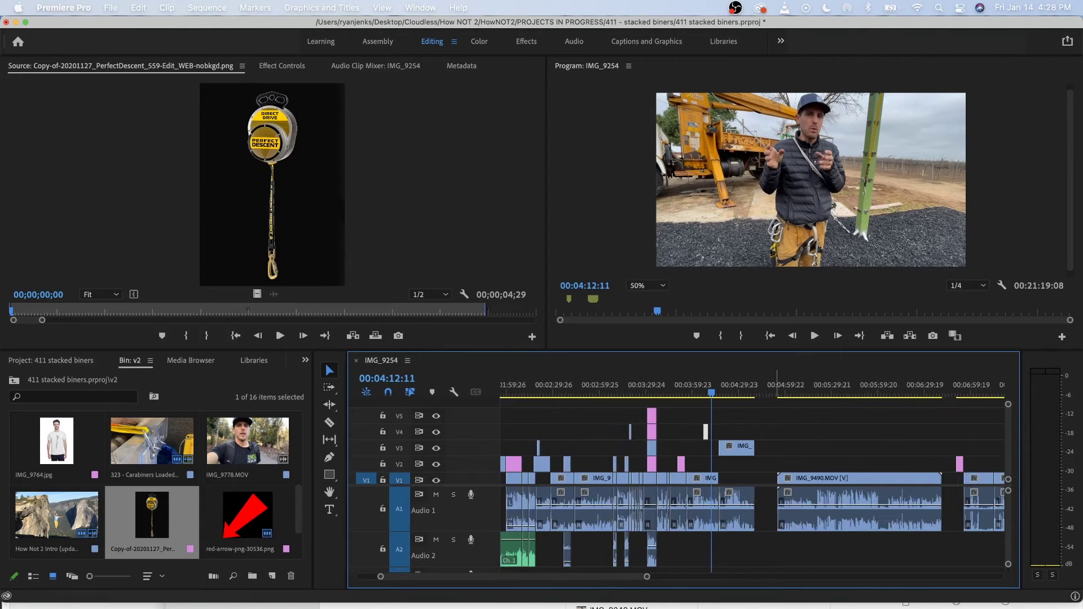
# Check the edit points around the gap before IMG_9490.MOV and replay the end of the first IMG_9244.MOV segment.
pyautogui.press('Down')
pyautogui.press('Down')
pyautogui.press('space')
pyautogui.press('Up')
pyautogui.press('Up')
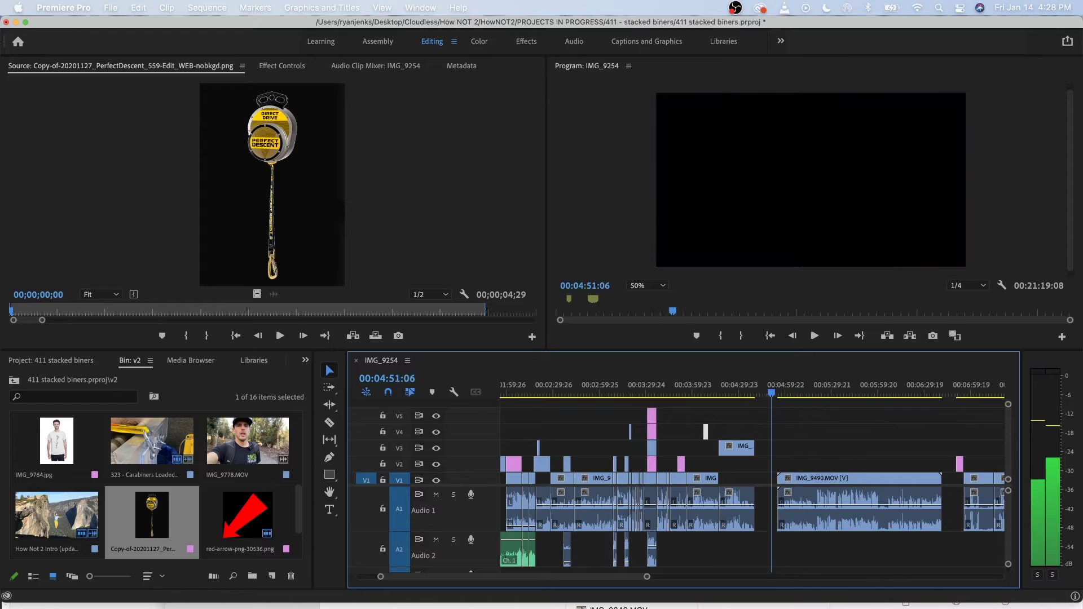
pyautogui.press('Up')
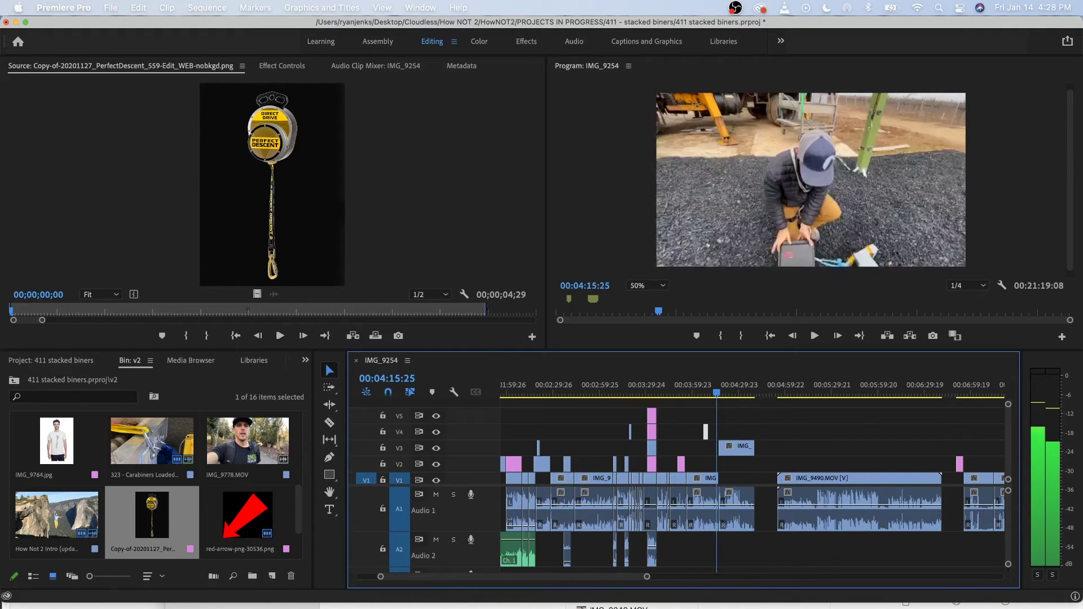
pyautogui.press('space')
pyautogui.scroll(5, 709, 432)
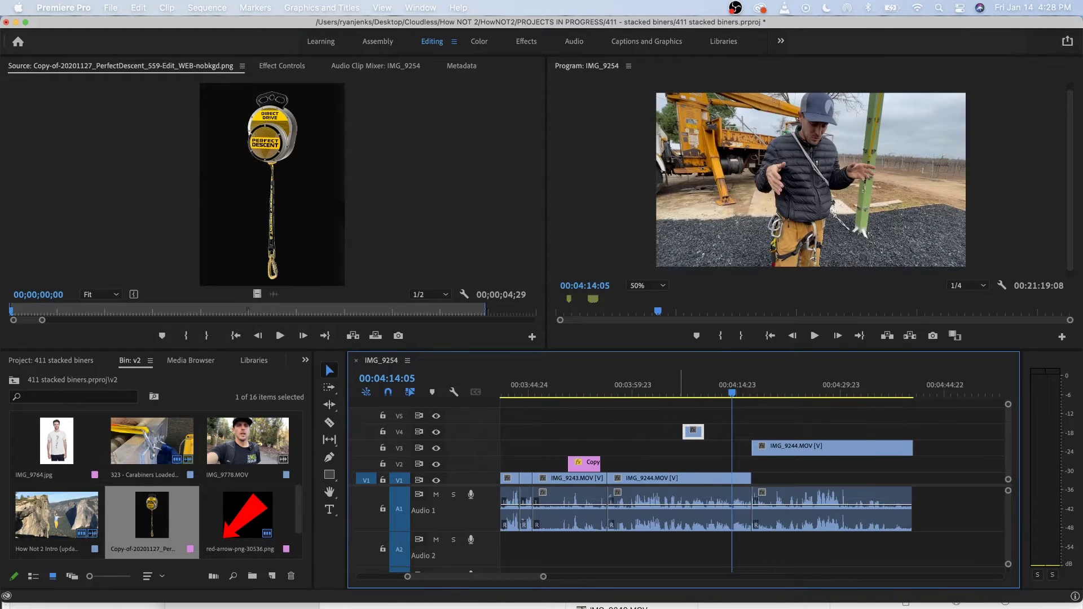
# Play back the IMG_9245.MOV overlay and the transition between the two IMG_9244.MOV segments from 00:04:01:28.
pyautogui.moveTo(681, 390); pyautogui.dragTo(647, 389)
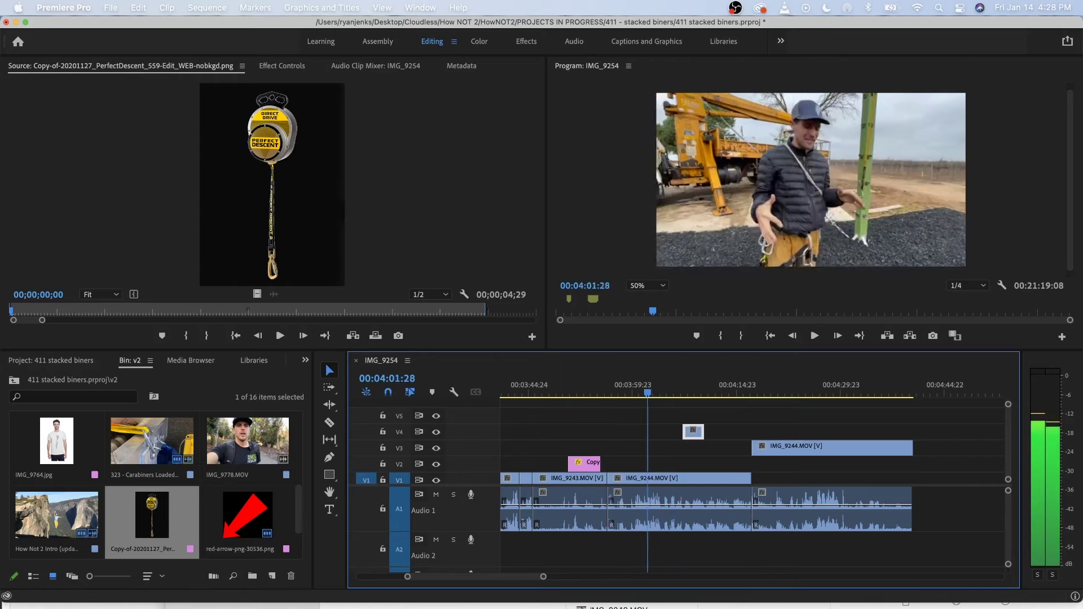
pyautogui.press('space')
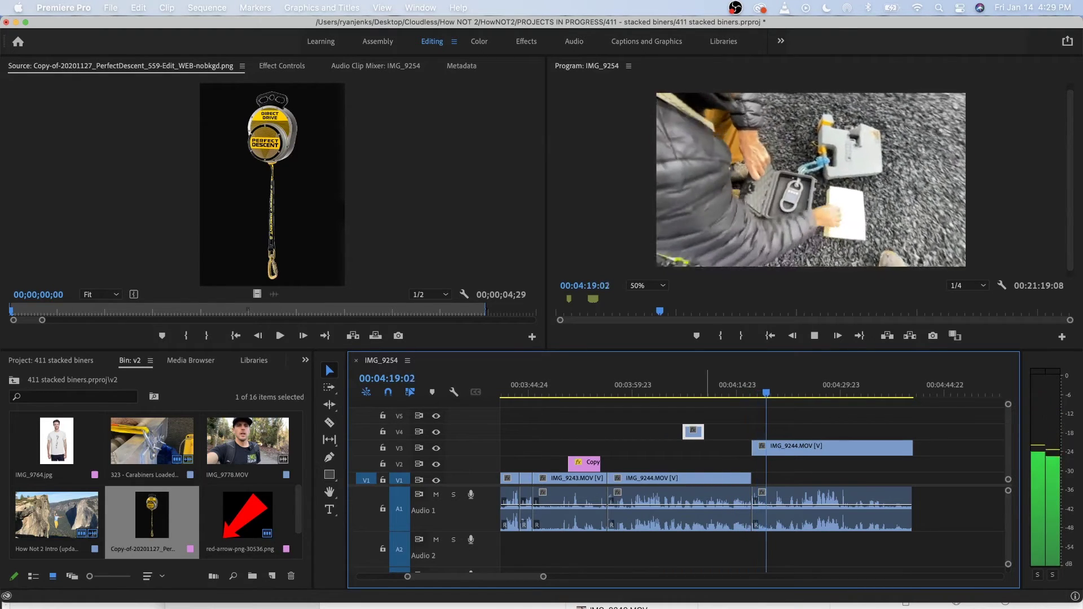
pyautogui.press('space')
# Trim the start of the IMG_9244.MOV segment on track V3 to 00:04:18:21, as the case is being opened.
pyautogui.scroll(5, 779, 432)
pyautogui.click(635, 386)
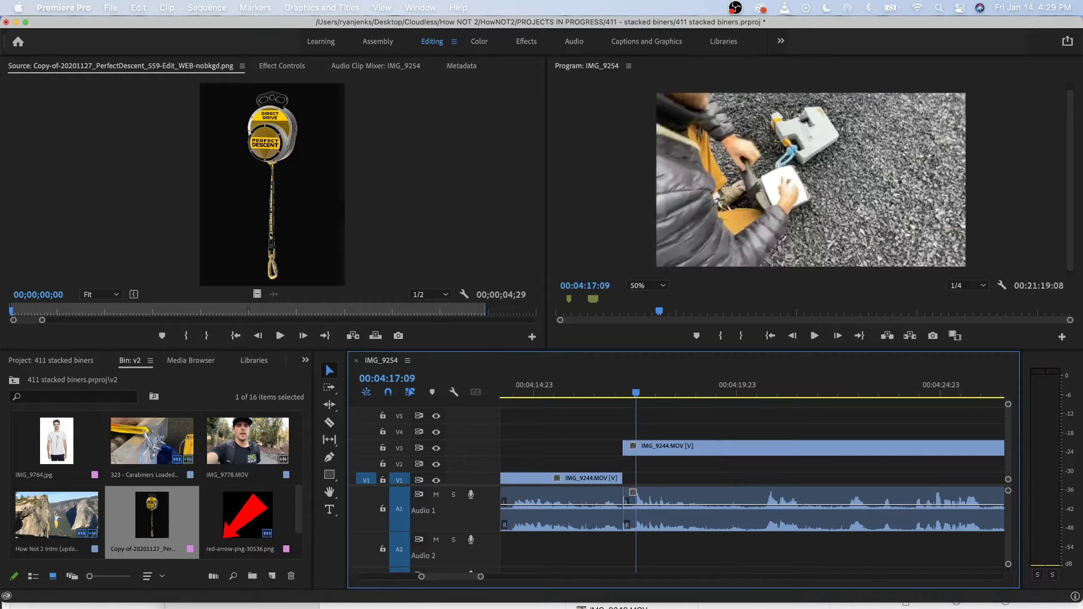
pyautogui.press('space')
pyautogui.moveTo(708, 390)
pyautogui.mouseDown()
pyautogui.moveTo(718, 389)
pyautogui.moveTo(699, 389)
pyautogui.mouseUp()
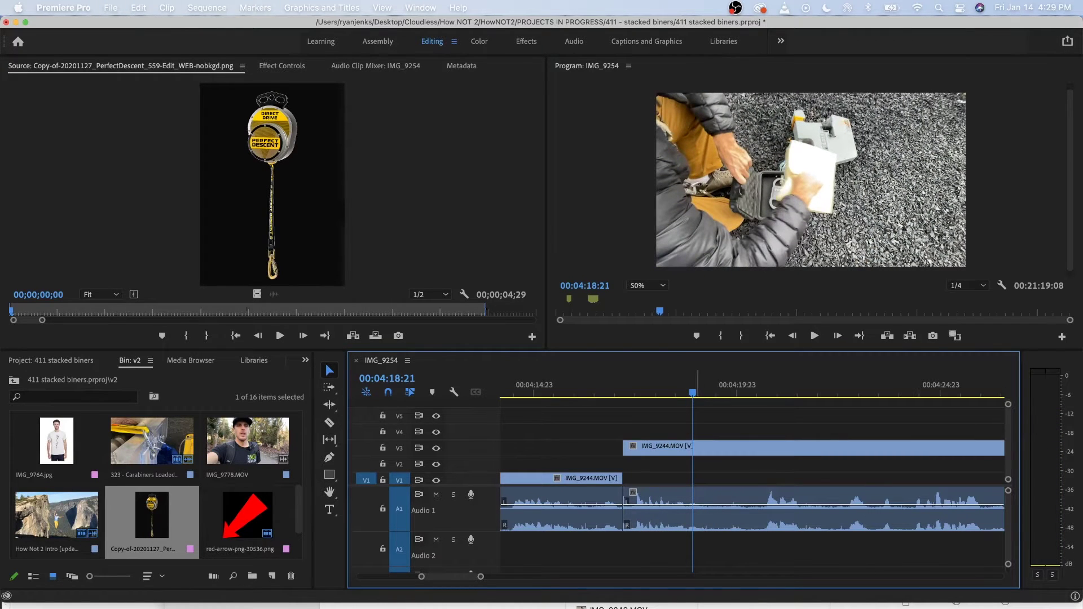
pyautogui.click(626, 447)
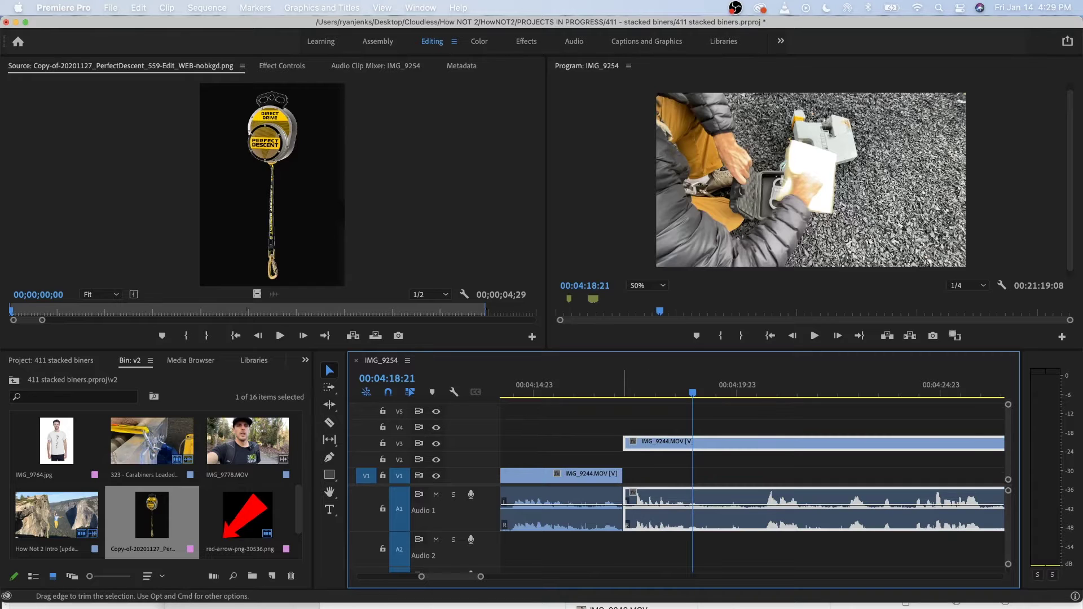
pyautogui.moveTo(624, 444); pyautogui.dragTo(694, 443)
# Split the V3 IMG_9244.MOV segment at 00:04:23:08 and move its first part back against the end of the V1 segment.
pyautogui.press('space')
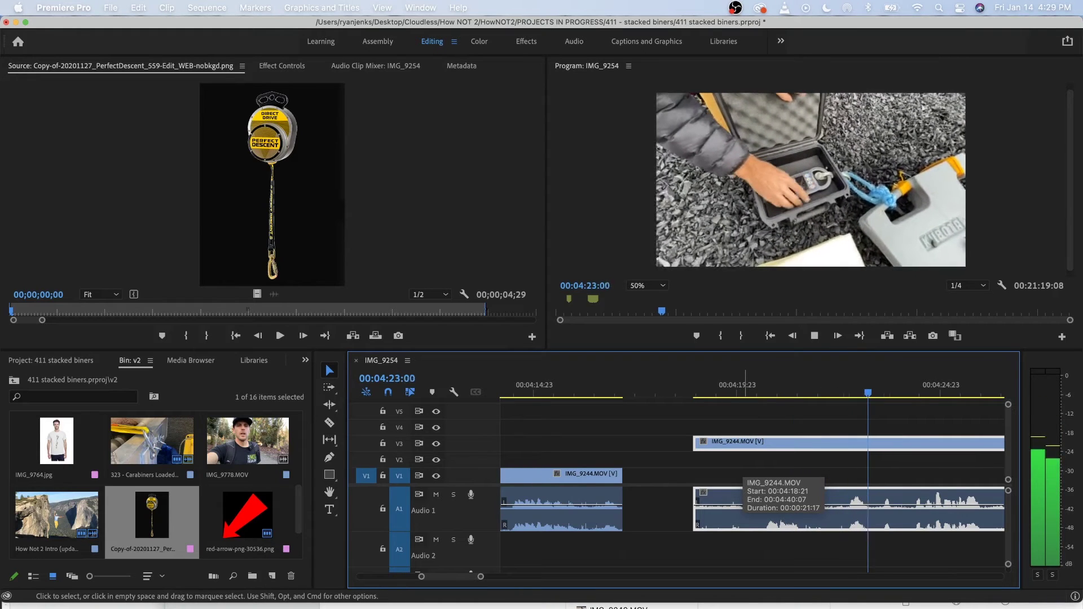
pyautogui.press('space')
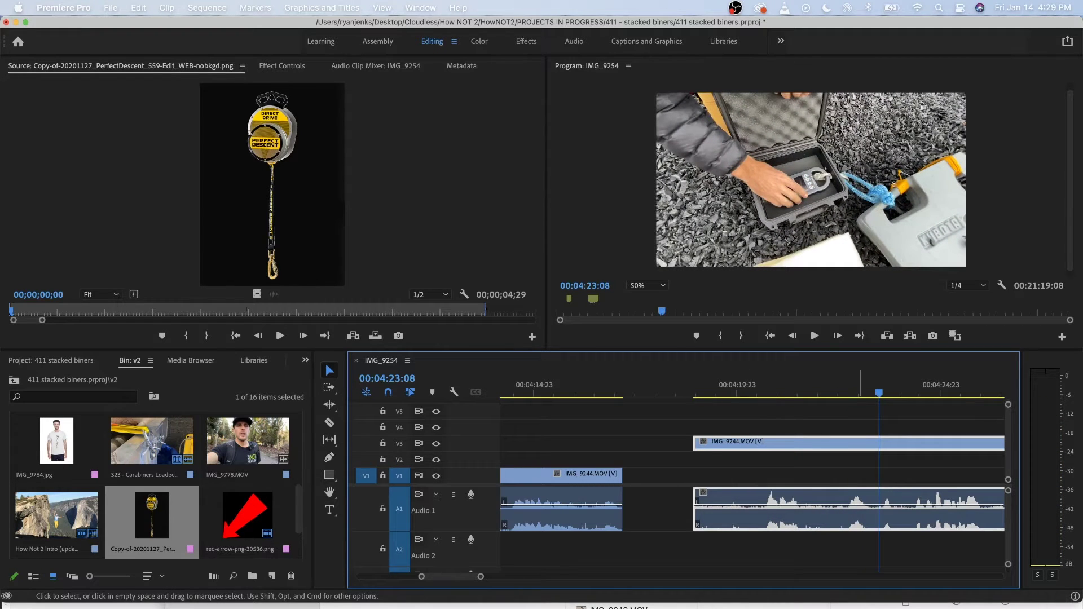
pyautogui.press('super+k')
pyautogui.press('space')
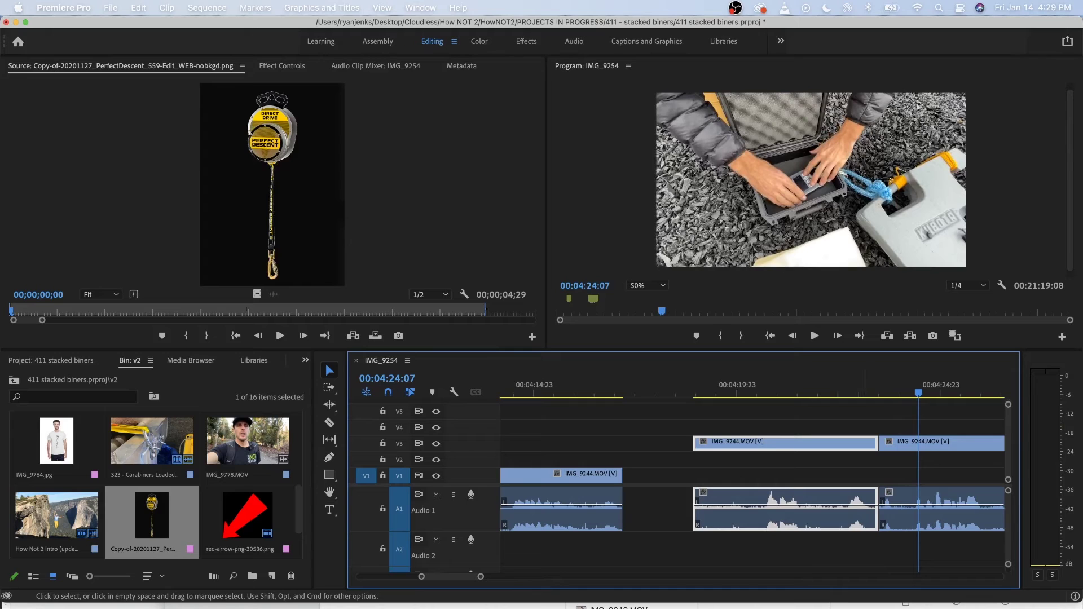
pyautogui.moveTo(862, 444); pyautogui.dragTo(793, 444)
# Delete the remaining IMG_9244.MOV part after the split and ripple delete the gap before IMG_9490.MOV.
pyautogui.scroll(-5, 794, 445)
pyautogui.hscroll(3, 794, 445)
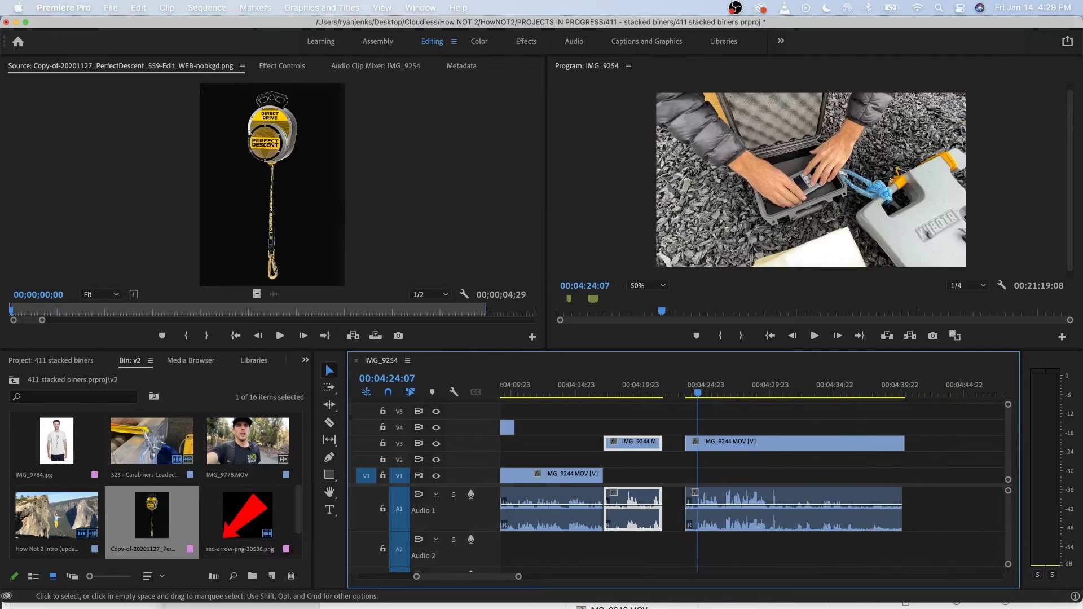
pyautogui.click(794, 444)
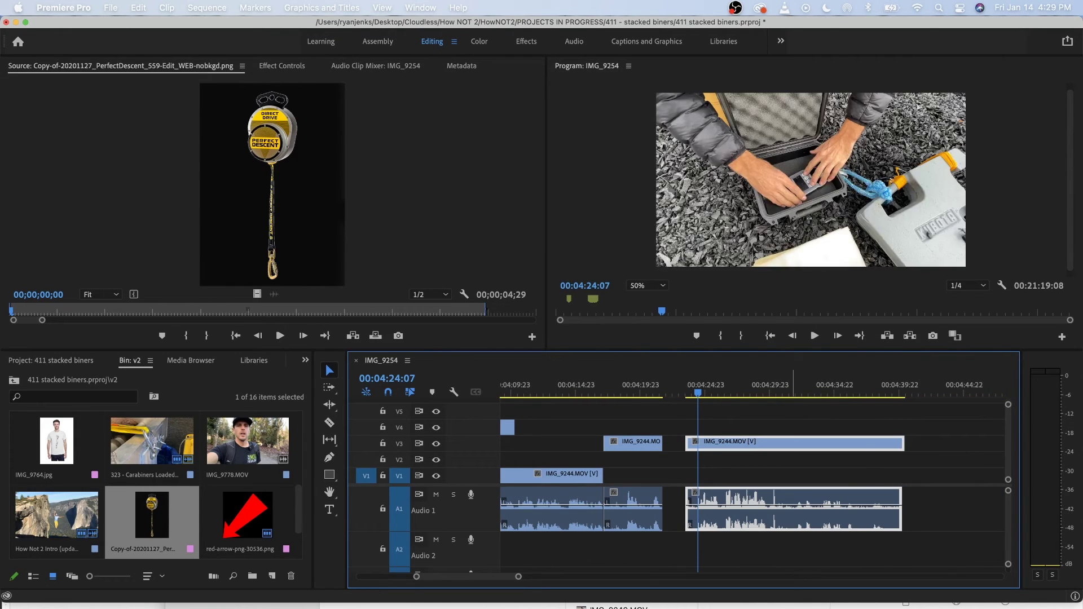
pyautogui.hotkey('shift', 'Delete')
pyautogui.rightClick(733, 511)
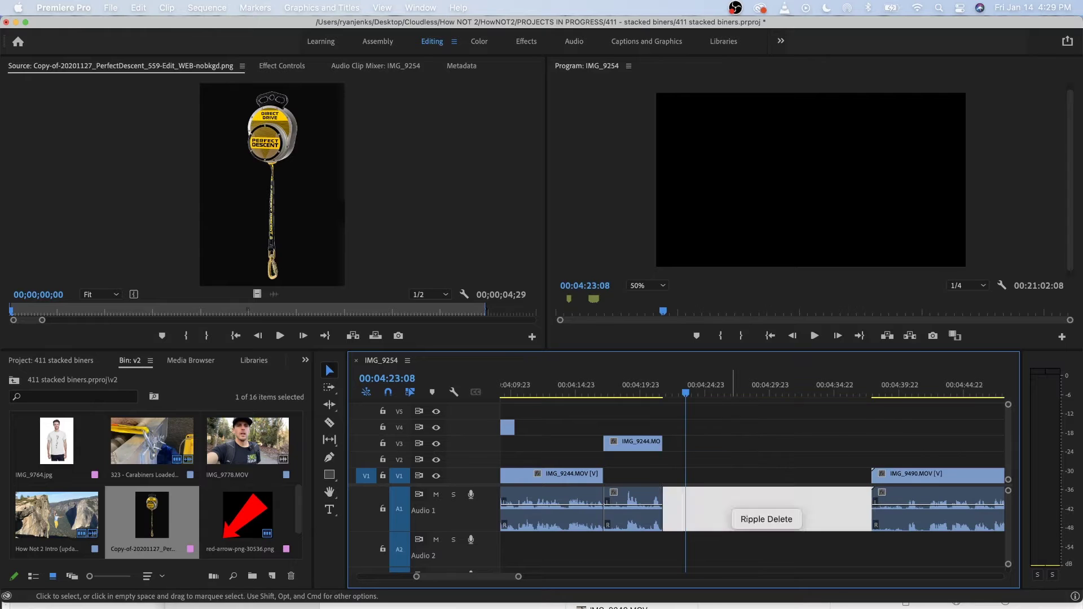
pyautogui.click(766, 519)
# Play back the shortened V3 IMG_9244.MOV segment and the beginning of IMG_9490.MOV up to about 00:04:33.
pyautogui.press('Up')
pyautogui.click(653, 390)
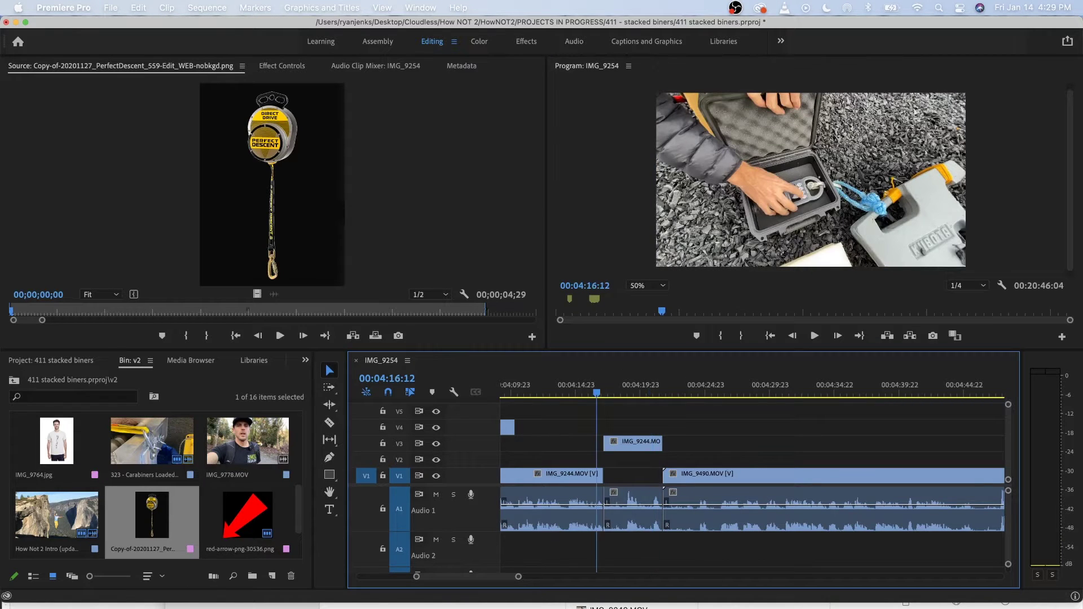
pyautogui.moveTo(596, 391)
pyautogui.mouseDown()
pyautogui.moveTo(641, 390)
pyautogui.moveTo(600, 391)
pyautogui.mouseUp()
pyautogui.press('space')
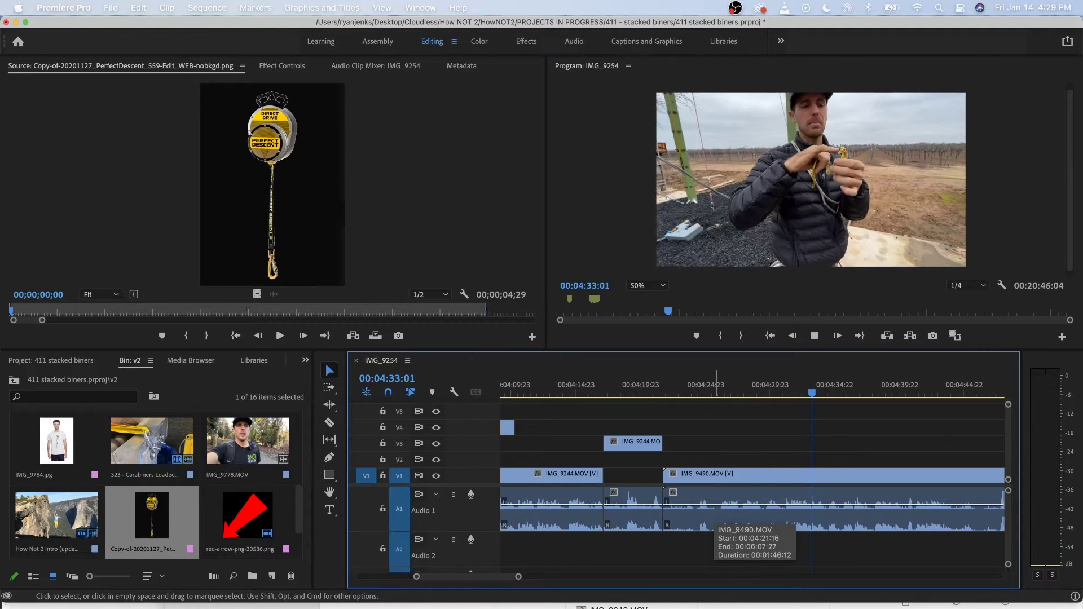
# Raise the audio level of the IMG_9490.MOV clip to about 1.9 dB and listen to the result.
pyautogui.click(710, 515)
pyautogui.moveTo(722, 506); pyautogui.dragTo(722, 501)
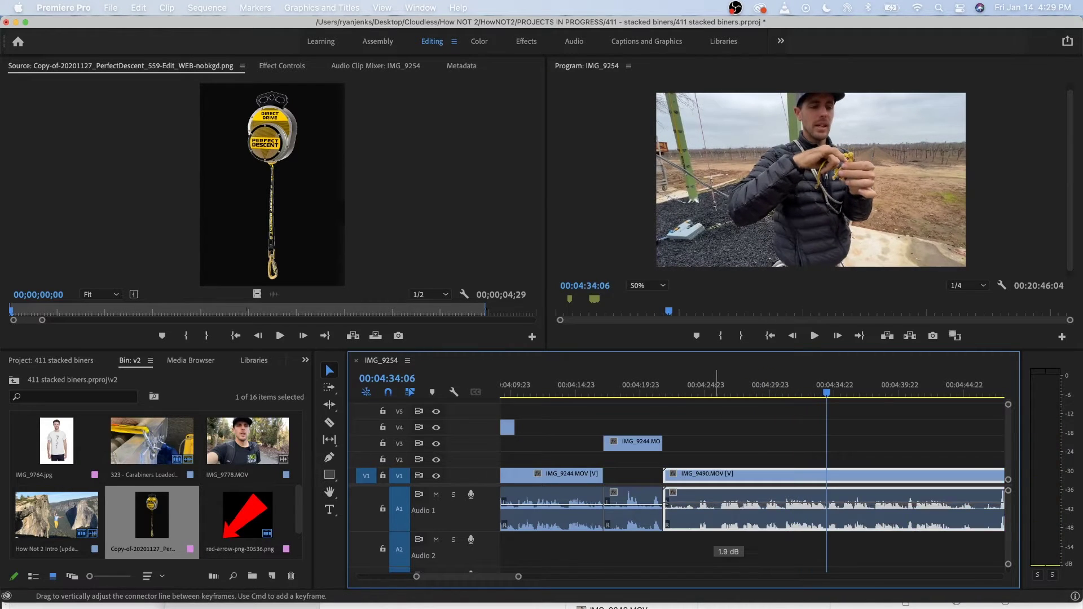
pyautogui.press('space')
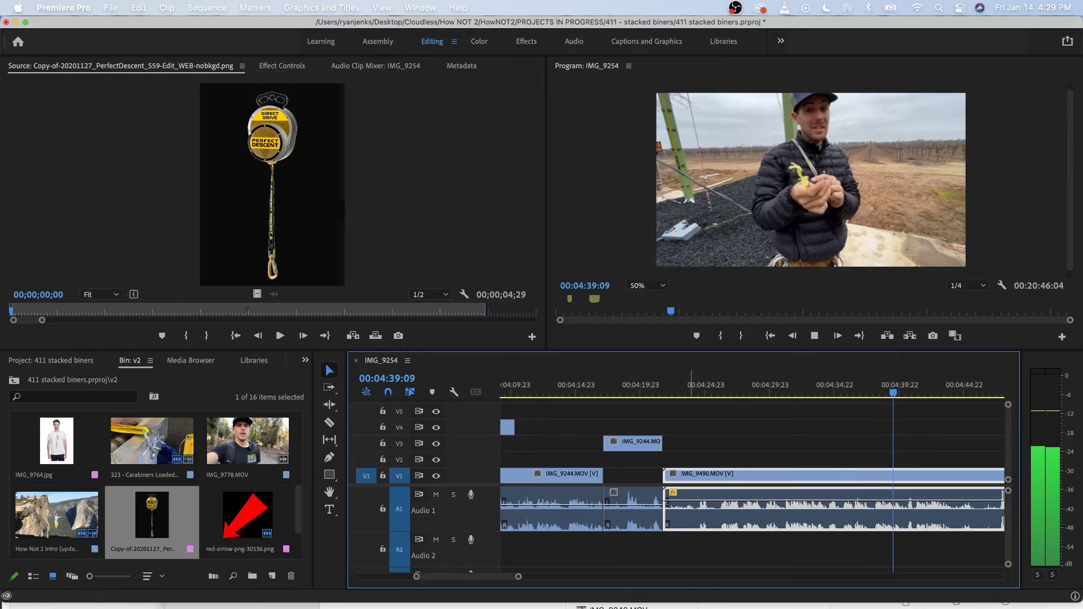
# Split IMG_9490.MOV at 00:04:24:11 and ripple delete its quiet opening section.
pyautogui.click(691, 385)
pyautogui.press('space')
pyautogui.press('=')
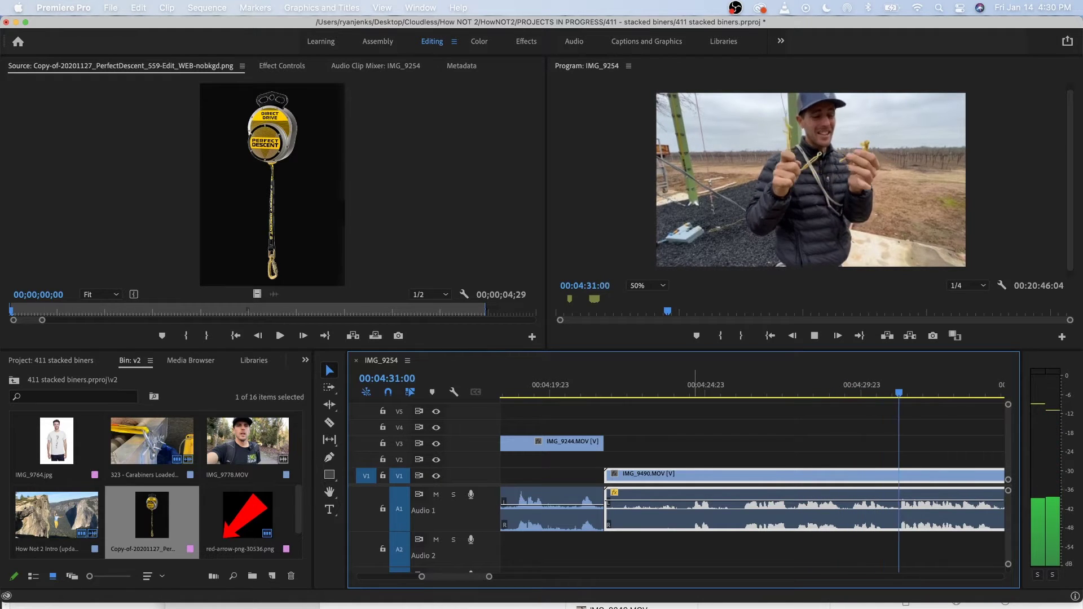
pyautogui.press('space')
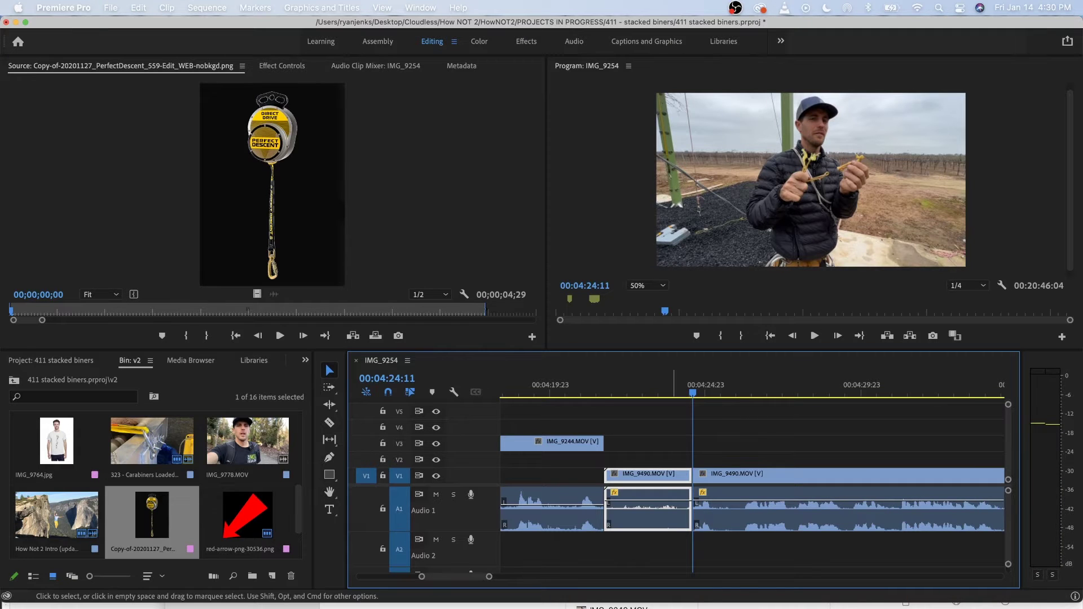
pyautogui.press('Up')
# Replay the new start of IMG_9490.MOV to find the cut point and split the clip at 00:04:22:27.
pyautogui.press('space')
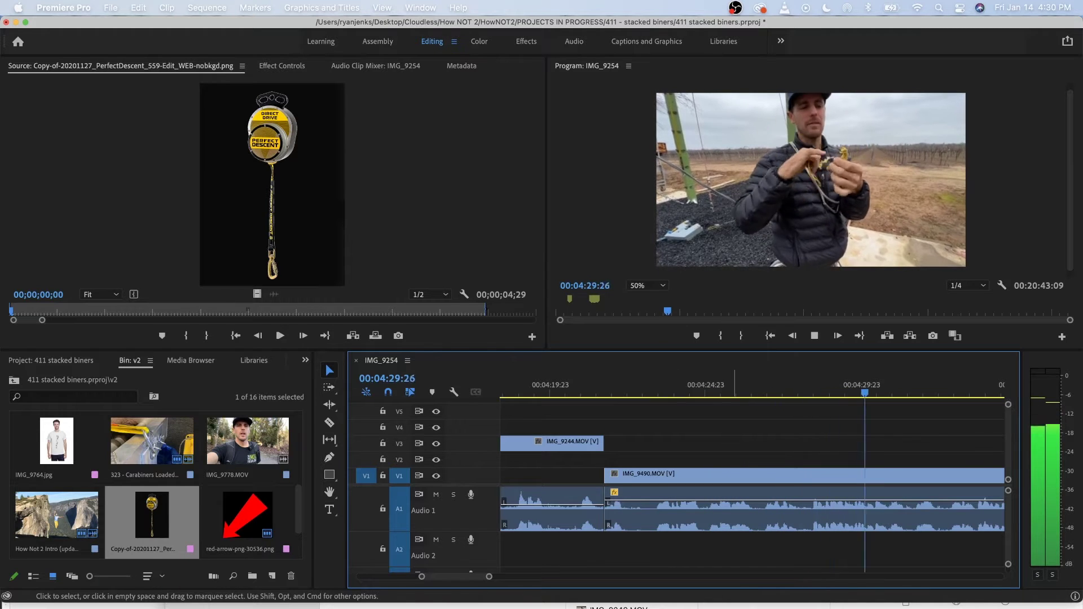
pyautogui.press('space')
pyautogui.press('space')
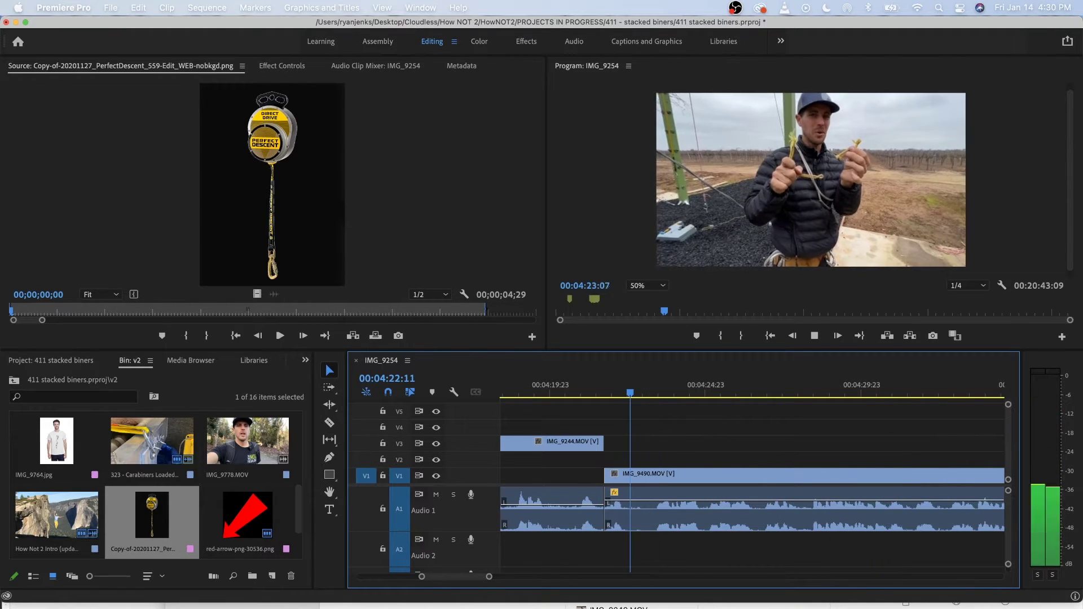
pyautogui.press('space')
pyautogui.press('space')
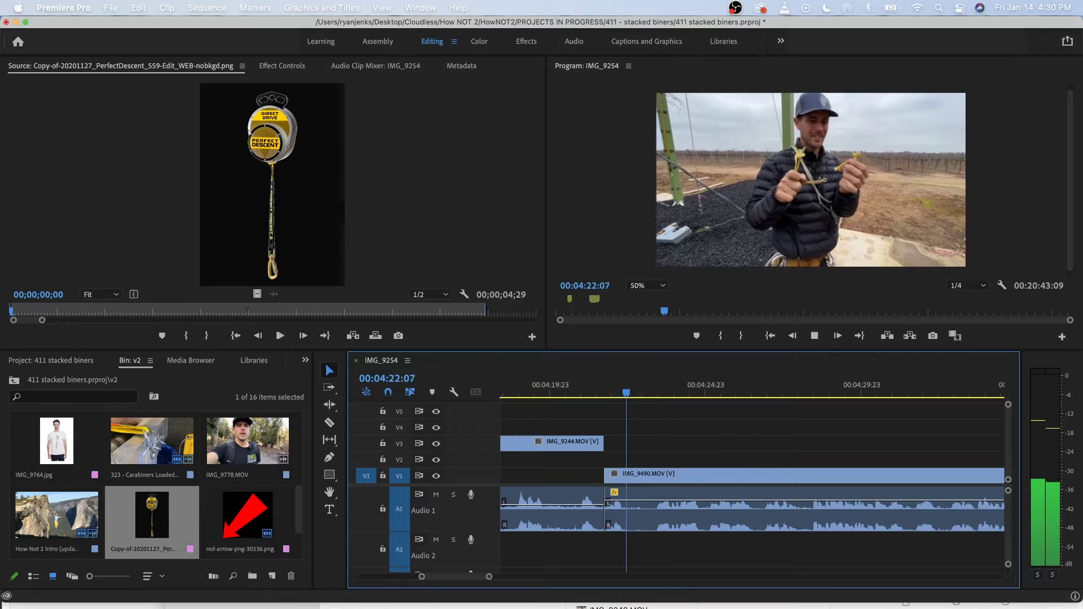
pyautogui.press('space')
pyautogui.click(680, 477)
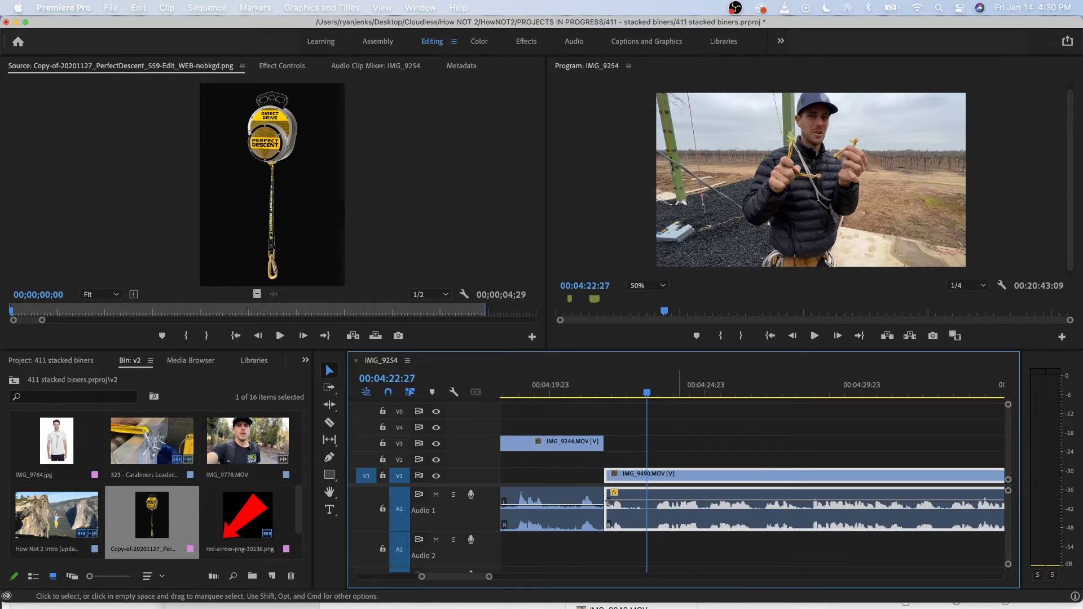
pyautogui.press('super+k')
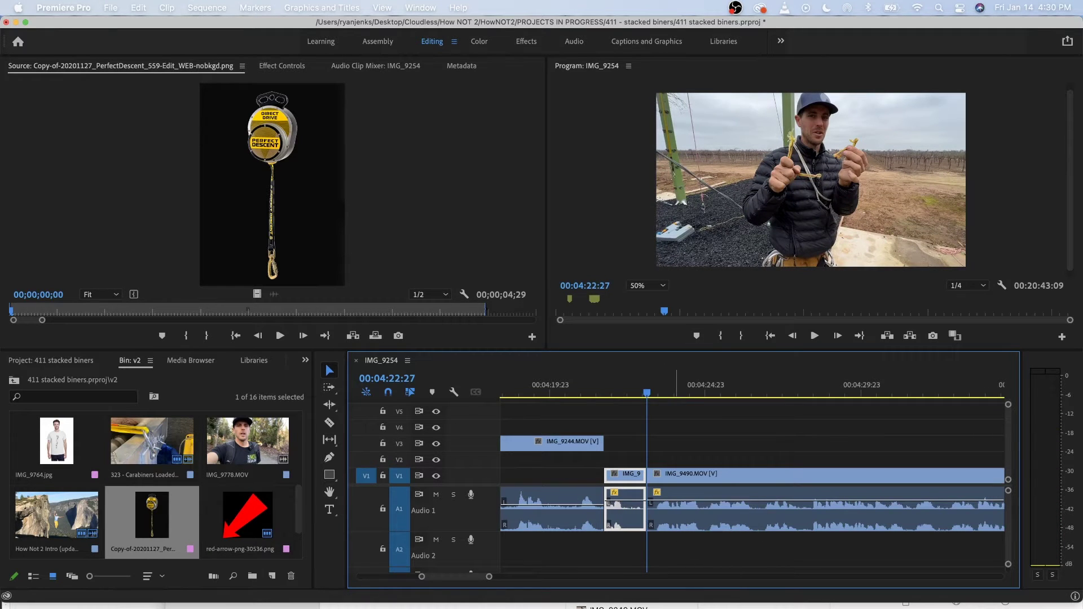
# Add six timeline markers during playback of IMG_9490.MOV, between about 00:04:23 and 00:04:26.
pyautogui.press('space')
pyautogui.press('m')
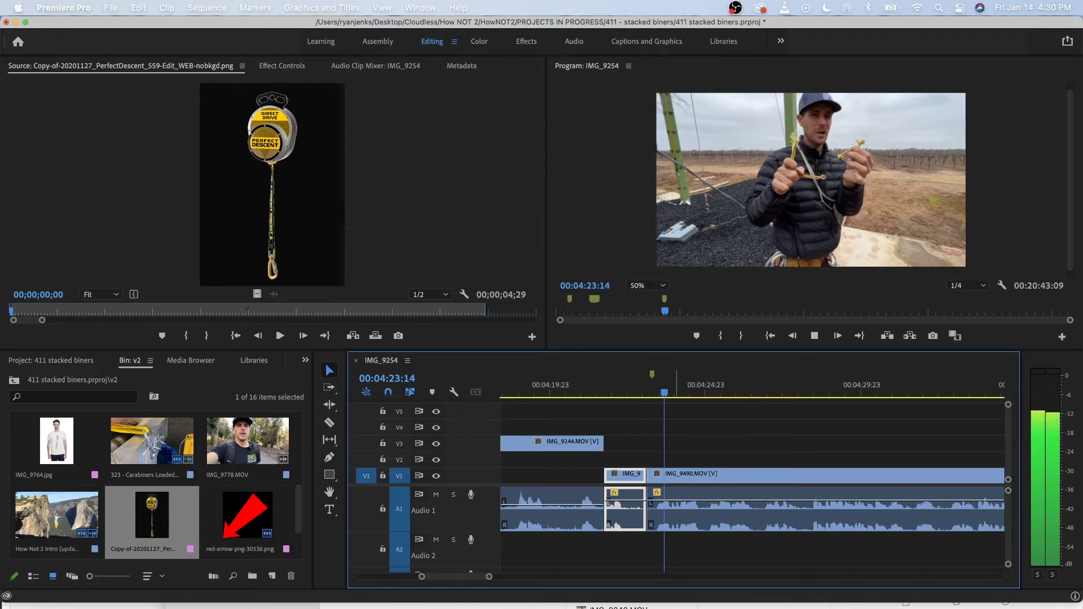
pyautogui.press('m')
pyautogui.press('m')
pyautogui.press('m')
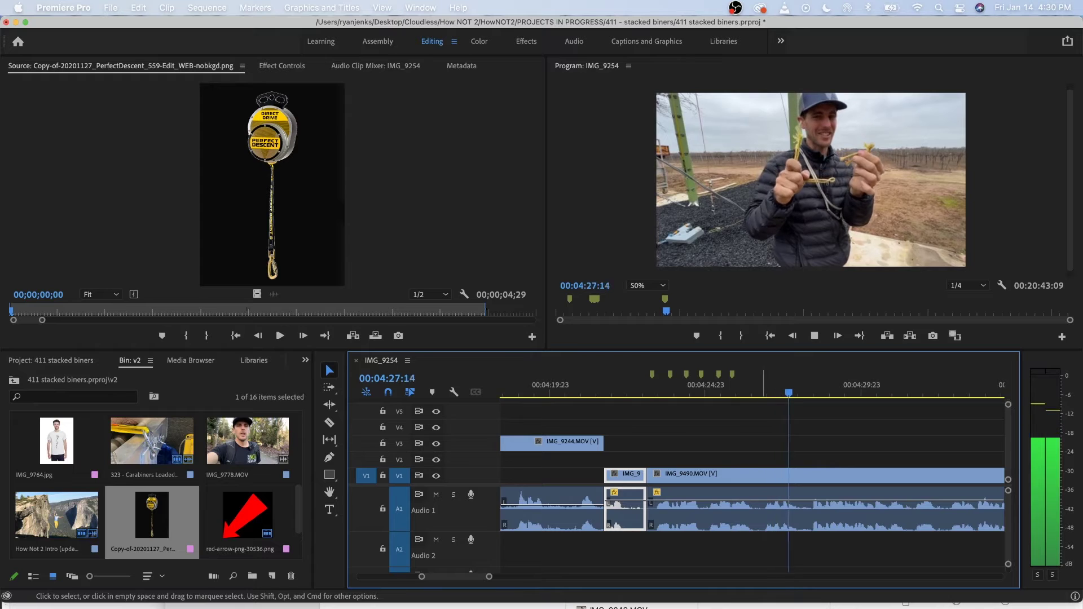
pyautogui.press('space')
# Replay IMG_9490.MOV from the last marker and split the clip at 00:04:28:00.
pyautogui.press('-')
pyautogui.press('-')
pyautogui.press('-')
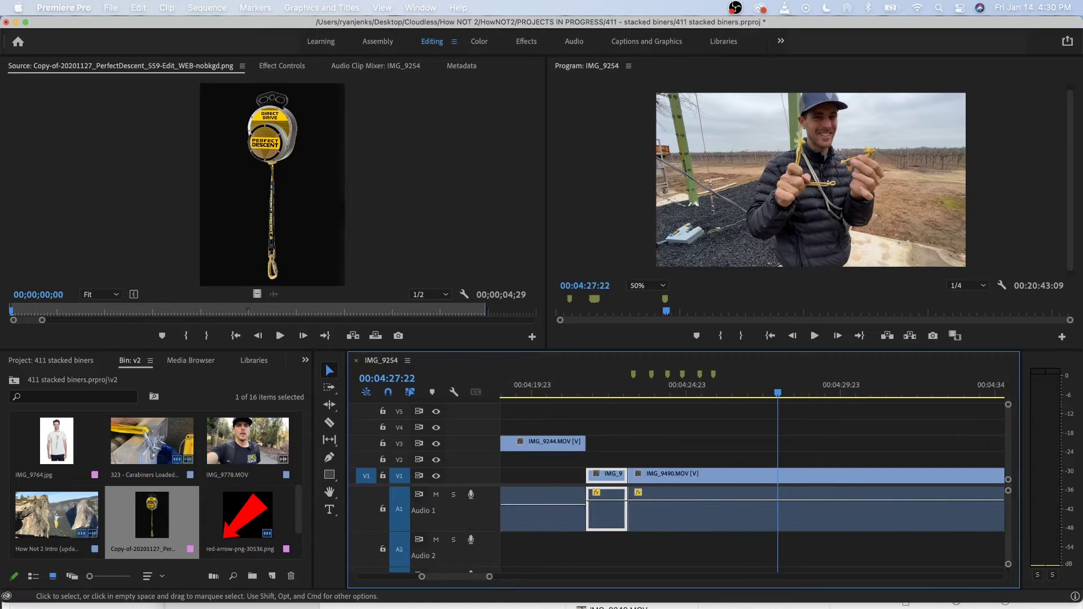
pyautogui.hscroll(2, 753, 472)
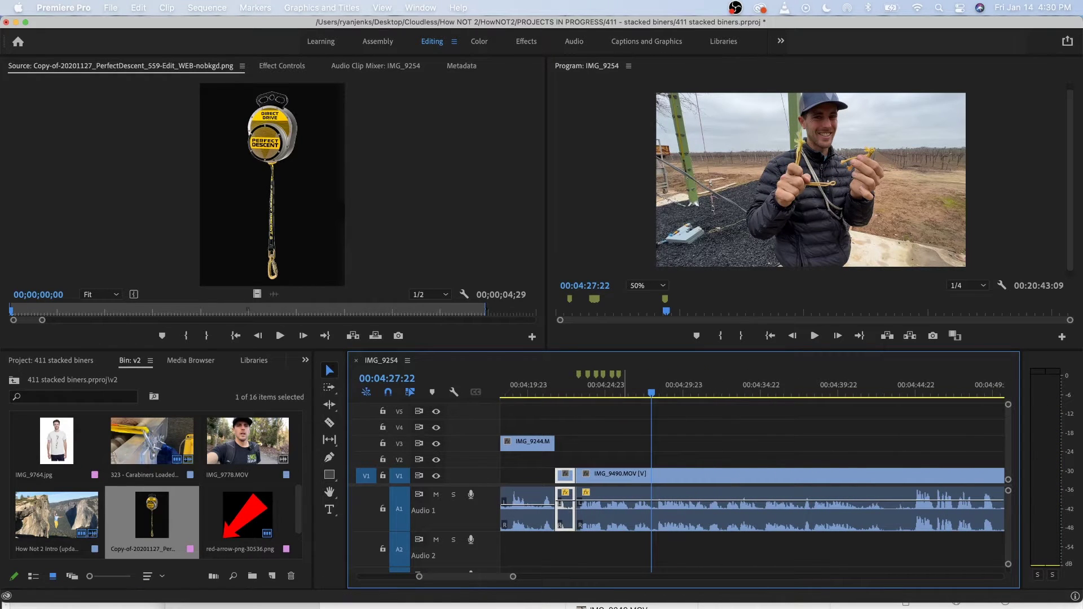
pyautogui.click(618, 390)
pyautogui.press('space')
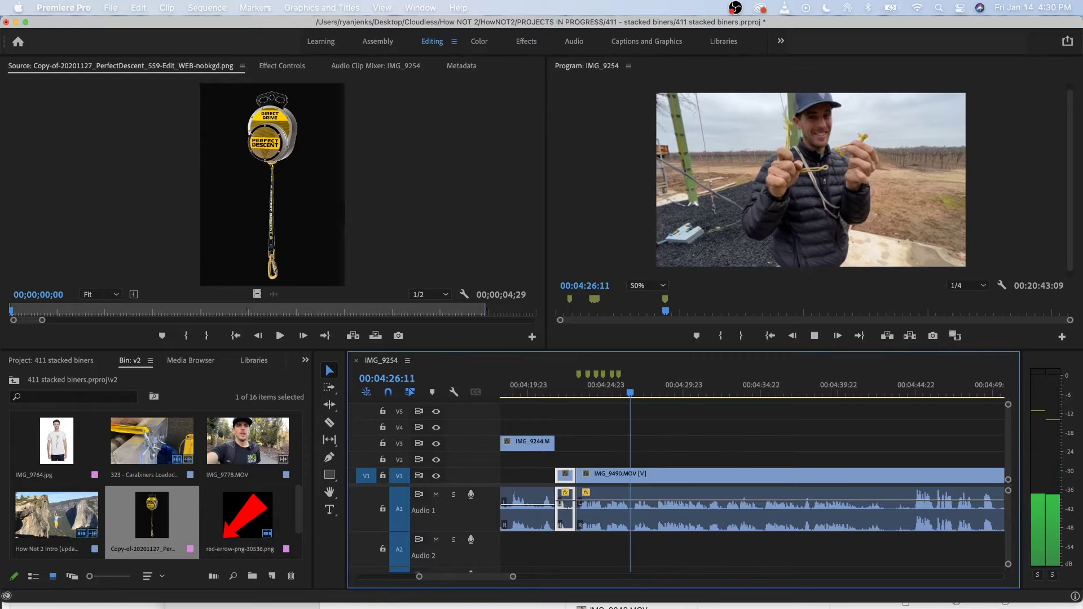
pyautogui.press('space')
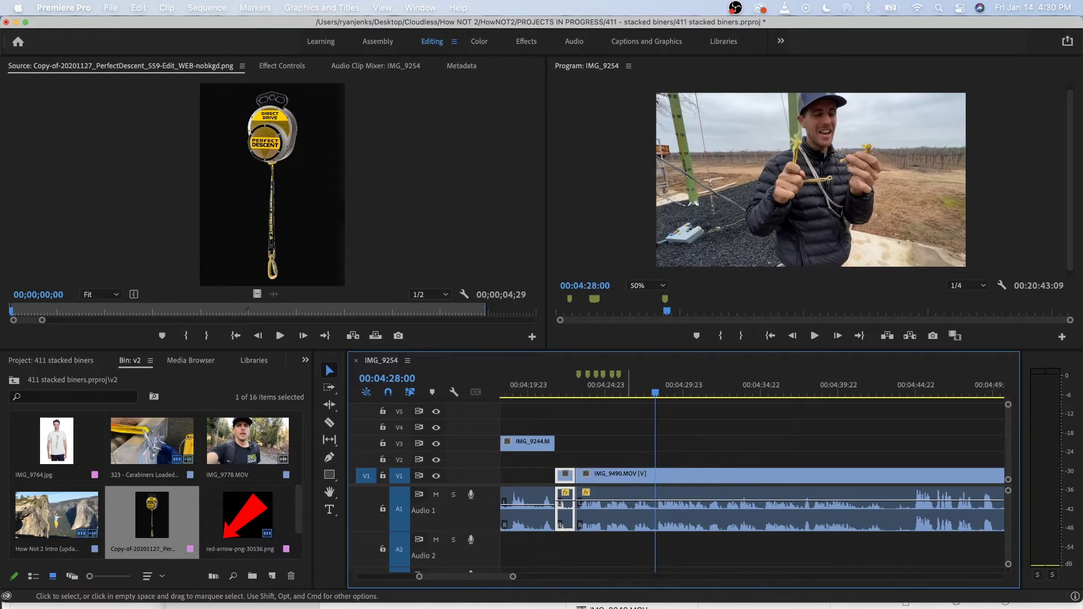
pyautogui.press('super+k')
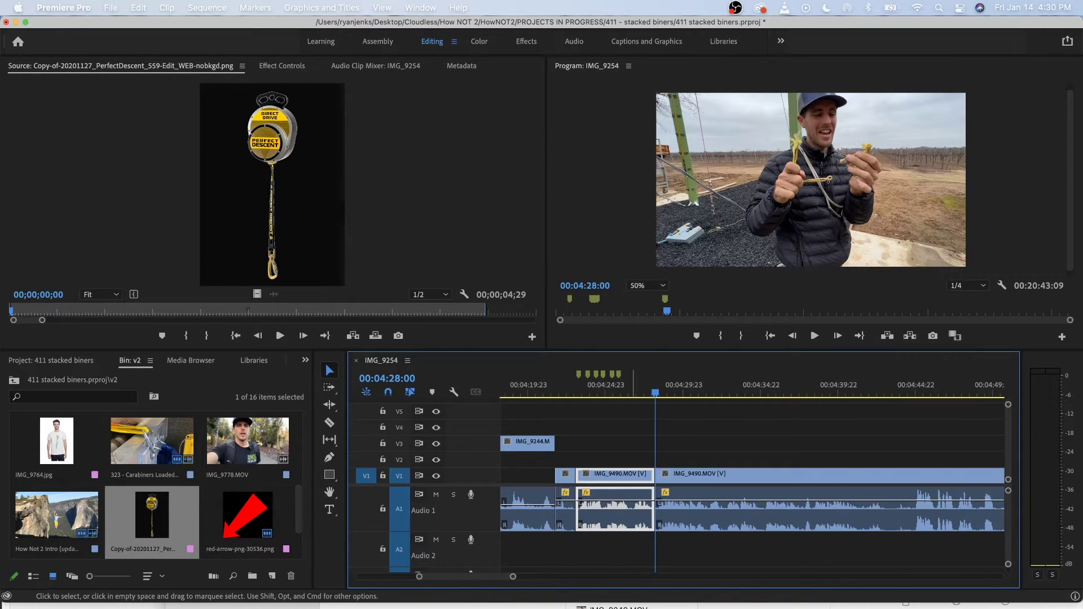
# Move the video of the marked IMG_9490.MOV segment before 00:04:28:00 up to track V4.
pyautogui.hotkey('alt', 'Up')
pyautogui.hotkey('alt', 'Up')
pyautogui.hotkey('alt', 'Up')
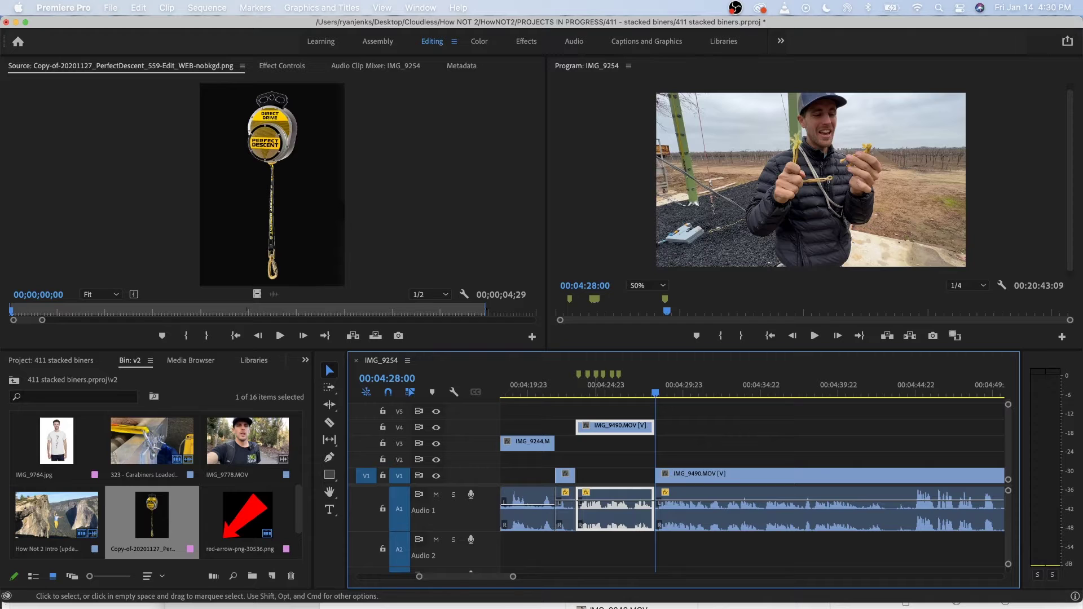
# Play IMG_9490.MOV from 00:04:28:00 to find the next cut point and split the clip at 00:04:41:00.
pyautogui.scroll(-3, 681, 479)
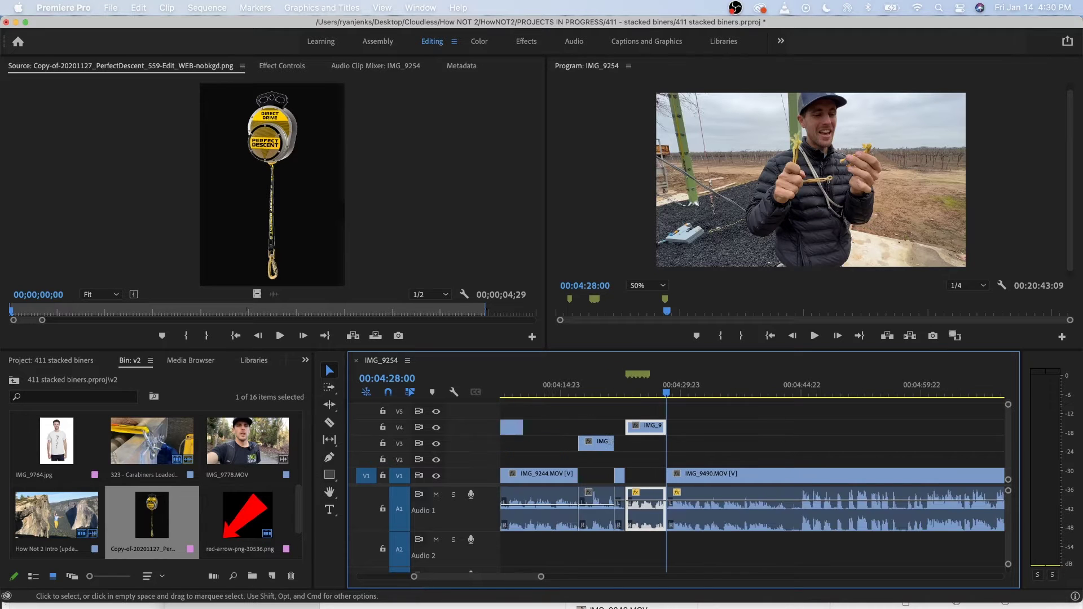
pyautogui.hscroll(2, 680, 479)
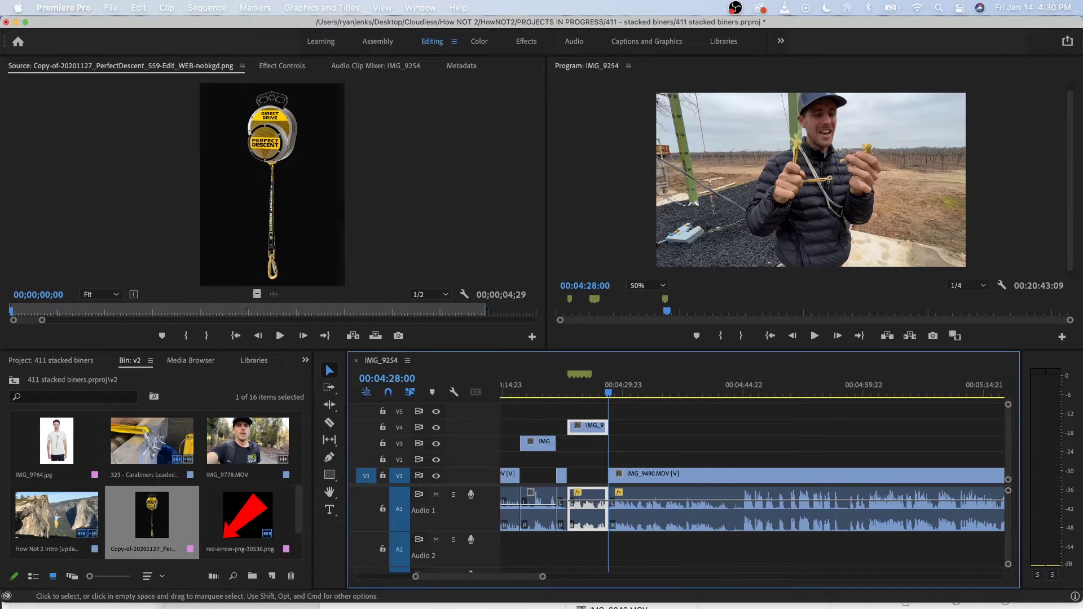
pyautogui.press('space')
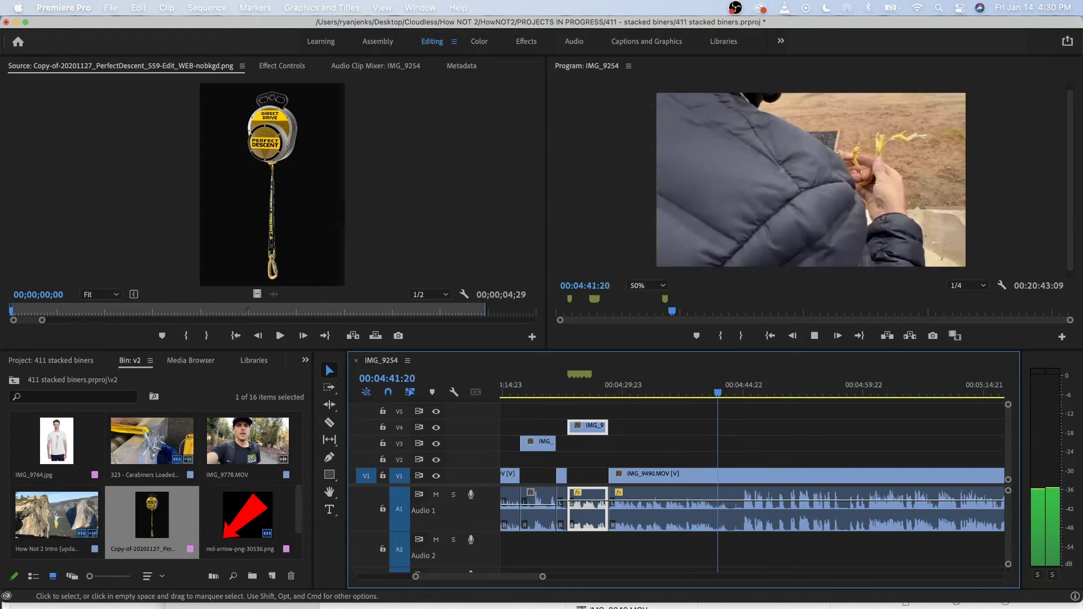
pyautogui.click(710, 391)
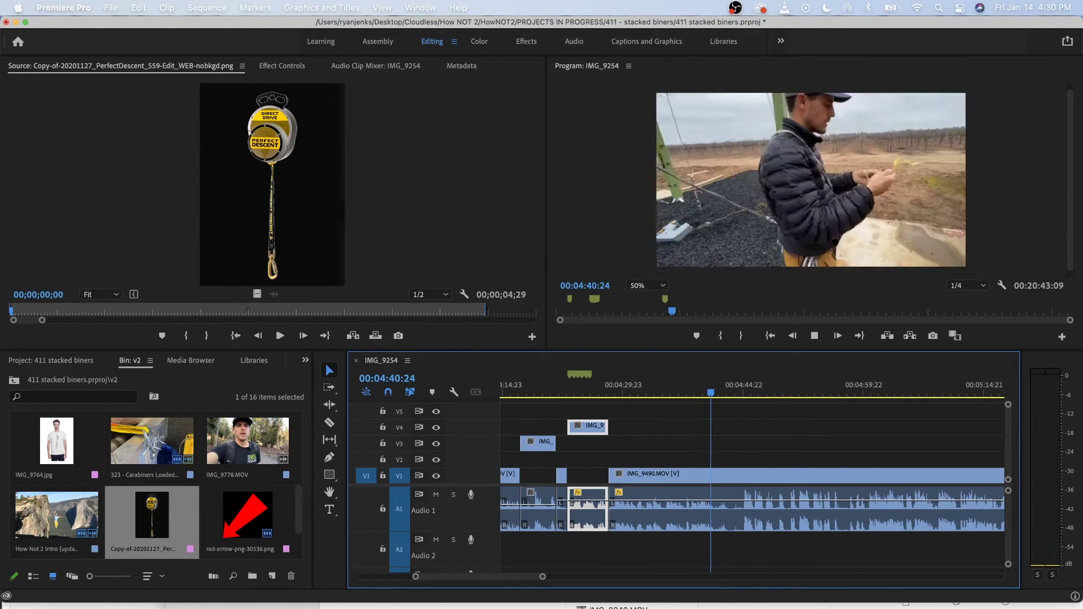
pyautogui.press('space')
pyautogui.press('j')
pyautogui.press('j')
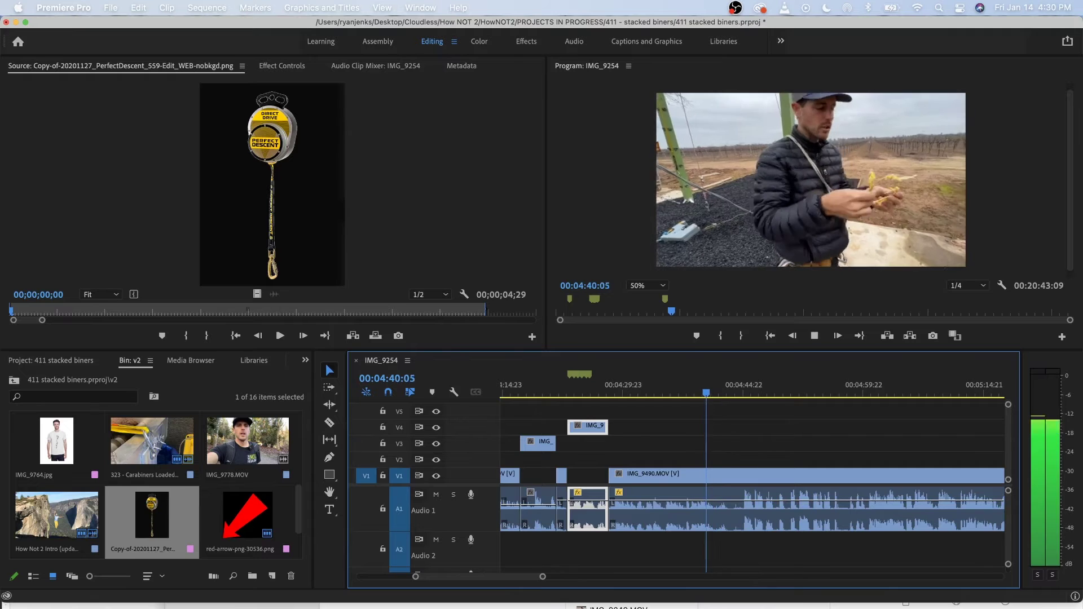
pyautogui.press('k')
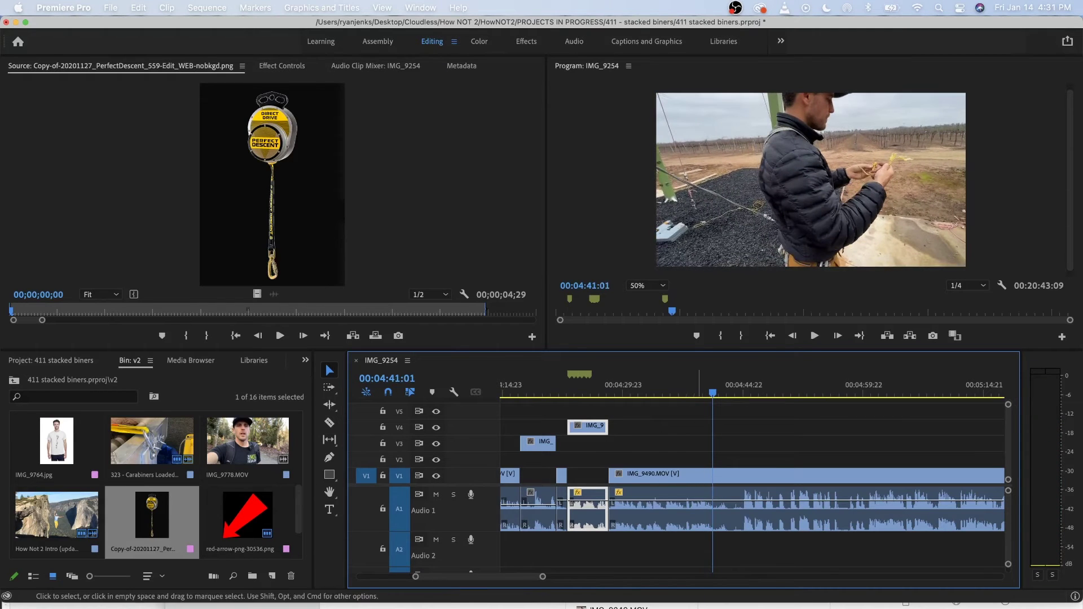
pyautogui.press('j')
pyautogui.press('l')
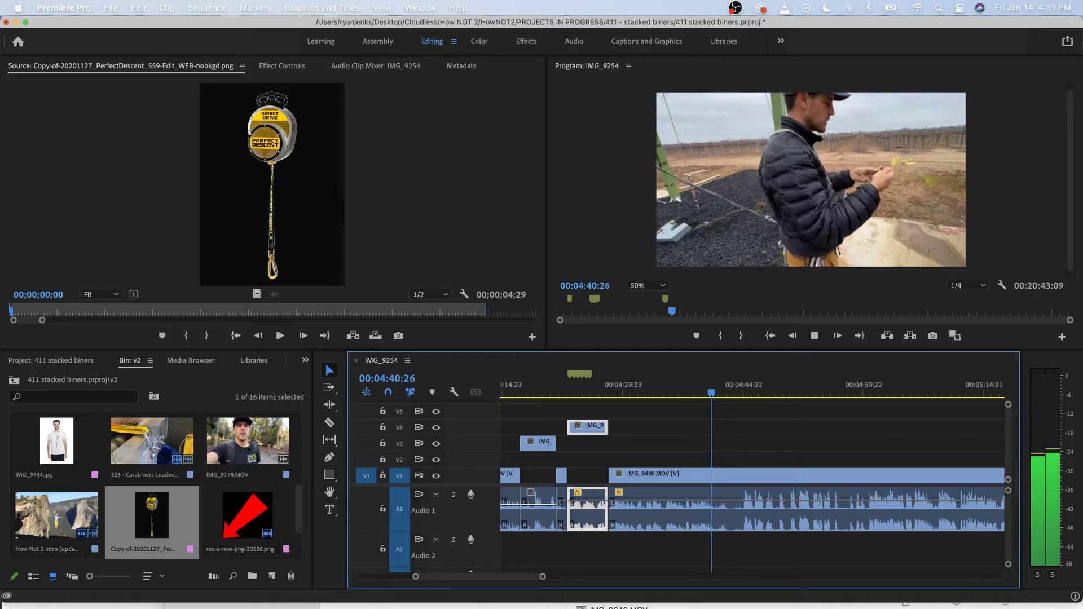
pyautogui.press('k')
pyautogui.press('Left')
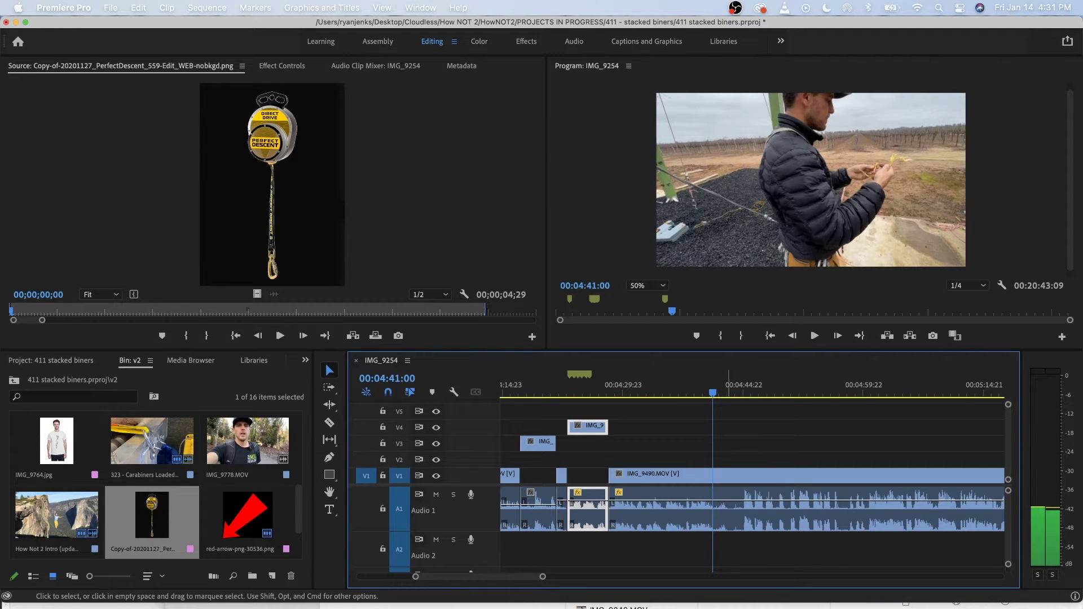
pyautogui.click(726, 477)
pyautogui.press('super+k')
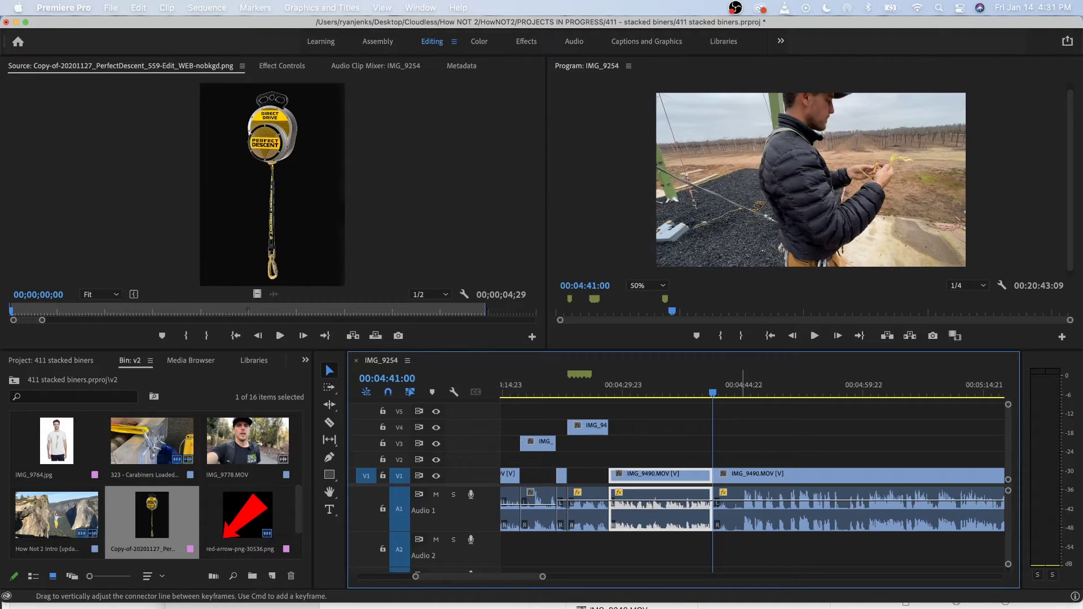
# Lower the audio level of the IMG_9490.MOV segment after 00:04:41:00 to -1.0 dB.
pyautogui.press('space')
pyautogui.press('space')
pyautogui.moveTo(752, 501); pyautogui.dragTo(752, 501)
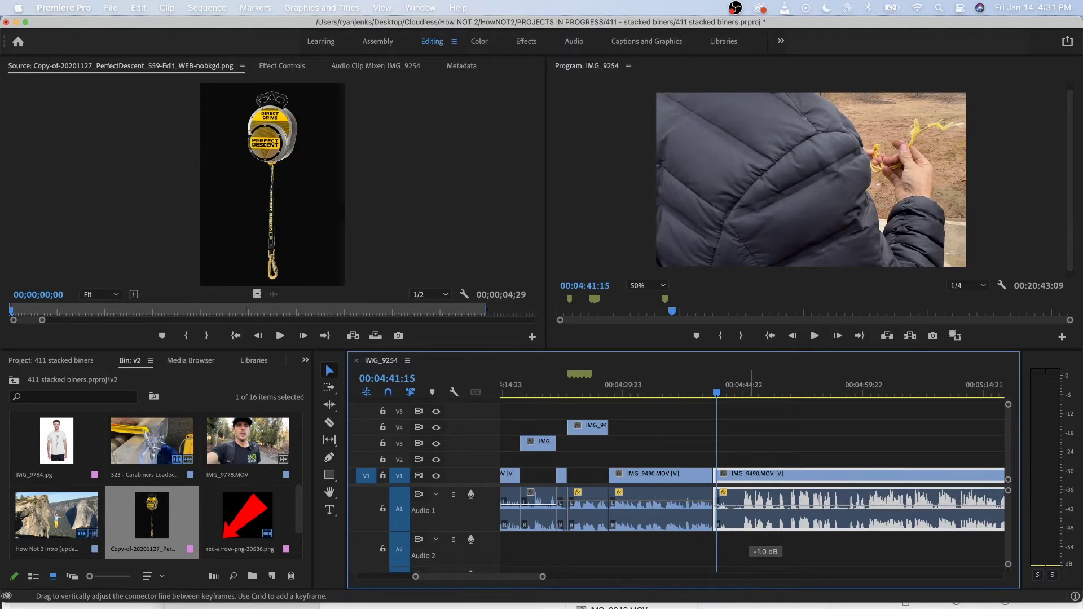
# Split IMG_9490.MOV at about 00:04:44:20 and ripple delete the short segment starting at 00:04:41:00.
pyautogui.press('space')
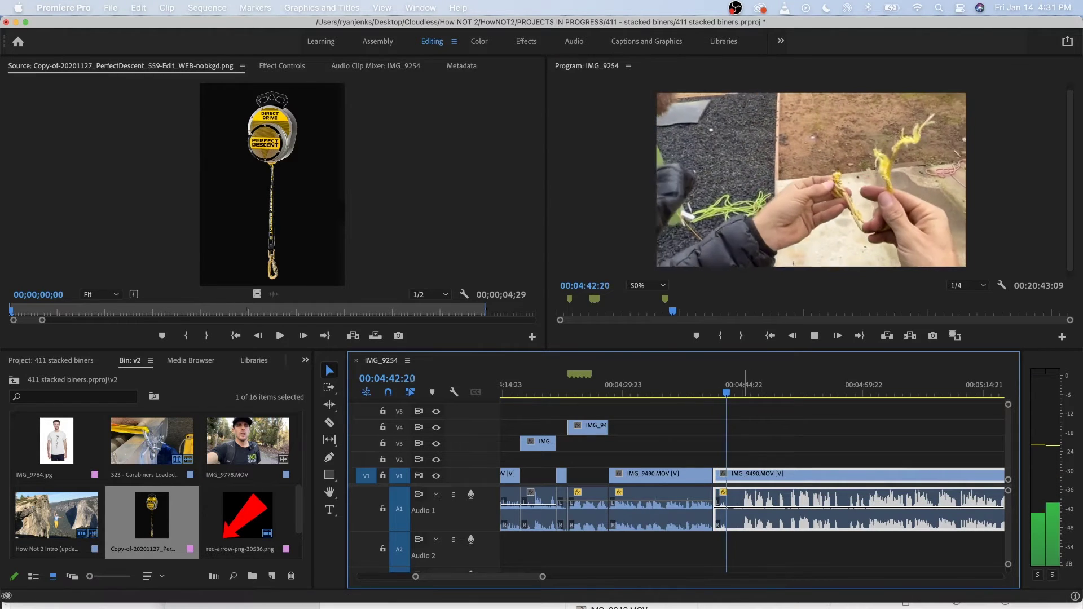
pyautogui.press('super+k')
pyautogui.press('space')
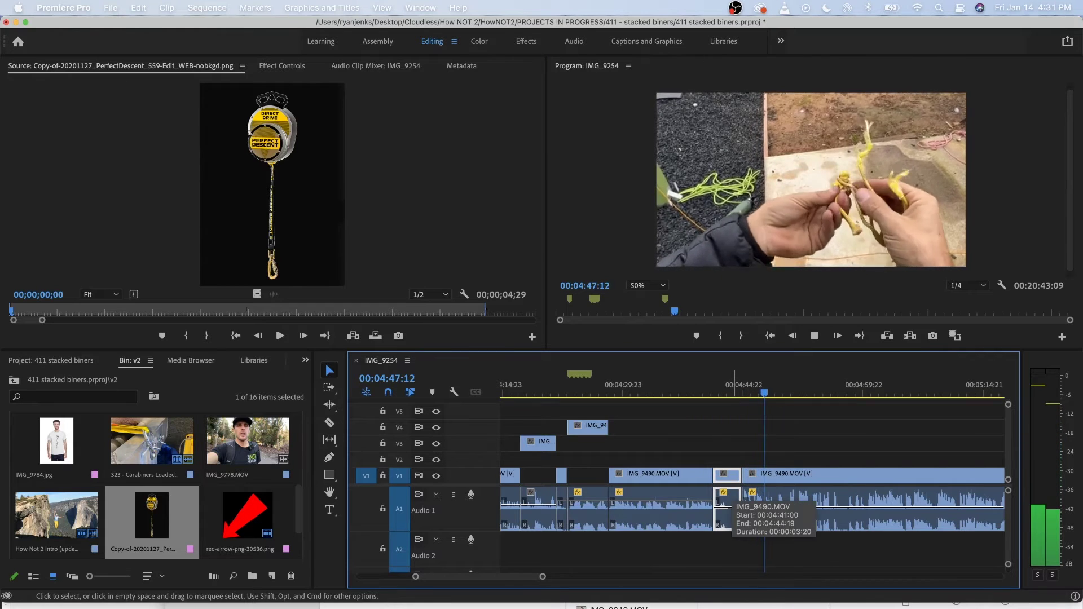
pyautogui.hotkey('shift', 'Delete')
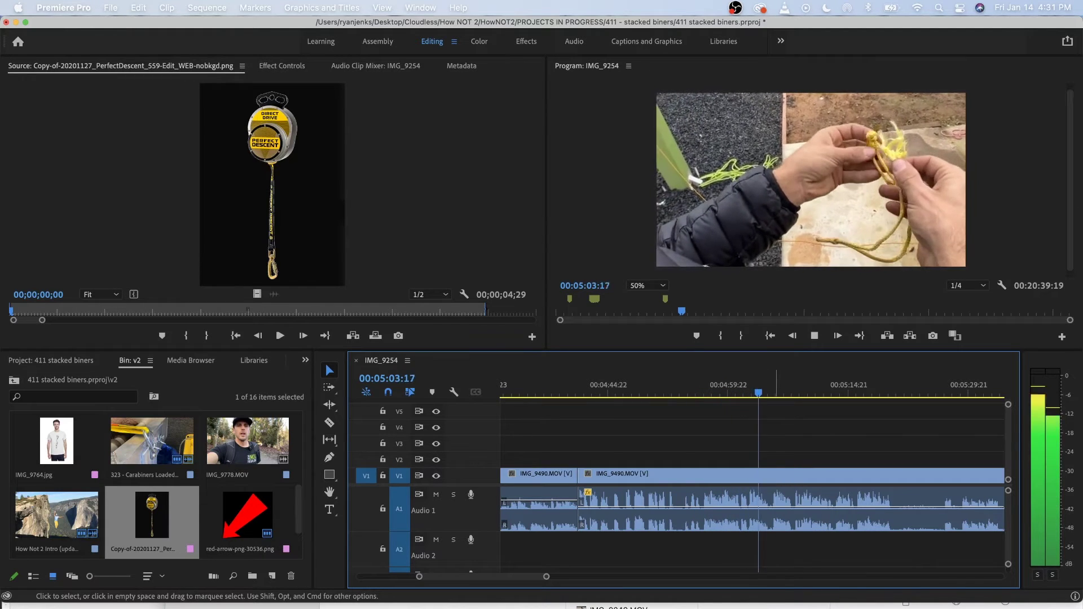
# Play on through IMG_9490.MOV to the end of the rope close-up and split the clip at 00:05:20:00.
pyautogui.press('space')
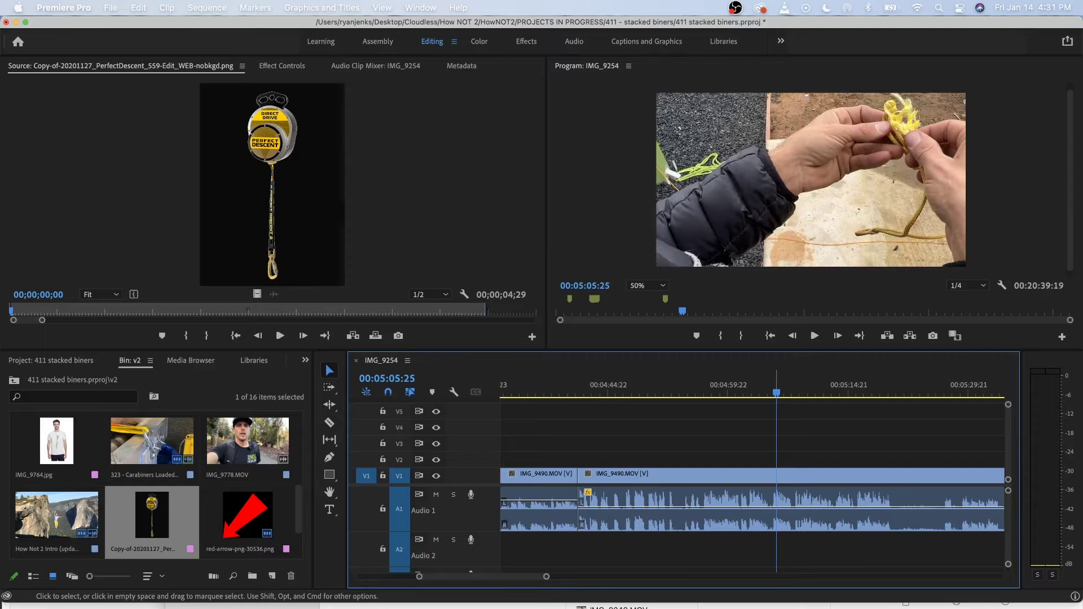
pyautogui.press('space')
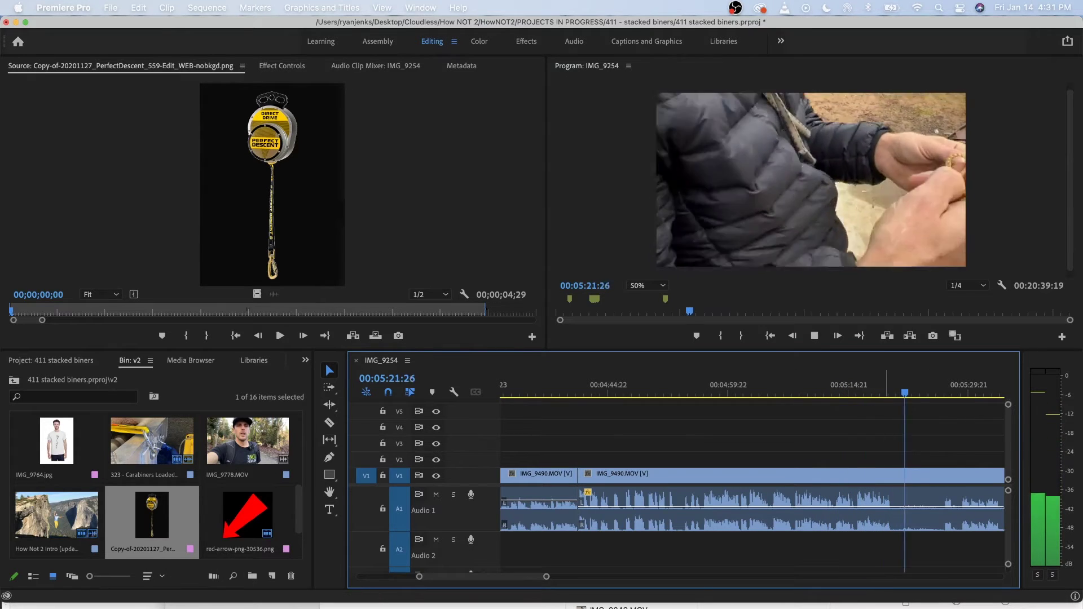
pyautogui.click(884, 384)
pyautogui.press('space')
pyautogui.press('space')
pyautogui.click(909, 479)
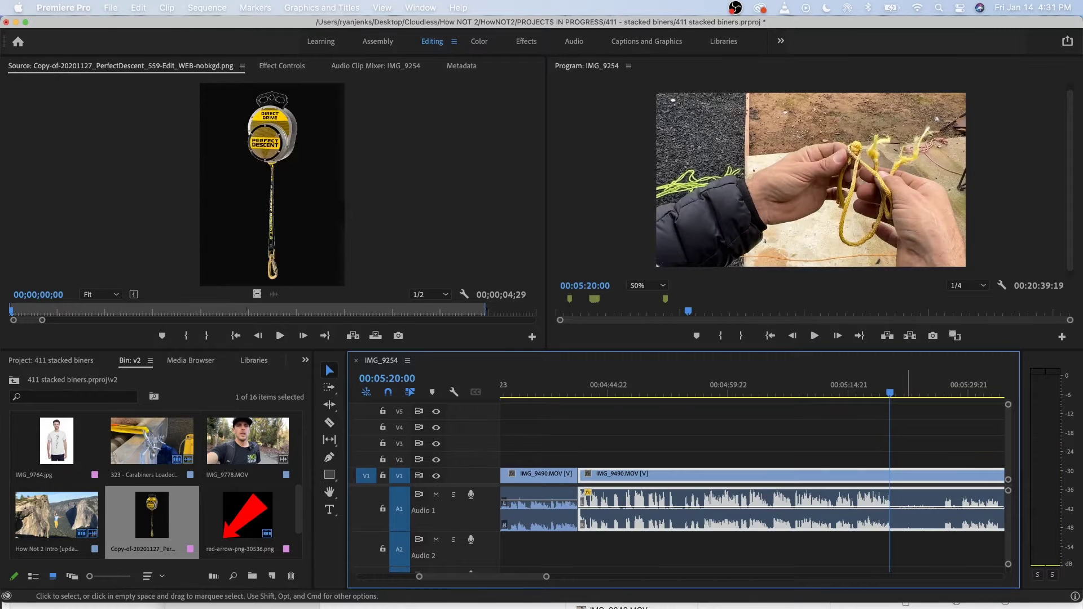
pyautogui.press('super+k')
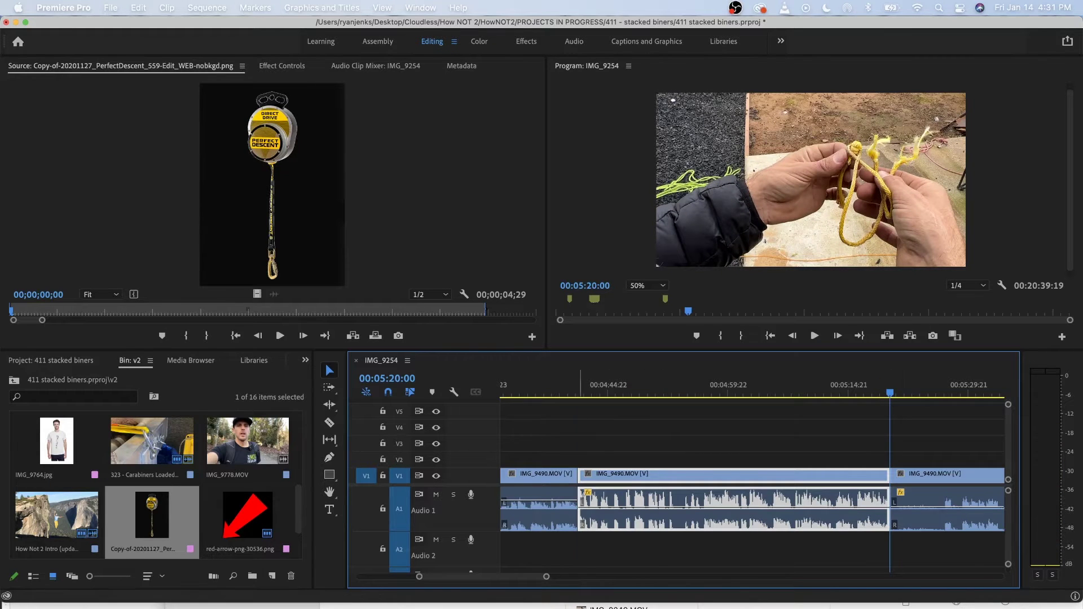
# Play past the 00:05:20:00 cut to find where the talking resumes and split IMG_9490.MOV at 00:05:28:26.
pyautogui.moveTo(578, 385); pyautogui.dragTo(567, 385)
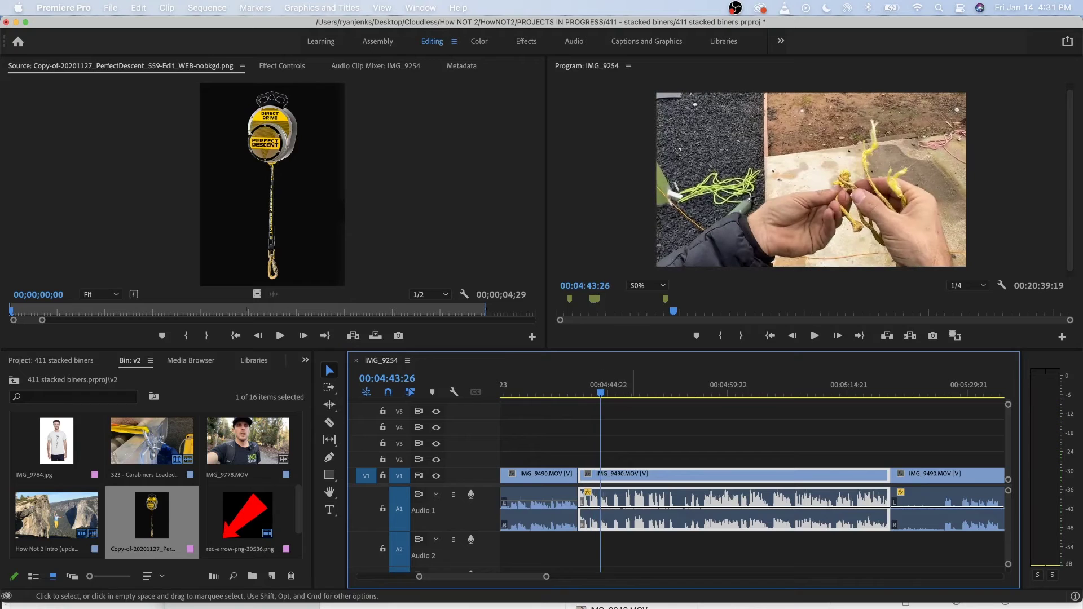
pyautogui.press('-')
pyautogui.press('-')
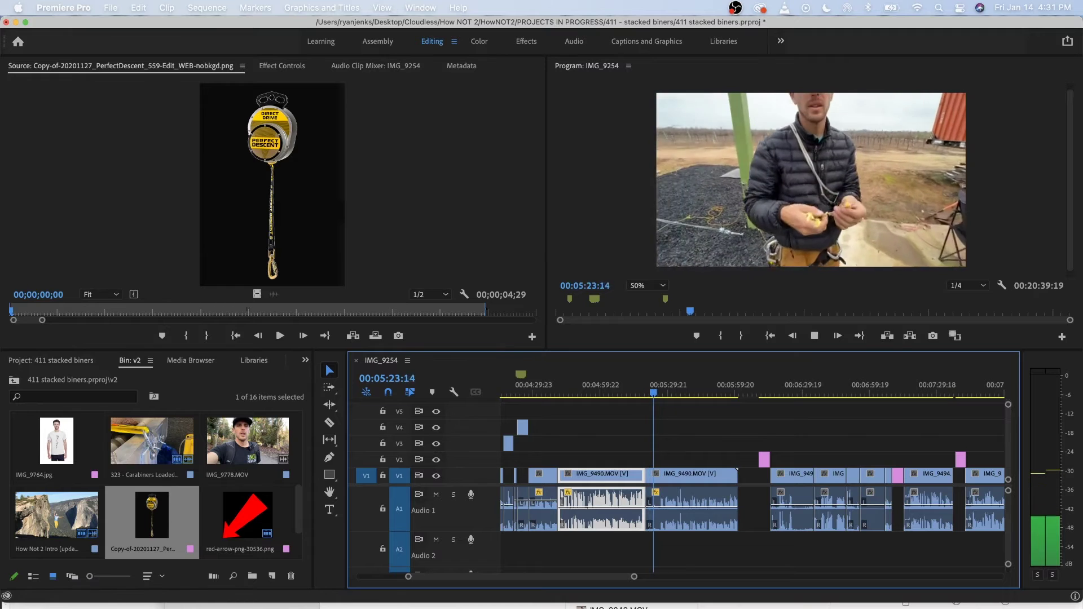
pyautogui.press('=')
pyautogui.press('=')
pyautogui.press('=')
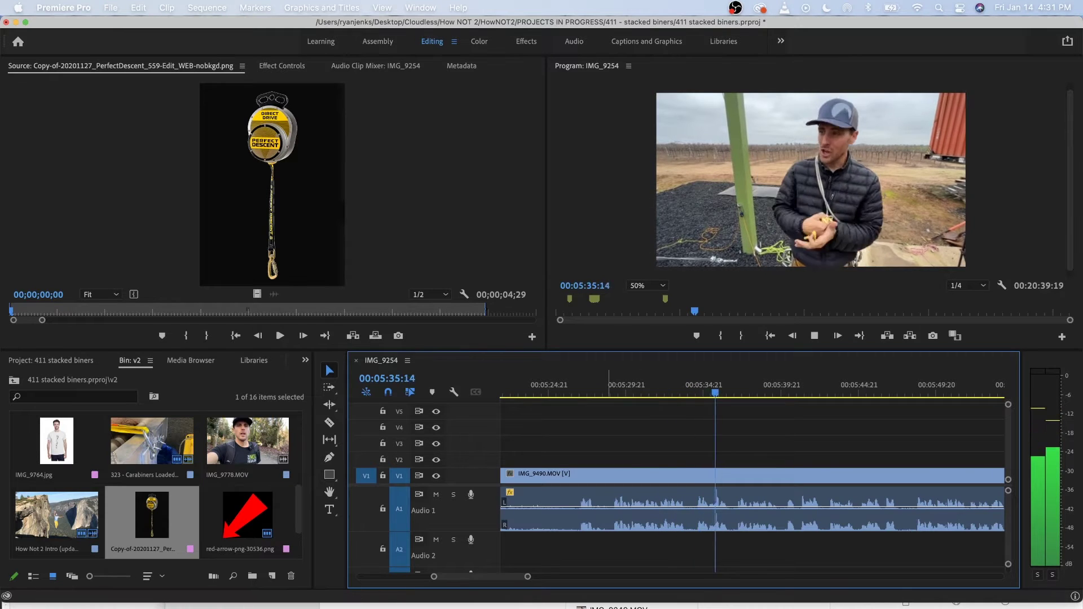
pyautogui.click(608, 386)
pyautogui.press('space')
pyautogui.press('space')
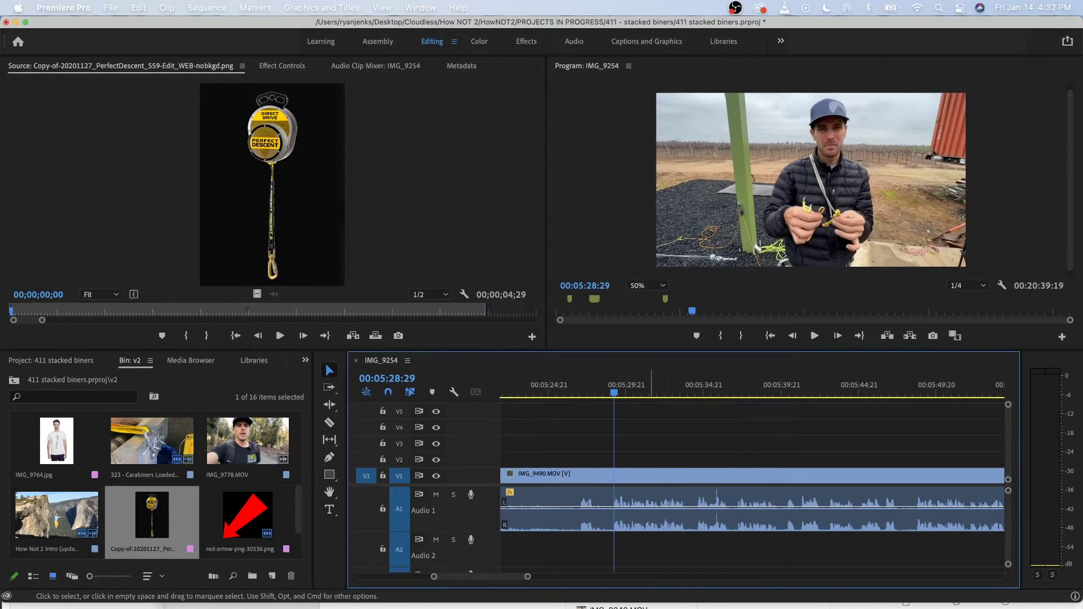
pyautogui.press('Left')
pyautogui.press('Left')
pyautogui.press('Left')
pyautogui.press('cmd+k')
# Ripple delete the IMG_9490.MOV segment between 00:05:20:00 and 00:05:28:26 and replay the new join.
pyautogui.press('d')
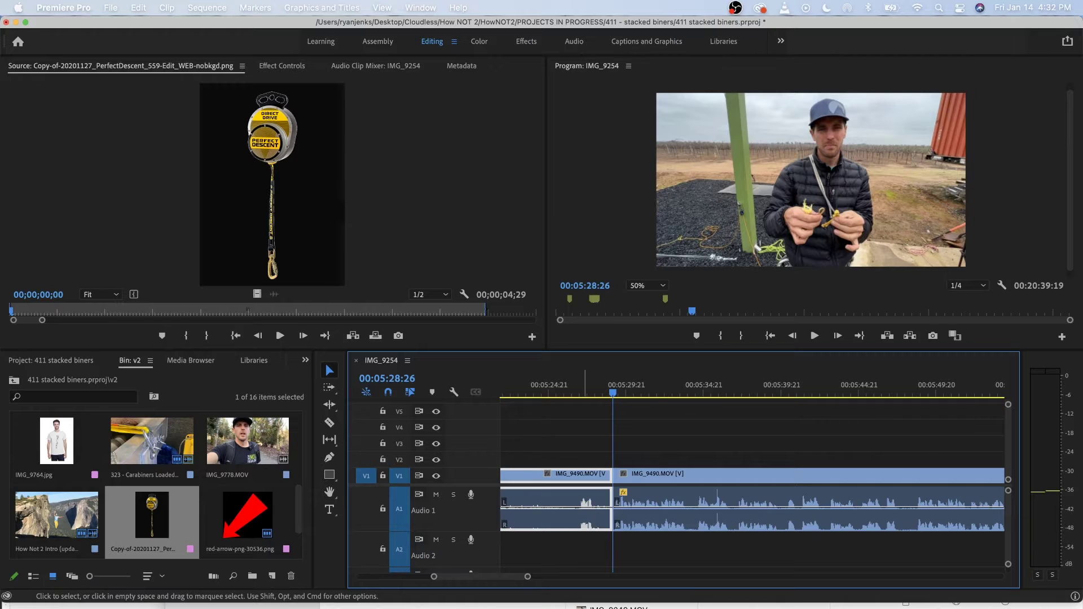
pyautogui.hotkey('shift', 'Delete')
pyautogui.press('Up')
pyautogui.press('space')
pyautogui.press('space')
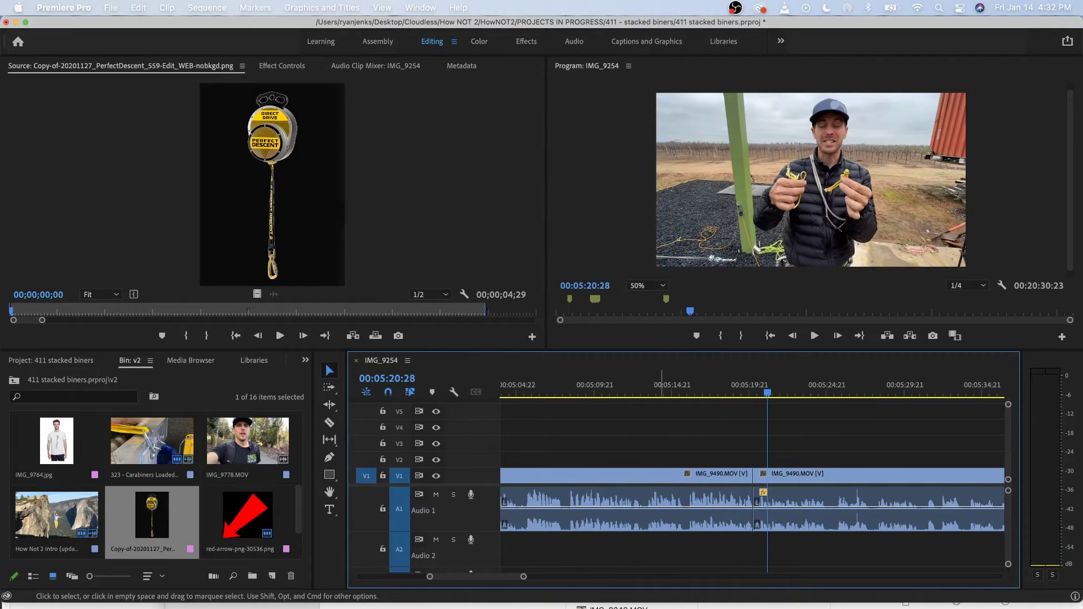
# Adjust the audio level of the IMG_9490.MOV segment after 00:05:20:00 and split it at 00:05:35:17.
pyautogui.click(782, 511)
pyautogui.press('space')
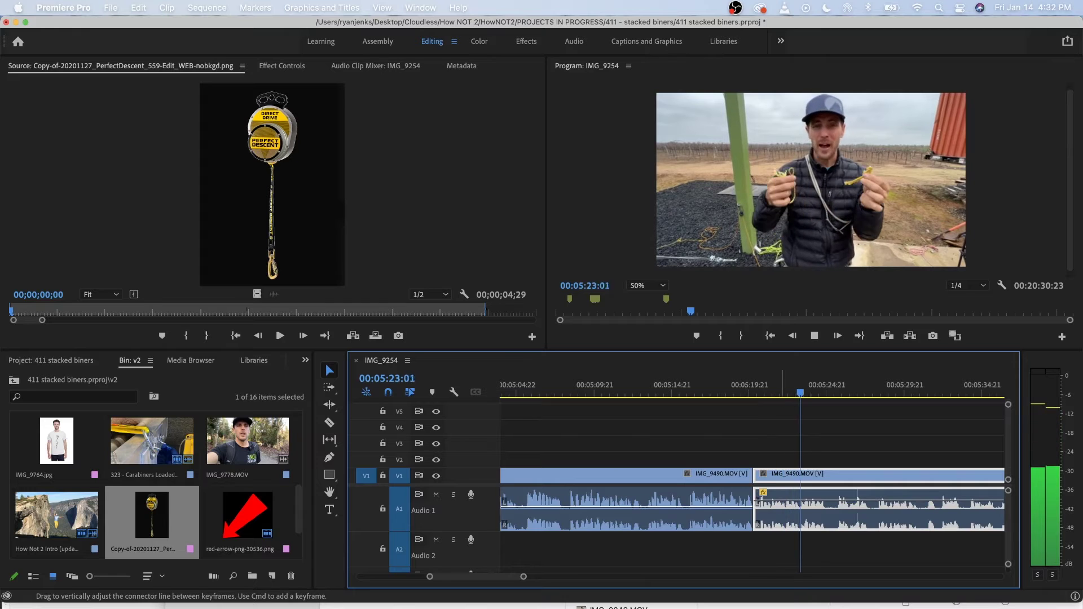
pyautogui.press('-')
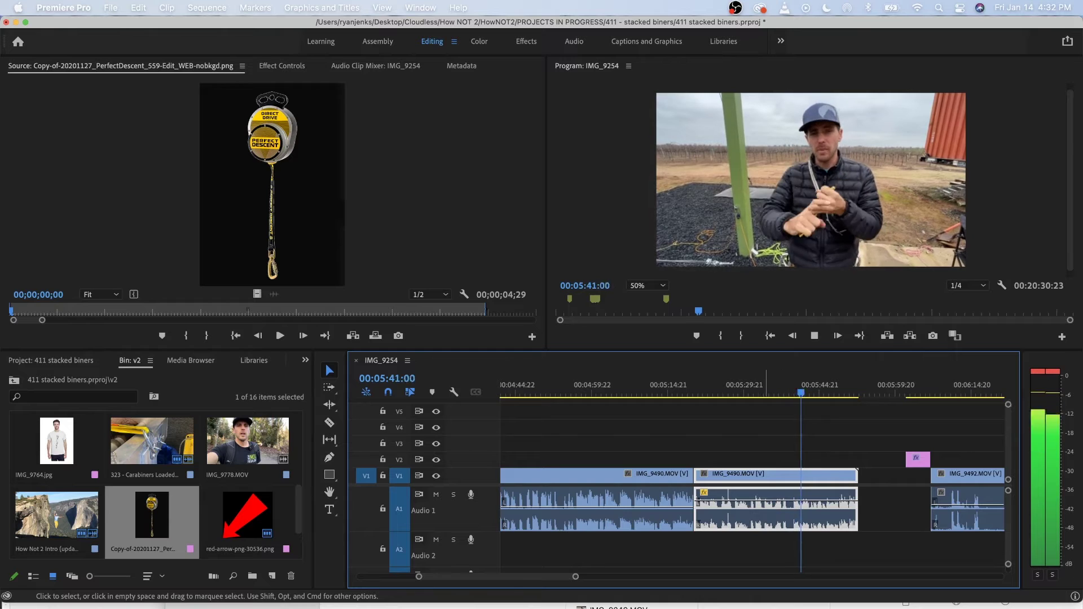
pyautogui.click(762, 389)
pyautogui.press('=')
pyautogui.press('space')
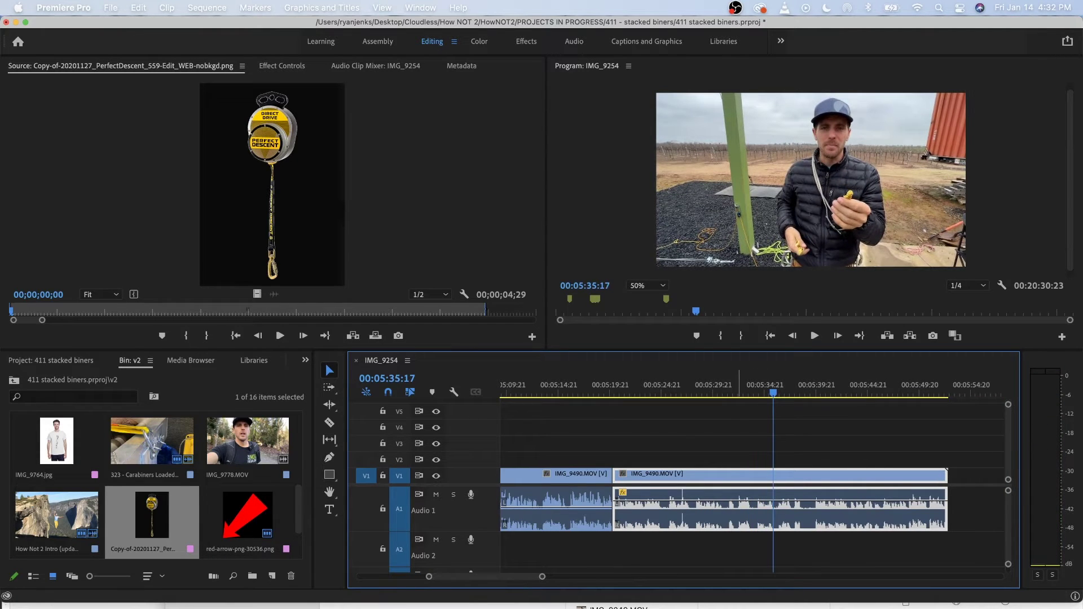
pyautogui.press('super+k')
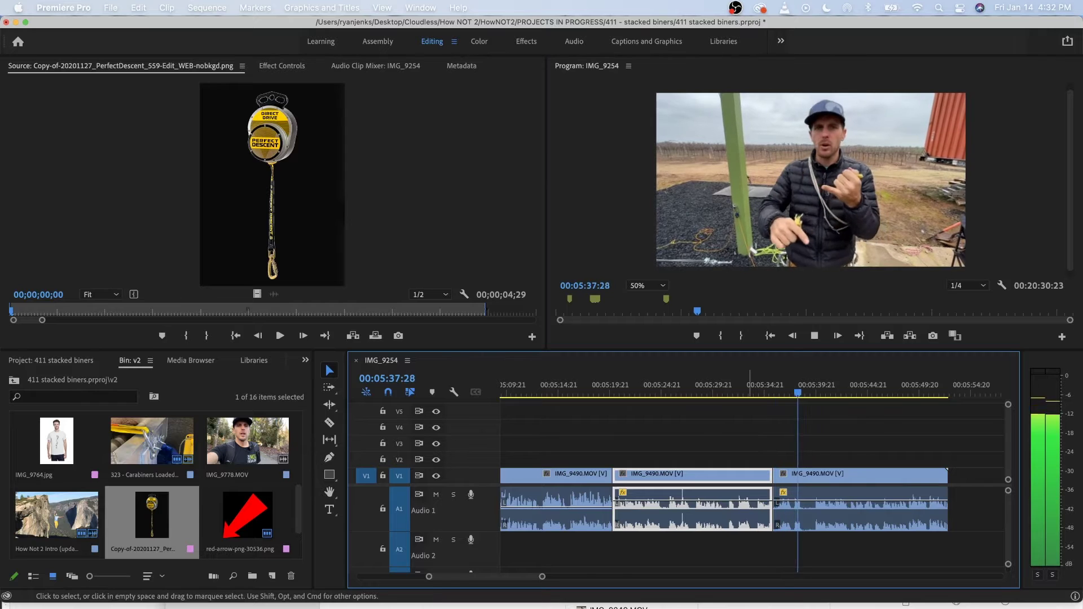
# Split IMG_9490.MOV at 00:05:39:18 and ripple delete the segment between 00:05:35:17 and that cut.
pyautogui.press('space')
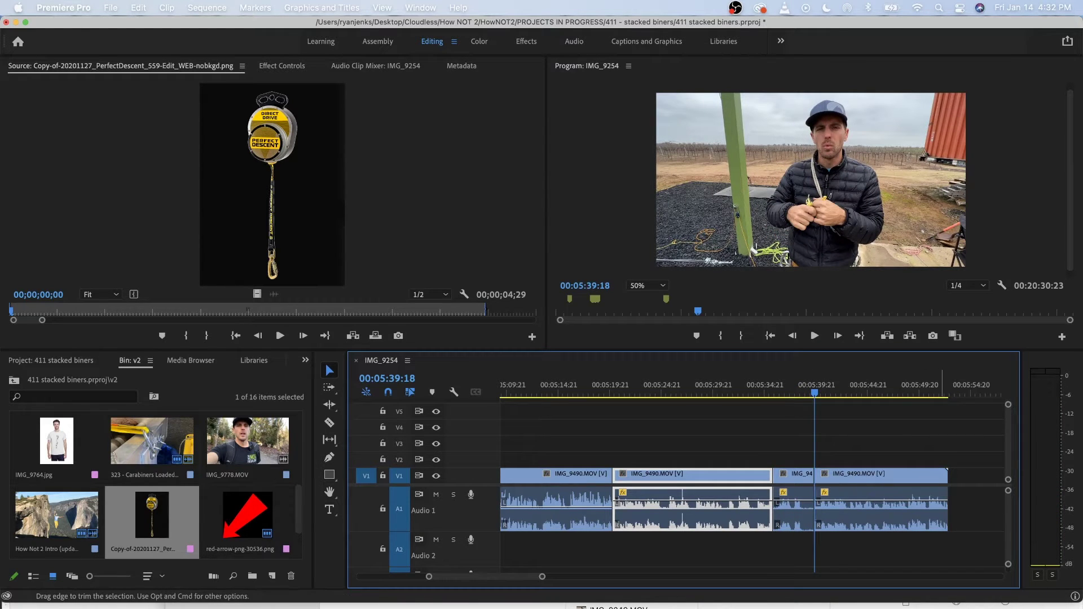
pyautogui.click(802, 510)
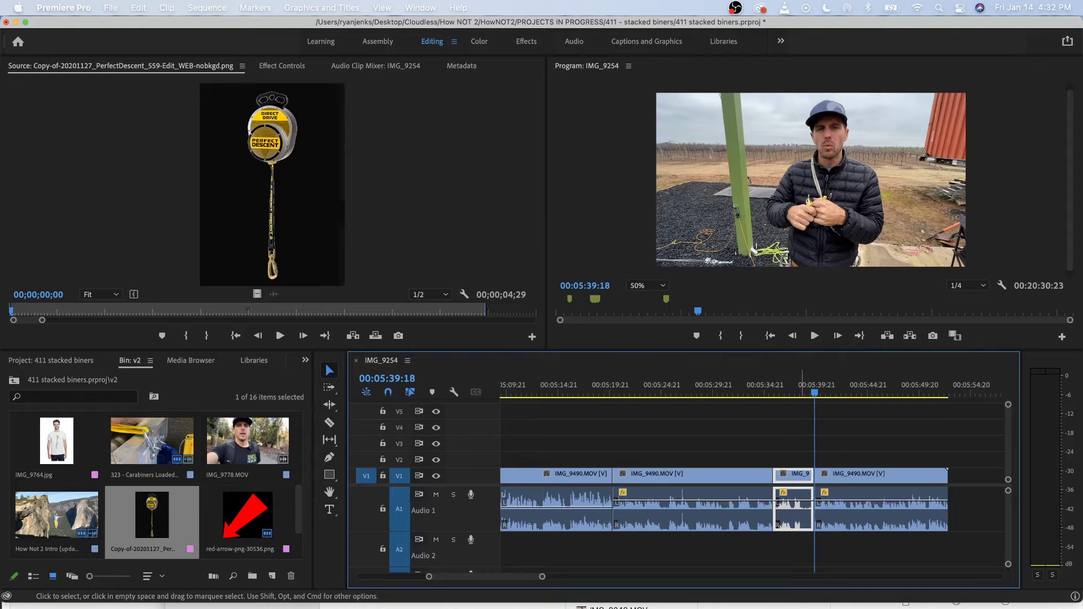
pyautogui.press('q')
# Play the last IMG_9490.MOV segment and cut off its end after 00:05:47:22.
pyautogui.press('space')
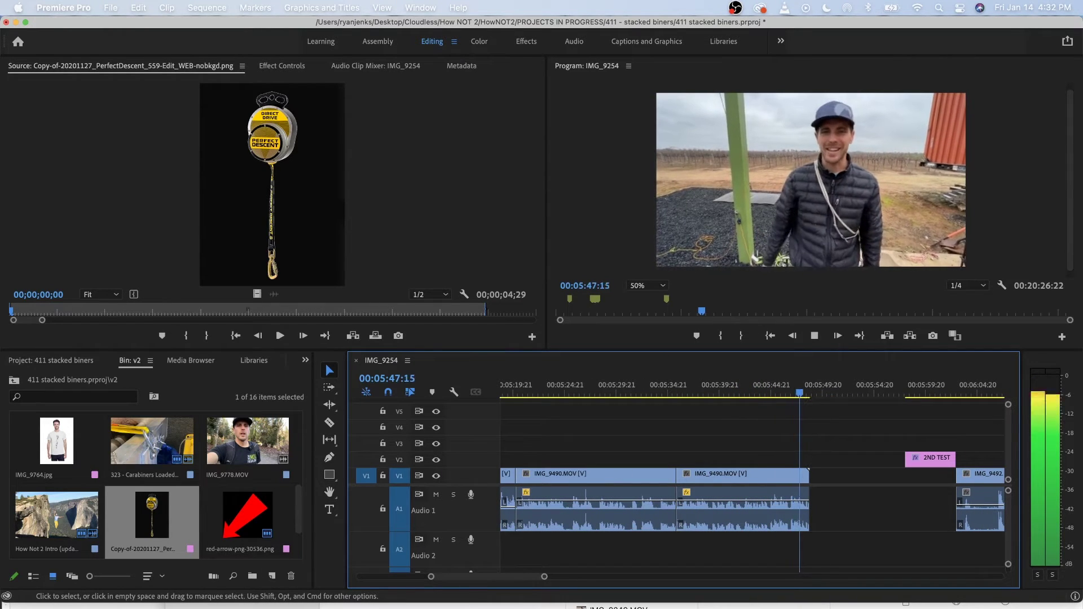
pyautogui.press('space')
pyautogui.click(793, 386)
pyautogui.press('space')
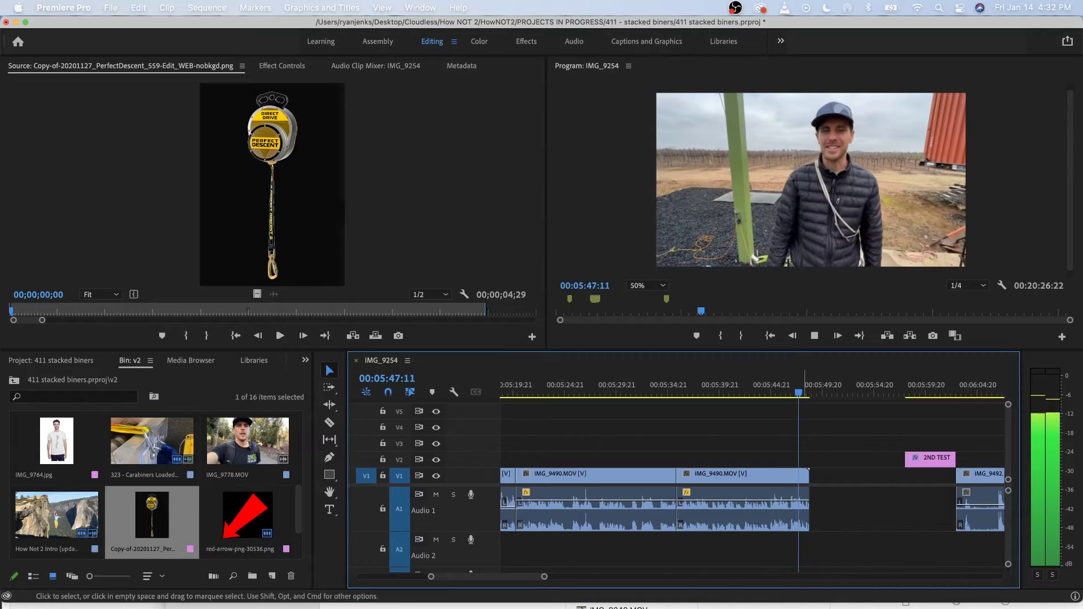
pyautogui.press('space')
pyautogui.press('Left')
pyautogui.press('Left')
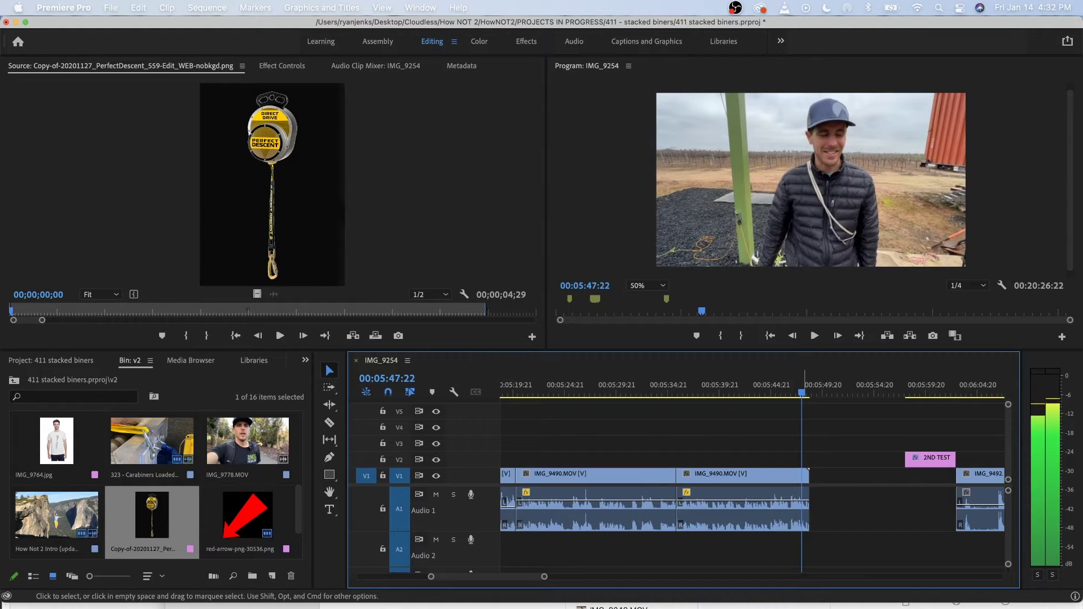
pyautogui.press('w')
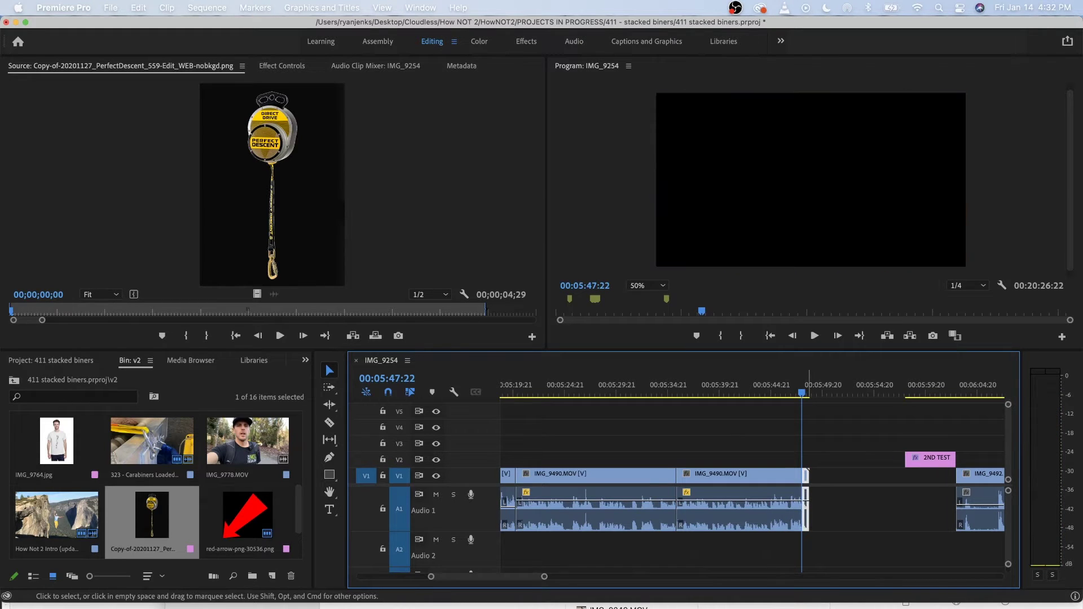
# Remove the 2ND TEST title and close the gap between IMG_9490.MOV and IMG_9492.MOV.
pyautogui.press('-')
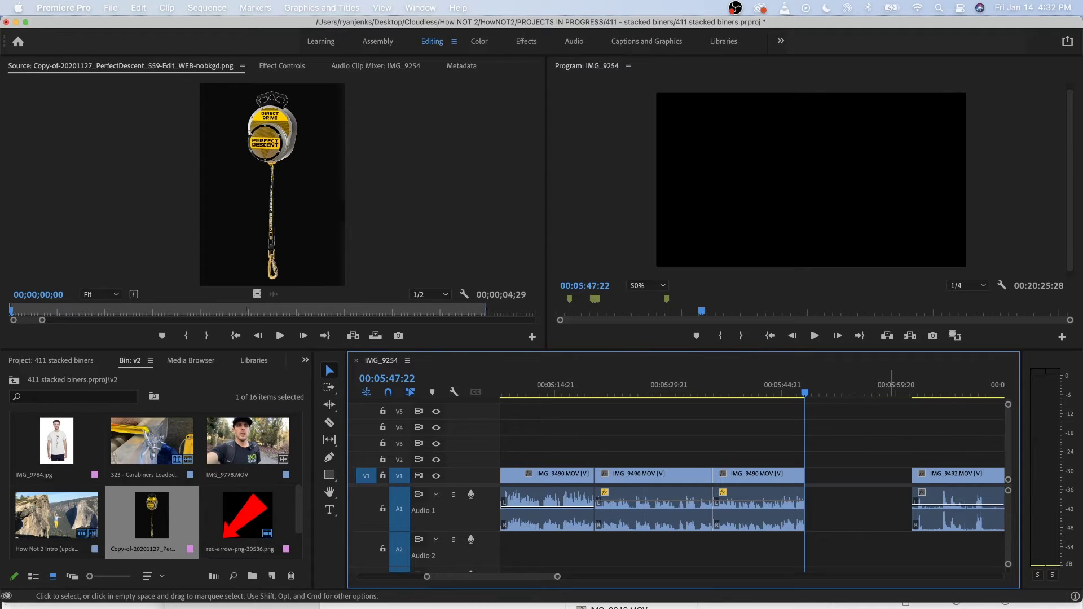
pyautogui.rightClick(858, 477)
pyautogui.click(963, 486)
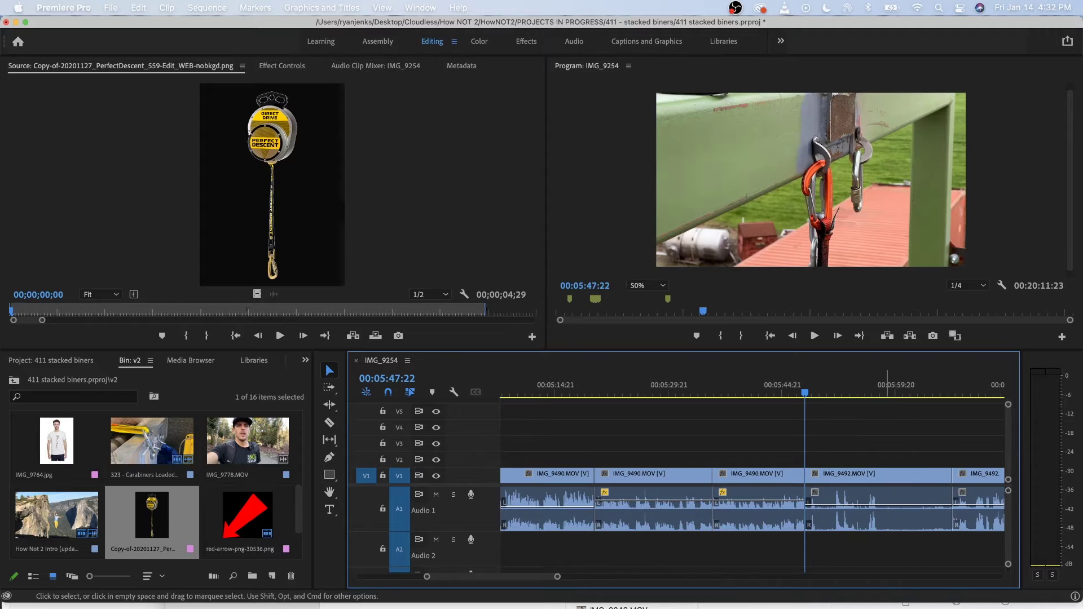
# Play and skim through the IMG_9492.MOV, Canon R6 and IMG_9494.MOV footage that follows IMG_9490.MOV.
pyautogui.hscroll(3, 959, 485)
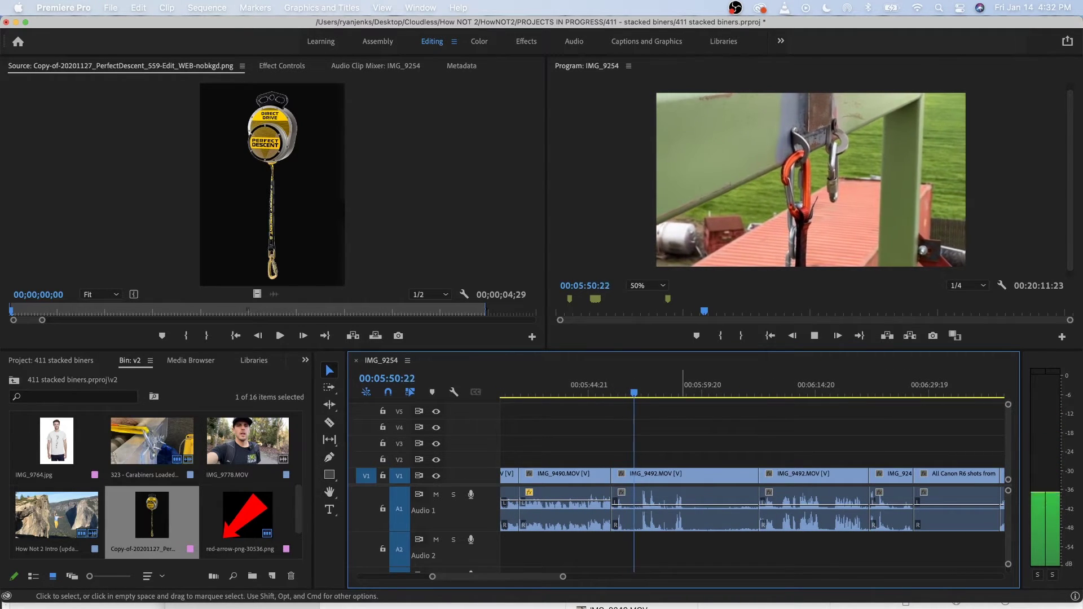
pyautogui.press('space')
pyautogui.moveTo(765, 389); pyautogui.dragTo(807, 389)
pyautogui.press('space')
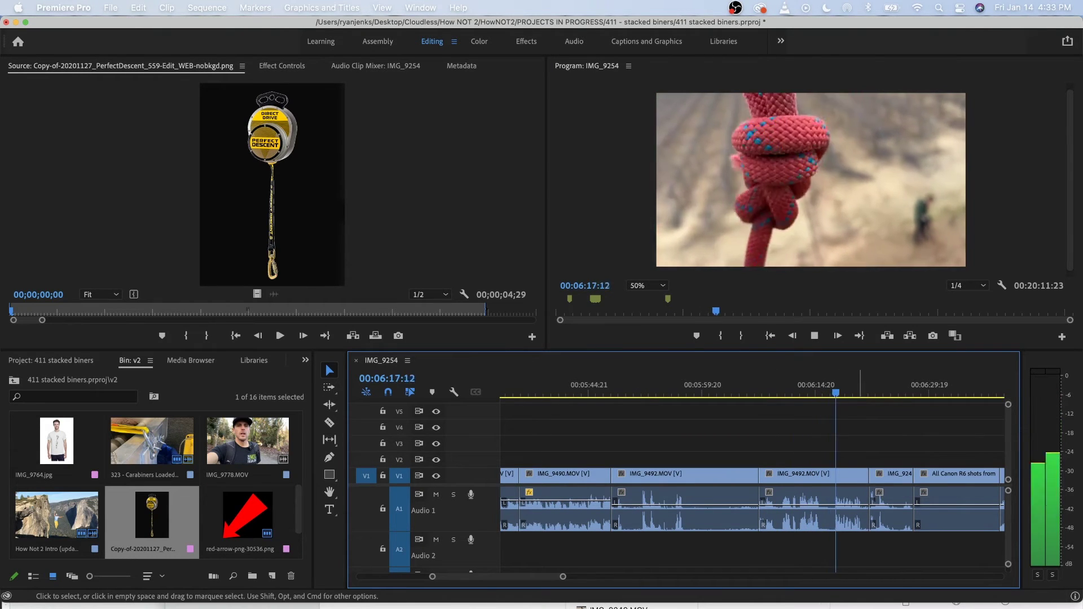
pyautogui.press('-')
pyautogui.press('space')
pyautogui.press('space')
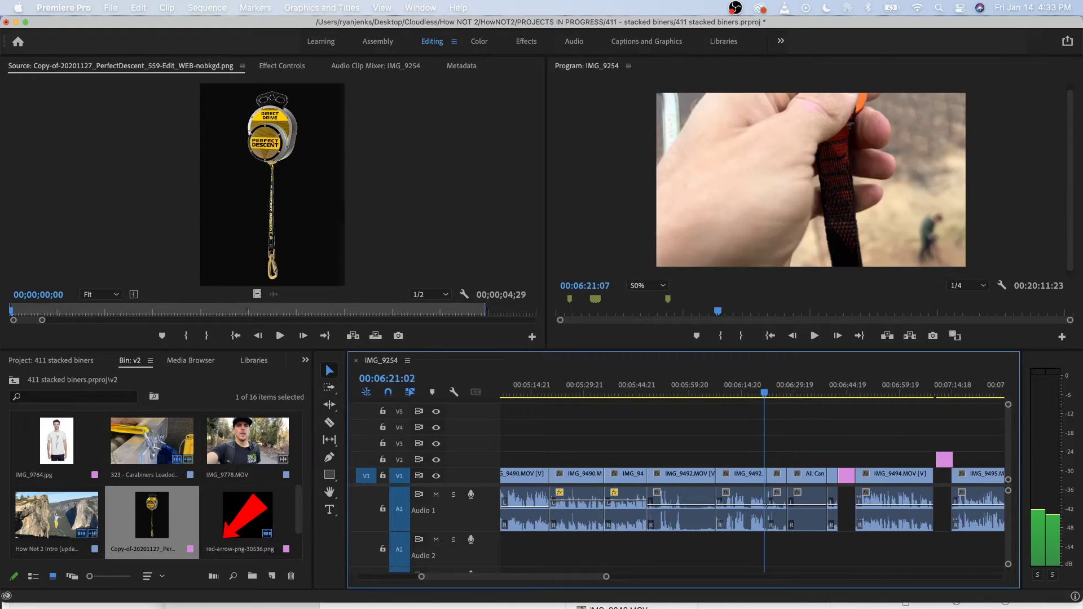
pyautogui.press('space')
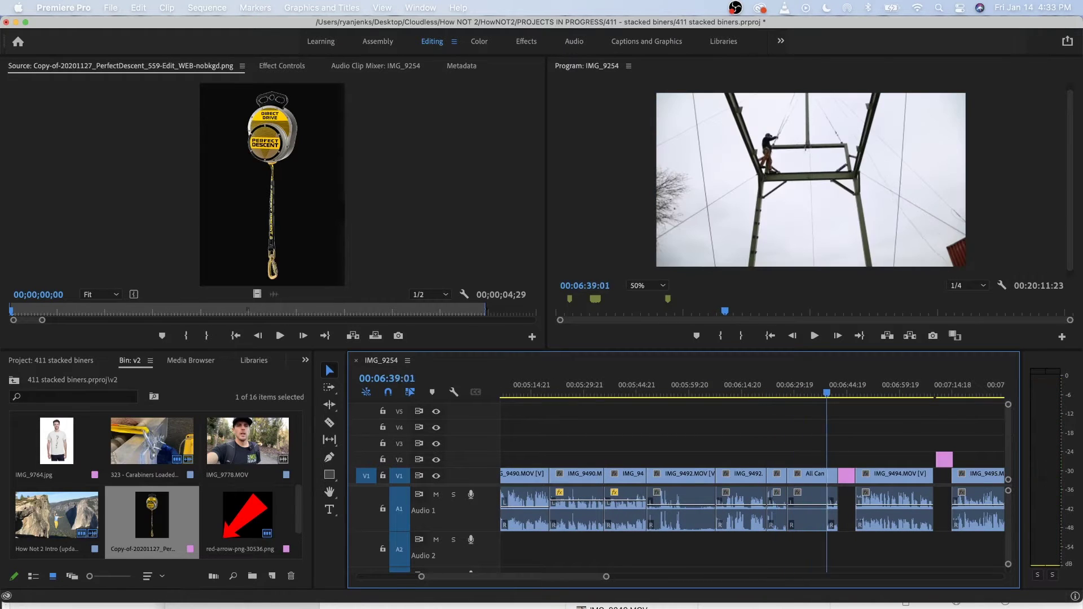
pyautogui.press('space')
pyautogui.moveTo(851, 393); pyautogui.dragTo(860, 394)
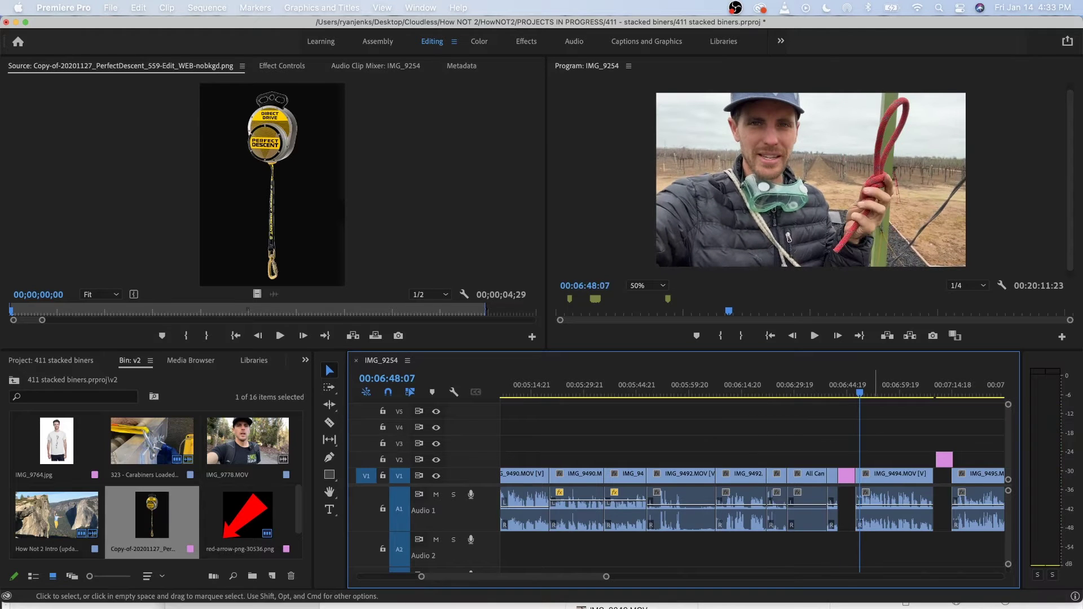
# Split the first IMG_9492.MOV segment at 00:05:51:17 and ripple delete the part before the cut.
pyautogui.moveTo(769, 394); pyautogui.dragTo(657, 393)
pyautogui.scroll(4, 668, 445)
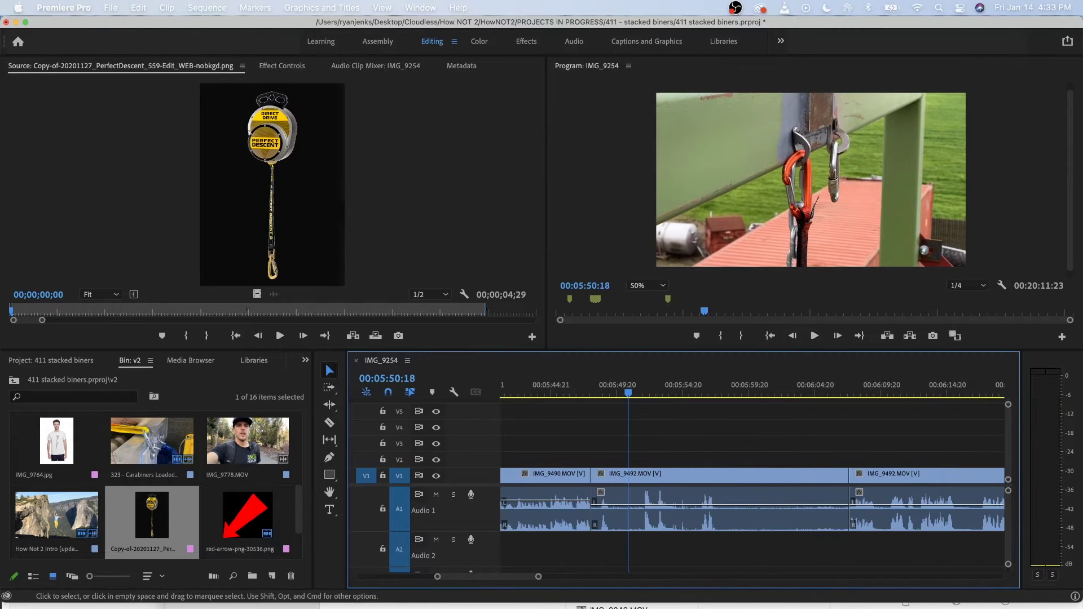
pyautogui.press('space')
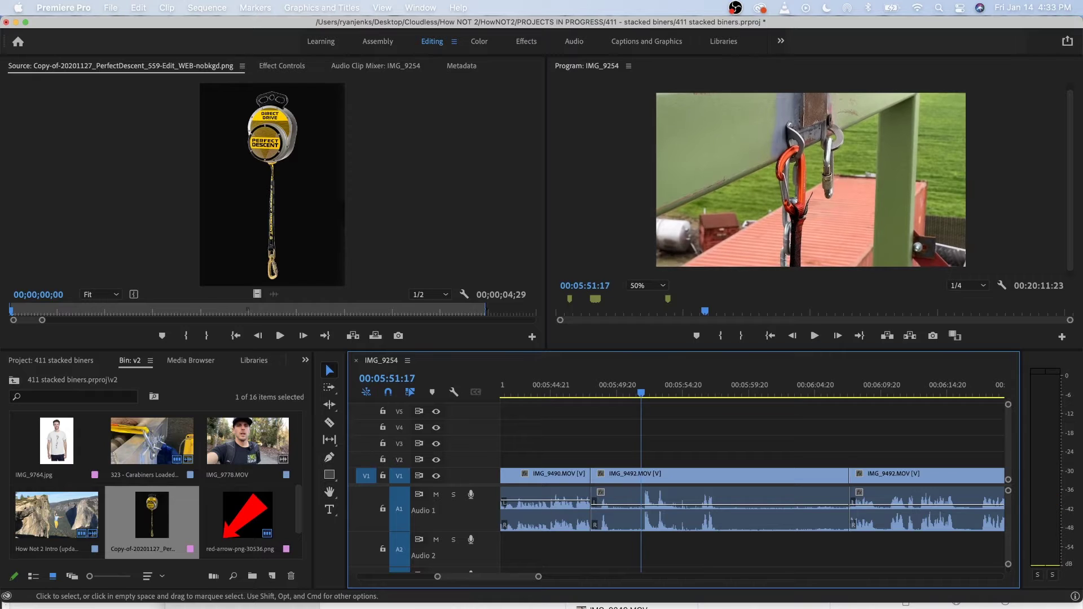
pyautogui.click(655, 500)
pyautogui.press('super+k')
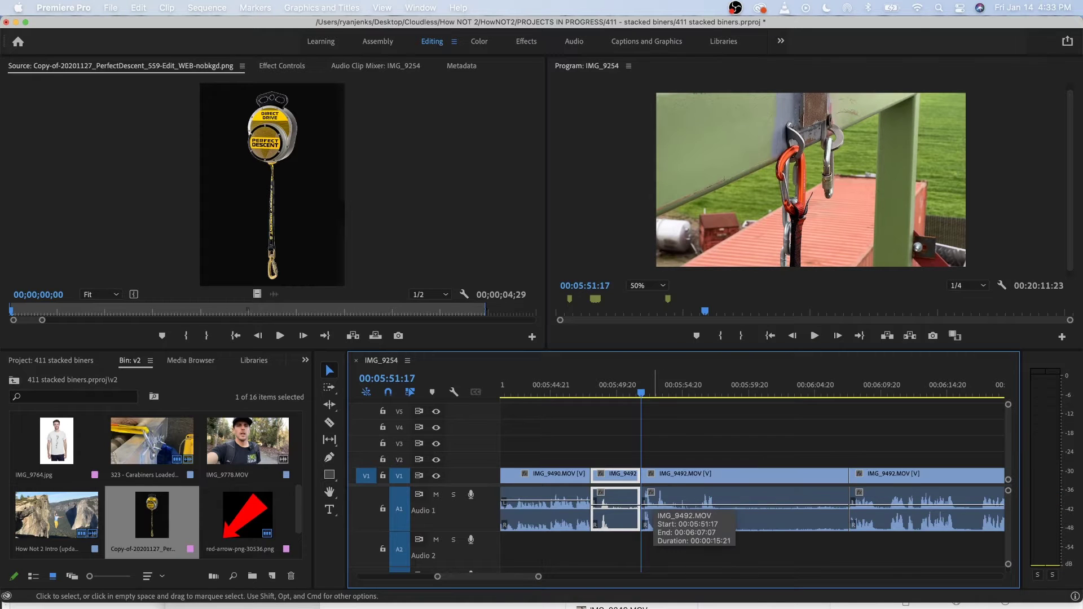
pyautogui.hotkey('shift', 'Delete')
# Replay the start of the shortened IMG_9492.MOV segment and split it at 00:05:50:19.
pyautogui.press('space')
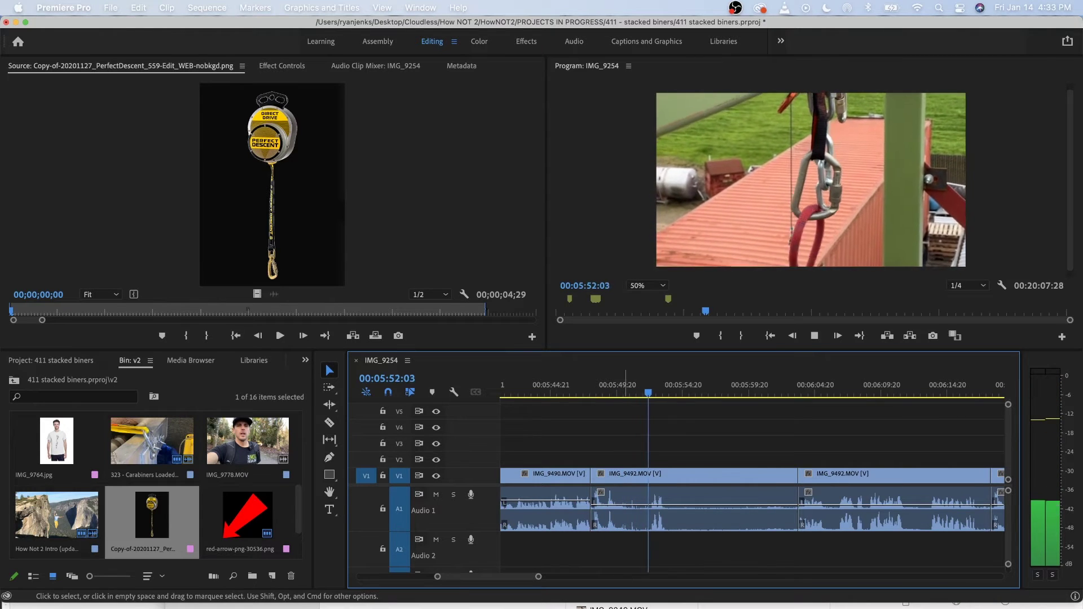
pyautogui.click(622, 386)
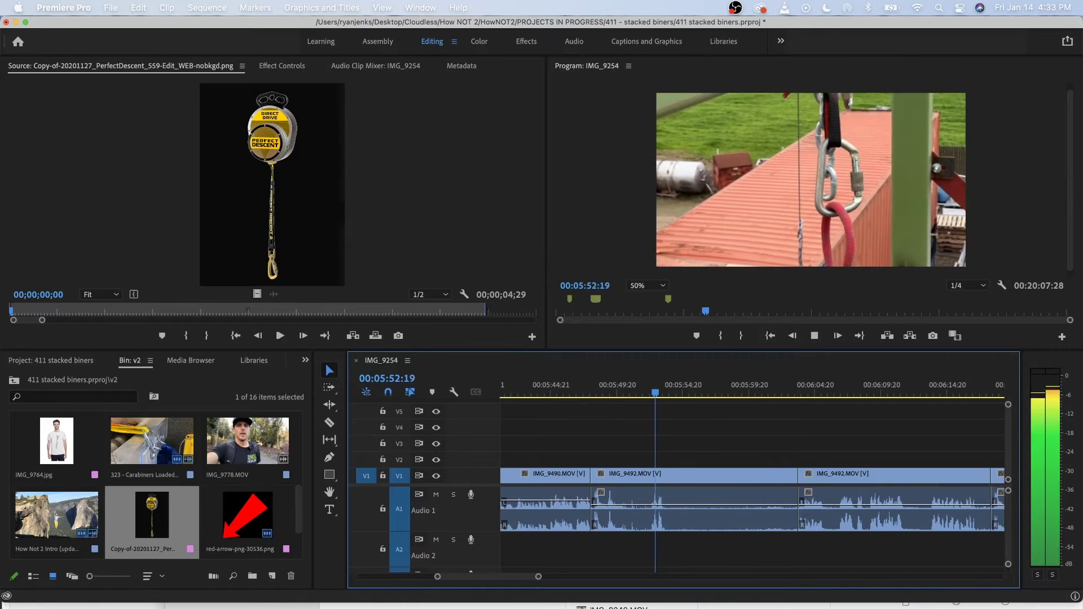
pyautogui.click(602, 386)
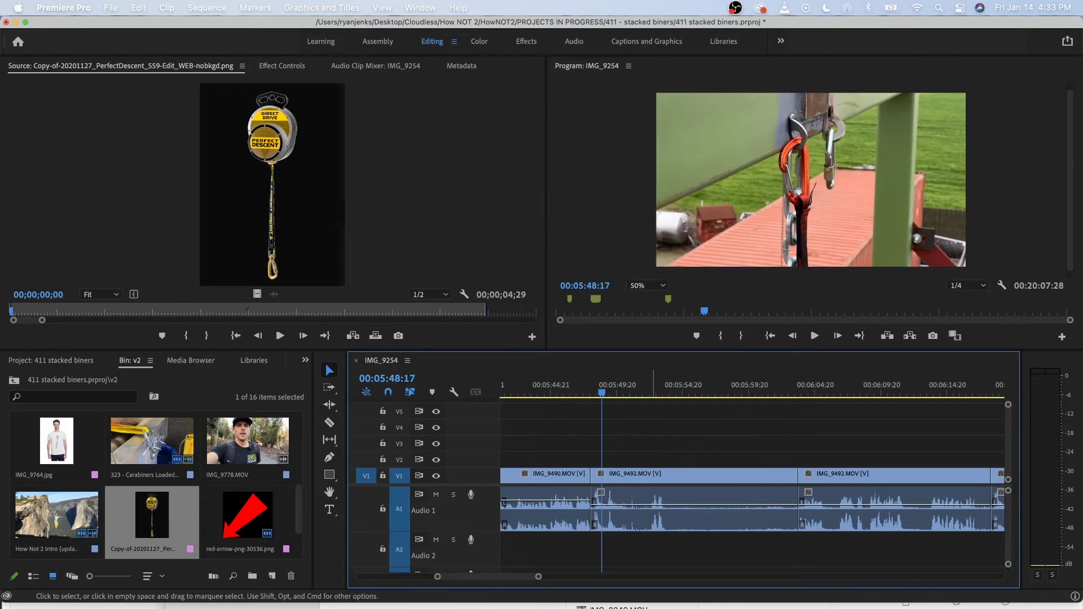
pyautogui.press('space')
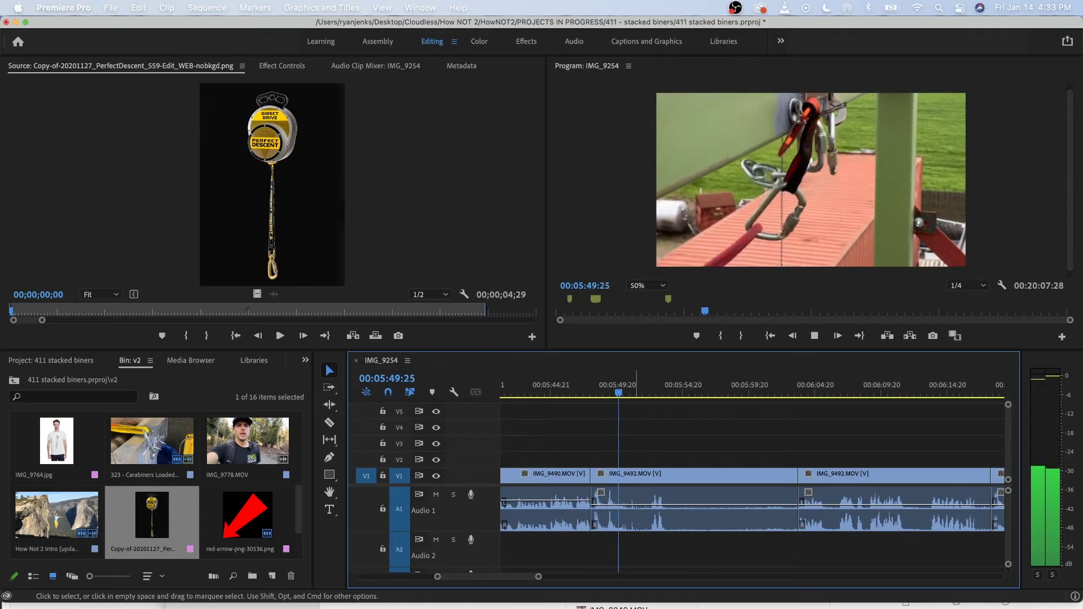
pyautogui.press('space')
pyautogui.click(652, 496)
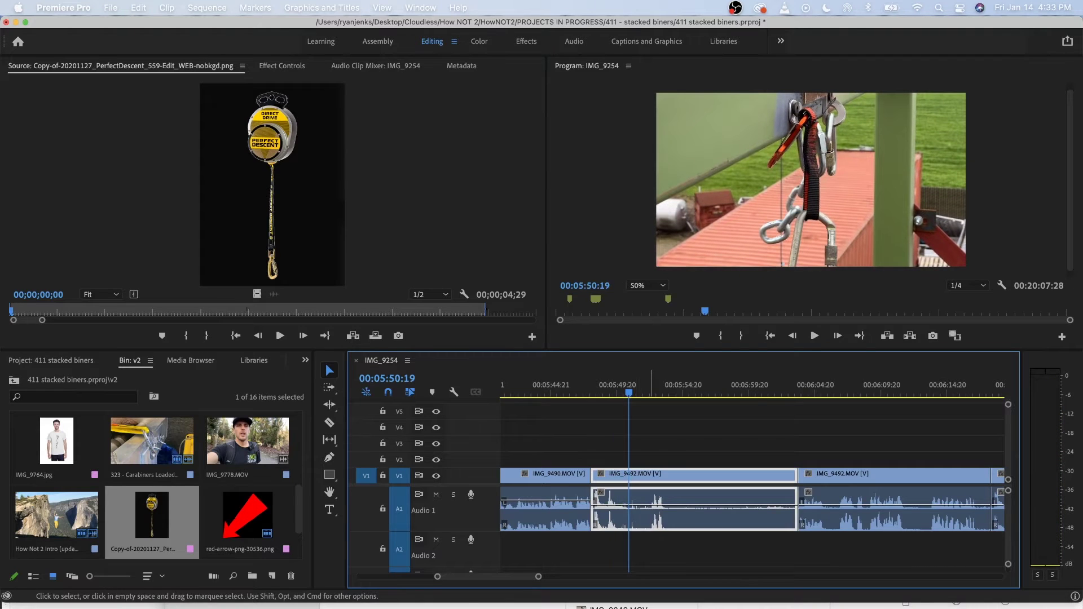
pyautogui.press('super+k')
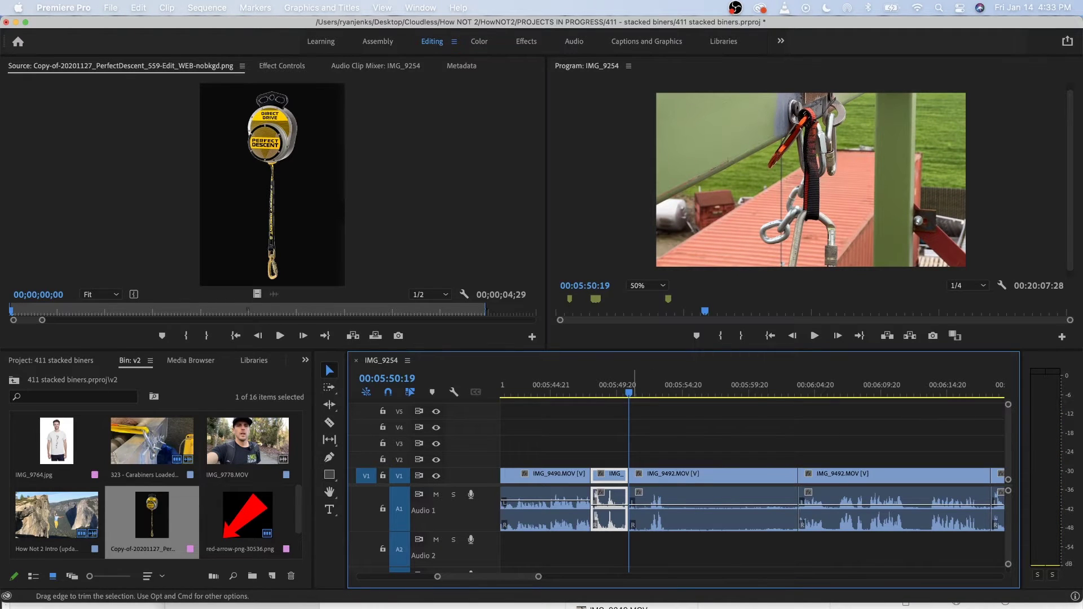
# Unlink the IMG_9492.MOV segment after 00:05:50:19 and ripple trim the start of its audio so the impact sound plays earlier.
pyautogui.moveTo(631, 513)
pyautogui.mouseDown()
pyautogui.moveTo(650, 512)
pyautogui.moveTo(633, 513)
pyautogui.mouseUp()
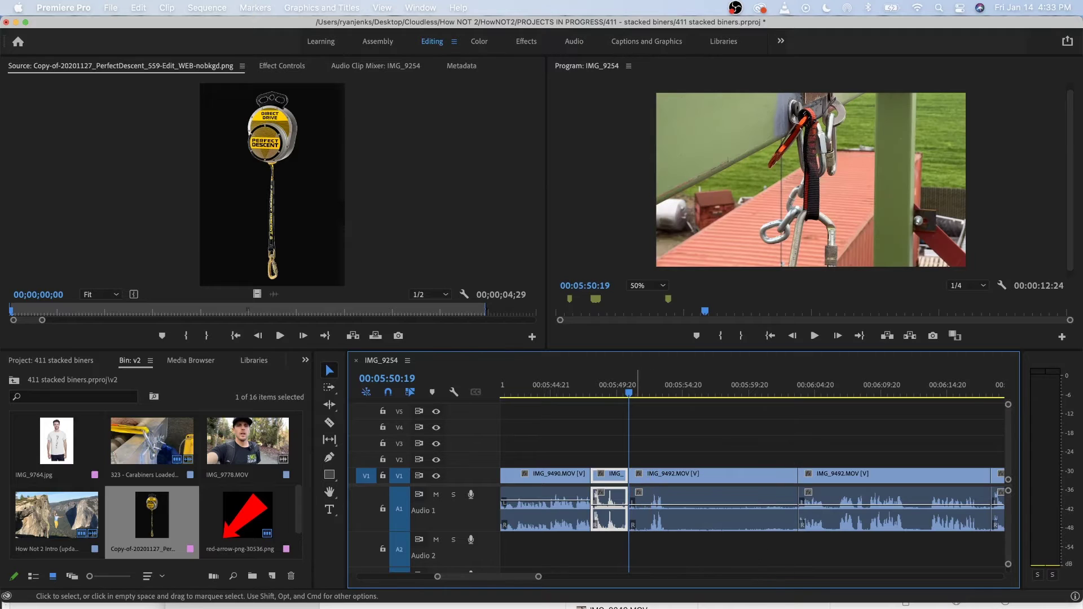
pyautogui.rightClick(637, 479)
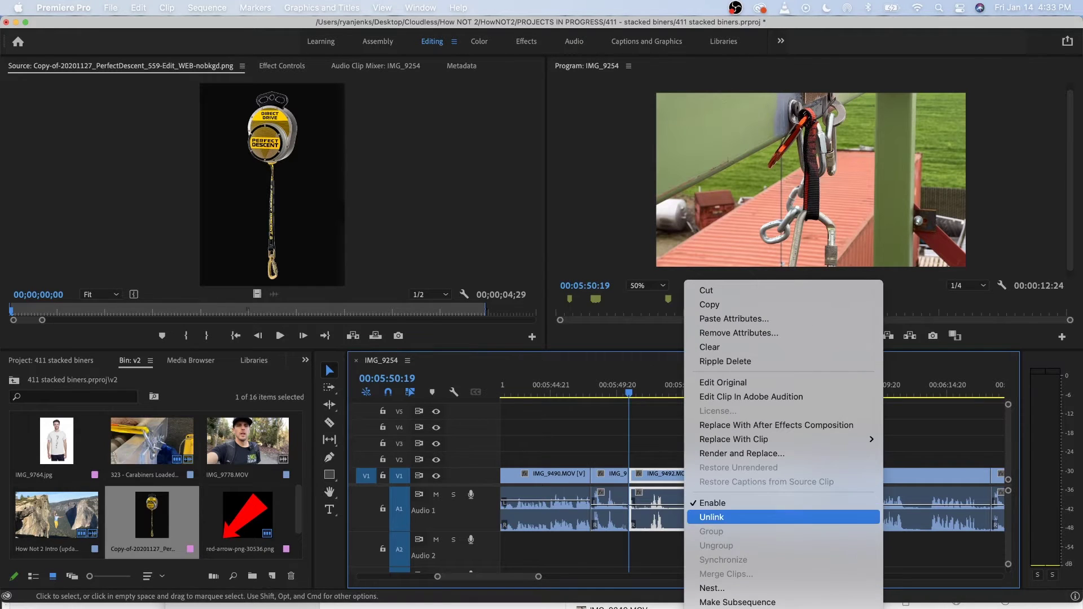
pyautogui.click(712, 518)
pyautogui.press('=')
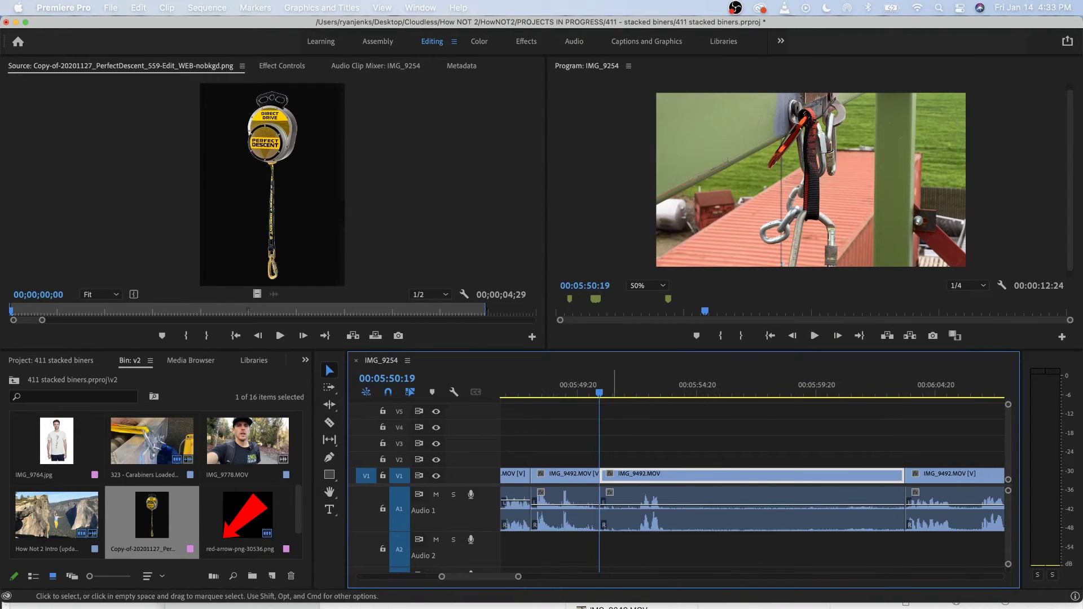
pyautogui.click(614, 511)
pyautogui.moveTo(600, 510); pyautogui.dragTo(641, 514)
# Check the sound timing, split the unlinked IMG_9492.MOV video and audio at 00:05:51:18, and ripple delete the remainder.
pyautogui.click(583, 389)
pyautogui.press('space')
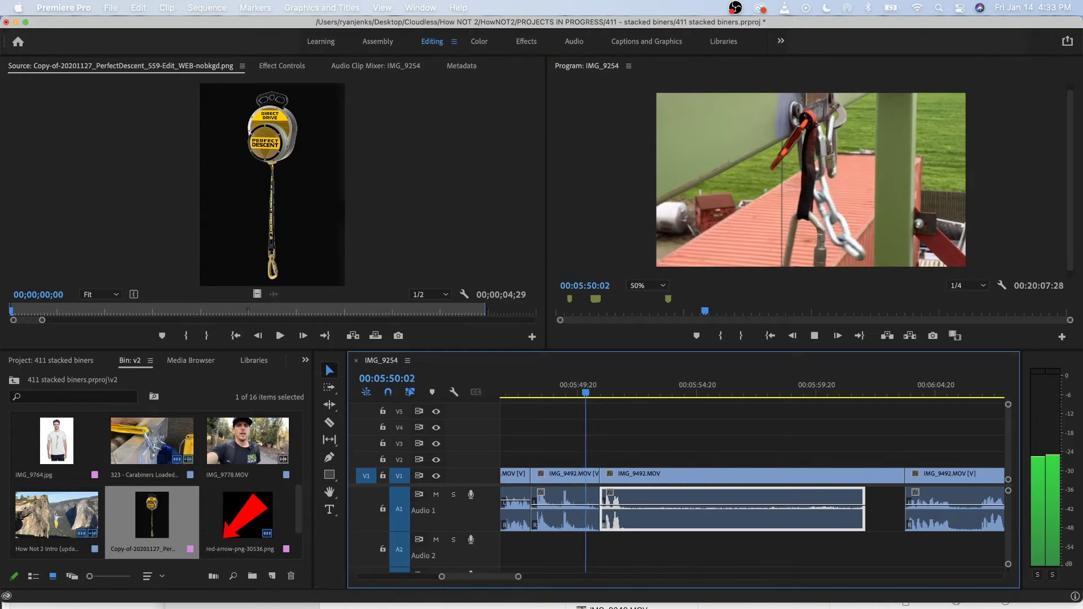
pyautogui.press('space')
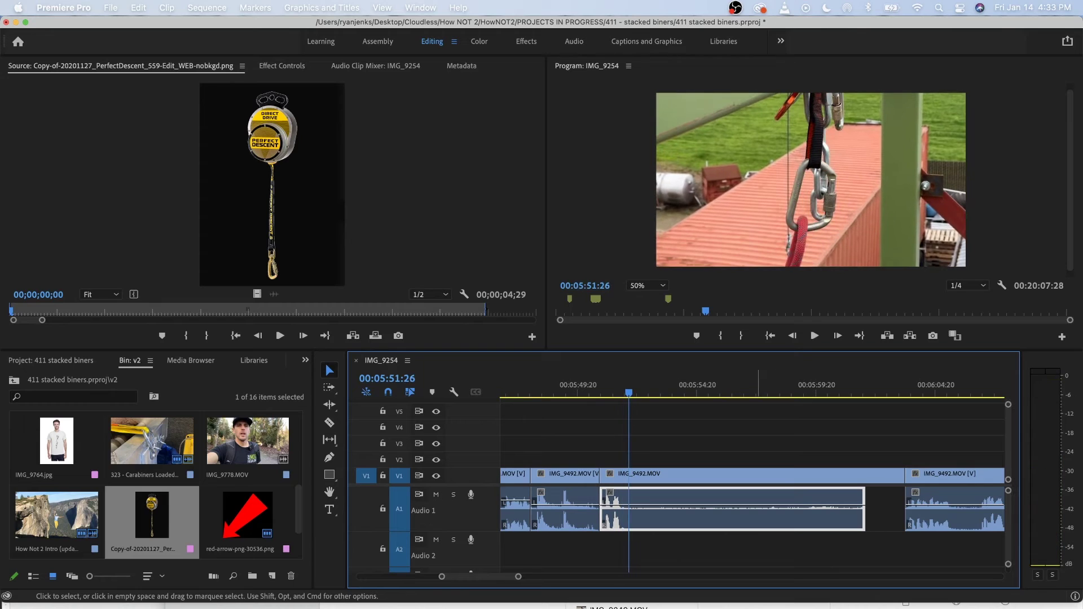
pyautogui.click(612, 389)
pyautogui.press('space')
pyautogui.press('space')
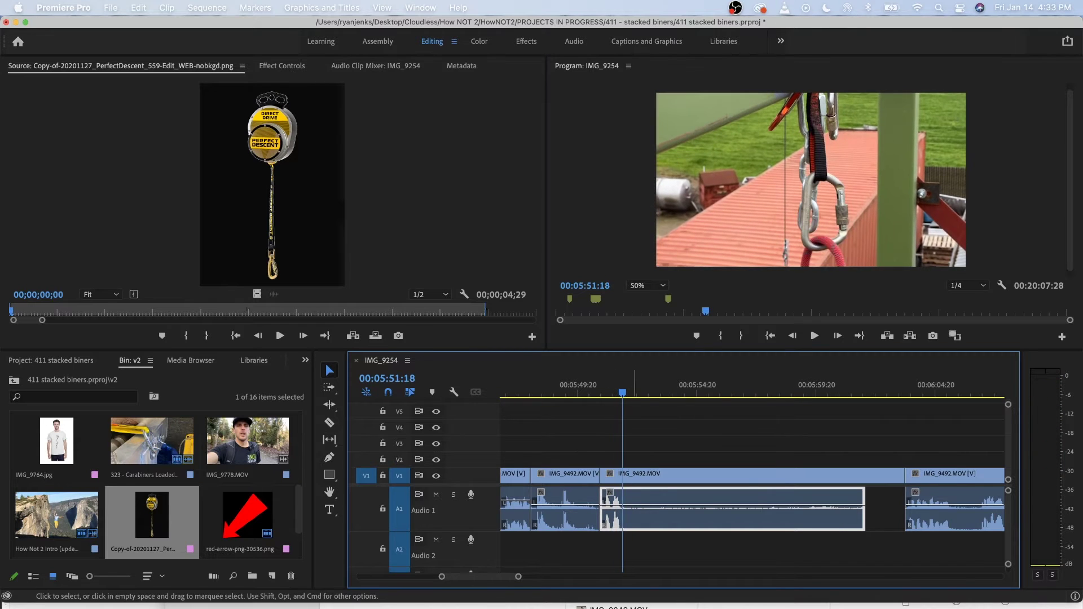
pyautogui.moveTo(641, 464); pyautogui.dragTo(662, 507)
pyautogui.press('super+k')
pyautogui.moveTo(695, 461); pyautogui.dragTo(726, 504)
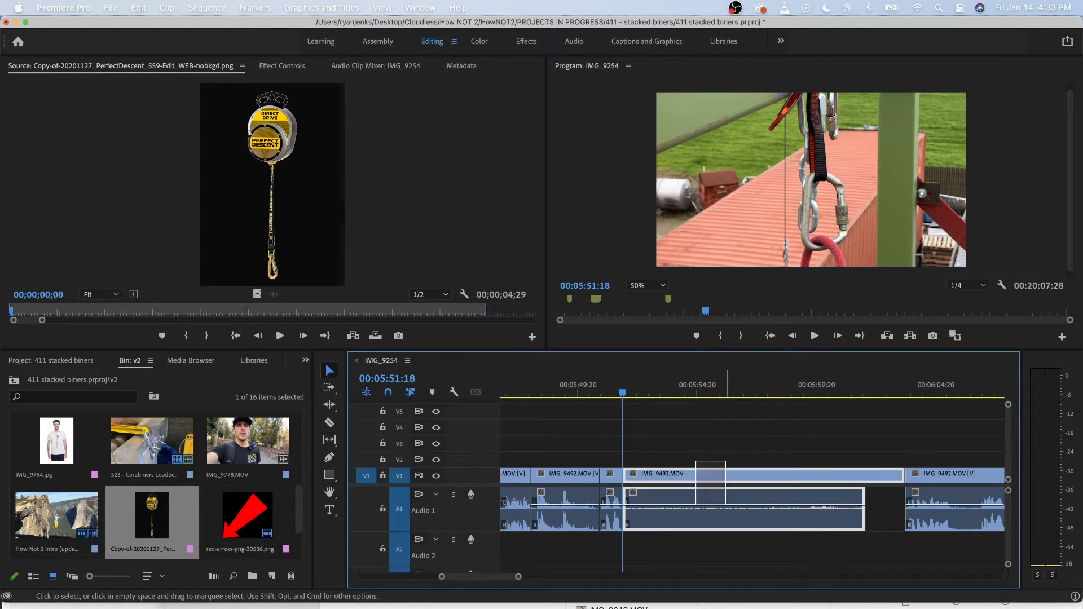
pyautogui.hotkey('shift', 'Delete')
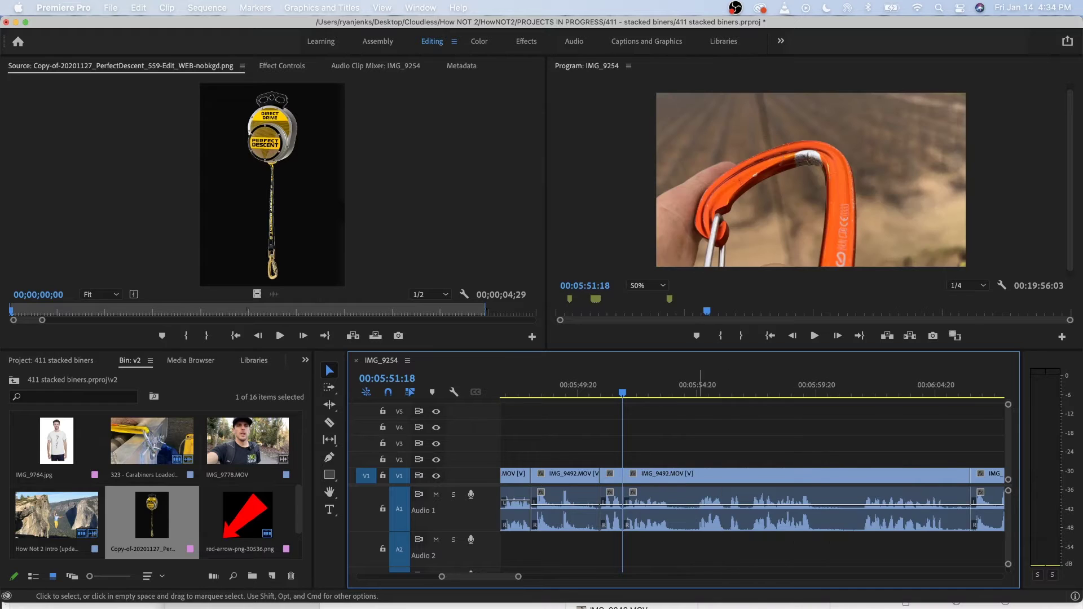
# Move the next IMG_9492.MOV segment onto V2 and A2 over the Canon R6 footage, and place IMG_9246.MOV at 00:05:51:18.
pyautogui.press('-')
pyautogui.moveTo(728, 477); pyautogui.dragTo(850, 458)
pyautogui.click(800, 477)
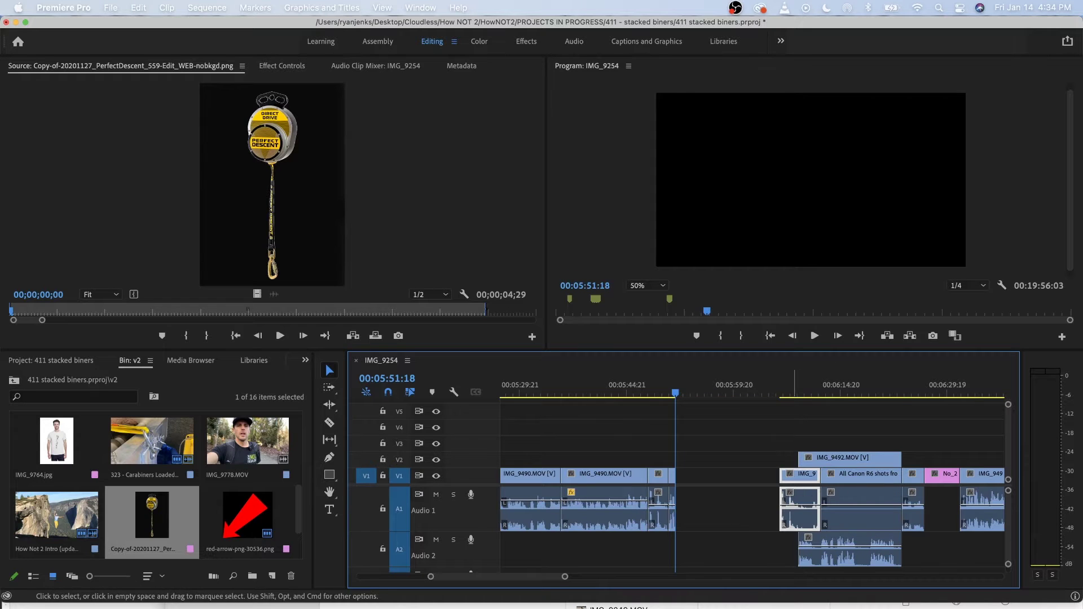
pyautogui.click(787, 390)
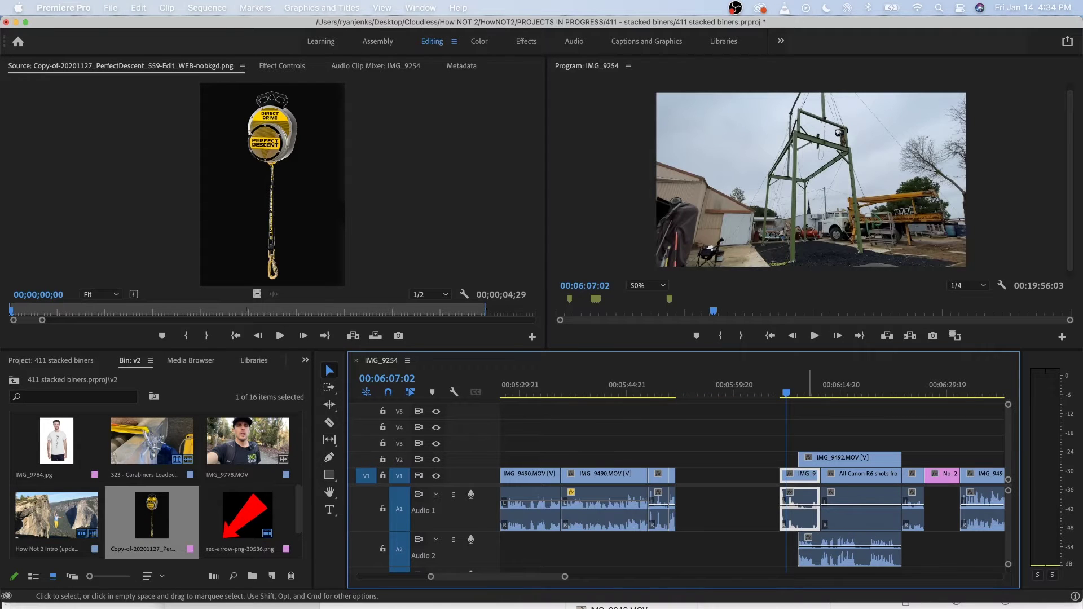
pyautogui.moveTo(811, 477); pyautogui.dragTo(706, 476)
# Play IMG_9246.MOV, split it at 00:05:54:22 and ripple delete the part after the cut.
pyautogui.click(670, 389)
pyautogui.press('space')
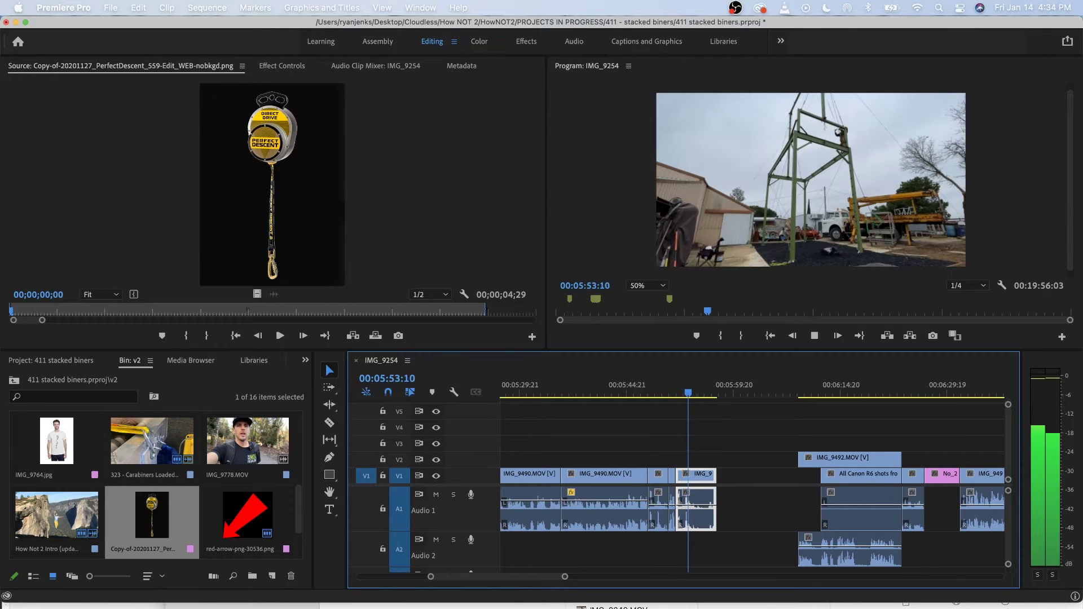
pyautogui.press('space')
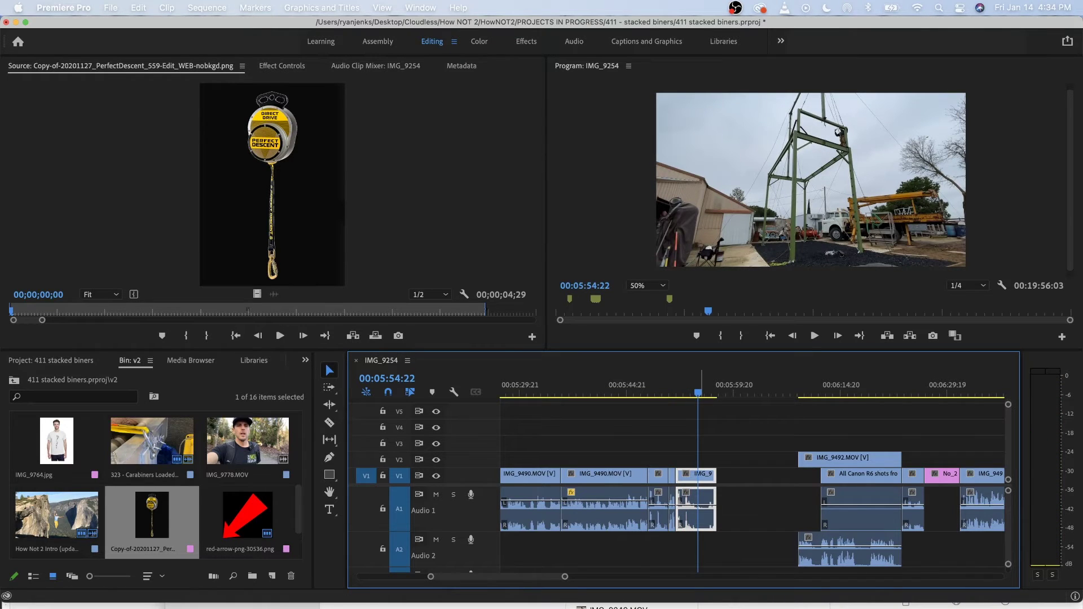
pyautogui.click(709, 476)
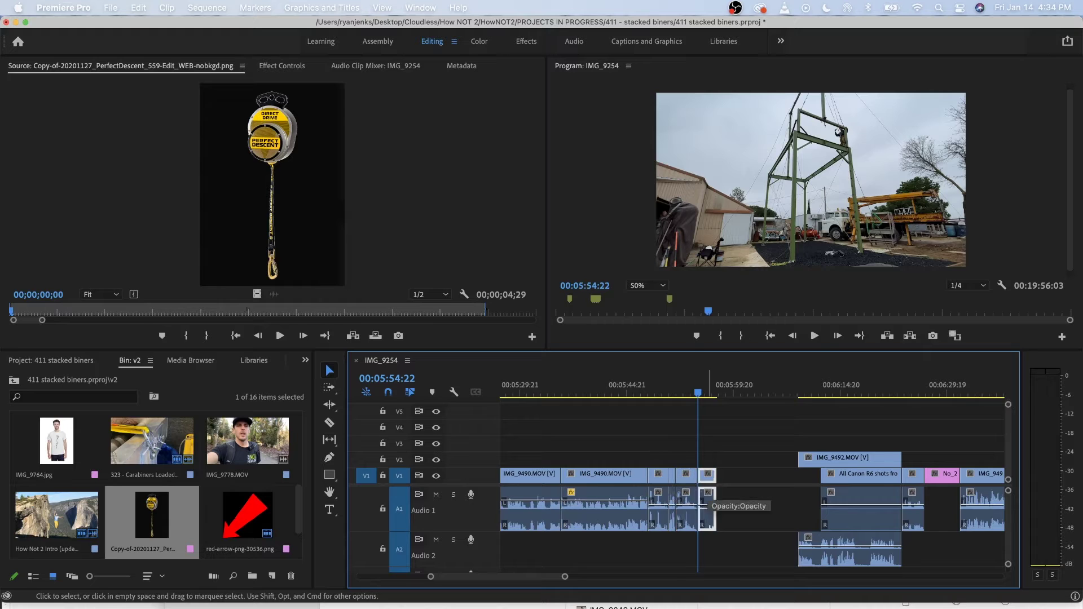
pyautogui.hotkey('alt', 'BackSpace')
# Move the Canon R6 clip against the end of IMG_9246.MOV, split it at 00:05:56:25 and ripple delete its opening part.
pyautogui.moveTo(824, 496); pyautogui.dragTo(714, 498)
pyautogui.scroll(3, 713, 498)
pyautogui.scroll(3, 713, 497)
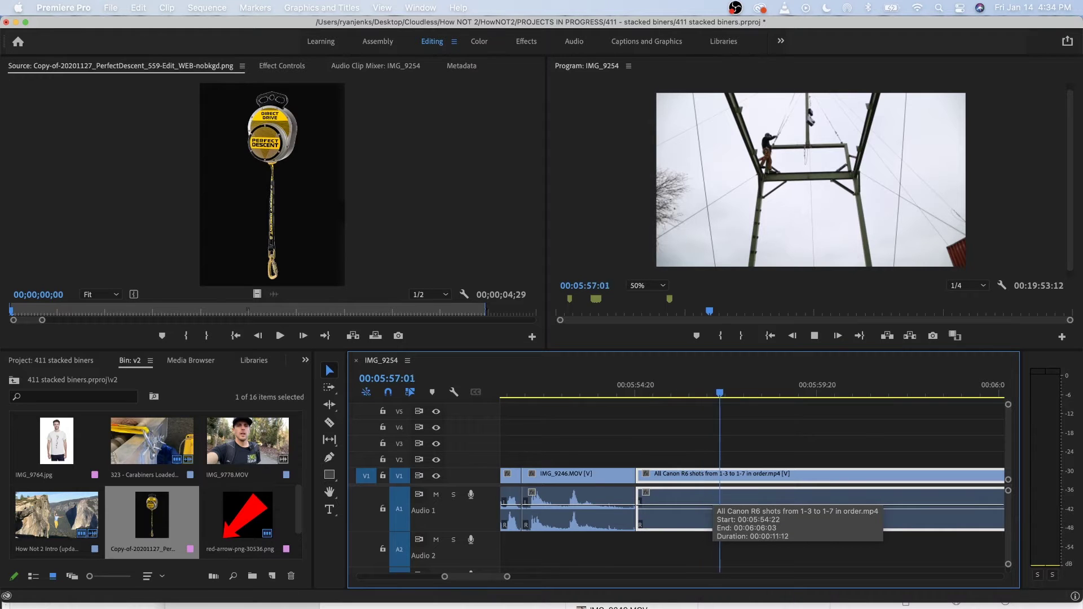
pyautogui.press('space')
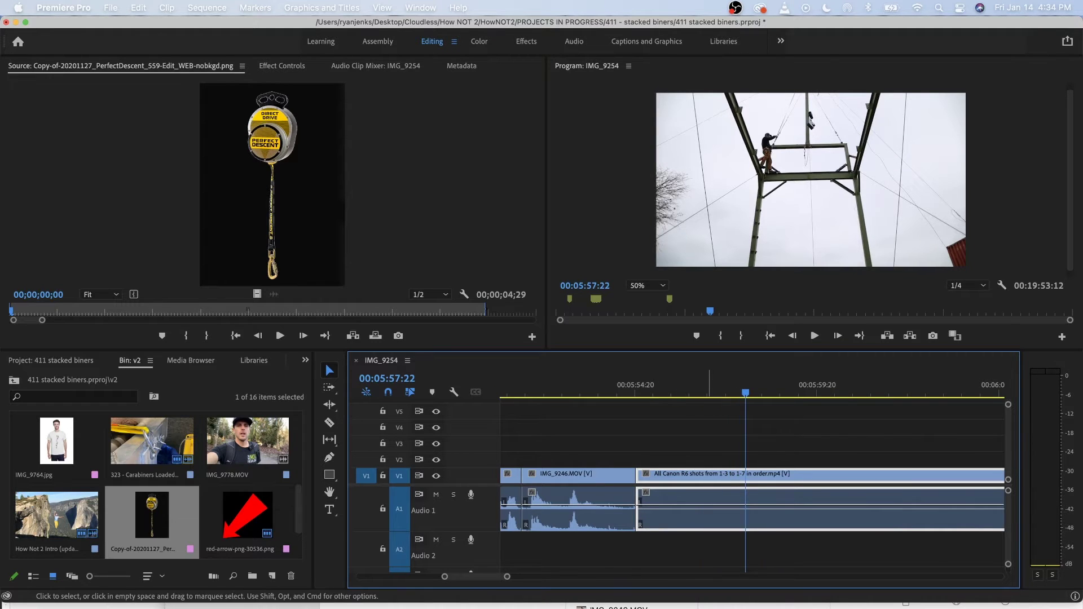
pyautogui.press('Left')
pyautogui.press('Left')
pyautogui.press('Left')
pyautogui.press('Left')
pyautogui.press('Left')
pyautogui.press('Left')
pyautogui.press('Left')
pyautogui.press('Left')
pyautogui.press('Left')
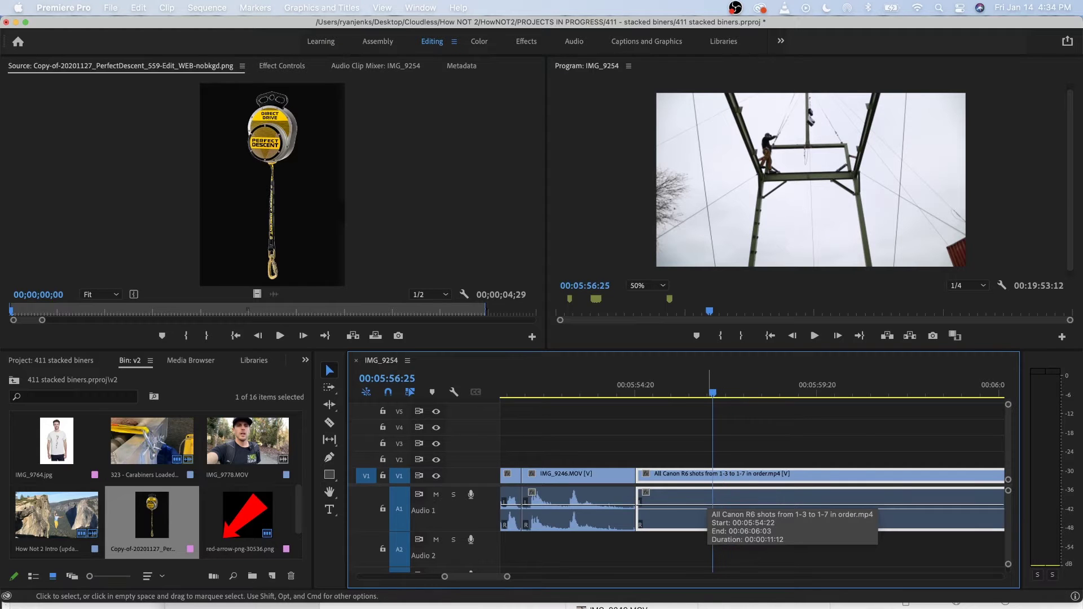
pyautogui.press('super+k')
pyautogui.hotkey('shift', 'Delete')
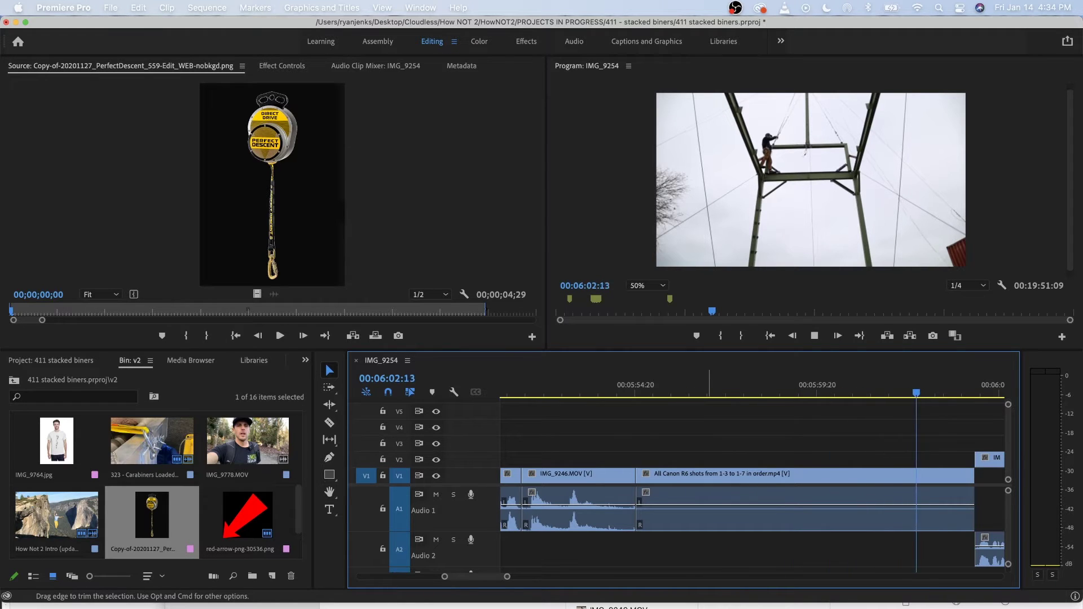
# Play the rest of the Canon R6 clip and trim its end to 00:06:03:18.
pyautogui.press('space')
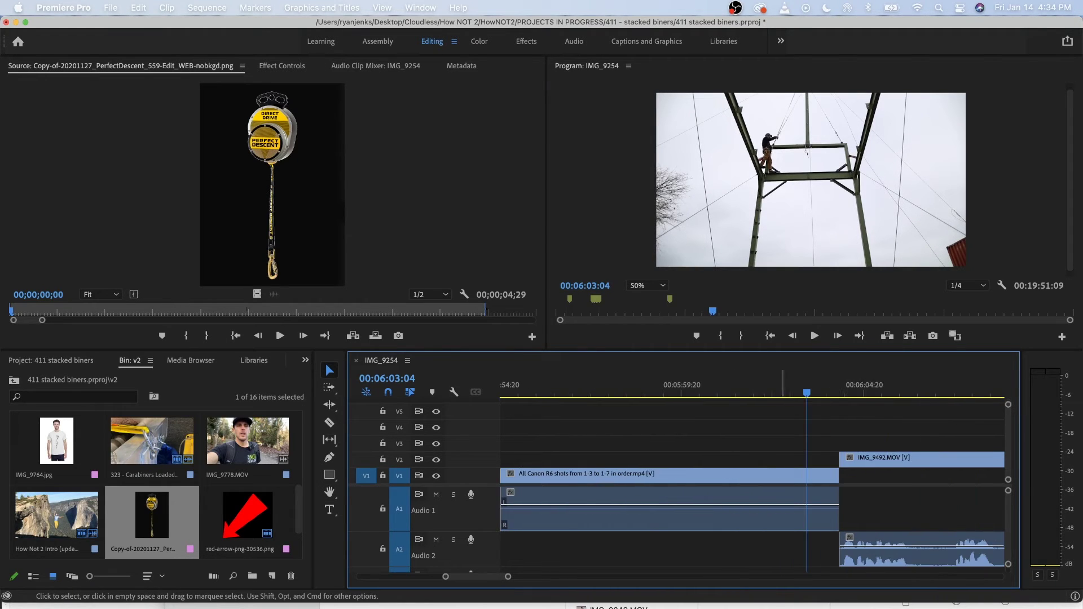
pyautogui.press('space')
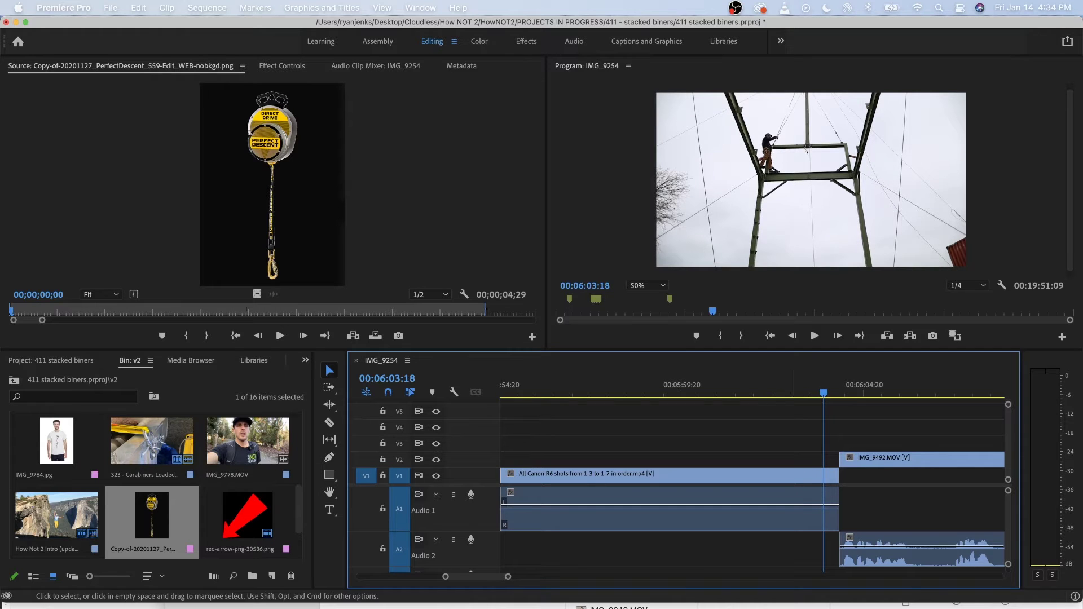
pyautogui.moveTo(839, 508); pyautogui.dragTo(824, 507)
pyautogui.press('-')
pyautogui.press('-')
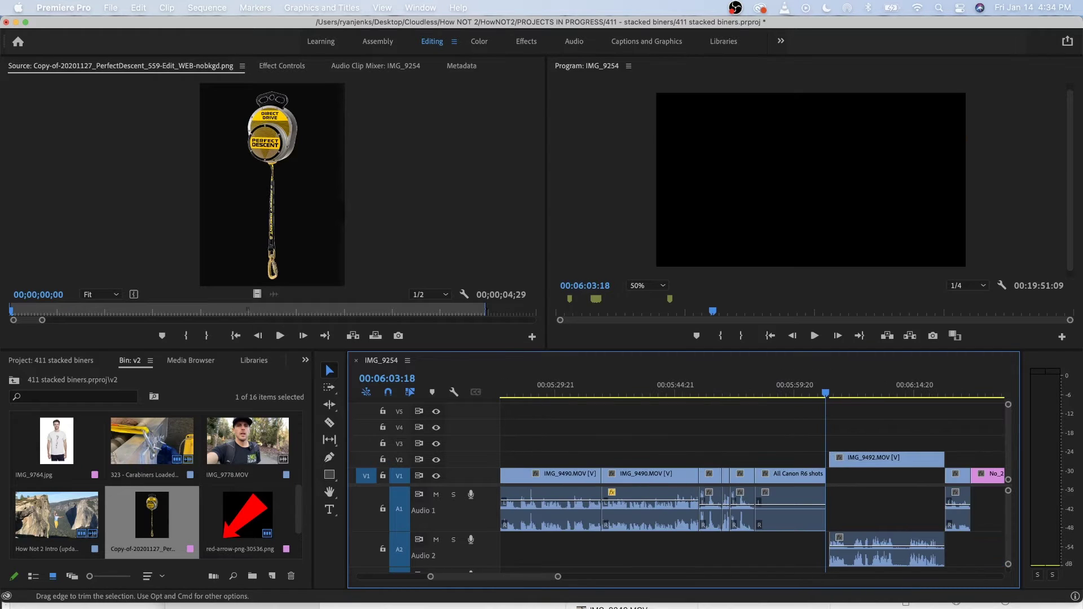
# Move the No_2-17_63-3s graph image onto V2 above the Canon R6 clip and preview it at 00:05:57:11.
pyautogui.moveTo(987, 475); pyautogui.dragTo(771, 459)
pyautogui.click(776, 386)
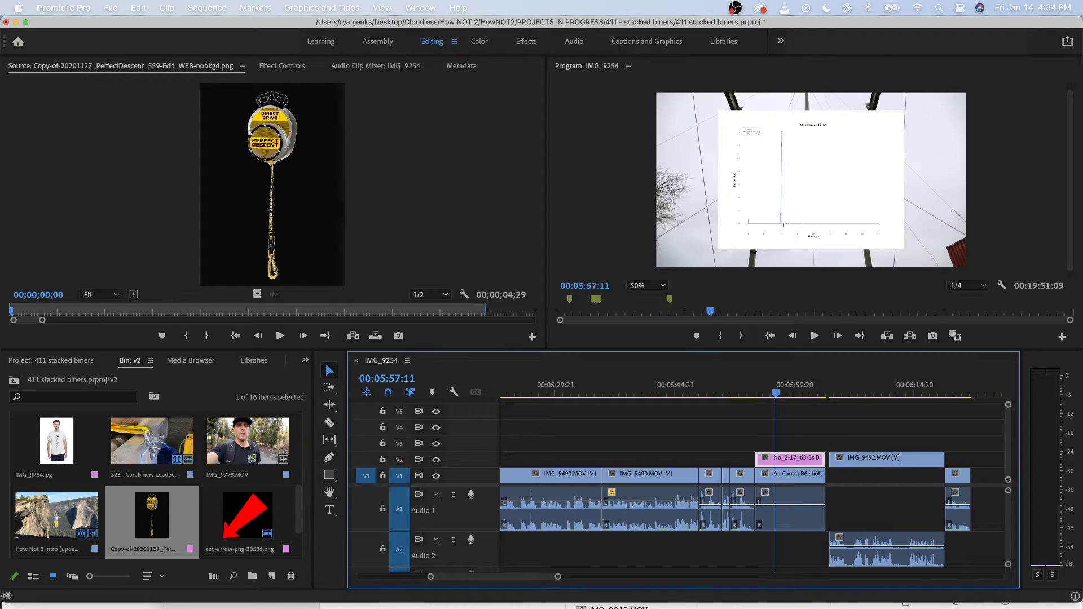
# Scale the No_2-17_63-3s graph image down and place it in the upper-right corner of the video frame.
pyautogui.click(812, 220)
pyautogui.moveTo(905, 250); pyautogui.dragTo(874, 227)
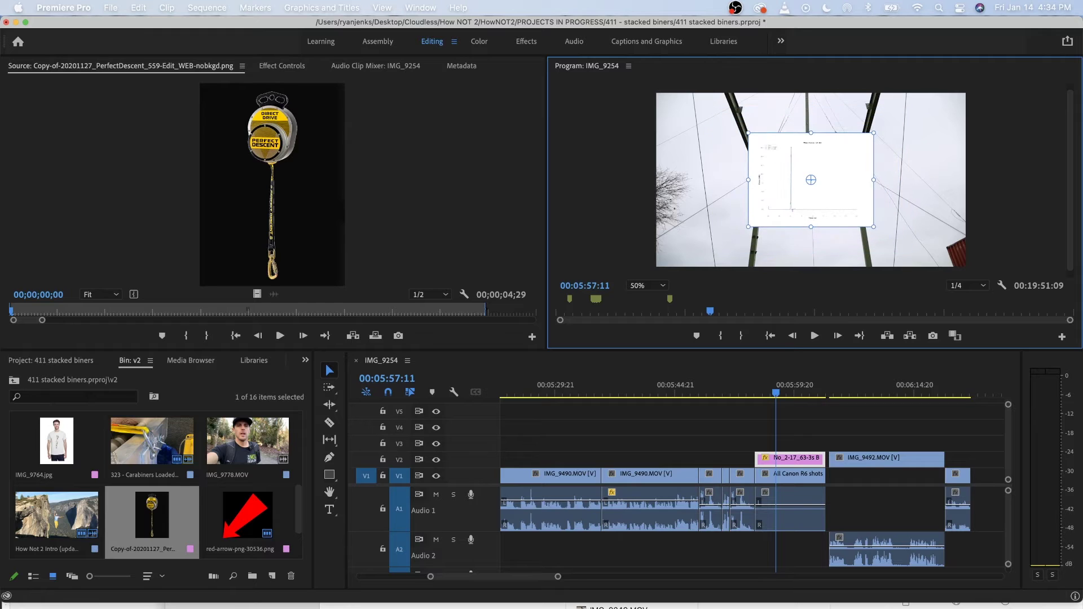
pyautogui.moveTo(810, 180); pyautogui.dragTo(916, 137)
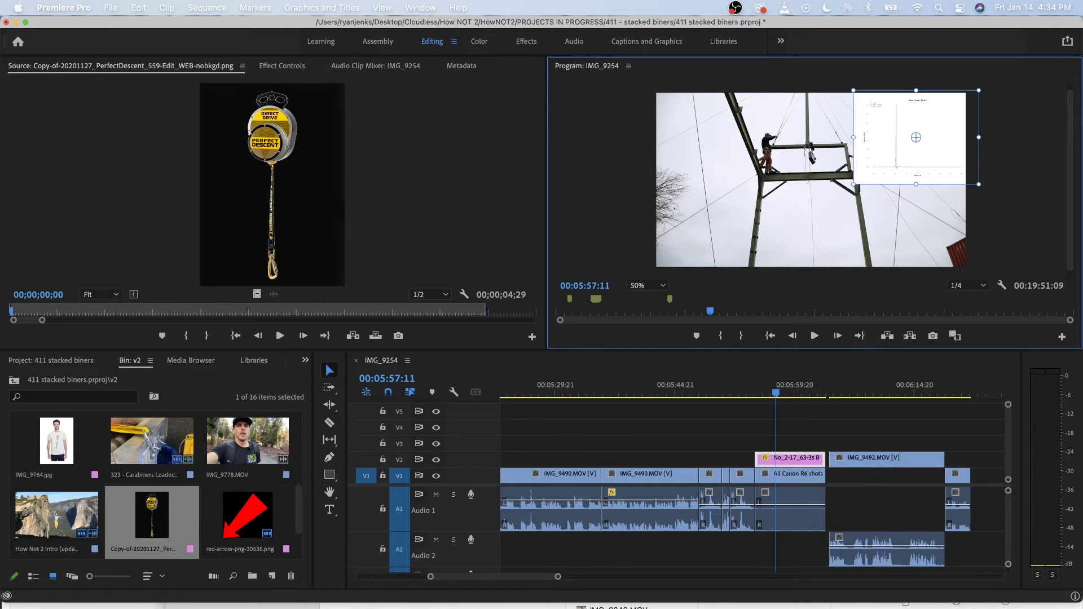
# Play the transition from IMG_9246.MOV into the Canon R6 clip and examine the drop with the graph overlay up to 00:06:02:01.
pyautogui.click(748, 389)
pyautogui.press('space')
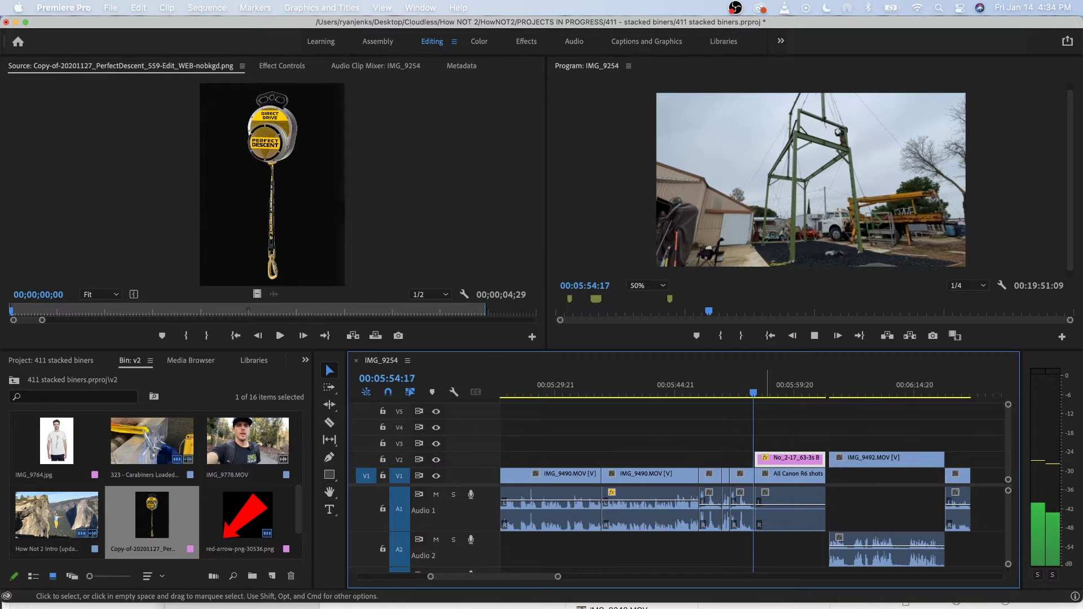
pyautogui.press('=')
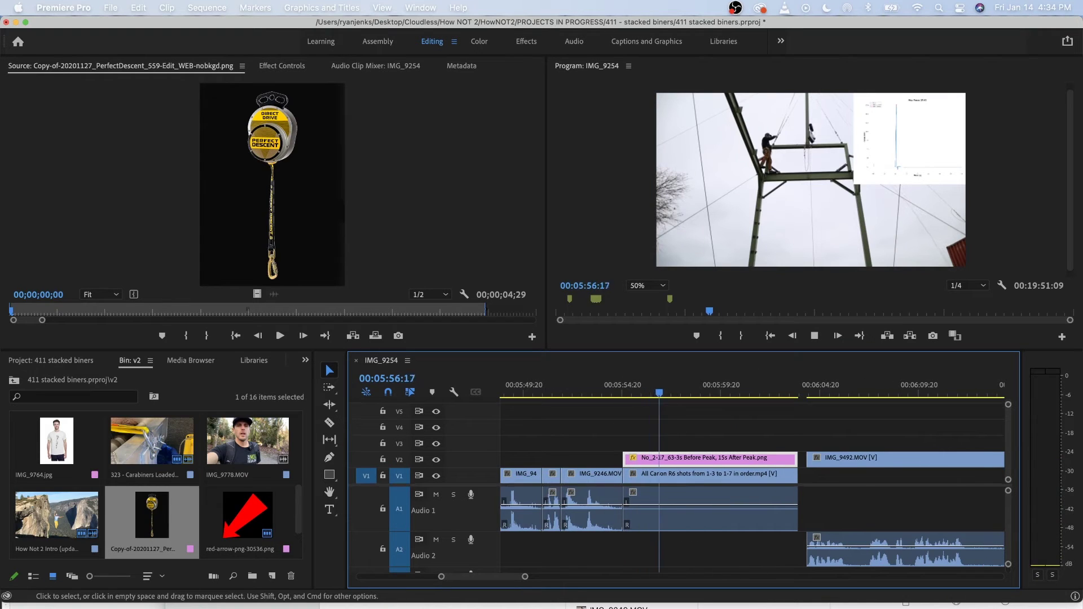
pyautogui.press('space')
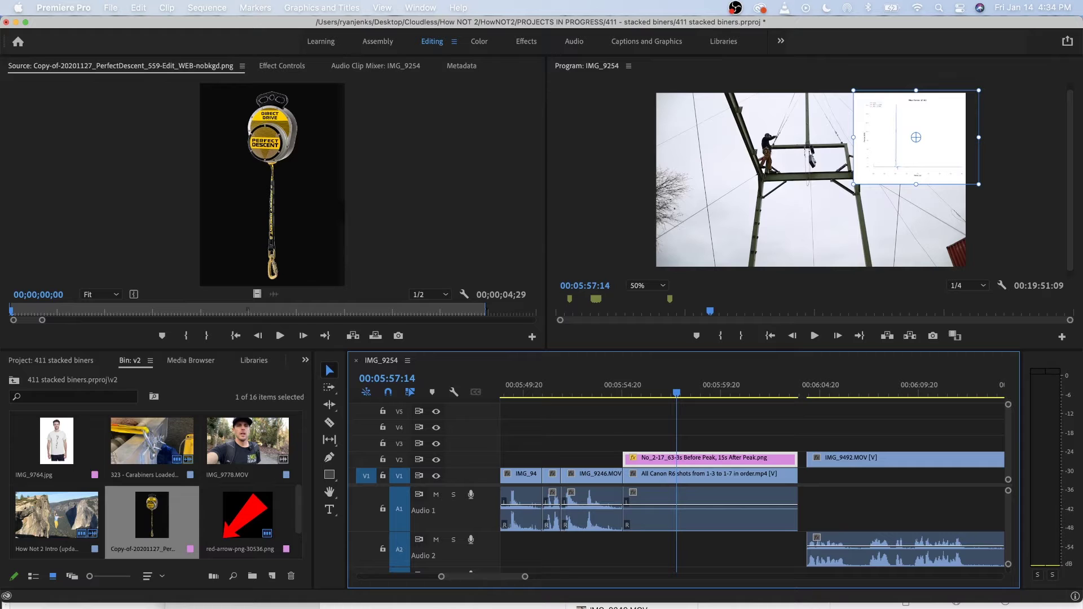
pyautogui.click(736, 388)
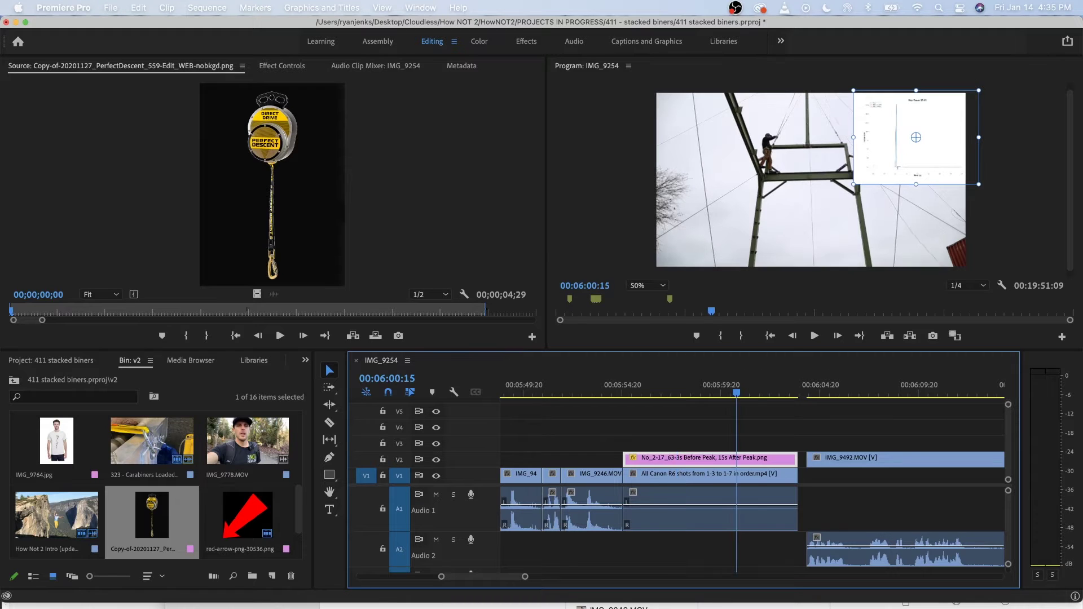
pyautogui.press('Left')
pyautogui.press('Left')
pyautogui.press('Left')
pyautogui.press('Left')
pyautogui.press('Left')
pyautogui.press('Left')
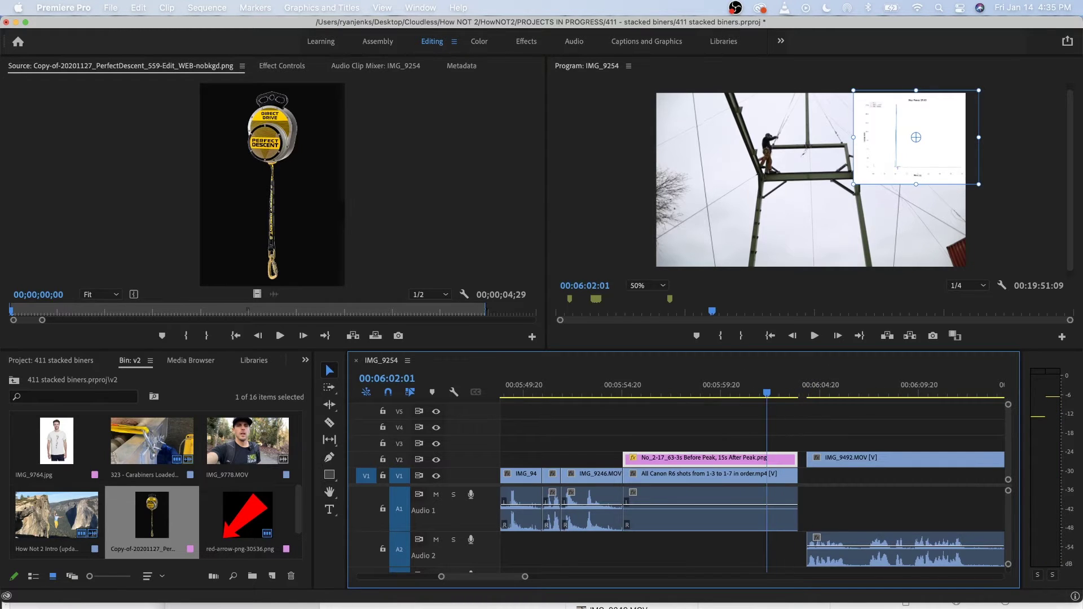
# Preview the load cell reading clip IMG_9493.MOV around 00:06:21:00 and delete its audio.
pyautogui.scroll(-5, 875, 389)
pyautogui.hscroll(4, 876, 388)
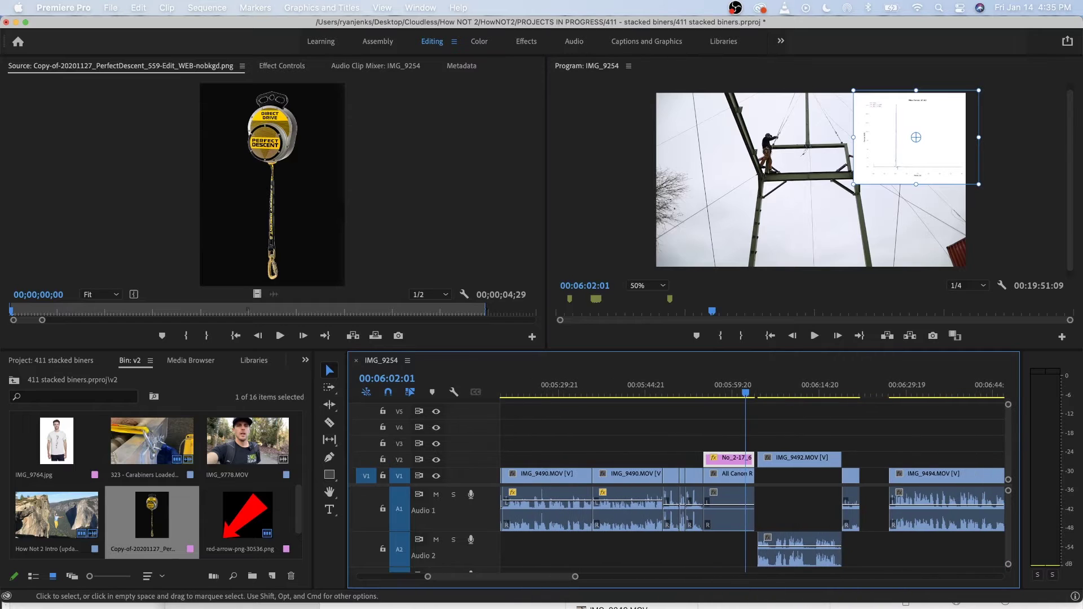
pyautogui.click(848, 389)
pyautogui.moveTo(848, 388); pyautogui.dragTo(849, 388)
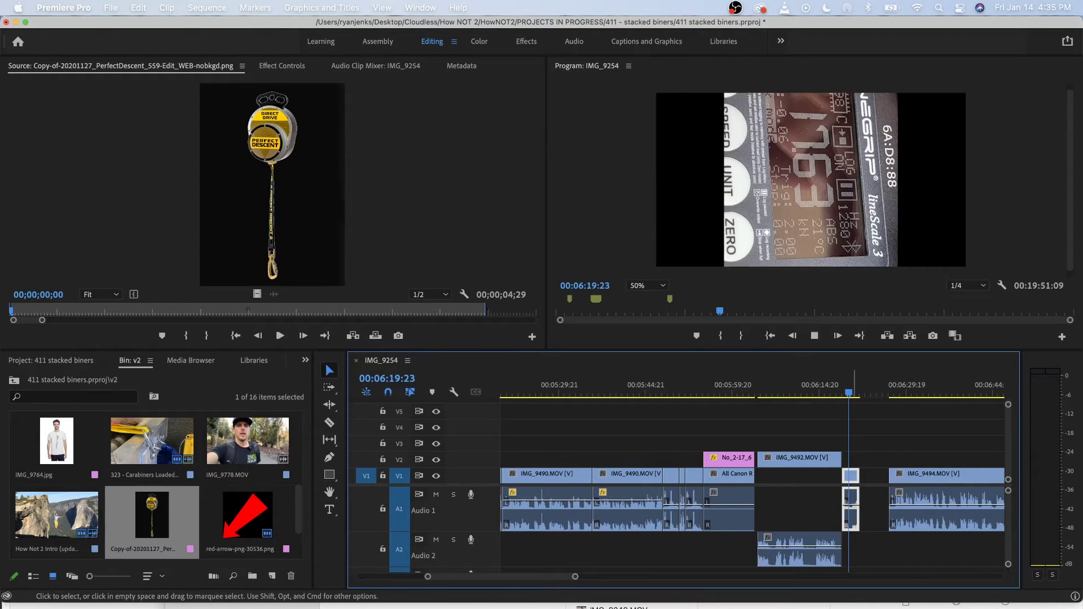
pyautogui.press('space')
pyautogui.press('space')
pyautogui.rightClick(851, 496)
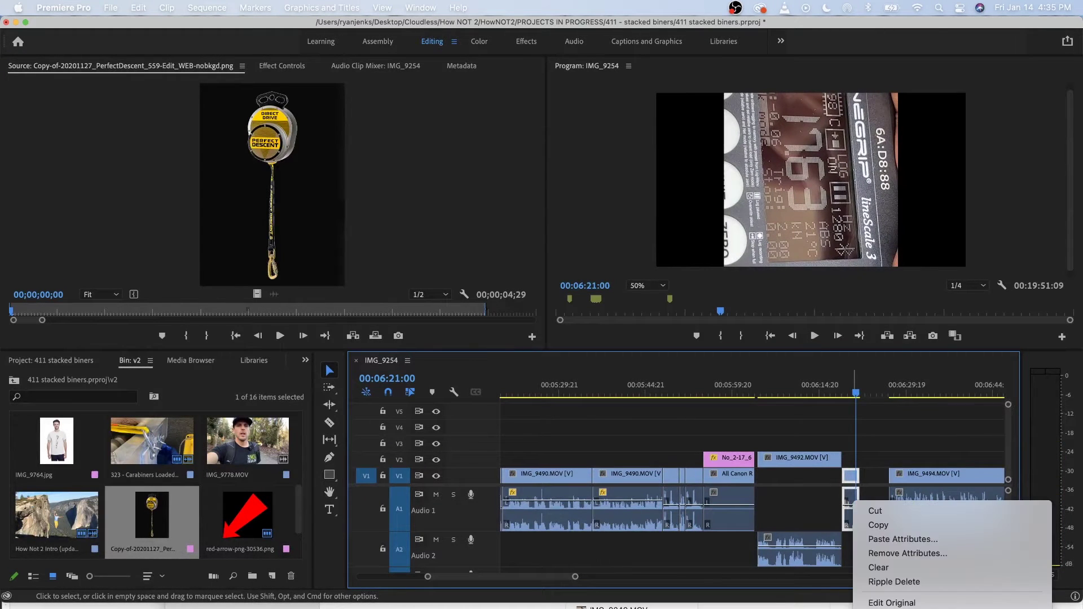
pyautogui.click(880, 554)
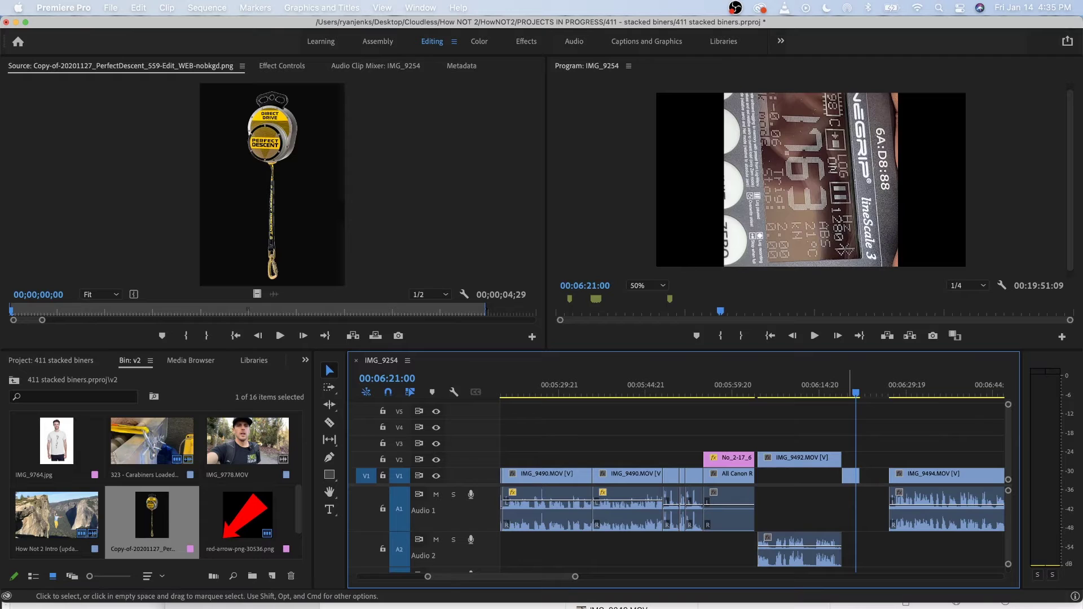
# Move the IMG_9493.MOV video onto V3 above the graph image and extend it to the graph's full length.
pyautogui.moveTo(851, 475); pyautogui.dragTo(607, 443)
pyautogui.scroll(5, 711, 444)
pyautogui.click(701, 390)
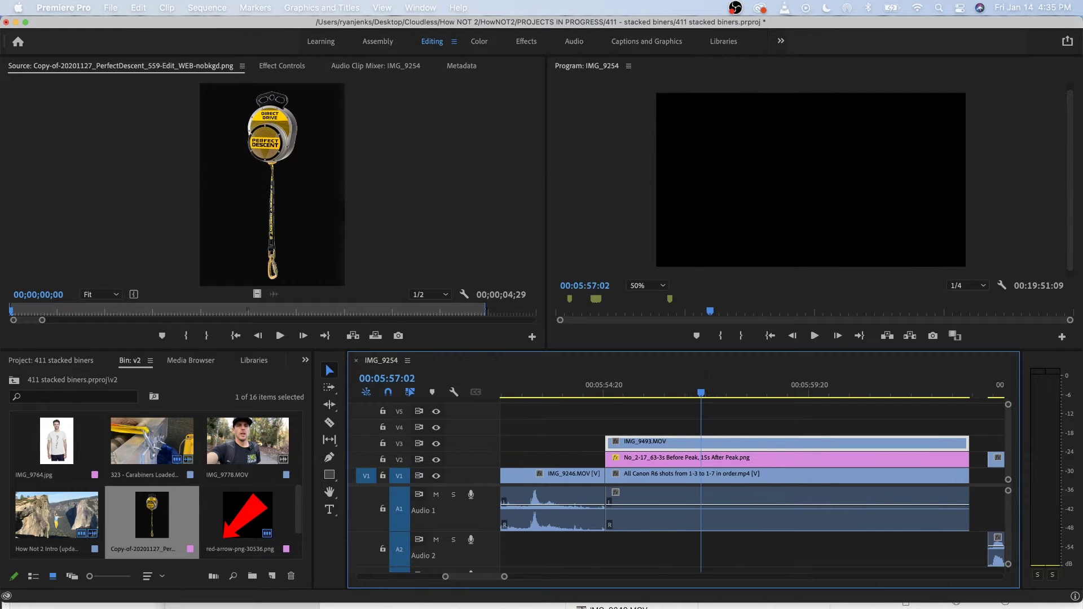
# Rotate IMG_9493.MOV so the load cell reads horizontally, shrink it into the frame's upper-left corner and preview the overlay.
pyautogui.click(806, 186)
pyautogui.moveTo(898, 180); pyautogui.dragTo(826, 55)
pyautogui.moveTo(1025, 204); pyautogui.dragTo(928, 192)
pyautogui.moveTo(937, 194); pyautogui.dragTo(937, 179)
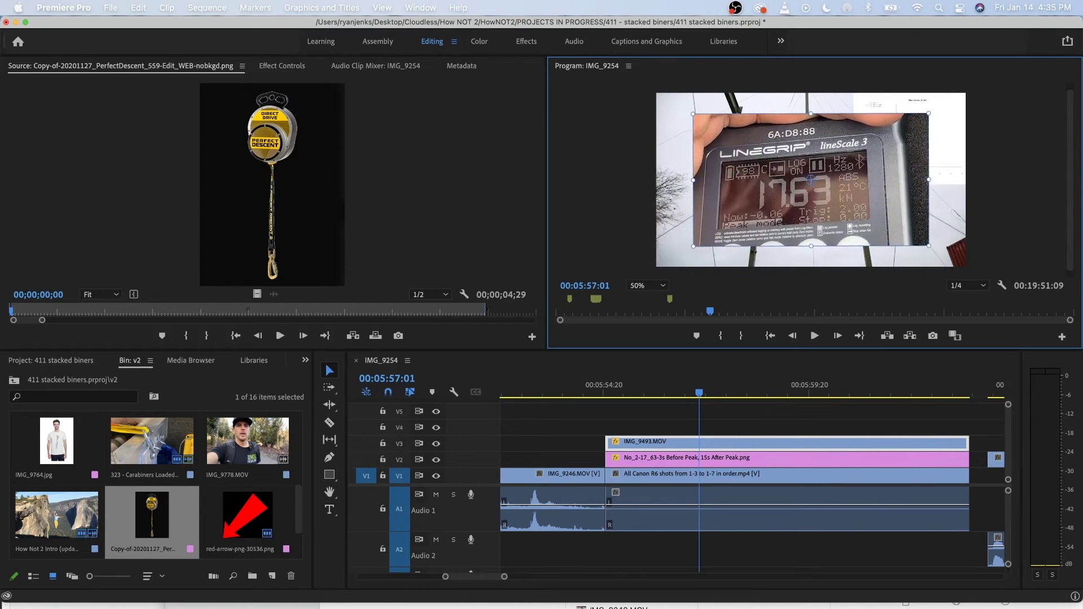
pyautogui.moveTo(807, 187); pyautogui.dragTo(718, 162)
pyautogui.moveTo(841, 221); pyautogui.dragTo(784, 189)
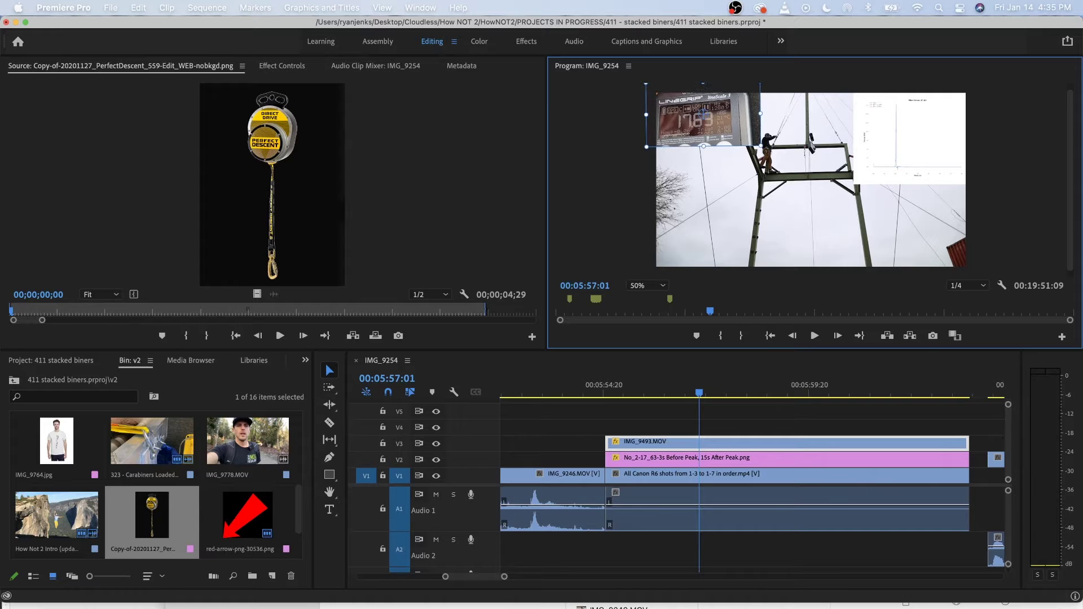
pyautogui.press('space')
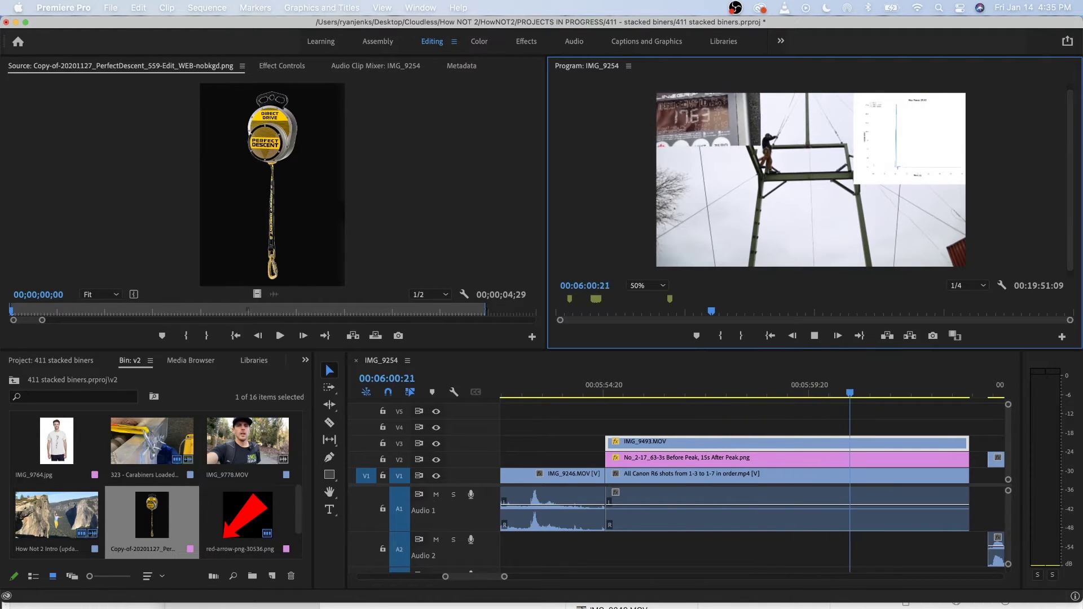
pyautogui.press('space')
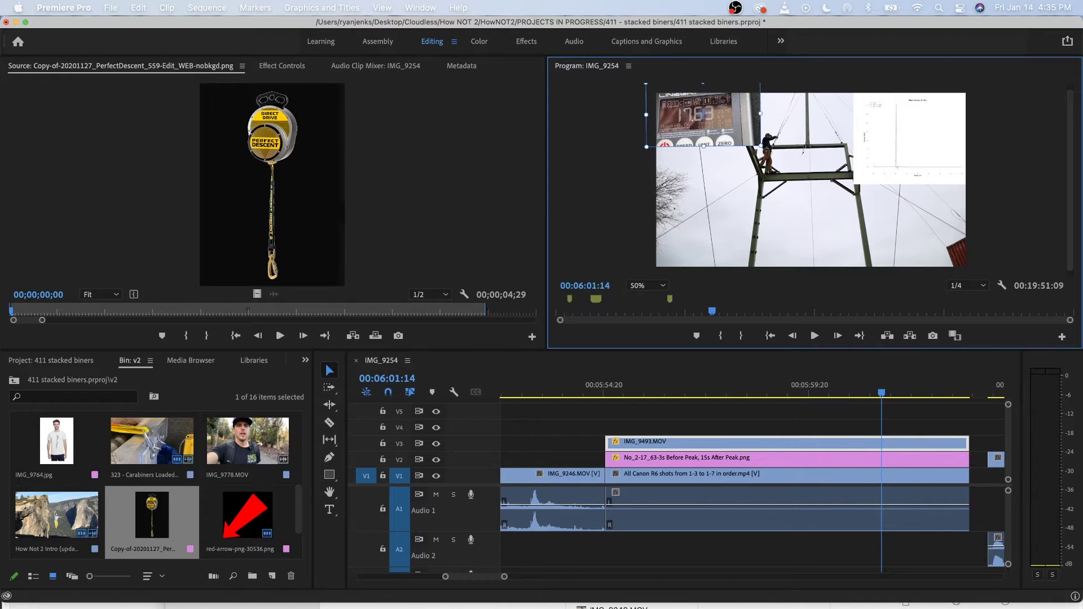
# Add red-arrow-png-30536.png on V4 above IMG_9493.MOV, shrink it and turn it to point up-right beside the tower's crossbeam.
pyautogui.moveTo(248, 515); pyautogui.dragTo(722, 427)
pyautogui.moveTo(698, 389); pyautogui.dragTo(740, 389)
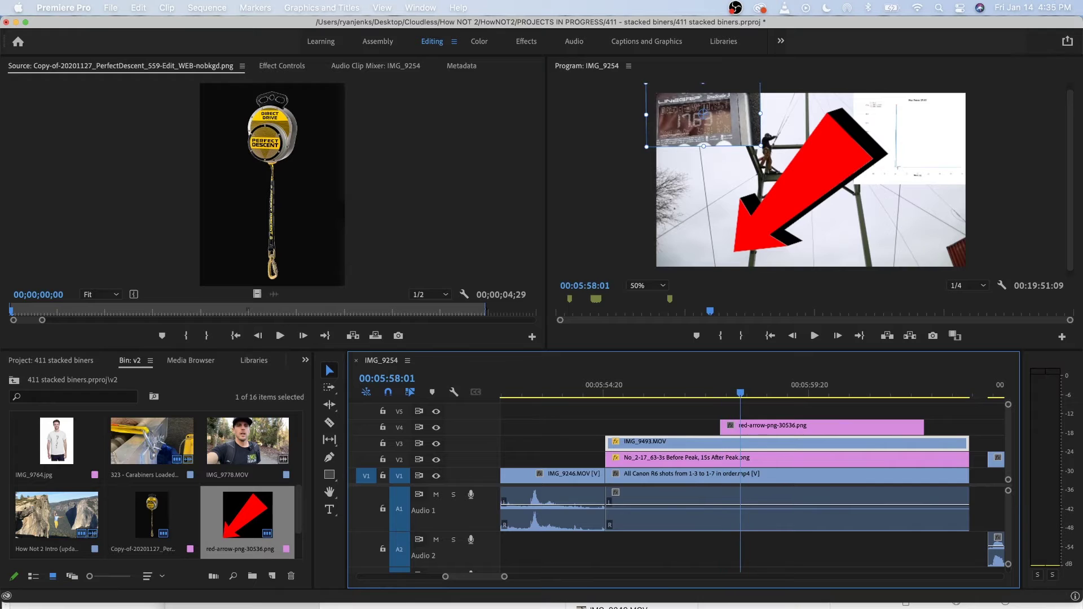
pyautogui.click(807, 180)
pyautogui.moveTo(888, 252); pyautogui.dragTo(762, 185)
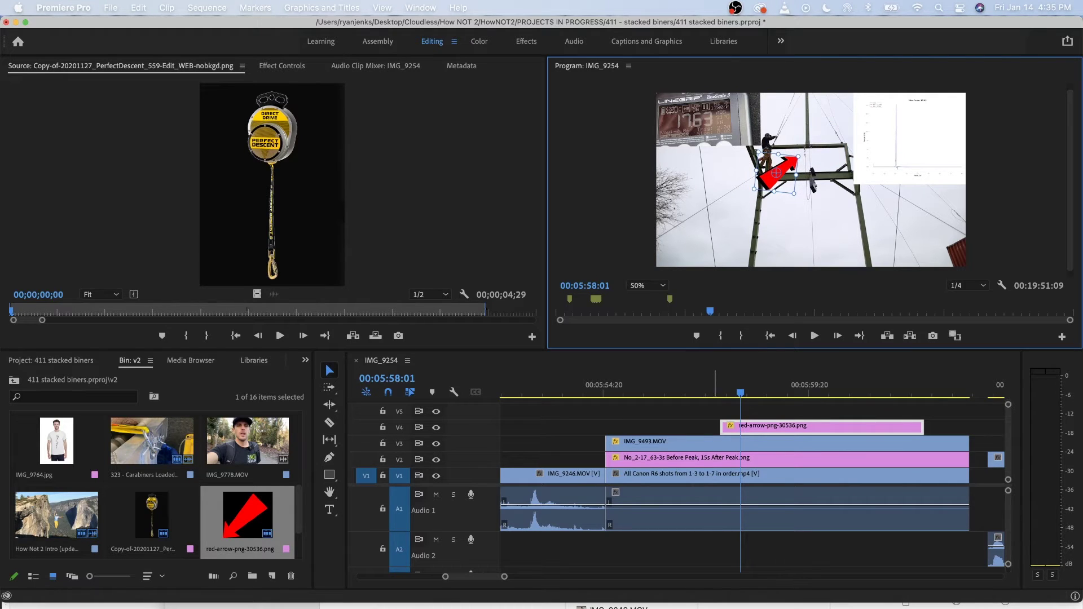
# Trim both ends of the red arrow clip so it runs from just before 00:05:59:09 to just past 00:06:00:12.
pyautogui.press('space')
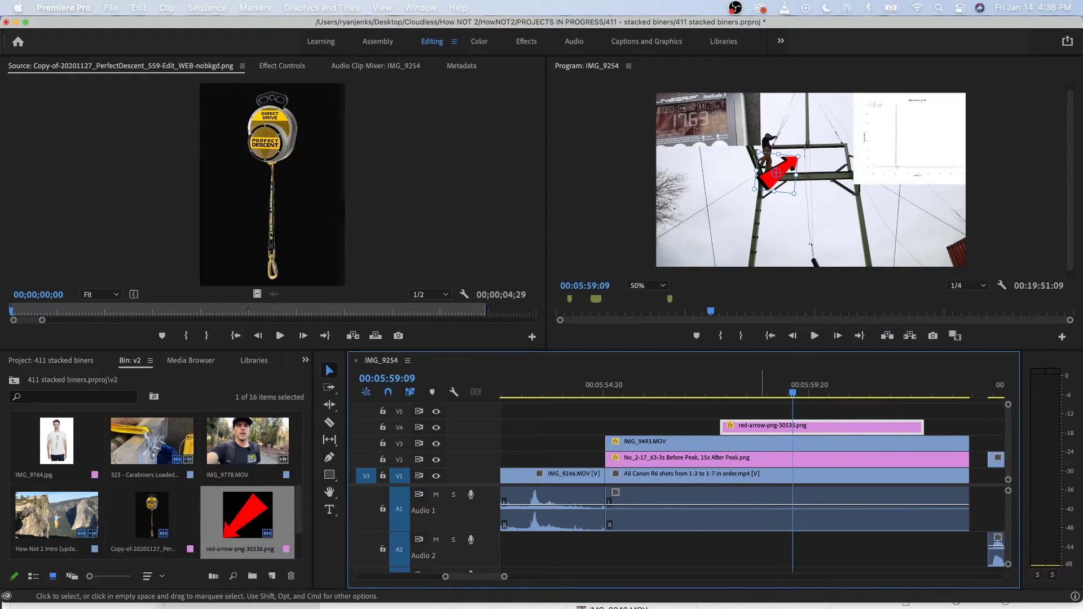
pyautogui.moveTo(723, 426); pyautogui.dragTo(794, 426)
pyautogui.click(739, 391)
pyautogui.press('space')
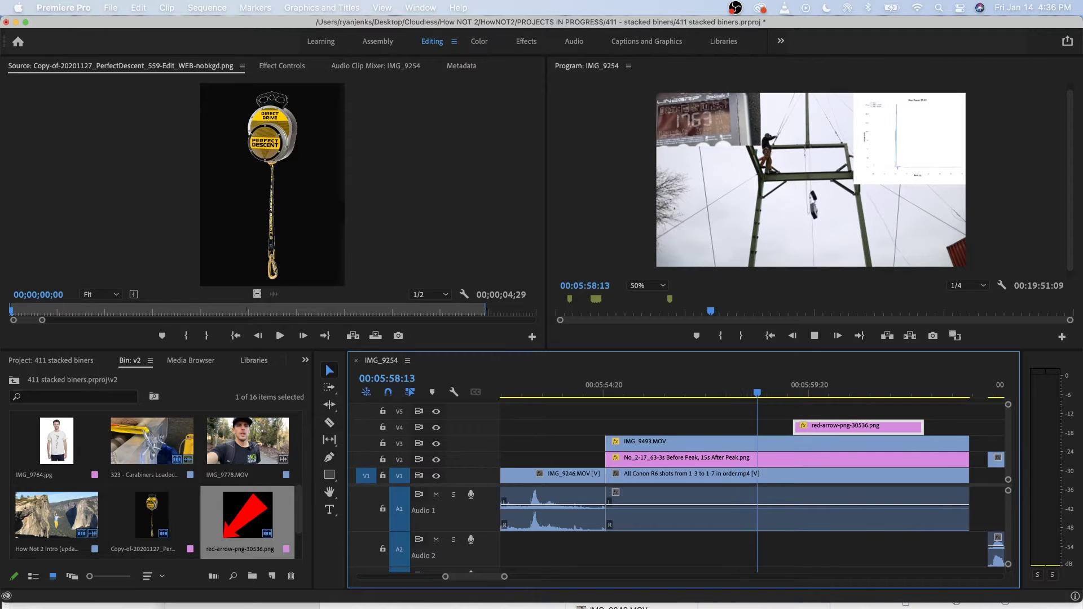
pyautogui.press('space')
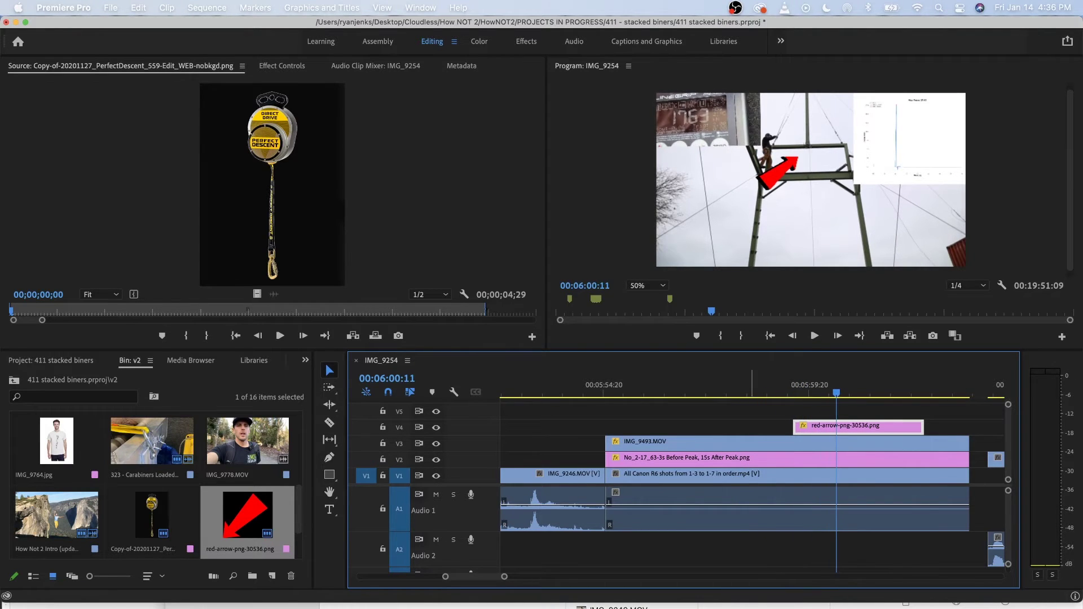
pyautogui.moveTo(795, 427); pyautogui.dragTo(784, 427)
pyautogui.click(750, 391)
pyautogui.press('space')
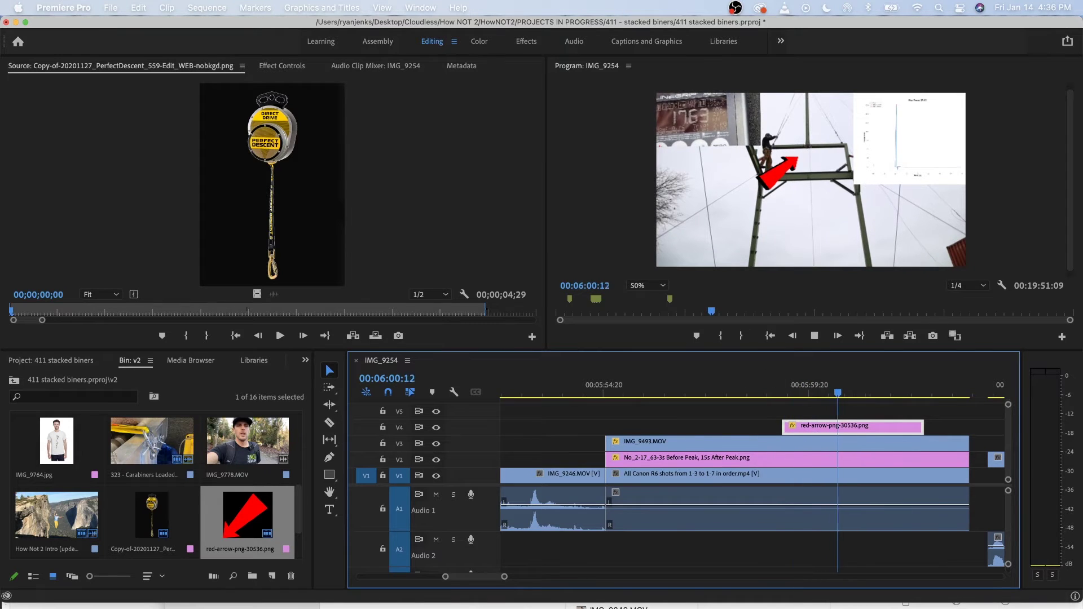
pyautogui.press('space')
pyautogui.moveTo(923, 427); pyautogui.dragTo(844, 427)
# Play the assembled drop test from 00:05:47:21 through the overlays and into IMG_9492.MOV to review it.
pyautogui.press('-')
pyautogui.click(724, 391)
pyautogui.press('space')
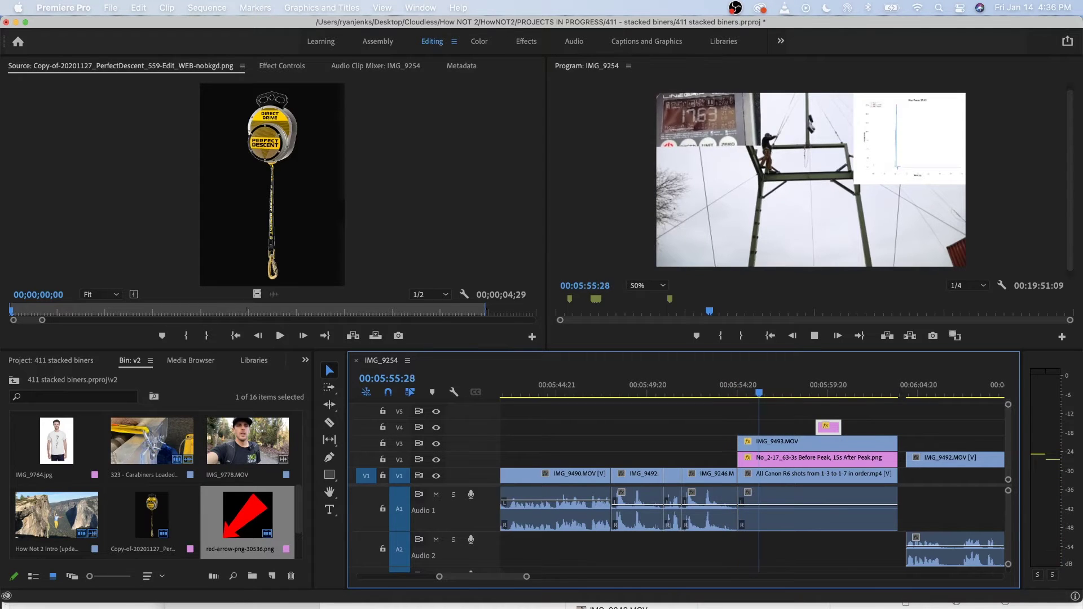
pyautogui.moveTo(679, 392); pyautogui.dragTo(610, 392)
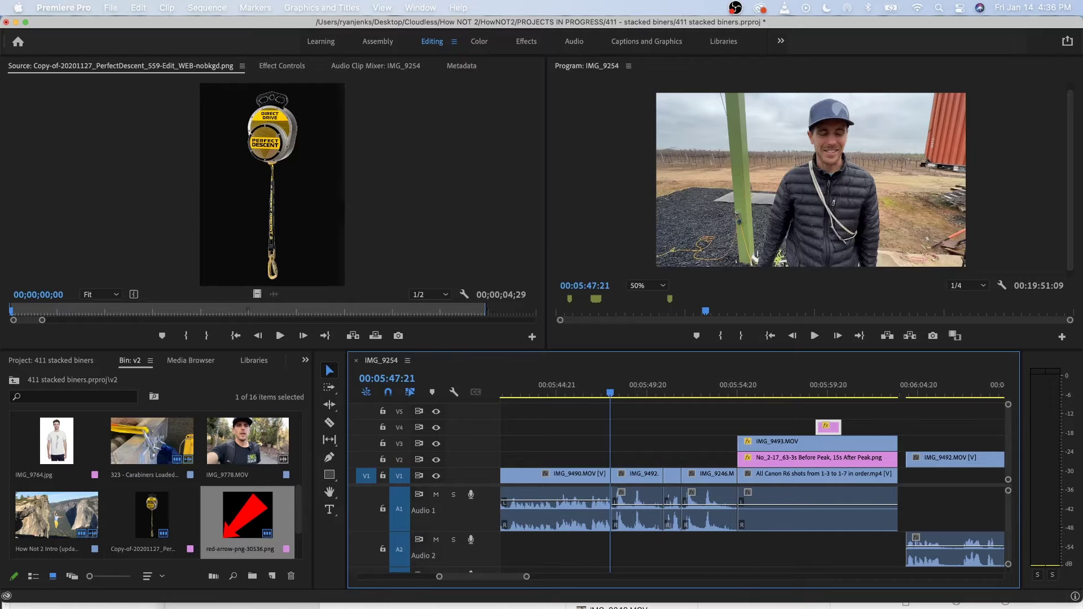
pyautogui.press('space')
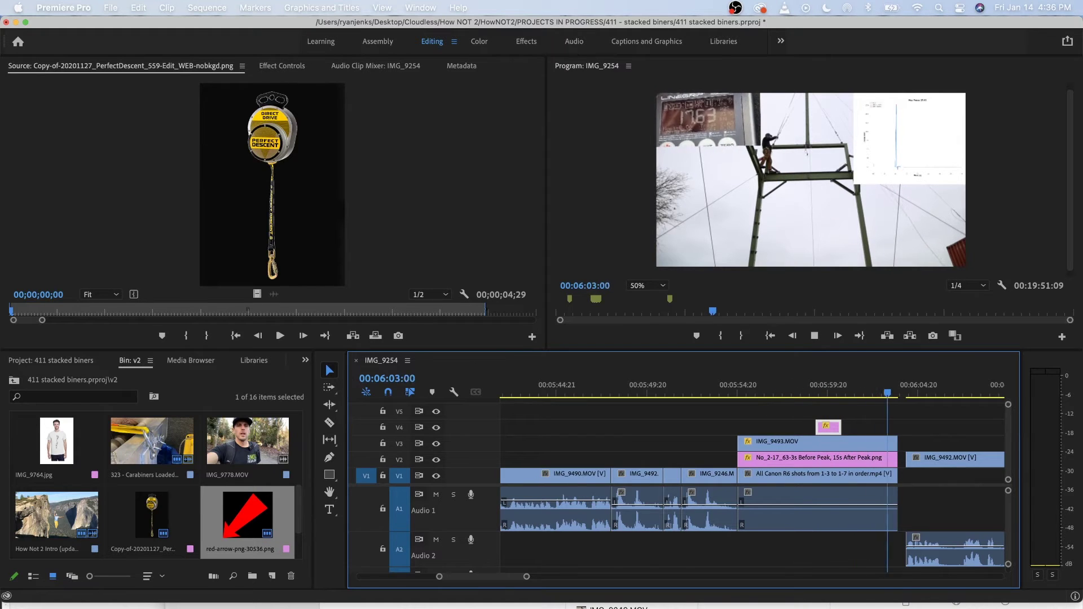
pyautogui.press('-')
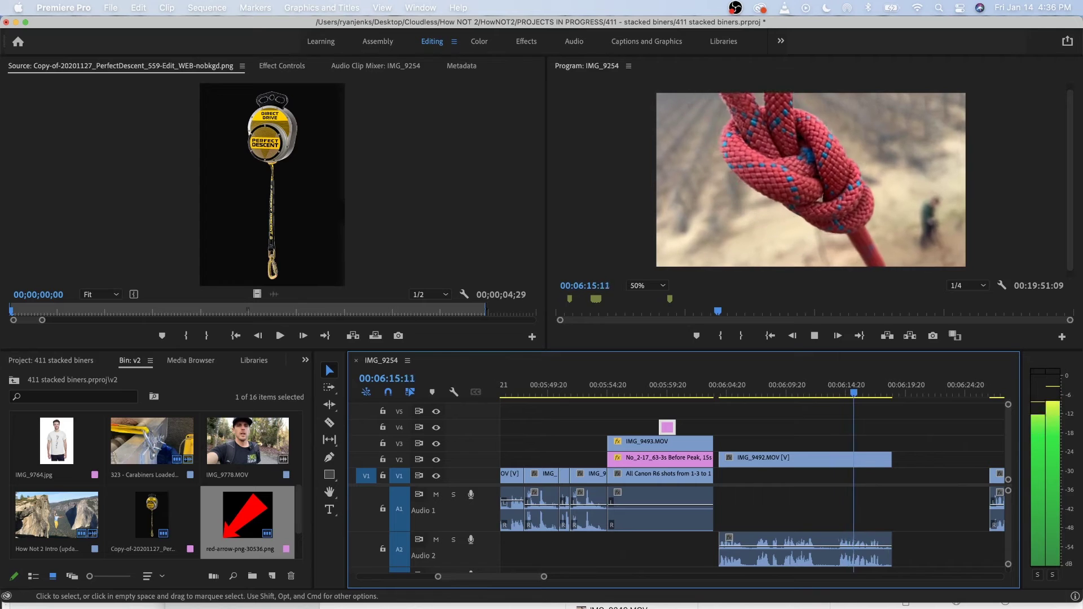
# Find the end of the carabiner close-up in IMG_9492.MOV and split the clip at 00:06:11:29.
pyautogui.click(803, 390)
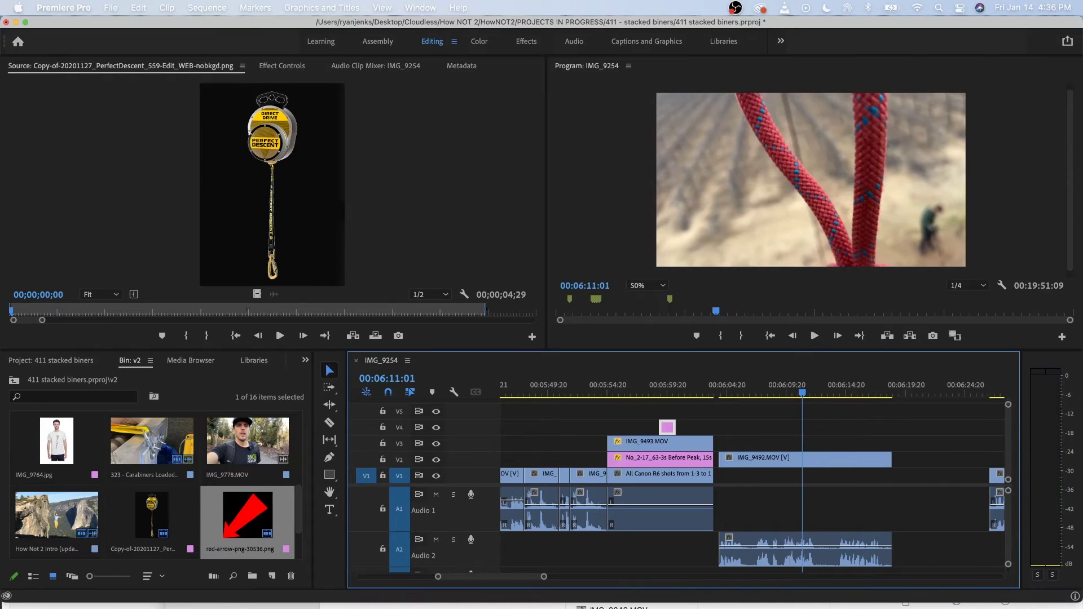
pyautogui.press('space')
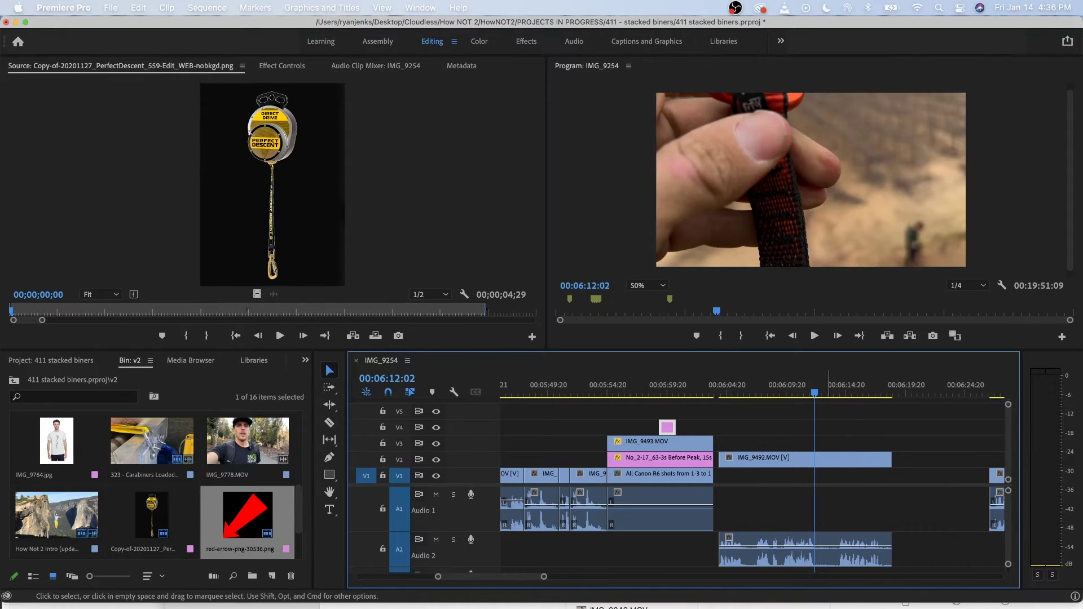
pyautogui.press('Left')
pyautogui.press('Left')
pyautogui.press('Left')
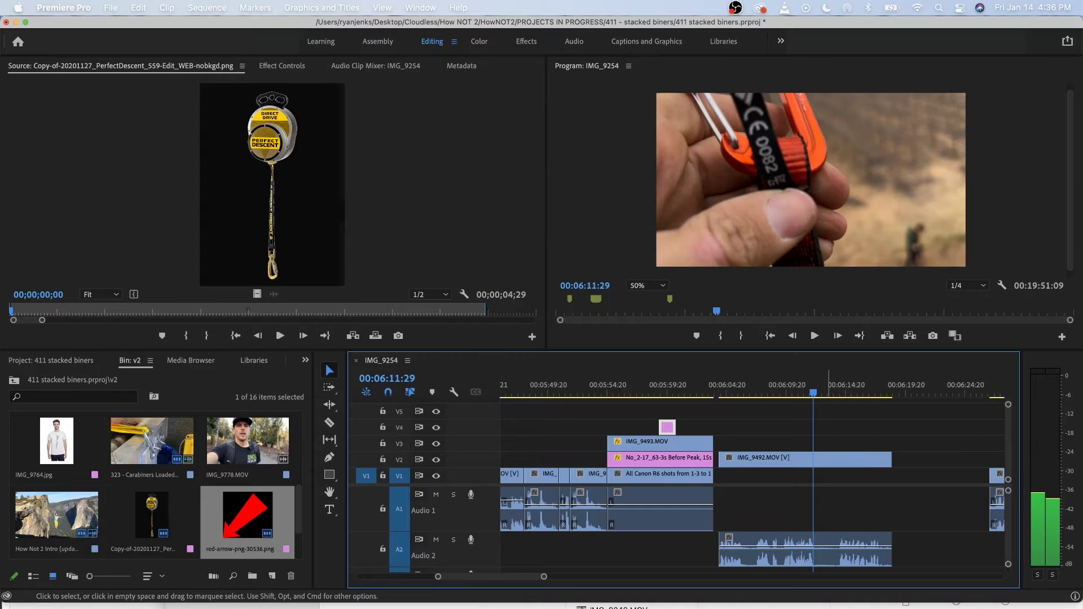
pyautogui.press('super+k')
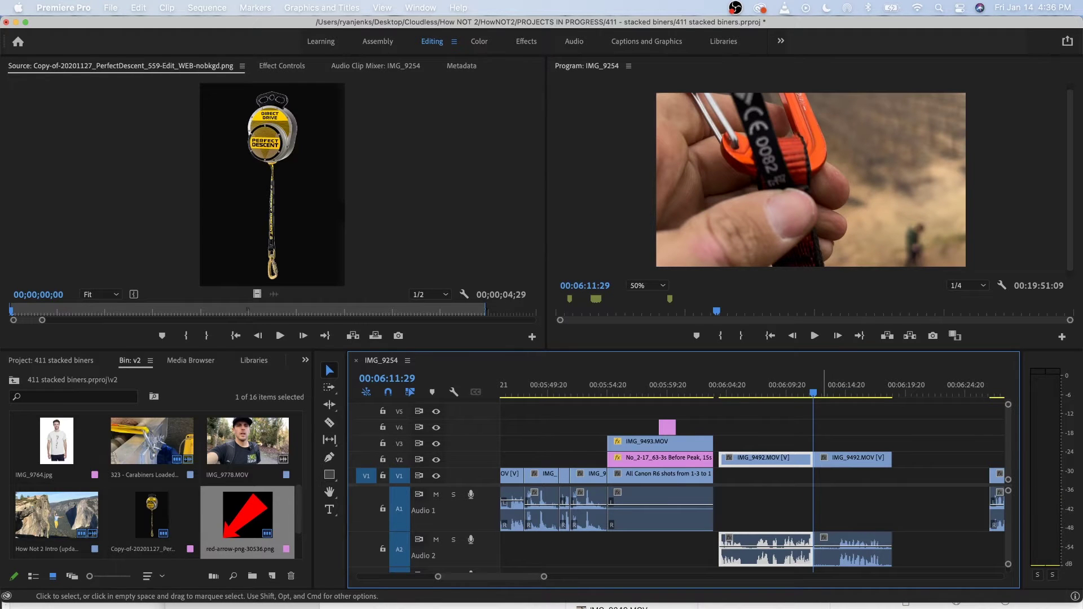
# Shorten the second IMG_9492.MOV piece and move both pieces onto V1 and A1 directly after the Canon R6 clip.
pyautogui.moveTo(799, 461); pyautogui.dragTo(834, 474)
pyautogui.moveTo(762, 458); pyautogui.dragTo(761, 474)
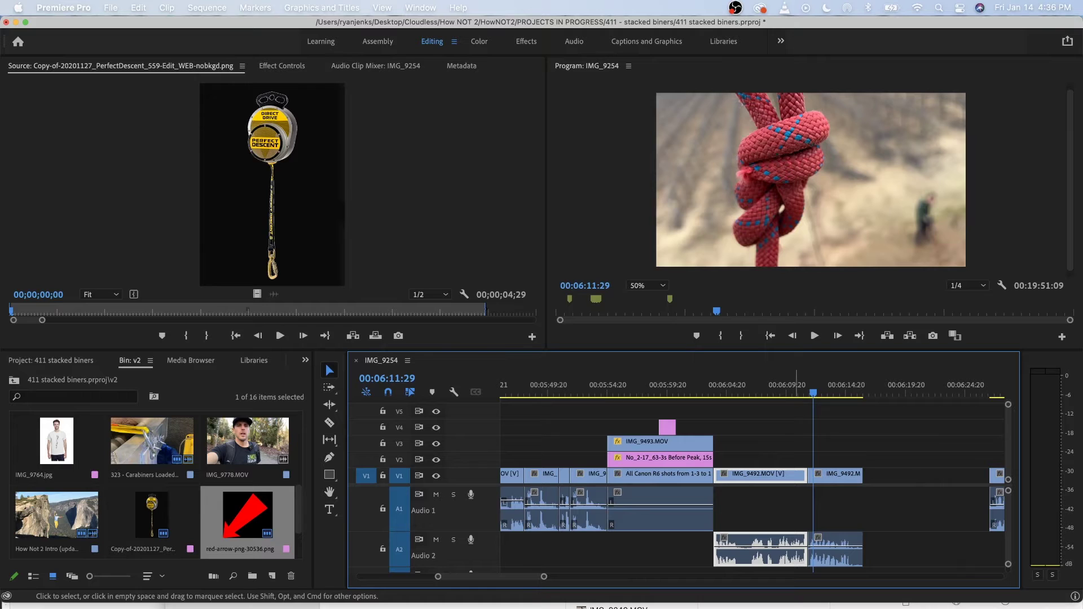
pyautogui.keyDown('shift'); pyautogui.click(835, 550); pyautogui.keyUp('shift')
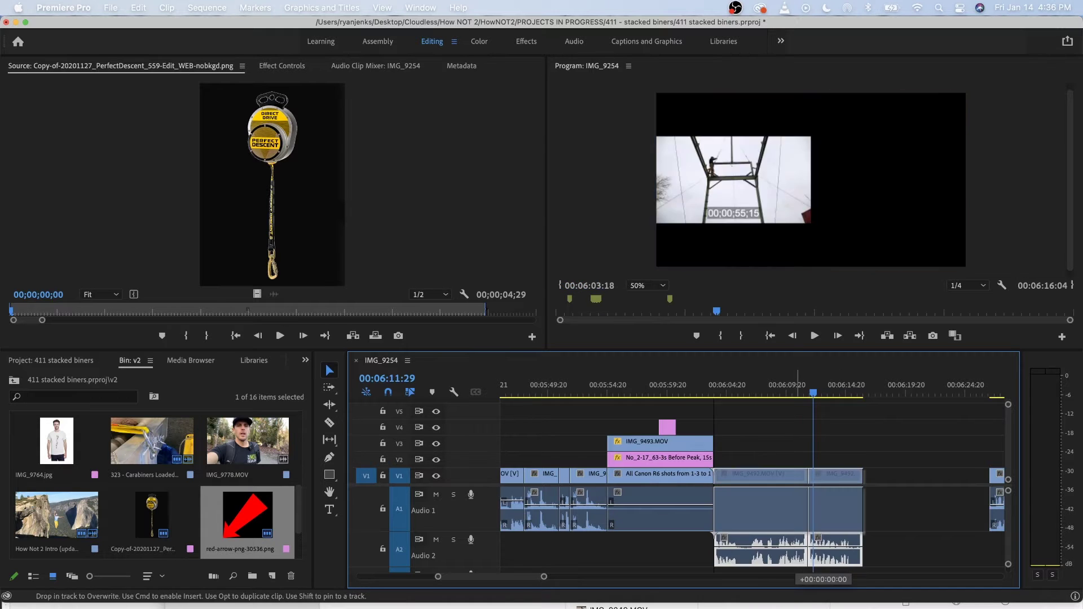
pyautogui.moveTo(761, 550); pyautogui.dragTo(762, 508)
# Play the second IMG_9492.MOV piece to find where it should stop and trim its end to 00:06:15:00.
pyautogui.click(707, 388)
pyautogui.press('space')
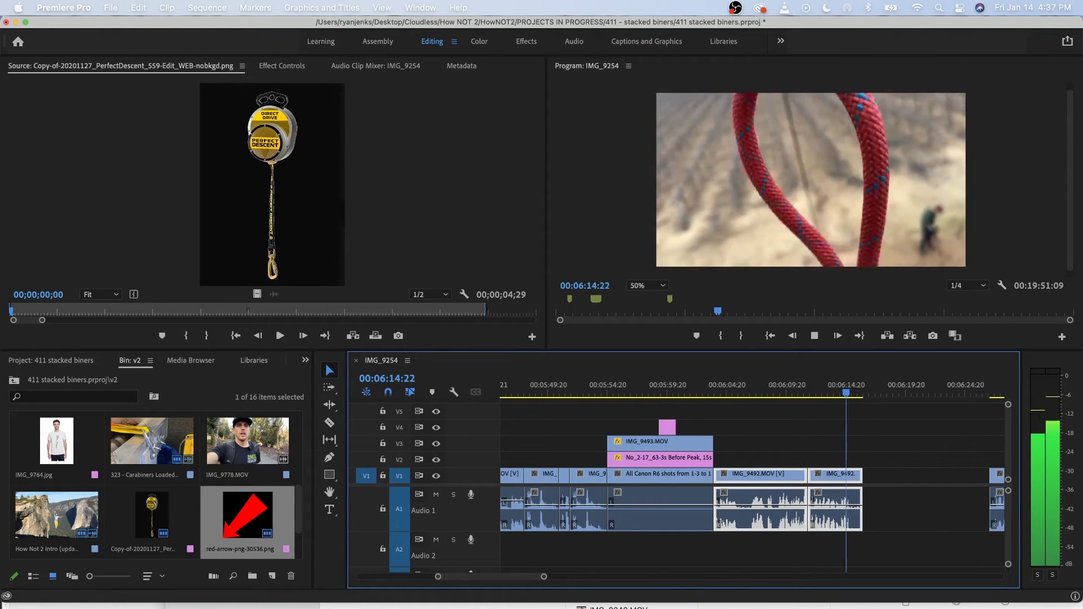
pyautogui.press('space')
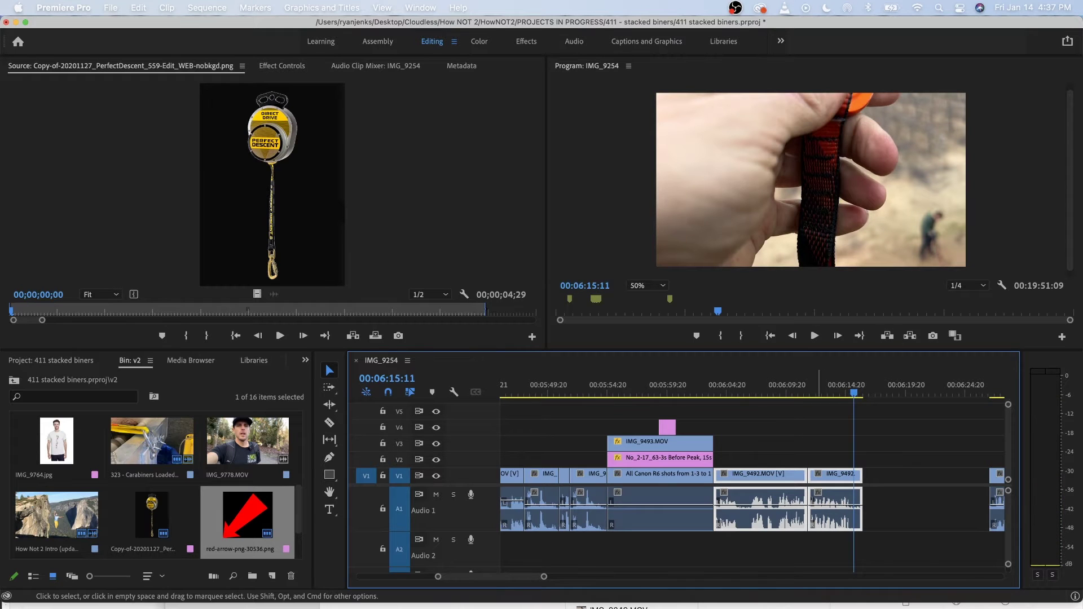
pyautogui.press('=')
pyautogui.press('=')
pyautogui.hotkey('shift', 'k')
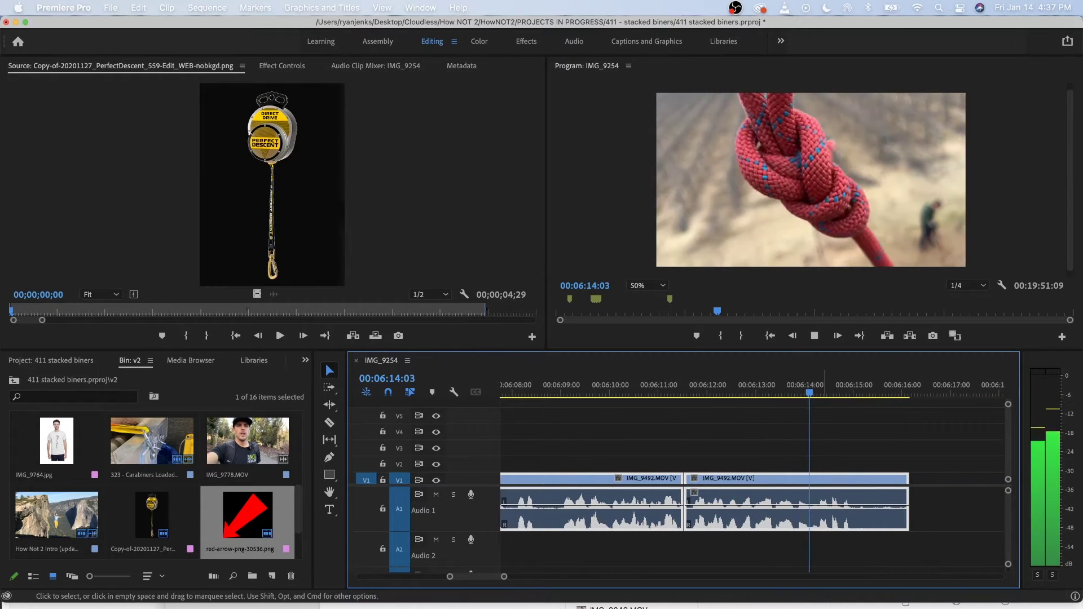
pyautogui.hotkey('shift', 'k')
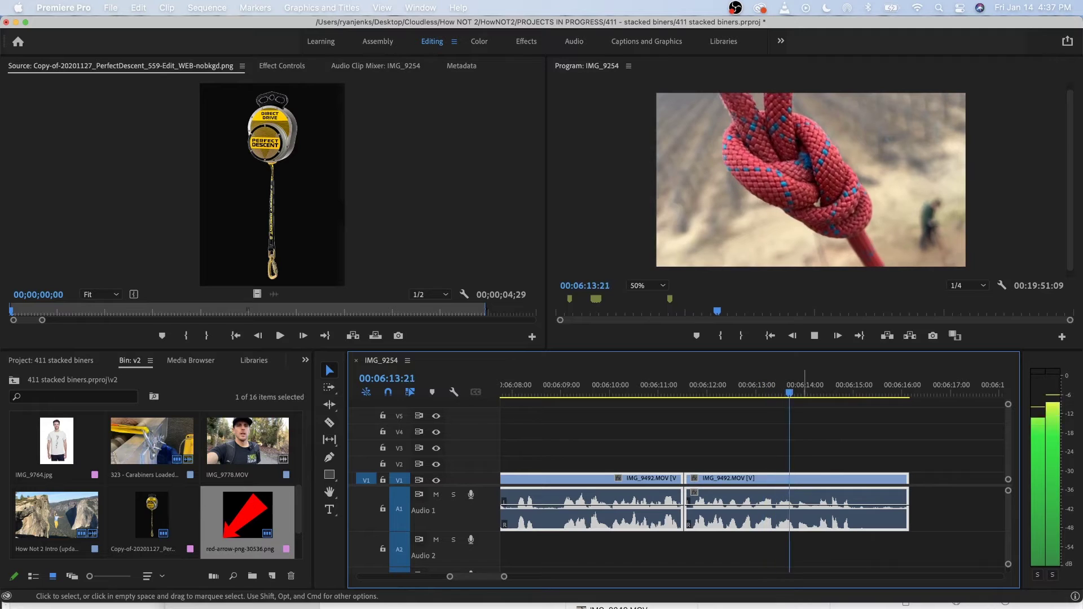
pyautogui.press('space')
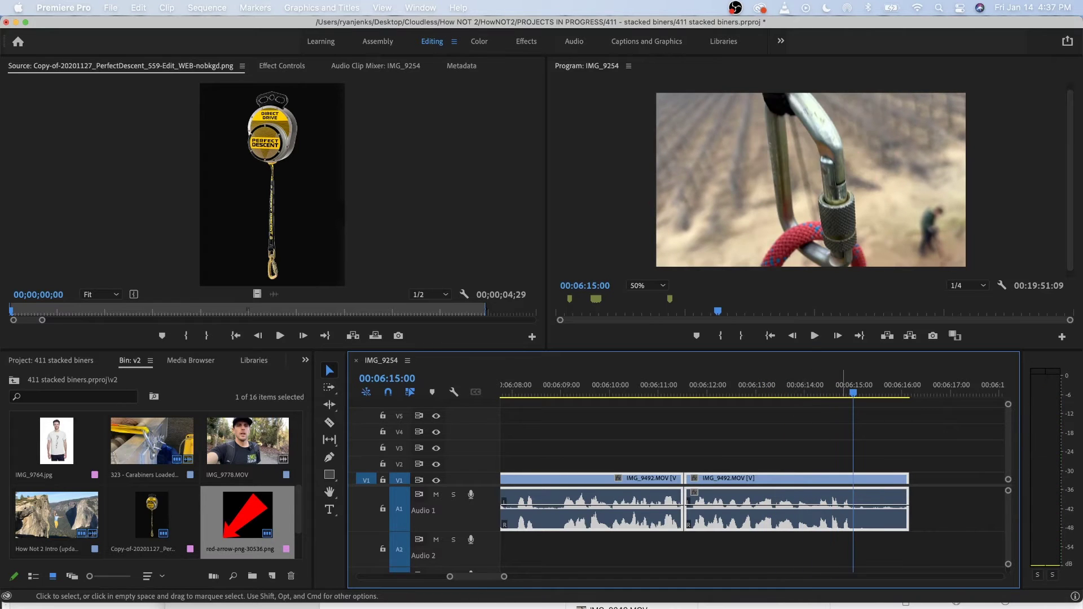
pyautogui.press('super+k')
pyautogui.moveTo(908, 506); pyautogui.dragTo(853, 506)
# Ripple-delete the empty gap between the shortened IMG_9492.MOV piece and IMG_9494.MOV.
pyautogui.press('-')
pyautogui.press('-')
pyautogui.hscroll(3, 752, 490)
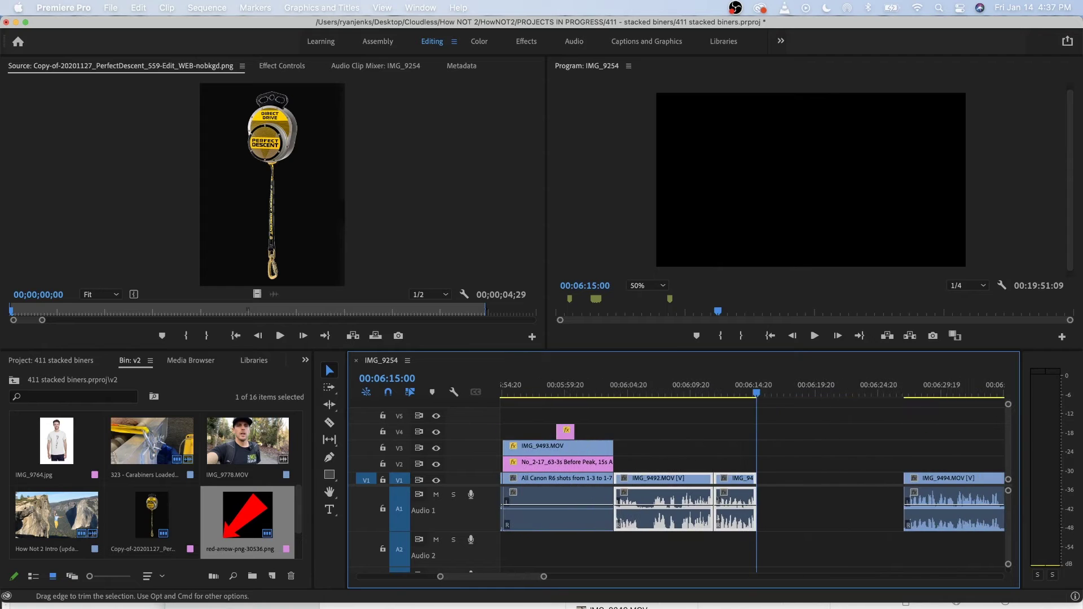
pyautogui.scroll(-2, 840, 499)
pyautogui.hscroll(2, 841, 500)
pyautogui.scroll(-3, 840, 499)
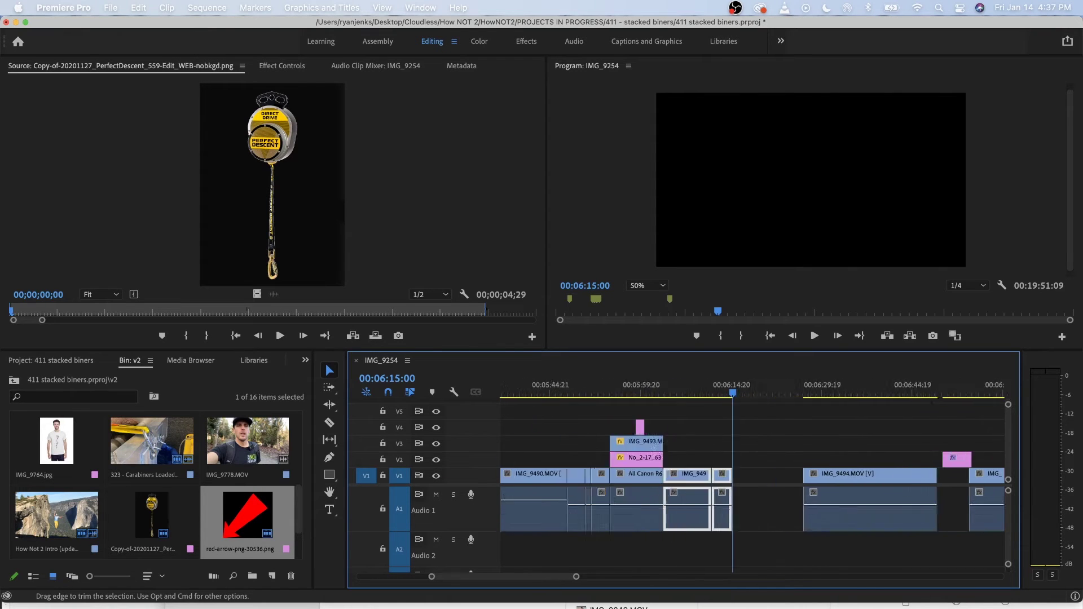
pyautogui.scroll(-2, 854, 499)
pyautogui.moveTo(830, 393)
pyautogui.mouseDown()
pyautogui.moveTo(864, 394)
pyautogui.moveTo(813, 393)
pyautogui.mouseUp()
pyautogui.rightClick(782, 480)
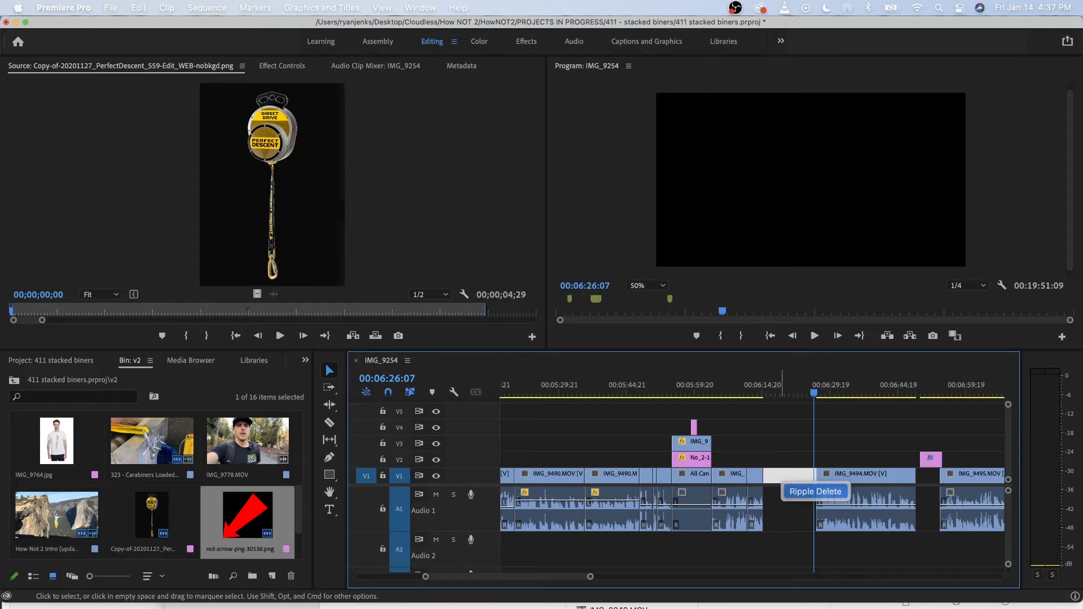
pyautogui.click(816, 491)
# Play the transition from IMG_9492.MOV into IMG_9494.MOV to check where the speech starts.
pyautogui.scroll(3, 766, 499)
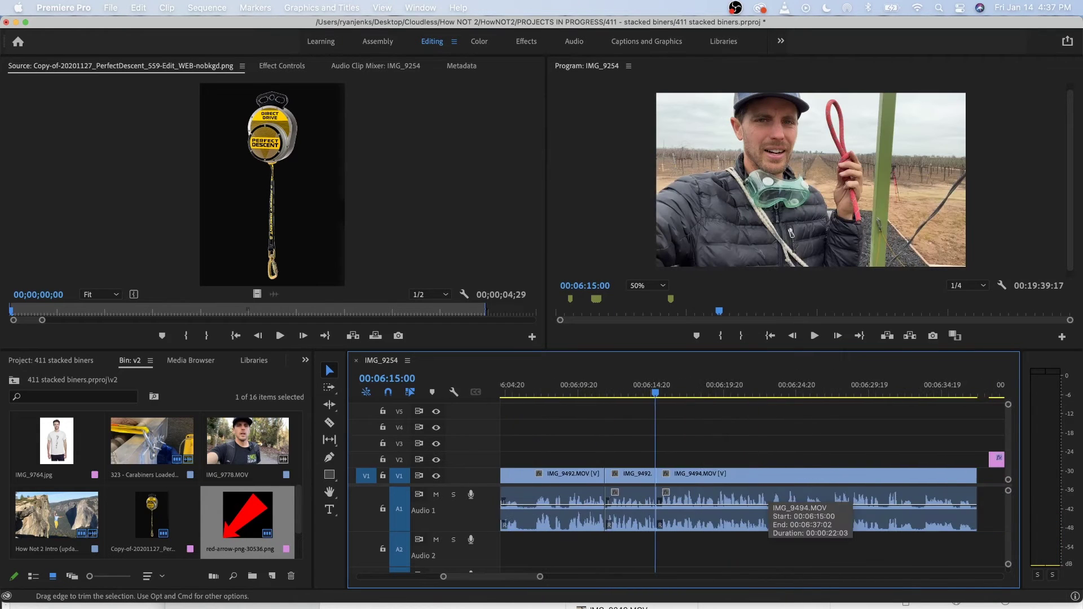
pyautogui.hscroll(1, 766, 501)
pyautogui.press('space')
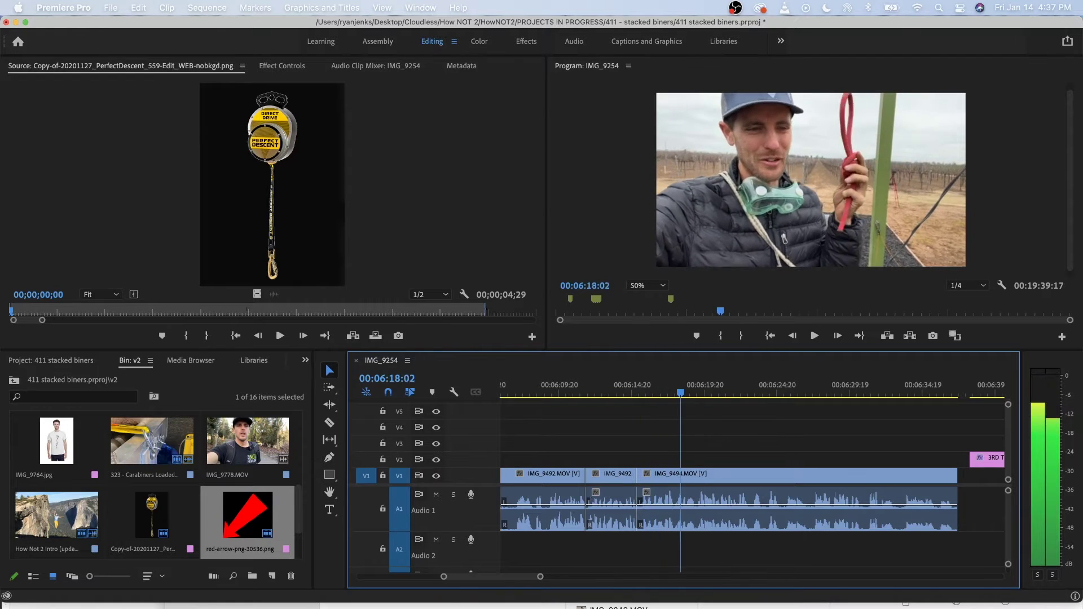
pyautogui.moveTo(648, 392); pyautogui.dragTo(638, 392)
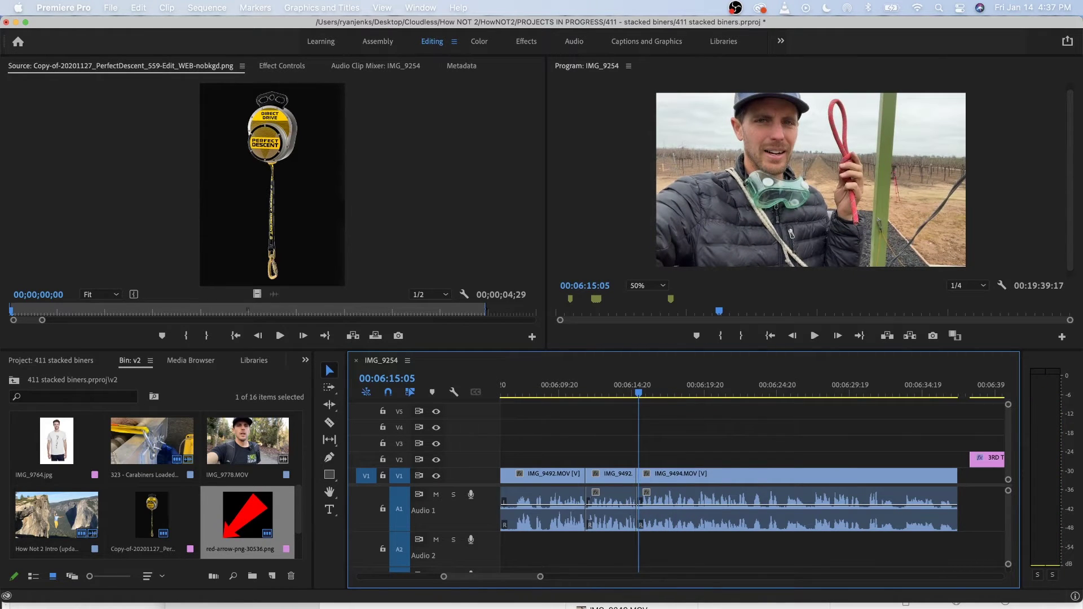
pyautogui.scroll(3, 653, 485)
pyautogui.press('space')
pyautogui.click(614, 392)
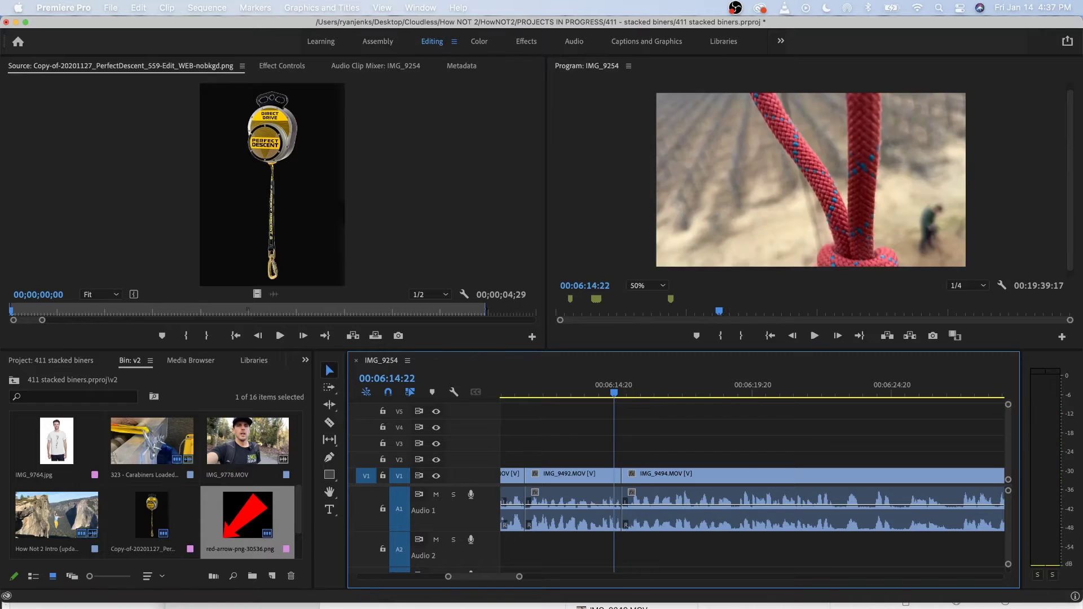
pyautogui.press('space')
pyautogui.press('space')
pyautogui.scroll(3, 627, 485)
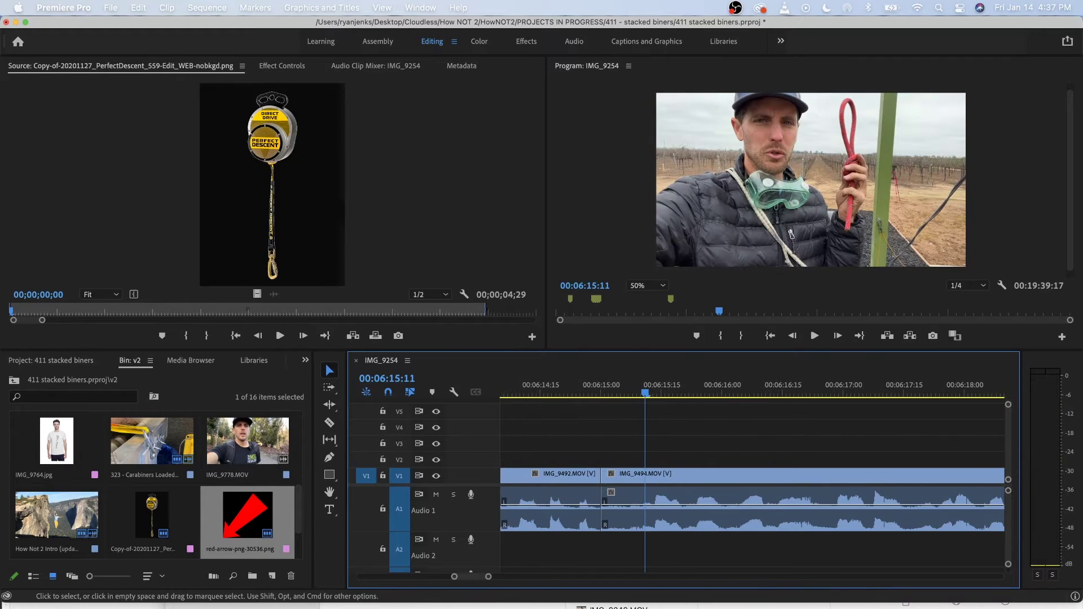
# Trim the start of IMG_9494.MOV to 00:06:15:08 and ripple-delete the gap this leaves.
pyautogui.press('Up')
pyautogui.press('space')
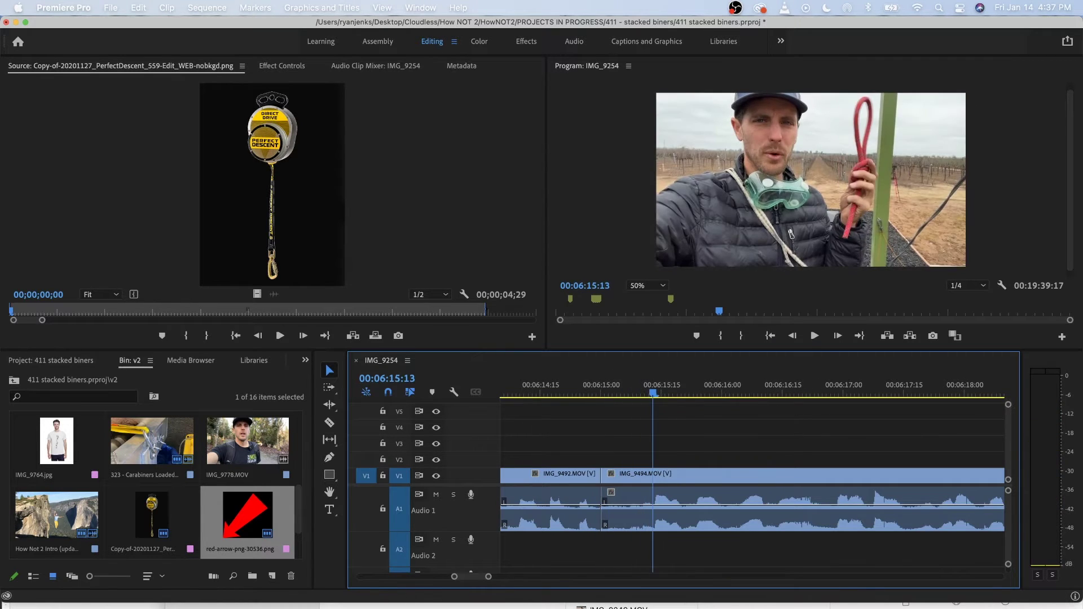
pyautogui.press('Left')
pyautogui.press('Left')
pyautogui.press('Left')
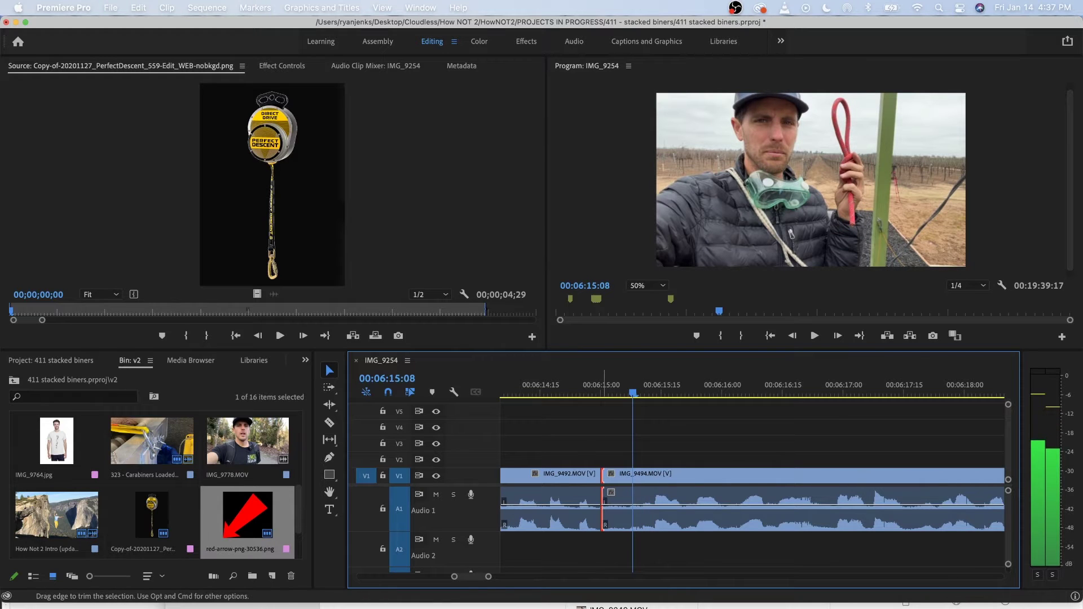
pyautogui.moveTo(602, 476); pyautogui.dragTo(633, 477)
pyautogui.rightClick(620, 478)
pyautogui.click(654, 490)
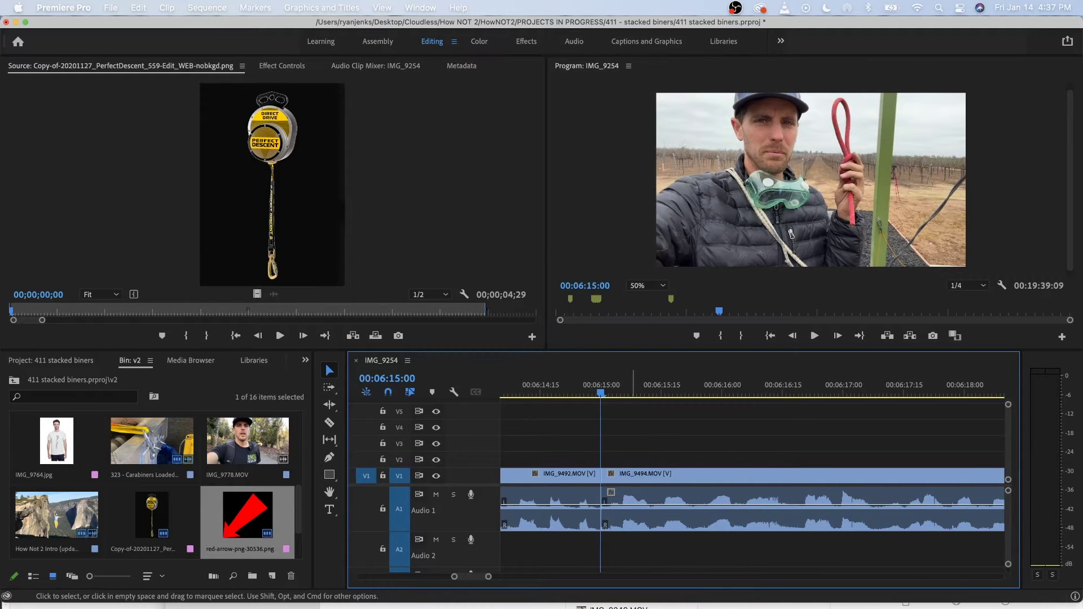
# Play IMG_9494.MOV from 00:06:15:00 to its end and replay its middle part to find sections to cut.
pyautogui.press('space')
pyautogui.press('-')
pyautogui.press('-')
pyautogui.press('-')
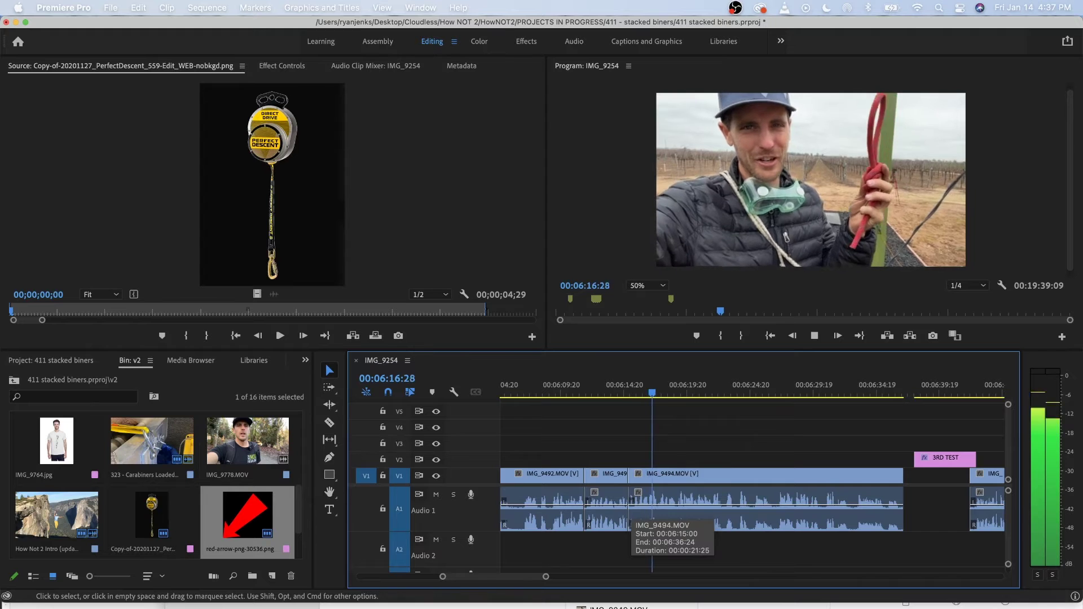
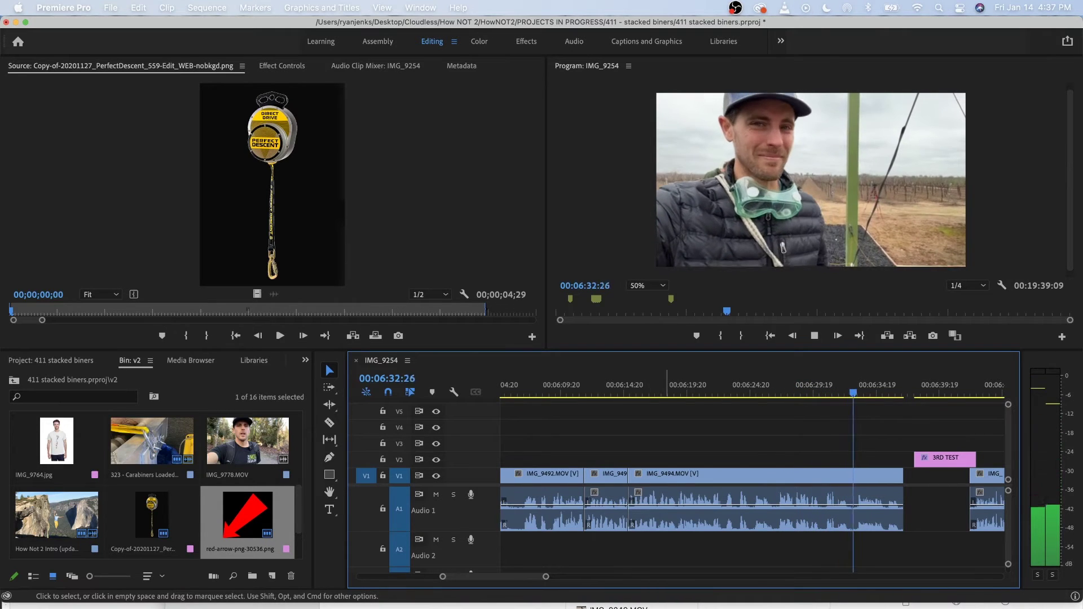
pyautogui.press('space')
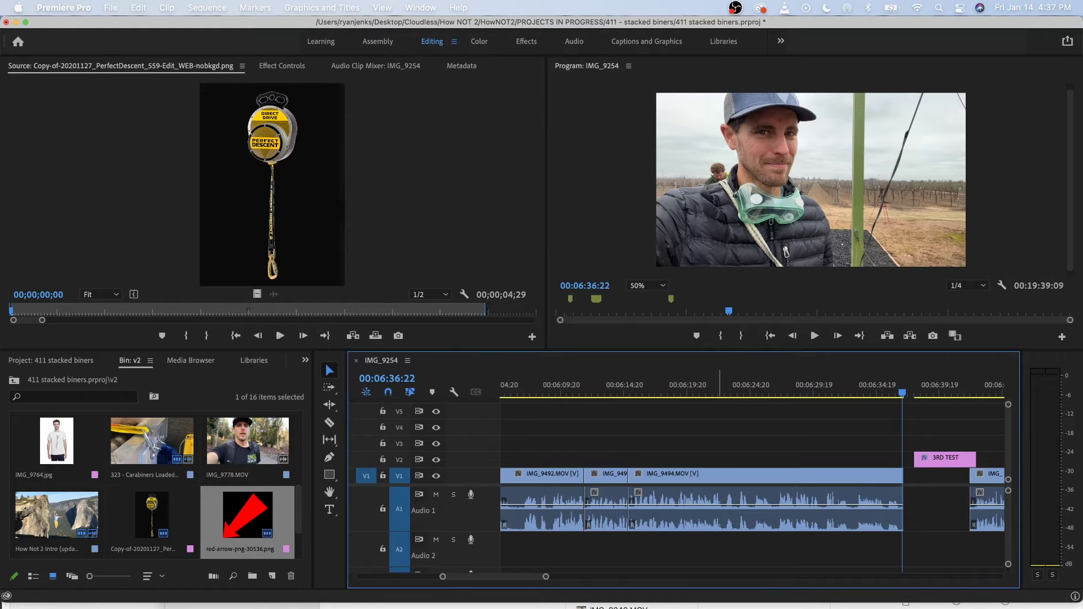
pyautogui.moveTo(773, 389); pyautogui.dragTo(701, 389)
pyautogui.press('space')
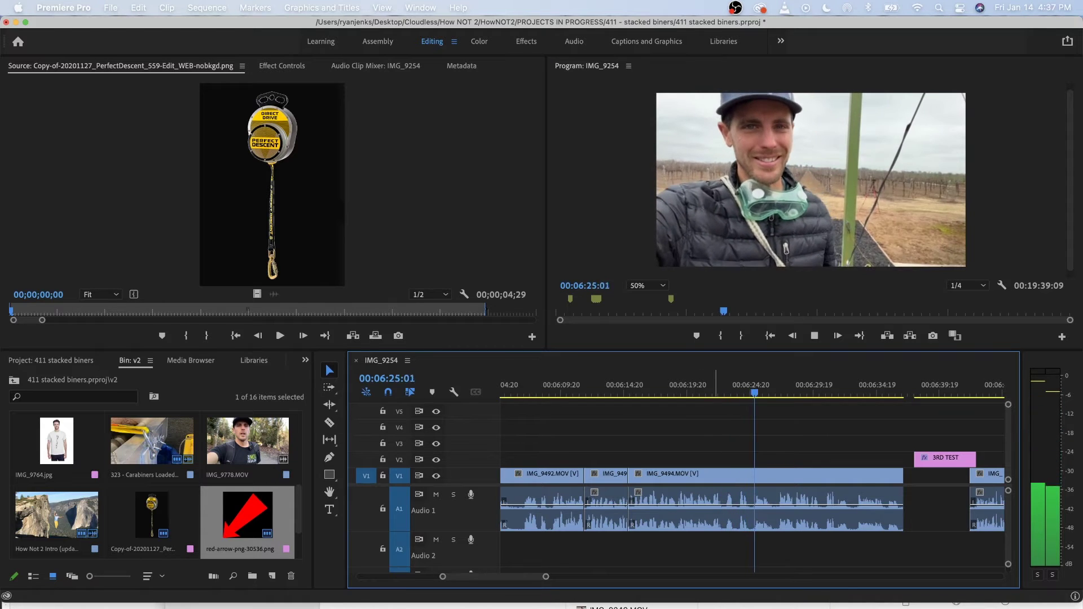
# Split IMG_9494.MOV at 00:06:22:12 and 00:06:30:20 and ripple-delete the section in between.
pyautogui.click(713, 389)
pyautogui.press('space')
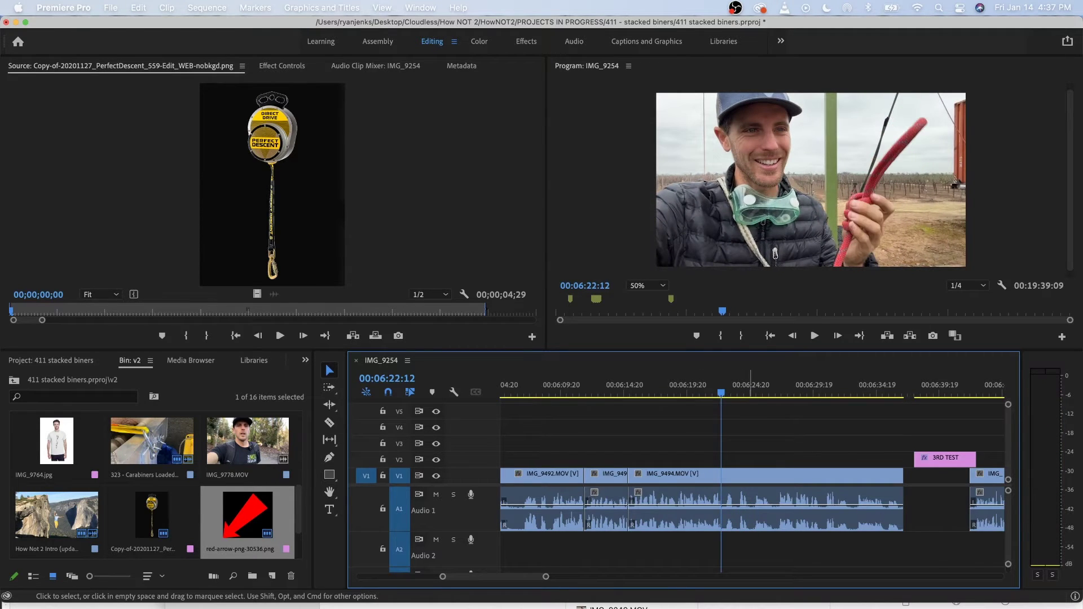
pyautogui.click(750, 496)
pyautogui.press('super+k')
pyautogui.press('space')
pyautogui.click(783, 390)
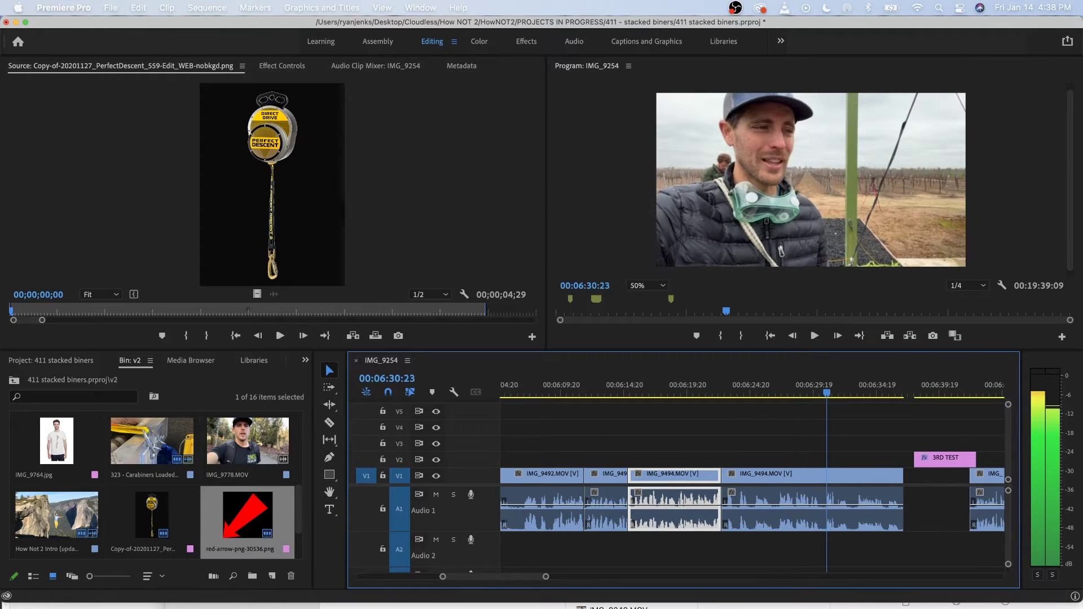
pyautogui.press('space')
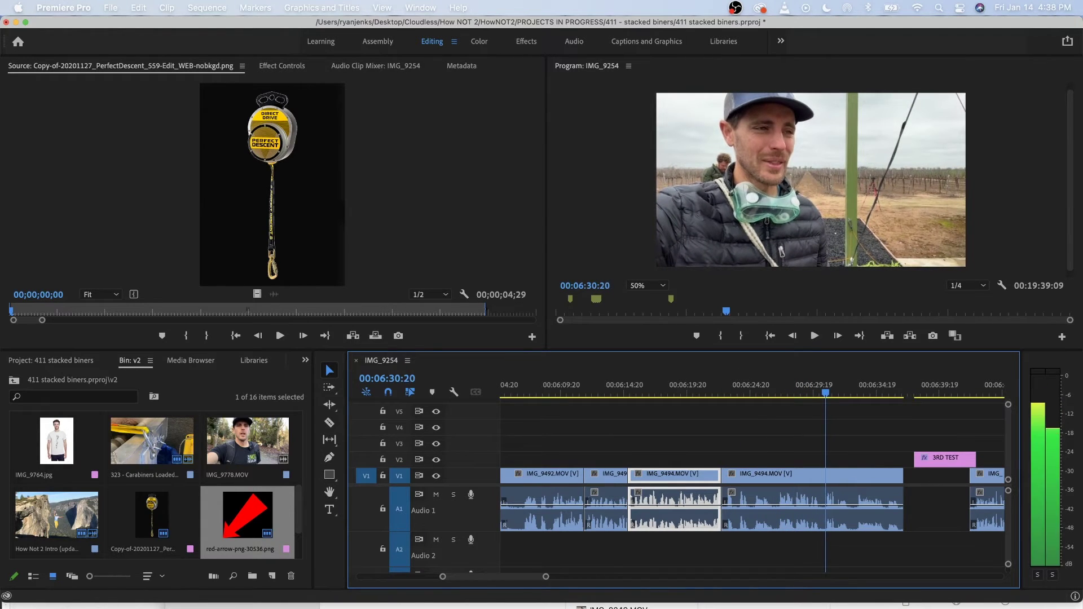
pyautogui.press('super+k')
pyautogui.press('space')
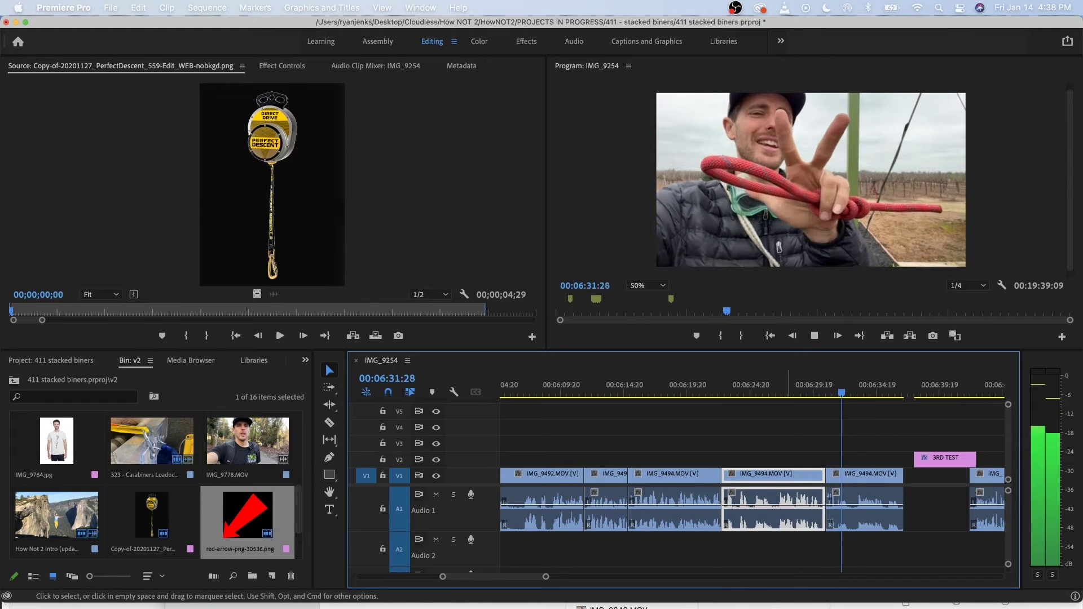
pyautogui.hotkey('alt', 'BackSpace')
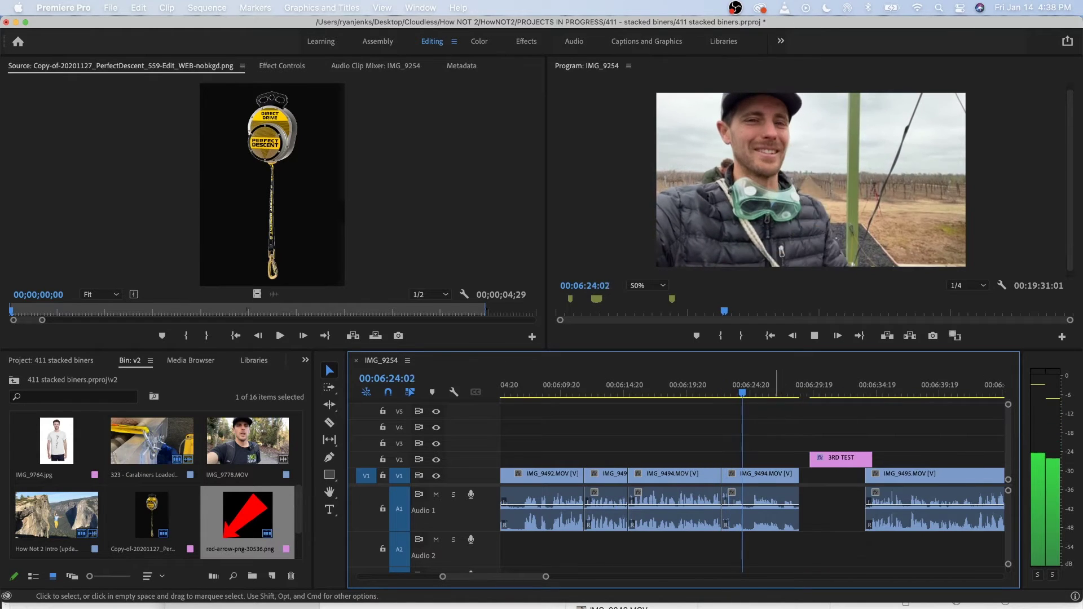
# Split the last IMG_9494.MOV piece at 00:06:24:29 and play the remainder almost to its end.
pyautogui.press('space')
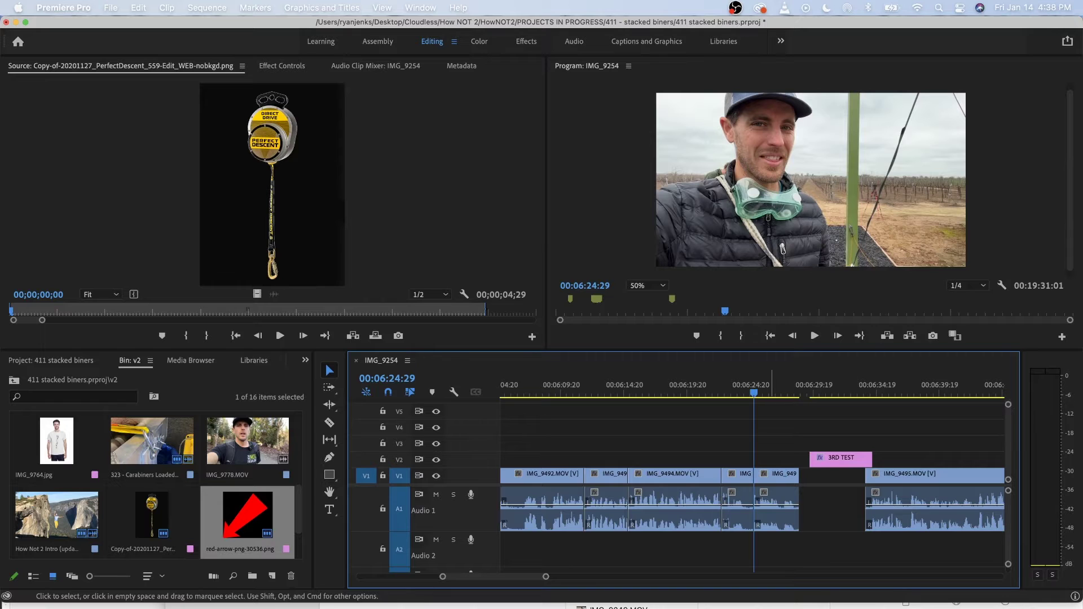
pyautogui.press('space')
pyautogui.press('=')
pyautogui.press('=')
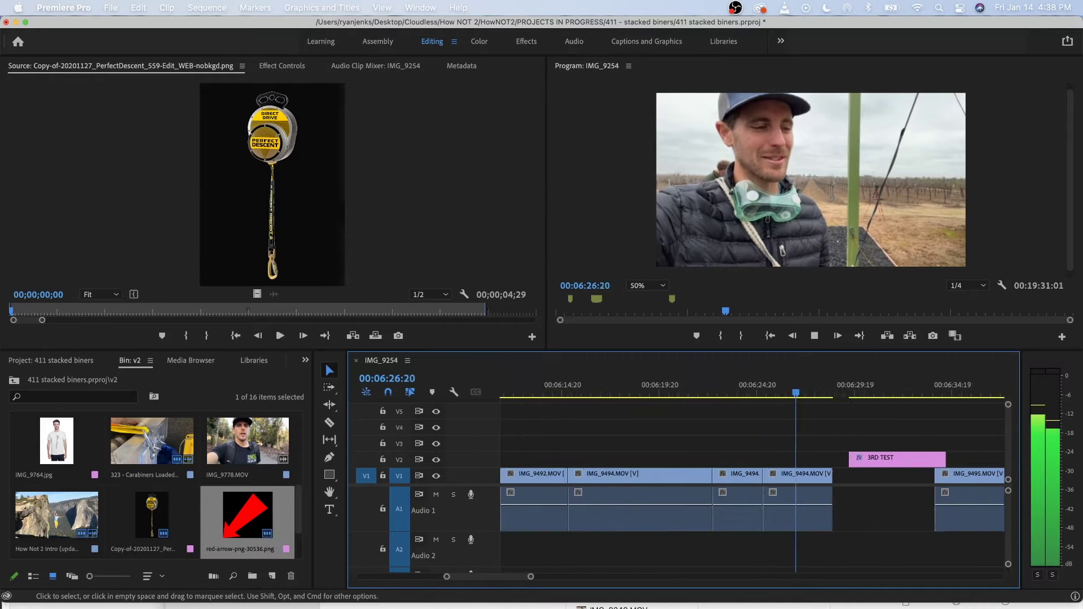
pyautogui.press('space')
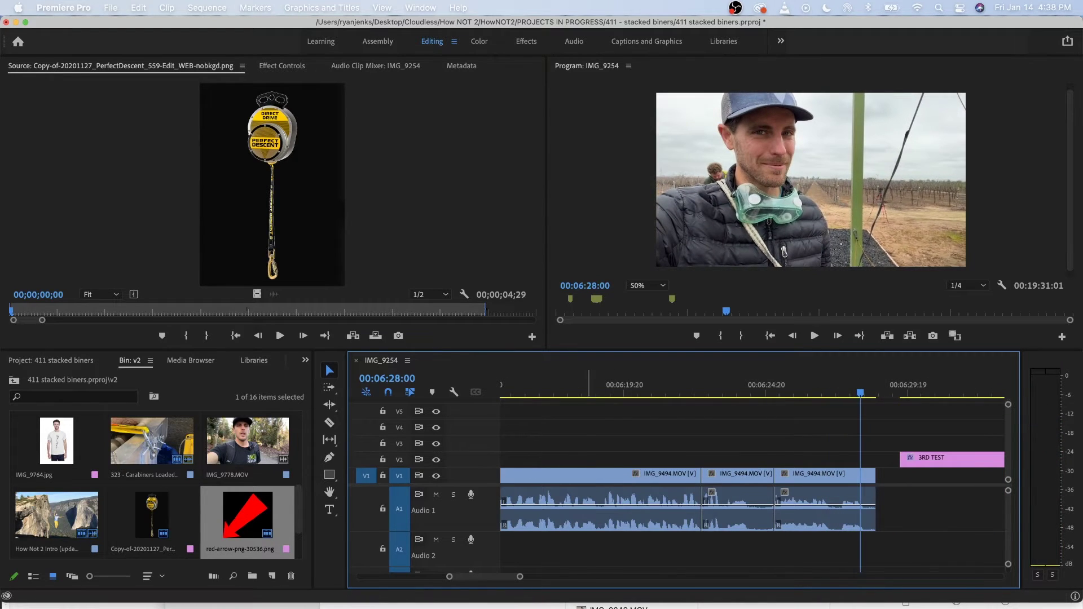
# Replay the IMG_9494.MOV pieces, split the last one at 00:06:28:01 and ripple-delete its tail.
pyautogui.click(585, 389)
pyautogui.press('space')
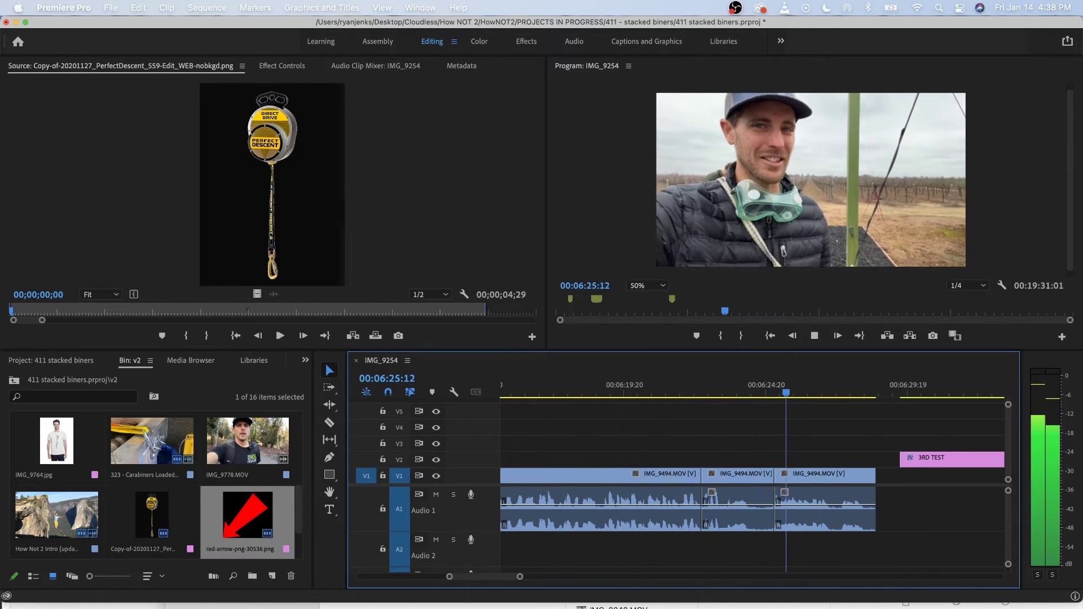
pyautogui.press('space')
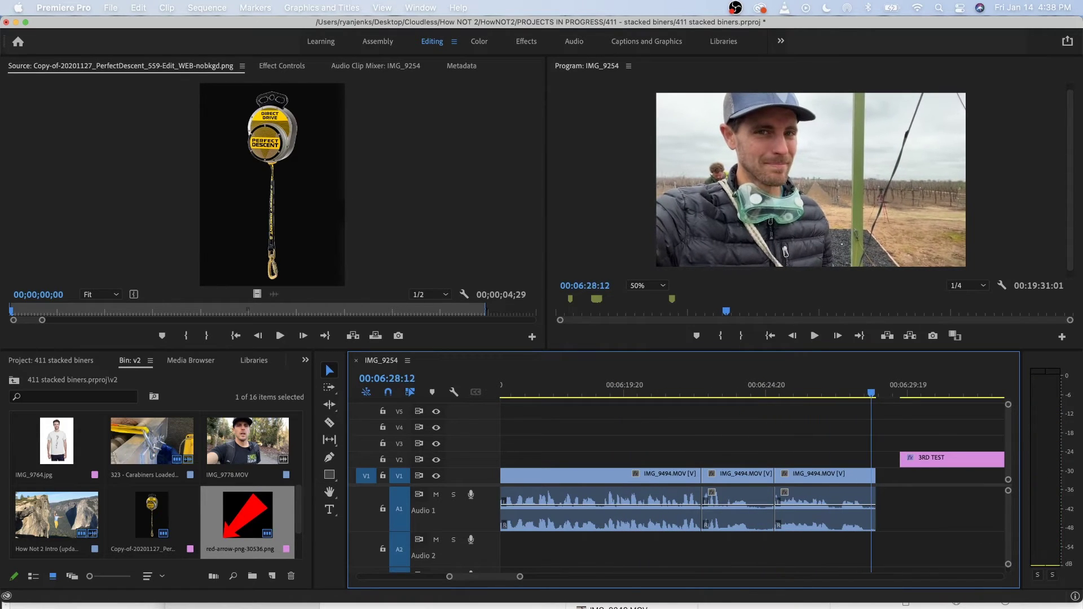
pyautogui.click(847, 385)
pyautogui.press('space')
pyautogui.press('space')
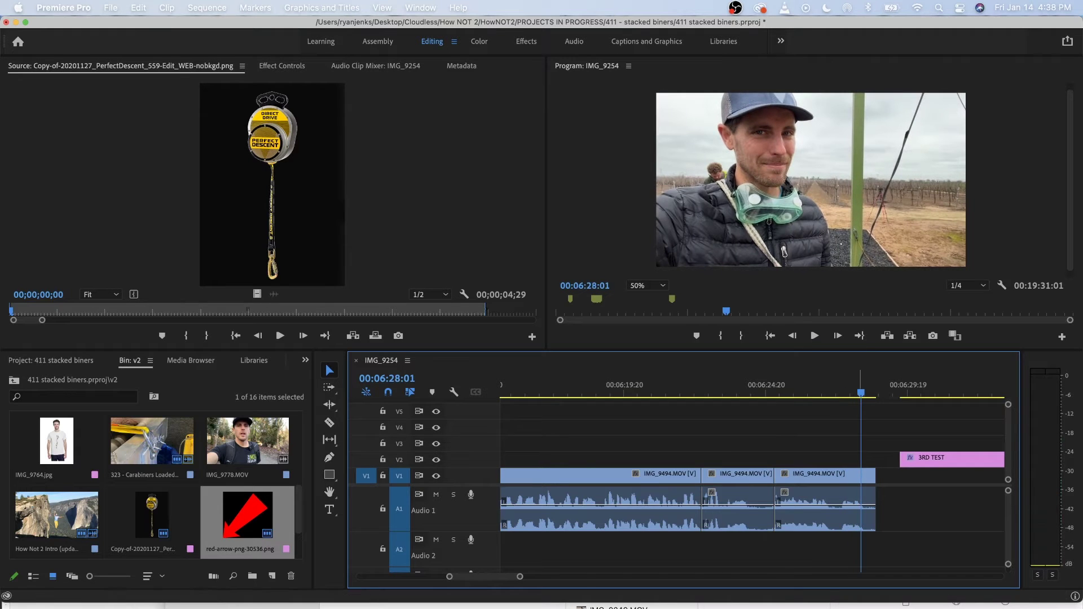
pyautogui.press('super+k')
pyautogui.hotkey('alt', 'BackSpace')
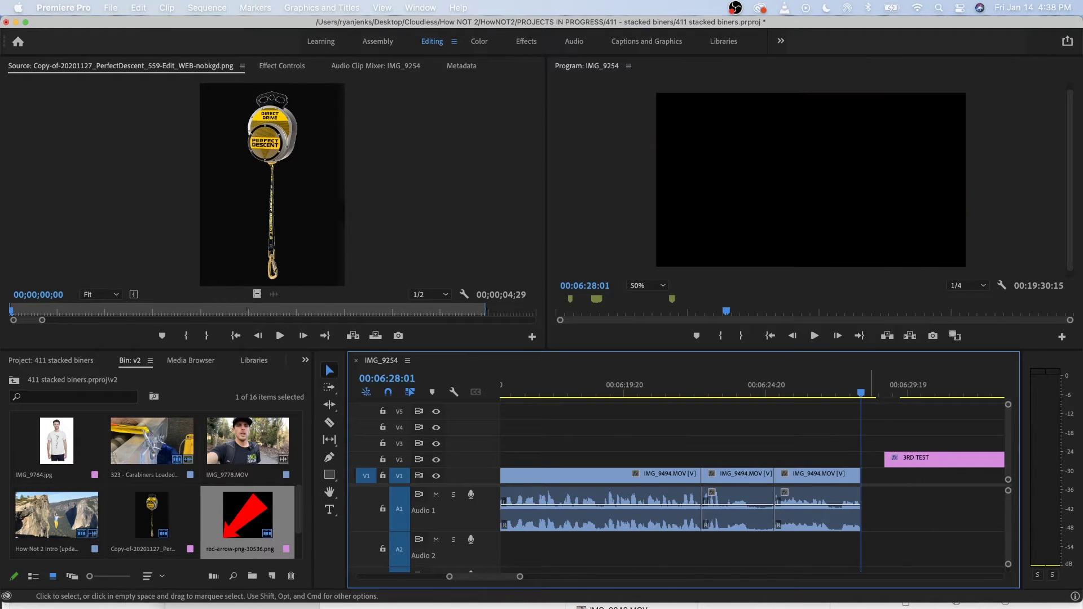
# Delete the 3RD TEST title on V2 and ripple-delete the gap before IMG_9495.MOV.
pyautogui.scroll(-5, 907, 464)
pyautogui.hscroll(4, 908, 464)
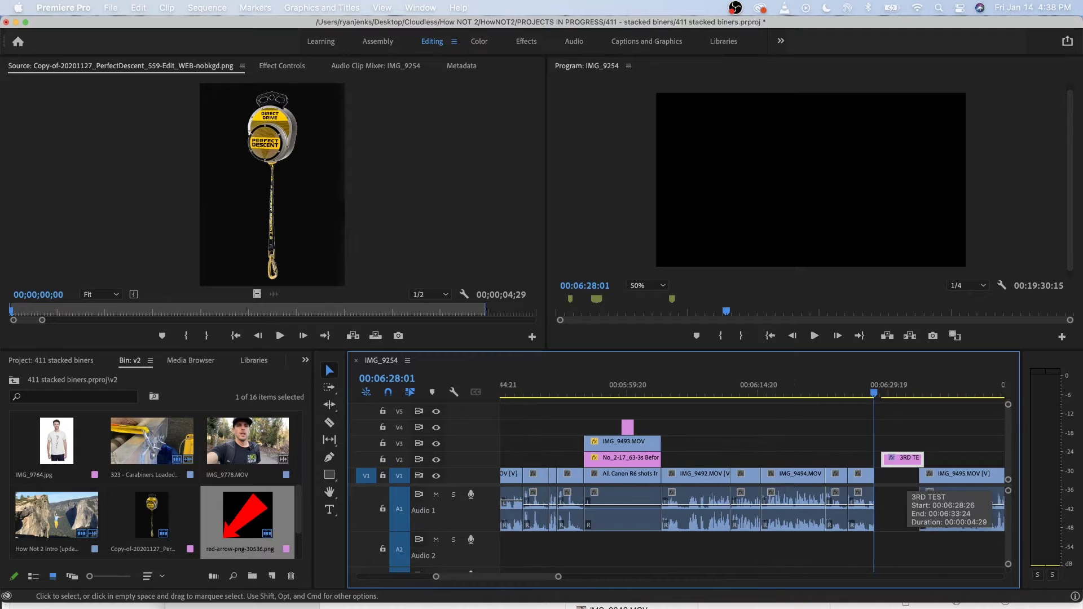
pyautogui.press('Delete')
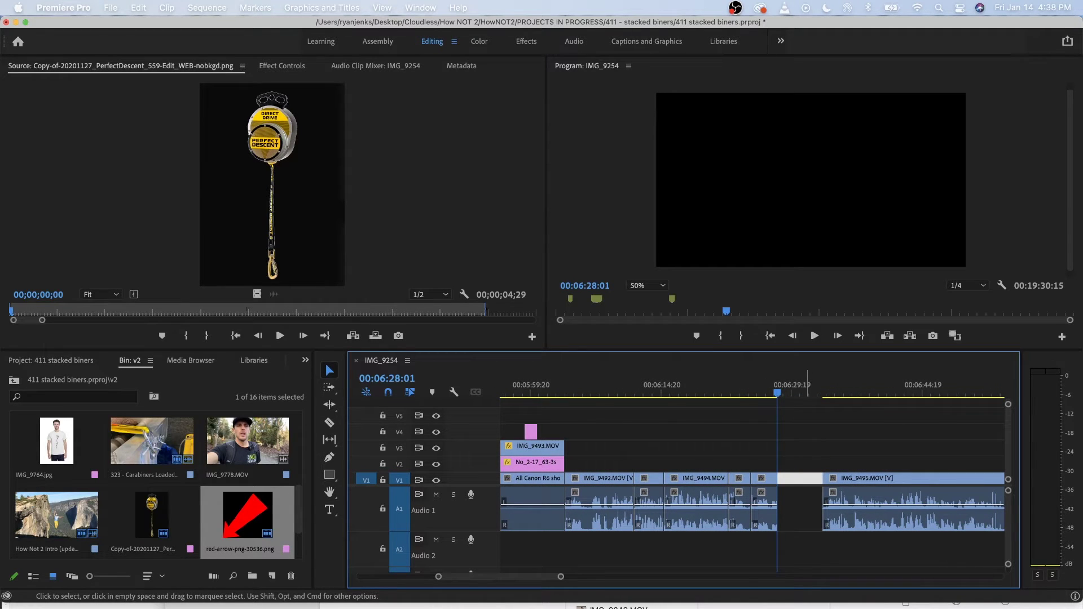
pyautogui.rightClick(801, 478)
pyautogui.click(830, 493)
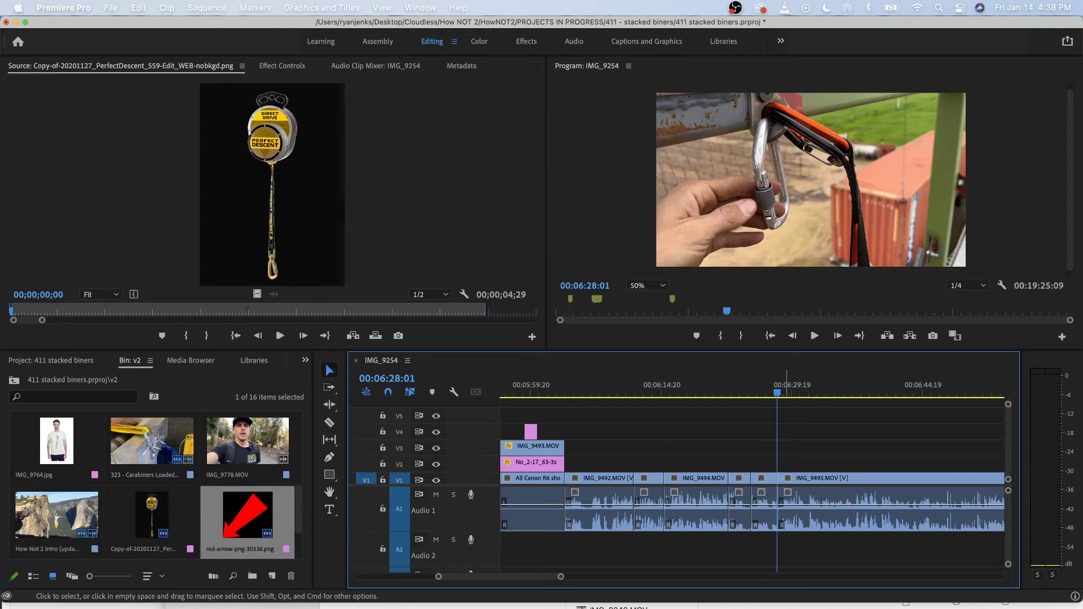
# Play the opening of IMG_9495.MOV, split it at 00:06:31:19 and select the piece before the cut.
pyautogui.hscroll(4, 784, 516)
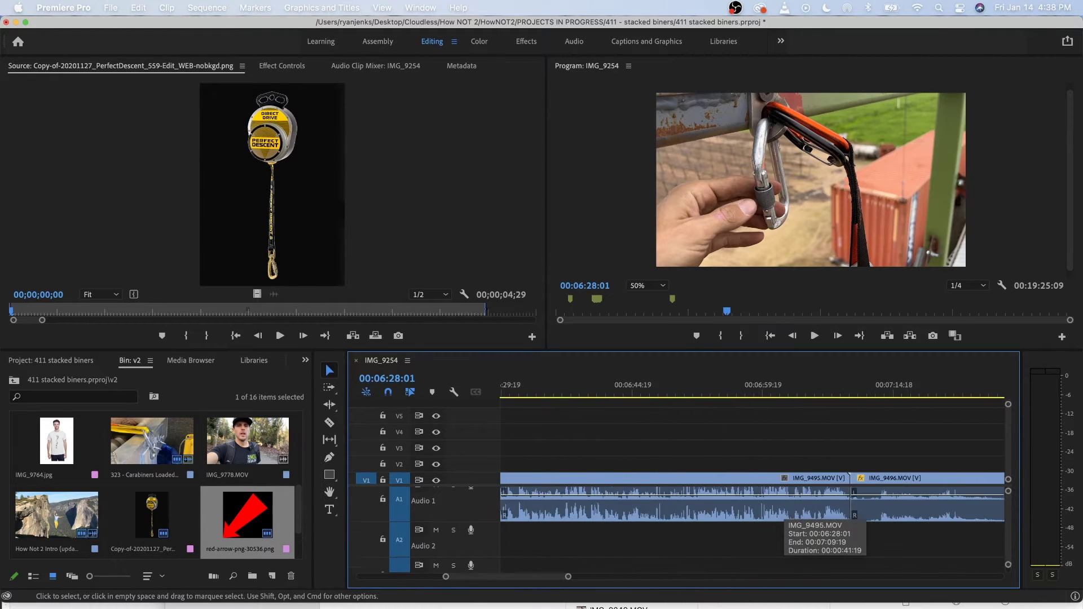
pyautogui.hscroll(1, 699, 511)
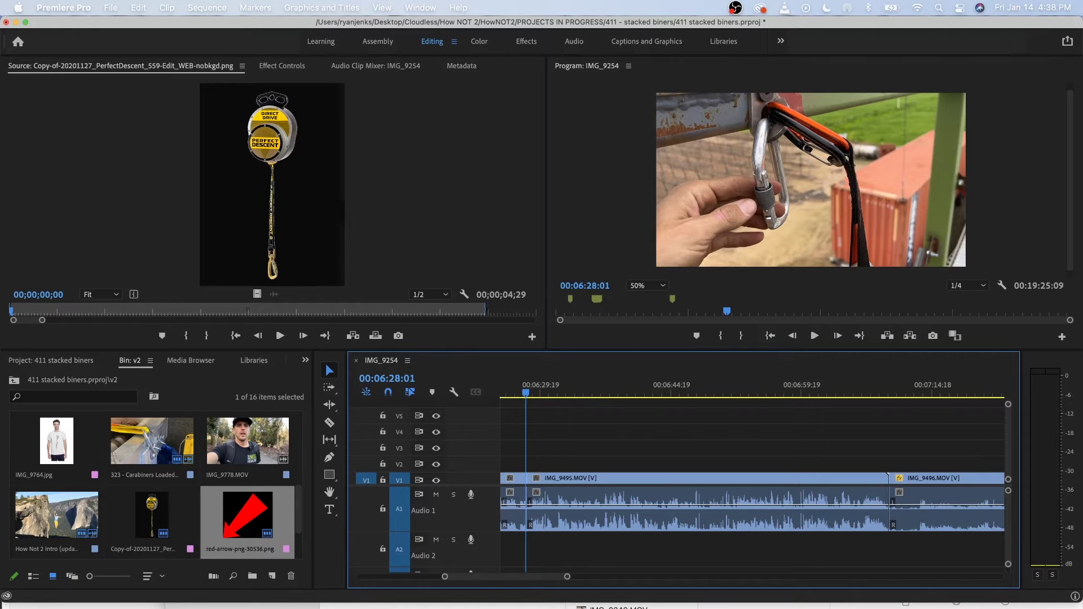
pyautogui.press('space')
pyautogui.press('space')
pyautogui.press('=')
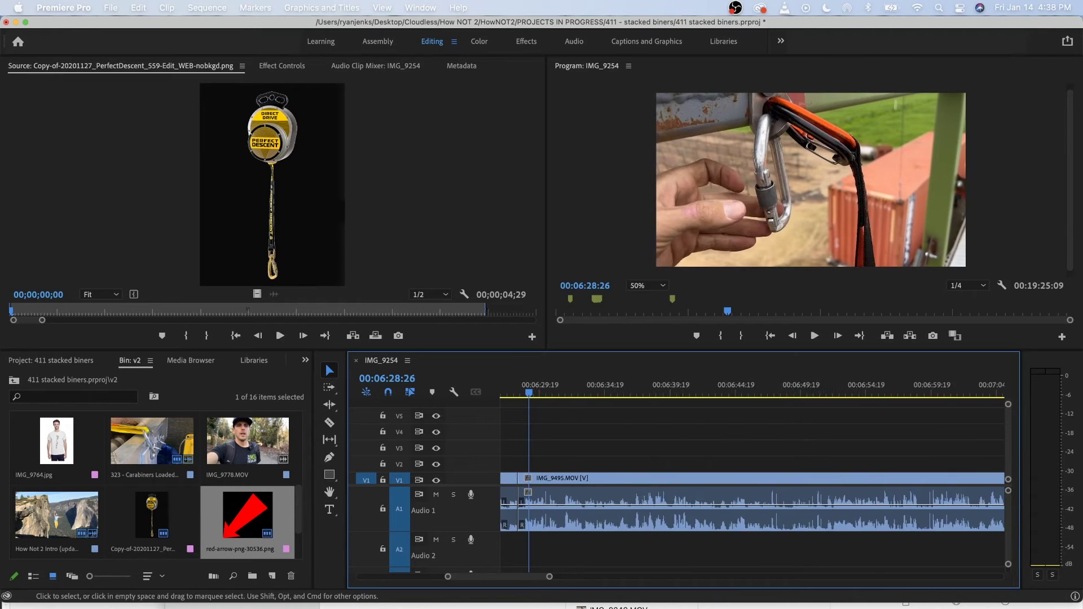
pyautogui.press('-')
pyautogui.press('-')
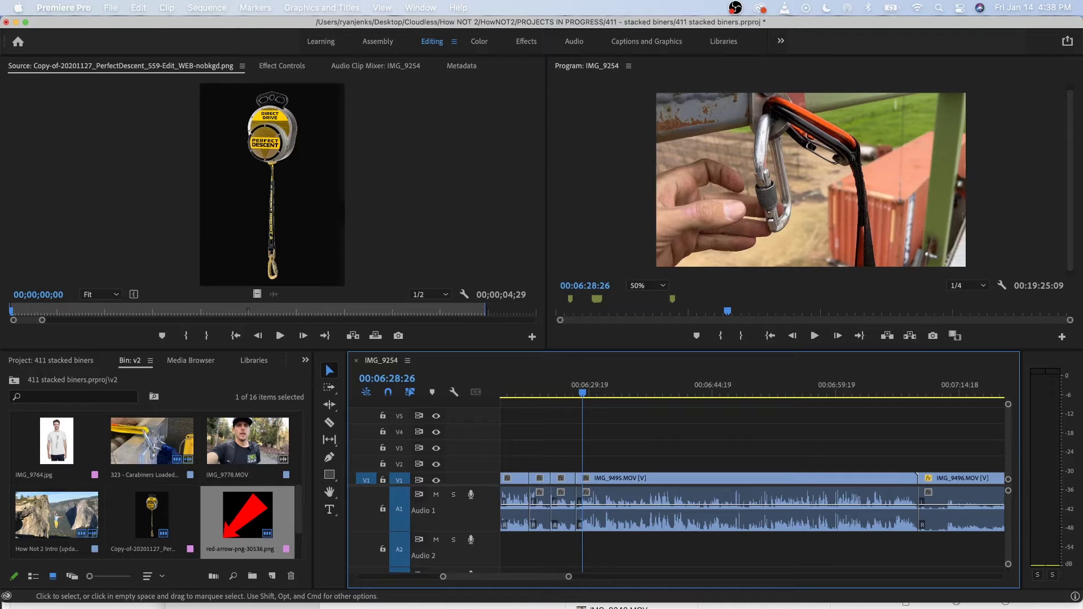
pyautogui.press('space')
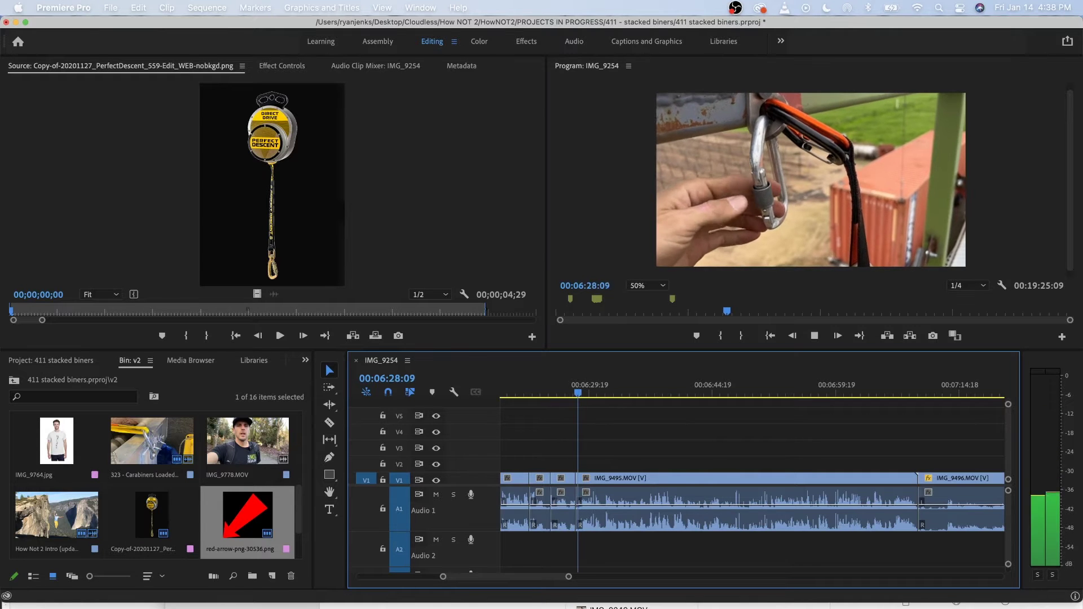
pyautogui.press('=')
pyautogui.press('=')
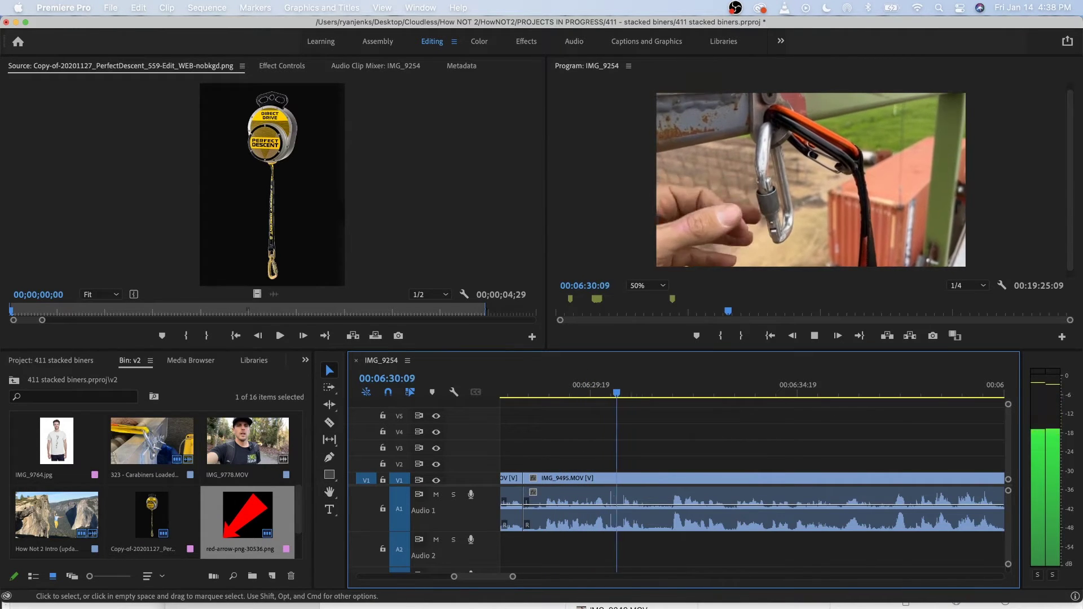
pyautogui.press('space')
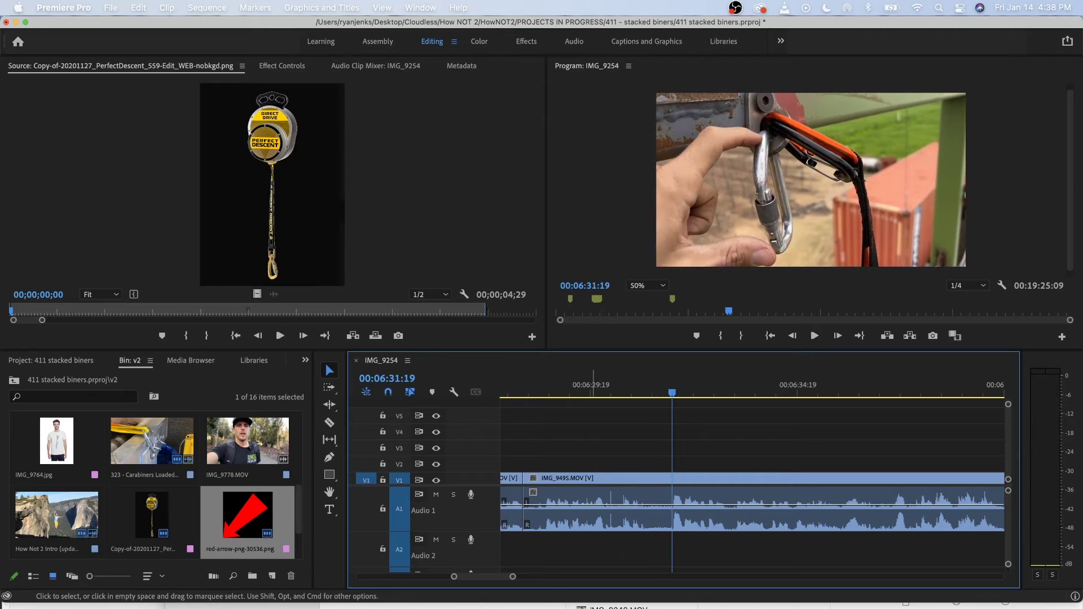
pyautogui.click(608, 510)
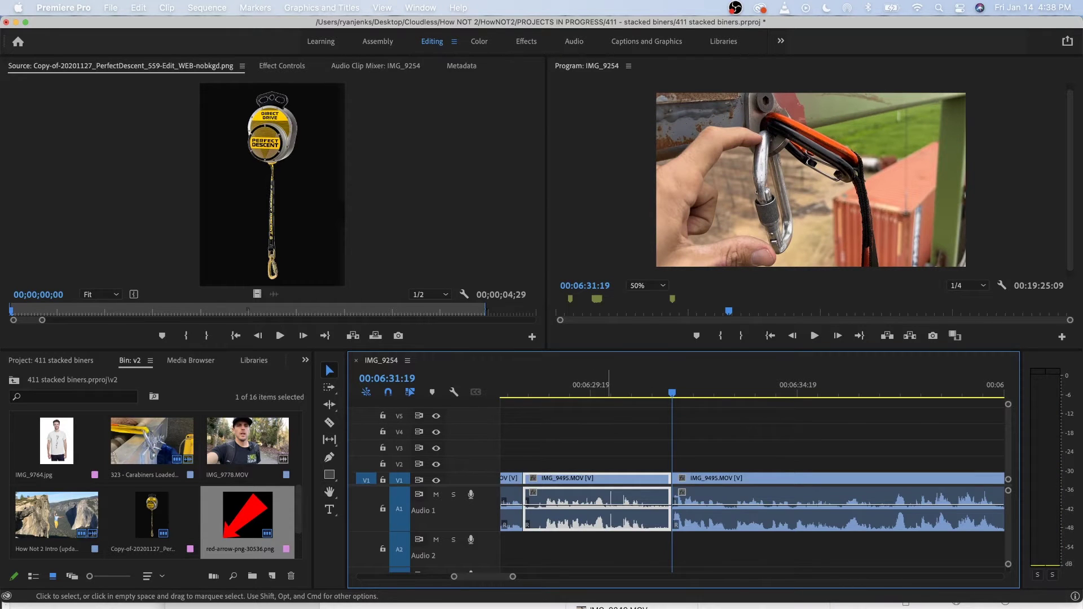
# Ripple delete the selected IMG_9495 segment ending at 00:06:31:19 and play the sequence onward at increased speed.
pyautogui.hotkey('shift', 'Delete')
pyautogui.press('l')
pyautogui.press('l')
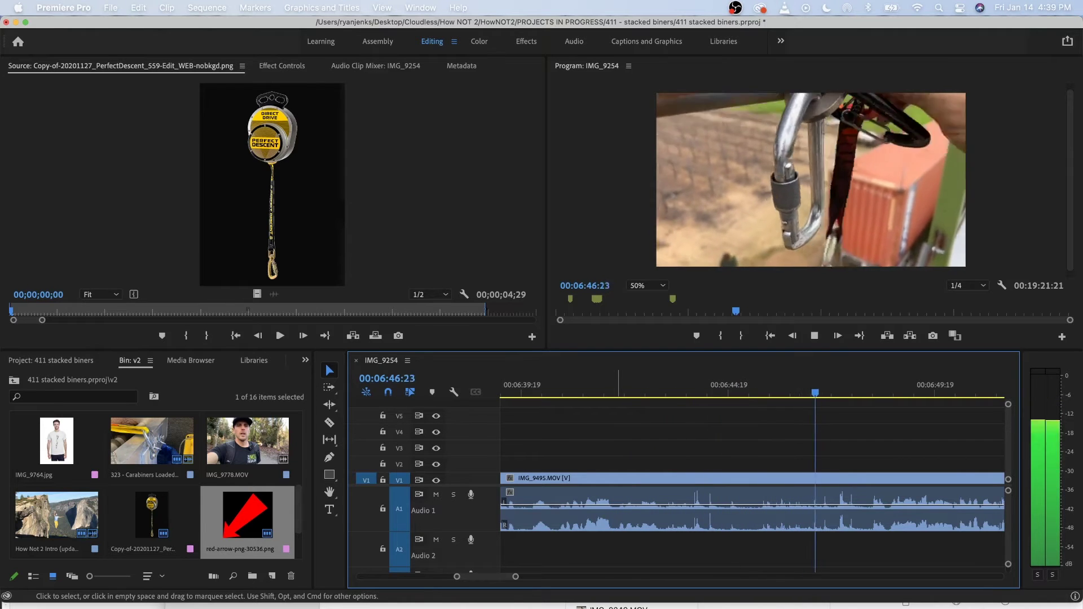
# Replay the passage near 00:06:38 and split the IMG_9495 clip at 00:06:39:17.
pyautogui.press('-')
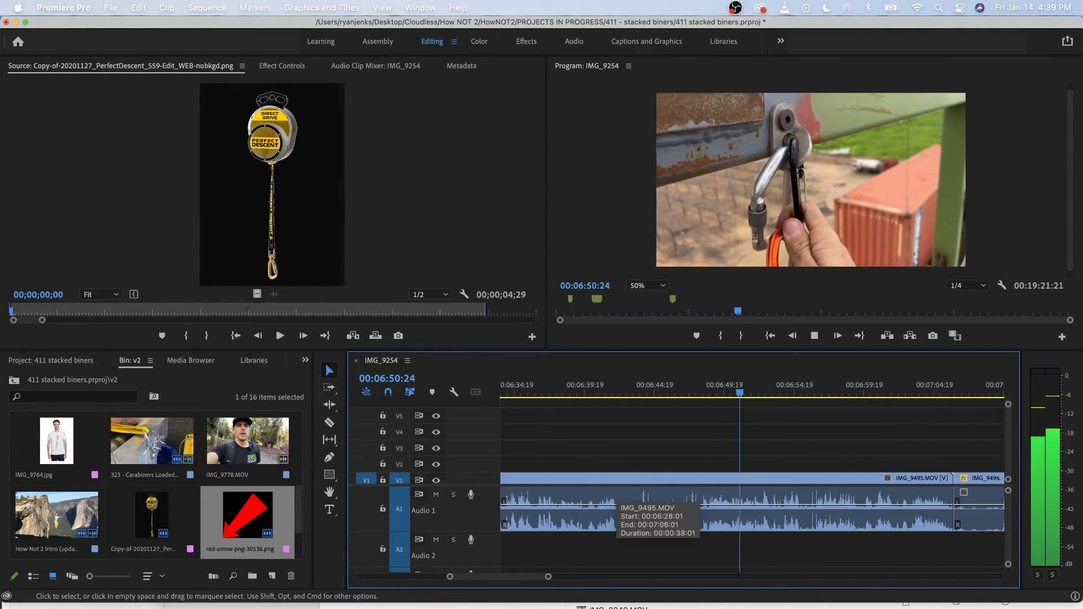
pyautogui.click(564, 388)
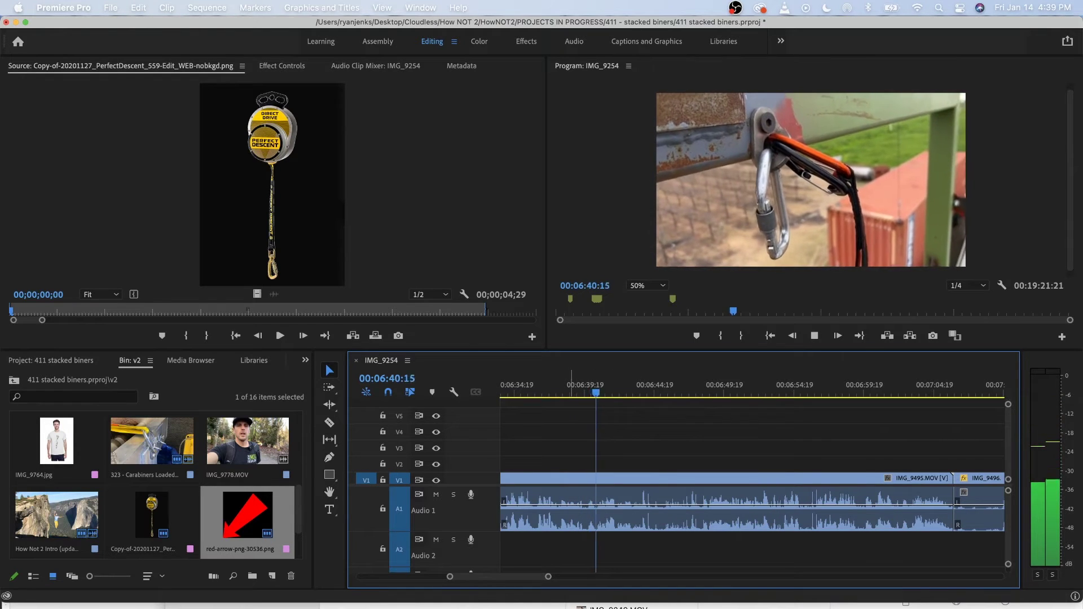
pyautogui.click(567, 388)
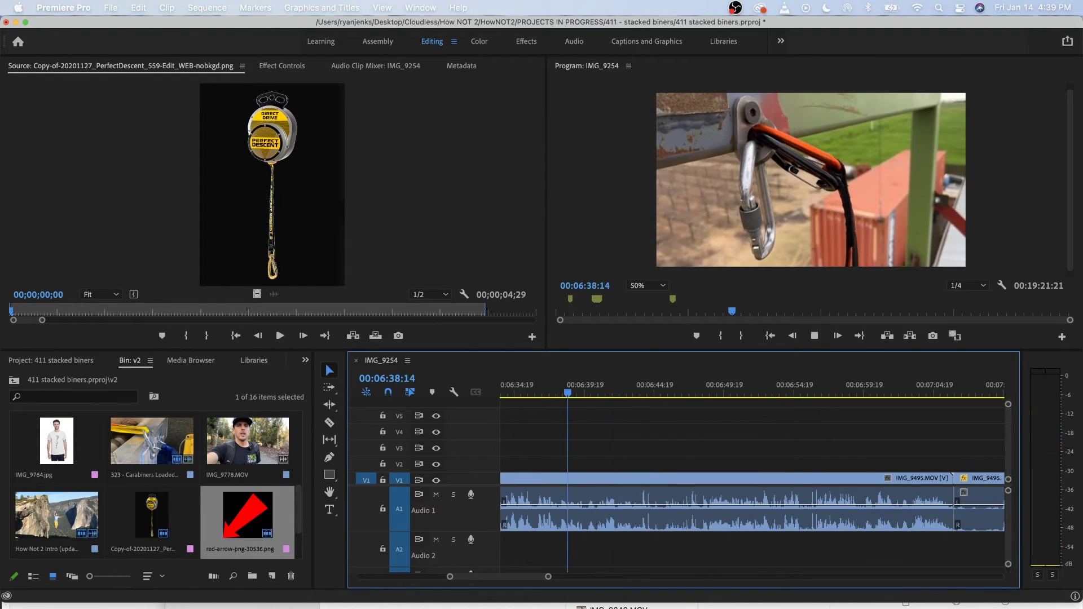
pyautogui.press('space')
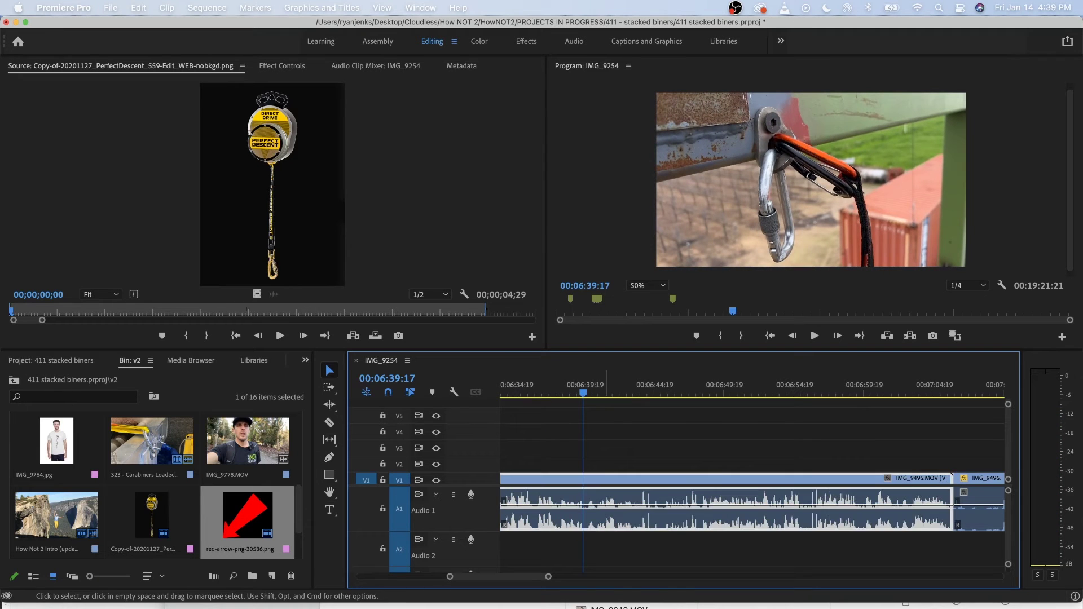
pyautogui.press('super+k')
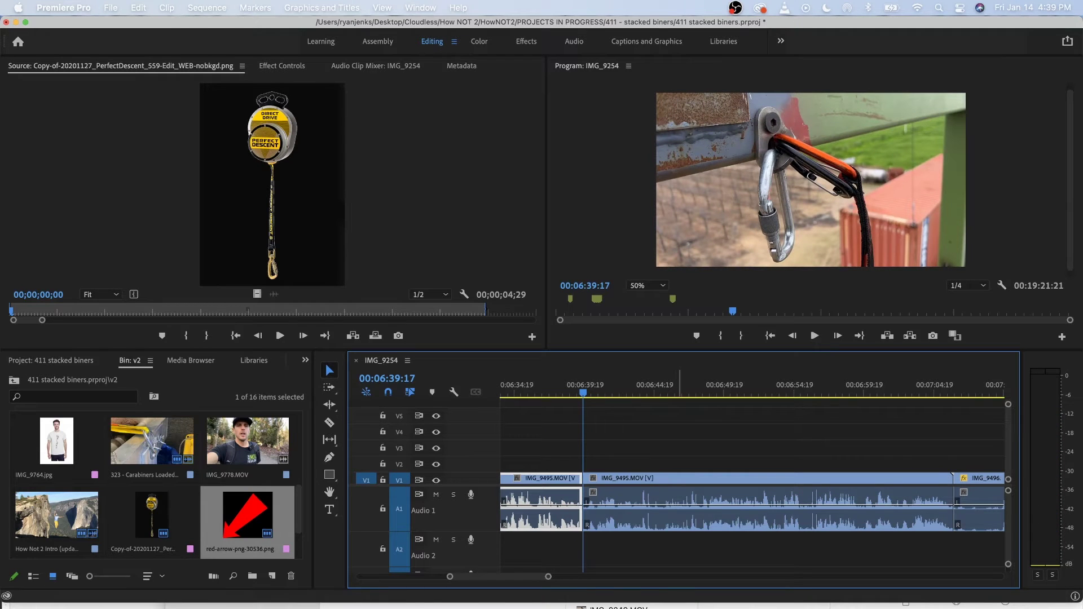
# Split IMG_9495 at 00:06:47:05 and ripple delete the segment between 00:06:39:17 and that cut.
pyautogui.click(681, 386)
pyautogui.press('space')
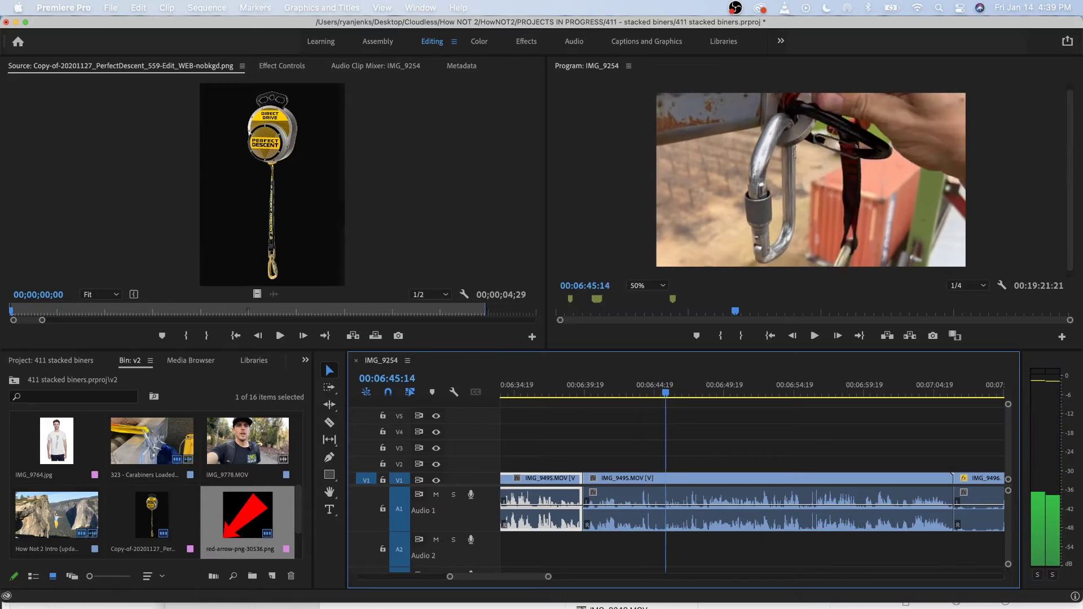
pyautogui.hotkey('shift', 'Left')
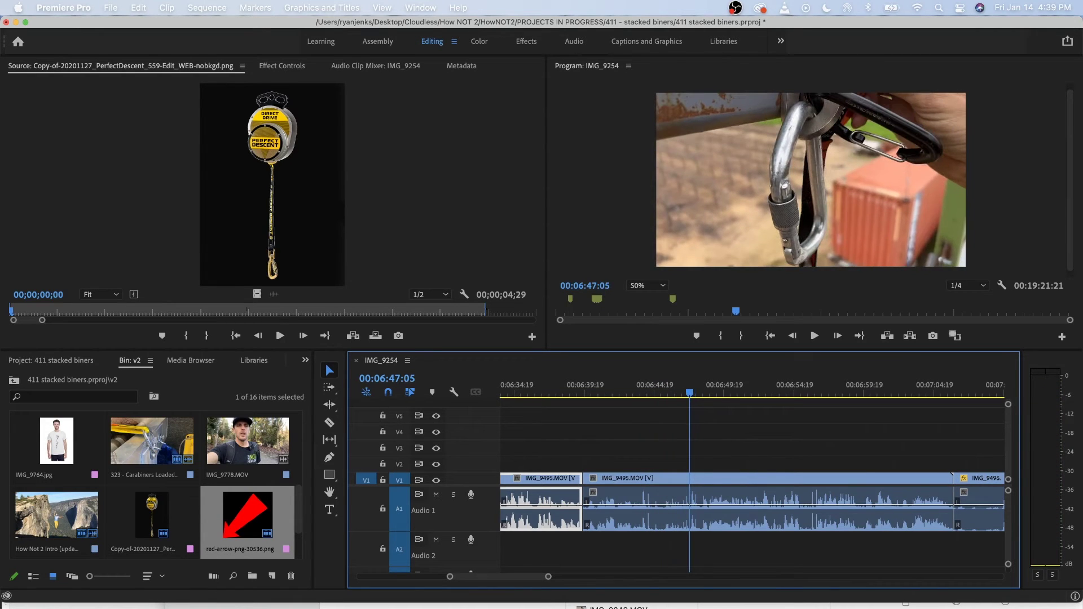
pyautogui.press('cmd+k')
pyautogui.click(636, 496)
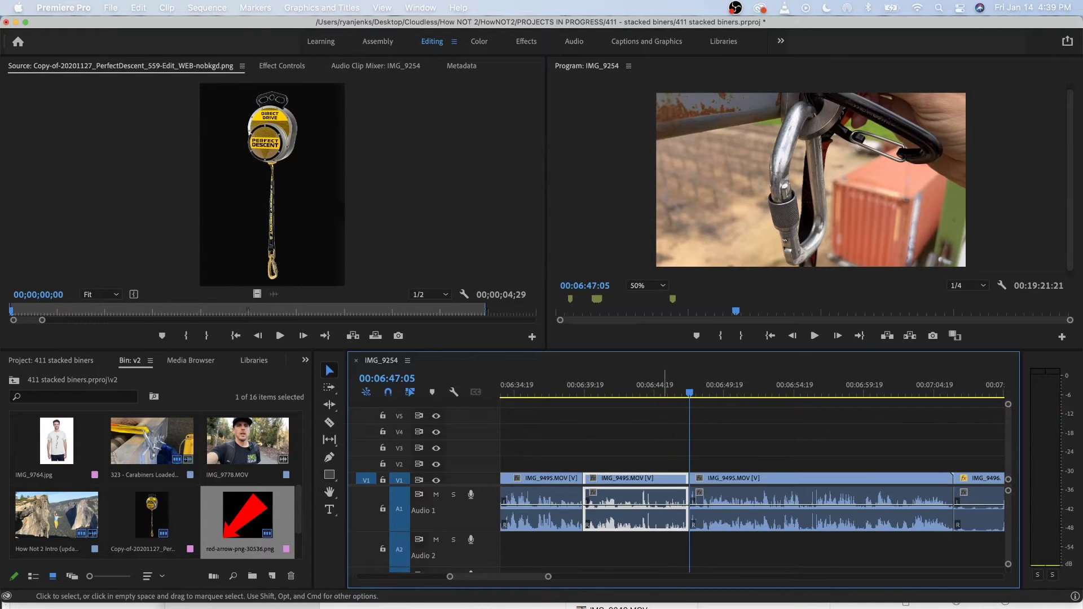
pyautogui.hotkey('shift', 'Delete')
# Play on from the joined cut and split the remaining IMG_9495 clip at 00:06:54:02.
pyautogui.press('Up')
pyautogui.press('space')
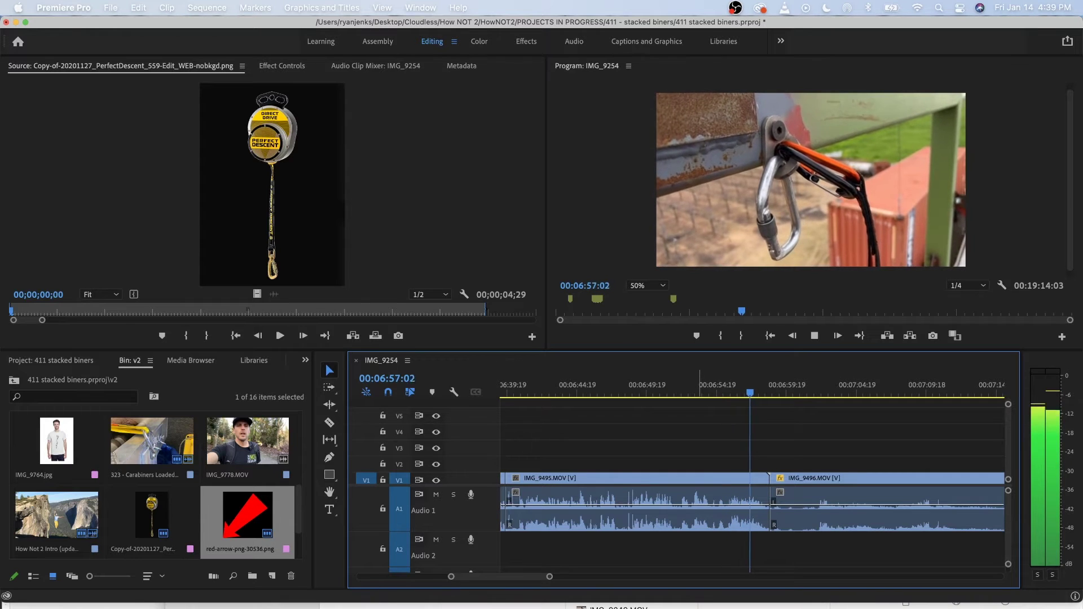
pyautogui.click(698, 384)
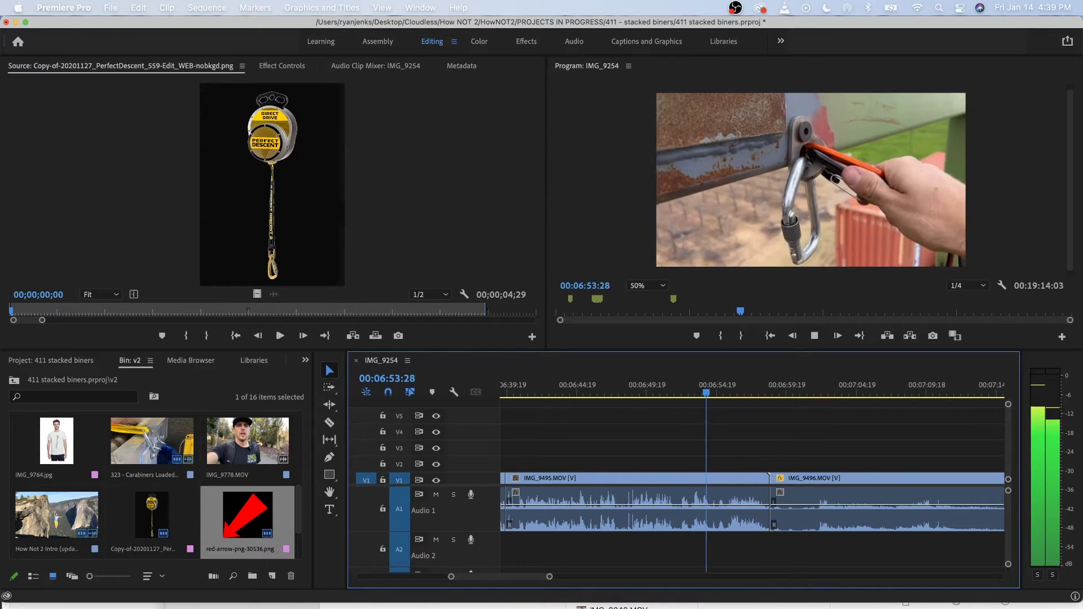
pyautogui.press('space')
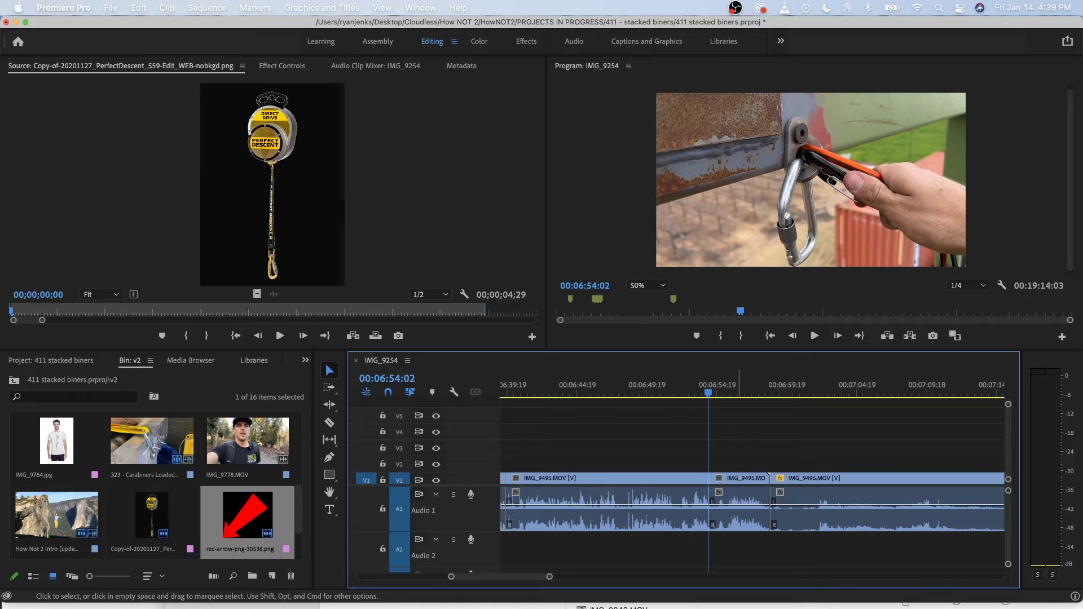
# Delete only the video part of the last IMG_9495 segment after 00:06:54:02, keeping its audio.
pyautogui.click(744, 508)
pyautogui.rightClick(744, 505)
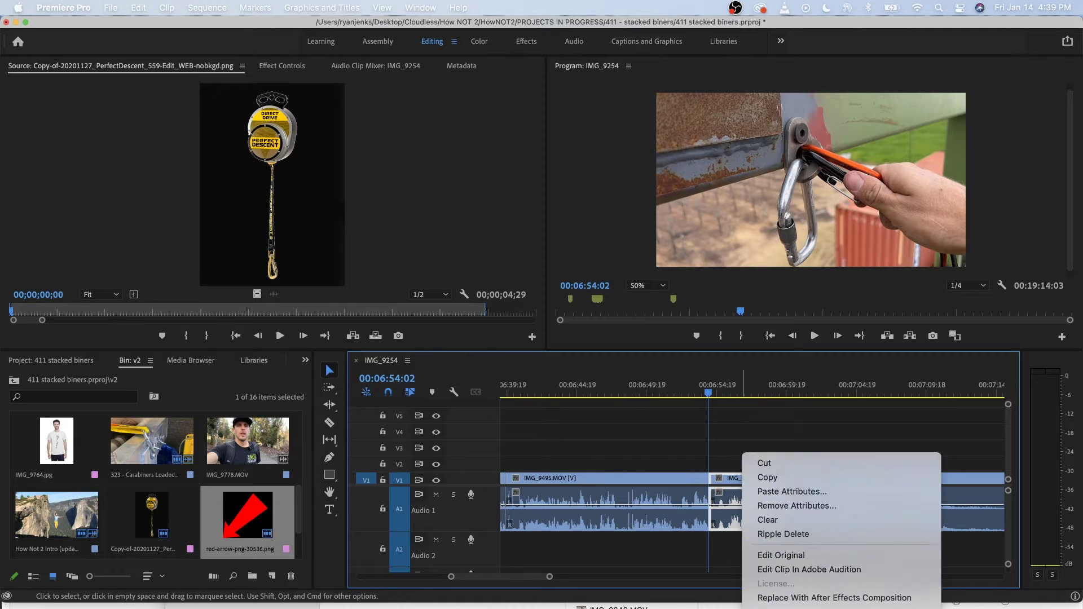
pyautogui.click(750, 506)
pyautogui.click(740, 479)
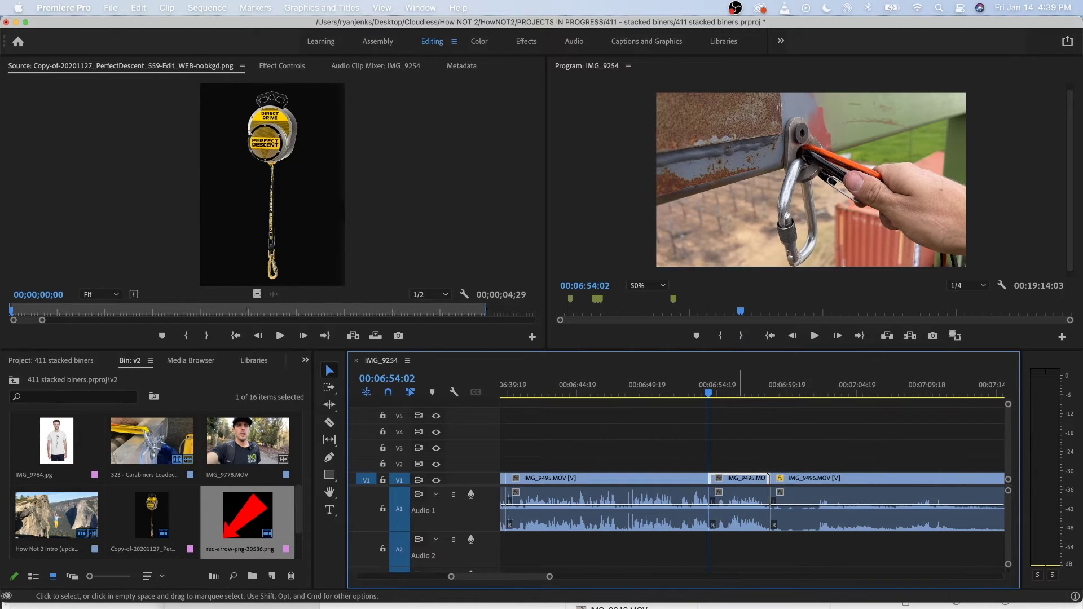
pyautogui.press('Delete')
pyautogui.scroll(-1, 741, 477)
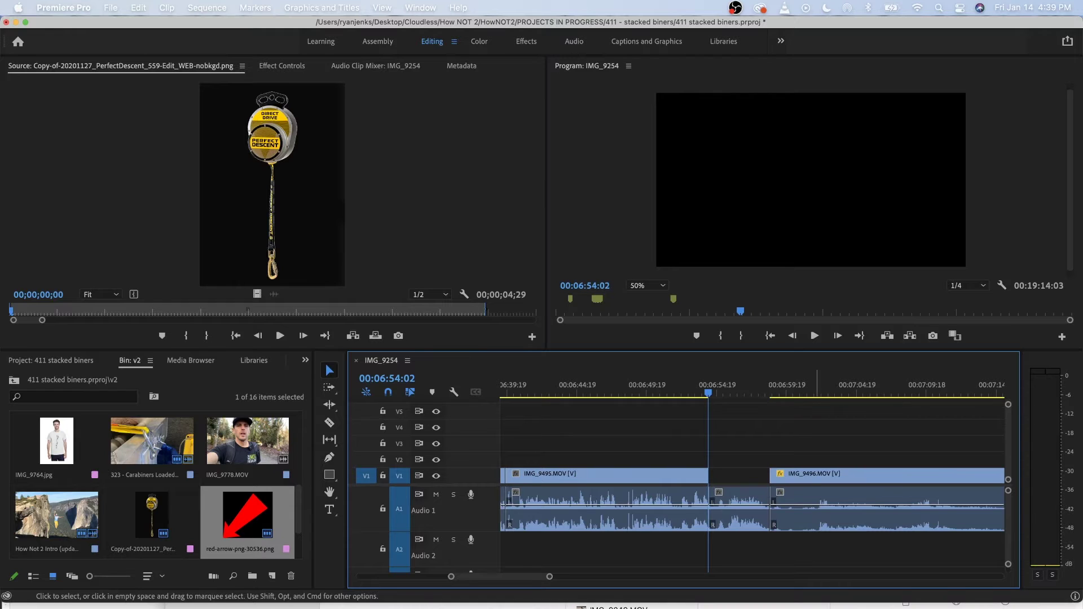
# Move the leftover audio segment down to track Audio 2 and shift IMG_9496 earlier to start at 00:06:54:02 above it.
pyautogui.click(817, 477)
pyautogui.moveTo(803, 388); pyautogui.dragTo(798, 389)
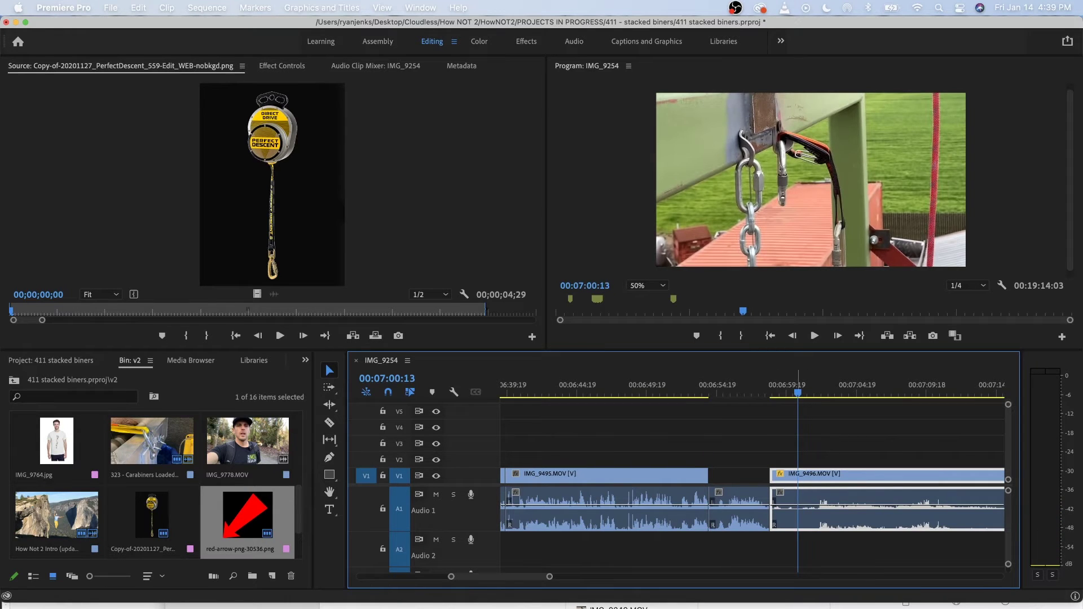
pyautogui.moveTo(741, 507); pyautogui.dragTo(742, 552)
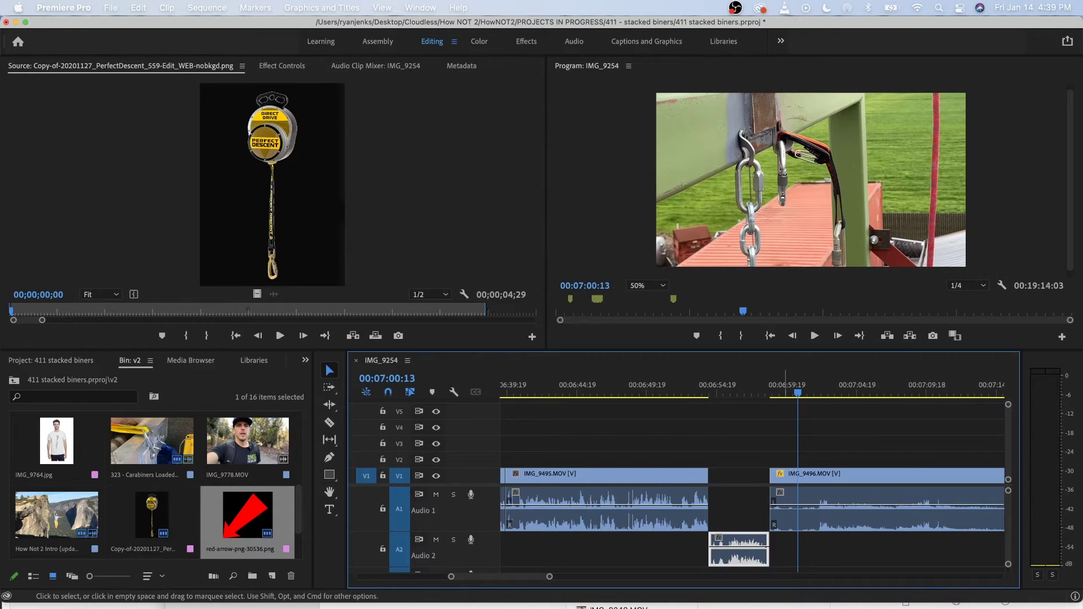
pyautogui.moveTo(843, 479); pyautogui.dragTo(731, 479)
pyautogui.click(698, 388)
pyautogui.press('space')
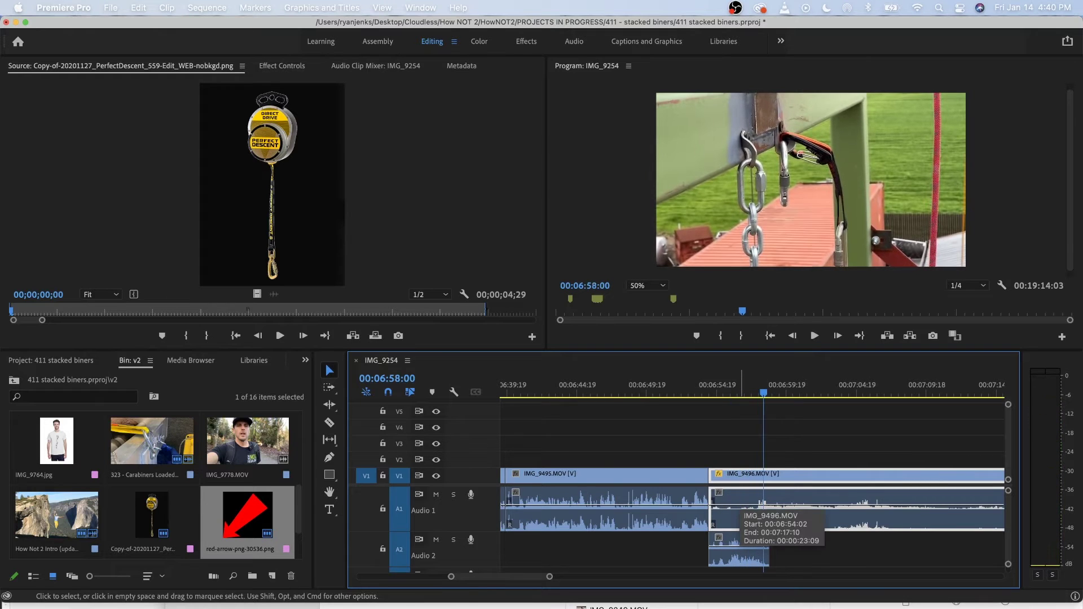
# Trim about three seconds off the start of IMG_9496, keeping the clip against the end of IMG_9495.
pyautogui.moveTo(710, 498); pyautogui.dragTo(754, 479)
pyautogui.hotkey('shift', 'k')
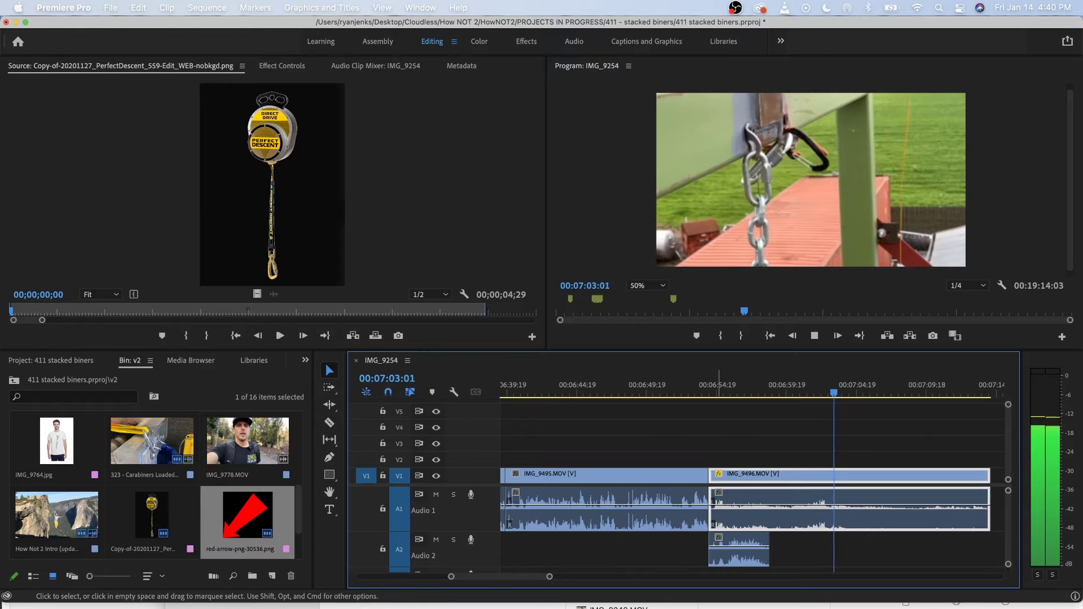
pyautogui.press('space')
pyautogui.press('space')
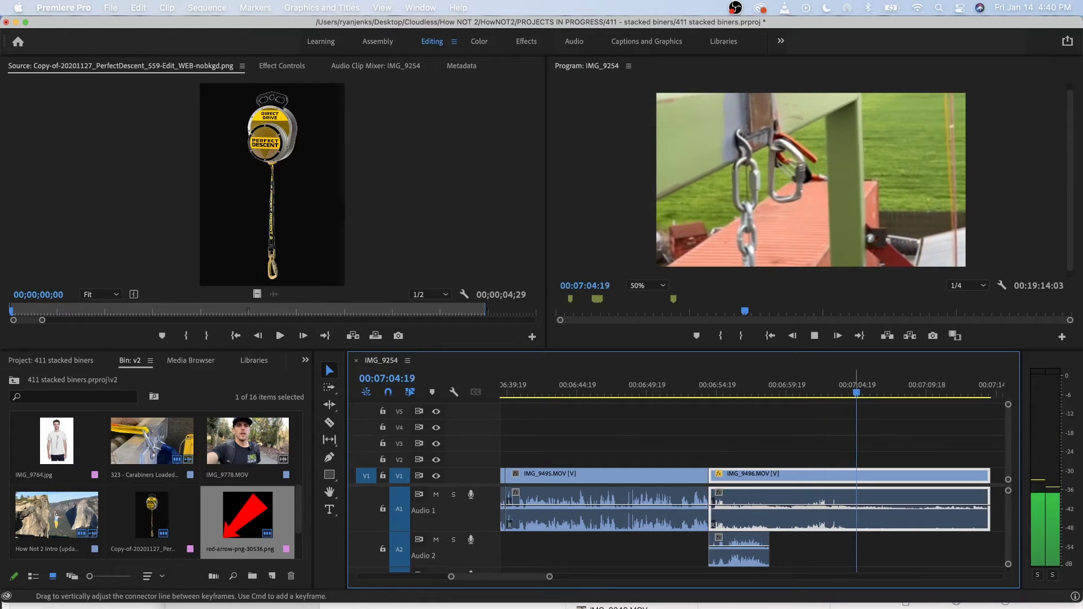
# Trim the end of IMG_9496 back to about 00:07:04:13.
pyautogui.hscroll(3, 855, 507)
pyautogui.scroll(-2, 855, 507)
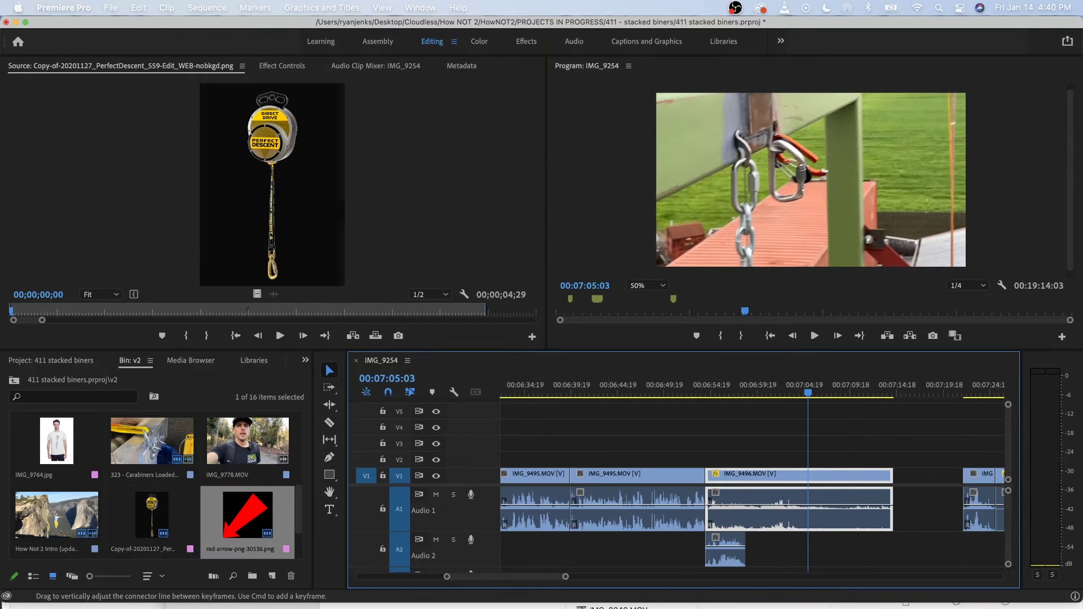
pyautogui.press('space')
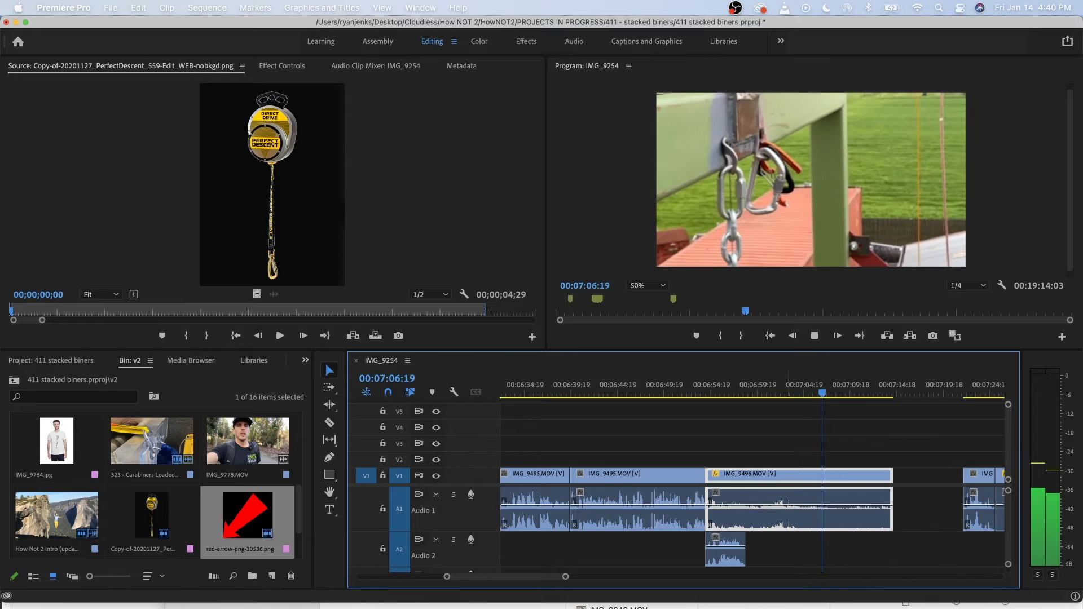
pyautogui.click(788, 386)
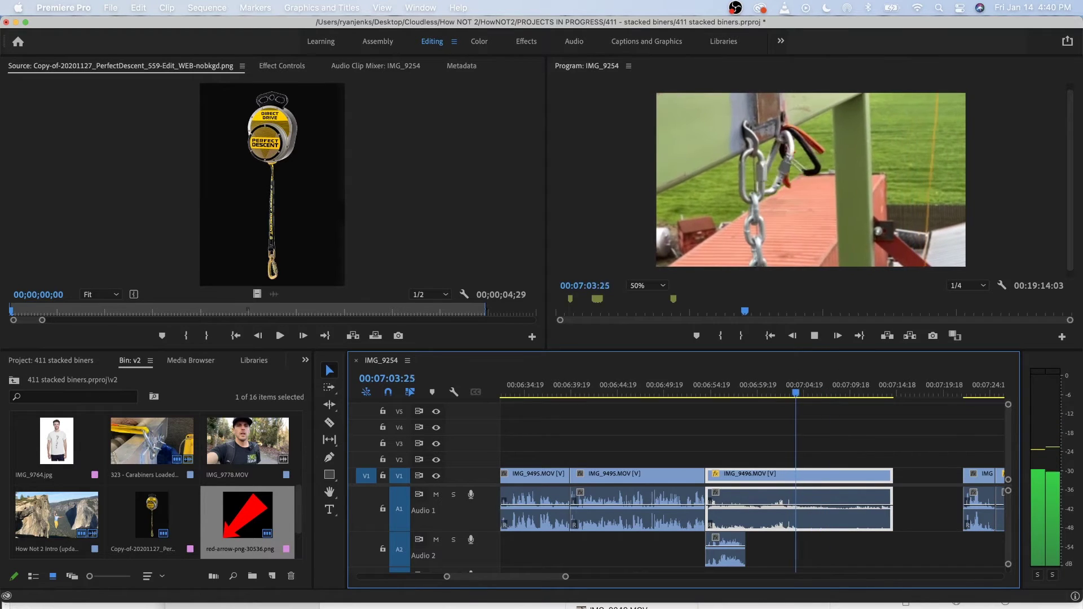
pyautogui.press('space')
pyautogui.moveTo(890, 490); pyautogui.dragTo(802, 489)
# Move the short IMG_9247 clip earlier so it sits directly after the end of IMG_9496.
pyautogui.press('space')
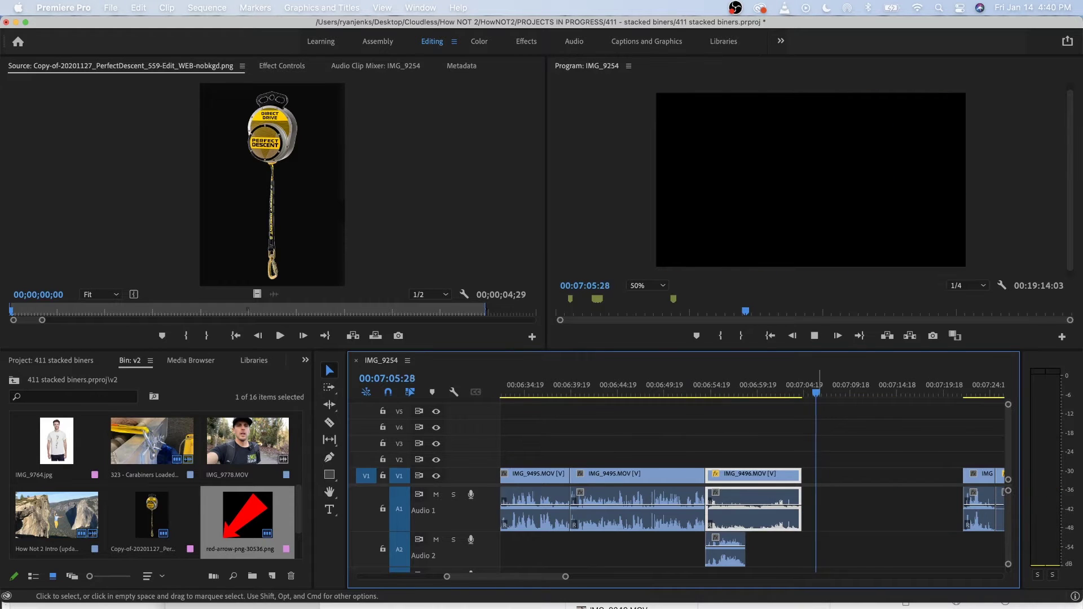
pyautogui.press('-')
pyautogui.hscroll(4, 820, 481)
pyautogui.press('Down')
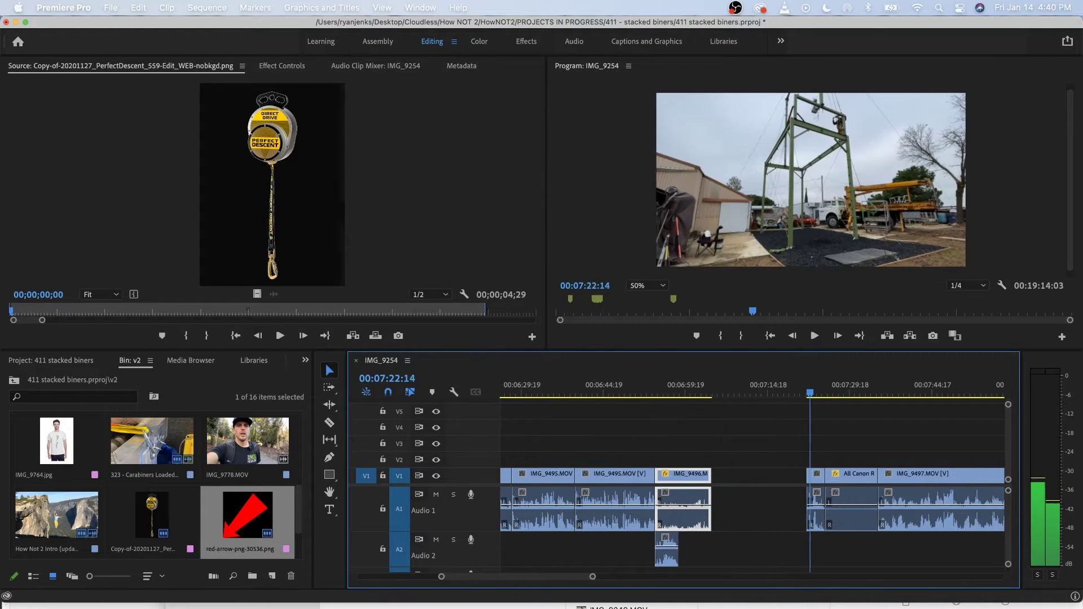
pyautogui.press('space')
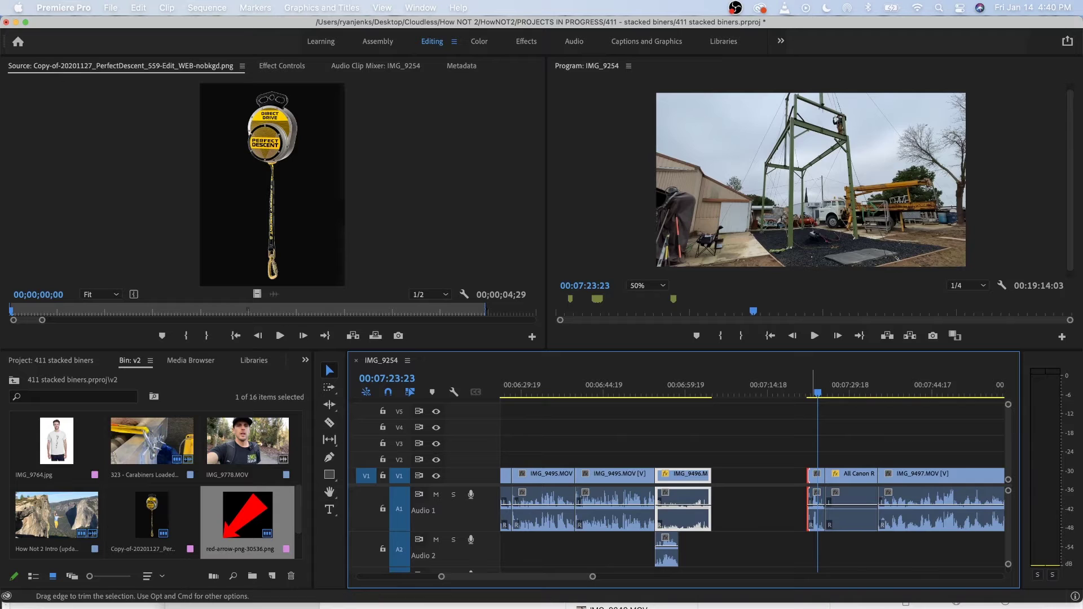
pyautogui.press('=')
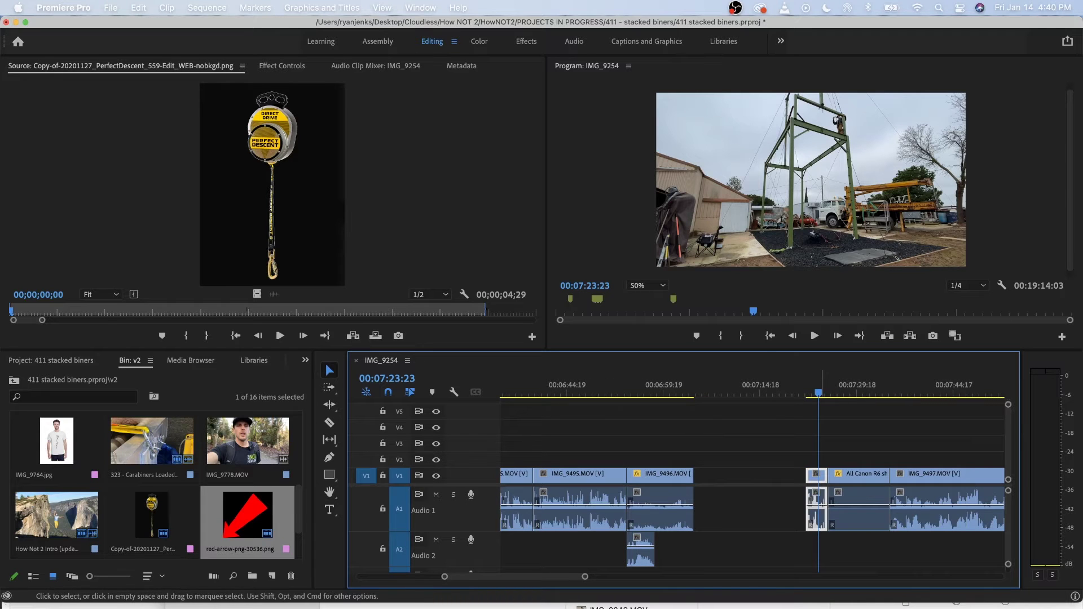
pyautogui.moveTo(822, 479); pyautogui.dragTo(709, 480)
# Split IMG_9247 at 00:07:04:24 just before the speech and ripple delete its silent beginning.
pyautogui.click(686, 390)
pyautogui.press('space')
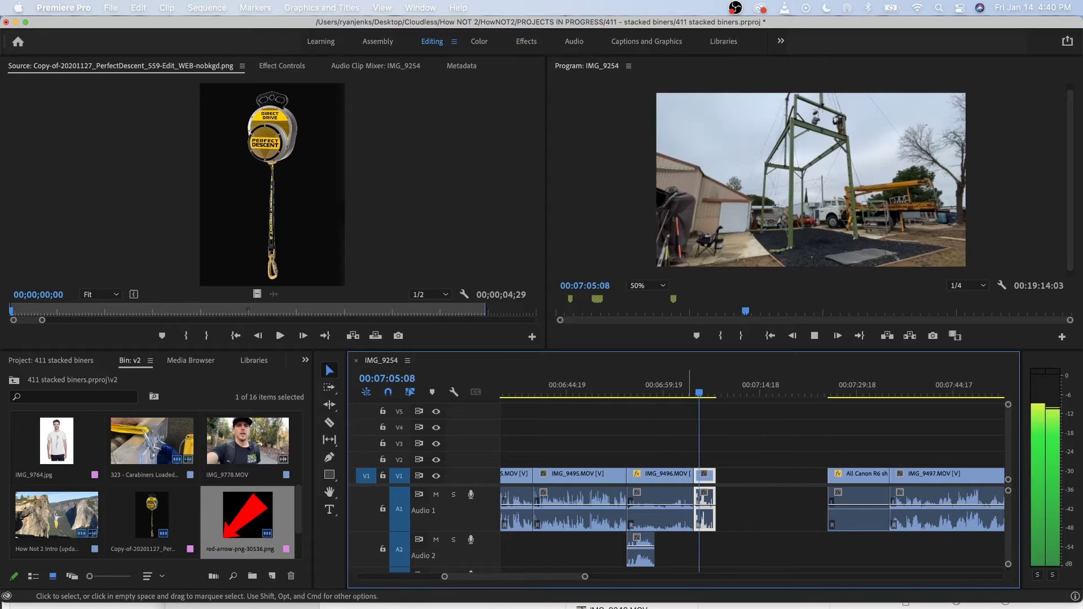
pyautogui.press('=')
pyautogui.press('Up')
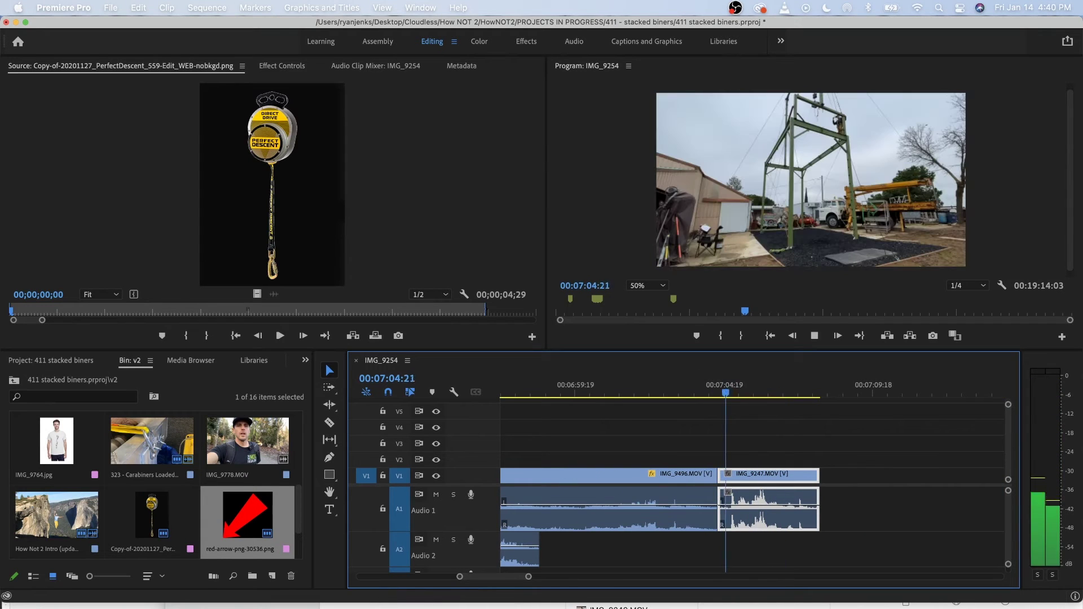
pyautogui.press('space')
pyautogui.press('=')
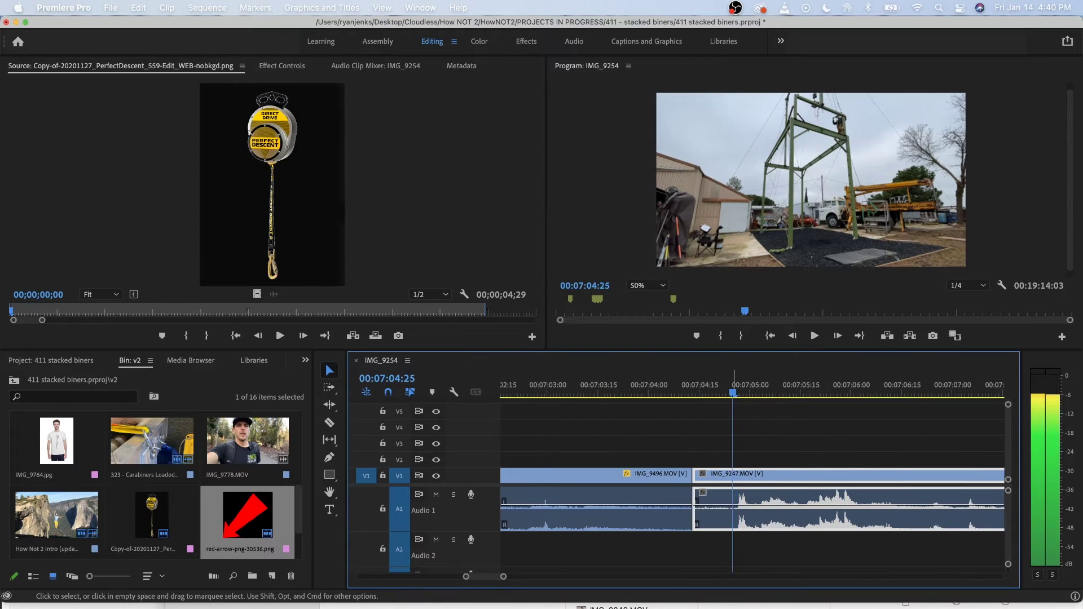
pyautogui.press('Left')
pyautogui.press('super+k')
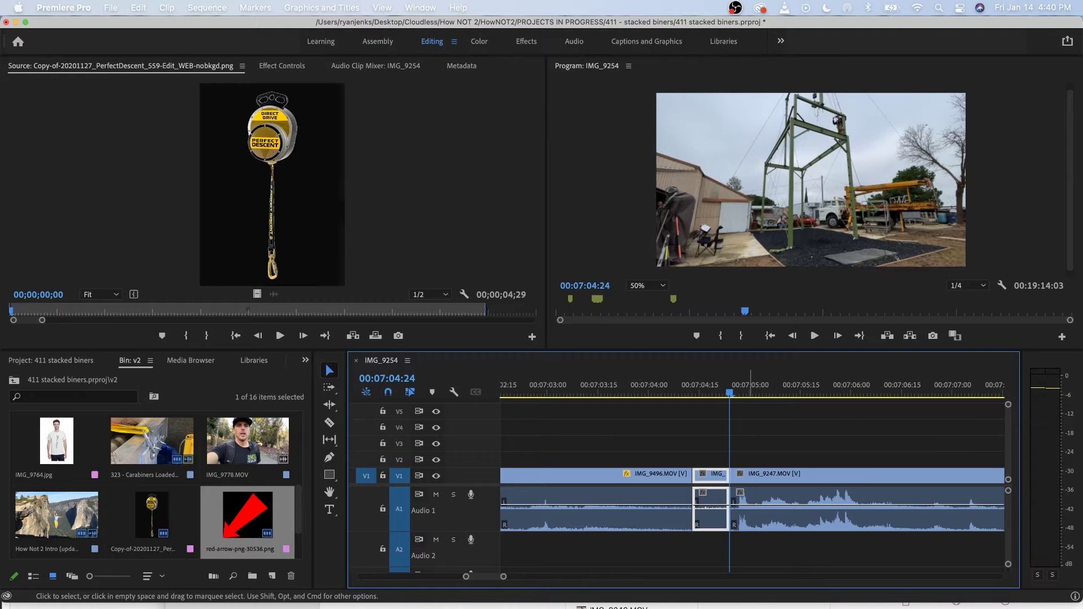
pyautogui.hotkey('shift', 'Delete')
# Review the new join, and move the All Canon R6 shots clip earlier to directly follow IMG_9247.
pyautogui.press('-')
pyautogui.press('-')
pyautogui.press('-')
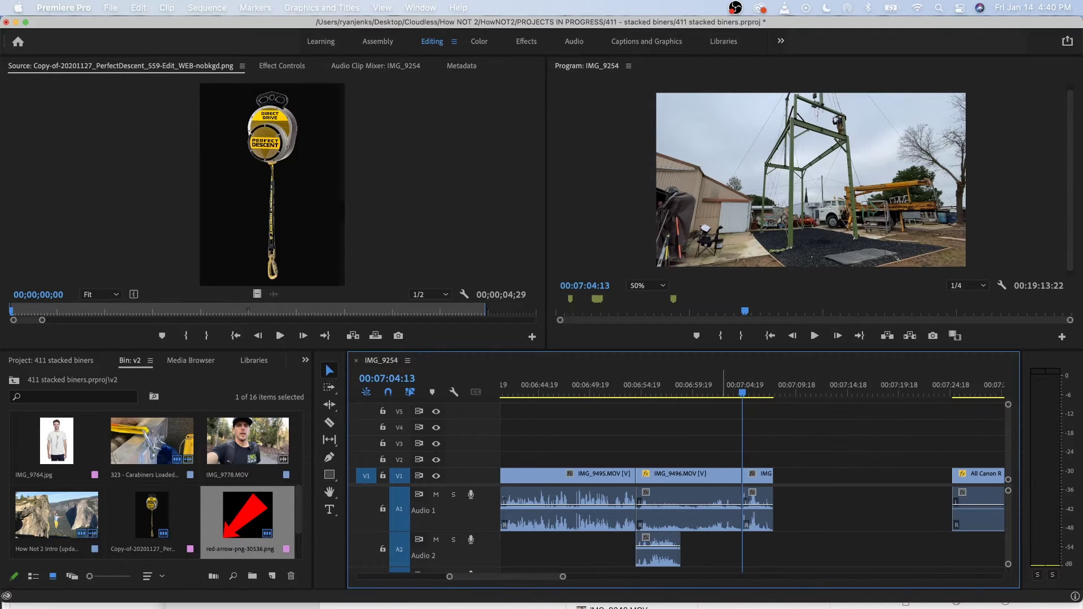
pyautogui.click(721, 385)
pyautogui.press('space')
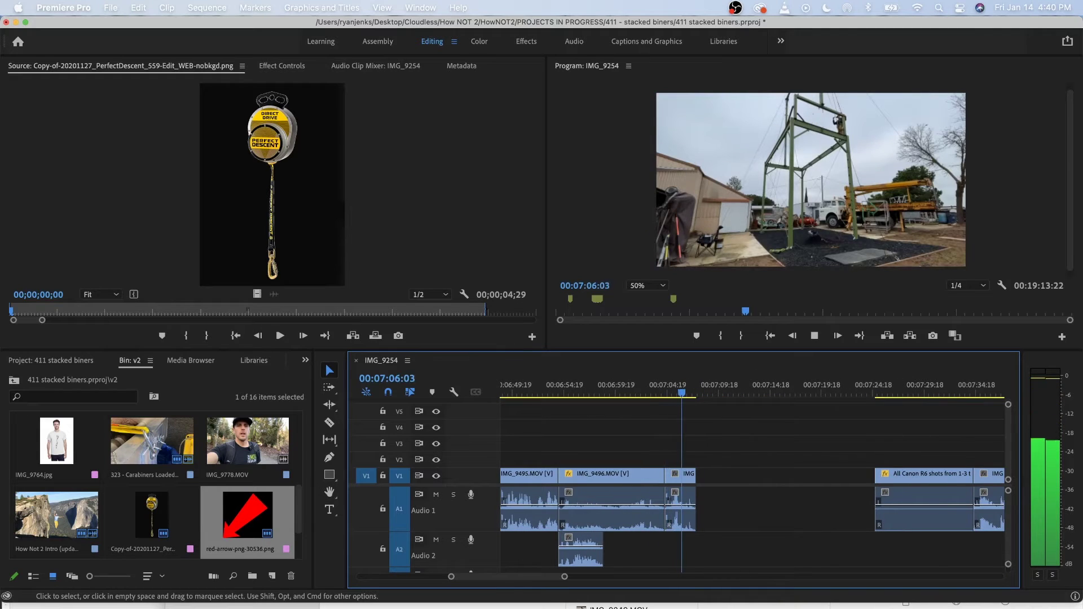
pyautogui.press('space')
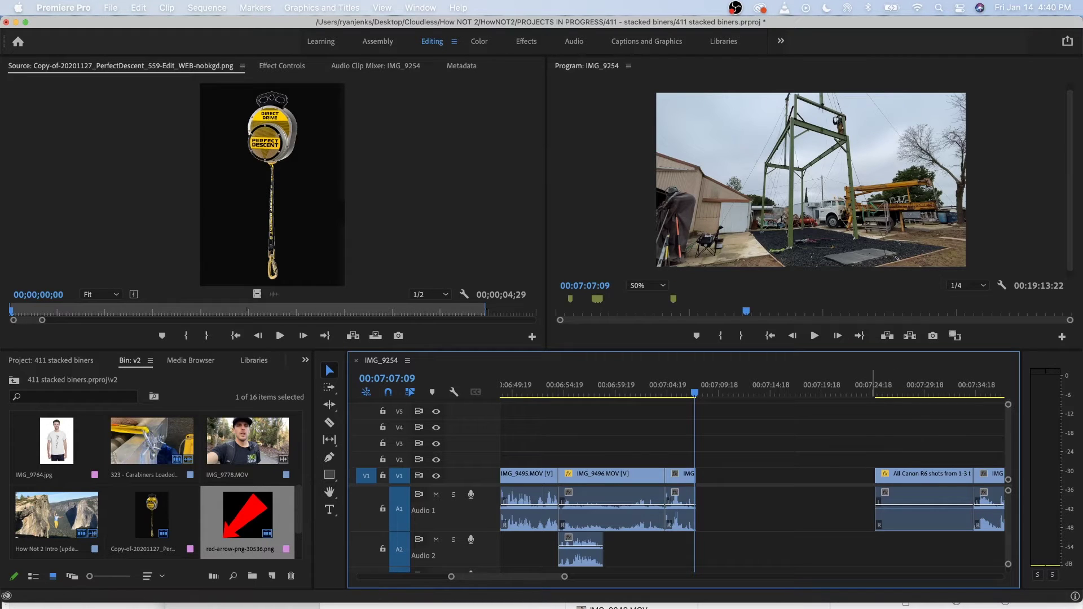
pyautogui.click(883, 386)
pyautogui.moveTo(914, 476); pyautogui.dragTo(733, 477)
pyautogui.press('Up')
pyautogui.press('space')
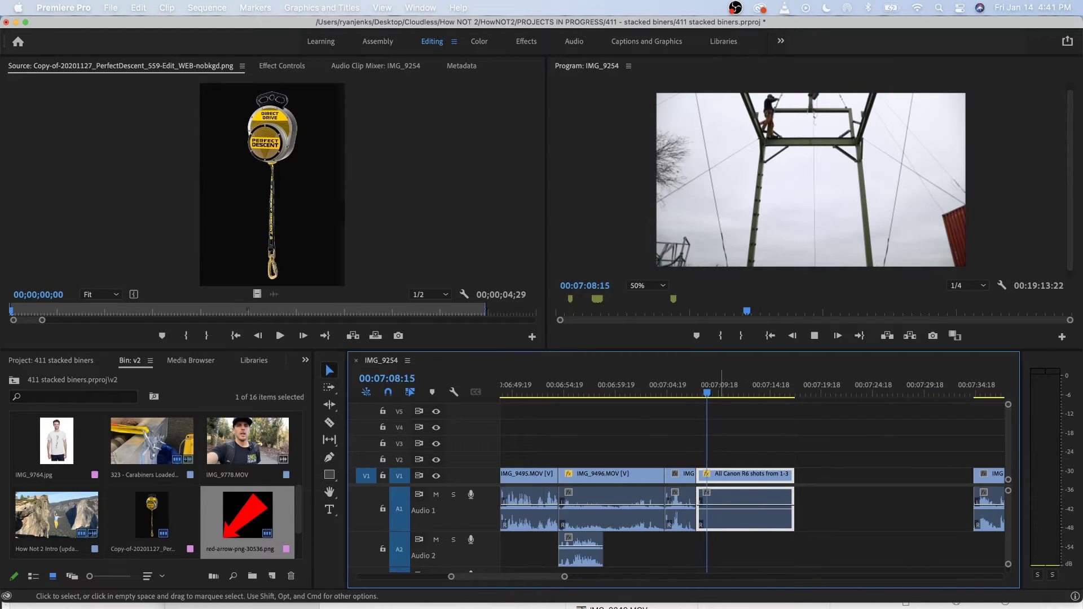
# Split the All Canon R6 shots clip at 00:07:08:20 and ripple delete the part before it.
pyautogui.press('=')
pyautogui.press('space')
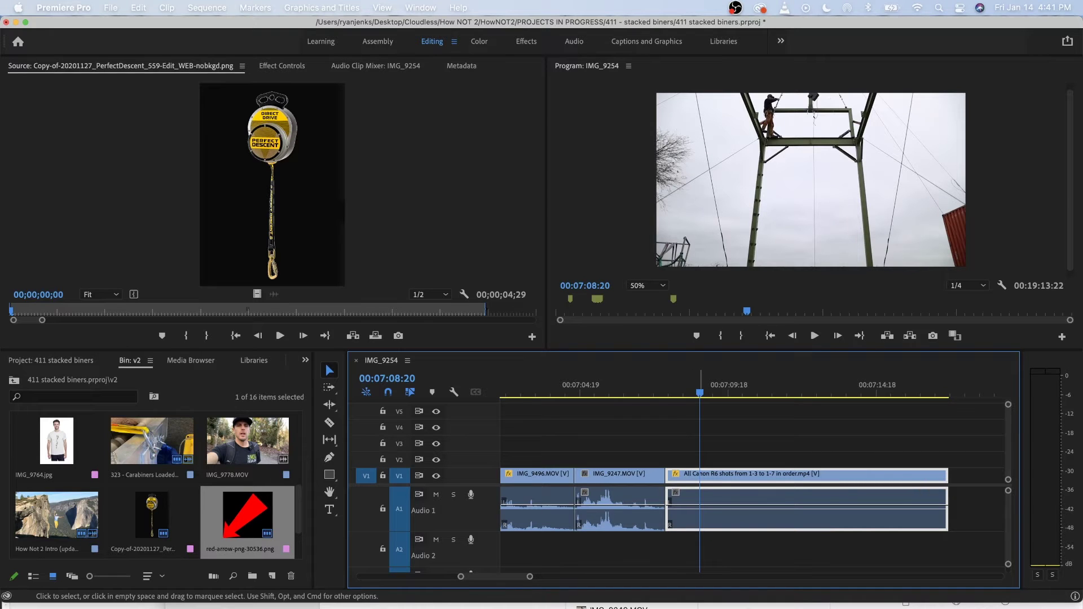
pyautogui.press('super+k')
pyautogui.press('Up')
# Move the No_3-13_69 graph image earlier onto V2, above the end of the All Canon R6 shots clip.
pyautogui.press('-')
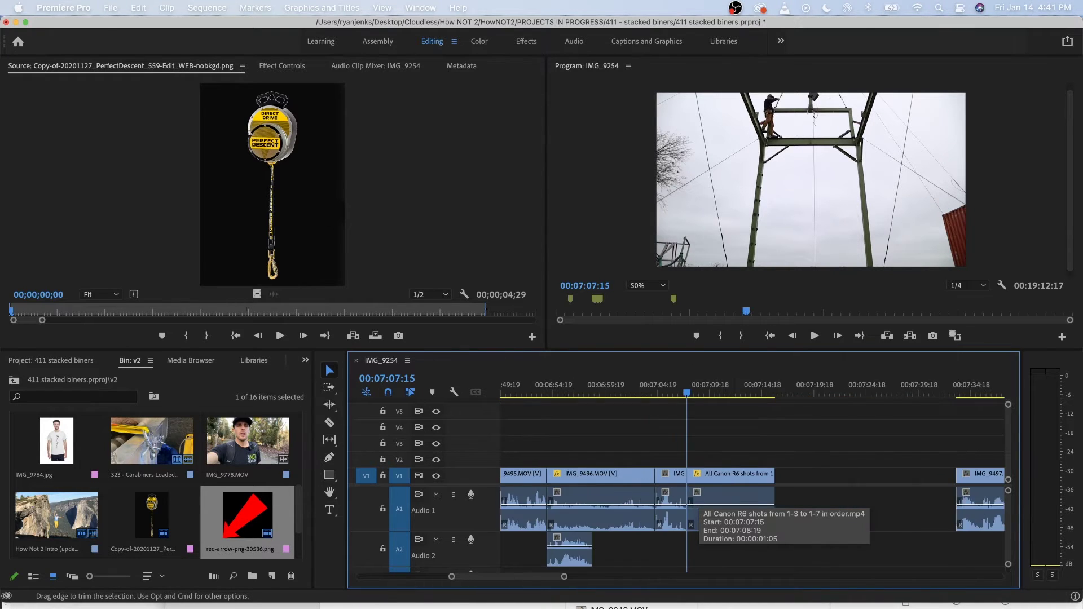
pyautogui.press('-')
pyautogui.press('-')
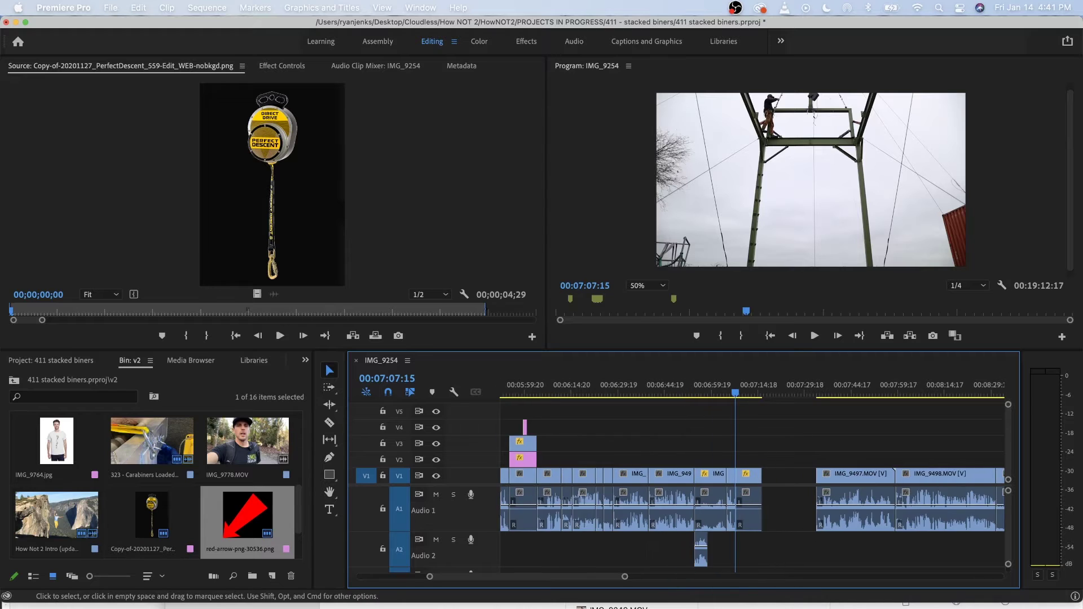
pyautogui.hscroll(3, 754, 485)
pyautogui.moveTo(905, 476); pyautogui.dragTo(618, 460)
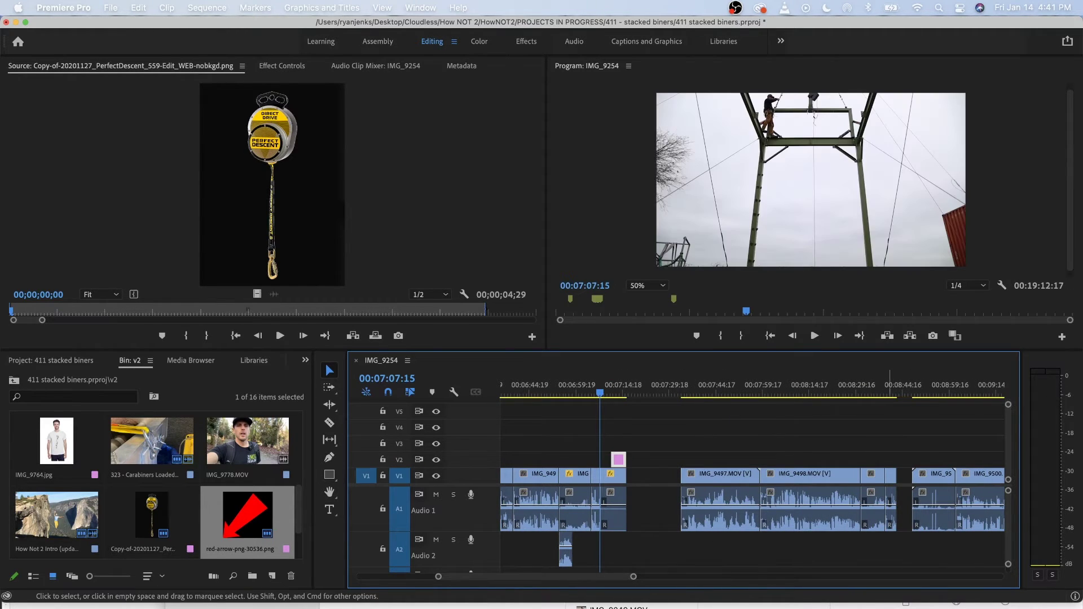
# Move IMG_9499 to V3 just after the Canon R6 shot and unlink its video from its audio.
pyautogui.click(887, 388)
pyautogui.moveTo(890, 476); pyautogui.dragTo(642, 444)
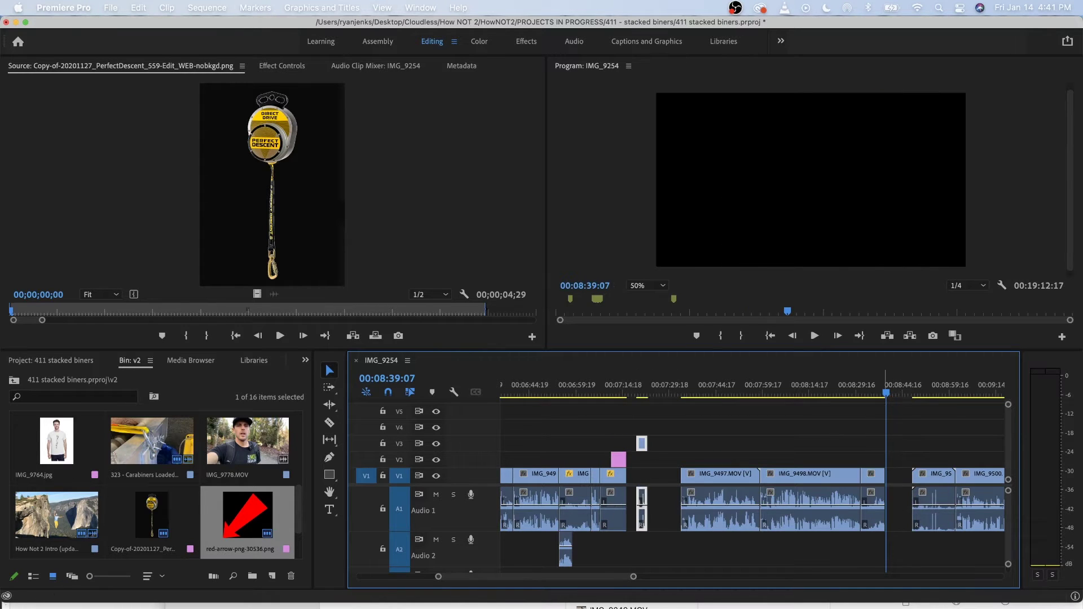
pyautogui.rightClick(641, 444)
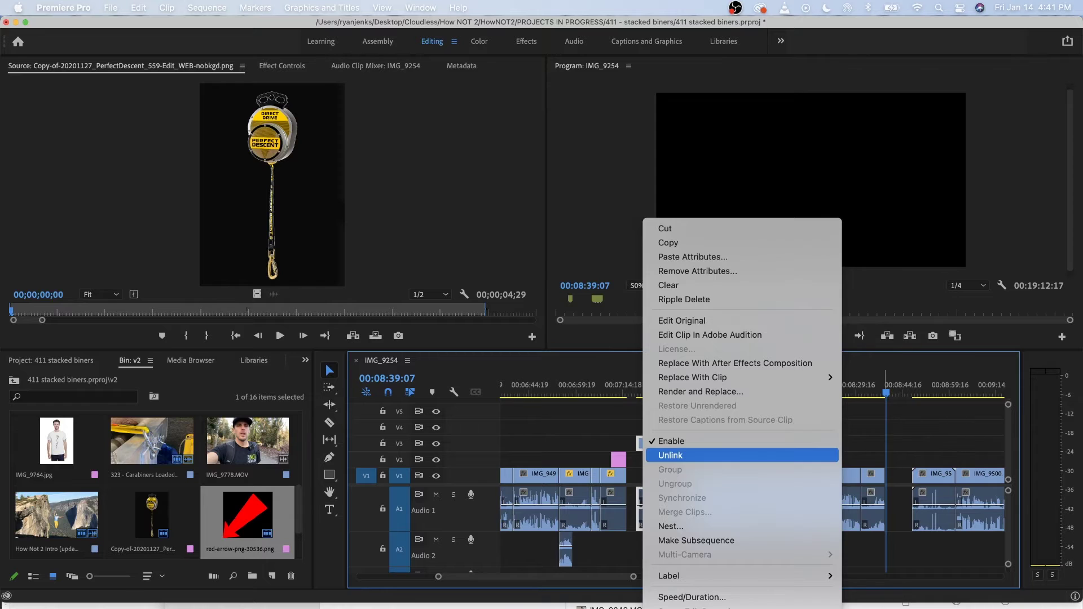
pyautogui.click(669, 452)
pyautogui.click(641, 390)
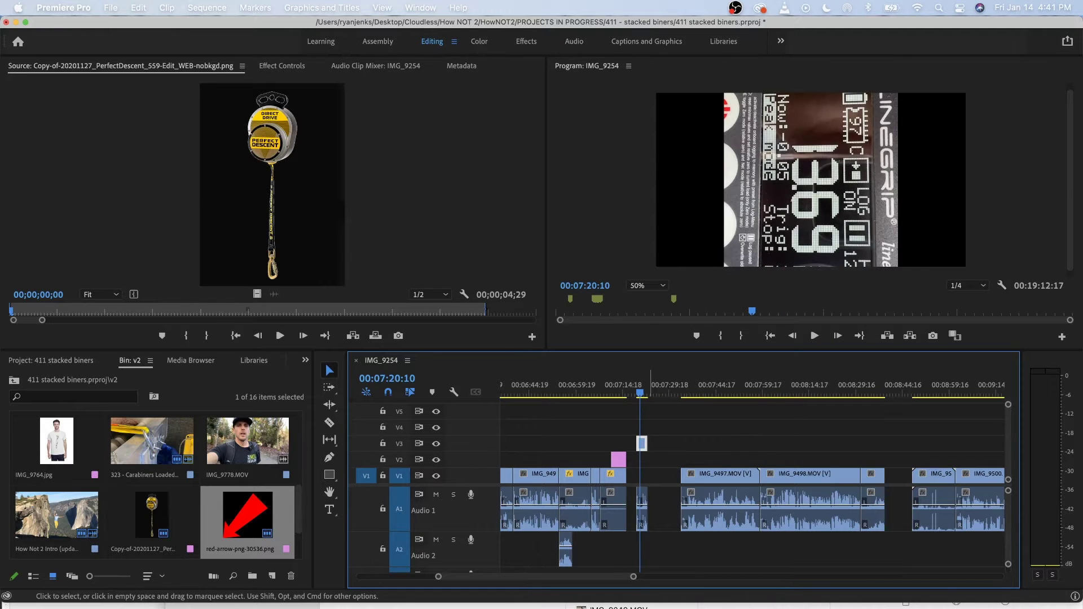
# Play through IMG_9499 and delete its unlinked audio from Audio 1.
pyautogui.press('=')
pyautogui.press('=')
pyautogui.press('=')
pyautogui.press('space')
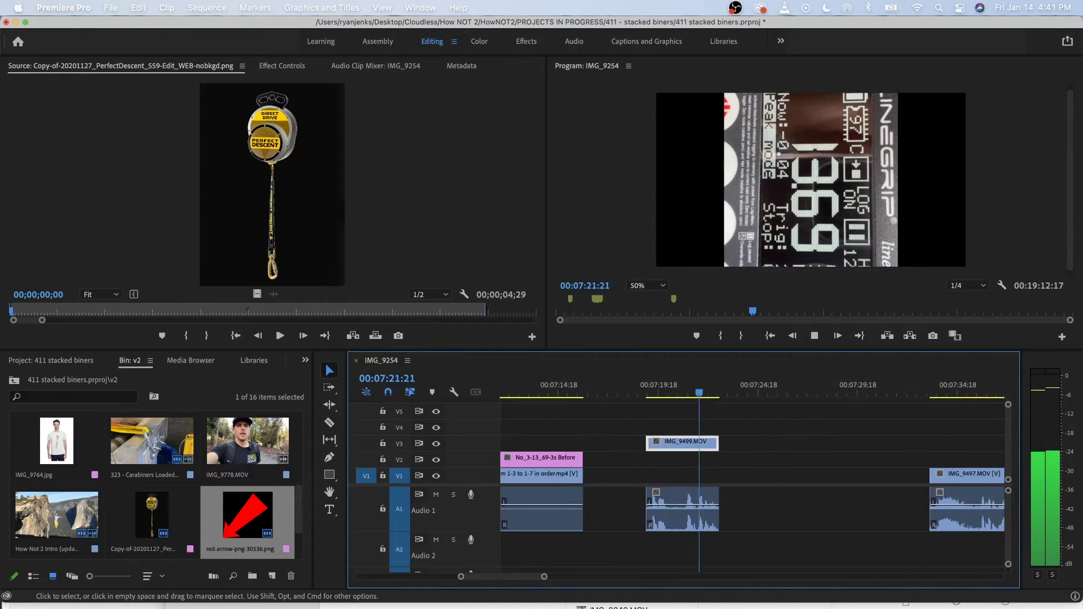
pyautogui.press('space')
pyautogui.click(768, 508)
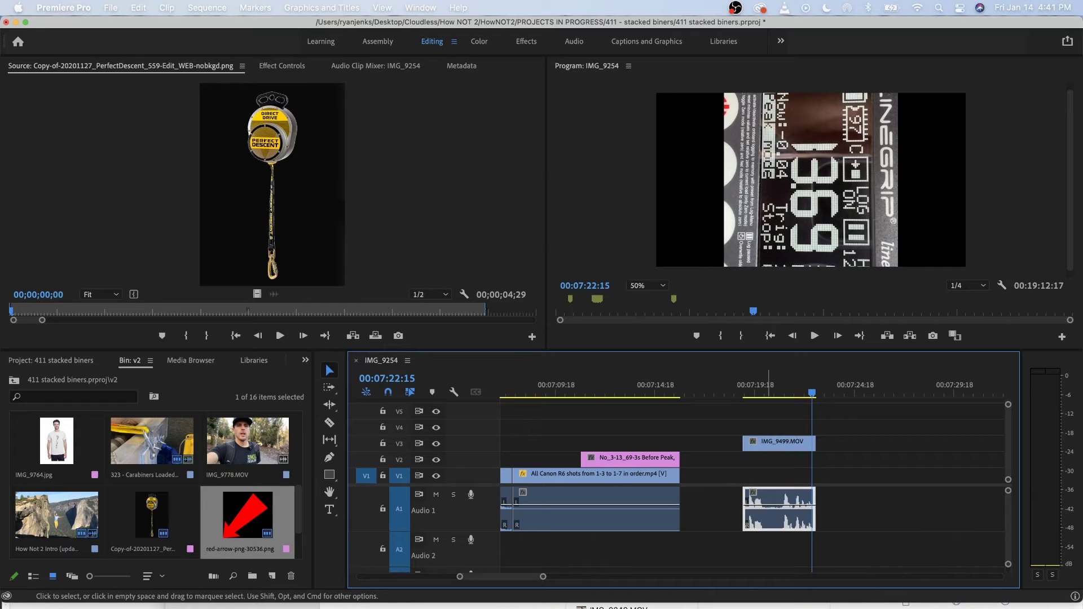
pyautogui.press('Delete')
# Move IMG_9499 on V3 back to the start of the Canon R6 shot and lengthen it over the graph image.
pyautogui.scroll(5, 768, 508)
pyautogui.moveTo(942, 443); pyautogui.dragTo(658, 444)
pyautogui.moveTo(753, 446); pyautogui.dragTo(785, 451)
# Rotate the IMG_9499 force readout upright, shrink it and place it in the upper-left corner of the frame.
pyautogui.moveTo(670, 389); pyautogui.dragTo(729, 393)
pyautogui.click(812, 180)
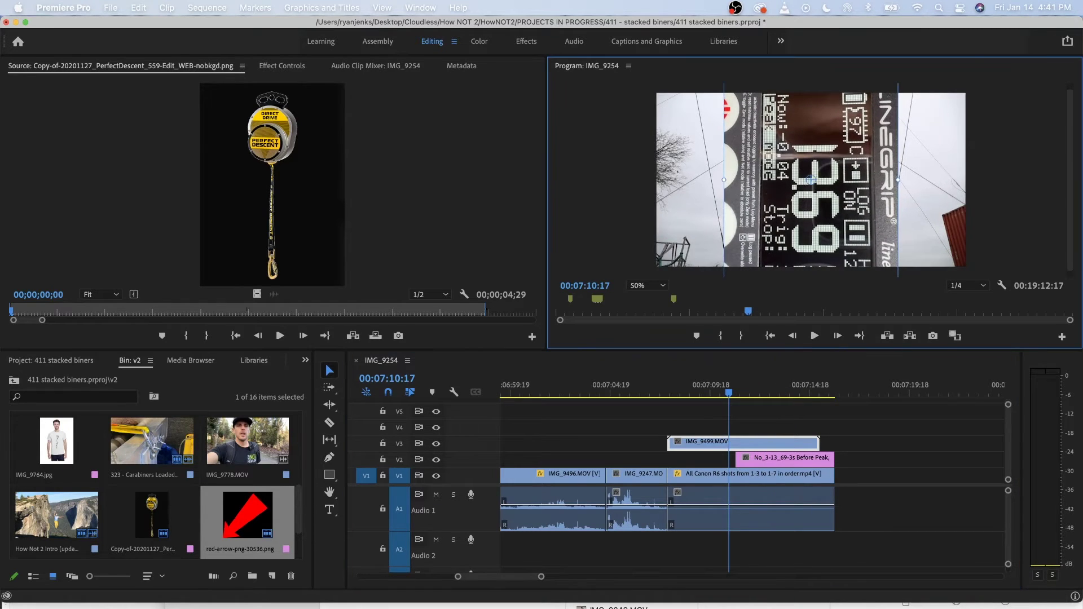
pyautogui.moveTo(899, 180); pyautogui.dragTo(699, 111)
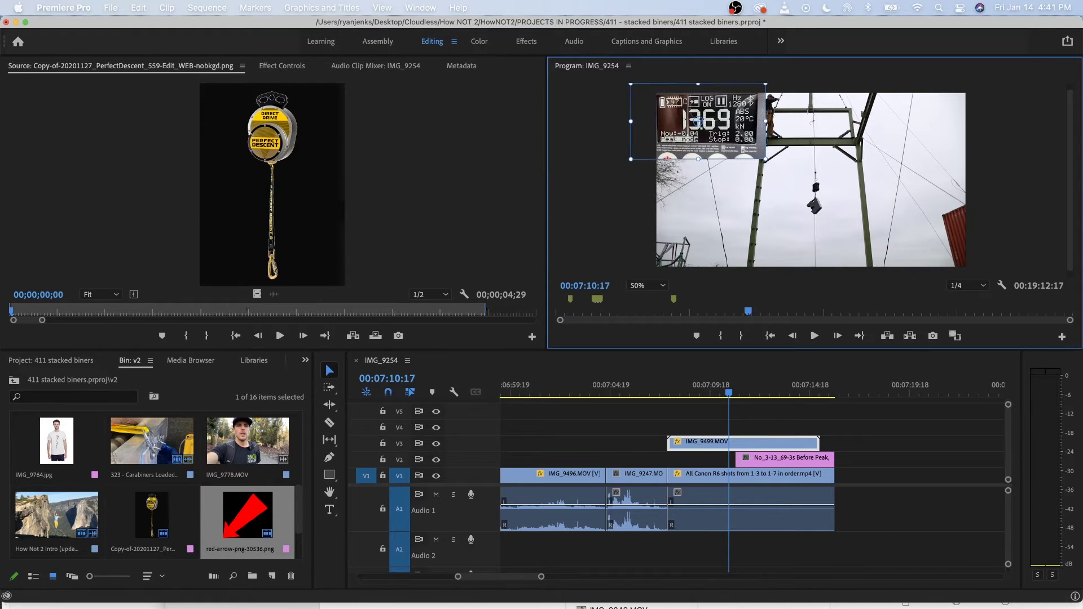
# Shift IMG_9499 to end with the Canon R6 shot and extend the graph image's start to match it.
pyautogui.click(669, 389)
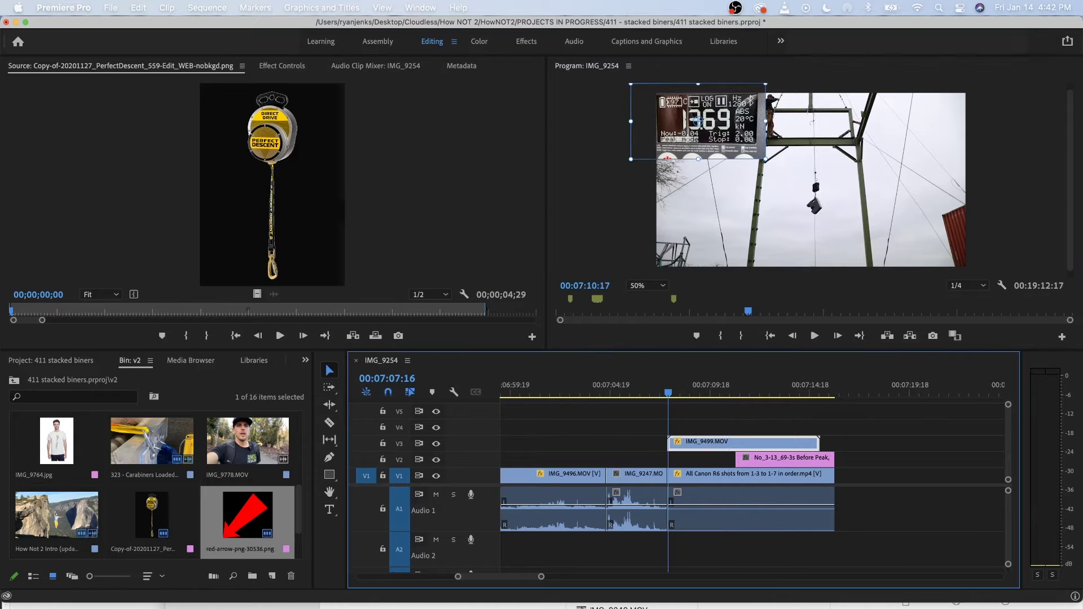
pyautogui.moveTo(734, 442); pyautogui.dragTo(684, 457)
pyautogui.press('space')
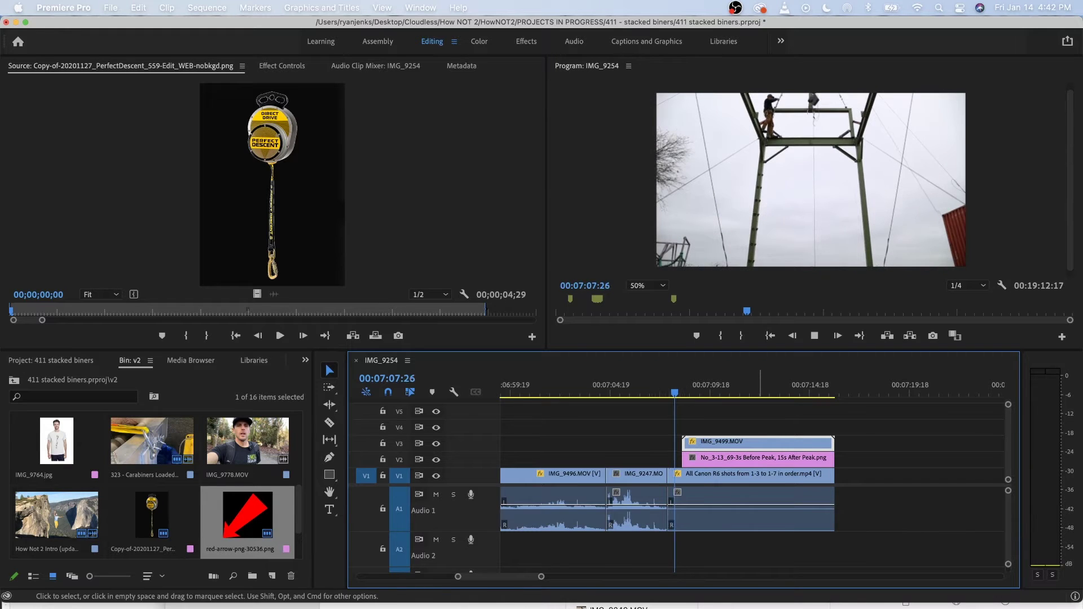
pyautogui.press('space')
# Shrink the No_3-13_69 graph image and position it in the upper-right corner of the frame.
pyautogui.scroll(1, 804, 187)
pyautogui.scroll(-1, 804, 187)
pyautogui.moveTo(804, 187); pyautogui.dragTo(904, 184)
pyautogui.moveTo(818, 246); pyautogui.dragTo(841, 230)
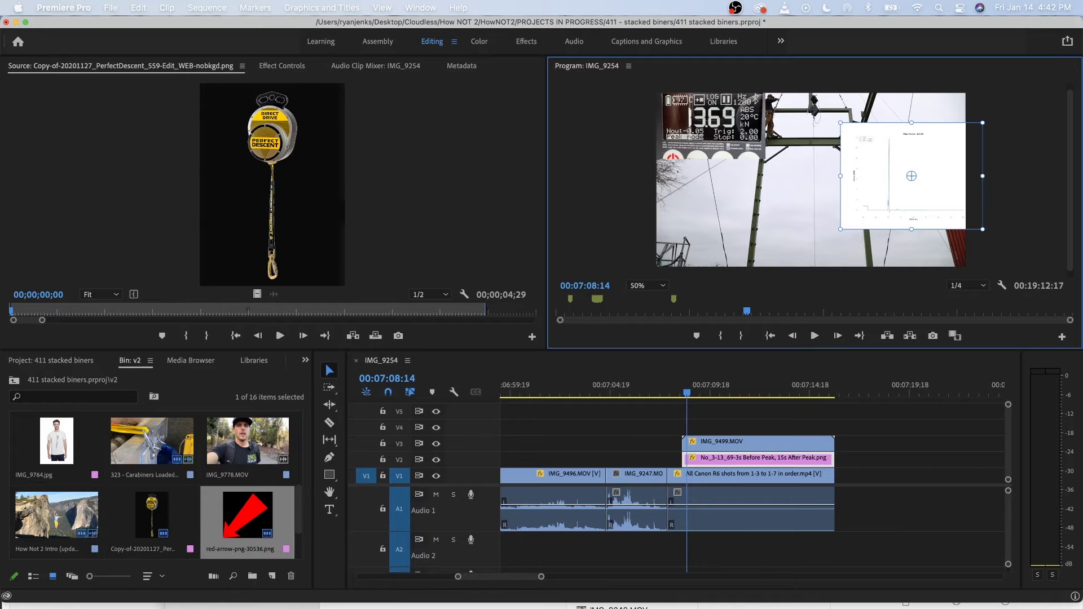
pyautogui.moveTo(902, 186); pyautogui.dragTo(932, 143)
# Find the right moment in the drop and trim the starts of IMG_9499 and the graph image to 00:07:09:28.
pyautogui.click(663, 393)
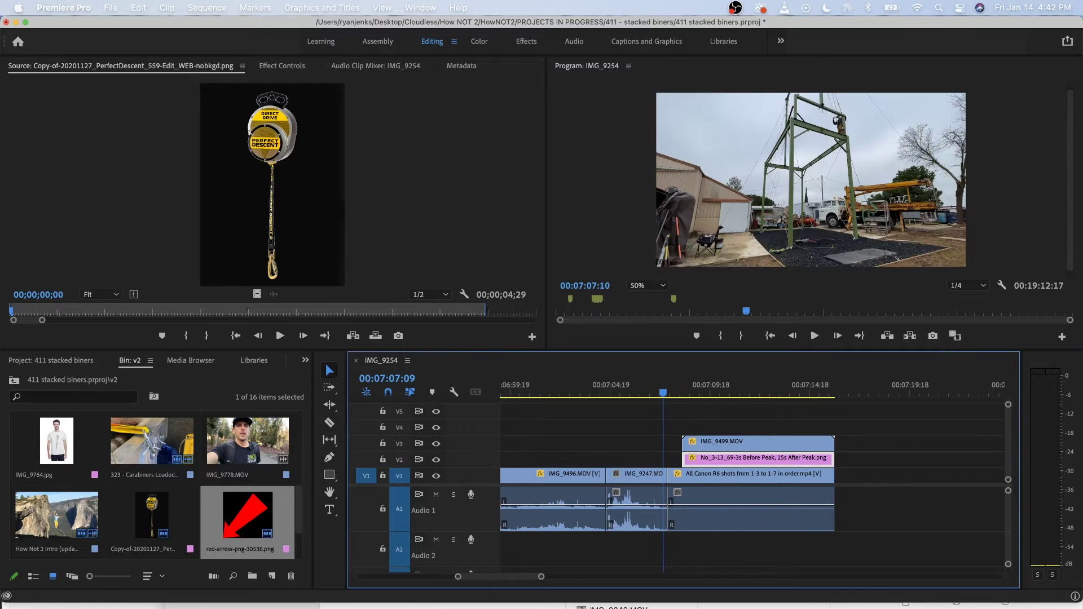
pyautogui.press('space')
pyautogui.scroll(5, 679, 497)
pyautogui.scroll(-3, 679, 496)
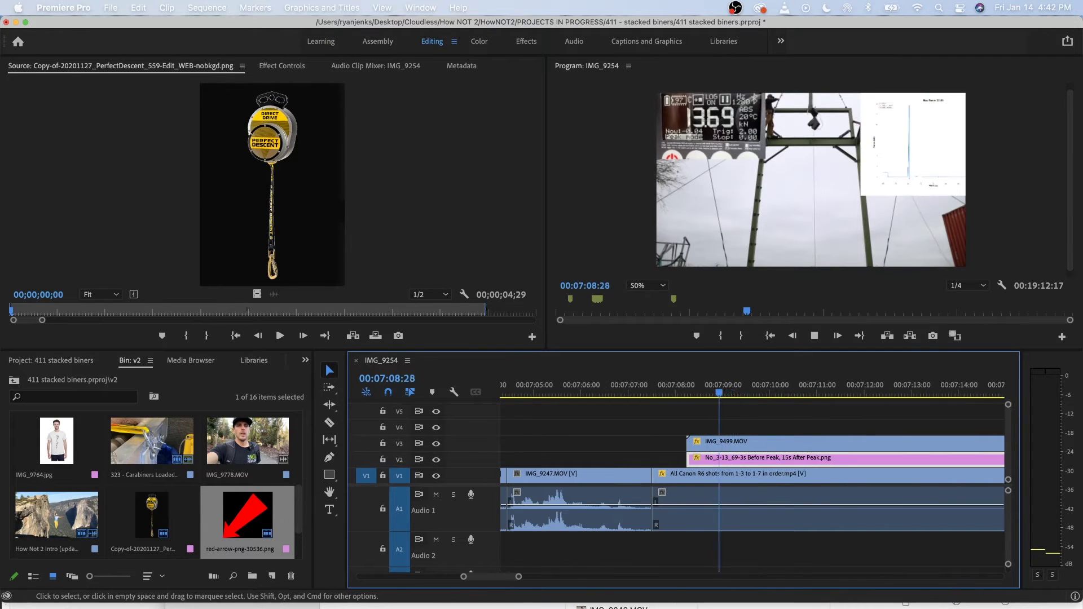
pyautogui.scroll(-1, 673, 496)
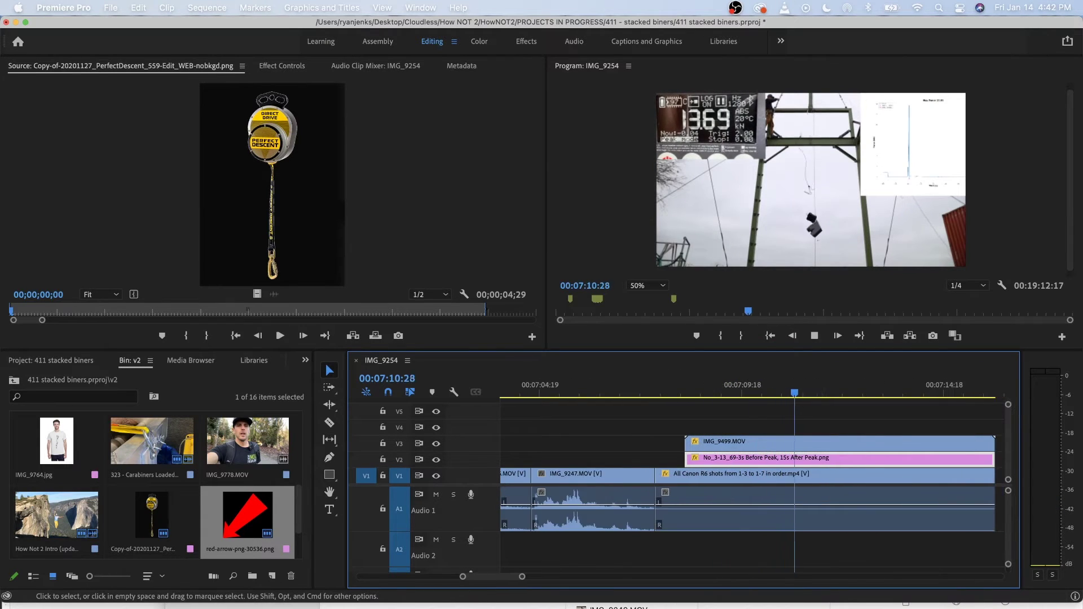
pyautogui.press('space')
pyautogui.moveTo(726, 392); pyautogui.dragTo(717, 392)
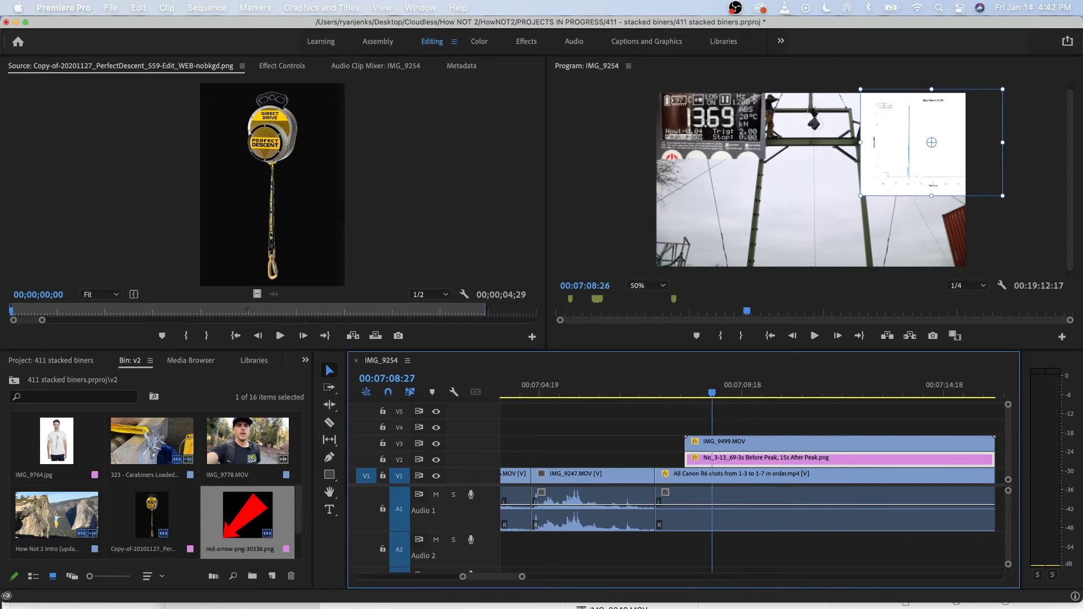
pyautogui.press('space')
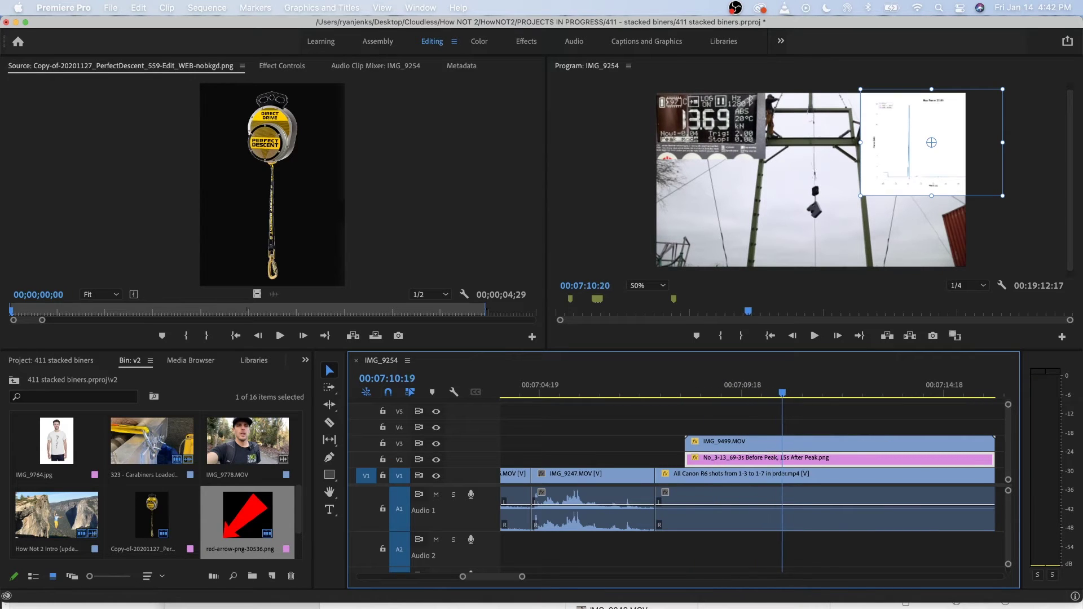
pyautogui.press('Left')
pyautogui.press('Left')
pyautogui.press('Left')
pyautogui.press('Left')
pyautogui.press('Left')
pyautogui.press('Left')
pyautogui.press('Left')
pyautogui.press('Left')
pyautogui.press('Left')
pyautogui.press('Left')
pyautogui.press('Left')
pyautogui.press('Left')
pyautogui.press('Left')
pyautogui.press('Left')
pyautogui.press('Left')
pyautogui.press('Left')
pyautogui.press('Left')
pyautogui.press('Left')
pyautogui.press('Left')
pyautogui.press('Left')
pyautogui.click(707, 444)
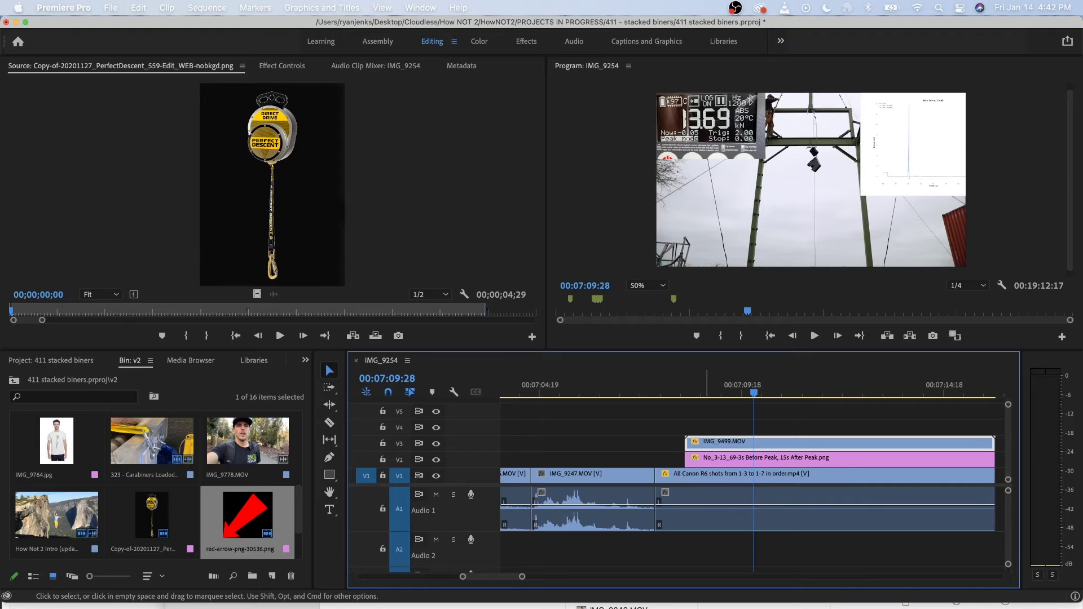
pyautogui.moveTo(717, 446); pyautogui.dragTo(755, 450)
# Play the shot with its overlays and trim the end of the All Canon R6 shots clip back to 00:07:12:26.
pyautogui.click(667, 388)
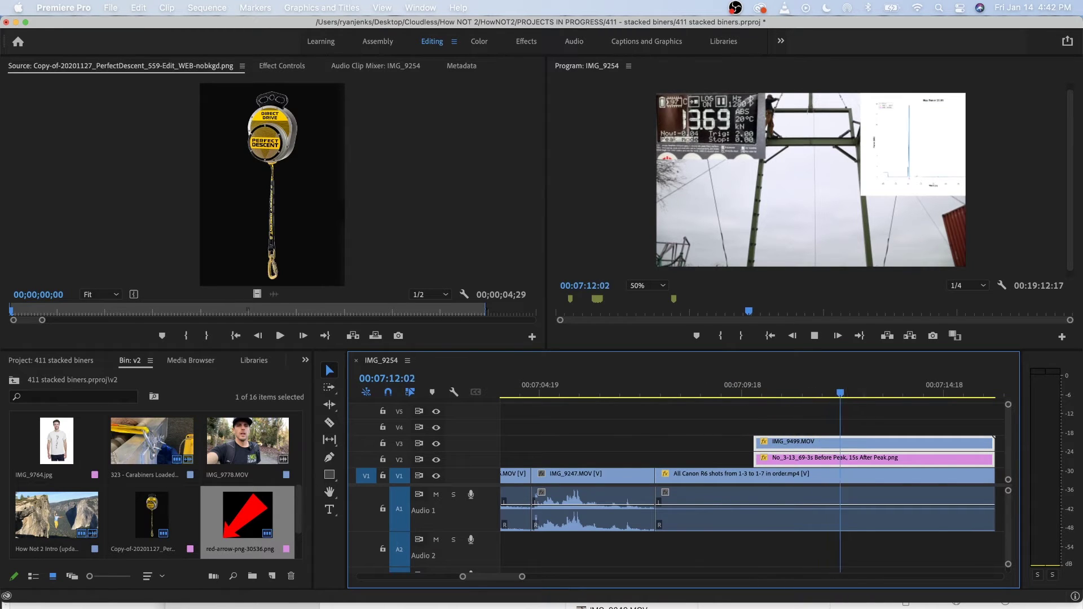
pyautogui.press('space')
pyautogui.hscroll(3, 753, 479)
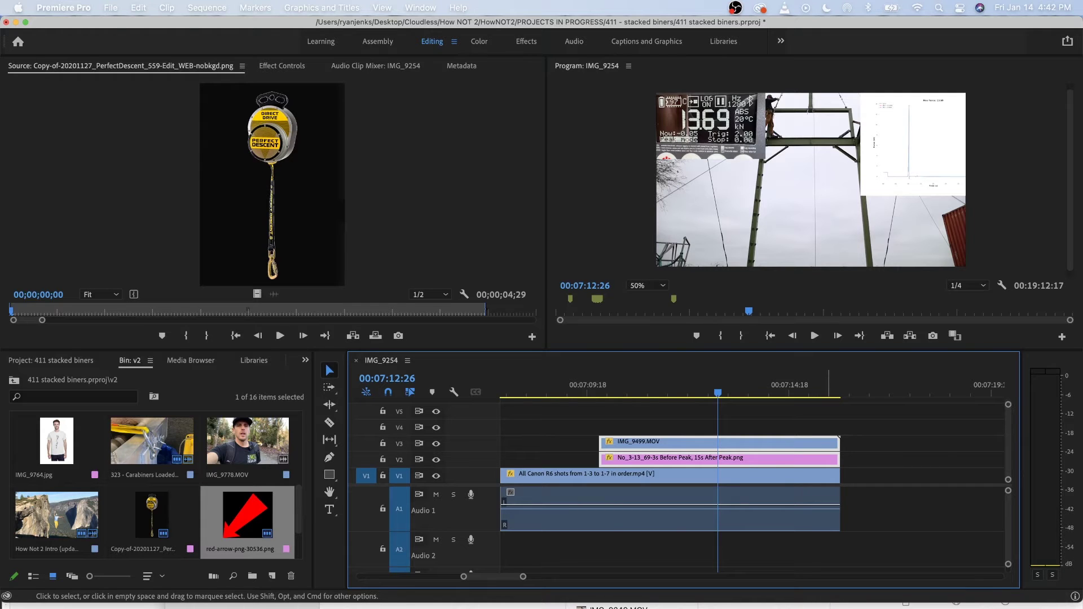
pyautogui.click(816, 476)
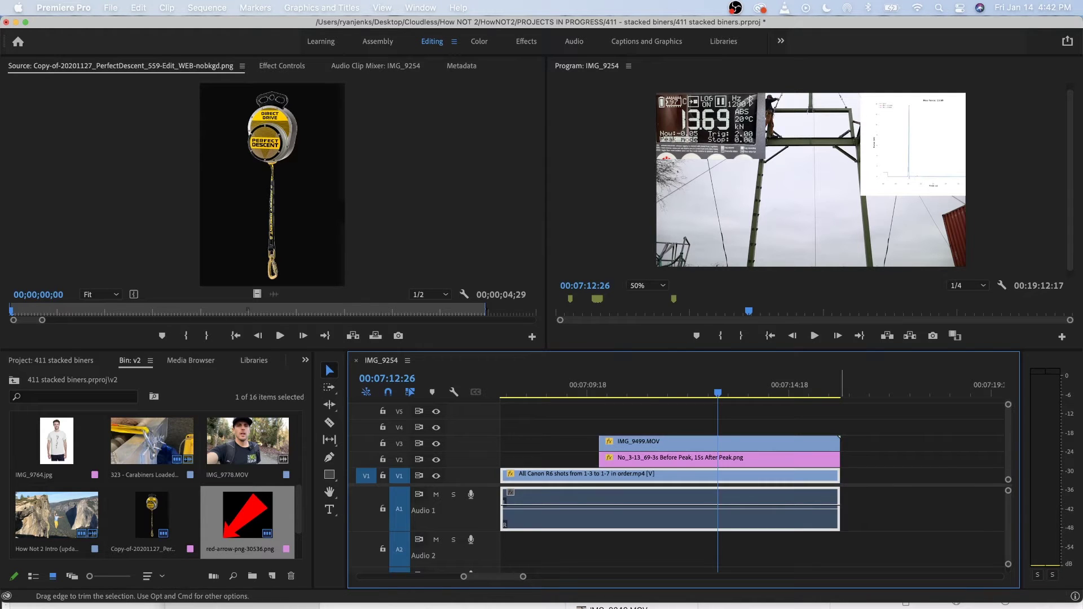
pyautogui.moveTo(840, 507); pyautogui.dragTo(716, 508)
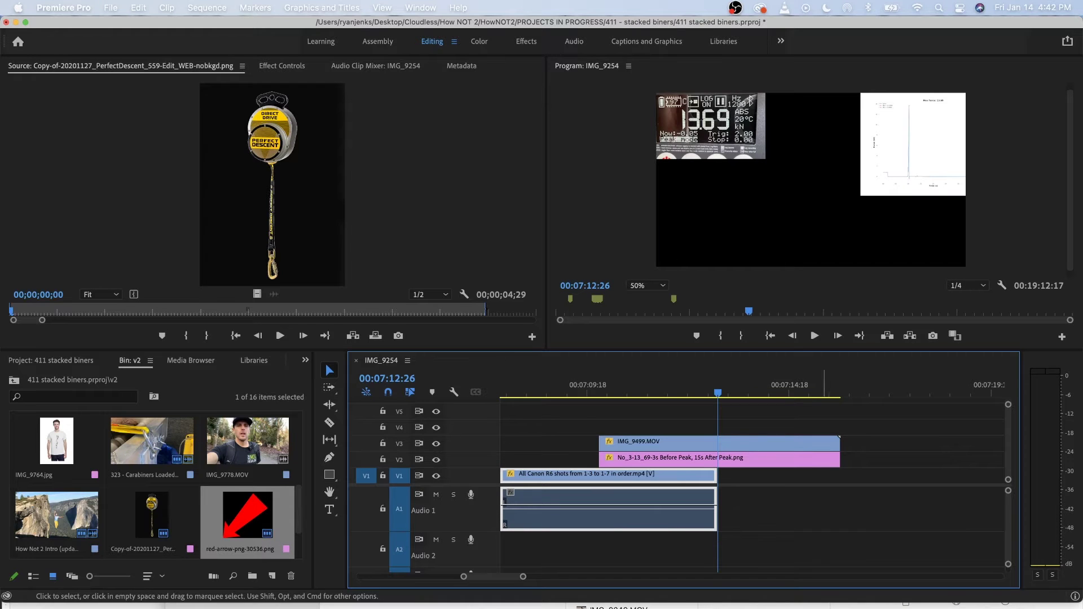
# Paste a copy of the trimmed All Canon R6 shots clip and place it directly after the original.
pyautogui.click(848, 389)
pyautogui.press('-')
pyautogui.scroll(-2, 750, 480)
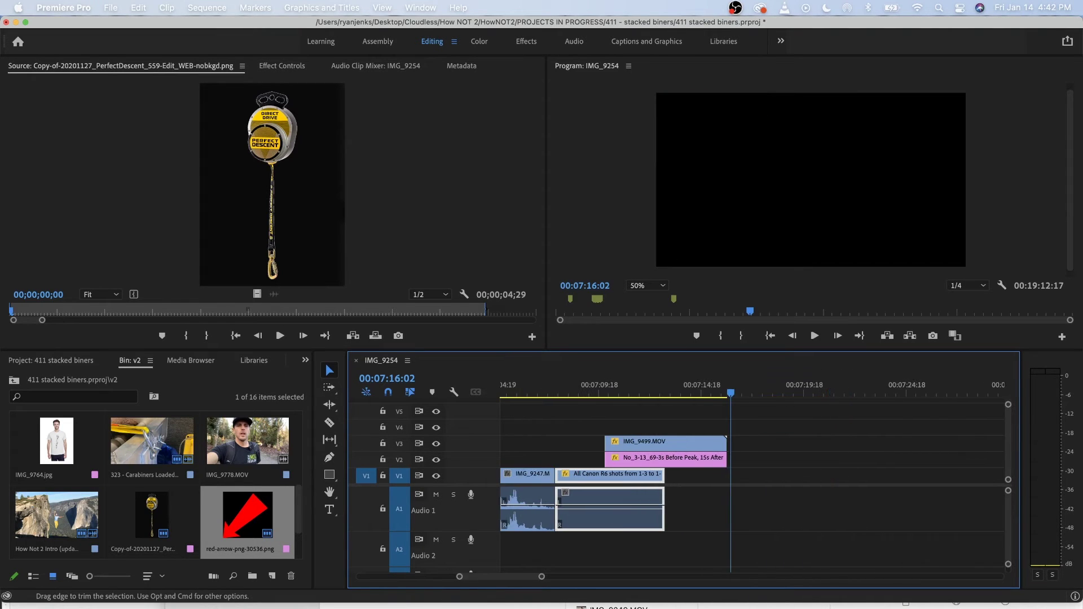
pyautogui.press('super+v')
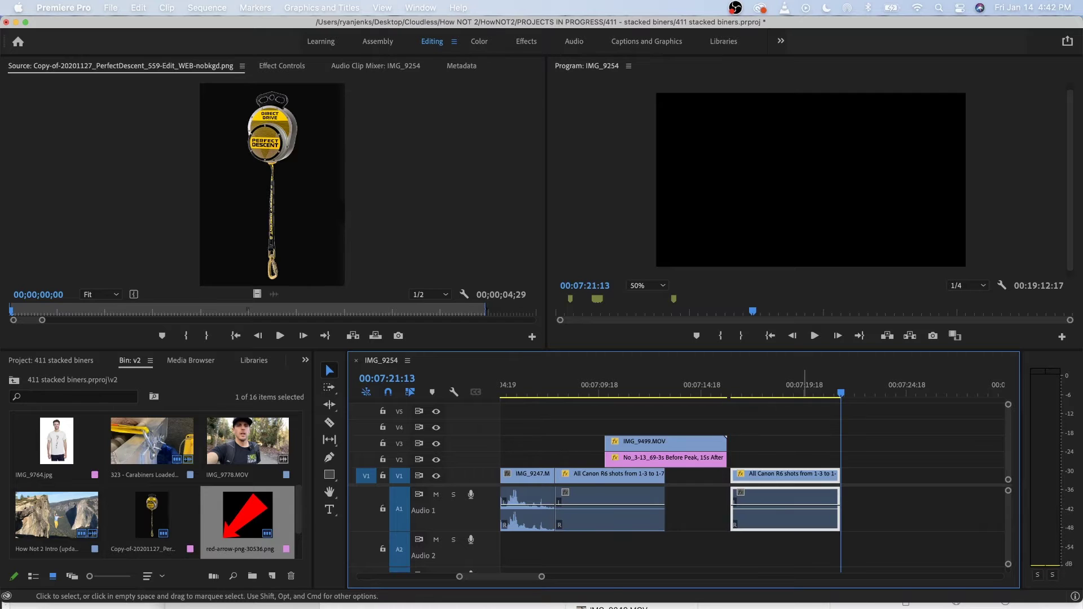
pyautogui.moveTo(785, 475); pyautogui.dragTo(720, 476)
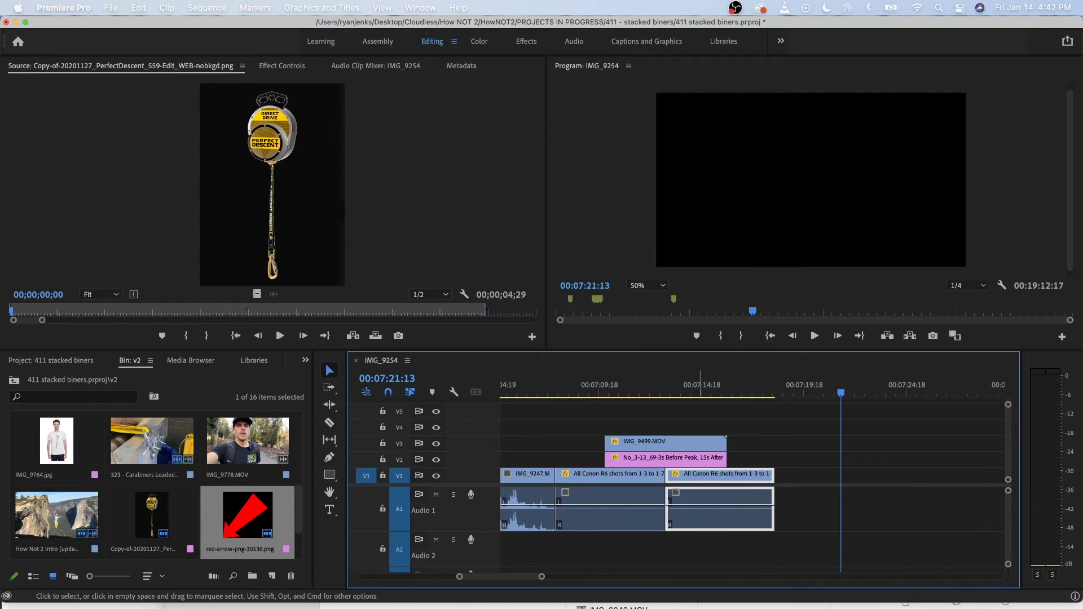
# Reverse the playback of the copied All Canon R6 shots clip to -100% speed.
pyautogui.rightClick(700, 475)
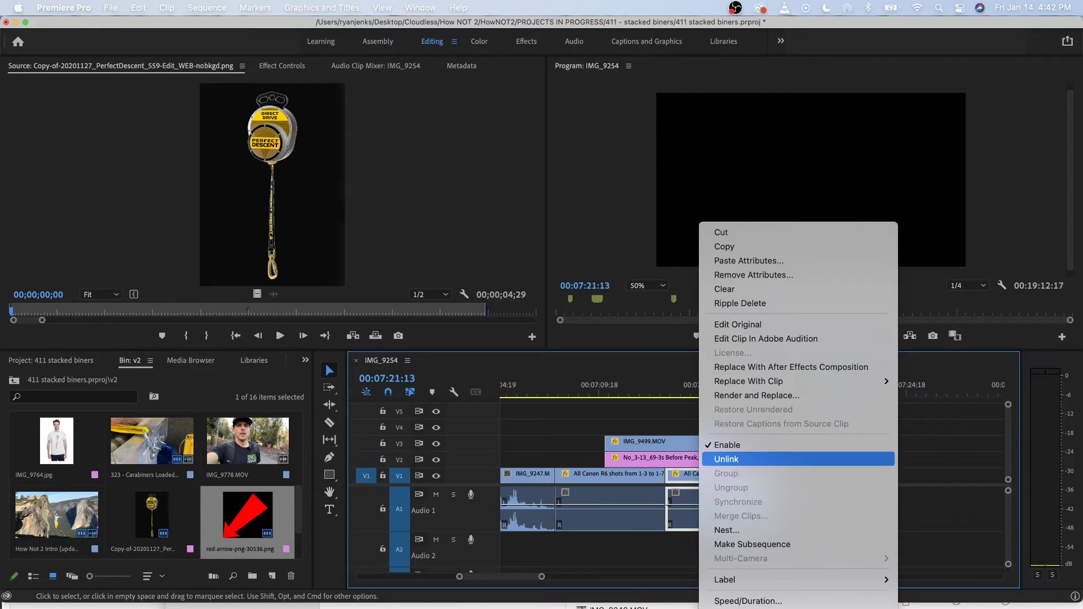
pyautogui.moveTo(734, 580)
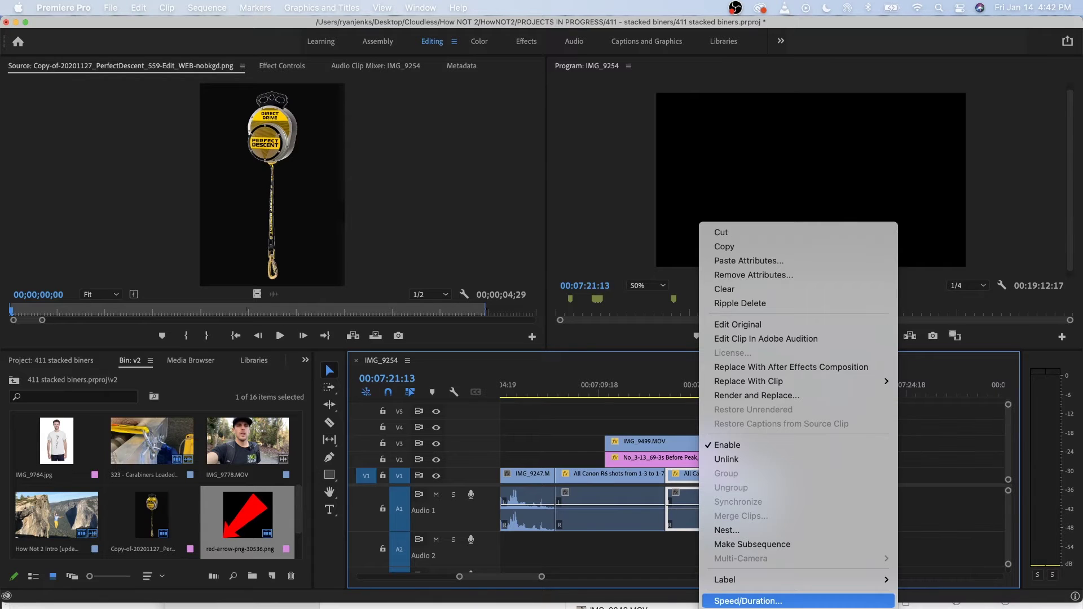
pyautogui.click(748, 601)
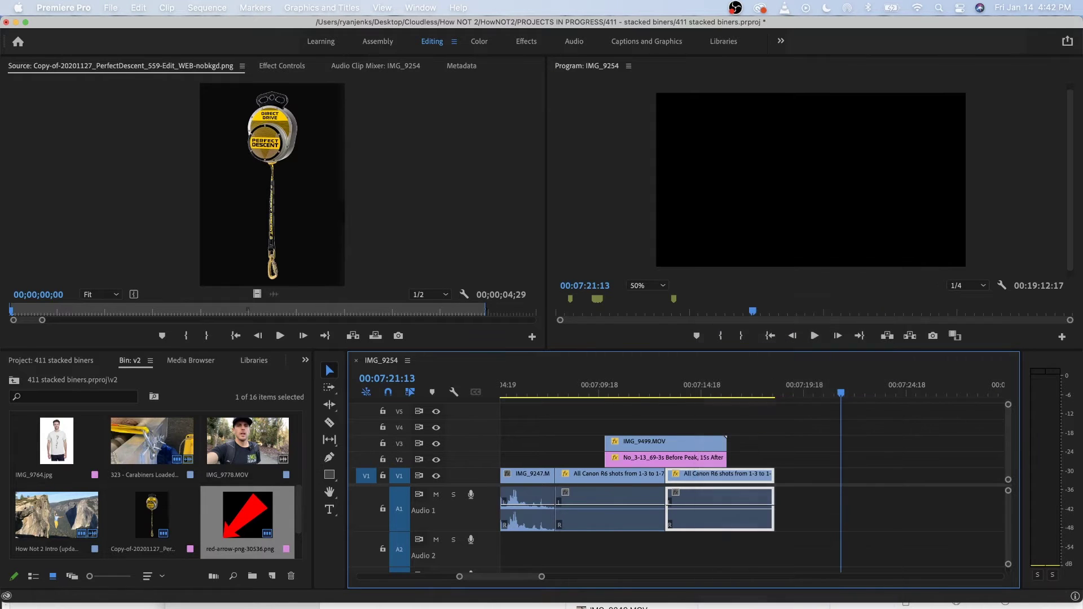
pyautogui.press('Return')
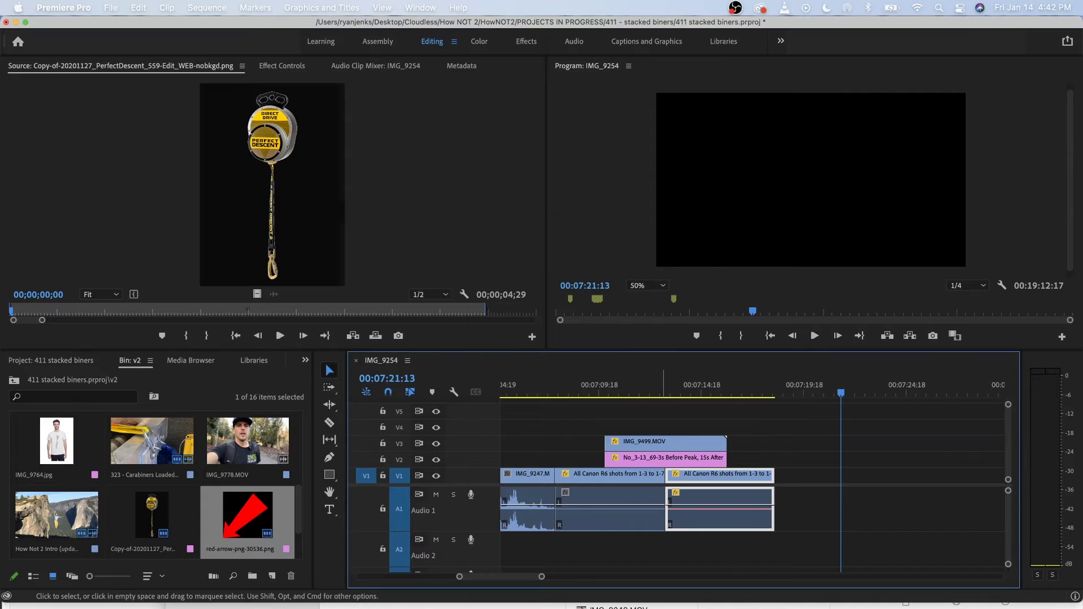
# Review the join into the reversed Canon R6 copy and split that copy at 00:07:13:21.
pyautogui.click(661, 388)
pyautogui.press('space')
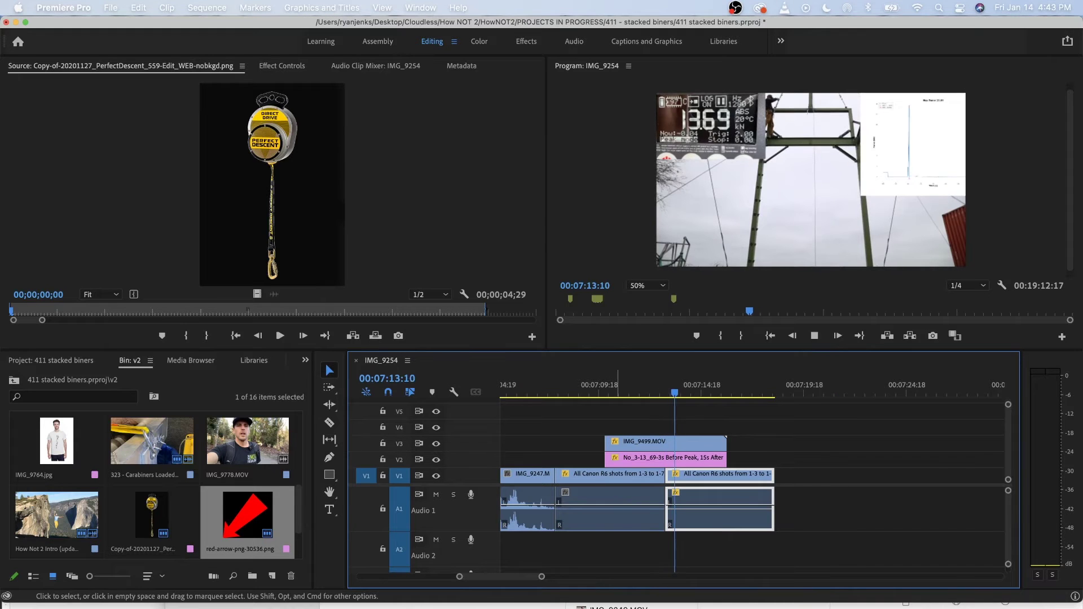
pyautogui.click(620, 387)
pyautogui.press('space')
pyautogui.scroll(5, 642, 462)
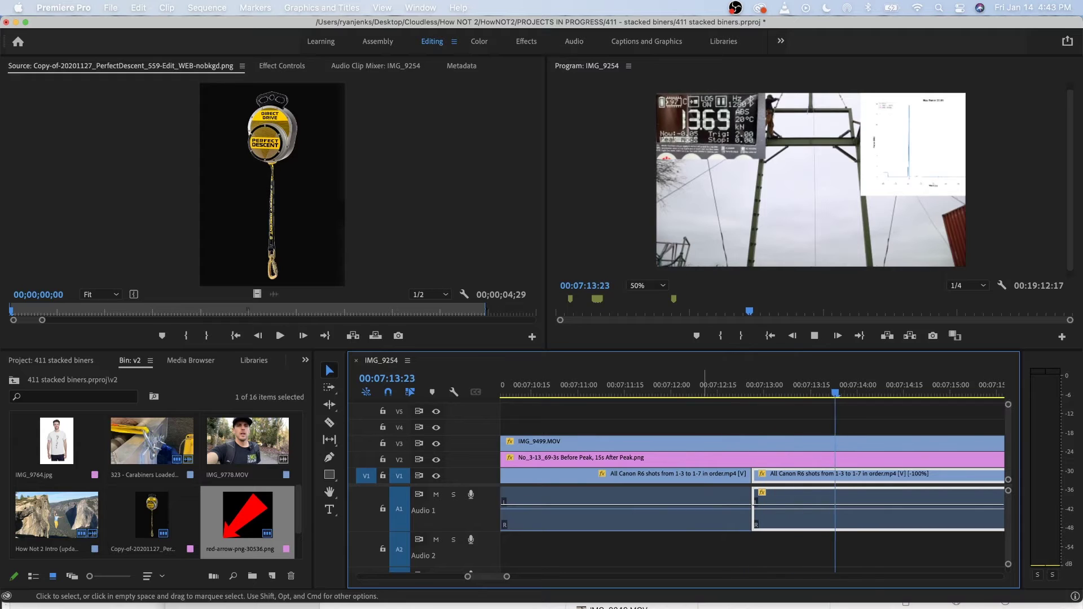
pyautogui.press('Left')
pyautogui.press('Left')
pyautogui.press('Left')
pyautogui.press('Left')
pyautogui.press('Left')
pyautogui.press('Left')
pyautogui.press('Left')
pyautogui.press('Left')
pyautogui.press('Left')
pyautogui.press('Left')
pyautogui.press('Left')
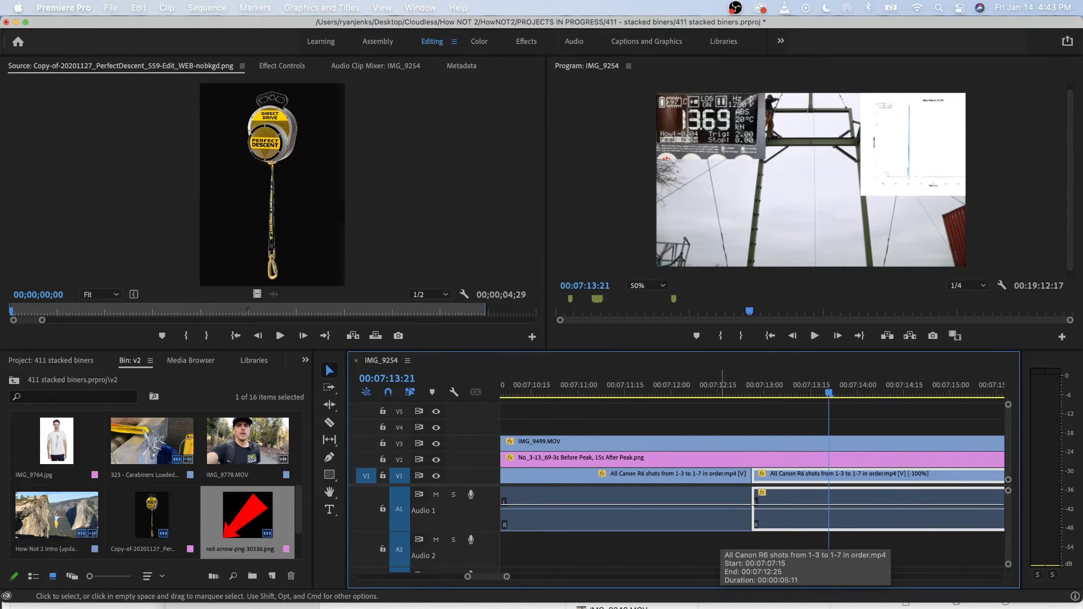
pyautogui.press('super+k')
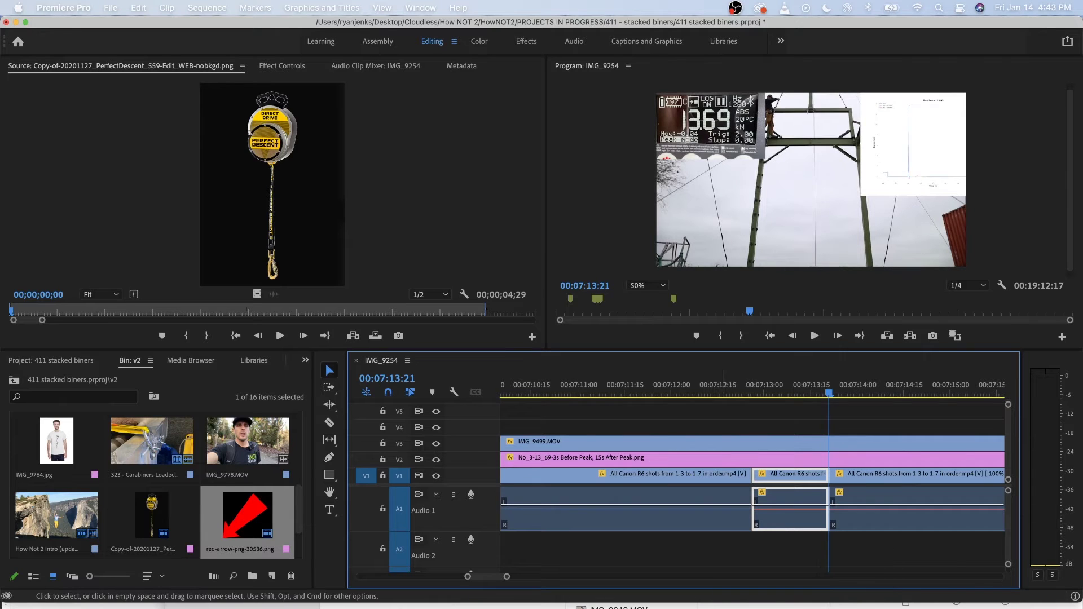
# Move the short reversed piece back over the end of the original All Canon R6 shots clip, then delete that piece.
pyautogui.press('Left')
pyautogui.press('Left')
pyautogui.press('Left')
pyautogui.press('Left')
pyautogui.press('Left')
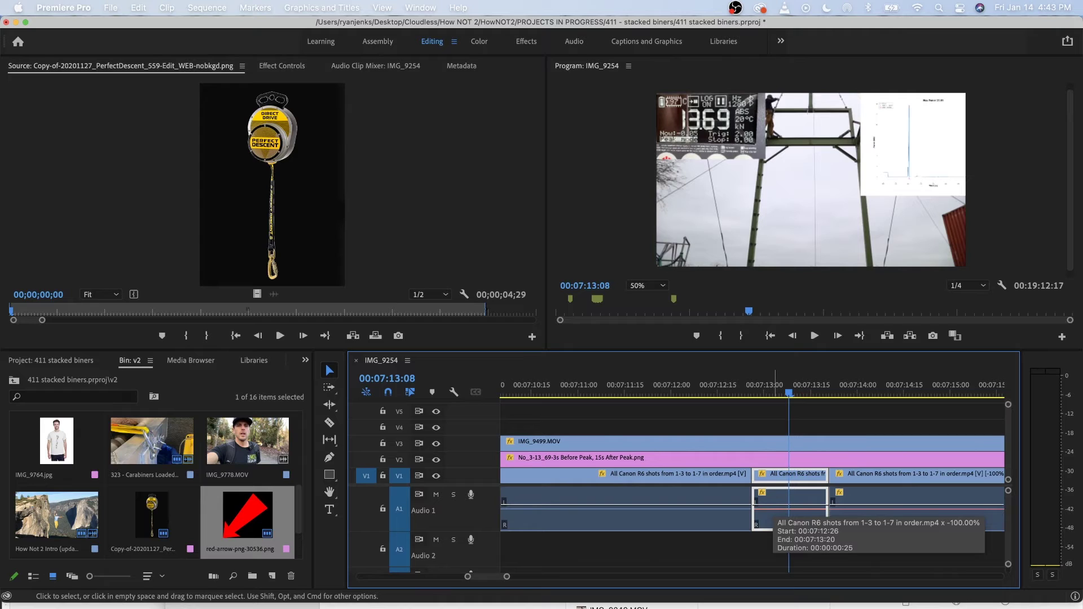
pyautogui.press('Left')
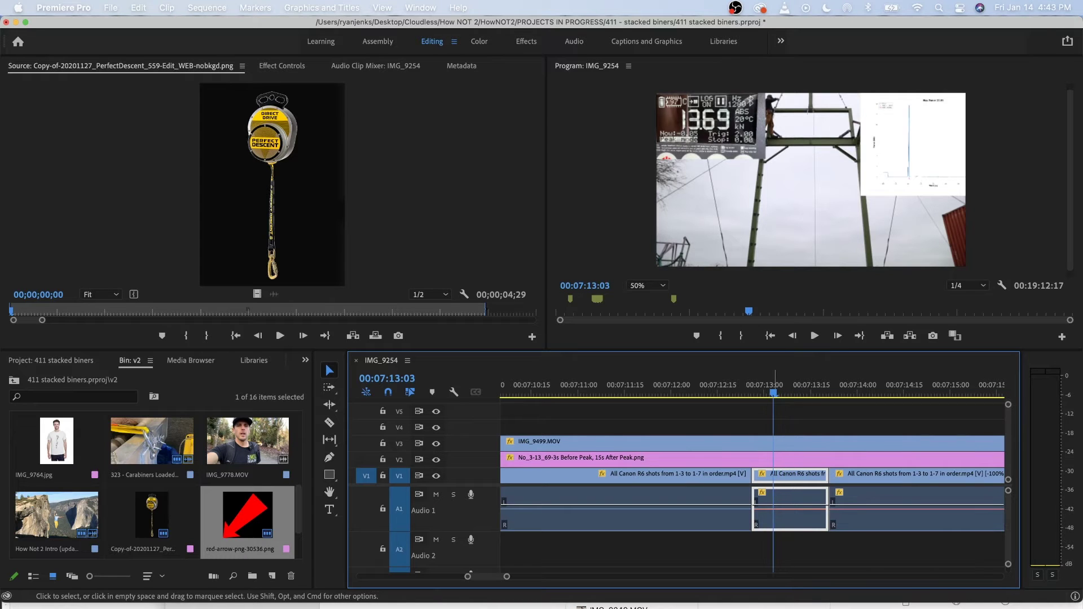
pyautogui.moveTo(786, 476); pyautogui.dragTo(708, 476)
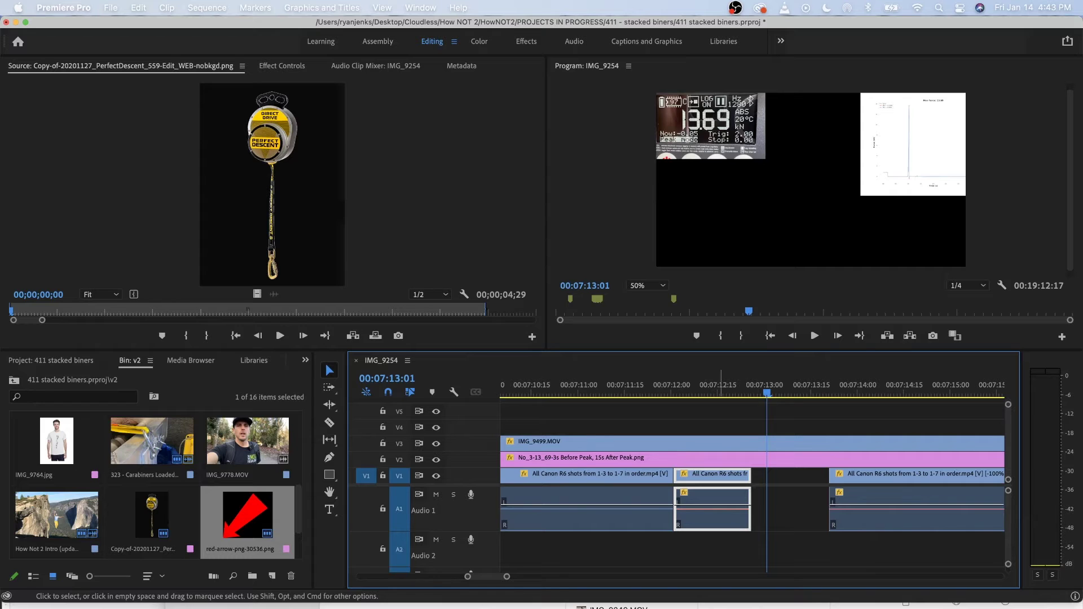
pyautogui.press('Delete')
pyautogui.click(621, 386)
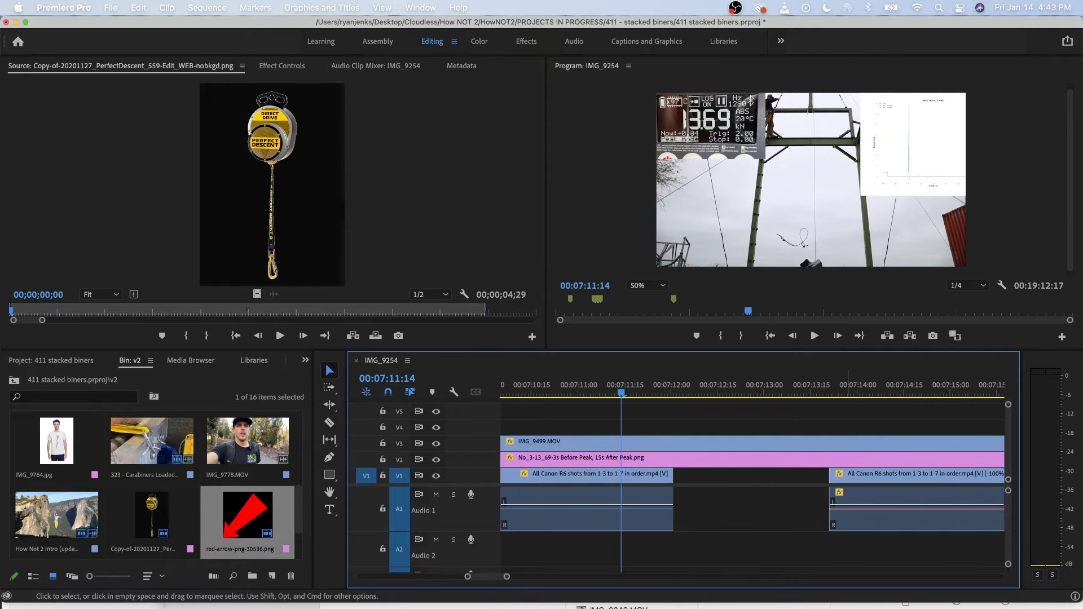
# Close the gap by moving the remaining reversed copy against the original clip's end at 00:07:12:01, and play across the join.
pyautogui.moveTo(848, 476); pyautogui.dragTo(702, 475)
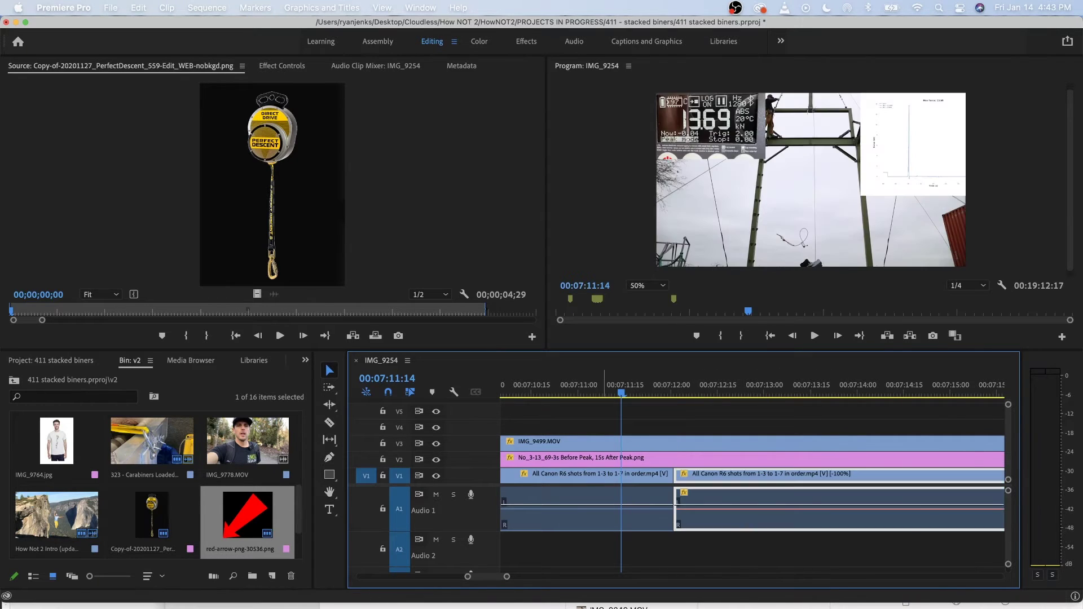
pyautogui.press('space')
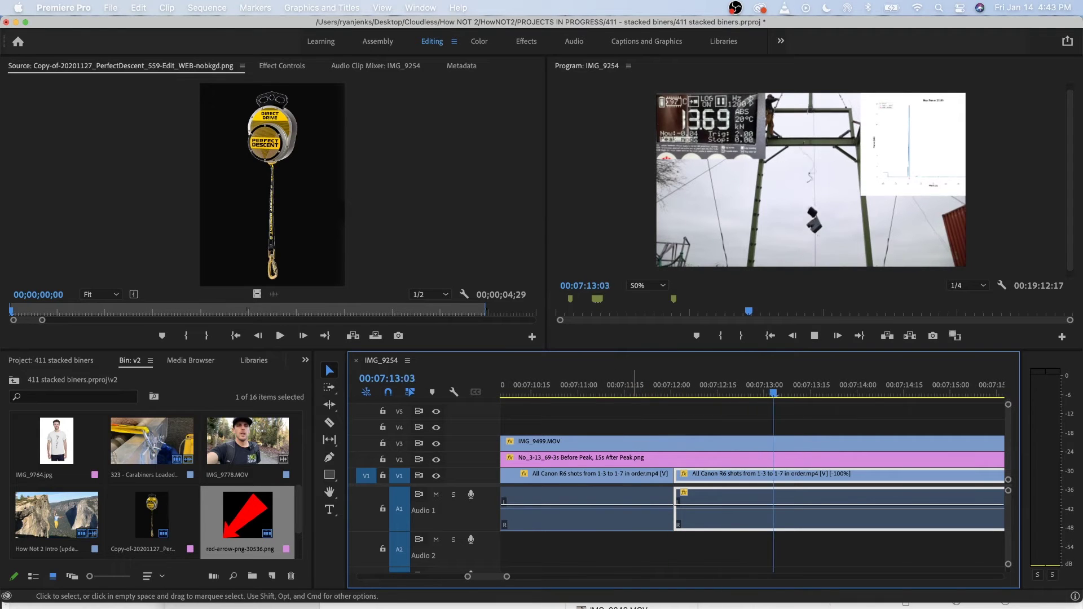
pyautogui.press('space')
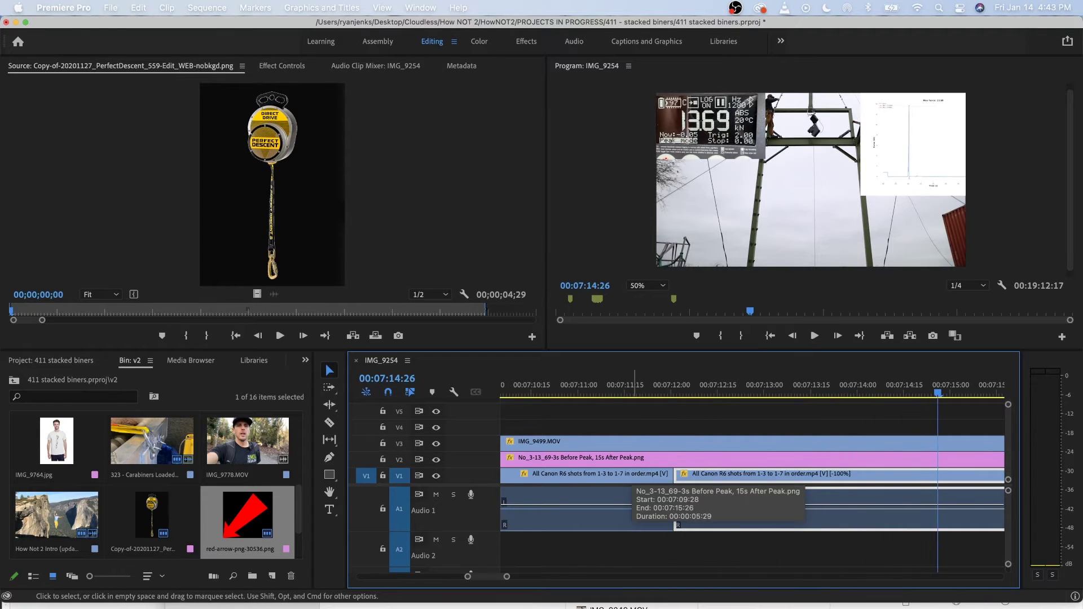
pyautogui.press('-')
pyautogui.press('space')
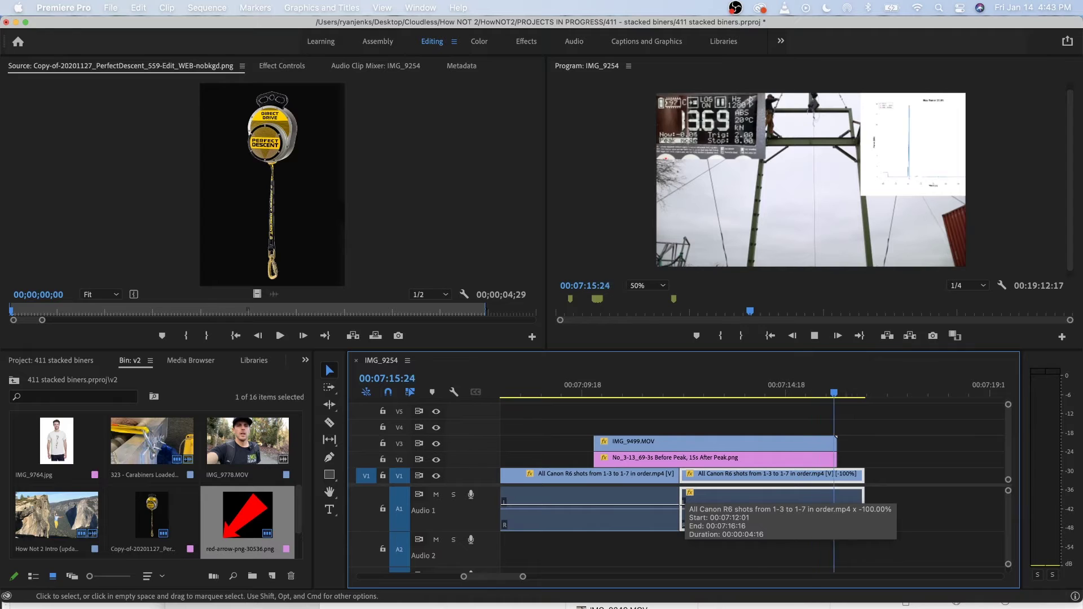
# Step through the end of the reversed copy and trim it to 00:07:15:26, flush with the force readout and graph overlays.
pyautogui.click(683, 501)
pyautogui.moveTo(837, 450); pyautogui.dragTo(837, 451)
pyautogui.press('=')
pyautogui.press('Left')
pyautogui.press('Left')
pyautogui.press('Left')
pyautogui.press('Left')
pyautogui.press('Left')
pyautogui.press('Left')
pyautogui.press('Left')
pyautogui.press('Left')
pyautogui.press('Left')
pyautogui.press('Left')
pyautogui.press('Left')
pyautogui.press('Left')
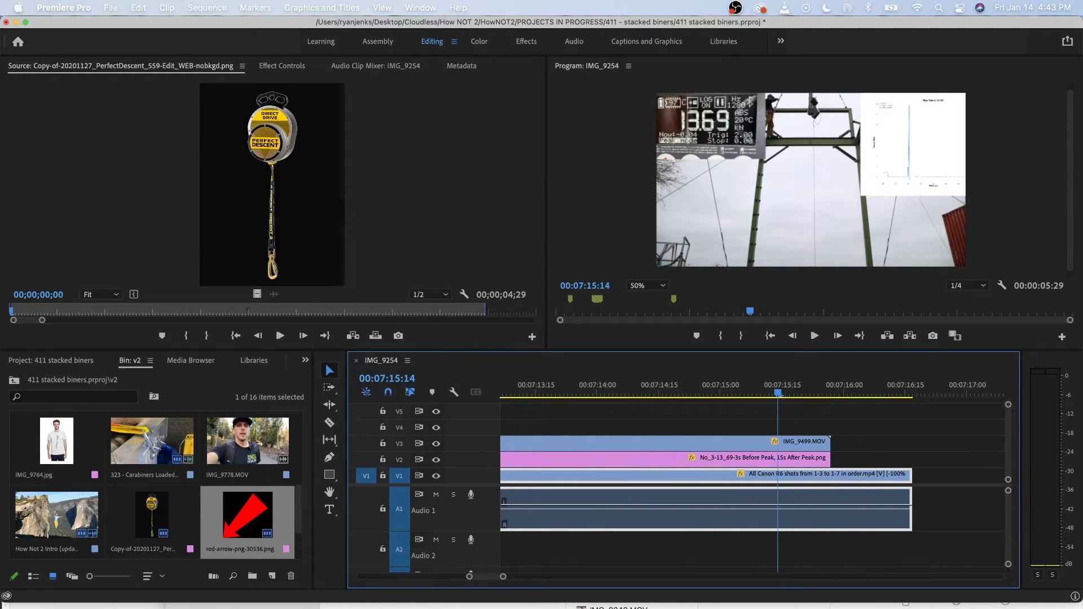
pyautogui.press('Right')
pyautogui.press('Right')
pyautogui.press('Right')
pyautogui.press('Right')
pyautogui.press('Right')
pyautogui.press('Right')
pyautogui.press('Right')
pyautogui.press('Right')
pyautogui.press('Right')
pyautogui.press('Right')
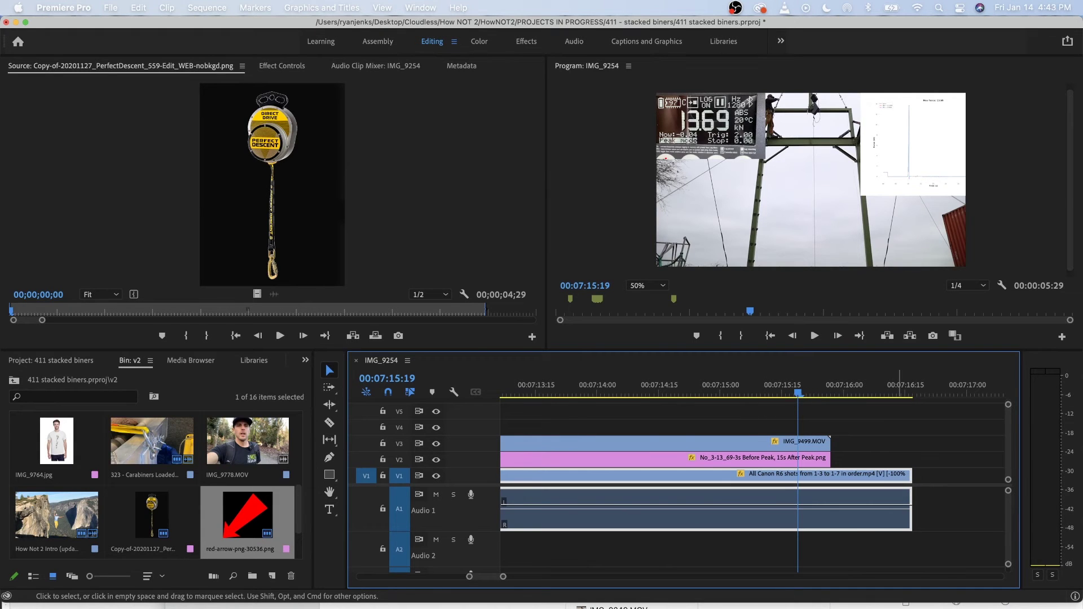
pyautogui.moveTo(910, 476); pyautogui.dragTo(829, 475)
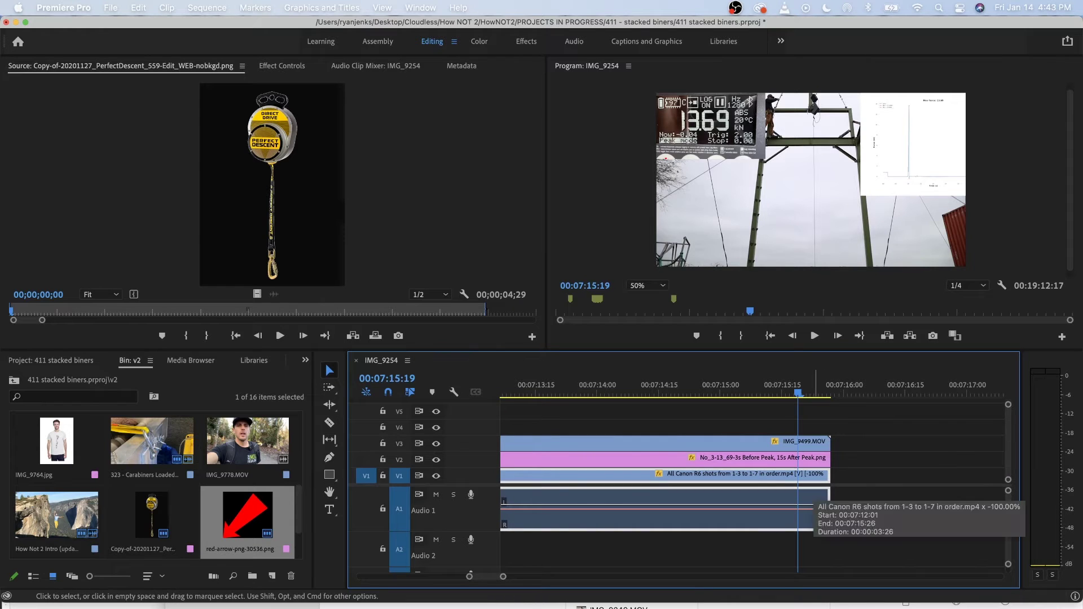
# Paste a copy of the reversed Canon R6 clip after the overlays and ripple delete the gap in front of it.
pyautogui.press('Right')
pyautogui.press('Right')
pyautogui.press('Right')
pyautogui.press('Right')
pyautogui.press('Right')
pyautogui.press('Right')
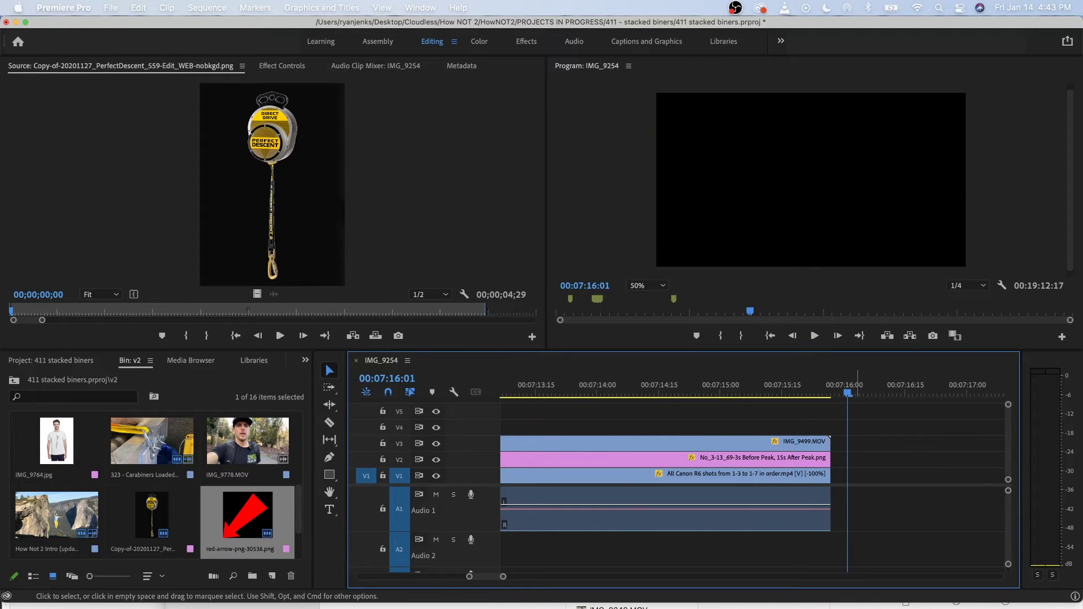
pyautogui.press('super+v')
pyautogui.press('-')
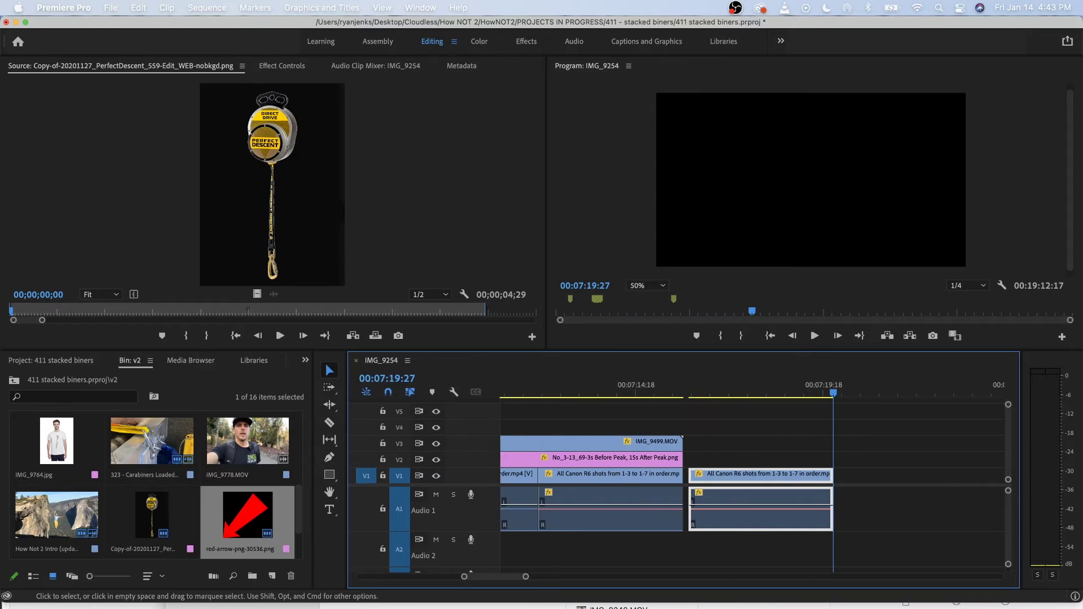
pyautogui.scroll(5, 706, 493)
pyautogui.hscroll(-2, 707, 493)
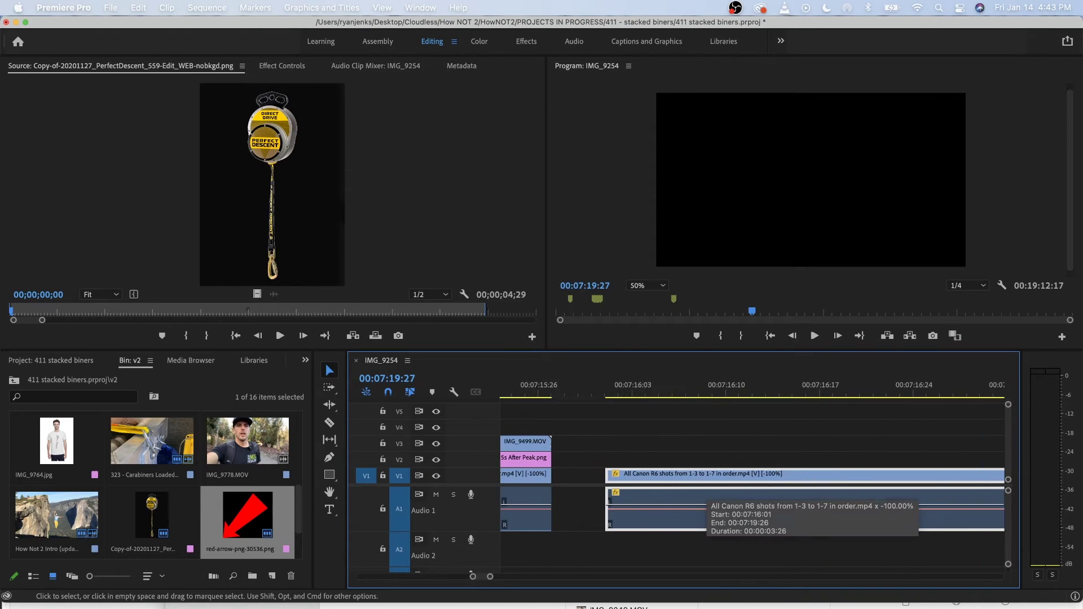
pyautogui.rightClick(587, 478)
pyautogui.click(621, 488)
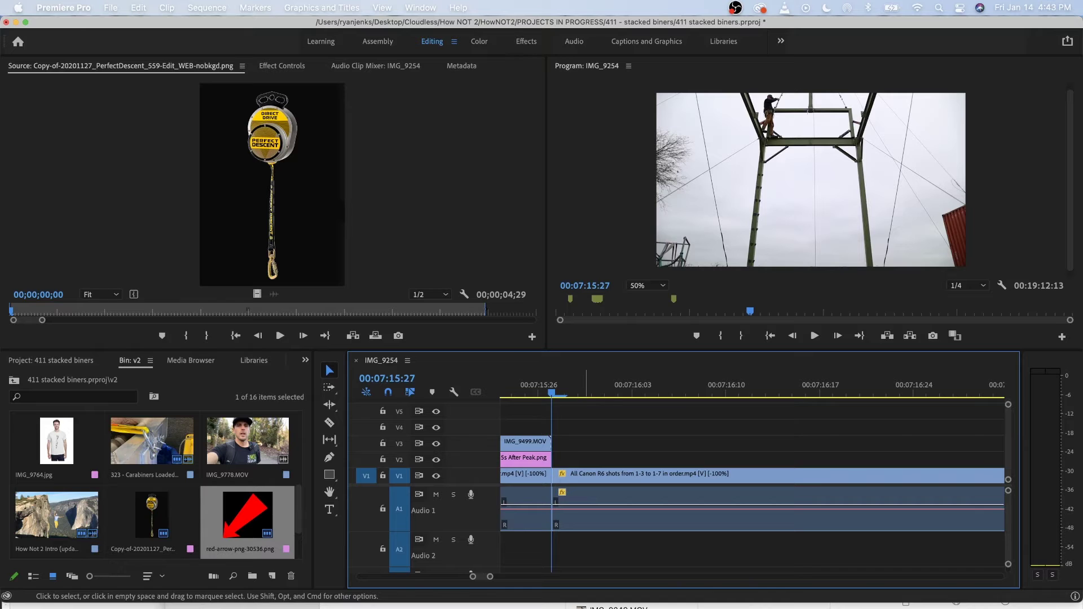
# Turn off reverse speed on the newly pasted Canon R6 copy, leaving it at 100% speed.
pyautogui.rightClick(603, 476)
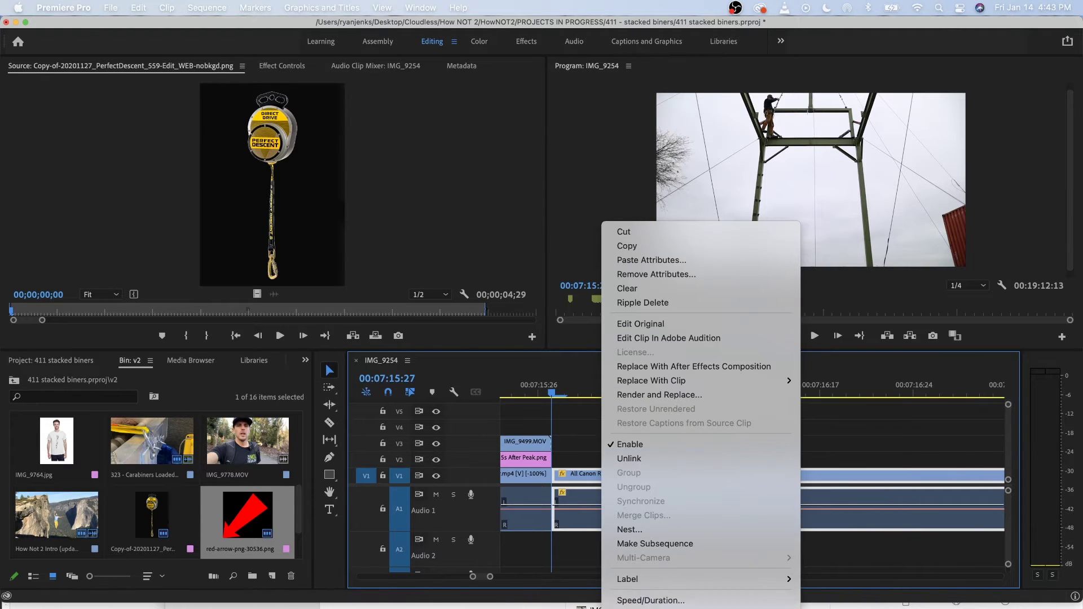
pyautogui.click(650, 600)
pyautogui.click(479, 315)
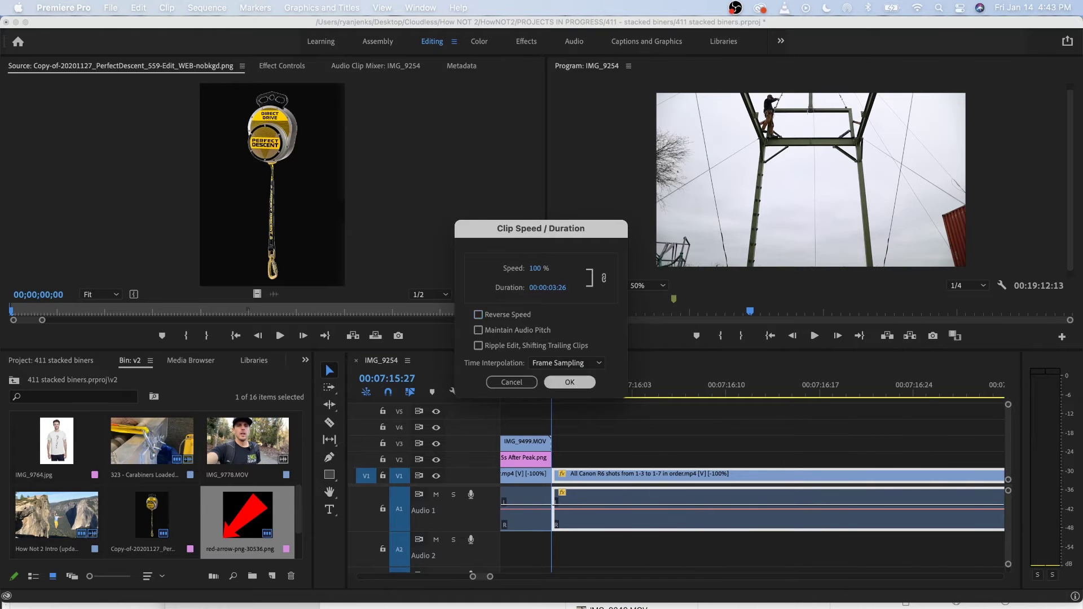
pyautogui.press('Return')
pyautogui.press('-')
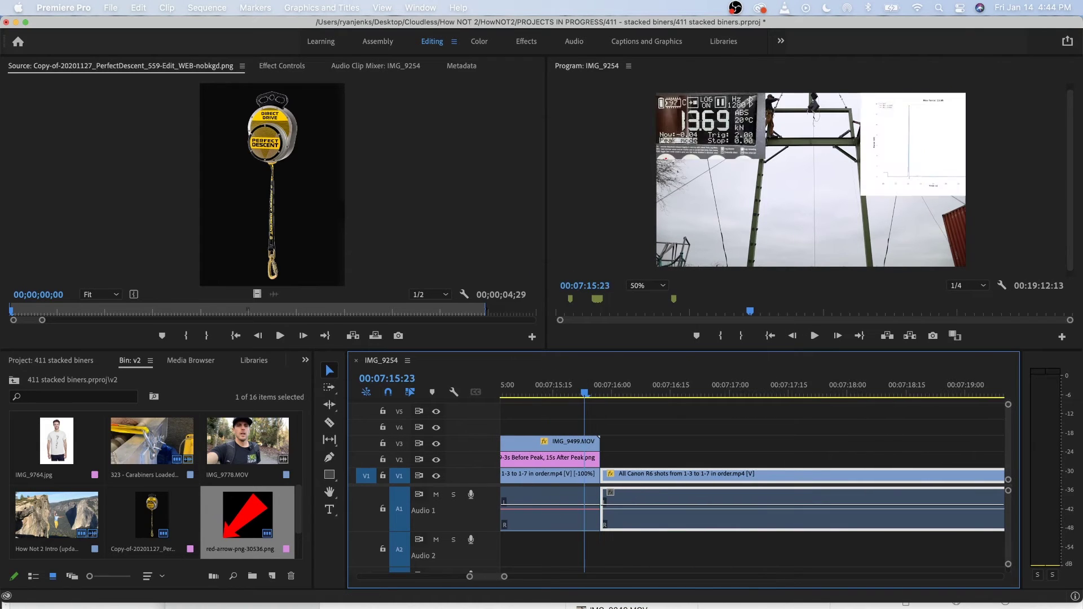
# Add the title "It breaks in 2 places!!!!!" over the second forward replay and move it to that clip's start on V2.
pyautogui.press('space')
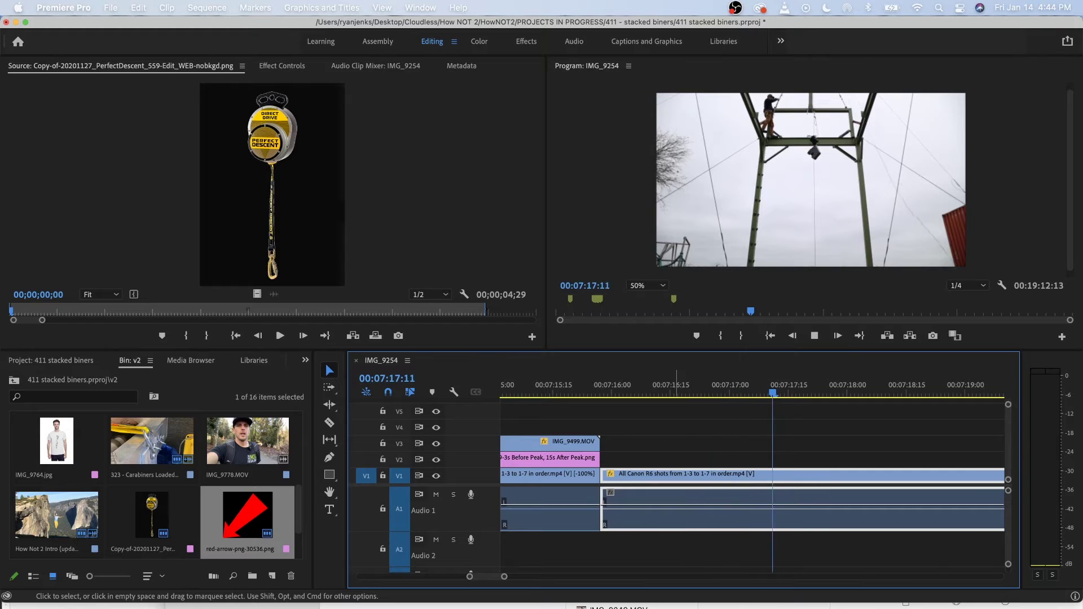
pyautogui.press('space')
pyautogui.click(329, 509)
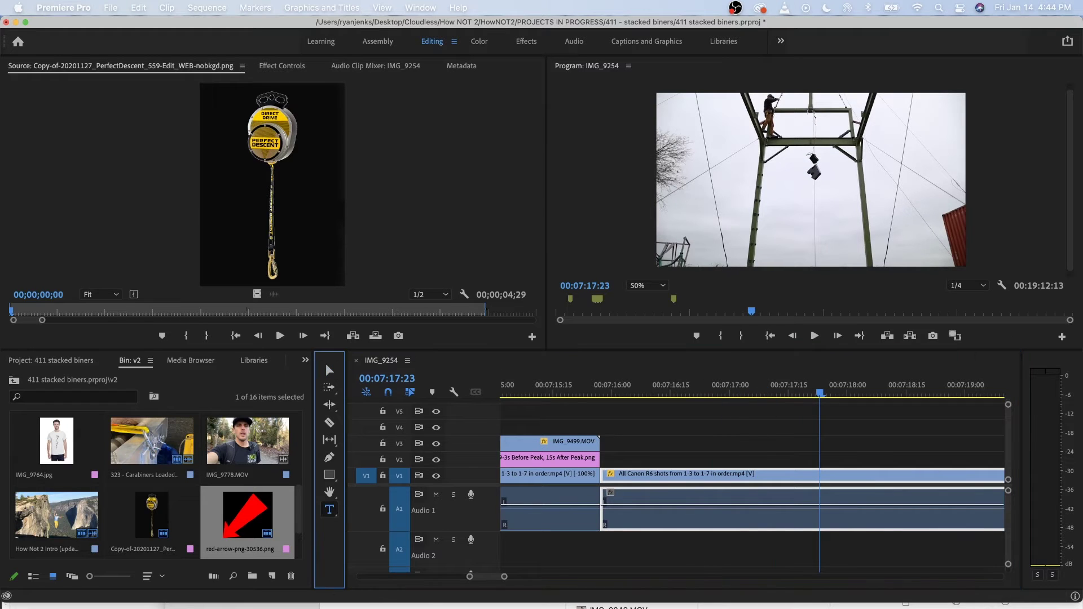
pyautogui.click(696, 202)
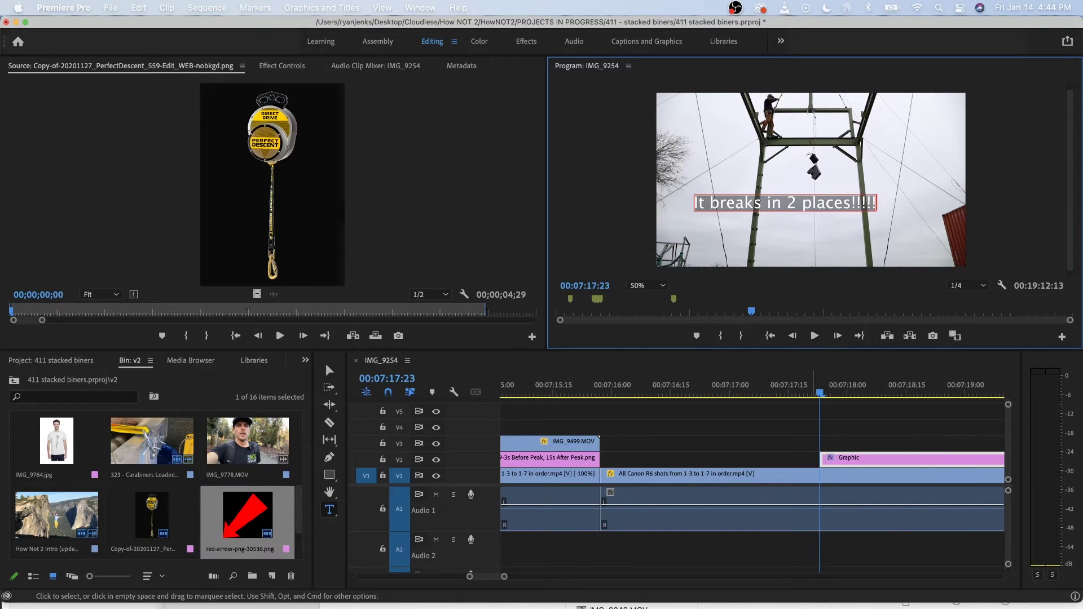
pyautogui.moveTo(869, 460); pyautogui.dragTo(653, 460)
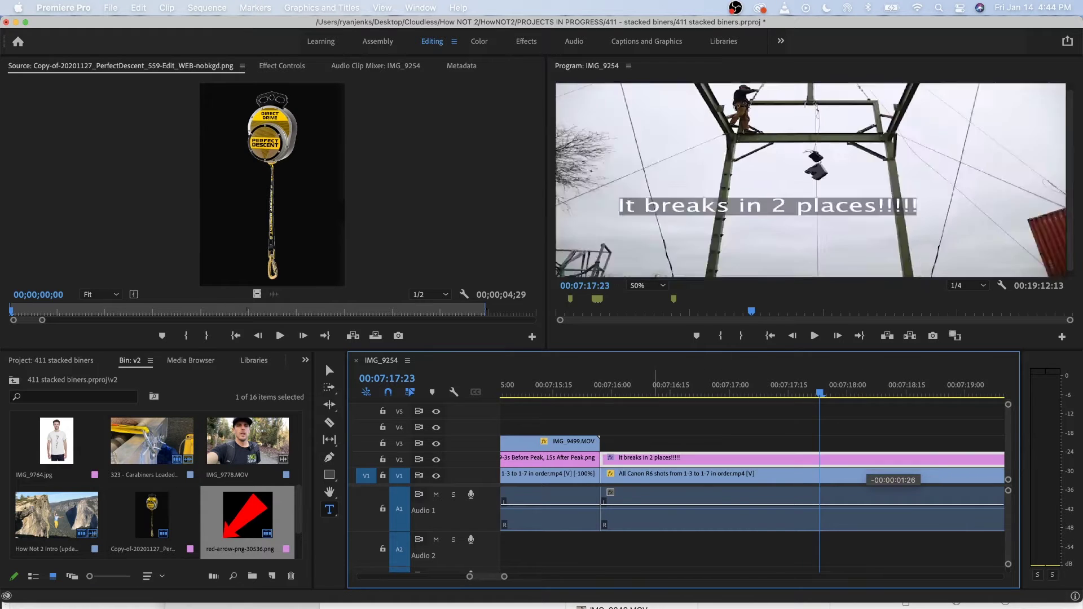
# Play the replay to find the break and trim the title so it ends at 00:07:17:25.
pyautogui.scroll(-3, 654, 461)
pyautogui.moveTo(907, 458); pyautogui.dragTo(670, 458)
pyautogui.click(602, 390)
pyautogui.press('space')
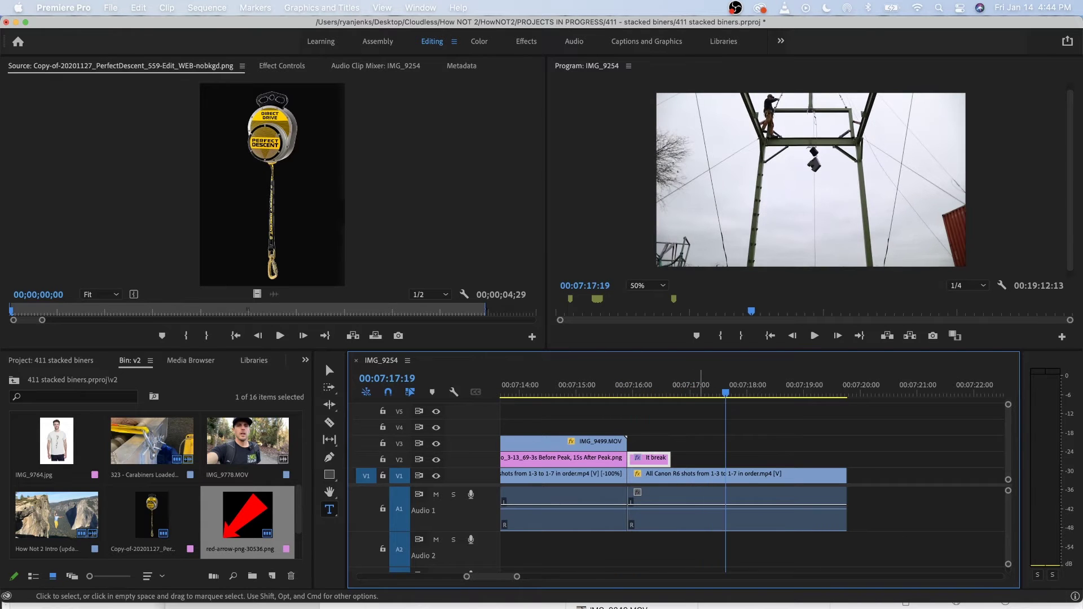
pyautogui.press('space')
pyautogui.moveTo(670, 457); pyautogui.dragTo(736, 459)
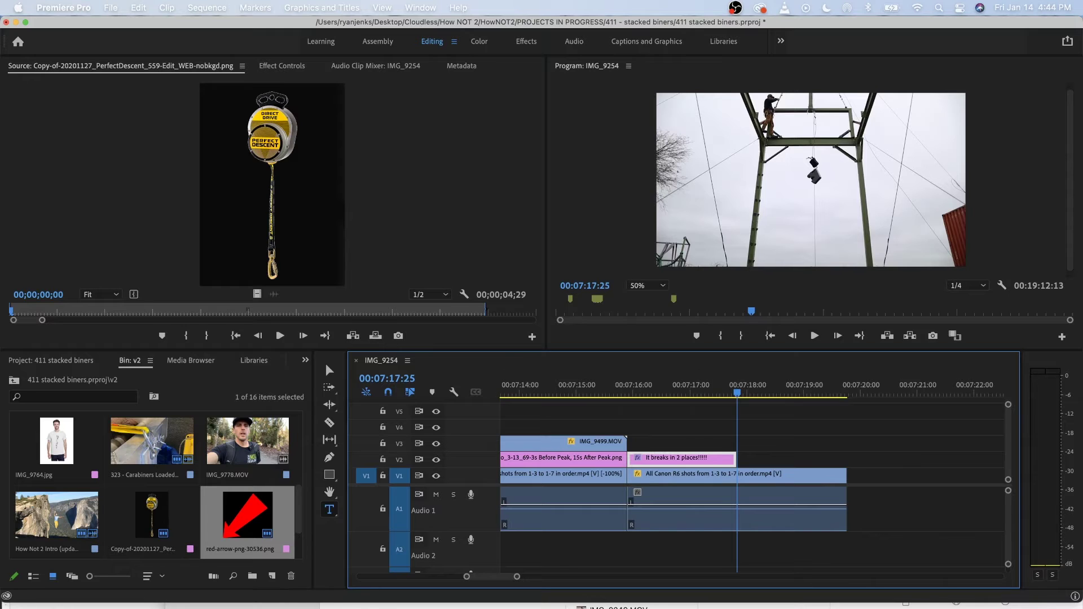
# Place red-arrow-png-30536.png on V2 from the title's end to the Canon R6 clip's end, and stack a copy on V3.
pyautogui.moveTo(248, 516); pyautogui.dragTo(700, 412)
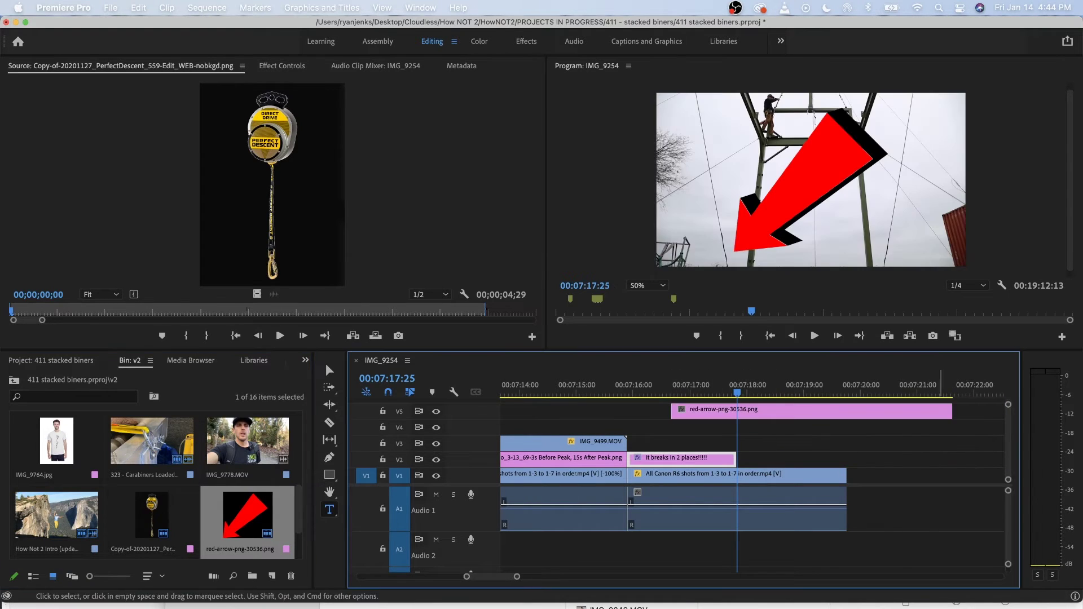
pyautogui.moveTo(953, 412); pyautogui.dragTo(846, 460)
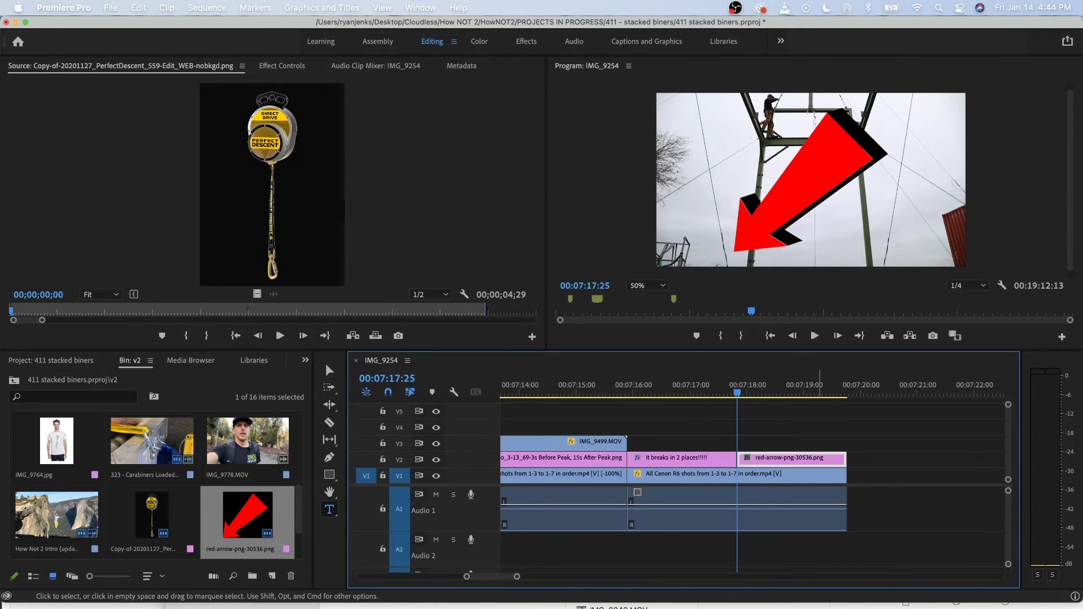
pyautogui.click(863, 389)
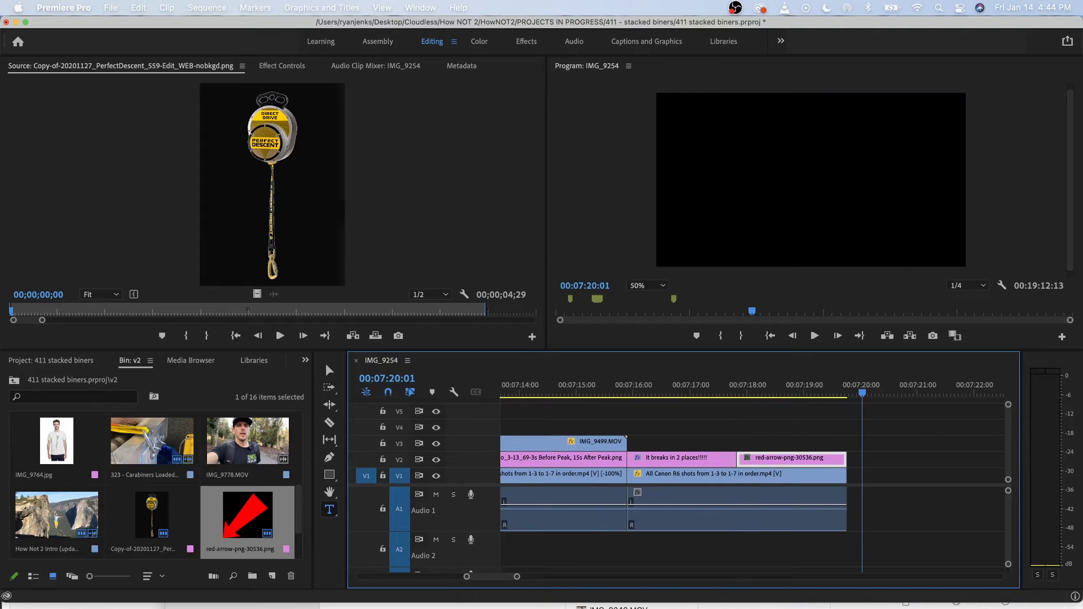
pyautogui.press('super+v')
pyautogui.moveTo(896, 477); pyautogui.dragTo(769, 446)
pyautogui.scroll(5, 767, 449)
pyautogui.scroll(-5, 766, 449)
# Reposition the "It breaks in 2 places!!!!!" title lower and centered beneath the hanging weight in the frame.
pyautogui.click(695, 389)
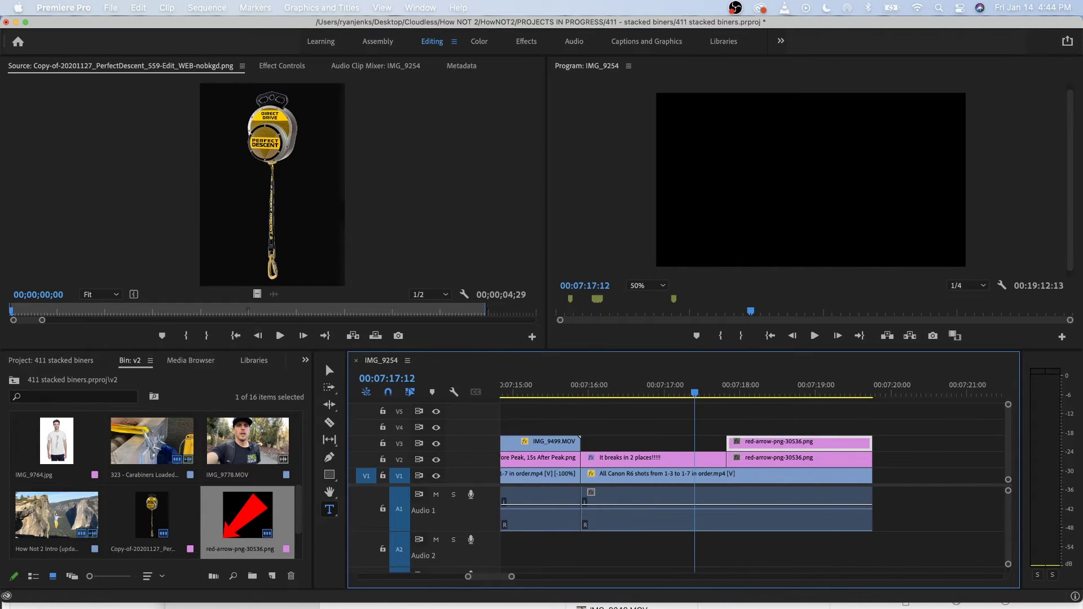
pyautogui.scroll(3, 748, 445)
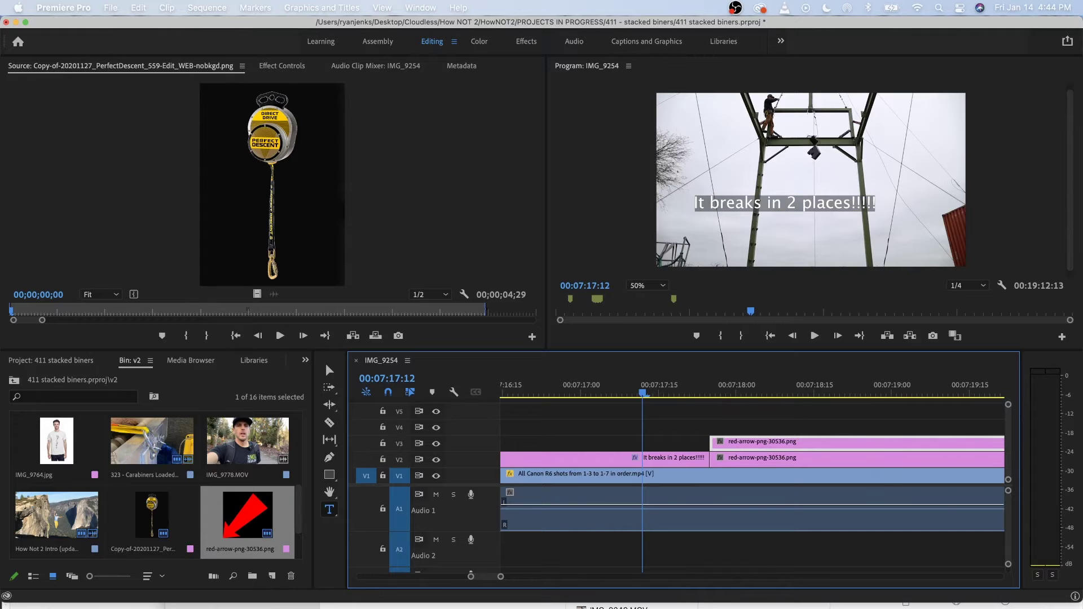
pyautogui.click(329, 370)
pyautogui.moveTo(784, 203); pyautogui.dragTo(813, 230)
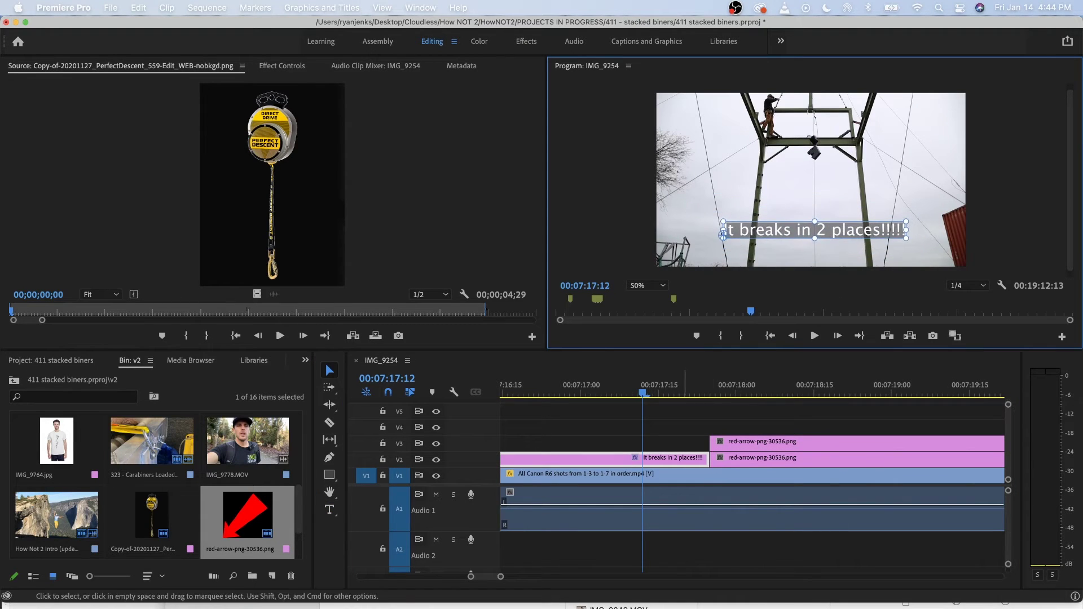
# Shrink the V3 red arrow to roughly half size and place it beside the lower part of the tower's right leg.
pyautogui.press('space')
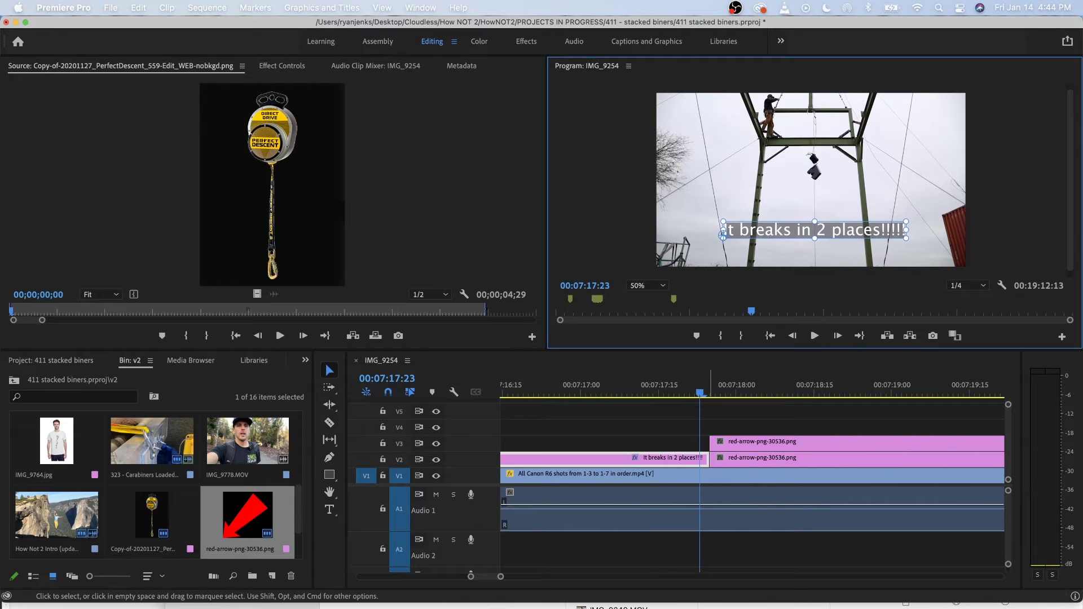
pyautogui.click(810, 180)
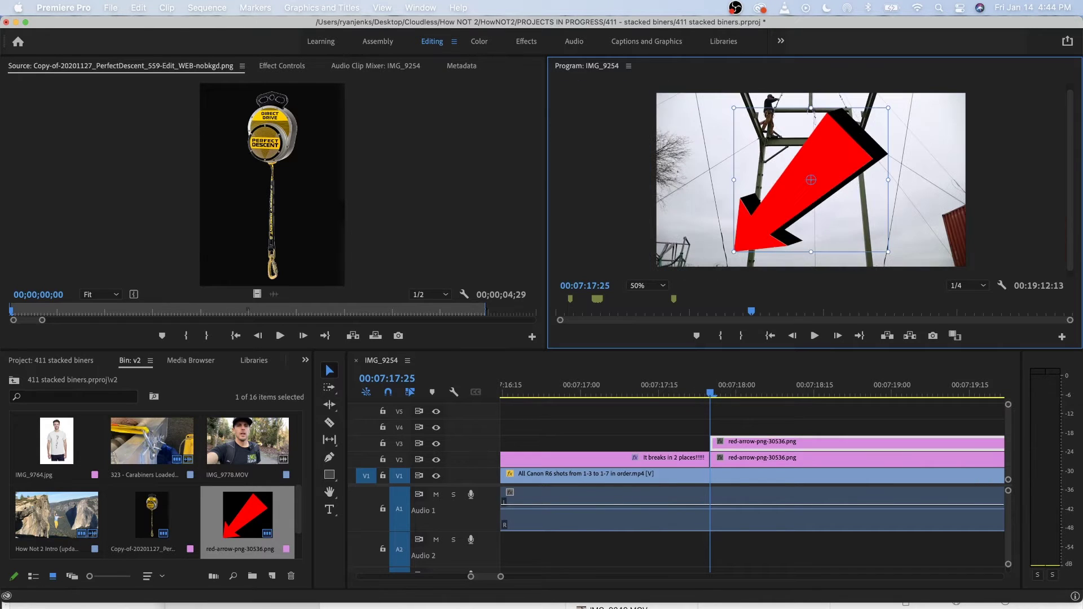
pyautogui.moveTo(888, 108); pyautogui.dragTo(845, 148)
pyautogui.moveTo(810, 180); pyautogui.dragTo(884, 200)
# Shrink and rotate the V2 red arrow, placing it near the tower's top beam so it points left at the upper break.
pyautogui.click(790, 209)
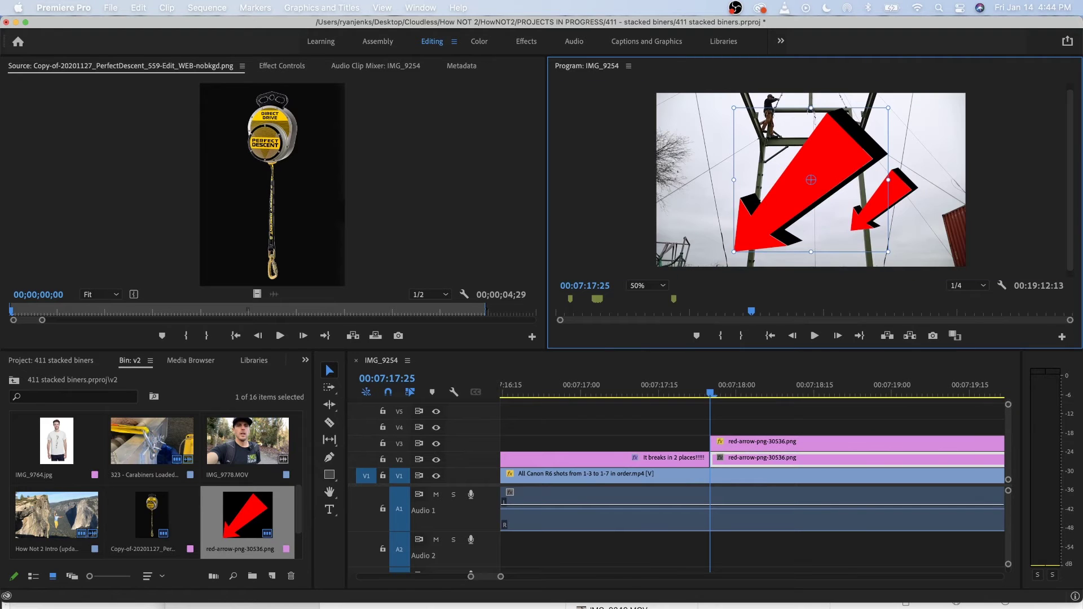
pyautogui.moveTo(733, 251); pyautogui.dragTo(827, 120)
pyautogui.press('space')
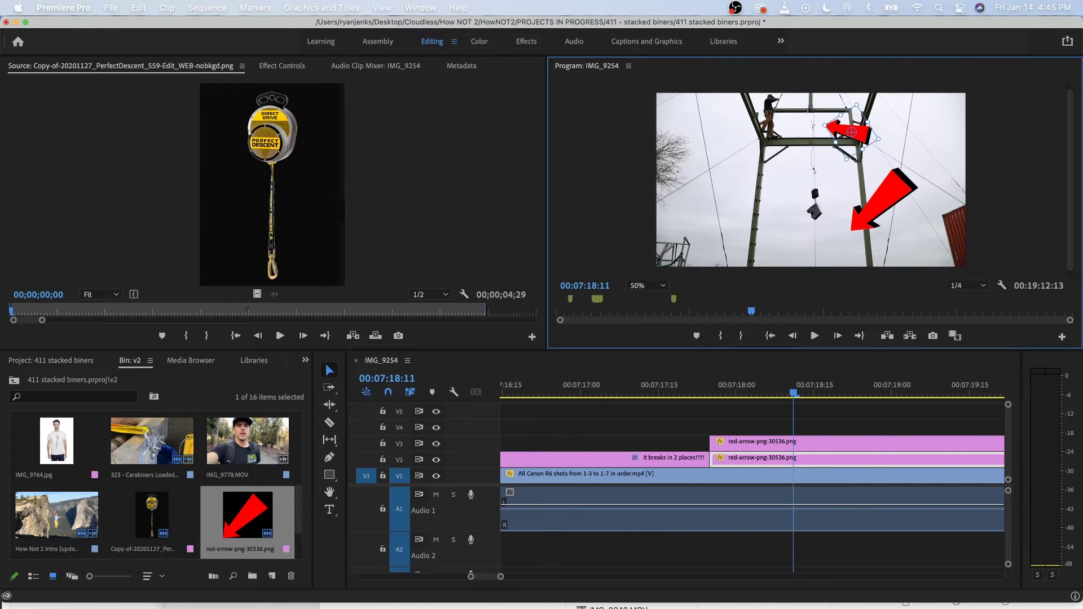
pyautogui.moveTo(852, 132); pyautogui.dragTo(847, 126)
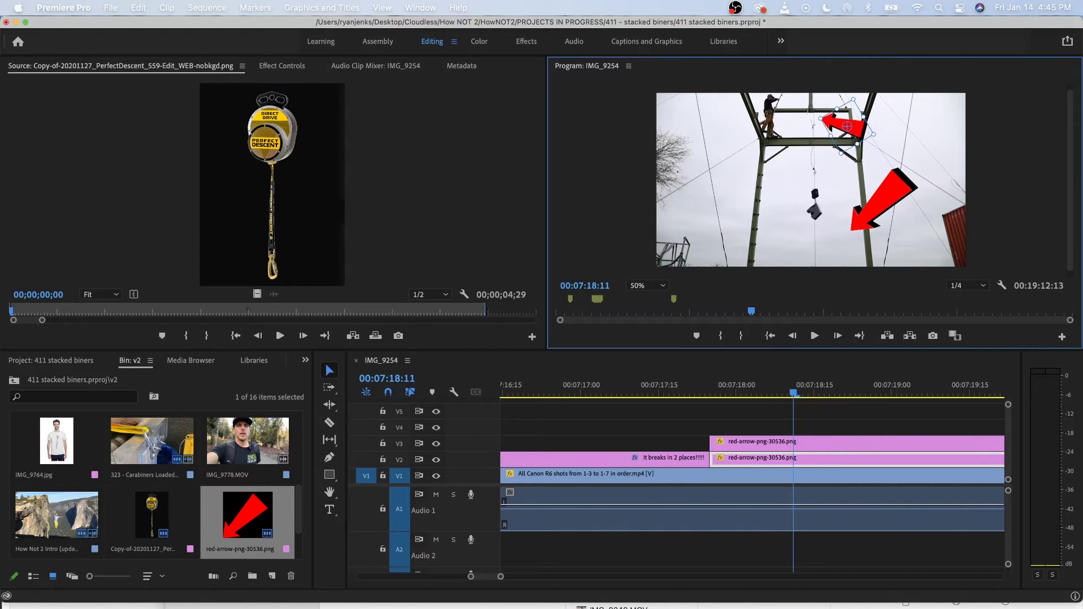
# Rotate and shrink the V3 red arrow, placing it above the hanging weight so it points left at the lower break.
pyautogui.click(883, 200)
pyautogui.moveTo(850, 168)
pyautogui.mouseDown()
pyautogui.moveTo(859, 176)
pyautogui.moveTo(878, 162)
pyautogui.moveTo(876, 198)
pyautogui.moveTo(854, 182)
pyautogui.mouseUp()
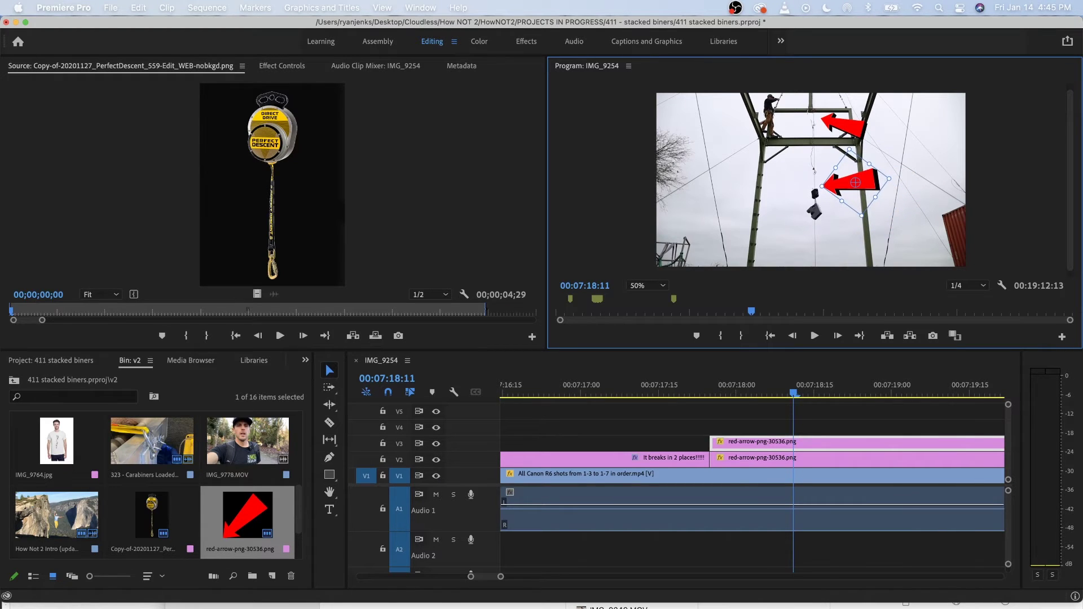
# Go through the break frame by frame to check both red arrows against the two break points and the falling weight.
pyautogui.press('Left')
pyautogui.press('Left')
pyautogui.press('Left')
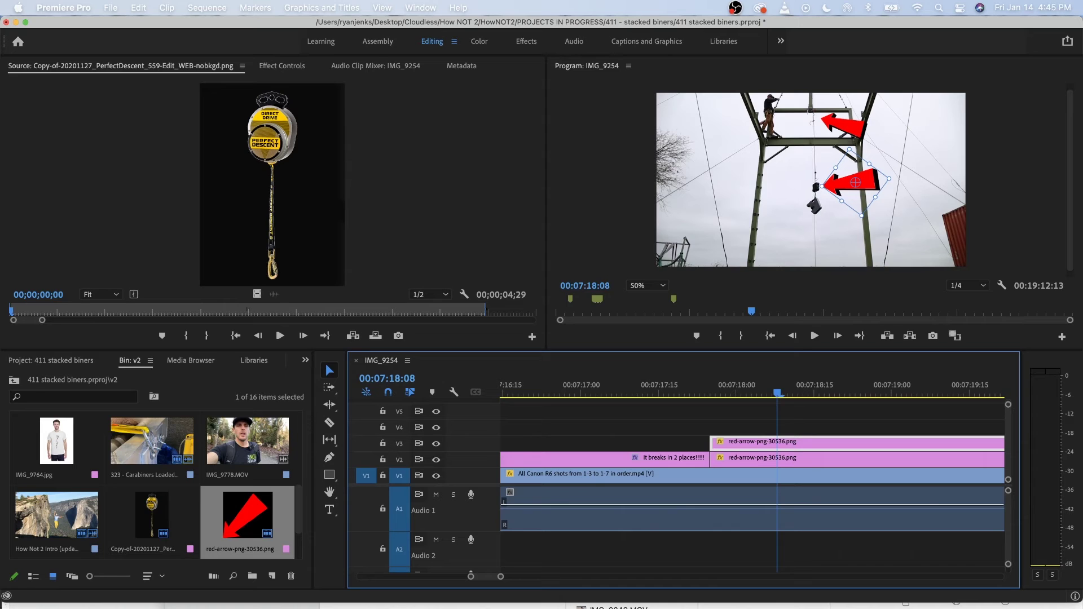
pyautogui.press('Left')
pyautogui.press('Left')
pyautogui.press('Left')
pyautogui.press('Left')
pyautogui.press('Left')
pyautogui.press('Left')
pyautogui.press('Left')
pyautogui.press('Right')
pyautogui.press('Right')
pyautogui.press('Right')
pyautogui.press('Right')
pyautogui.press('Right')
pyautogui.press('Right')
pyautogui.press('Right')
pyautogui.press('Right')
pyautogui.press('Right')
pyautogui.press('Right')
pyautogui.press('Right')
pyautogui.press('Right')
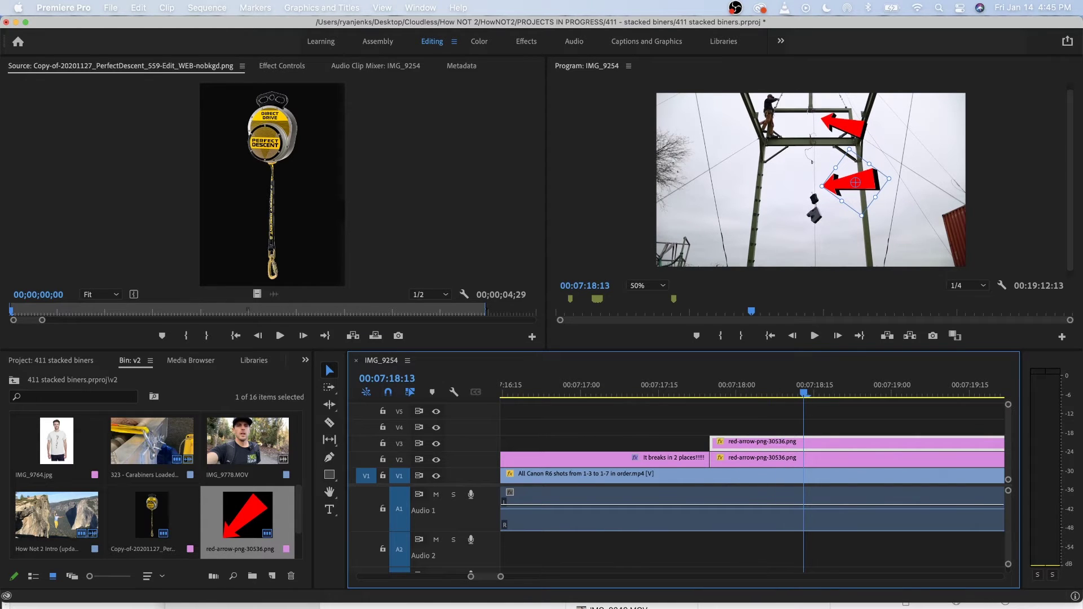
pyautogui.press('Right')
pyautogui.press('Right')
pyautogui.press('Right')
pyautogui.press('Right')
pyautogui.press('Right')
pyautogui.press('Right')
pyautogui.press('Right')
pyautogui.press('Right')
pyautogui.press('Right')
pyautogui.press('Right')
pyautogui.press('Right')
pyautogui.press('Right')
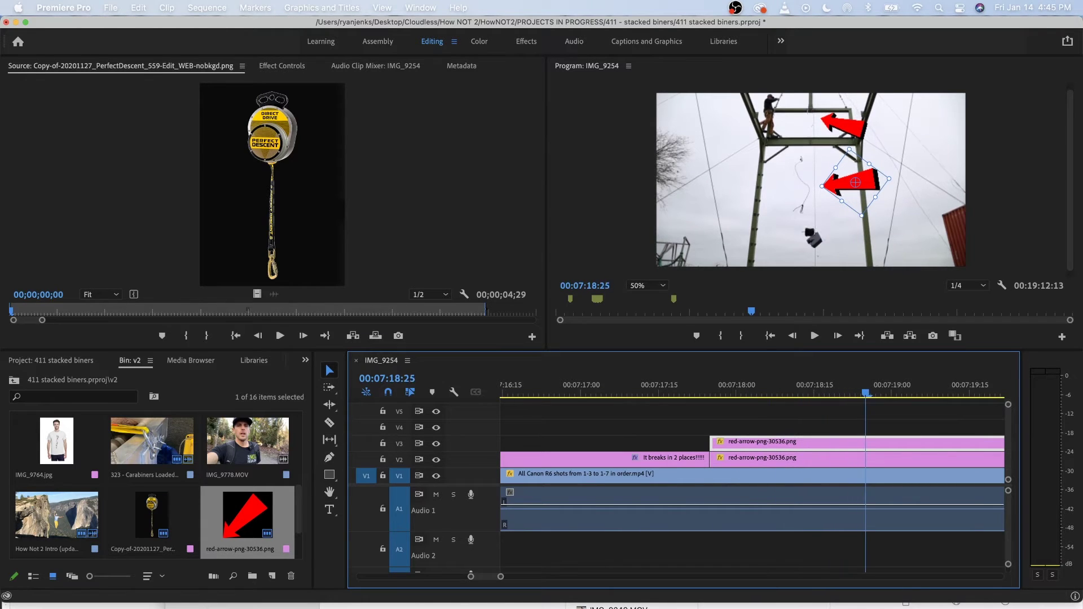
pyautogui.press('Right')
pyautogui.press('Right')
pyautogui.press('Right')
pyautogui.press('Right')
pyautogui.press('Right')
pyautogui.press('Right')
pyautogui.press('Right')
pyautogui.press('Right')
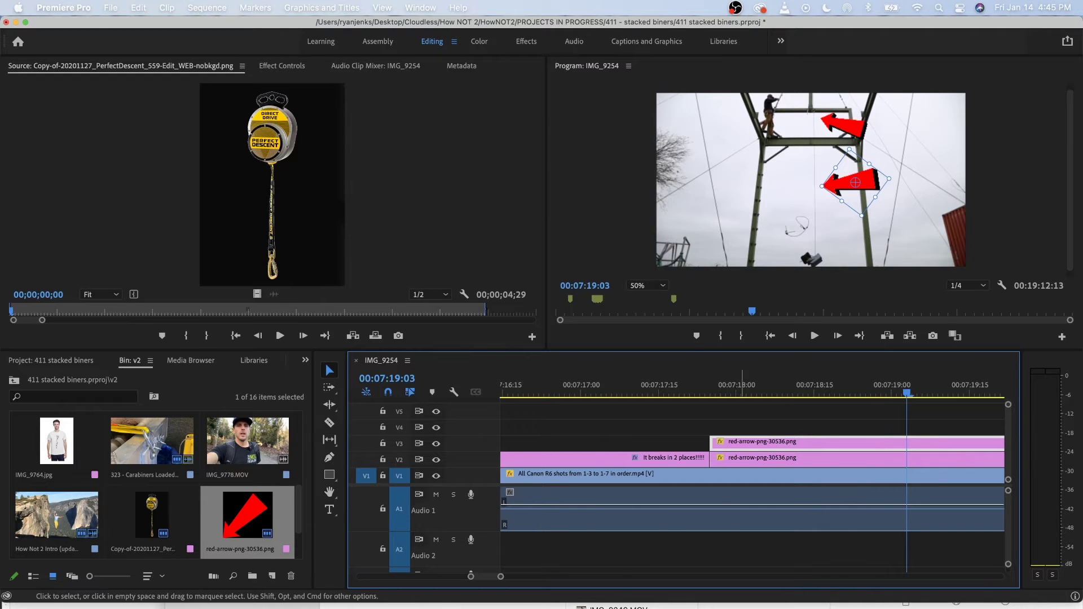
# Replay and scrub the title and arrow section to review its timing against the drop shot.
pyautogui.scroll(-3, 825, 452)
pyautogui.click(760, 386)
pyautogui.press('space')
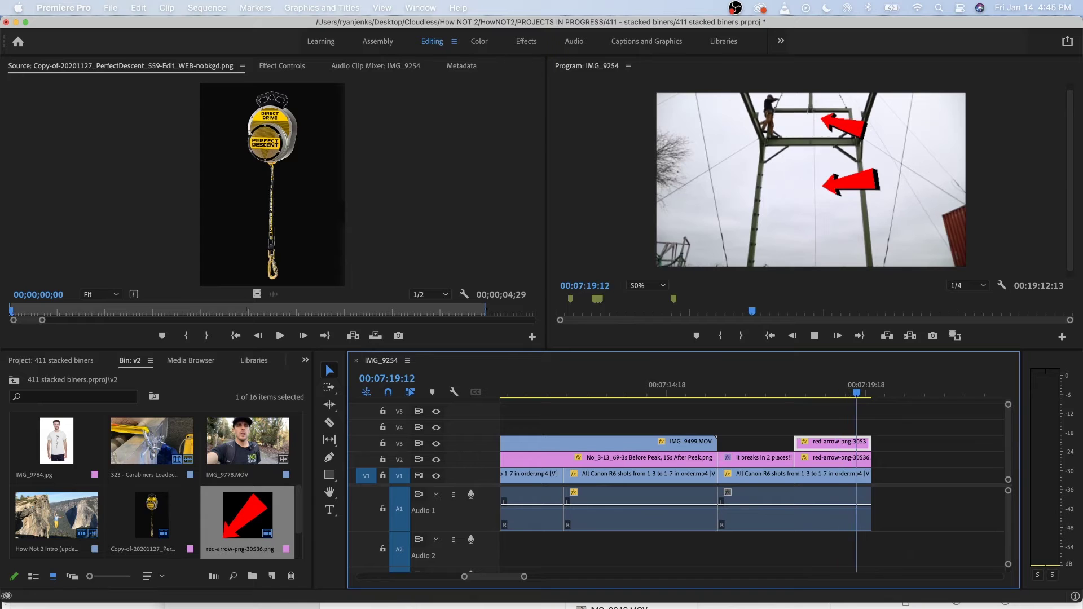
pyautogui.scroll(-3, 789, 385)
pyautogui.hscroll(3, 789, 386)
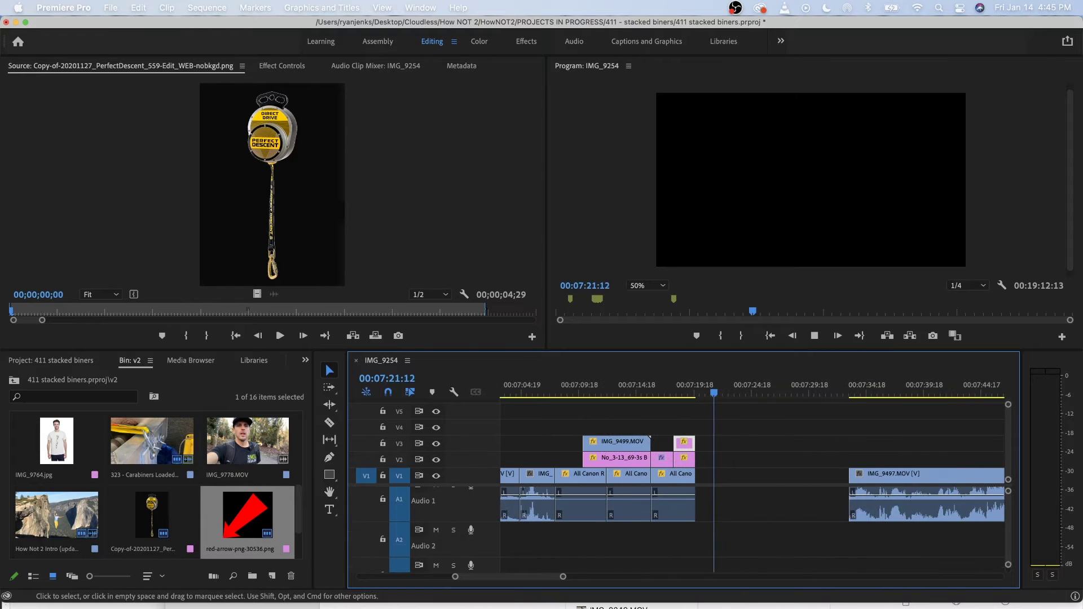
pyautogui.click(681, 389)
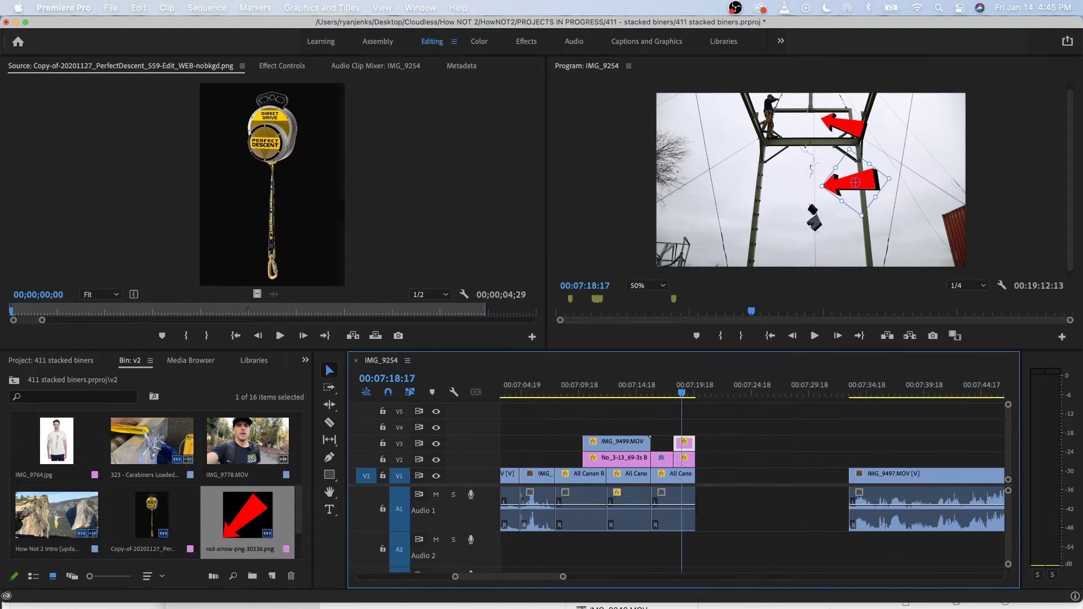
pyautogui.moveTo(658, 390); pyautogui.dragTo(680, 391)
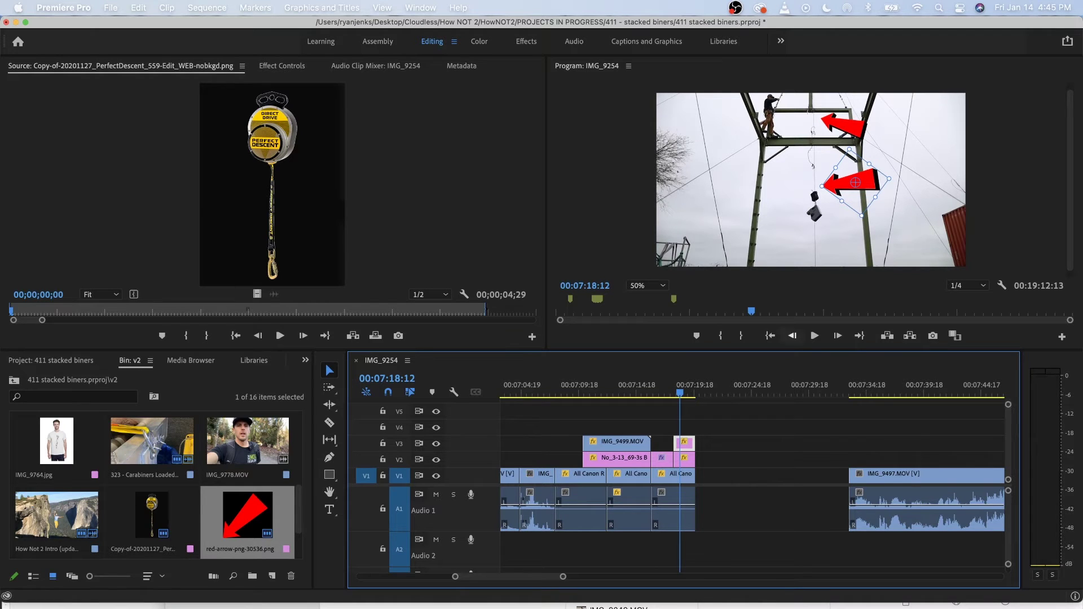
pyautogui.moveTo(680, 391); pyautogui.dragTo(655, 390)
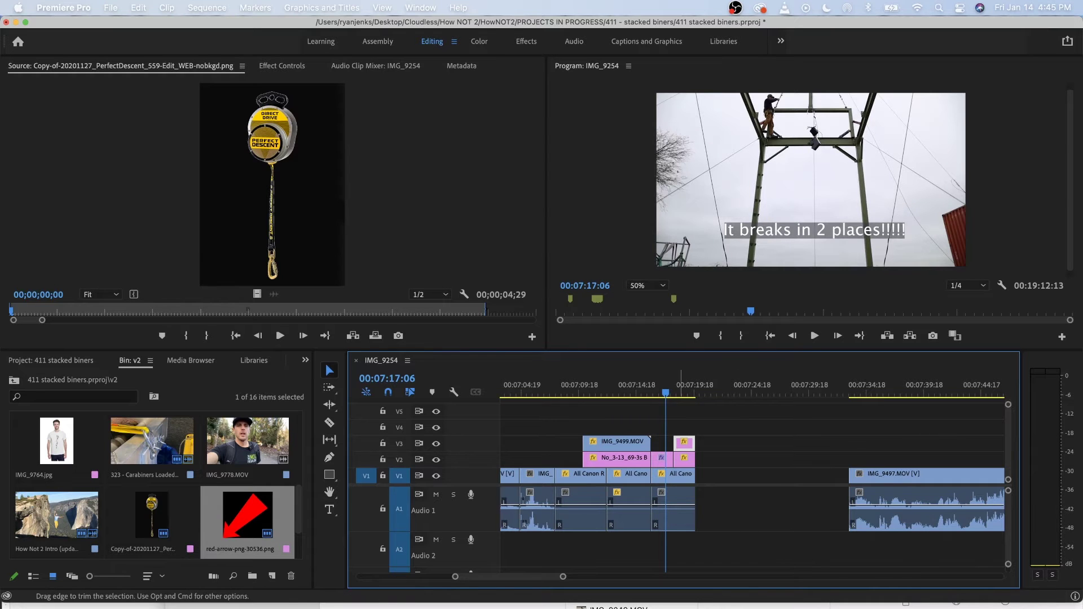
# Ripple delete the empty gap on V1 between the last Canon R6 clip and IMG_9497.MOV.
pyautogui.click(672, 477)
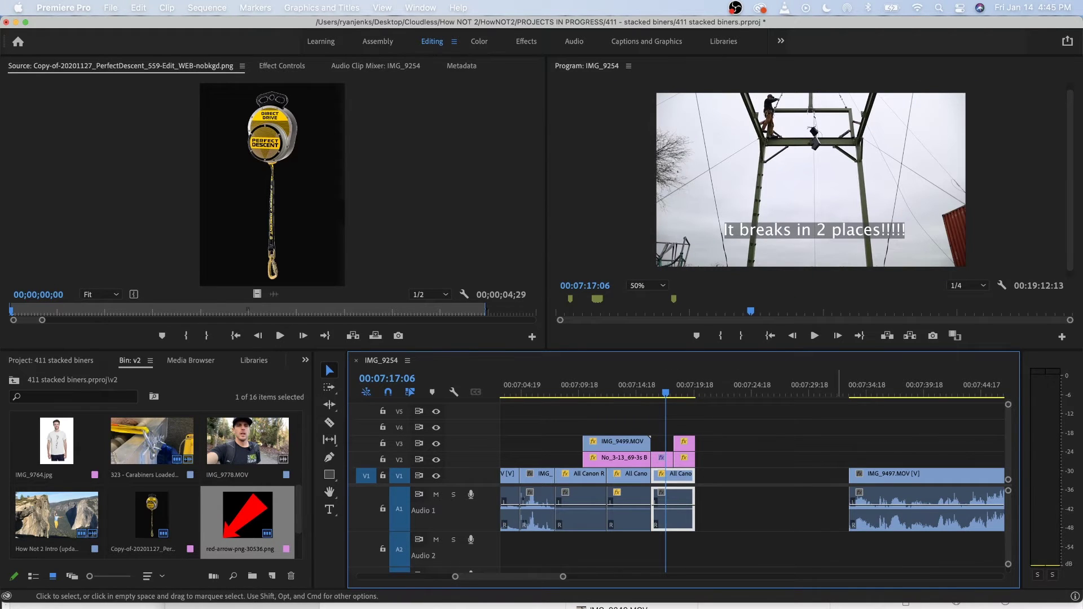
pyautogui.rightClick(751, 478)
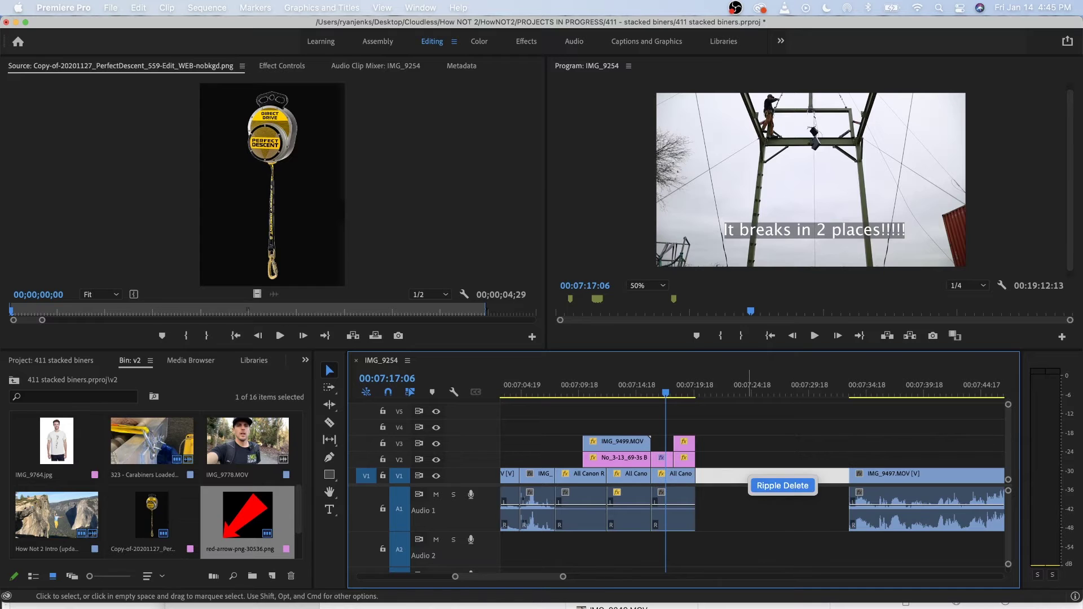
pyautogui.click(776, 484)
# Review the opening of IMG_9497.MOV and split the clip at 00:07:24:23.
pyautogui.press('Down')
pyautogui.press('-')
pyautogui.press('-')
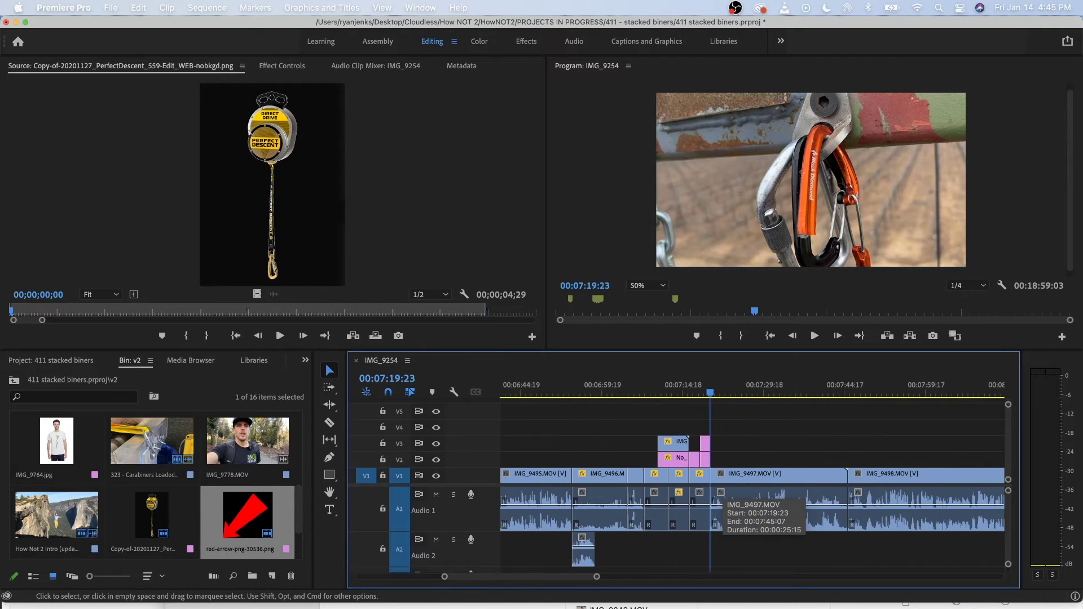
pyautogui.press('space')
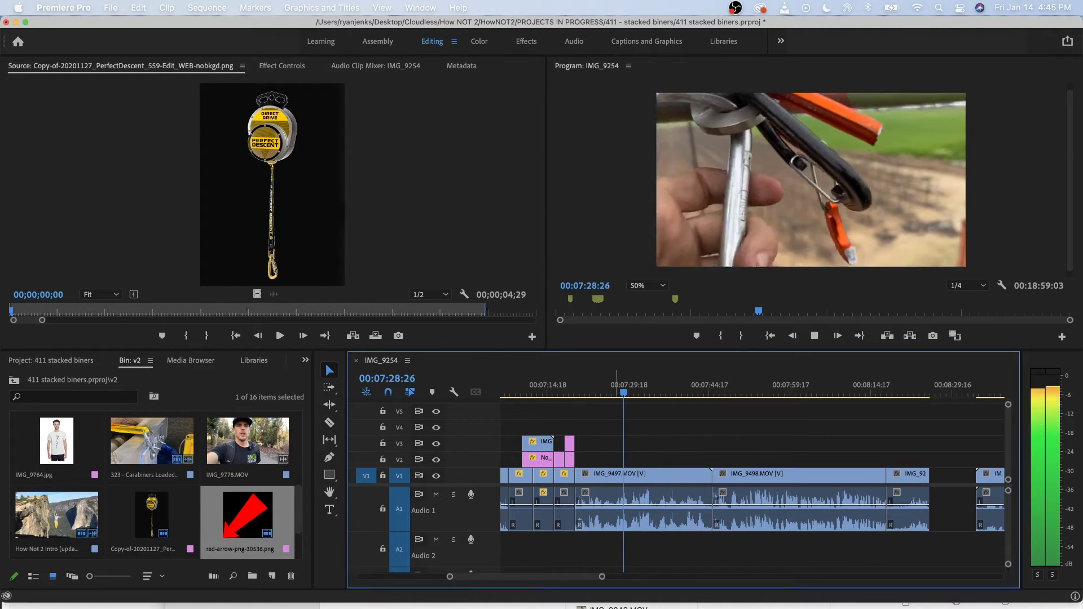
pyautogui.click(592, 390)
pyautogui.press('space')
pyautogui.press('=')
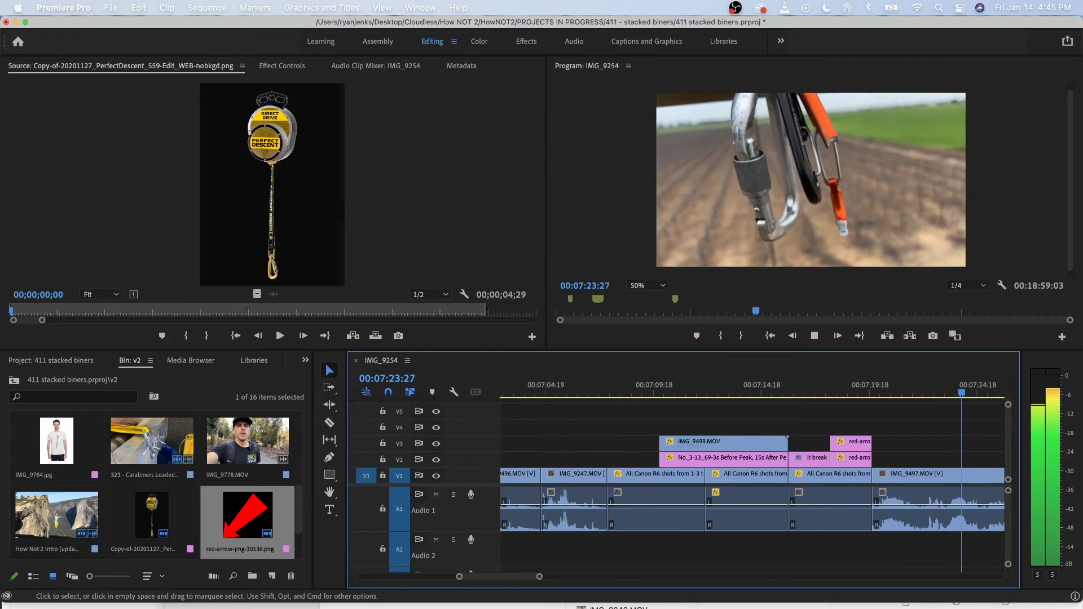
pyautogui.press('space')
pyautogui.hscroll(5, 753, 485)
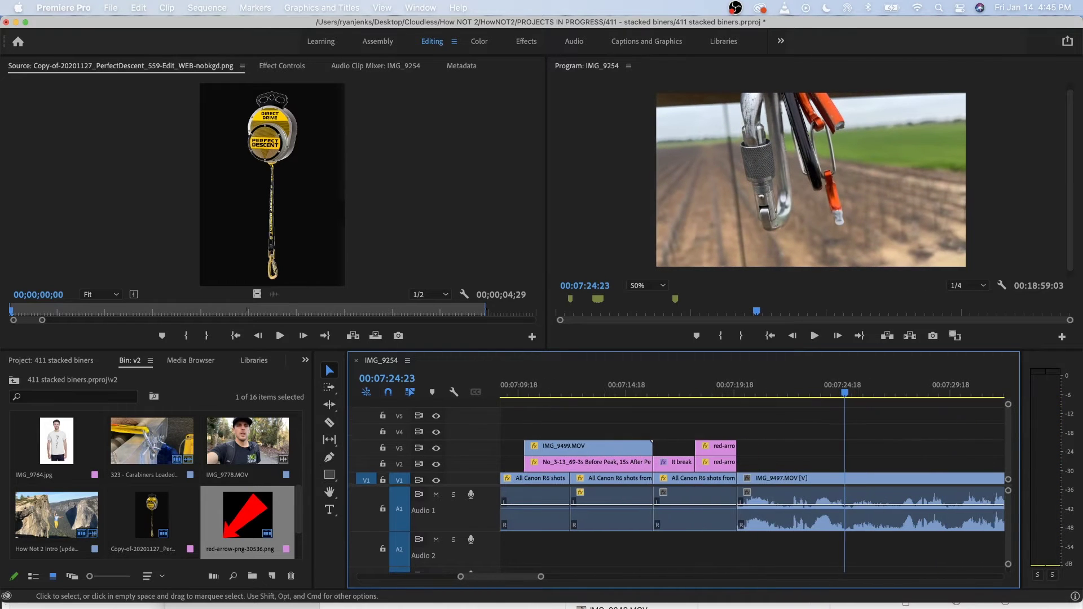
pyautogui.press('-')
pyautogui.press('-')
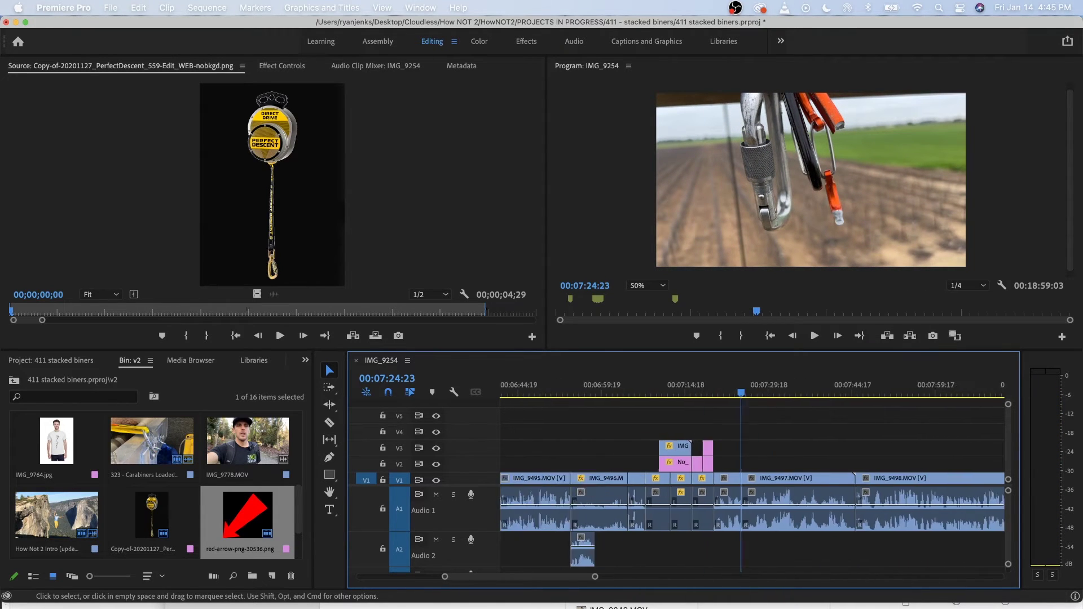
# Split IMG_9497.MOV at 00:07:31:12 and ripple delete the piece between 00:07:24:23 and that cut.
pyautogui.press('space')
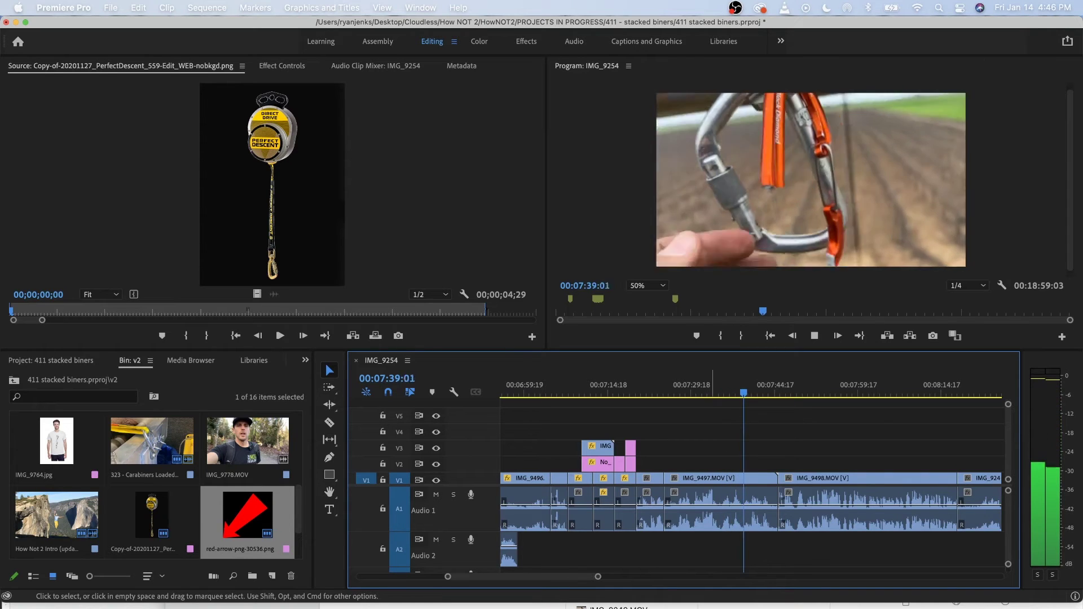
pyautogui.press('space')
pyautogui.press('space')
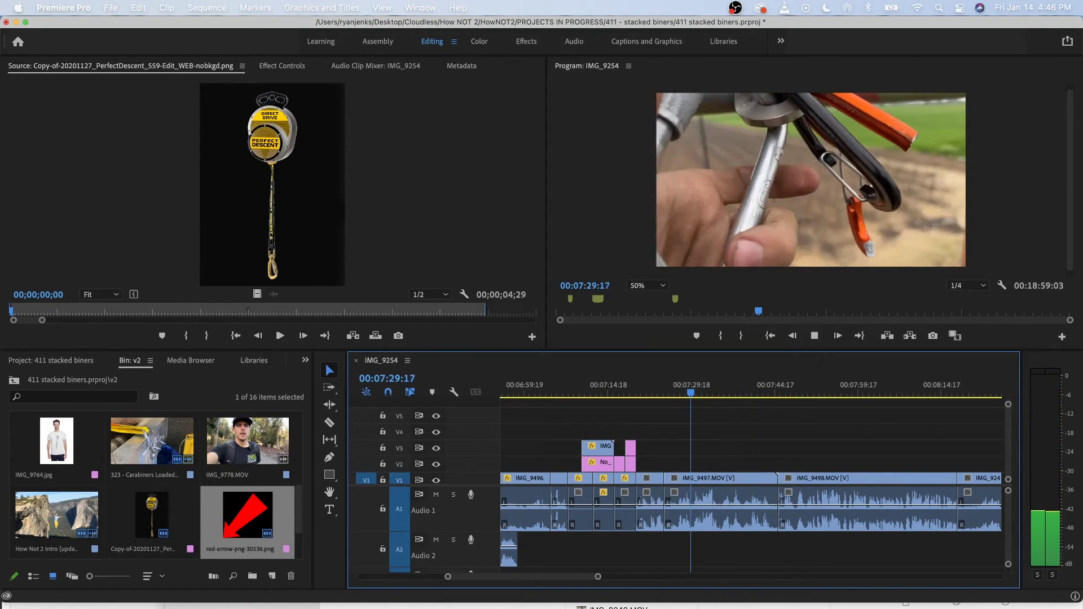
pyautogui.press('space')
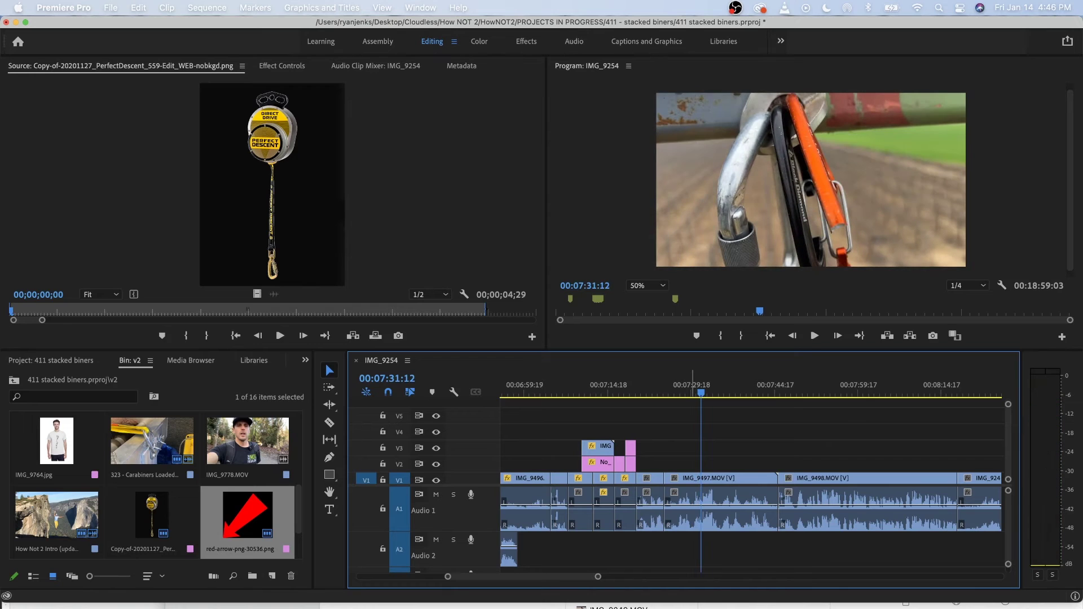
pyautogui.press('super+k')
pyautogui.press('space')
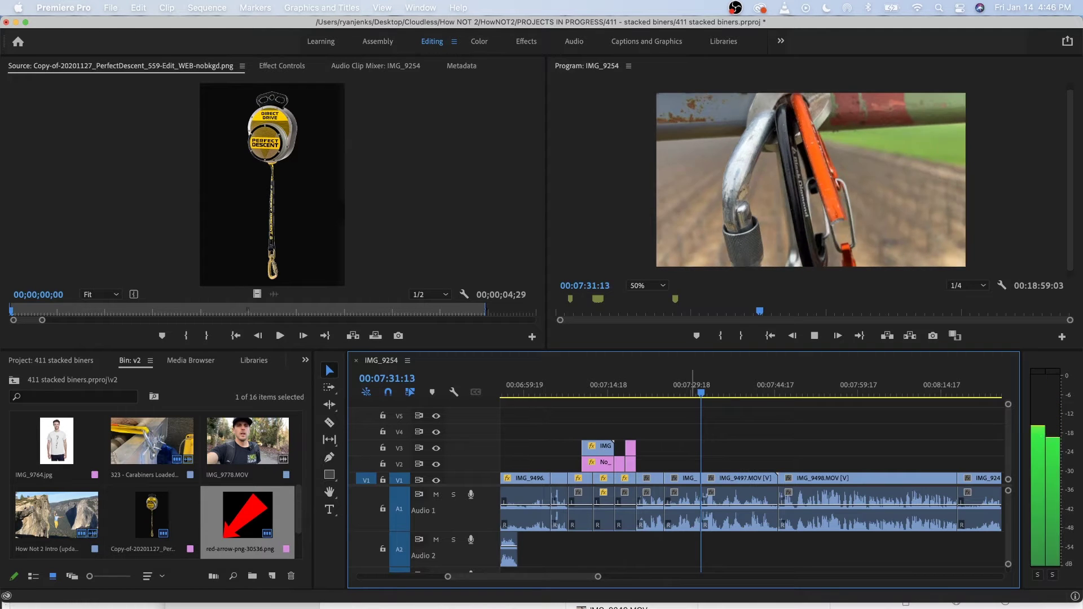
pyautogui.click(689, 508)
pyautogui.hotkey('alt', 'Delete')
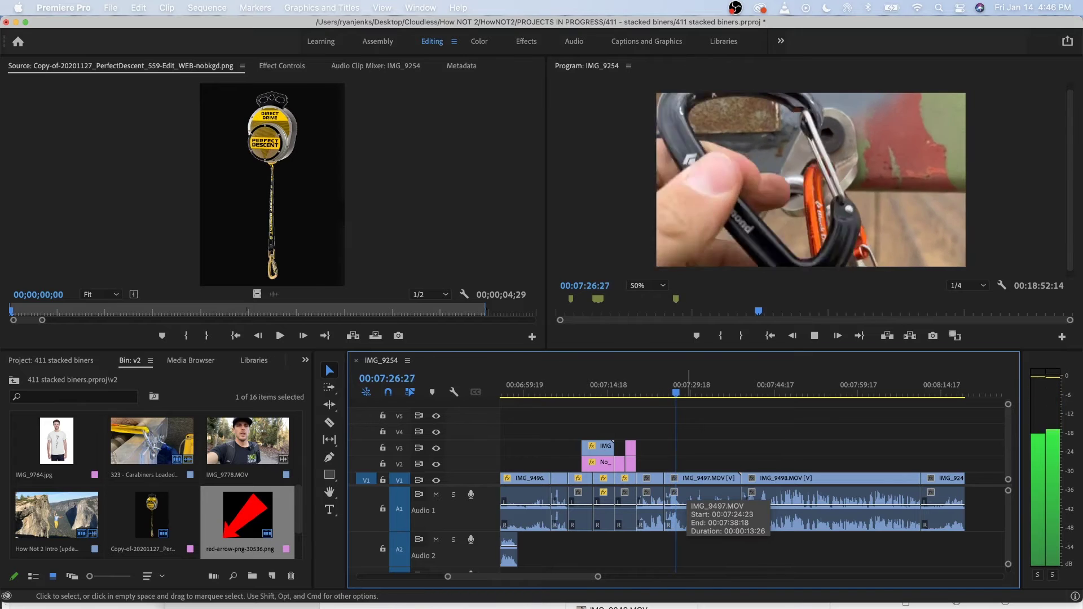
# Replay the second IMG_9497.MOV piece and split it at 00:07:29:26.
pyautogui.press('=')
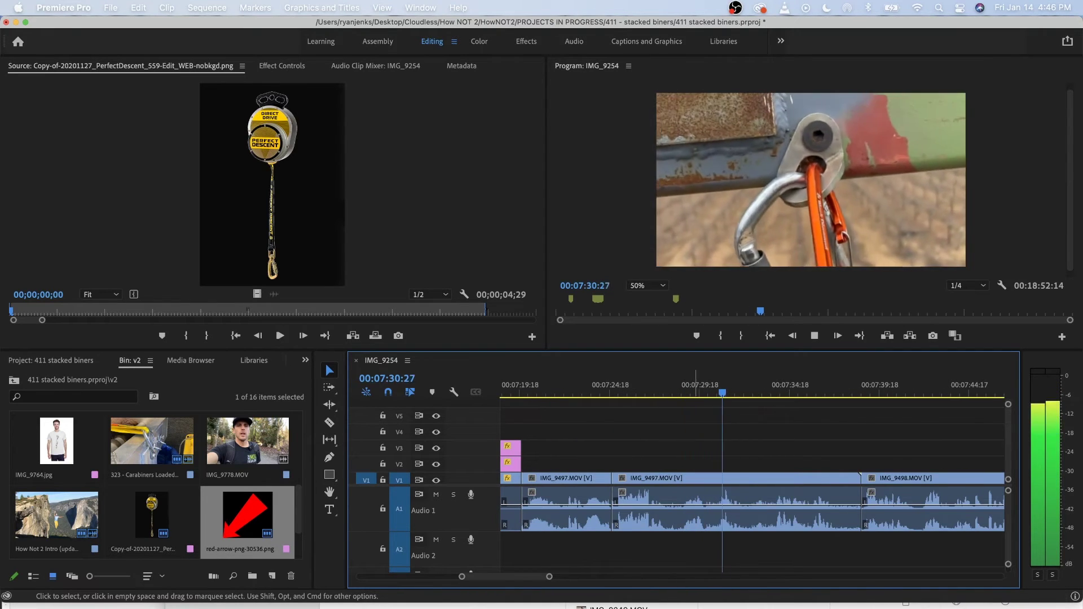
pyautogui.click(690, 384)
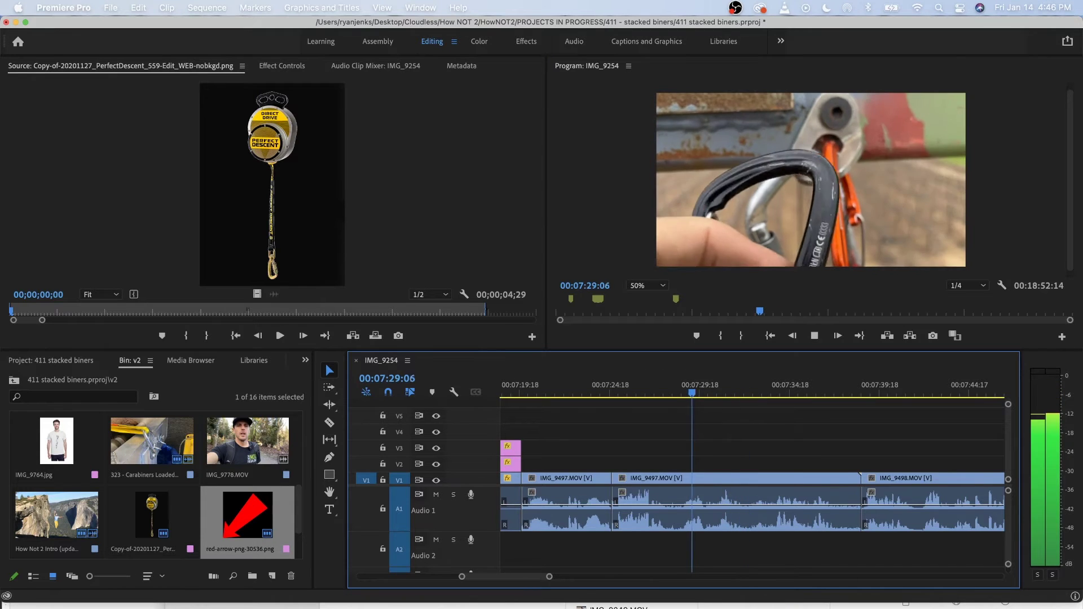
pyautogui.press('space')
pyautogui.press('super+k')
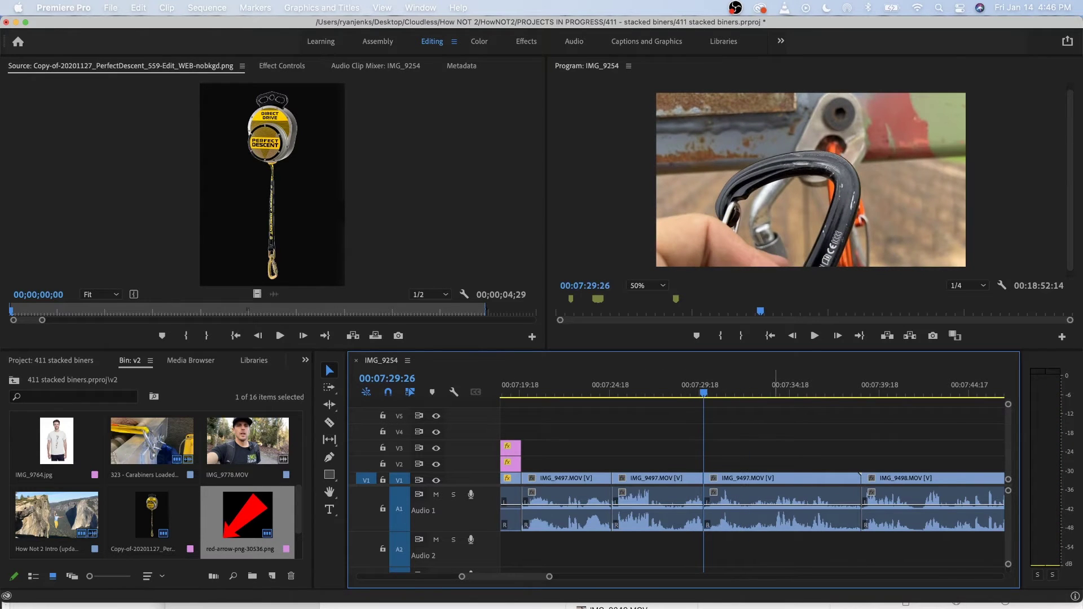
# Split IMG_9497.MOV at 00:07:33:27 and ripple delete the section from 00:07:29:26 to that cut.
pyautogui.press('space')
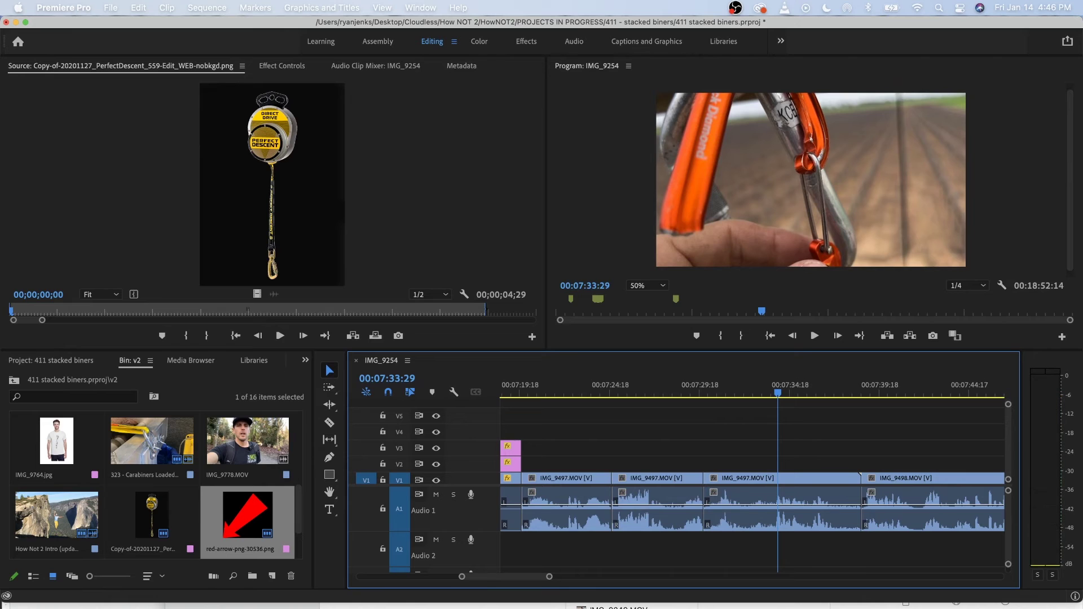
pyautogui.press('Left')
pyautogui.press('Left')
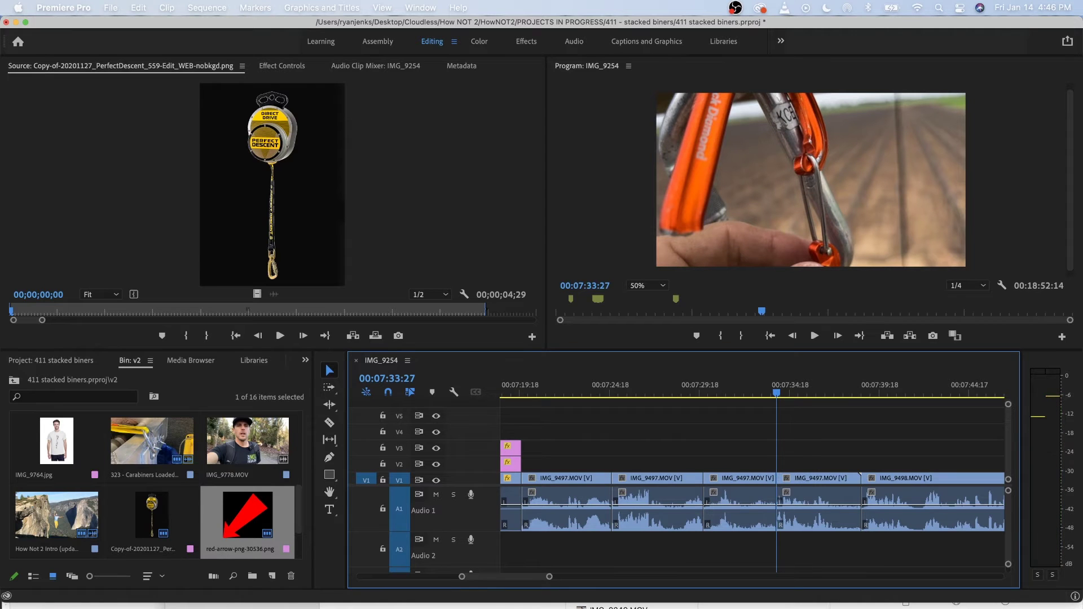
pyautogui.press('q')
# Split the last IMG_9497.MOV piece at 00:07:33:11 and ripple delete its tail up to IMG_9498.MOV.
pyautogui.press('space')
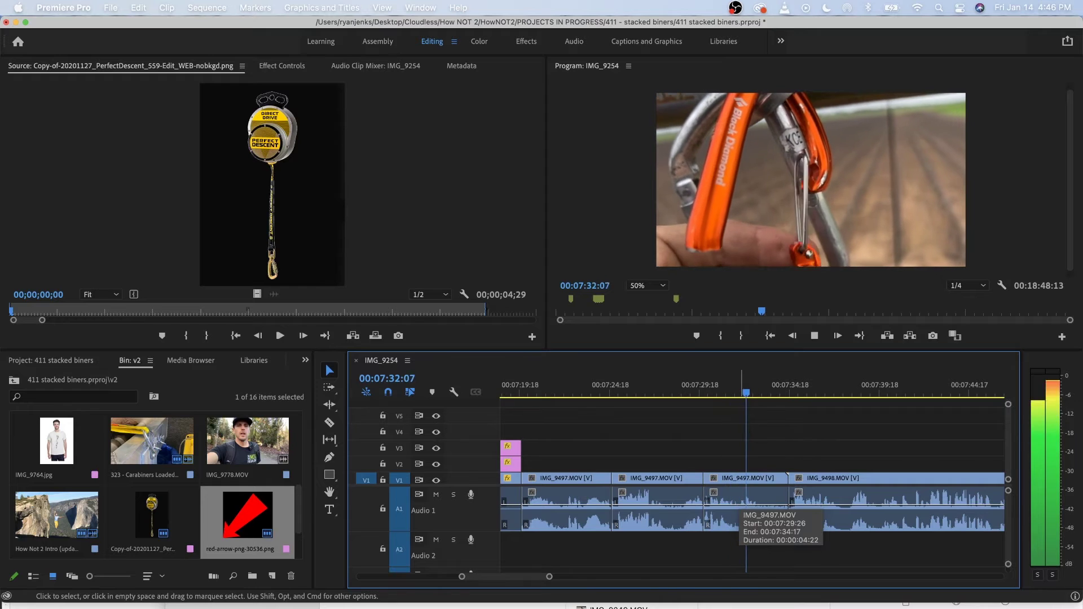
pyautogui.press('space')
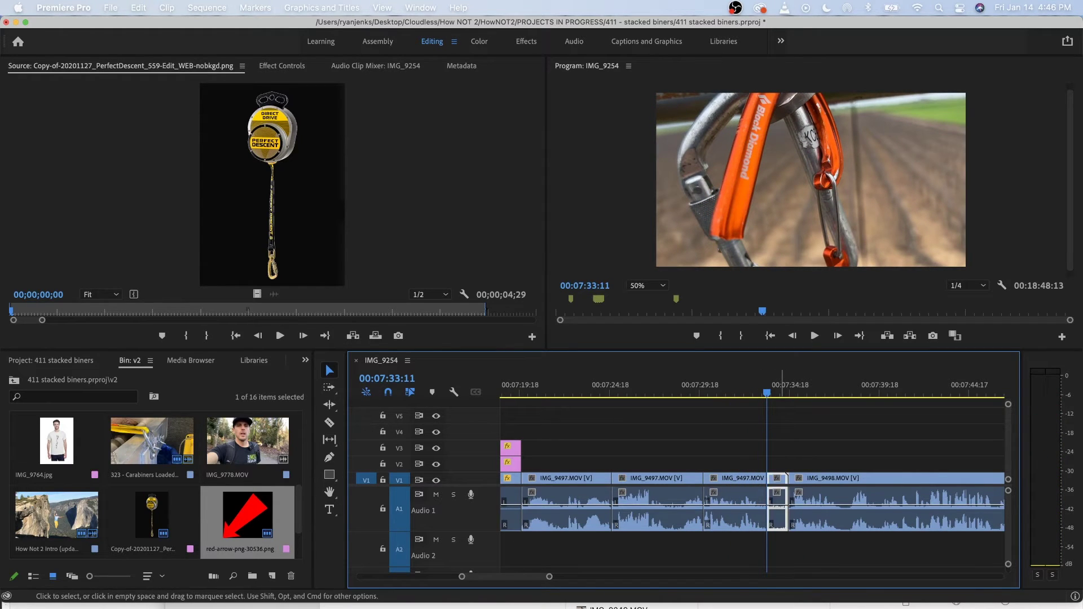
pyautogui.hotkey('alt', 'BackSpace')
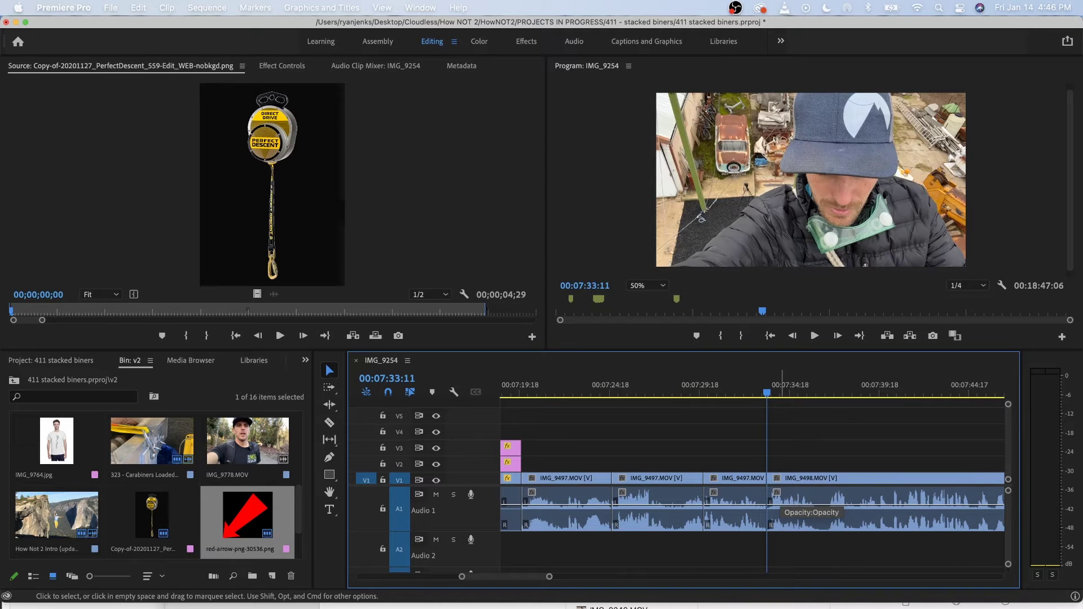
# Play back the shortened IMG_9497.MOV pieces and continue through IMG_9498.MOV to the start of IMG_9248.MOV.
pyautogui.scroll(-2, 782, 486)
pyautogui.click(589, 389)
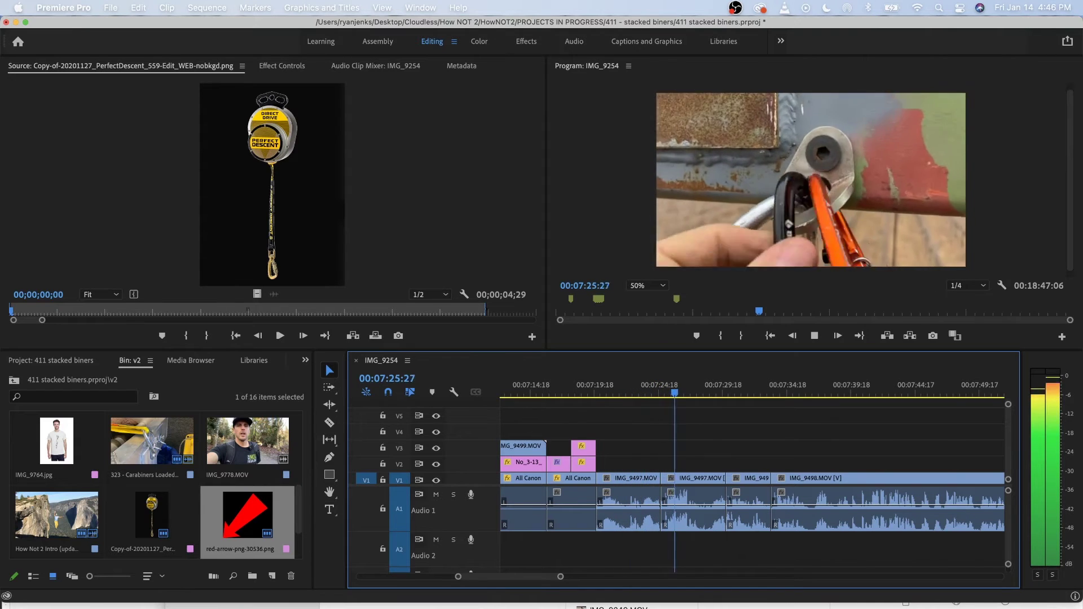
pyautogui.scroll(-2, 615, 496)
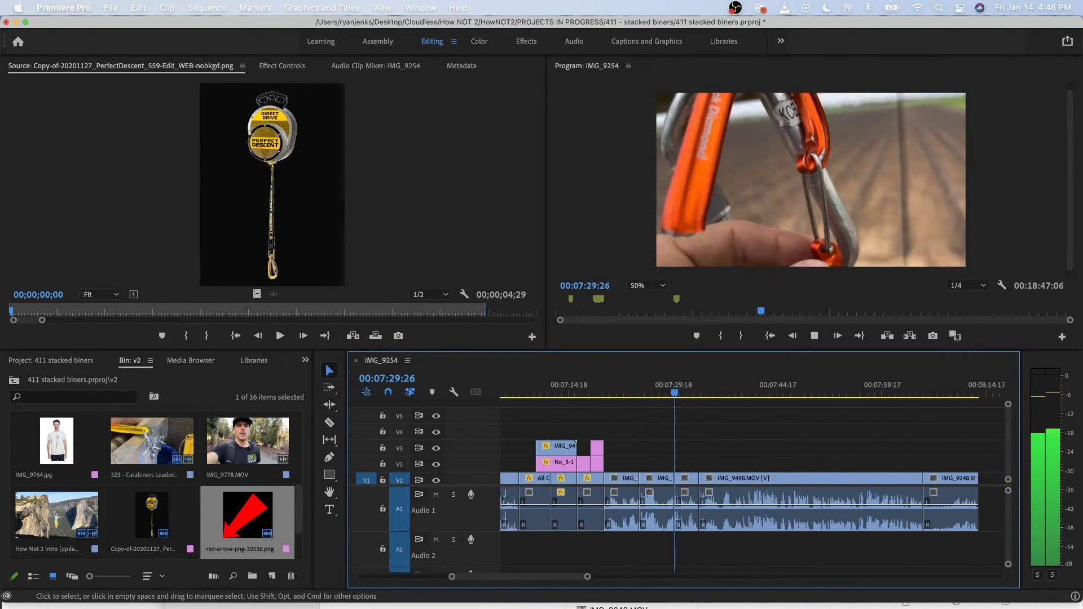
pyautogui.hscroll(2, 750, 480)
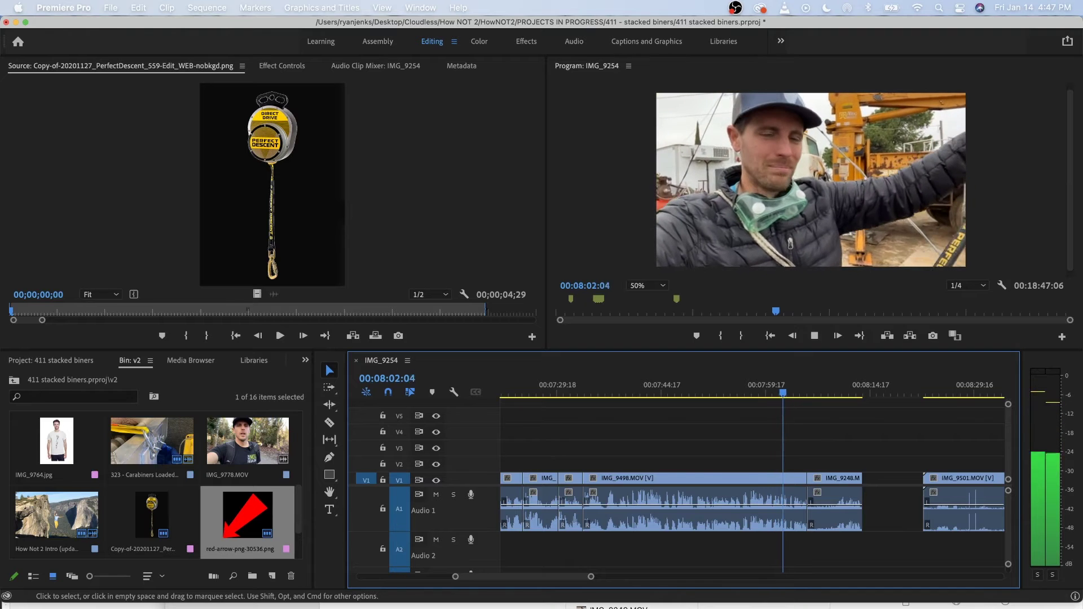
pyautogui.press('space')
pyautogui.press('space')
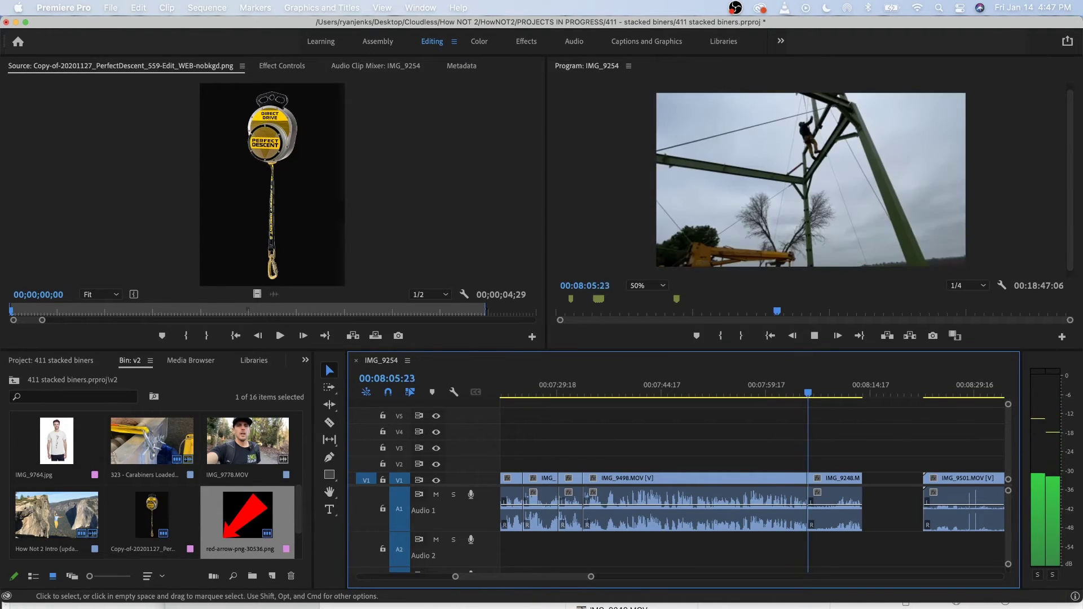
# Move IMG_9248.MOV later on the timeline toward IMG_9501.MOV, leaving a gap after IMG_9498.MOV.
pyautogui.press('space')
pyautogui.moveTo(833, 507); pyautogui.dragTo(882, 508)
pyautogui.press('=')
pyautogui.press('=')
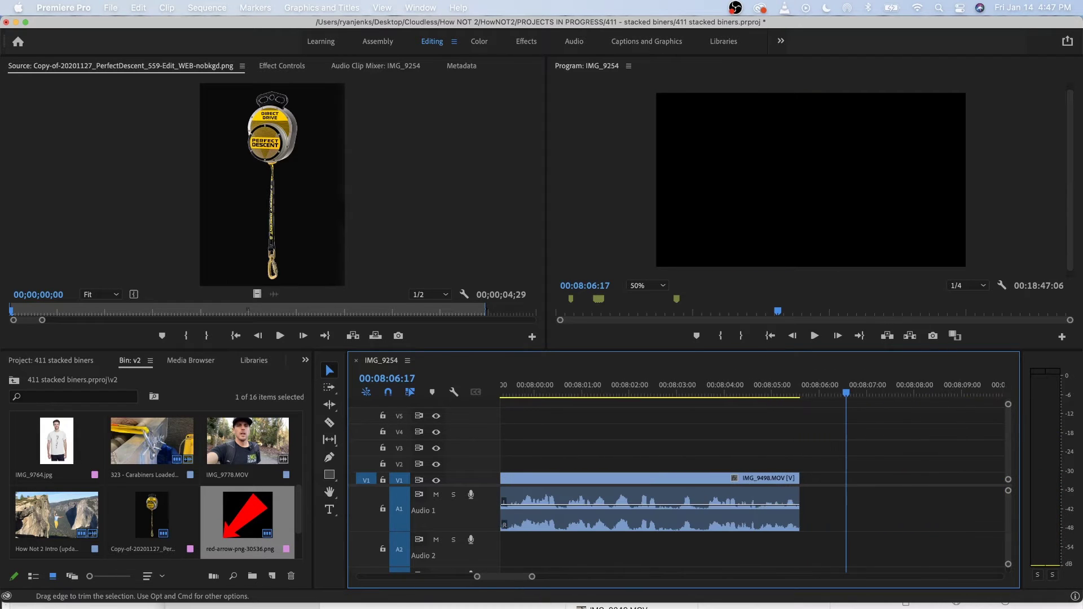
# Adjust the end of IMG_9498.MOV so the clip finishes at 00:08:05:24, checking the cut by playback.
pyautogui.moveTo(805, 508); pyautogui.dragTo(824, 508)
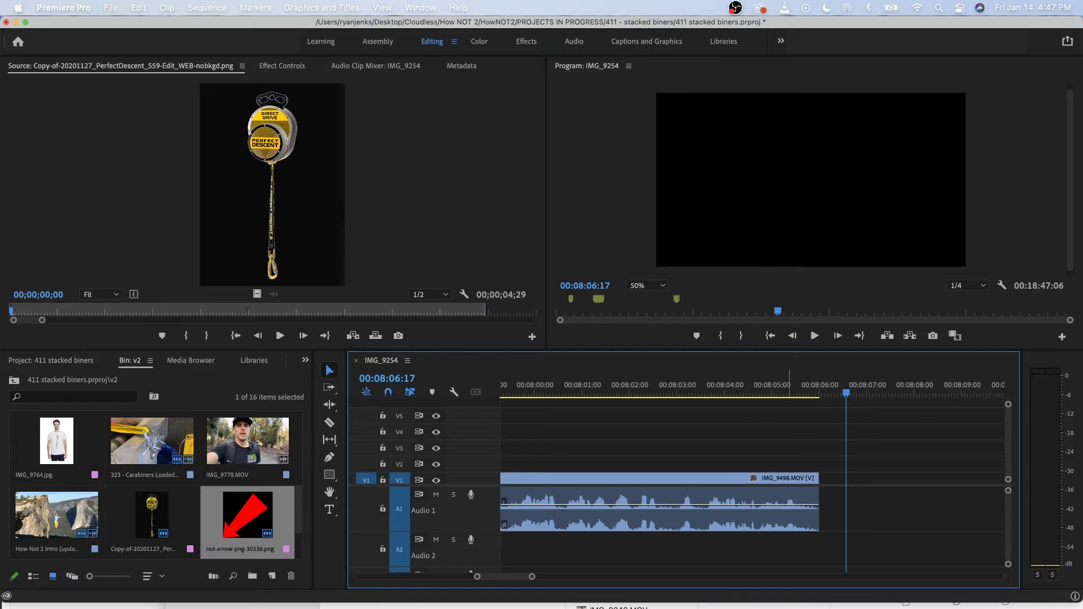
pyautogui.click(787, 389)
pyautogui.press('space')
pyautogui.press('space')
pyautogui.press('Left')
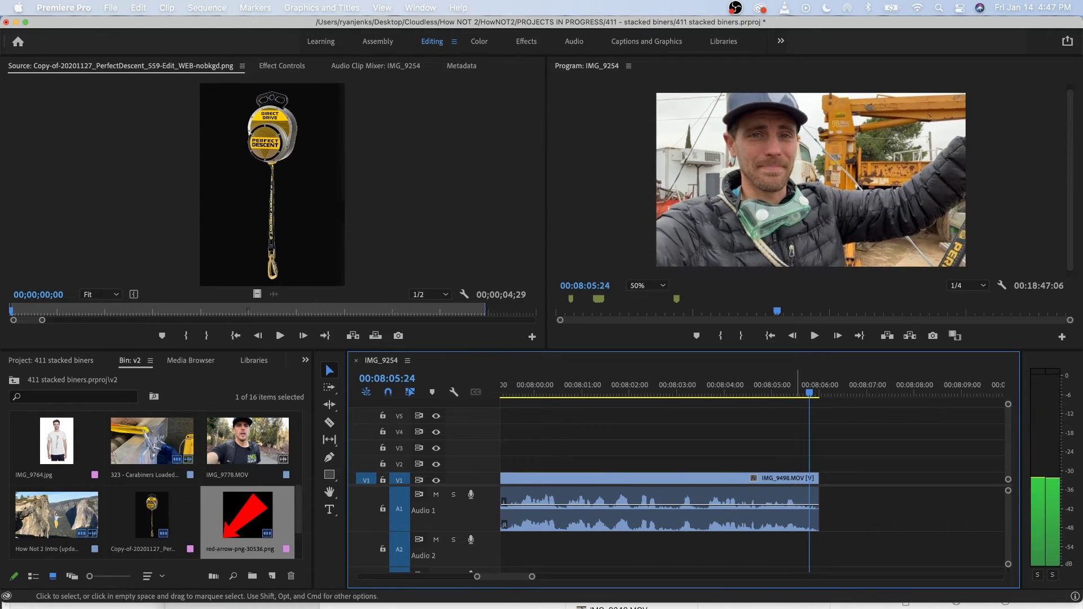
pyautogui.moveTo(818, 508); pyautogui.dragTo(809, 508)
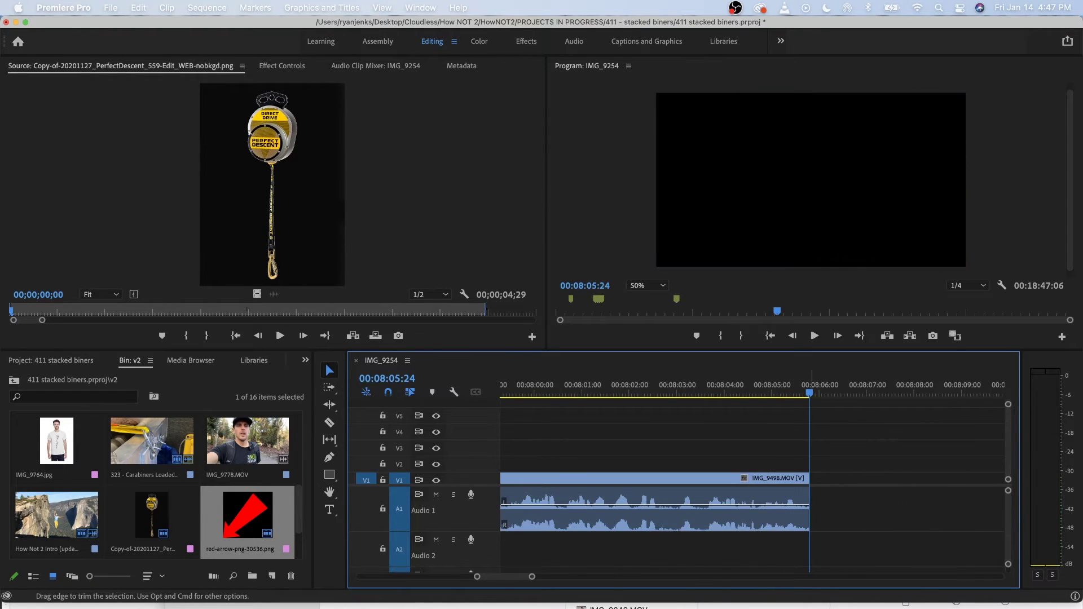
# Ripple delete the gap between IMG_9498.MOV and IMG_9248.MOV.
pyautogui.press('-')
pyautogui.press('-')
pyautogui.press('-')
pyautogui.rightClick(830, 480)
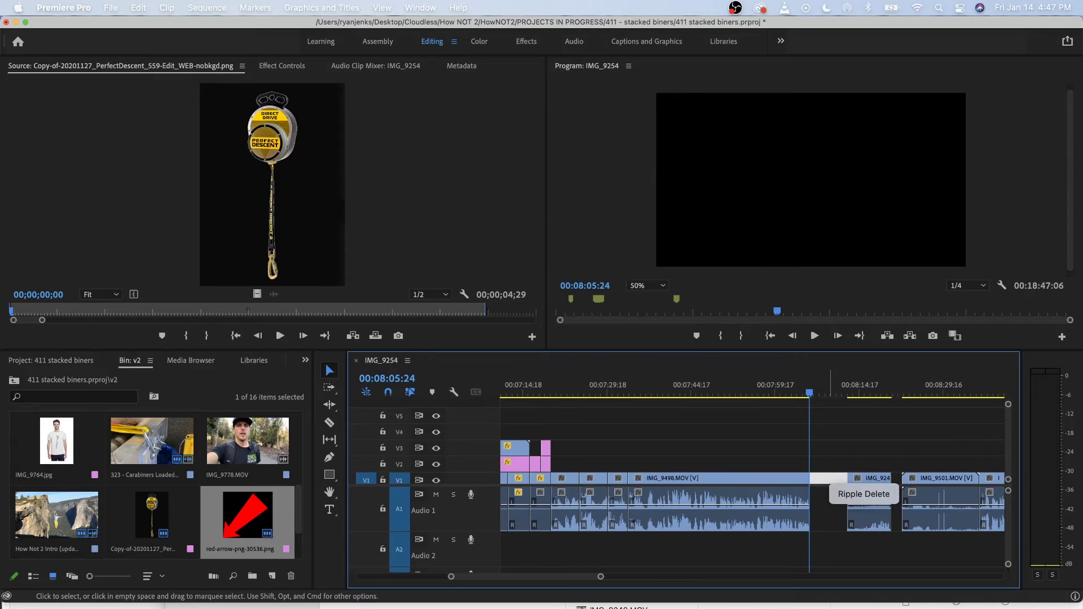
pyautogui.click(863, 494)
# Play the start of IMG_9248.MOV, then unlink its audio and delete it, keeping only the video.
pyautogui.press('space')
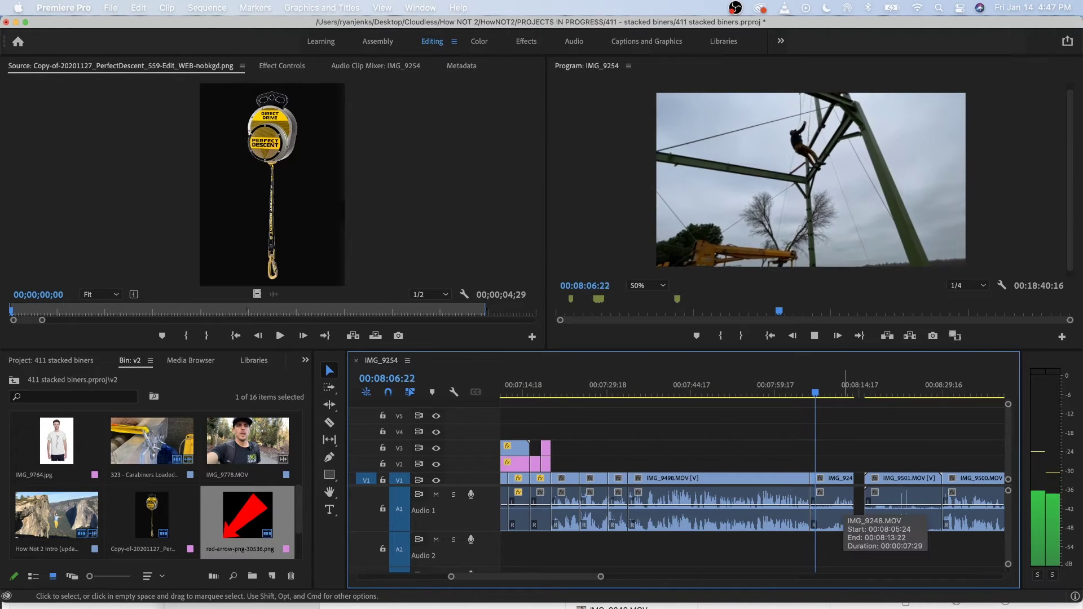
pyautogui.press('space')
pyautogui.rightClick(839, 498)
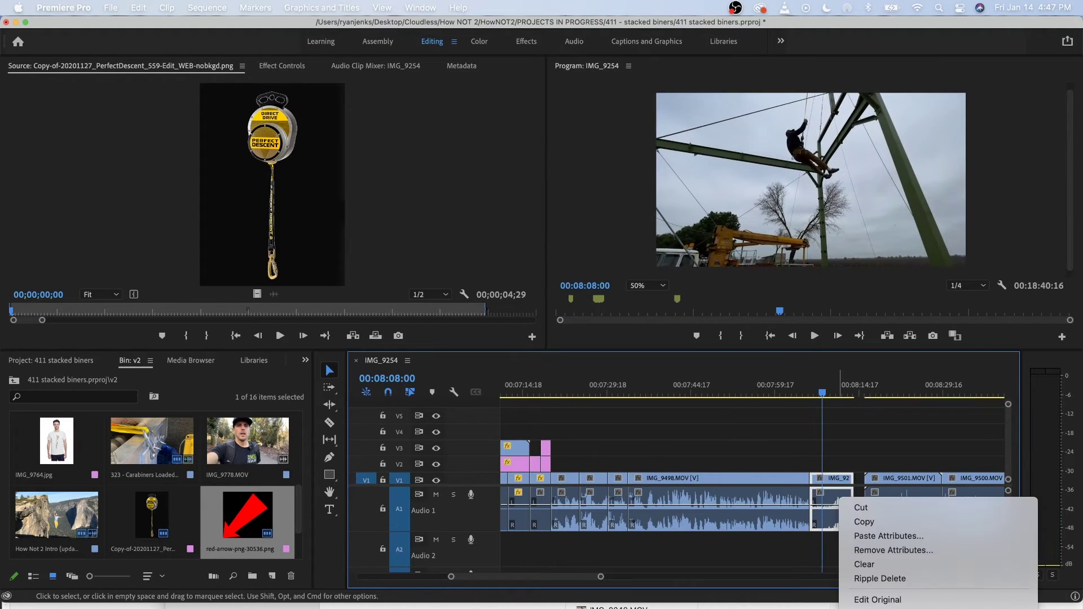
pyautogui.click(866, 536)
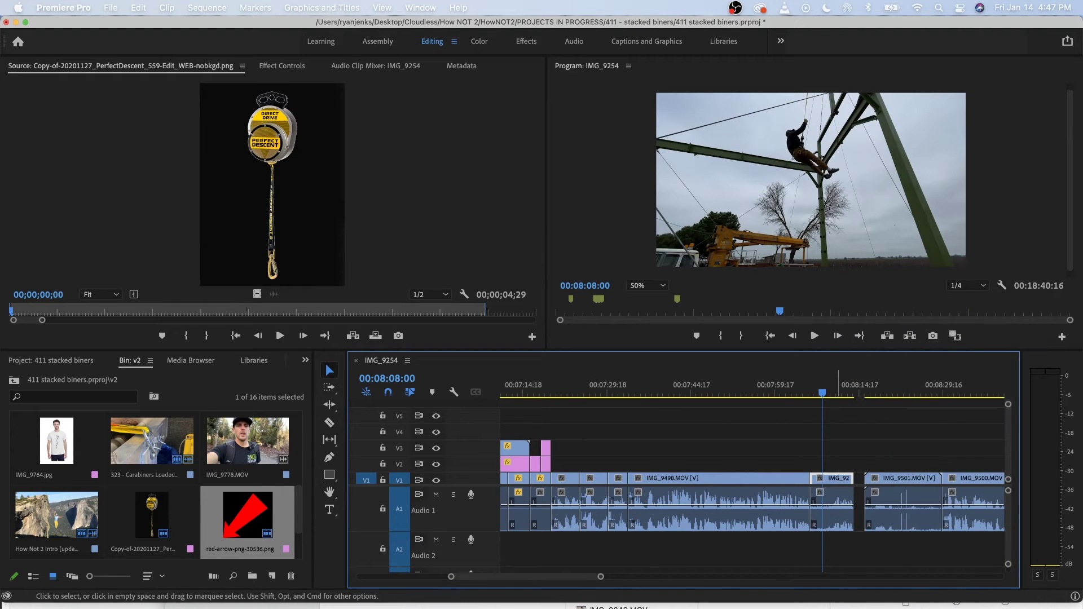
pyautogui.press('Delete')
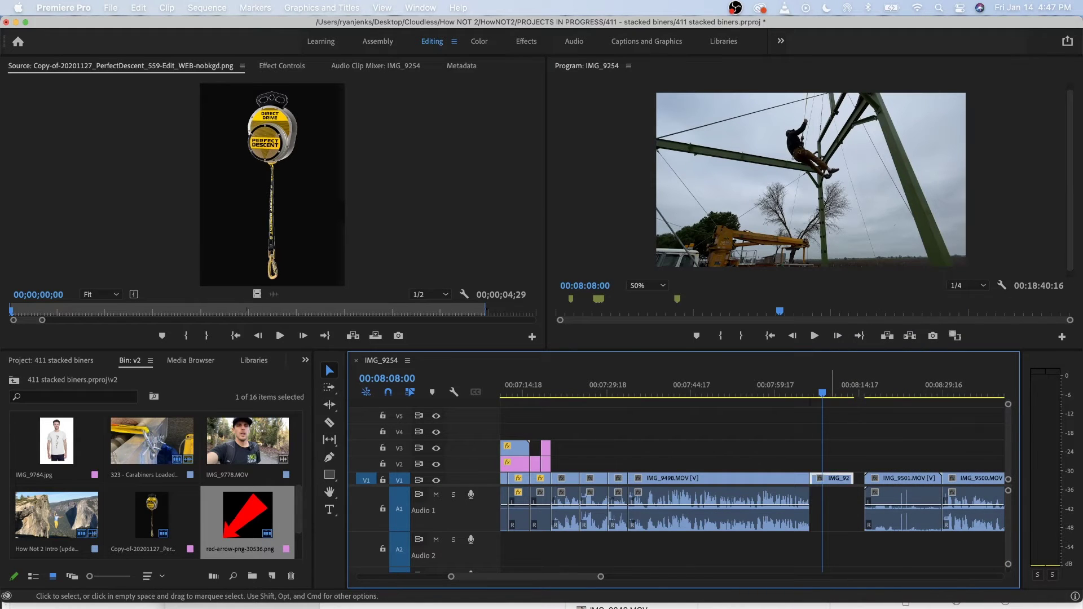
# Place the IMG_9248.MOV video on V2 over IMG_9498.MOV at about 00:07:40 and play back the overlay.
pyautogui.moveTo(834, 477); pyautogui.dragTo(686, 463)
pyautogui.click(668, 391)
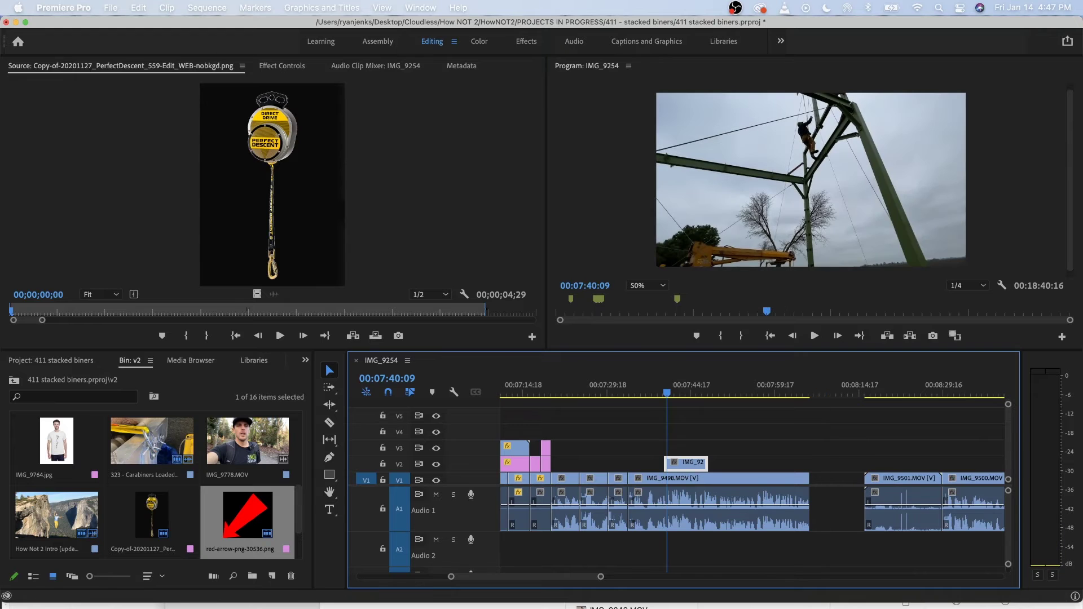
pyautogui.scroll(4, 677, 435)
pyautogui.click(631, 390)
pyautogui.press('space')
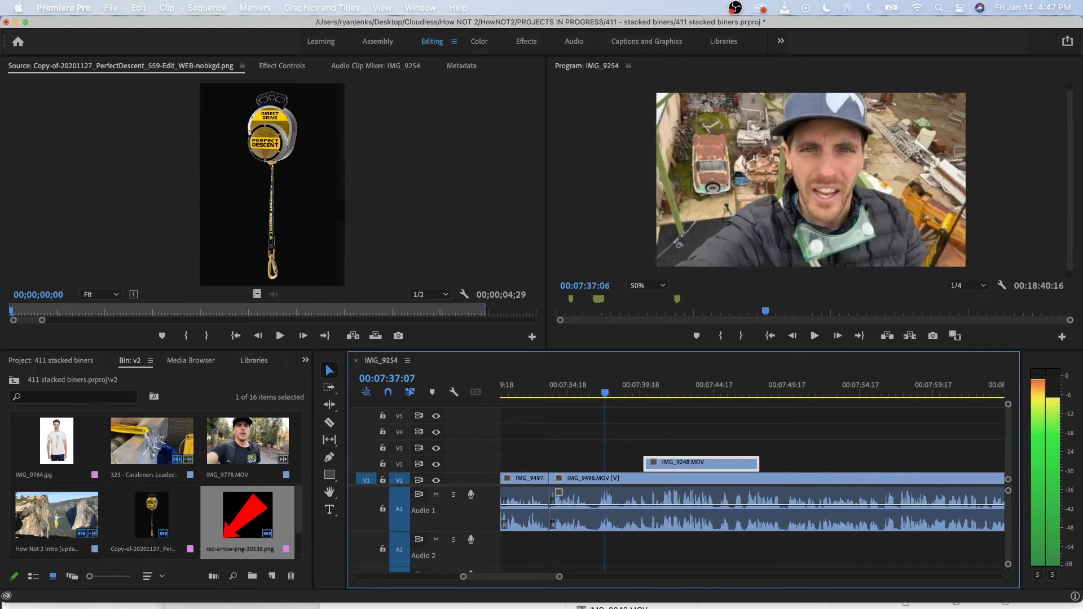
pyautogui.press('space')
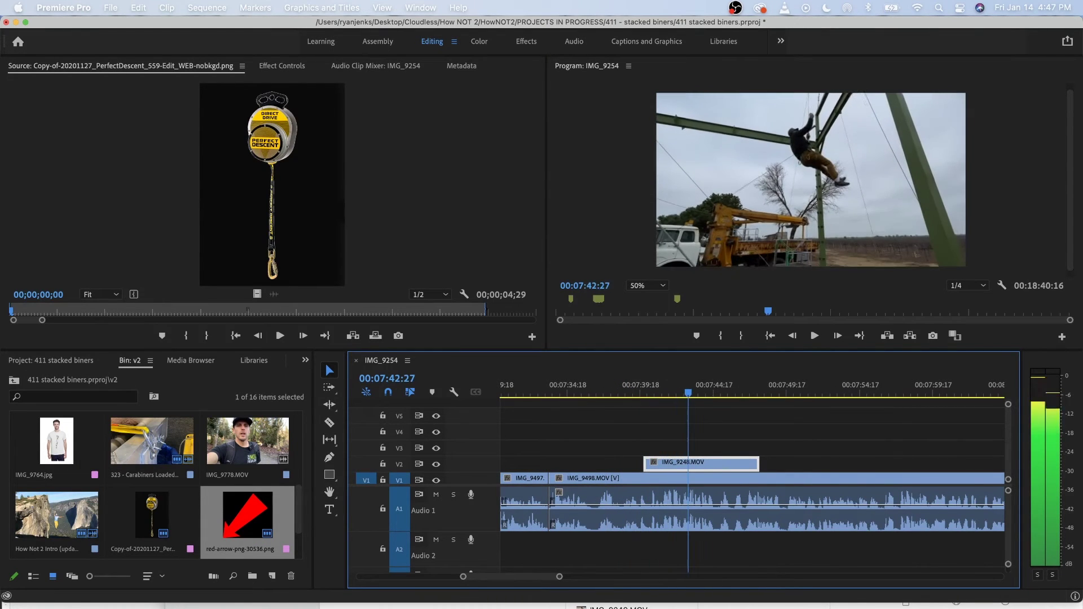
# Shorten the start of IMG_9248.MOV on V2 and position the clip to begin at 00:07:39:15.
pyautogui.moveTo(712, 463); pyautogui.dragTo(843, 463)
pyautogui.press('Up')
pyautogui.press('space')
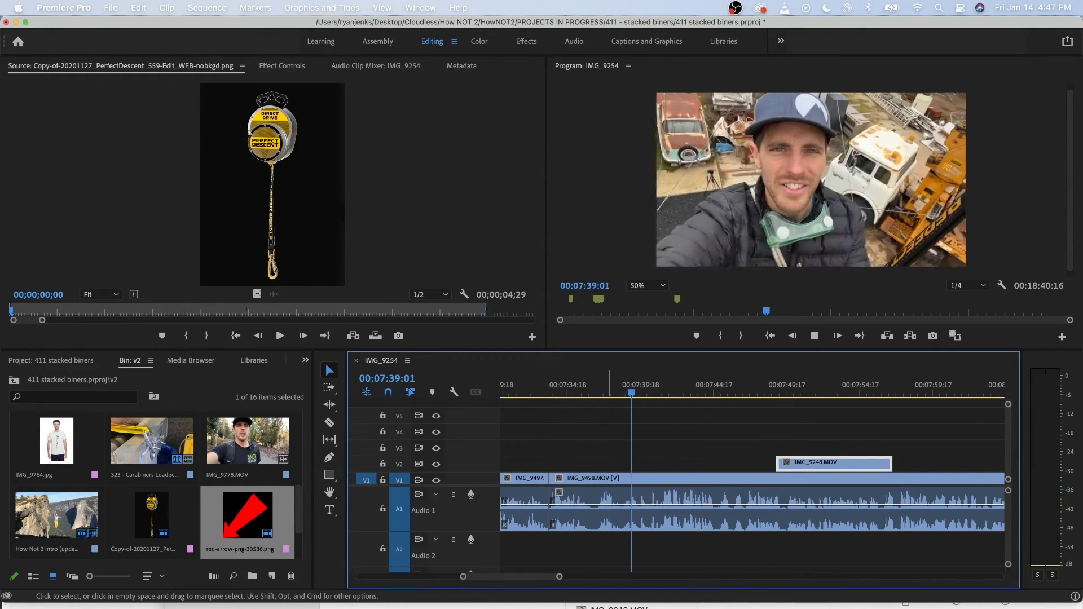
pyautogui.press('space')
pyautogui.moveTo(818, 463); pyautogui.dragTo(678, 463)
pyautogui.hotkey('shift', 'k')
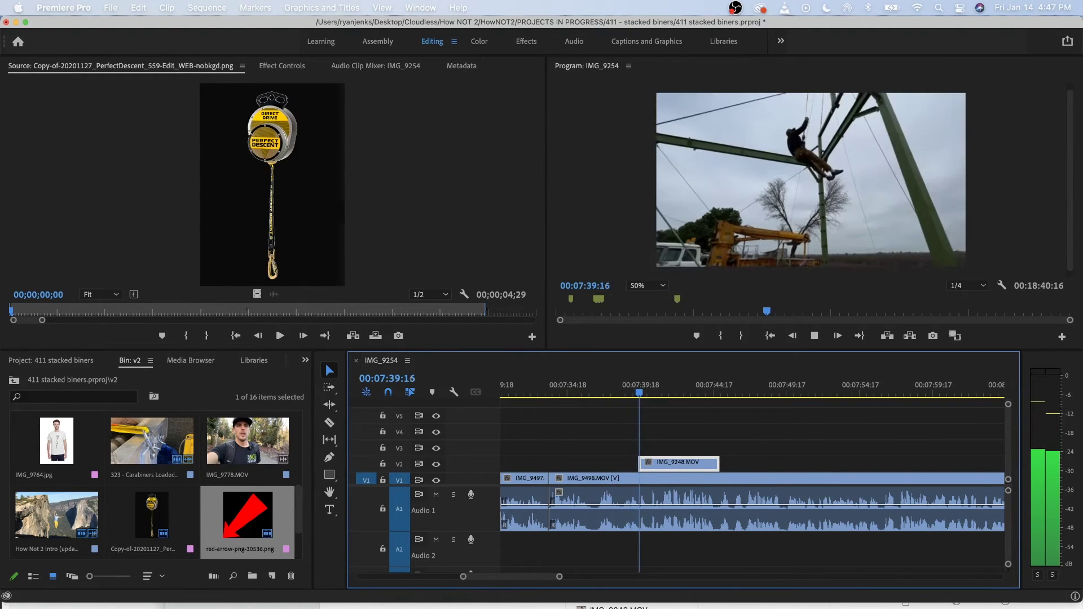
pyautogui.press('space')
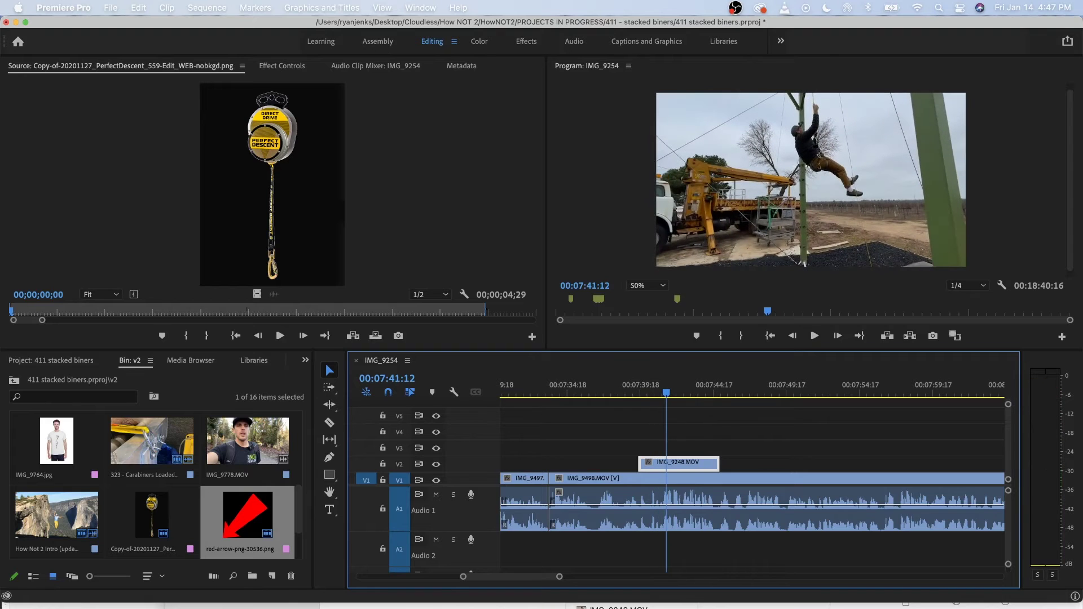
# Step back to 00:07:41:05 and trim the end of IMG_9248.MOV on V2 to that frame.
pyautogui.press('Left')
pyautogui.press('Left')
pyautogui.press('Left')
pyautogui.press('Left')
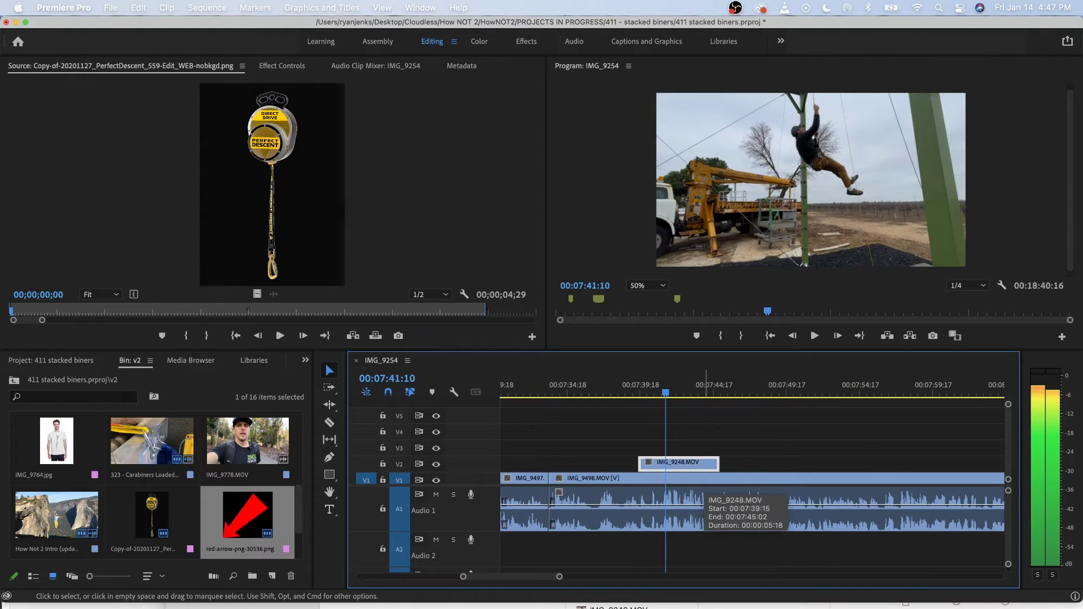
pyautogui.press('Left')
pyautogui.press('Left')
pyautogui.press('Left')
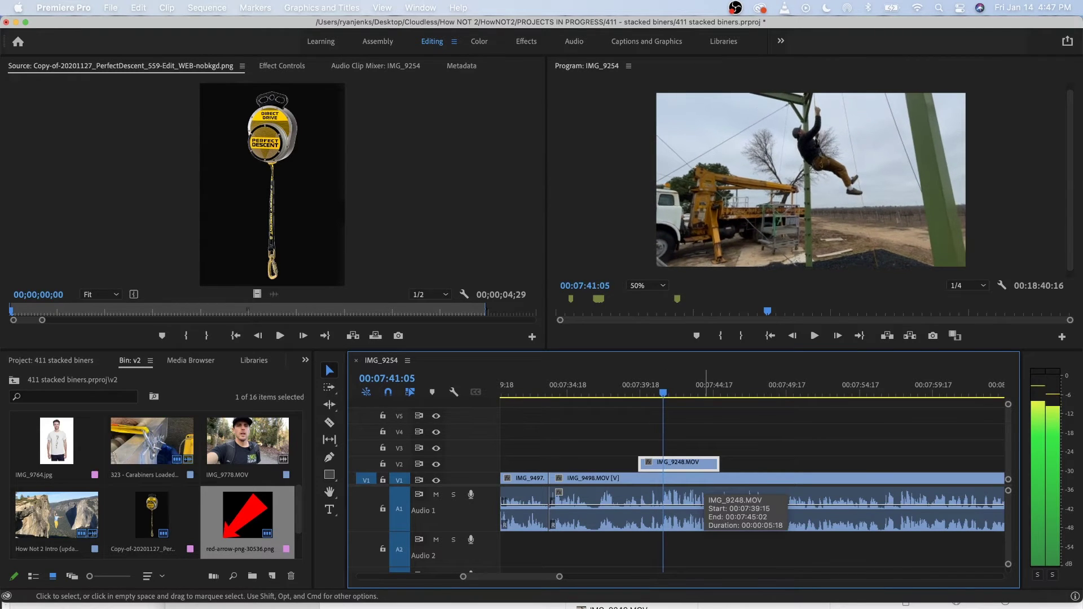
pyautogui.moveTo(718, 463); pyautogui.dragTo(664, 463)
# Fine-tune the position of IMG_9248.MOV on V2 so it starts at 00:07:39:16, checking the timing by playback.
pyautogui.press('=')
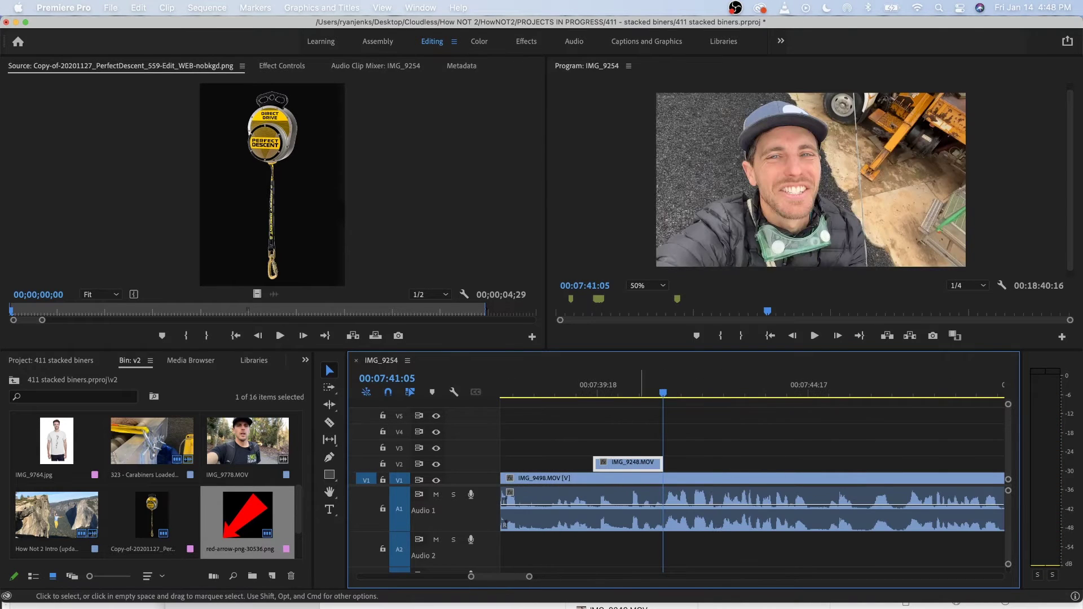
pyautogui.moveTo(594, 463); pyautogui.dragTo(621, 464)
pyautogui.click(558, 388)
pyautogui.press('space')
pyautogui.press('space')
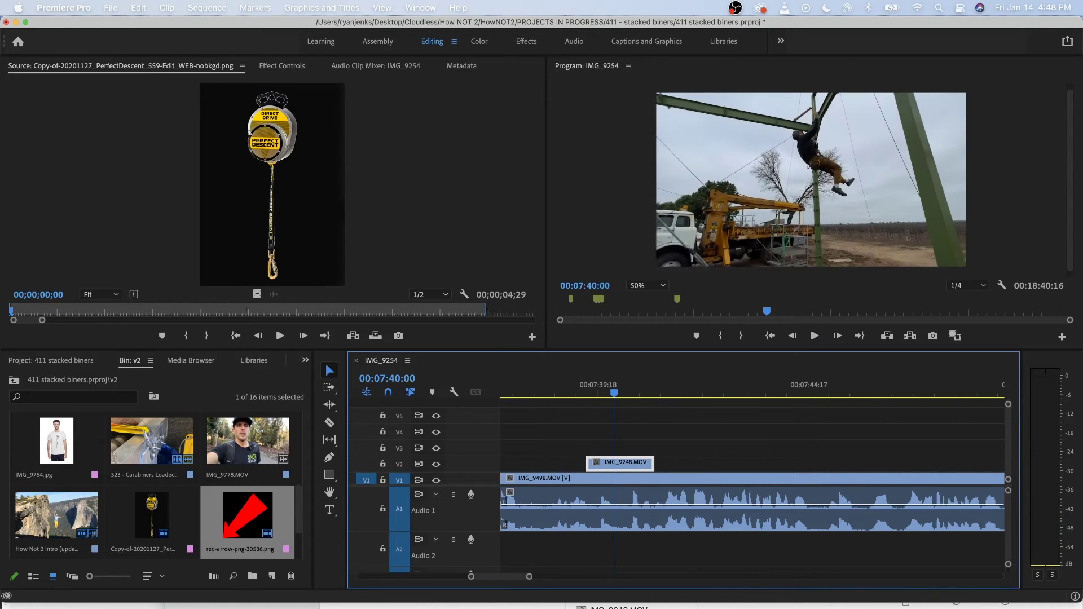
pyautogui.click(555, 387)
pyautogui.press('space')
pyautogui.press('space')
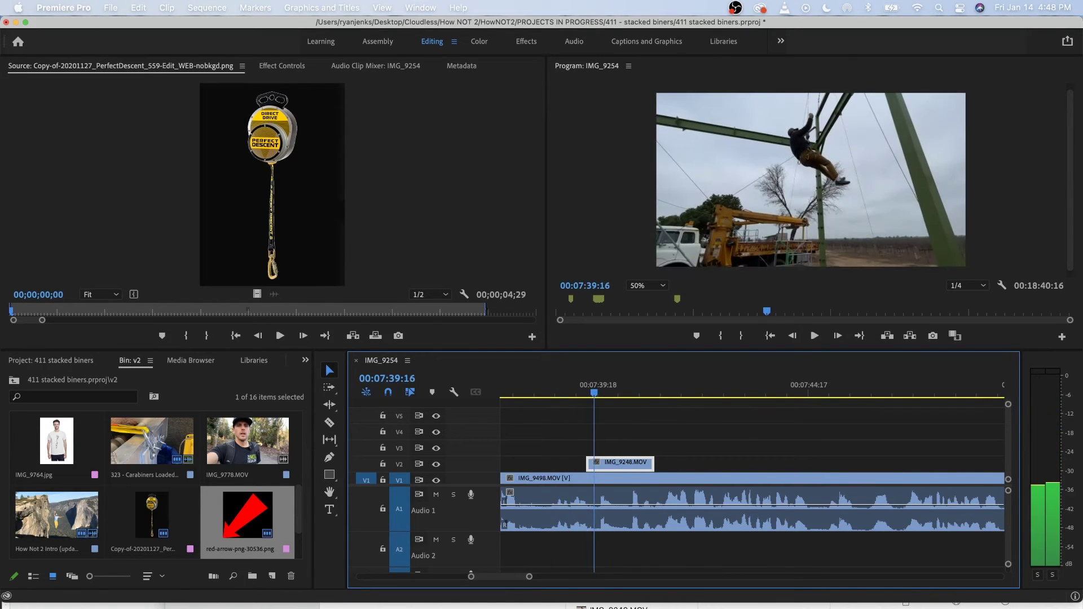
pyautogui.moveTo(617, 462); pyautogui.dragTo(627, 463)
pyautogui.press('space')
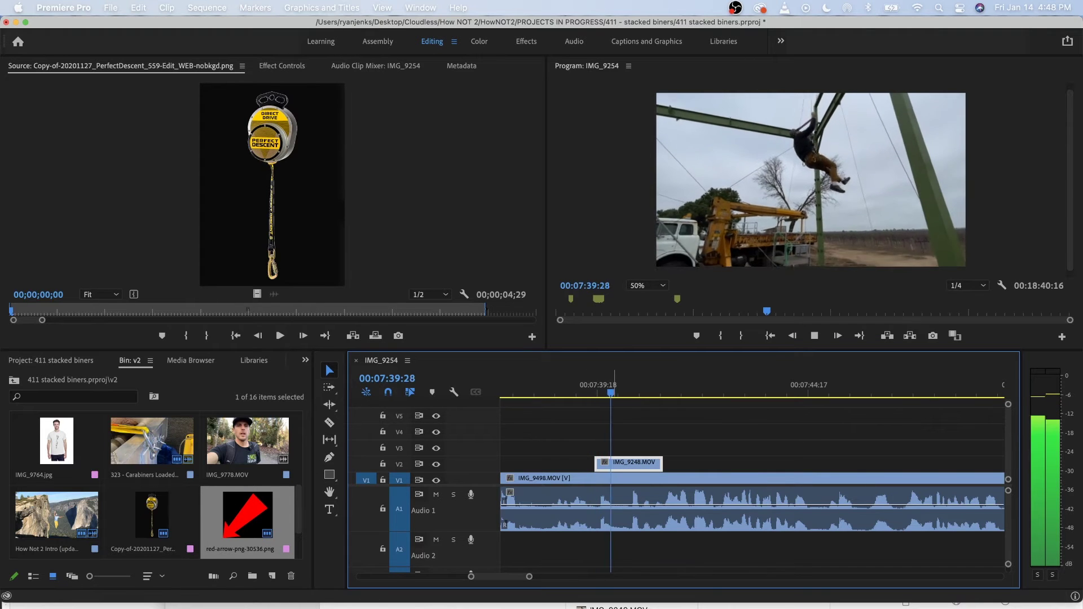
pyautogui.press('space')
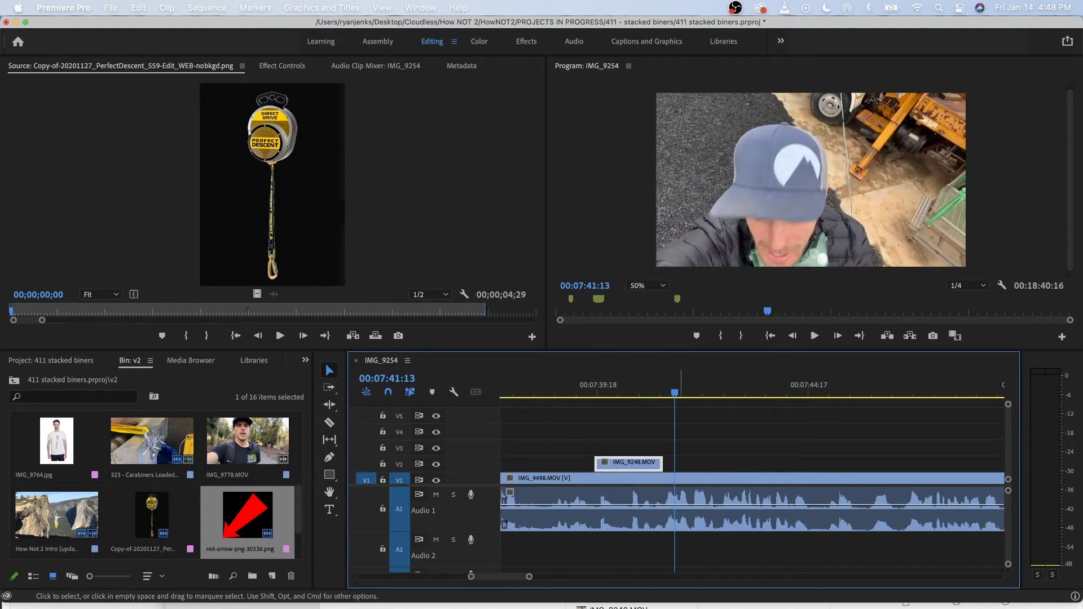
# Trim the end of IMG_9248.MOV on V2 to 00:07:41:04 and play on into IMG_9498.MOV.
pyautogui.moveTo(657, 391); pyautogui.dragTo(667, 390)
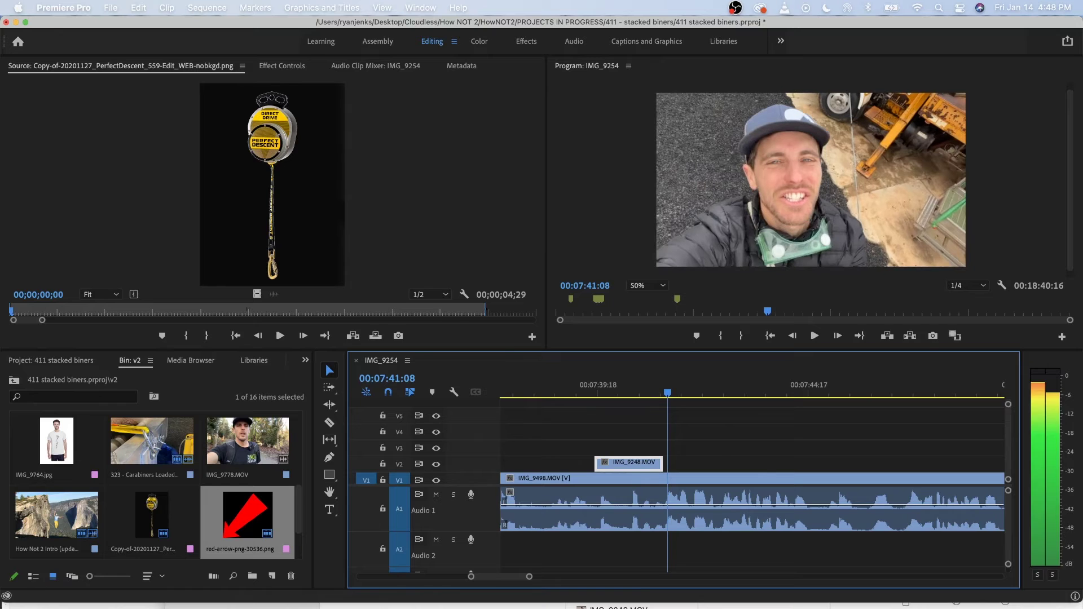
pyautogui.press('Left')
pyautogui.press('Left')
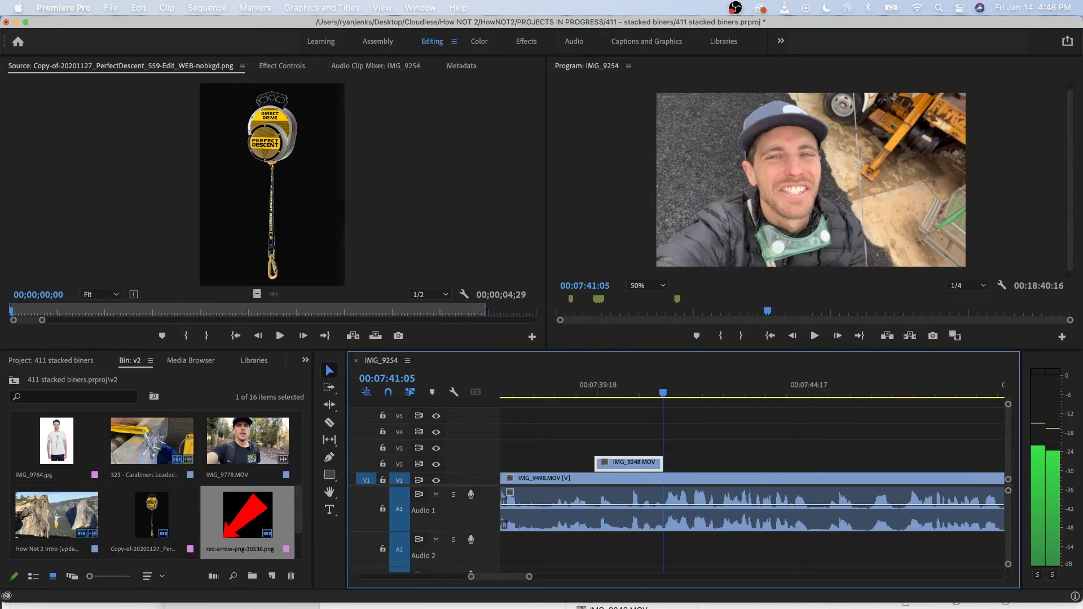
pyautogui.press('=')
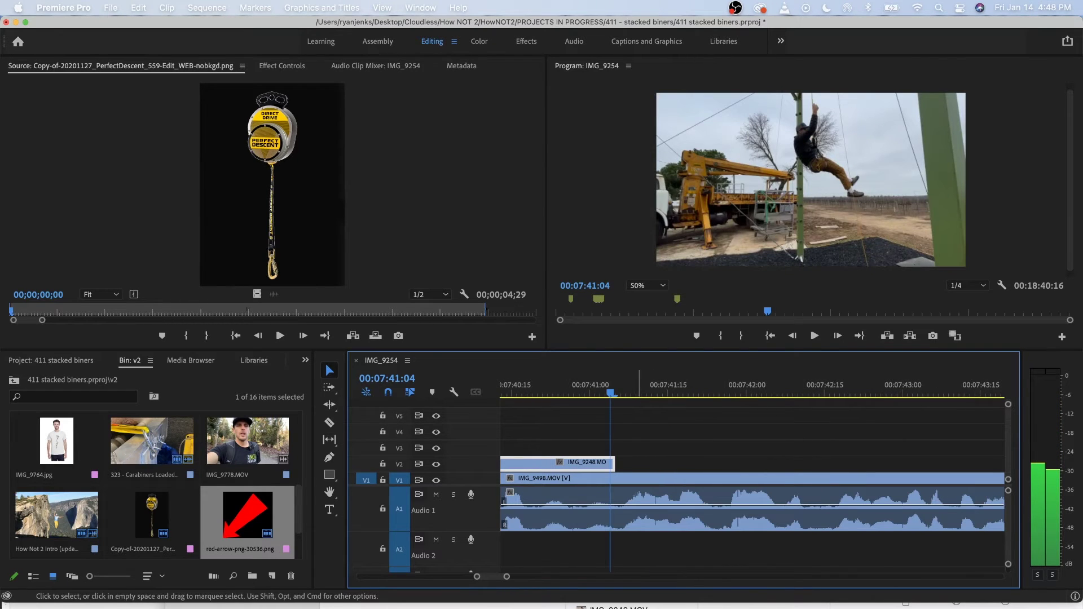
pyautogui.moveTo(614, 464); pyautogui.dragTo(609, 464)
pyautogui.press('-')
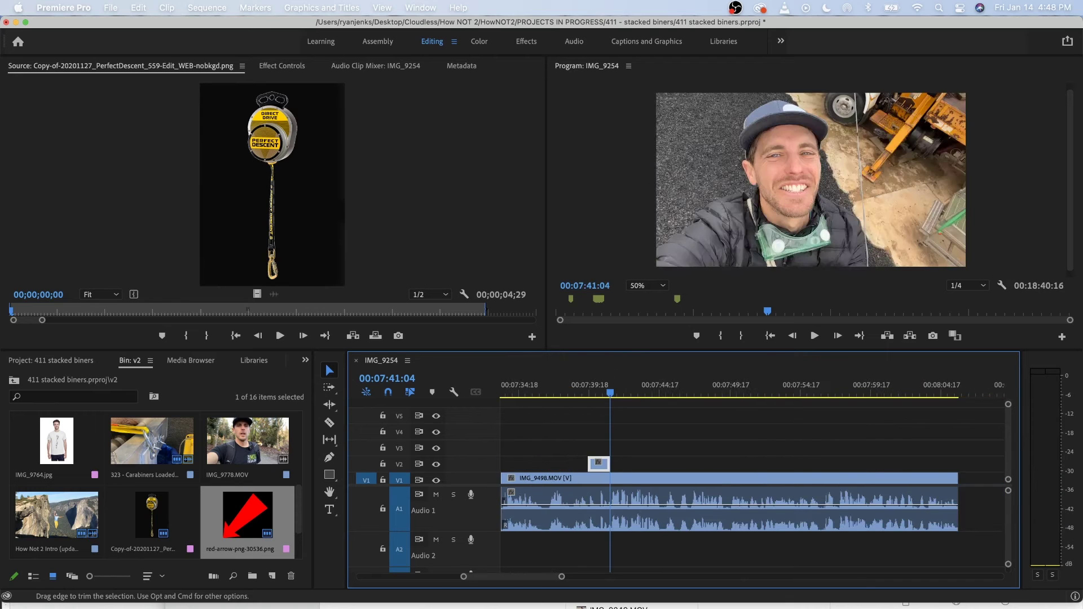
pyautogui.press('-')
pyautogui.press('space')
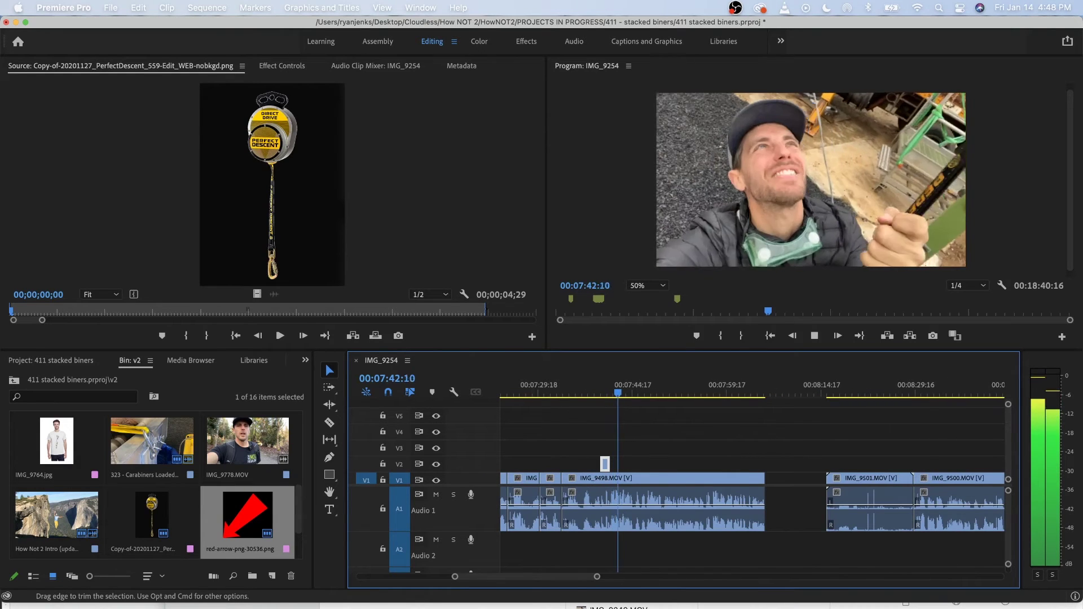
pyautogui.press('space')
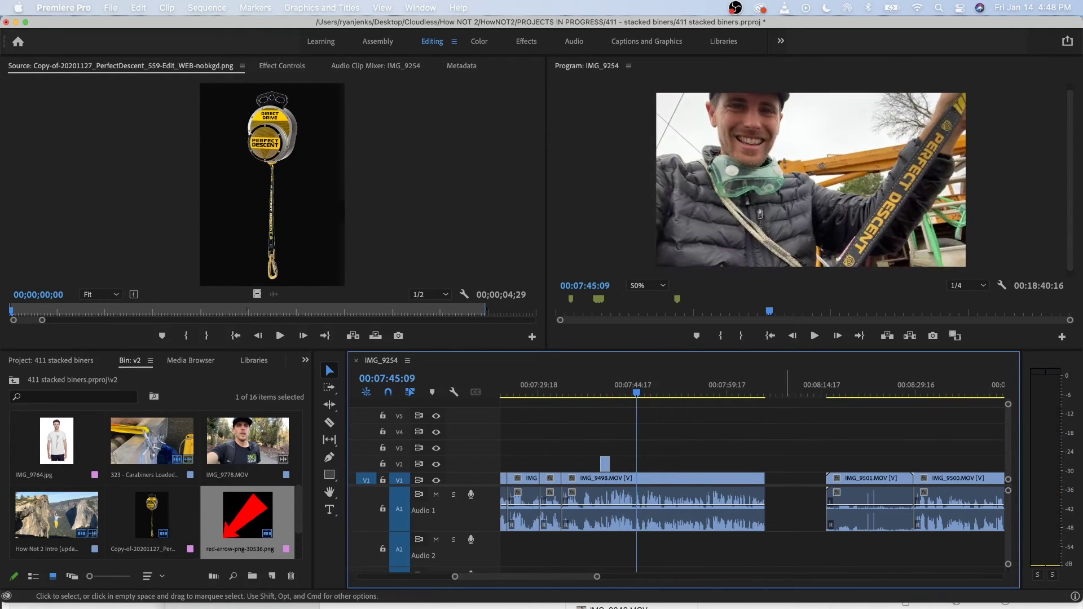
# Ripple delete the gap between IMG_9498.MOV and IMG_9501.MOV and go to the start of IMG_9501.MOV.
pyautogui.rightClick(789, 478)
pyautogui.click(822, 491)
pyautogui.press('Down')
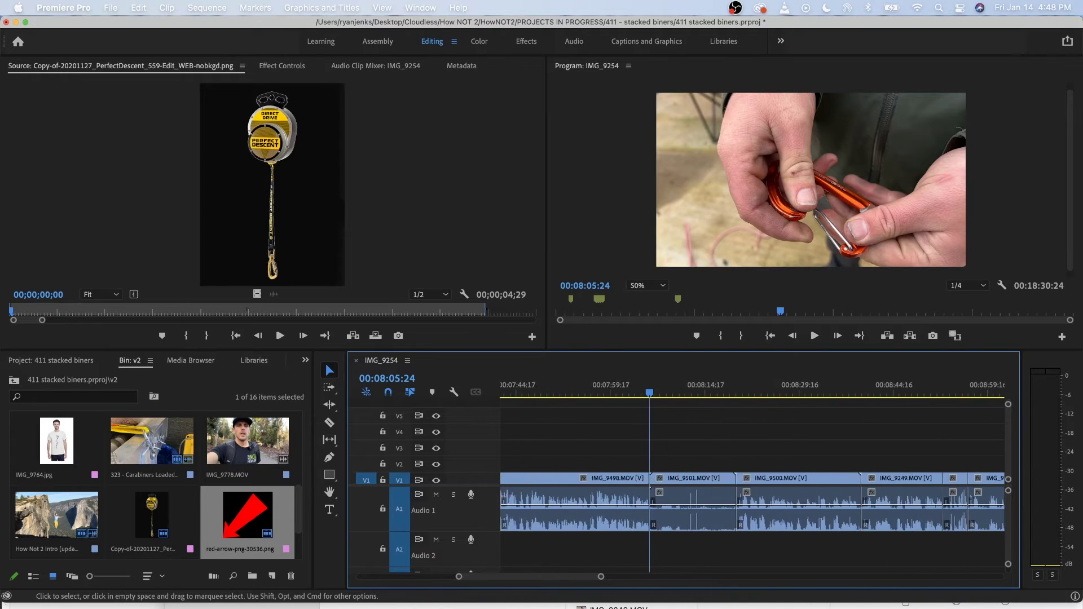
# Review the broken carabiner footage in IMG_9501.MOV and ripple delete that clip.
pyautogui.press('space')
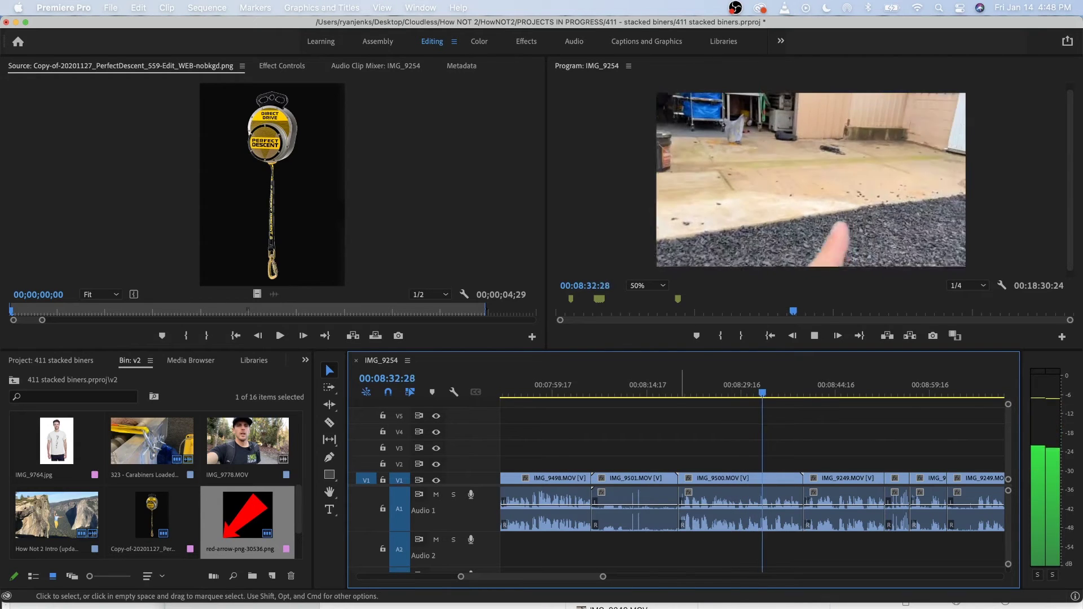
pyautogui.moveTo(671, 388); pyautogui.dragTo(626, 388)
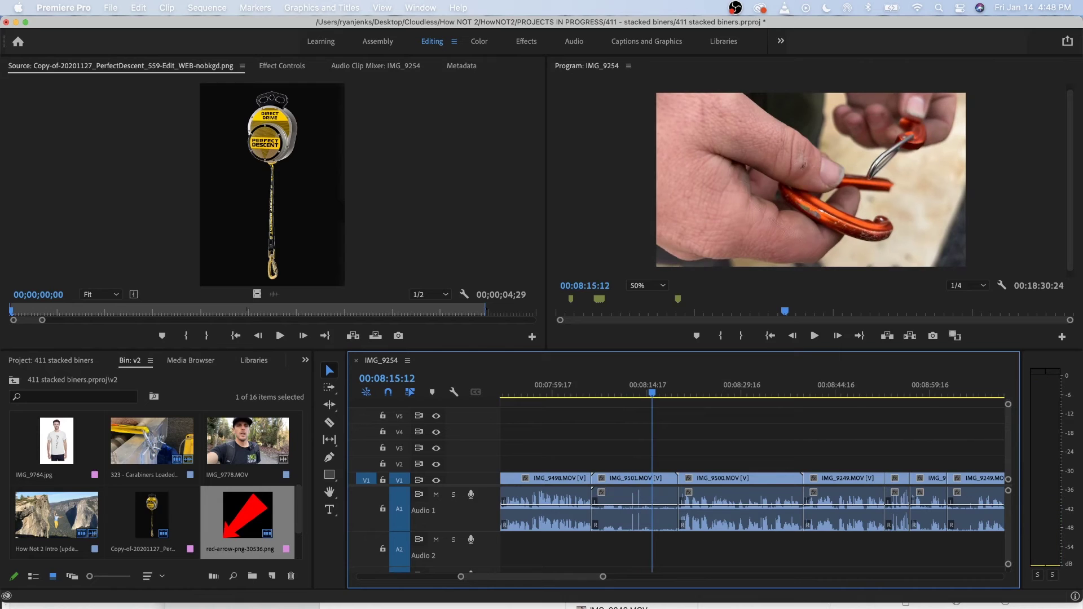
pyautogui.moveTo(649, 390); pyautogui.dragTo(647, 390)
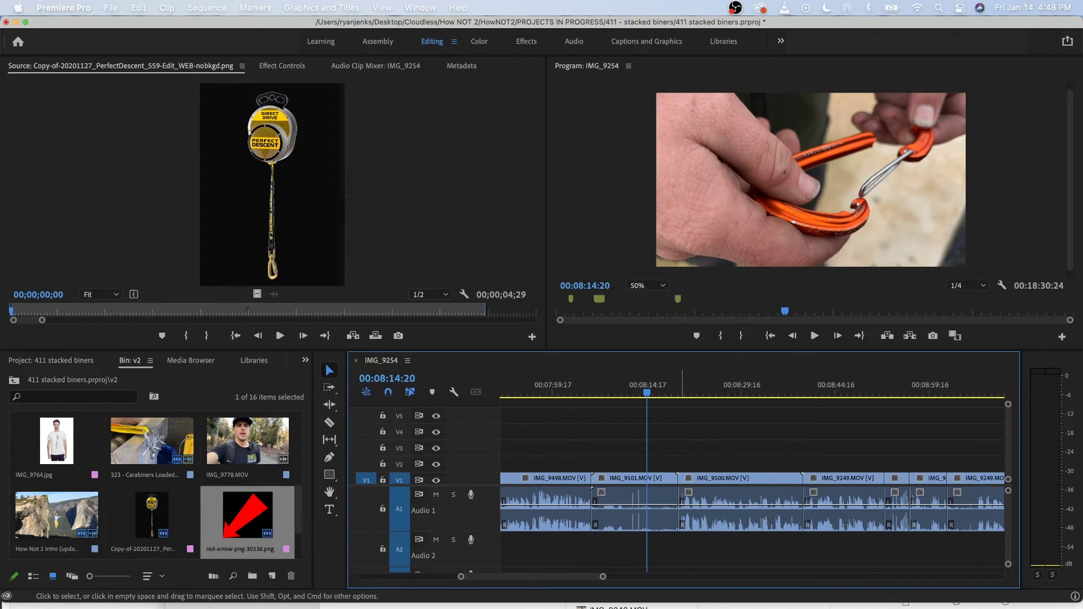
pyautogui.hscroll(1, 752, 471)
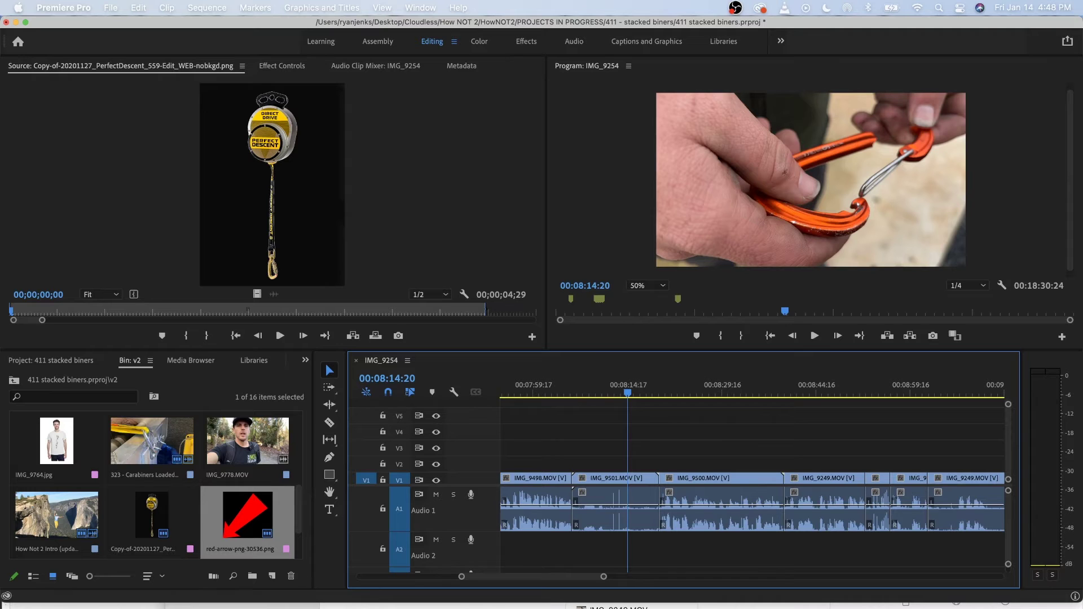
pyautogui.moveTo(628, 389); pyautogui.dragTo(626, 389)
pyautogui.click(636, 479)
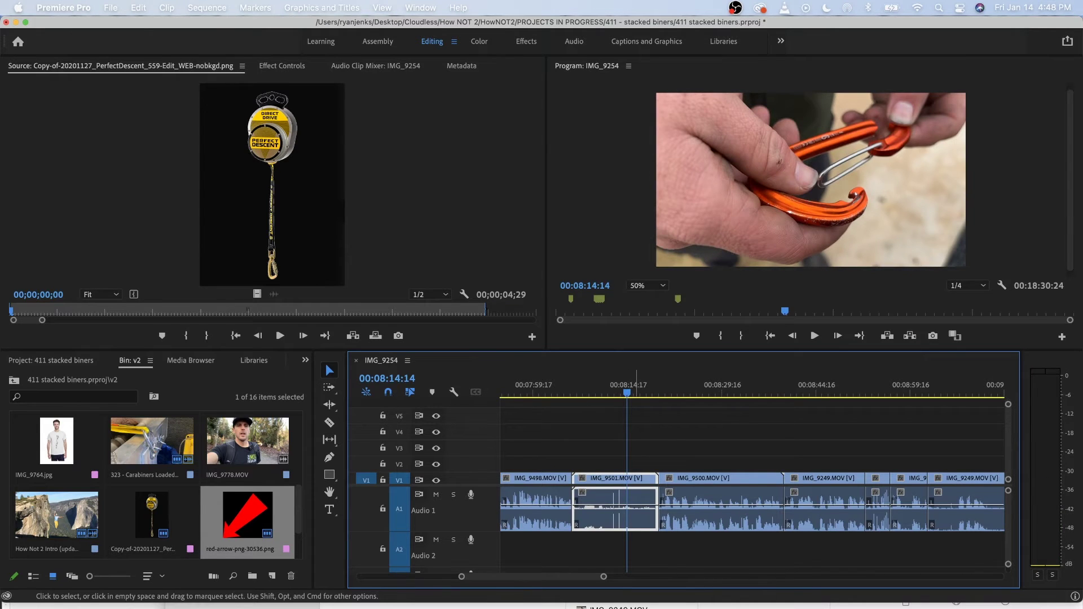
pyautogui.hotkey('shift', 'Delete')
# Split IMG_9500.MOV at 00:08:11:02 and ripple delete the part before the cut.
pyautogui.press('Up')
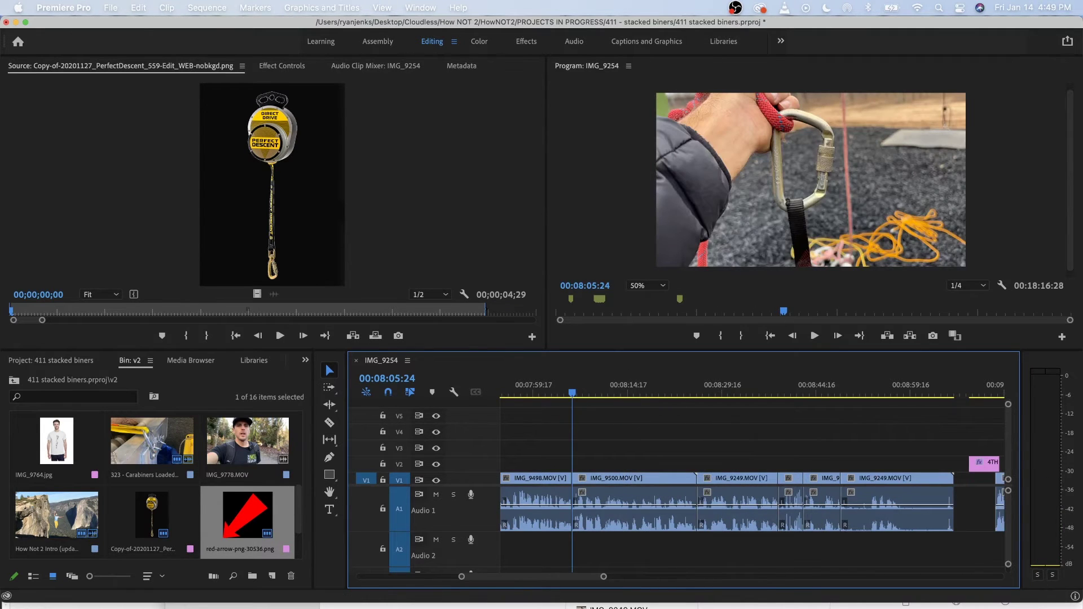
pyautogui.press('l')
pyautogui.press('j')
pyautogui.press('l')
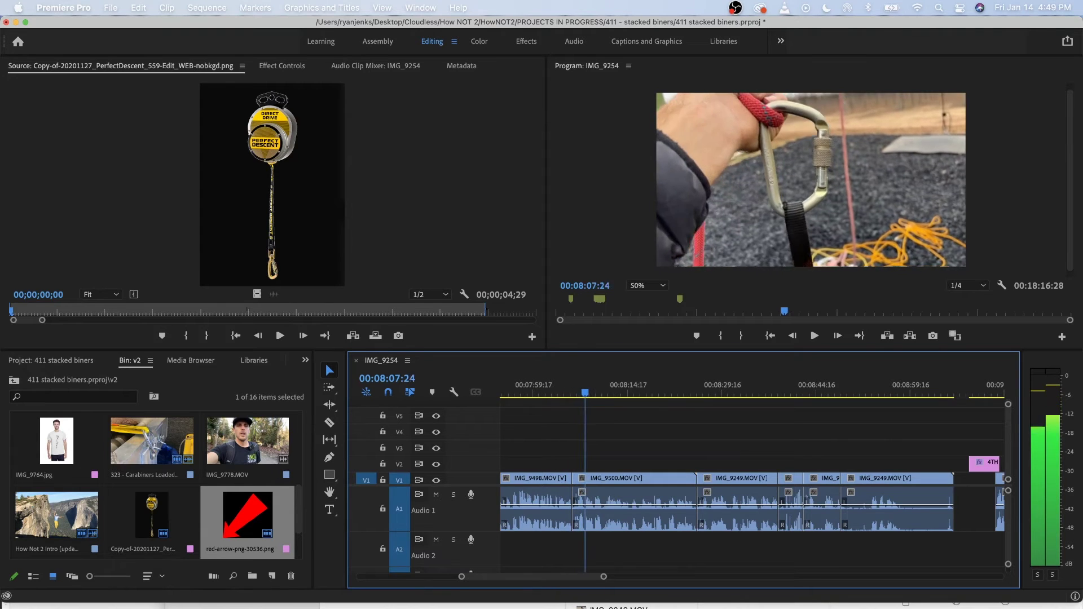
pyautogui.press('l')
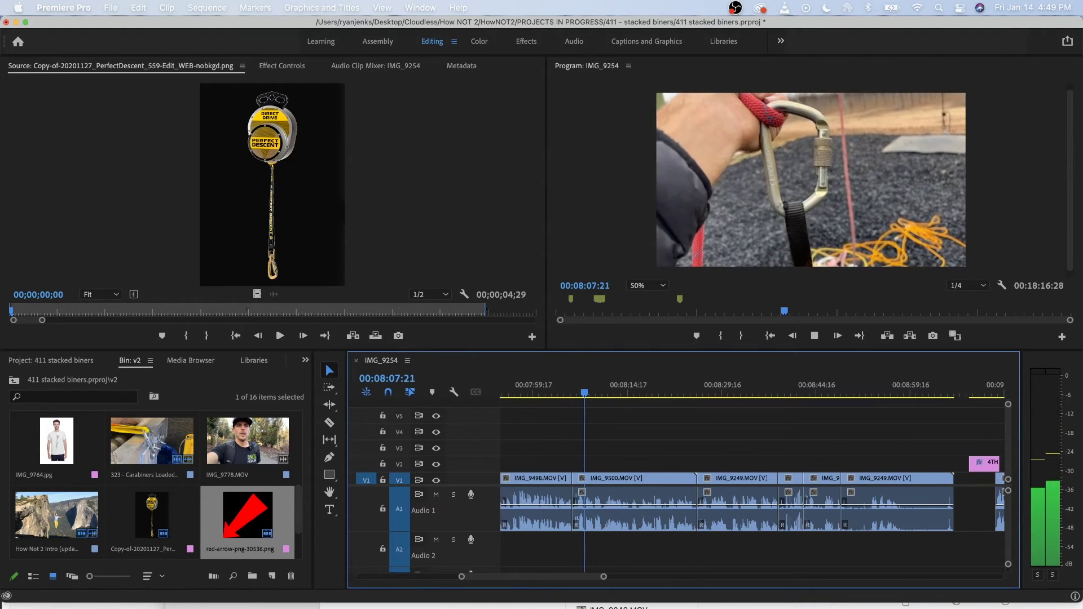
pyautogui.press('=')
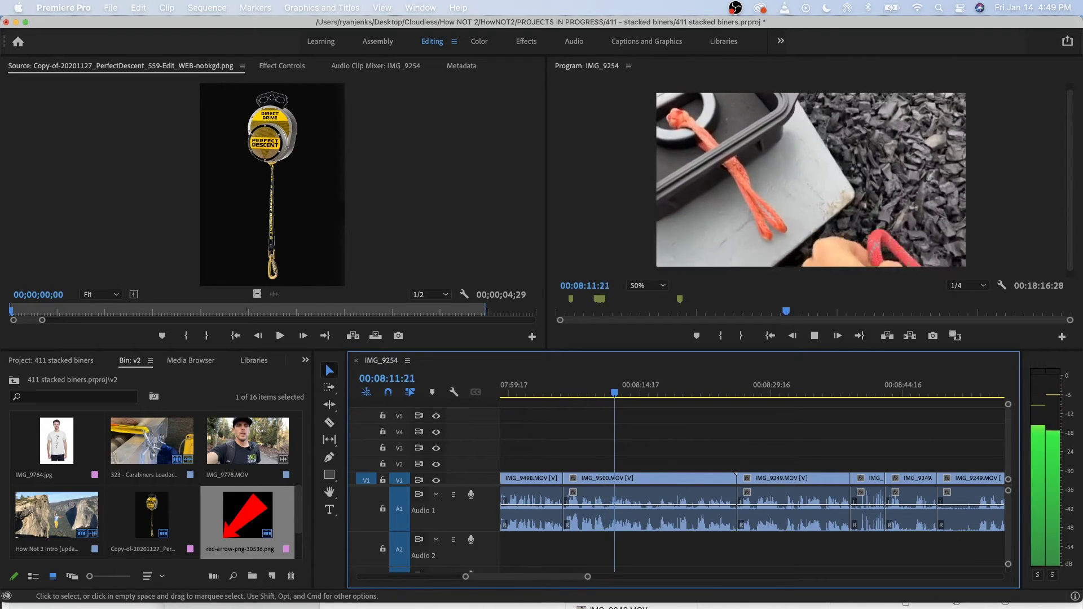
pyautogui.press('j')
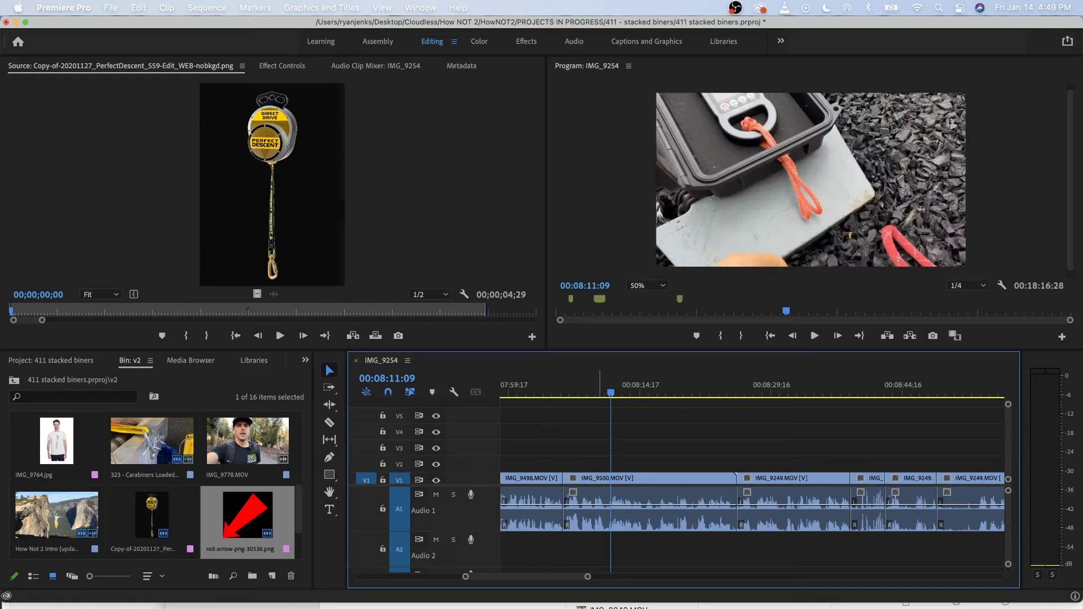
pyautogui.press('k')
pyautogui.press('super+k')
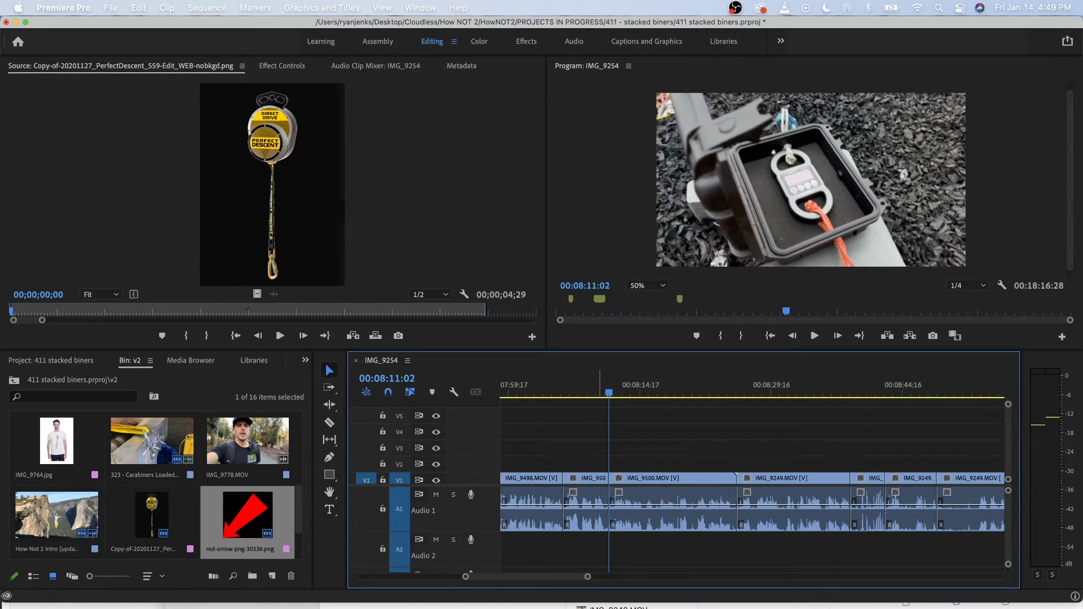
pyautogui.click(585, 503)
pyautogui.hotkey('alt', 'BackSpace')
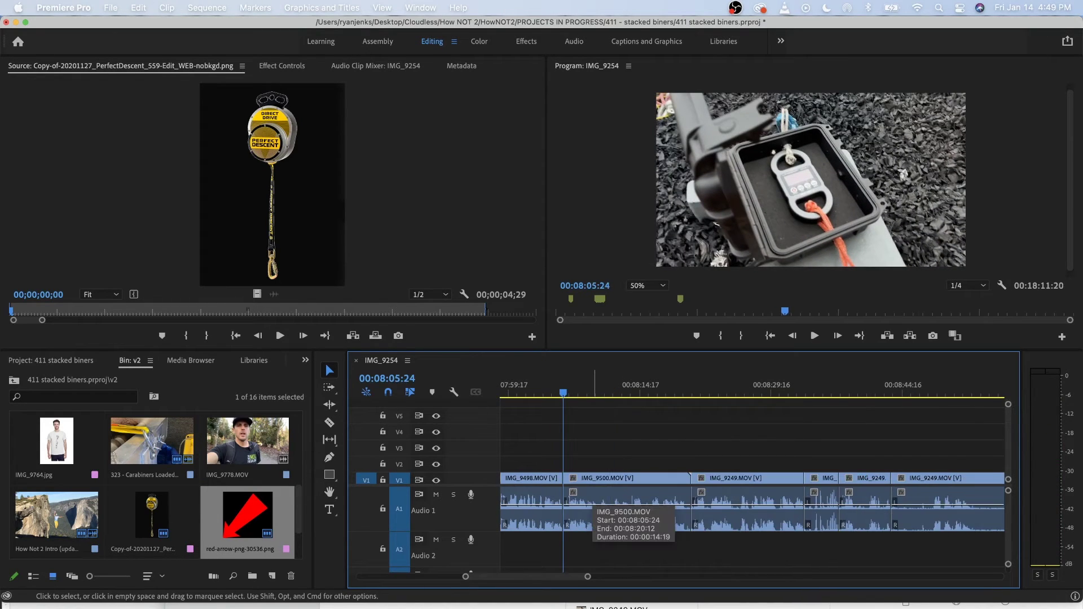
# Add the title "What was the 2nd thing that failed?" at 00:08:05:24, centred along the upper edge of the video frame.
pyautogui.click(330, 509)
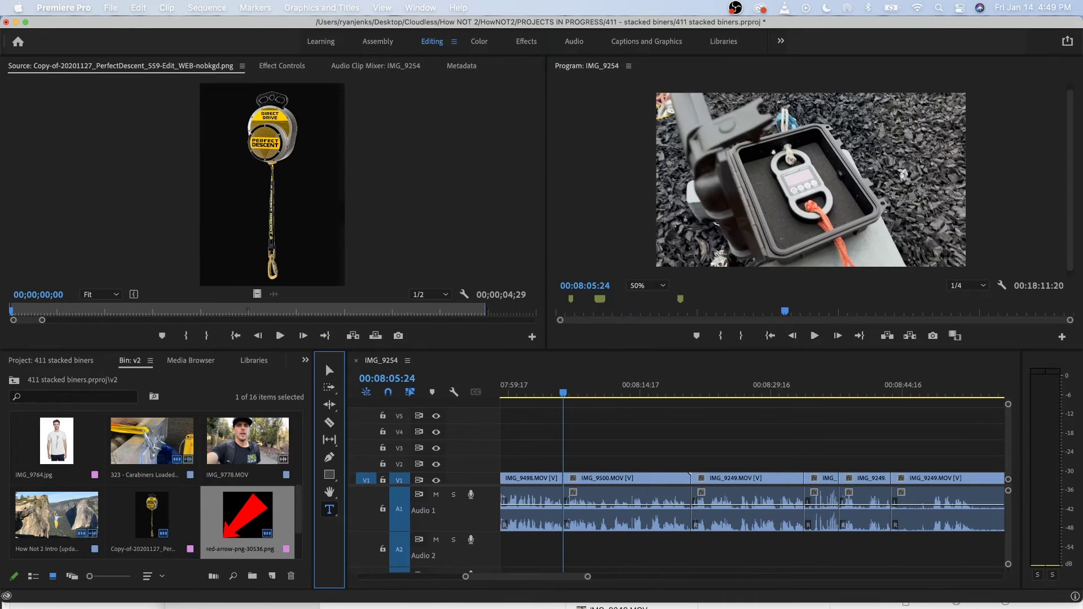
pyautogui.click(698, 111)
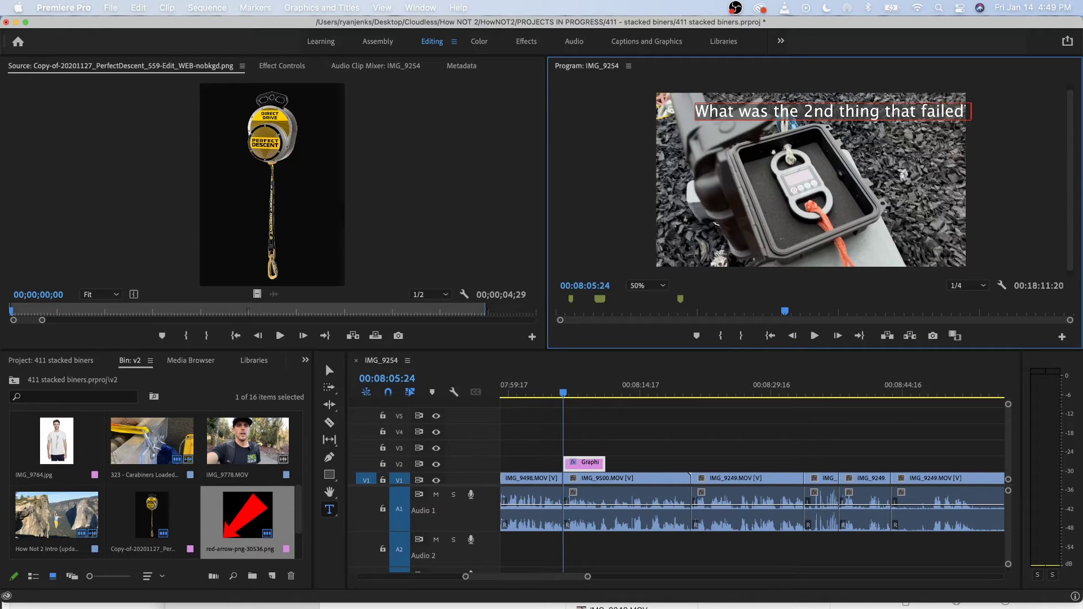
pyautogui.click(329, 369)
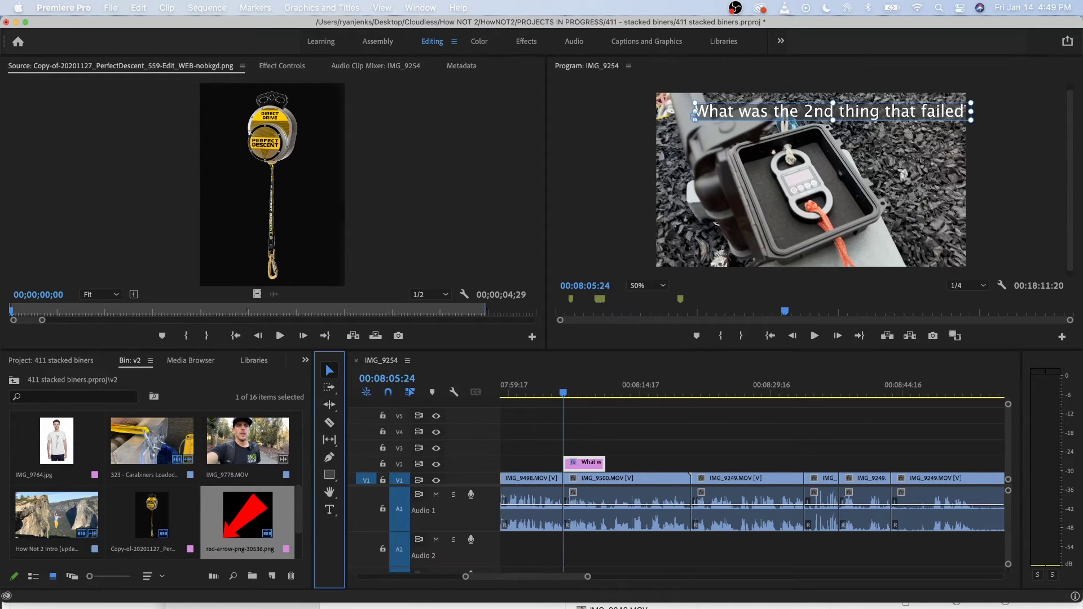
pyautogui.moveTo(818, 111); pyautogui.dragTo(804, 112)
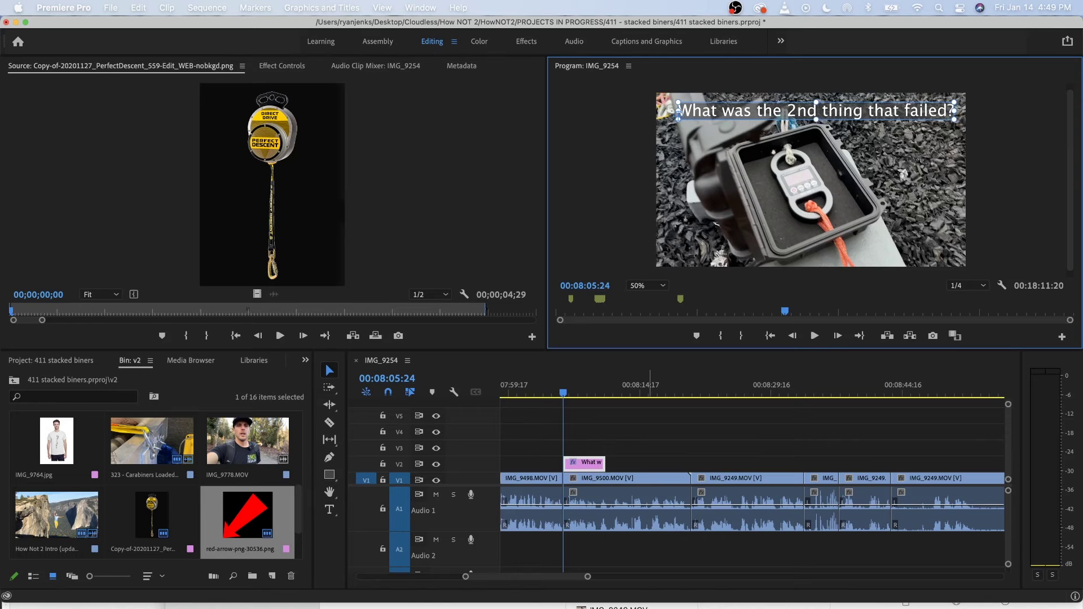
# Play through IMG_9500.MOV, split it at 00:08:19:24 and ripple delete the leftover end.
pyautogui.scroll(5, 567, 464)
pyautogui.press('space')
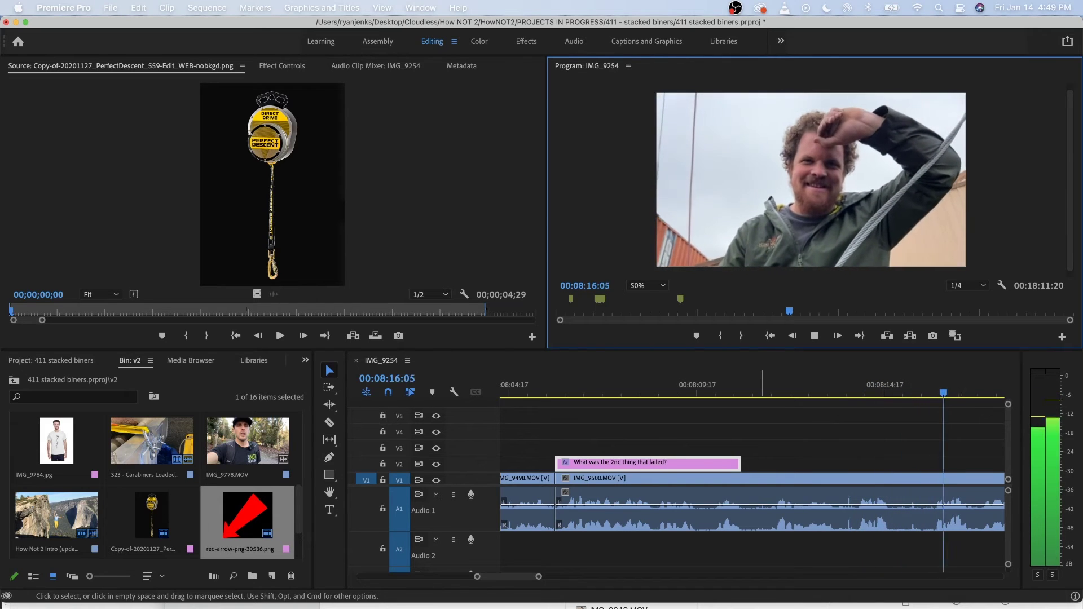
pyautogui.press('-')
pyautogui.press('-')
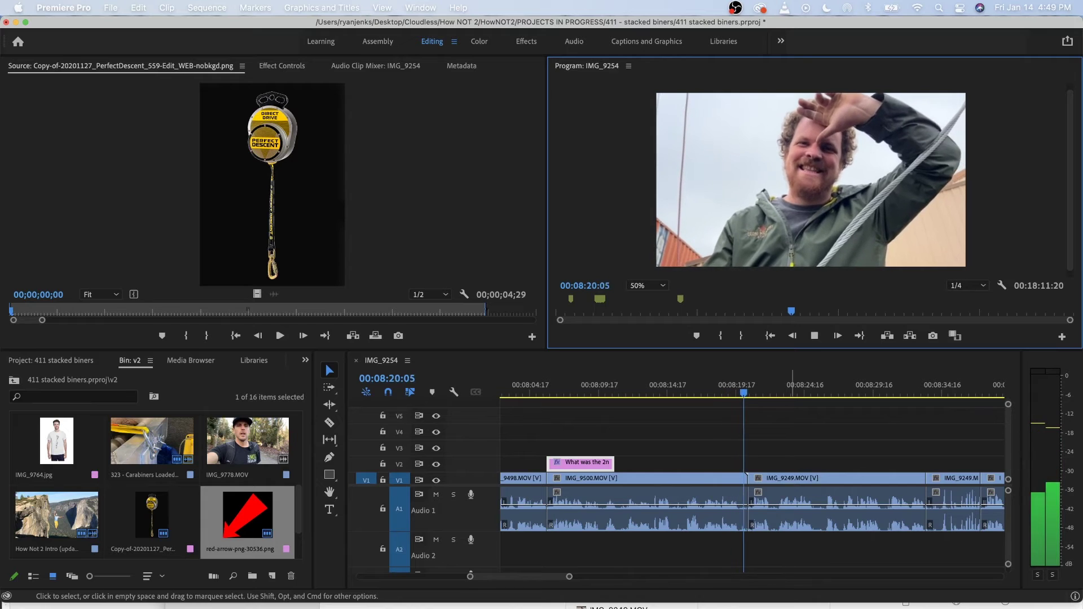
pyautogui.click(723, 386)
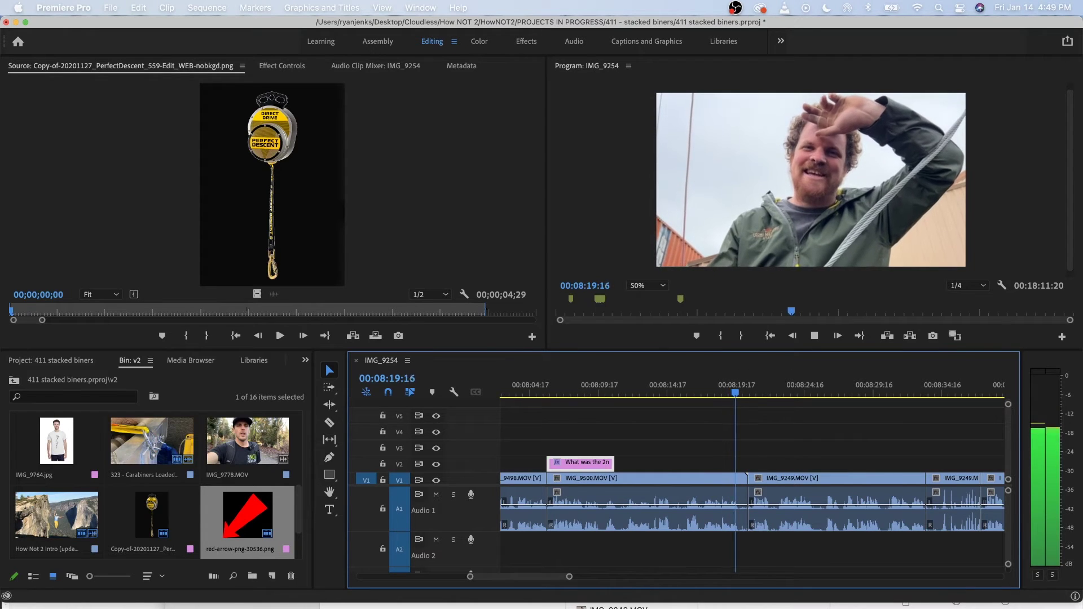
pyautogui.press('space')
pyautogui.click(722, 497)
pyautogui.press('super+k')
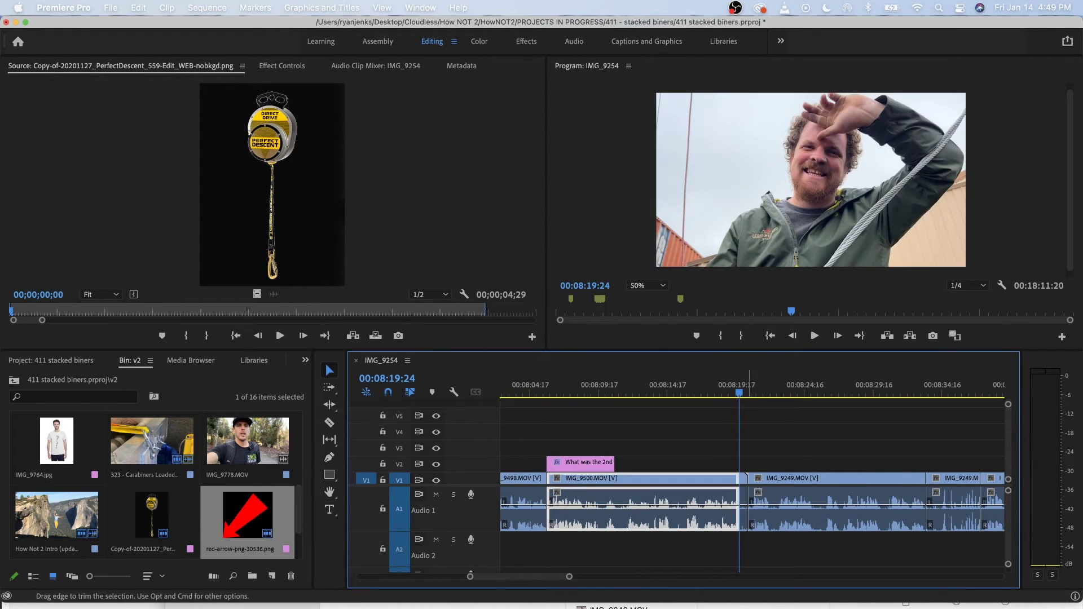
pyautogui.click(745, 499)
pyautogui.hotkey('alt', 'BackSpace')
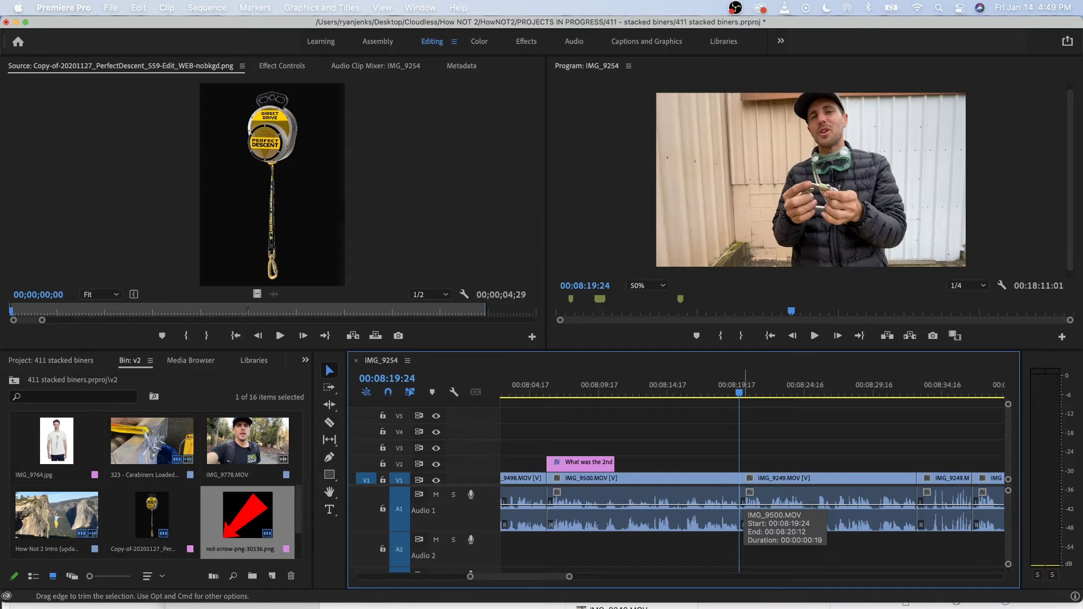
# Play the talking IMG_9249.MOV clip after IMG_9500.MOV, split it at 00:08:24:16 and select the part after the cut.
pyautogui.press('space')
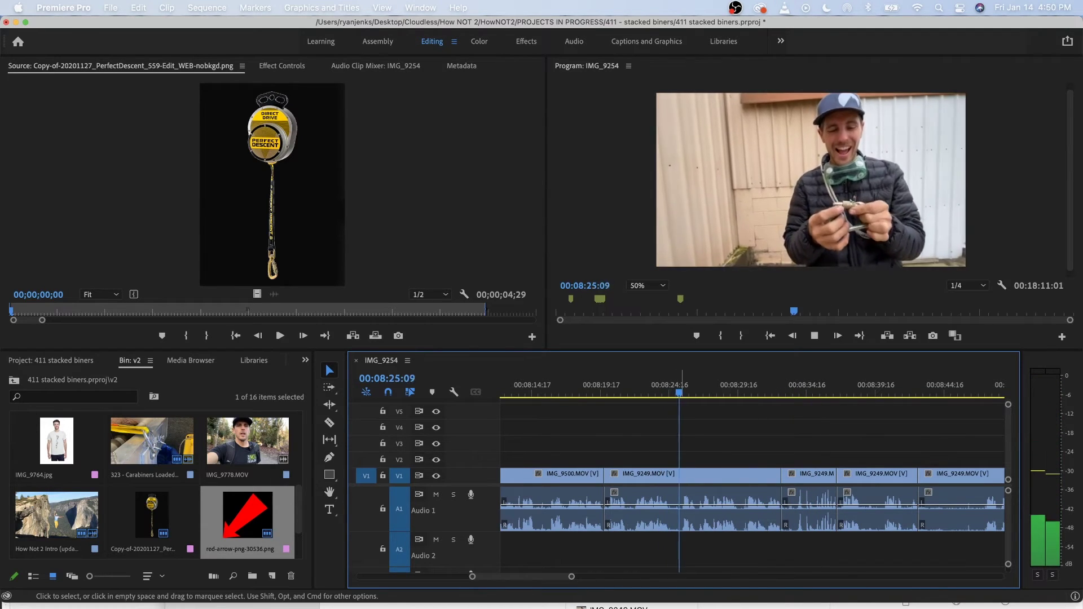
pyautogui.press('space')
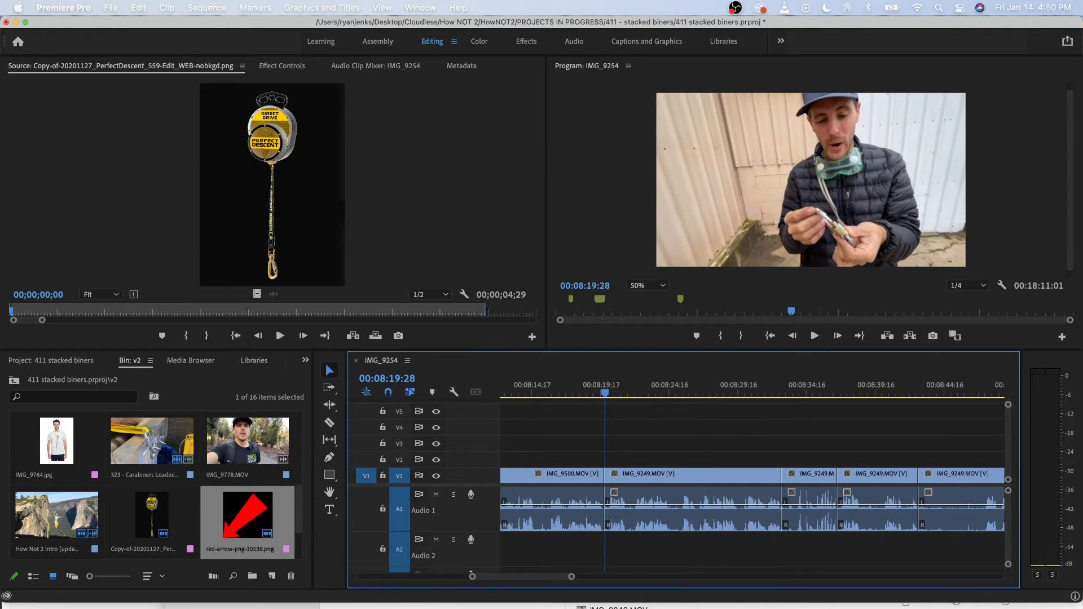
pyautogui.press('space')
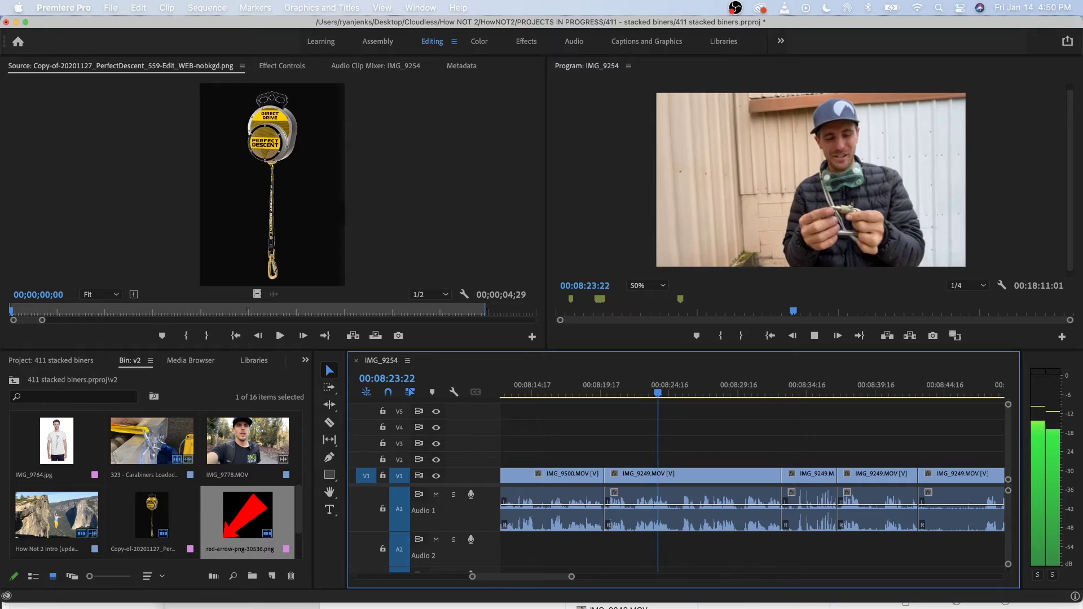
pyautogui.press('space')
pyautogui.click(670, 476)
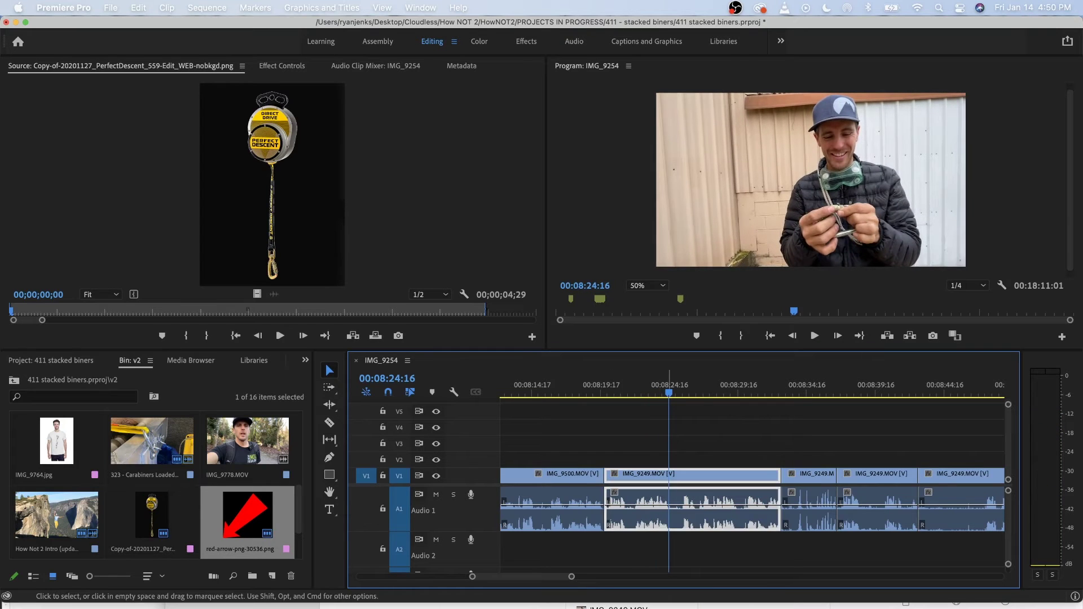
pyautogui.press('super+k')
pyautogui.click(716, 476)
pyautogui.press('-')
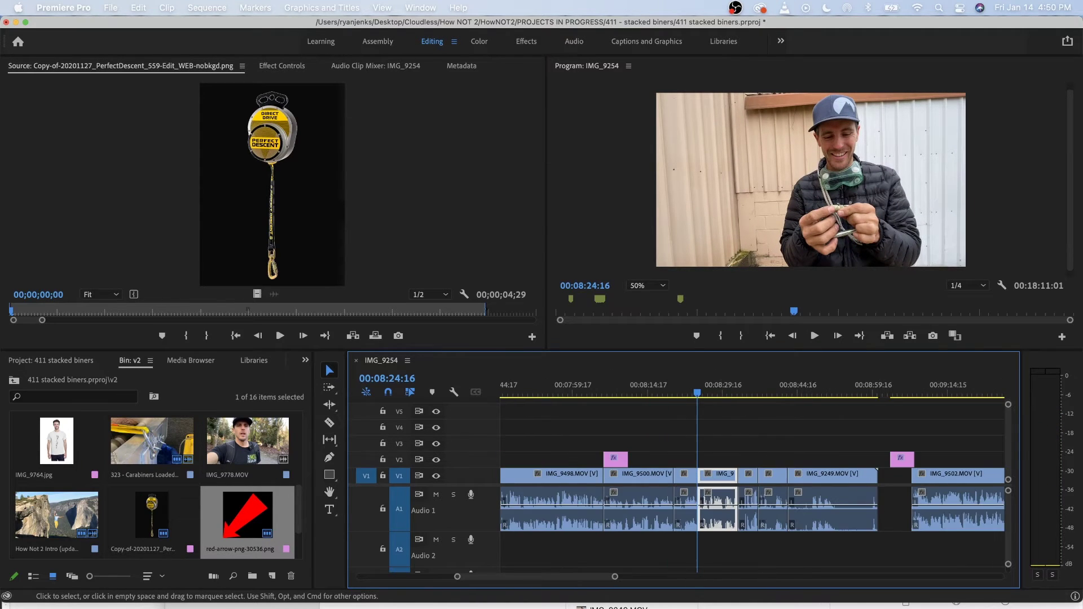
# Review the carabiner footage through the remaining IMG_9249.MOV clips up to the gap.
pyautogui.press('space')
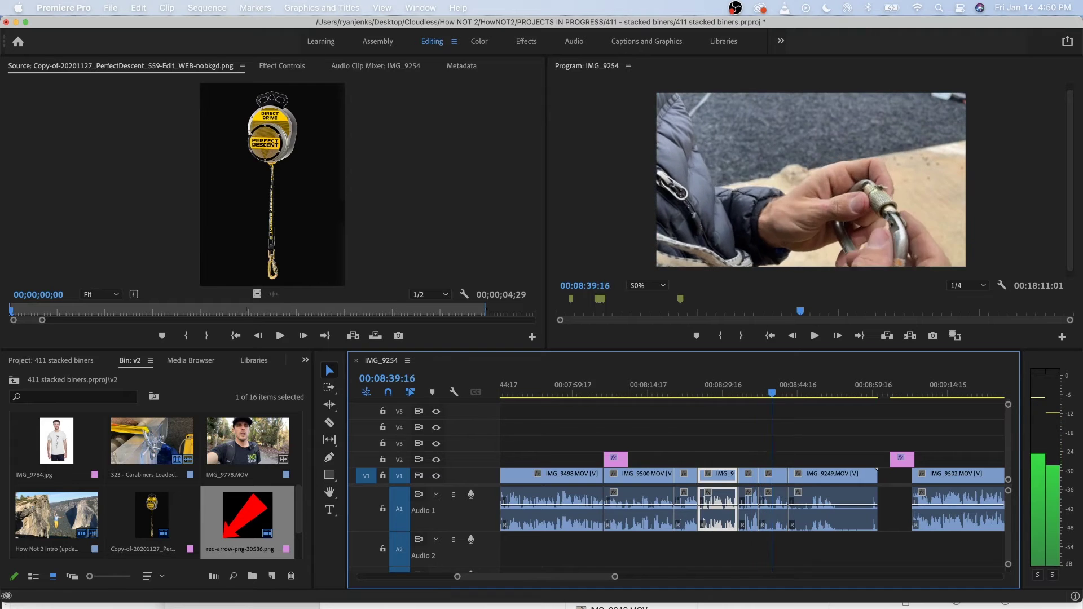
pyautogui.press('j')
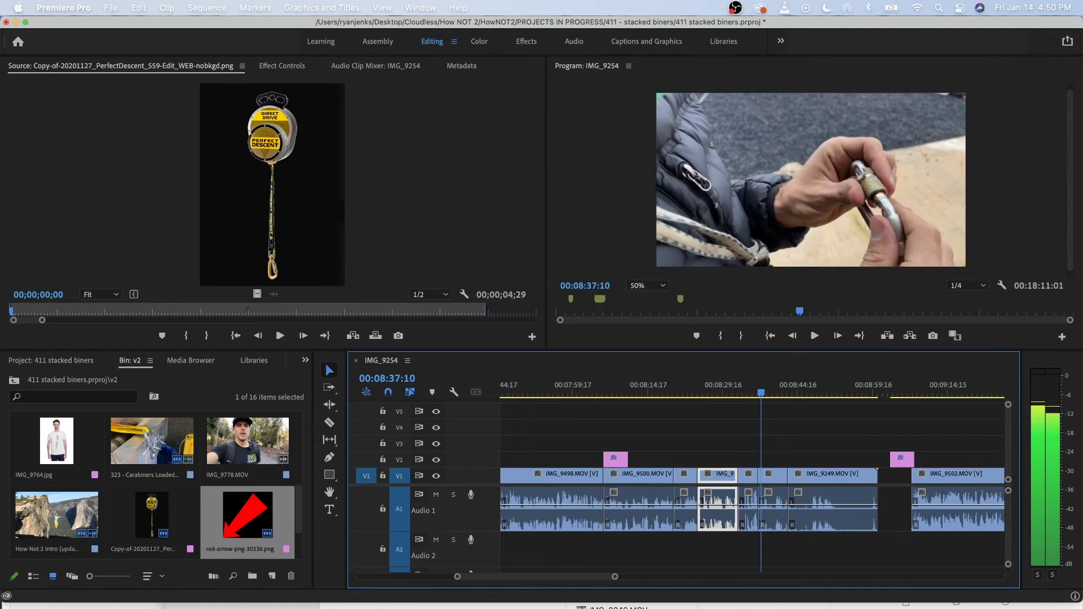
pyautogui.press('l')
pyautogui.press('l')
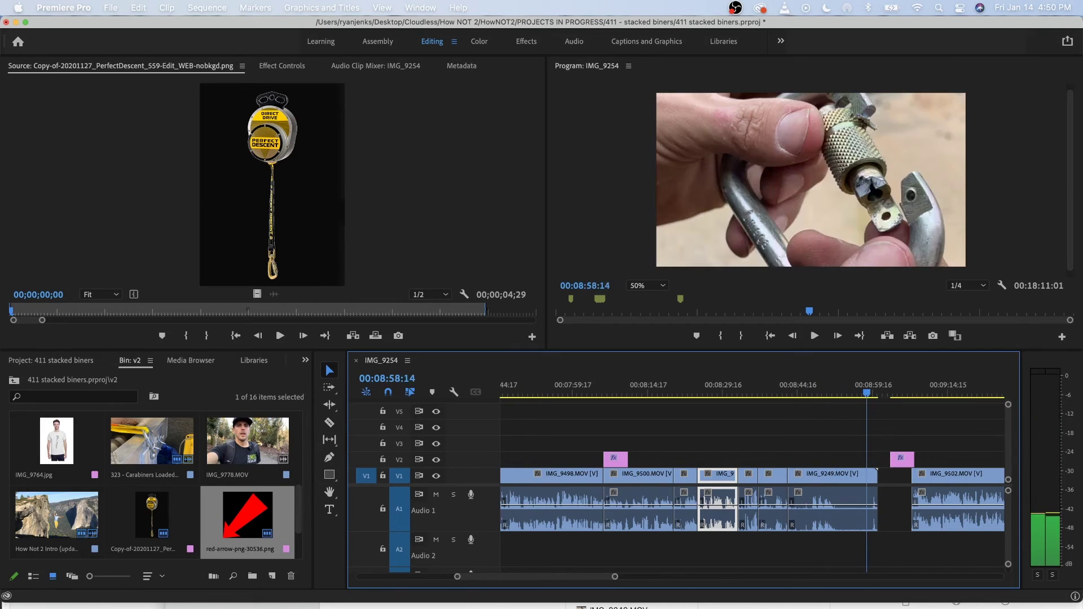
pyautogui.press('j')
pyautogui.press('k')
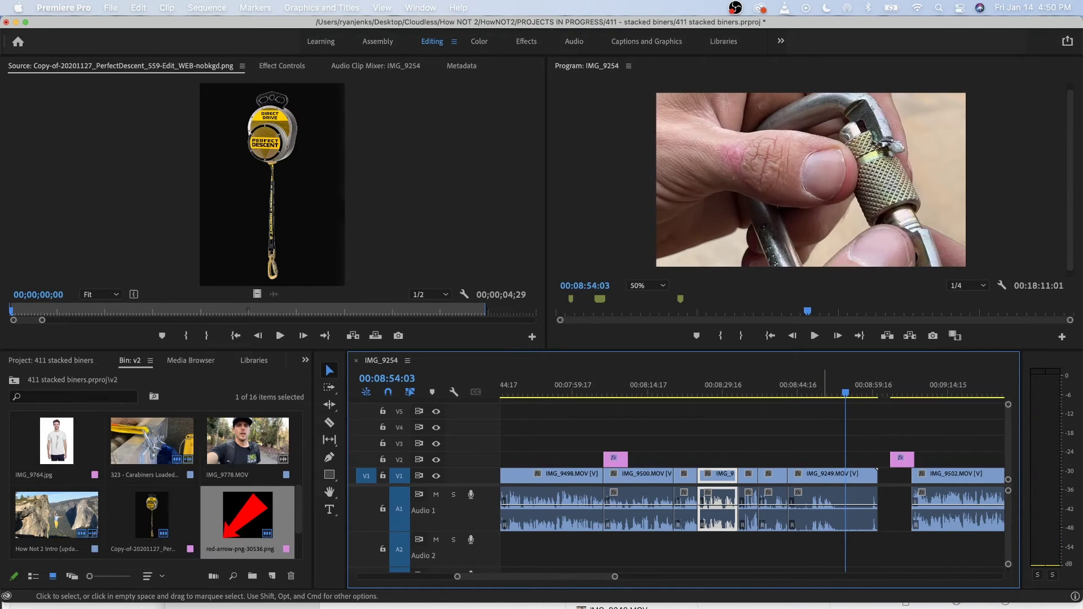
pyautogui.click(832, 474)
pyautogui.click(814, 389)
pyautogui.press('l')
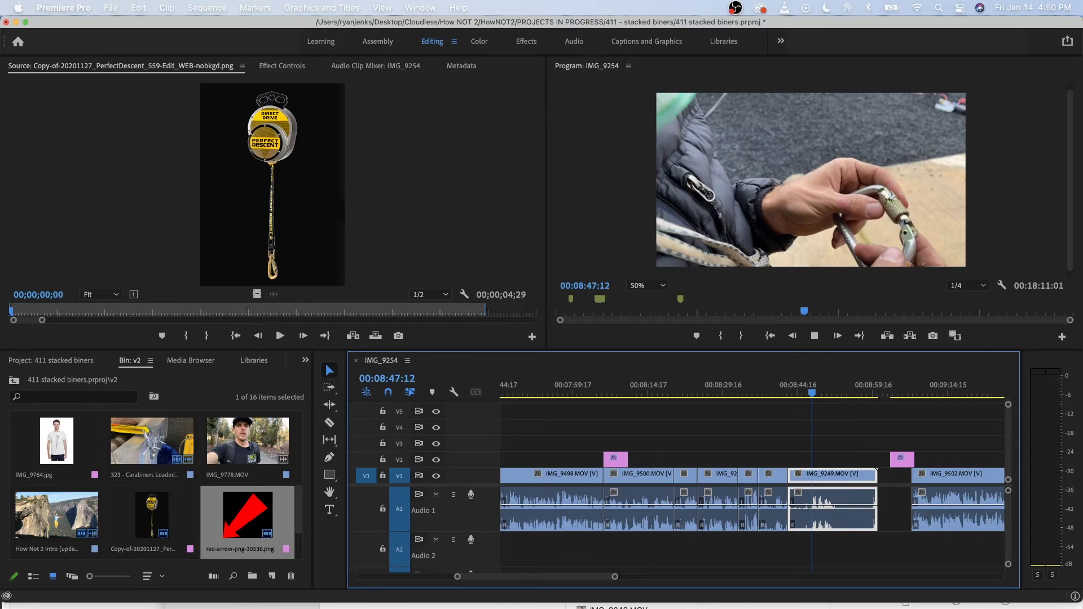
# Unlink the last IMG_9249.MOV clip before the gap and delete its audio.
pyautogui.rightClick(824, 477)
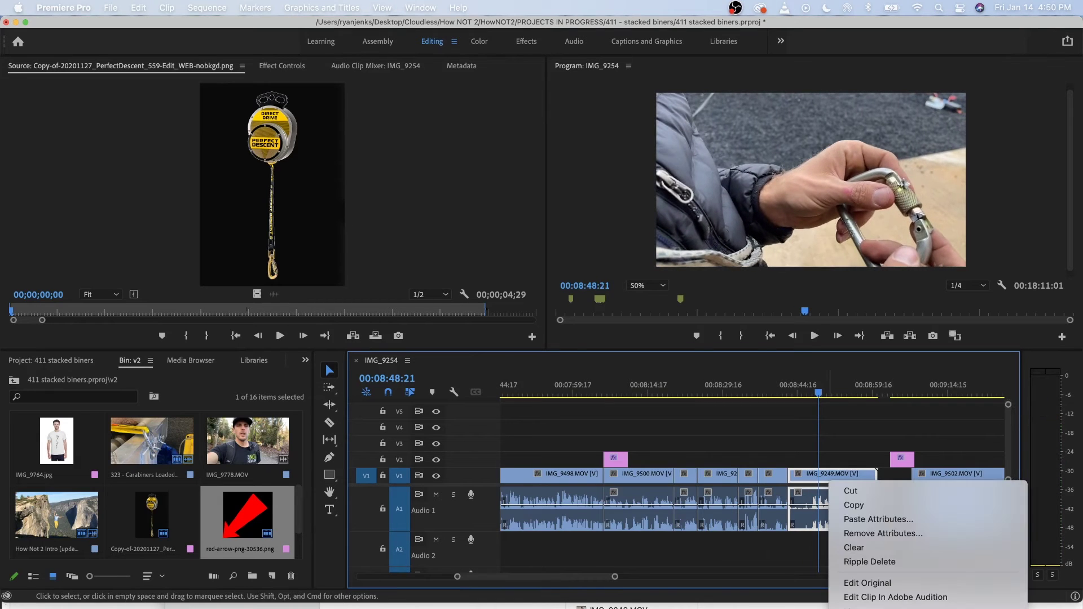
pyautogui.click(847, 533)
pyautogui.click(829, 511)
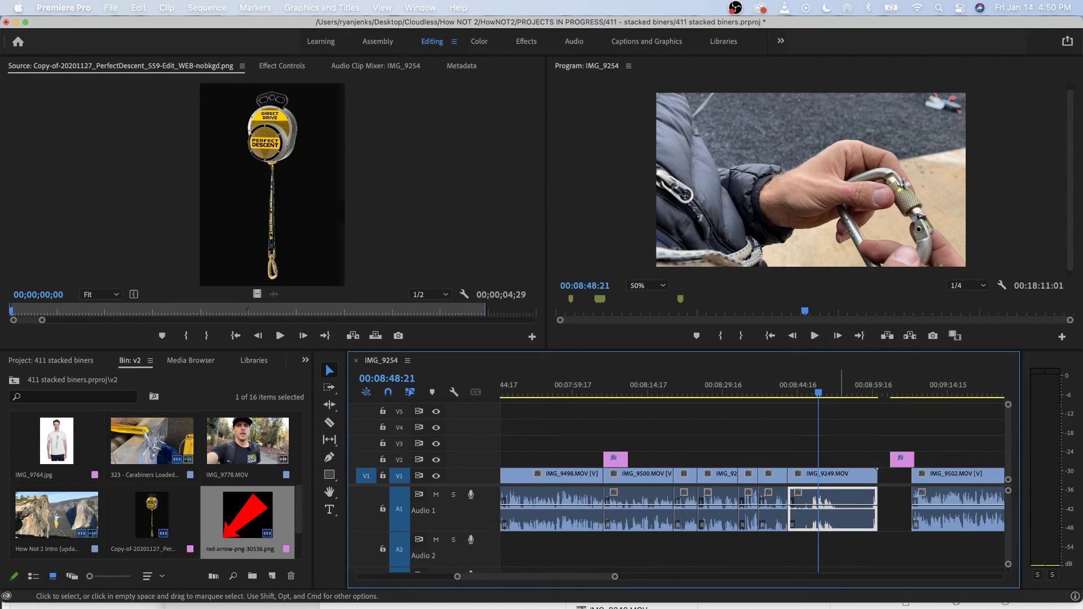
pyautogui.press('Delete')
# Move the video-only IMG_9249.MOV clip up to V3, starting where the second talking part ends, checking the talking footage by playback.
pyautogui.moveTo(833, 477); pyautogui.dragTo(759, 462)
pyautogui.scroll(4, 796, 461)
pyautogui.click(640, 388)
pyautogui.press('space')
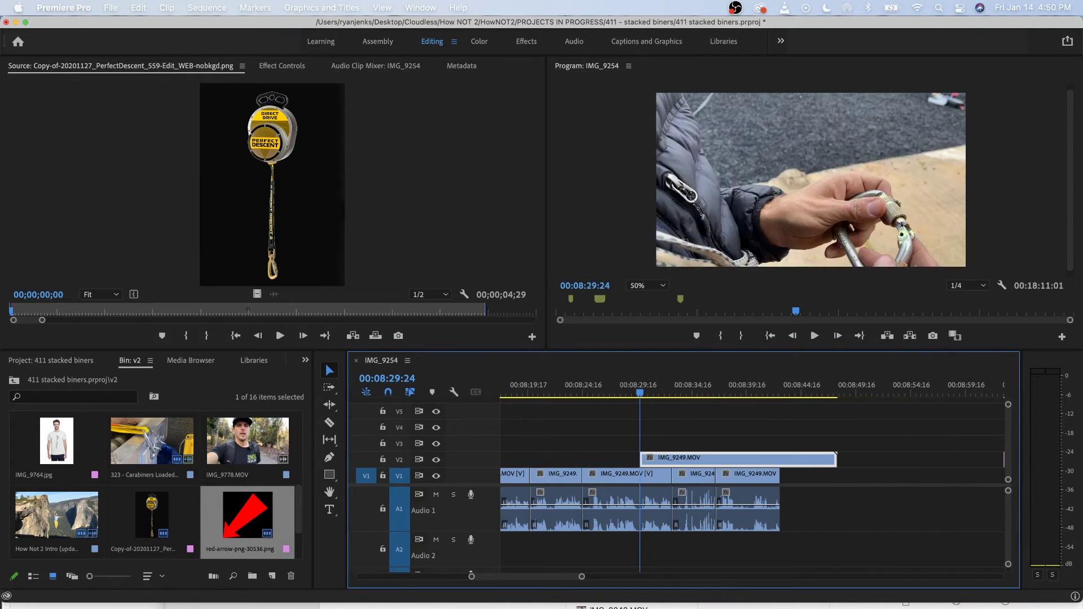
pyautogui.moveTo(649, 391); pyautogui.dragTo(568, 391)
pyautogui.press('space')
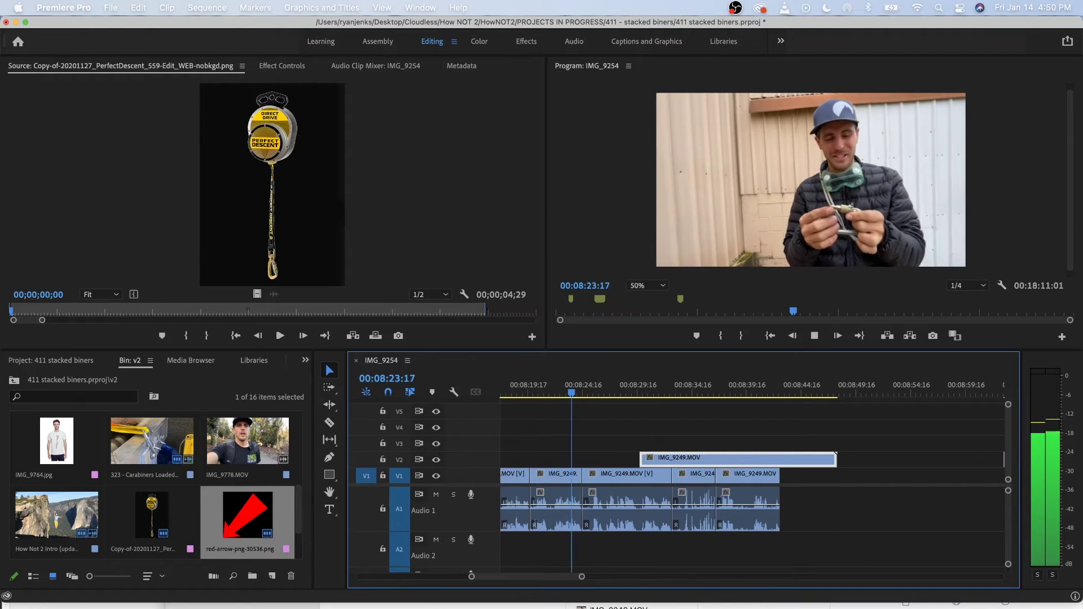
pyautogui.press('space')
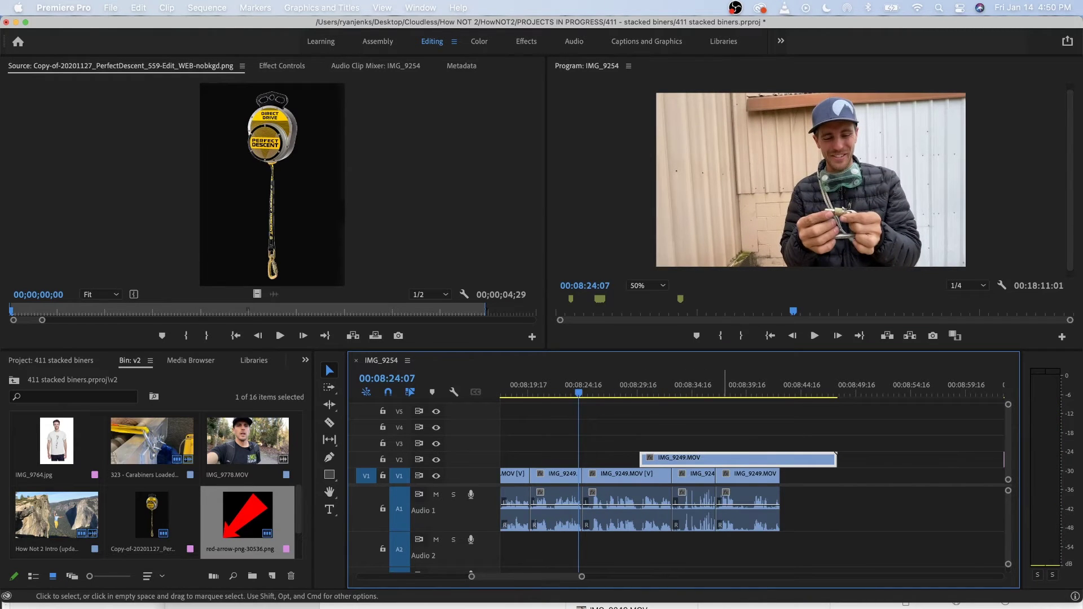
pyautogui.moveTo(837, 453); pyautogui.dragTo(869, 437)
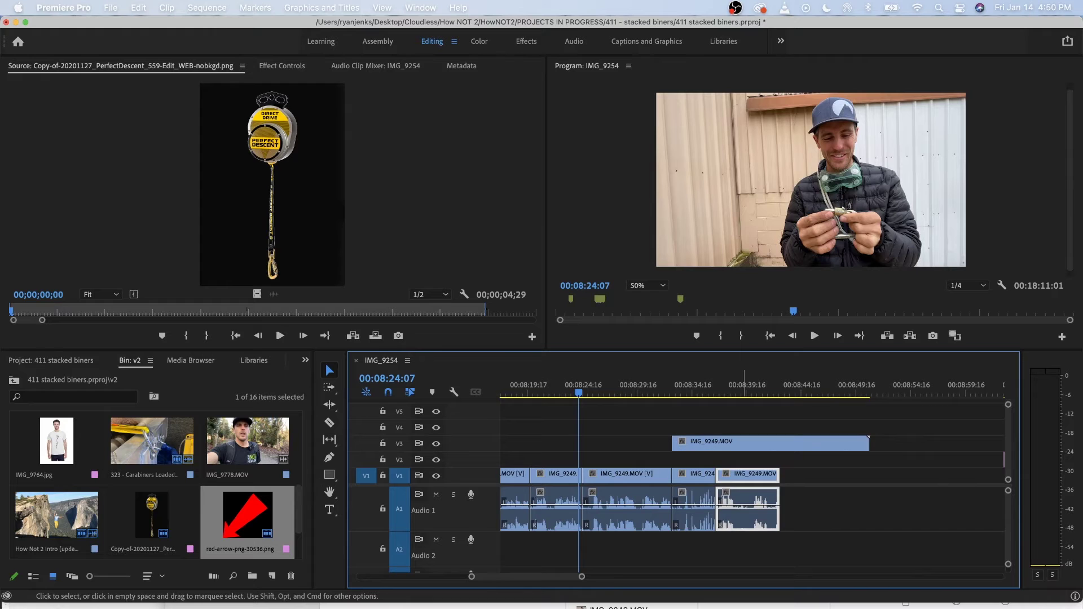
# Strip the audio from the last IMG_9249.MOV clip on V1 and move its video to V3 at the 00:08:24:16 cut.
pyautogui.click(722, 386)
pyautogui.press('space')
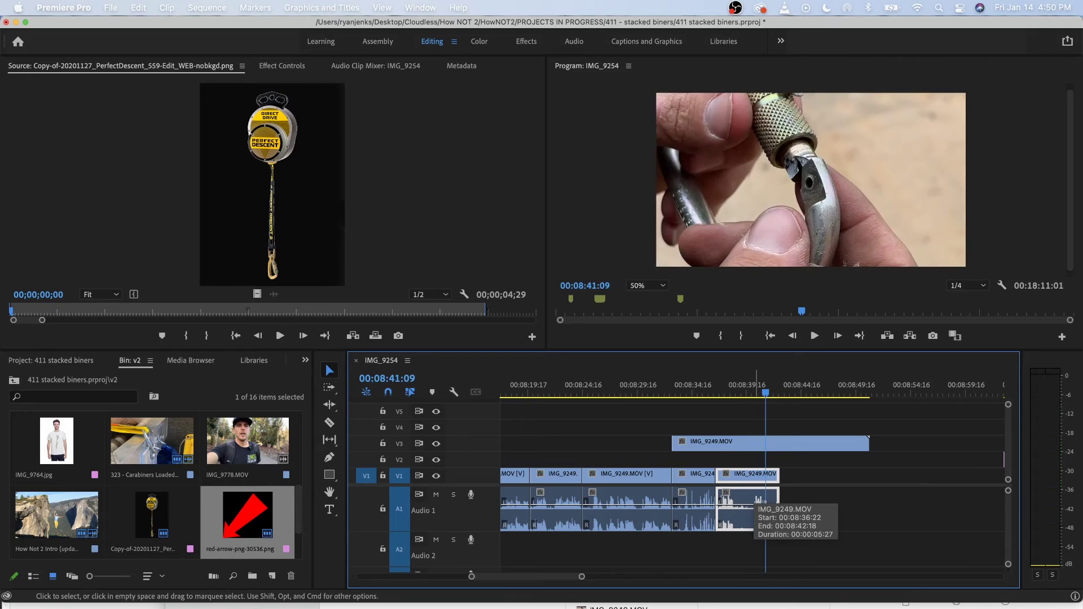
pyautogui.rightClick(755, 478)
pyautogui.click(790, 533)
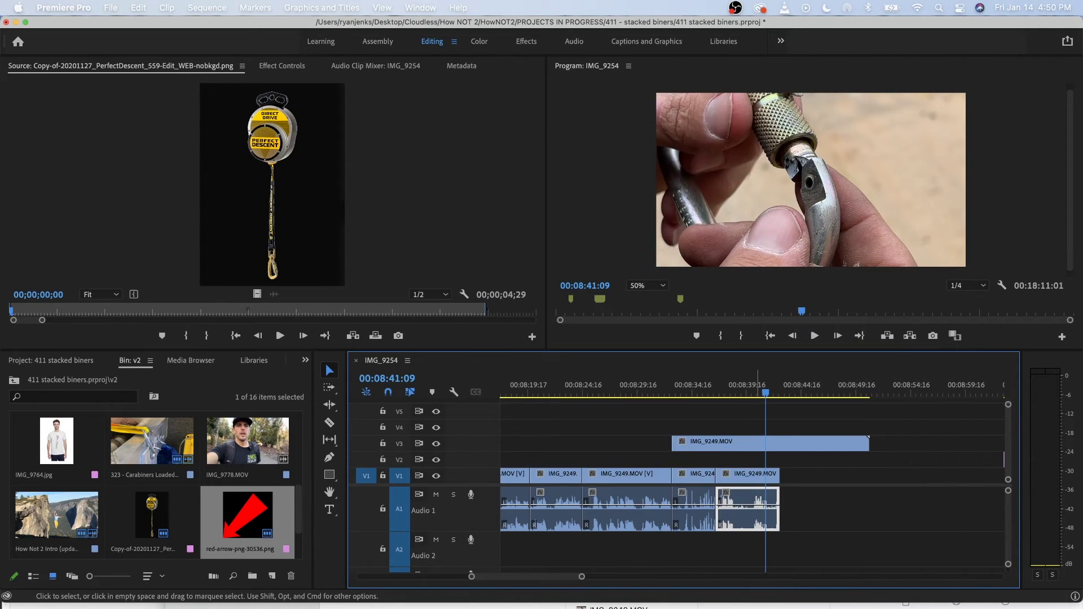
pyautogui.press('Delete')
pyautogui.moveTo(749, 476); pyautogui.dragTo(614, 444)
pyautogui.scroll(3, 750, 480)
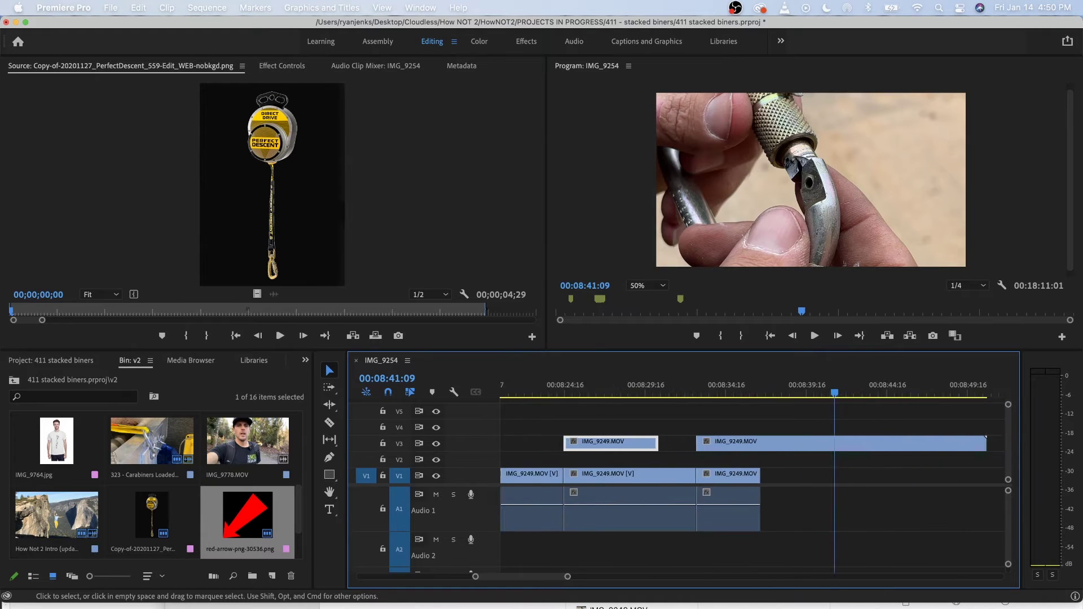
# Play the talking footage from just before the 00:08:24:16 mark and cut the V1 IMG_9249.MOV clip at 00:08:27:19.
pyautogui.click(623, 387)
pyautogui.press('space')
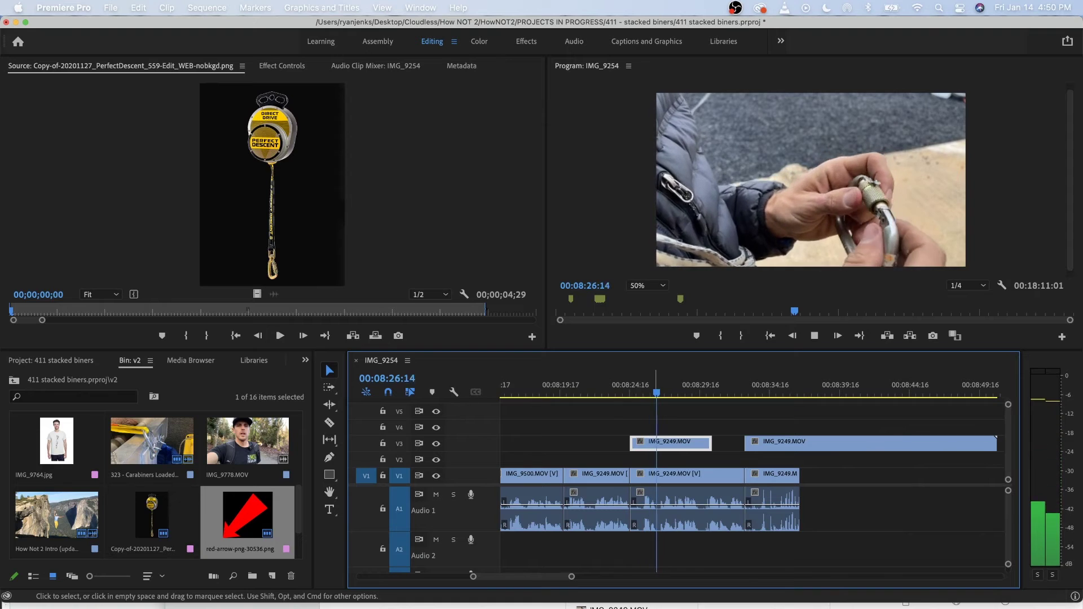
pyautogui.press('space')
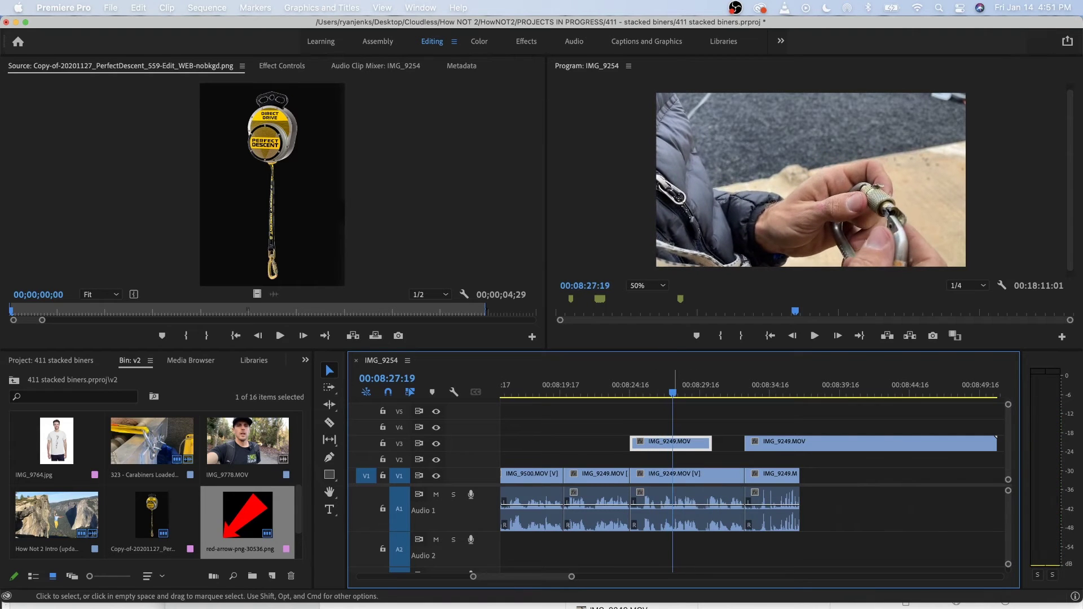
pyautogui.press('d')
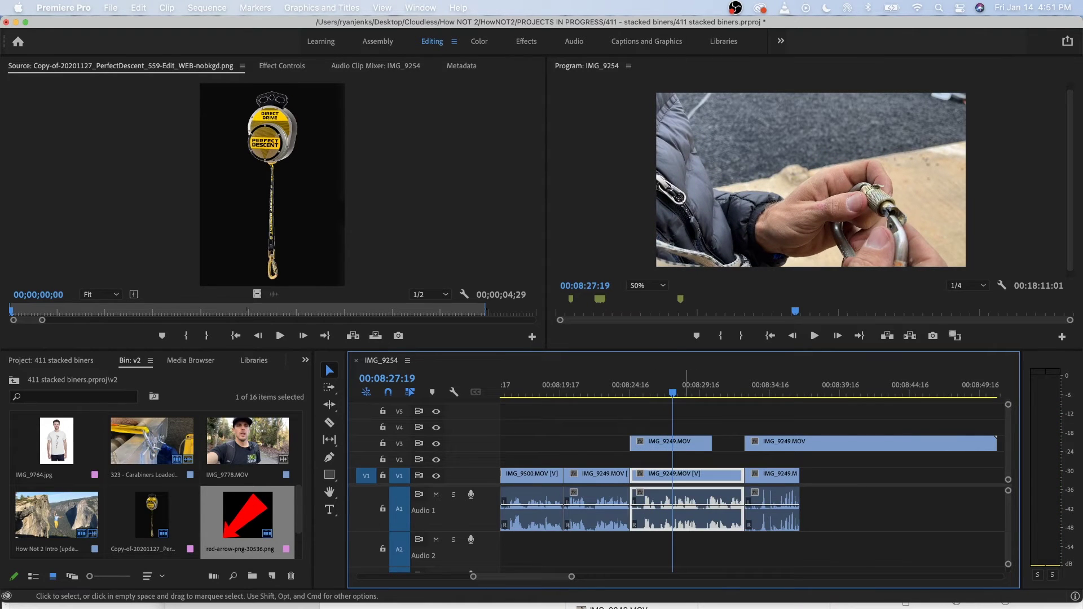
pyautogui.press('super+k')
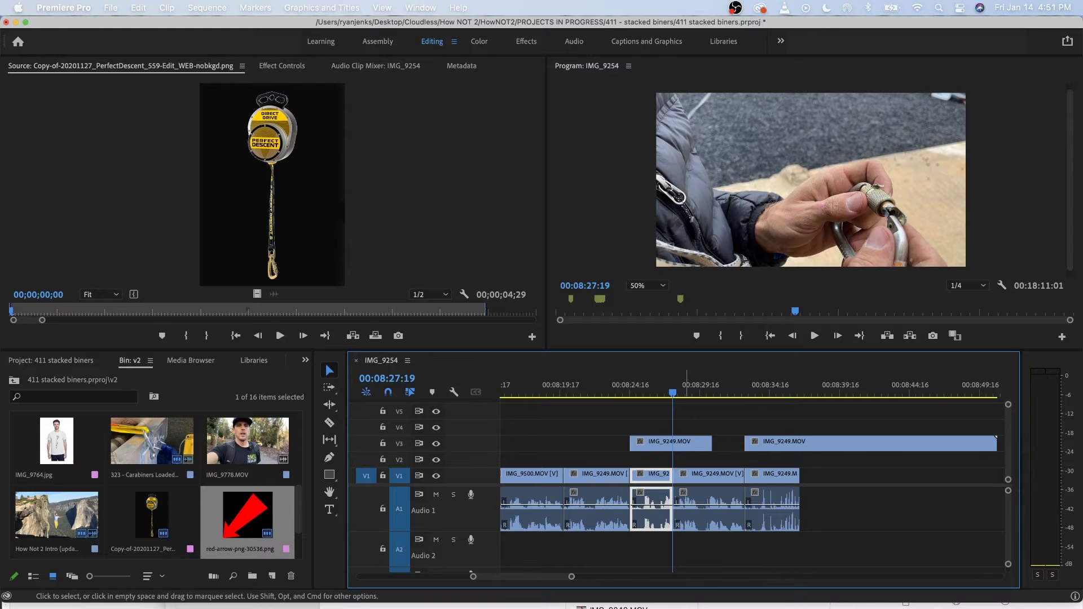
# Try to slide the short V3 close-up earlier so it ends at the 00:08:27:19 cut, checking it by playback.
pyautogui.moveTo(680, 445); pyautogui.dragTo(647, 446)
pyautogui.click(624, 389)
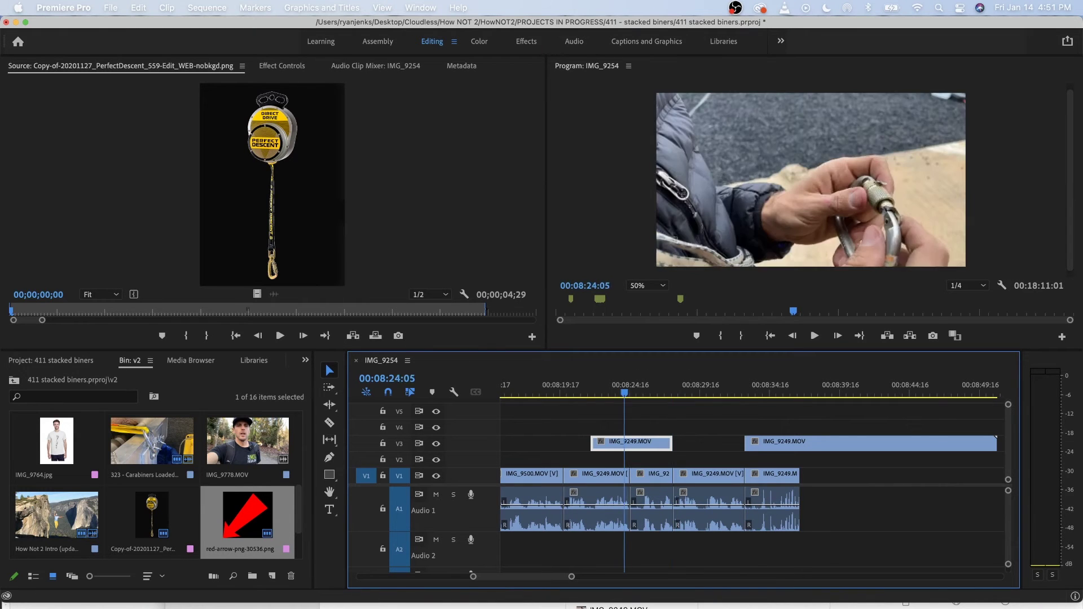
pyautogui.press('space')
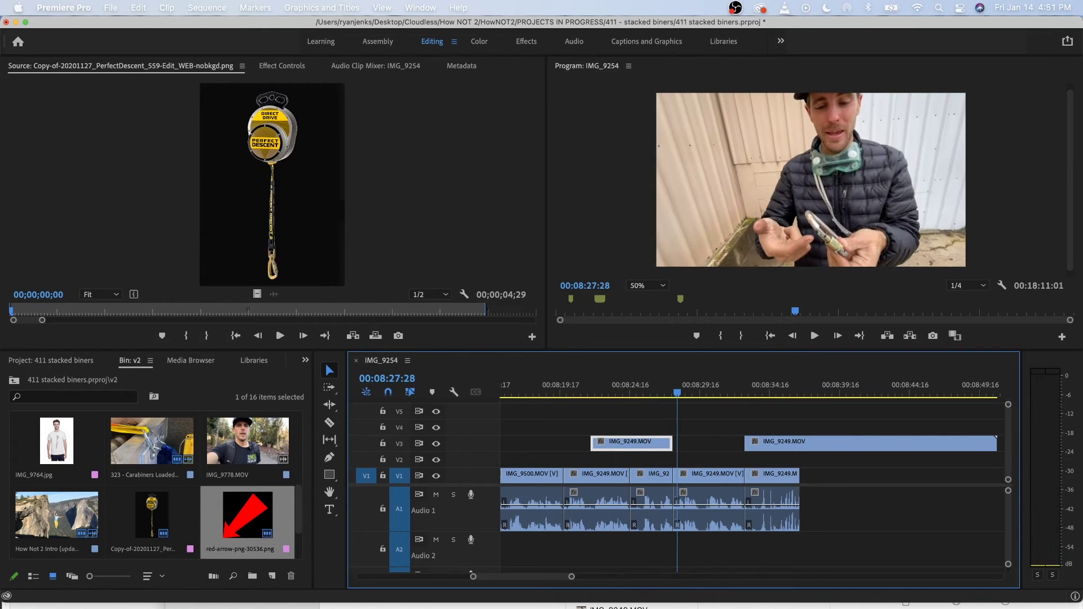
pyautogui.press('space')
pyautogui.moveTo(623, 445); pyautogui.dragTo(666, 445)
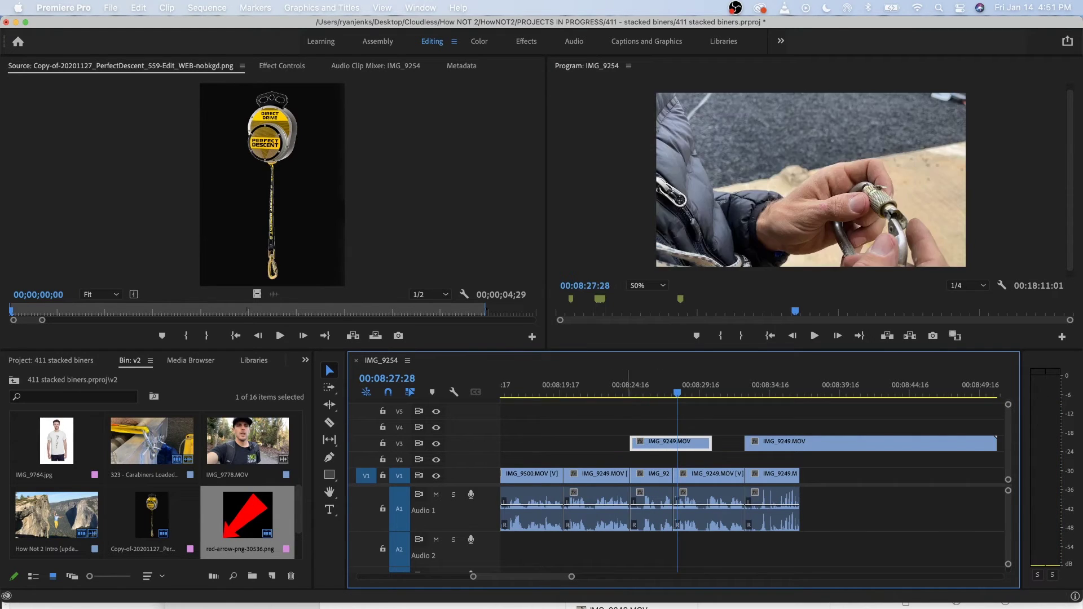
# Play the short V3 close-up over the talking footage and trim its end back to the 00:08:27:19 cut.
pyautogui.click(622, 389)
pyautogui.press('space')
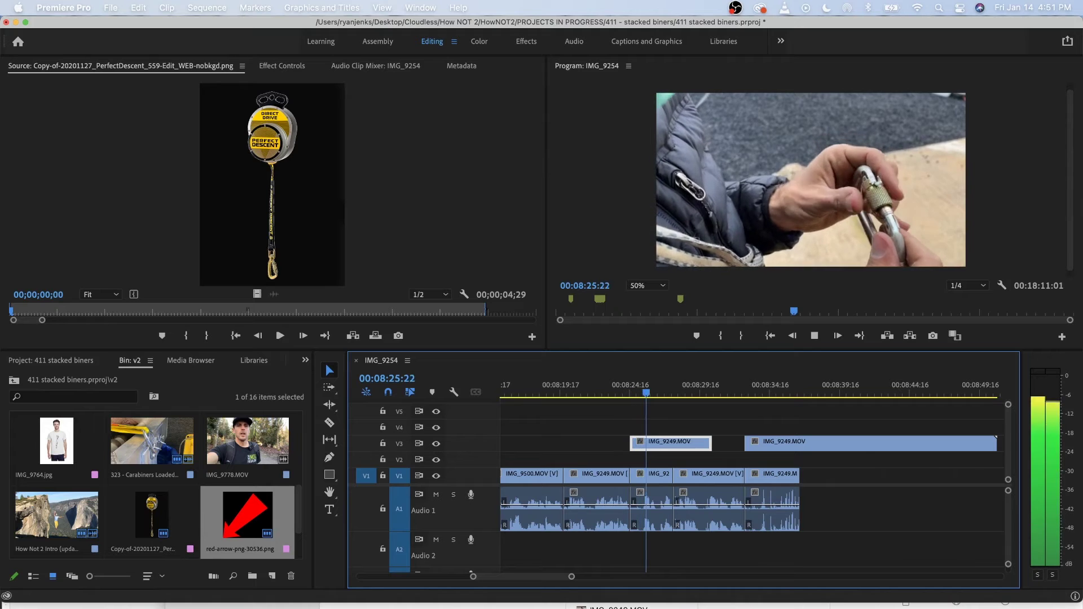
pyautogui.press('space')
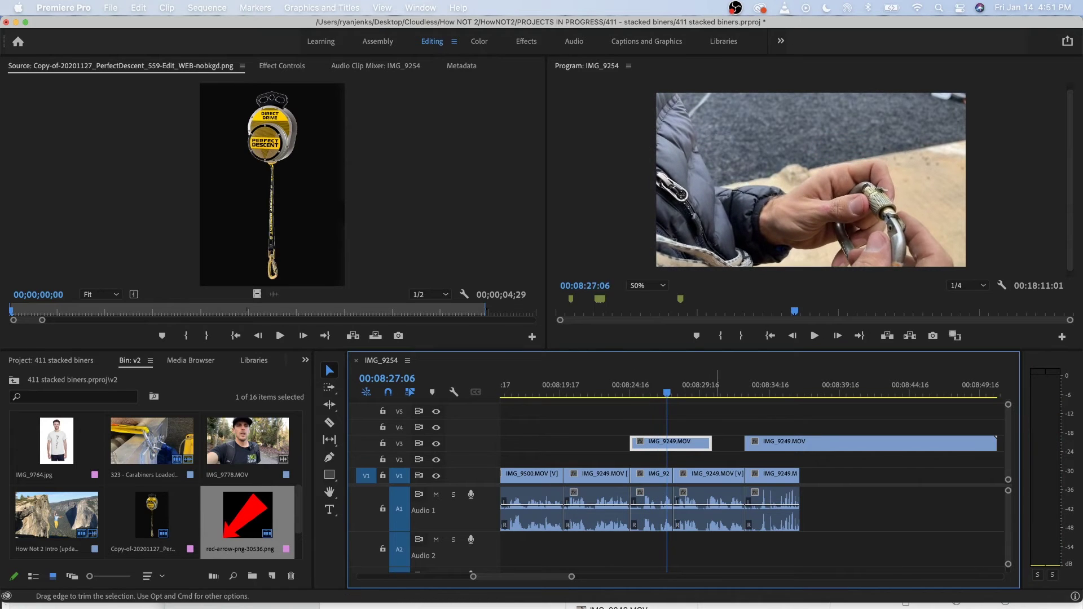
pyautogui.moveTo(710, 444); pyautogui.dragTo(673, 444)
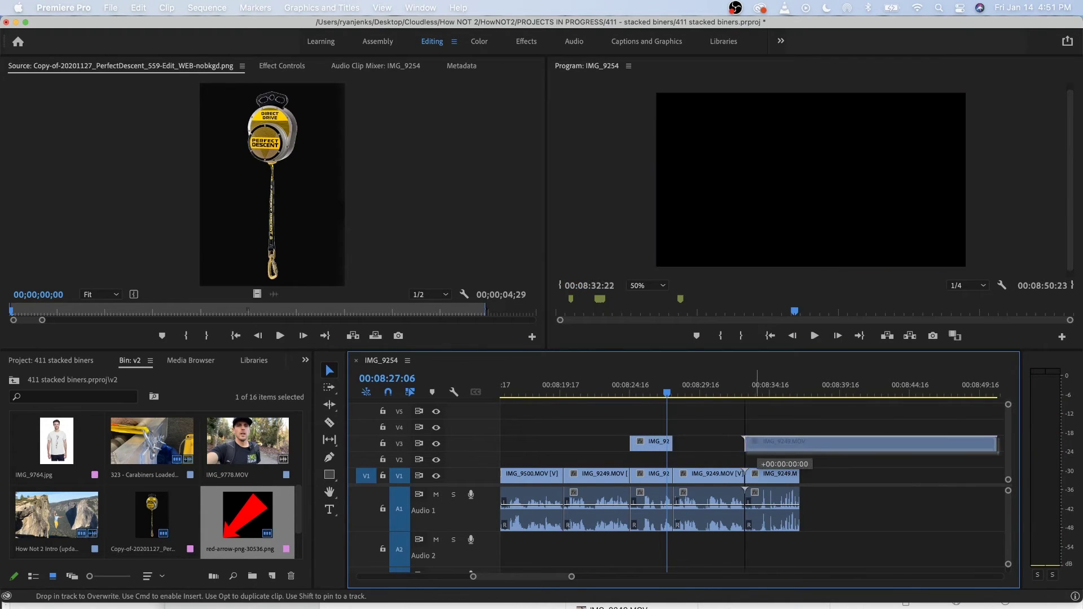
# Move the long IMG_9249.MOV close-up from V3 to V4, starting at the 00:08:27:19 cut, and play it through.
pyautogui.moveTo(818, 444); pyautogui.dragTo(747, 427)
pyautogui.press('space')
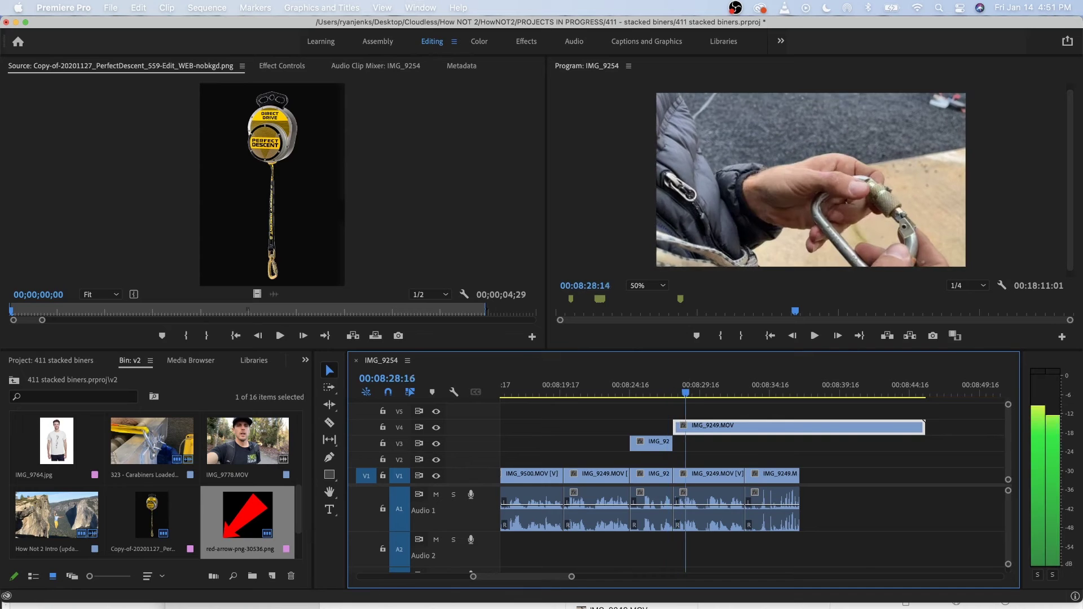
pyautogui.press('space')
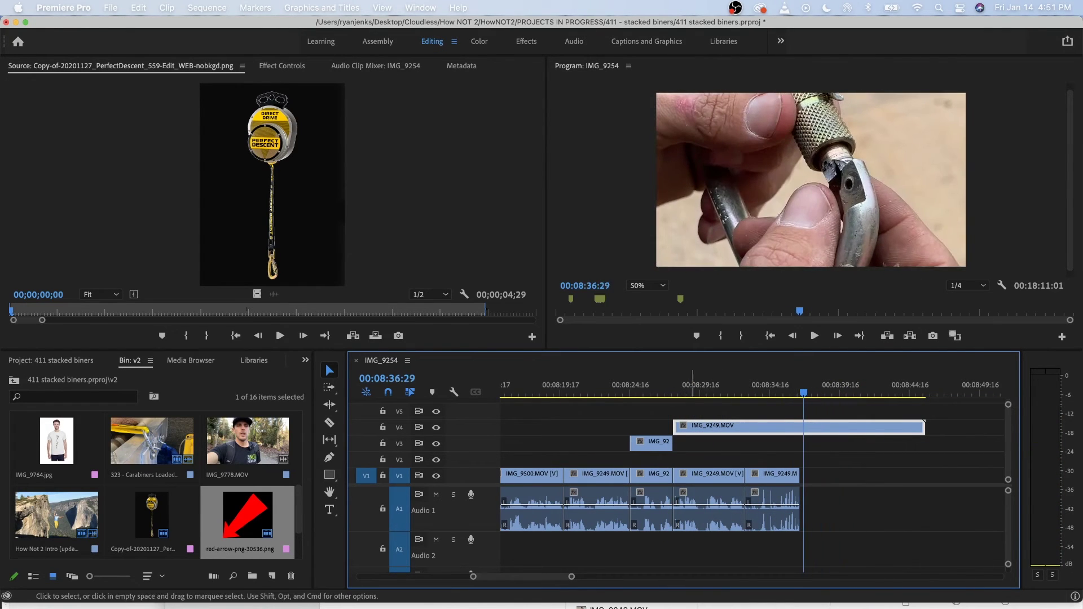
# Trim the start of the V4 close-up and shorten its end to the start of the last IMG_9249.MOV talking clip.
pyautogui.moveTo(674, 427)
pyautogui.mouseDown()
pyautogui.moveTo(805, 427)
pyautogui.moveTo(689, 427)
pyautogui.mouseUp()
pyautogui.click(657, 387)
pyautogui.press('space')
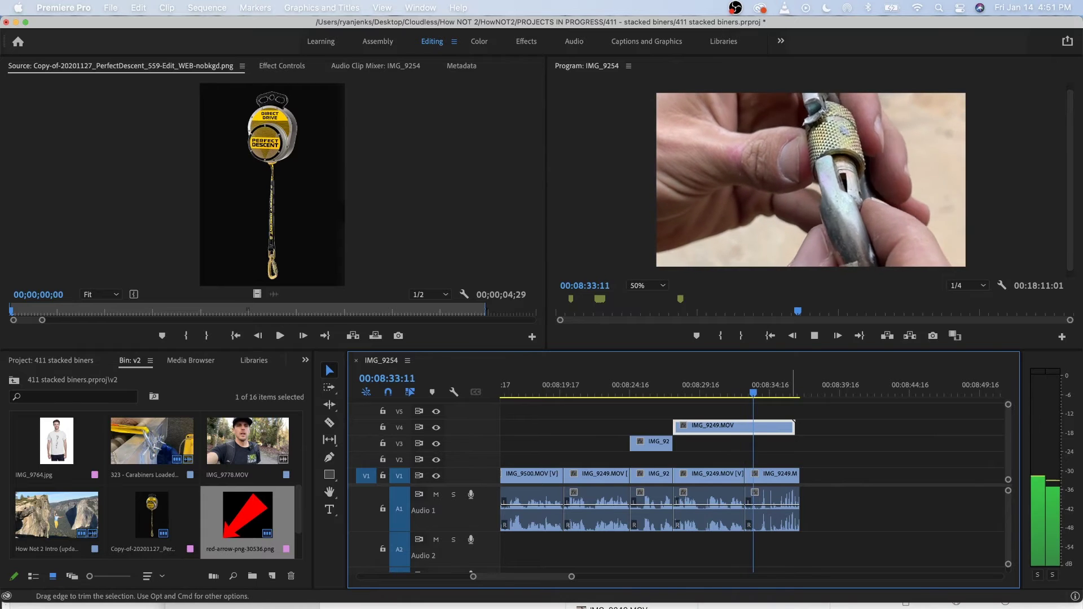
pyautogui.moveTo(794, 425); pyautogui.dragTo(744, 427)
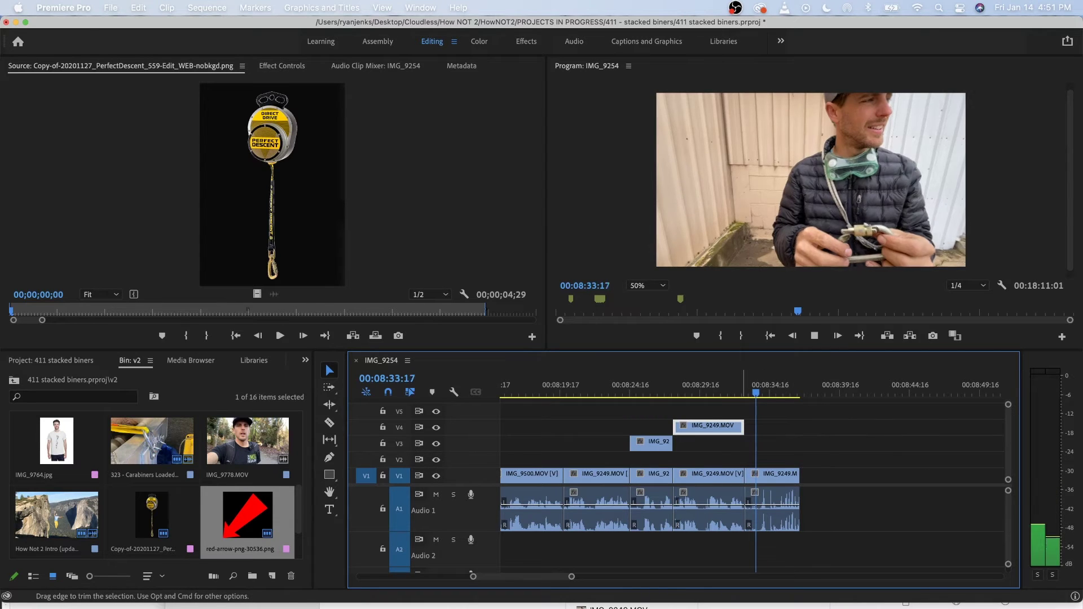
pyautogui.press('space')
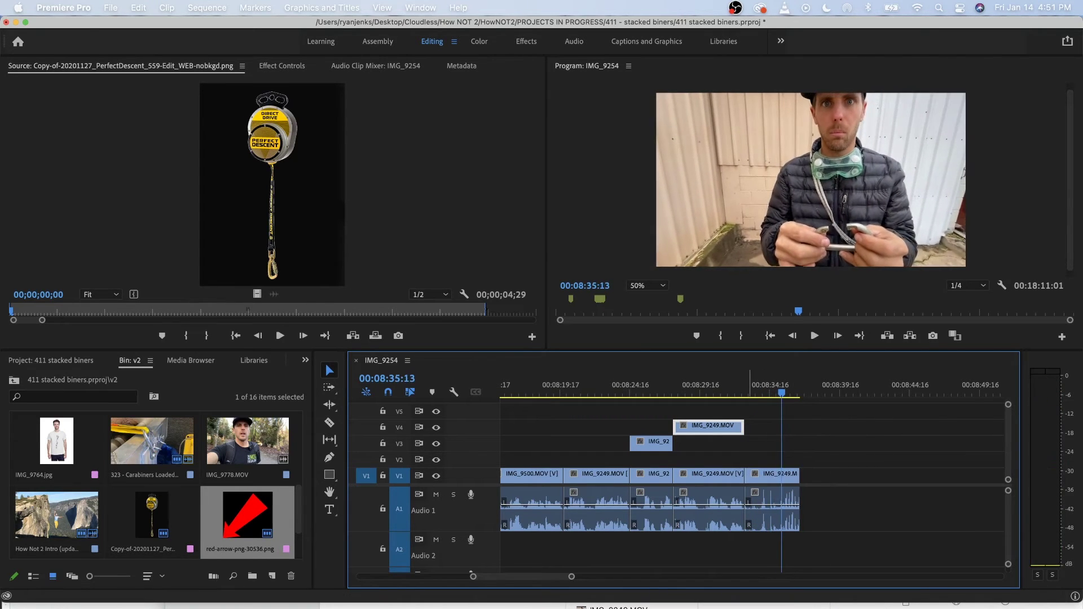
# Ripple trim about one second off the start of the last IMG_9249.MOV clip on V1 and check the result by playback.
pyautogui.click(747, 386)
pyautogui.press('=')
pyautogui.press('=')
pyautogui.hscroll(1, 752, 480)
pyautogui.press('space')
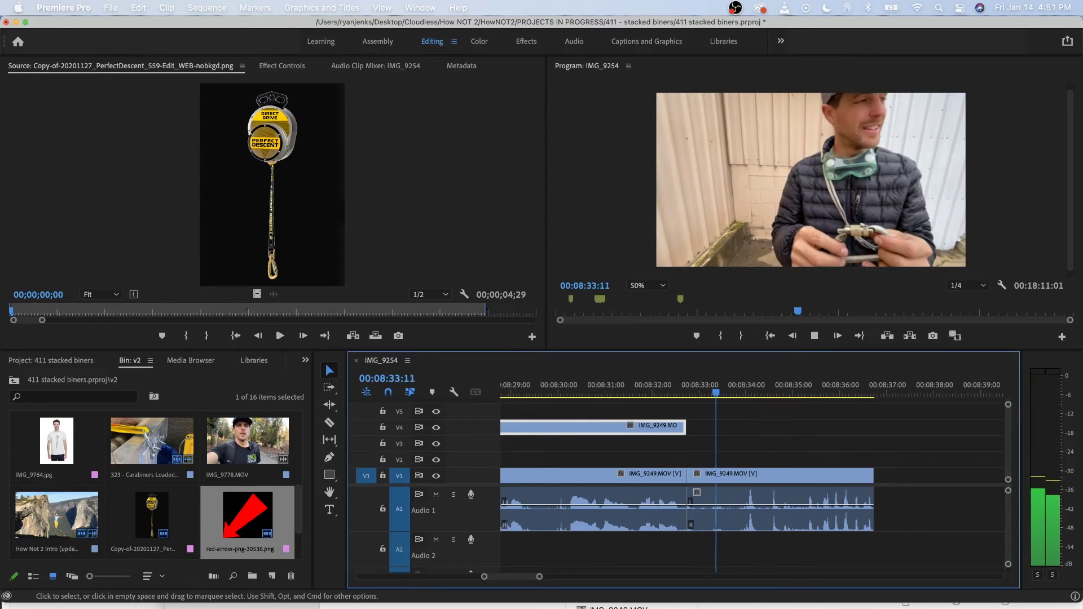
pyautogui.press('space')
pyautogui.moveTo(725, 387)
pyautogui.mouseDown()
pyautogui.moveTo(747, 387)
pyautogui.moveTo(734, 387)
pyautogui.mouseUp()
pyautogui.moveTo(688, 479); pyautogui.dragTo(716, 479)
pyautogui.press('Up')
pyautogui.press('space')
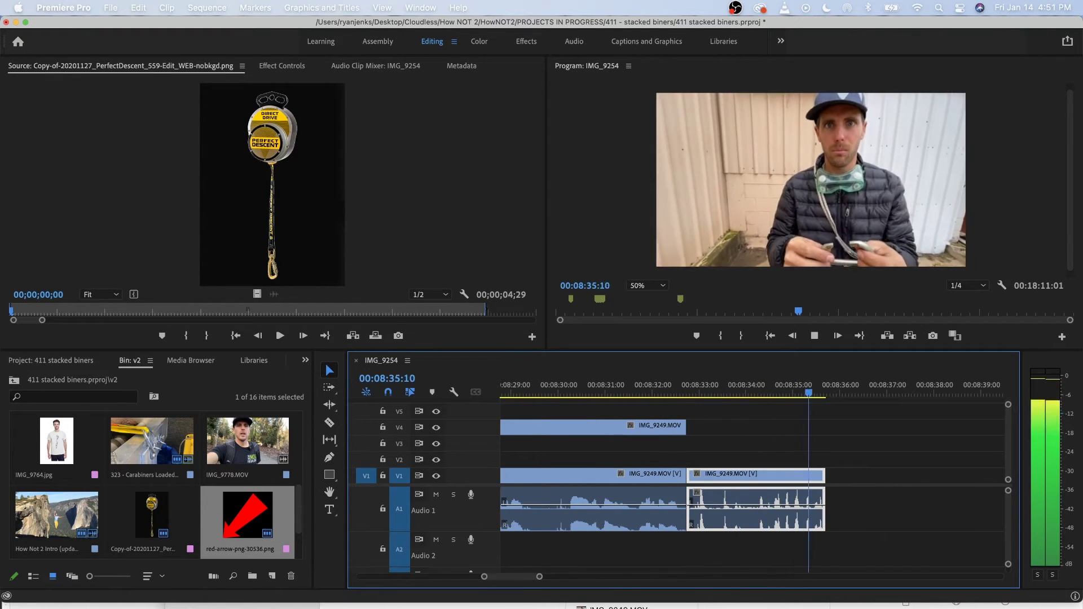
pyautogui.click(763, 388)
pyautogui.press('space')
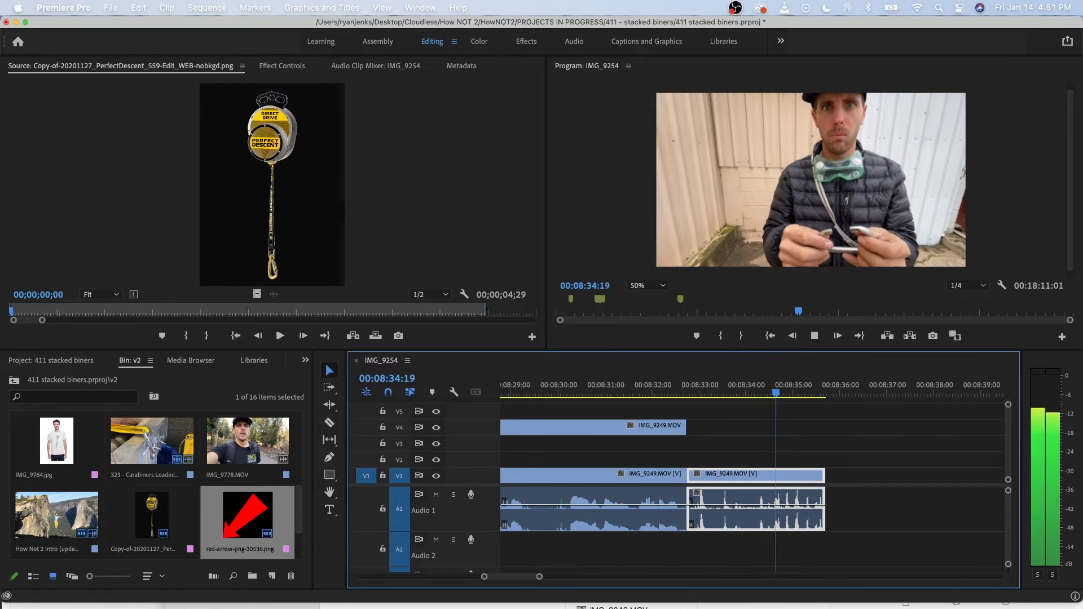
pyautogui.press('space')
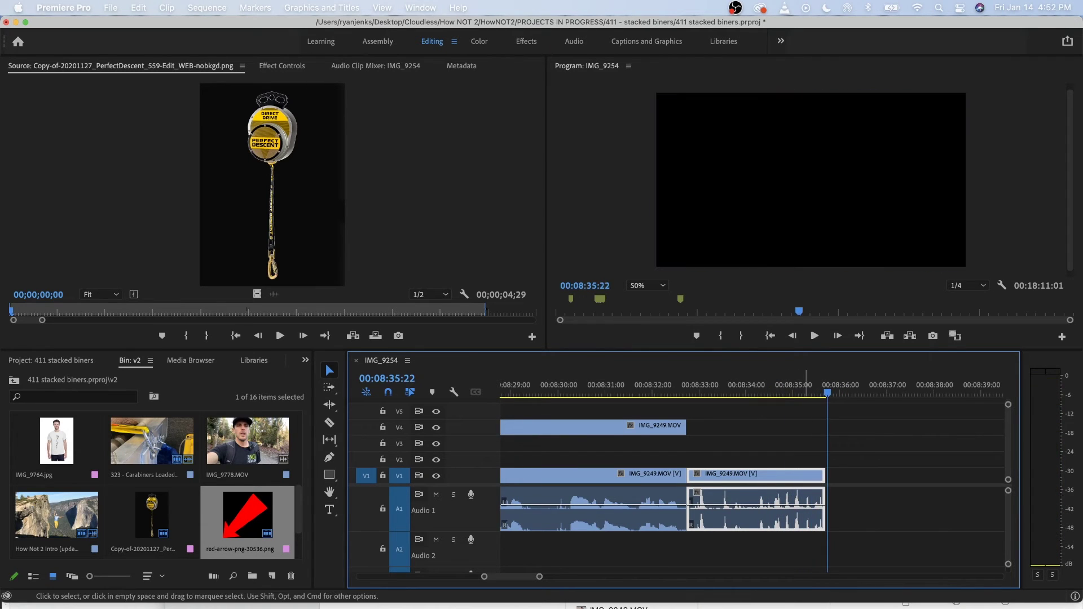
# Ripple delete the gap after the last IMG_9249.MOV clip so IMG_9502.MOV follows it directly.
pyautogui.press('-')
pyautogui.press('-')
pyautogui.press('-')
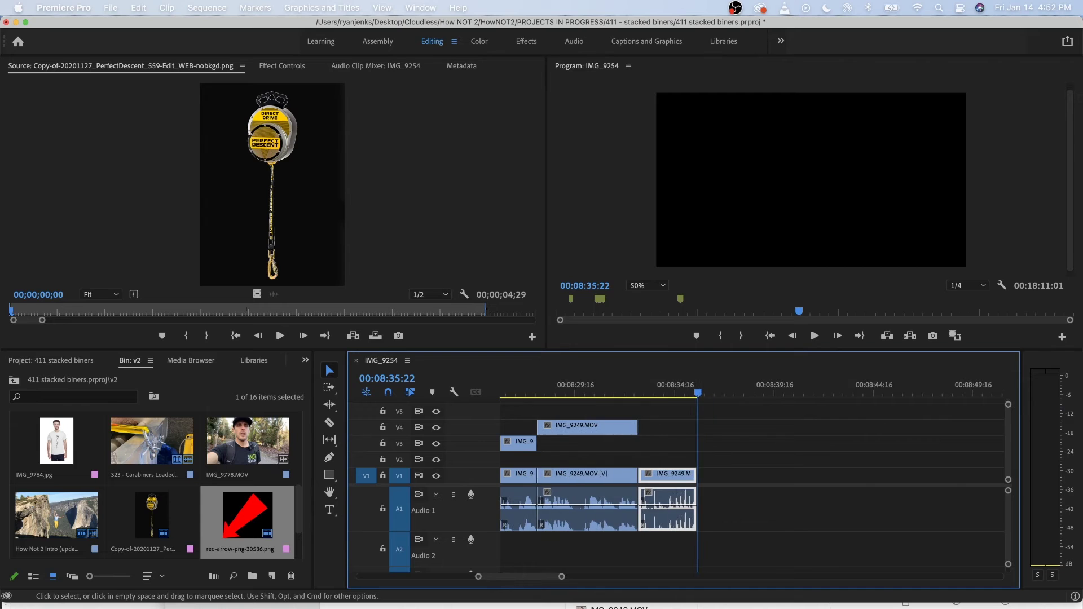
pyautogui.rightClick(769, 476)
pyautogui.click(802, 488)
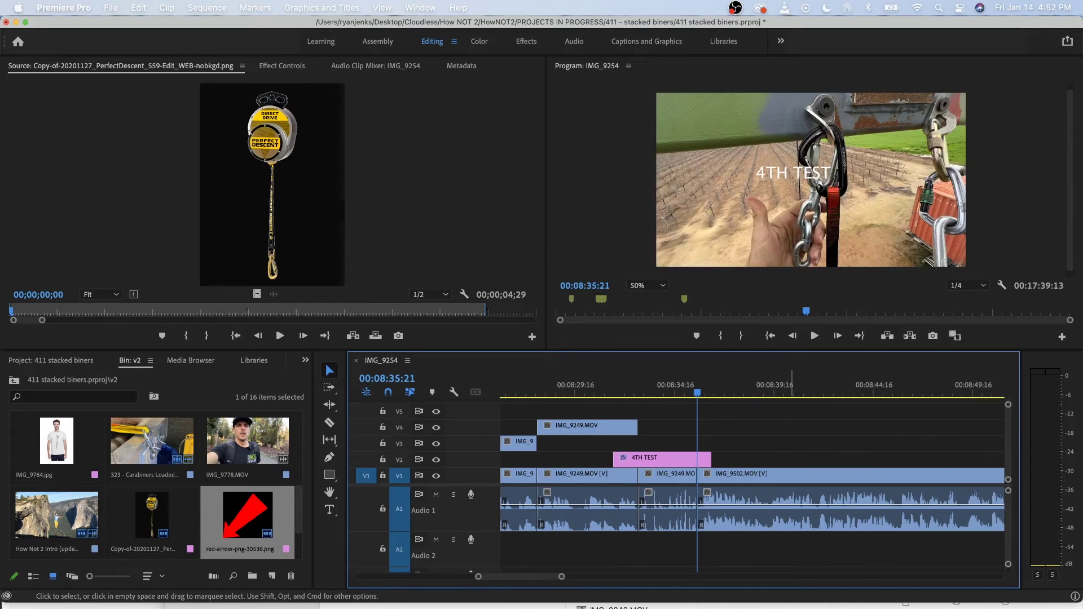
# Align the 4TH TEST title with the start of IMG_9502.MOV, play it back, and delete the title.
pyautogui.moveTo(660, 457); pyautogui.dragTo(745, 458)
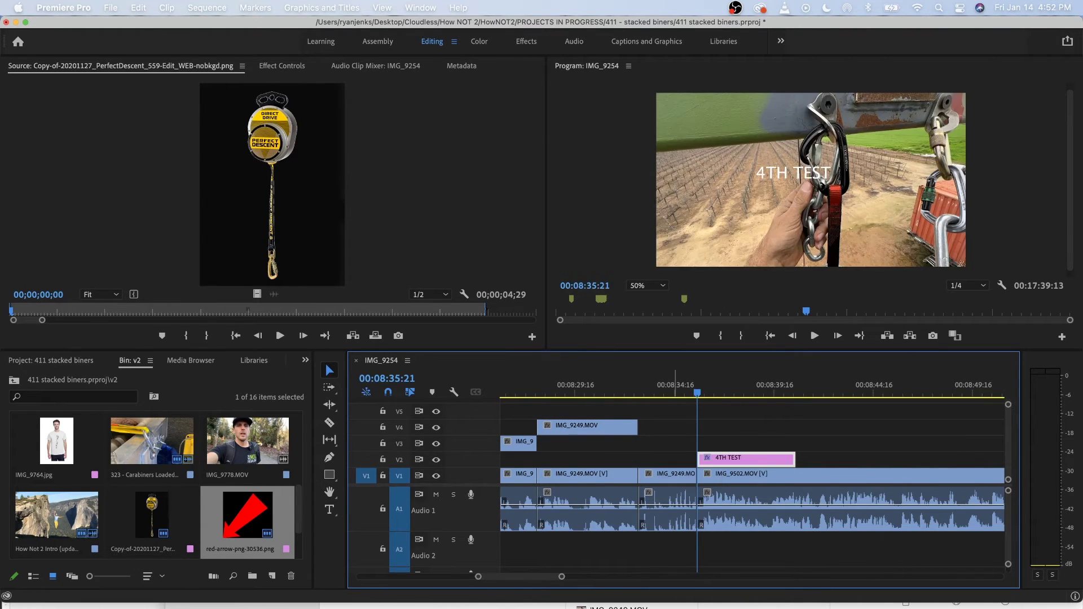
pyautogui.press('space')
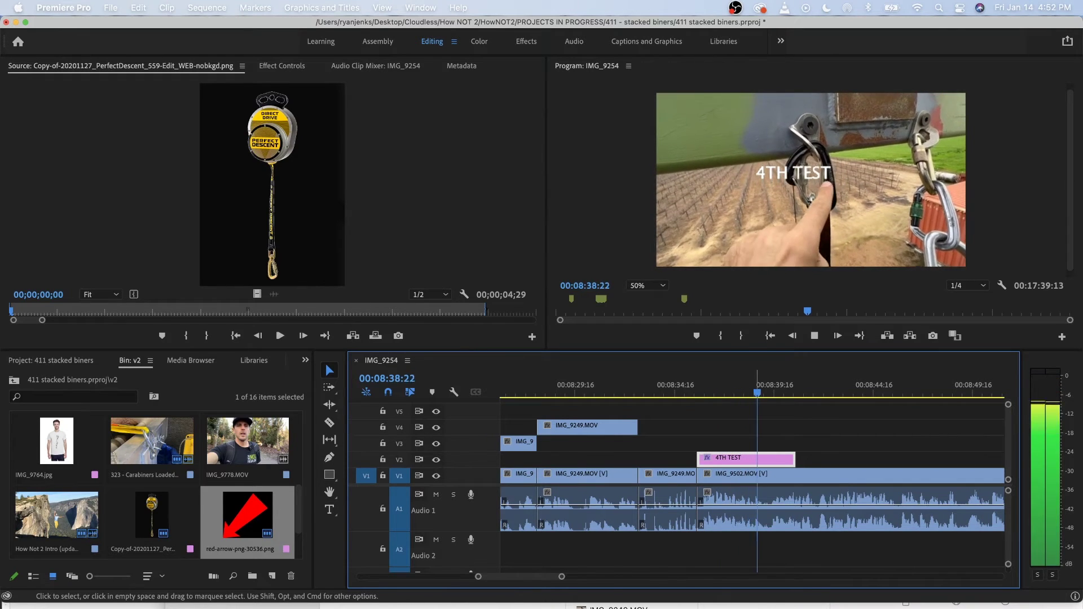
pyautogui.press('space')
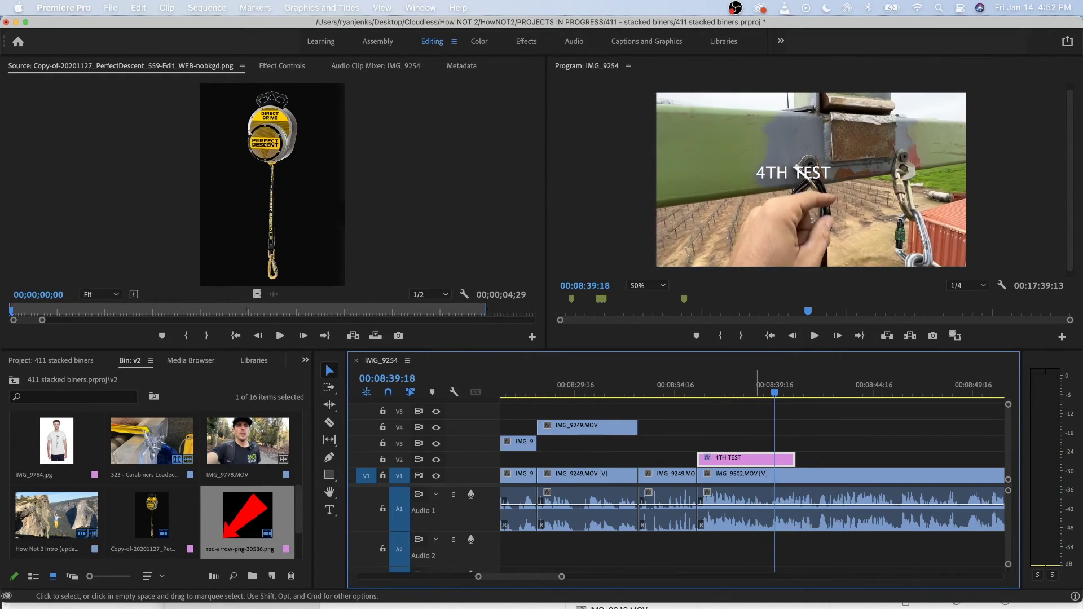
pyautogui.press('Delete')
# Review the start of the IMG_9502.MOV footage, playing it up to about 00:09:05.
pyautogui.press('Up')
pyautogui.press('space')
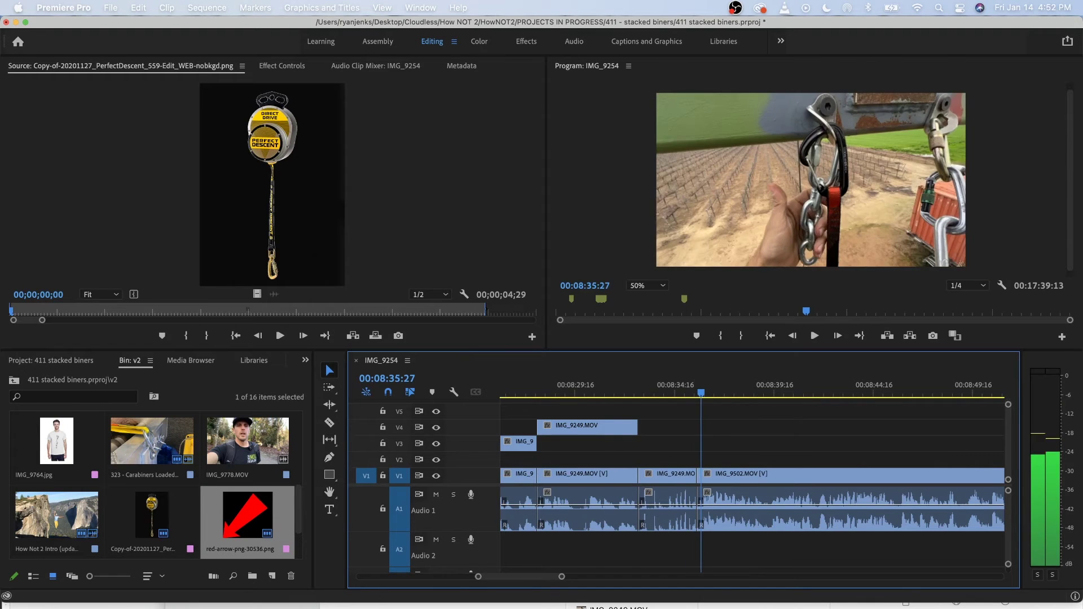
pyautogui.press('Left')
pyautogui.press('Left')
pyautogui.press('Left')
pyautogui.press('Left')
pyautogui.press('Left')
pyautogui.press('Left')
pyautogui.press('Left')
pyautogui.press('Left')
pyautogui.press('Left')
pyautogui.press('space')
pyautogui.press('=')
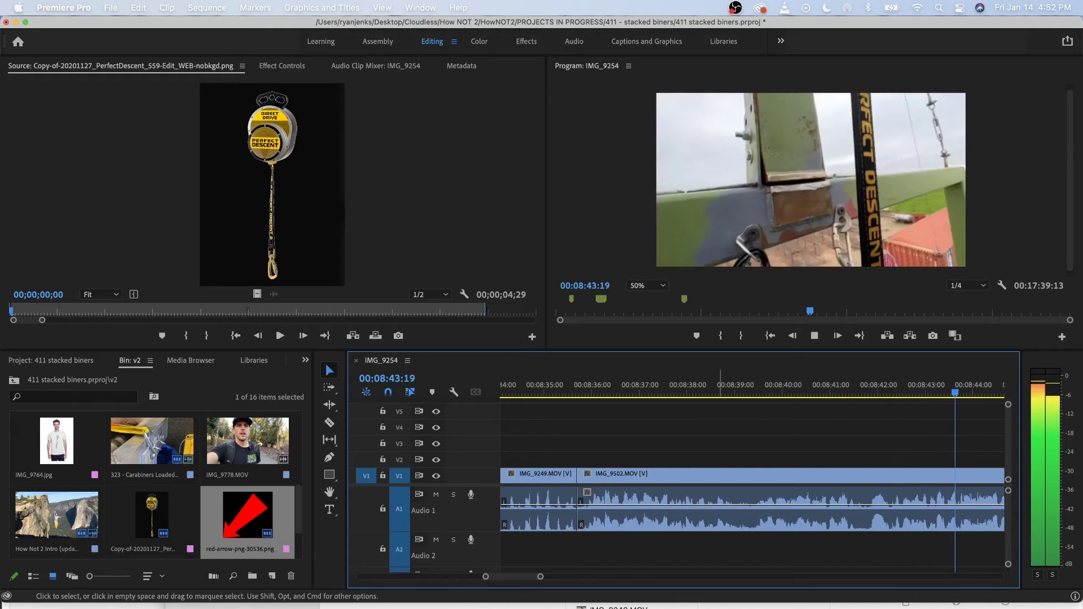
pyautogui.press('-')
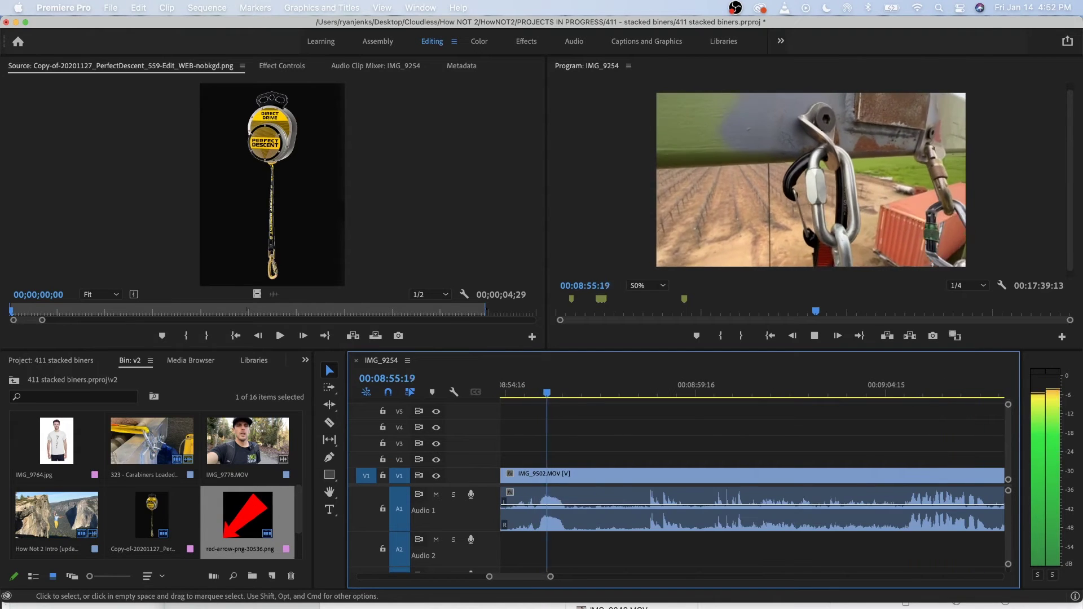
pyautogui.press('-')
pyautogui.press('-')
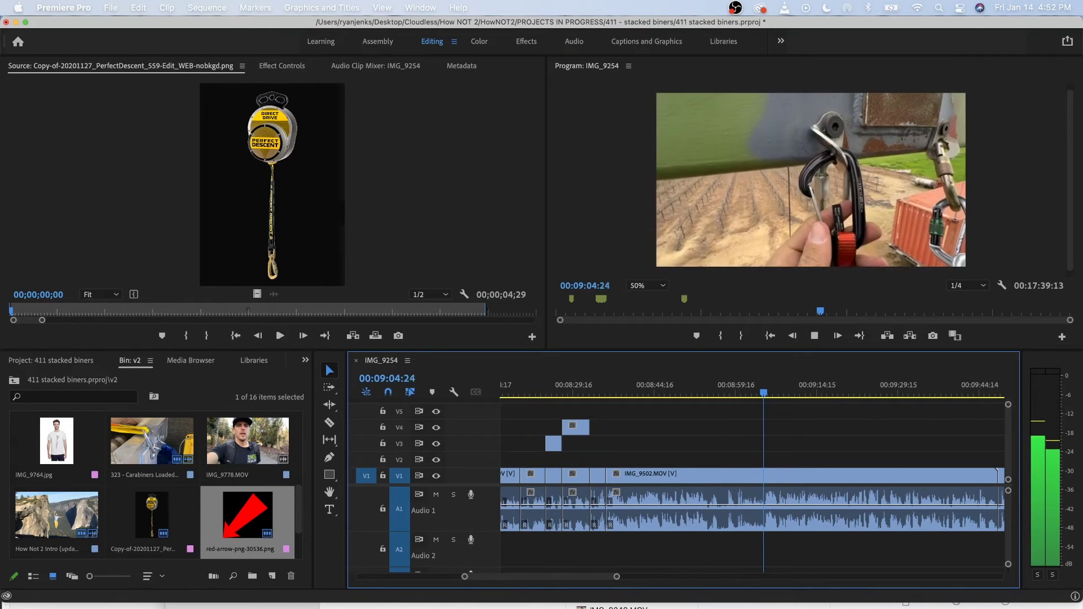
pyautogui.press('space')
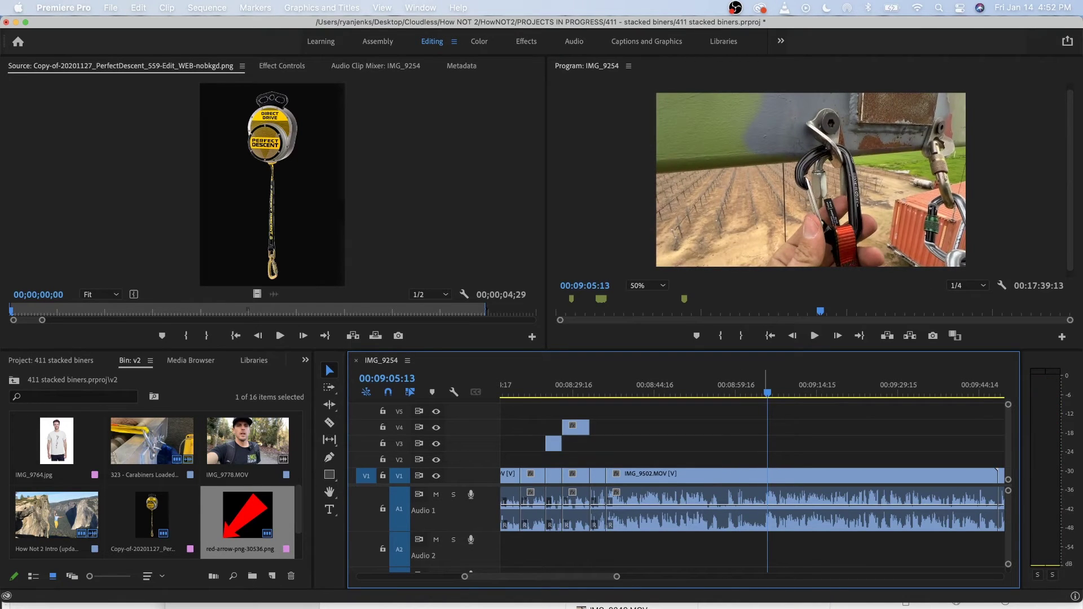
# Replay IMG_9502.MOV from its start and cut the clip at 00:08:45:17.
pyautogui.moveTo(644, 386); pyautogui.dragTo(609, 386)
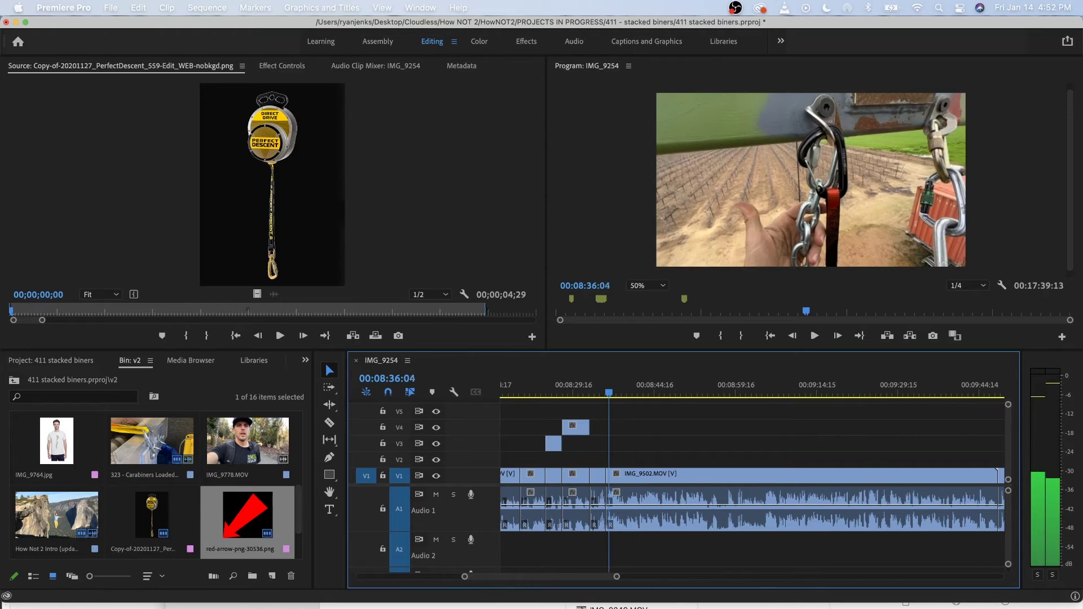
pyautogui.press('space')
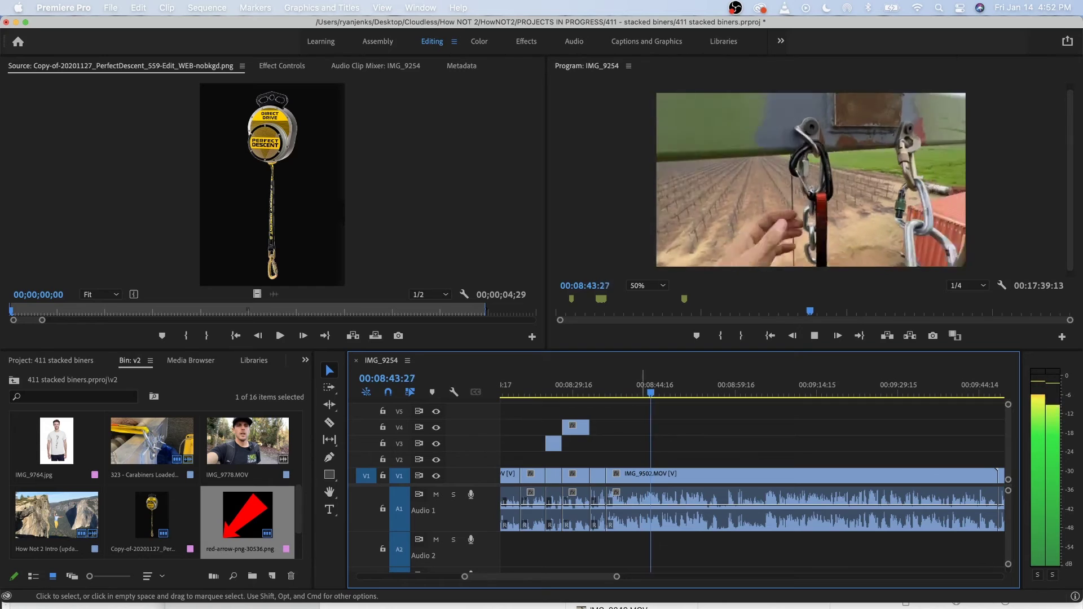
pyautogui.press('=')
pyautogui.press('=')
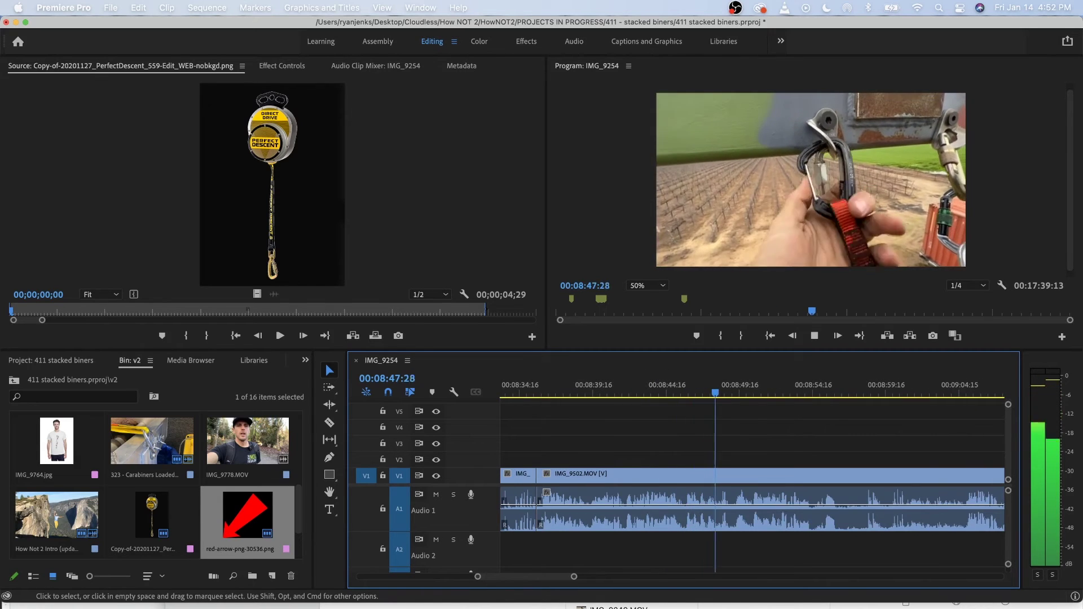
pyautogui.click(665, 386)
pyautogui.press('space')
pyautogui.press('space')
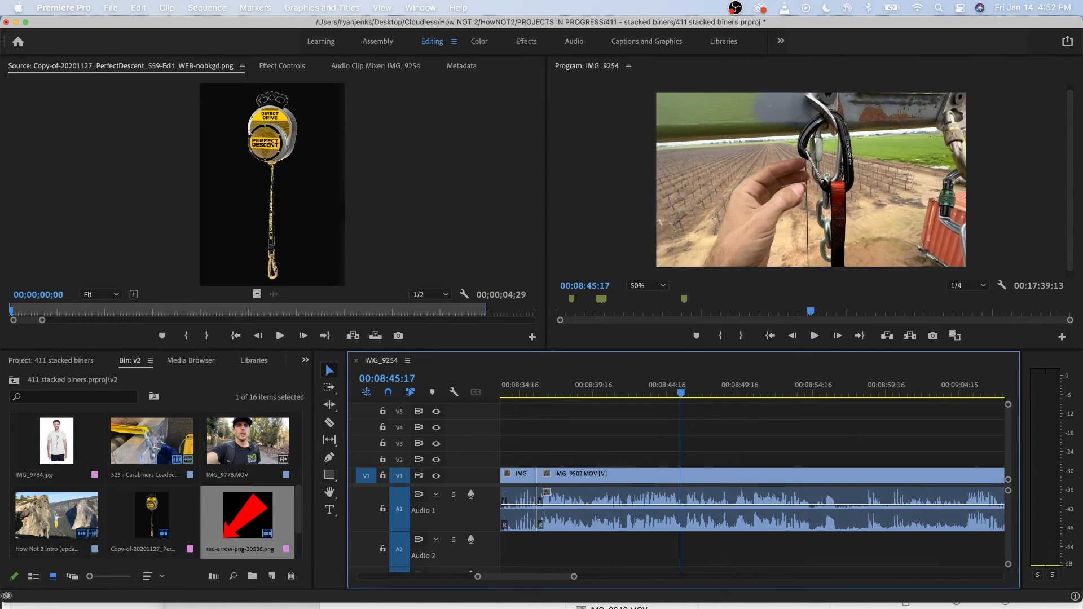
pyautogui.press('-')
pyautogui.press('-')
pyautogui.press('-')
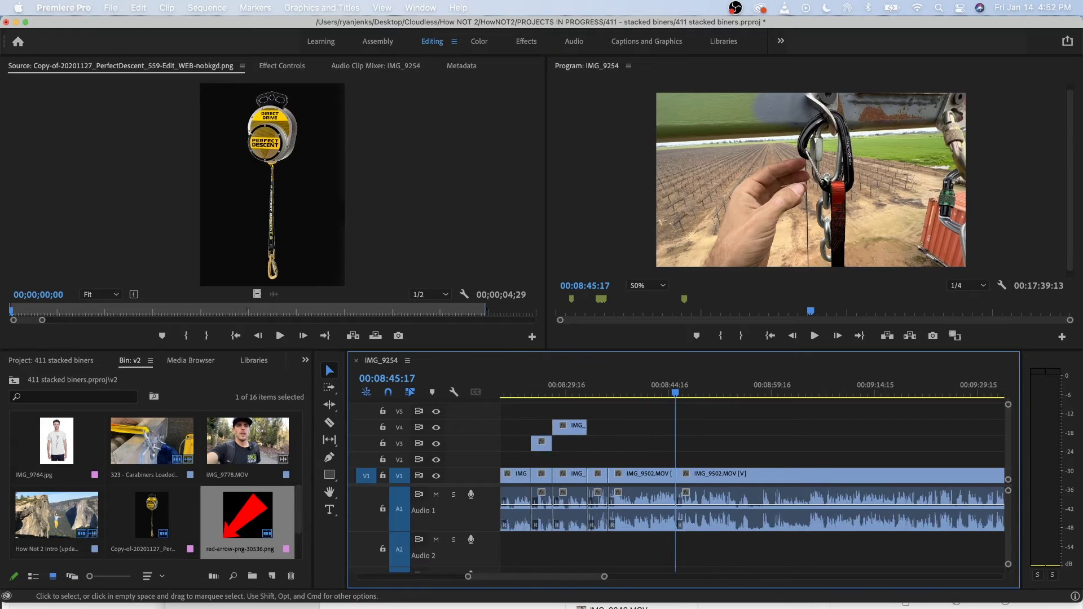
# Cut IMG_9502.MOV at 00:09:05:01 and ripple delete the section between 00:08:45:17 and that cut.
pyautogui.click(772, 386)
pyautogui.press('space')
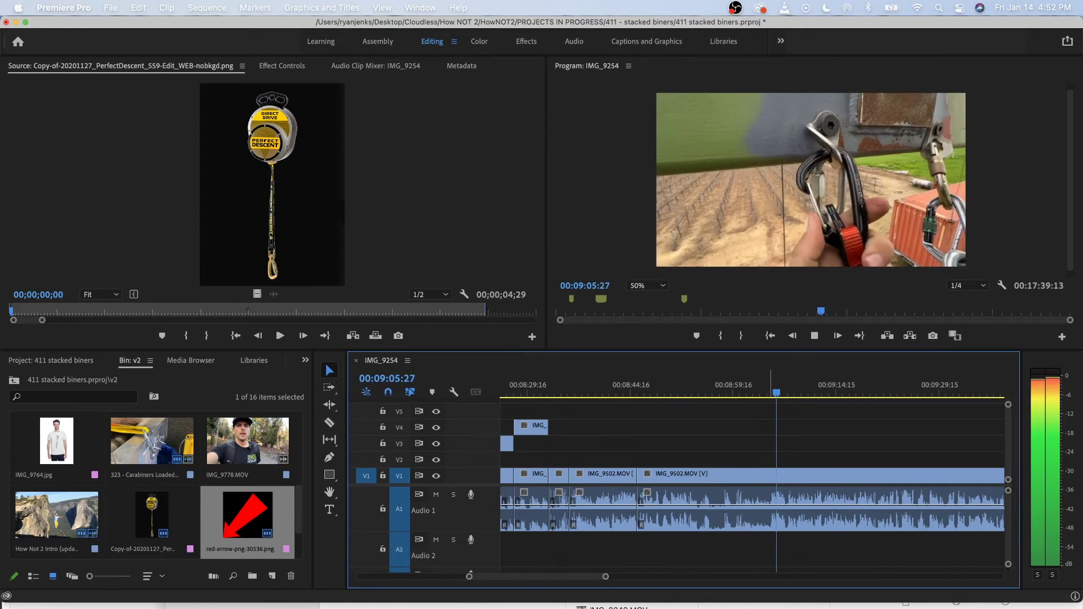
pyautogui.press('space')
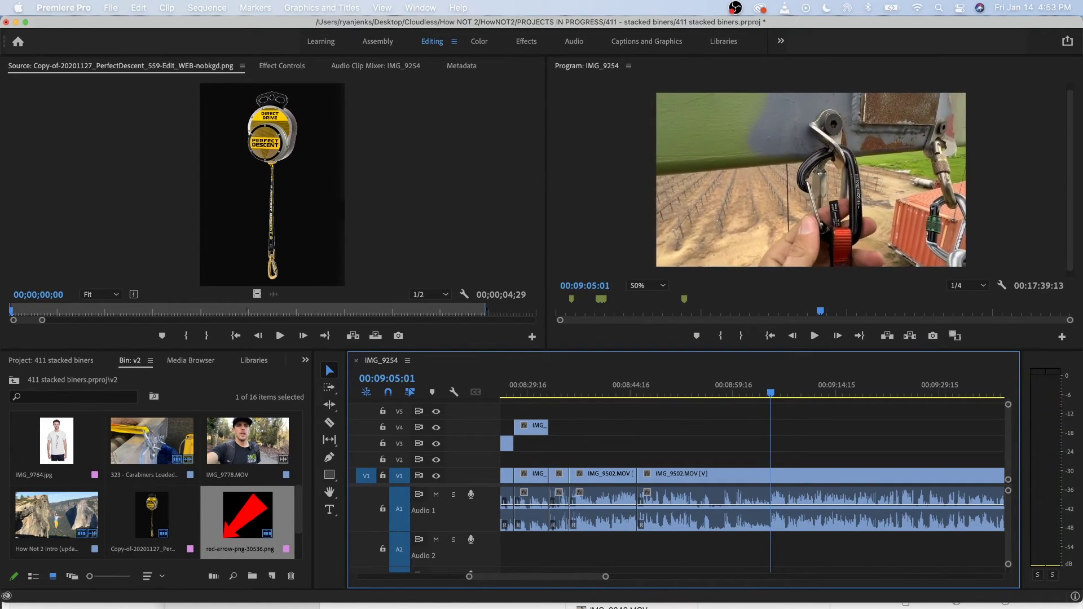
pyautogui.click(740, 496)
pyautogui.hotkey('shift', 'Delete')
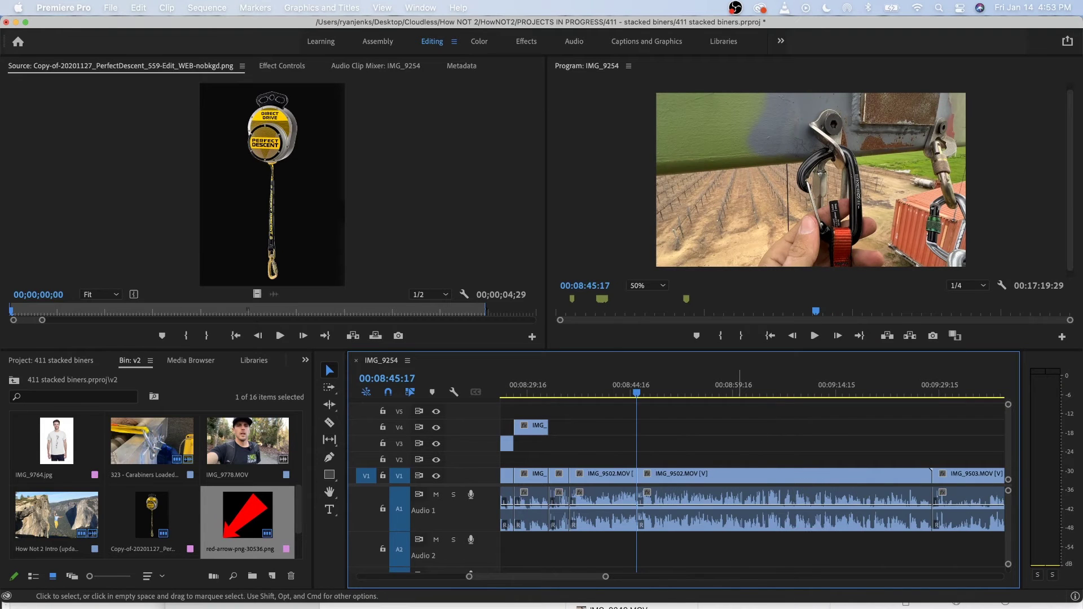
# Play IMG_9502.MOV on from the 00:08:45:17 join and cut the clip at 00:09:07:29.
pyautogui.press('space')
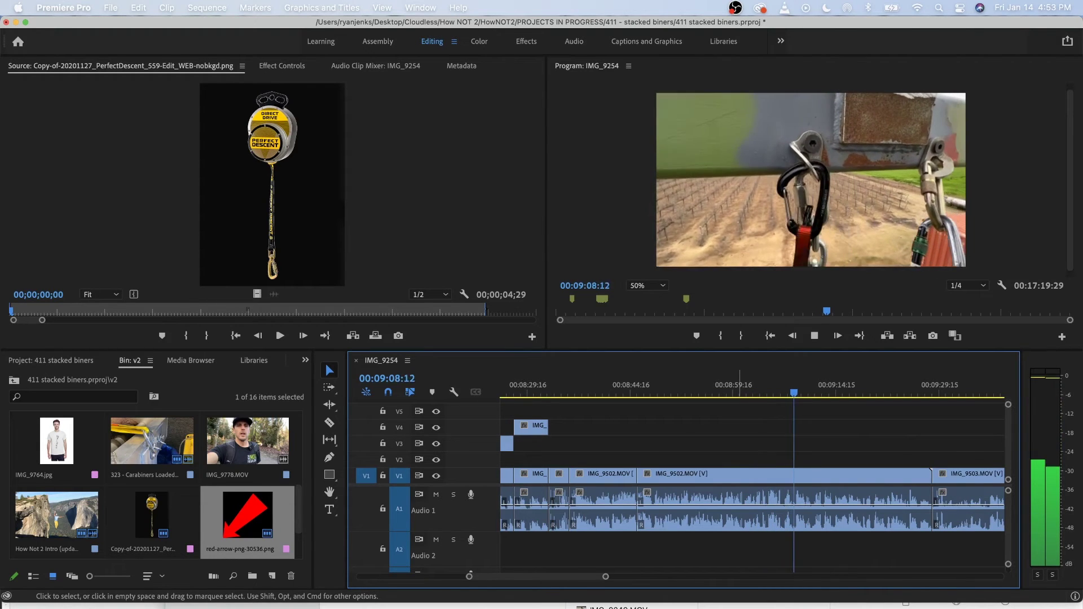
pyautogui.click(783, 385)
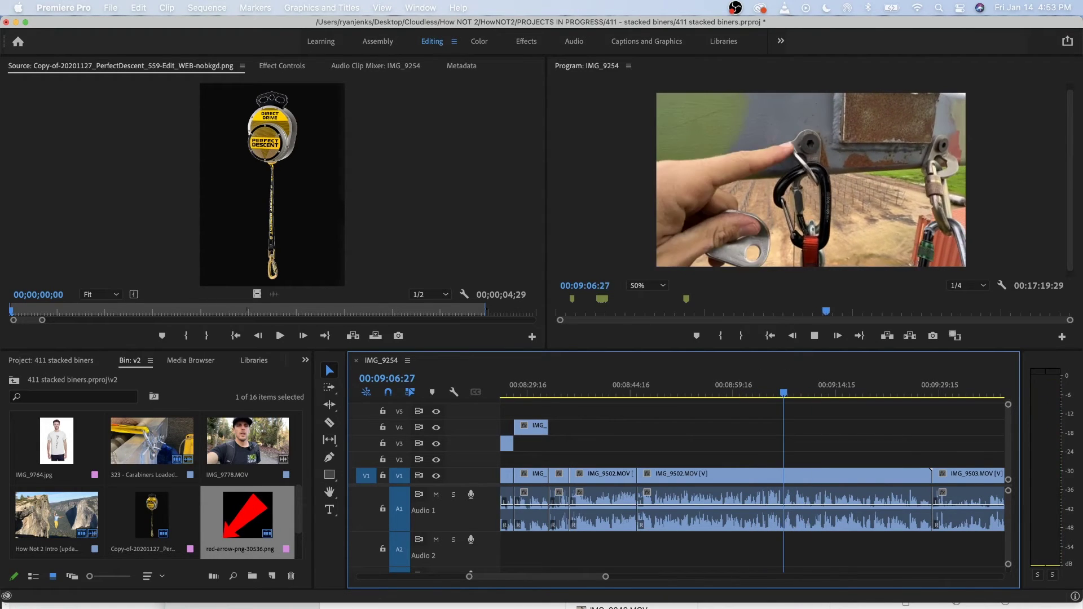
pyautogui.press('space')
pyautogui.press('space')
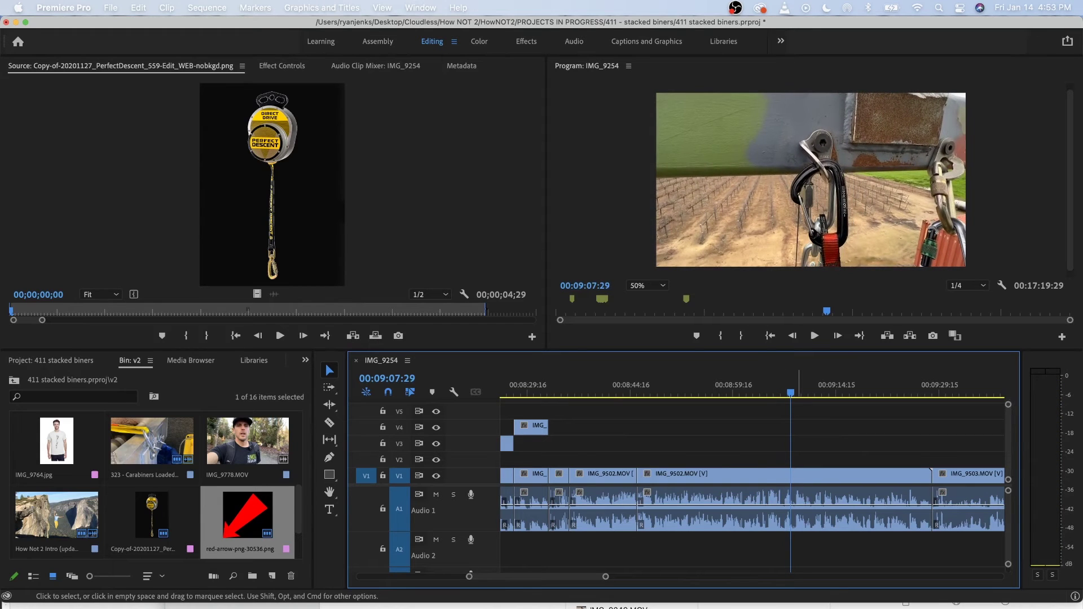
pyautogui.press('super+k')
# Review the rest of IMG_9502.MOV, then cut it at 00:09:11:15 and ripple delete the short section starting at 00:09:07:29.
pyautogui.press('space')
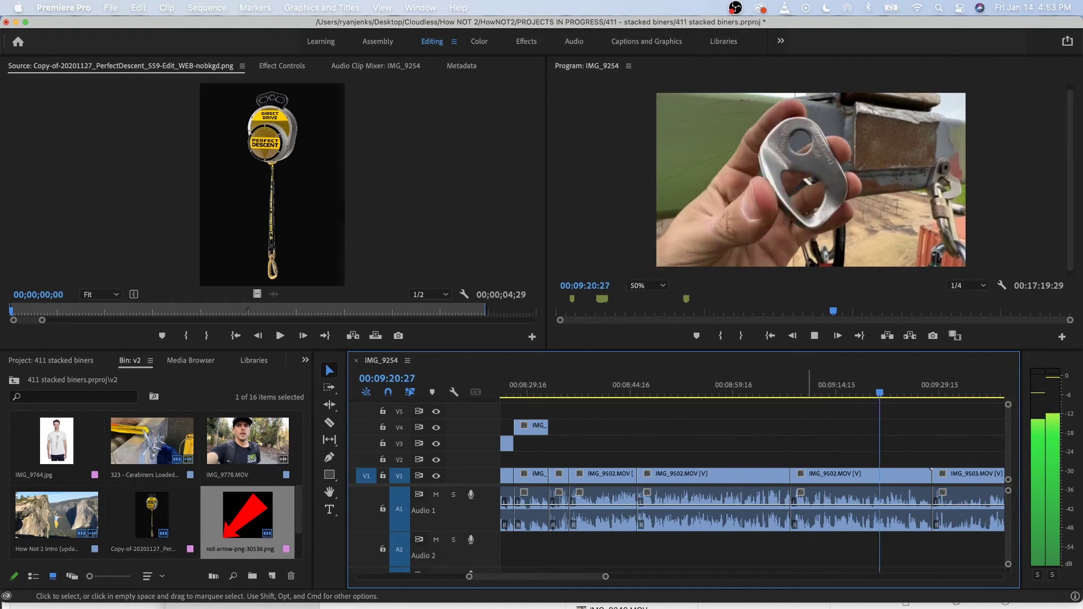
pyautogui.hscroll(3, 789, 452)
pyautogui.click(789, 389)
pyautogui.press('space')
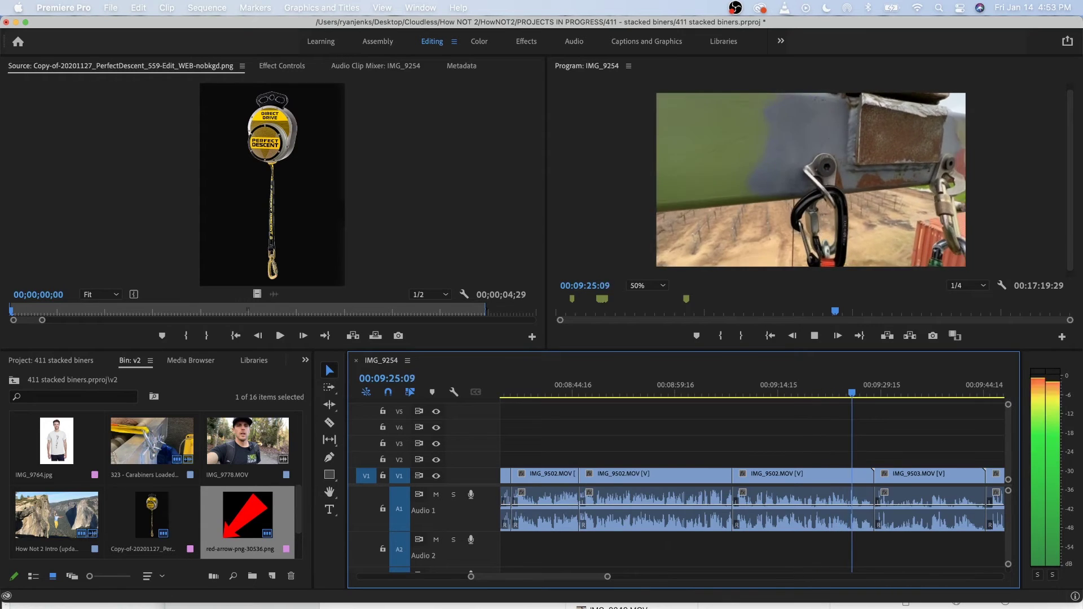
pyautogui.press('space')
pyautogui.click(781, 389)
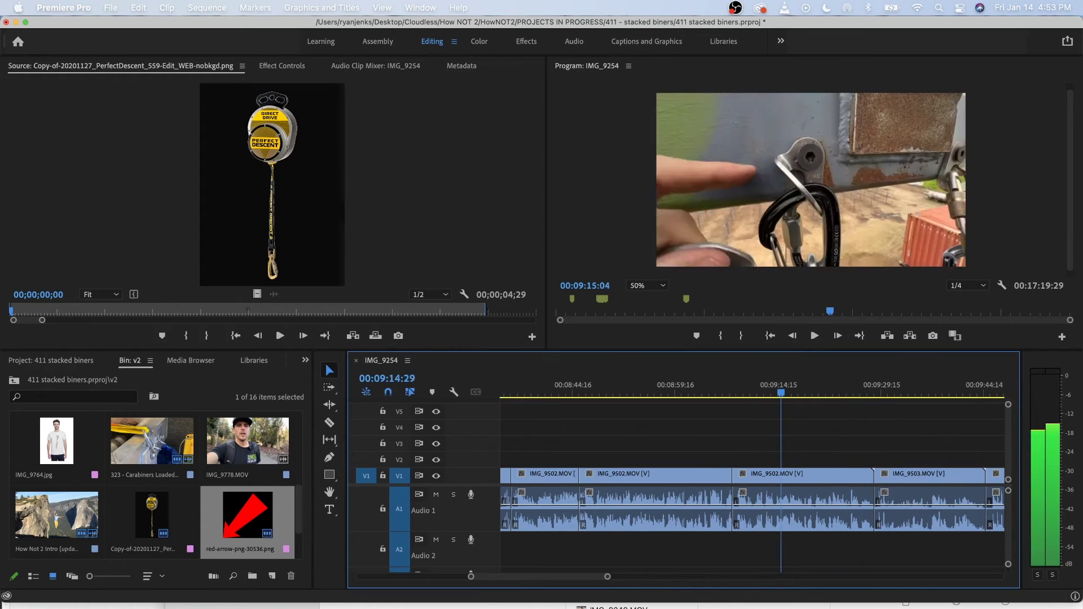
pyautogui.press('space')
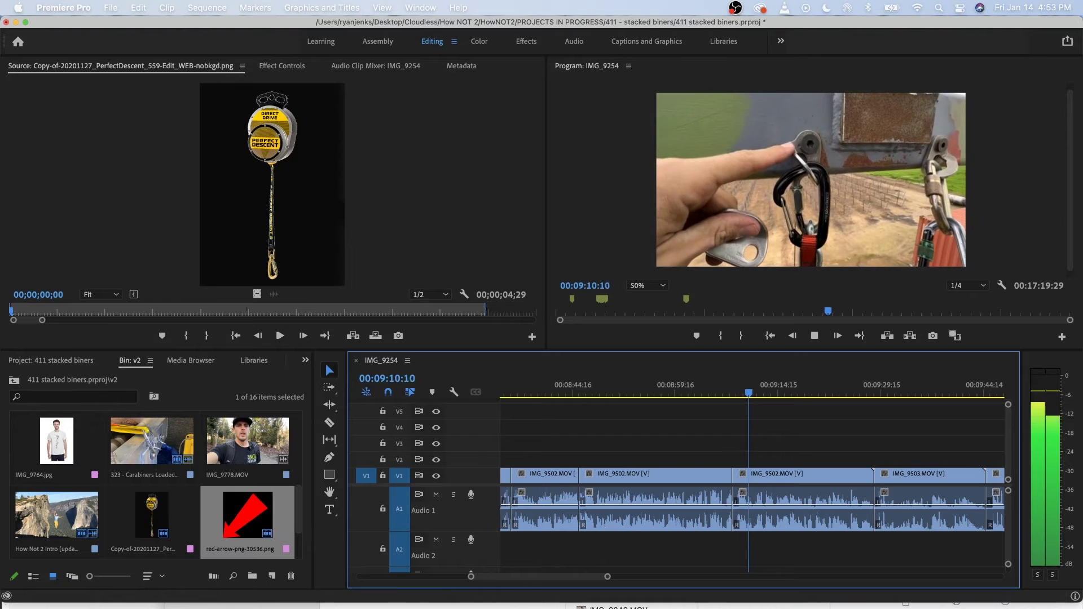
pyautogui.press('space')
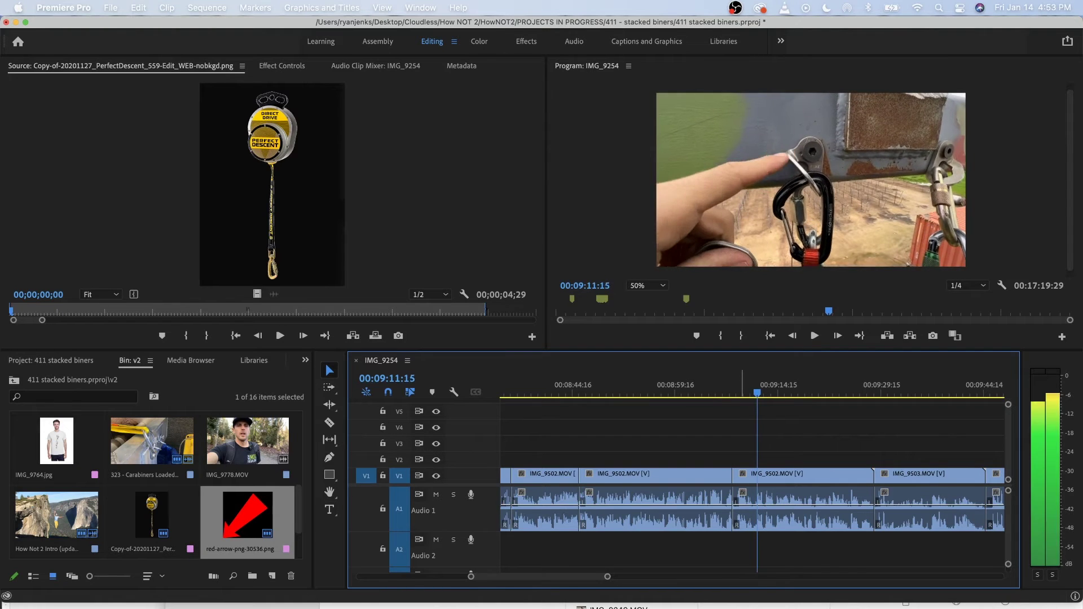
pyautogui.press('super+k')
pyautogui.press('space')
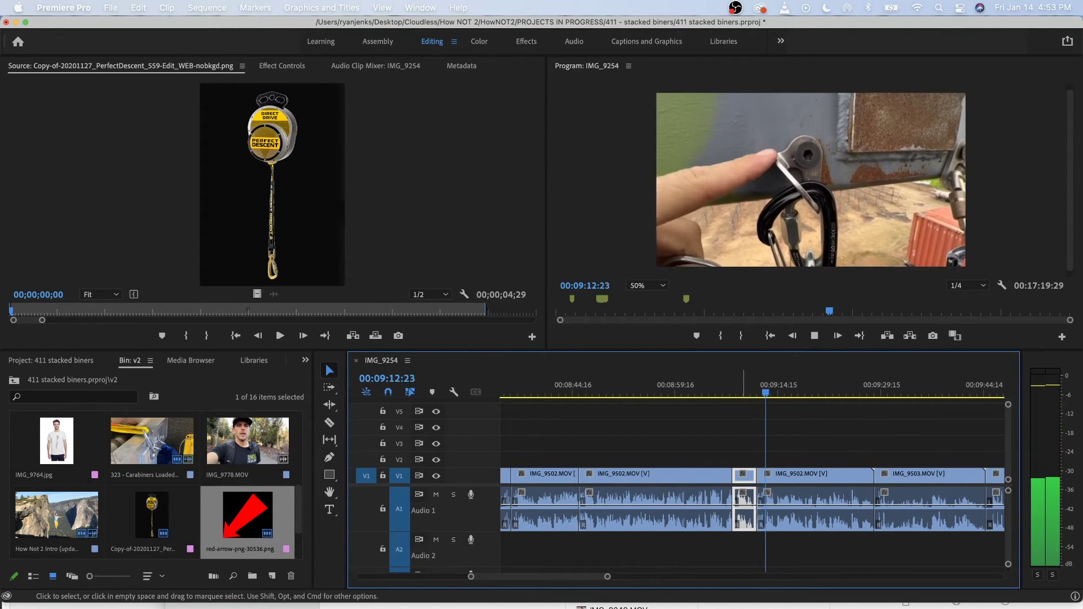
pyautogui.hotkey('shift', 'Delete')
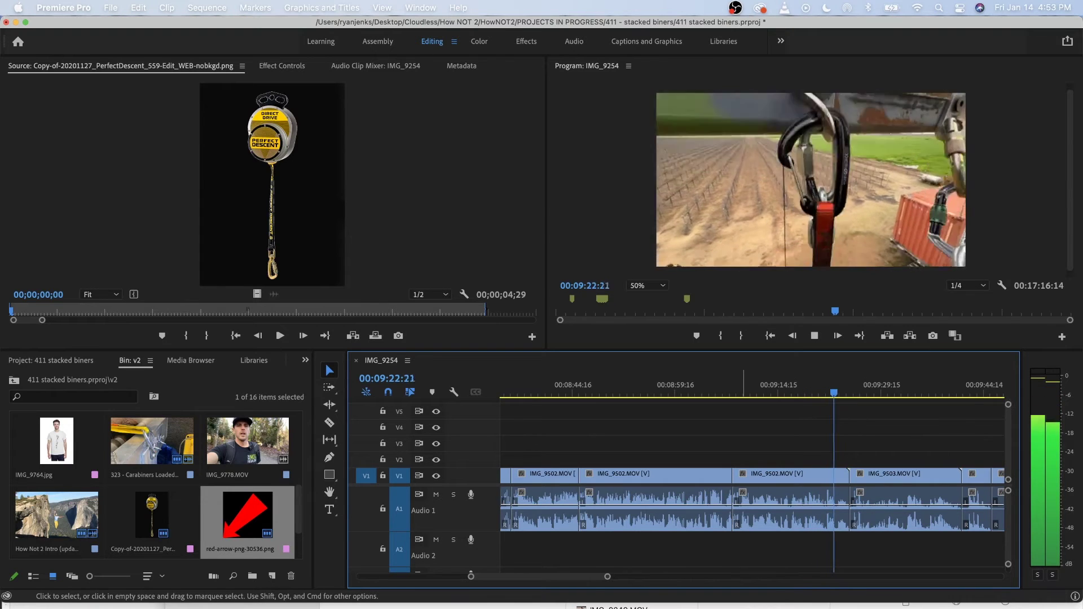
# Play IMG_9503.MOV from its start, cut it at 00:09:35:26, and ripple delete the rest of the clip.
pyautogui.hscroll(4, 743, 488)
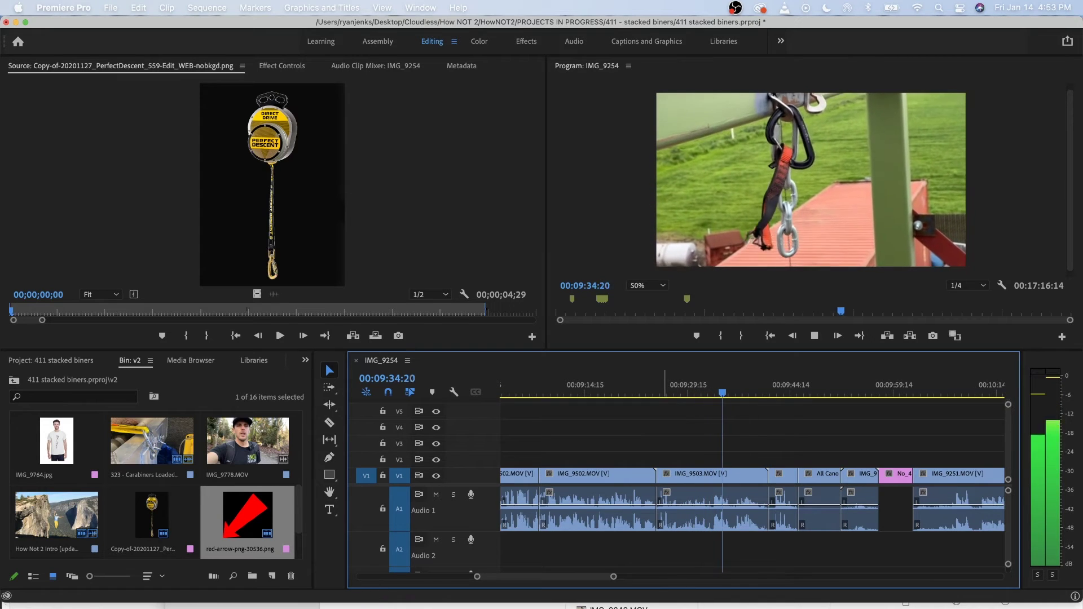
pyautogui.press('Up')
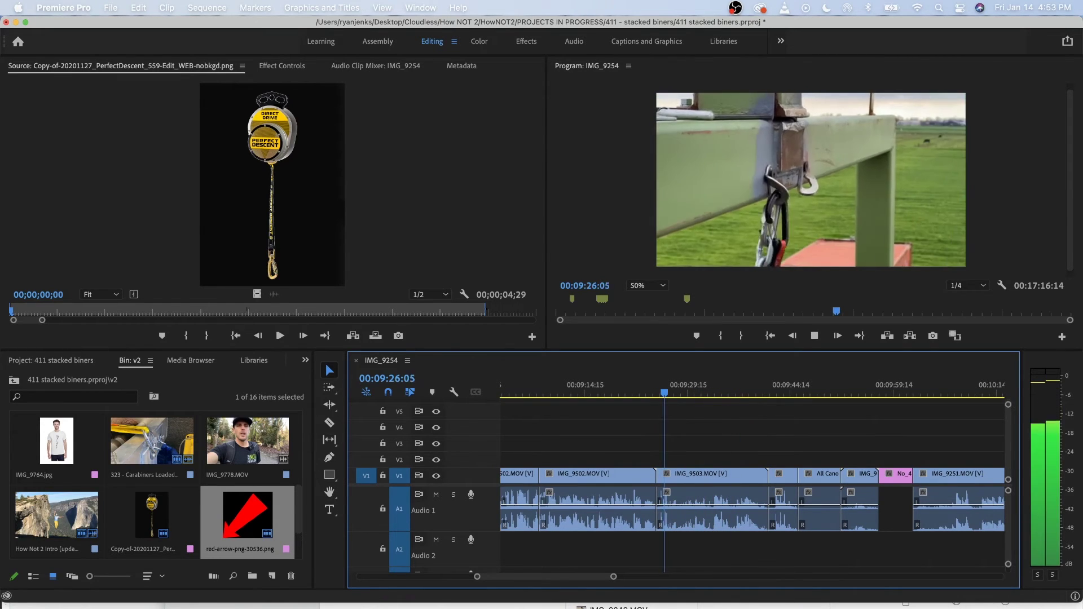
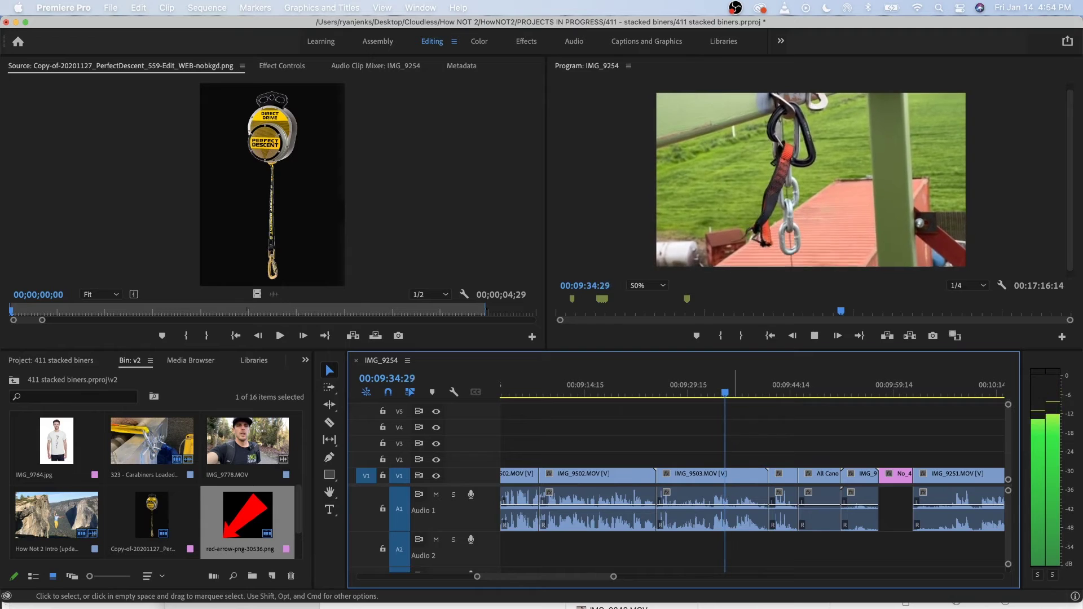
pyautogui.press('space')
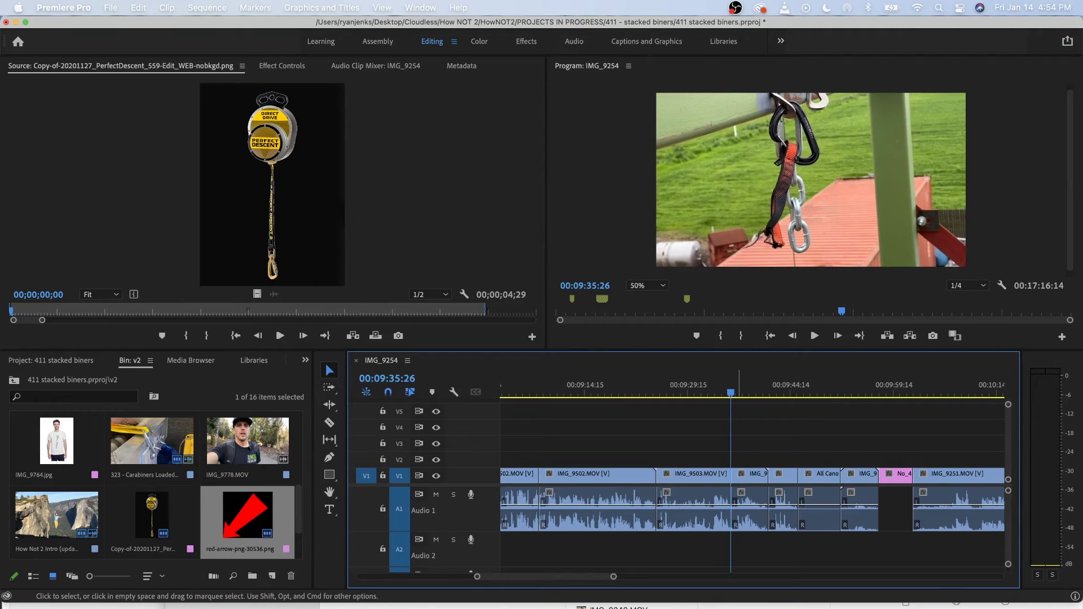
pyautogui.click(754, 497)
pyautogui.hotkey('shift', 'Delete')
# Ripple trim the start of IMG_9250.MOV up to 00:09:36:17.
pyautogui.hscroll(3, 753, 497)
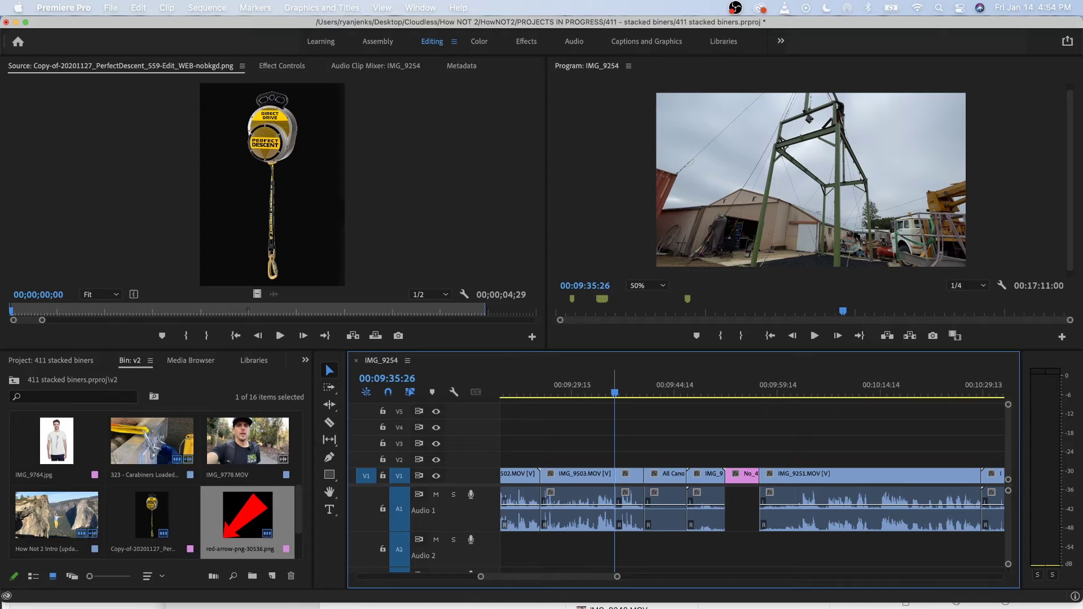
pyautogui.moveTo(615, 389); pyautogui.dragTo(620, 389)
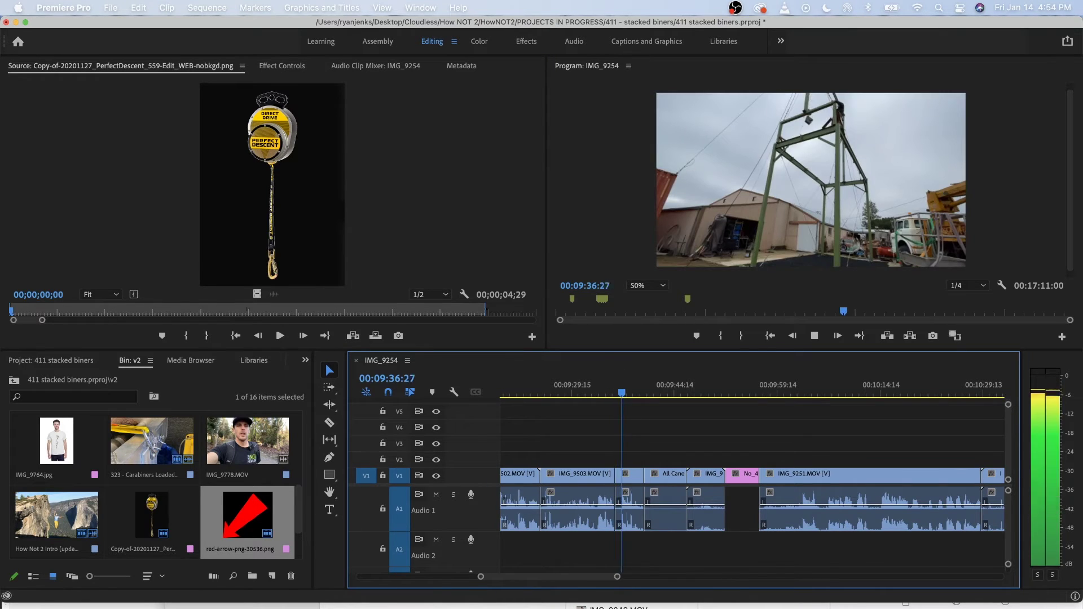
pyautogui.press('=')
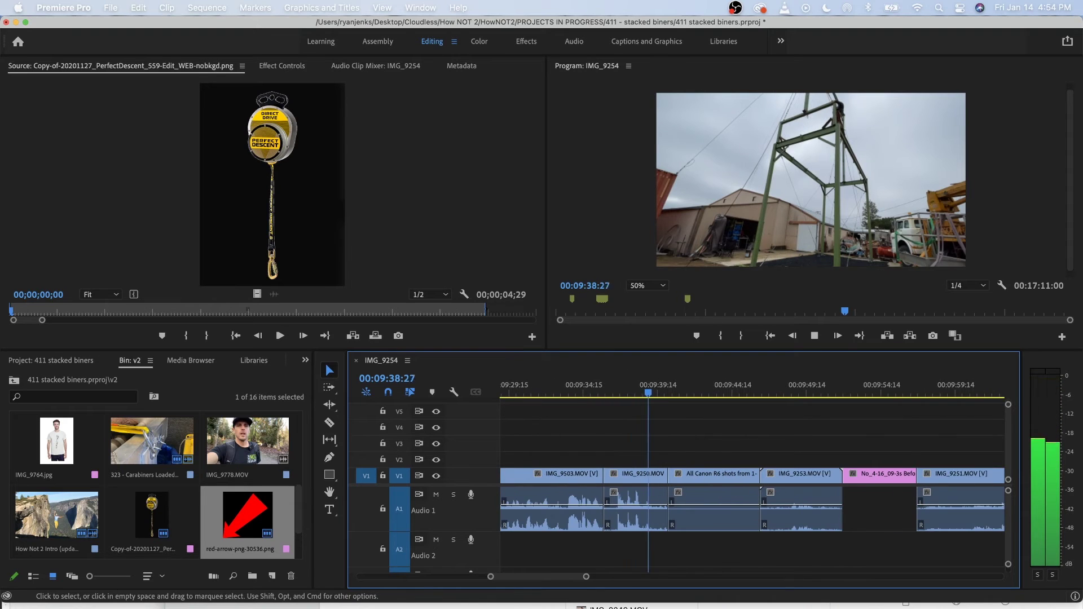
pyautogui.press('space')
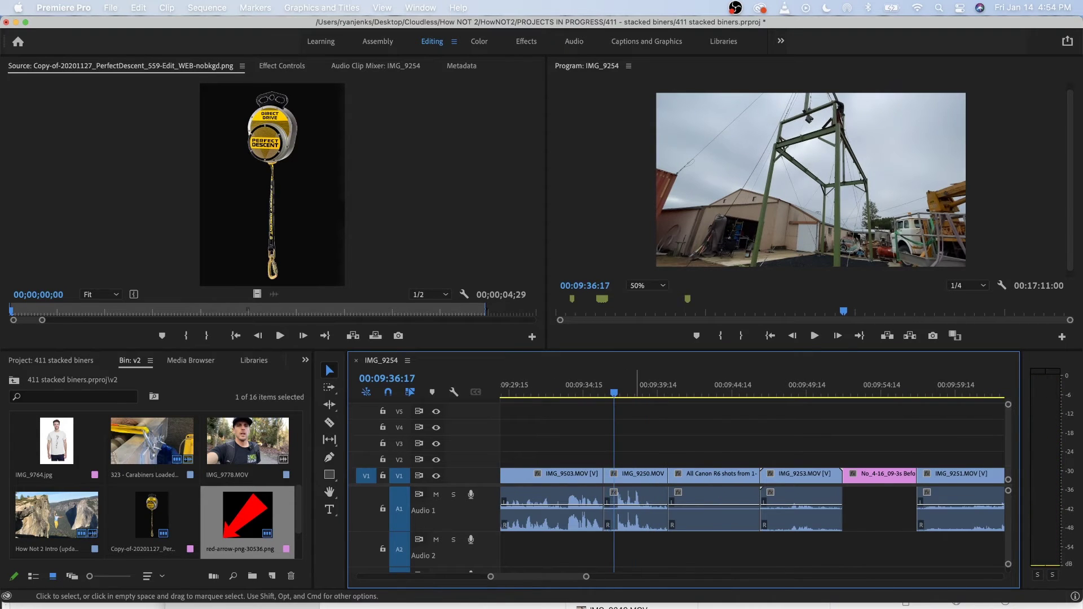
pyautogui.click(638, 497)
pyautogui.press('super+k')
pyautogui.press('q')
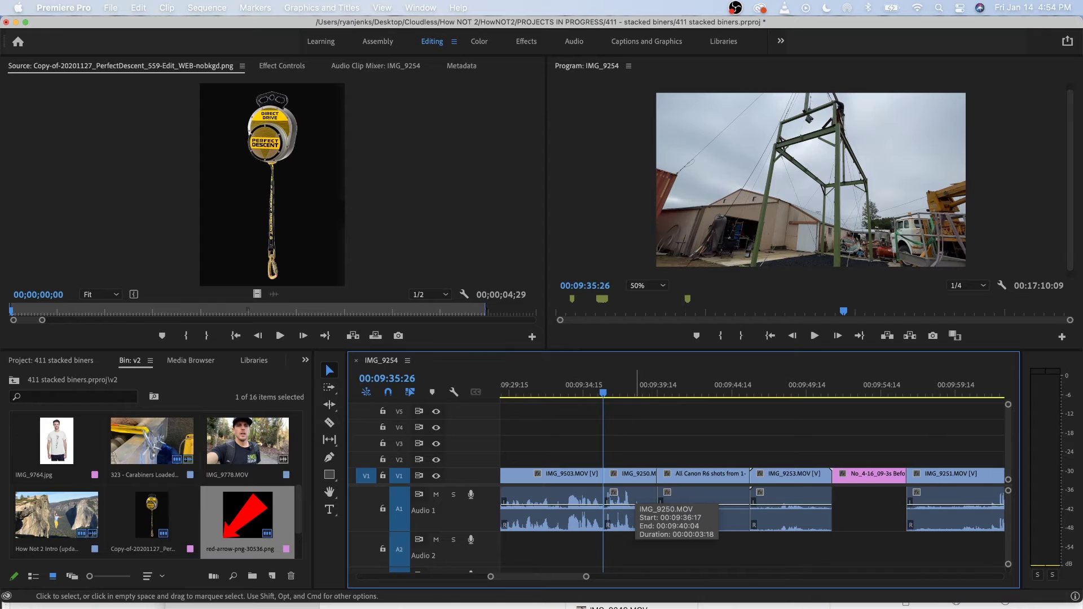
# Cut IMG_9250.MOV at 00:09:38:17 and ripple delete its remaining tail.
pyautogui.press('space')
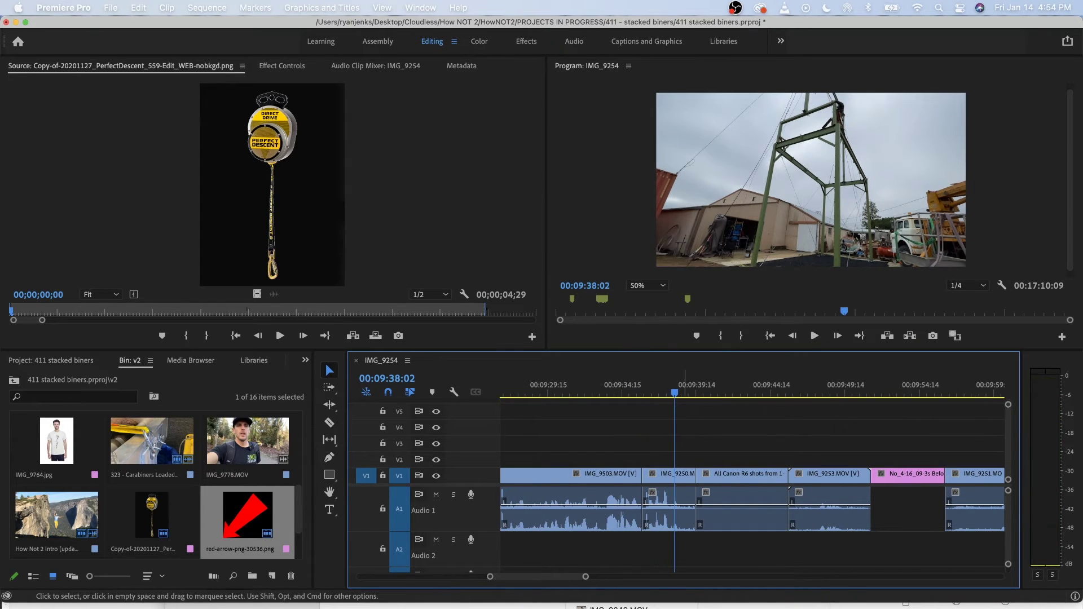
pyautogui.press('space')
pyautogui.click(672, 500)
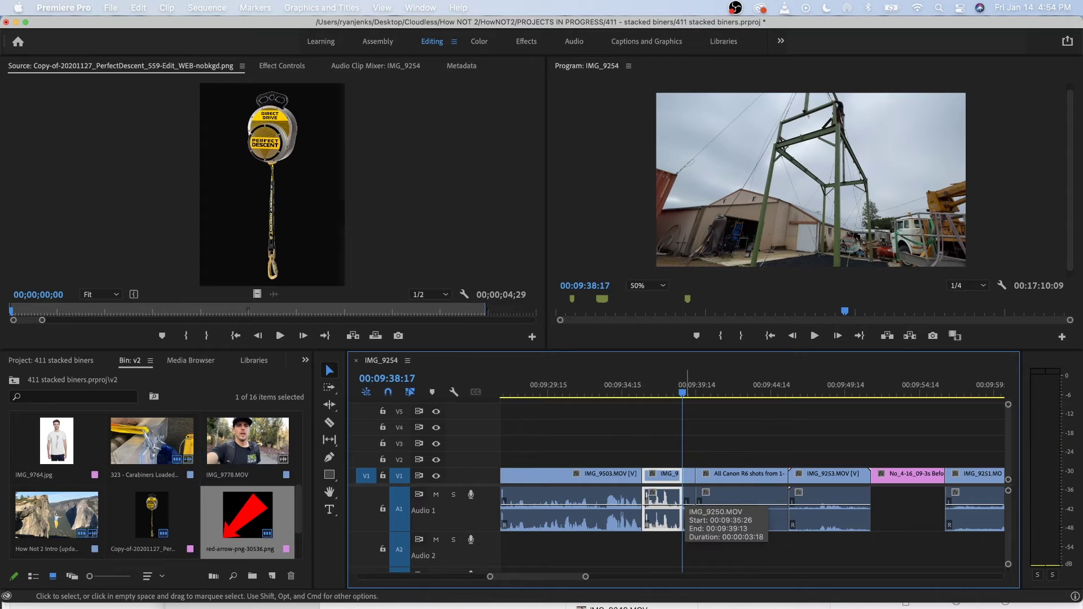
pyautogui.click(691, 497)
pyautogui.hotkey('shift', 'Delete')
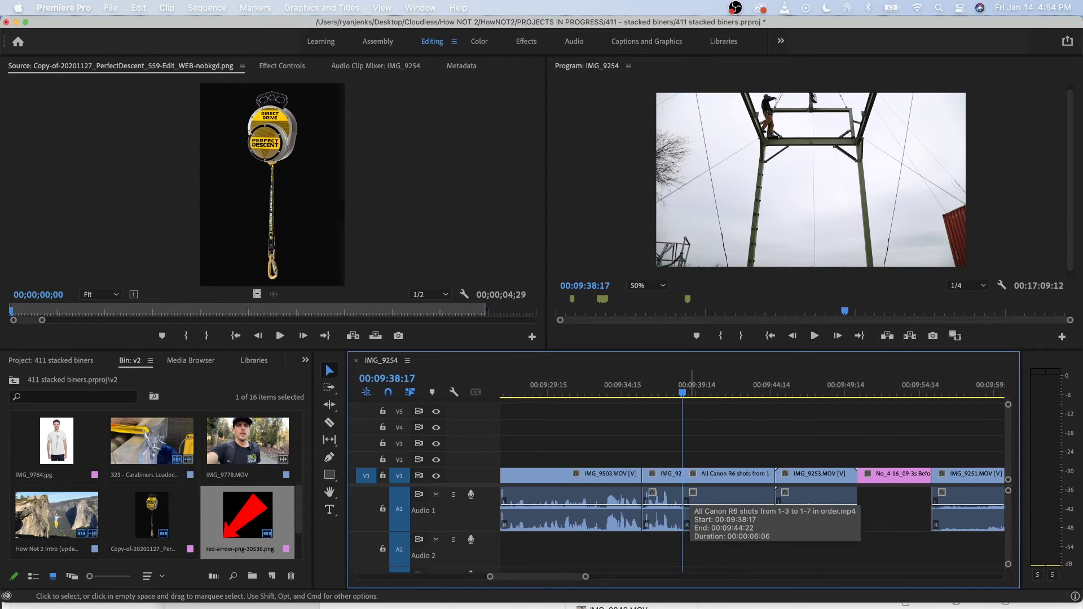
# Move the trimmed IMG_9250.MOV onto V2 and A2 above IMG_9503.MOV, starting at 00:09:28:02, and play it back.
pyautogui.hscroll(-5, 692, 498)
pyautogui.click(632, 387)
pyautogui.press('space')
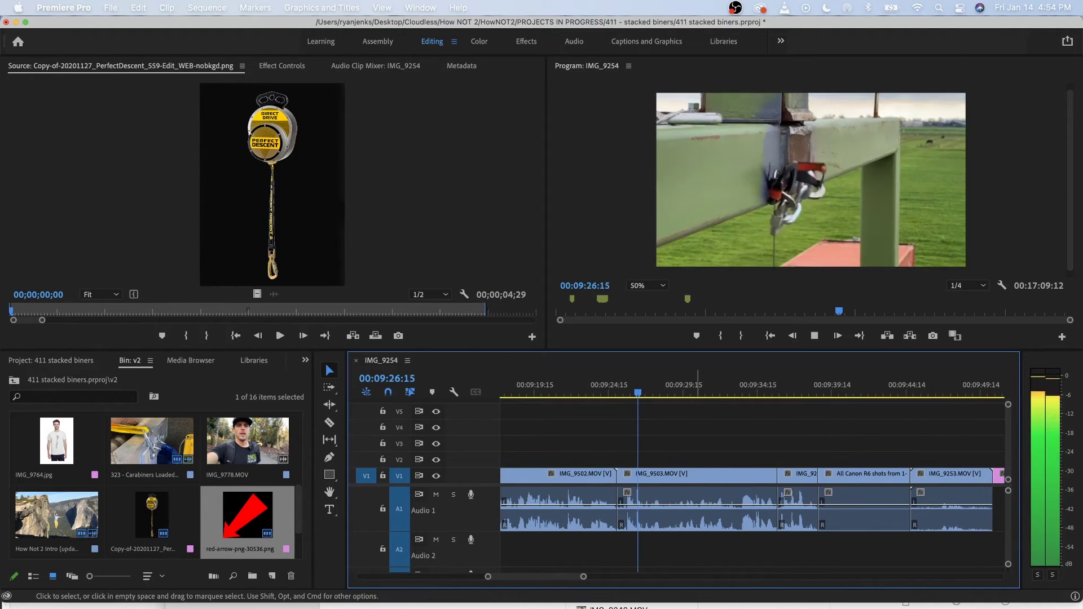
pyautogui.press('space')
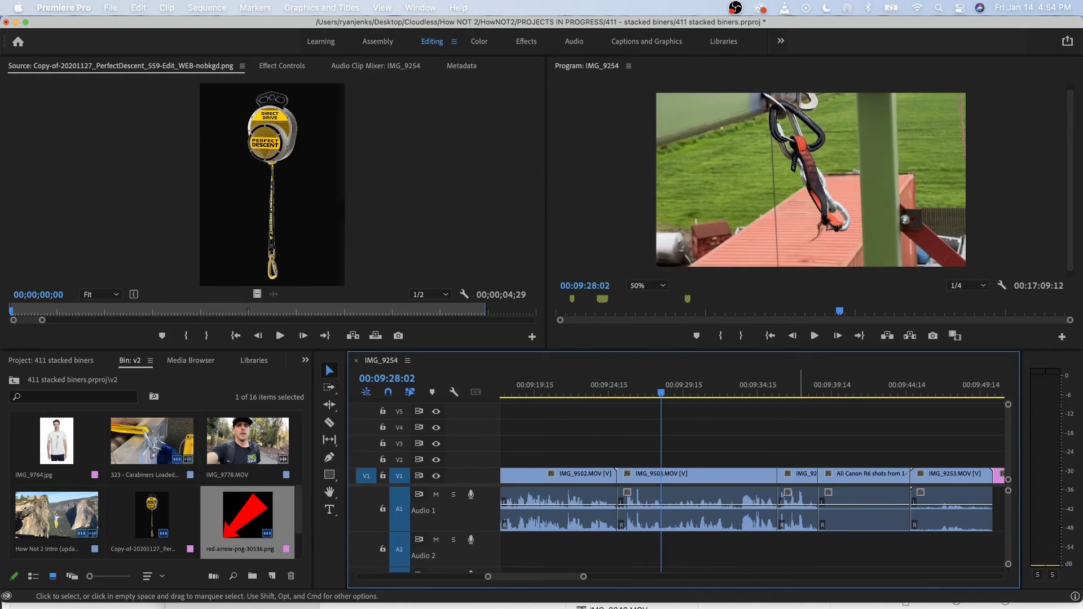
pyautogui.moveTo(798, 508); pyautogui.dragTo(681, 550)
pyautogui.press('space')
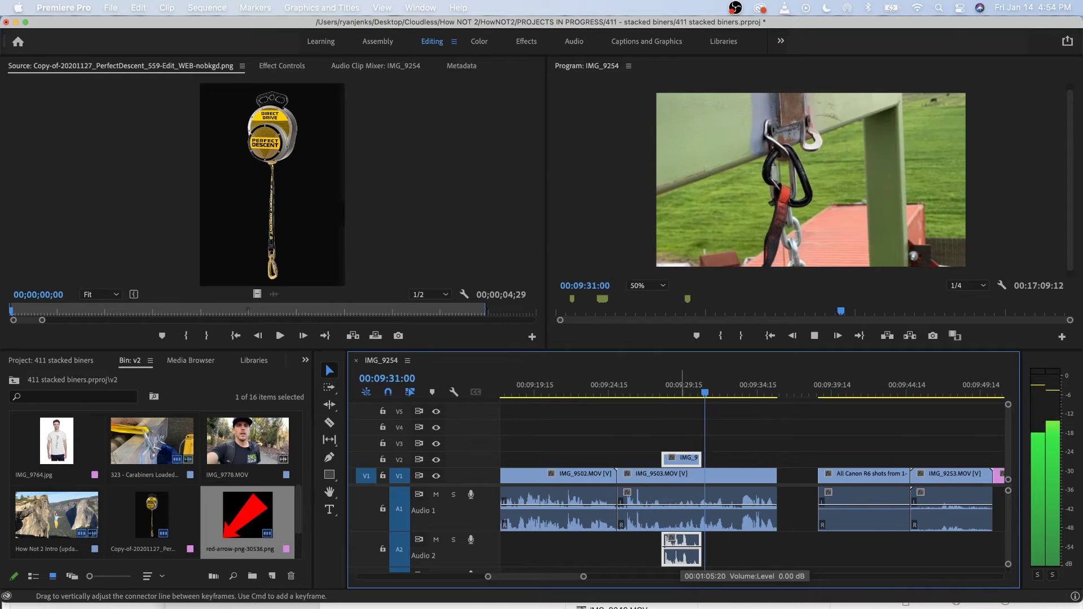
pyautogui.press('space')
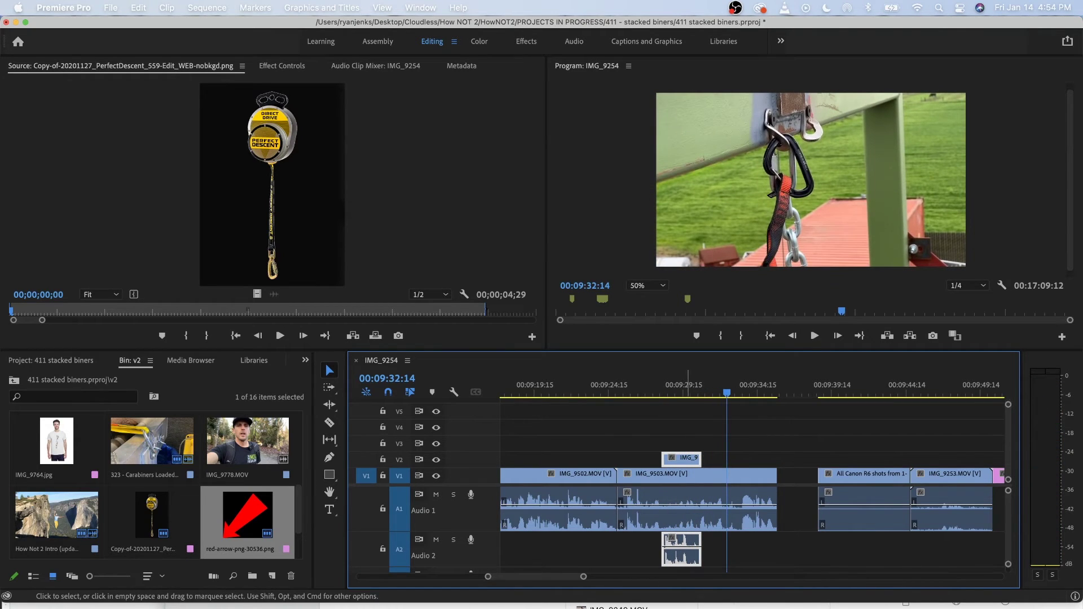
# Replay the IMG_9250.MOV overlay and shift it along V2 so that it starts at 00:09:30:20.
pyautogui.click(653, 388)
pyautogui.press('space')
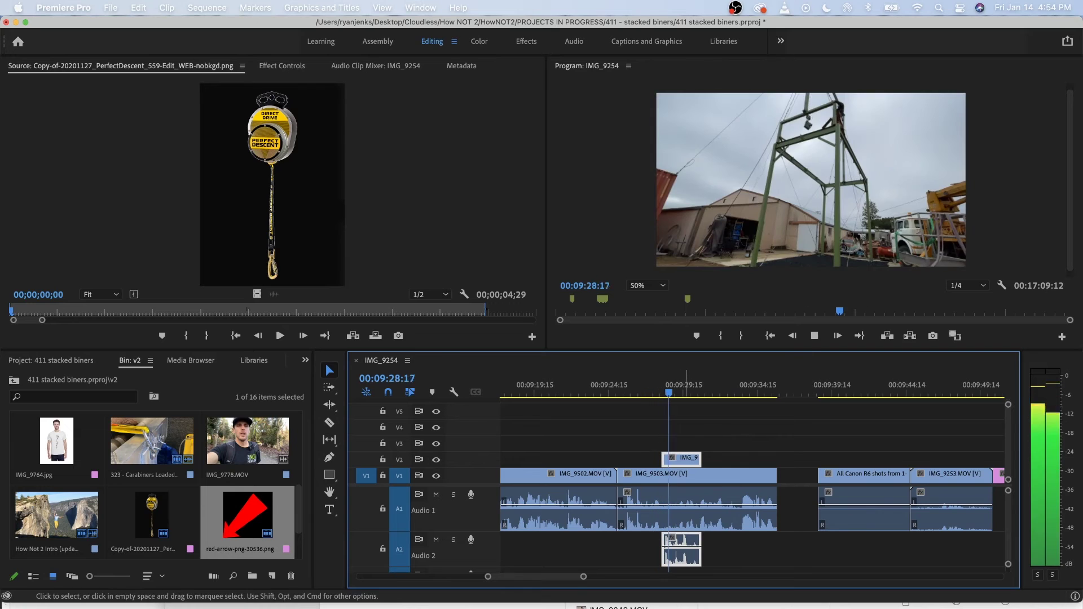
pyautogui.press('space')
pyautogui.moveTo(688, 461); pyautogui.dragTo(725, 462)
# Split IMG_9503.MOV at 00:09:29:04, align the start of the IMG_9250.MOV overlay with that cut, and play it back.
pyautogui.press('space')
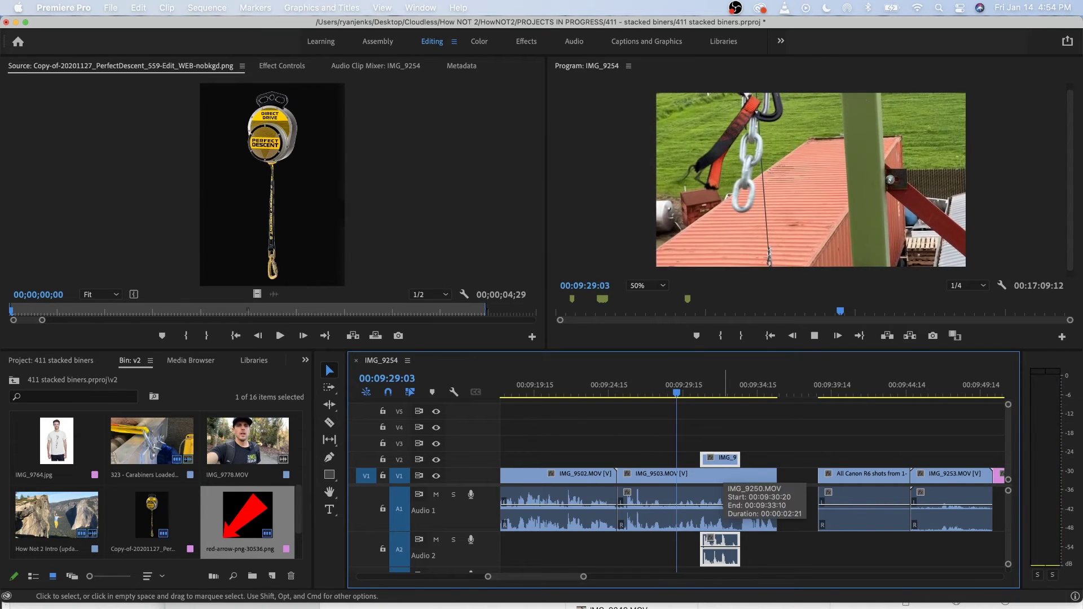
pyautogui.hotkey('shift', 'Left')
pyautogui.press('space')
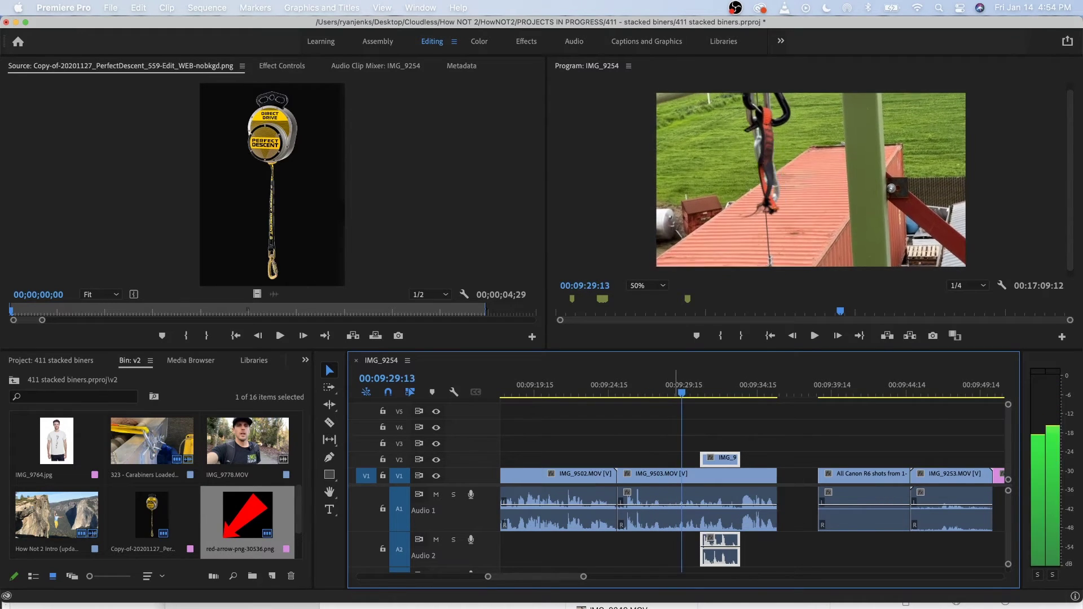
pyautogui.press('space')
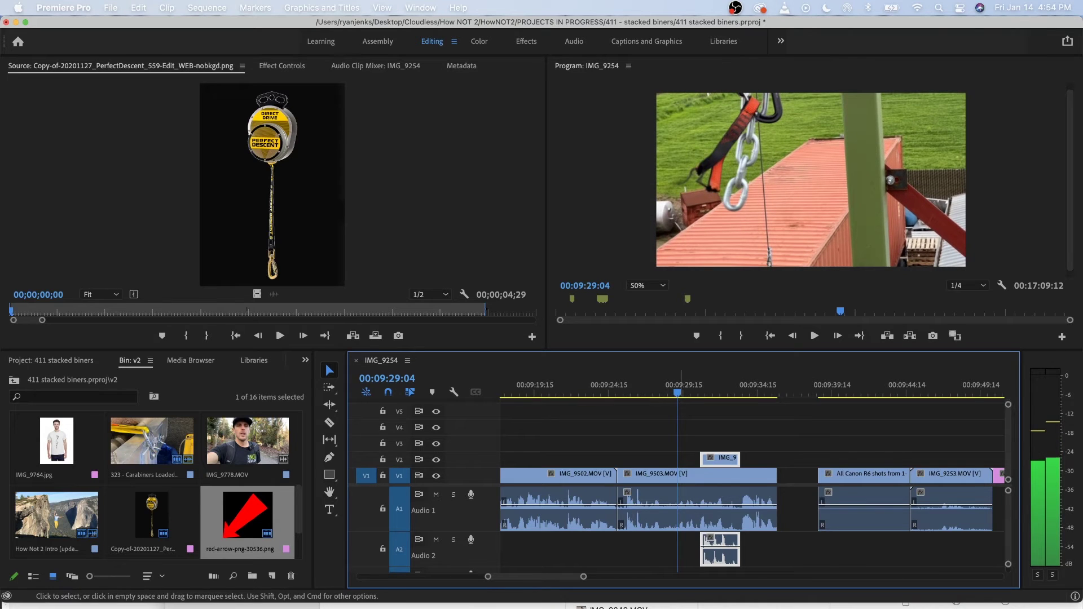
pyautogui.click(700, 504)
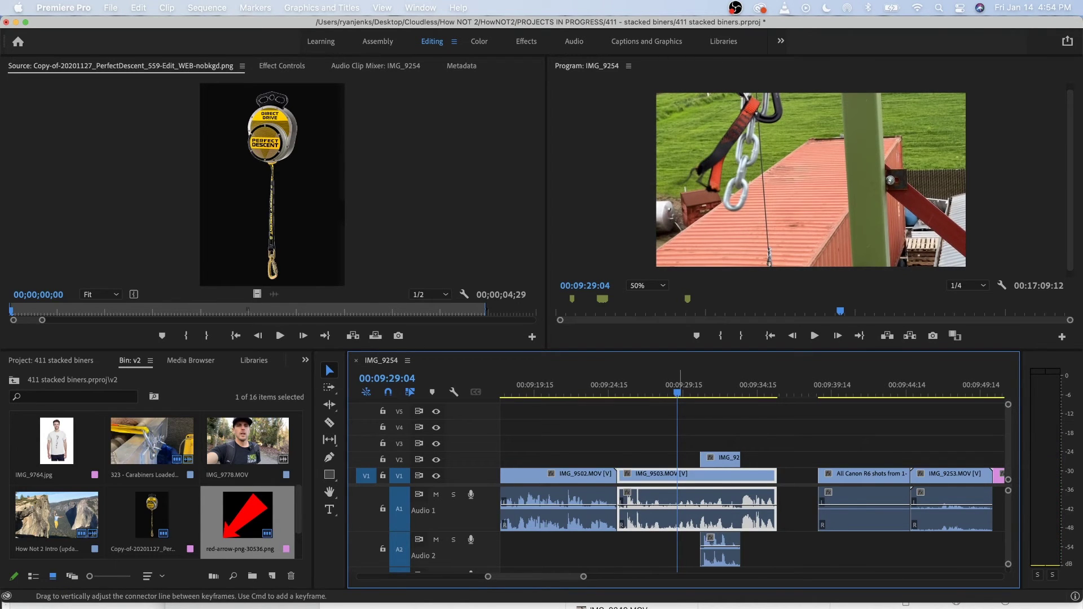
pyautogui.moveTo(733, 463); pyautogui.dragTo(709, 463)
pyautogui.press('space')
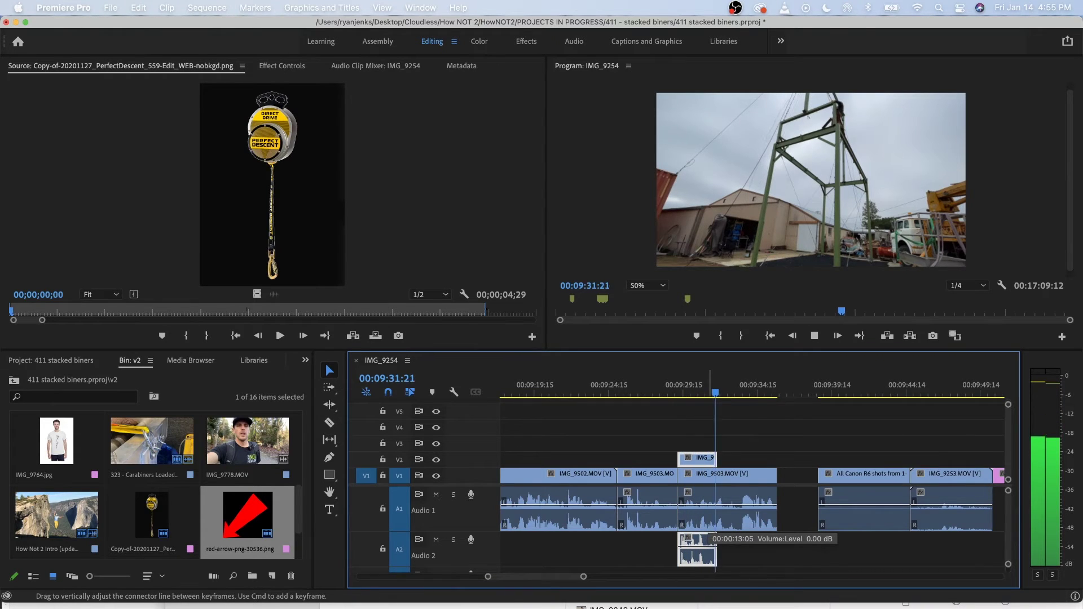
# Extend the end of the IMG_9250.MOV overlay to 00:09:32:17 and play around the edit.
pyautogui.press('space')
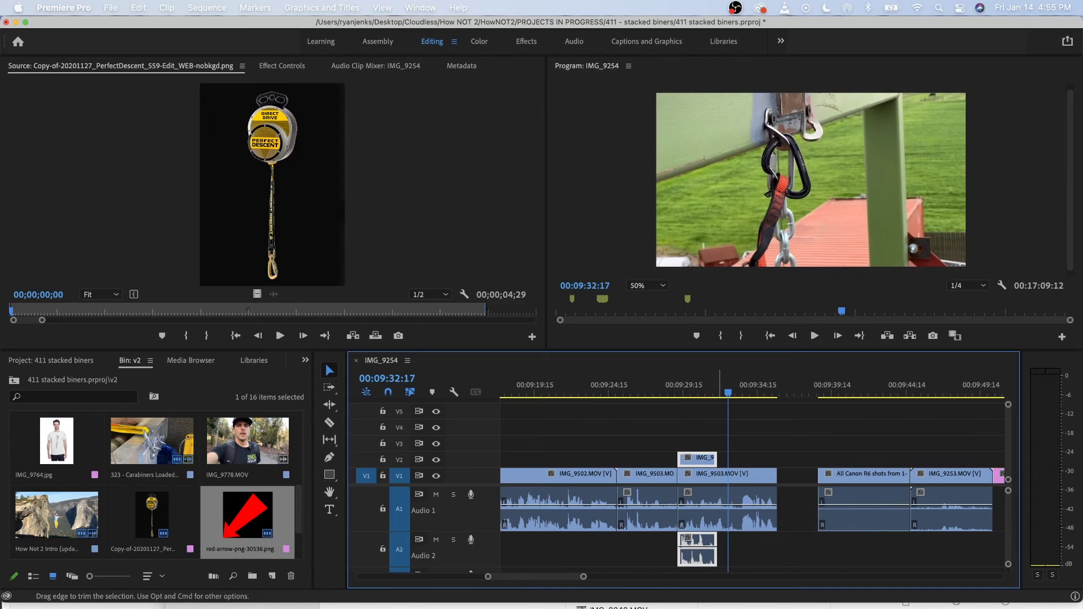
pyautogui.press('=')
pyautogui.press('=')
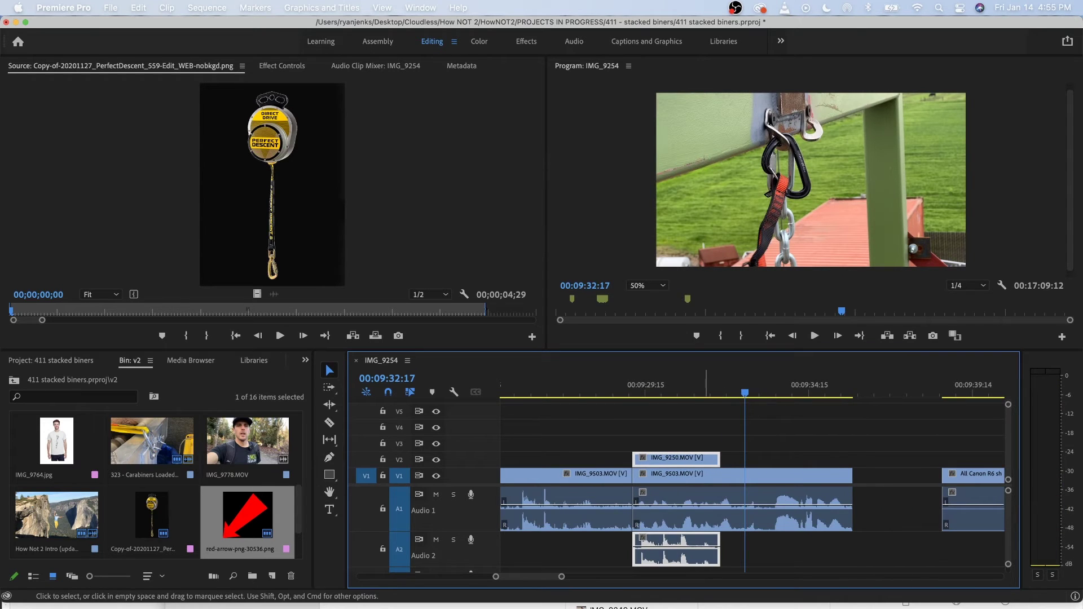
pyautogui.moveTo(719, 461); pyautogui.dragTo(633, 458)
pyautogui.hotkey('shift', 'k')
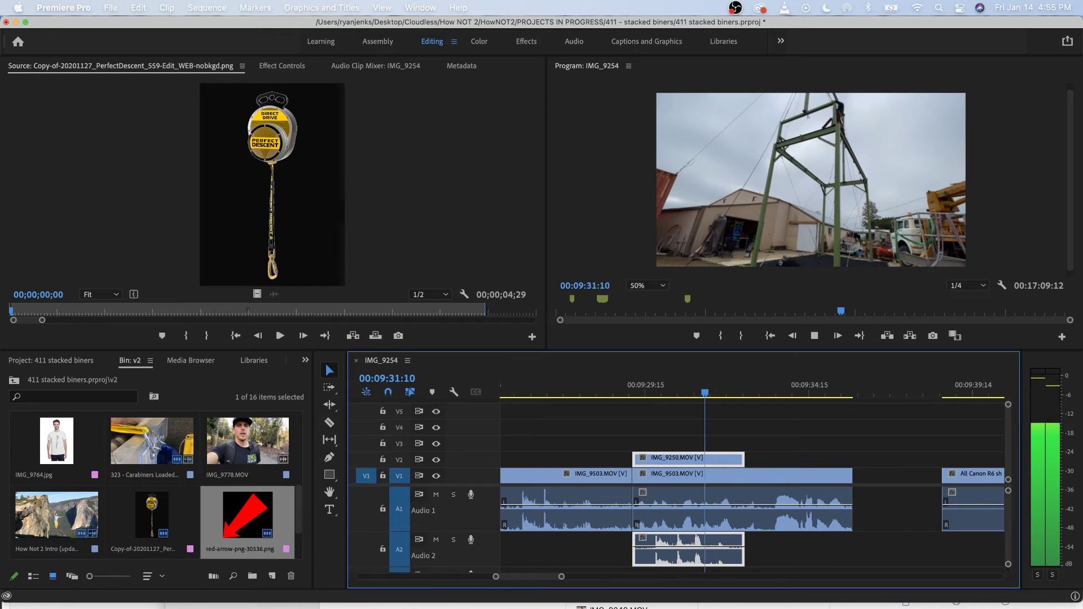
# Ripple delete the gap between IMG_9503.MOV and the All Canon R6 shots clip, and play back the join.
pyautogui.press('-')
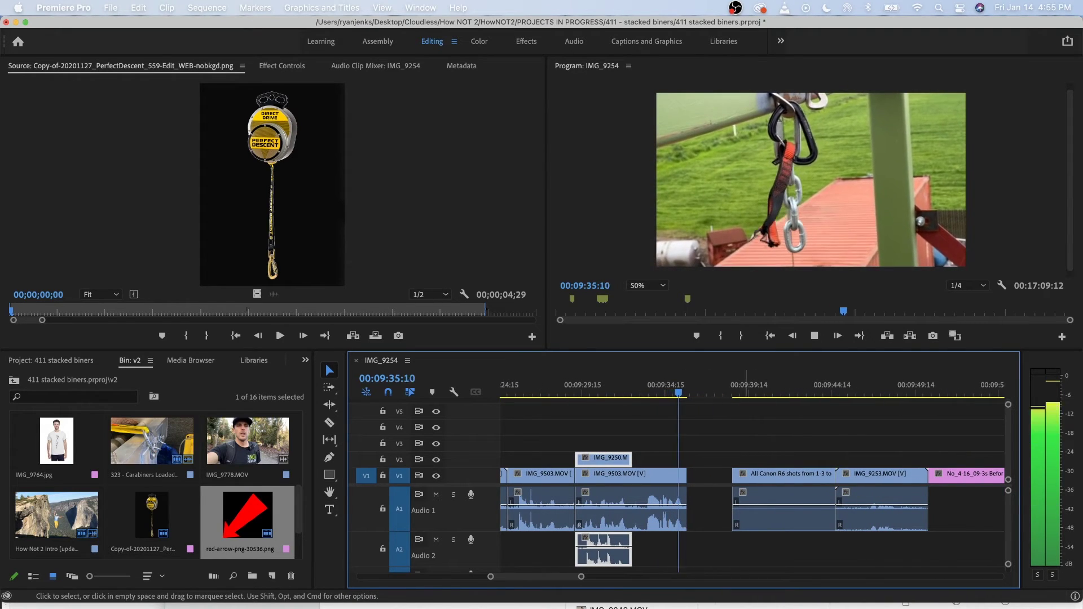
pyautogui.rightClick(710, 477)
pyautogui.click(734, 484)
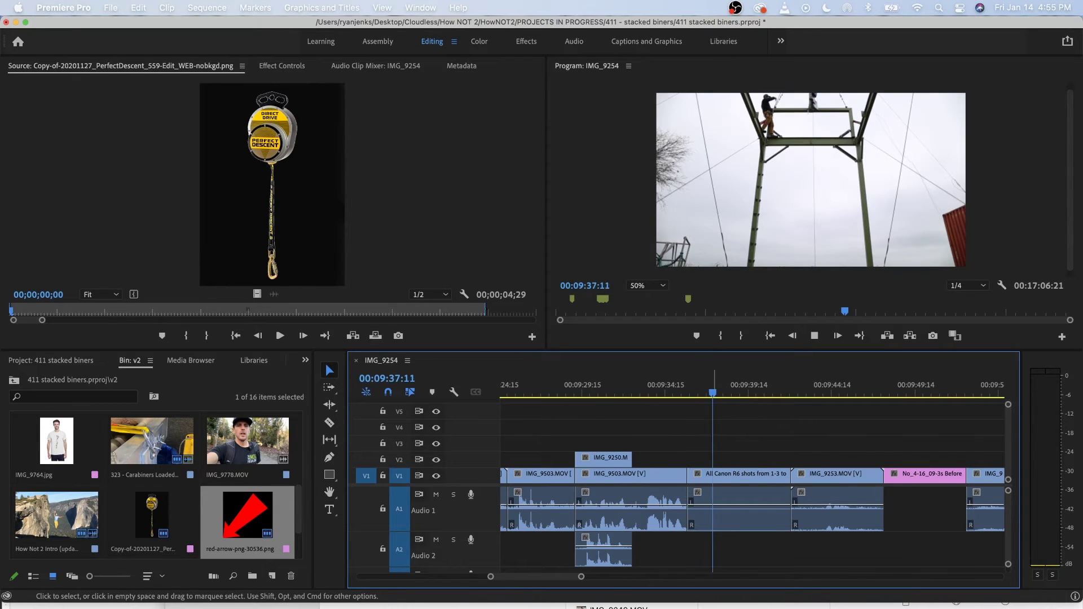
pyautogui.press('space')
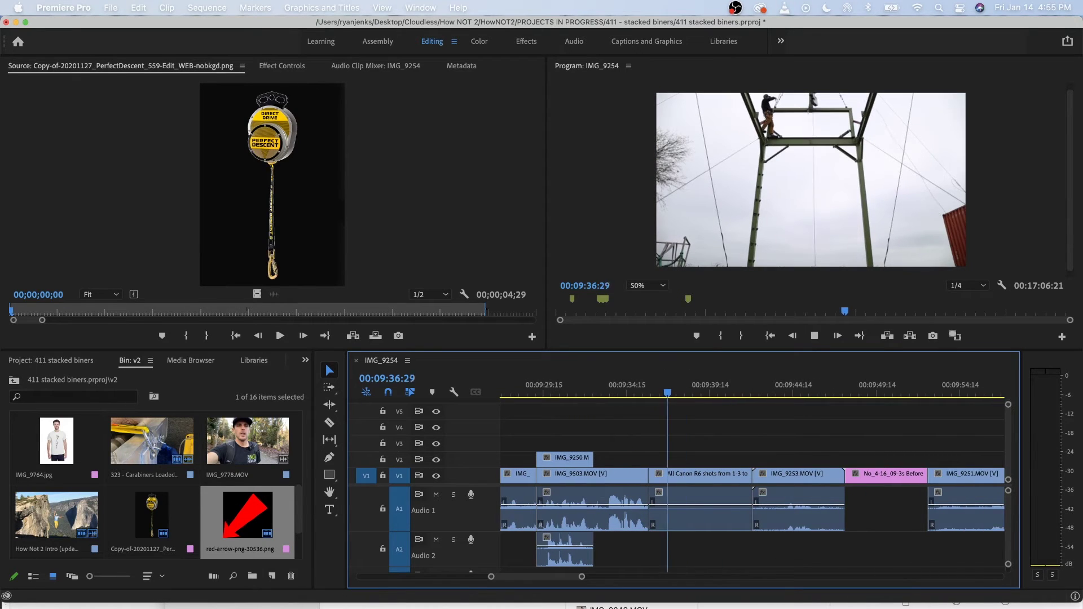
# Ripple delete the All Canon R6 shots clip's opening before 00:09:37:04, and trim the clip's end to 00:09:40:06.
pyautogui.click(699, 507)
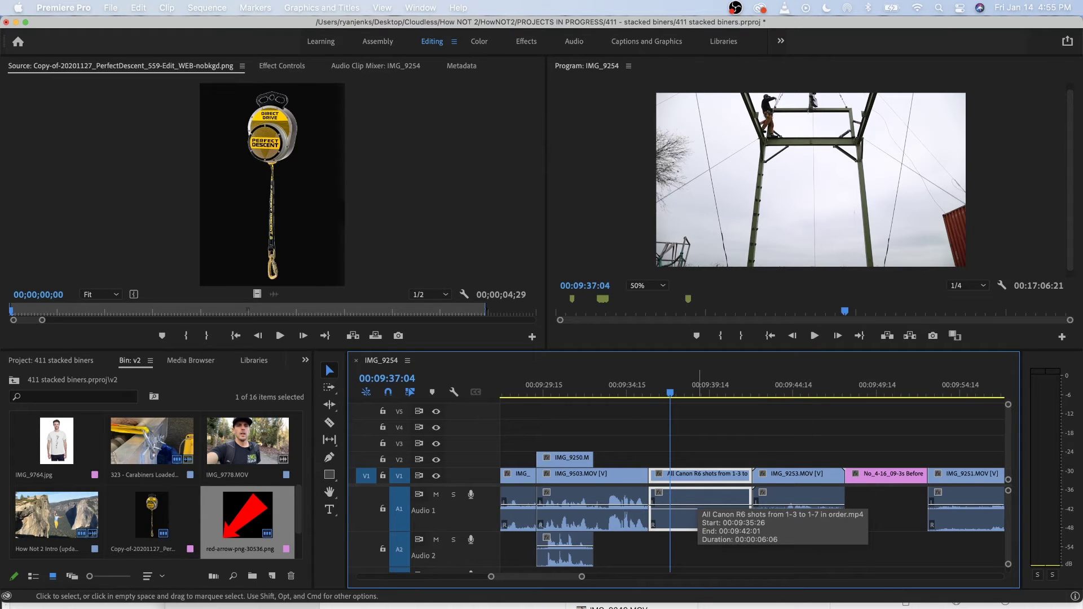
pyautogui.press('super+k')
pyautogui.hotkey('shift', 'Delete')
pyautogui.press('space')
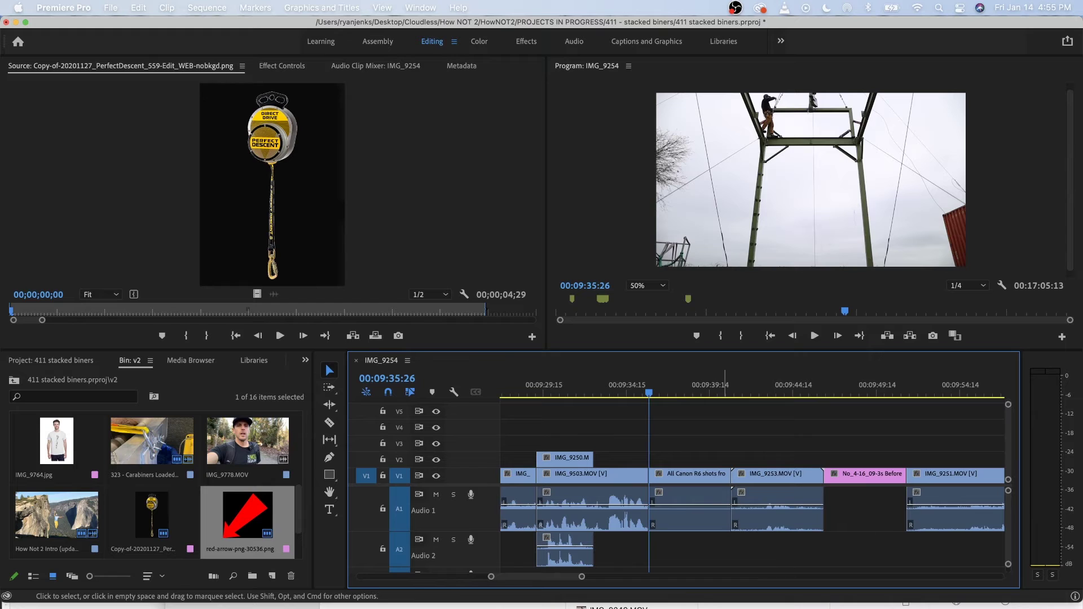
pyautogui.press('j')
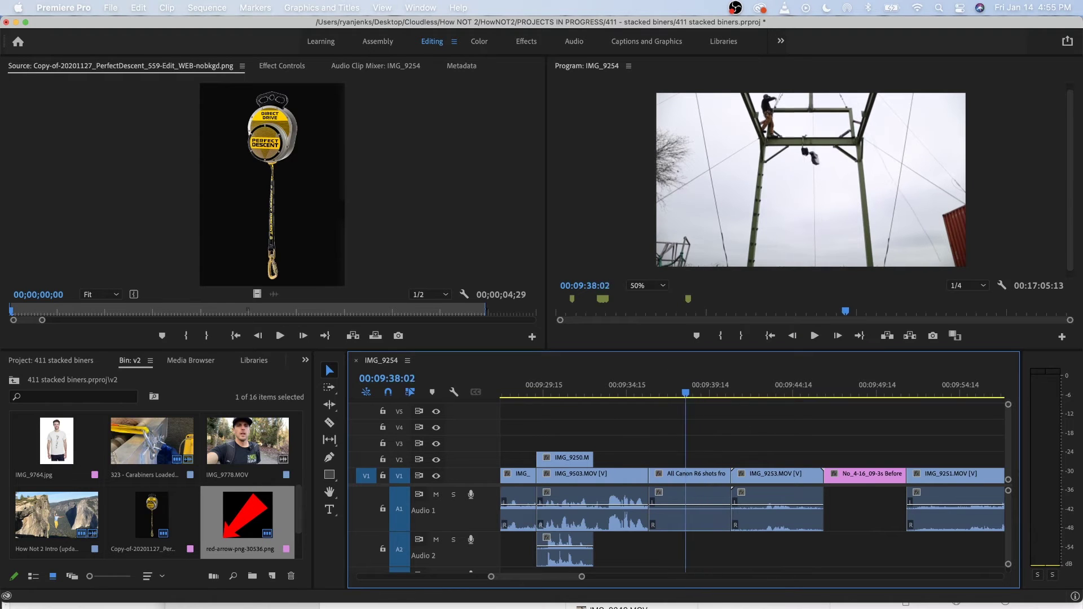
pyautogui.press('l')
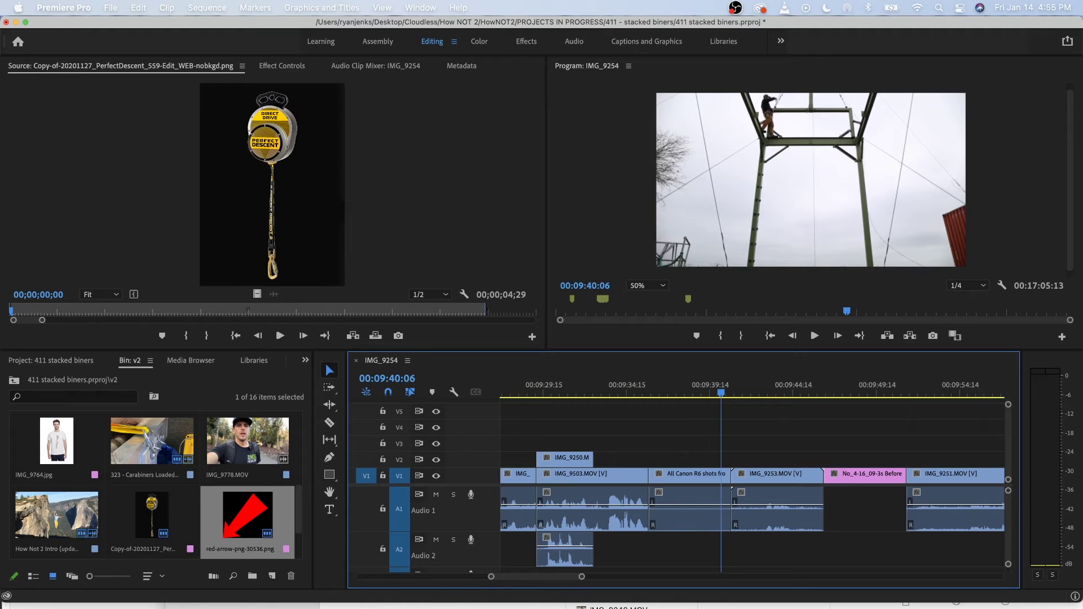
pyautogui.hotkey('alt', 'w')
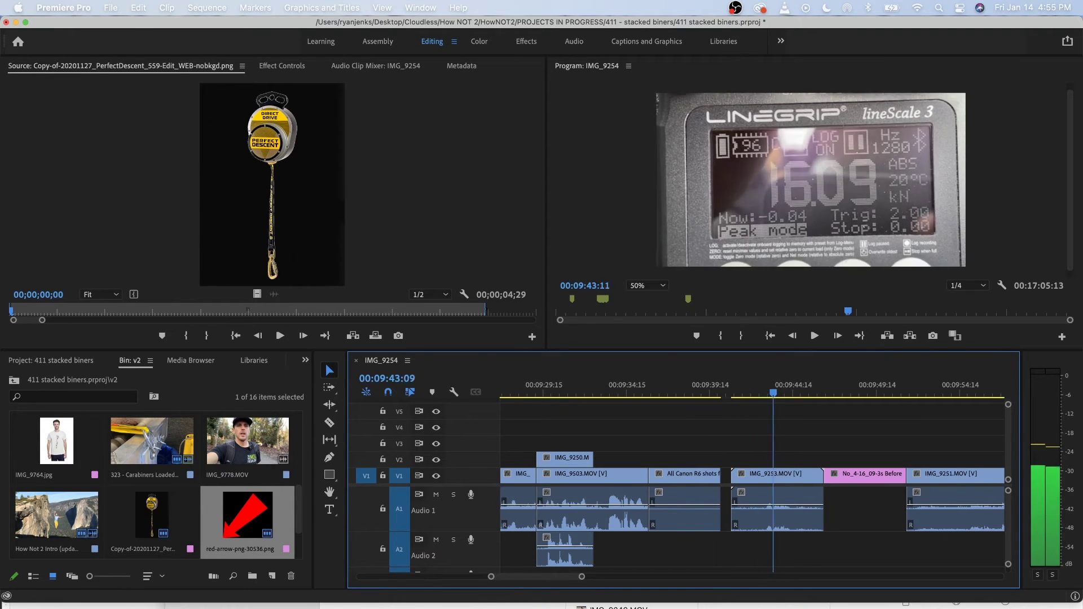
# Overlay IMG_9253.MOV without its audio on V2, fitted to the full length of the All Canon R6 shots clip.
pyautogui.press('k')
pyautogui.press('d')
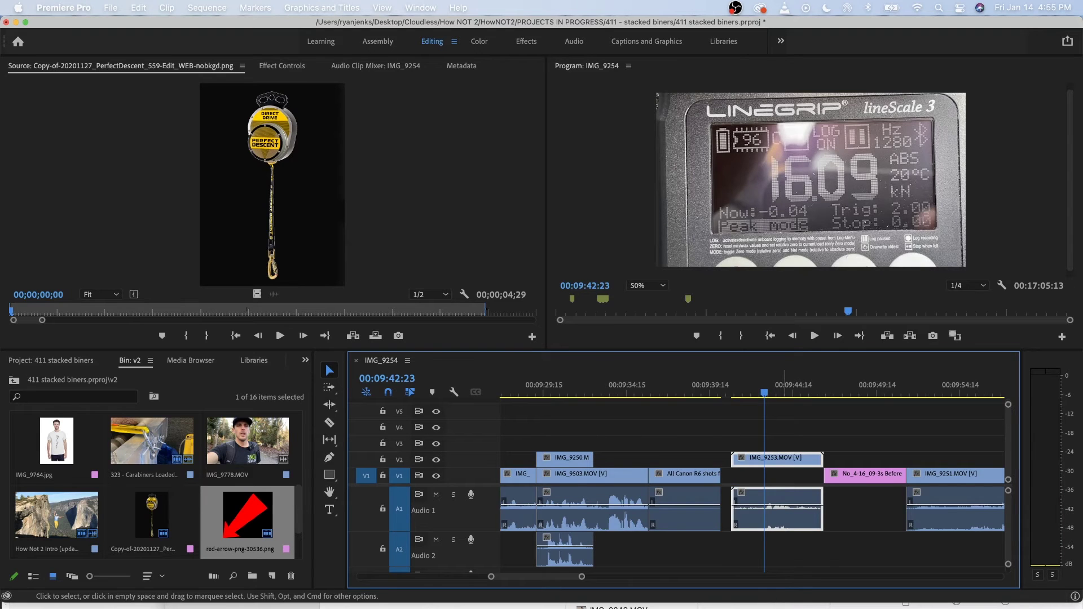
pyautogui.moveTo(785, 474); pyautogui.dragTo(714, 457)
pyautogui.rightClick(710, 545)
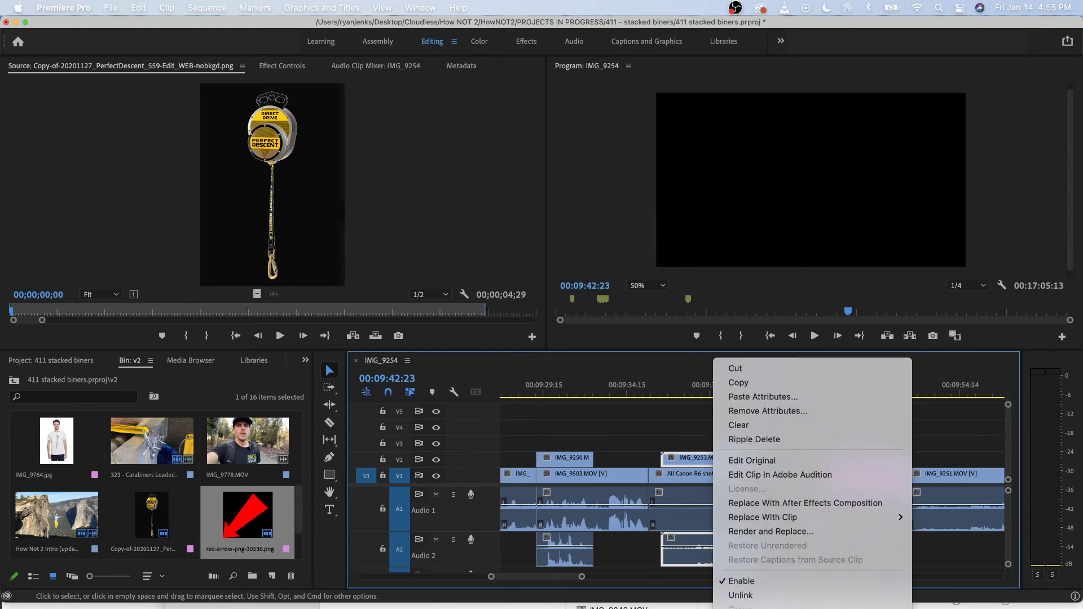
pyautogui.click(740, 524)
pyautogui.click(734, 544)
pyautogui.press('Delete')
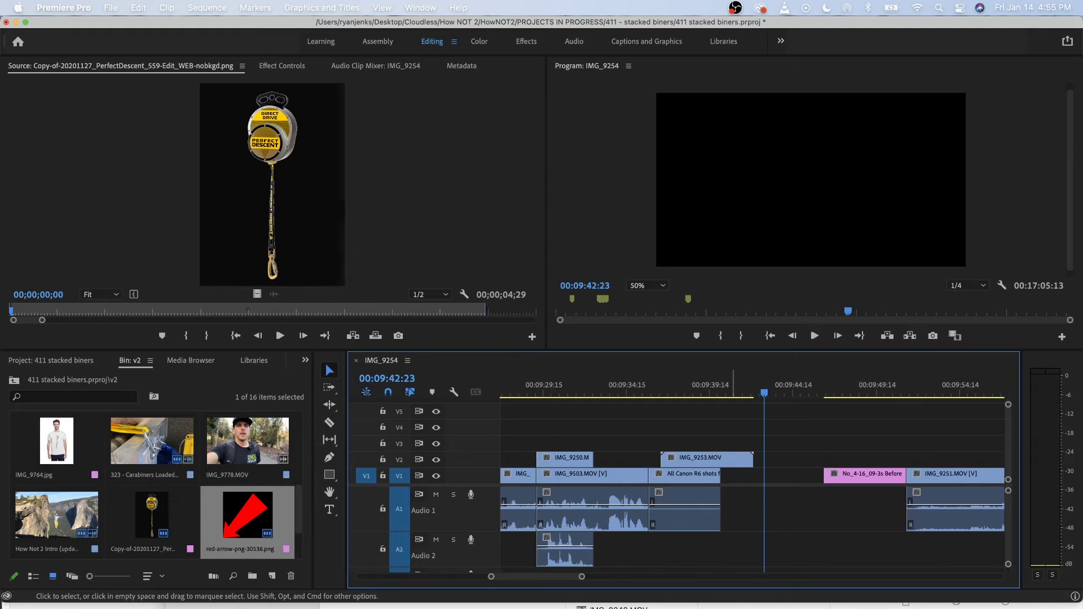
pyautogui.moveTo(720, 458)
pyautogui.mouseDown()
pyautogui.moveTo(708, 459)
pyautogui.moveTo(720, 460)
pyautogui.mouseUp()
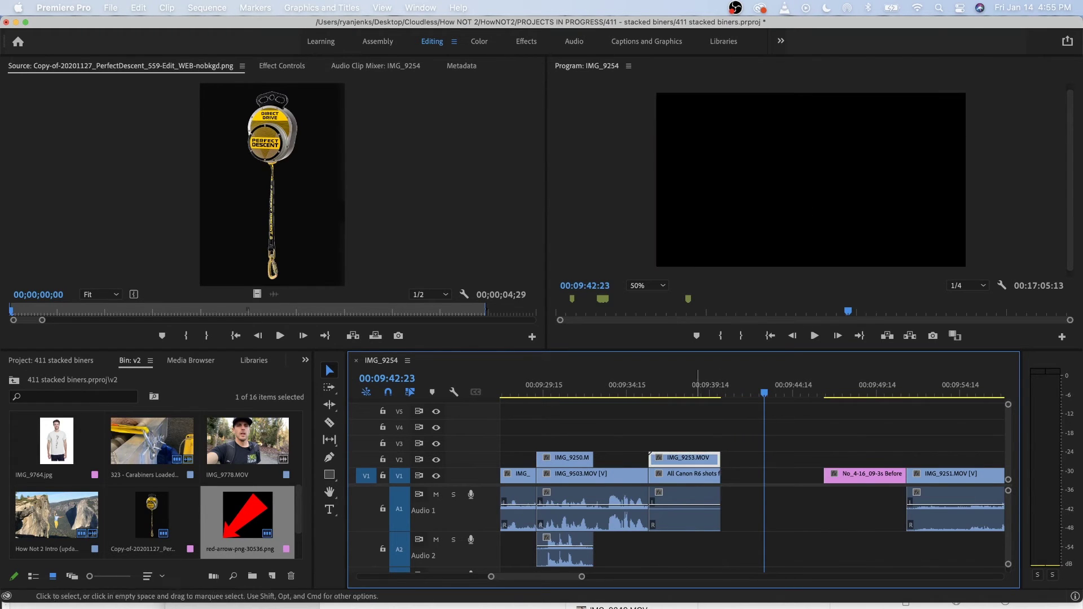
# Scale the IMG_9253.MOV overlay down to under half the frame width and place it in the image's upper-left corner.
pyautogui.press('Up')
pyautogui.press('Up')
pyautogui.click(903, 231)
pyautogui.moveTo(965, 266); pyautogui.dragTo(892, 225)
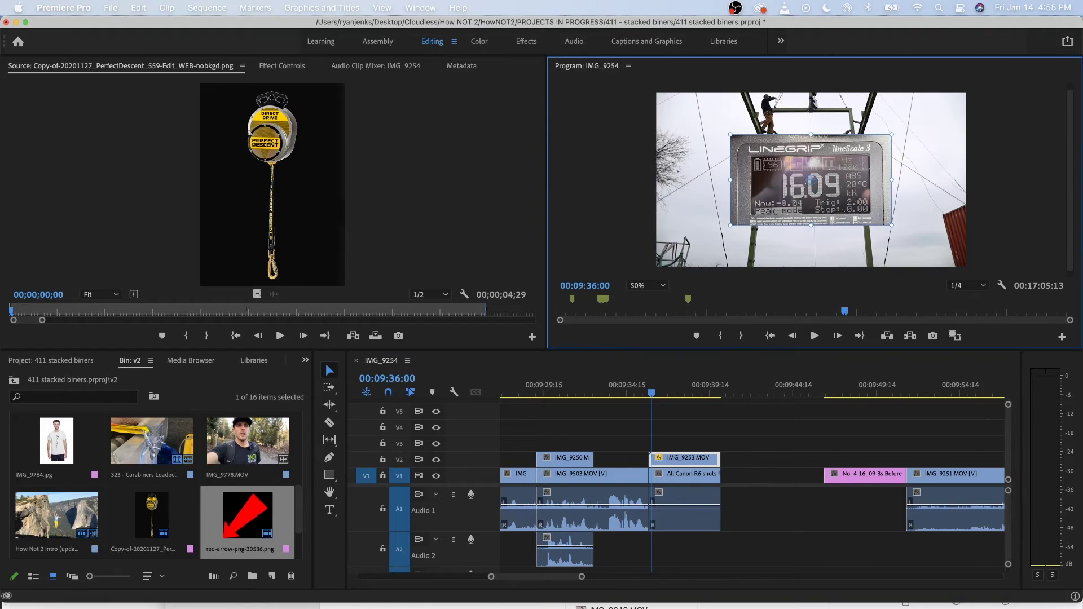
pyautogui.moveTo(811, 179); pyautogui.dragTo(716, 125)
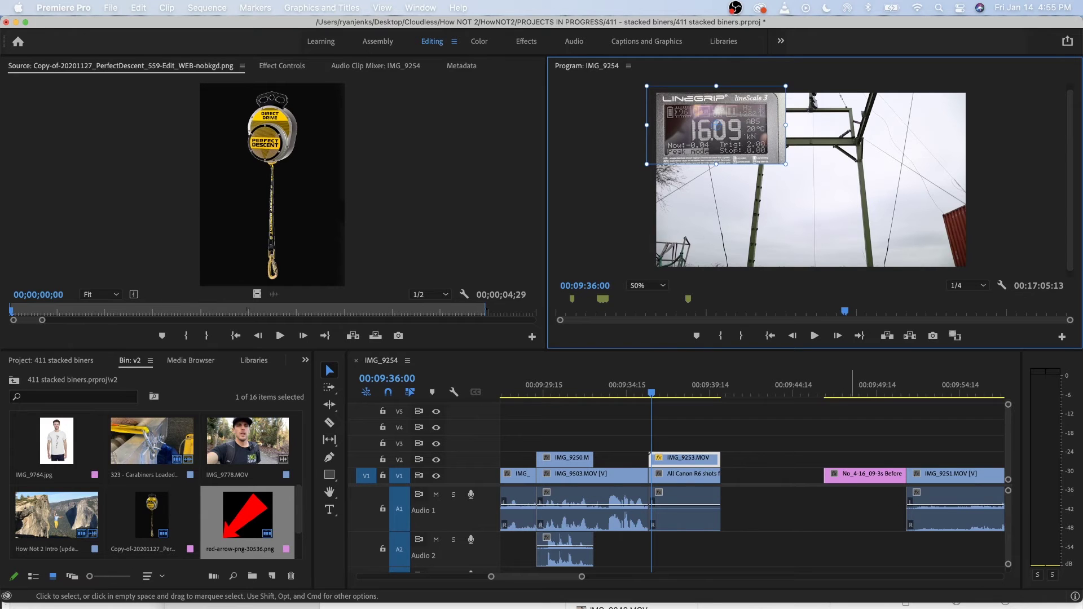
# Move the No_4-16_09-3s Before Peak graph onto V3 above IMG_9253.MOV and trim its end to match the clips below.
pyautogui.moveTo(864, 475); pyautogui.dragTo(700, 443)
pyautogui.press('=')
pyautogui.press('=')
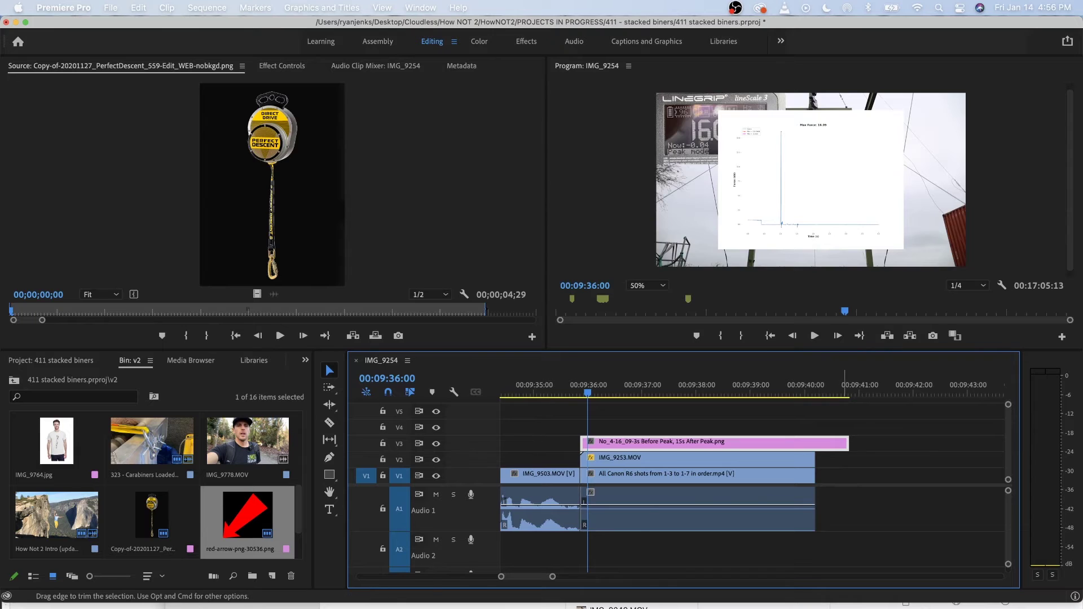
pyautogui.moveTo(849, 443); pyautogui.dragTo(815, 443)
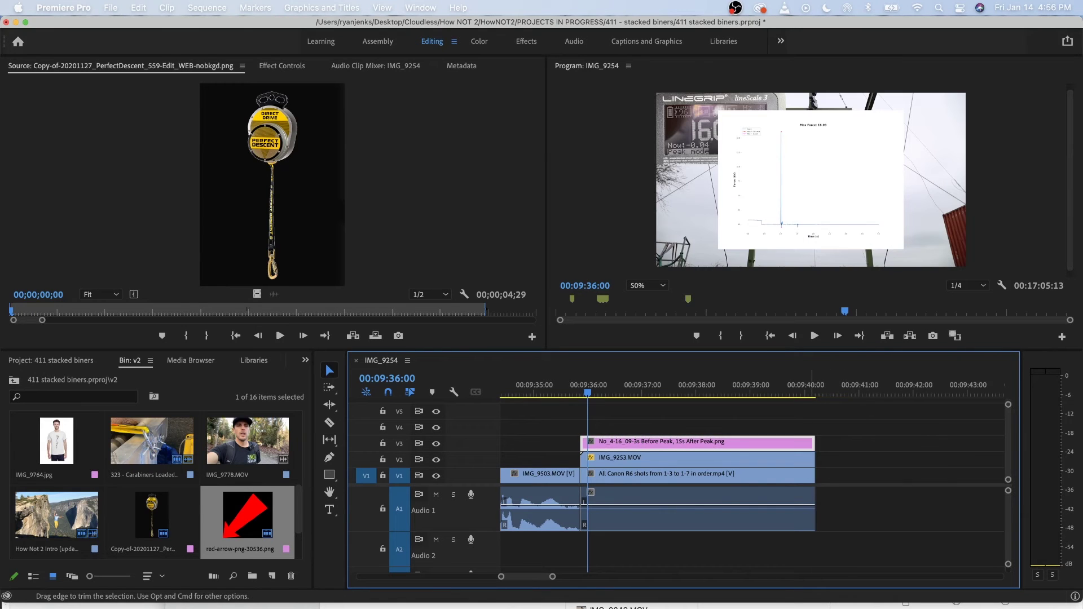
# Scale down the force graph and place it in the upper-right corner of the image.
pyautogui.hotkey('shift', '4')
pyautogui.doubleClick(846, 198)
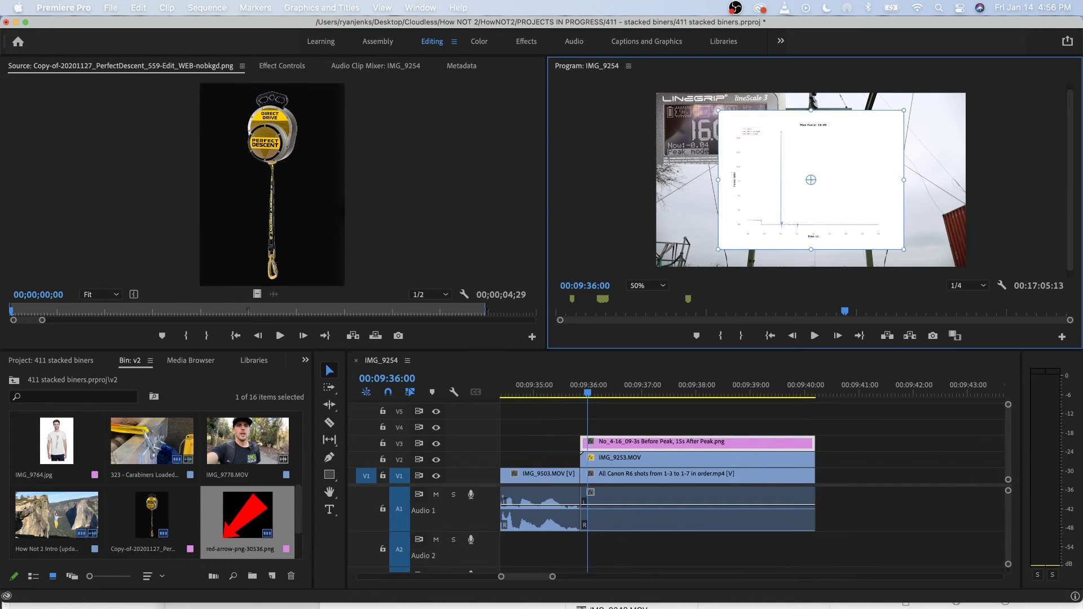
pyautogui.moveTo(904, 250); pyautogui.dragTo(866, 220)
pyautogui.moveTo(811, 180); pyautogui.dragTo(915, 130)
# Lower the IMG_9253.MOV inset slightly within the frame, and play back the composite from 00:09:35:17.
pyautogui.click(717, 129)
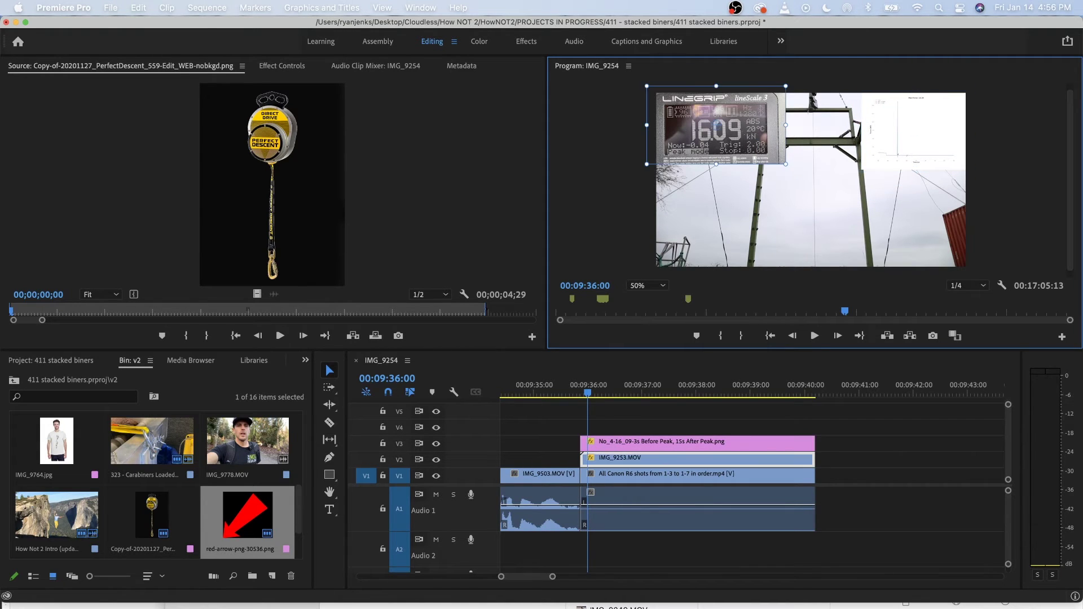
pyautogui.moveTo(717, 125); pyautogui.dragTo(717, 129)
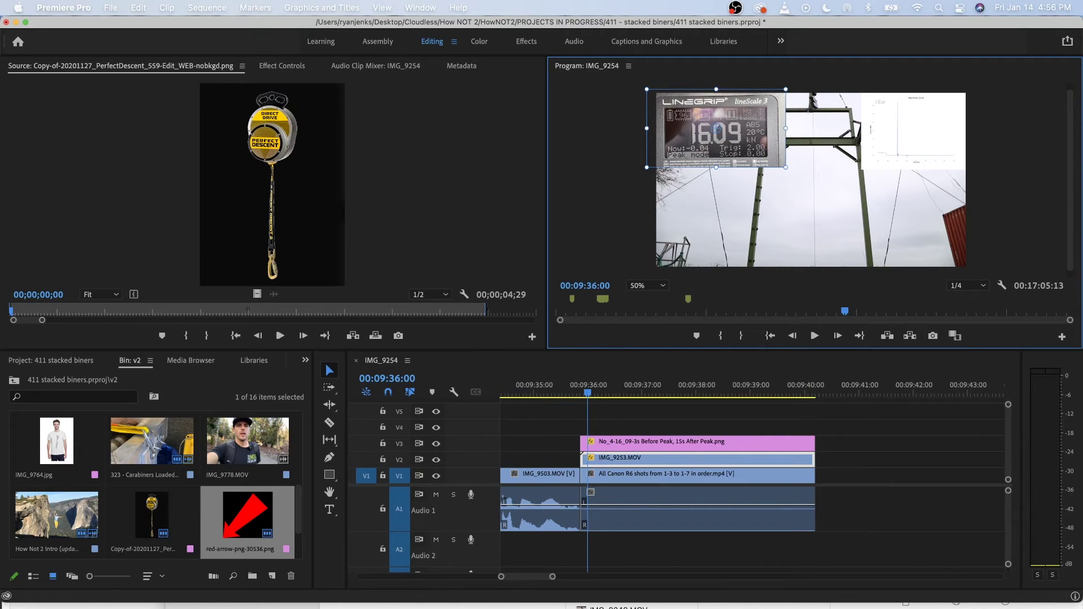
pyautogui.press('super+s')
pyautogui.hotkey('shift', 'Left')
pyautogui.hotkey('shift', 'Left')
pyautogui.press('Left')
pyautogui.press('Left')
pyautogui.press('Left')
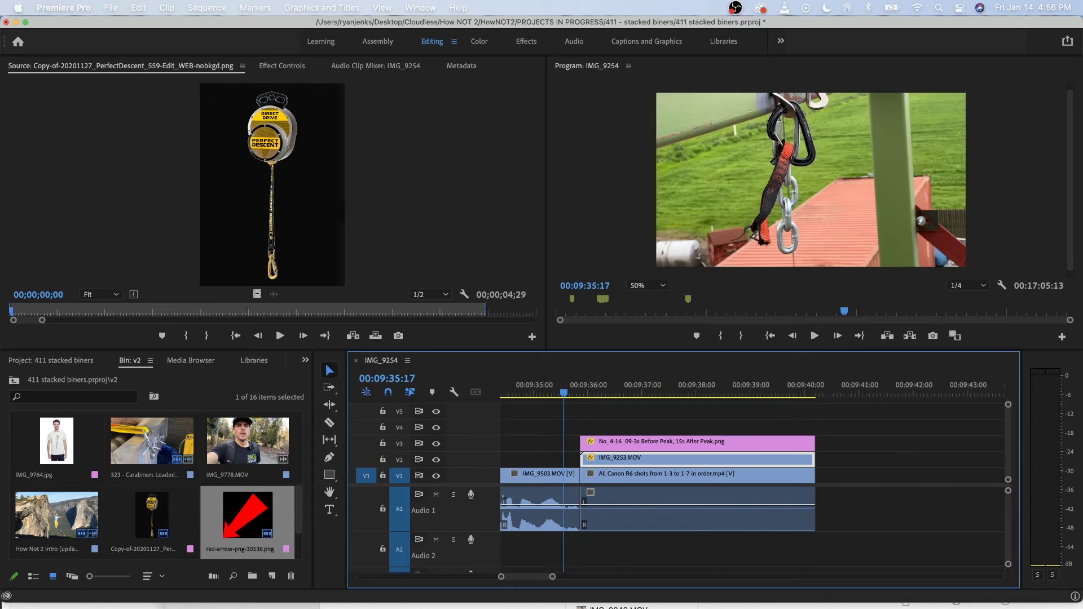
pyautogui.press('space')
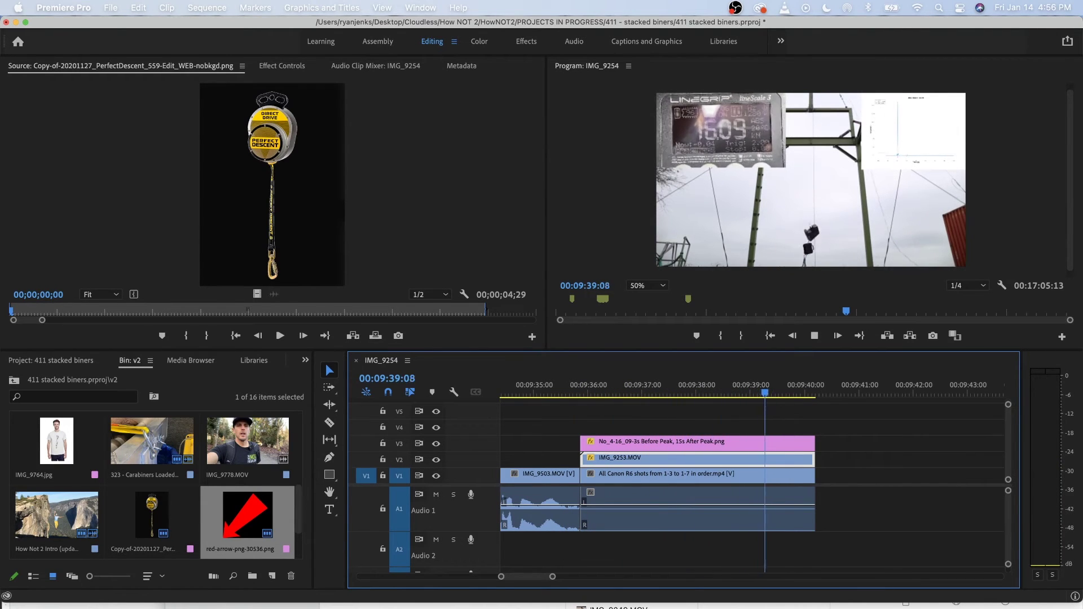
pyautogui.press('-')
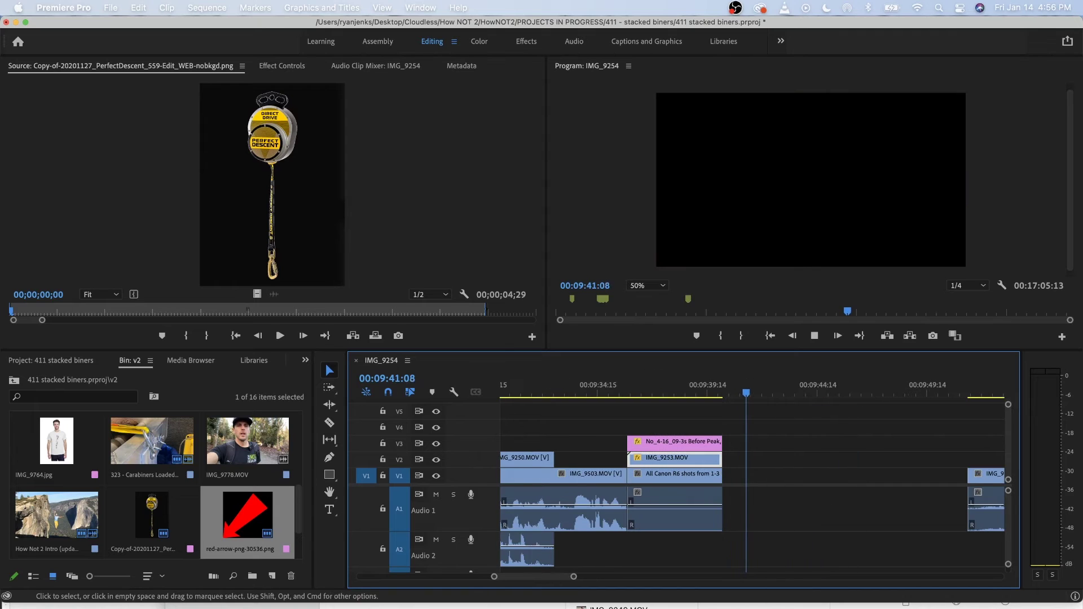
# Ripple delete the V1 gap before IMG_9251.MOV and play back the join.
pyautogui.press('space')
pyautogui.rightClick(827, 477)
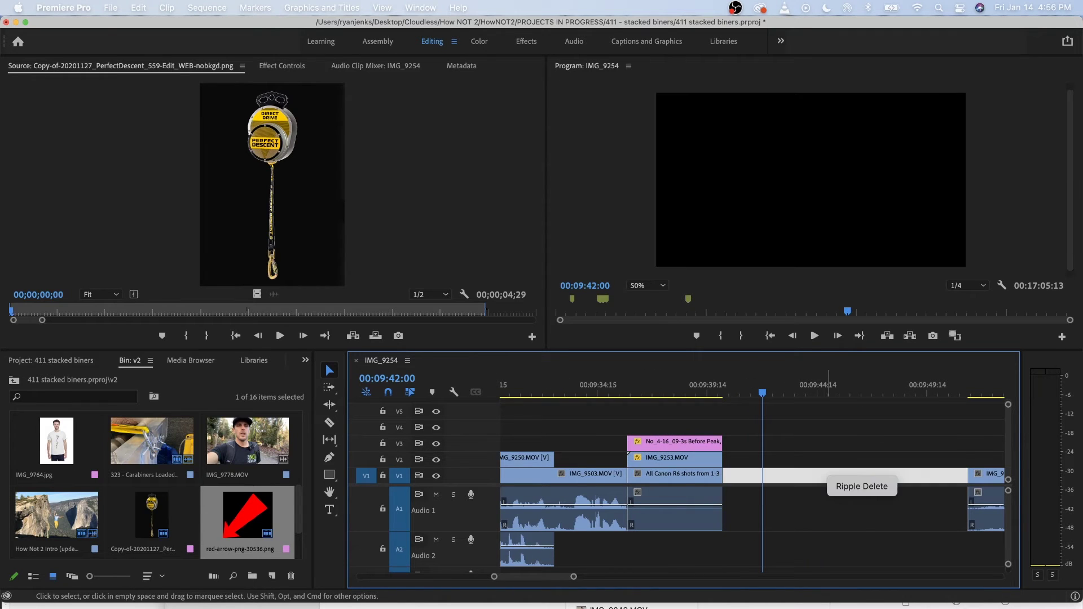
pyautogui.click(853, 487)
pyautogui.press('space')
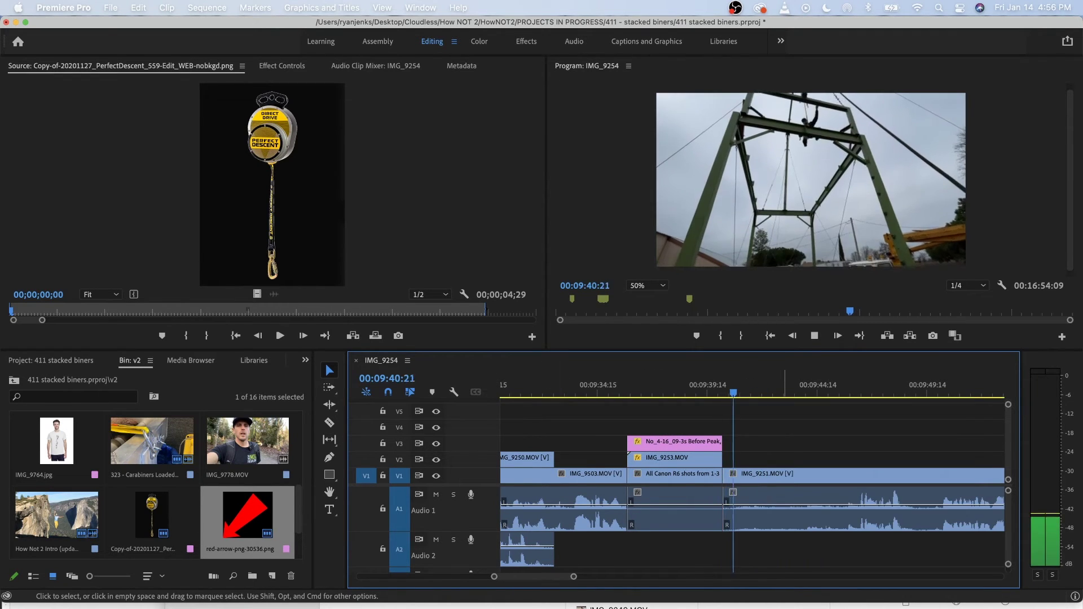
# Cut IMG_9251.MOV at 00:09:40:19, ripple delete its short opening piece, and play back the remaining footage.
pyautogui.press('space')
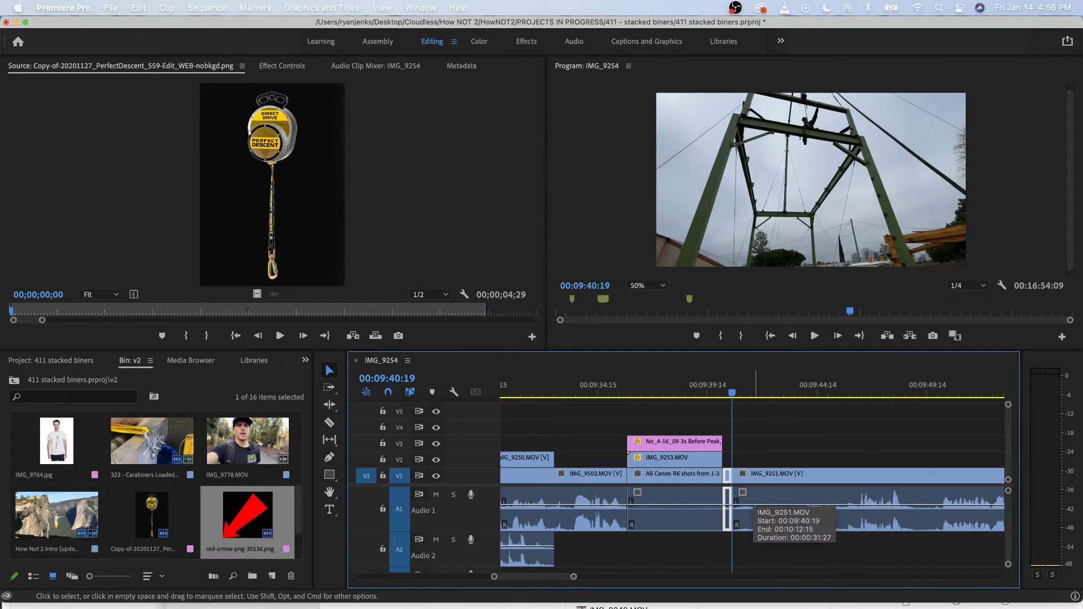
pyautogui.press('Up')
pyautogui.press('-')
pyautogui.press('space')
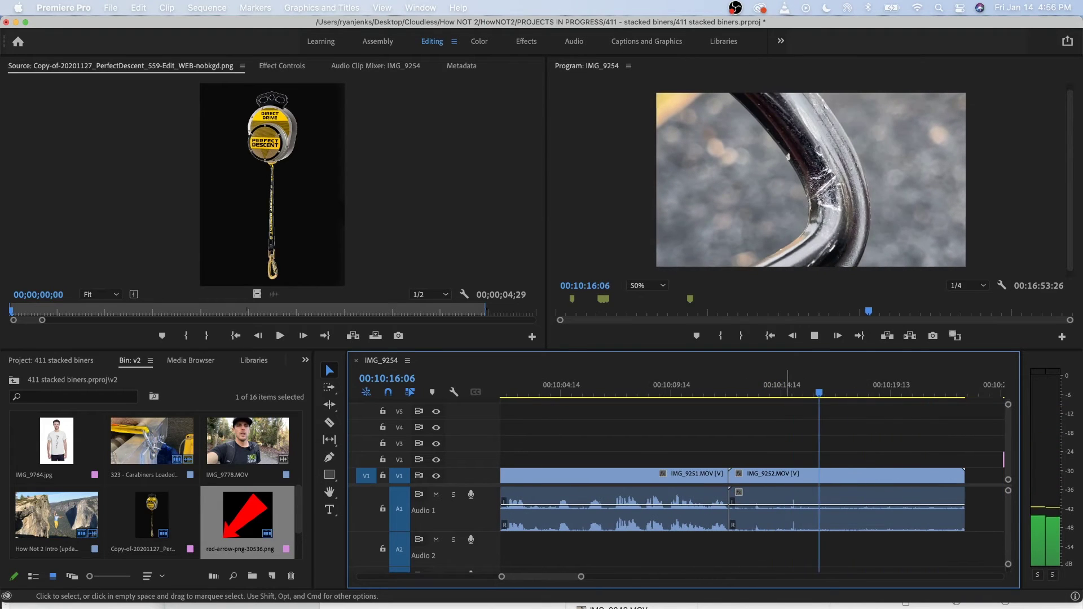
# Unlink and delete the audio of IMG_9252.MOV, and move its video onto V3 above the end of IMG_9251.MOV.
pyautogui.press('space')
pyautogui.moveTo(780, 386); pyautogui.dragTo(752, 386)
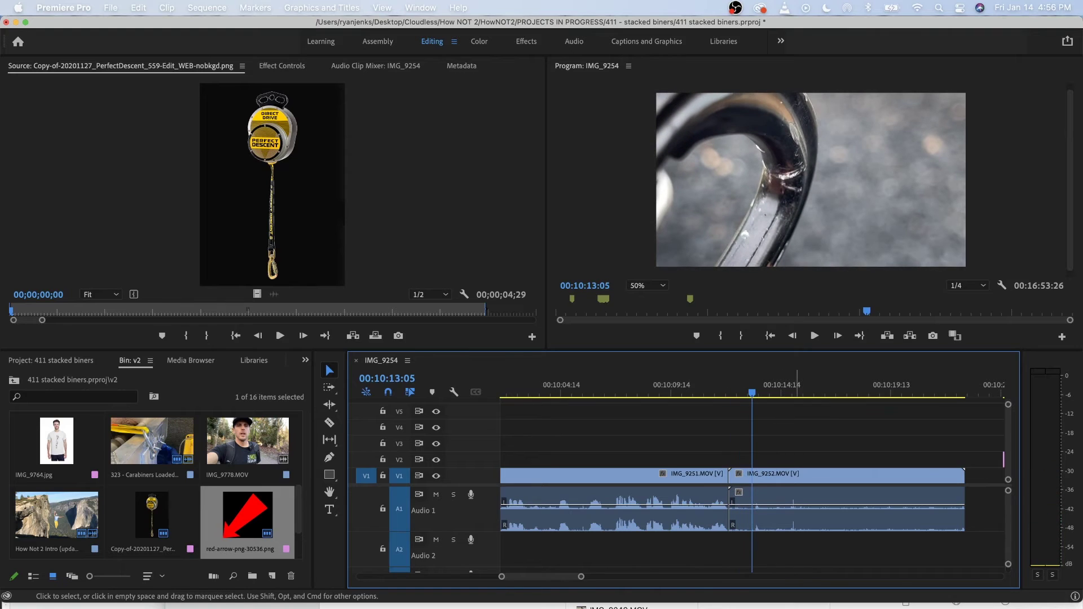
pyautogui.rightClick(801, 494)
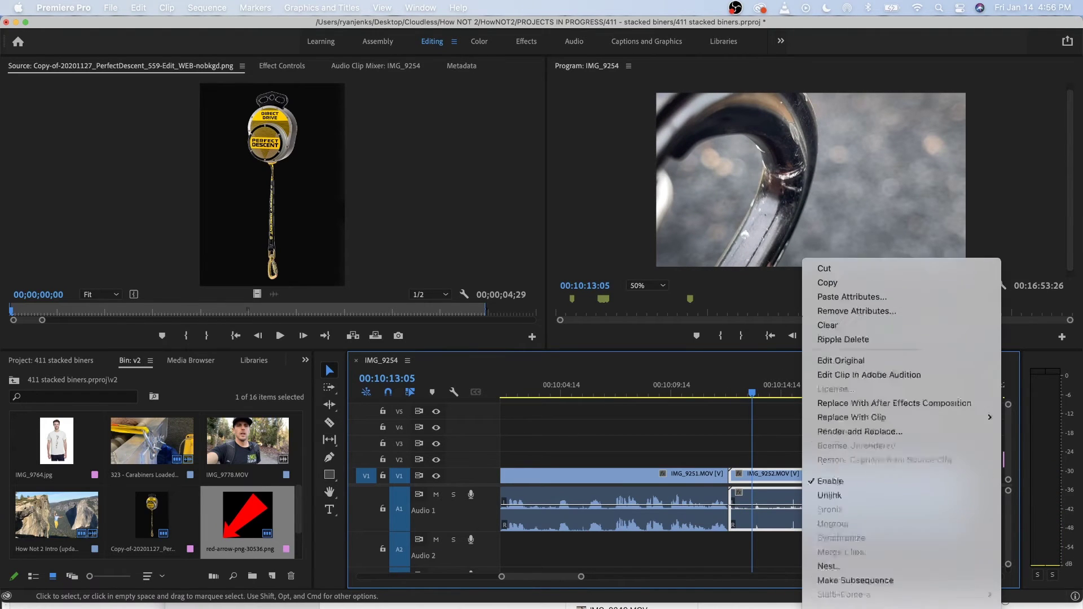
pyautogui.click(829, 467)
pyautogui.click(846, 511)
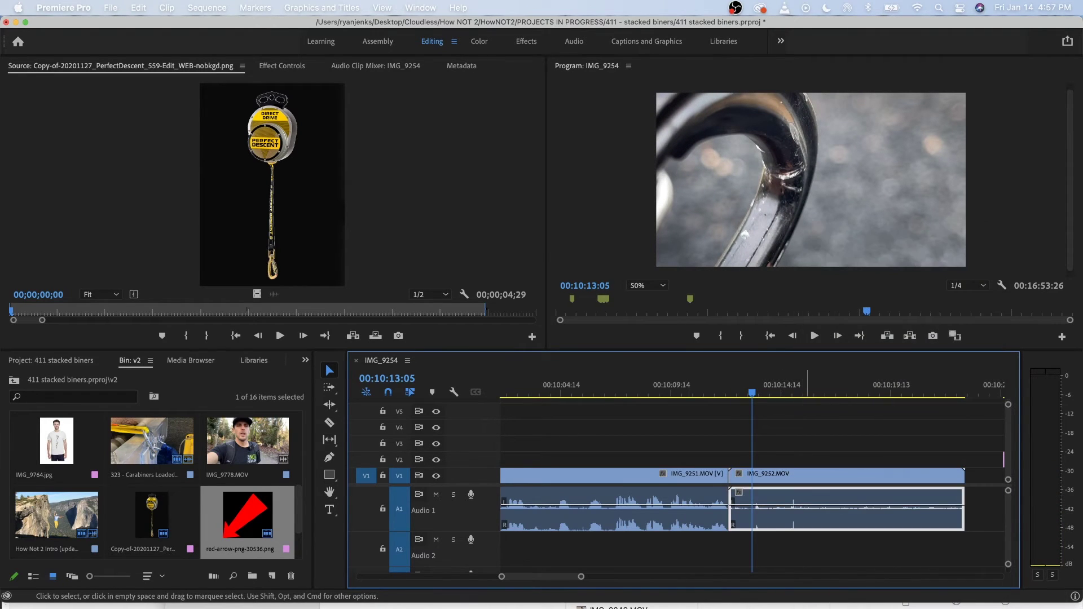
pyautogui.press('Delete')
pyautogui.moveTo(806, 476); pyautogui.dragTo(607, 444)
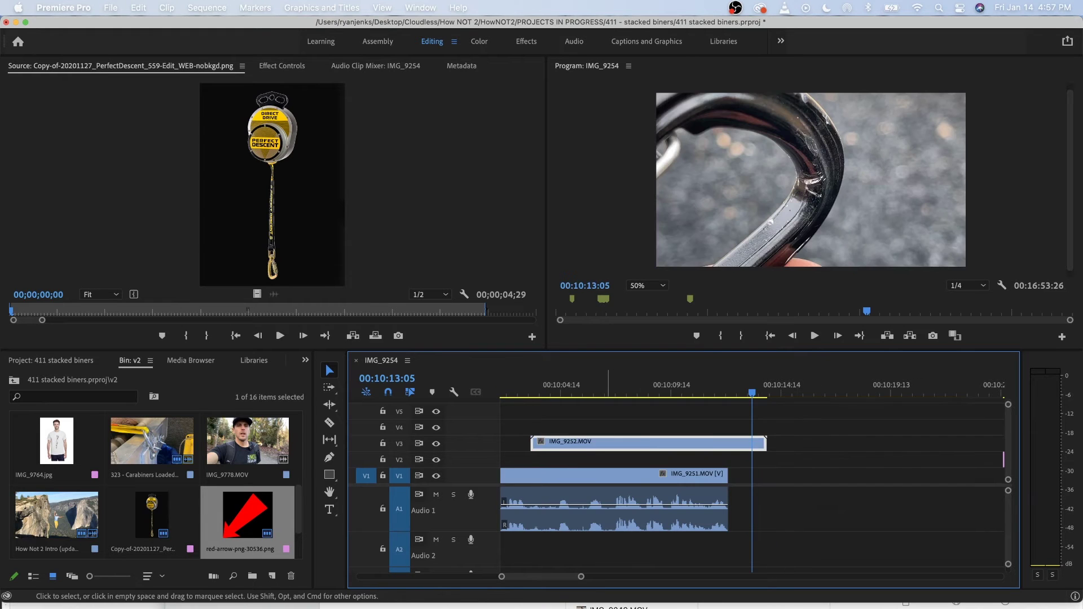
# Move IMG_9252.MOV earlier and down to V2 so that it starts at about 00:09:52:00 above IMG_9251.MOV.
pyautogui.hscroll(-5, 607, 444)
pyautogui.scroll(-3, 607, 444)
pyautogui.hscroll(-5, 752, 479)
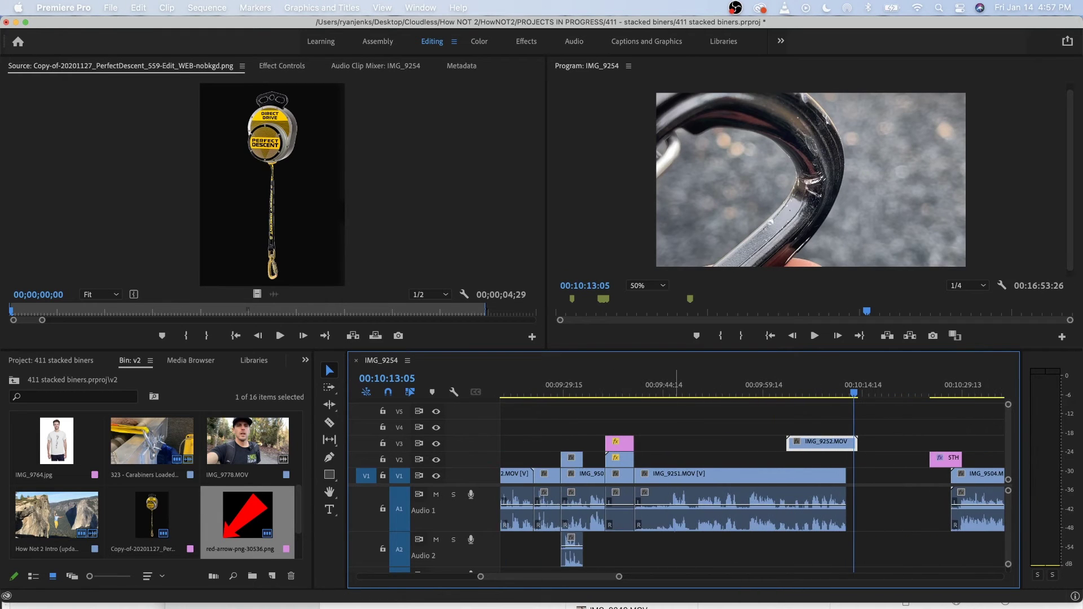
pyautogui.click(678, 387)
pyautogui.press('space')
pyautogui.moveTo(722, 389); pyautogui.dragTo(698, 389)
pyautogui.press('space')
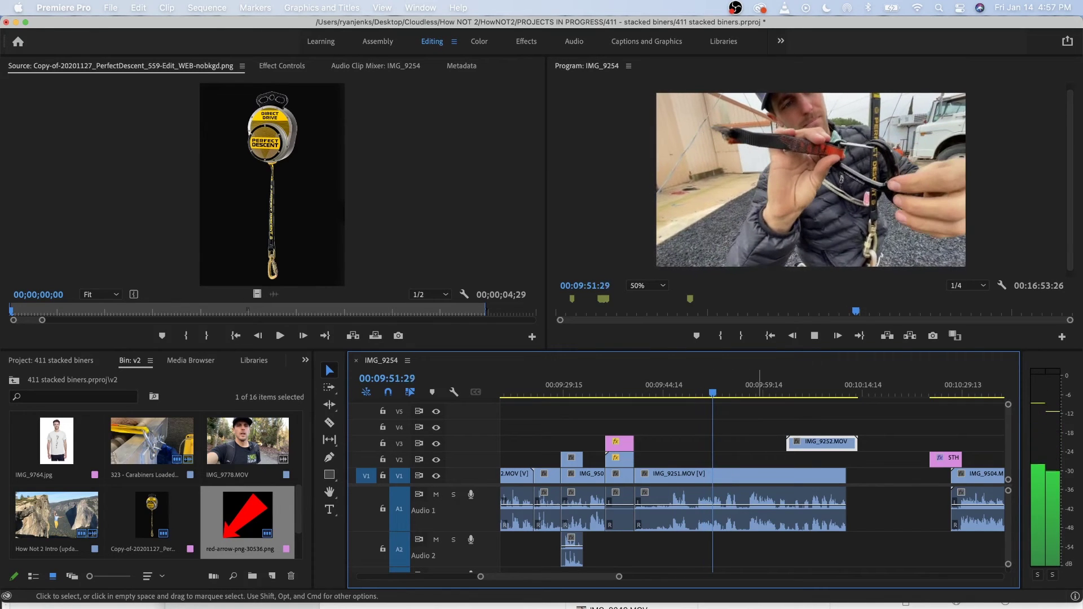
pyautogui.moveTo(824, 443); pyautogui.dragTo(728, 460)
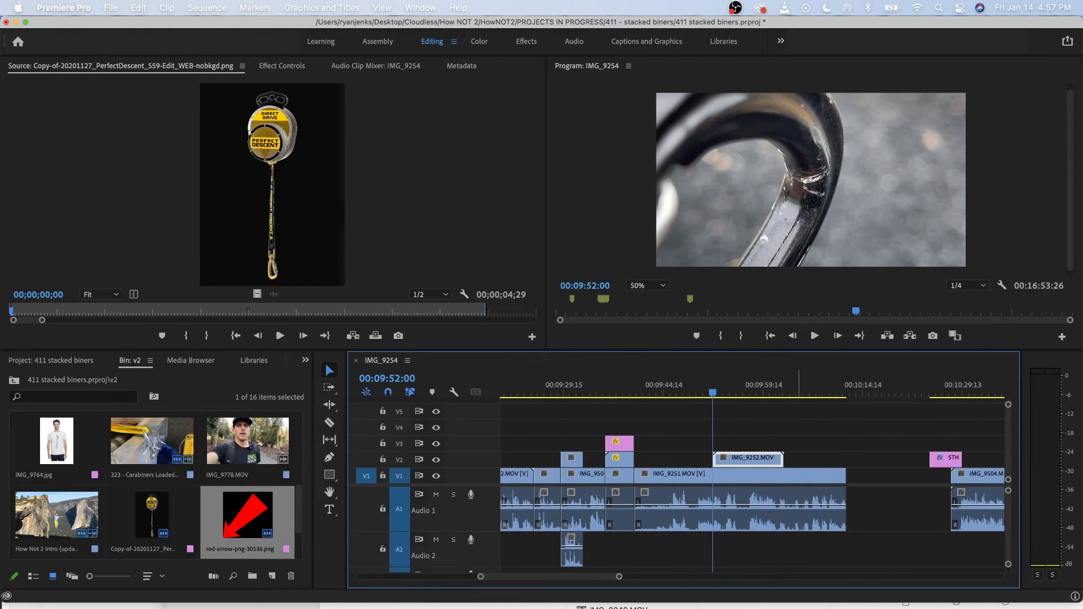
# Play back the IMG_9252.MOV overlay and trim its end to 00:09:55:26.
pyautogui.press('=')
pyautogui.press('space')
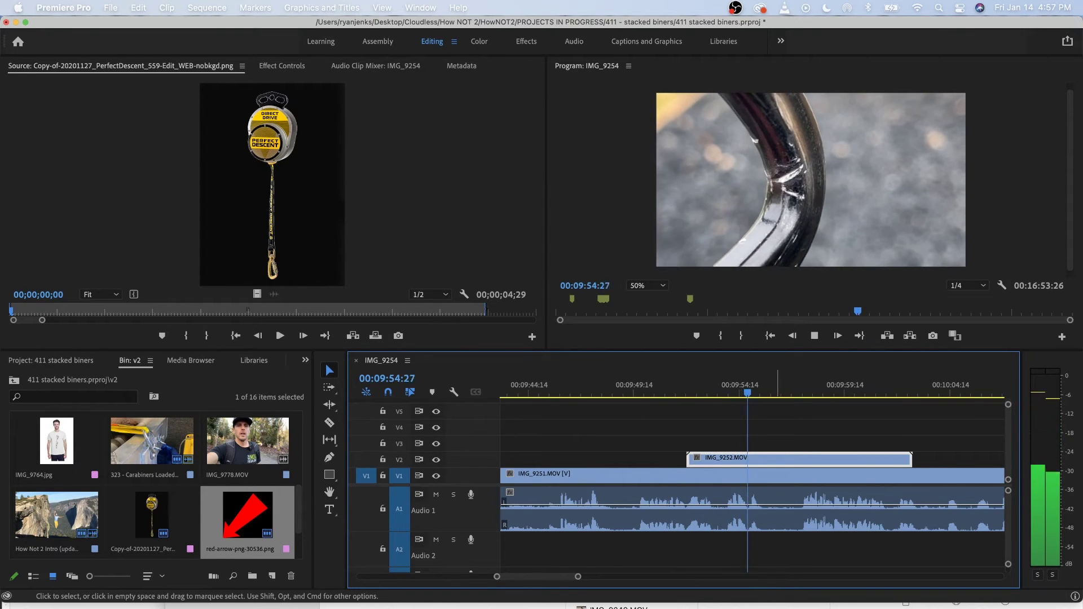
pyautogui.press('space')
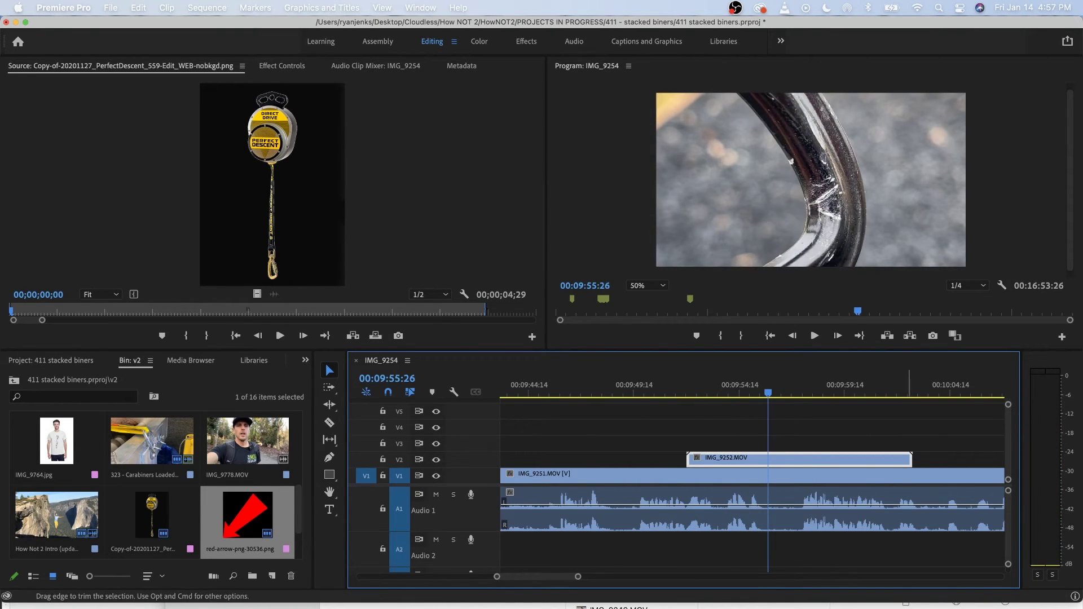
pyautogui.moveTo(911, 459); pyautogui.dragTo(768, 459)
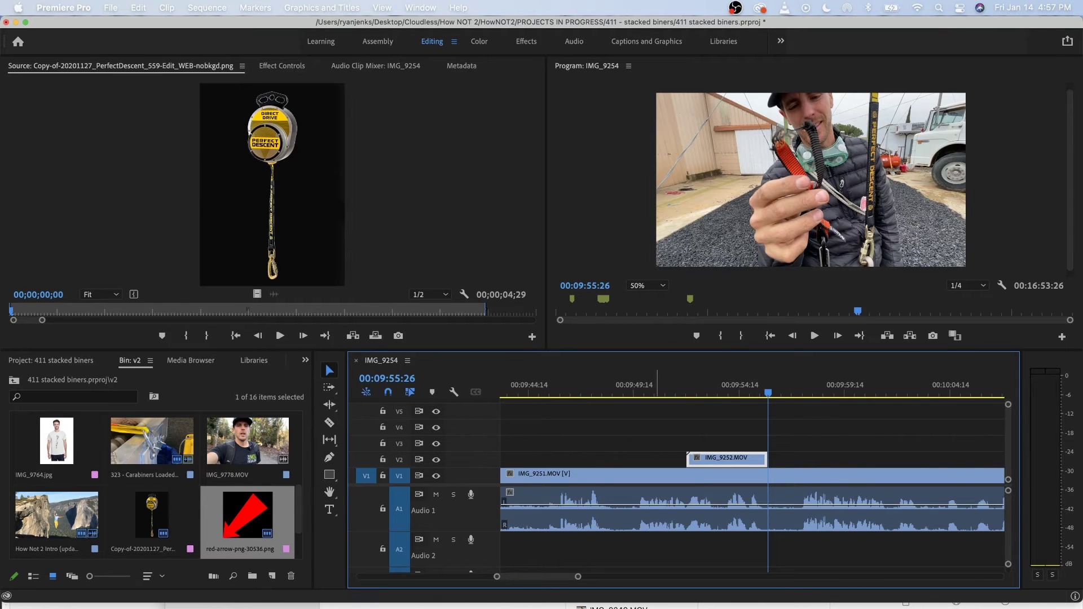
# Play back IMG_9251.MOV from shortly before the IMG_9252.MOV overlay through the footage that follows it.
pyautogui.click(642, 386)
pyautogui.press('space')
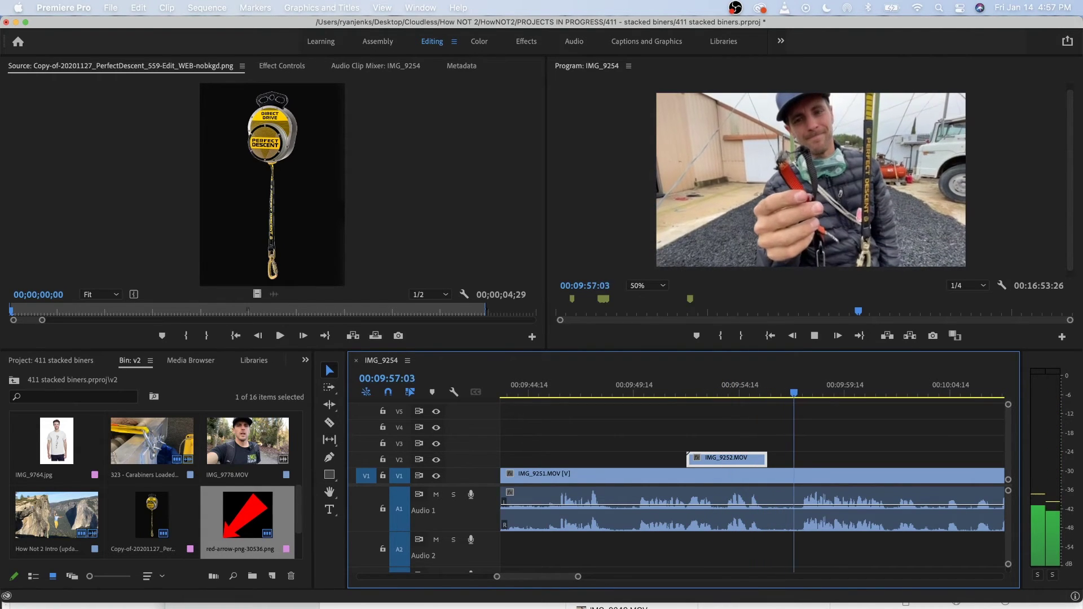
pyautogui.press('space')
pyautogui.hscroll(5, 753, 485)
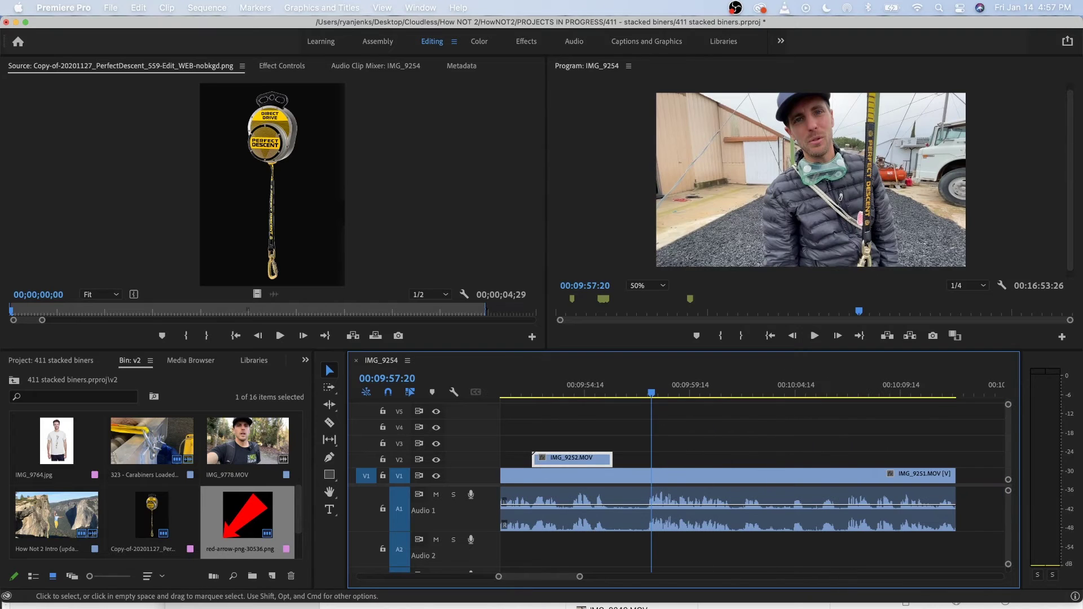
pyautogui.press('space')
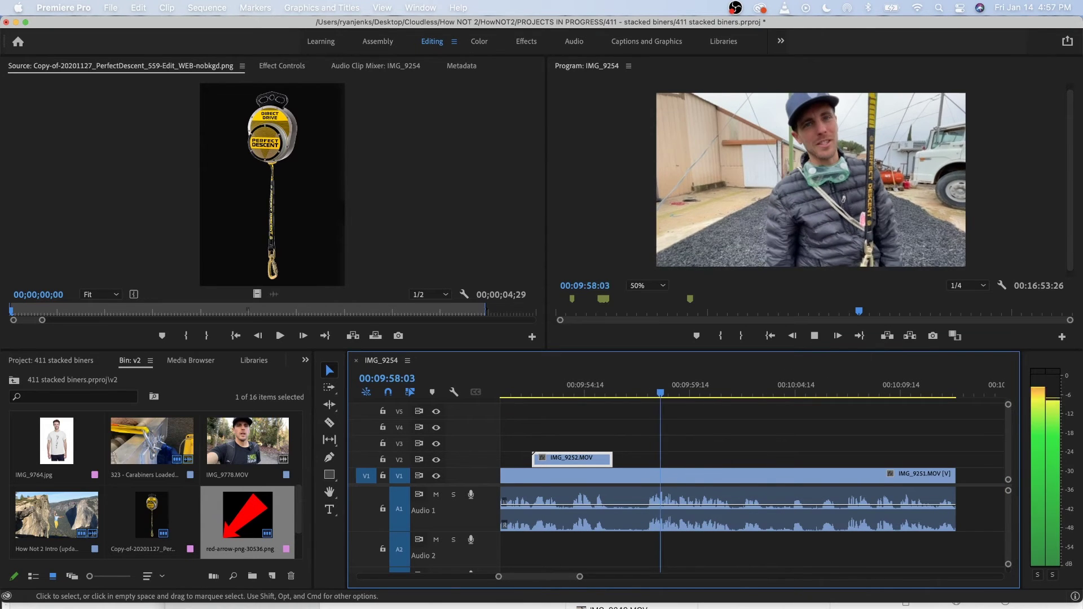
pyautogui.scroll(-5, 787, 480)
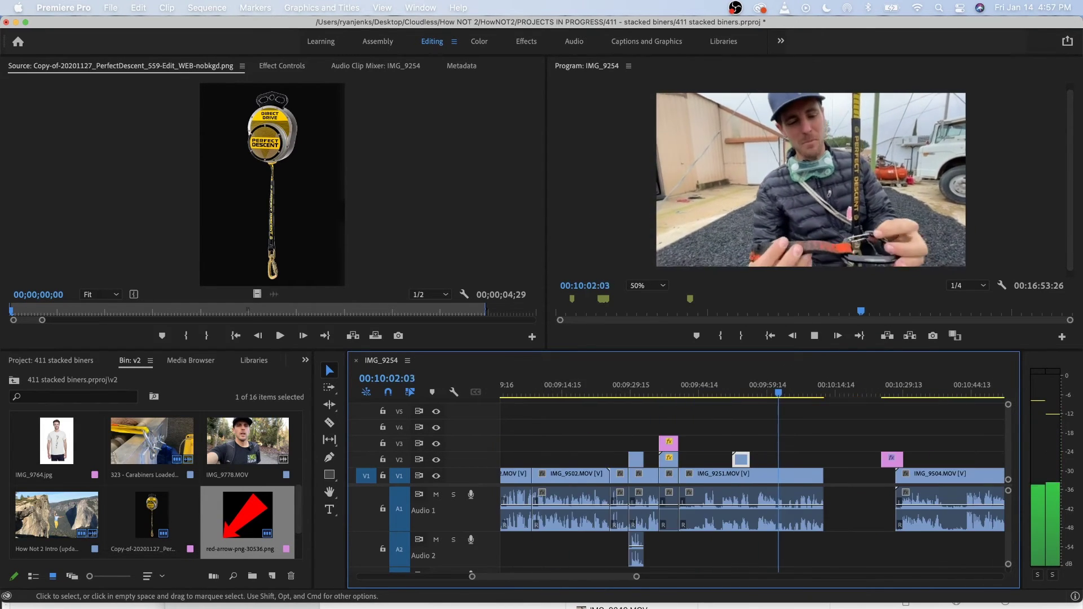
pyautogui.press('space')
# Delete the 5TH TEST title, ripple delete the gap before IMG_9504.MOV, and play back the join.
pyautogui.click(891, 389)
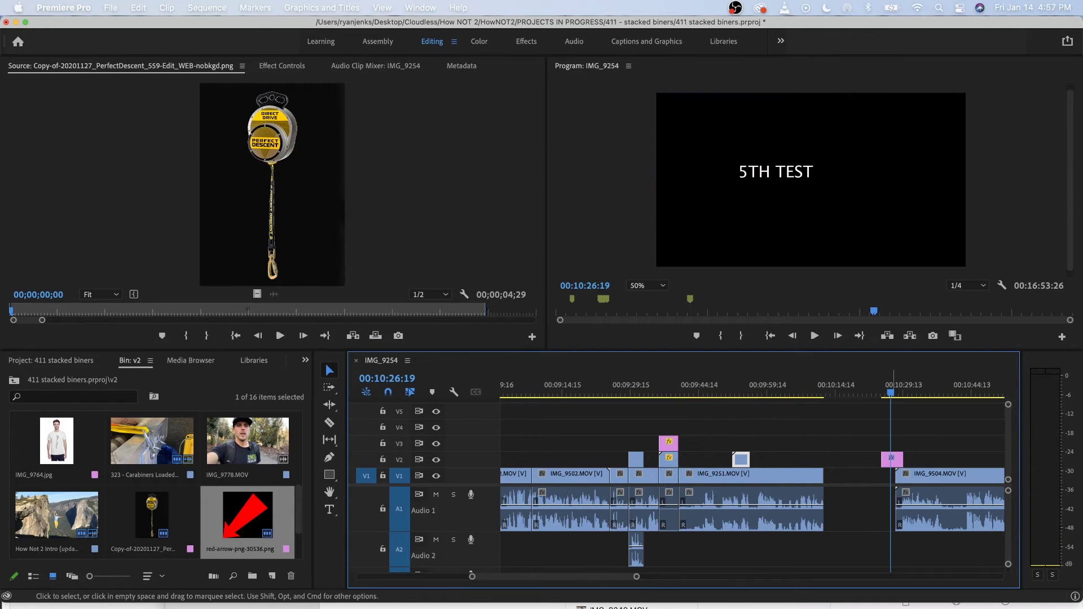
pyautogui.press('Delete')
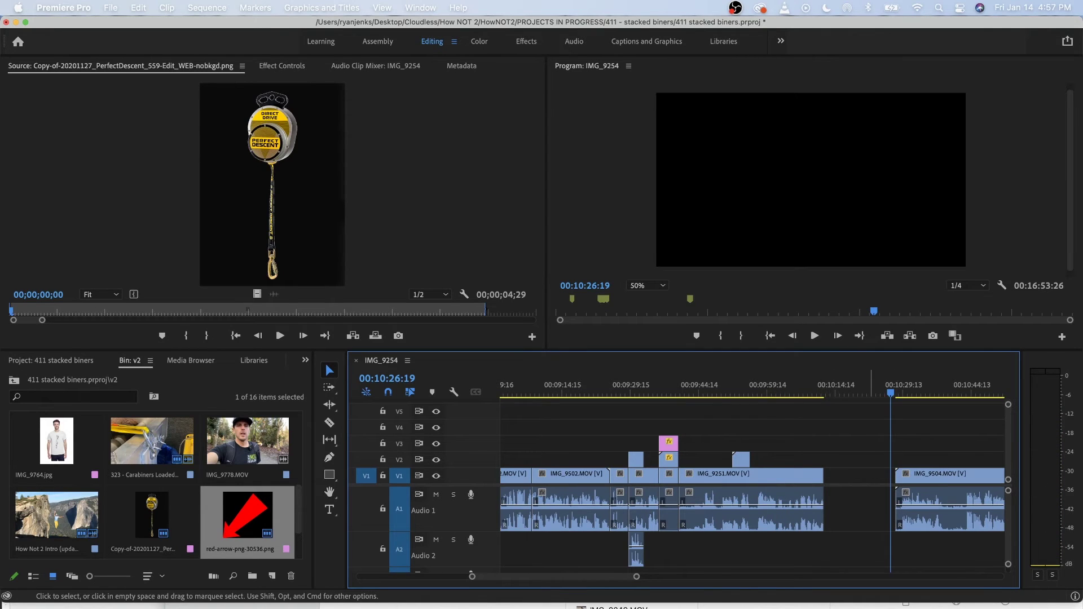
pyautogui.rightClick(869, 476)
pyautogui.click(903, 496)
pyautogui.press('Up')
pyautogui.press('space')
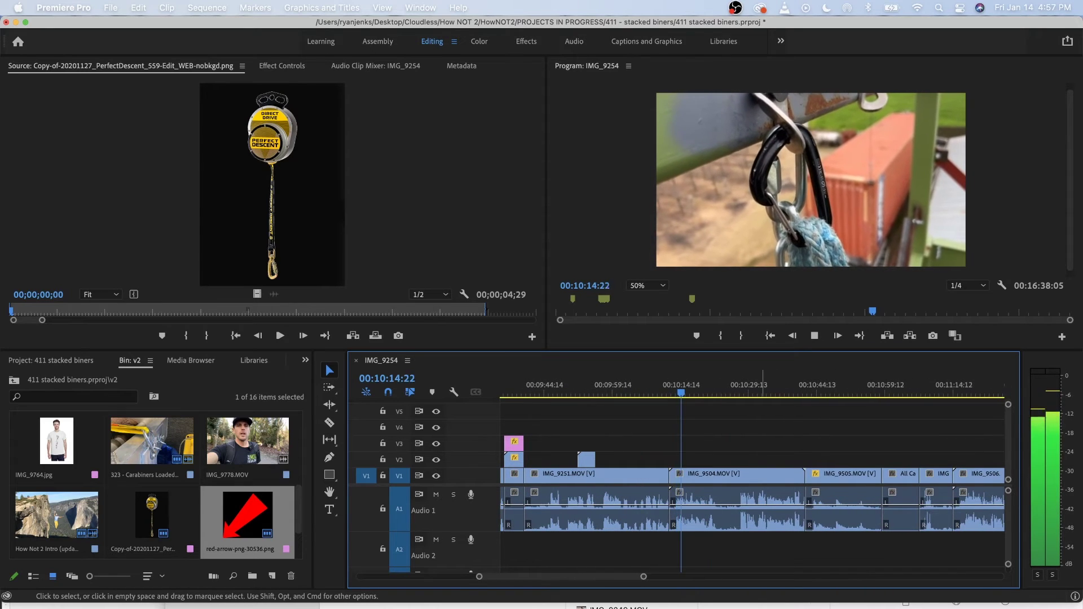
# Cut IMG_9504.MOV at 00:10:13:17 and ripple trim its start up to that point.
pyautogui.press('=')
pyautogui.press('=')
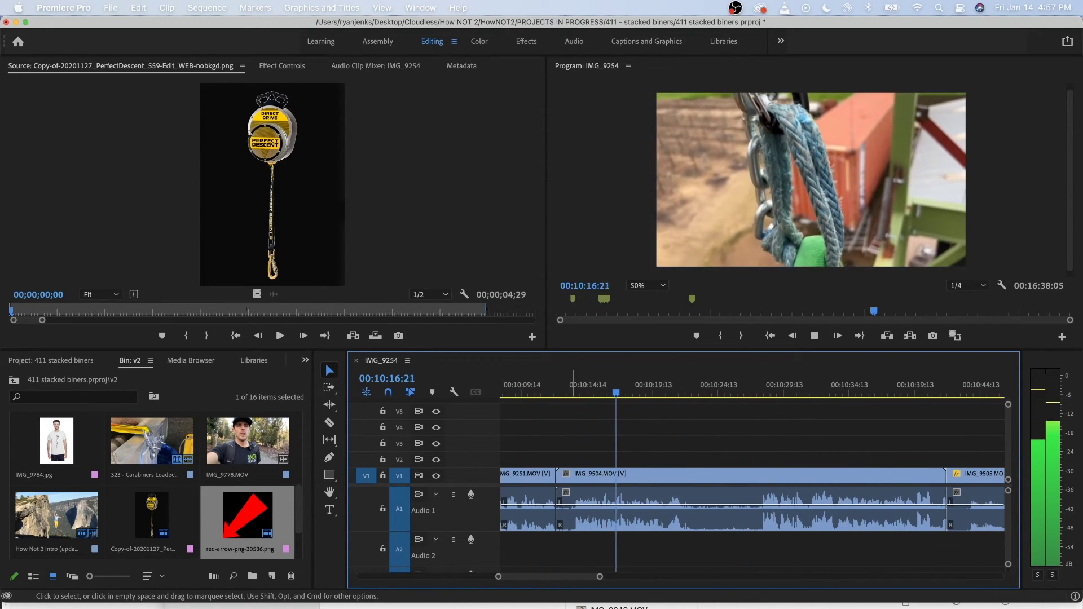
pyautogui.press('Up')
pyautogui.press('space')
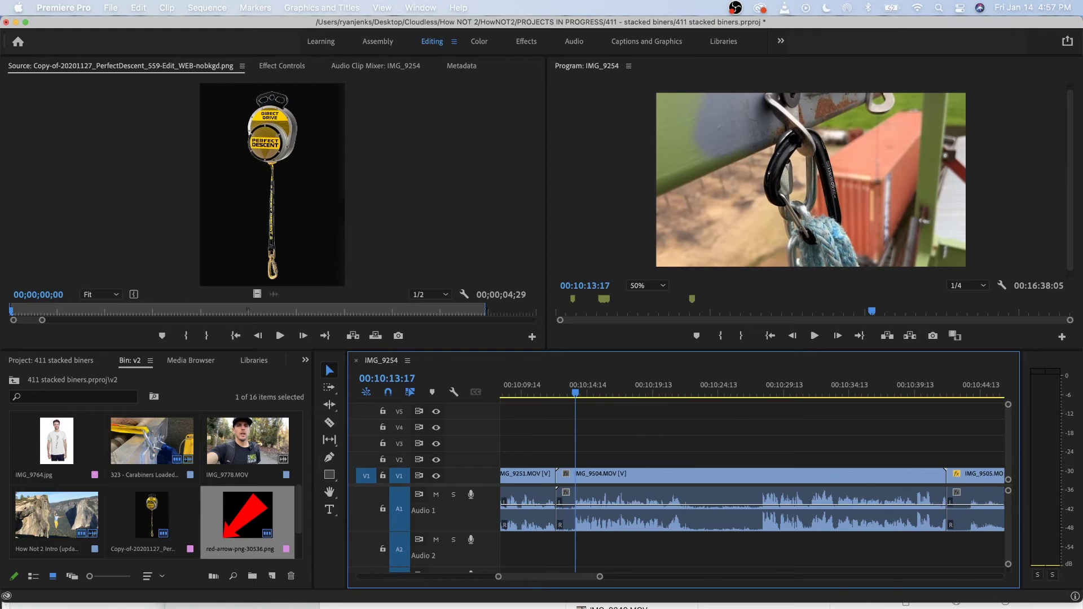
pyautogui.press('super+k')
pyautogui.press('q')
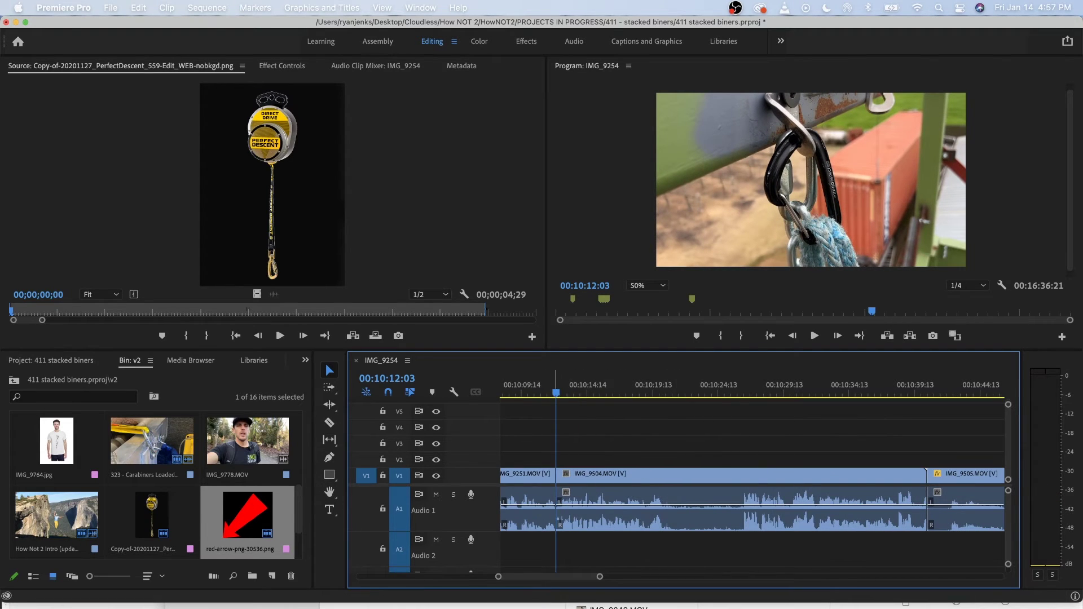
# Play through IMG_9504.MOV, cut it at 00:10:26:11, and ripple delete the piece before the cut.
pyautogui.press('space')
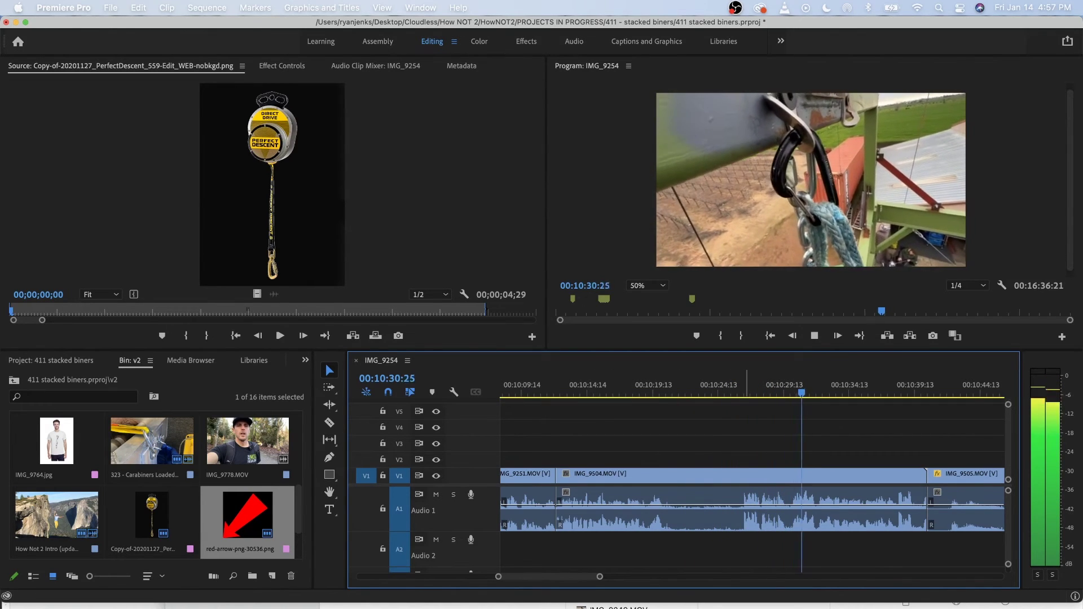
pyautogui.click(745, 389)
pyautogui.press('Left')
pyautogui.press('Left')
pyautogui.press('Left')
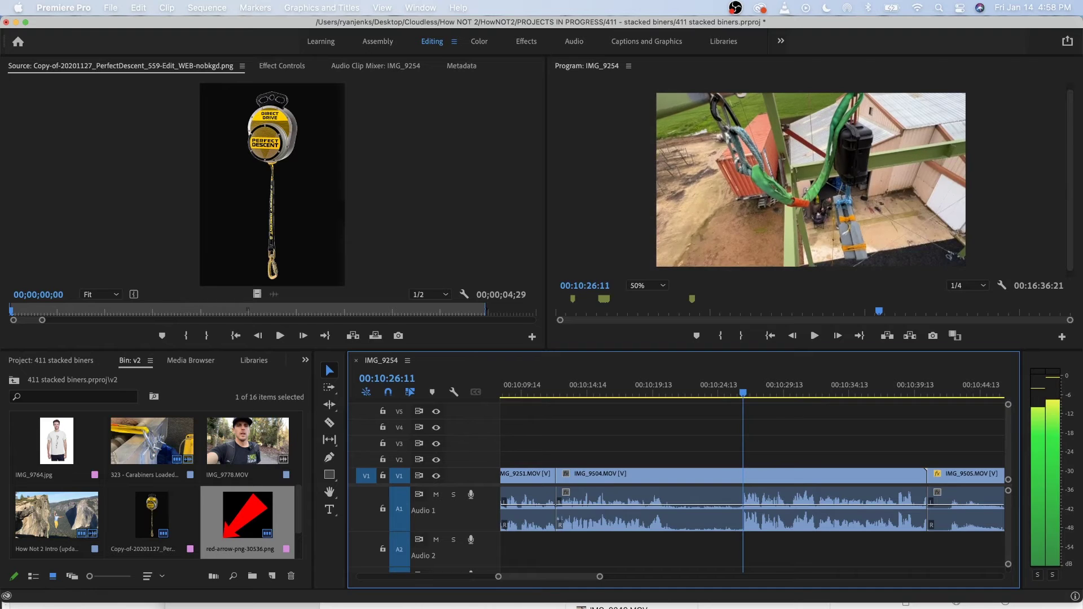
pyautogui.press('super+k')
pyautogui.click(672, 507)
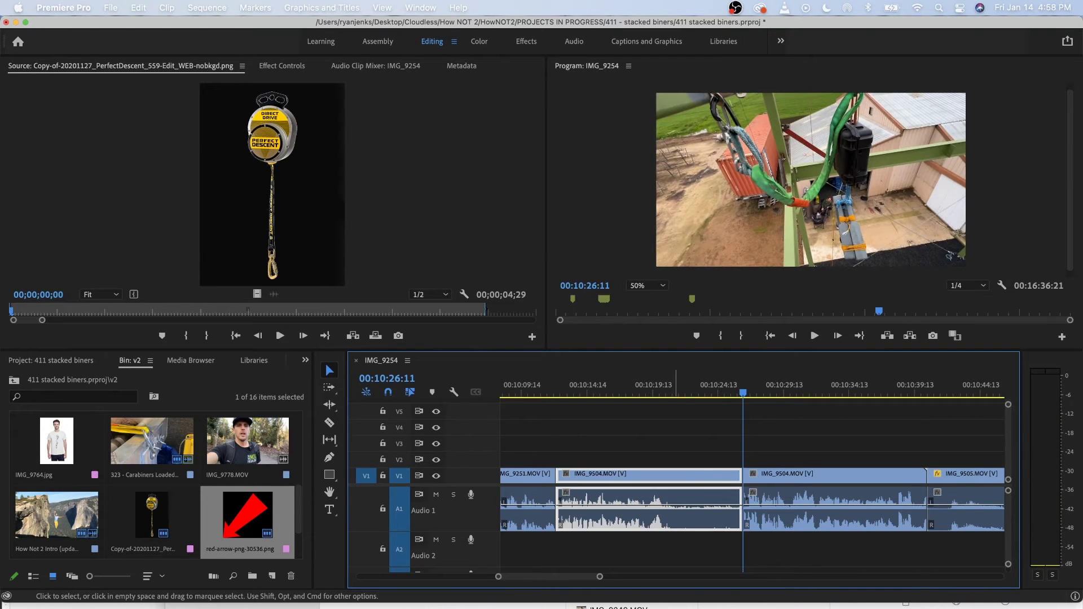
pyautogui.hotkey('shift', 'Delete')
# Review the remaining IMG_9504.MOV footage, cut it at 00:10:23:03, and ripple delete its end piece.
pyautogui.press('space')
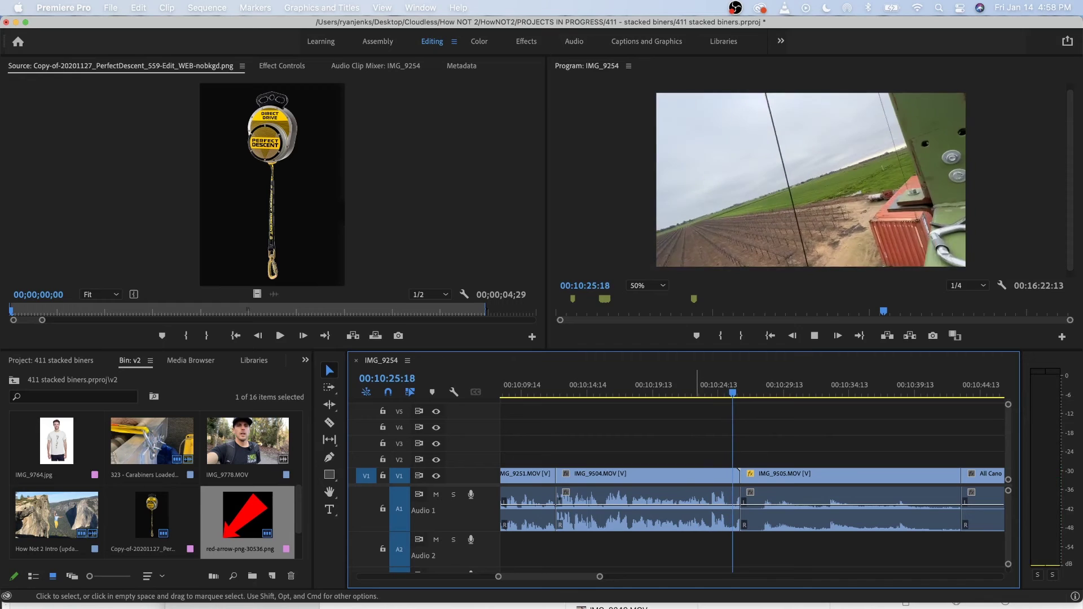
pyautogui.press('space')
pyautogui.click(707, 385)
pyautogui.press('space')
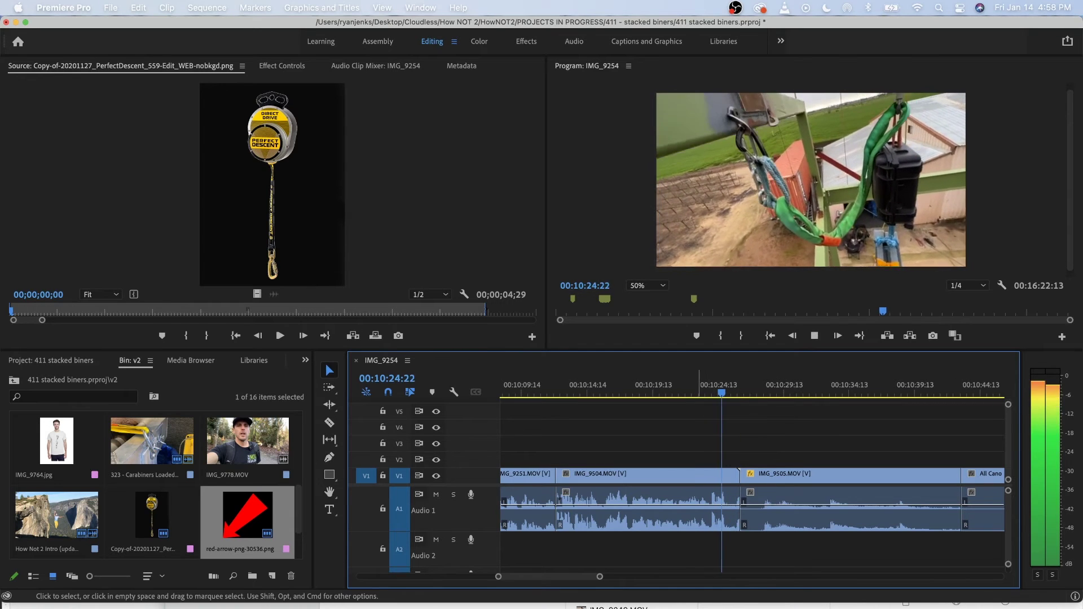
pyautogui.press('space')
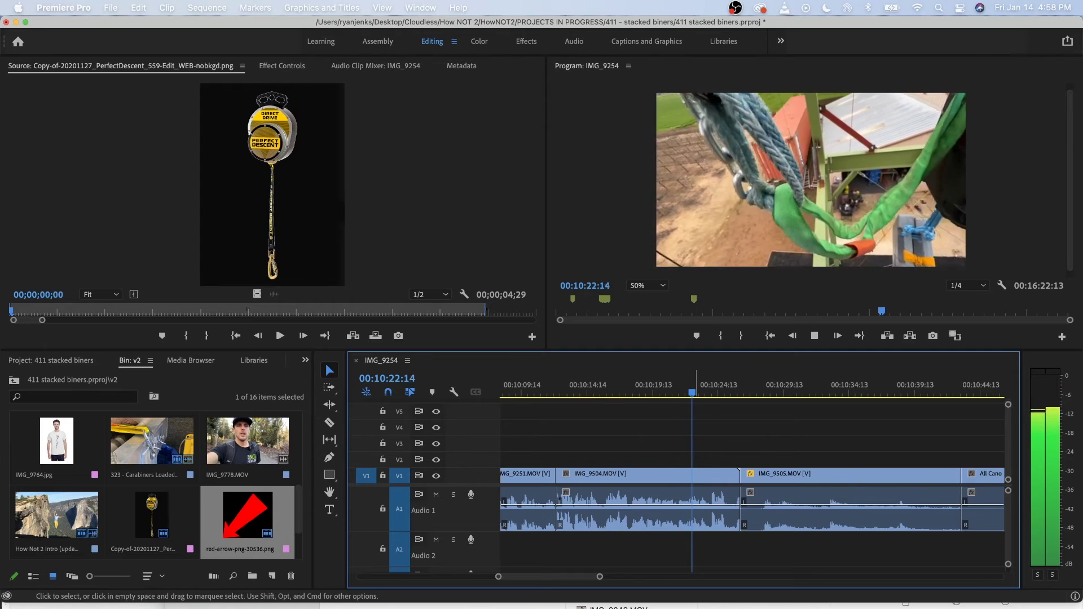
pyautogui.press('space')
pyautogui.click(718, 497)
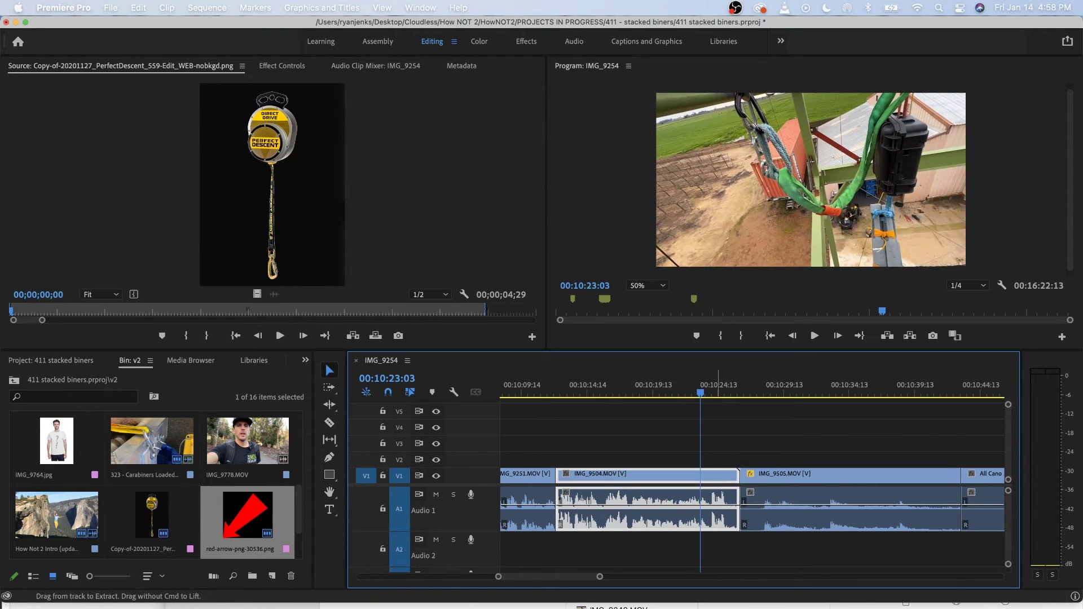
pyautogui.press('super+k')
pyautogui.click(718, 498)
pyautogui.hotkey('alt', 'BackSpace')
# Play IMG_9505.MOV back and forth, cut it at 00:10:24:26, and ripple delete its short opening piece.
pyautogui.press('space')
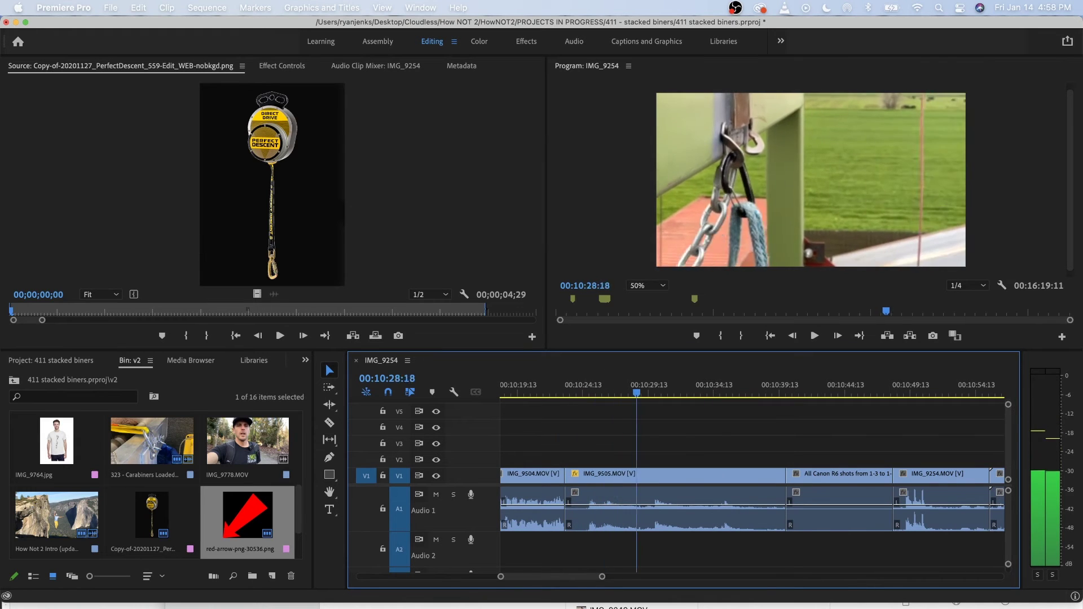
pyautogui.press('j')
pyautogui.press('j')
pyautogui.press('j')
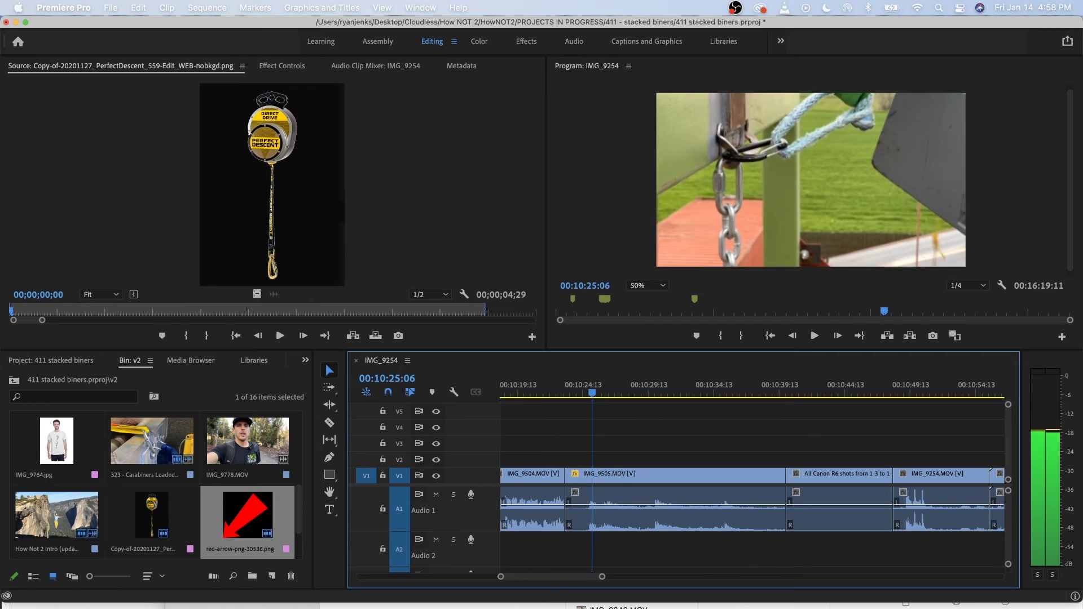
pyautogui.press('k')
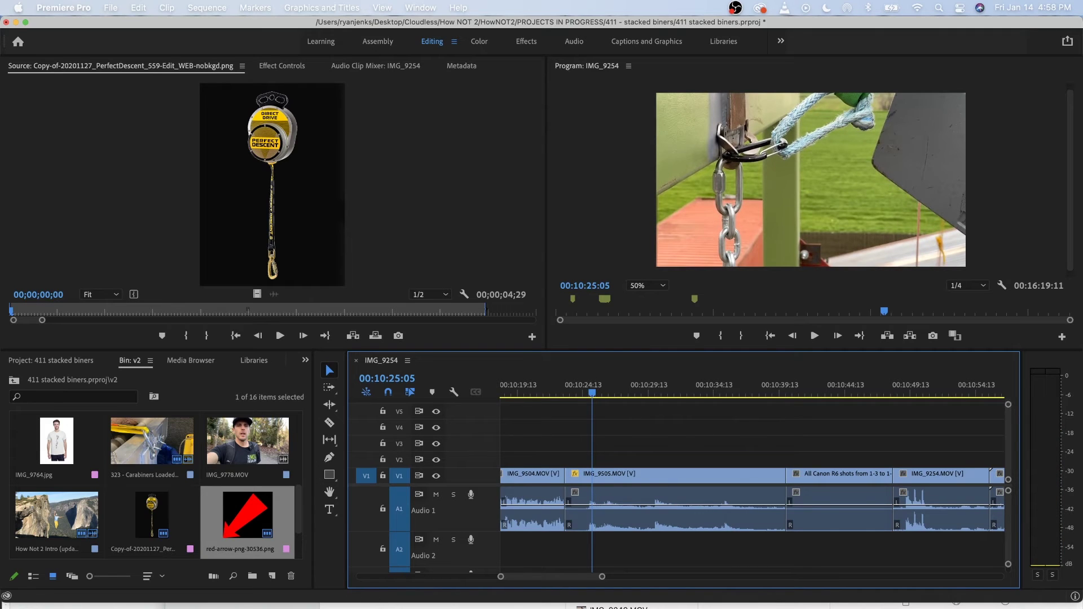
pyautogui.press('j')
pyautogui.press('k')
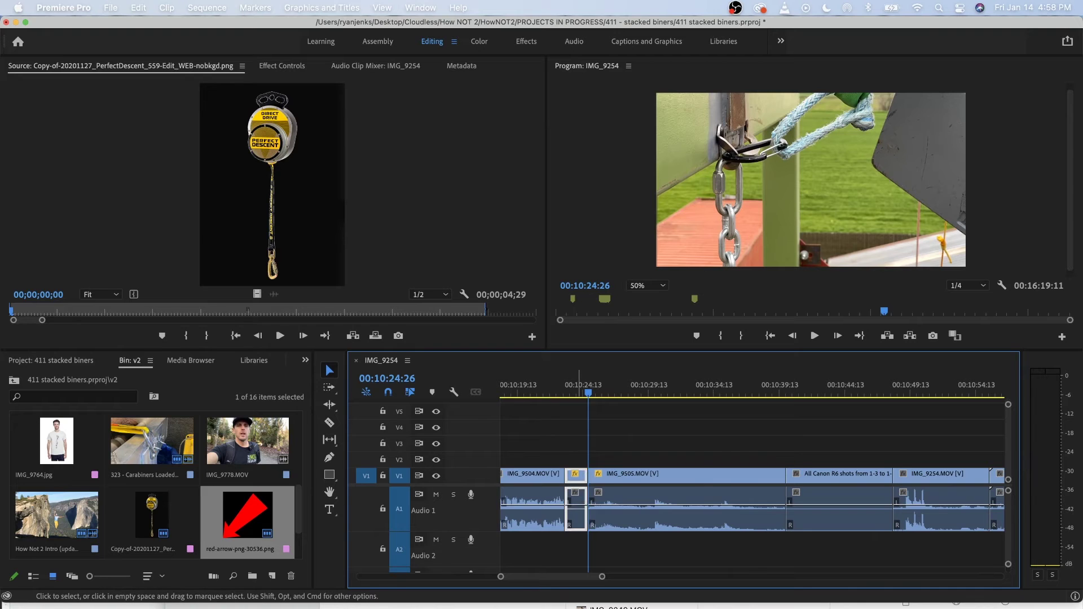
pyautogui.hotkey('shift', 'Delete')
# Play through IMG_9505.MOV, cut it at 00:10:35:20, and ripple delete its short end piece.
pyautogui.press('j')
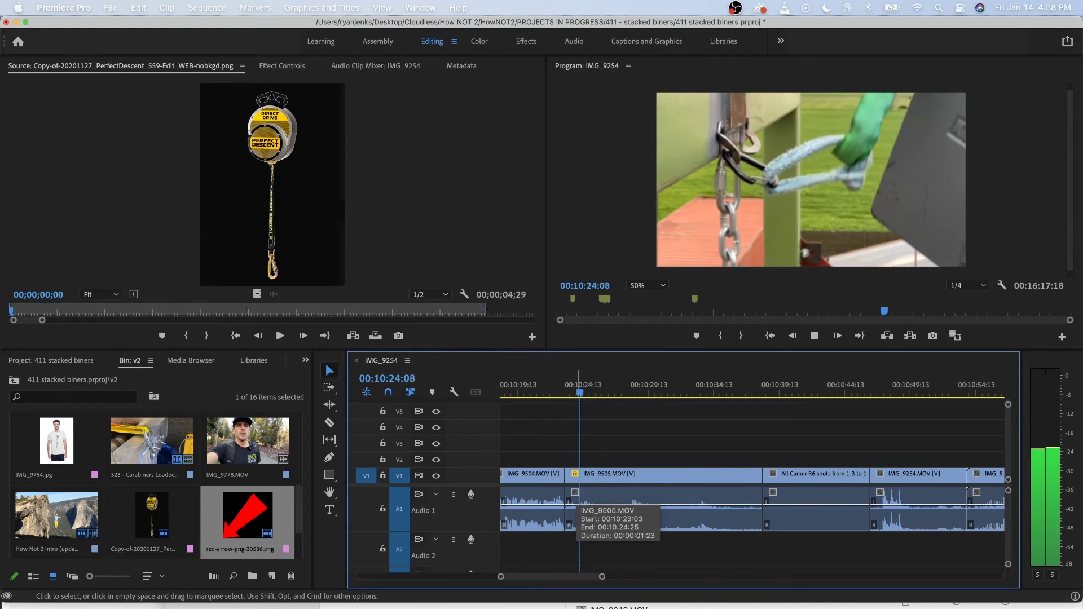
pyautogui.press('l')
pyautogui.press('l')
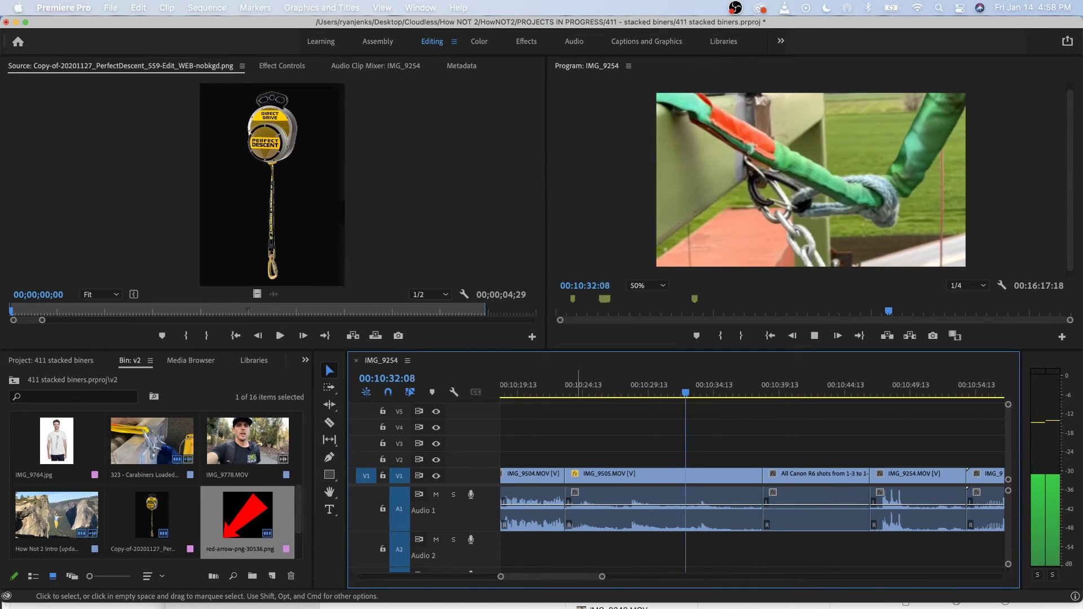
pyautogui.press('k')
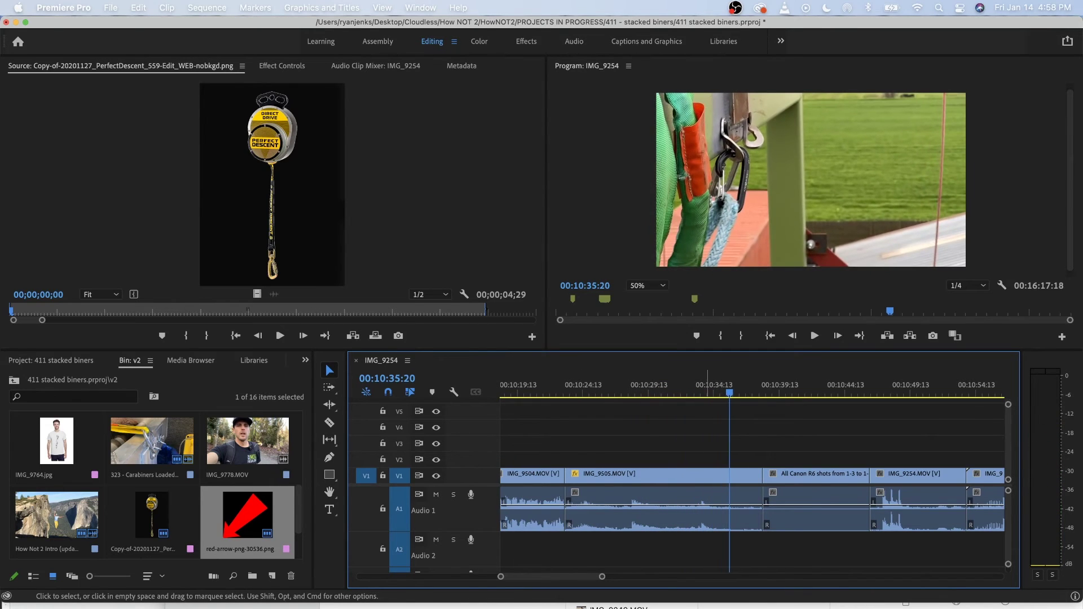
pyautogui.press('d')
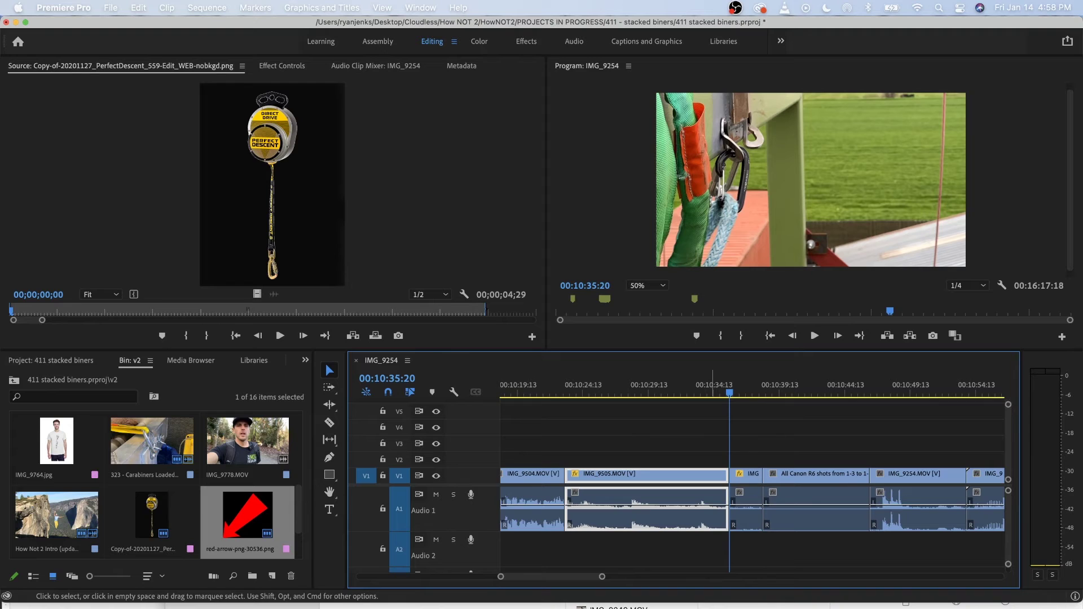
pyautogui.click(751, 496)
pyautogui.hotkey('shift', 'Delete')
# Play back the All Canon R6 shots clip after IMG_9505.MOV and continue into IMG_9254.MOV.
pyautogui.hscroll(3, 751, 497)
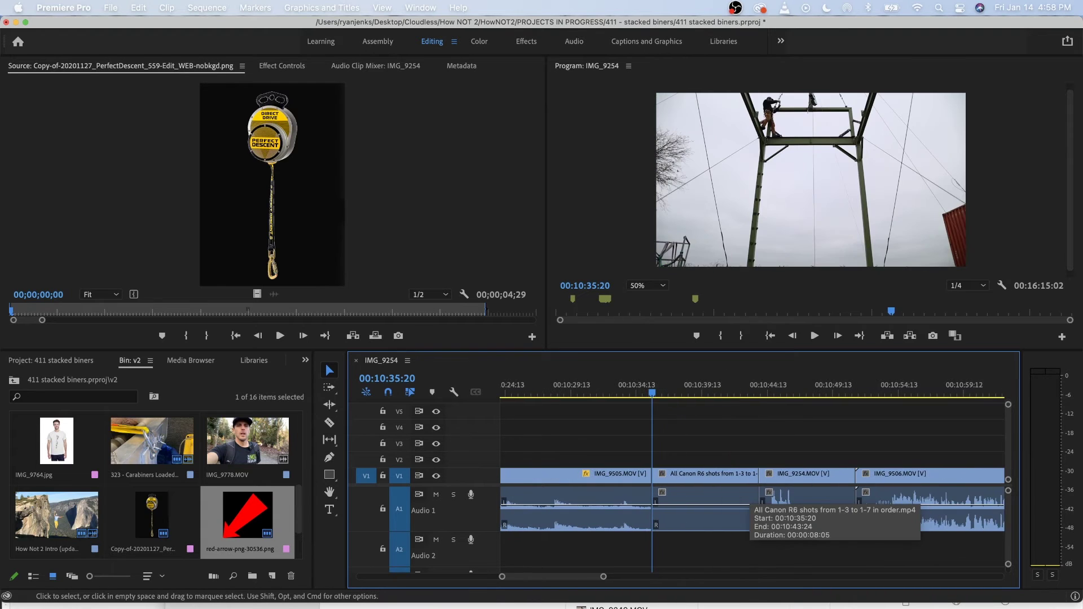
pyautogui.moveTo(652, 386); pyautogui.dragTo(674, 386)
pyautogui.press('space')
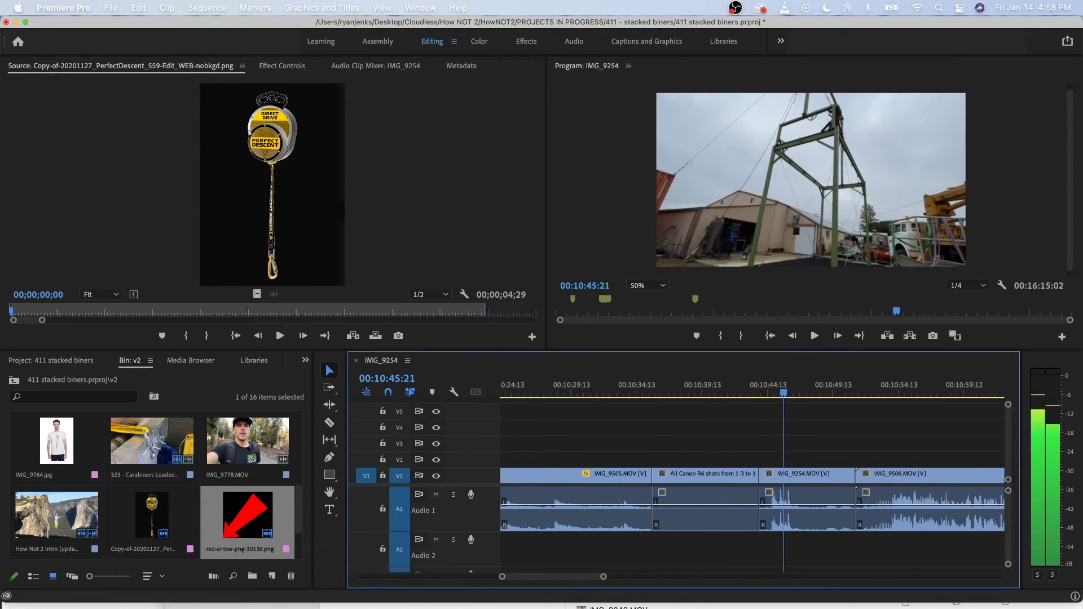
# Raise the All Canon R6 shots clip to V2, unlink it, and delete its audio from Audio 1.
pyautogui.click(705, 508)
pyautogui.moveTo(705, 476); pyautogui.dragTo(705, 459)
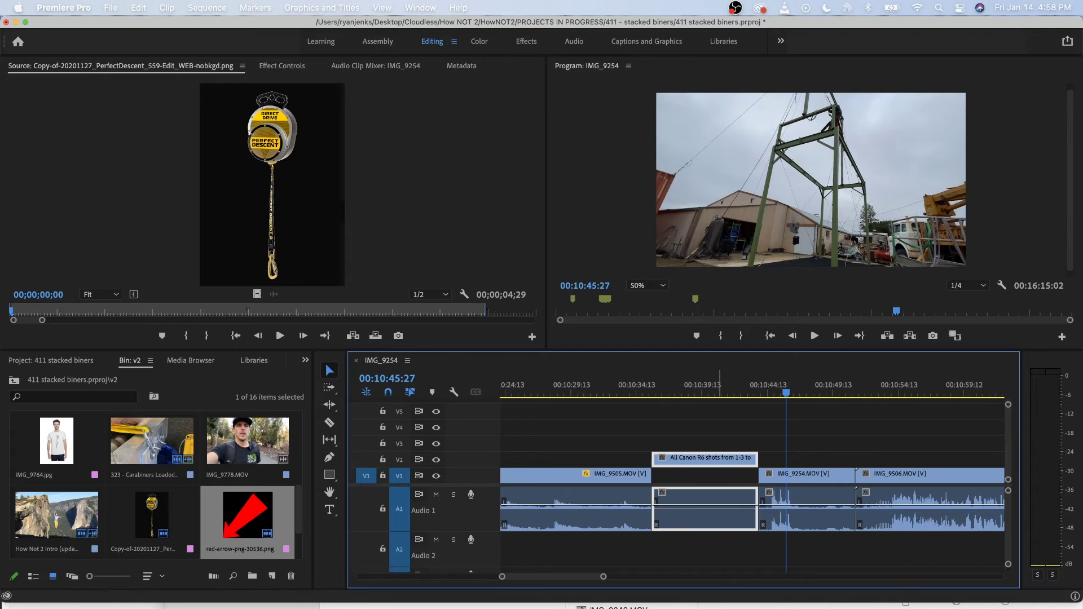
pyautogui.rightClick(721, 497)
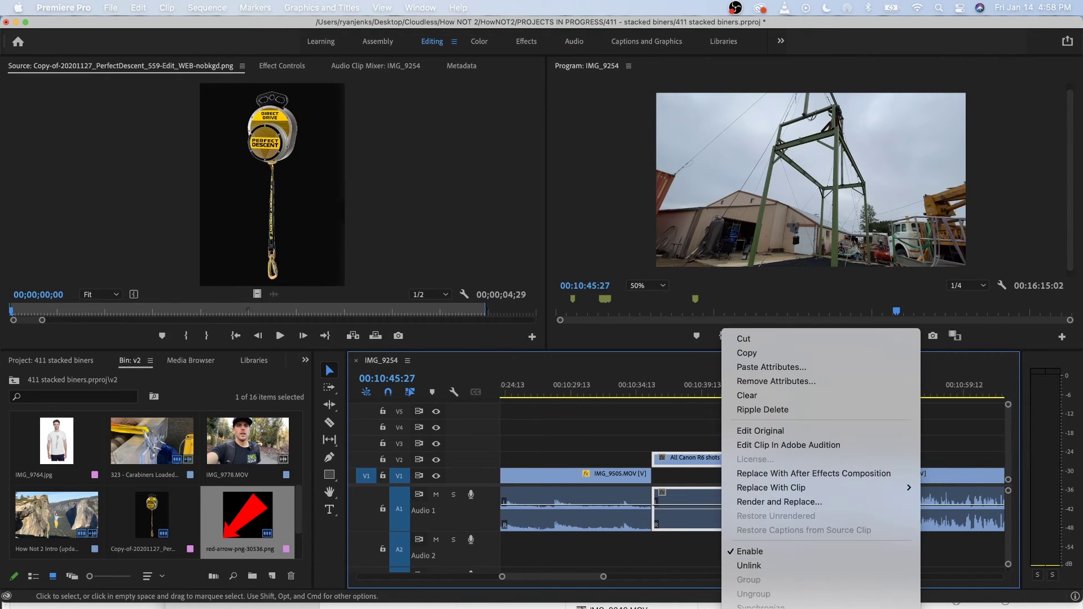
pyautogui.click(745, 562)
pyautogui.press('Delete')
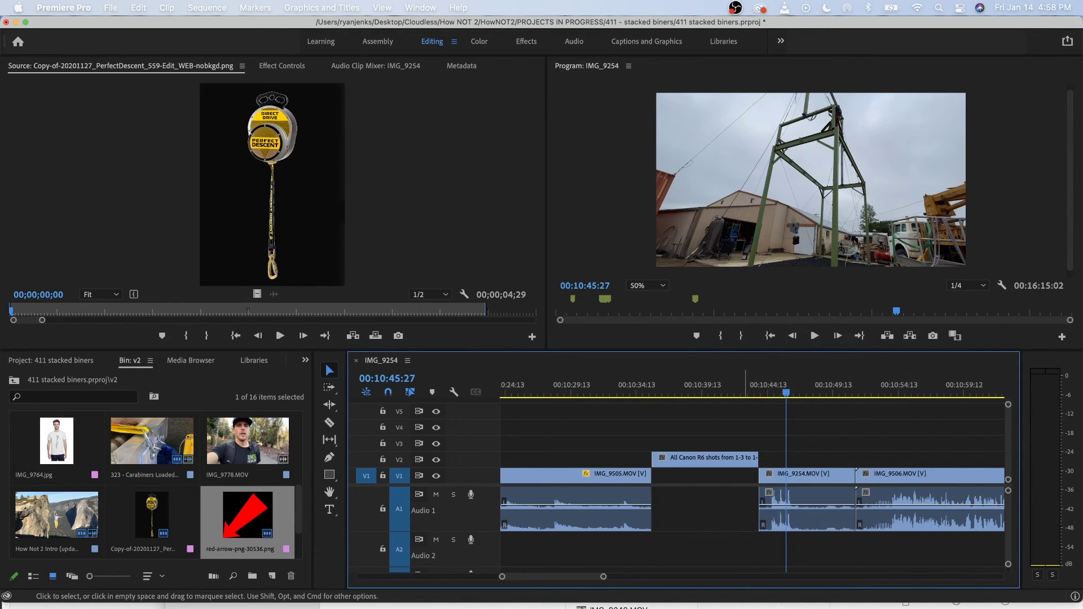
# Park the Canon R6 clip on V3 above IMG_9506 and move IMG_9254 directly against the end of IMG_9505.
pyautogui.moveTo(724, 459); pyautogui.dragTo(930, 443)
pyautogui.moveTo(831, 476); pyautogui.dragTo(724, 477)
# Cut IMG_9254 at 00:10:36:13 and ripple-delete the portion before the cut.
pyautogui.click(639, 389)
pyautogui.press('space')
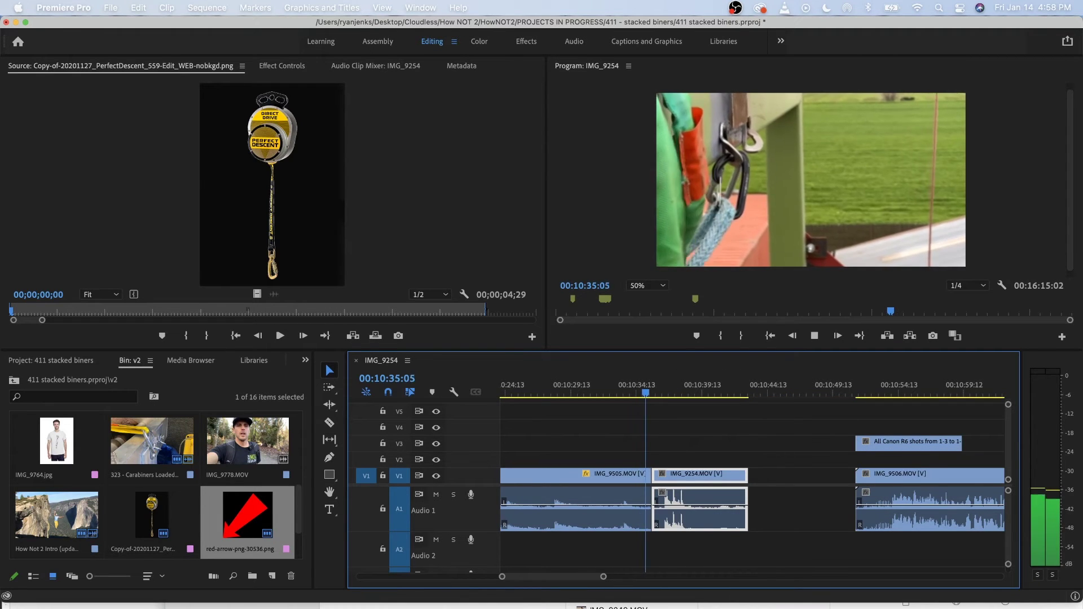
pyautogui.press('space')
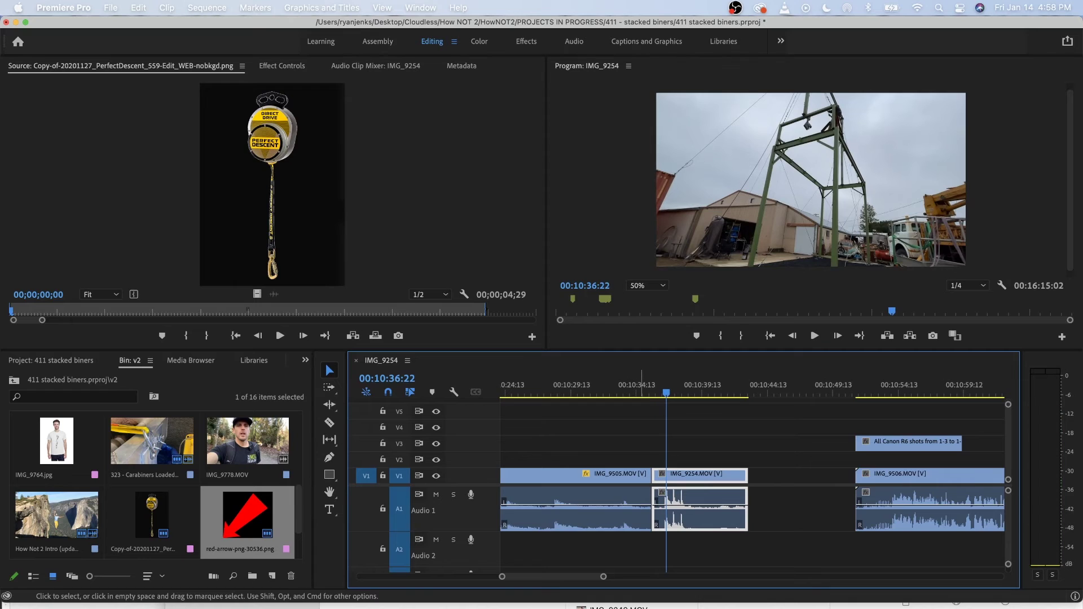
pyautogui.press('Left')
pyautogui.press('Left')
pyautogui.press('Left')
pyautogui.press('Left')
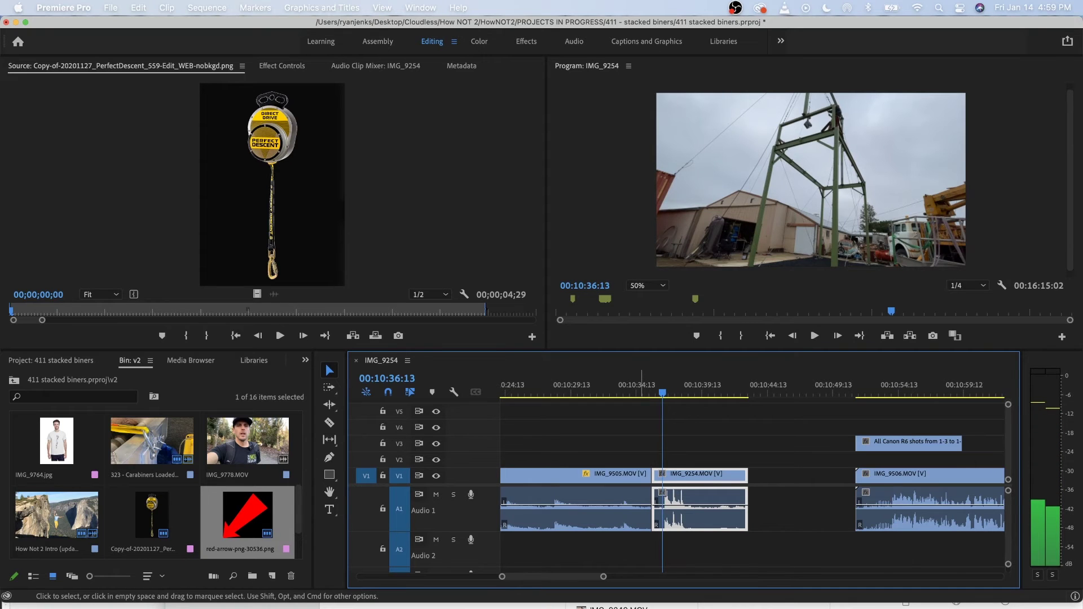
pyautogui.press('super+k')
pyautogui.hotkey('alt', 'BackSpace')
# Play through IMG_9254 and split it after the last loud audio peak, at 00:10:37:18.
pyautogui.hotkey('shift', 'k')
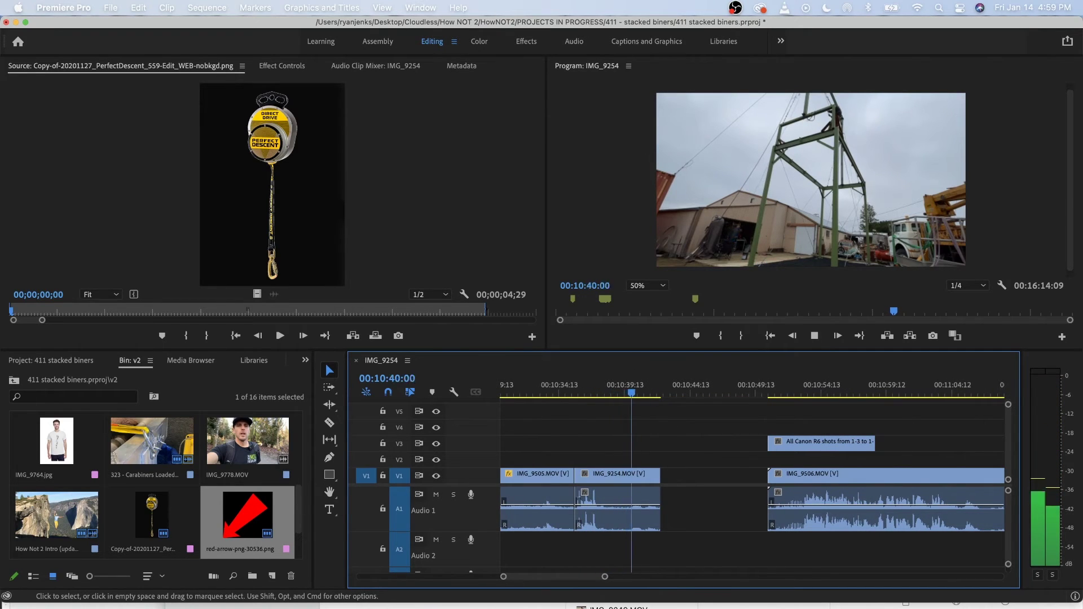
pyautogui.press('space')
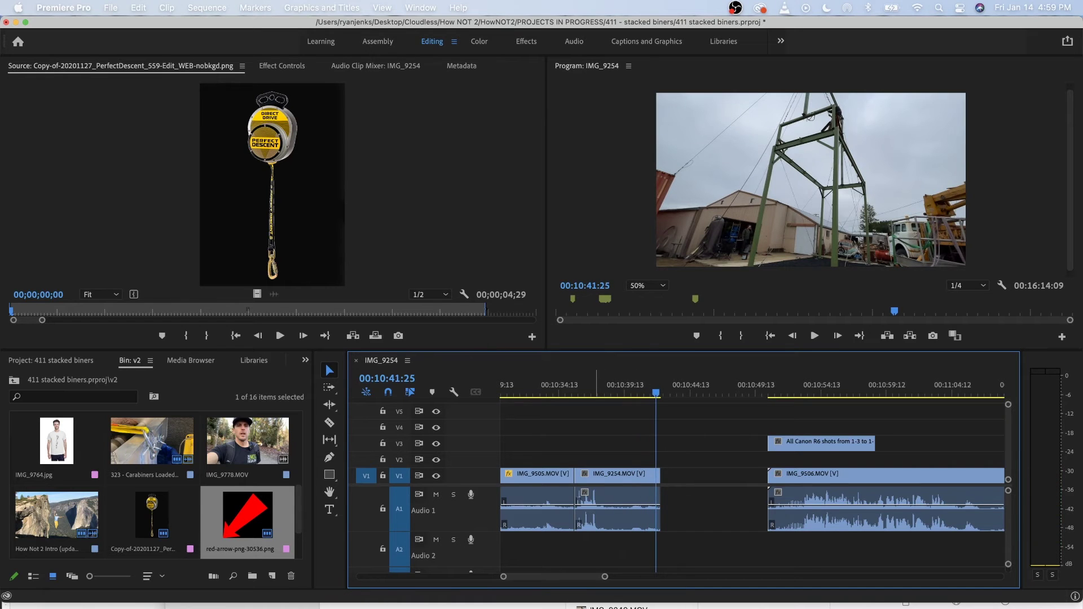
pyautogui.press('=')
pyautogui.press('=')
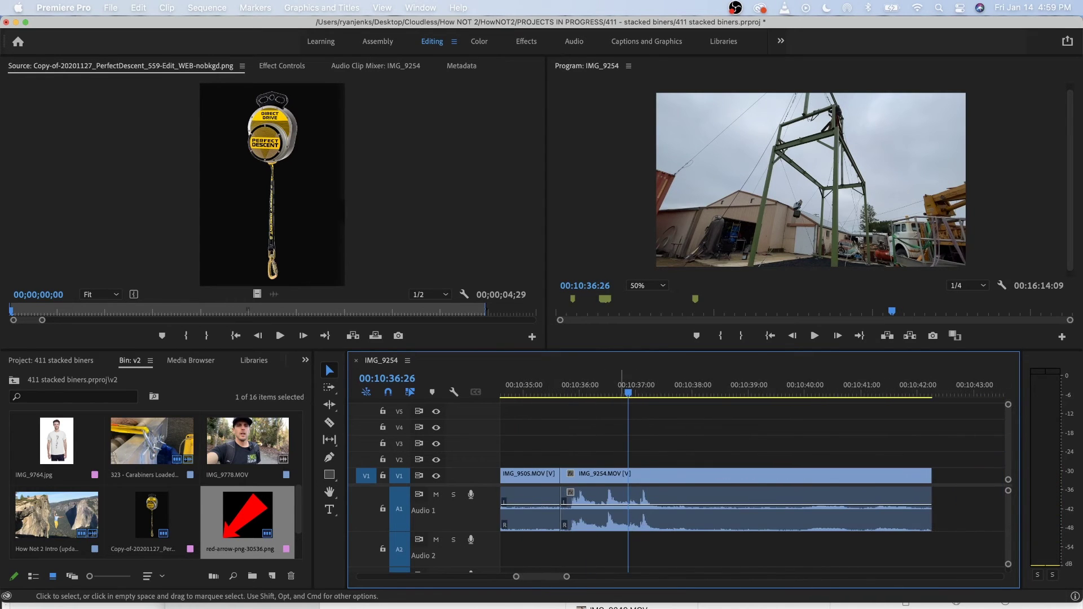
pyautogui.press('space')
pyautogui.press('space')
pyautogui.press('d')
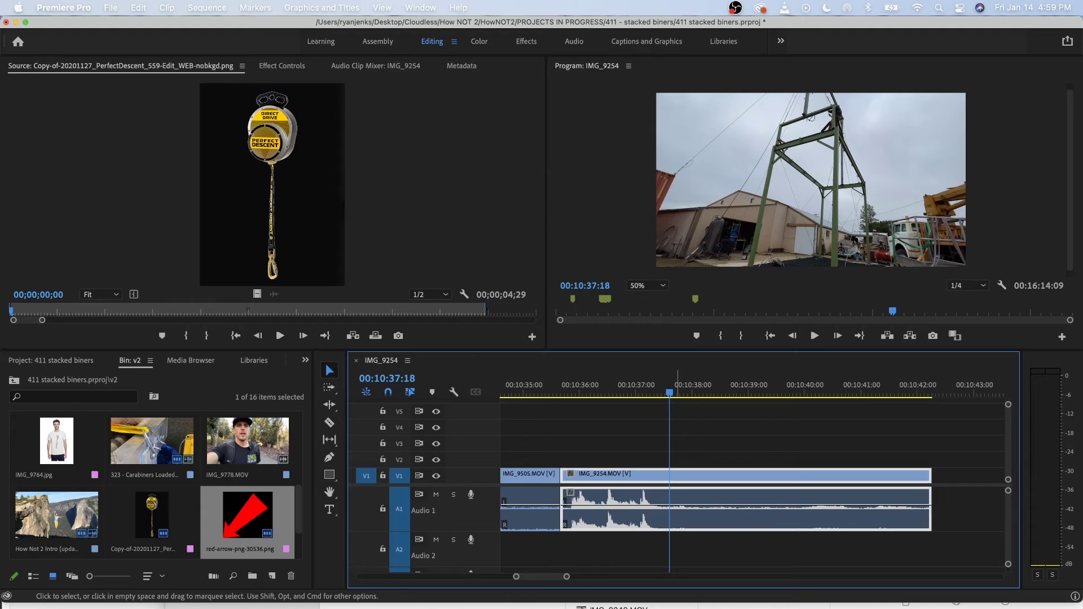
pyautogui.press('super+k')
# Unlink the second IMG_9254 piece, shorten its audio, and shift that audio to start at the cut at 00:10:37:18.
pyautogui.moveTo(671, 477)
pyautogui.mouseDown()
pyautogui.moveTo(813, 477)
pyautogui.moveTo(675, 478)
pyautogui.mouseUp()
pyautogui.rightClick(724, 483)
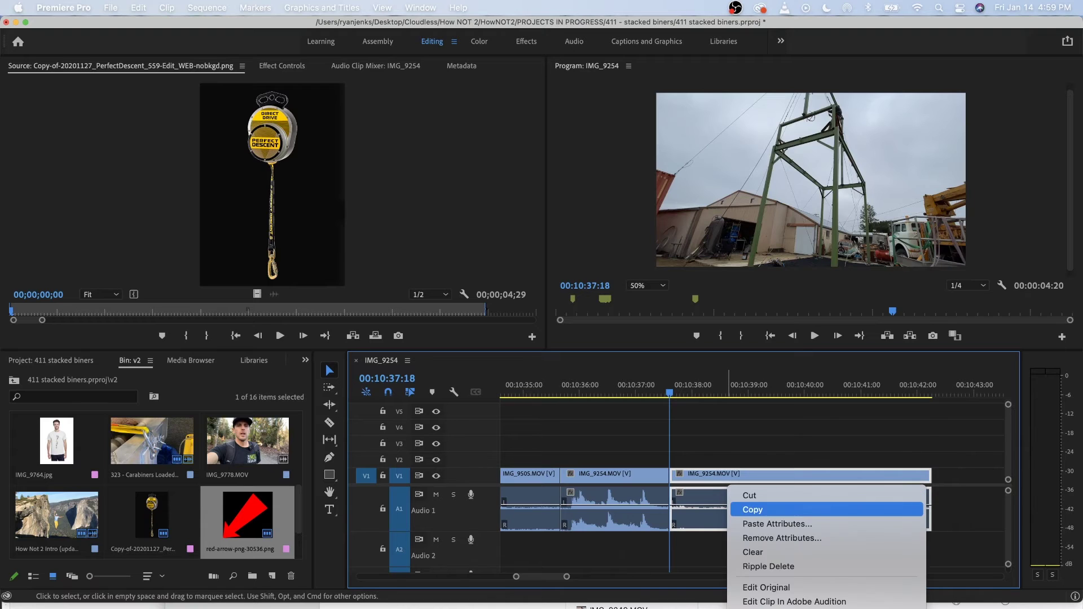
pyautogui.click(790, 547)
pyautogui.click(760, 516)
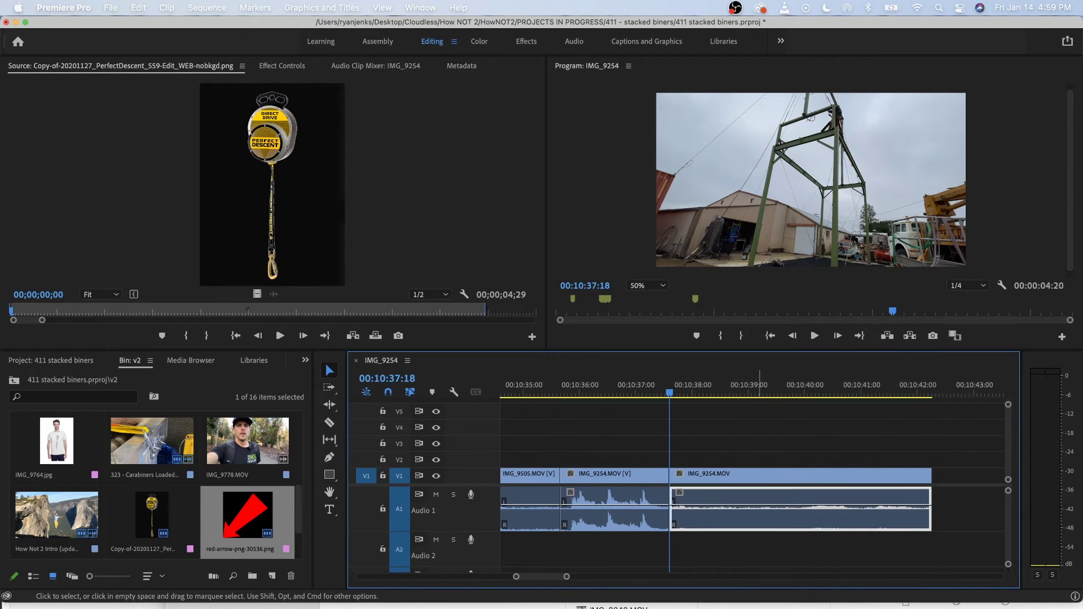
pyautogui.moveTo(672, 510)
pyautogui.mouseDown()
pyautogui.moveTo(803, 510)
pyautogui.moveTo(682, 511)
pyautogui.mouseUp()
pyautogui.press('=')
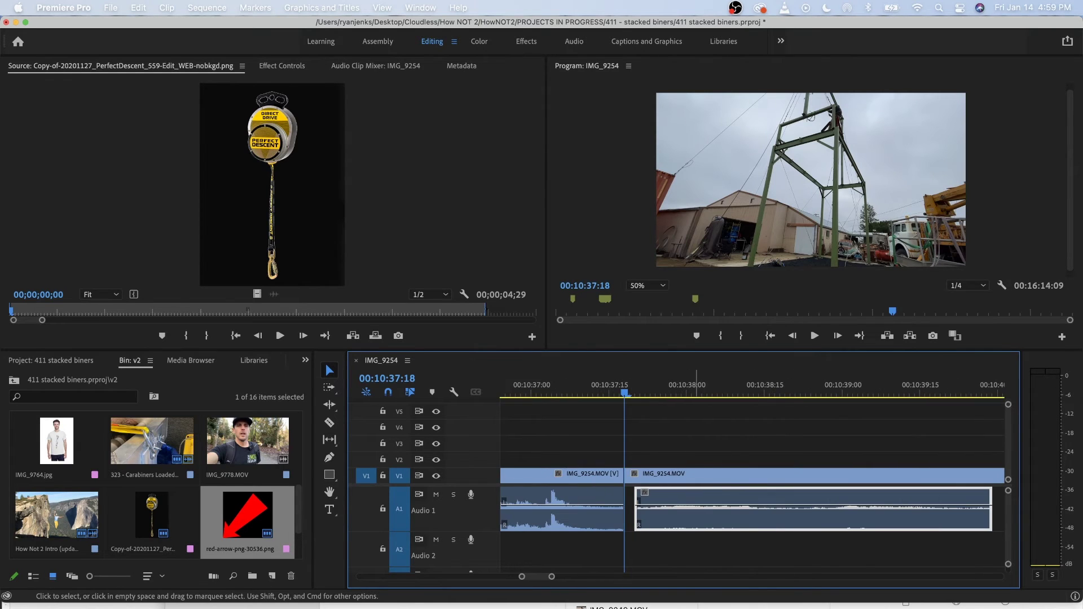
pyautogui.press('super+Left')
pyautogui.press('super+Left')
# Play the unlinked audio of the second IMG_9254 piece and raise its volume level.
pyautogui.press('space')
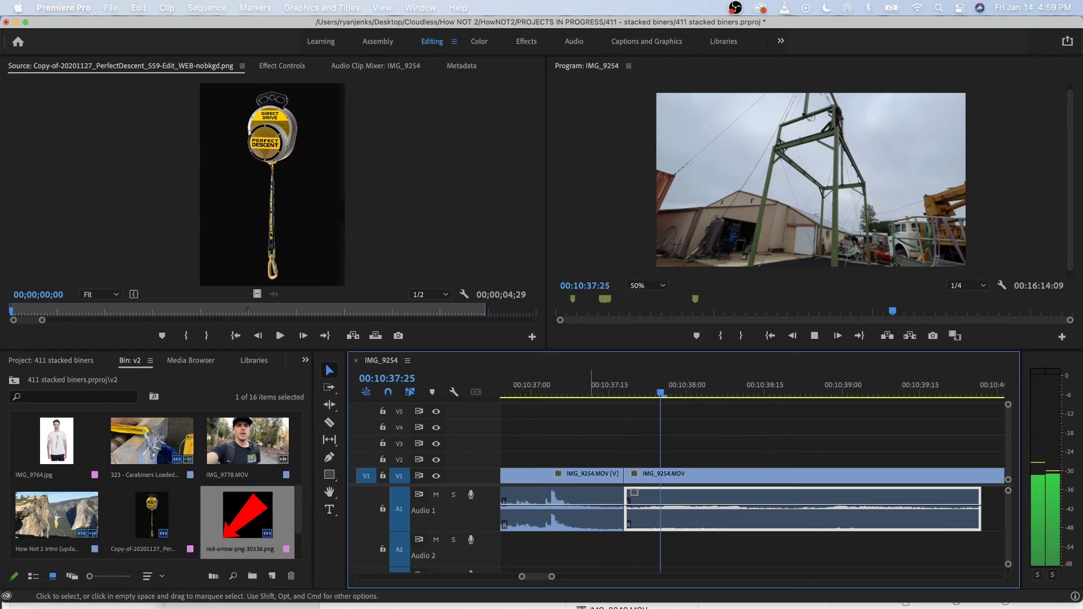
pyautogui.press('space')
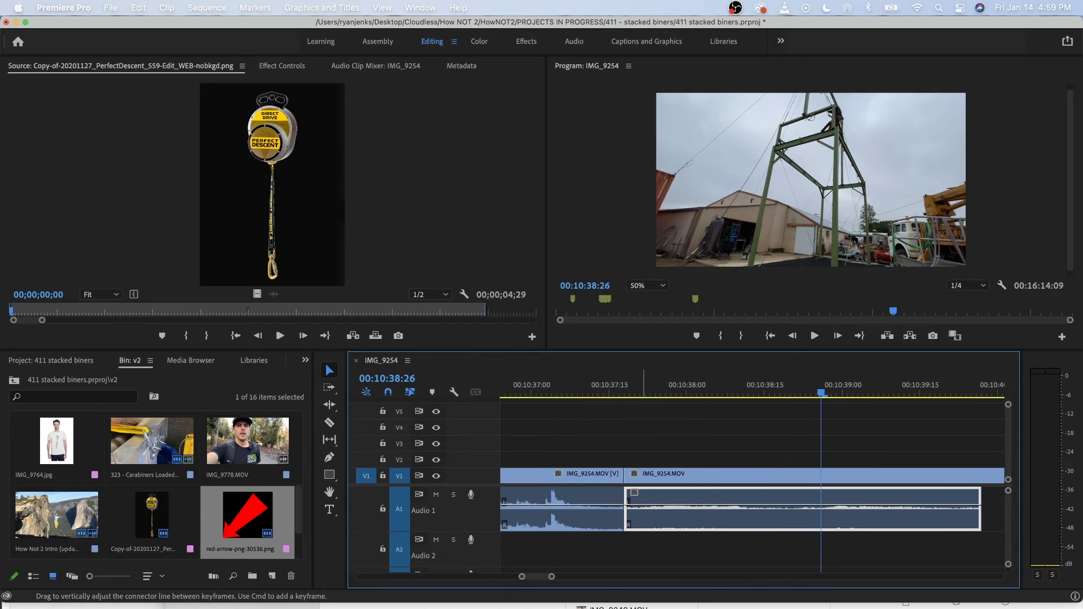
pyautogui.moveTo(644, 506); pyautogui.dragTo(644, 494)
# Play the second IMG_9254 piece and trim the ends of its audio and video to 00:10:39:19.
pyautogui.click(537, 389)
pyautogui.press('space')
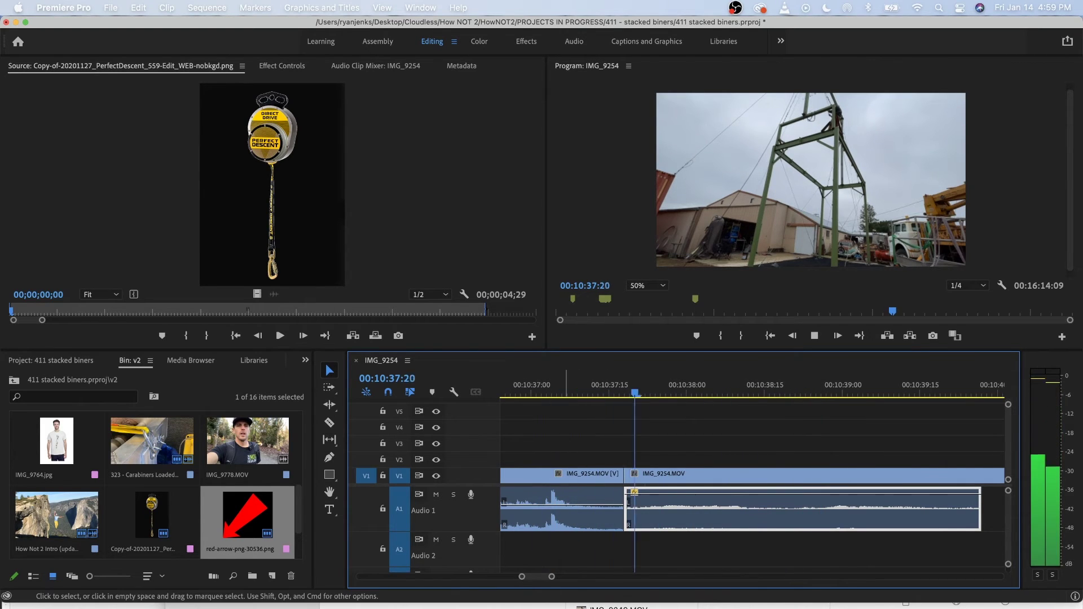
pyautogui.press('space')
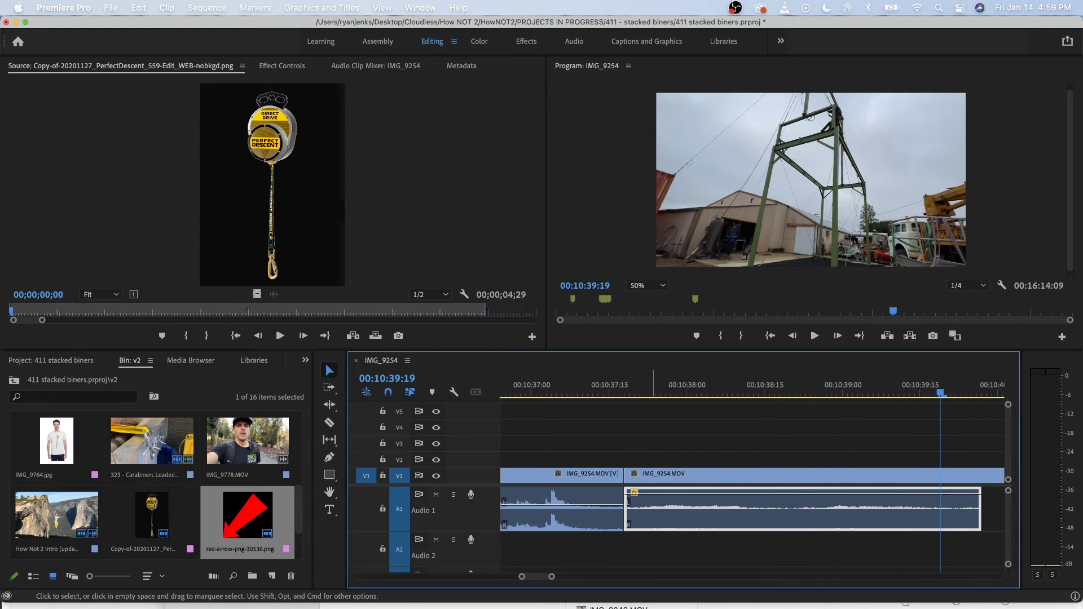
pyautogui.moveTo(981, 507); pyautogui.dragTo(940, 509)
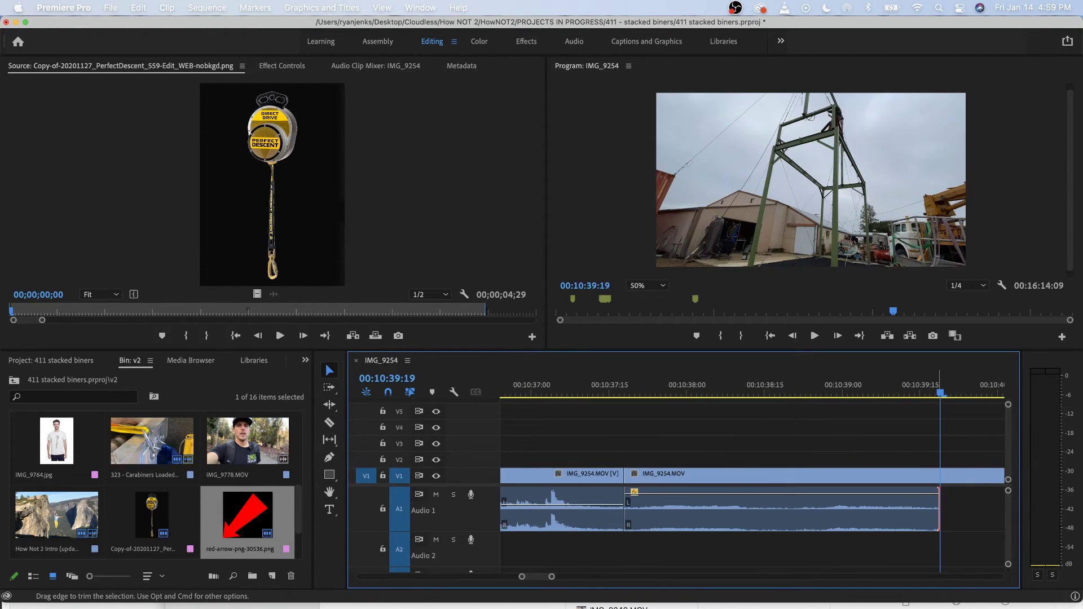
pyautogui.scroll(-3, 941, 509)
pyautogui.hscroll(2, 940, 509)
pyautogui.moveTo(984, 475); pyautogui.dragTo(822, 475)
pyautogui.rightClick(841, 498)
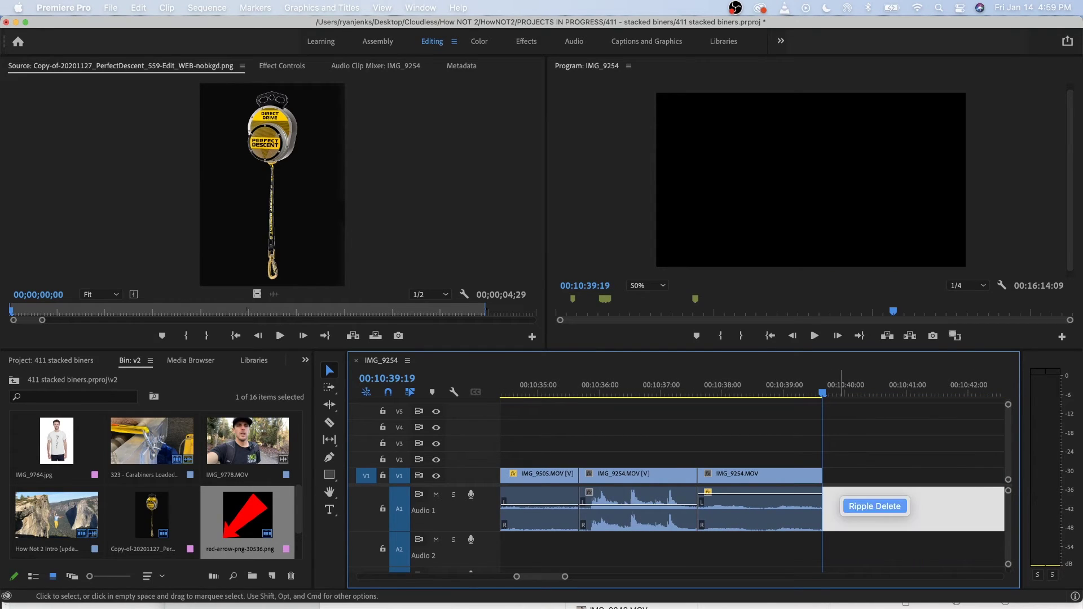
# Move the Canon R6 clip from V3 down to V1, directly after the trimmed IMG_9254 piece.
pyautogui.scroll(-3, 867, 509)
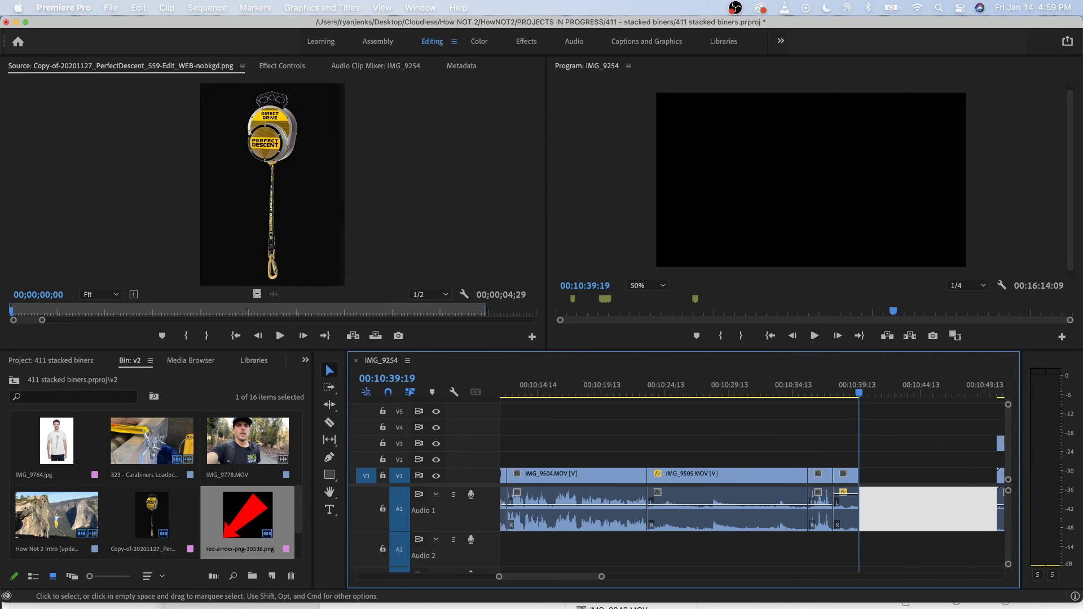
pyautogui.hscroll(3, 867, 509)
pyautogui.moveTo(926, 443); pyautogui.dragTo(785, 476)
# Split the Canon R6 clip at 00:10:41:20 and ripple-delete the part before the cut.
pyautogui.scroll(4, 786, 476)
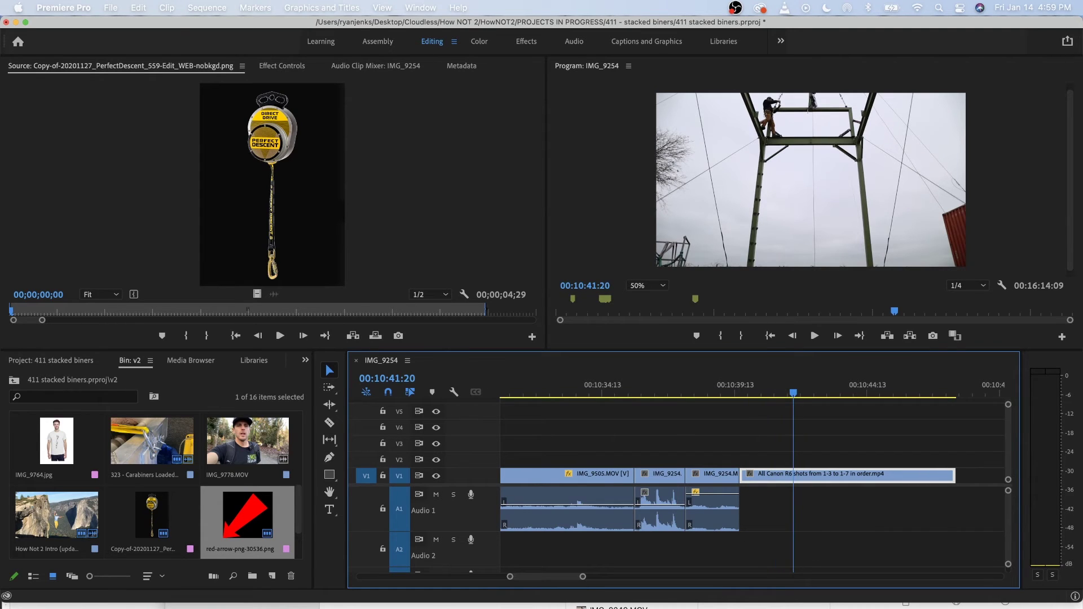
pyautogui.press('super+k')
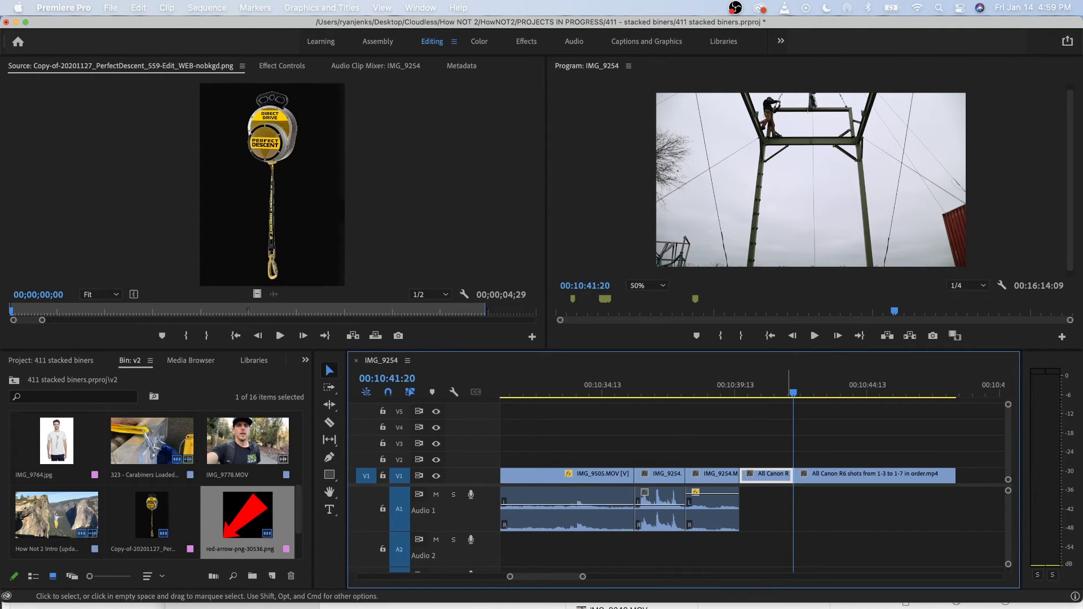
pyautogui.hotkey('shift', 'Delete')
# Move the force graph image No_5-17_08.png from 00:12:16:26 onto V2 above the end of the Canon R6 clip.
pyautogui.scroll(-4, 785, 476)
pyautogui.scroll(-6, 786, 497)
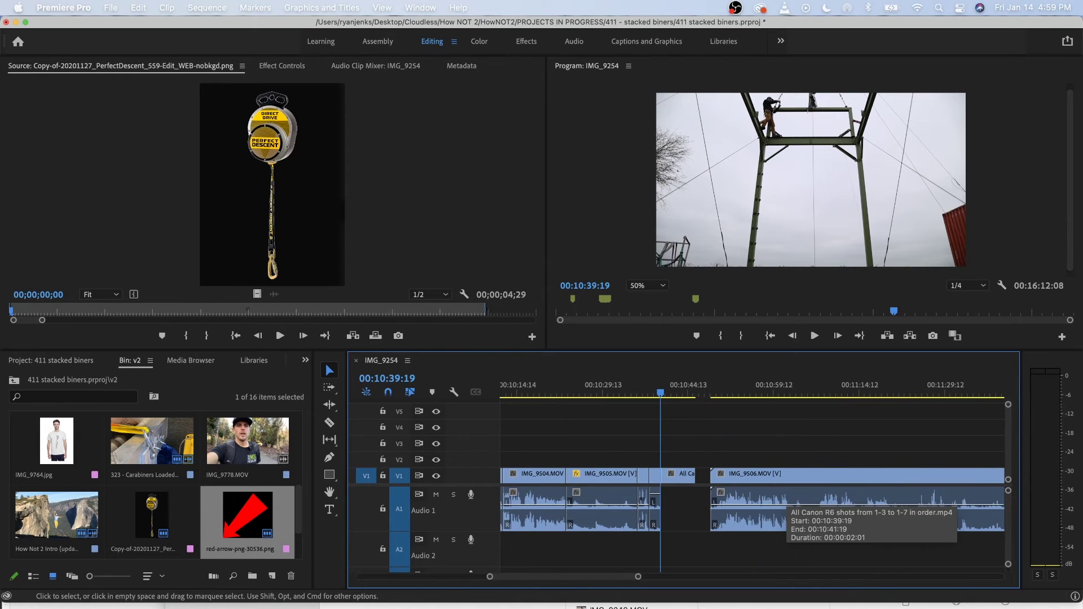
pyautogui.click(892, 388)
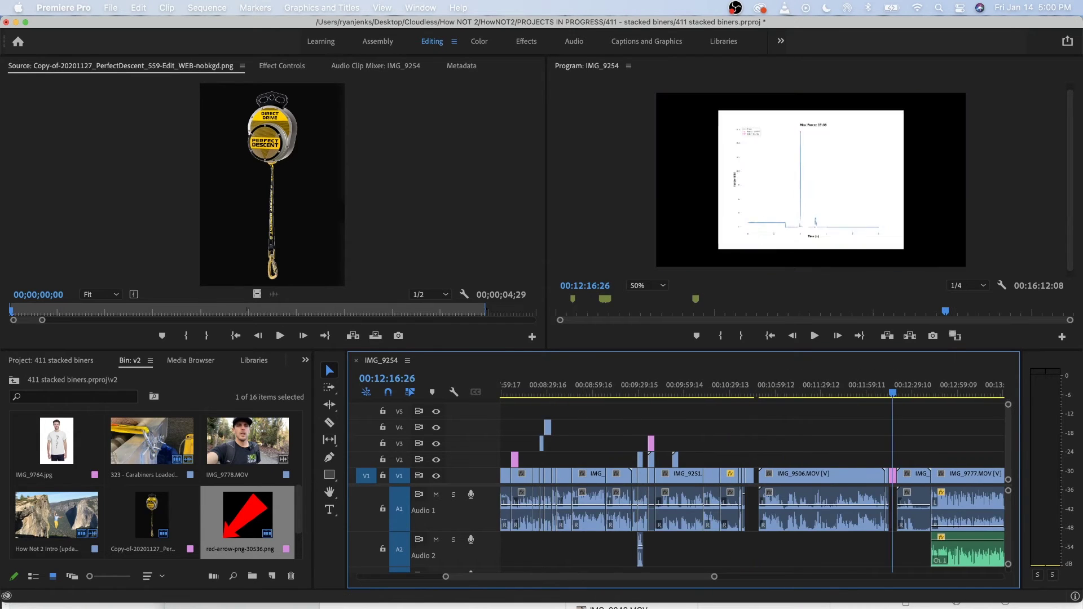
pyautogui.moveTo(893, 476); pyautogui.dragTo(754, 462)
# Move the IMG_9507 load cell display clip from the end of IMG_9506 onto V3 above the force graph.
pyautogui.press('Up')
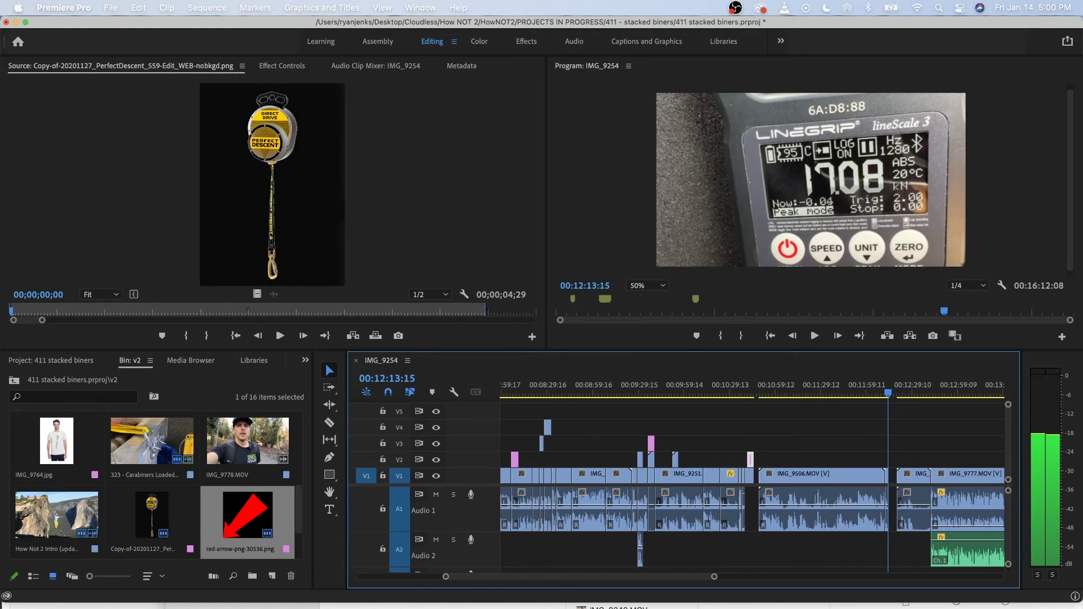
pyautogui.press('=')
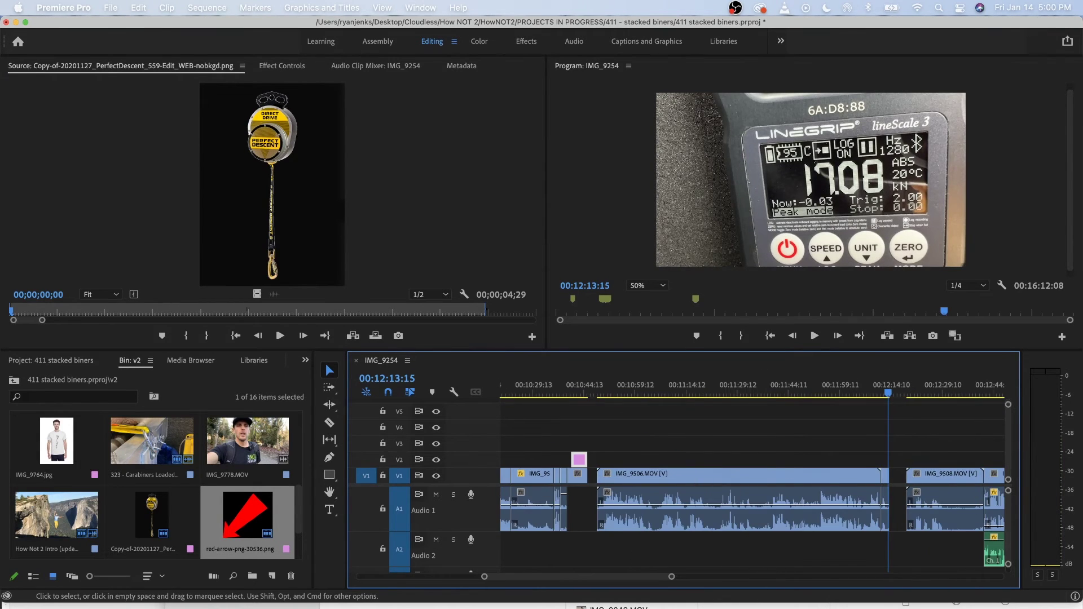
pyautogui.moveTo(884, 475); pyautogui.dragTo(580, 445)
# Preview the IMG_9507 clip on V3, unlink it, and delete its audio.
pyautogui.scroll(5, 579, 445)
pyautogui.scroll(3, 583, 444)
pyautogui.hscroll(-3, 587, 446)
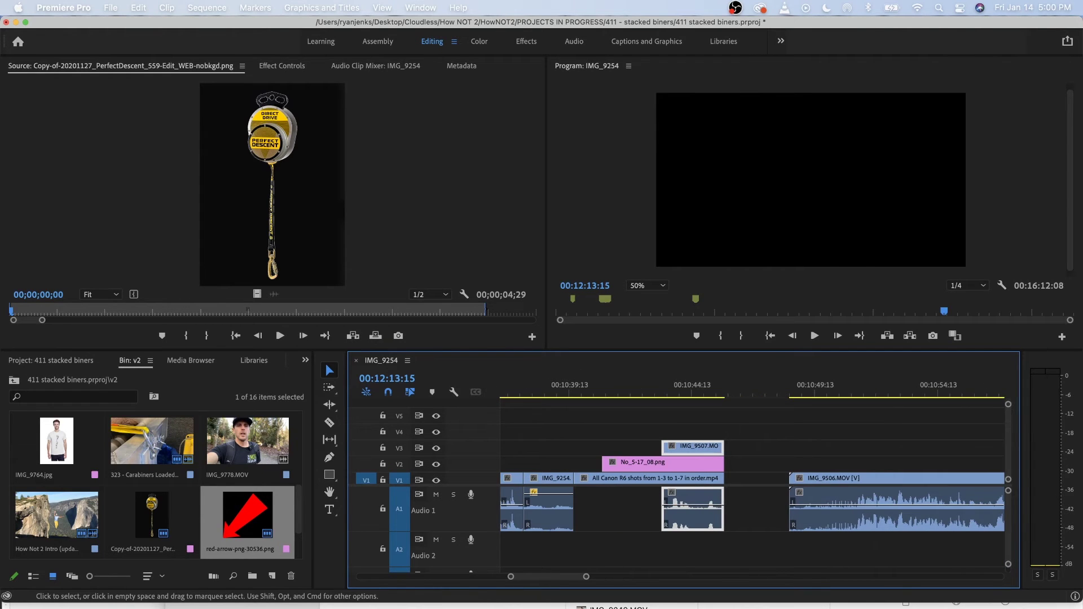
pyautogui.click(666, 385)
pyautogui.press('space')
pyautogui.press('space')
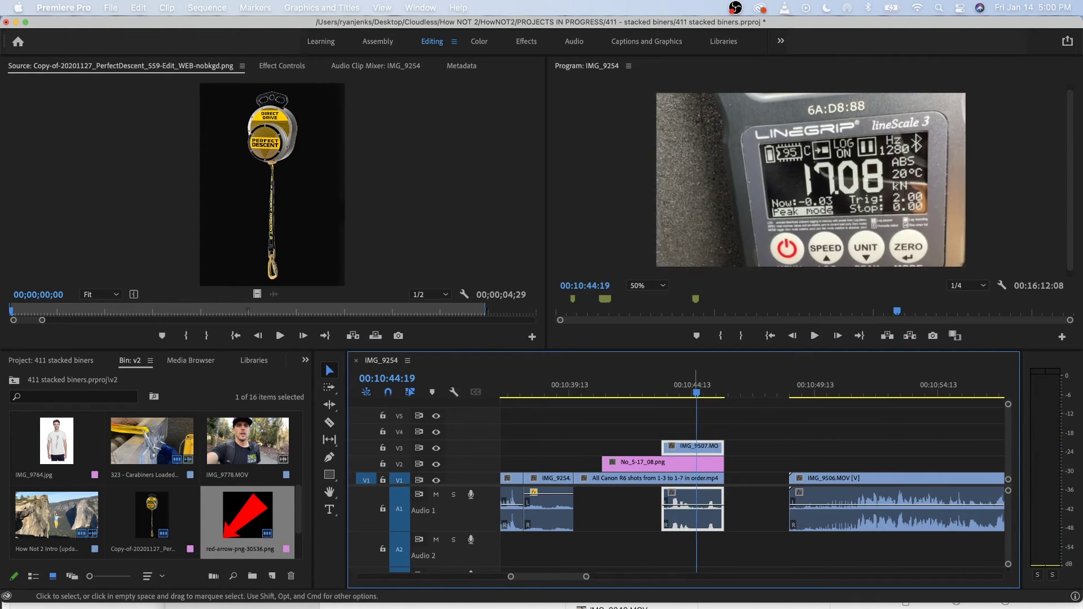
pyautogui.rightClick(695, 514)
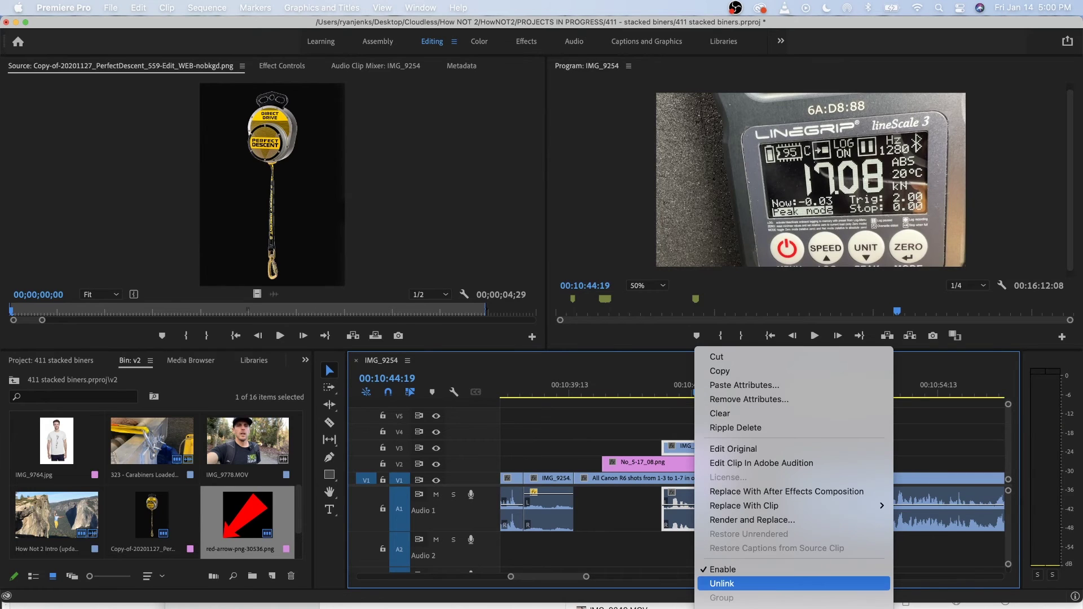
pyautogui.click(722, 583)
pyautogui.click(677, 508)
pyautogui.press('Delete')
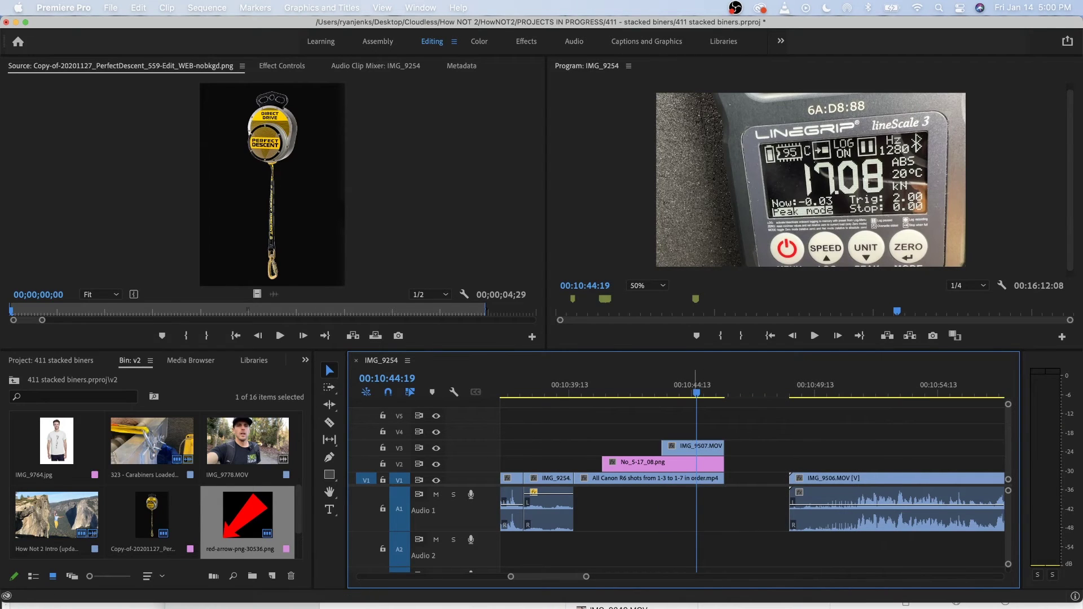
# Resize the No_5-17_08.png force graph to a small overlay and place it in the frame's upper-right corner.
pyautogui.moveTo(646, 385); pyautogui.dragTo(622, 385)
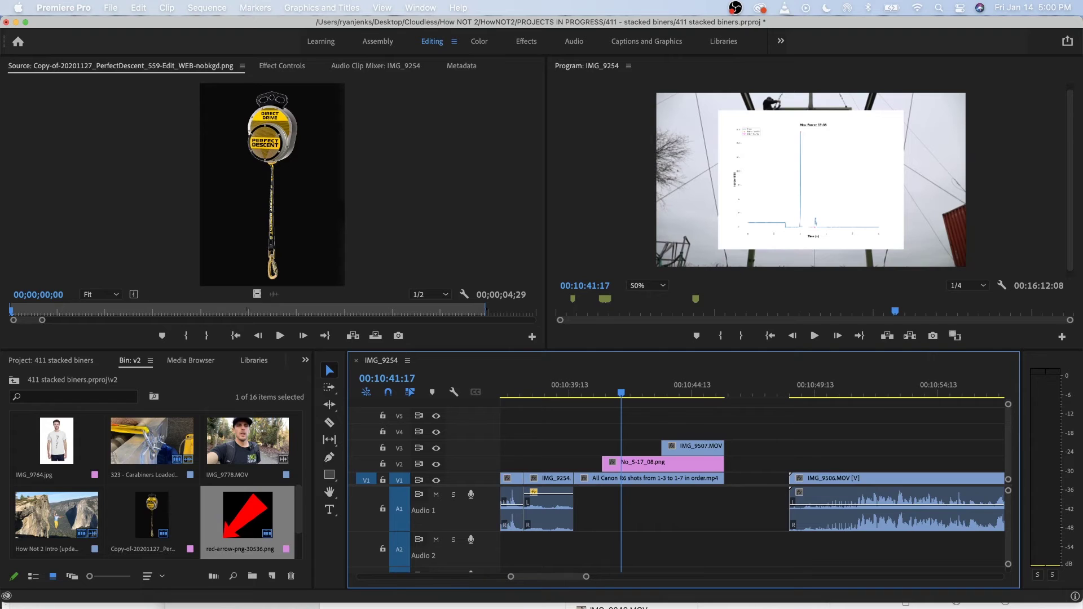
pyautogui.doubleClick(811, 179)
pyautogui.moveTo(904, 249); pyautogui.dragTo(1021, 337)
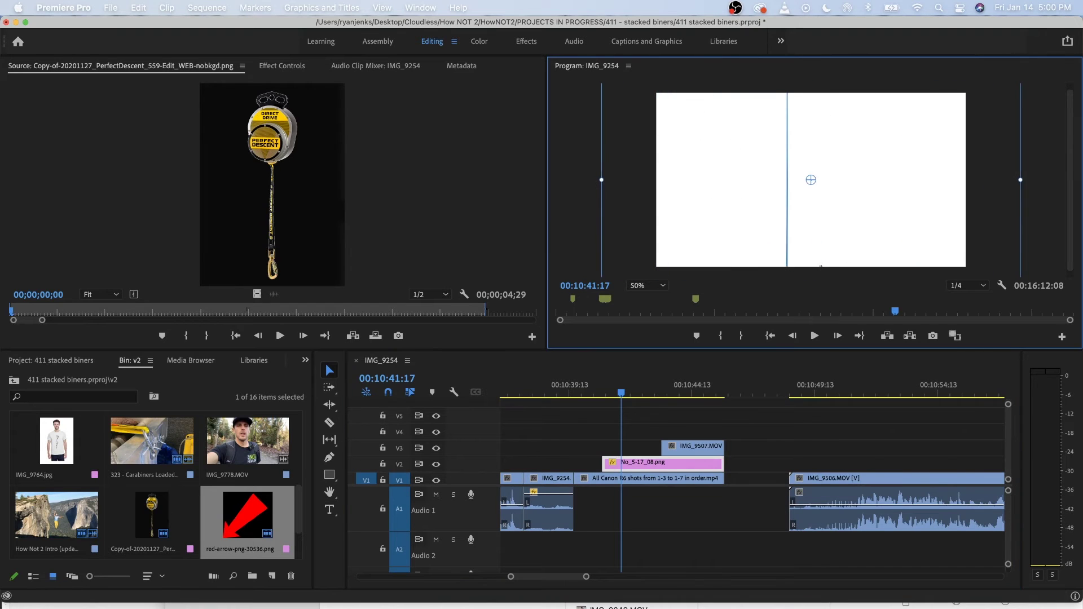
pyautogui.moveTo(811, 127); pyautogui.dragTo(822, 212)
pyautogui.moveTo(1031, 108); pyautogui.dragTo(946, 115)
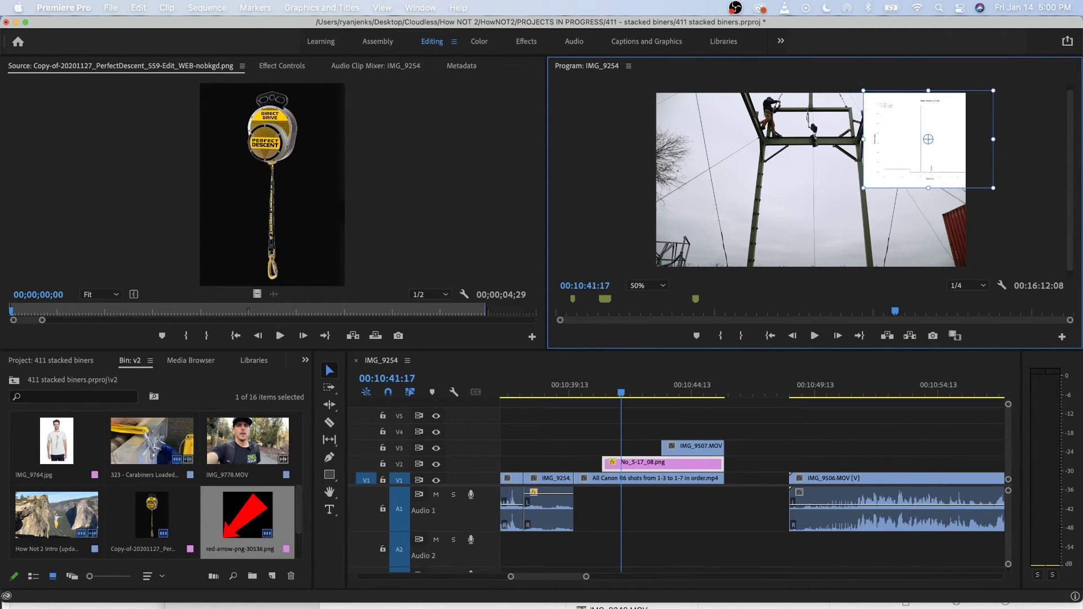
# Extend the starts of No_5-17_08.png and IMG_9507 back to the start of the Canon R6 clip.
pyautogui.moveTo(603, 462); pyautogui.dragTo(574, 463)
pyautogui.moveTo(663, 446); pyautogui.dragTo(574, 446)
# Scale the IMG_9507 load cell picture down to about half the frame size over the Canon R6 footage.
pyautogui.click(589, 389)
pyautogui.click(733, 197)
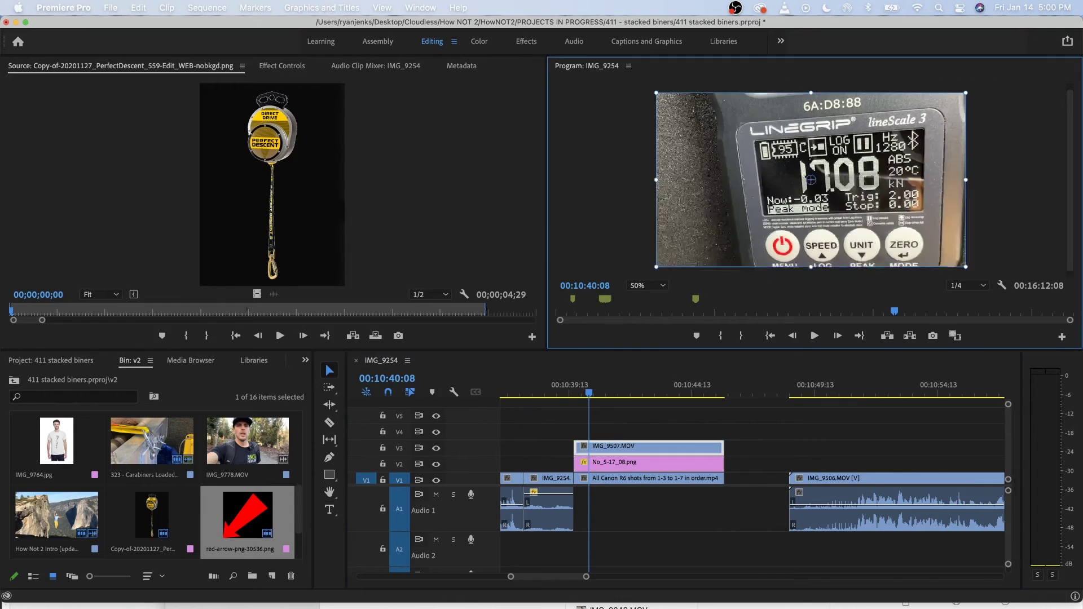
pyautogui.moveTo(657, 93); pyautogui.dragTo(736, 138)
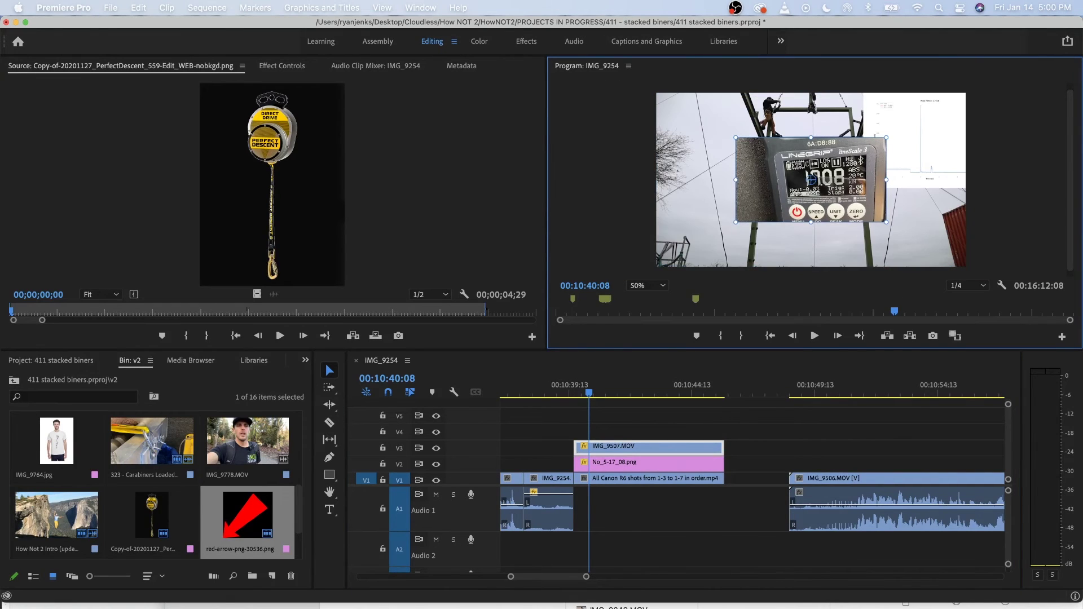
# Move the IMG_9507 load cell overlay to the frame's upper-left corner and play back the section with both overlays.
pyautogui.moveTo(811, 179); pyautogui.dragTo(689, 124)
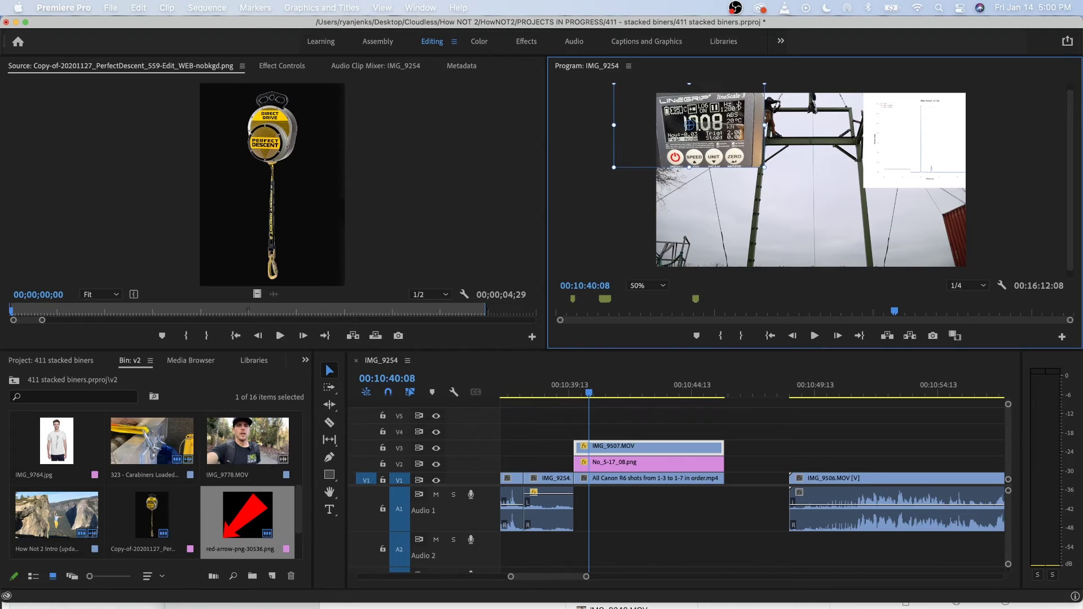
pyautogui.click(557, 386)
pyautogui.press('space')
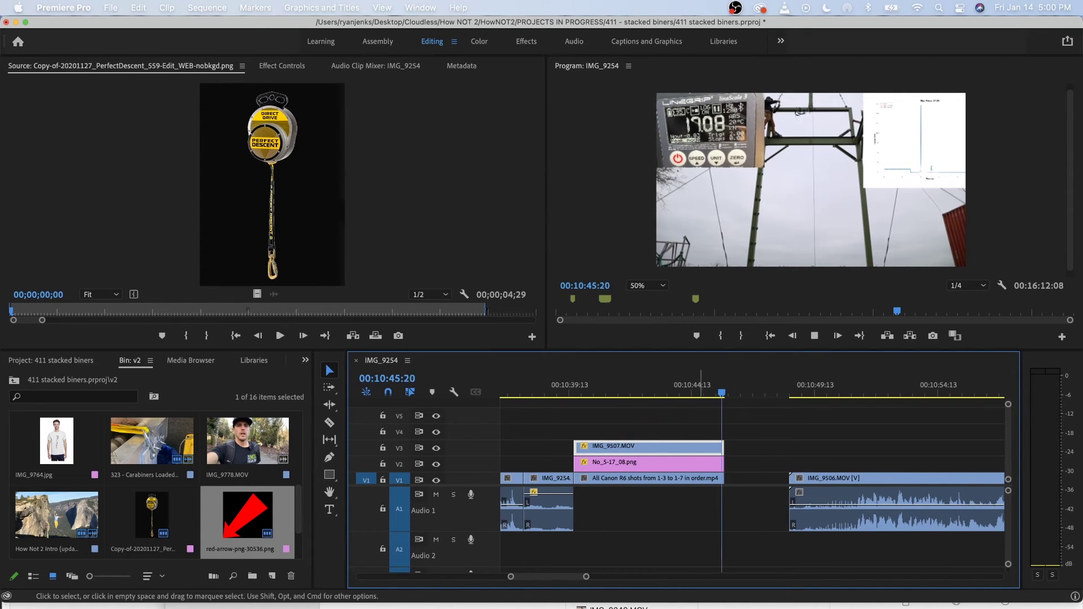
pyautogui.press('space')
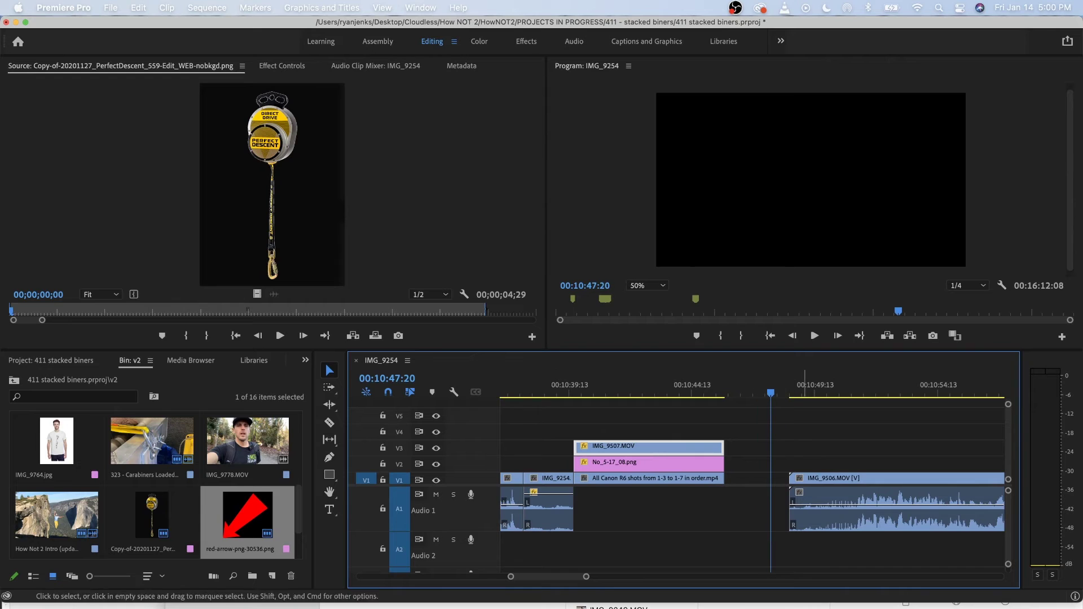
# Move IMG_9506 directly against the end of the Canon R6 clip and ripple-delete its opening up to 00:10:48:10.
pyautogui.moveTo(813, 480); pyautogui.dragTo(748, 480)
pyautogui.press('space')
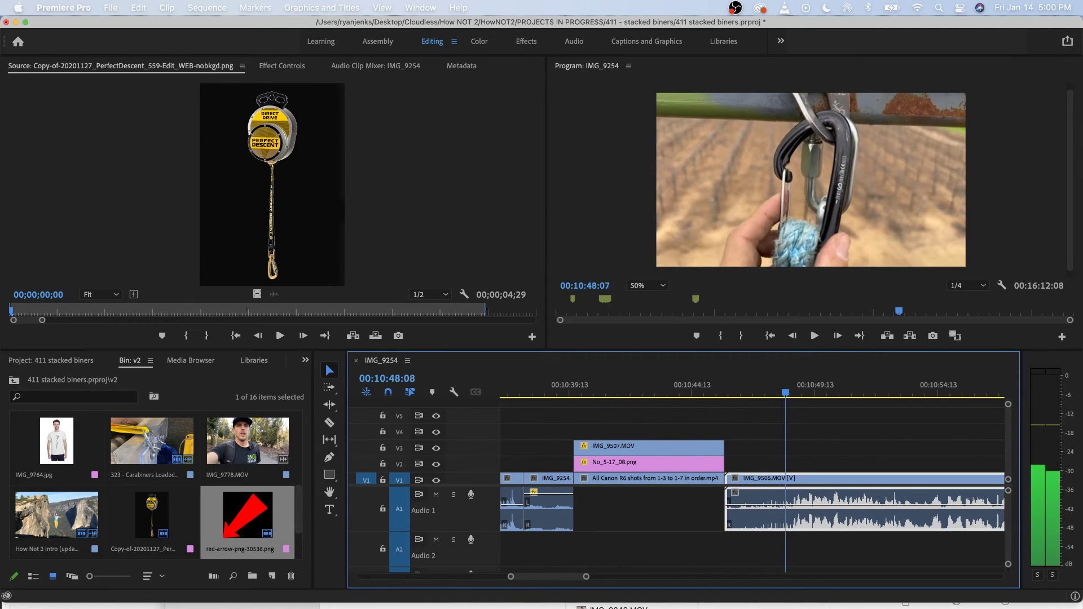
pyautogui.press('space')
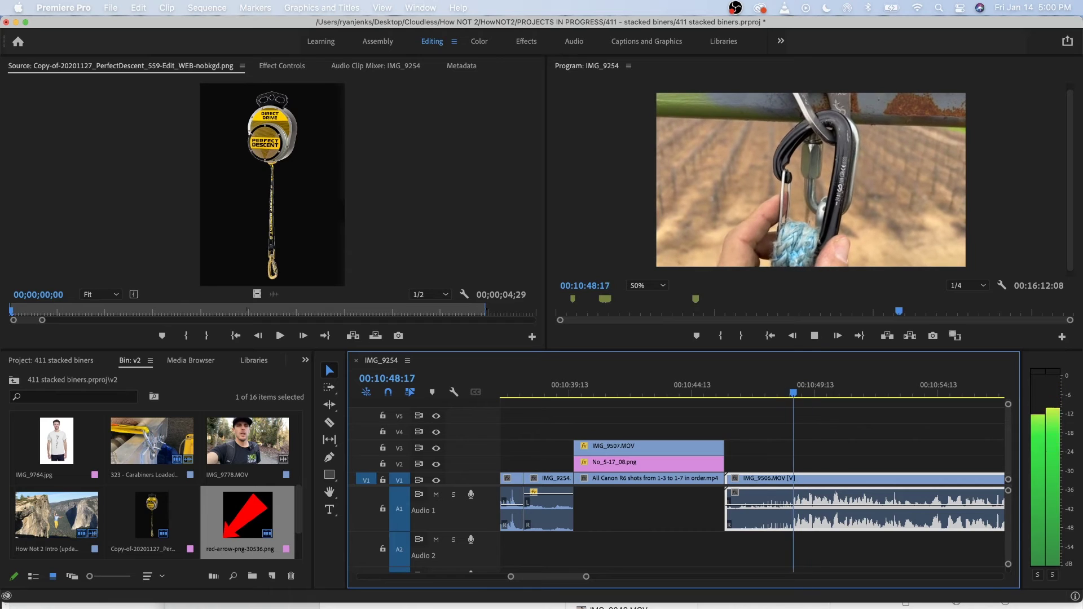
pyautogui.click(778, 499)
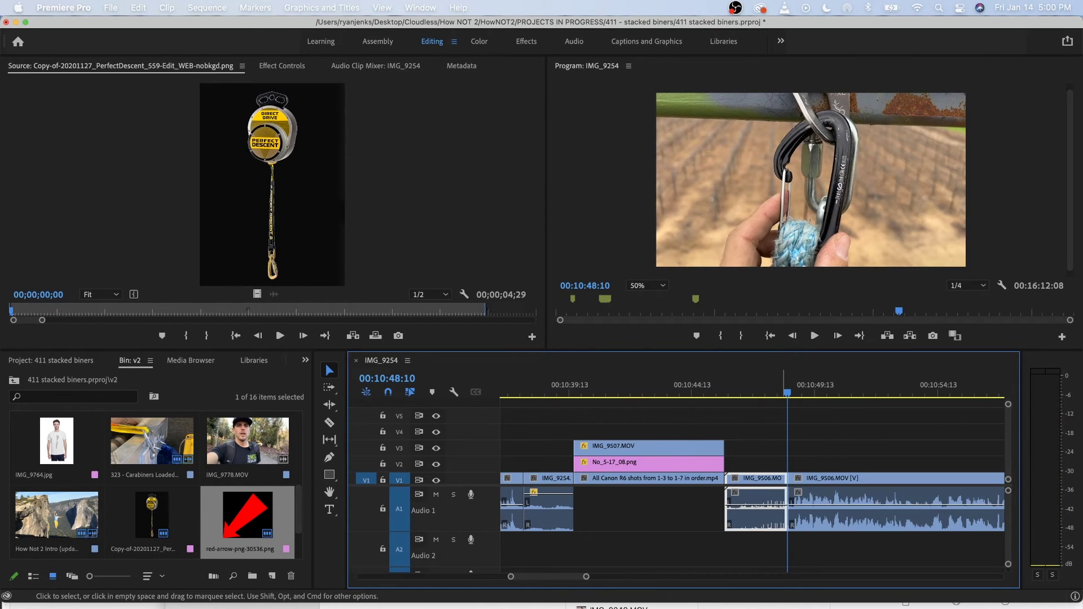
pyautogui.press('Up')
pyautogui.press('space')
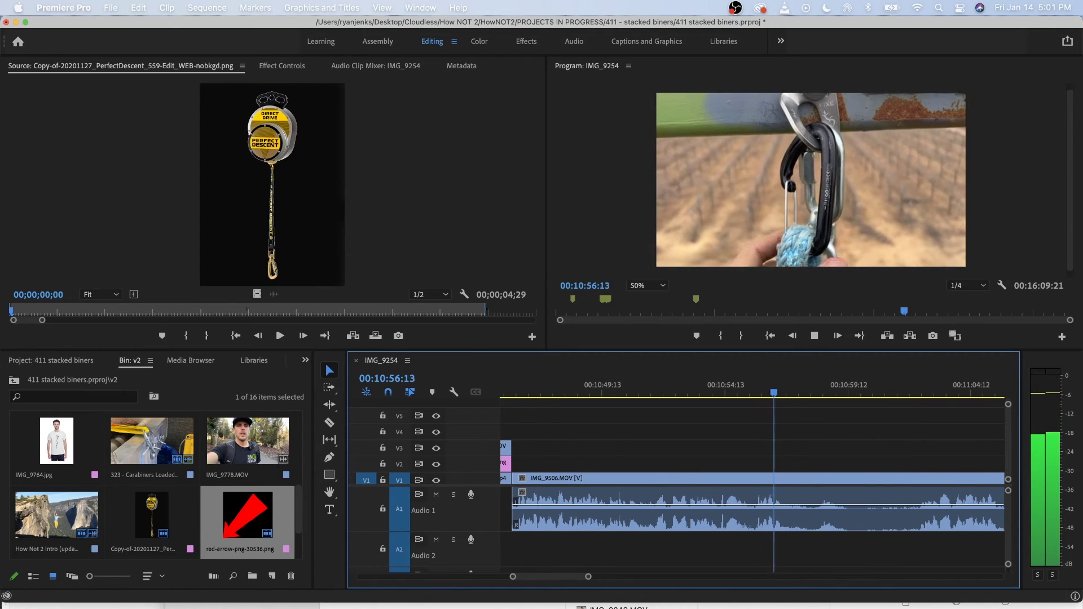
# Play IMG_9506 and split it at 00:10:56:22, where the first remark ends.
pyautogui.press('space')
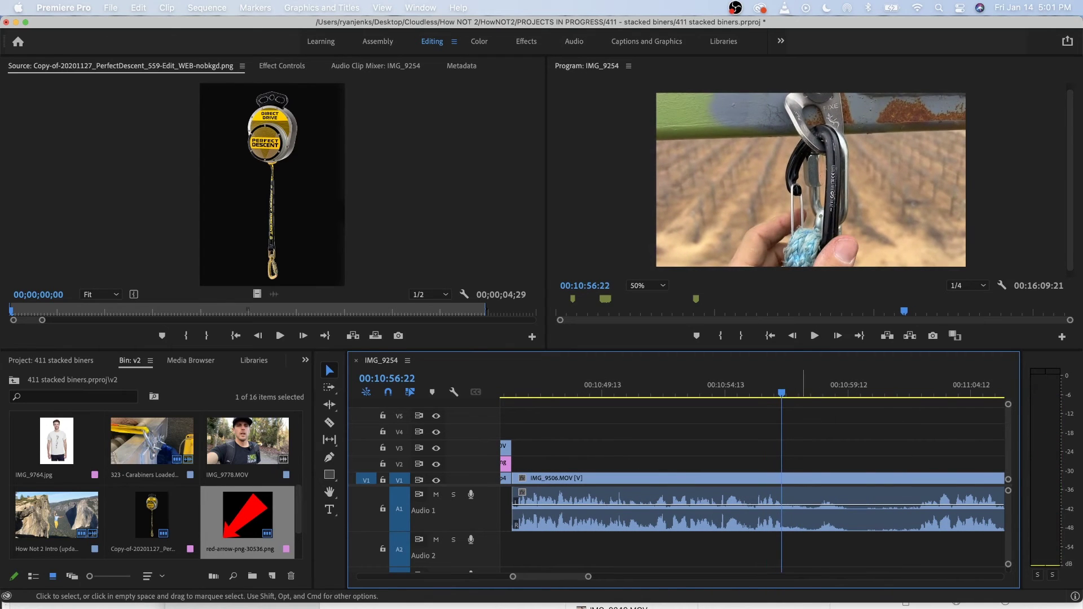
pyautogui.click(808, 515)
pyautogui.press('super+k')
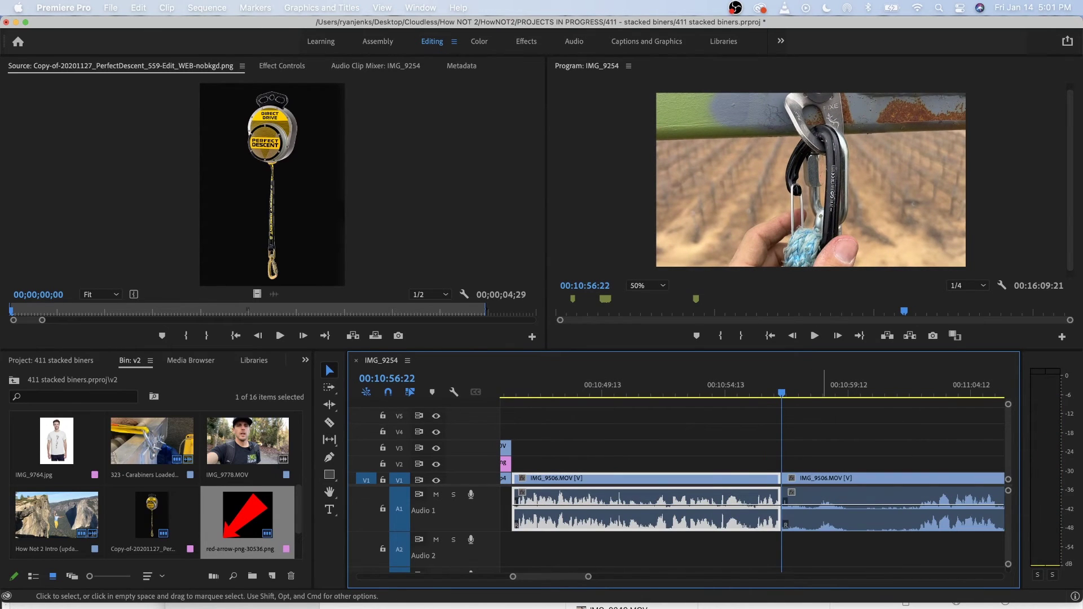
# Preview the rating close-up in IMG_9506 from about 00:11:02:03 and split the clip at 00:11:05:17.
pyautogui.scroll(-5, 824, 510)
pyautogui.hscroll(4, 824, 510)
pyautogui.click(682, 389)
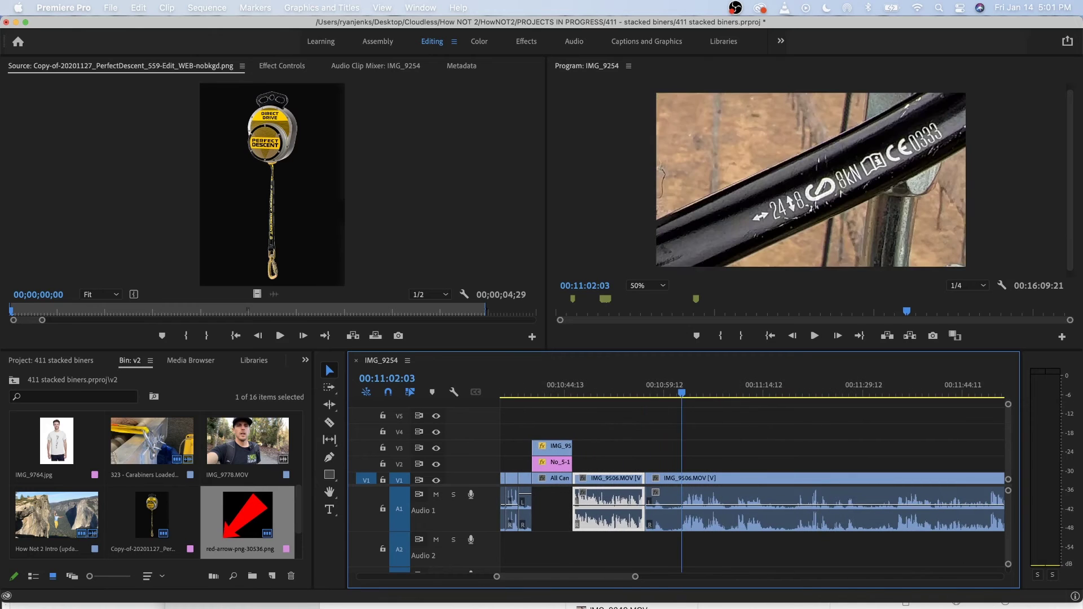
pyautogui.press('space')
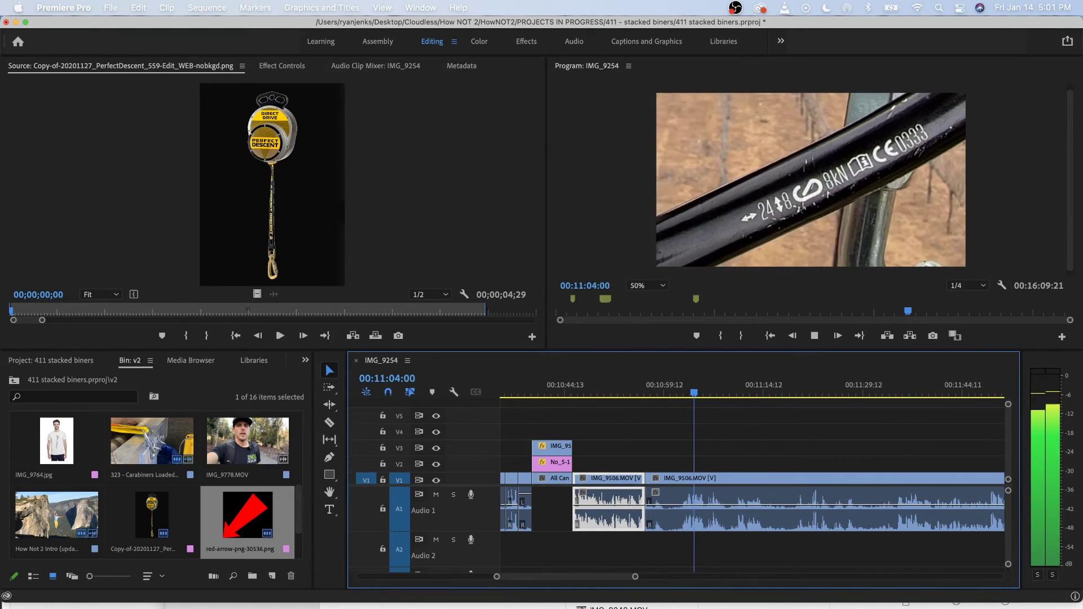
pyautogui.press('space')
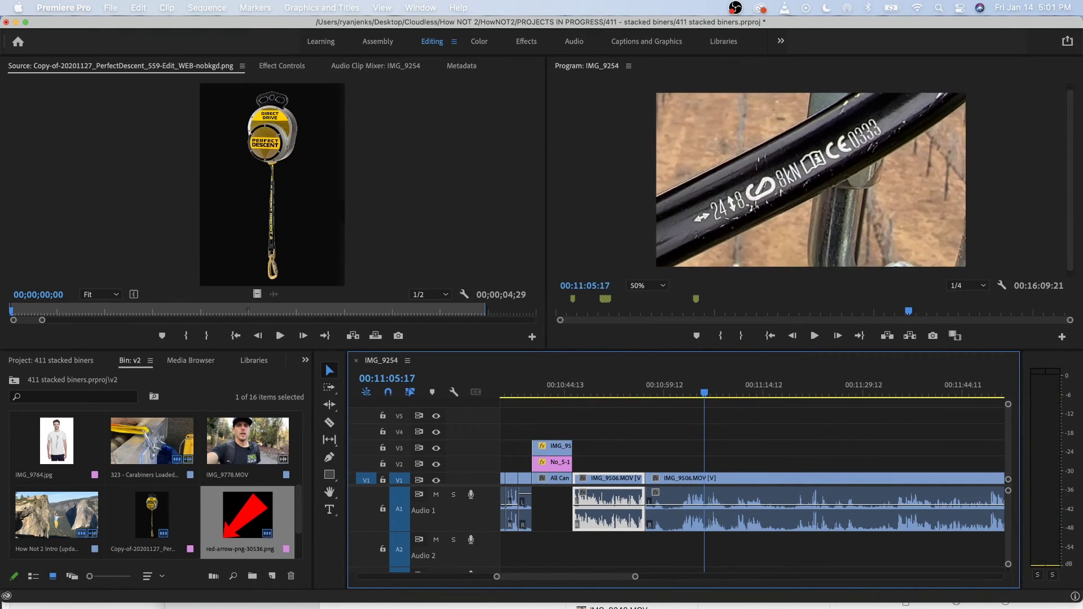
pyautogui.press('super+k')
# Split IMG_9506 at 00:11:02:14 and ripple-delete the section between 00:10:56:22 and this cut.
pyautogui.hotkey('shift', 'k')
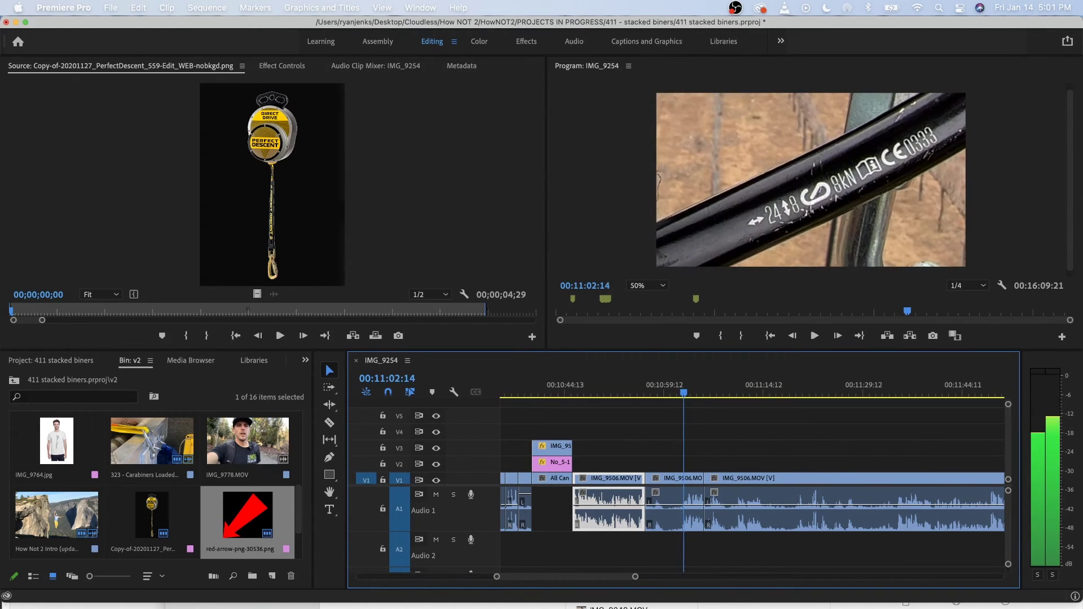
pyautogui.press('super+k')
pyautogui.click(673, 499)
pyautogui.hotkey('shift', 'Delete')
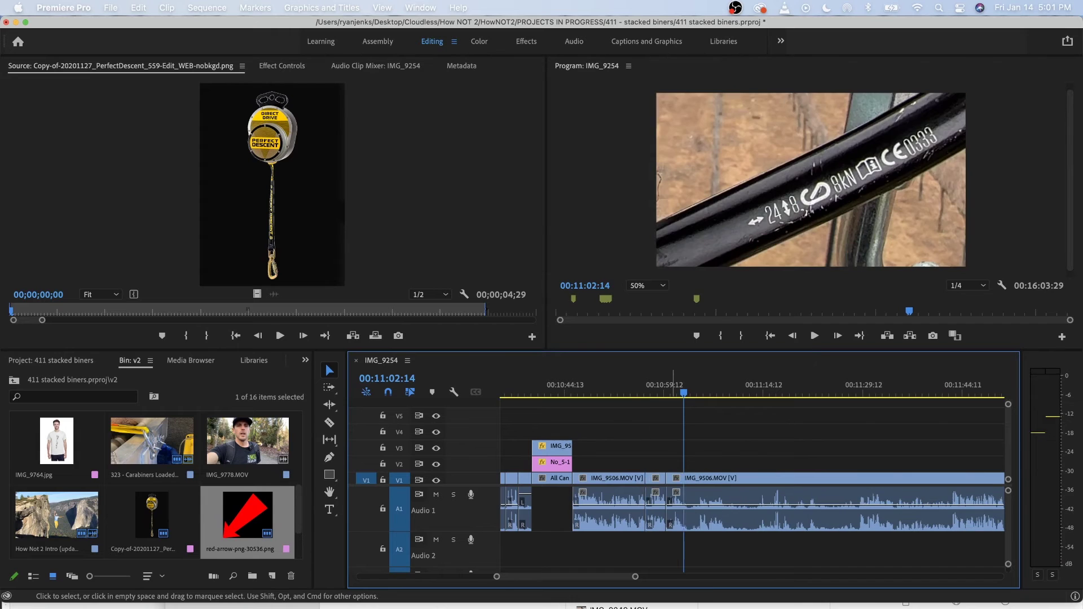
# Play back IMG_9506 across the new cuts and review the footage that follows.
pyautogui.press('Up')
pyautogui.press('Up')
pyautogui.press('space')
pyautogui.press('=')
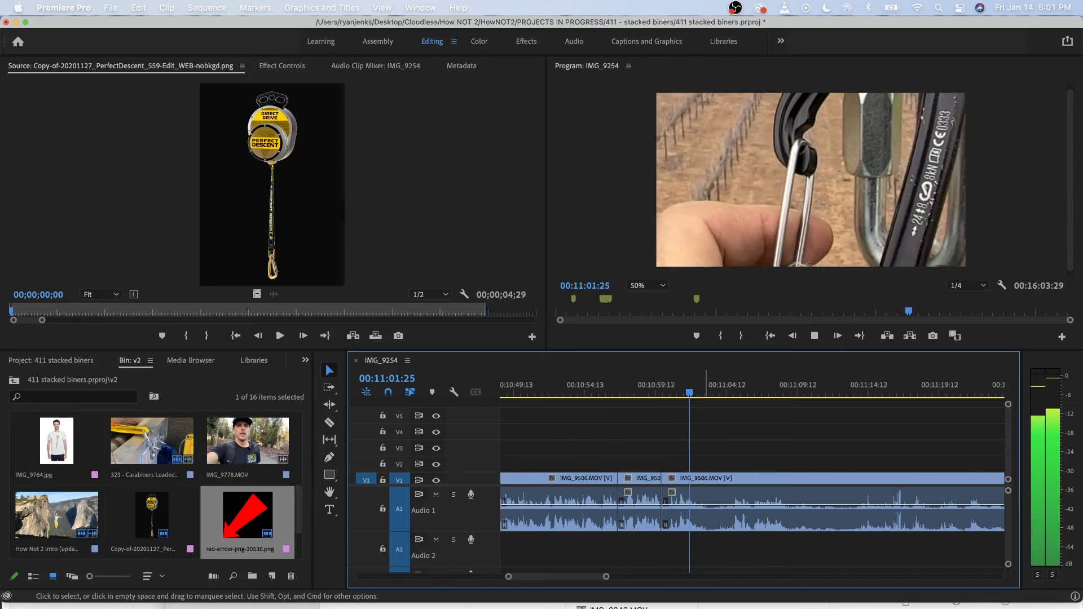
pyautogui.scroll(-5, 707, 493)
pyautogui.hscroll(3, 708, 492)
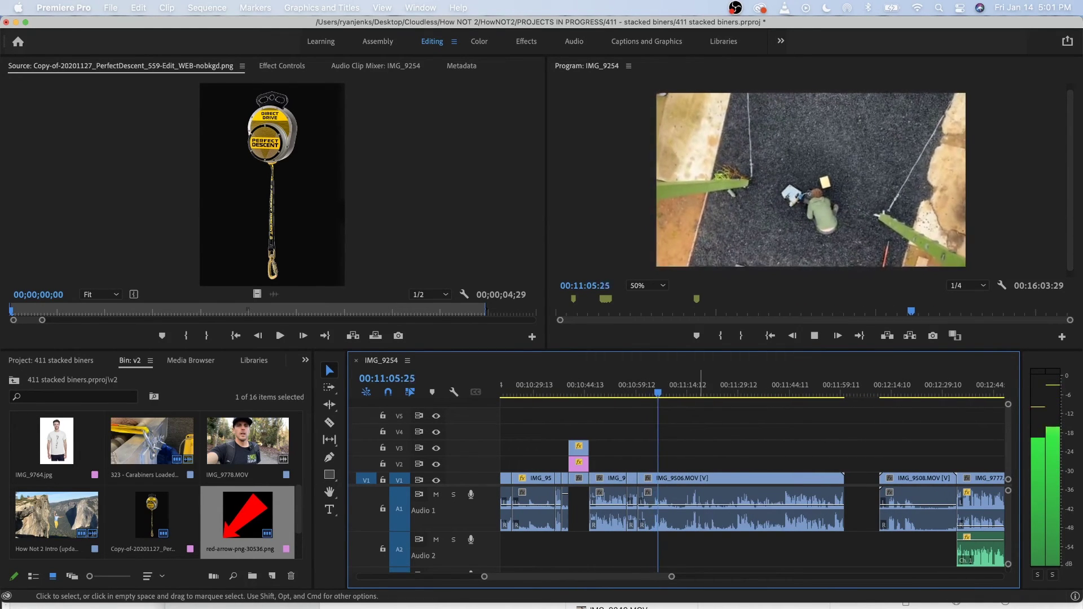
pyautogui.scroll(3, 708, 493)
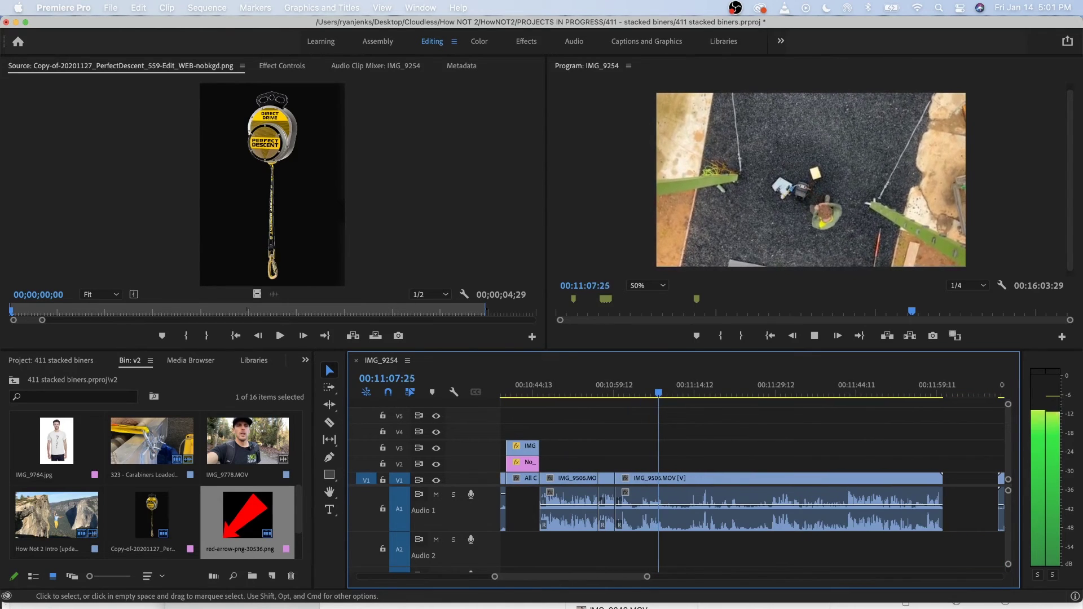
pyautogui.press('space')
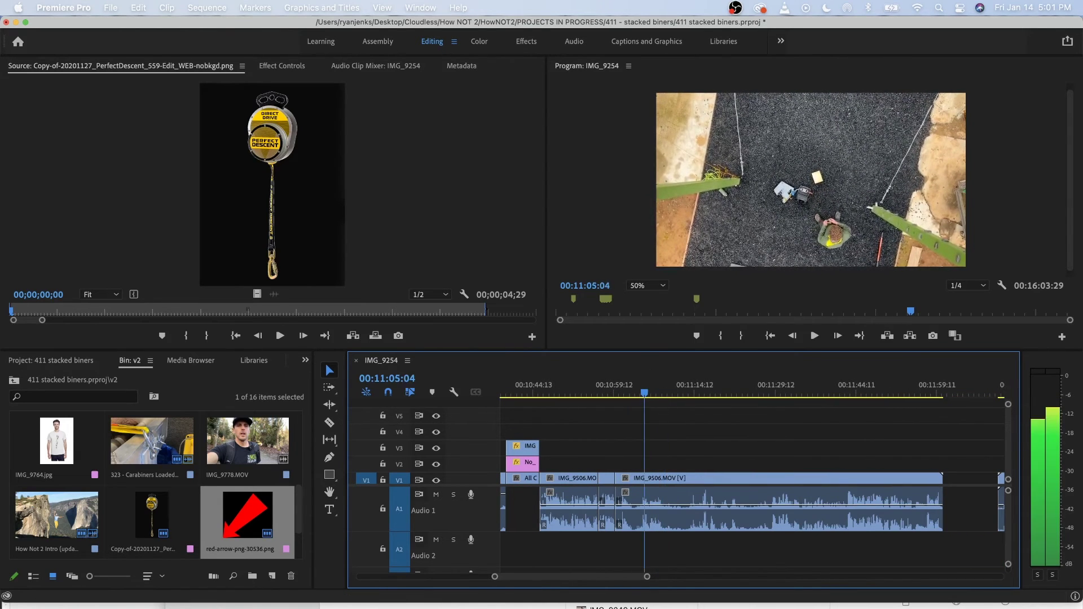
# Replay the last IMG_9506 segment from its beginning and split it at 00:11:02:08.
pyautogui.press('=')
pyautogui.press('space')
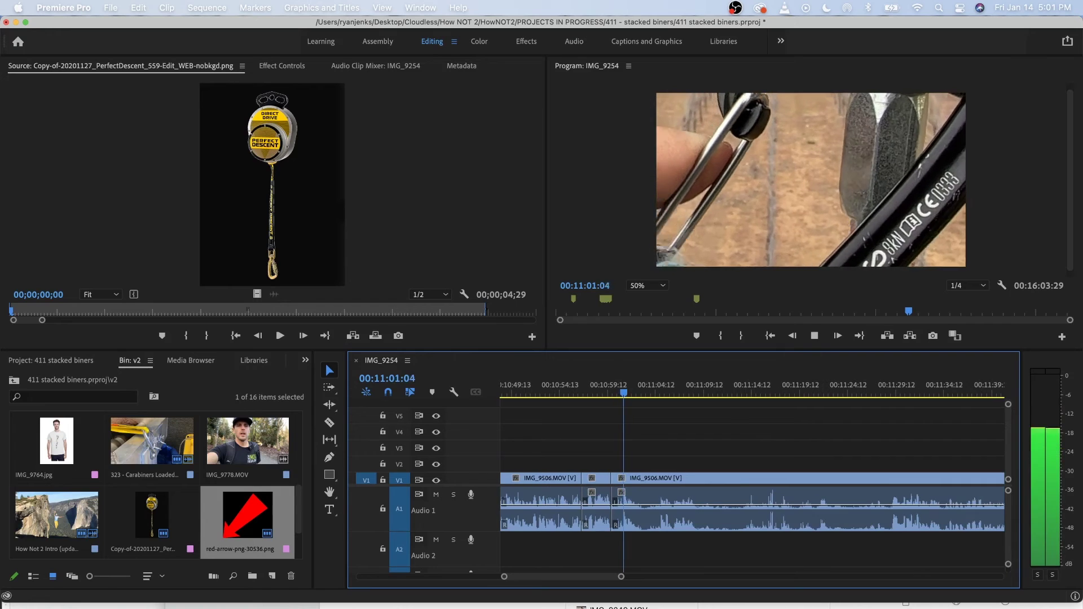
pyautogui.press('space')
pyautogui.click(655, 499)
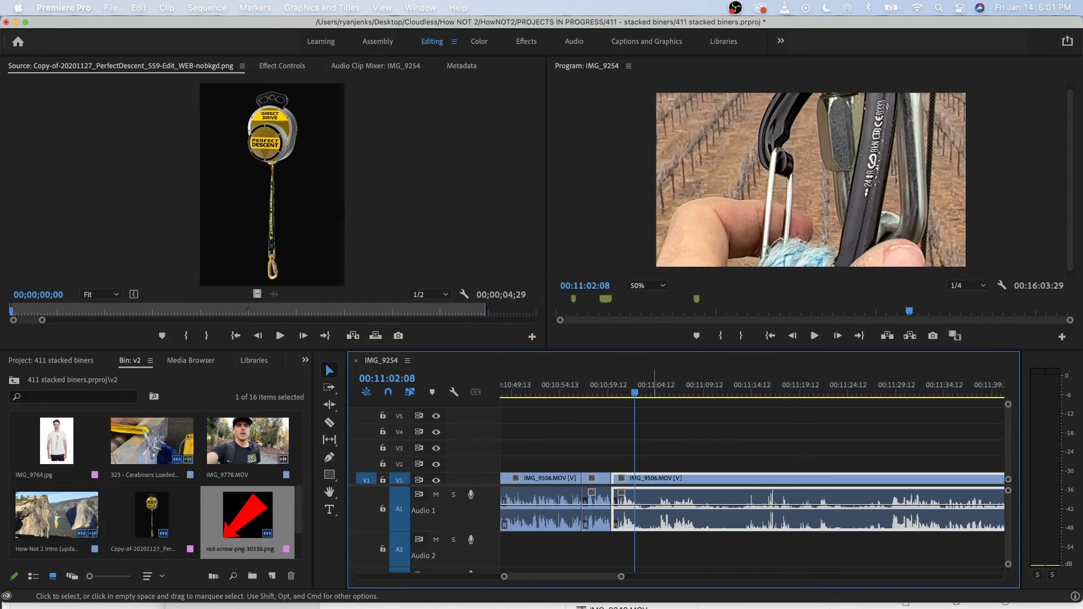
pyautogui.press('super+k')
# Split IMG_9506 at 00:11:04:29 and ripple-delete the section between 00:11:02:08 and this cut.
pyautogui.press('space')
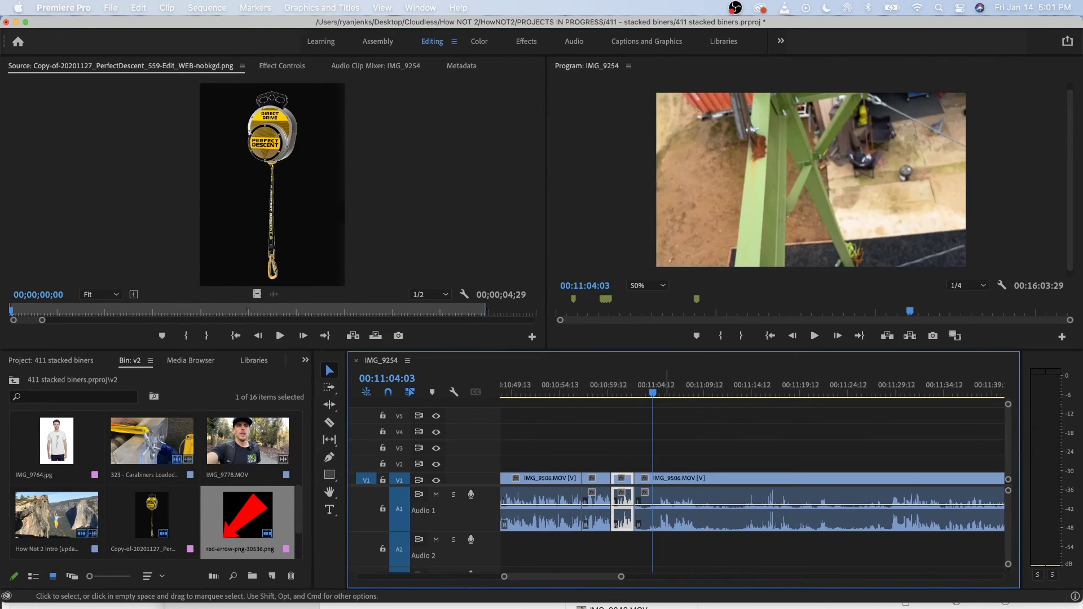
pyautogui.press('space')
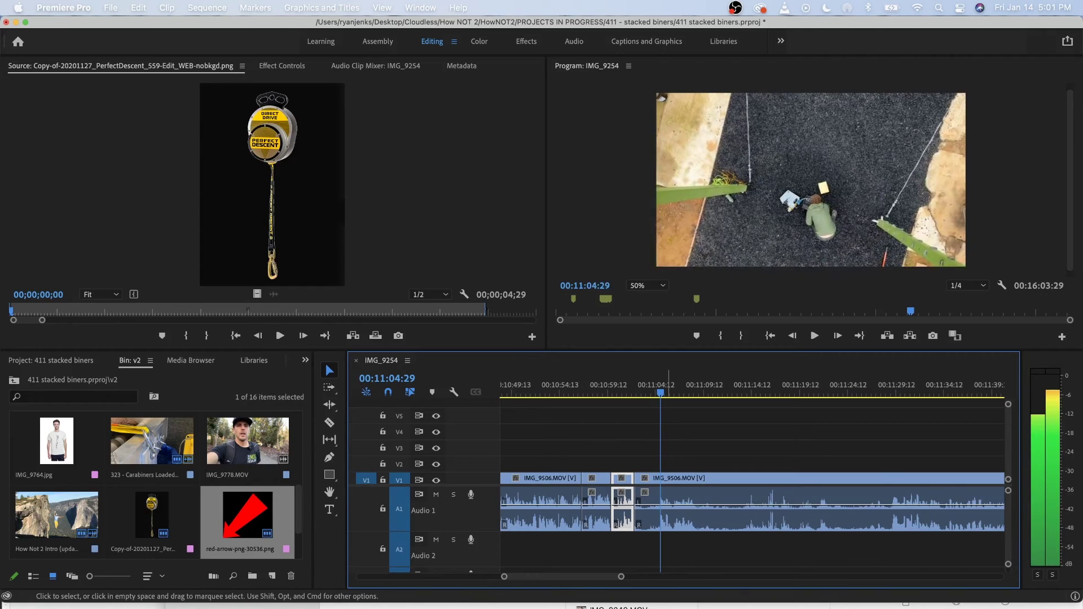
pyautogui.press('super+k')
pyautogui.click(647, 500)
pyautogui.press('Up')
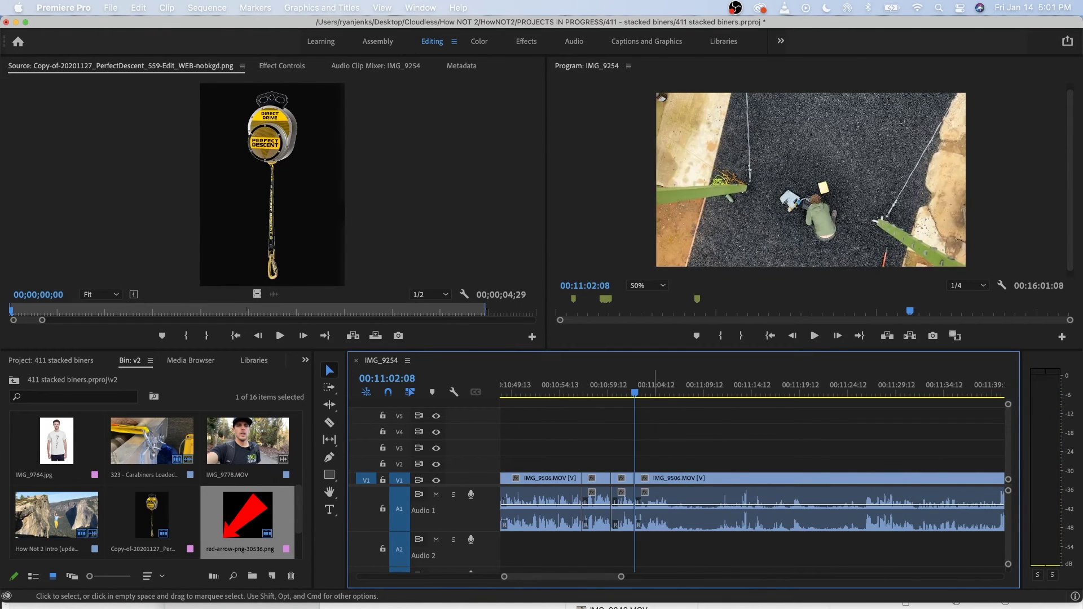
pyautogui.hotkey('alt', 'Delete')
# Play the overhead footage in IMG_9506 and split the clip at 00:11:05:22.
pyautogui.press('space')
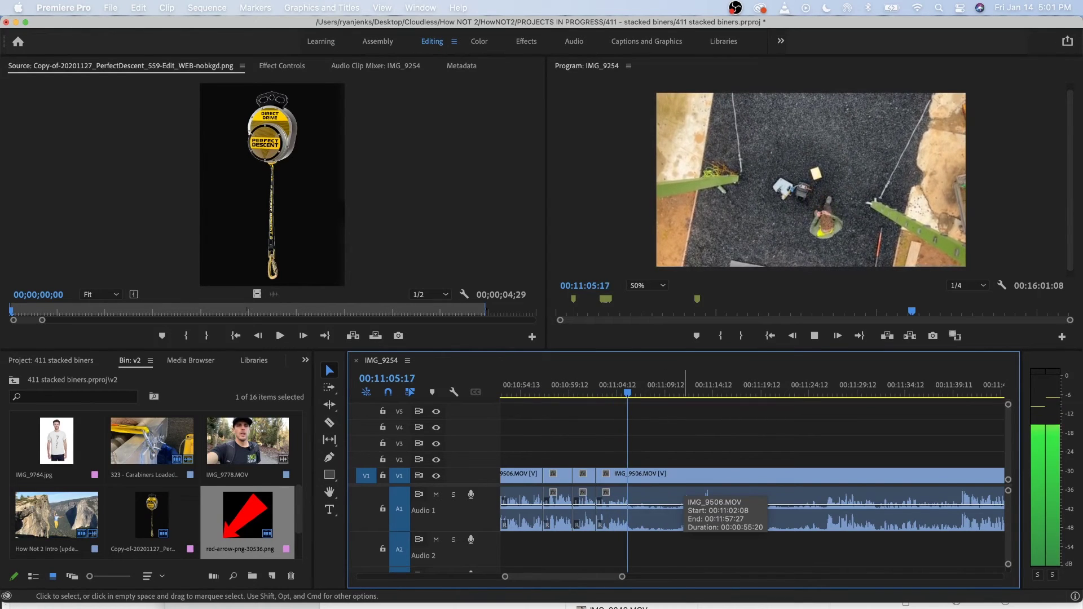
pyautogui.press('space')
pyautogui.click(614, 492)
pyautogui.press('super+k')
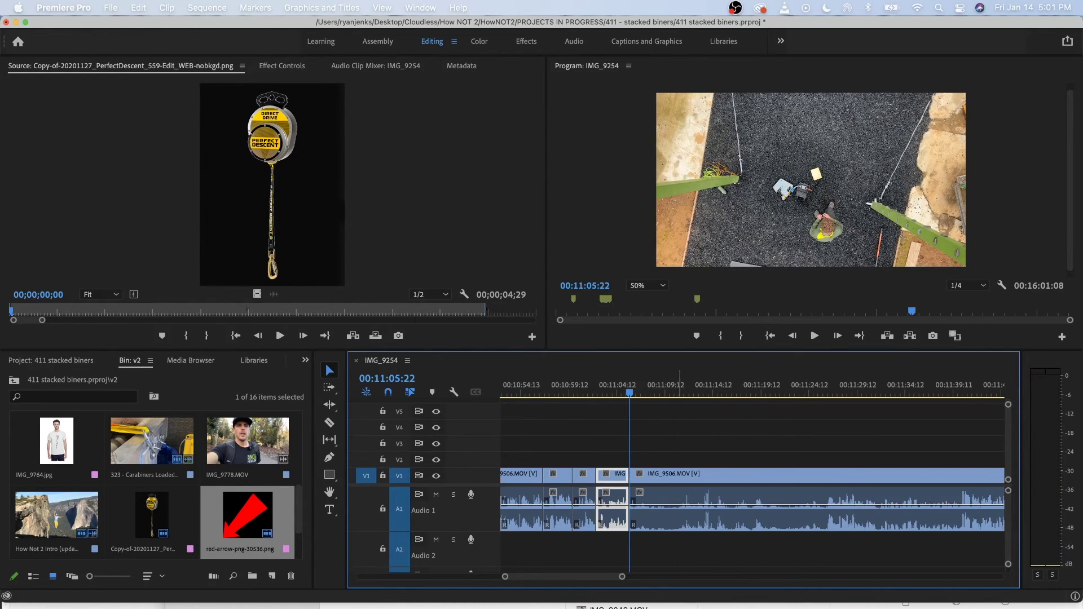
# Split IMG_9506 at 00:11:21:08 and ripple-delete the section between 00:11:05:22 and this cut.
pyautogui.moveTo(694, 386); pyautogui.dragTo(779, 387)
pyautogui.press('super+k')
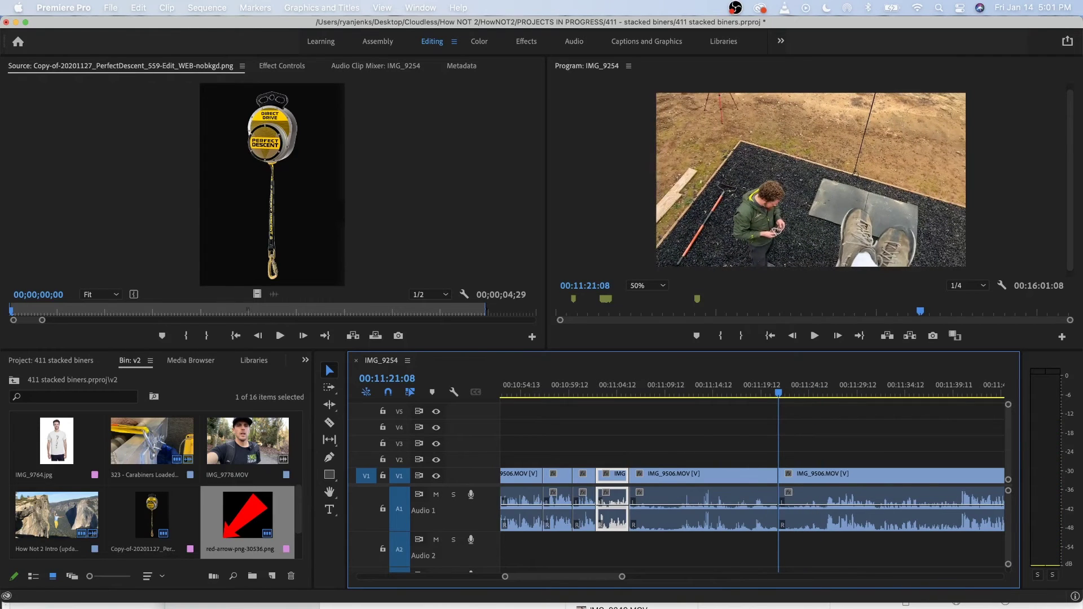
pyautogui.click(744, 494)
pyautogui.hotkey('shift', 'Delete')
# Split IMG_9506 at 00:11:10:11 and raise the audio volume of the segment just before the cut.
pyautogui.press('space')
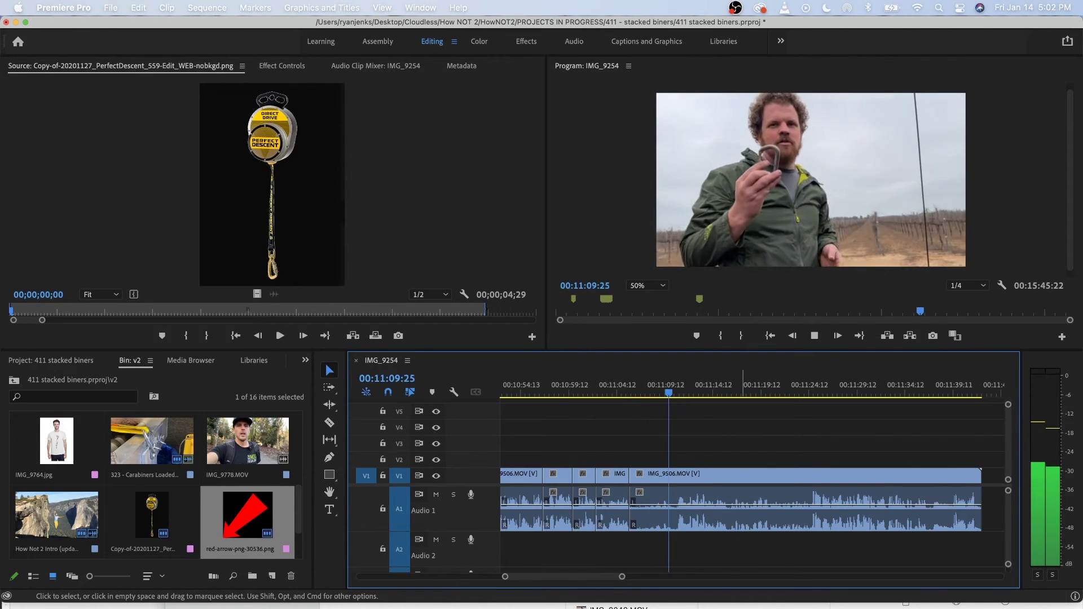
pyautogui.press('space')
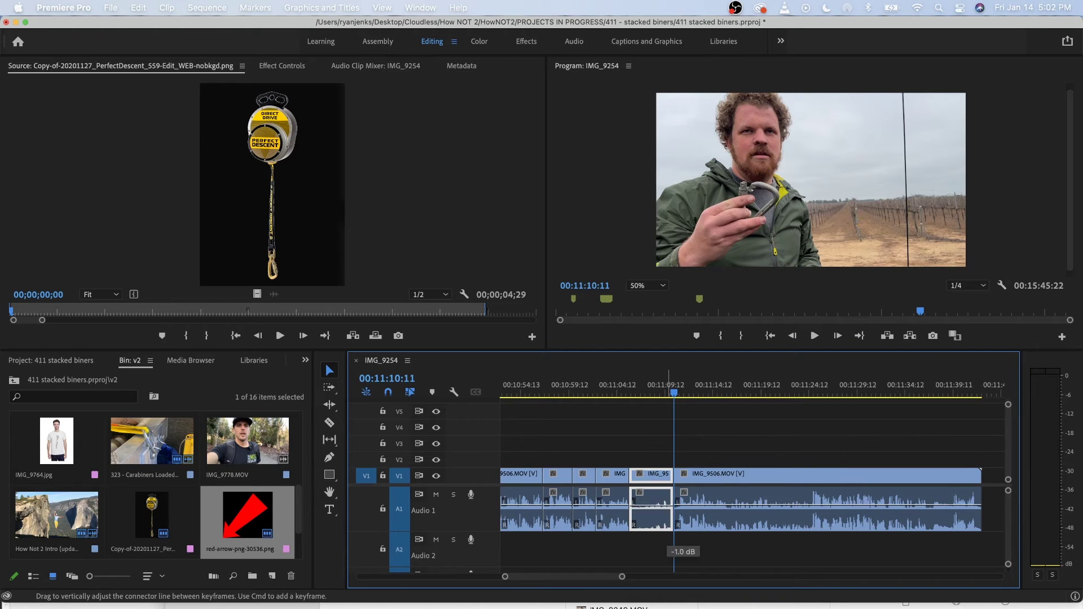
pyautogui.moveTo(669, 498); pyautogui.dragTo(669, 497)
# Play through the carabiner discussion in IMG_9506 and split the clip at 00:11:24:22.
pyautogui.click(654, 389)
pyautogui.press('space')
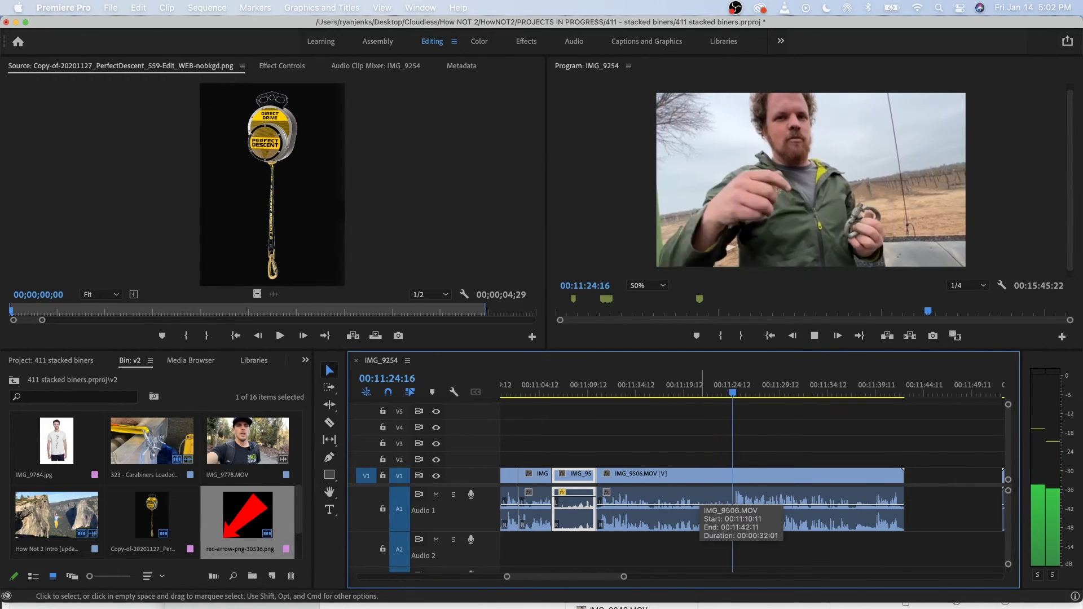
pyautogui.click(728, 387)
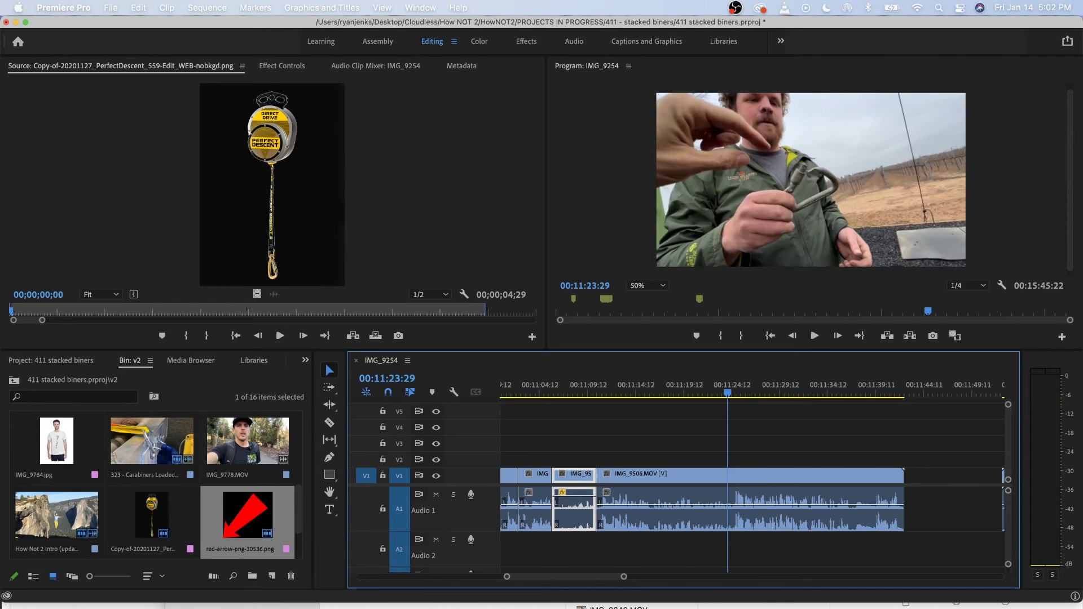
pyautogui.press('space')
pyautogui.press('space')
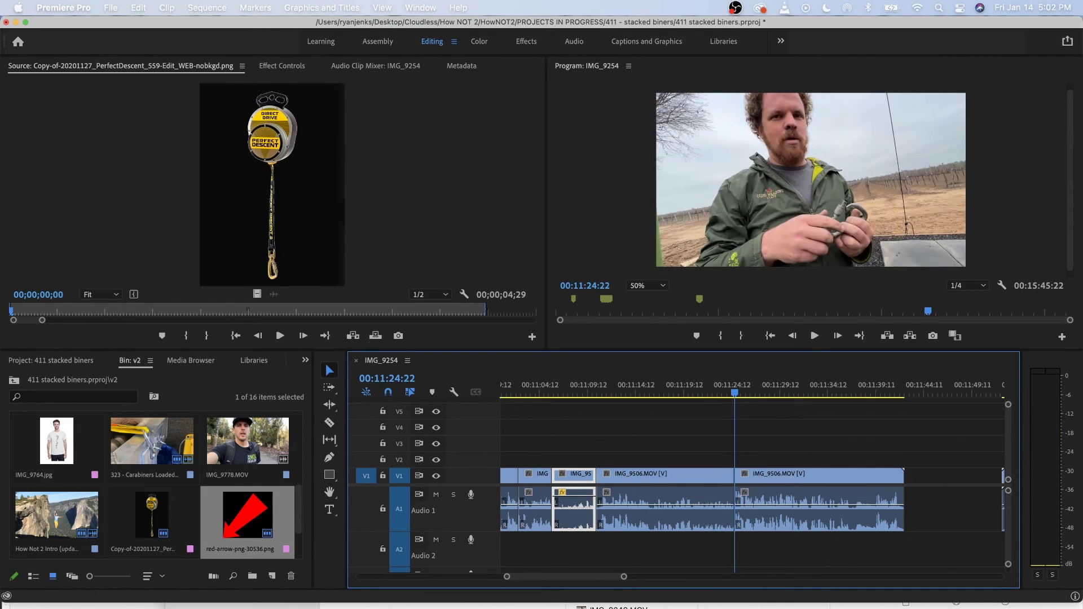
# Replay the segment beginning at 00:11:10:11 and split IMG_9506 at 00:11:14:09.
pyautogui.click(615, 386)
pyautogui.press('space')
pyautogui.press('=')
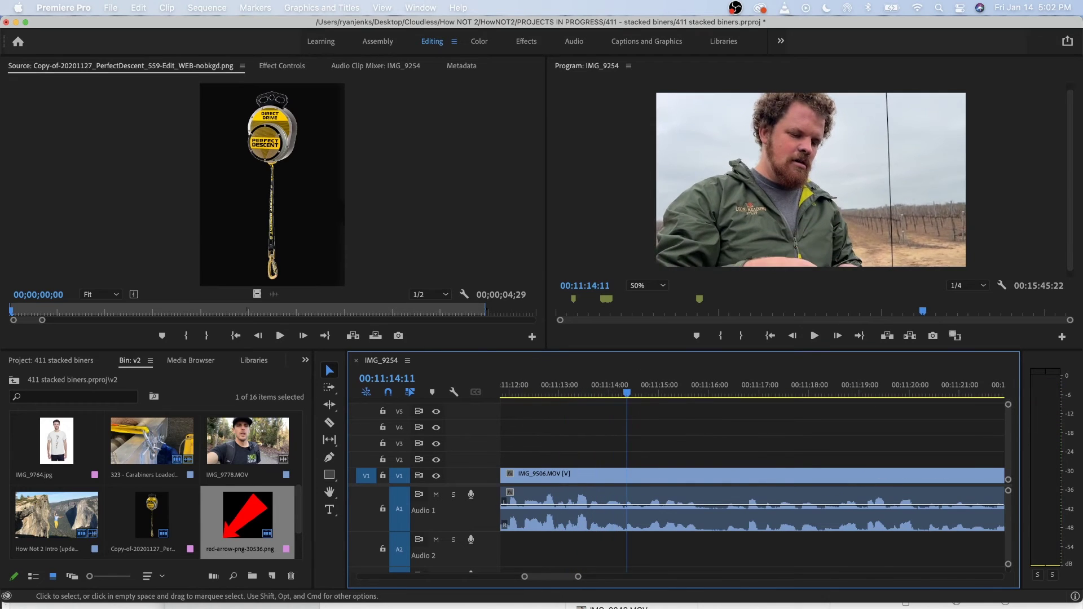
pyautogui.press('space')
pyautogui.press('d')
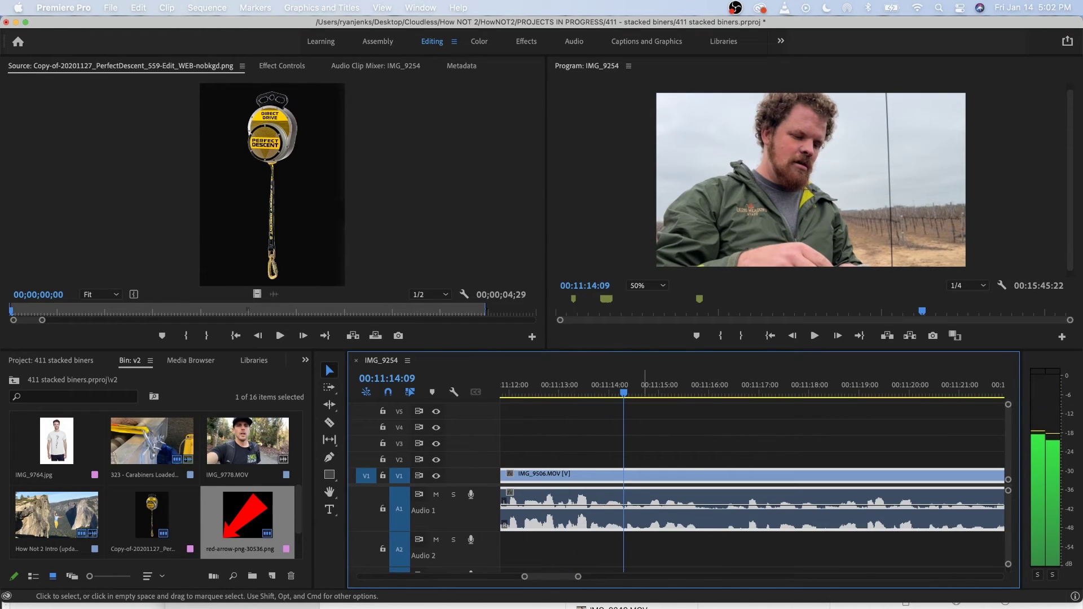
pyautogui.press('super+k')
# Raise the audio volume of the IMG_9506 segment between 00:11:14:09 and 00:11:24:22 and play it back.
pyautogui.press('-')
pyautogui.hotkey('shift', 'k')
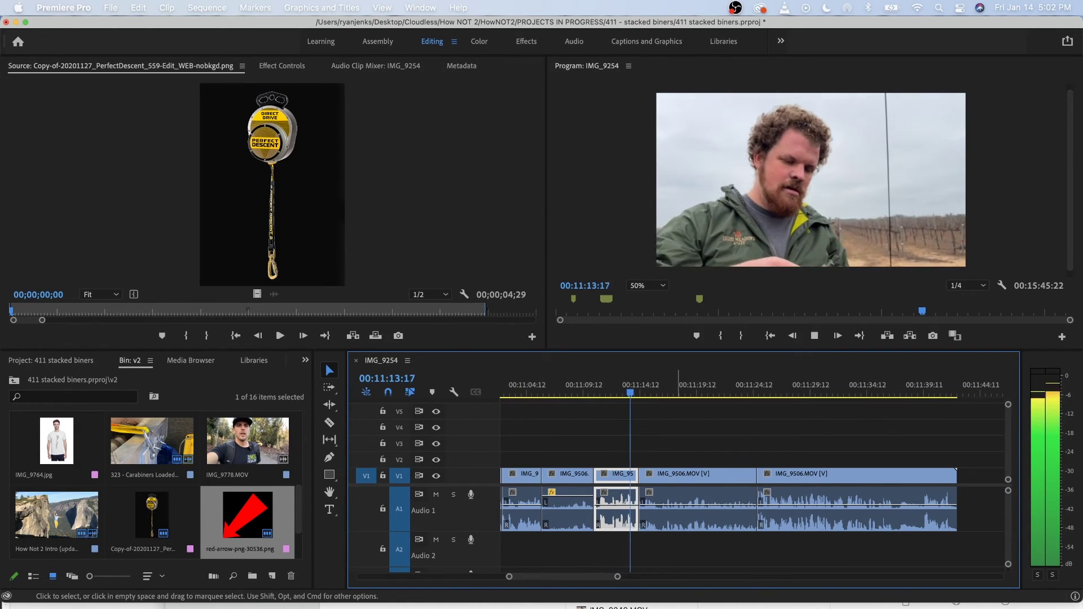
pyautogui.press('space')
pyautogui.click(688, 505)
pyautogui.moveTo(687, 504); pyautogui.dragTo(688, 500)
pyautogui.press('space')
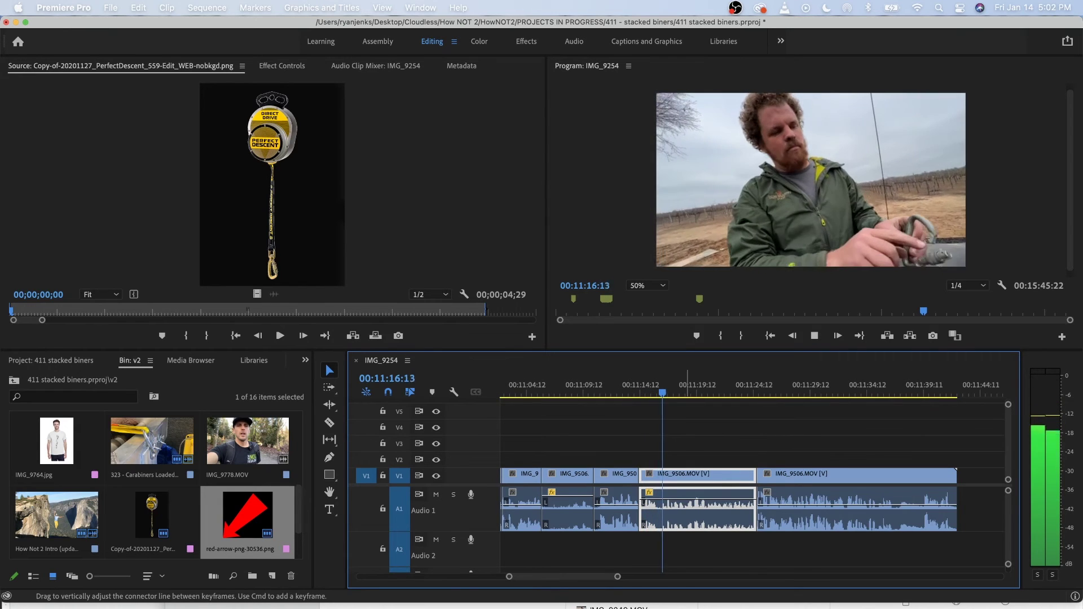
# Play IMG_9506 from 00:11:14:09, split it at 00:11:16:09 and ripple delete the piece between these two points.
pyautogui.press('=')
pyautogui.press('space')
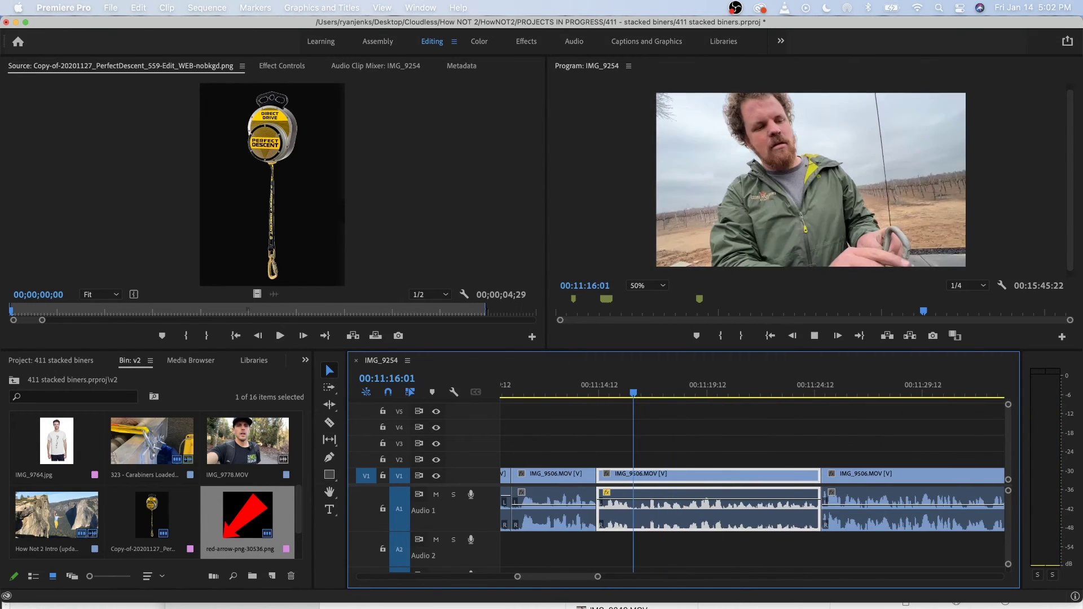
pyautogui.press('space')
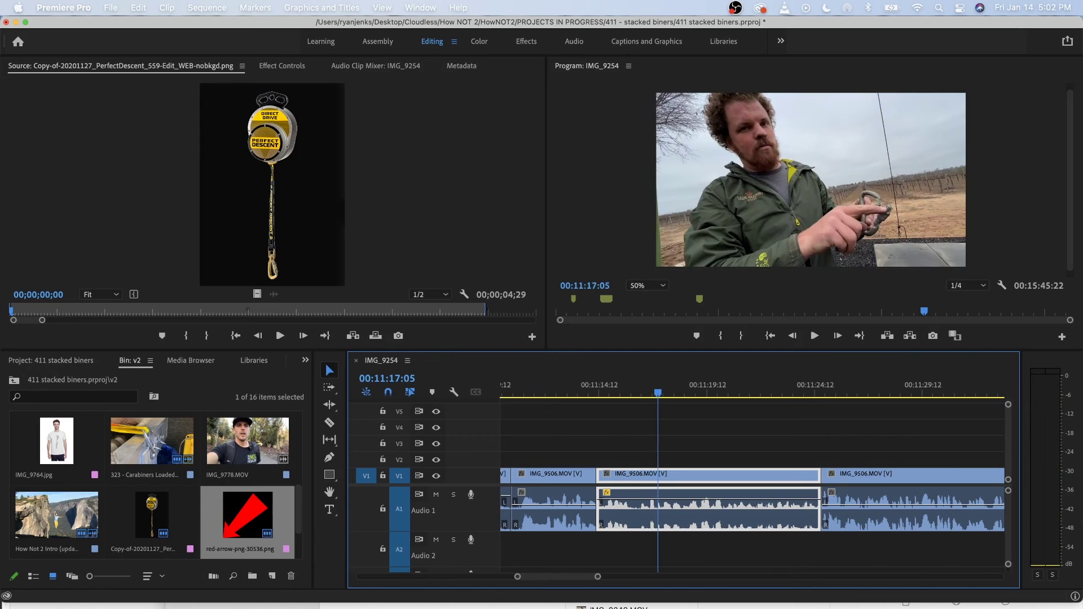
pyautogui.press('space')
pyautogui.press('space')
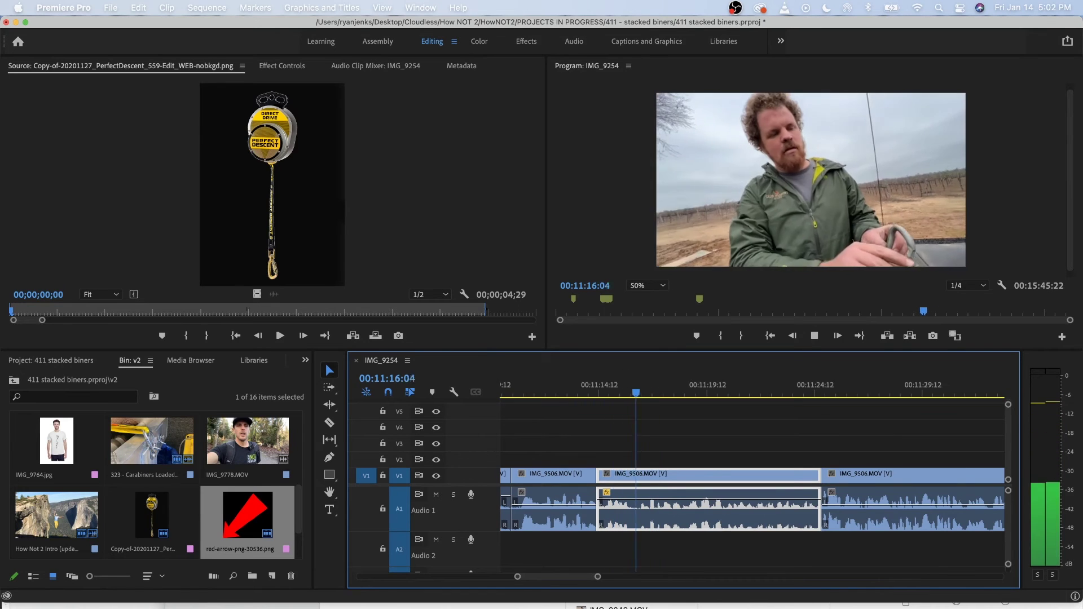
pyautogui.press('space')
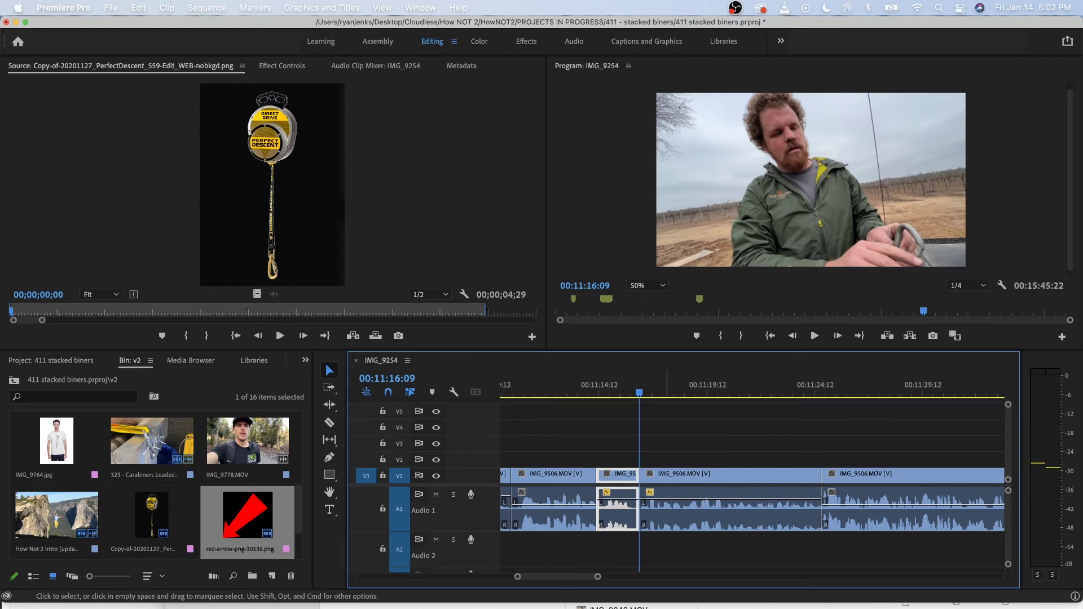
pyautogui.press('q')
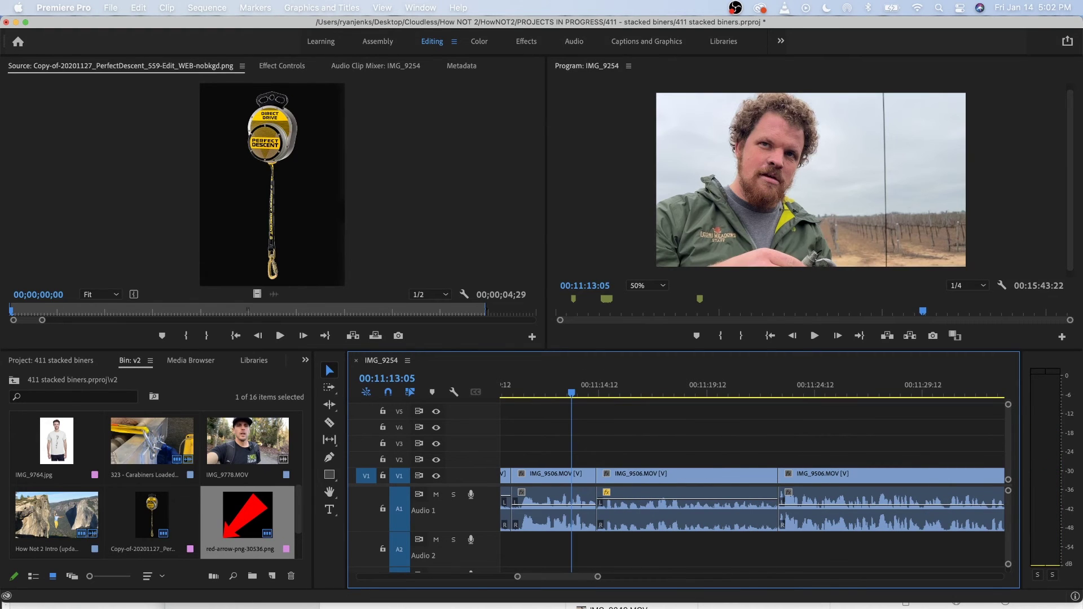
# Replay the join in IMG_9506, split the preceding segment at 00:11:13:25 and ripple delete the short piece after the cut.
pyautogui.press('space')
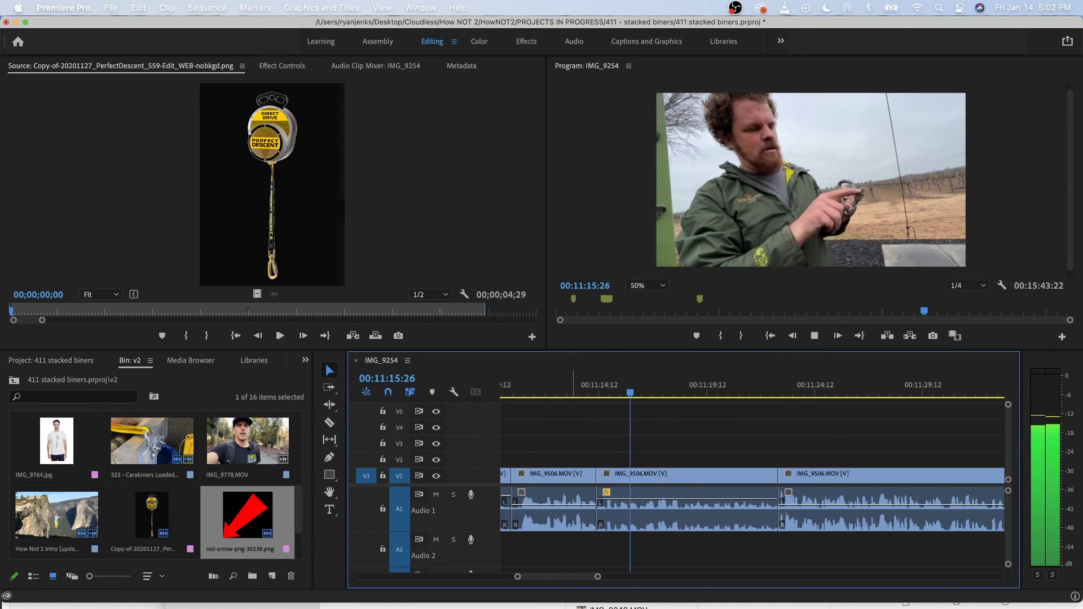
pyautogui.press('space')
pyautogui.press('space')
pyautogui.press('space')
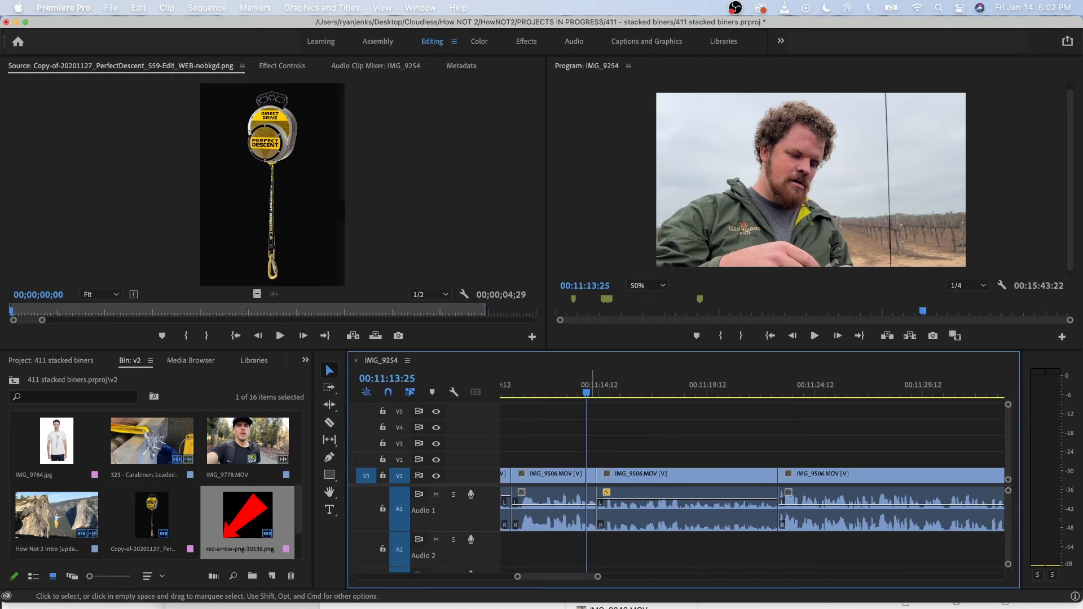
pyautogui.hotkey('alt', 'Delete')
pyautogui.press('Up')
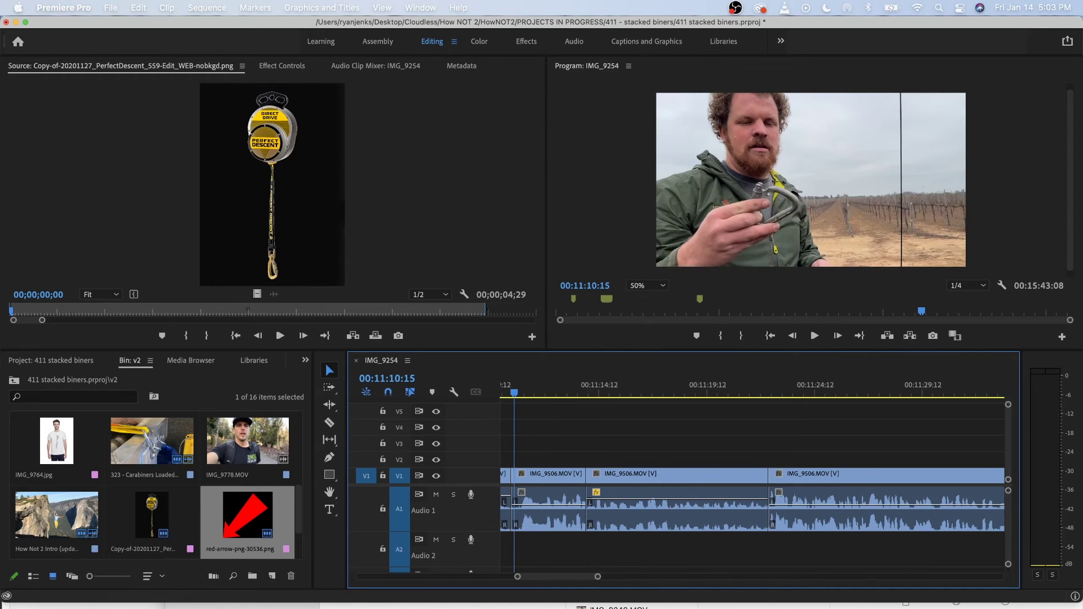
# Play through the recut IMG_9506 segments, split the last one at 00:11:24:07 and ripple delete its opening from 00:11:22:08.
pyautogui.scroll(-3, 581, 443)
pyautogui.hscroll(-2, 581, 443)
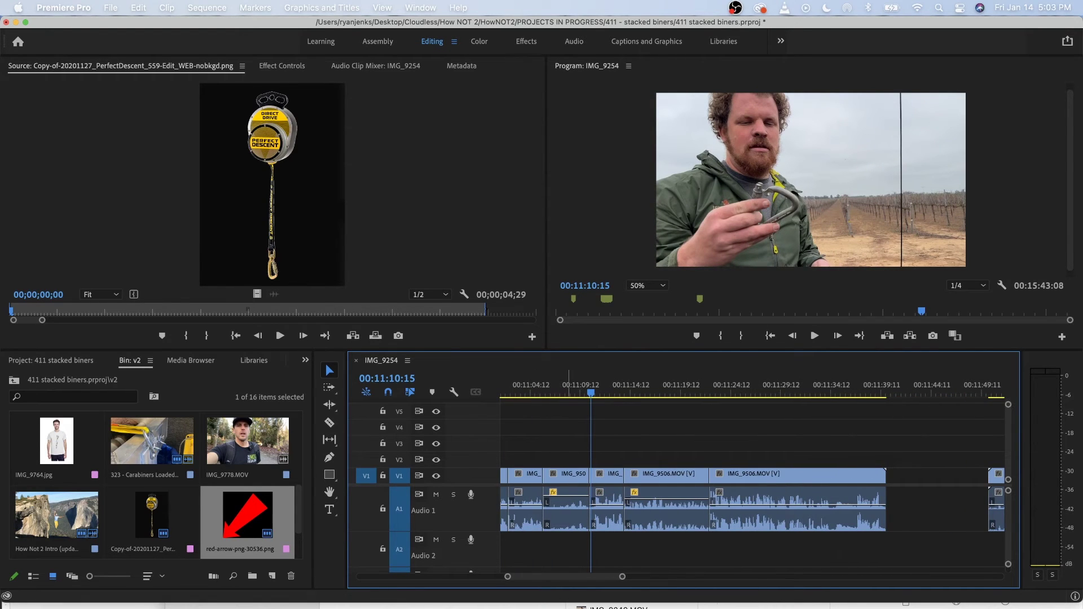
pyautogui.click(565, 386)
pyautogui.press('space')
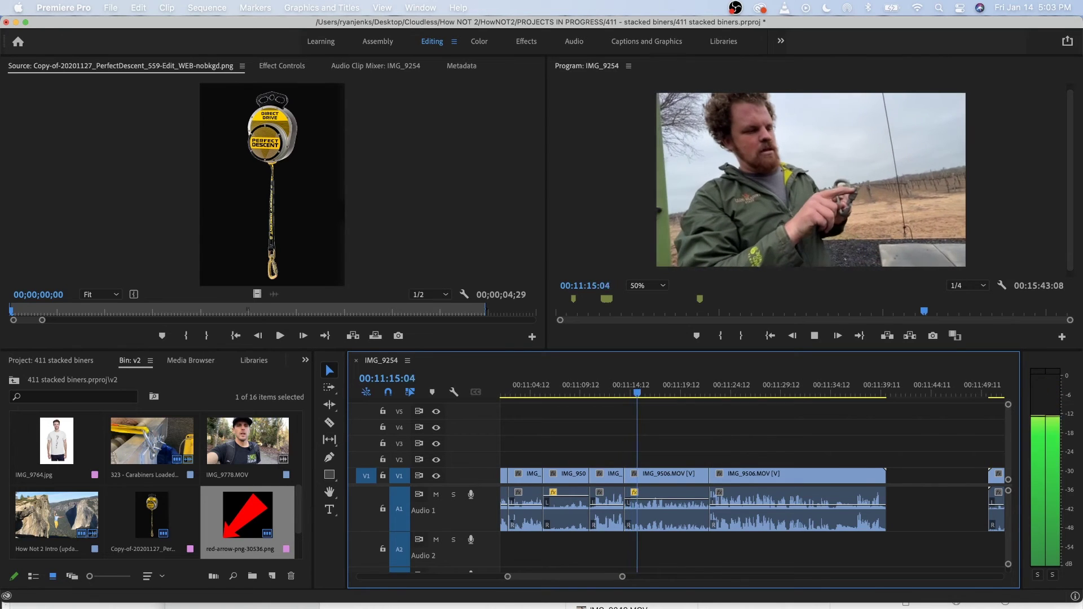
pyautogui.press('space')
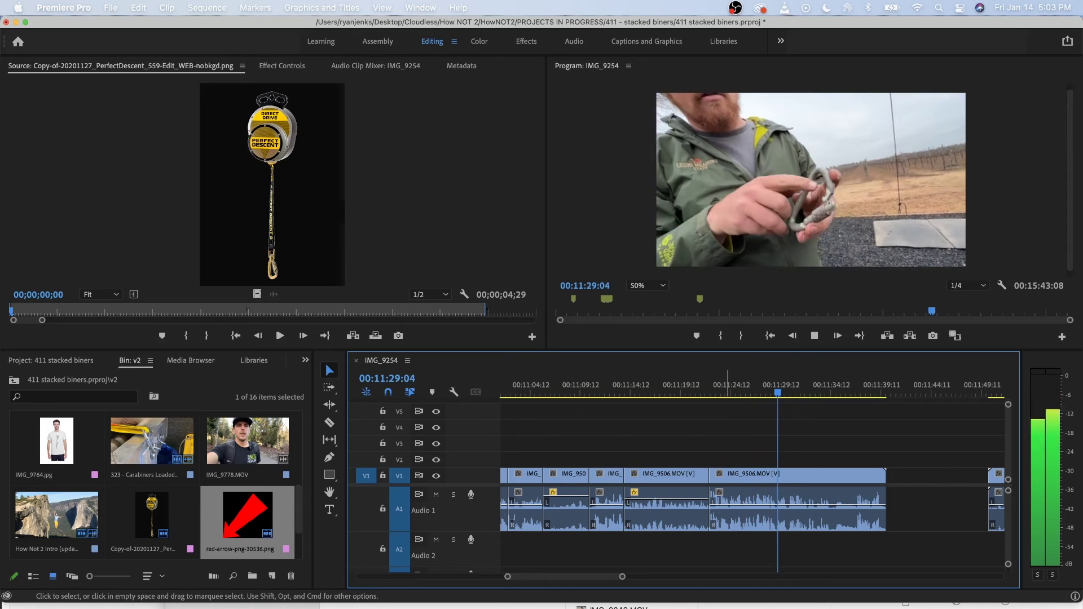
pyautogui.scroll(3, 721, 480)
pyautogui.press('space')
pyautogui.click(721, 386)
pyautogui.scroll(1, 722, 479)
pyautogui.scroll(1, 722, 479)
pyautogui.press('space')
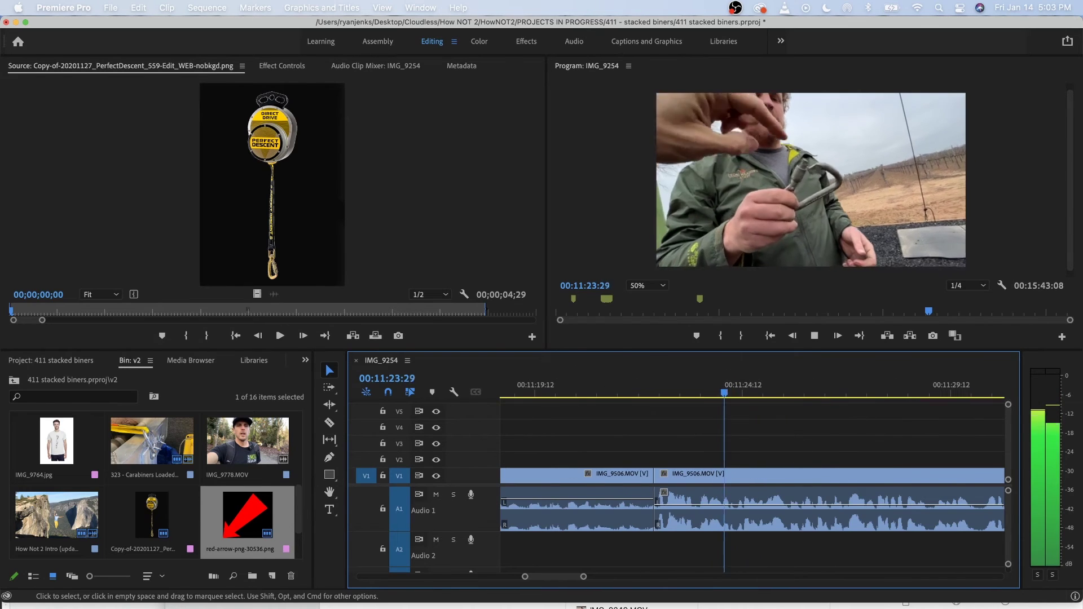
pyautogui.moveTo(735, 387); pyautogui.dragTo(735, 387)
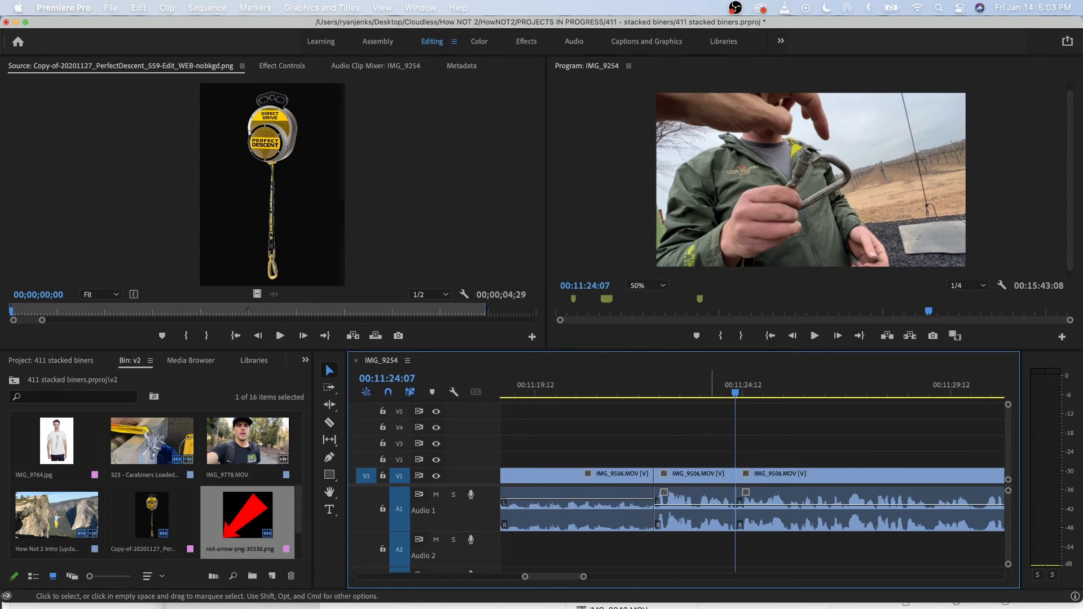
pyautogui.click(707, 497)
pyautogui.hotkey('shift', 'Delete')
# Play to the end of the last IMG_9506 segment, split it at 00:11:37:18 and ripple delete the short tail.
pyautogui.press('space')
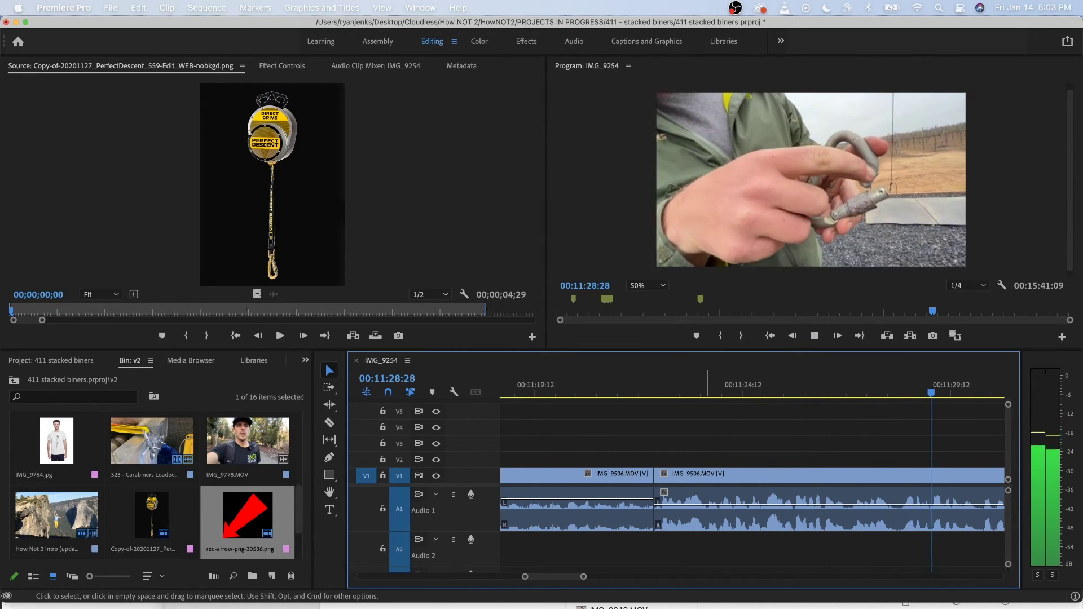
pyautogui.press('-')
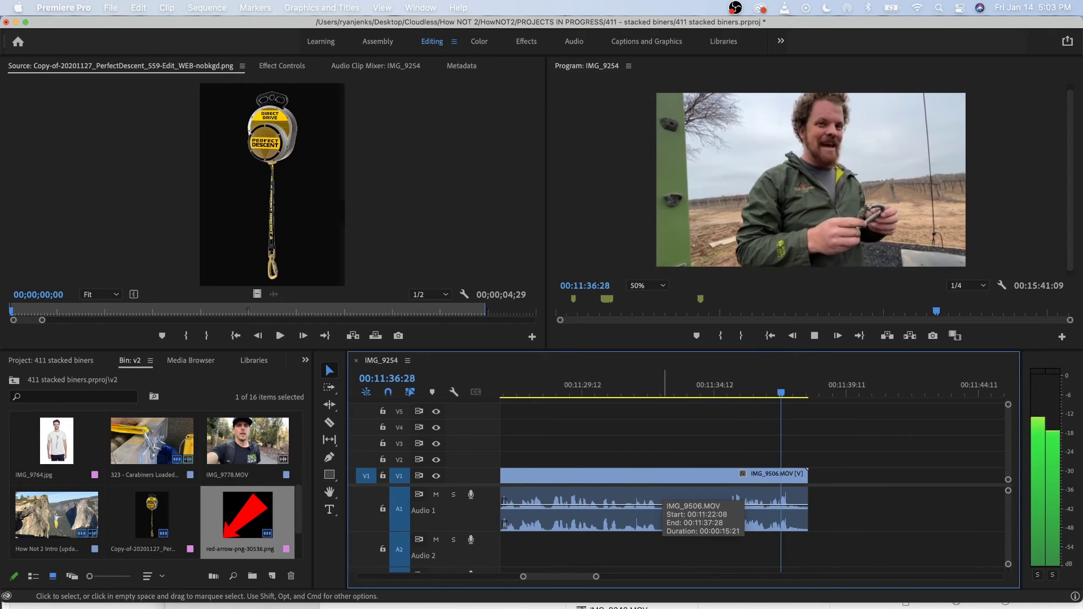
pyautogui.press('space')
pyautogui.click(766, 514)
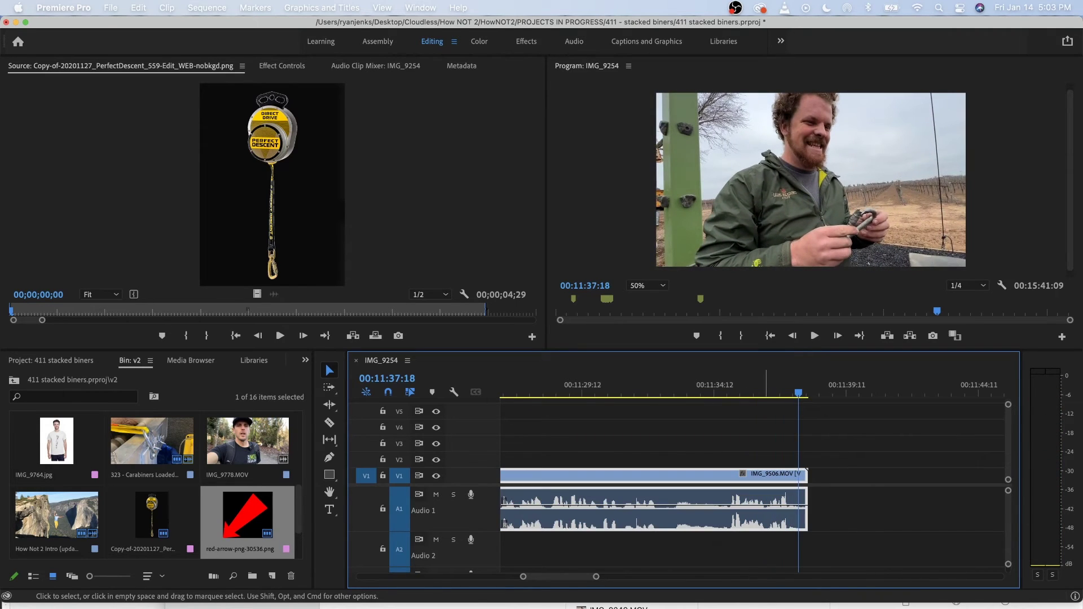
pyautogui.click(805, 513)
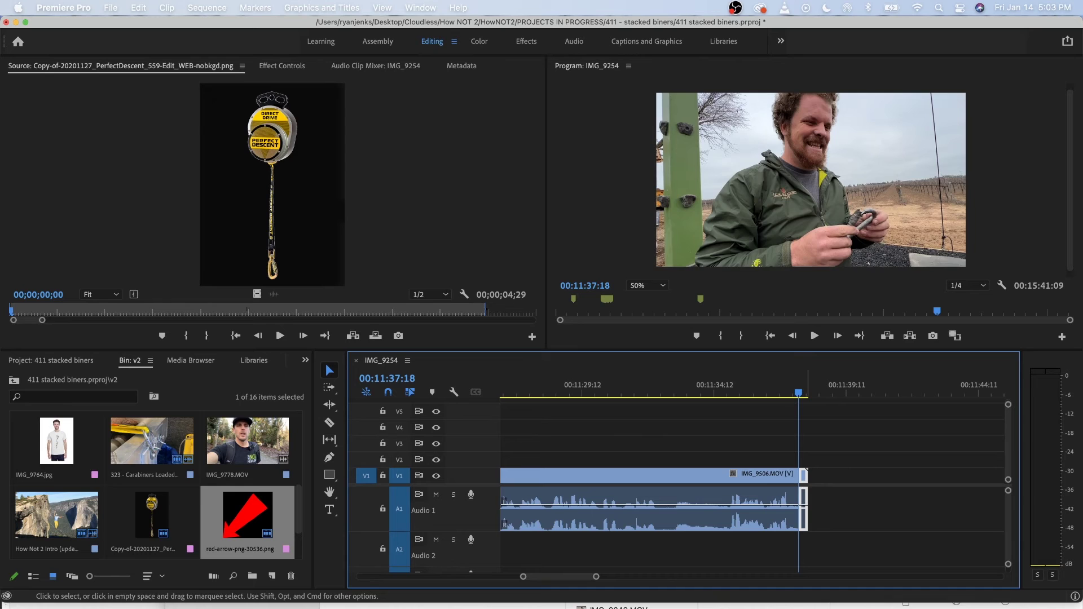
# Split IMG_9506 at 00:11:32:08 and 00:11:35:00 and ripple delete the section between the cuts.
pyautogui.click(581, 387)
pyautogui.press('space')
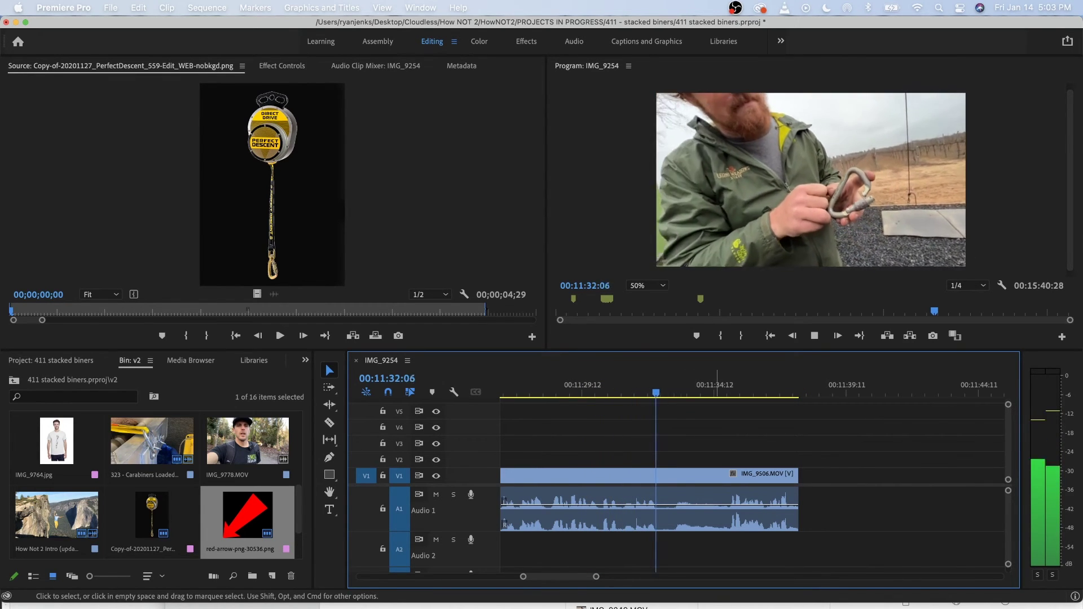
pyautogui.click(636, 387)
pyautogui.press('space')
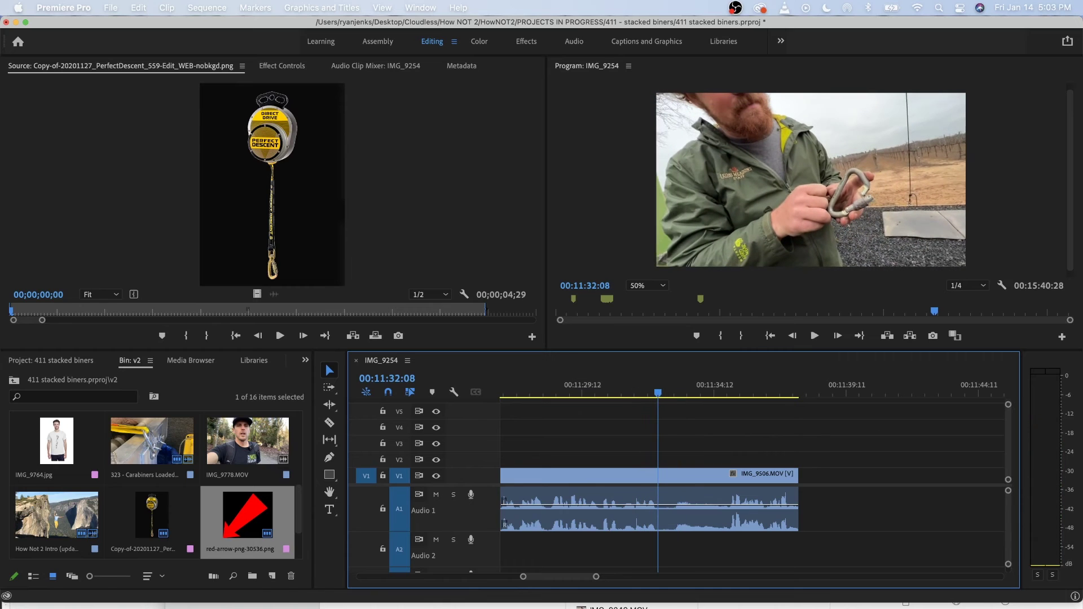
pyautogui.press('super+k')
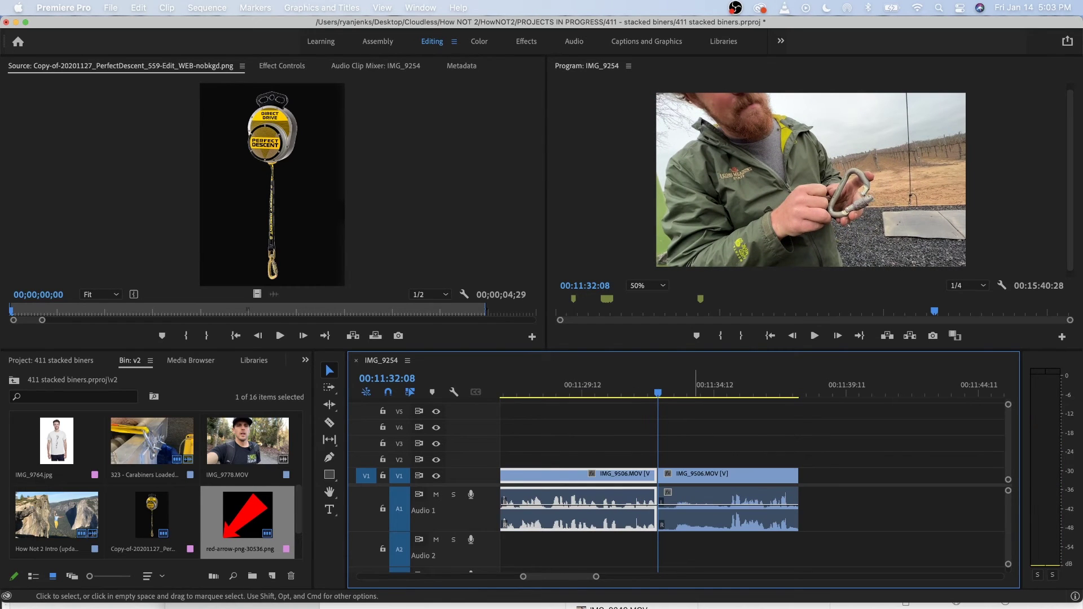
pyautogui.press('space')
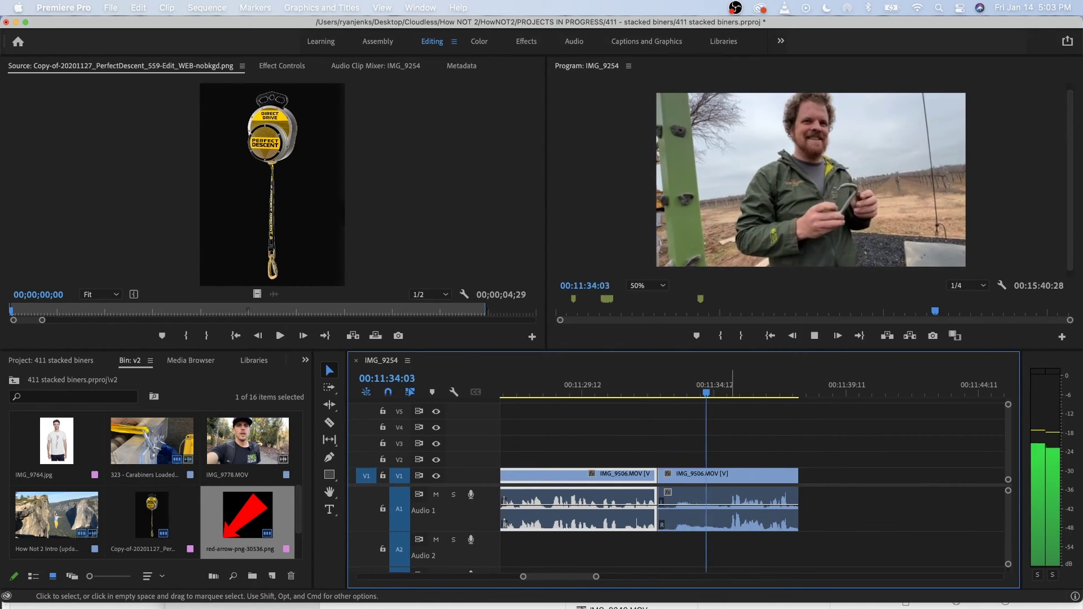
pyautogui.press('space')
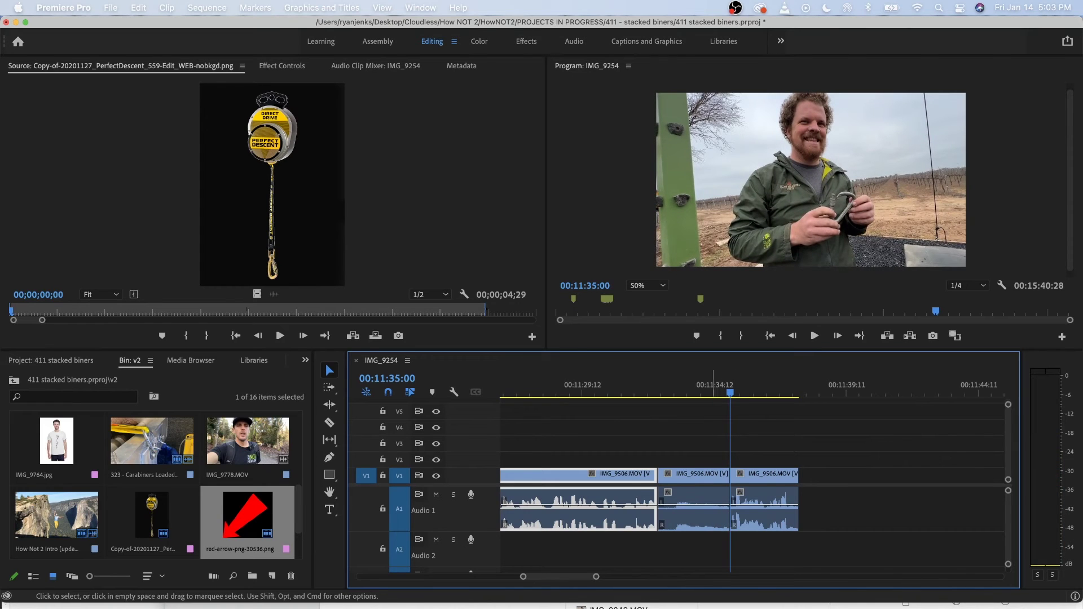
pyautogui.press('q')
pyautogui.hotkey('shift', 'k')
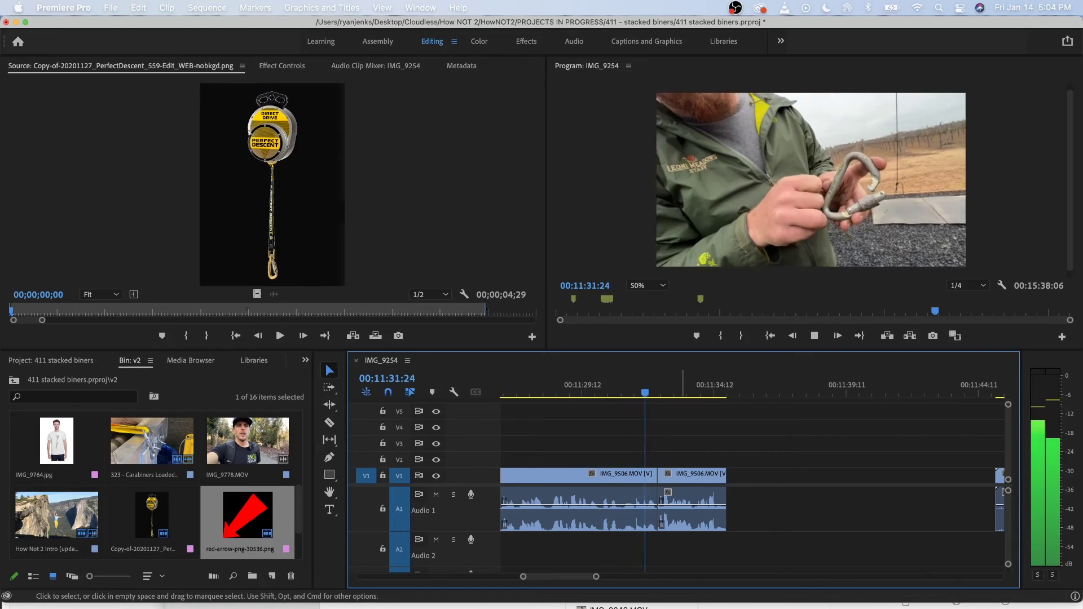
# Ripple delete the empty gap between the end of IMG_9506 and the start of IMG_9508.
pyautogui.press('-')
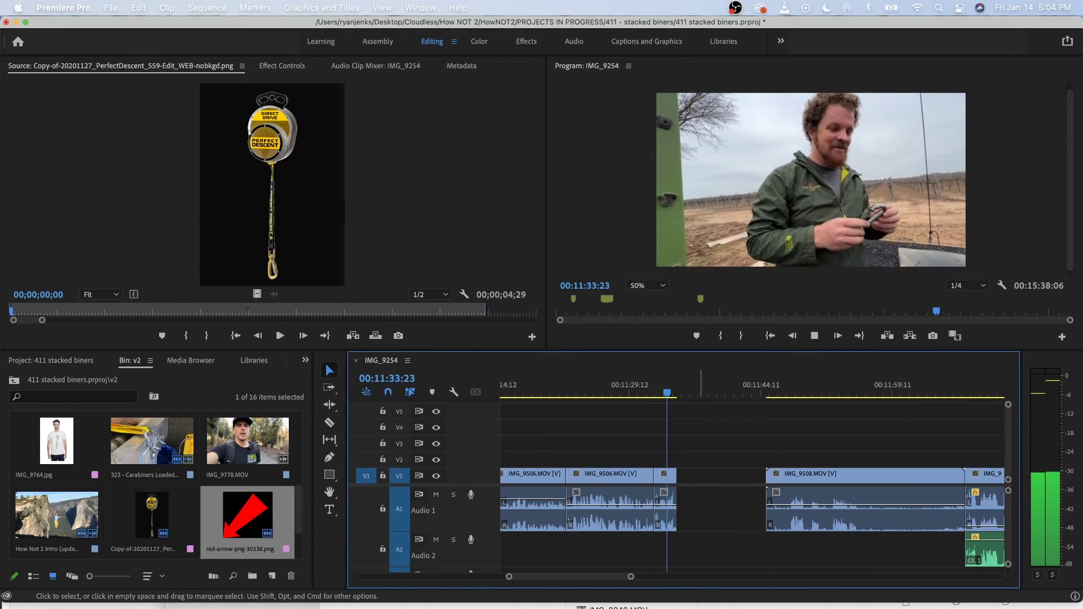
pyautogui.rightClick(710, 478)
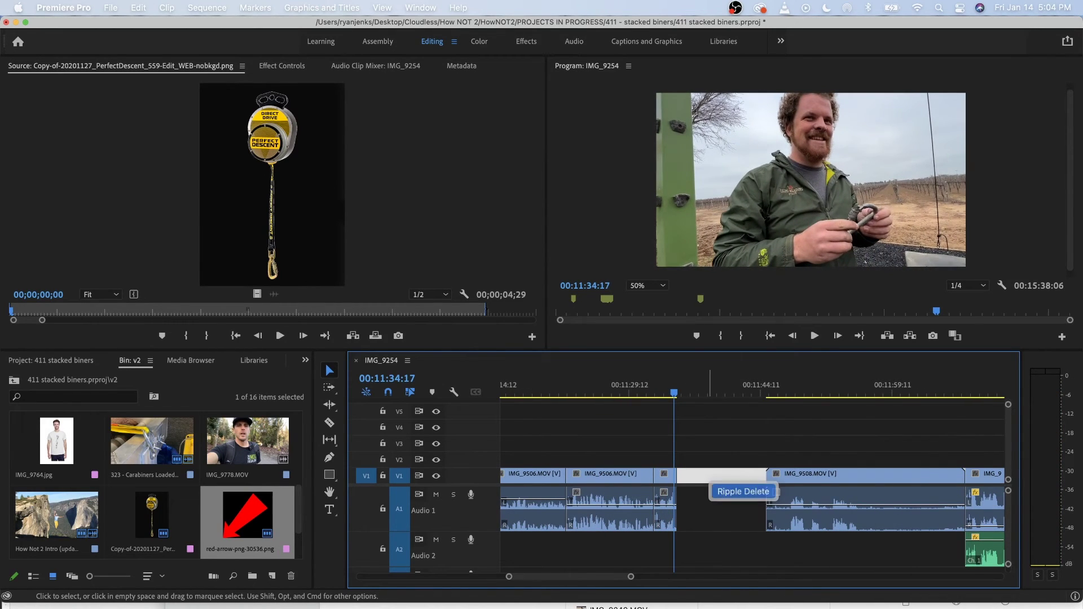
pyautogui.click(743, 491)
# Play the start of IMG_9508, split it at 00:11:37:21 and ripple delete the part before the cut.
pyautogui.press('space')
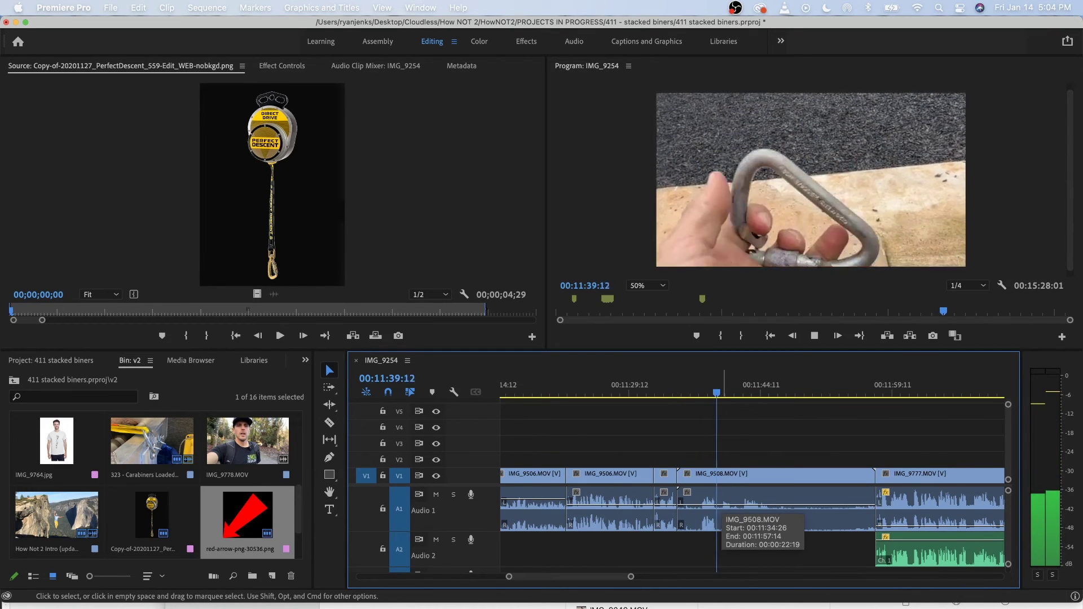
pyautogui.press('=')
pyautogui.press('=')
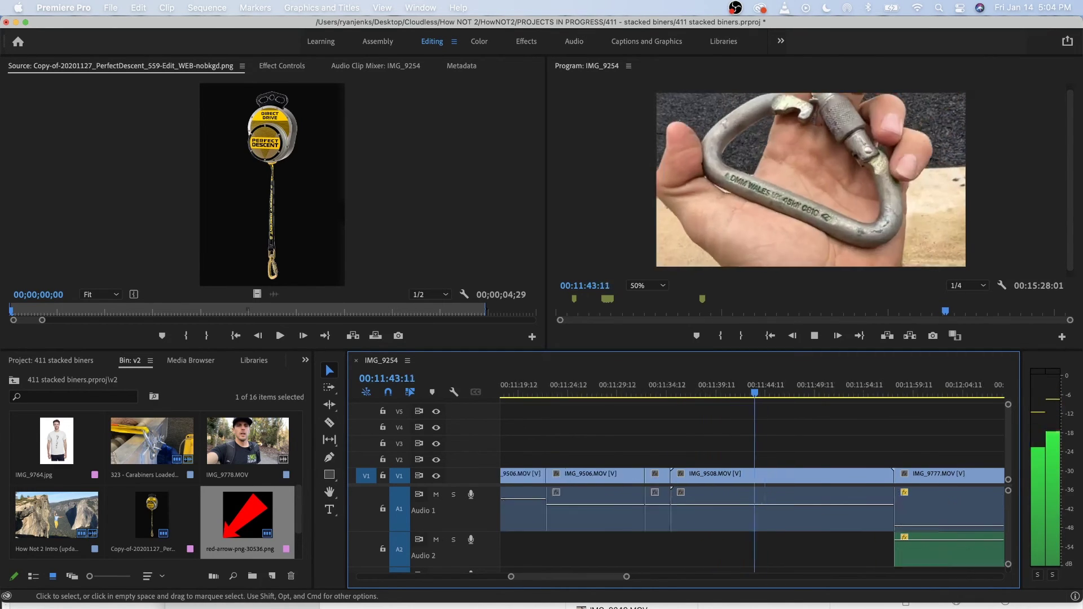
pyautogui.press('space')
pyautogui.click(648, 387)
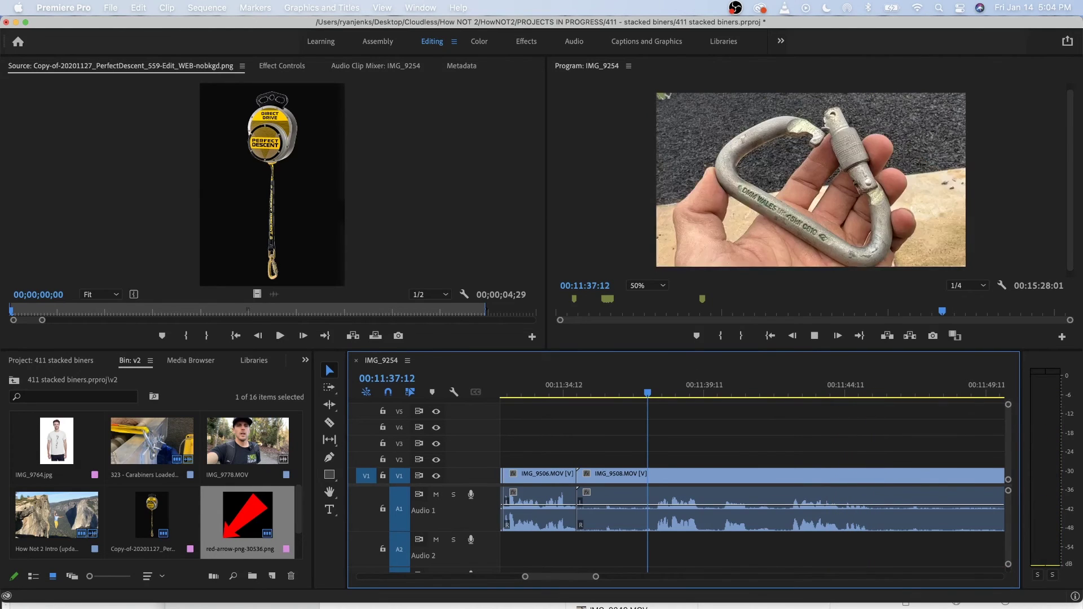
pyautogui.press('space')
pyautogui.press('space')
pyautogui.press('Left')
pyautogui.press('Left')
pyautogui.press('Left')
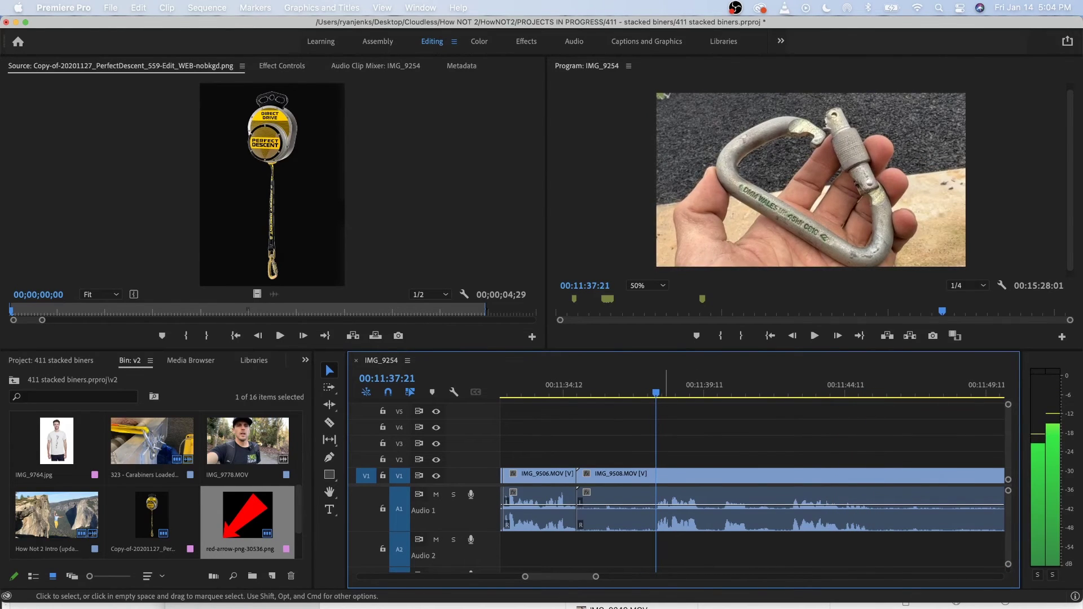
pyautogui.press('super+k')
pyautogui.click(615, 475)
pyautogui.hotkey('shift', 'Delete')
# Play back the start of IMG_9508 around 00:11:35 to 00:11:38 to find where its speech pauses.
pyautogui.press('Up')
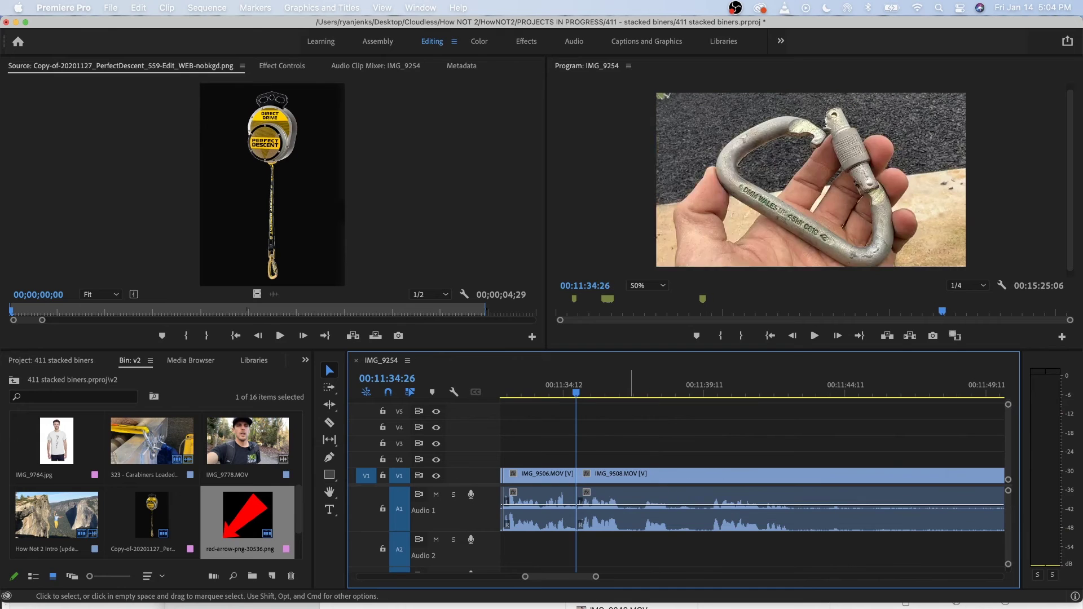
pyautogui.press('space')
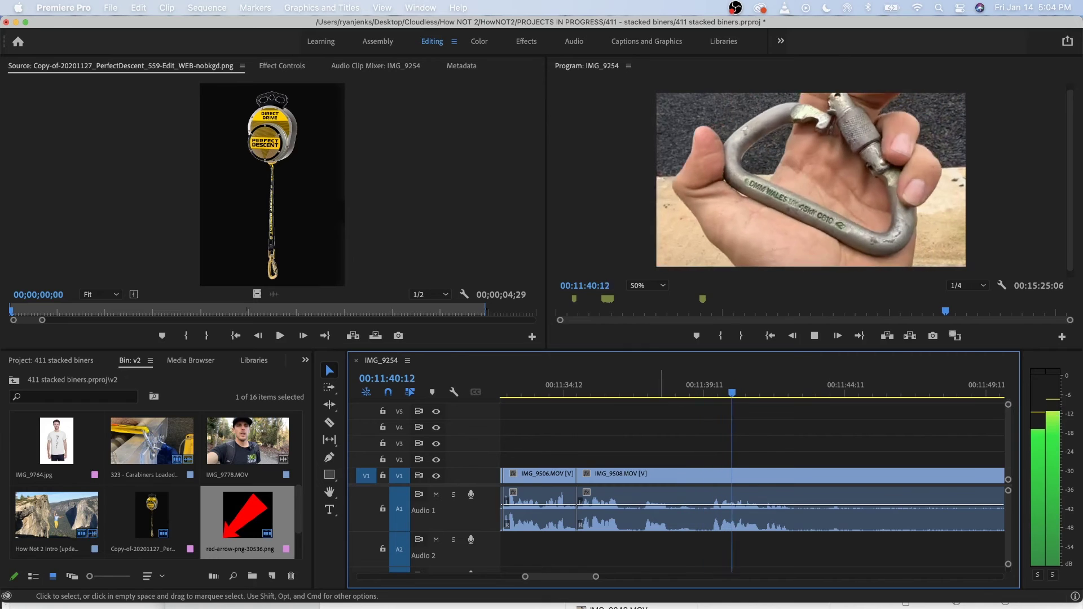
pyautogui.click(609, 385)
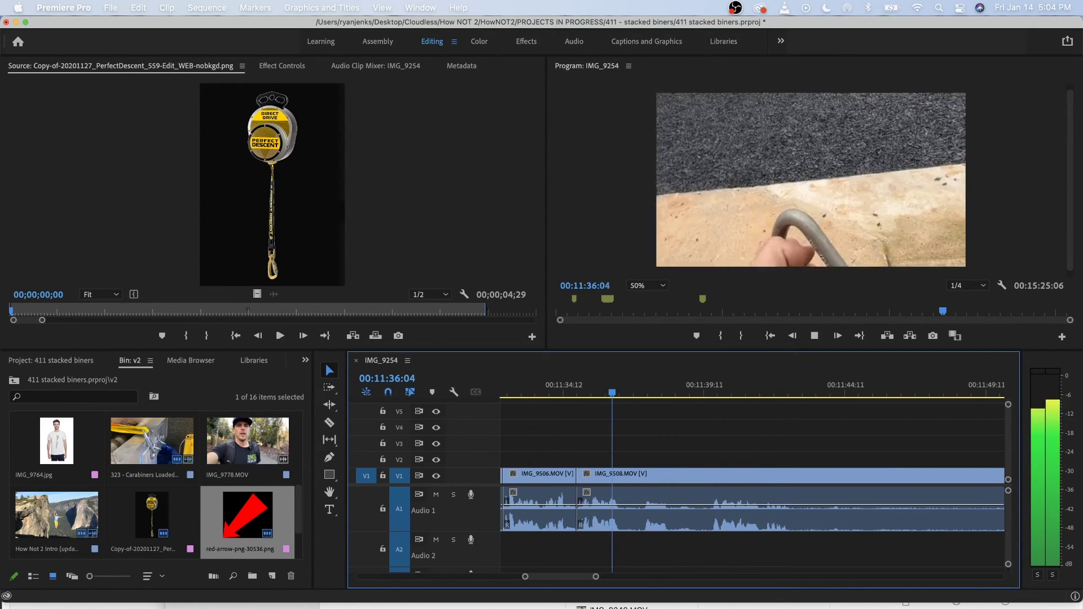
pyautogui.press('space')
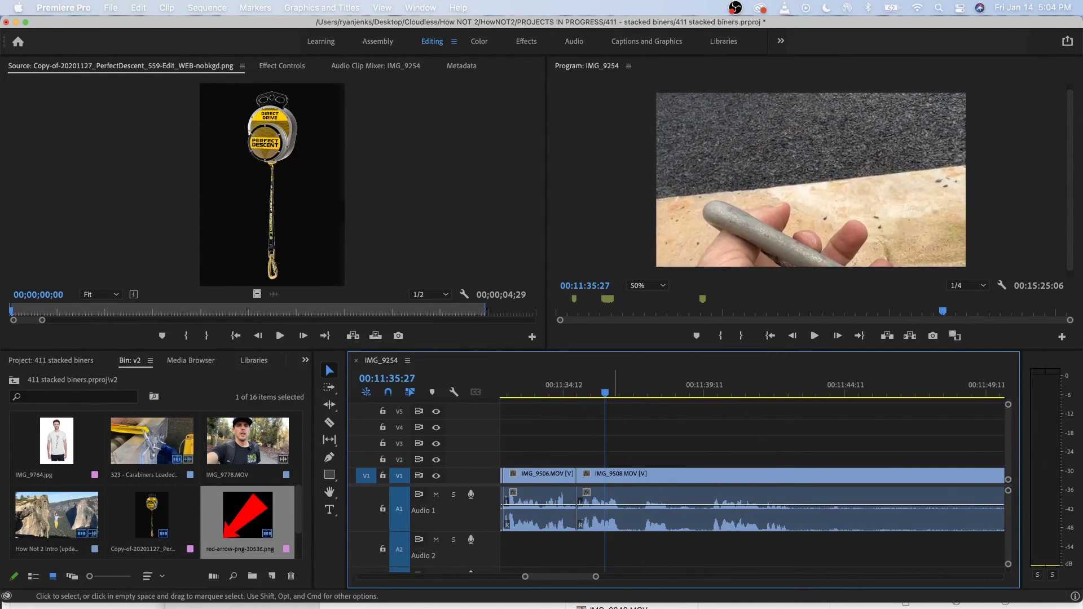
pyautogui.press('space')
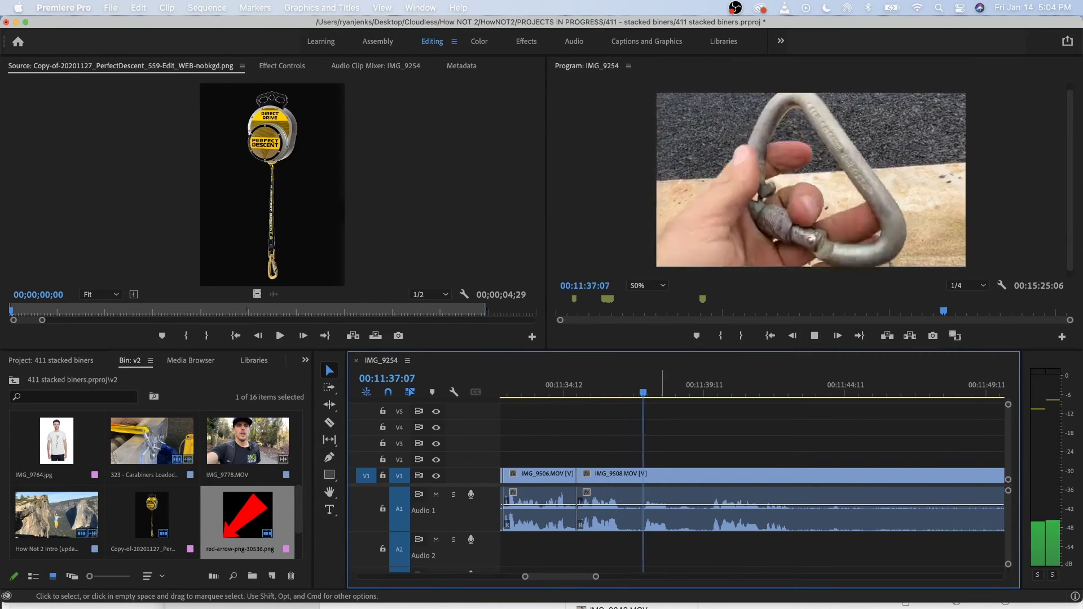
pyautogui.press('=')
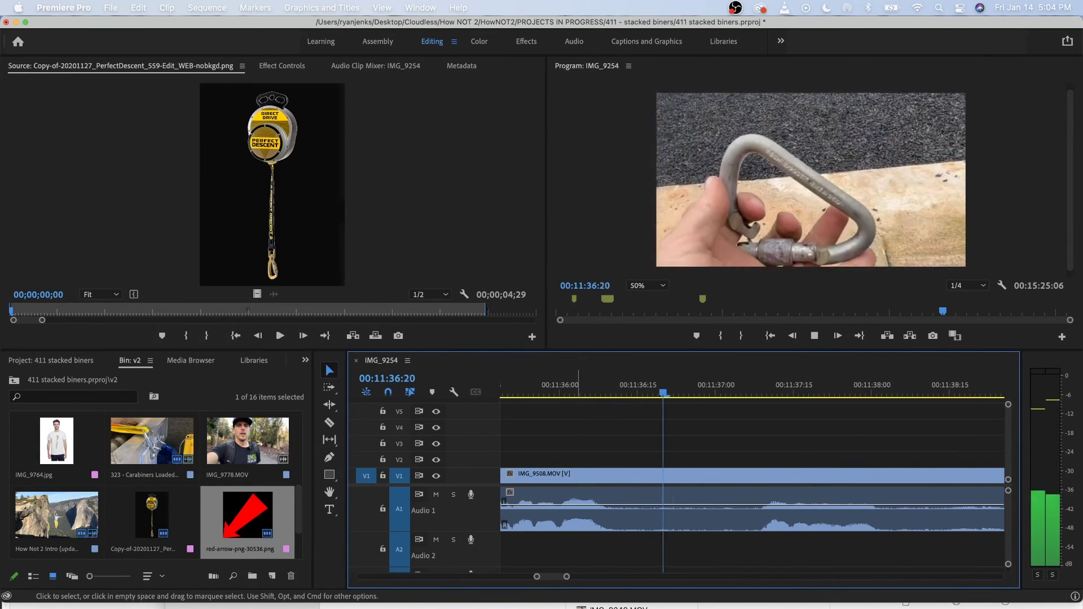
pyautogui.press('-')
pyautogui.press('space')
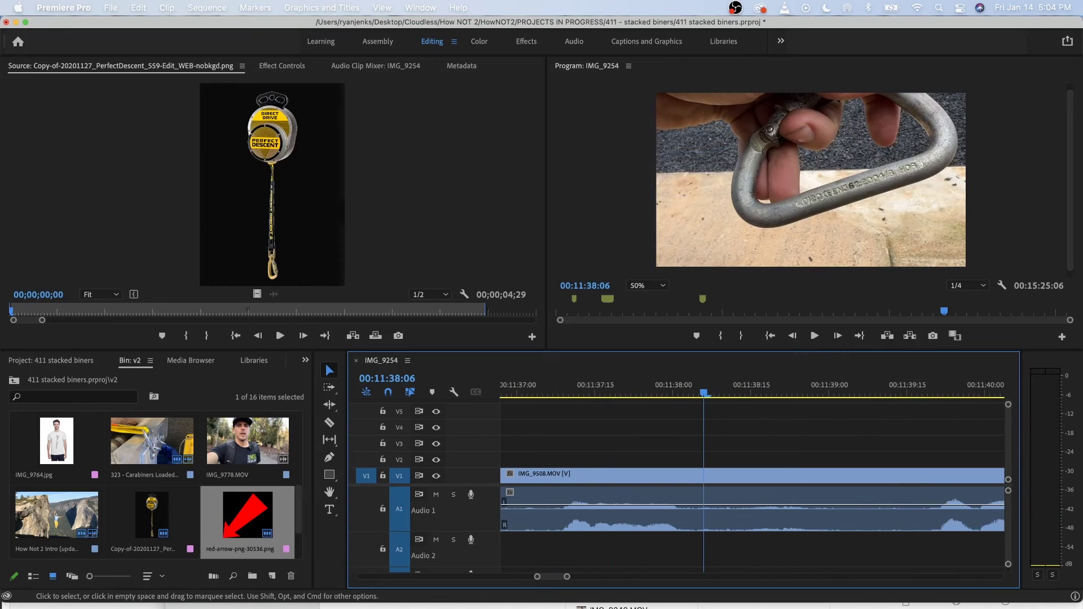
# Unlink the video and audio of IMG_9508 and split only its audio at 00:11:35:29.
pyautogui.hscroll(-3, 752, 485)
pyautogui.click(587, 389)
pyautogui.press('space')
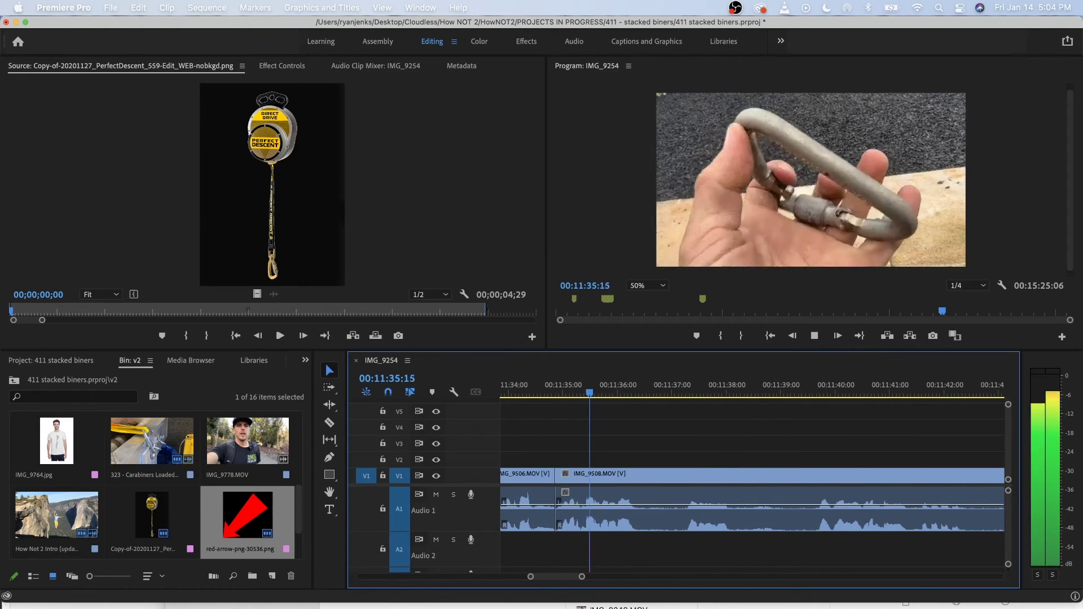
pyautogui.click(588, 389)
pyautogui.press('space')
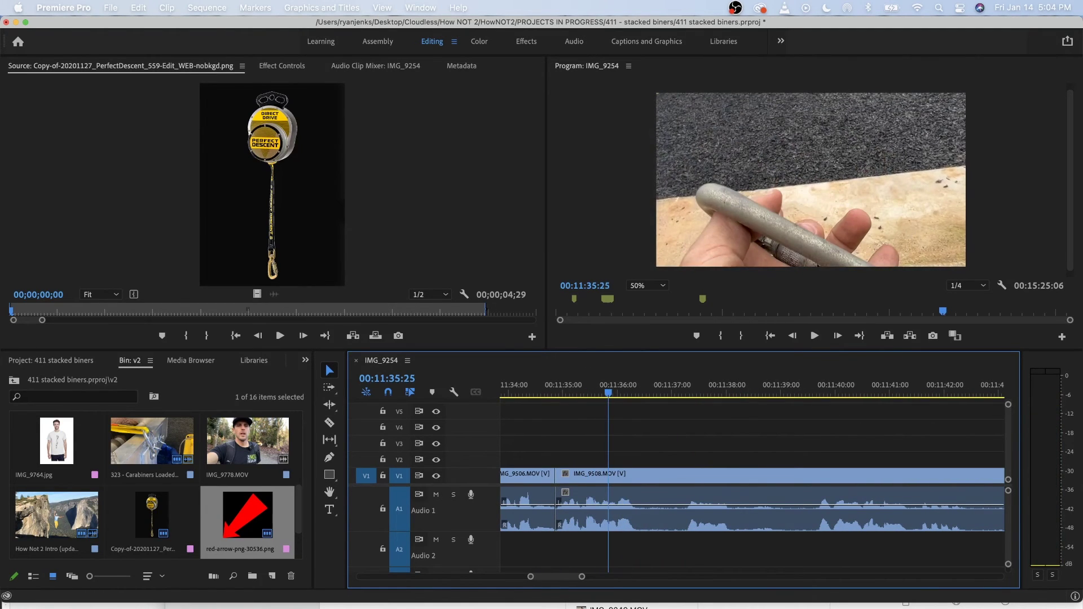
pyautogui.press('d')
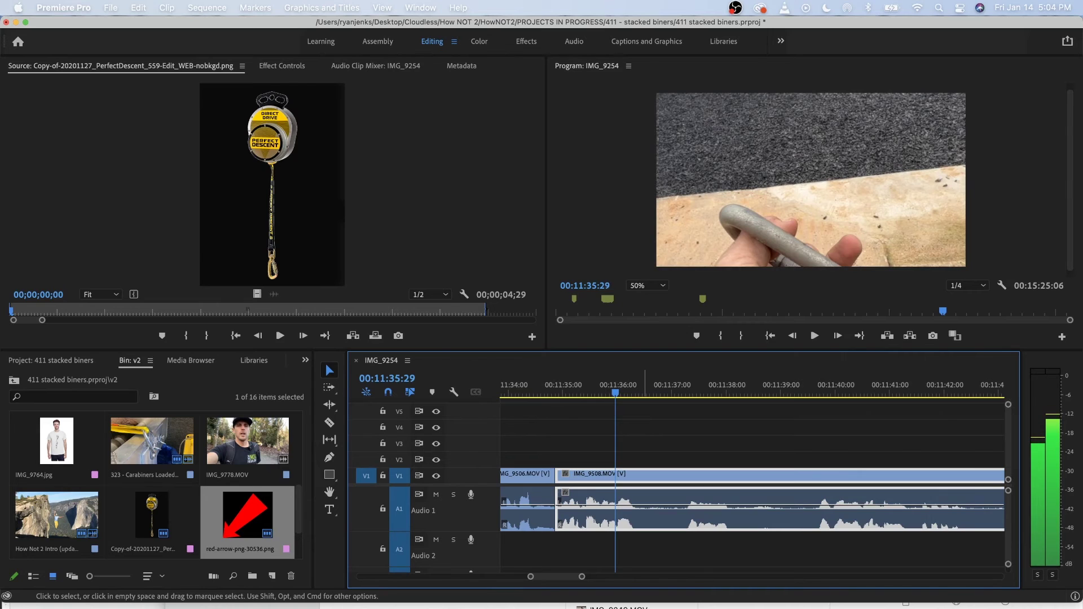
pyautogui.rightClick(646, 499)
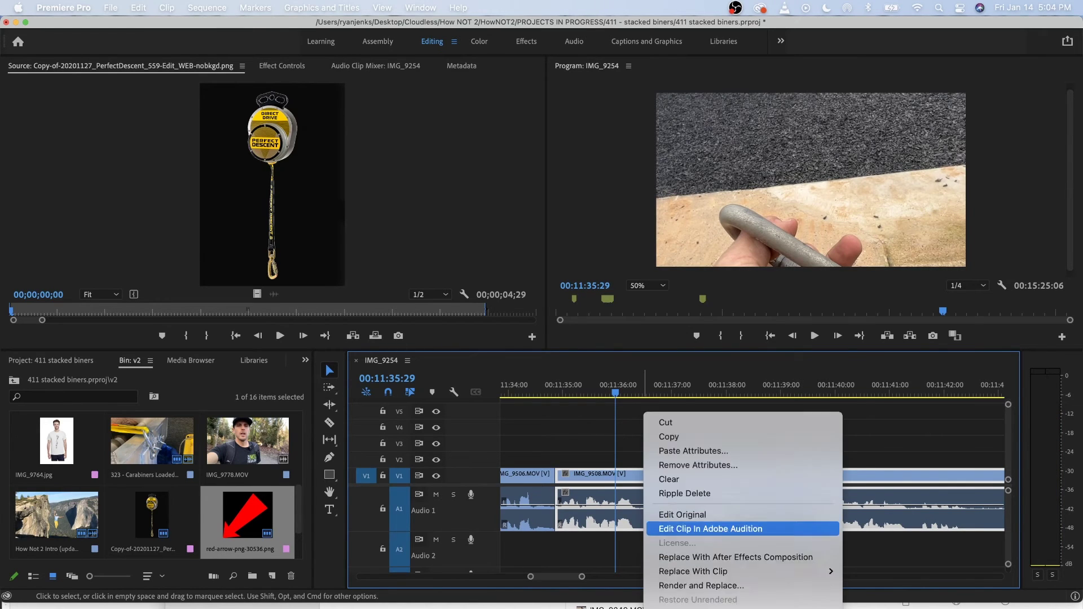
pyautogui.click(672, 536)
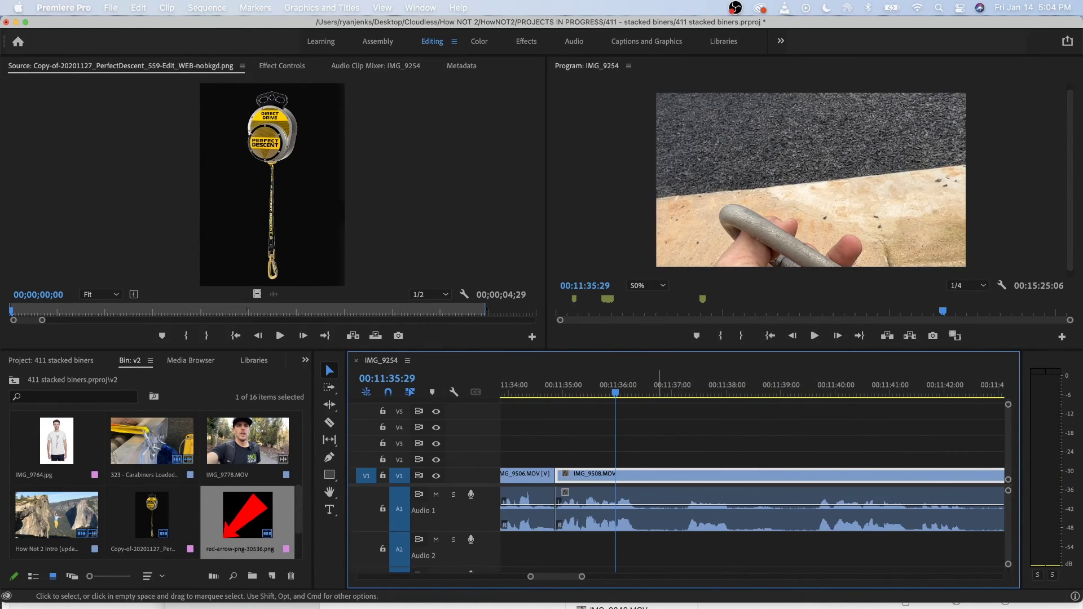
pyautogui.press('super+k')
# Split the IMG_9508 audio at 00:11:37:08, delete the piece between the cuts and slide the remaining audio back to close the gap.
pyautogui.press('space')
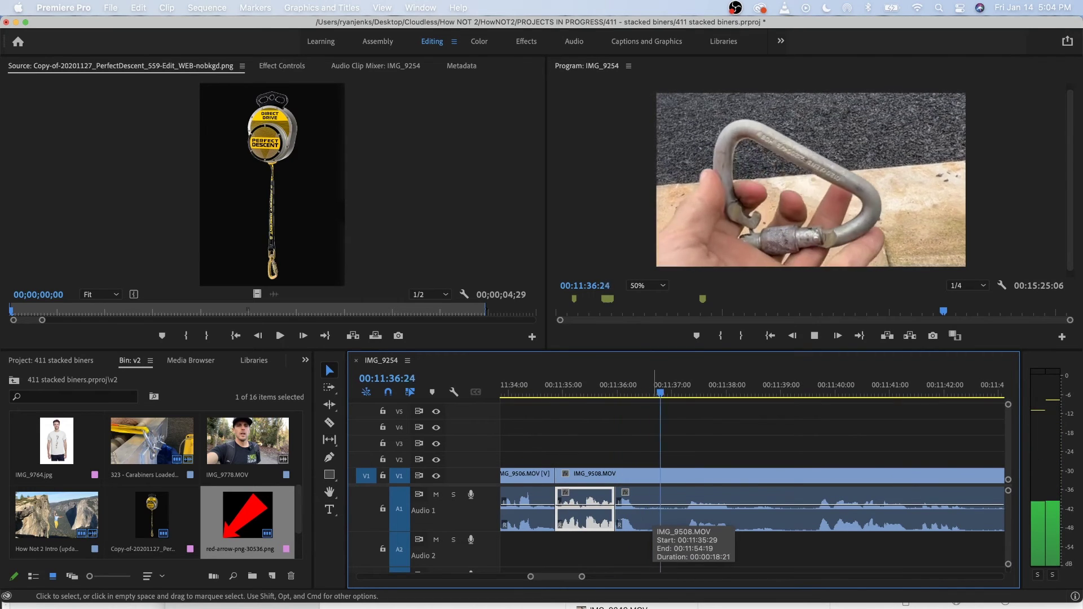
pyautogui.click(655, 519)
pyautogui.press('super+k')
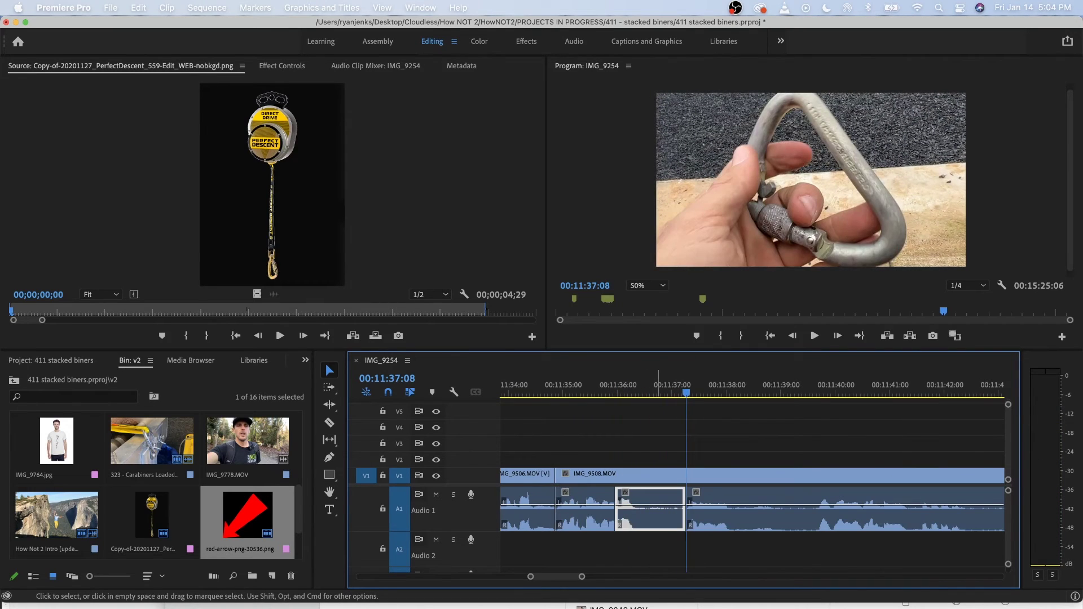
pyautogui.press('Delete')
pyautogui.moveTo(741, 522); pyautogui.dragTo(670, 522)
# Play the audio join at 00:11:35:29 and readjust the start of the moved audio, keeping it butted against the previous piece.
pyautogui.press('Up')
pyautogui.press('space')
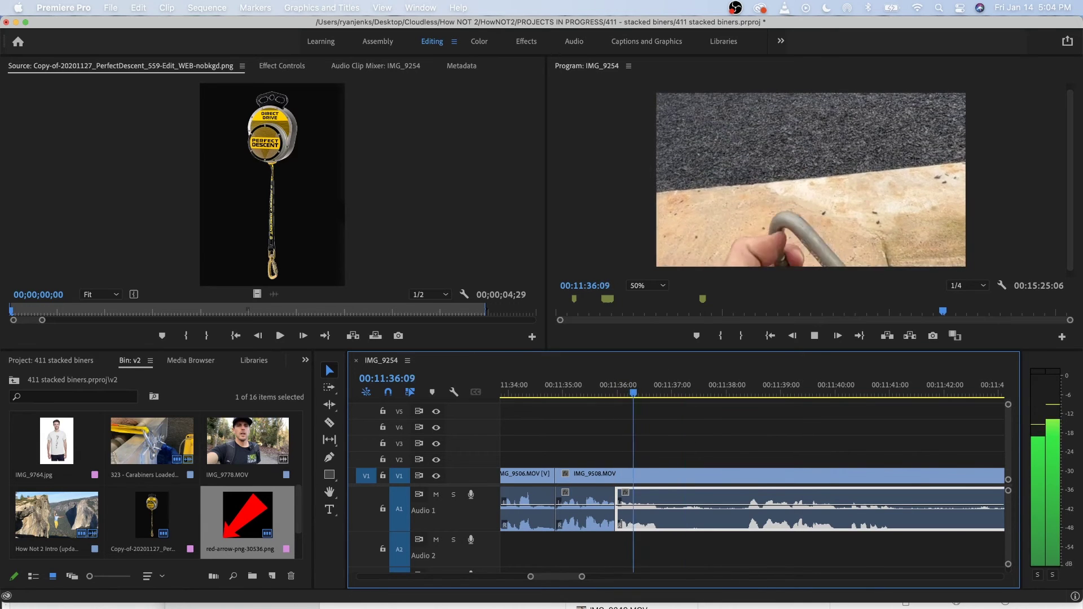
pyautogui.press('space')
pyautogui.moveTo(617, 519); pyautogui.dragTo(632, 519)
pyautogui.press('super+z')
# Split the IMG_9508 audio at 00:11:37:03, pull the next spoken part up to the cut and lower its volume by 1.0 dB.
pyautogui.press('space')
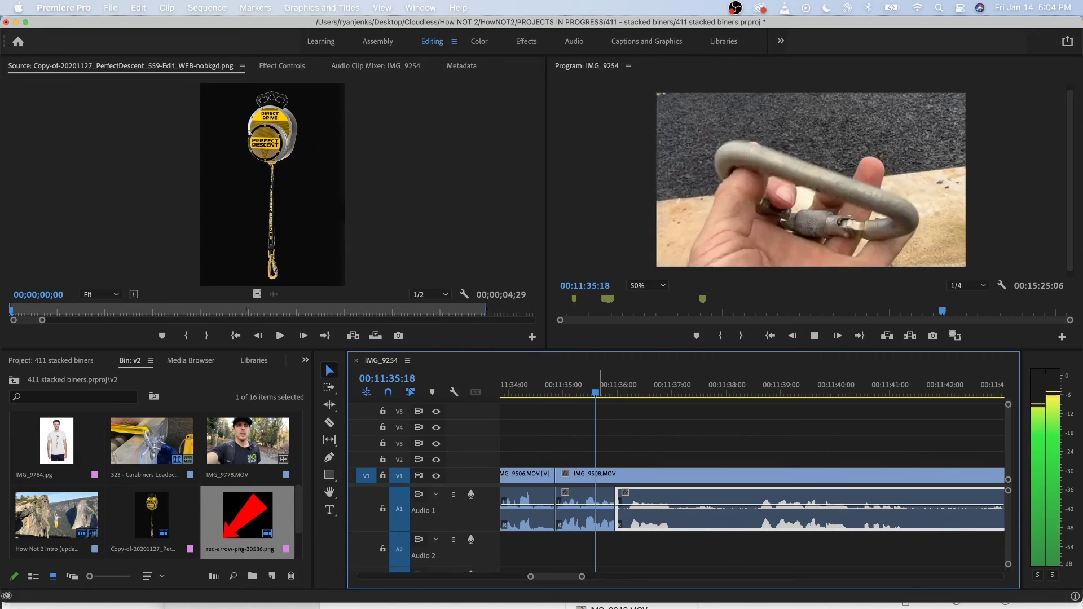
pyautogui.press('space')
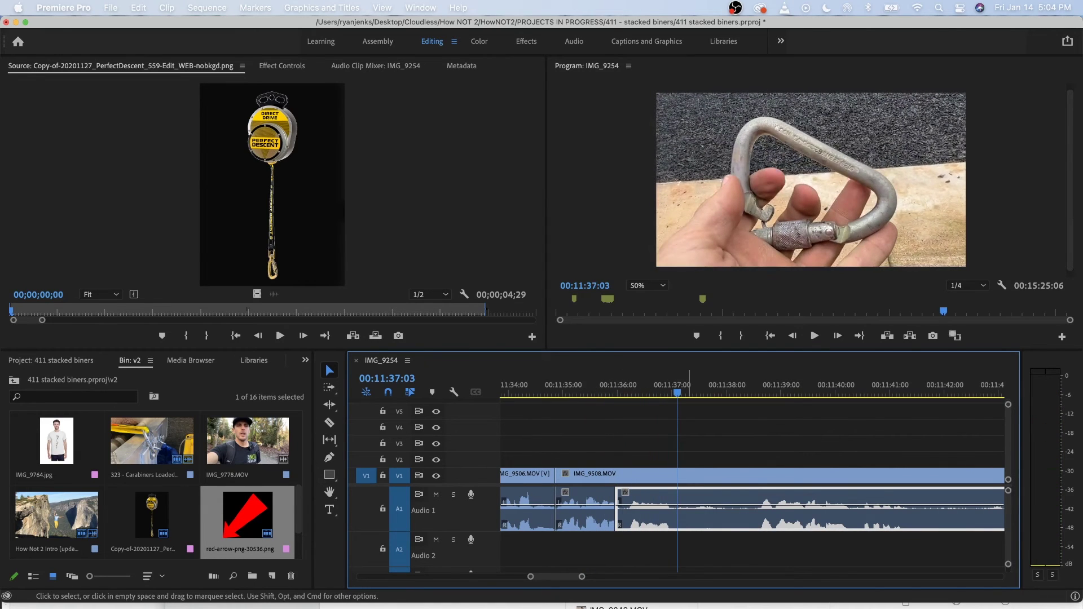
pyautogui.press('super+k')
pyautogui.moveTo(679, 507)
pyautogui.mouseDown()
pyautogui.moveTo(798, 499)
pyautogui.moveTo(678, 507)
pyautogui.mouseUp()
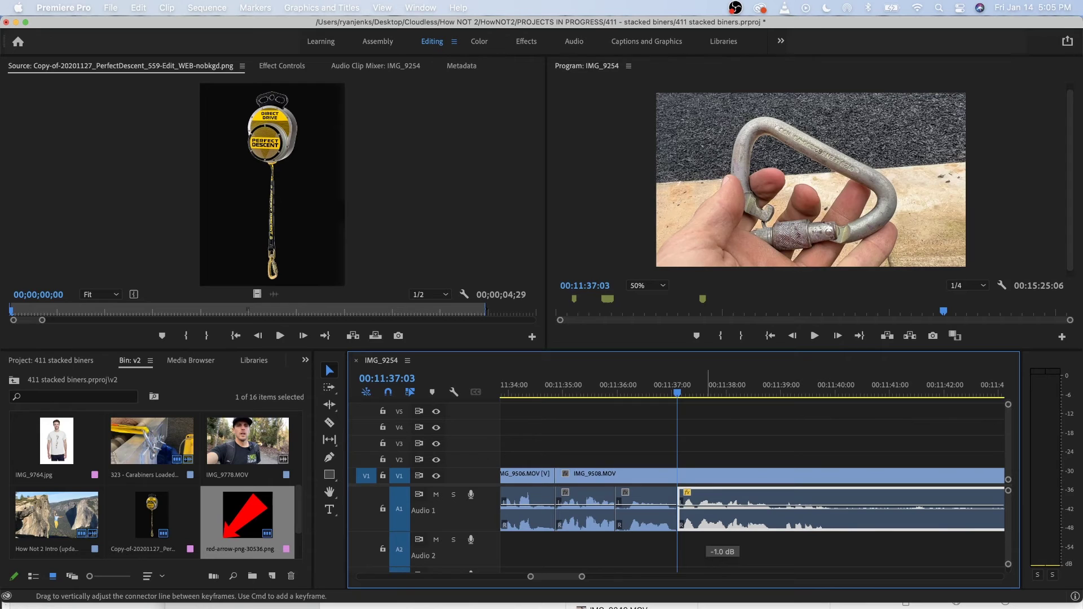
# Play to the end of the speech in IMG_9508 and split both its audio and video at 00:11:39:25.
pyautogui.press('space')
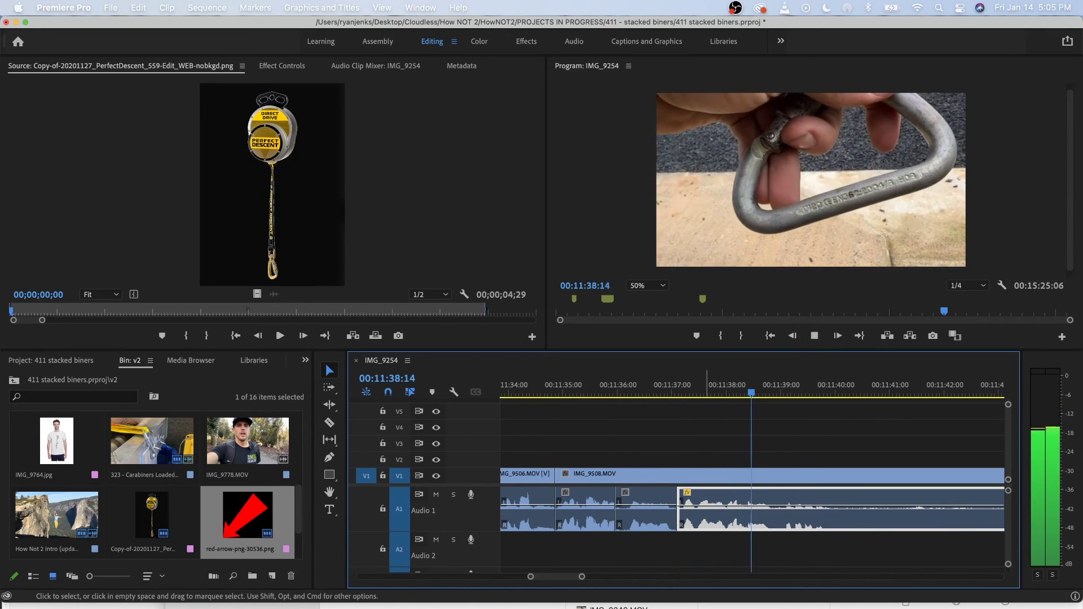
pyautogui.press('space')
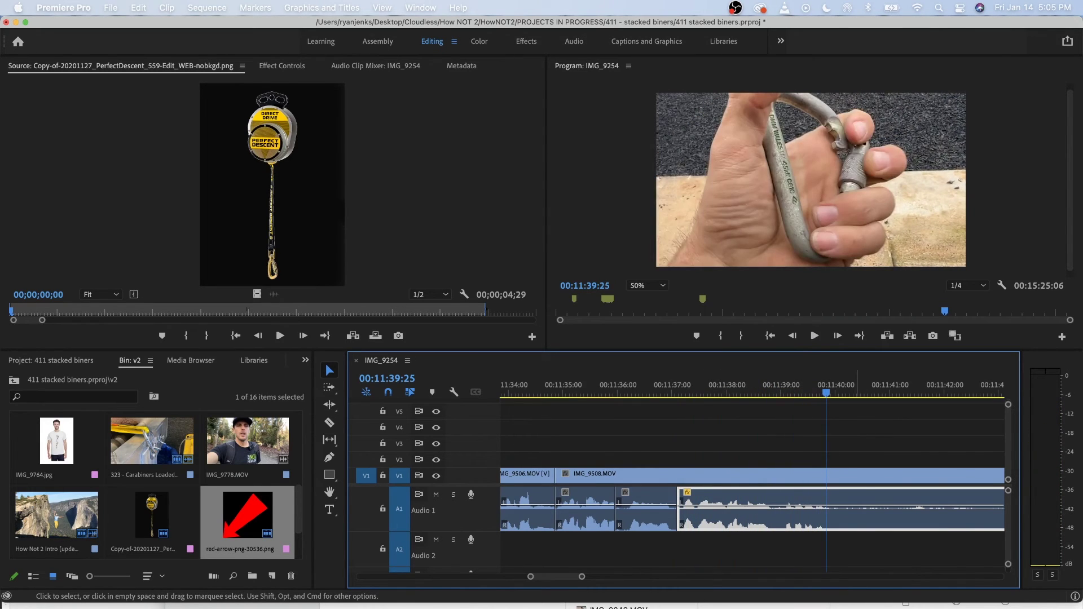
pyautogui.press('-')
pyautogui.press('-')
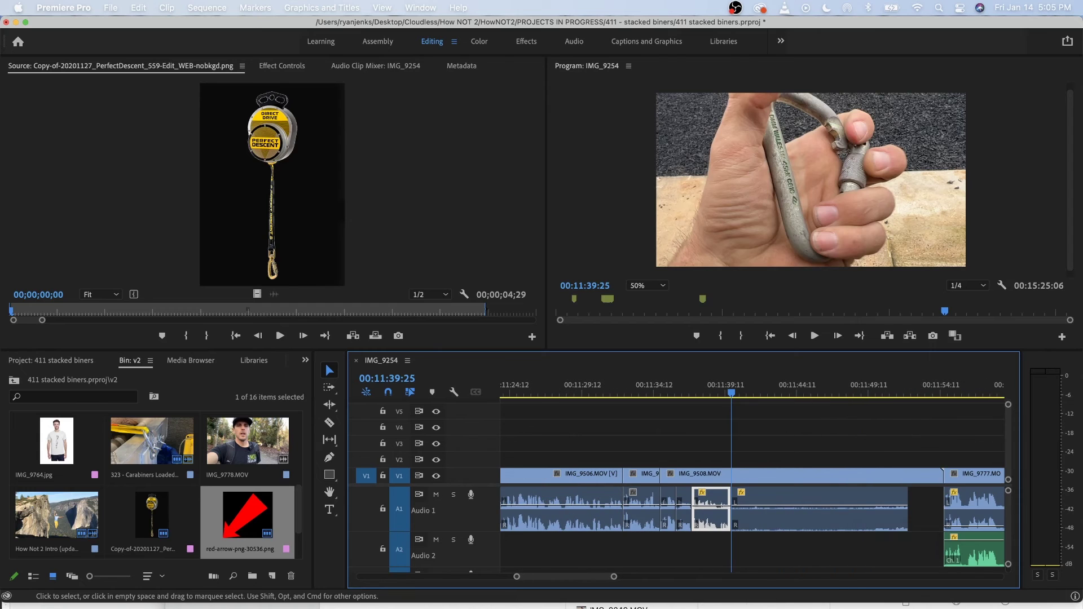
pyautogui.moveTo(803, 458); pyautogui.dragTo(820, 500)
pyautogui.press('super+k')
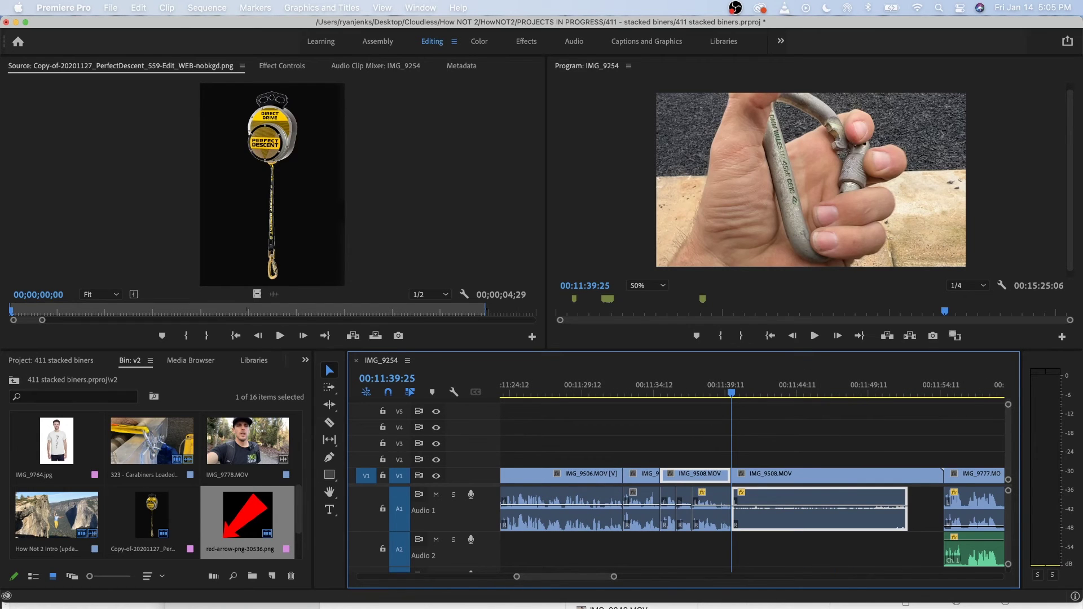
# Delete the rest of IMG_9508's video and audio after 00:11:39:25 and ripple delete the empty gap before IMG_9777.
pyautogui.click(736, 389)
pyautogui.press('space')
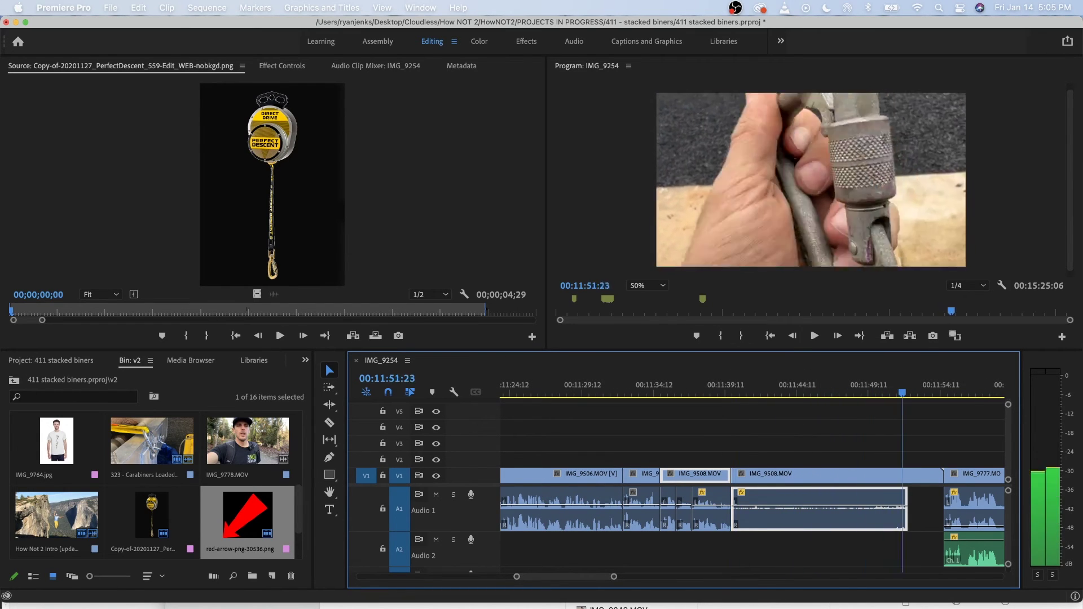
pyautogui.moveTo(919, 392); pyautogui.dragTo(735, 392)
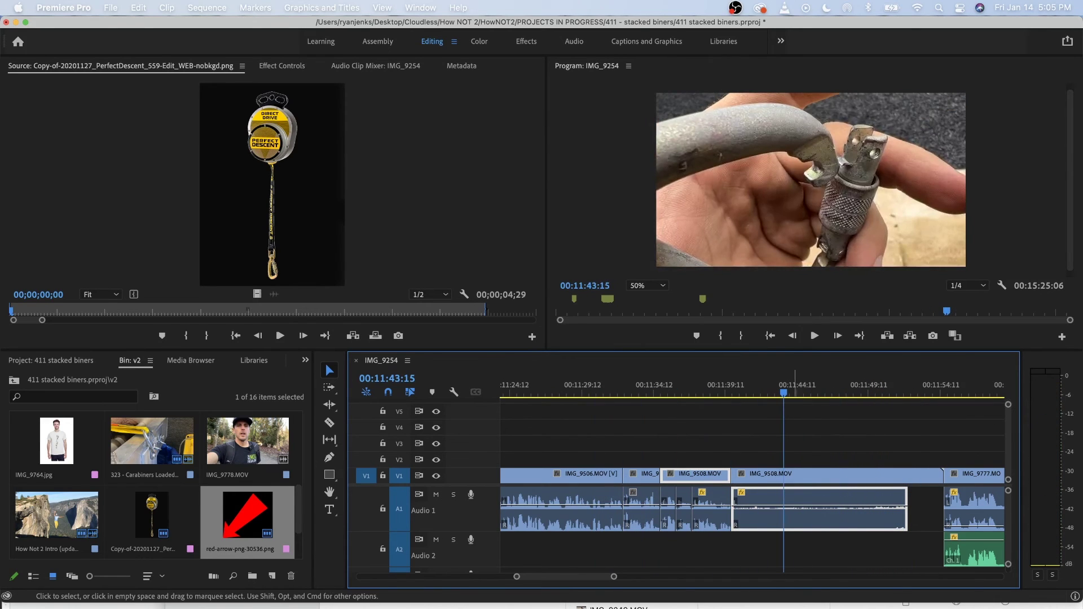
pyautogui.moveTo(811, 460); pyautogui.dragTo(825, 508)
pyautogui.press('Delete')
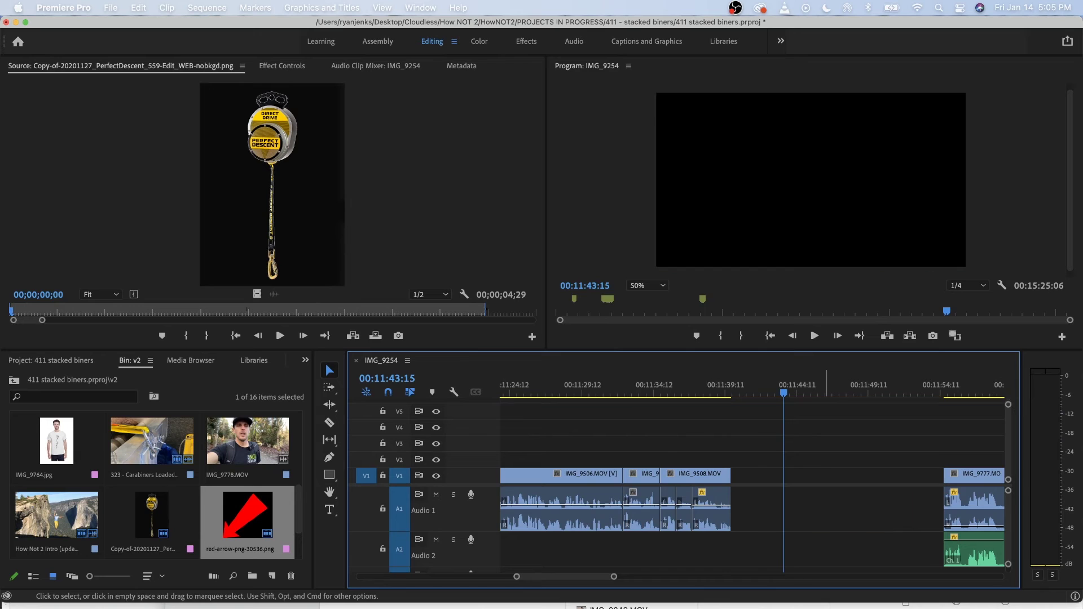
pyautogui.rightClick(772, 478)
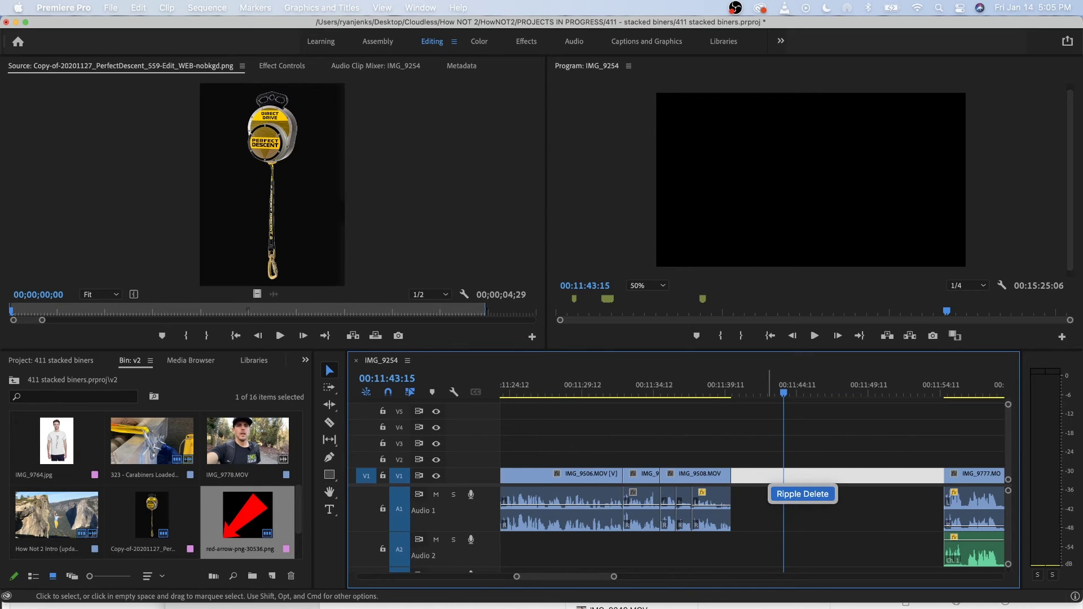
pyautogui.click(803, 494)
# Play through the beginning of IMG_9777 and examine its footage and audio waveforms for sections worth cutting.
pyautogui.press('space')
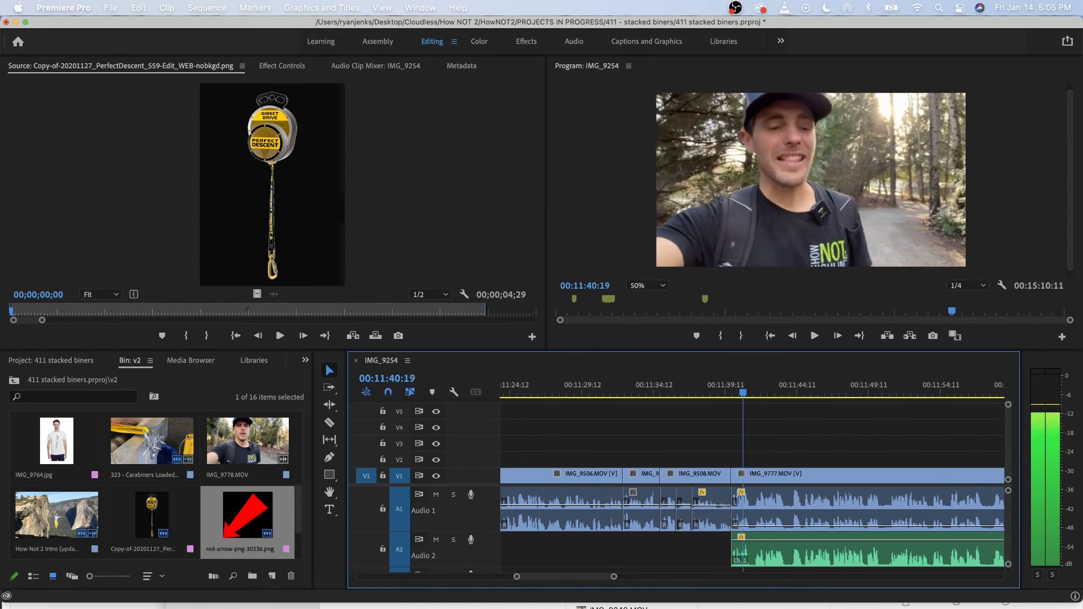
pyautogui.press('space')
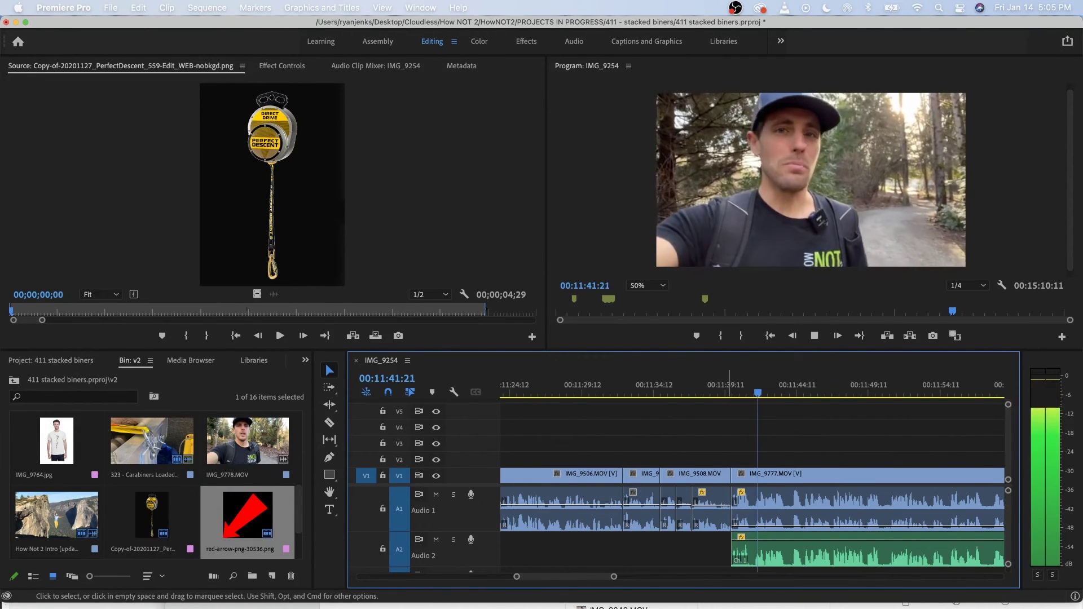
pyautogui.press('-')
pyautogui.press('-')
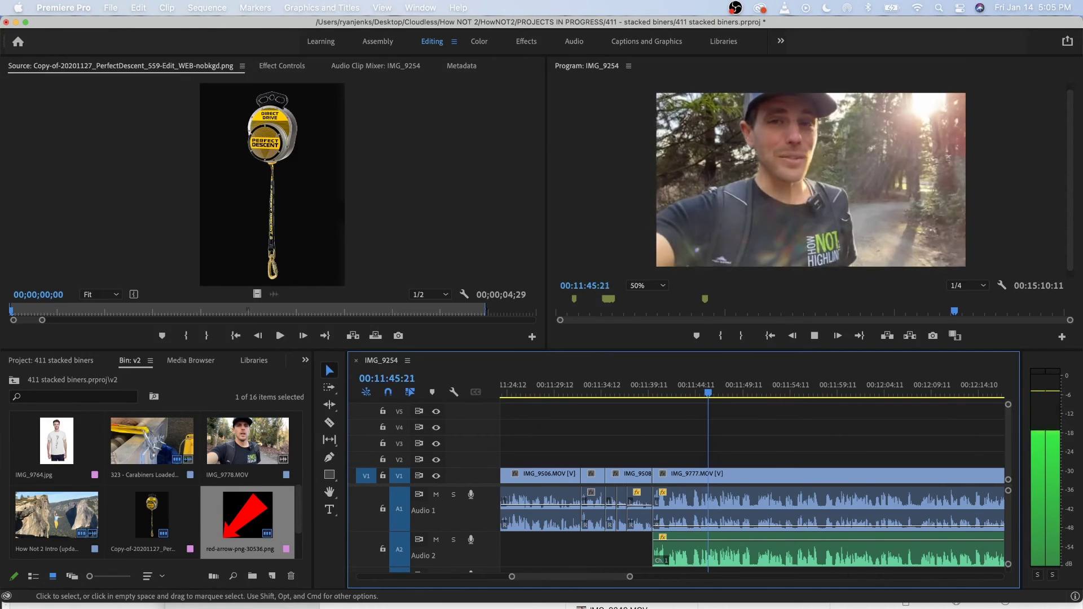
pyautogui.press('space')
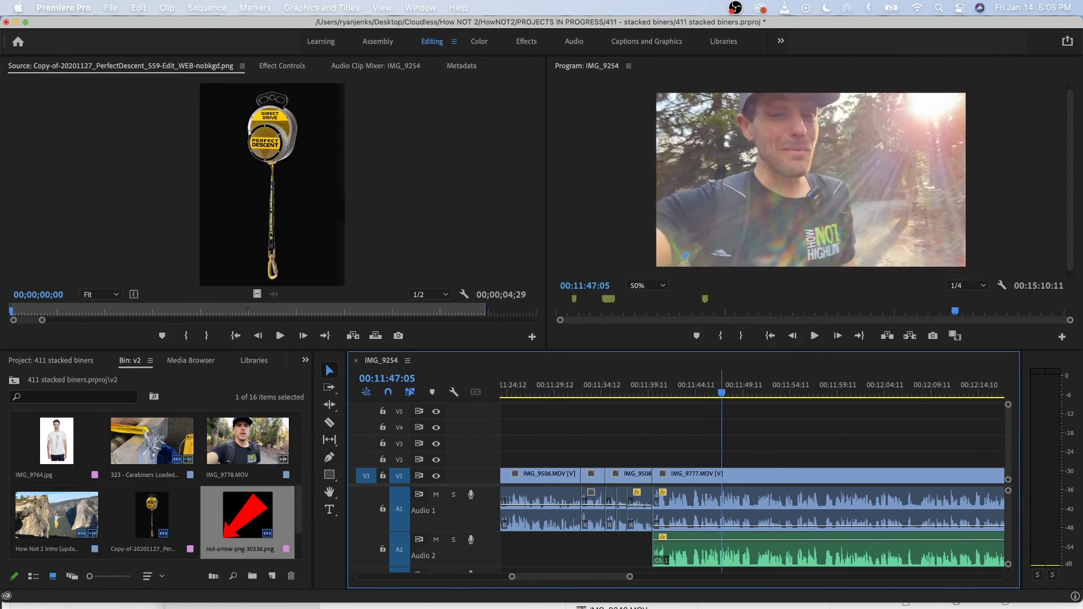
pyautogui.press('-')
pyautogui.press('-')
pyautogui.press('-')
pyautogui.press('-')
pyautogui.press('-')
pyautogui.press('-')
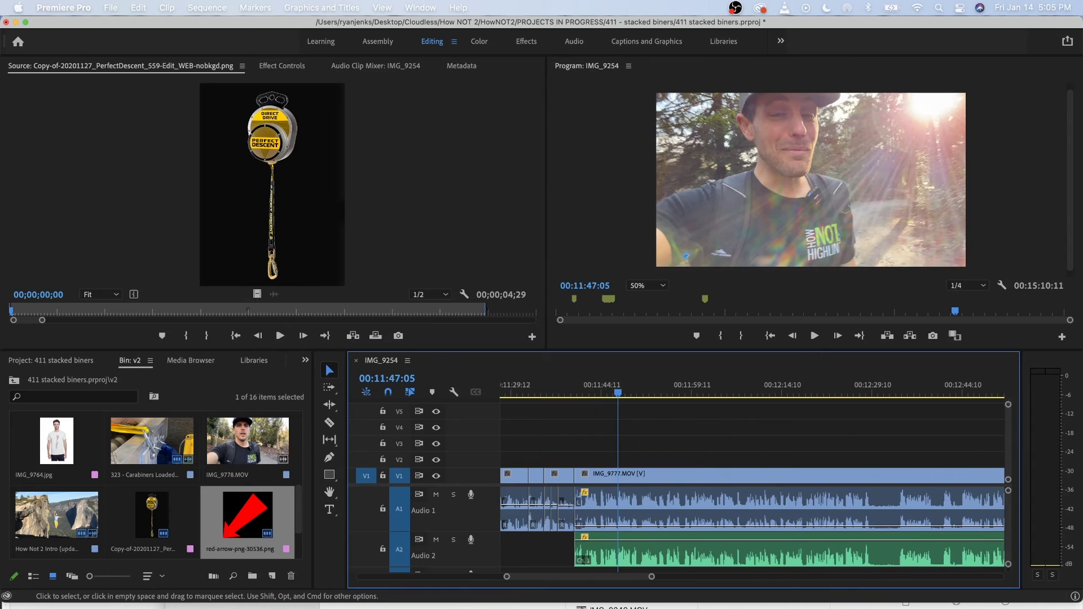
pyautogui.hscroll(2, 752, 485)
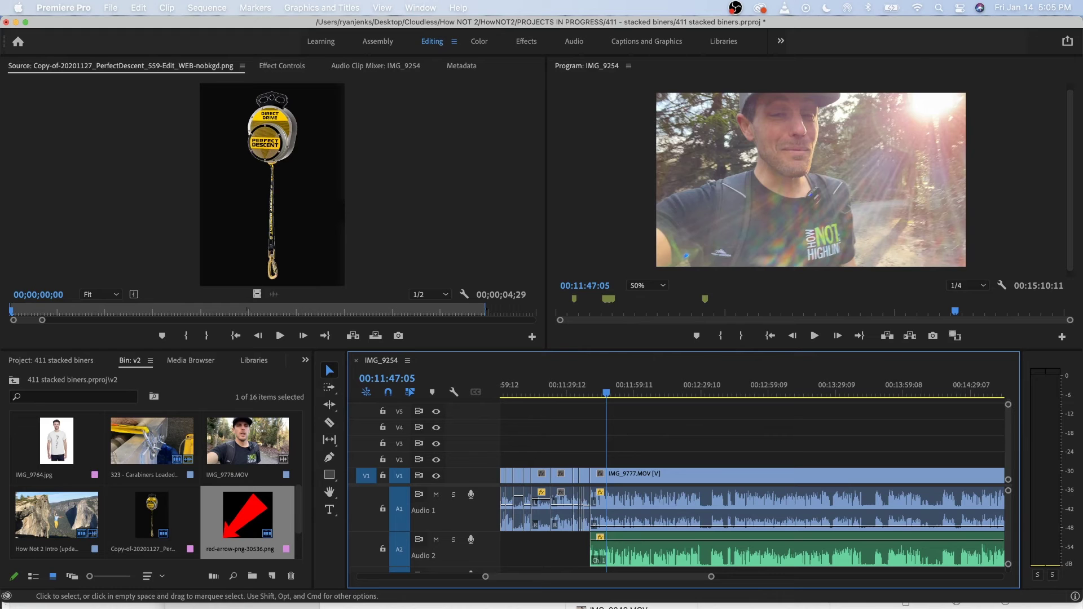
pyautogui.press('space')
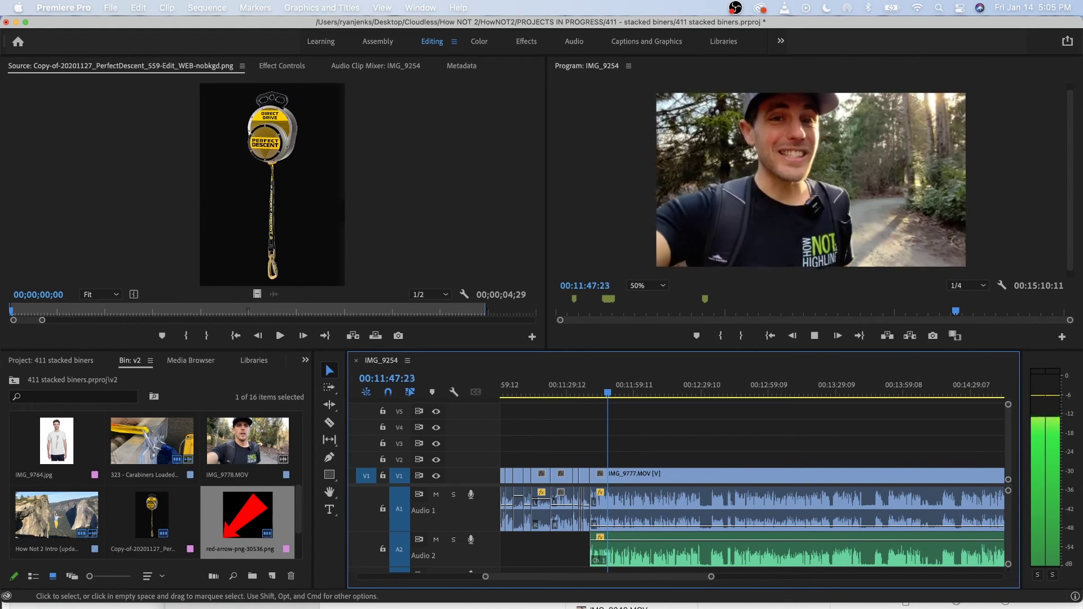
pyautogui.press('=')
pyautogui.press('=')
pyautogui.press('=')
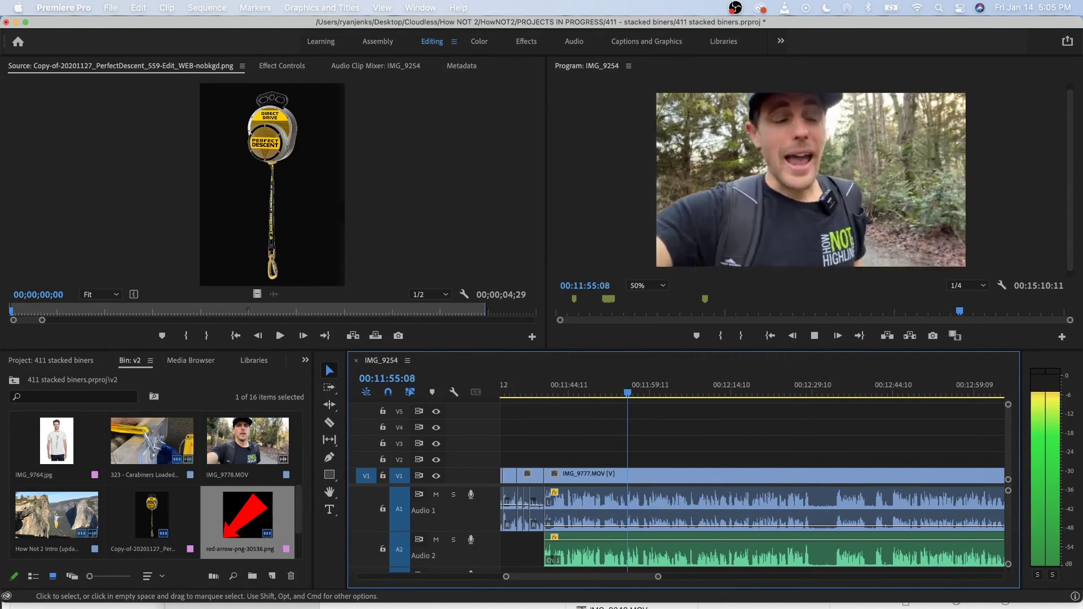
pyautogui.press('=')
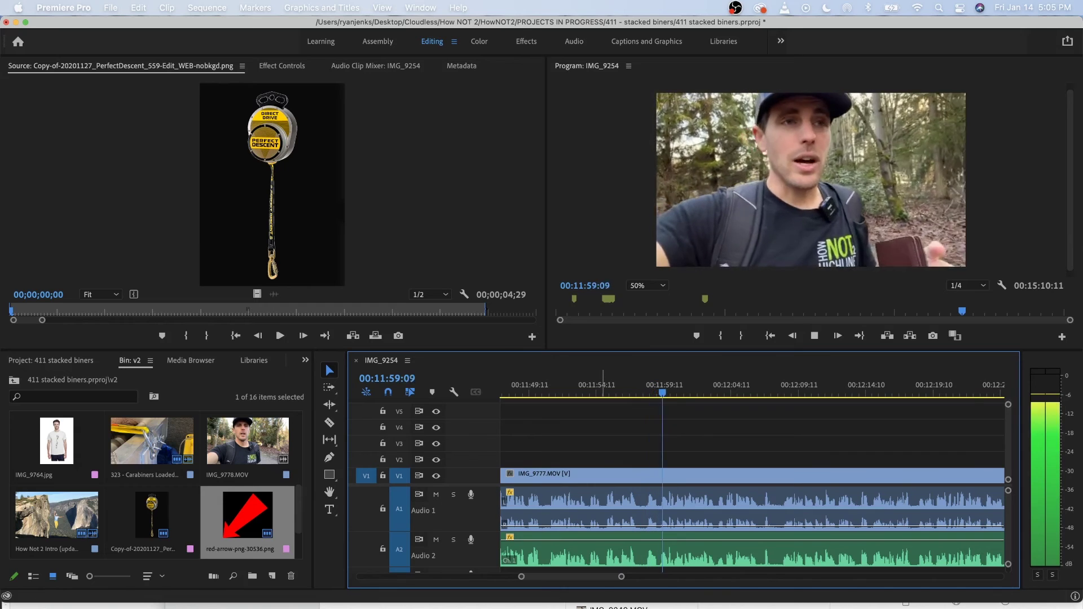
# Replay the IMG_9777 speech around 00:11:54 and split its video and audio at 00:11:54:23.
pyautogui.click(604, 385)
pyautogui.press('space')
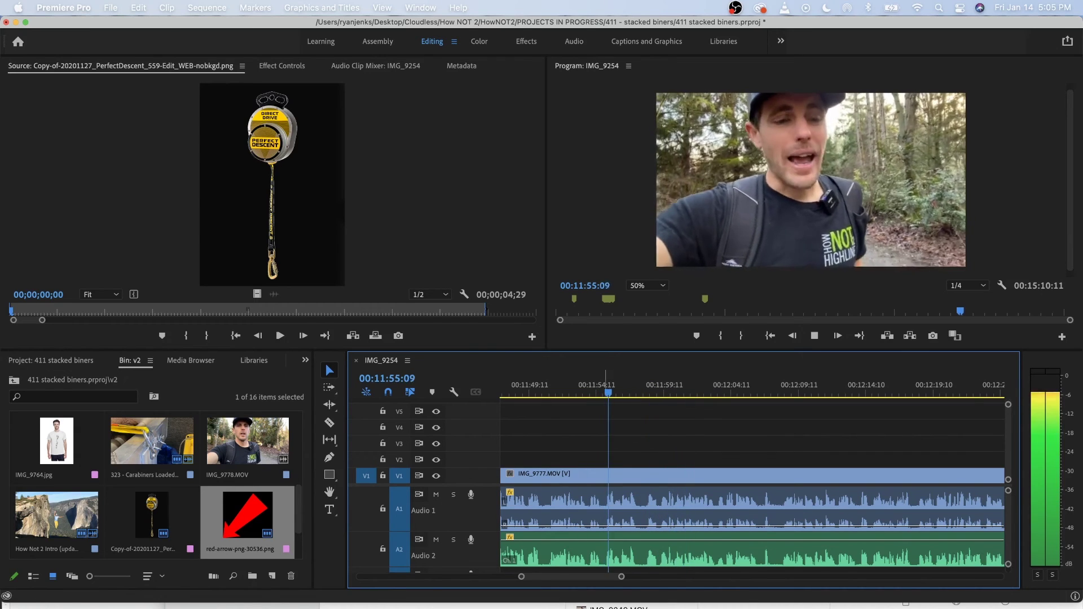
pyautogui.click(579, 386)
pyautogui.press('space')
pyautogui.press('=')
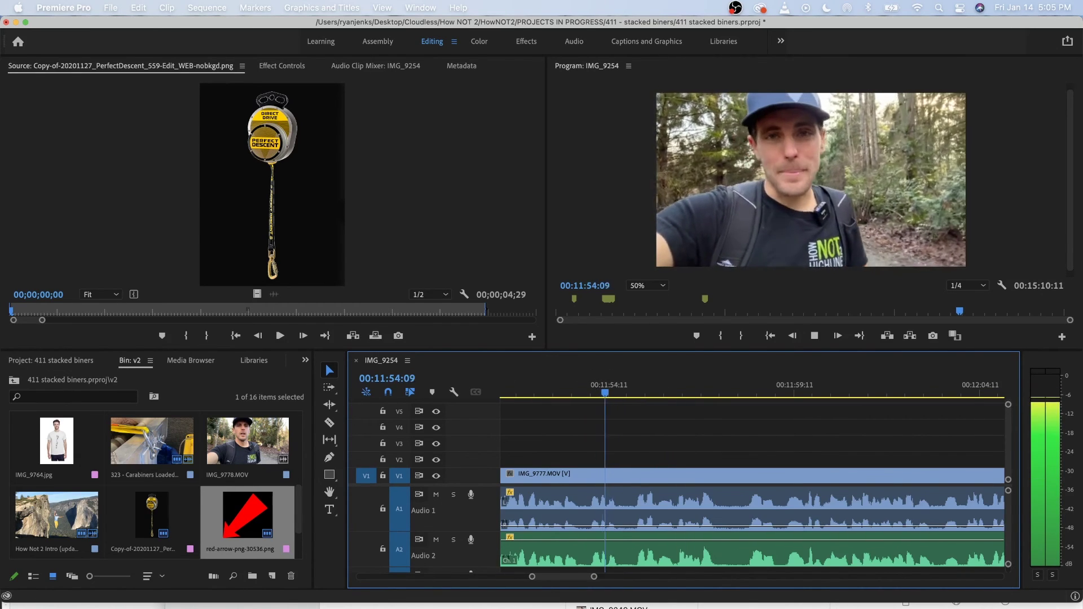
pyautogui.press('space')
pyautogui.press('super+k')
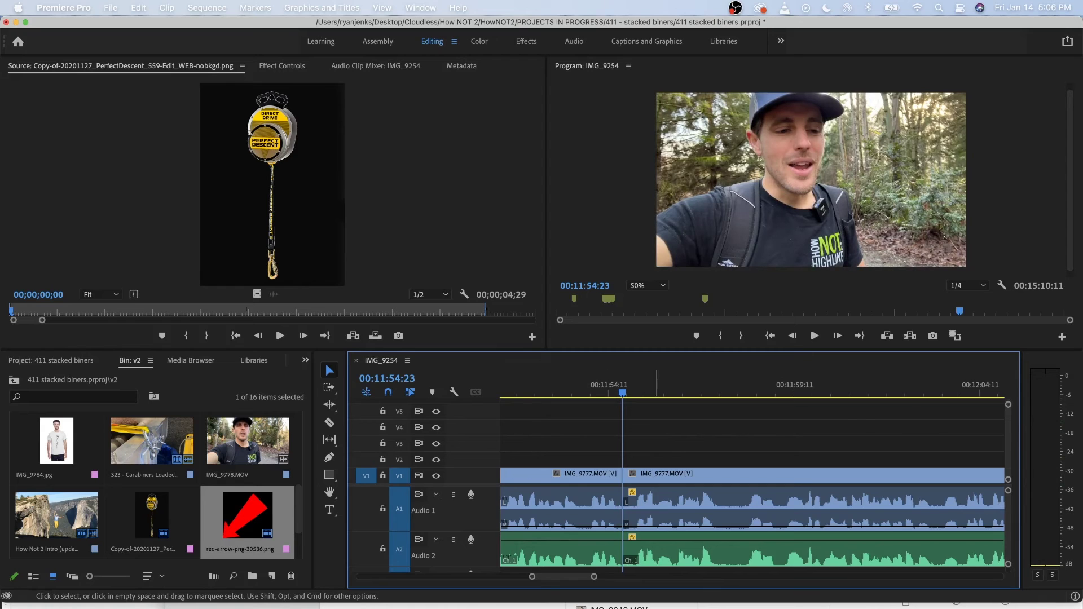
# Place the "carabiners stacked on top of each other.MOV" clip on V2, starting at the 00:11:54:23 cut.
pyautogui.press('-')
pyautogui.press('-')
pyautogui.press('-')
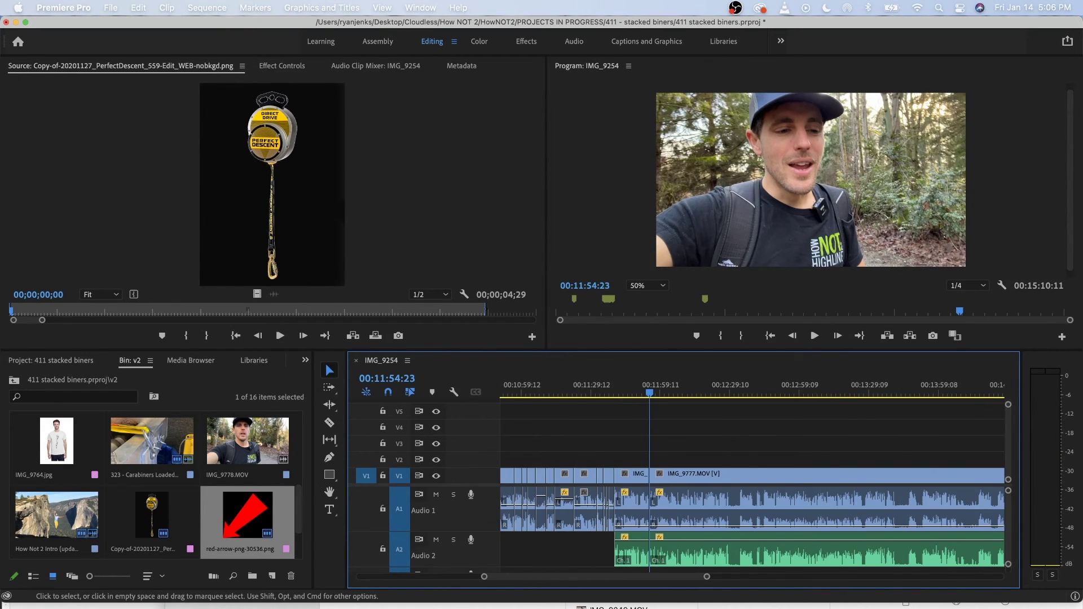
pyautogui.moveTo(849, 474); pyautogui.dragTo(842, 461)
pyautogui.press('=')
pyautogui.press('=')
pyautogui.press('=')
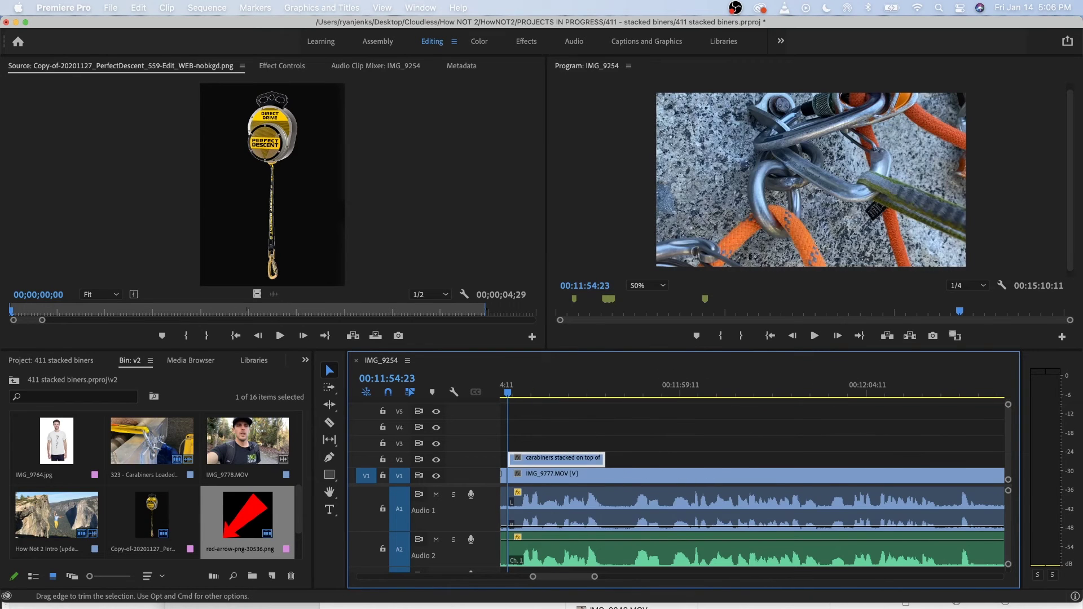
# Play on through IMG_9777 and split its V1 video and A1 audio at 00:12:06:09.
pyautogui.press('space')
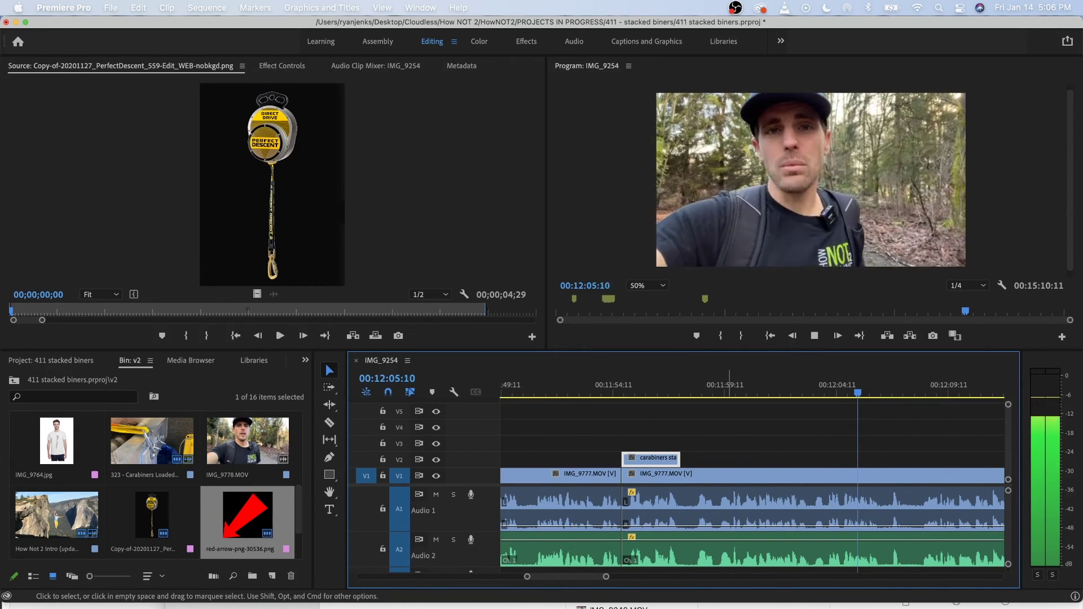
pyautogui.click(728, 496)
pyautogui.press('super+k')
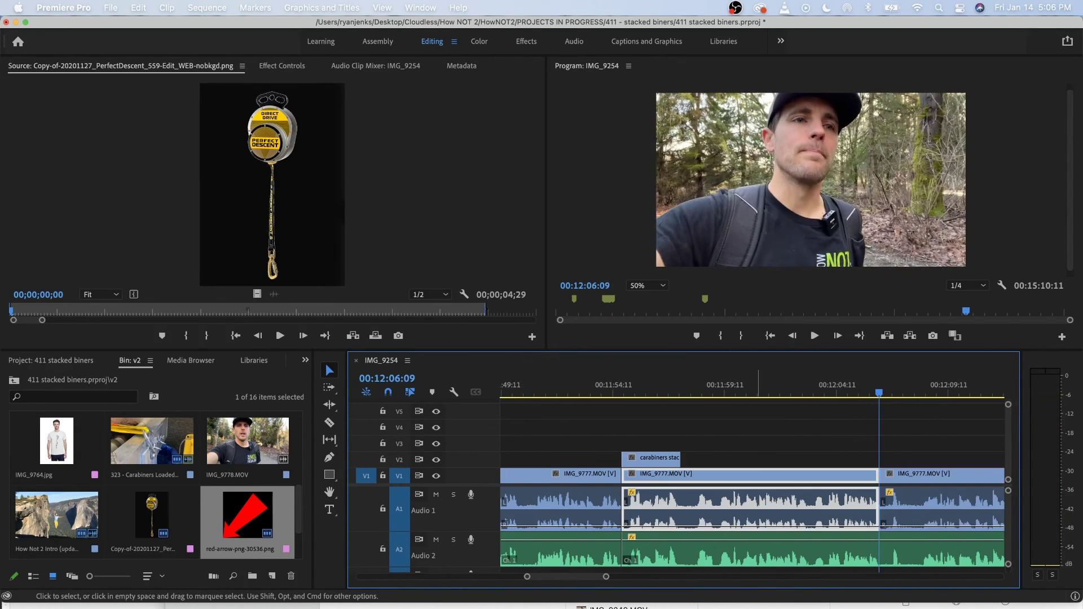
# Extend the stacked carabiners overlay on V2, adjust its in point and move it back to the 00:11:54:23 cut.
pyautogui.moveTo(680, 457); pyautogui.dragTo(883, 458)
pyautogui.moveTo(721, 457); pyautogui.dragTo(781, 458)
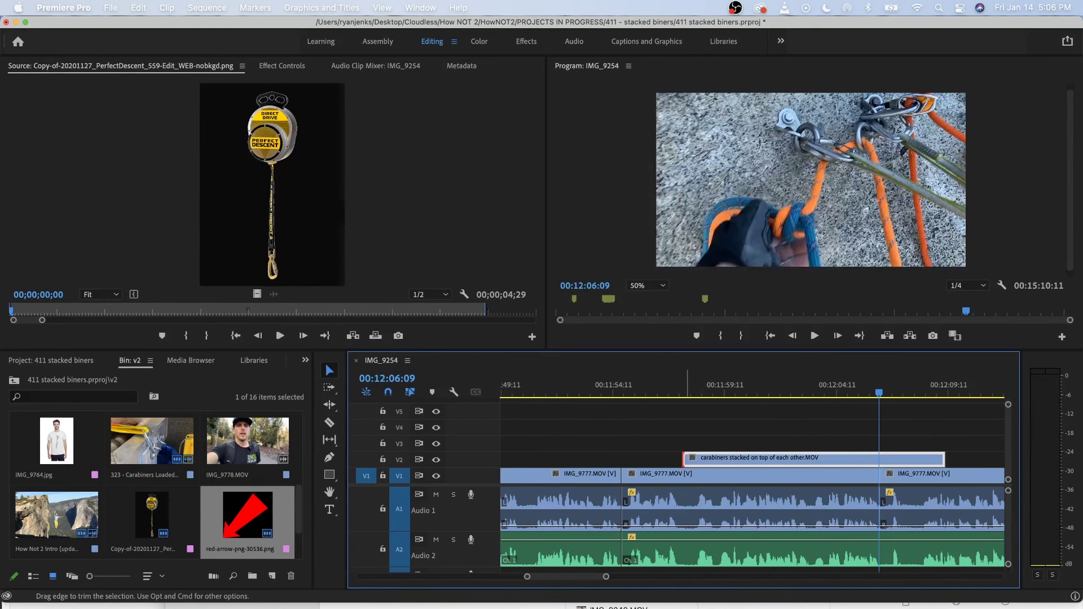
pyautogui.moveTo(684, 458); pyautogui.dragTo(649, 458)
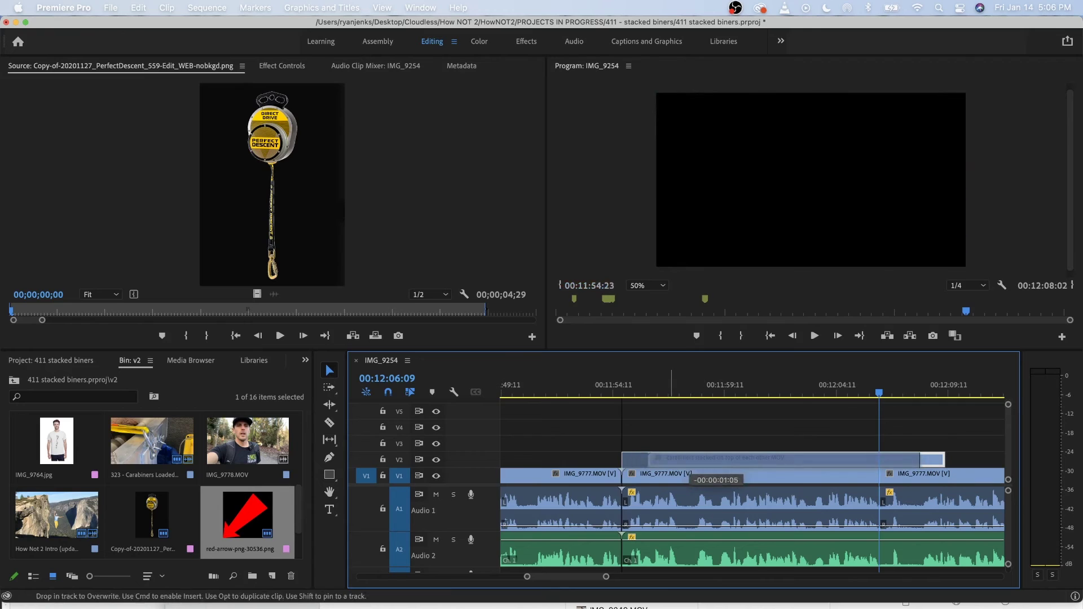
pyautogui.moveTo(672, 459); pyautogui.dragTo(672, 460)
# Preview the stacked carabiners overlay and trim its end to 00:12:01:29.
pyautogui.click(595, 387)
pyautogui.press('space')
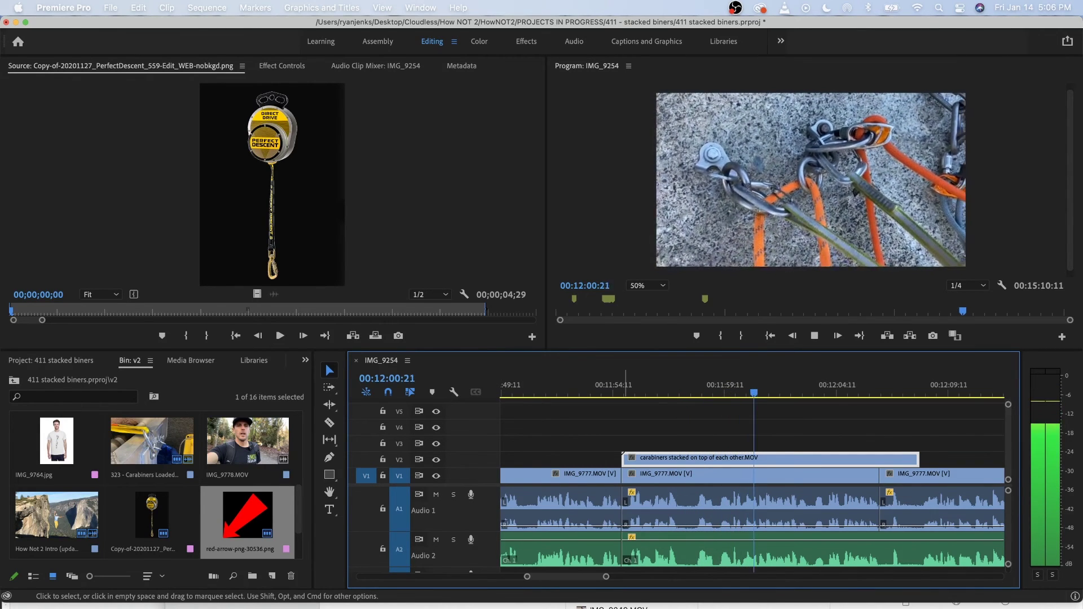
pyautogui.press('space')
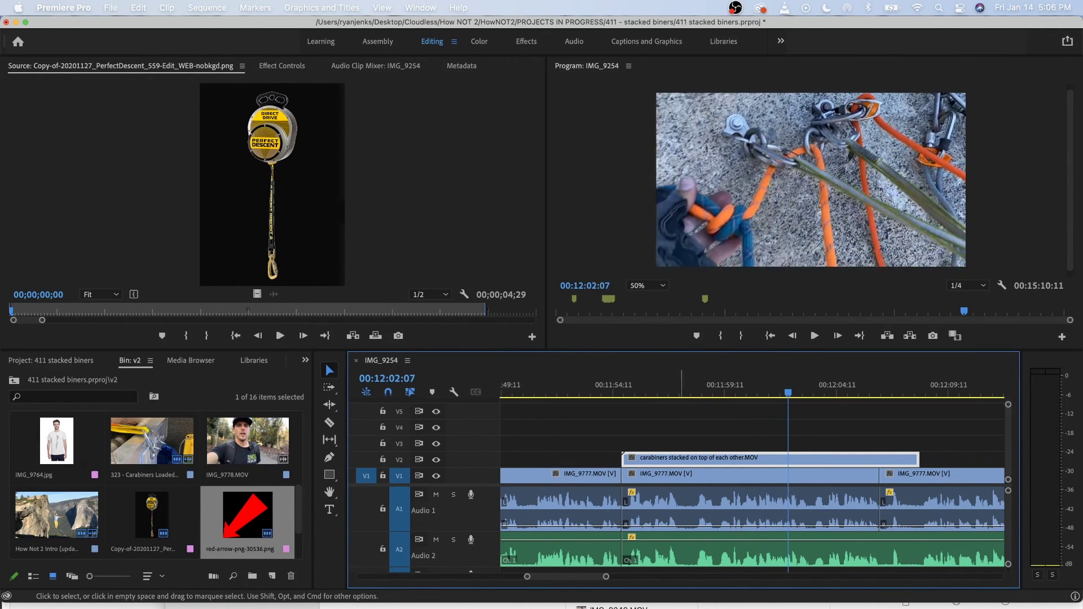
pyautogui.click(765, 389)
pyautogui.press('space')
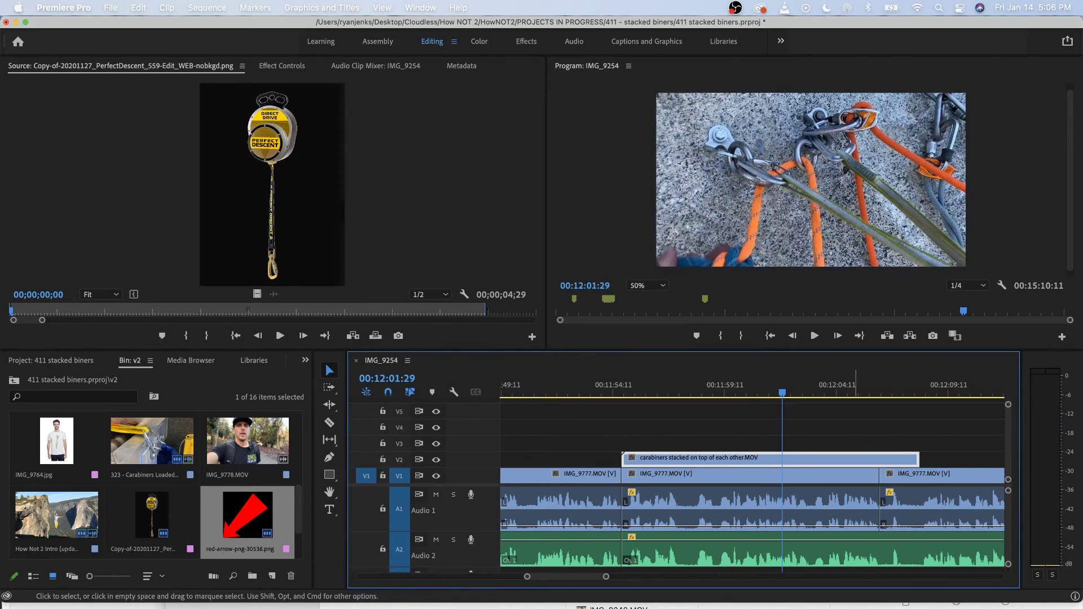
pyautogui.moveTo(919, 460); pyautogui.dragTo(782, 460)
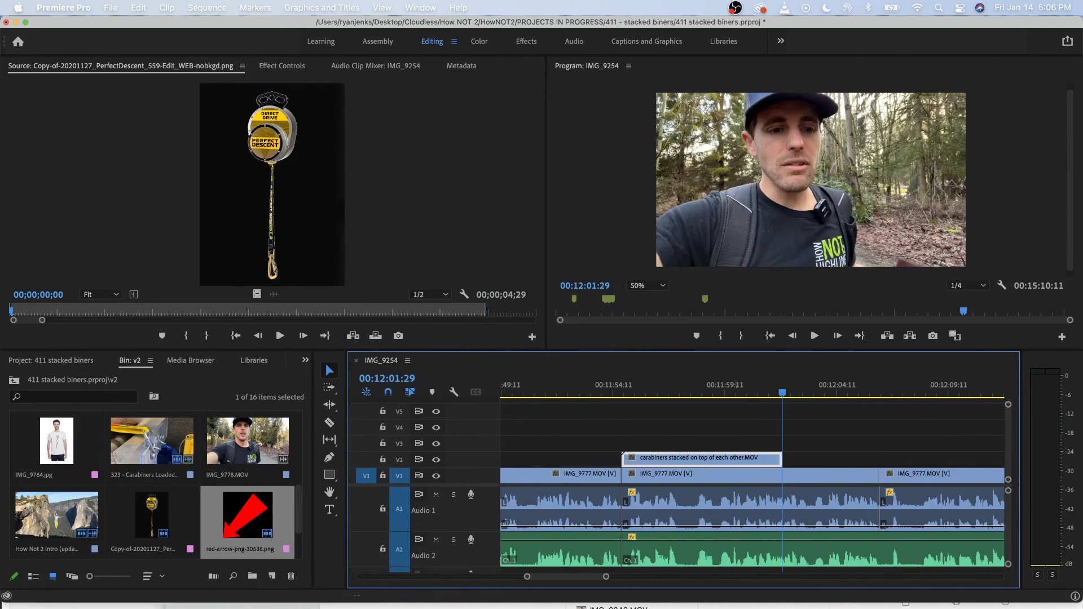
# Play through the overlay and the following speech, and split IMG_9777's video and audio at 00:12:08:09.
pyautogui.click(612, 389)
pyautogui.press('space')
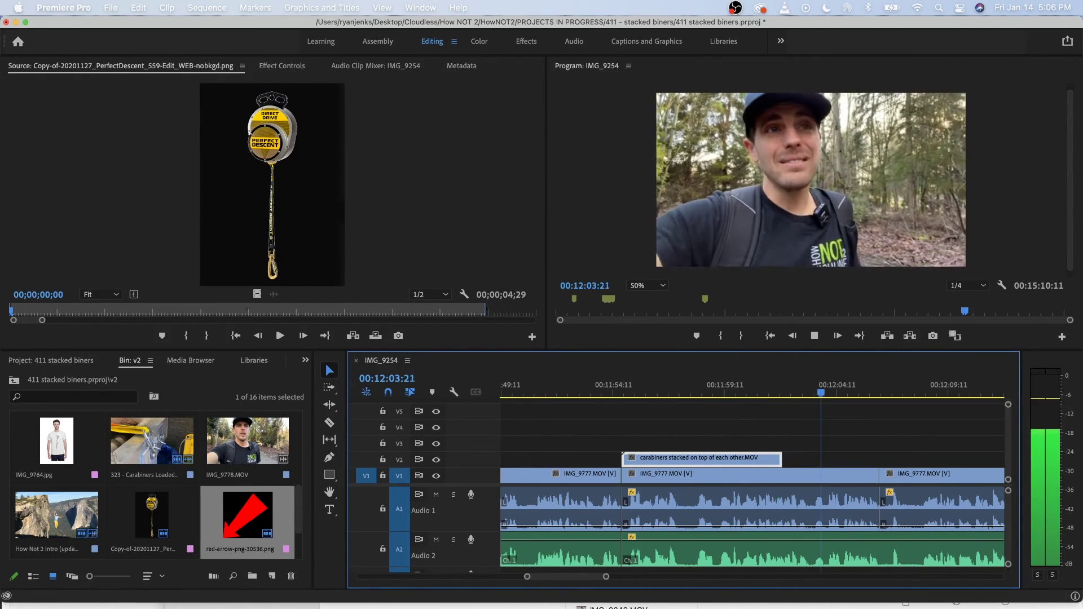
pyautogui.press('-')
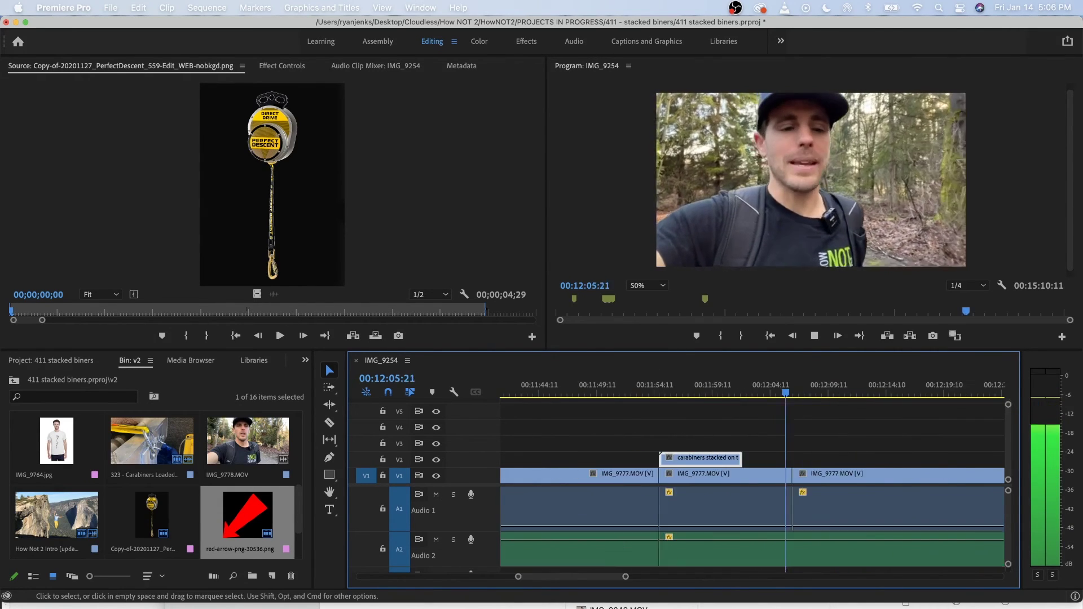
pyautogui.hscroll(2, 705, 480)
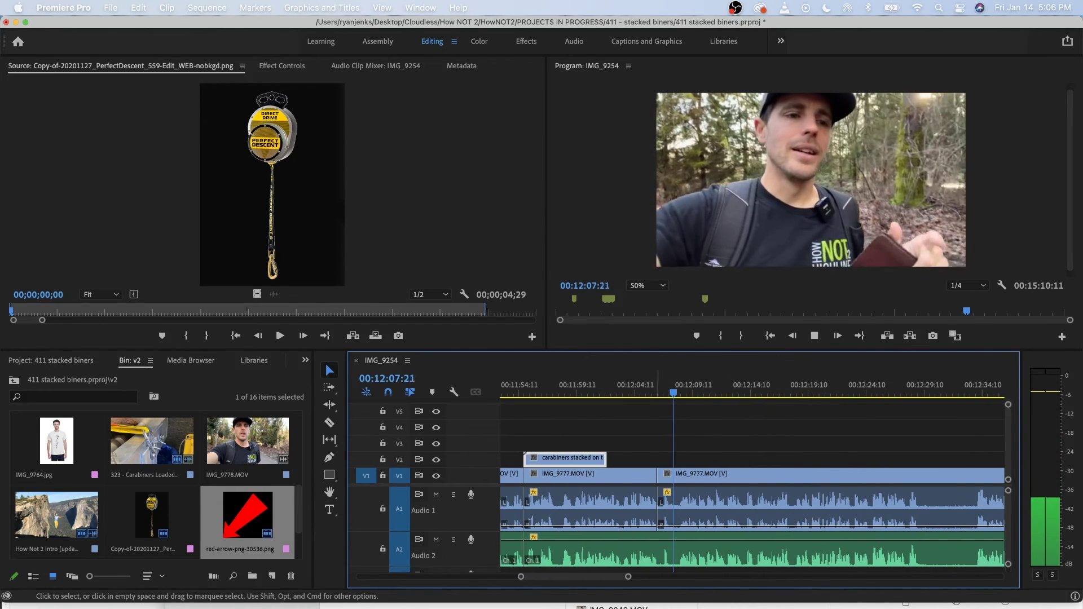
pyautogui.press('space')
pyautogui.press('super+k')
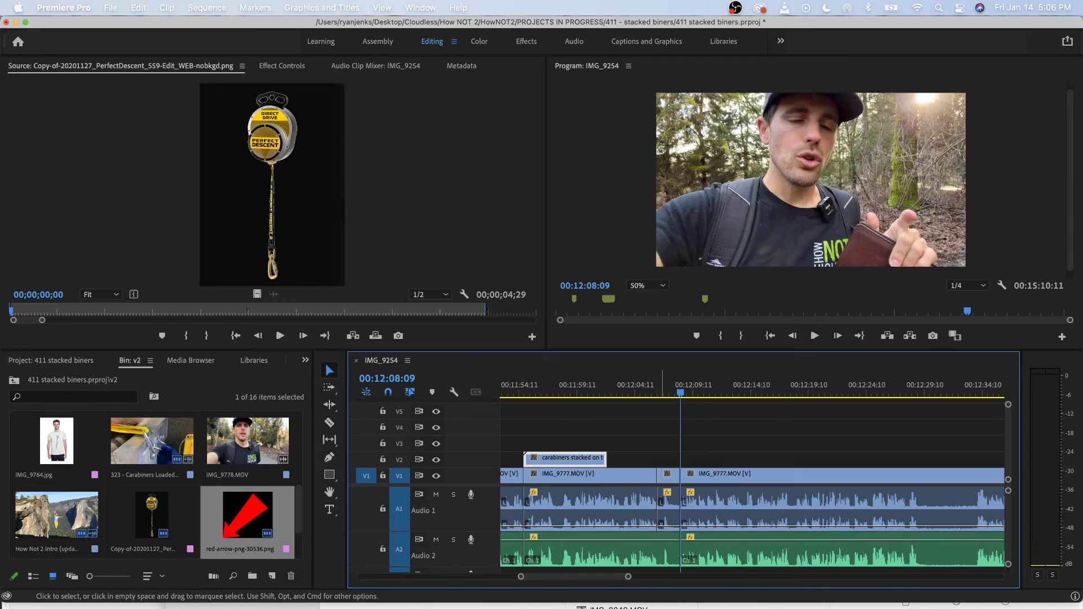
# Split the A2 audio at 00:12:06:09 and ripple delete the IMG_9777 section from there to 00:12:08:09.
pyautogui.press('Up')
pyautogui.scroll(4, 659, 539)
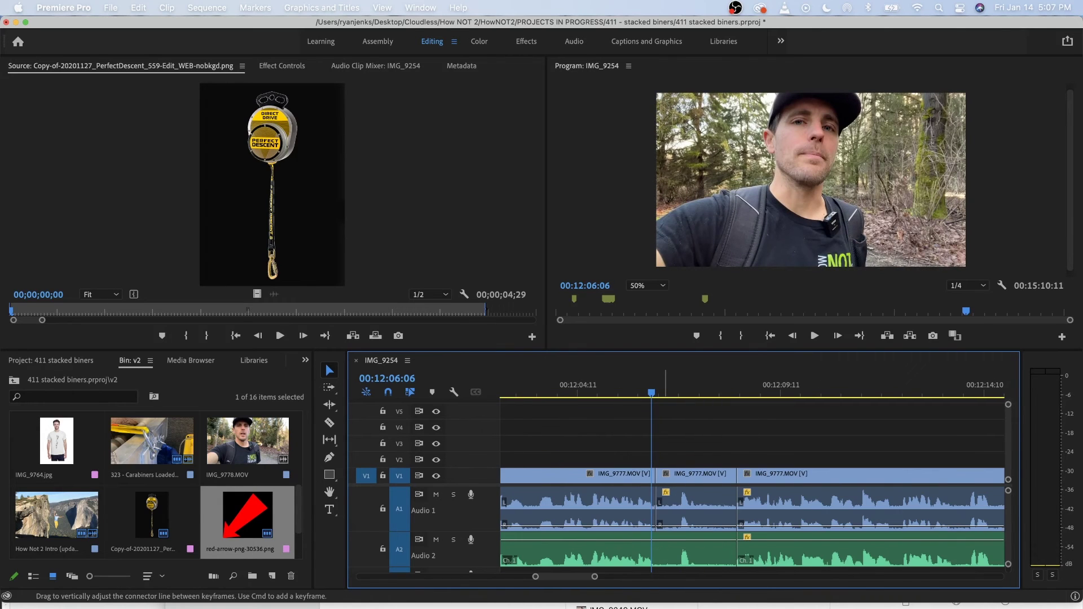
pyautogui.press('Right')
pyautogui.press('Right')
pyautogui.press('Right')
pyautogui.scroll(5, 664, 555)
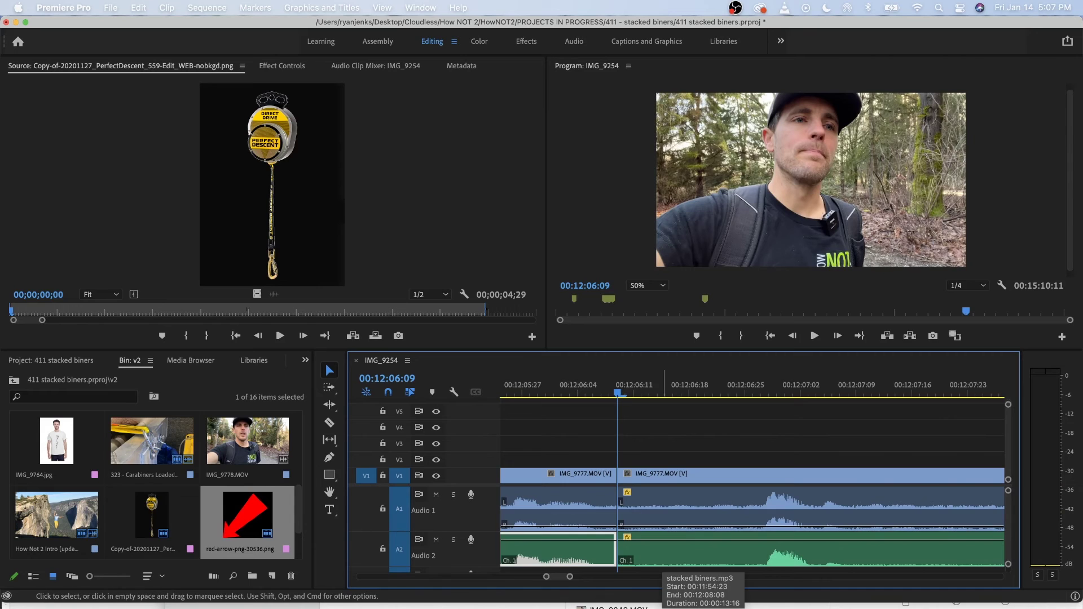
pyautogui.click(696, 502)
pyautogui.hotkey('shift', 'Delete')
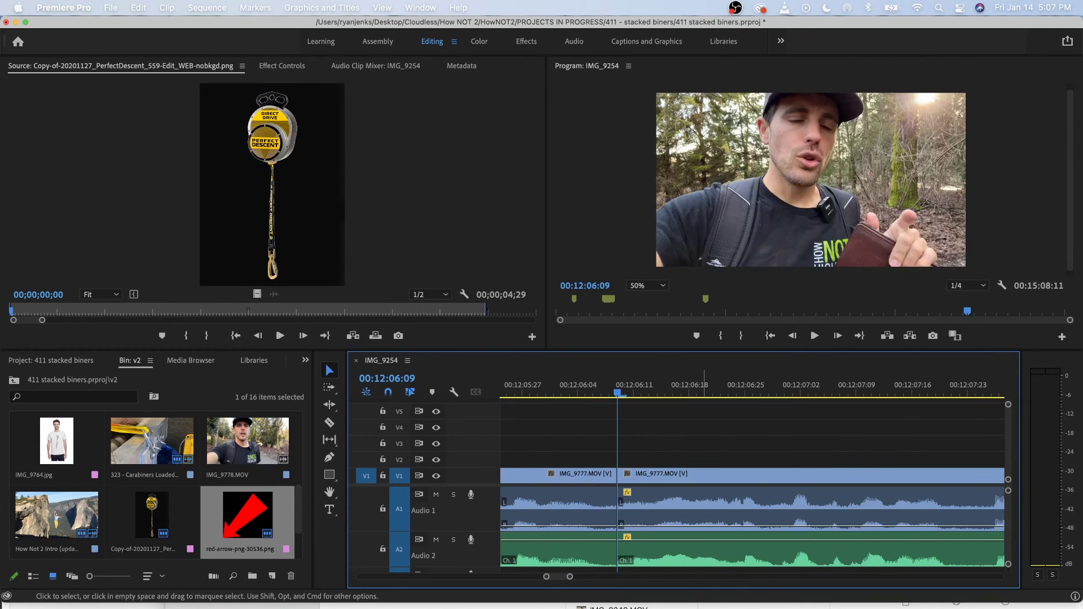
# Play IMG_9777 across the join at 00:12:06:09 and onward, and split its video and audio at about 00:12:42.
pyautogui.scroll(-6, 701, 553)
pyautogui.click(624, 388)
pyautogui.press('space')
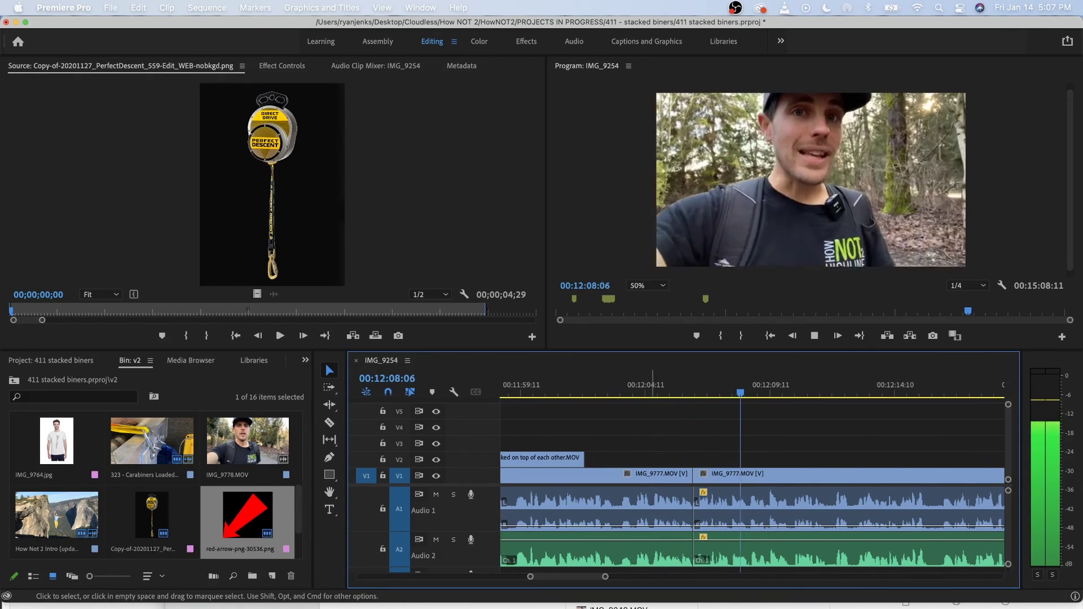
pyautogui.scroll(-4, 750, 525)
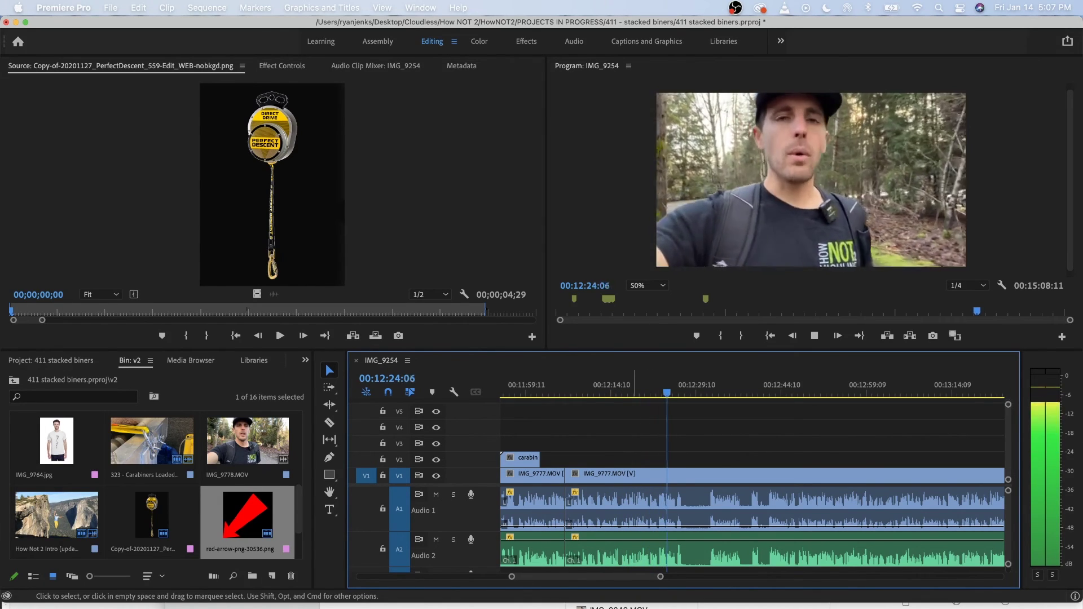
pyautogui.click(597, 386)
pyautogui.press('space')
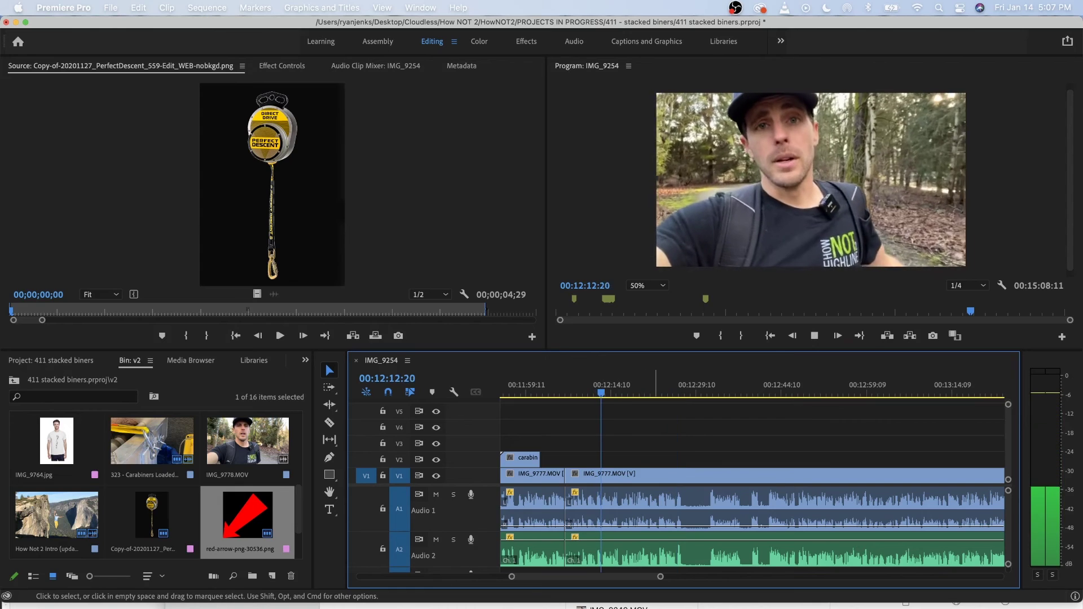
pyautogui.press('-')
pyautogui.press('space')
pyautogui.press('-')
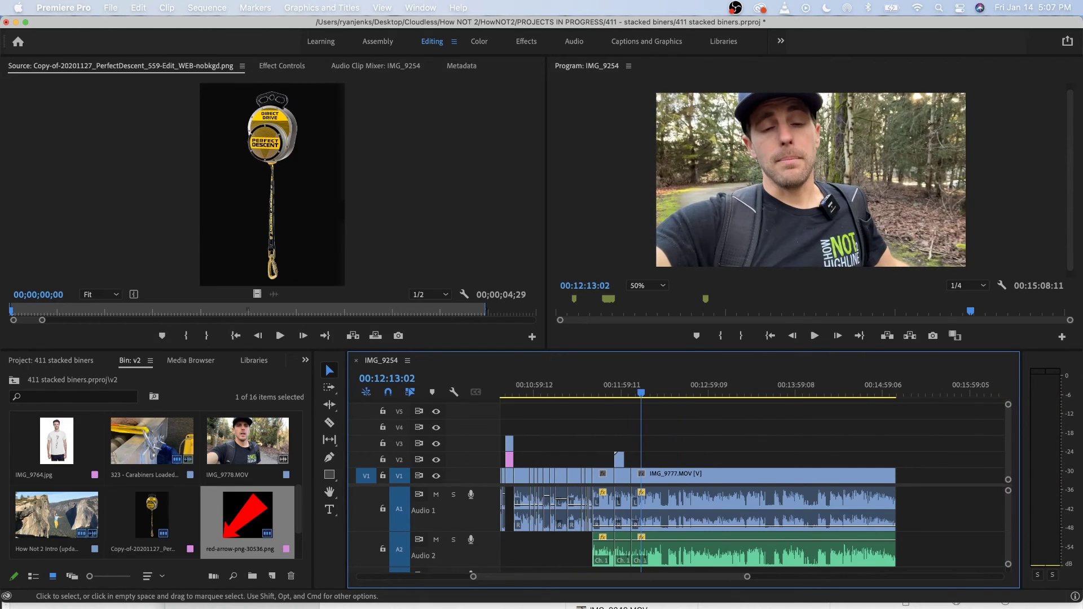
pyautogui.press('=')
pyautogui.press('=')
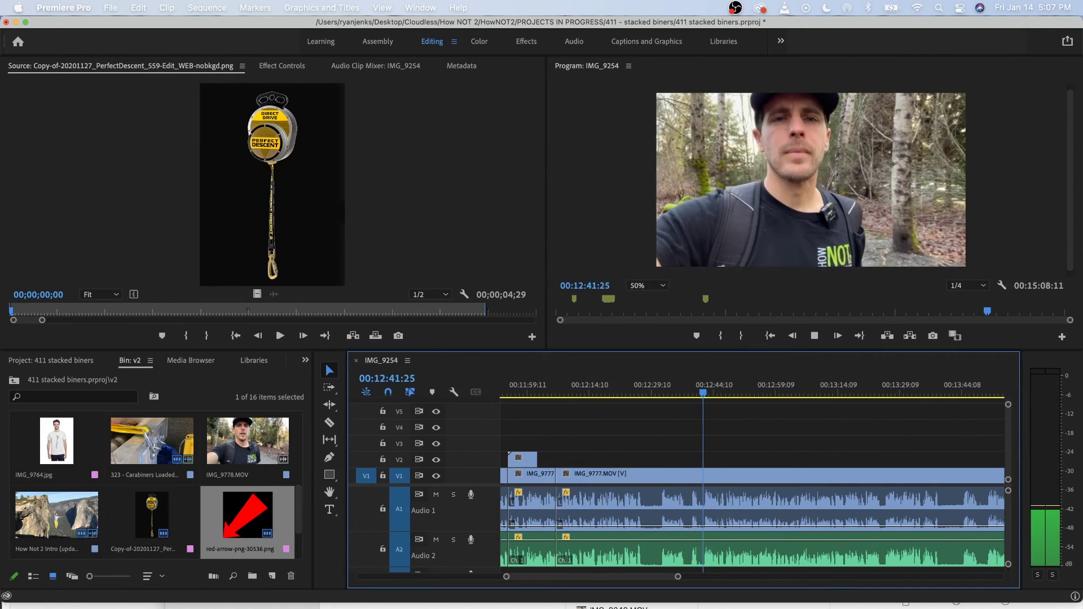
pyautogui.press('space')
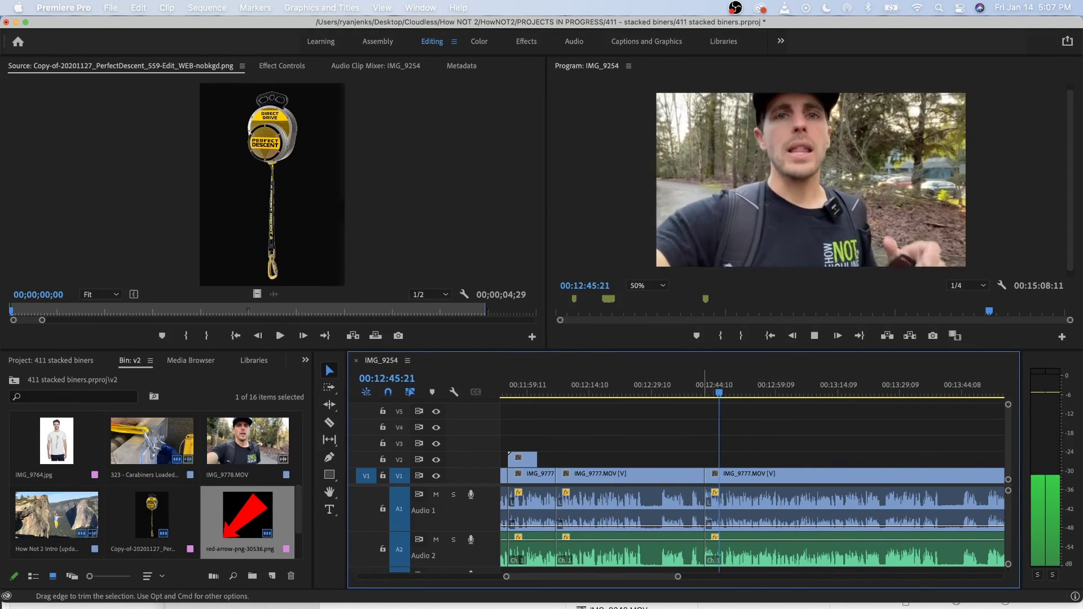
# Recheck the speech after 00:12:06:09 and ripple delete the IMG_9777 section from there to the split near 00:12:42.
pyautogui.click(553, 386)
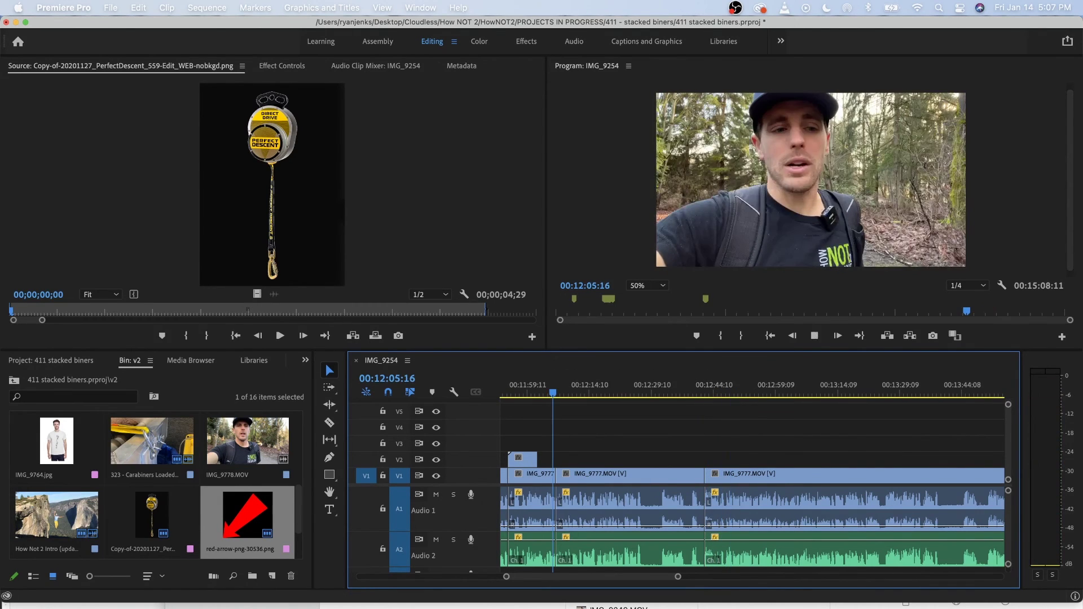
pyautogui.press('space')
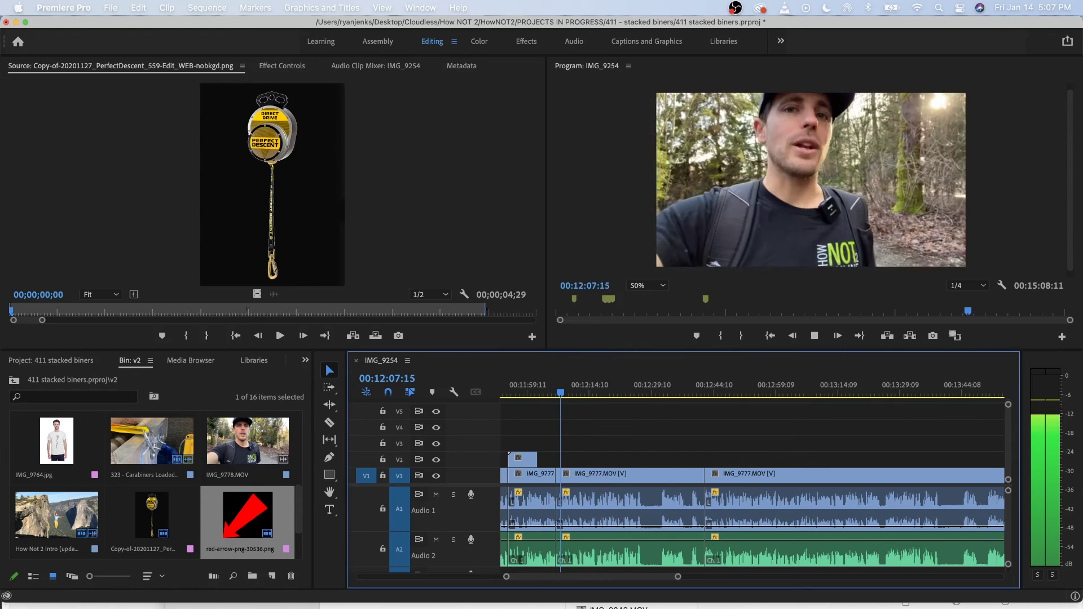
pyautogui.press('space')
pyautogui.click(629, 486)
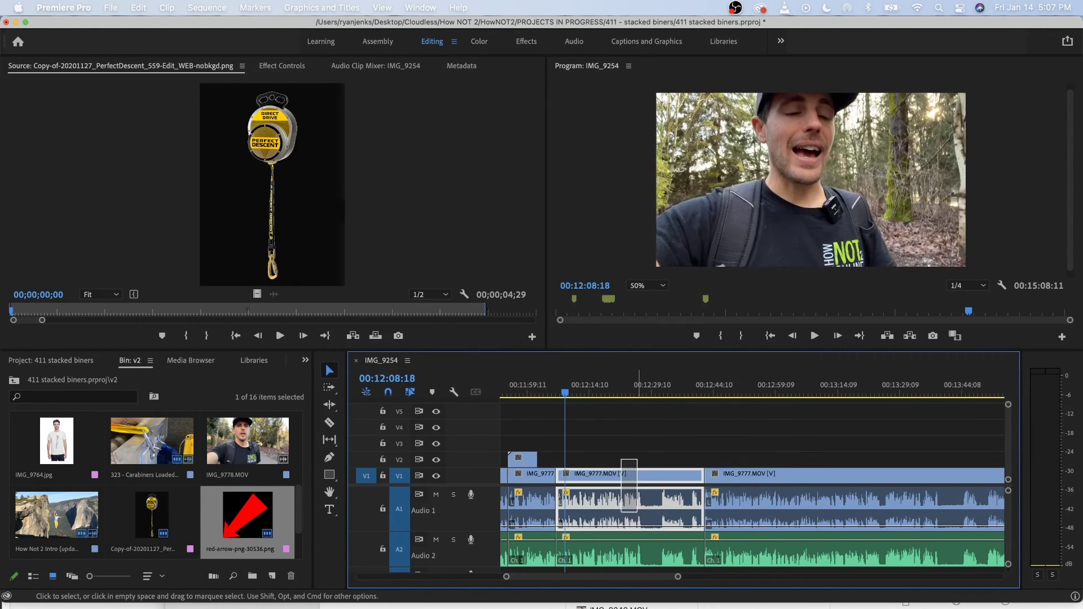
pyautogui.moveTo(638, 512); pyautogui.dragTo(654, 554)
pyautogui.hotkey('shift', 'Delete')
# Play through the joined IMG_9777 speech and split its video and audio at 00:12:44:23.
pyautogui.press('space')
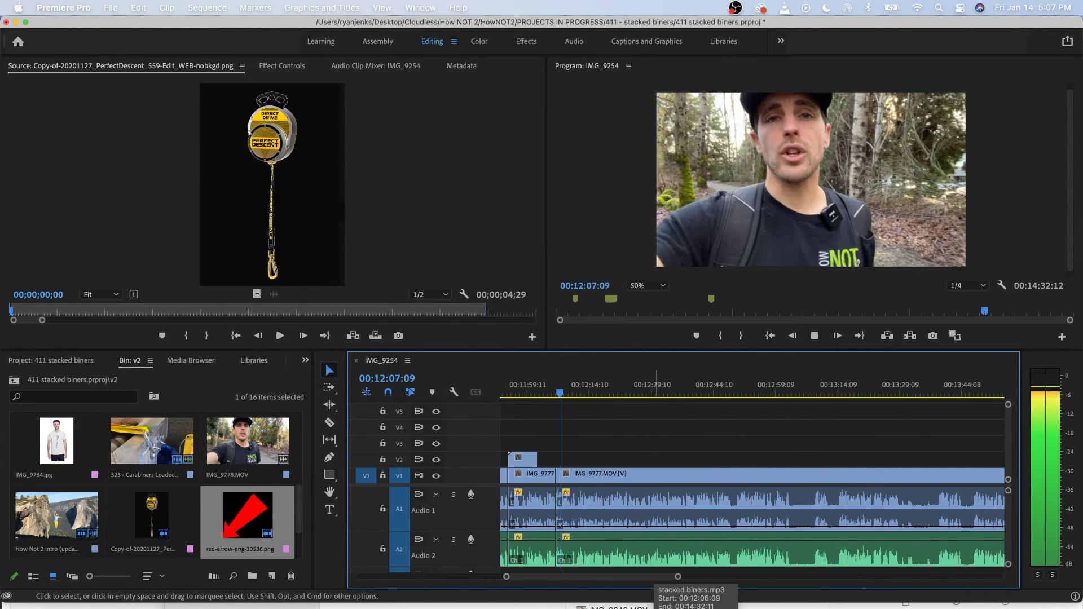
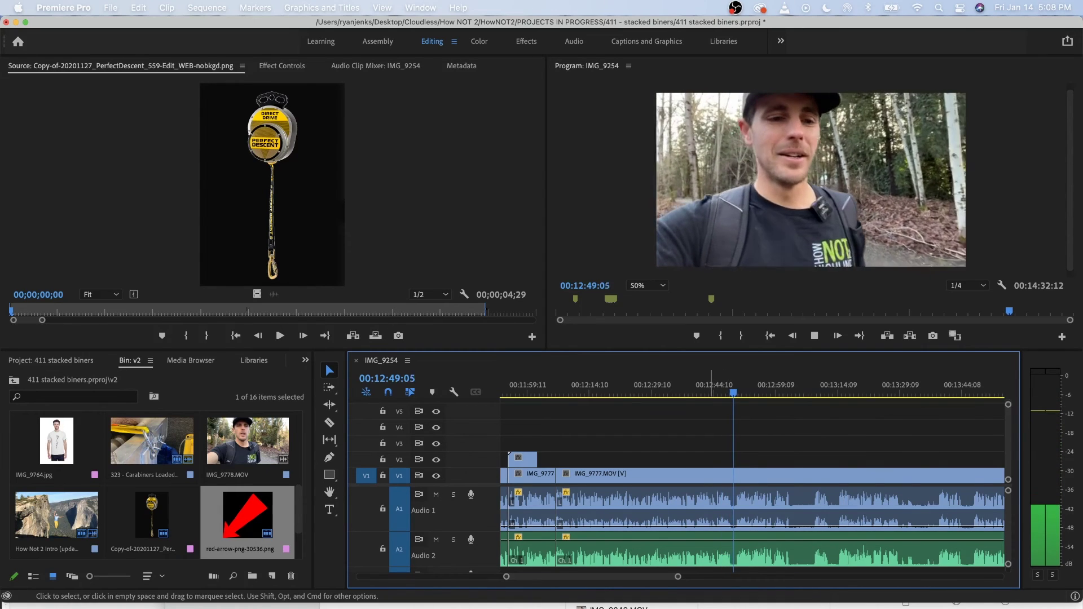
pyautogui.click(705, 386)
pyautogui.press('space')
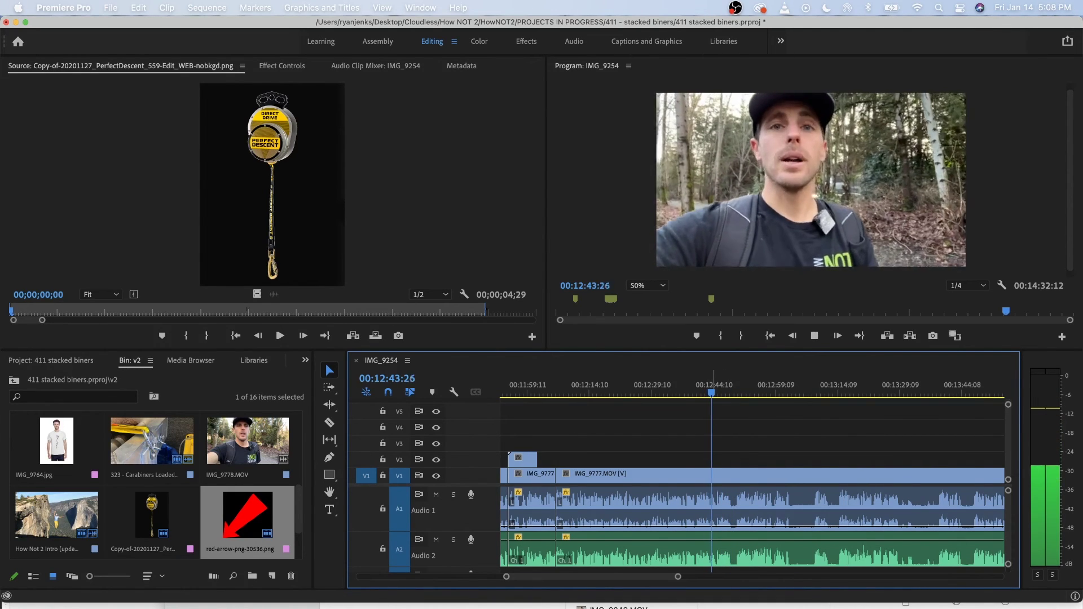
pyautogui.press('space')
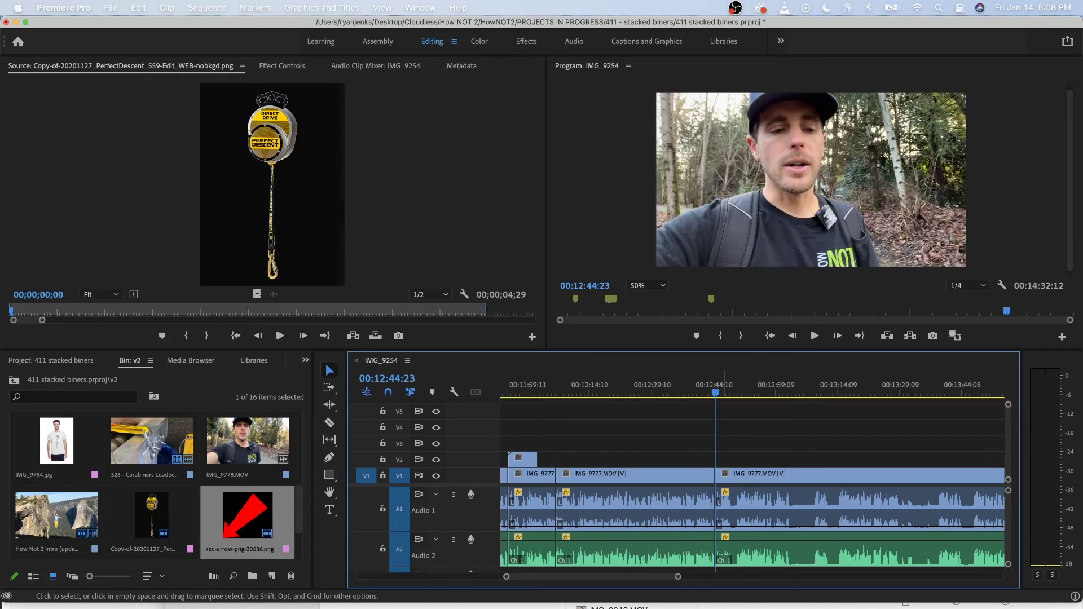
# Review the IMG_9777 speech after 00:12:44:23, split all tracks just before 00:12:50, and ripple delete the section between the two splits.
pyautogui.hscroll(5, 750, 479)
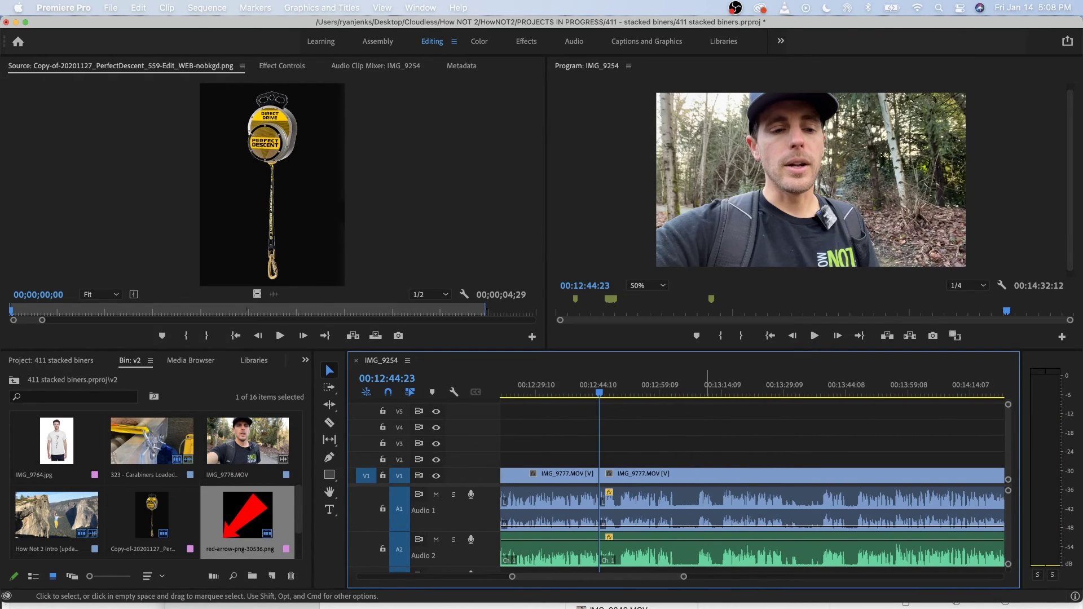
pyautogui.press('space')
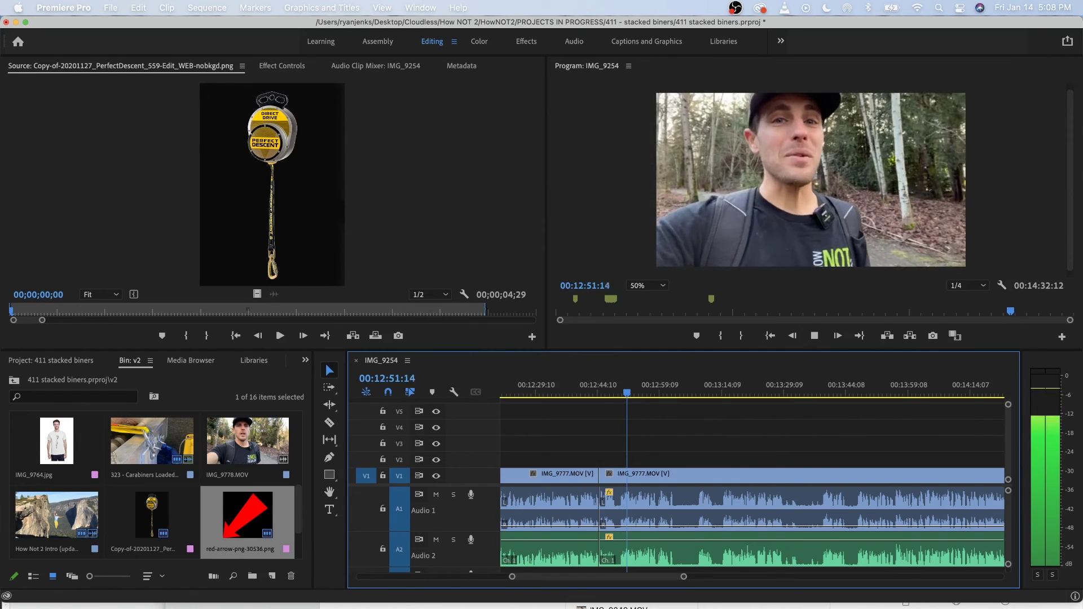
pyautogui.press('space')
pyautogui.press('space')
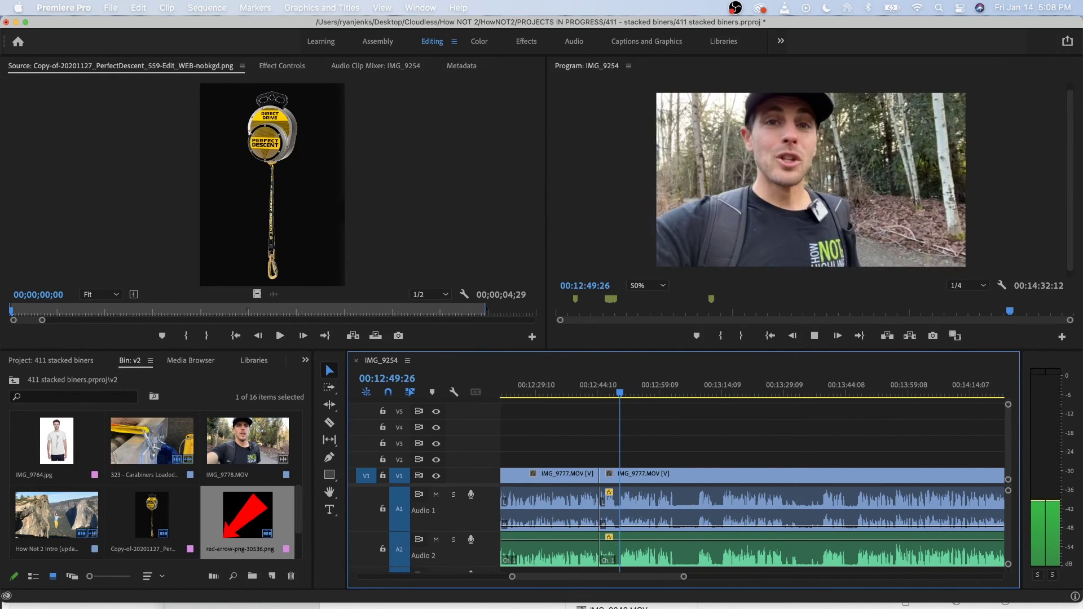
pyautogui.press('space')
pyautogui.press('super+k')
pyautogui.moveTo(604, 456); pyautogui.dragTo(610, 529)
pyautogui.hotkey('alt', 'Delete')
pyautogui.press('Up')
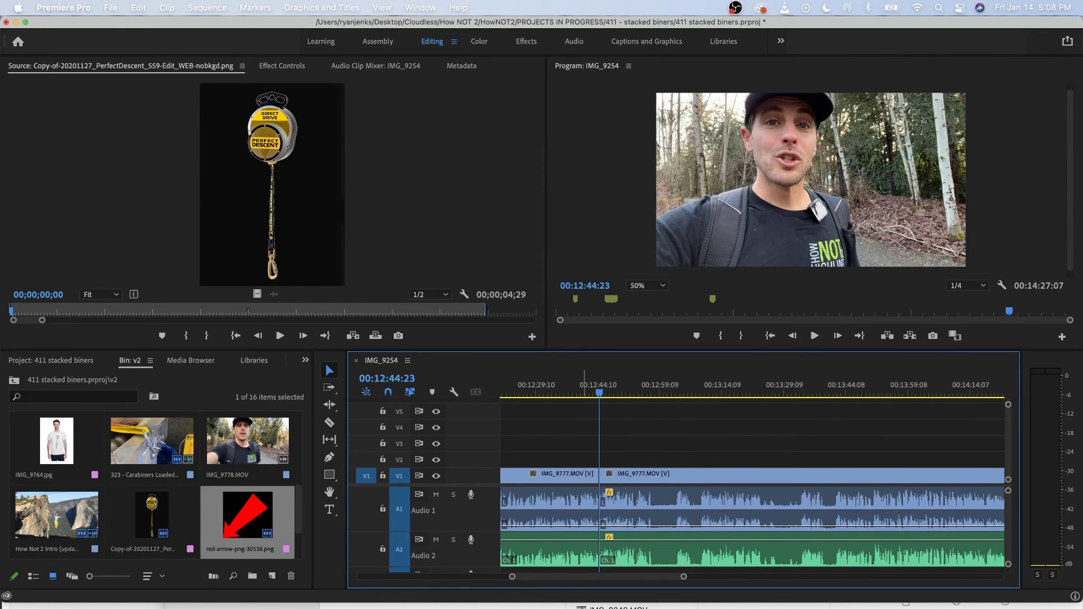
# Play across the join at 00:12:44:23 and split the IMG_9777 video and audio at 00:12:56:07.
pyautogui.hotkey('shift', 'k')
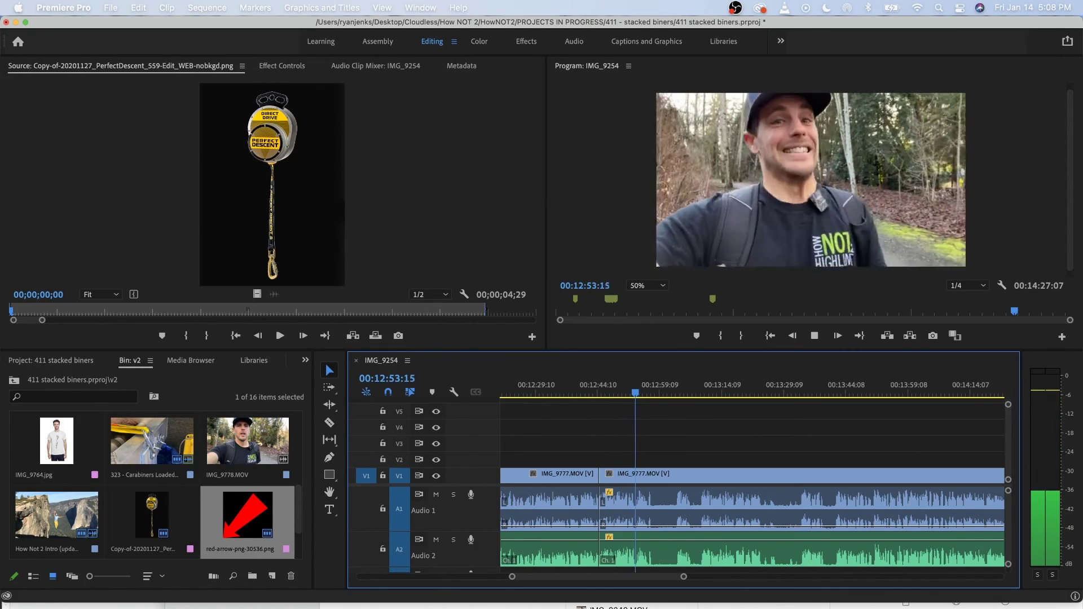
pyautogui.press('space')
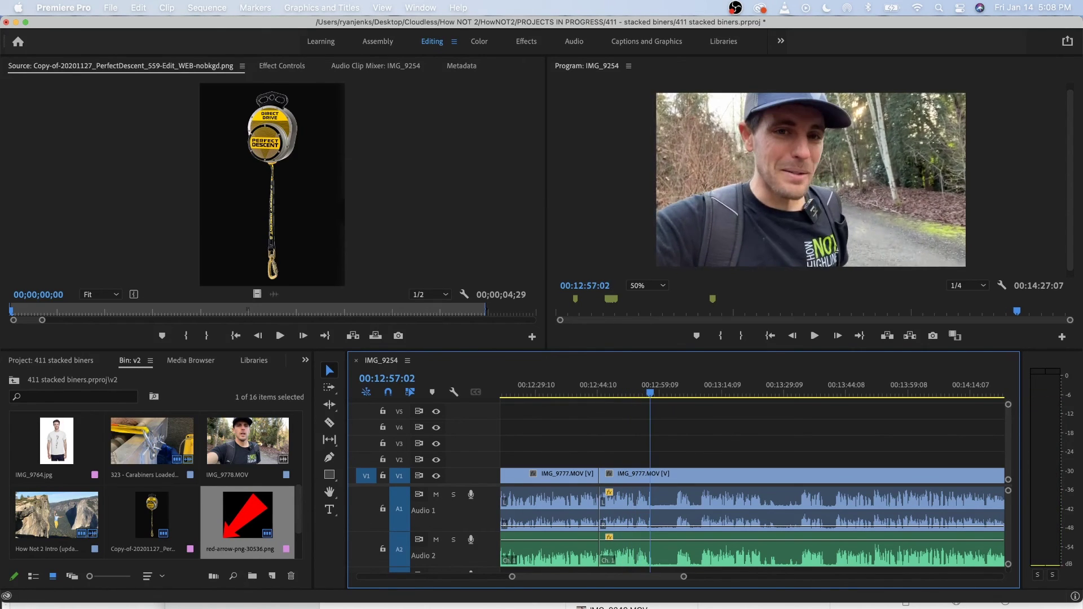
pyautogui.press('space')
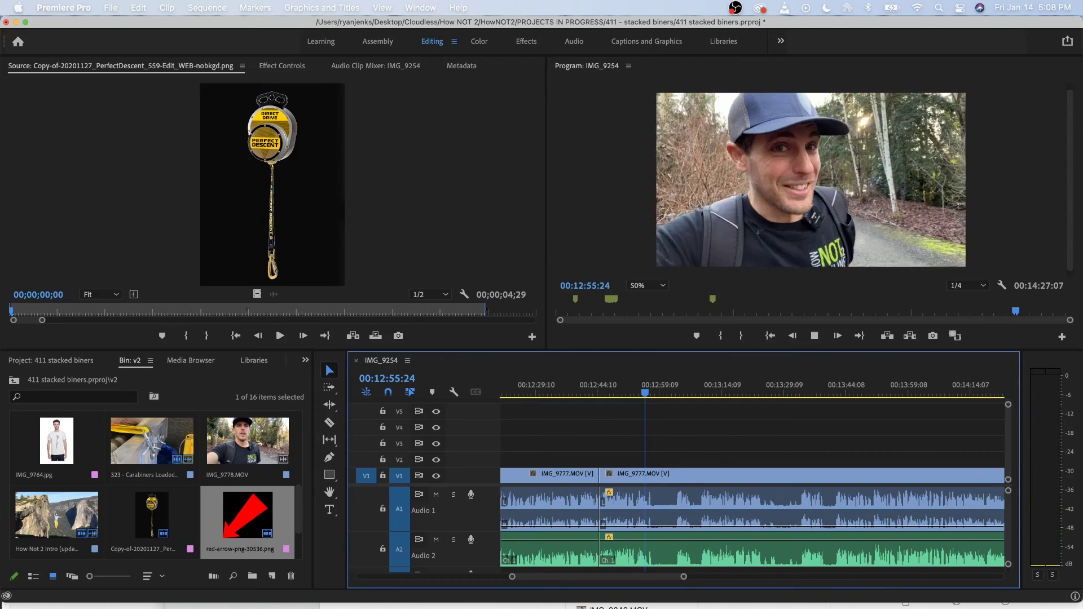
pyautogui.press('space')
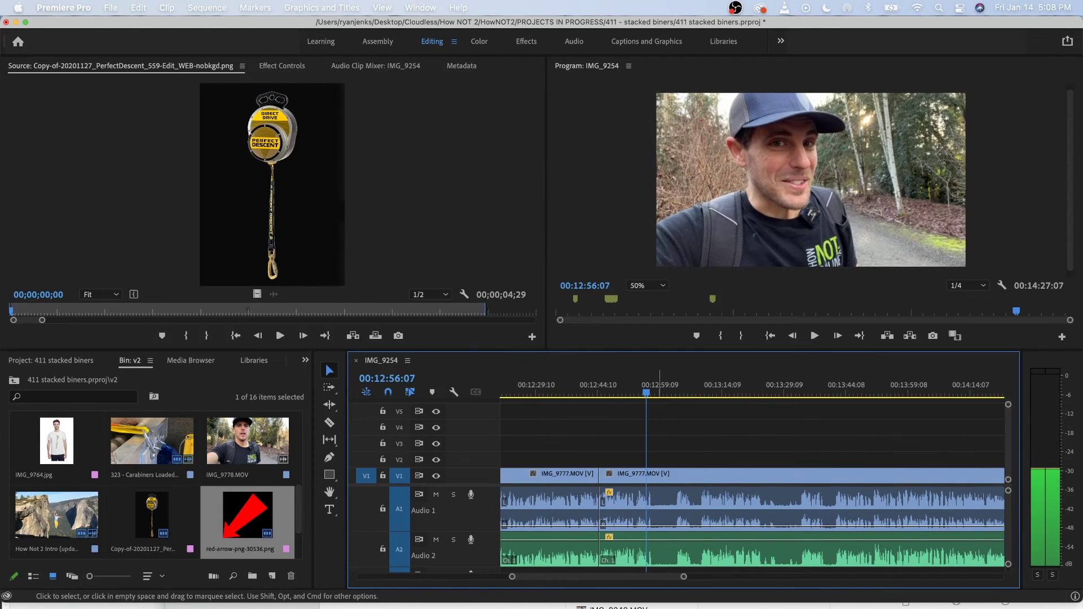
pyautogui.press('super+k')
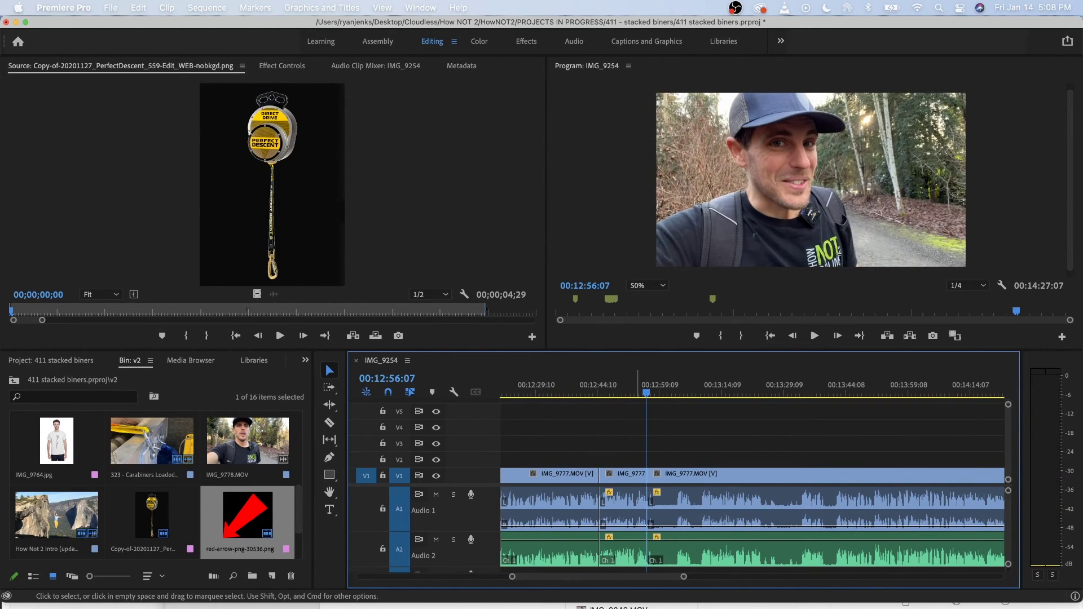
# Replay the IMG_9777 section ending at 00:12:56:07 and add timeline markers between about 00:12:46 and 00:12:51.
pyautogui.click(636, 508)
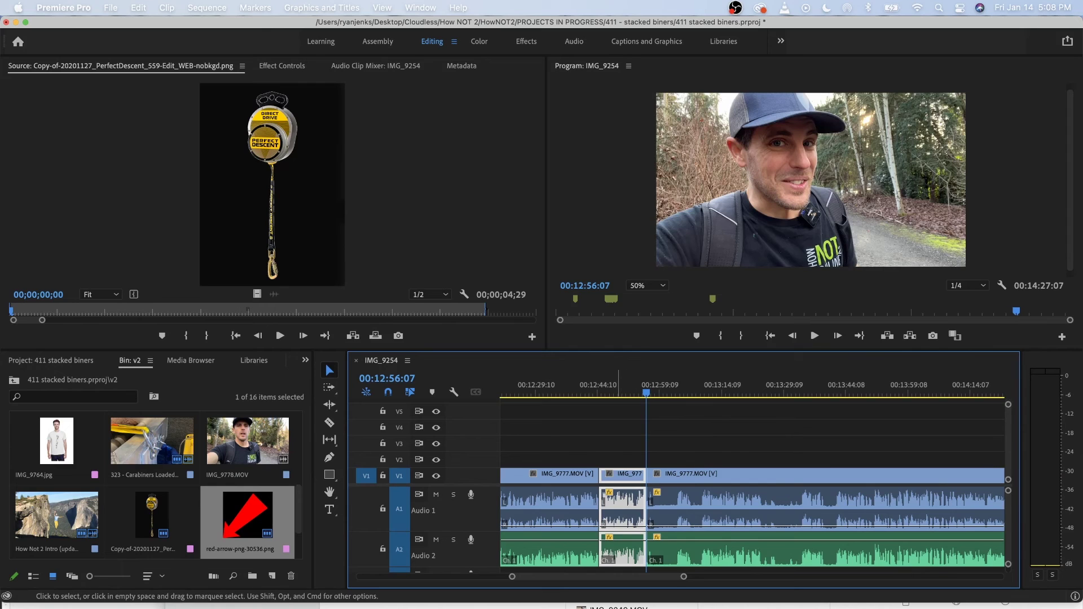
pyautogui.press('Up')
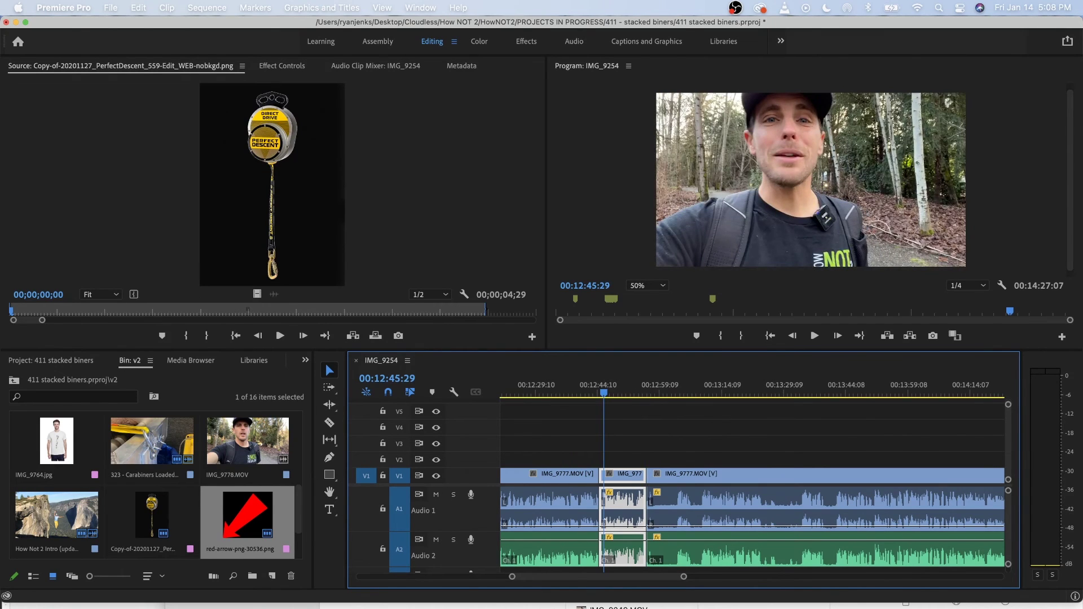
pyautogui.press('space')
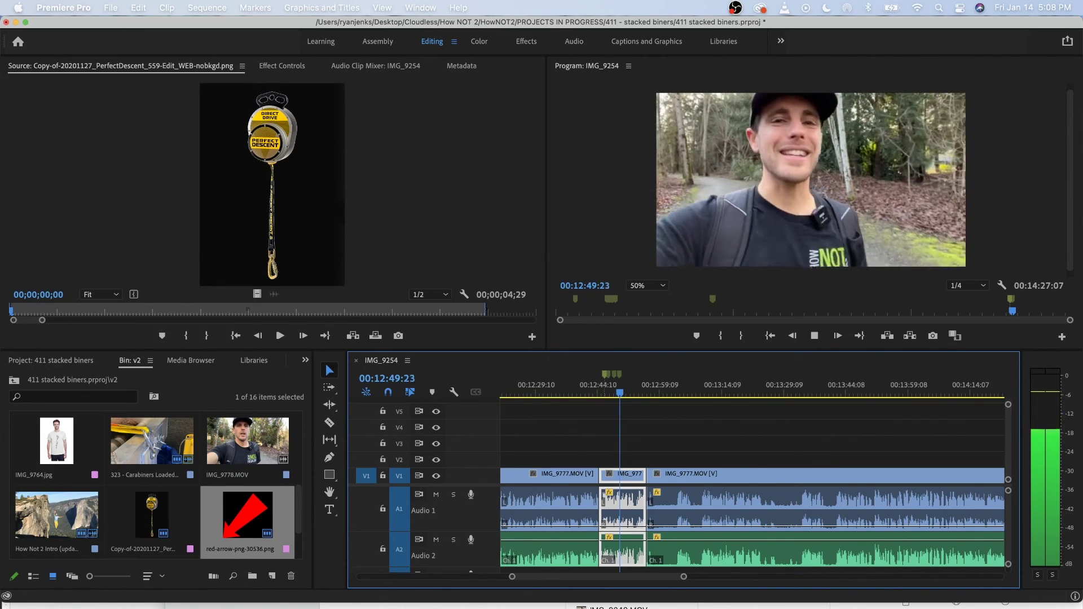
pyautogui.press('space')
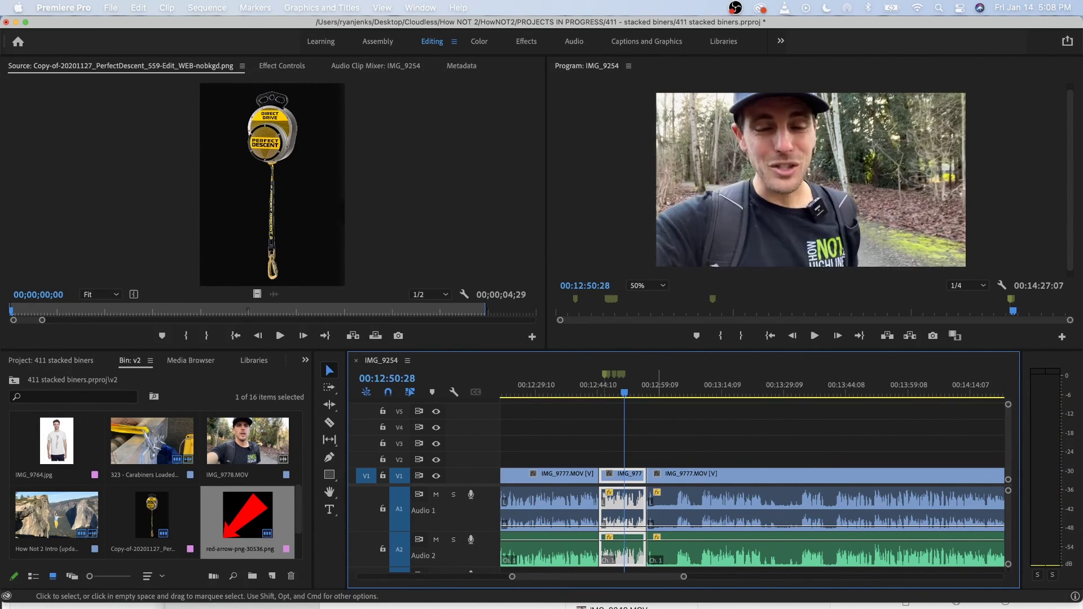
# Review IMG_9777 from 00:13:02:22, split it at 00:13:09:04, and ripple delete the section from 00:12:56:07 to that split.
pyautogui.scroll(-2, 663, 480)
pyautogui.hscroll(2, 663, 479)
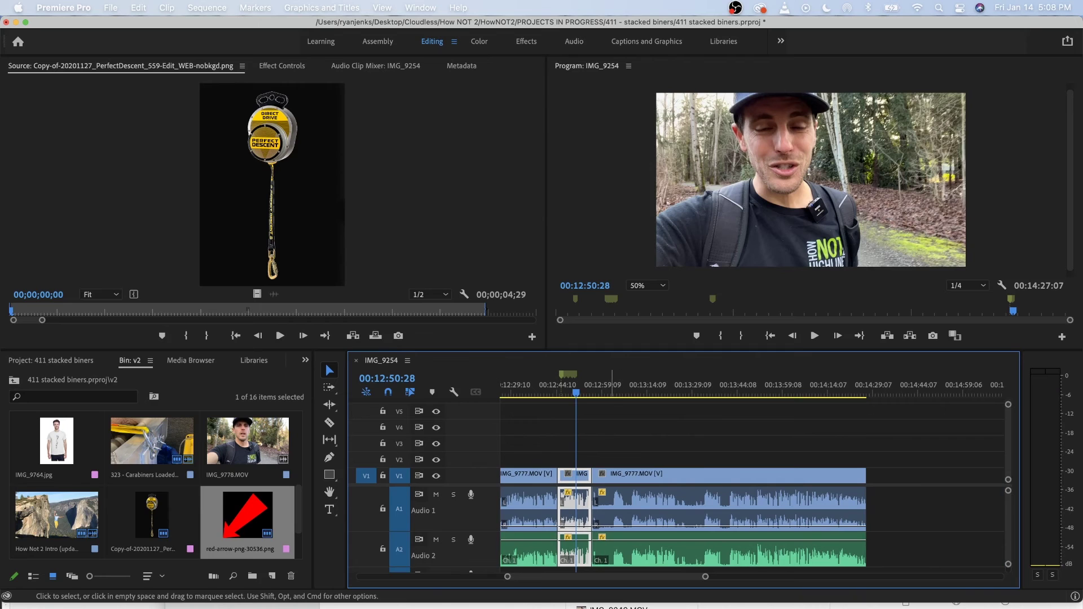
pyautogui.press('space')
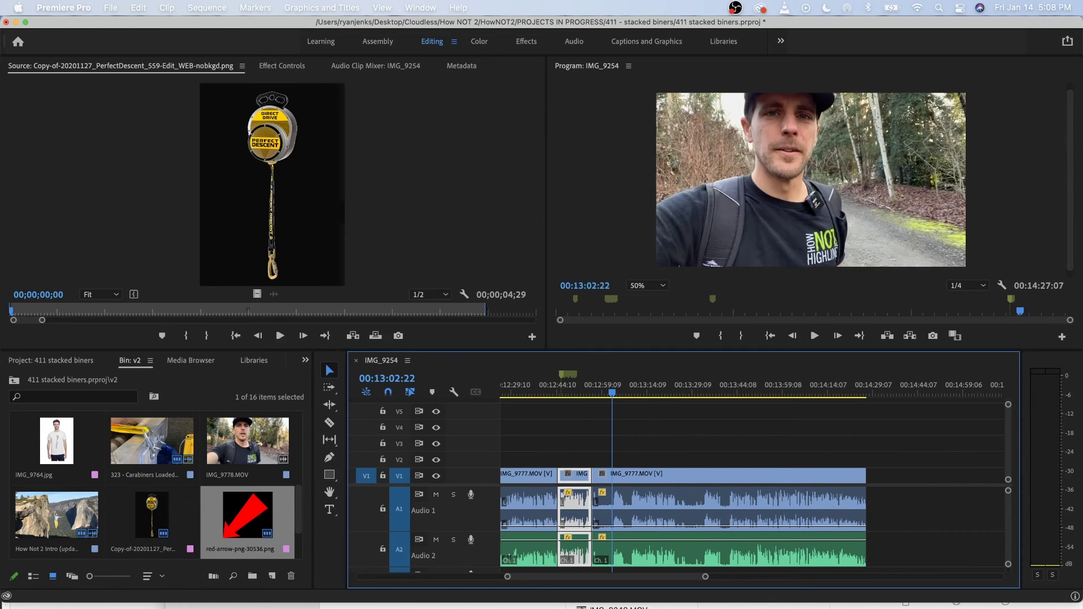
pyautogui.press('space')
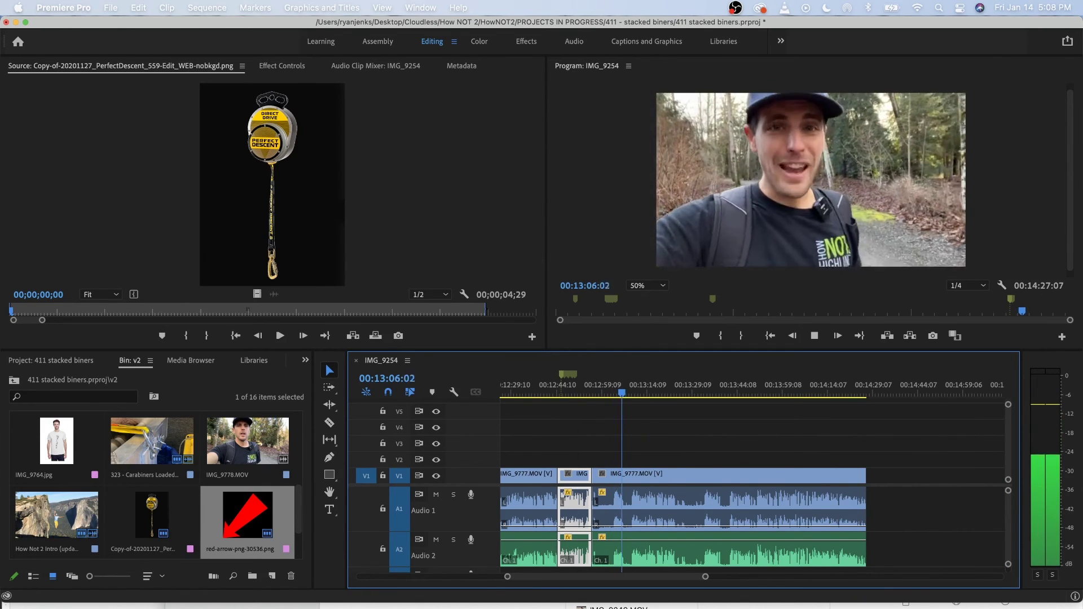
pyautogui.press('space')
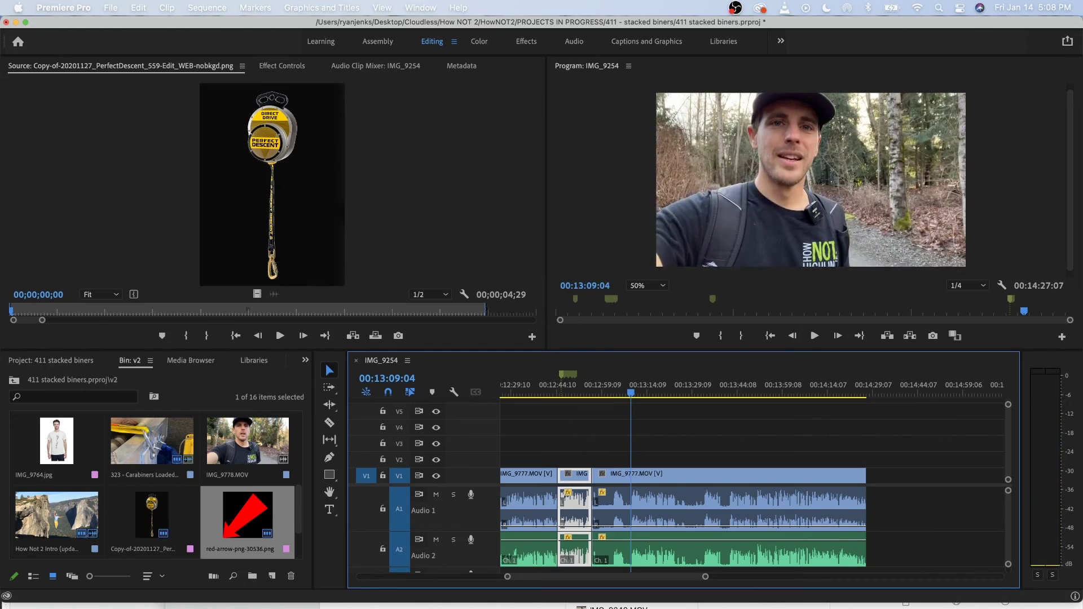
pyautogui.press('super+k')
pyautogui.click(614, 502)
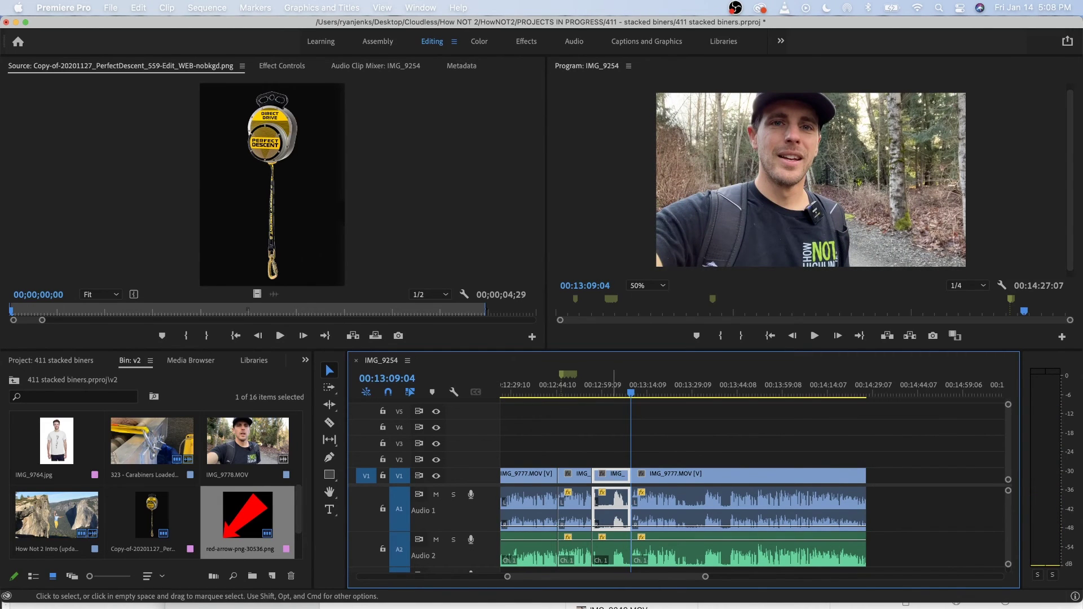
pyautogui.click(622, 550)
pyautogui.moveTo(616, 461); pyautogui.dragTo(609, 556)
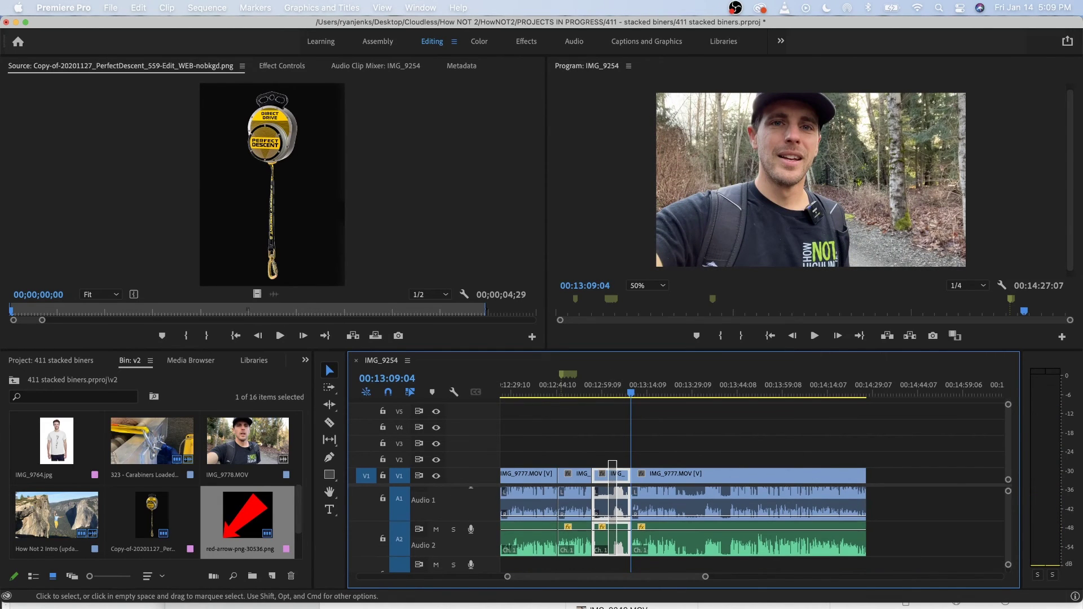
pyautogui.hotkey('alt', 'BackSpace')
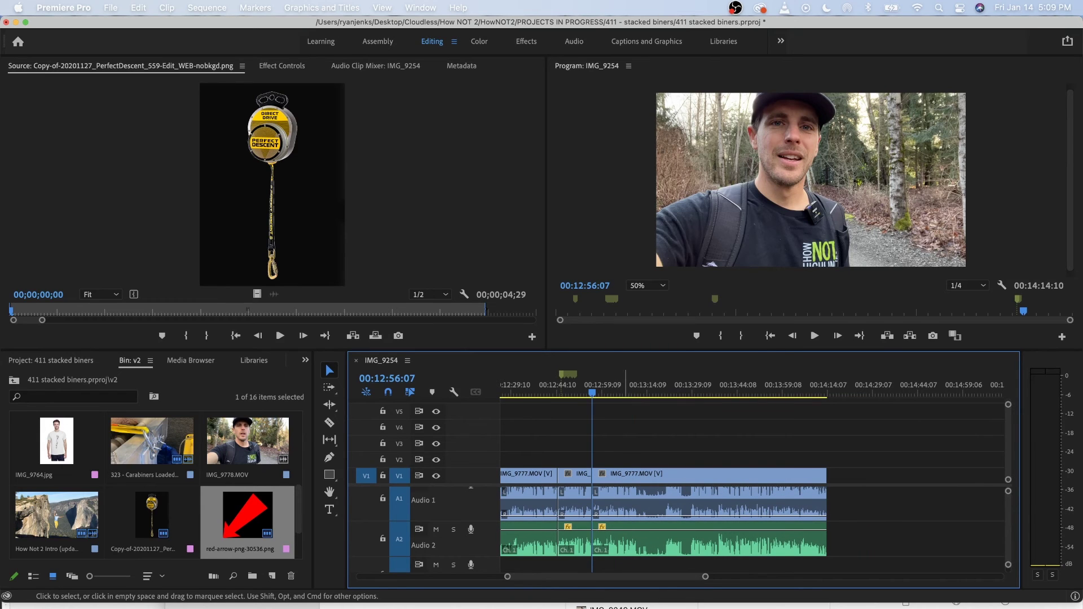
# Review the speech after 00:12:56:07, split IMG_9777 at 00:13:29:02, and ripple delete the section from 00:12:56:07 to the split.
pyautogui.press('space')
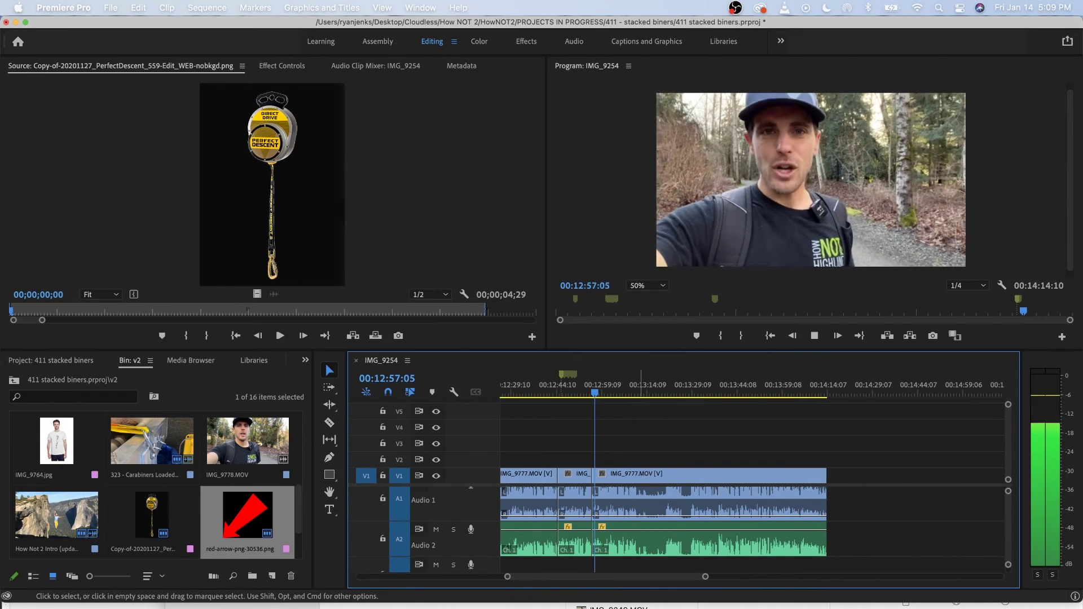
pyautogui.press('=')
pyautogui.press('=')
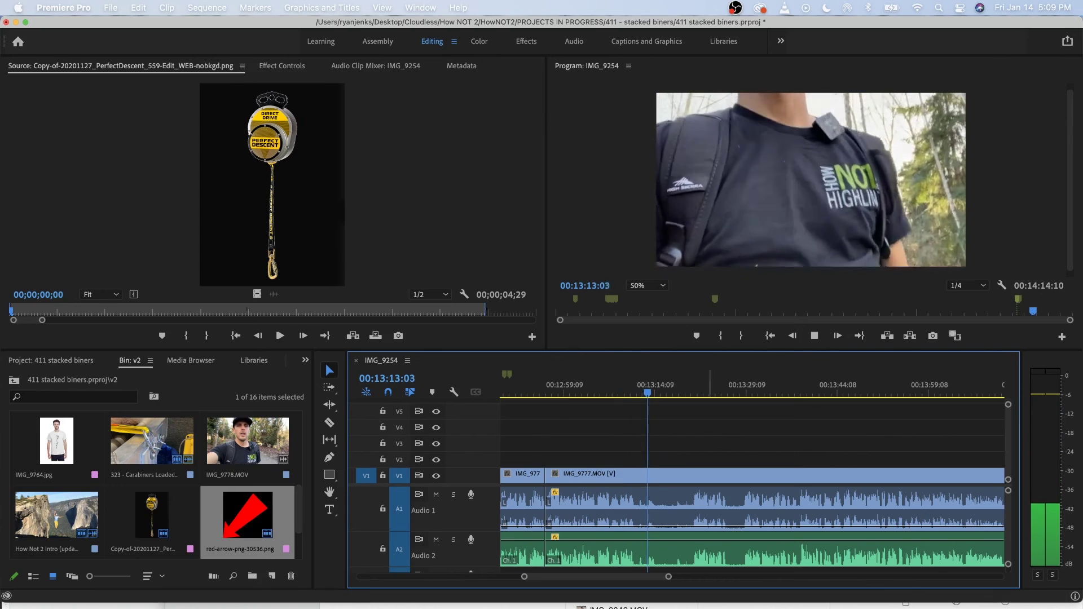
pyautogui.click(704, 385)
pyautogui.press('space')
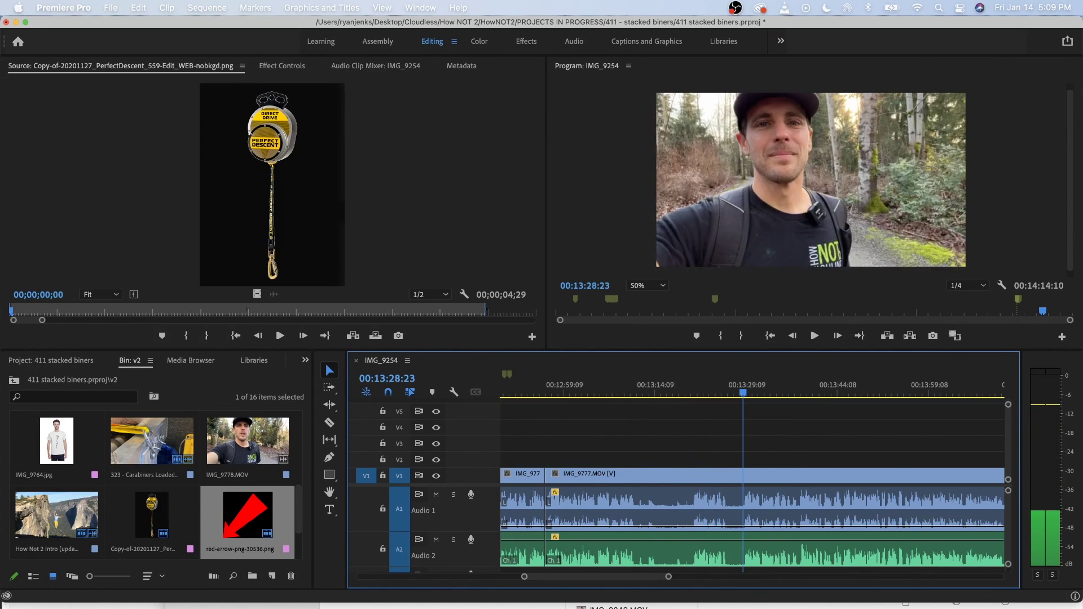
pyautogui.press('space')
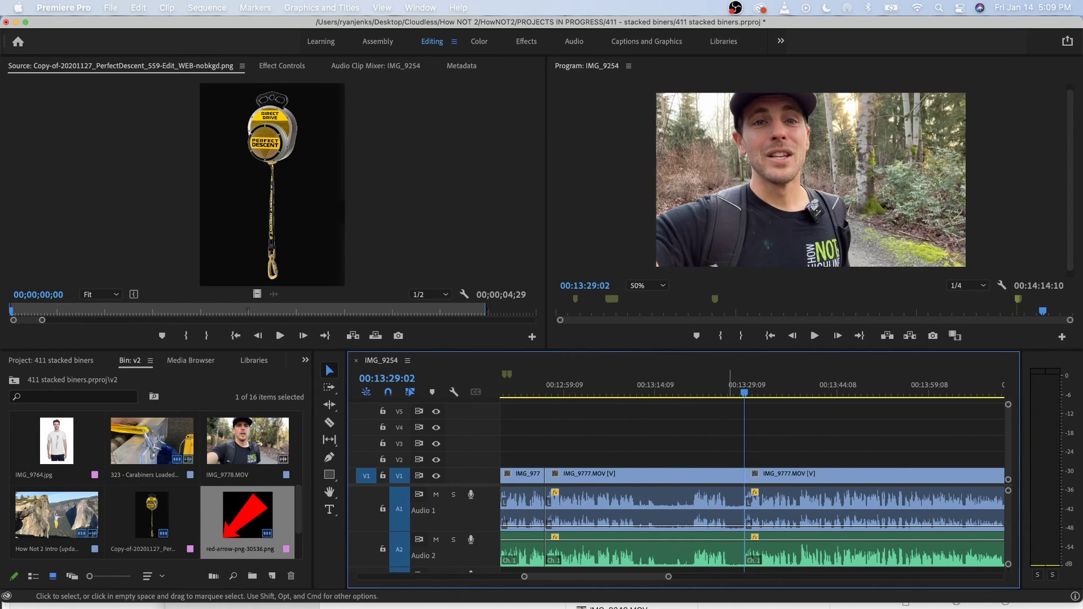
pyautogui.click(684, 477)
pyautogui.hotkey('alt', 'BackSpace')
# Play the remaining IMG_9777 footage from 00:12:56:07 through to the end of the sequence.
pyautogui.press('space')
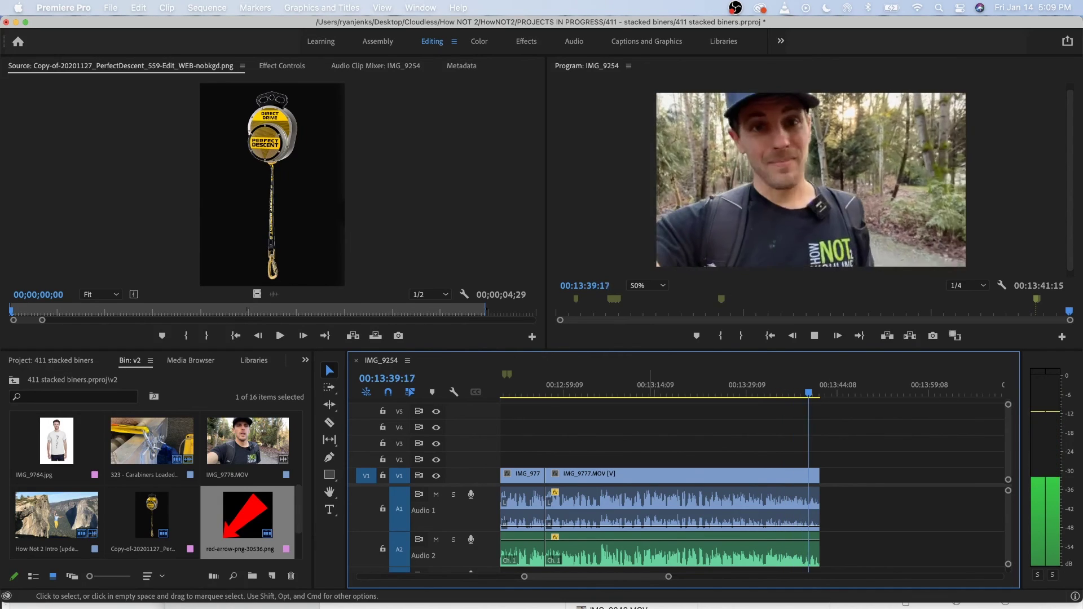
pyautogui.press('Right')
pyautogui.press('Right')
pyautogui.press('Right')
pyautogui.press('Right')
pyautogui.press('Right')
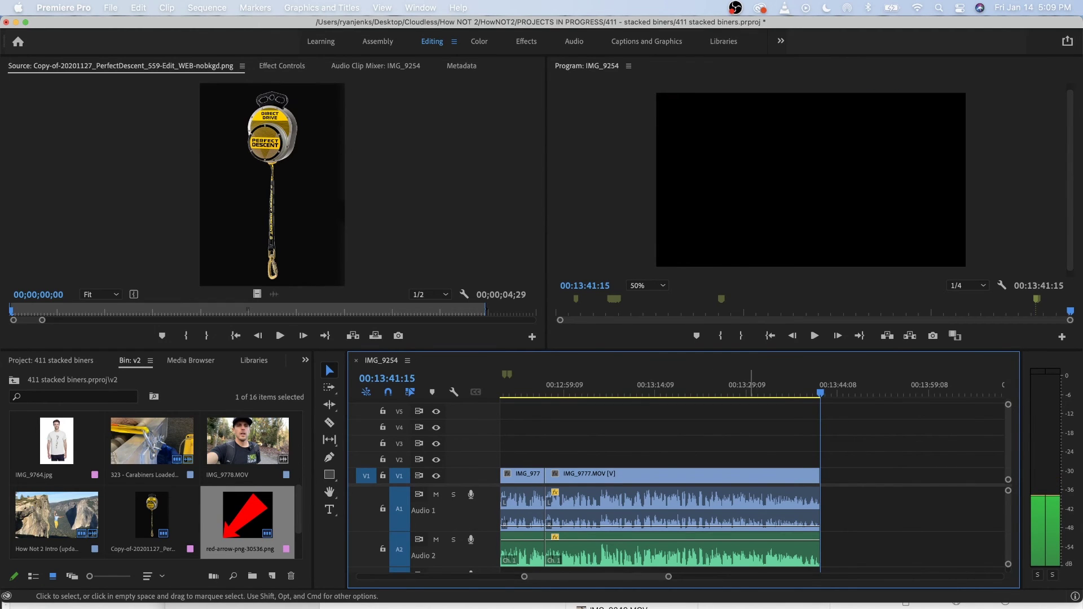
pyautogui.press('=')
pyautogui.press('=')
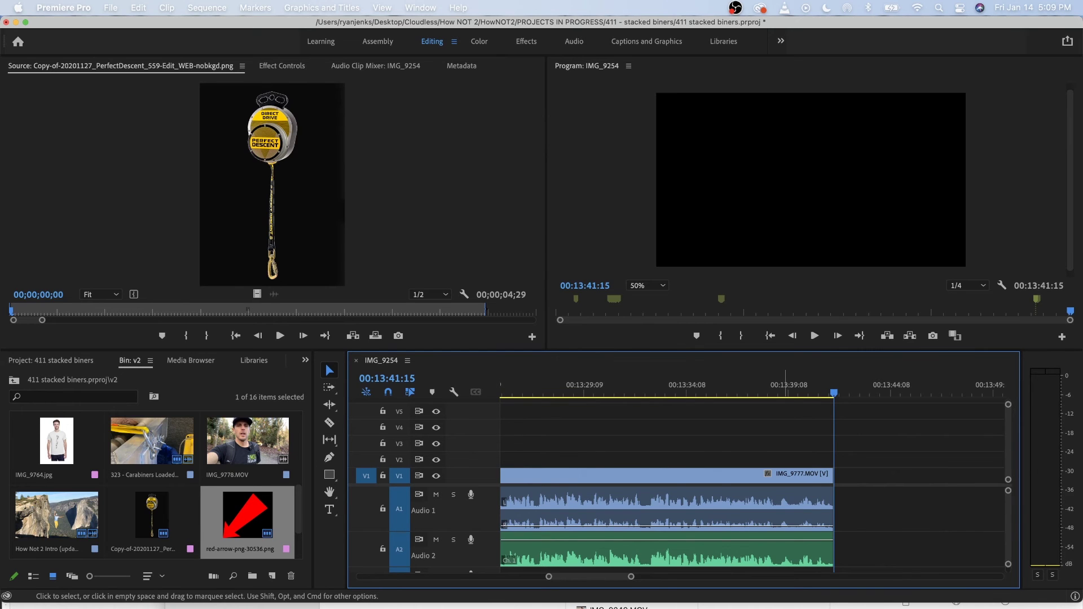
pyautogui.press('-')
pyautogui.press('space')
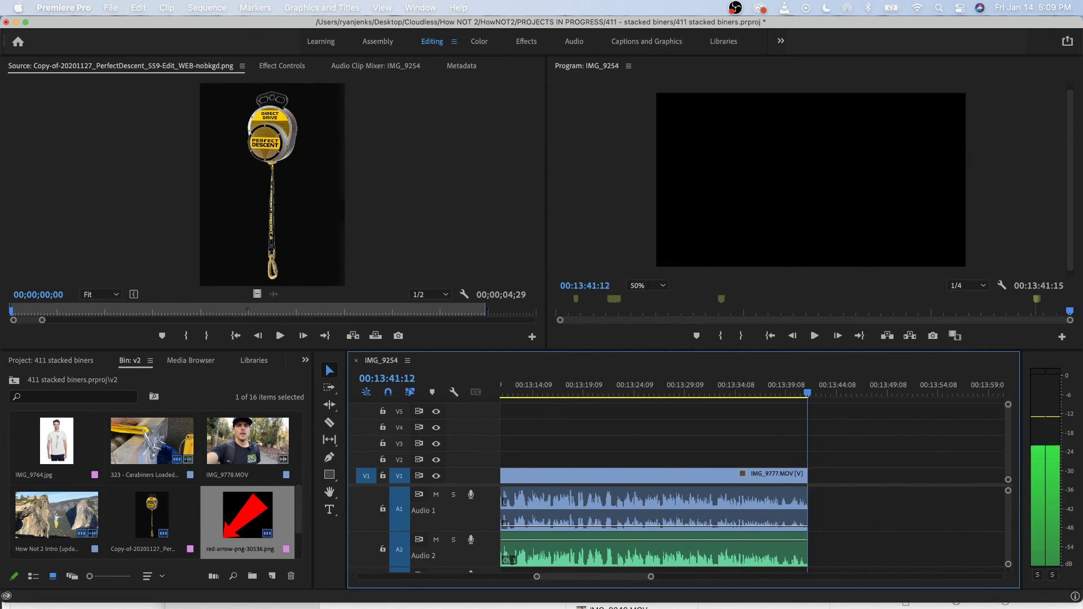
# Shuttle back through IMG_9777 from the end of the sequence to just before the join at 00:12:56:07.
pyautogui.press('j')
pyautogui.press('j')
pyautogui.press('j')
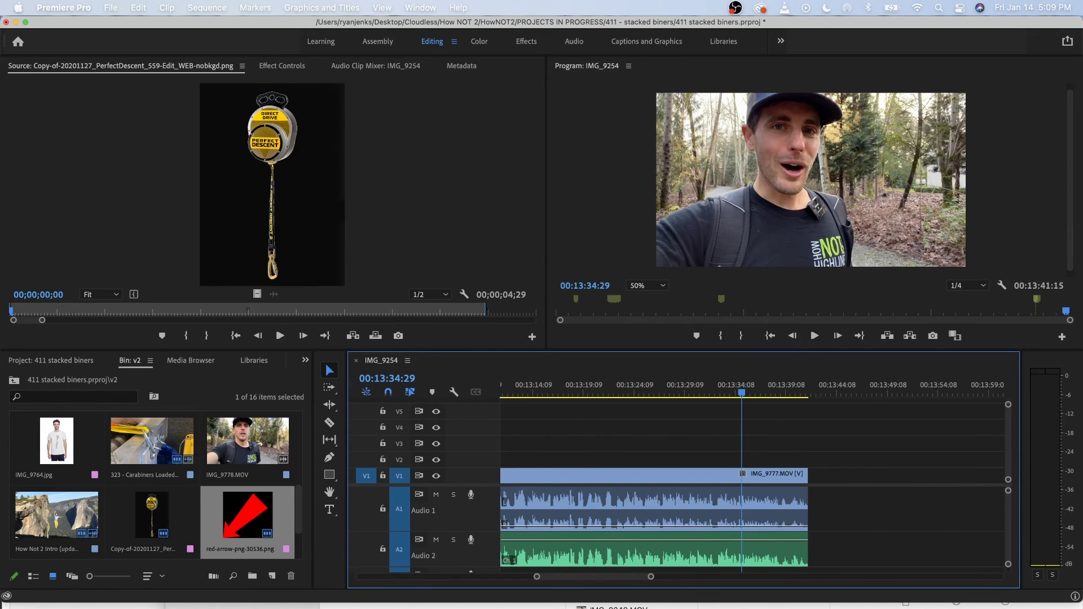
pyautogui.press('-')
pyautogui.press('-')
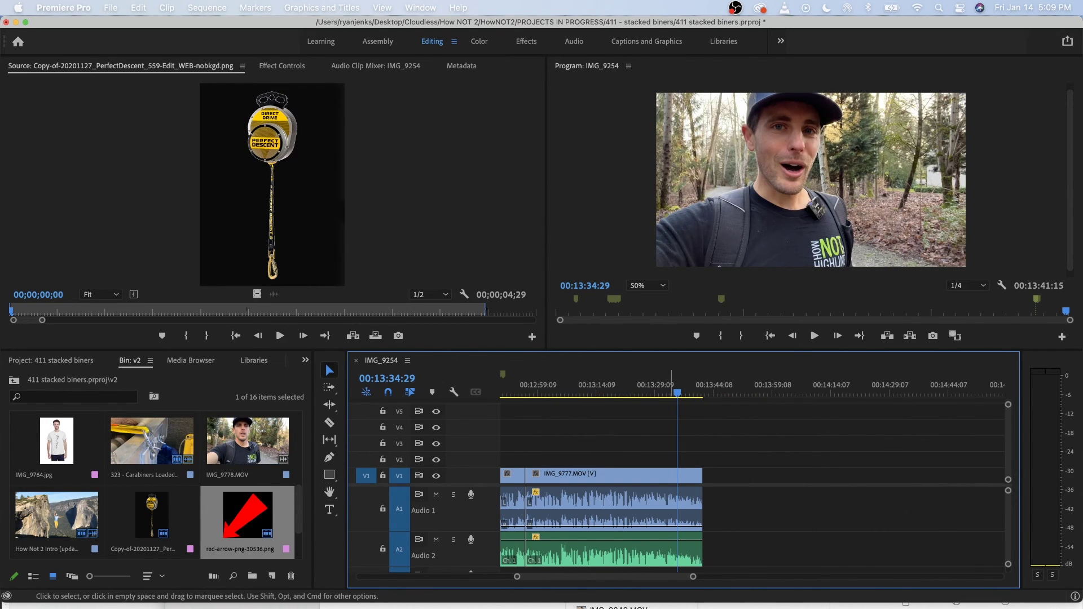
pyautogui.press('j')
pyautogui.press('j')
pyautogui.press('j')
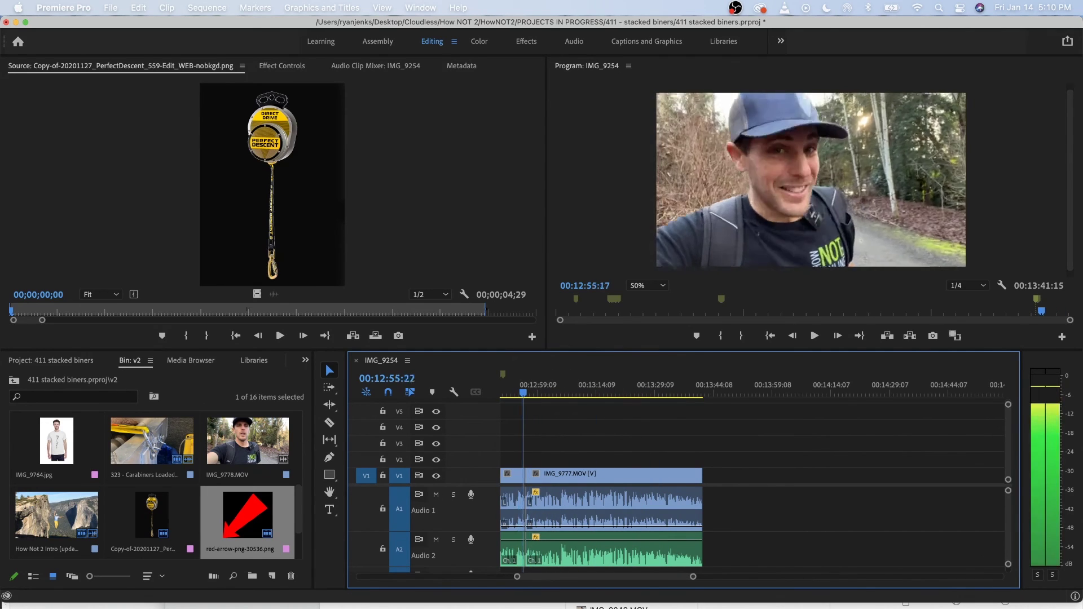
# Recheck the IMG_9777 speech across the join at 00:12:56:07, skipping ahead through the closing section to 00:13:31:19.
pyautogui.press('space')
pyautogui.moveTo(692, 577); pyautogui.dragTo(649, 577)
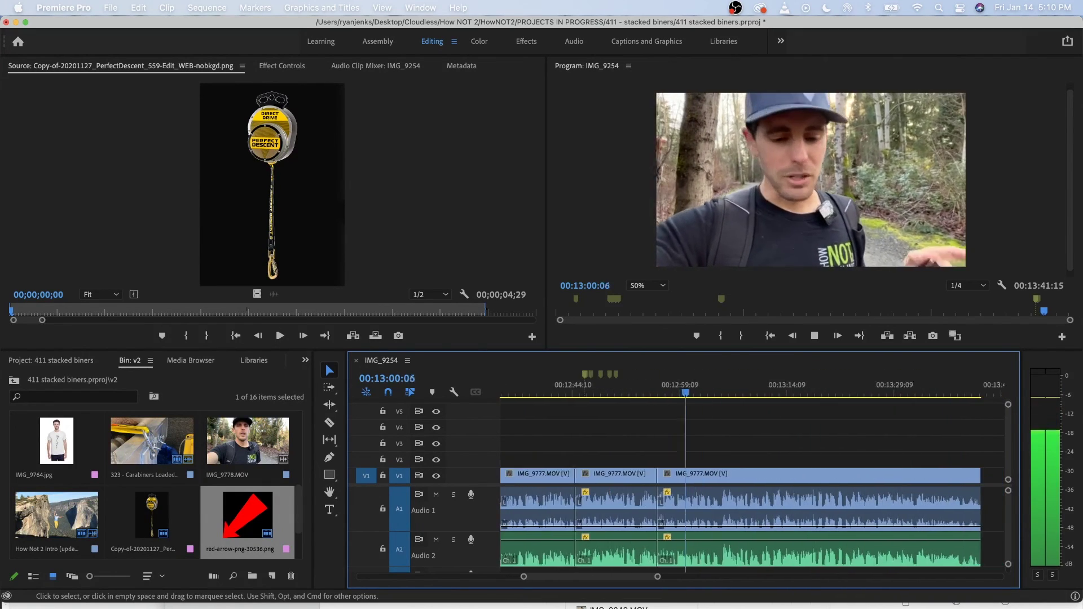
pyautogui.click(678, 386)
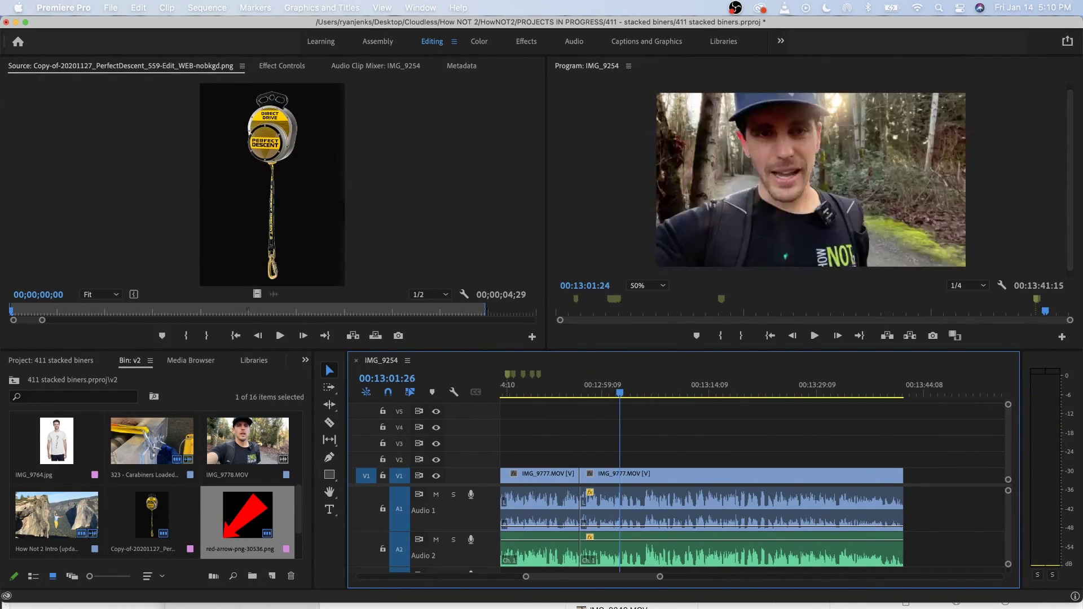
pyautogui.moveTo(679, 386); pyautogui.dragTo(751, 386)
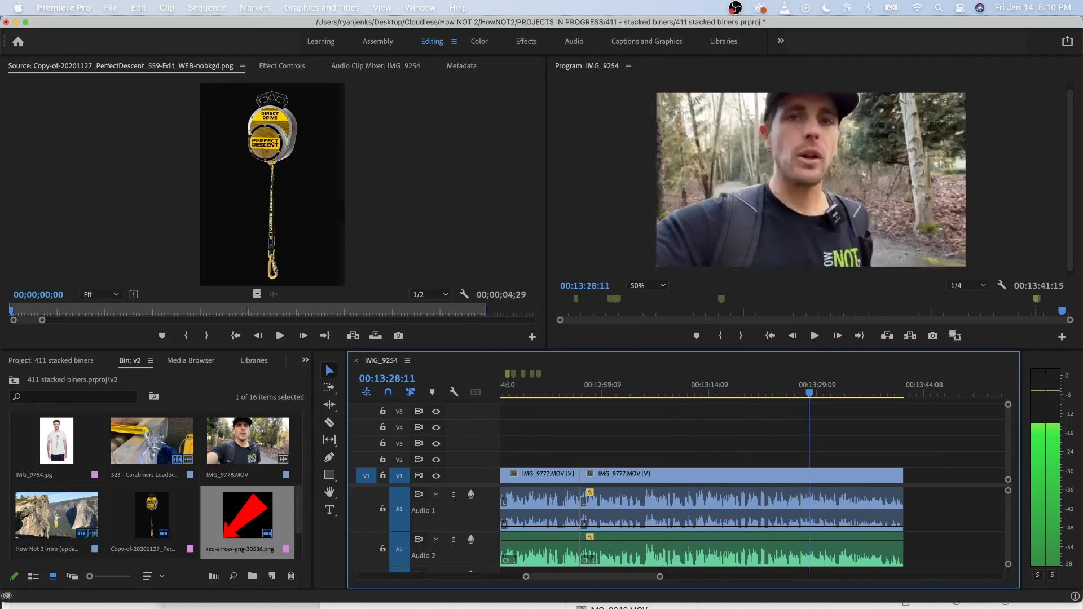
pyautogui.moveTo(846, 385); pyautogui.dragTo(834, 386)
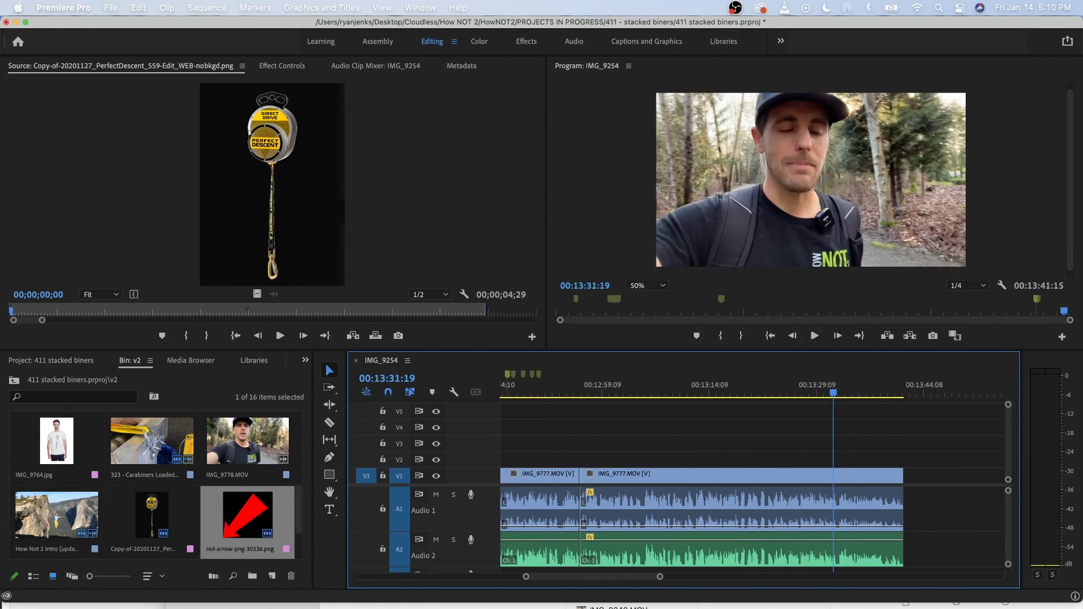
# Import the Subscribe Animation .mov file and place it on V2 above the IMG_9777 closing section around 00:13:22:13.
pyautogui.press('space')
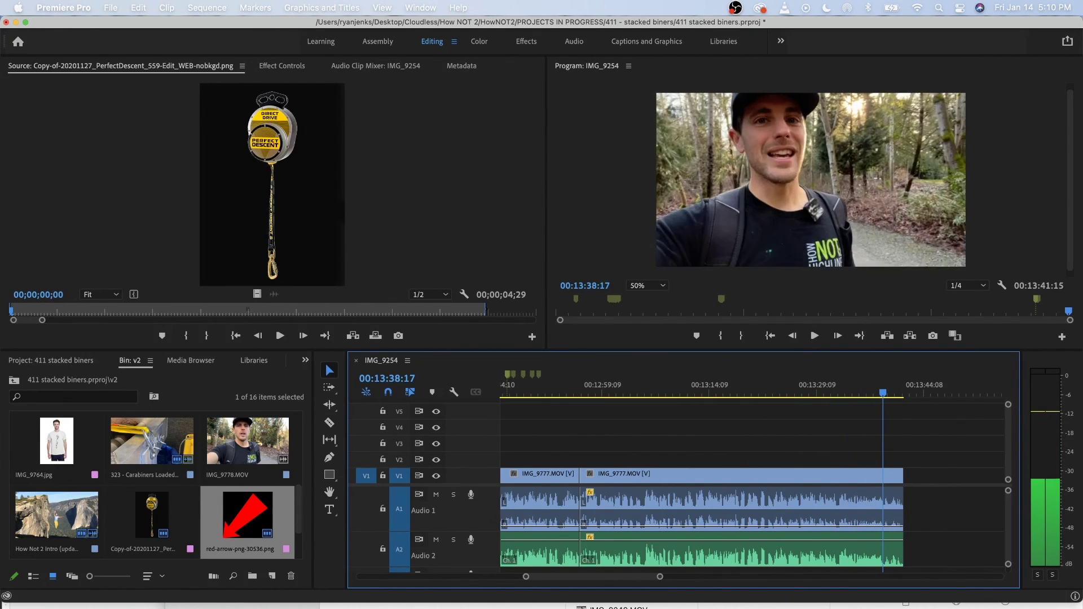
pyautogui.moveTo(883, 386); pyautogui.dragTo(767, 386)
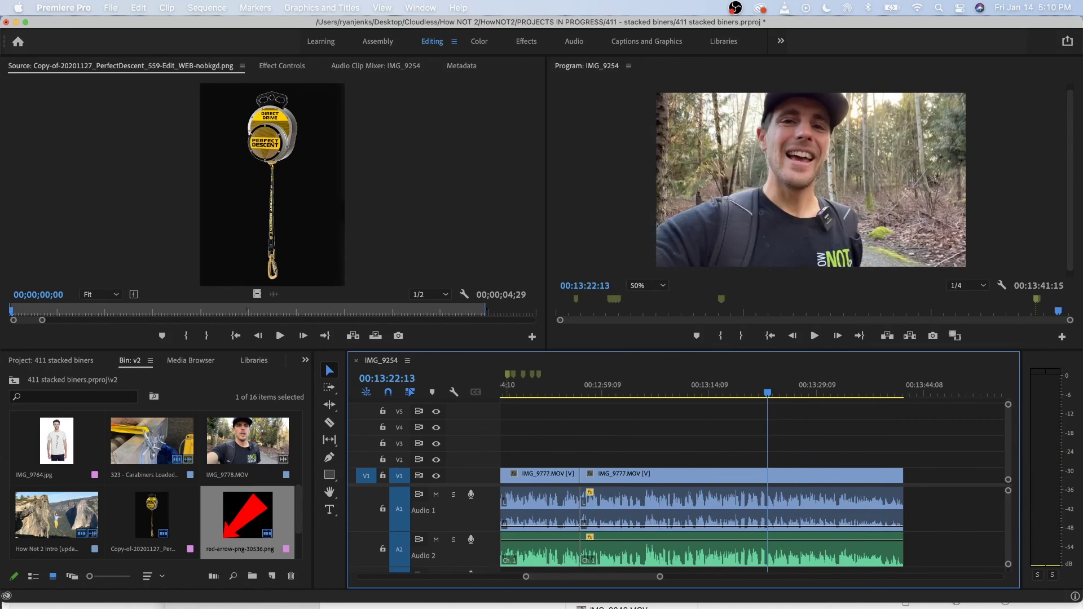
pyautogui.press('super+i')
pyautogui.click(413, 276)
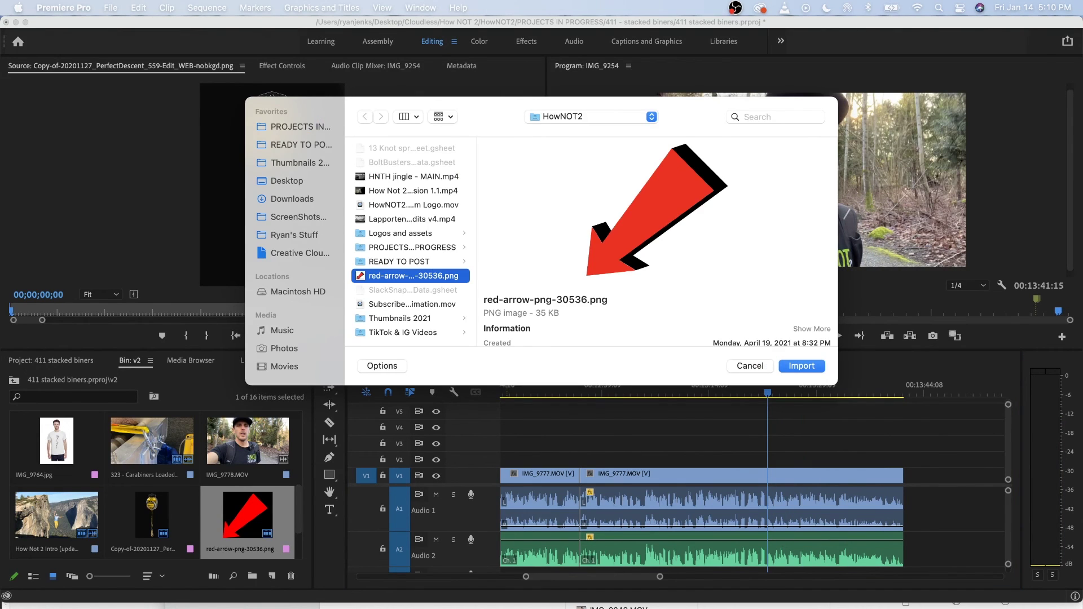
pyautogui.click(412, 304)
pyautogui.press('Return')
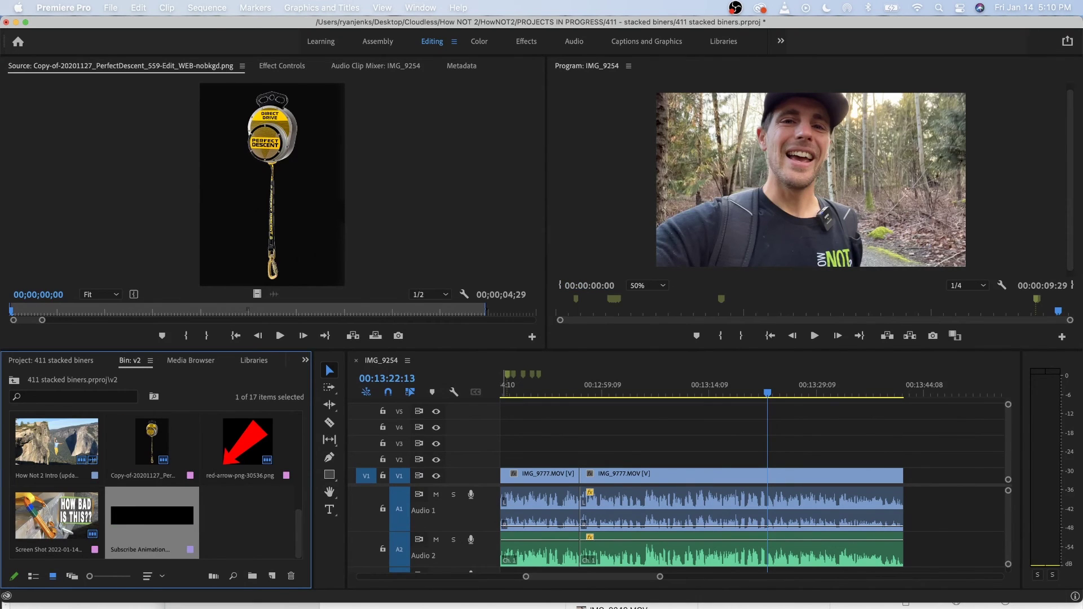
pyautogui.moveTo(152, 516); pyautogui.dragTo(782, 460)
# Preview the speech under the subscribe animation from 00:13:13:07 and shift the V2 clip to start at about 00:13:21:07.
pyautogui.click(701, 384)
pyautogui.press('space')
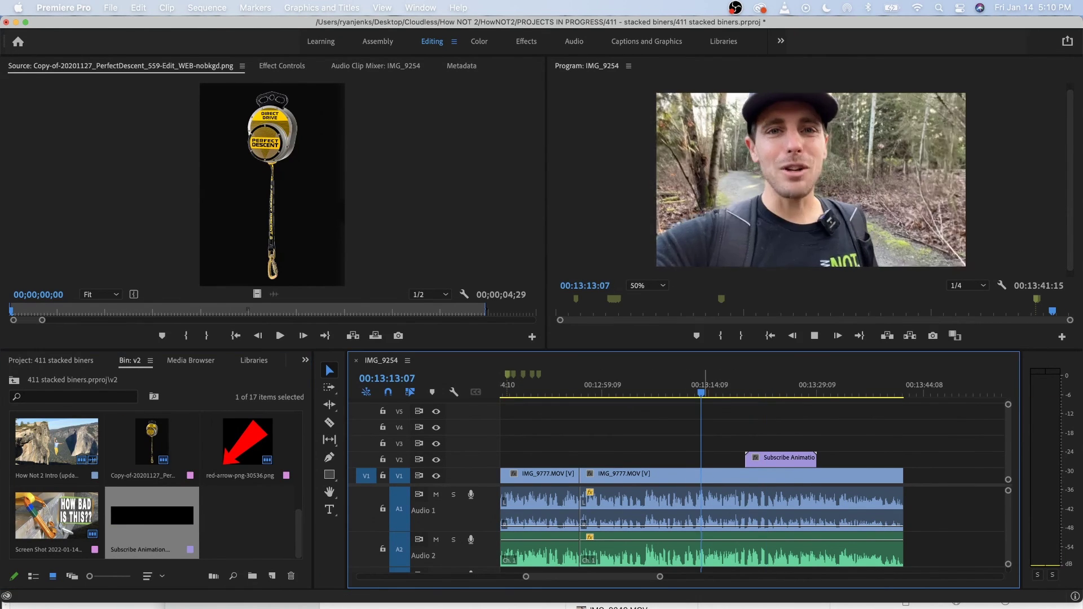
pyautogui.scroll(5, 707, 385)
pyautogui.scroll(-7, 706, 385)
pyautogui.hscroll(2, 710, 385)
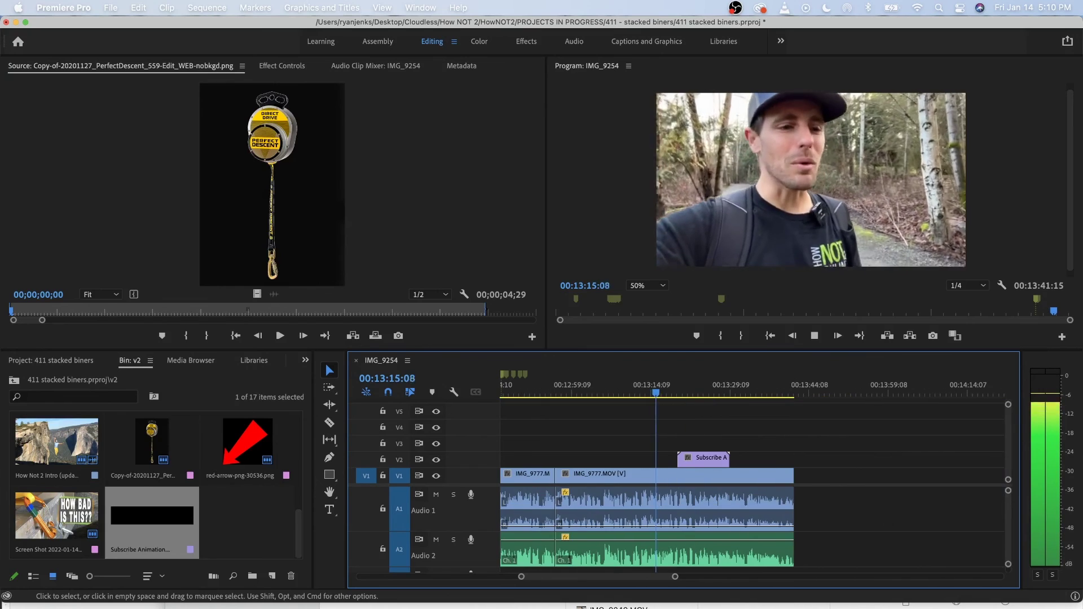
pyautogui.scroll(6, 710, 385)
pyautogui.scroll(-1, 709, 384)
pyautogui.scroll(-1, 710, 385)
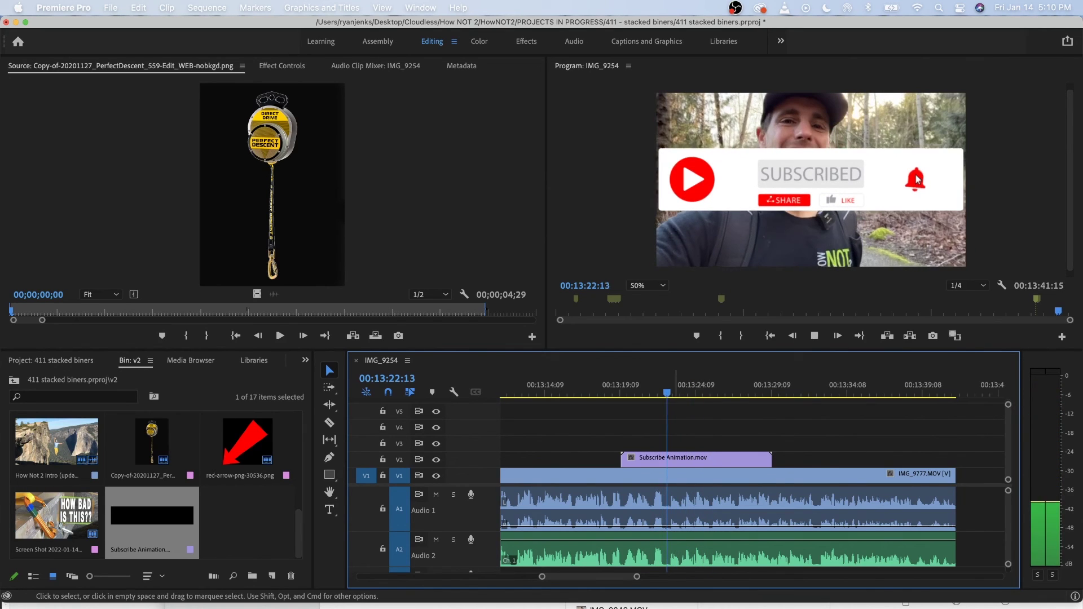
pyautogui.press('space')
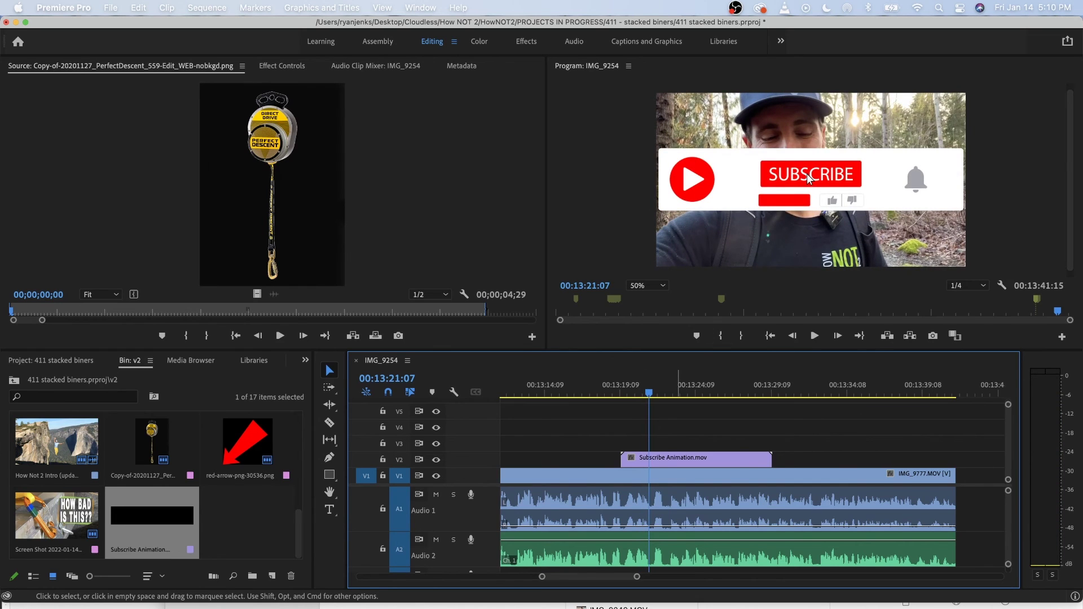
pyautogui.moveTo(680, 460); pyautogui.dragTo(715, 460)
pyautogui.press('space')
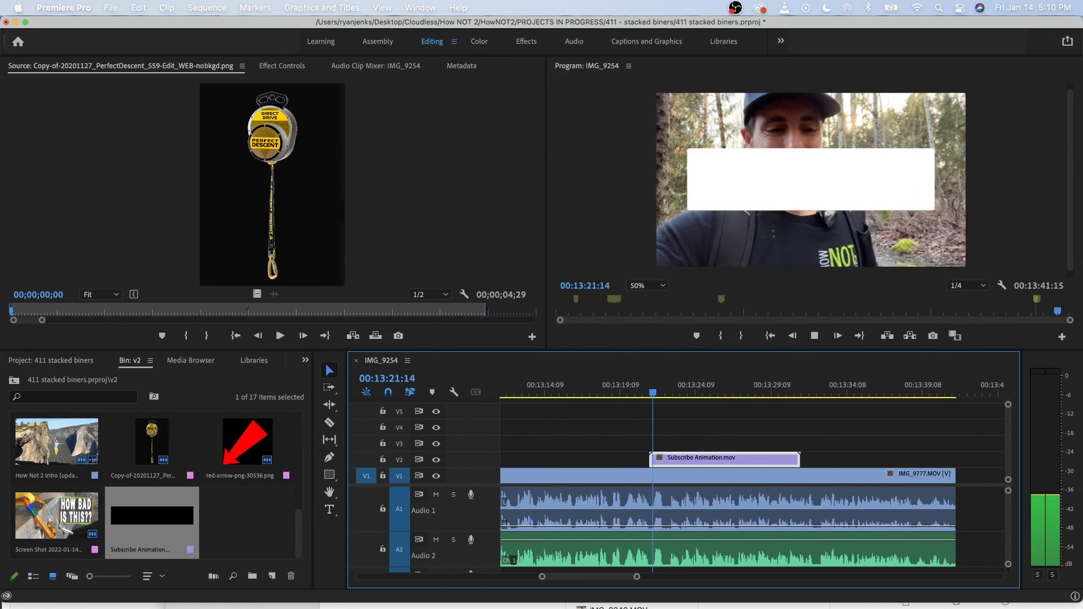
# Scale the subscribe animation down to about two thirds, move it to the lower part of the frame, and preview it.
pyautogui.doubleClick(829, 187)
pyautogui.moveTo(966, 215); pyautogui.dragTo(912, 203)
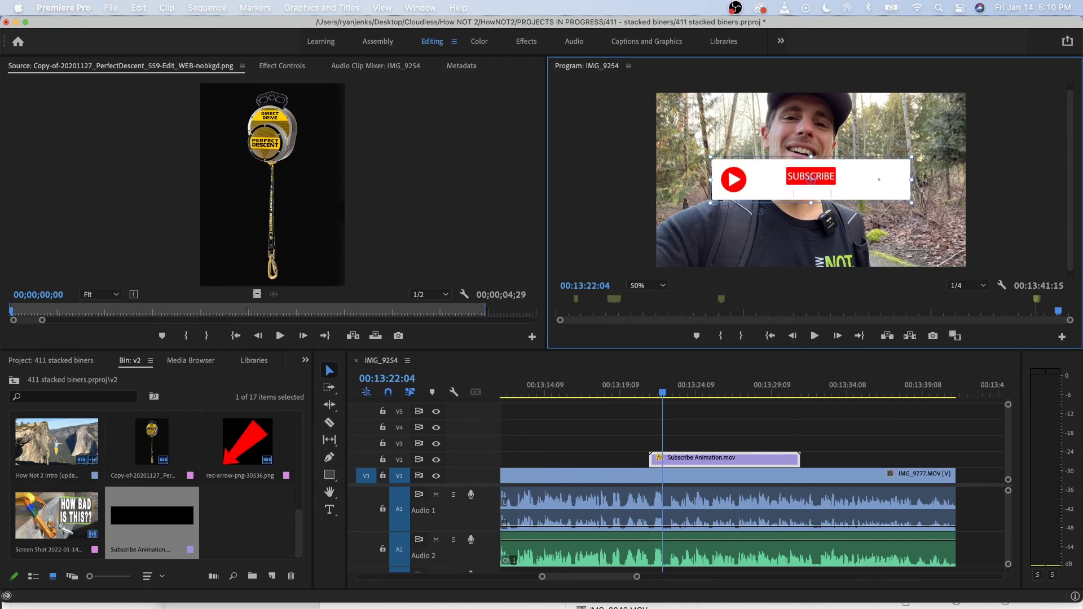
pyautogui.moveTo(841, 186); pyautogui.dragTo(841, 233)
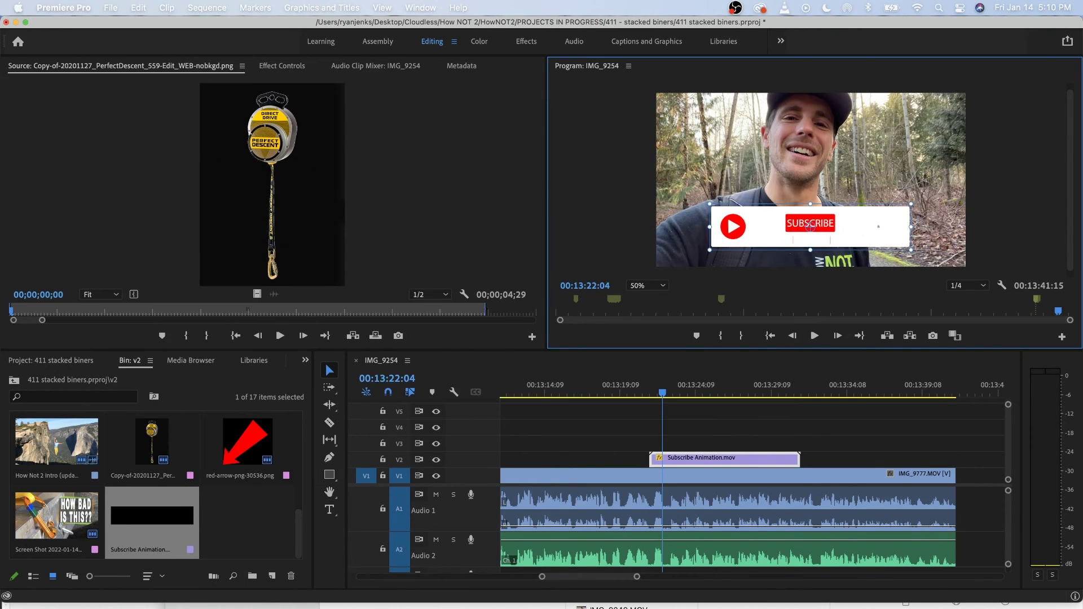
pyautogui.press('space')
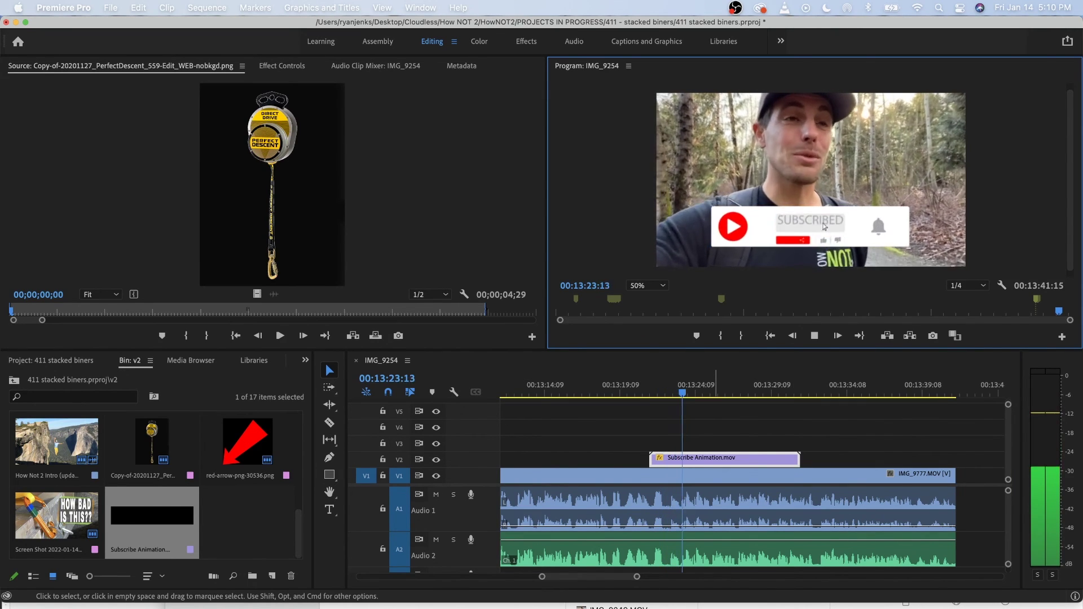
pyautogui.press('space')
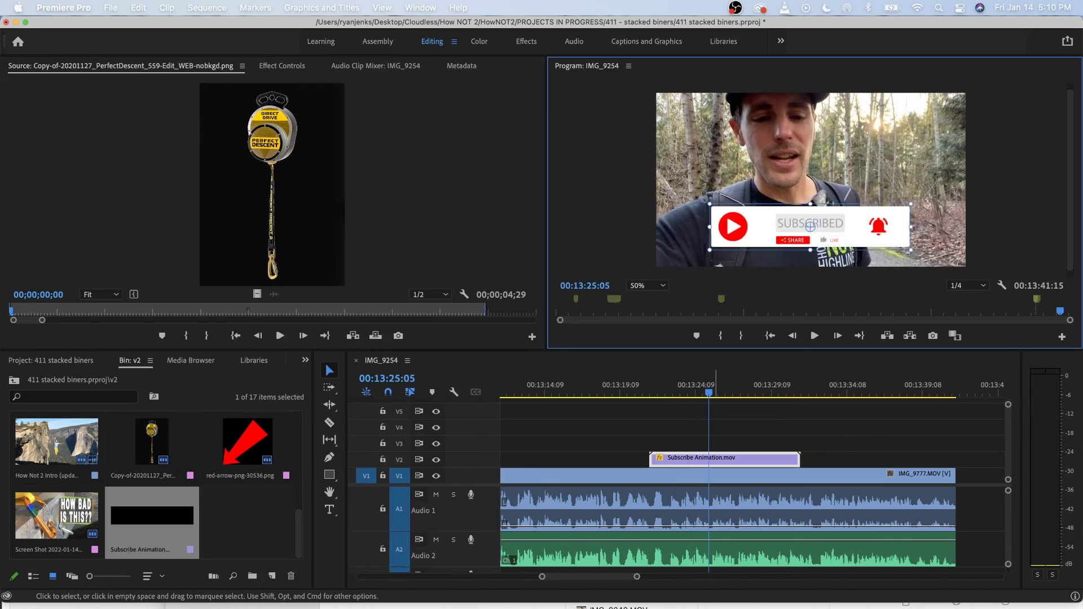
pyautogui.press('space')
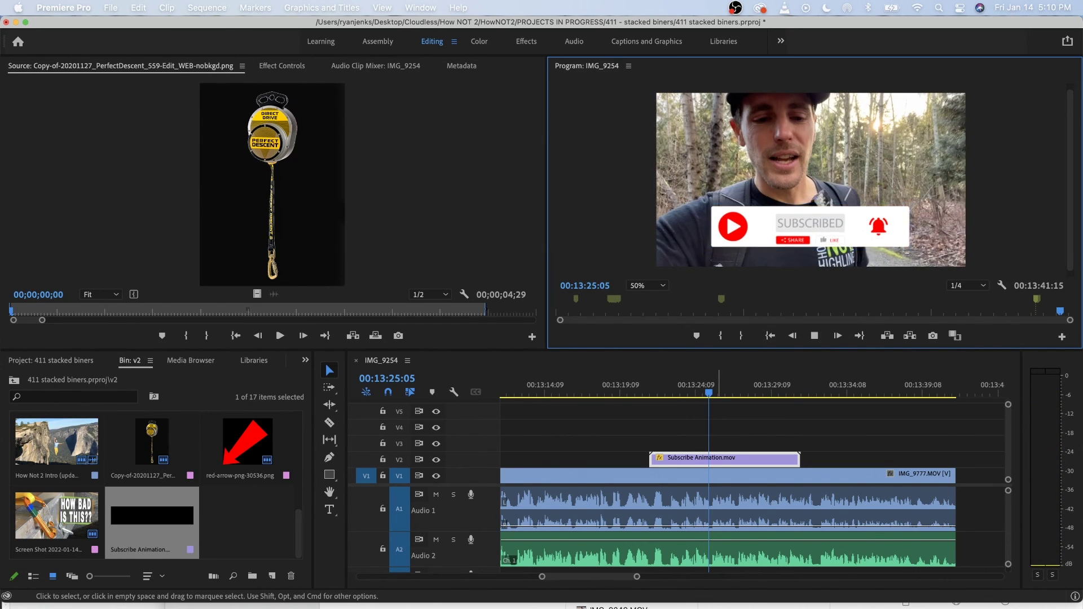
pyautogui.press('space')
pyautogui.click(729, 459)
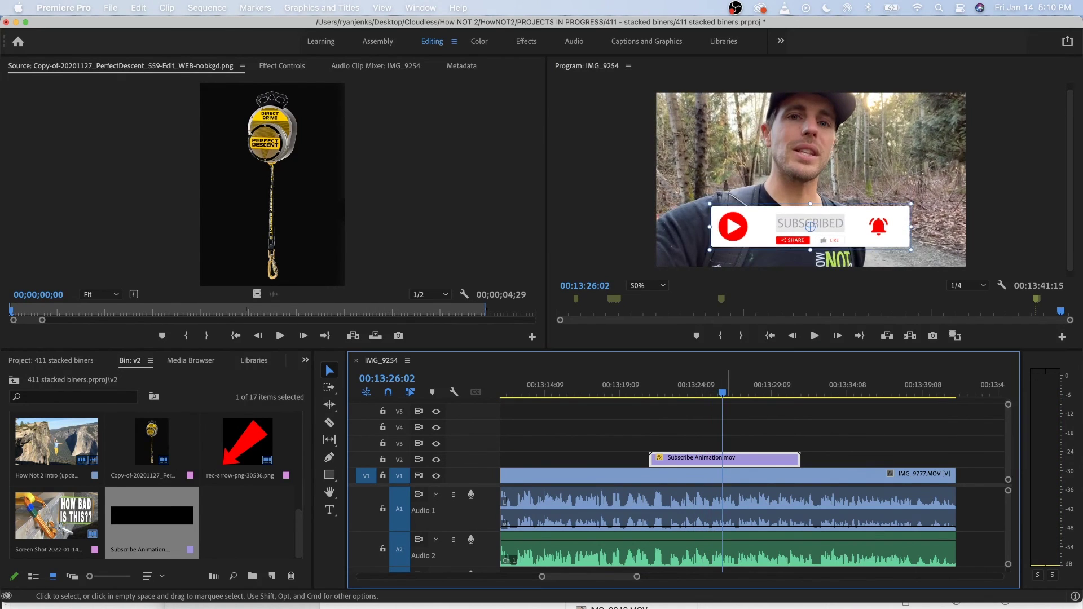
# Overlay the T-shirt image IMG_9764.jpg on V2 at 00:13:34:29, shrunk and placed beside the speaker on the right of the frame.
pyautogui.press('space')
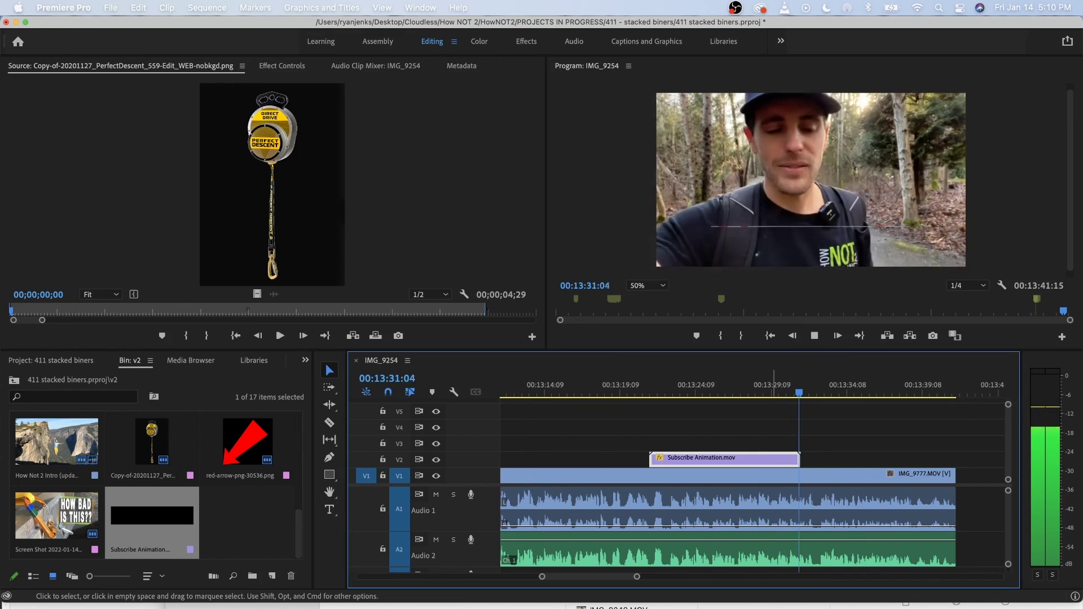
pyautogui.press('space')
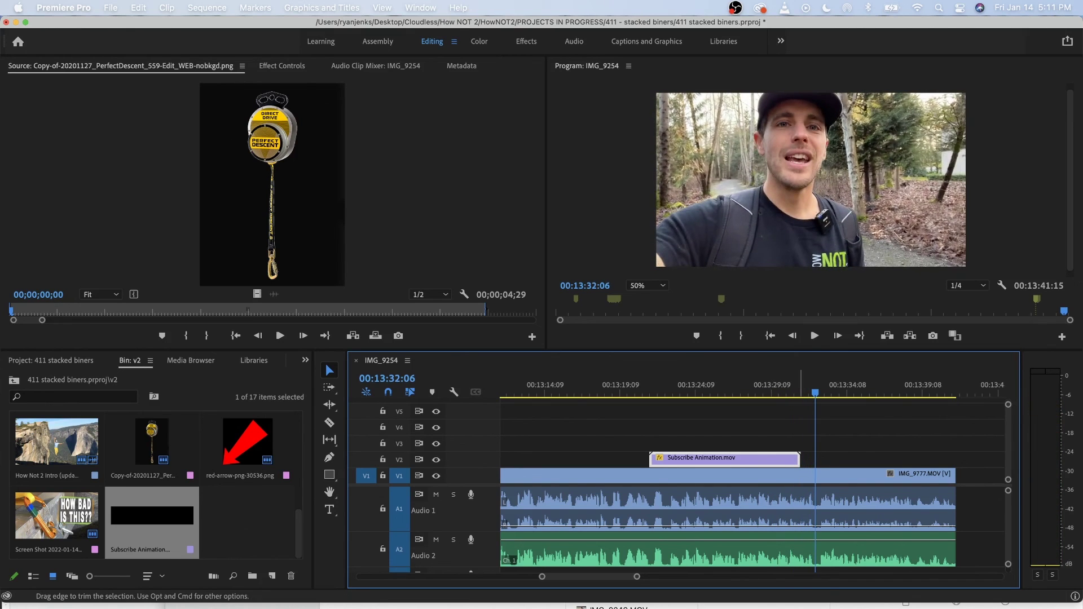
pyautogui.press('space')
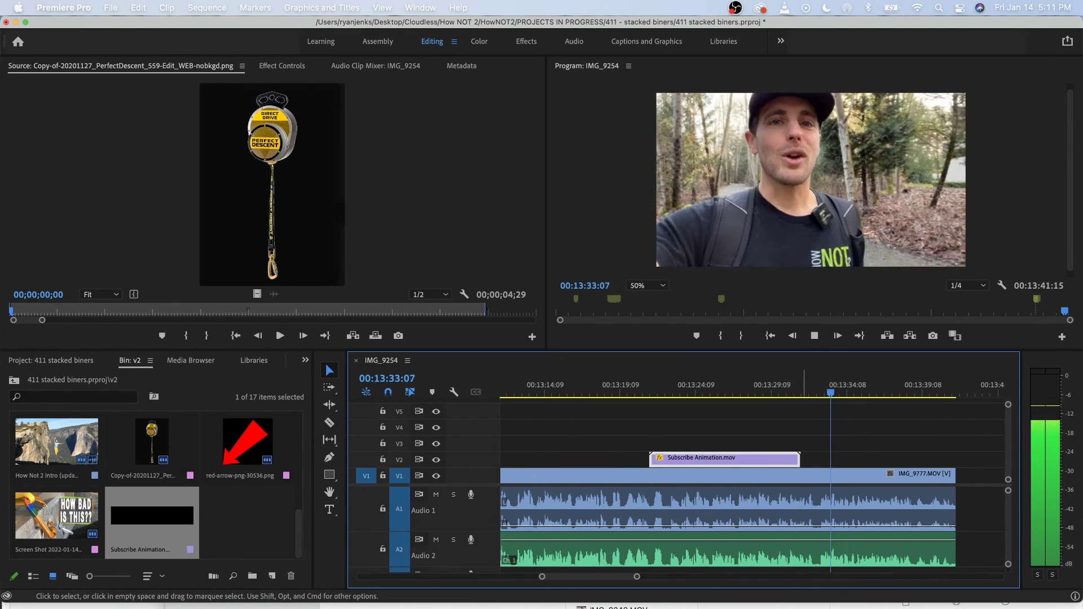
pyautogui.press('-')
pyautogui.press('-')
pyautogui.press('space')
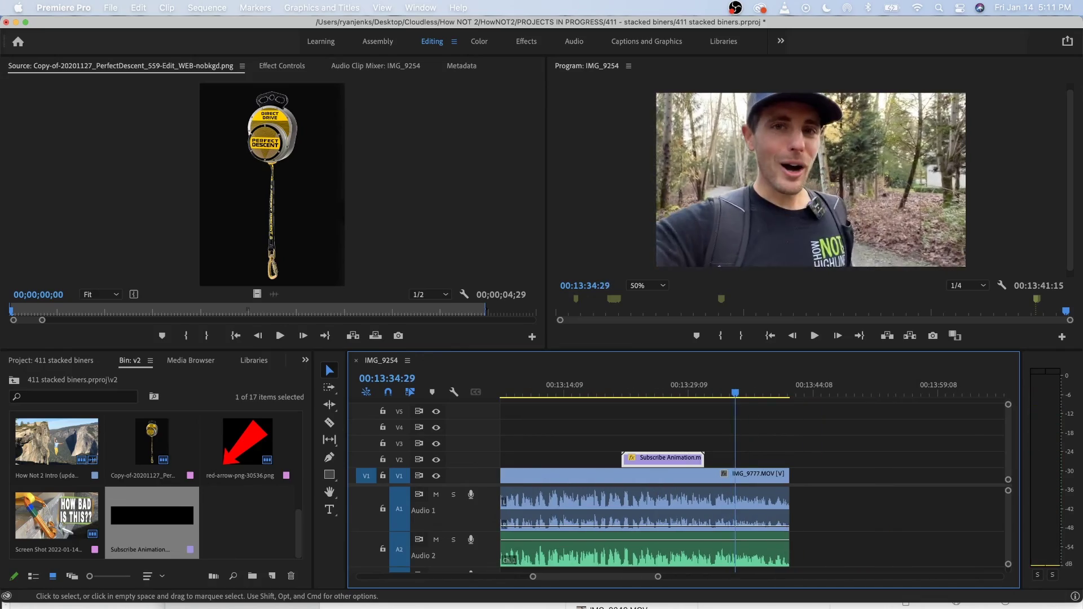
pyautogui.hotkey('ctrl', 'Up')
pyautogui.click(728, 463)
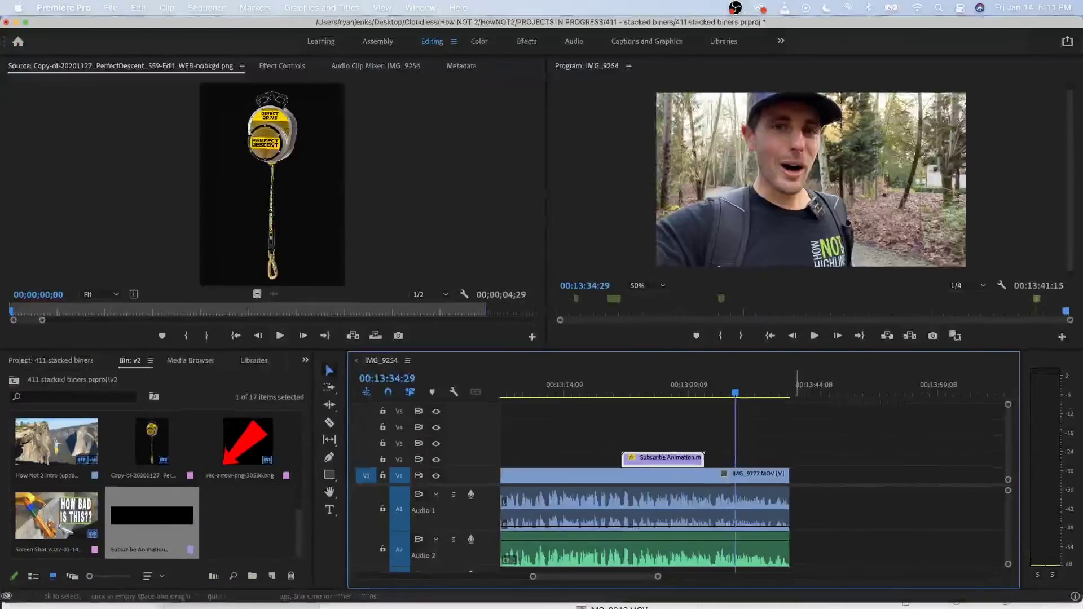
pyautogui.scroll(-5, 152, 485)
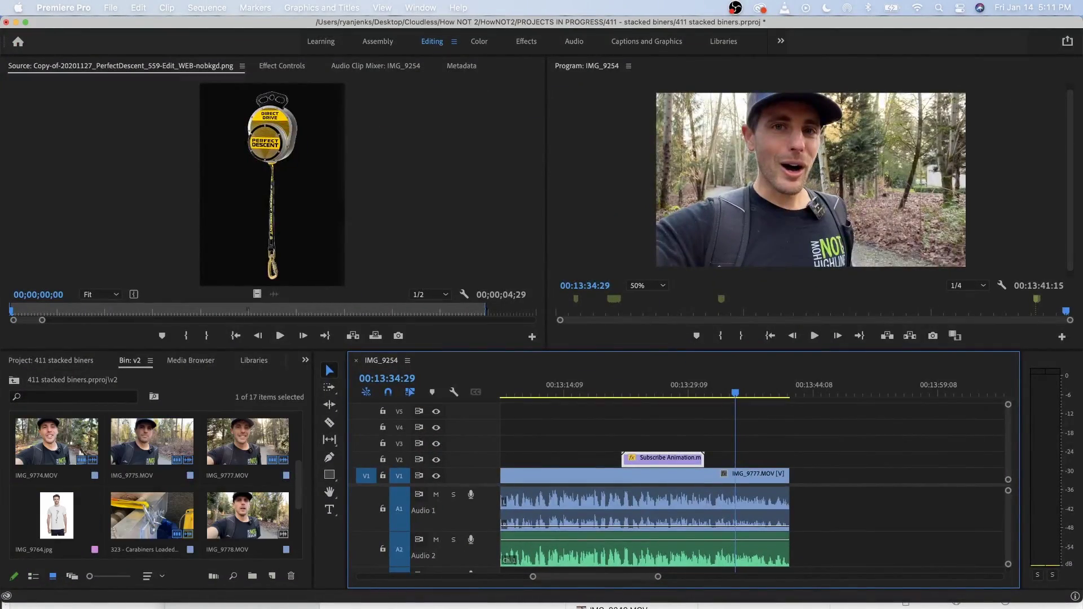
pyautogui.doubleClick(56, 516)
pyautogui.moveTo(56, 515); pyautogui.dragTo(757, 458)
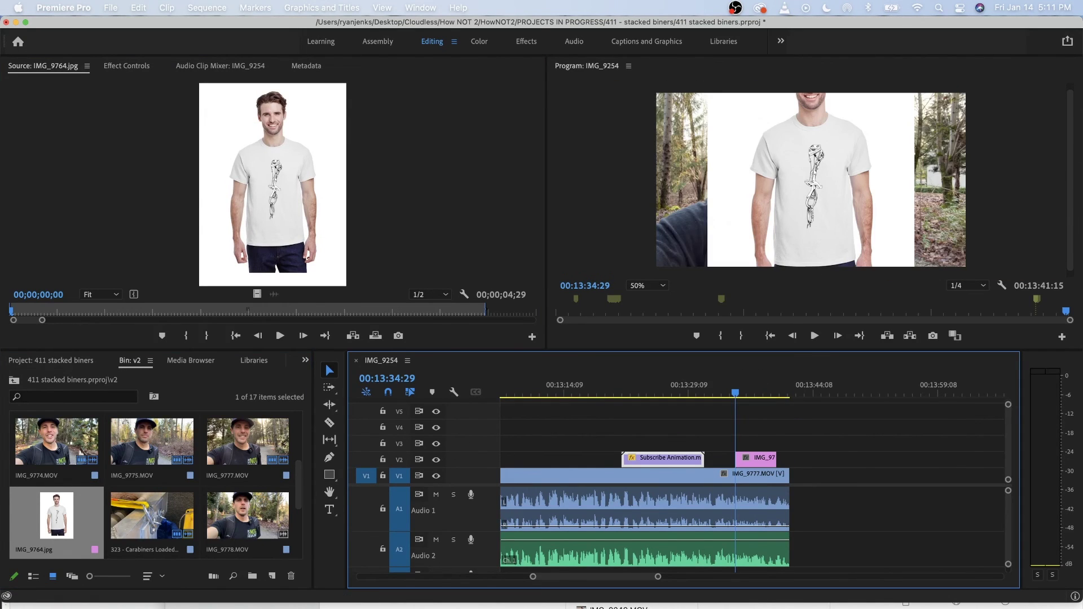
pyautogui.doubleClick(811, 186)
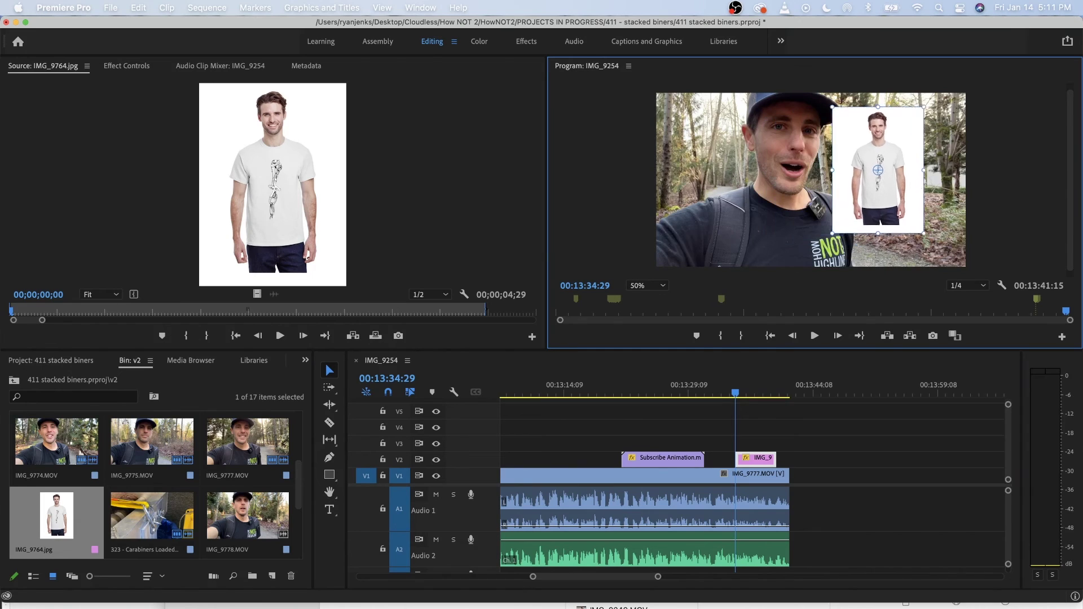
# Play the speech from 00:13:32:20 and shift IMG_9764.jpg on V2 about half a second earlier.
pyautogui.click(716, 385)
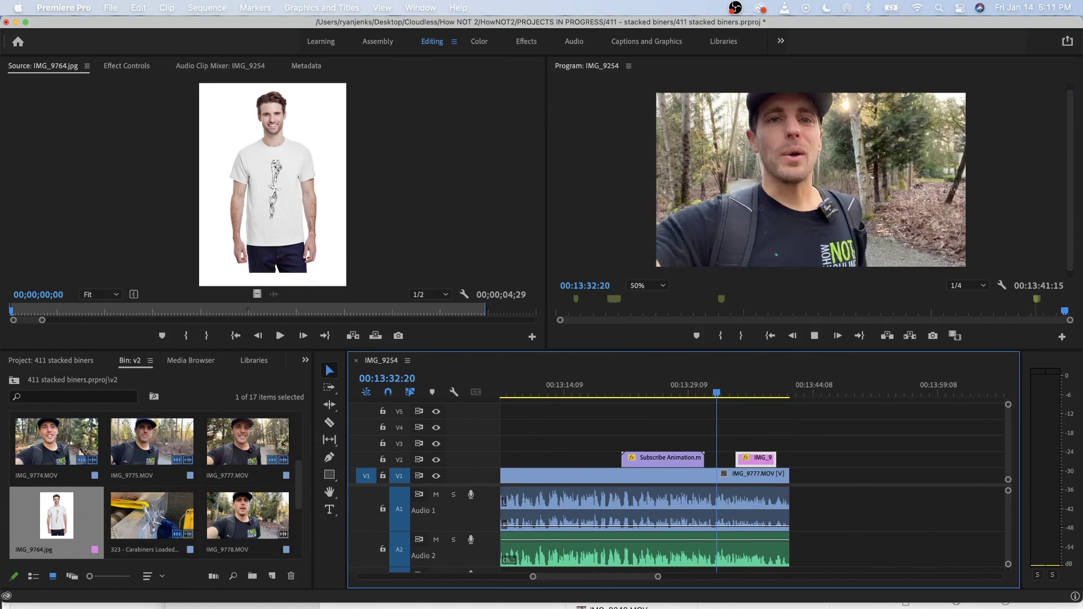
pyautogui.press('space')
pyautogui.press('=')
pyautogui.press('=')
pyautogui.press('space')
pyautogui.press('space')
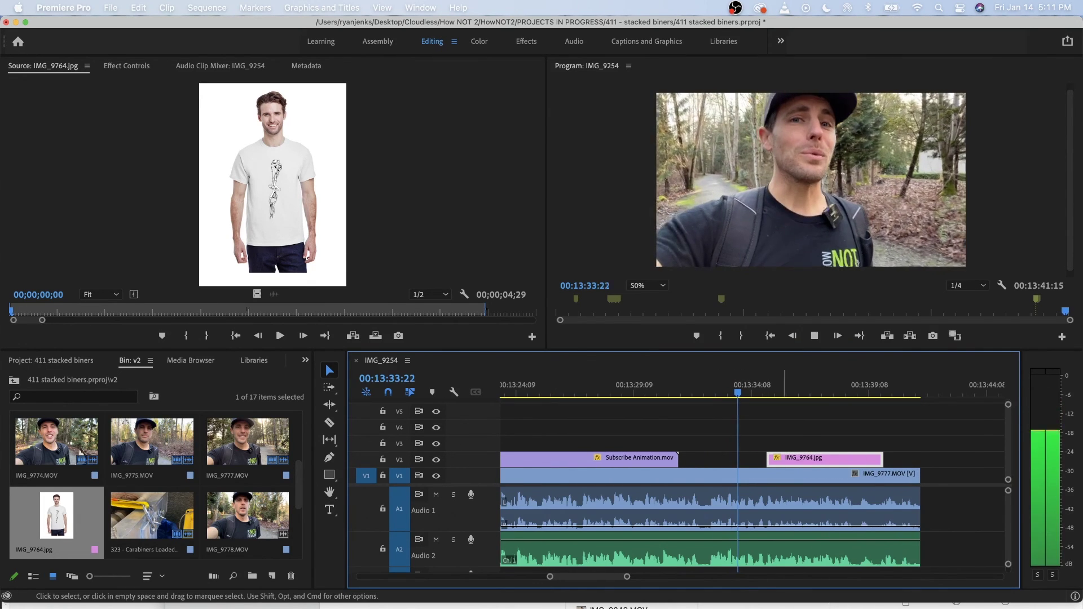
pyautogui.press('space')
pyautogui.moveTo(790, 461); pyautogui.dragTo(776, 460)
pyautogui.press('space')
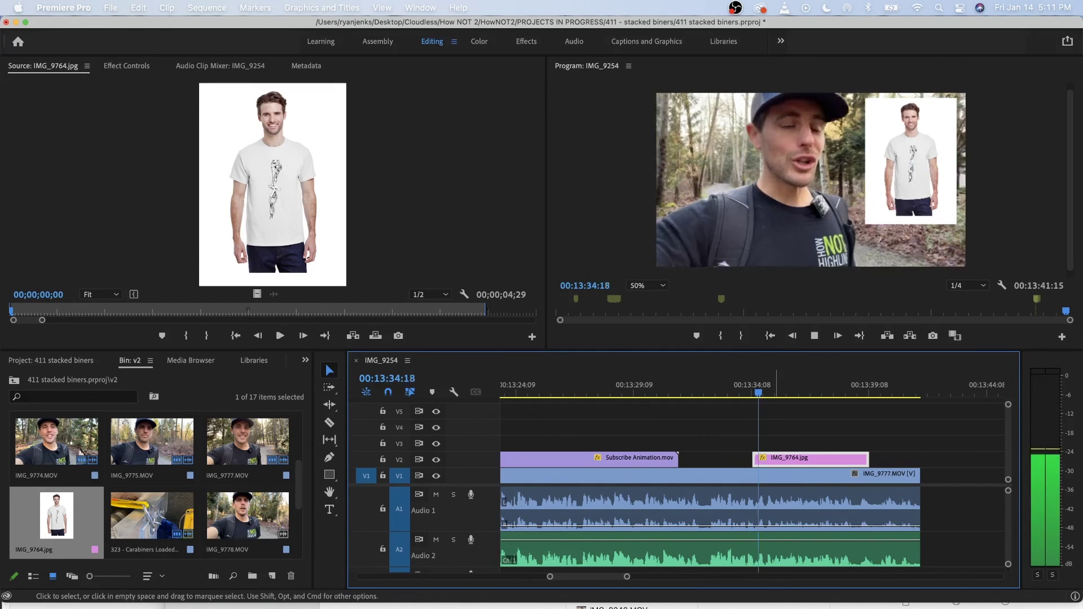
# Trim the end of IMG_9764.jpg on V2 back to 00:13:36:04 and play on through the closing section.
pyautogui.press('space')
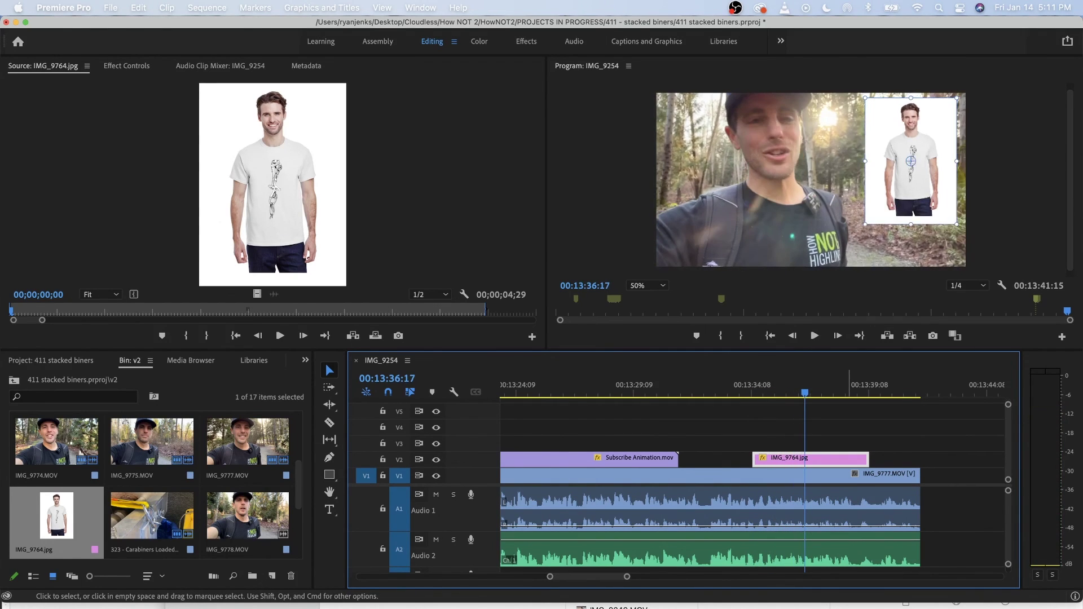
pyautogui.press('space')
pyautogui.press('space')
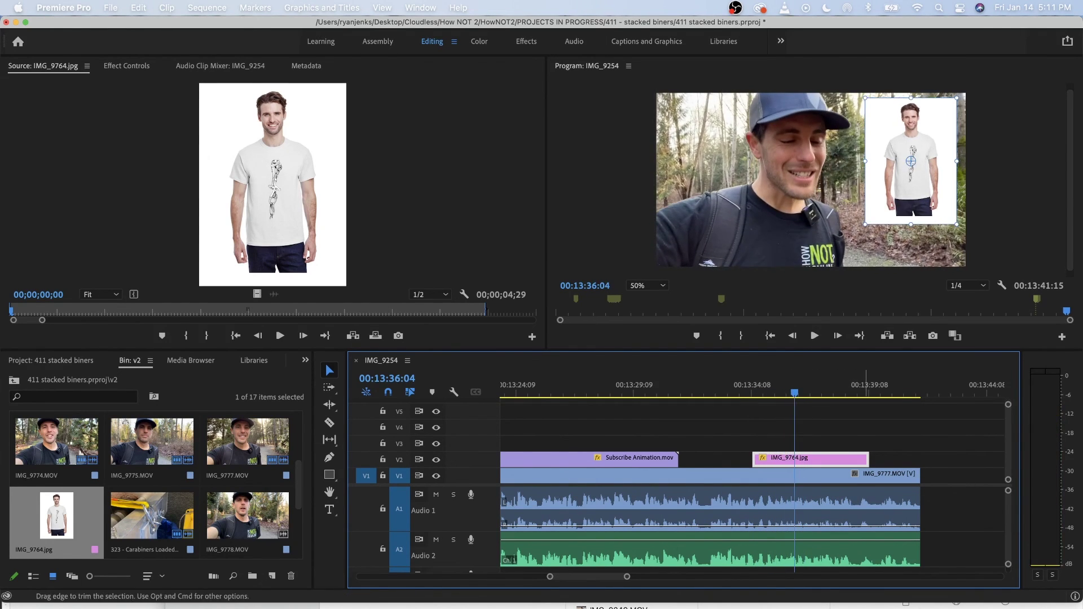
pyautogui.moveTo(869, 461); pyautogui.dragTo(793, 458)
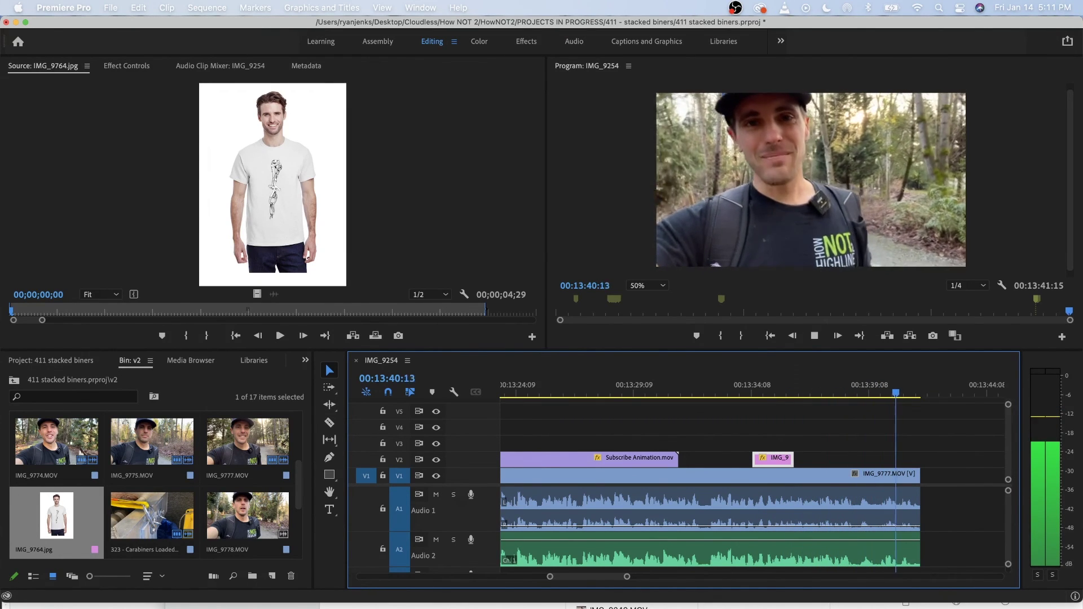
pyautogui.press('space')
pyautogui.moveTo(757, 389)
pyautogui.mouseDown()
pyautogui.moveTo(772, 390)
pyautogui.moveTo(761, 389)
pyautogui.mouseUp()
# Return to the marker at 00:00:32:24 near the start of the sequence and clear it.
pyautogui.press('-')
pyautogui.press('-')
pyautogui.press('-')
pyautogui.press('-')
pyautogui.press('-')
pyautogui.press('-')
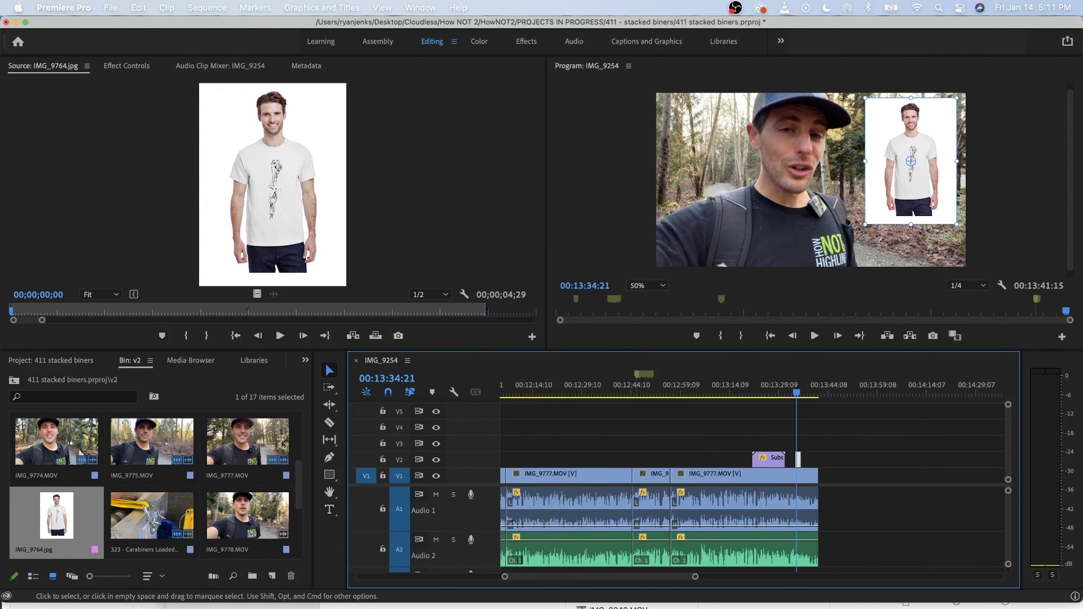
pyautogui.press('-')
pyautogui.press('-')
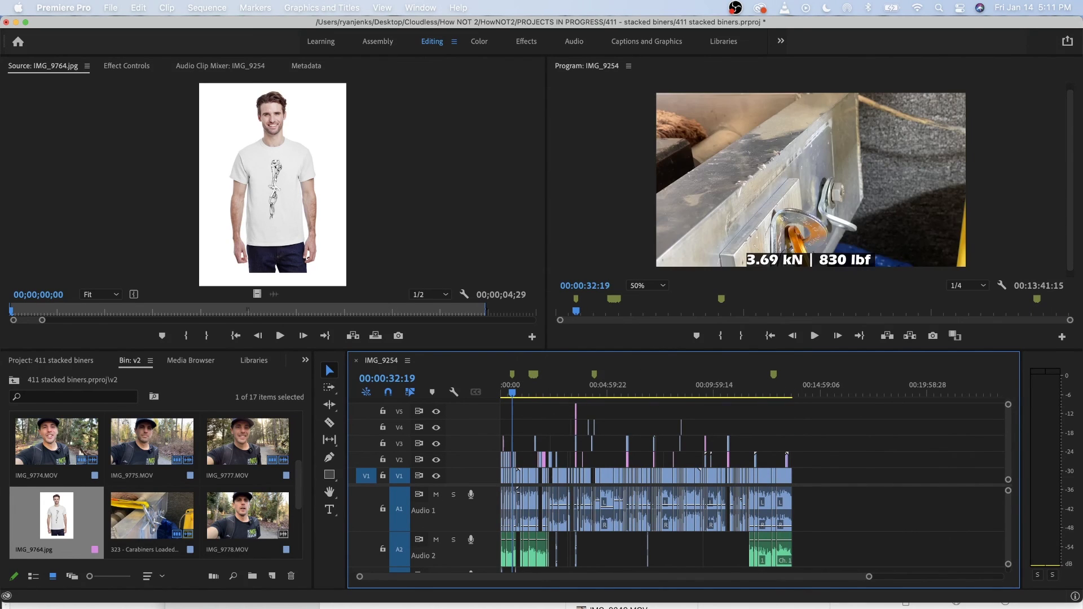
pyautogui.press('=')
pyautogui.press('=')
pyautogui.press('=')
pyautogui.press('=')
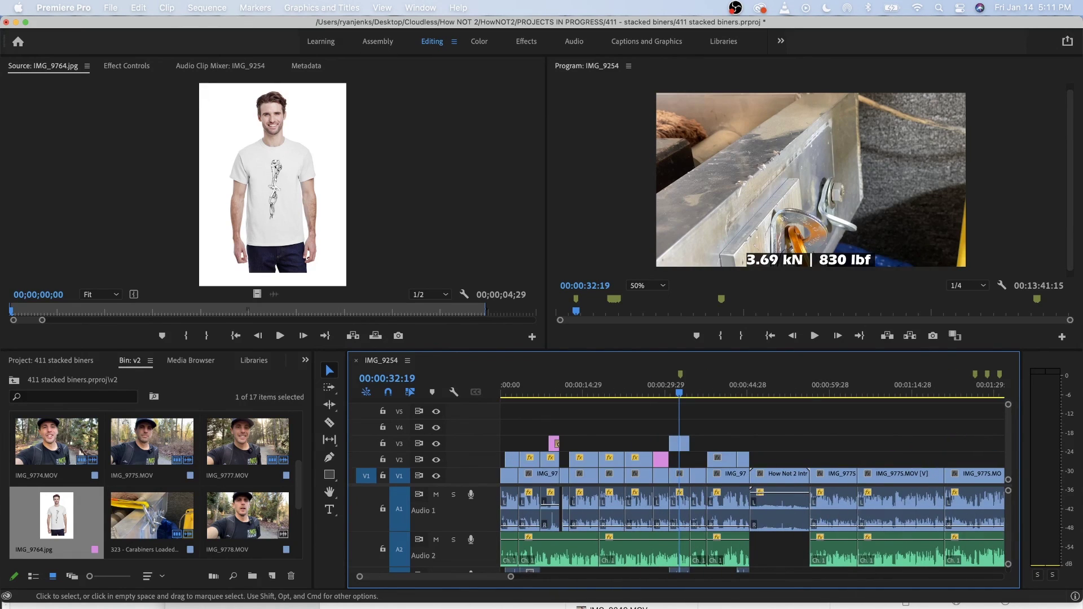
pyautogui.click(681, 393)
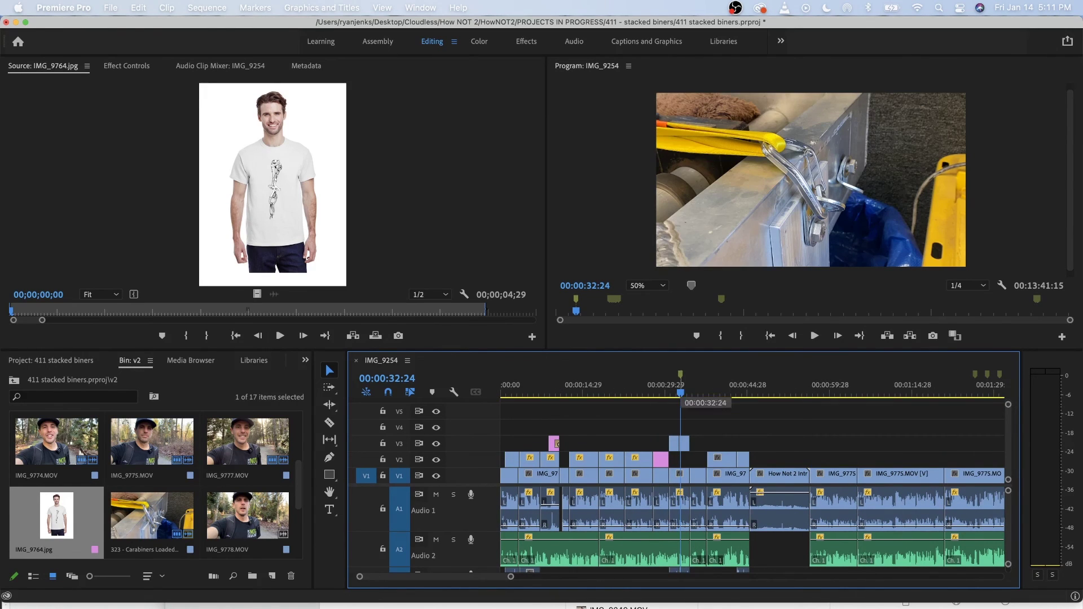
pyautogui.rightClick(681, 394)
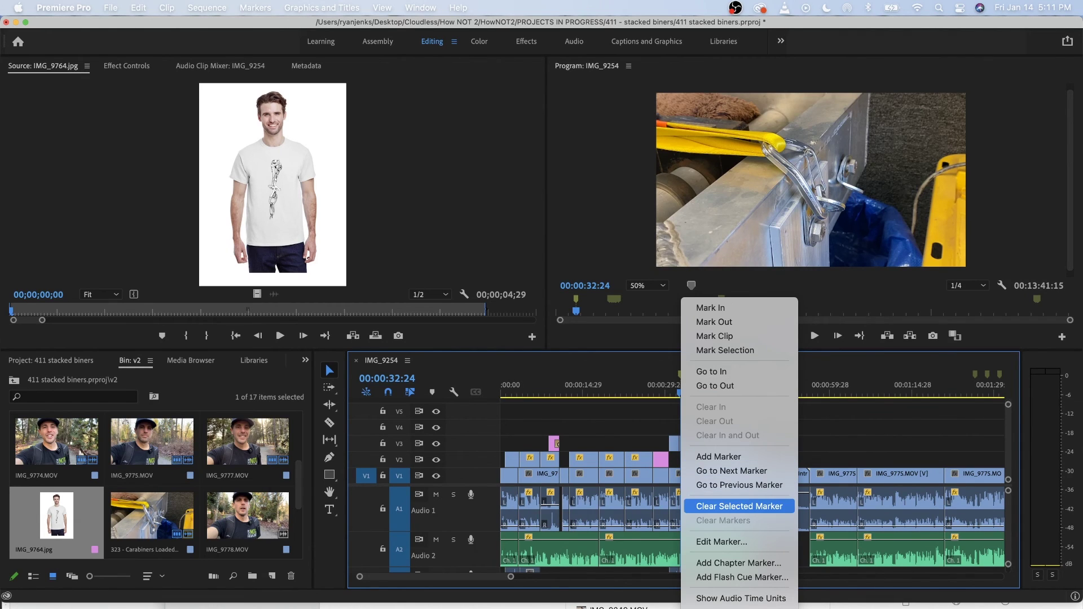
pyautogui.click(739, 506)
pyautogui.press('-')
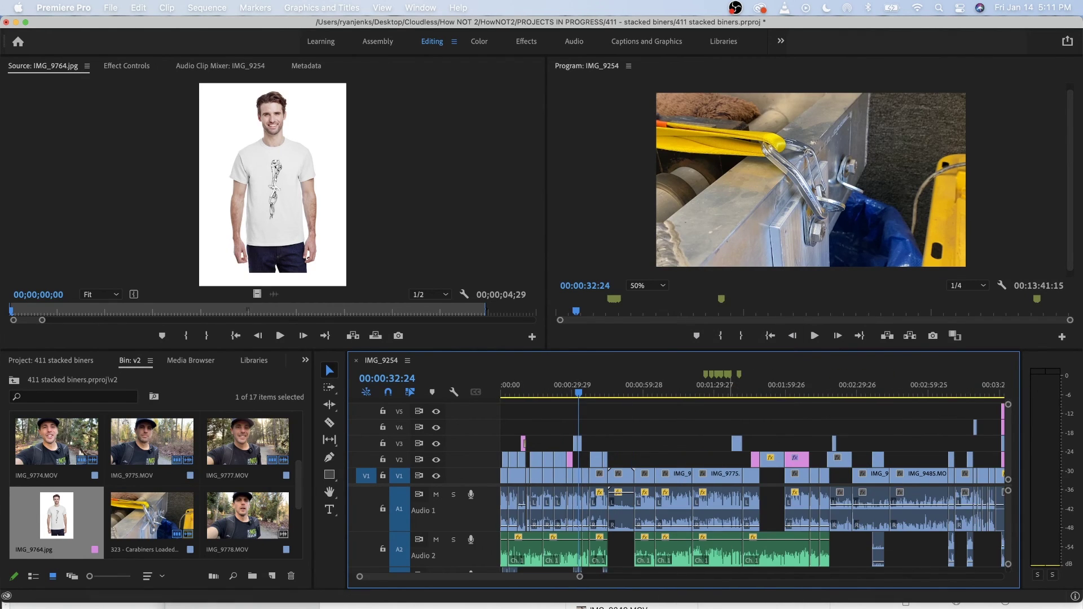
# Go to the marker around 00:04:21:28 and play the carabiner sling explanation there up to about 00:04:25.
pyautogui.click(715, 411)
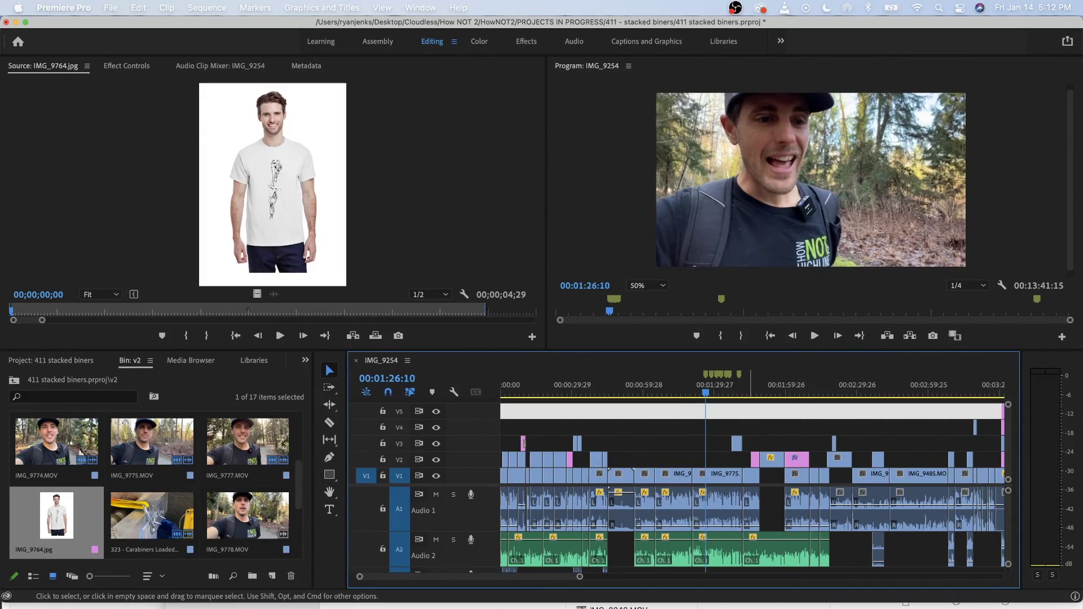
pyautogui.press('-')
pyautogui.hotkey('shift', 'm')
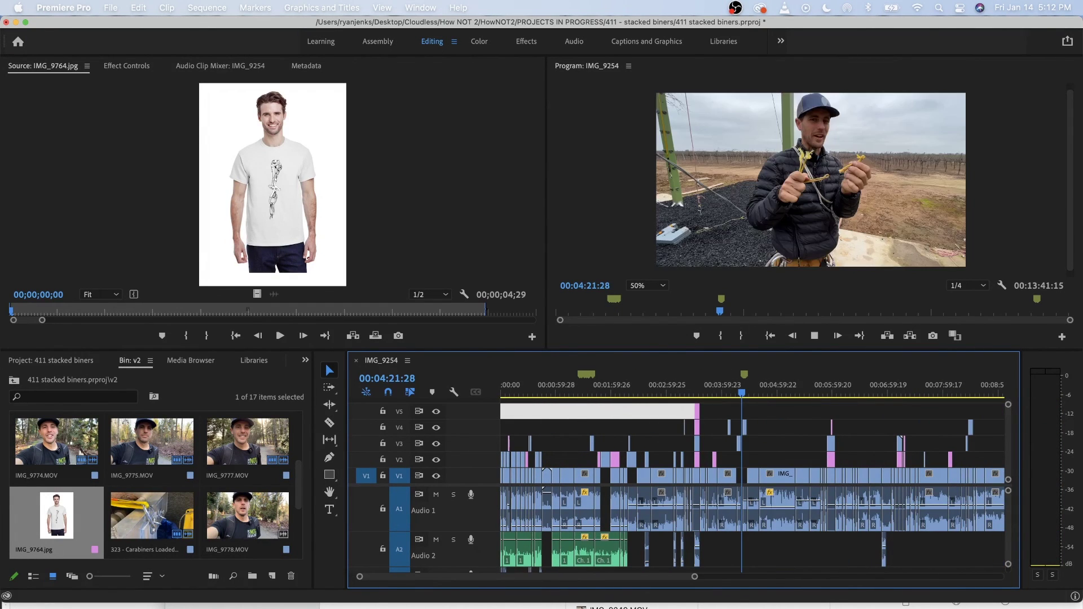
pyautogui.press('=')
pyautogui.press('=')
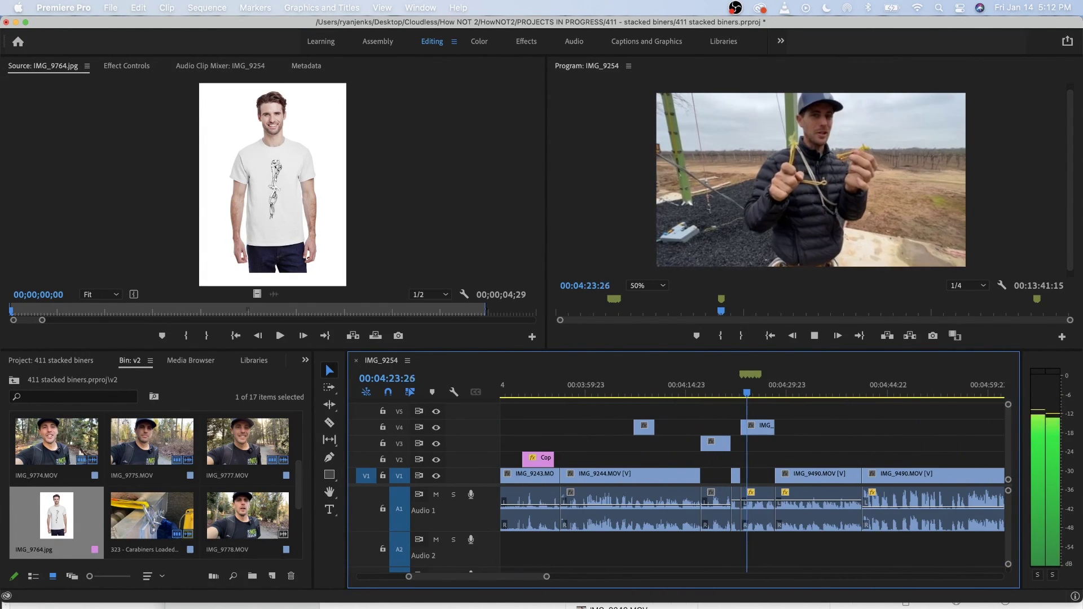
pyautogui.press('space')
# Go to the first marker of the closing group at 00:12:45:22 and play the speech from there for a few seconds.
pyautogui.press('-')
pyautogui.press('-')
pyautogui.press('-')
pyautogui.press('-')
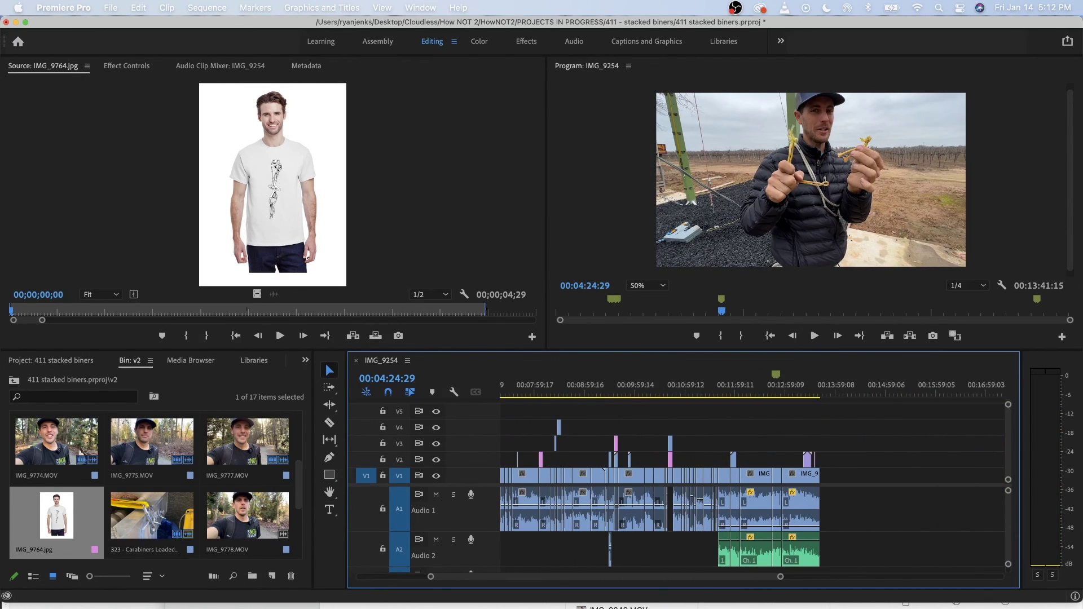
pyautogui.hotkey('shift', 'm')
pyautogui.press('=')
pyautogui.press('=')
pyautogui.press('=')
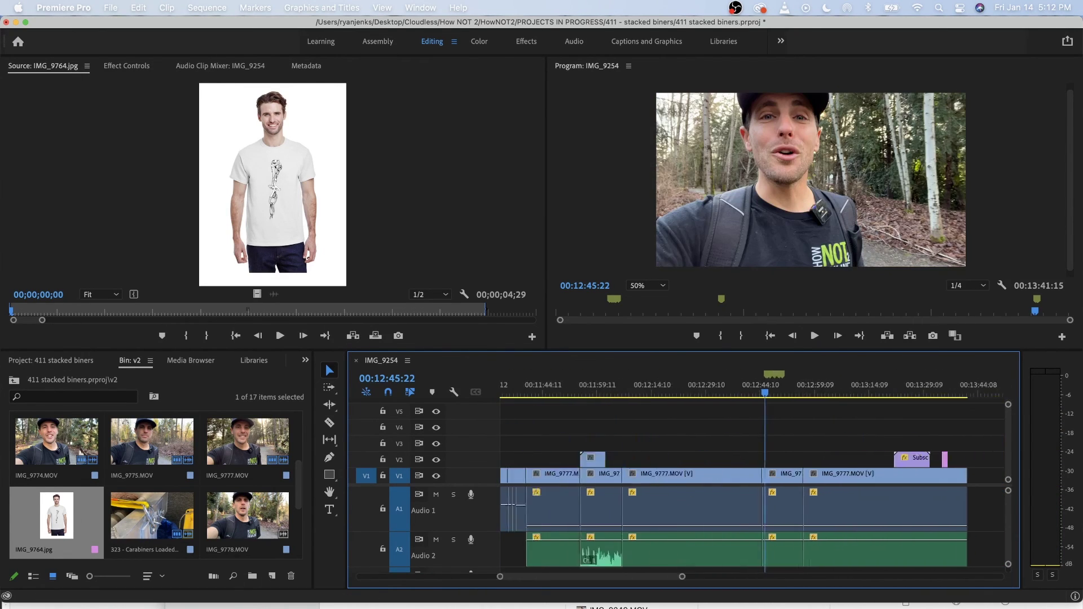
pyautogui.press('space')
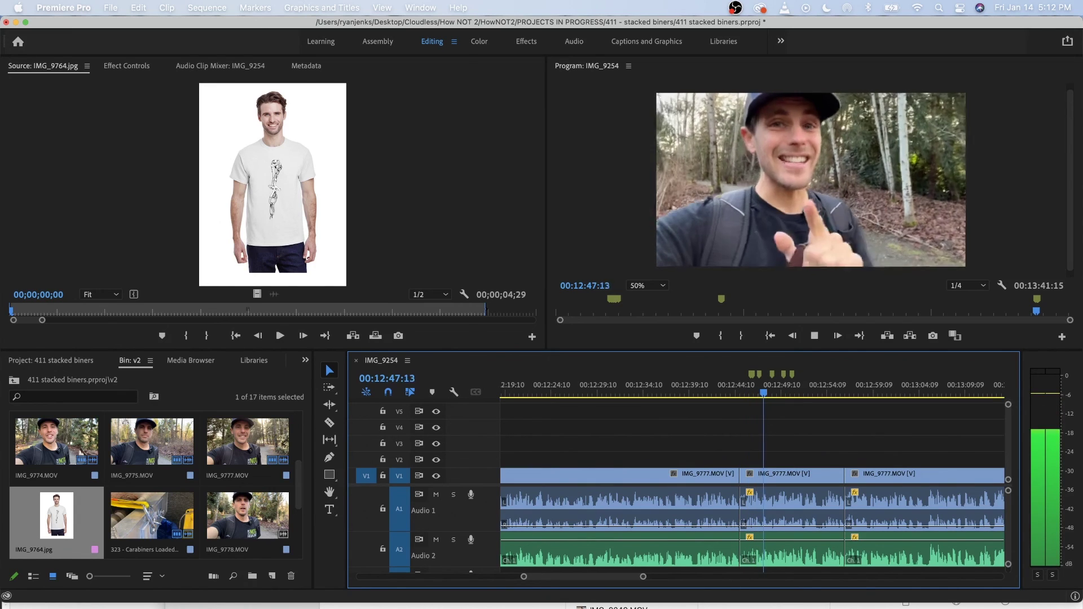
pyautogui.press('space')
# Play the closing speech in IMG_9777.MOV from about 00:13:06 through 00:13:10:16.
pyautogui.press('-')
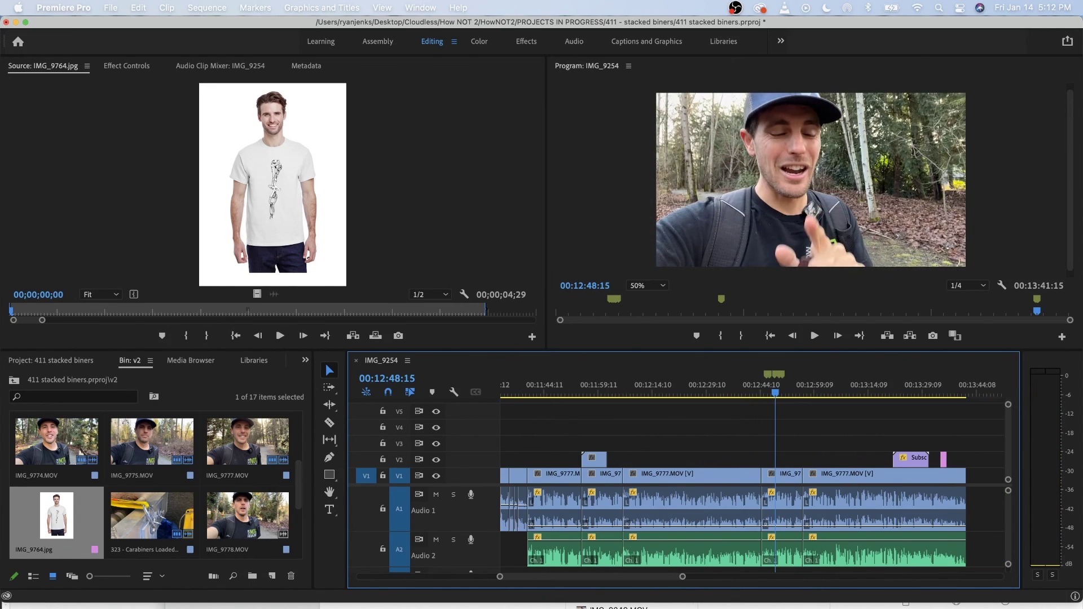
pyautogui.press('space')
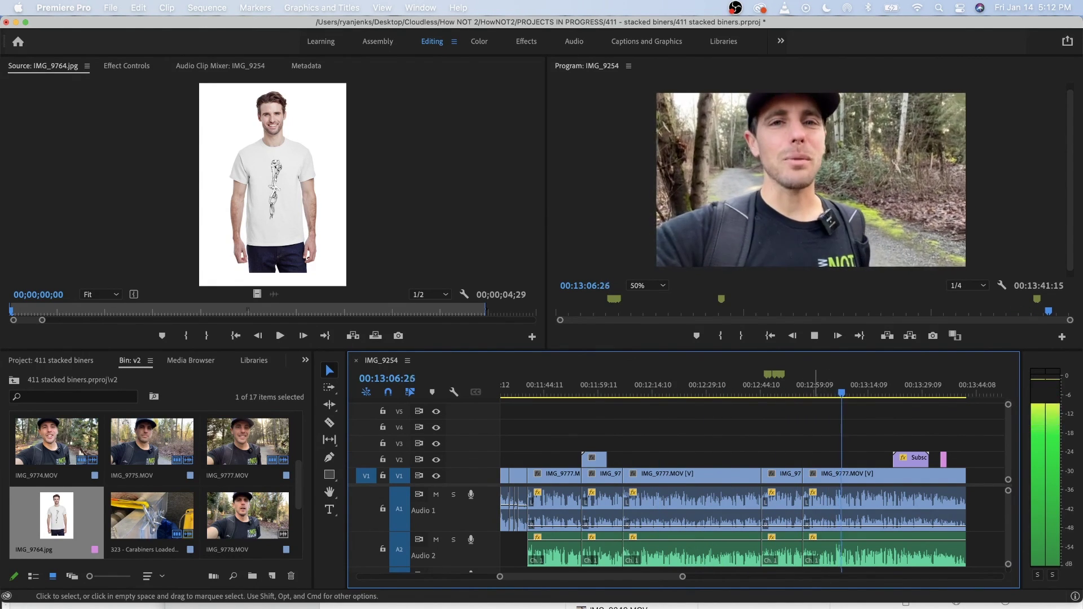
pyautogui.press('=')
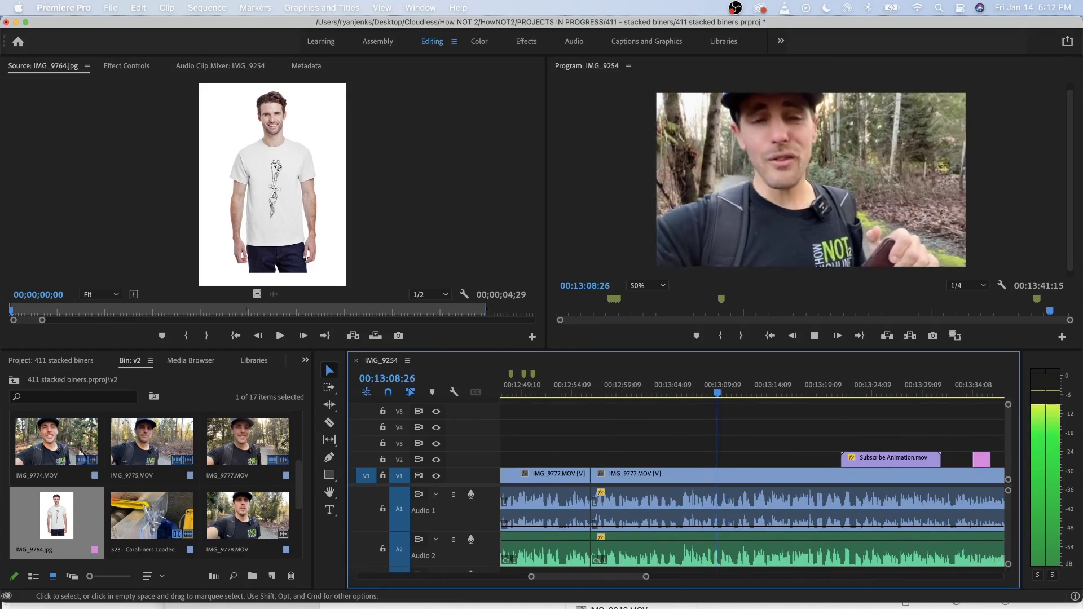
# Switch to Chrome and open extremegear.org in a new tab.
pyautogui.hotkey('ctrl', 'Up')
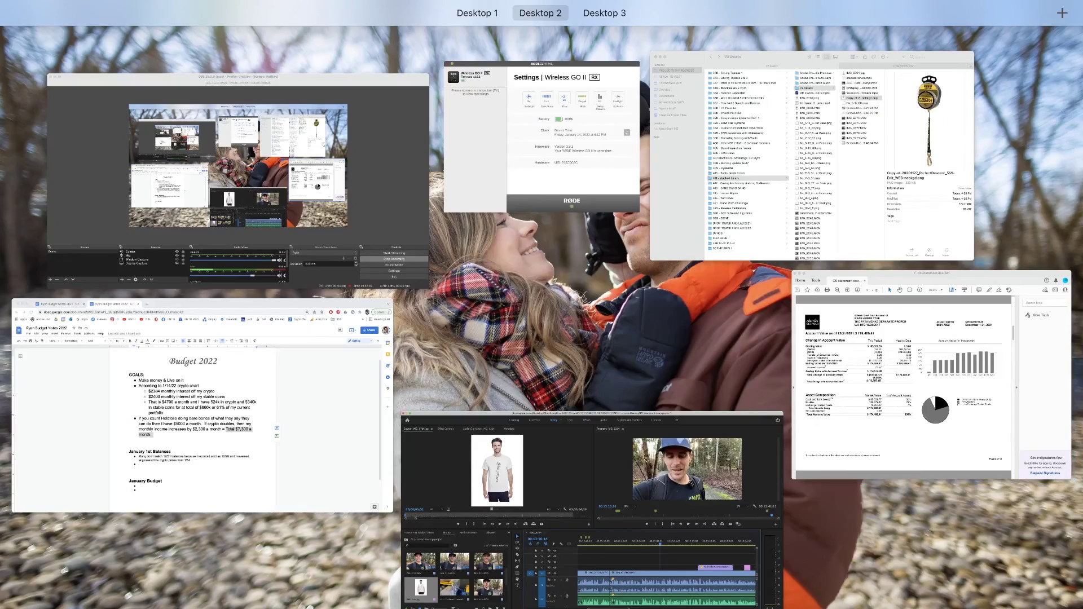
pyautogui.hotkey('ctrl', 'Left')
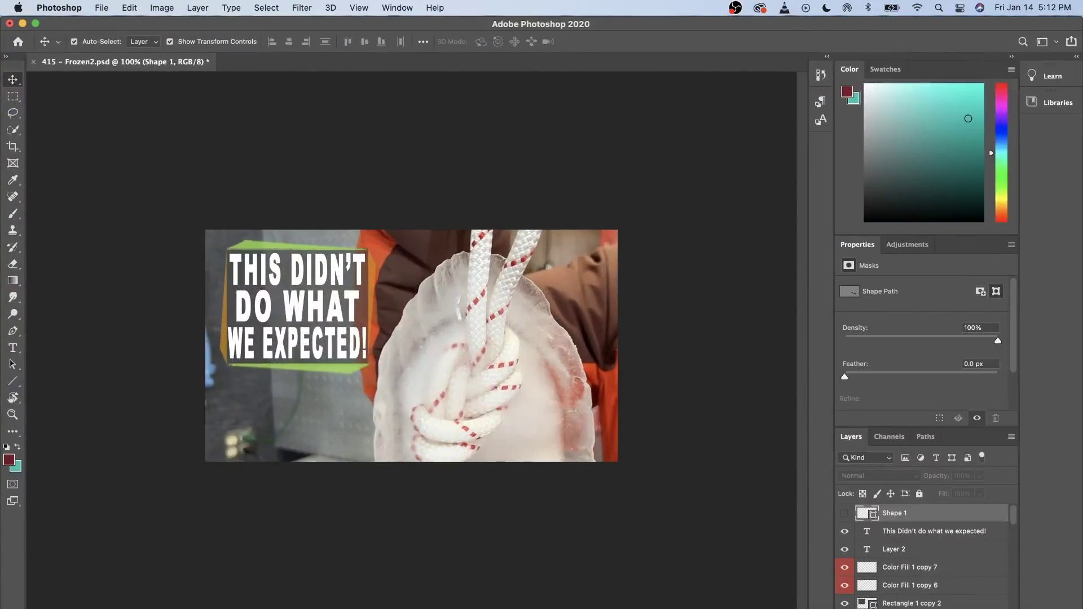
pyautogui.hotkey('ctrl', 'Up')
pyautogui.click(305, 485)
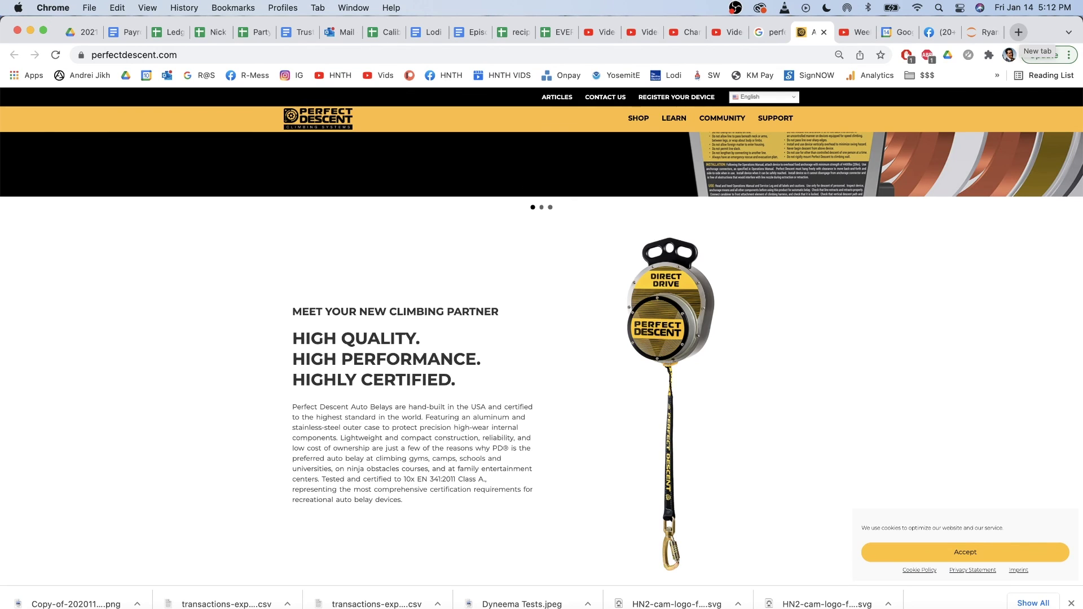
pyautogui.click(1019, 32)
pyautogui.press('super+l')
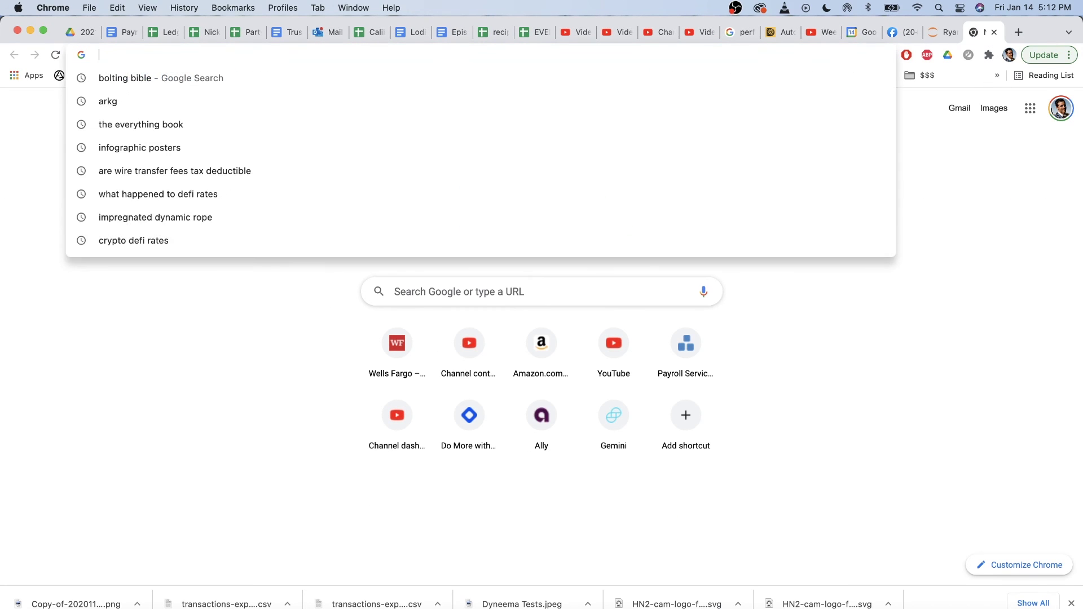
pyautogui.press('Escape')
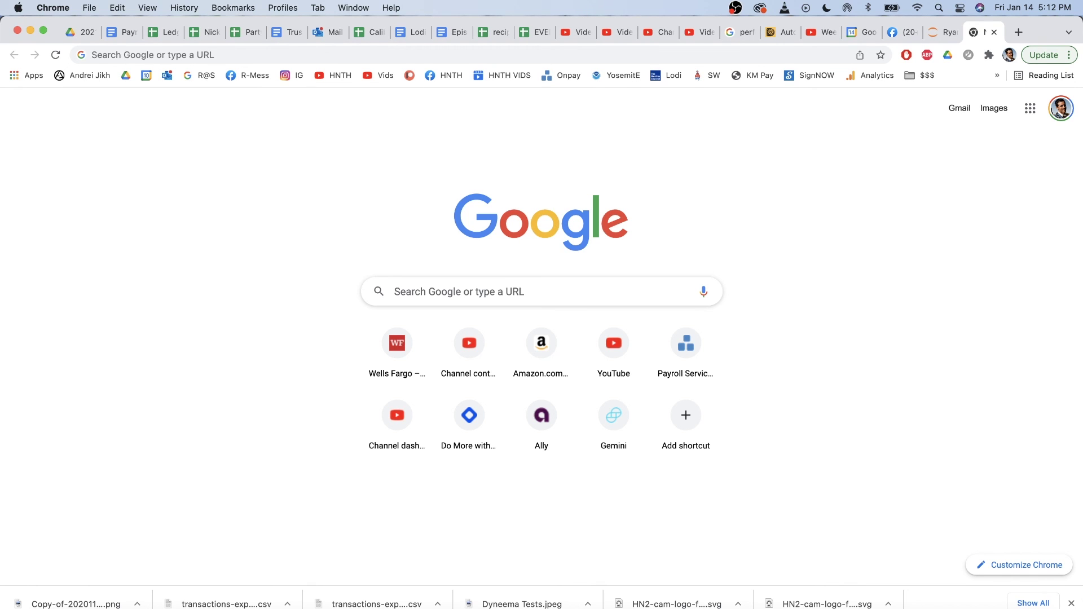
pyautogui.press('super+l')
pyautogui.write('extre')
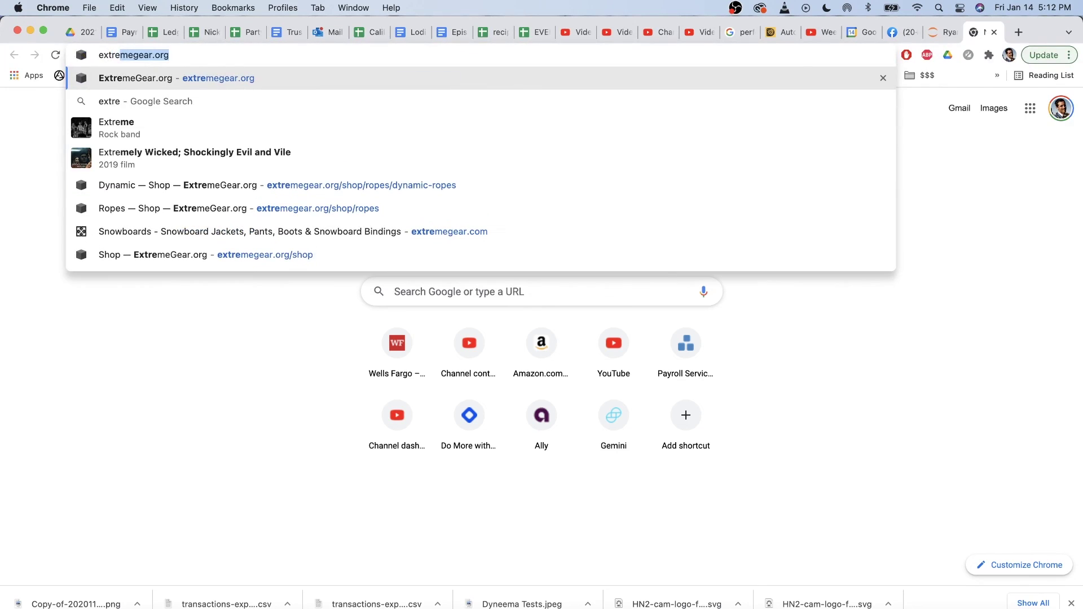
pyautogui.press('Return')
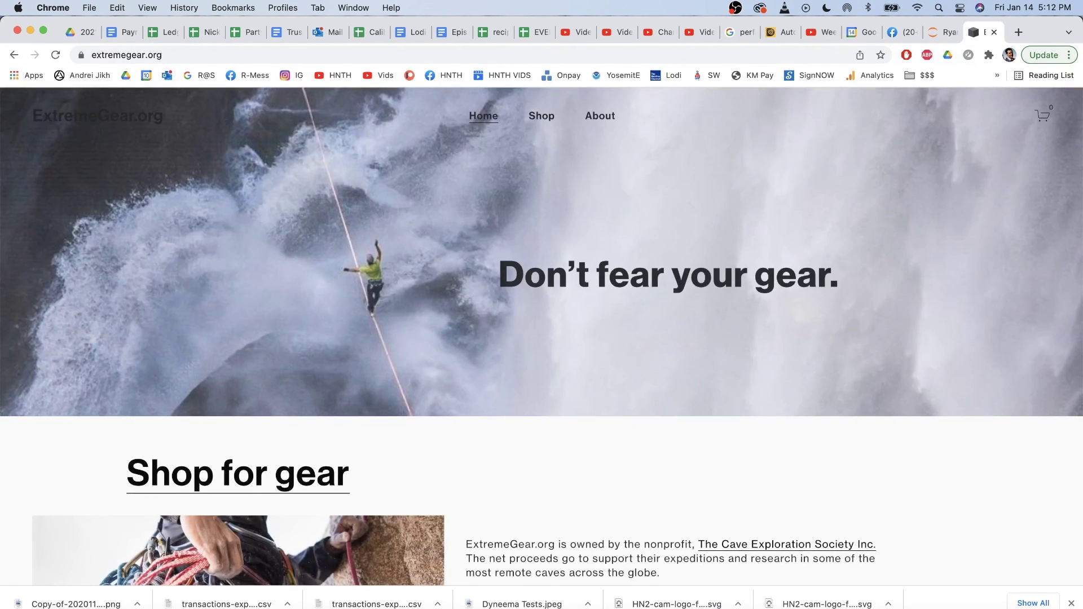
# Open the ExtremeGear.org shop's Hardware category and go to its Protection section.
pyautogui.scroll(-5, 541, 339)
pyautogui.scroll(-5, 542, 339)
pyautogui.click(541, 116)
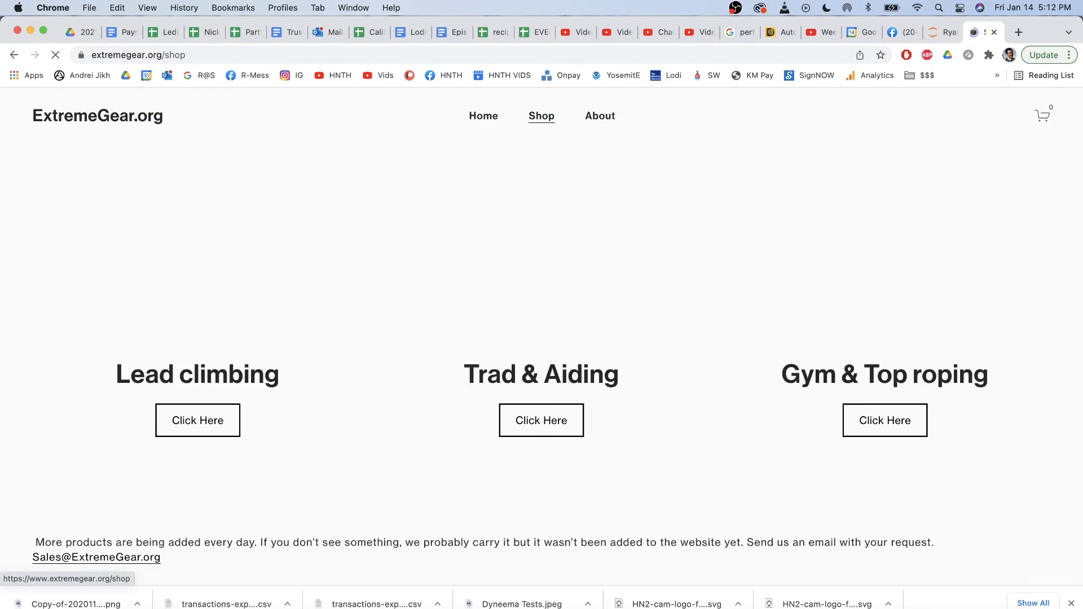
pyautogui.scroll(-10, 338, 311)
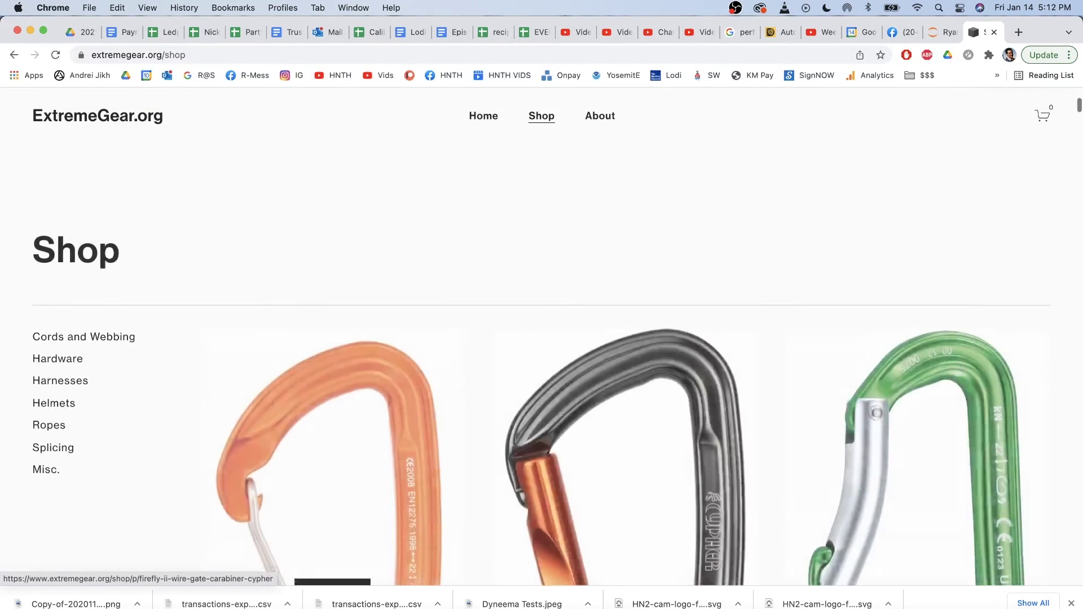
pyautogui.scroll(3, 333, 312)
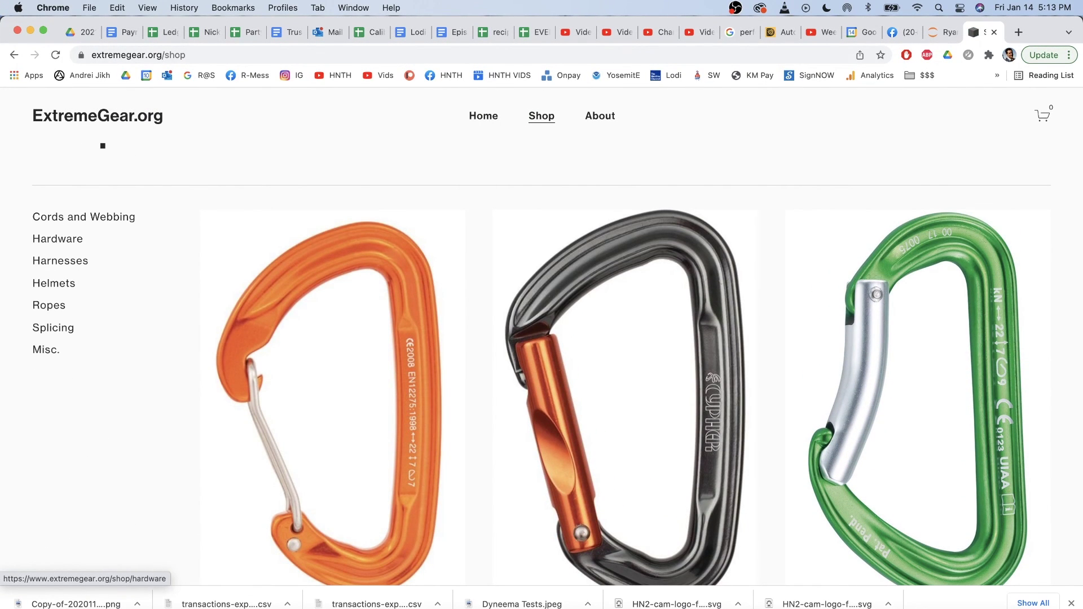
pyautogui.click(58, 238)
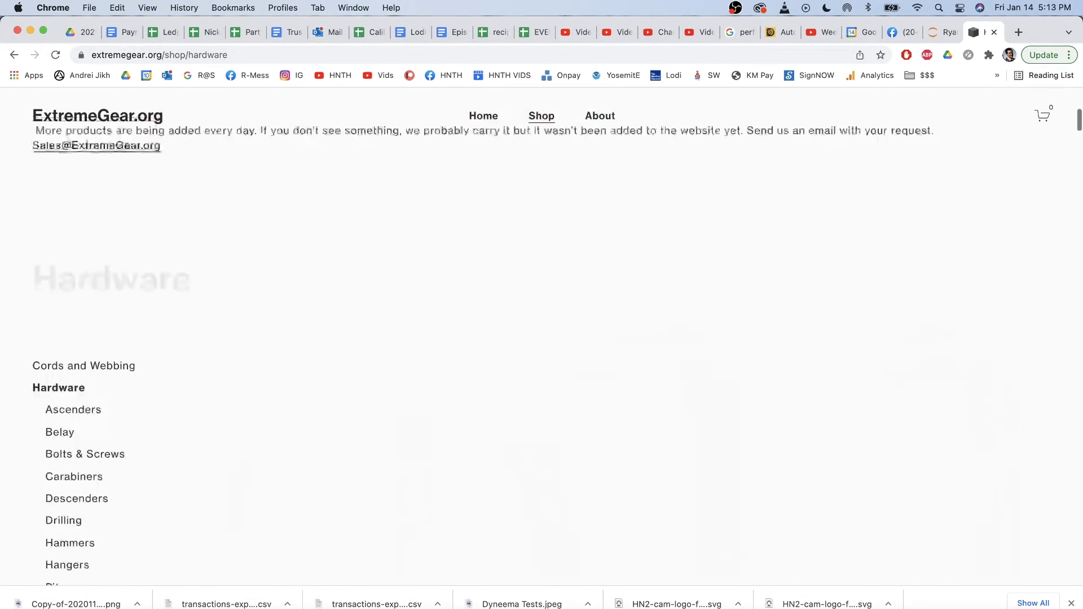
pyautogui.scroll(-7, 333, 339)
pyautogui.scroll(3, 332, 339)
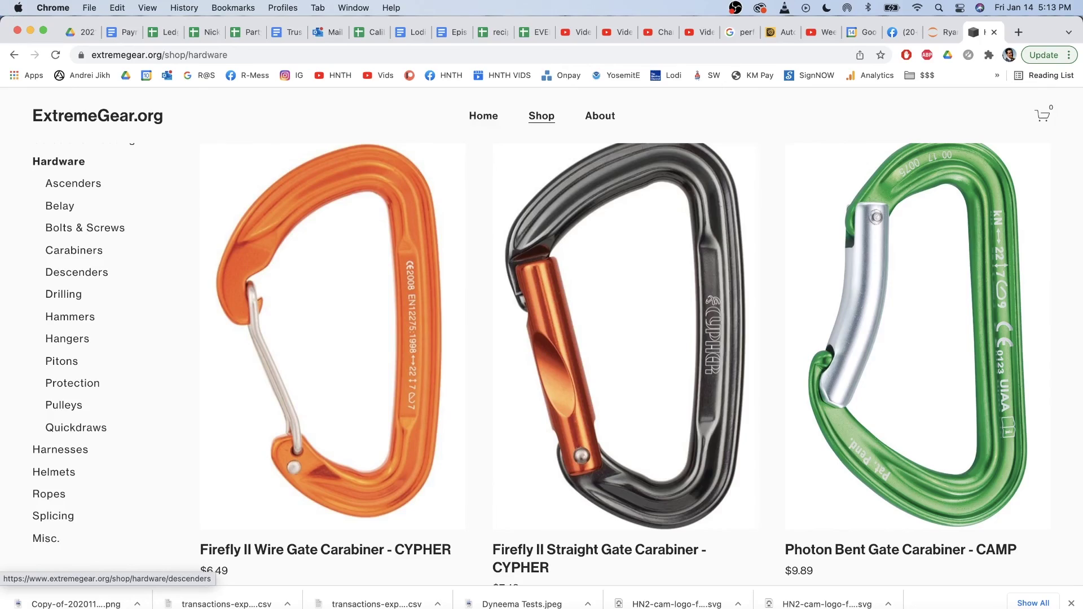
pyautogui.click(72, 383)
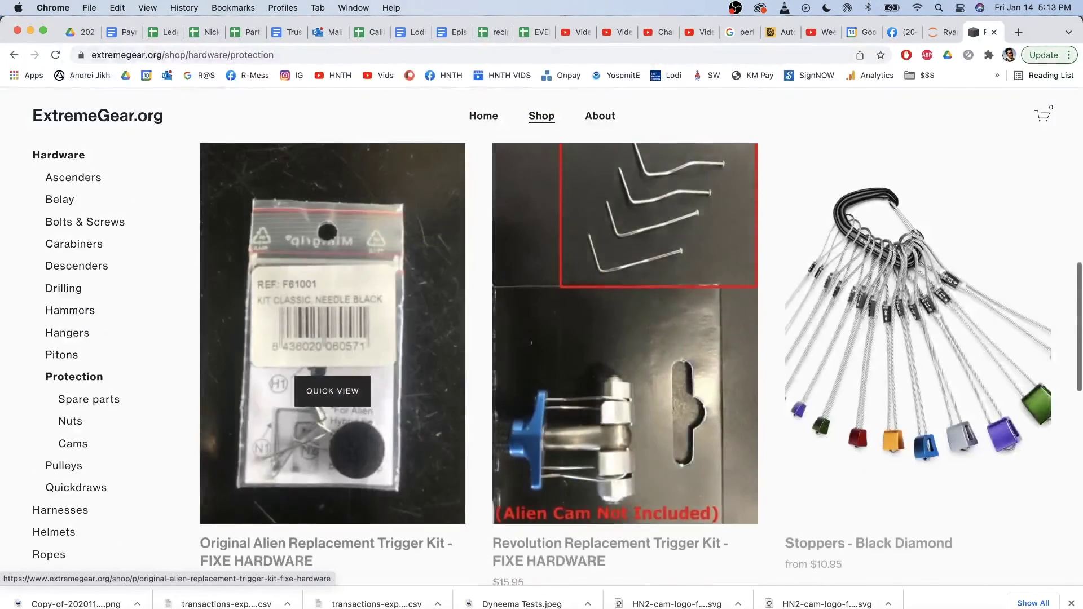
# Look through the Protection products for a suitable page view of the cams.
pyautogui.scroll(-5, 333, 384)
pyautogui.scroll(-10, 333, 384)
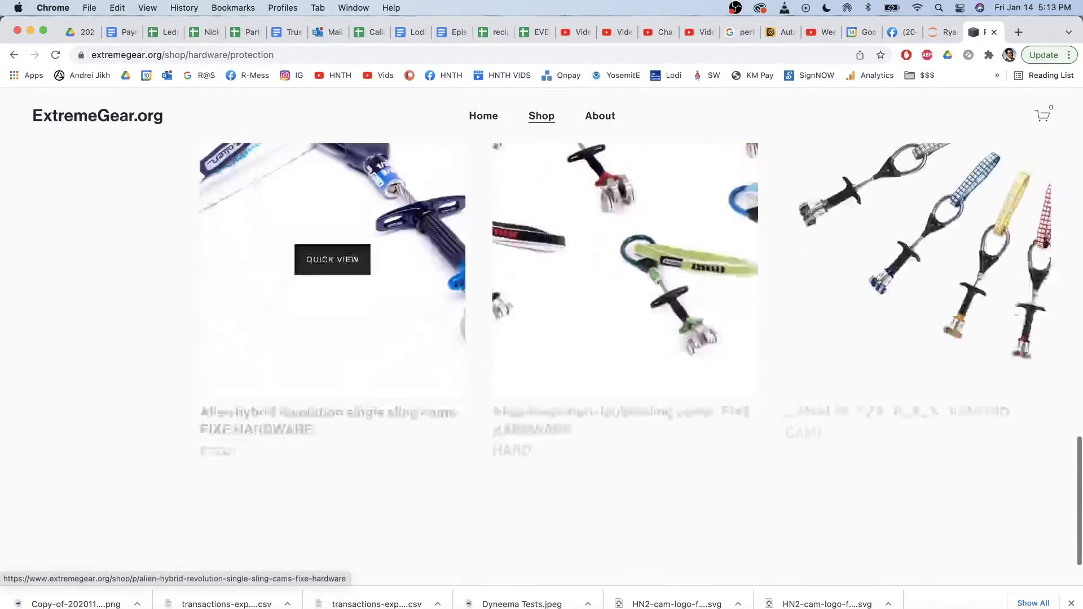
pyautogui.scroll(10, 333, 383)
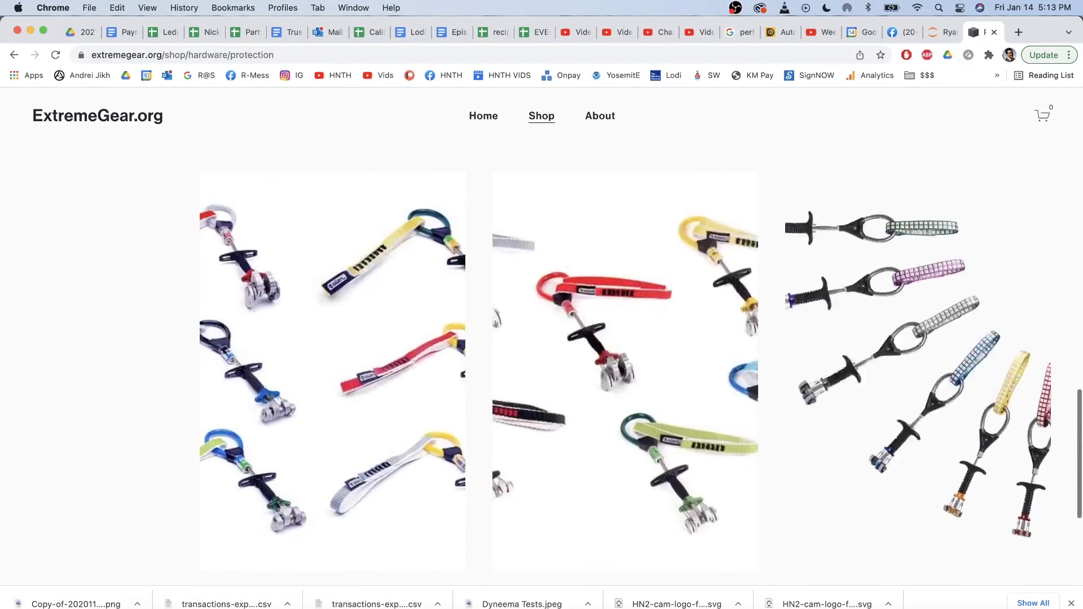
pyautogui.scroll(10, 333, 383)
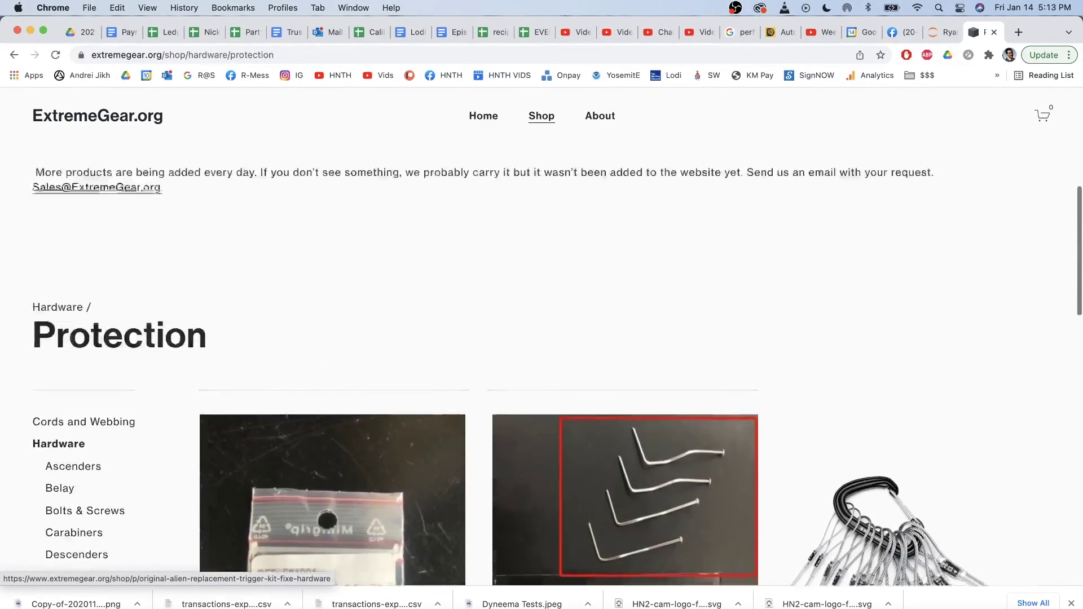
pyautogui.scroll(-4, 333, 384)
pyautogui.scroll(-6, 333, 271)
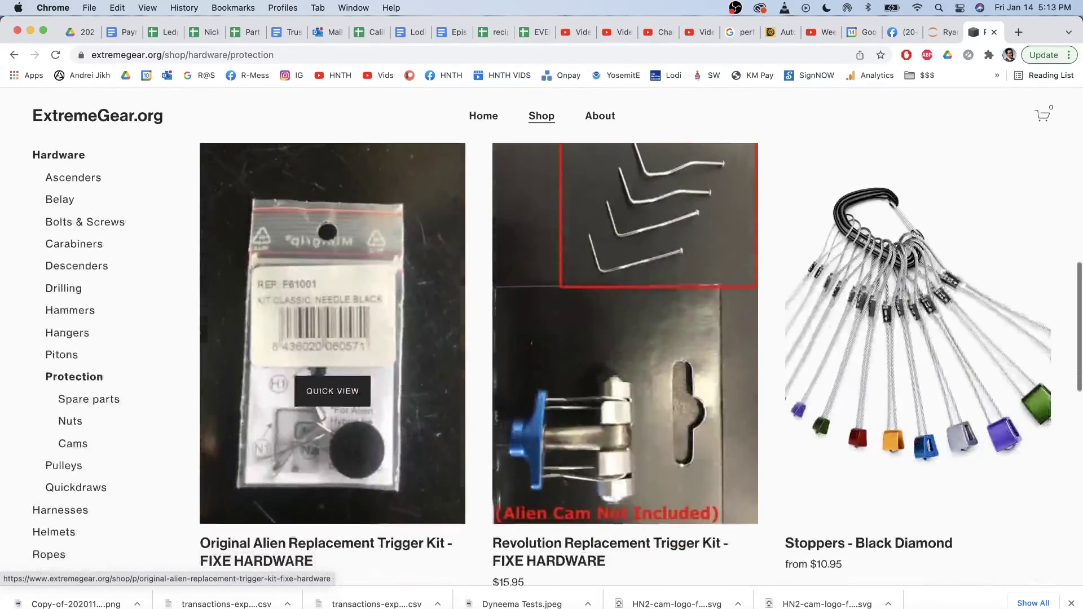
pyautogui.scroll(-7, 333, 271)
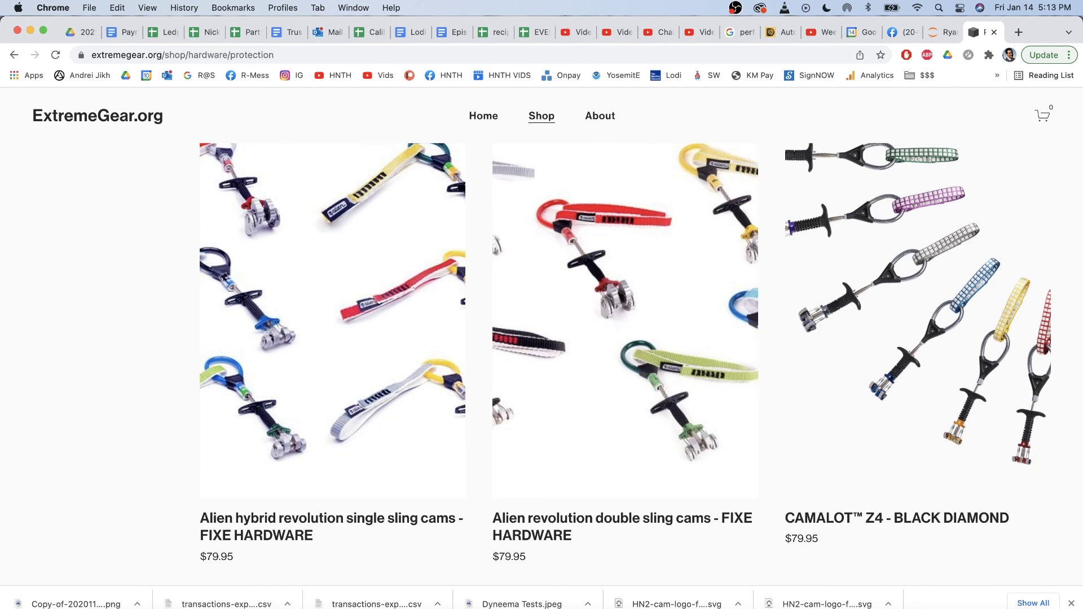
# Frame the row of three cam products at 90% page zoom and capture a screenshot of the full page area.
pyautogui.scroll(-1, 625, 338)
pyautogui.scroll(2, 625, 338)
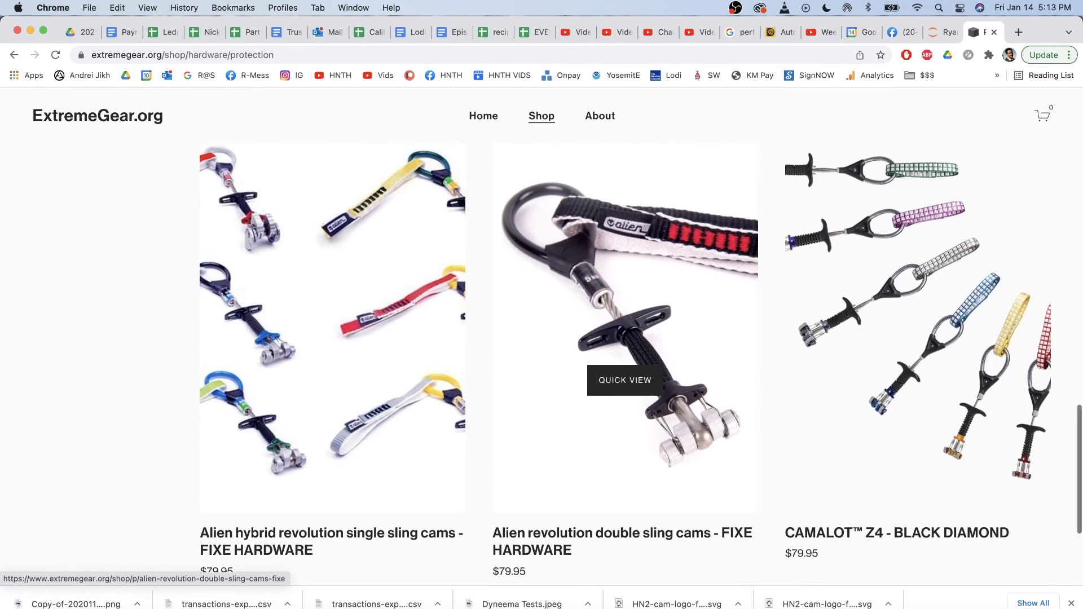
pyautogui.scroll(-1, 626, 339)
pyautogui.scroll(1, 625, 338)
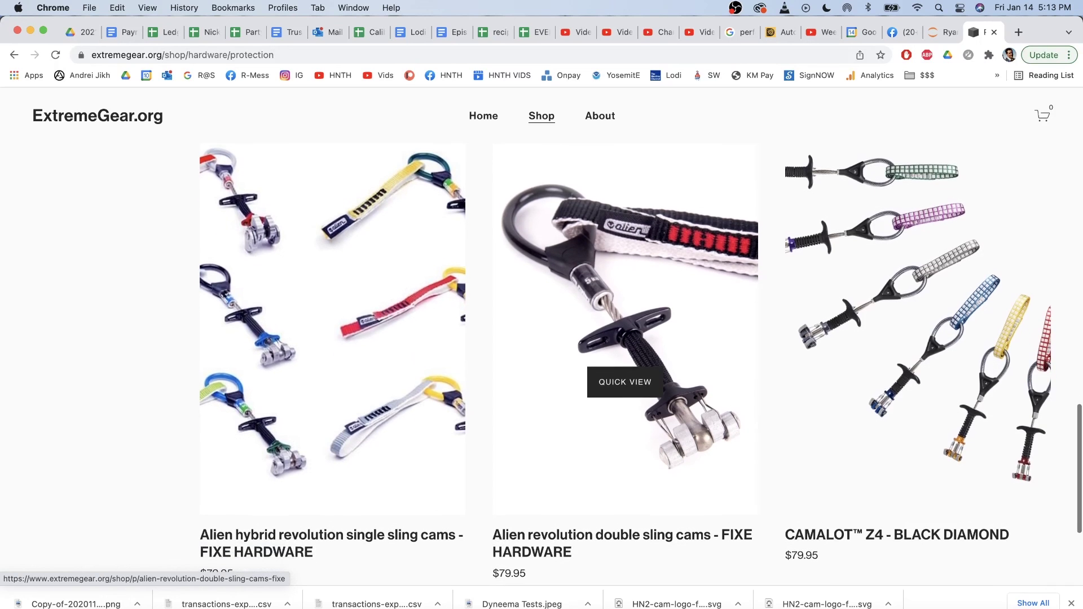
pyautogui.press('super+minus')
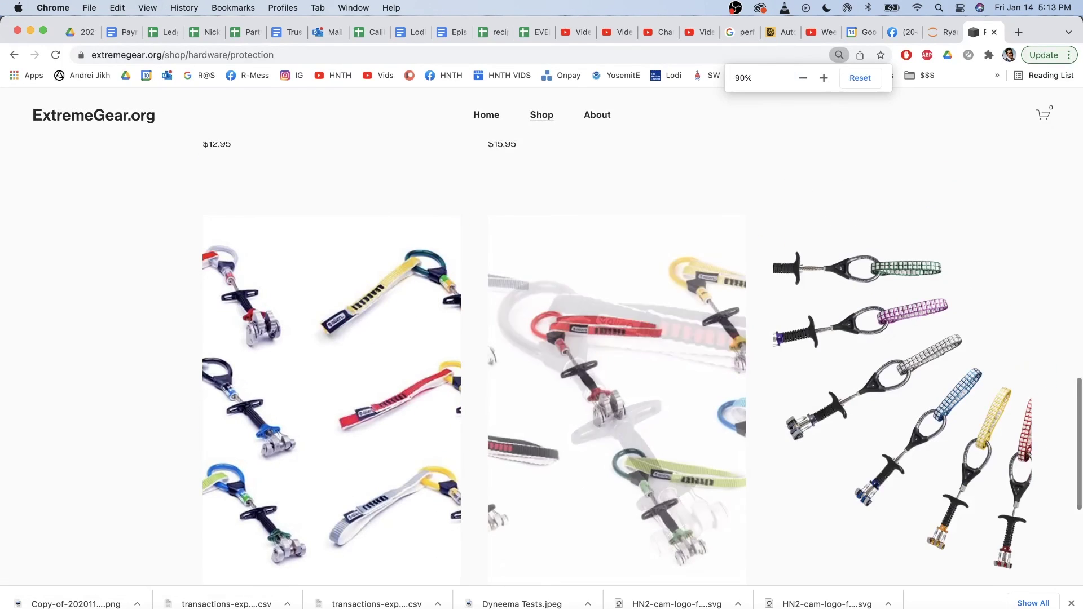
pyautogui.scroll(-2, 625, 338)
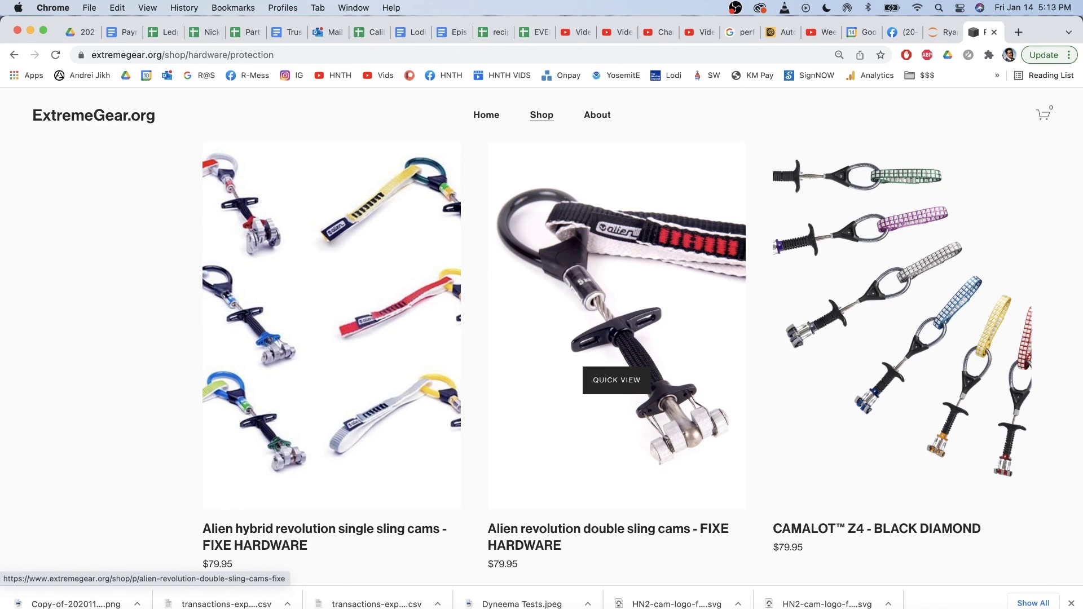
pyautogui.moveTo(1082, 87); pyautogui.dragTo(929, 220)
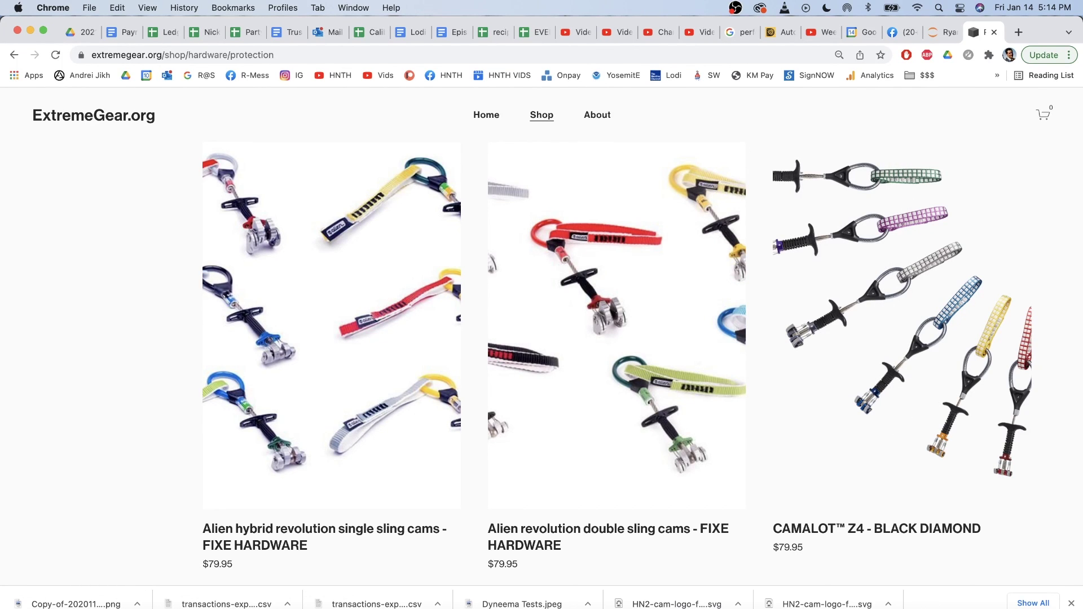
pyautogui.moveTo(1082, 88); pyautogui.dragTo(1, 587)
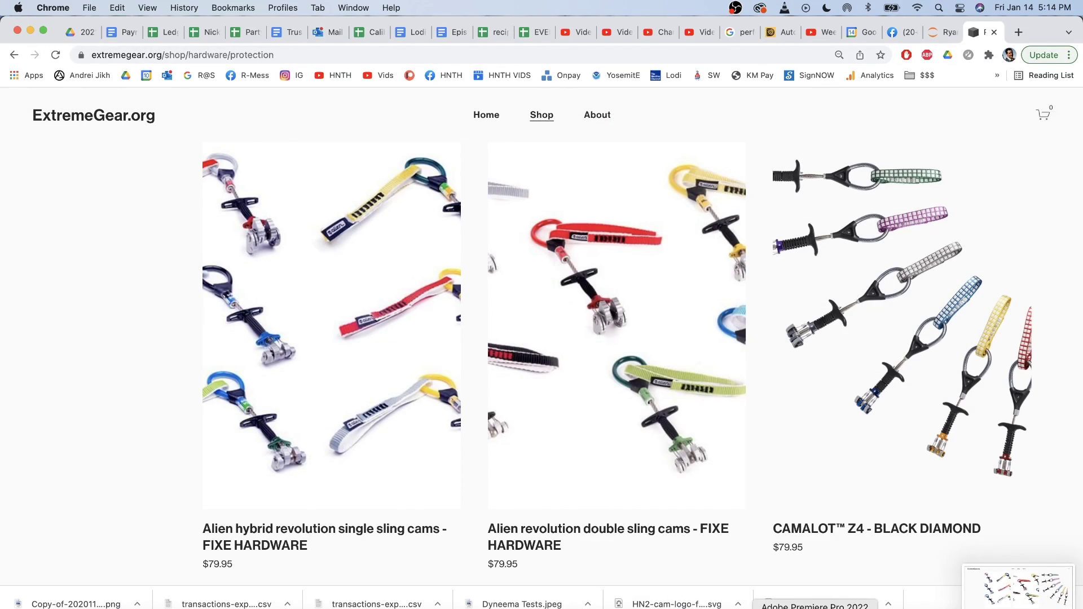
# Switch to Finder and select the newly captured ExtremeGear.org cams screenshot in the ScreenShots 2021 folder.
pyautogui.click(816, 608)
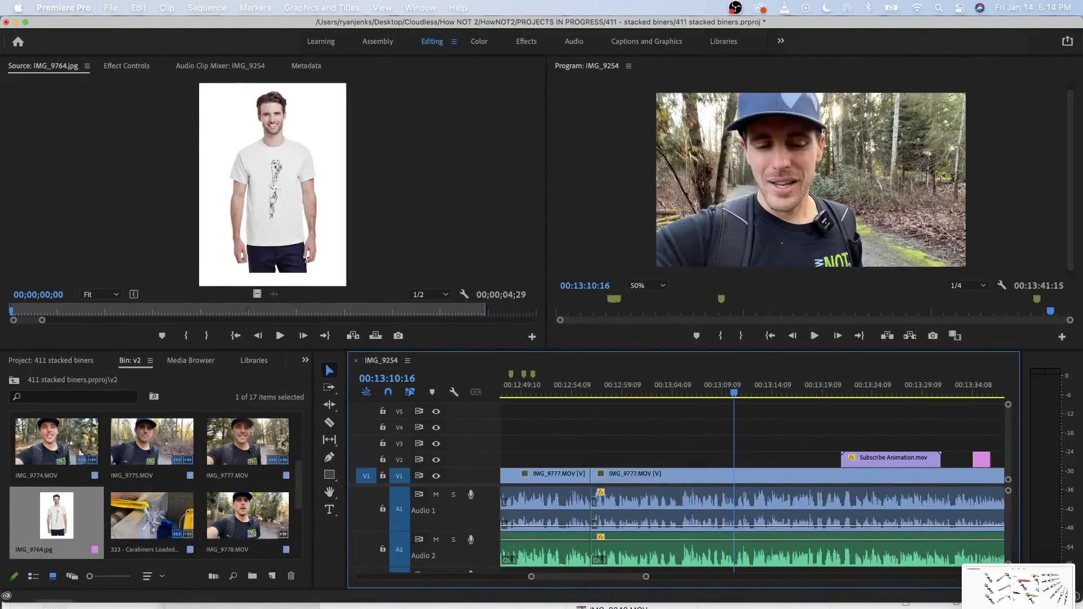
pyautogui.hotkey('ctrl', 'Up')
pyautogui.click(830, 153)
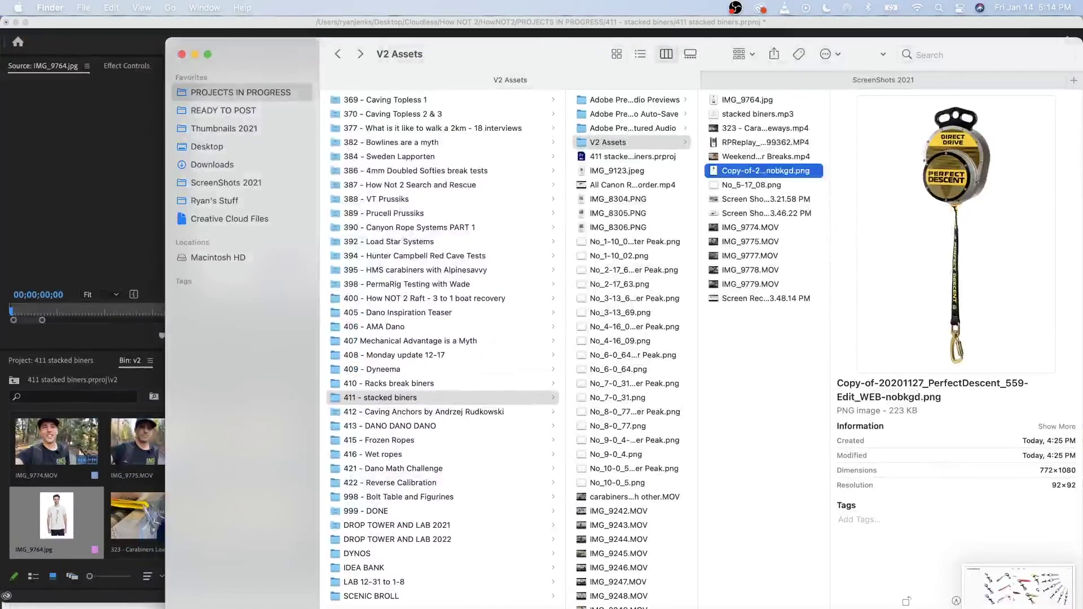
pyautogui.press('super+t')
pyautogui.click(226, 182)
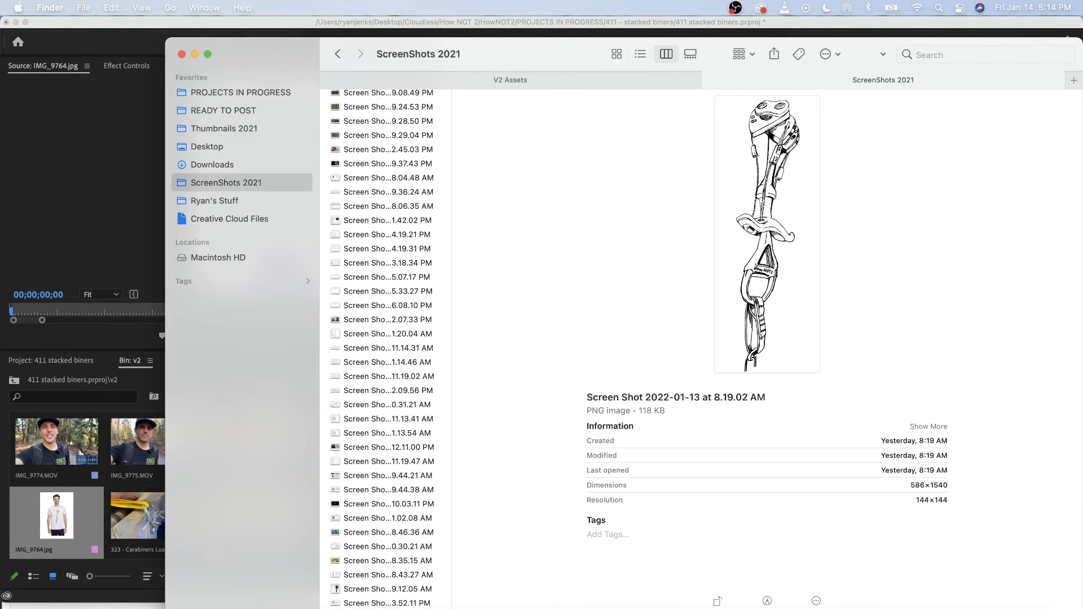
pyautogui.scroll(-2, 385, 350)
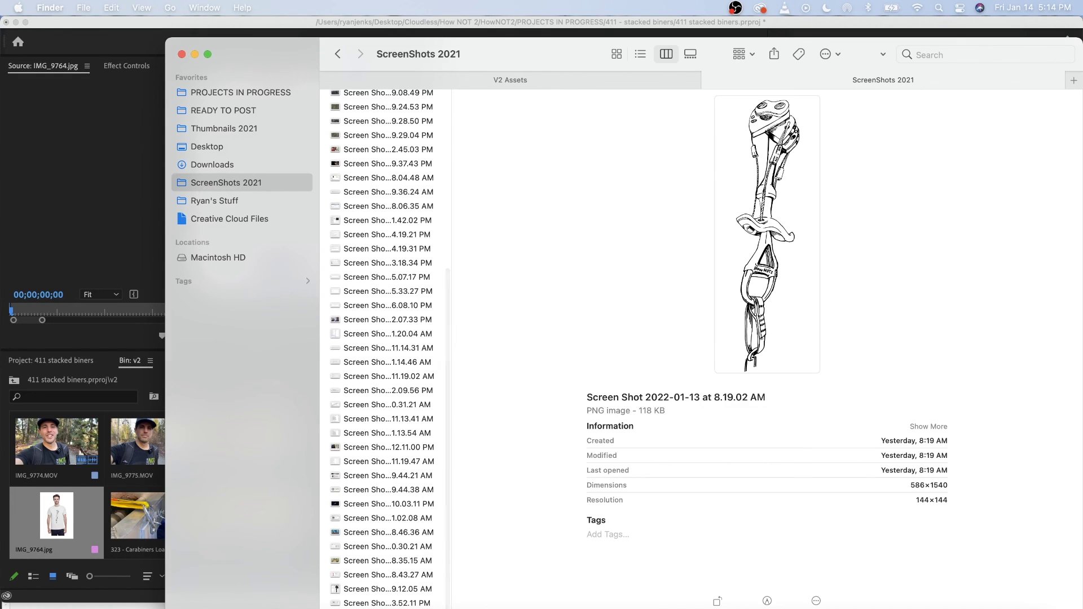
pyautogui.press('Up')
pyautogui.press('Down')
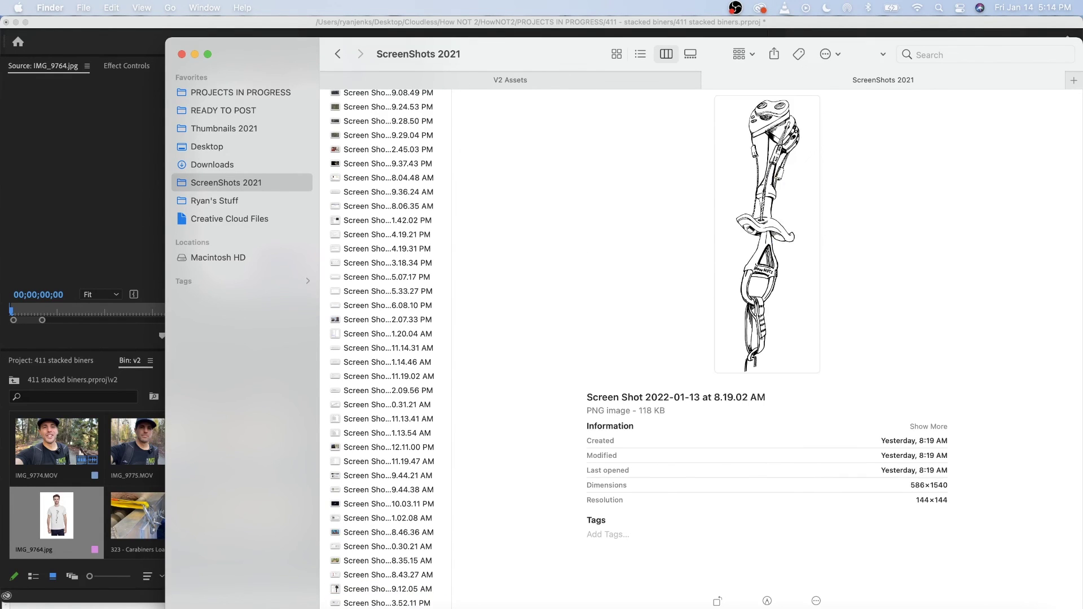
pyautogui.press('Down')
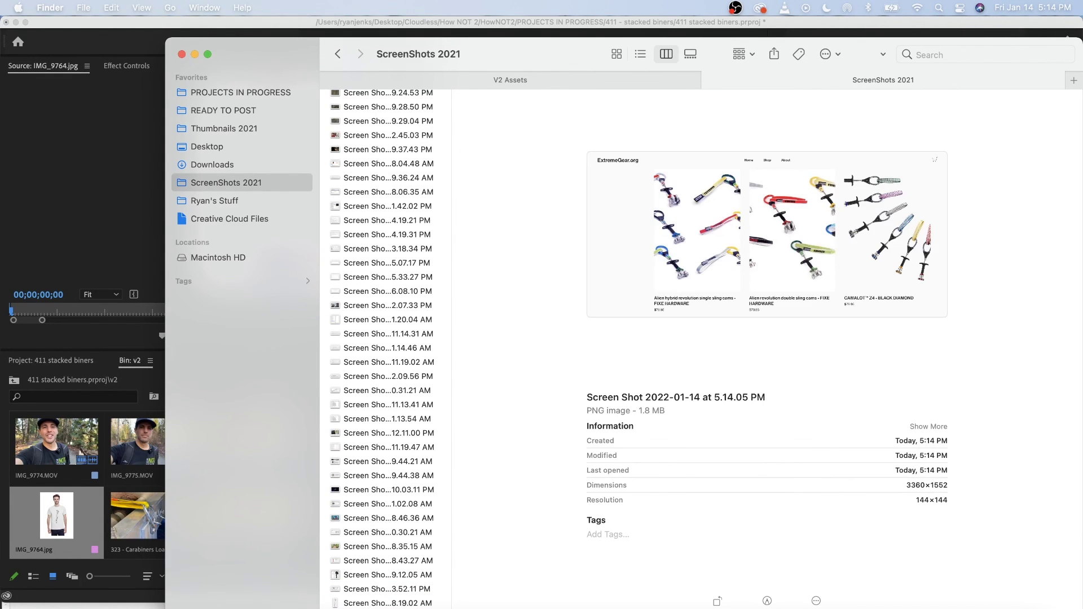
# Move the screenshot into the V2 Assets folder of 411 - stacked biners and import it into Premiere's v2 bin.
pyautogui.click(510, 79)
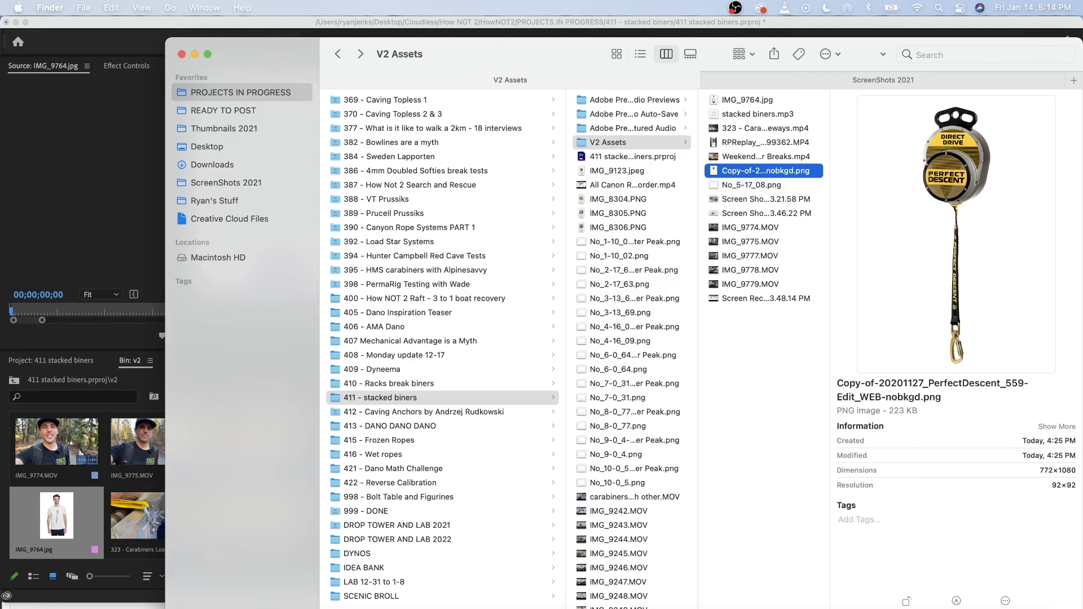
pyautogui.rightClick(778, 363)
pyautogui.click(806, 384)
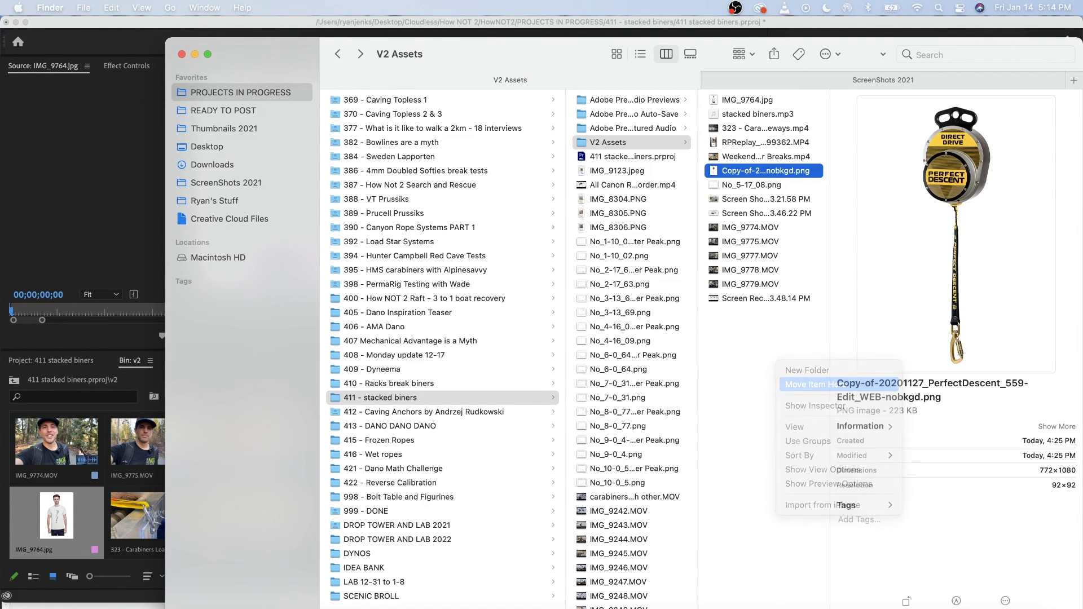
pyautogui.moveTo(765, 227); pyautogui.dragTo(107, 519)
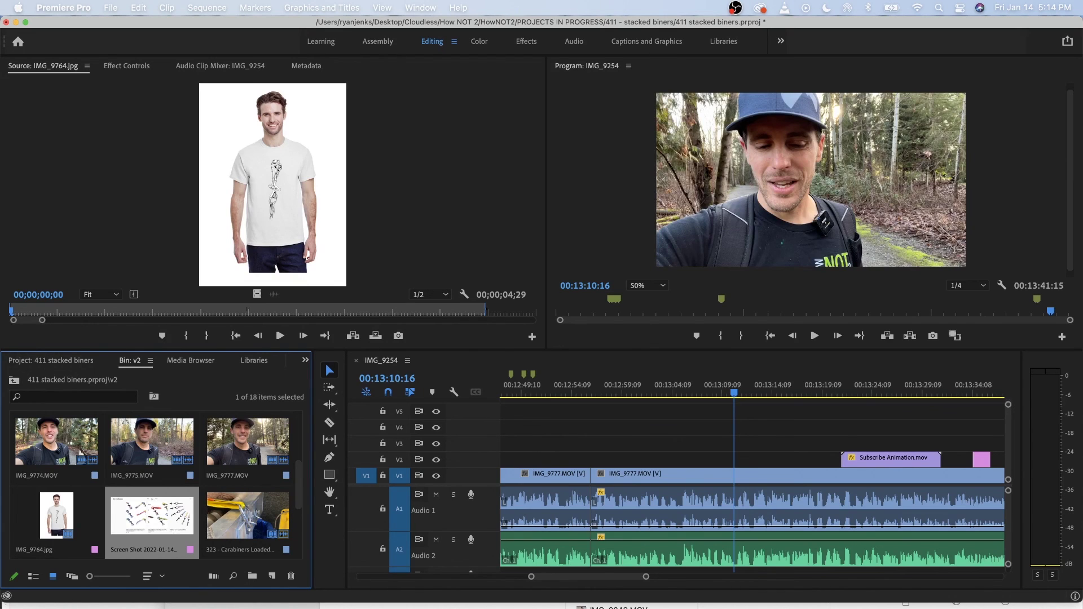
# Place the ExtremeGear.org screenshot on track V2 and, guided by playback, shift it to start at 00:13:05:01.
pyautogui.moveTo(151, 516); pyautogui.dragTo(734, 459)
pyautogui.scroll(2, 732, 461)
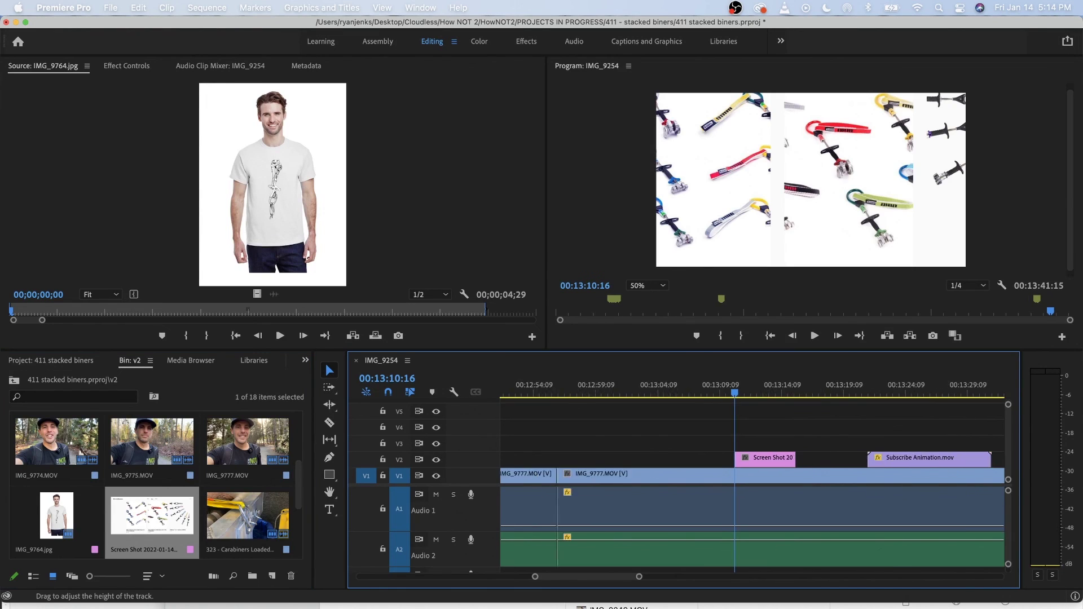
pyautogui.click(652, 388)
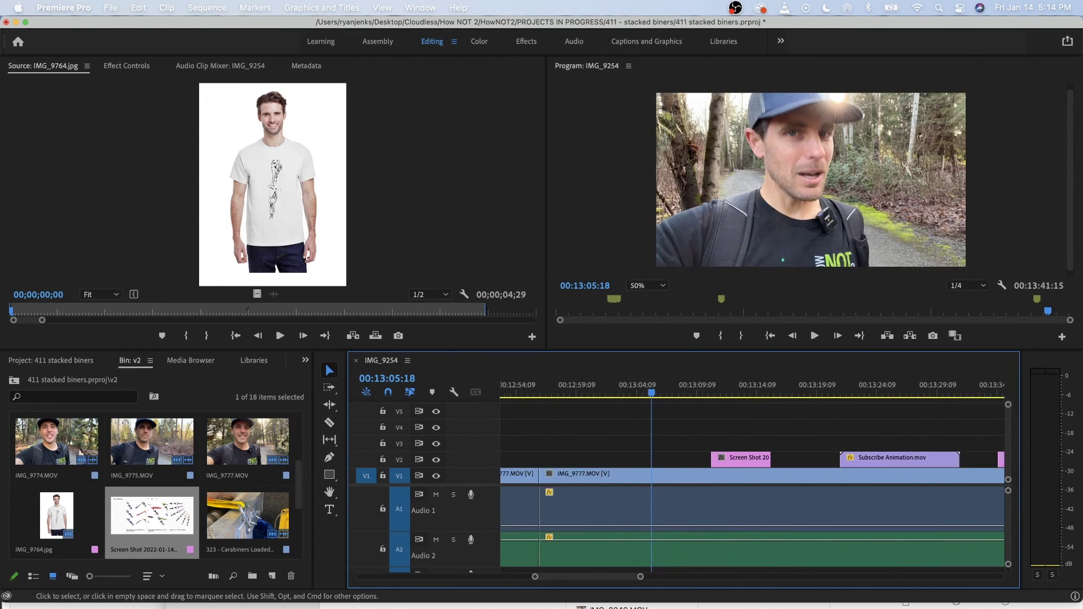
pyautogui.scroll(-3, 666, 390)
pyautogui.hscroll(-1, 665, 389)
pyautogui.click(653, 388)
pyautogui.press('space')
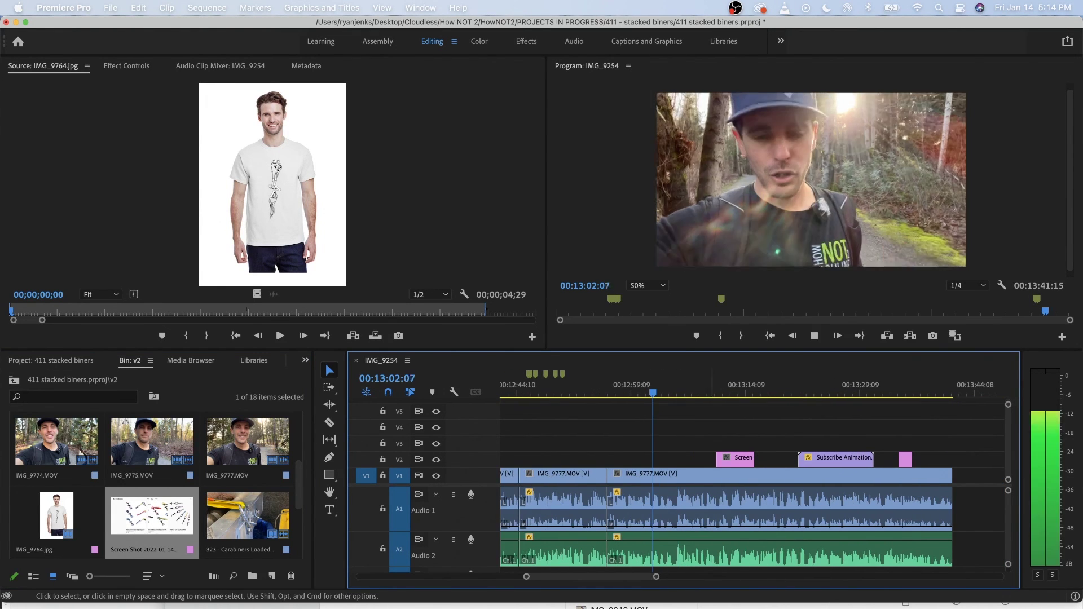
pyautogui.moveTo(729, 459); pyautogui.dragTo(672, 461)
pyautogui.scroll(5, 687, 461)
pyautogui.press('space')
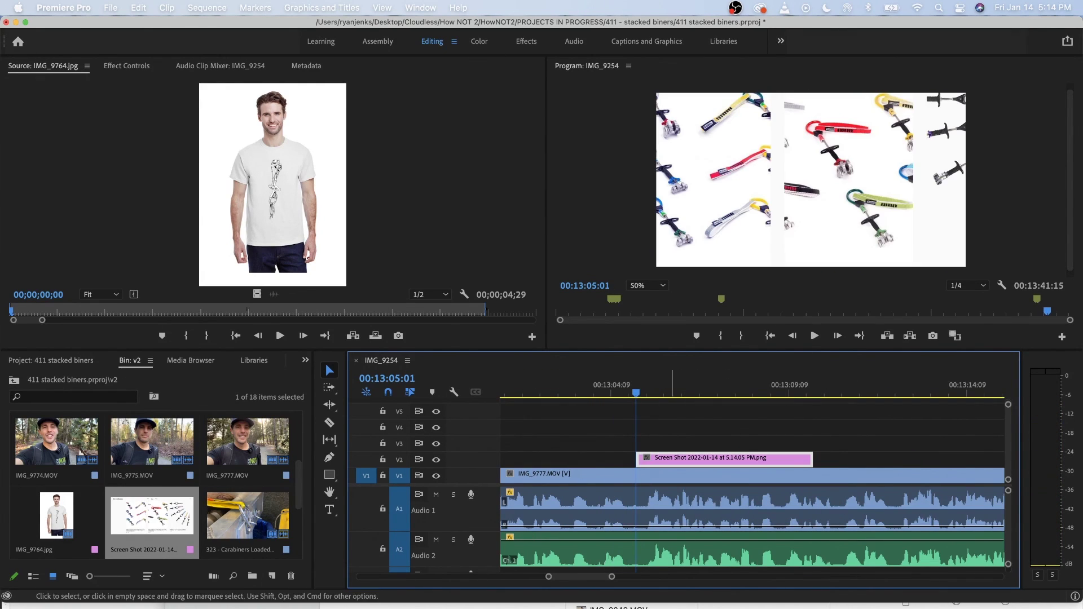
# Scale the screenshot down to about the frame height and shift it so all three cam products fit in frame.
pyautogui.click(789, 209)
pyautogui.hotkey('shift', 's')
pyautogui.moveTo(965, 251); pyautogui.dragTo(1005, 269)
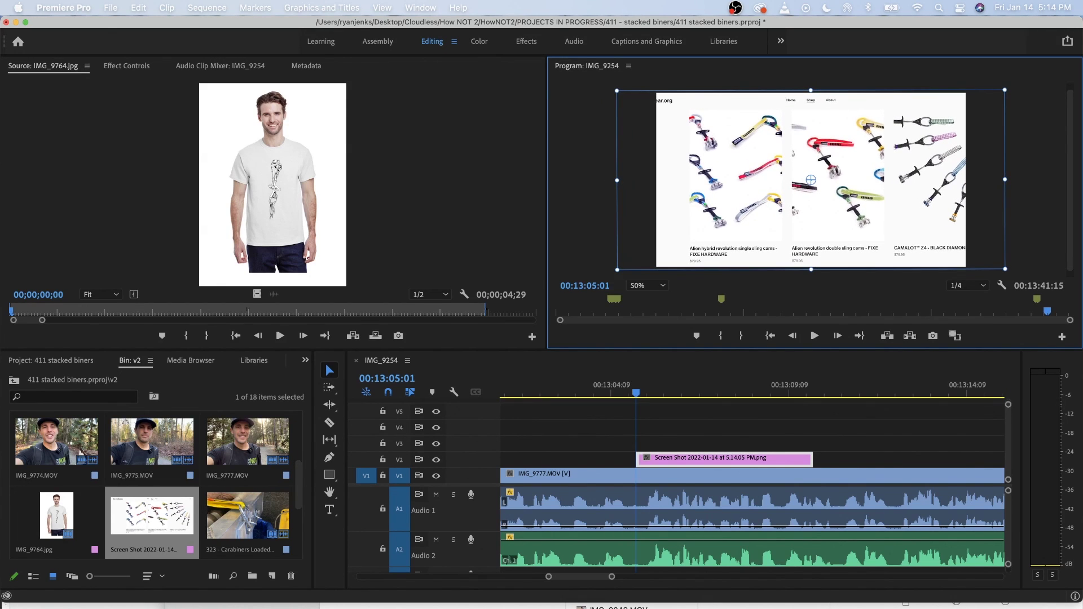
pyautogui.moveTo(811, 179); pyautogui.dragTo(786, 179)
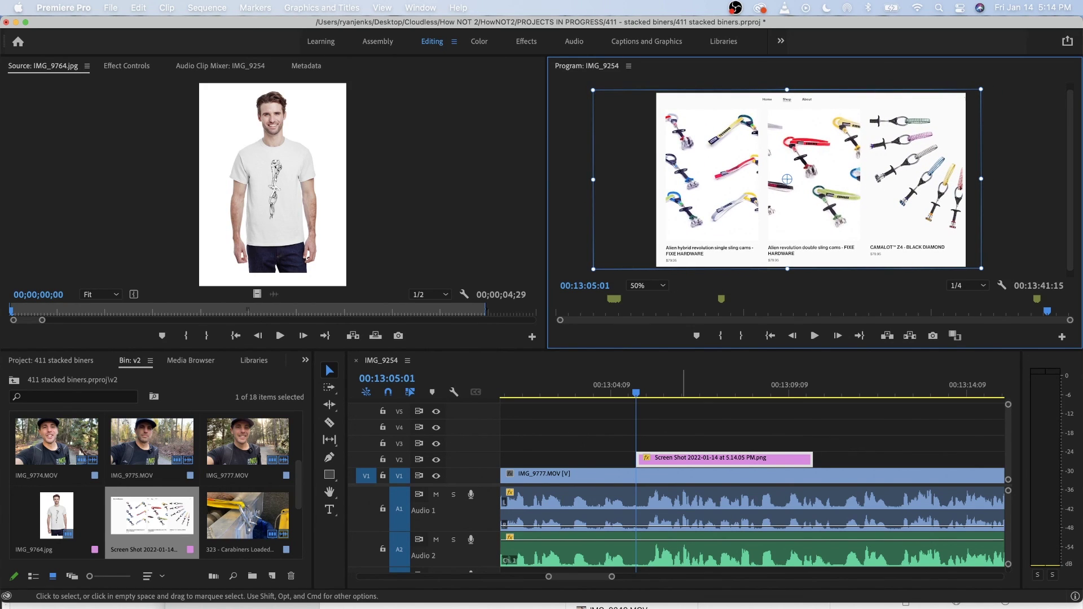
# Add a text title over the lower part of the screenshot reading "Discount code is hidden".
pyautogui.click(329, 510)
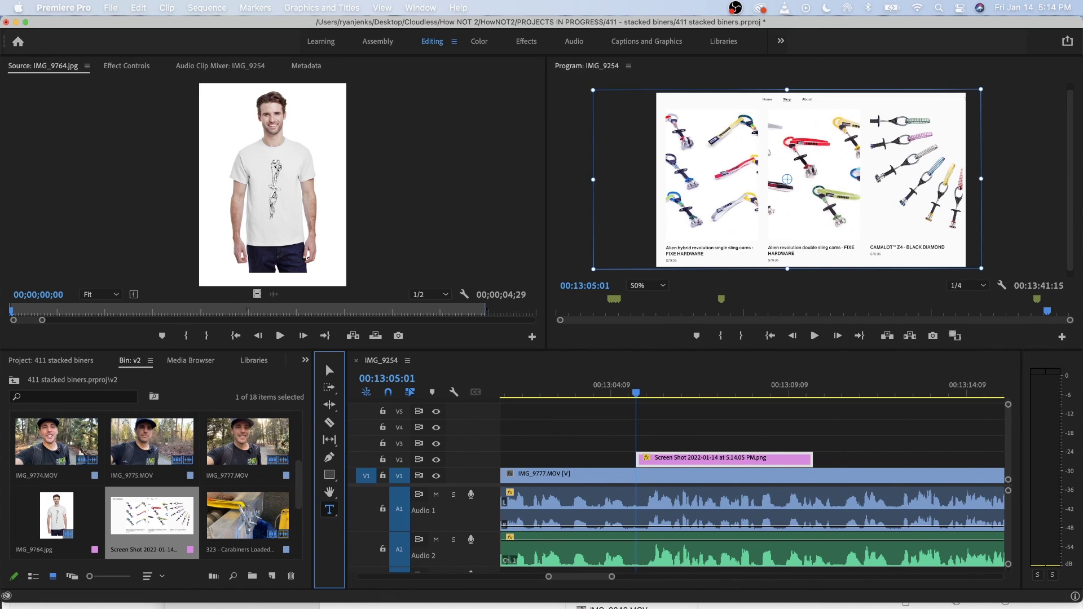
pyautogui.click(743, 236)
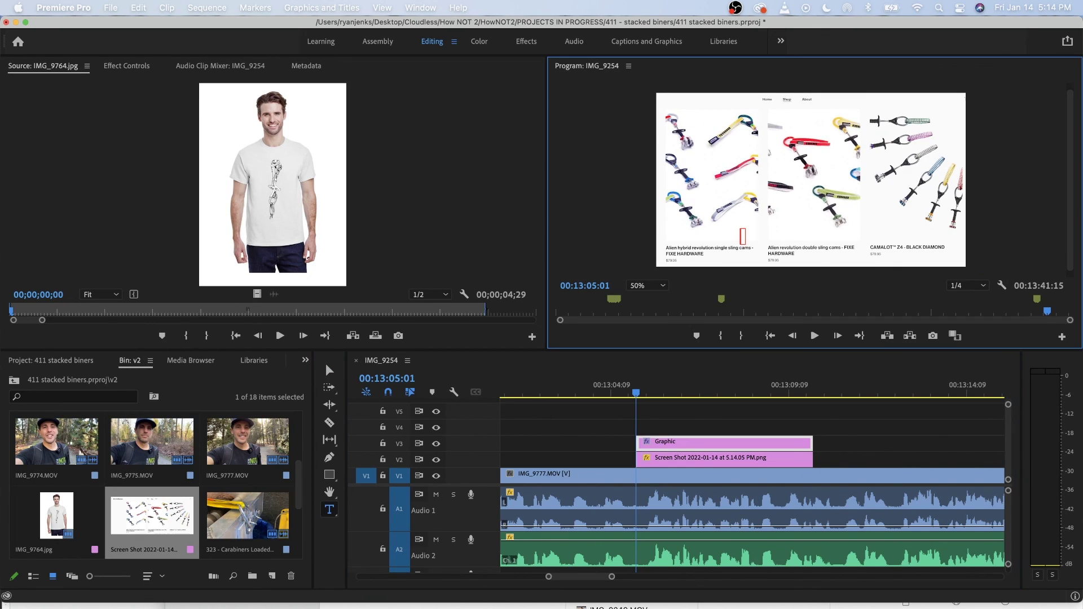
pyautogui.write('Code')
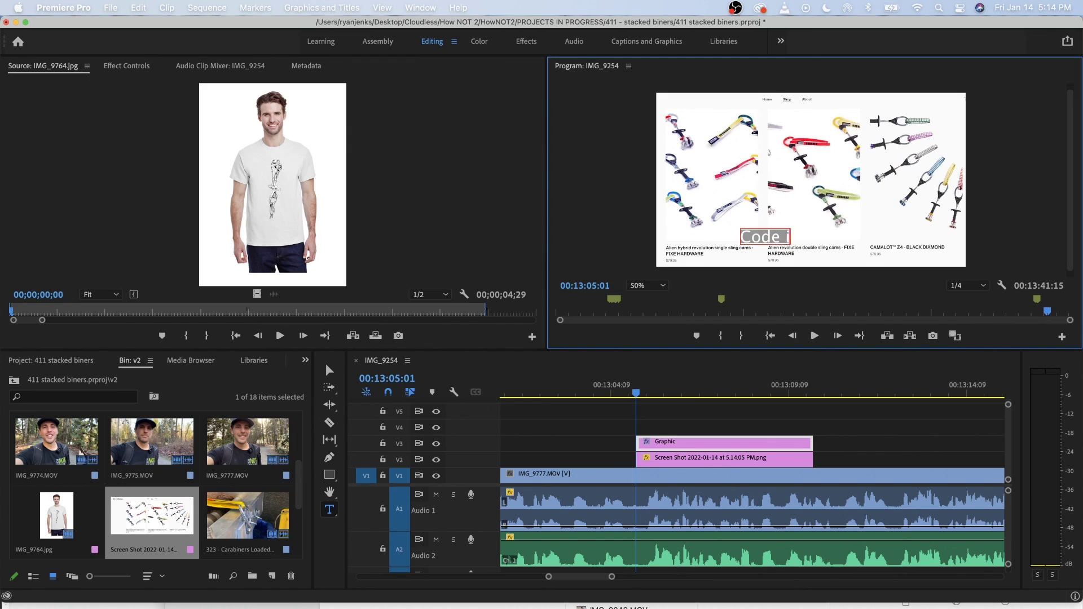
pyautogui.press('BackSpace')
pyautogui.press('BackSpace')
pyautogui.press('BackSpace')
pyautogui.write('Discount')
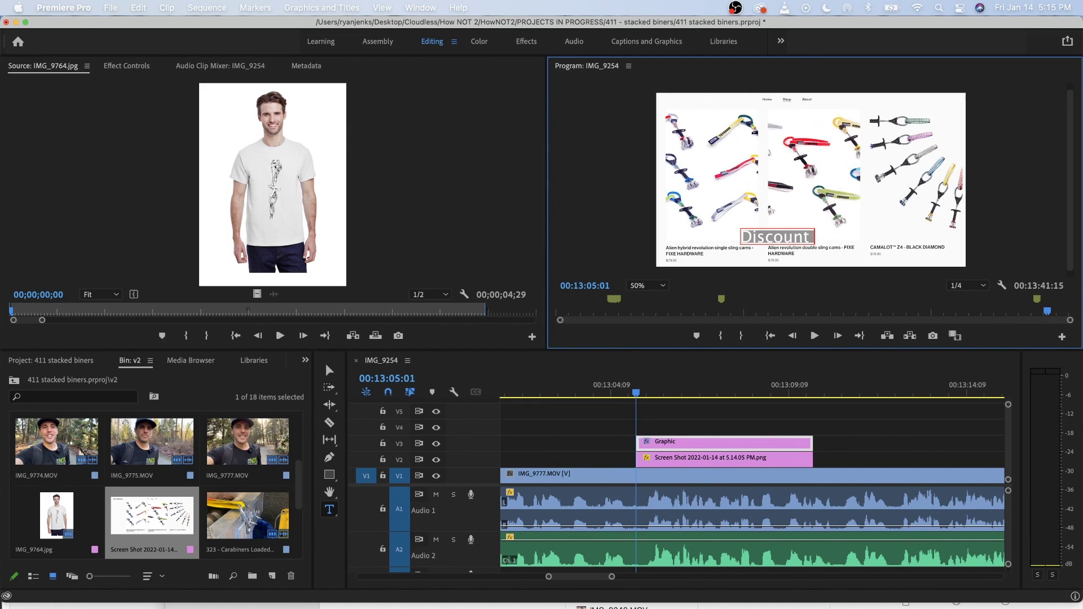
pyautogui.write(' code is hidden')
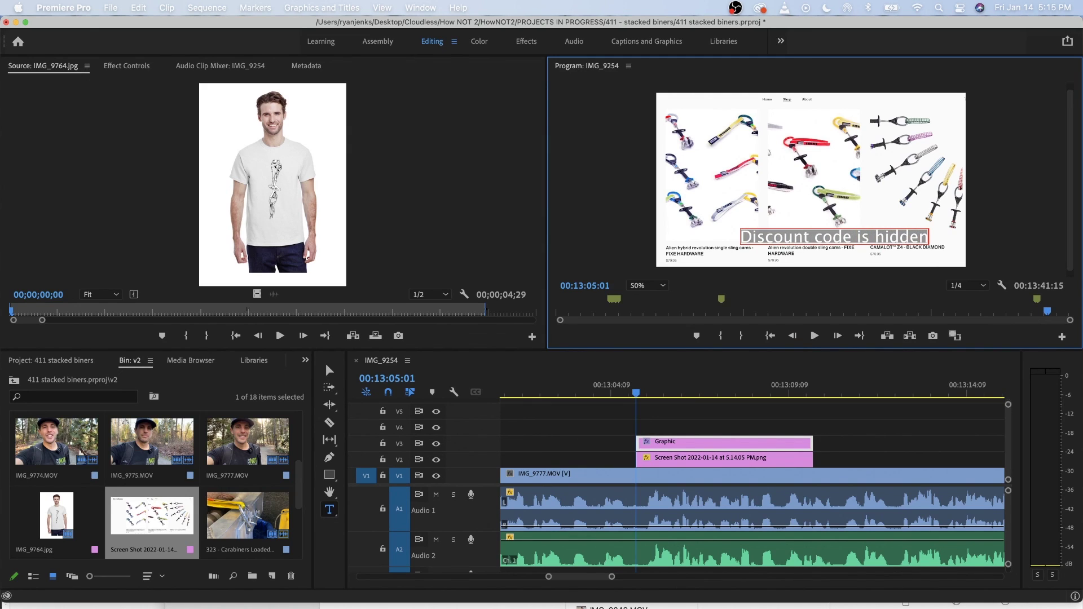
# Continue the title with "in a cam product" and a further line "description or specs".
pyautogui.write(' in')
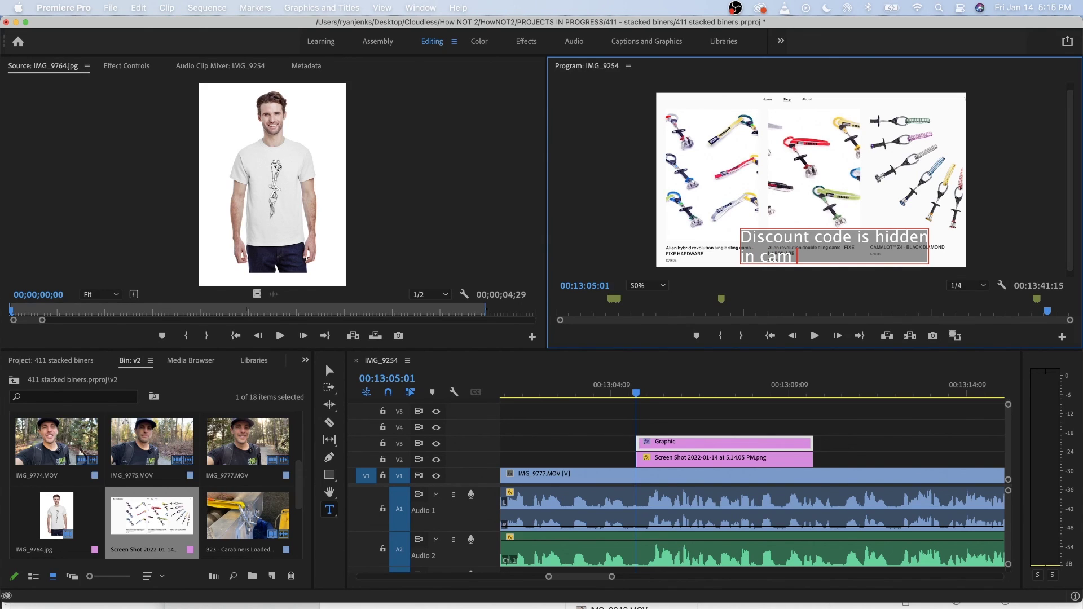
pyautogui.write('cam descriptoio')
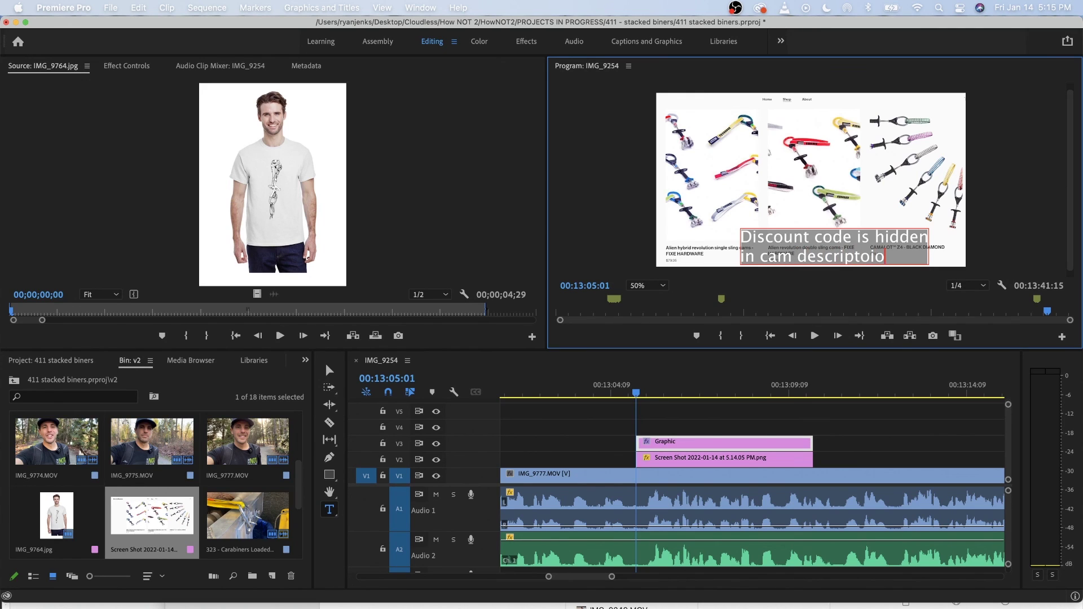
pyautogui.press('BackSpace')
pyautogui.press('BackSpace')
pyautogui.press('BackSpace')
pyautogui.press('BackSpace')
pyautogui.press('BackSpace')
pyautogui.press('BackSpace')
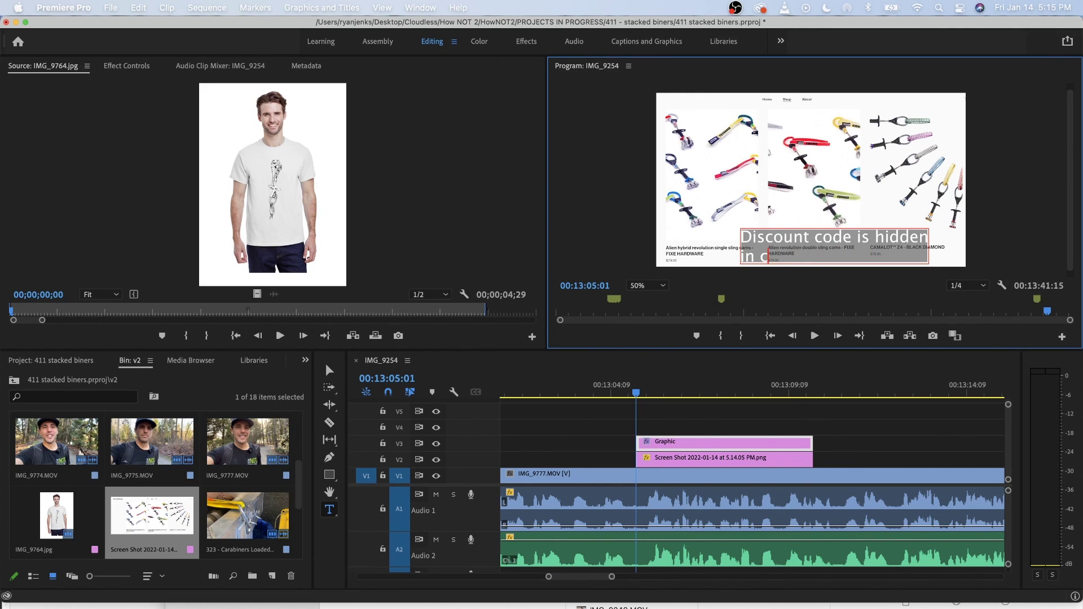
pyautogui.write('a product')
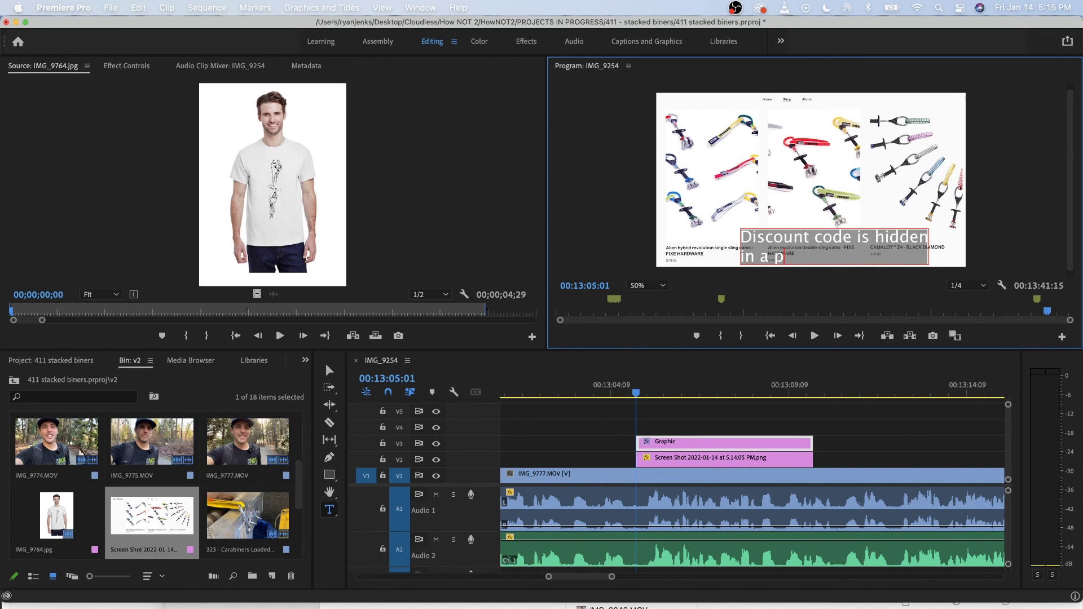
pyautogui.press('BackSpace')
pyautogui.write('cam product')
pyautogui.press('Return')
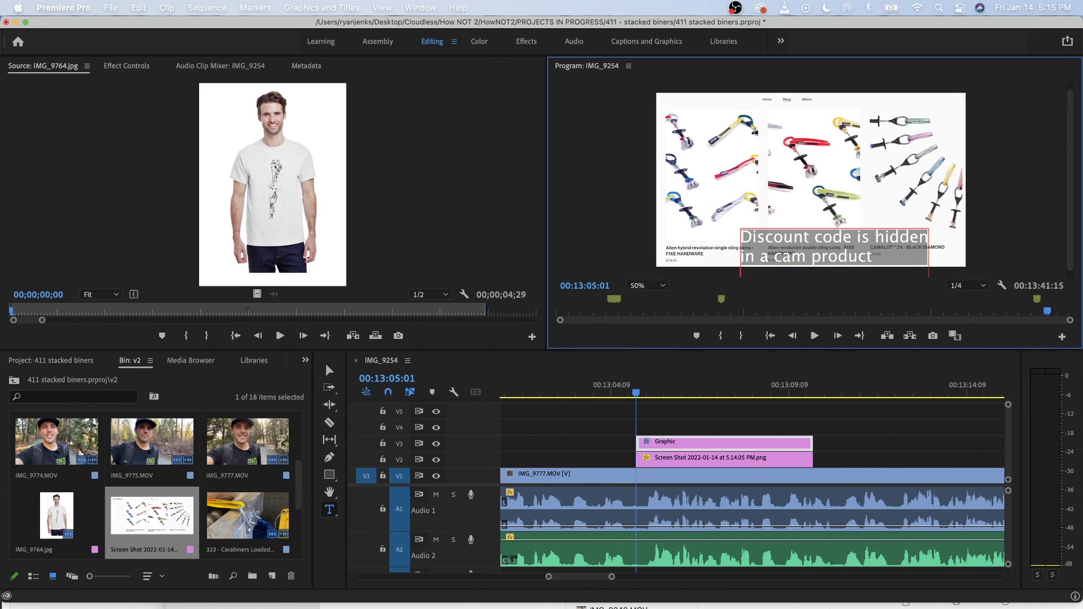
pyautogui.write('des')
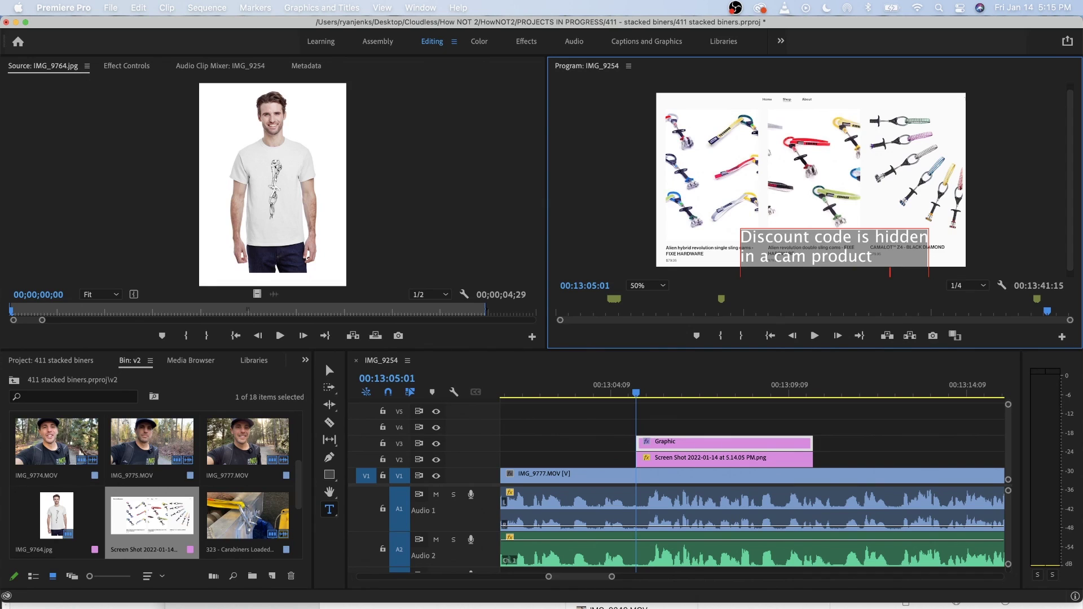
pyautogui.click(329, 370)
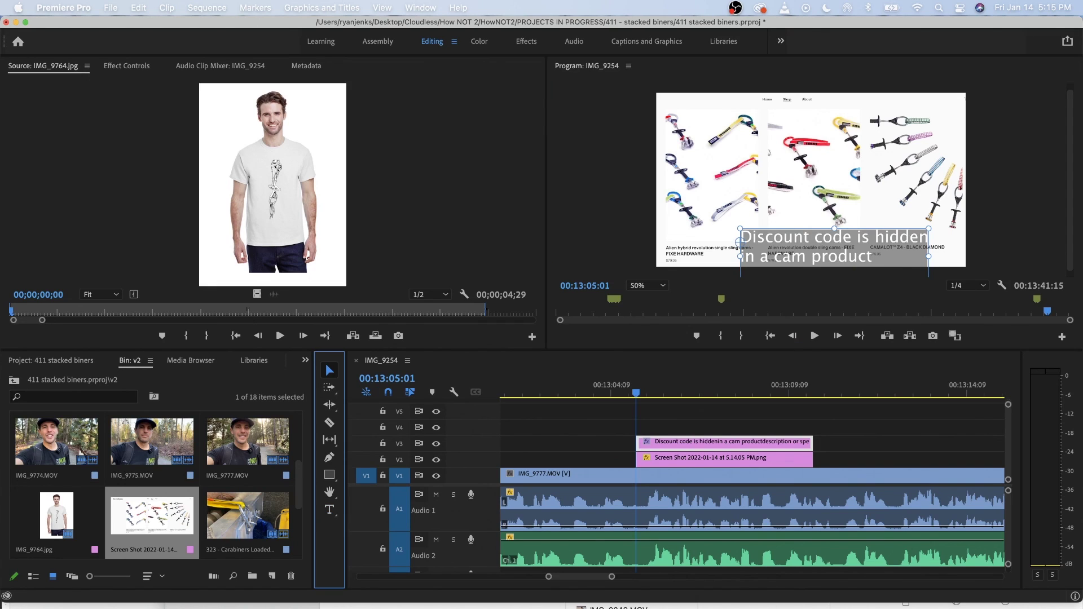
# Centre-align the title's text and position it over the lower middle of the frame, above the product names.
pyautogui.moveTo(818, 248); pyautogui.dragTo(804, 220)
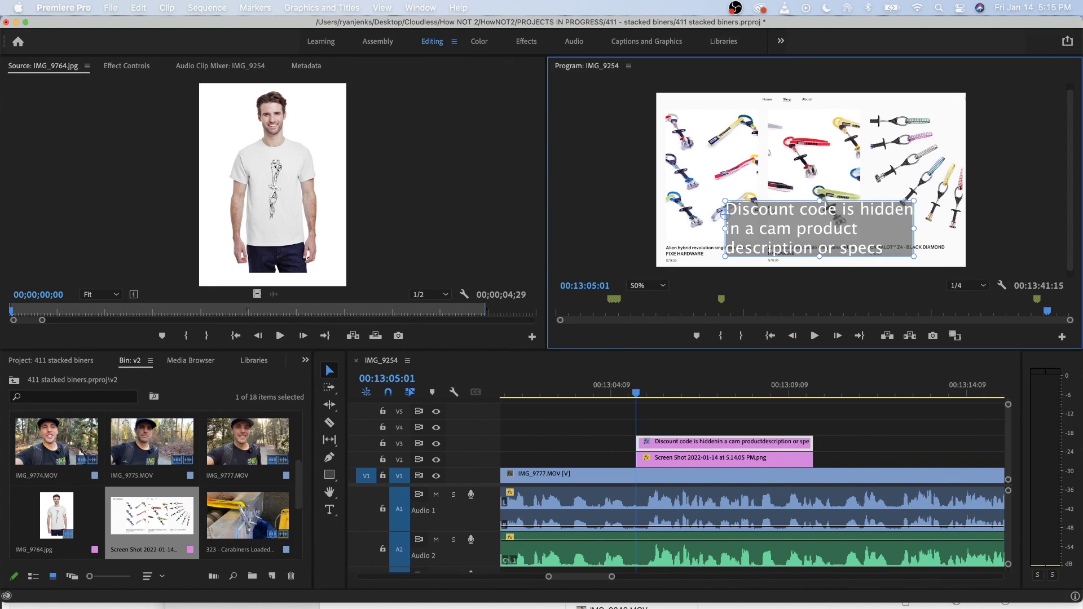
pyautogui.hotkey('shift', '5')
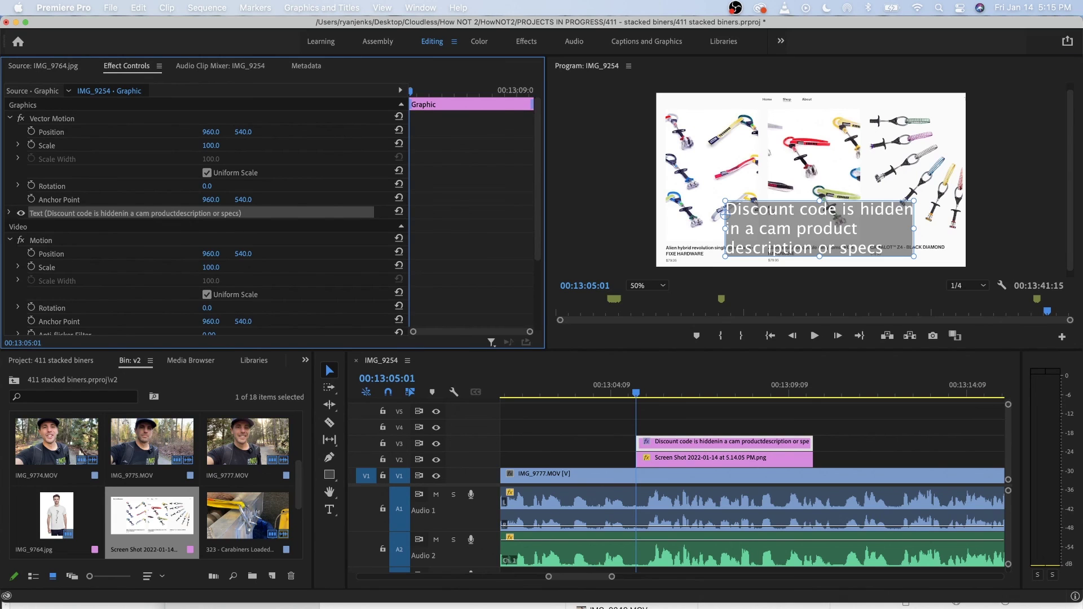
pyautogui.click(9, 213)
pyautogui.click(58, 294)
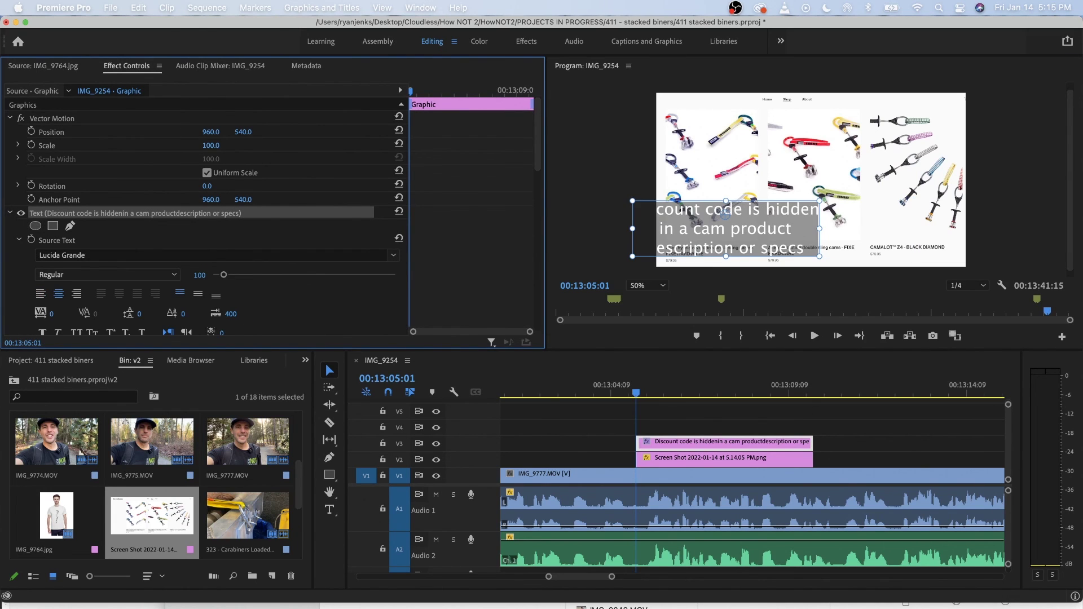
pyautogui.moveTo(725, 228); pyautogui.dragTo(815, 210)
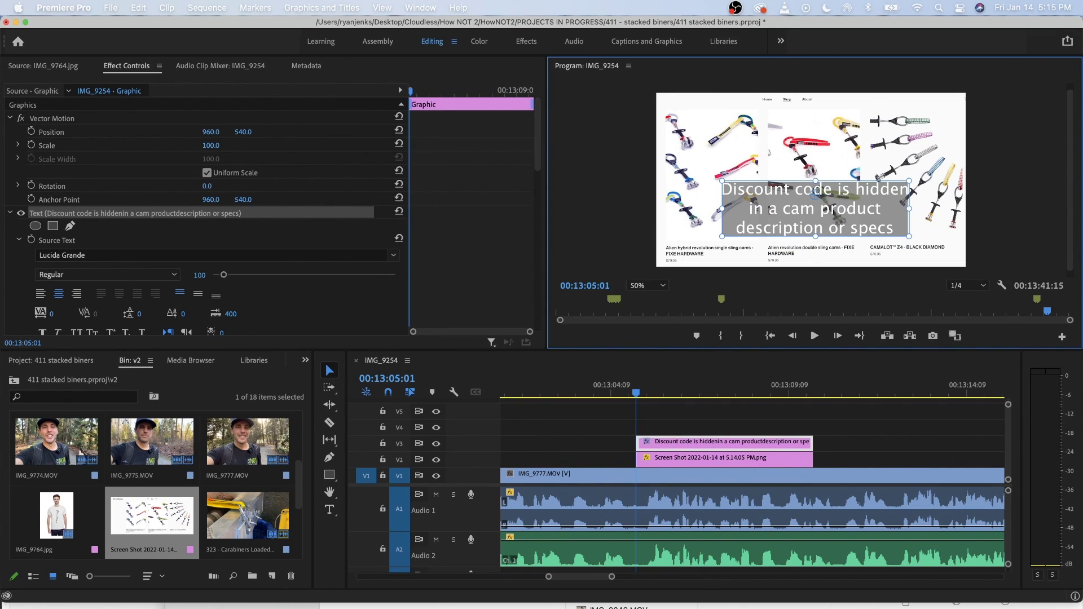
# Insert "its" before "specs" so the title's last line reads "description or its specs".
pyautogui.write('t')
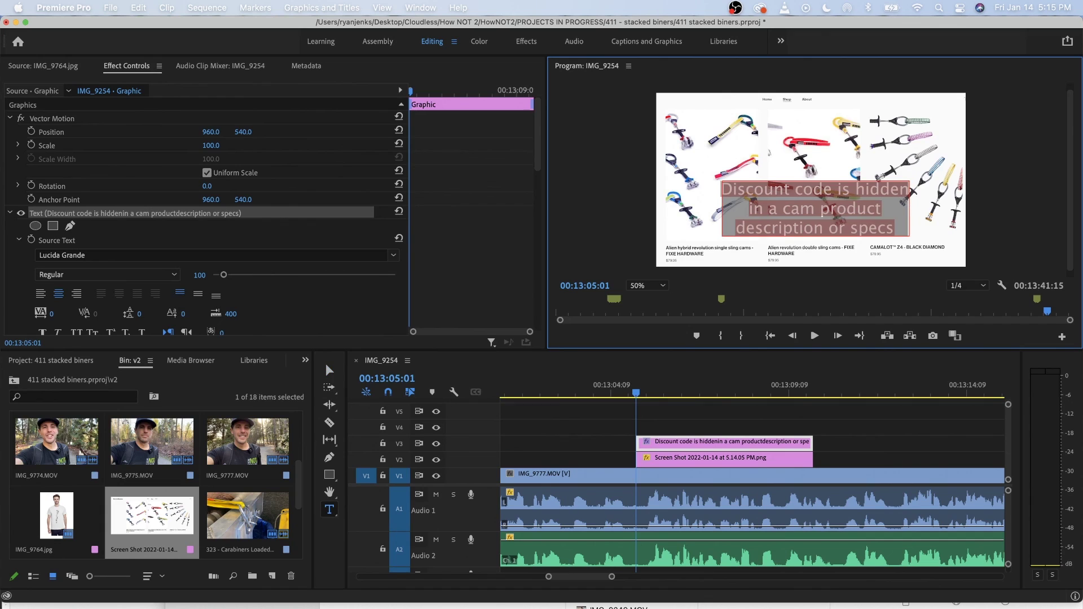
pyautogui.write('its')
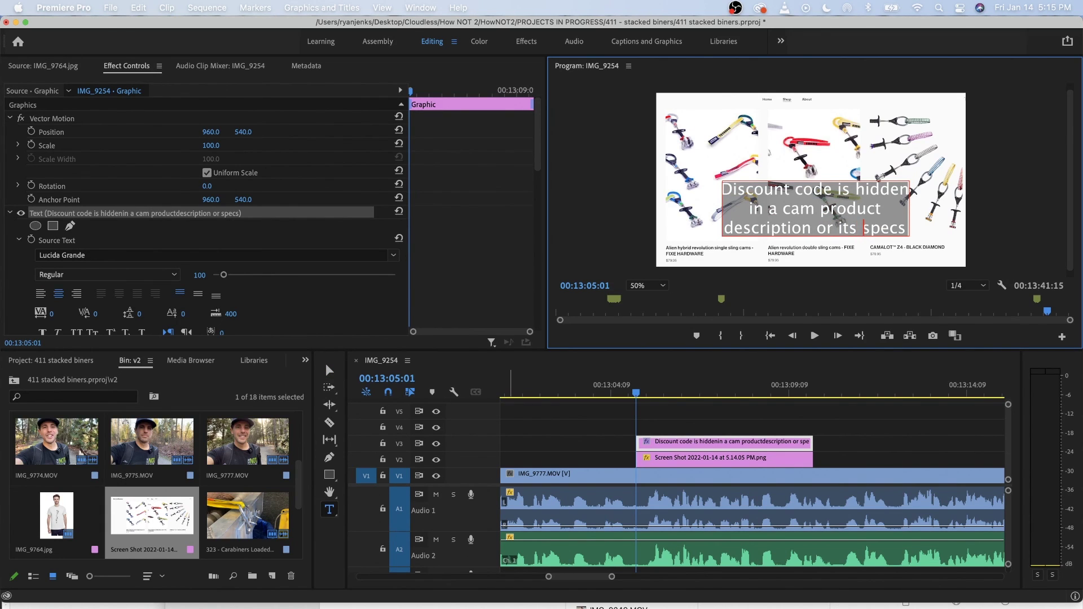
pyautogui.click(328, 368)
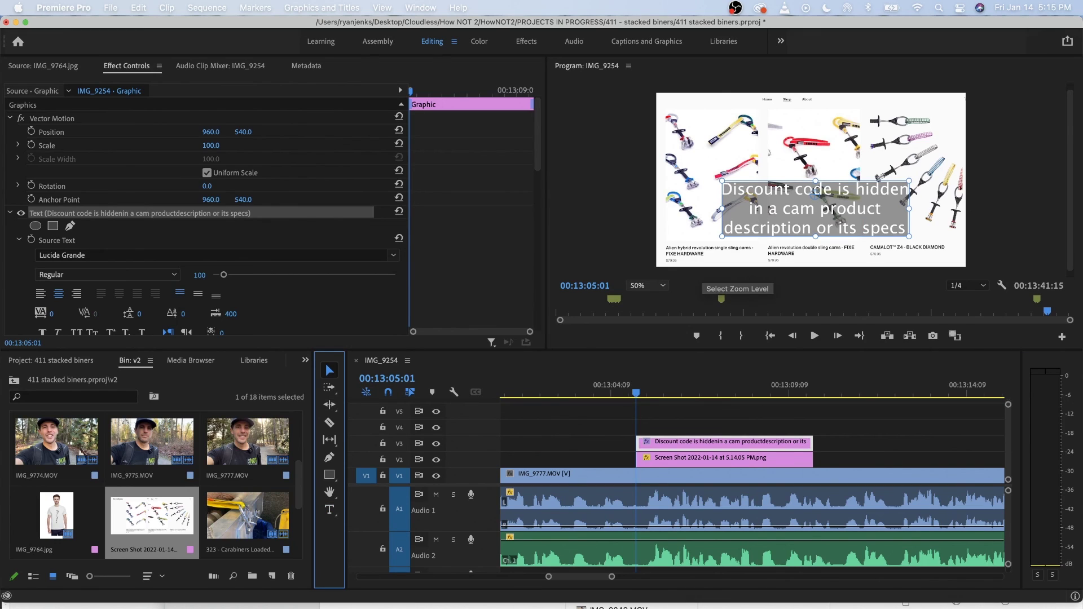
# Extend the discount code title and the screenshot beneath it so both end at 00:13:10:18.
pyautogui.press('t')
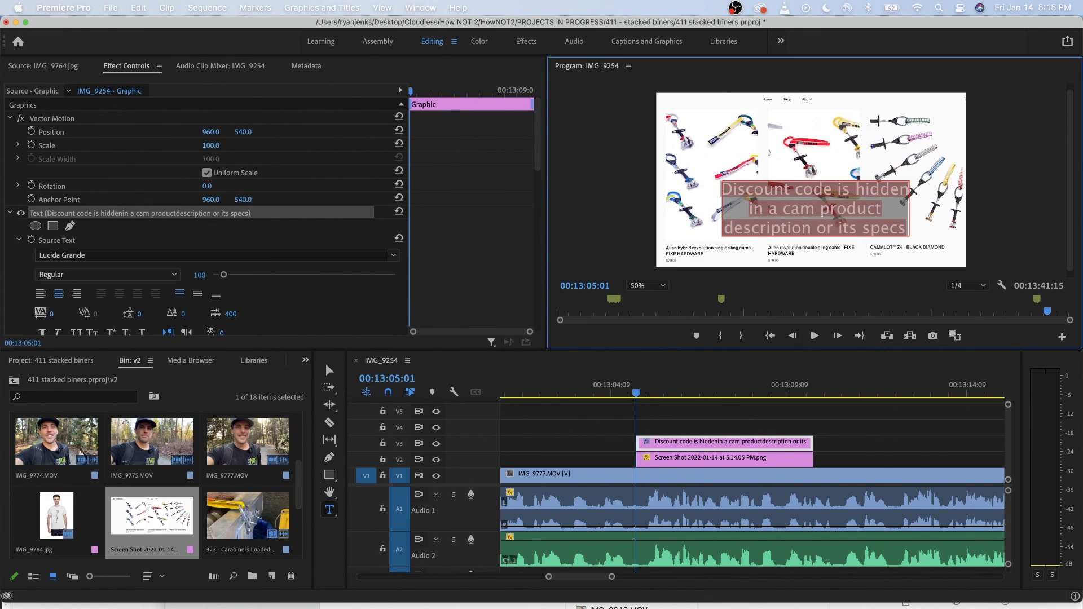
pyautogui.click(327, 368)
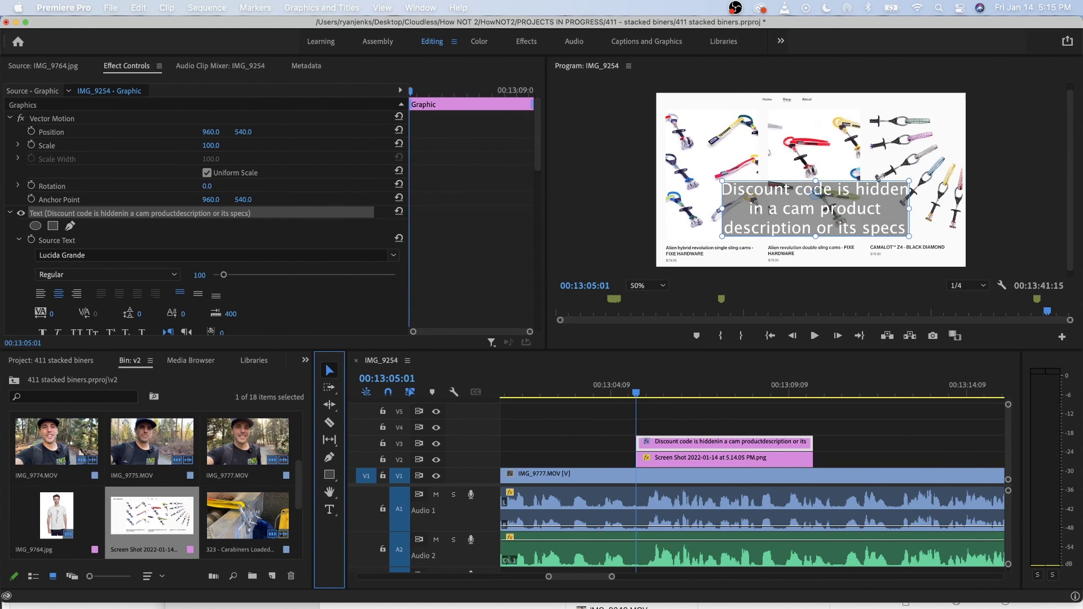
pyautogui.click(790, 420)
pyautogui.click(619, 386)
pyautogui.press('space')
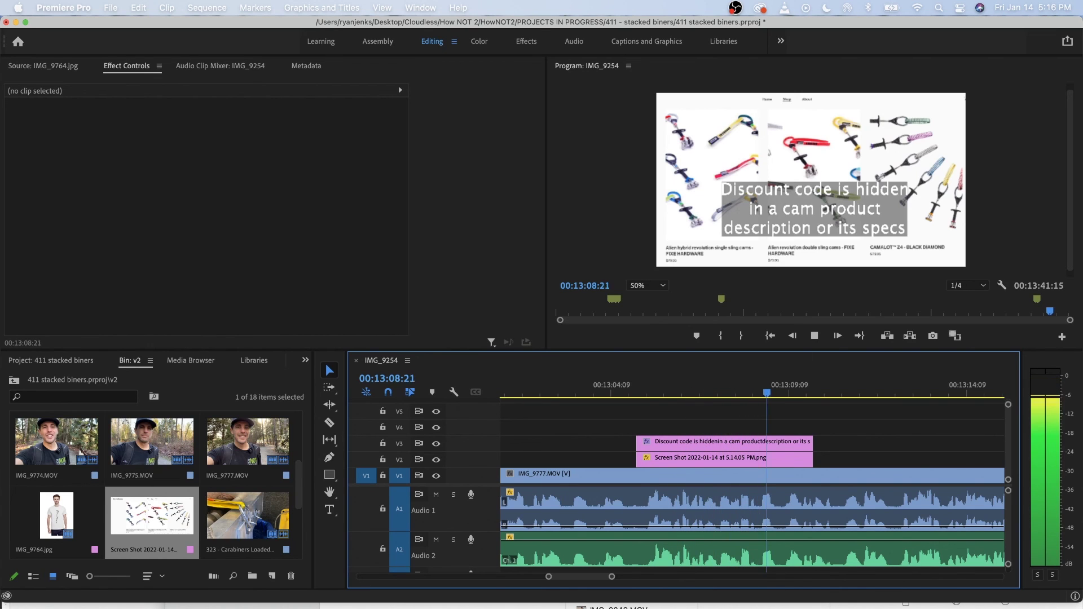
pyautogui.press('space')
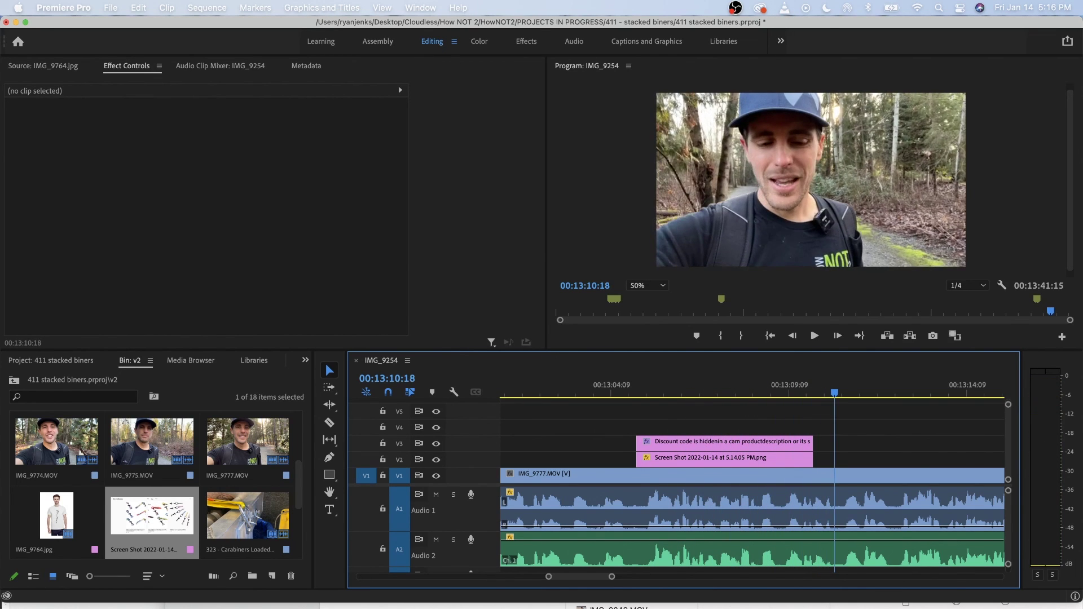
pyautogui.moveTo(800, 429); pyautogui.dragTo(834, 454)
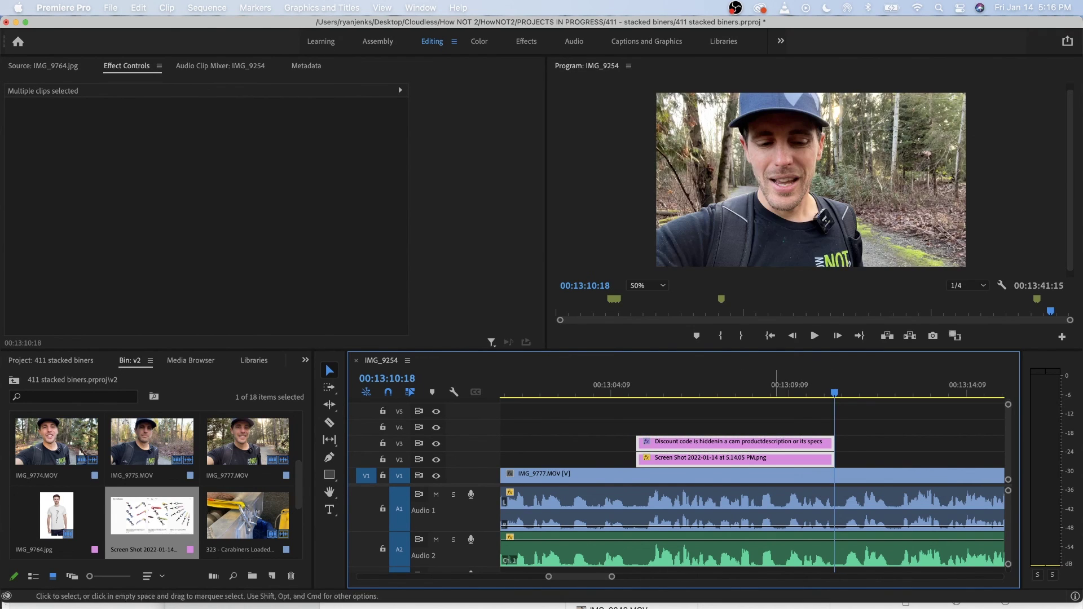
# Play back the closing section around the extended discount code title, including the lead-up from 00:12:55:21.
pyautogui.hotkey('shift', 'k')
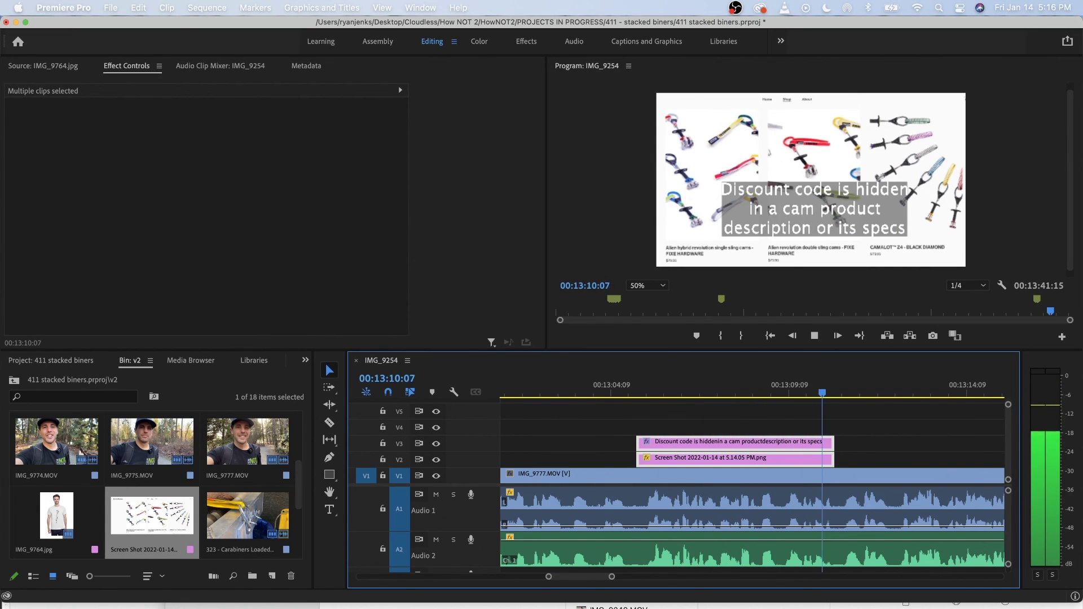
pyautogui.press('-')
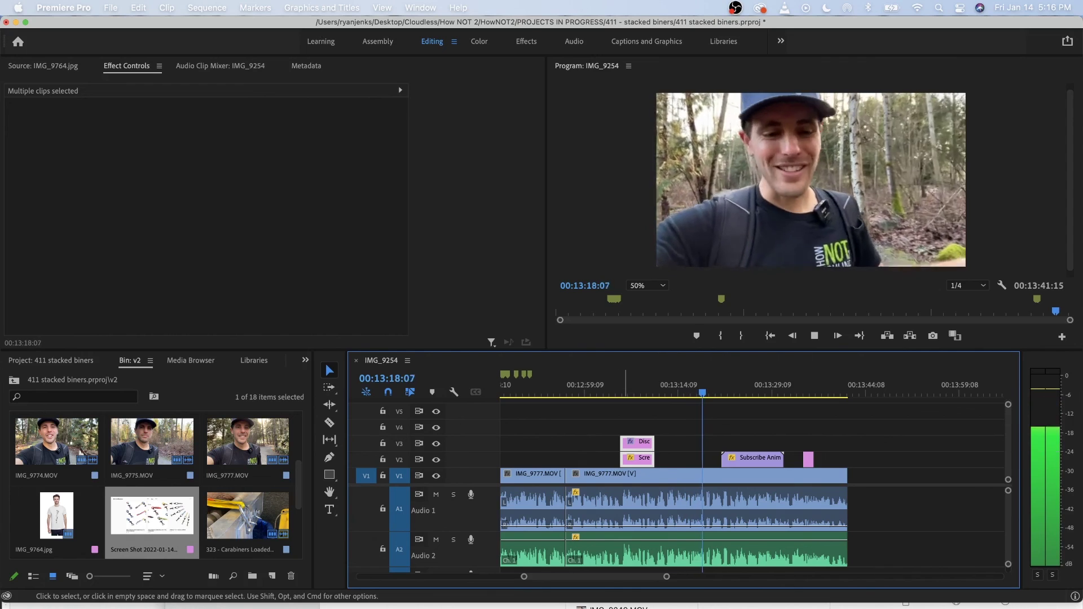
pyautogui.press('space')
pyautogui.press('Right')
pyautogui.press('Right')
pyautogui.press('Right')
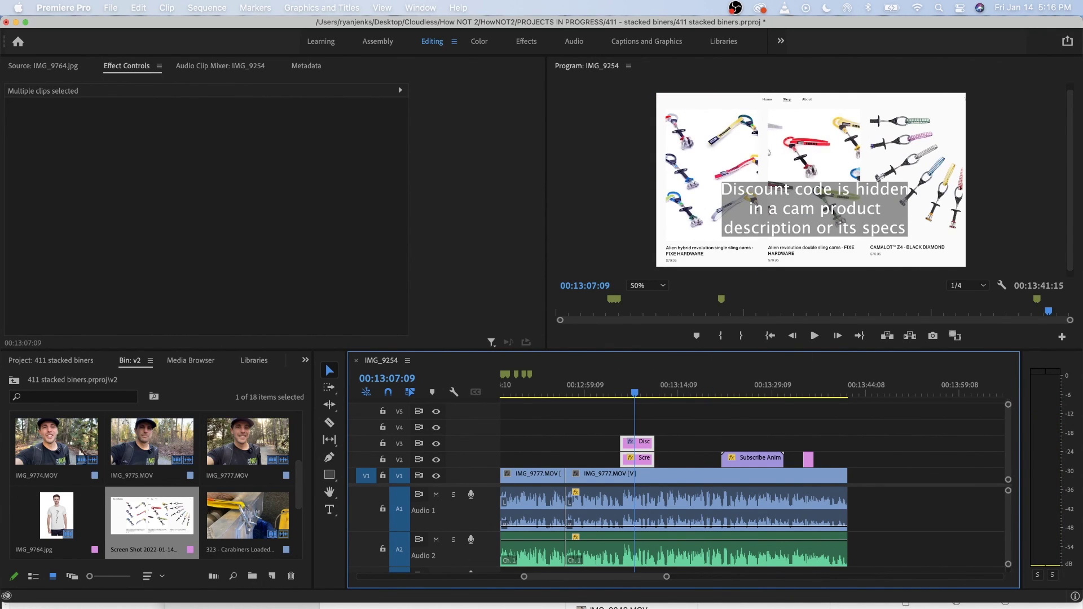
pyautogui.moveTo(616, 389); pyautogui.dragTo(563, 389)
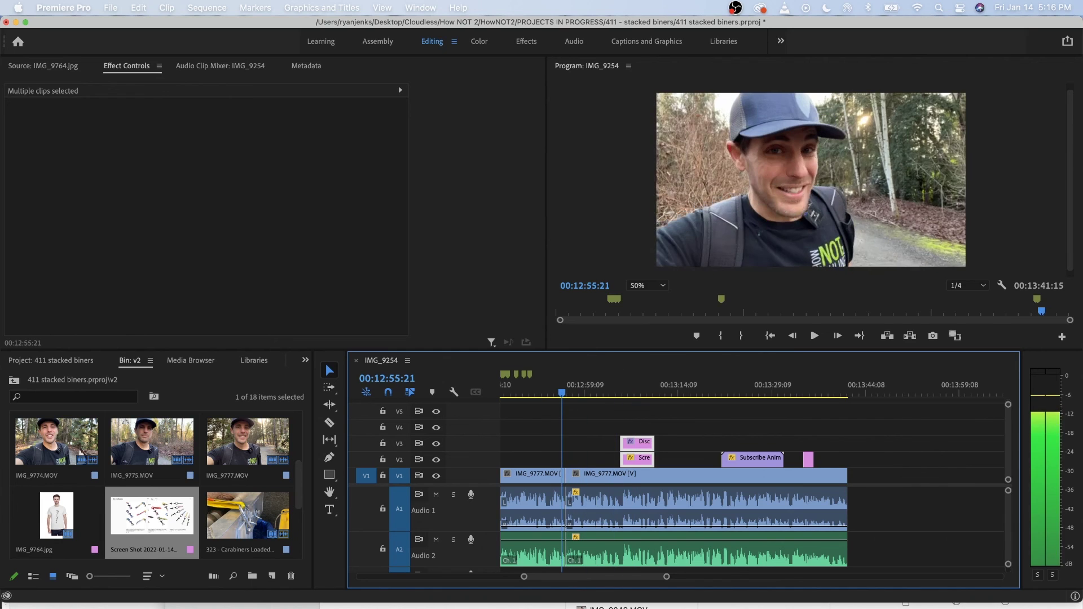
pyautogui.press('l')
pyautogui.press('l')
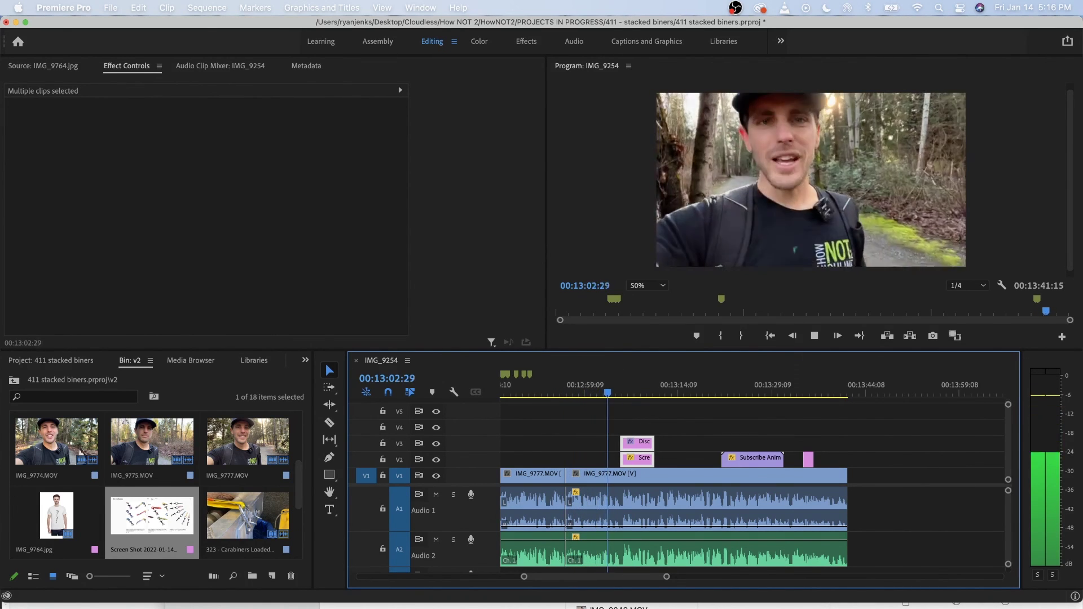
pyautogui.press('space')
# Copy the "20% off for 20 hours *On all carabiners*" title from the earlier section around 00:02:00:07.
pyautogui.press('-')
pyautogui.press('-')
pyautogui.press('-')
pyautogui.press('-')
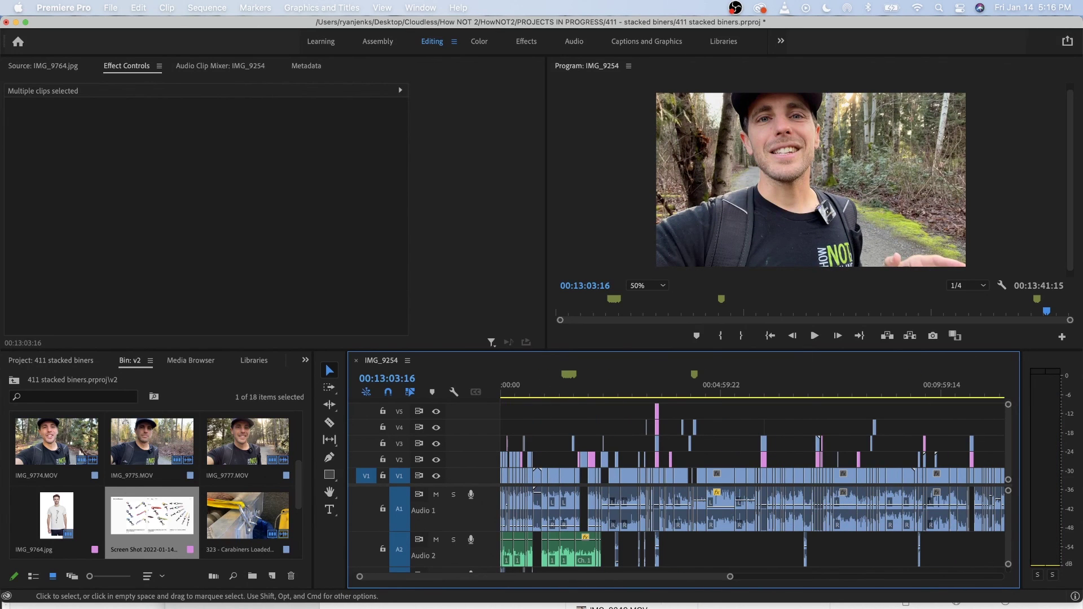
pyautogui.click(589, 386)
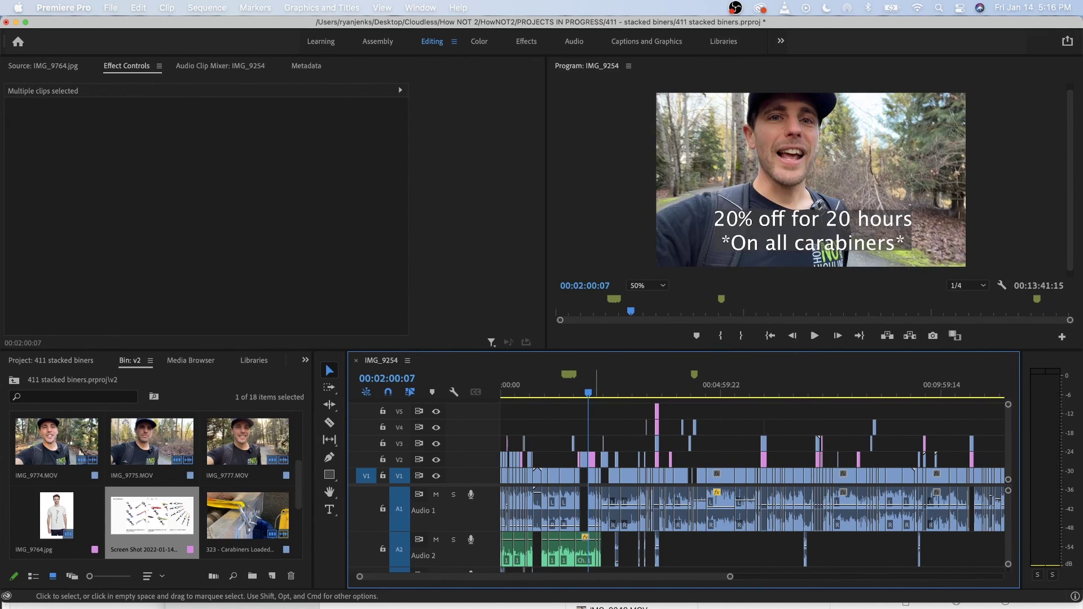
pyautogui.press('=')
pyautogui.press('=')
pyautogui.press('=')
pyautogui.press('=')
pyautogui.click(581, 459)
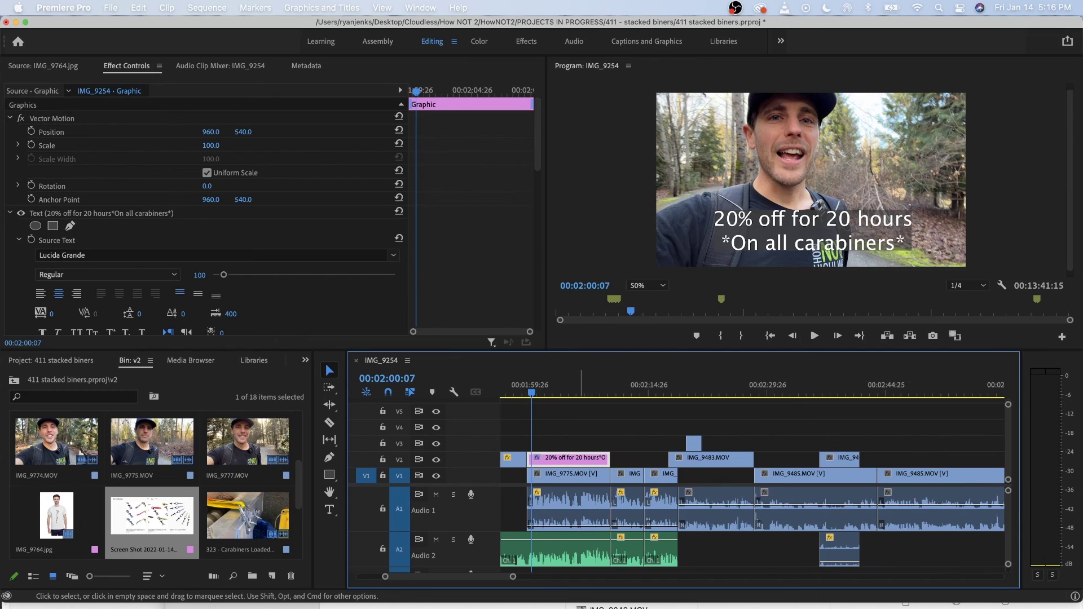
# Lock video track V1 and try pasting the copied 20% off title at 00:13:00:13.
pyautogui.press('-')
pyautogui.press('-')
pyautogui.press('-')
pyautogui.press('-')
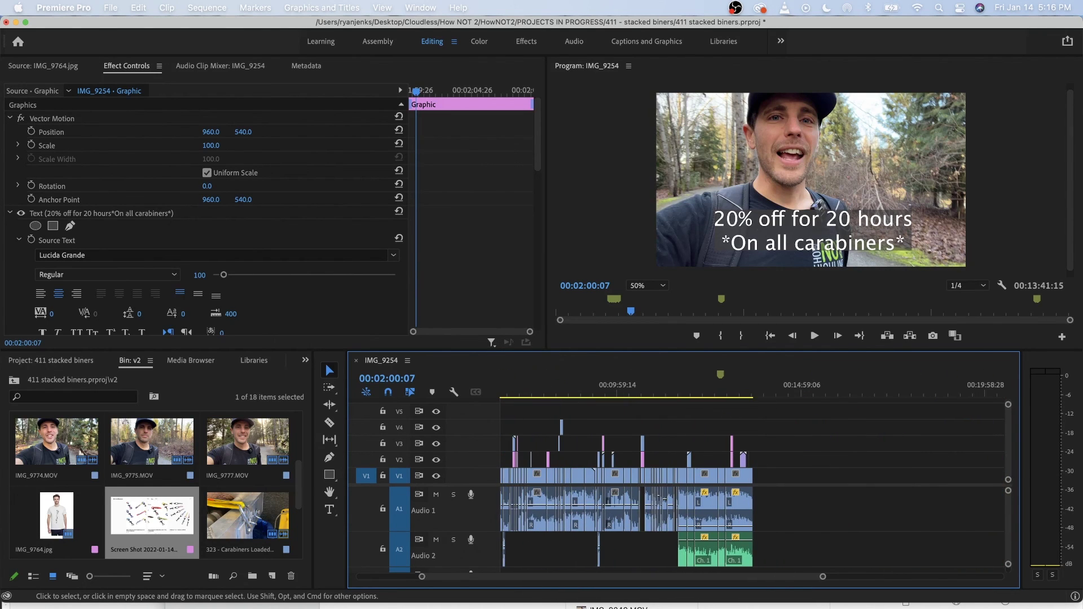
pyautogui.click(722, 385)
pyautogui.press('=')
pyautogui.press('=')
pyautogui.press('=')
pyautogui.press('=')
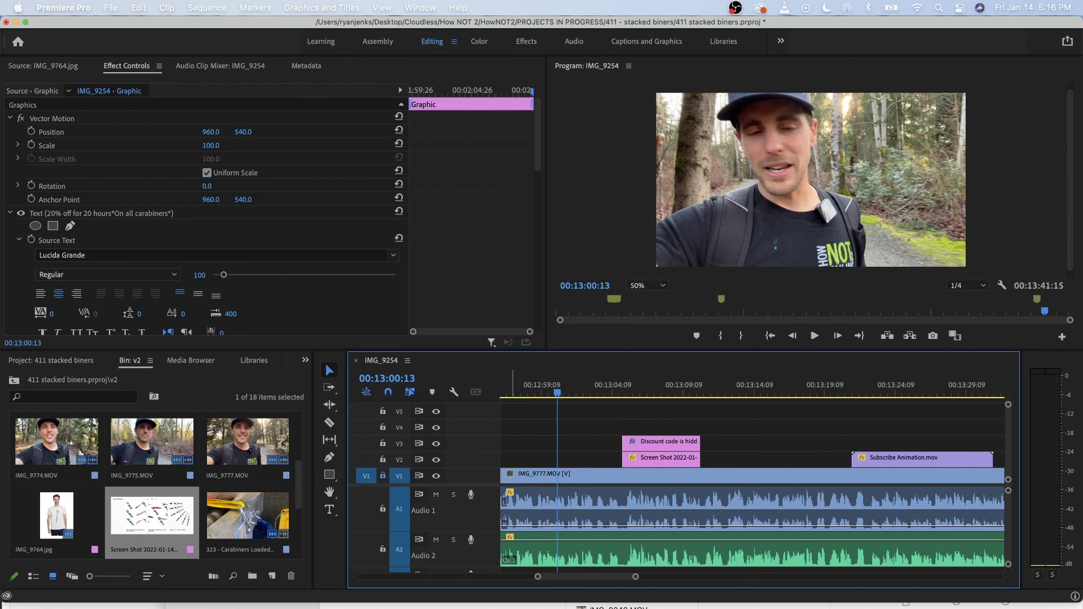
pyautogui.click(382, 476)
pyautogui.press('super+v')
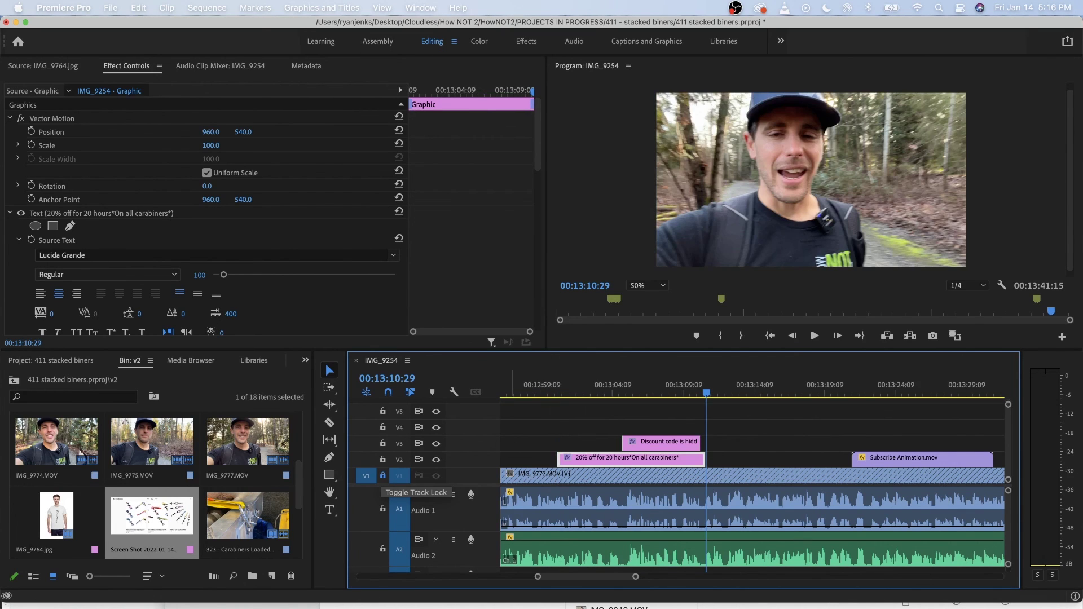
pyautogui.press('super+z')
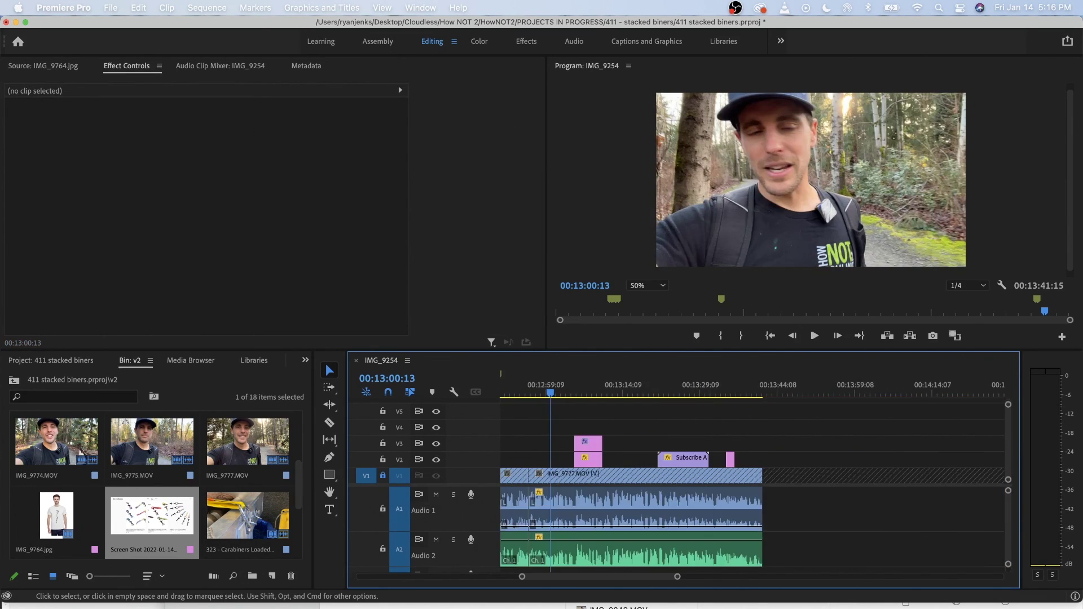
# Paste the 20% off title on V2 ahead of the discount screenshot, move it to about 00:12:57, and unlock V1.
pyautogui.press('-')
pyautogui.moveTo(604, 390); pyautogui.dragTo(597, 389)
pyautogui.press('super+v')
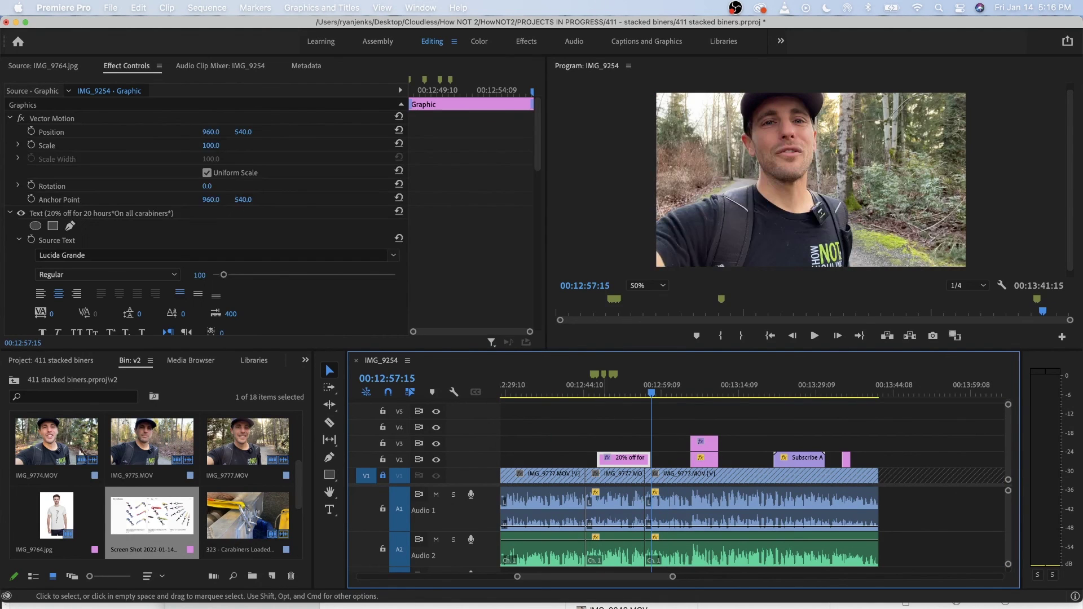
pyautogui.moveTo(600, 461); pyautogui.dragTo(772, 461)
pyautogui.scroll(10, 631, 461)
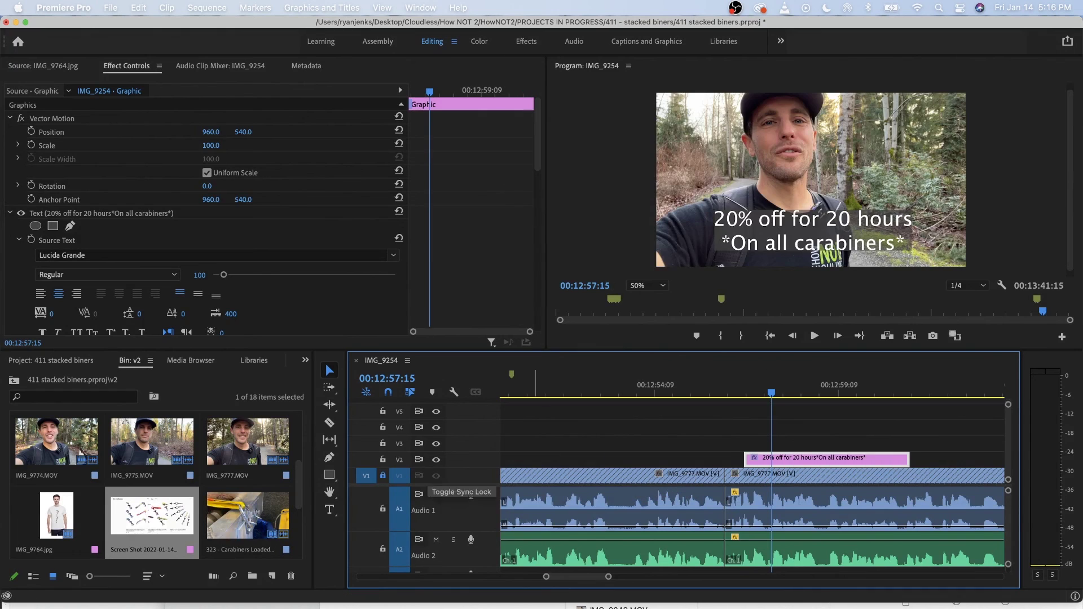
pyautogui.hscroll(5, 753, 478)
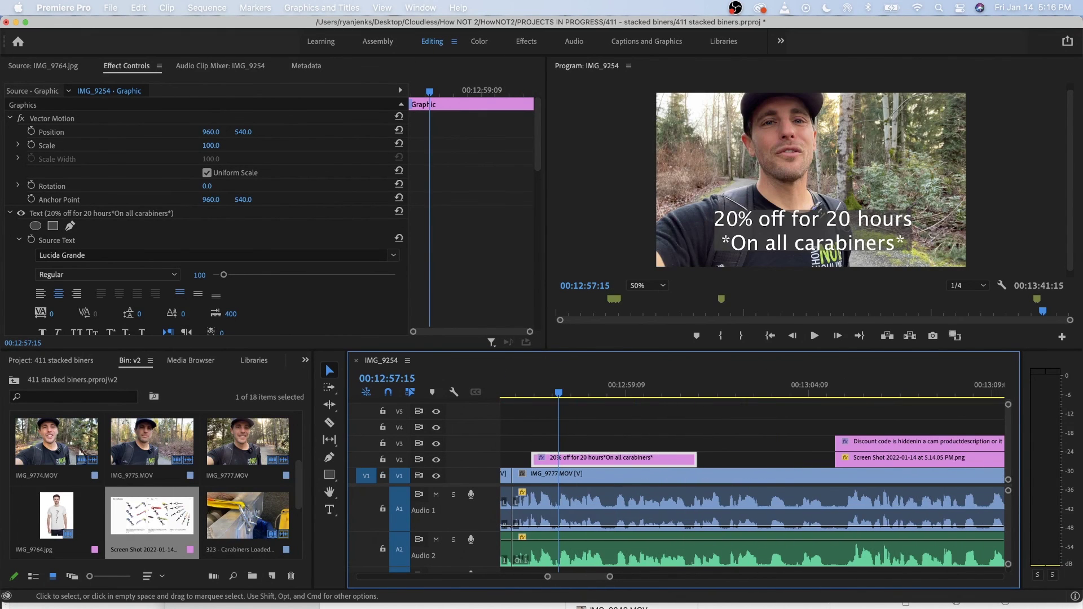
# Move the 20% off title to start at about 00:12:59 and trim its end to 00:13:03:05.
pyautogui.press('space')
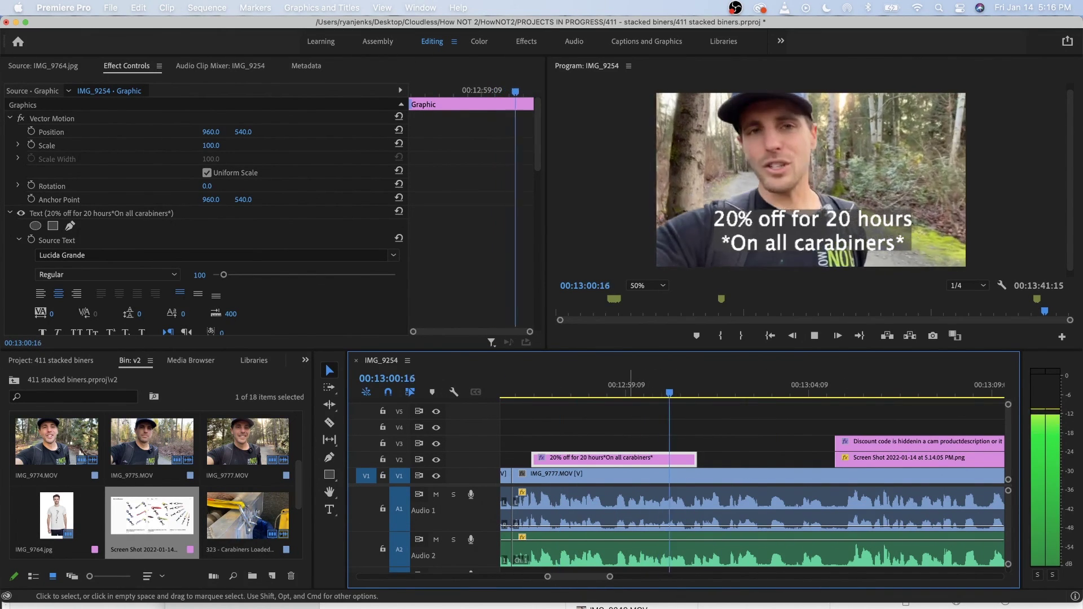
pyautogui.click(574, 386)
pyautogui.press('space')
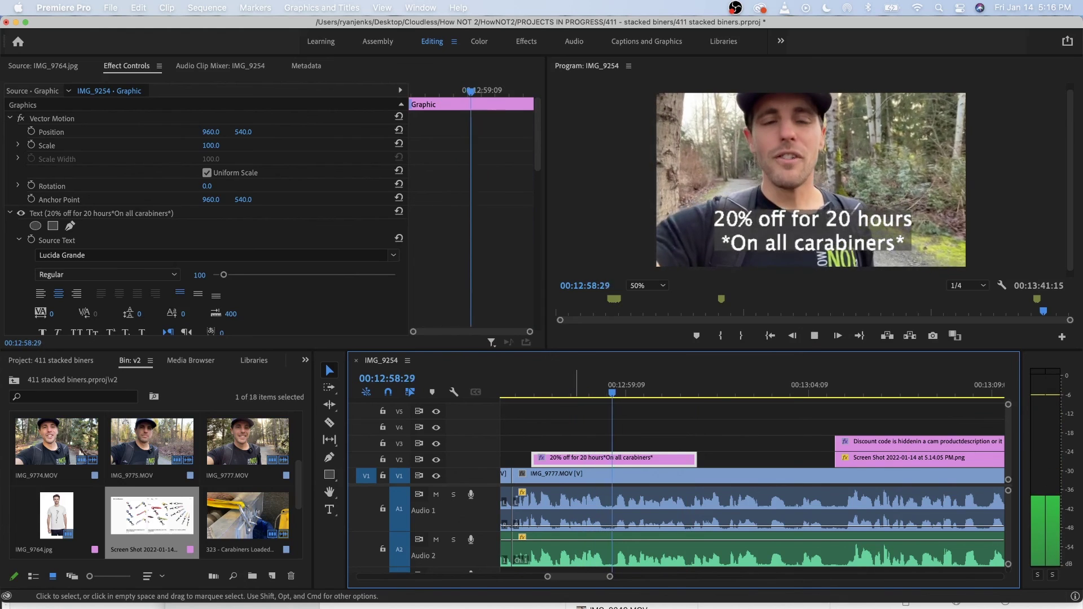
pyautogui.press('space')
pyautogui.moveTo(576, 458); pyautogui.dragTo(659, 458)
pyautogui.press('space')
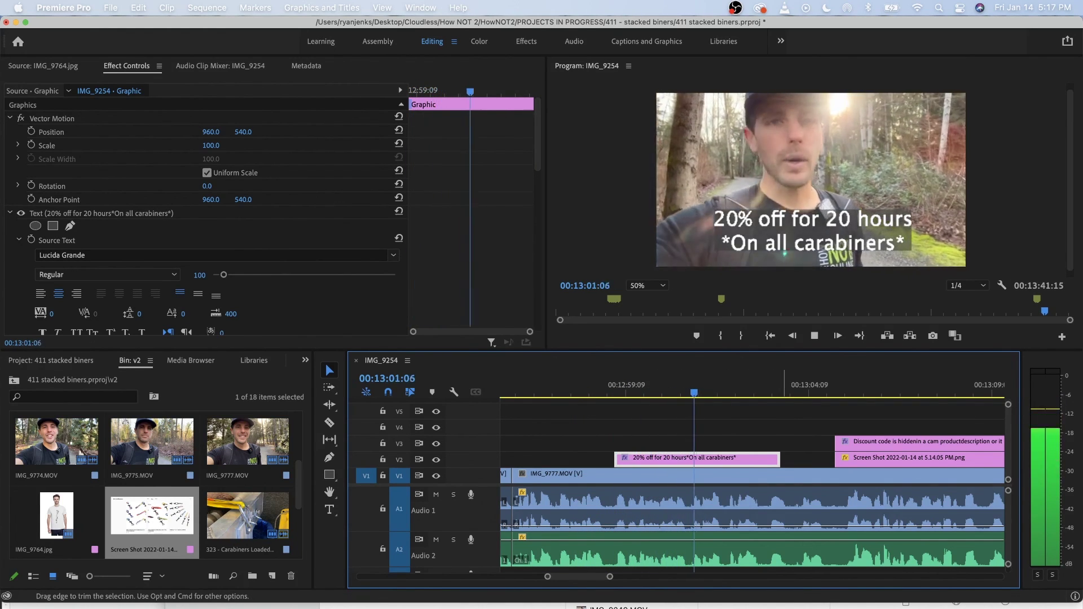
pyautogui.press('space')
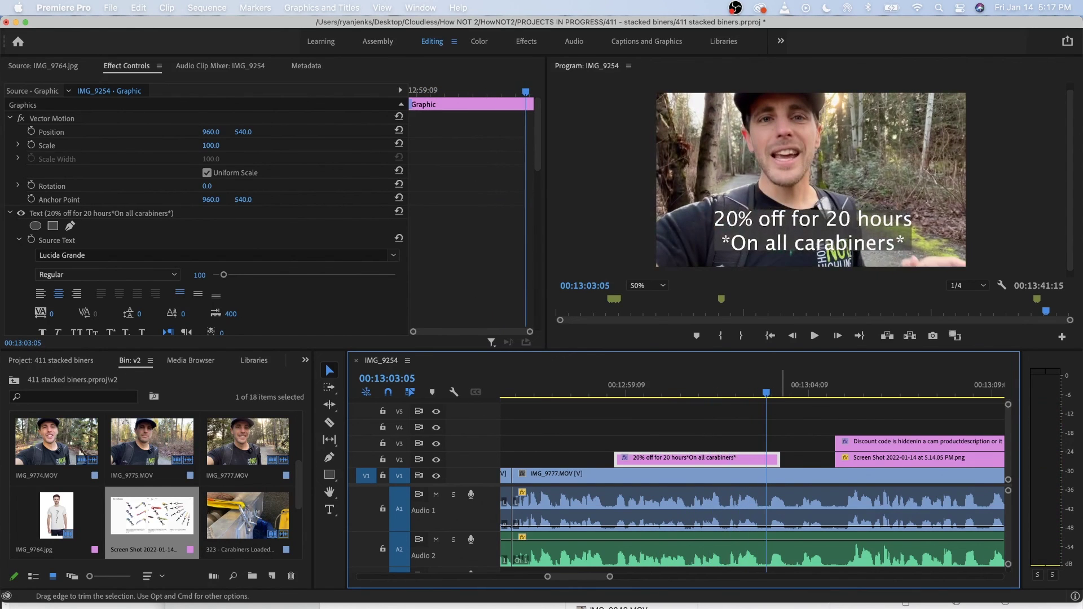
pyautogui.moveTo(780, 458); pyautogui.dragTo(766, 458)
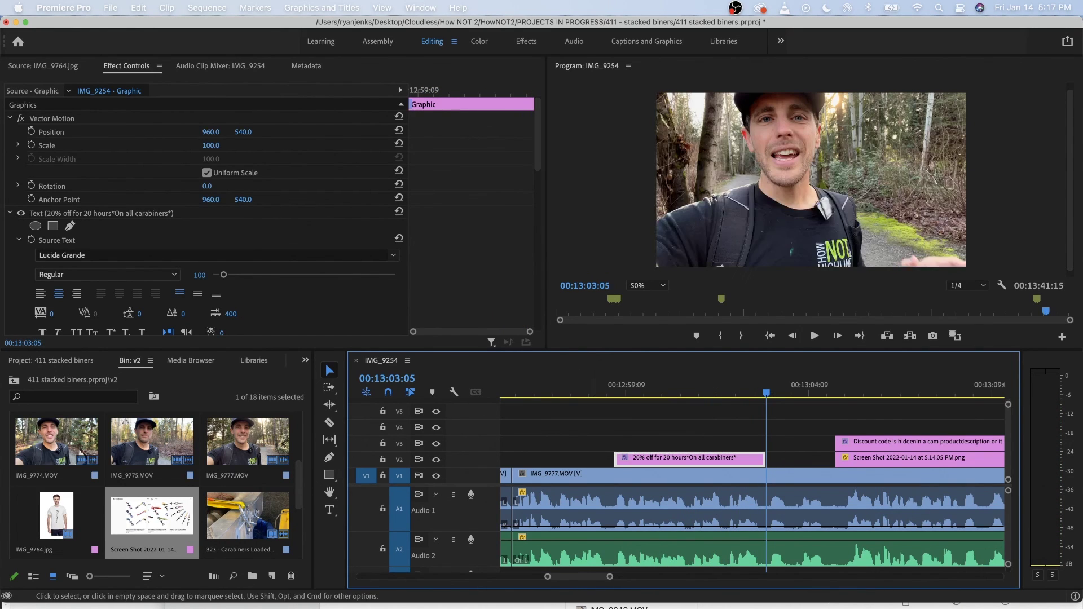
# Play back the 20% off title and the discount code screenshot, and shuttle back to about 00:12:34 to review the lead-up.
pyautogui.click(560, 389)
pyautogui.press('space')
pyautogui.press('-')
pyautogui.press('-')
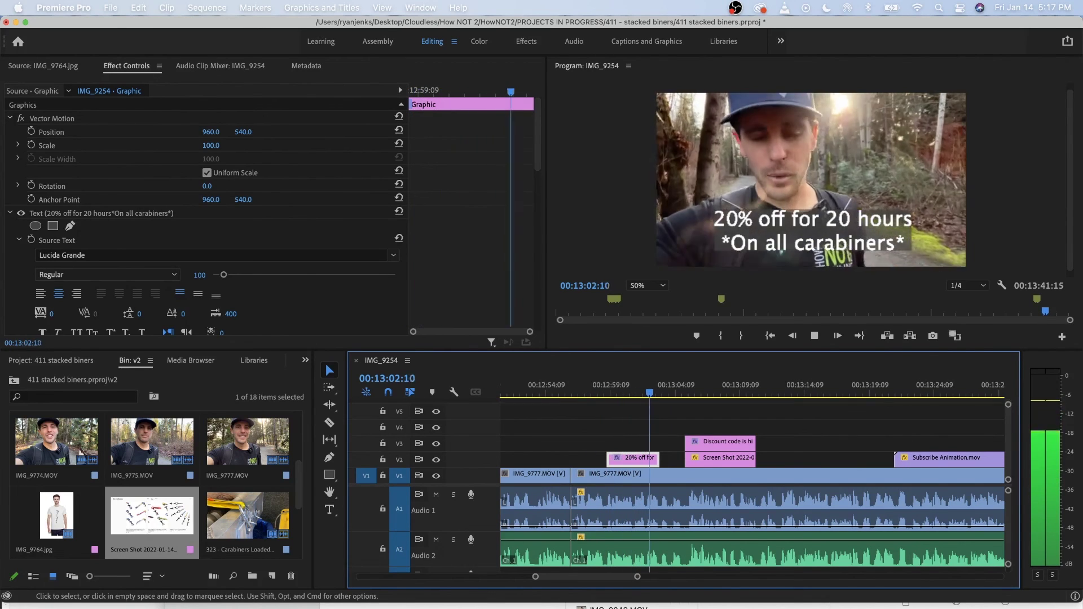
pyautogui.press('space')
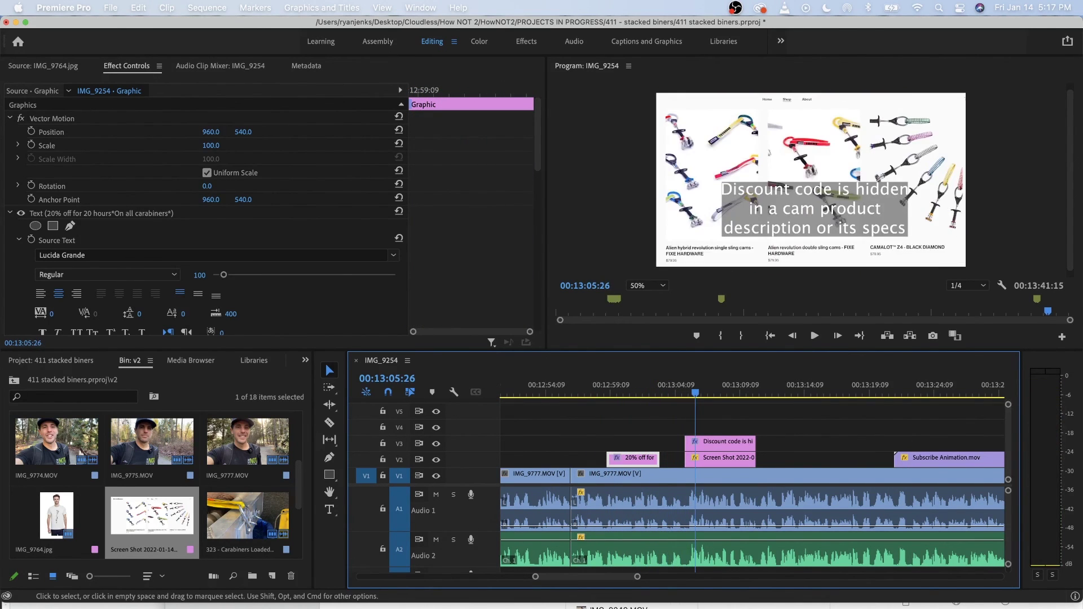
pyautogui.click(588, 386)
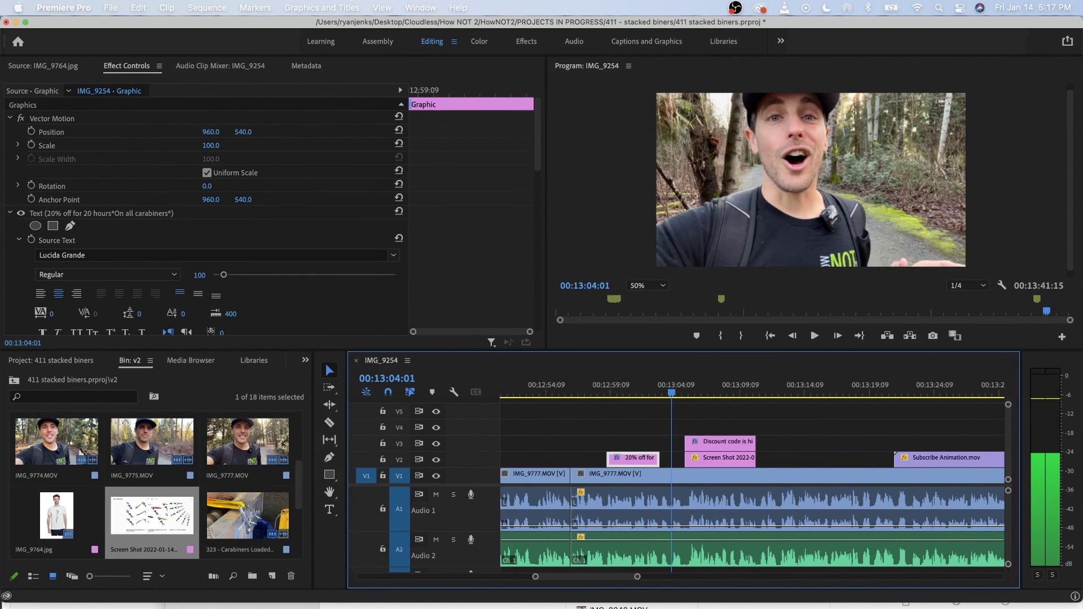
pyautogui.press('space')
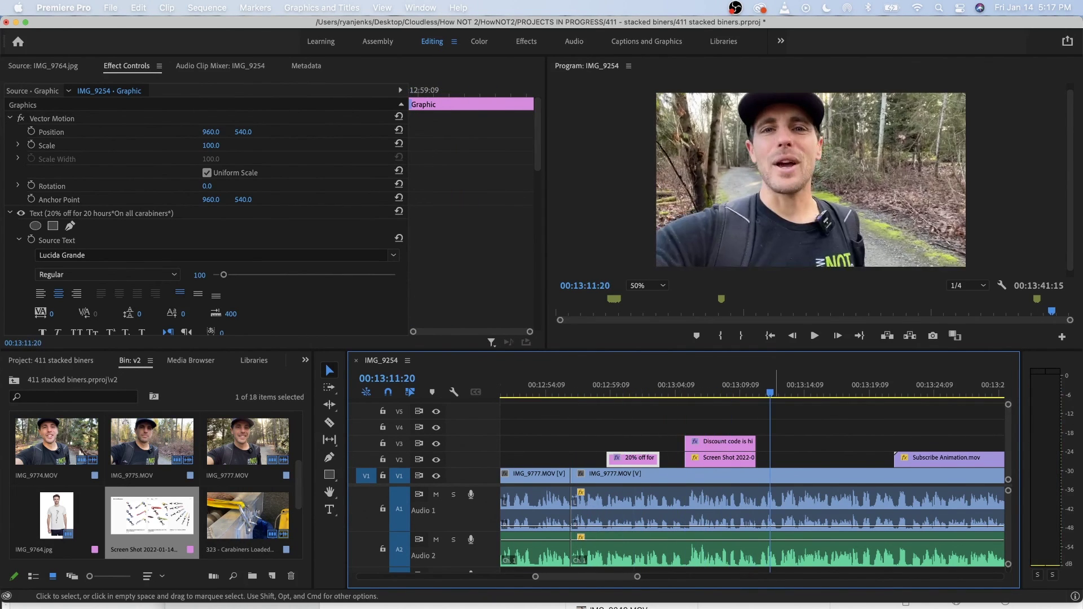
pyautogui.press('-')
pyautogui.press('-')
pyautogui.press('-')
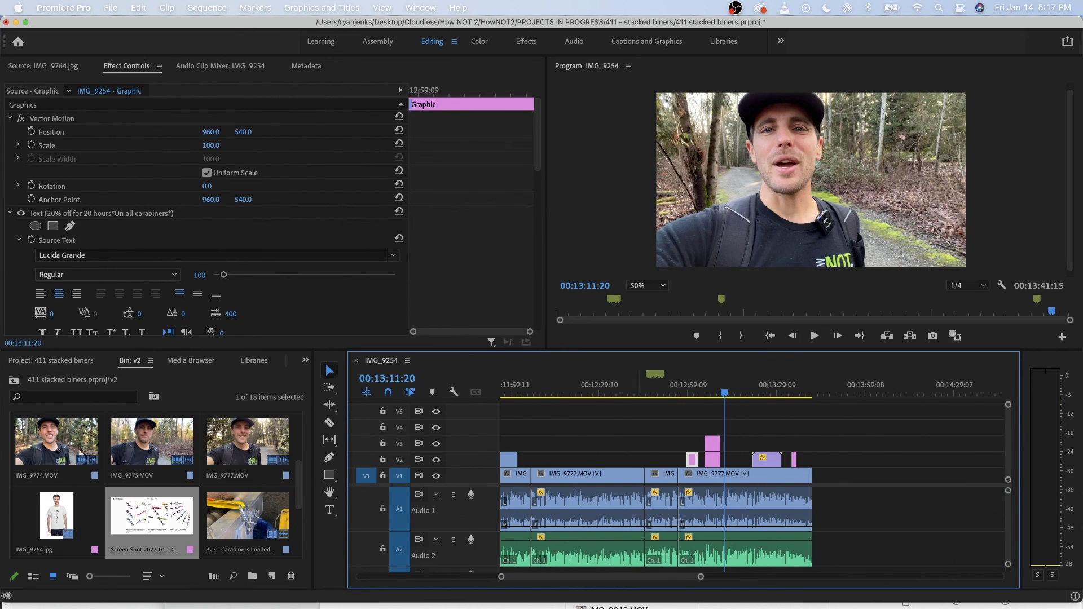
pyautogui.press('j')
pyautogui.press('j')
pyautogui.press('j')
pyautogui.press('j')
pyautogui.press('l')
pyautogui.press('l')
pyautogui.press('l')
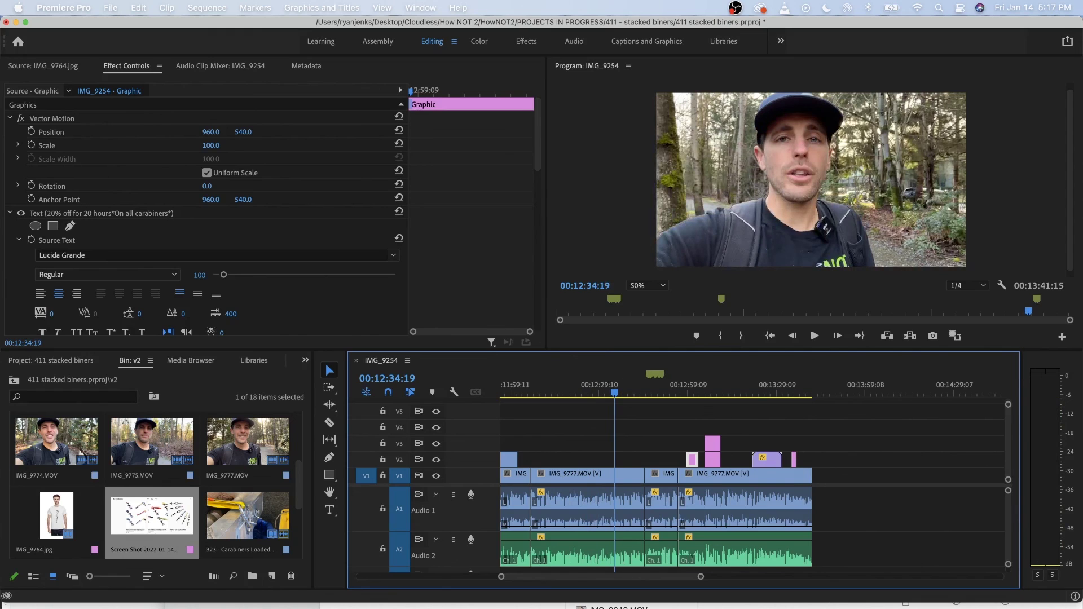
# Save the project with the whole sequence in view.
pyautogui.press('-')
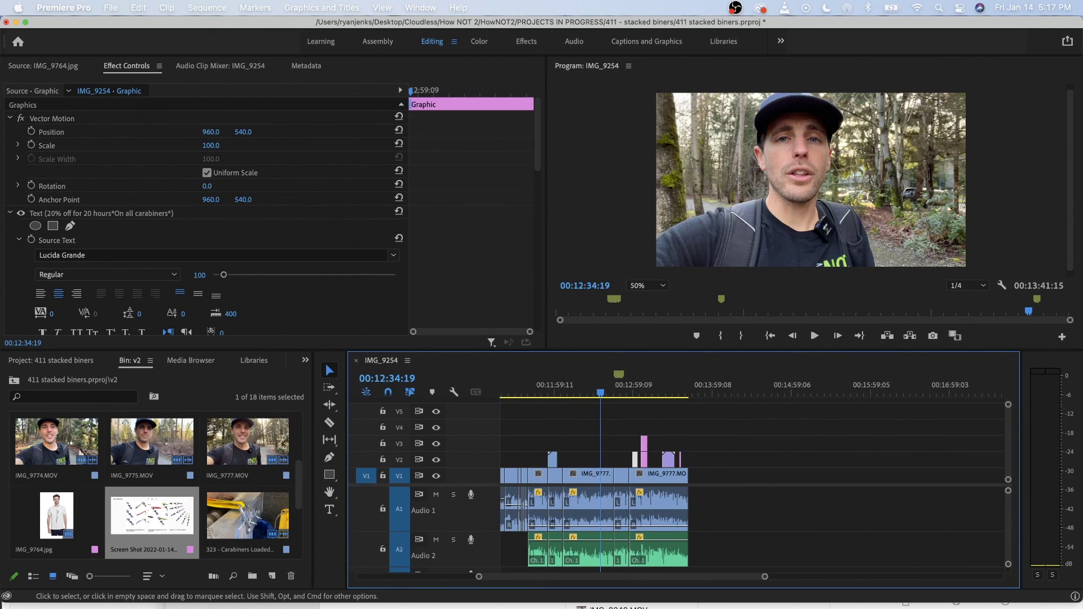
pyautogui.press('-')
pyautogui.press('-')
pyautogui.press('-')
pyautogui.press('-')
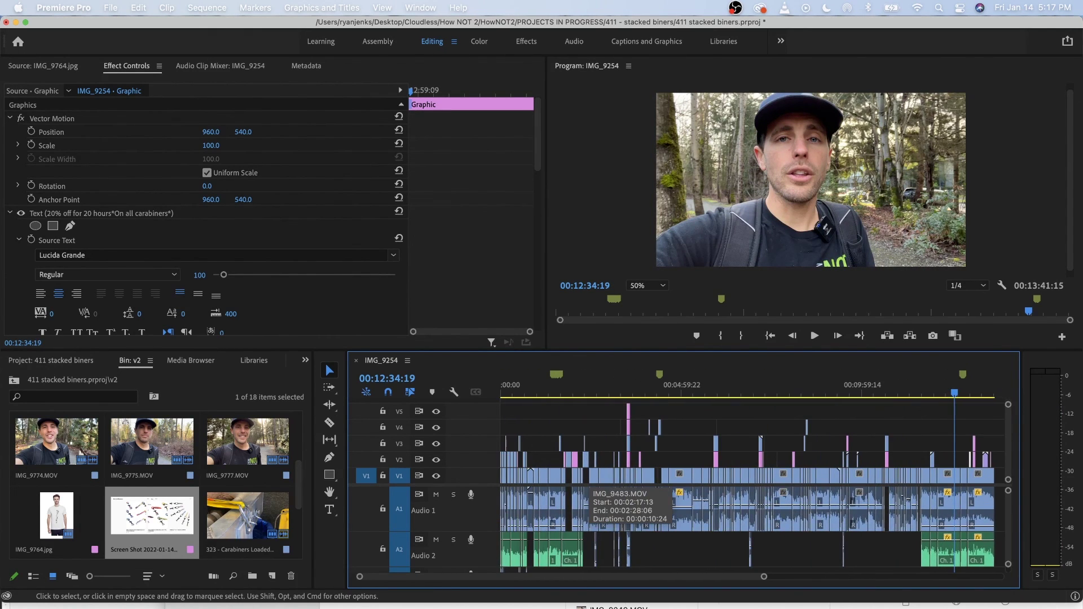
pyautogui.press('-')
pyautogui.press('-')
pyautogui.press('super+s')
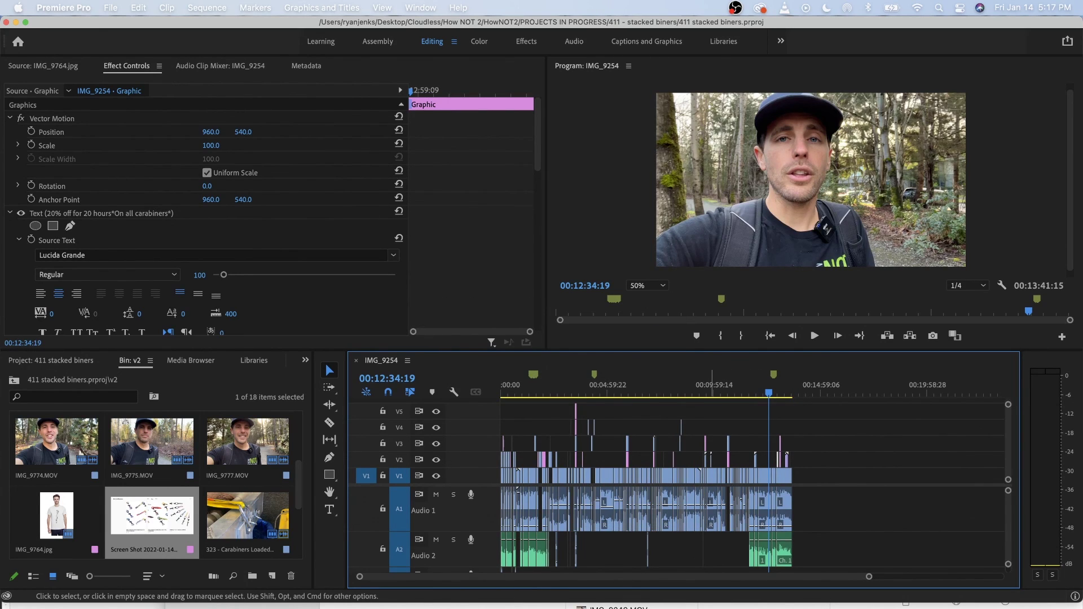
# Look over the full sequence and scrub from about 00:07:43 back to the early section at 00:01:22:19.
pyautogui.press('=')
pyautogui.press('=')
pyautogui.press('=')
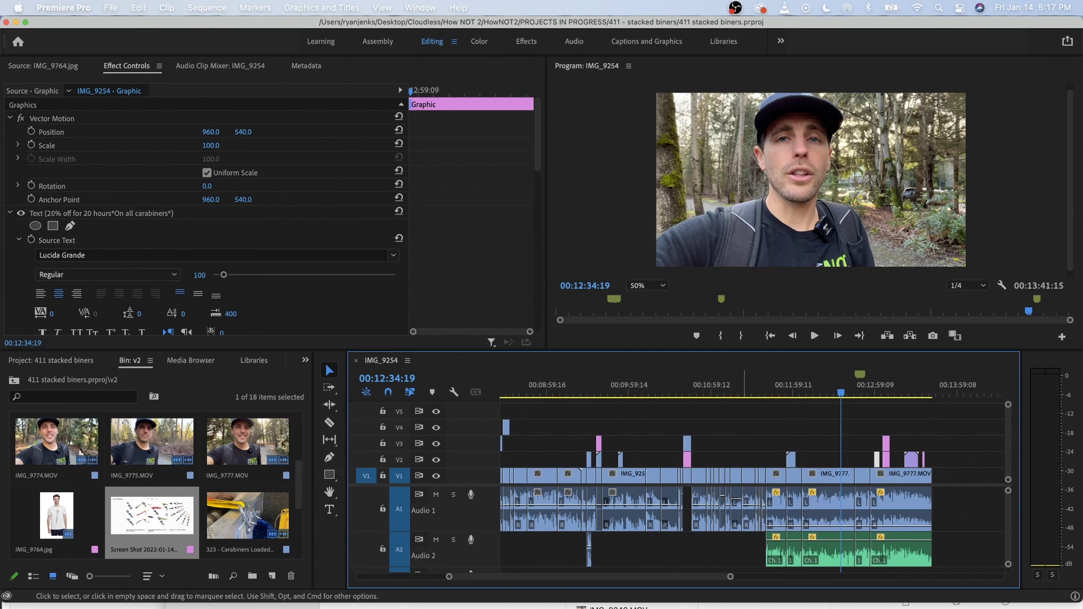
pyautogui.press('-')
pyautogui.press('-')
pyautogui.press('-')
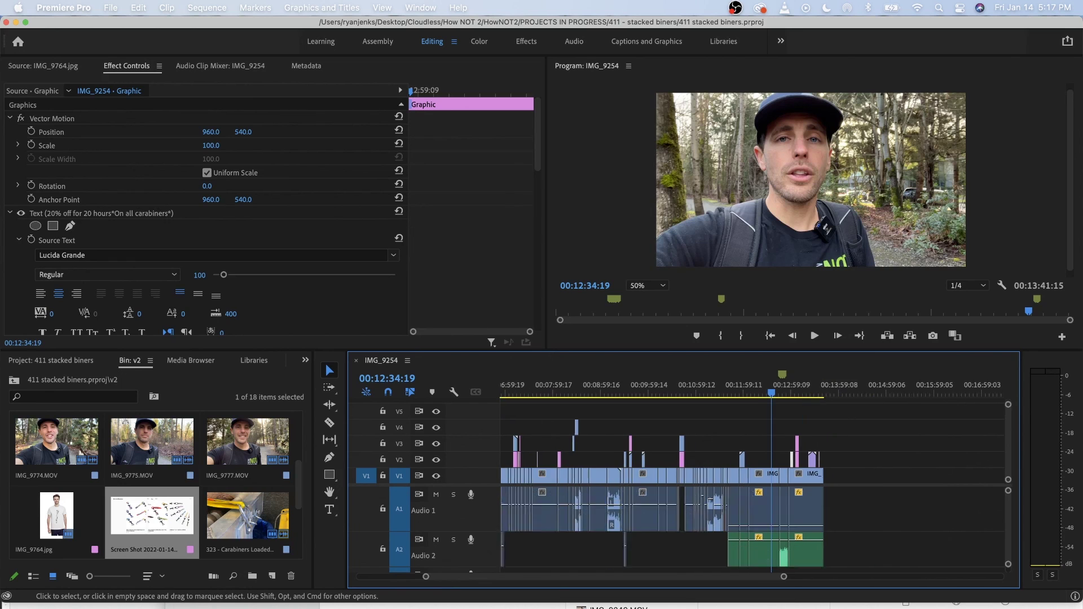
pyautogui.hscroll(-5, 754, 486)
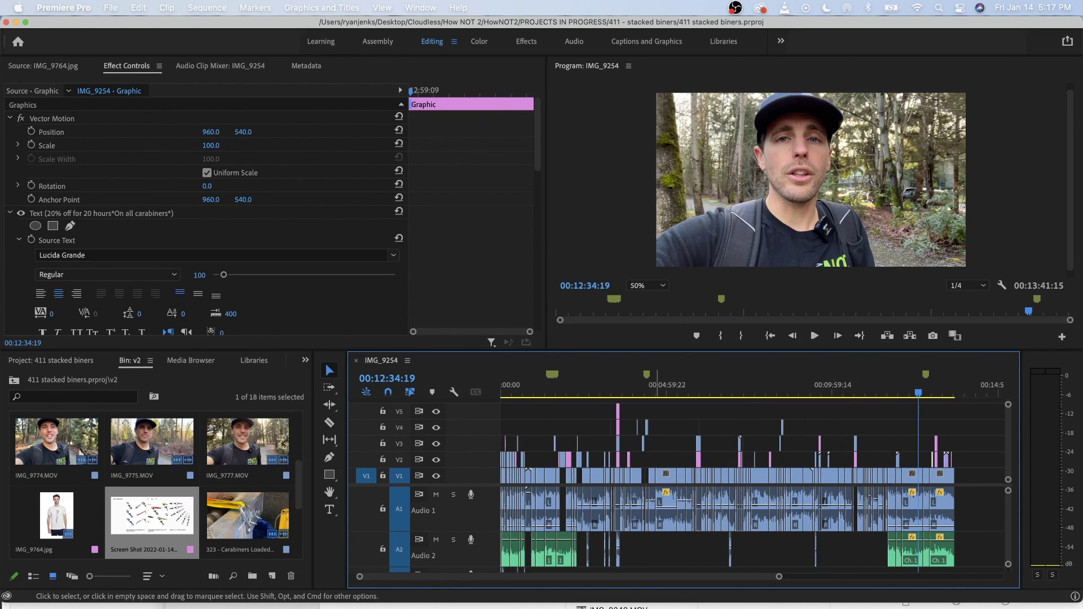
pyautogui.moveTo(657, 386); pyautogui.dragTo(757, 385)
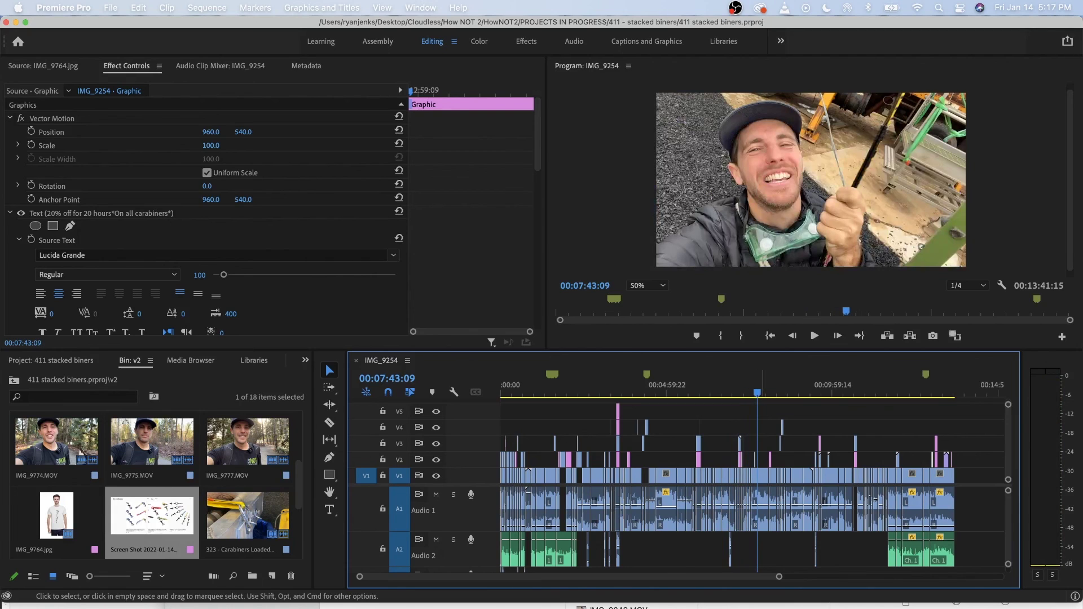
pyautogui.click(546, 386)
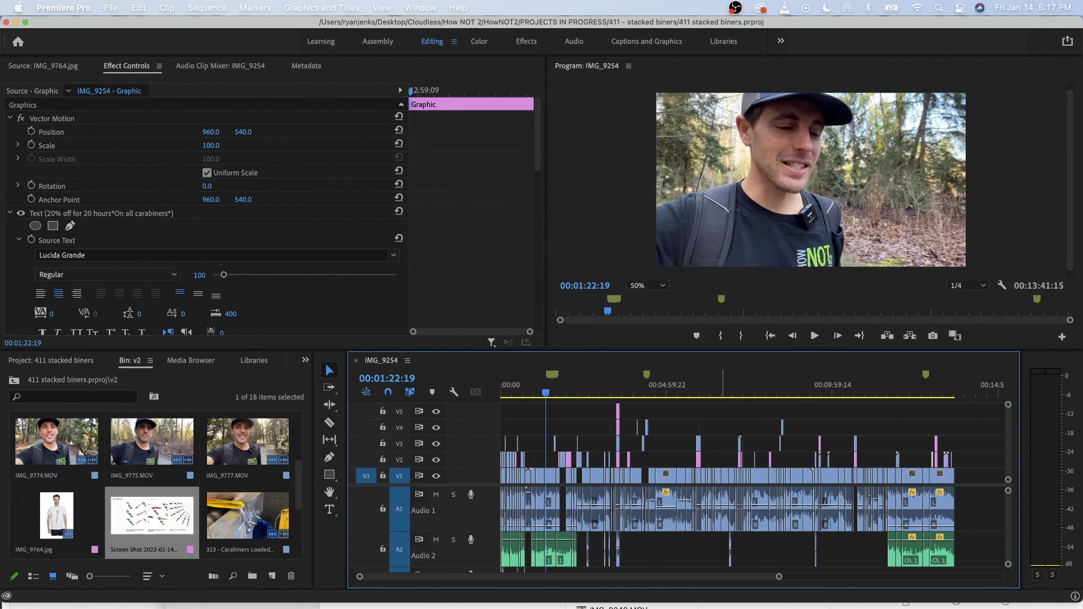